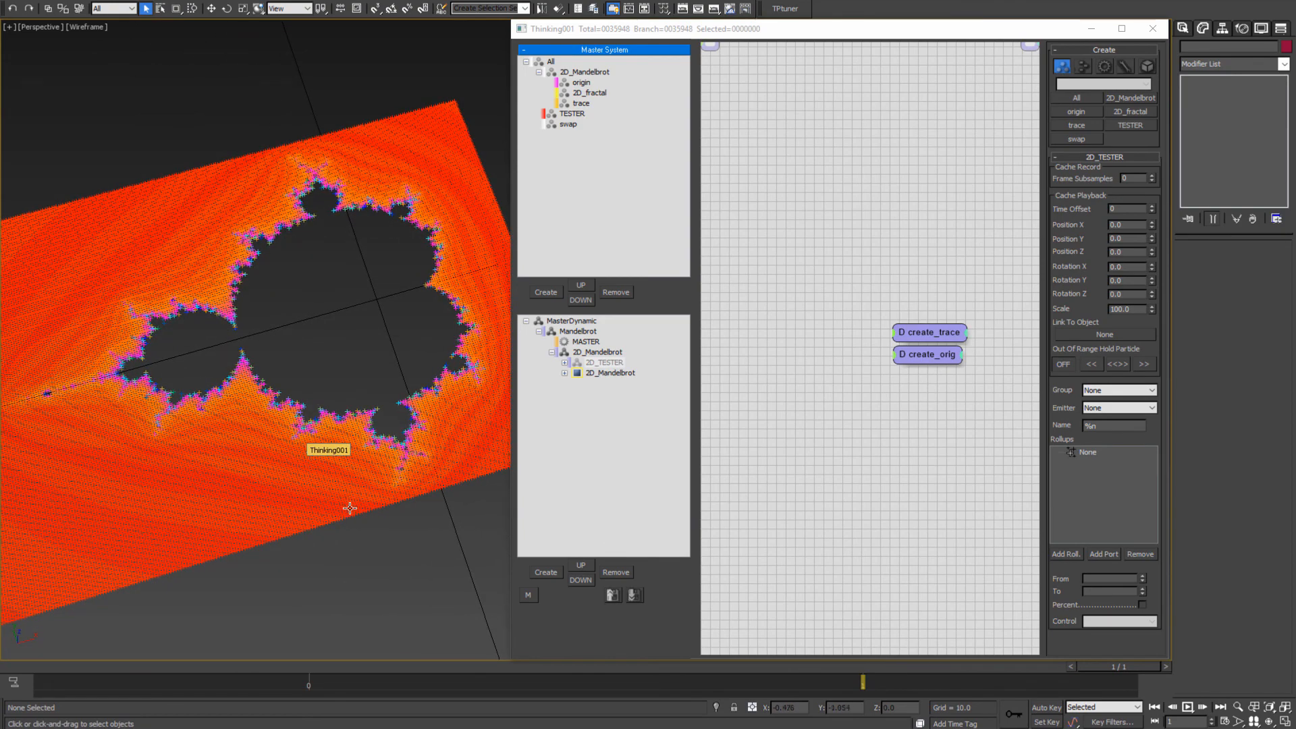
- Switch to the web browser and look at the Wikipedia article on the Mandelbrot set
{"action": "middle_click_drag", "start_coordinate": [372, 510], "coordinate": [372, 513]}
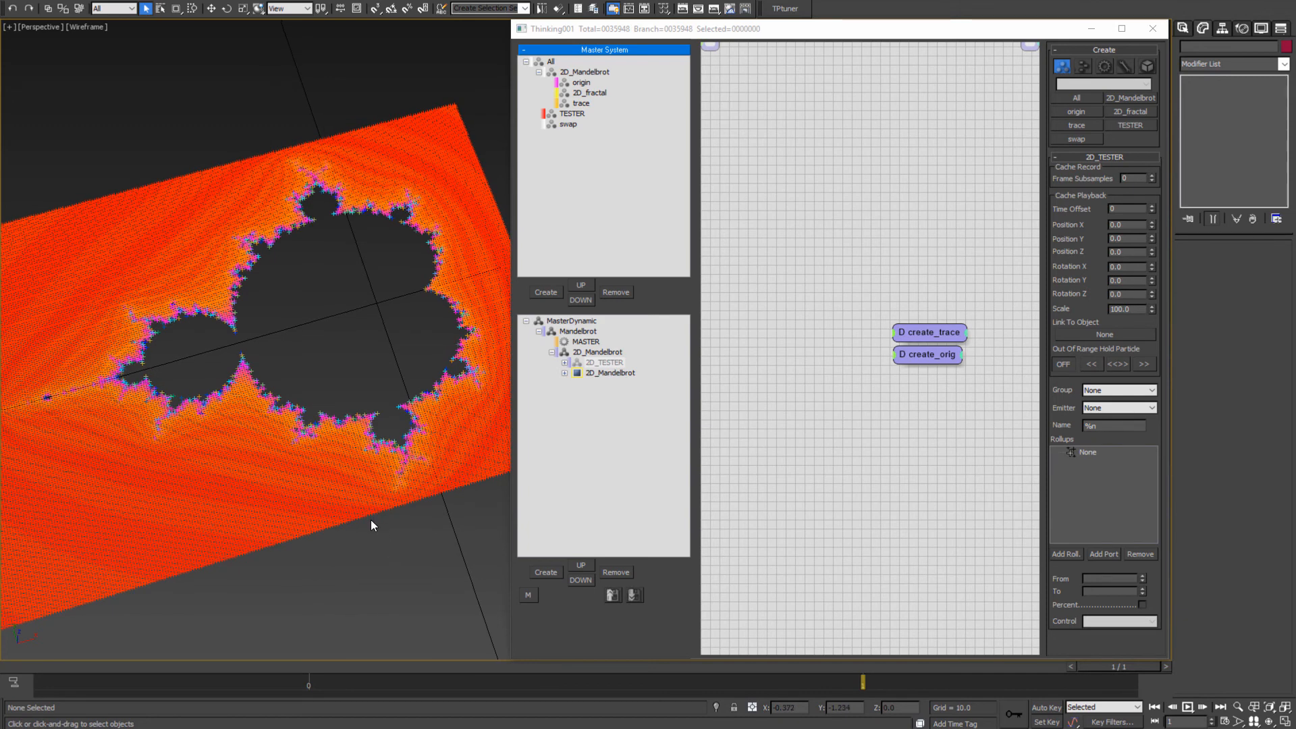
{"action": "middle_click_drag", "start_coordinate": [293, 494], "coordinate": [304, 497]}
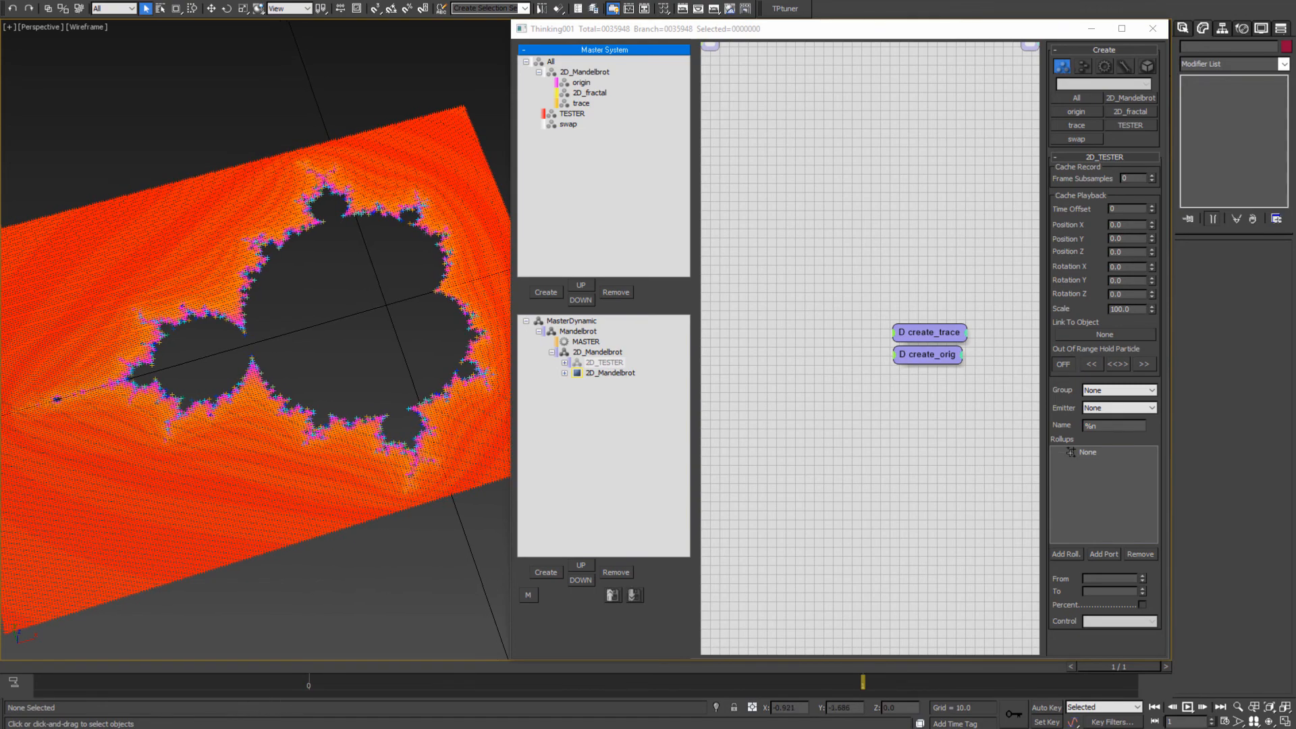
{"action": "mouse_move", "coordinate": [161, 719]}
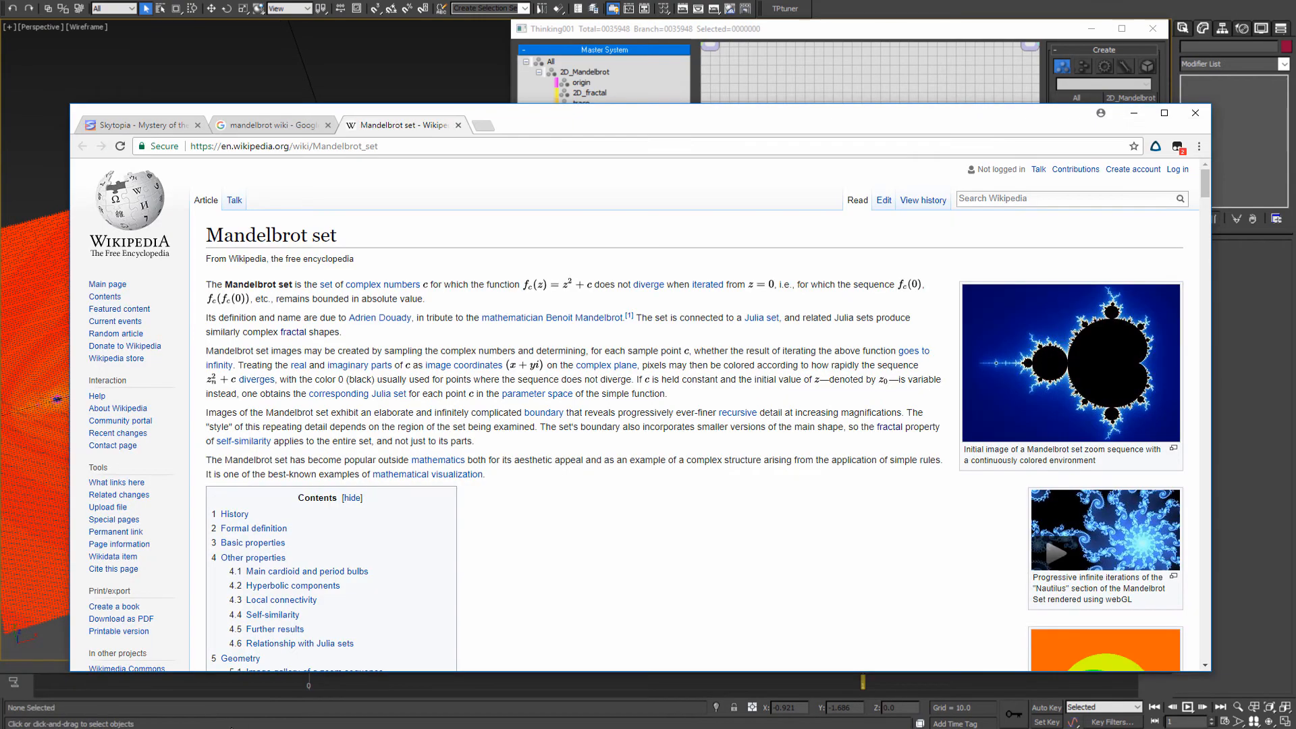
{"action": "left_click", "coordinate": [211, 709]}
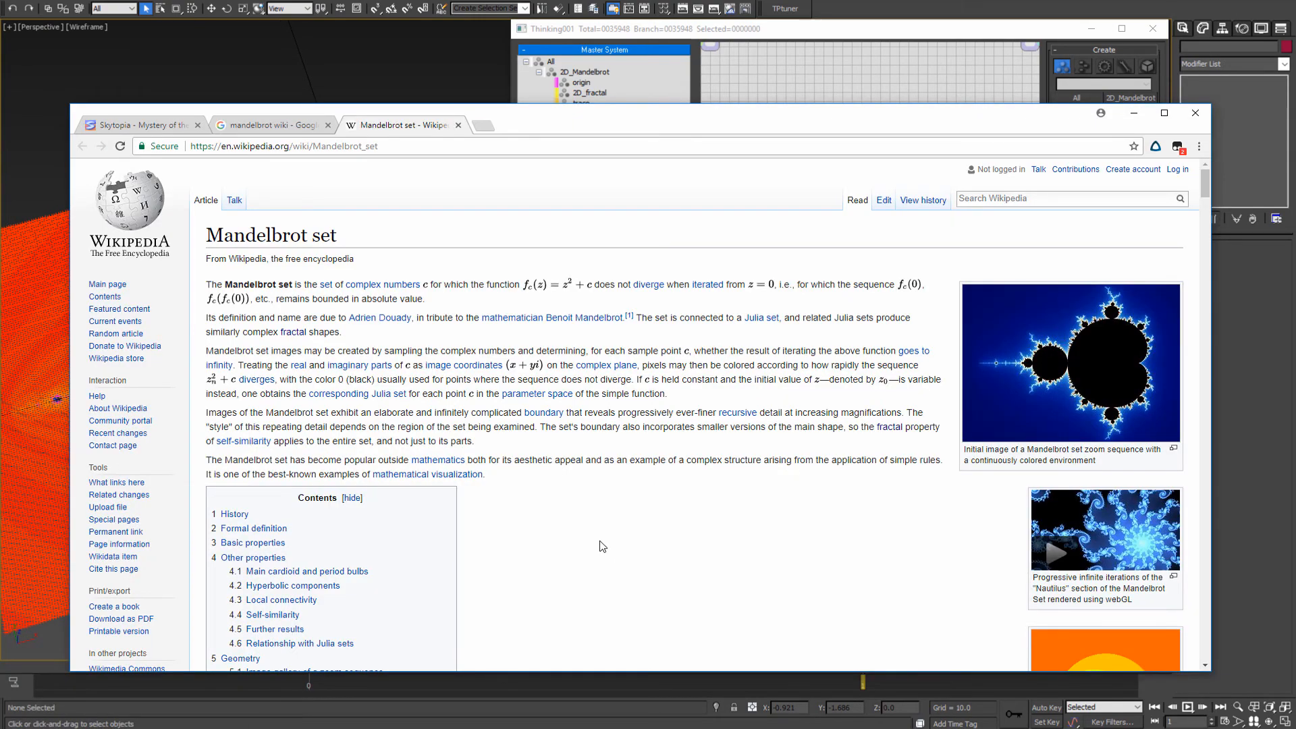
{"action": "left_click_drag", "start_coordinate": [206, 234], "coordinate": [351, 241]}
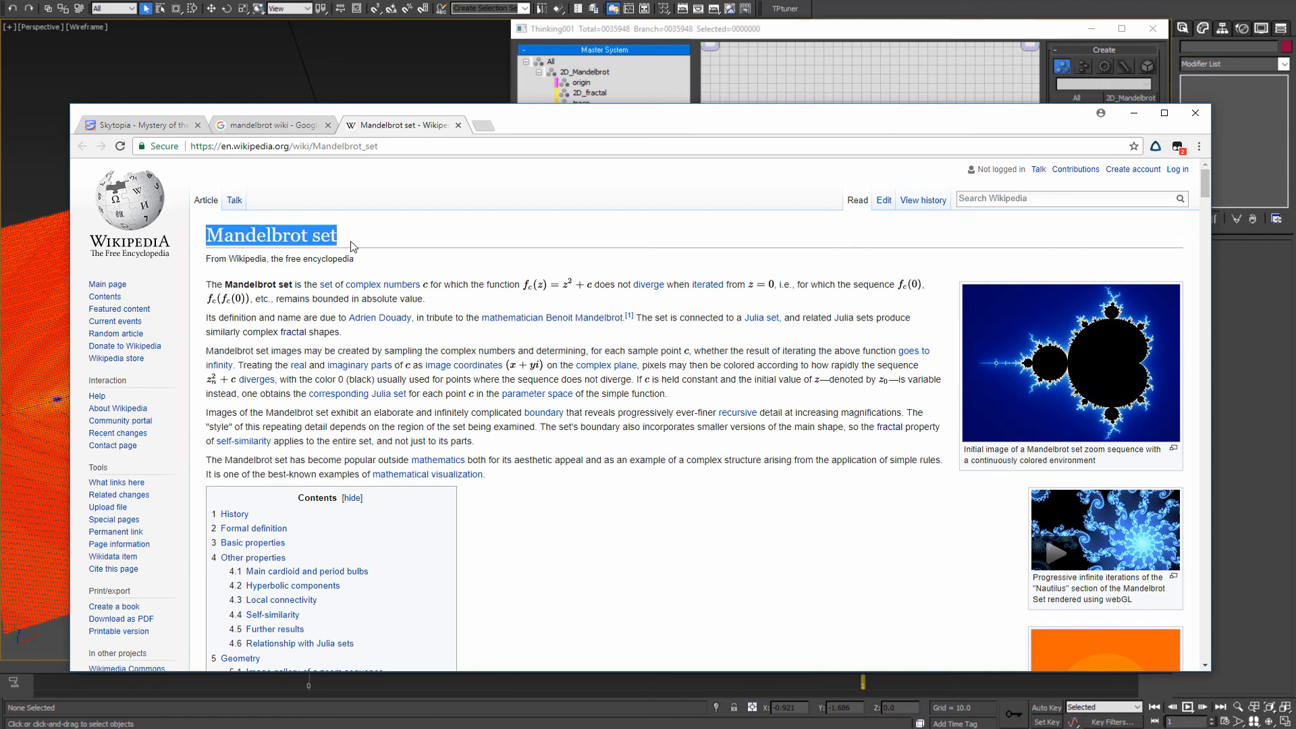
{"action": "left_click", "coordinate": [392, 247]}
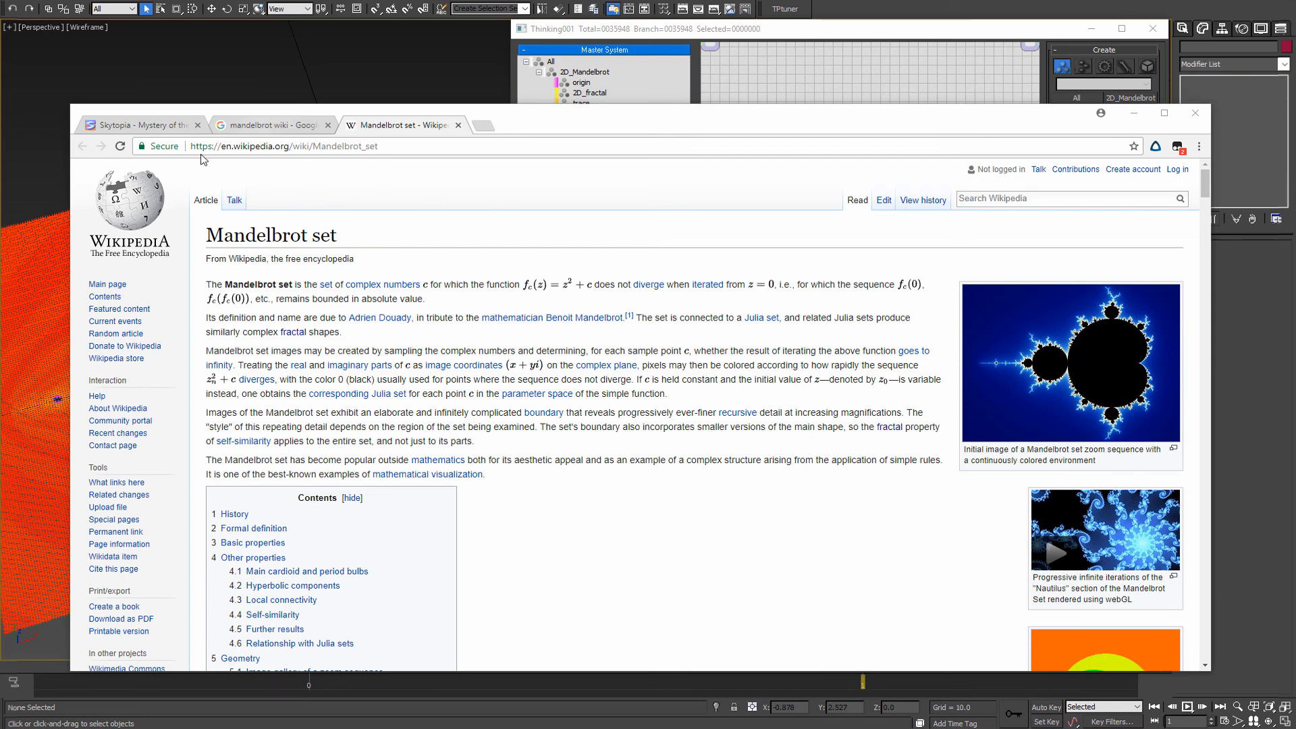
- Open the Skytopia page on the 3D Mandelbrot fractal and find the section "My attempt to open Pandora's box..."
{"action": "left_click", "coordinate": [152, 130]}
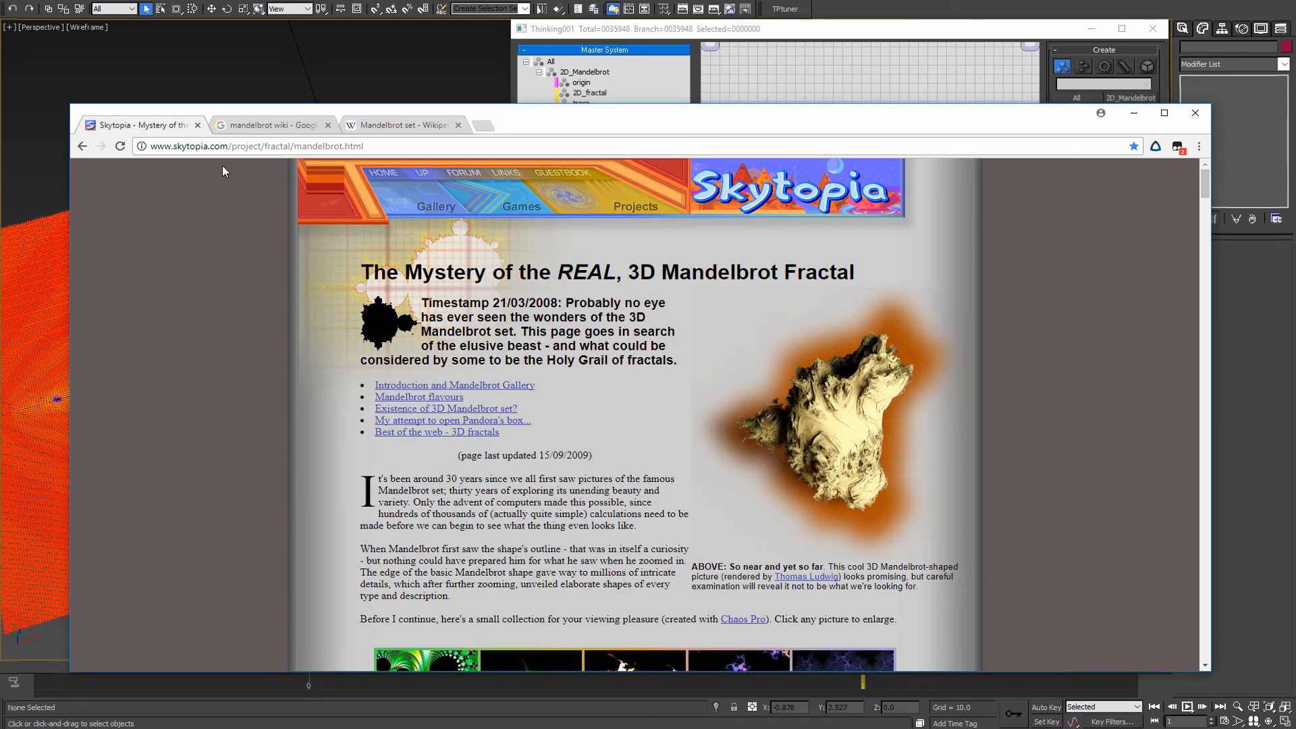
{"action": "left_click", "coordinate": [186, 148]}
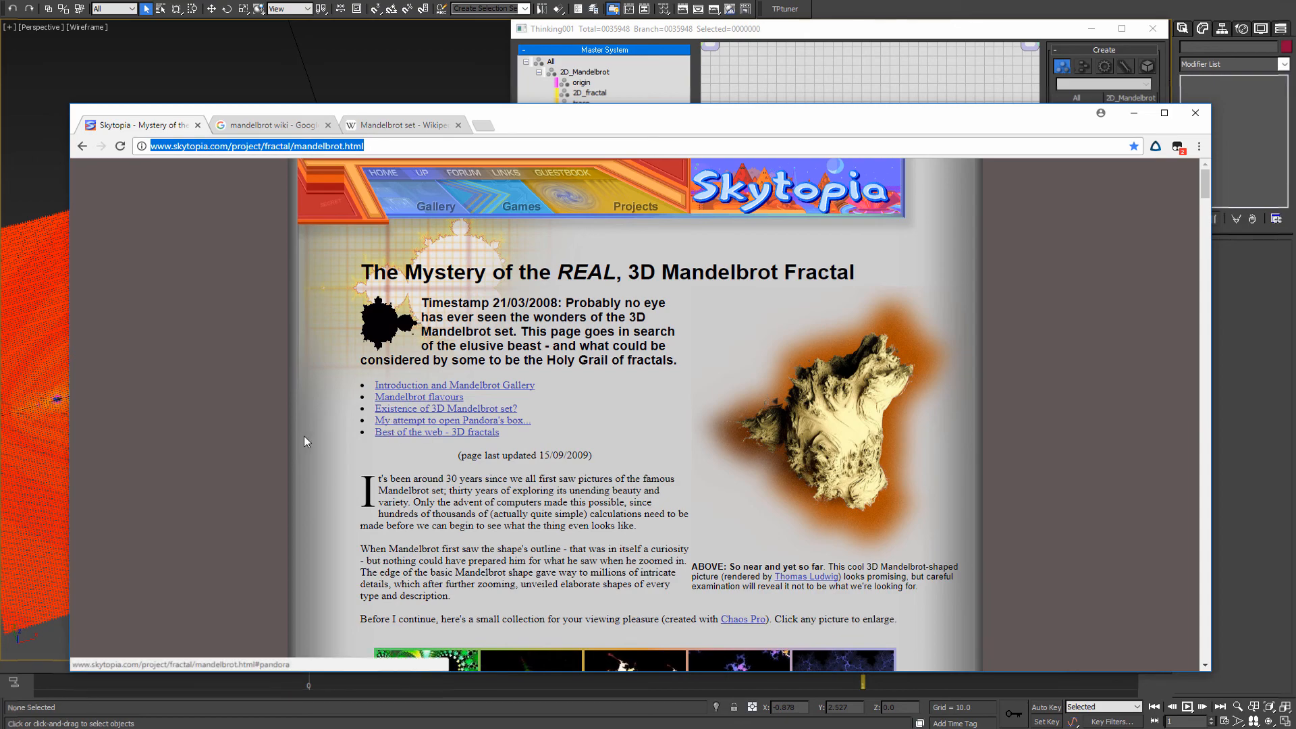
{"action": "left_click", "coordinate": [540, 340]}
{"action": "scroll", "coordinate": [315, 397], "scroll_direction": "down", "scroll_amount": 20}
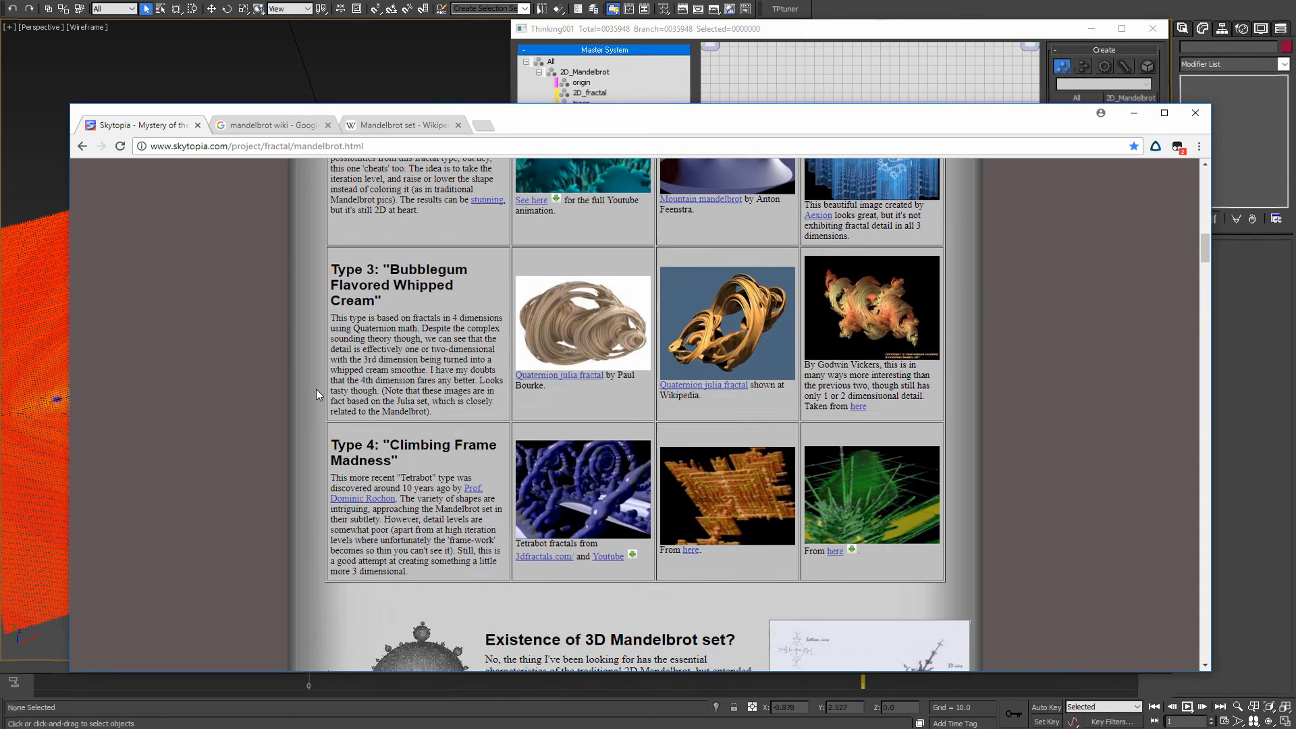
{"action": "scroll", "coordinate": [310, 394], "scroll_direction": "down", "scroll_amount": 20}
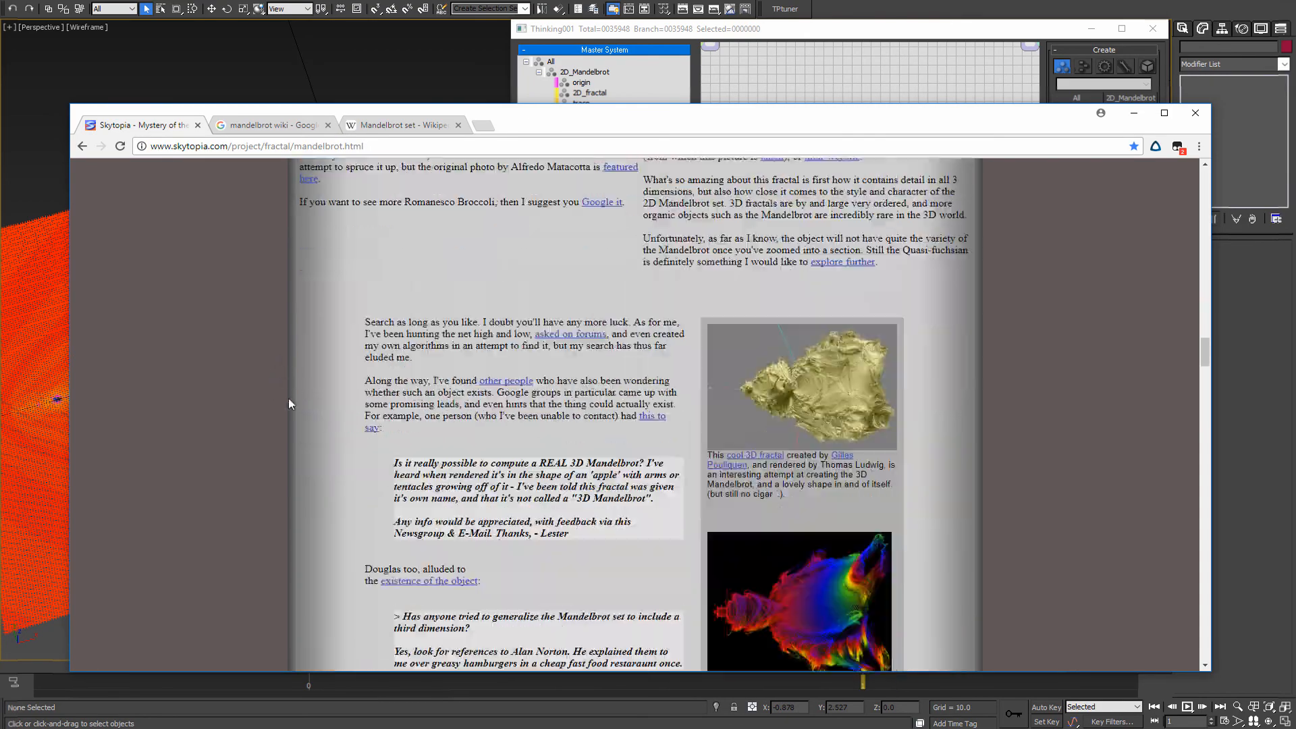
{"action": "scroll", "coordinate": [307, 381], "scroll_direction": "down", "scroll_amount": 15}
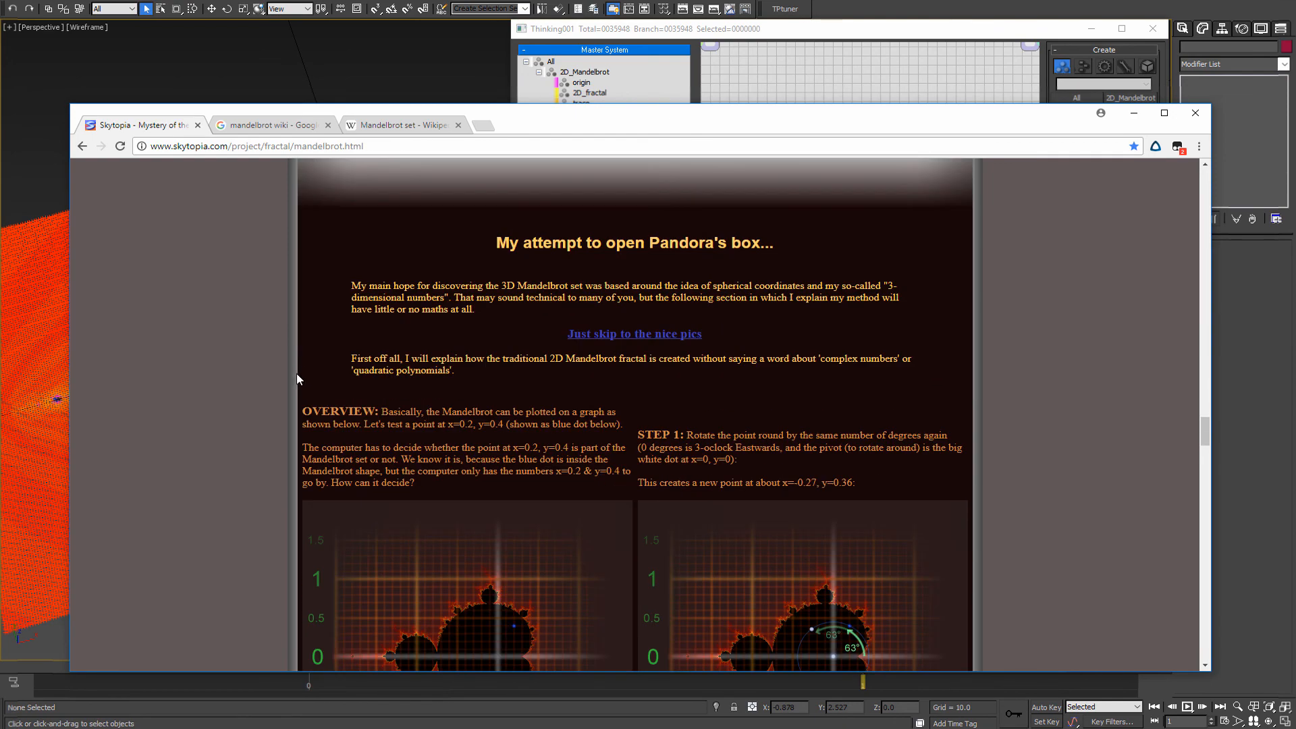
{"action": "scroll", "coordinate": [1204, 432], "scroll_direction": "down", "scroll_amount": 1}
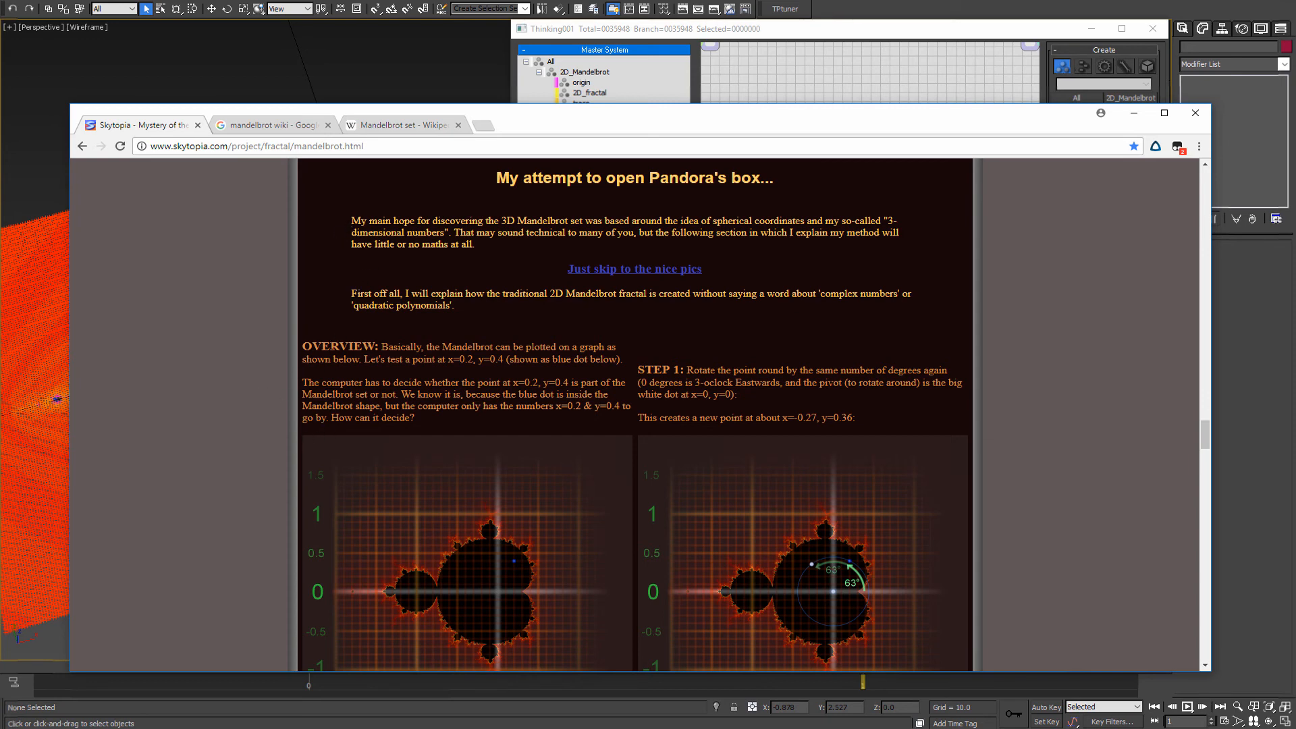
- Read the Mandelbrot overview for the test point x=0.2, y=0.4 and examine the diagrams of steps 1 to 3
{"action": "double_click", "coordinate": [401, 347]}
{"action": "double_click", "coordinate": [407, 382]}
{"action": "double_click", "coordinate": [441, 383]}
{"action": "left_click", "coordinate": [518, 406]}
{"action": "scroll", "coordinate": [291, 371], "scroll_direction": "down", "scroll_amount": 2}
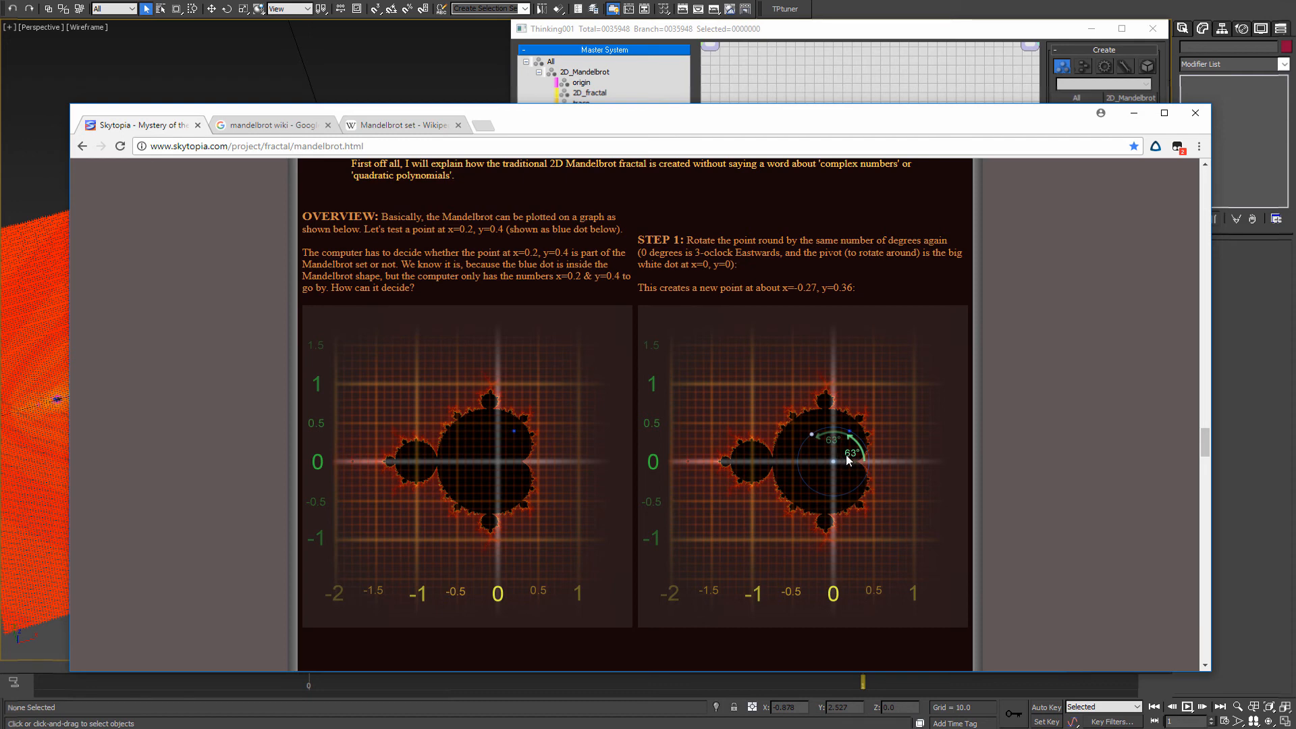
{"action": "scroll", "coordinate": [446, 398], "scroll_direction": "down", "scroll_amount": 5}
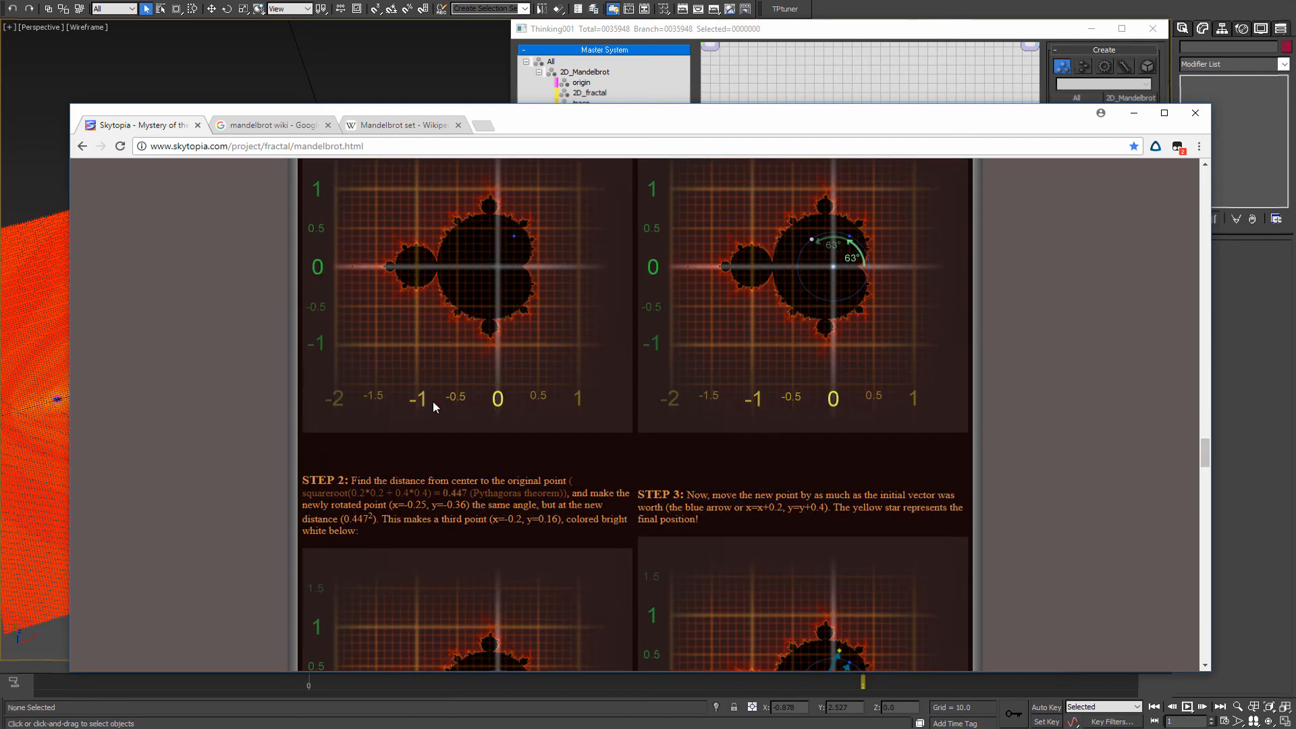
{"action": "scroll", "coordinate": [284, 438], "scroll_direction": "down", "scroll_amount": 2}
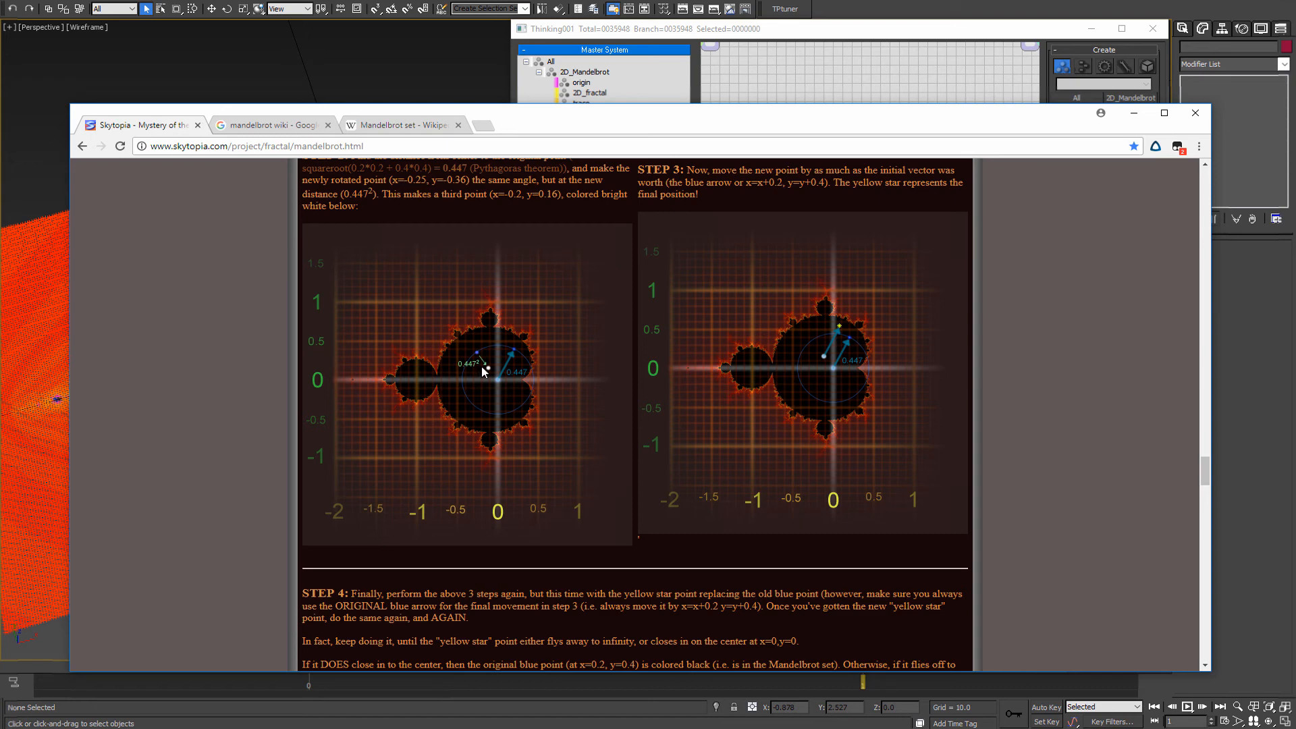
- Go back to the overview diagram and review the iteration from the original point through to step 4
{"action": "scroll", "coordinate": [716, 196], "scroll_direction": "up", "scroll_amount": 1}
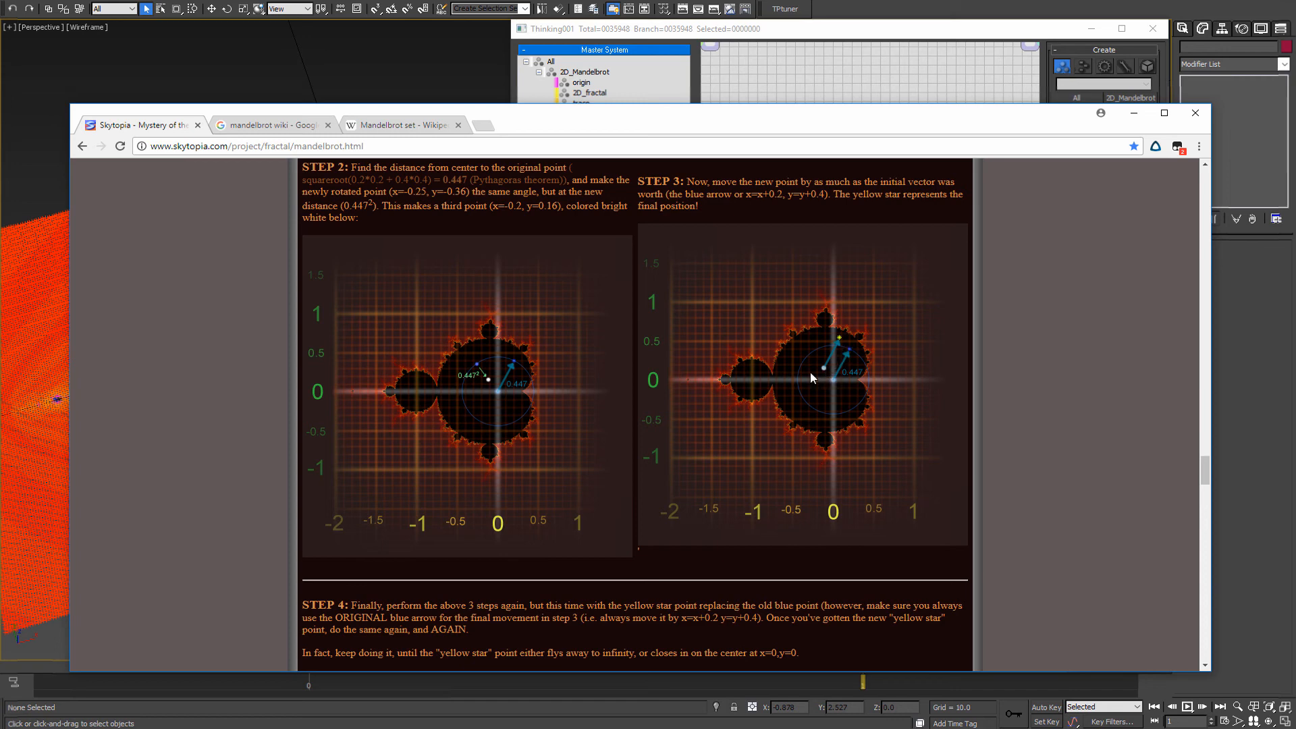
{"action": "scroll", "coordinate": [345, 371], "scroll_direction": "up", "scroll_amount": 10}
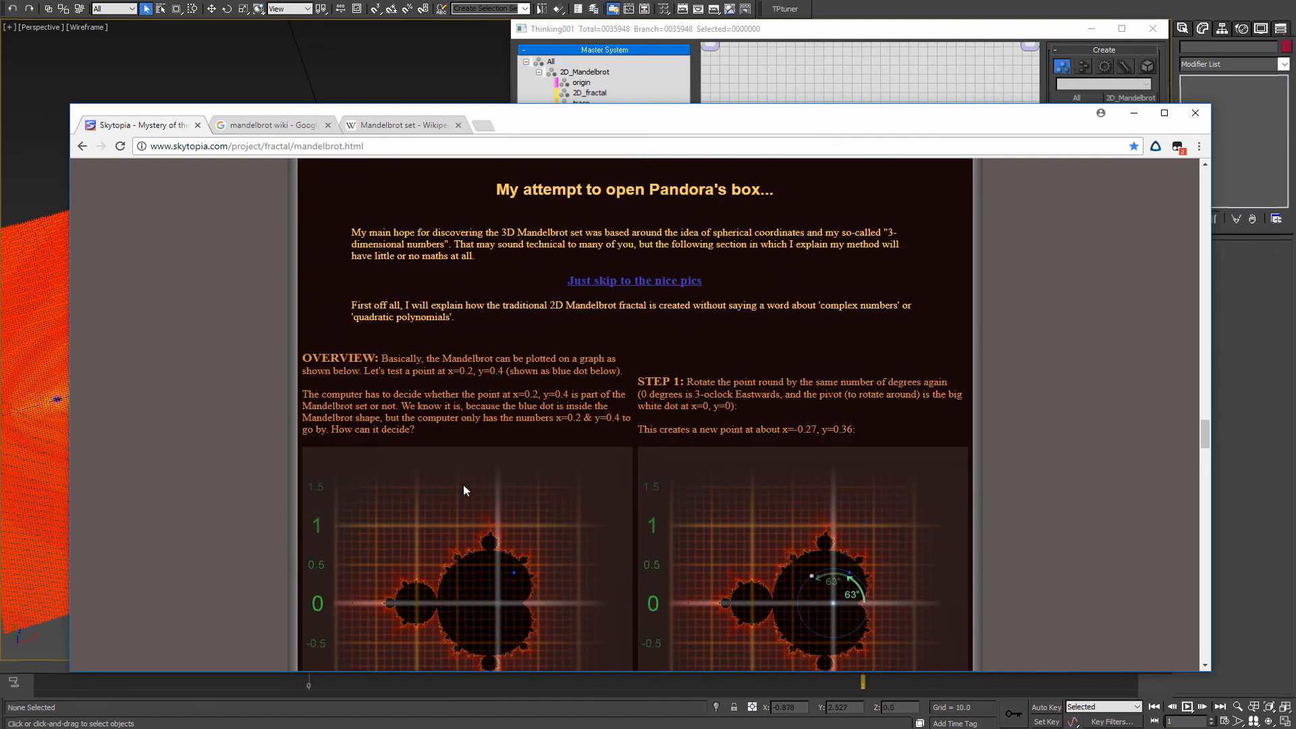
{"action": "scroll", "coordinate": [486, 439], "scroll_direction": "down", "scroll_amount": 1}
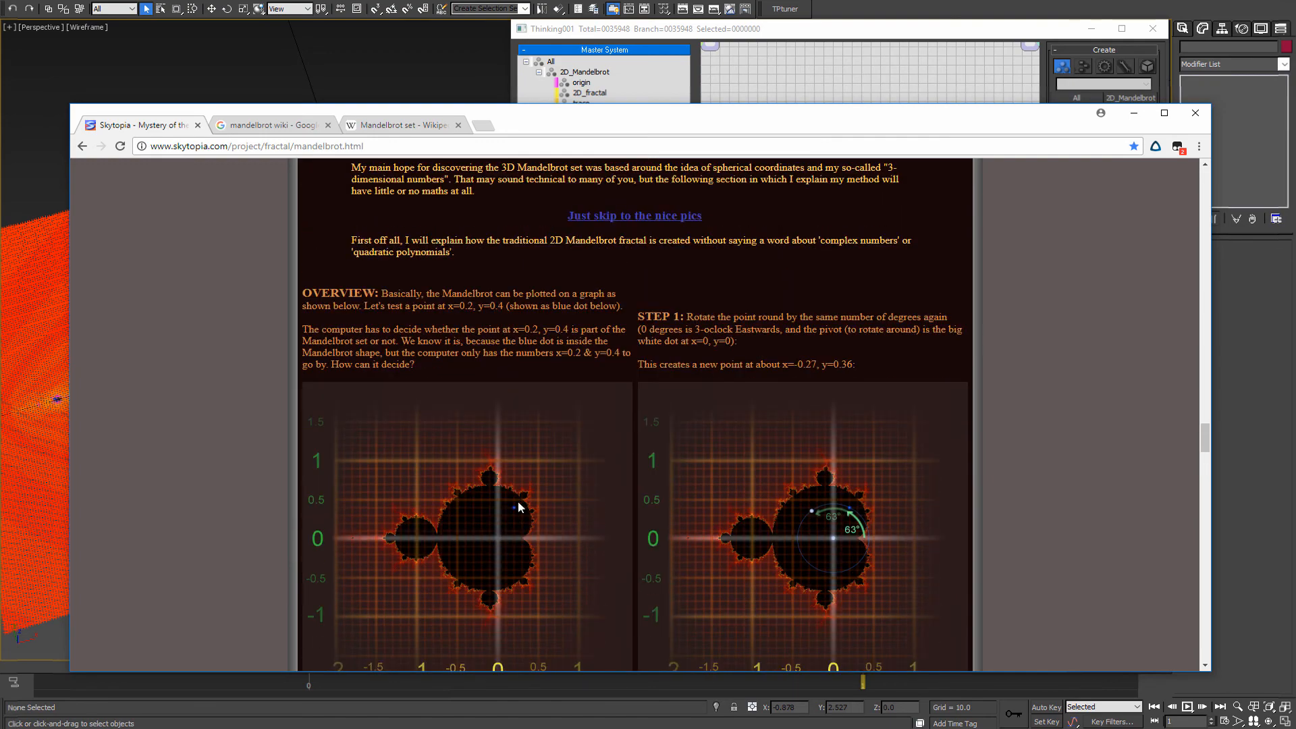
{"action": "scroll", "coordinate": [738, 419], "scroll_direction": "down", "scroll_amount": 6}
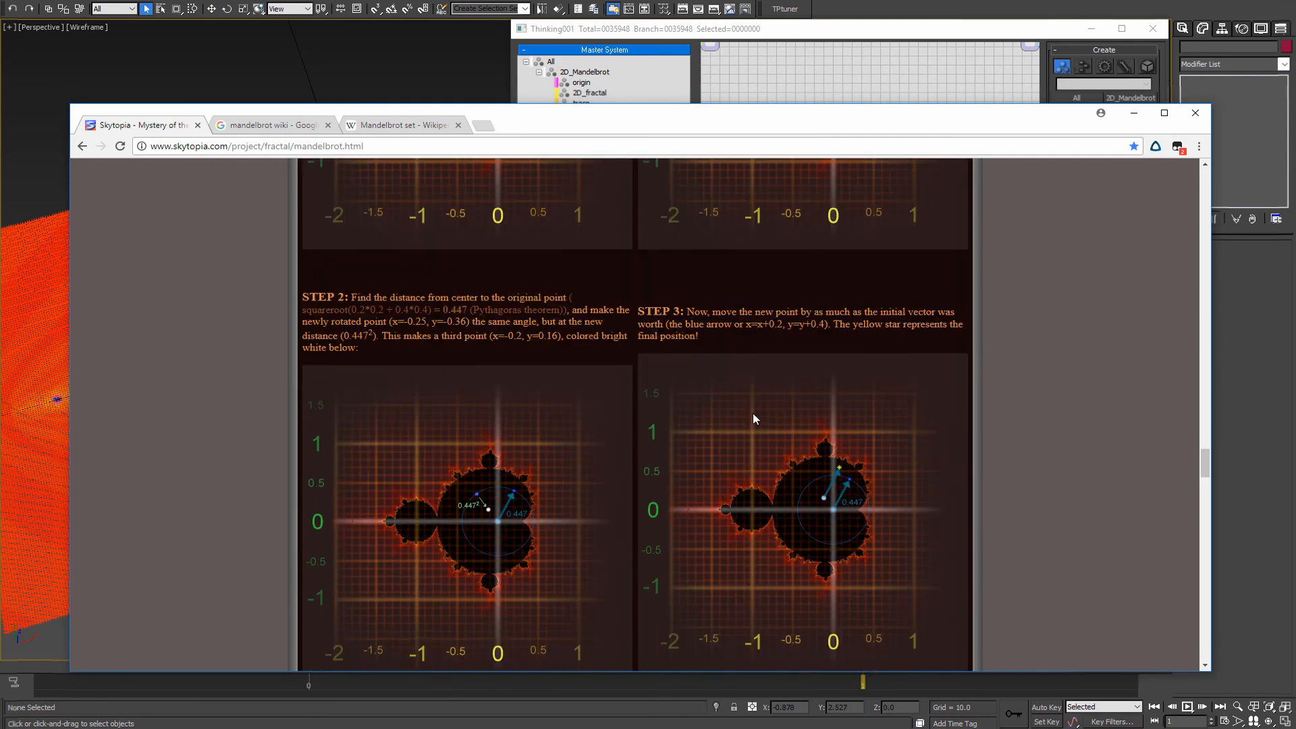
{"action": "scroll", "coordinate": [776, 412], "scroll_direction": "down", "scroll_amount": 5}
{"action": "scroll", "coordinate": [736, 415], "scroll_direction": "up", "scroll_amount": 1}
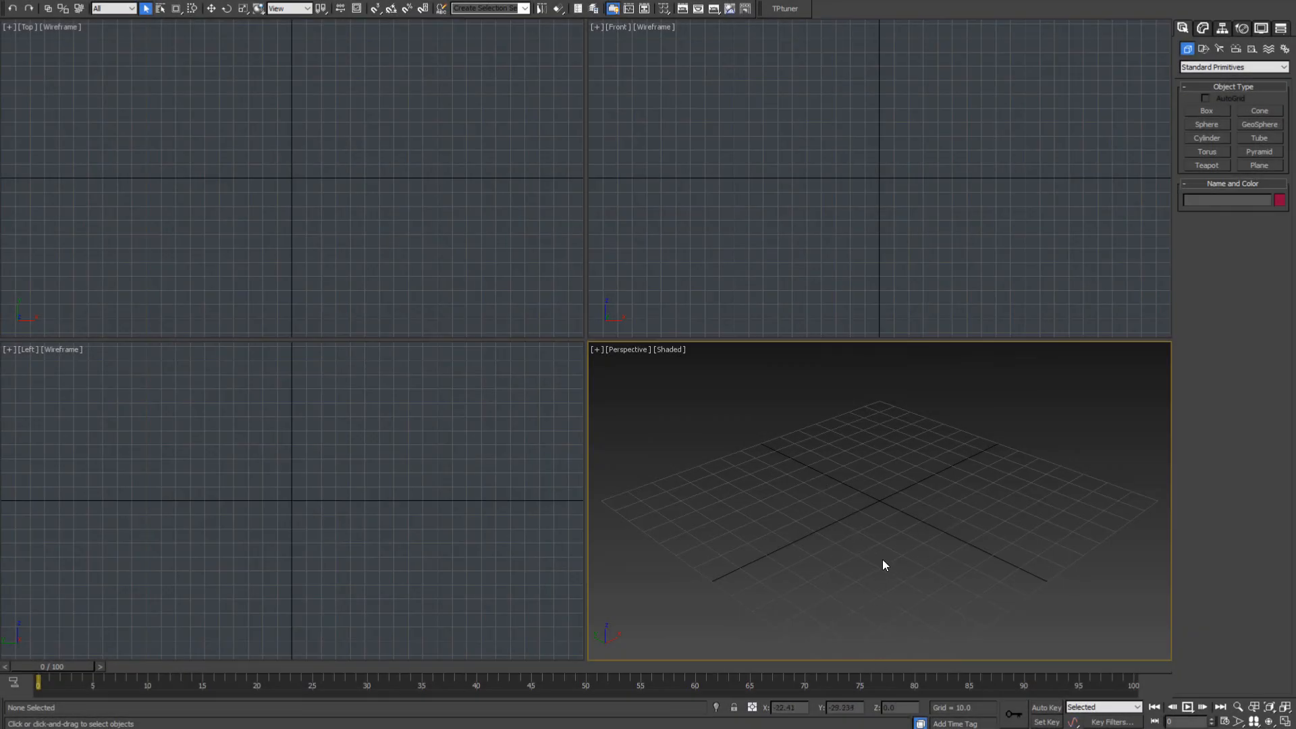
- Maximize the Perspective viewport and place a Thinking particle system on the grid
{"action": "key", "text": "alt+w"}
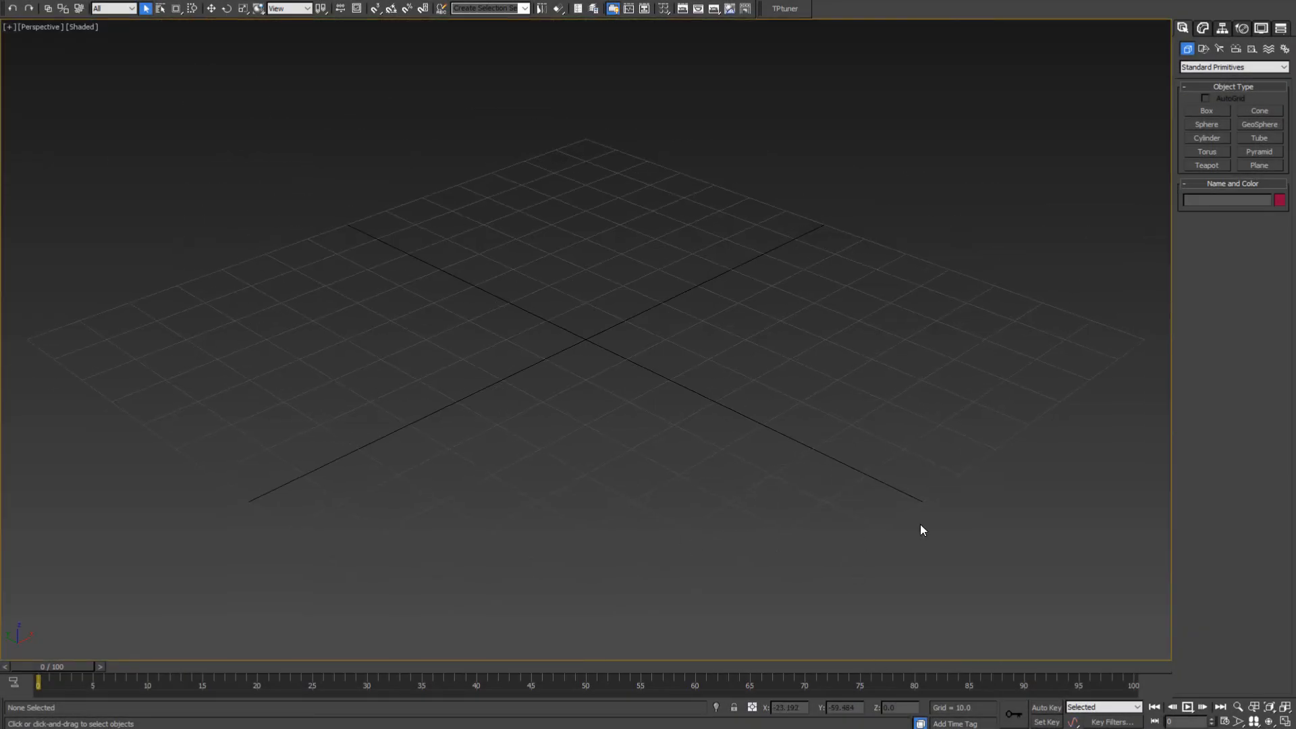
{"action": "left_click", "coordinate": [1212, 68]}
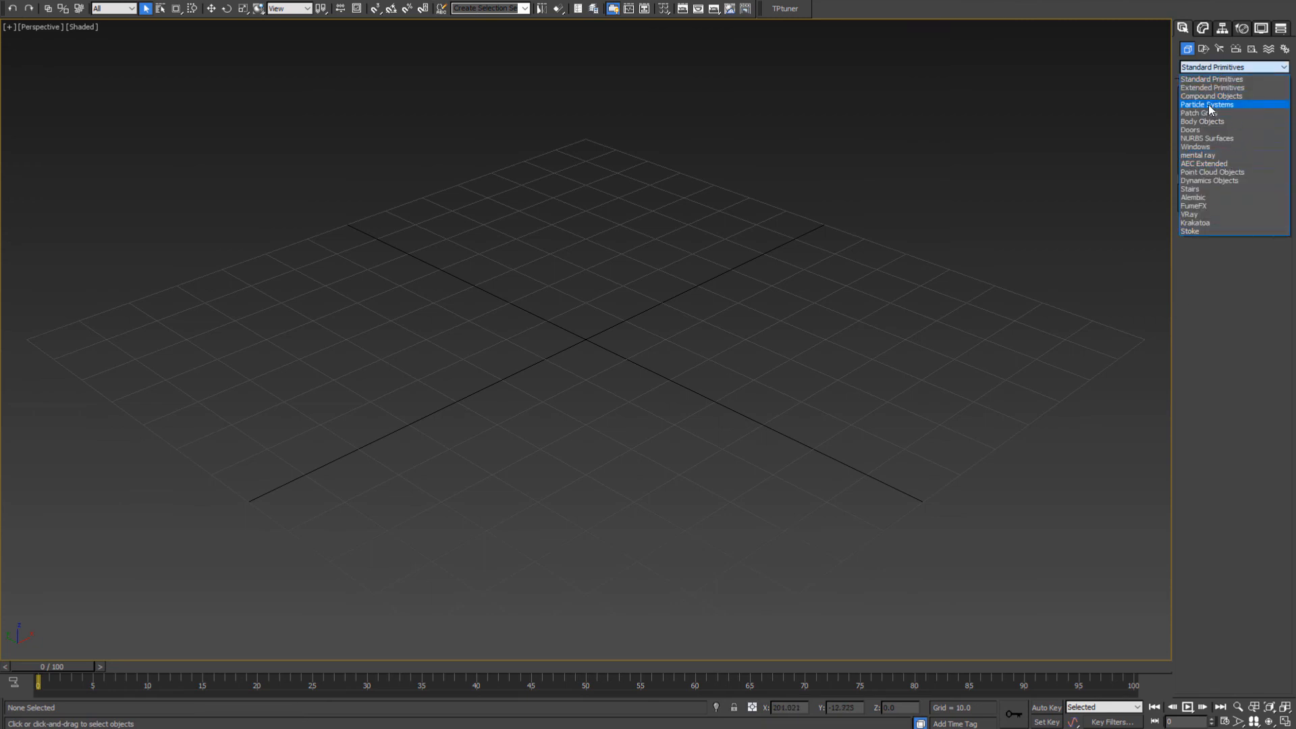
{"action": "left_click", "coordinate": [1210, 105]}
{"action": "left_click", "coordinate": [1261, 152]}
{"action": "middle_click_drag", "start_coordinate": [473, 365], "coordinate": [659, 261], "text": "alt"}
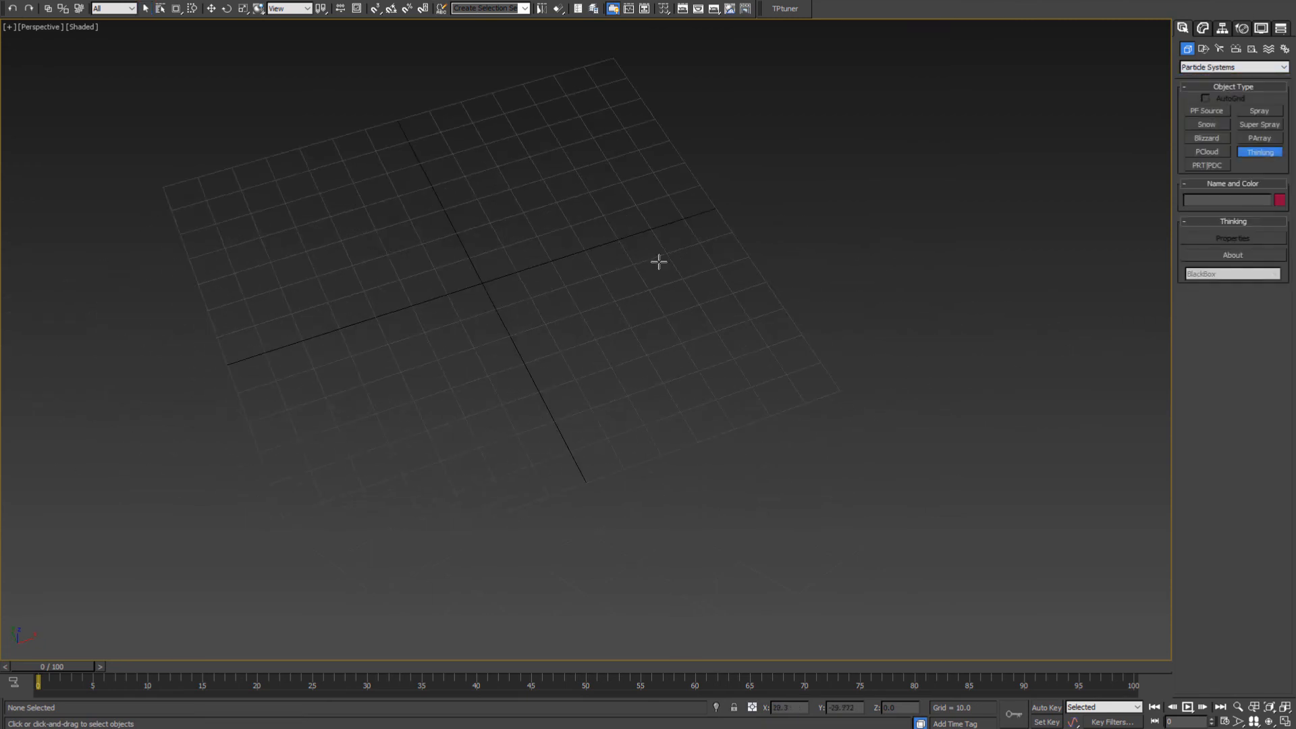
{"action": "left_click", "coordinate": [640, 218]}
{"action": "key", "text": "w"}
{"action": "middle_click_drag", "start_coordinate": [599, 307], "coordinate": [658, 315]}
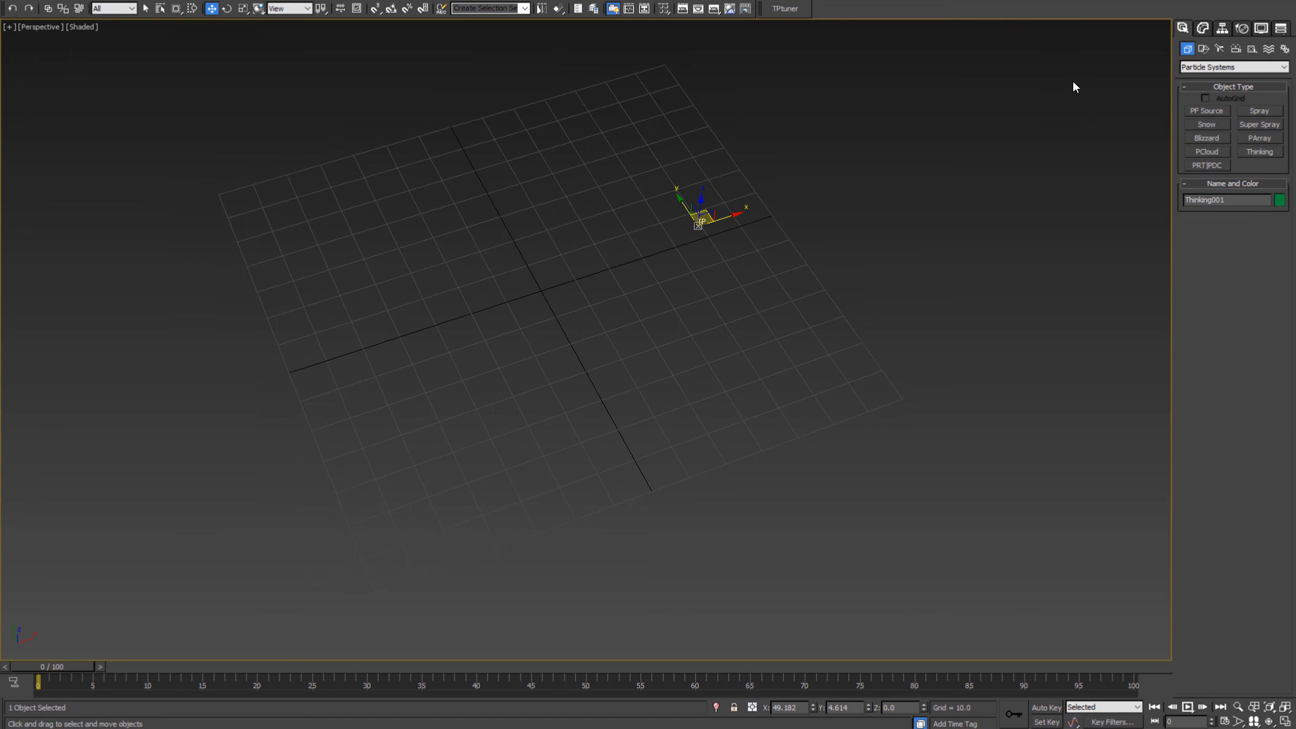
- Open the properties window of the Thinking object and fit it beside the visible grid
{"action": "left_click", "coordinate": [1203, 29]}
{"action": "middle_click_drag", "start_coordinate": [897, 234], "coordinate": [678, 278]}
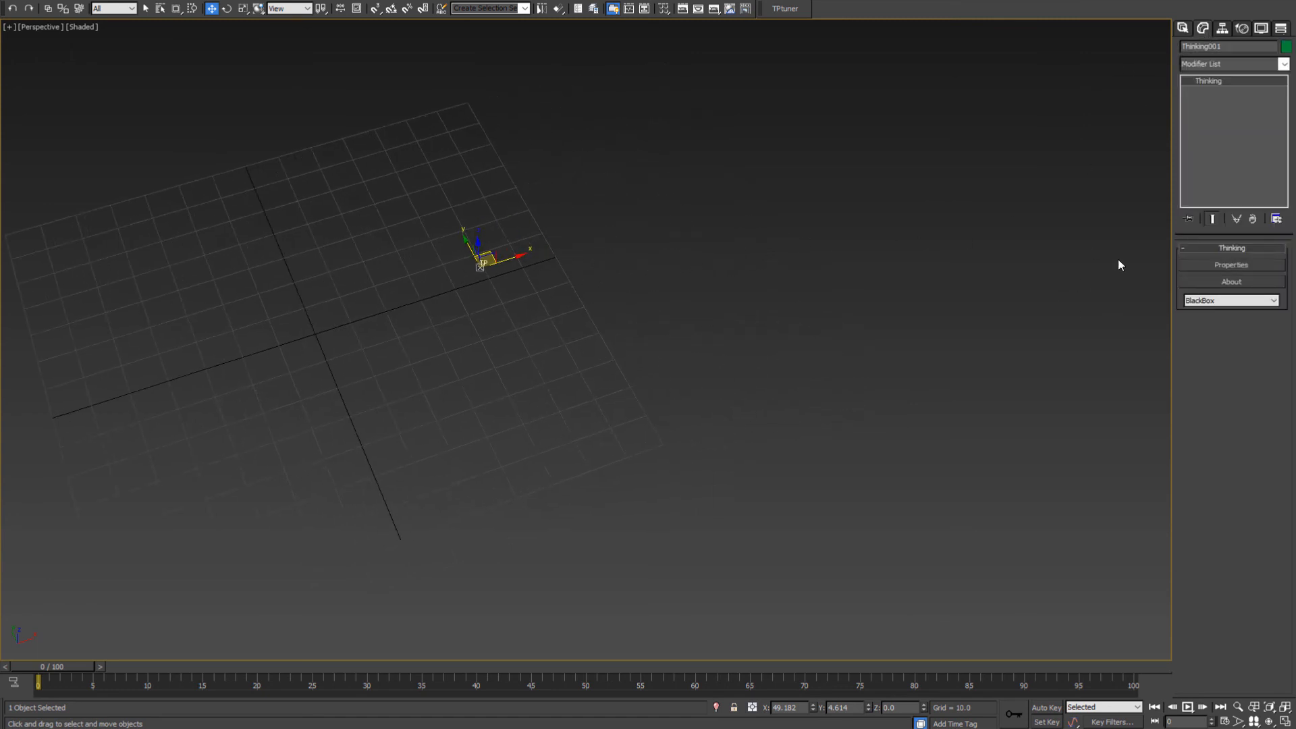
{"action": "left_click_drag", "start_coordinate": [1295, 100], "coordinate": [497, 36]}
{"action": "left_click_drag", "start_coordinate": [311, 629], "coordinate": [588, 654]}
{"action": "middle_click_drag", "start_coordinate": [451, 420], "coordinate": [443, 462]}
{"action": "scroll", "coordinate": [336, 517], "scroll_direction": "down", "scroll_amount": 3}
- Create a particle group under All and name it 2D_Mandelbrot
{"action": "left_click", "coordinate": [631, 66]}
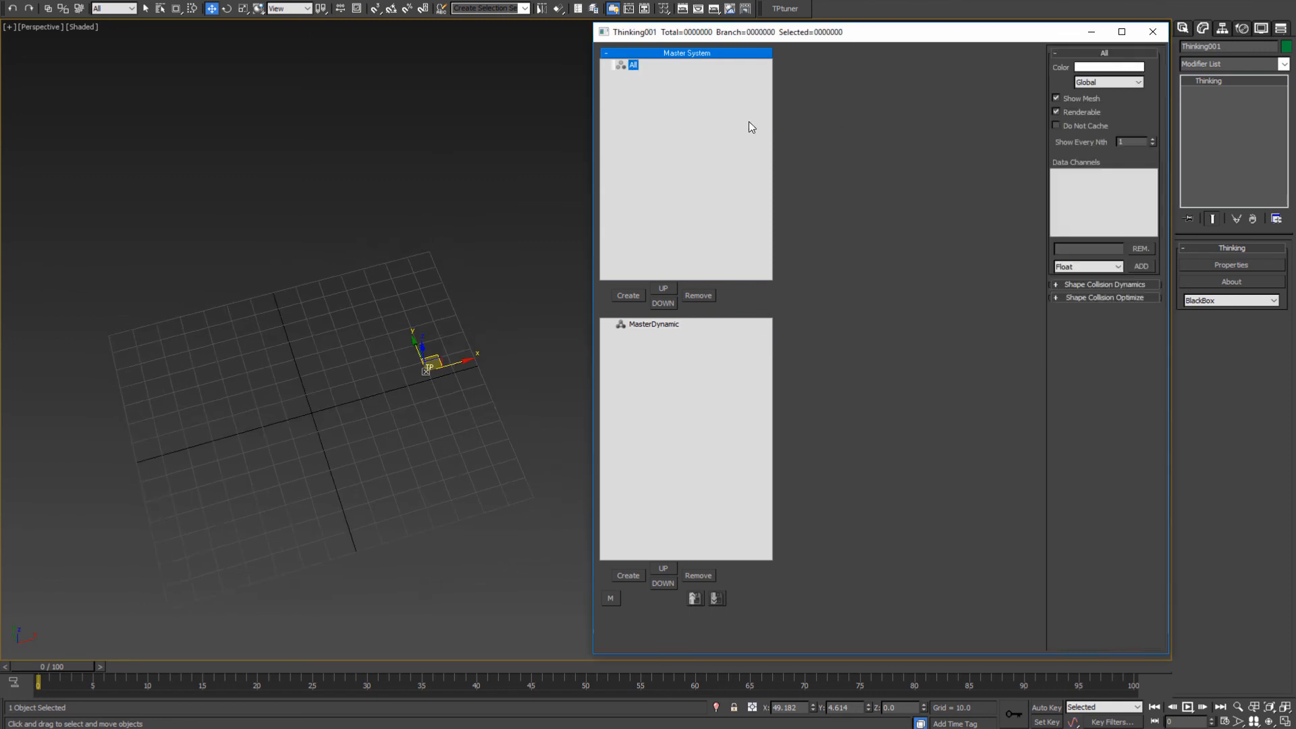
{"action": "left_click", "coordinate": [627, 295]}
{"action": "left_click", "coordinate": [652, 76]}
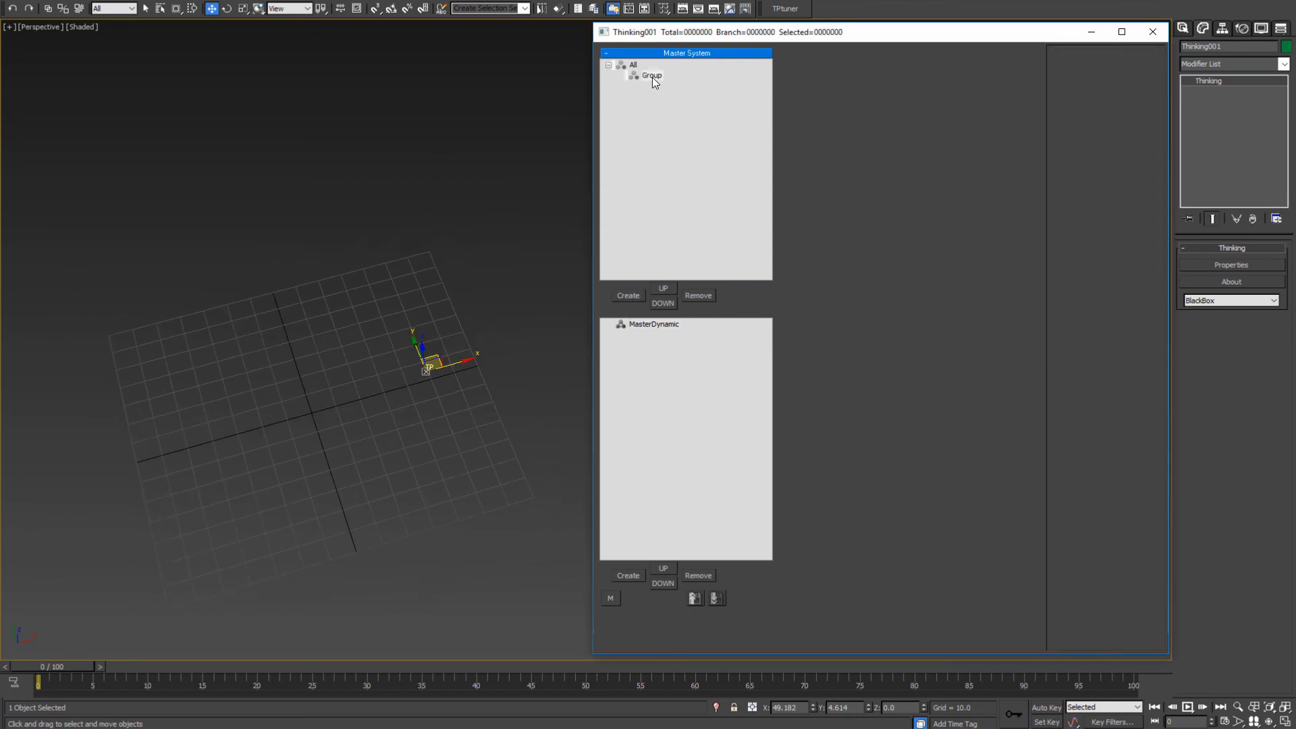
{"action": "left_click", "coordinate": [653, 76]}
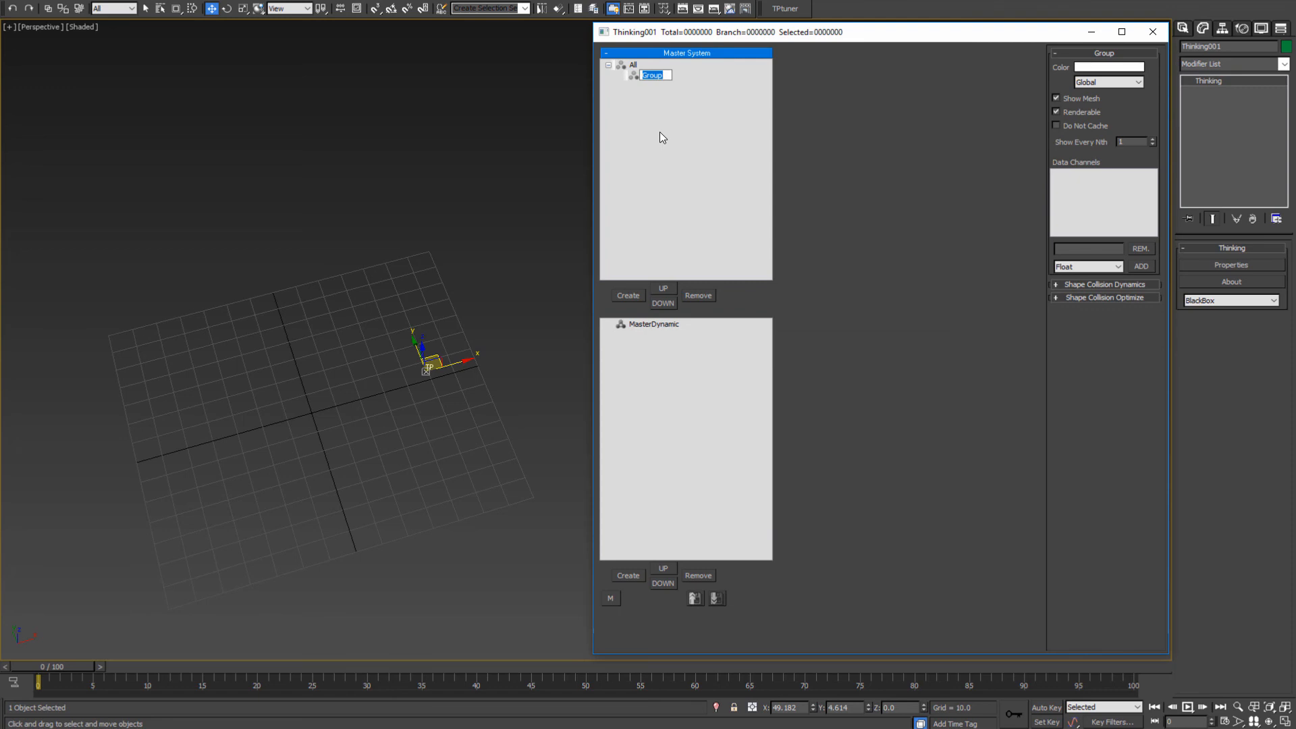
{"action": "type", "text": "2D_Mandelbrot"}
{"action": "key", "text": "Return"}
- Switch to the Skytopia page in the browser, reread the overview text, and return to the 3D scene
{"action": "middle_click_drag", "start_coordinate": [532, 463], "coordinate": [467, 351]}
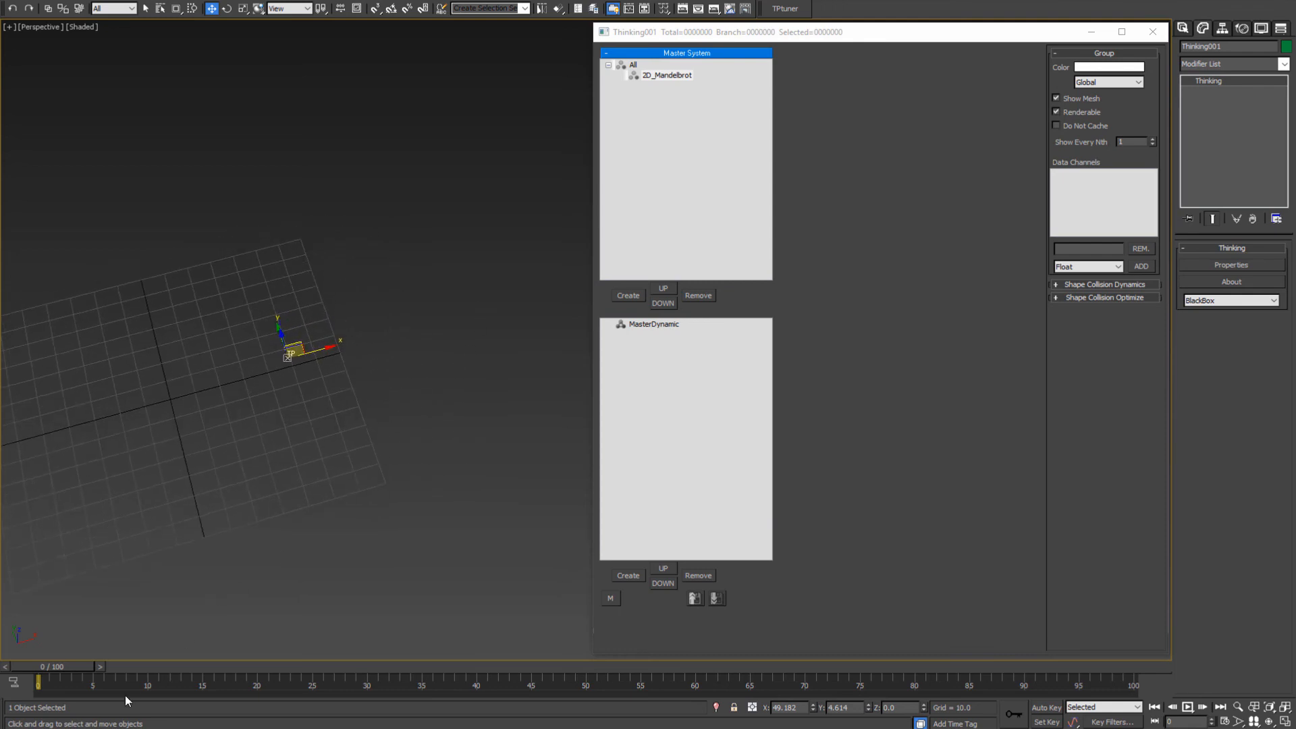
{"action": "mouse_move", "coordinate": [146, 728]}
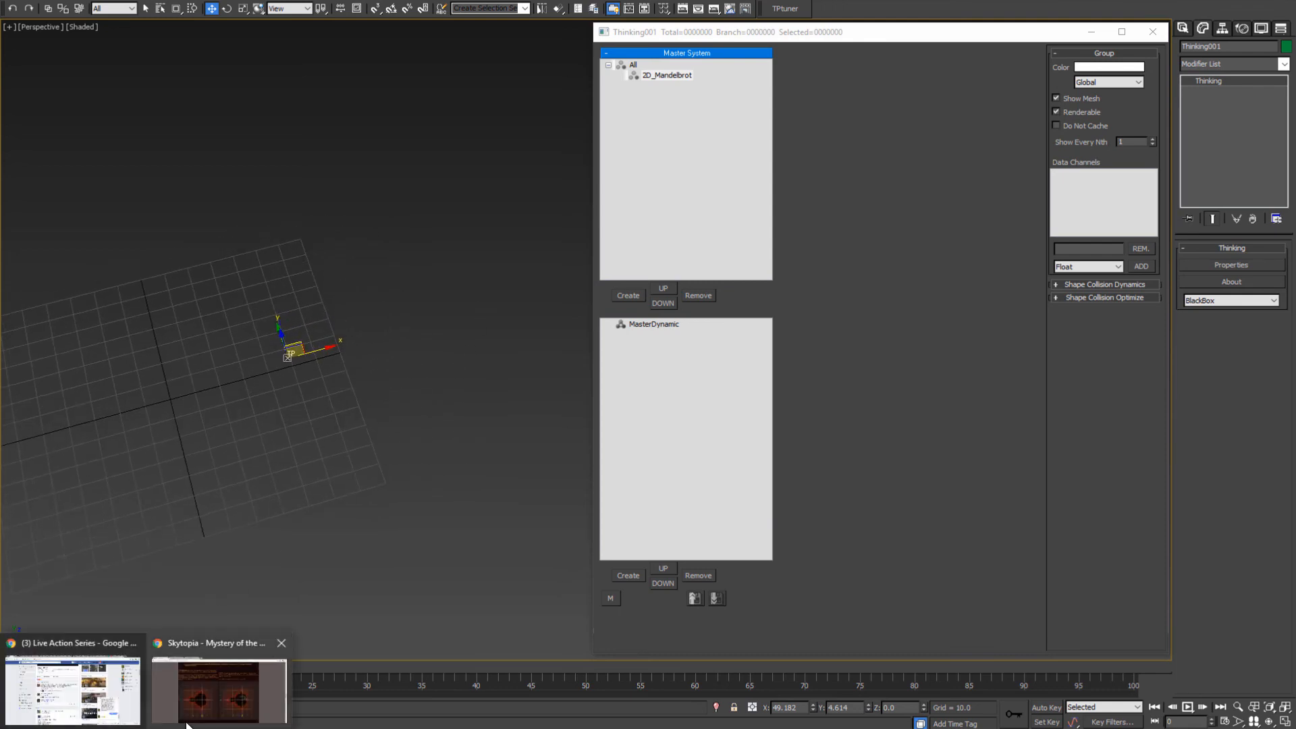
{"action": "left_click", "coordinate": [236, 709]}
{"action": "scroll", "coordinate": [538, 311], "scroll_direction": "up", "scroll_amount": 1}
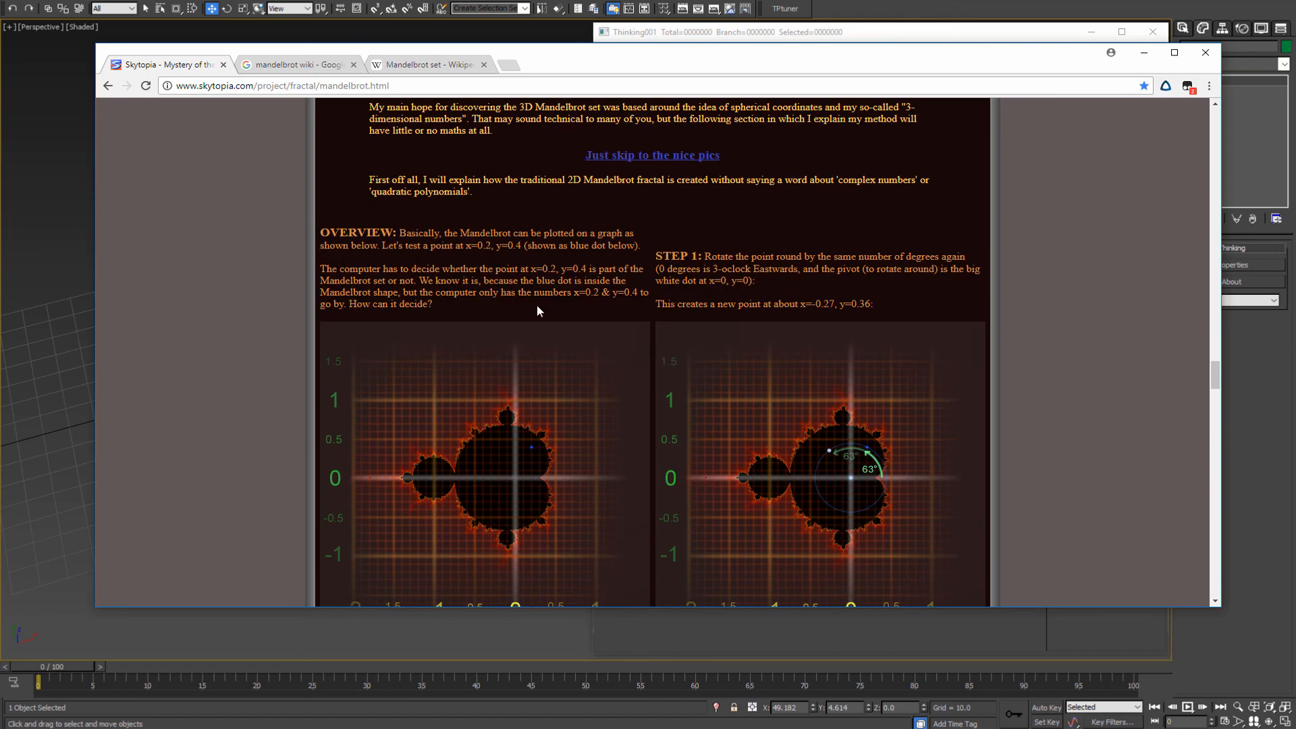
{"action": "left_click_drag", "start_coordinate": [378, 280], "coordinate": [517, 292]}
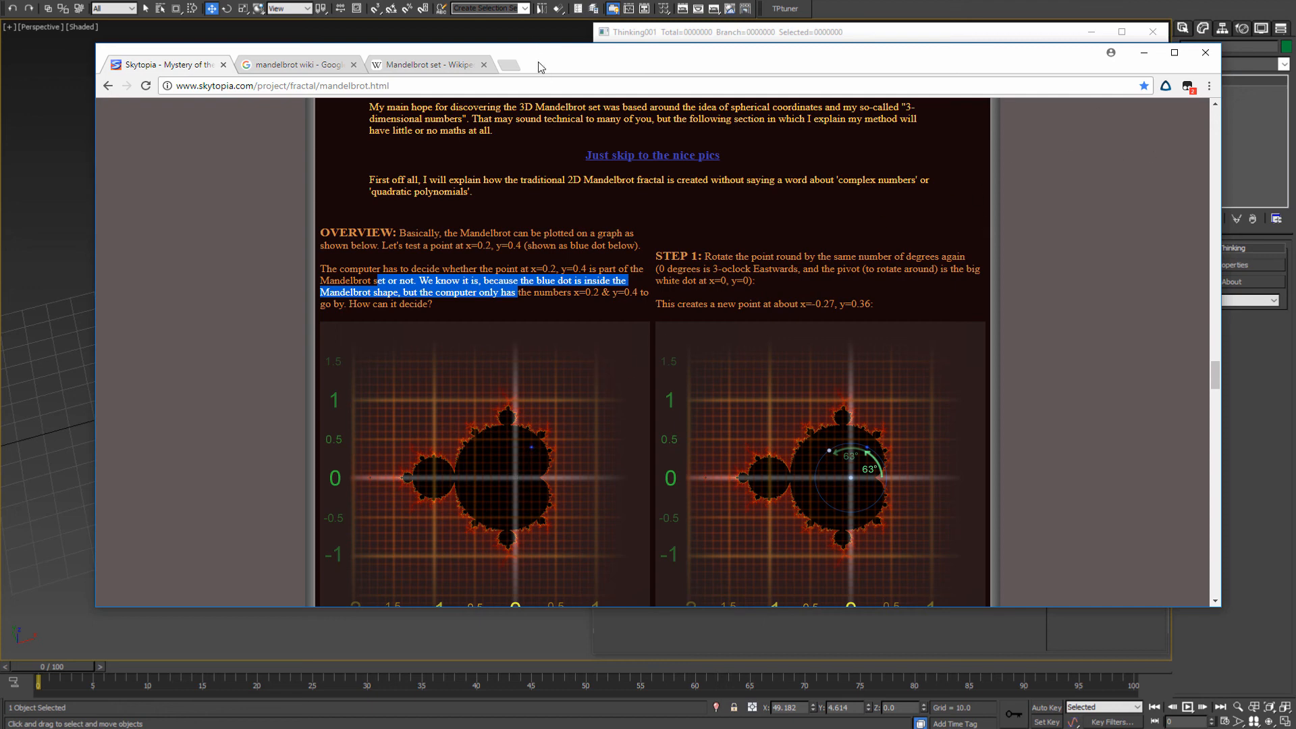
{"action": "left_click_drag", "start_coordinate": [543, 56], "coordinate": [504, 72]}
{"action": "left_click", "coordinate": [1100, 71]}
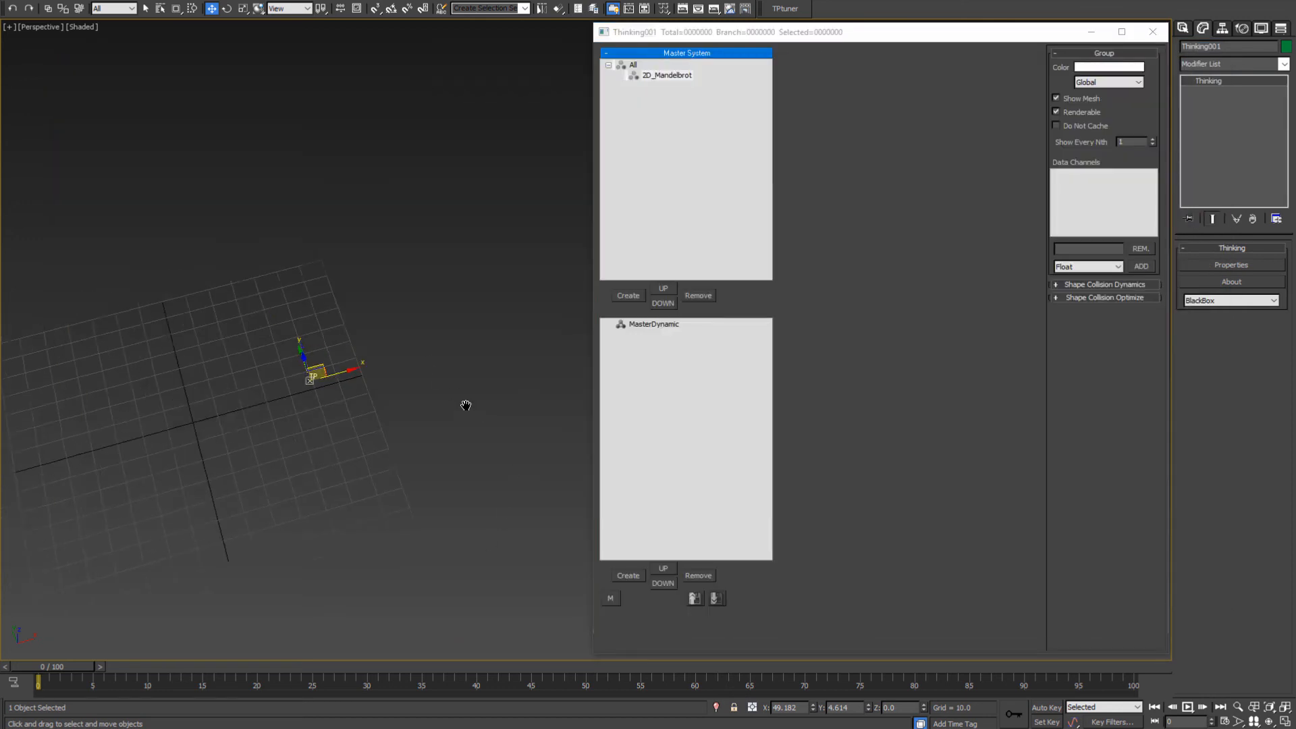
- Create a child particle group under the 2D_Mandelbrot group
{"action": "left_click", "coordinate": [663, 79]}
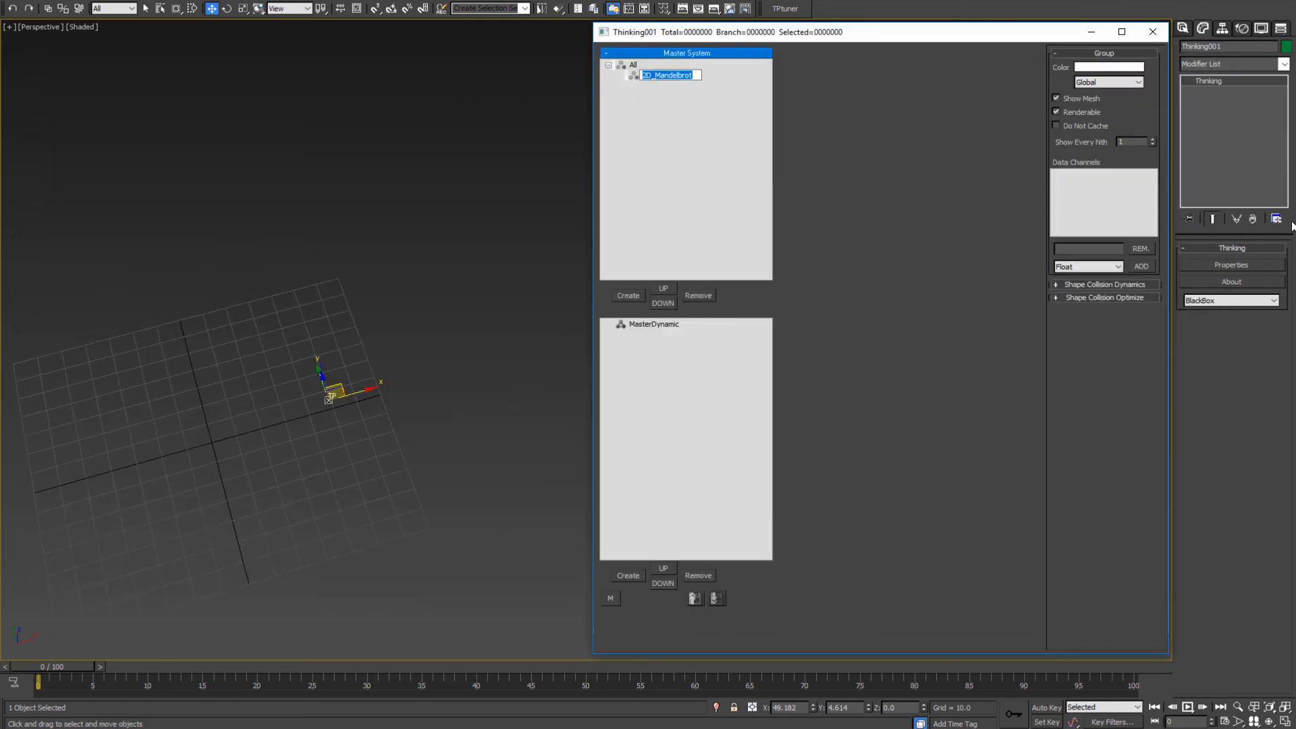
{"action": "left_click", "coordinate": [680, 149]}
{"action": "left_click", "coordinate": [639, 297]}
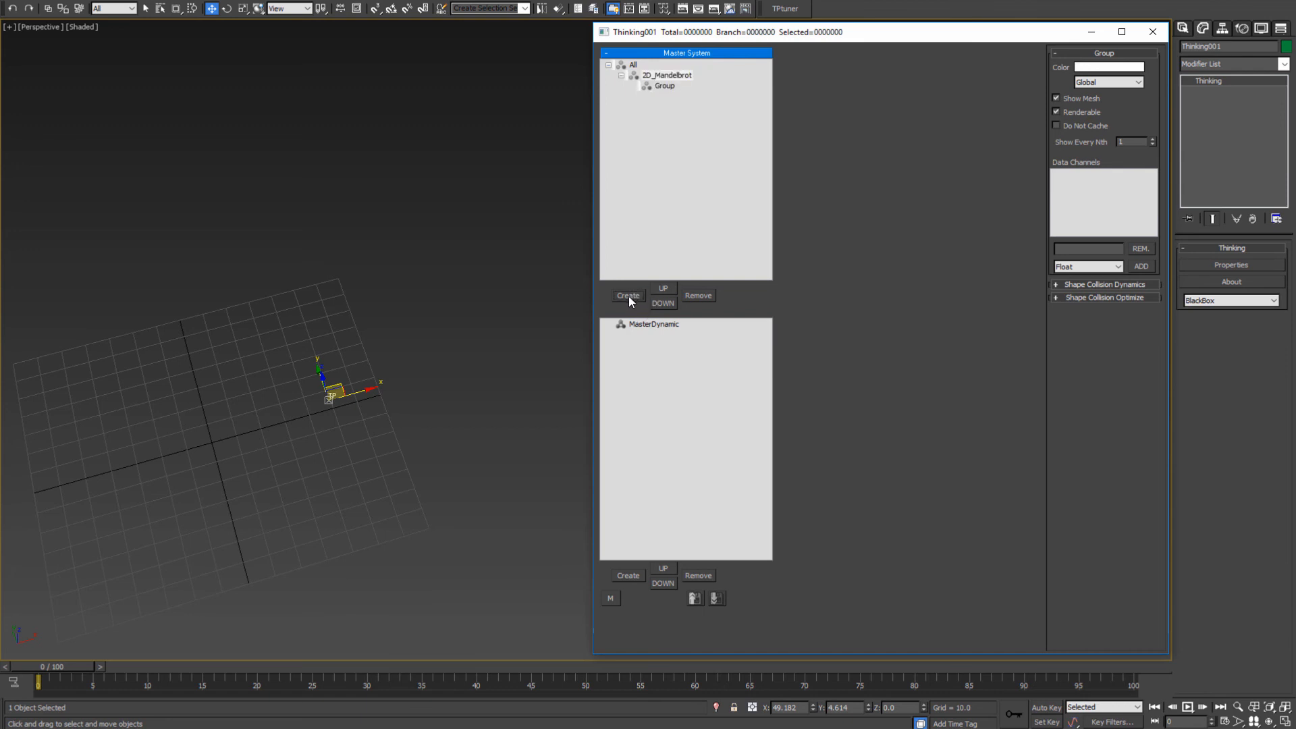
- Rename the new child particle group under 2D_Mandelbrot as origin
{"action": "left_click", "coordinate": [665, 85]}
{"action": "type", "text": "origin"}
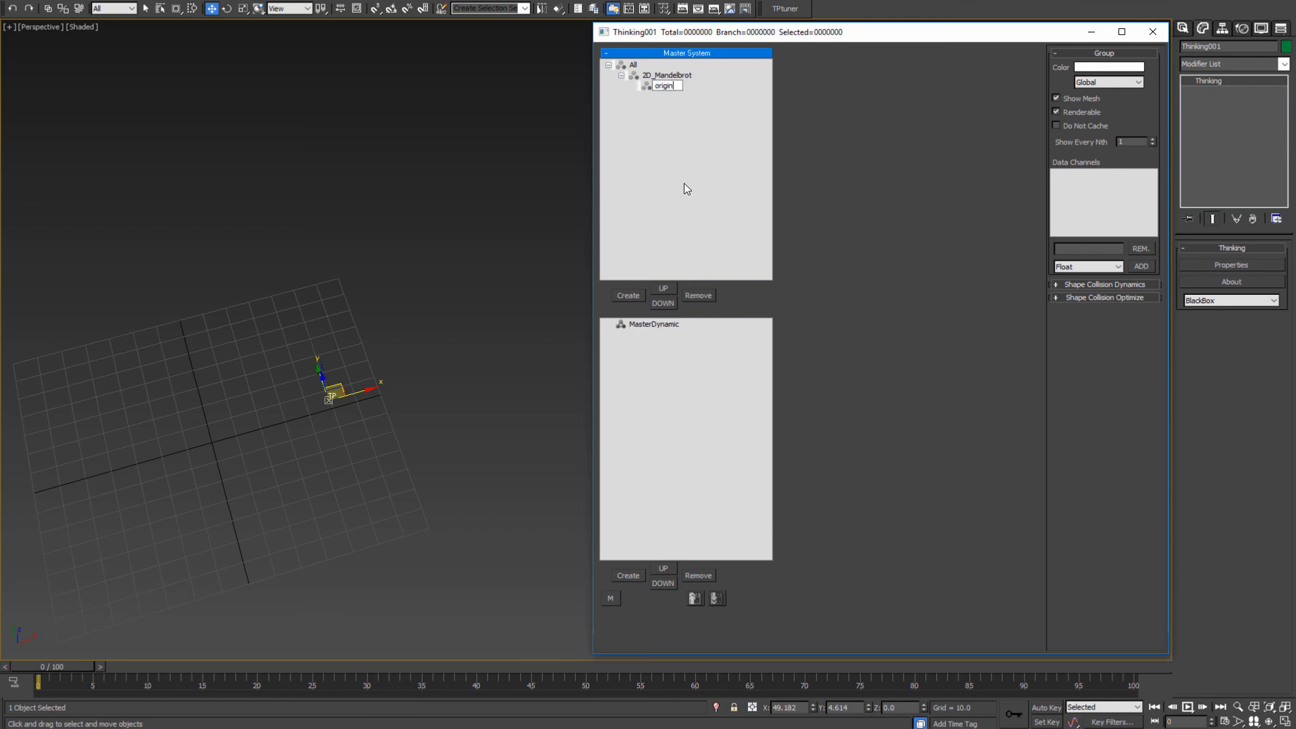
{"action": "key", "text": "Return"}
- Create a dynamic set under MasterDynamic and name it 2D_Mandelbrot
{"action": "left_click", "coordinate": [655, 324]}
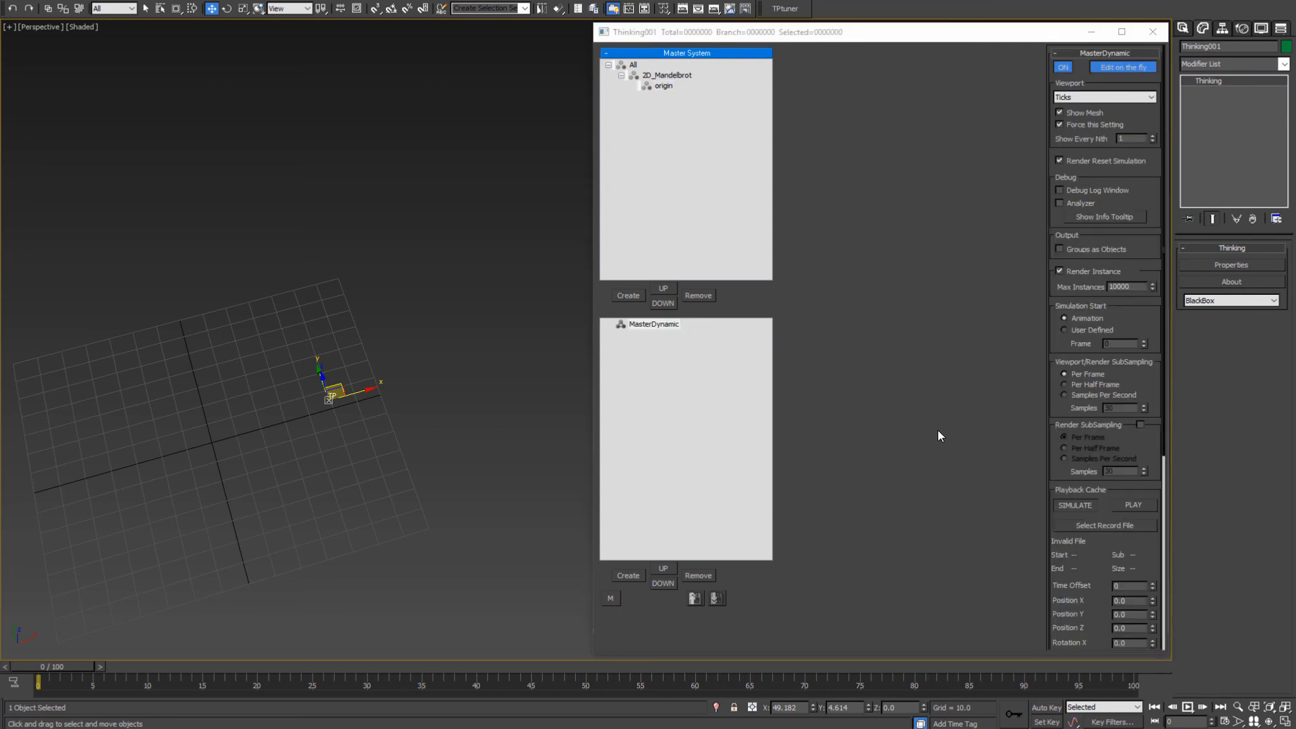
{"action": "left_click", "coordinate": [628, 575]}
{"action": "left_click", "coordinate": [661, 335]}
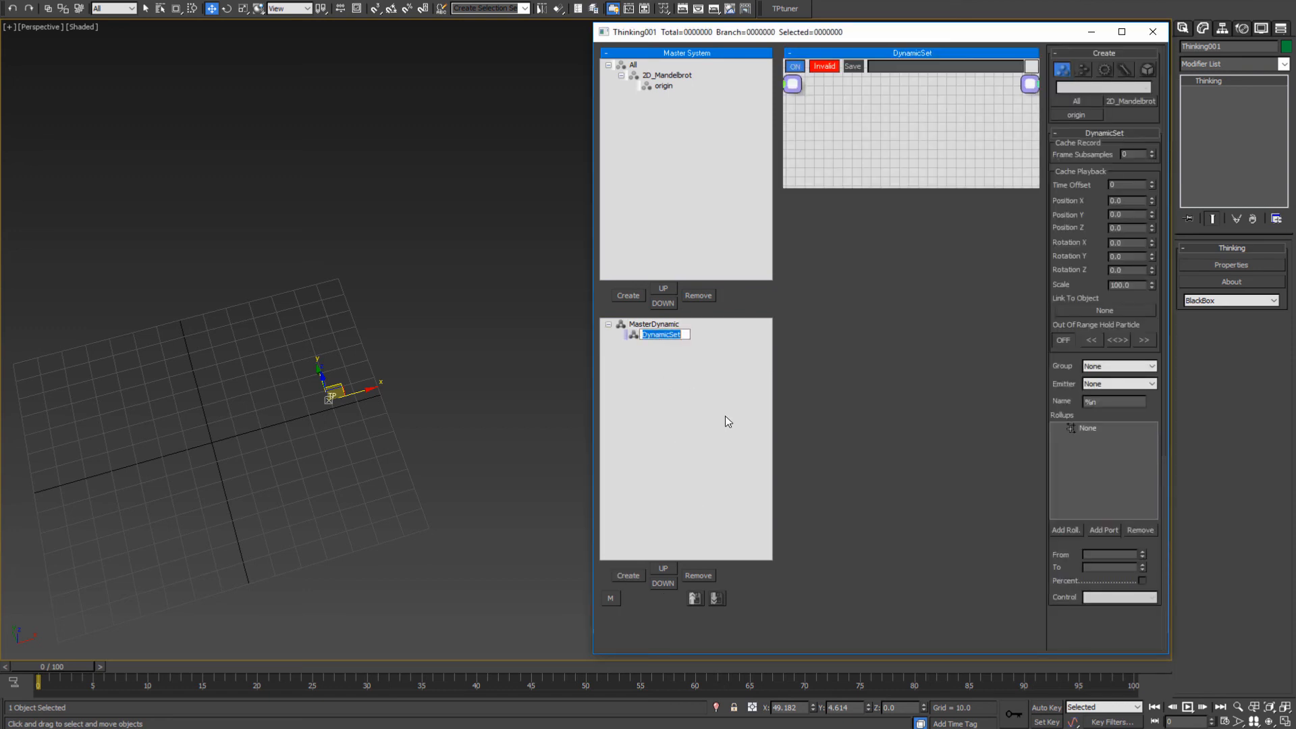
{"action": "type", "text": "Mandelb"}
{"action": "type", "text": "rot"}
{"action": "type", "text": "2D"}
{"action": "type", "text": "_"}
{"action": "key", "text": "Return"}
- Switch to the Skytopia page in the browser, reread how the test point is decided, and return to 3ds Max
{"action": "middle_click_drag", "start_coordinate": [323, 472], "coordinate": [353, 470]}
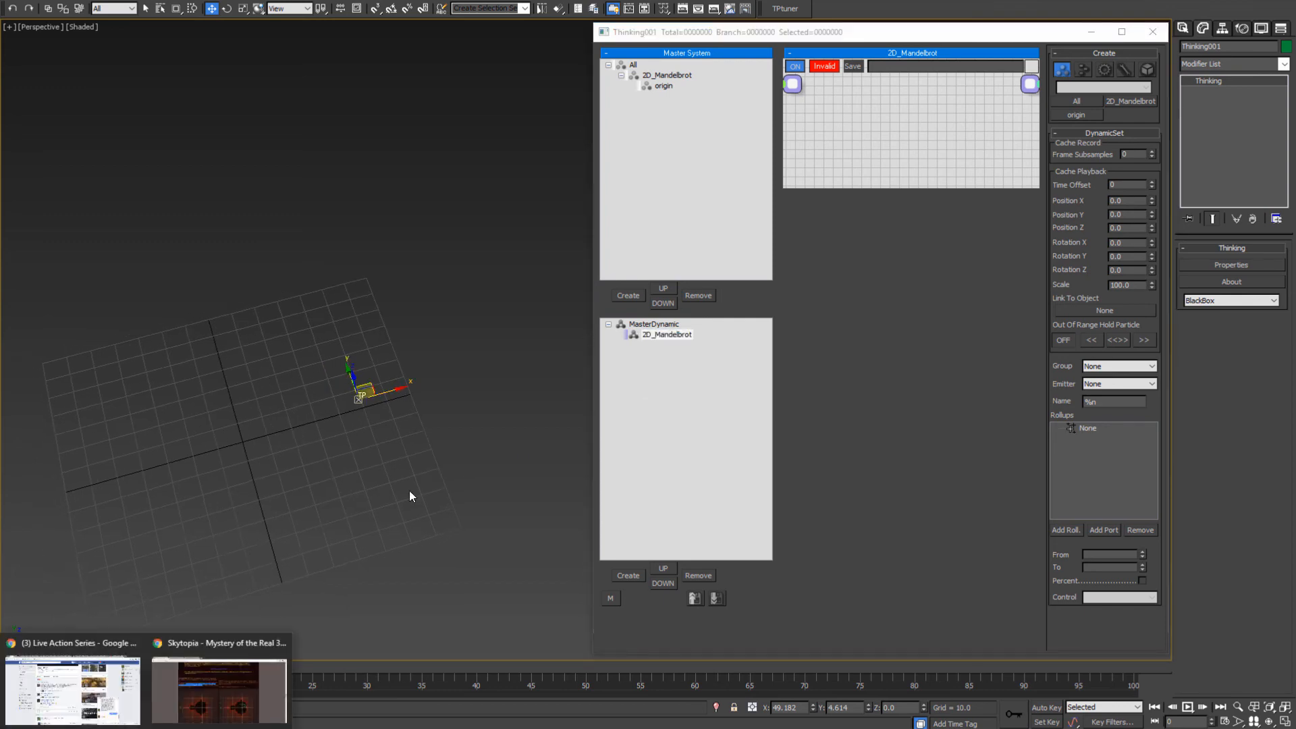
{"action": "left_click", "coordinate": [228, 685]}
{"action": "left_click", "coordinate": [423, 304]}
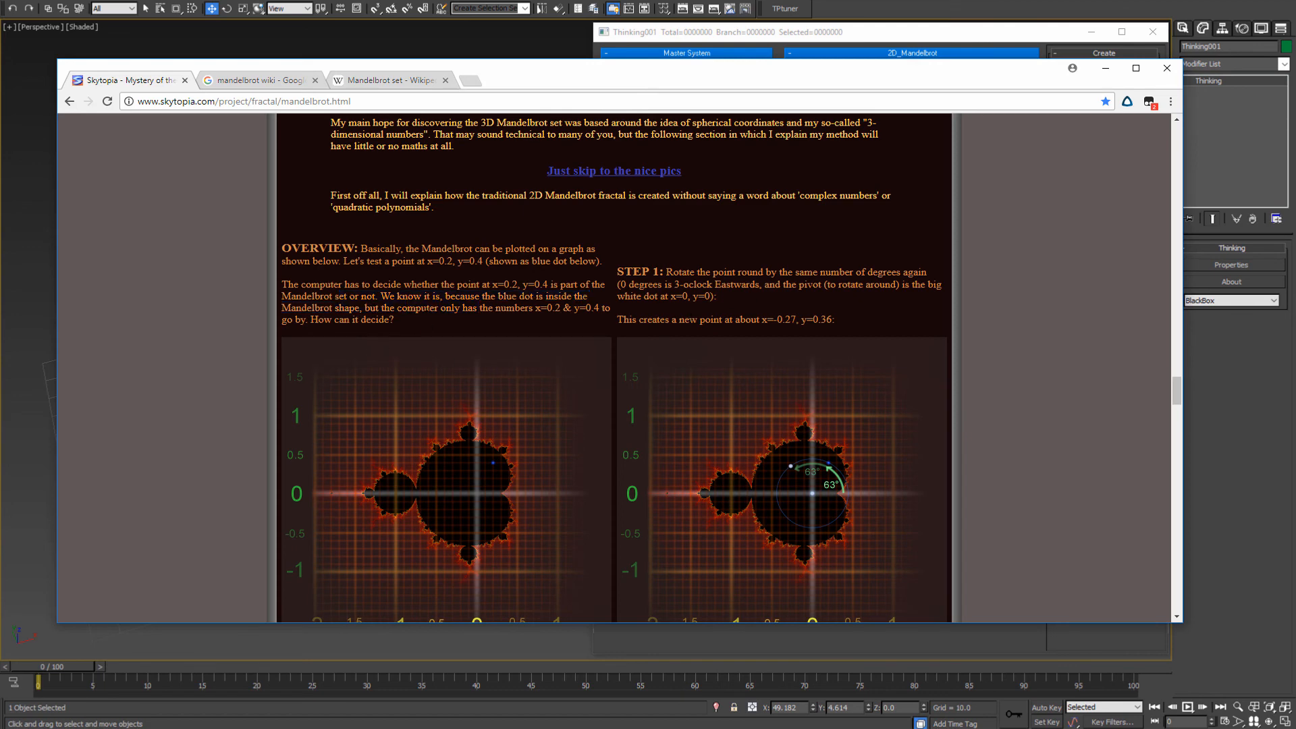
{"action": "left_click_drag", "start_coordinate": [375, 308], "coordinate": [528, 308]}
{"action": "left_click", "coordinate": [529, 310]}
{"action": "left_click", "coordinate": [1107, 68]}
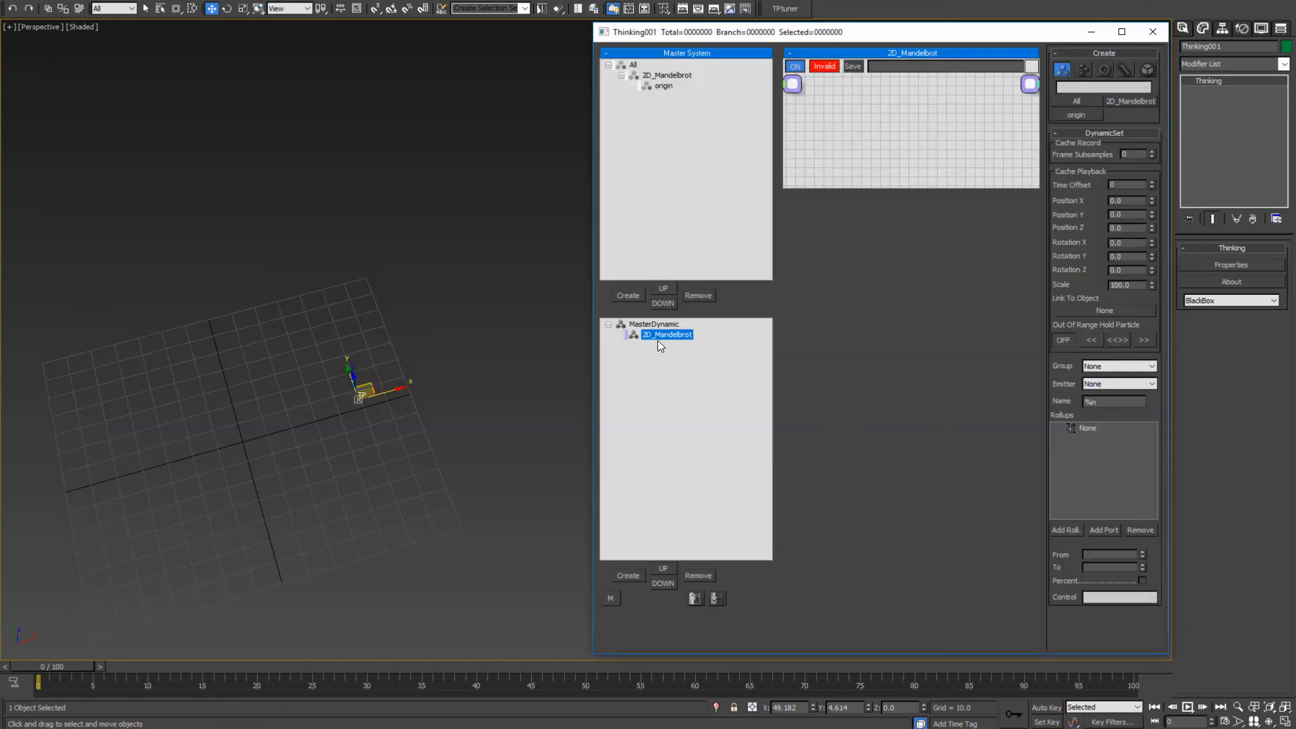
- Create a child dynamic set under the 2D_Mandelbrot dynamic set and name it 2D_tester
{"action": "left_click", "coordinate": [622, 581]}
{"action": "left_click", "coordinate": [675, 346]}
{"action": "type", "text": "2D_tester"}
{"action": "key", "text": "Return"}
- Create a dynamic set named create_origin under 2D_tester and enlarge its node canvas downward
{"action": "left_click", "coordinate": [675, 334]}
{"action": "left_click", "coordinate": [668, 345]}
{"action": "left_click", "coordinate": [625, 574]}
{"action": "left_click", "coordinate": [685, 355]}
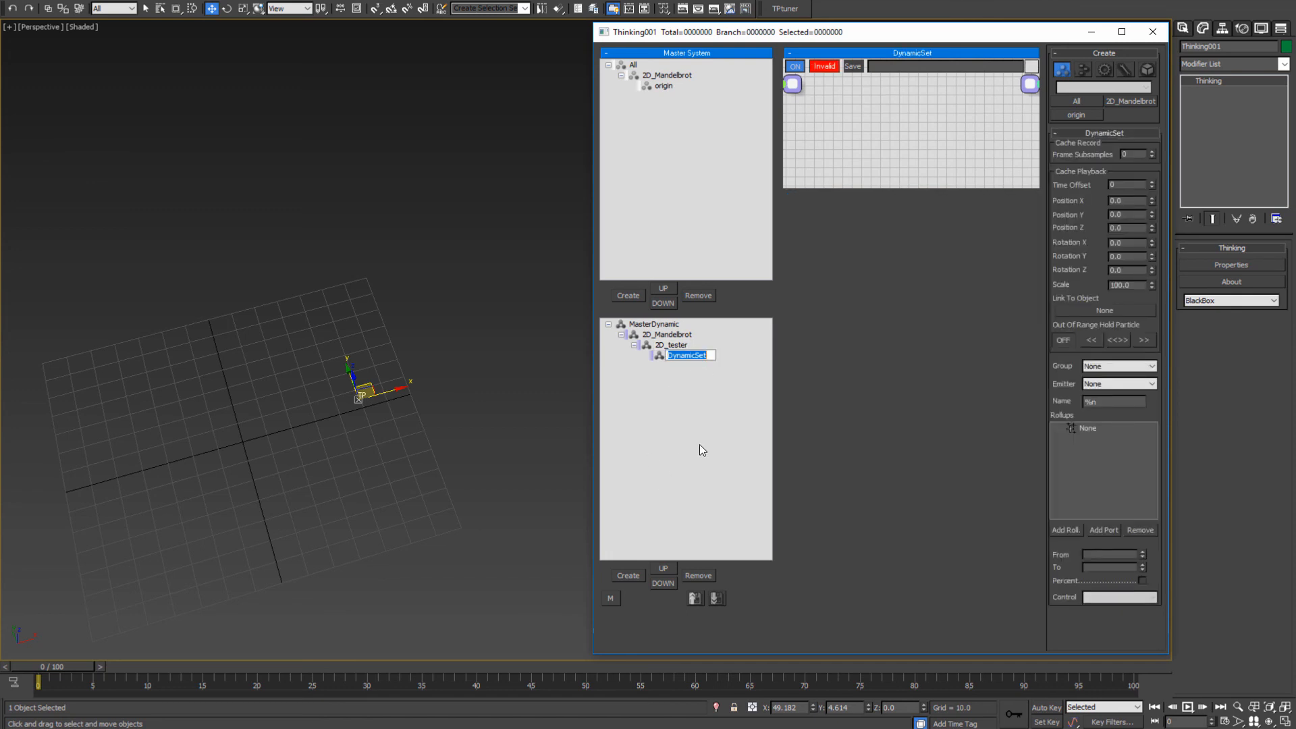
{"action": "type", "text": "create_origin"}
{"action": "key", "text": "Return"}
{"action": "left_click_drag", "start_coordinate": [872, 185], "coordinate": [857, 550]}
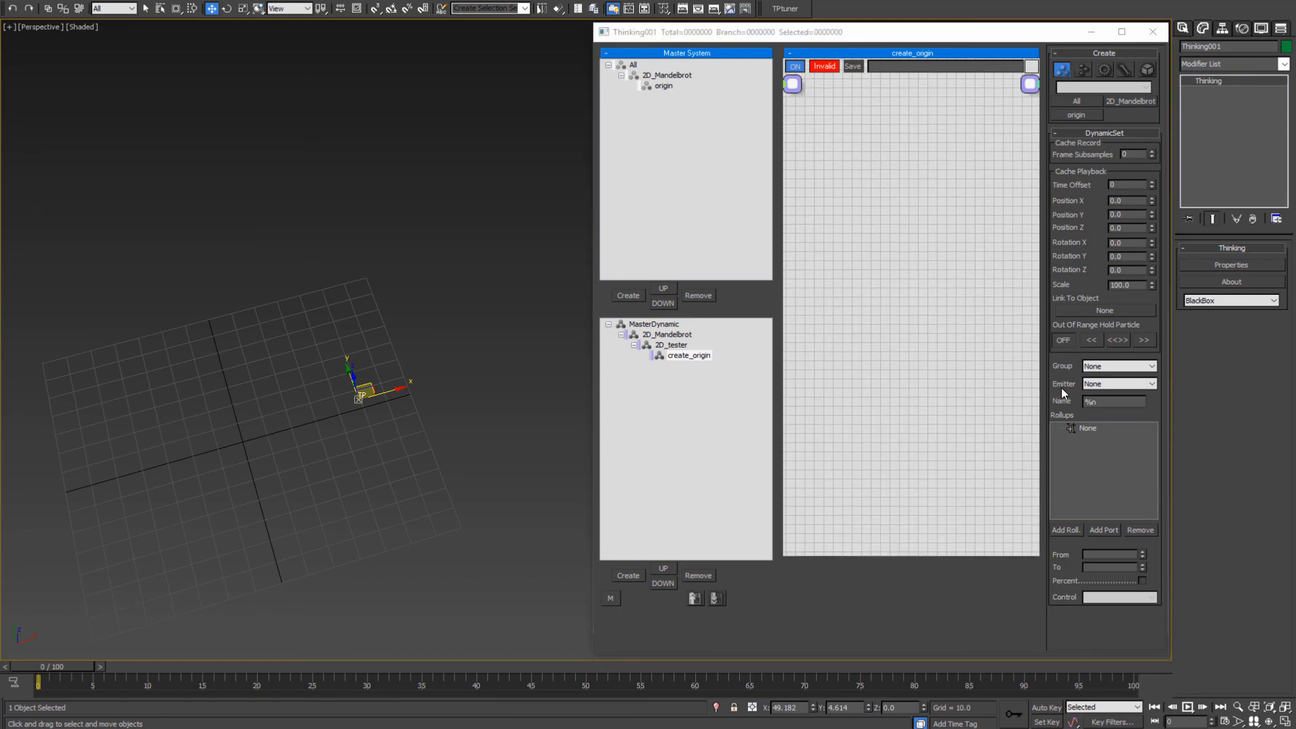
- Place a Point helper on the grid near the centre of the scene
{"action": "left_click", "coordinate": [1182, 28]}
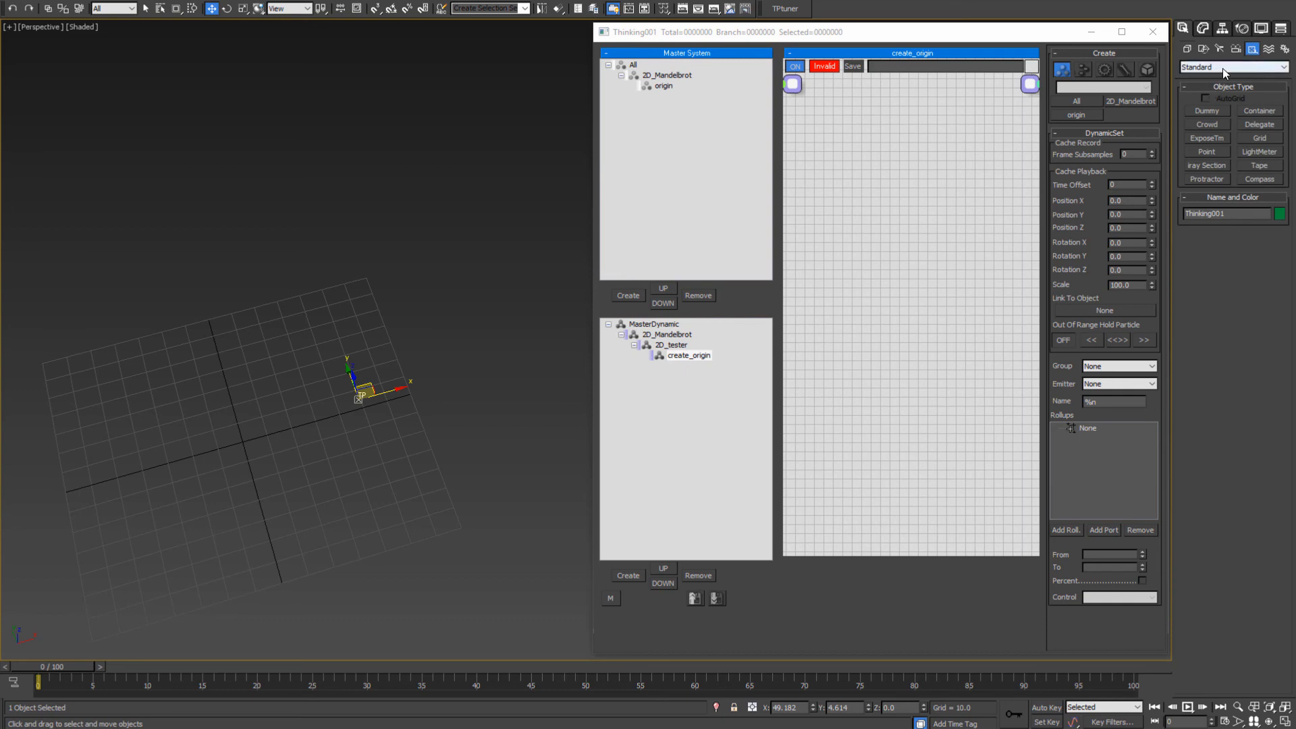
{"action": "left_click", "coordinate": [1205, 153]}
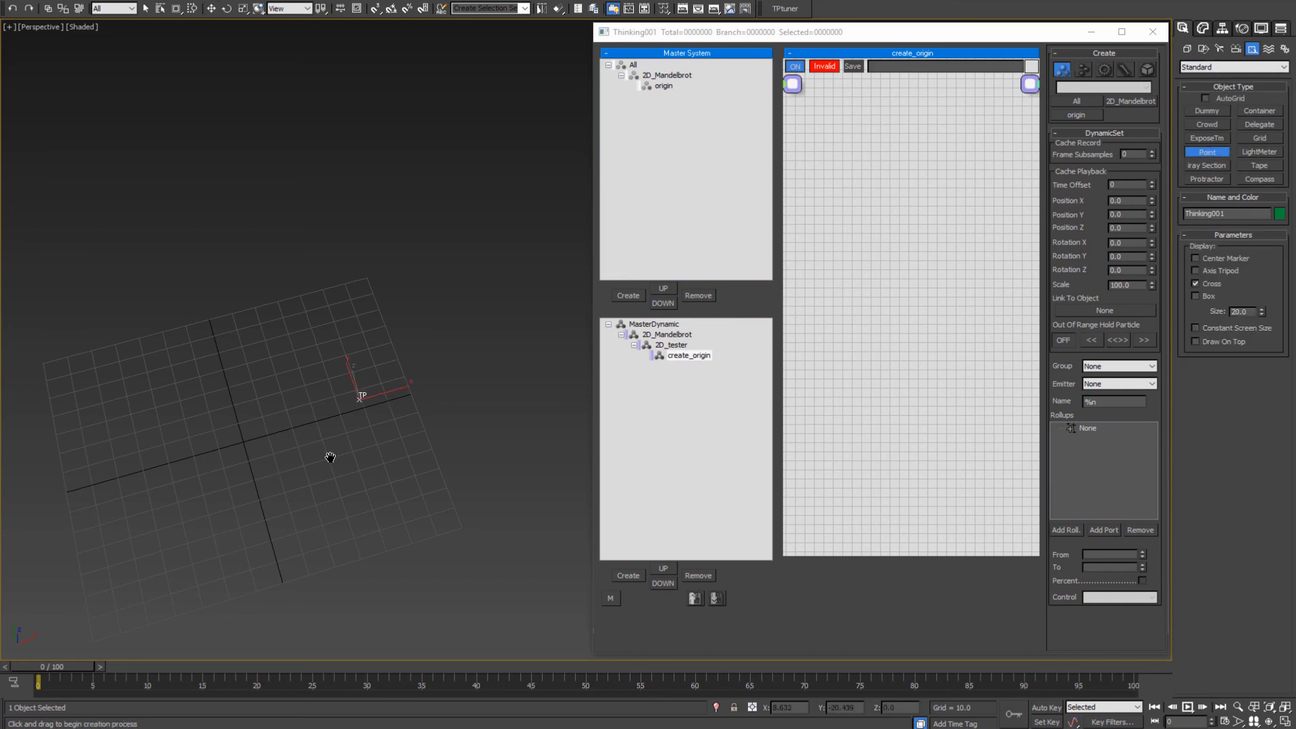
{"action": "scroll", "coordinate": [408, 385], "scroll_direction": "up", "scroll_amount": 5}
{"action": "left_click", "coordinate": [365, 353]}
{"action": "right_click", "coordinate": [413, 382]}
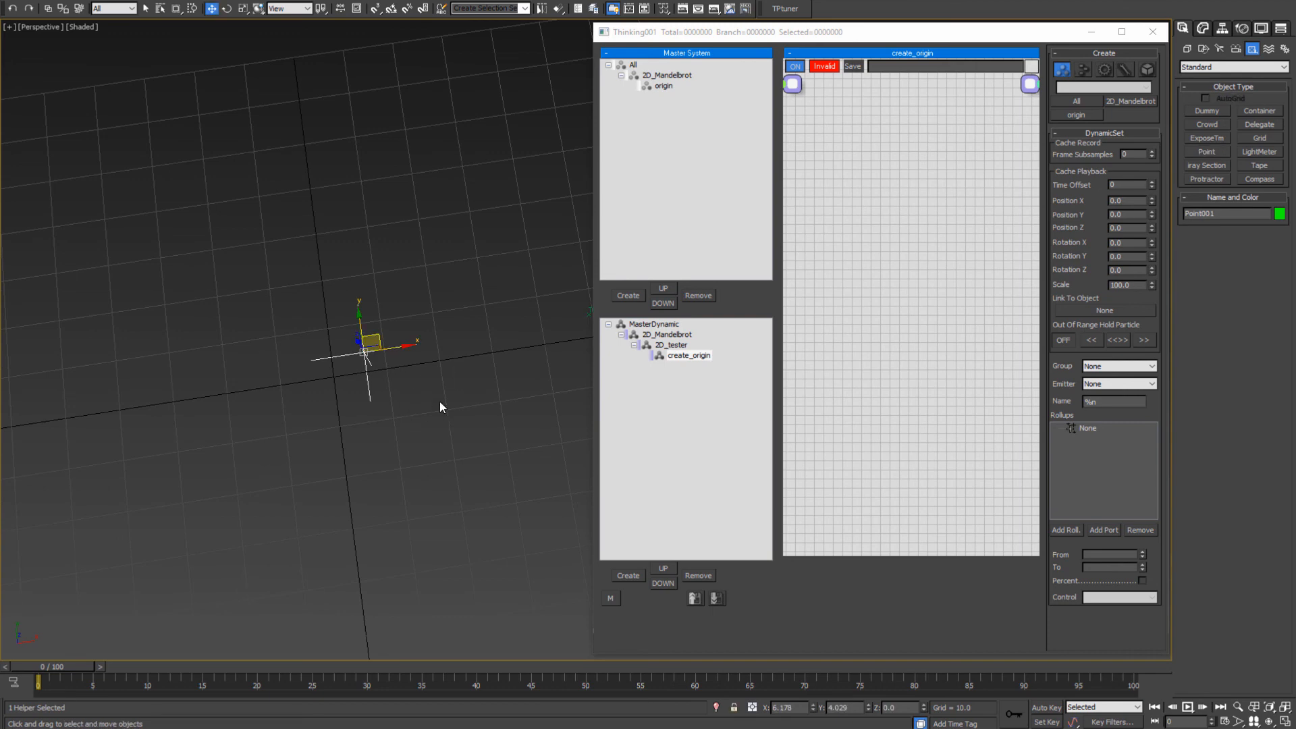
{"action": "middle_click_drag", "start_coordinate": [440, 401], "coordinate": [383, 408]}
- Display the point helper as a box instead of a cross and set its size to 2.0
{"action": "left_click", "coordinate": [1202, 29]}
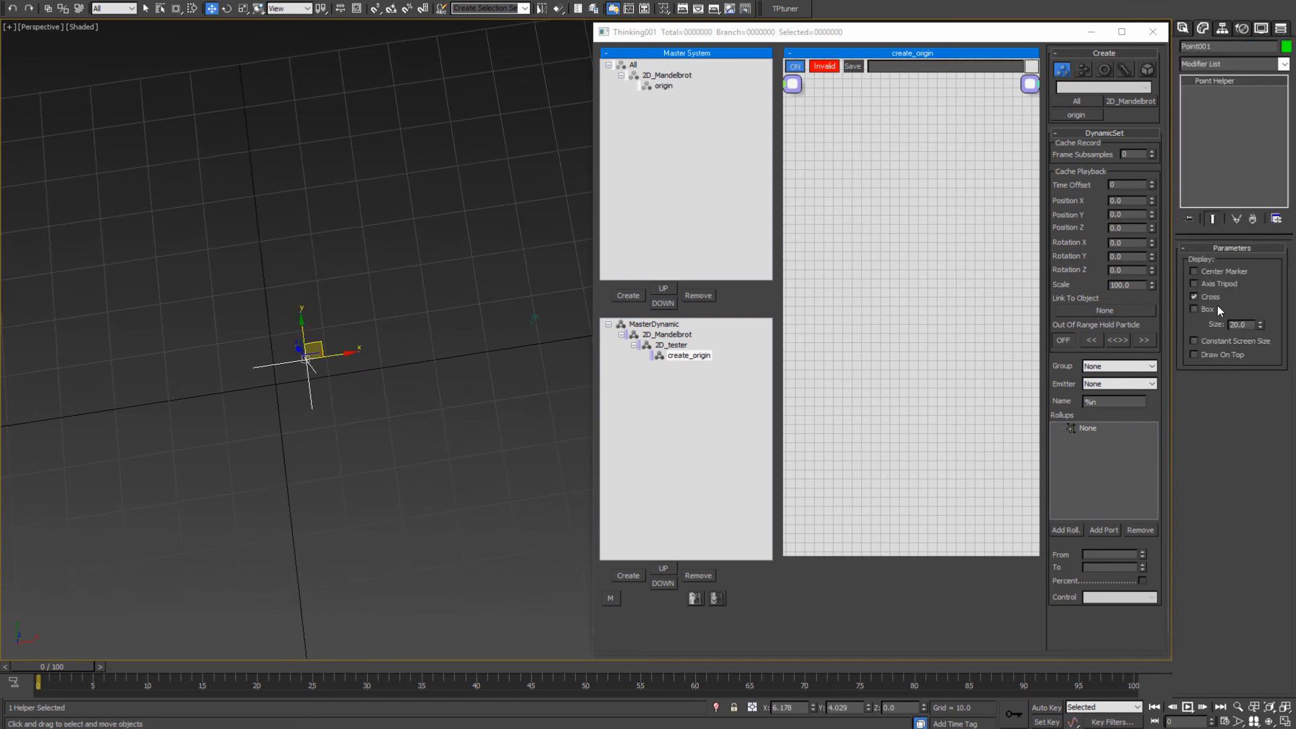
{"action": "left_click", "coordinate": [1193, 297]}
{"action": "left_click", "coordinate": [1195, 309]}
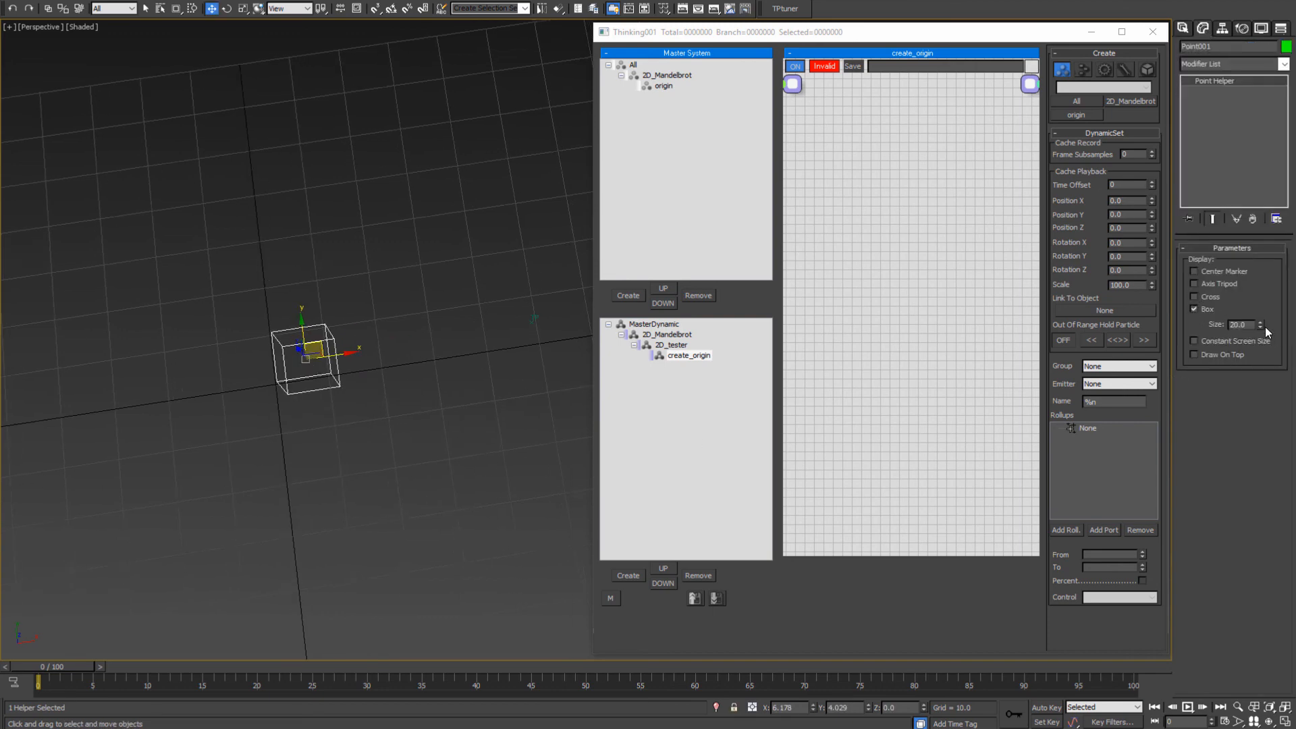
{"action": "left_click_drag", "start_coordinate": [1261, 327], "coordinate": [1260, 385]}
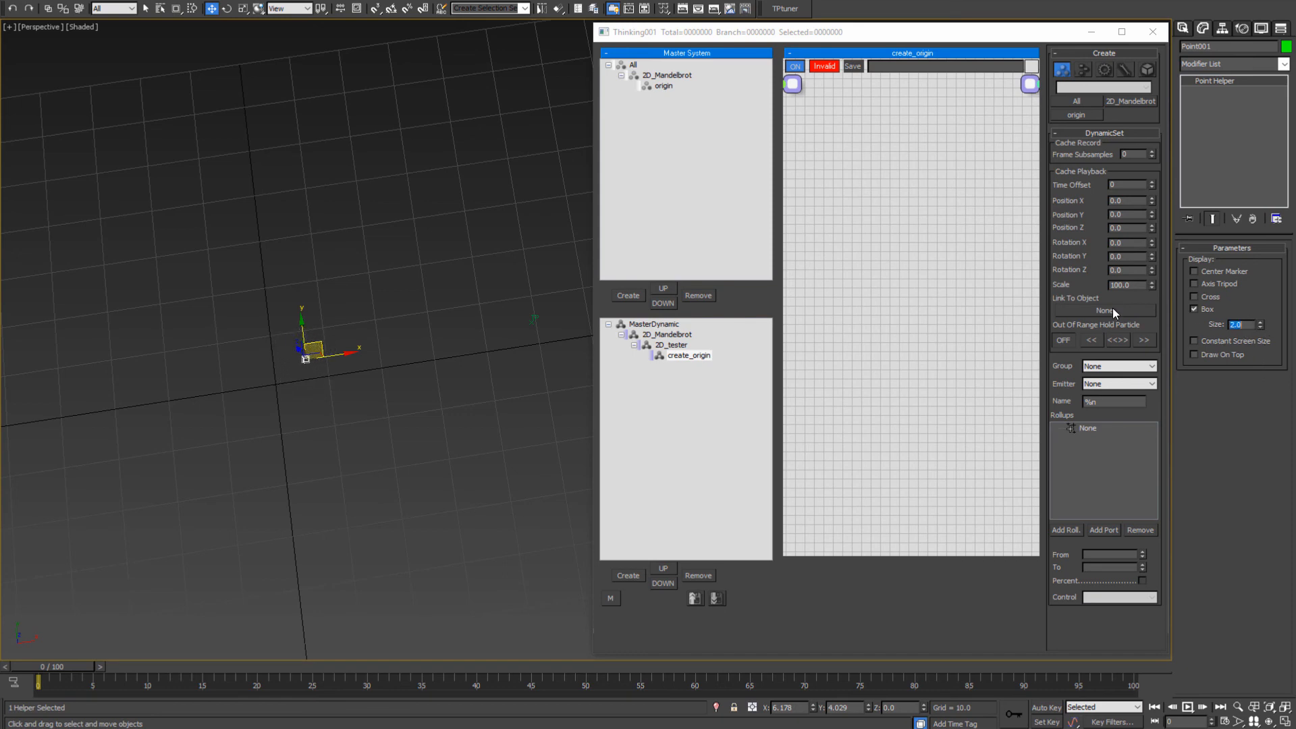
- Save the point helper as a named selection set called Point001, reusing its object name
{"action": "left_click", "coordinate": [1223, 45]}
{"action": "key", "text": "ctrl+c"}
{"action": "left_click", "coordinate": [478, 9]}
{"action": "key", "text": "ctrl+v"}
- Widen the Thinking window and add a PositionBorn operator near the middle of the create_origin canvas
{"action": "scroll", "coordinate": [297, 378], "scroll_direction": "up", "scroll_amount": 5}
{"action": "middle_click_drag", "start_coordinate": [297, 381], "coordinate": [356, 405], "text": "alt"}
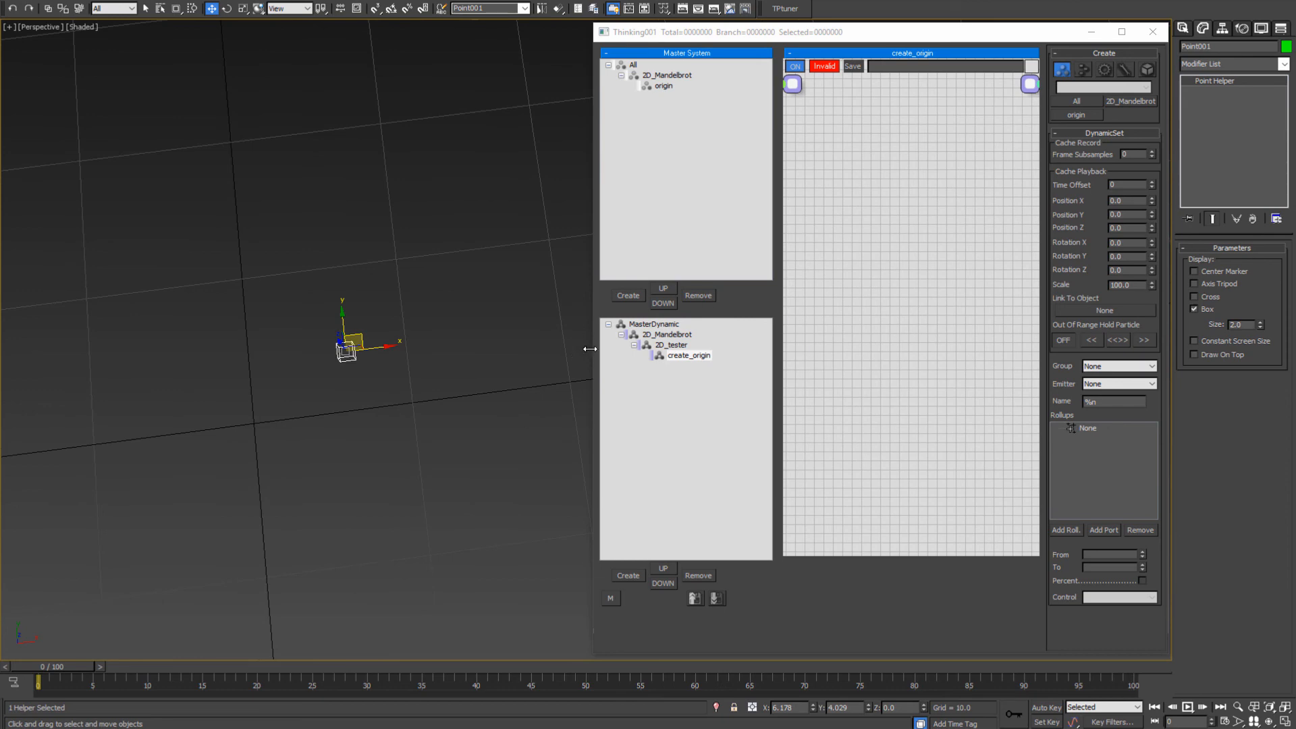
{"action": "left_click_drag", "start_coordinate": [590, 349], "coordinate": [253, 415]}
{"action": "right_click", "coordinate": [748, 260]}
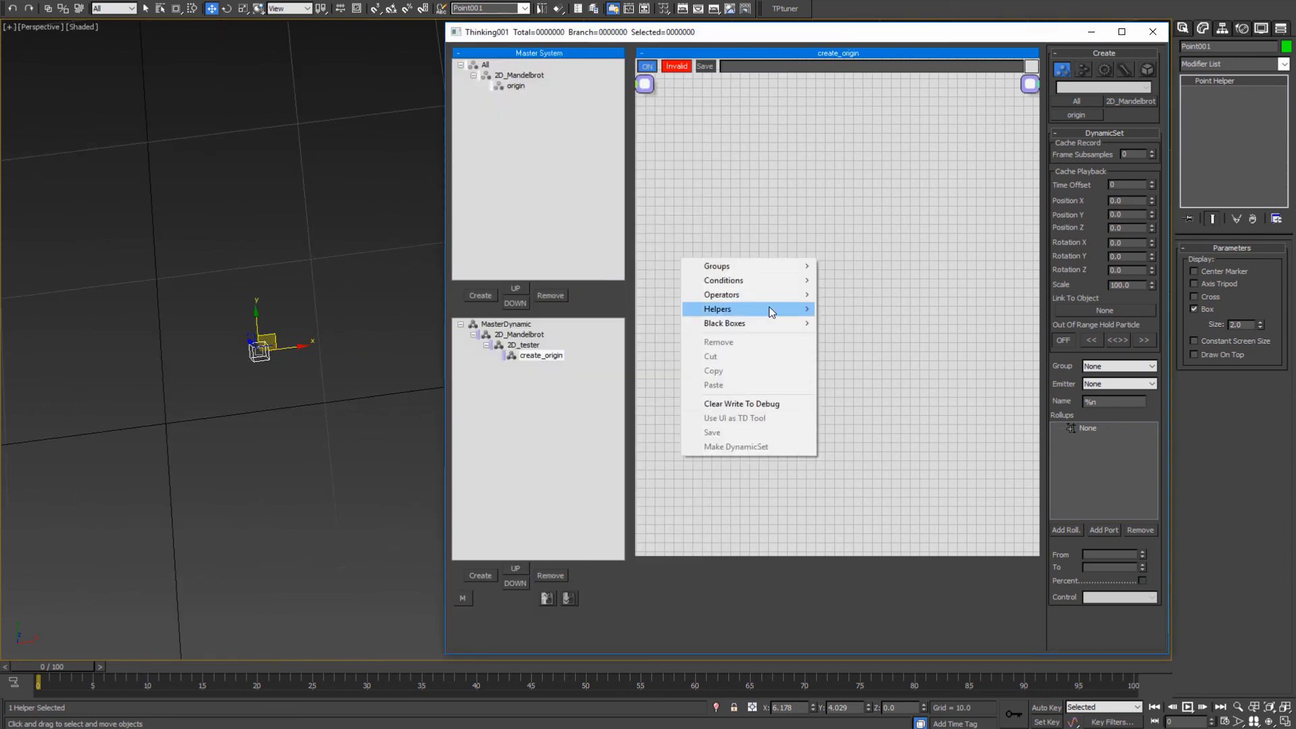
{"action": "mouse_move", "coordinate": [736, 295]}
{"action": "mouse_move", "coordinate": [861, 327]}
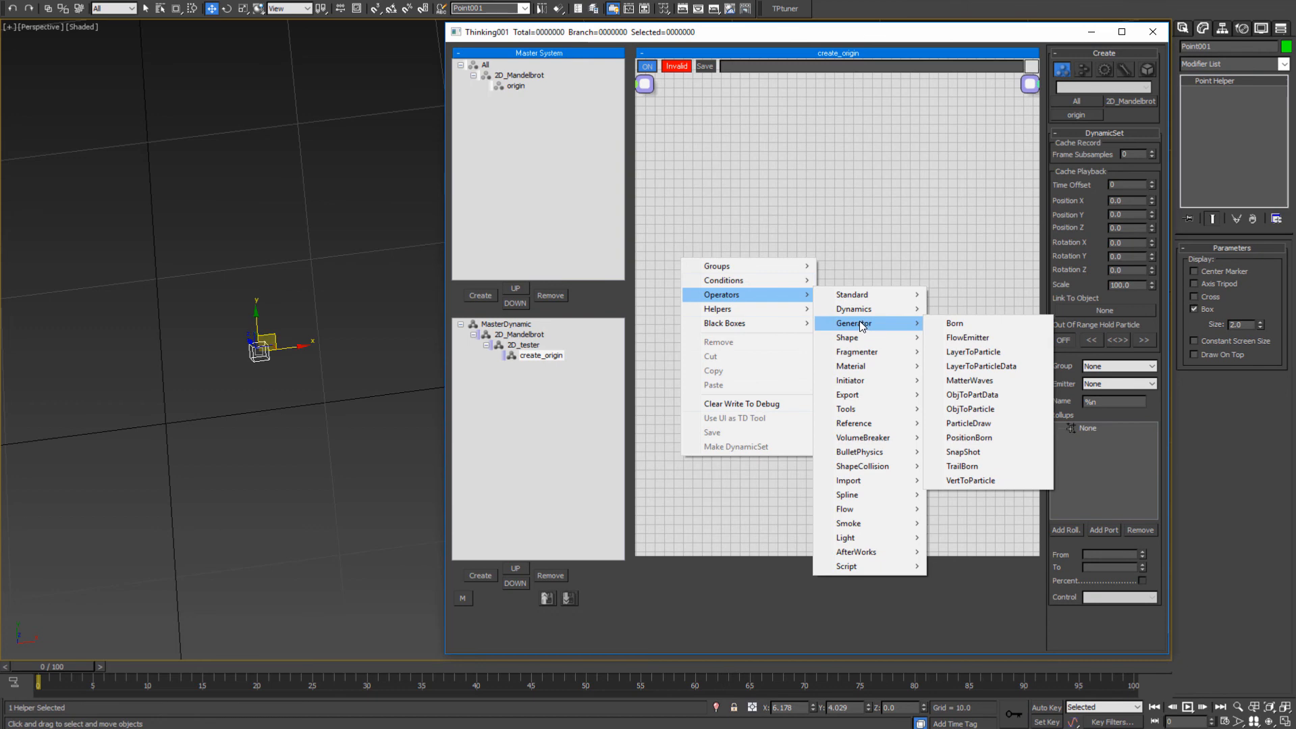
{"action": "left_click", "coordinate": [970, 437]}
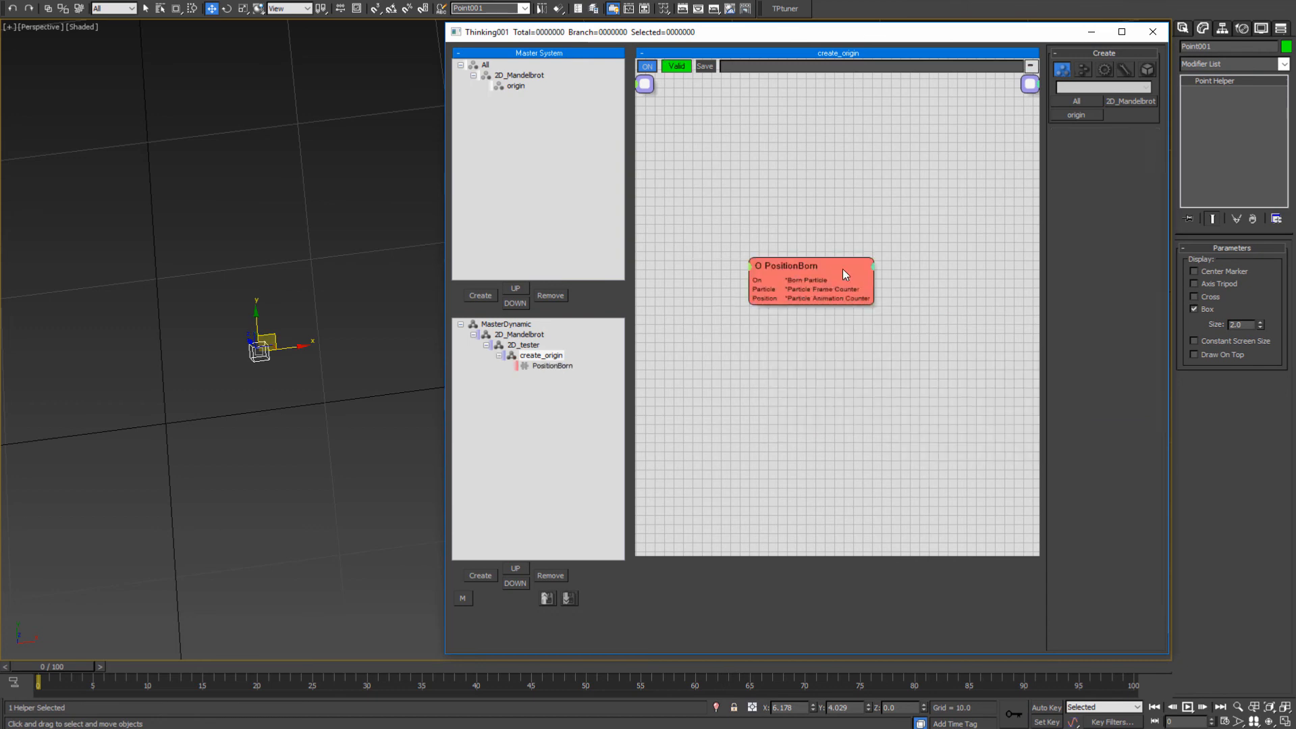
{"action": "left_click_drag", "start_coordinate": [843, 269], "coordinate": [902, 277]}
- Add a standard Node helper beside the PositionBorn operator
{"action": "right_click", "coordinate": [677, 293]}
{"action": "mouse_move", "coordinate": [663, 344]}
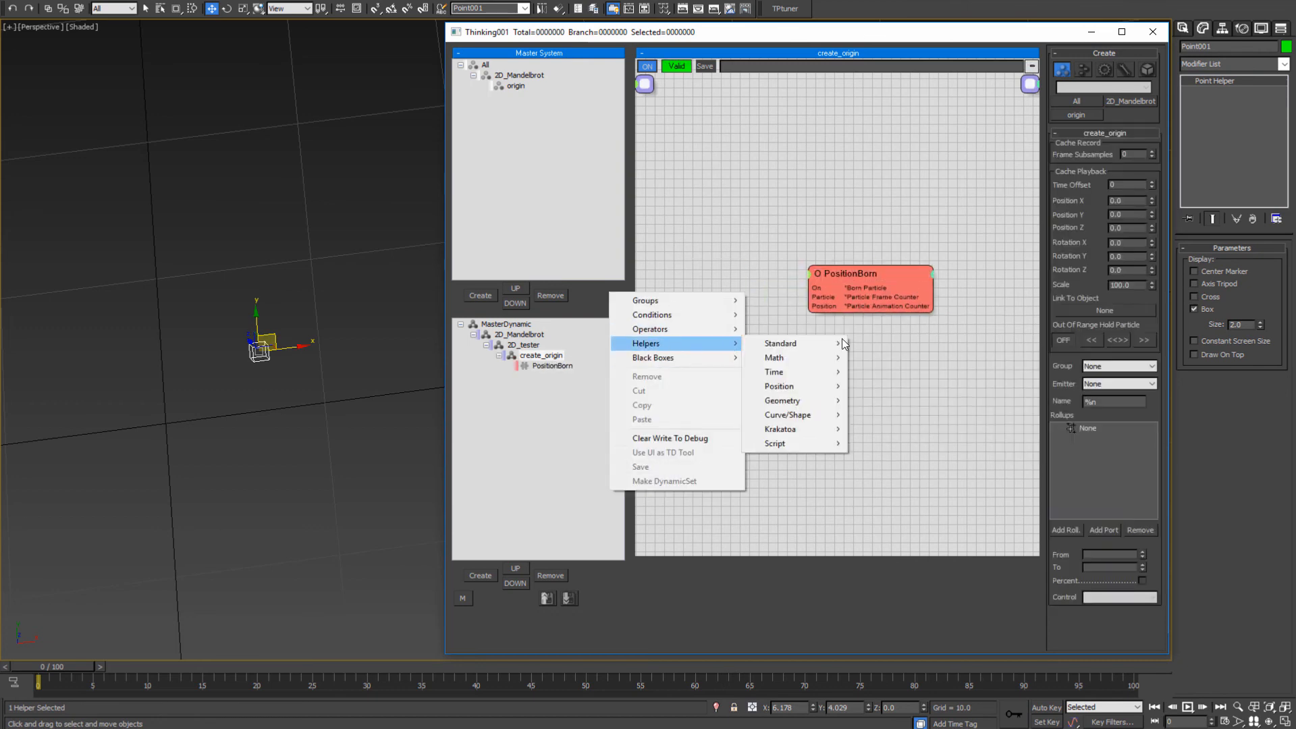
{"action": "mouse_move", "coordinate": [838, 343]}
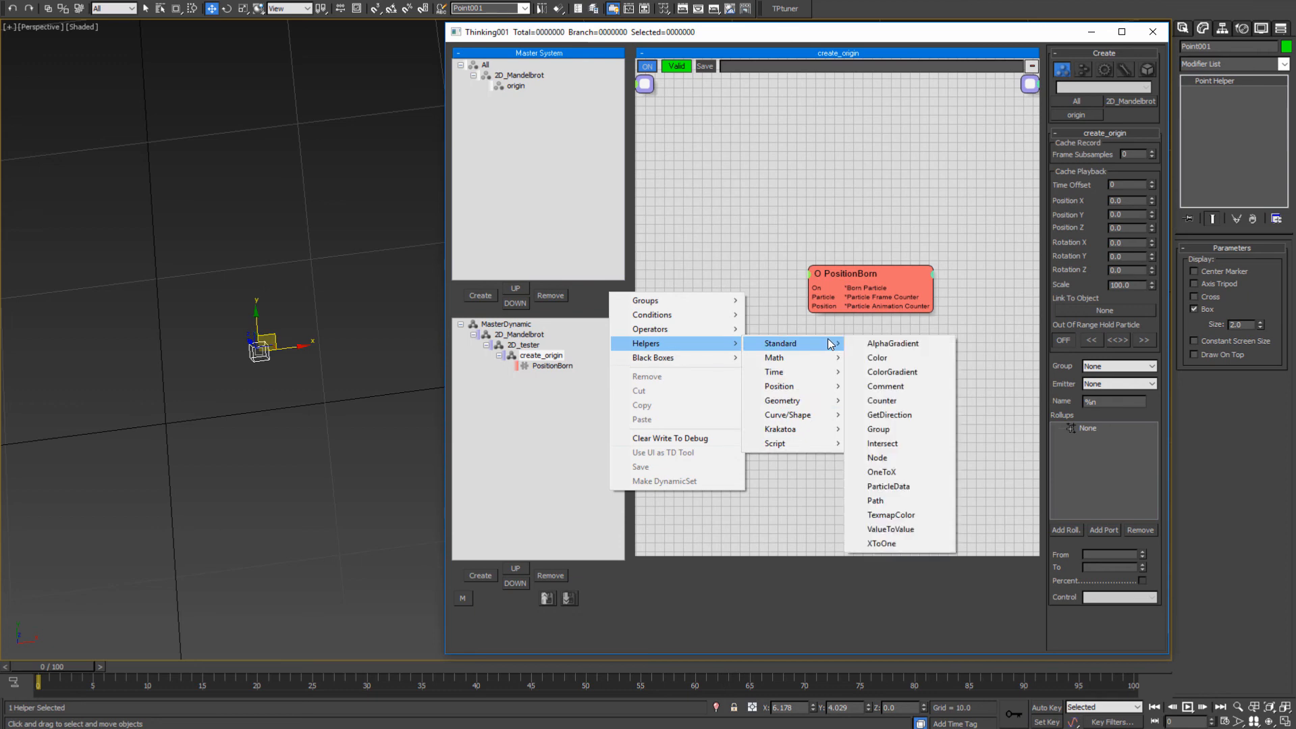
{"action": "left_click", "coordinate": [877, 458]}
{"action": "mouse_move", "coordinate": [702, 305]}
{"action": "left_mouse_down"}
{"action": "mouse_move", "coordinate": [710, 281]}
{"action": "mouse_move", "coordinate": [723, 299]}
{"action": "left_mouse_up"}
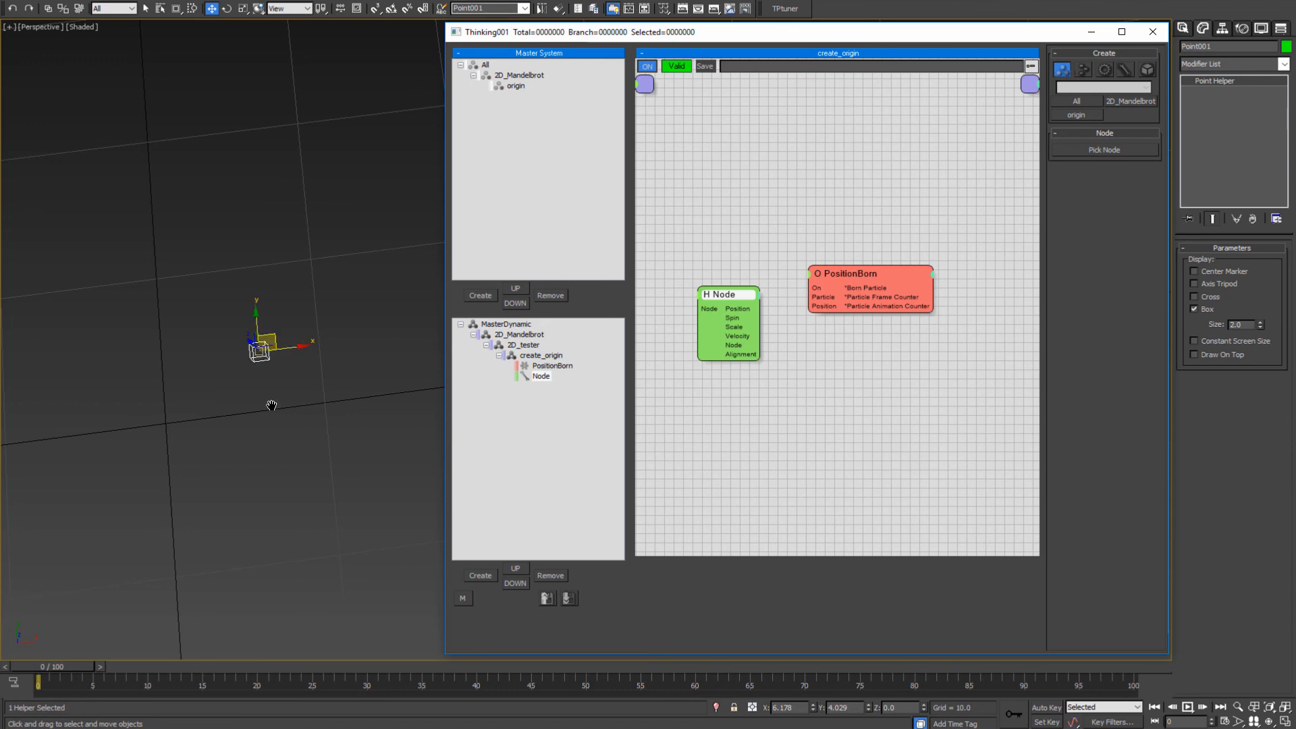
- Assign Point001 to the Node helper and connect its Position output to PositionBorn's Position input
{"action": "scroll", "coordinate": [269, 405], "scroll_direction": "up", "scroll_amount": 4}
{"action": "scroll", "coordinate": [270, 405], "scroll_direction": "down", "scroll_amount": 3}
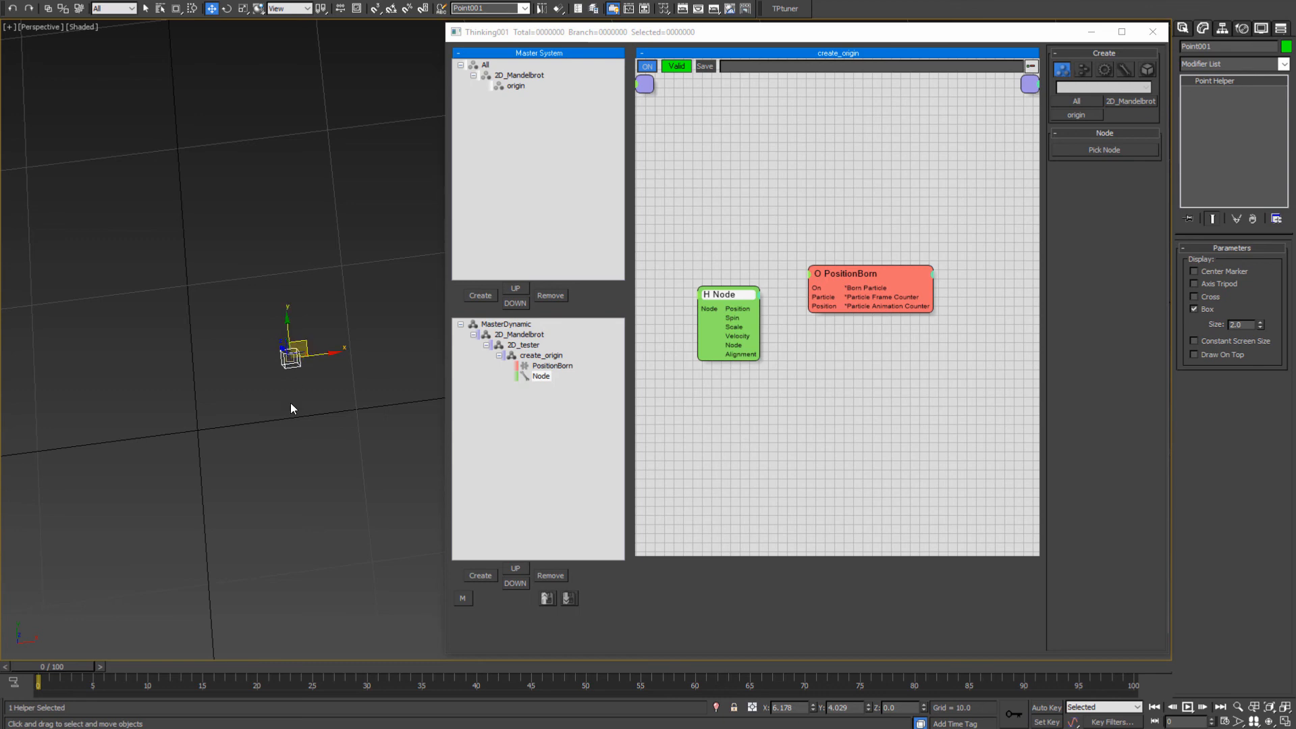
{"action": "middle_click_drag", "start_coordinate": [292, 408], "coordinate": [318, 391]}
{"action": "left_click", "coordinate": [1105, 150]}
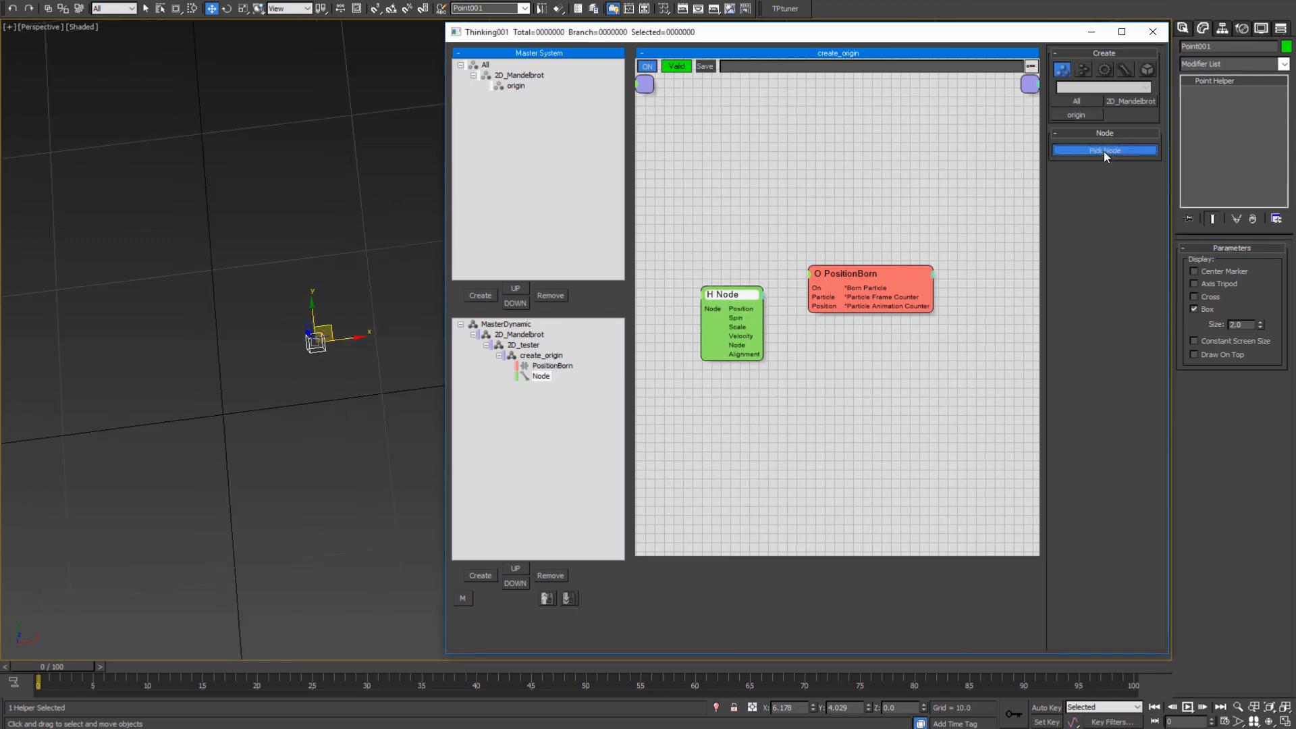
{"action": "left_click", "coordinate": [318, 343]}
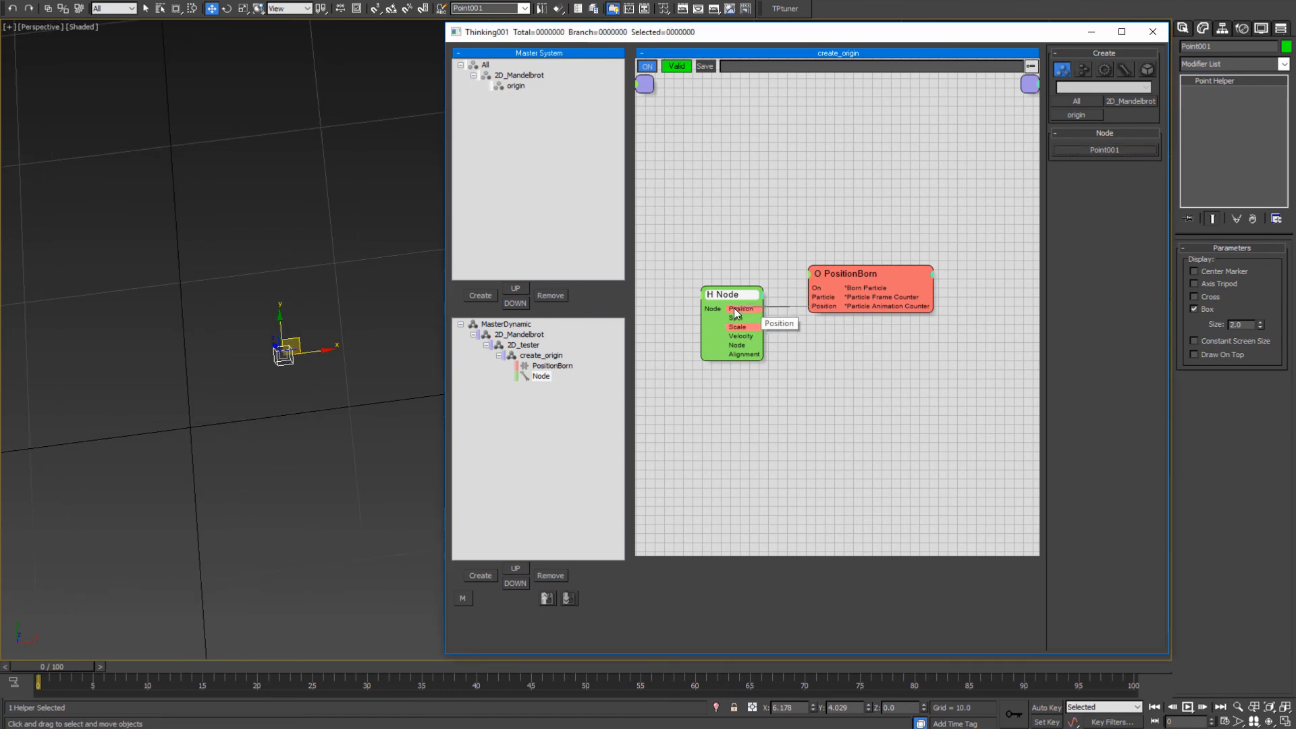
{"action": "left_click_drag", "start_coordinate": [738, 310], "coordinate": [840, 277]}
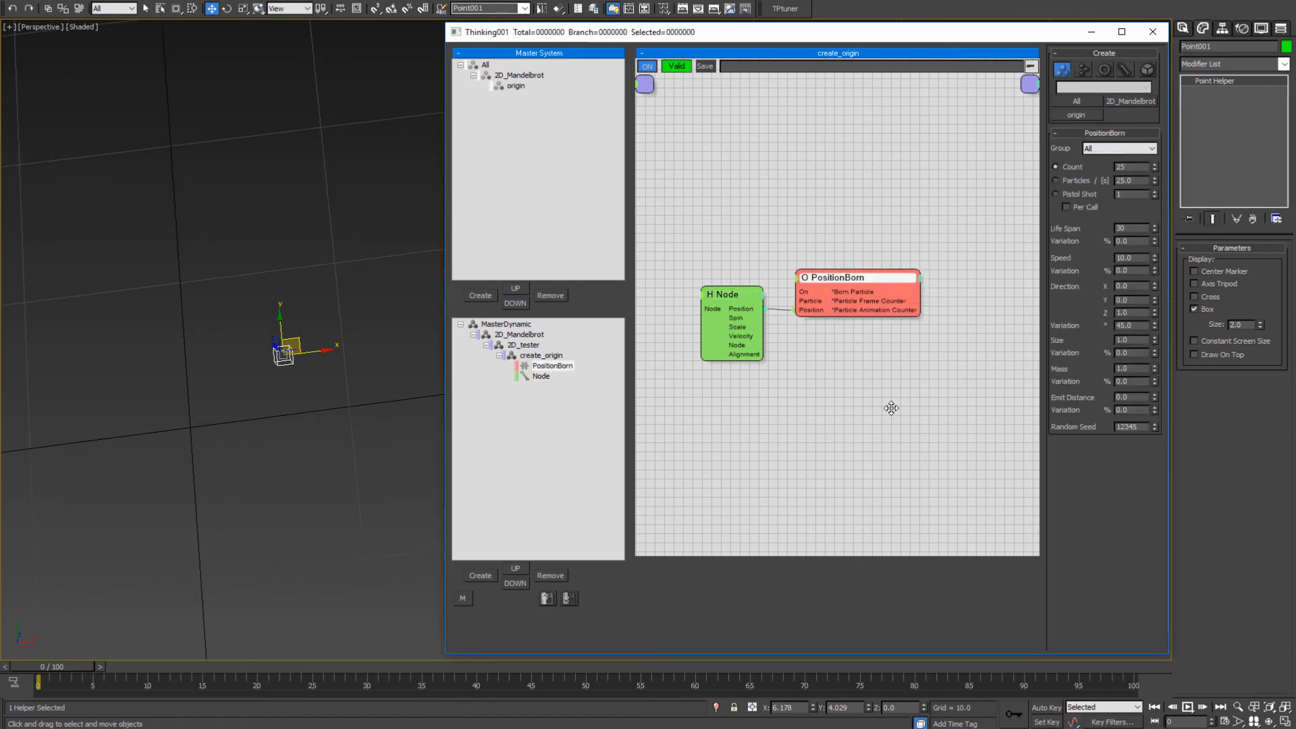
- Set PositionBorn to emit into the origin group as a Pistol Shot of 1 particle
{"action": "middle_click_drag", "start_coordinate": [891, 408], "coordinate": [850, 397]}
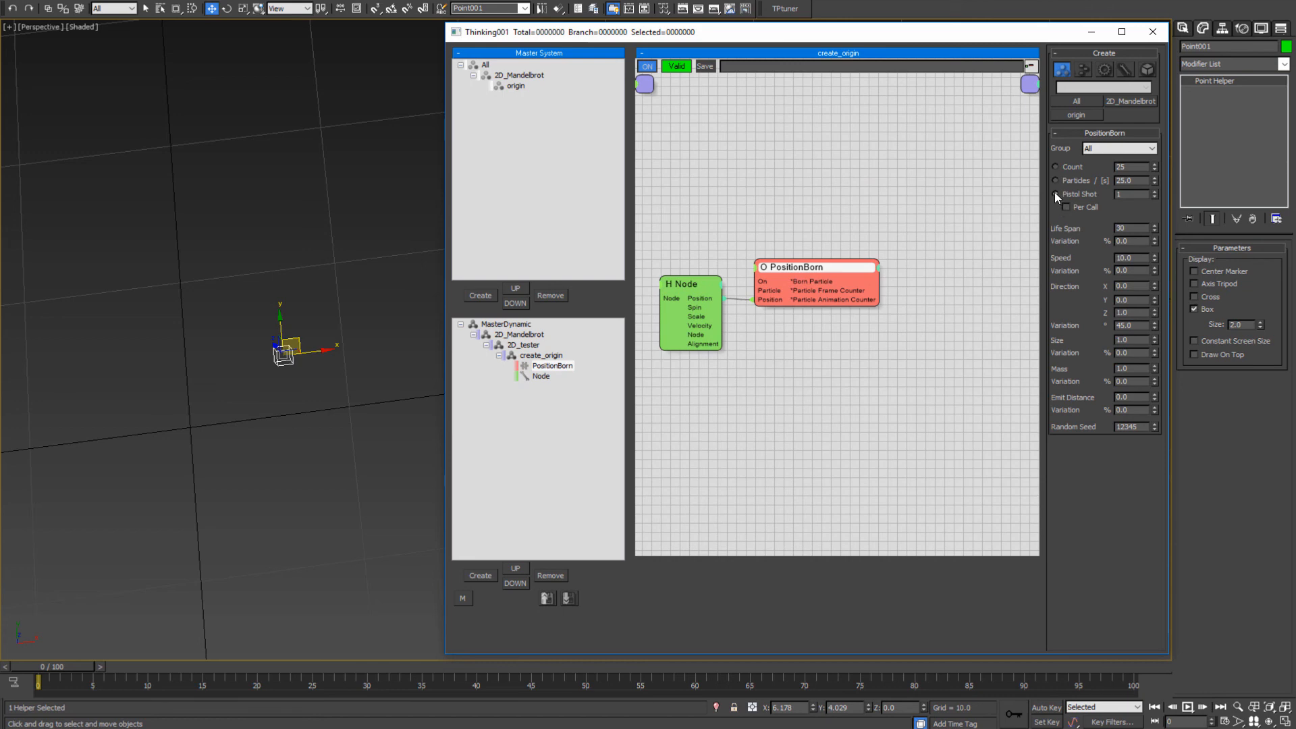
{"action": "left_click", "coordinate": [1111, 148]}
{"action": "left_click", "coordinate": [1101, 178]}
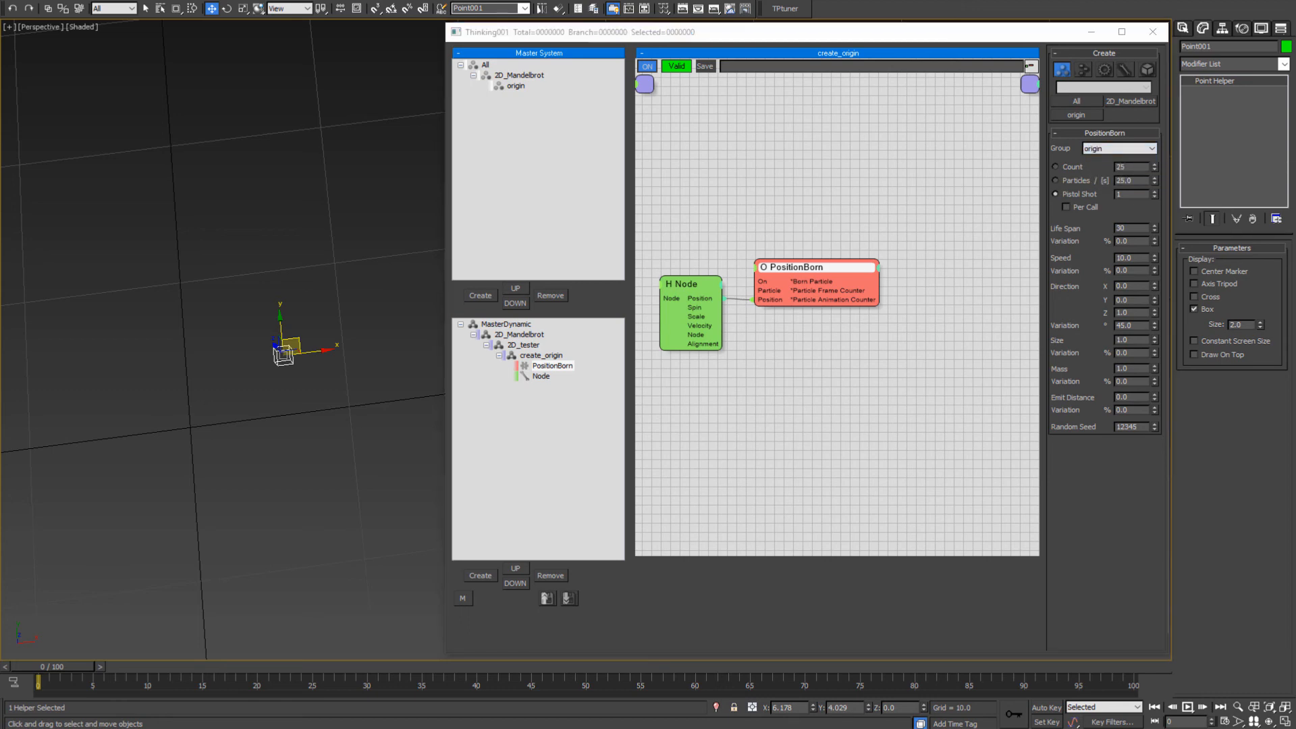
- Advance to frame 1 and examine the particle born at the point helper up close
{"action": "middle_click_drag", "start_coordinate": [273, 376], "coordinate": [284, 447]}
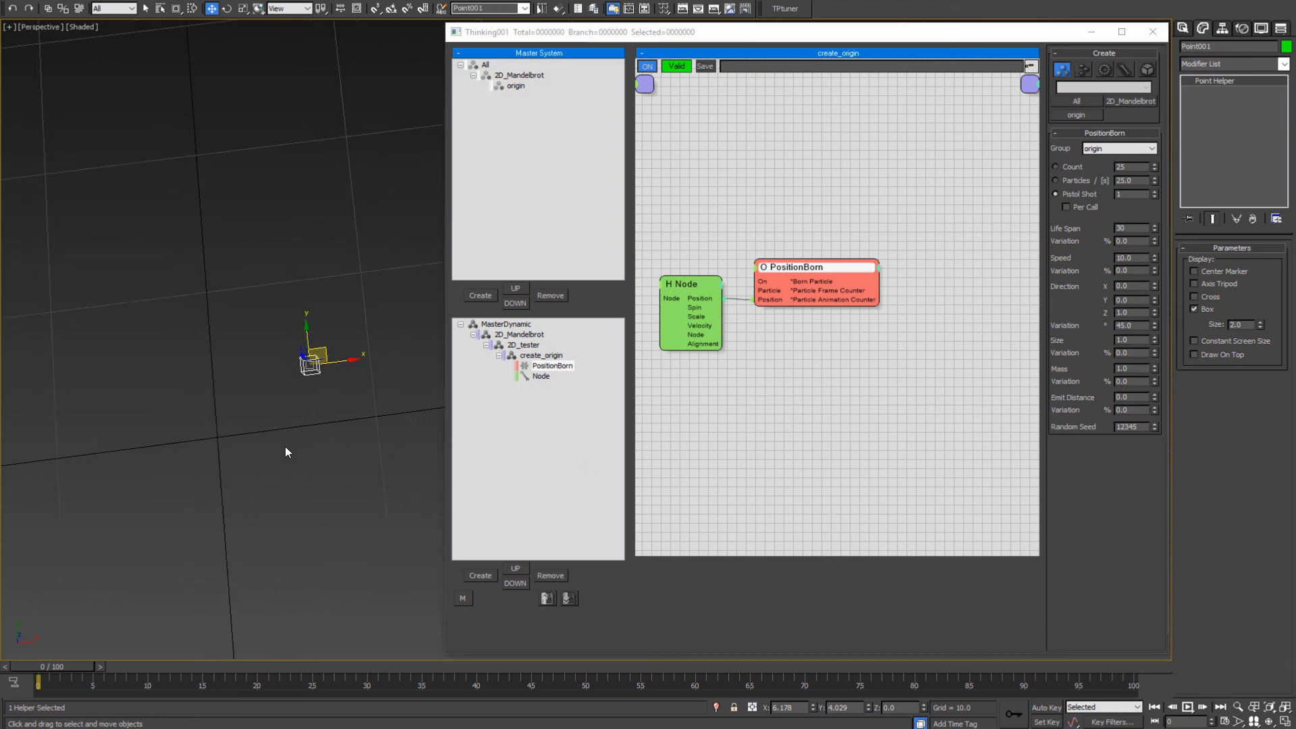
{"action": "key", "text": "period"}
{"action": "scroll", "coordinate": [285, 386], "scroll_direction": "up", "scroll_amount": 6}
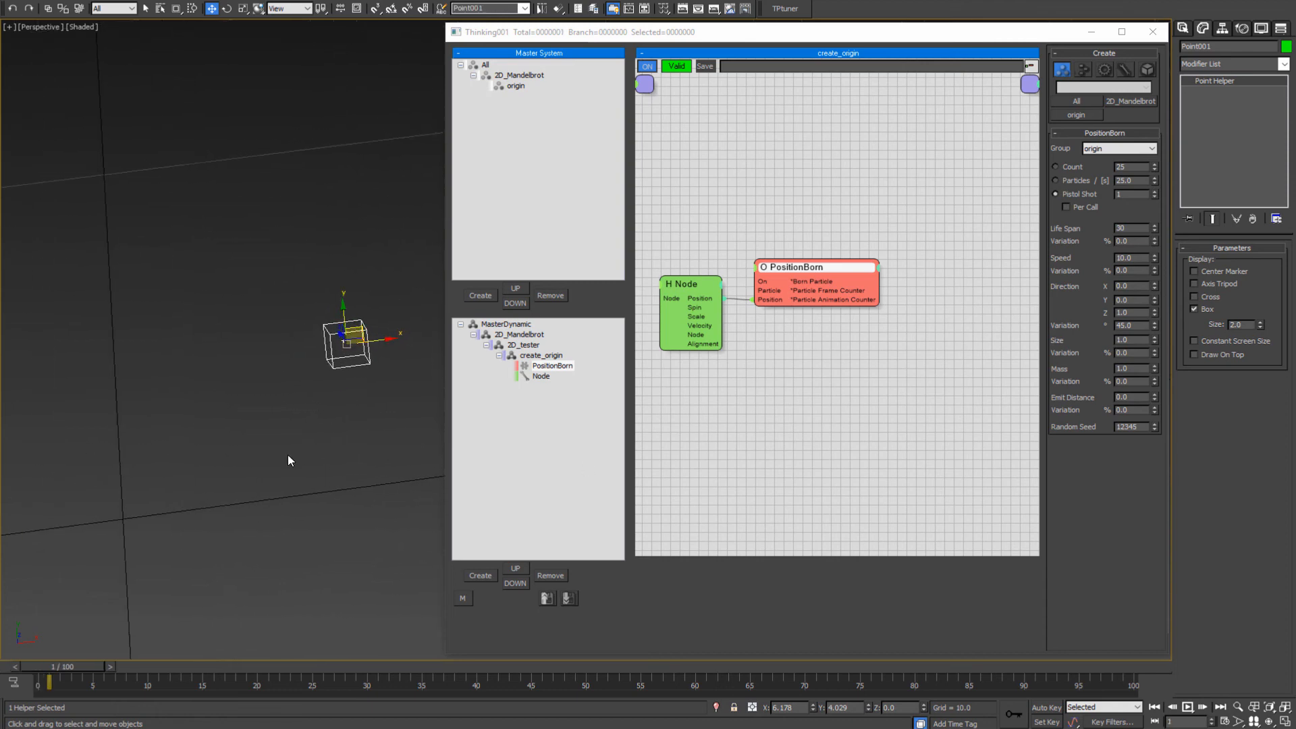
{"action": "middle_click_drag", "start_coordinate": [351, 394], "coordinate": [328, 361]}
{"action": "key", "text": "q"}
{"action": "scroll", "coordinate": [336, 401], "scroll_direction": "down", "scroll_amount": 2}
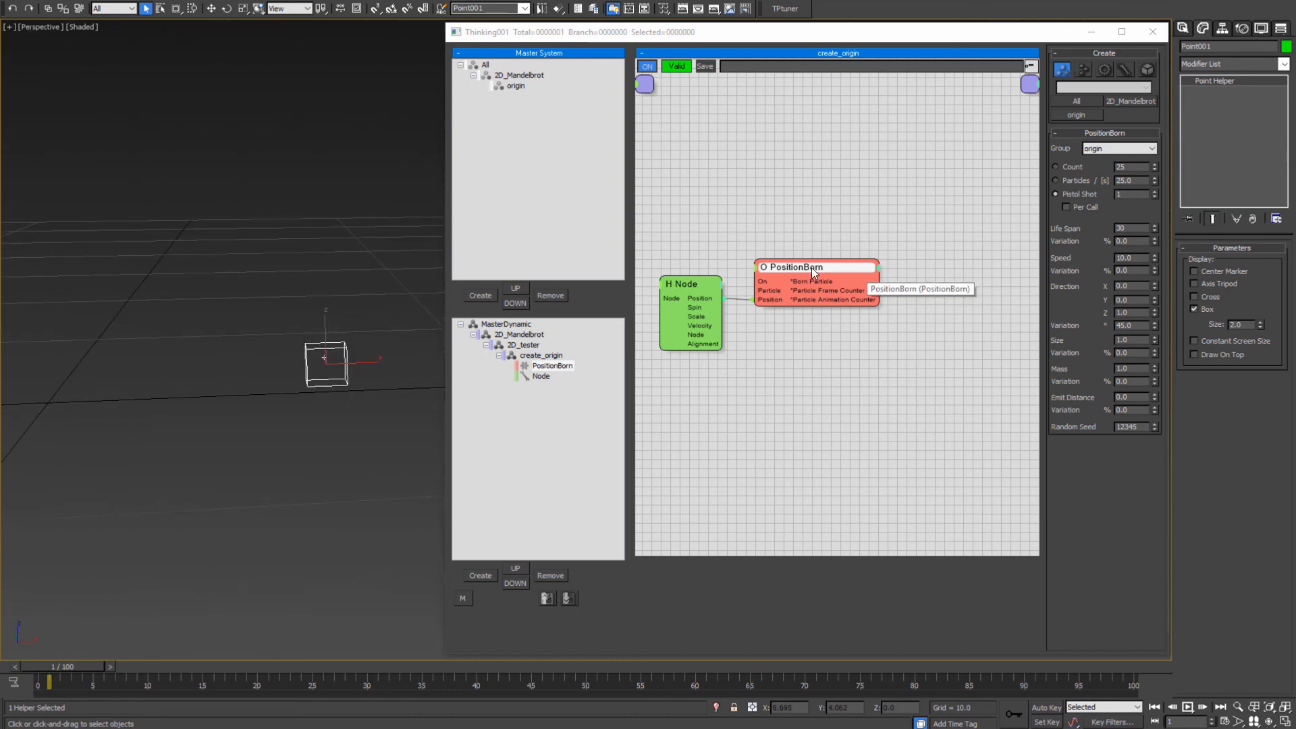
- Set PositionBorn's life span to 999 and speed to 0, and check the particle at the end of the animation
{"action": "double_click", "coordinate": [1134, 229]}
{"action": "type", "text": "999"}
{"action": "key", "text": "Return"}
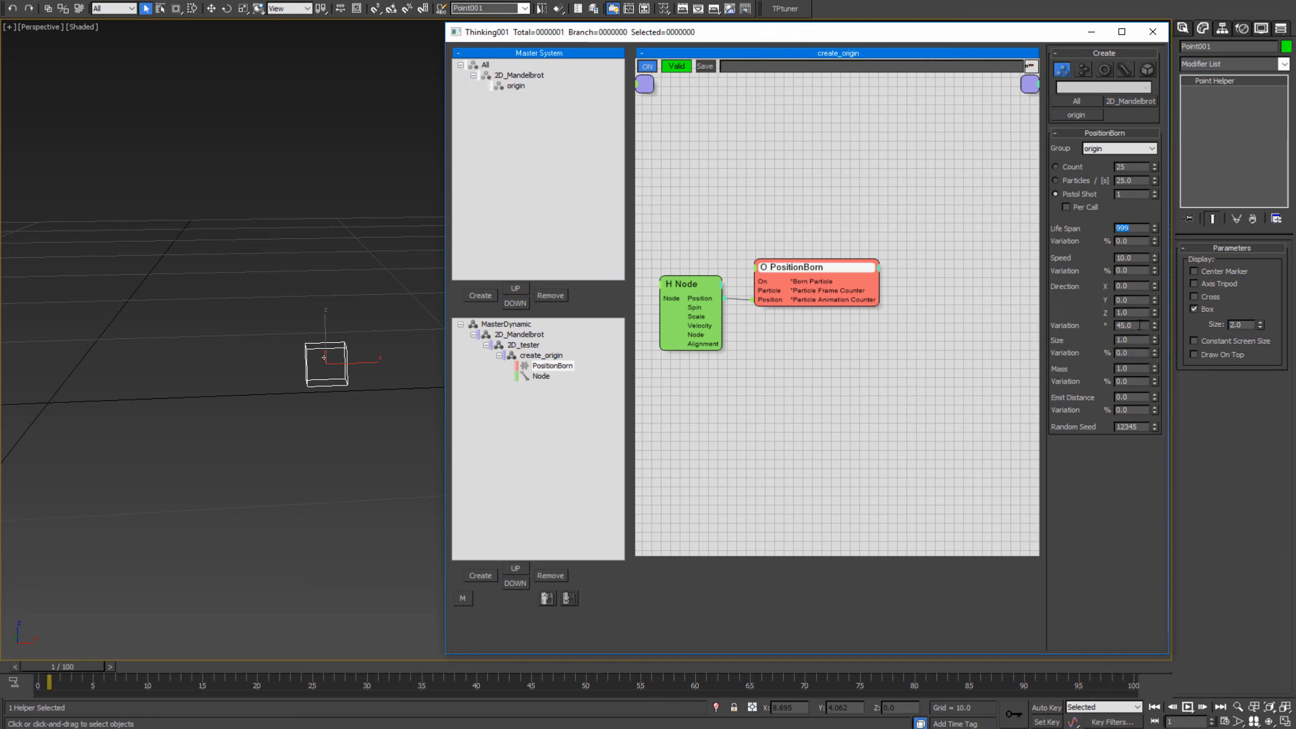
{"action": "middle_click_drag", "start_coordinate": [220, 426], "coordinate": [220, 420]}
{"action": "key", "text": "End"}
{"action": "key", "text": "Home"}
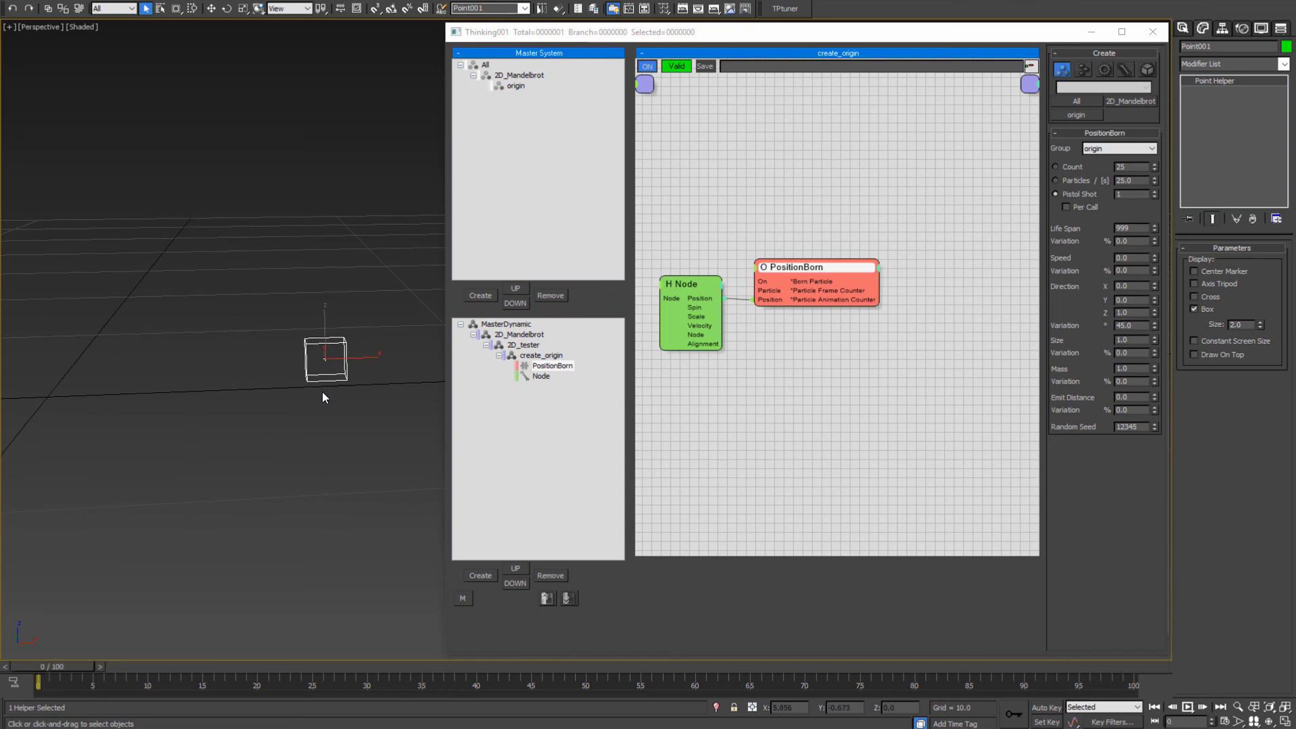
- Set the origin group's viewport display type to Ticks
{"action": "left_click", "coordinate": [506, 324]}
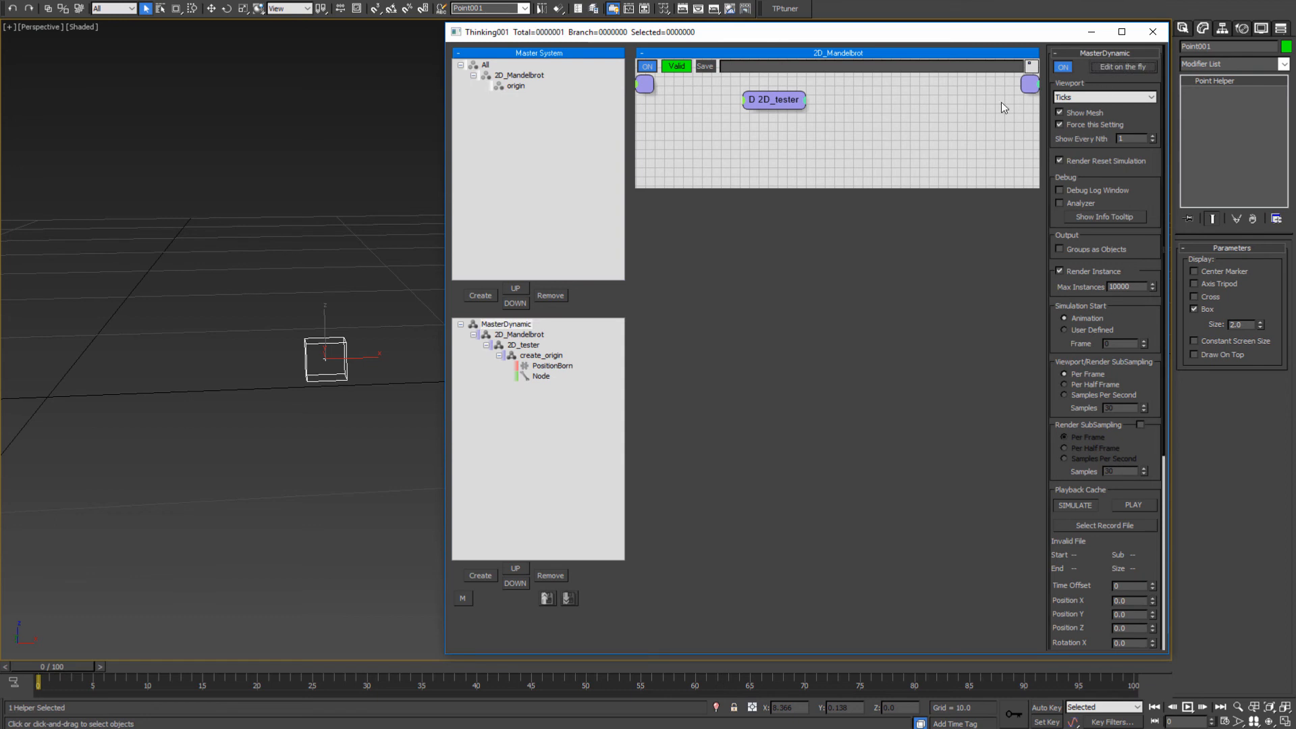
{"action": "left_click", "coordinate": [516, 85]}
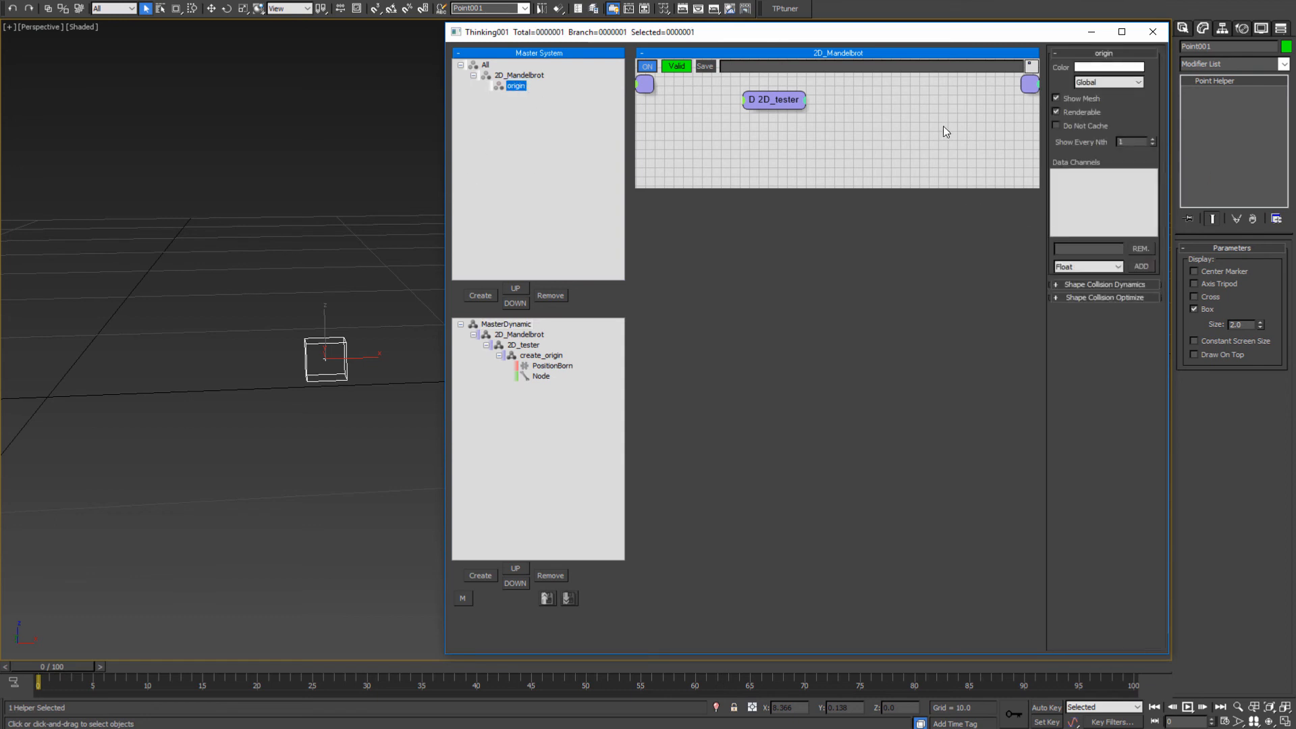
{"action": "left_click", "coordinate": [1115, 82]}
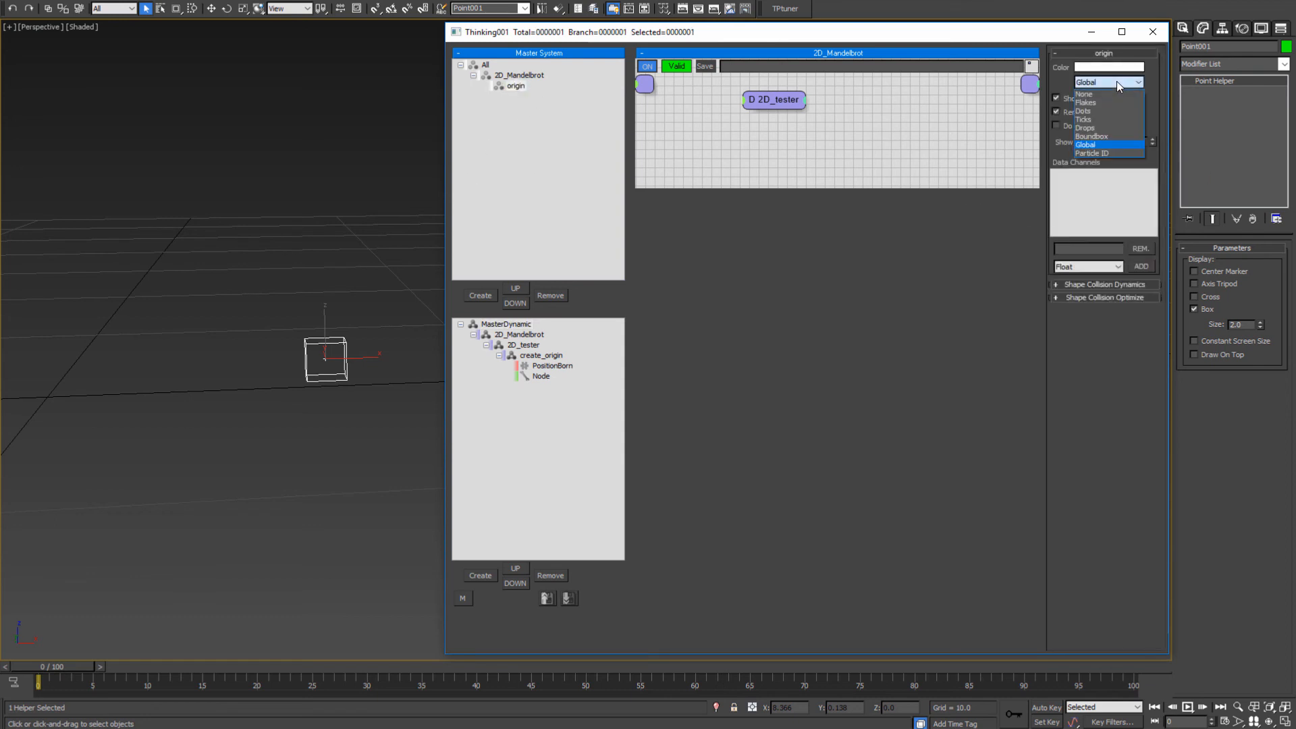
{"action": "left_click", "coordinate": [518, 84]}
{"action": "left_click", "coordinate": [518, 87]}
{"action": "left_click", "coordinate": [520, 78]}
{"action": "left_click", "coordinate": [518, 87]}
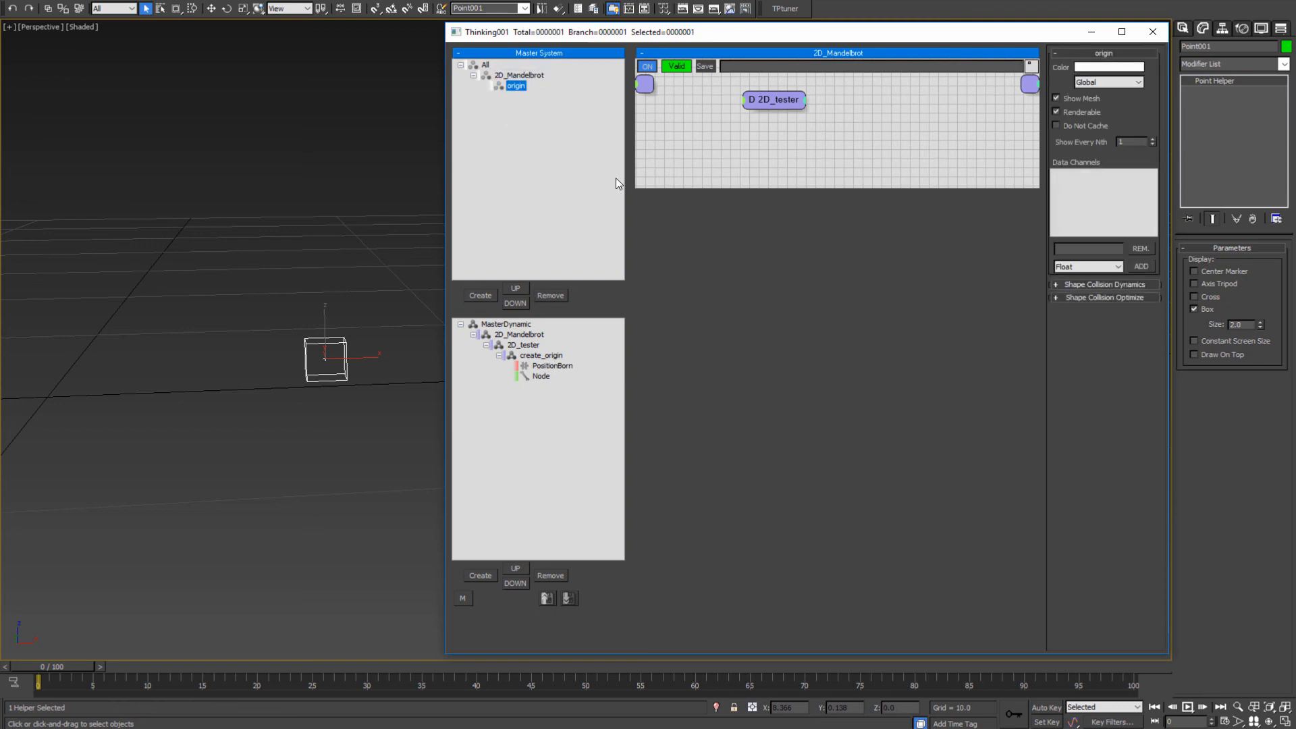
{"action": "left_click", "coordinate": [1103, 82]}
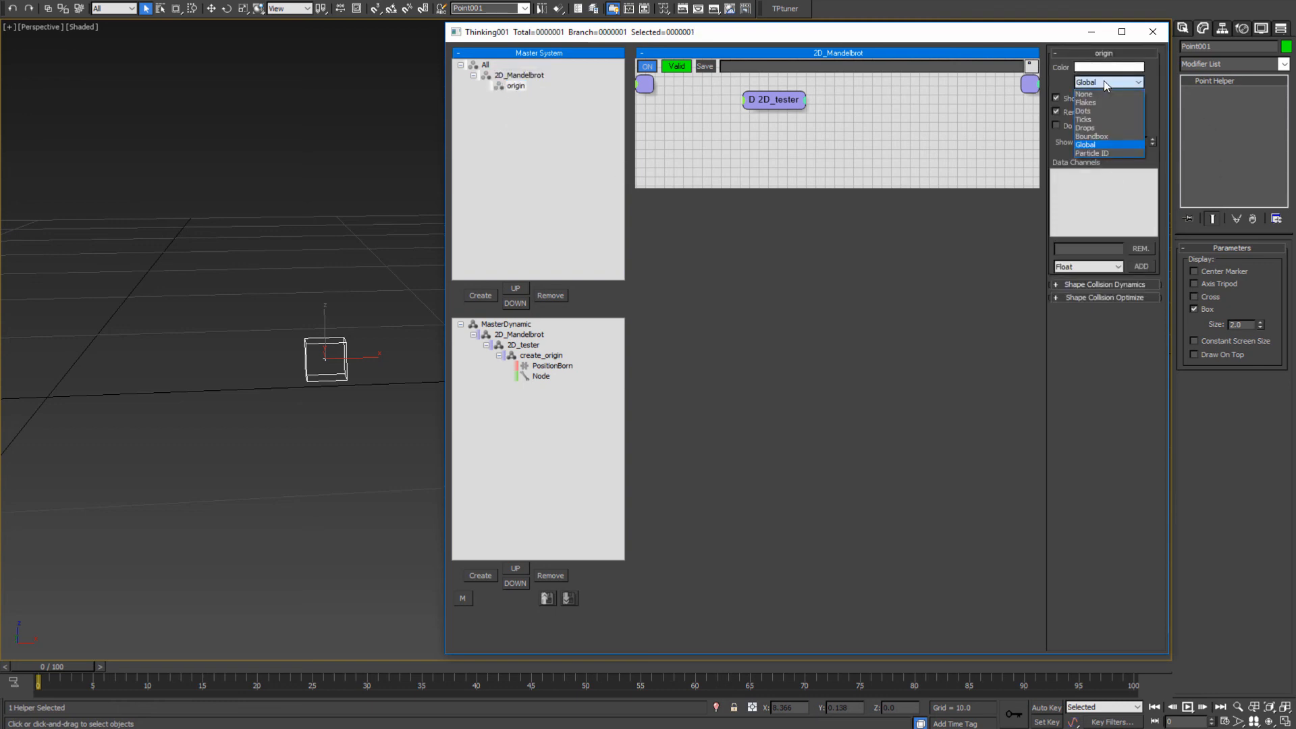
{"action": "left_click", "coordinate": [1089, 119]}
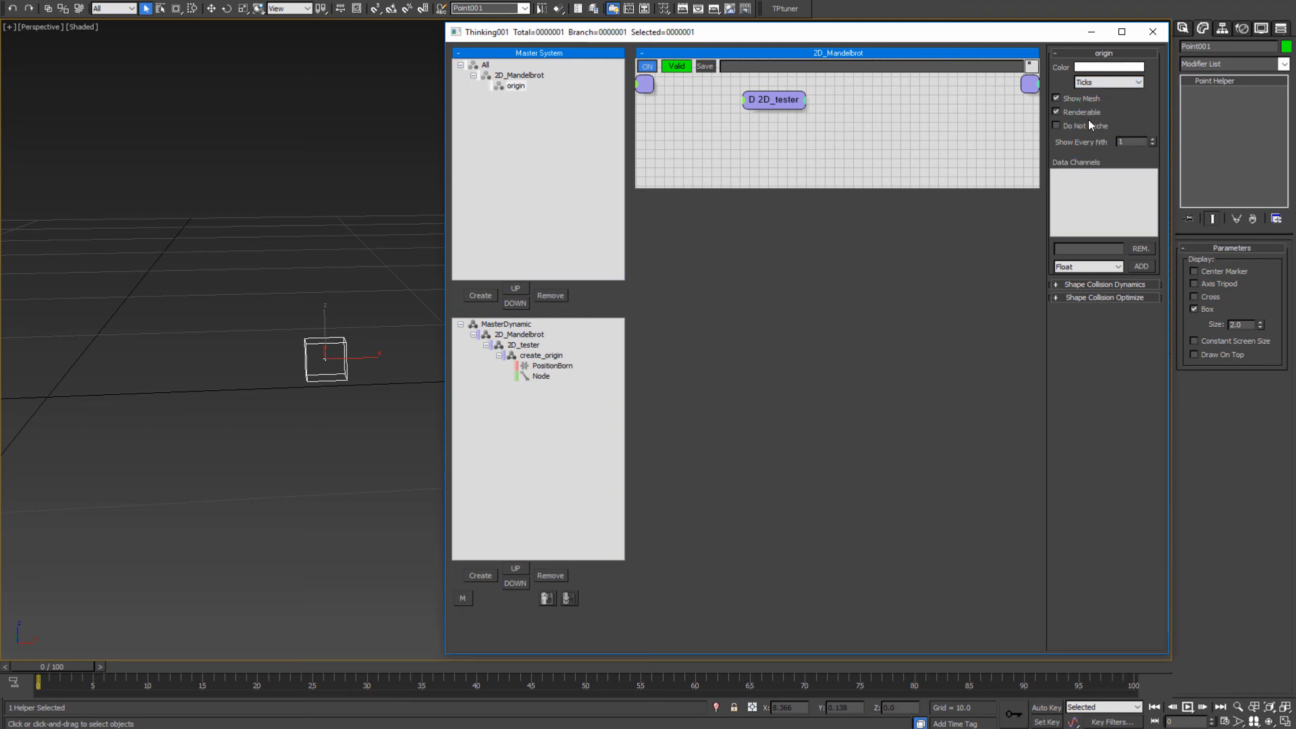
- Set MasterDynamic's simulation start to User Defined at frame 1
{"action": "middle_click_drag", "start_coordinate": [296, 350], "coordinate": [283, 321]}
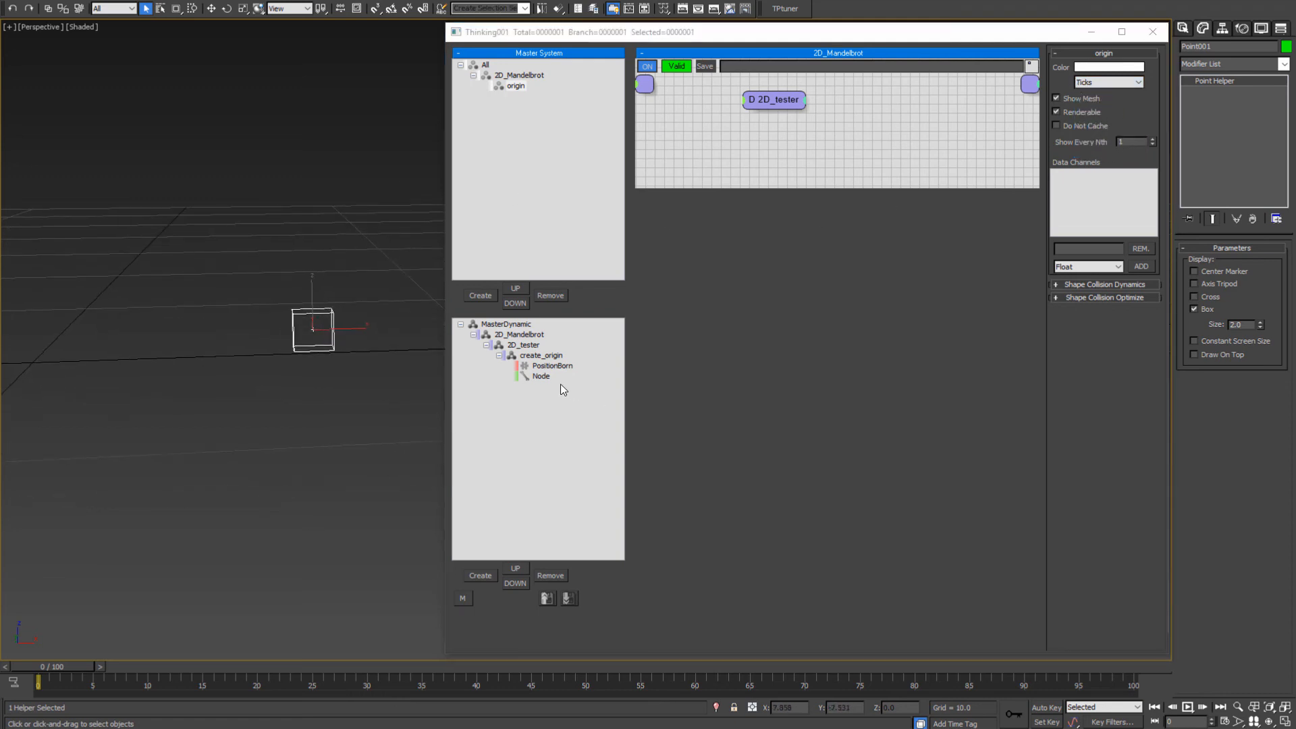
{"action": "left_click", "coordinate": [548, 358]}
{"action": "left_click", "coordinate": [789, 269]}
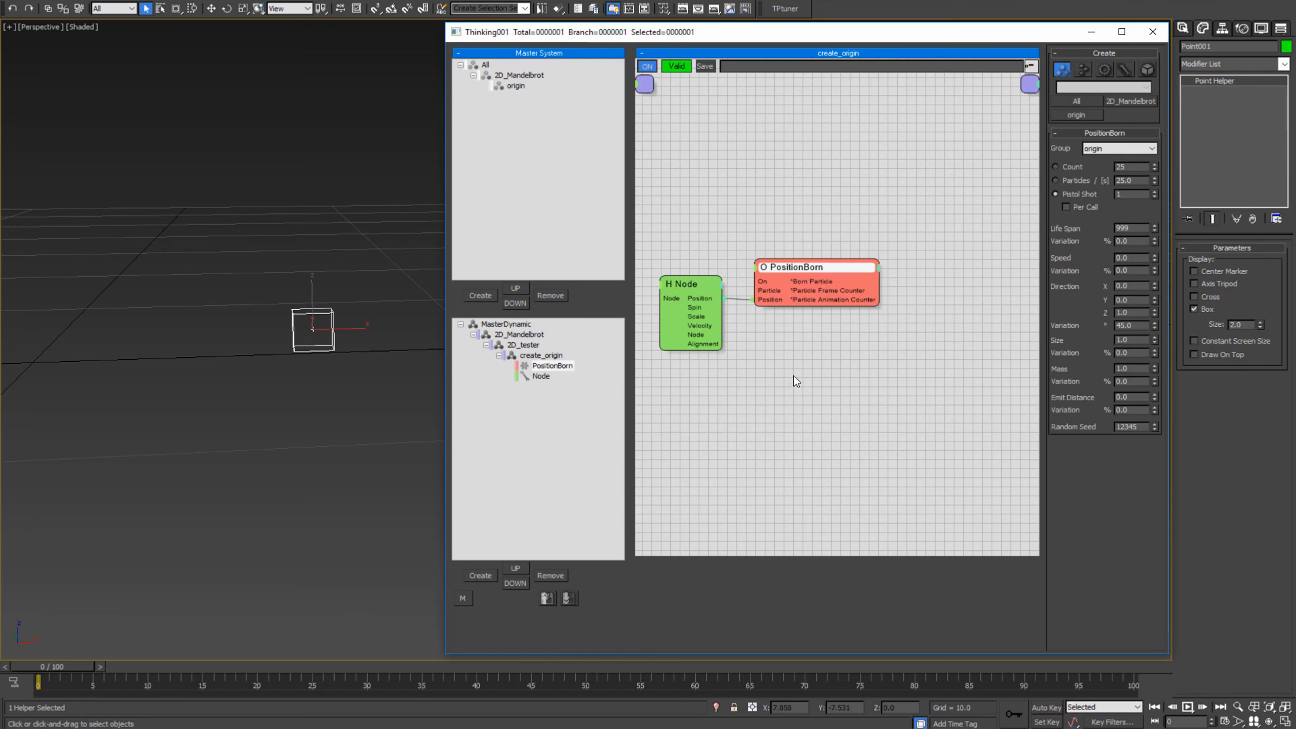
{"action": "left_click", "coordinate": [519, 324]}
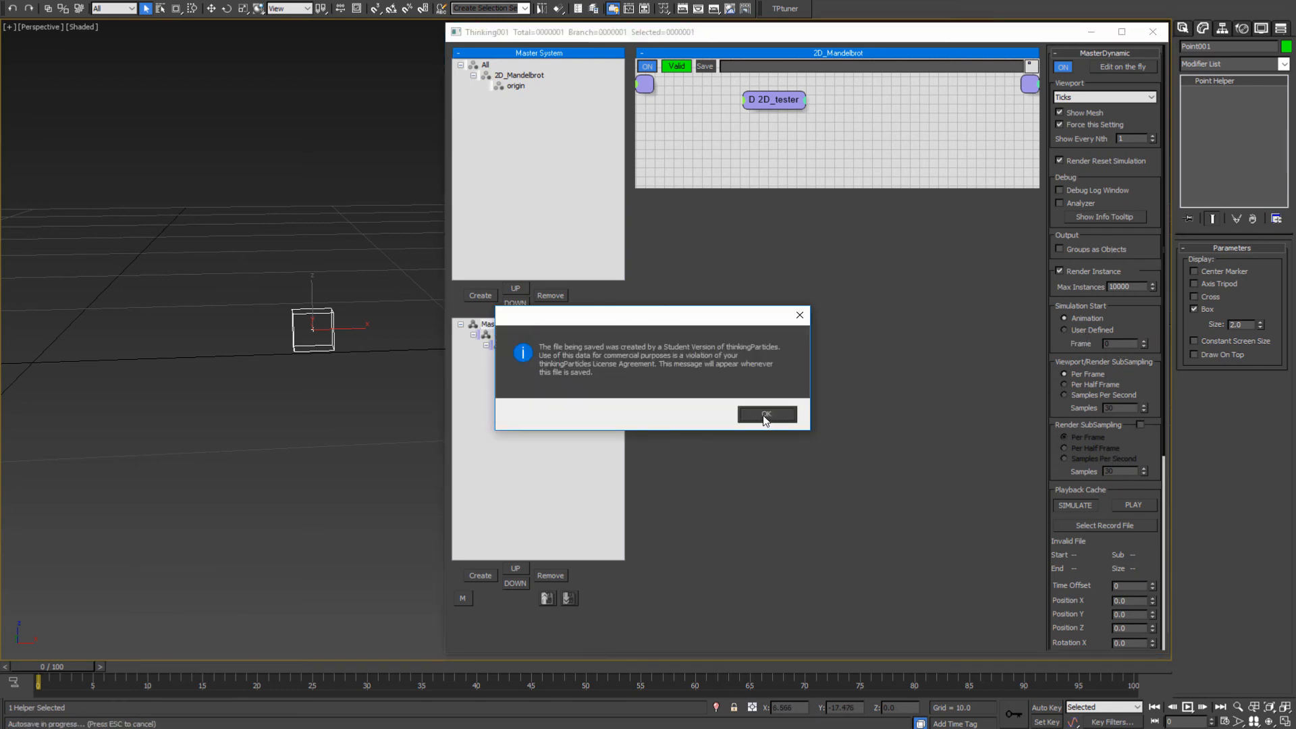
{"action": "left_click", "coordinate": [766, 417]}
{"action": "left_click", "coordinate": [1064, 329]}
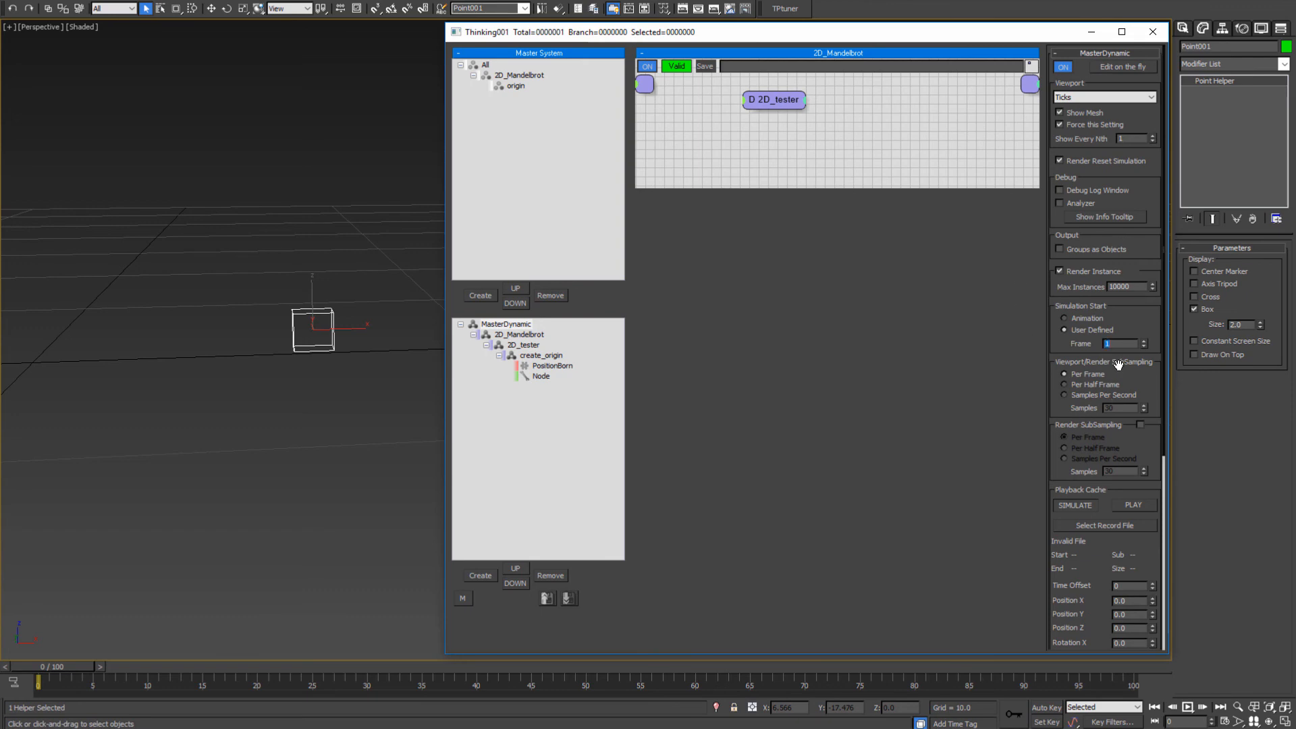
- Set the animation's end time to frame 1 in the time configuration
{"action": "left_click", "coordinate": [1224, 722]}
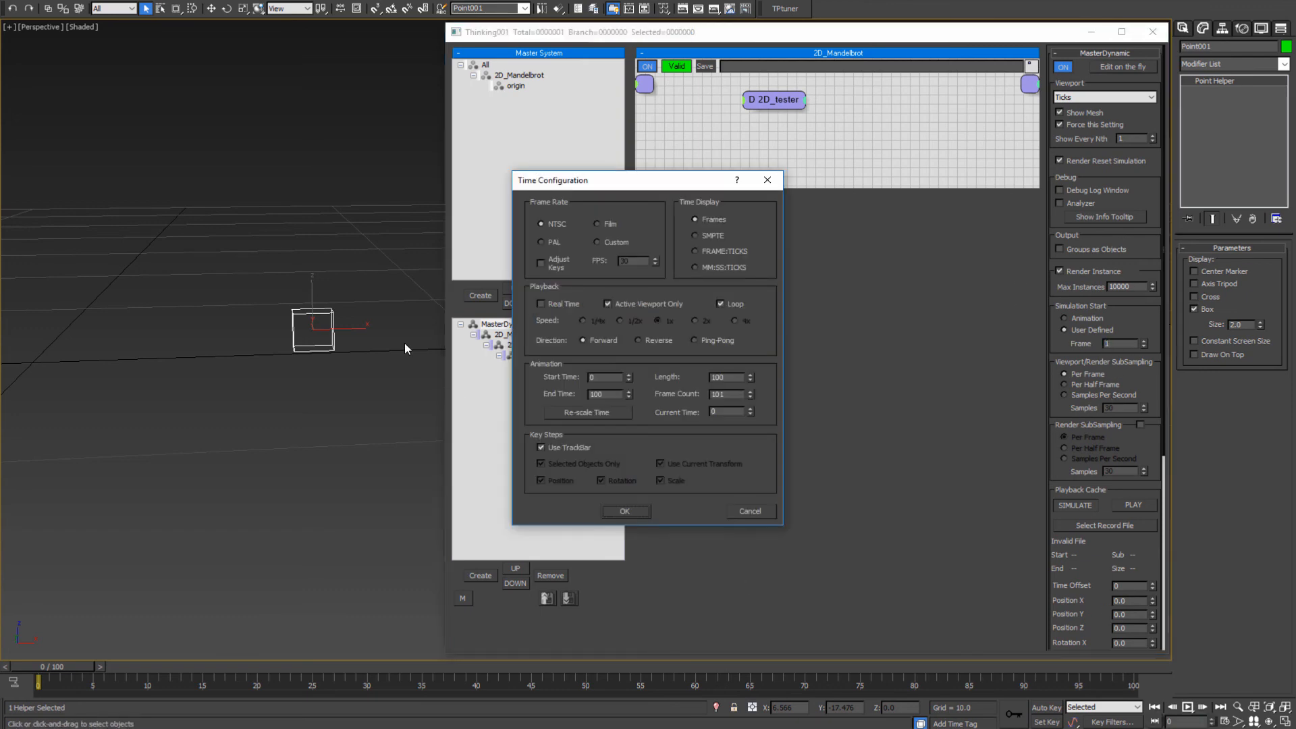
{"action": "left_click_drag", "start_coordinate": [609, 394], "coordinate": [562, 390]}
{"action": "type", "text": "1"}
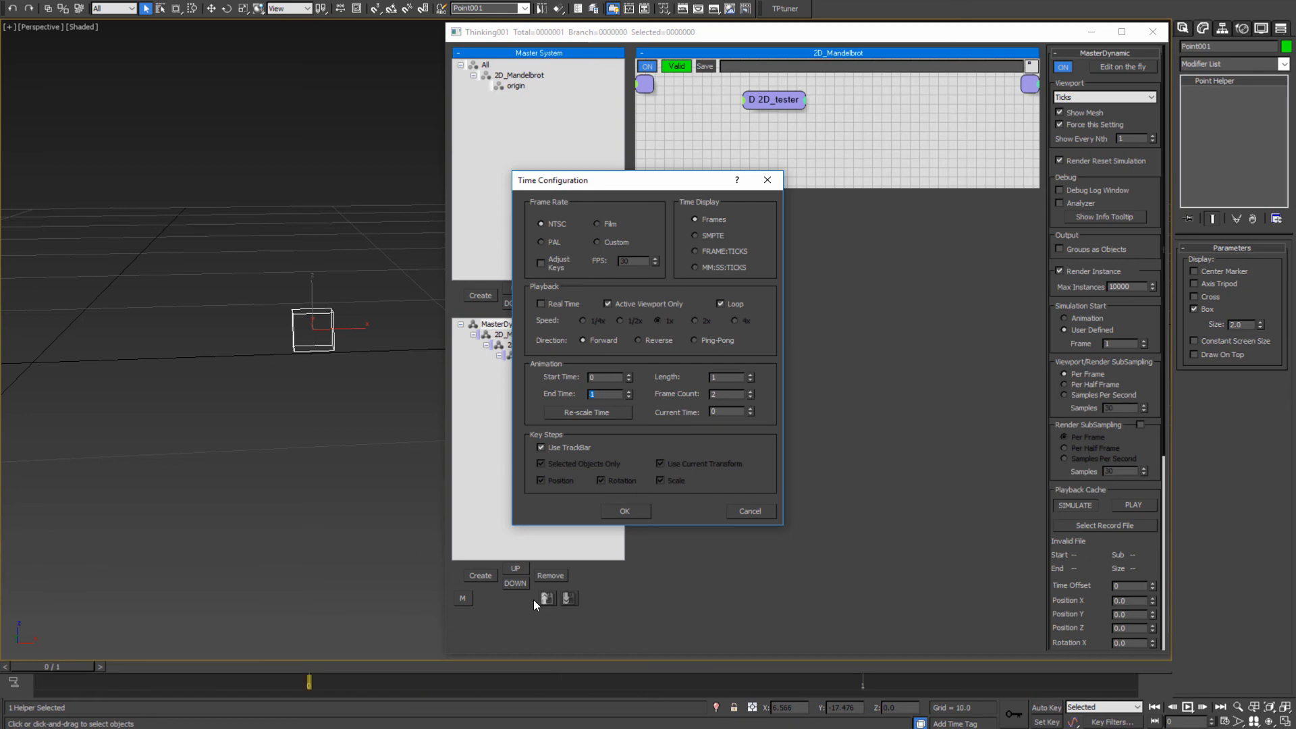
{"action": "left_click", "coordinate": [624, 511]}
- Go to frame 1 and change the origin group's particle color to red
{"action": "middle_click_drag", "start_coordinate": [297, 399], "coordinate": [374, 401], "text": "alt"}
{"action": "key", "text": "period"}
{"action": "left_click", "coordinate": [510, 84]}
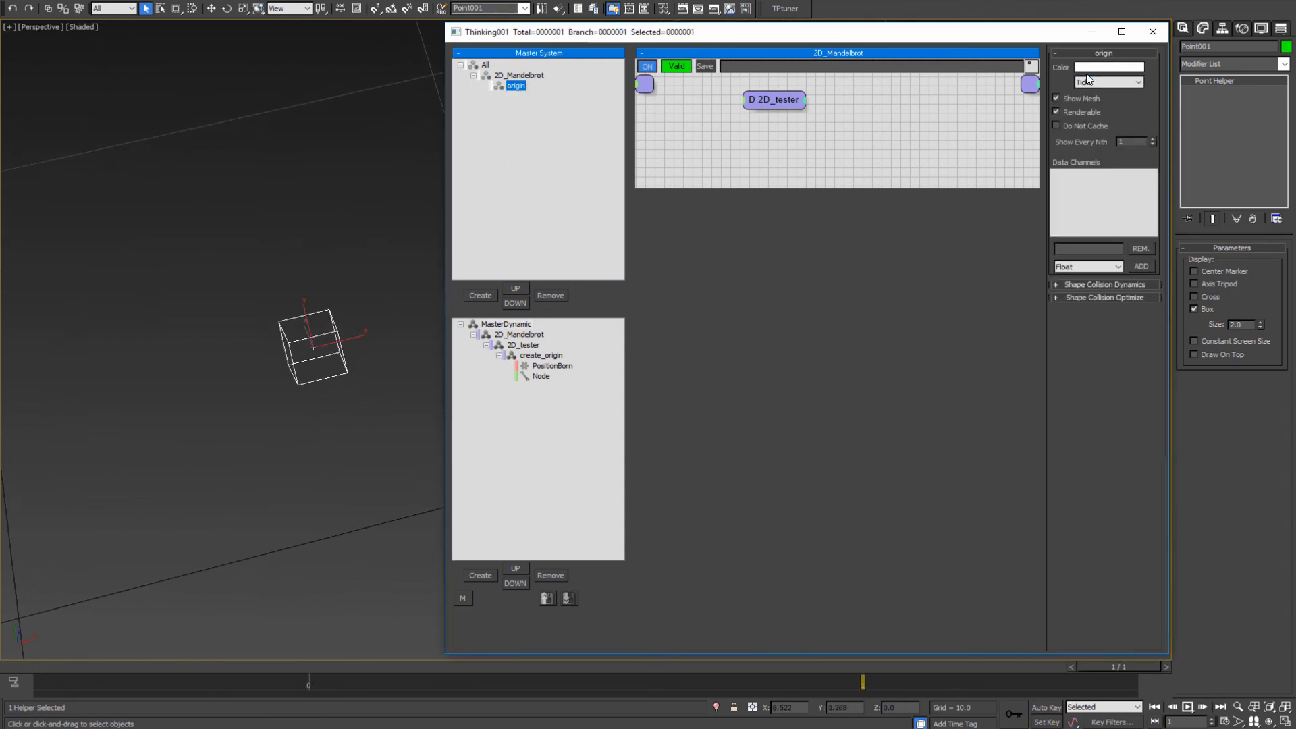
{"action": "left_click", "coordinate": [1110, 66]}
{"action": "left_click", "coordinate": [759, 331]}
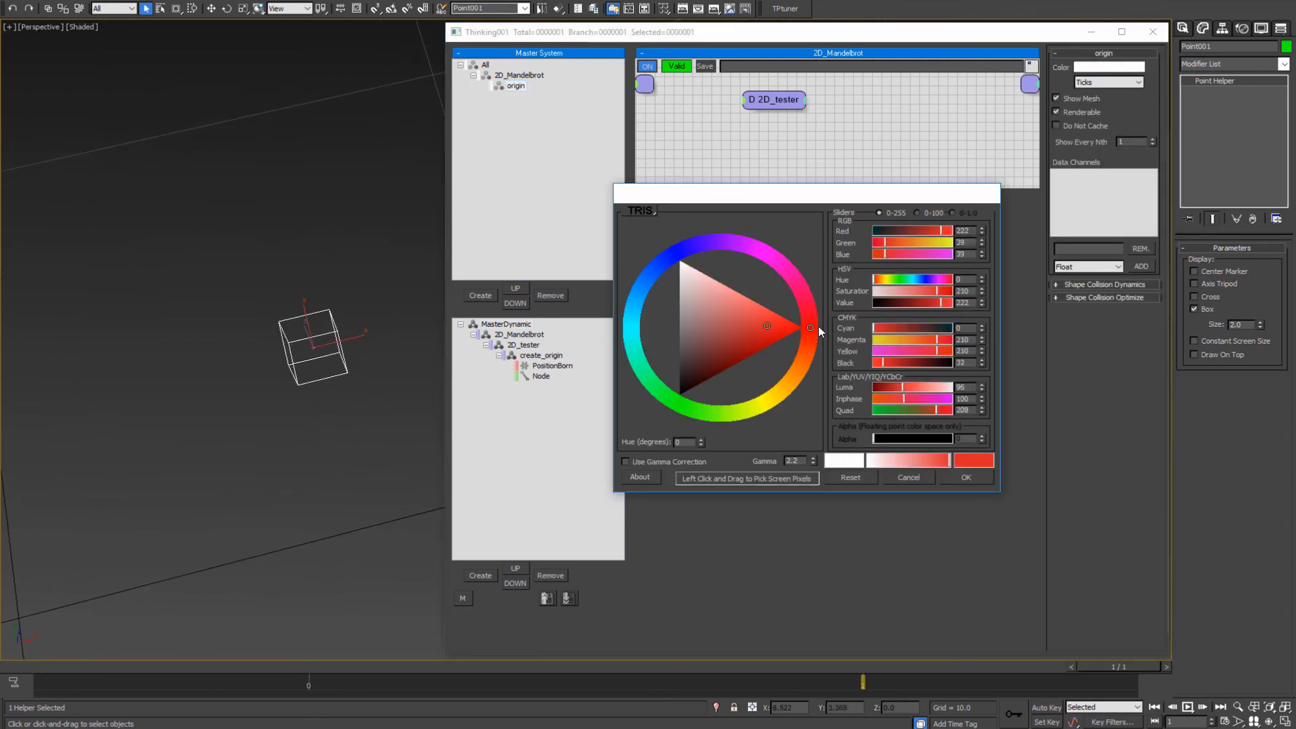
{"action": "left_click", "coordinate": [966, 477]}
- Try moving the point helper along the X axis to test the origin particle, and undo the move
{"action": "middle_click_drag", "start_coordinate": [197, 354], "coordinate": [350, 384], "text": "alt"}
{"action": "key", "text": "w"}
{"action": "mouse_move", "coordinate": [360, 335]}
{"action": "left_mouse_down"}
{"action": "mouse_move", "coordinate": [329, 283]}
{"action": "mouse_move", "coordinate": [367, 294]}
{"action": "mouse_move", "coordinate": [340, 341]}
{"action": "left_mouse_up"}
{"action": "key", "text": "ctrl+z"}
{"action": "middle_click_drag", "start_coordinate": [354, 436], "coordinate": [238, 370], "text": "alt"}
{"action": "scroll", "coordinate": [312, 394], "scroll_direction": "up", "scroll_amount": 3}
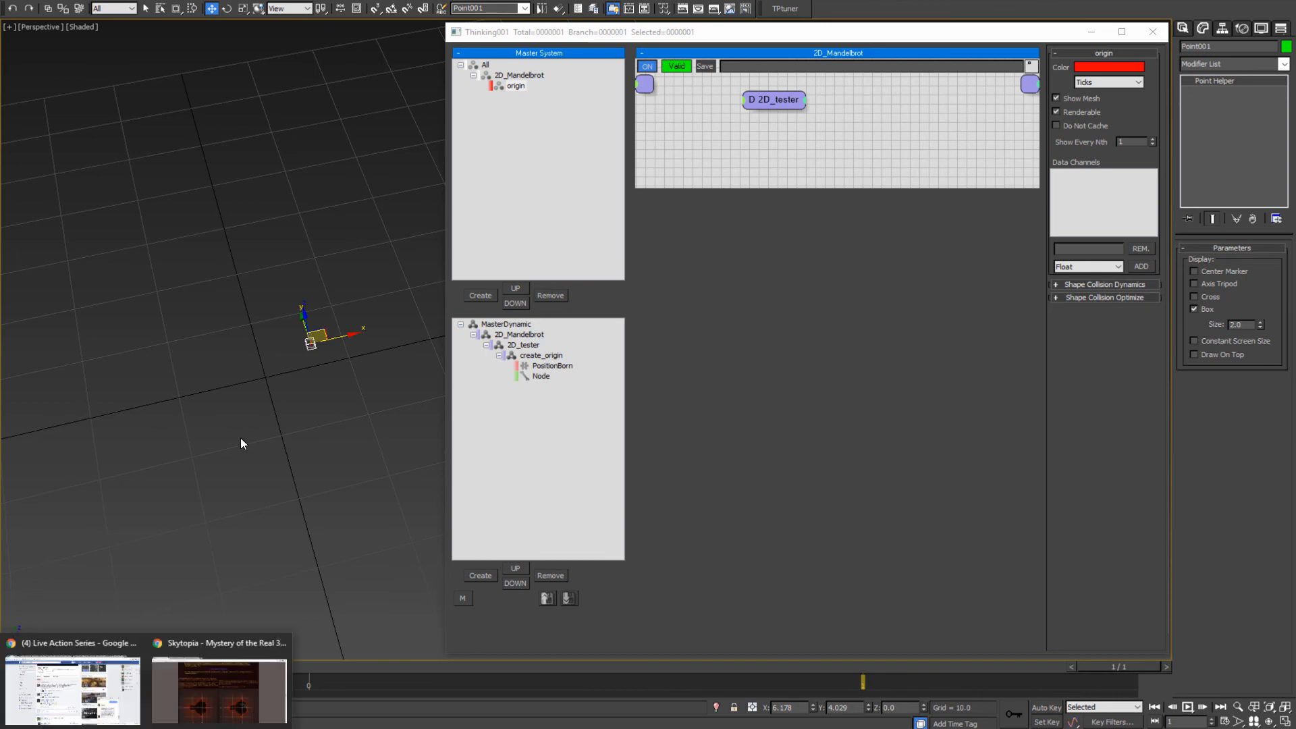
- Switch to the Skytopia page in the browser and review the 2D Mandelbrot overview and Steps 1 to 3
{"action": "left_click", "coordinate": [226, 703]}
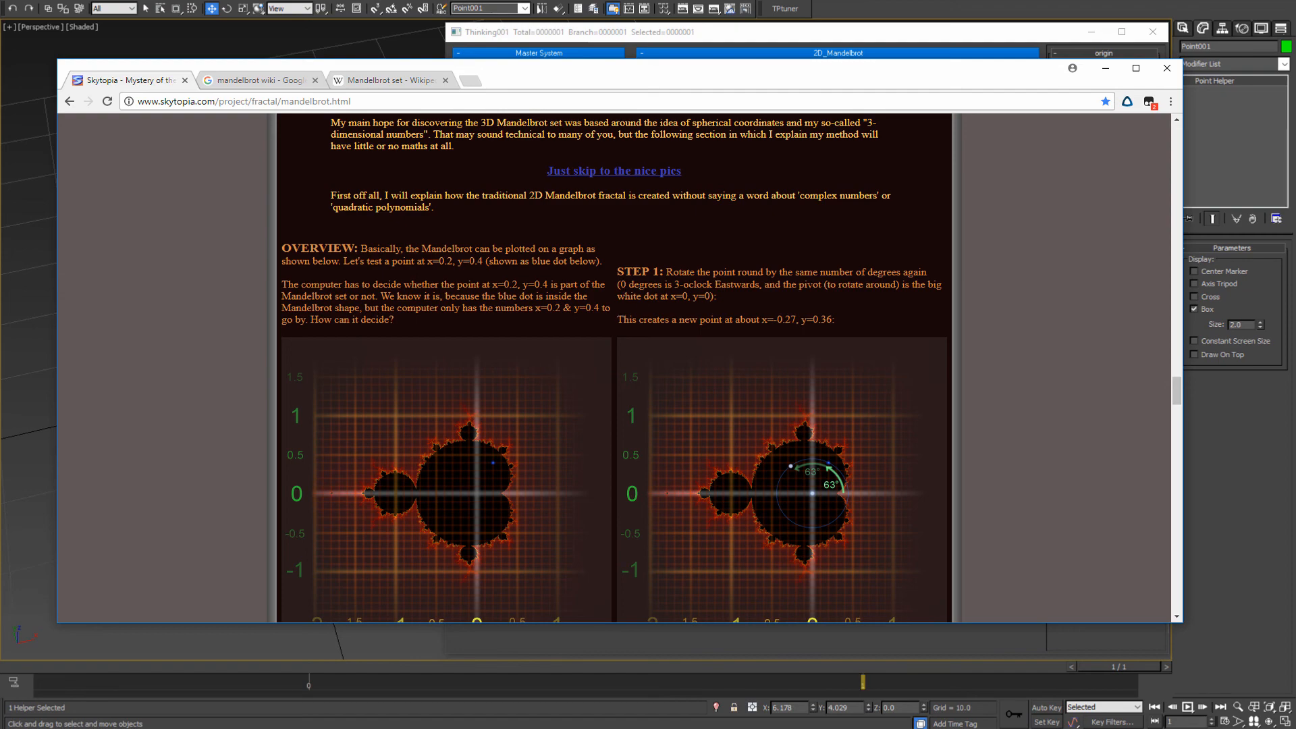
{"action": "scroll", "coordinate": [519, 417], "scroll_direction": "down", "scroll_amount": 4}
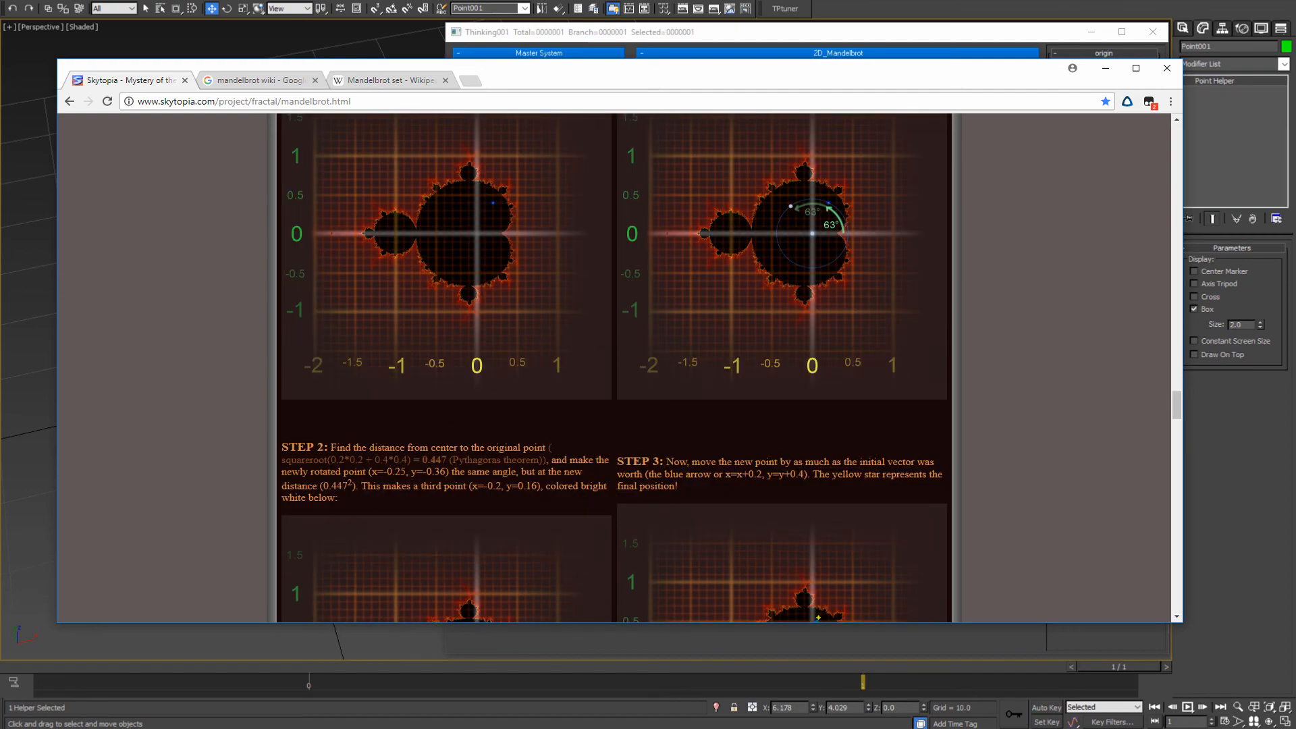
{"action": "scroll", "coordinate": [579, 483], "scroll_direction": "down", "scroll_amount": 8}
{"action": "scroll", "coordinate": [475, 473], "scroll_direction": "up", "scroll_amount": 4}
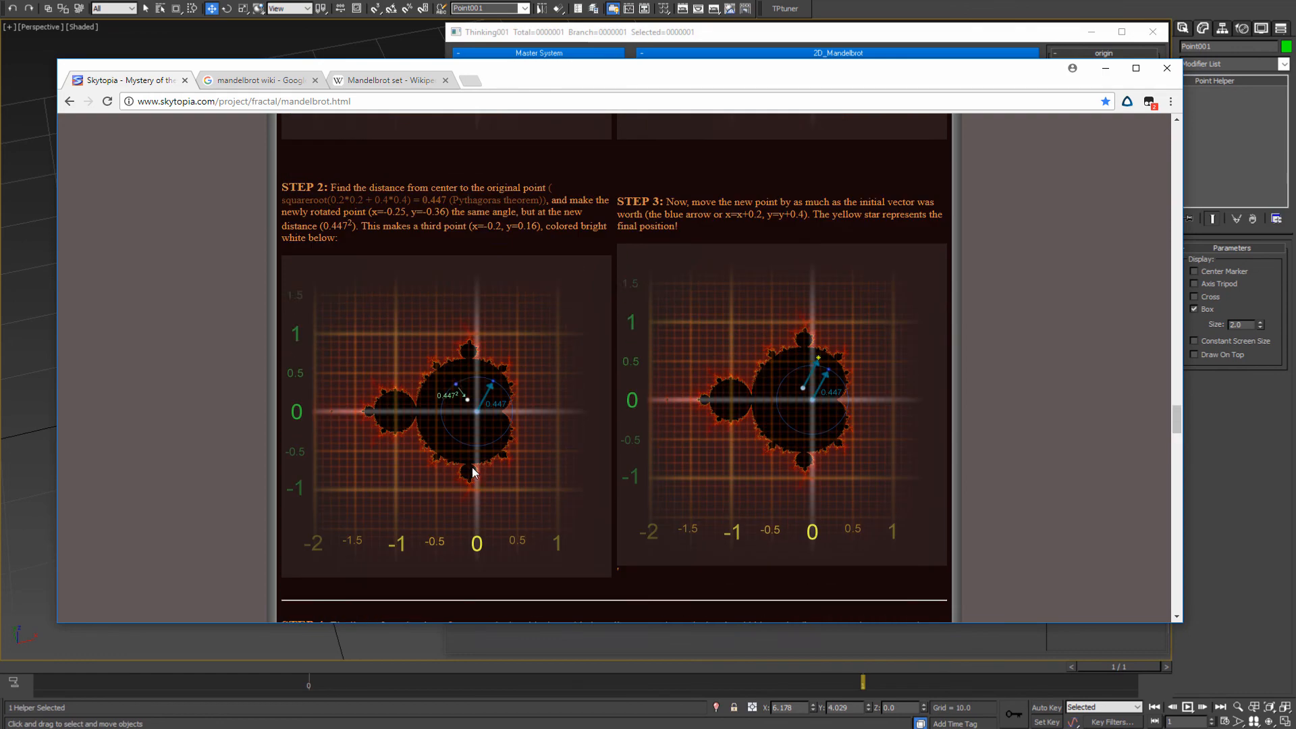
{"action": "scroll", "coordinate": [475, 469], "scroll_direction": "up", "scroll_amount": 6}
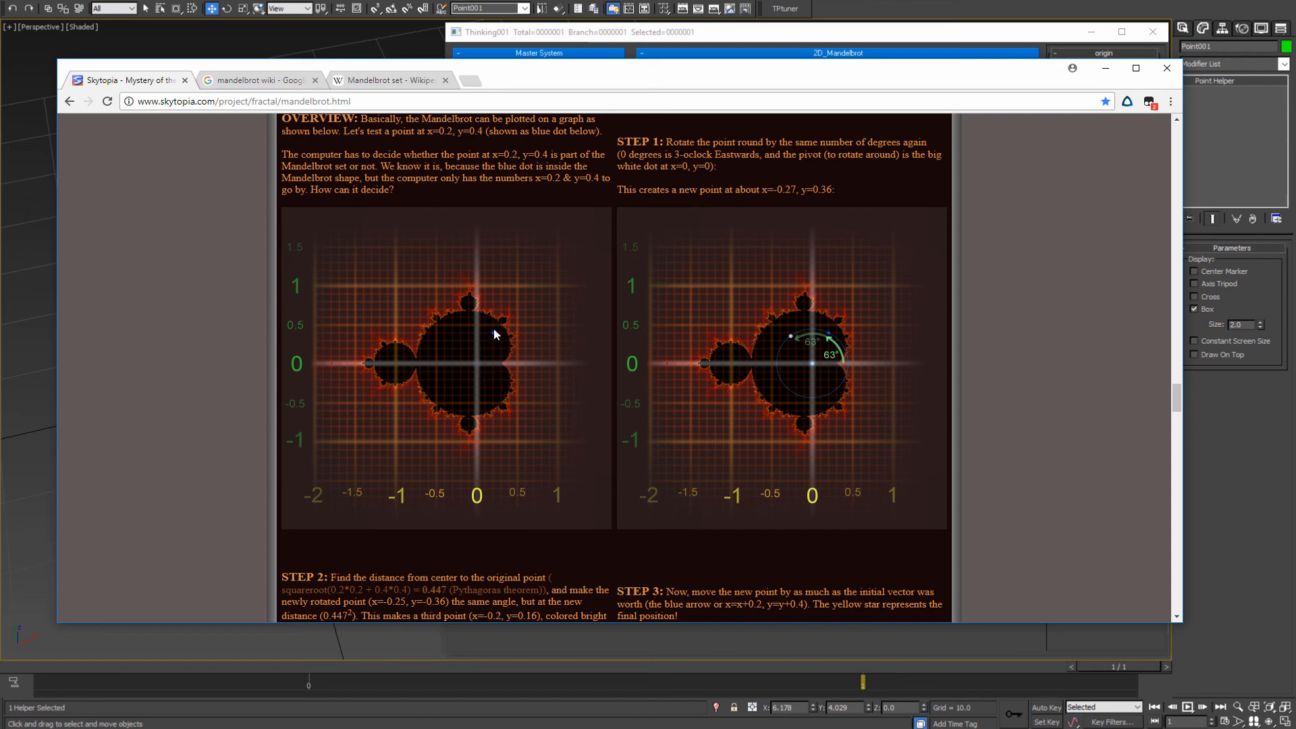
{"action": "left_click", "coordinate": [1106, 69]}
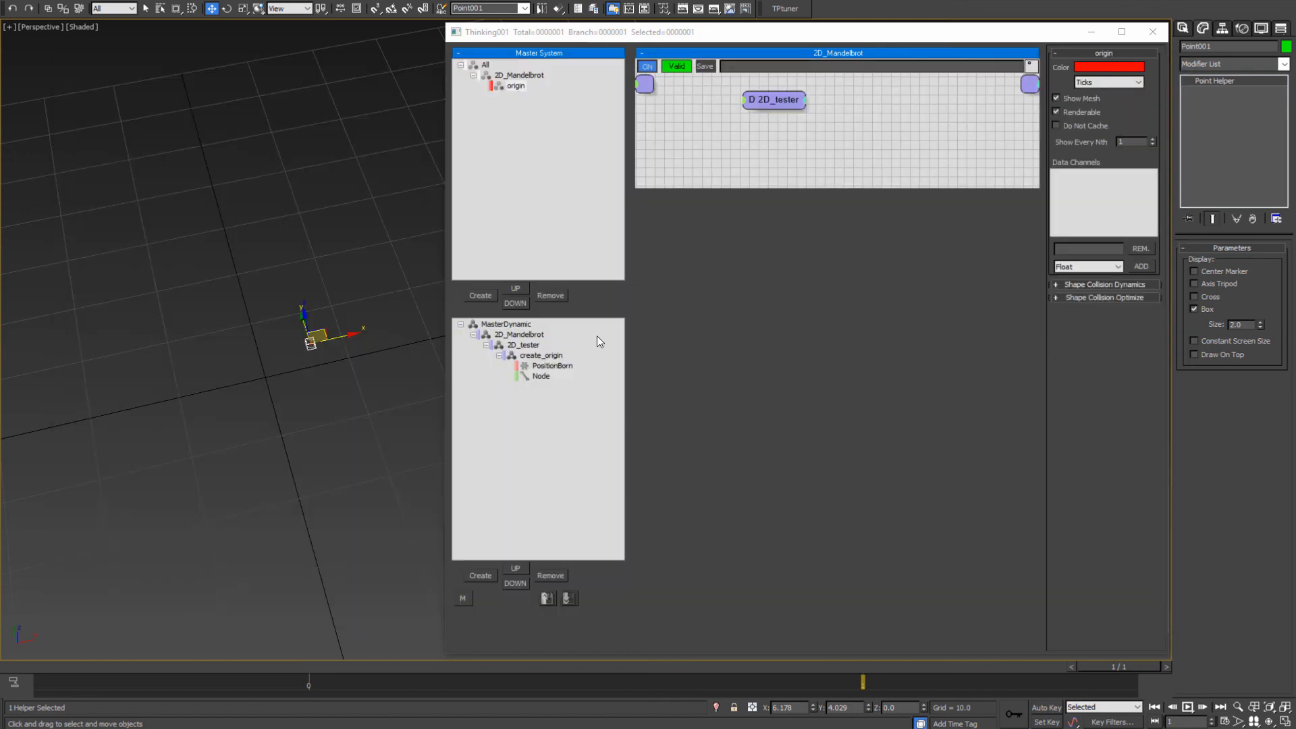
- Rename the 2D_Mandelbrot dynamic set under MasterDynamic to Mandelbrot
{"action": "left_click", "coordinate": [518, 335]}
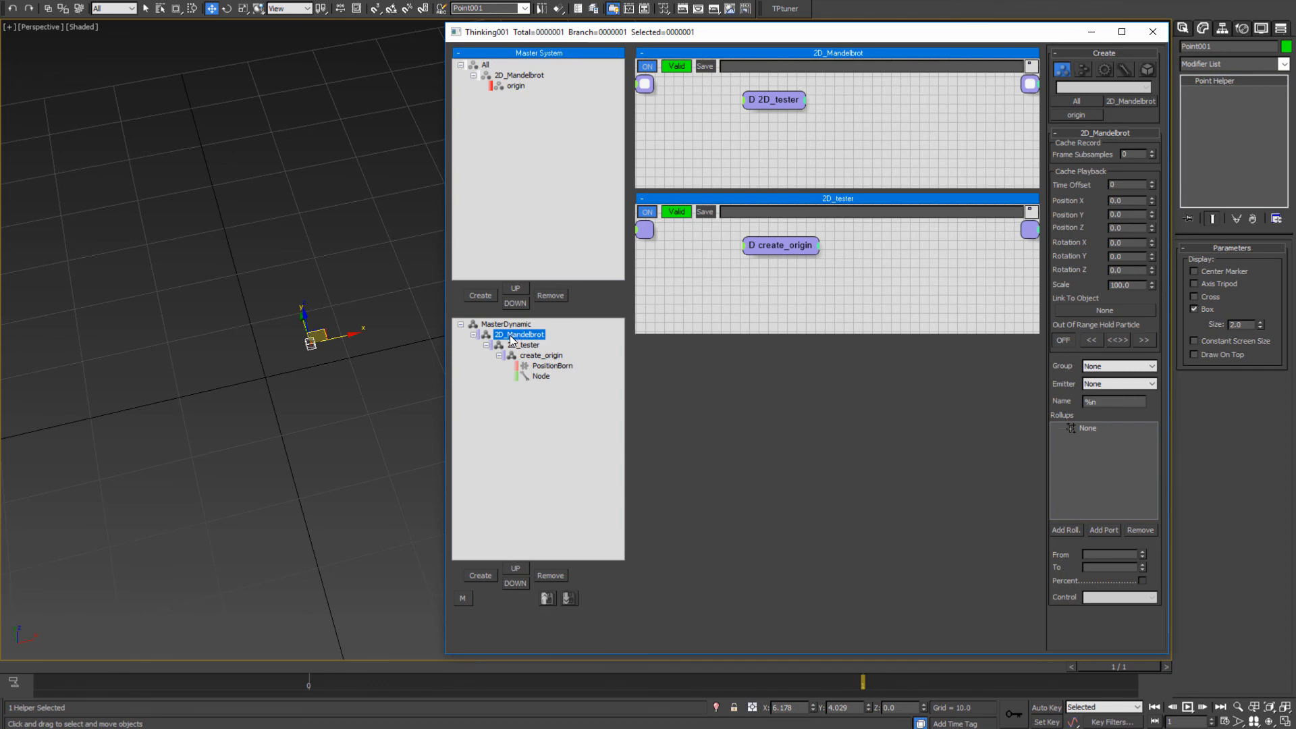
{"action": "left_click", "coordinate": [512, 336]}
{"action": "left_click", "coordinate": [517, 335]}
{"action": "left_click_drag", "start_coordinate": [508, 337], "coordinate": [435, 343]}
{"action": "key", "text": "Delete"}
{"action": "key", "text": "Return"}
{"action": "left_click", "coordinate": [527, 346]}
{"action": "left_click", "coordinate": [519, 335]}
- Add a Memory operator to the Mandelbrot dynamic set and place it beside the 2D_tester node
{"action": "middle_click_drag", "start_coordinate": [818, 146], "coordinate": [748, 141]}
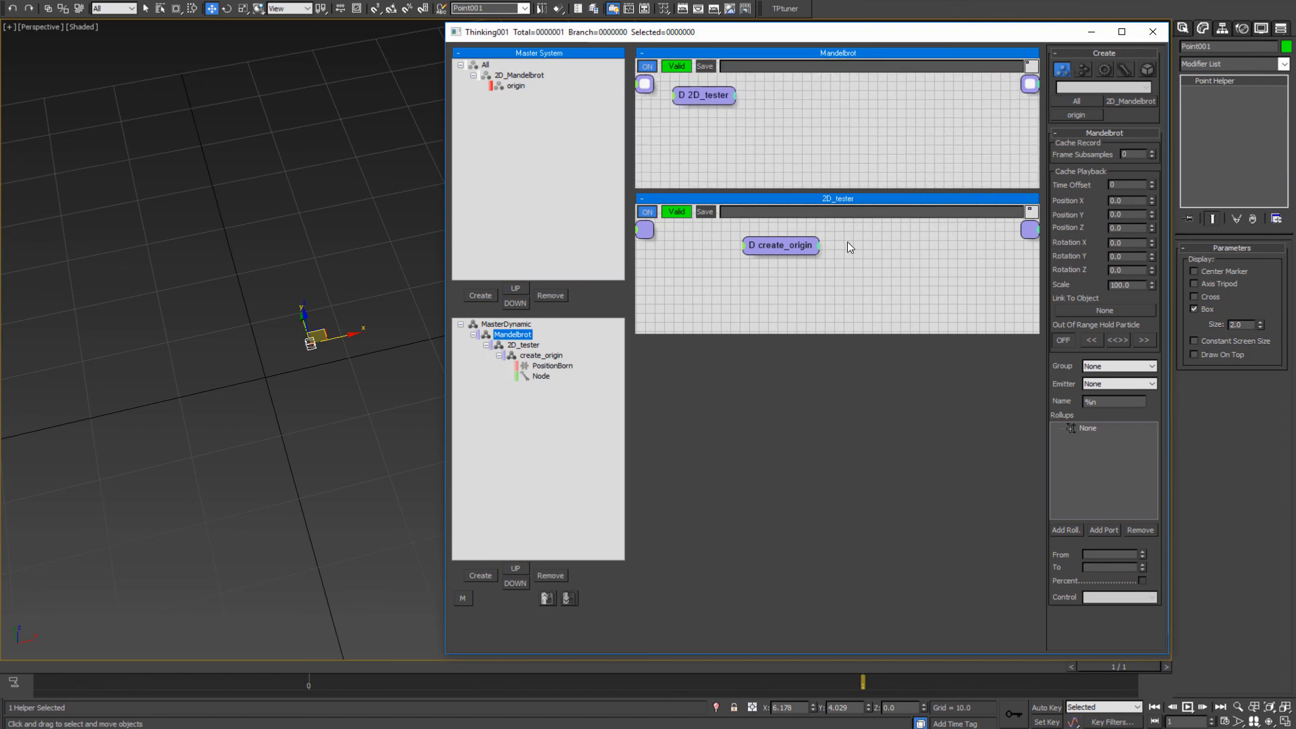
{"action": "right_click", "coordinate": [832, 118]}
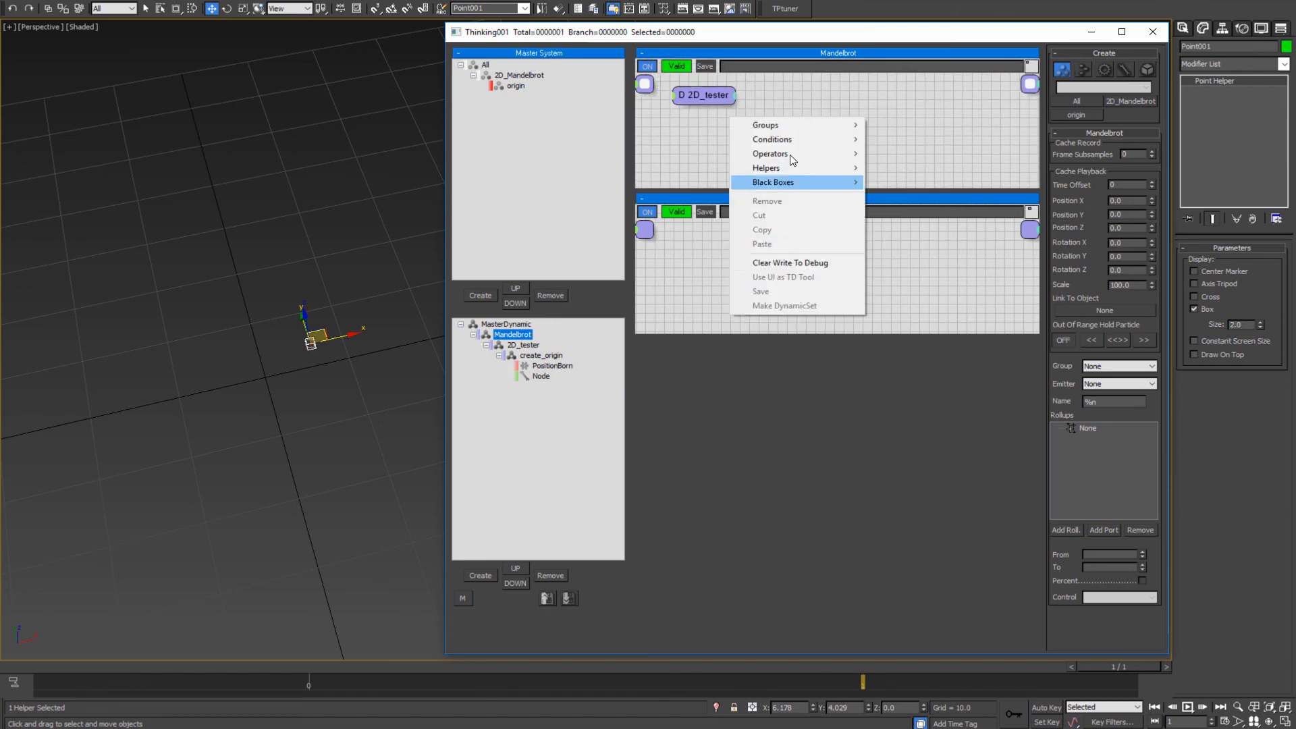
{"action": "mouse_move", "coordinate": [773, 155]}
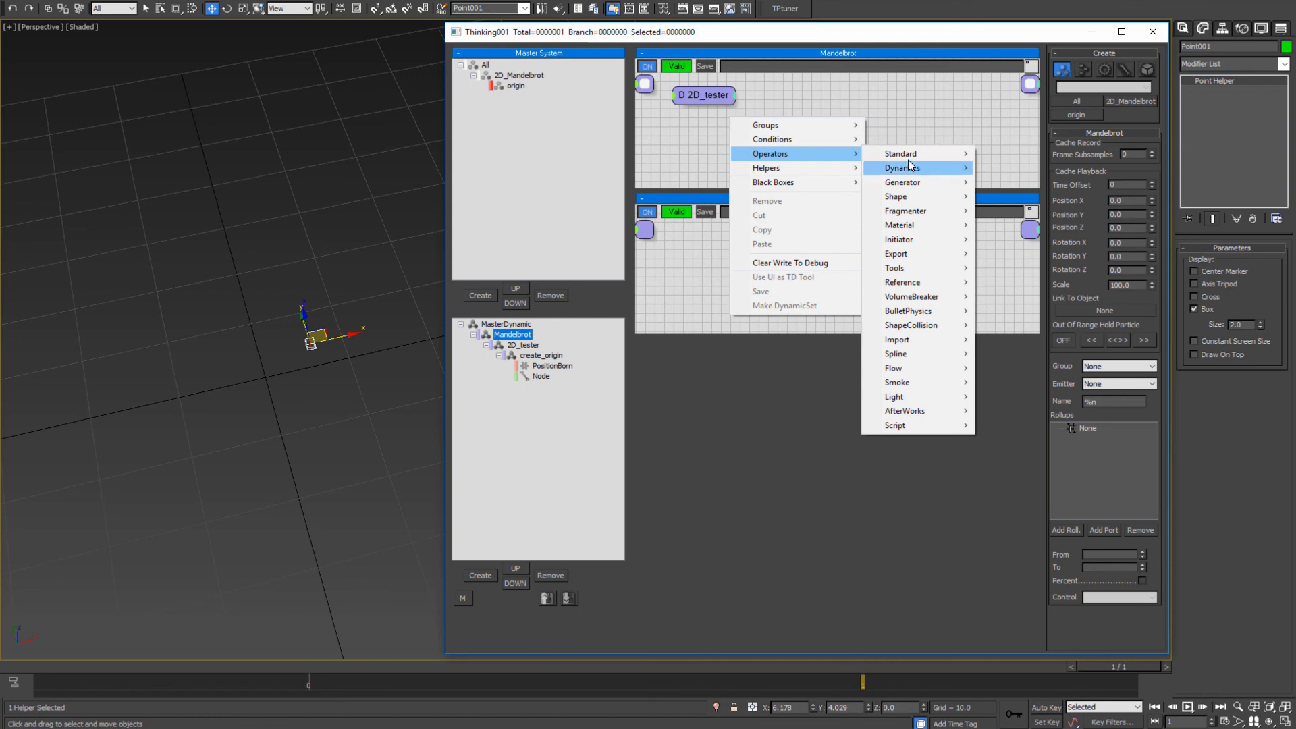
{"action": "mouse_move", "coordinate": [909, 159]}
{"action": "left_click", "coordinate": [1006, 238]}
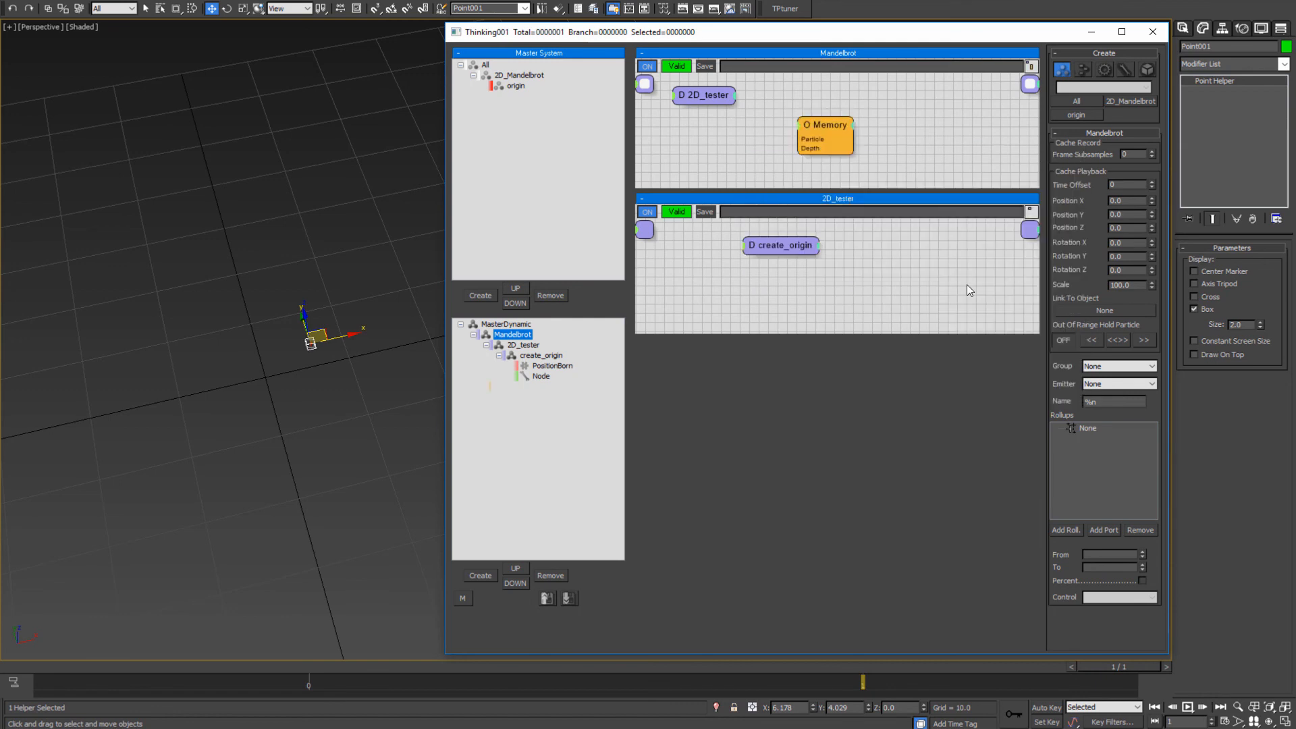
{"action": "left_click", "coordinate": [817, 123]}
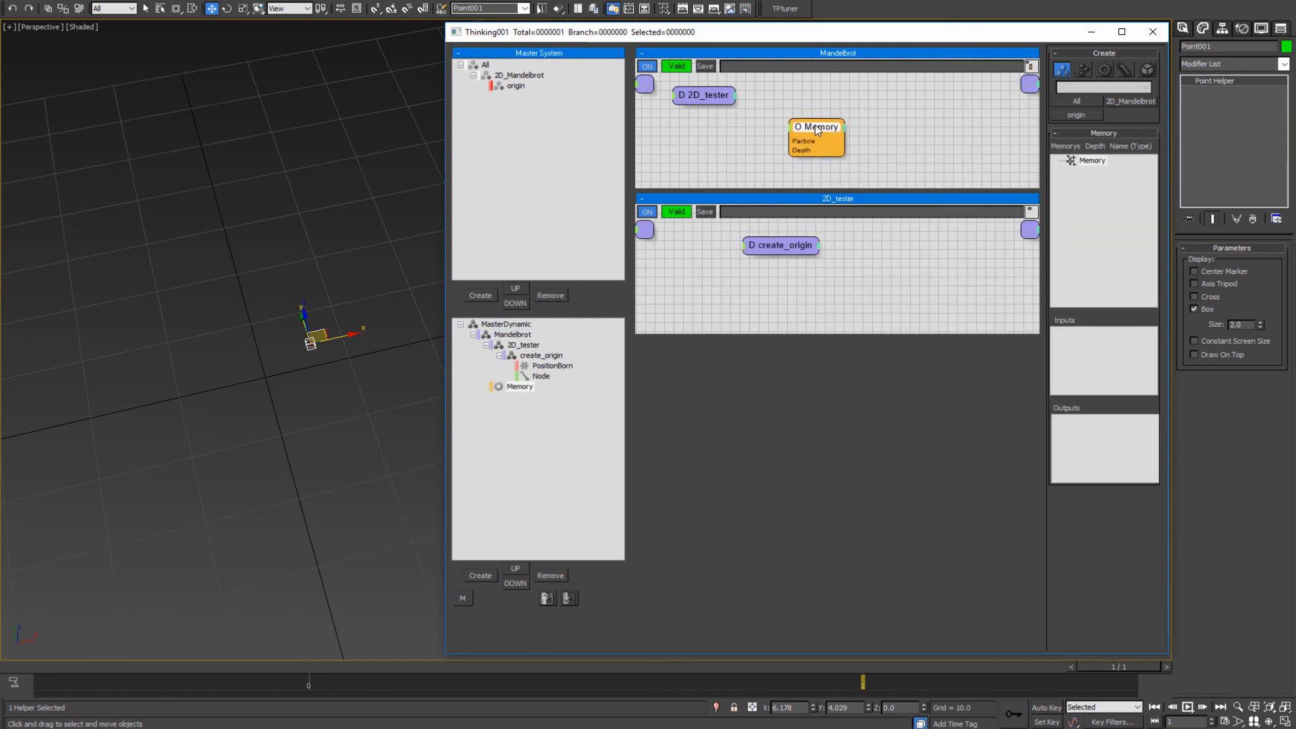
{"action": "mouse_move", "coordinate": [816, 127]}
{"action": "left_mouse_down"}
{"action": "mouse_move", "coordinate": [785, 116]}
{"action": "mouse_move", "coordinate": [798, 117]}
{"action": "left_mouse_up"}
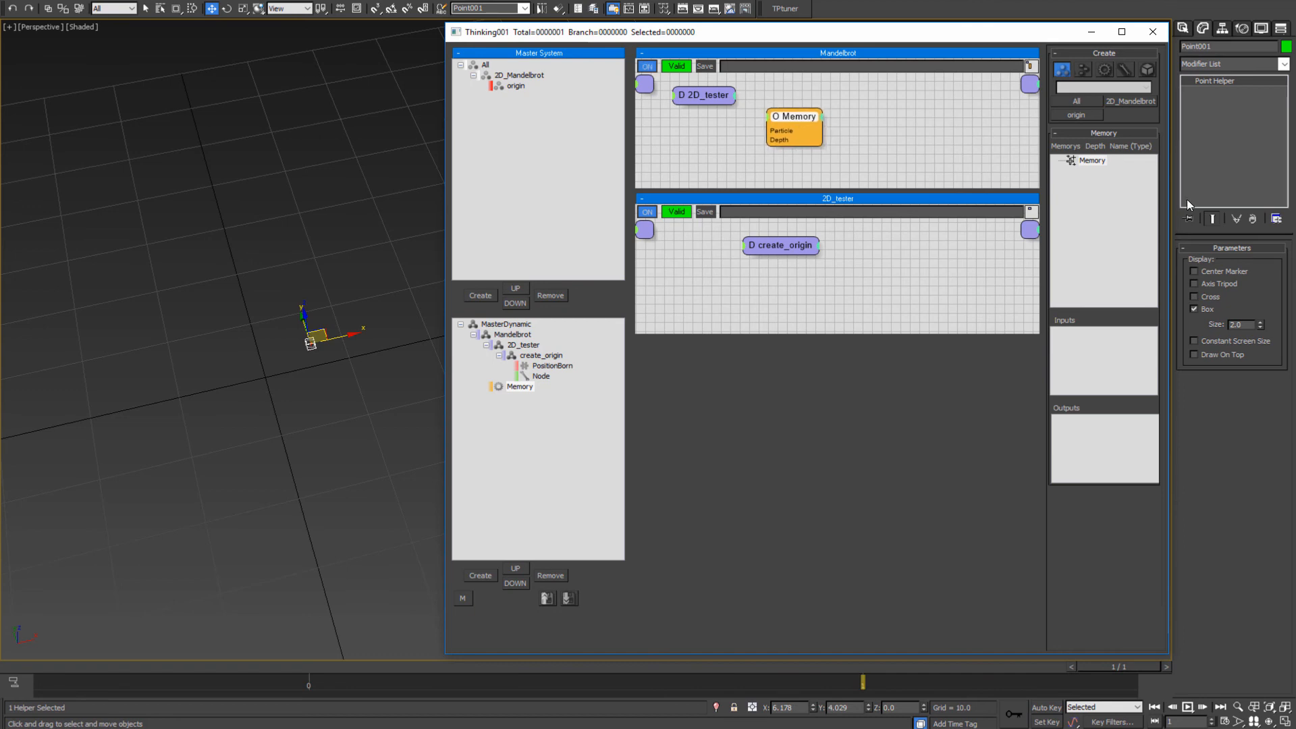
- Add a Scalar entry named alpha to the Memory operator
{"action": "left_click", "coordinate": [1089, 165]}
{"action": "left_click", "coordinate": [1084, 177]}
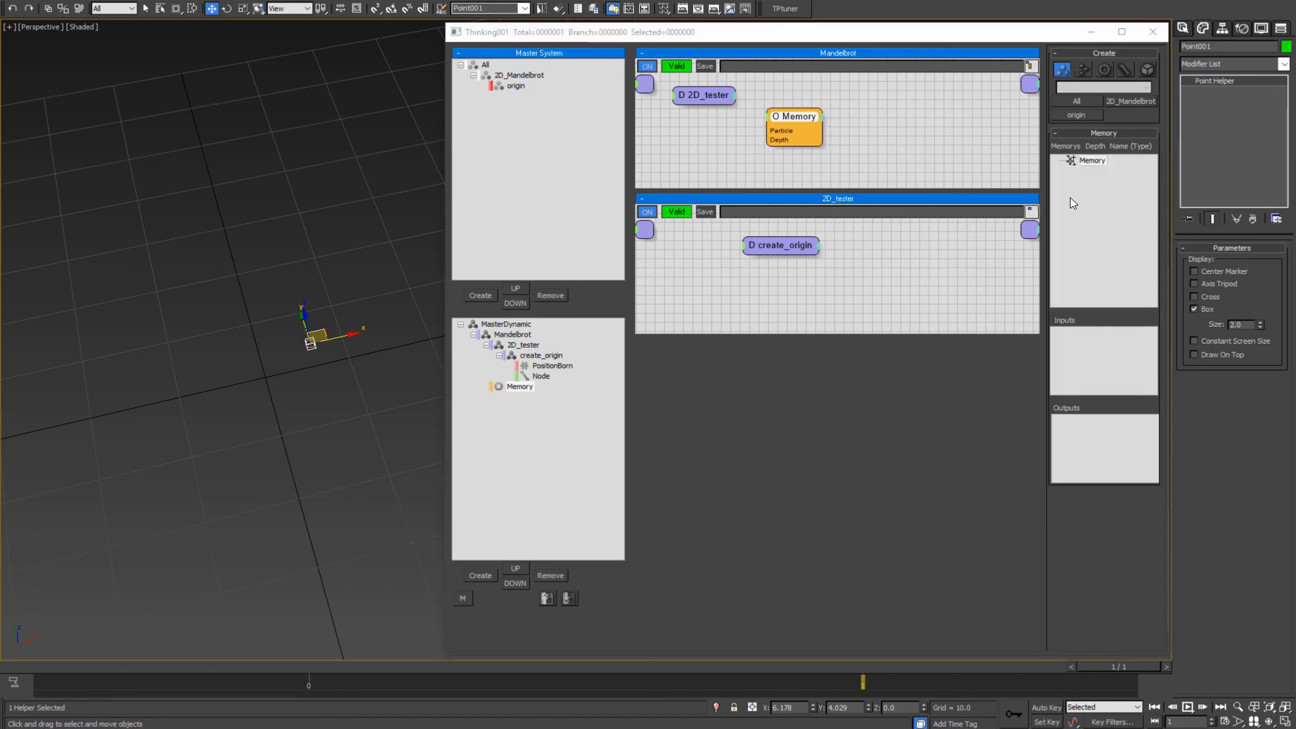
{"action": "type", "text": "alpha"}
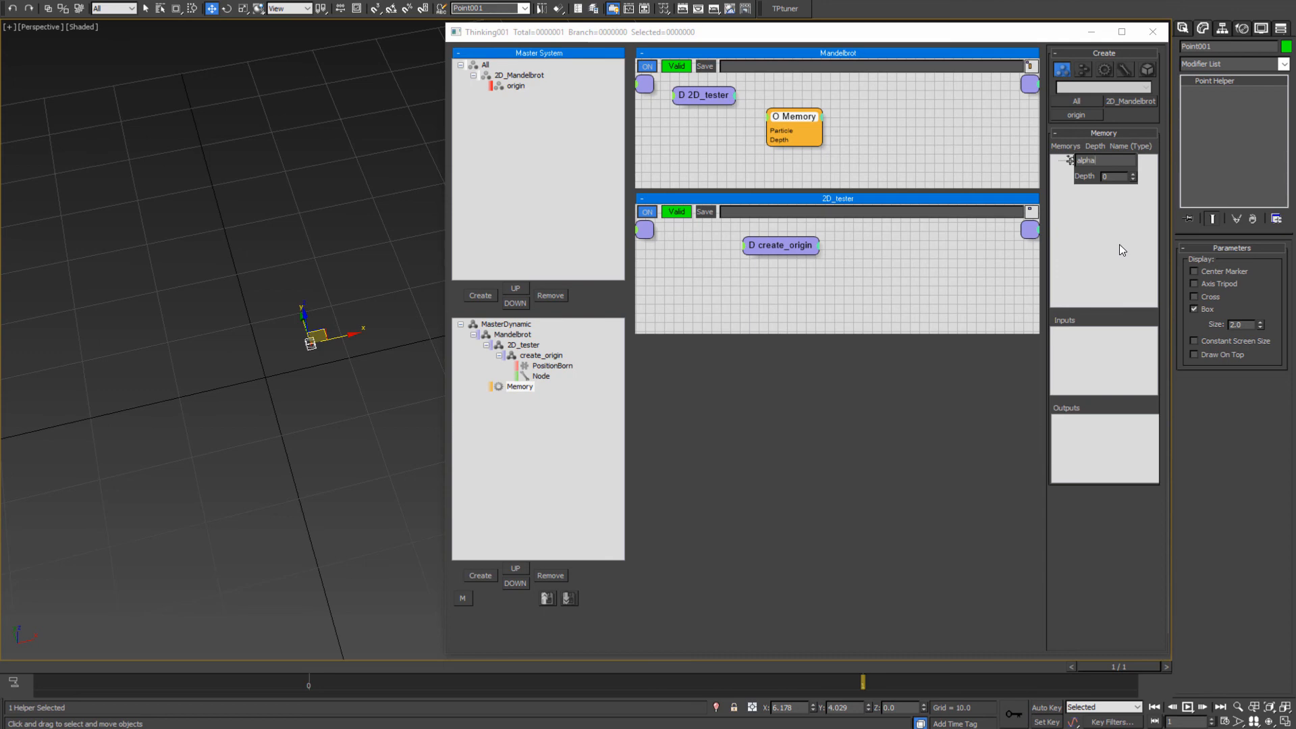
{"action": "key", "text": "Return"}
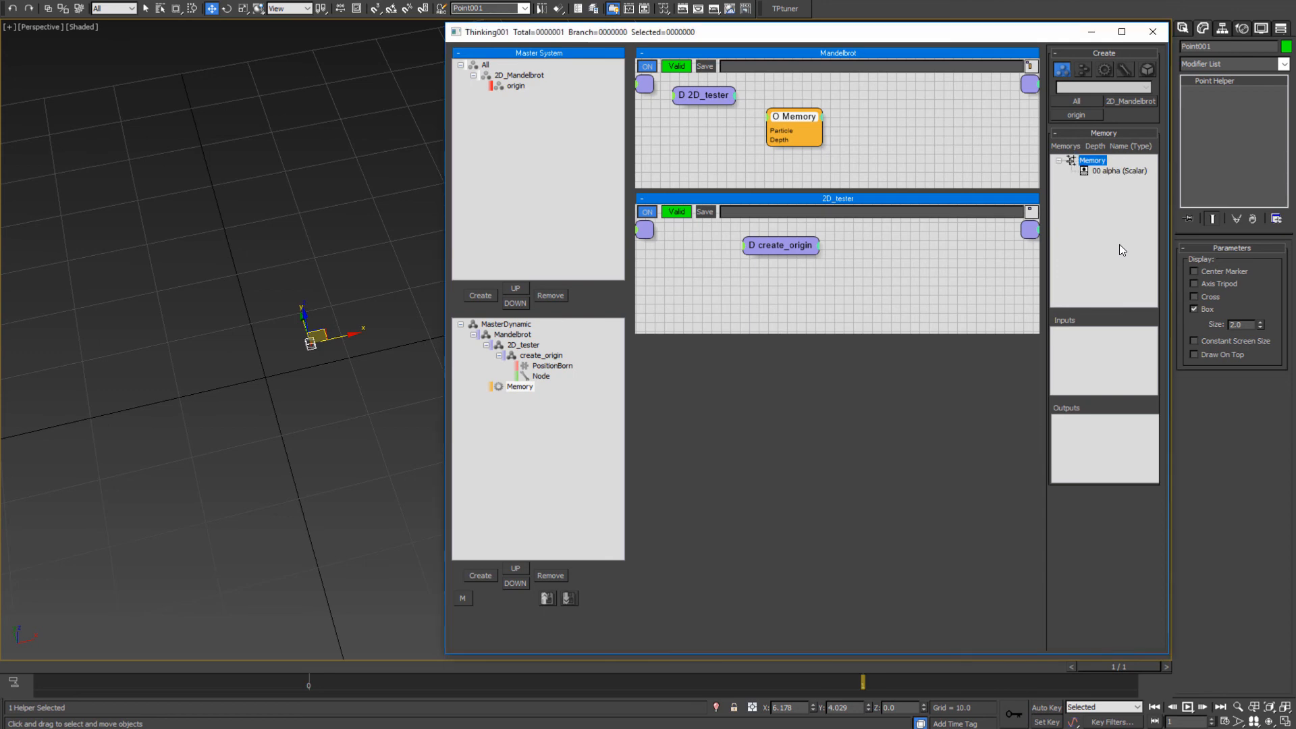
- Add a second Scalar entry named R to the Memory operator
{"action": "left_click", "coordinate": [1094, 170]}
{"action": "left_click", "coordinate": [1079, 183]}
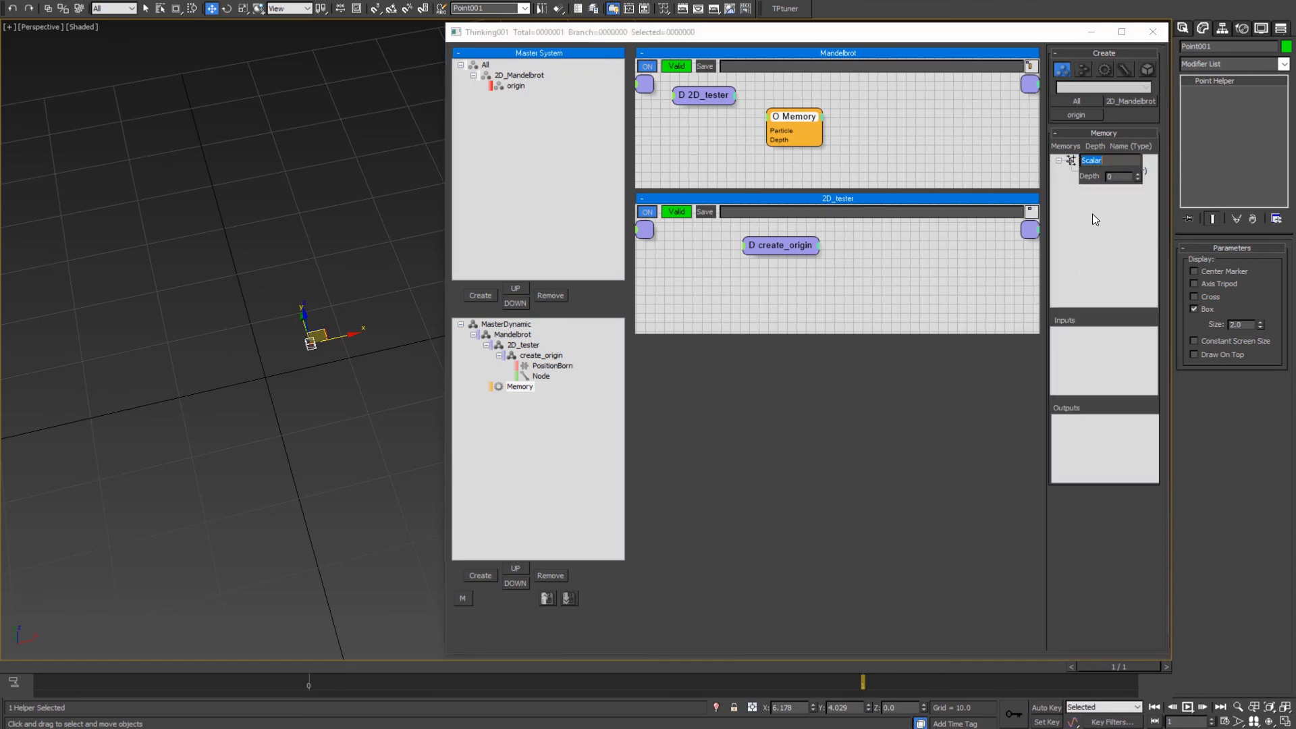
{"action": "type", "text": "R"}
{"action": "key", "text": "Return"}
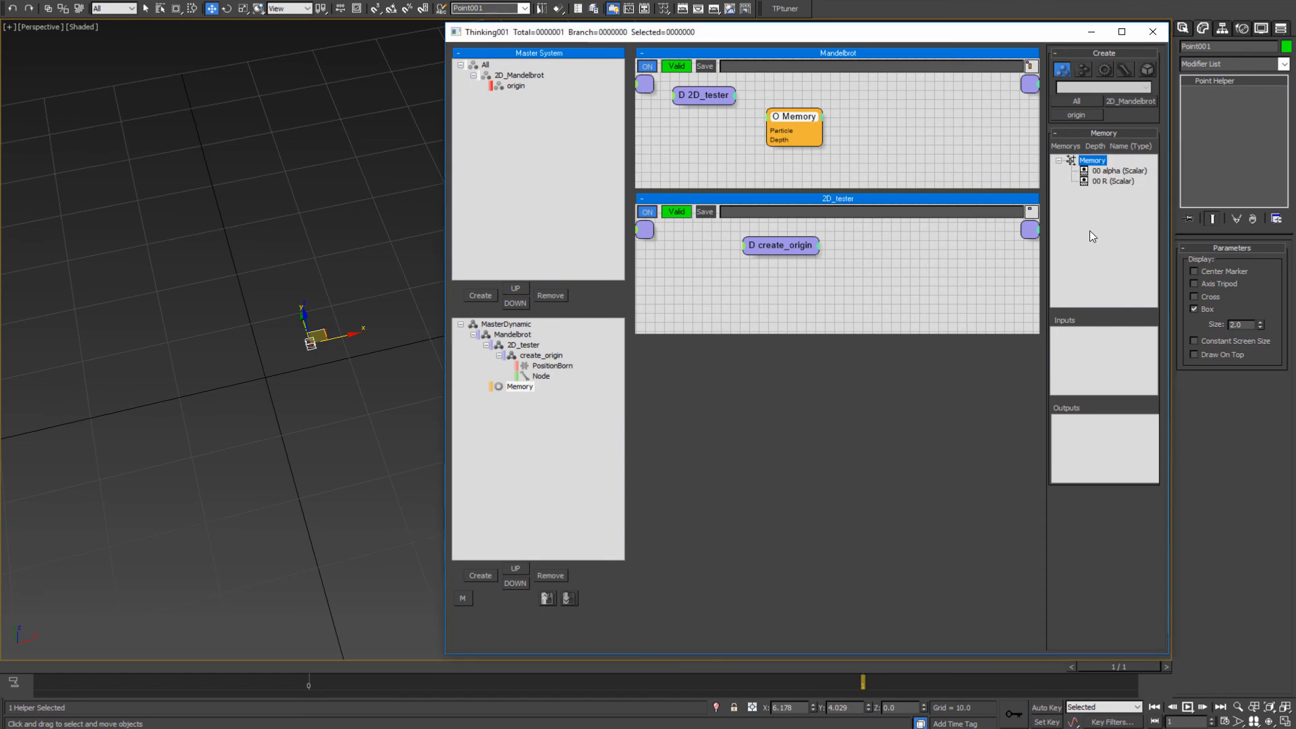
- Add a Vector entry named init_pos to the Memory operator
{"action": "right_click", "coordinate": [1094, 161]}
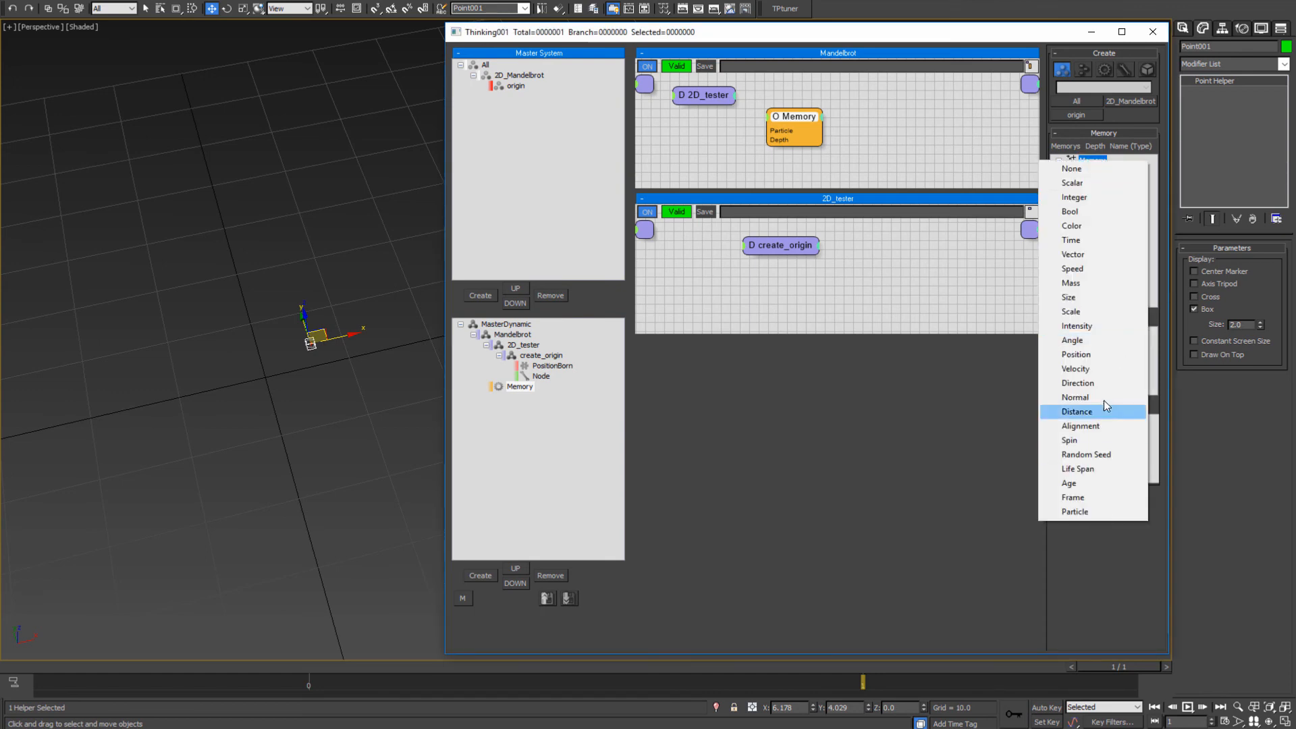
{"action": "left_click", "coordinate": [1081, 254]}
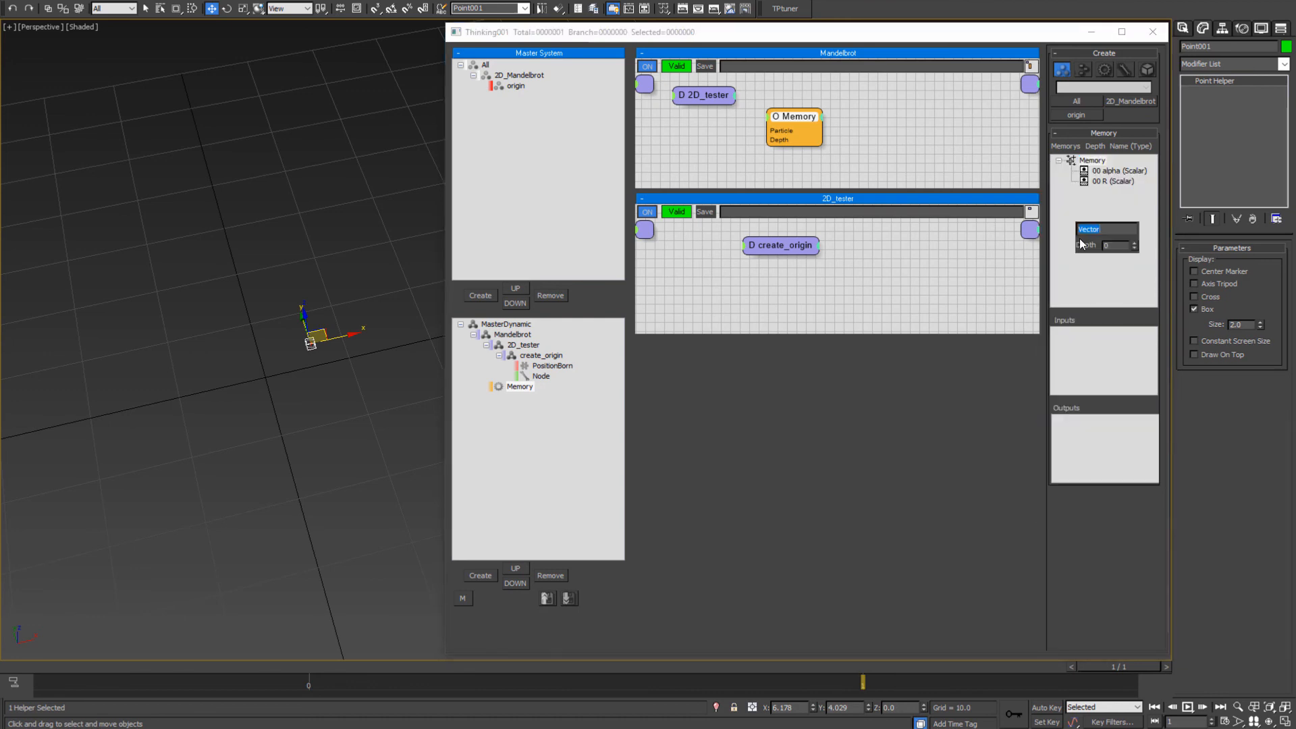
{"action": "type", "text": "init_pos"}
{"action": "key", "text": "Return"}
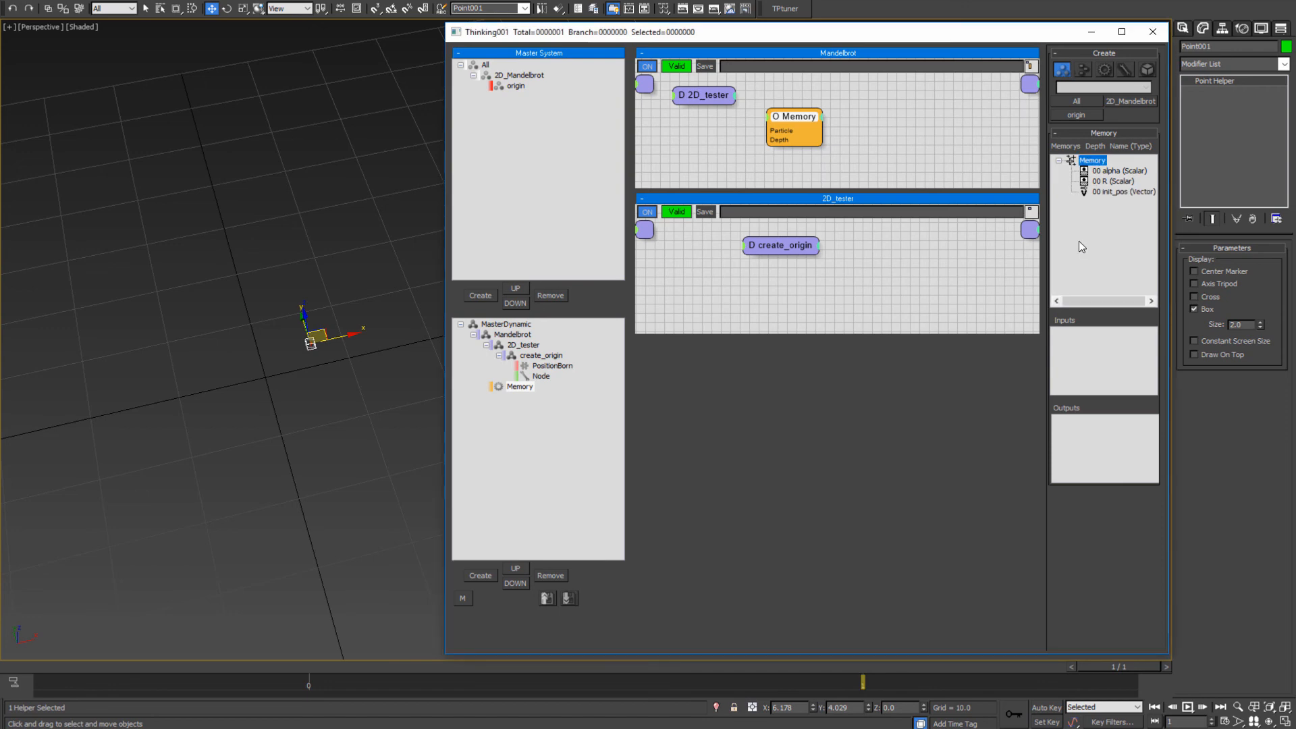
- Reorder the Memory operator above 2D_tester in the Mandelbrot dynamic set and open the create_origin set
{"action": "left_click", "coordinate": [1107, 193]}
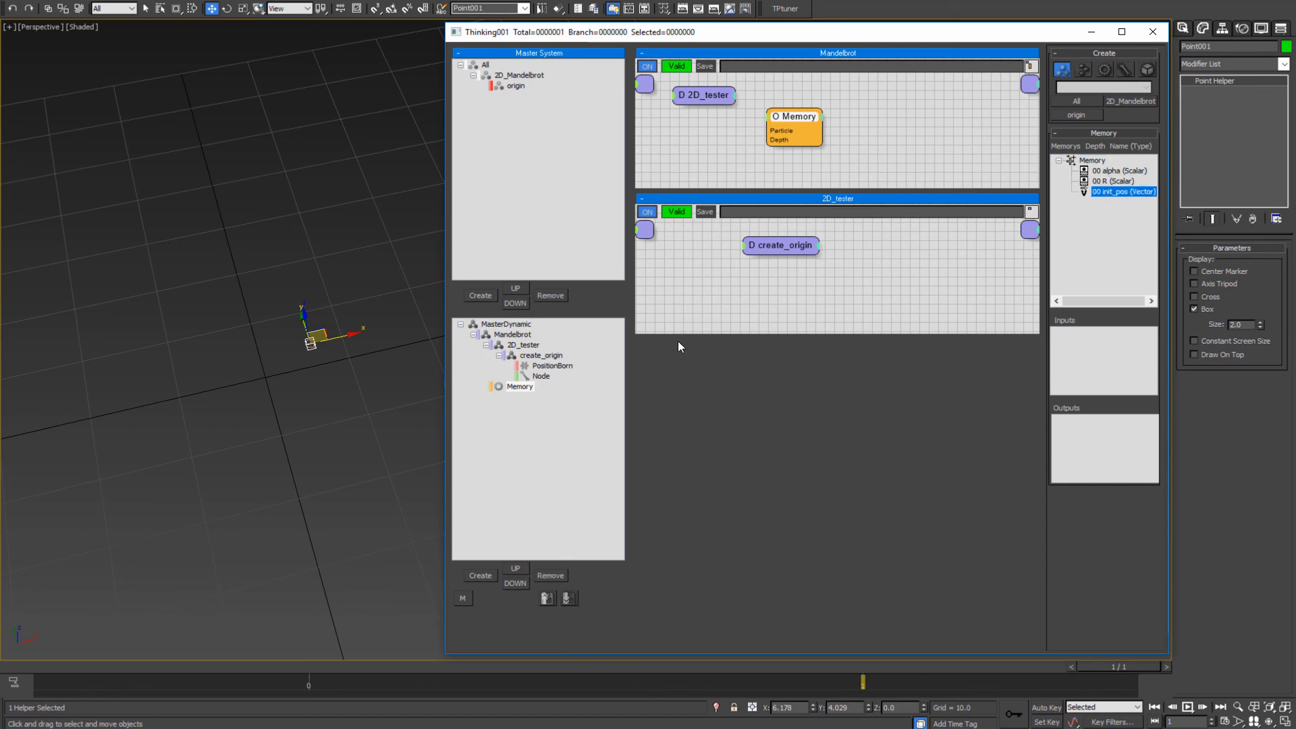
{"action": "left_click_drag", "start_coordinate": [516, 393], "coordinate": [531, 367]}
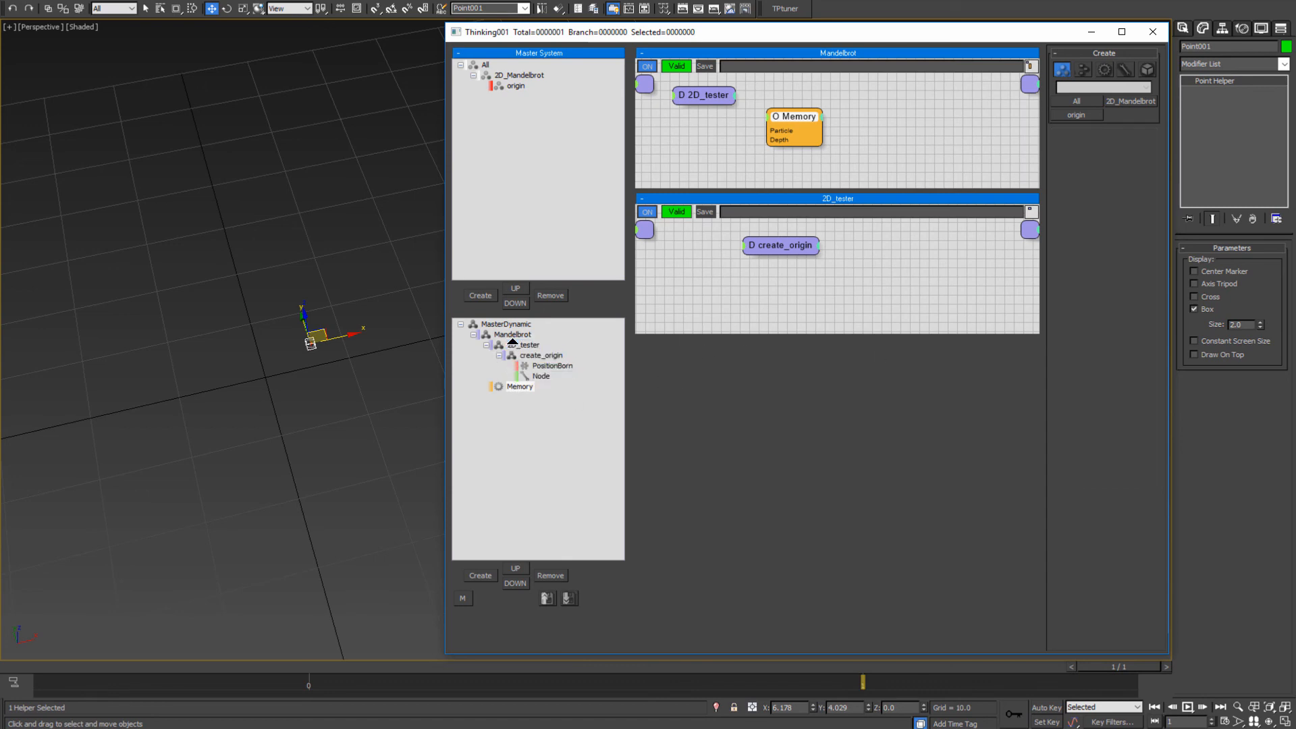
{"action": "left_click", "coordinate": [530, 356]}
{"action": "left_click", "coordinate": [533, 366]}
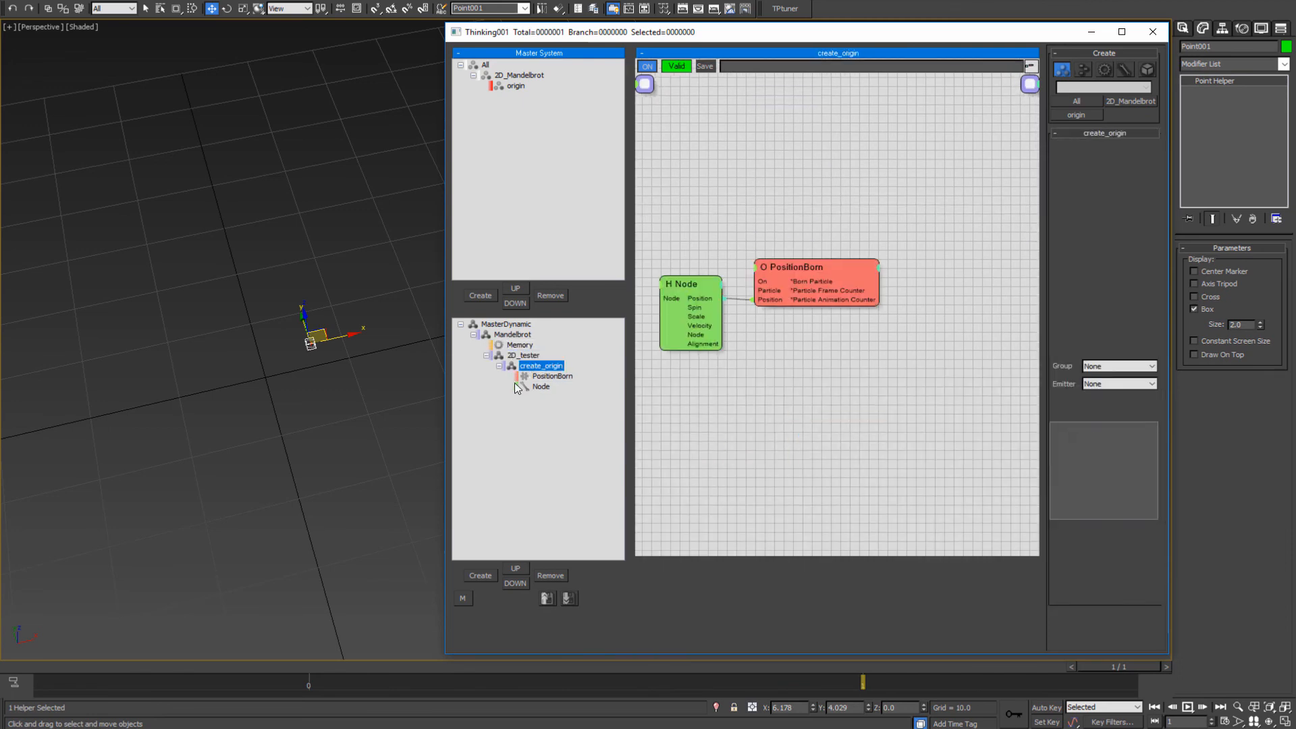
- Widen the Thinking Particles editor window and collapse the Node helper to its connected Position output
{"action": "middle_click_drag", "start_coordinate": [833, 341], "coordinate": [827, 355]}
{"action": "left_click_drag", "start_coordinate": [443, 425], "coordinate": [343, 433]}
{"action": "middle_click_drag", "start_coordinate": [283, 451], "coordinate": [148, 465]}
{"action": "key", "text": "q"}
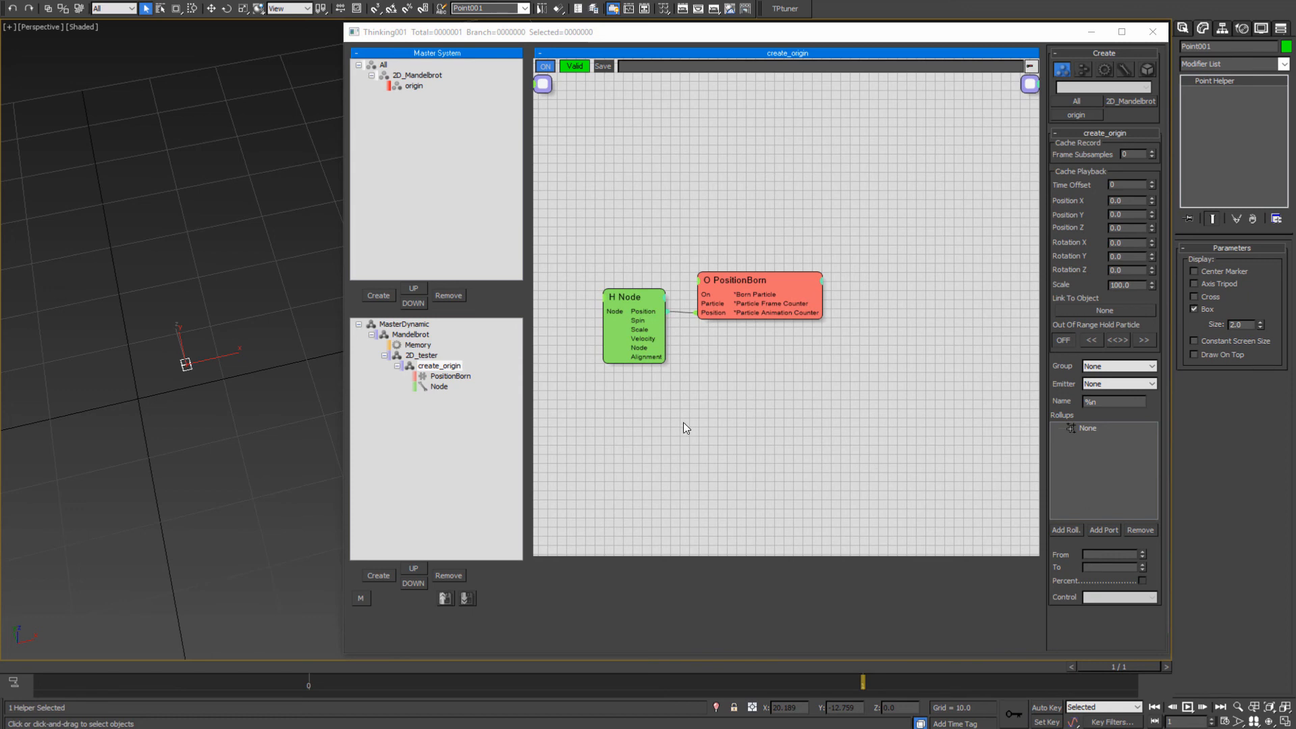
{"action": "double_click", "coordinate": [626, 297]}
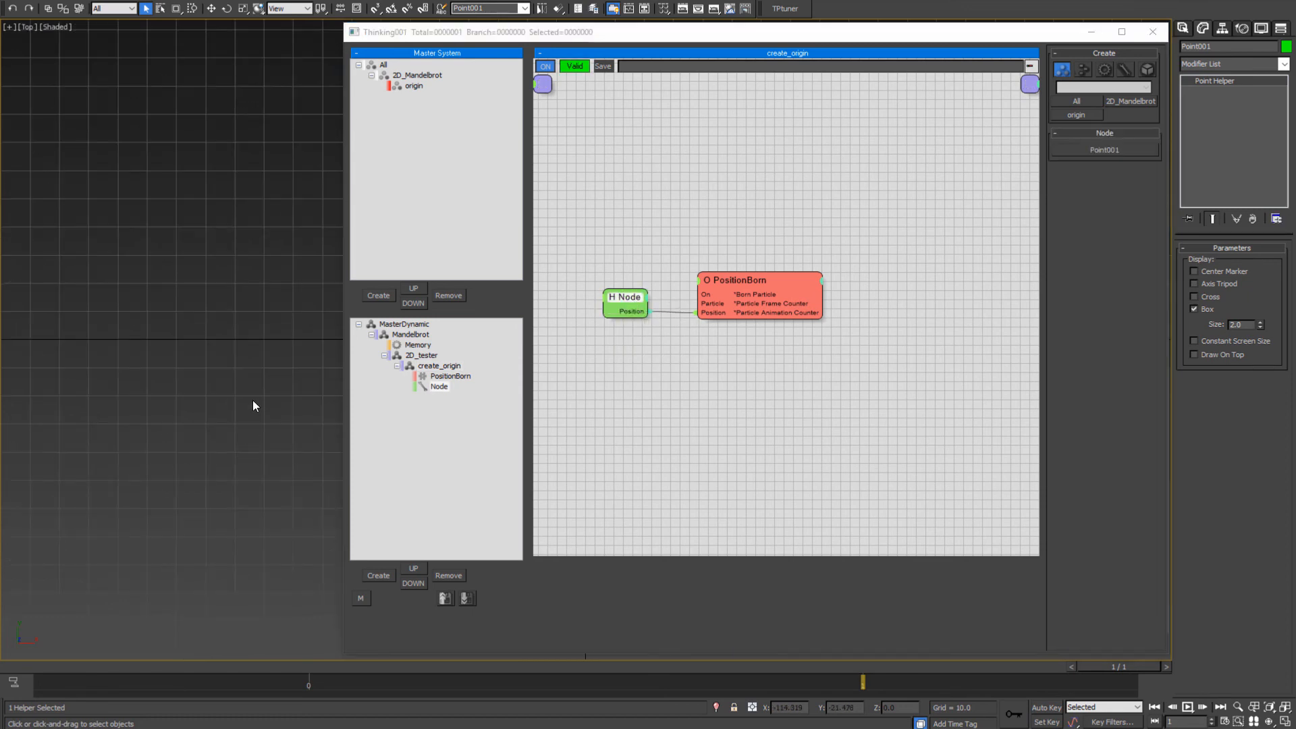
- Switch the viewport to Top view and frame the Point001 helper beside the editor window
{"action": "key", "text": "t"}
{"action": "middle_click_drag", "start_coordinate": [270, 412], "coordinate": [188, 444]}
{"action": "scroll", "coordinate": [185, 459], "scroll_direction": "down", "scroll_amount": 4}
{"action": "scroll", "coordinate": [257, 454], "scroll_direction": "up", "scroll_amount": 5}
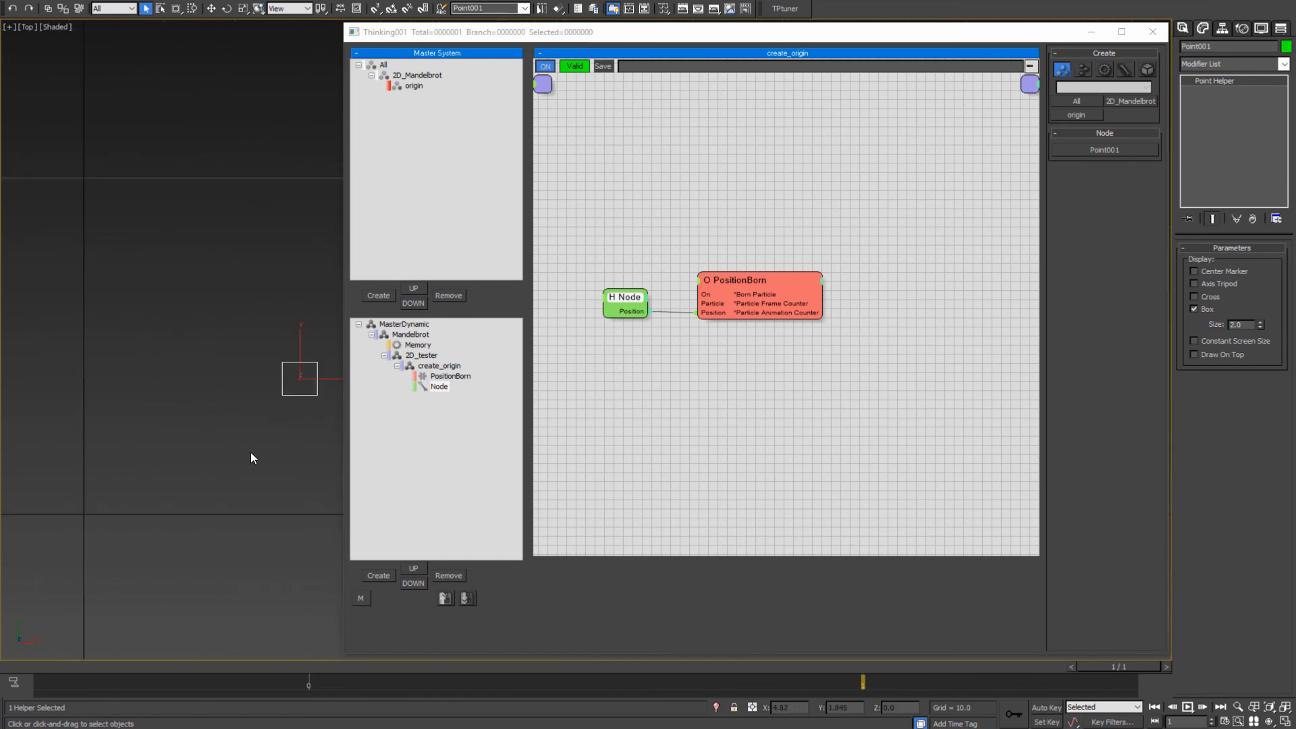
{"action": "middle_click_drag", "start_coordinate": [281, 452], "coordinate": [240, 456]}
{"action": "left_click", "coordinate": [253, 389]}
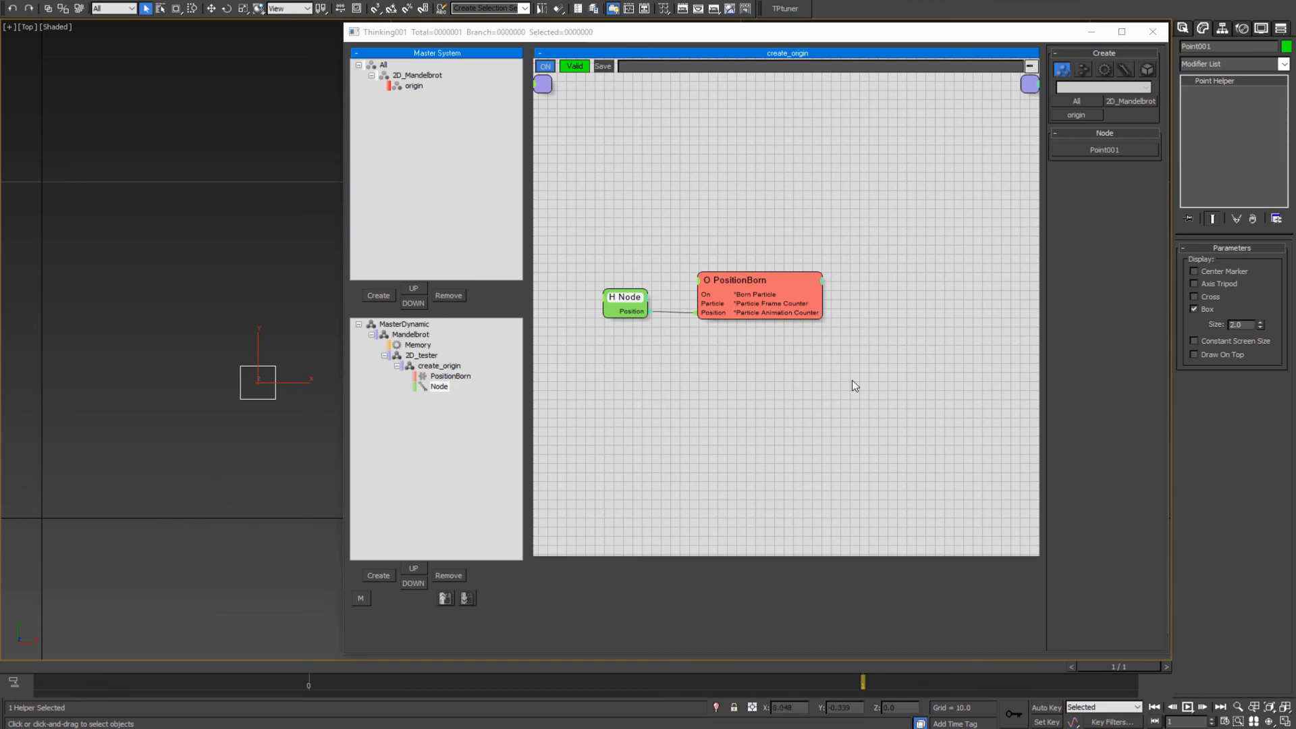
{"action": "middle_click_drag", "start_coordinate": [780, 356], "coordinate": [743, 356]}
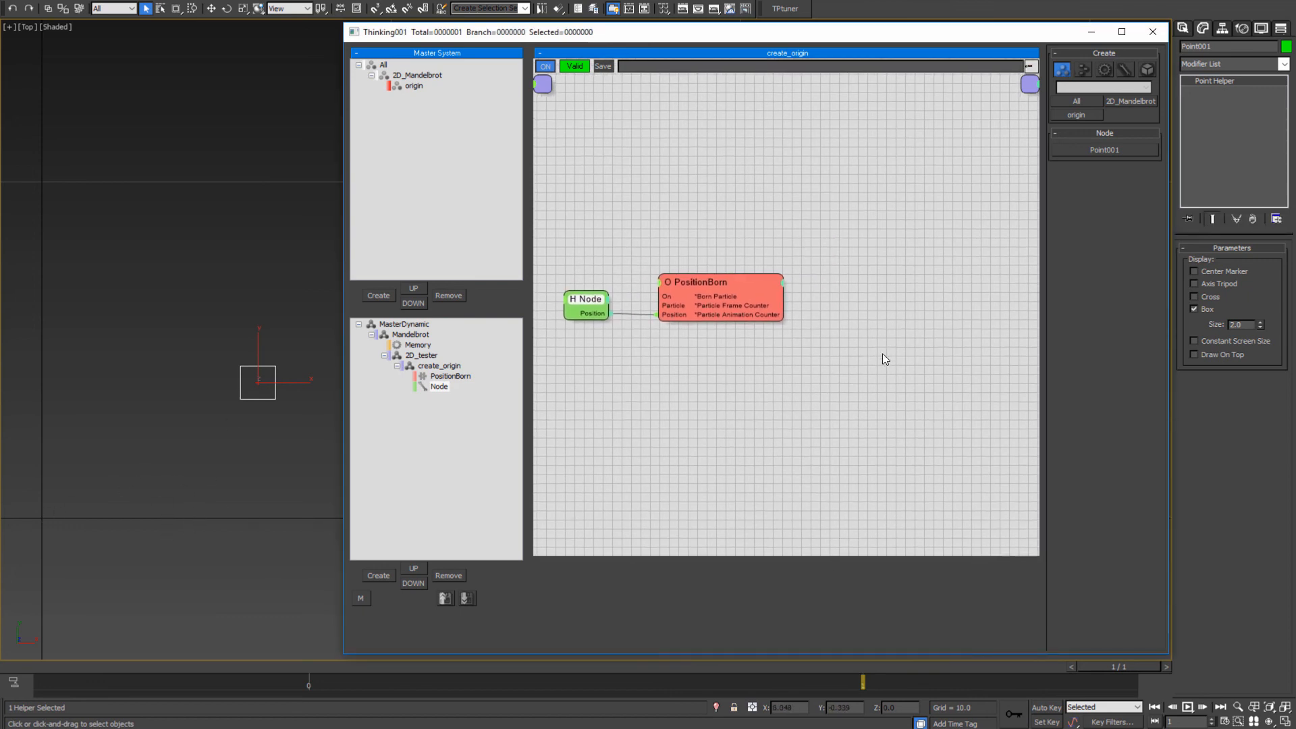
{"action": "middle_click_drag", "start_coordinate": [826, 387], "coordinate": [697, 425]}
{"action": "right_click", "coordinate": [722, 330]}
{"action": "key", "text": "Escape"}
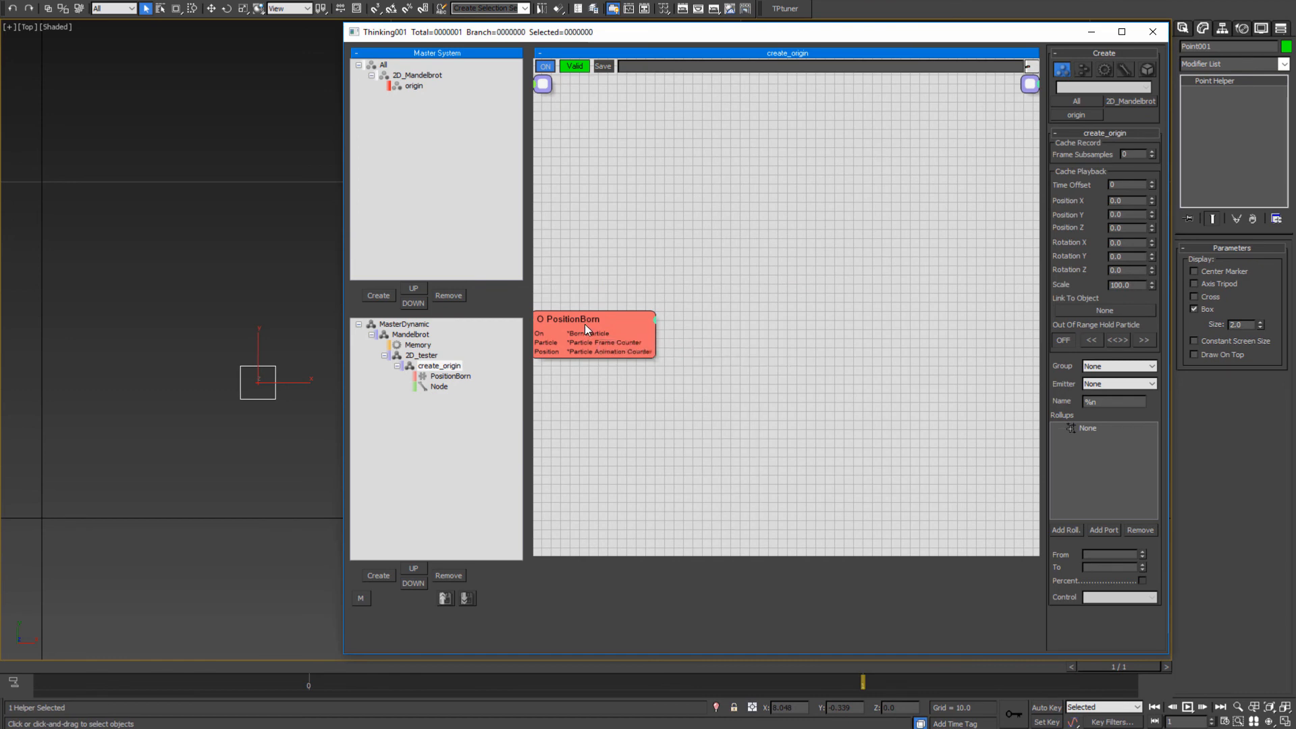
{"action": "left_click", "coordinate": [584, 324]}
{"action": "right_click", "coordinate": [616, 315]}
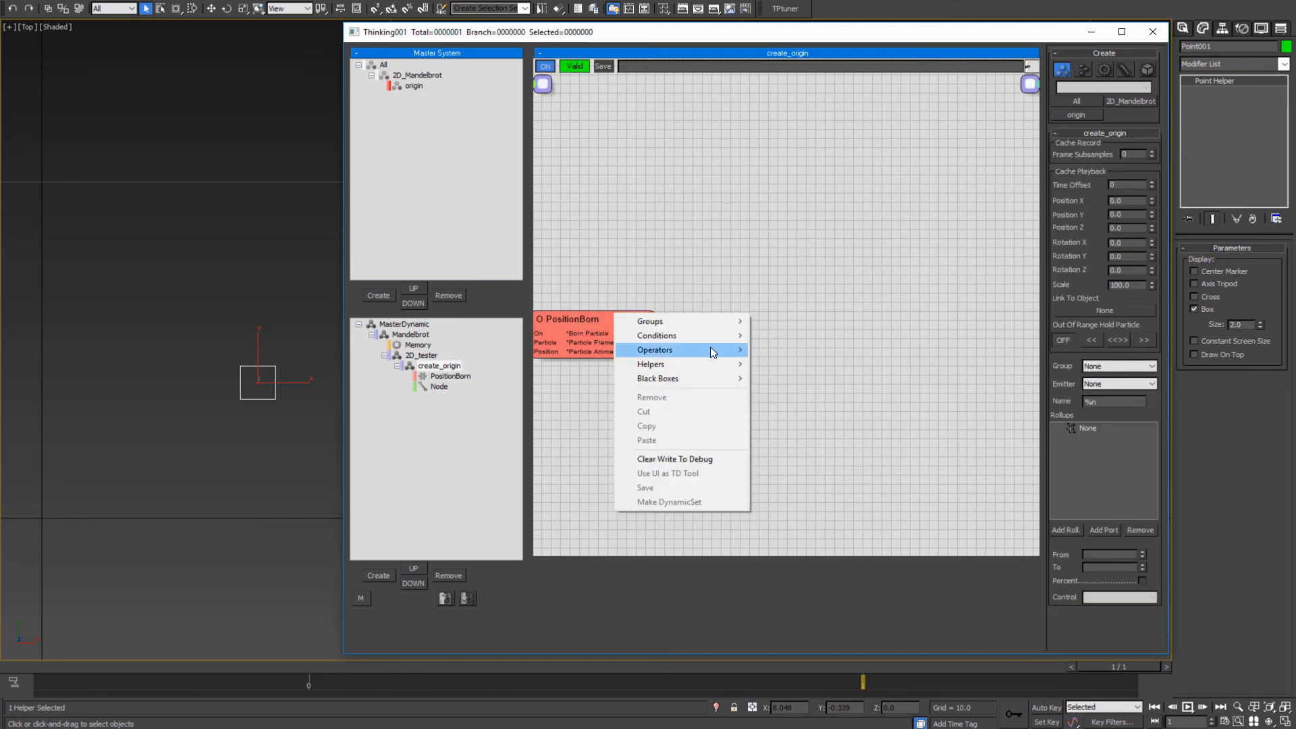
{"action": "mouse_move", "coordinate": [712, 350]}
{"action": "mouse_move", "coordinate": [799, 354]}
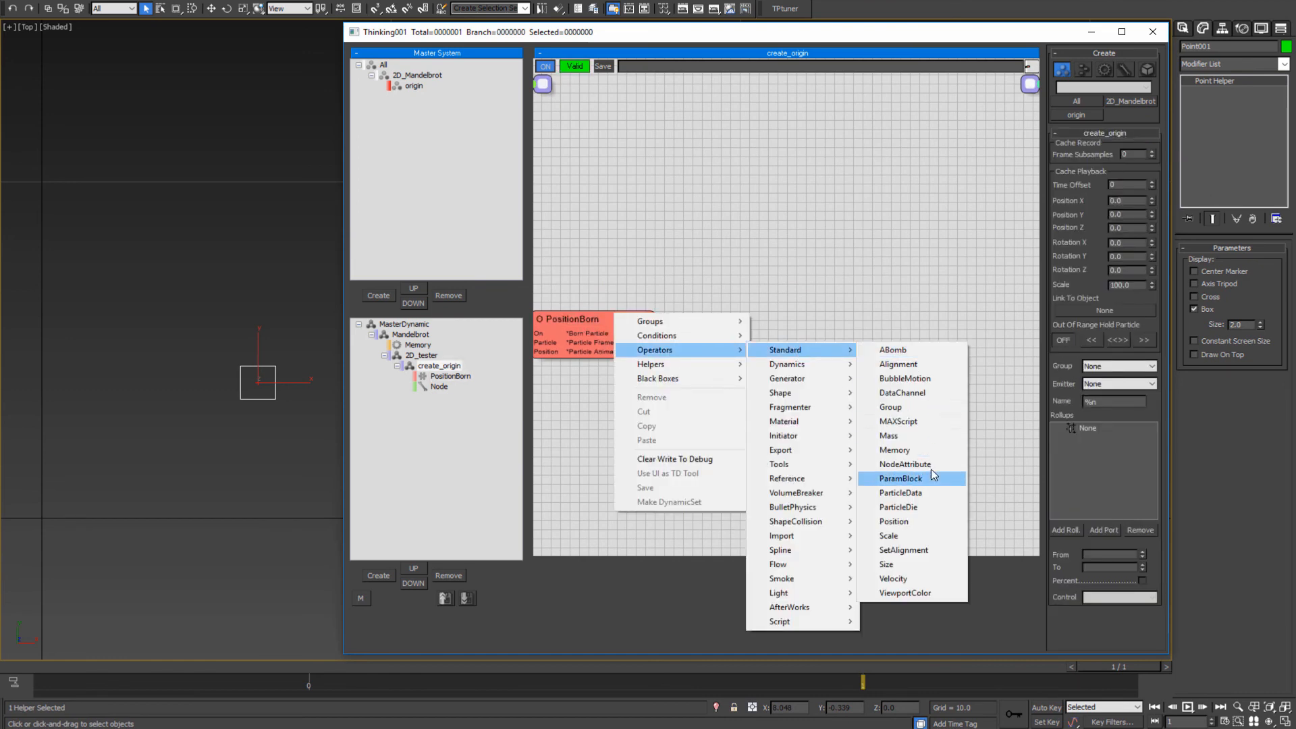
{"action": "left_click", "coordinate": [909, 492]}
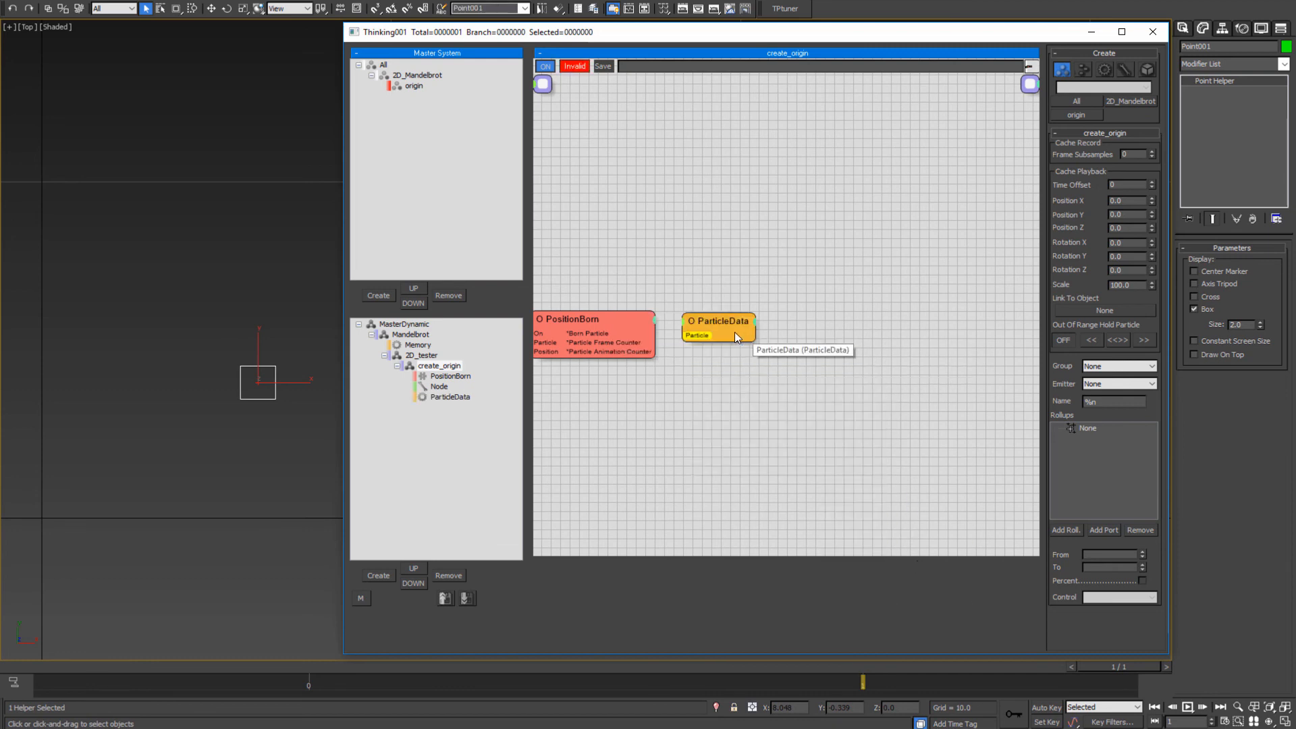
{"action": "left_click", "coordinate": [716, 323]}
{"action": "key", "text": "Delete"}
- Add a ParticleData helper beside PositionBorn and connect the born particle to its Particle input
{"action": "right_click", "coordinate": [720, 320]}
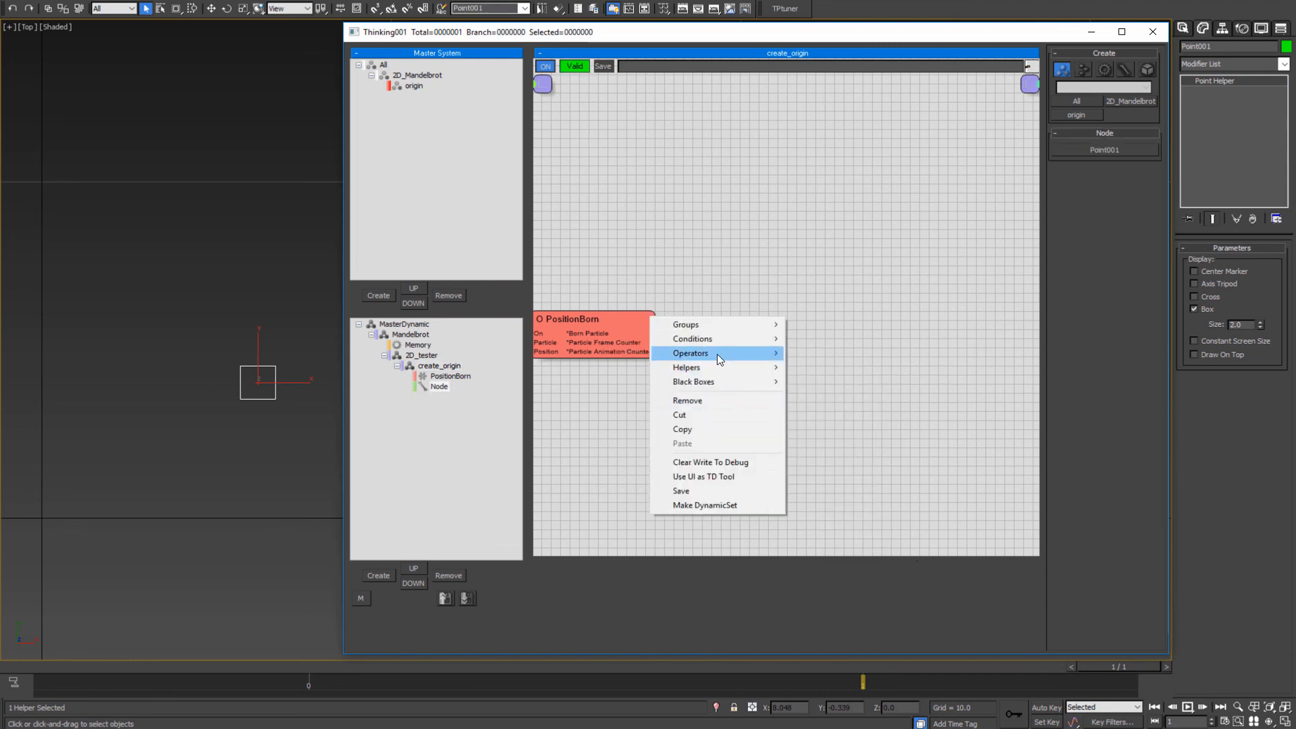
{"action": "mouse_move", "coordinate": [707, 373]}
{"action": "mouse_move", "coordinate": [834, 370]}
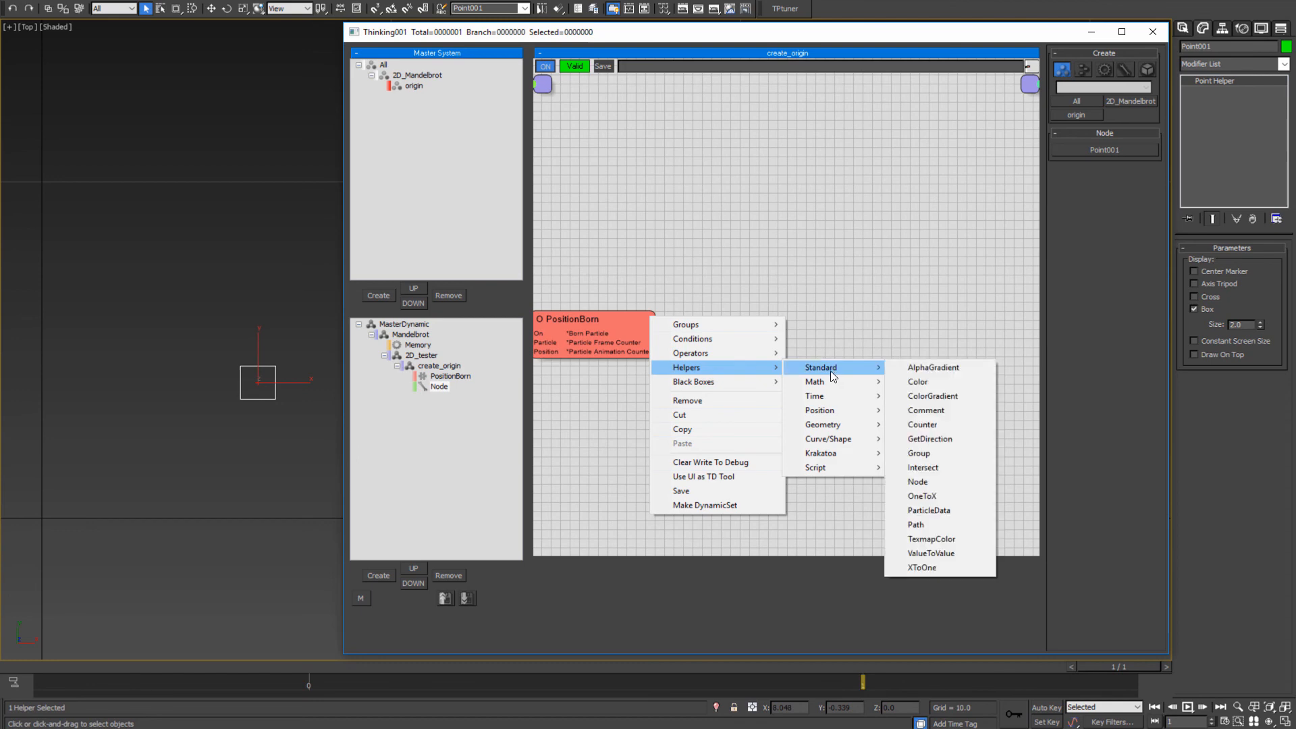
{"action": "left_click", "coordinate": [942, 511]}
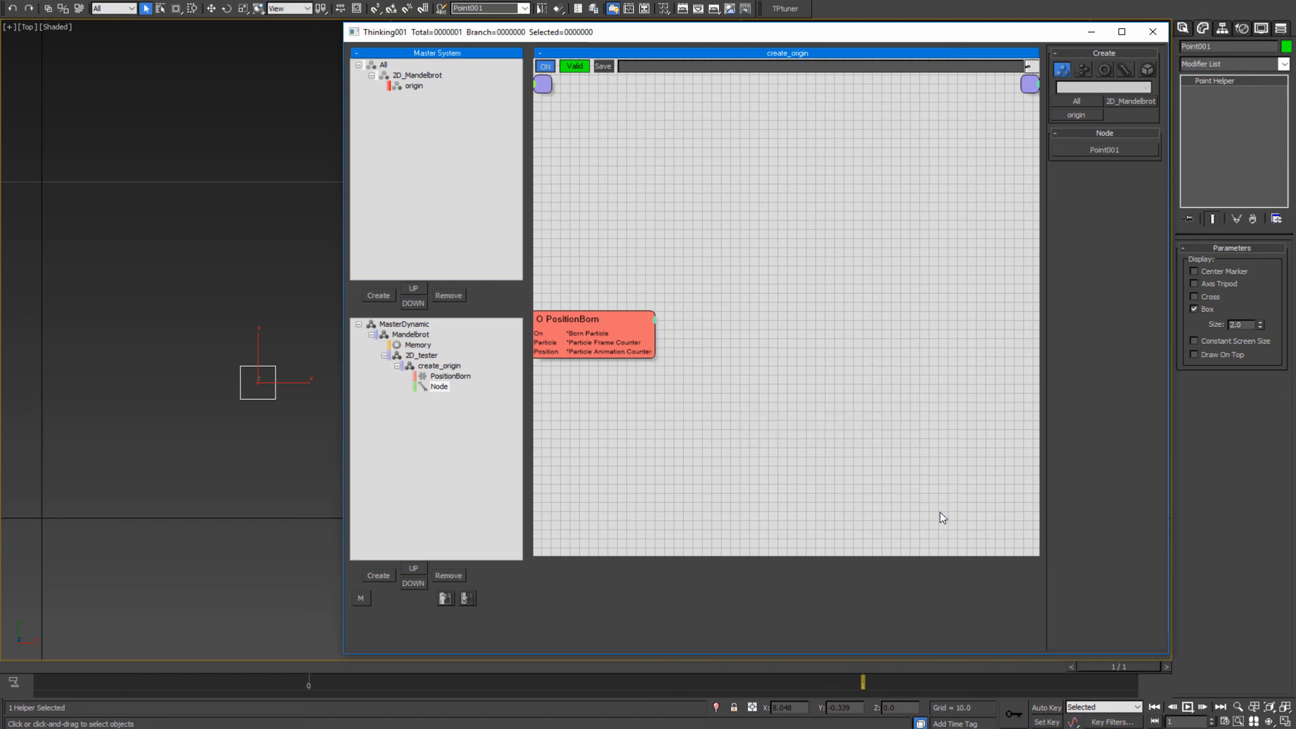
{"action": "left_click", "coordinate": [740, 323]}
{"action": "left_click_drag", "start_coordinate": [703, 336], "coordinate": [607, 334]}
{"action": "left_click_drag", "start_coordinate": [737, 324], "coordinate": [730, 323]}
- Add a Point3 math helper, feed ParticleData's Position into its Vector input, and raise ParticleData above the chain
{"action": "middle_click_drag", "start_coordinate": [783, 401], "coordinate": [705, 376]}
{"action": "right_click", "coordinate": [723, 291]}
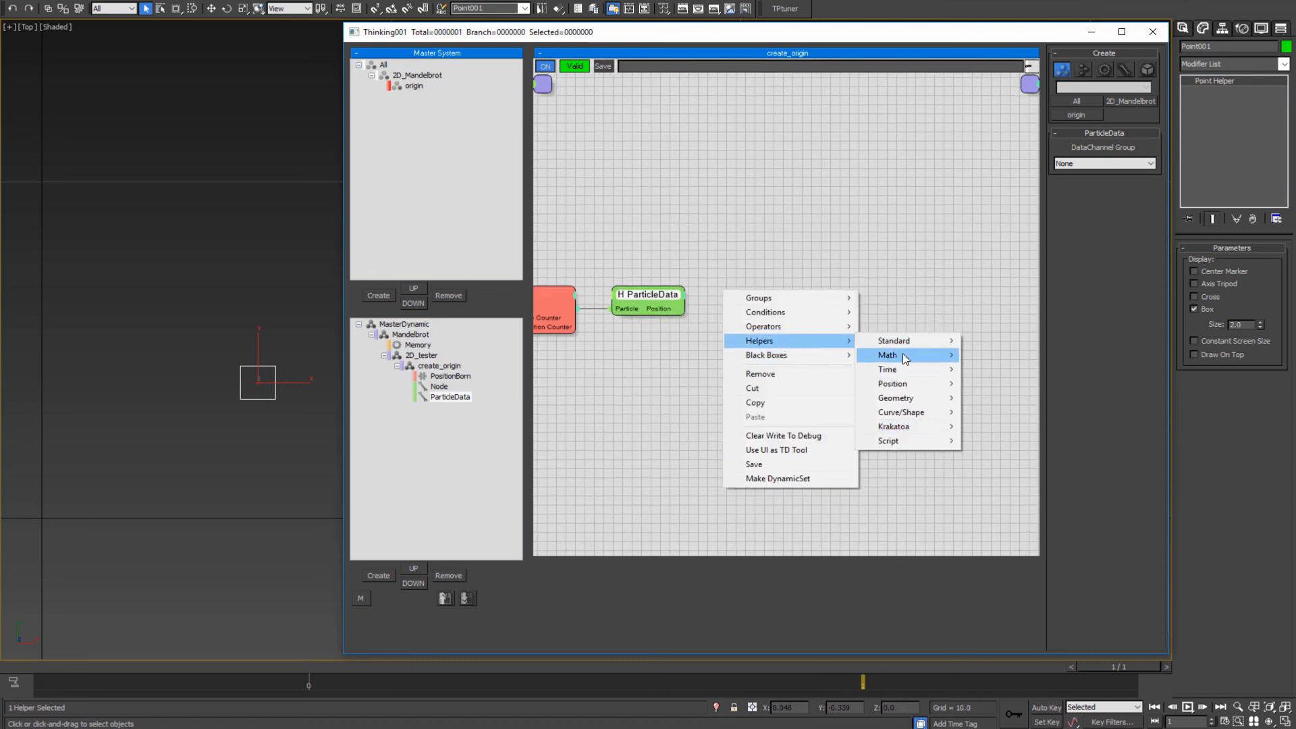
{"action": "left_click", "coordinate": [1011, 503]}
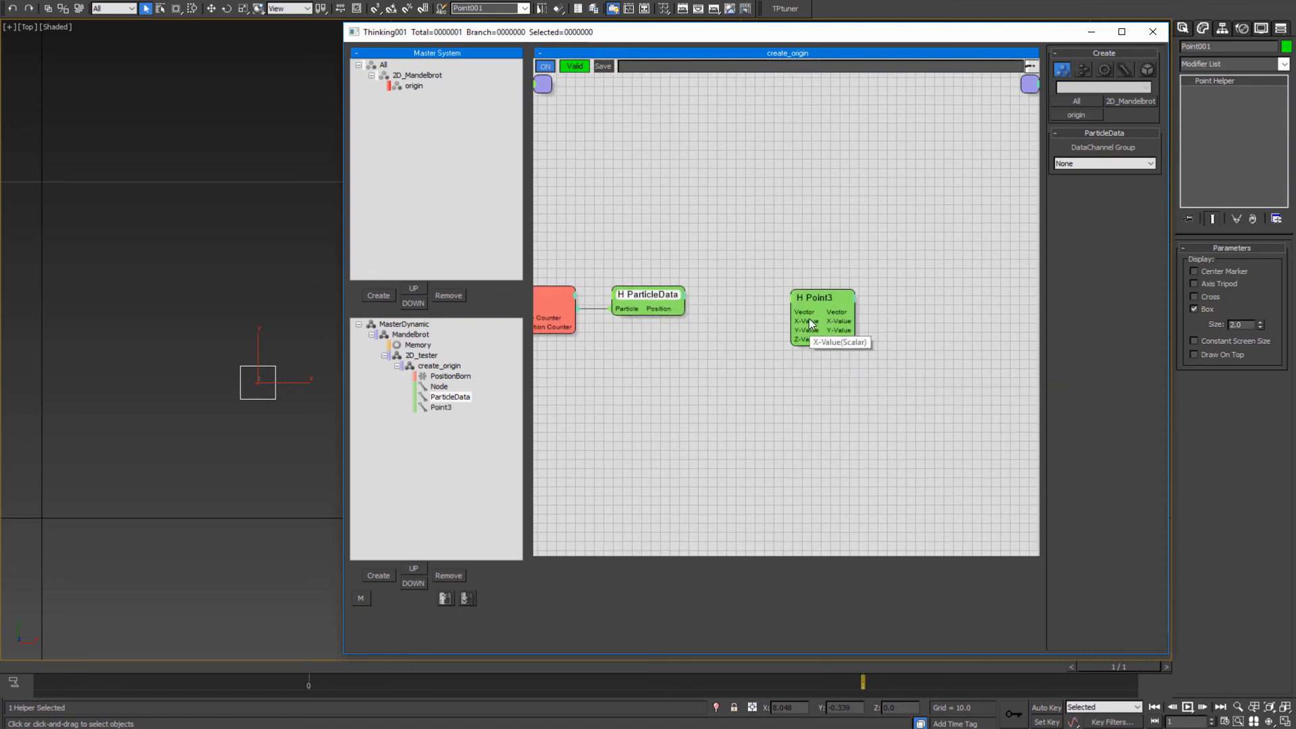
{"action": "left_click_drag", "start_coordinate": [798, 323], "coordinate": [660, 309]}
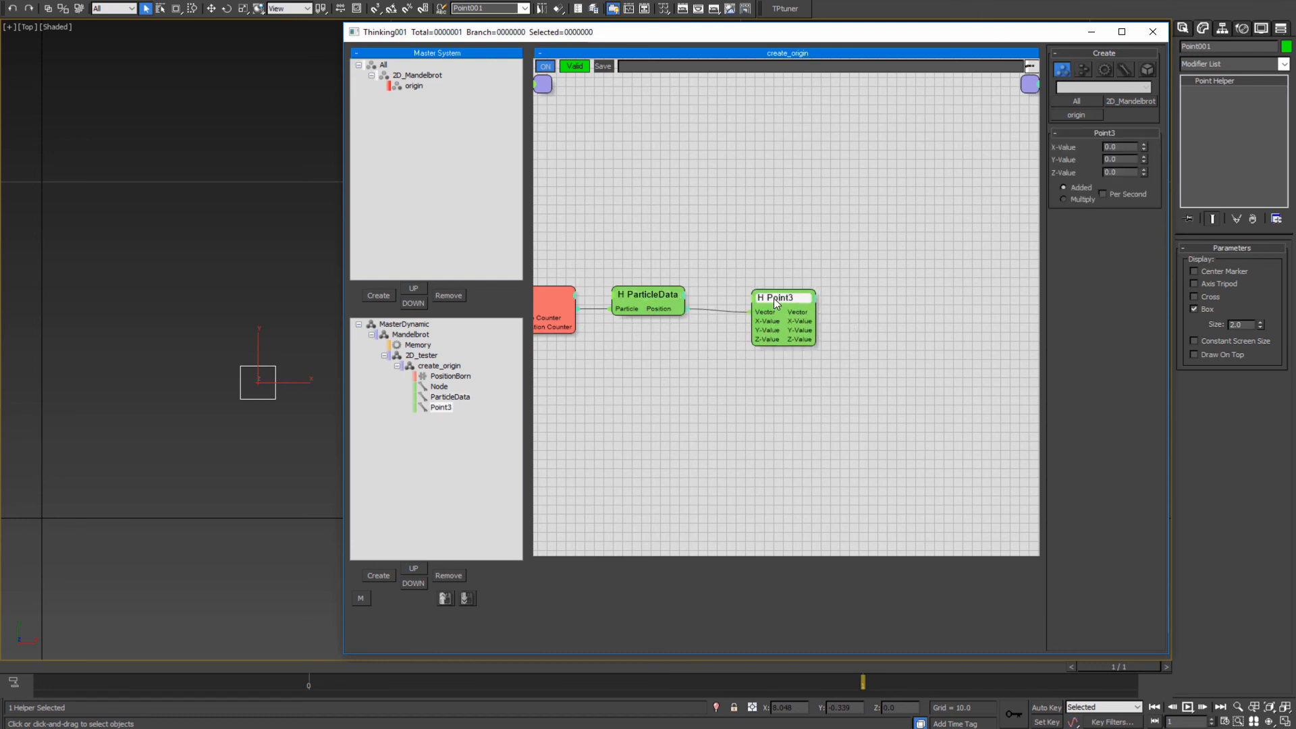
{"action": "left_click_drag", "start_coordinate": [763, 305], "coordinate": [754, 301]}
{"action": "middle_click_drag", "start_coordinate": [632, 363], "coordinate": [788, 376]}
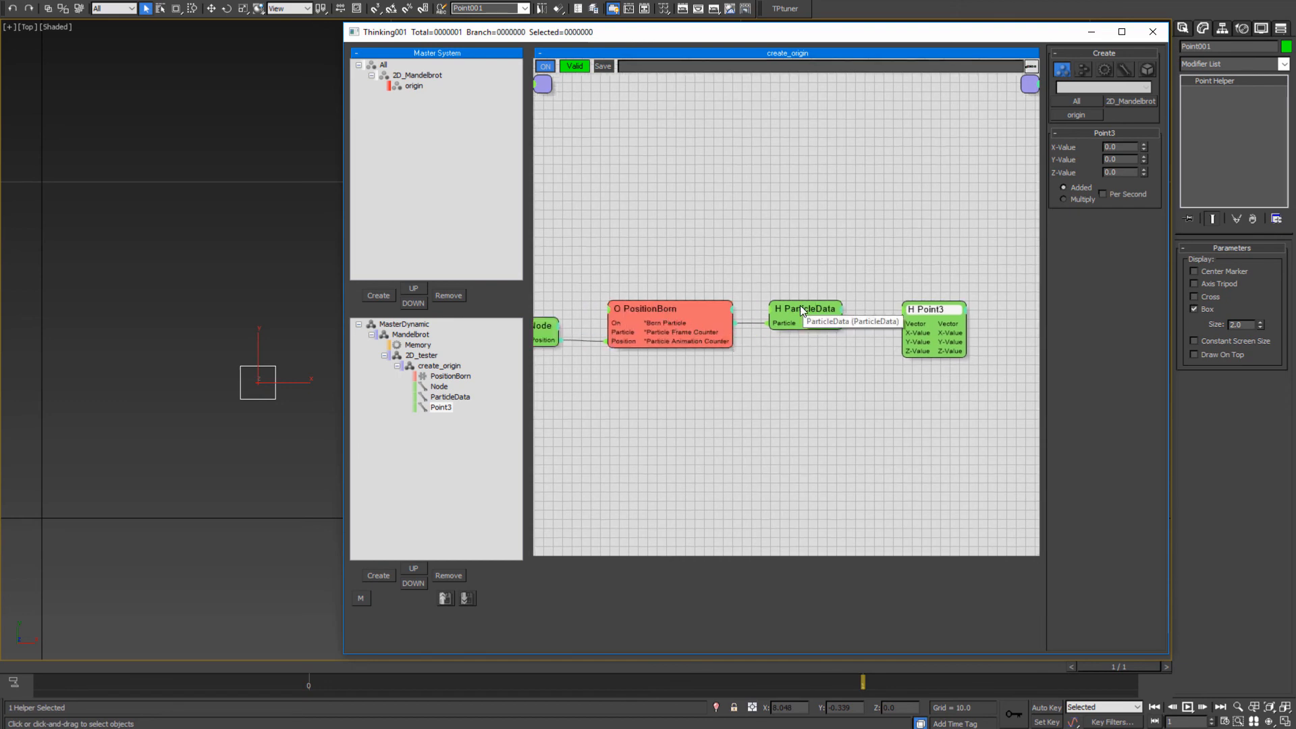
{"action": "left_click_drag", "start_coordinate": [800, 305], "coordinate": [807, 253]}
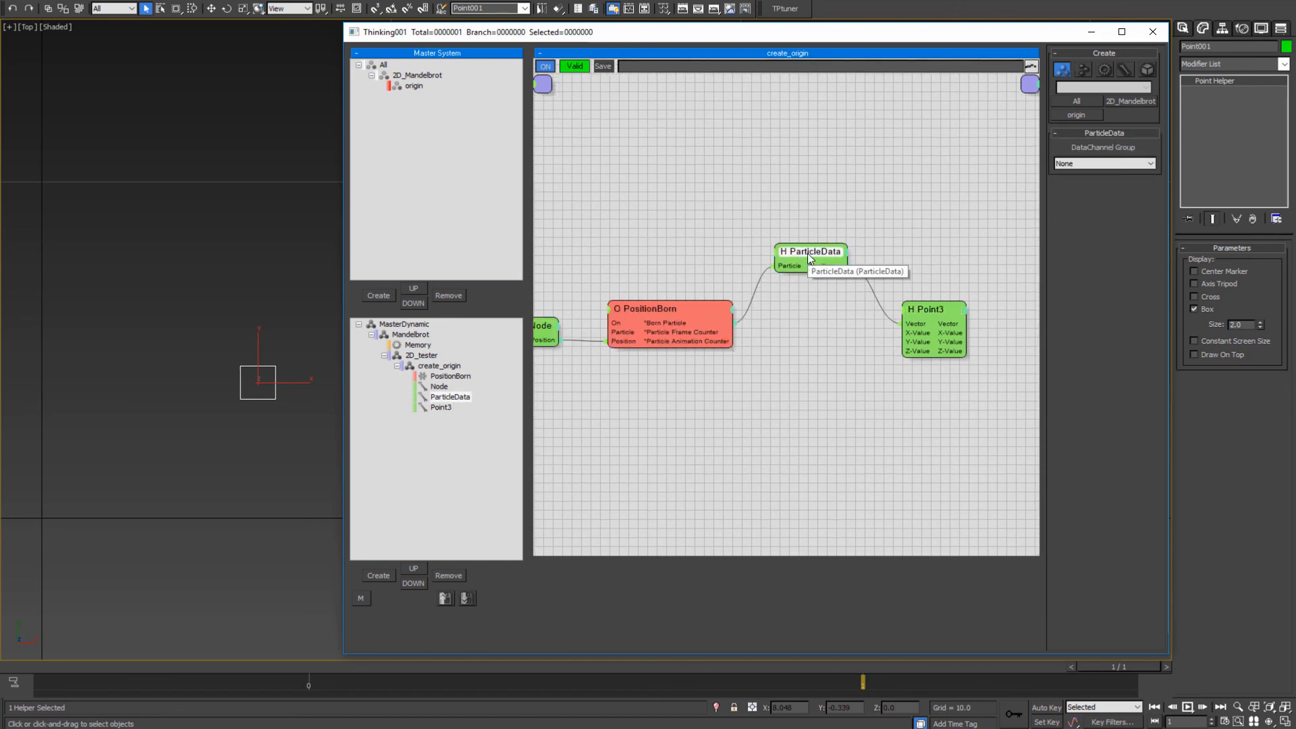
- Try wiring PositionBorn directly into Point3's Vector input, and restore the link from ParticleData's Position
{"action": "left_click", "coordinate": [915, 325]}
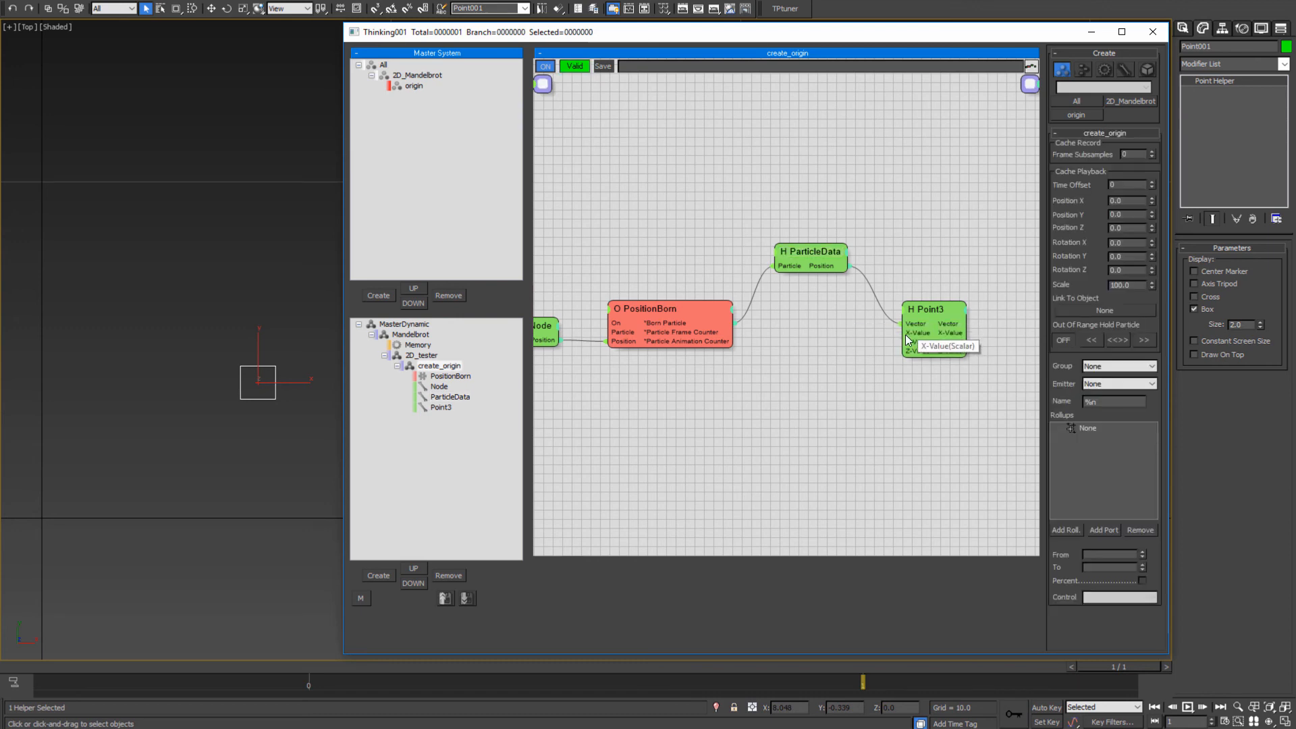
{"action": "left_click_drag", "start_coordinate": [914, 324], "coordinate": [700, 324]}
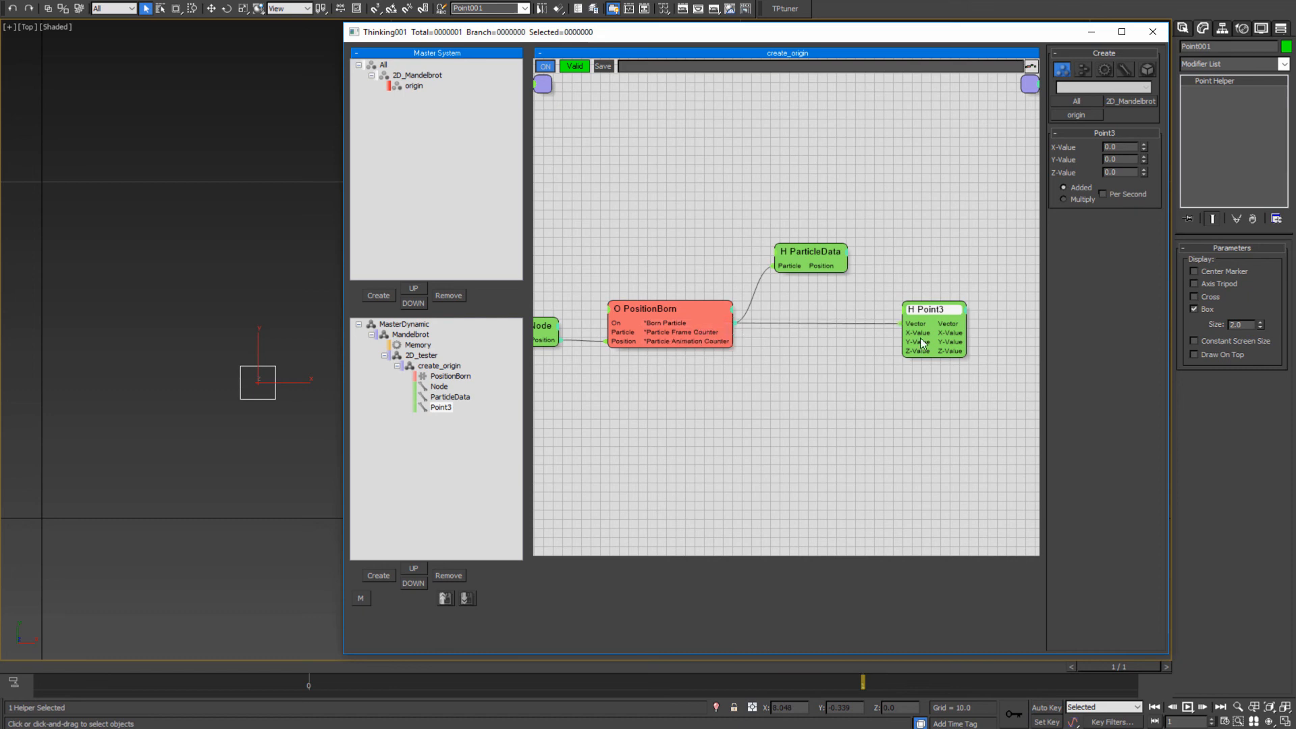
{"action": "middle_click_drag", "start_coordinate": [745, 359], "coordinate": [672, 359]}
{"action": "left_click_drag", "start_coordinate": [840, 322], "coordinate": [745, 297]}
{"action": "middle_click_drag", "start_coordinate": [875, 430], "coordinate": [782, 384]}
{"action": "left_click_drag", "start_coordinate": [759, 262], "coordinate": [751, 257]}
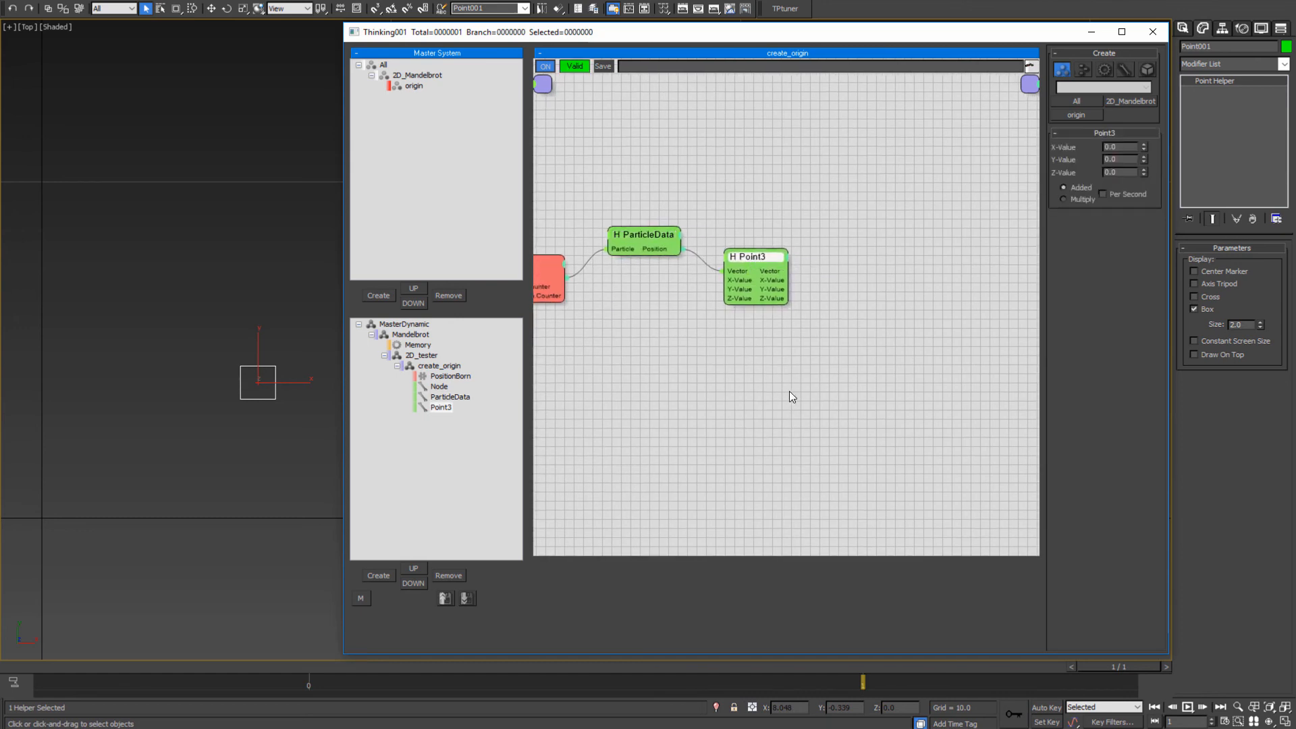
{"action": "middle_click_drag", "start_coordinate": [749, 382], "coordinate": [715, 394]}
{"action": "left_click", "coordinate": [753, 368]}
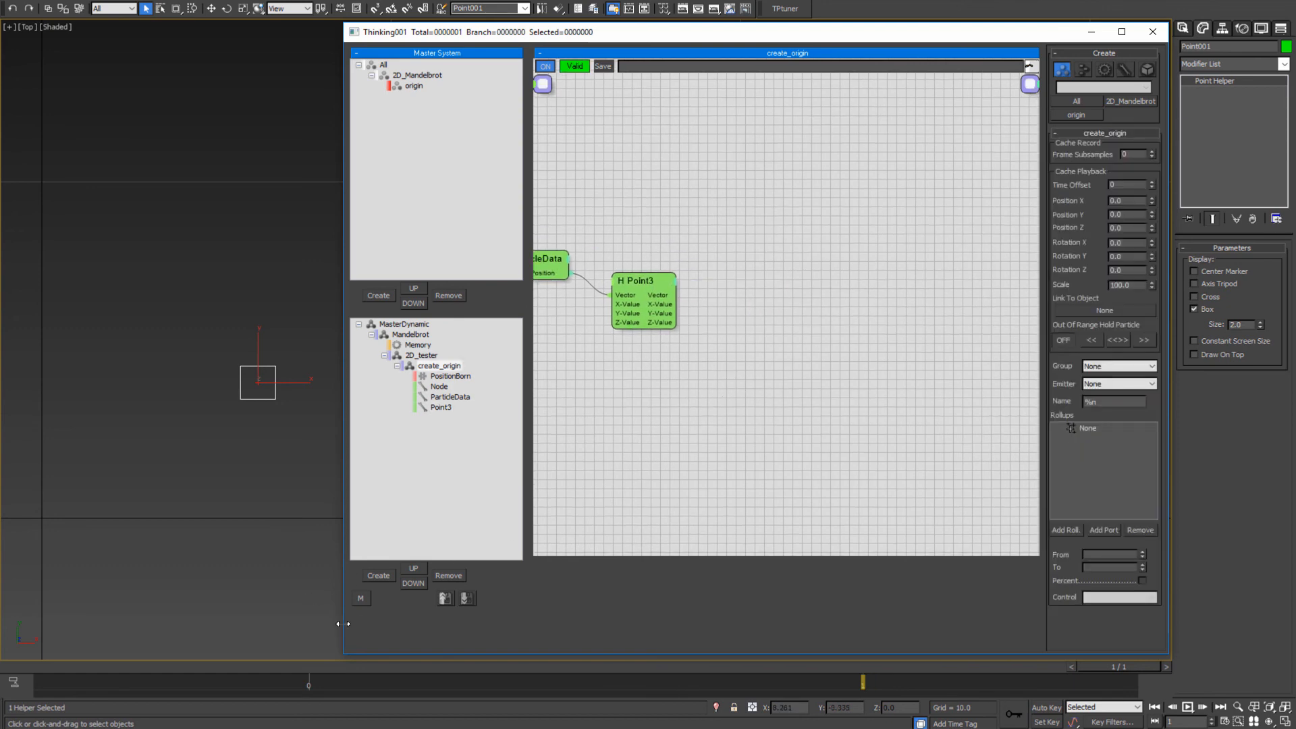
- Switch to Paint and sketch labelled X and Y axes with a point, its dashed x and y projections, and angle α
{"action": "key", "text": "alt+Tab"}
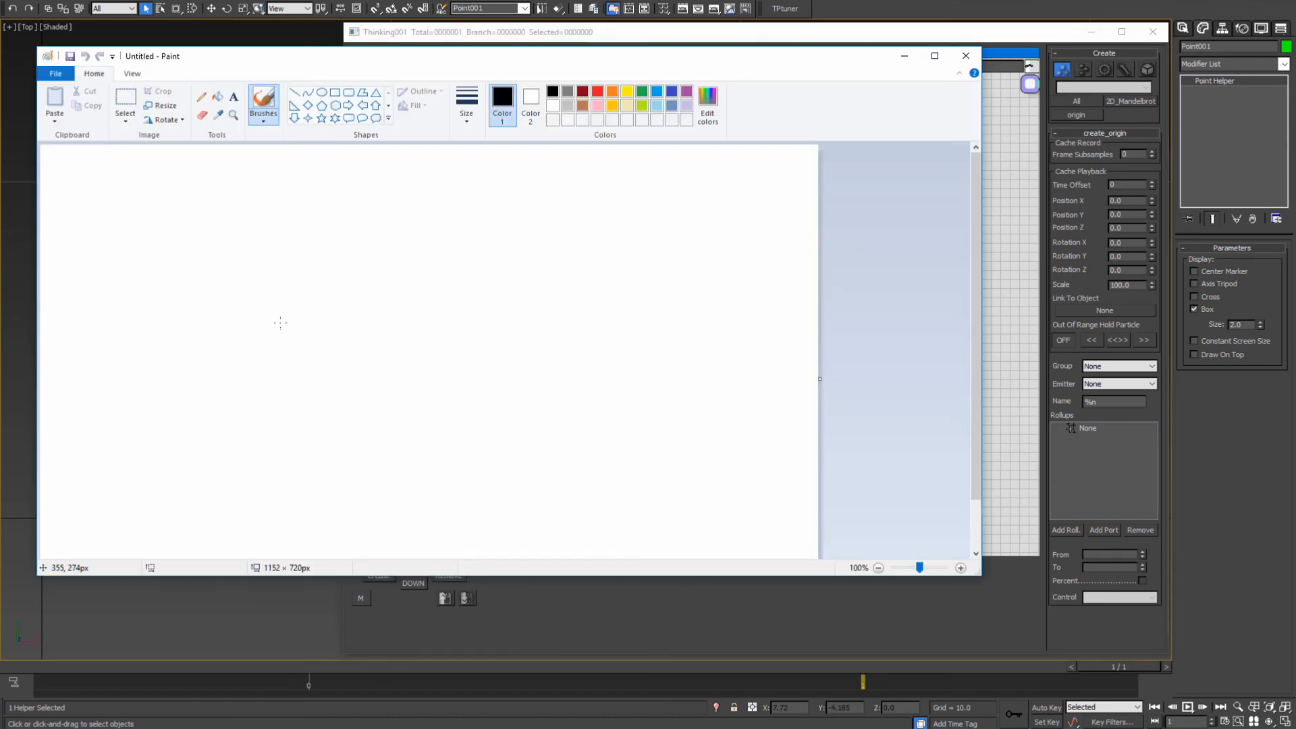
{"action": "mouse_move", "coordinate": [303, 244]}
{"action": "left_mouse_down"}
{"action": "mouse_move", "coordinate": [292, 358]}
{"action": "mouse_move", "coordinate": [518, 356]}
{"action": "mouse_move", "coordinate": [550, 379]}
{"action": "mouse_move", "coordinate": [518, 386]}
{"action": "left_mouse_up"}
{"action": "left_click_drag", "start_coordinate": [302, 242], "coordinate": [295, 259]}
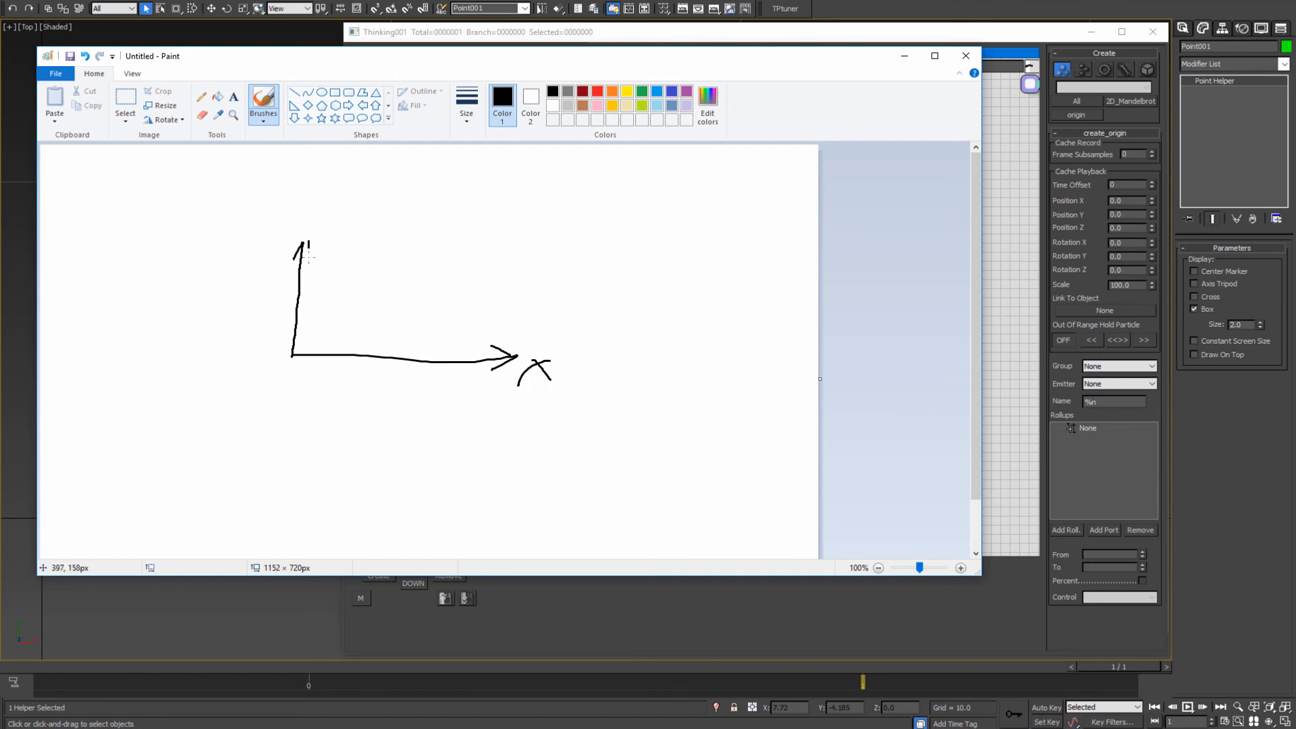
{"action": "left_click_drag", "start_coordinate": [310, 211], "coordinate": [310, 233]}
{"action": "mouse_move", "coordinate": [317, 363]}
{"action": "left_mouse_down"}
{"action": "mouse_move", "coordinate": [328, 374]}
{"action": "mouse_move", "coordinate": [316, 374]}
{"action": "left_mouse_up"}
{"action": "mouse_move", "coordinate": [353, 300]}
{"action": "left_mouse_down"}
{"action": "mouse_move", "coordinate": [281, 313]}
{"action": "mouse_move", "coordinate": [311, 334]}
{"action": "mouse_move", "coordinate": [290, 355]}
{"action": "left_mouse_up"}
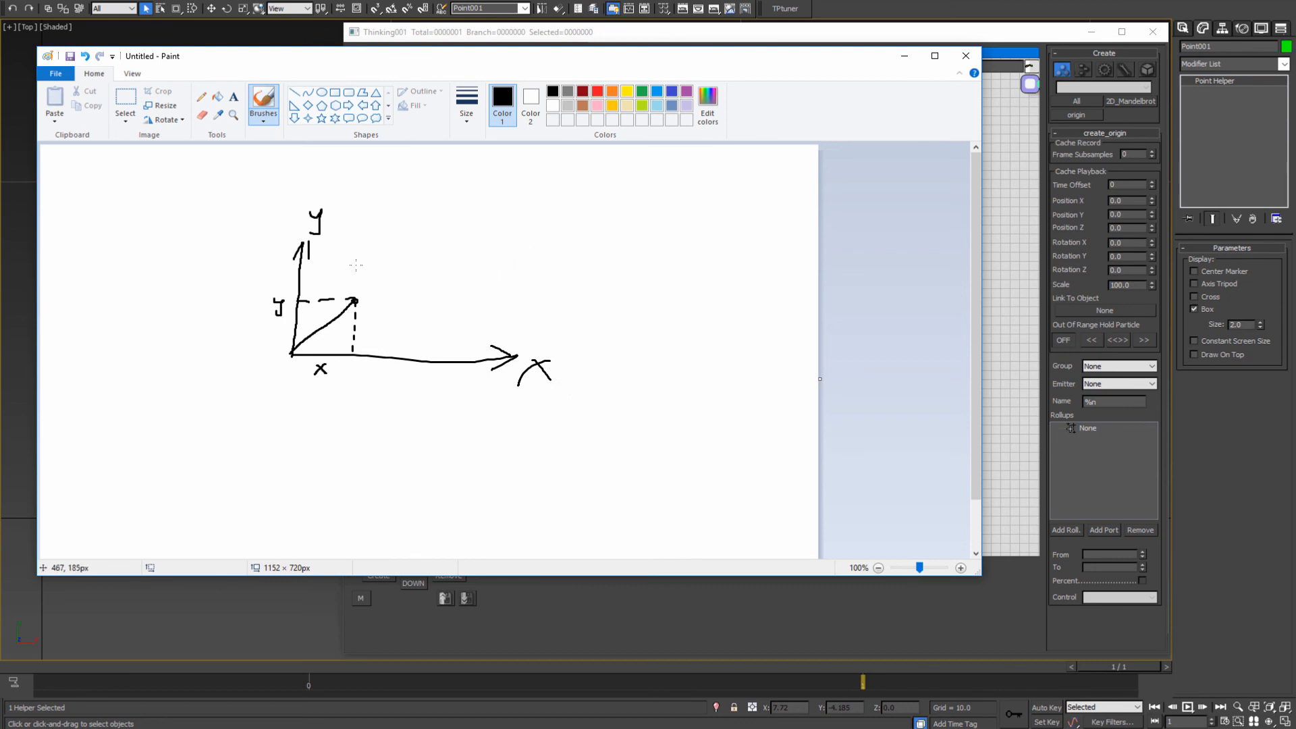
{"action": "mouse_move", "coordinate": [305, 338]}
{"action": "left_mouse_down"}
{"action": "mouse_move", "coordinate": [313, 355]}
{"action": "mouse_move", "coordinate": [323, 347]}
{"action": "left_mouse_up"}
{"action": "left_click", "coordinate": [903, 56]}
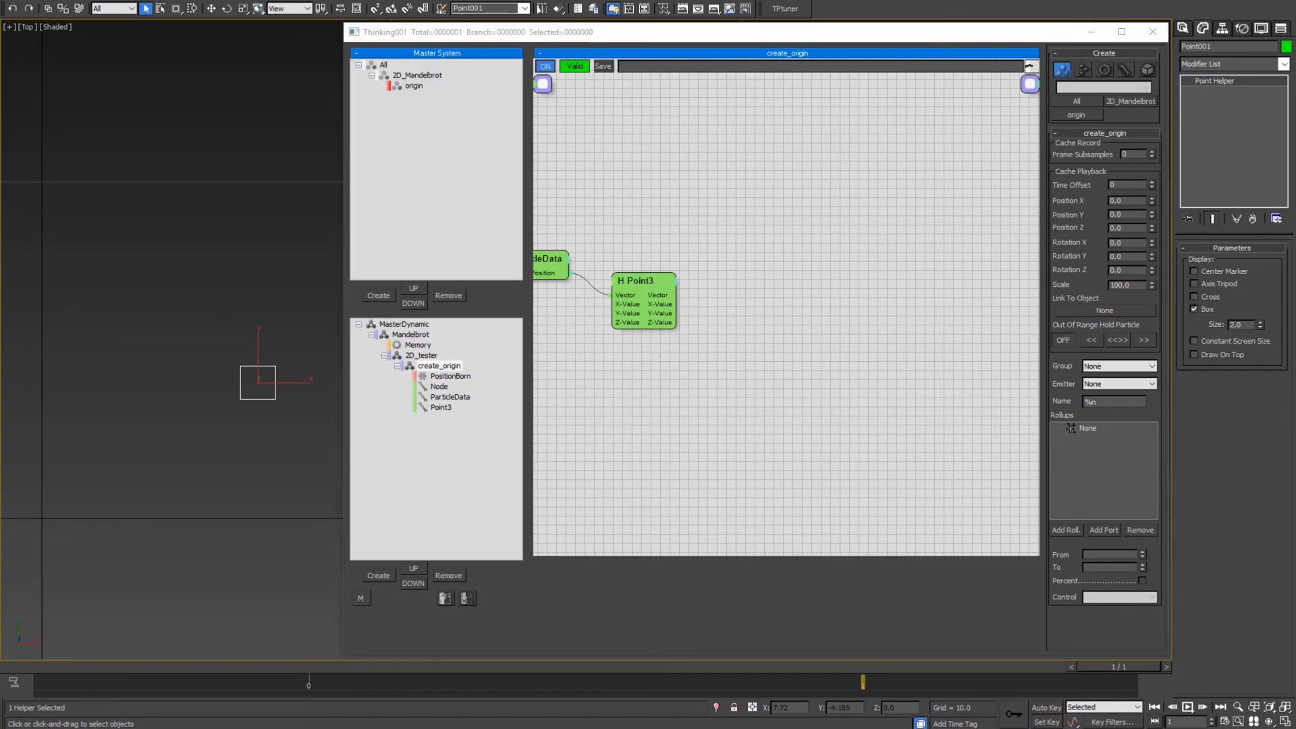
- Add an AddMultiply helper set to A / B, with Point3's Y-Value as ValueA and X-Value as ValueB
{"action": "right_click", "coordinate": [687, 288]}
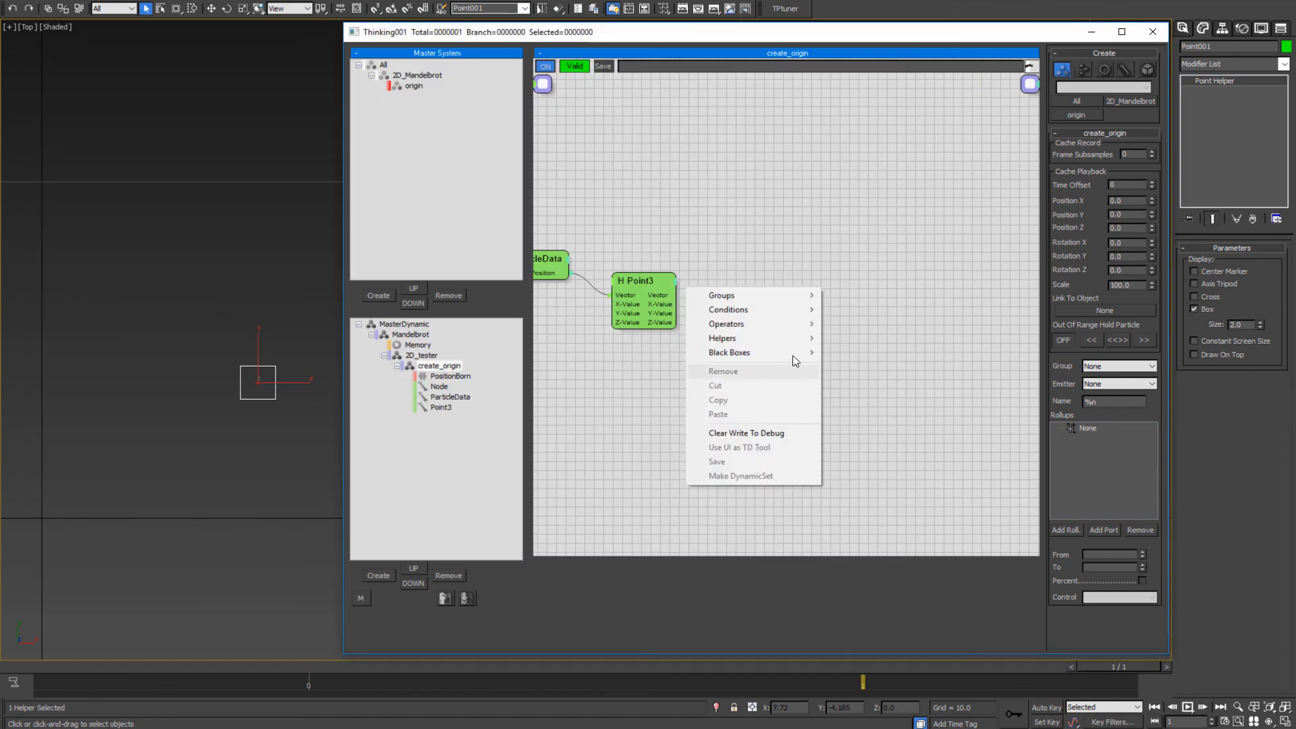
{"action": "mouse_move", "coordinate": [748, 339]}
{"action": "mouse_move", "coordinate": [867, 353]}
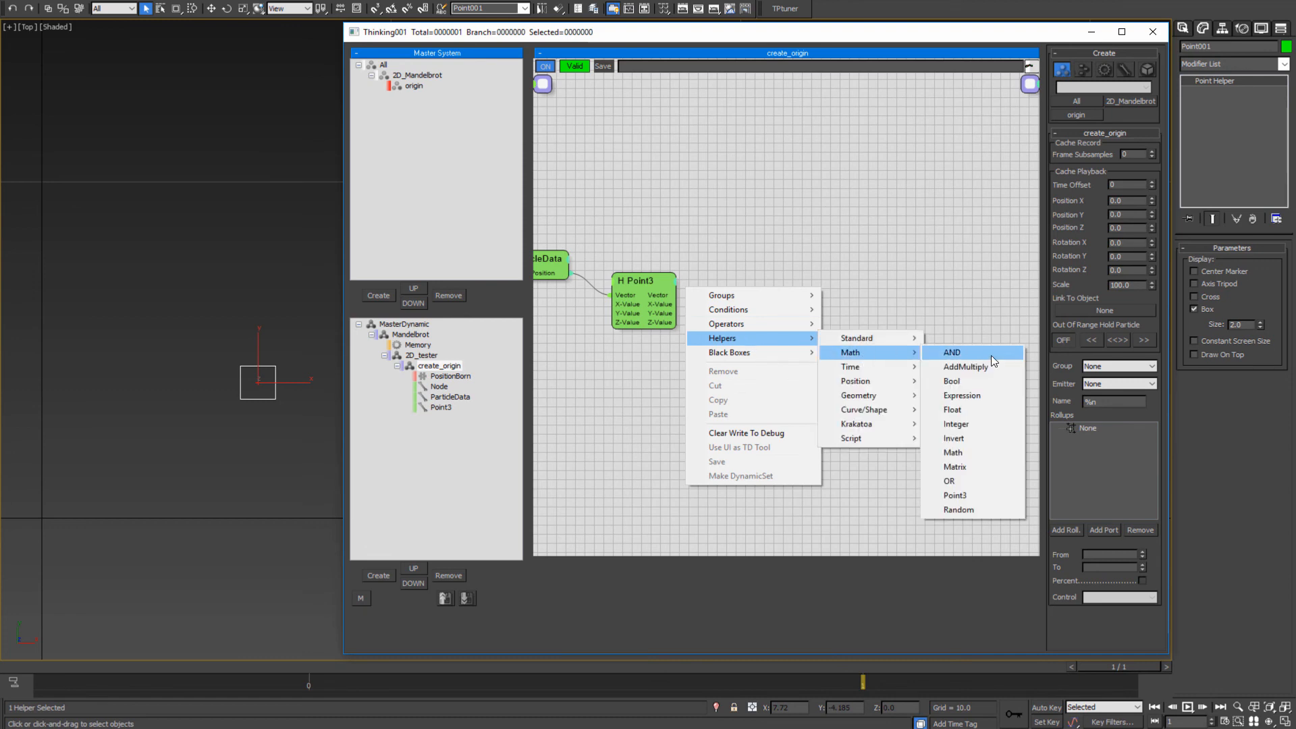
{"action": "left_click", "coordinate": [966, 367]}
{"action": "left_click", "coordinate": [778, 296]}
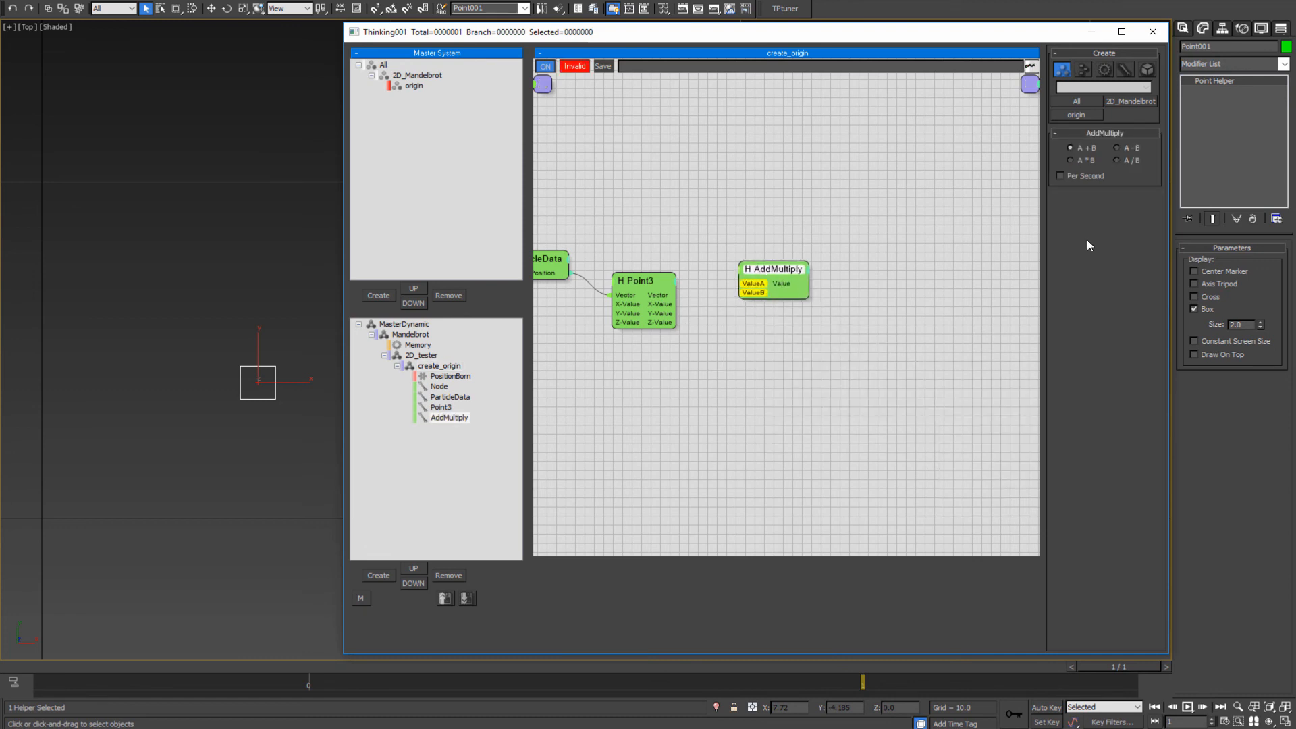
{"action": "left_click", "coordinate": [1118, 160]}
{"action": "left_click_drag", "start_coordinate": [655, 313], "coordinate": [740, 284]}
{"action": "left_click_drag", "start_coordinate": [662, 304], "coordinate": [748, 282]}
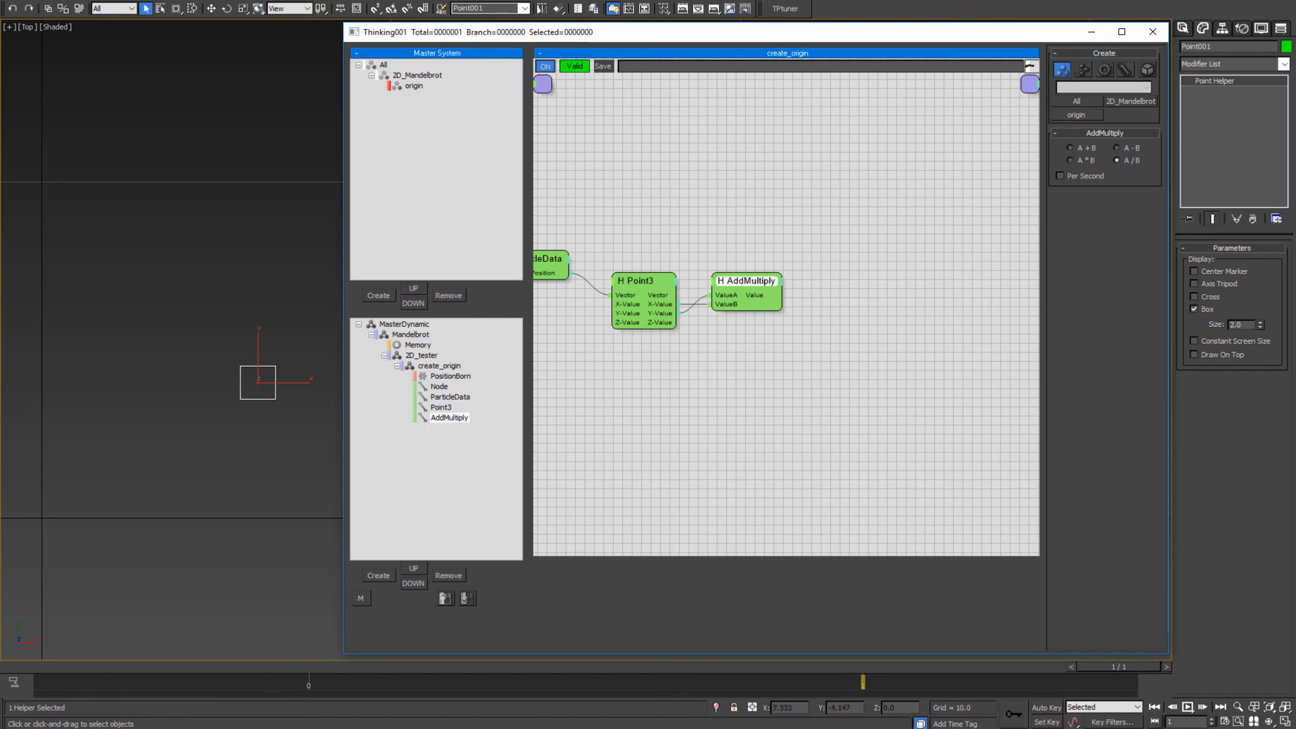
- Switch to Paint, write "atan" beside the axes sketch, and return to the Thinking Particles editor
{"action": "key", "text": "alt+Tab"}
{"action": "mouse_move", "coordinate": [500, 237]}
{"action": "left_mouse_down"}
{"action": "mouse_move", "coordinate": [491, 249]}
{"action": "mouse_move", "coordinate": [521, 261]}
{"action": "left_mouse_up"}
{"action": "mouse_move", "coordinate": [498, 251]}
{"action": "left_mouse_down"}
{"action": "mouse_move", "coordinate": [541, 241]}
{"action": "mouse_move", "coordinate": [527, 245]}
{"action": "mouse_move", "coordinate": [542, 260]}
{"action": "mouse_move", "coordinate": [557, 244]}
{"action": "mouse_move", "coordinate": [561, 261]}
{"action": "left_mouse_up"}
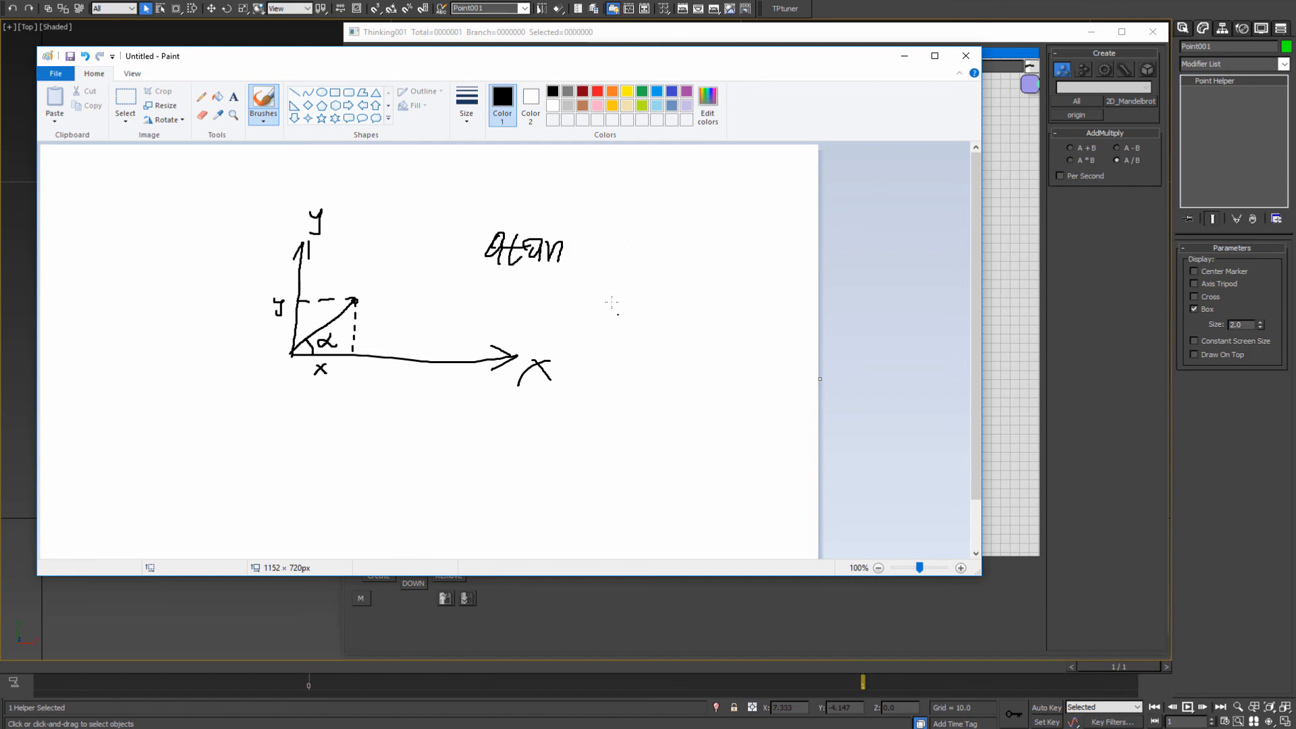
{"action": "left_click", "coordinate": [904, 56]}
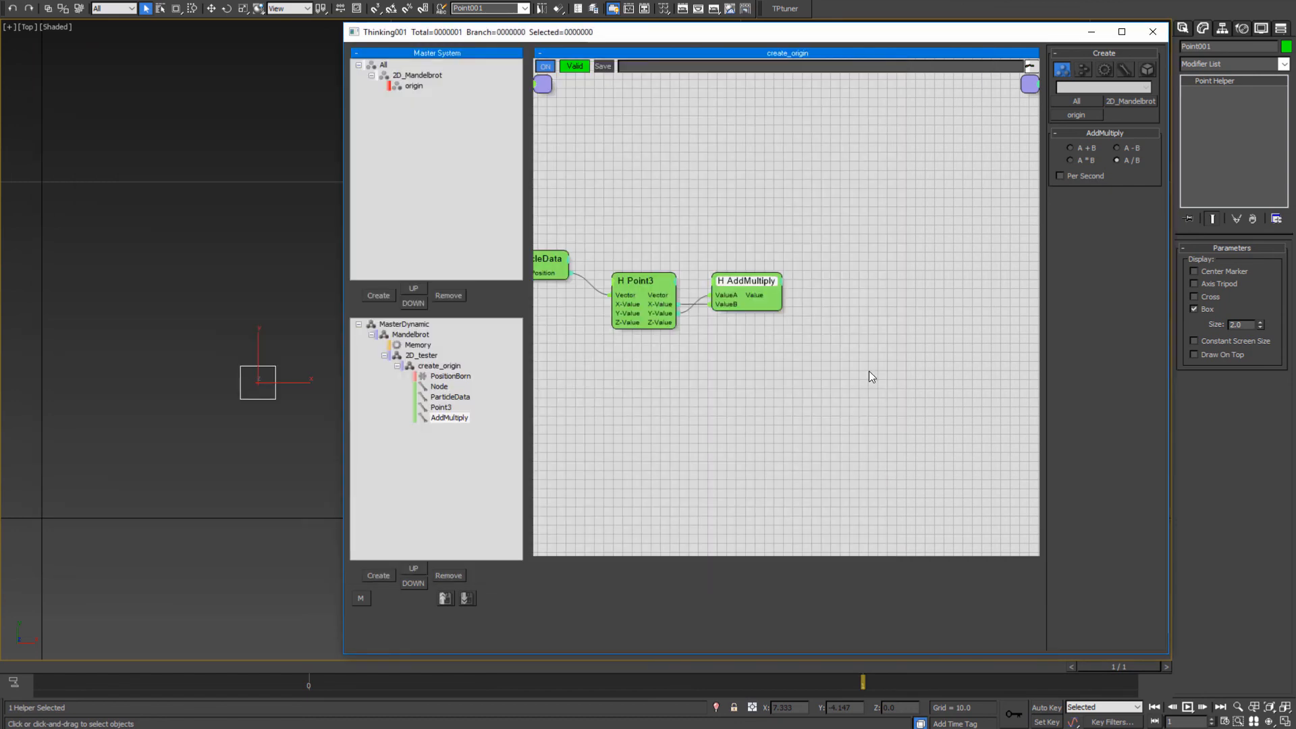
- Add a Math helper after AddMultiply, fed by its Value output, and set the function to Arcus Tangens
{"action": "right_click", "coordinate": [715, 306]}
{"action": "mouse_move", "coordinate": [764, 356]}
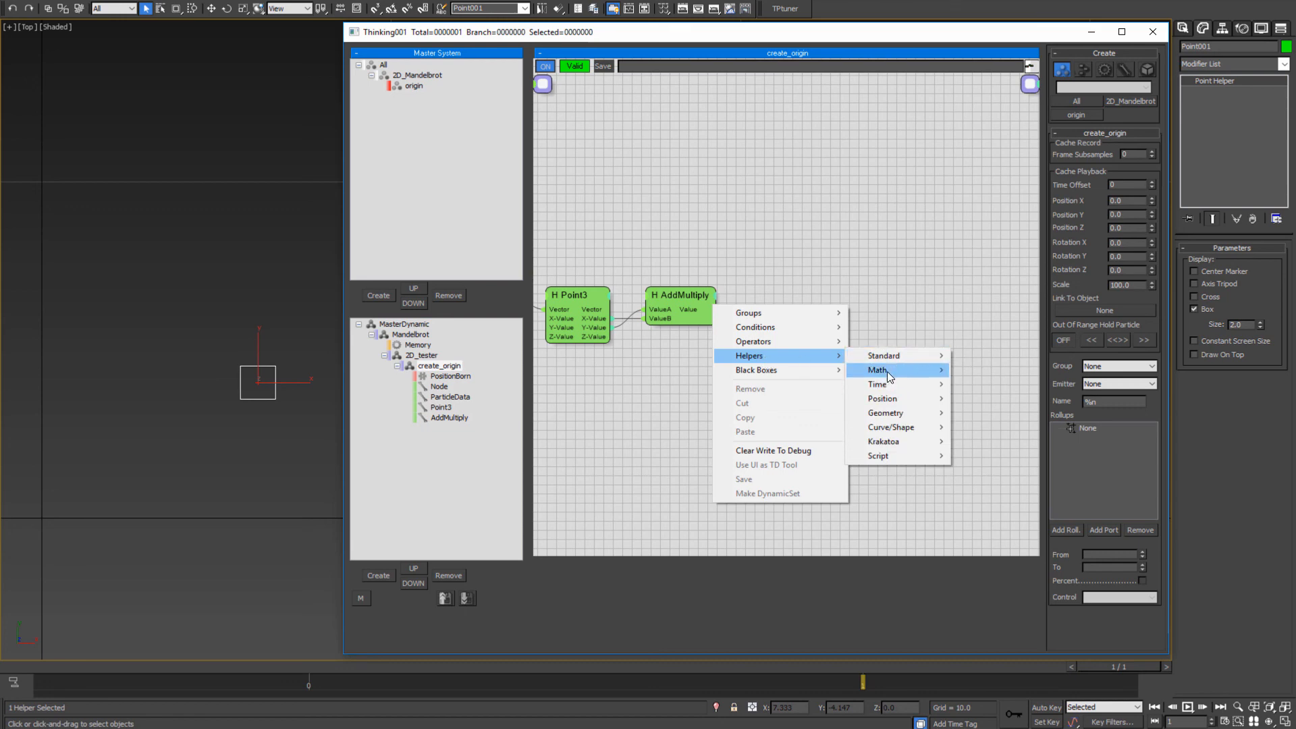
{"action": "mouse_move", "coordinate": [886, 371]}
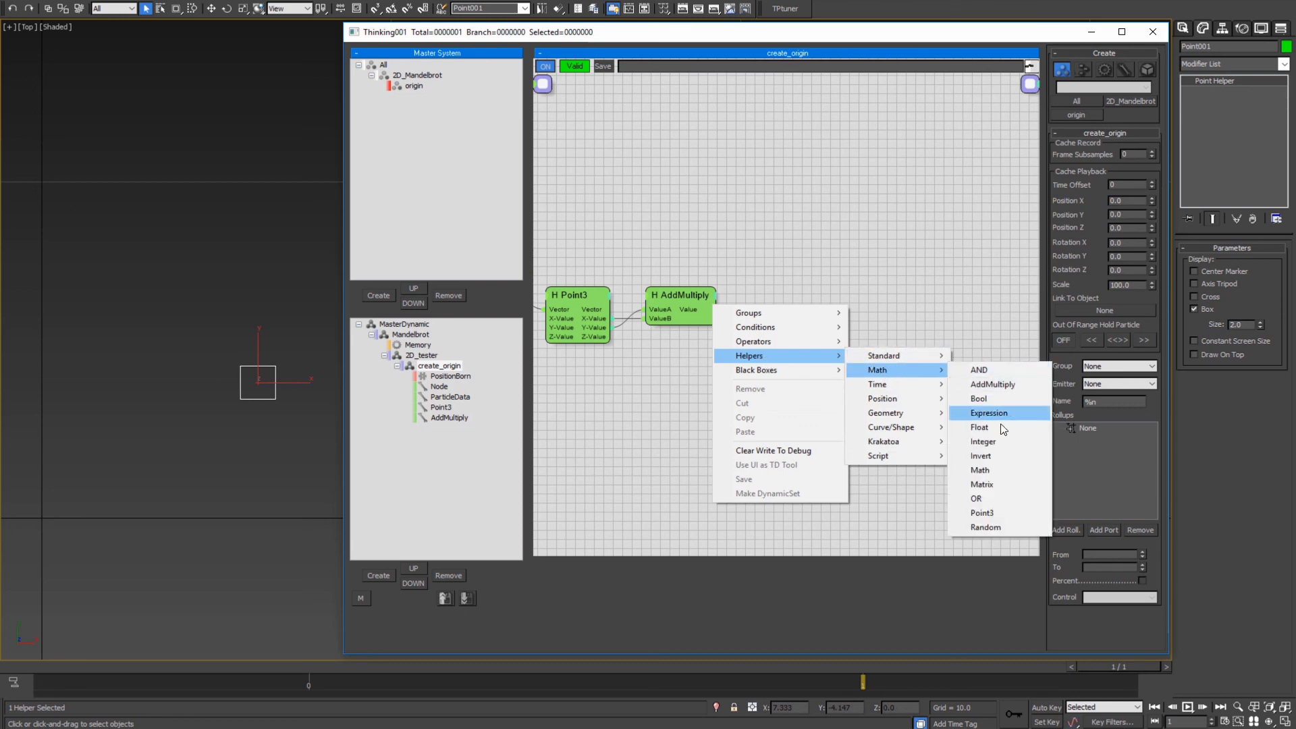
{"action": "left_click", "coordinate": [980, 470]}
{"action": "left_click_drag", "start_coordinate": [810, 319], "coordinate": [770, 302]}
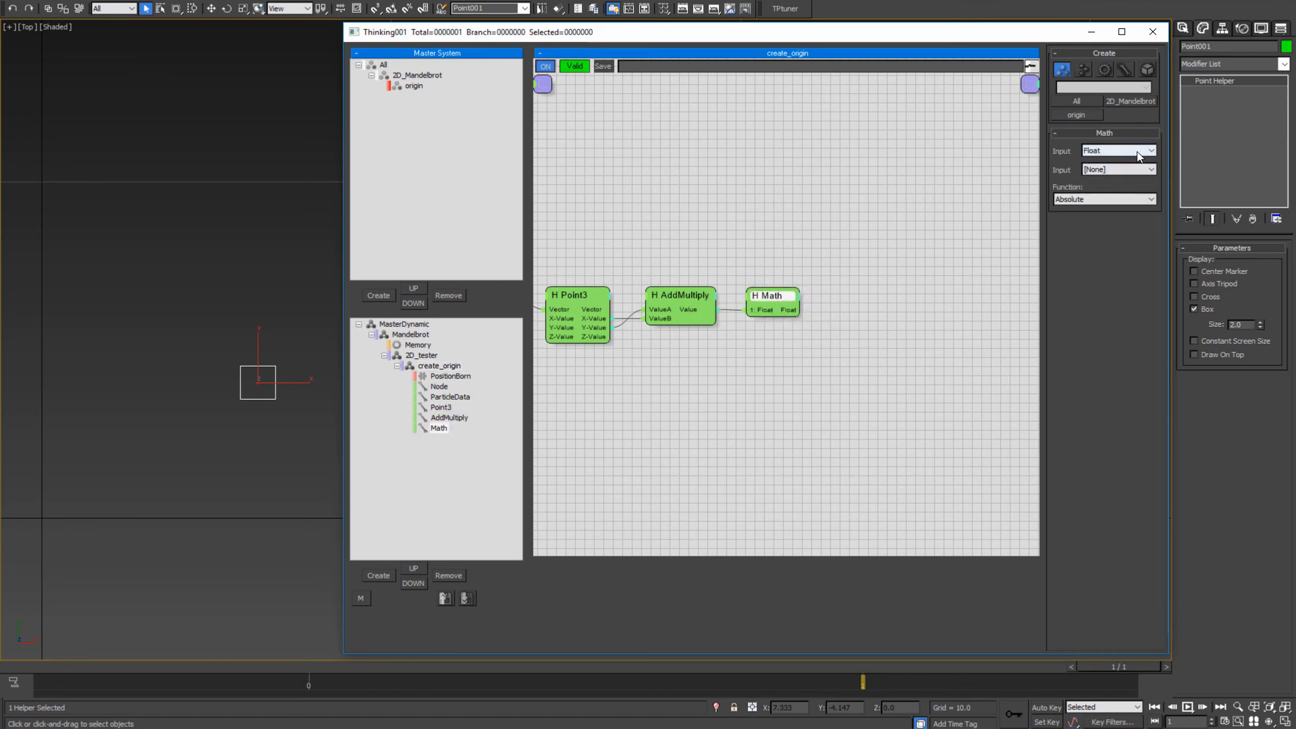
{"action": "left_click", "coordinate": [1093, 199]}
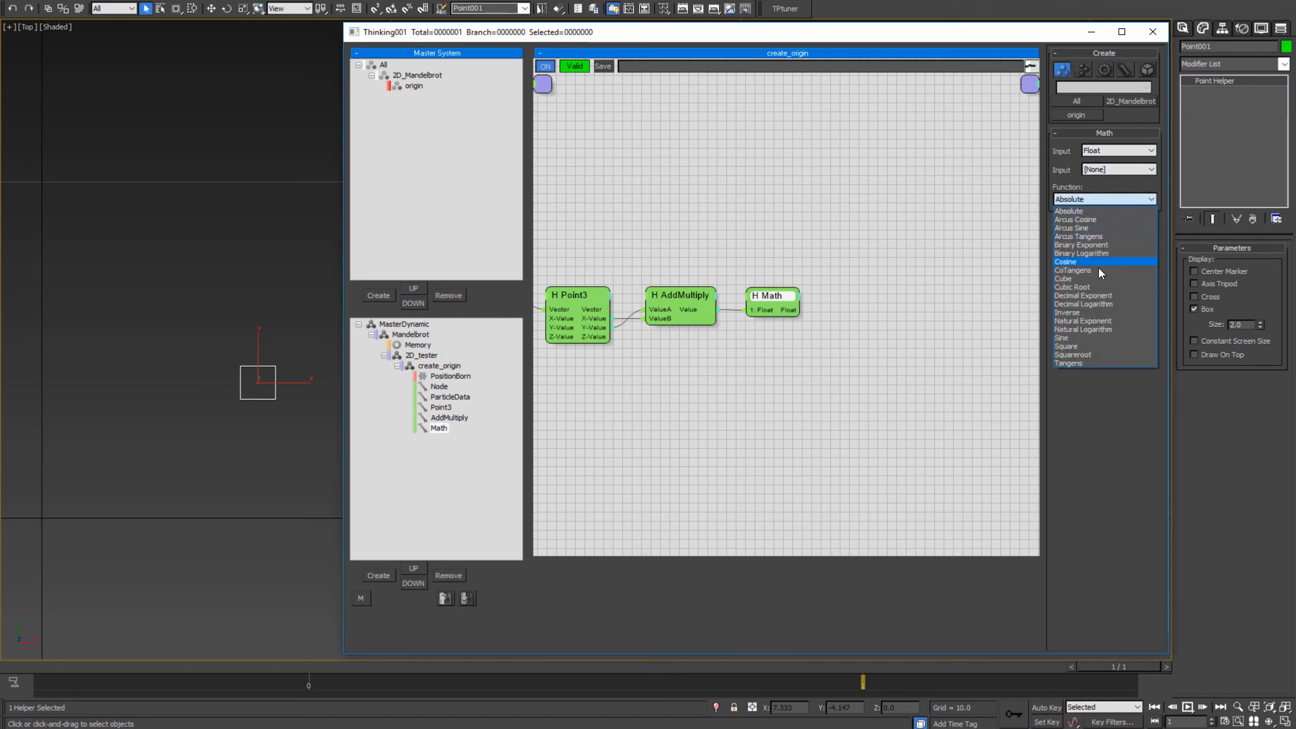
{"action": "left_click", "coordinate": [1099, 237]}
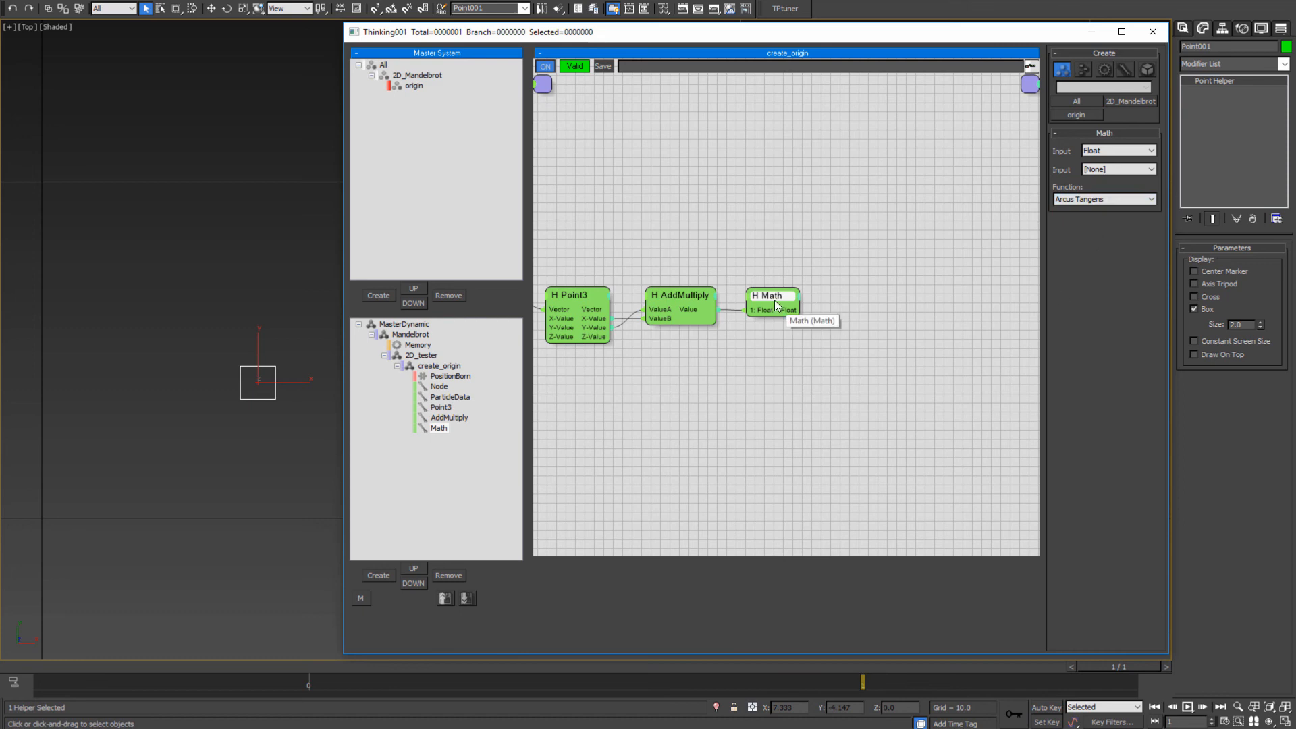
{"action": "left_click_drag", "start_coordinate": [771, 297], "coordinate": [764, 303]}
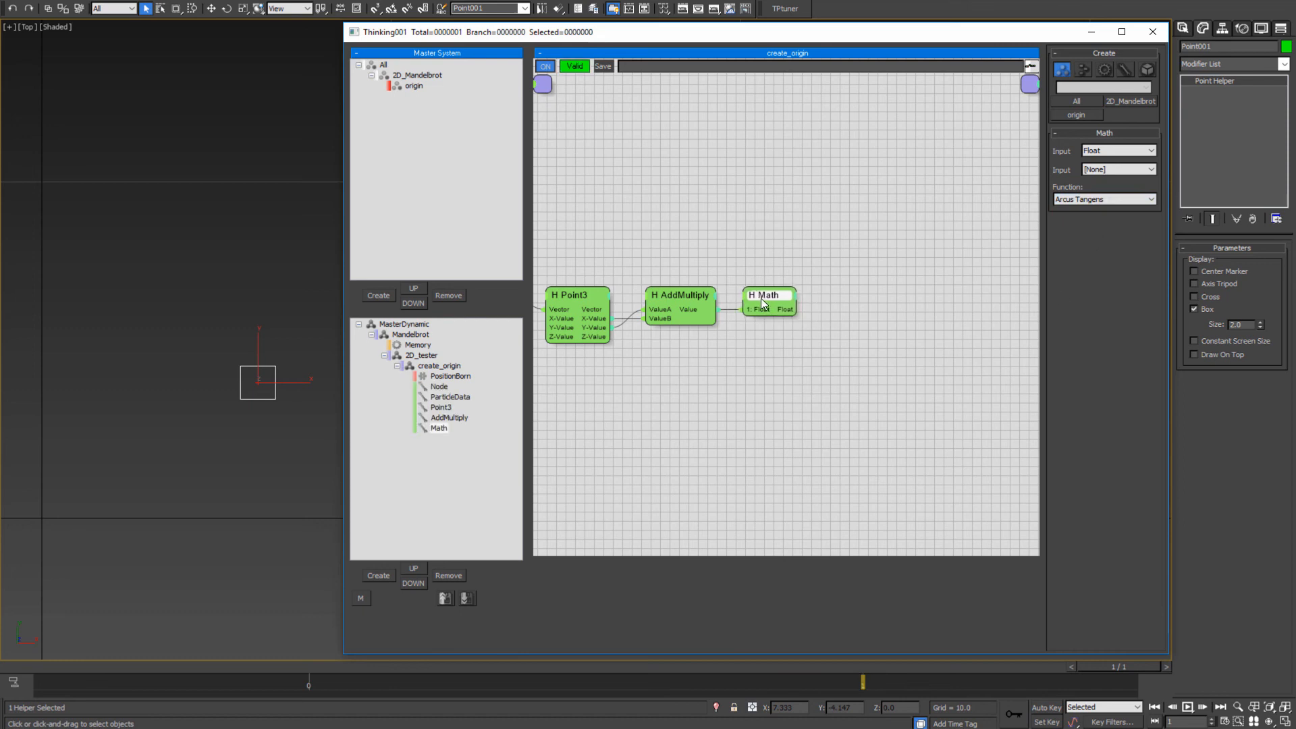
- Add a Memory operator with alpha as its input, and wire the Math helper's Float output into alpha
{"action": "mouse_move", "coordinate": [791, 382]}
{"action": "middle_mouse_down"}
{"action": "mouse_move", "coordinate": [1000, 371]}
{"action": "mouse_move", "coordinate": [787, 365]}
{"action": "middle_mouse_up"}
{"action": "right_click", "coordinate": [905, 215]}
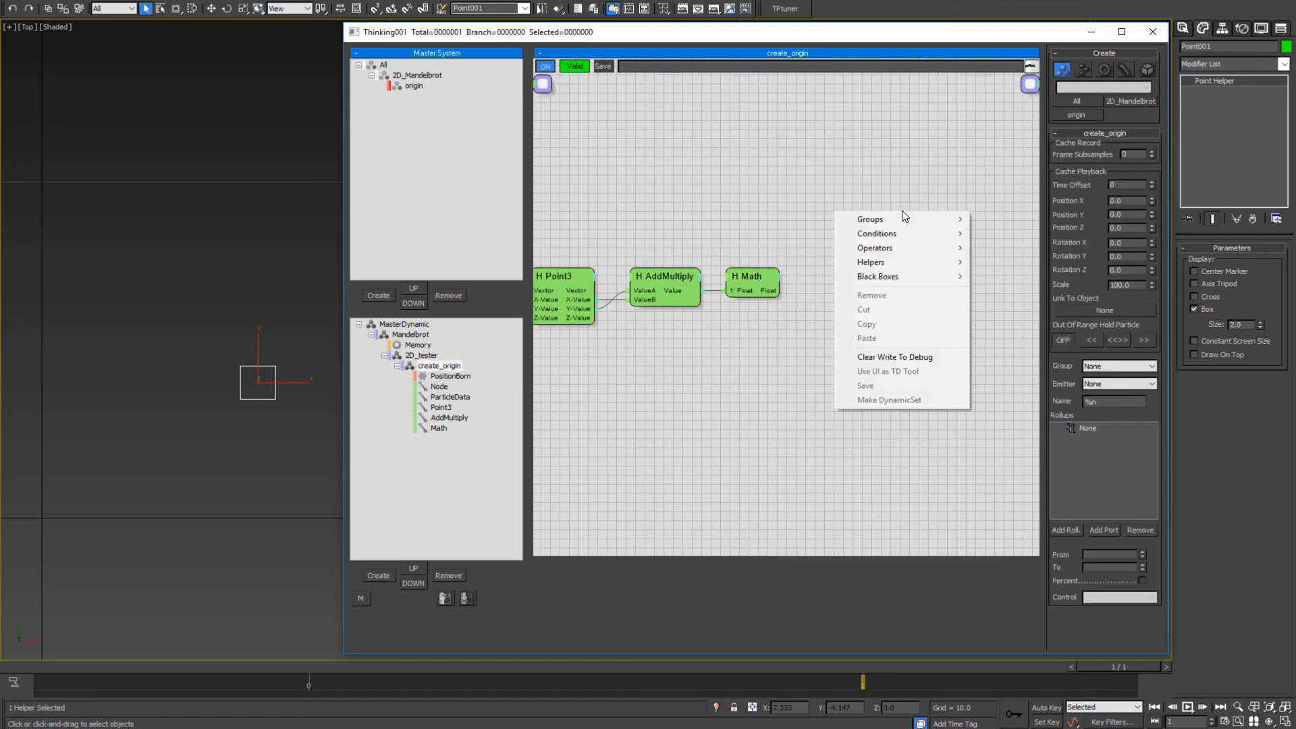
{"action": "mouse_move", "coordinate": [899, 249]}
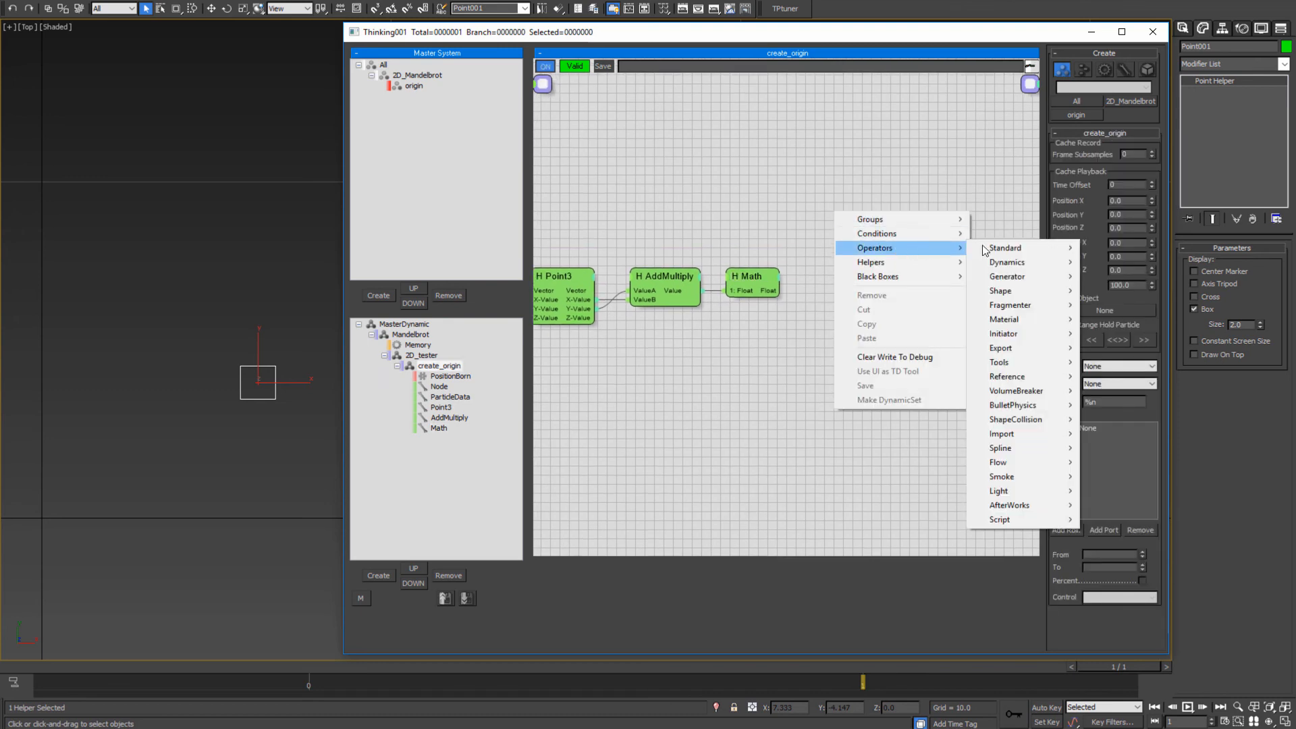
{"action": "mouse_move", "coordinate": [1012, 249]}
{"action": "left_click", "coordinate": [1115, 347]}
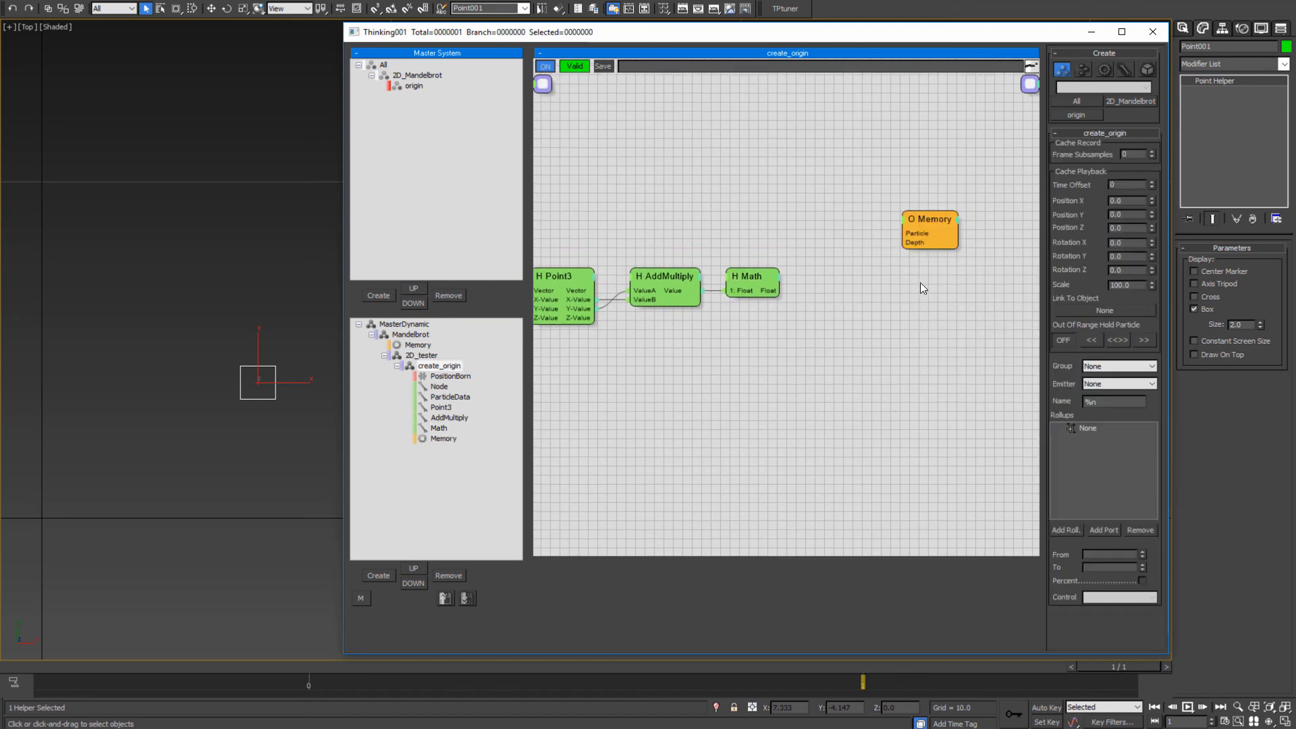
{"action": "left_click", "coordinate": [908, 236]}
{"action": "left_click_drag", "start_coordinate": [908, 236], "coordinate": [860, 295]}
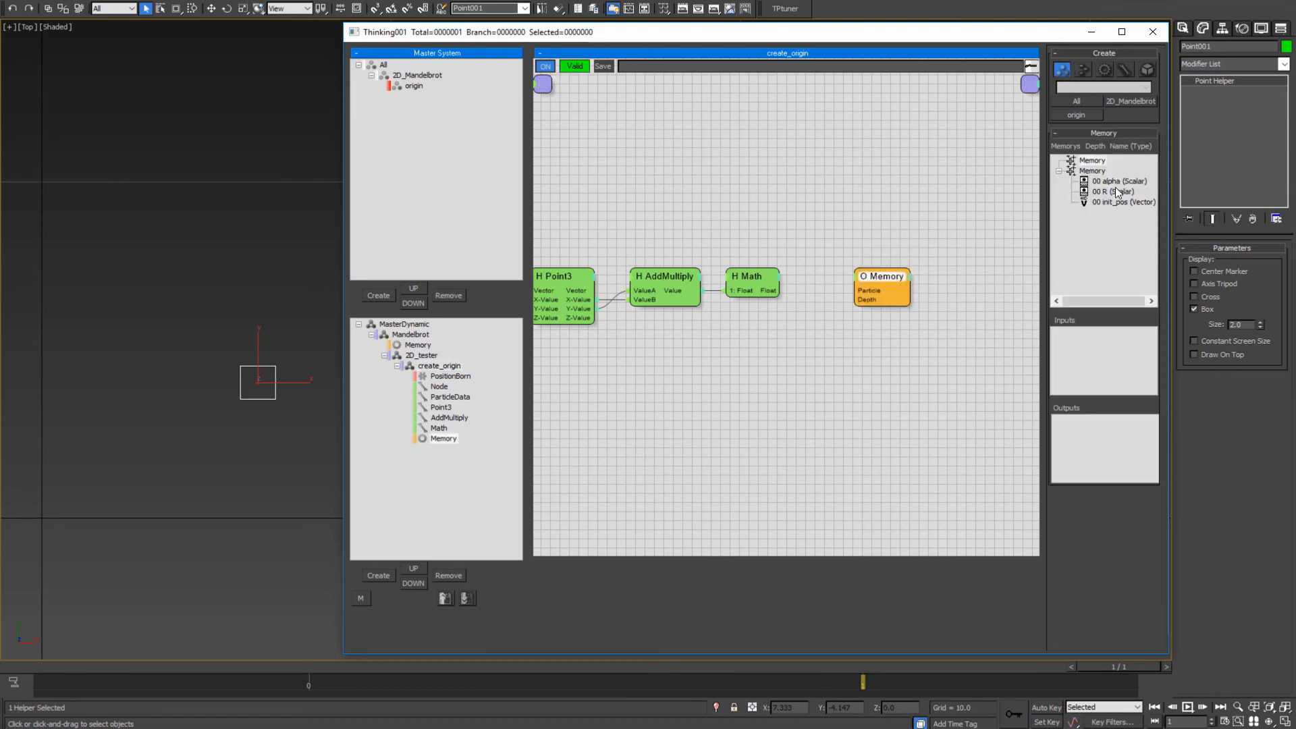
{"action": "left_click_drag", "start_coordinate": [1112, 181], "coordinate": [1080, 348]}
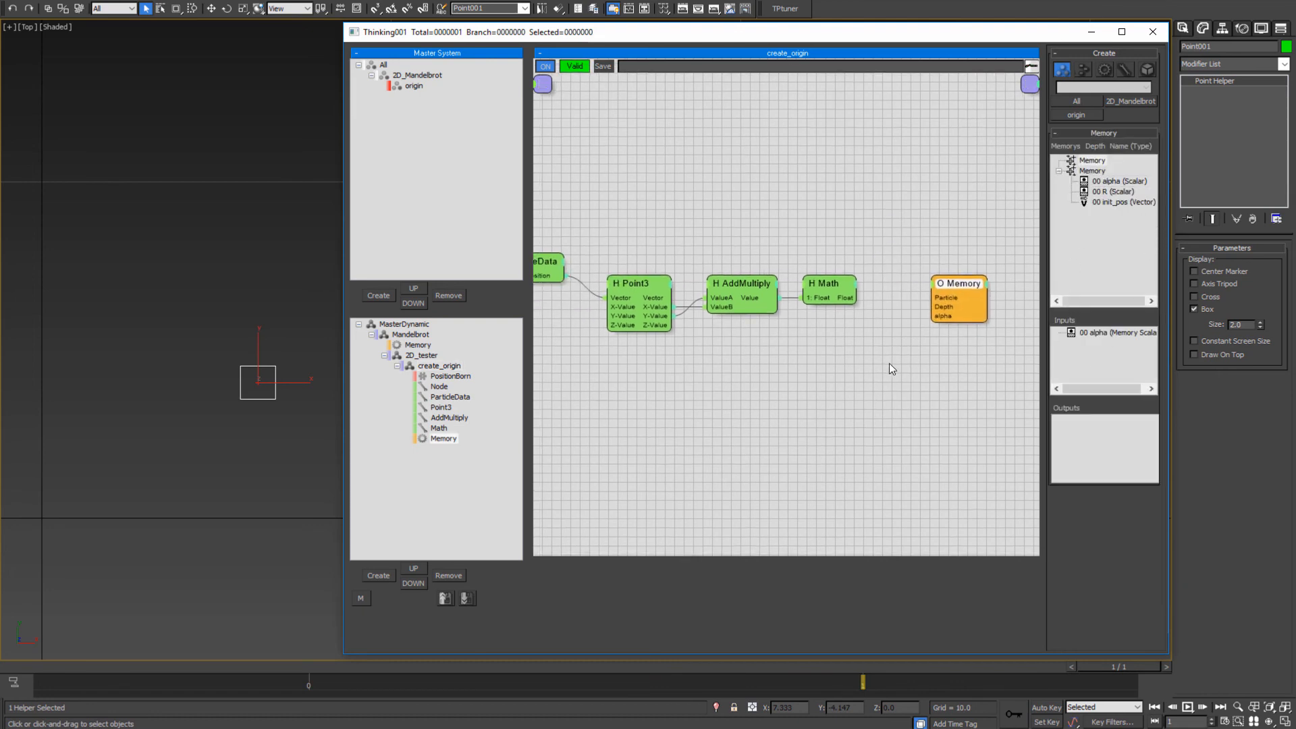
{"action": "left_click_drag", "start_coordinate": [957, 287], "coordinate": [943, 259]}
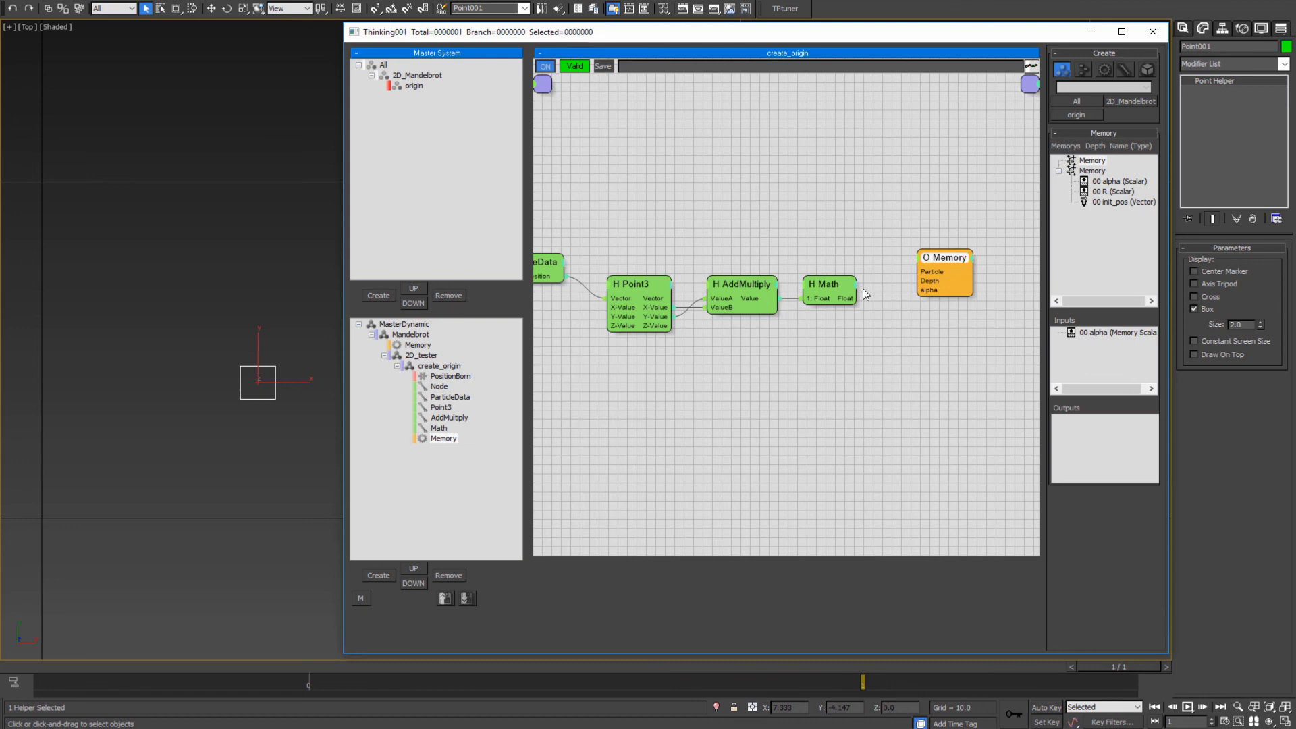
{"action": "left_click_drag", "start_coordinate": [943, 262], "coordinate": [929, 270]}
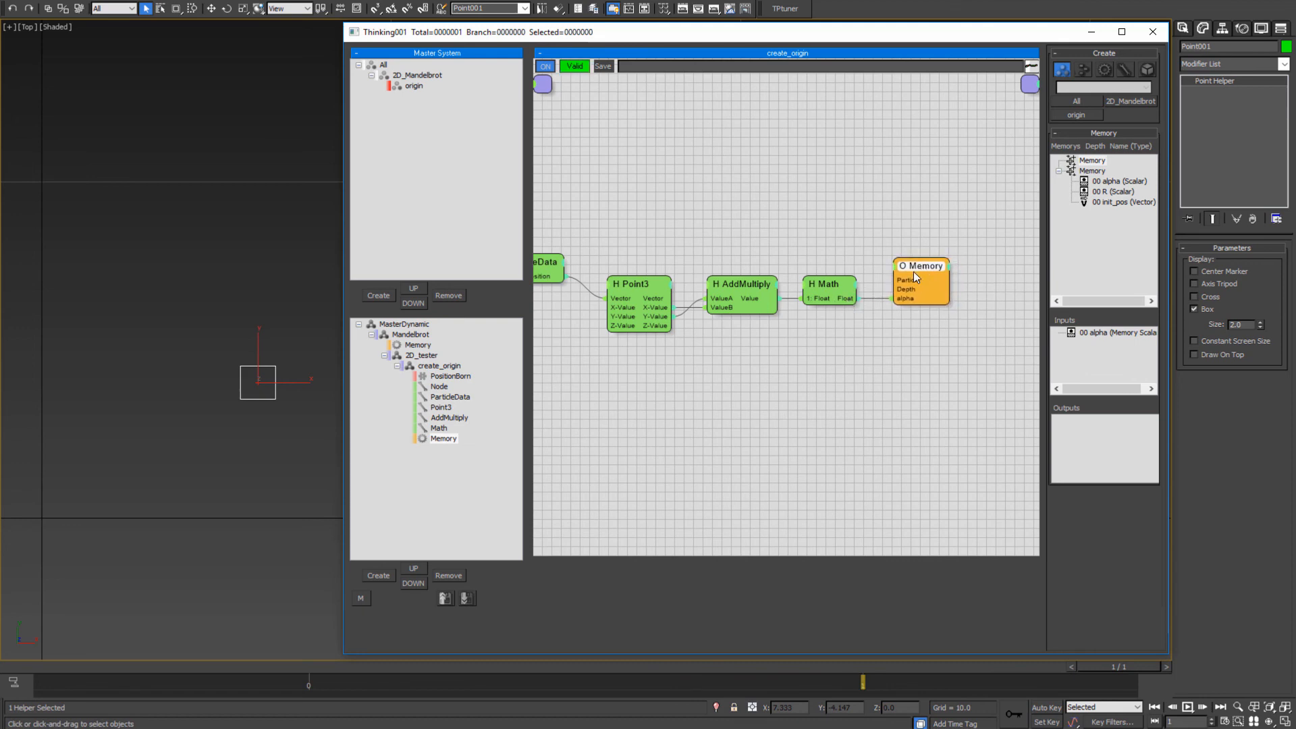
{"action": "middle_click_drag", "start_coordinate": [690, 366], "coordinate": [836, 376]}
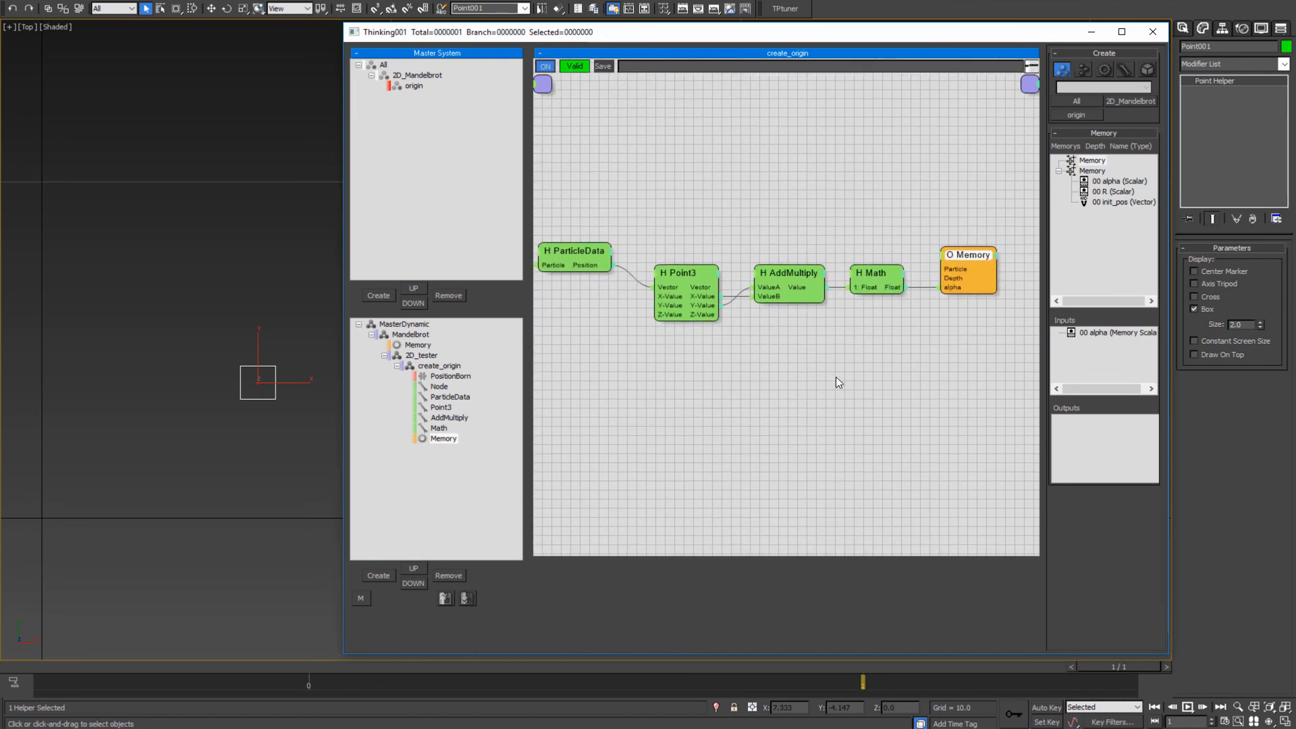
- Write Memory's alpha input to the debug log, and show the Debug Log Window over the viewport beside the editor
{"action": "right_click", "coordinate": [953, 287]}
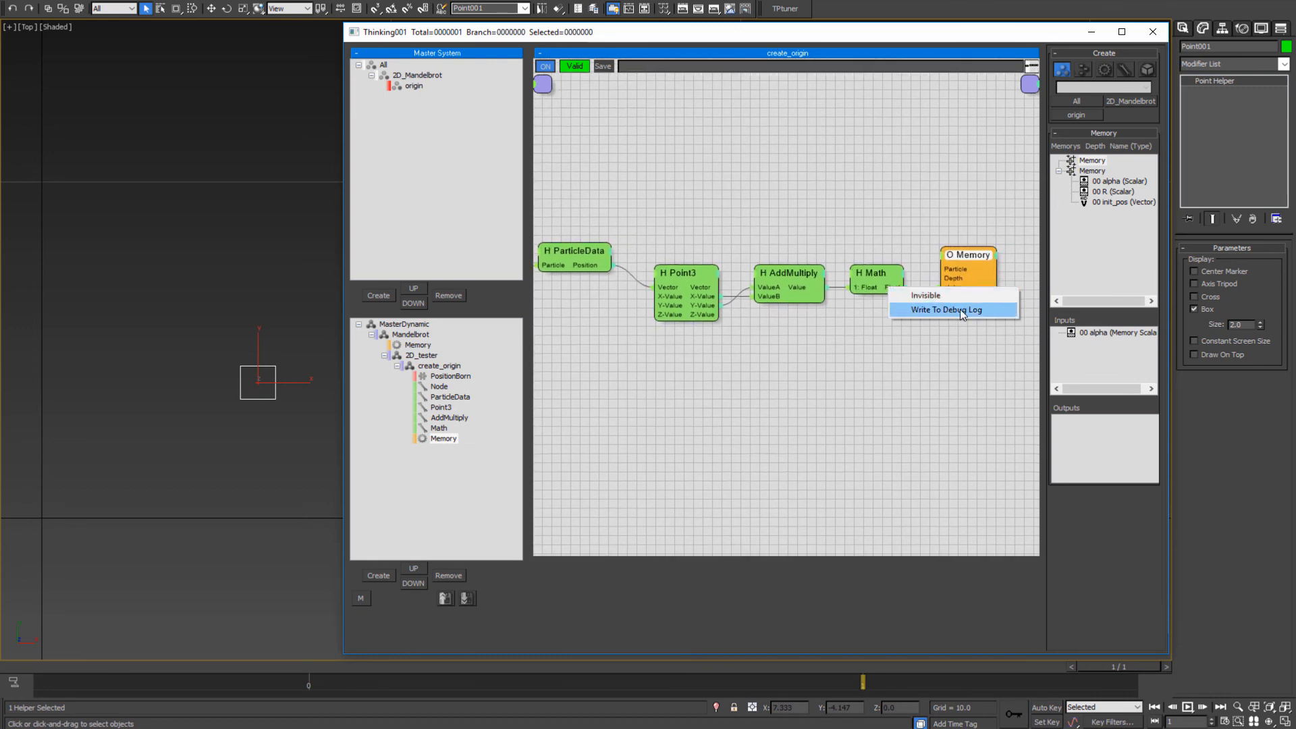
{"action": "left_click", "coordinate": [949, 310]}
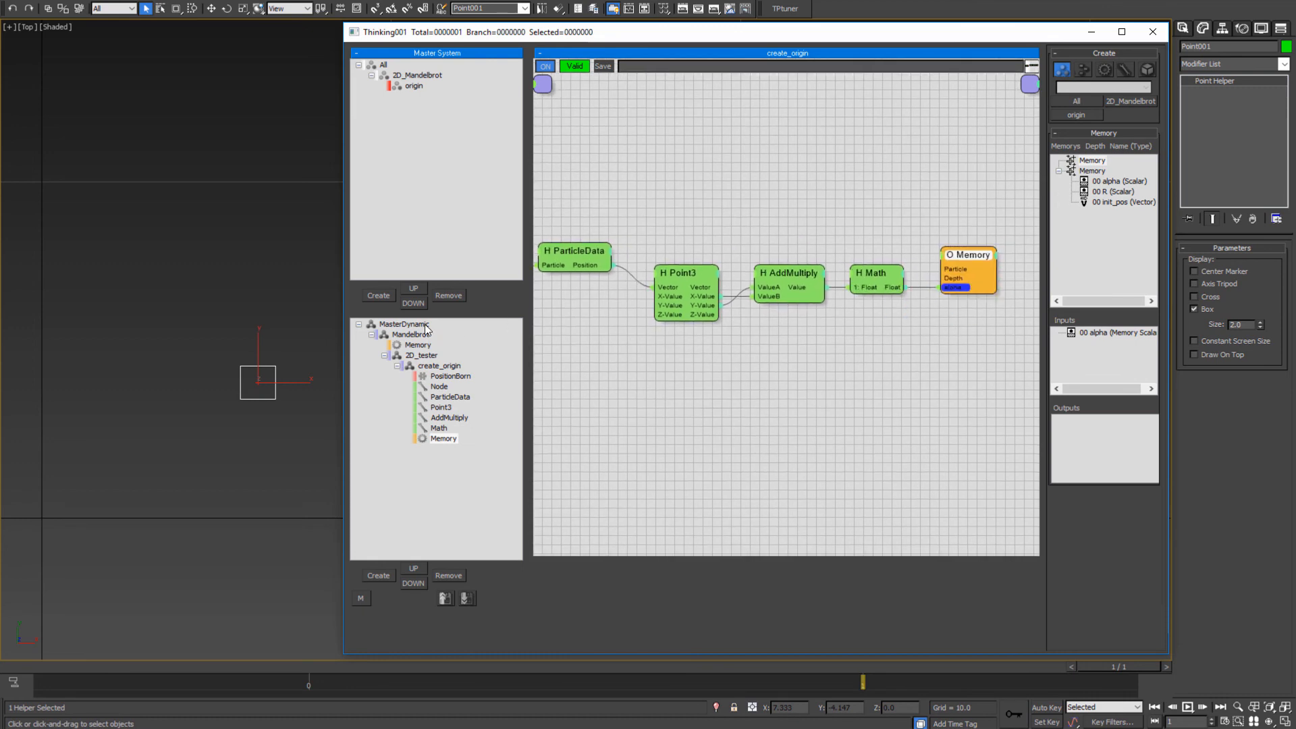
{"action": "left_click", "coordinate": [403, 324]}
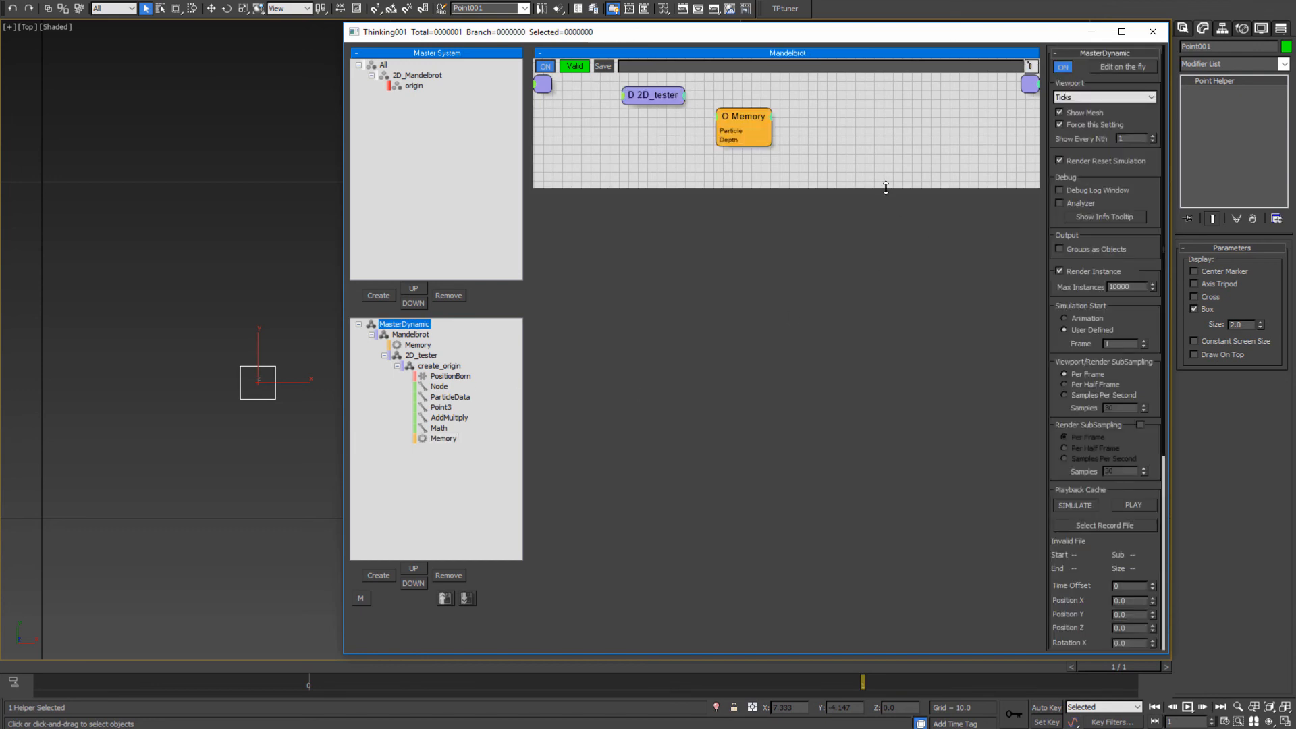
{"action": "left_click_drag", "start_coordinate": [886, 188], "coordinate": [882, 443]}
{"action": "left_click", "coordinate": [1060, 189]}
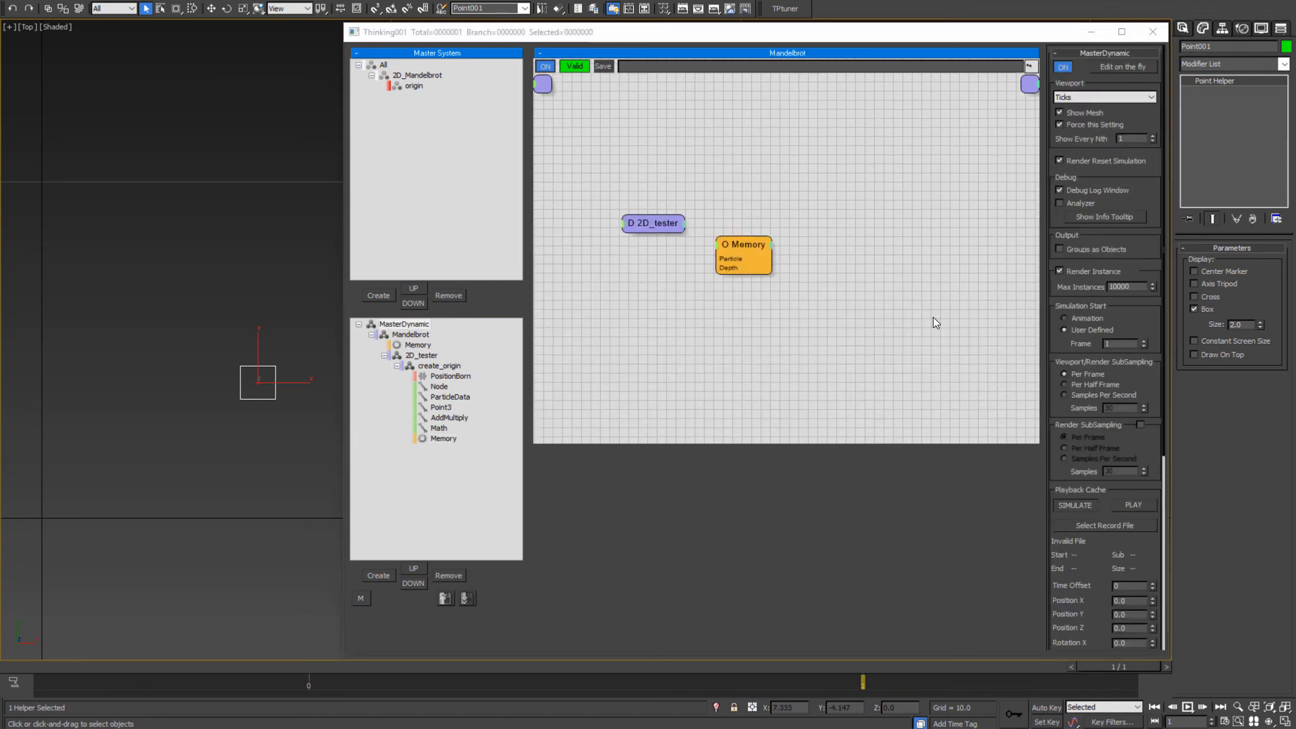
{"action": "left_click_drag", "start_coordinate": [1160, 147], "coordinate": [166, 62]}
{"action": "middle_click_drag", "start_coordinate": [260, 419], "coordinate": [231, 488]}
{"action": "scroll", "coordinate": [194, 503], "scroll_direction": "down", "scroll_amount": 2}
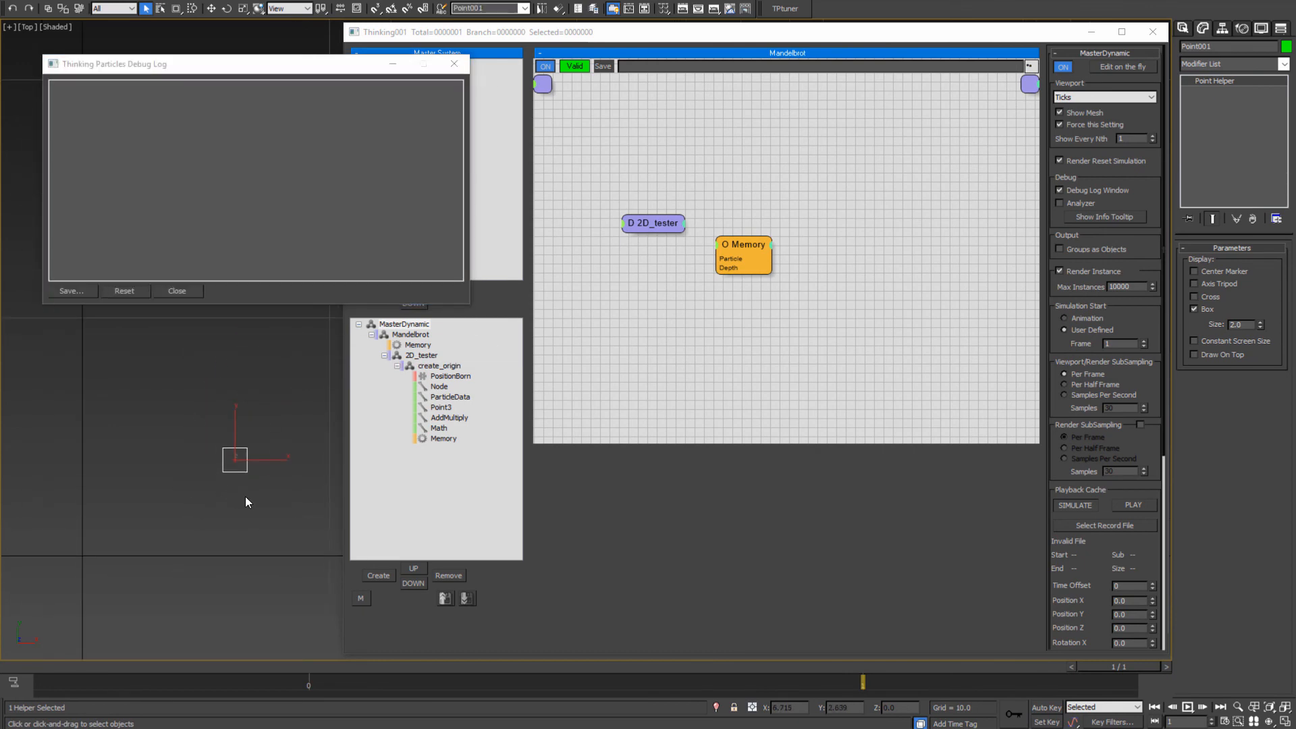
- Open create_origin and move the point helper around the viewport to check the alpha values in the debug log
{"action": "left_click", "coordinate": [440, 365]}
{"action": "middle_click_drag", "start_coordinate": [882, 318], "coordinate": [854, 330]}
{"action": "middle_click_drag", "start_coordinate": [117, 482], "coordinate": [121, 480]}
{"action": "key", "text": "w"}
{"action": "left_click_drag", "start_coordinate": [257, 443], "coordinate": [254, 437]}
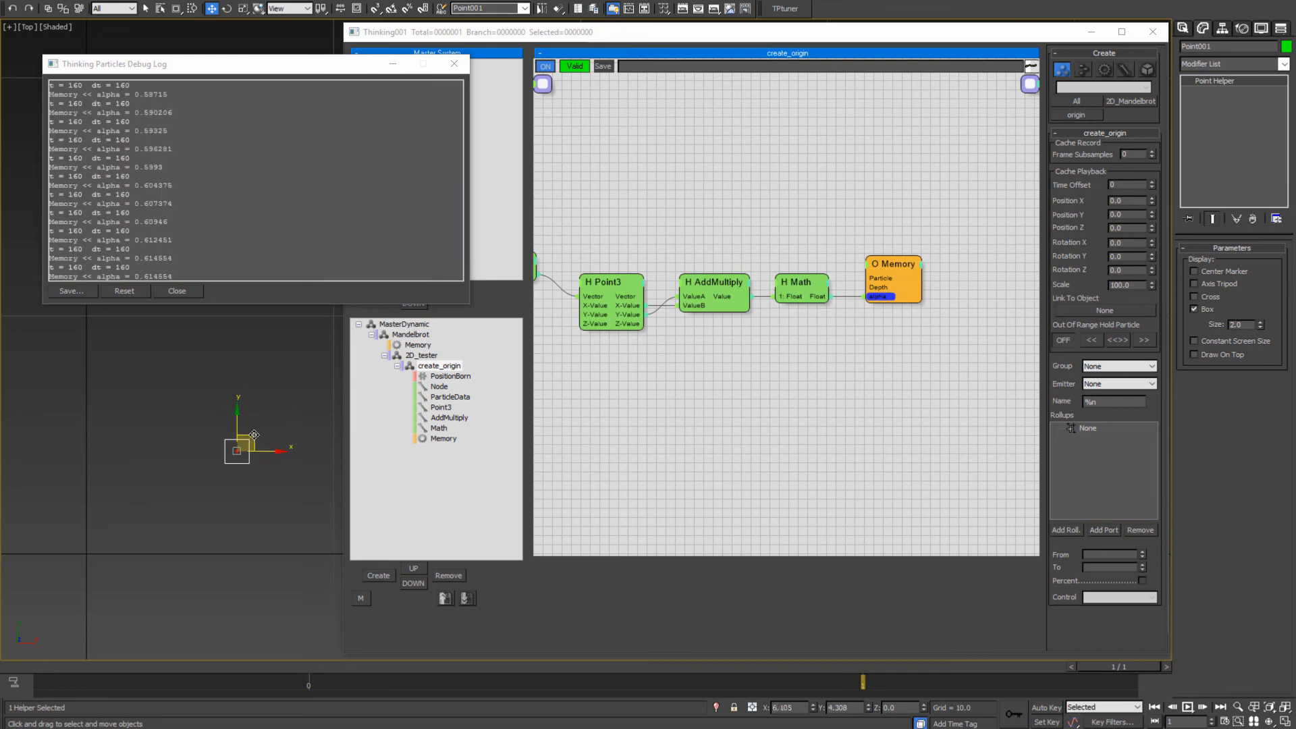
{"action": "left_click", "coordinate": [807, 287]}
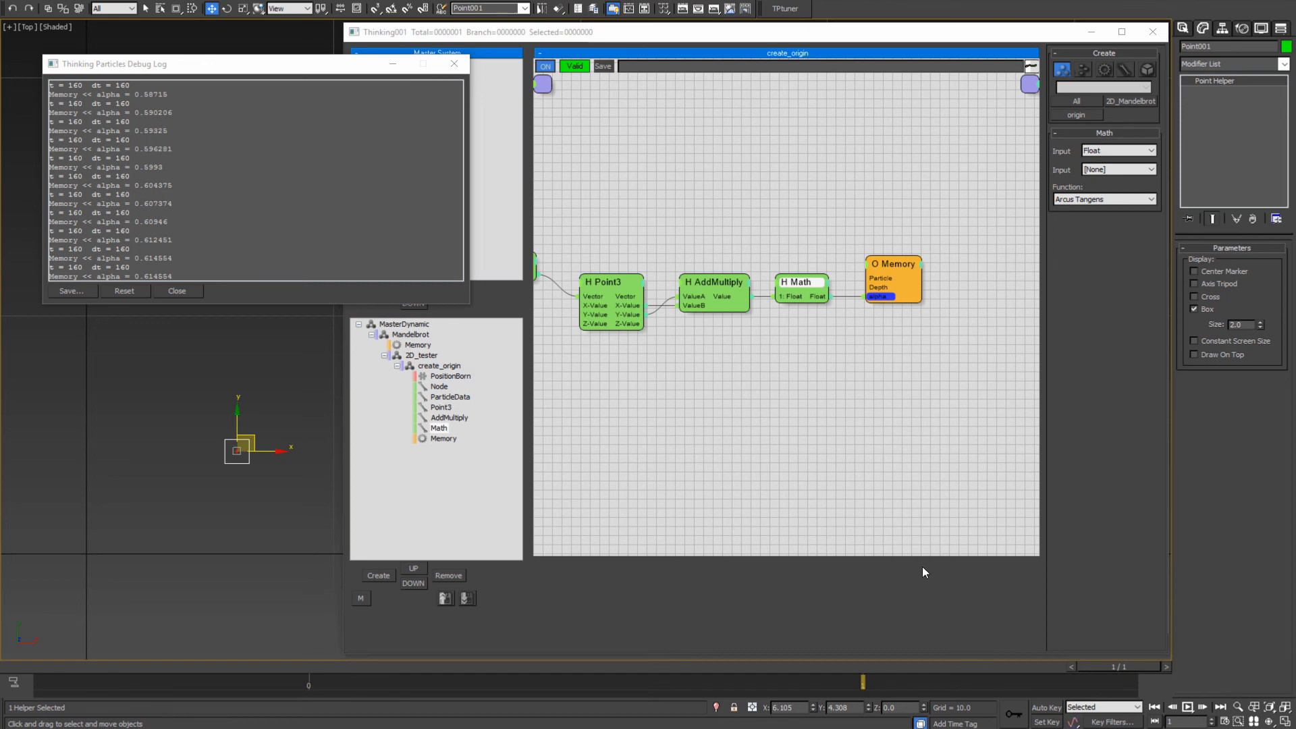
{"action": "middle_click_drag", "start_coordinate": [238, 504], "coordinate": [234, 507]}
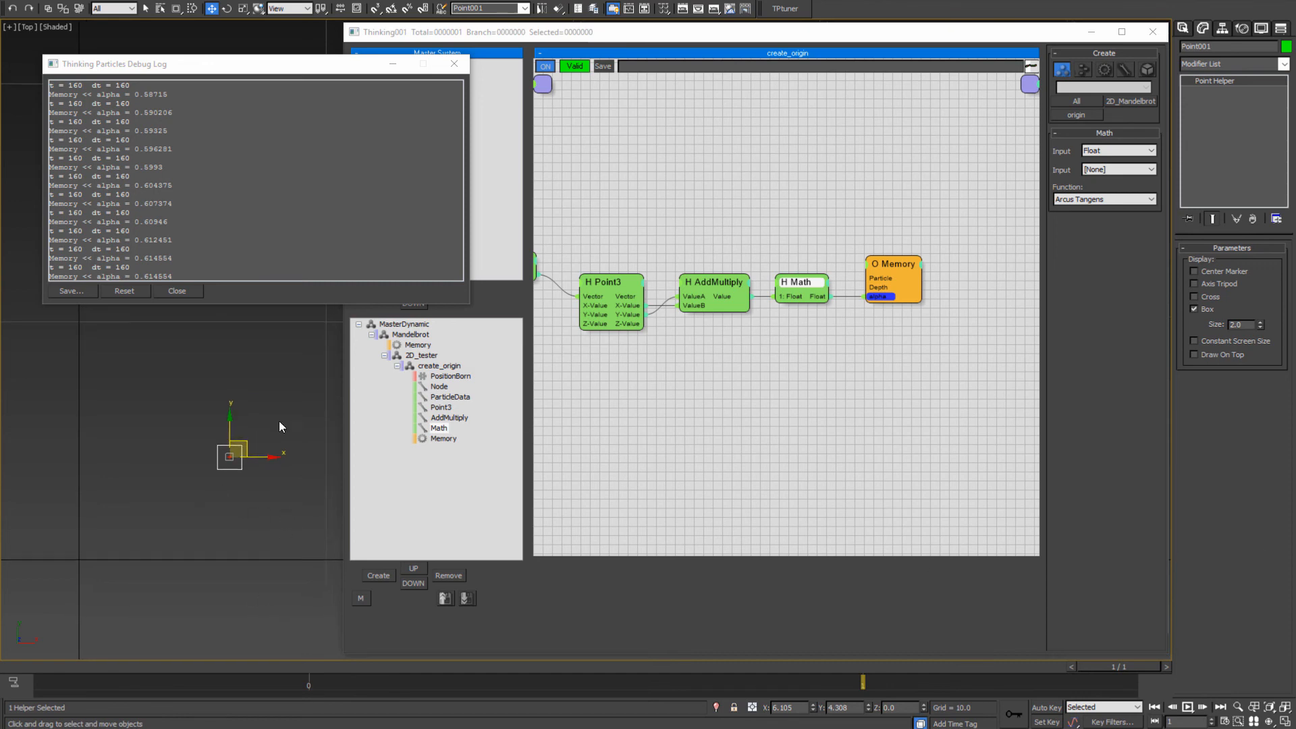
{"action": "left_click_drag", "start_coordinate": [247, 444], "coordinate": [213, 402]}
{"action": "right_click", "coordinate": [213, 402]}
{"action": "middle_click_drag", "start_coordinate": [254, 525], "coordinate": [235, 520]}
- Reset the point helper's X and Y position to 0, and move it away from the origin along the X axis
{"action": "right_click", "coordinate": [813, 708]}
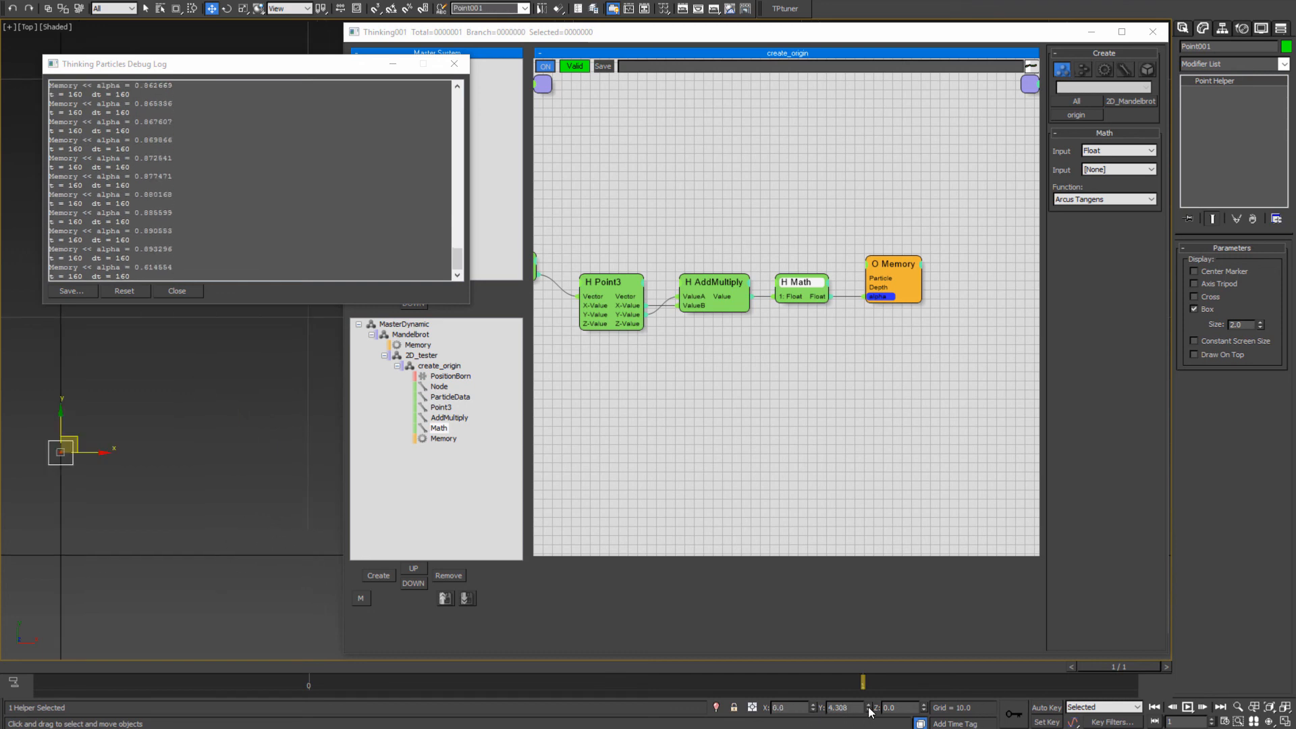
{"action": "right_click", "coordinate": [869, 707]}
{"action": "middle_click_drag", "start_coordinate": [127, 523], "coordinate": [170, 520]}
{"action": "left_click_drag", "start_coordinate": [136, 550], "coordinate": [329, 571]}
{"action": "middle_click_drag", "start_coordinate": [273, 574], "coordinate": [214, 569]}
- Clone the point helper as a copy displayed as a Cross instead of a Box, and reset its X position to 0
{"action": "left_click_drag", "start_coordinate": [278, 547], "coordinate": [134, 540], "text": "shift"}
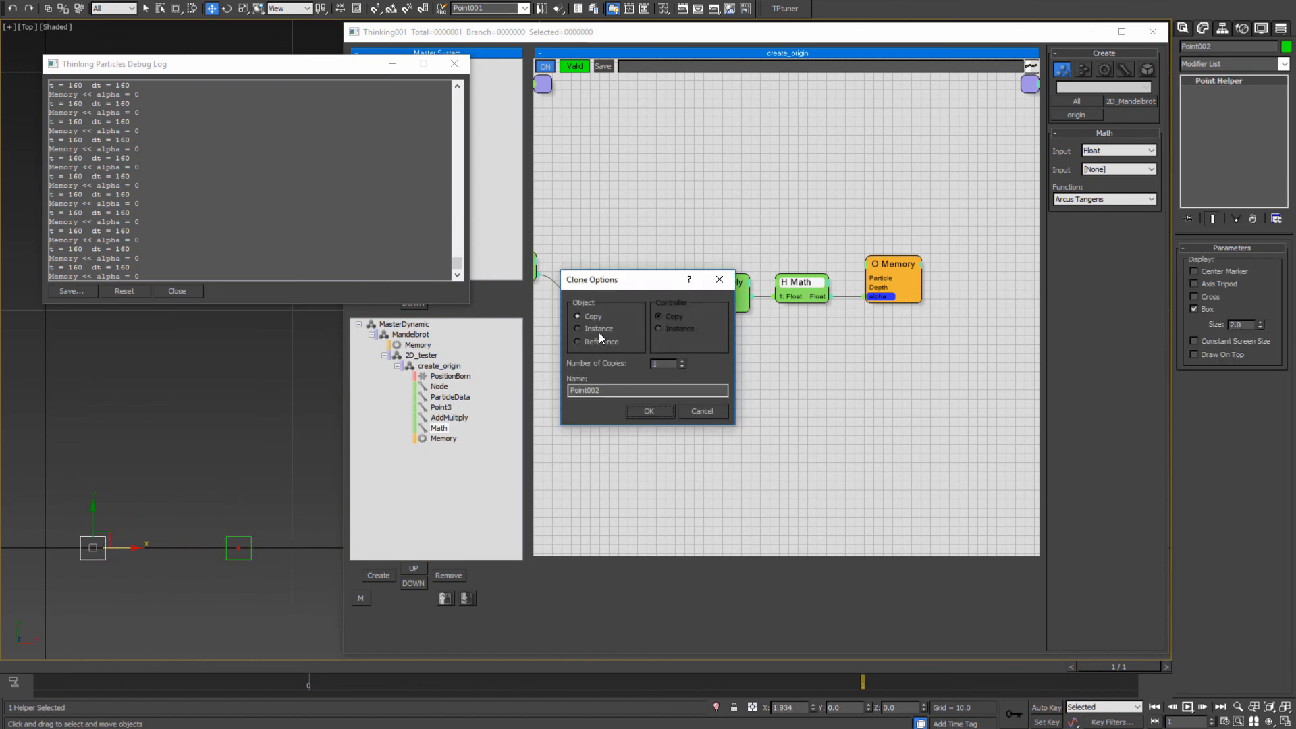
{"action": "left_click", "coordinate": [652, 412]}
{"action": "middle_click_drag", "start_coordinate": [232, 459], "coordinate": [264, 435]}
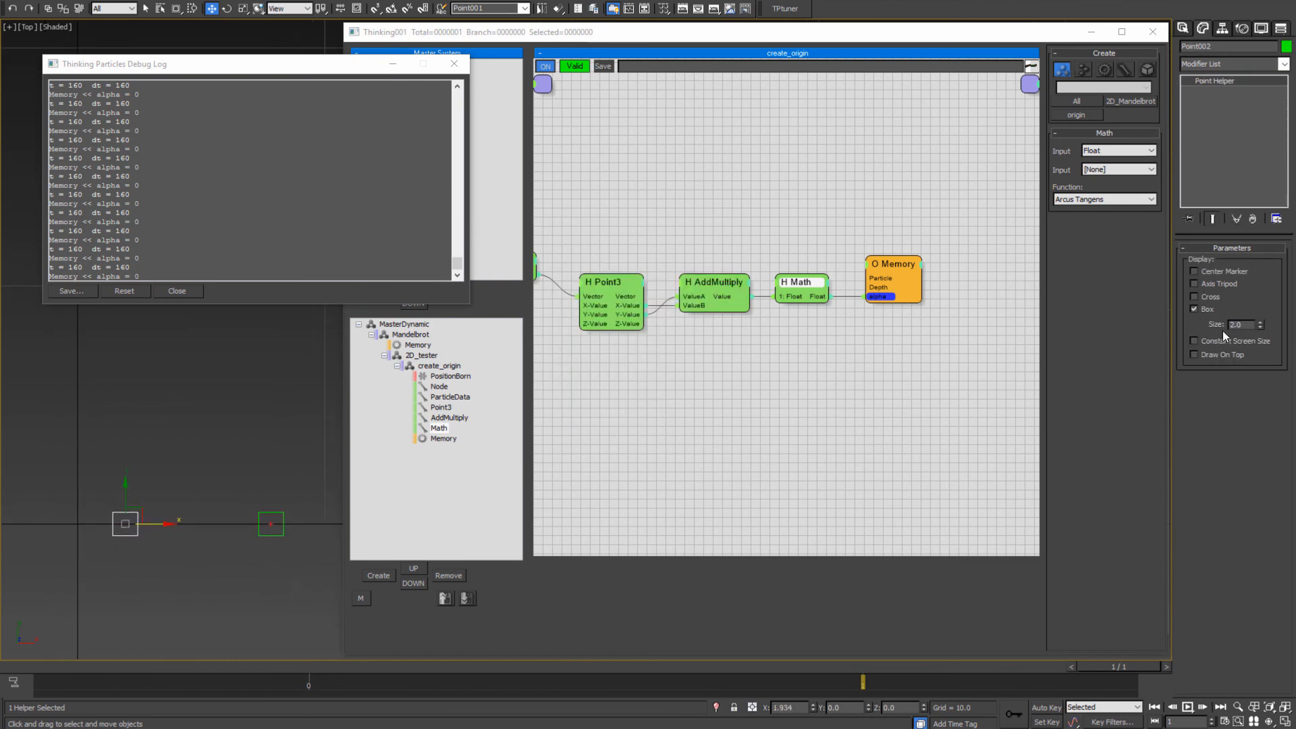
{"action": "left_click", "coordinate": [1193, 309]}
{"action": "left_click", "coordinate": [1193, 297]}
{"action": "mouse_move", "coordinate": [185, 565]}
{"action": "middle_mouse_down"}
{"action": "mouse_move", "coordinate": [222, 529]}
{"action": "mouse_move", "coordinate": [156, 542]}
{"action": "middle_mouse_up"}
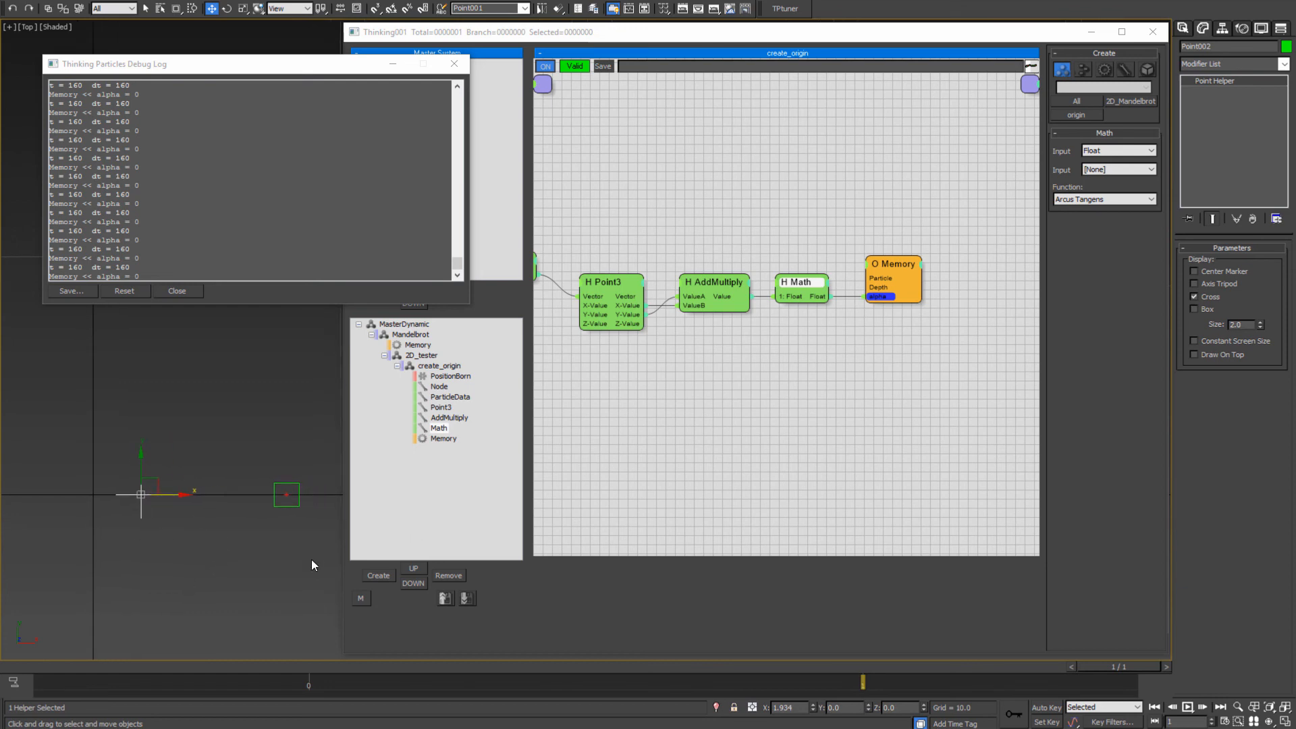
{"action": "right_click", "coordinate": [813, 707]}
- Link the box-shaped point helper as a child of the cross-shaped point at the origin
{"action": "left_click", "coordinate": [47, 8]}
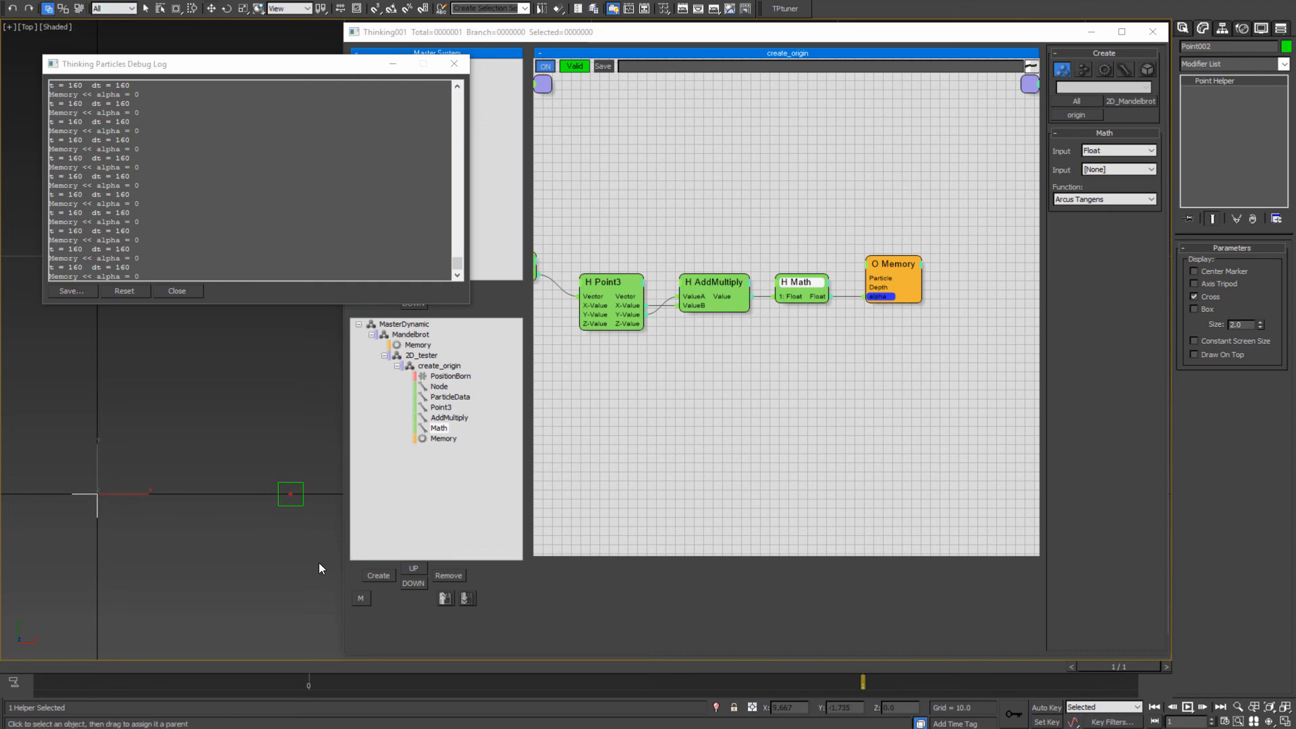
{"action": "left_click_drag", "start_coordinate": [290, 493], "coordinate": [98, 499]}
{"action": "left_click", "coordinate": [85, 541]}
{"action": "left_click", "coordinate": [98, 515]}
- Rotate the cross-shaped parent point about 57° around Z to check alpha in the debug log, and reset its Z rotation to 0
{"action": "middle_click_drag", "start_coordinate": [182, 519], "coordinate": [167, 561]}
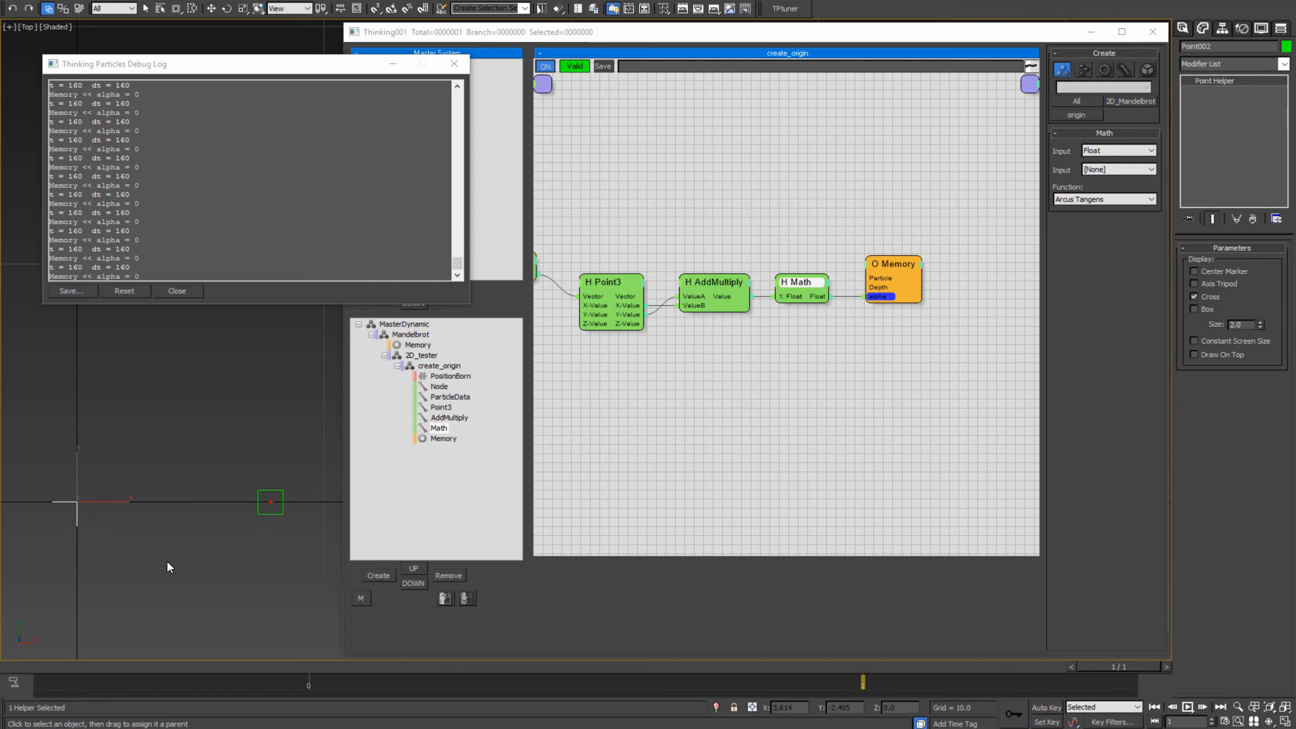
{"action": "key", "text": "e"}
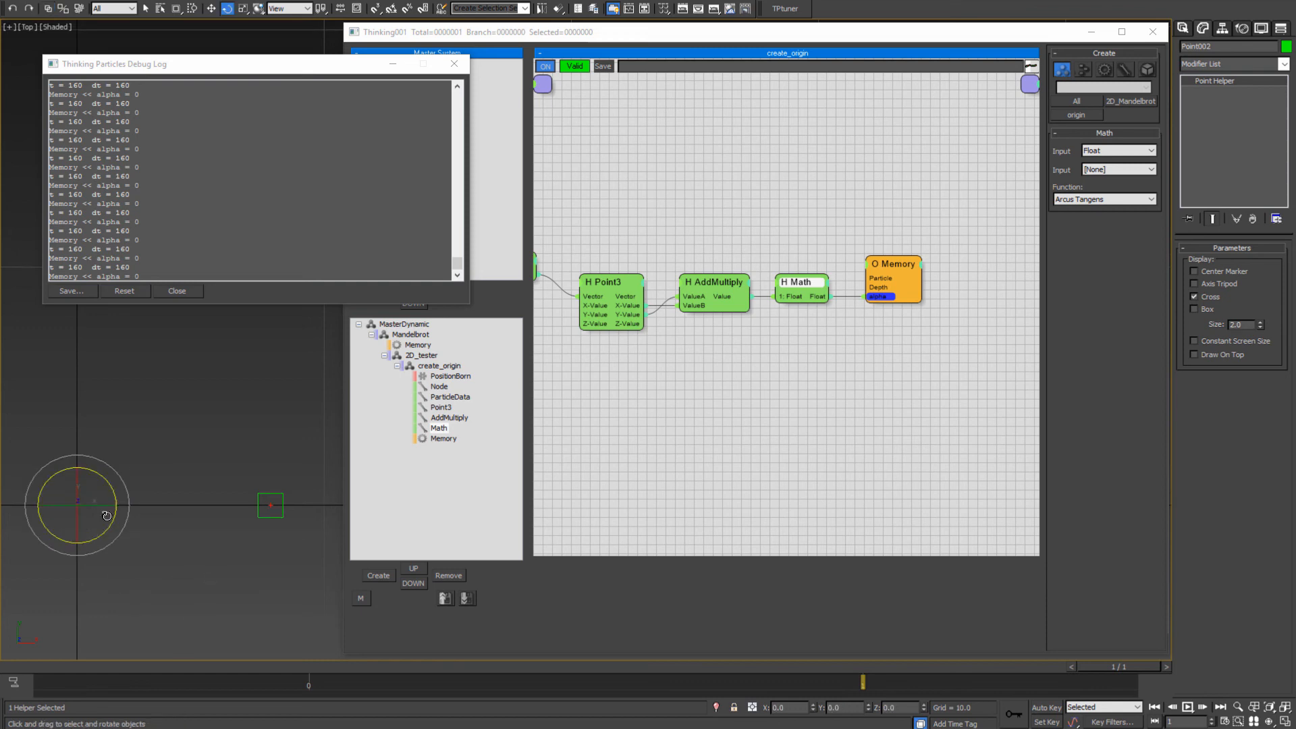
{"action": "left_click_drag", "start_coordinate": [106, 532], "coordinate": [137, 457]}
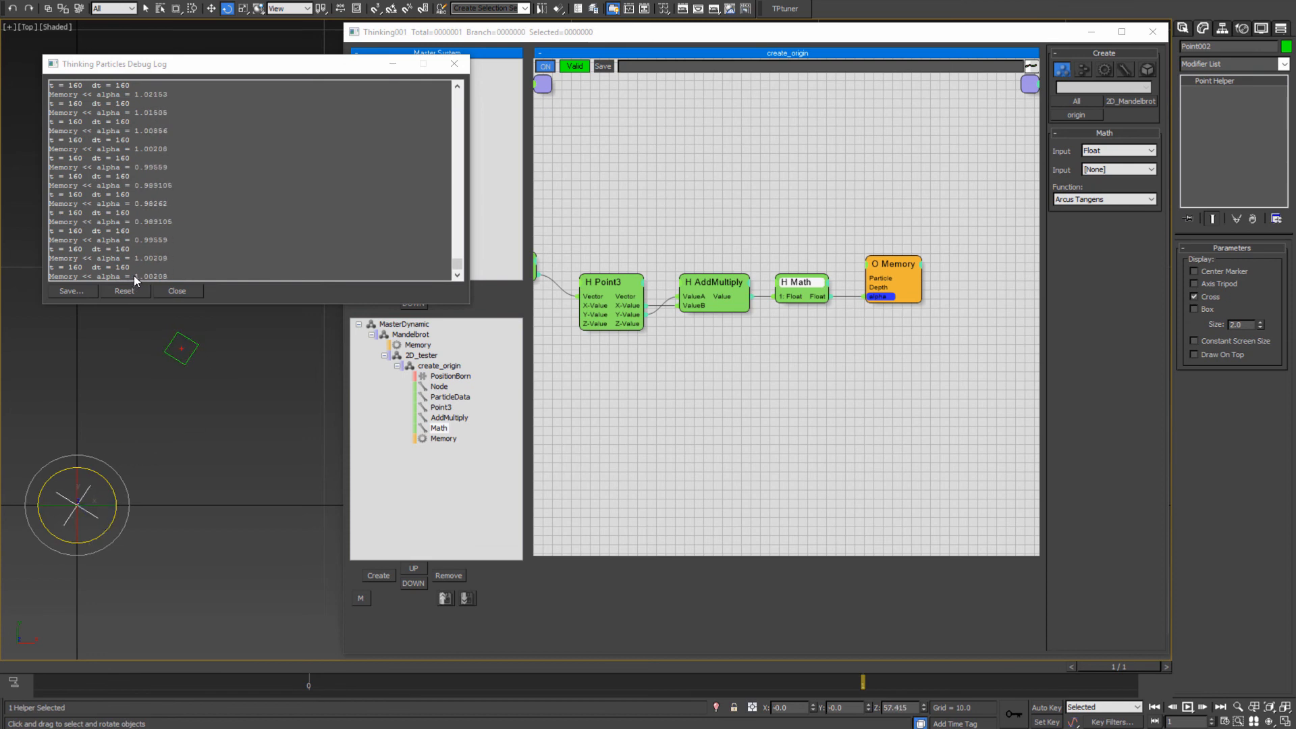
{"action": "middle_click_drag", "start_coordinate": [182, 501], "coordinate": [239, 464]}
{"action": "key", "text": "w"}
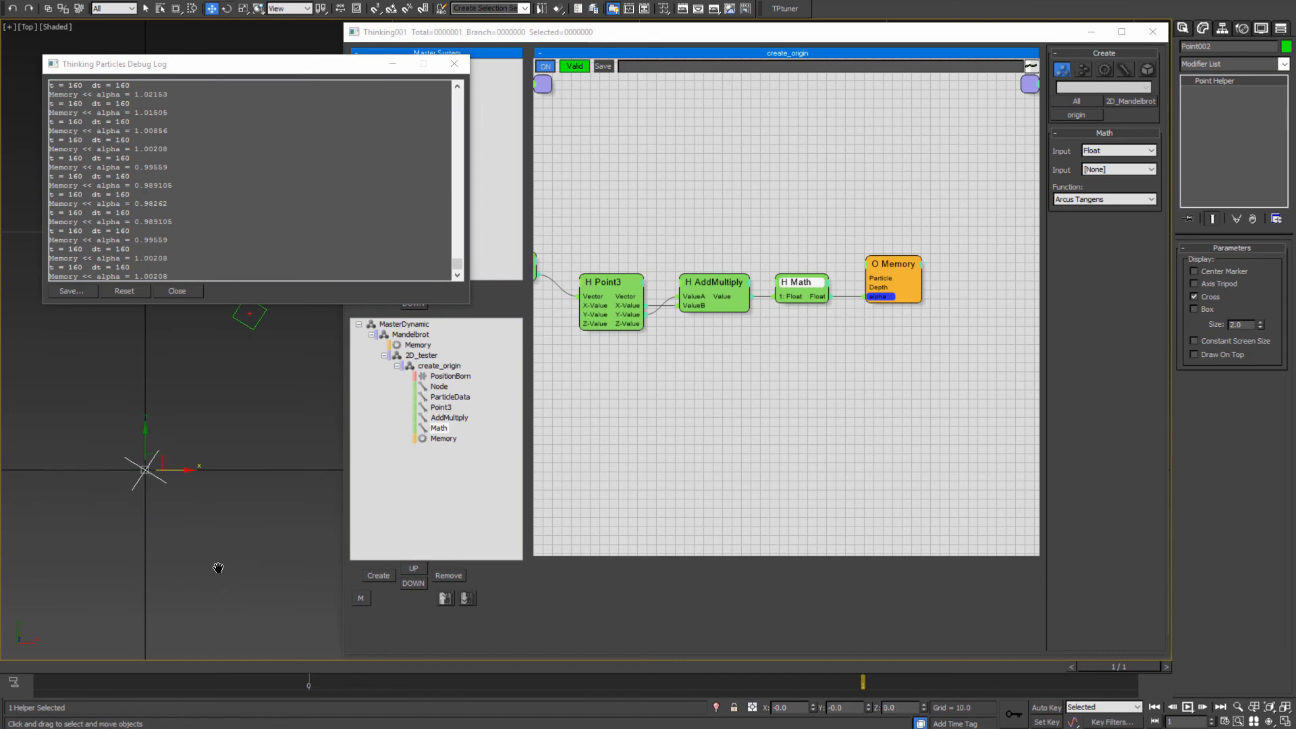
{"action": "key", "text": "e"}
{"action": "mouse_move", "coordinate": [175, 486]}
{"action": "middle_mouse_down"}
{"action": "mouse_move", "coordinate": [166, 492]}
{"action": "mouse_move", "coordinate": [196, 499]}
{"action": "middle_mouse_up"}
{"action": "right_click", "coordinate": [924, 712]}
{"action": "key", "text": "w"}
{"action": "scroll", "coordinate": [219, 506], "scroll_direction": "down", "scroll_amount": 3}
{"action": "middle_click_drag", "start_coordinate": [184, 546], "coordinate": [168, 521]}
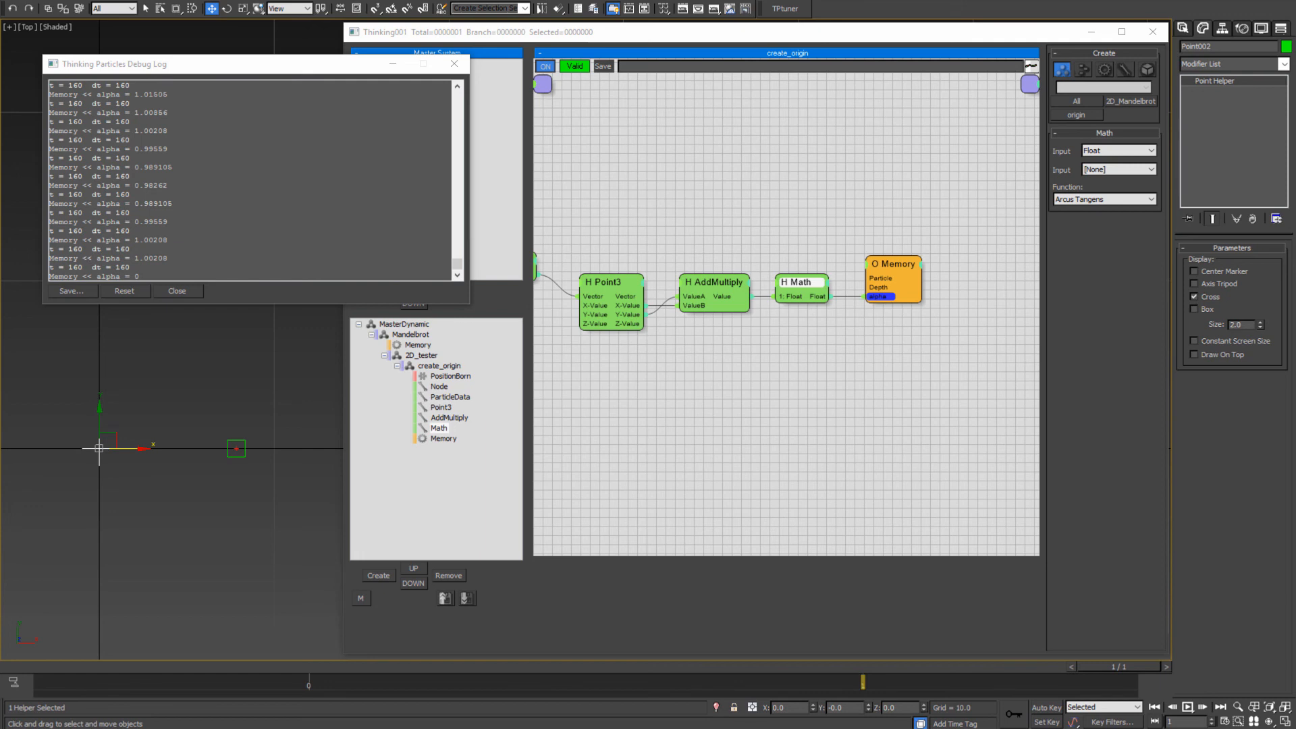
- Stop writing Memory's alpha to the debug log, and add R as another input of the Memory operator
{"action": "right_click", "coordinate": [877, 299]}
{"action": "left_click", "coordinate": [877, 320]}
{"action": "left_click", "coordinate": [893, 264]}
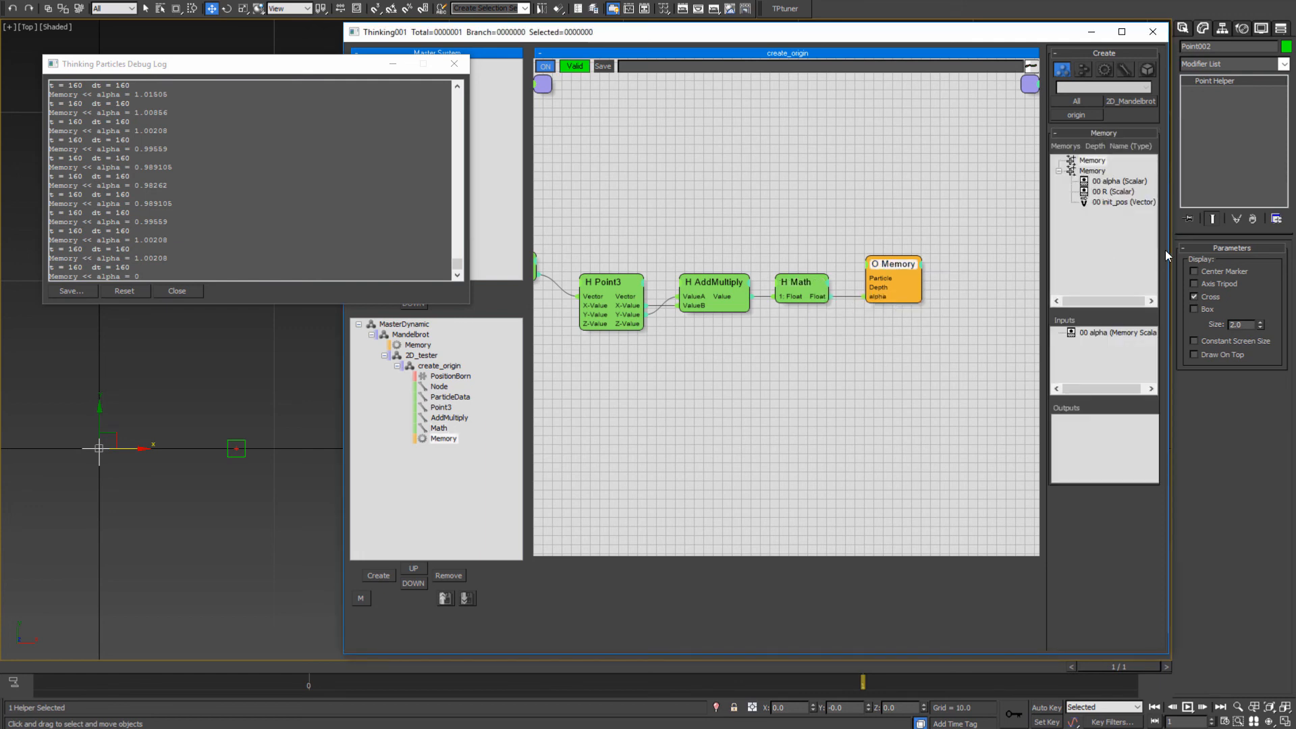
{"action": "left_click_drag", "start_coordinate": [1103, 192], "coordinate": [1101, 370]}
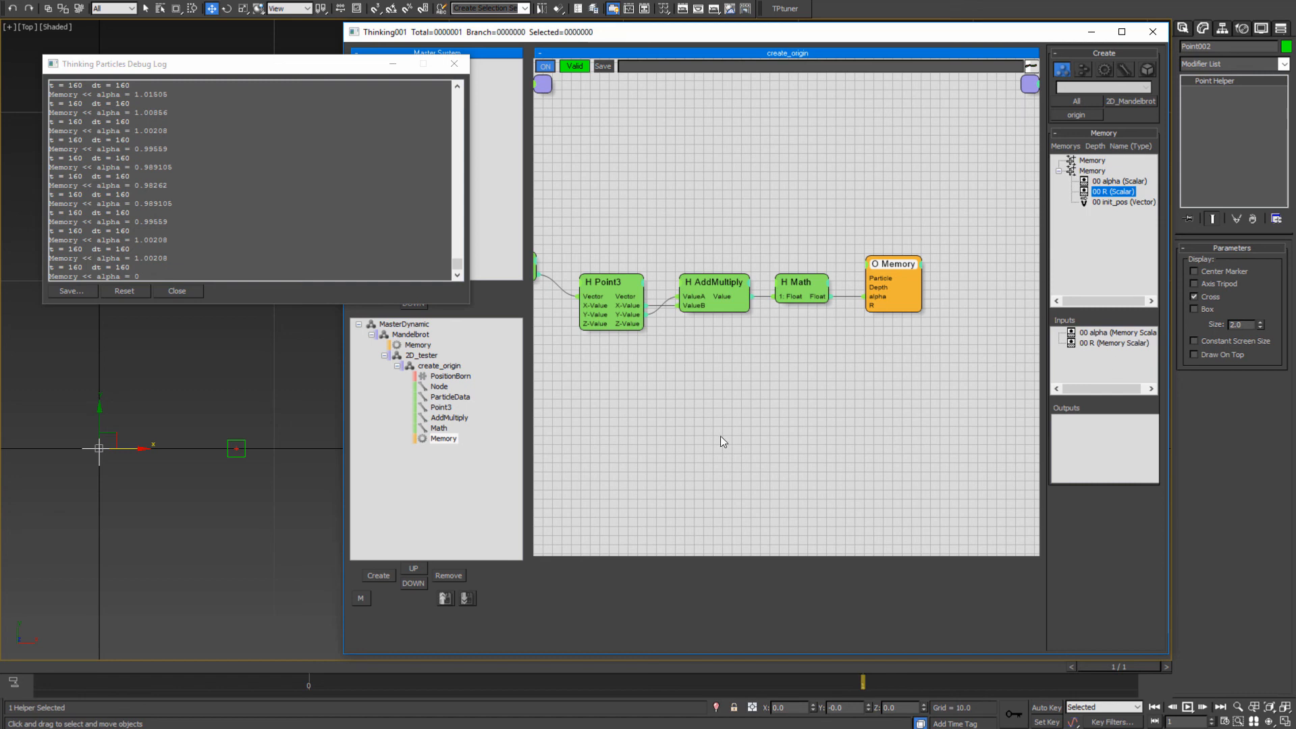
{"action": "left_click", "coordinate": [779, 277]}
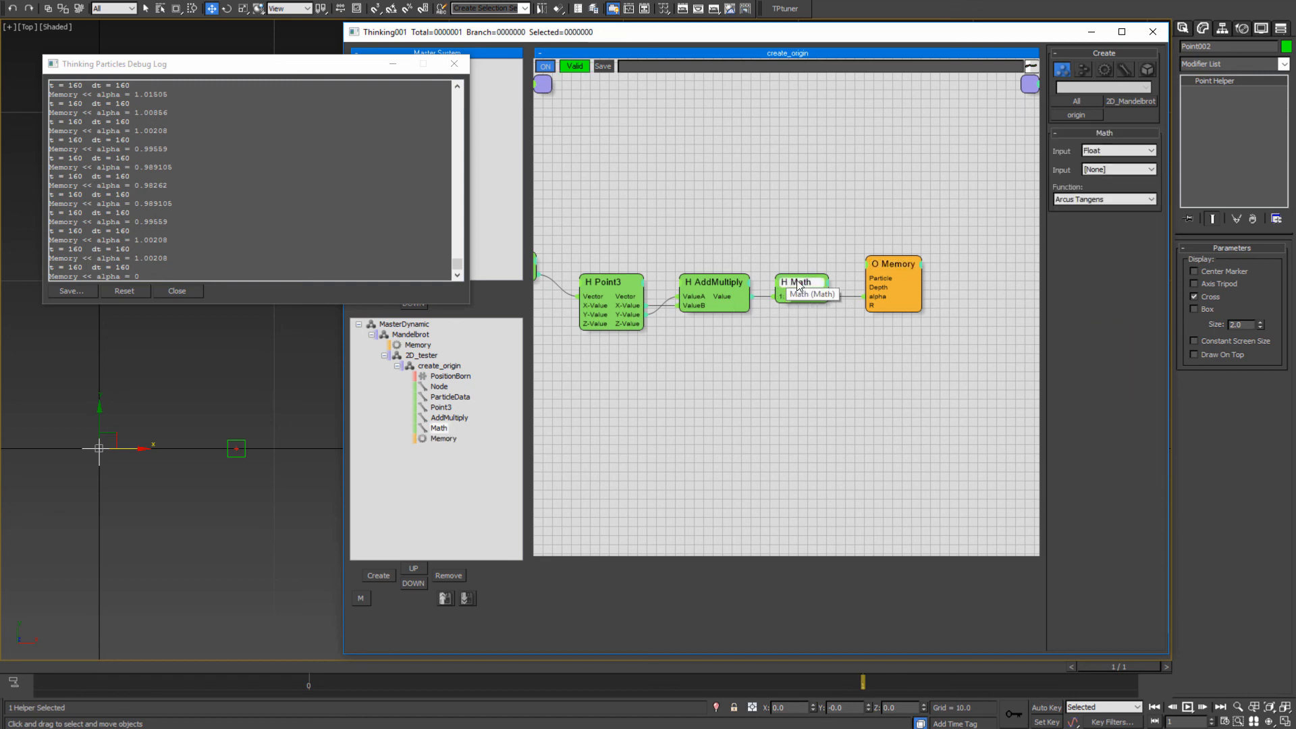
- Add a second Math helper to create_origin and place it directly below the AddMultiply node
{"action": "right_click", "coordinate": [660, 336]}
{"action": "mouse_move", "coordinate": [770, 385]}
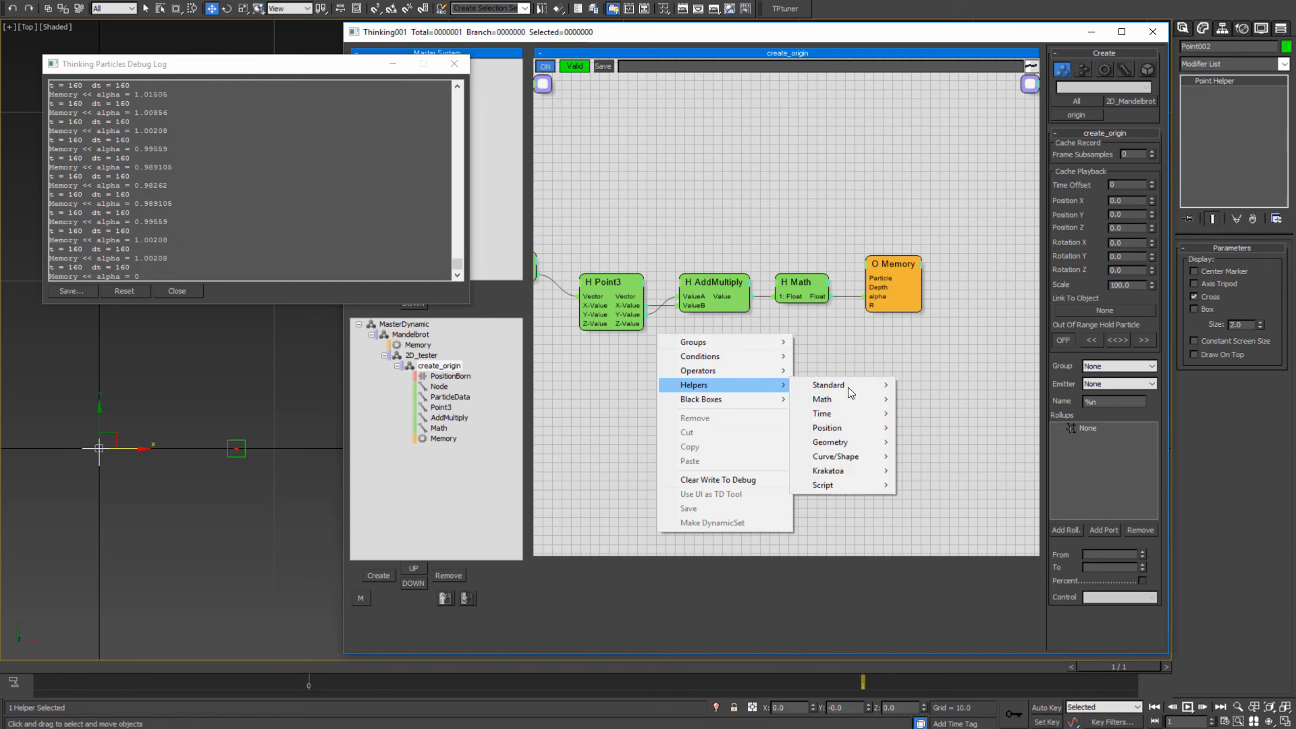
{"action": "mouse_move", "coordinate": [844, 399]}
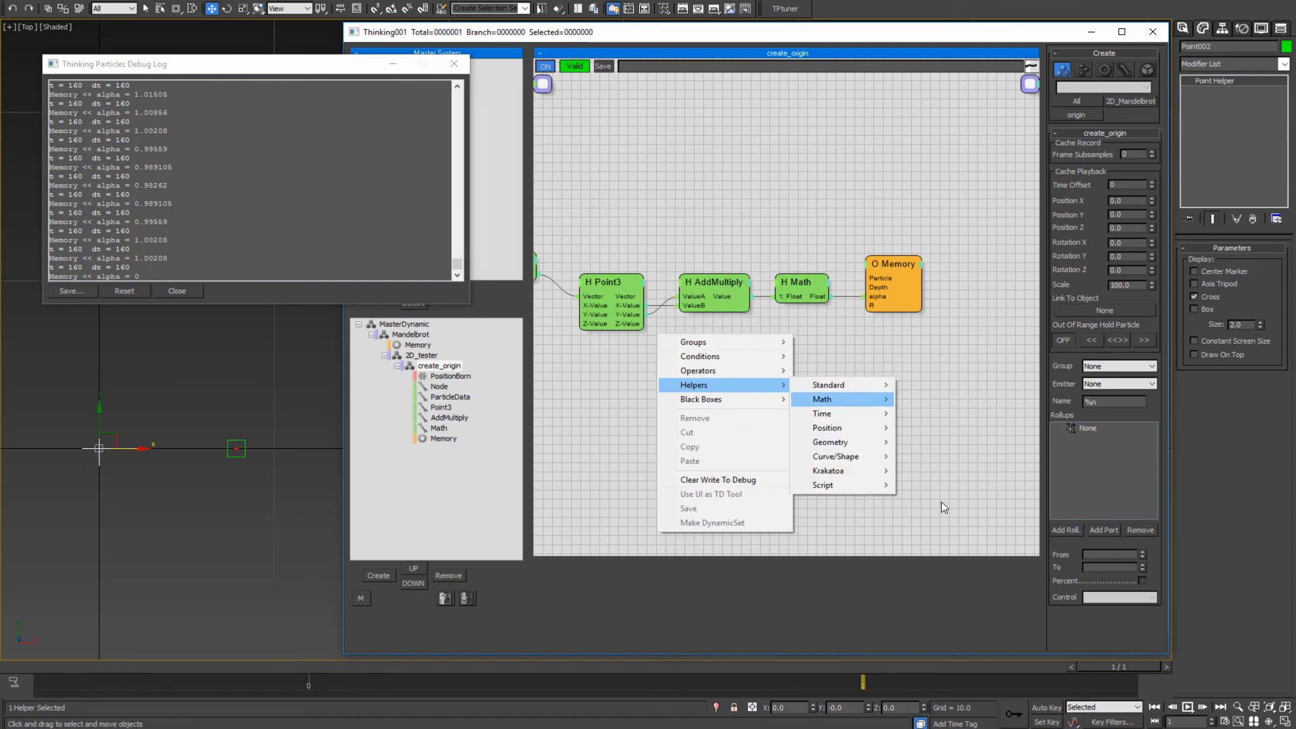
{"action": "left_click", "coordinate": [941, 499]}
{"action": "left_click_drag", "start_coordinate": [744, 344], "coordinate": [696, 329]}
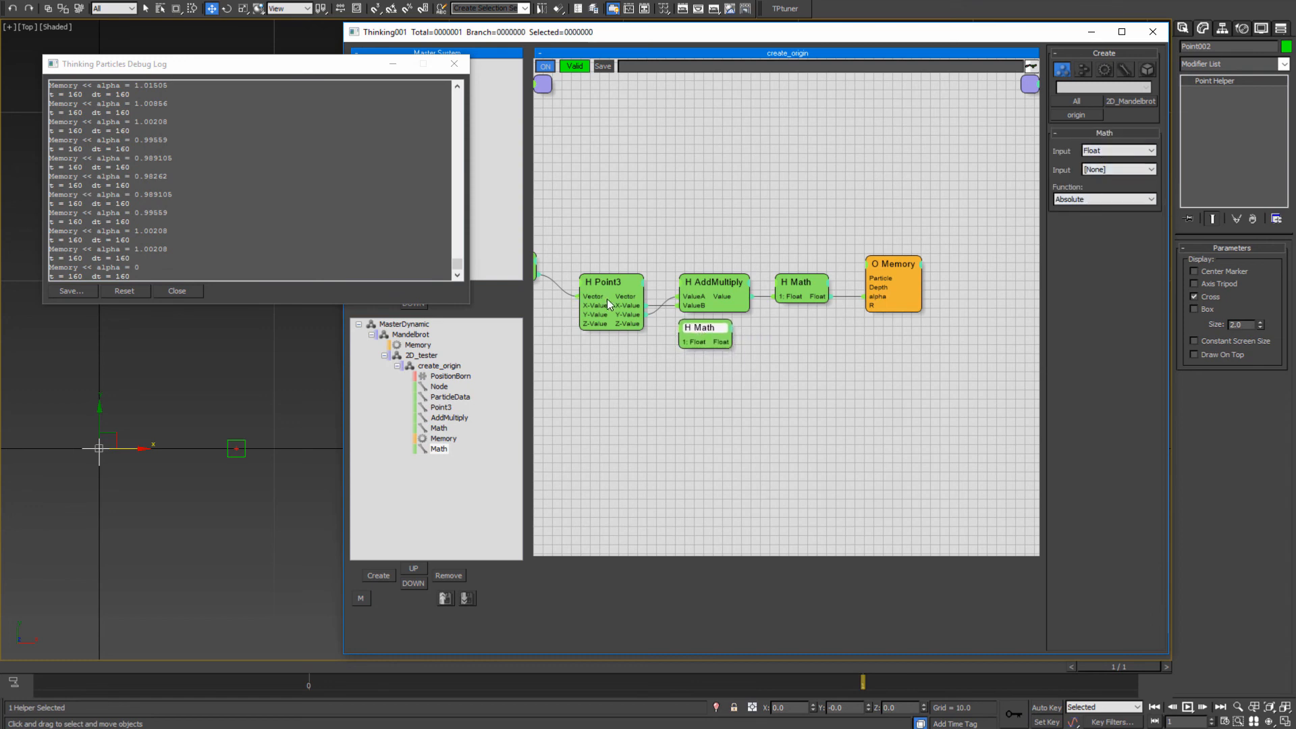
- Set the new Math helper to the Length of a Vector, feed it Point3's Vector, and wire its result to Memory's R
{"action": "left_click", "coordinate": [1116, 151]}
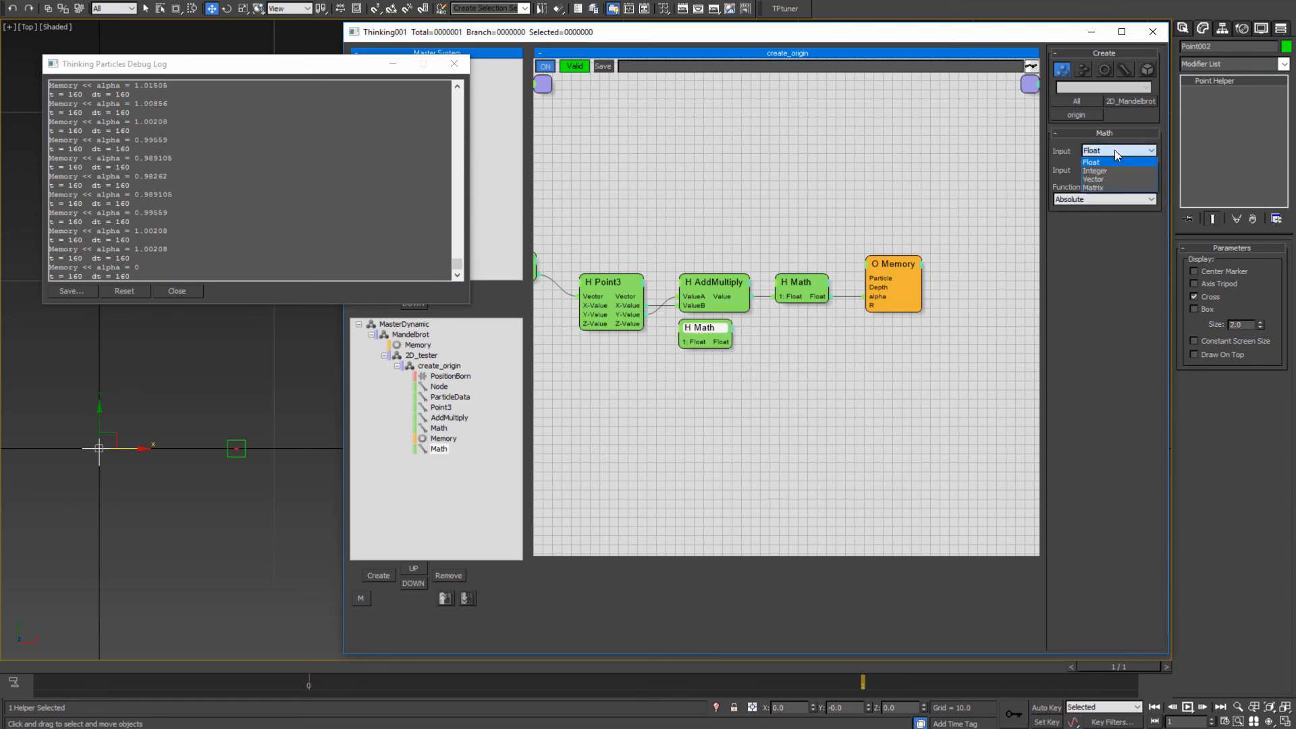
{"action": "left_click", "coordinate": [1105, 180]}
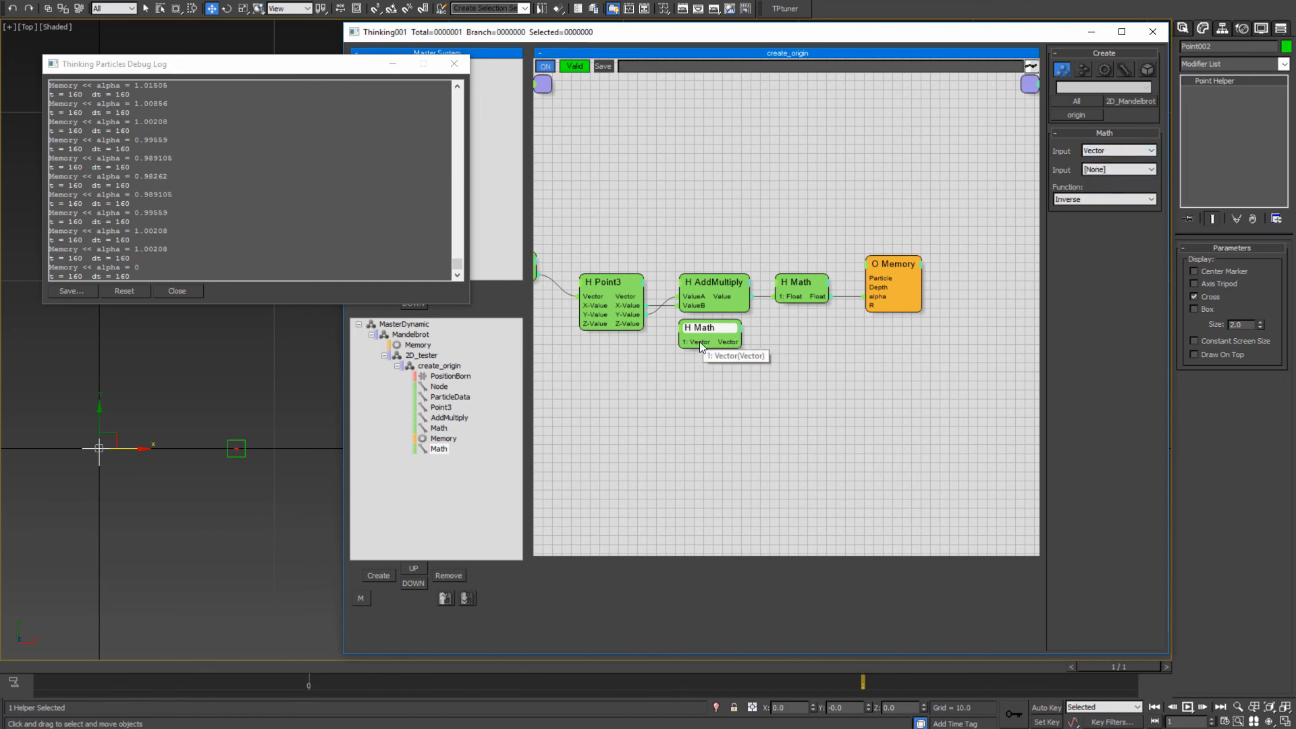
{"action": "left_click_drag", "start_coordinate": [644, 297], "coordinate": [682, 342]}
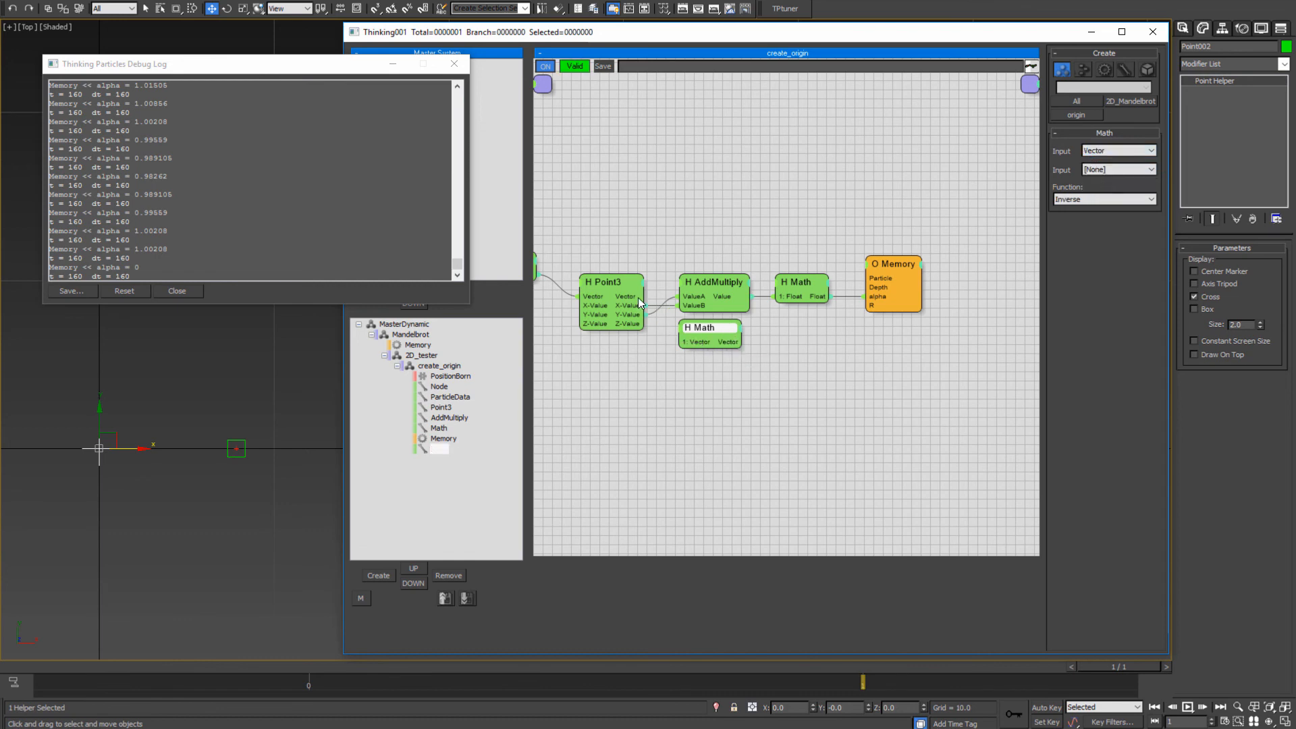
{"action": "left_click", "coordinate": [1091, 200]}
{"action": "left_click", "coordinate": [1076, 219]}
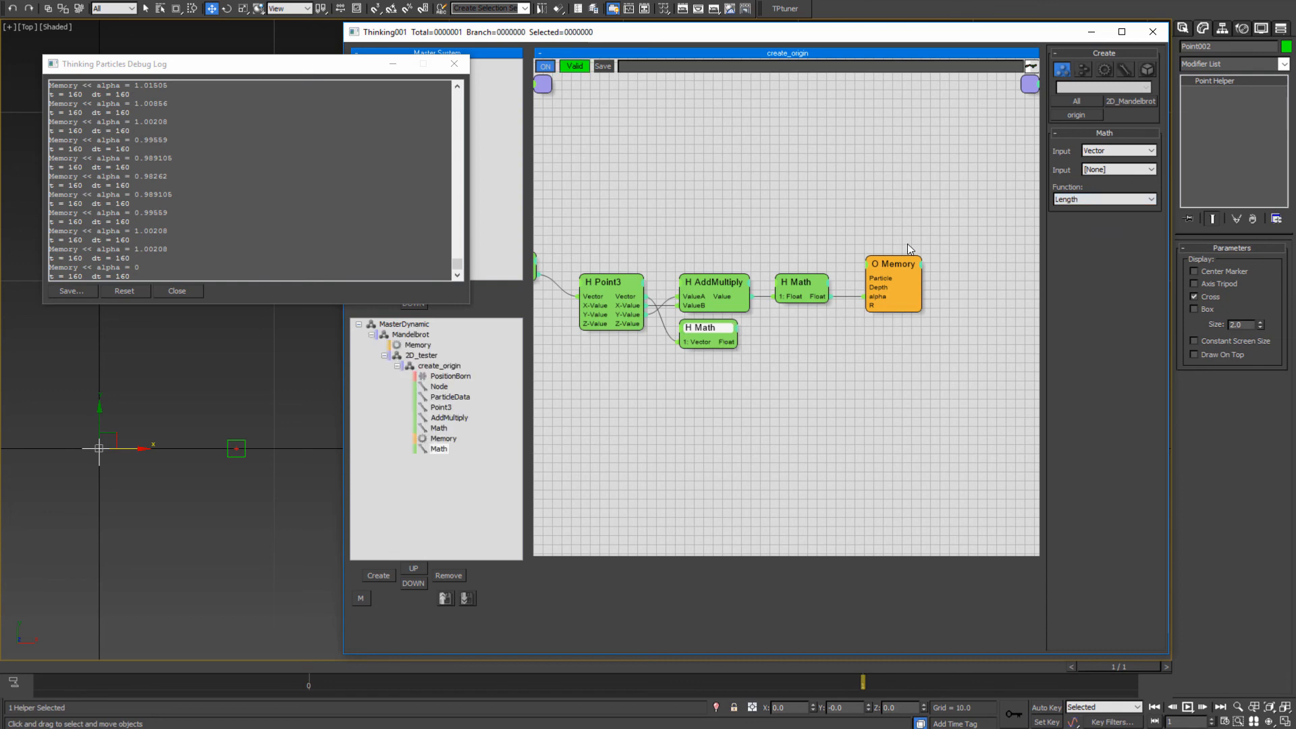
{"action": "left_click", "coordinate": [885, 267]}
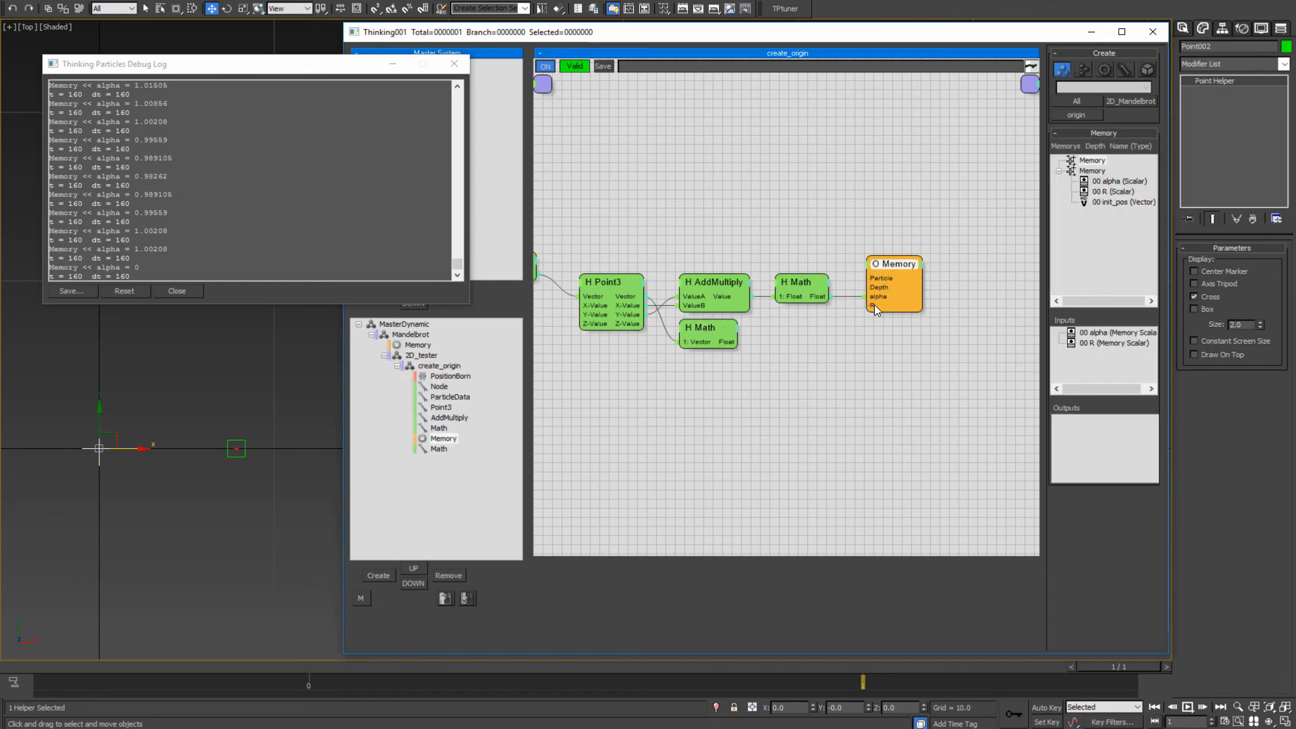
{"action": "left_click_drag", "start_coordinate": [874, 305], "coordinate": [731, 342]}
- Write Memory's R to the debug log and try moving the box-shaped point along X to check the radius
{"action": "middle_click_drag", "start_coordinate": [675, 387], "coordinate": [716, 397]}
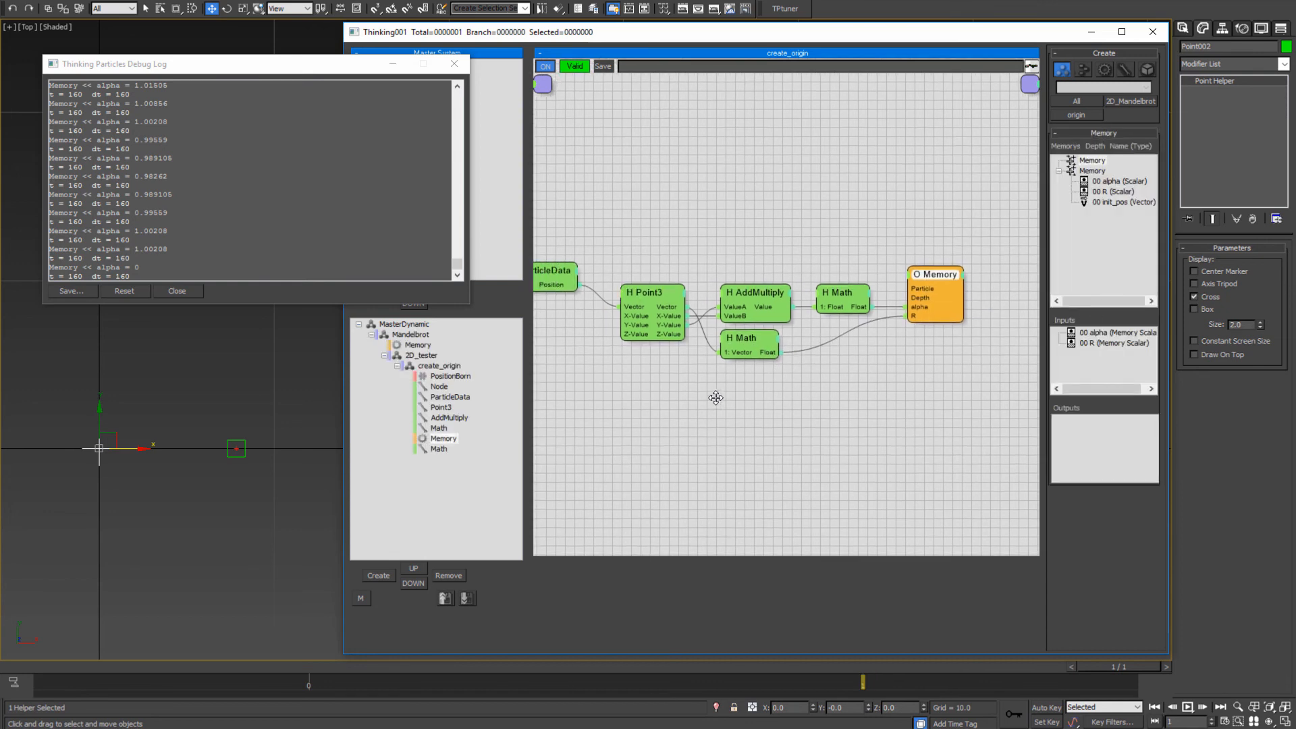
{"action": "right_click", "coordinate": [915, 316]}
{"action": "left_click", "coordinate": [905, 341]}
{"action": "middle_click_drag", "start_coordinate": [198, 494], "coordinate": [233, 485]}
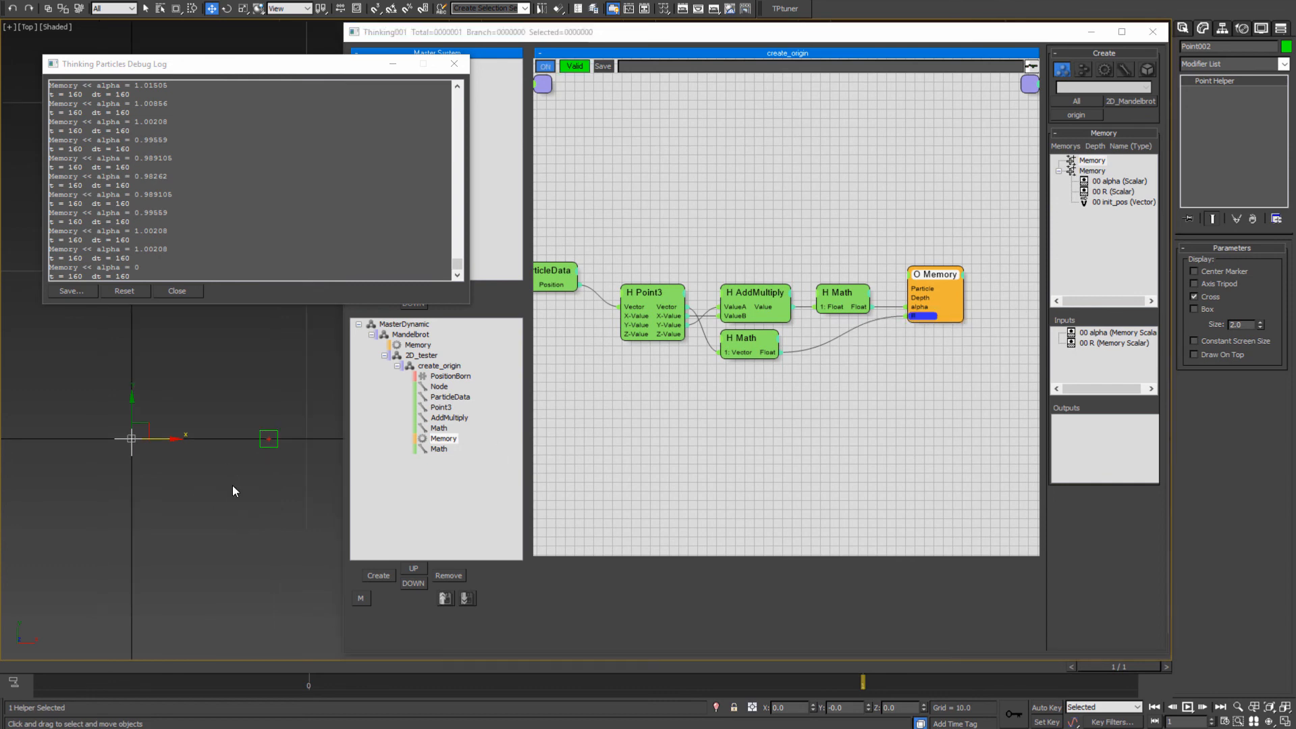
{"action": "left_click", "coordinate": [280, 445]}
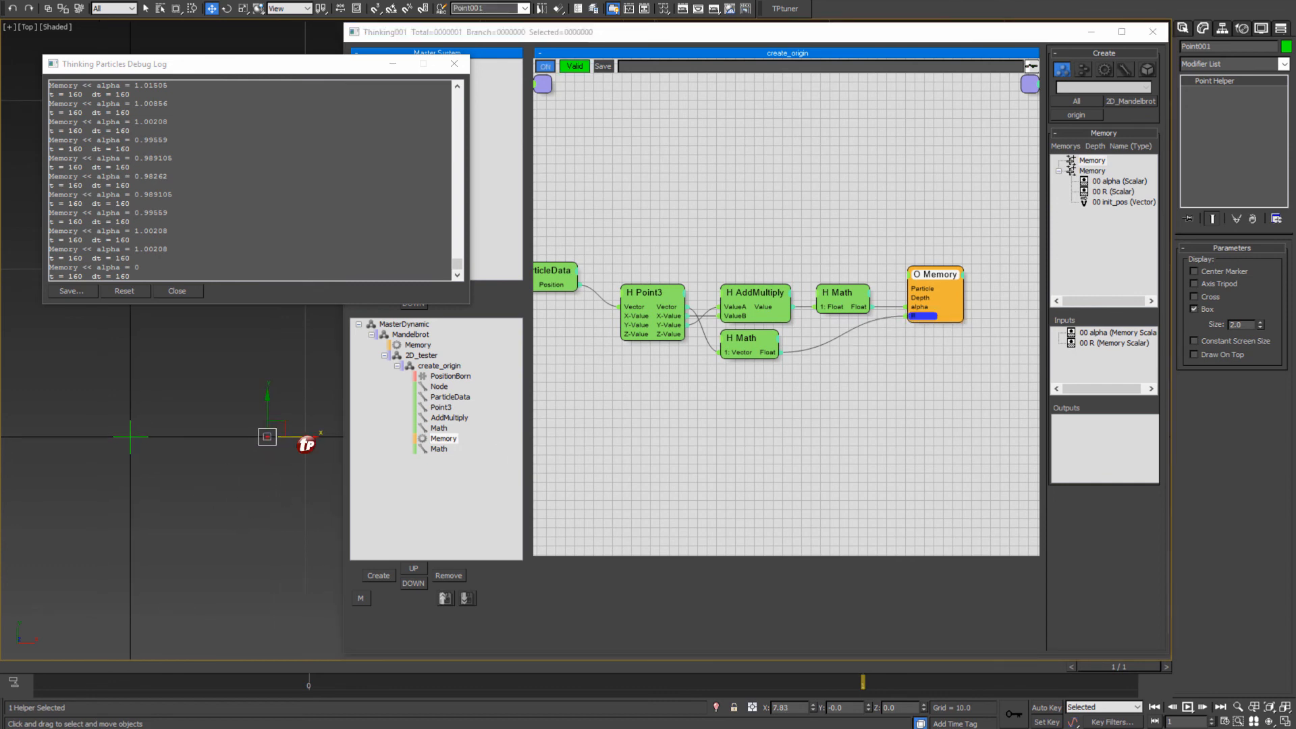
{"action": "left_click_drag", "start_coordinate": [305, 436], "coordinate": [293, 436]}
{"action": "right_click", "coordinate": [293, 436]}
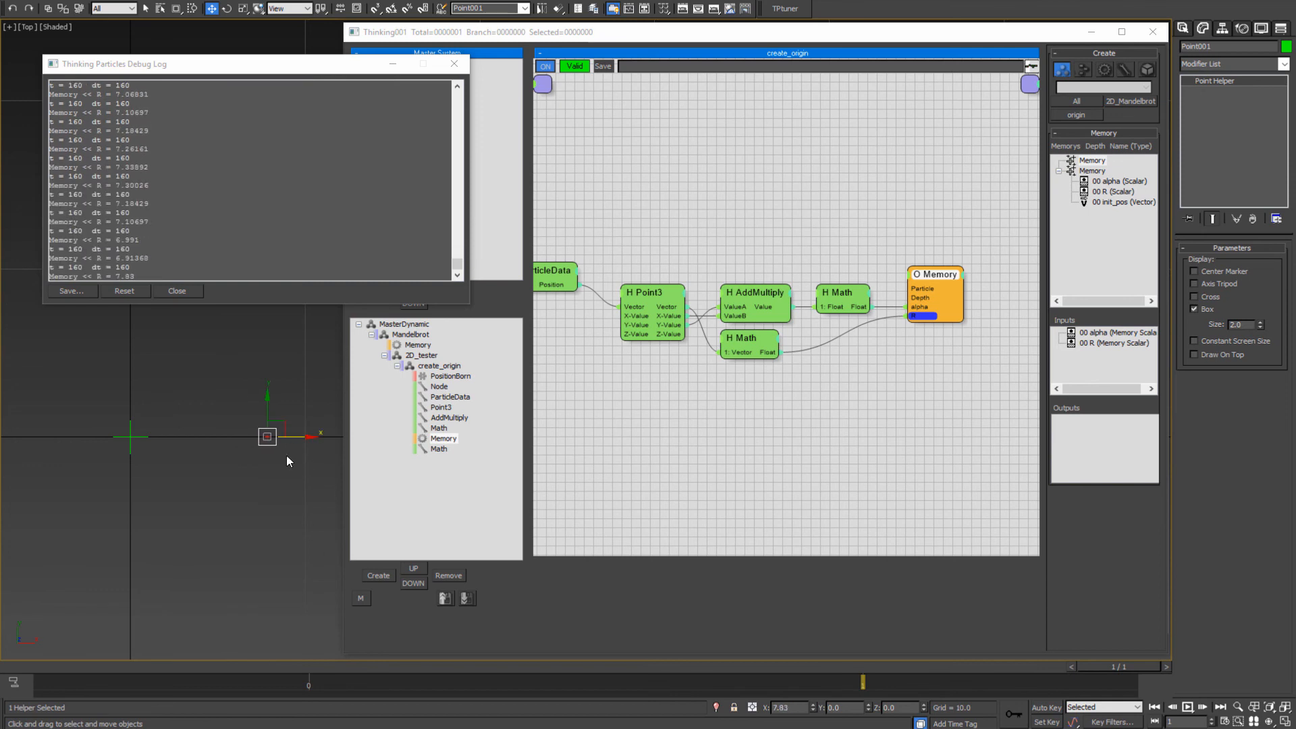
{"action": "left_click", "coordinate": [795, 708]}
- Stop writing Memory's R to the debug log, and add init_pos as another input of the Memory operator
{"action": "right_click", "coordinate": [921, 316]}
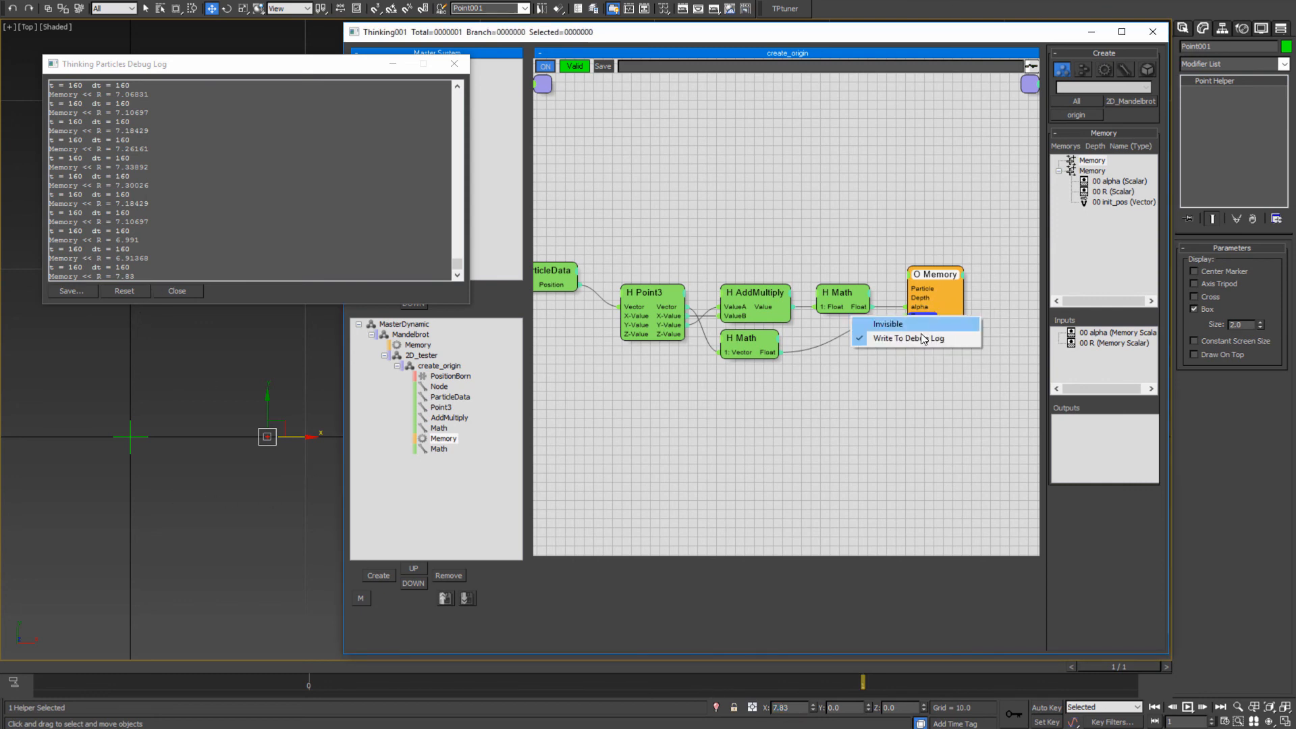
{"action": "left_click", "coordinate": [923, 337]}
{"action": "middle_click_drag", "start_coordinate": [927, 415], "coordinate": [798, 395]}
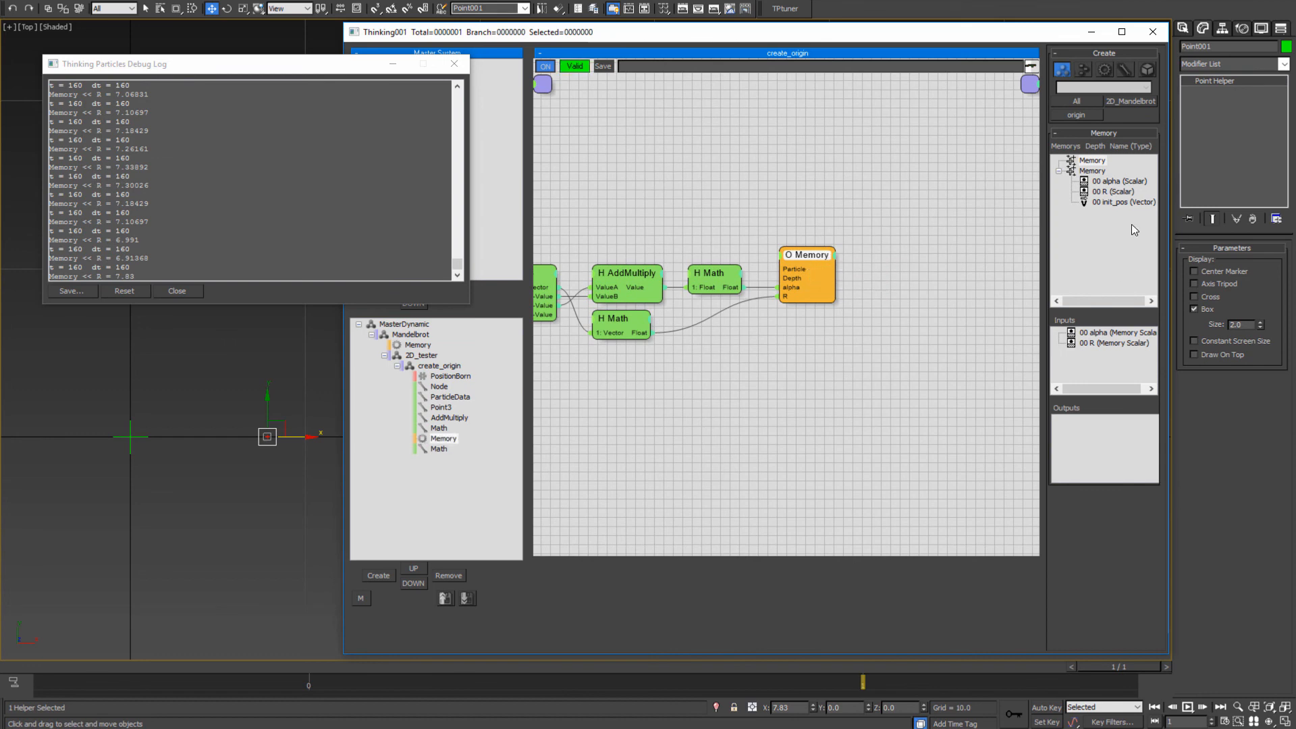
{"action": "left_click_drag", "start_coordinate": [1112, 200], "coordinate": [1101, 361]}
- Connect ParticleData's Position output to Memory's init_pos input, and close the debug log
{"action": "middle_click_drag", "start_coordinate": [742, 359], "coordinate": [815, 365]}
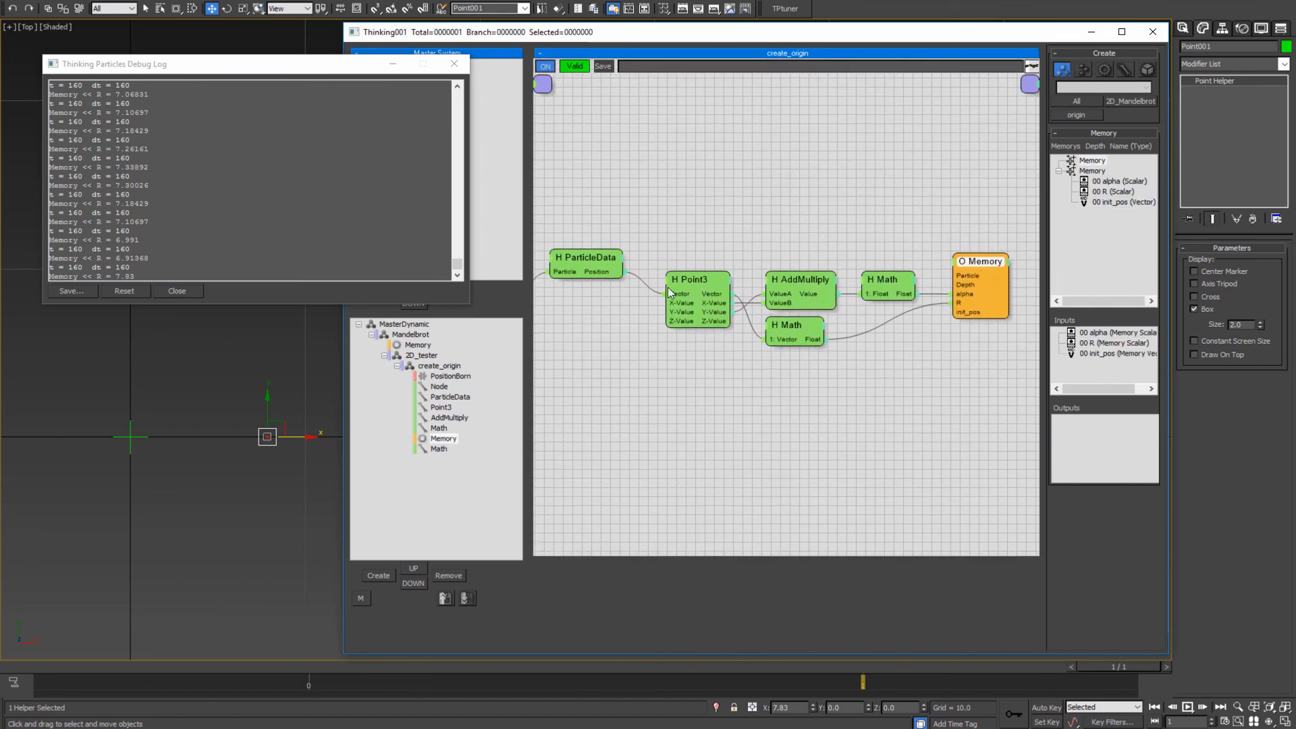
{"action": "left_click_drag", "start_coordinate": [596, 273], "coordinate": [965, 313]}
{"action": "middle_click_drag", "start_coordinate": [847, 380], "coordinate": [719, 415]}
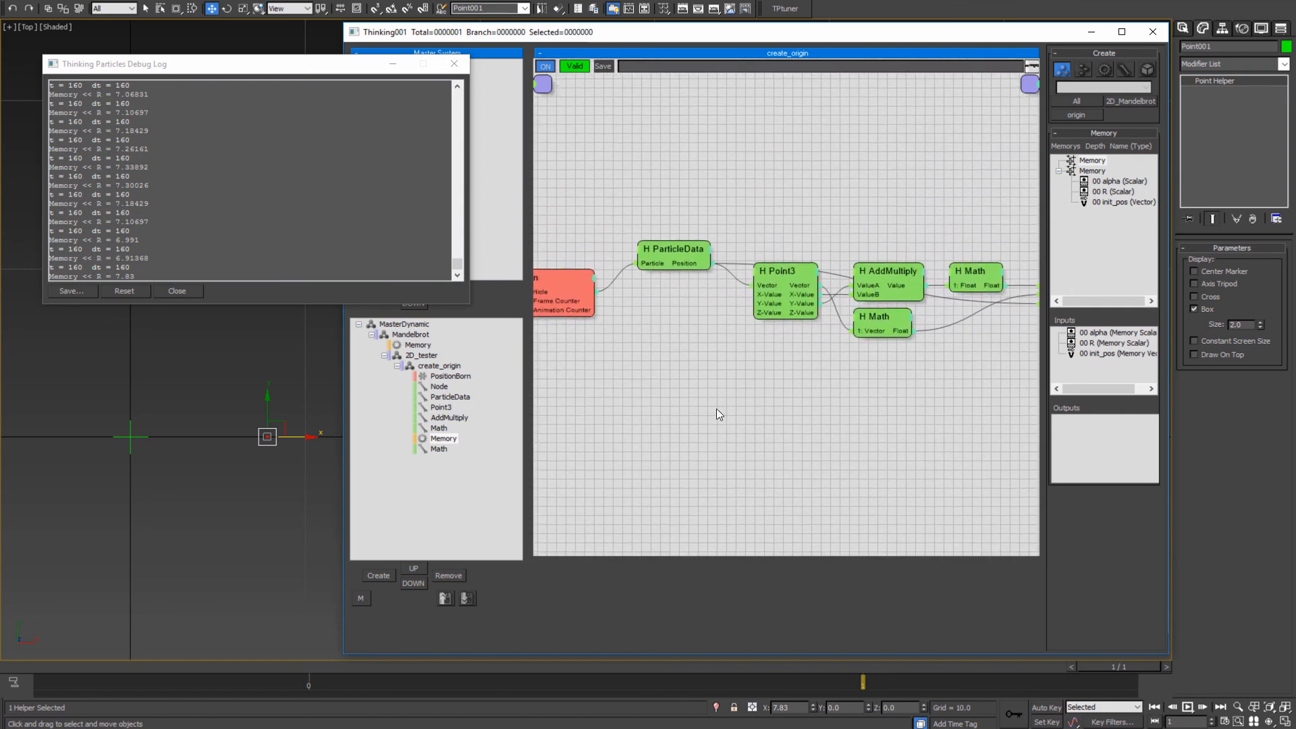
{"action": "left_click", "coordinate": [192, 293]}
{"action": "left_click", "coordinate": [403, 324]}
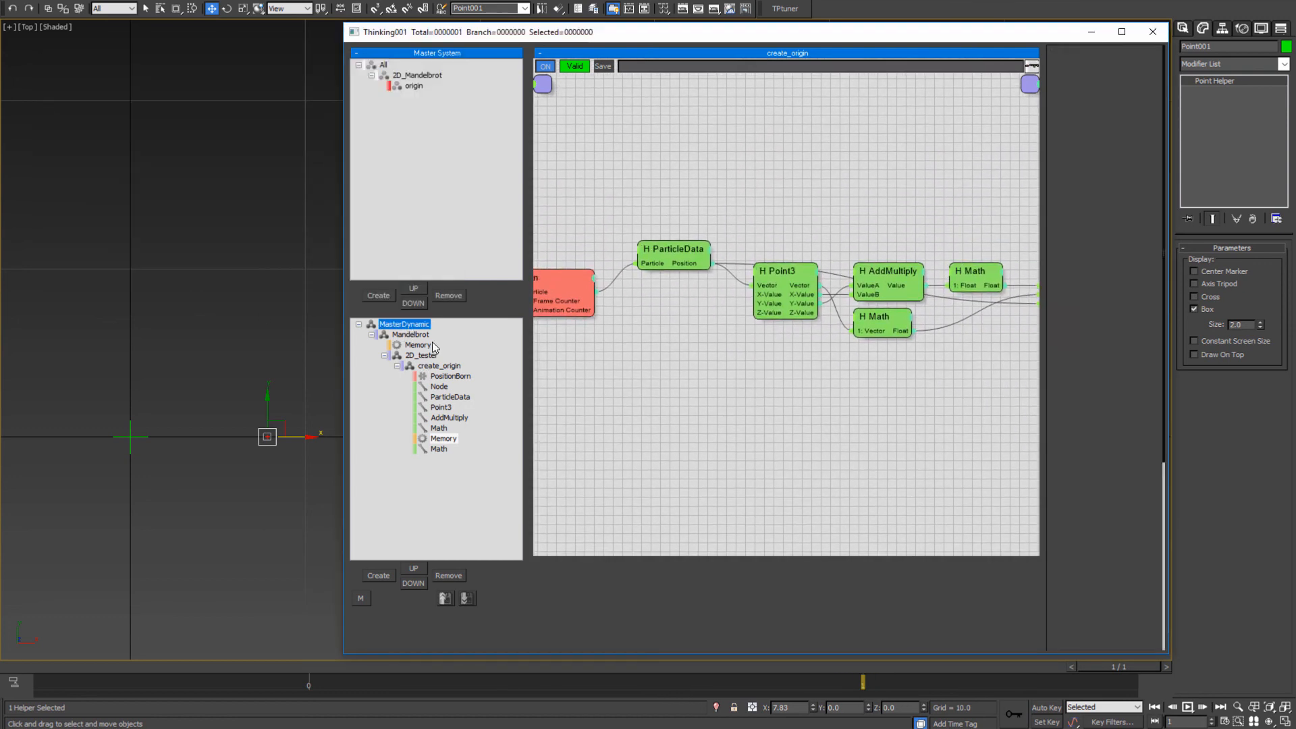
{"action": "left_click", "coordinate": [436, 366]}
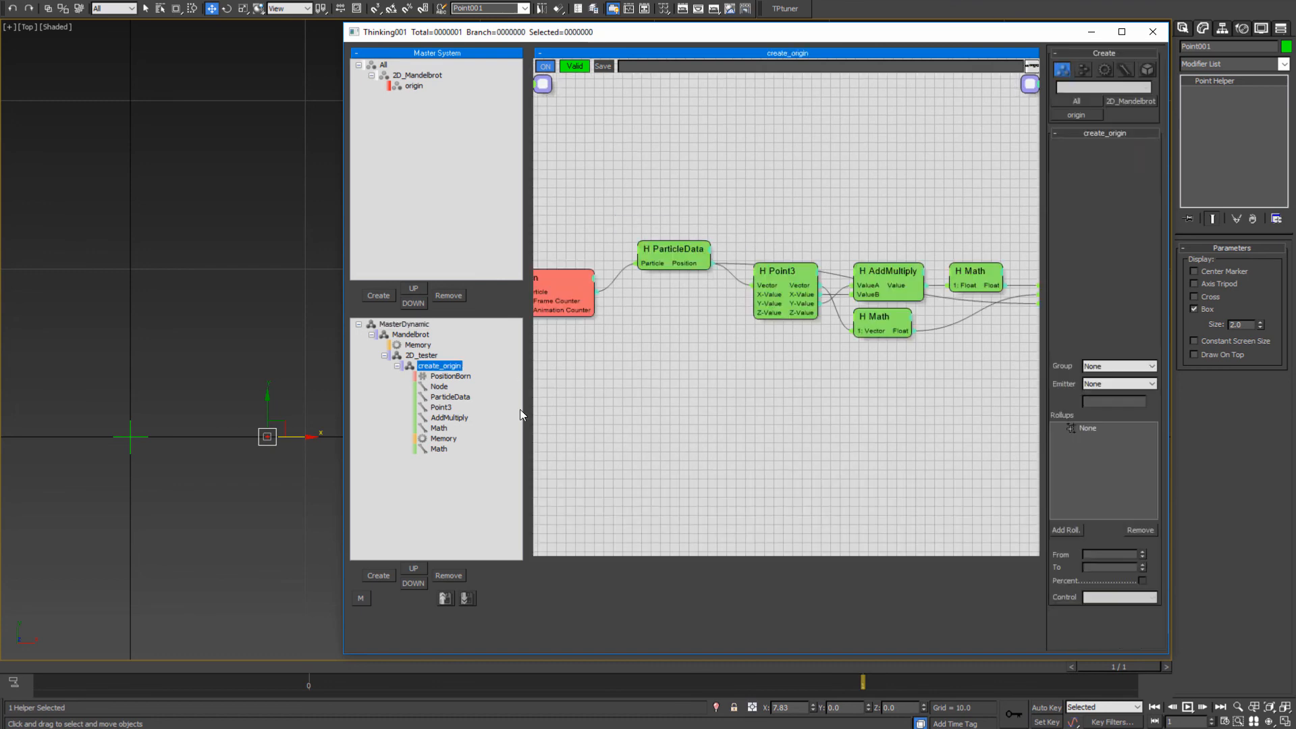
{"action": "middle_click_drag", "start_coordinate": [577, 398], "coordinate": [692, 522]}
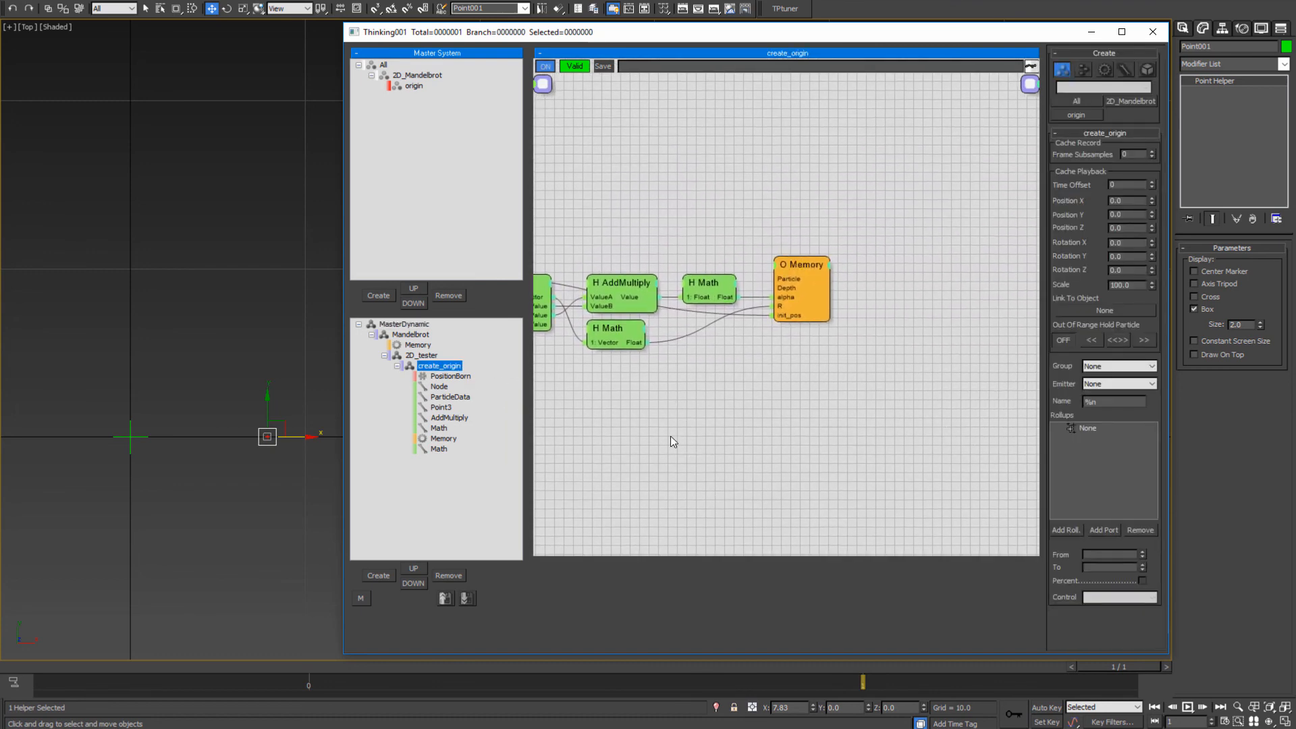
{"action": "middle_click_drag", "start_coordinate": [673, 442], "coordinate": [765, 453]}
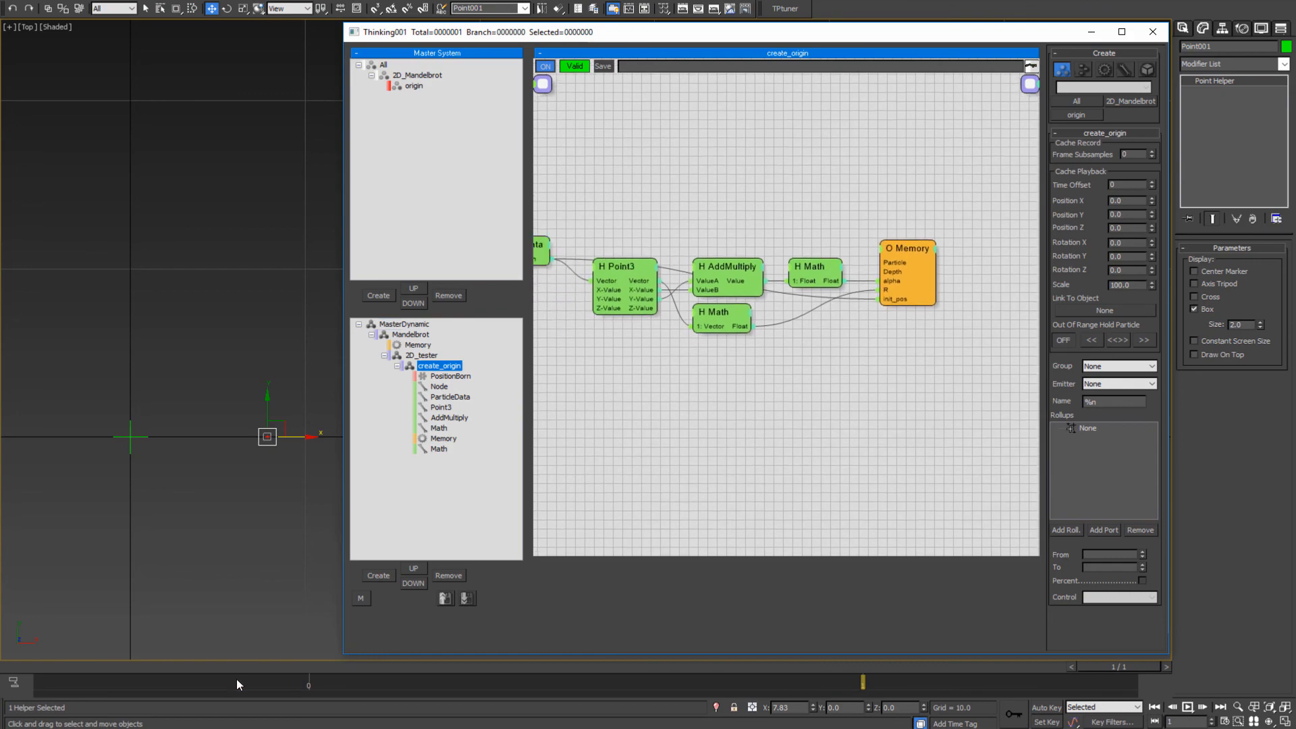
- Switch to the Skytopia Mandelbrot page in the browser, examine construction steps 1 to 5, and return to 3ds Max
{"action": "left_click", "coordinate": [212, 687]}
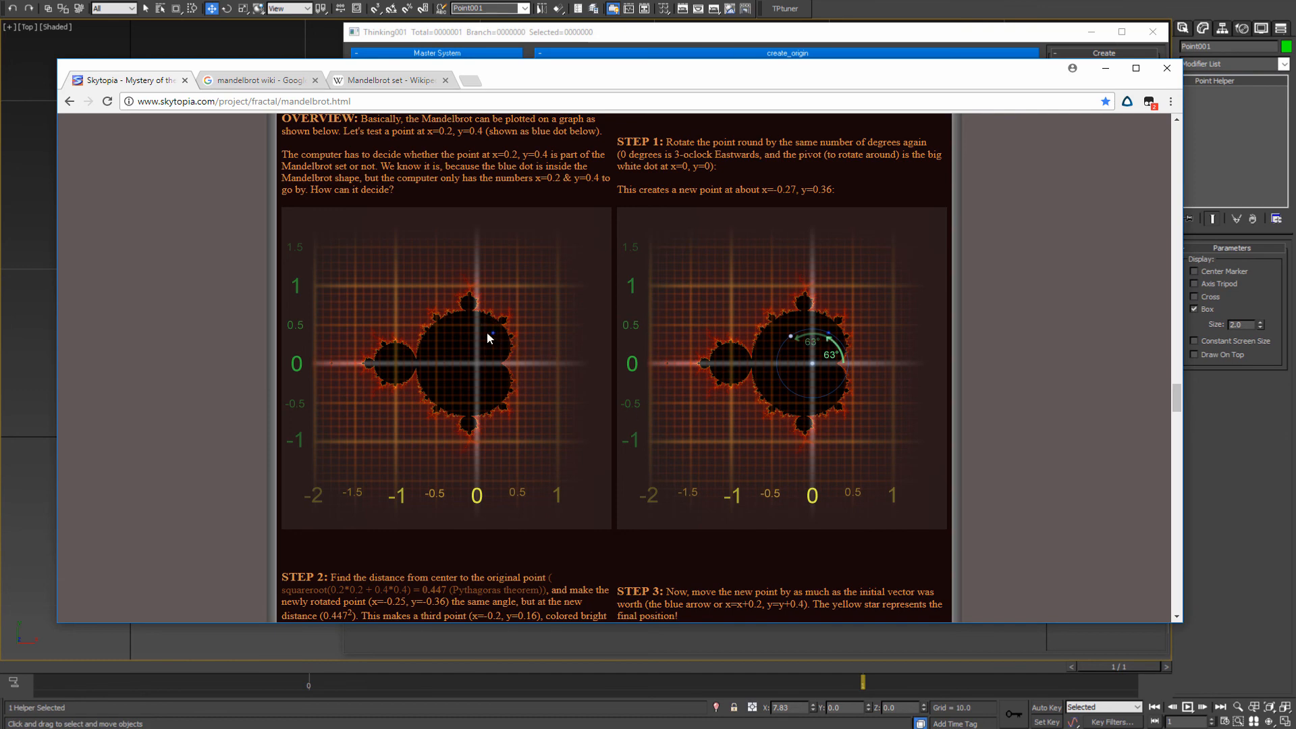
{"action": "scroll", "coordinate": [659, 349], "scroll_direction": "down", "scroll_amount": 3}
{"action": "scroll", "coordinate": [550, 348], "scroll_direction": "down", "scroll_amount": 2}
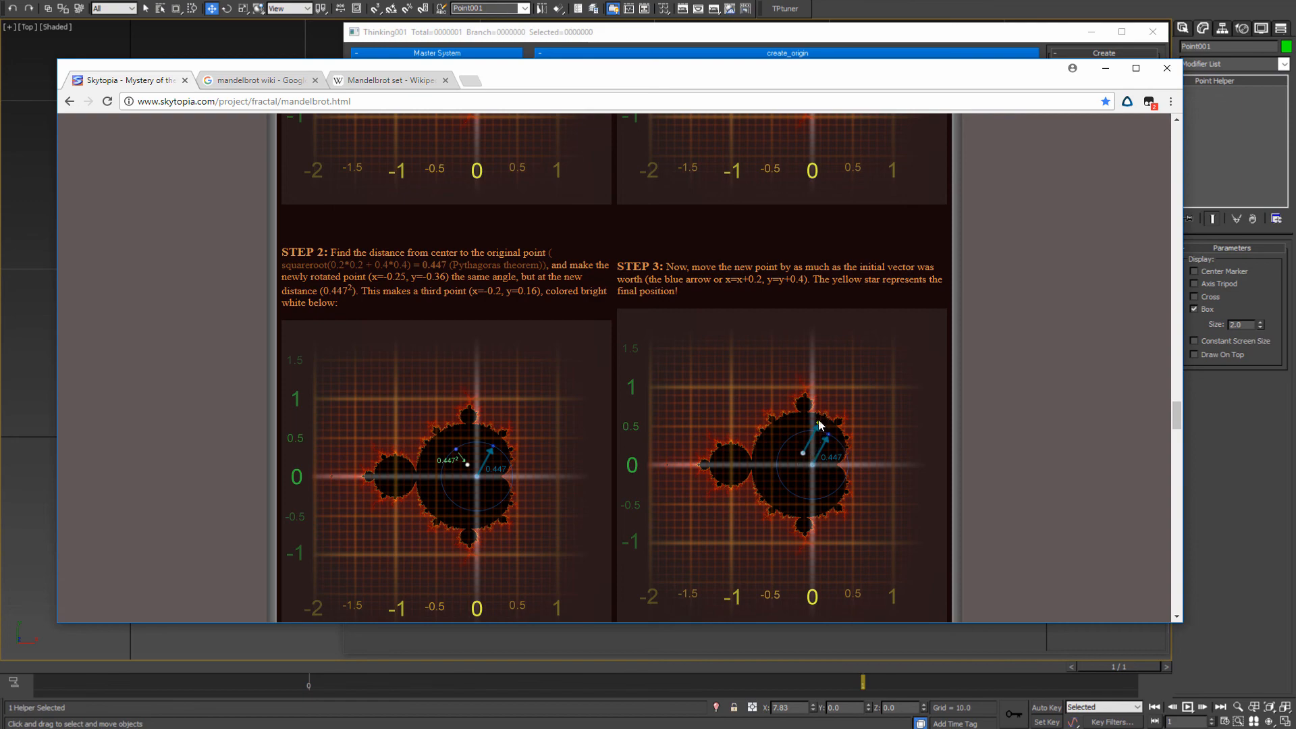
{"action": "scroll", "coordinate": [689, 452], "scroll_direction": "down", "scroll_amount": 3}
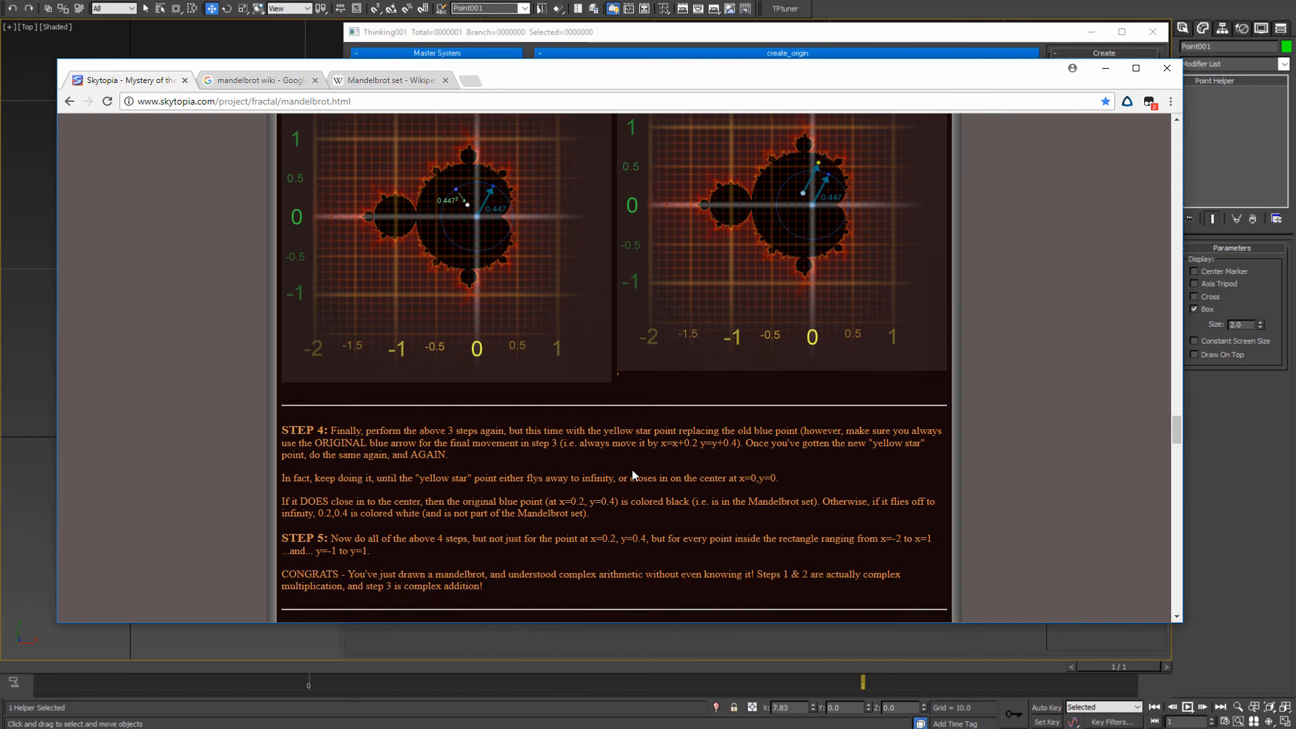
{"action": "scroll", "coordinate": [631, 460], "scroll_direction": "up", "scroll_amount": 4}
{"action": "scroll", "coordinate": [631, 460], "scroll_direction": "up", "scroll_amount": 6}
{"action": "scroll", "coordinate": [525, 412], "scroll_direction": "down", "scroll_amount": 1}
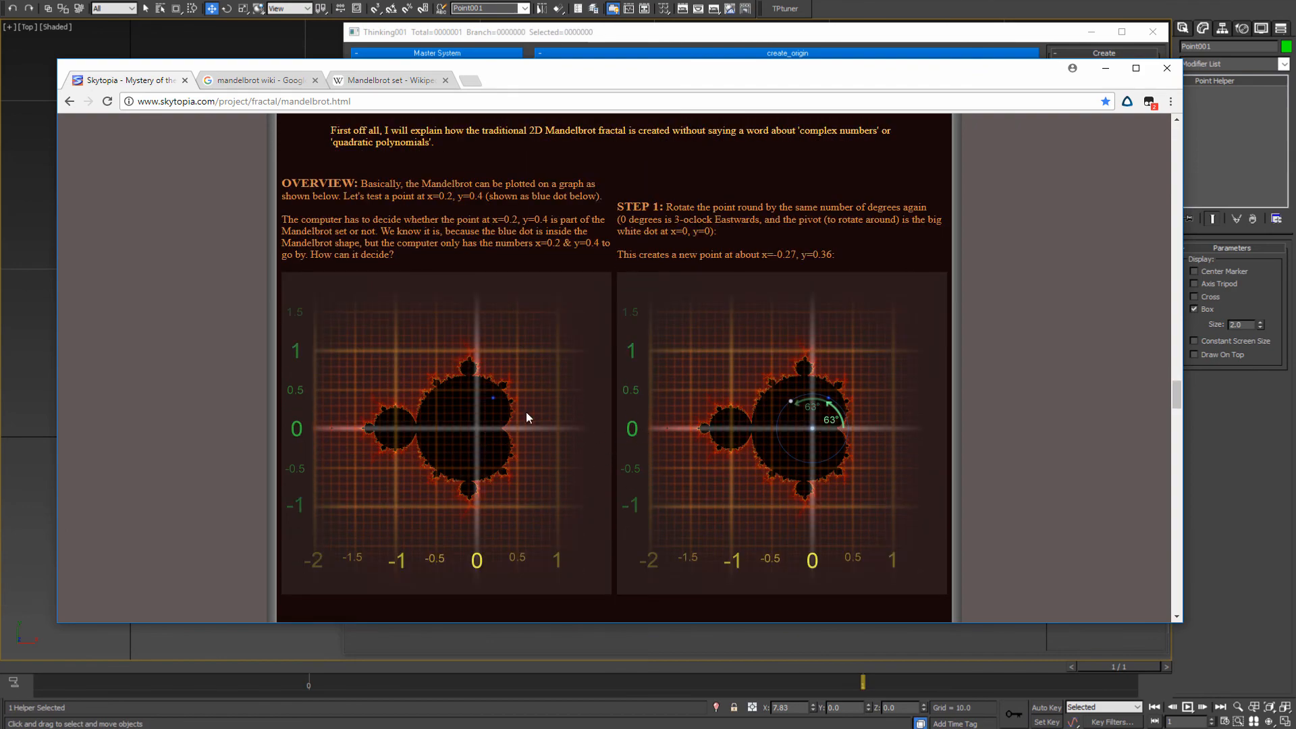
{"action": "left_click", "coordinate": [1105, 68]}
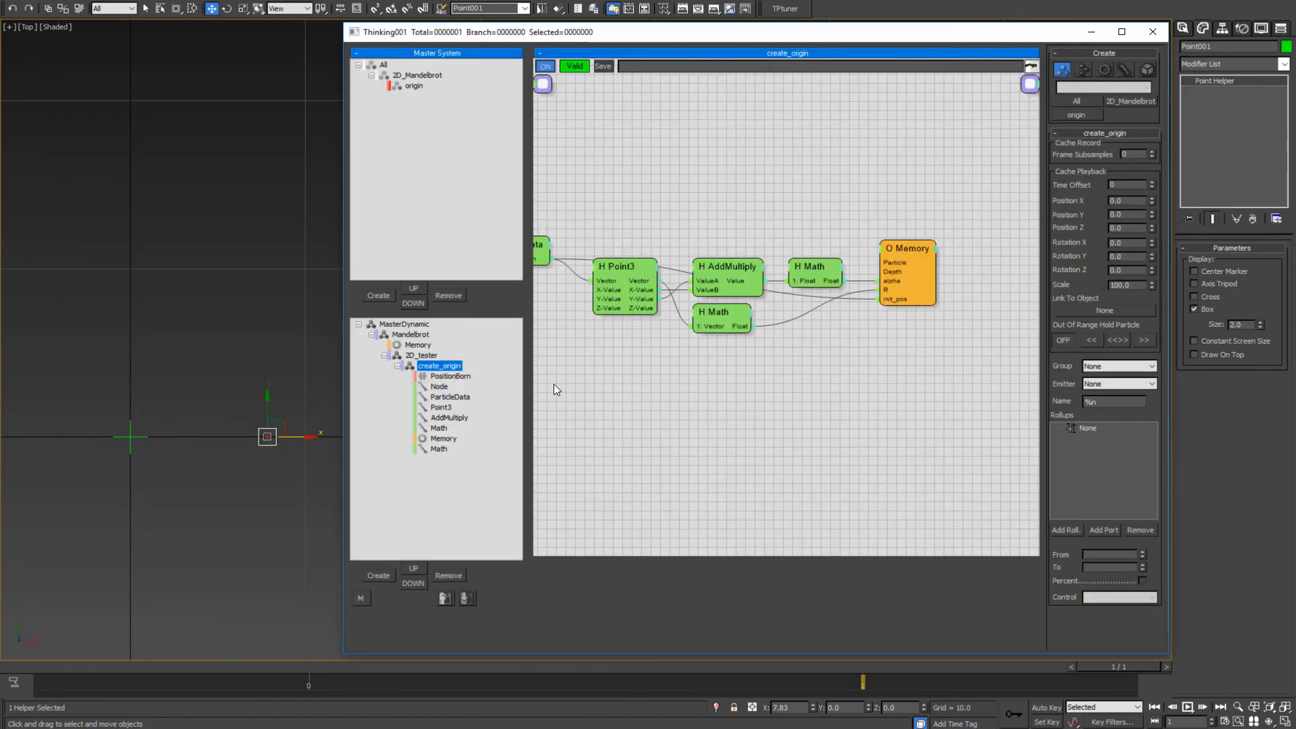
{"action": "left_click", "coordinate": [800, 433]}
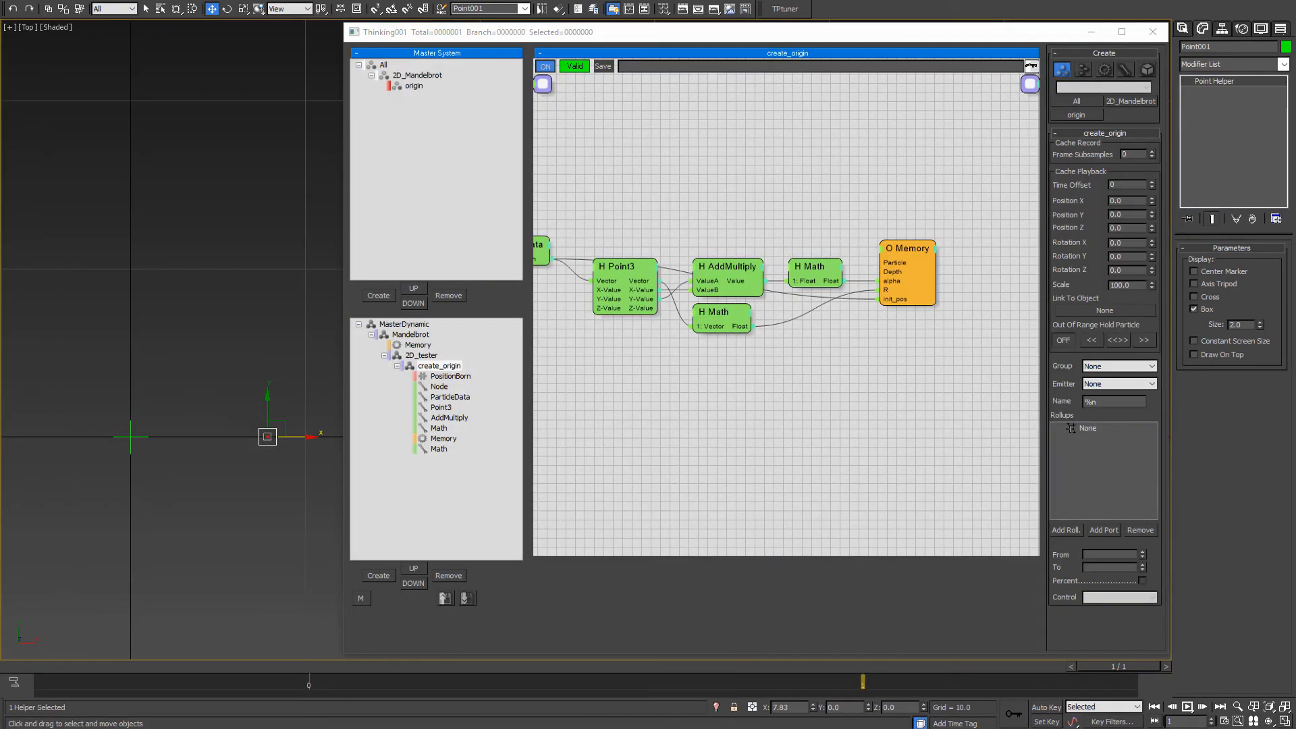
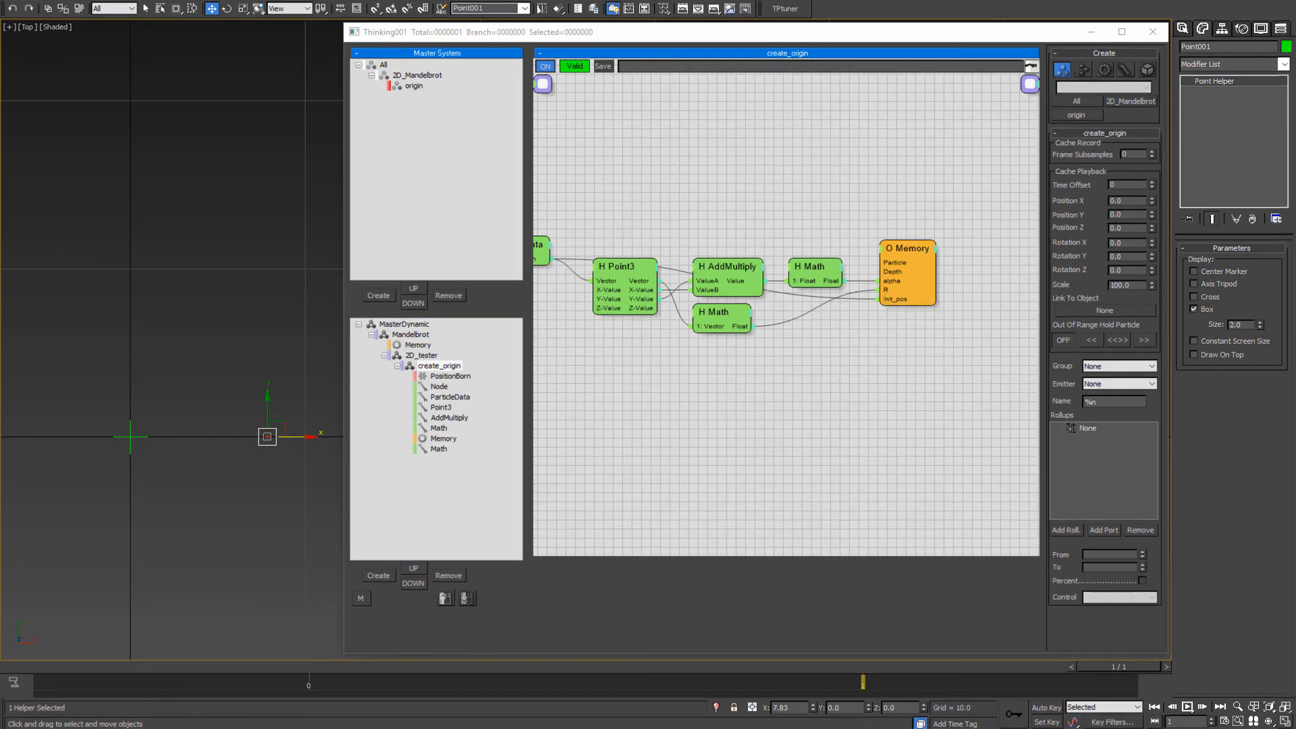
- Reread Step 1 on the Skytopia page about rotating the point by the same angle, and return to 3ds Max
{"action": "left_click", "coordinate": [212, 695]}
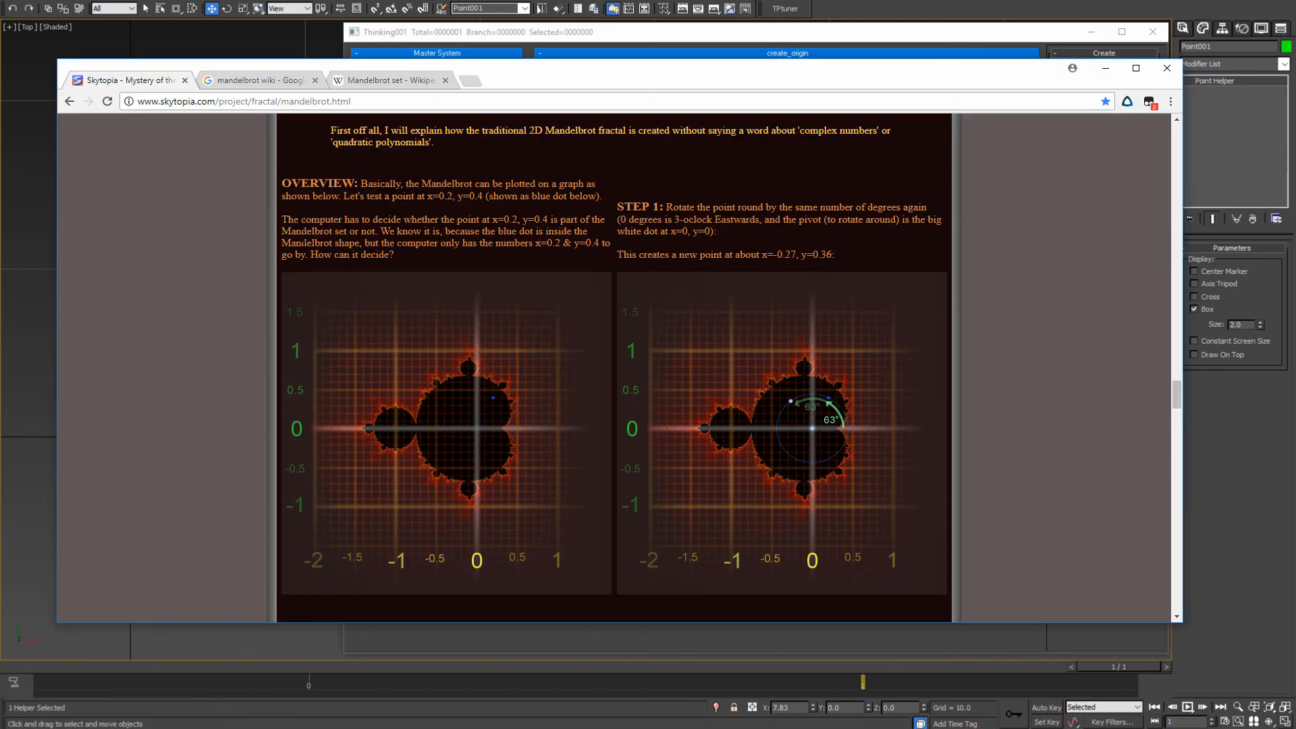
{"action": "scroll", "coordinate": [266, 305], "scroll_direction": "down", "scroll_amount": 1}
{"action": "scroll", "coordinate": [266, 309], "scroll_direction": "up", "scroll_amount": 1}
{"action": "double_click", "coordinate": [630, 207]}
{"action": "double_click", "coordinate": [672, 208]}
{"action": "double_click", "coordinate": [724, 208]}
{"action": "double_click", "coordinate": [750, 207]}
{"action": "left_click", "coordinate": [810, 247]}
{"action": "left_click", "coordinate": [1106, 68]}
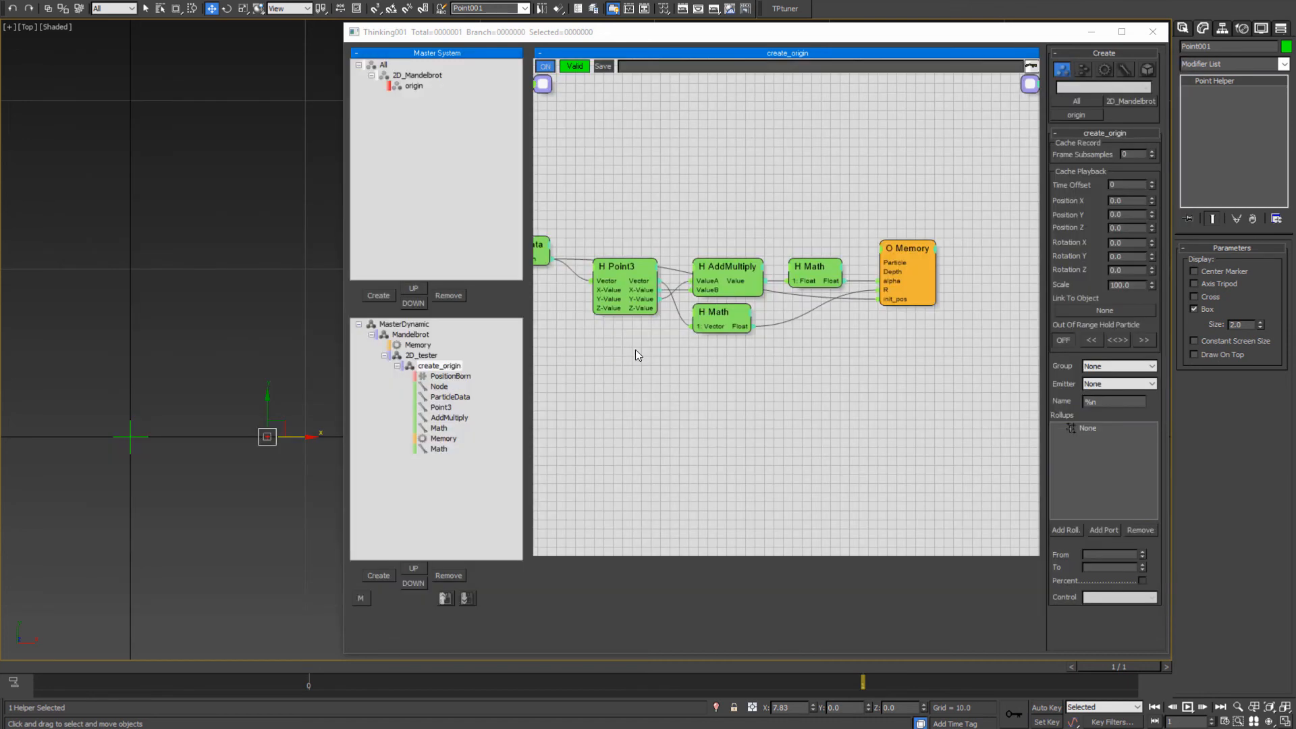
- Create a new DynamicSet under 2D_tester and name it create_trace
{"action": "left_click", "coordinate": [399, 366]}
{"action": "left_click", "coordinate": [421, 355]}
{"action": "left_click", "coordinate": [379, 575]}
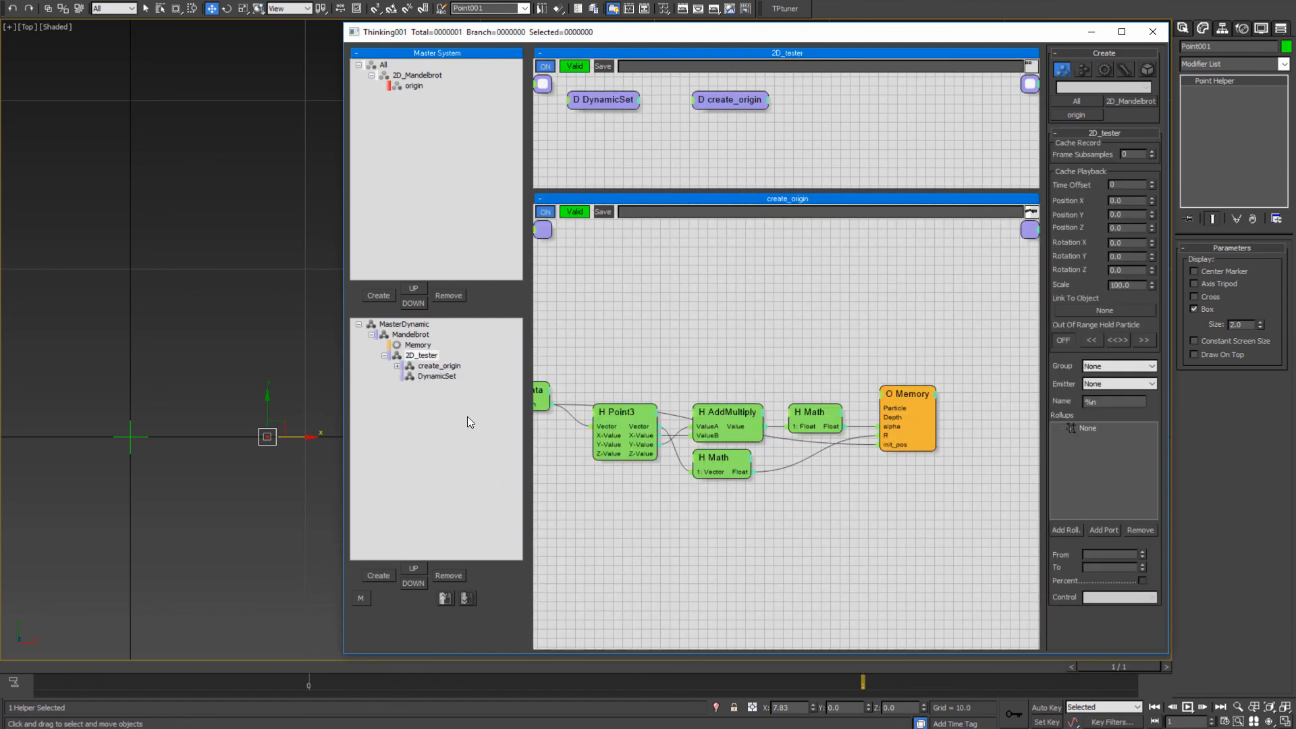
{"action": "left_click", "coordinate": [432, 376]}
{"action": "left_click", "coordinate": [432, 374]}
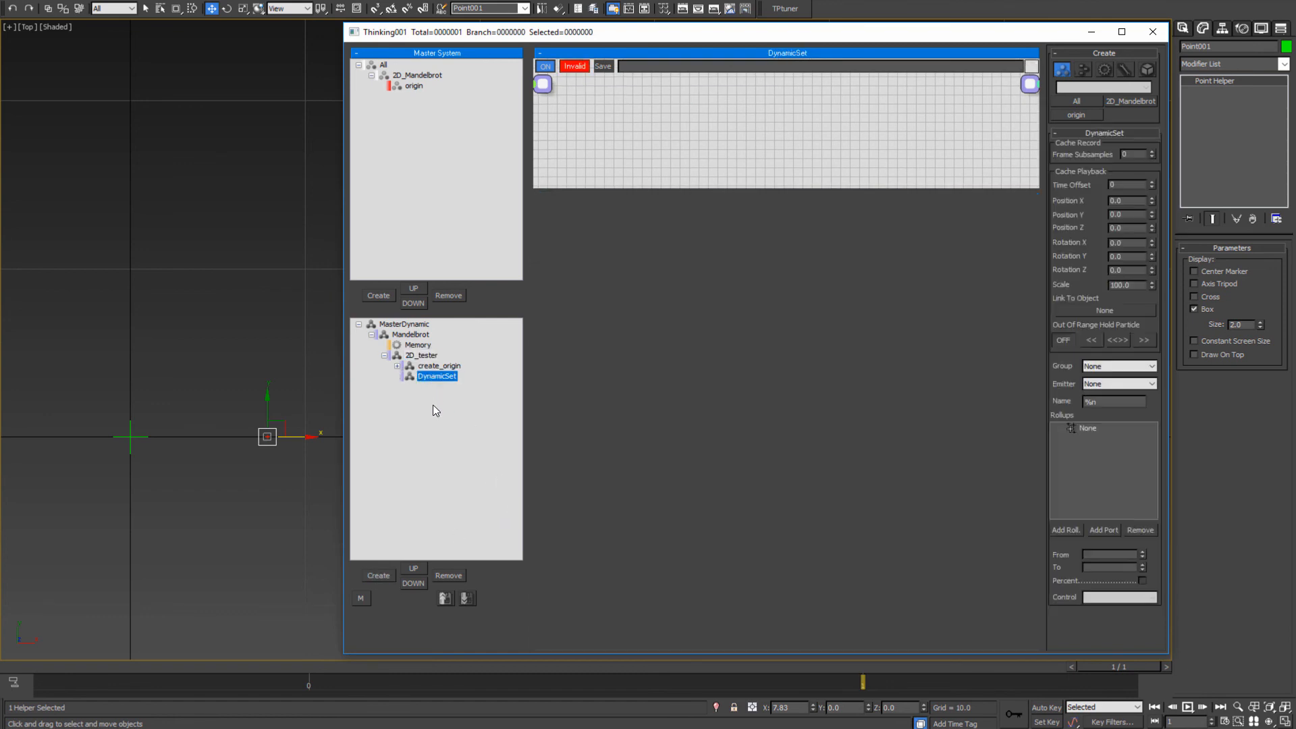
{"action": "type", "text": "create_trace"}
{"action": "key", "text": "Return"}
- Enlarge the create_trace work area, add a Memory operator, and add the stored alpha as its output
{"action": "left_click_drag", "start_coordinate": [692, 186], "coordinate": [654, 560]}
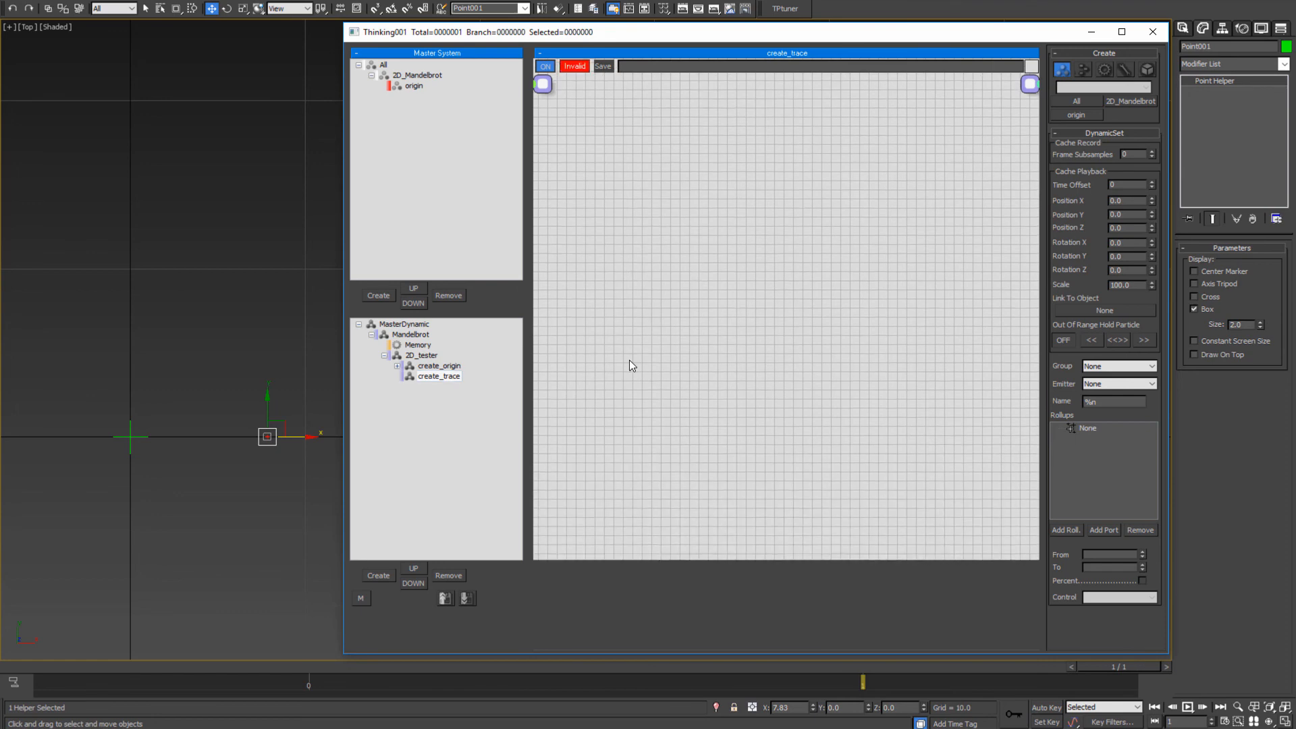
{"action": "left_click", "coordinate": [436, 378]}
{"action": "right_click", "coordinate": [564, 253]}
{"action": "mouse_move", "coordinate": [617, 289]}
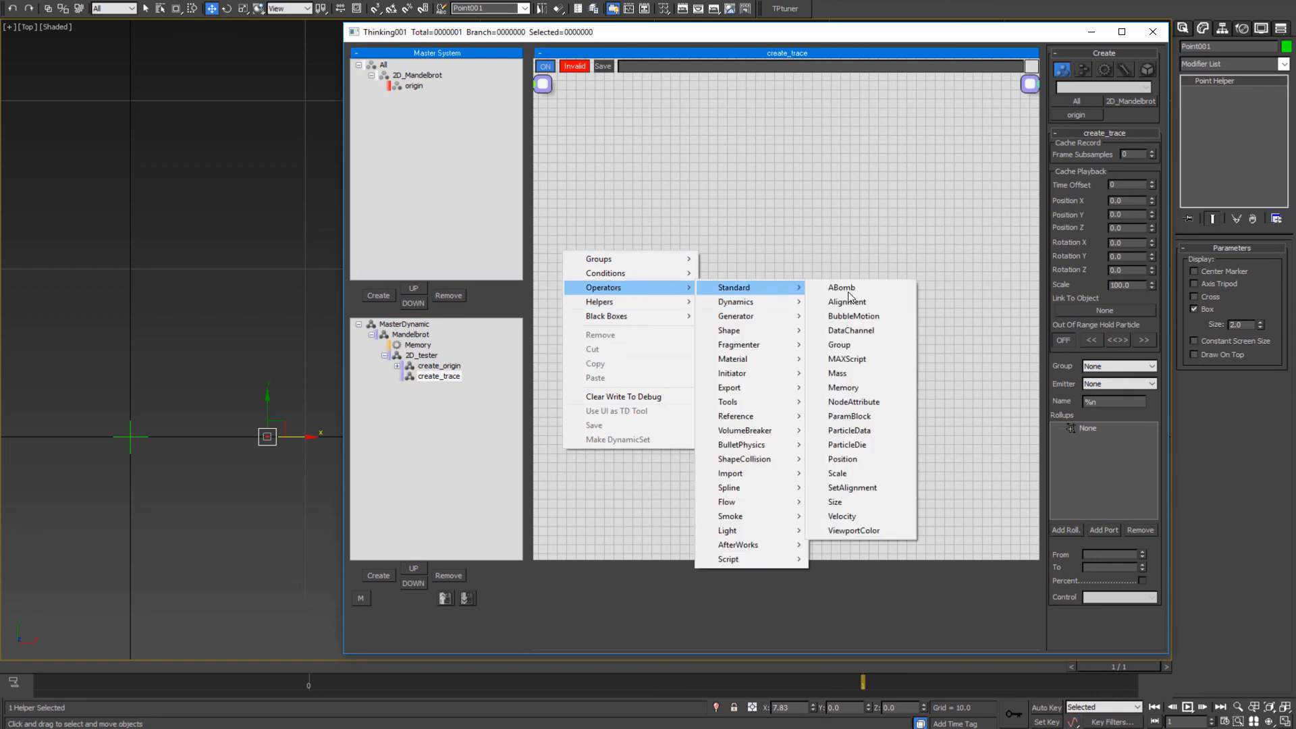
{"action": "left_click", "coordinate": [854, 388]}
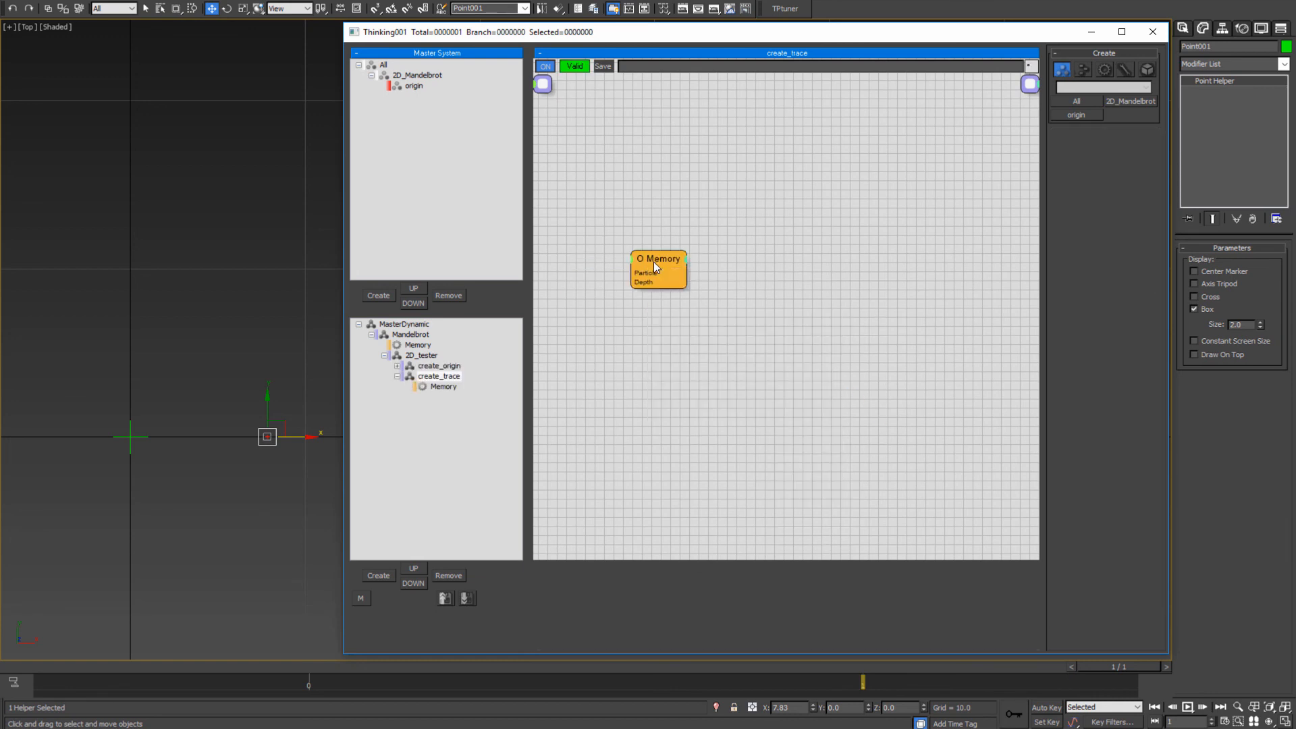
{"action": "left_click_drag", "start_coordinate": [653, 262], "coordinate": [610, 302]}
{"action": "left_click_drag", "start_coordinate": [1113, 182], "coordinate": [1095, 447]}
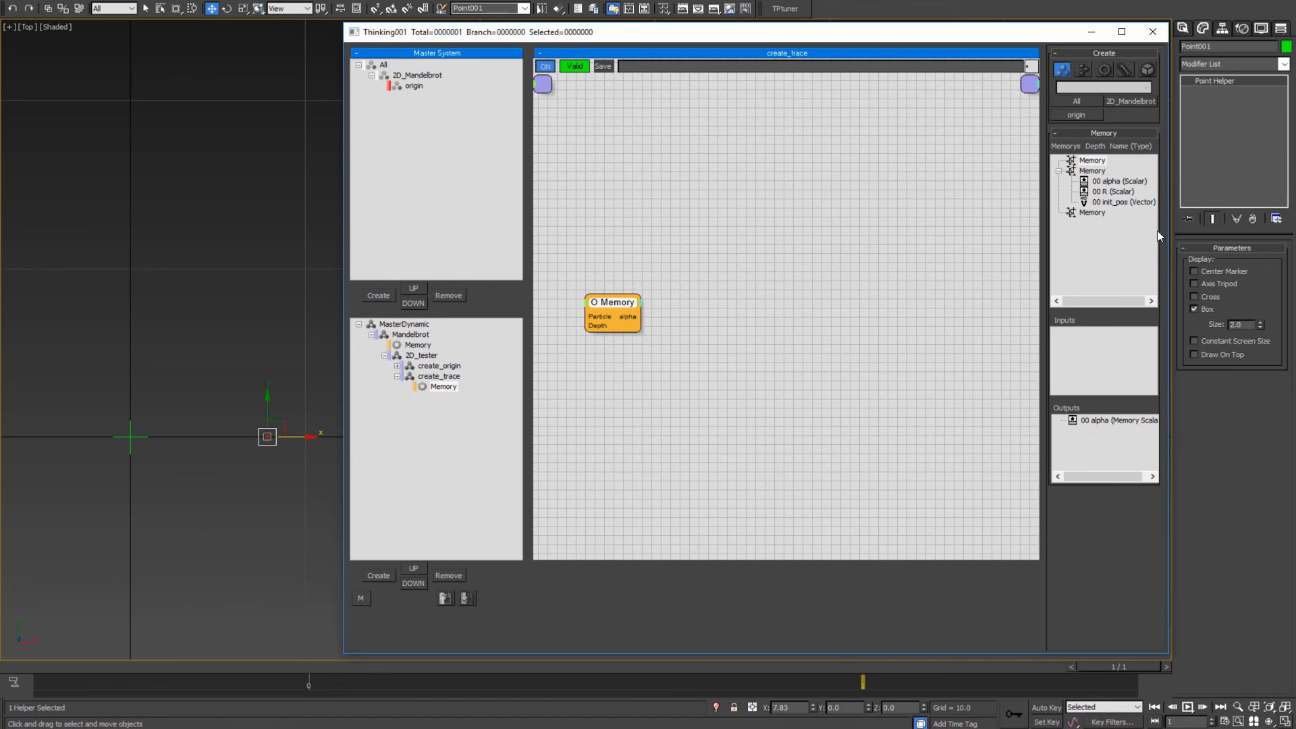
- Add the stored R and init_pos as further outputs of the Memory operator in create_trace
{"action": "left_click_drag", "start_coordinate": [1108, 192], "coordinate": [1111, 461]}
{"action": "left_click_drag", "start_coordinate": [610, 302], "coordinate": [595, 302]}
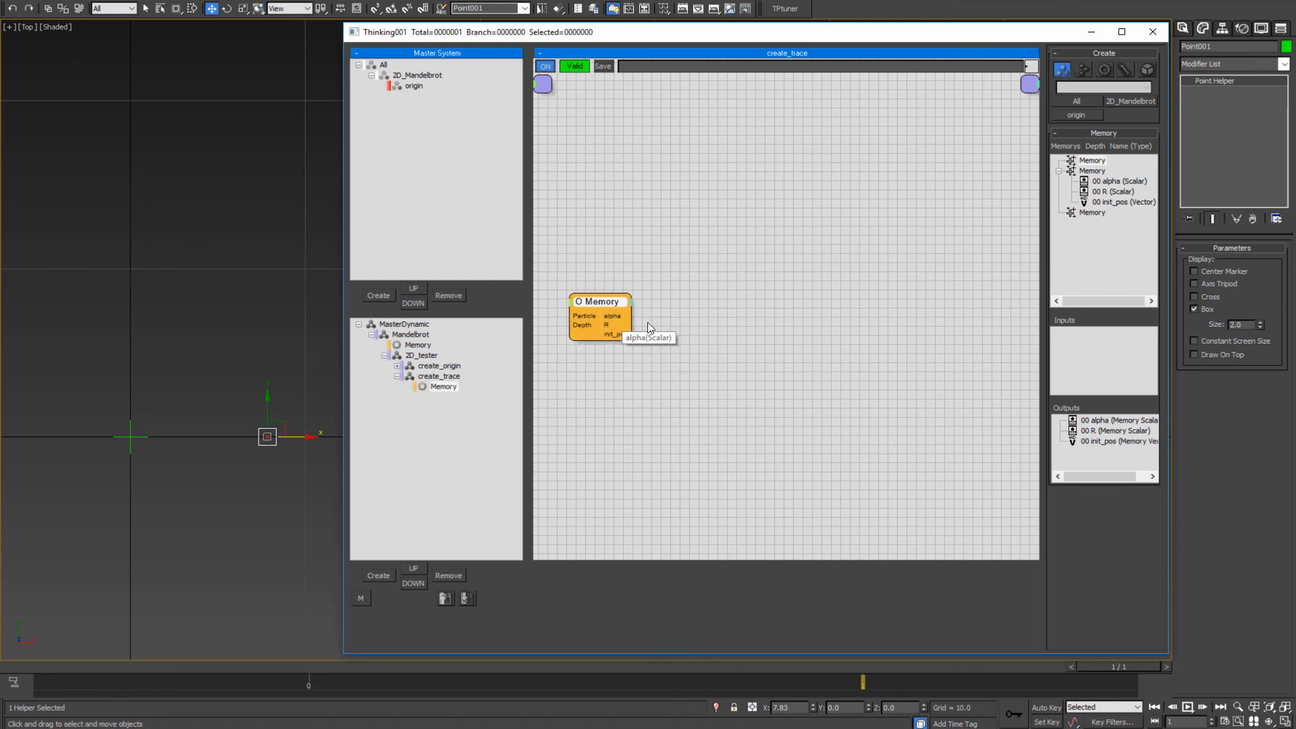
{"action": "left_click", "coordinate": [717, 334]}
- Add a Float helper fed by the Memory operator's alpha output, set to multiply by 2.0
{"action": "right_click", "coordinate": [702, 251]}
{"action": "mouse_move", "coordinate": [734, 316]}
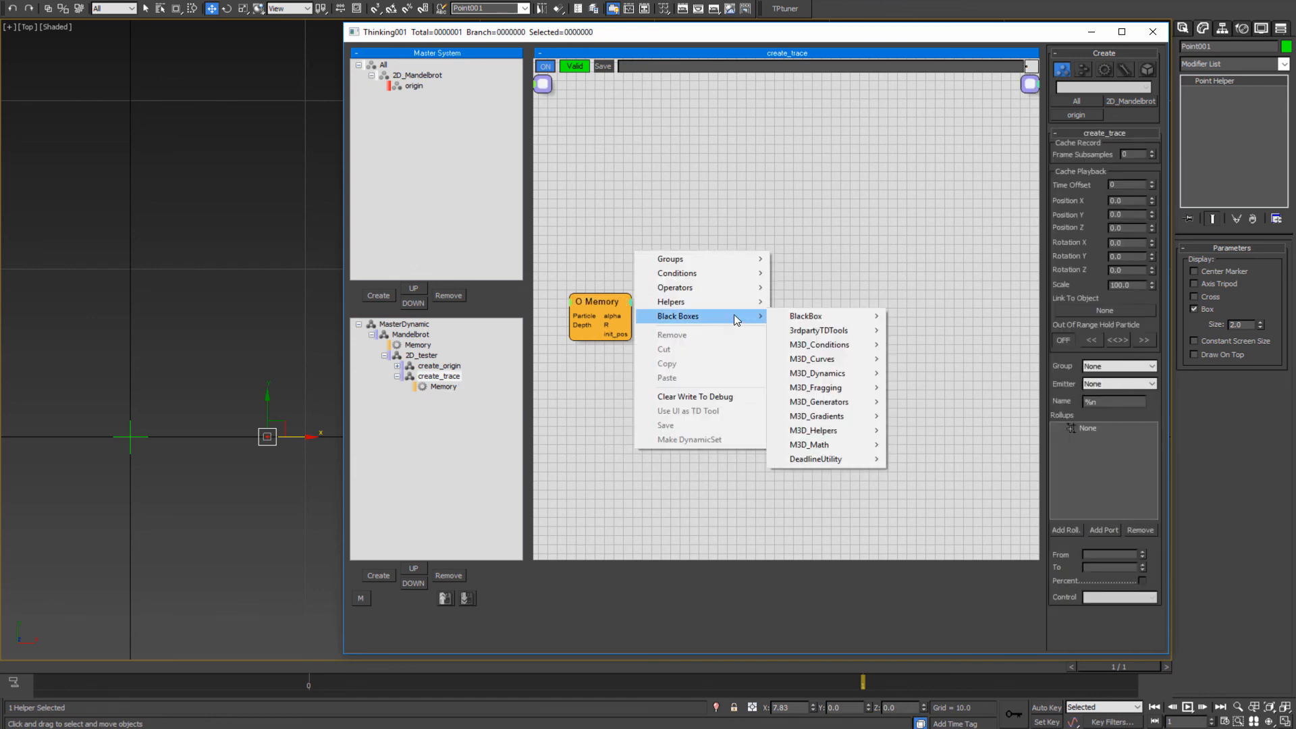
{"action": "mouse_move", "coordinate": [688, 305]}
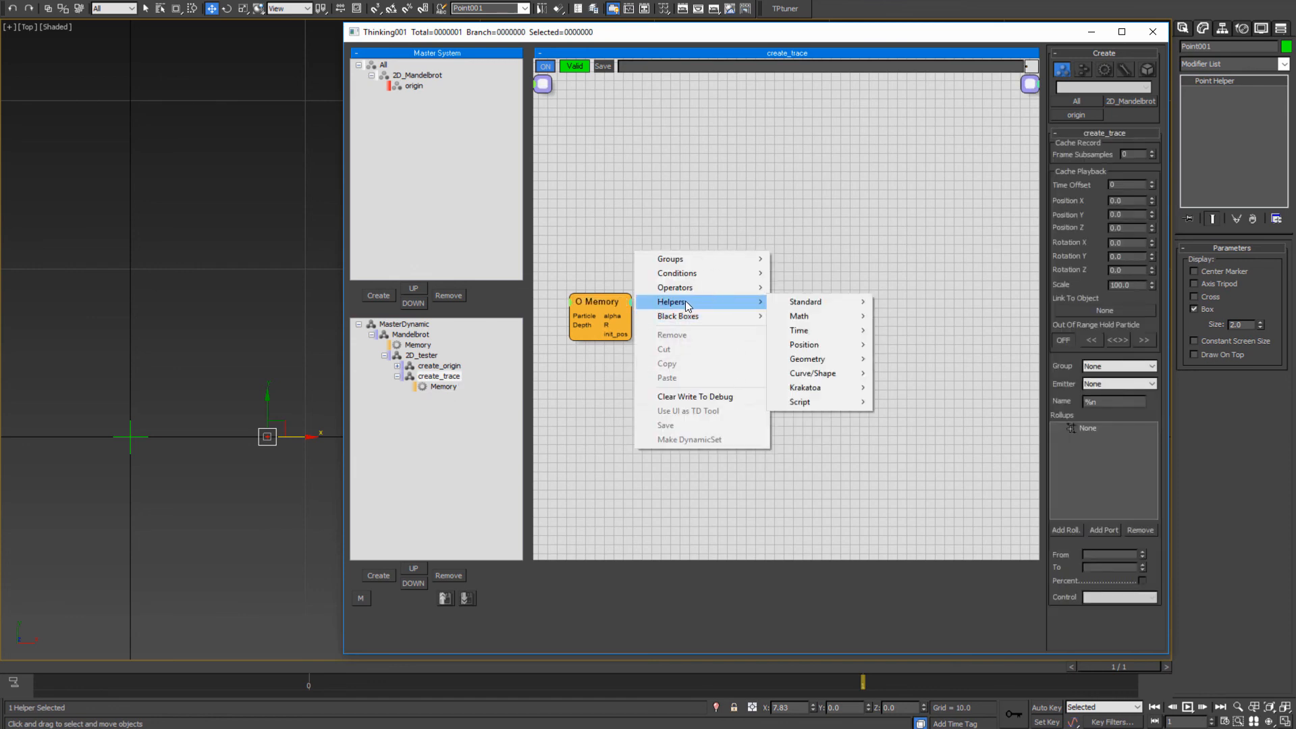
{"action": "mouse_move", "coordinate": [811, 317]}
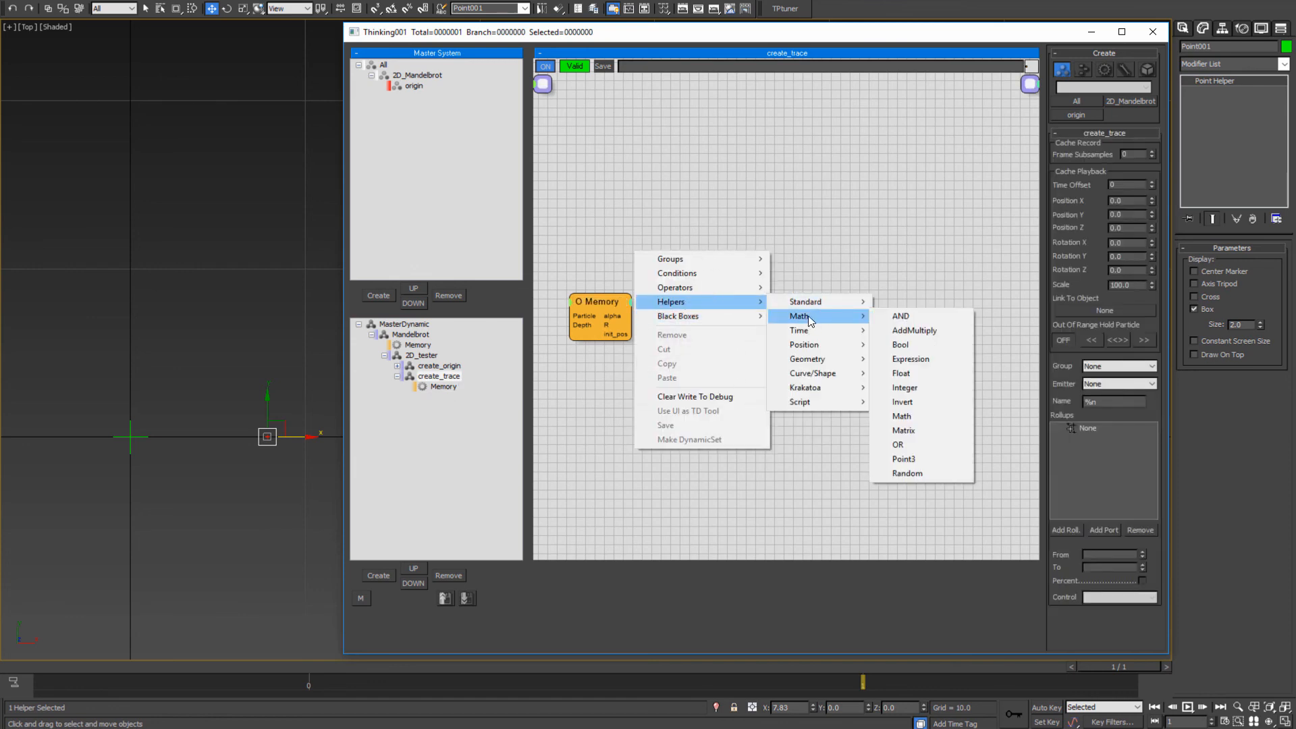
{"action": "left_click", "coordinate": [901, 374]}
{"action": "left_click_drag", "start_coordinate": [717, 260], "coordinate": [707, 290]}
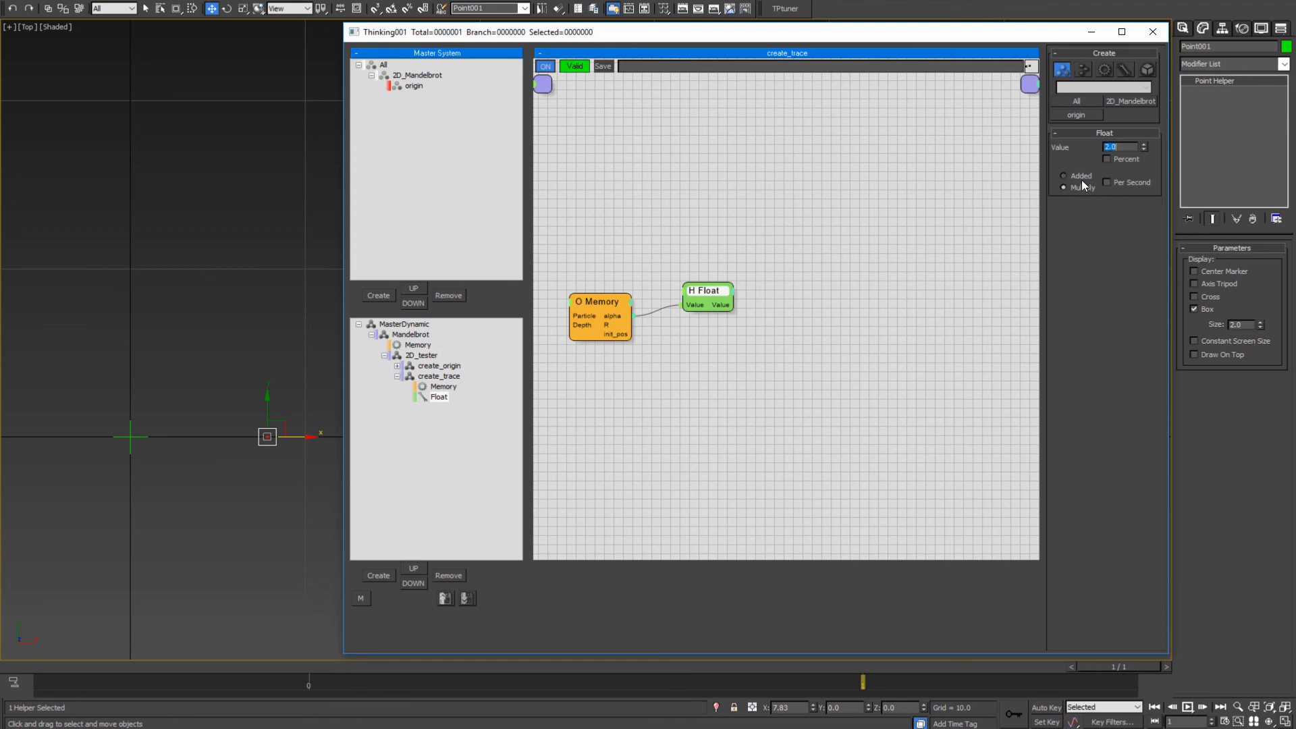
{"action": "left_click_drag", "start_coordinate": [710, 291], "coordinate": [698, 278]}
{"action": "right_click", "coordinate": [697, 278]}
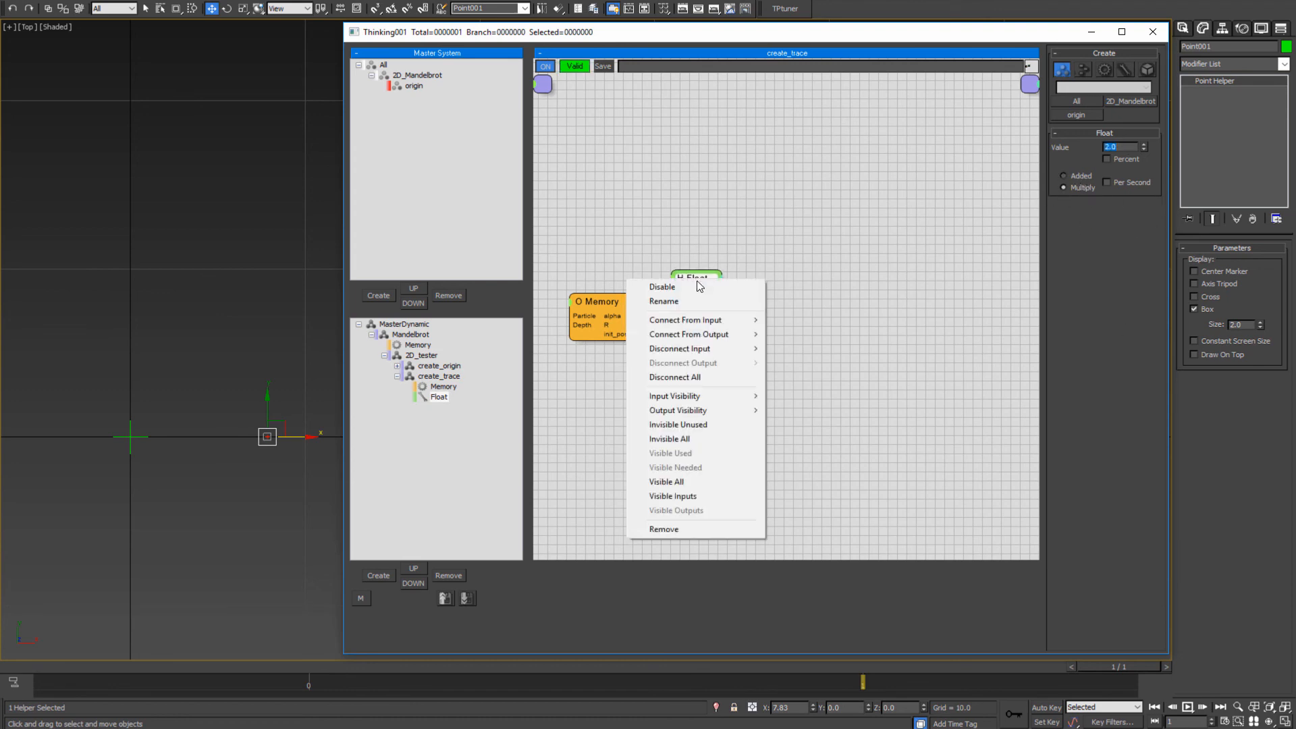
{"action": "left_click", "coordinate": [691, 301]}
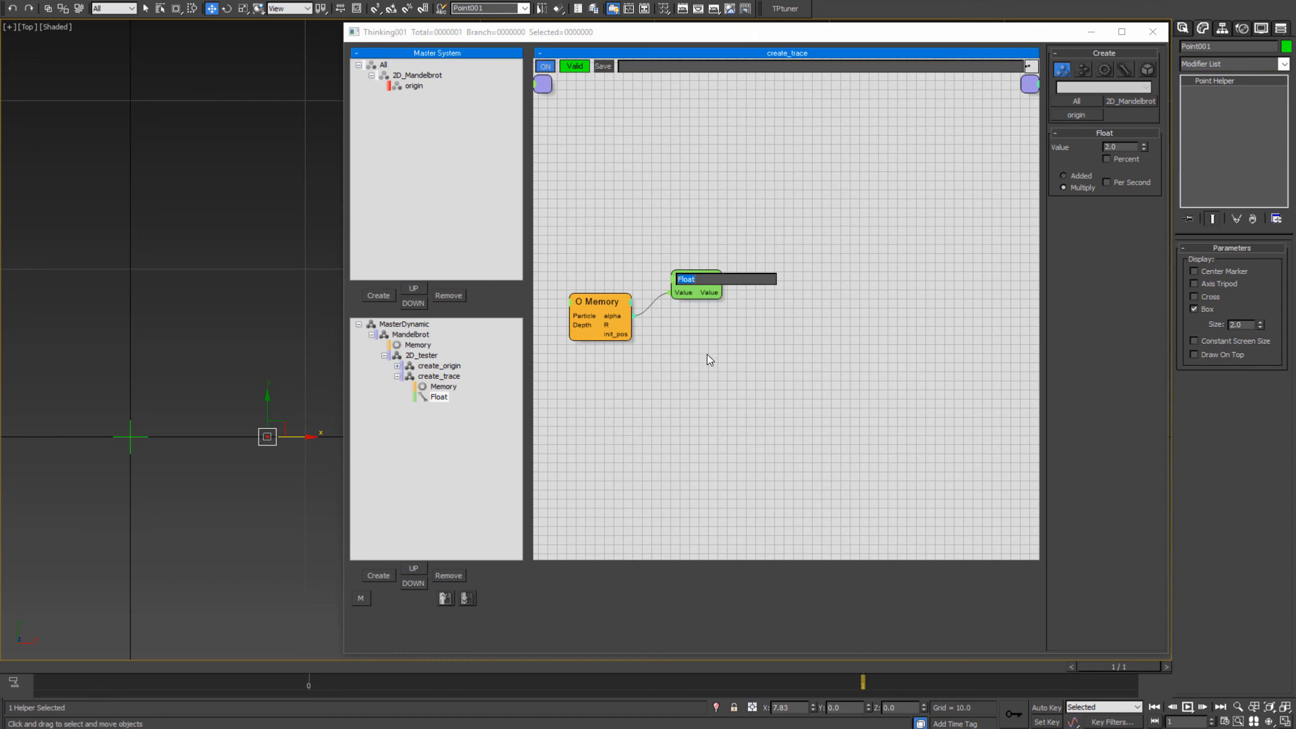
{"action": "type", "text": "alpha"}
{"action": "left_click", "coordinate": [730, 337]}
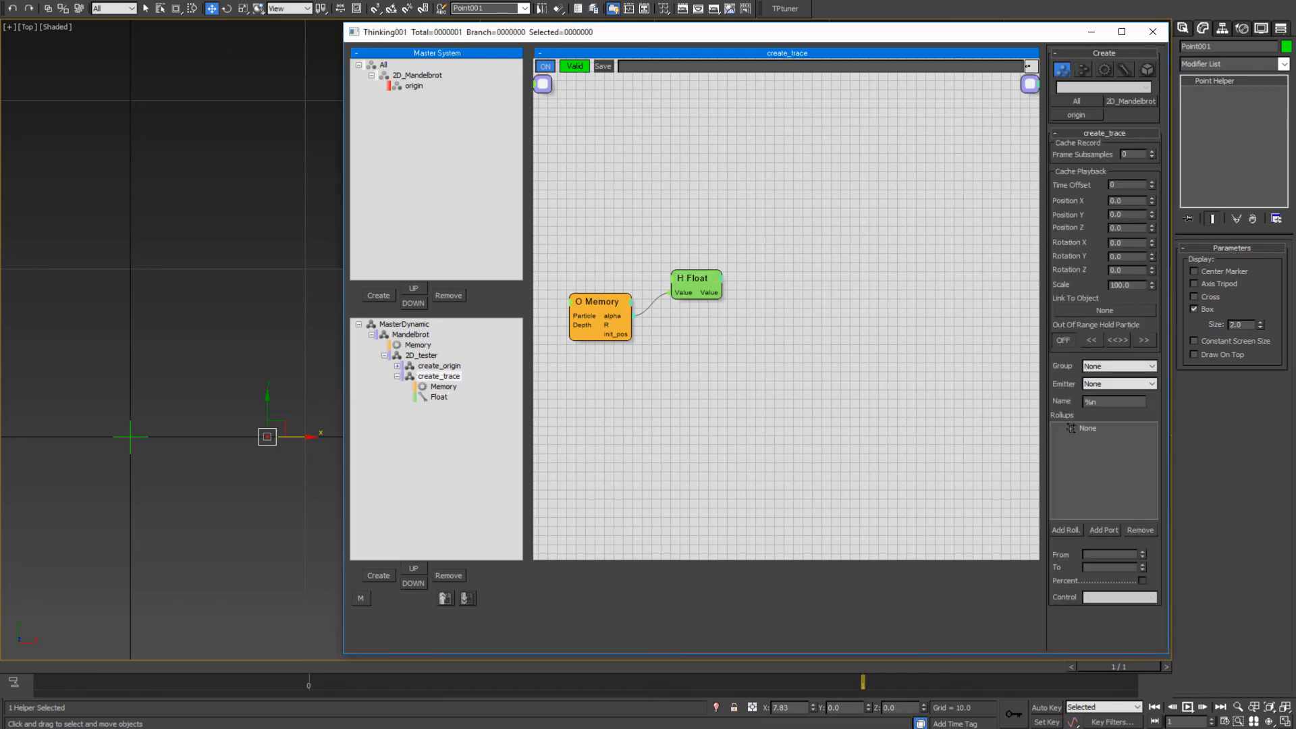
- Rename the Float helper as 2_alpha
{"action": "left_click", "coordinate": [694, 277]}
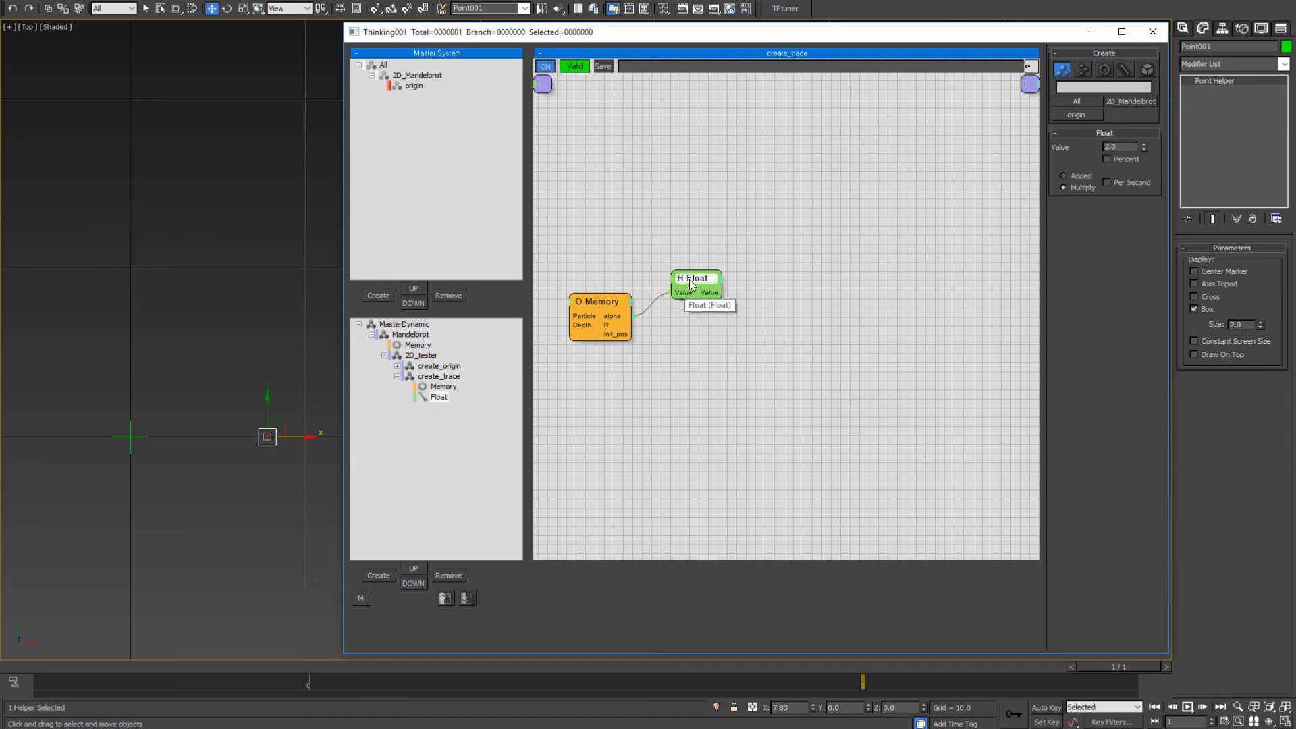
{"action": "right_click", "coordinate": [692, 282]}
{"action": "left_click", "coordinate": [677, 303]}
{"action": "type", "text": "2"}
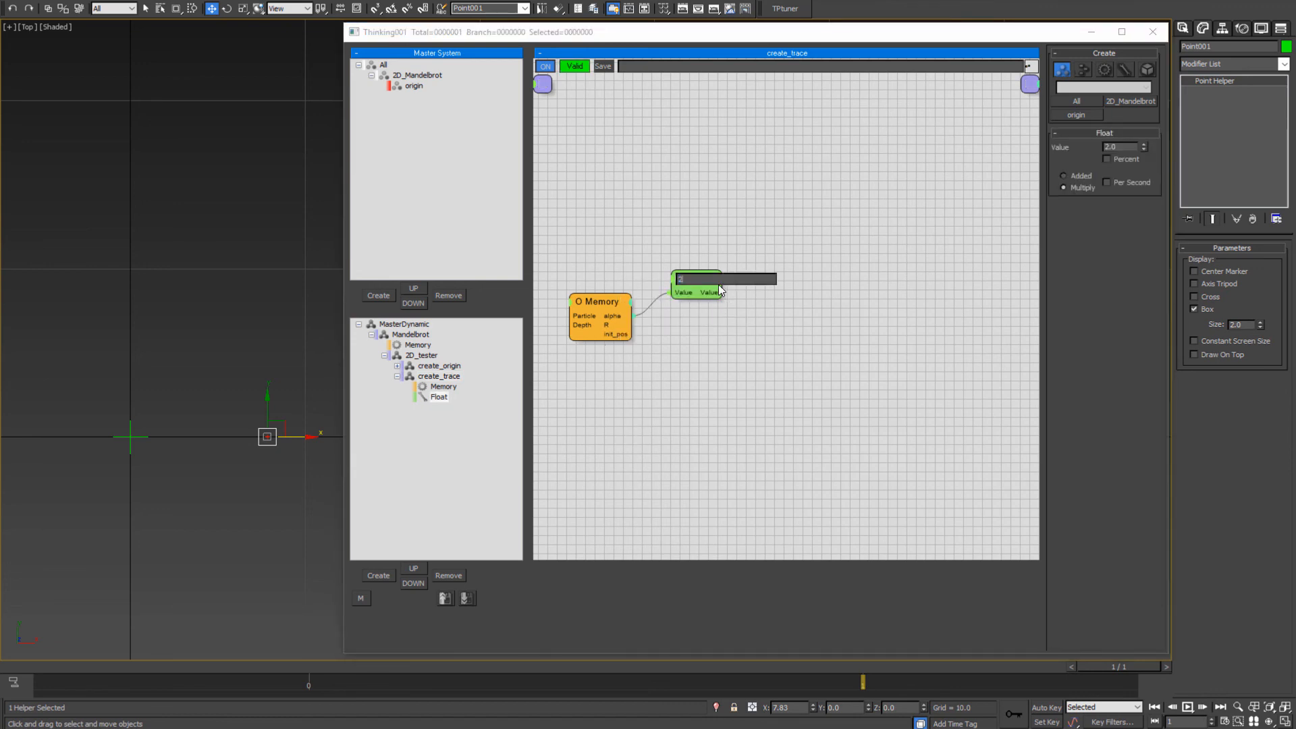
{"action": "type", "text": "_alpha"}
{"action": "key", "text": "Return"}
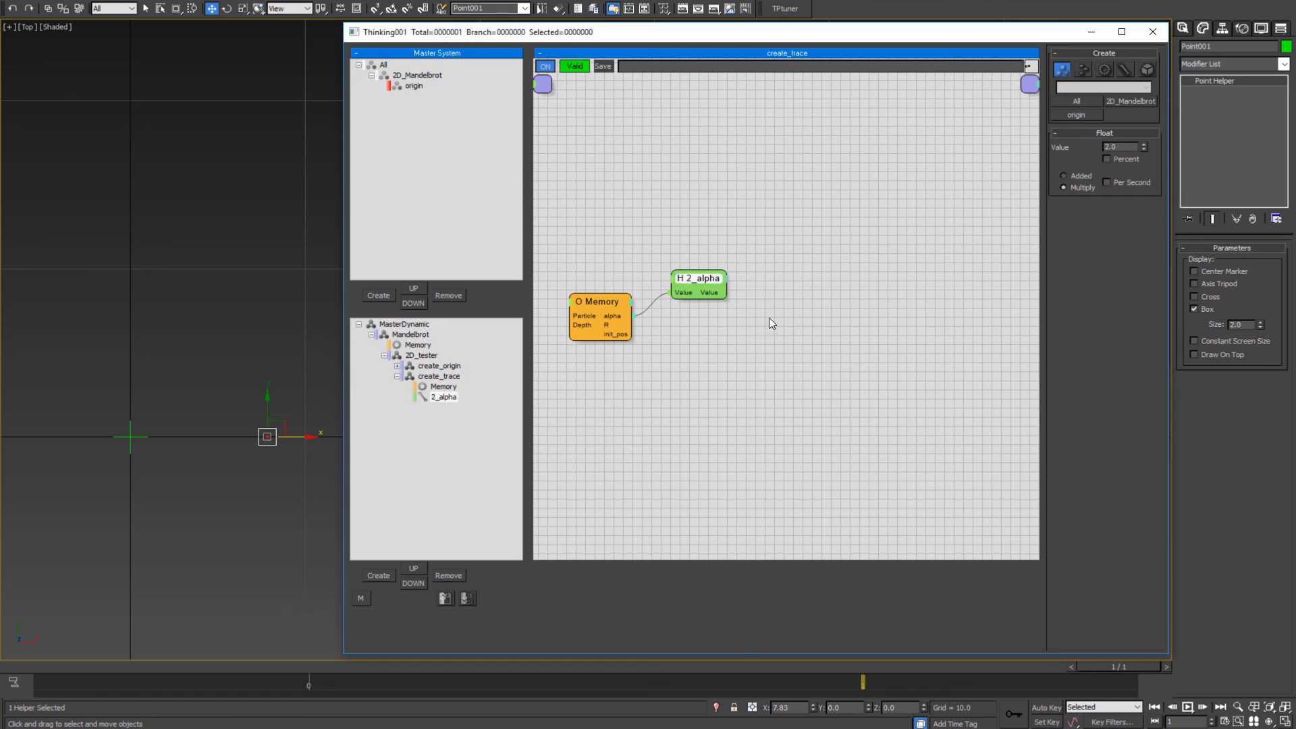
{"action": "middle_click_drag", "start_coordinate": [825, 367], "coordinate": [814, 377]}
{"action": "left_click", "coordinate": [722, 395]}
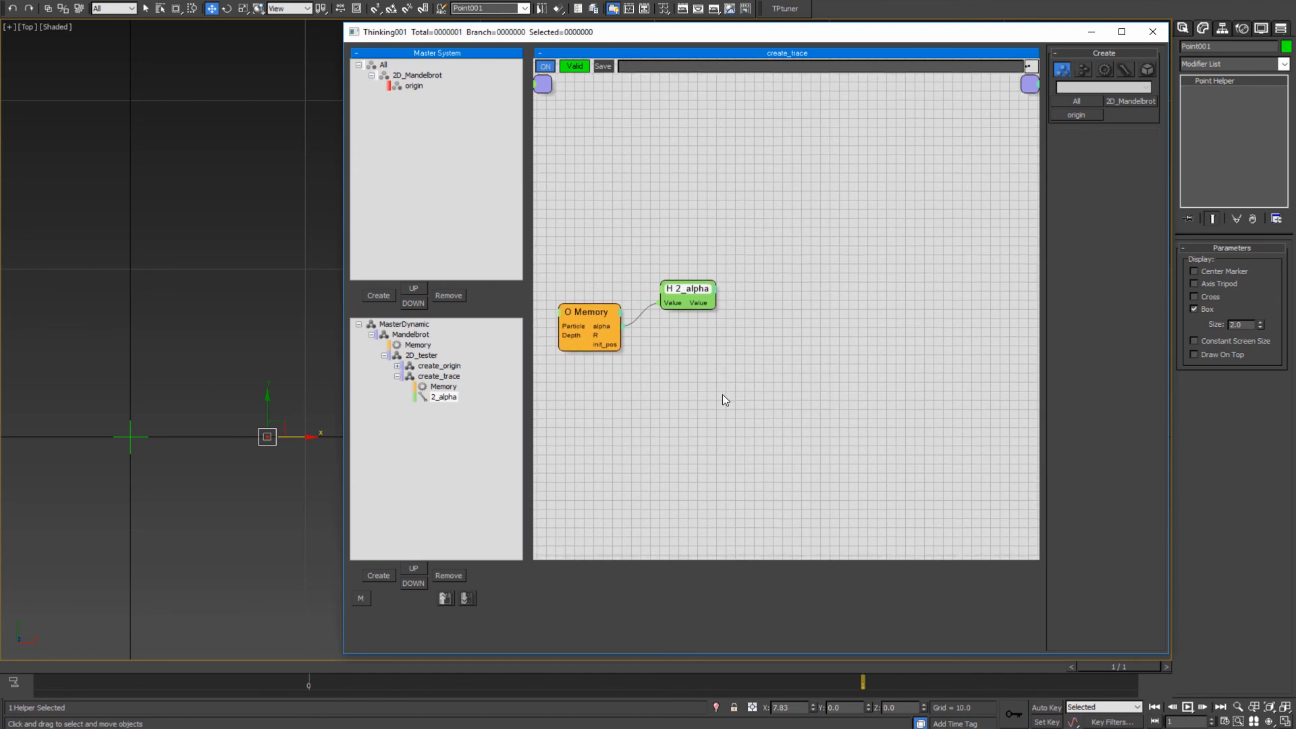
{"action": "middle_click_drag", "start_coordinate": [694, 404], "coordinate": [699, 409]}
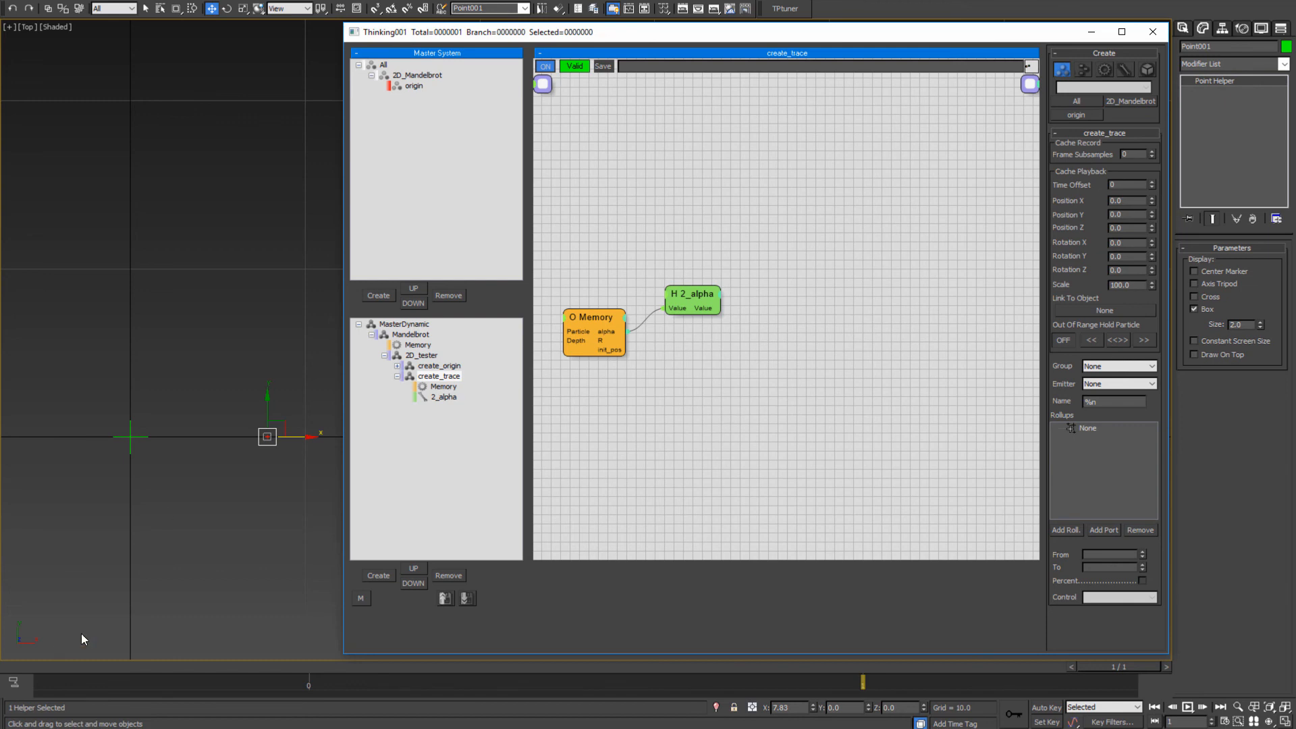
- Switch to the Paint sketch and label the vector as R and its coordinates as x0 and y0
{"action": "mouse_move", "coordinate": [212, 728]}
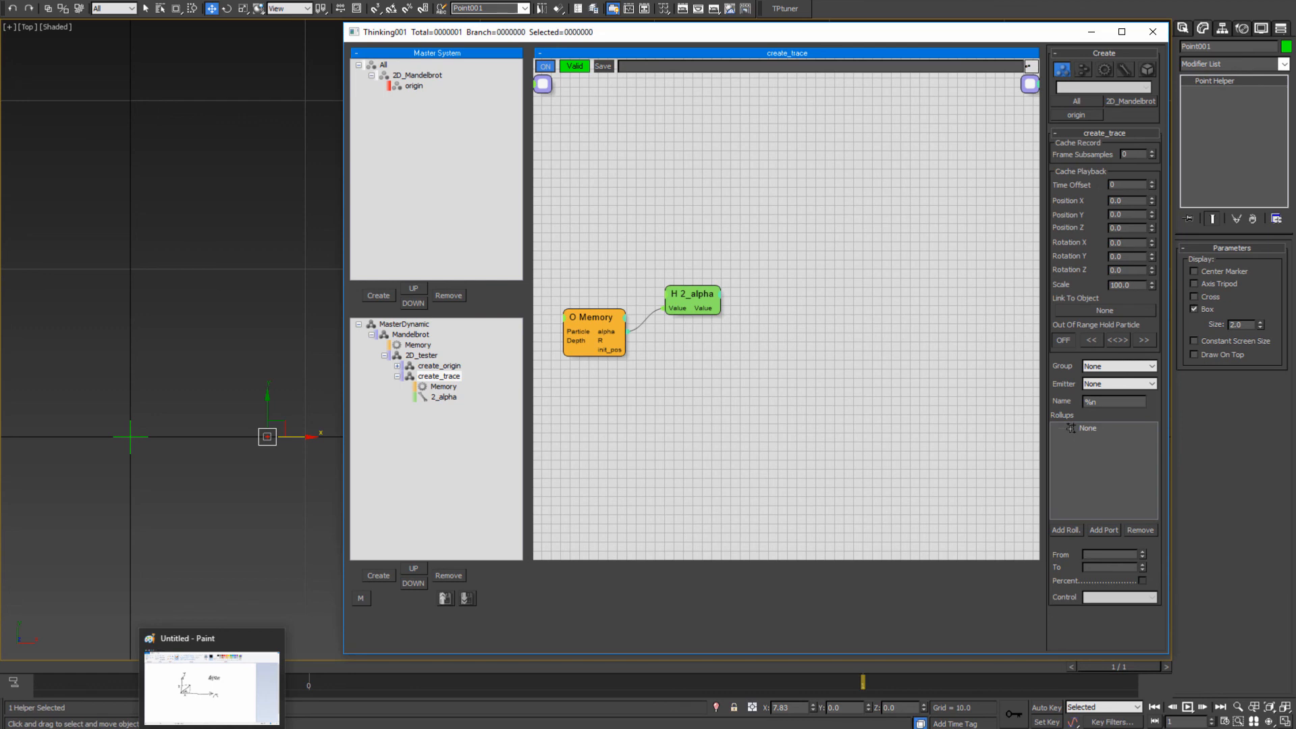
{"action": "left_click", "coordinate": [212, 726]}
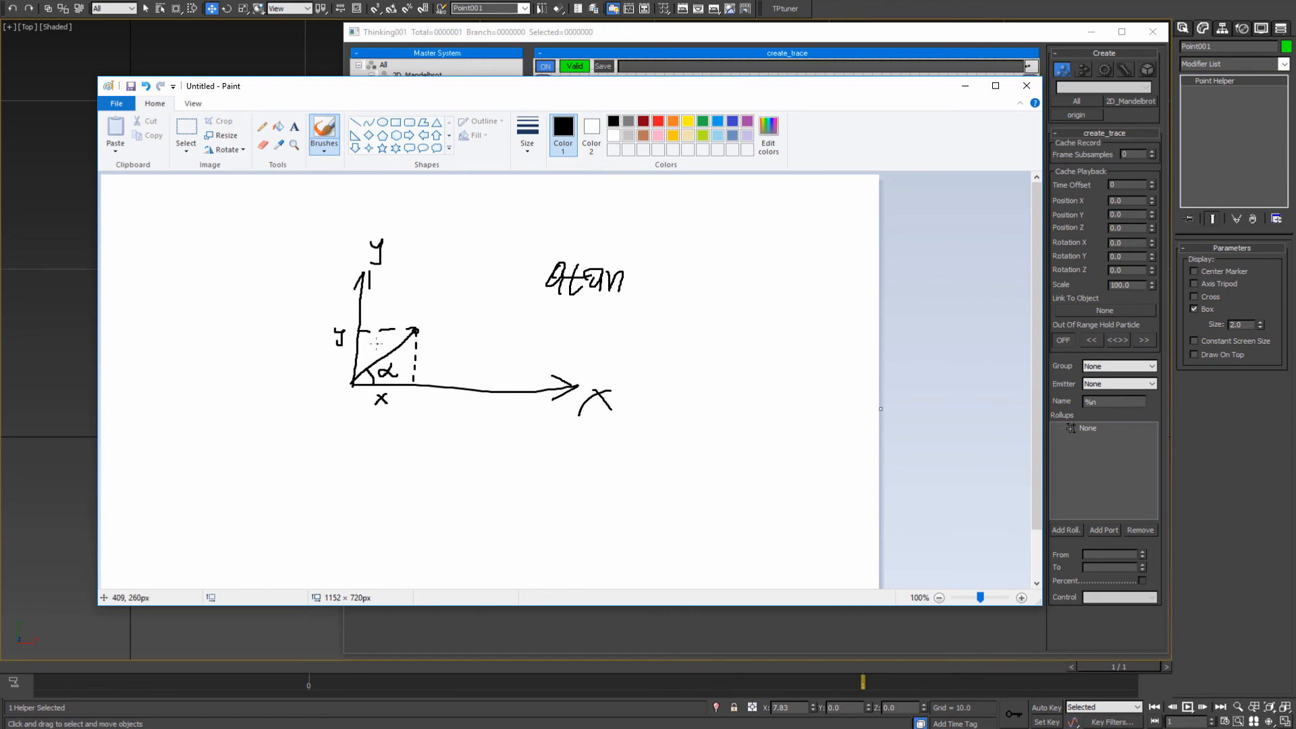
{"action": "mouse_move", "coordinate": [428, 309]}
{"action": "left_mouse_down"}
{"action": "mouse_move", "coordinate": [437, 323]}
{"action": "mouse_move", "coordinate": [436, 305]}
{"action": "left_mouse_up"}
{"action": "left_click_drag", "start_coordinate": [401, 404], "coordinate": [403, 405]}
{"action": "left_click_drag", "start_coordinate": [344, 350], "coordinate": [345, 349]}
- Write the equations x1 = |R|·cos(2α) and y1 = |R|·sin(2α) below the sketch, and return to 3ds Max
{"action": "mouse_move", "coordinate": [416, 443]}
{"action": "left_mouse_down"}
{"action": "mouse_move", "coordinate": [426, 454]}
{"action": "mouse_move", "coordinate": [409, 458]}
{"action": "mouse_move", "coordinate": [440, 453]}
{"action": "mouse_move", "coordinate": [415, 485]}
{"action": "mouse_move", "coordinate": [430, 483]}
{"action": "left_mouse_up"}
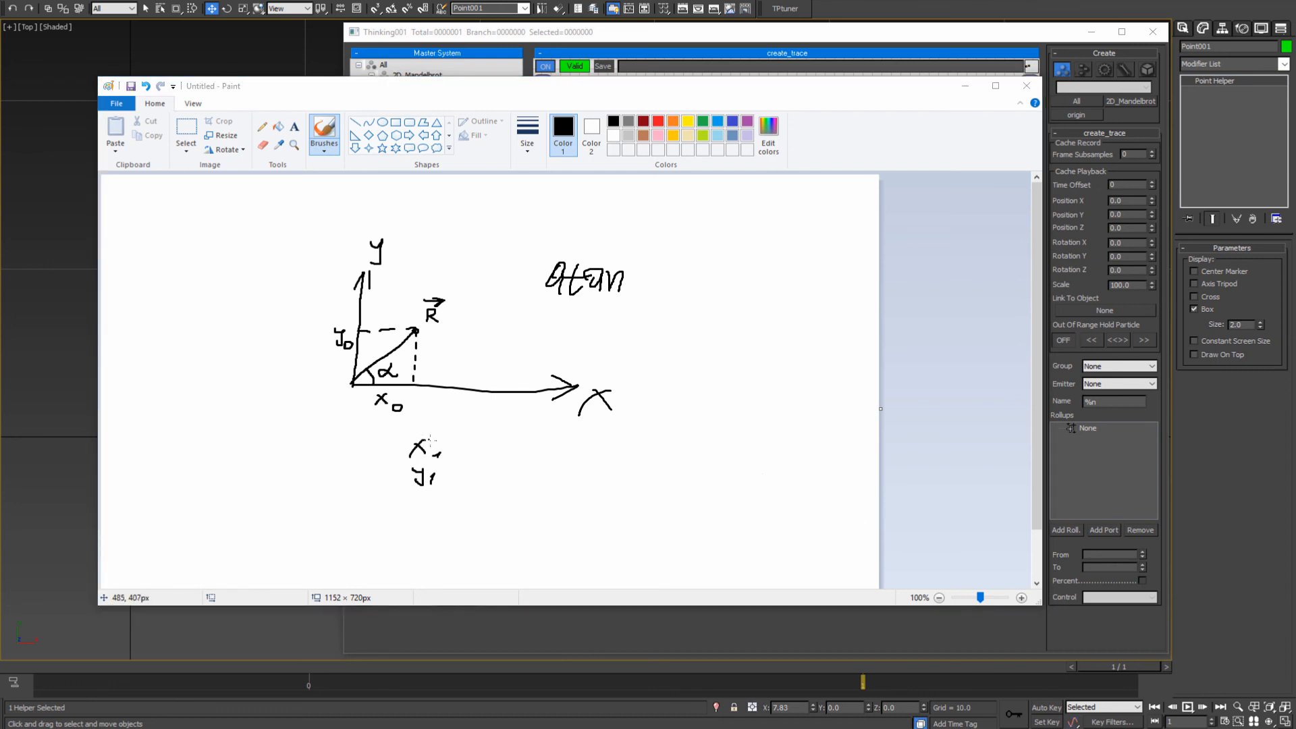
{"action": "left_click", "coordinate": [461, 443]}
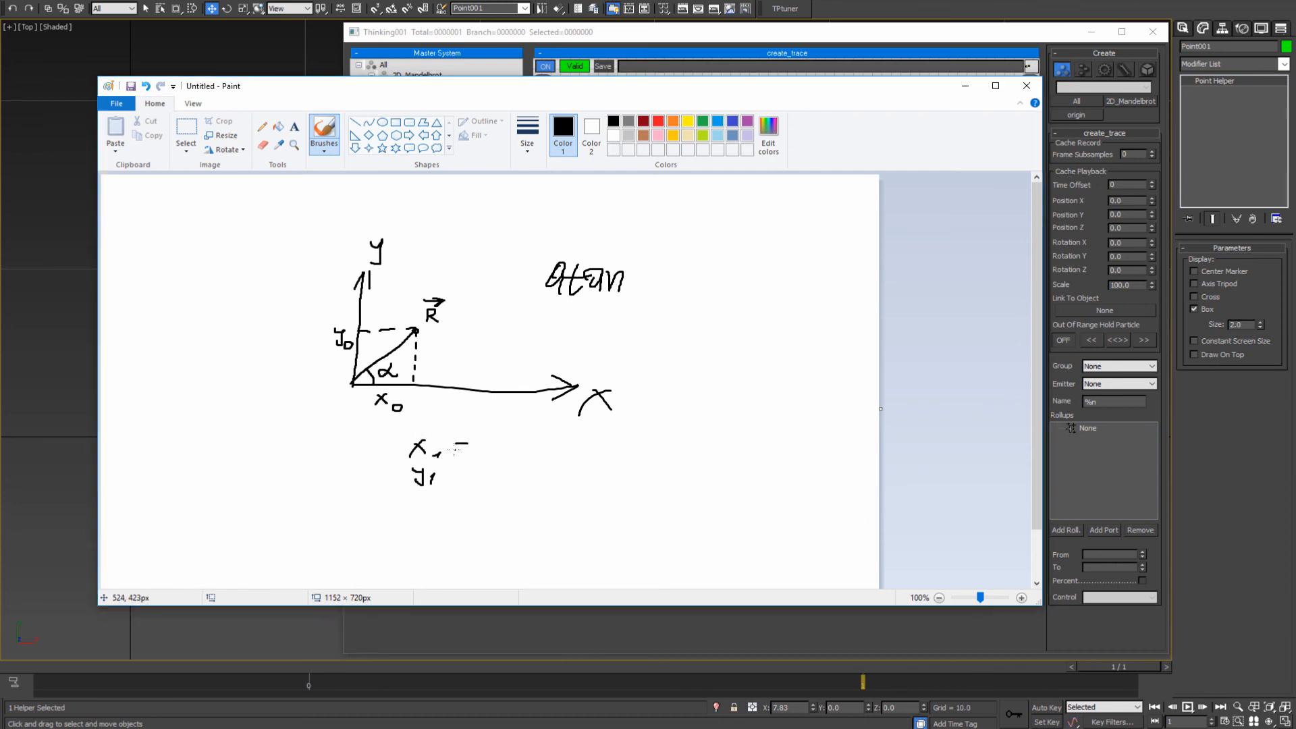
{"action": "left_click_drag", "start_coordinate": [452, 450], "coordinate": [505, 462]}
{"action": "mouse_move", "coordinate": [544, 447]}
{"action": "left_mouse_down"}
{"action": "mouse_move", "coordinate": [589, 451]}
{"action": "mouse_move", "coordinate": [589, 463]}
{"action": "mouse_move", "coordinate": [611, 451]}
{"action": "mouse_move", "coordinate": [647, 461]}
{"action": "mouse_move", "coordinate": [658, 447]}
{"action": "mouse_move", "coordinate": [653, 463]}
{"action": "left_mouse_up"}
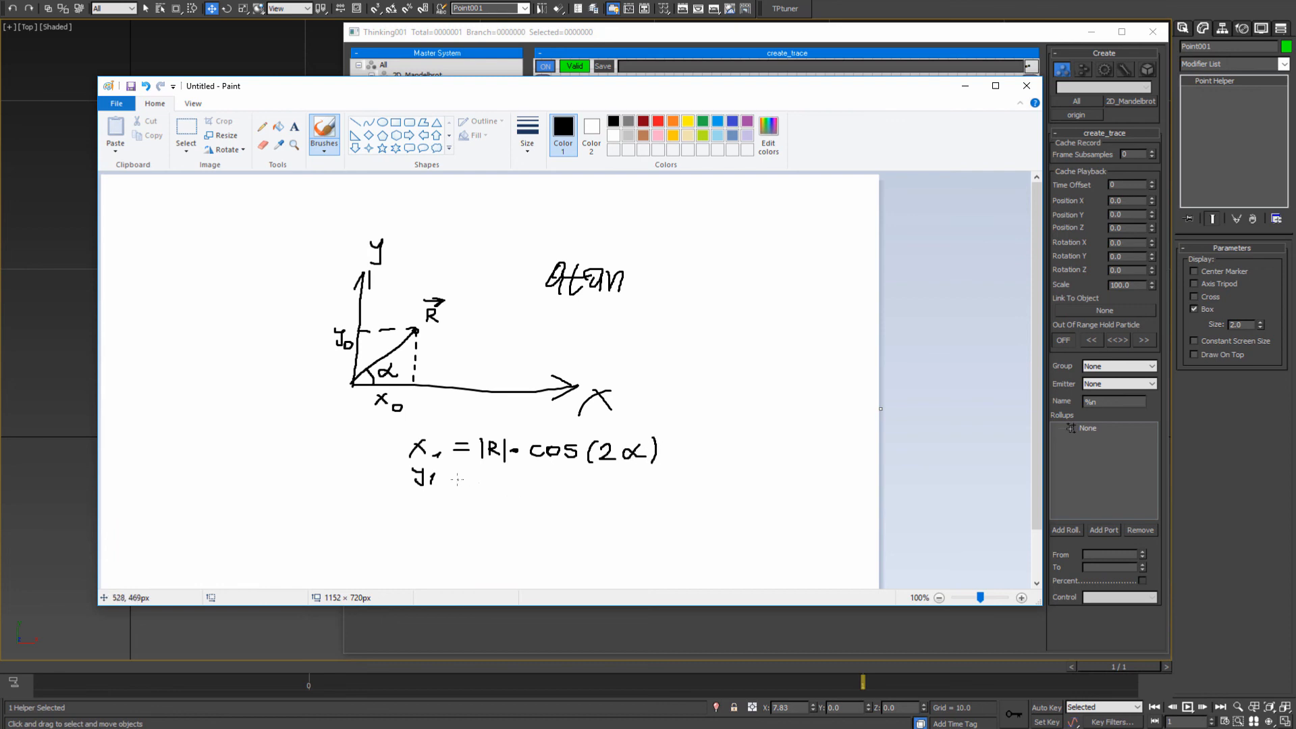
{"action": "mouse_move", "coordinate": [445, 473]}
{"action": "left_mouse_down"}
{"action": "mouse_move", "coordinate": [500, 482]}
{"action": "mouse_move", "coordinate": [504, 428]}
{"action": "mouse_move", "coordinate": [504, 494]}
{"action": "mouse_move", "coordinate": [572, 479]}
{"action": "mouse_move", "coordinate": [580, 503]}
{"action": "mouse_move", "coordinate": [666, 506]}
{"action": "left_mouse_up"}
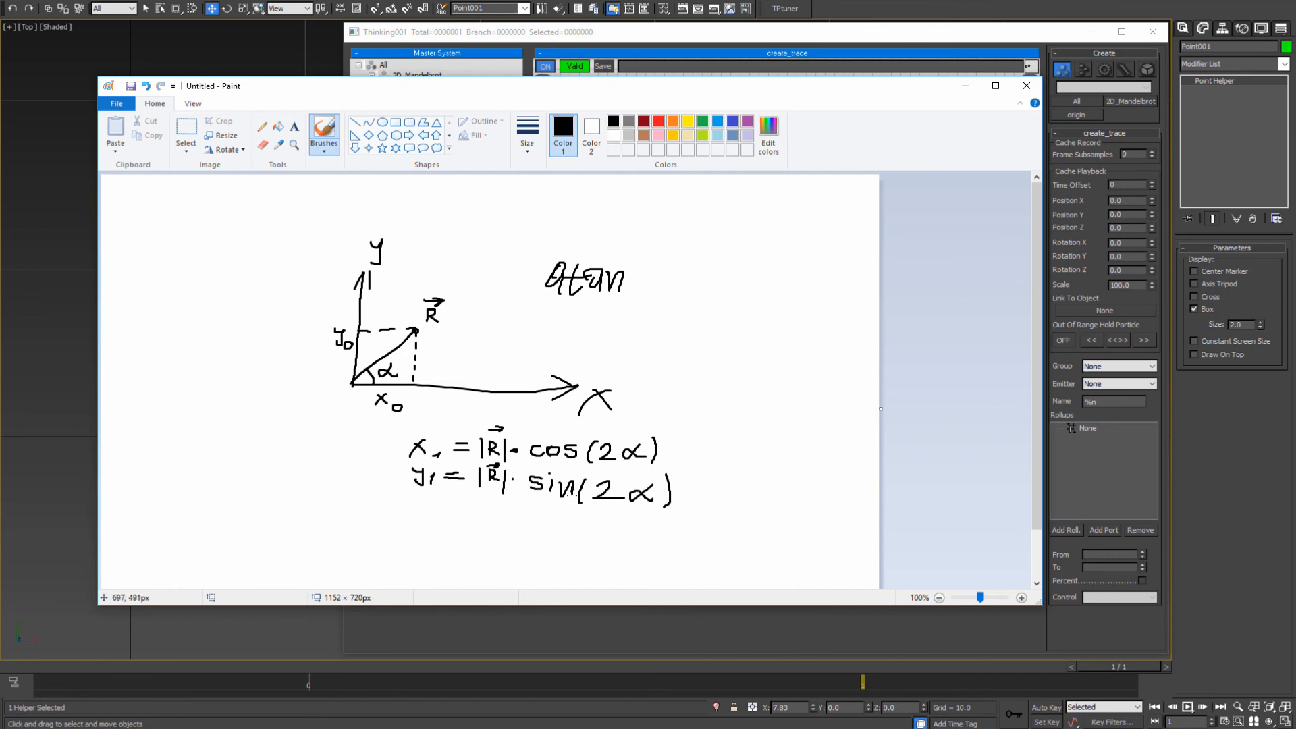
{"action": "left_click", "coordinate": [966, 87]}
- Add a Math helper to create_trace and connect the 2_alpha output to its Float input
{"action": "left_click", "coordinate": [686, 293]}
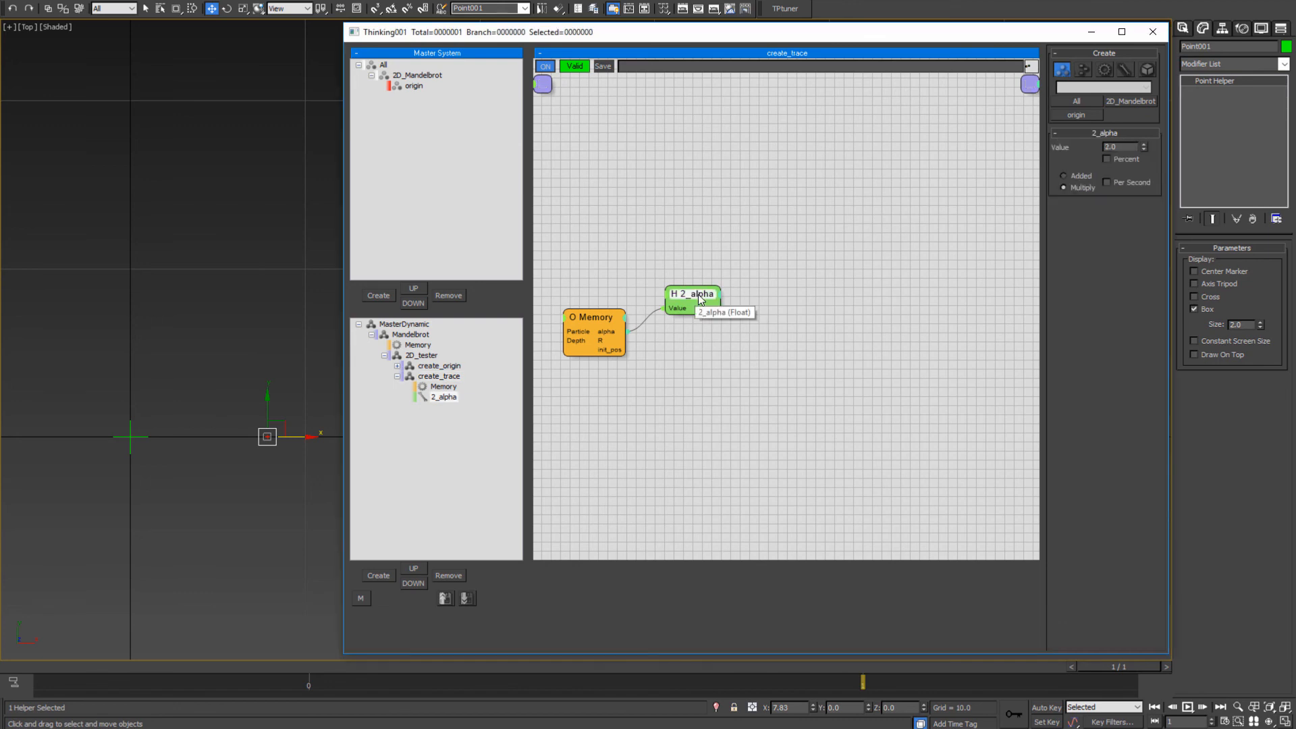
{"action": "left_click", "coordinate": [755, 420]}
{"action": "middle_click_drag", "start_coordinate": [770, 444], "coordinate": [691, 366]}
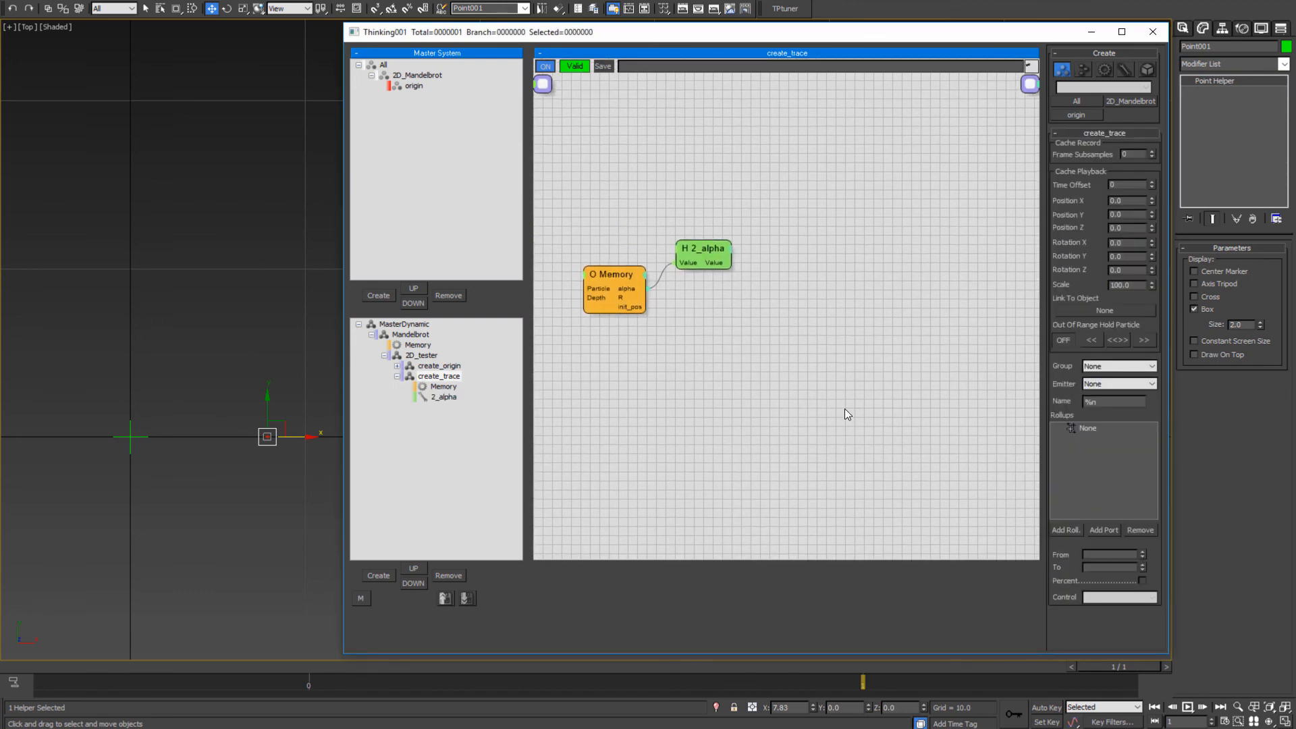
{"action": "right_click", "coordinate": [655, 318]}
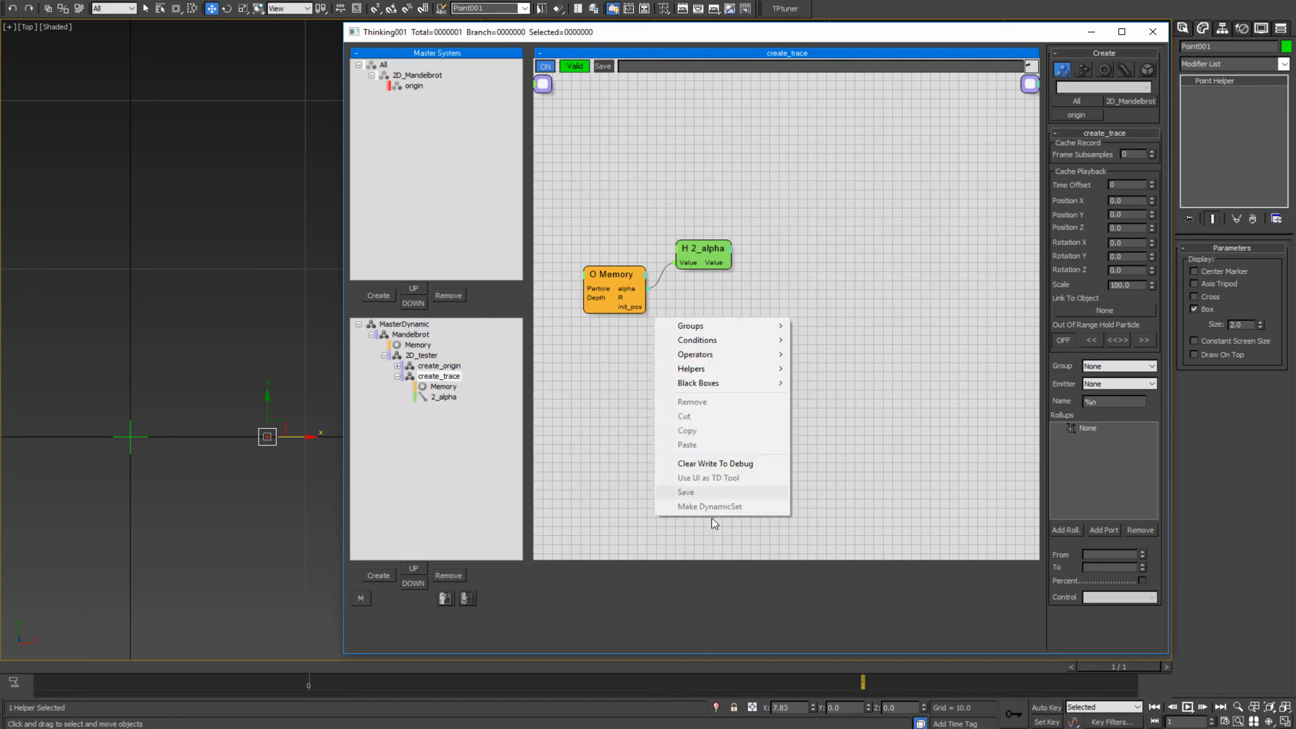
{"action": "mouse_move", "coordinate": [743, 369]}
{"action": "mouse_move", "coordinate": [836, 389]}
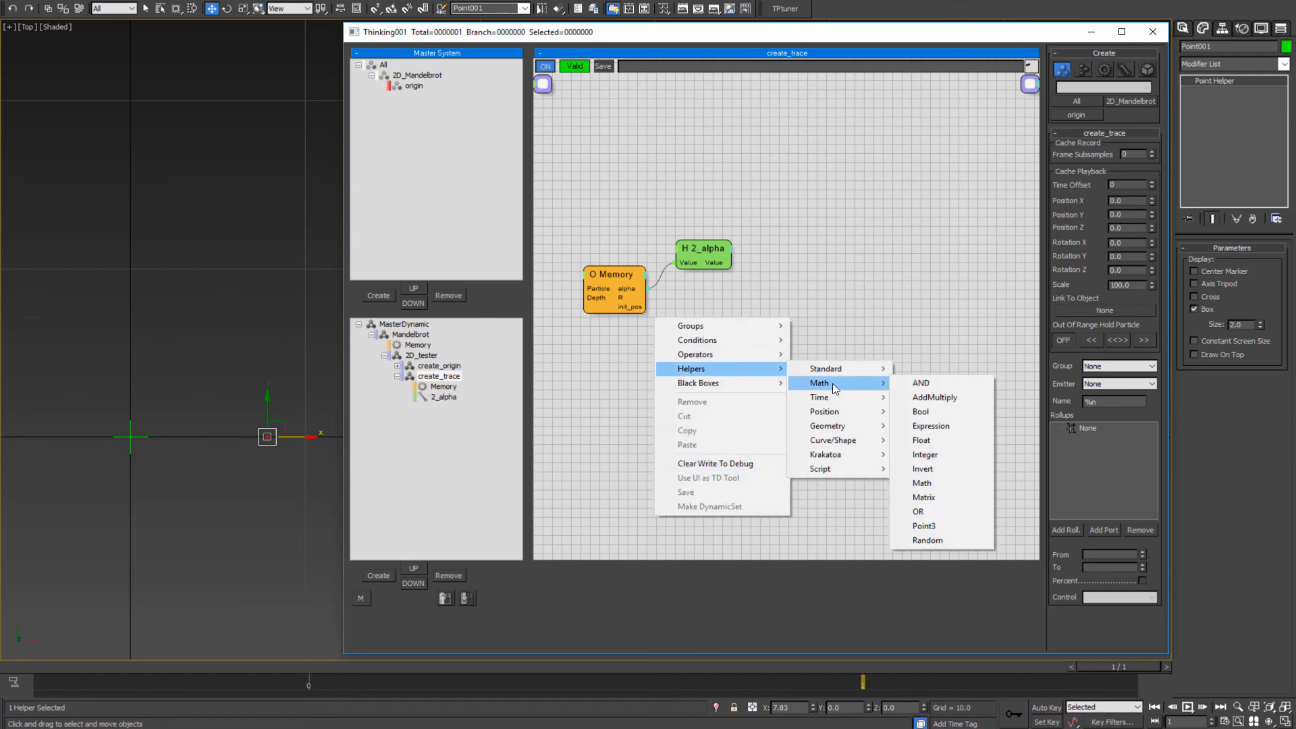
{"action": "left_click", "coordinate": [925, 483]}
{"action": "left_click", "coordinate": [746, 326]}
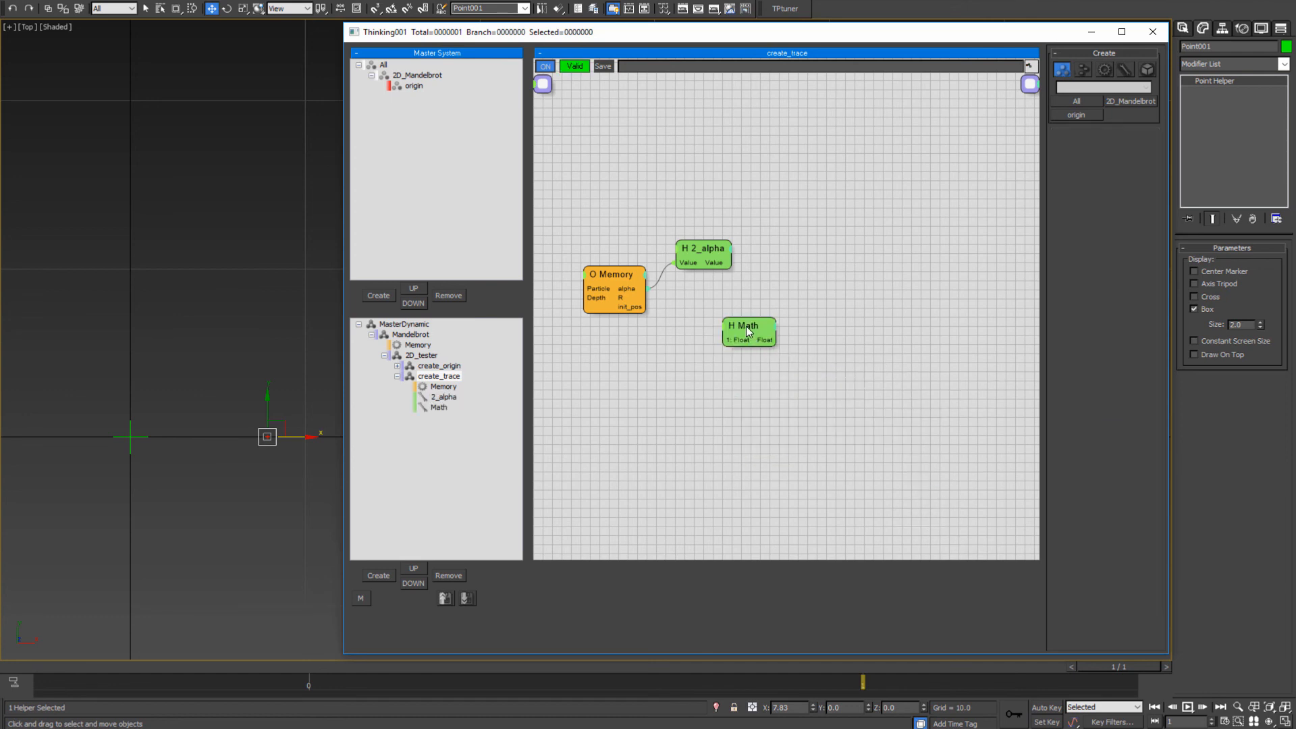
{"action": "left_click_drag", "start_coordinate": [746, 326], "coordinate": [784, 311]}
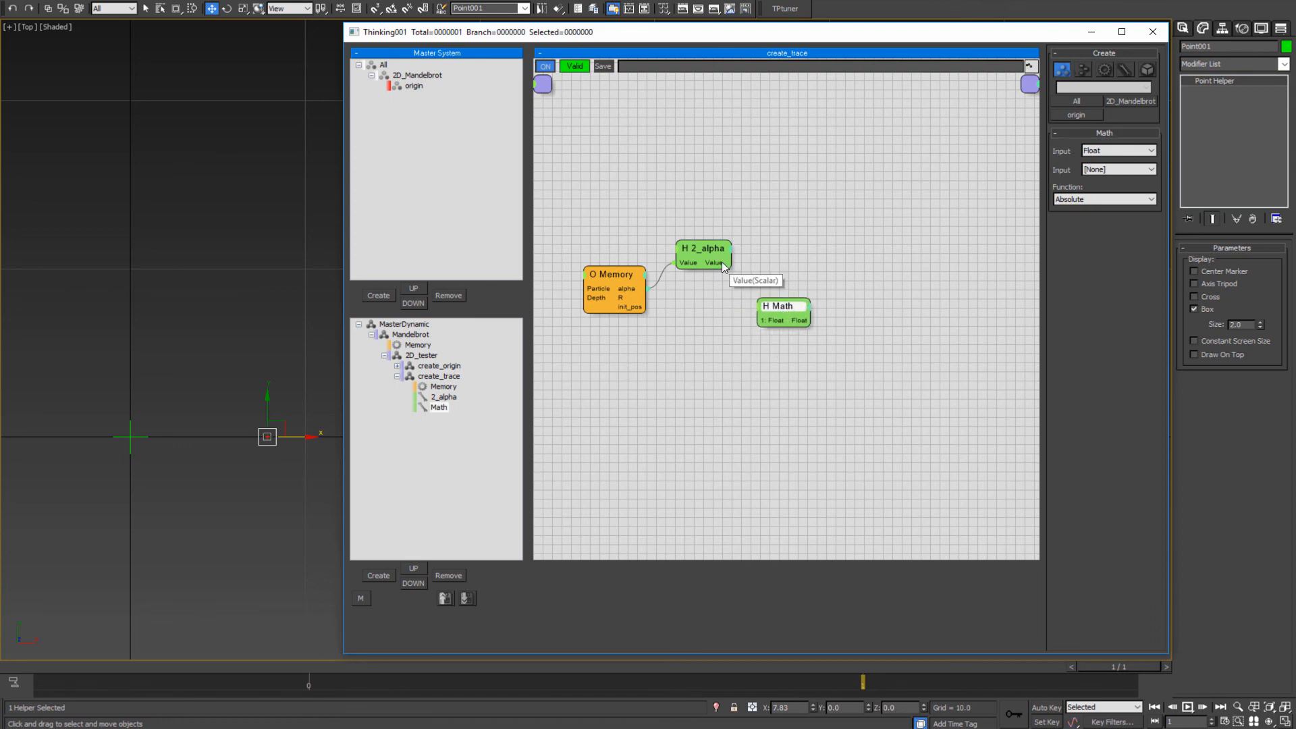
{"action": "left_click_drag", "start_coordinate": [731, 263], "coordinate": [785, 310]}
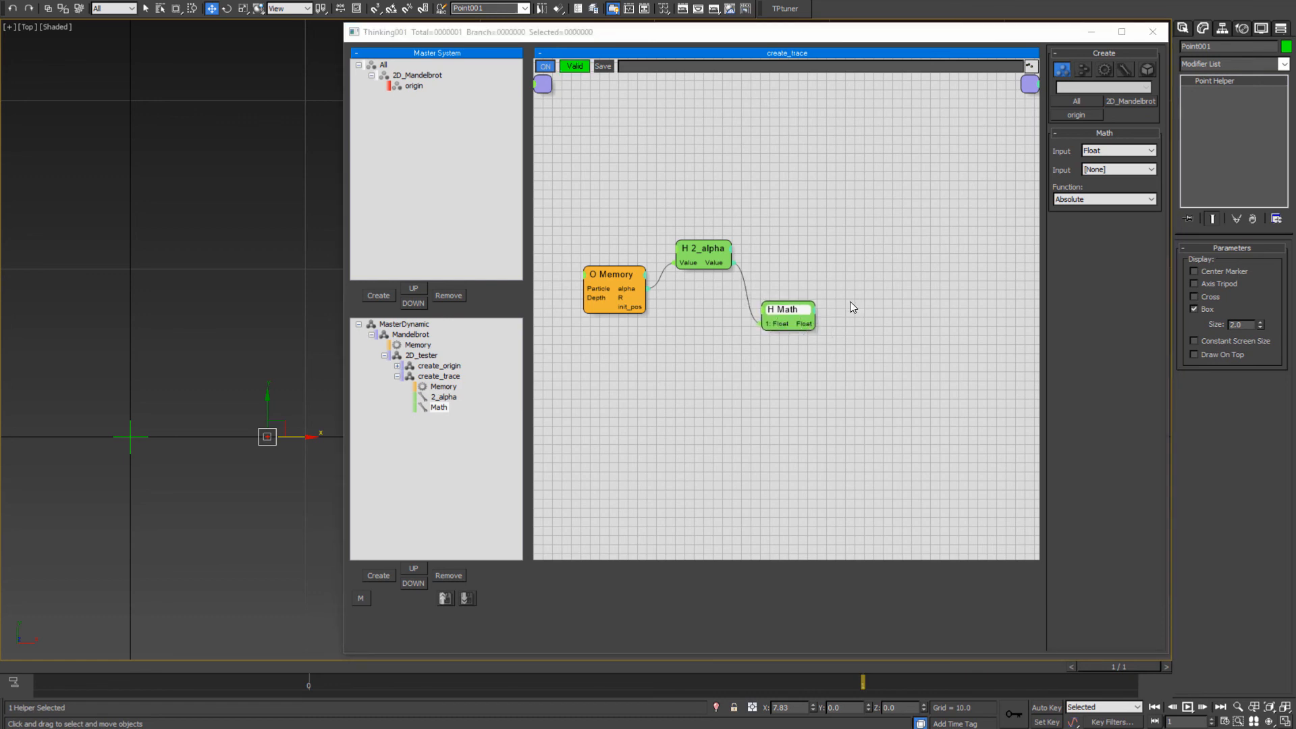
- Set the Math helper's function to Cosine, rename it cos(2alpha), and move it closer to level with 2_alpha
{"action": "left_click", "coordinate": [1079, 200]}
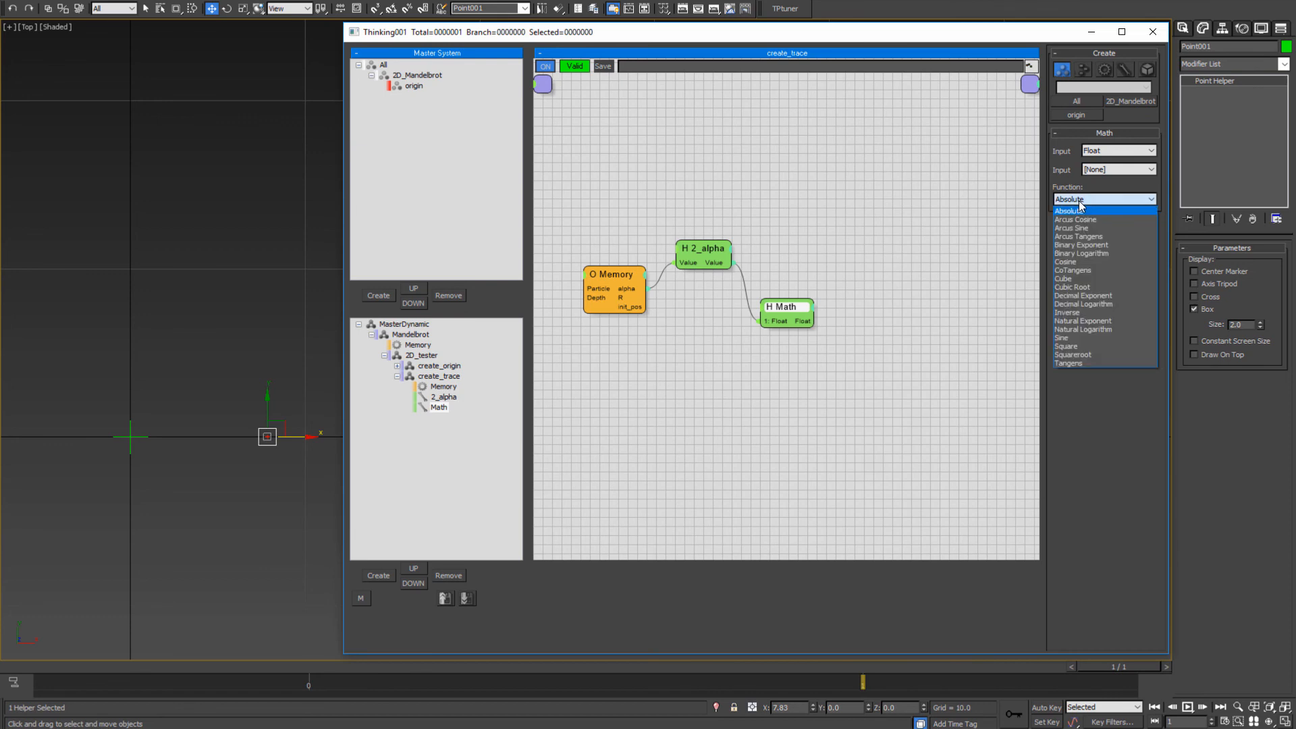
{"action": "left_click", "coordinate": [1078, 262]}
{"action": "right_click", "coordinate": [804, 311]}
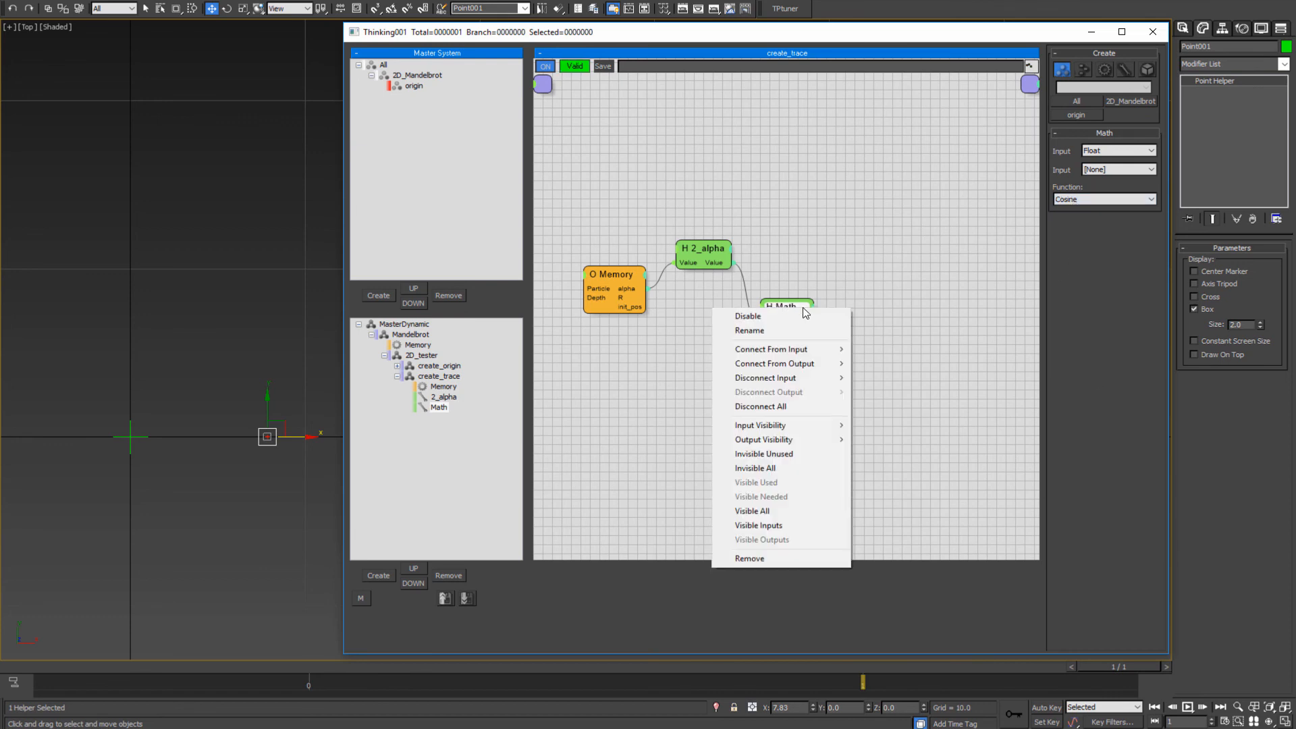
{"action": "left_click", "coordinate": [776, 330]}
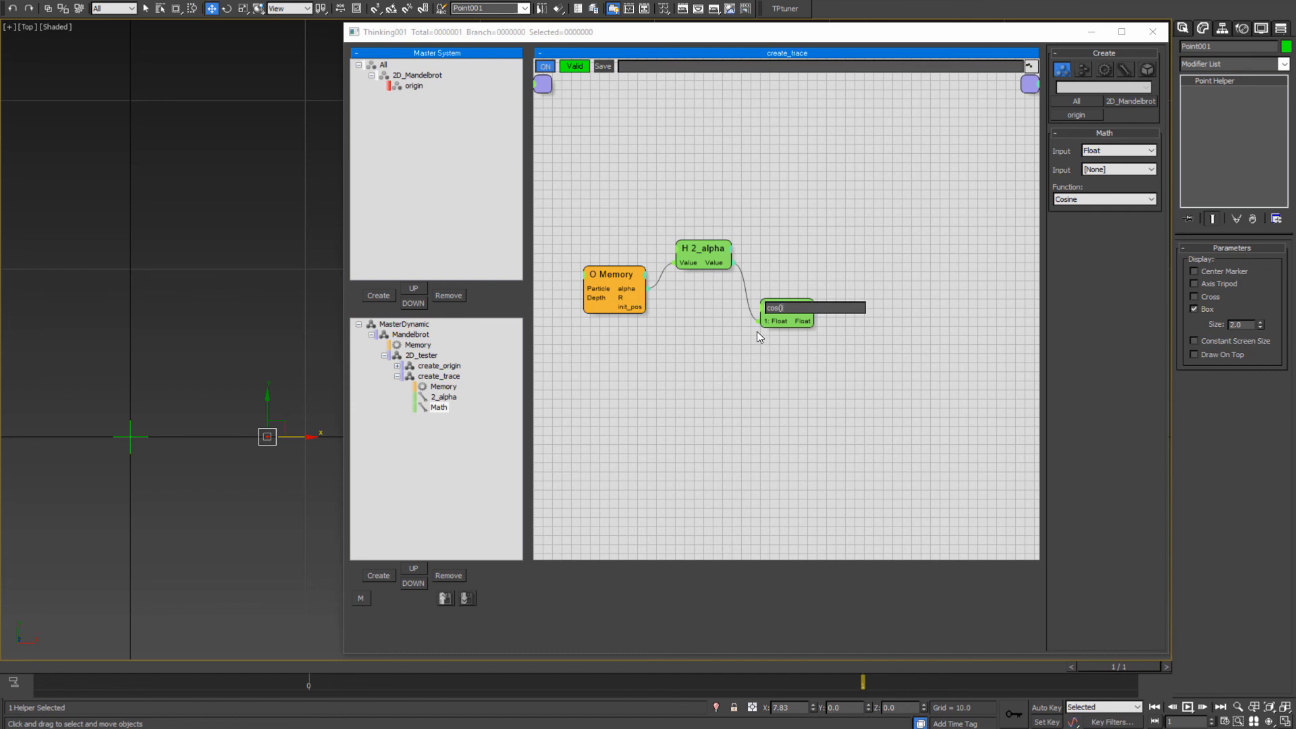
{"action": "type", "text": "cos(2alpha)"}
{"action": "key", "text": "Return"}
{"action": "left_click_drag", "start_coordinate": [790, 312], "coordinate": [795, 277]}
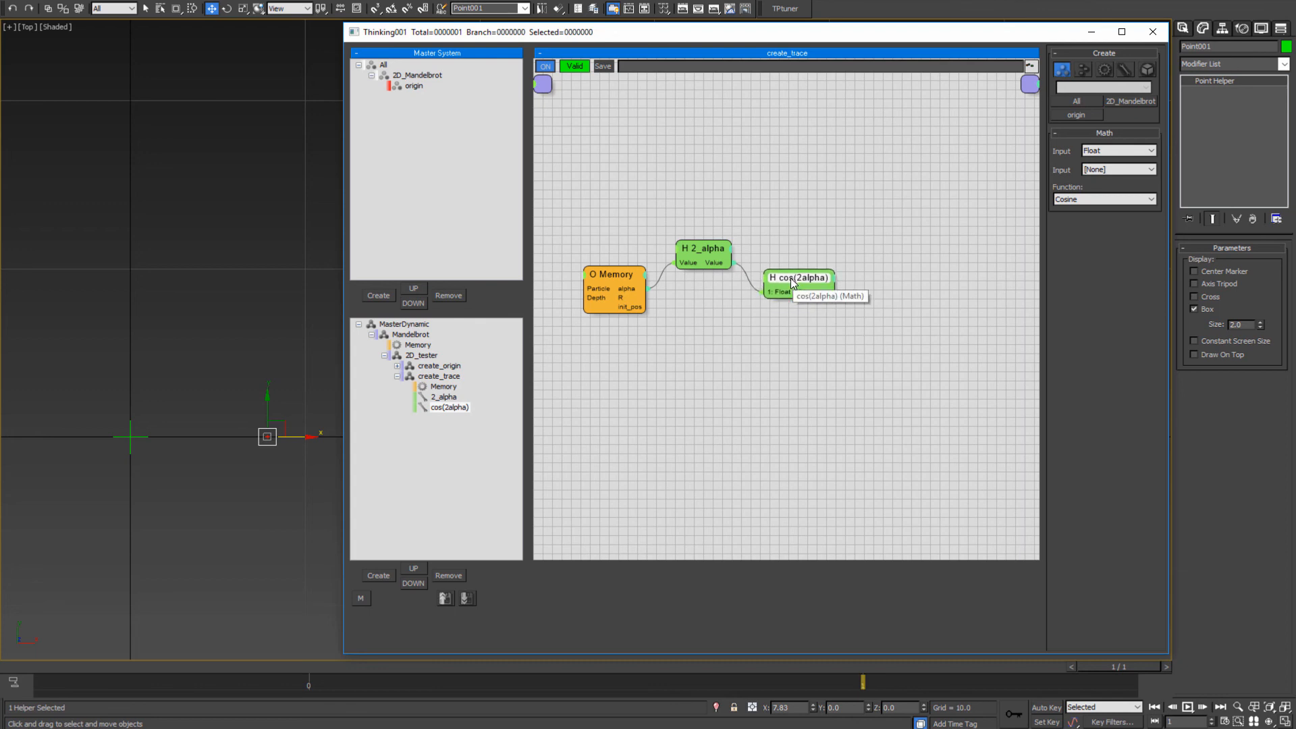
- Check the equations in Paint, return to 3ds Max, add an AddMultiply helper beyond cos(2alpha), and align cos(2alpha) with 2_alpha
{"action": "left_click", "coordinate": [234, 728]}
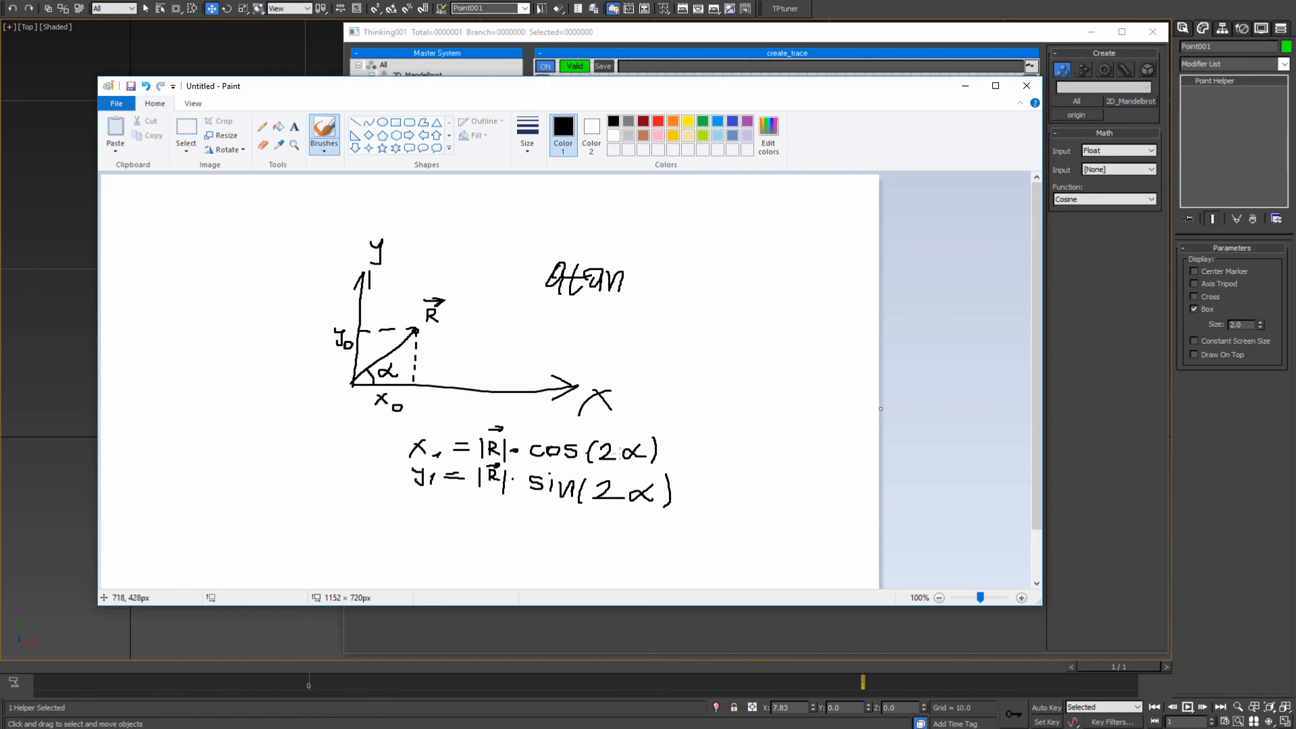
{"action": "left_click", "coordinate": [969, 91]}
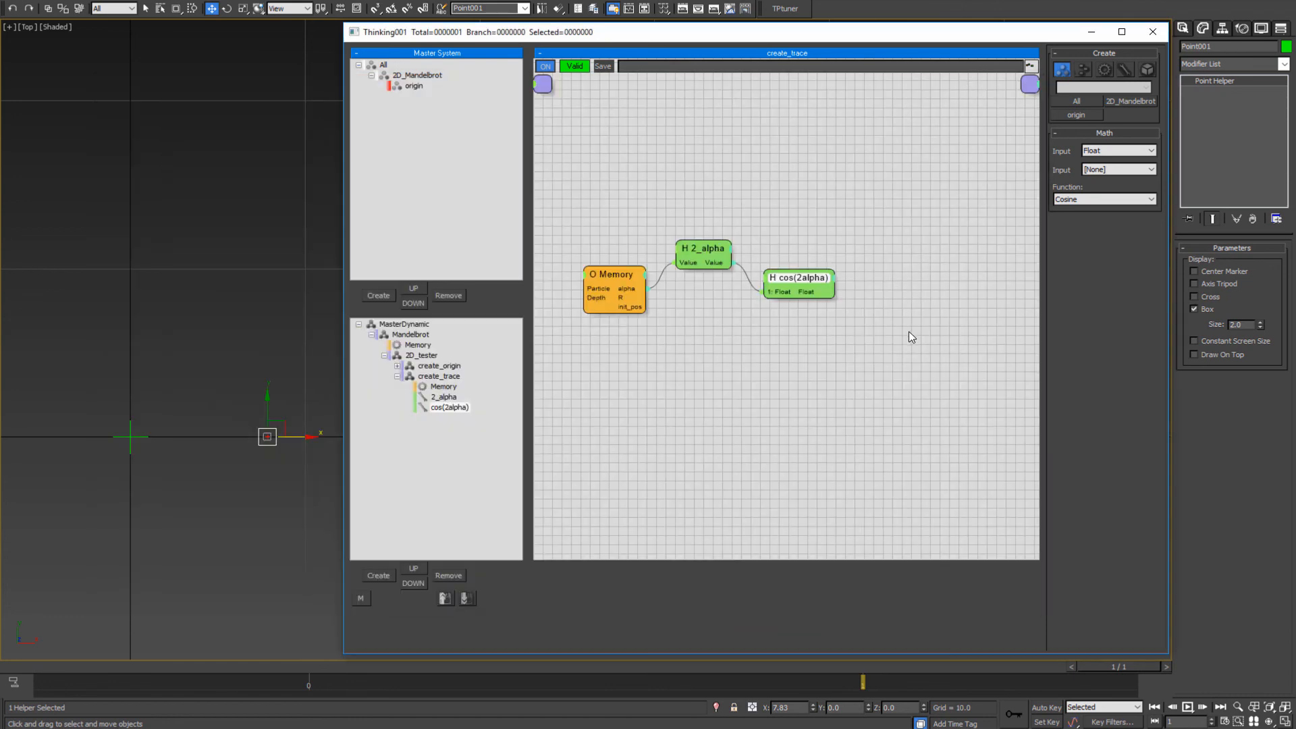
{"action": "right_click", "coordinate": [803, 227]}
{"action": "mouse_move", "coordinate": [988, 289]}
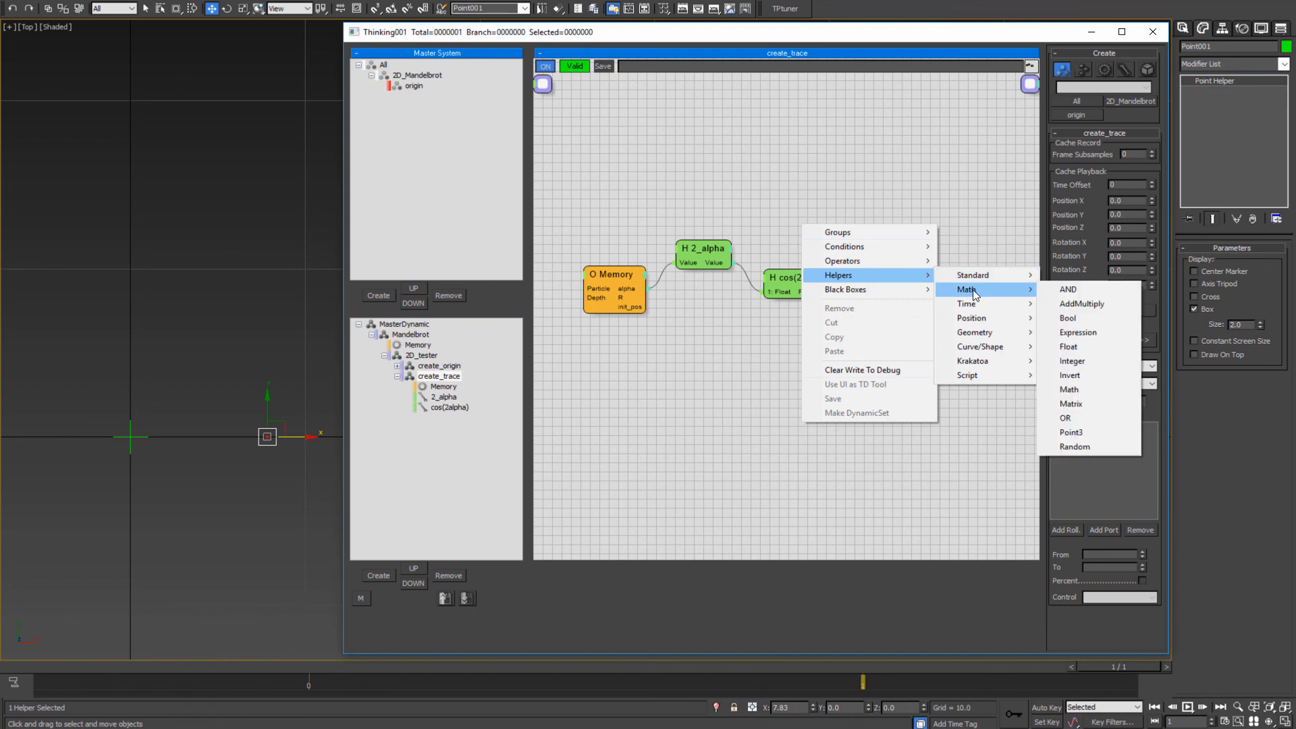
{"action": "left_click", "coordinate": [1081, 304]}
{"action": "left_click", "coordinate": [888, 234]}
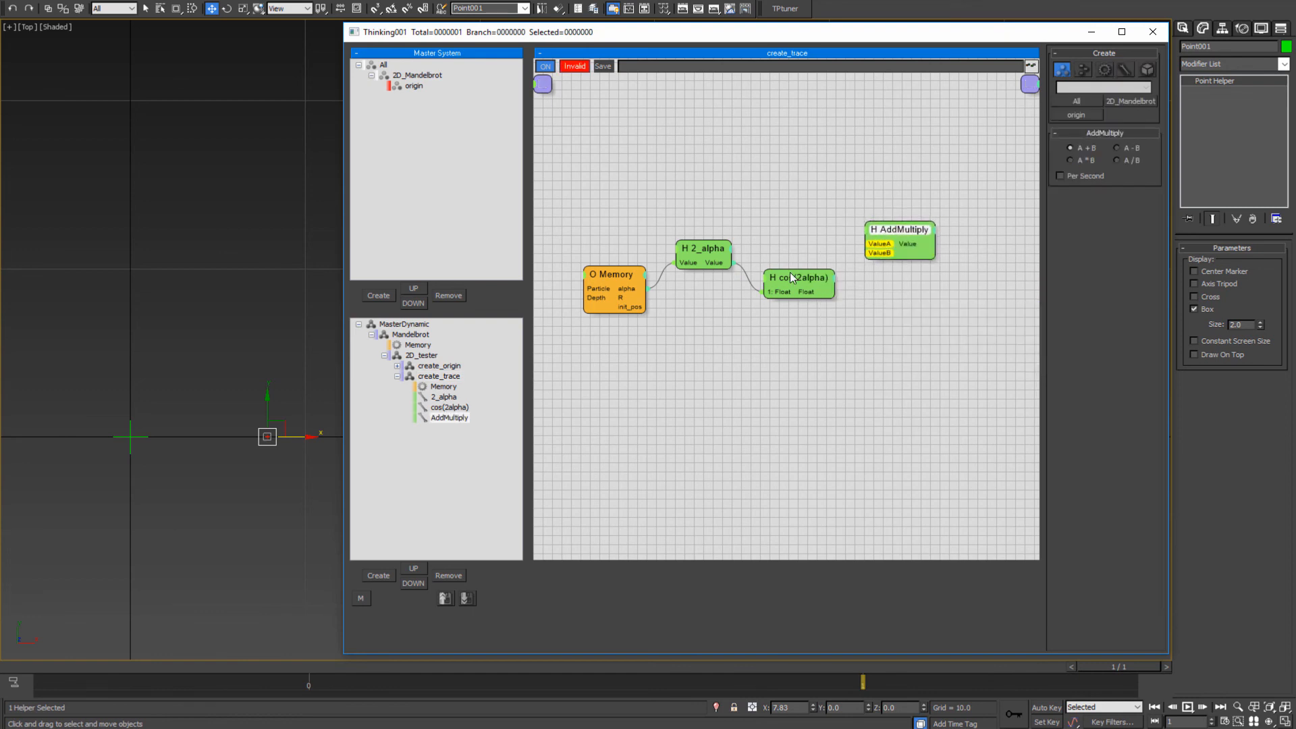
{"action": "left_click_drag", "start_coordinate": [790, 273], "coordinate": [788, 249]}
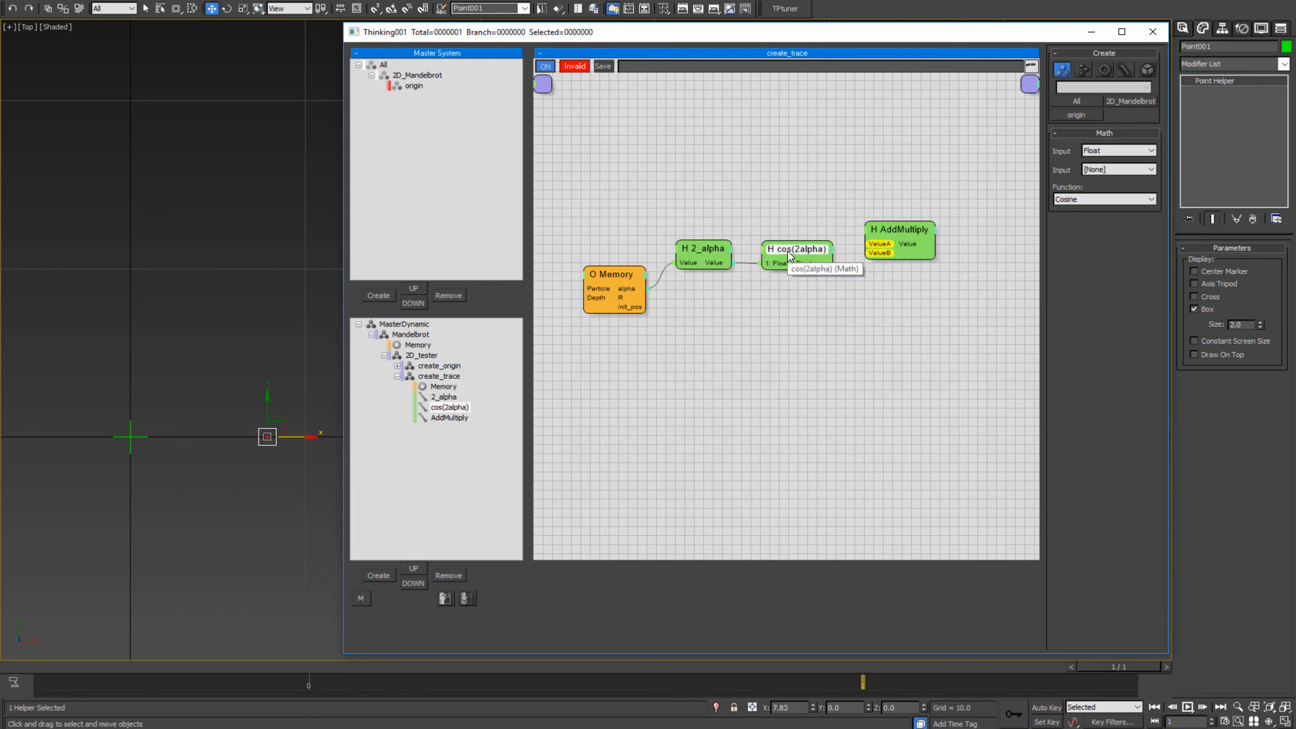
- Connect cos(2alpha) to the AddMultiply helper's ValueA and Memory's R output to its ValueB
{"action": "left_click_drag", "start_coordinate": [891, 231], "coordinate": [624, 298]}
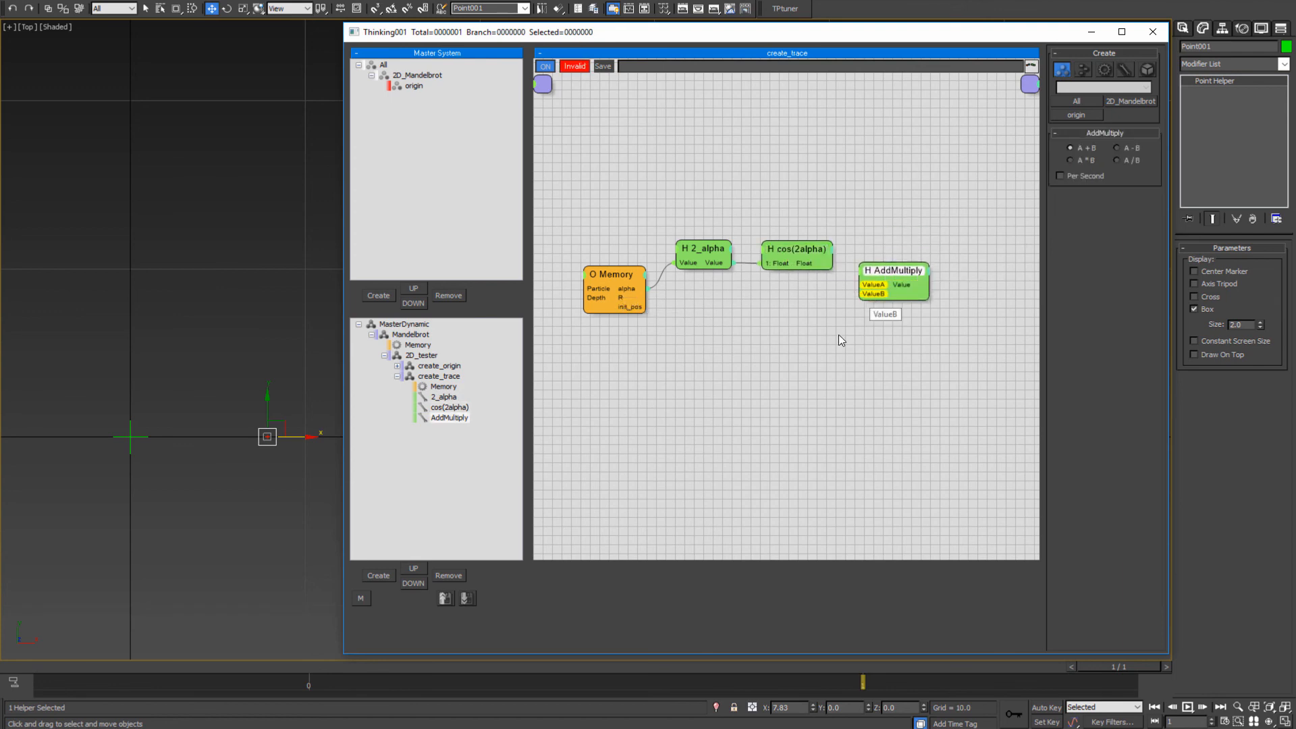
{"action": "left_click_drag", "start_coordinate": [875, 285], "coordinate": [803, 266]}
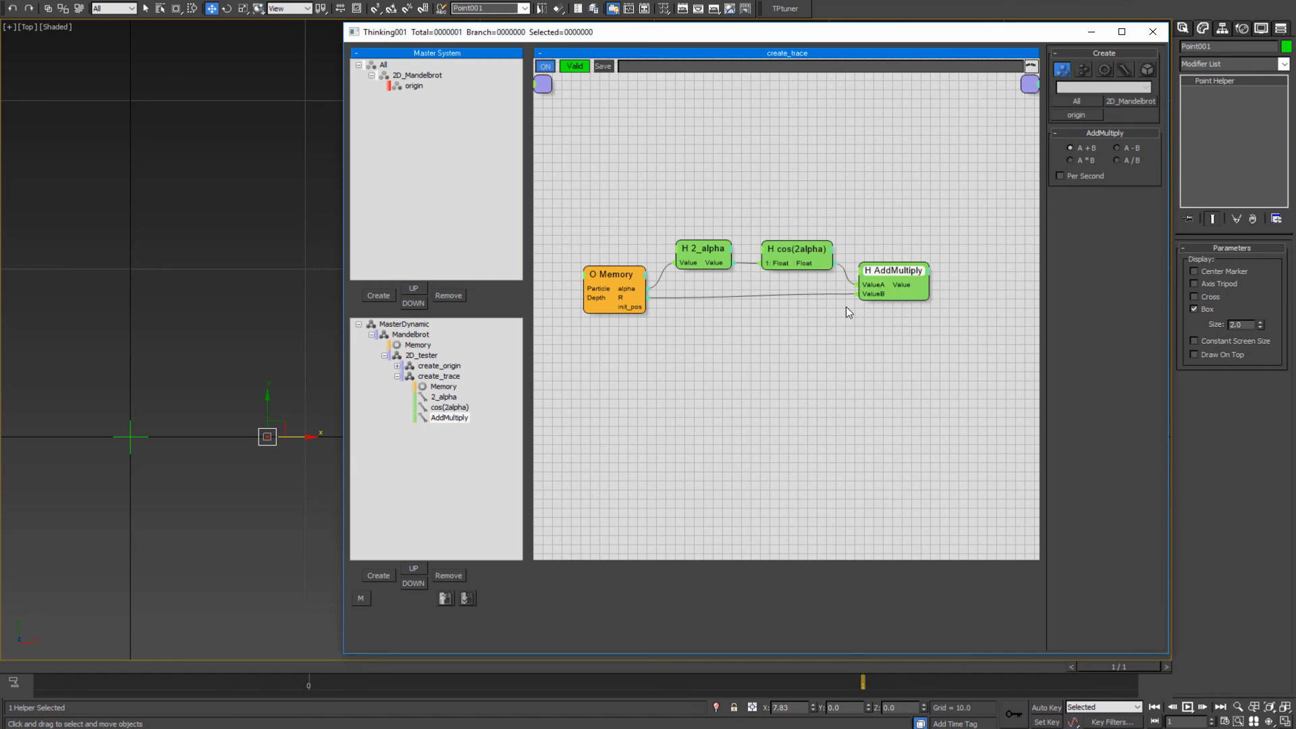
{"action": "left_click_drag", "start_coordinate": [882, 270], "coordinate": [877, 276]}
{"action": "middle_click_drag", "start_coordinate": [946, 395], "coordinate": [871, 405]}
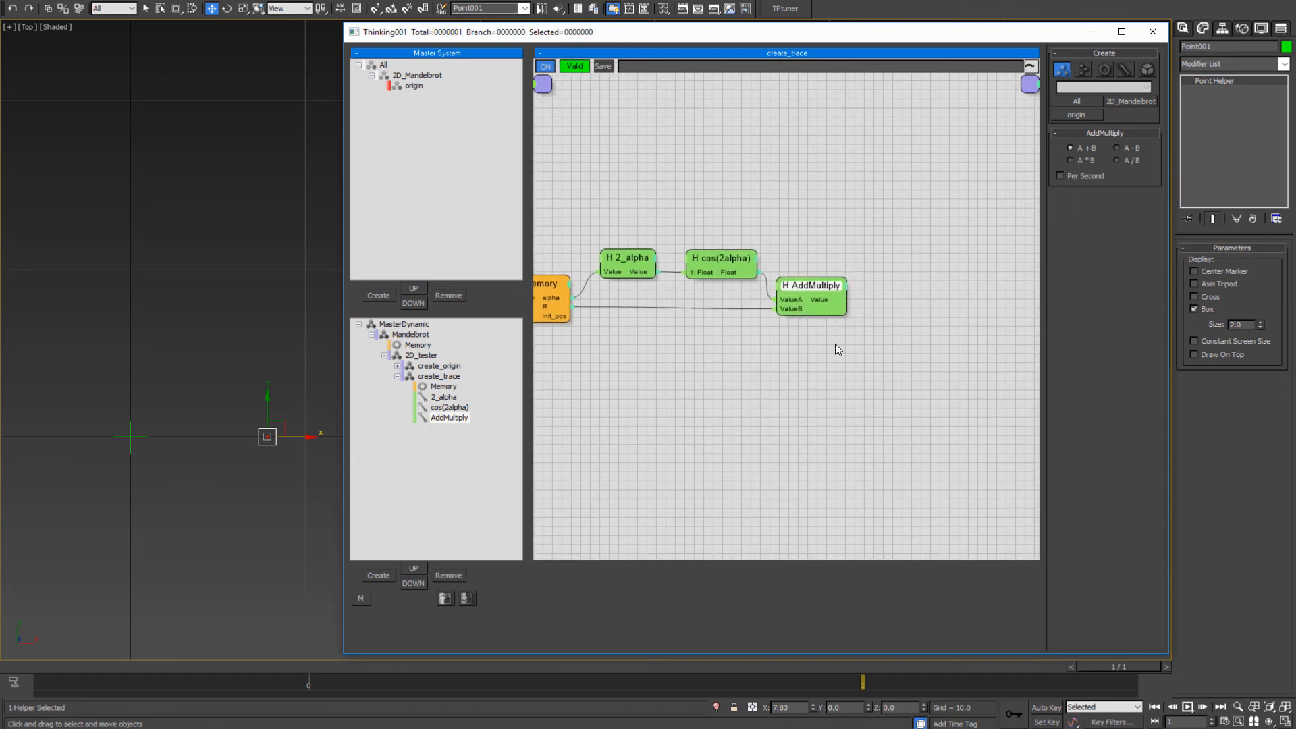
- Rename the AddMultiply helper as new_X_2D
{"action": "right_click", "coordinate": [813, 291]}
{"action": "left_click", "coordinate": [773, 307]}
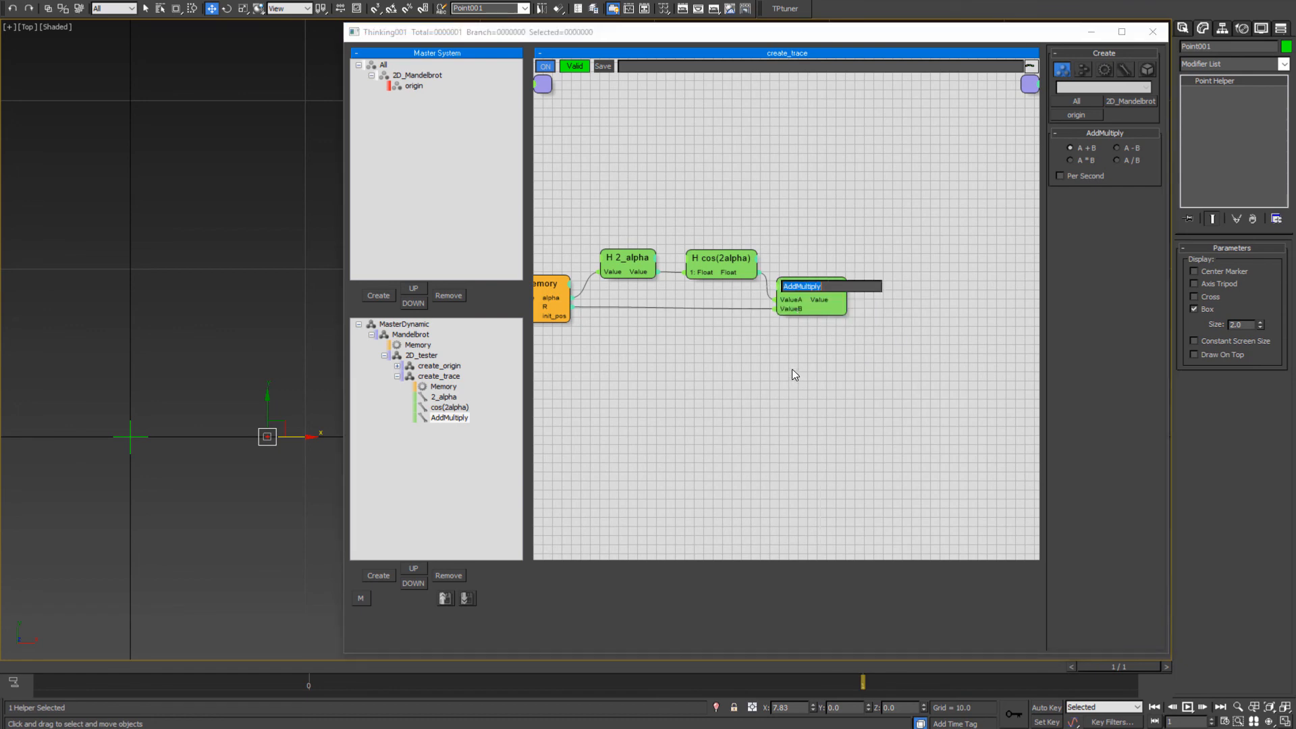
{"action": "type", "text": "new_X_2D"}
{"action": "left_click", "coordinate": [792, 370]}
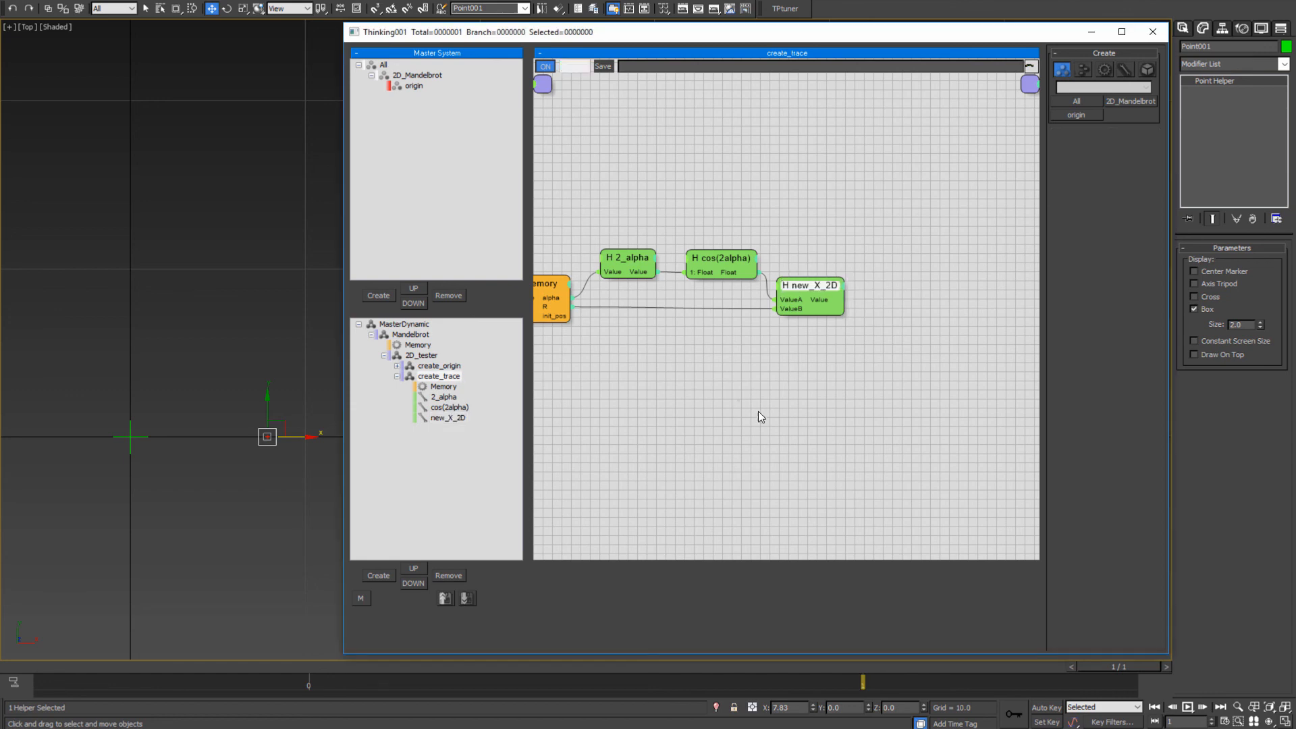
{"action": "left_click", "coordinate": [902, 273]}
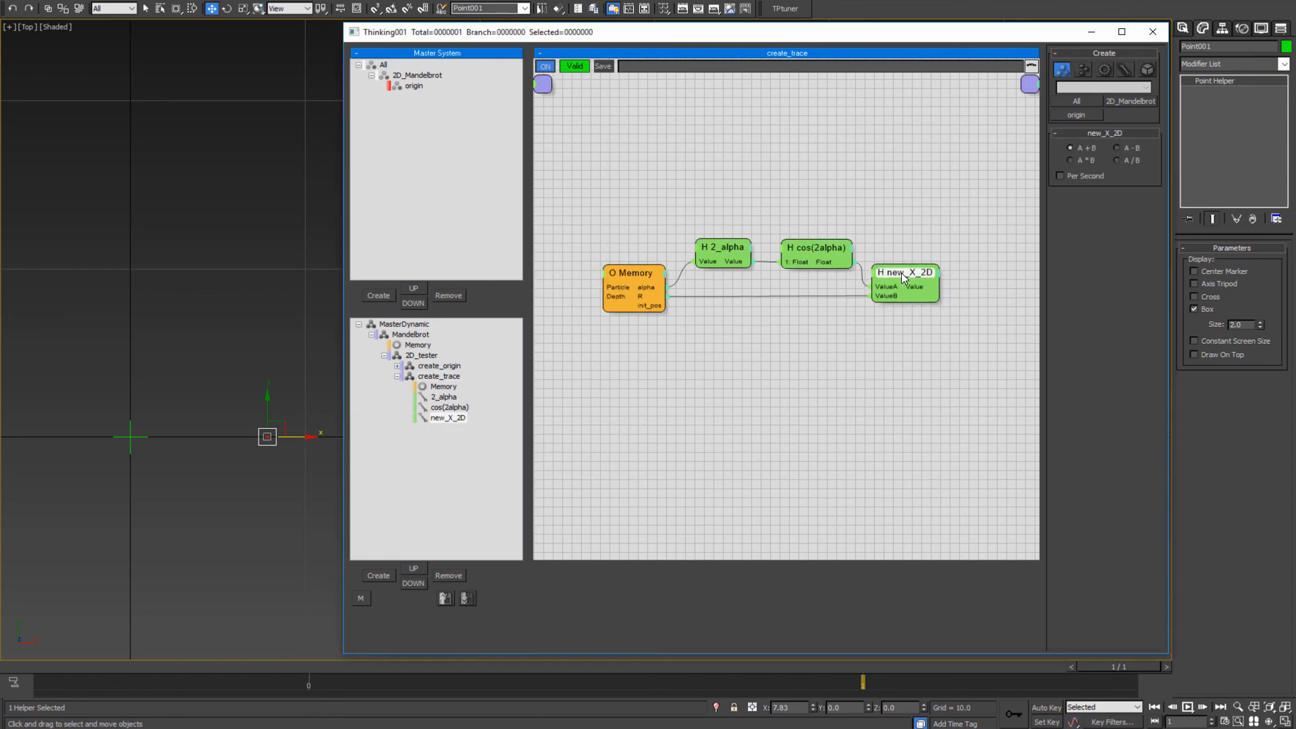
{"action": "left_click", "coordinate": [869, 375]}
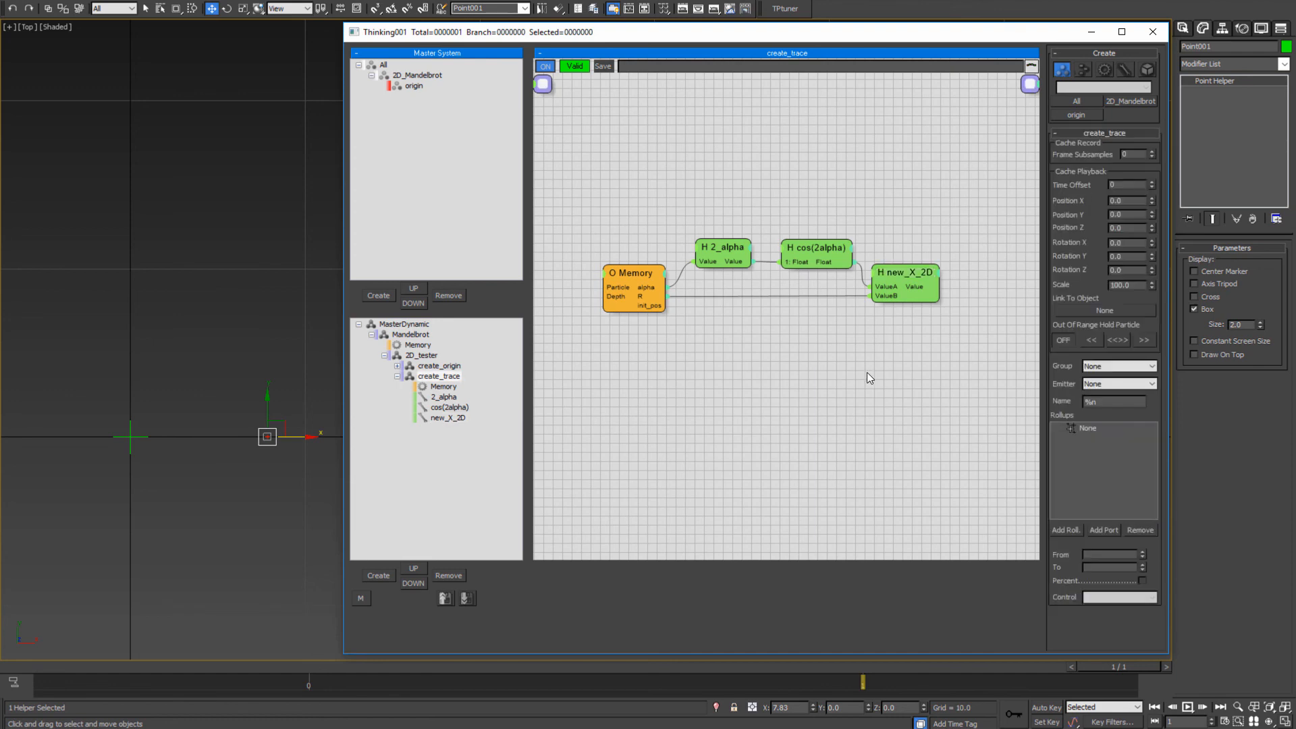
- Copy cos(2alpha) and new_X_2D below the originals, and connect 2_alpha to the copied cosine helper's Float input
{"action": "middle_click_drag", "start_coordinate": [867, 373], "coordinate": [787, 360]}
{"action": "left_click_drag", "start_coordinate": [690, 202], "coordinate": [854, 317]}
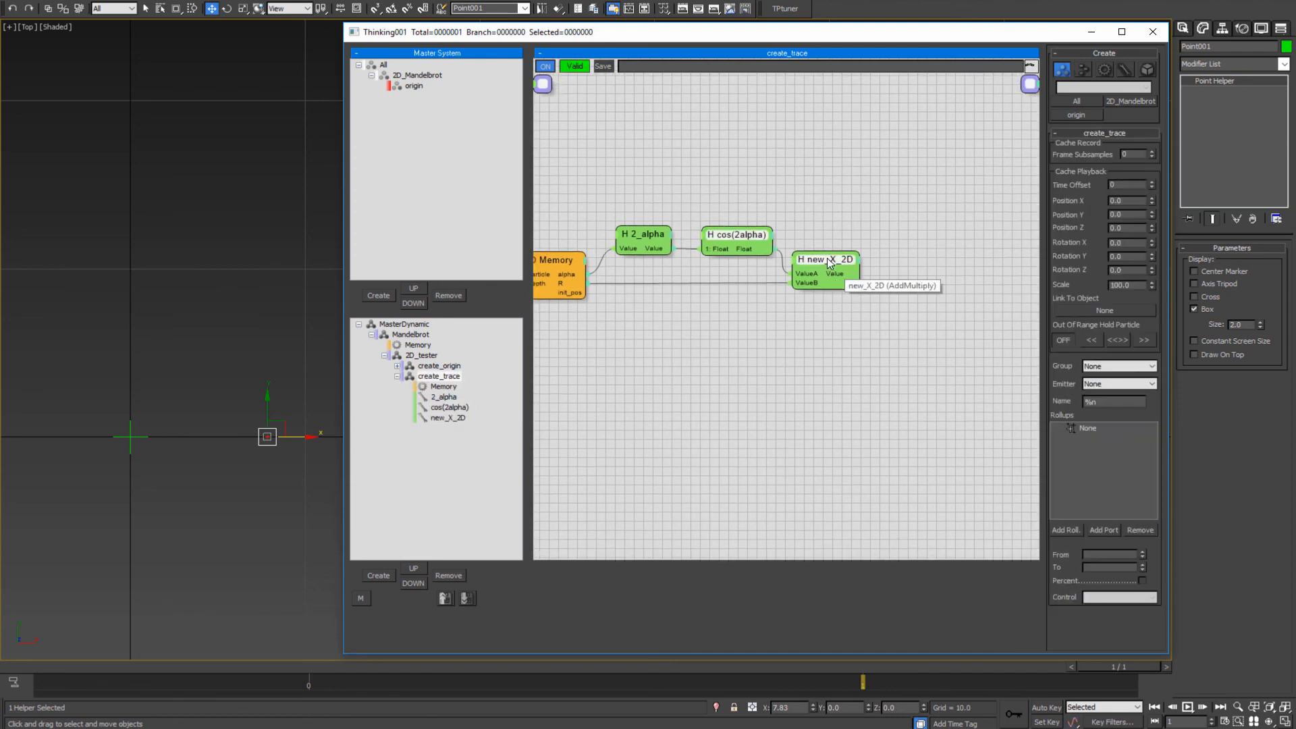
{"action": "left_click_drag", "start_coordinate": [828, 258], "coordinate": [829, 330], "text": "shift"}
{"action": "left_click", "coordinate": [941, 297]}
{"action": "middle_click_drag", "start_coordinate": [667, 365], "coordinate": [773, 383]}
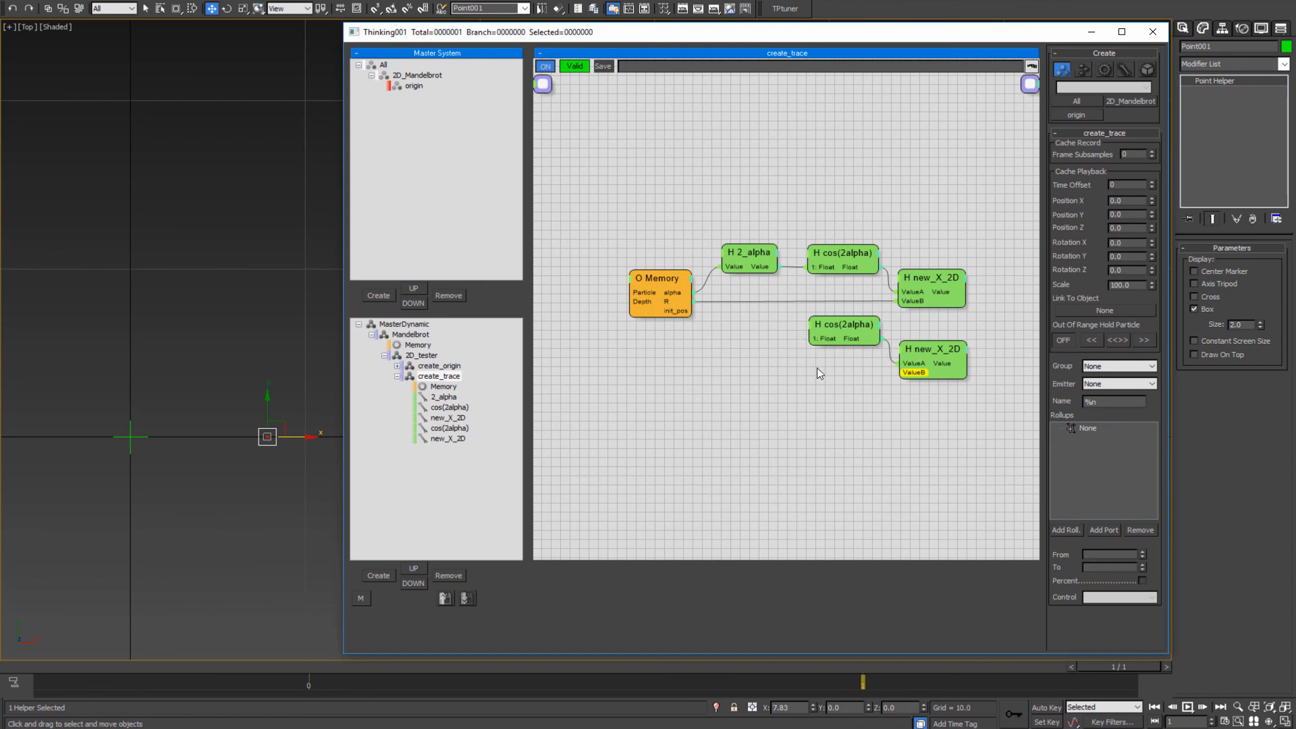
{"action": "left_click_drag", "start_coordinate": [820, 339], "coordinate": [778, 266]}
{"action": "left_click", "coordinate": [832, 331]}
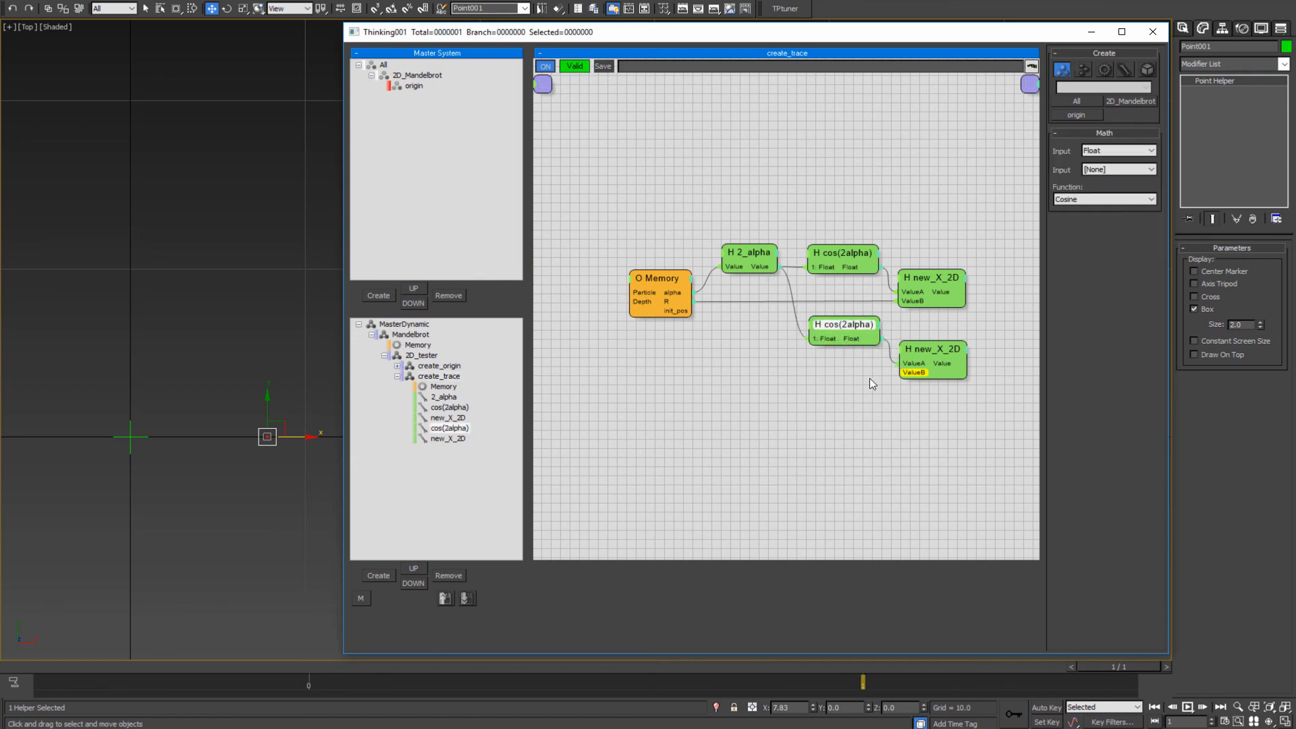
- Set the copied Math helper's function to Sine and rename it sin(2alpha)
{"action": "left_click", "coordinate": [1095, 200]}
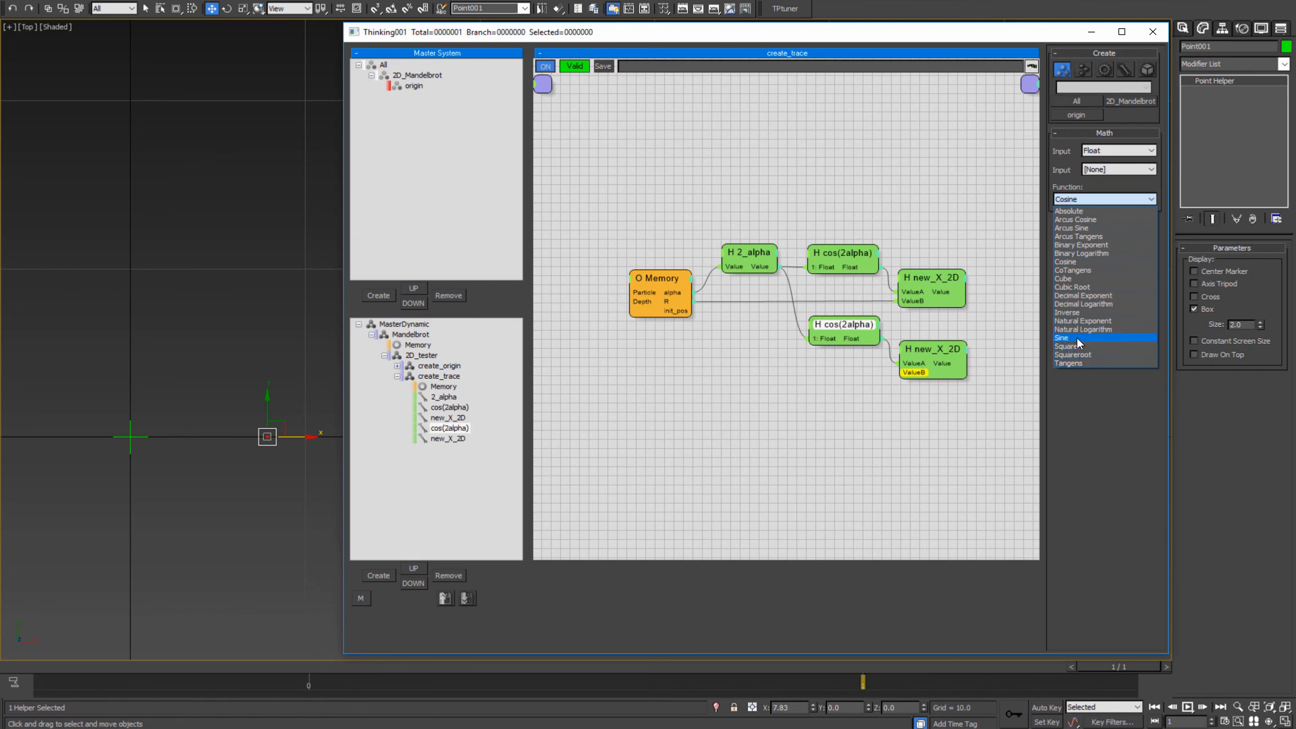
{"action": "left_click", "coordinate": [1062, 338]}
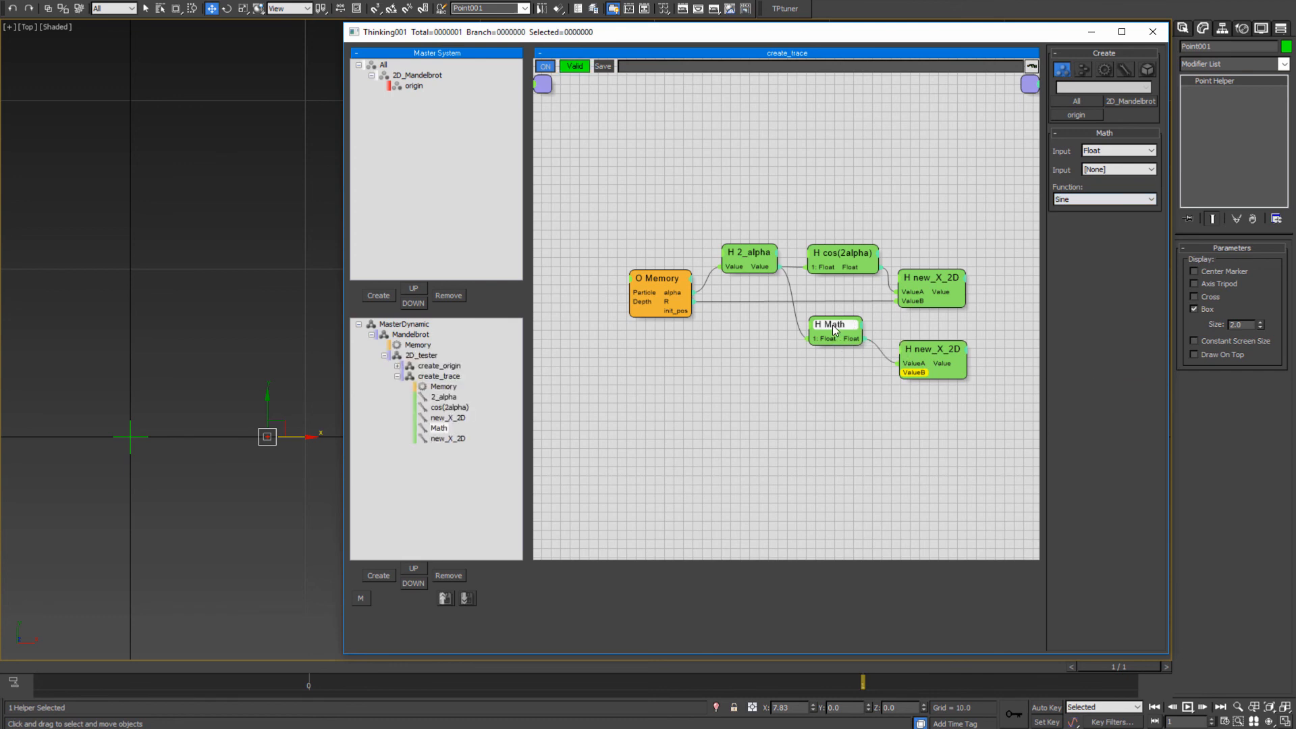
{"action": "right_click", "coordinate": [833, 325]}
{"action": "left_click", "coordinate": [831, 345]}
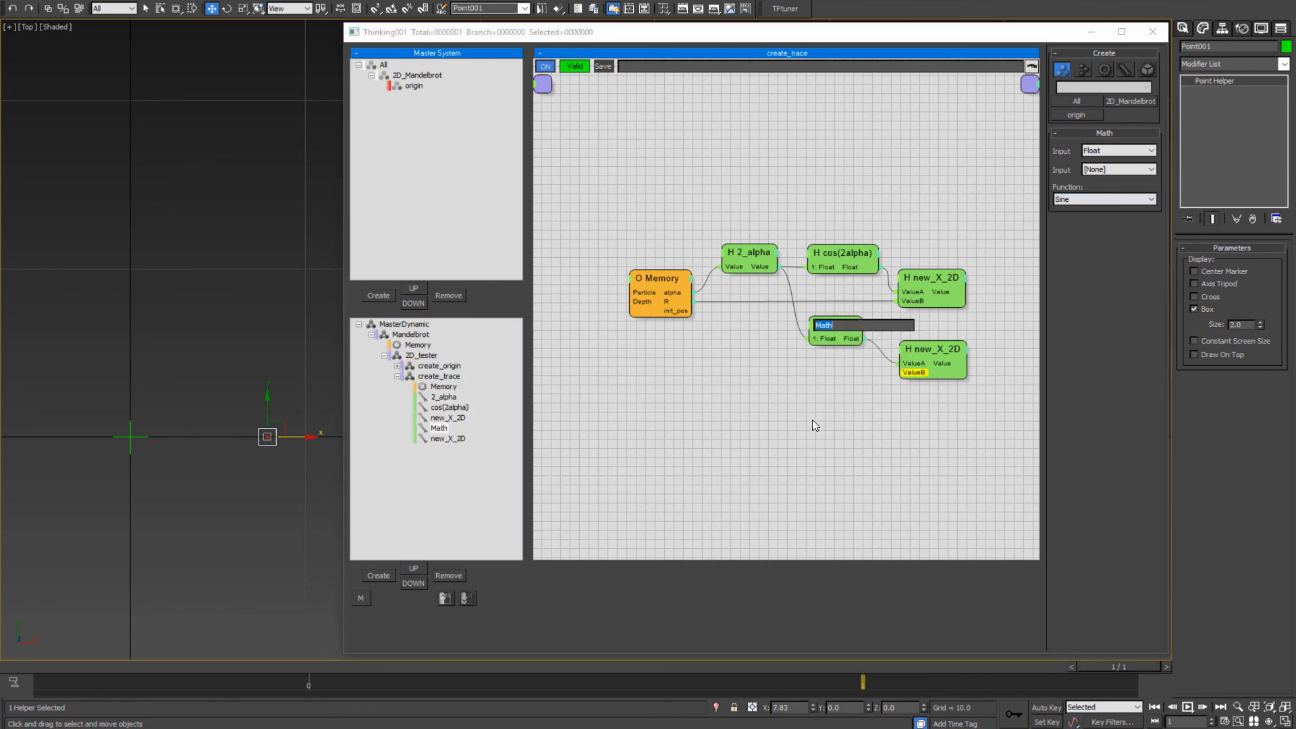
{"action": "type", "text": "sin(2alpha)"}
{"action": "key", "text": "Return"}
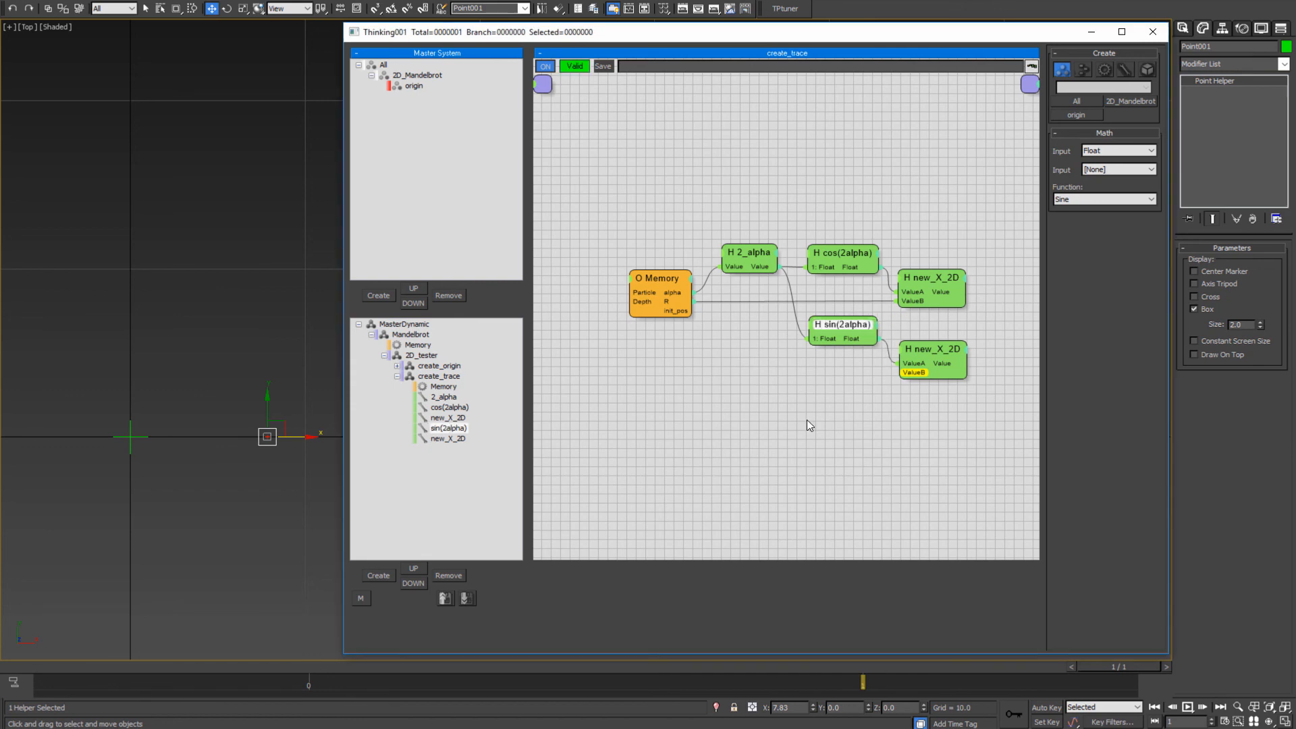
- Rename the copied new_X_2D helper as new_Y_2D
{"action": "middle_click_drag", "start_coordinate": [869, 471], "coordinate": [786, 467]}
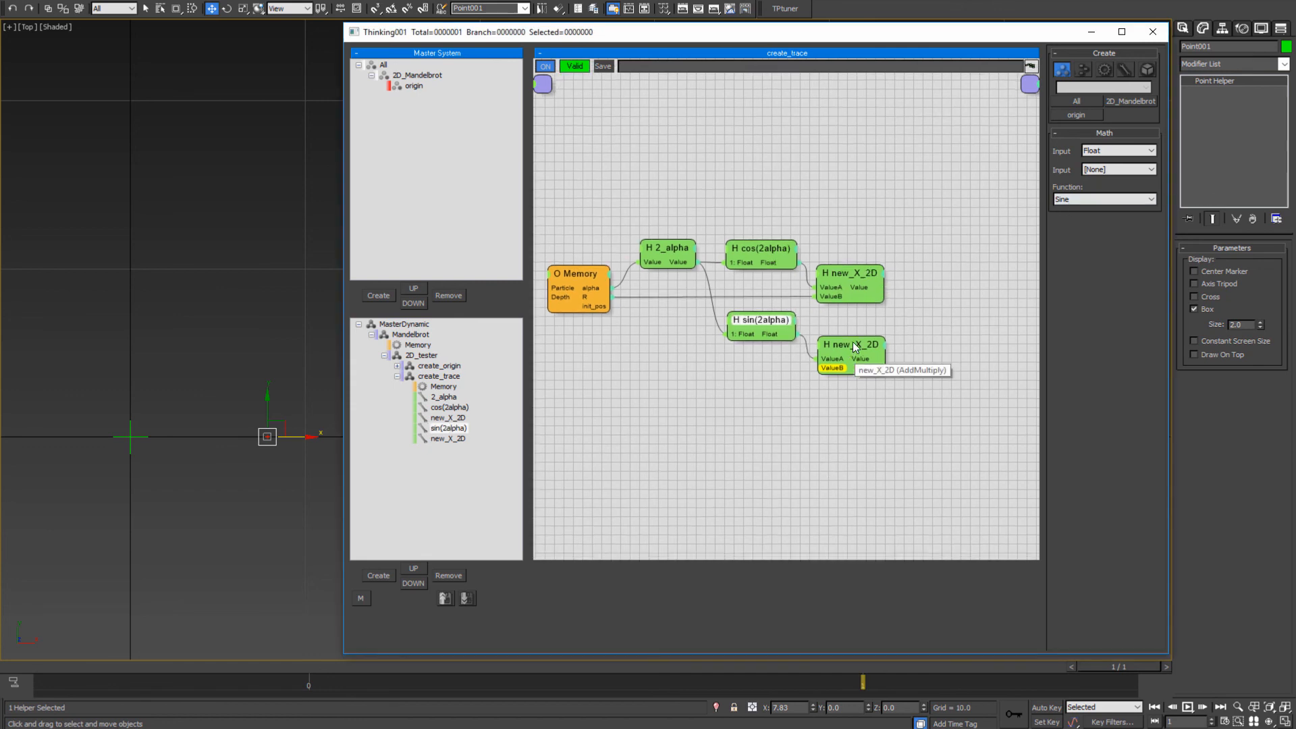
{"action": "right_click", "coordinate": [841, 365]}
{"action": "left_click", "coordinate": [837, 370]}
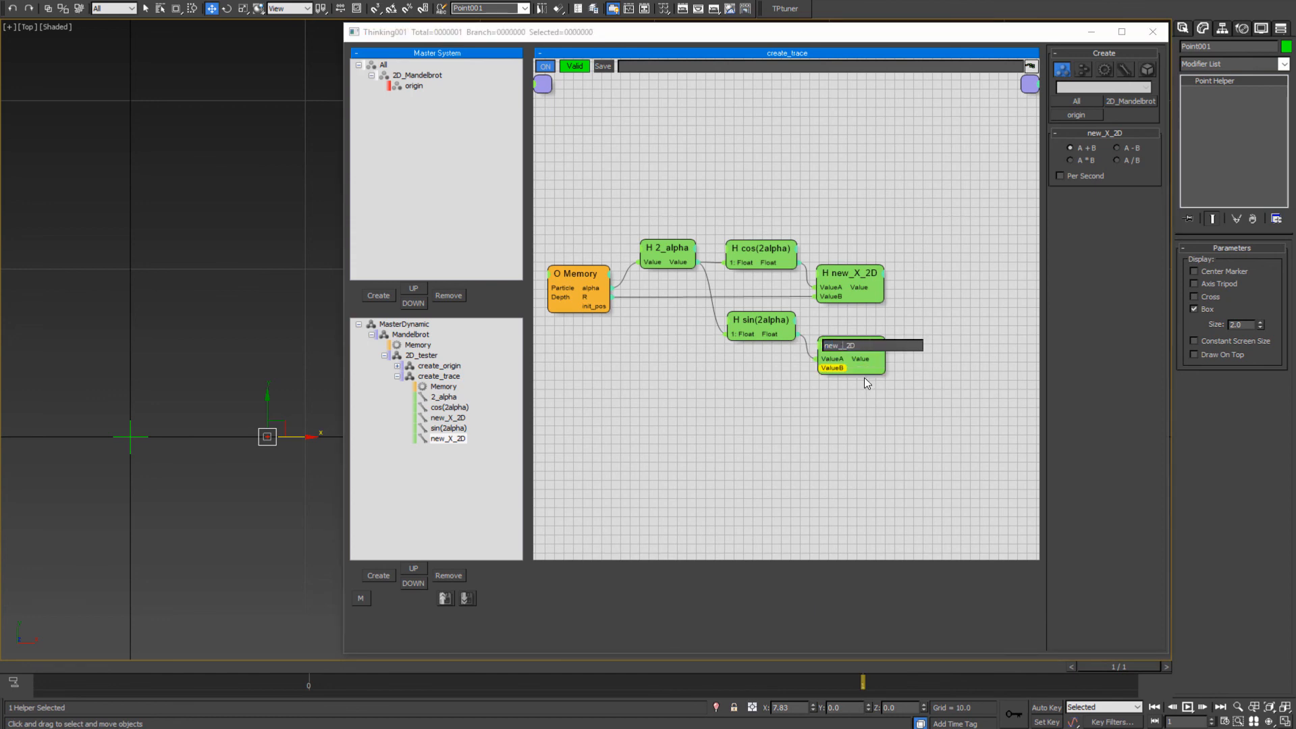
{"action": "type", "text": "Y"}
{"action": "key", "text": "Return"}
- Connect Memory's R output to new_Y_2D's ValueB, and set new_Y_2D and new_X_2D to multiply with A * B
{"action": "middle_click_drag", "start_coordinate": [707, 405], "coordinate": [791, 480]}
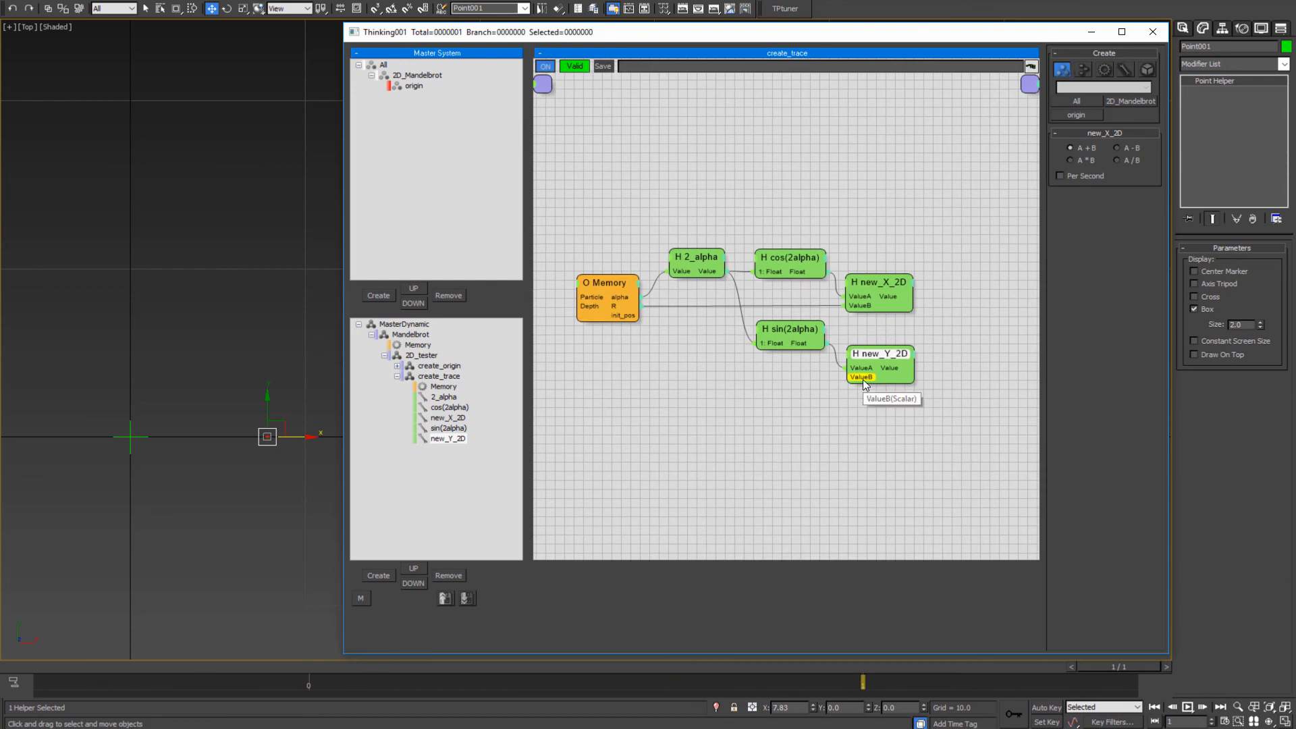
{"action": "left_click_drag", "start_coordinate": [624, 305], "coordinate": [863, 376]}
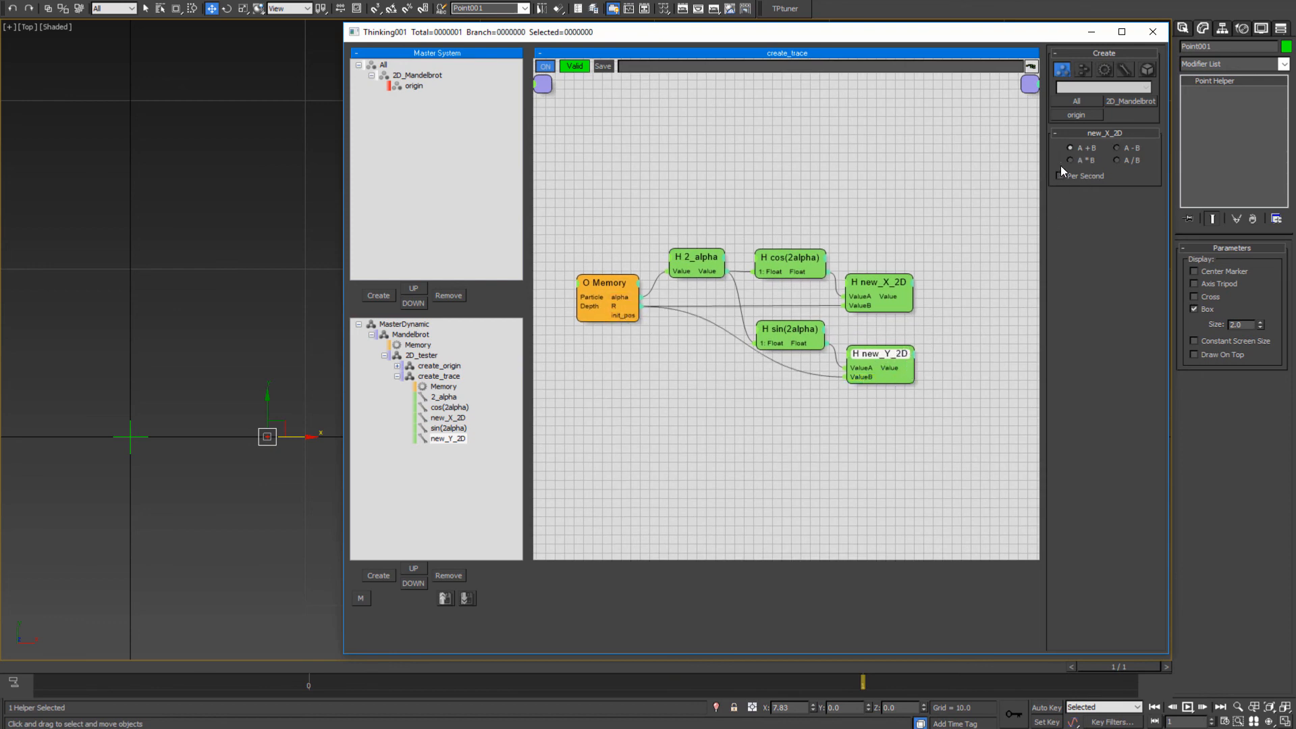
{"action": "left_click", "coordinate": [891, 286]}
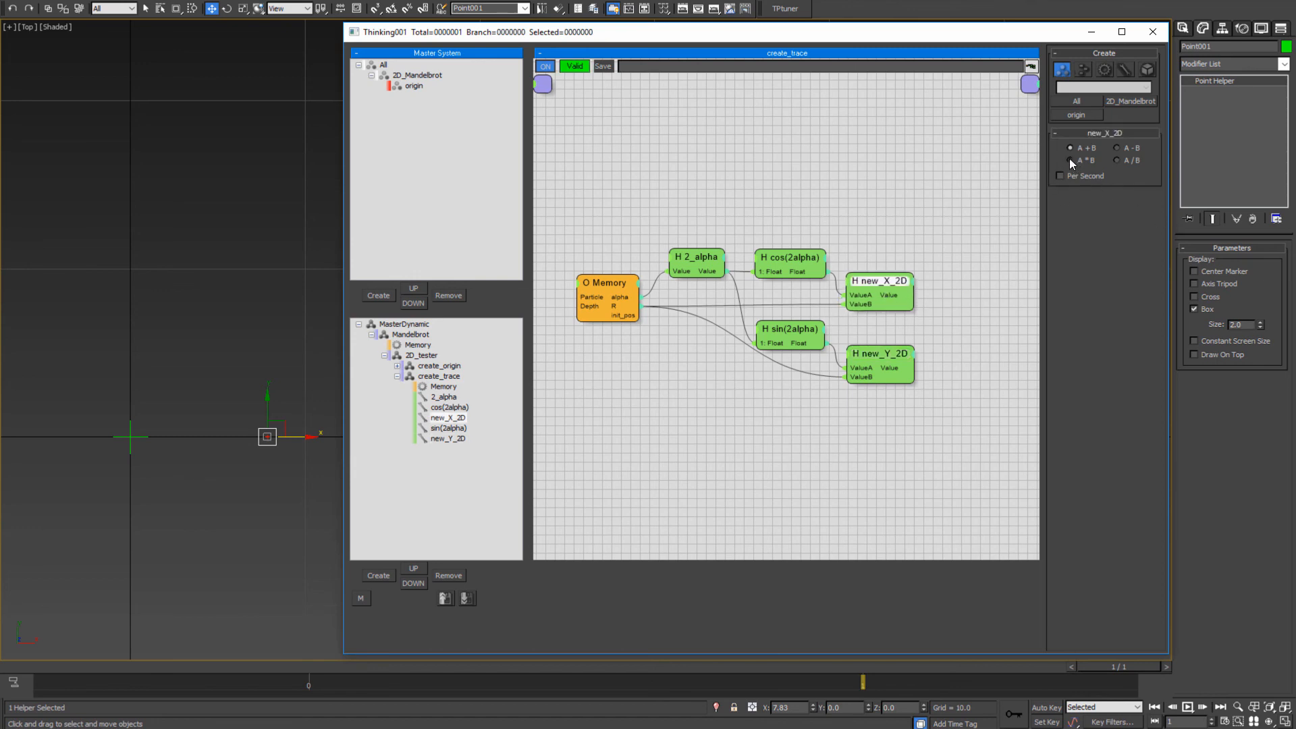
- Move sin(2alpha) closer below cos(2alpha) to tidy the create_trace network
{"action": "middle_click_drag", "start_coordinate": [873, 478], "coordinate": [819, 474]}
{"action": "left_click", "coordinate": [743, 321]}
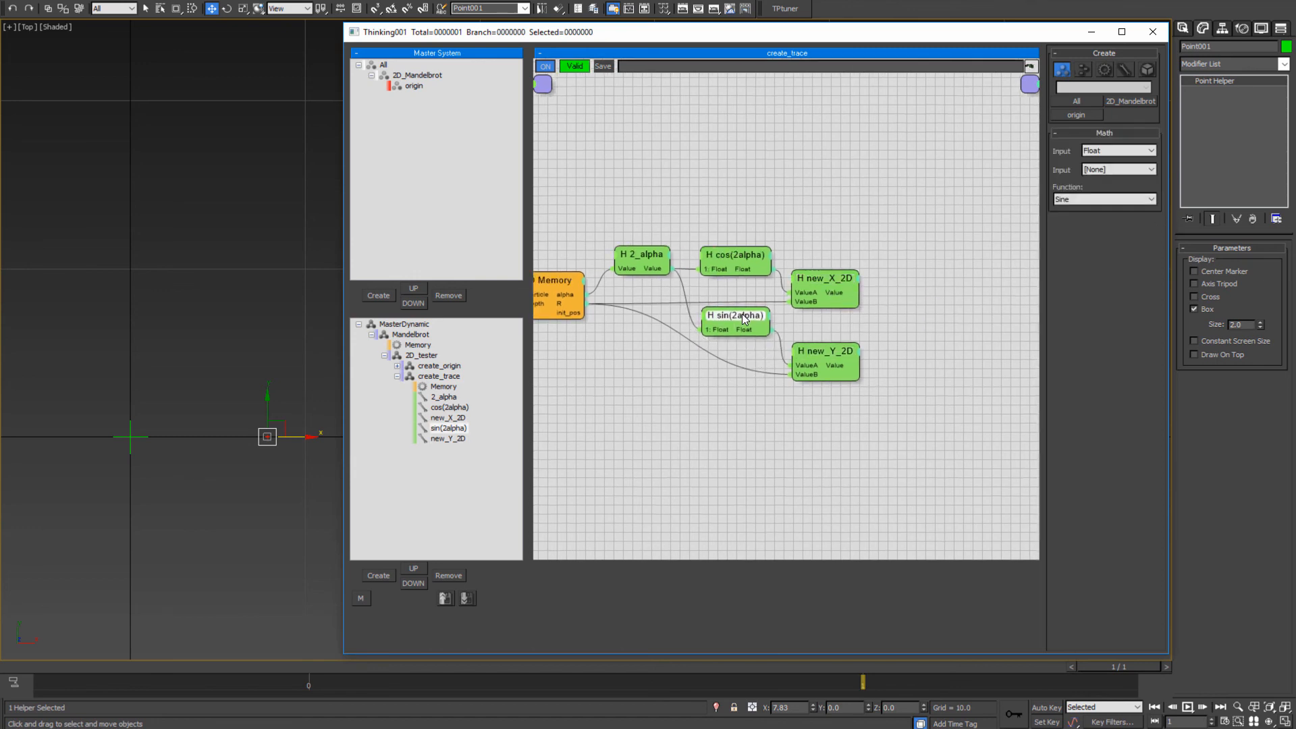
{"action": "left_click_drag", "start_coordinate": [743, 315], "coordinate": [742, 316]}
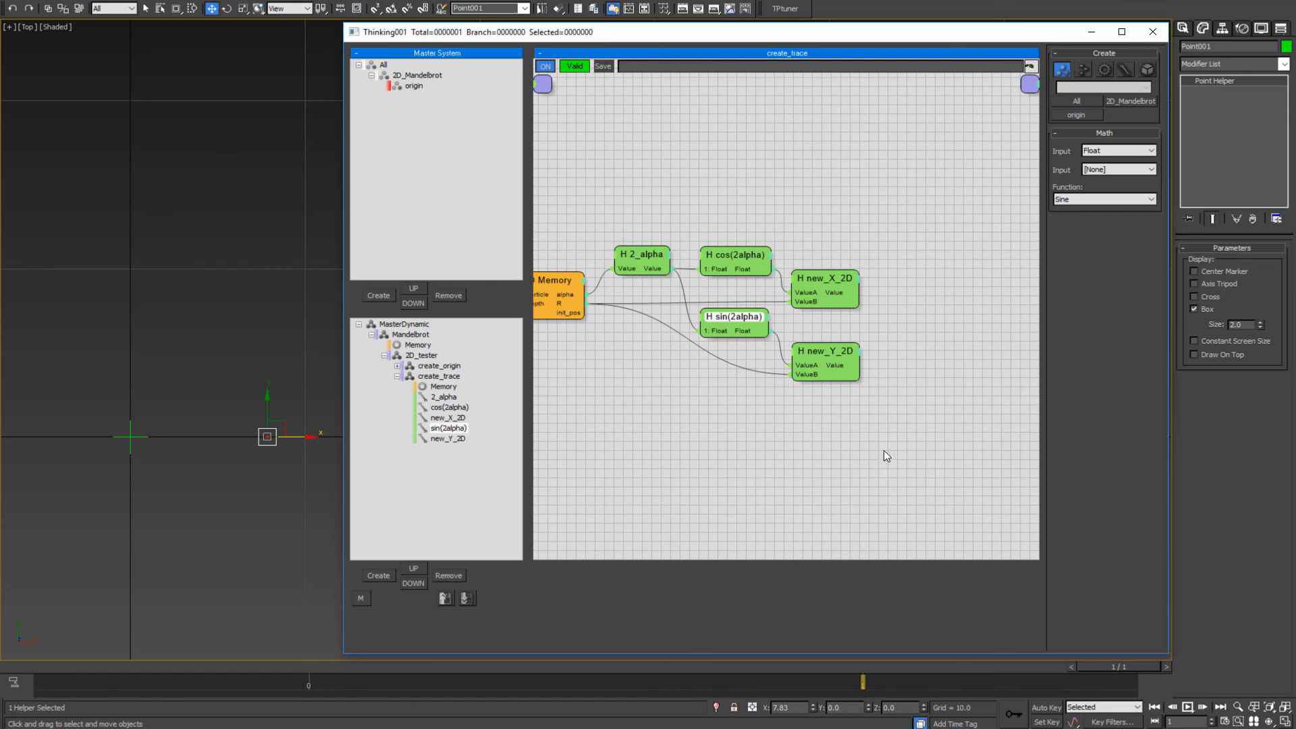
{"action": "middle_click_drag", "start_coordinate": [913, 429], "coordinate": [848, 430]}
{"action": "left_click", "coordinate": [688, 490]}
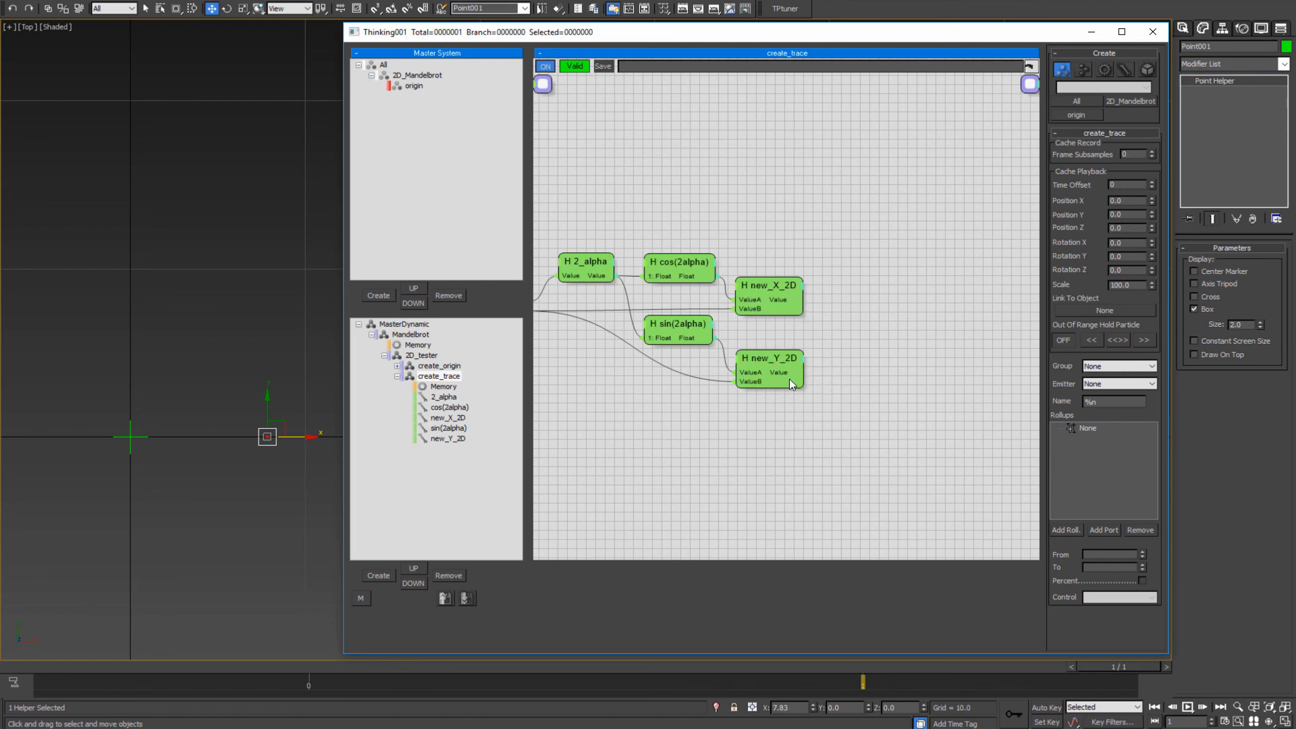
- Add a Point3 math helper to create_trace and place it beyond new_X_2D, about level with it
{"action": "middle_click_drag", "start_coordinate": [835, 439], "coordinate": [714, 375]}
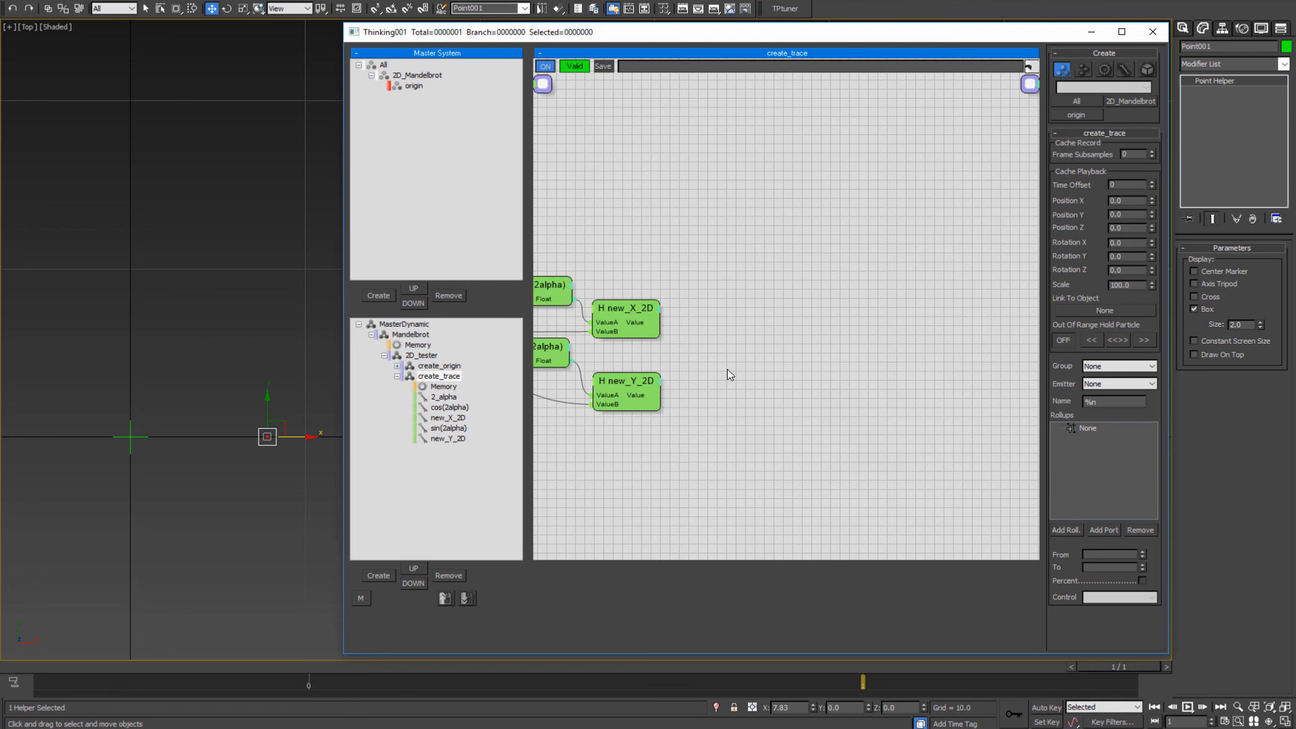
{"action": "right_click", "coordinate": [710, 317]}
{"action": "mouse_move", "coordinate": [694, 363]}
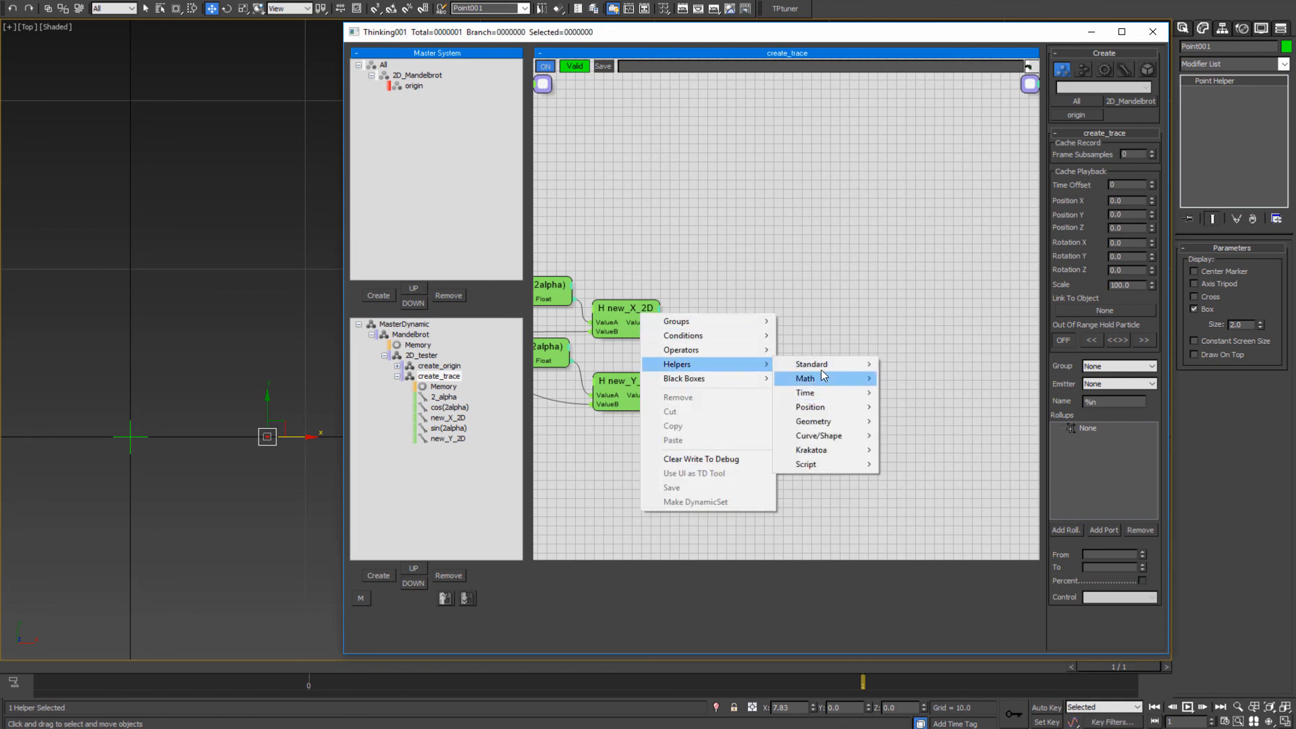
{"action": "mouse_move", "coordinate": [805, 386]}
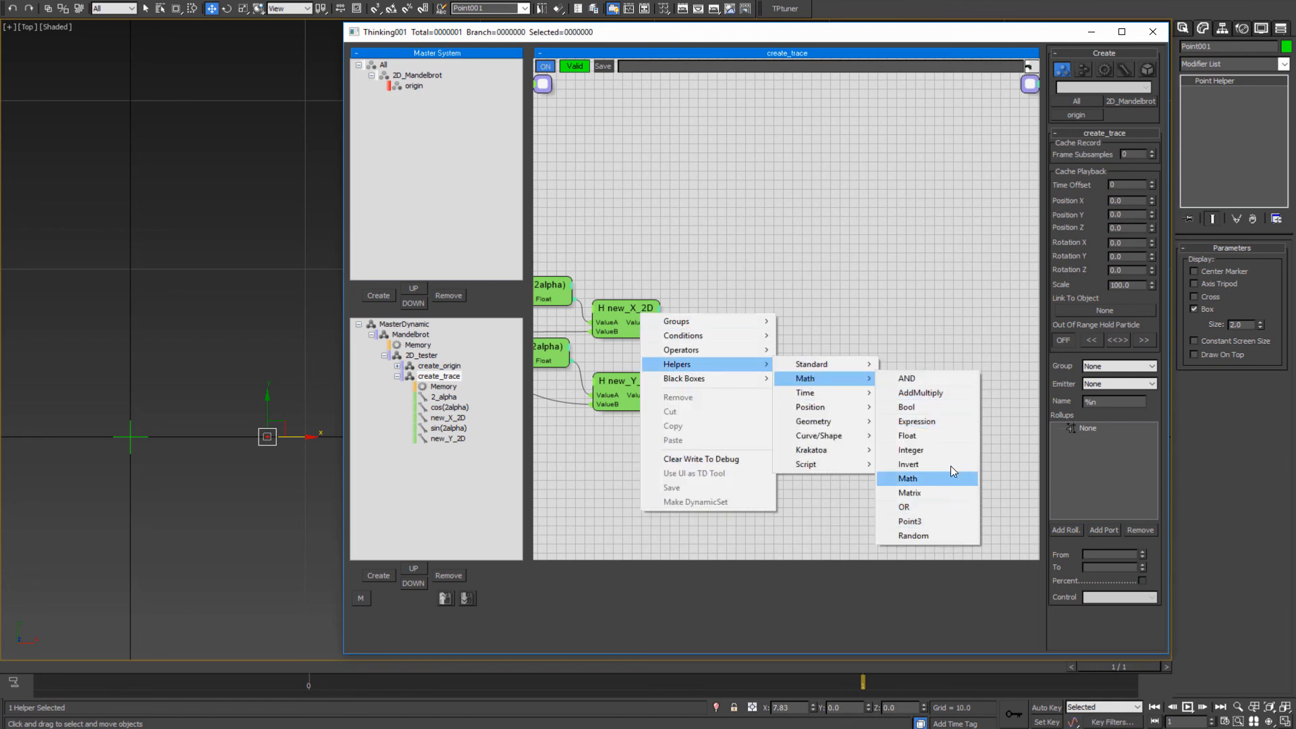
{"action": "left_click", "coordinate": [909, 521]}
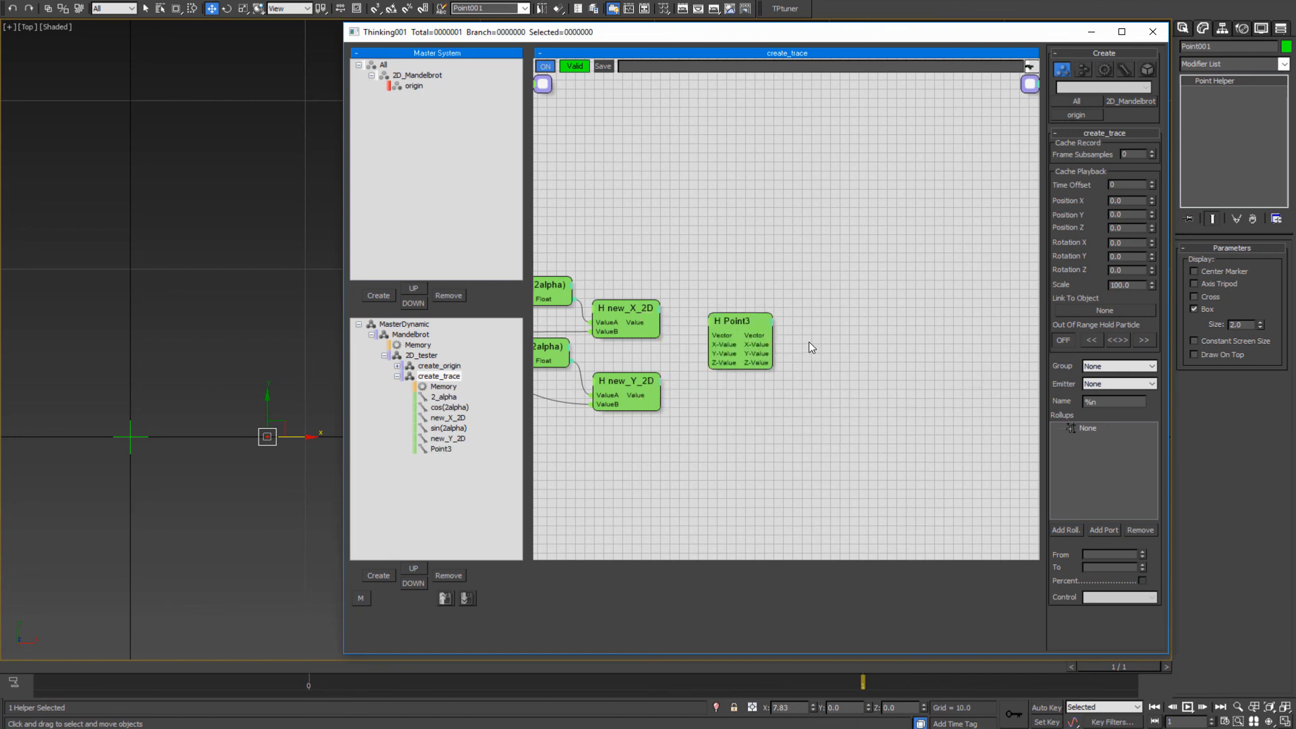
{"action": "left_click", "coordinate": [744, 313]}
{"action": "left_click_drag", "start_coordinate": [744, 314], "coordinate": [738, 308]}
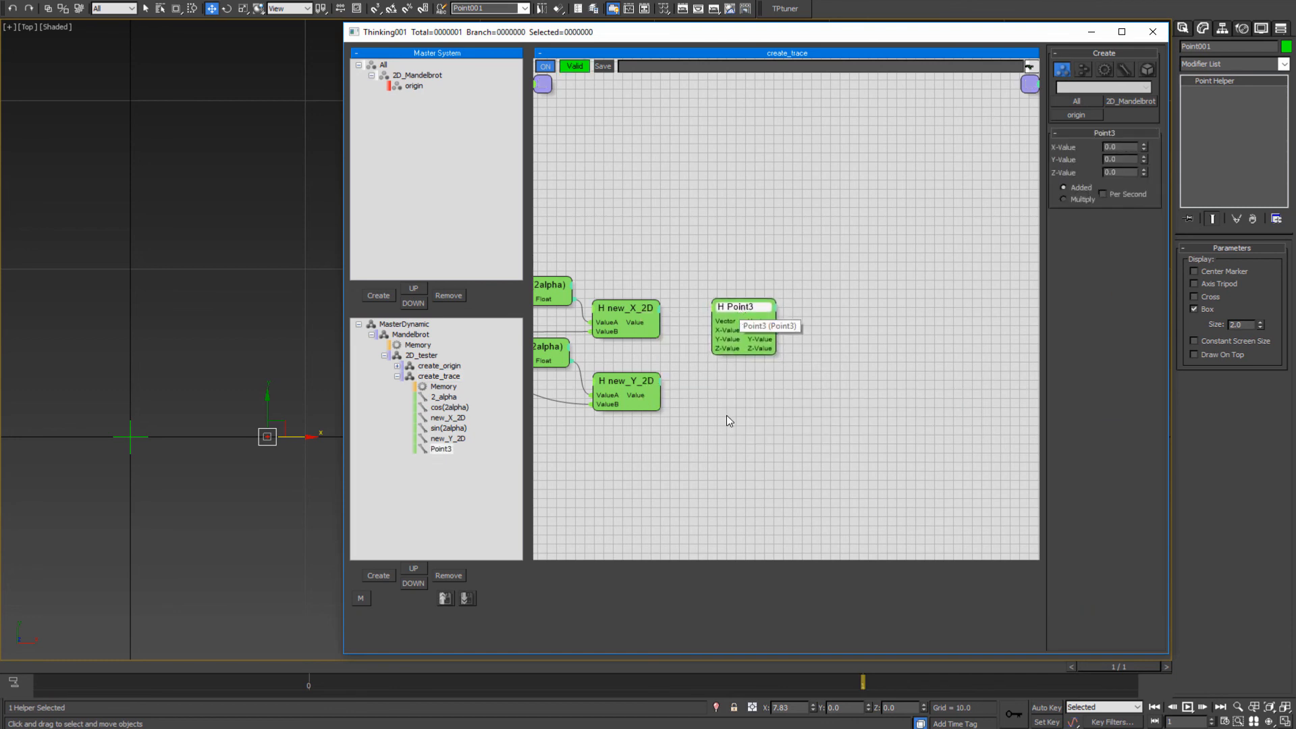
- Connect new_X_2D to the Point3's X-Value and new_Y_2D to its Y-Value, and move new_Y_2D closer to new_X_2D
{"action": "left_click_drag", "start_coordinate": [661, 322], "coordinate": [717, 331]}
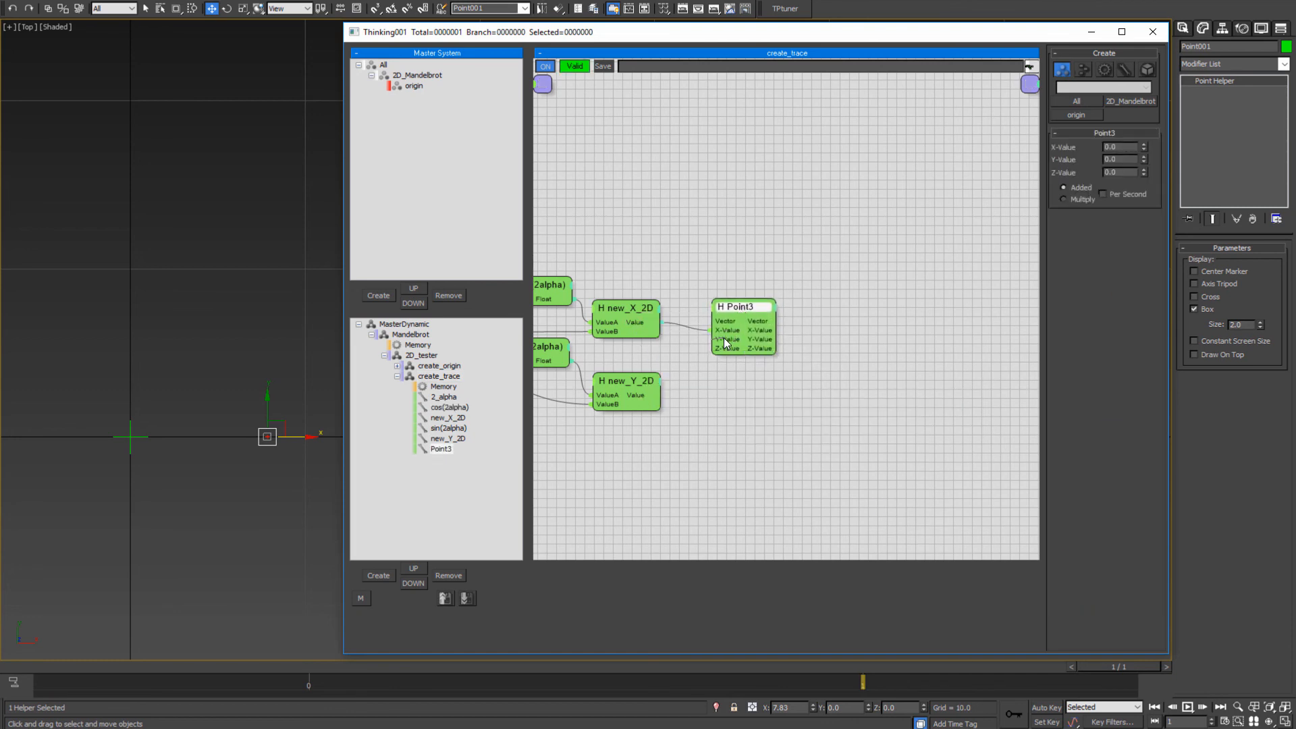
{"action": "left_click_drag", "start_coordinate": [645, 399], "coordinate": [646, 399]}
{"action": "middle_click_drag", "start_coordinate": [686, 442], "coordinate": [829, 468]}
{"action": "left_click_drag", "start_coordinate": [766, 408], "coordinate": [765, 397]}
{"action": "middle_click_drag", "start_coordinate": [897, 452], "coordinate": [715, 439]}
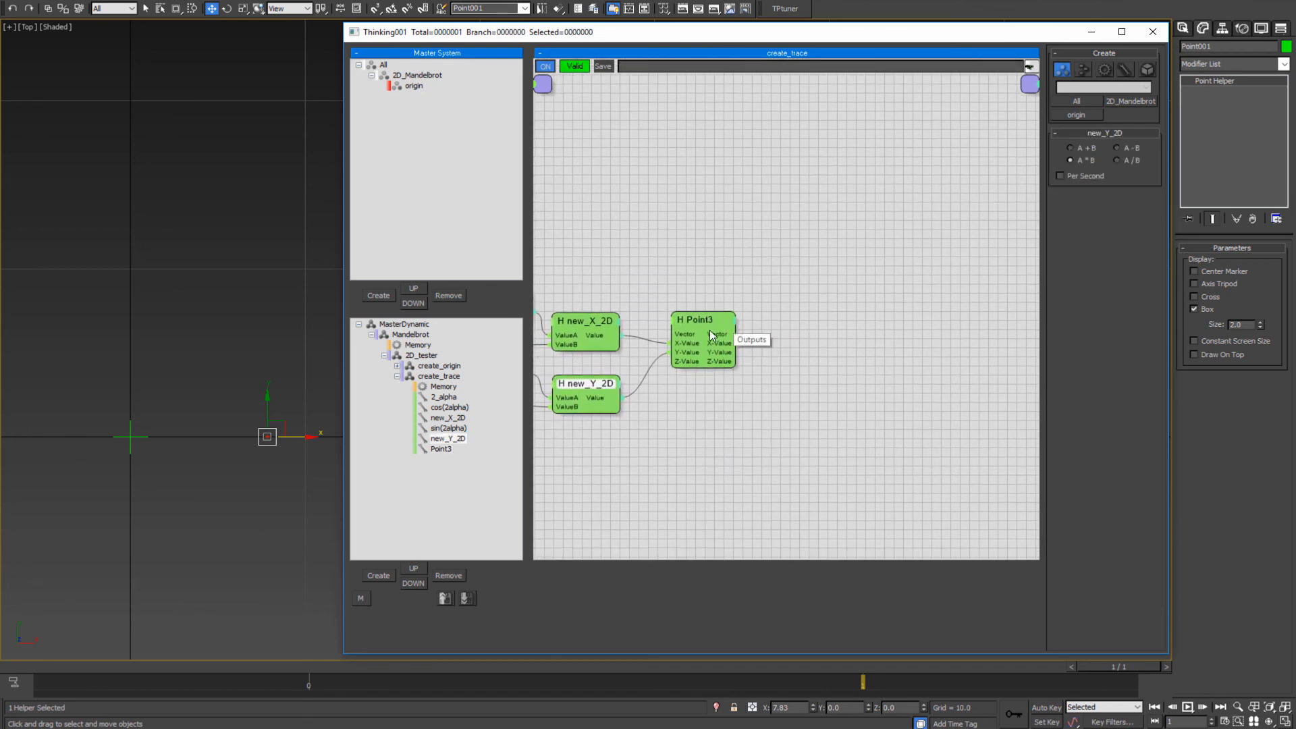
- Align the Point3 helper with new_X_2D so the X-Value connection runs straight
{"action": "left_click", "coordinate": [695, 320]}
{"action": "left_click_drag", "start_coordinate": [694, 318], "coordinate": [690, 314]}
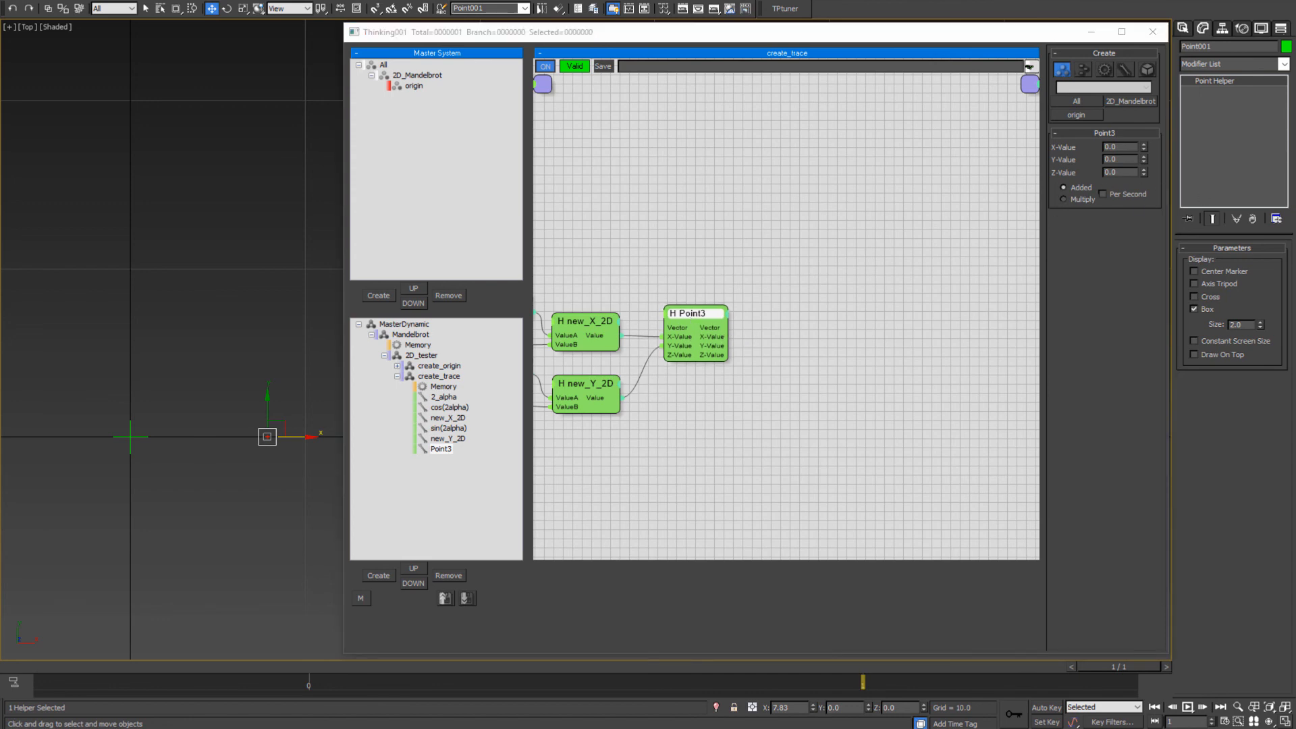
{"action": "middle_click_drag", "start_coordinate": [685, 409], "coordinate": [723, 407]}
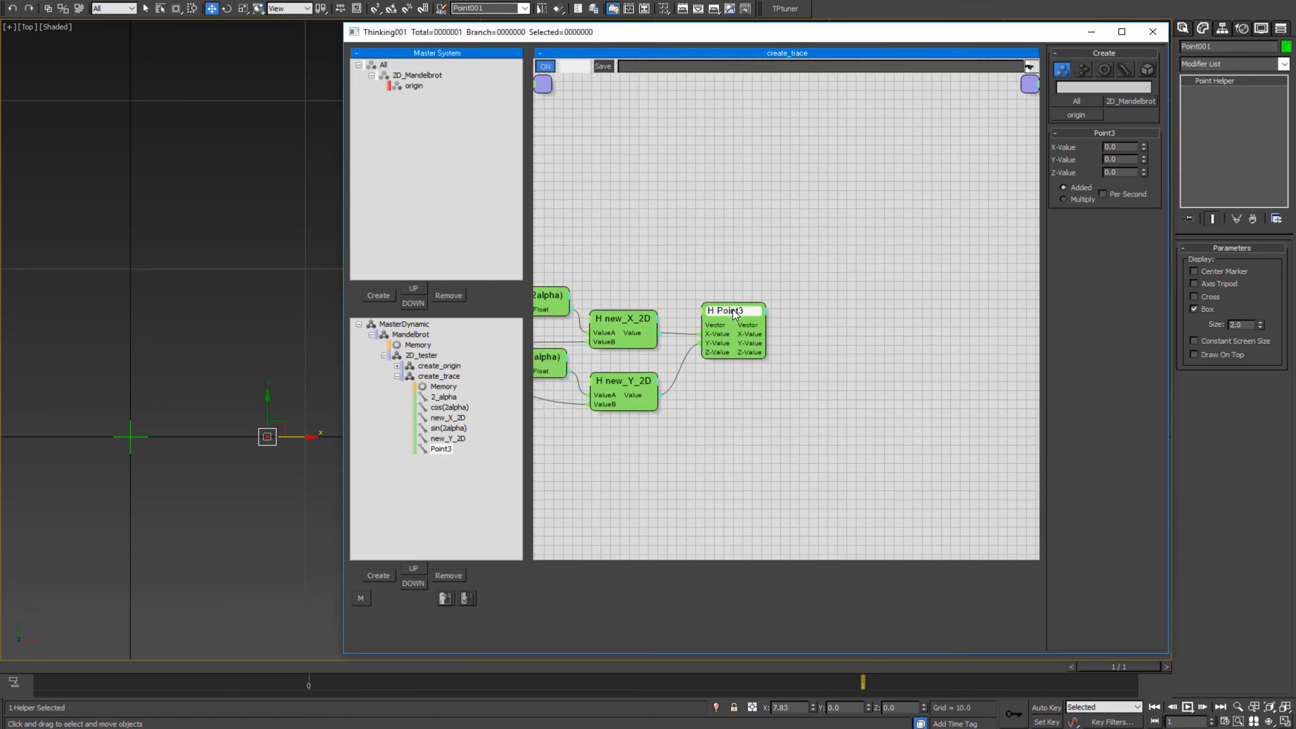
{"action": "left_click_drag", "start_coordinate": [733, 310], "coordinate": [733, 309]}
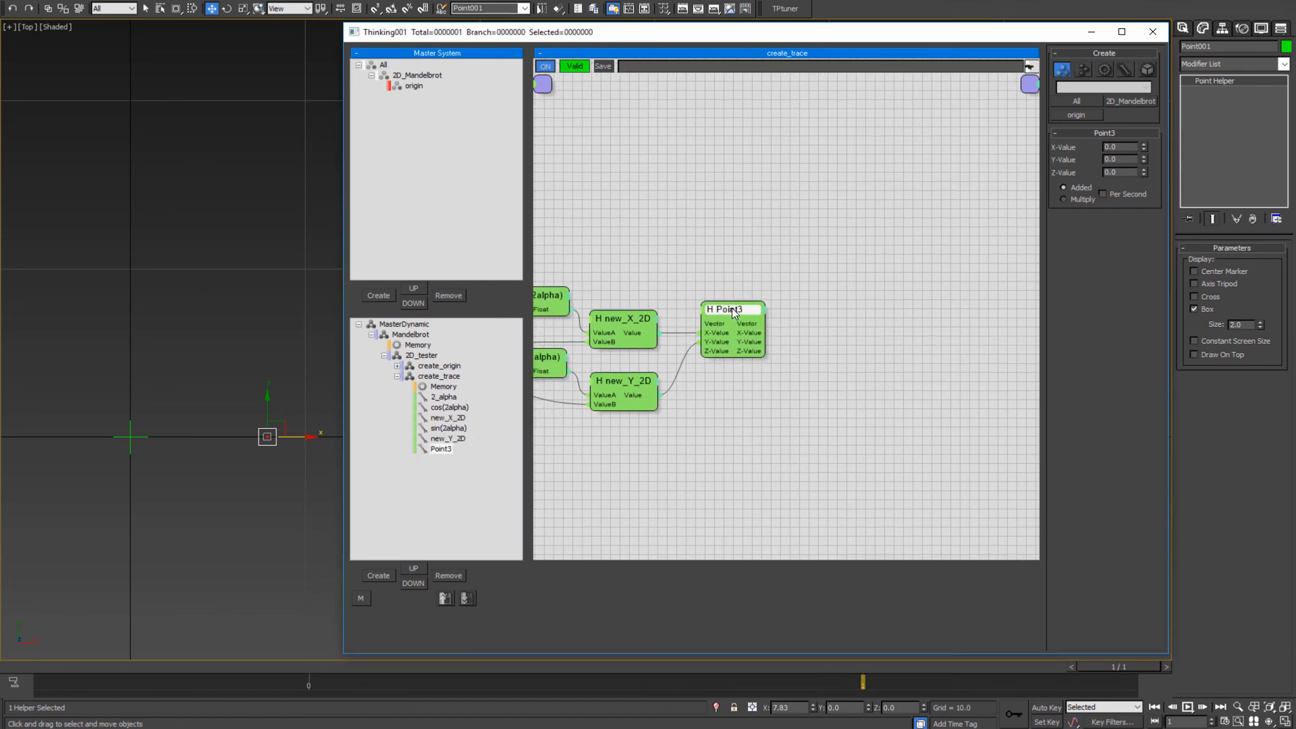
{"action": "left_click", "coordinate": [801, 426]}
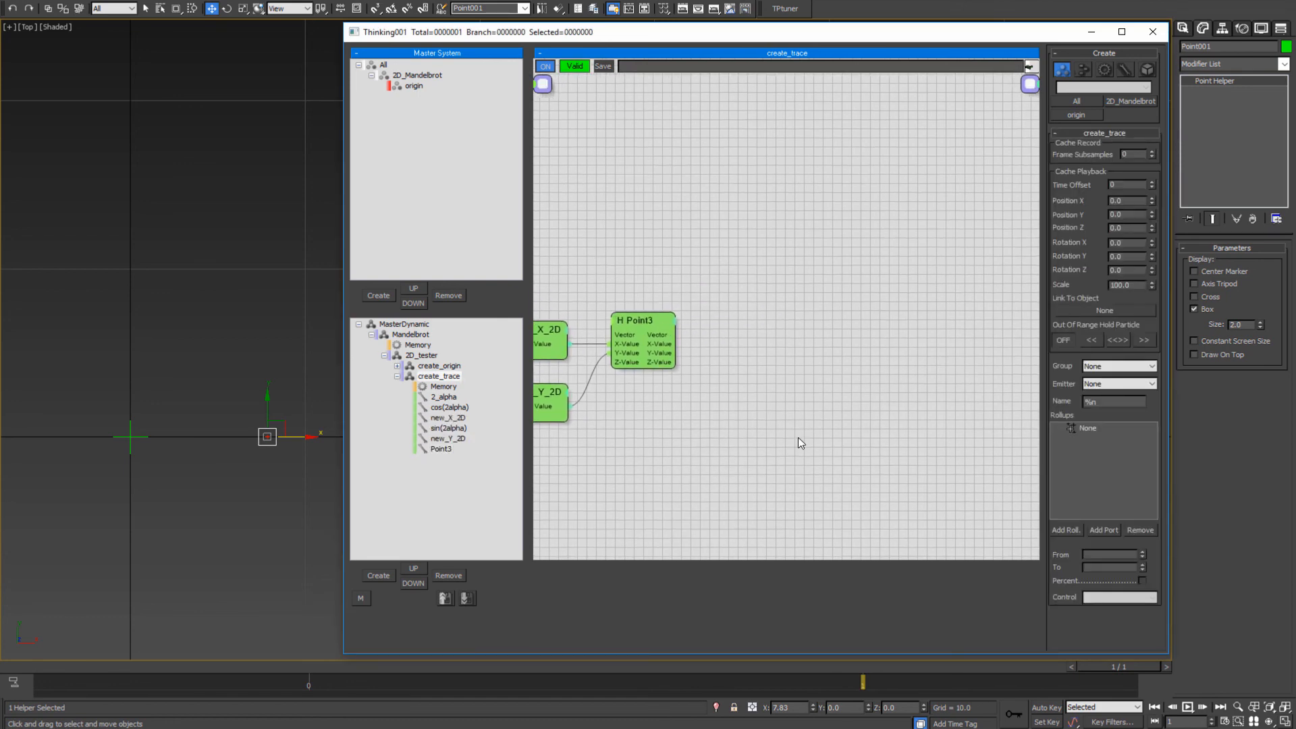
- Create a new particle group under 2D_Mandelbrot and set its color to orange (RGB 255, 180, 0)
{"action": "left_click", "coordinate": [417, 75]}
{"action": "left_click", "coordinate": [379, 296]}
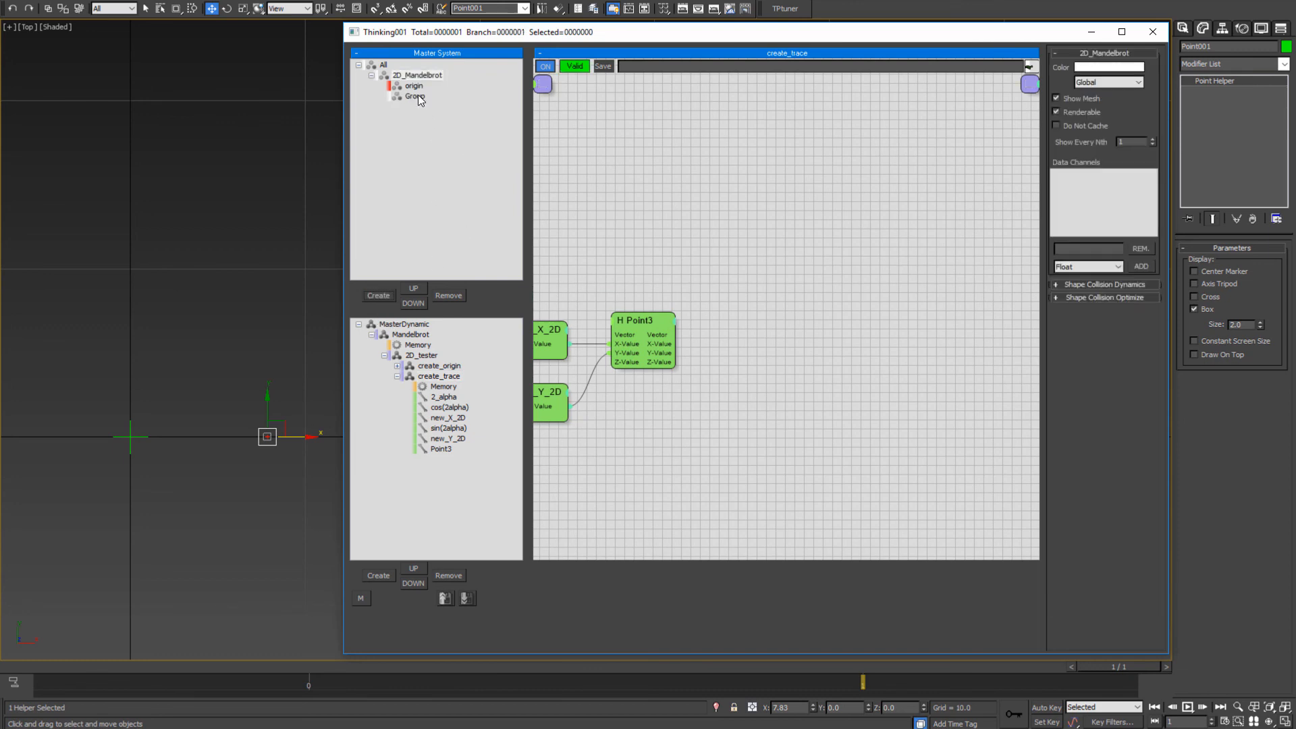
{"action": "left_click", "coordinate": [402, 94]}
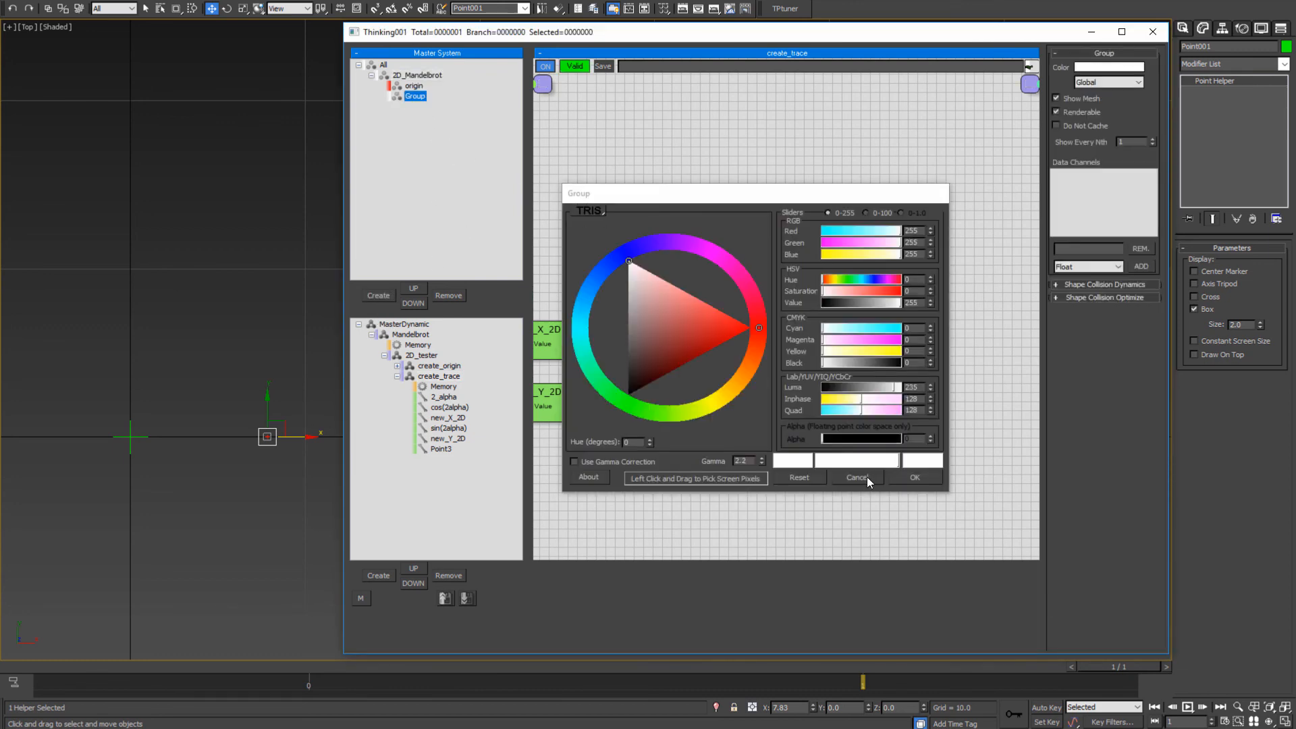
{"action": "left_click_drag", "start_coordinate": [725, 397], "coordinate": [736, 387]}
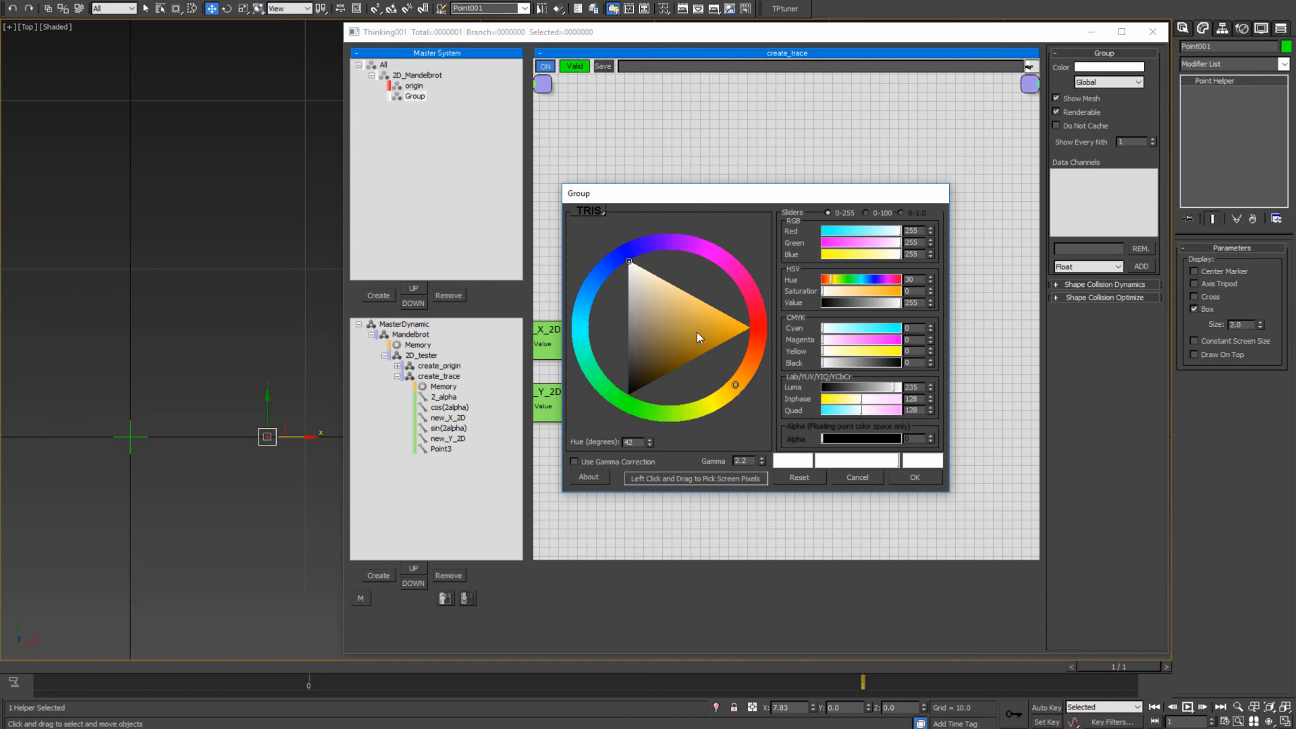
{"action": "left_click_drag", "start_coordinate": [697, 331], "coordinate": [771, 331]}
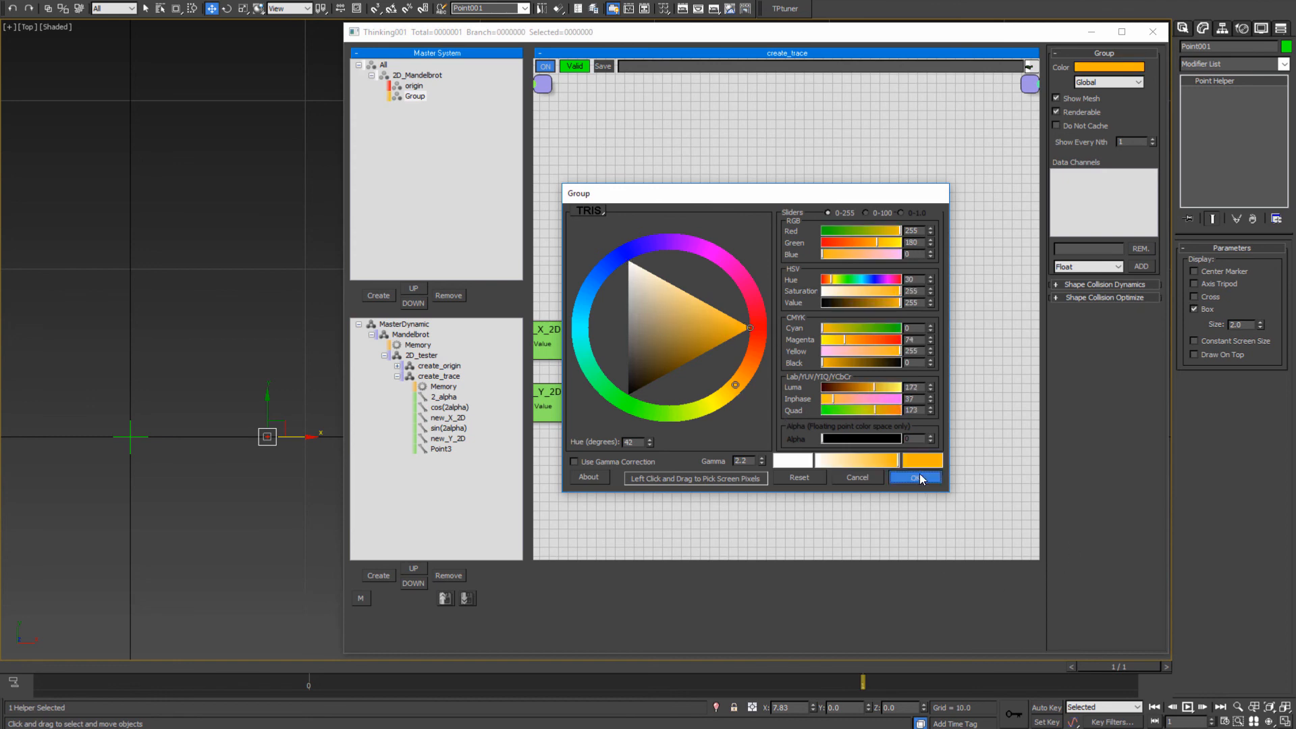
{"action": "left_click", "coordinate": [915, 478]}
- Rename the new orange group under 2D_Mandelbrot as trace
{"action": "left_click", "coordinate": [414, 97]}
{"action": "left_click", "coordinate": [414, 96]}
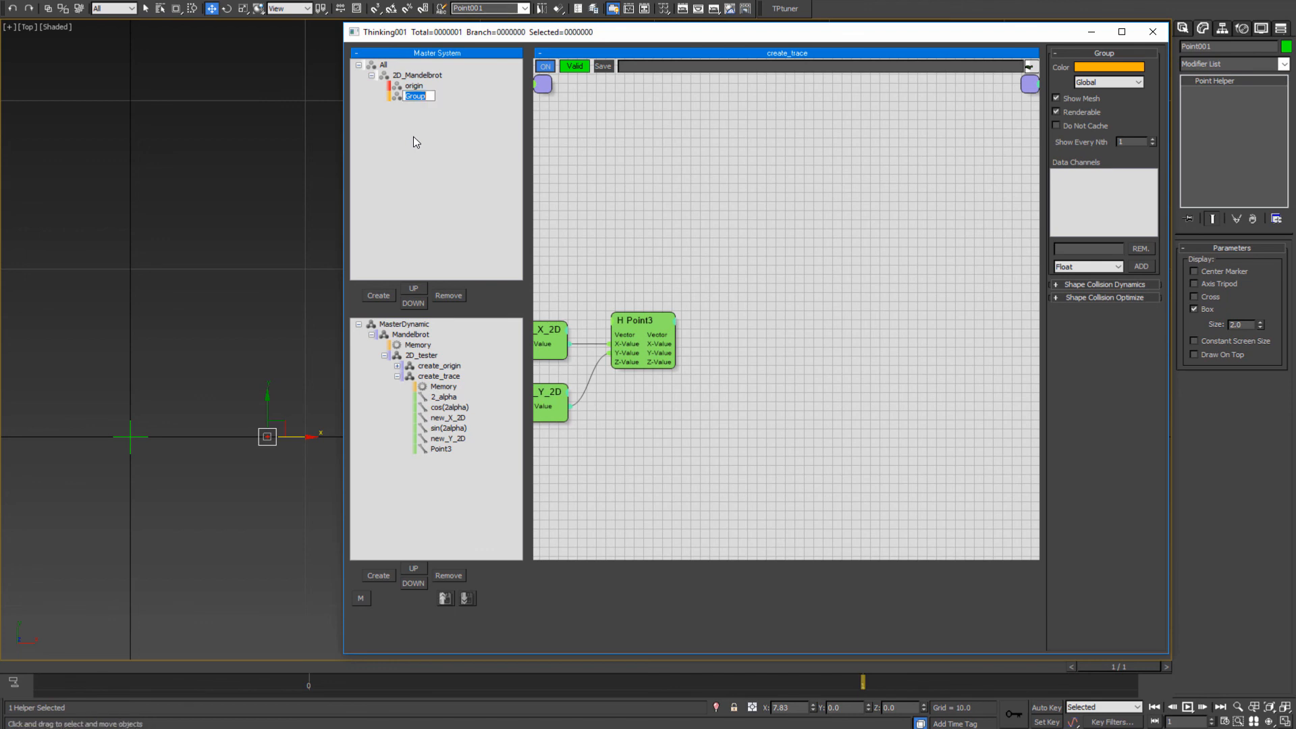
{"action": "type", "text": "trace"}
{"action": "key", "text": "Return"}
- Add a PositionBorn generator operator to the create_trace network
{"action": "middle_click_drag", "start_coordinate": [806, 399], "coordinate": [725, 375]}
{"action": "right_click", "coordinate": [714, 258]}
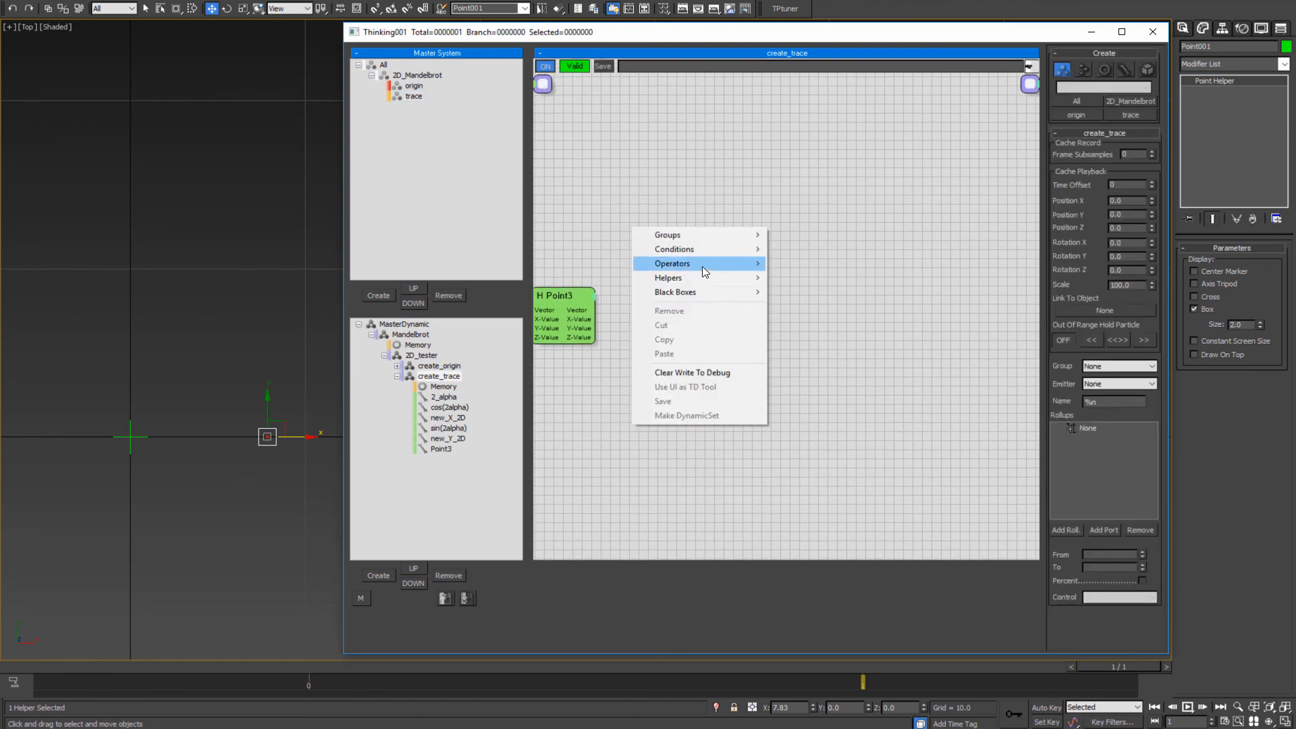
{"action": "middle_click_drag", "start_coordinate": [590, 256], "coordinate": [883, 239]}
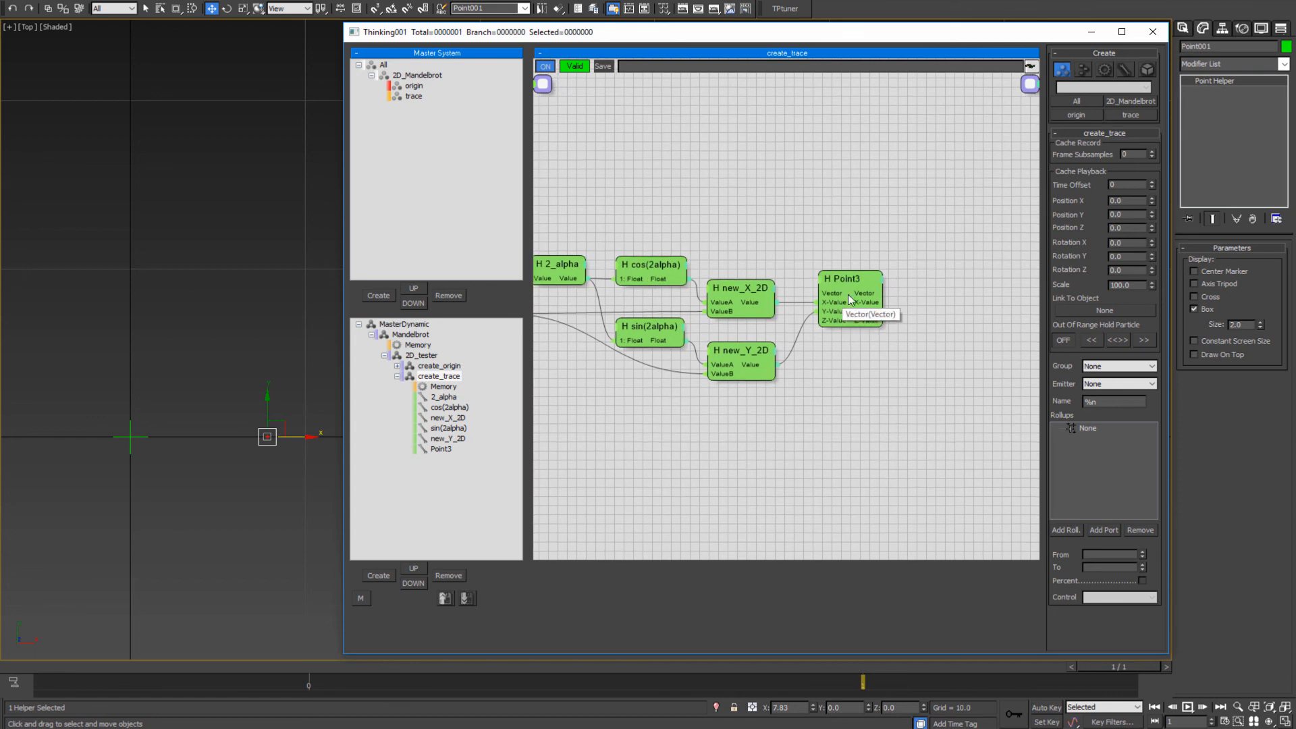
{"action": "middle_click_drag", "start_coordinate": [847, 294], "coordinate": [656, 294]}
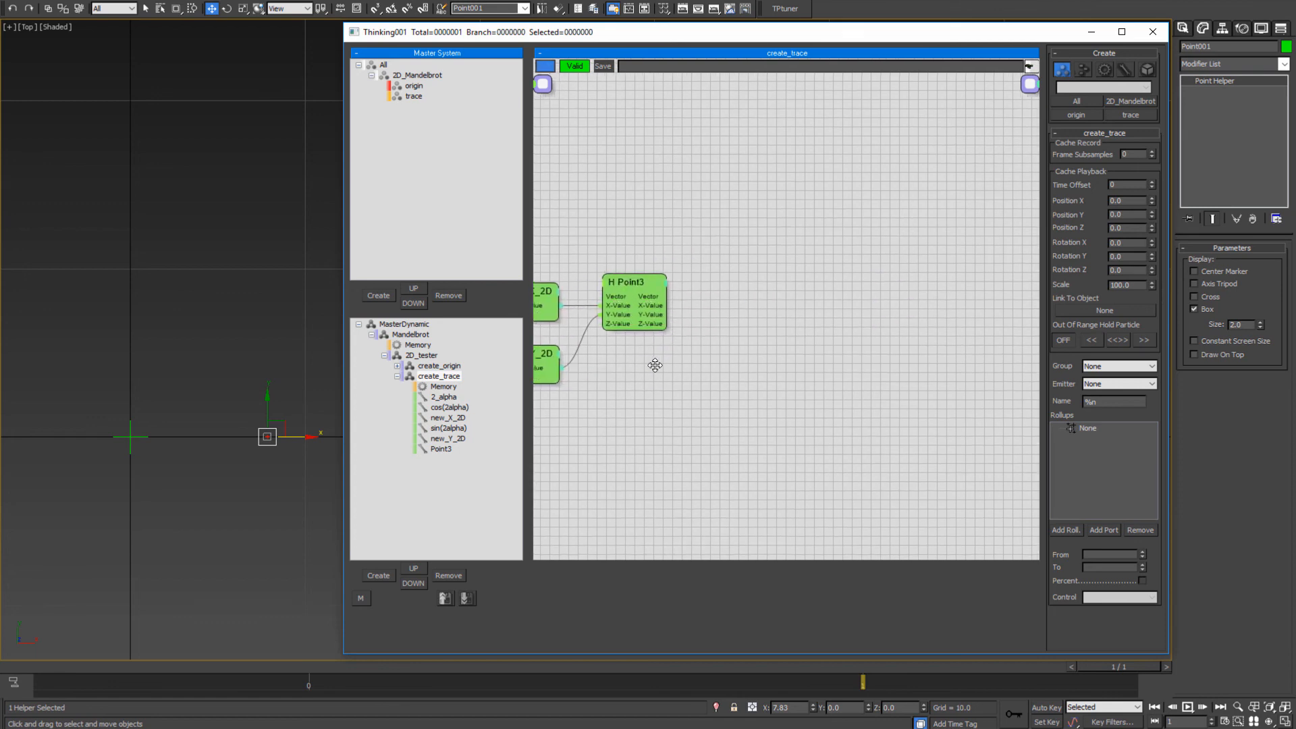
{"action": "middle_click_drag", "start_coordinate": [720, 244], "coordinate": [642, 269]}
{"action": "right_click", "coordinate": [642, 270]}
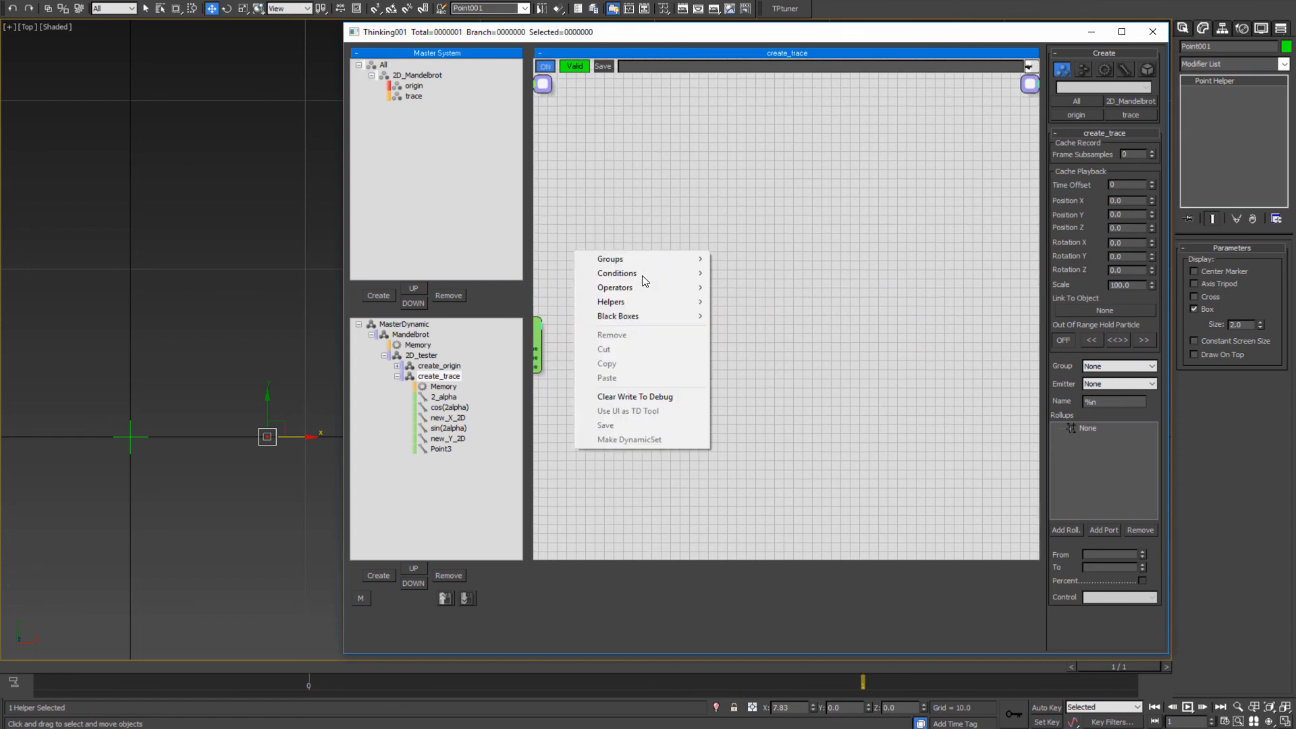
{"action": "mouse_move", "coordinate": [638, 288]}
{"action": "mouse_move", "coordinate": [768, 319]}
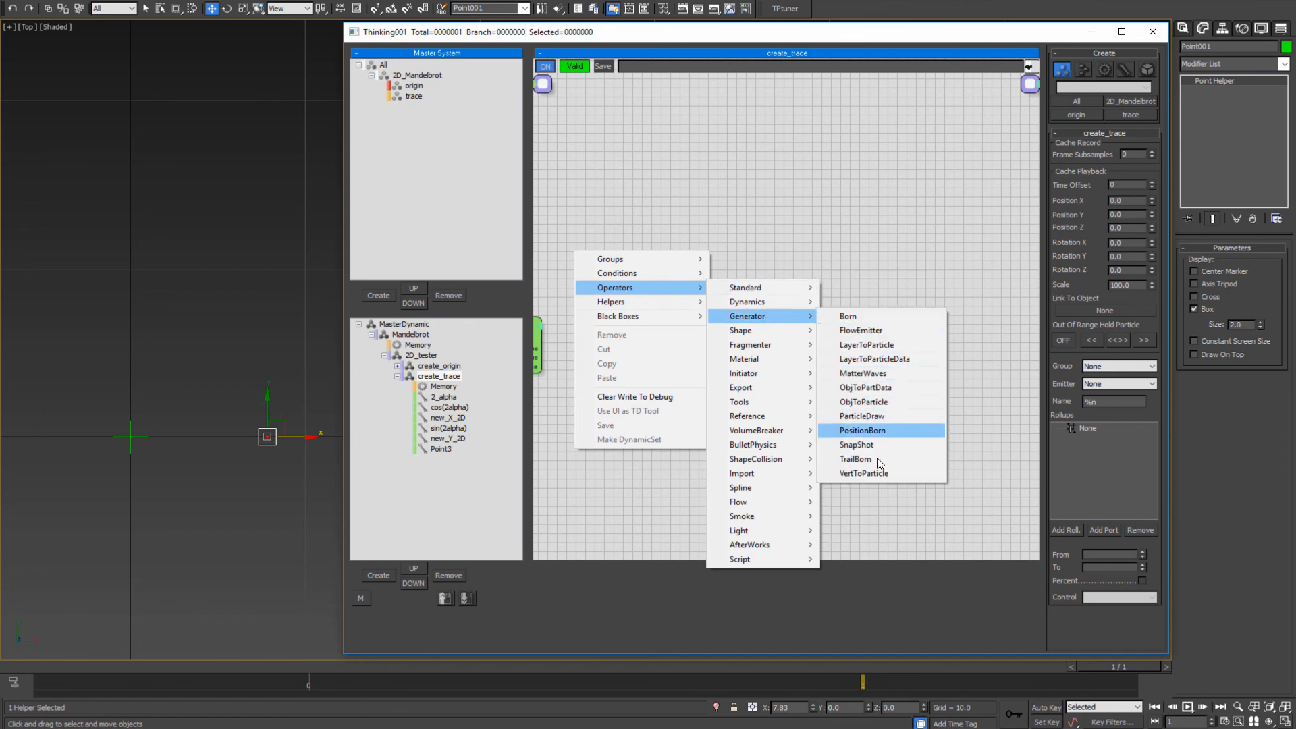
{"action": "left_click", "coordinate": [867, 430]}
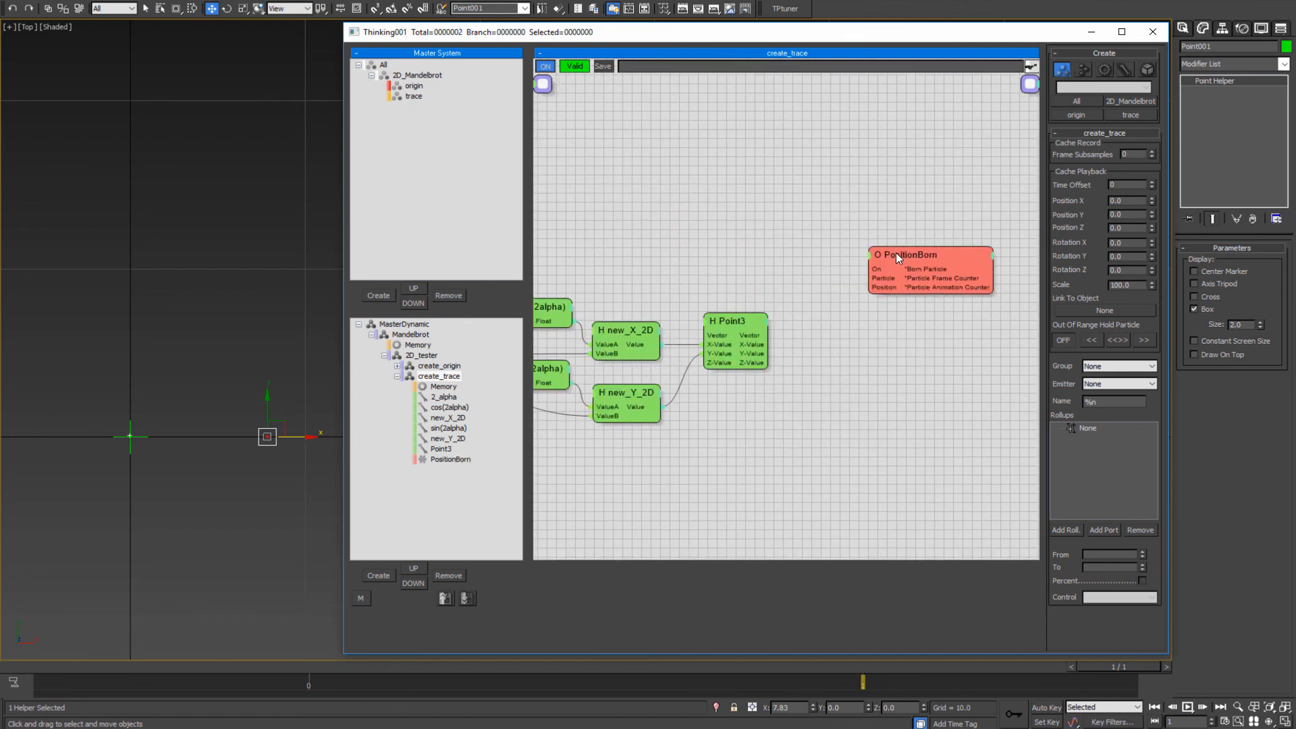
- Place PositionBorn beside Point3 and connect Point3's Vector output to its Position input
{"action": "left_click_drag", "start_coordinate": [896, 253], "coordinate": [862, 309]}
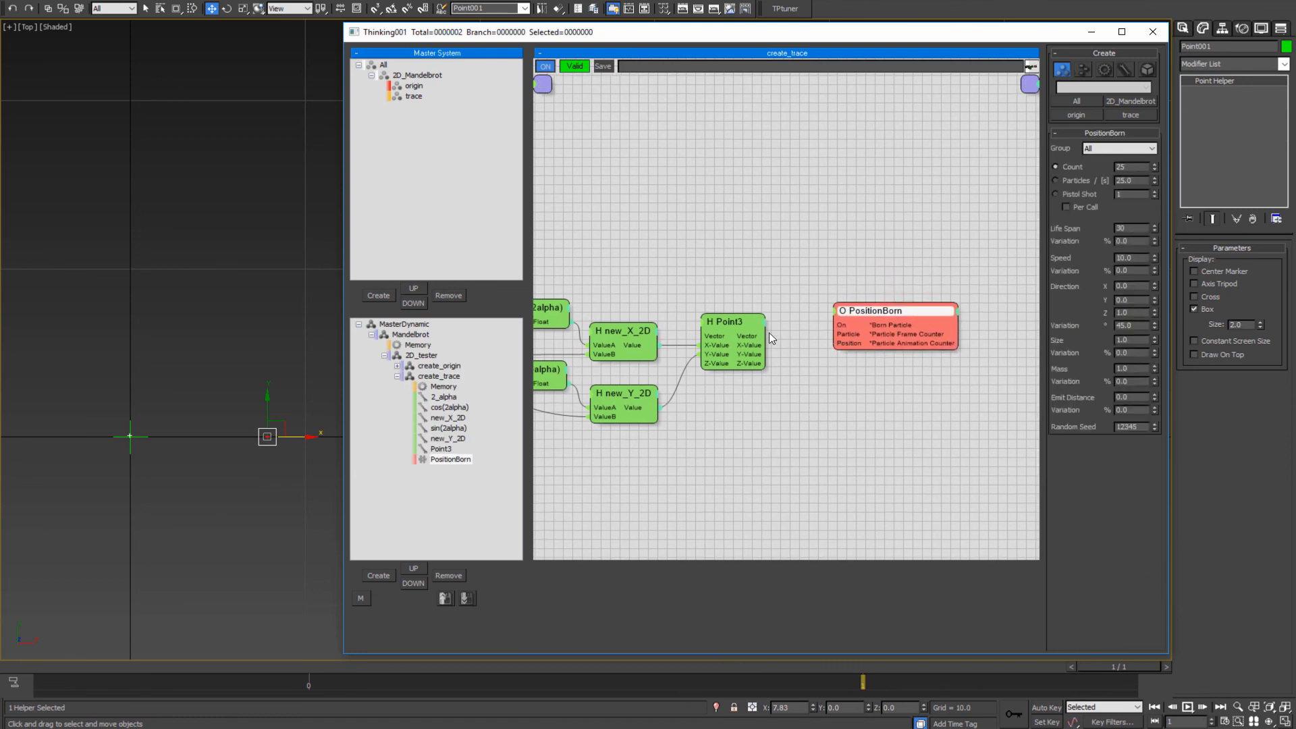
{"action": "left_click_drag", "start_coordinate": [769, 334], "coordinate": [756, 336]}
{"action": "left_click_drag", "start_coordinate": [868, 309], "coordinate": [837, 303]}
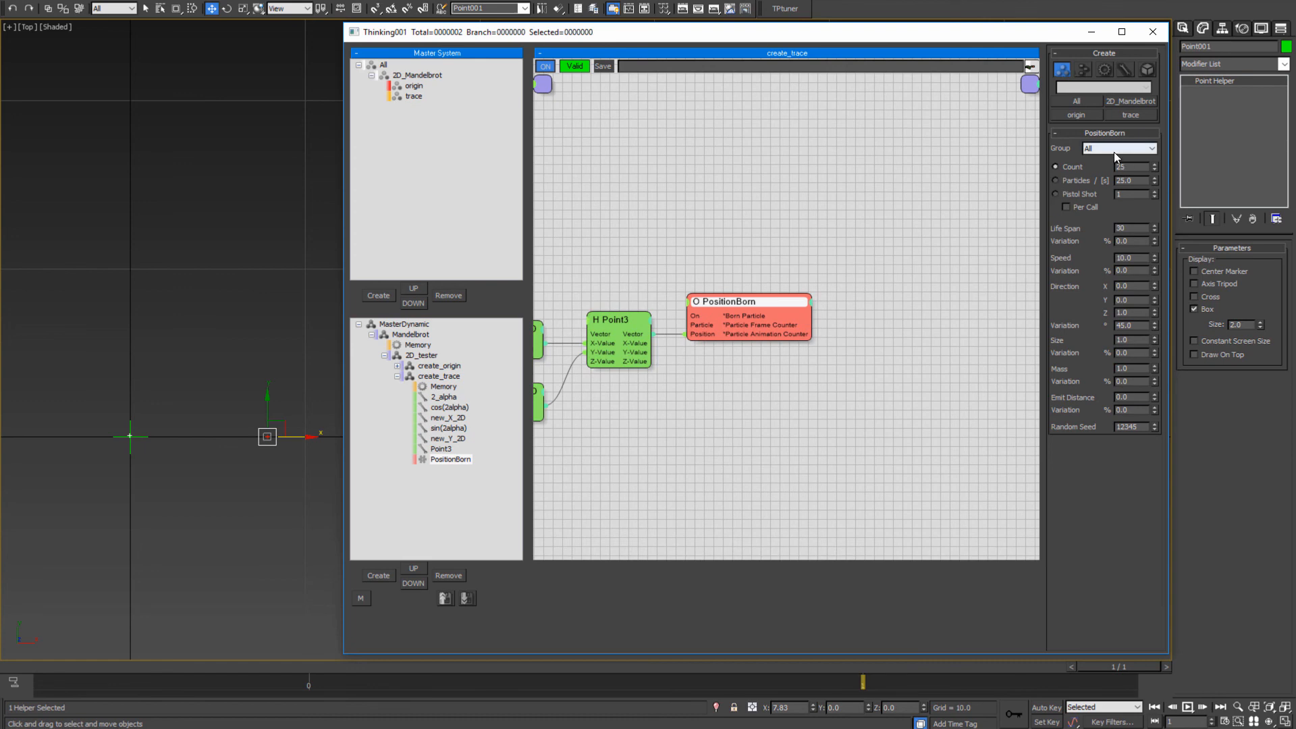
- Assign PositionBorn to the trace group and set it to Pistol Shot 1 with Per Call enabled
{"action": "left_click", "coordinate": [1115, 148]}
{"action": "left_click", "coordinate": [1098, 182]}
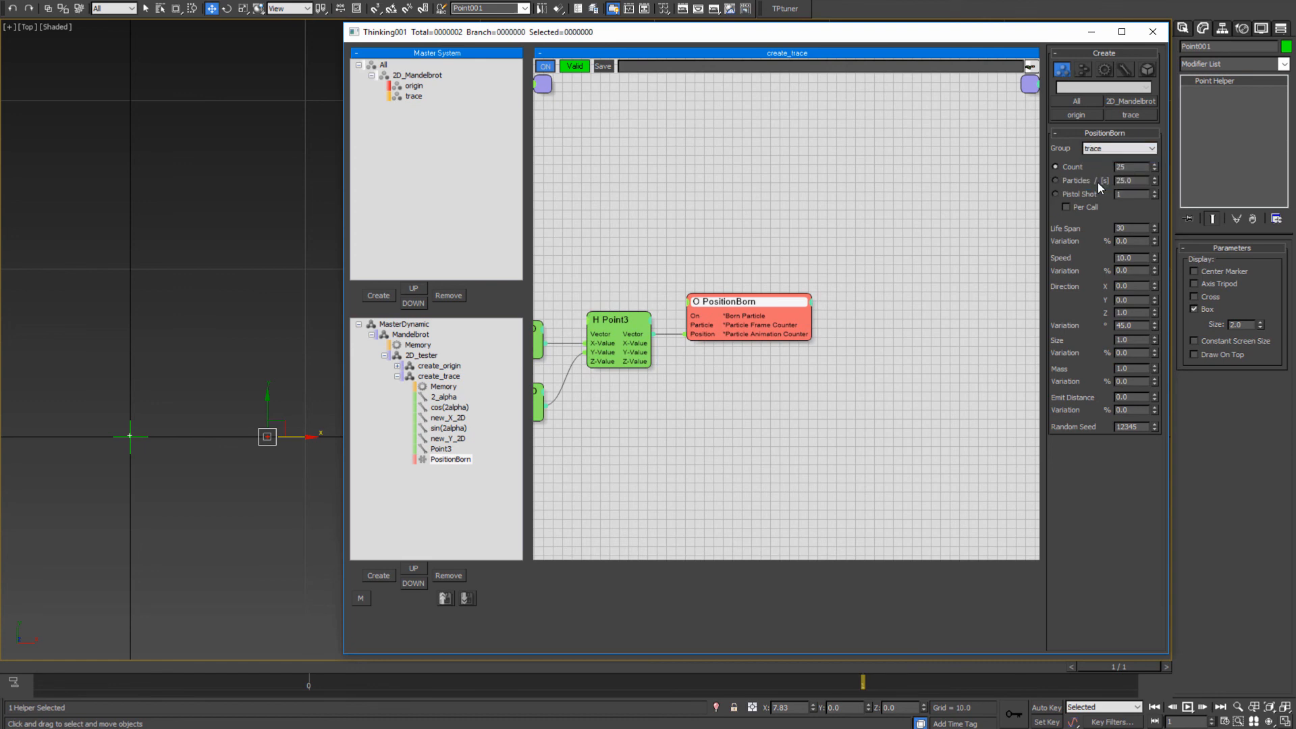
{"action": "left_click", "coordinate": [1067, 208]}
{"action": "middle_click_drag", "start_coordinate": [701, 421], "coordinate": [800, 406]}
- Try moving the box-shaped point helper in the Top view to test the trace particle, and undo the move
{"action": "middle_click_drag", "start_coordinate": [200, 503], "coordinate": [219, 489]}
{"action": "left_click_drag", "start_coordinate": [303, 410], "coordinate": [305, 397]}
{"action": "key", "text": "ctrl+z"}
{"action": "middle_click_drag", "start_coordinate": [294, 463], "coordinate": [248, 430]}
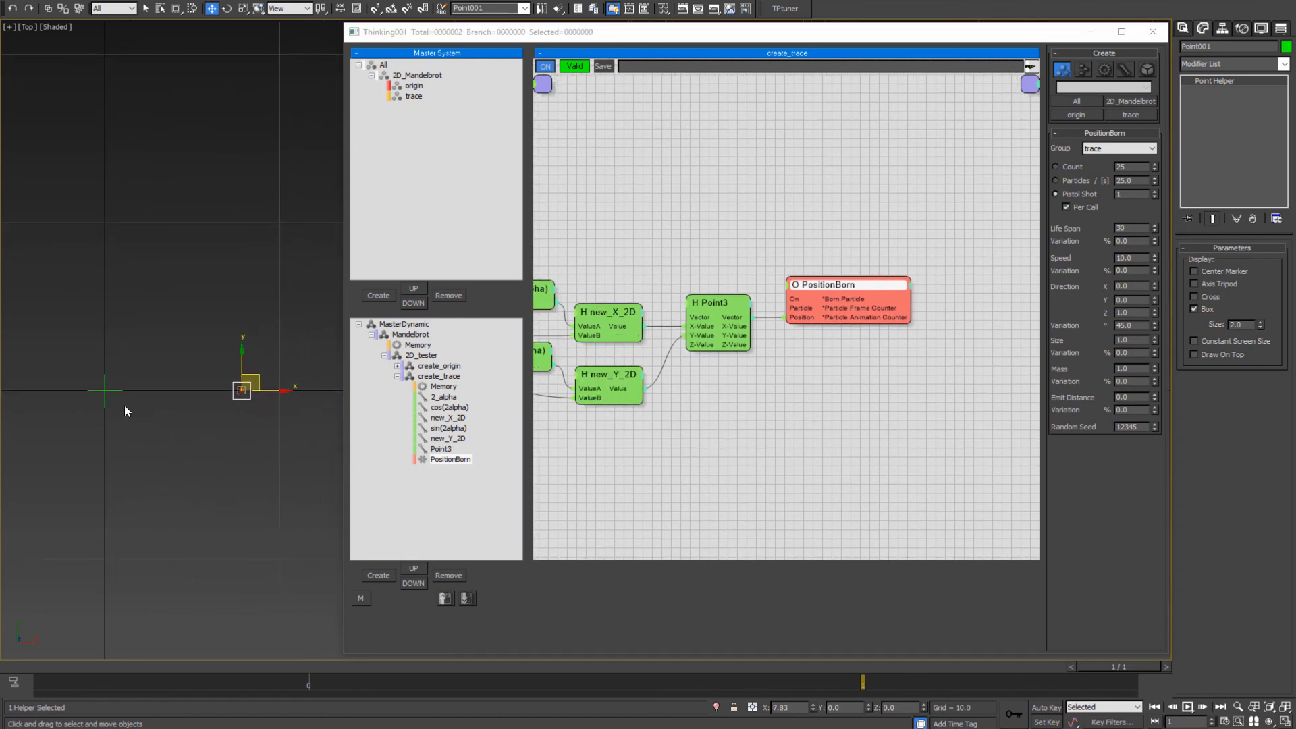
- Select the cross-shaped point helper at the origin and rotate it back and forth in the Top view to test the trace particle
{"action": "middle_click_drag", "start_coordinate": [161, 463], "coordinate": [169, 463]}
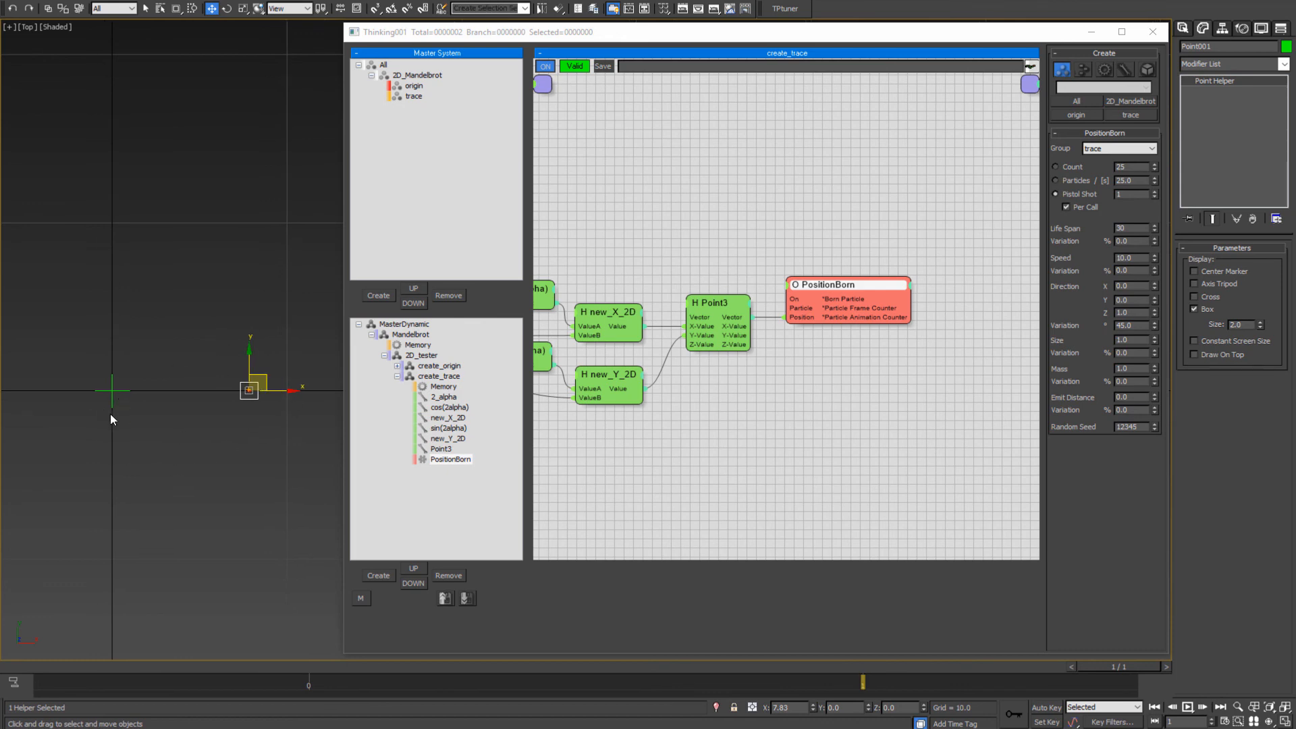
{"action": "left_click", "coordinate": [112, 391]}
{"action": "scroll", "coordinate": [131, 373], "scroll_direction": "up", "scroll_amount": 2}
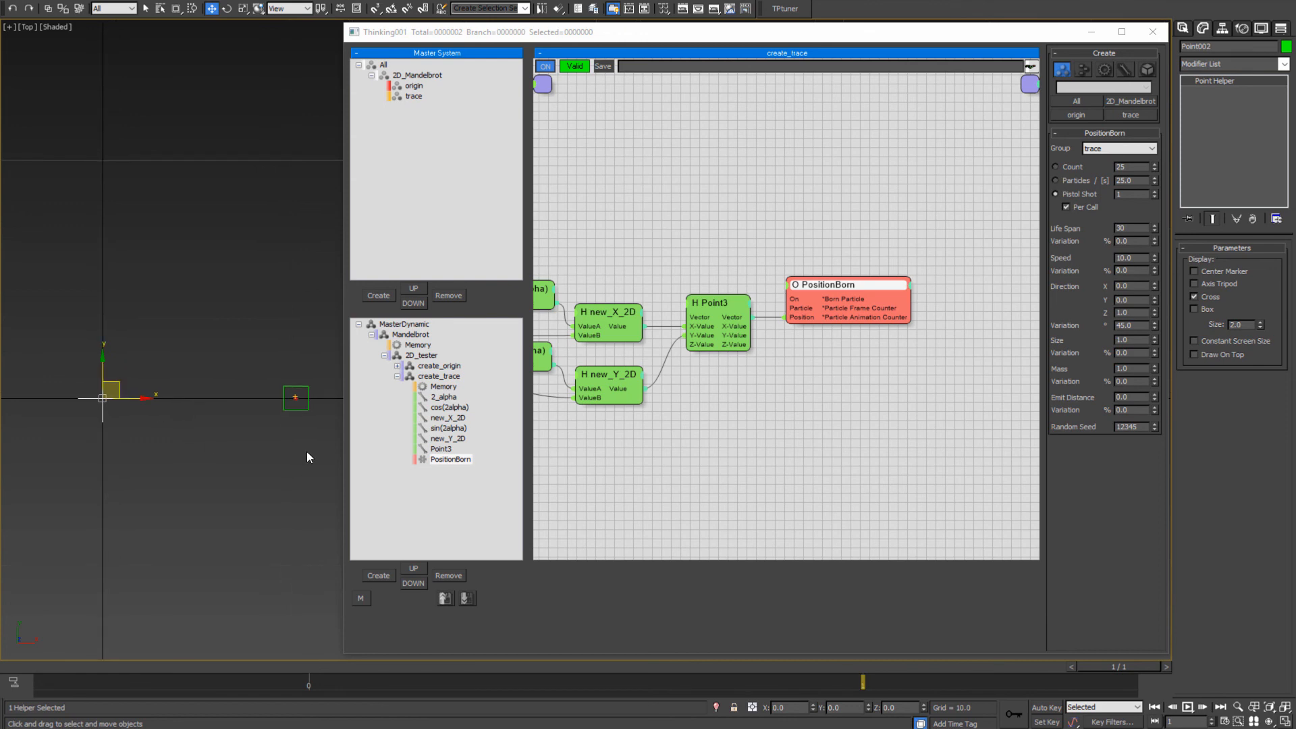
{"action": "key", "text": "e"}
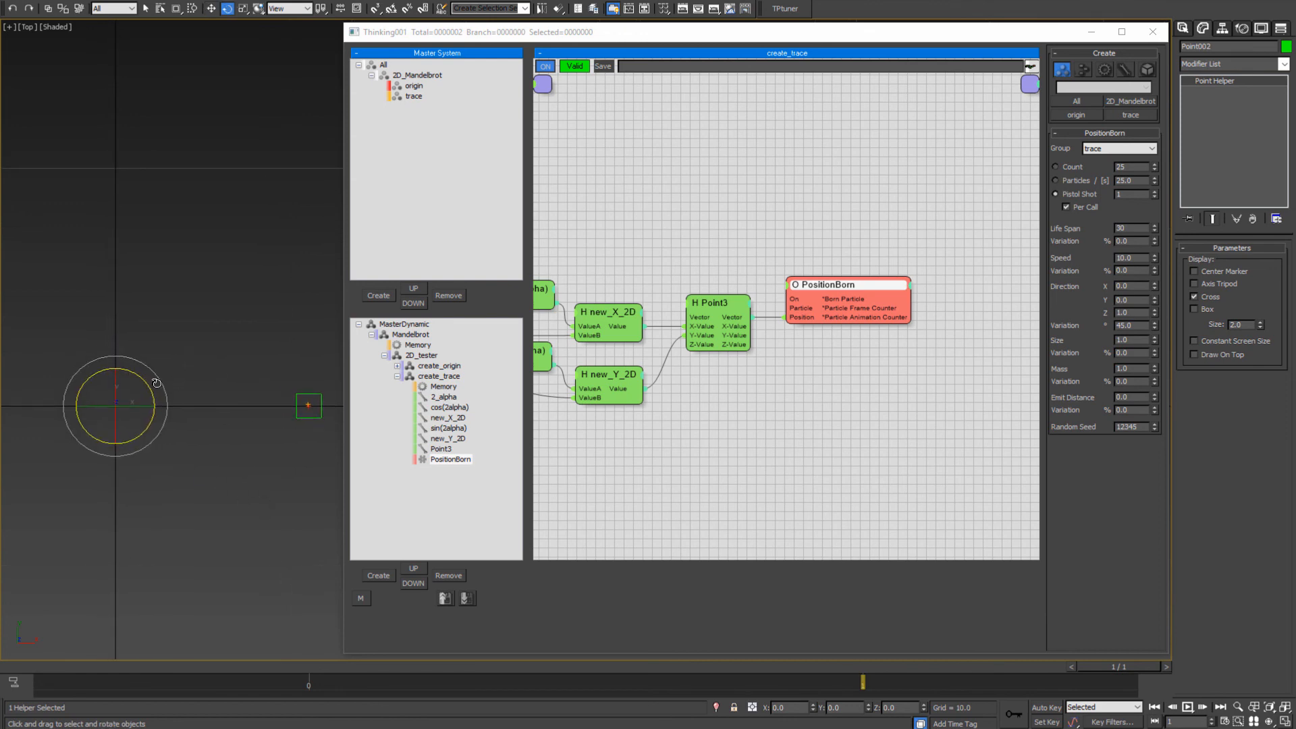
{"action": "left_click_drag", "start_coordinate": [150, 387], "coordinate": [131, 353]}
{"action": "middle_click_drag", "start_coordinate": [191, 446], "coordinate": [231, 447]}
{"action": "left_click_drag", "start_coordinate": [195, 398], "coordinate": [121, 358]}
{"action": "middle_click_drag", "start_coordinate": [61, 487], "coordinate": [203, 492]}
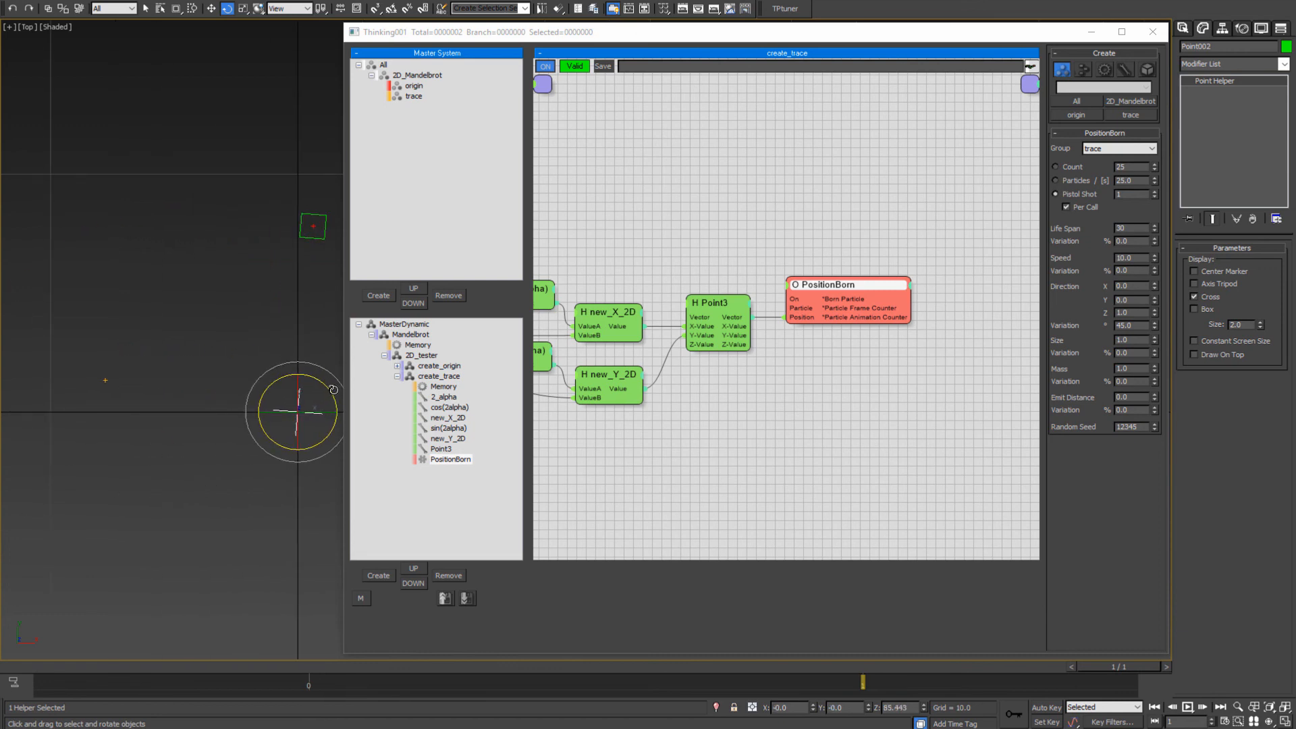
{"action": "left_click_drag", "start_coordinate": [317, 382], "coordinate": [407, 412]}
{"action": "left_click_drag", "start_coordinate": [283, 382], "coordinate": [338, 386]}
{"action": "middle_click_drag", "start_coordinate": [339, 386], "coordinate": [243, 411]}
{"action": "scroll", "coordinate": [297, 385], "scroll_direction": "down", "scroll_amount": 3}
{"action": "left_click_drag", "start_coordinate": [212, 389], "coordinate": [266, 440]}
{"action": "middle_click_drag", "start_coordinate": [263, 457], "coordinate": [198, 421]}
{"action": "key", "text": "q"}
{"action": "scroll", "coordinate": [226, 407], "scroll_direction": "up", "scroll_amount": 2}
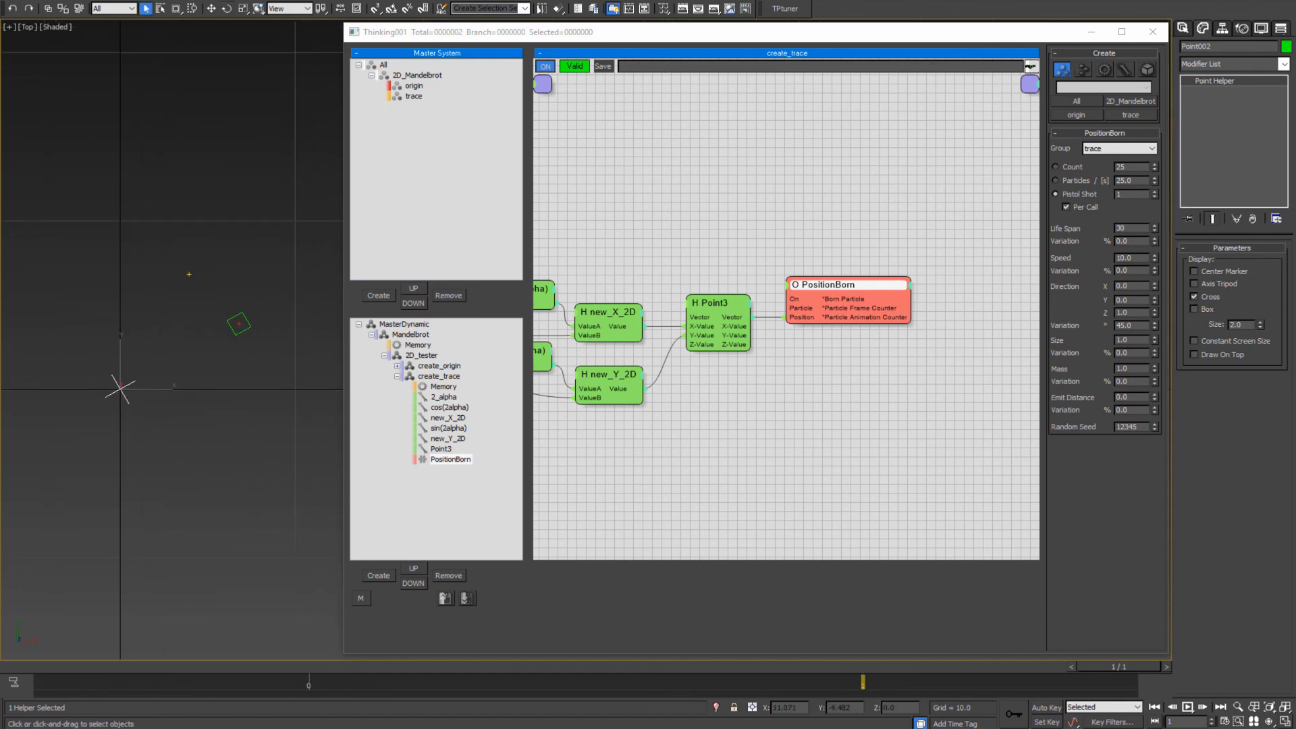
- Rename the PositionBorn operator in create_trace as trace
{"action": "right_click", "coordinate": [819, 284]}
{"action": "left_click", "coordinate": [803, 307]}
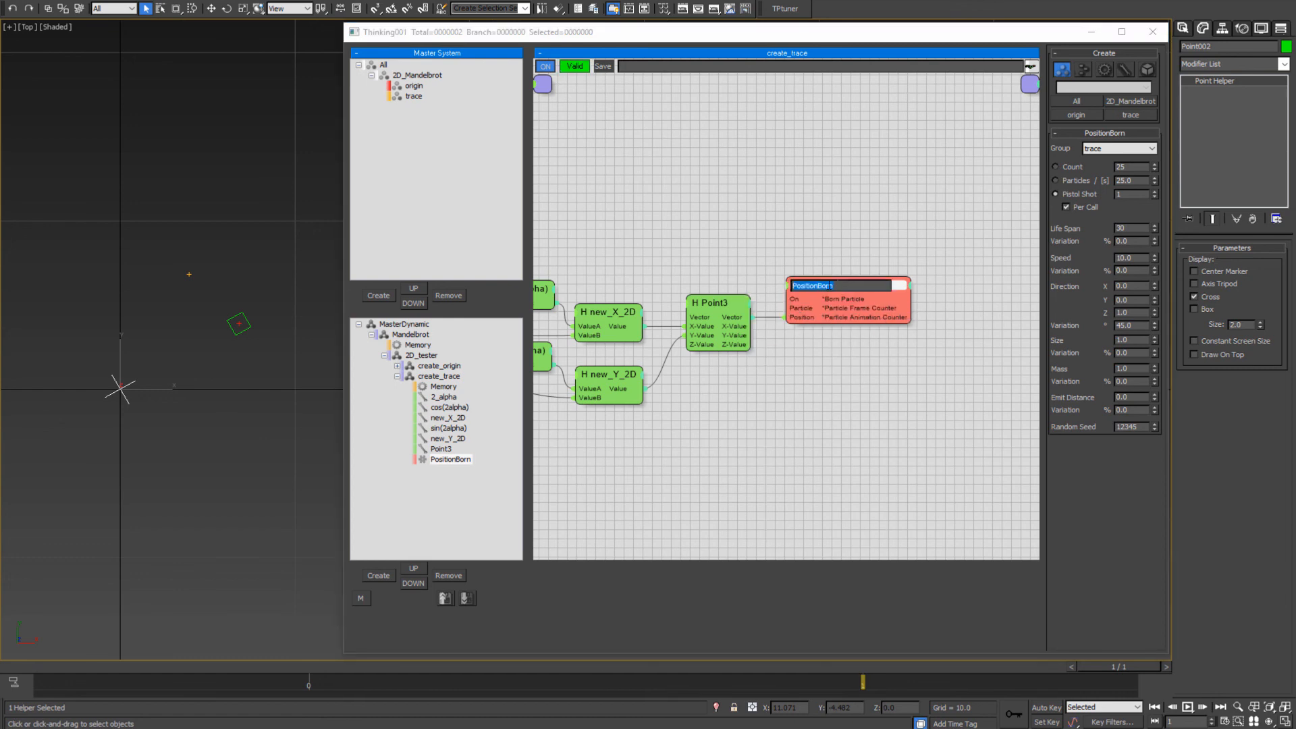
{"action": "type", "text": "trace"}
{"action": "key", "text": "Return"}
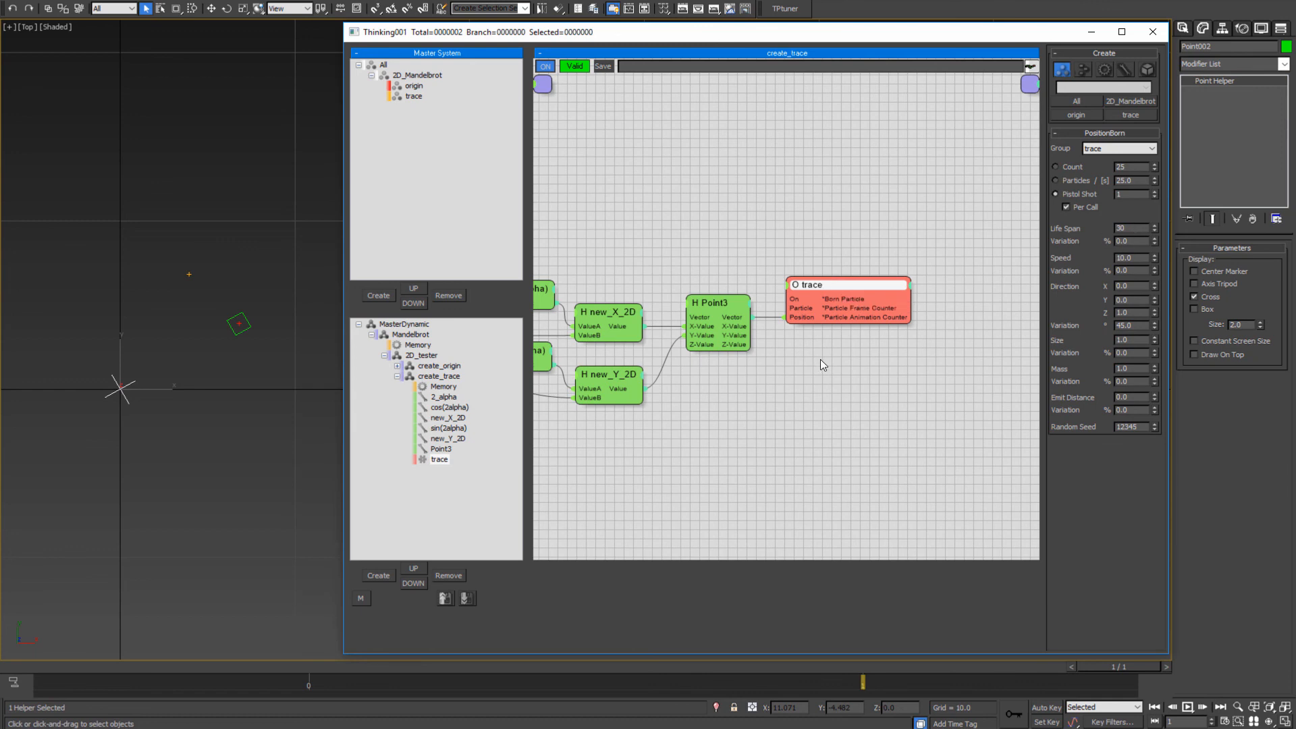
- Switch to the Skytopia Mandelbrot page in Chrome and compare its Step 1 rotation instructions with the create_trace network
{"action": "mouse_move", "coordinate": [706, 396]}
{"action": "middle_mouse_down"}
{"action": "mouse_move", "coordinate": [726, 424]}
{"action": "mouse_move", "coordinate": [859, 440]}
{"action": "middle_mouse_up"}
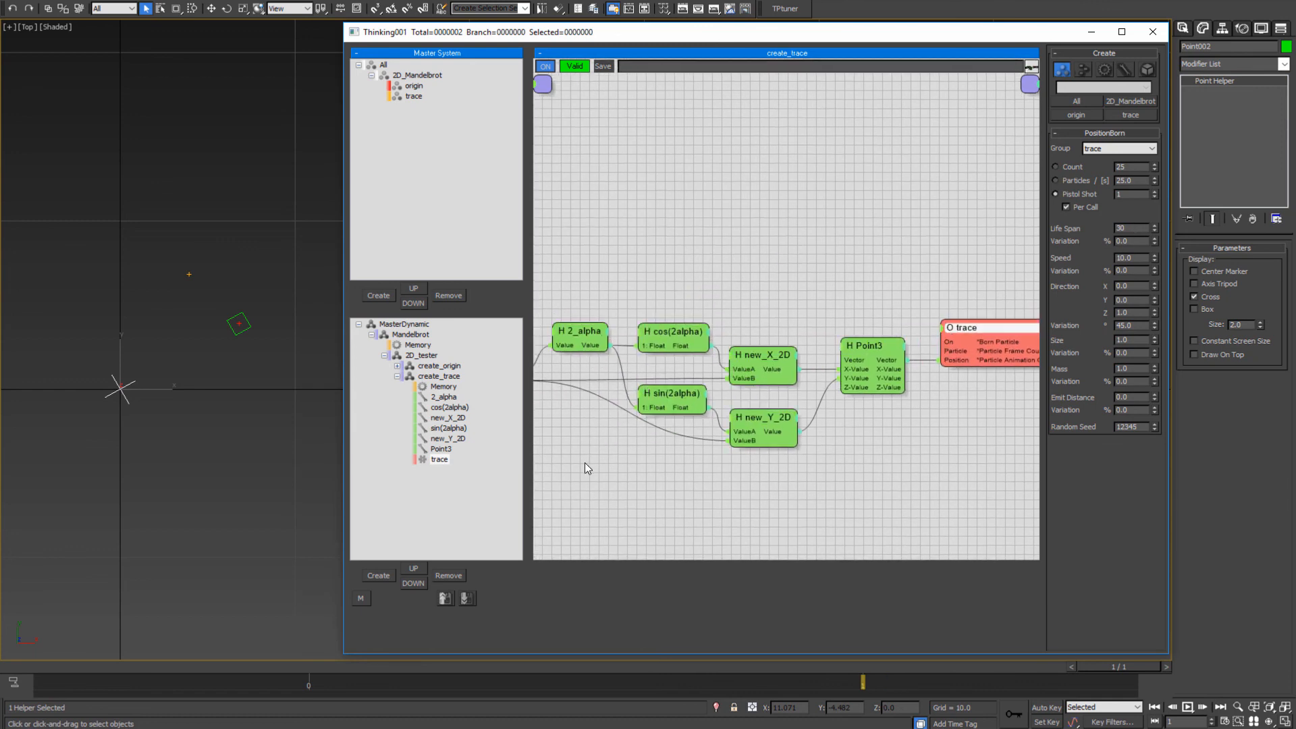
{"action": "middle_click_drag", "start_coordinate": [584, 463], "coordinate": [717, 441]}
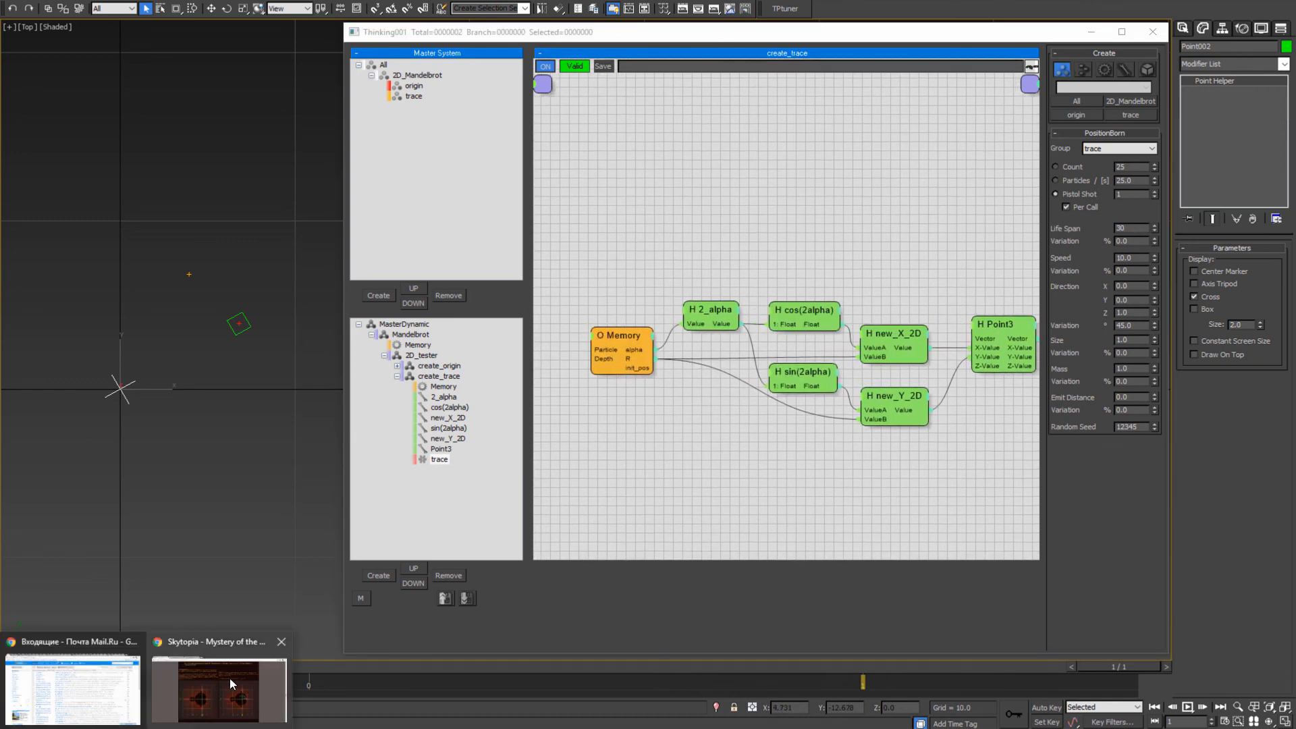
{"action": "left_click", "coordinate": [229, 678]}
{"action": "left_click_drag", "start_coordinate": [666, 208], "coordinate": [850, 257]}
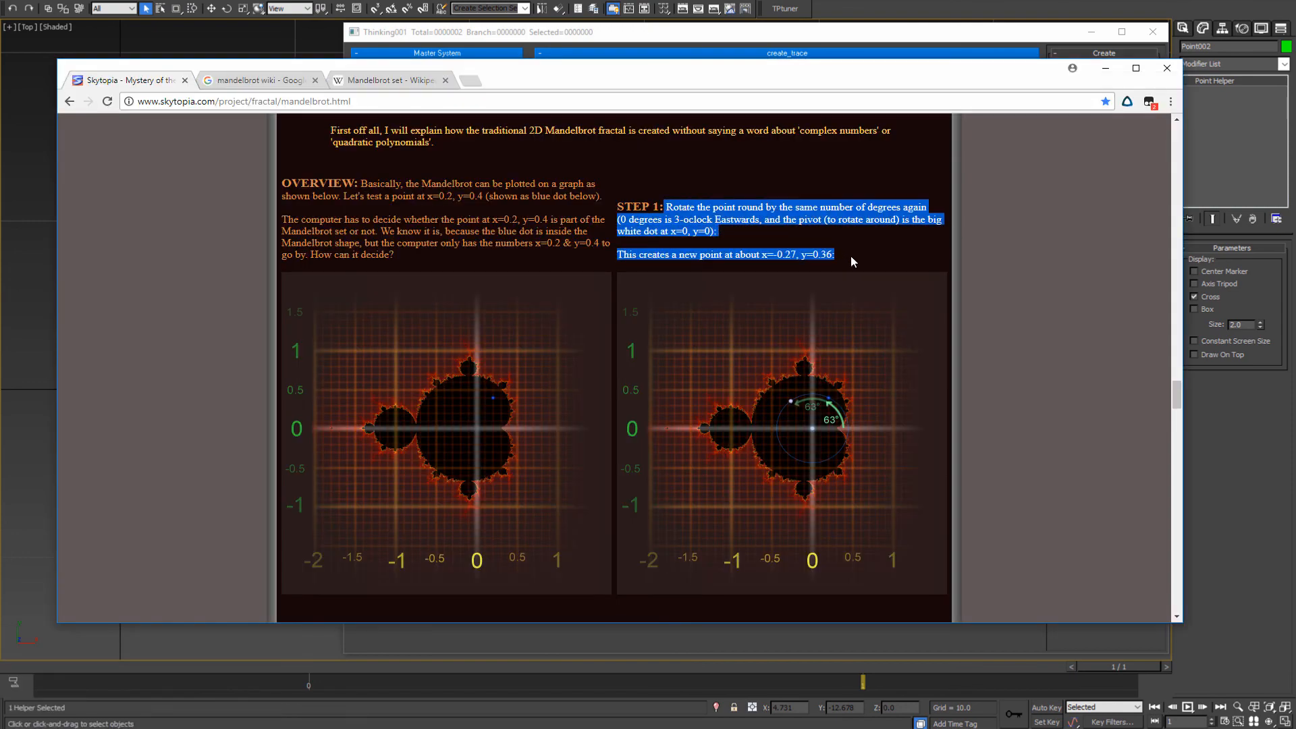
{"action": "left_click", "coordinate": [783, 289]}
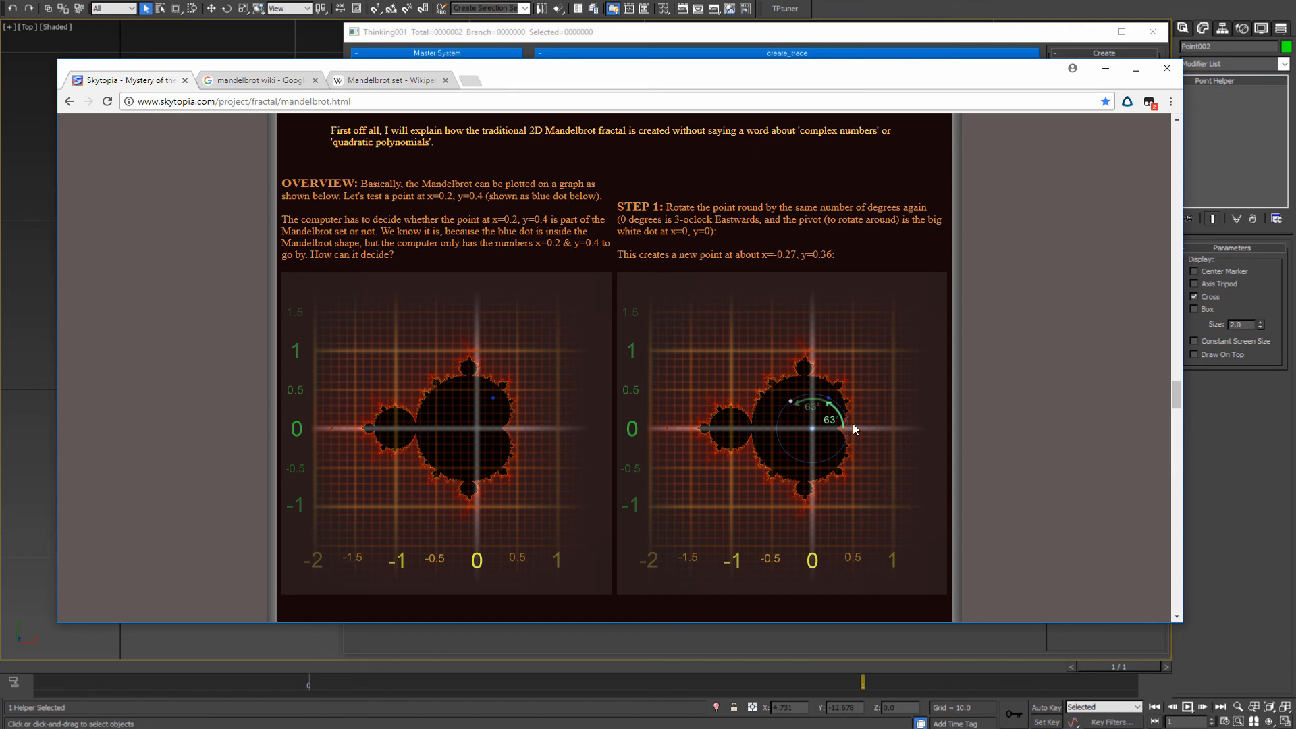
{"action": "left_click", "coordinate": [1105, 68]}
- Add a Comment helper to create_trace in the empty area above Point3
{"action": "mouse_move", "coordinate": [840, 426]}
{"action": "middle_mouse_down"}
{"action": "mouse_move", "coordinate": [705, 426]}
{"action": "mouse_move", "coordinate": [761, 417]}
{"action": "mouse_move", "coordinate": [732, 428]}
{"action": "mouse_move", "coordinate": [674, 400]}
{"action": "mouse_move", "coordinate": [798, 437]}
{"action": "middle_mouse_up"}
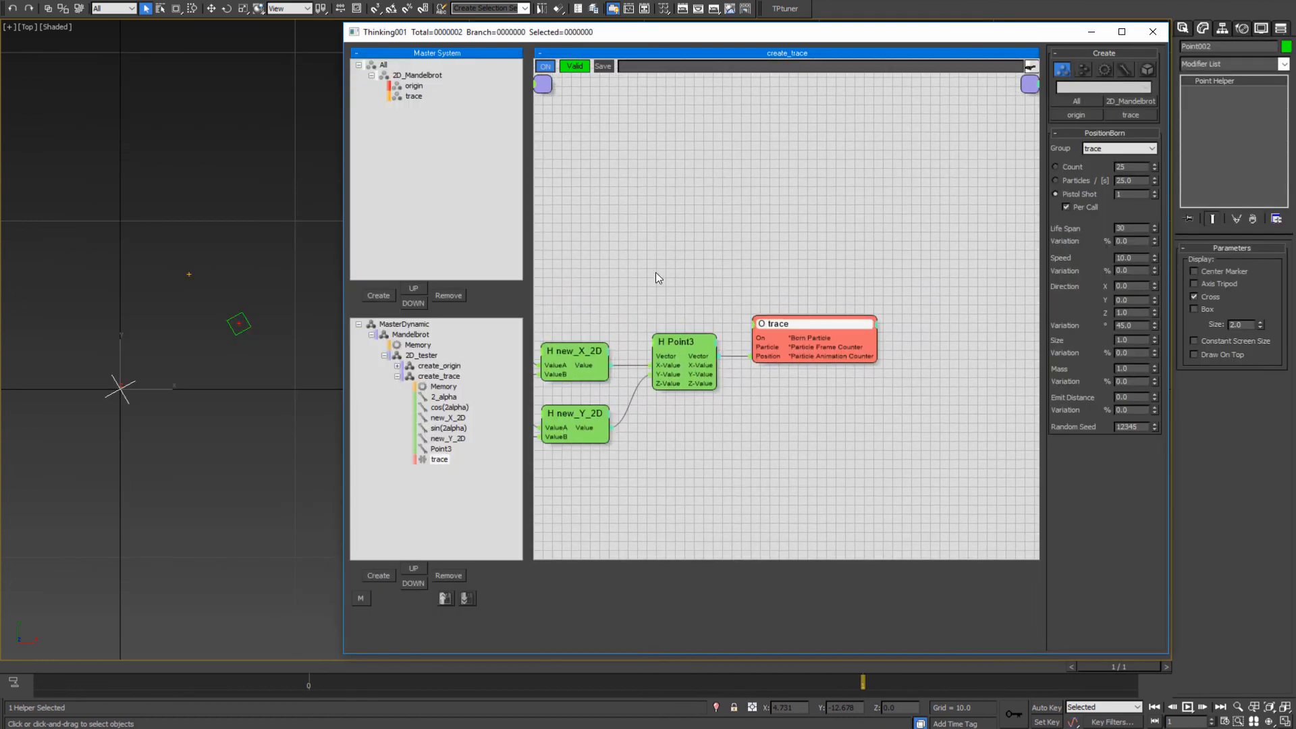
{"action": "mouse_move", "coordinate": [620, 256]}
{"action": "middle_mouse_down"}
{"action": "mouse_move", "coordinate": [727, 261]}
{"action": "mouse_move", "coordinate": [691, 237]}
{"action": "mouse_move", "coordinate": [701, 232]}
{"action": "middle_mouse_up"}
{"action": "right_click", "coordinate": [829, 252]}
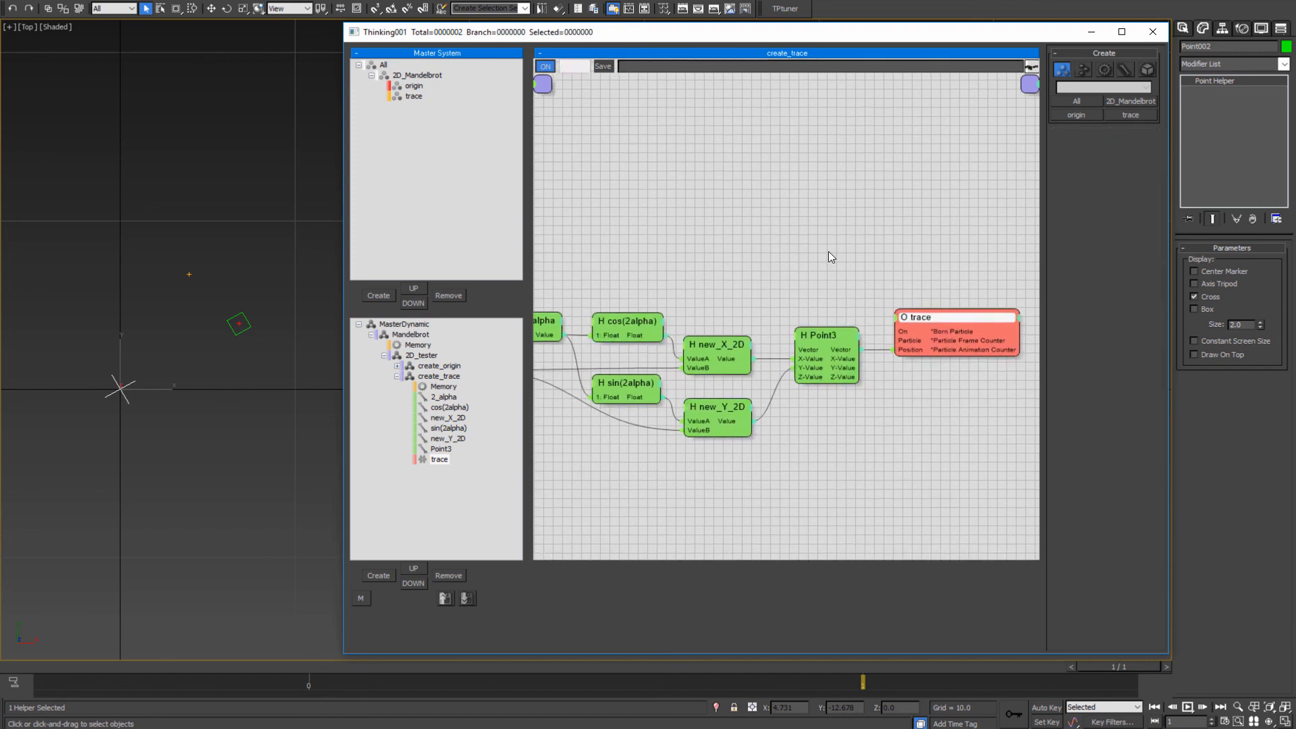
{"action": "mouse_move", "coordinate": [824, 302]}
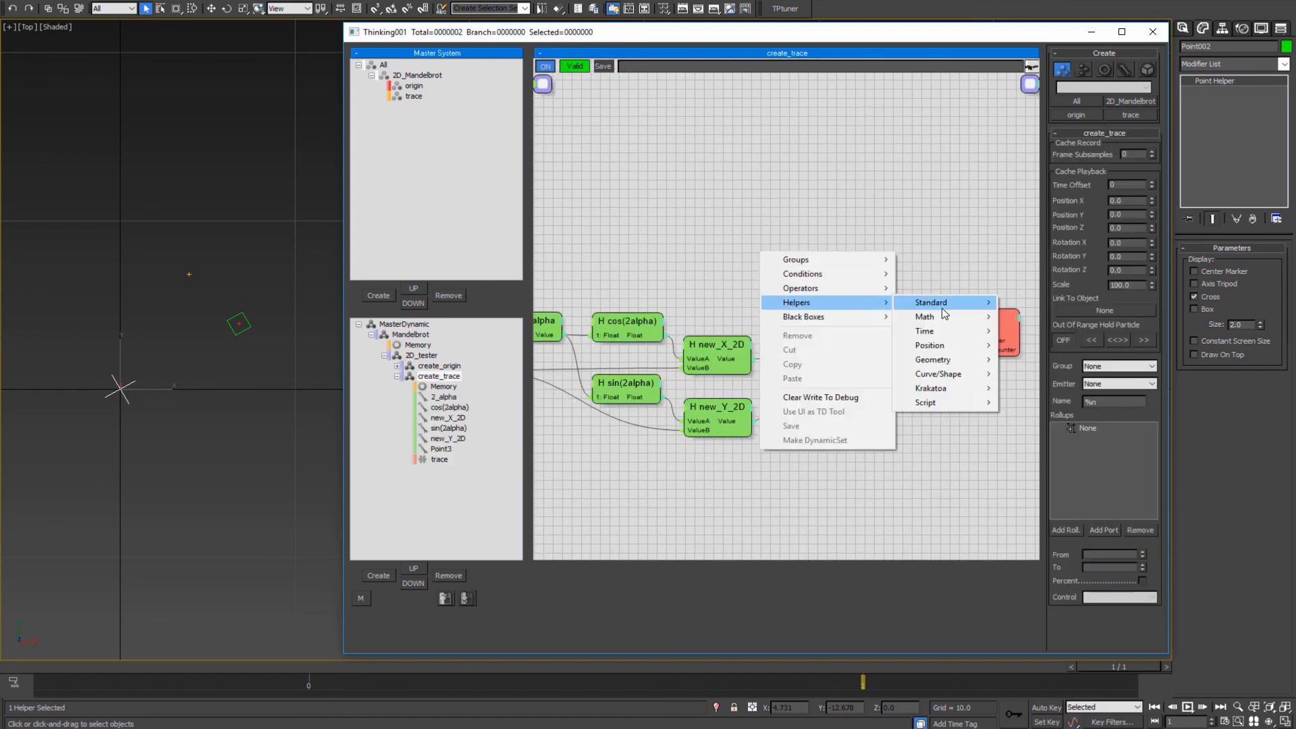
{"action": "mouse_move", "coordinate": [942, 304]}
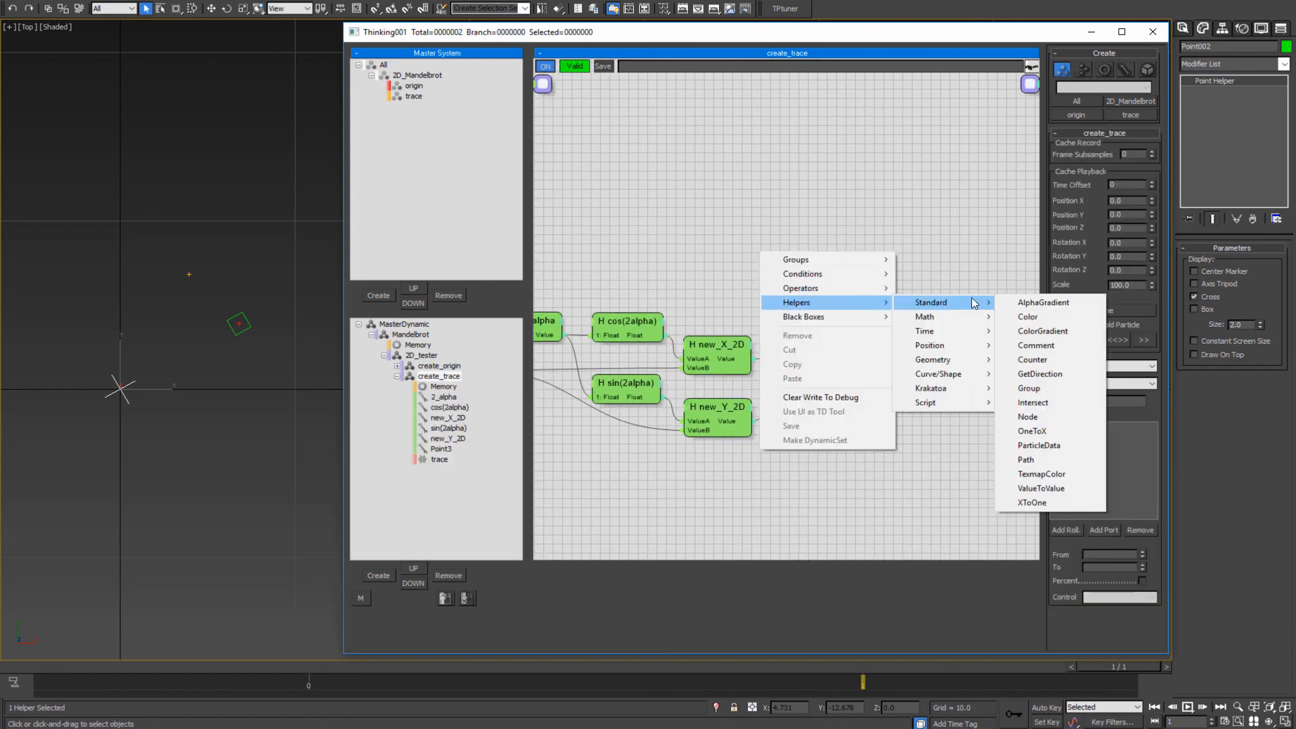
{"action": "left_click", "coordinate": [1036, 345]}
- Rename the Comment helper as STEP_1 and place it directly above Point3
{"action": "right_click", "coordinate": [862, 265]}
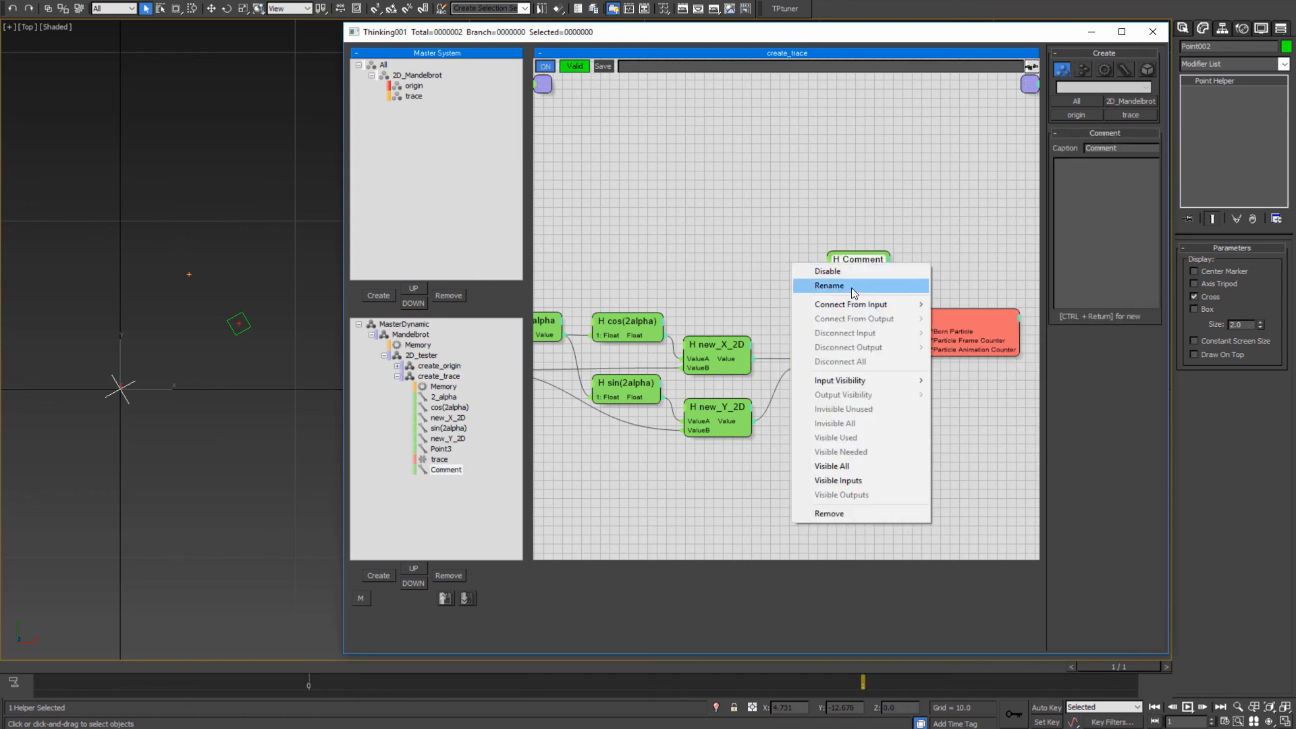
{"action": "left_click", "coordinate": [852, 287]}
{"action": "type", "text": "STE"}
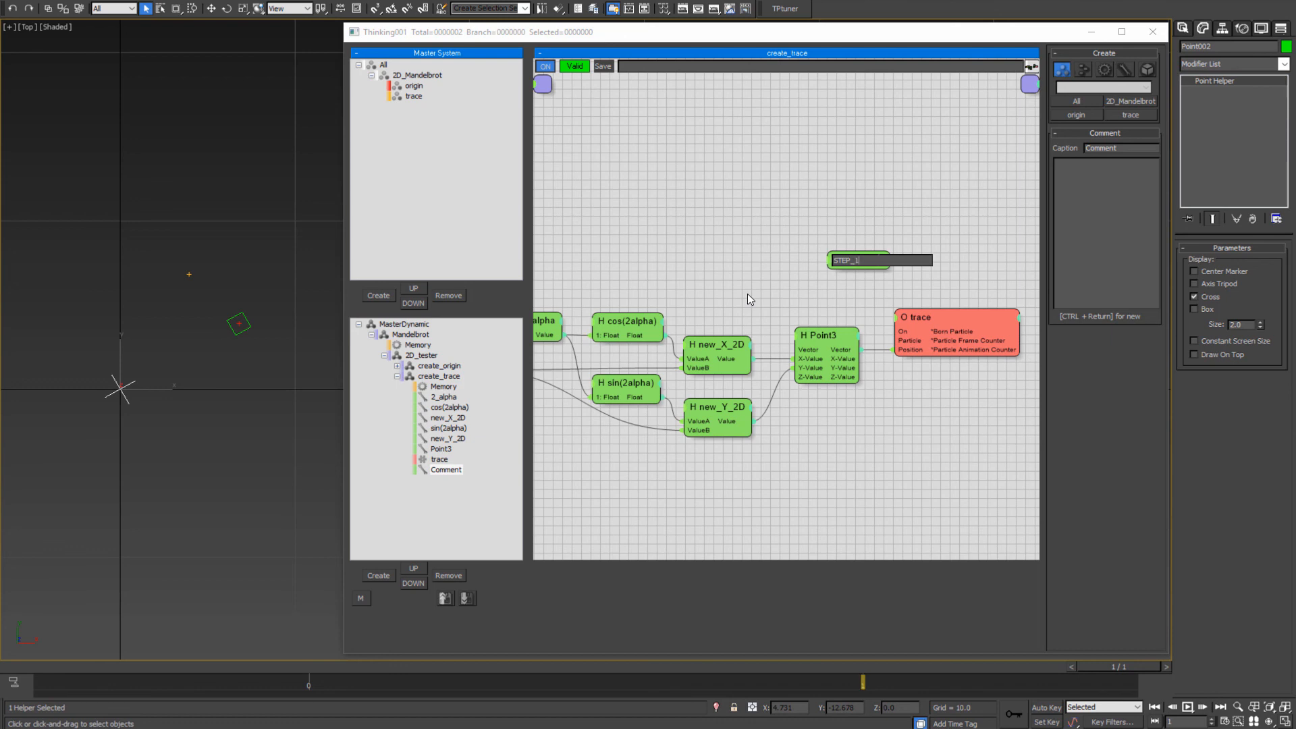
{"action": "type", "text": "P_1"}
{"action": "key", "text": "Return"}
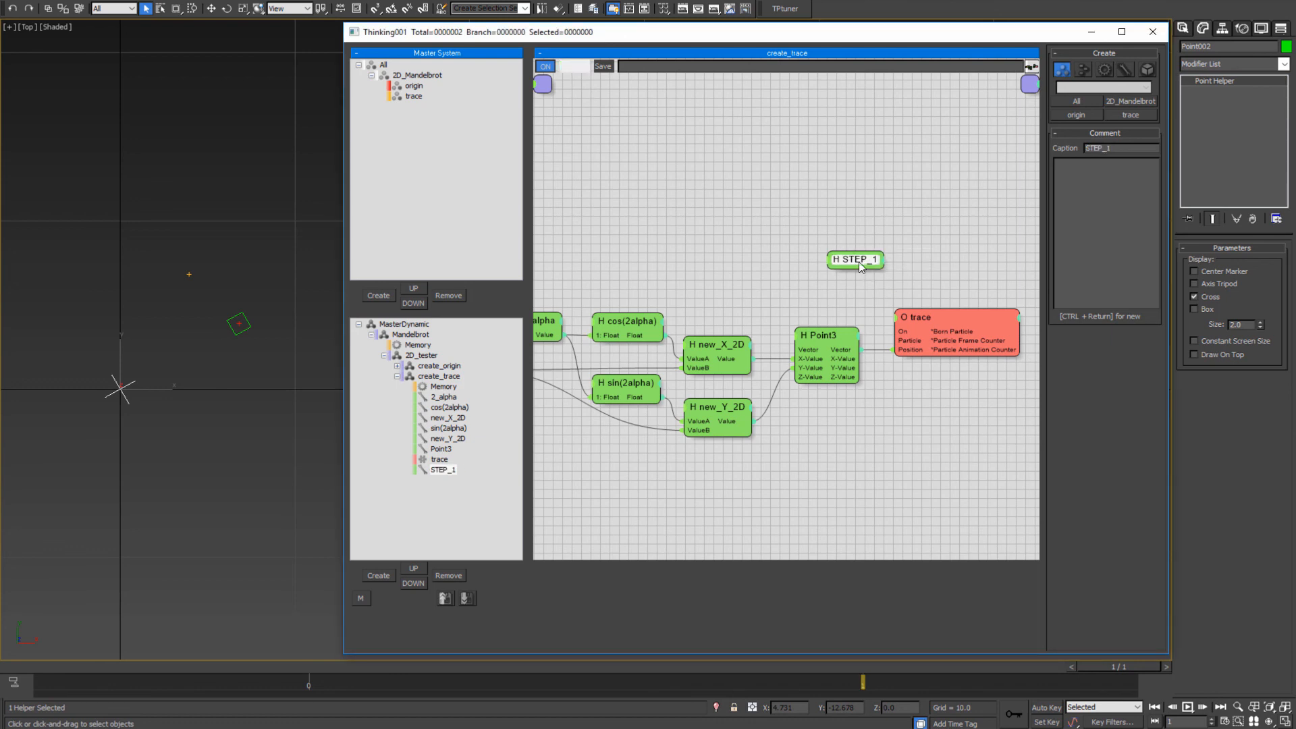
{"action": "left_click_drag", "start_coordinate": [861, 265], "coordinate": [835, 309]}
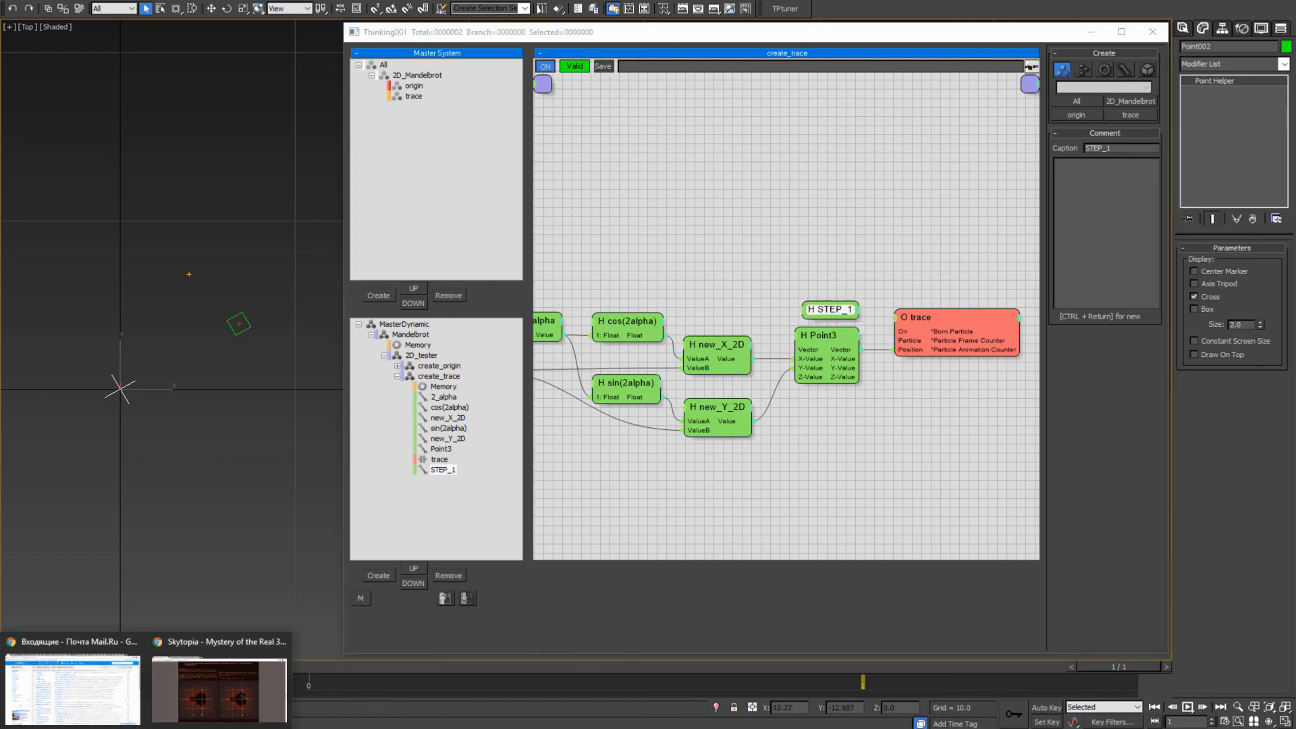
- Switch to the Skytopia page in Chrome, read its Step 2 distance instructions, and return to the create_trace network
{"action": "left_click", "coordinate": [216, 675]}
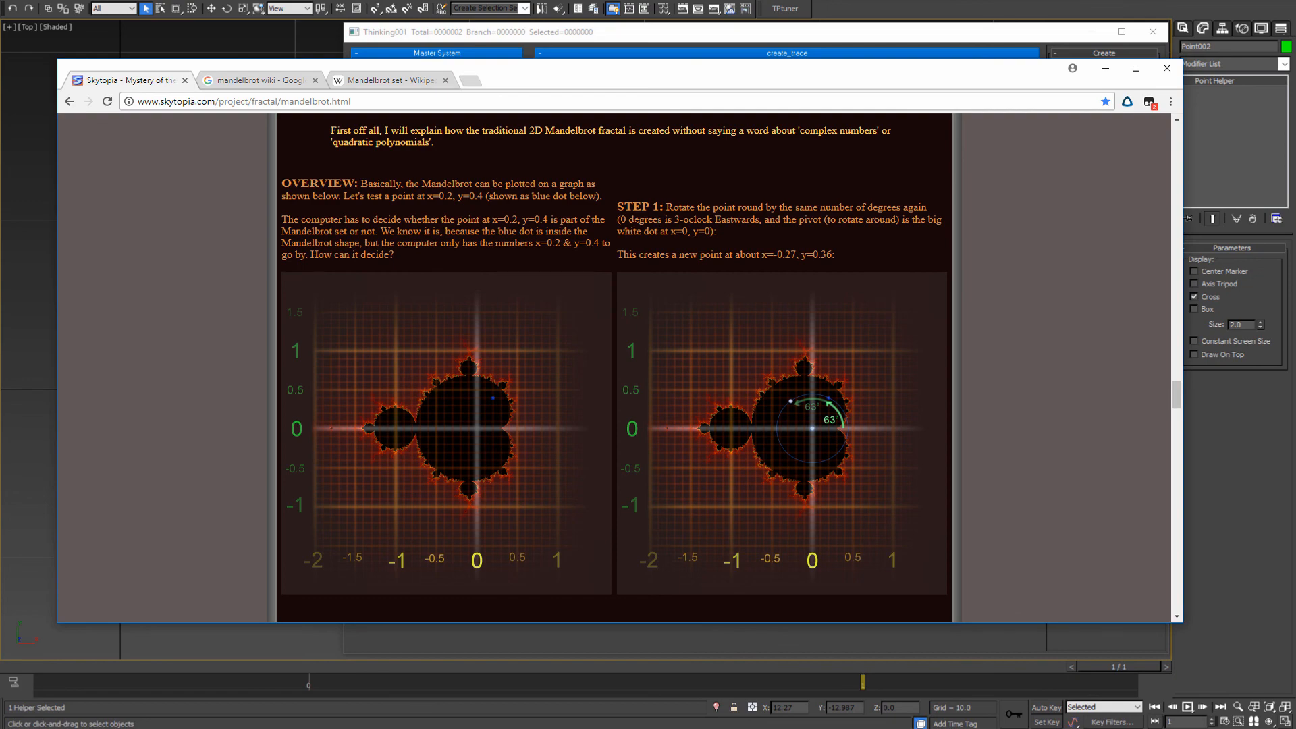
{"action": "scroll", "coordinate": [577, 277], "scroll_direction": "down", "scroll_amount": 6}
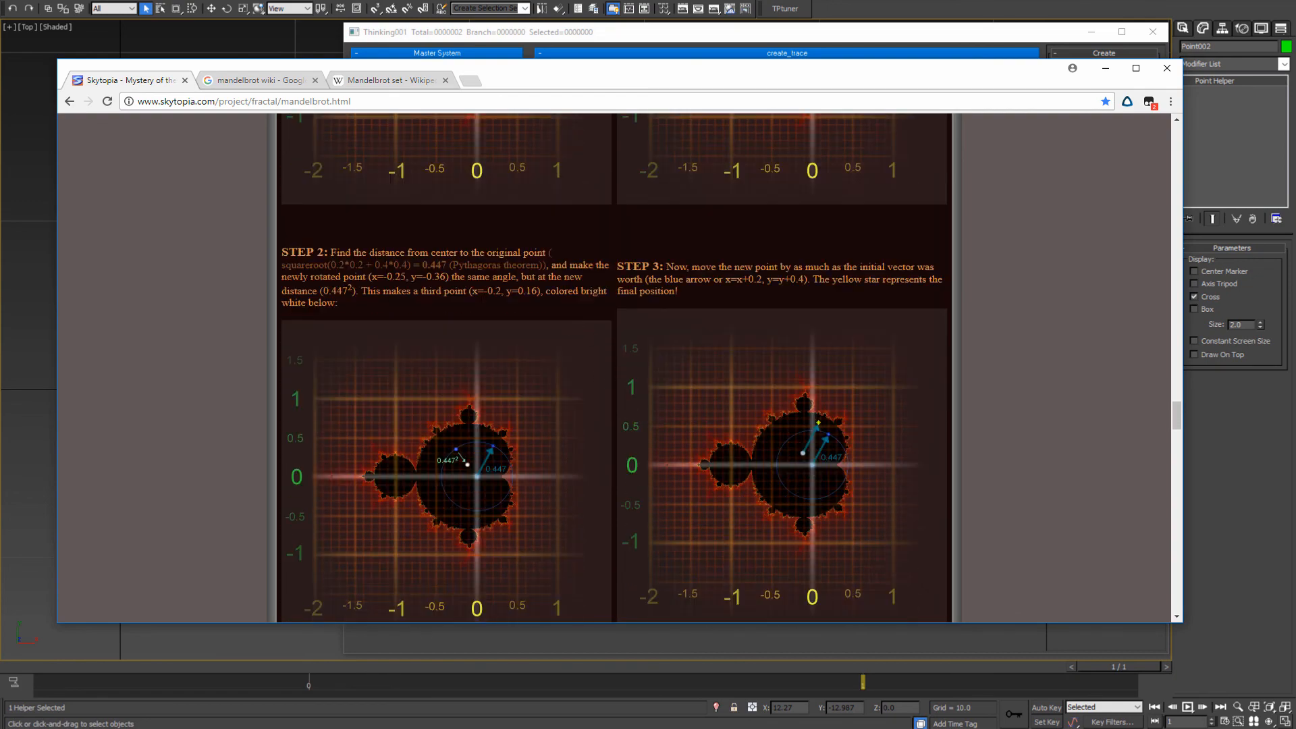
{"action": "left_click_drag", "start_coordinate": [338, 253], "coordinate": [453, 254]}
{"action": "left_click", "coordinate": [454, 255]}
{"action": "scroll", "coordinate": [547, 303], "scroll_direction": "down", "scroll_amount": 1}
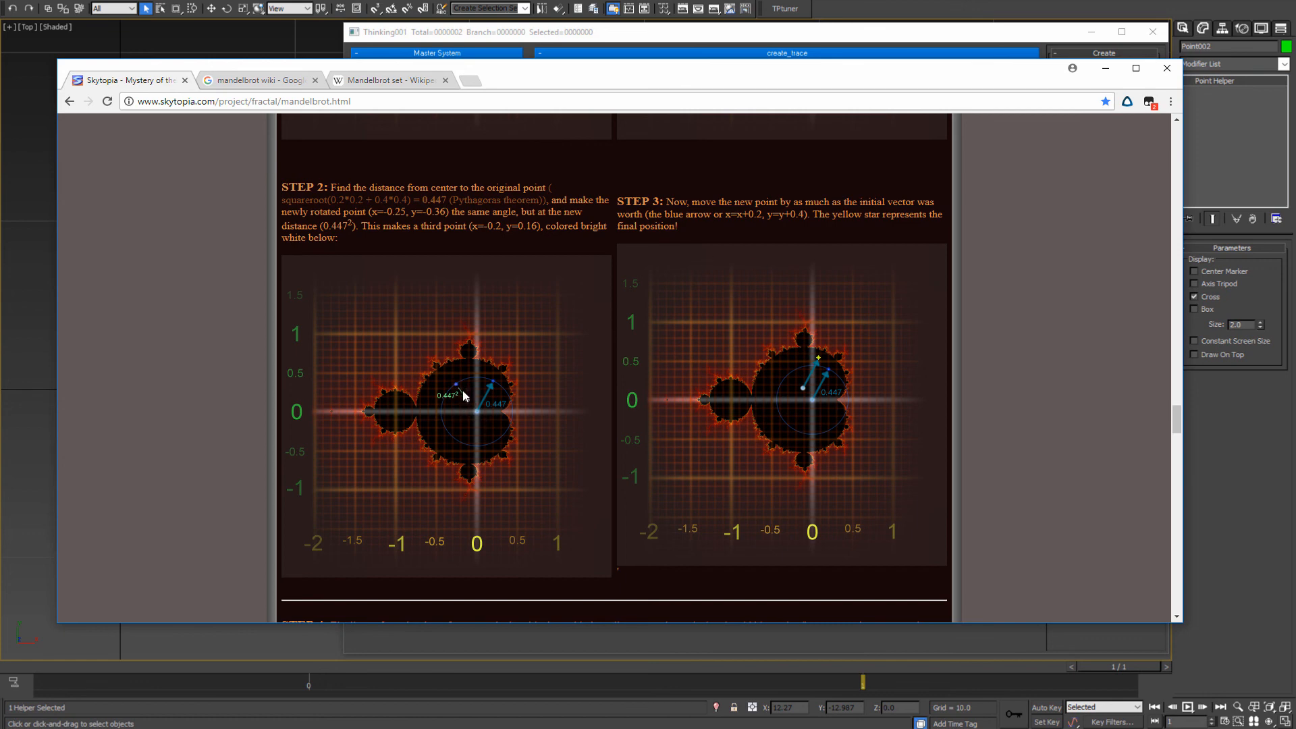
{"action": "left_click", "coordinate": [1105, 68]}
- Add a Math helper to create_trace and place it below the trace operator
{"action": "left_click_drag", "start_coordinate": [815, 400], "coordinate": [720, 380]}
{"action": "right_click", "coordinate": [660, 342]}
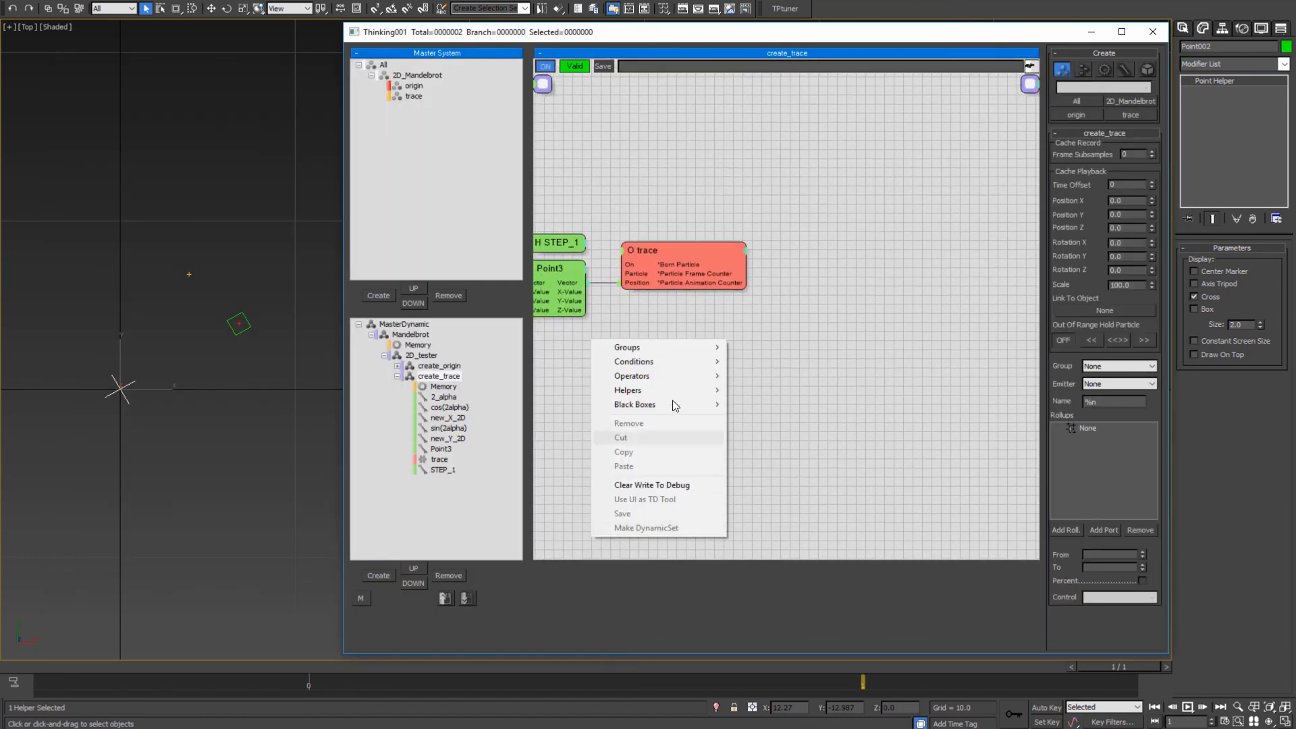
{"action": "mouse_move", "coordinate": [656, 392]}
{"action": "mouse_move", "coordinate": [777, 405]}
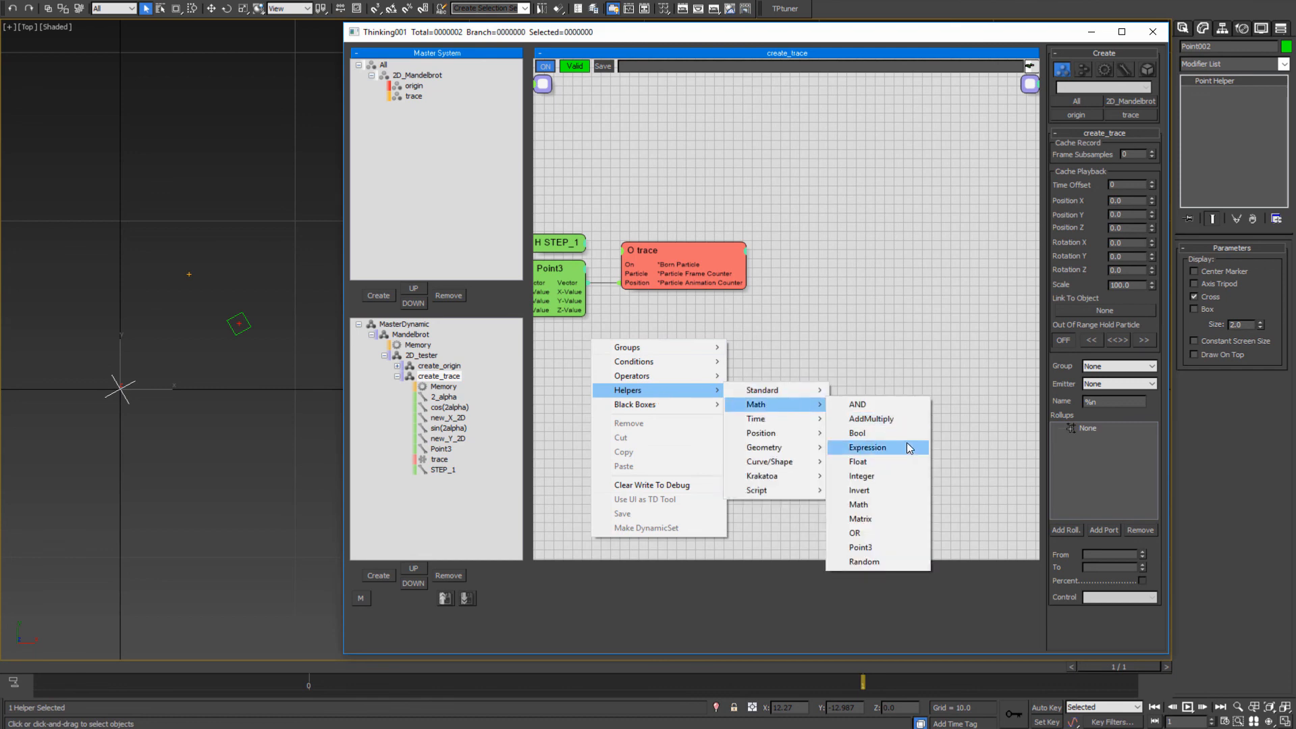
{"action": "left_click", "coordinate": [871, 511]}
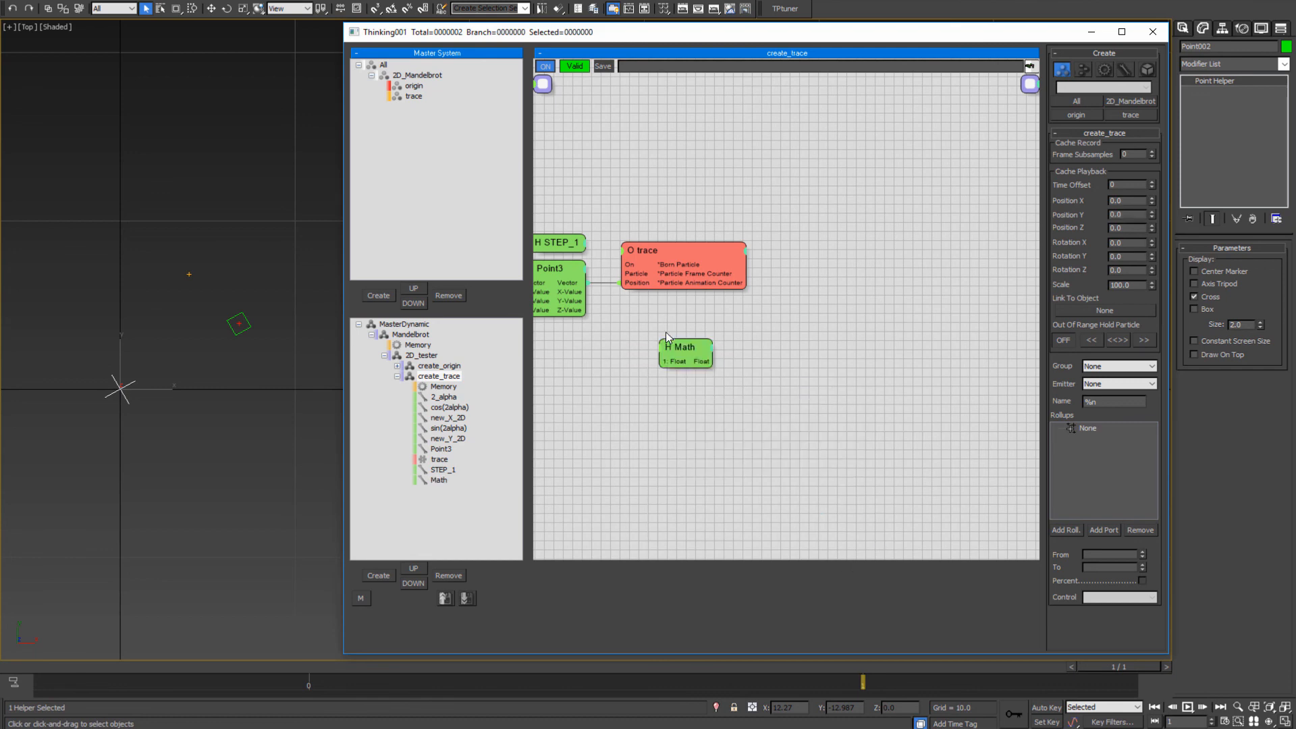
{"action": "left_click", "coordinate": [668, 351]}
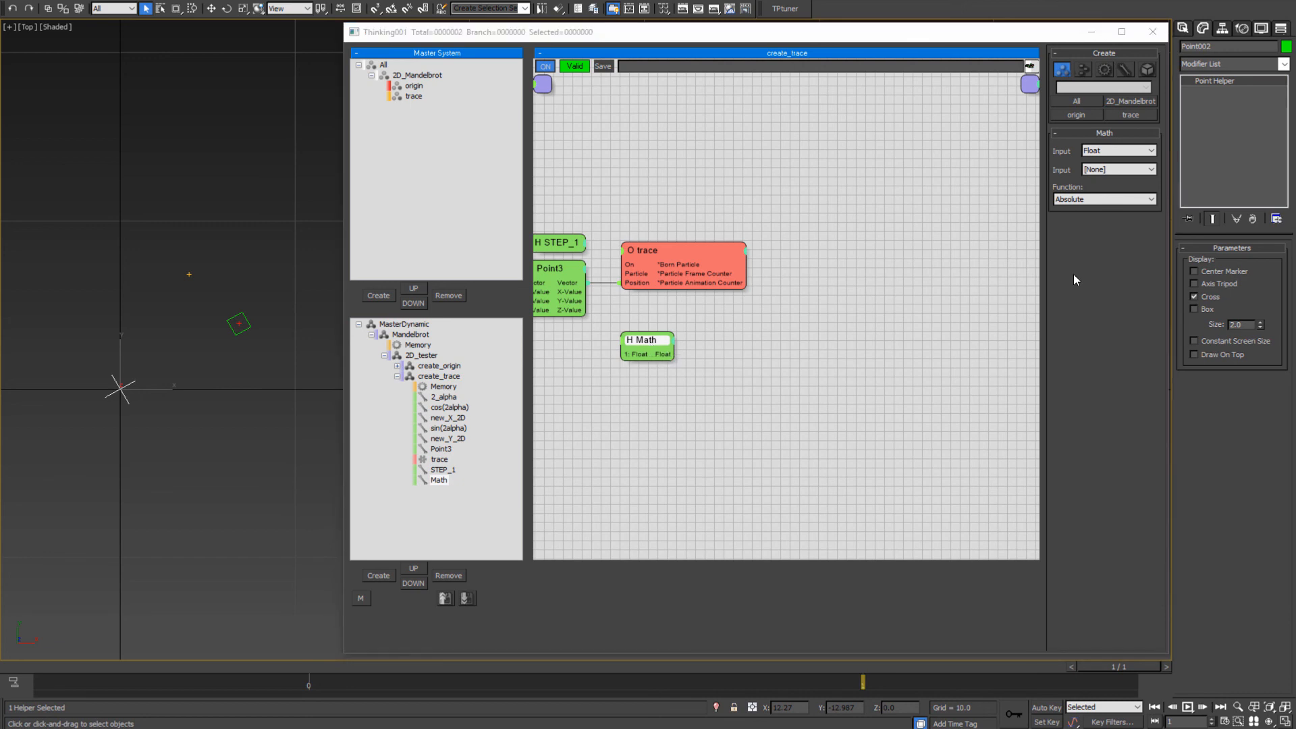
{"action": "left_click_drag", "start_coordinate": [643, 339], "coordinate": [646, 338]}
{"action": "middle_click_drag", "start_coordinate": [638, 395], "coordinate": [708, 417]}
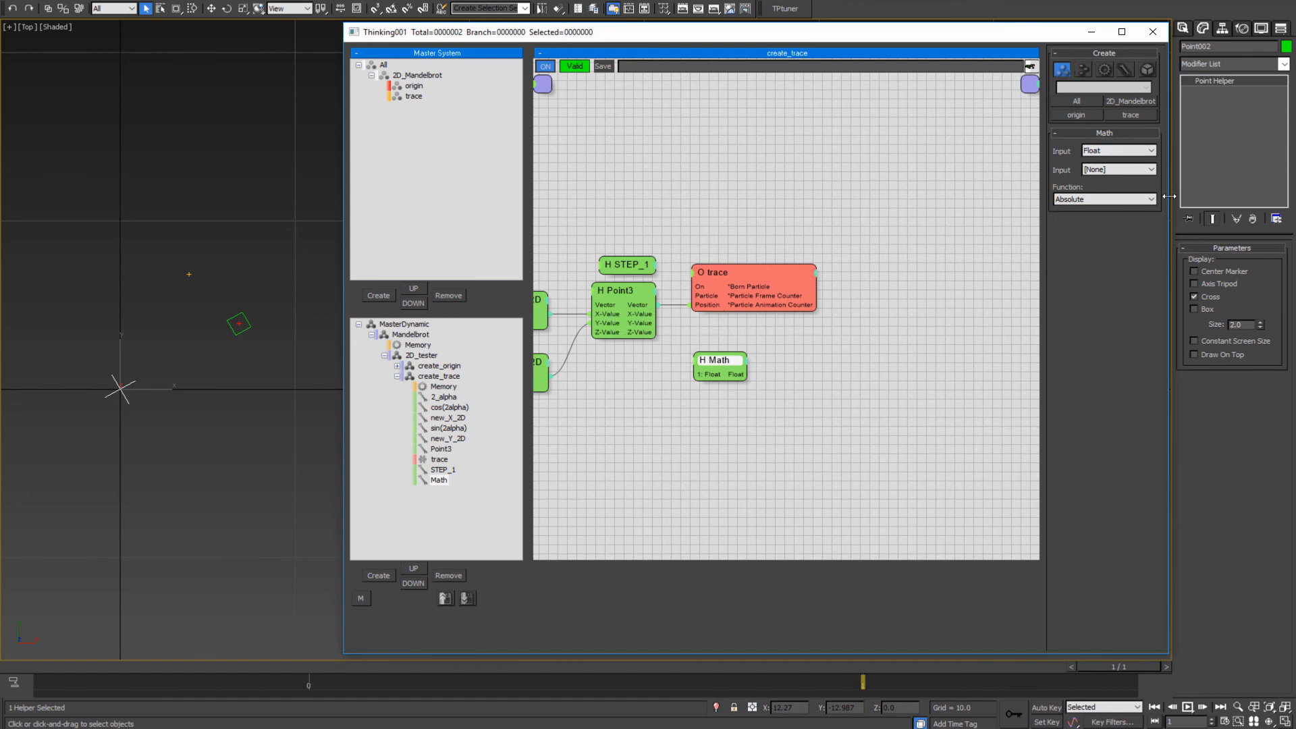
- Configure the Math helper with a Vector first input, a Float second input and the Multiplication function
{"action": "left_click", "coordinate": [1102, 152]}
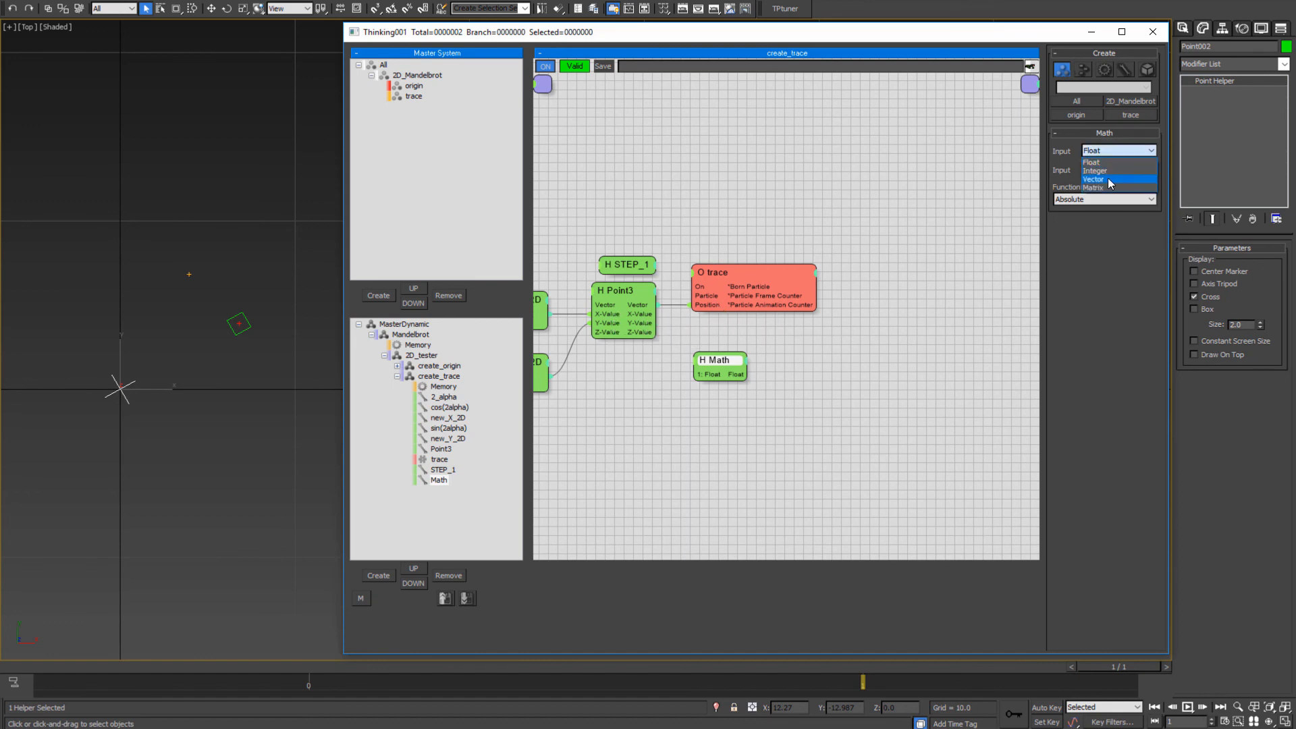
{"action": "left_click", "coordinate": [1114, 169]}
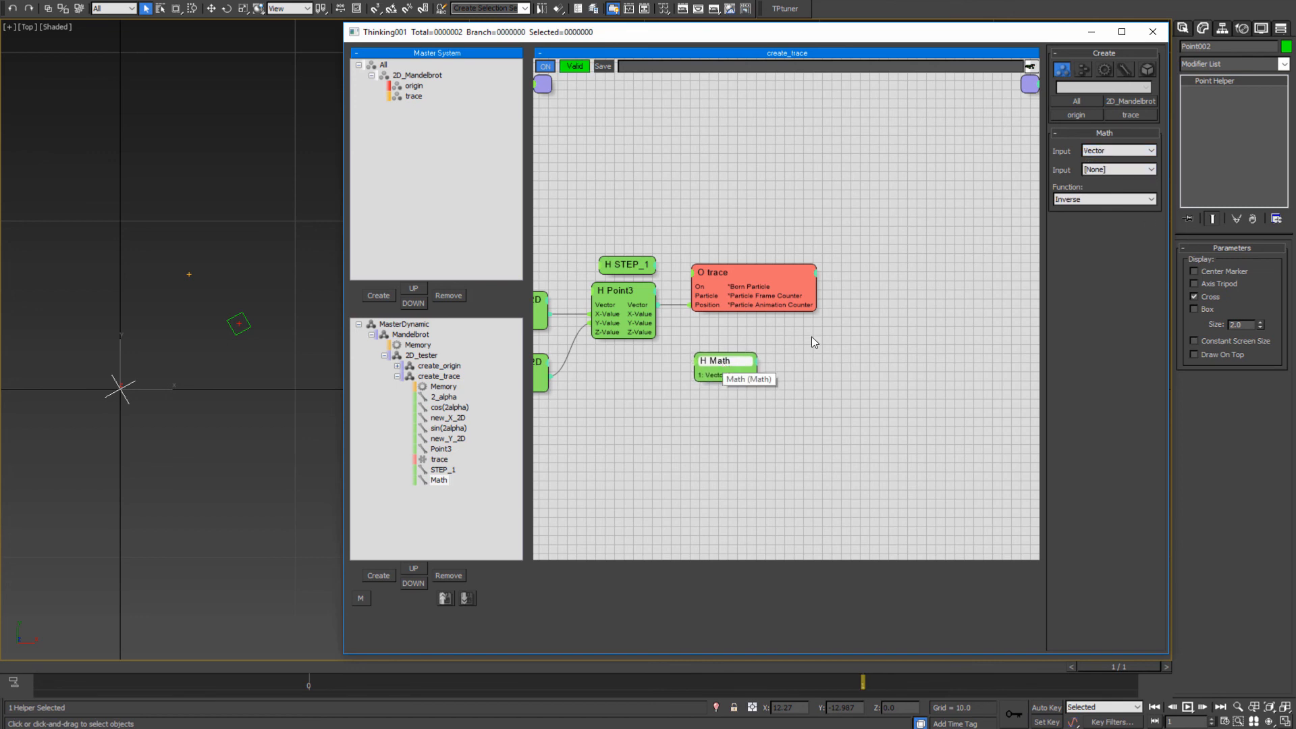
{"action": "left_click", "coordinate": [1111, 170]}
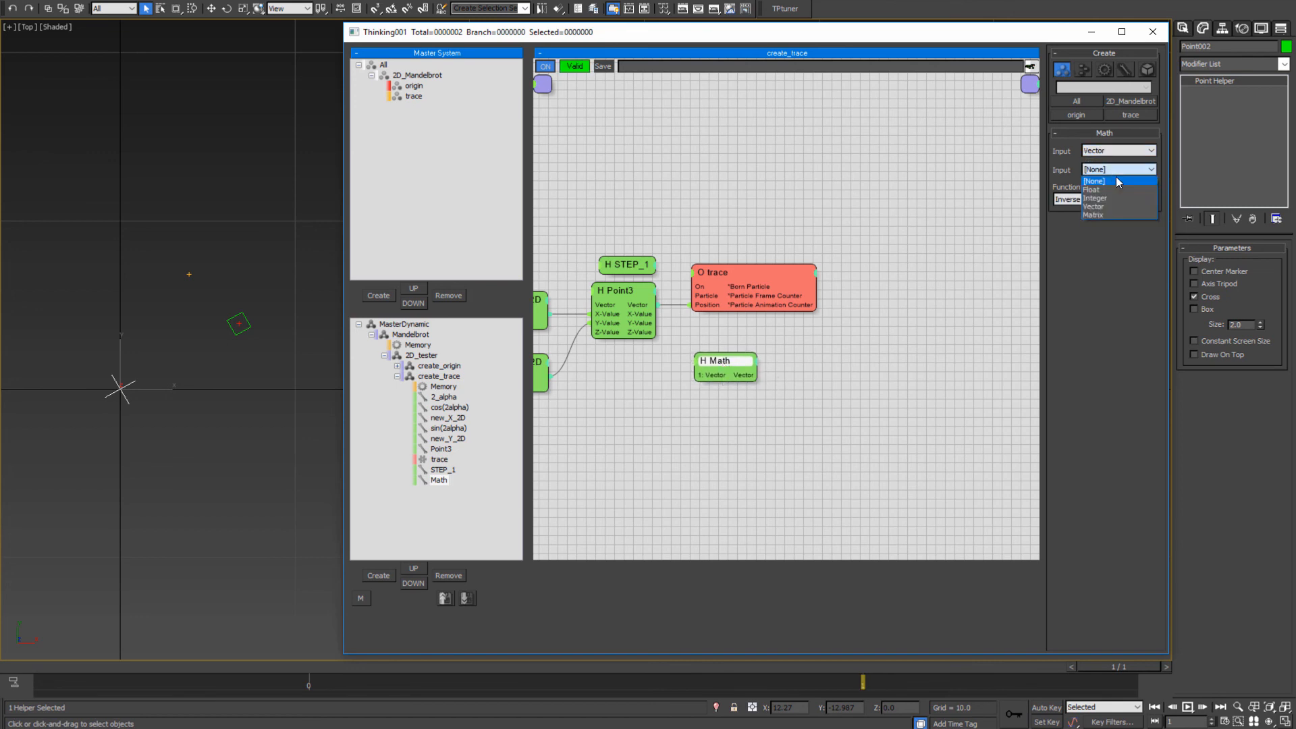
{"action": "left_click", "coordinate": [1099, 190]}
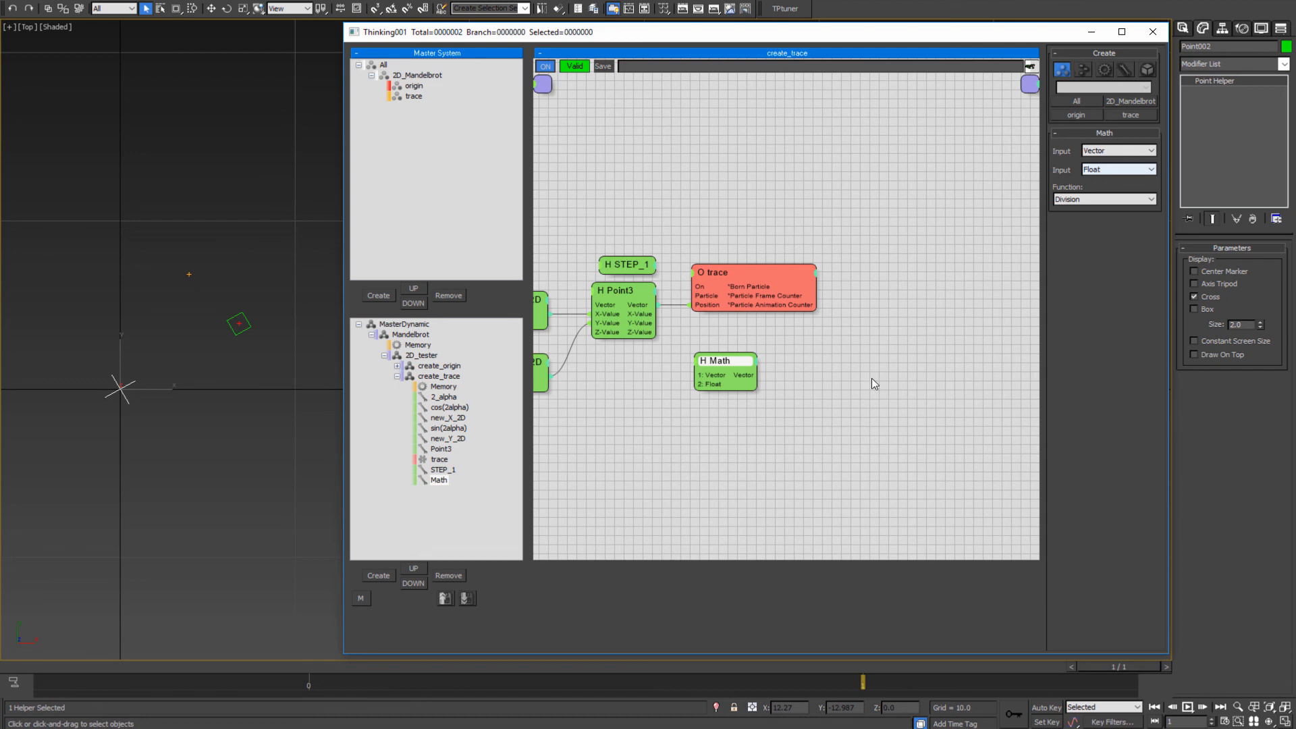
{"action": "left_click_drag", "start_coordinate": [718, 367], "coordinate": [715, 354]}
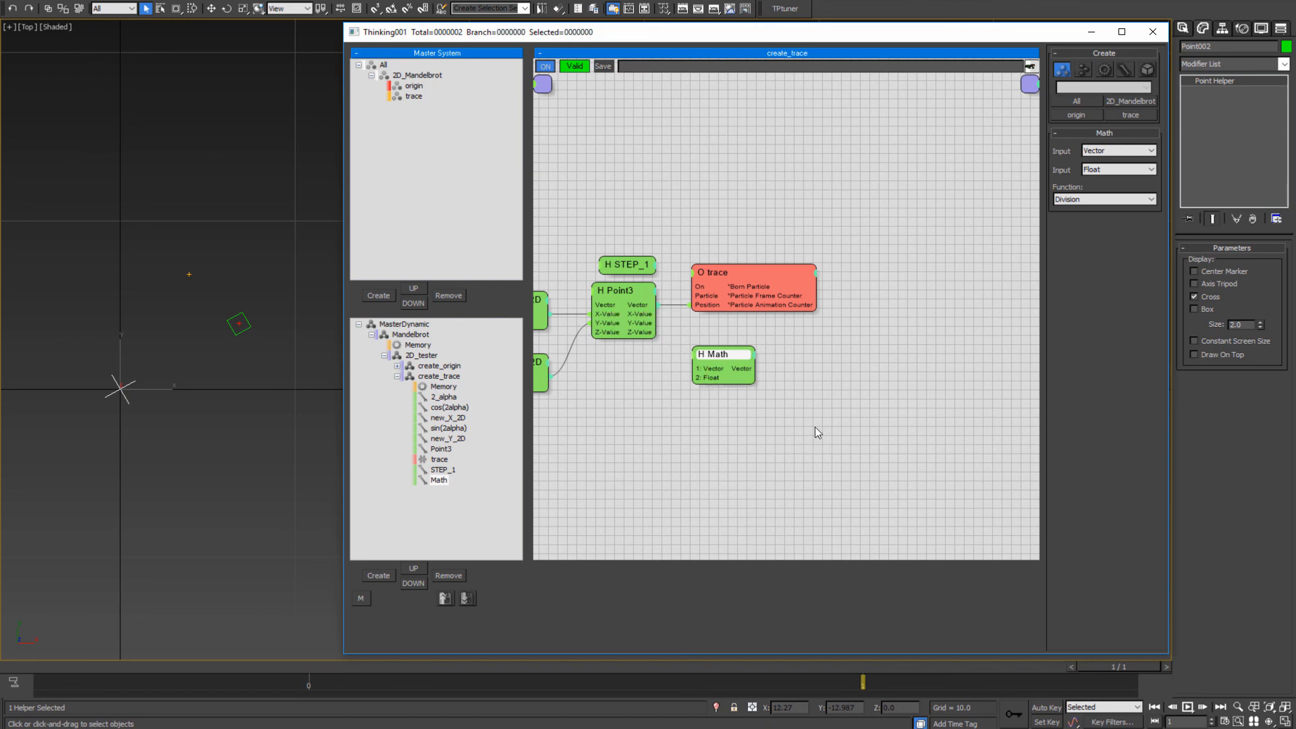
{"action": "left_click_drag", "start_coordinate": [717, 353], "coordinate": [717, 354]}
{"action": "middle_click_drag", "start_coordinate": [714, 453], "coordinate": [748, 470]}
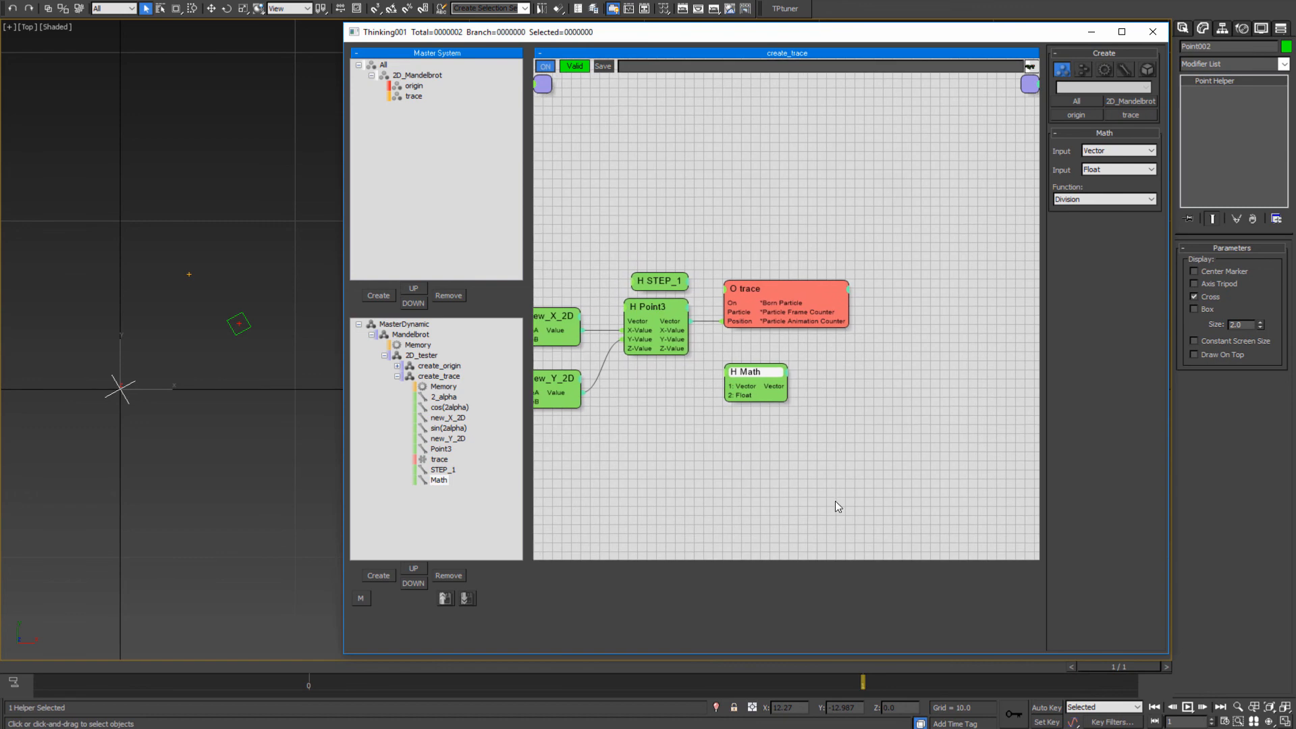
{"action": "left_click", "coordinate": [757, 379]}
{"action": "left_click", "coordinate": [1083, 199]}
{"action": "left_click", "coordinate": [1080, 228]}
- Connect Point3's Vector output to both the Vector and Float inputs of Math, and place Math lower in the network
{"action": "left_click_drag", "start_coordinate": [687, 322], "coordinate": [727, 386]}
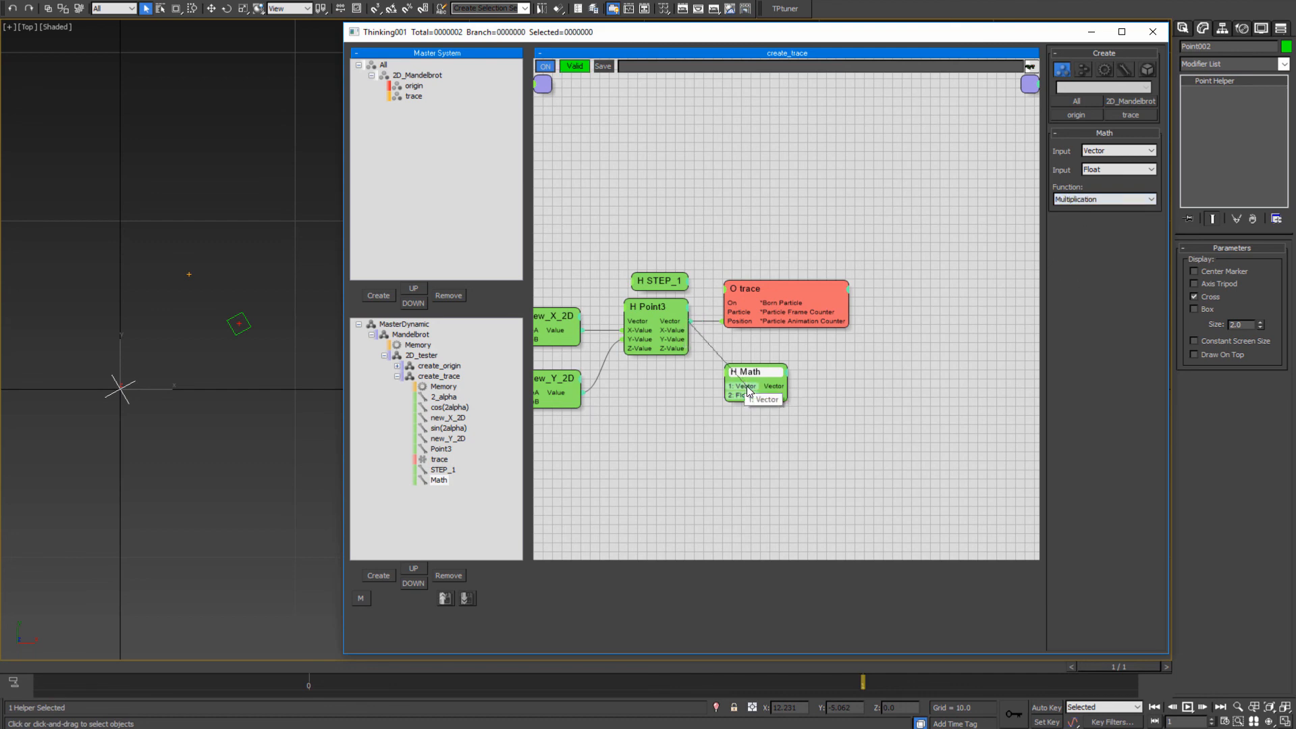
{"action": "left_click_drag", "start_coordinate": [690, 322], "coordinate": [724, 396]}
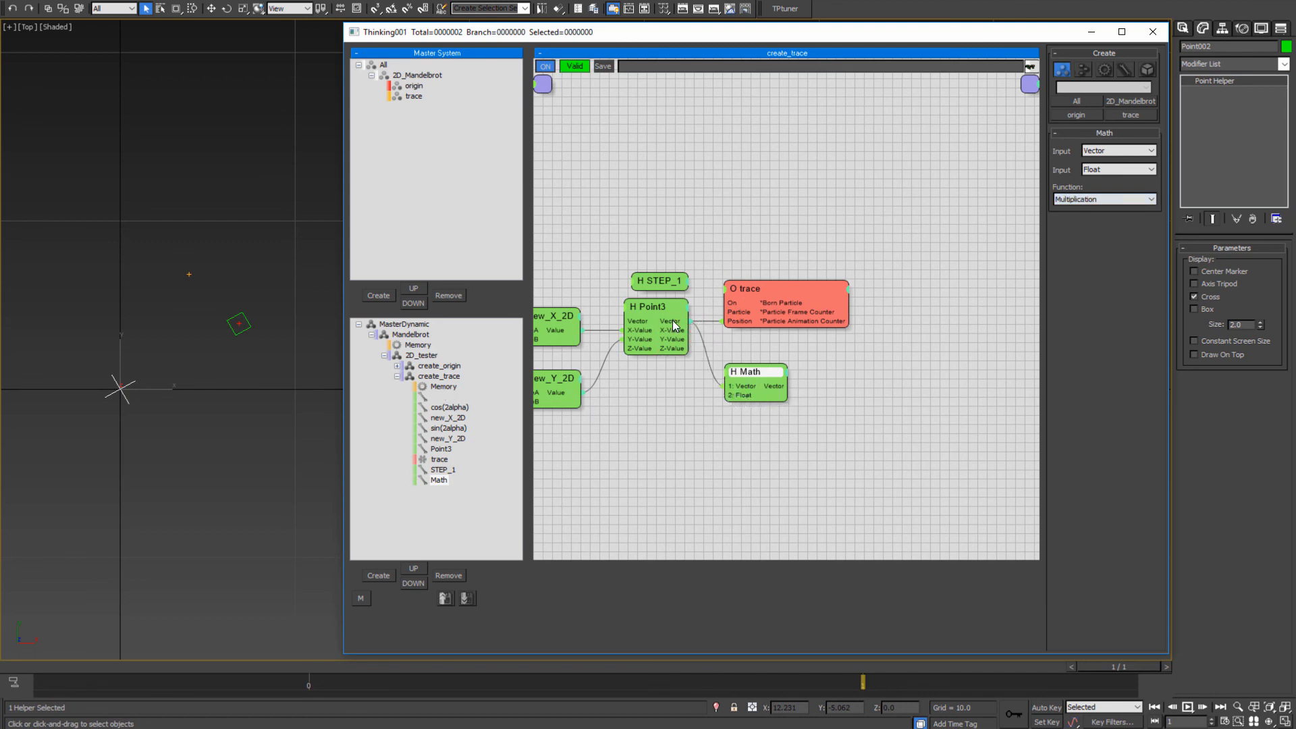
{"action": "middle_click_drag", "start_coordinate": [879, 410], "coordinate": [787, 401]}
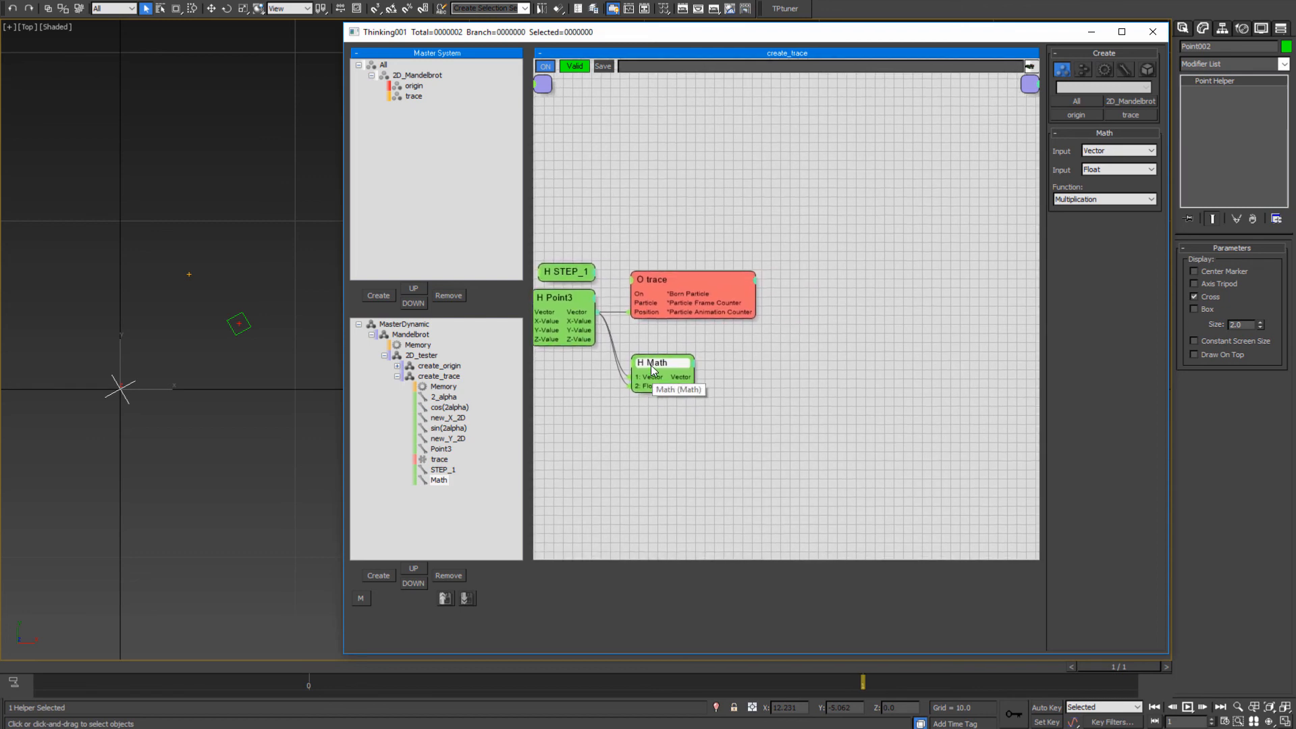
{"action": "left_click_drag", "start_coordinate": [655, 365], "coordinate": [665, 392]}
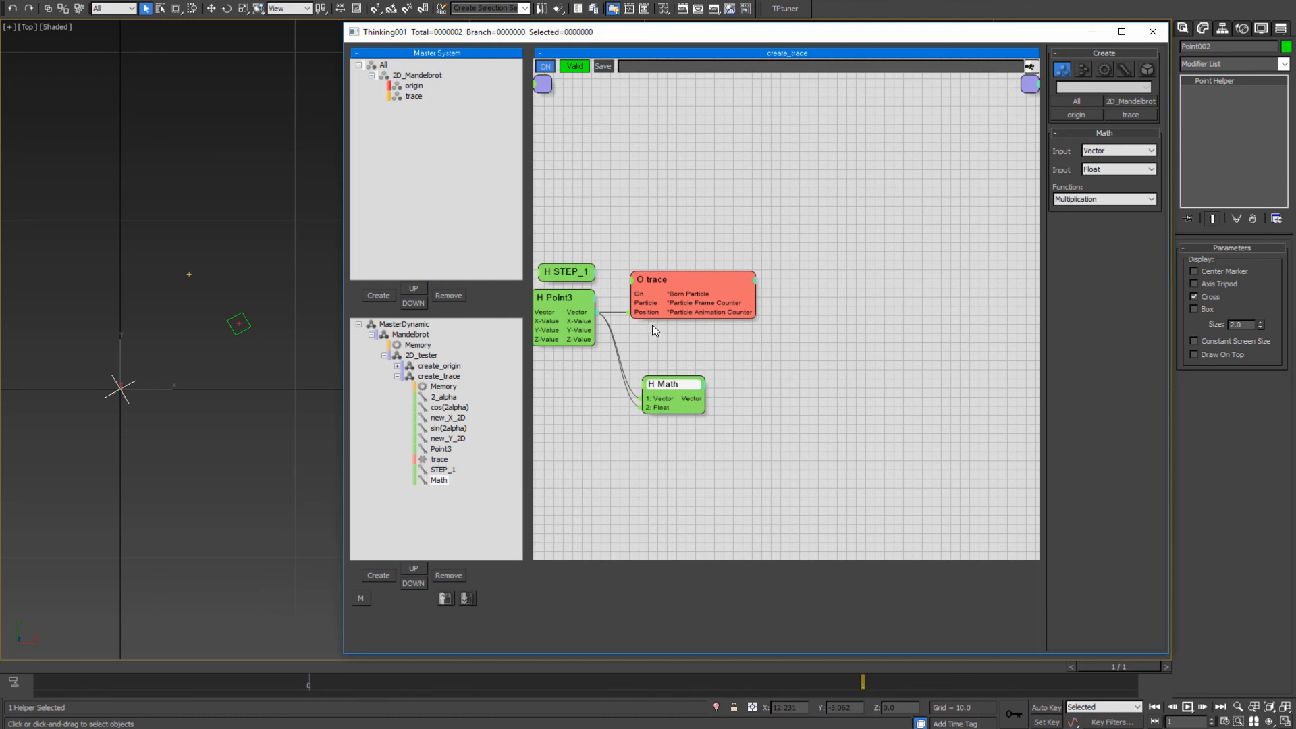
- Feed Math's Vector output into trace's Position in place of the Point3 connection, and place trace after Math
{"action": "mouse_move", "coordinate": [651, 278]}
{"action": "left_mouse_down"}
{"action": "mouse_move", "coordinate": [791, 299]}
{"action": "mouse_move", "coordinate": [693, 400]}
{"action": "left_mouse_up"}
{"action": "middle_click_drag", "start_coordinate": [729, 467], "coordinate": [847, 456]}
{"action": "left_click_drag", "start_coordinate": [905, 289], "coordinate": [898, 327]}
- Reset the Z rotation of the Point002 cross helper to 0
{"action": "middle_click_drag", "start_coordinate": [209, 360], "coordinate": [262, 363]}
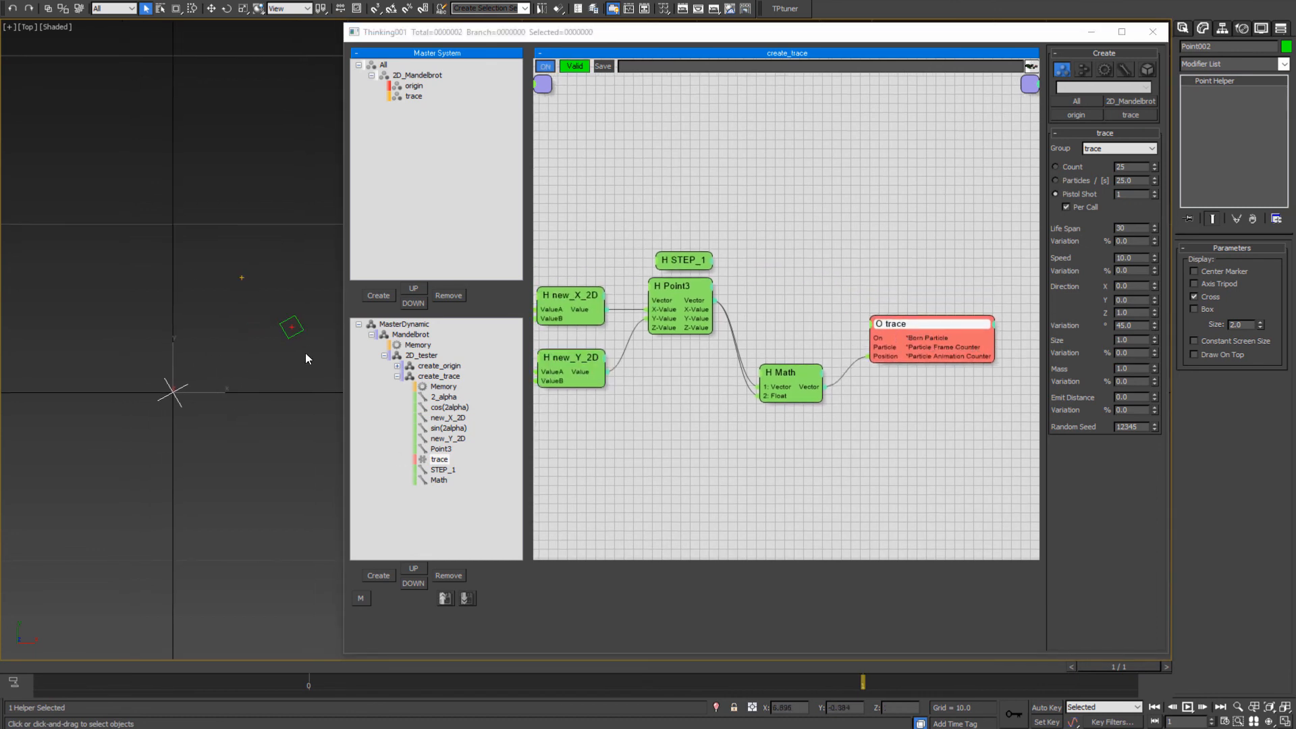
{"action": "key", "text": "w"}
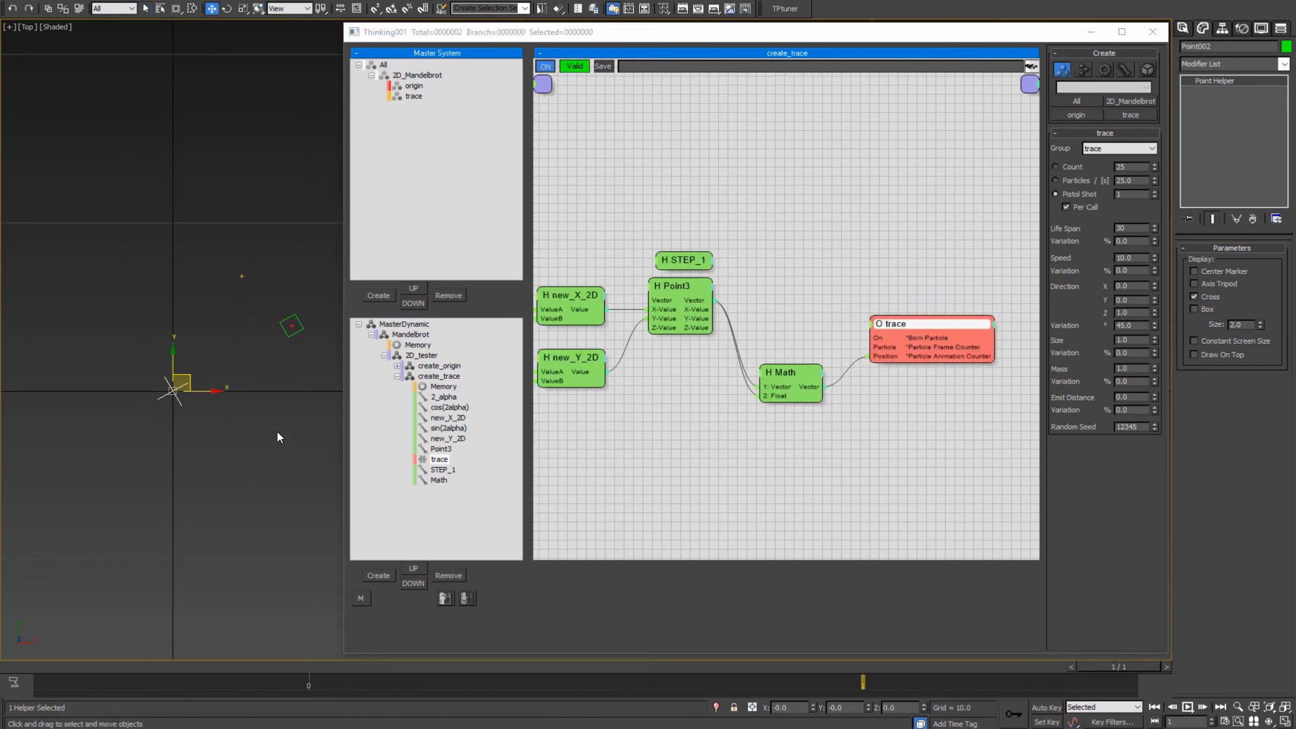
{"action": "mouse_move", "coordinate": [278, 434]}
{"action": "middle_mouse_down"}
{"action": "mouse_move", "coordinate": [224, 446]}
{"action": "mouse_move", "coordinate": [278, 435]}
{"action": "middle_mouse_up"}
{"action": "key", "text": "e"}
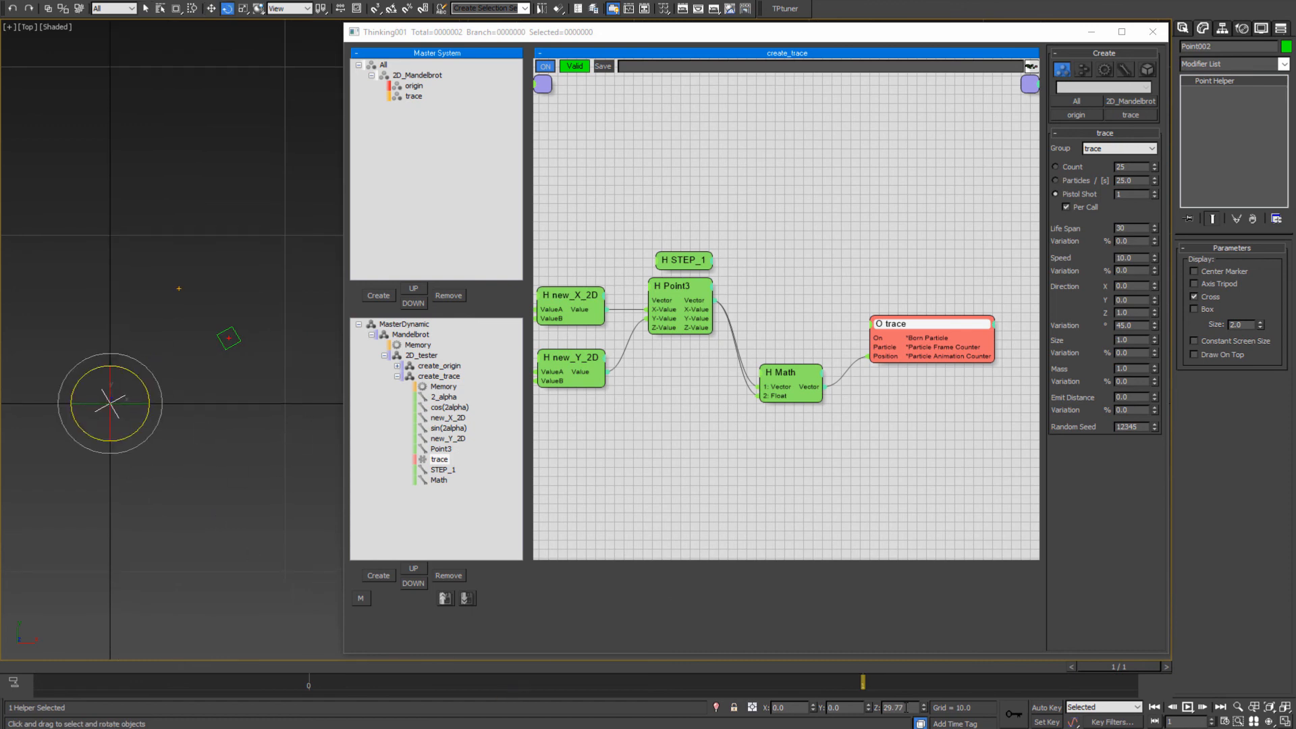
- Move the Point001 box helper close to the origin, to about X 1.048, Y 0.635, and watch the trace particle
{"action": "left_click", "coordinate": [256, 407]}
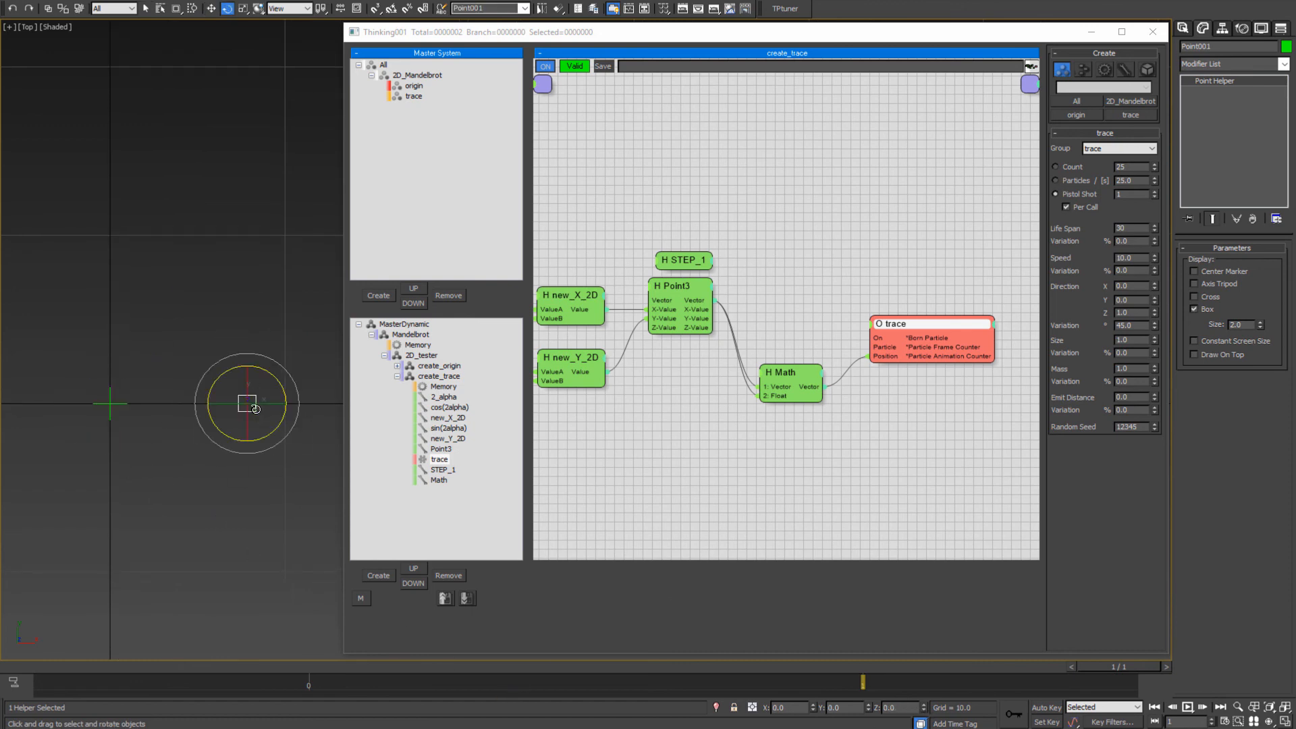
{"action": "key", "text": "w"}
{"action": "middle_click_drag", "start_coordinate": [254, 398], "coordinate": [264, 397]}
{"action": "left_click_drag", "start_coordinate": [263, 396], "coordinate": [155, 380]}
{"action": "scroll", "coordinate": [154, 419], "scroll_direction": "up", "scroll_amount": 2}
{"action": "middle_click_drag", "start_coordinate": [86, 418], "coordinate": [210, 412]}
{"action": "scroll", "coordinate": [232, 441], "scroll_direction": "up", "scroll_amount": 2}
{"action": "left_click_drag", "start_coordinate": [255, 359], "coordinate": [235, 340]}
{"action": "scroll", "coordinate": [220, 407], "scroll_direction": "up", "scroll_amount": 4}
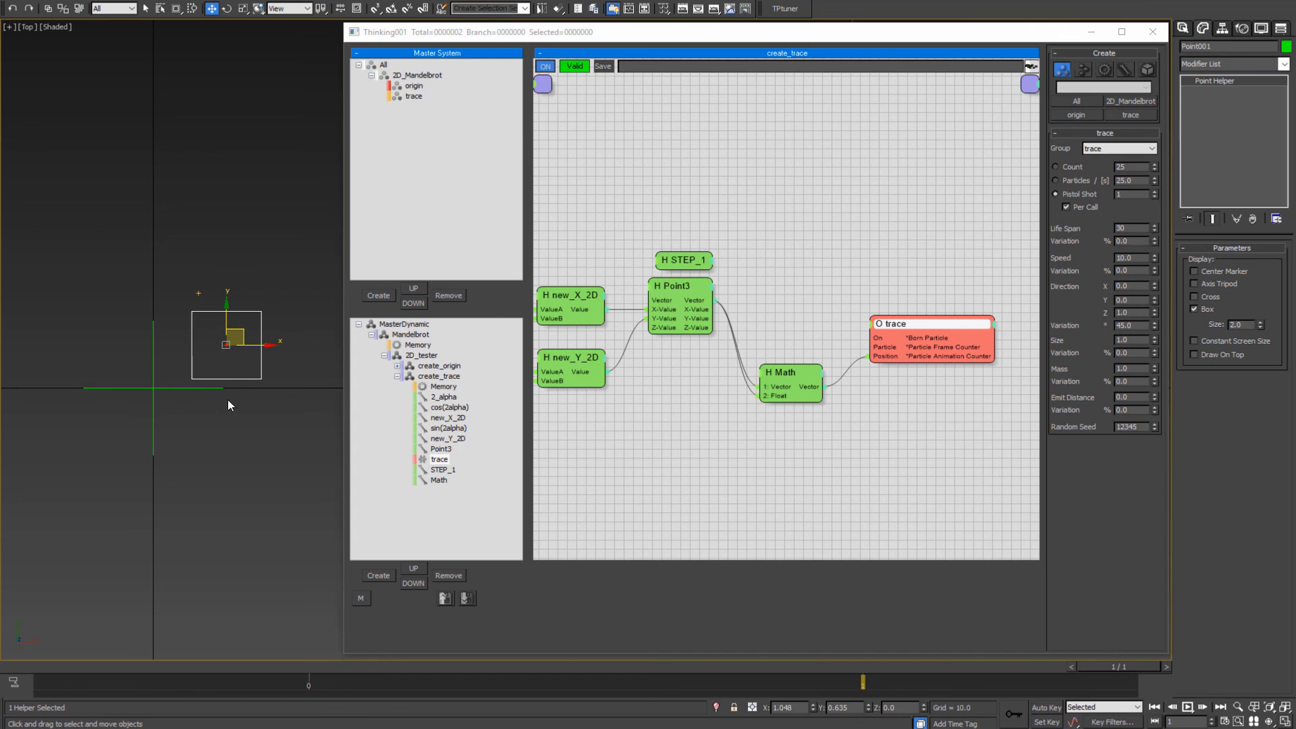
- Move Point001 slightly outward to about X 1.286, Y 0.925 and compare the trace particle's distance from the origin
{"action": "middle_click_drag", "start_coordinate": [270, 430], "coordinate": [286, 440]}
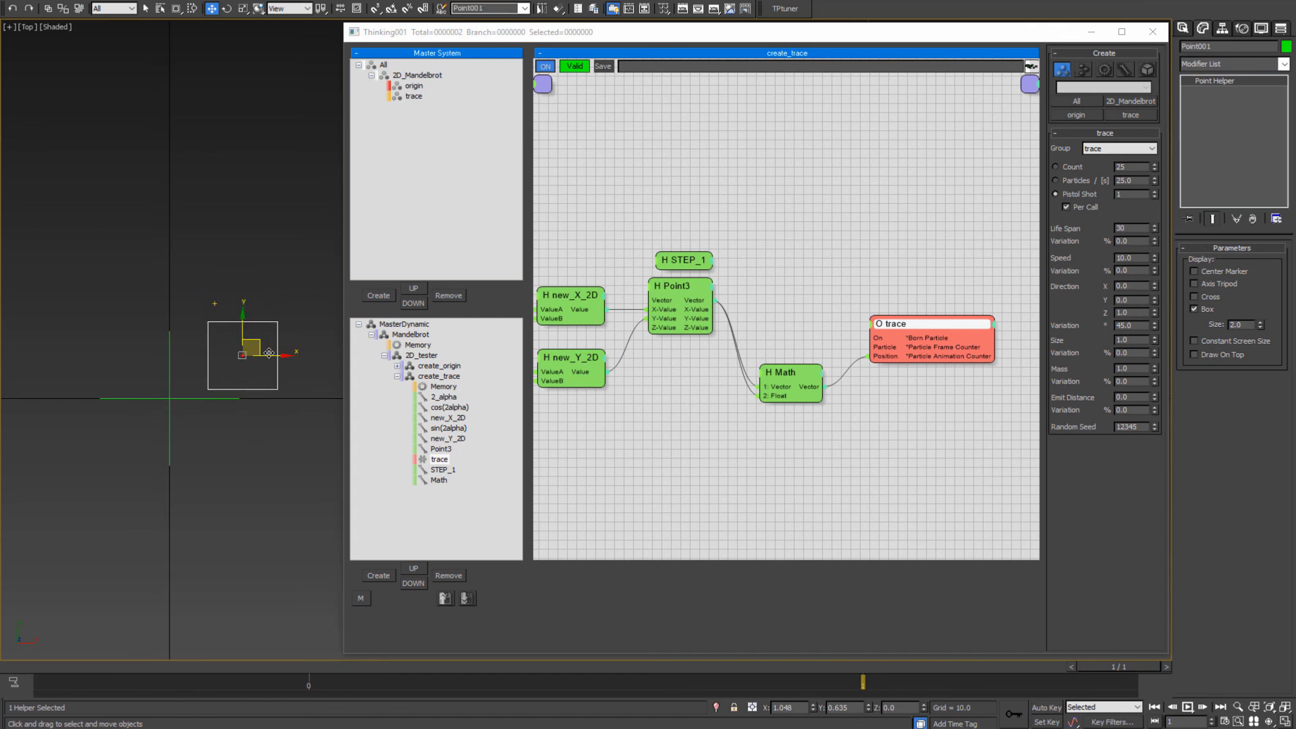
{"action": "left_click_drag", "start_coordinate": [258, 343], "coordinate": [266, 332]}
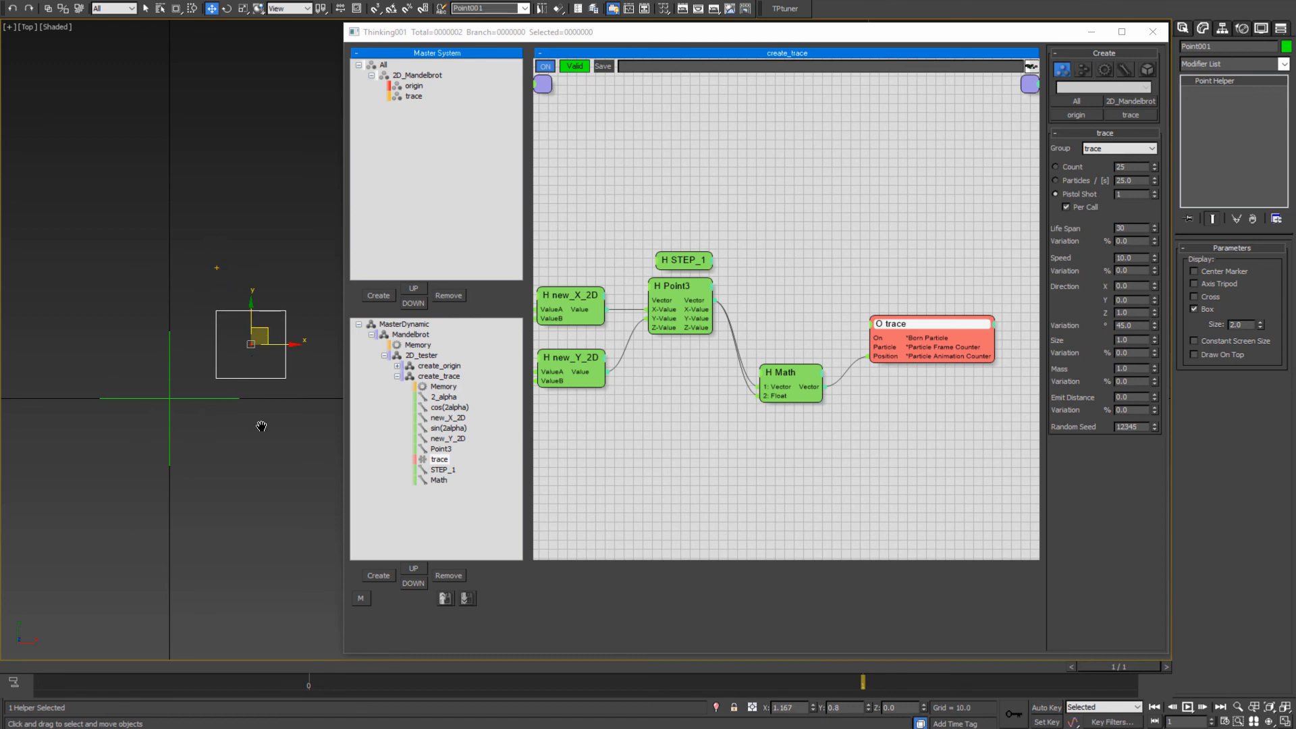
{"action": "middle_click_drag", "start_coordinate": [261, 425], "coordinate": [217, 422]}
{"action": "mouse_move", "coordinate": [239, 320]}
{"action": "left_mouse_down"}
{"action": "mouse_move", "coordinate": [223, 318]}
{"action": "mouse_move", "coordinate": [248, 311]}
{"action": "left_mouse_up"}
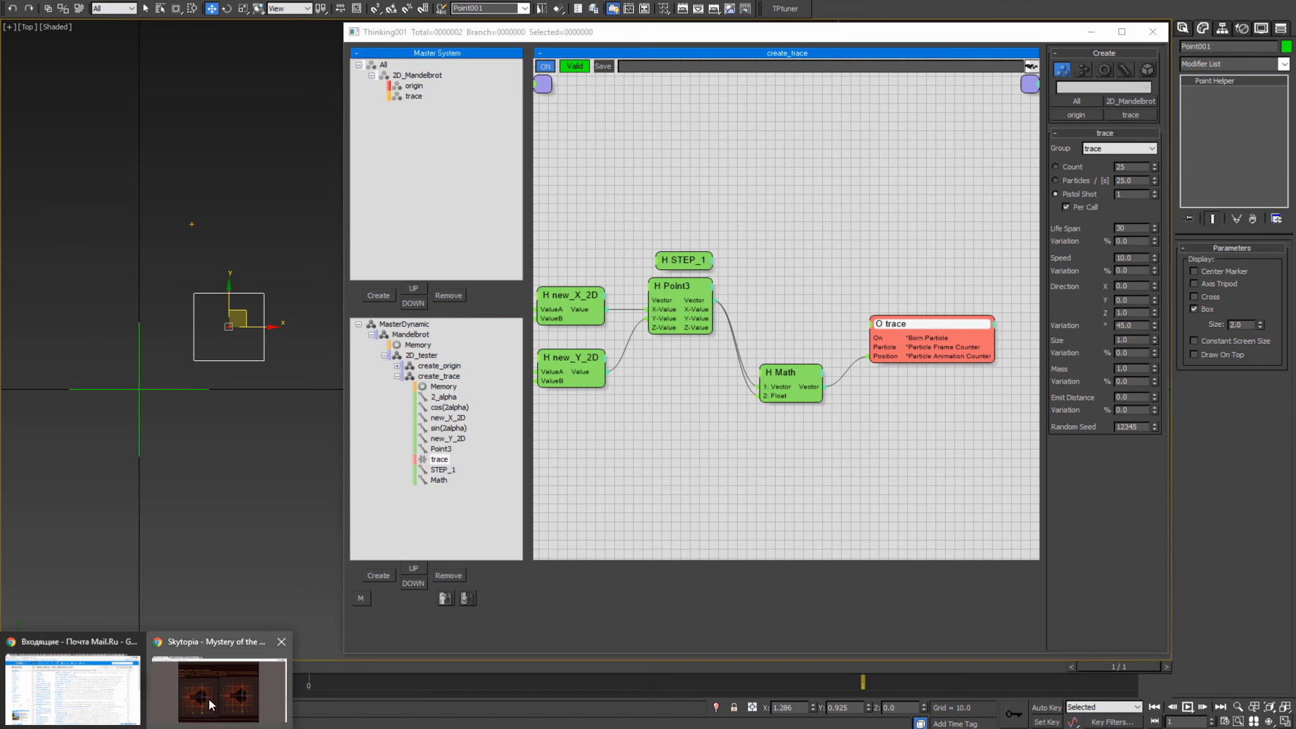
- Switch to the Skytopia page in Chrome, recheck the Step 2 diagram, and return to 3ds Max
{"action": "left_click", "coordinate": [211, 703]}
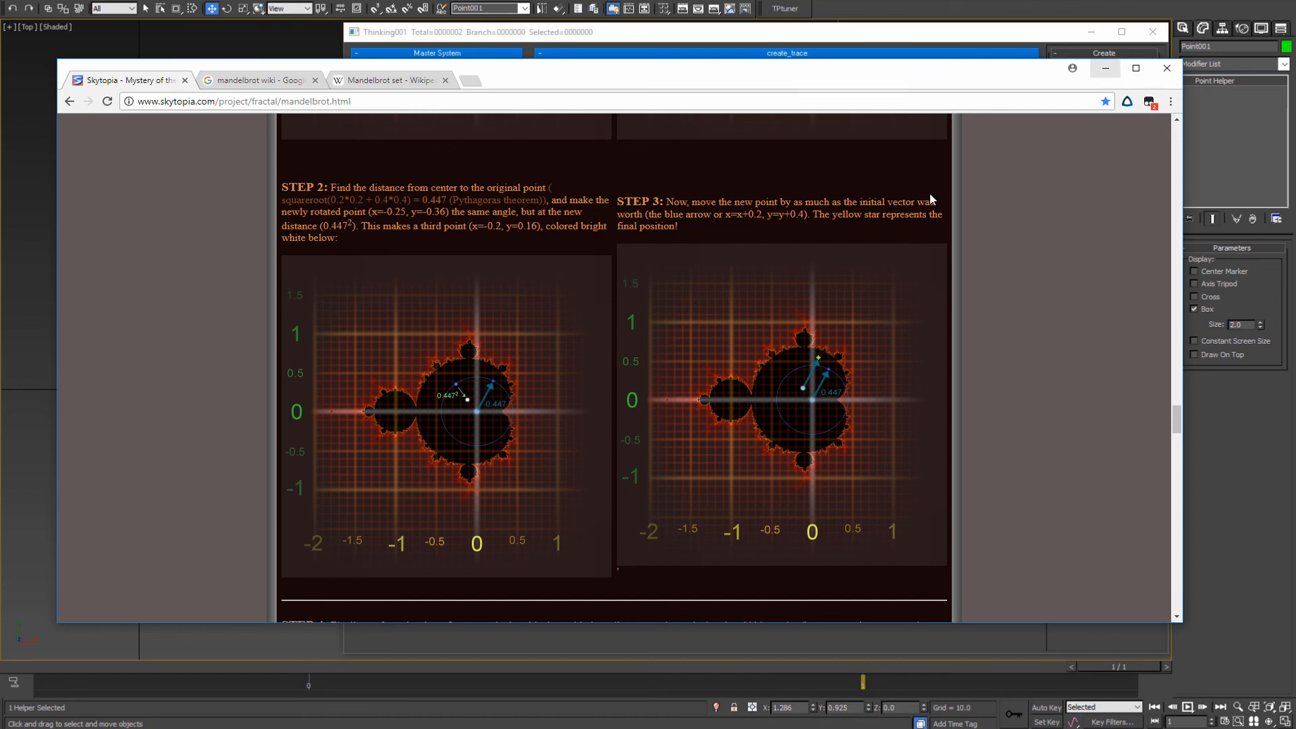
{"action": "left_click", "coordinate": [1105, 69]}
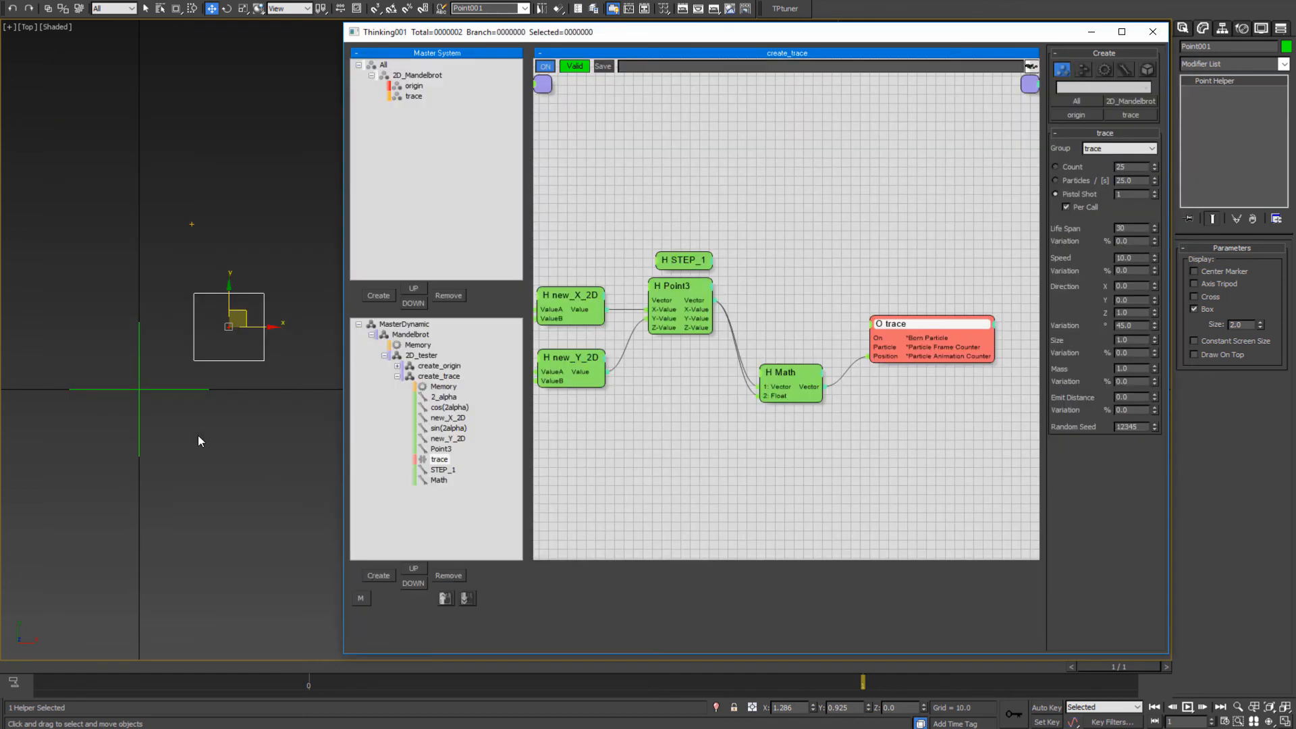
- Reduce the display size of the Point001 box helper to 0.7
{"action": "middle_click_drag", "start_coordinate": [251, 421], "coordinate": [239, 416]}
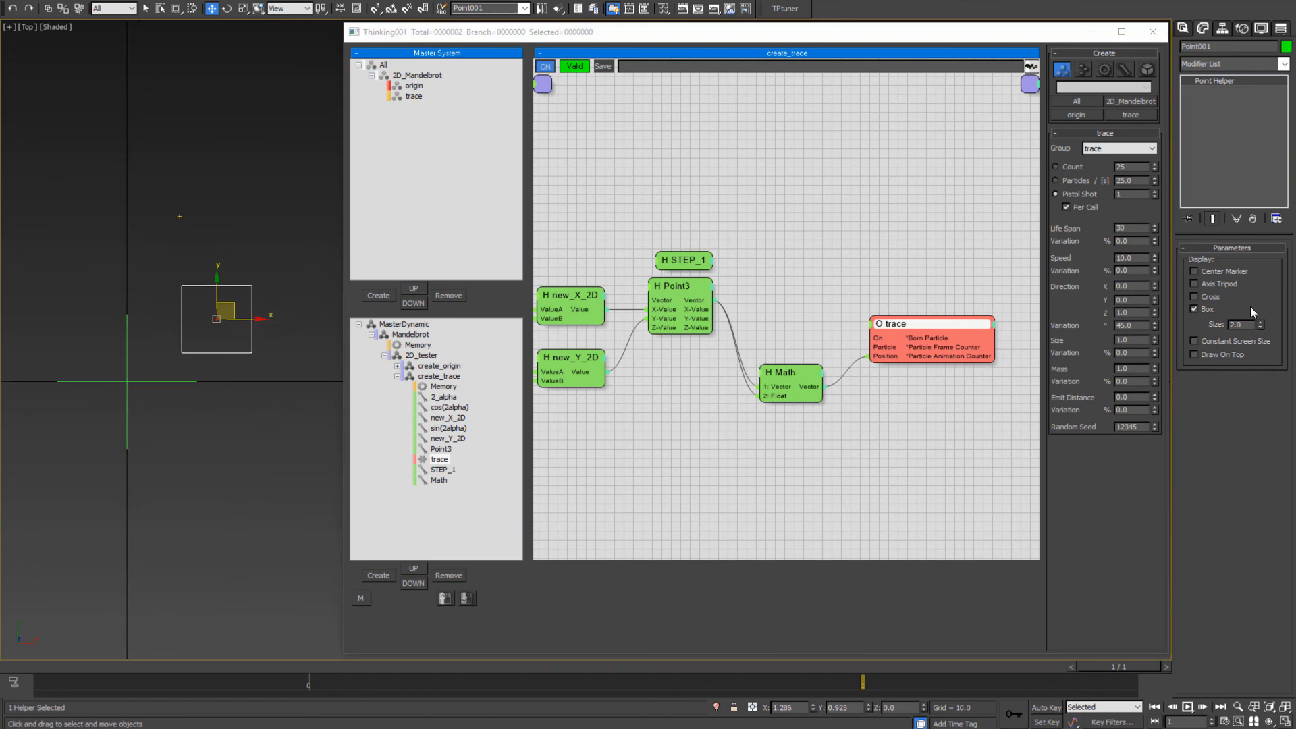
{"action": "left_click_drag", "start_coordinate": [1260, 327], "coordinate": [1248, 368]}
{"action": "middle_click_drag", "start_coordinate": [31, 405], "coordinate": [54, 388]}
{"action": "middle_click_drag", "start_coordinate": [213, 449], "coordinate": [208, 449]}
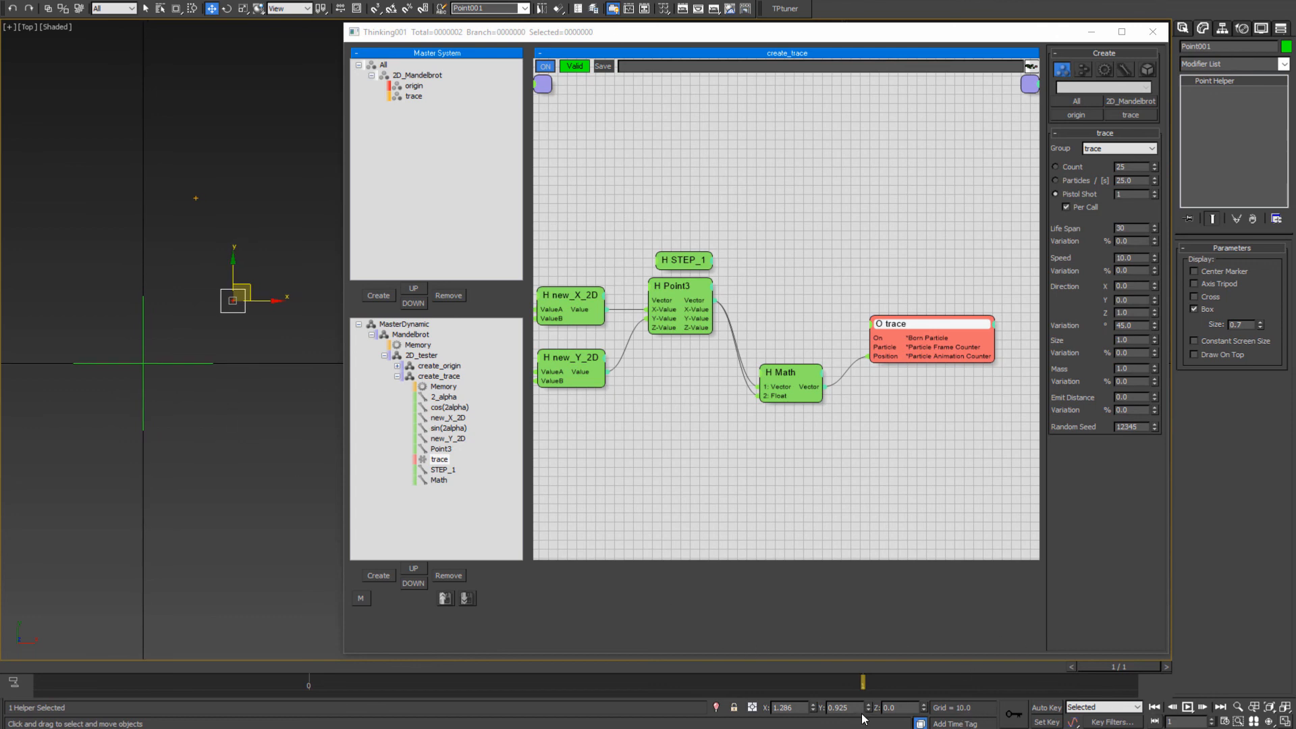
- Reset Point001's X and Y coordinates to 0, and offset it a short distance along the positive X axis
{"action": "right_click", "coordinate": [812, 708]}
{"action": "right_click", "coordinate": [868, 707]}
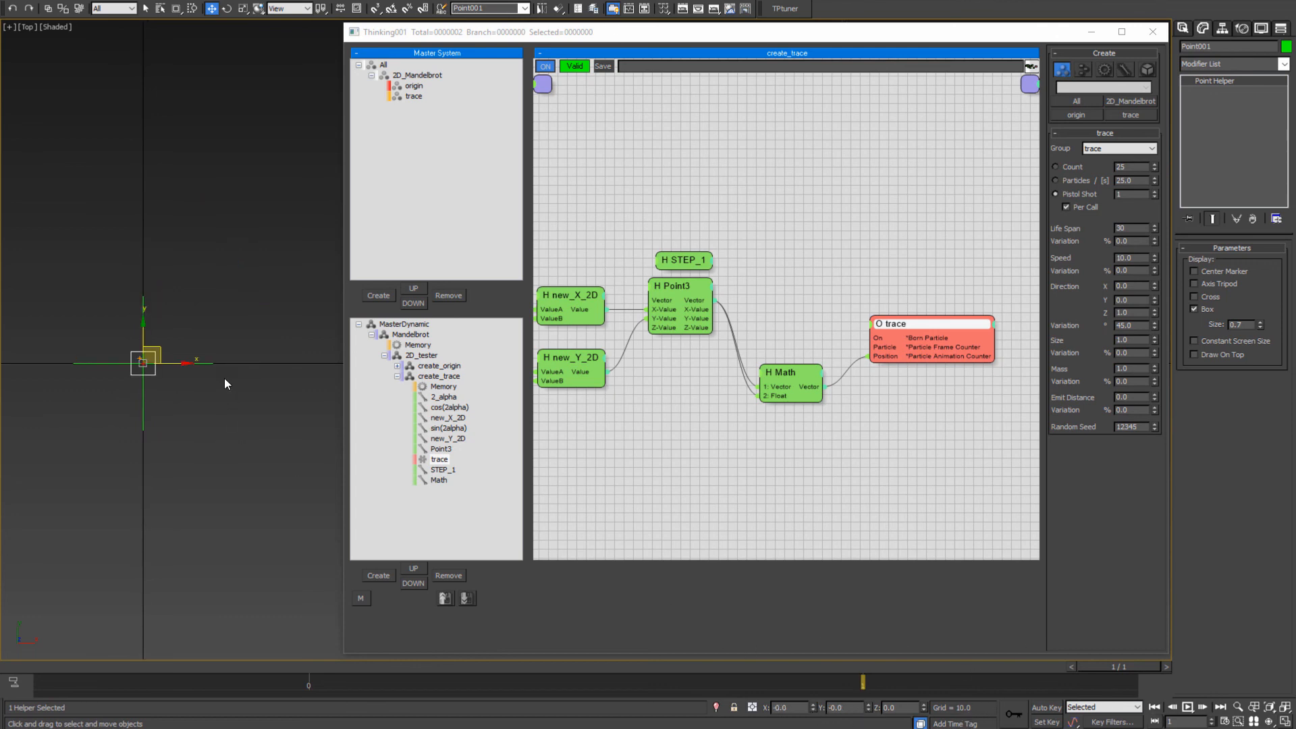
{"action": "left_click_drag", "start_coordinate": [183, 364], "coordinate": [215, 363]}
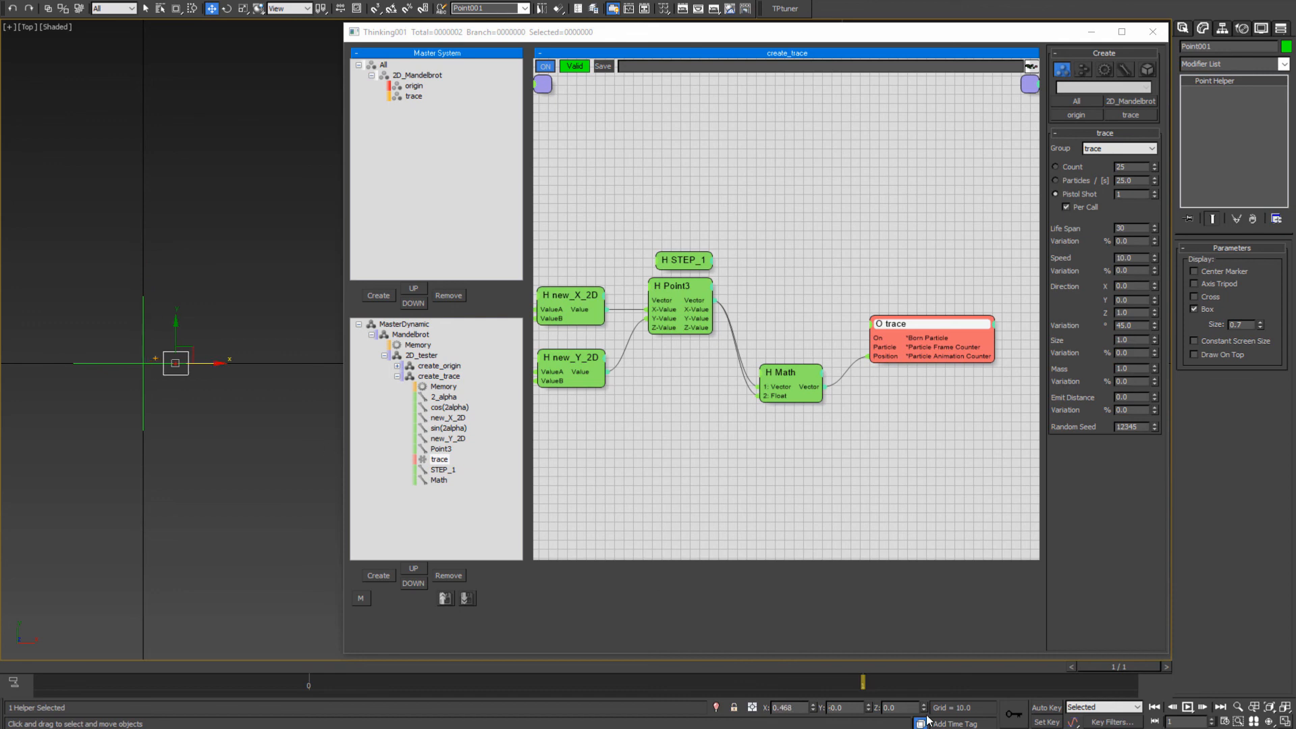
{"action": "left_click", "coordinate": [802, 708]}
{"action": "key", "text": "Return"}
- Rotate the Point002 cross helper at the origin to about 57.77 degrees around Z
{"action": "middle_click_drag", "start_coordinate": [215, 360], "coordinate": [274, 421]}
{"action": "scroll", "coordinate": [236, 362], "scroll_direction": "up", "scroll_amount": 2}
{"action": "left_click_drag", "start_coordinate": [216, 432], "coordinate": [148, 457]}
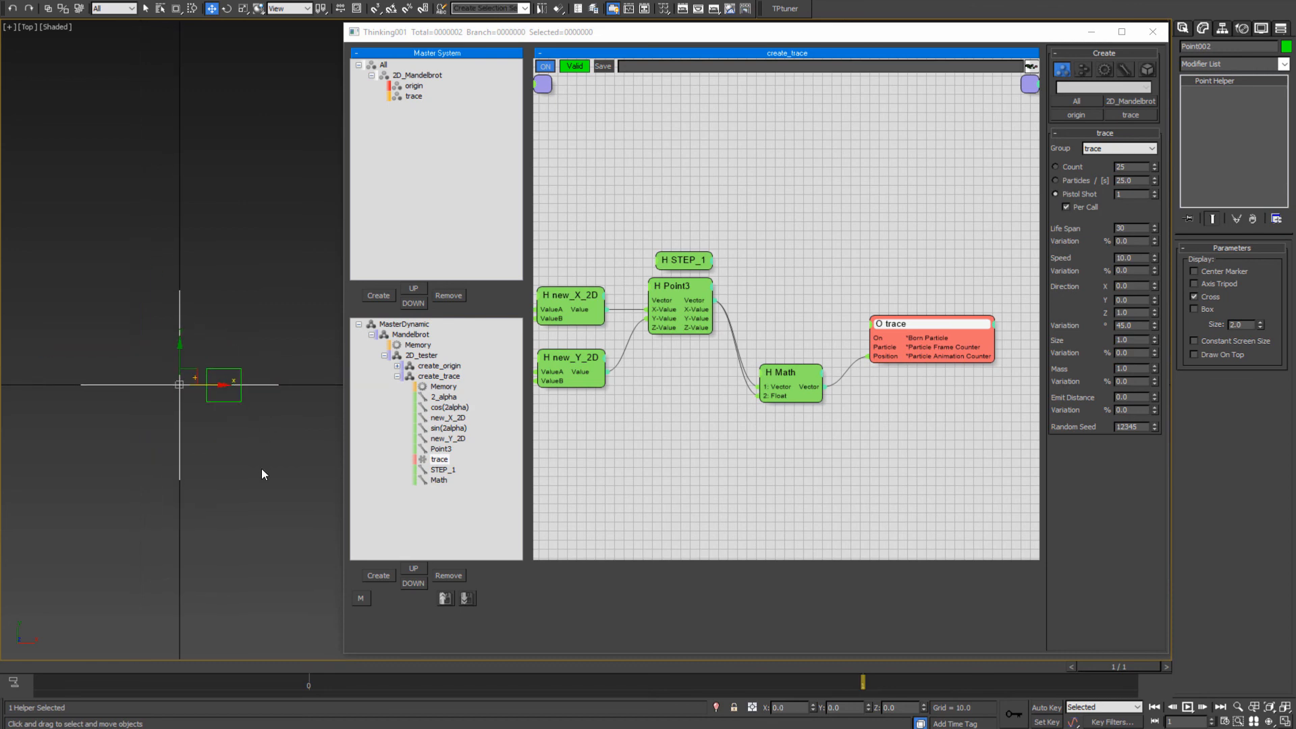
{"action": "key", "text": "e"}
{"action": "left_click_drag", "start_coordinate": [218, 366], "coordinate": [218, 297]}
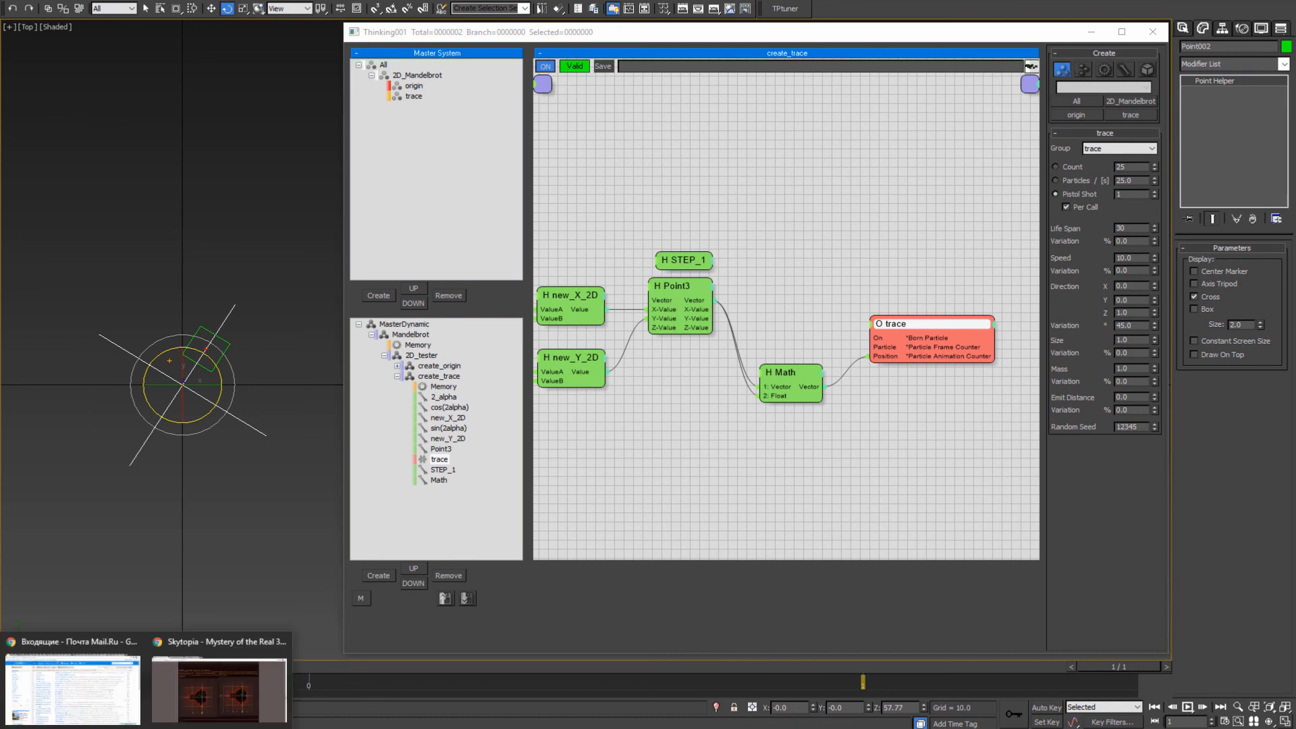
- Recheck Step 2 on the Skytopia page in Chrome, return to 3ds Max, and rotate Point002 to about 68.88 degrees around Z
{"action": "left_click", "coordinate": [258, 712]}
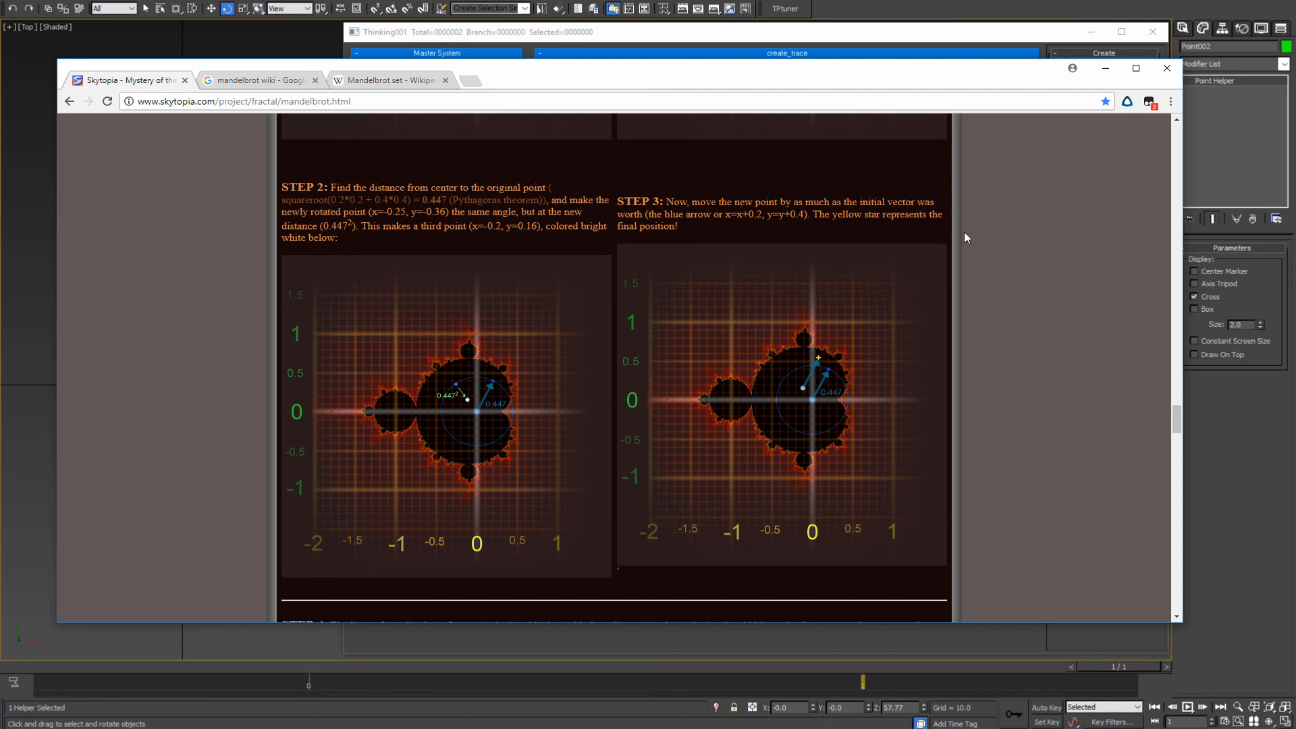
{"action": "left_click", "coordinate": [1106, 68]}
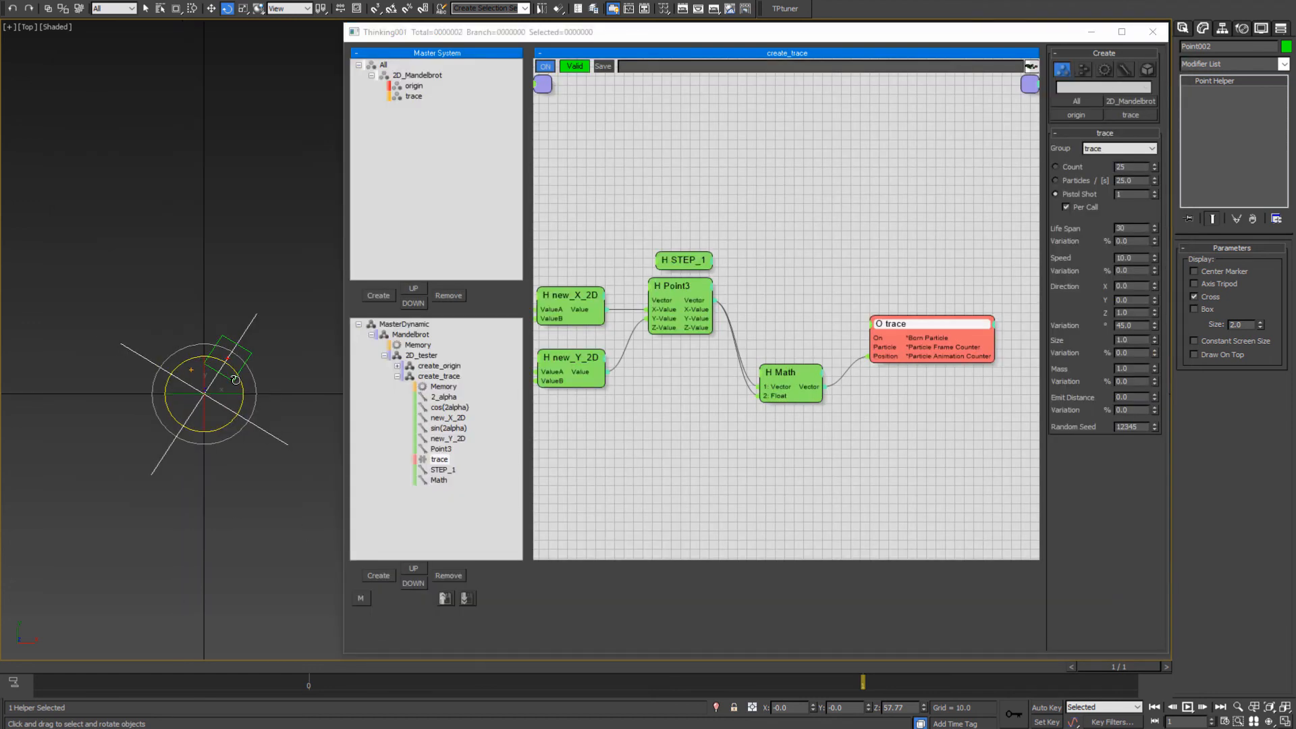
{"action": "left_click_drag", "start_coordinate": [234, 381], "coordinate": [229, 369]}
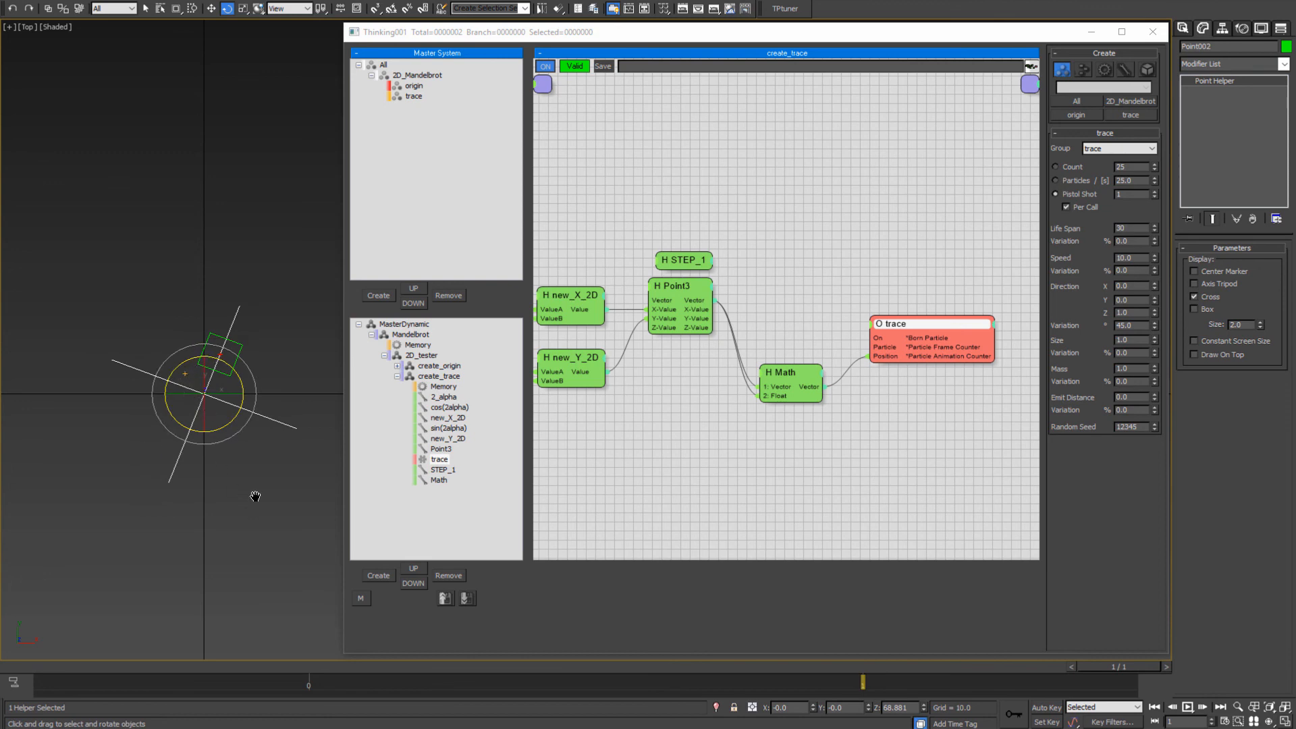
{"action": "middle_click_drag", "start_coordinate": [255, 497], "coordinate": [261, 466]}
- Reduce the display size of the Point002 cross helper to 0.5 and reset its Z rotation to 0
{"action": "key", "text": "q"}
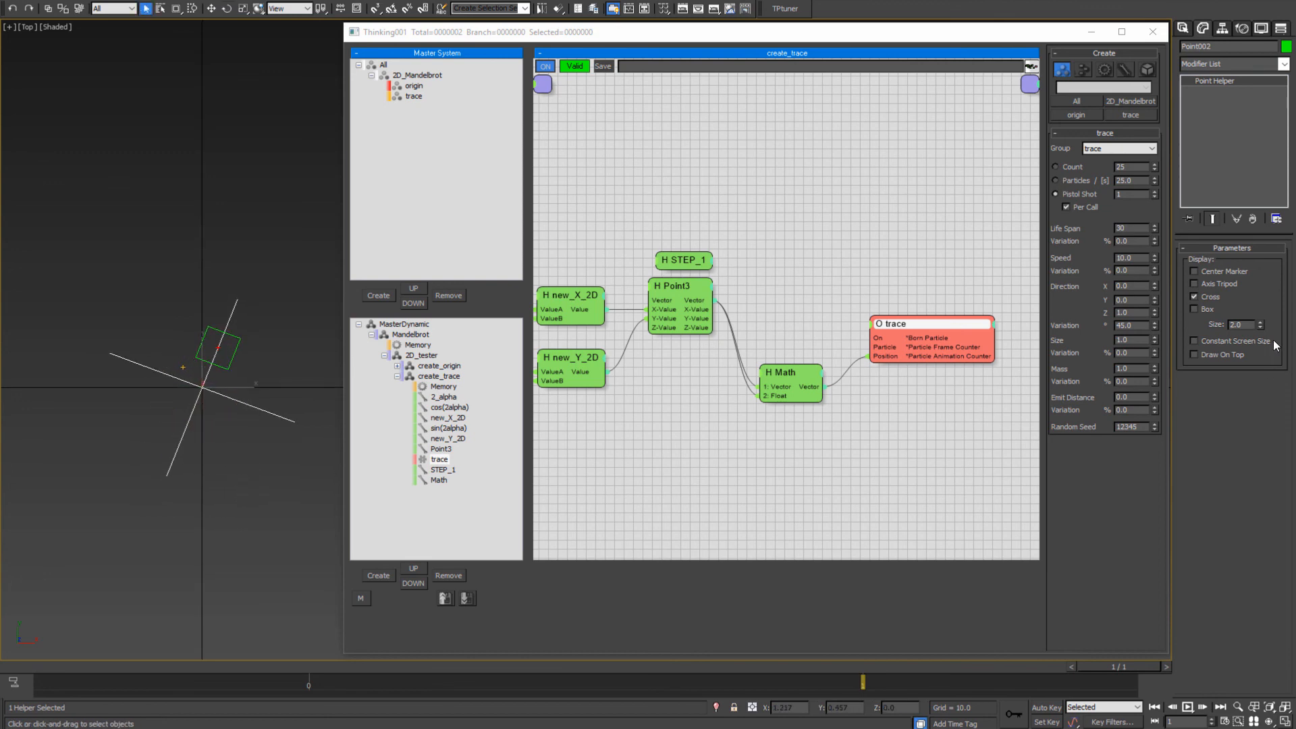
{"action": "left_click_drag", "start_coordinate": [1261, 326], "coordinate": [1257, 382]}
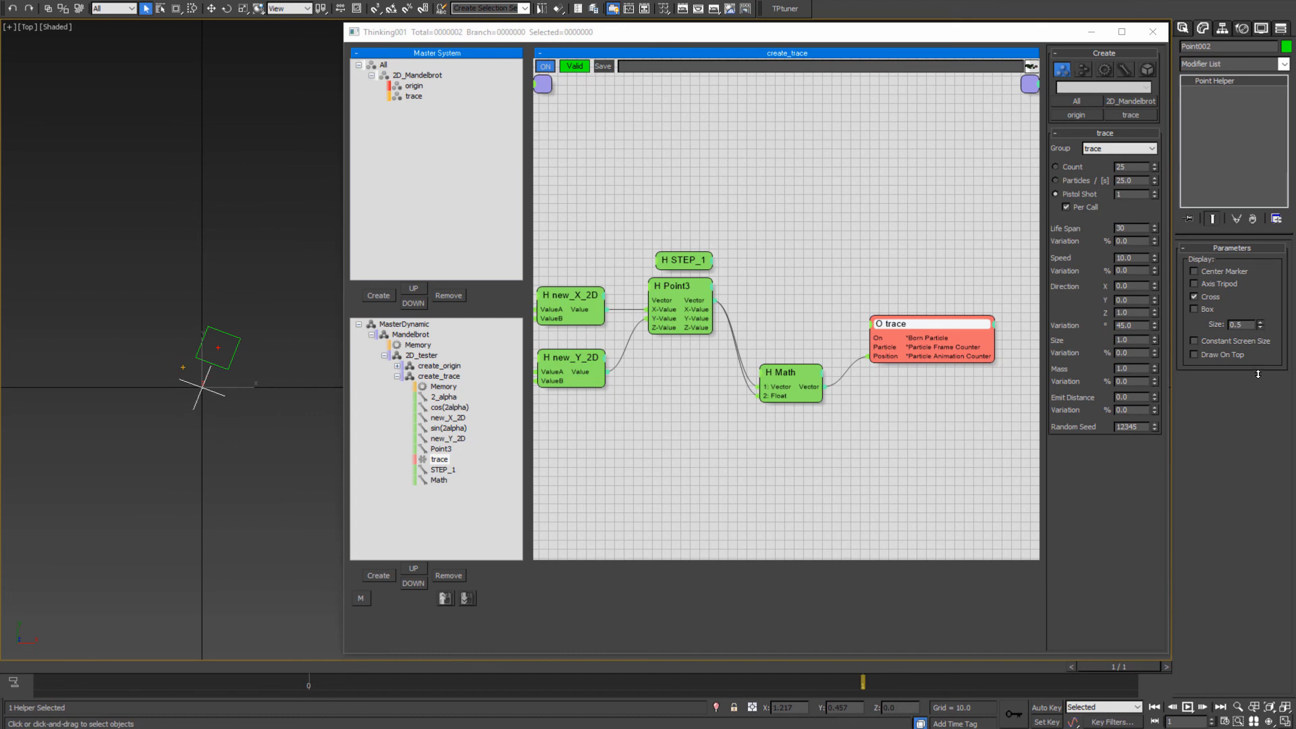
{"action": "middle_click_drag", "start_coordinate": [258, 509], "coordinate": [232, 487]}
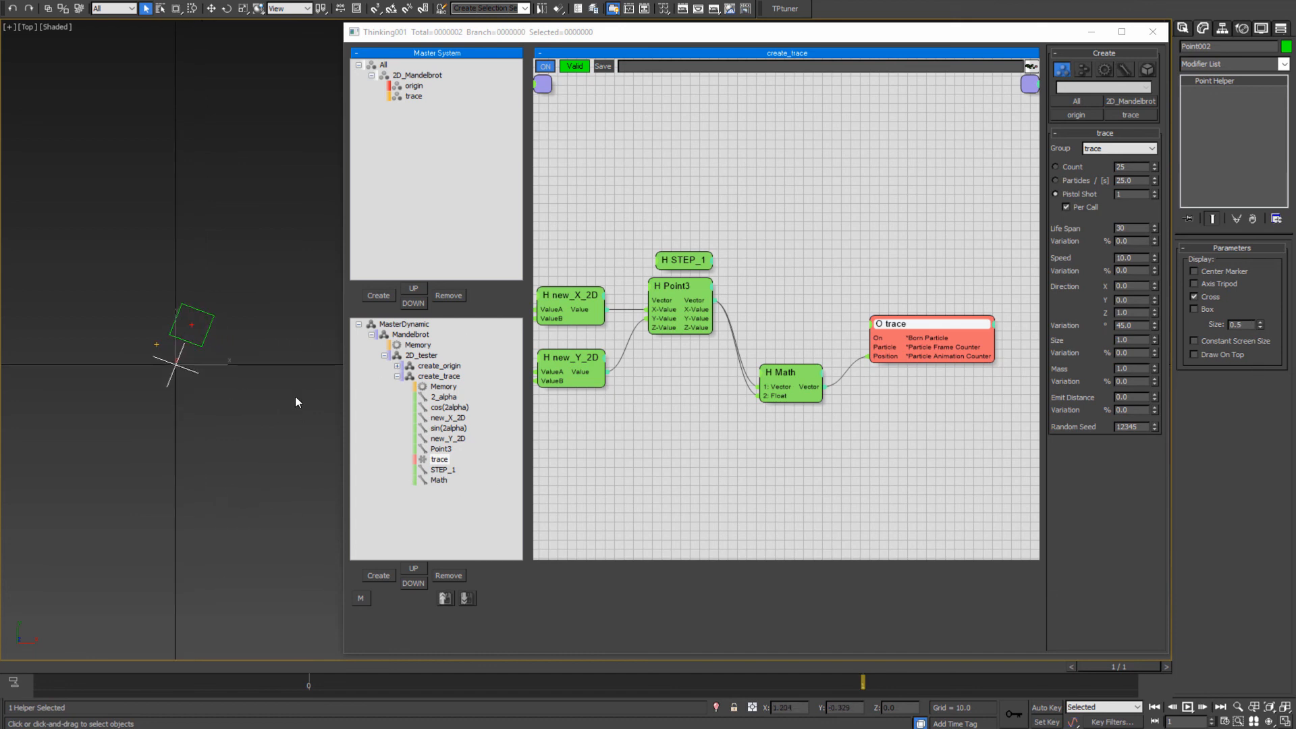
{"action": "middle_click_drag", "start_coordinate": [295, 396], "coordinate": [293, 394]}
{"action": "key", "text": "w"}
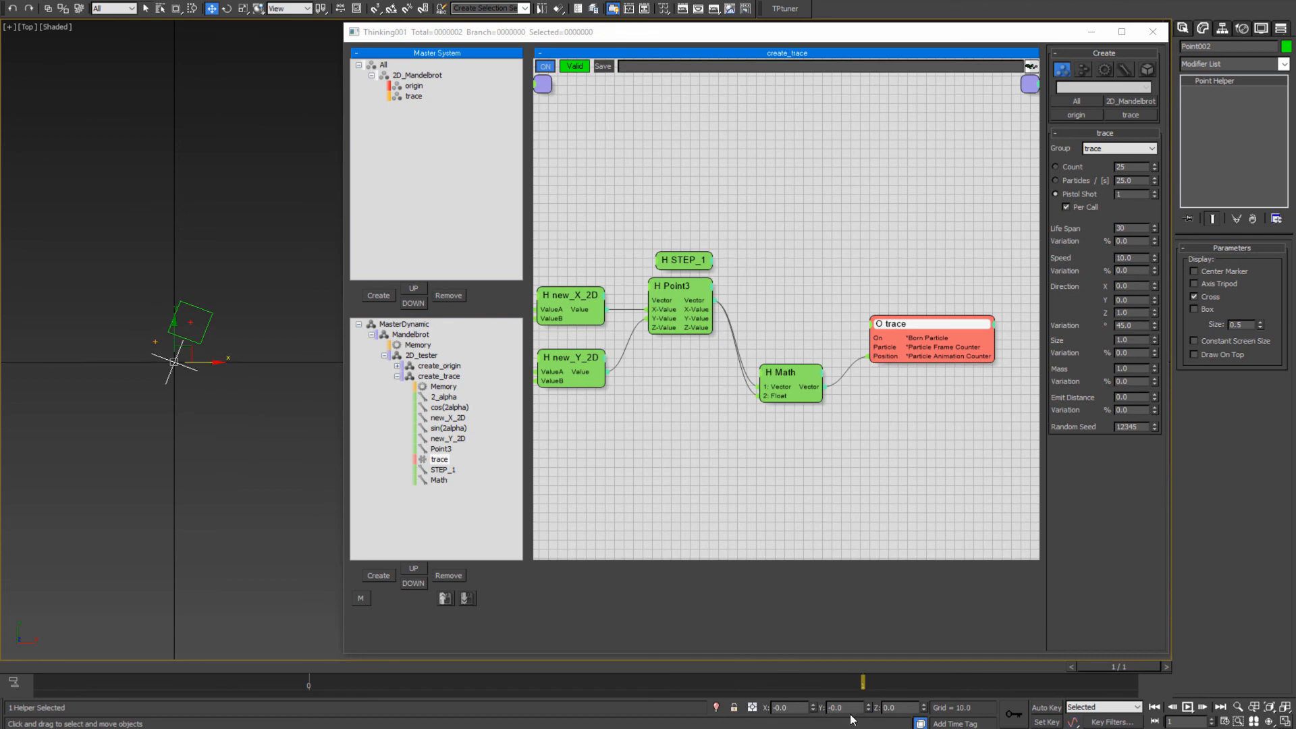
{"action": "key", "text": "e"}
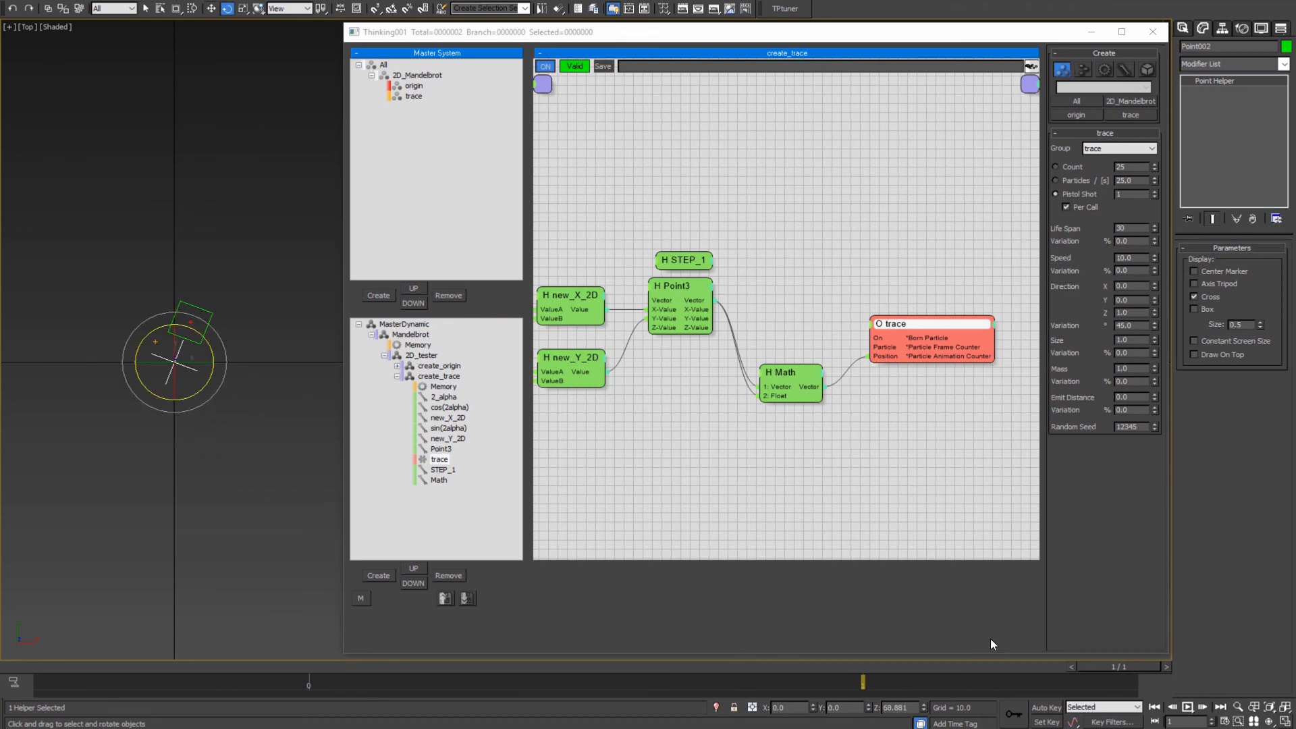
{"action": "right_click", "coordinate": [924, 709]}
- Select the Point001 box helper, reset its X coordinate to 0, and move it along the positive X axis to about 0.62
{"action": "middle_click_drag", "start_coordinate": [239, 409], "coordinate": [235, 422]}
{"action": "scroll", "coordinate": [239, 415], "scroll_direction": "up", "scroll_amount": 3}
{"action": "left_click", "coordinate": [218, 358]}
{"action": "scroll", "coordinate": [234, 423], "scroll_direction": "down", "scroll_amount": 3}
{"action": "key", "text": "w"}
{"action": "middle_click_drag", "start_coordinate": [288, 391], "coordinate": [291, 395]}
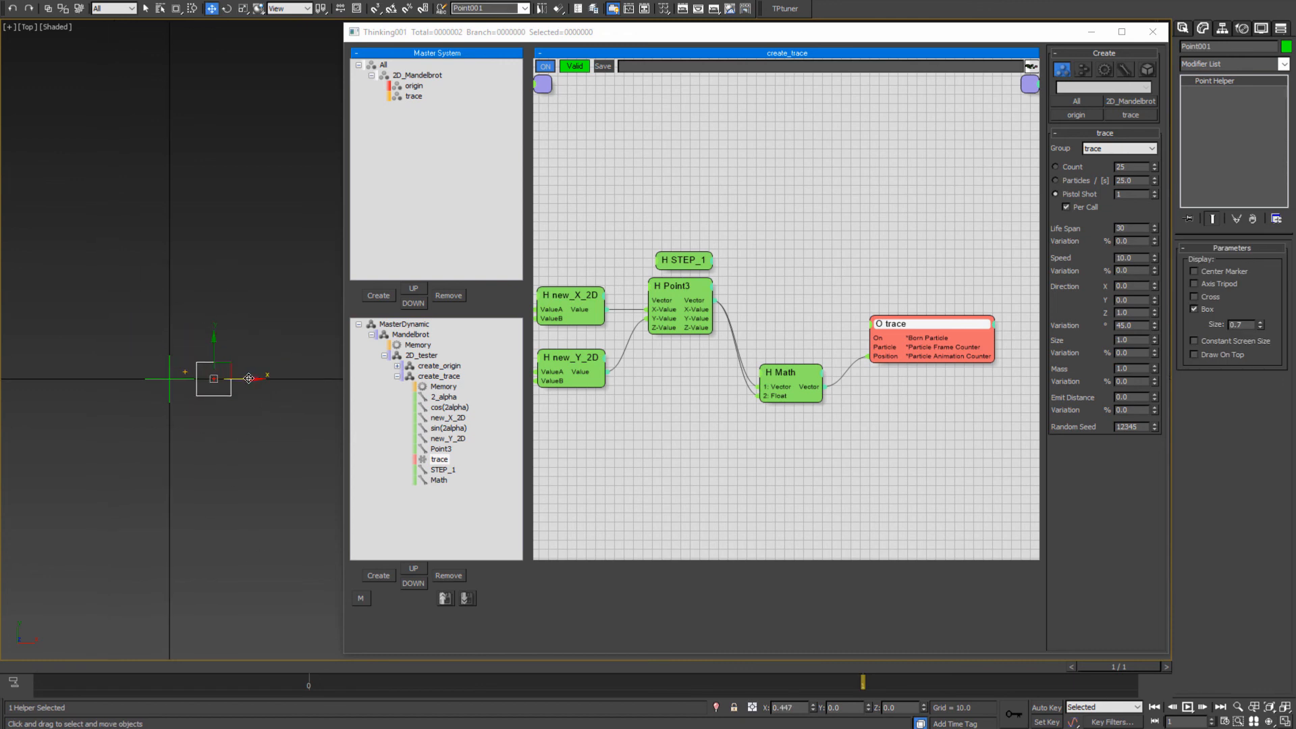
{"action": "mouse_move", "coordinate": [247, 379]}
{"action": "left_mouse_down"}
{"action": "mouse_move", "coordinate": [300, 382]}
{"action": "mouse_move", "coordinate": [245, 383]}
{"action": "mouse_move", "coordinate": [229, 357]}
{"action": "mouse_move", "coordinate": [246, 365]}
{"action": "left_mouse_up"}
{"action": "right_click", "coordinate": [246, 365]}
{"action": "scroll", "coordinate": [234, 393], "scroll_direction": "up", "scroll_amount": 2}
{"action": "middle_click_drag", "start_coordinate": [234, 392], "coordinate": [195, 383]}
{"action": "right_click", "coordinate": [813, 710]}
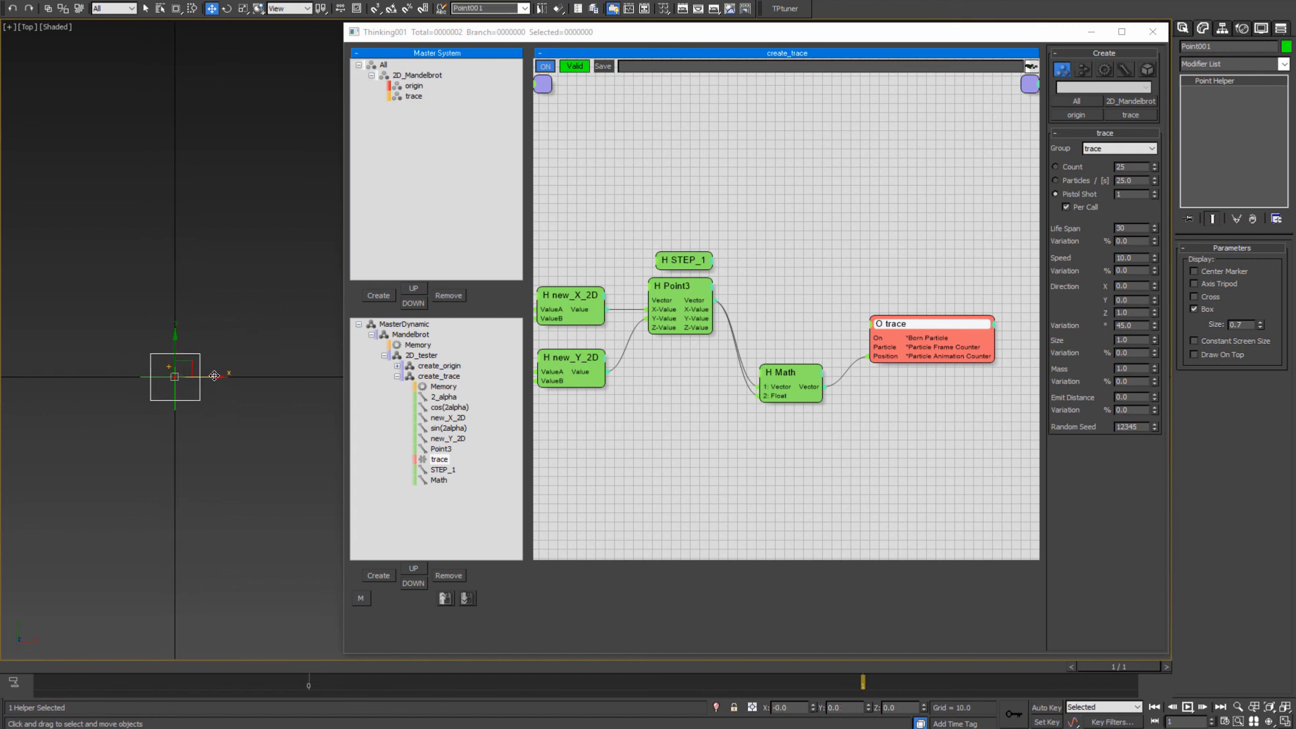
{"action": "left_click_drag", "start_coordinate": [214, 376], "coordinate": [301, 377]}
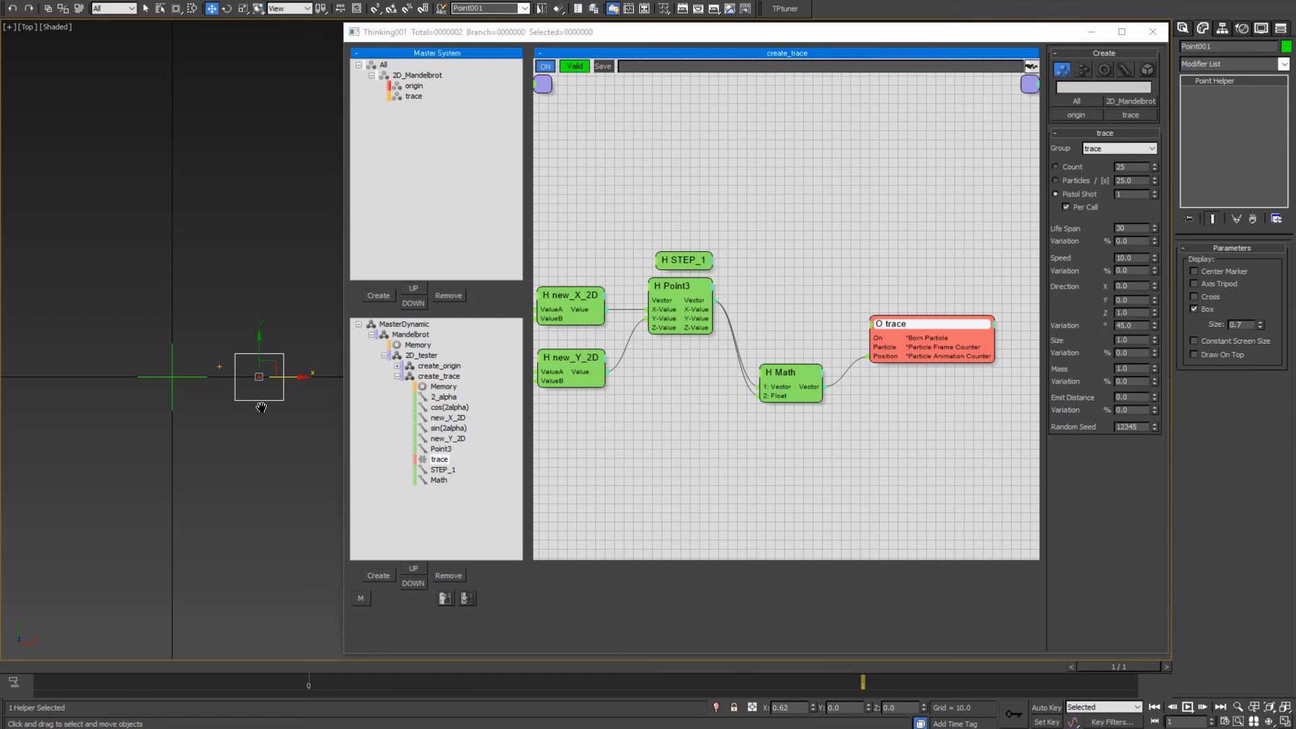
{"action": "middle_click_drag", "start_coordinate": [221, 384], "coordinate": [203, 383]}
- Lower the trace node to line up with the Math node and set its particle speed to 0
{"action": "left_click_drag", "start_coordinate": [922, 325], "coordinate": [912, 360]}
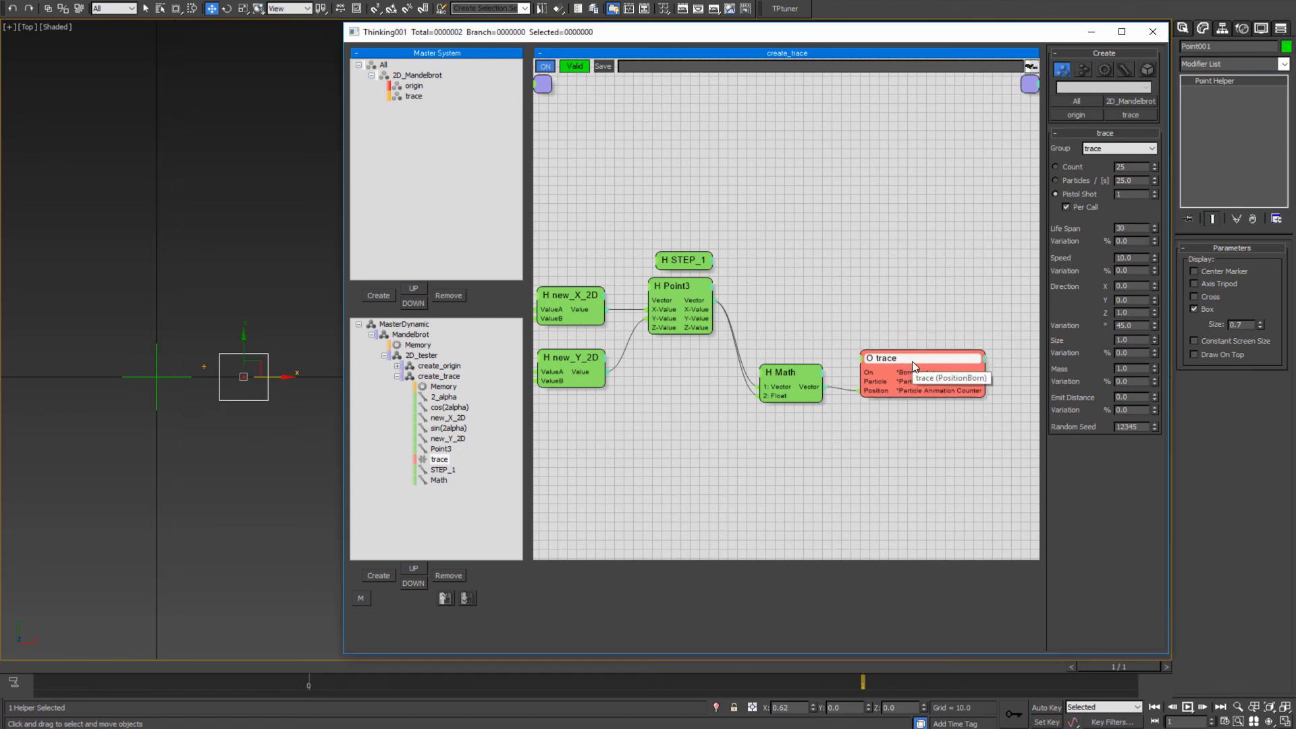
{"action": "right_click", "coordinate": [1154, 258]}
- Test how the trace particle responds by temporarily rotating Point002 around Z, then cancel the rotation
{"action": "mouse_move", "coordinate": [197, 369]}
{"action": "middle_mouse_down"}
{"action": "mouse_move", "coordinate": [193, 344]}
{"action": "mouse_move", "coordinate": [202, 392]}
{"action": "middle_mouse_up"}
{"action": "left_click", "coordinate": [154, 377]}
{"action": "key", "text": "e"}
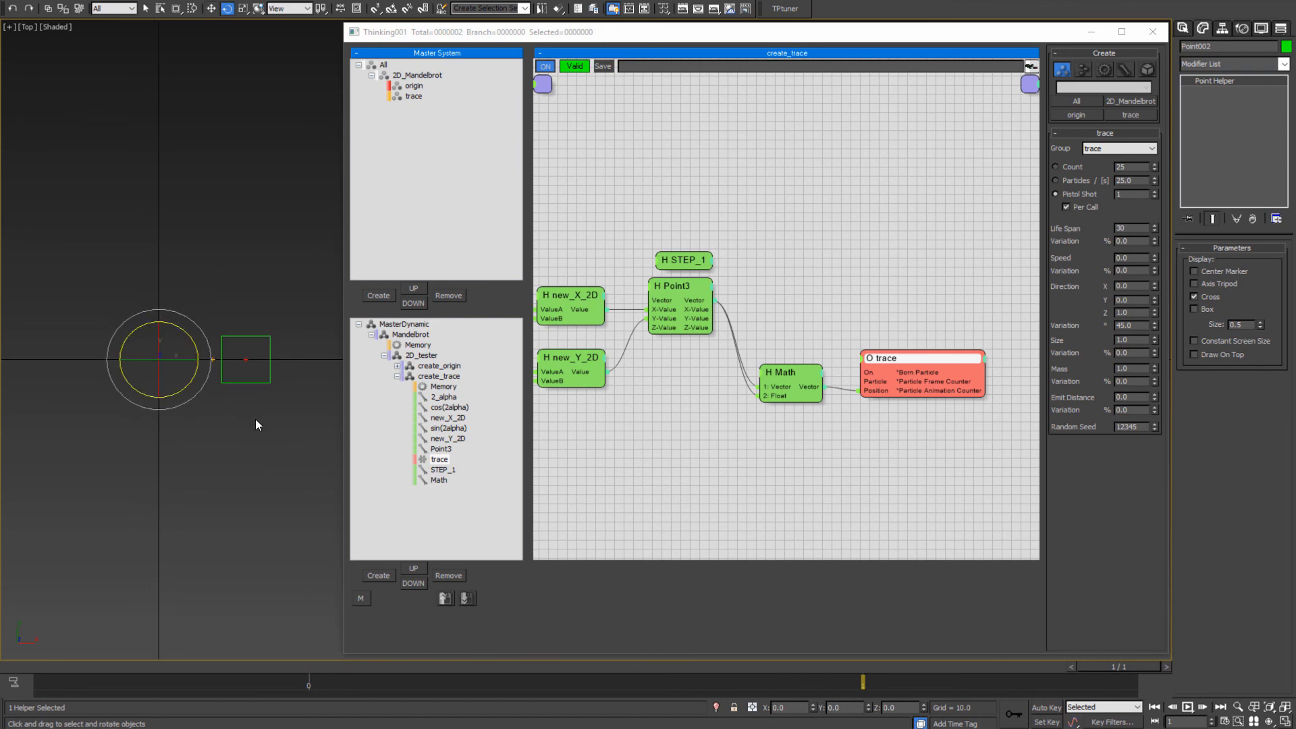
{"action": "mouse_move", "coordinate": [197, 350]}
{"action": "left_mouse_down"}
{"action": "mouse_move", "coordinate": [176, 290]}
{"action": "mouse_move", "coordinate": [136, 272]}
{"action": "mouse_move", "coordinate": [185, 329]}
{"action": "left_mouse_up"}
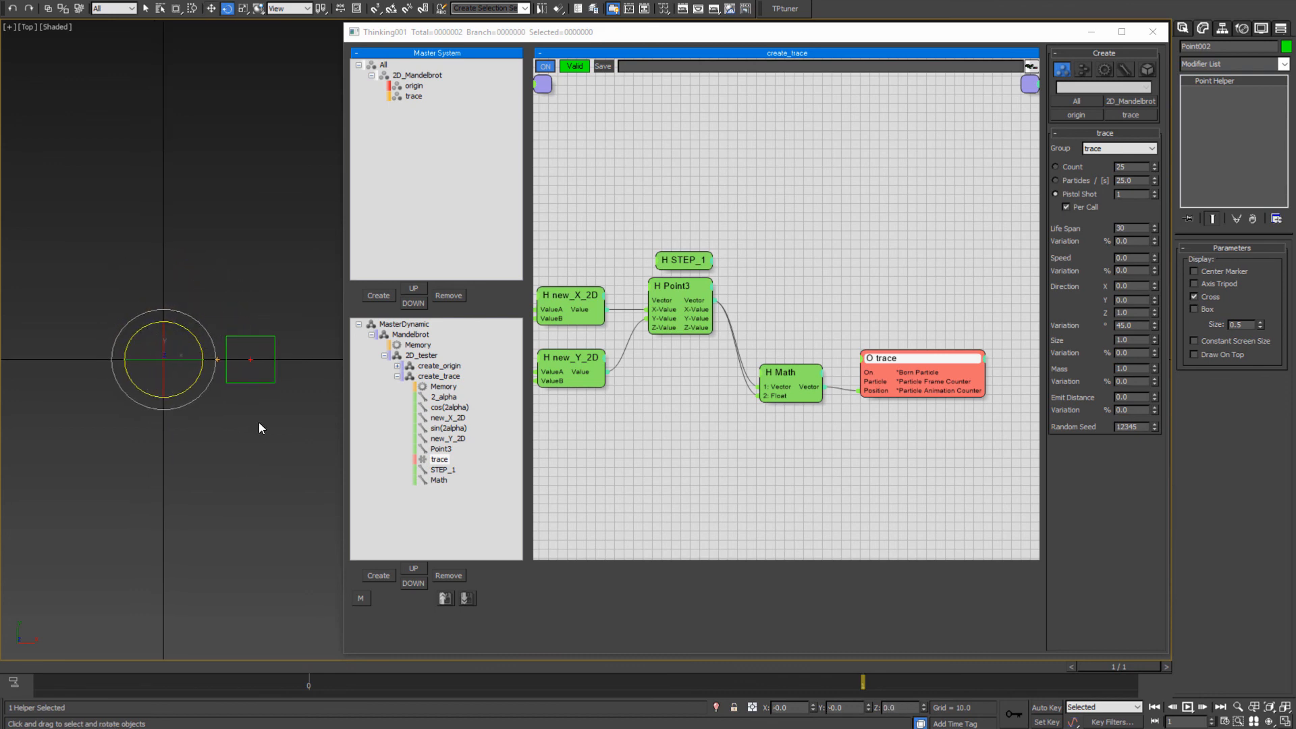
{"action": "left_click_drag", "start_coordinate": [192, 339], "coordinate": [128, 246]}
{"action": "right_click", "coordinate": [128, 246]}
{"action": "middle_click_drag", "start_coordinate": [245, 418], "coordinate": [221, 439]}
{"action": "key", "text": "q"}
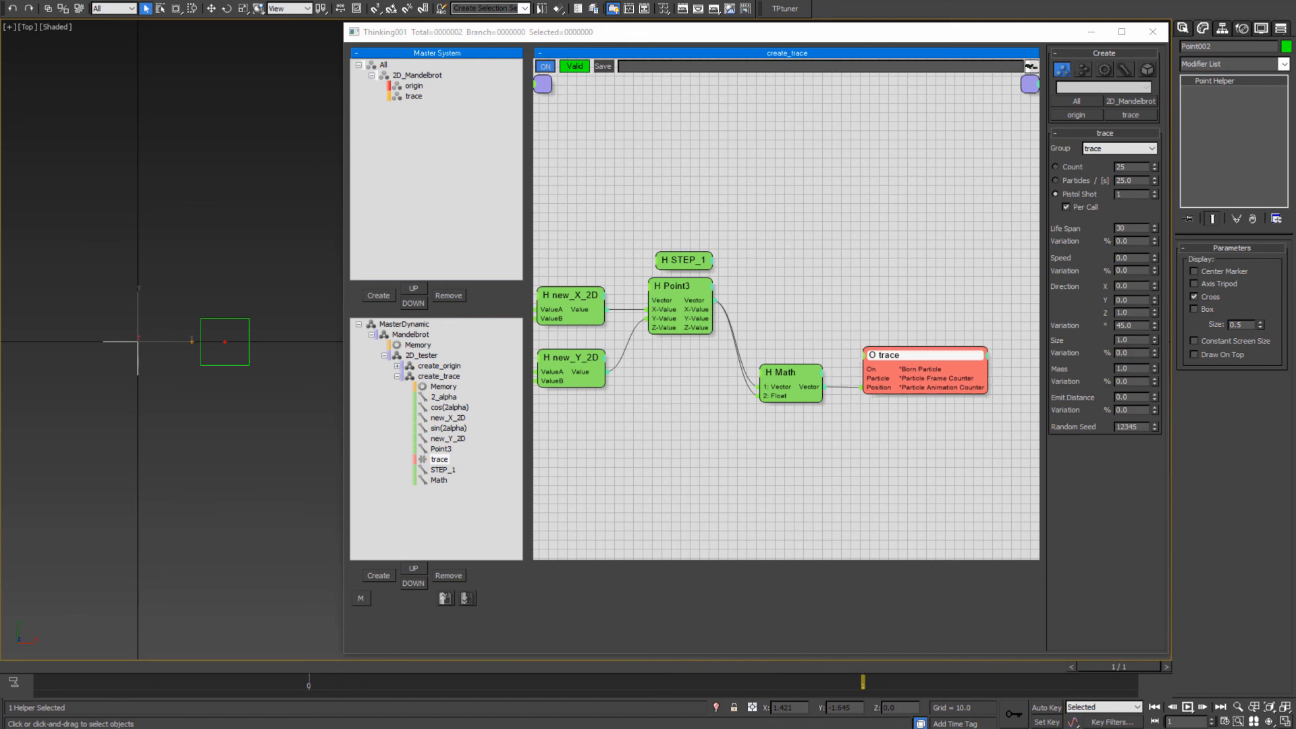
- Switch to the Skytopia page in Chrome, reread the Step 2 description, and return to 3ds Max
{"action": "middle_click_drag", "start_coordinate": [715, 440], "coordinate": [643, 447]}
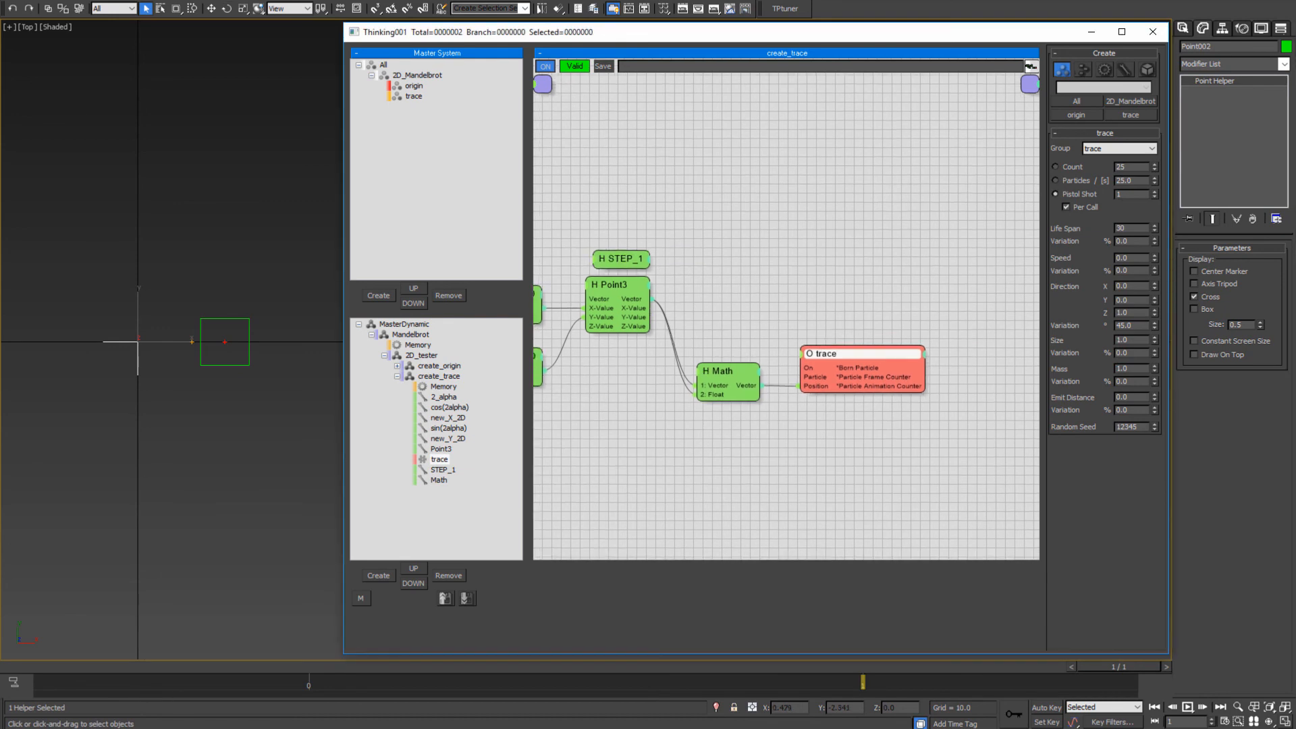
{"action": "left_click", "coordinate": [236, 702]}
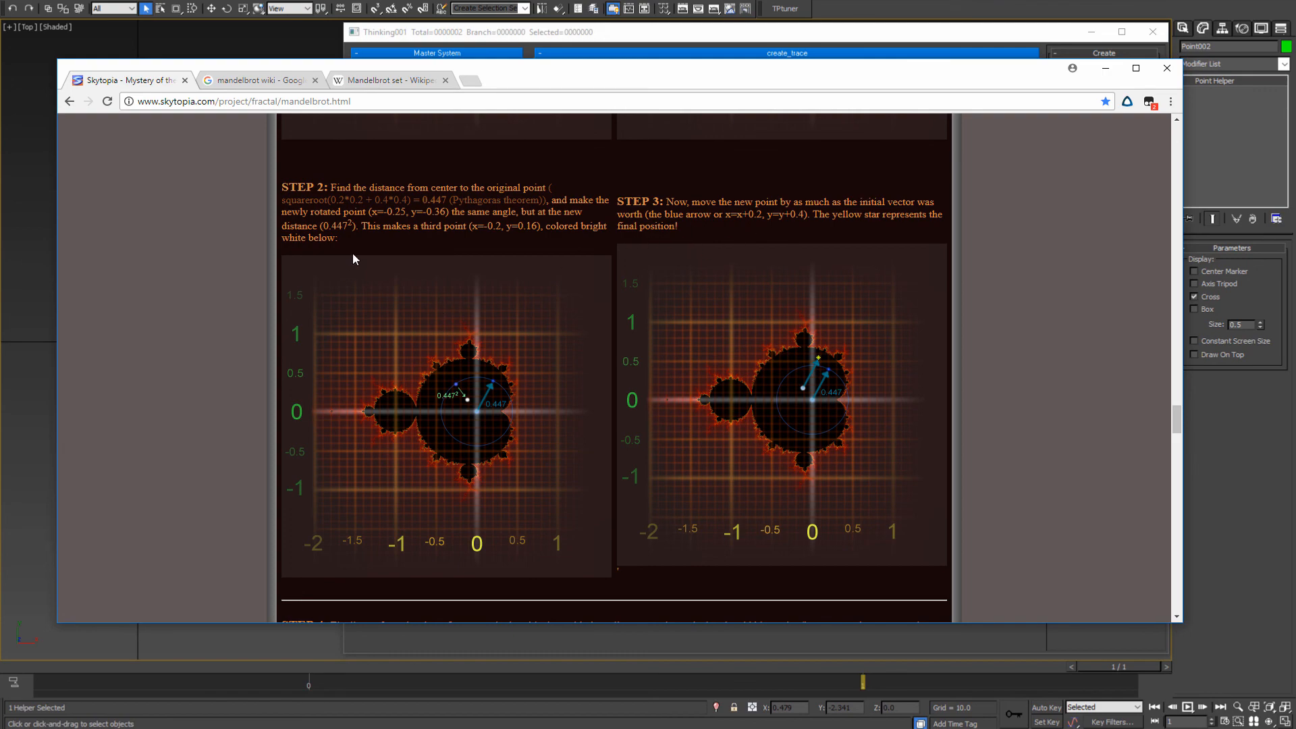
{"action": "scroll", "coordinate": [352, 254], "scroll_direction": "up", "scroll_amount": 3}
{"action": "scroll", "coordinate": [495, 319], "scroll_direction": "down", "scroll_amount": 2}
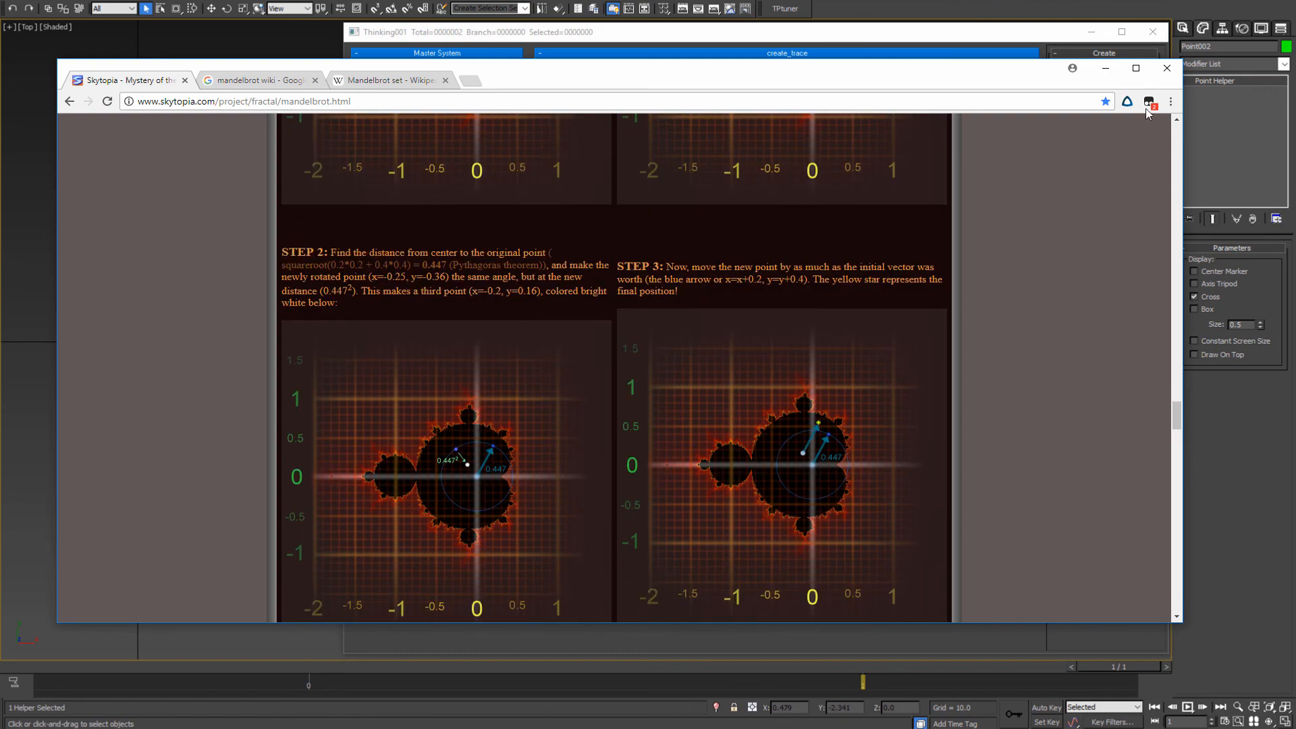
{"action": "left_click", "coordinate": [1166, 67]}
- Duplicate the STEP_1 comment node, rename the copy STEP_2, and place it above the Math node
{"action": "left_click", "coordinate": [637, 265]}
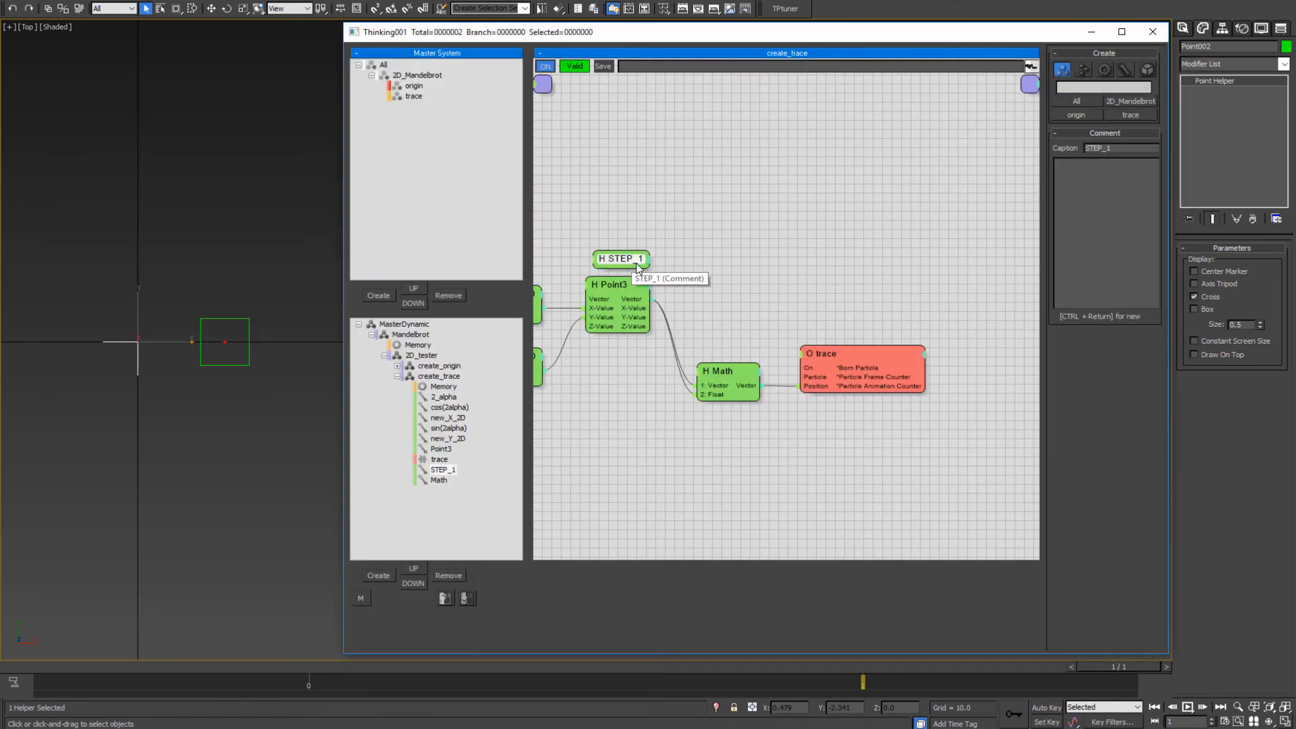
{"action": "mouse_move", "coordinate": [636, 264]}
{"action": "left_mouse_down", "text": "shift"}
{"action": "mouse_move", "coordinate": [732, 332]}
{"action": "mouse_move", "coordinate": [728, 345]}
{"action": "left_mouse_up", "text": "shift"}
{"action": "right_click", "coordinate": [732, 346]}
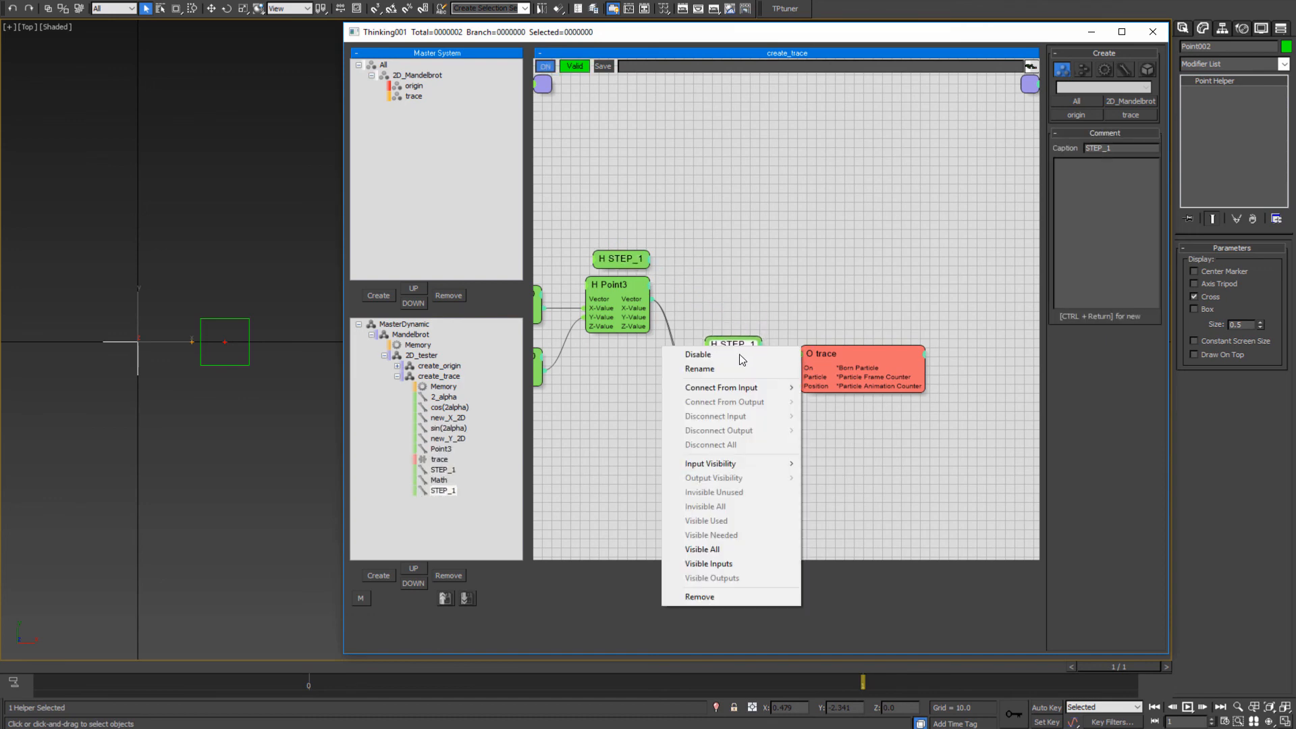
{"action": "left_click", "coordinate": [743, 369]}
{"action": "type", "text": "ST"}
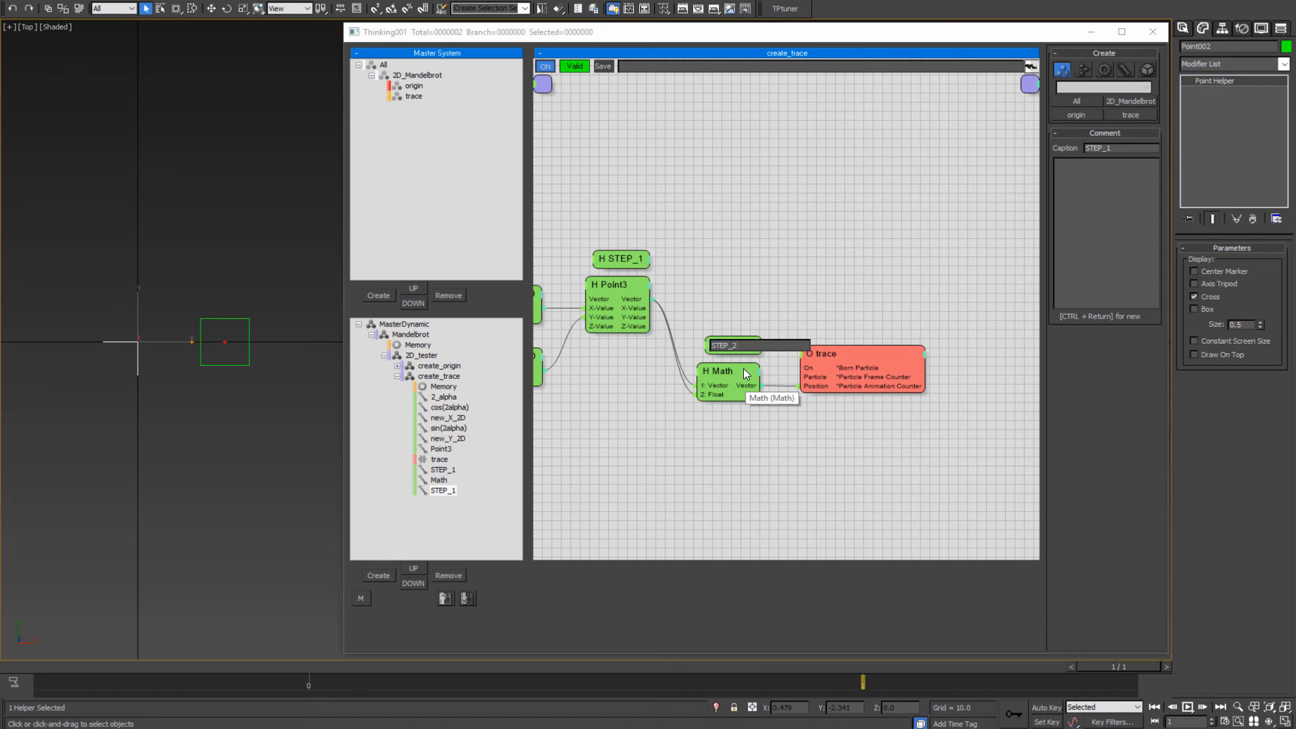
{"action": "type", "text": "EP_2"}
{"action": "key", "text": "Return"}
{"action": "left_click_drag", "start_coordinate": [735, 341], "coordinate": [733, 274]}
- Move the trace node up and disconnect its Position input from the Math node
{"action": "left_click_drag", "start_coordinate": [841, 354], "coordinate": [852, 299]}
{"action": "left_click", "coordinate": [934, 418]}
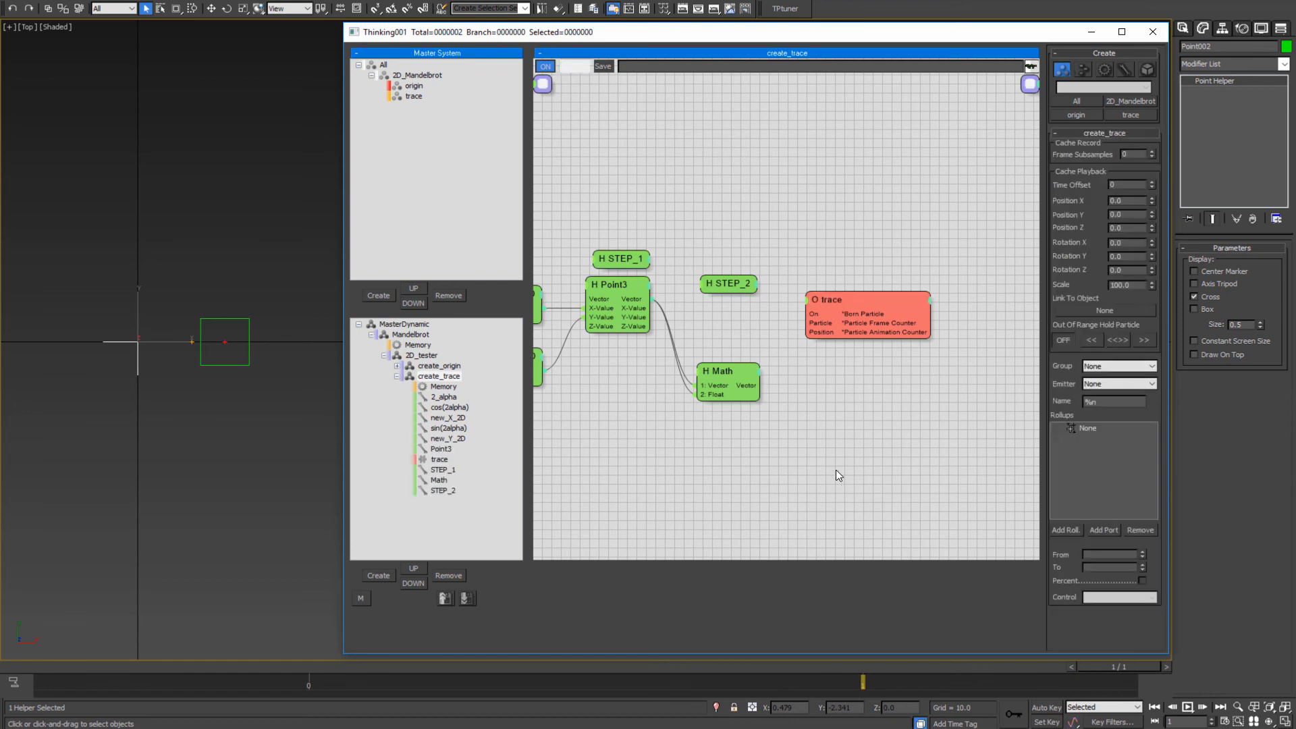
{"action": "middle_click_drag", "start_coordinate": [835, 470], "coordinate": [845, 443]}
- Switch to the Skytopia page in Chrome, read the Step 3 instruction on adding the initial vector, and return to 3ds Max
{"action": "left_click", "coordinate": [223, 695]}
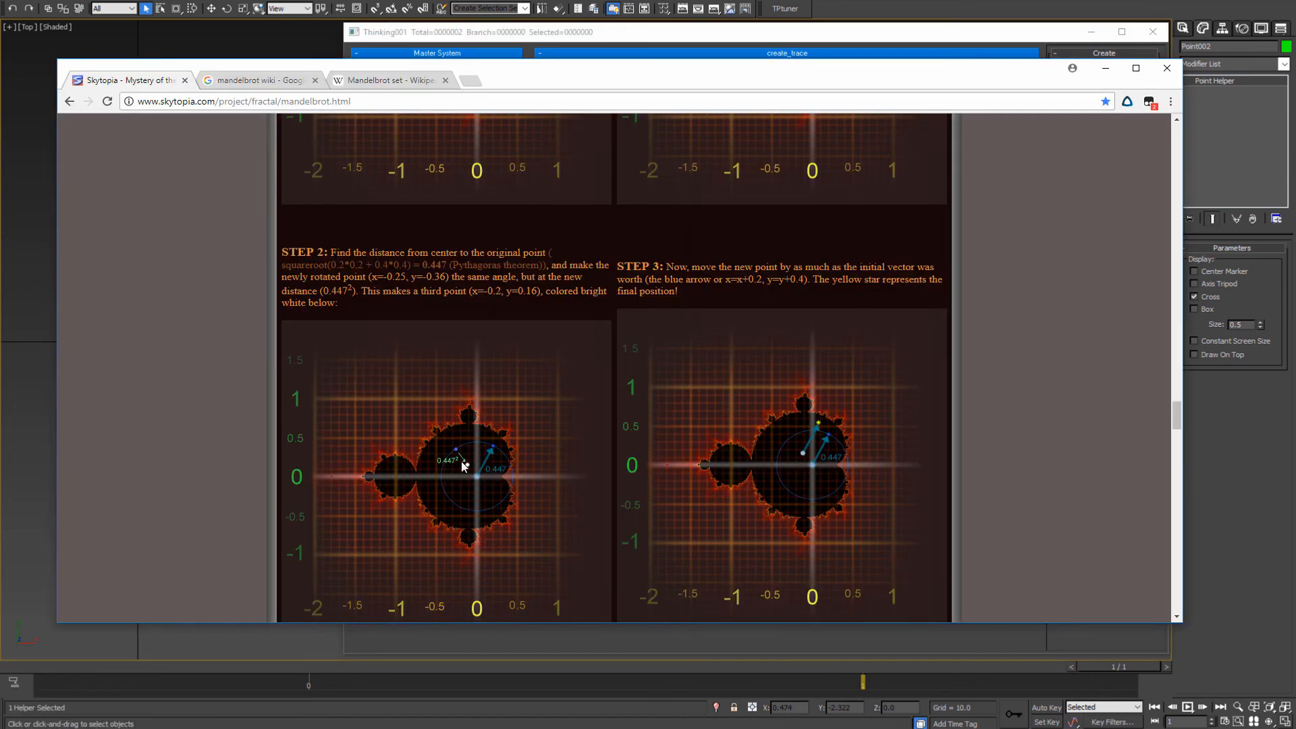
{"action": "left_click_drag", "start_coordinate": [667, 268], "coordinate": [763, 280]}
{"action": "left_click", "coordinate": [722, 289]}
{"action": "left_click", "coordinate": [1105, 68]}
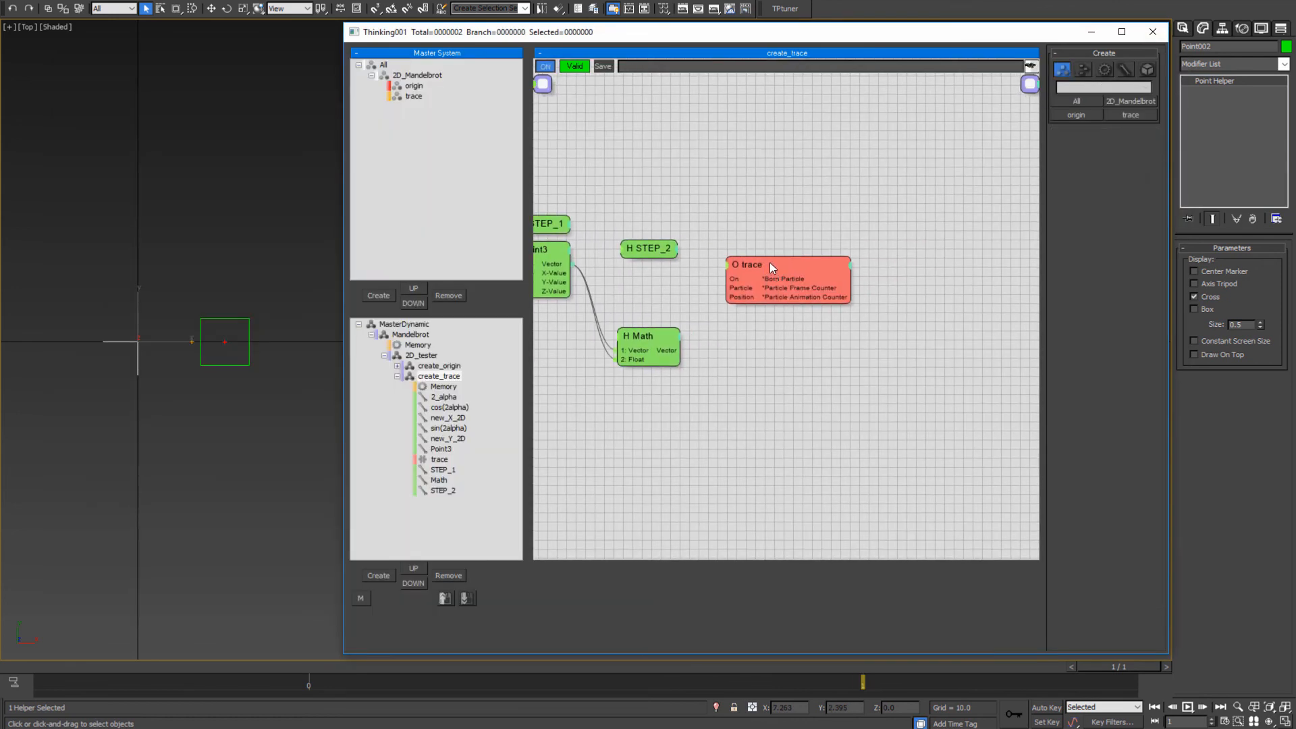
- Shift the trace node up and away and raise the Math node closer to the STEP_2 comment
{"action": "left_click_drag", "start_coordinate": [770, 262], "coordinate": [819, 201]}
{"action": "left_click_drag", "start_coordinate": [654, 336], "coordinate": [657, 307]}
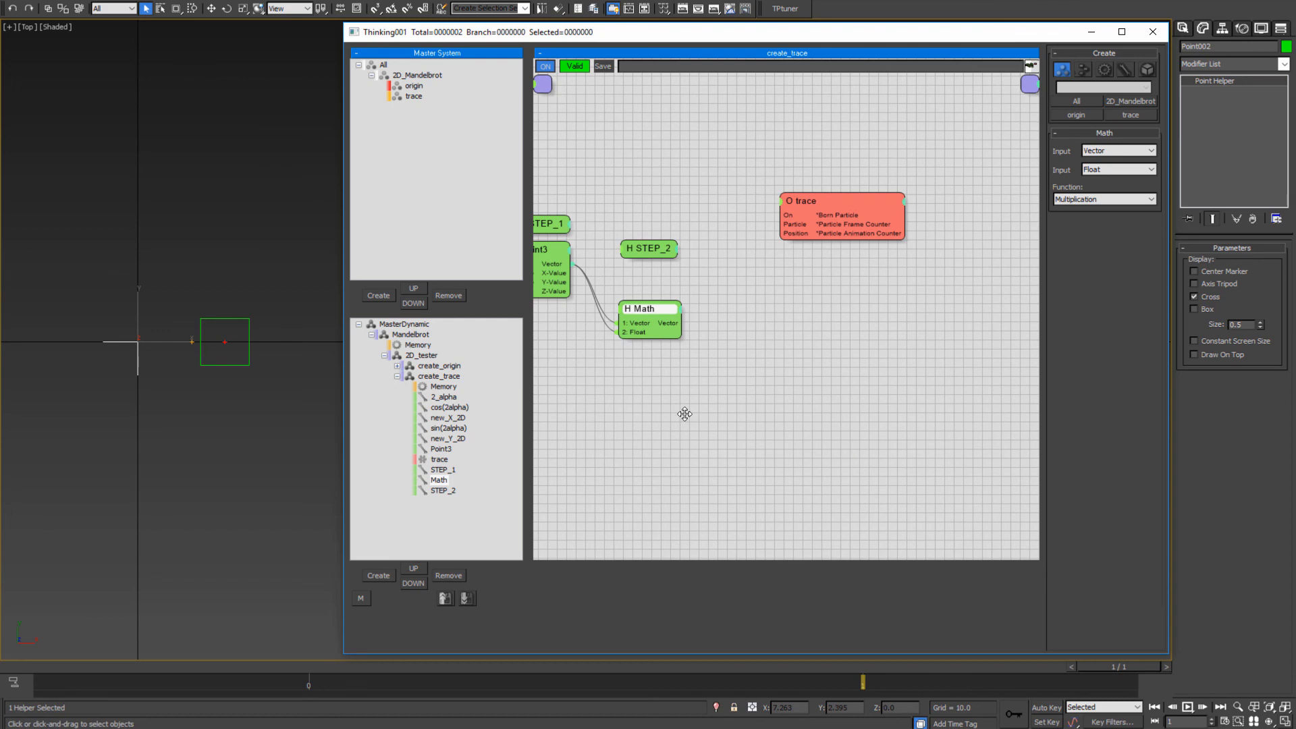
{"action": "middle_click_drag", "start_coordinate": [685, 414], "coordinate": [660, 429]}
{"action": "left_click", "coordinate": [791, 386]}
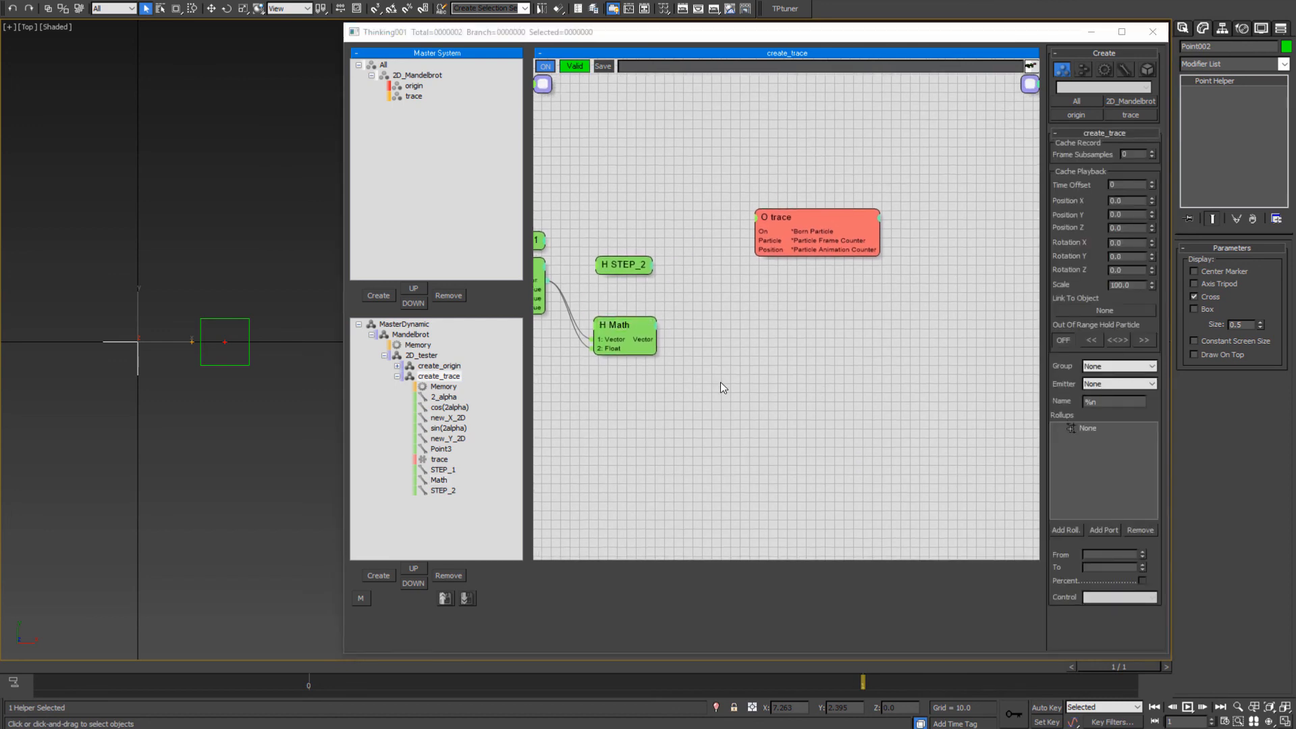
- Duplicate the Math node and align the copy beside the original
{"action": "left_click", "coordinate": [620, 327]}
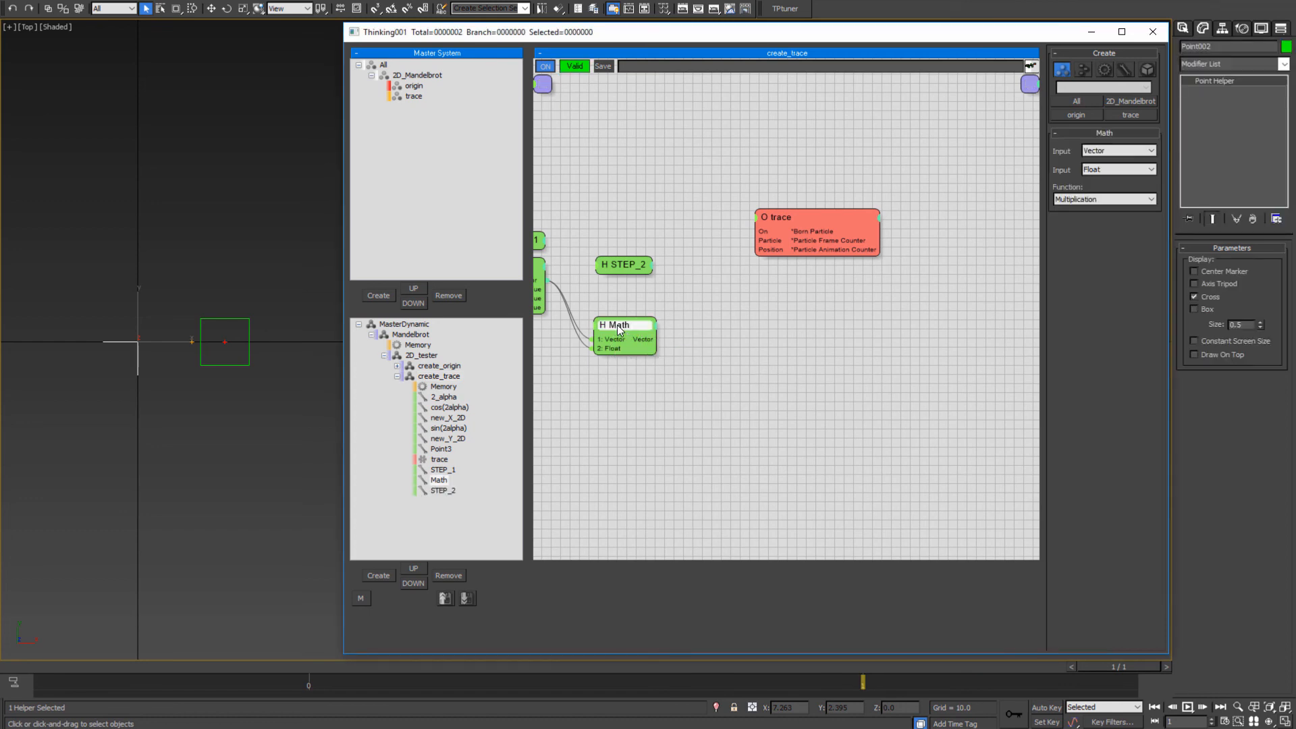
{"action": "left_click_drag", "start_coordinate": [618, 326], "coordinate": [743, 329], "text": "shift"}
{"action": "middle_click_drag", "start_coordinate": [778, 359], "coordinate": [833, 366]}
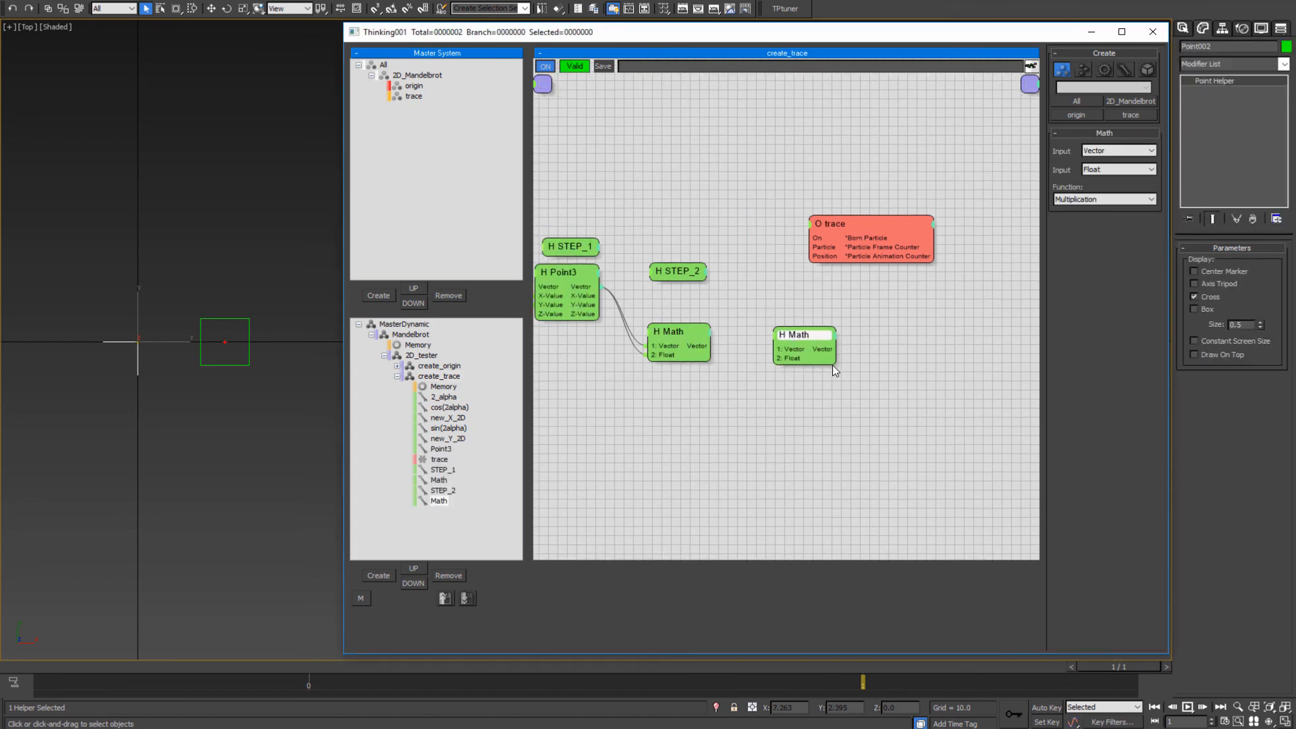
{"action": "left_click_drag", "start_coordinate": [794, 335], "coordinate": [798, 332]}
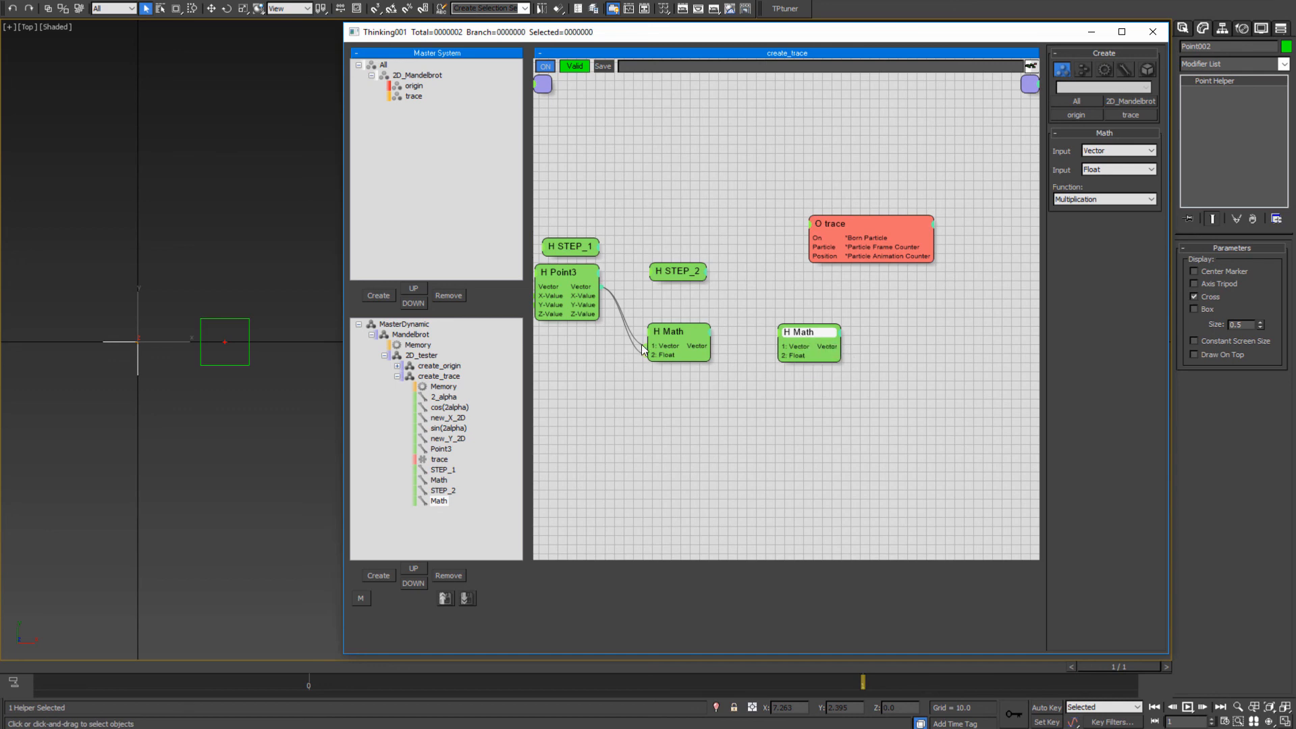
- Set the copied Math node's second input to Vector and its function to Addition
{"action": "left_click_drag", "start_coordinate": [641, 345], "coordinate": [647, 354]}
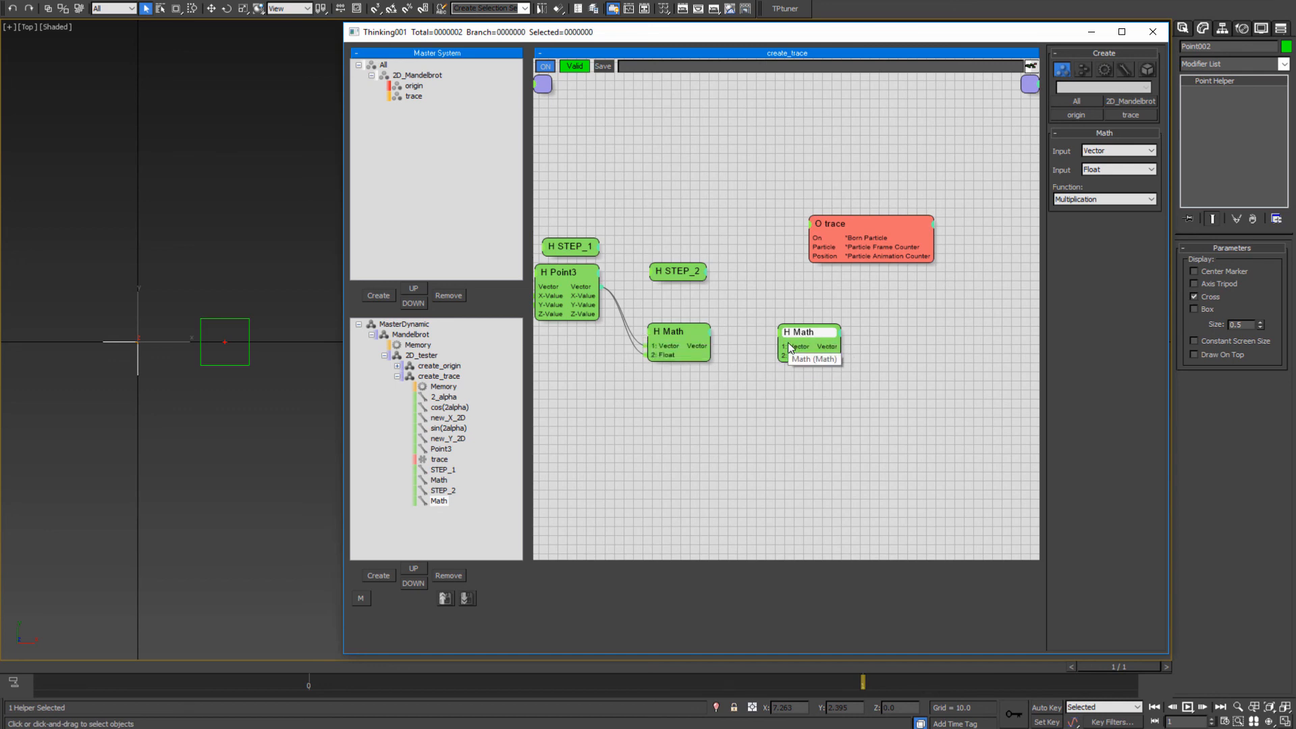
{"action": "left_click", "coordinate": [1107, 168]}
{"action": "left_click", "coordinate": [1107, 190]}
{"action": "middle_click_drag", "start_coordinate": [713, 373], "coordinate": [809, 369]}
{"action": "left_click_drag", "start_coordinate": [896, 343], "coordinate": [897, 343]}
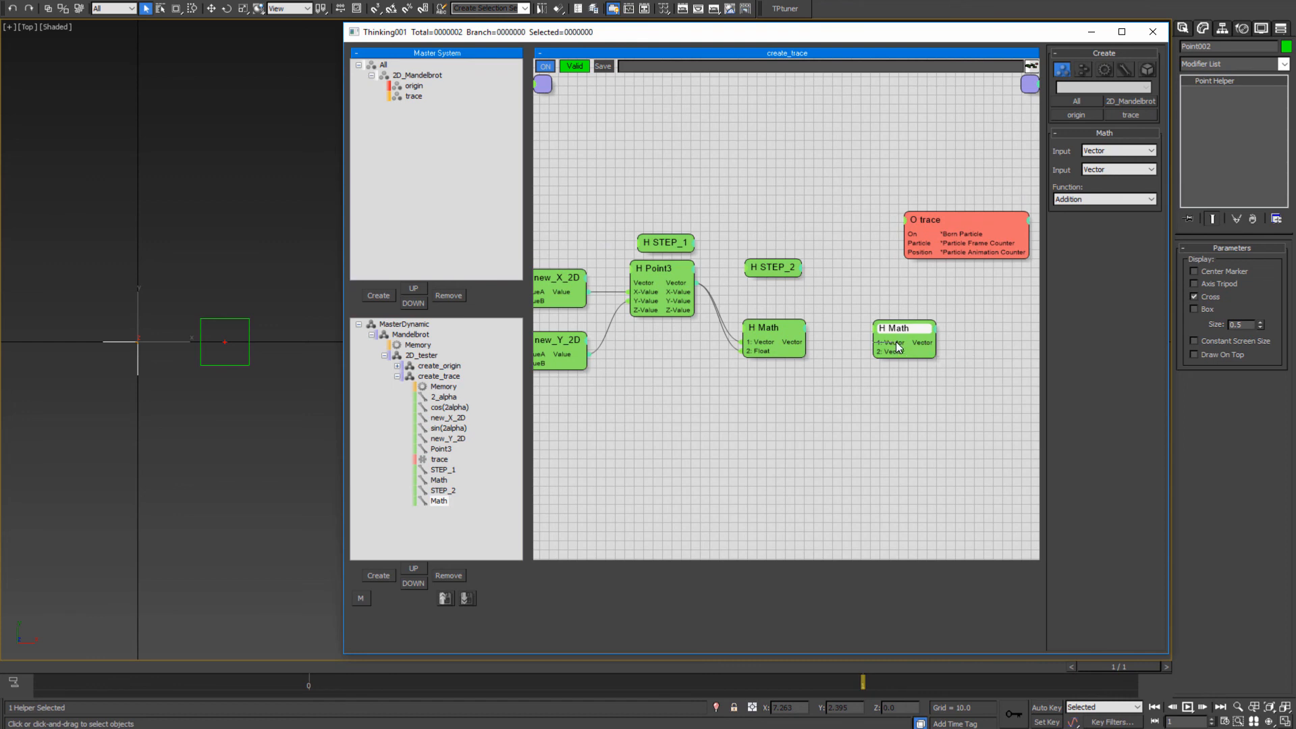
- Tuck the multiplication Math node under STEP_2, and feed its output and the upstream initial vector into the addition Math node
{"action": "left_click_drag", "start_coordinate": [813, 346], "coordinate": [768, 291]}
{"action": "middle_click_drag", "start_coordinate": [830, 402], "coordinate": [893, 395]}
{"action": "left_click_drag", "start_coordinate": [951, 346], "coordinate": [601, 307]}
{"action": "middle_click_drag", "start_coordinate": [990, 440], "coordinate": [580, 408]}
{"action": "middle_click_drag", "start_coordinate": [820, 370], "coordinate": [691, 376]}
- Bring the trace node beside the addition Math node and connect that node's Vector output to the trace's Position input
{"action": "left_click_drag", "start_coordinate": [757, 206], "coordinate": [837, 254]}
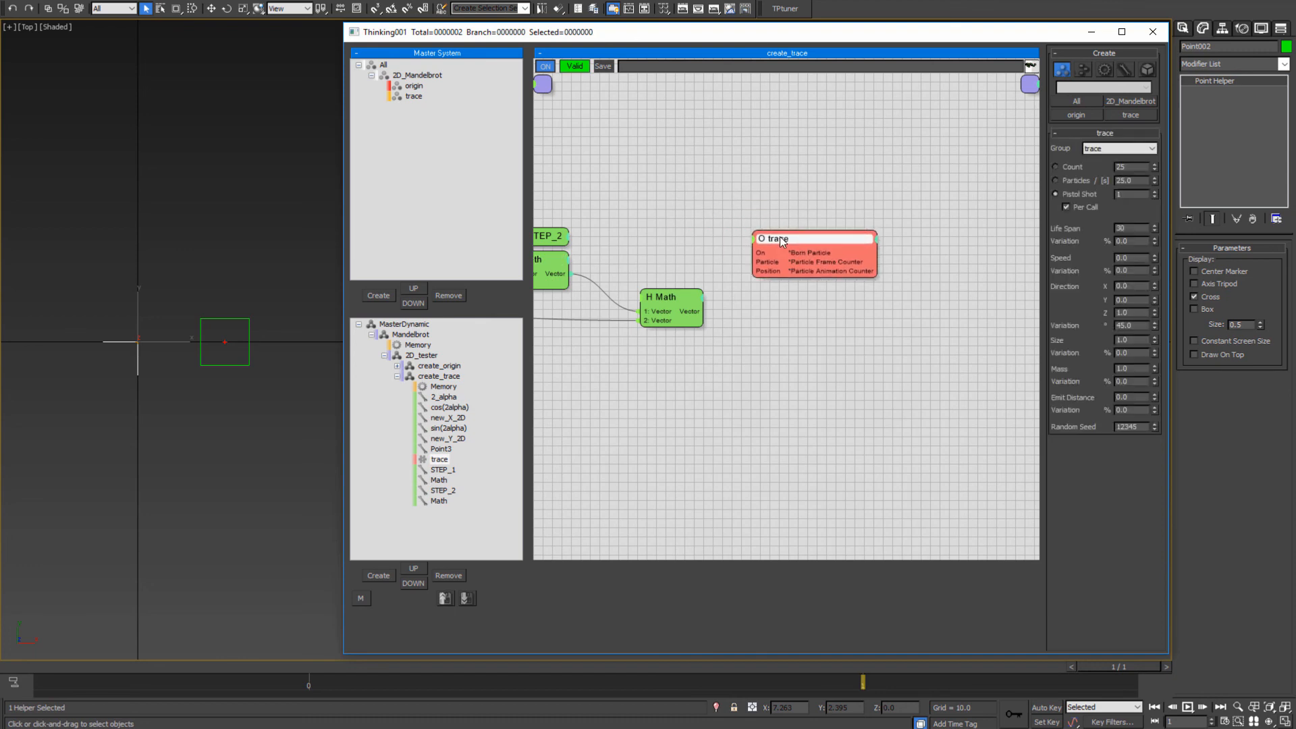
{"action": "middle_click_drag", "start_coordinate": [622, 391], "coordinate": [759, 394]}
{"action": "left_click", "coordinate": [682, 237]}
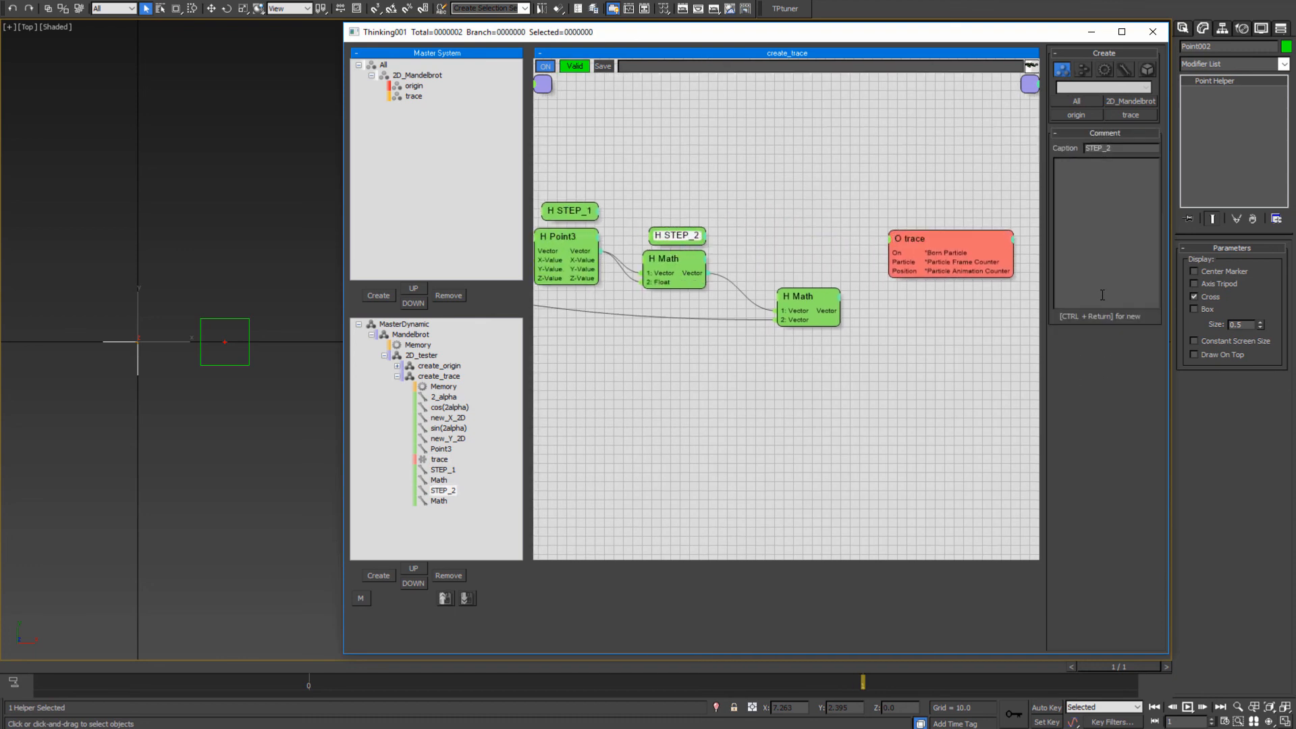
{"action": "left_click_drag", "start_coordinate": [923, 250], "coordinate": [924, 269]}
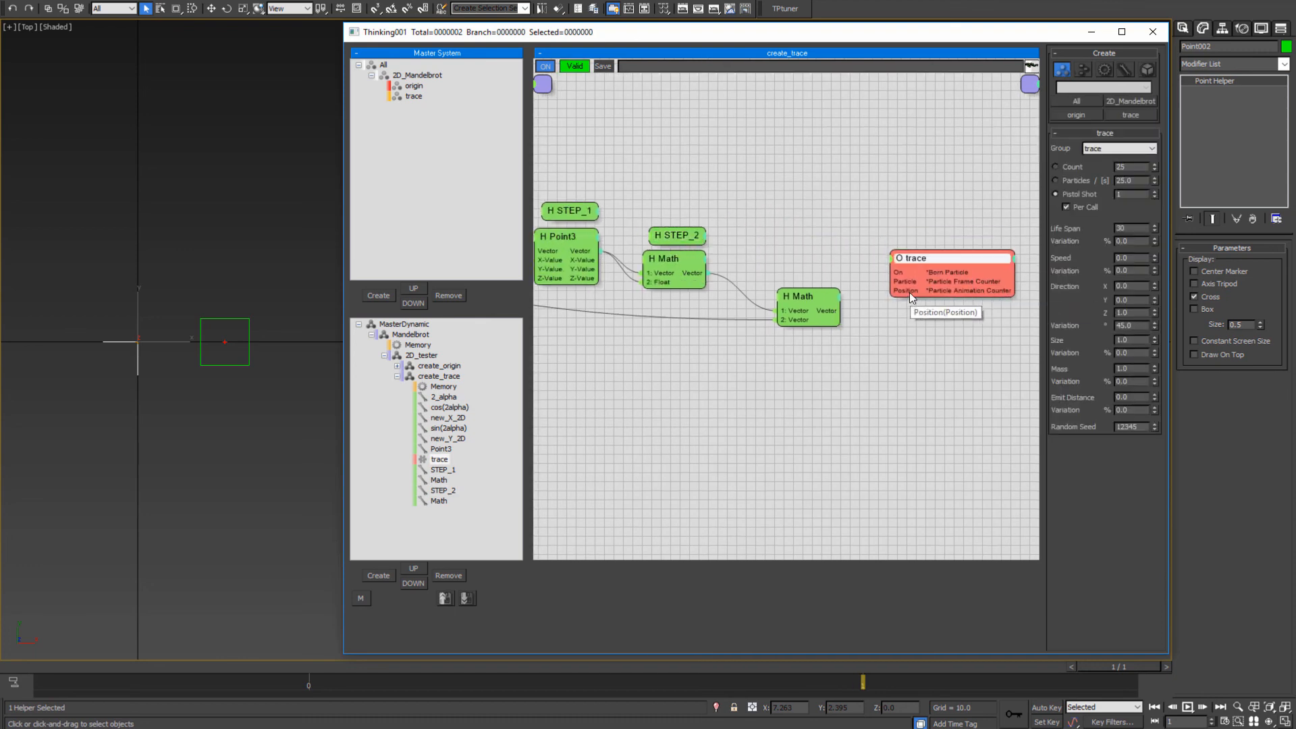
{"action": "left_click_drag", "start_coordinate": [837, 313], "coordinate": [905, 291]}
- Try rotating the cross-shaped point helper at the origin about 57° around Z to test the trace position
{"action": "middle_click_drag", "start_coordinate": [232, 390], "coordinate": [209, 430]}
{"action": "key", "text": "e"}
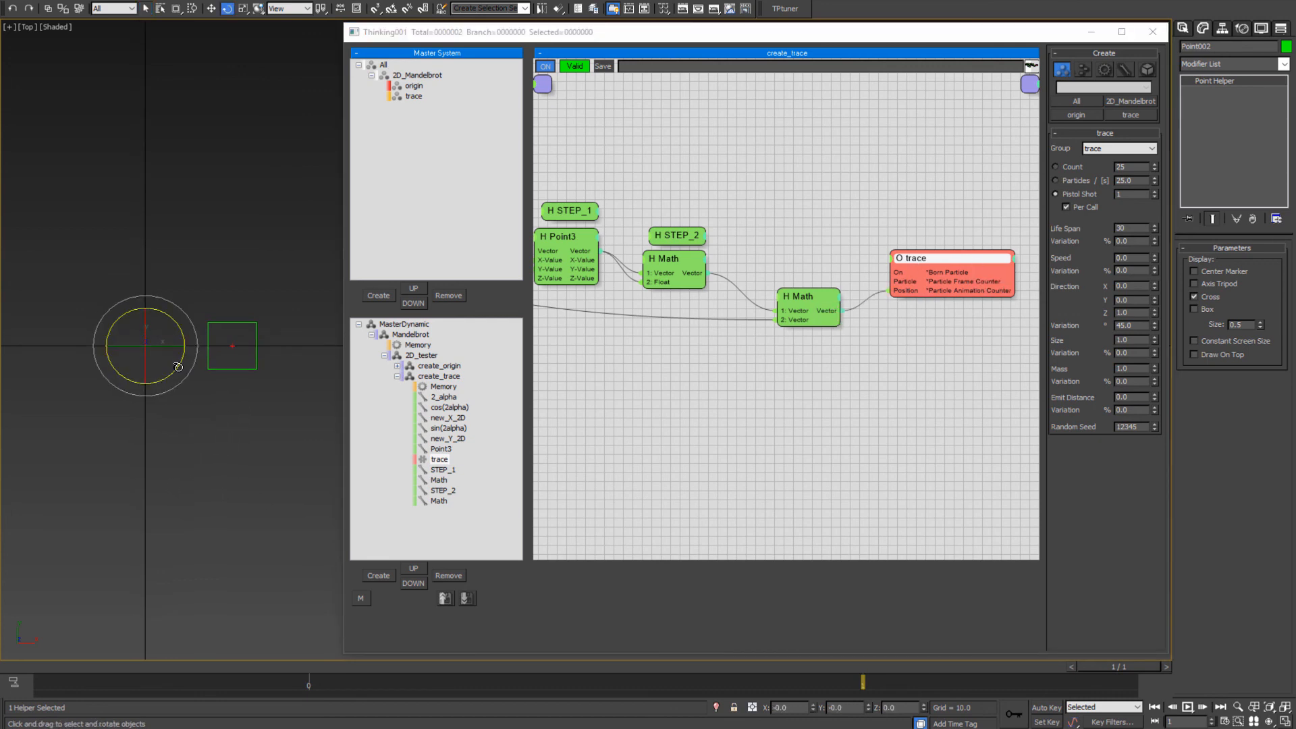
{"action": "left_click_drag", "start_coordinate": [186, 347], "coordinate": [124, 252]}
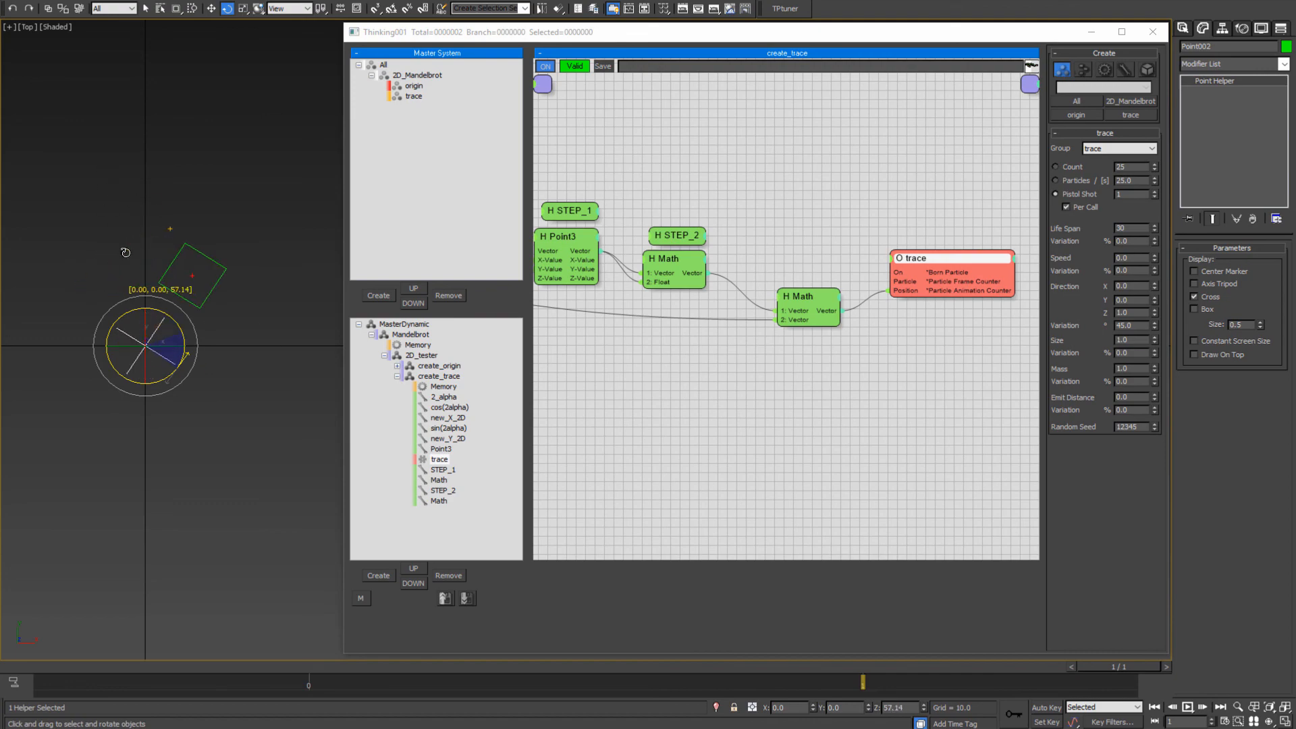
{"action": "right_click", "coordinate": [124, 252]}
- Check the Step 2 and Step 3 diagrams on the Skytopia page in the browser, then return to 3ds Max
{"action": "mouse_move", "coordinate": [75, 728]}
{"action": "left_click", "coordinate": [214, 684]}
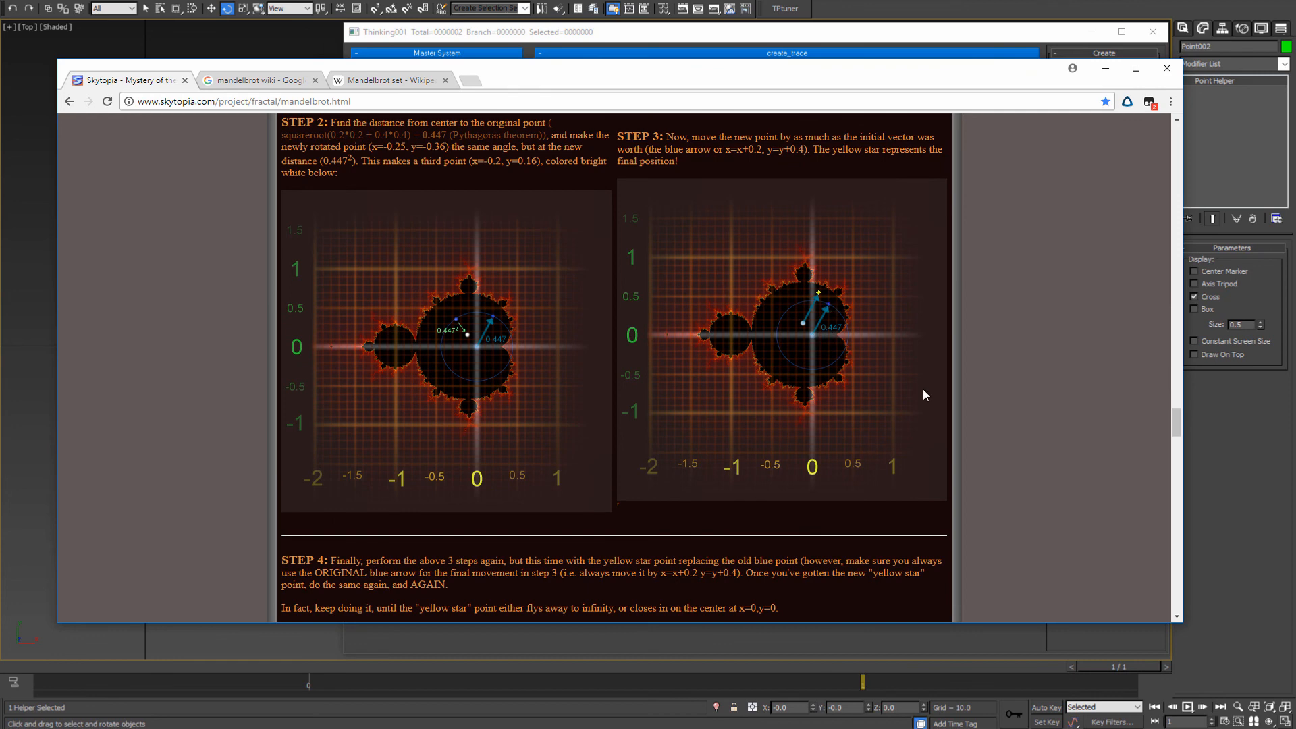
{"action": "left_click", "coordinate": [1106, 68]}
- Move the box-shaped point helper to an X position of 0.447
{"action": "left_click_drag", "start_coordinate": [243, 389], "coordinate": [239, 364]}
{"action": "mouse_move", "coordinate": [311, 441]}
{"action": "middle_mouse_down"}
{"action": "mouse_move", "coordinate": [285, 448]}
{"action": "mouse_move", "coordinate": [291, 436]}
{"action": "middle_mouse_up"}
{"action": "key", "text": "w"}
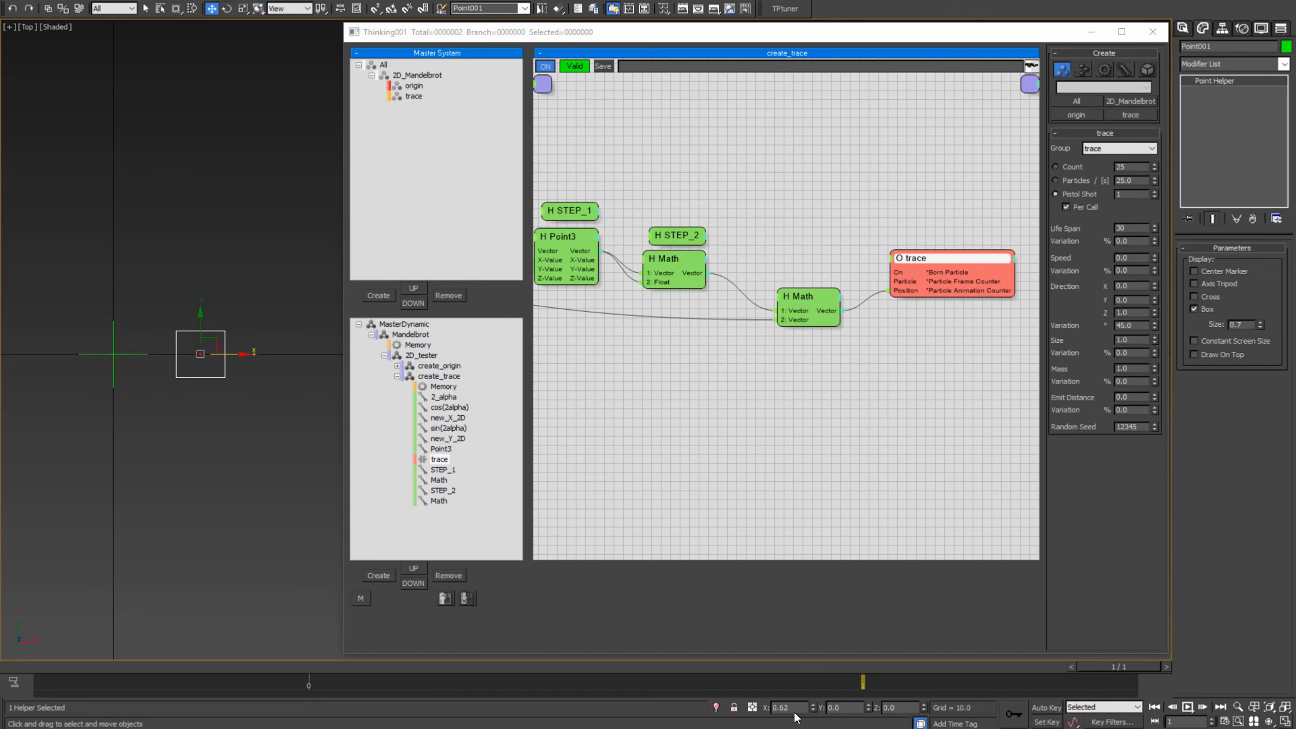
{"action": "left_click_drag", "start_coordinate": [787, 708], "coordinate": [719, 645]}
{"action": "type", "text": ".447"}
{"action": "key", "text": "Return"}
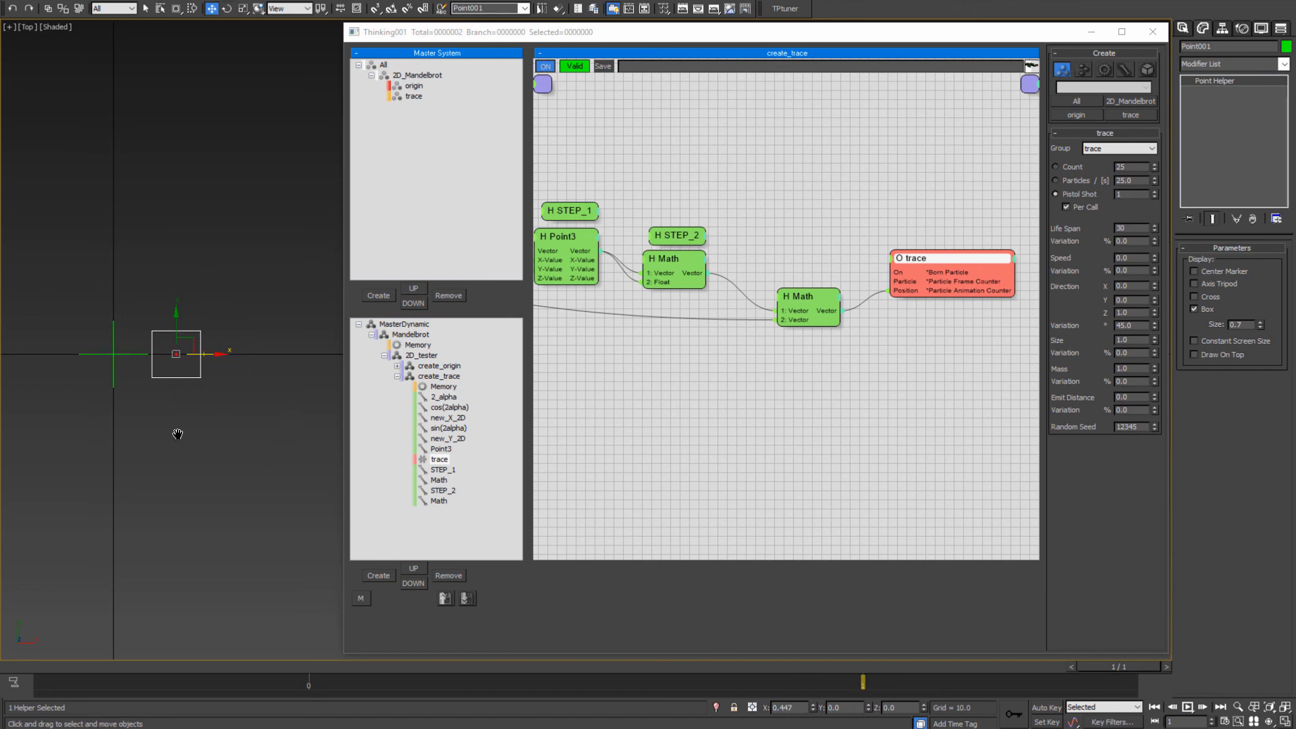
- Rotate the cross-shaped point helper at the origin about 61° around Z
{"action": "middle_click_drag", "start_coordinate": [178, 434], "coordinate": [217, 428]}
{"action": "key", "text": "e"}
{"action": "left_click_drag", "start_coordinate": [256, 338], "coordinate": [157, 256]}
{"action": "right_click", "coordinate": [245, 312]}
{"action": "left_click", "coordinate": [153, 381]}
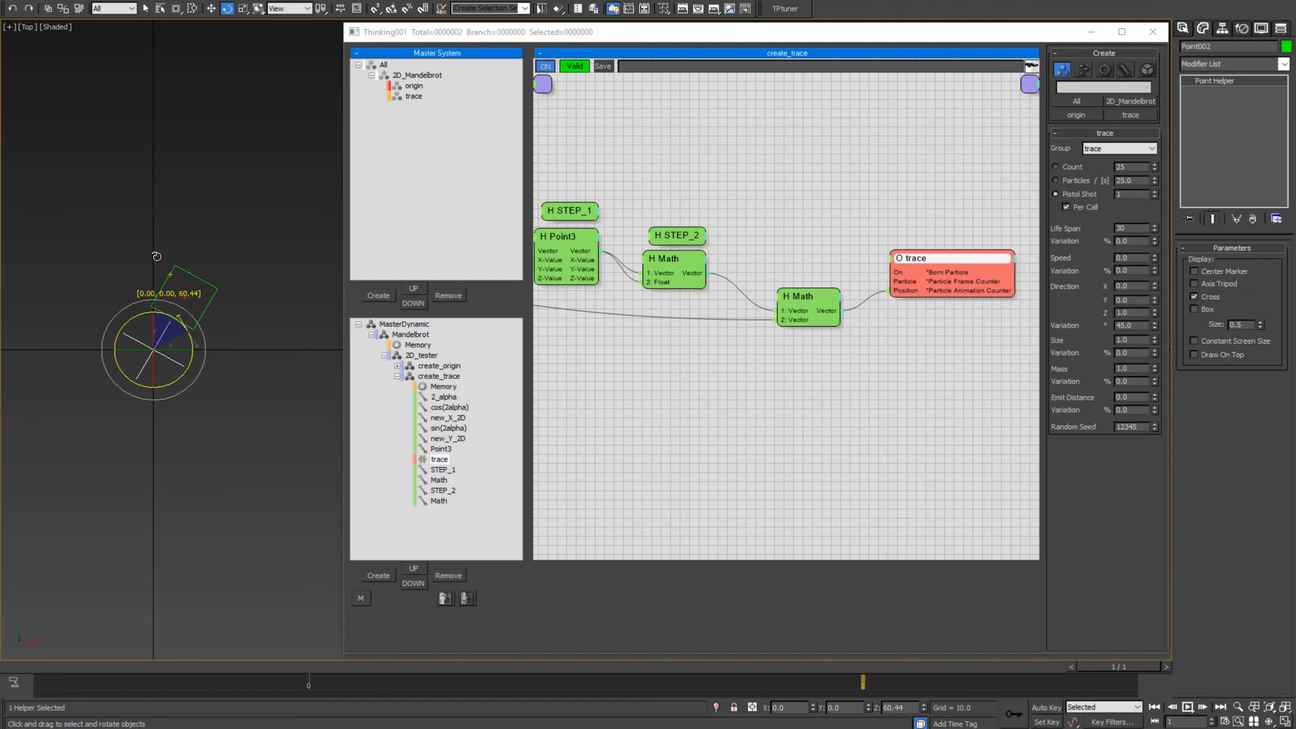
{"action": "middle_click_drag", "start_coordinate": [204, 421], "coordinate": [231, 418]}
{"action": "scroll", "coordinate": [256, 331], "scroll_direction": "up", "scroll_amount": 2}
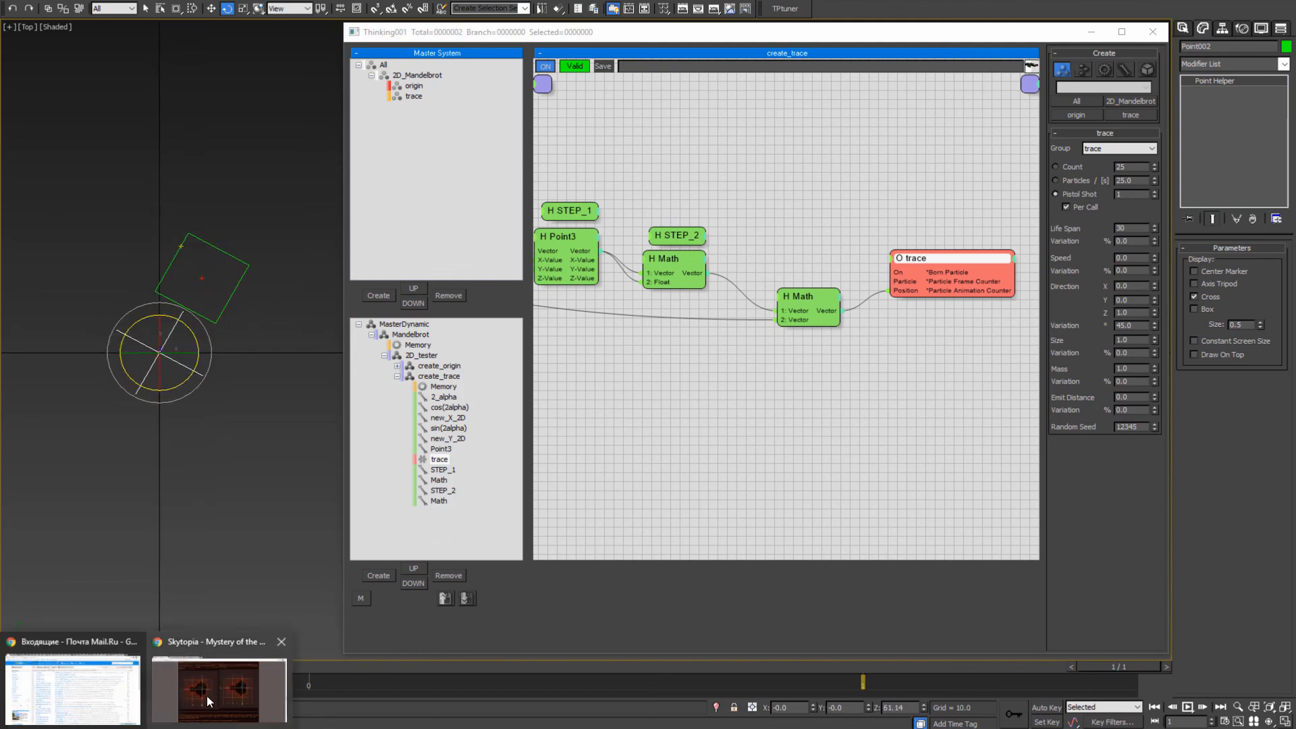
- Switch to the Skytopia page in the browser and examine the Step 3 text and diagram against the helper setup
{"action": "left_click", "coordinate": [207, 696]}
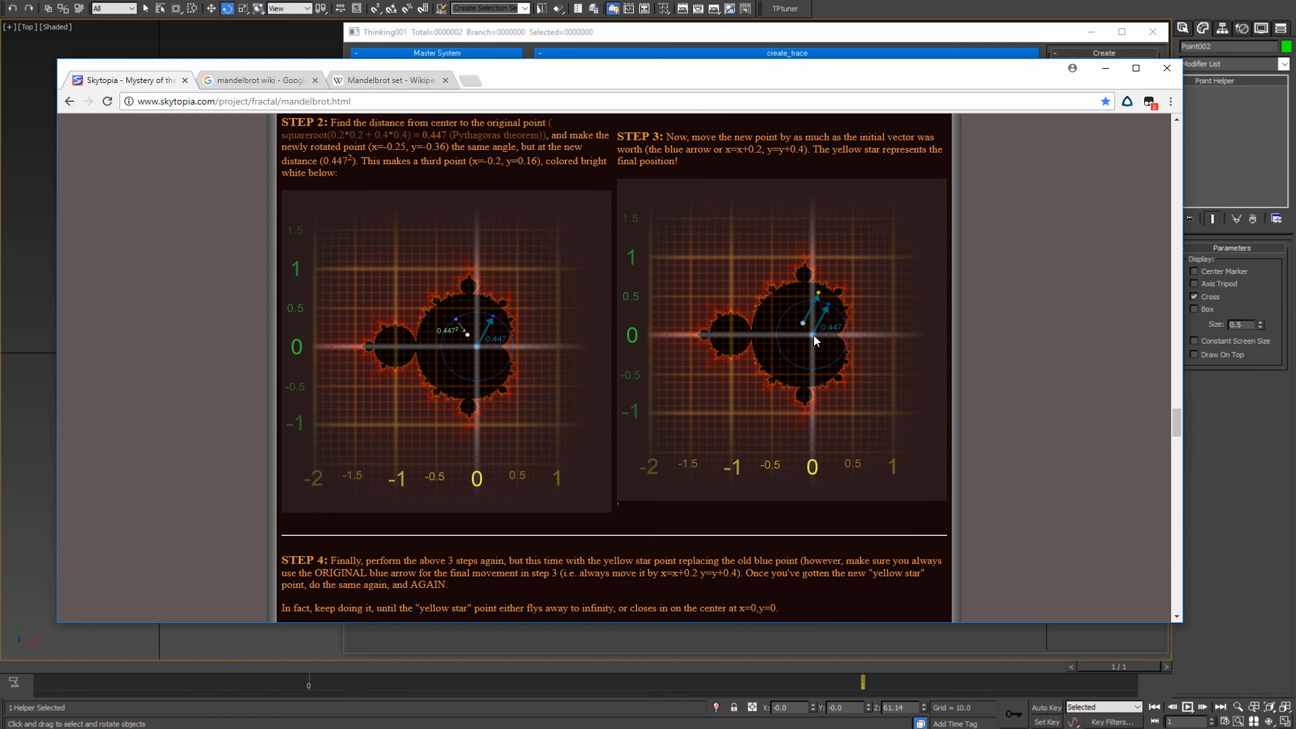
{"action": "scroll", "coordinate": [815, 341], "scroll_direction": "down", "scroll_amount": 4}
{"action": "scroll", "coordinate": [752, 380], "scroll_direction": "up", "scroll_amount": 5}
{"action": "scroll", "coordinate": [776, 366], "scroll_direction": "down", "scroll_amount": 2}
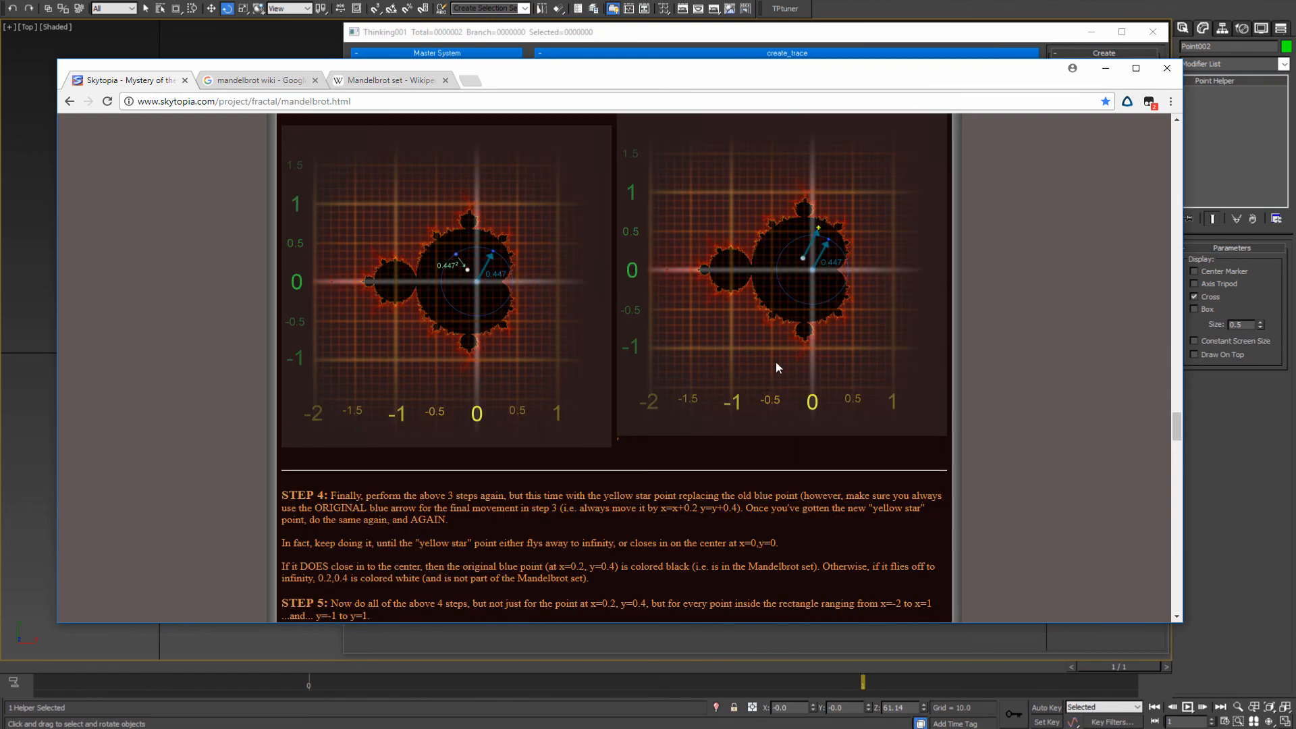
{"action": "scroll", "coordinate": [777, 368], "scroll_direction": "up", "scroll_amount": 4}
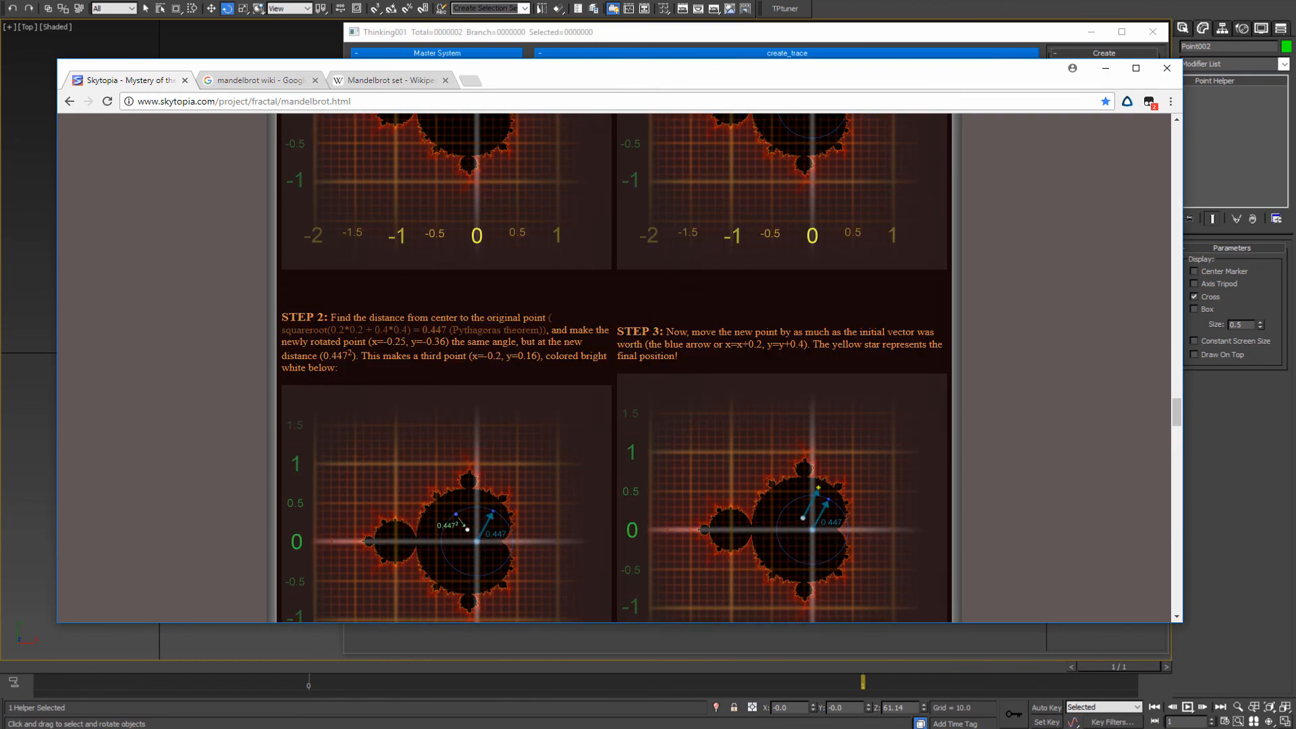
{"action": "left_click_drag", "start_coordinate": [666, 331], "coordinate": [691, 354]}
{"action": "left_click", "coordinate": [736, 357]}
{"action": "scroll", "coordinate": [710, 408], "scroll_direction": "down", "scroll_amount": 4}
{"action": "scroll", "coordinate": [767, 430], "scroll_direction": "up", "scroll_amount": 1}
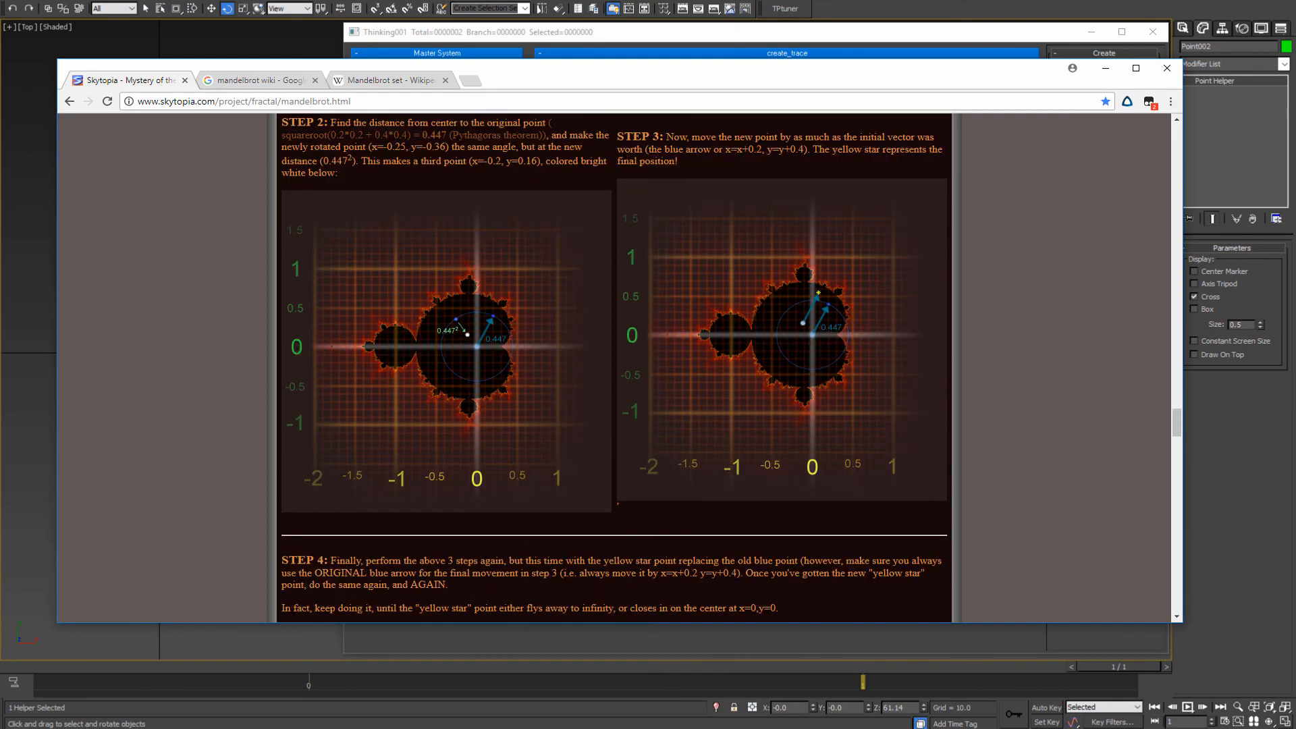
- Switch to 3ds Max, duplicate the STEP_2 comment above the Math node feeding trace, and rename the copy STEP_3
{"action": "key", "text": "alt+Tab"}
{"action": "middle_click_drag", "start_coordinate": [693, 451], "coordinate": [800, 492]}
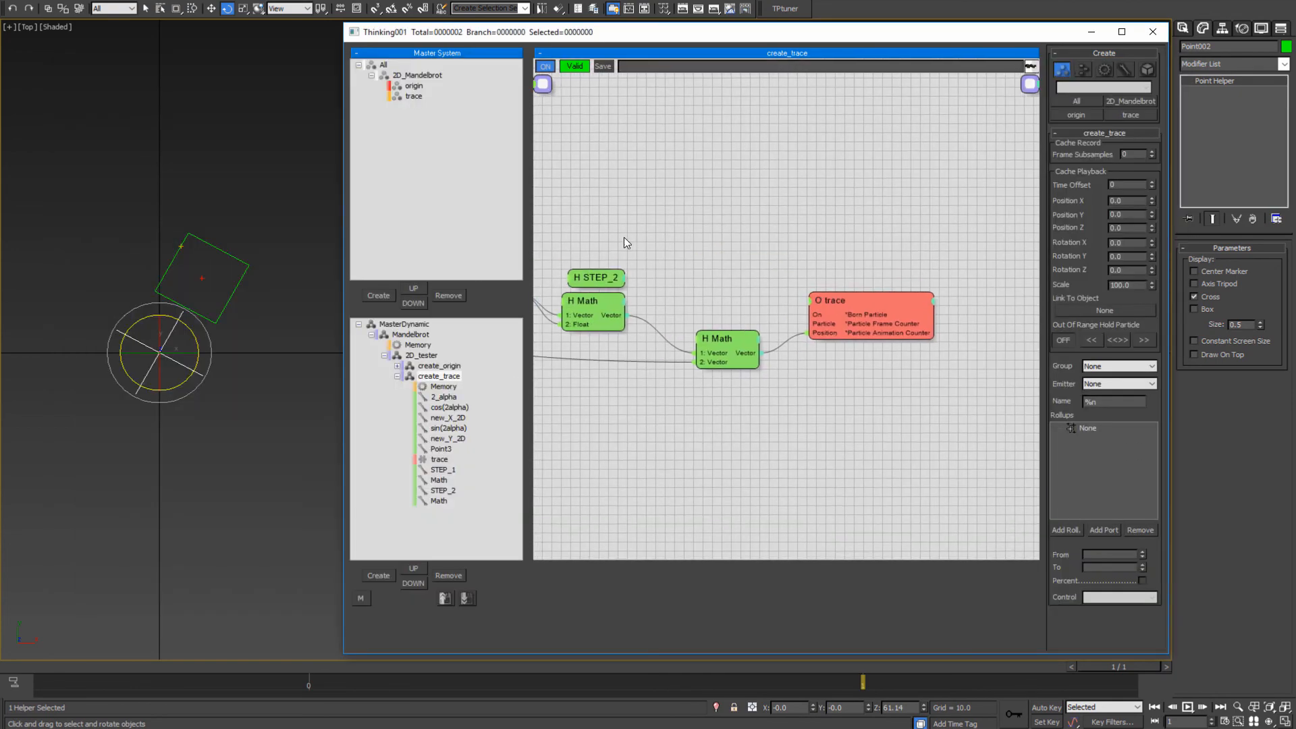
{"action": "left_click", "coordinate": [602, 278]}
{"action": "mouse_move", "coordinate": [611, 288]}
{"action": "left_mouse_down", "text": "shift"}
{"action": "mouse_move", "coordinate": [723, 293]}
{"action": "mouse_move", "coordinate": [739, 314]}
{"action": "left_mouse_up", "text": "shift"}
{"action": "right_click", "coordinate": [739, 313]}
{"action": "left_click", "coordinate": [749, 335]}
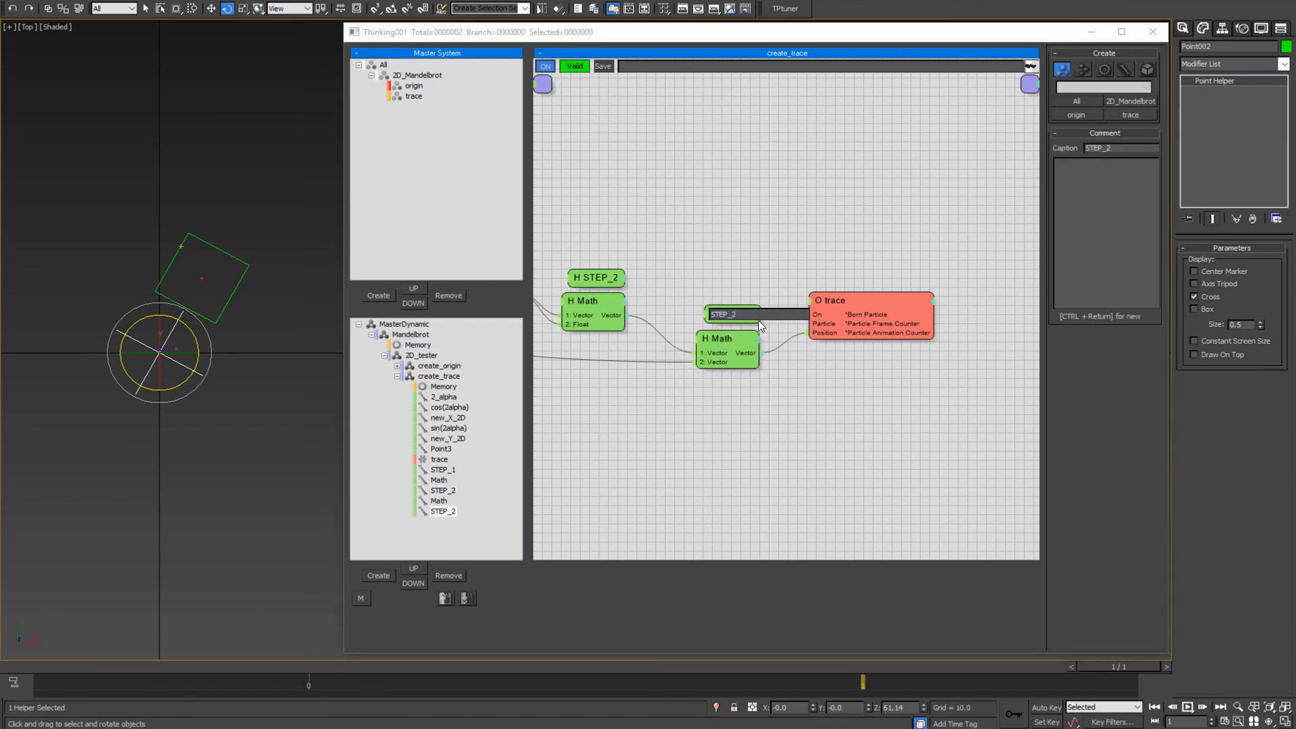
{"action": "type", "text": "3"}
{"action": "key", "text": "Return"}
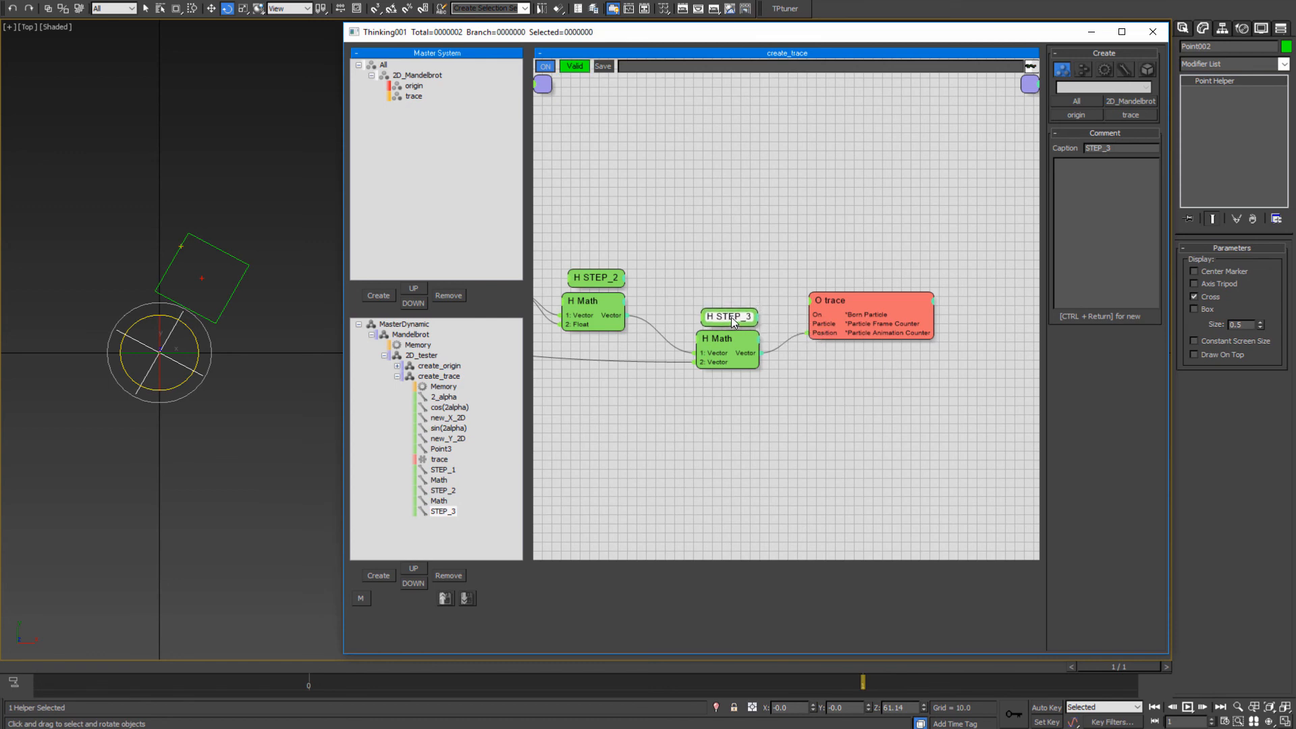
{"action": "middle_click_drag", "start_coordinate": [608, 468], "coordinate": [698, 453]}
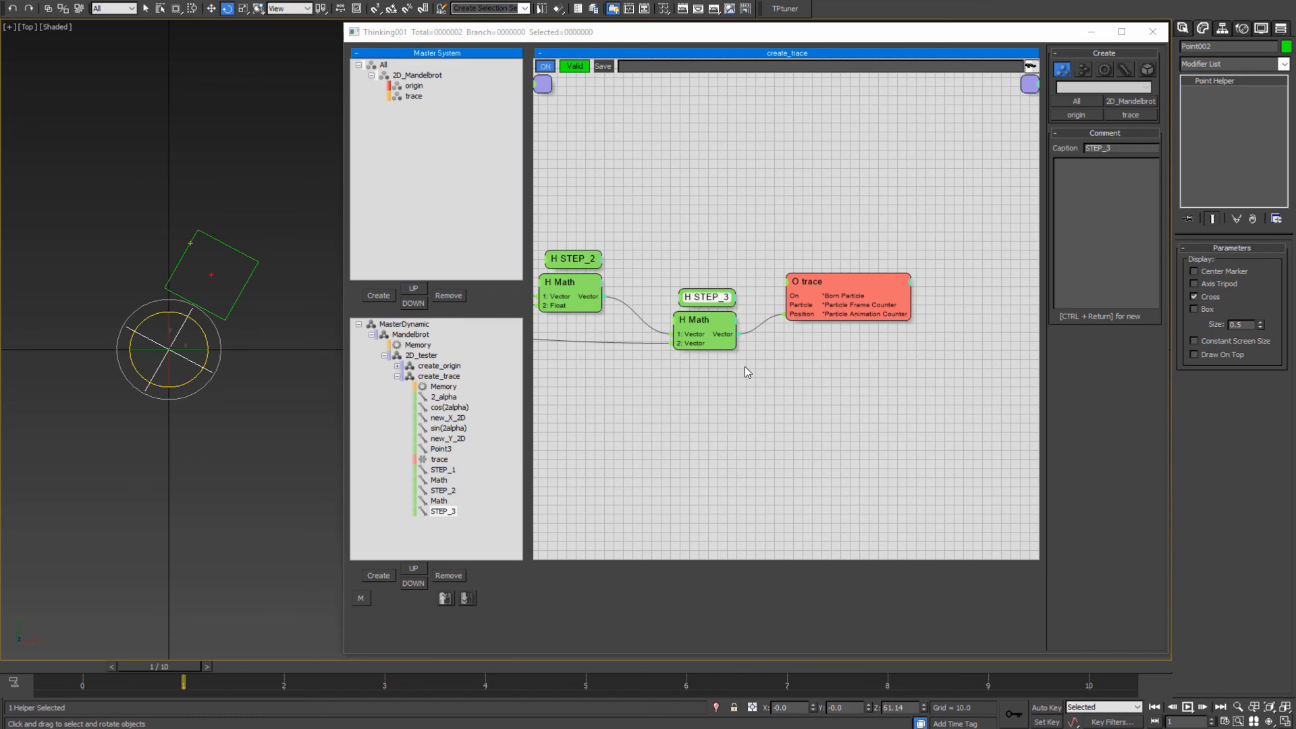
{"action": "left_click", "coordinate": [750, 233]}
{"action": "left_click", "coordinate": [713, 296]}
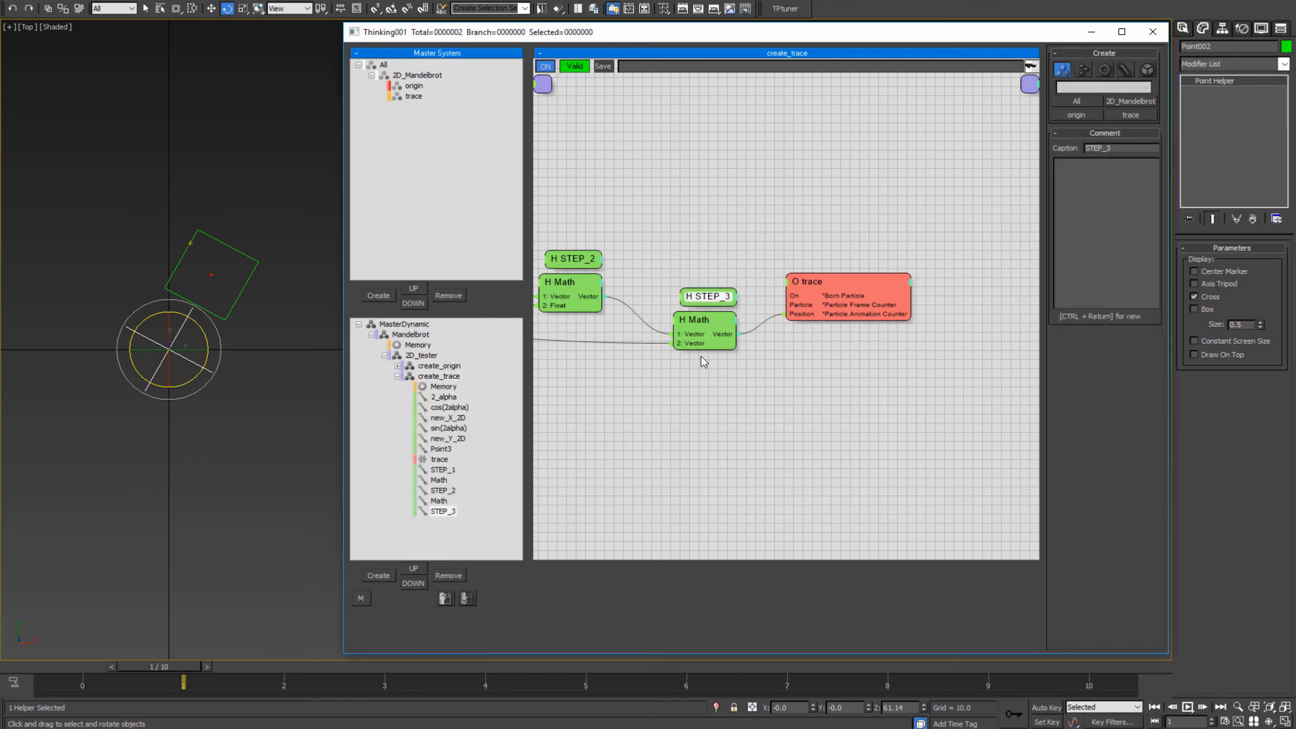
{"action": "middle_click_drag", "start_coordinate": [701, 355], "coordinate": [789, 346]}
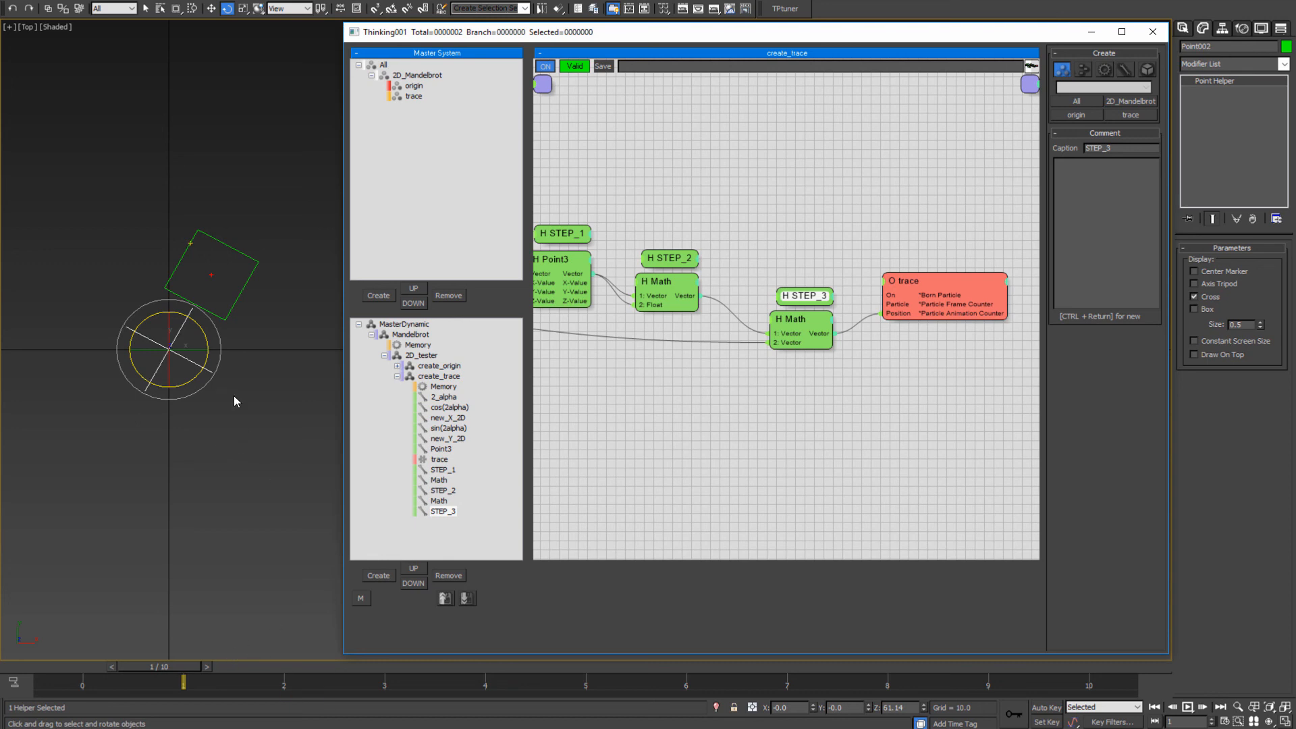
{"action": "middle_click_drag", "start_coordinate": [217, 265], "coordinate": [237, 277]}
{"action": "scroll", "coordinate": [233, 281], "scroll_direction": "up", "scroll_amount": 2}
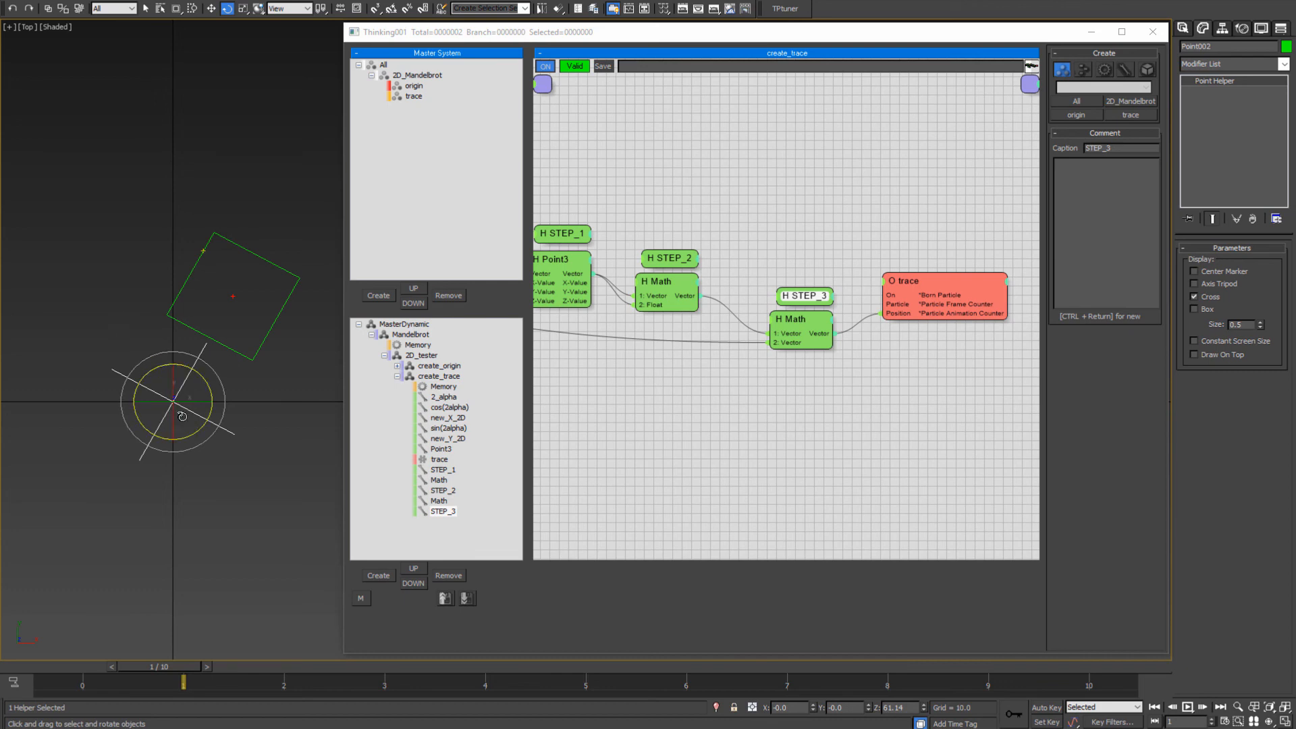
{"action": "middle_click_drag", "start_coordinate": [233, 412], "coordinate": [180, 411]}
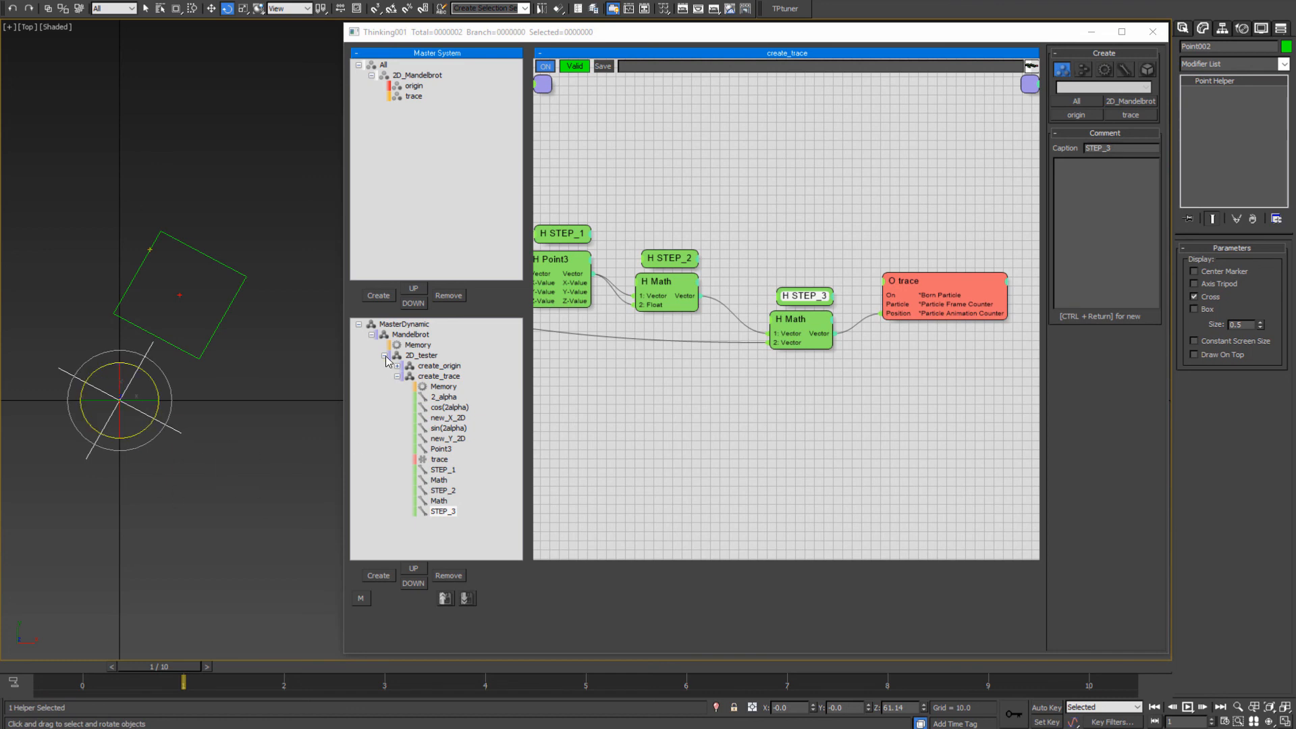
- Move the trace operator away from the node chain in create_trace and add a standard Memory operator below it
{"action": "left_click", "coordinate": [439, 366]}
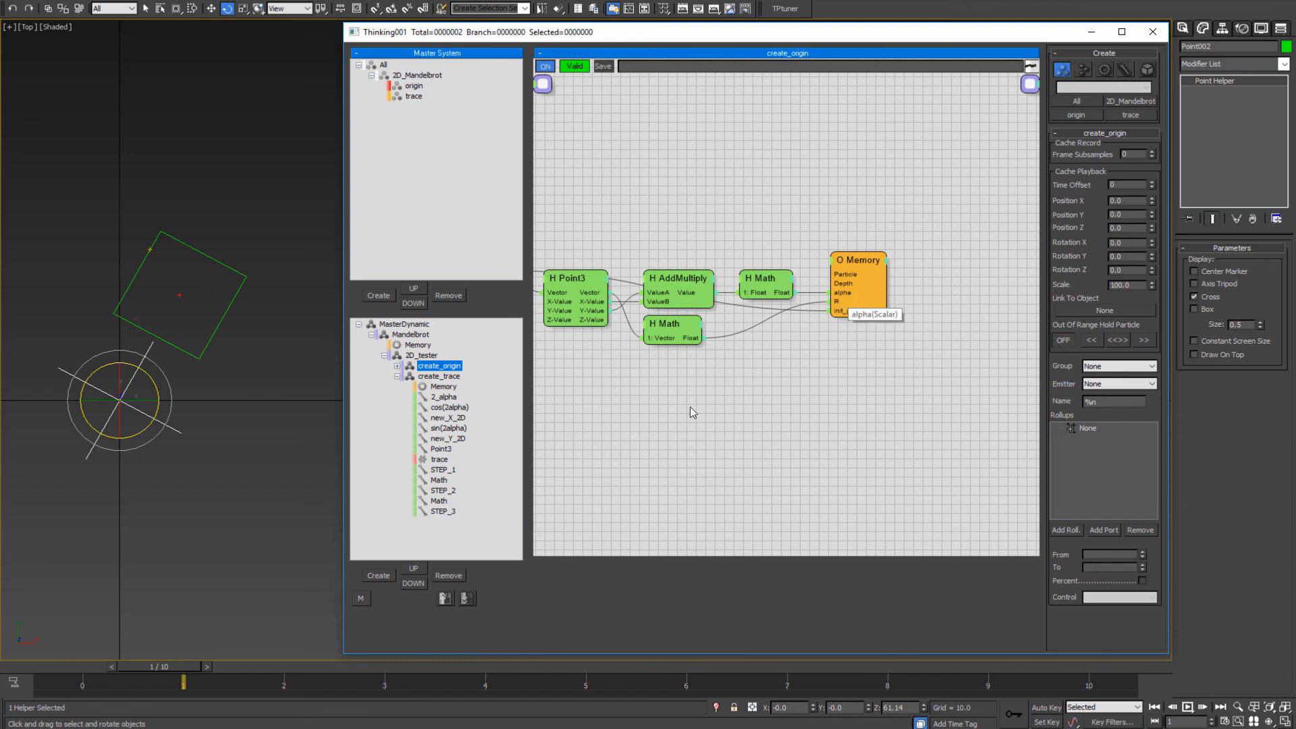
{"action": "left_click", "coordinate": [440, 378]}
{"action": "middle_click_drag", "start_coordinate": [841, 380], "coordinate": [603, 381]}
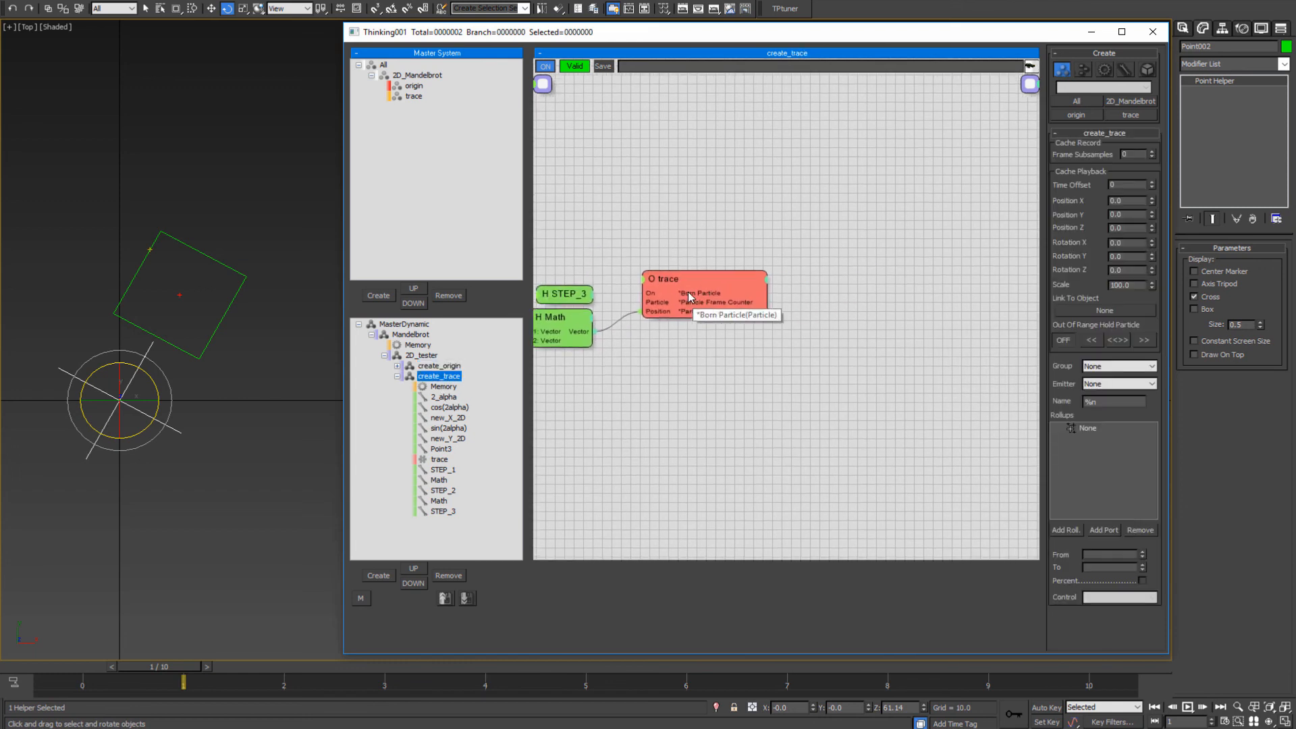
{"action": "mouse_move", "coordinate": [681, 278]}
{"action": "left_mouse_down"}
{"action": "mouse_move", "coordinate": [710, 173]}
{"action": "mouse_move", "coordinate": [829, 241]}
{"action": "left_mouse_up"}
{"action": "right_click", "coordinate": [830, 244]}
{"action": "mouse_move", "coordinate": [821, 276]}
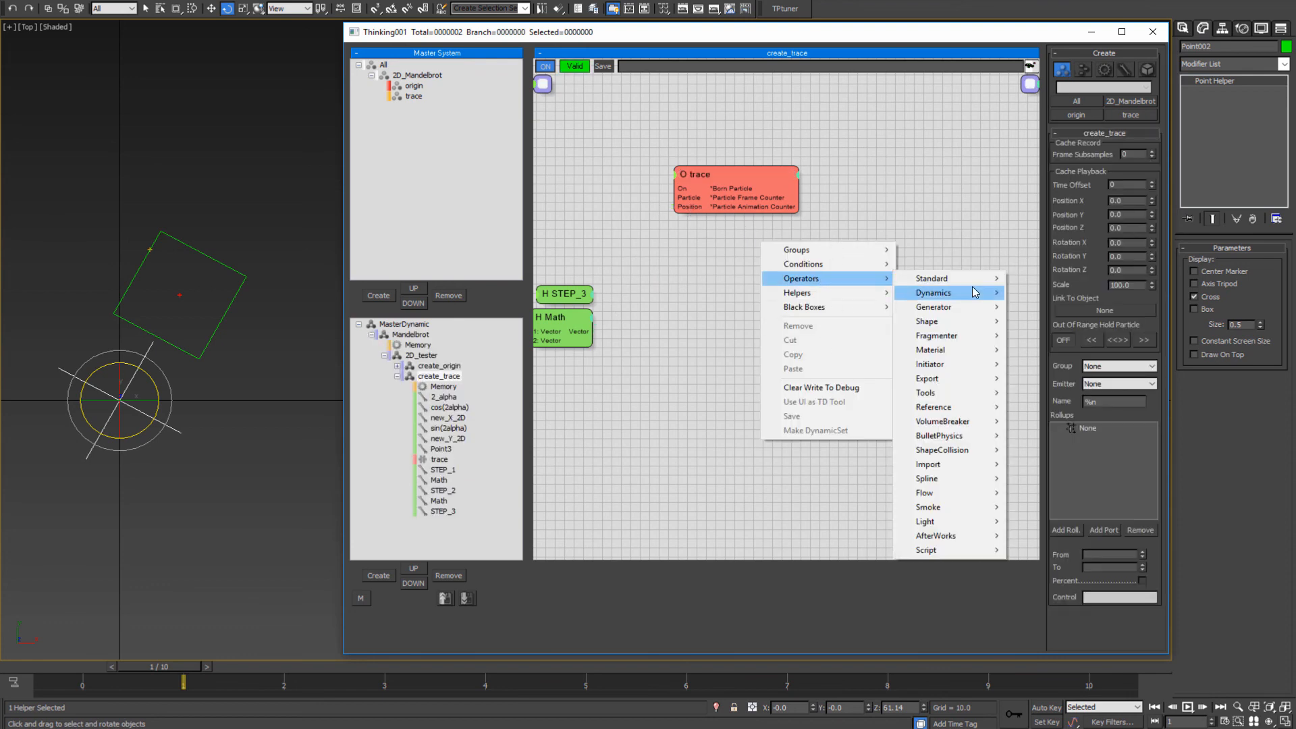
{"action": "mouse_move", "coordinate": [958, 283]}
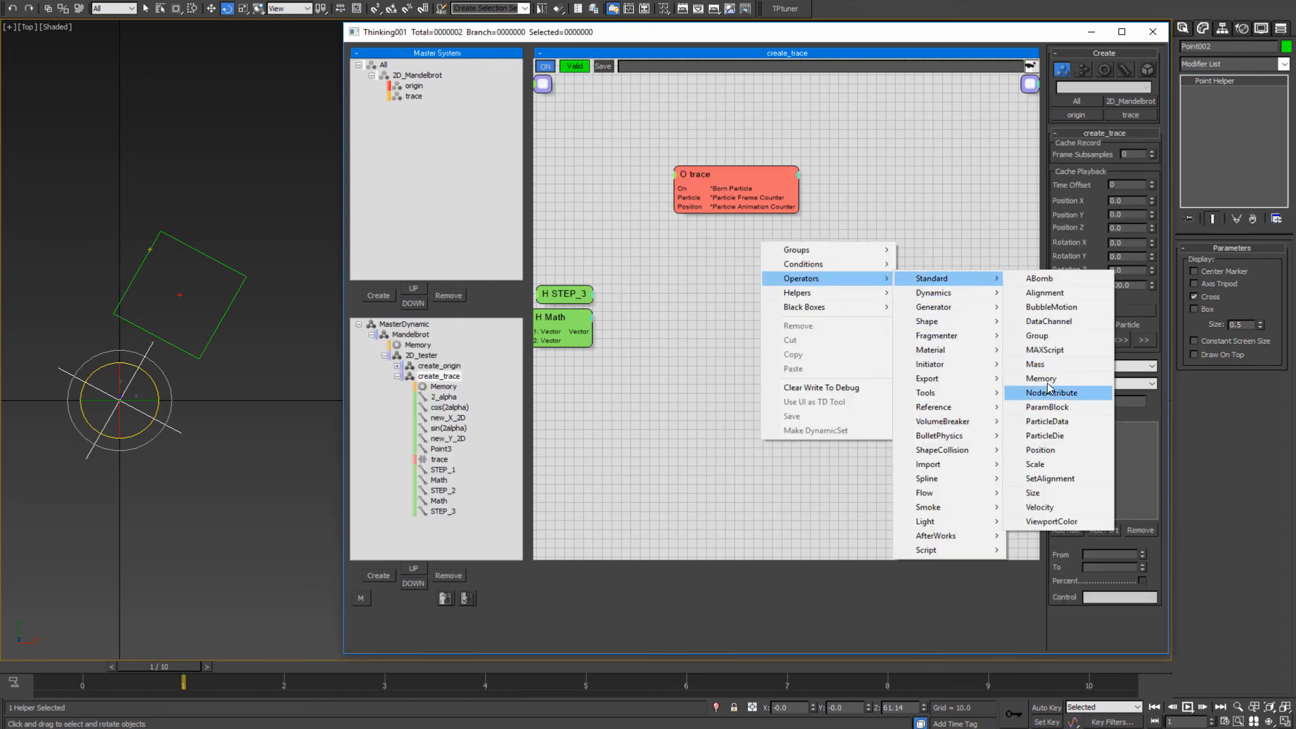
{"action": "left_click", "coordinate": [1048, 385]}
{"action": "left_click_drag", "start_coordinate": [827, 253], "coordinate": [785, 275]}
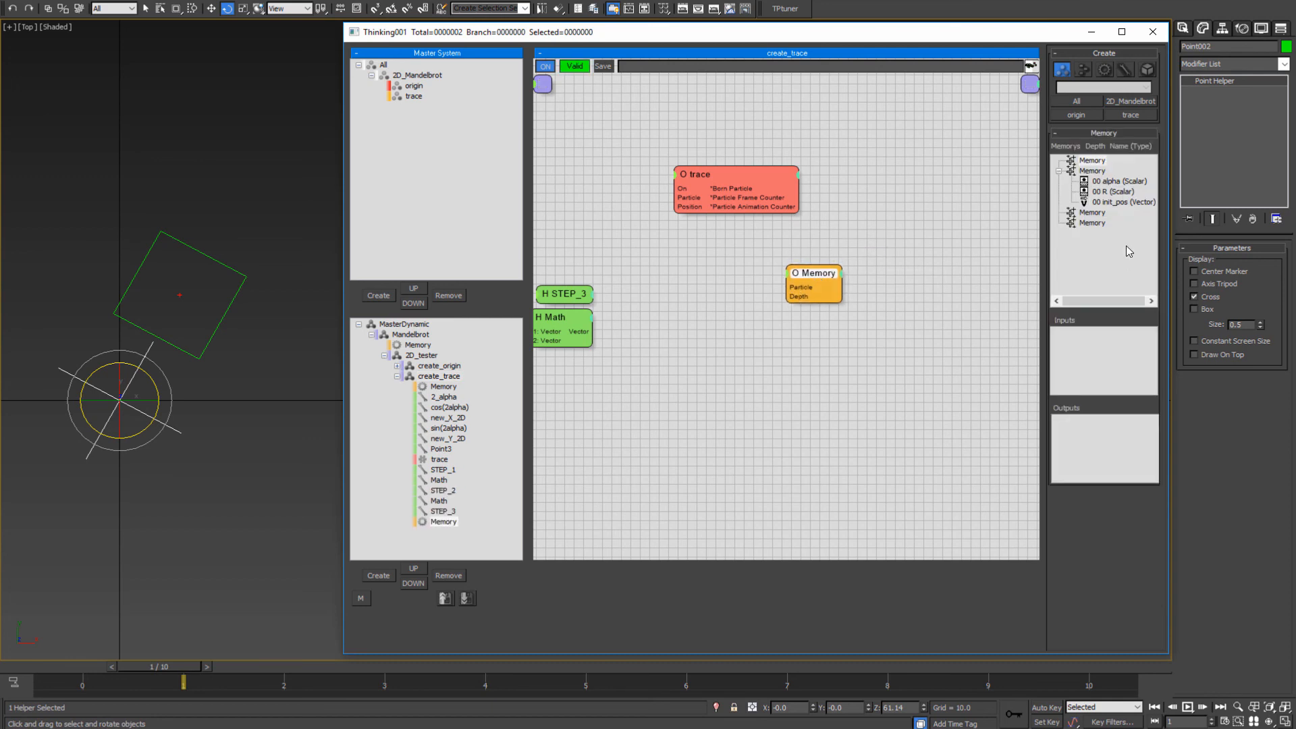
- Add alpha and R as inputs of the new Memory operator and place the node beyond the STEP_3 Math node
{"action": "left_click_drag", "start_coordinate": [1114, 182], "coordinate": [1104, 367]}
{"action": "left_click", "coordinate": [1114, 194]}
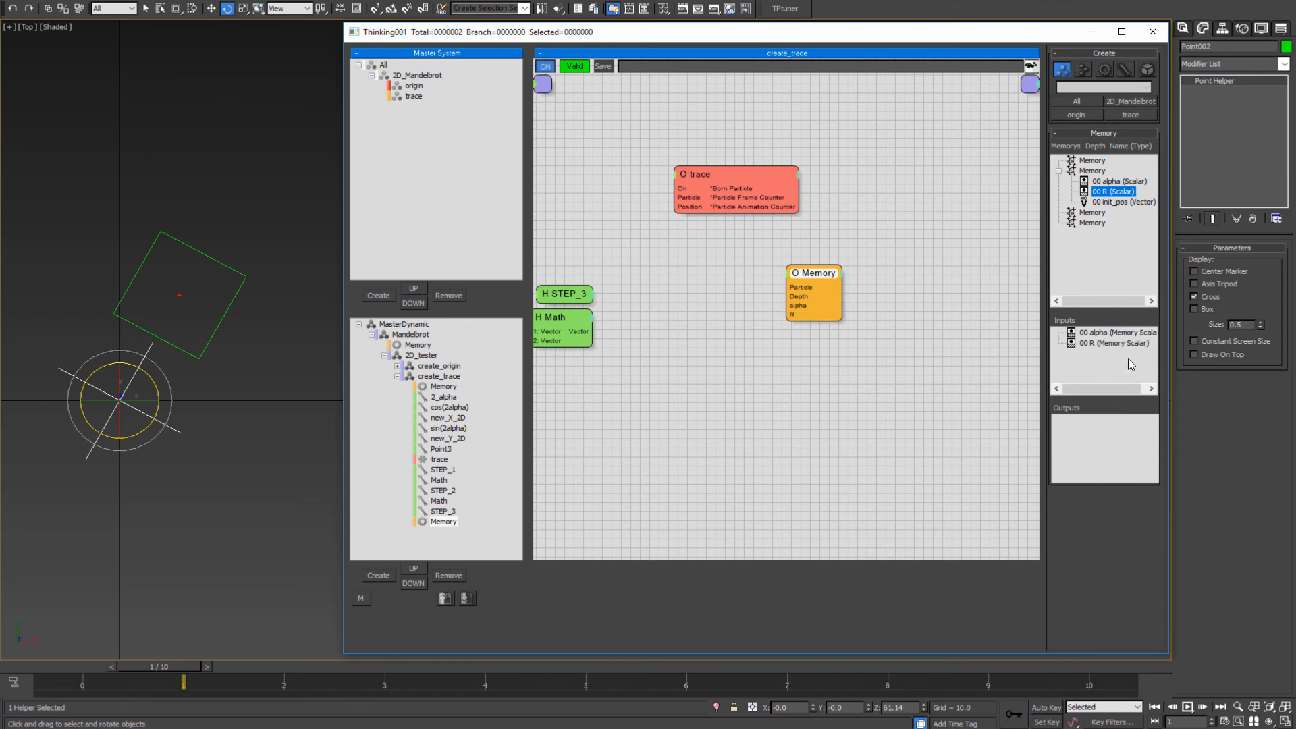
{"action": "left_click_drag", "start_coordinate": [773, 414], "coordinate": [885, 414]}
{"action": "left_click_drag", "start_coordinate": [922, 285], "coordinate": [884, 322]}
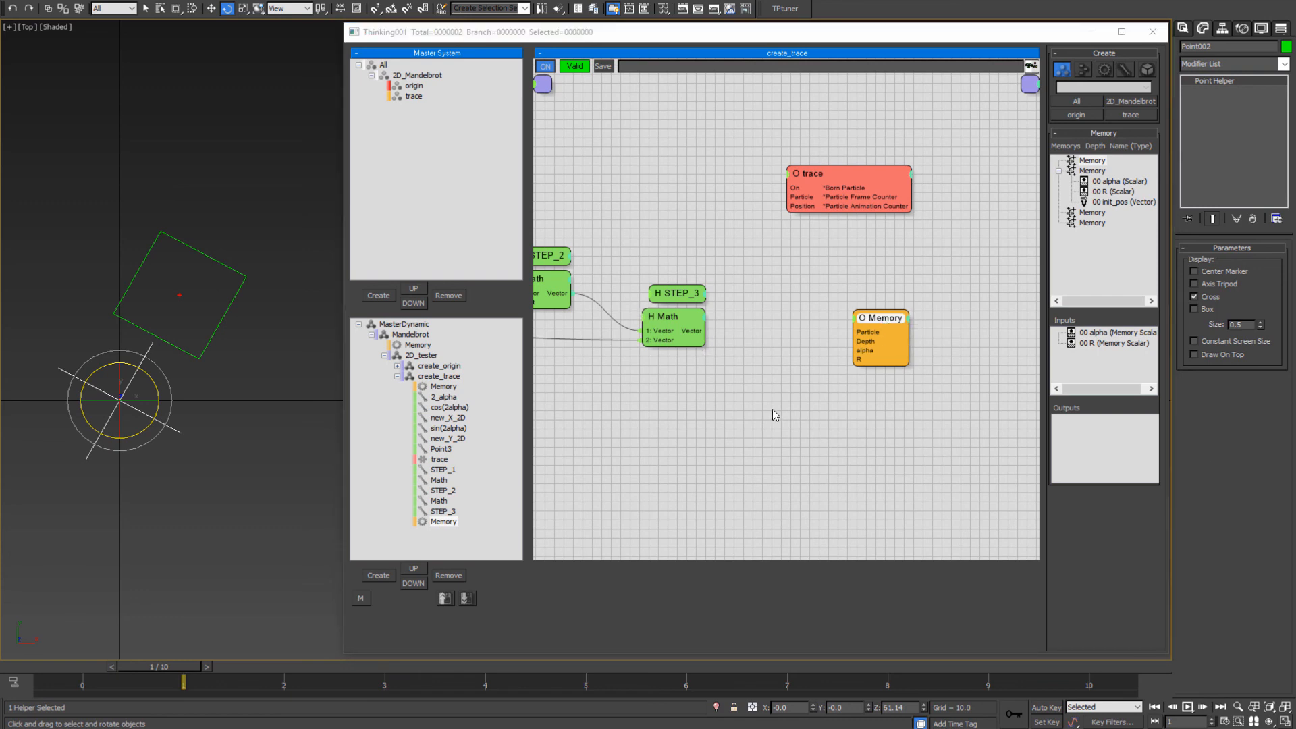
{"action": "middle_click_drag", "start_coordinate": [776, 454], "coordinate": [808, 470]}
- Rename the AddMultiply helper in create_origin as y/x
{"action": "left_click", "coordinate": [440, 365]}
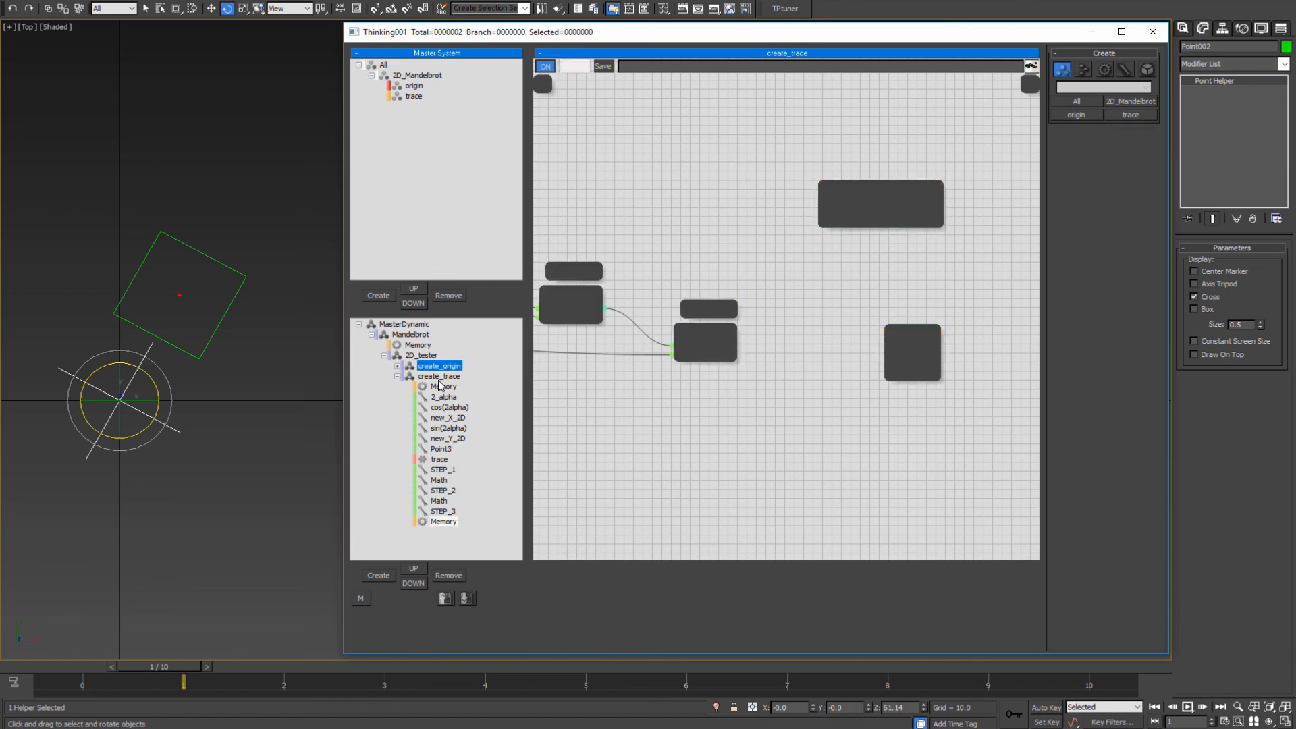
{"action": "middle_click_drag", "start_coordinate": [691, 415], "coordinate": [798, 459]}
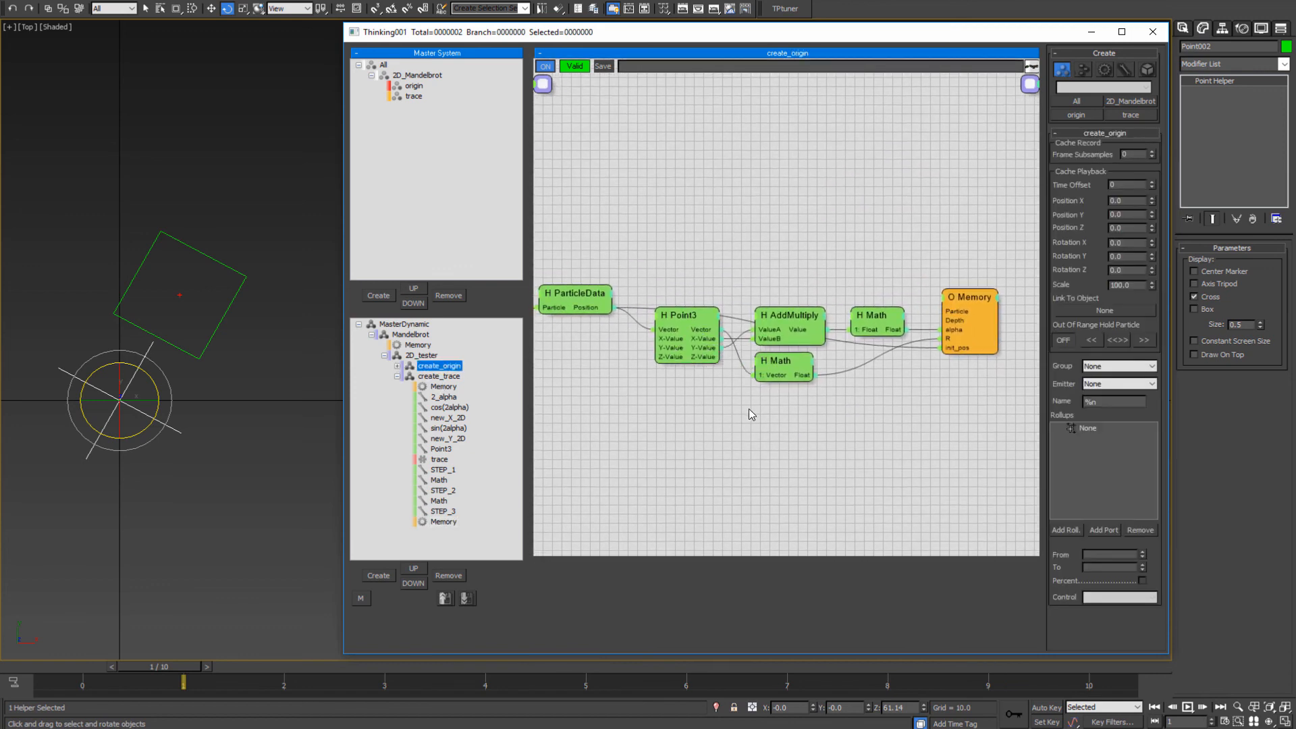
{"action": "middle_click_drag", "start_coordinate": [648, 384], "coordinate": [706, 440]}
{"action": "left_click", "coordinate": [432, 379]}
{"action": "left_click", "coordinate": [439, 367]}
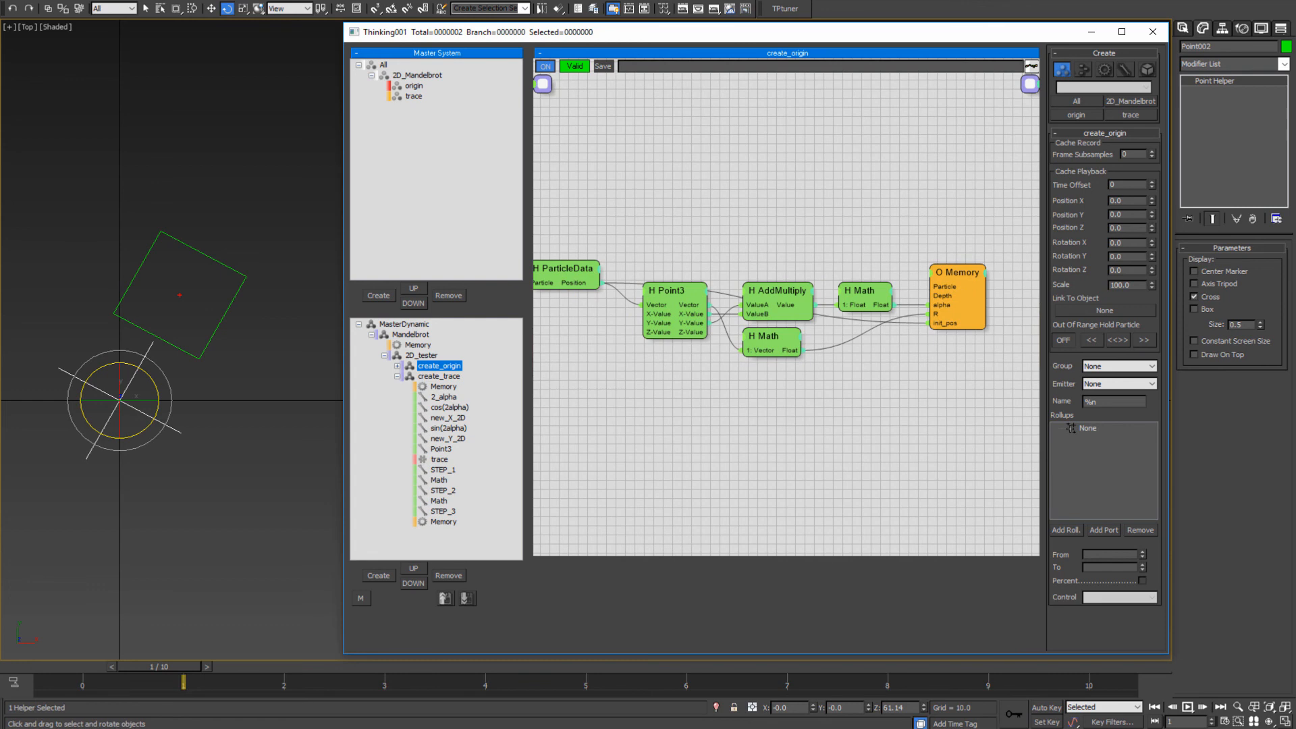
{"action": "left_click", "coordinate": [776, 300]}
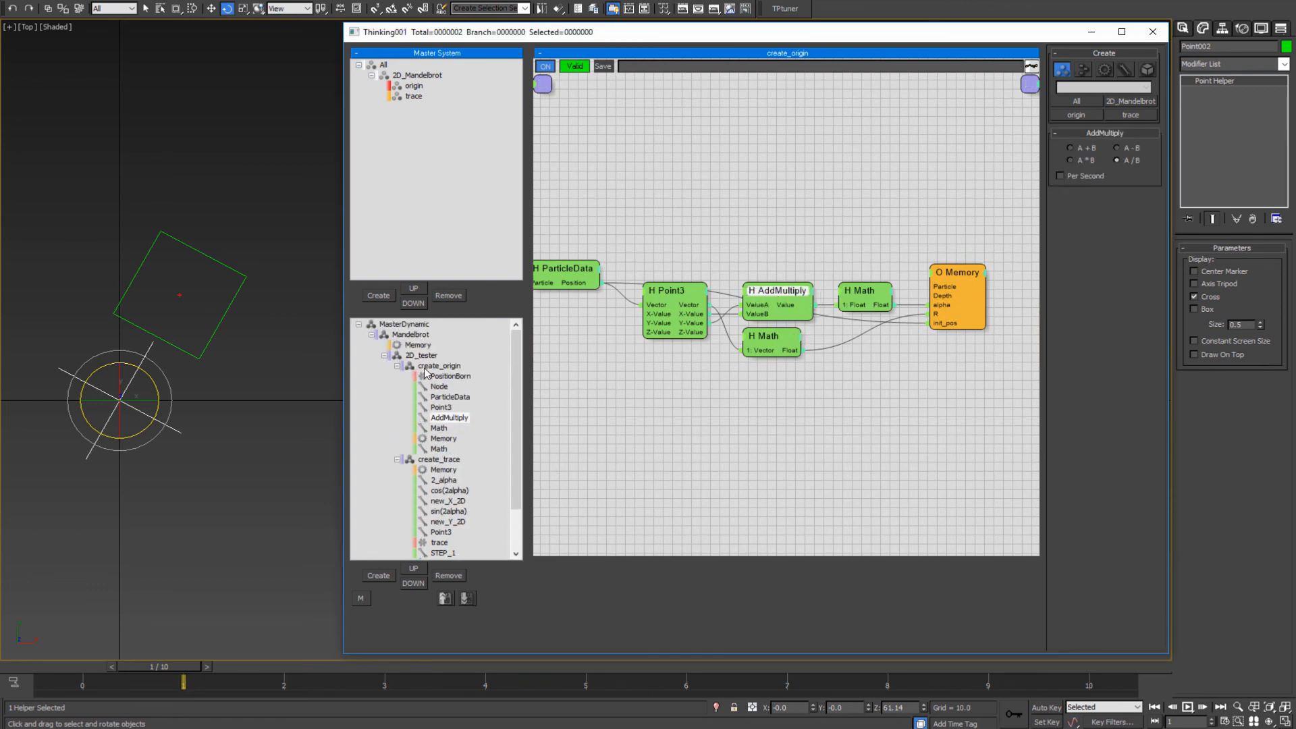
{"action": "right_click", "coordinate": [779, 295]}
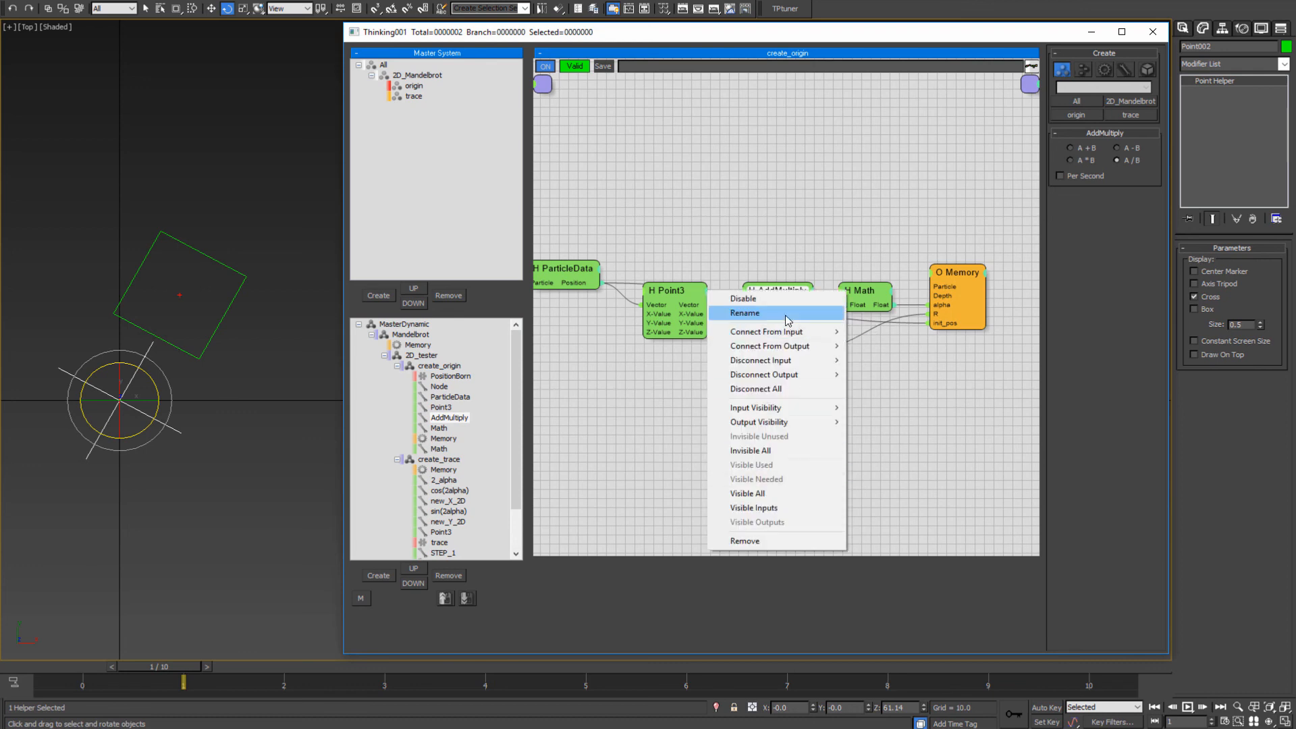
{"action": "left_click", "coordinate": [759, 313]}
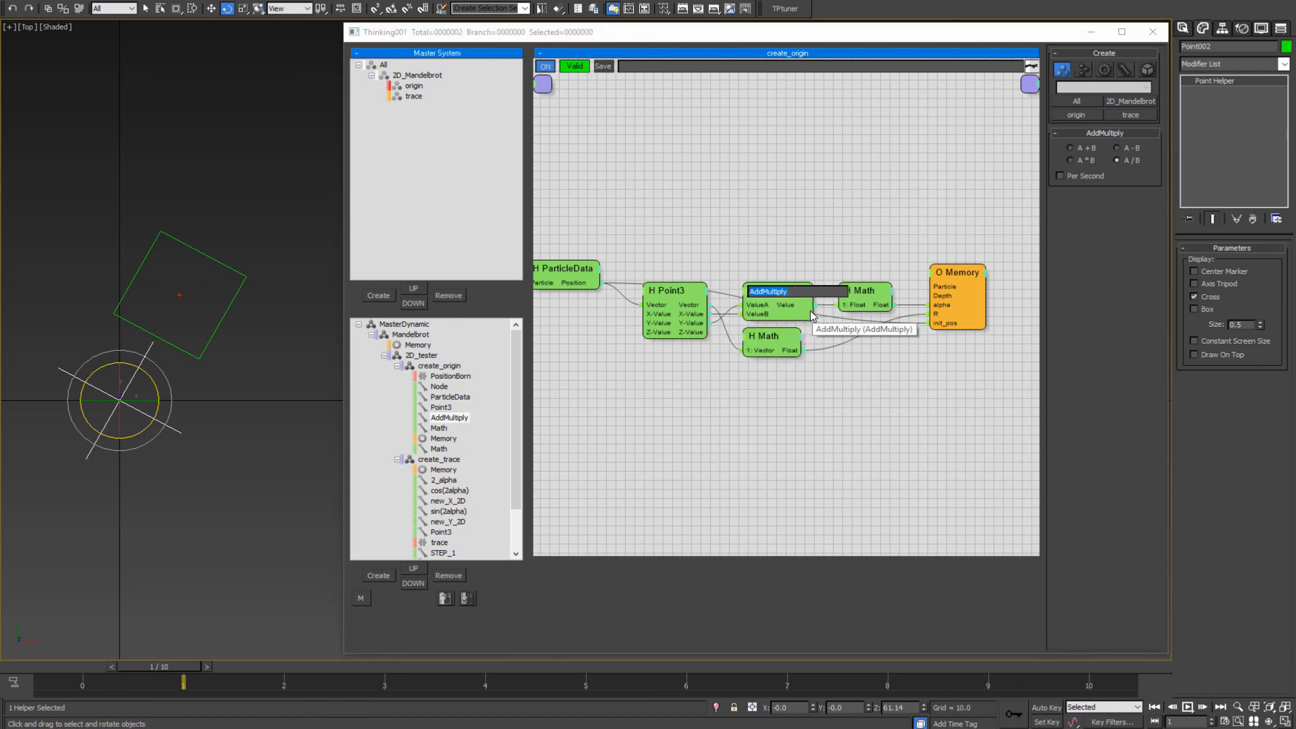
{"action": "type", "text": "v"}
{"action": "type", "text": "/"}
{"action": "type", "text": "x"}
{"action": "key", "text": "Return"}
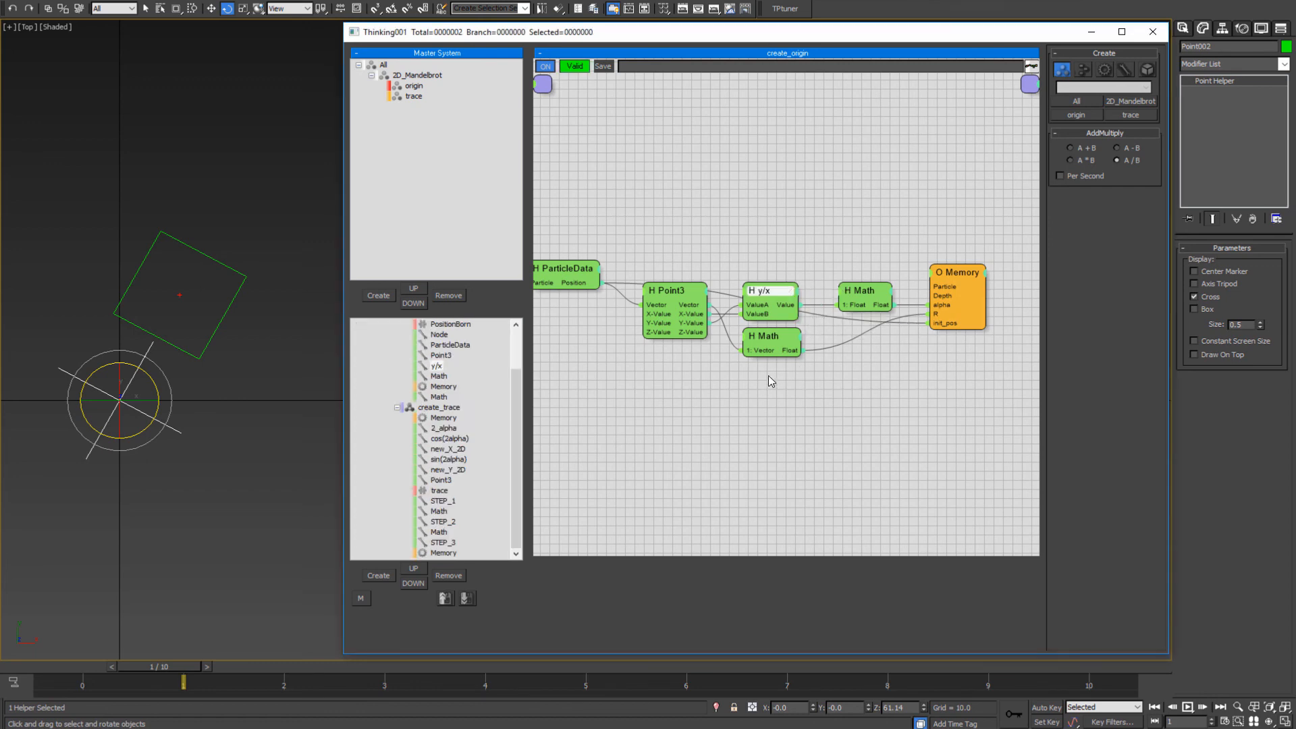
- Rename the Math helper that computes the vector length in create_origin as R
{"action": "right_click", "coordinate": [764, 338]}
{"action": "left_click", "coordinate": [763, 356]}
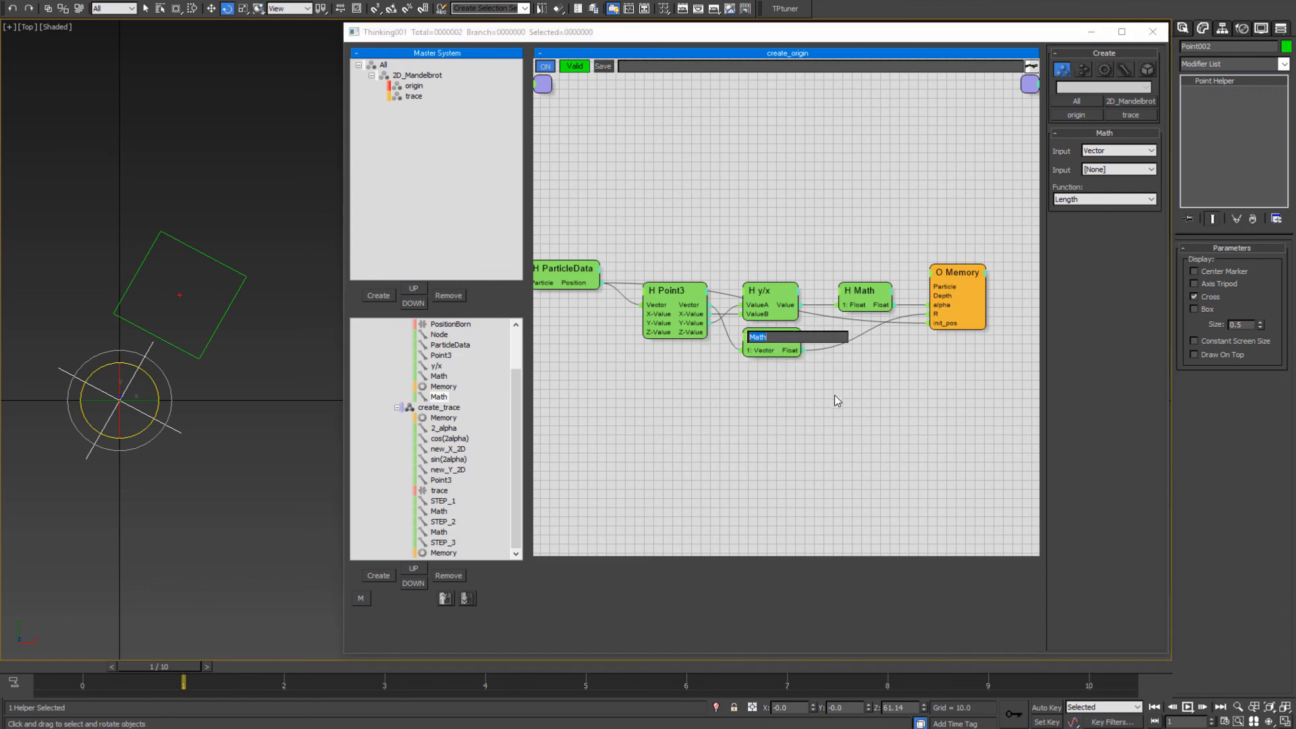
{"action": "type", "text": "R"}
{"action": "key", "text": "Return"}
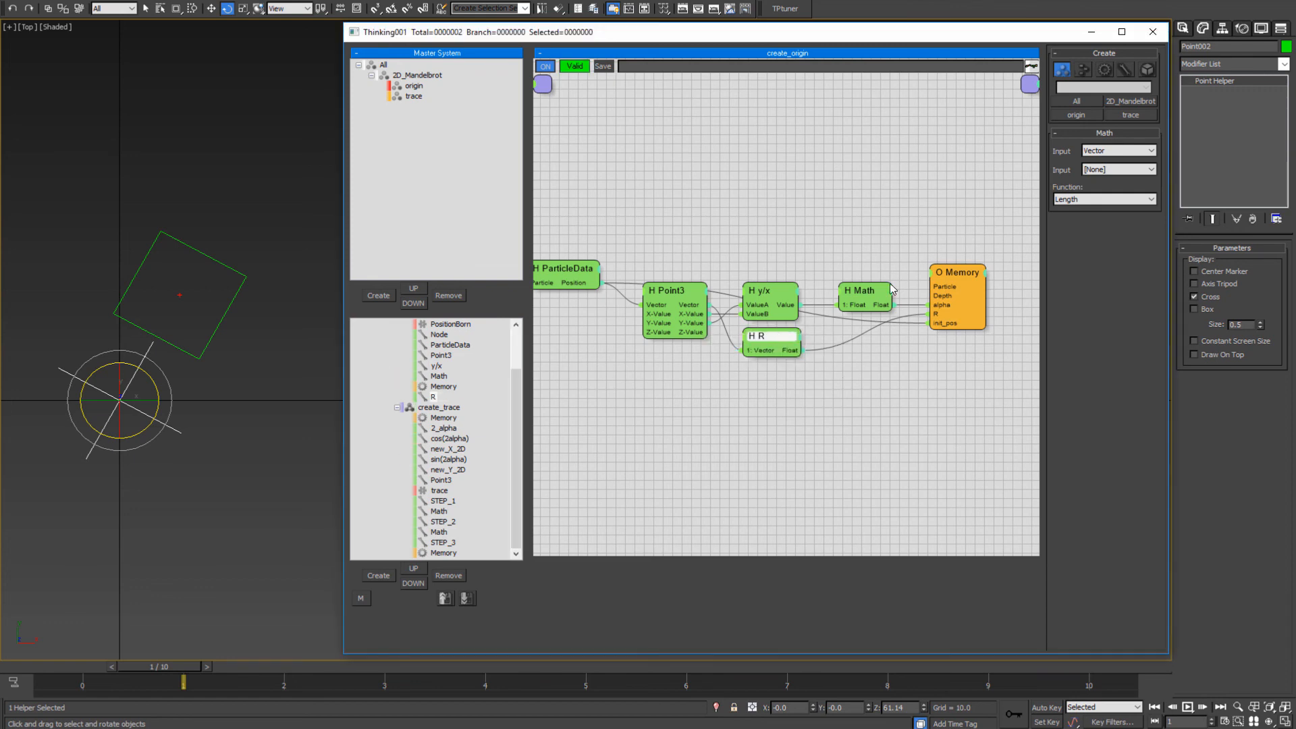
- Rename the Arcus Tangens Math helper in create_origin as alpha
{"action": "right_click", "coordinate": [861, 297]}
{"action": "left_click", "coordinate": [852, 314]}
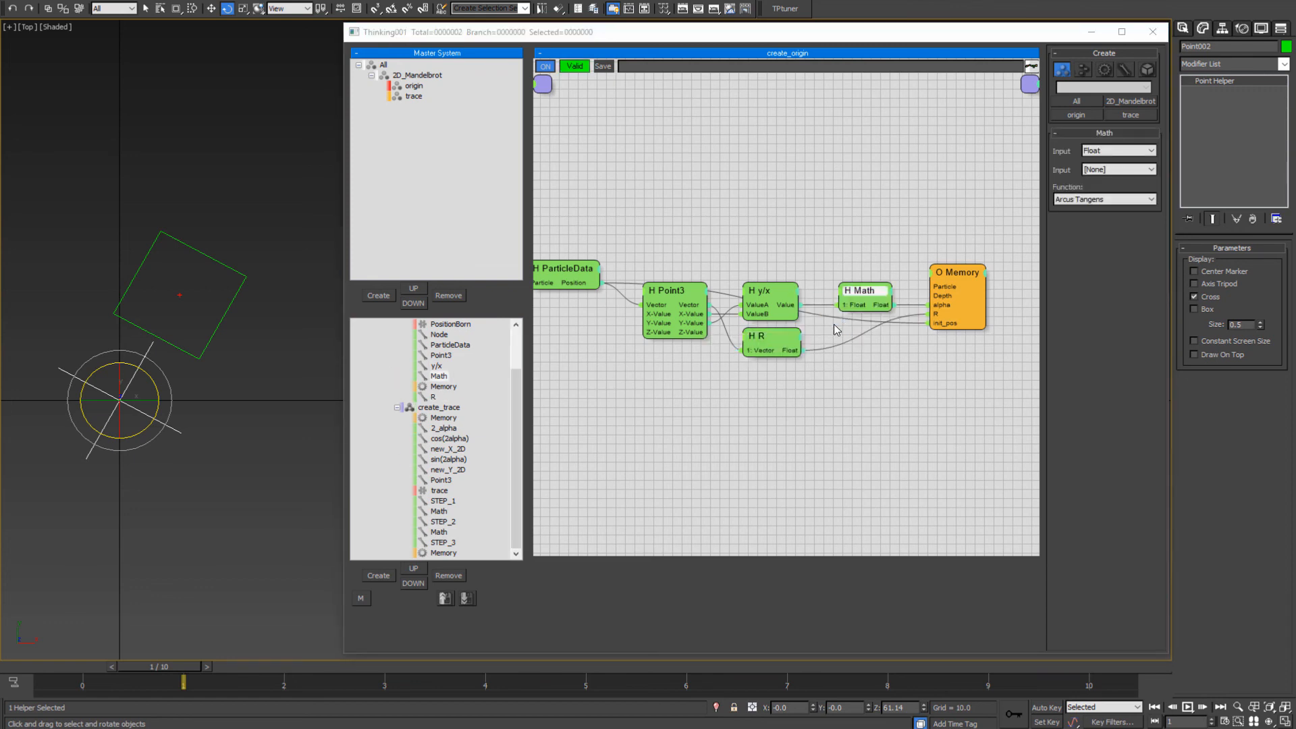
{"action": "type", "text": "alph"}
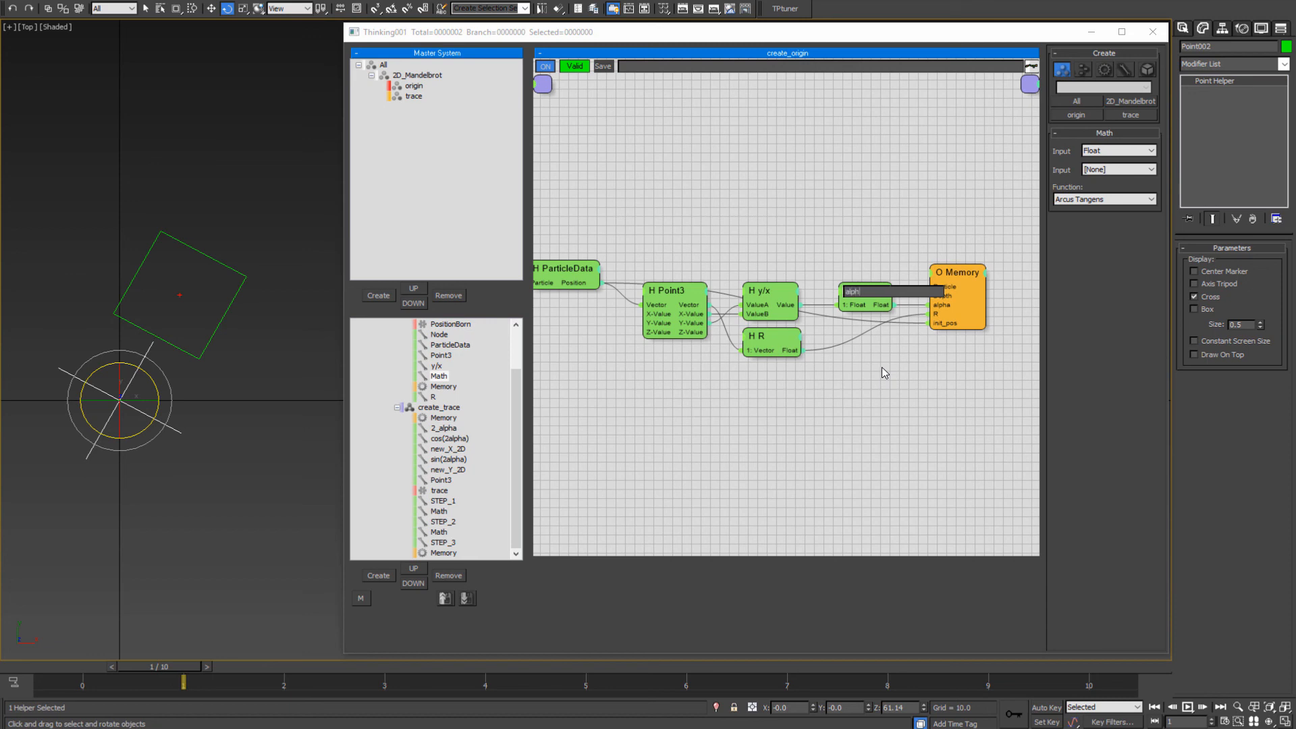
{"action": "type", "text": "a"}
{"action": "key", "text": "Return"}
{"action": "left_click", "coordinate": [848, 433]}
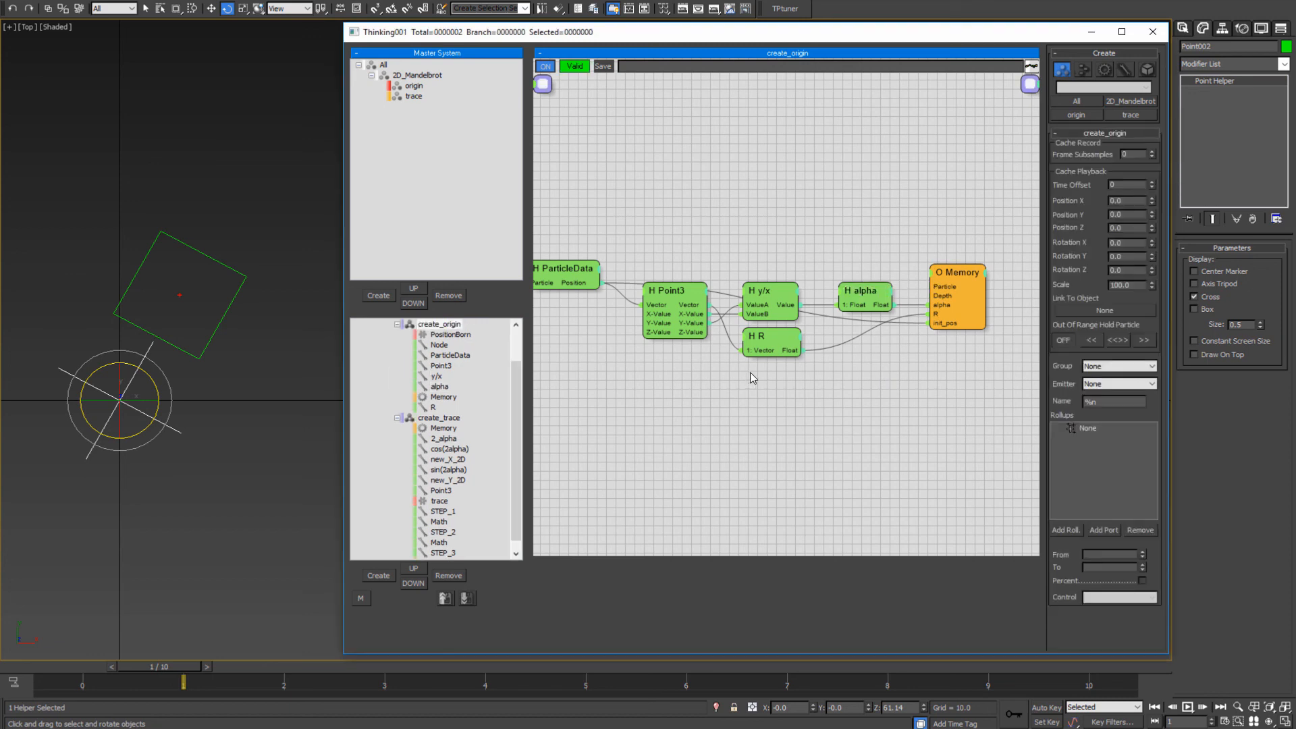
- Copy the y/x, R and alpha helpers from create_origin and paste them into create_trace
{"action": "left_click_drag", "start_coordinate": [727, 383], "coordinate": [908, 253]}
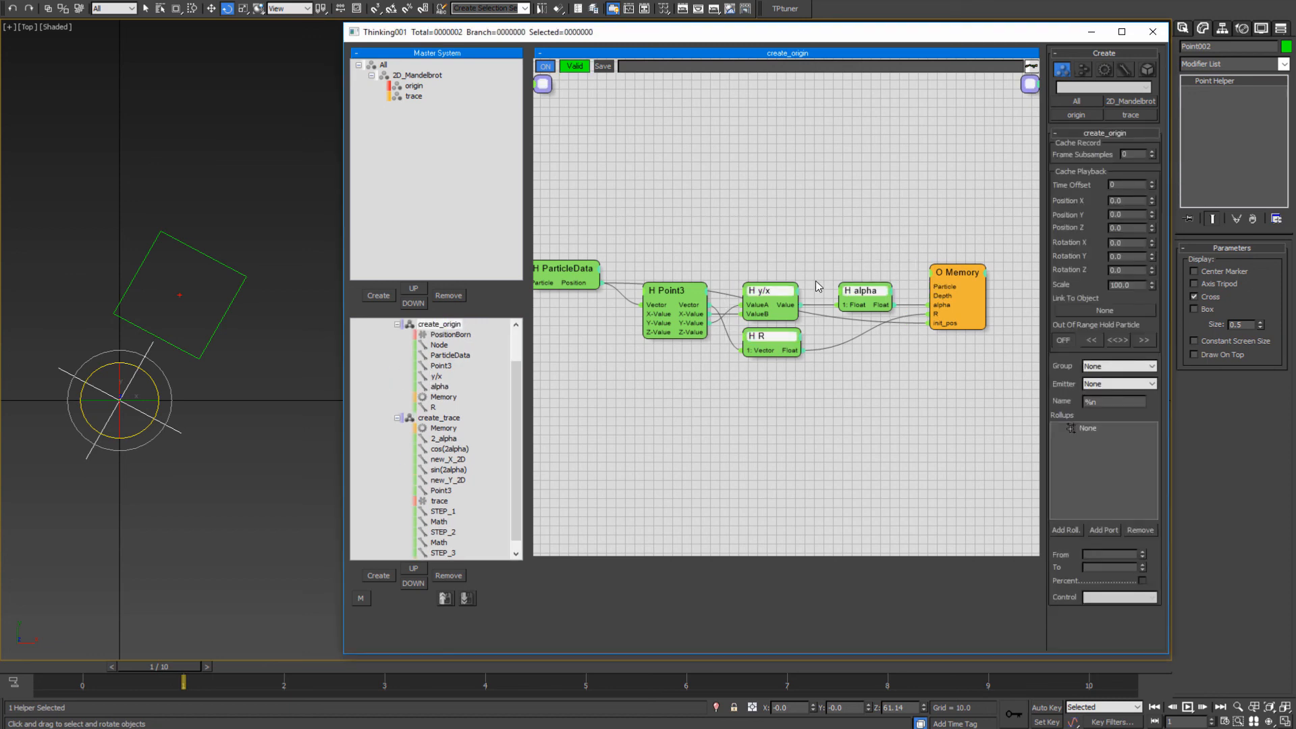
{"action": "right_click", "coordinate": [787, 217]}
{"action": "left_click", "coordinate": [756, 326]}
{"action": "left_click", "coordinate": [442, 418]}
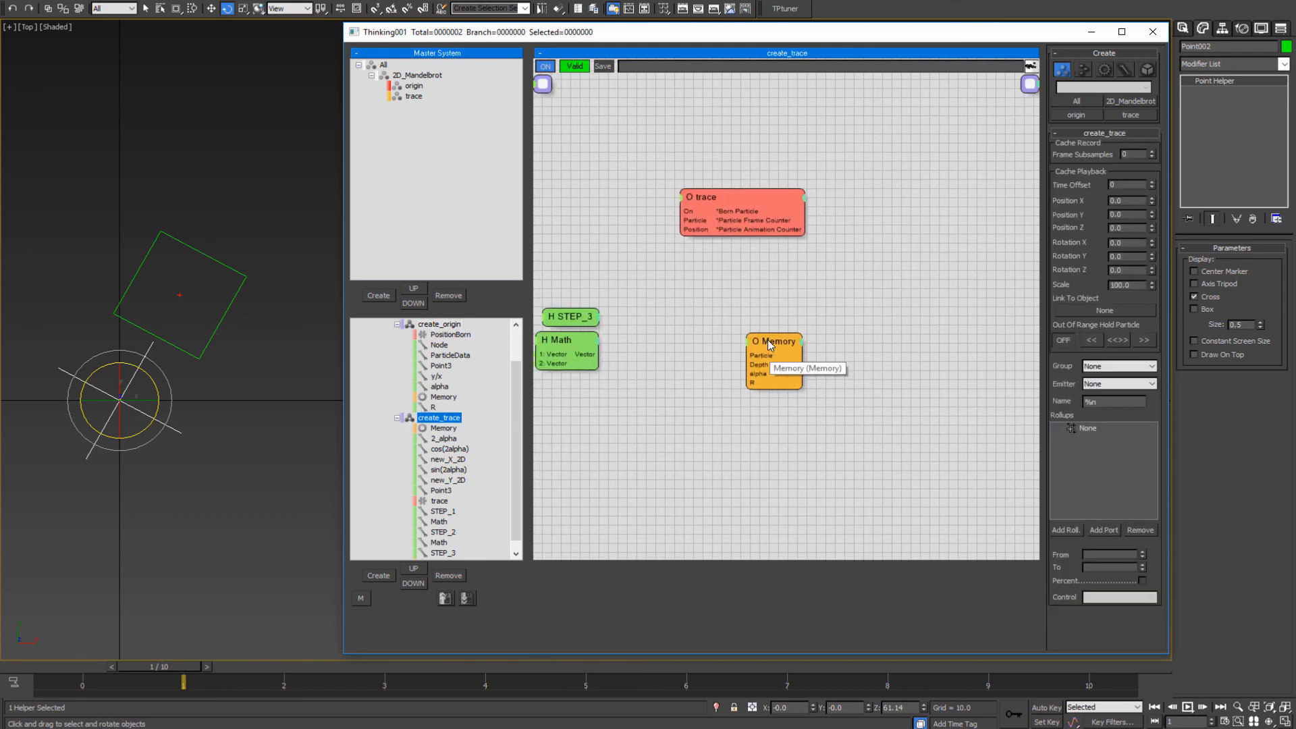
{"action": "right_click", "coordinate": [615, 312]}
{"action": "left_click", "coordinate": [694, 444]}
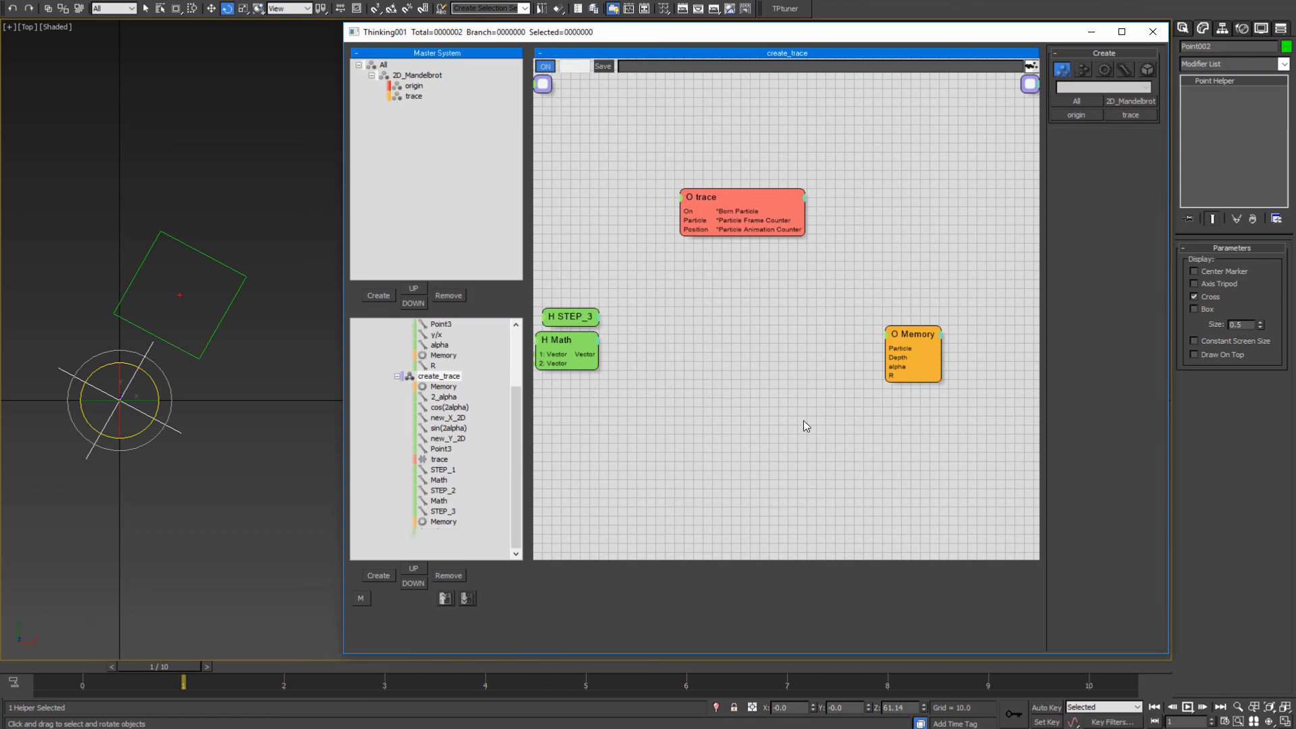
- Arrange the pasted y/x, R and alpha helpers between the STEP_3 Math node and the Memory operator
{"action": "left_click_drag", "start_coordinate": [638, 423], "coordinate": [847, 284]}
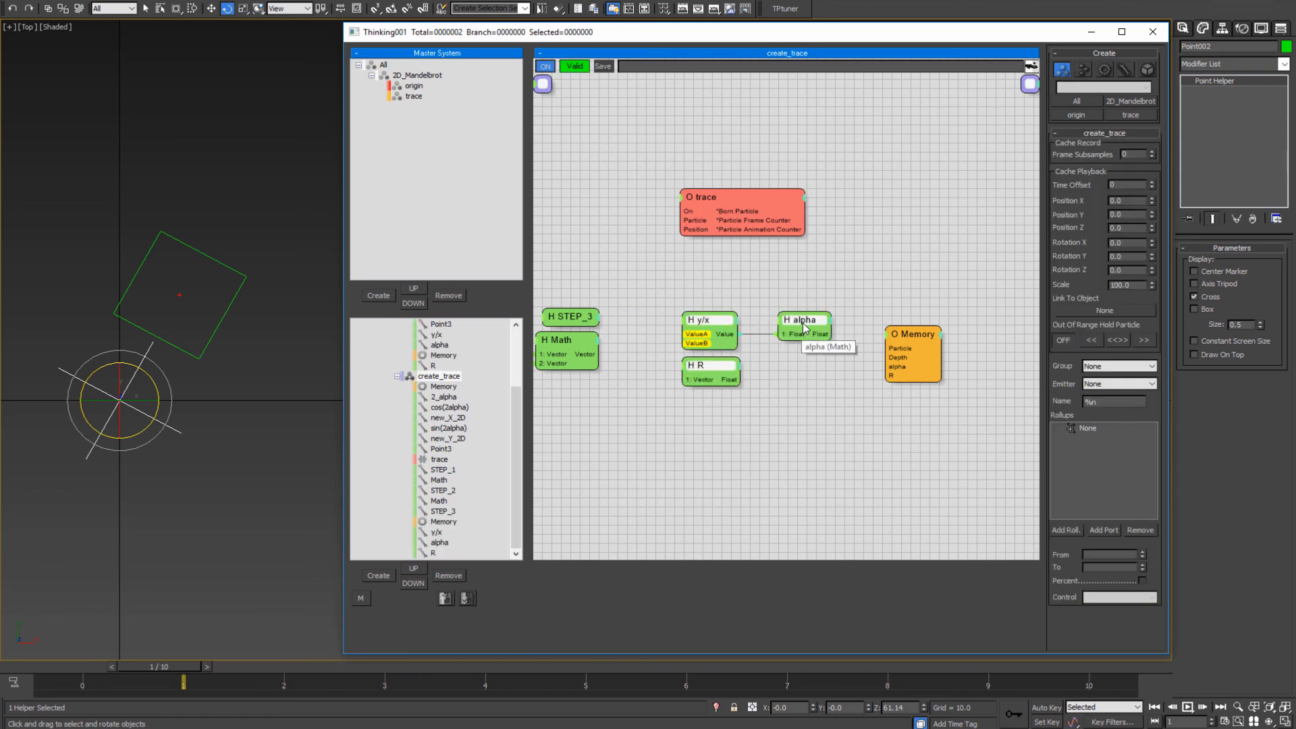
{"action": "left_click_drag", "start_coordinate": [818, 343], "coordinate": [834, 378]}
{"action": "middle_click_drag", "start_coordinate": [698, 451], "coordinate": [744, 427]}
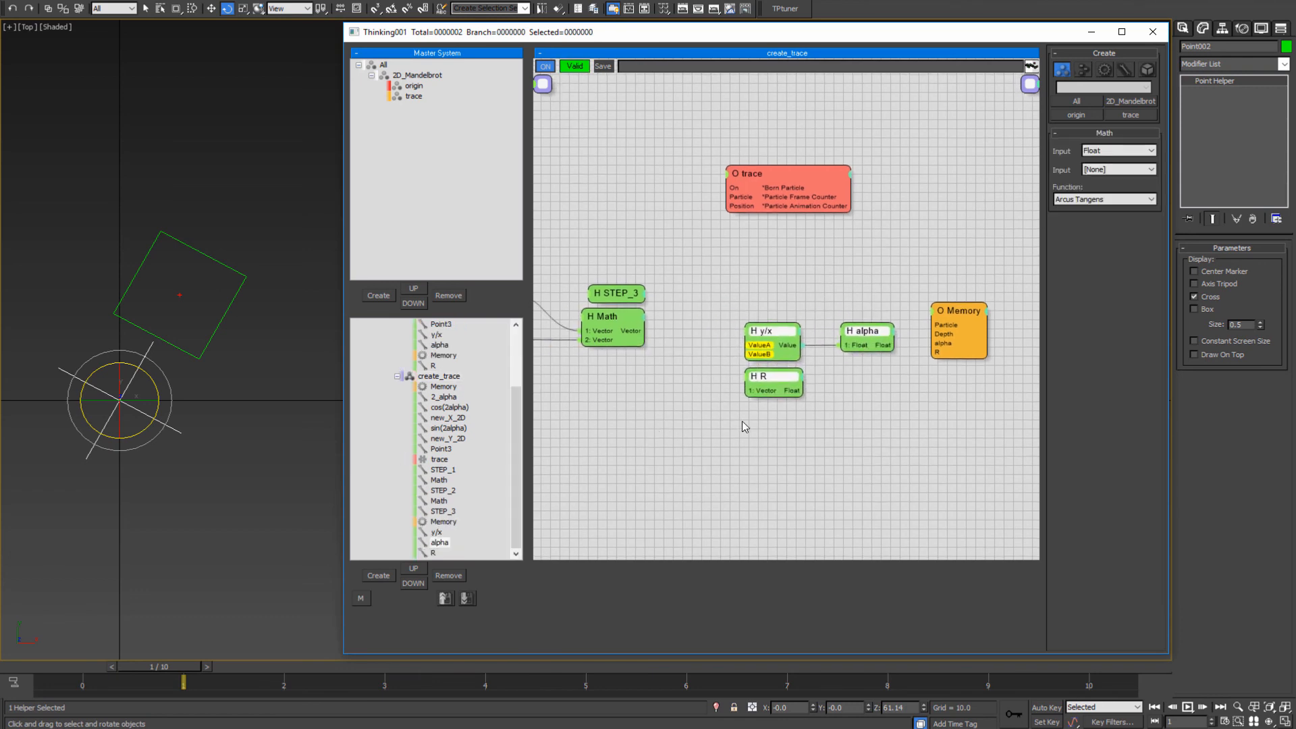
{"action": "middle_click_drag", "start_coordinate": [939, 423], "coordinate": [851, 423]}
{"action": "left_click_drag", "start_coordinate": [615, 430], "coordinate": [941, 278]}
{"action": "left_click_drag", "start_coordinate": [879, 319], "coordinate": [939, 314]}
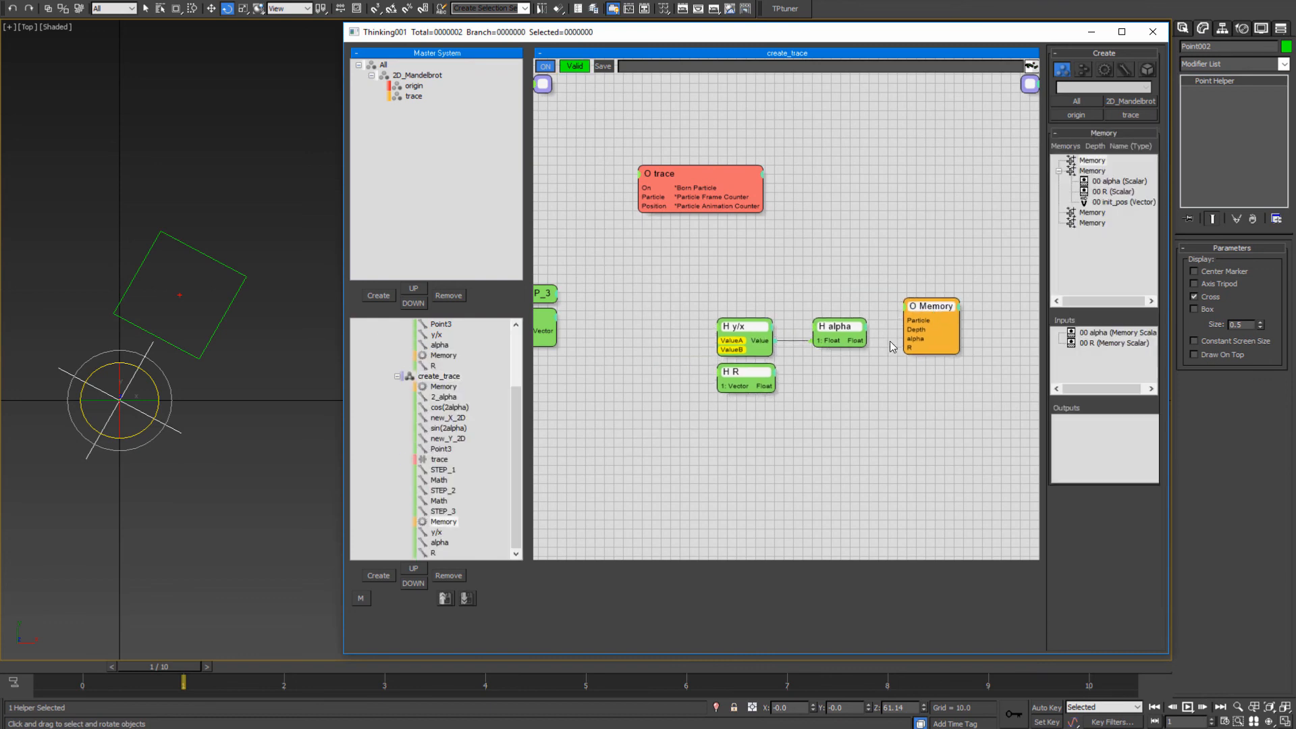
- Copy the Point3 helper from create_origin into create_trace and place it between the STEP_3 Math node and y/x
{"action": "right_click", "coordinate": [630, 367]}
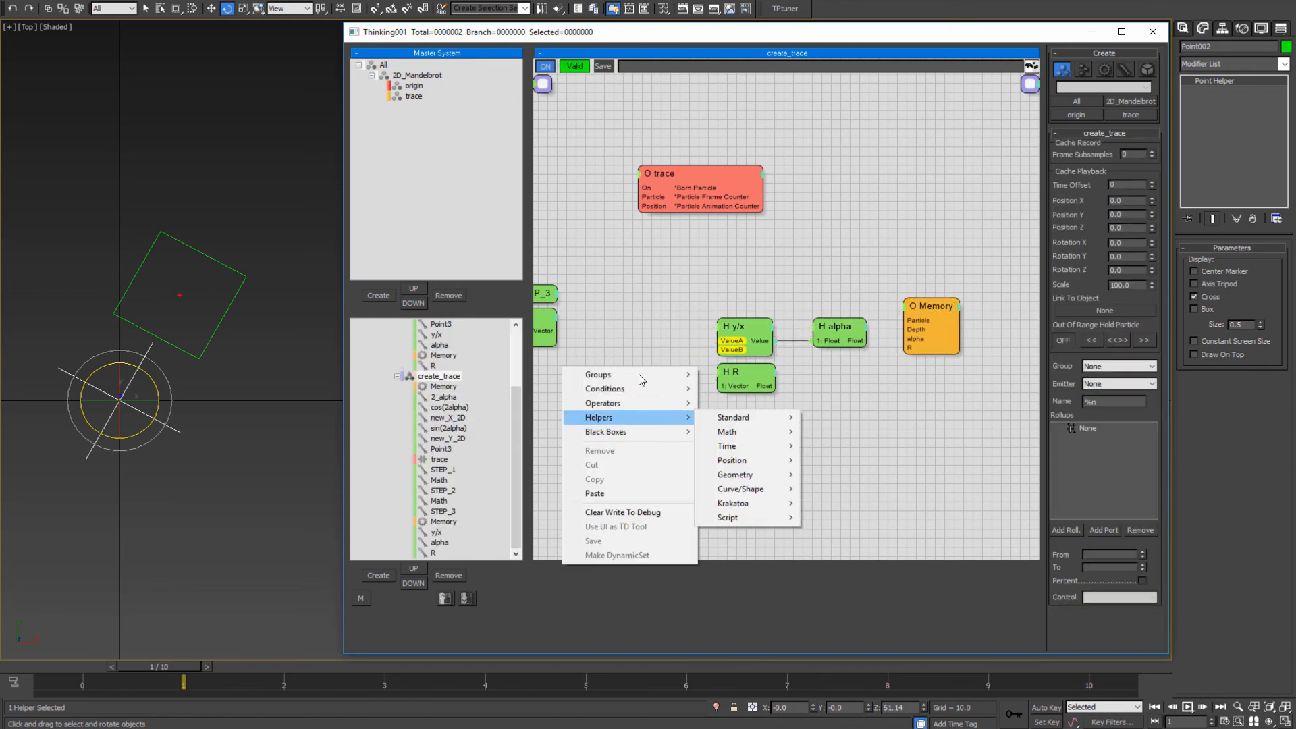
{"action": "left_click", "coordinate": [440, 355]}
{"action": "right_click", "coordinate": [646, 227]}
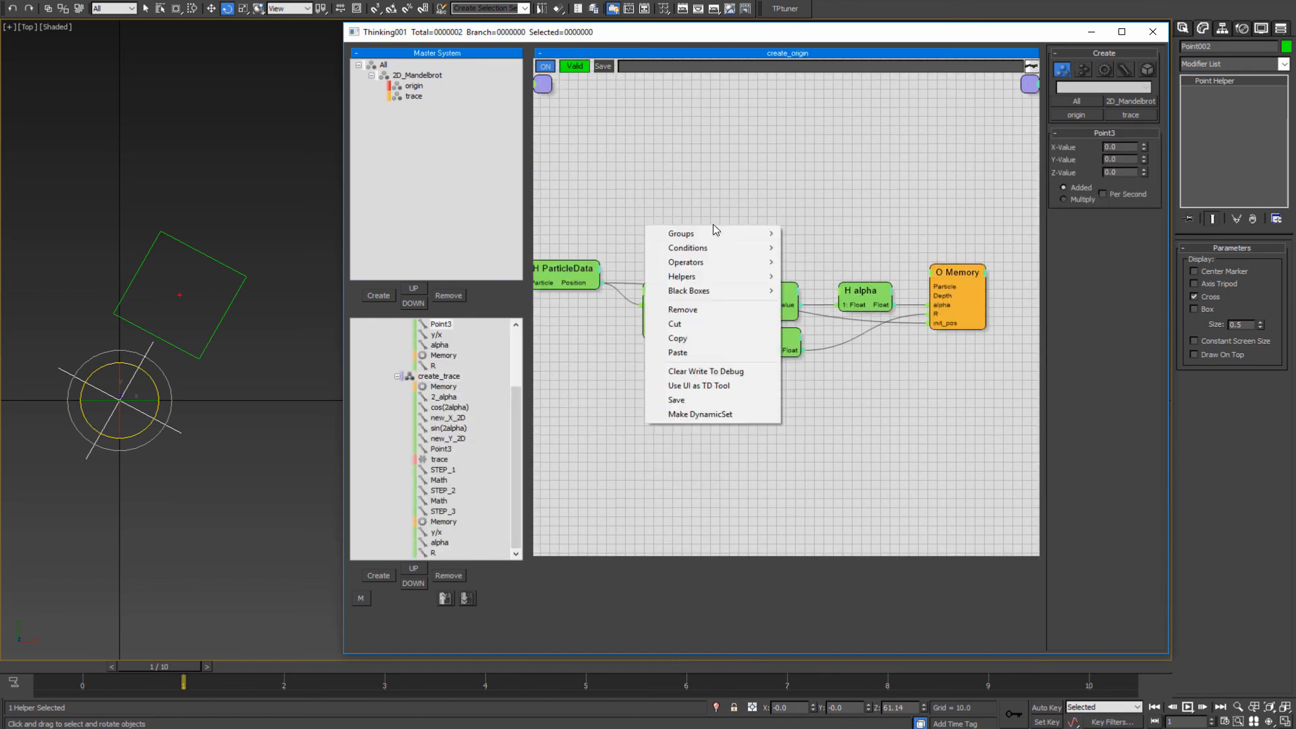
{"action": "left_click", "coordinate": [679, 338]}
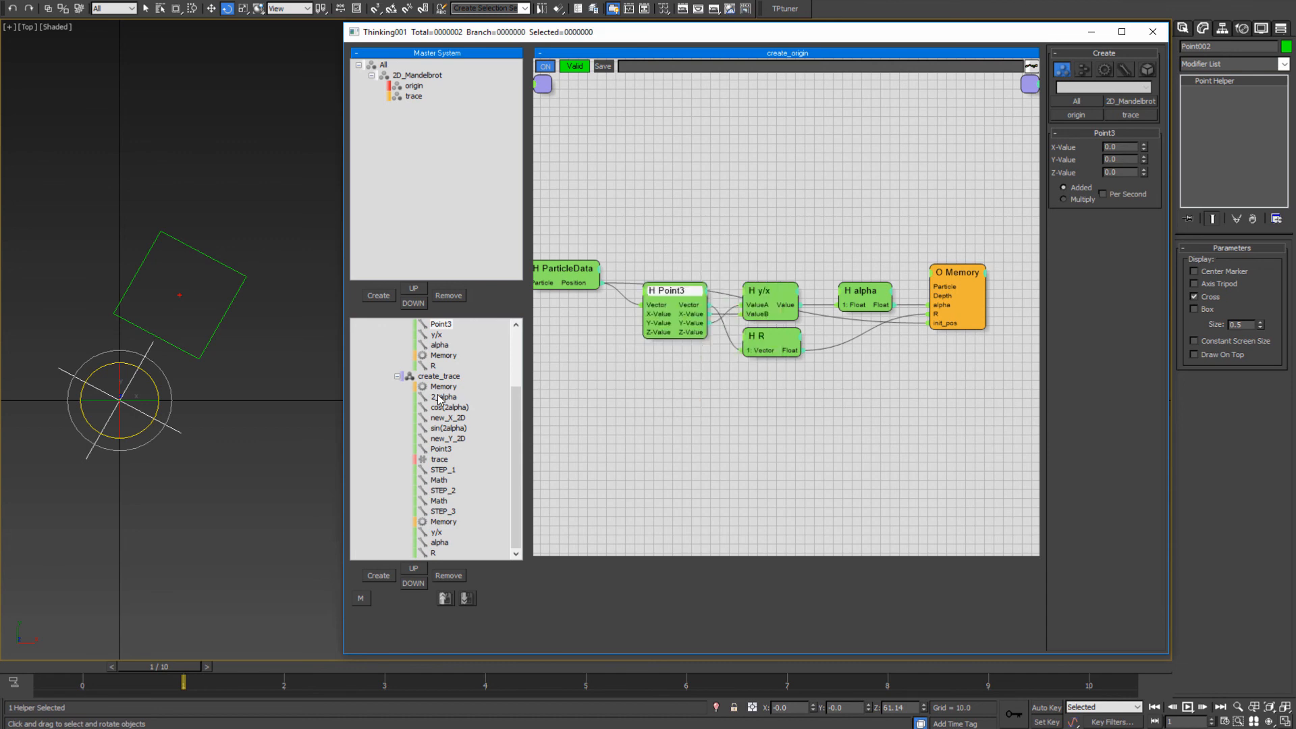
{"action": "left_click", "coordinate": [440, 376]}
{"action": "right_click", "coordinate": [628, 332]}
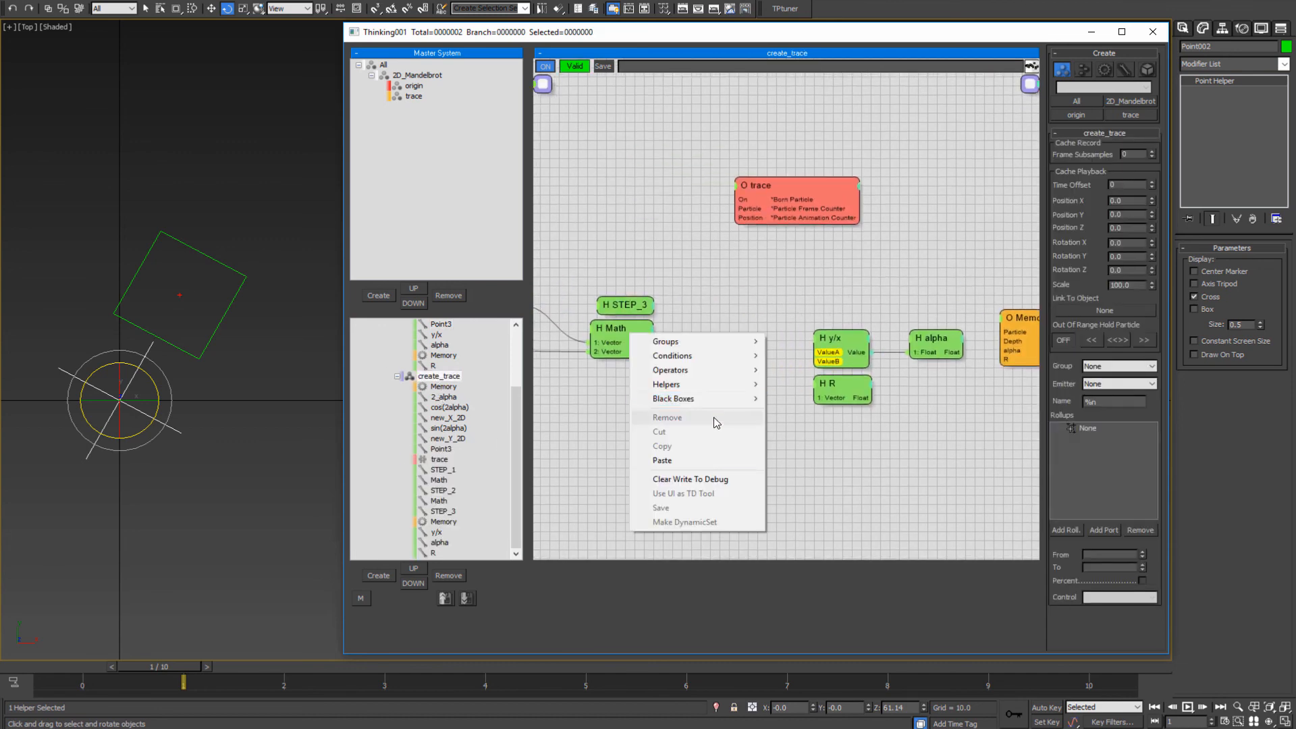
{"action": "left_click", "coordinate": [675, 459]}
{"action": "left_click_drag", "start_coordinate": [740, 336], "coordinate": [754, 330]}
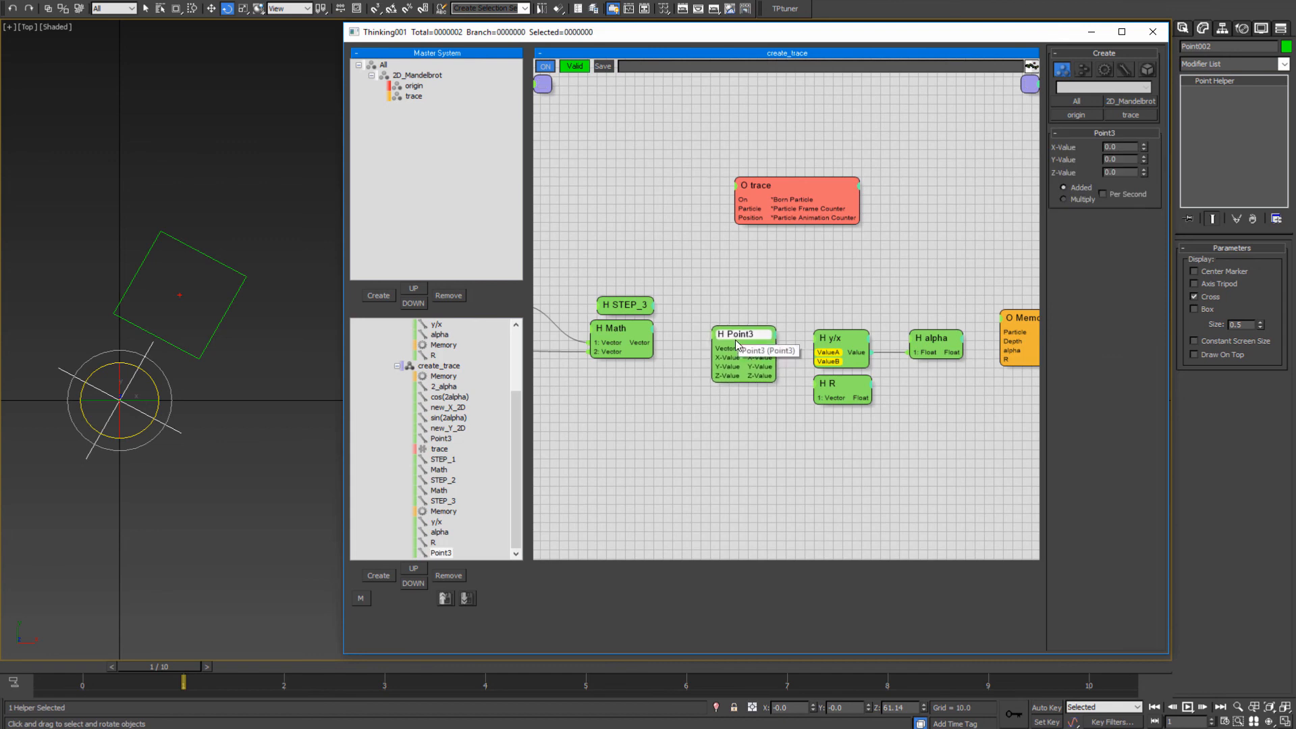
- Connect the STEP_3 Math vector to the new Point3, its Y and X values to y/x's ValueA and ValueB, and its vector to R
{"action": "left_click_drag", "start_coordinate": [637, 345], "coordinate": [733, 328]}
{"action": "middle_click_drag", "start_coordinate": [774, 453], "coordinate": [742, 447]}
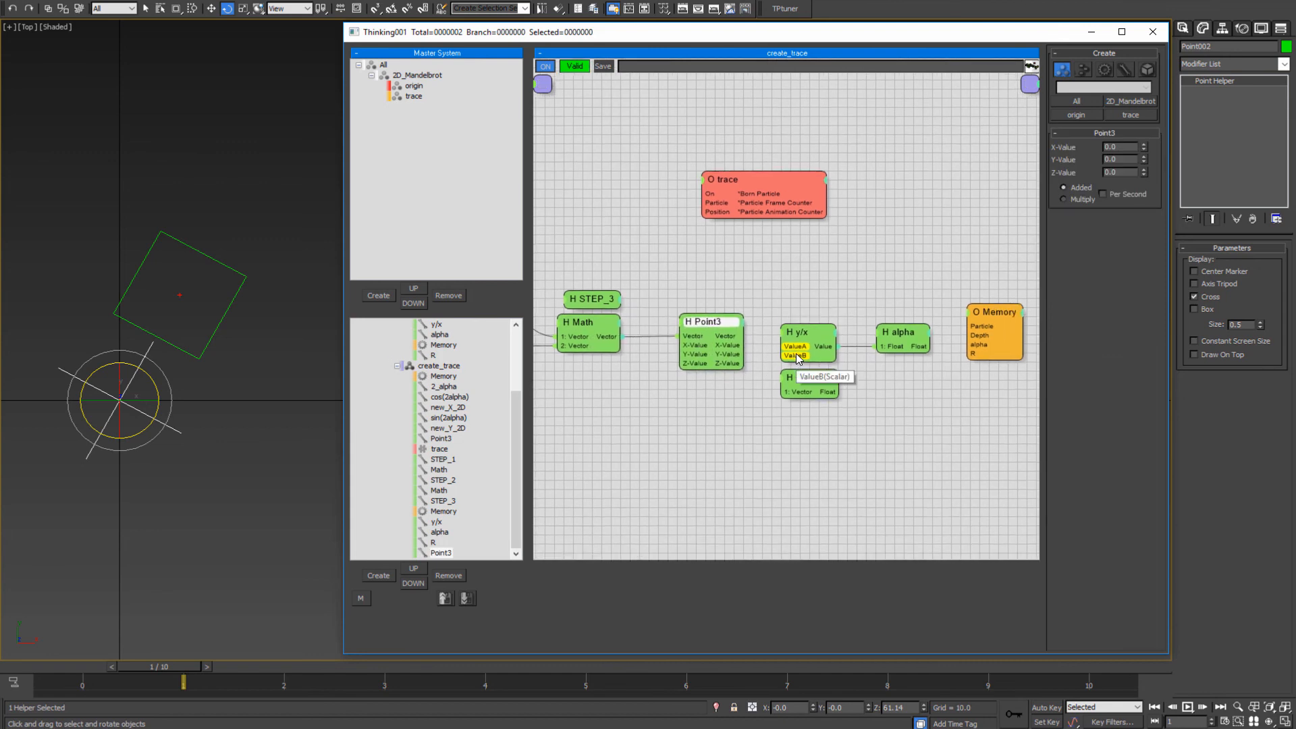
{"action": "left_click_drag", "start_coordinate": [795, 346], "coordinate": [743, 346]}
{"action": "middle_click_drag", "start_coordinate": [717, 423], "coordinate": [684, 412]}
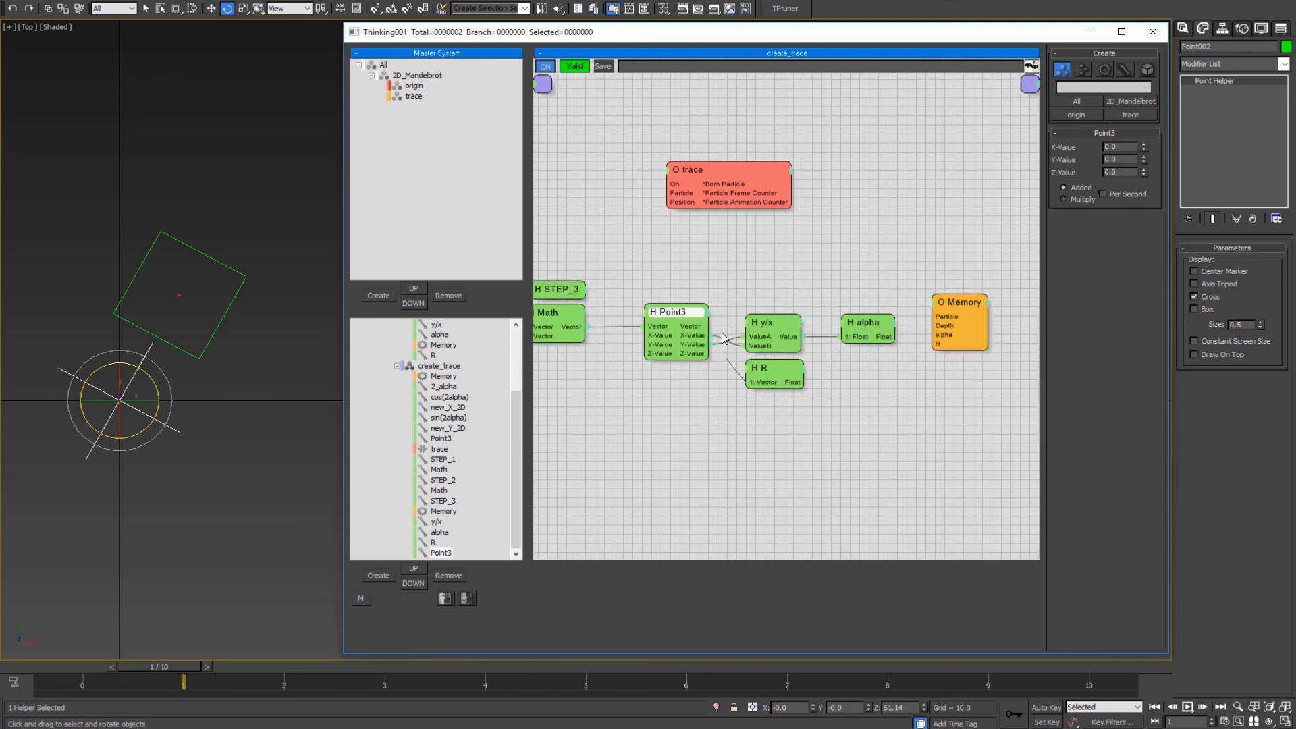
{"action": "left_click_drag", "start_coordinate": [709, 327], "coordinate": [746, 382]}
{"action": "left_click", "coordinate": [776, 375]}
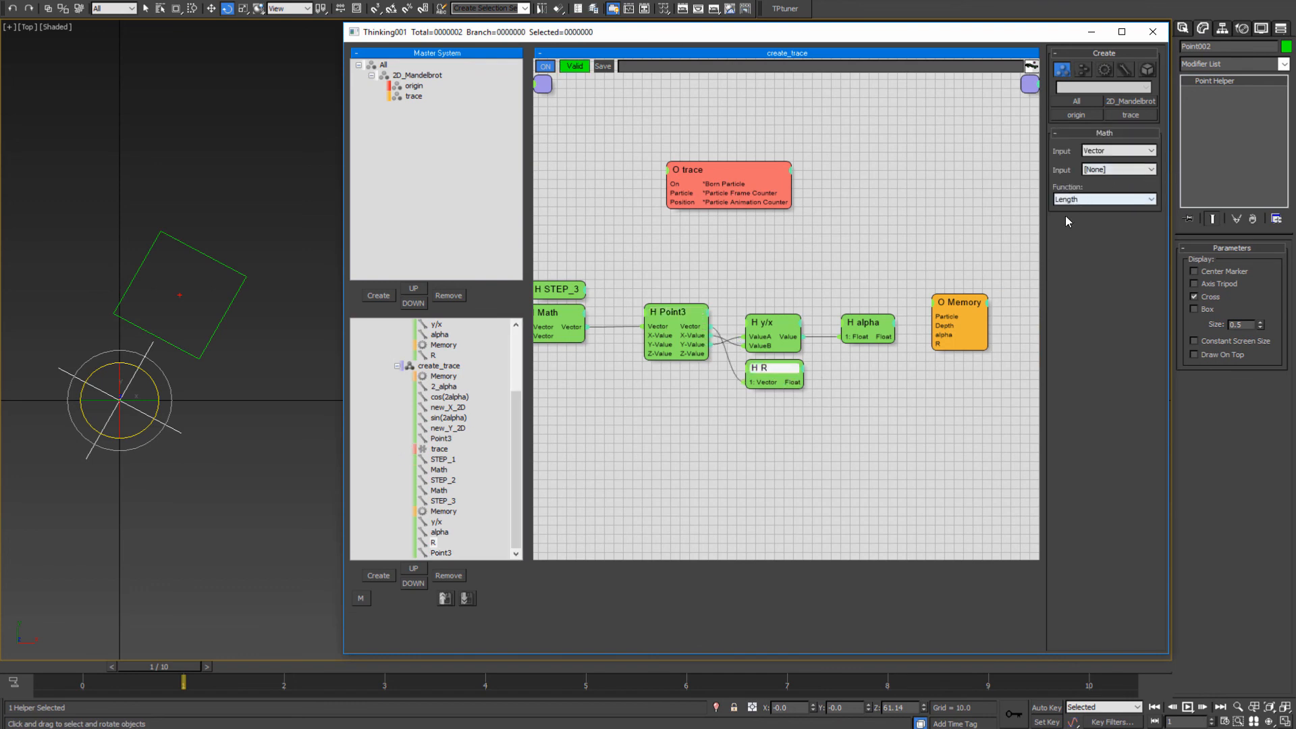
- Connect the outputs of the alpha and R helpers to the alpha and R inputs of create_trace's final Memory operator
{"action": "middle_click_drag", "start_coordinate": [837, 331], "coordinate": [741, 302]}
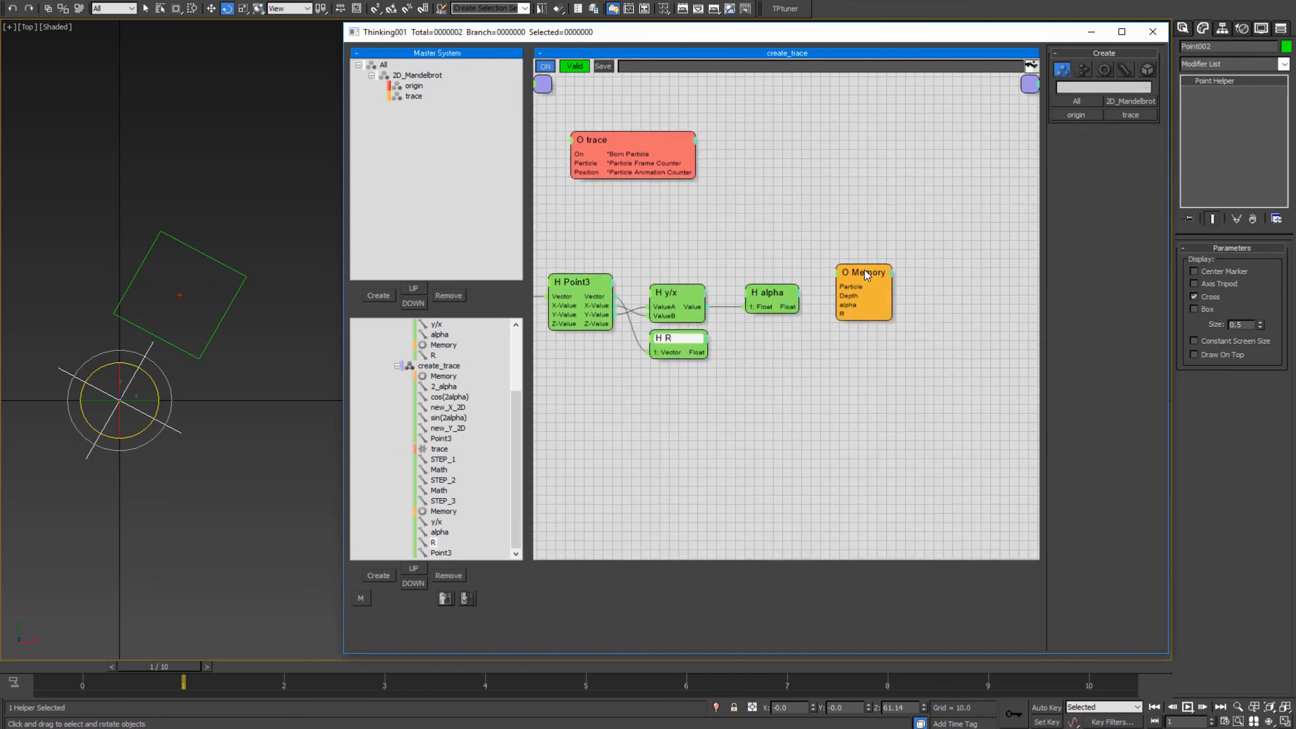
{"action": "left_click_drag", "start_coordinate": [864, 269], "coordinate": [866, 281]}
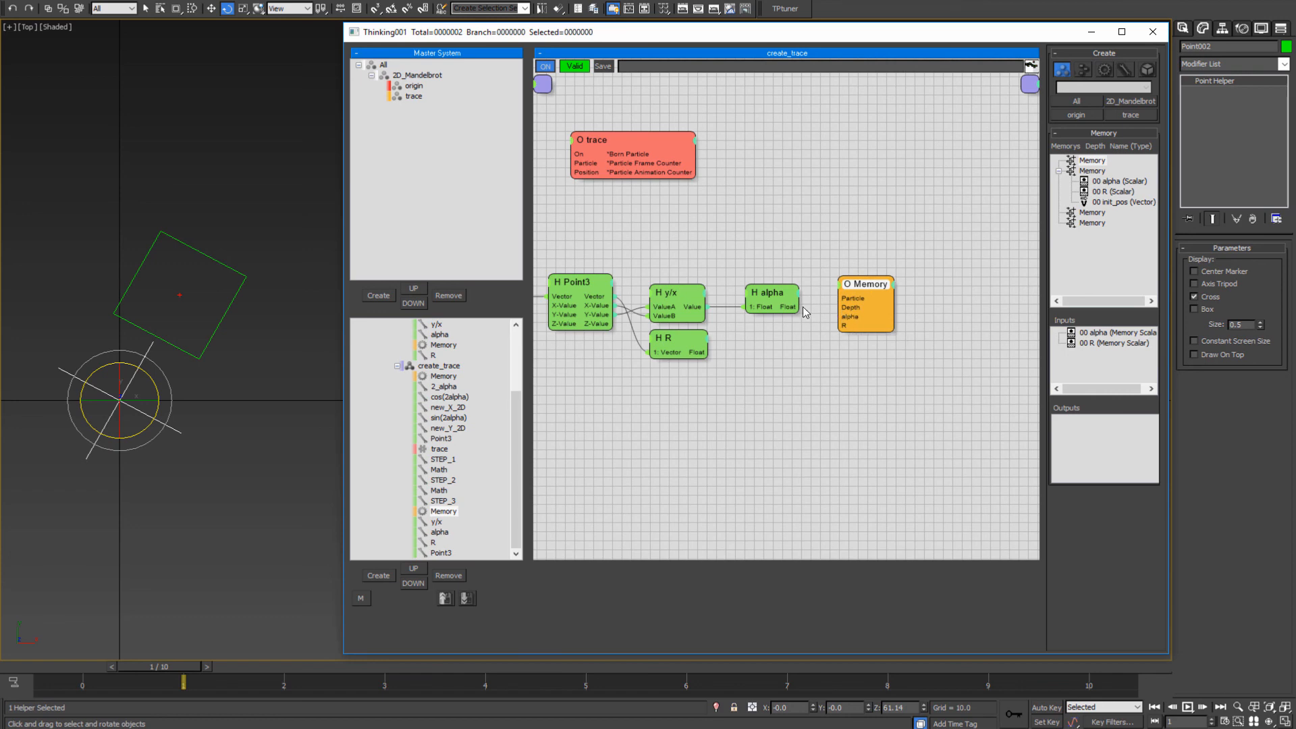
{"action": "left_click_drag", "start_coordinate": [798, 306], "coordinate": [858, 276]}
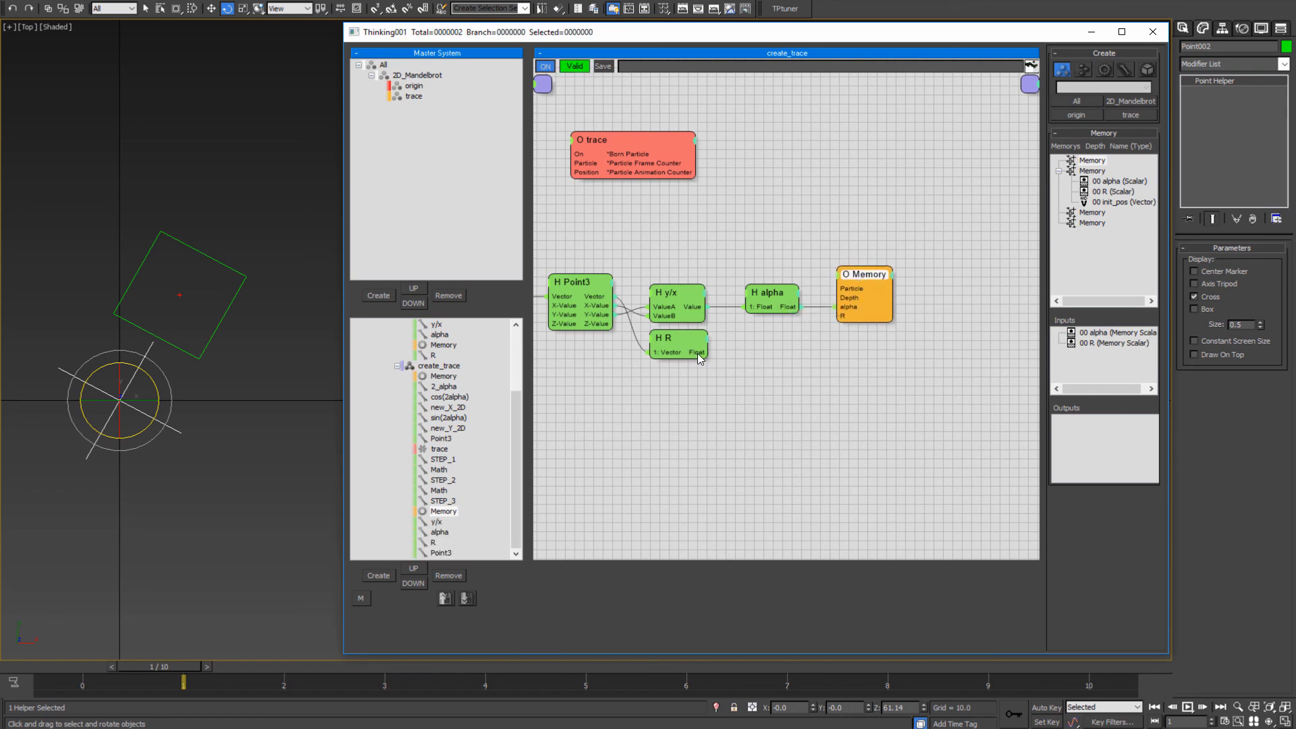
{"action": "left_click_drag", "start_coordinate": [706, 352], "coordinate": [838, 316]}
{"action": "mouse_move", "coordinate": [610, 405]}
{"action": "middle_mouse_down"}
{"action": "mouse_move", "coordinate": [1010, 436]}
{"action": "mouse_move", "coordinate": [1295, 440]}
{"action": "mouse_move", "coordinate": [945, 408]}
{"action": "mouse_move", "coordinate": [651, 405]}
{"action": "mouse_move", "coordinate": [710, 423]}
{"action": "middle_mouse_up"}
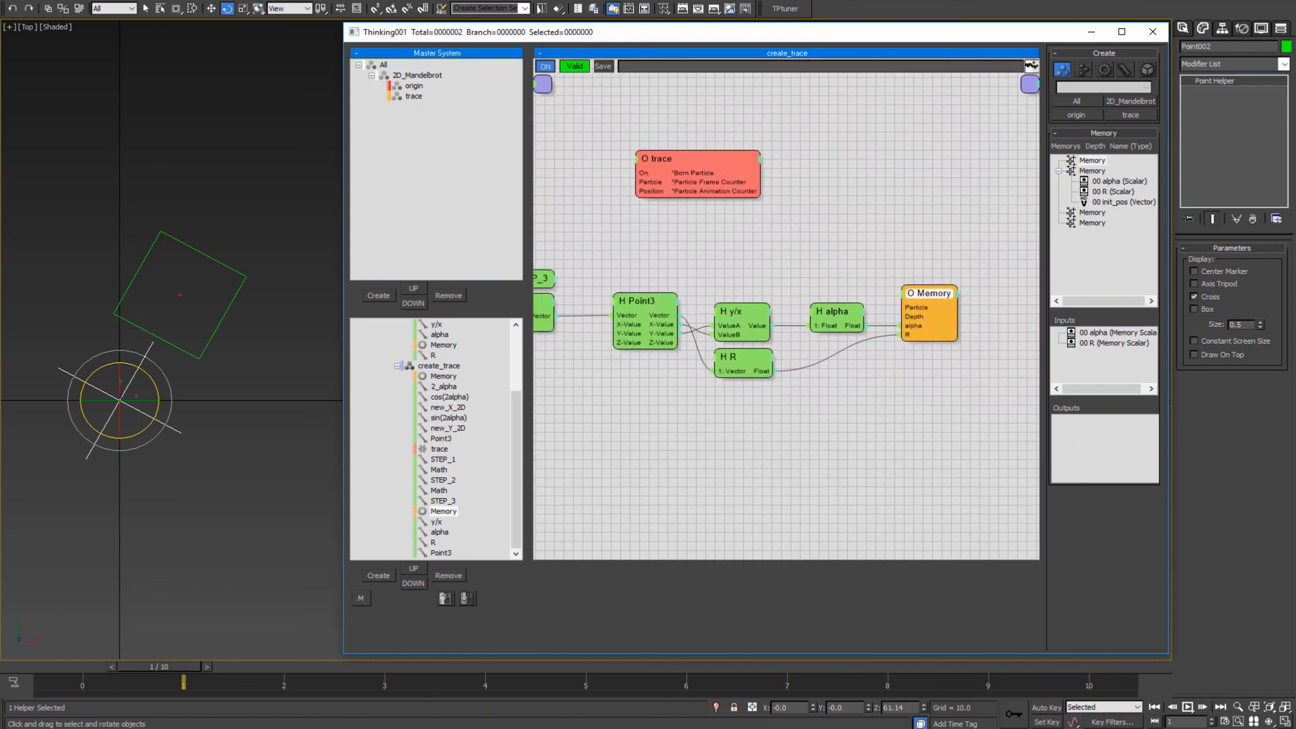
- Save the scene as an incremented copy of mandelbrot_from_scratch_01.max
{"action": "left_click", "coordinate": [17, 0]}
{"action": "left_click", "coordinate": [723, 84]}
{"action": "key", "text": "ctrl+shift+s"}
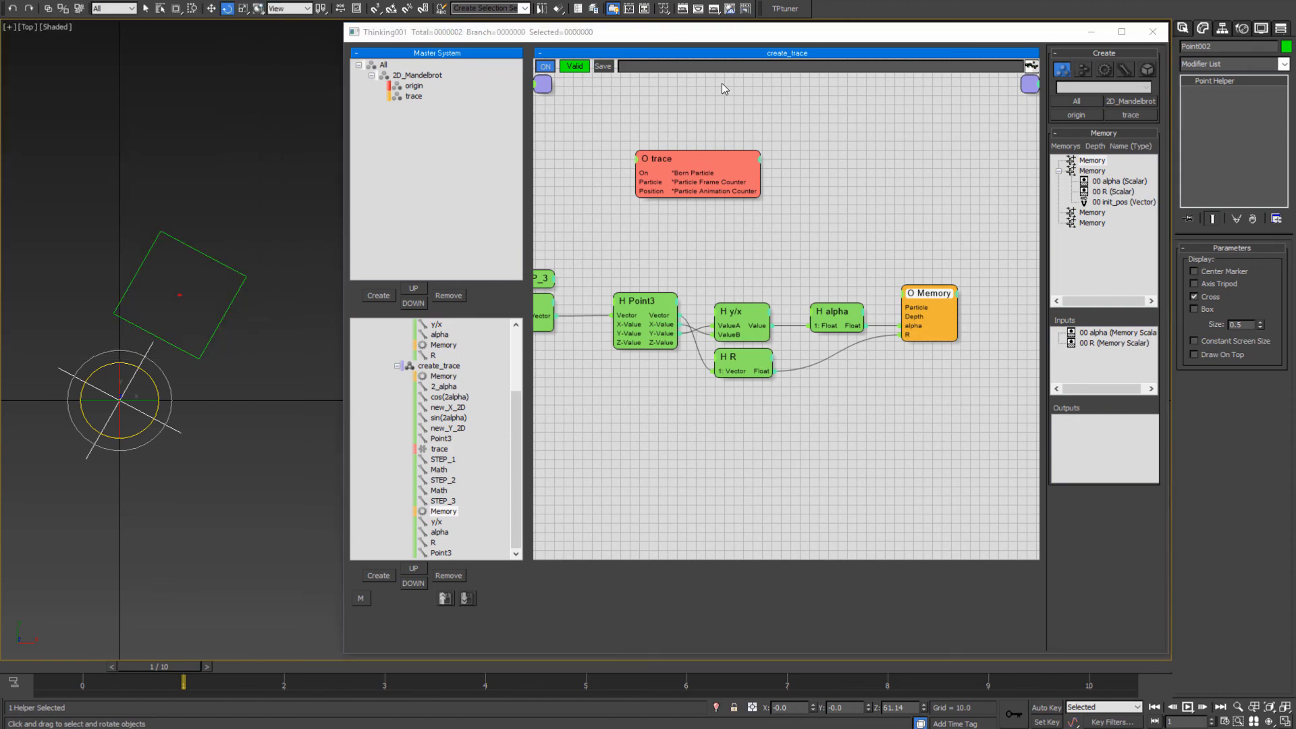
{"action": "left_click", "coordinate": [165, 59]}
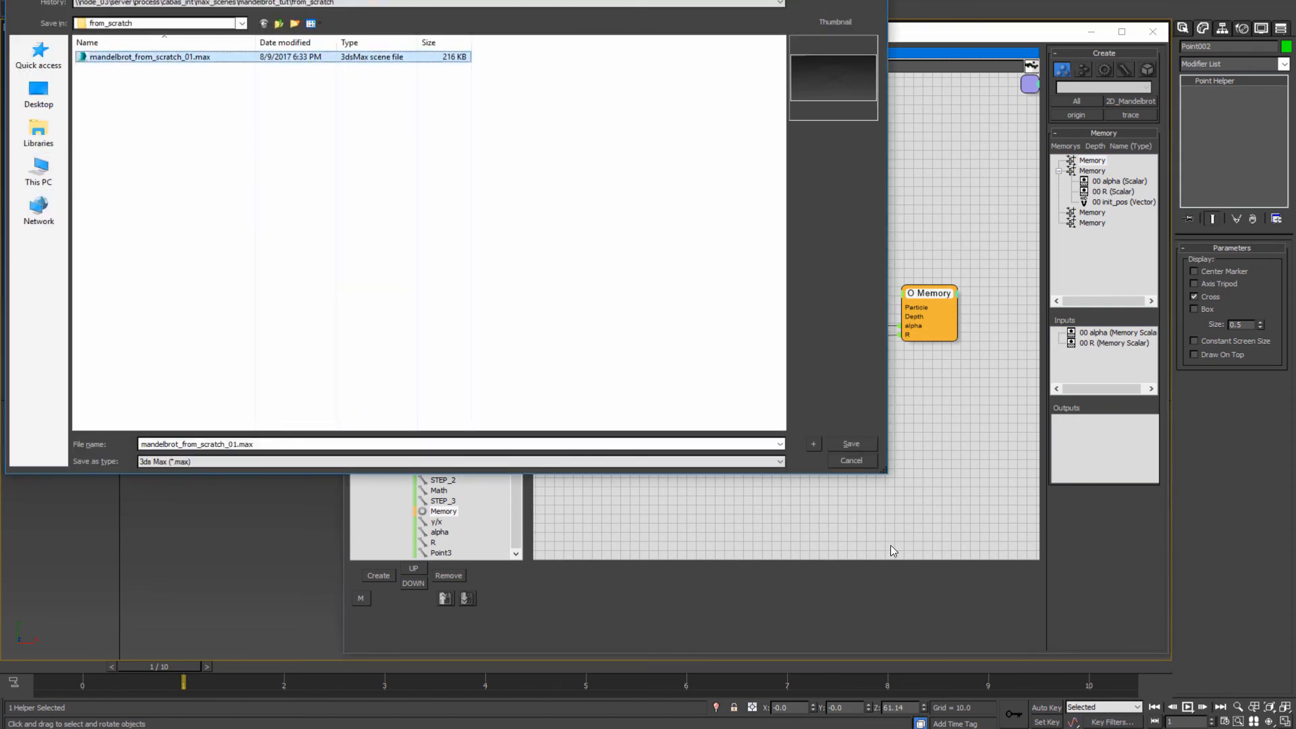
{"action": "left_click", "coordinate": [816, 445]}
- Look over the create_trace network, then go back to frame 0 and advance to frame 2 to check for traced particles
{"action": "left_click_drag", "start_coordinate": [636, 449], "coordinate": [1009, 467]}
{"action": "left_click_drag", "start_coordinate": [591, 424], "coordinate": [952, 442]}
{"action": "left_click_drag", "start_coordinate": [779, 455], "coordinate": [691, 391]}
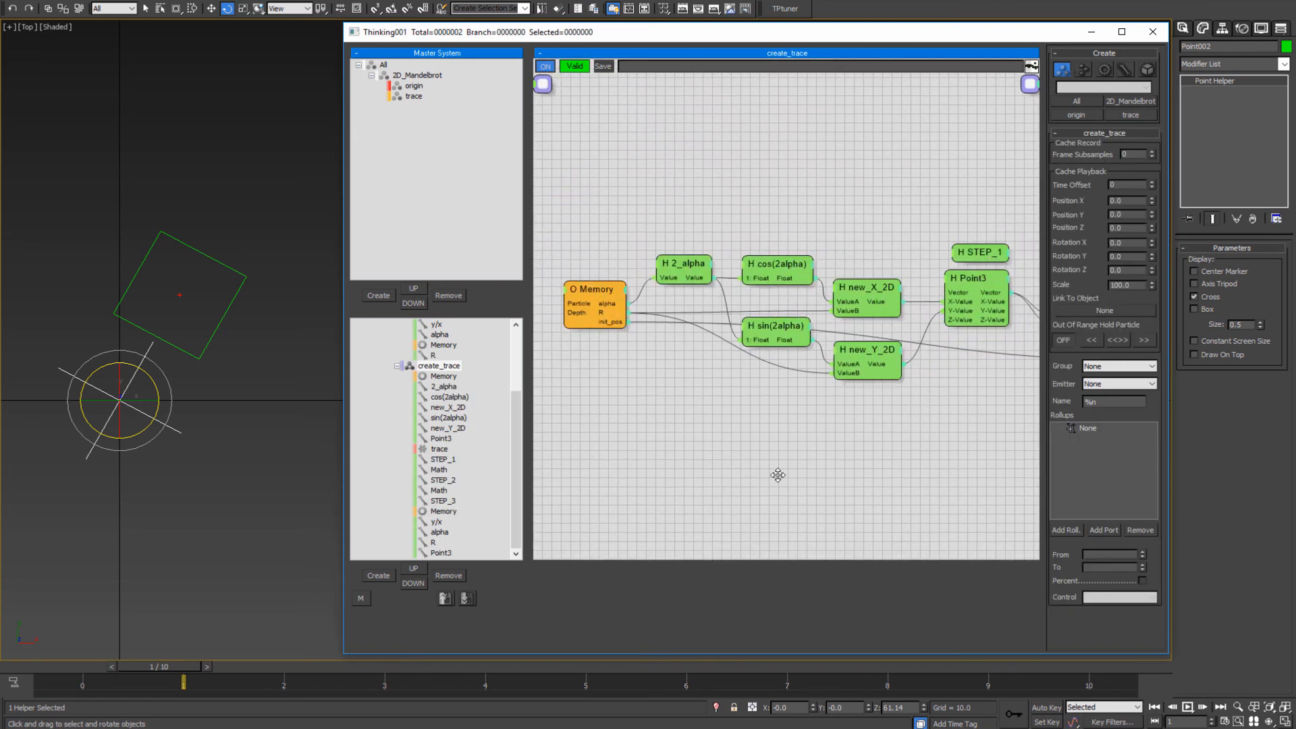
{"action": "left_click_drag", "start_coordinate": [779, 472], "coordinate": [630, 385]}
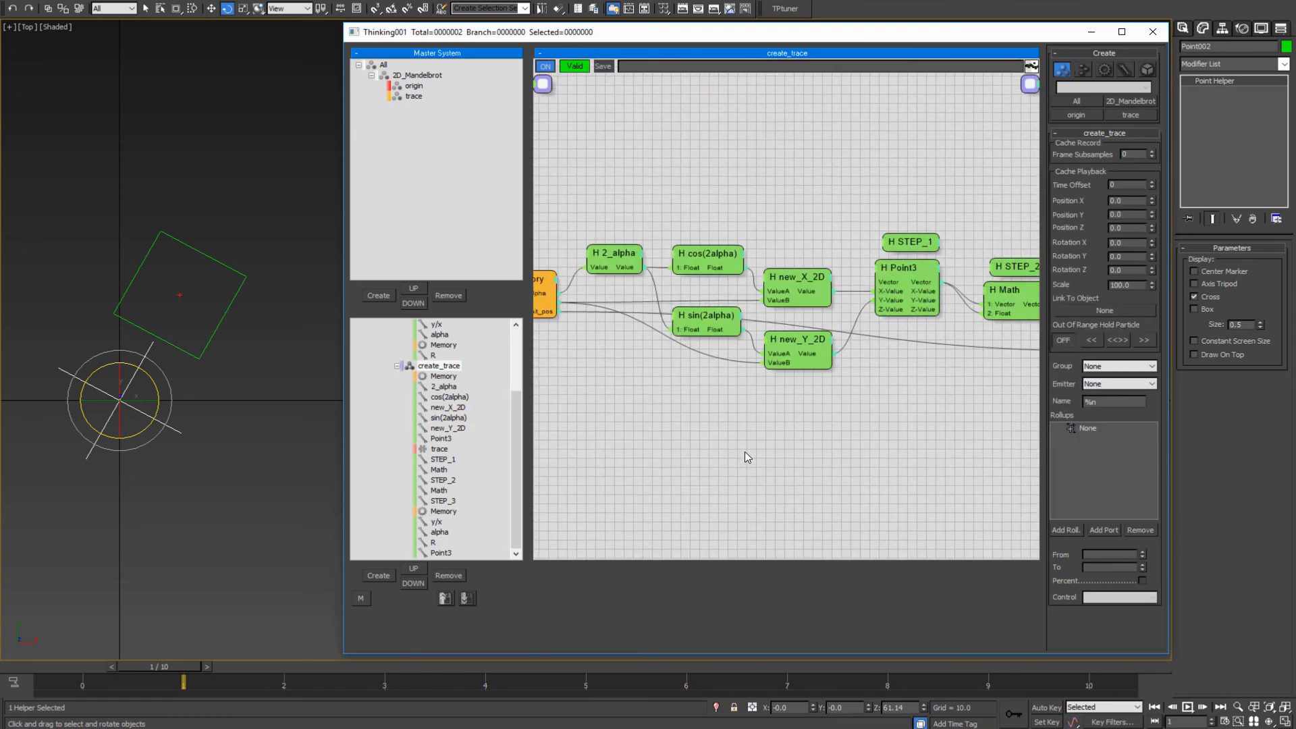
{"action": "left_click", "coordinate": [112, 666]}
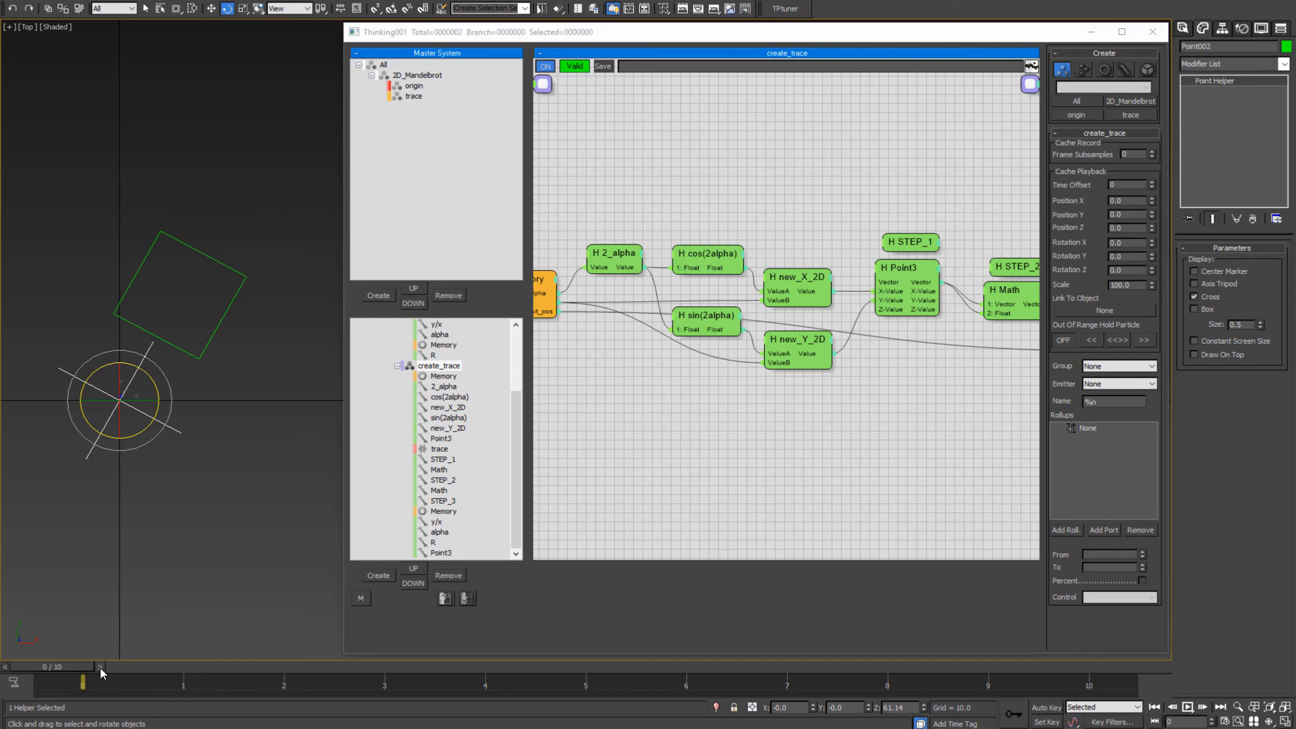
{"action": "left_click", "coordinate": [99, 667]}
{"action": "left_click", "coordinate": [206, 663]}
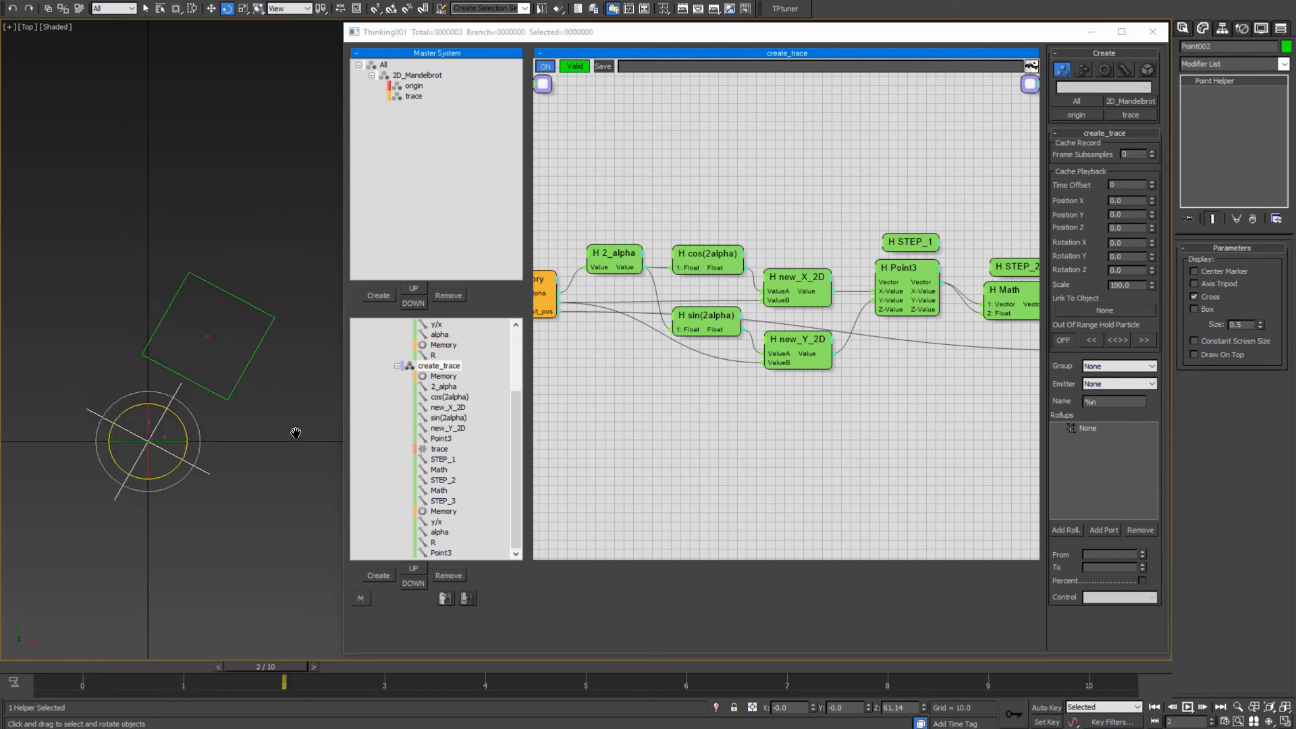
{"action": "scroll", "coordinate": [240, 456], "scroll_direction": "up", "scroll_amount": 2}
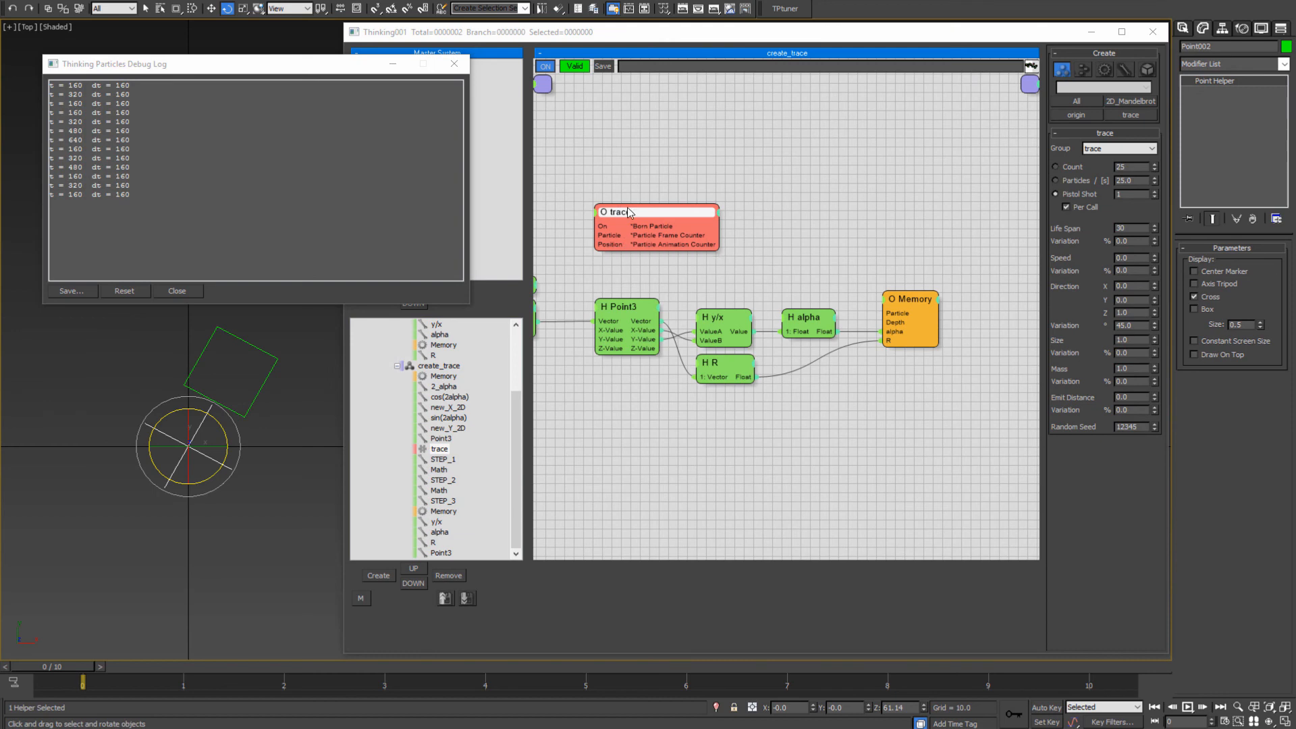
- Connect the new Point3's vector output to the trace generator's Position and place the generator above y/x
{"action": "mouse_move", "coordinate": [629, 212]}
{"action": "left_mouse_down"}
{"action": "mouse_move", "coordinate": [759, 226]}
{"action": "mouse_move", "coordinate": [736, 224]}
{"action": "mouse_move", "coordinate": [730, 238]}
{"action": "mouse_move", "coordinate": [748, 235]}
{"action": "mouse_move", "coordinate": [644, 326]}
{"action": "left_mouse_up"}
{"action": "left_click_drag", "start_coordinate": [763, 233], "coordinate": [744, 256]}
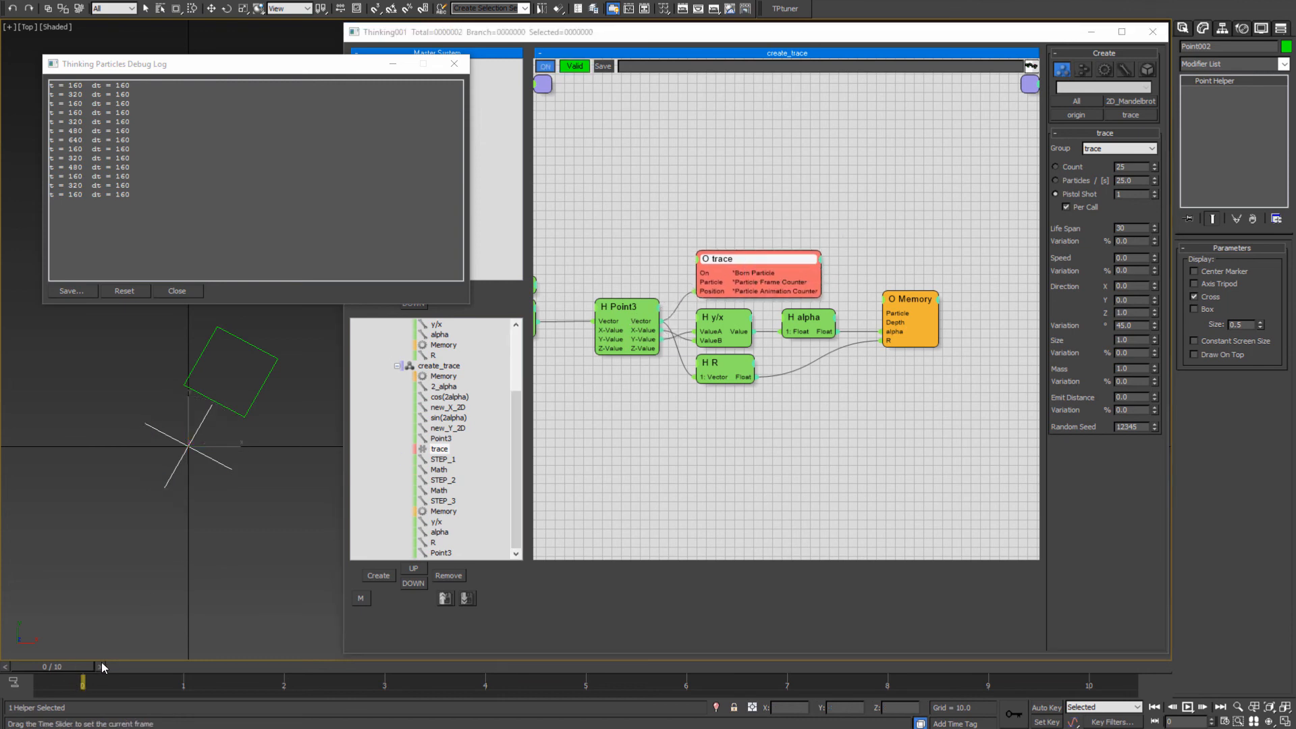
- Advance the animation frame by frame to frame 6 and examine the traced particles around the box from an orthographic angle
{"action": "middle_click_drag", "start_coordinate": [216, 433], "coordinate": [264, 488]}
{"action": "key", "text": "q"}
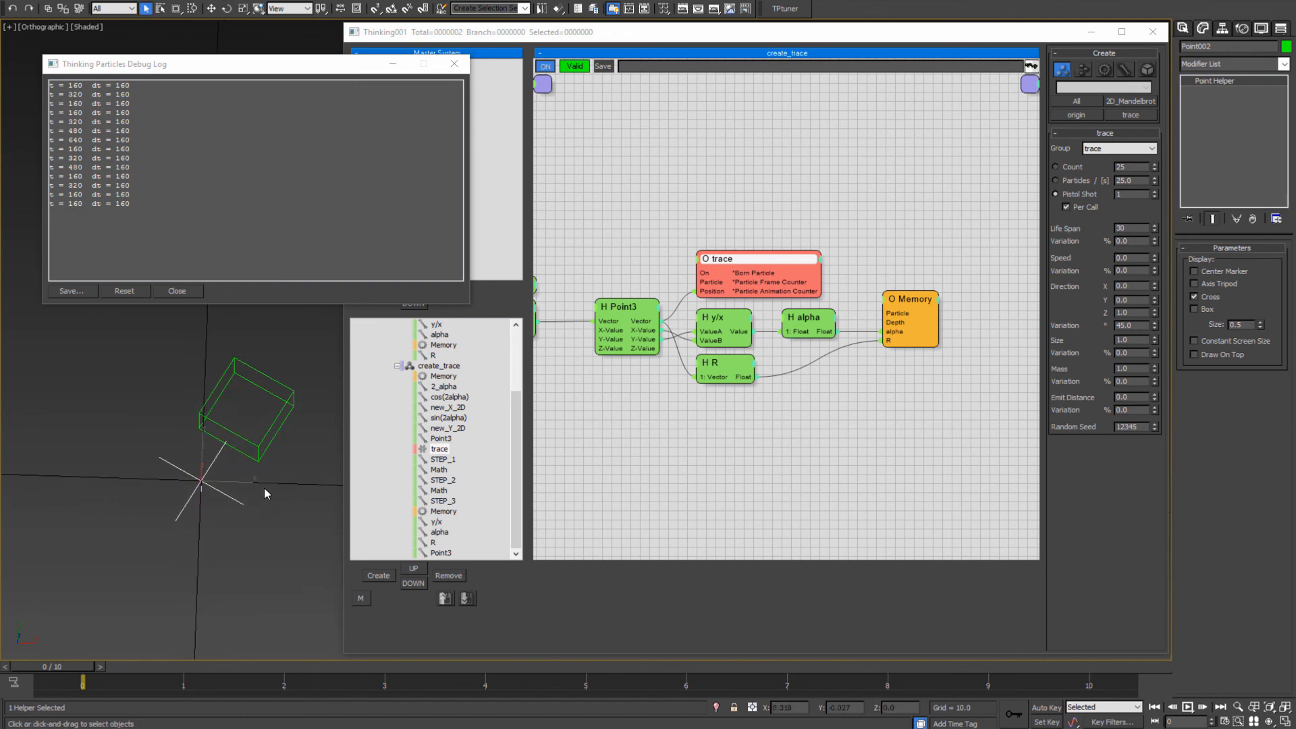
{"action": "key", "text": "period"}
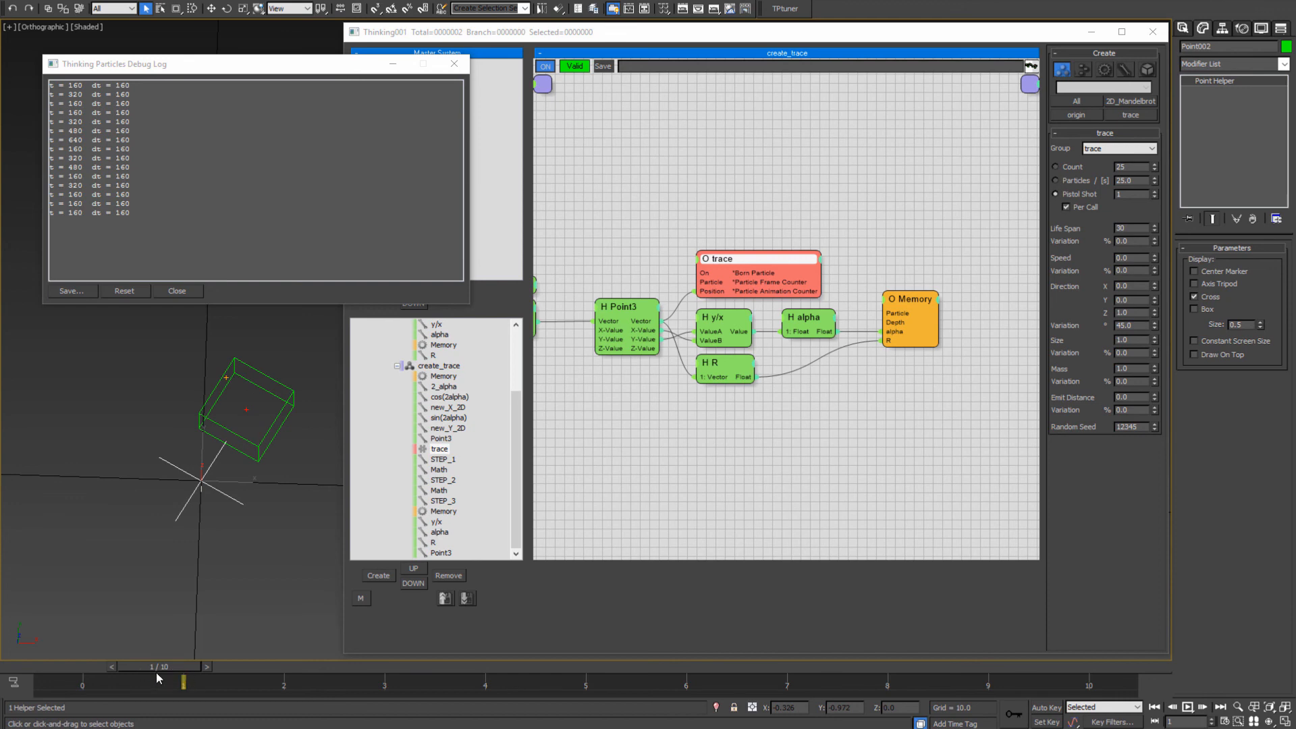
{"action": "middle_click_drag", "start_coordinate": [196, 588], "coordinate": [212, 609]}
{"action": "key", "text": "period"}
{"action": "key", "text": "period"}
{"action": "key", "text": "period"}
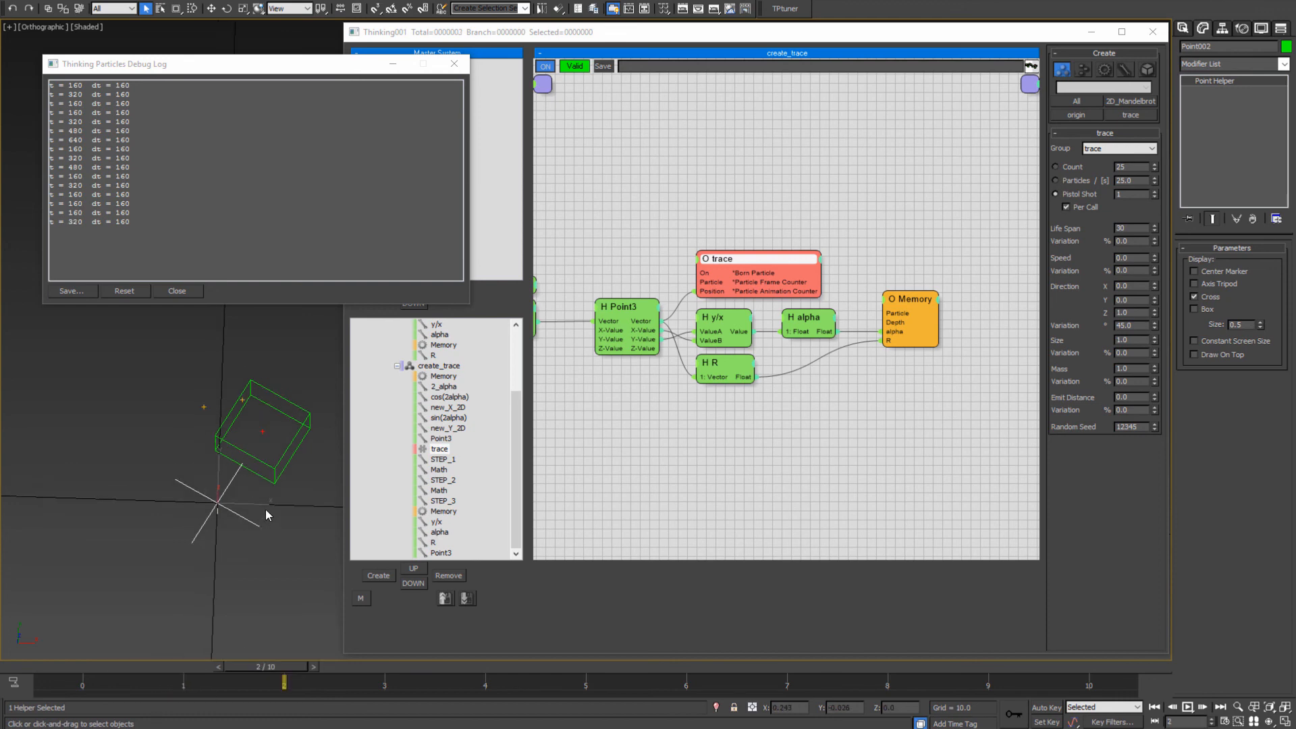
{"action": "key", "text": "period"}
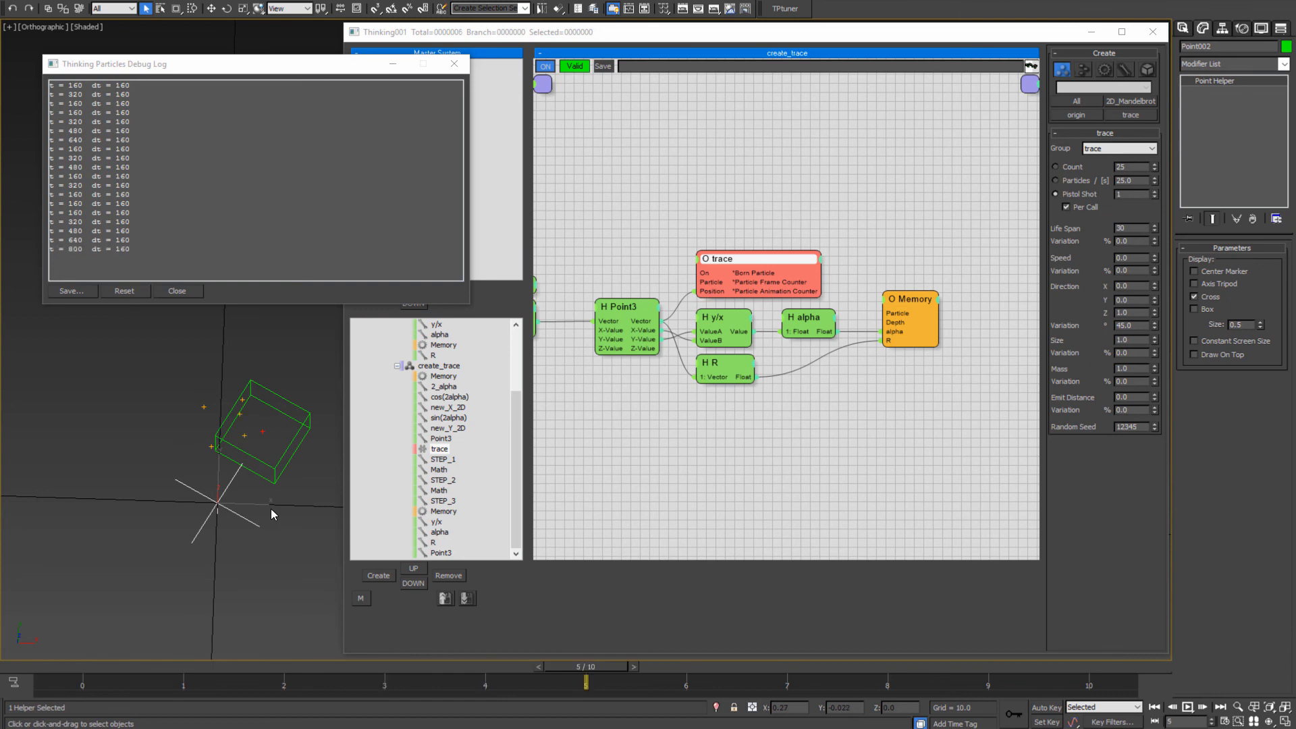
{"action": "key", "text": "period"}
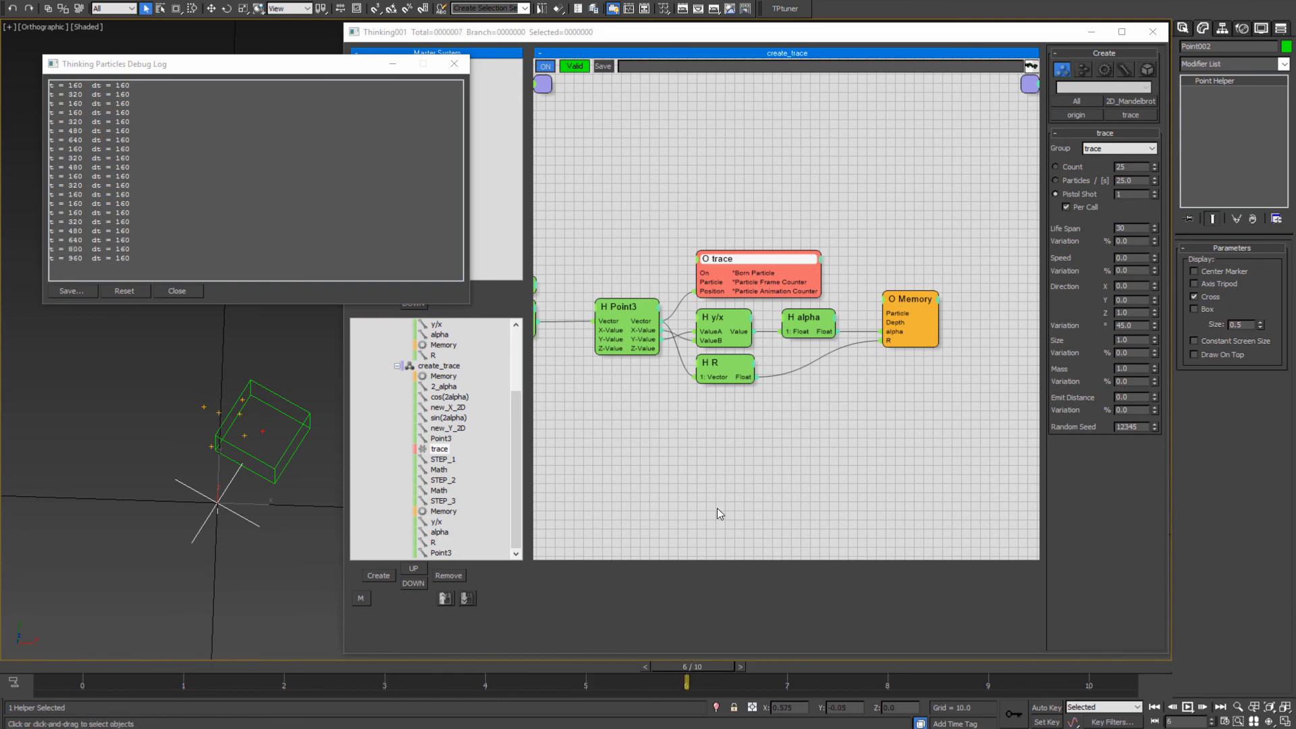
- Examine the create_trace network from the trace generator back to the Memory operator that supplies alpha, R and init_pos
{"action": "middle_click_drag", "start_coordinate": [706, 433], "coordinate": [952, 459]}
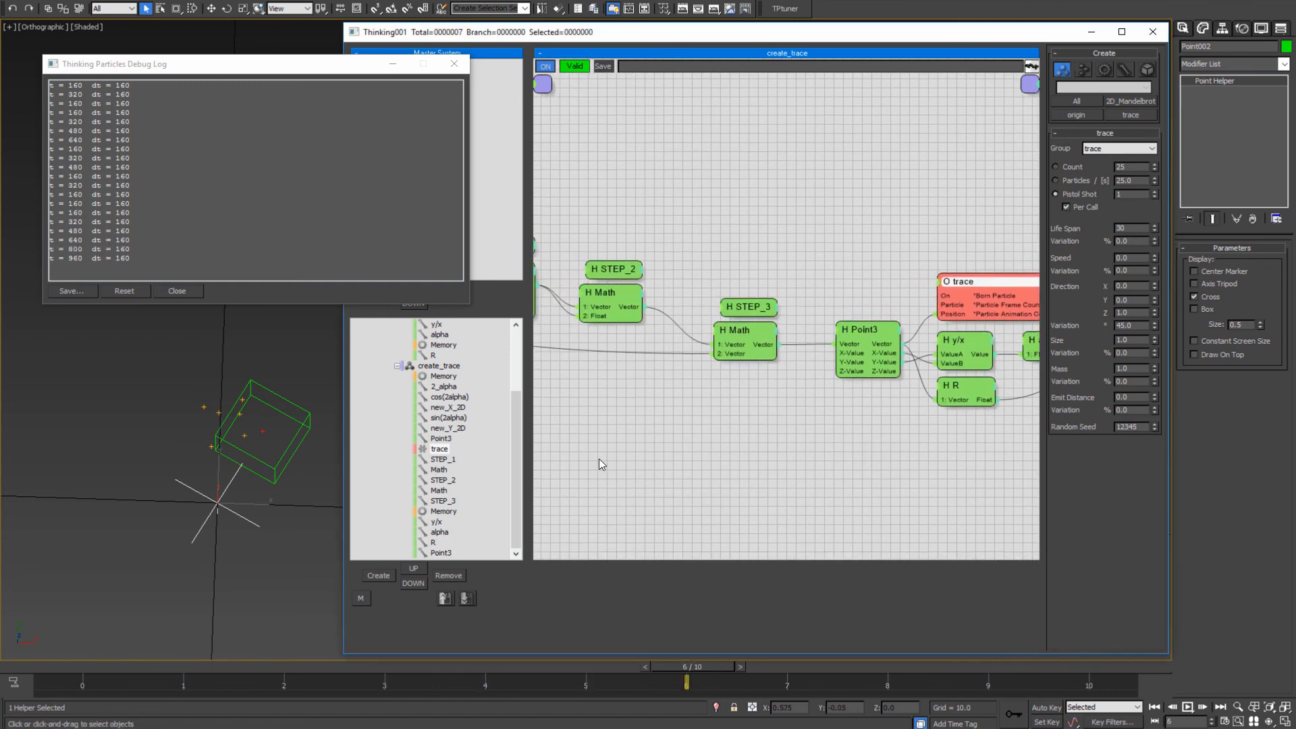
{"action": "middle_click_drag", "start_coordinate": [598, 459], "coordinate": [900, 472]}
{"action": "middle_click_drag", "start_coordinate": [630, 473], "coordinate": [966, 481]}
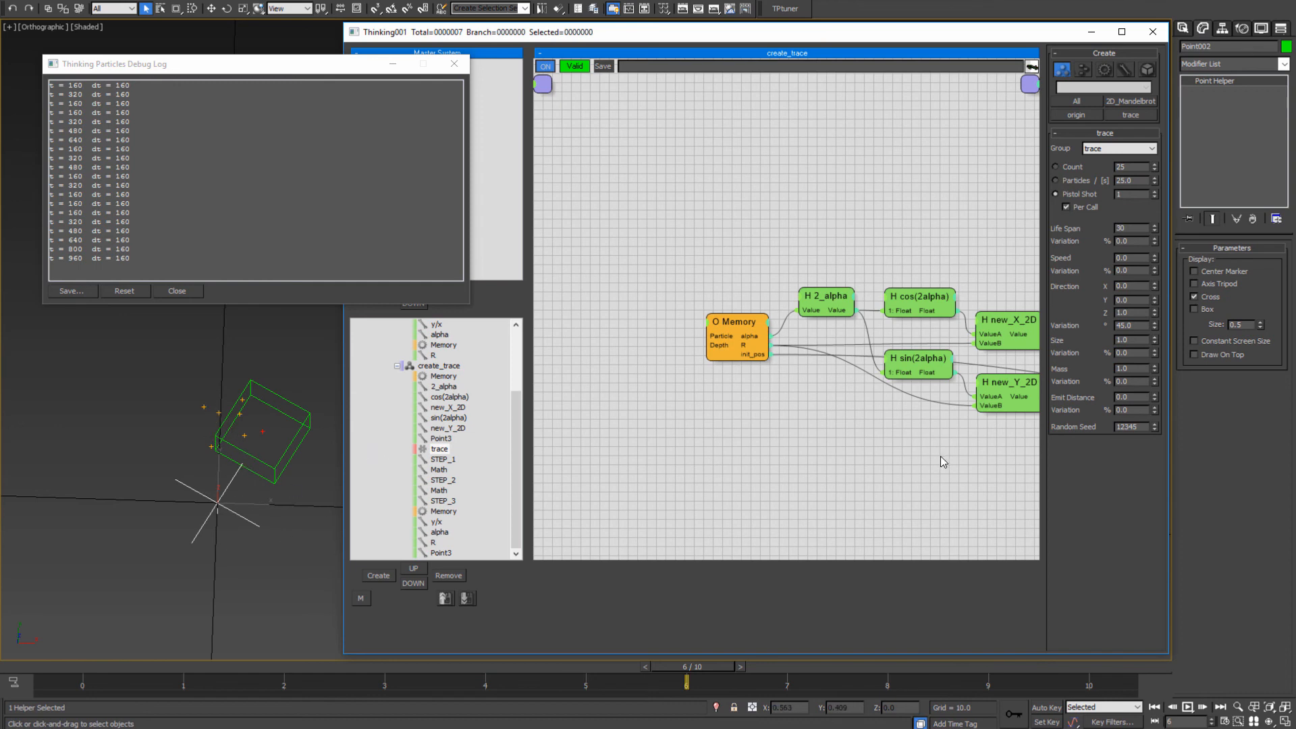
{"action": "mouse_move", "coordinate": [931, 456]}
{"action": "middle_mouse_down"}
{"action": "mouse_move", "coordinate": [675, 445]}
{"action": "mouse_move", "coordinate": [682, 430]}
{"action": "mouse_move", "coordinate": [672, 430]}
{"action": "middle_mouse_up"}
{"action": "mouse_move", "coordinate": [884, 438]}
{"action": "middle_mouse_down"}
{"action": "mouse_move", "coordinate": [698, 425]}
{"action": "mouse_move", "coordinate": [886, 440]}
{"action": "middle_mouse_up"}
{"action": "middle_click_drag", "start_coordinate": [636, 442], "coordinate": [825, 444]}
{"action": "middle_click_drag", "start_coordinate": [657, 440], "coordinate": [876, 461]}
{"action": "left_click", "coordinate": [675, 307]}
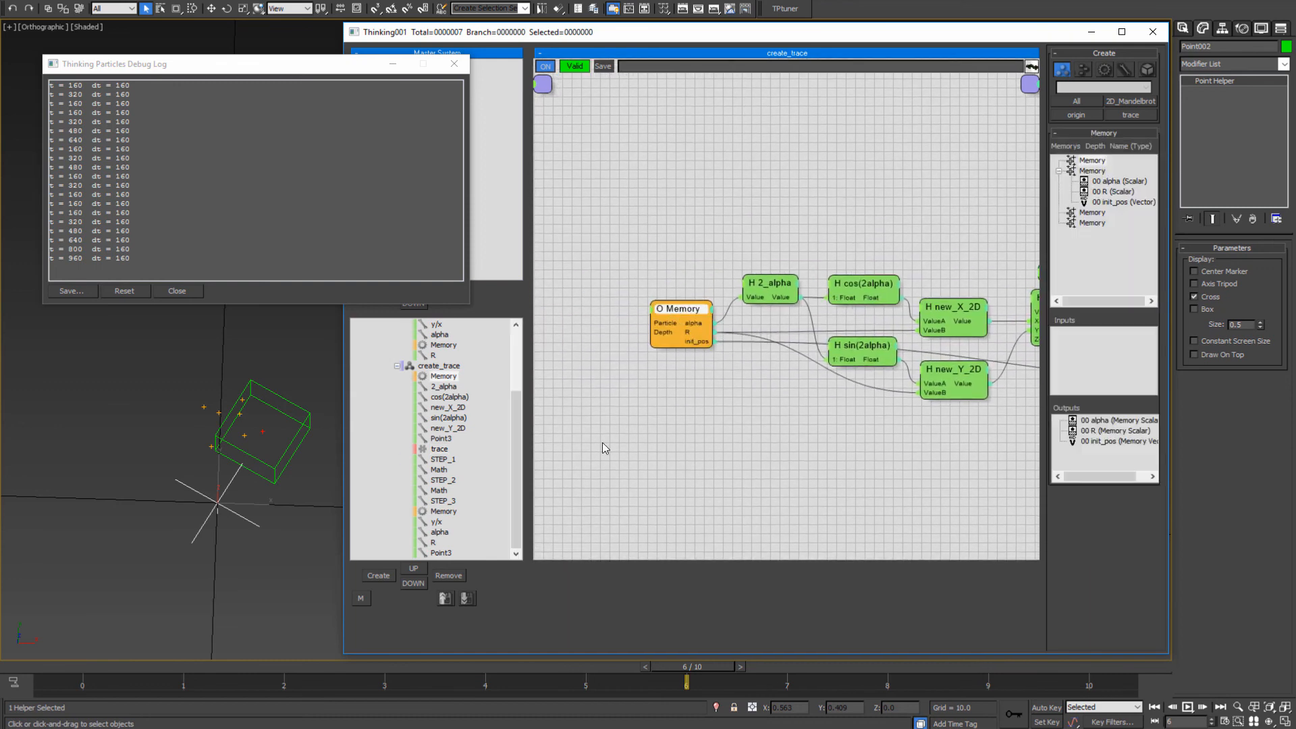
- Examine how create_origin stores alpha, R and init_pos and how create_trace uses them in STEP_1 to STEP_3
{"action": "scroll", "coordinate": [438, 384], "scroll_direction": "up", "scroll_amount": 3}
{"action": "left_click", "coordinate": [439, 366]}
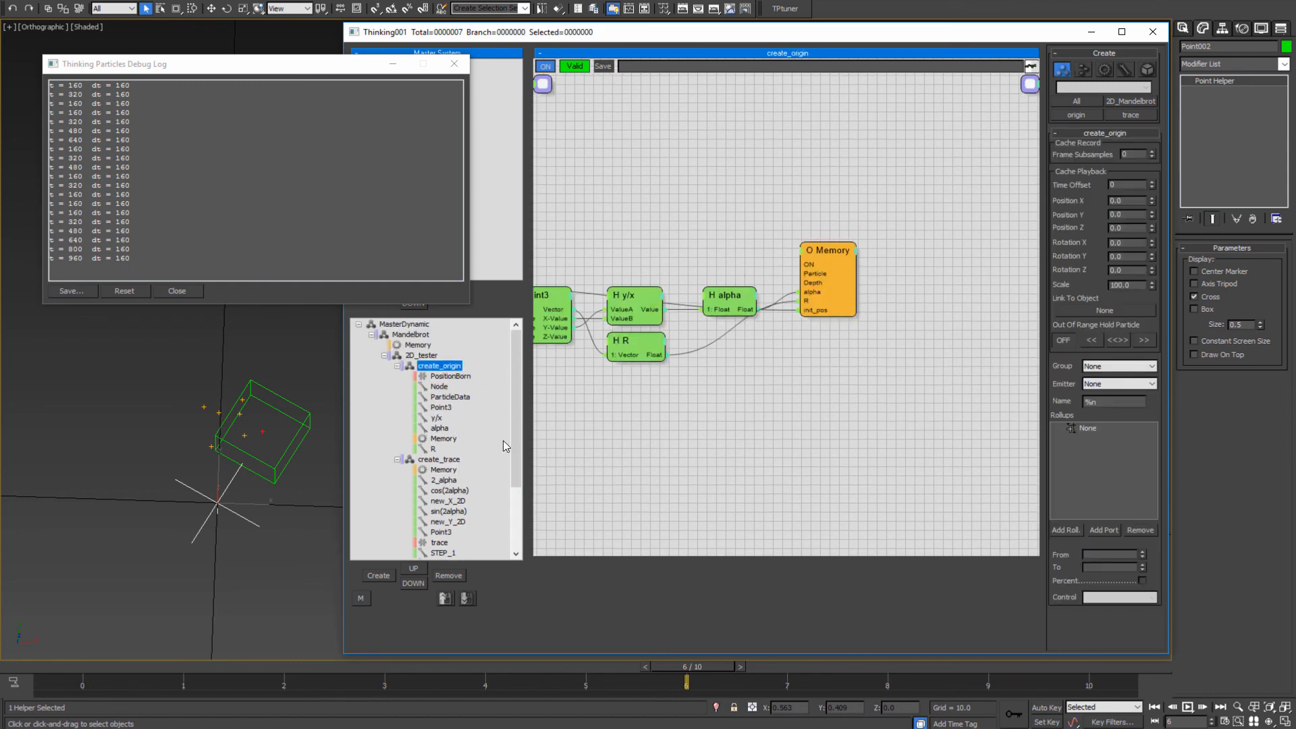
{"action": "middle_click_drag", "start_coordinate": [634, 327], "coordinate": [849, 349]}
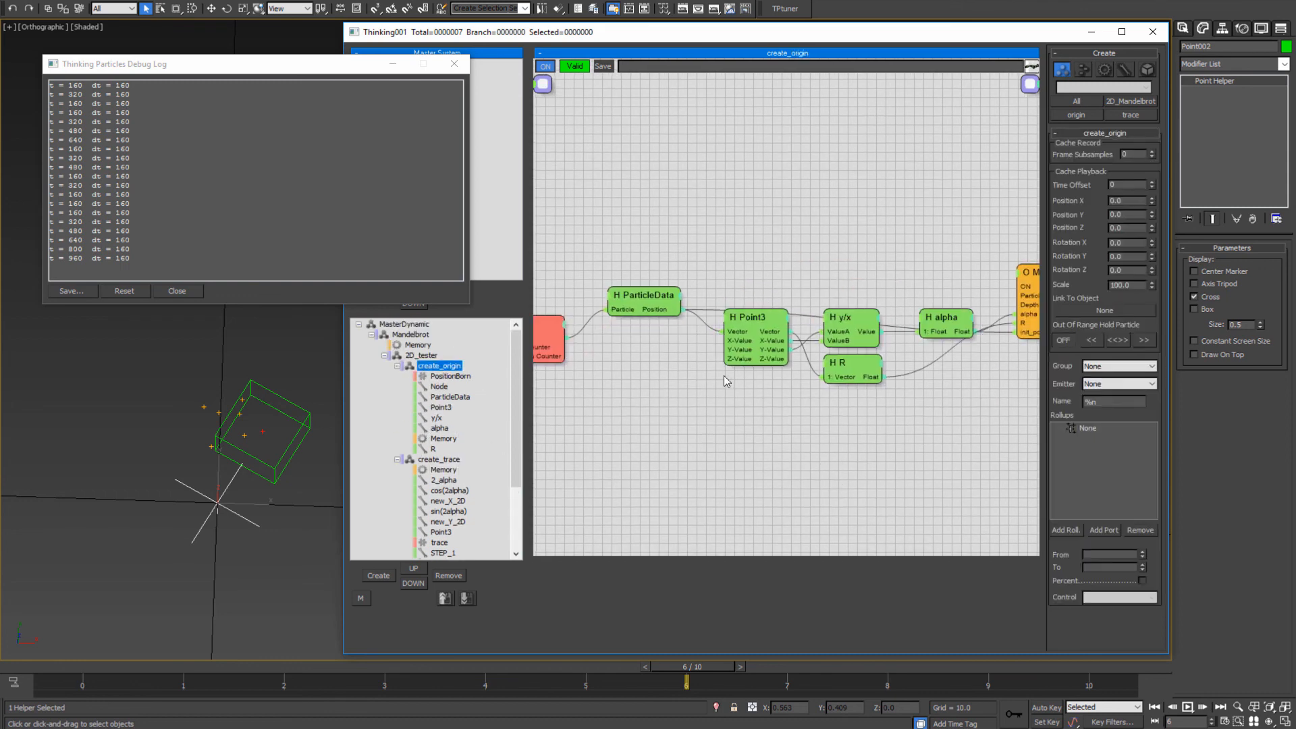
{"action": "left_click", "coordinate": [438, 375]}
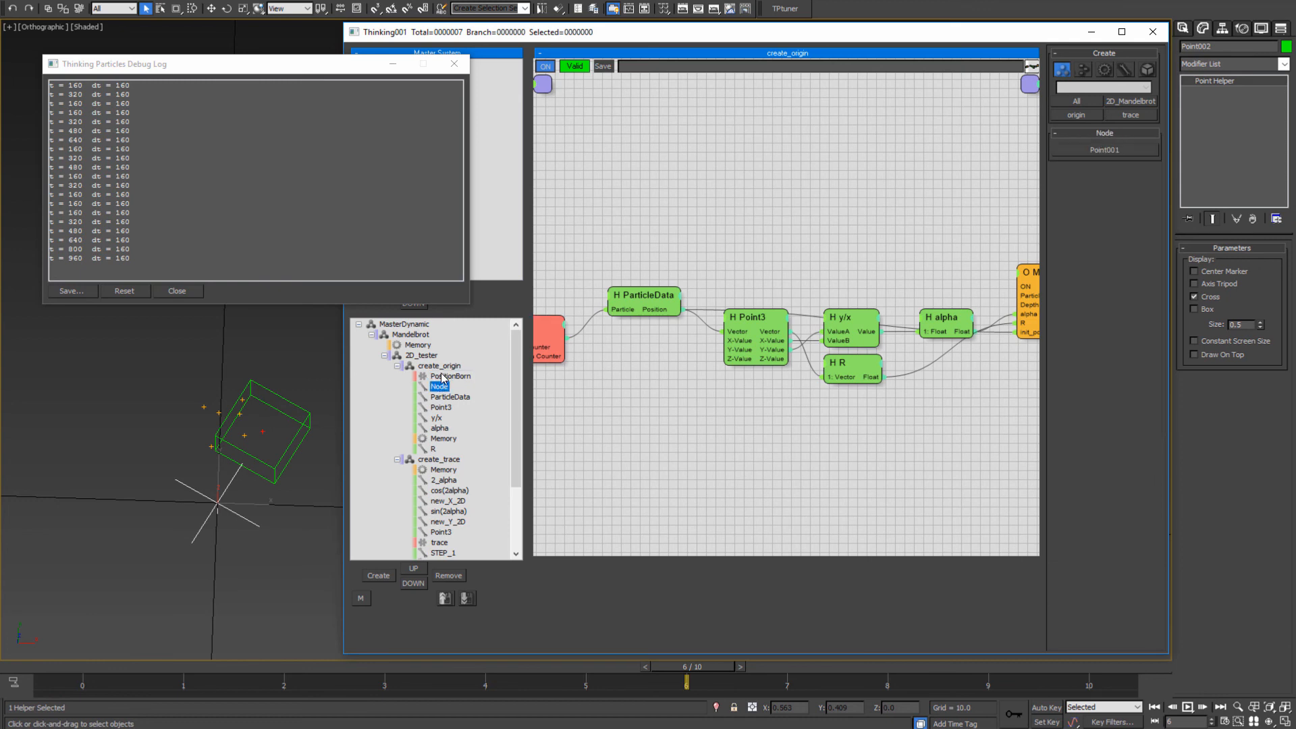
{"action": "left_click", "coordinate": [434, 369]}
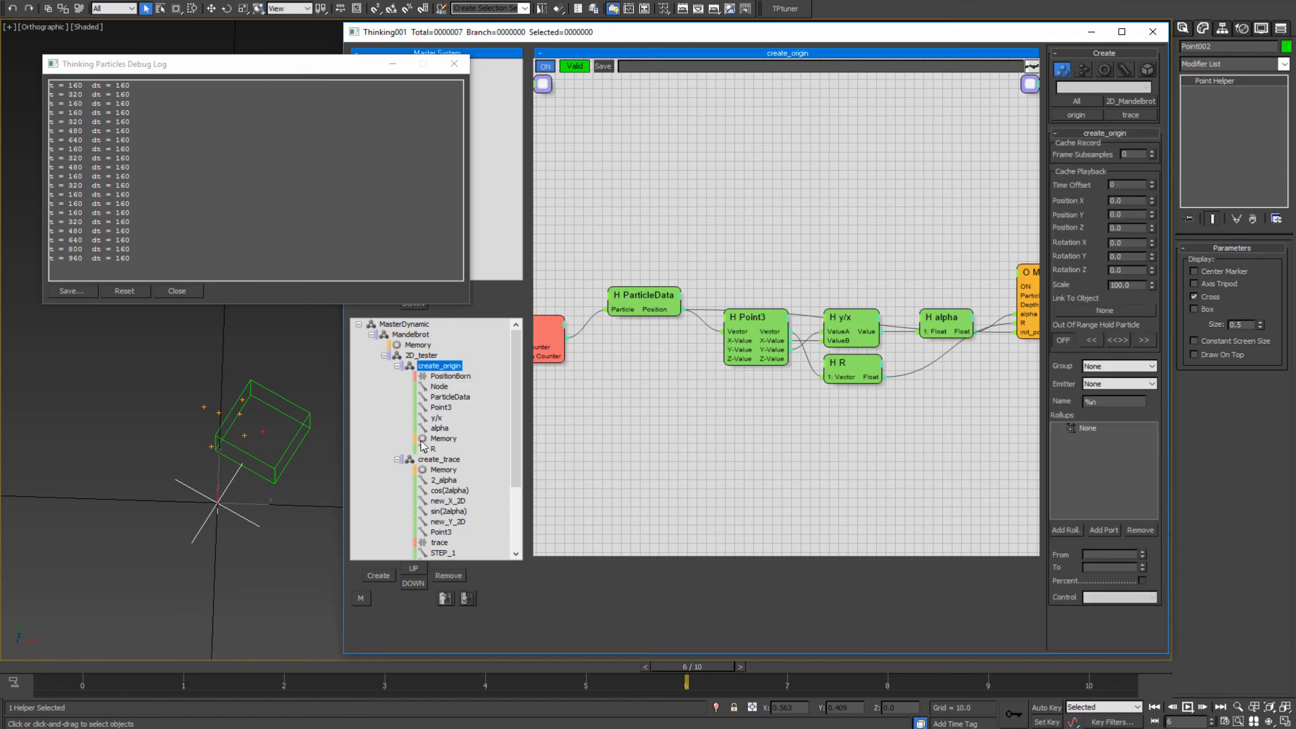
{"action": "middle_click_drag", "start_coordinate": [905, 443], "coordinate": [653, 423]}
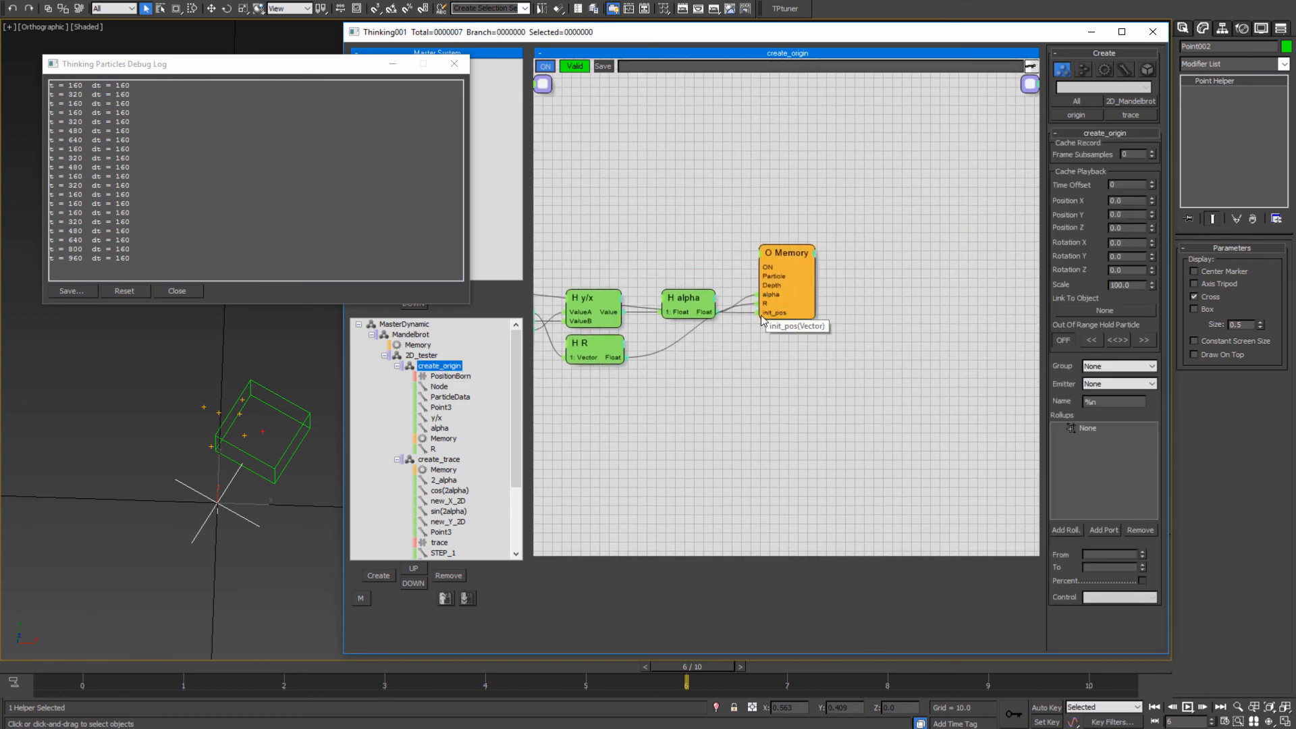
{"action": "left_click", "coordinate": [435, 459]}
{"action": "middle_click_drag", "start_coordinate": [688, 429], "coordinate": [584, 443]}
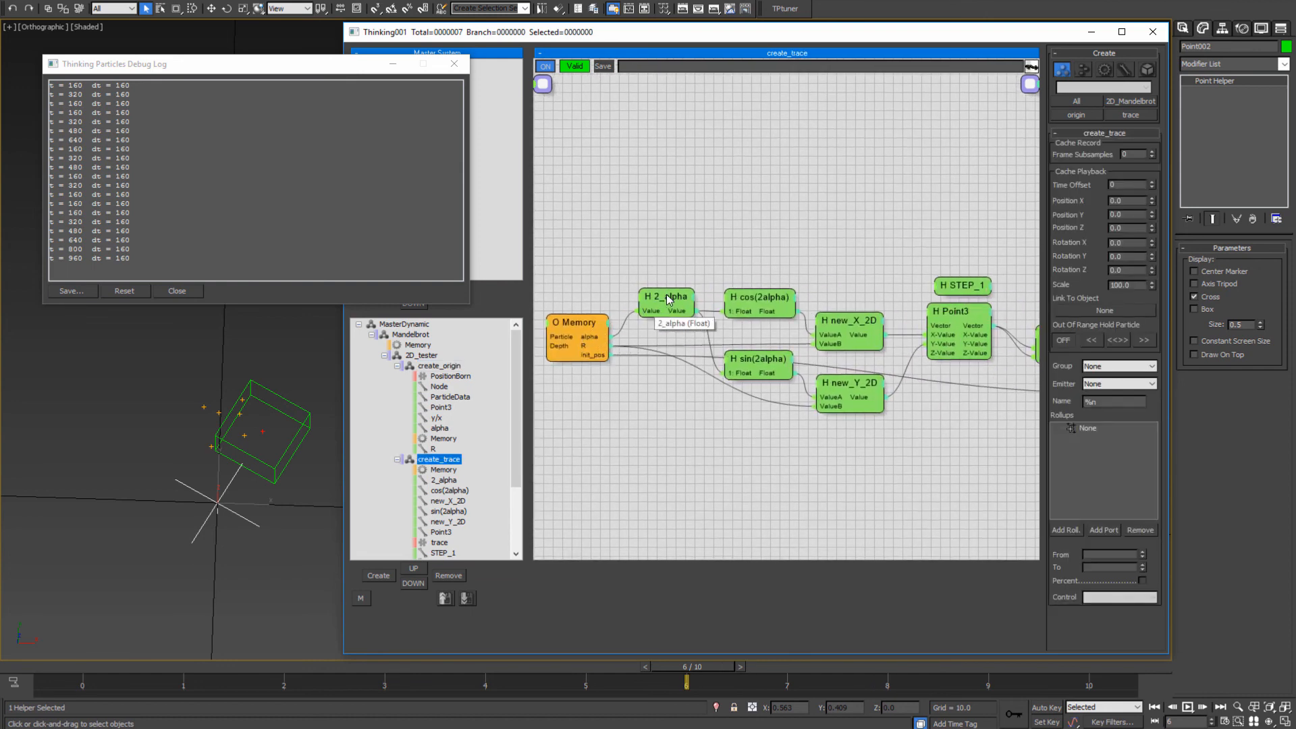
{"action": "middle_click_drag", "start_coordinate": [900, 437], "coordinate": [708, 433]}
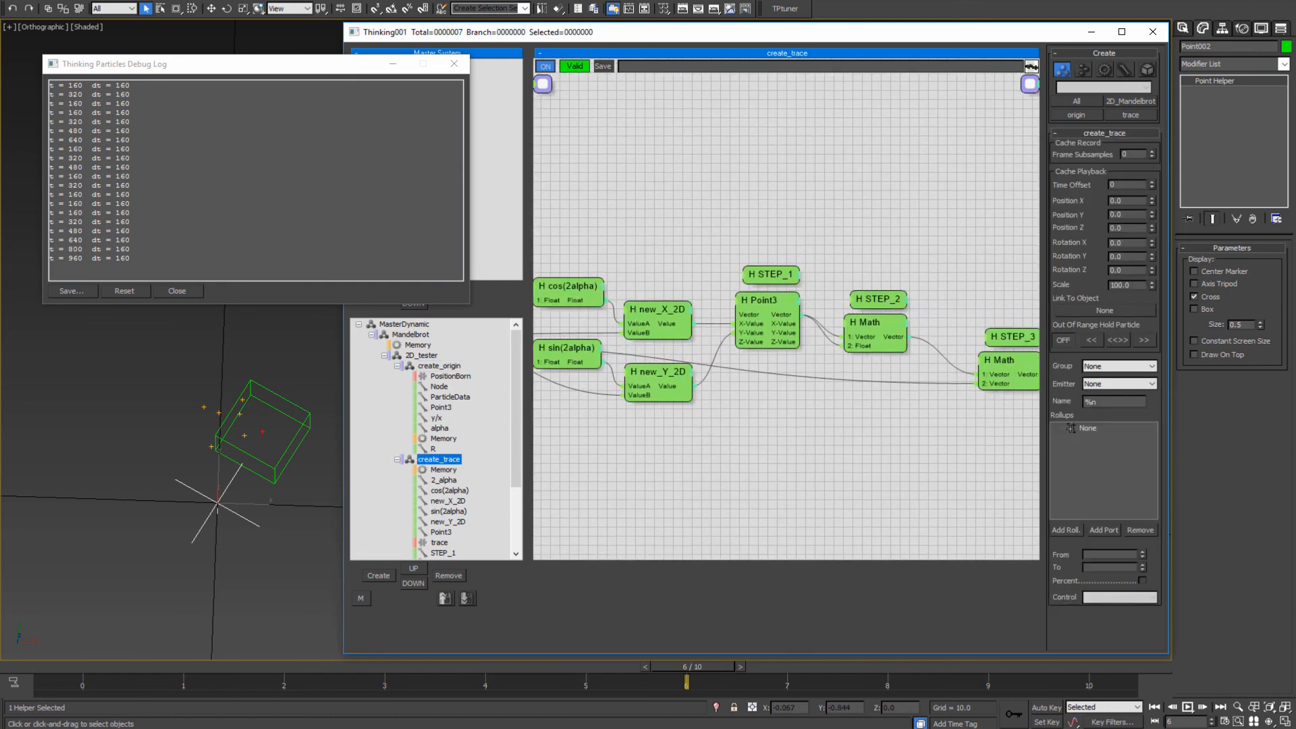
- Compare STEP 2 and STEP 3 on the Skytopia Mandelbrot page with the corresponding nodes in the create_trace network
{"action": "left_click", "coordinate": [223, 678]}
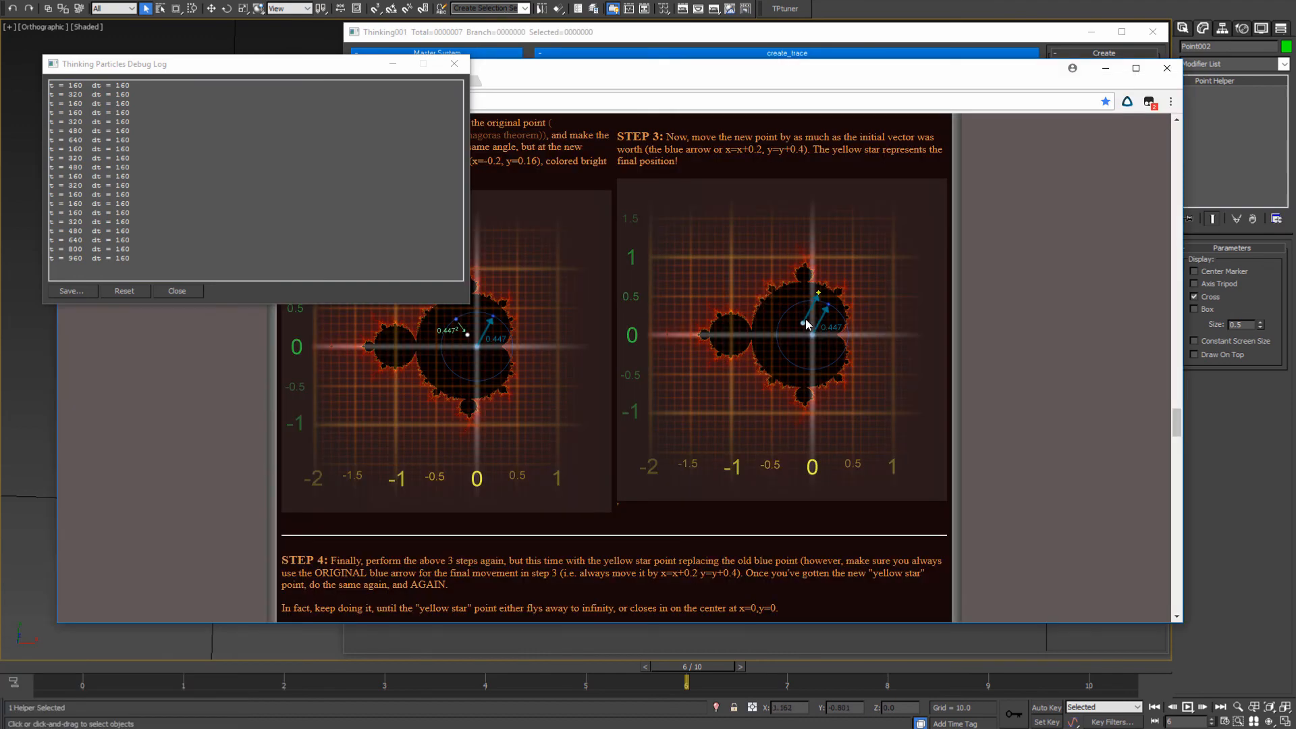
{"action": "scroll", "coordinate": [708, 363], "scroll_direction": "up", "scroll_amount": 6}
{"action": "scroll", "coordinate": [534, 430], "scroll_direction": "down", "scroll_amount": 6}
{"action": "scroll", "coordinate": [474, 402], "scroll_direction": "up", "scroll_amount": 3}
{"action": "left_click", "coordinate": [1110, 73]}
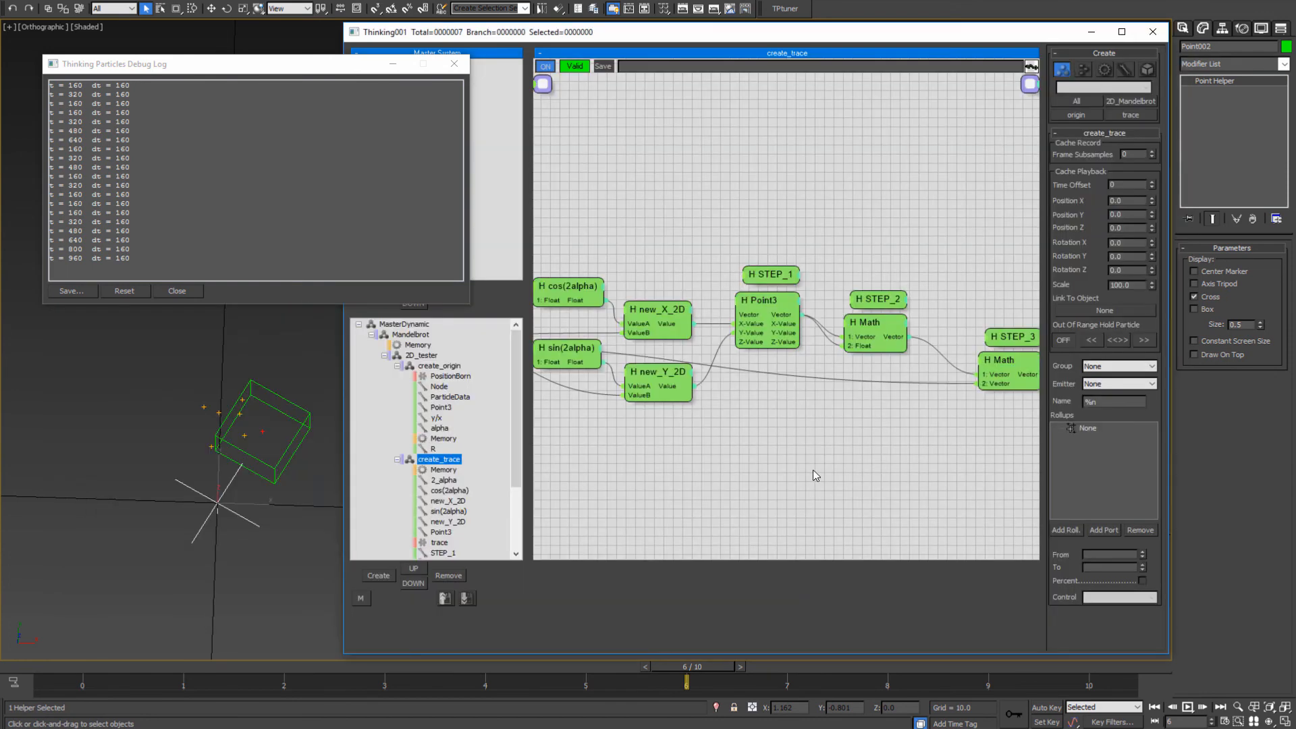
{"action": "middle_click_drag", "start_coordinate": [749, 486], "coordinate": [650, 498]}
{"action": "middle_click_drag", "start_coordinate": [911, 354], "coordinate": [684, 332]}
{"action": "left_click", "coordinate": [145, 728]}
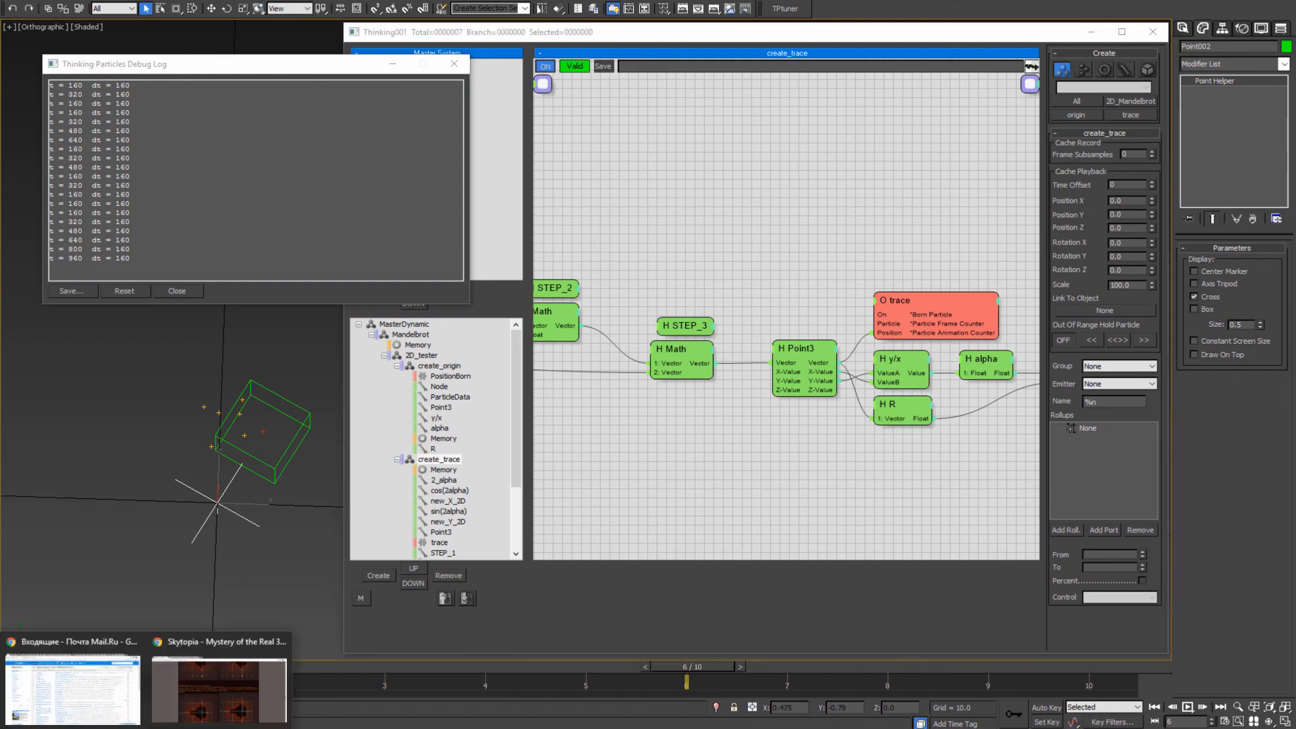
{"action": "left_click", "coordinate": [218, 685]}
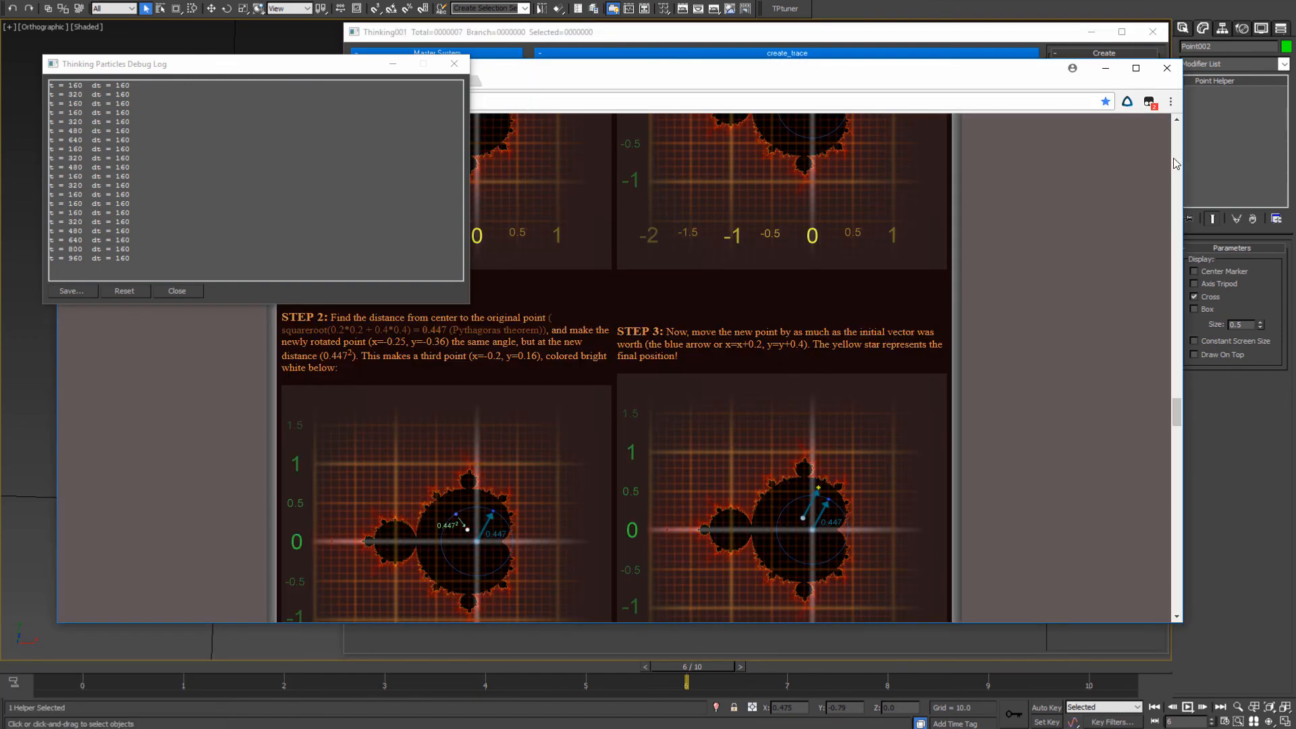
{"action": "left_click", "coordinate": [1105, 68]}
{"action": "middle_click_drag", "start_coordinate": [921, 478], "coordinate": [749, 449]}
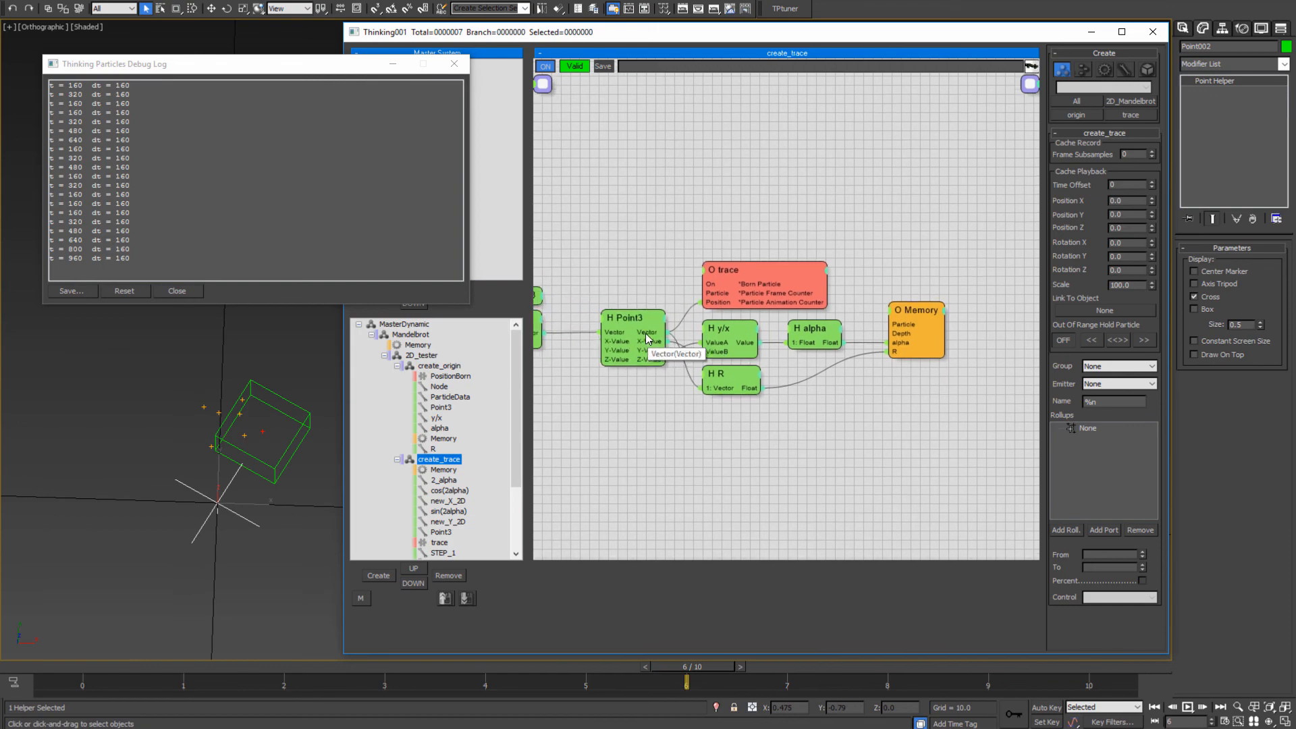
- Switch to the Skytopia page and read how STEP 3 places the yellow star and STEP 4 repeats the iteration
{"action": "left_click", "coordinate": [233, 691]}
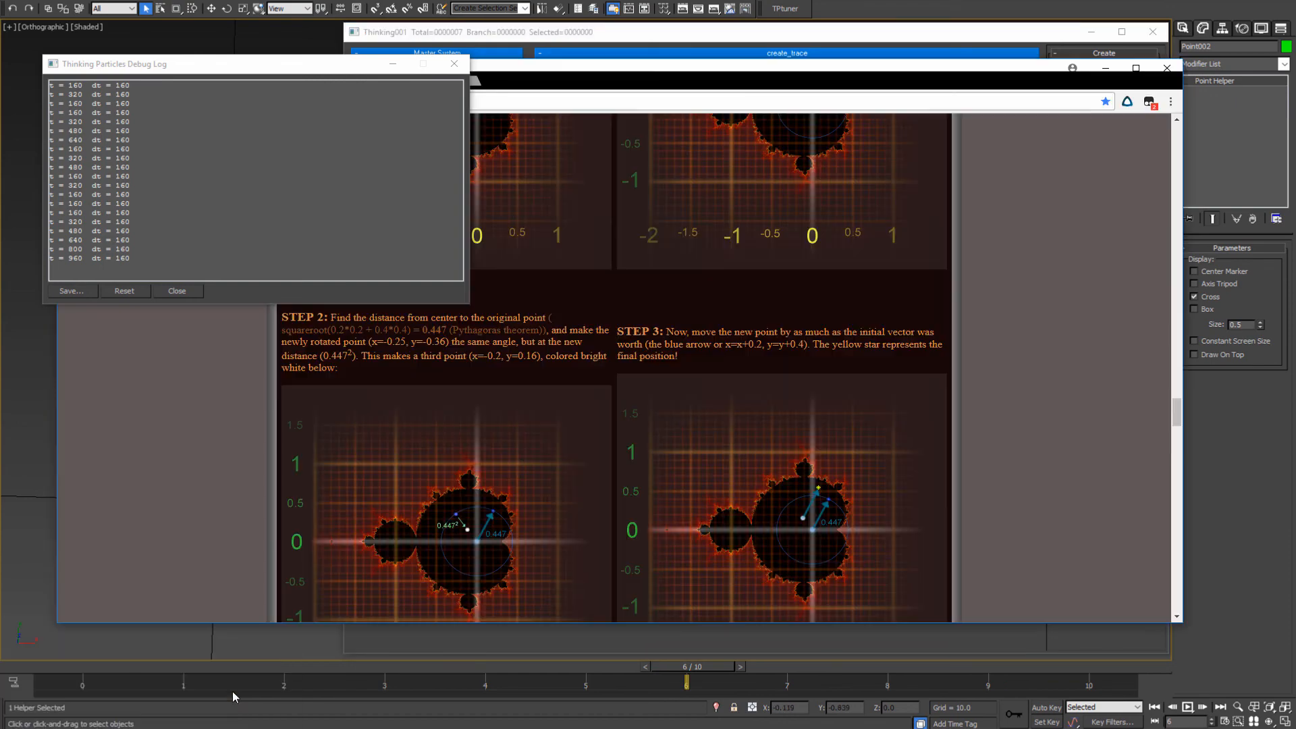
{"action": "scroll", "coordinate": [532, 443], "scroll_direction": "down", "scroll_amount": 1}
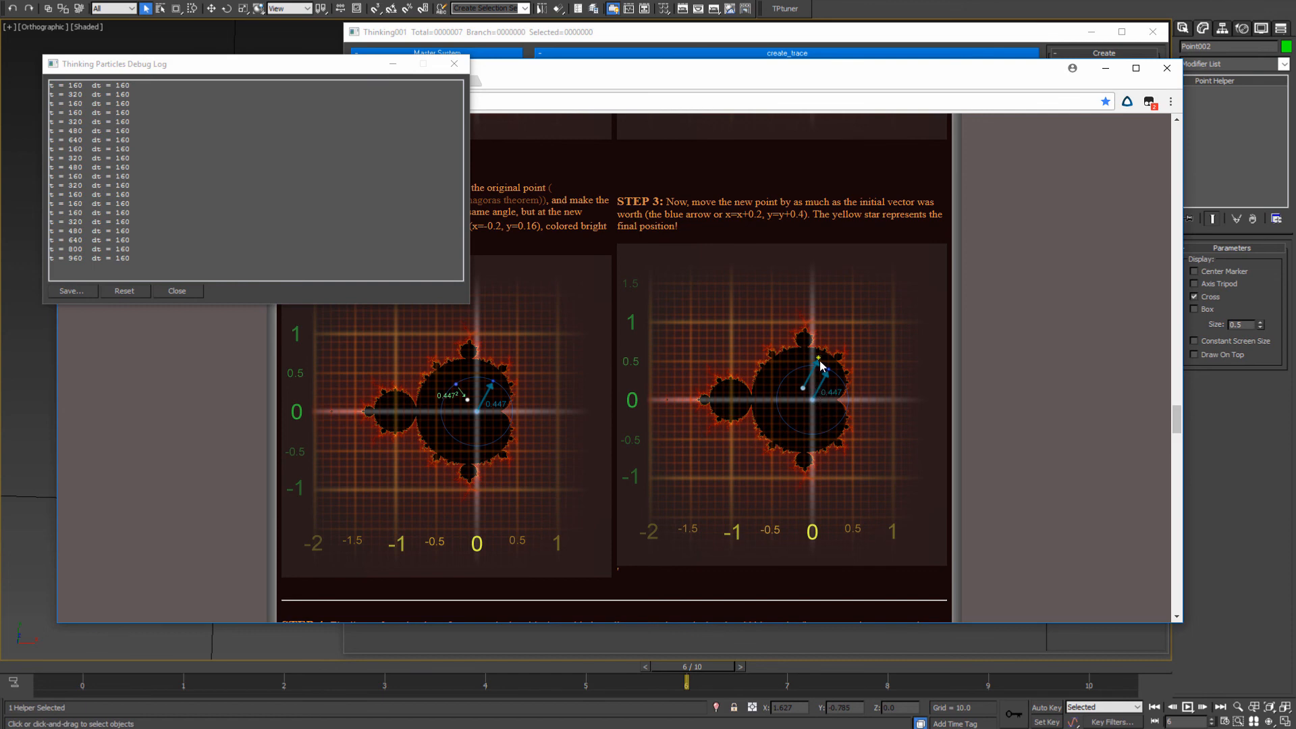
{"action": "scroll", "coordinate": [622, 380], "scroll_direction": "down", "scroll_amount": 2}
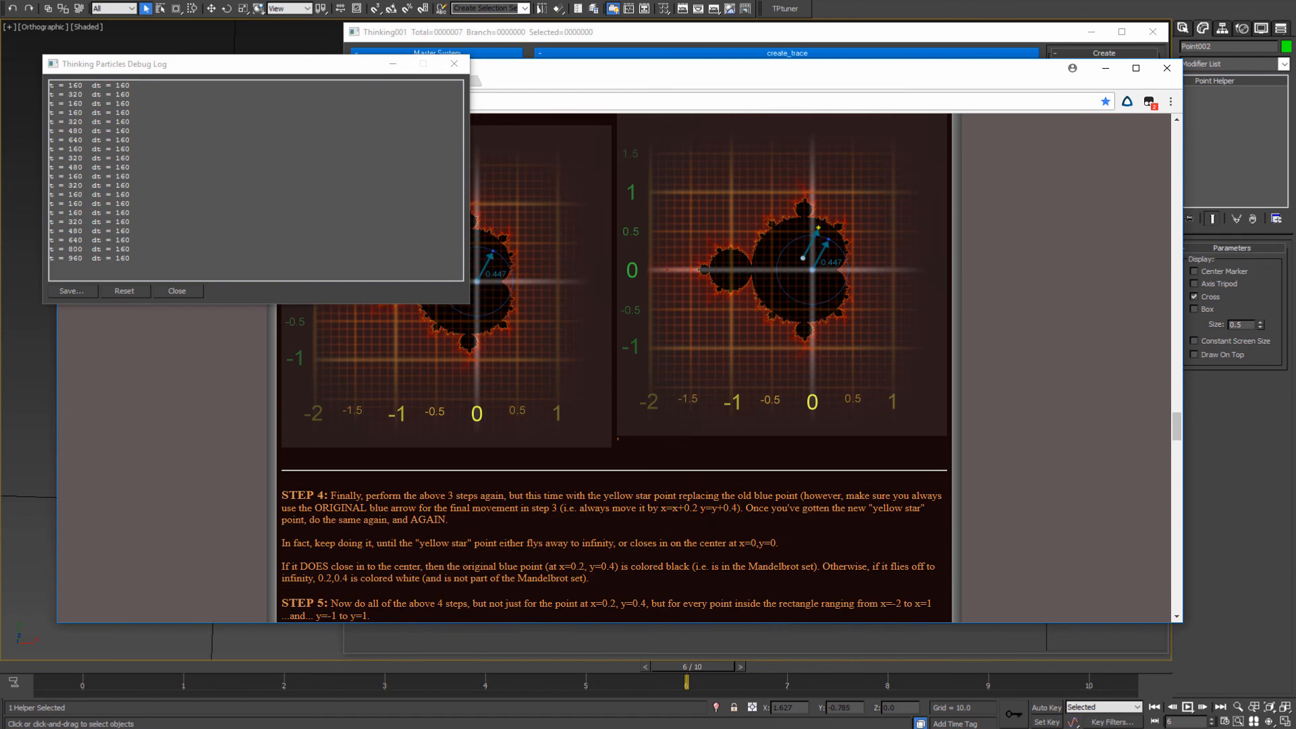
{"action": "left_click_drag", "start_coordinate": [515, 507], "coordinate": [665, 496]}
{"action": "left_click", "coordinate": [586, 531]}
{"action": "left_click_drag", "start_coordinate": [455, 543], "coordinate": [629, 543]}
{"action": "left_click", "coordinate": [629, 542]}
- Read the STEP 4 rule for when to stop iterating the yellow star point, and return to thinkingParticles
{"action": "scroll", "coordinate": [593, 388], "scroll_direction": "up", "scroll_amount": 2}
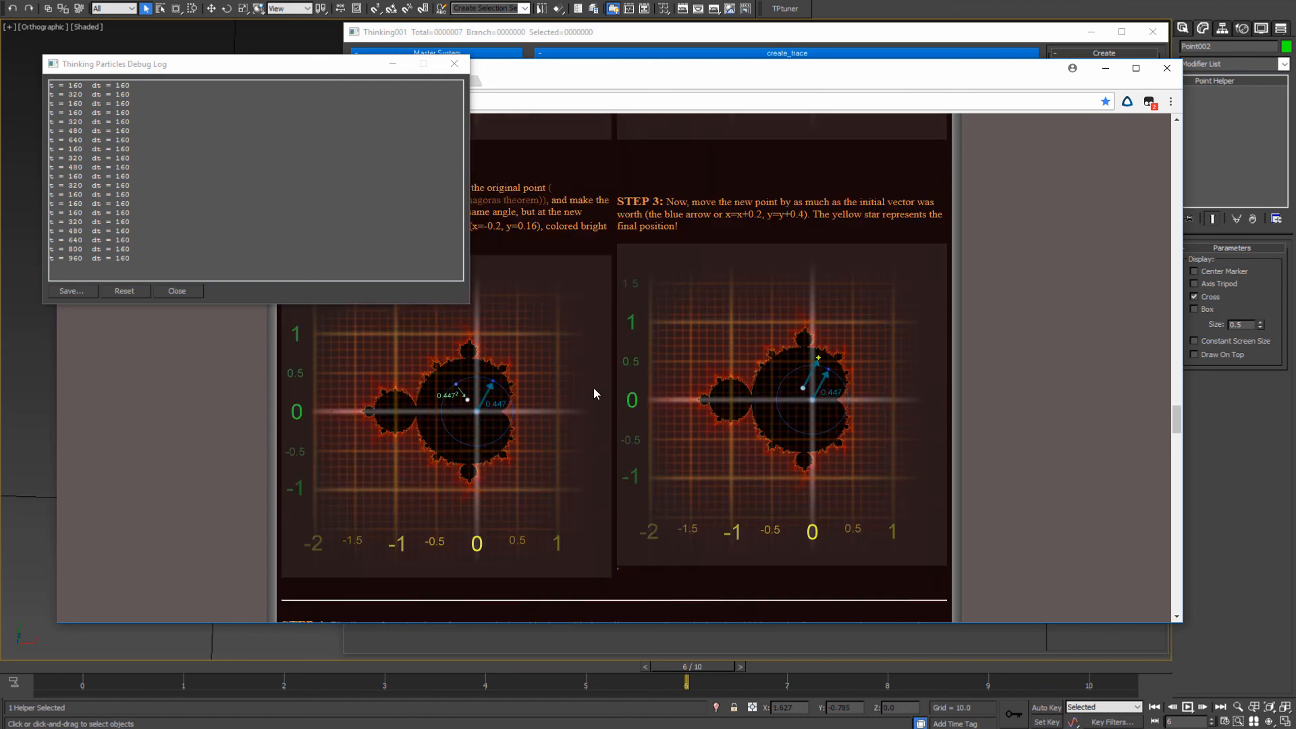
{"action": "scroll", "coordinate": [593, 388], "scroll_direction": "down", "scroll_amount": 3}
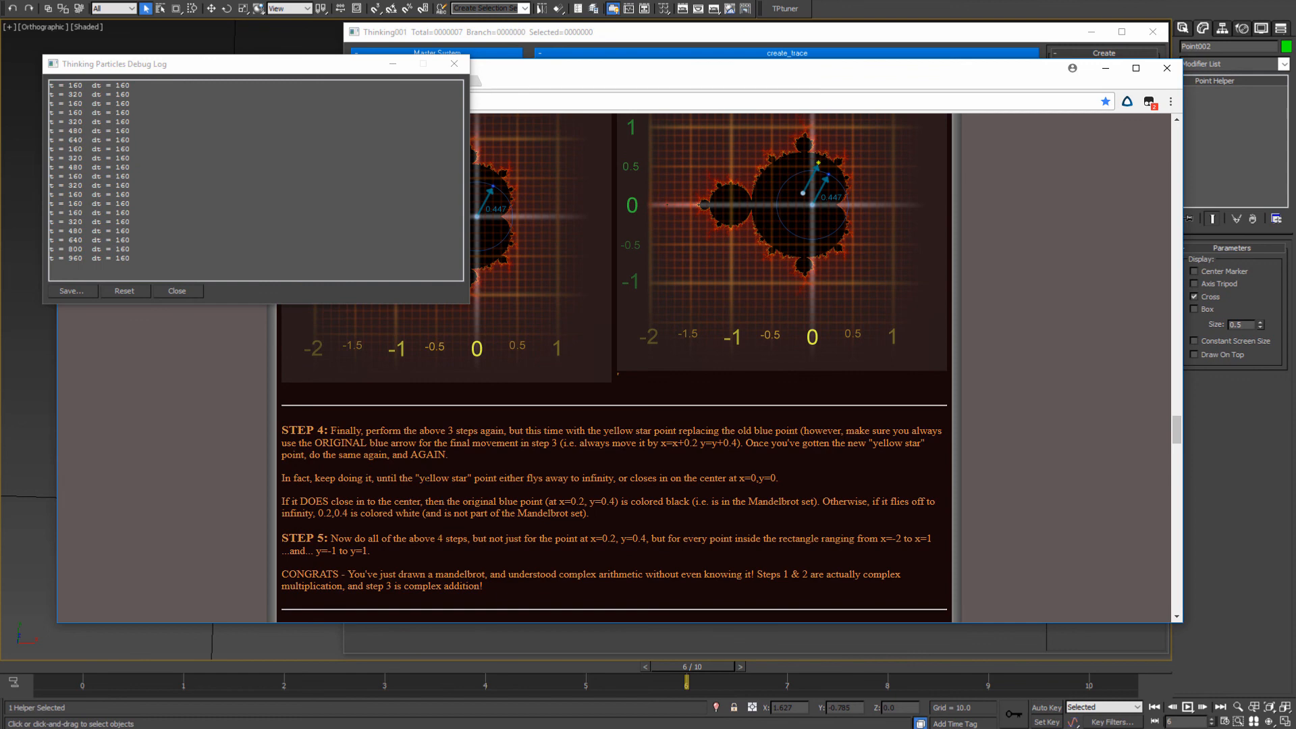
{"action": "double_click", "coordinate": [427, 478]}
{"action": "double_click", "coordinate": [485, 479]}
{"action": "double_click", "coordinate": [512, 479]}
{"action": "double_click", "coordinate": [558, 479]}
{"action": "left_click", "coordinate": [603, 478]}
{"action": "scroll", "coordinate": [789, 304], "scroll_direction": "up", "scroll_amount": 3}
{"action": "left_click", "coordinate": [1105, 69]}
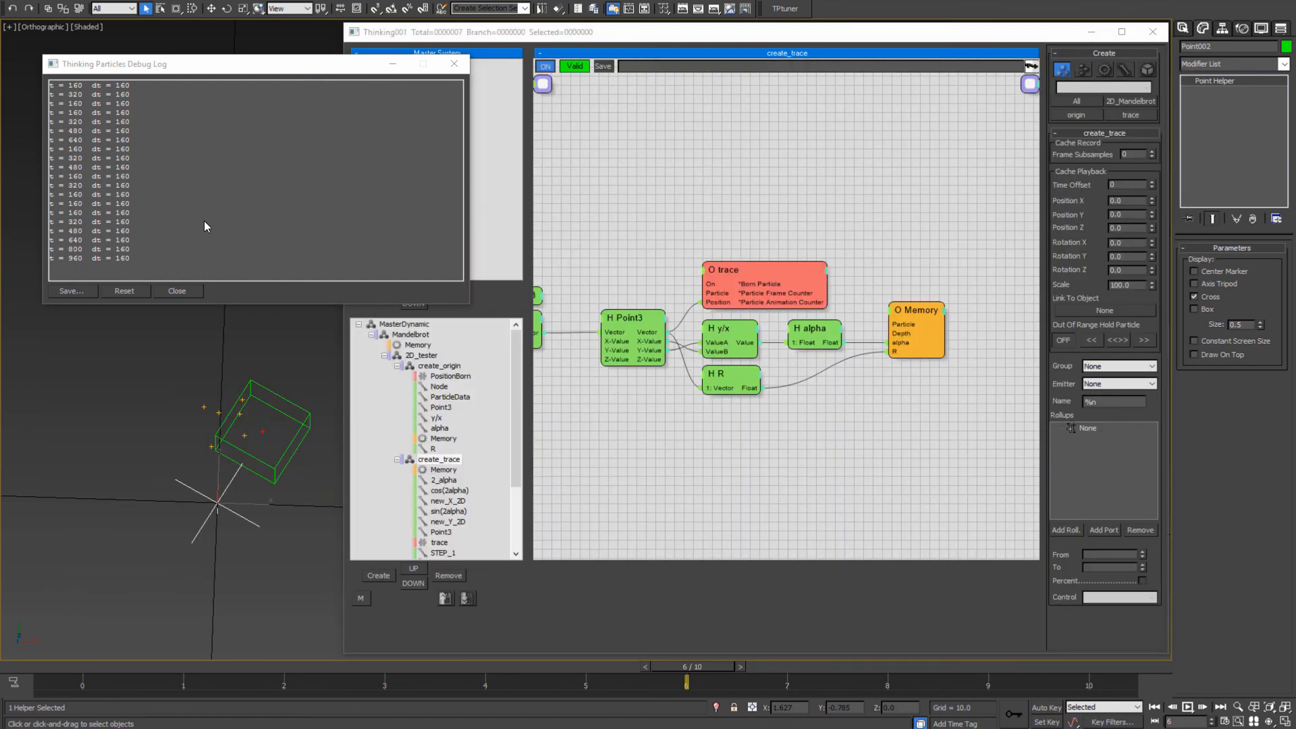
- Close the Thinking Particles Debug Log and bring the start of the create_trace network into view
{"action": "left_click", "coordinate": [178, 290]}
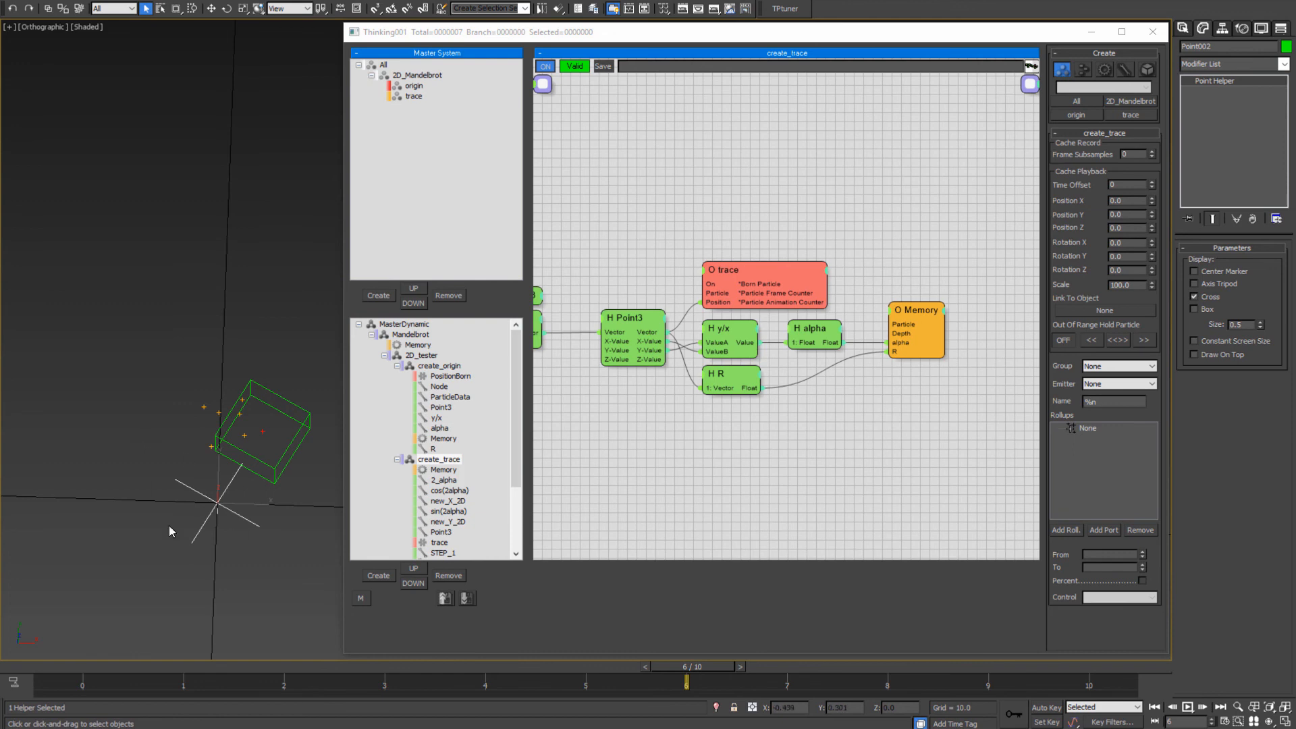
{"action": "mouse_move", "coordinate": [766, 467]}
{"action": "middle_mouse_down"}
{"action": "mouse_move", "coordinate": [849, 464]}
{"action": "mouse_move", "coordinate": [785, 471]}
{"action": "middle_mouse_up"}
{"action": "middle_click_drag", "start_coordinate": [607, 459], "coordinate": [1013, 453]}
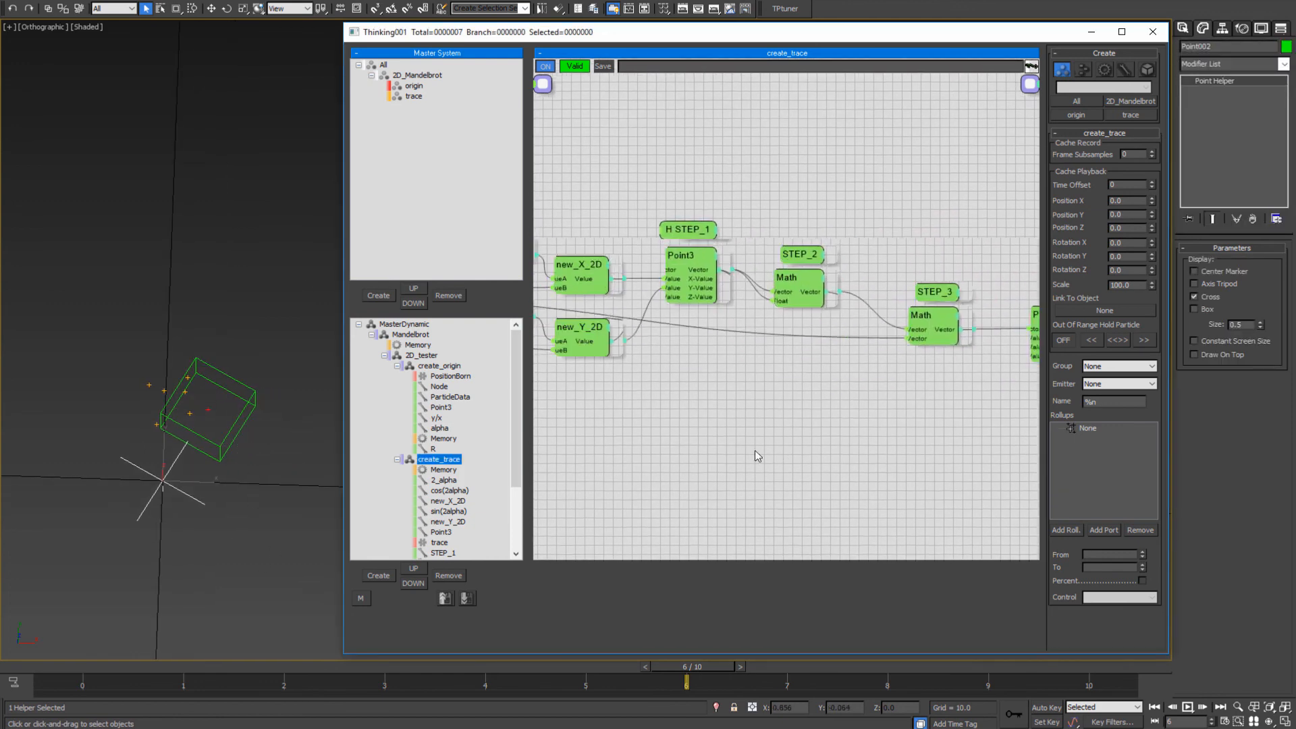
{"action": "middle_click_drag", "start_coordinate": [568, 420], "coordinate": [755, 428]}
{"action": "middle_click_drag", "start_coordinate": [165, 511], "coordinate": [169, 506]}
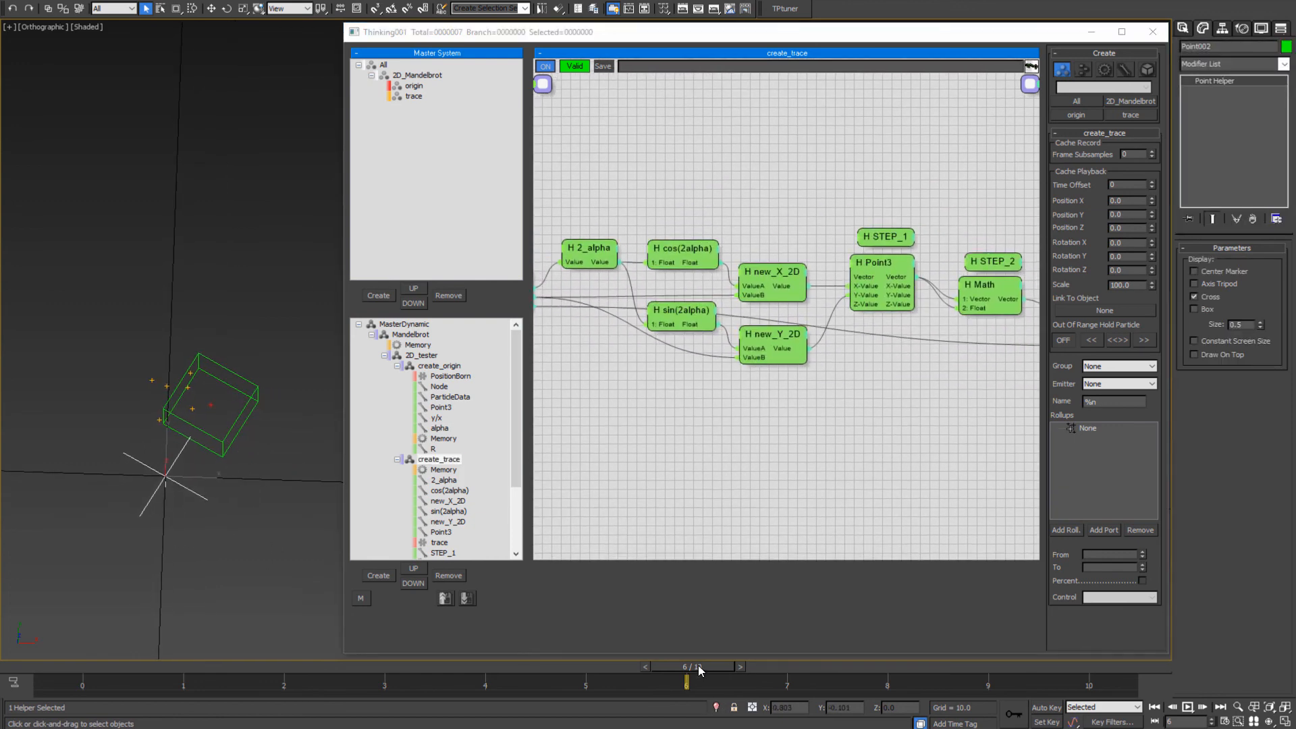
- Go to frame 1 and set the animation's end time to 1
{"action": "left_click_drag", "start_coordinate": [698, 666], "coordinate": [201, 674]}
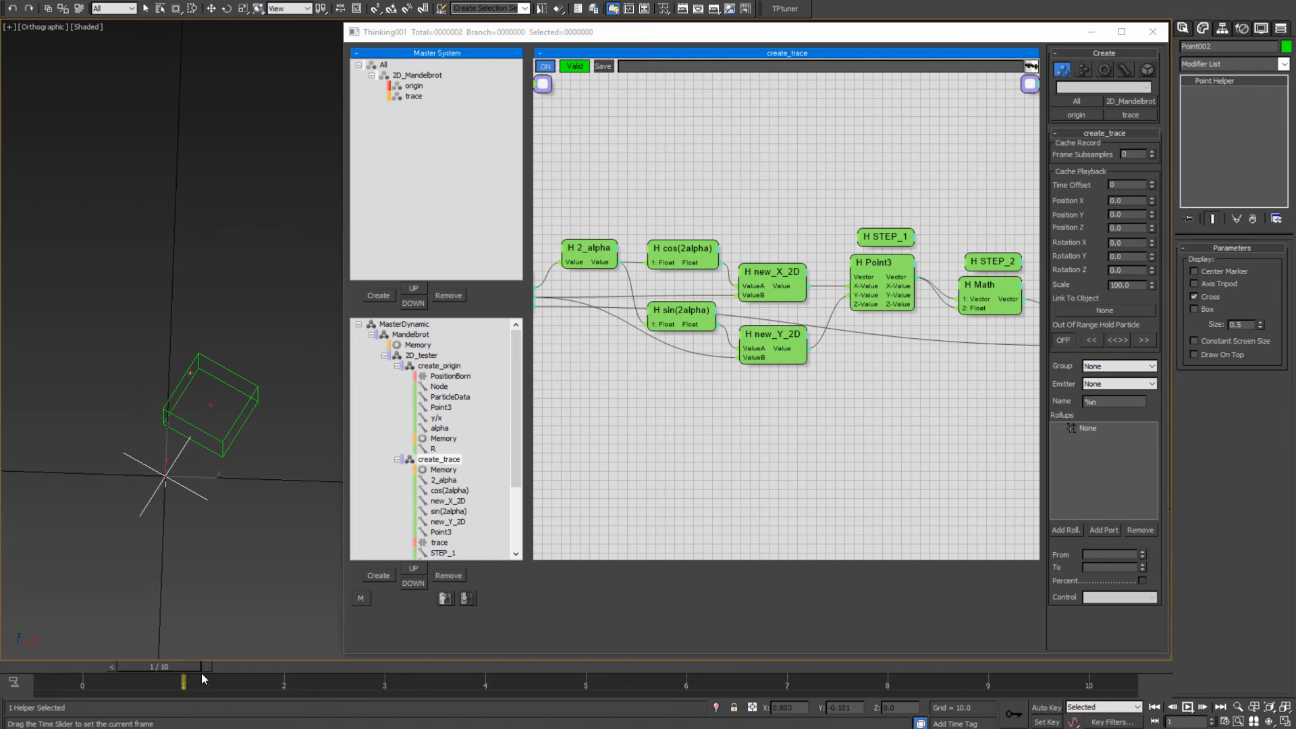
{"action": "left_click", "coordinate": [1153, 722]}
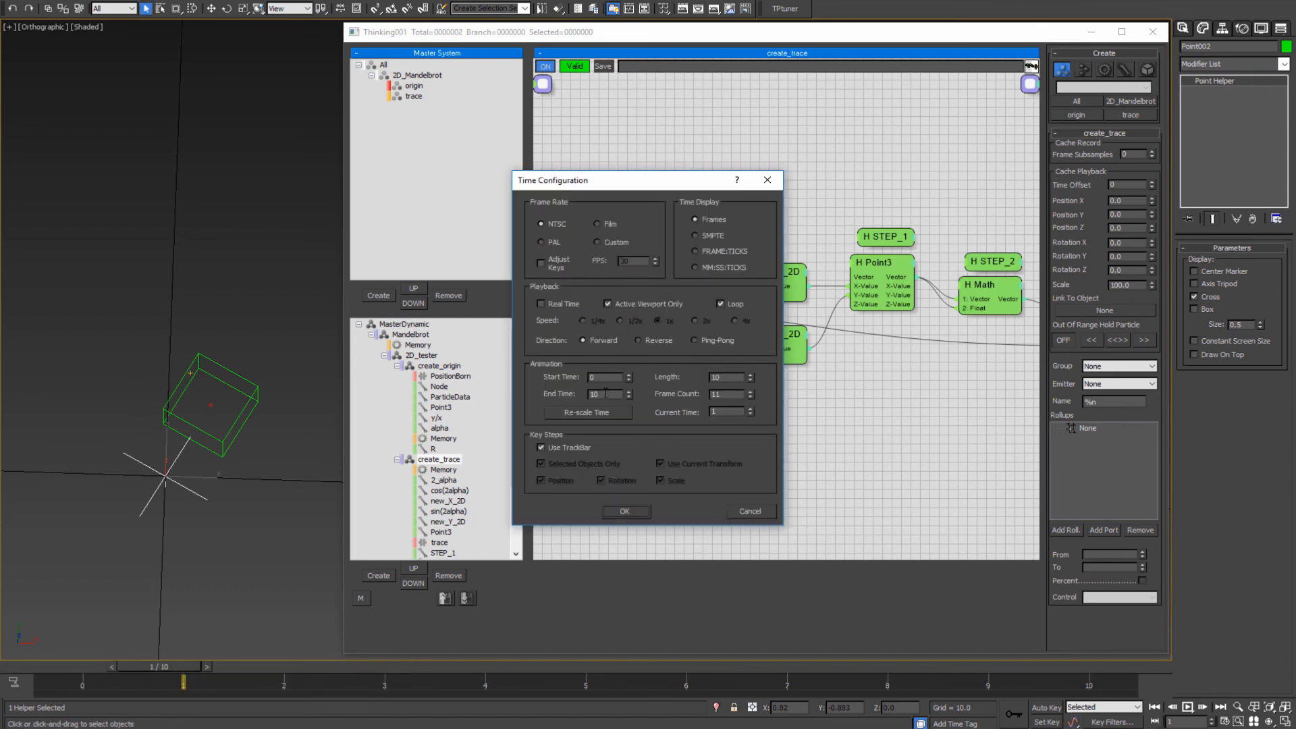
{"action": "key", "text": "Return"}
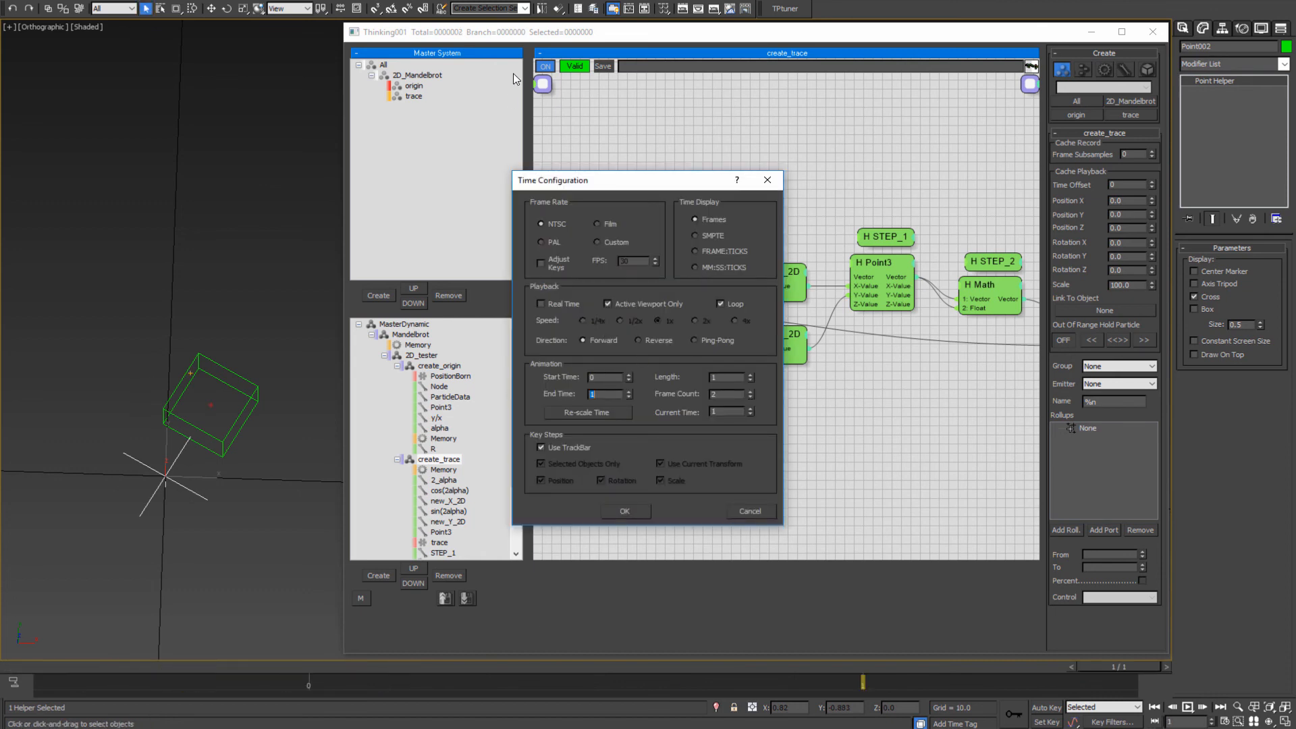
{"action": "left_click", "coordinate": [623, 513]}
- Add an Iterator operator in create_trace and place it ahead of the Memory operator that supplies alpha, R and init_pos
{"action": "middle_click_drag", "start_coordinate": [607, 426], "coordinate": [695, 471]}
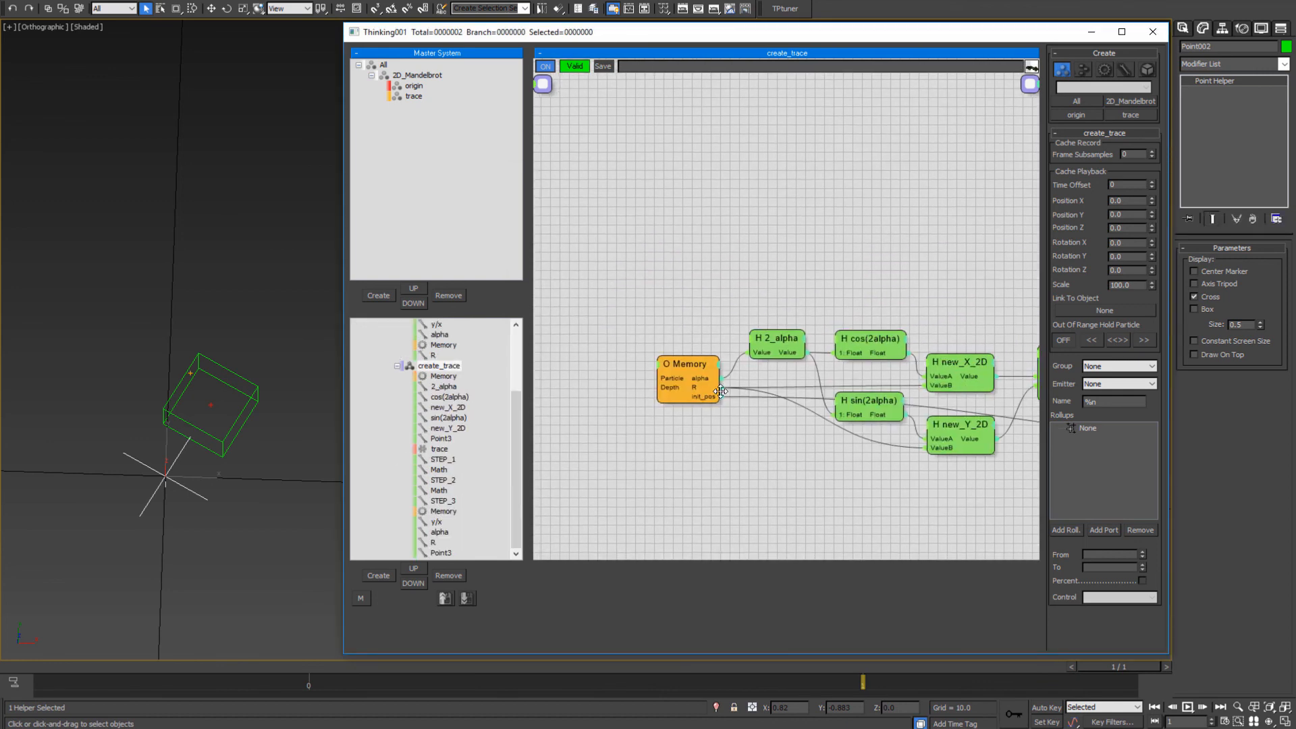
{"action": "middle_click_drag", "start_coordinate": [721, 392], "coordinate": [840, 373]}
{"action": "right_click", "coordinate": [642, 327]}
{"action": "mouse_move", "coordinate": [650, 379]}
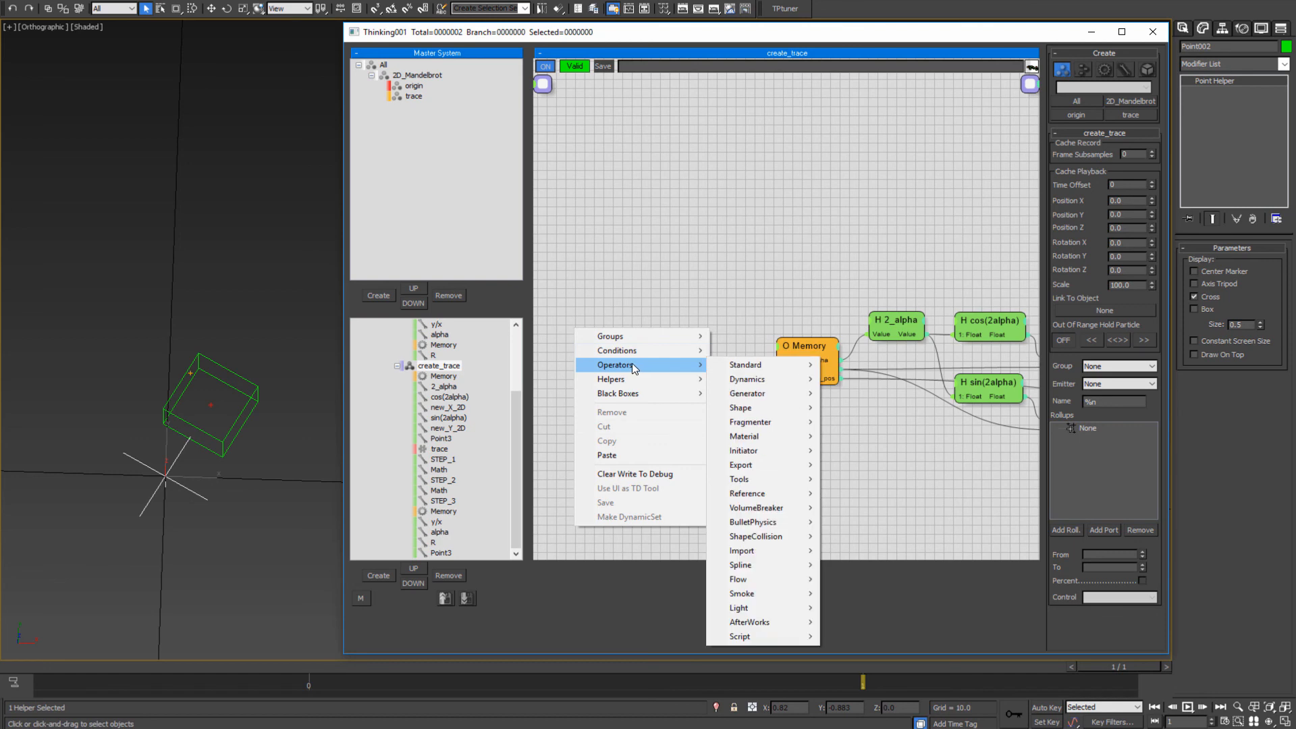
{"action": "mouse_move", "coordinate": [750, 448]}
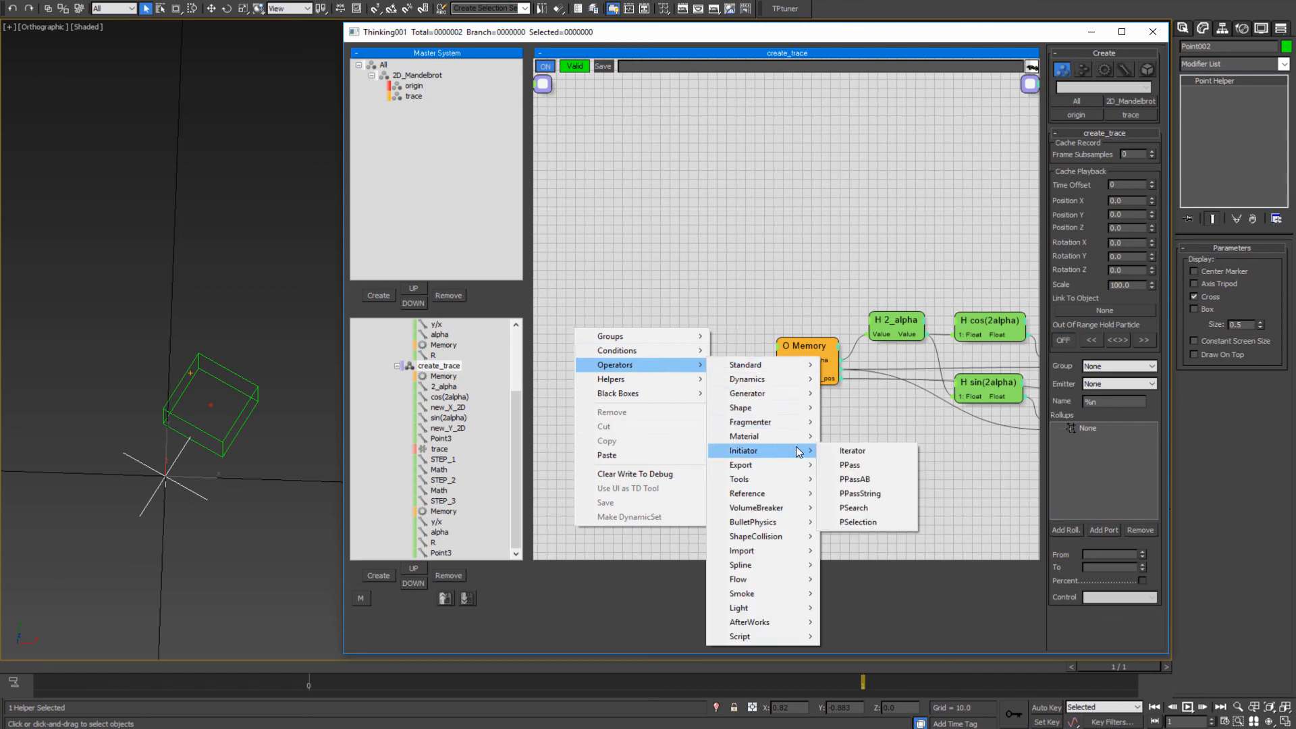
{"action": "left_click", "coordinate": [870, 457]}
{"action": "mouse_move", "coordinate": [675, 336]}
{"action": "left_mouse_down"}
{"action": "mouse_move", "coordinate": [691, 358]}
{"action": "mouse_move", "coordinate": [696, 346]}
{"action": "left_mouse_up"}
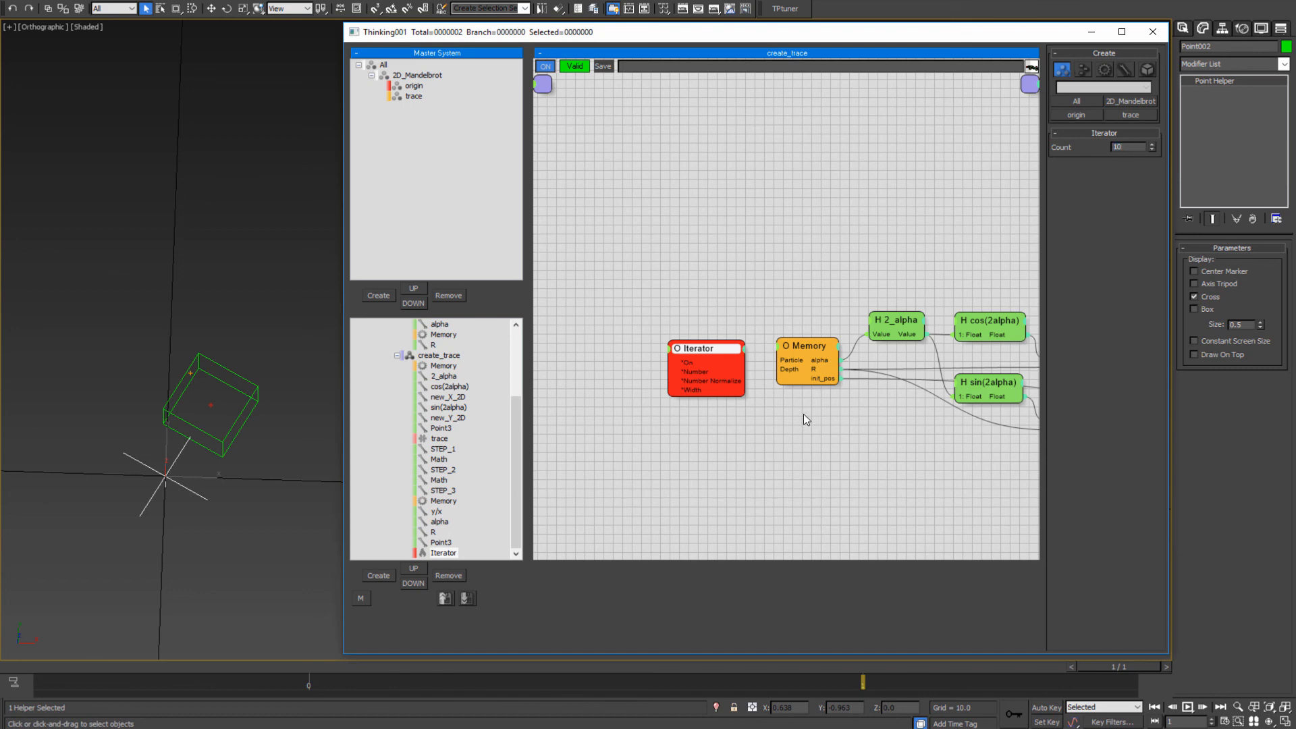
- Expose the ON input on that Memory operator and connect it to the Iterator's On output
{"action": "right_click", "coordinate": [778, 346]}
{"action": "left_click", "coordinate": [758, 370]}
{"action": "left_click_drag", "start_coordinate": [786, 359], "coordinate": [701, 350]}
{"action": "middle_click_drag", "start_coordinate": [264, 492], "coordinate": [259, 488]}
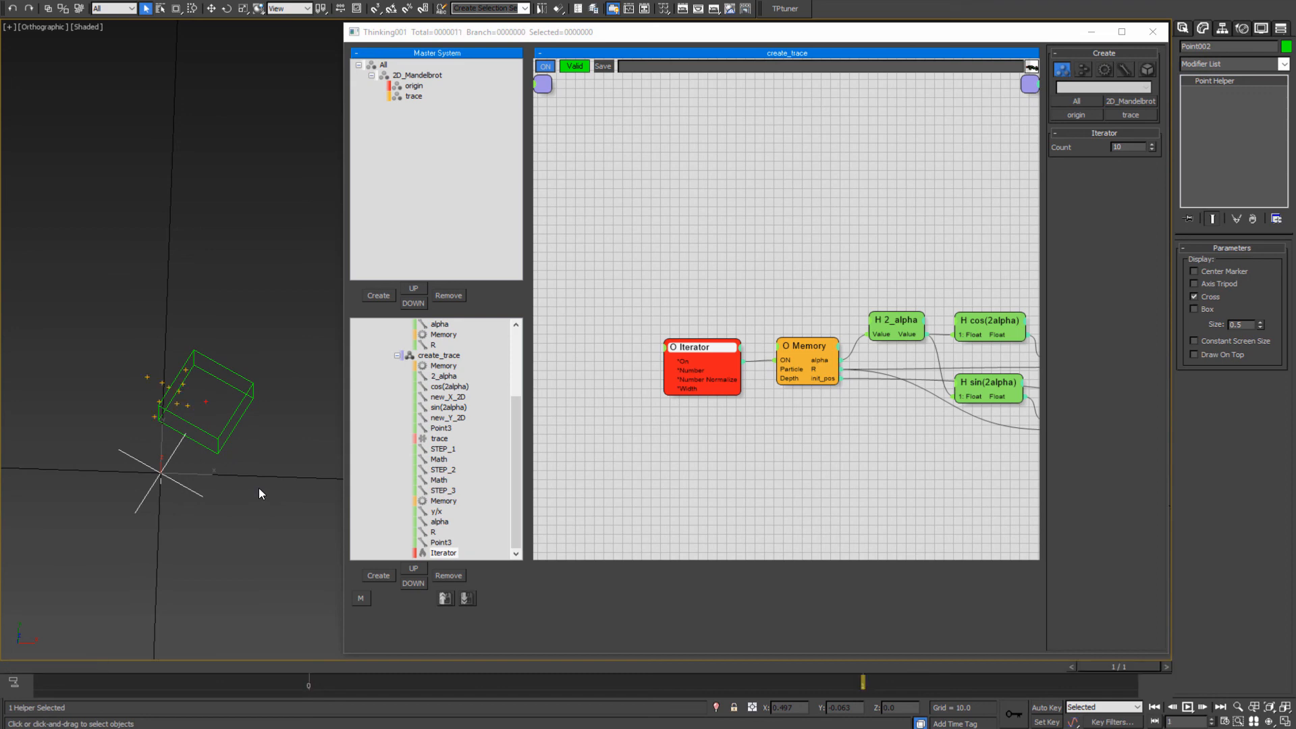
{"action": "middle_click_drag", "start_coordinate": [257, 487], "coordinate": [229, 477], "text": "alt"}
- Add a TimeInterval condition ahead of the Iterator, with start frame 1 and end frame 1
{"action": "left_click_drag", "start_coordinate": [672, 453], "coordinate": [1051, 441]}
{"action": "right_click", "coordinate": [579, 339]}
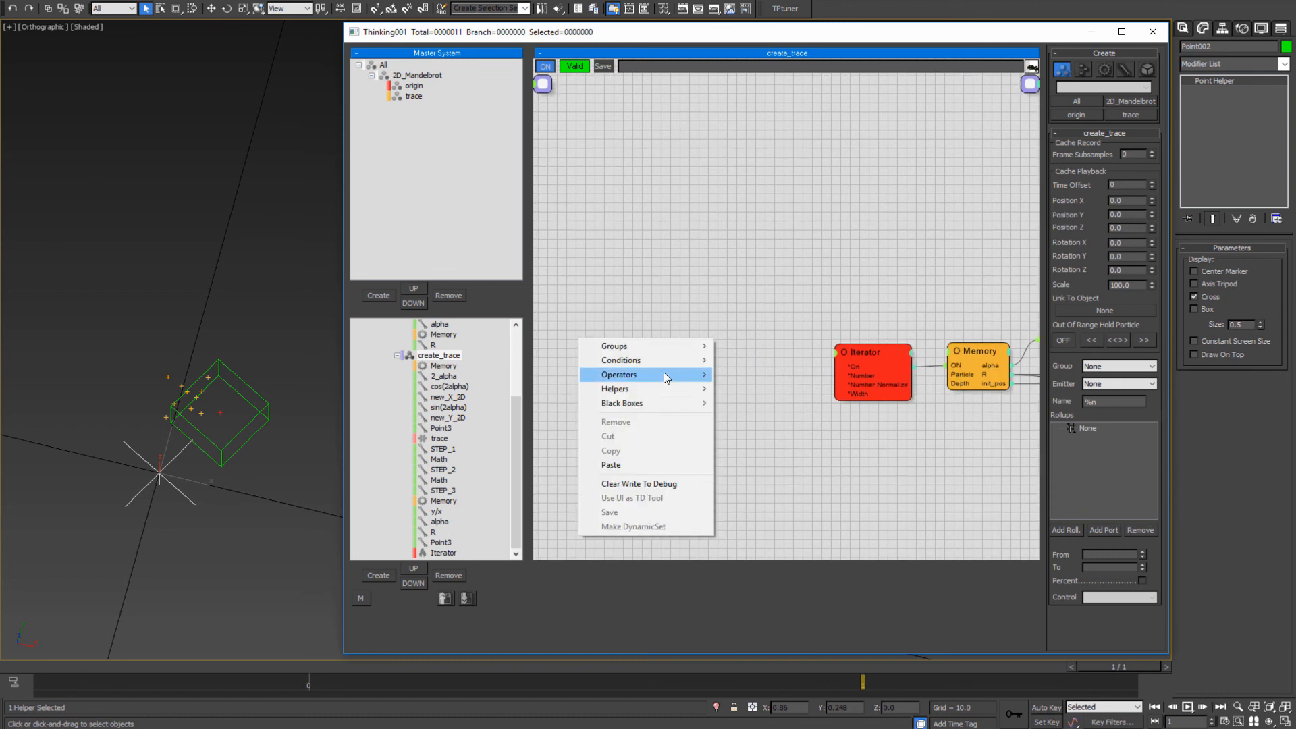
{"action": "mouse_move", "coordinate": [669, 361]}
{"action": "mouse_move", "coordinate": [743, 361]}
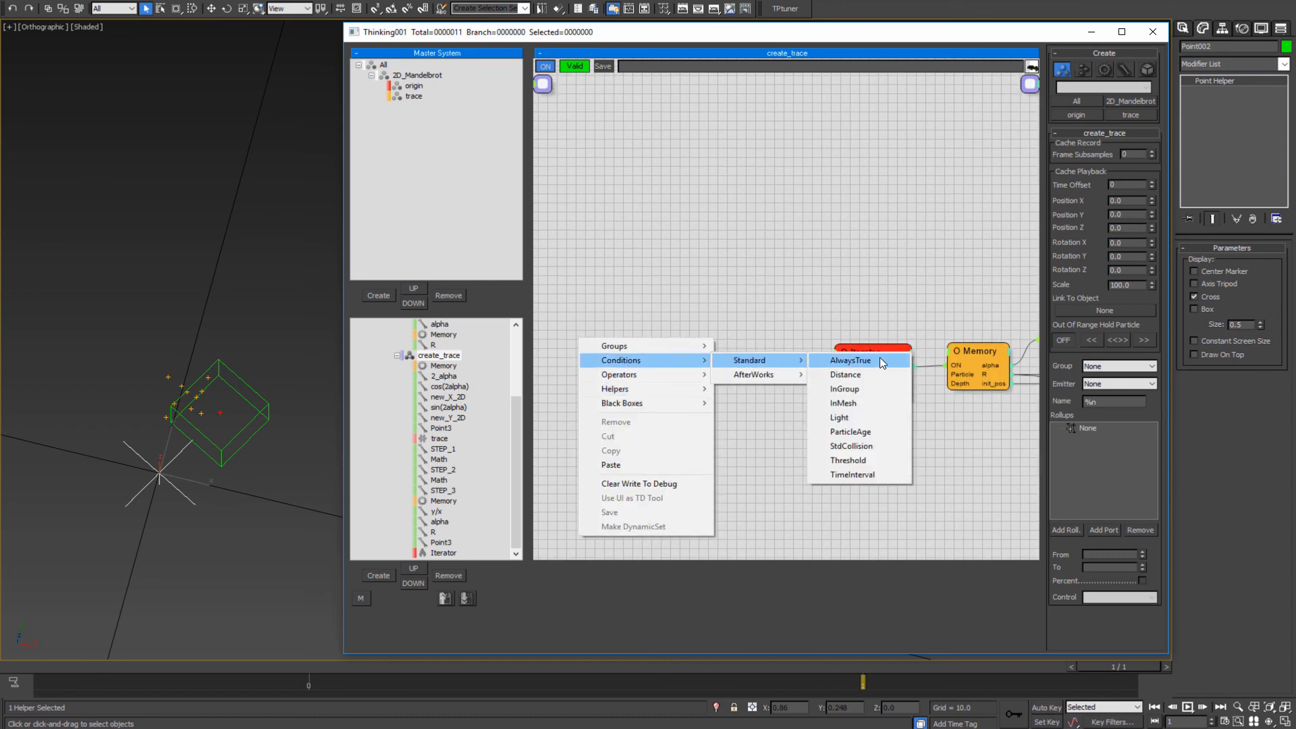
{"action": "left_click", "coordinate": [852, 474]}
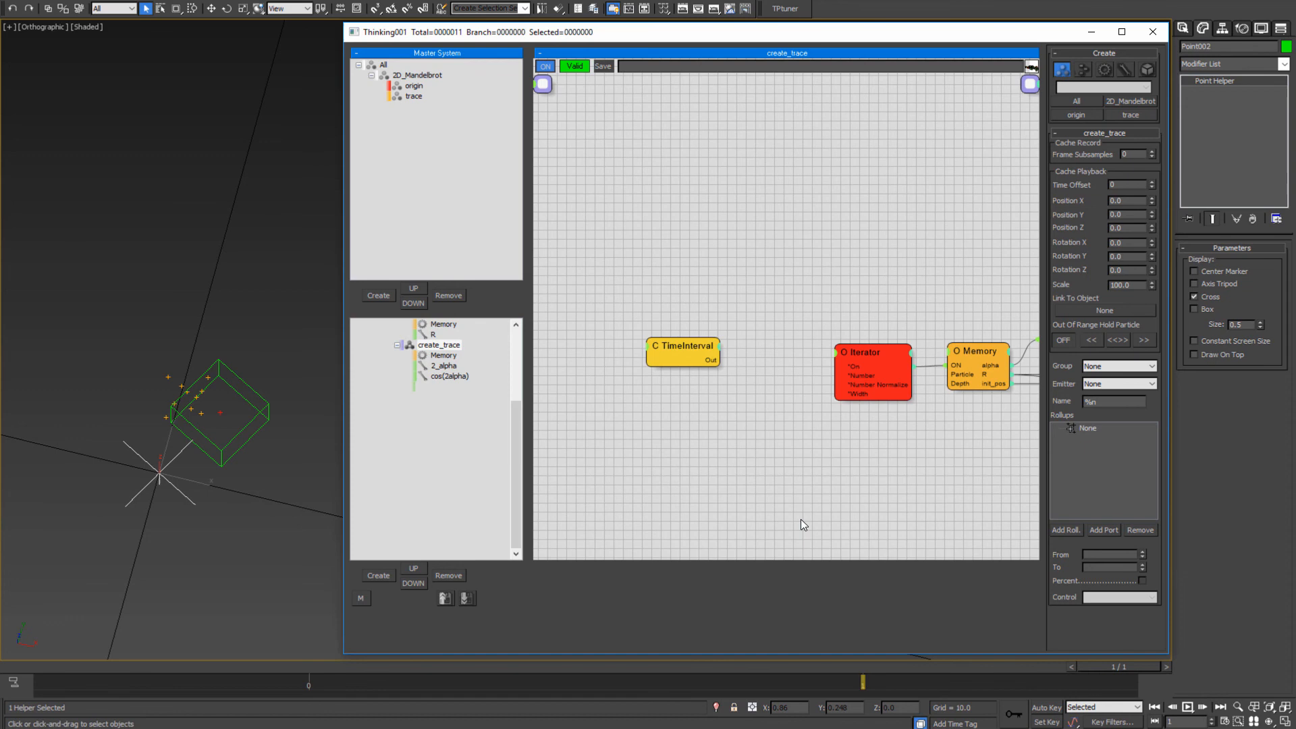
{"action": "left_click", "coordinate": [682, 349]}
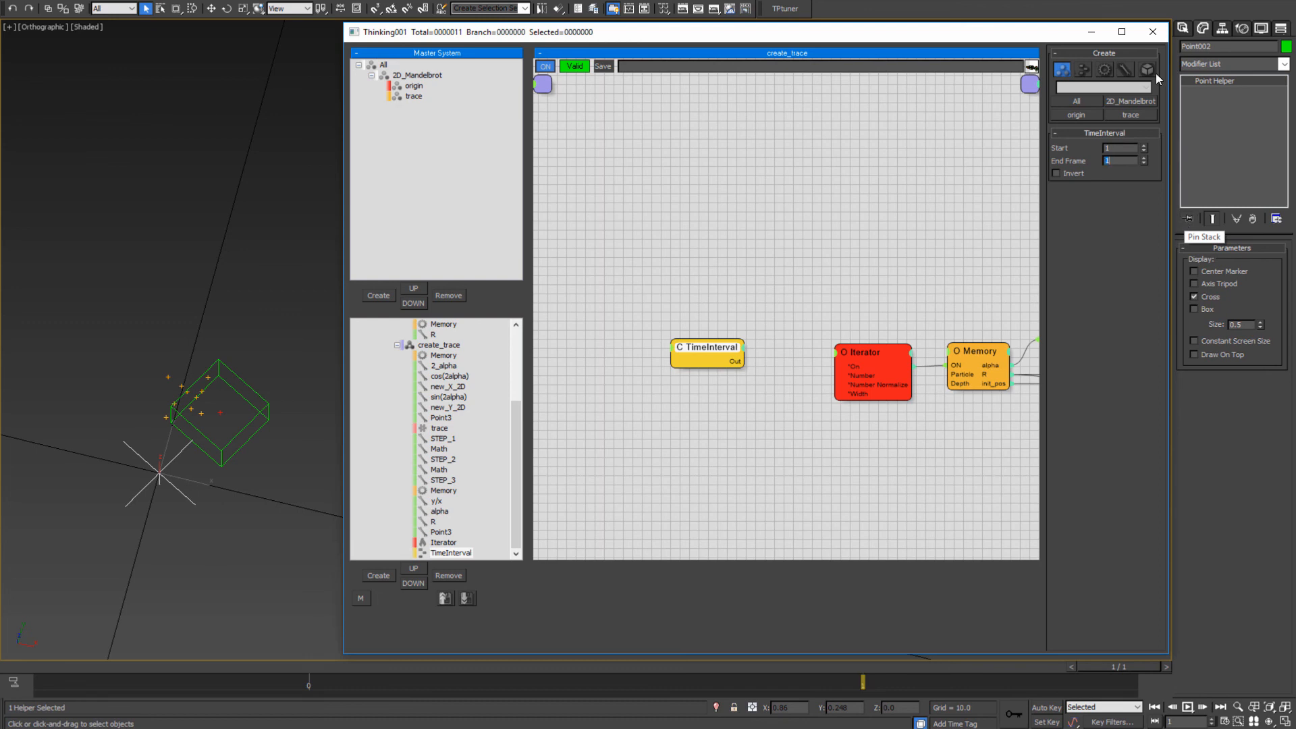
{"action": "double_click", "coordinate": [1122, 160]}
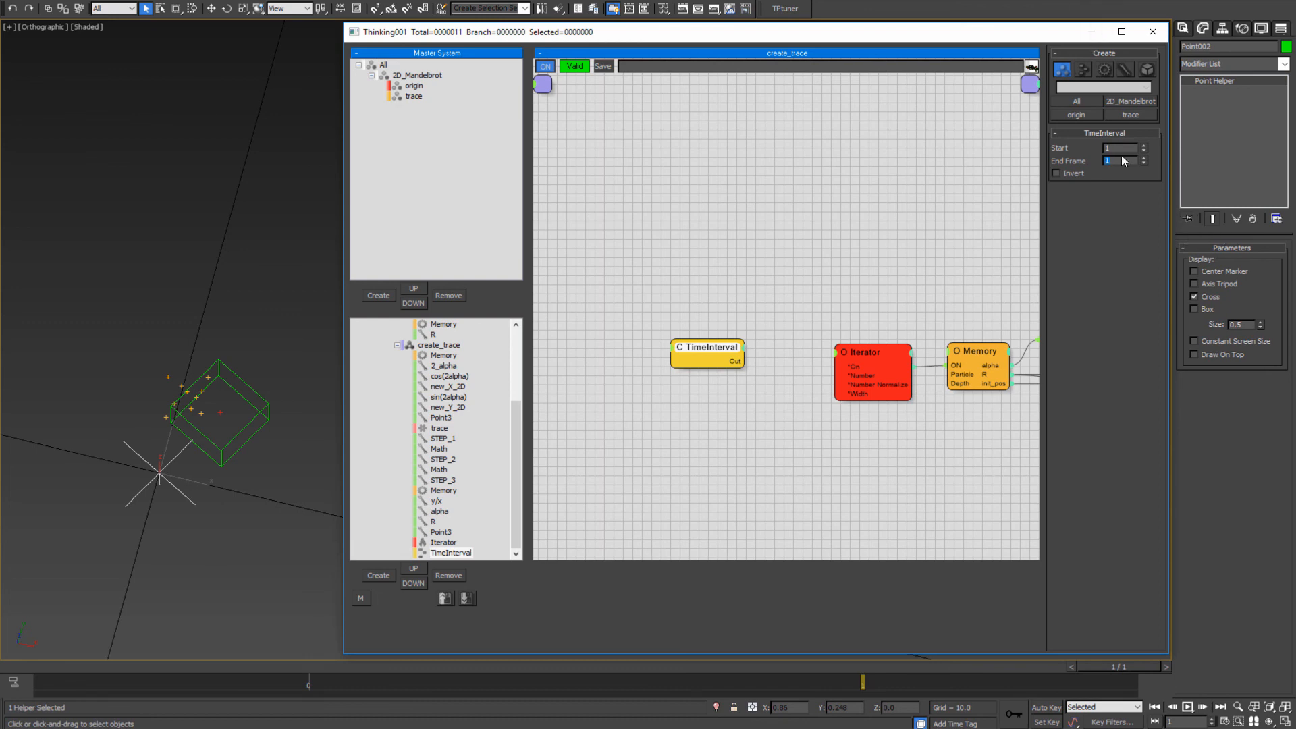
- Expose the ON input on the Iterator and connect it to the TimeInterval's output
{"action": "right_click", "coordinate": [835, 353]}
{"action": "left_click", "coordinate": [841, 359]}
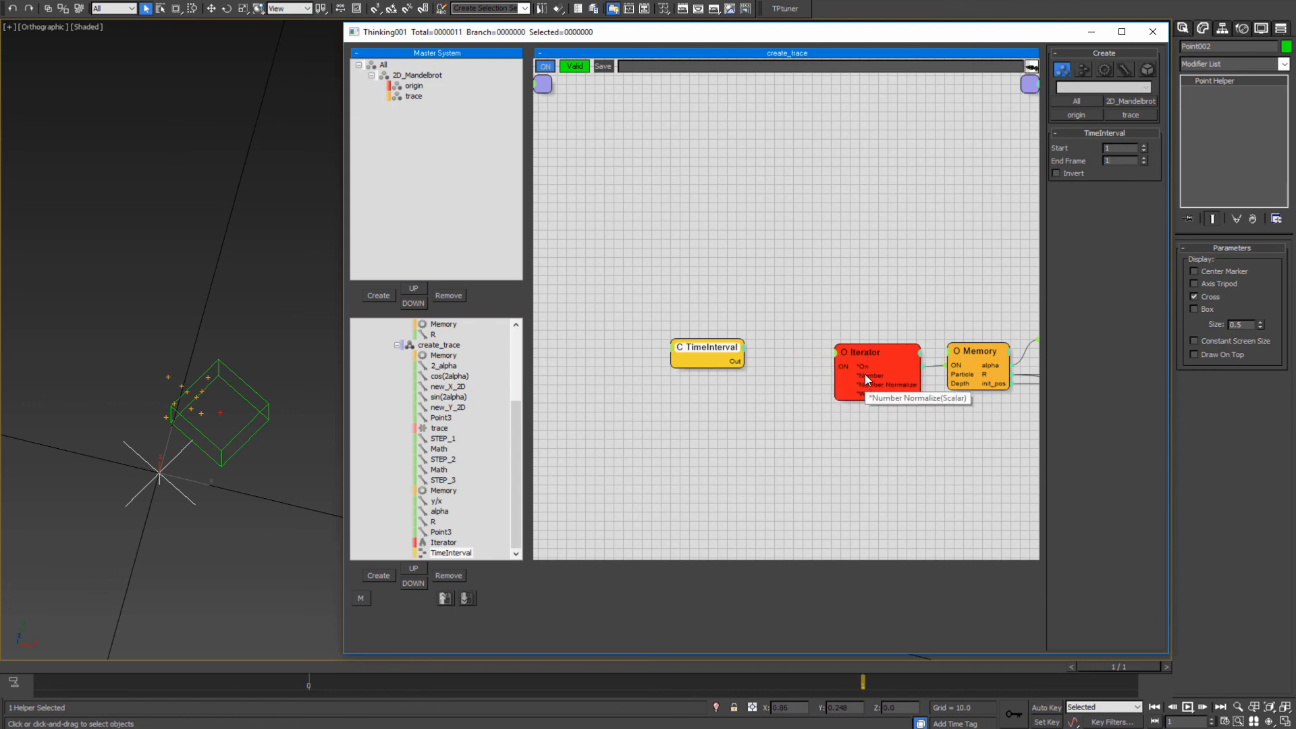
{"action": "left_click_drag", "start_coordinate": [835, 366], "coordinate": [775, 352]}
{"action": "middle_click_drag", "start_coordinate": [894, 517], "coordinate": [805, 497]}
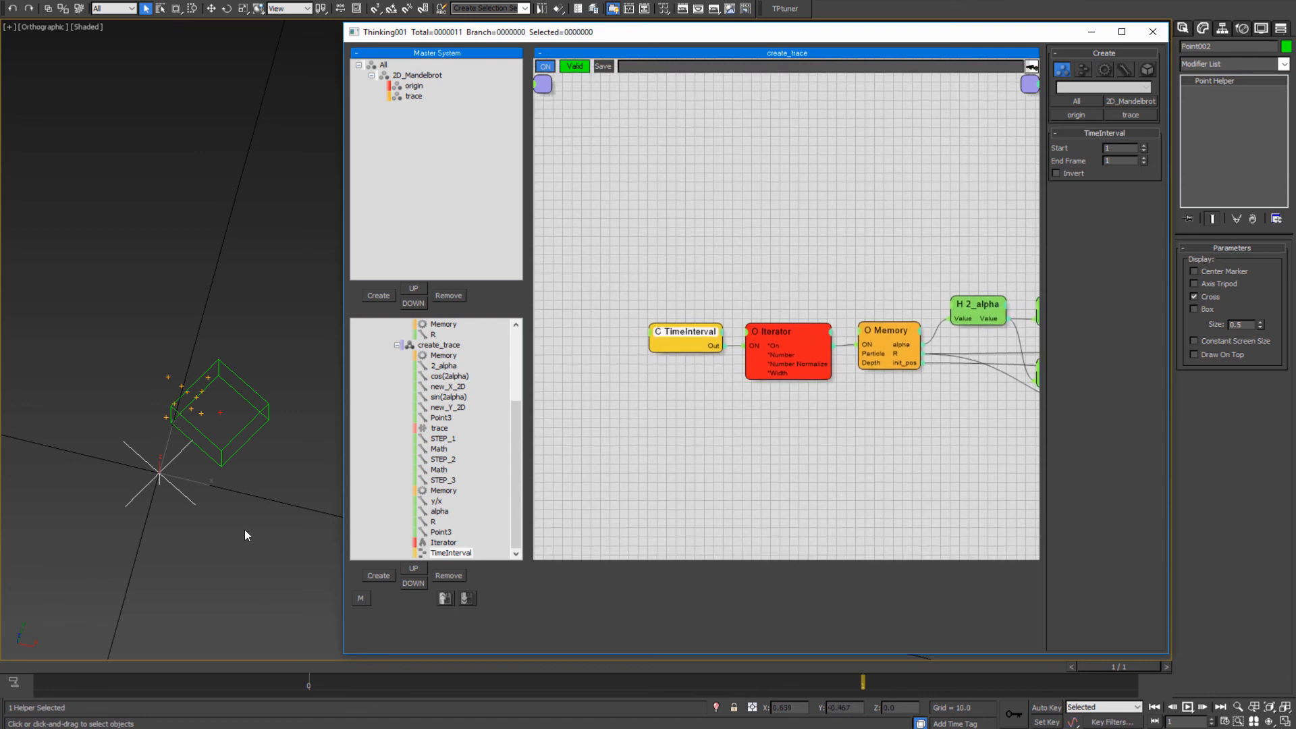
- In the Top view, reset the Z rotation of the selected point helper that carries the box
{"action": "middle_click_drag", "start_coordinate": [233, 480], "coordinate": [253, 394]}
{"action": "key", "text": "t"}
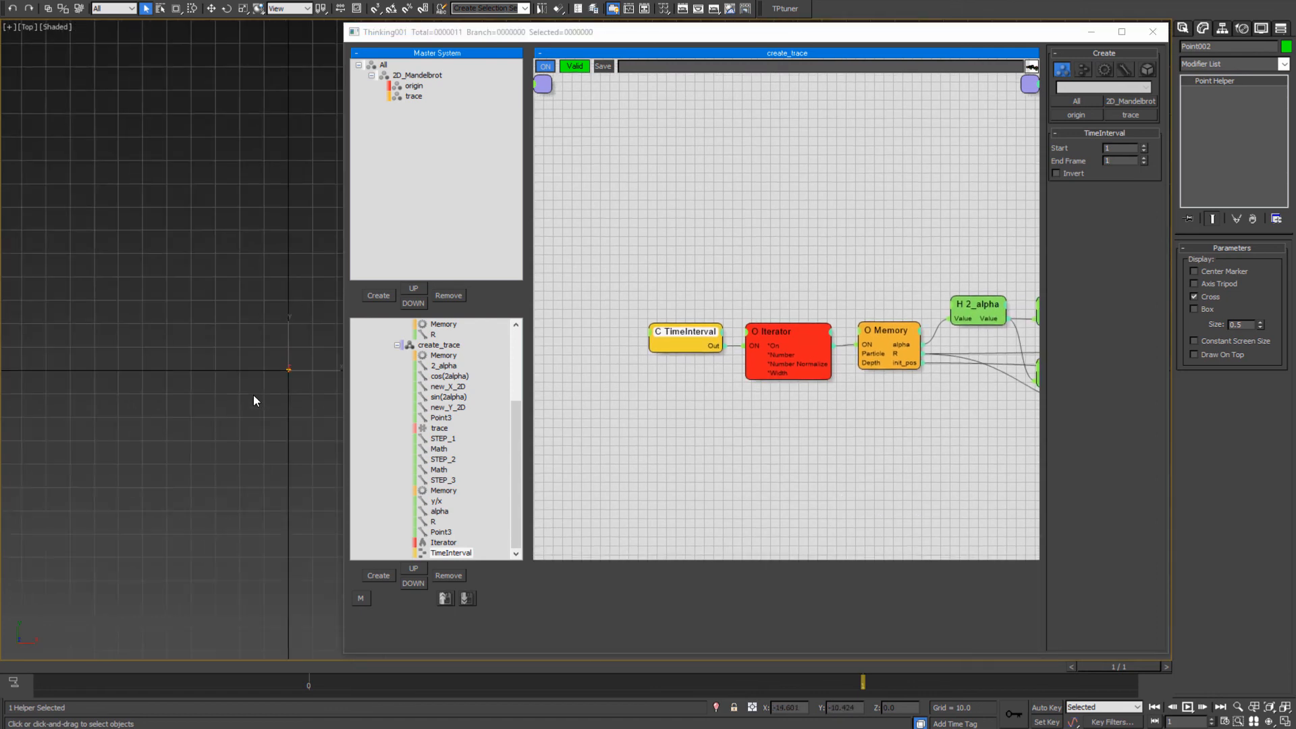
{"action": "scroll", "coordinate": [253, 395], "scroll_direction": "up", "scroll_amount": 4}
{"action": "middle_click_drag", "start_coordinate": [309, 337], "coordinate": [254, 375]}
{"action": "scroll", "coordinate": [254, 376], "scroll_direction": "up", "scroll_amount": 5}
{"action": "middle_click_drag", "start_coordinate": [231, 439], "coordinate": [235, 475]}
{"action": "scroll", "coordinate": [235, 475], "scroll_direction": "up", "scroll_amount": 5}
{"action": "scroll", "coordinate": [254, 423], "scroll_direction": "up", "scroll_amount": 3}
{"action": "middle_click_drag", "start_coordinate": [301, 369], "coordinate": [174, 405]}
{"action": "scroll", "coordinate": [228, 404], "scroll_direction": "up", "scroll_amount": 3}
{"action": "middle_click_drag", "start_coordinate": [241, 436], "coordinate": [216, 464]}
{"action": "left_click_drag", "start_coordinate": [160, 530], "coordinate": [250, 494]}
{"action": "middle_click_drag", "start_coordinate": [252, 498], "coordinate": [233, 487]}
{"action": "key", "text": "r"}
{"action": "key", "text": "e"}
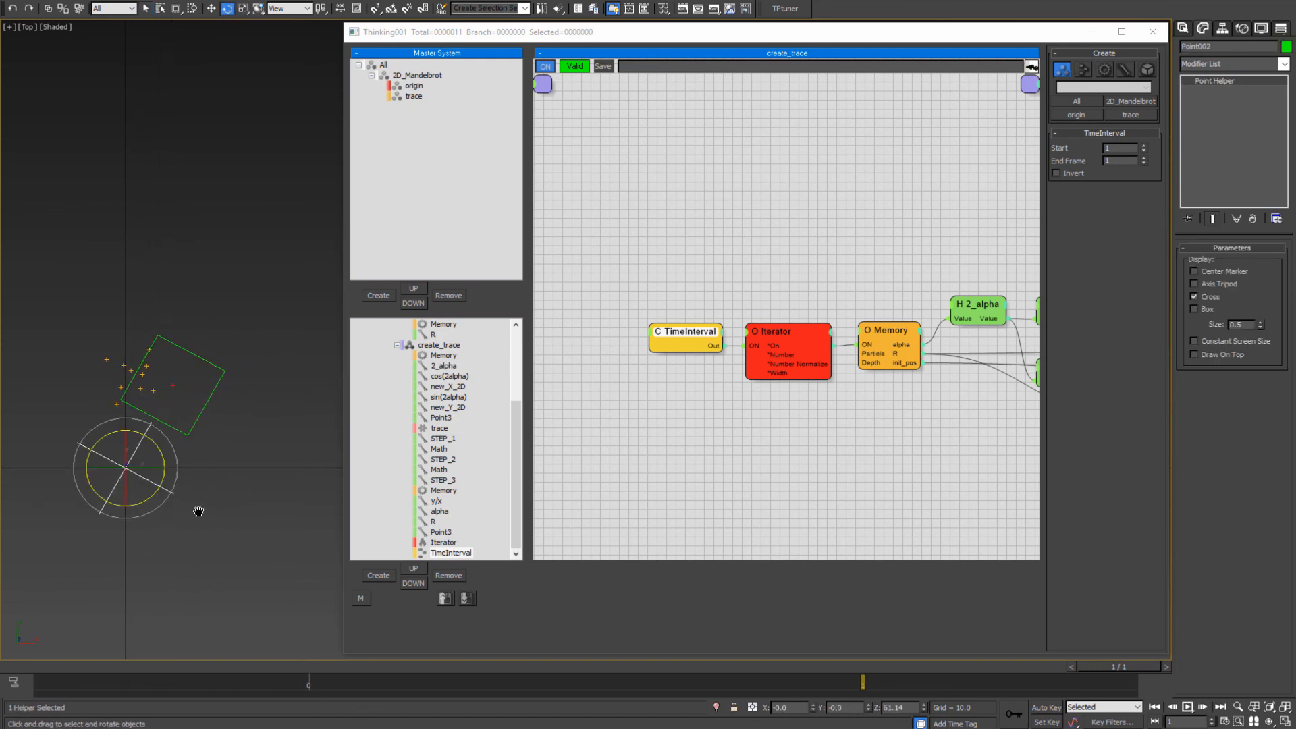
{"action": "right_click", "coordinate": [925, 710]}
- Examine how the traced particles spread from the box in the Top view with the helper unrotated
{"action": "middle_click_drag", "start_coordinate": [253, 538], "coordinate": [198, 459]}
{"action": "scroll", "coordinate": [164, 486], "scroll_direction": "down", "scroll_amount": 4}
{"action": "scroll", "coordinate": [185, 523], "scroll_direction": "up", "scroll_amount": 2}
{"action": "key", "text": "q"}
{"action": "scroll", "coordinate": [220, 463], "scroll_direction": "up", "scroll_amount": 2}
{"action": "middle_click_drag", "start_coordinate": [208, 583], "coordinate": [137, 561]}
{"action": "middle_click_drag", "start_coordinate": [326, 459], "coordinate": [161, 495]}
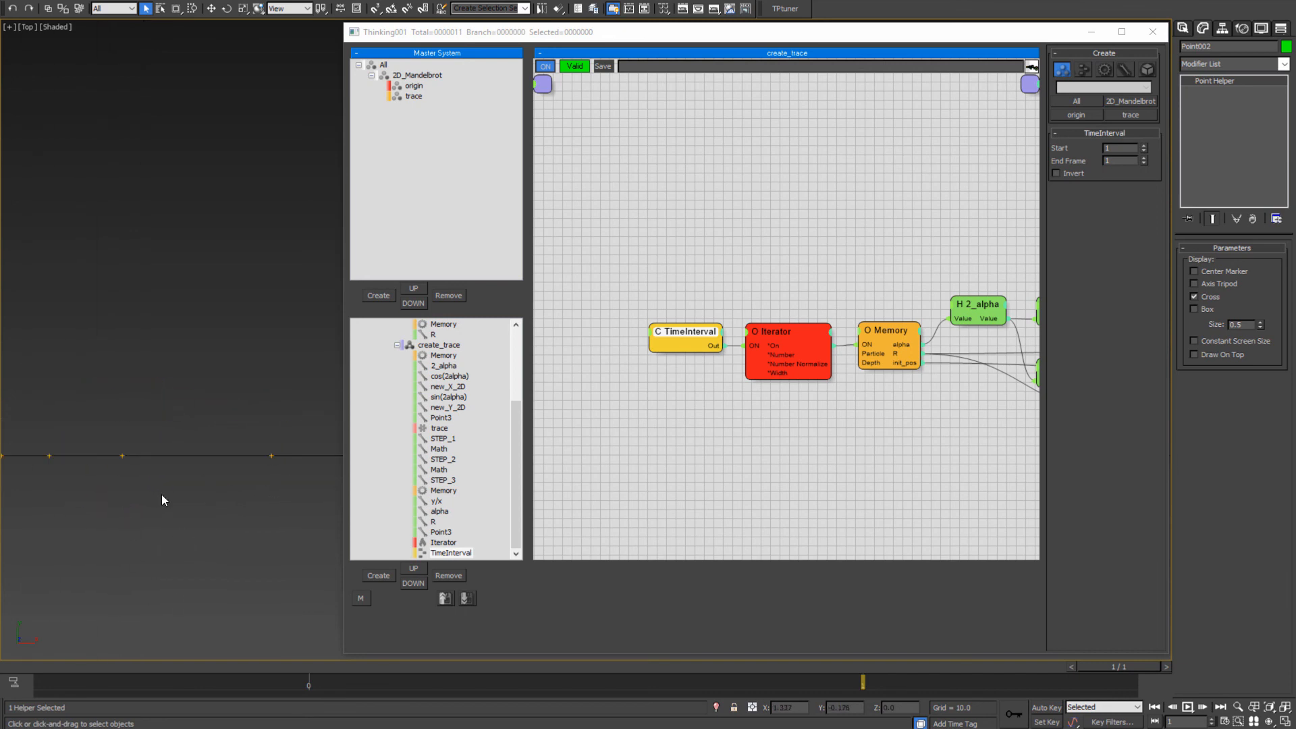
{"action": "scroll", "coordinate": [162, 494], "scroll_direction": "down", "scroll_amount": 2}
{"action": "scroll", "coordinate": [27, 512], "scroll_direction": "up", "scroll_amount": 1}
{"action": "middle_click_drag", "start_coordinate": [27, 512], "coordinate": [159, 474]}
{"action": "scroll", "coordinate": [160, 474], "scroll_direction": "up", "scroll_amount": 2}
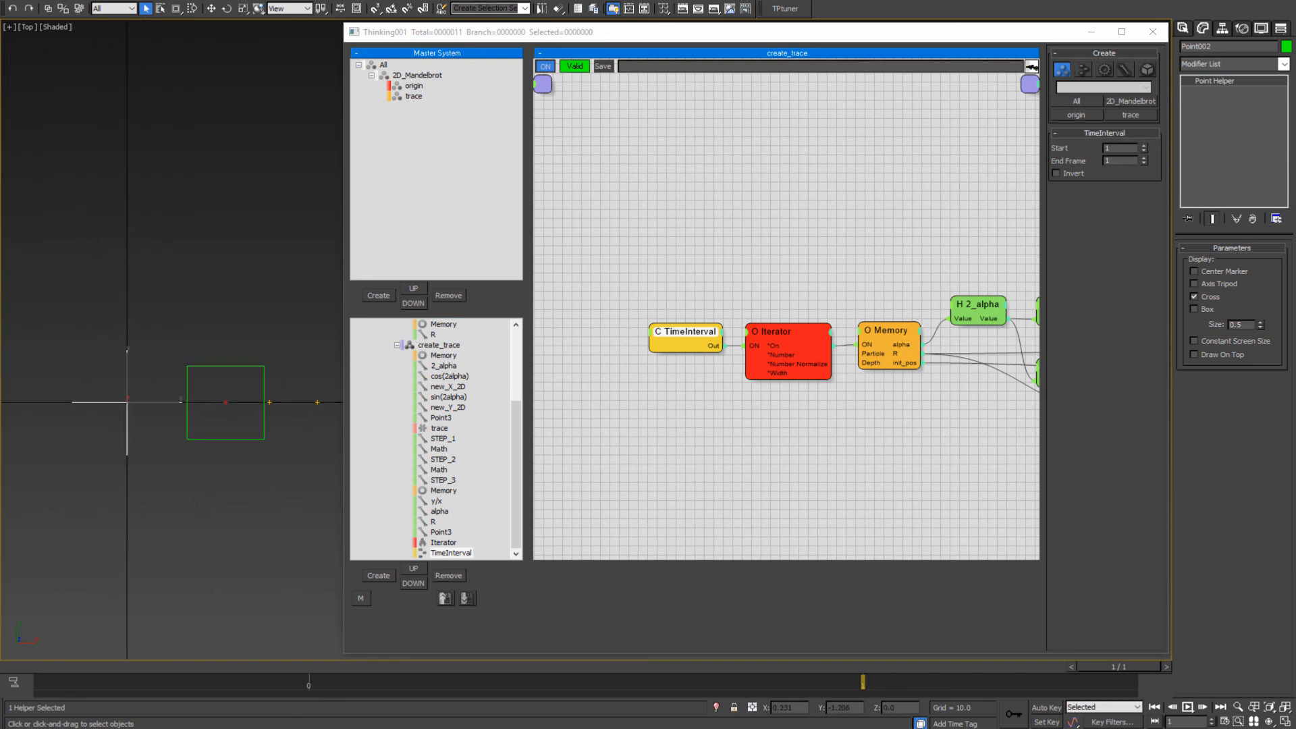
- Switch to the Skytopia page and read STEP 4 and STEP 5 on deciding which points belong to the Mandelbrot set
{"action": "left_click", "coordinate": [237, 706]}
{"action": "scroll", "coordinate": [642, 331], "scroll_direction": "down", "scroll_amount": 5}
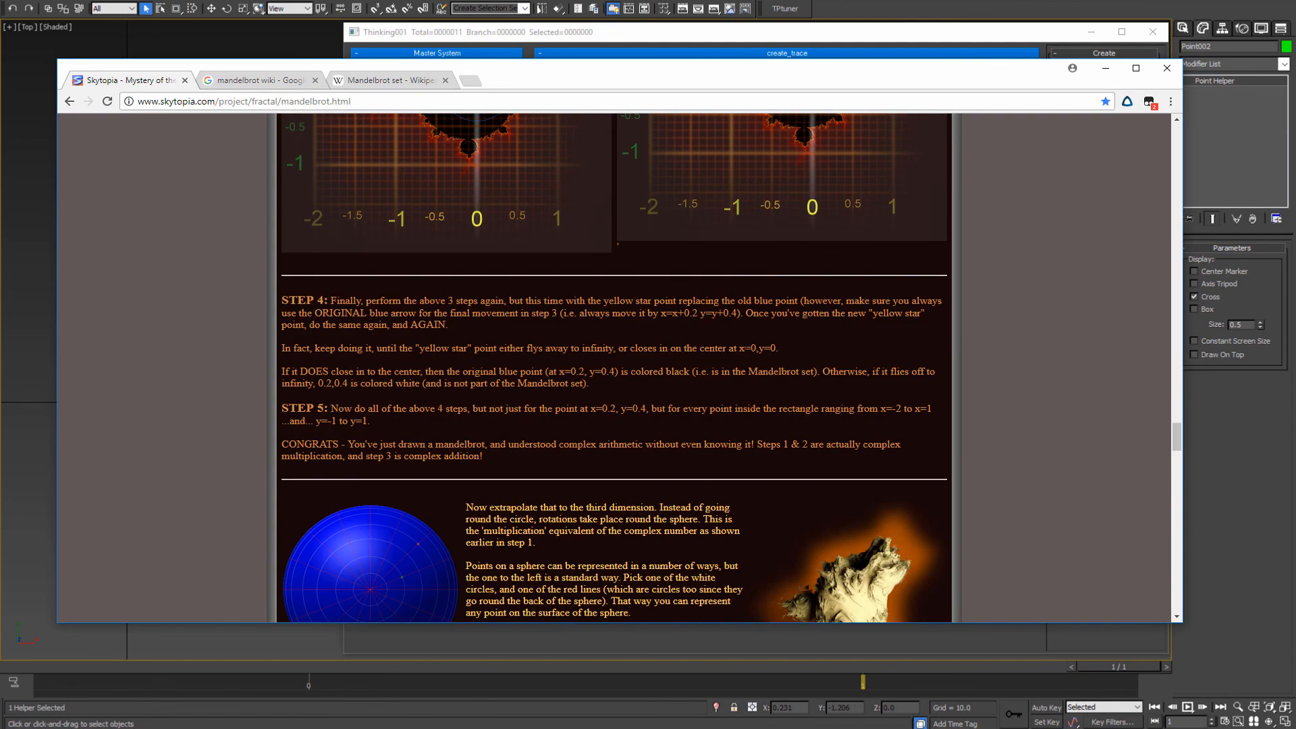
{"action": "scroll", "coordinate": [644, 406], "scroll_direction": "up", "scroll_amount": 1}
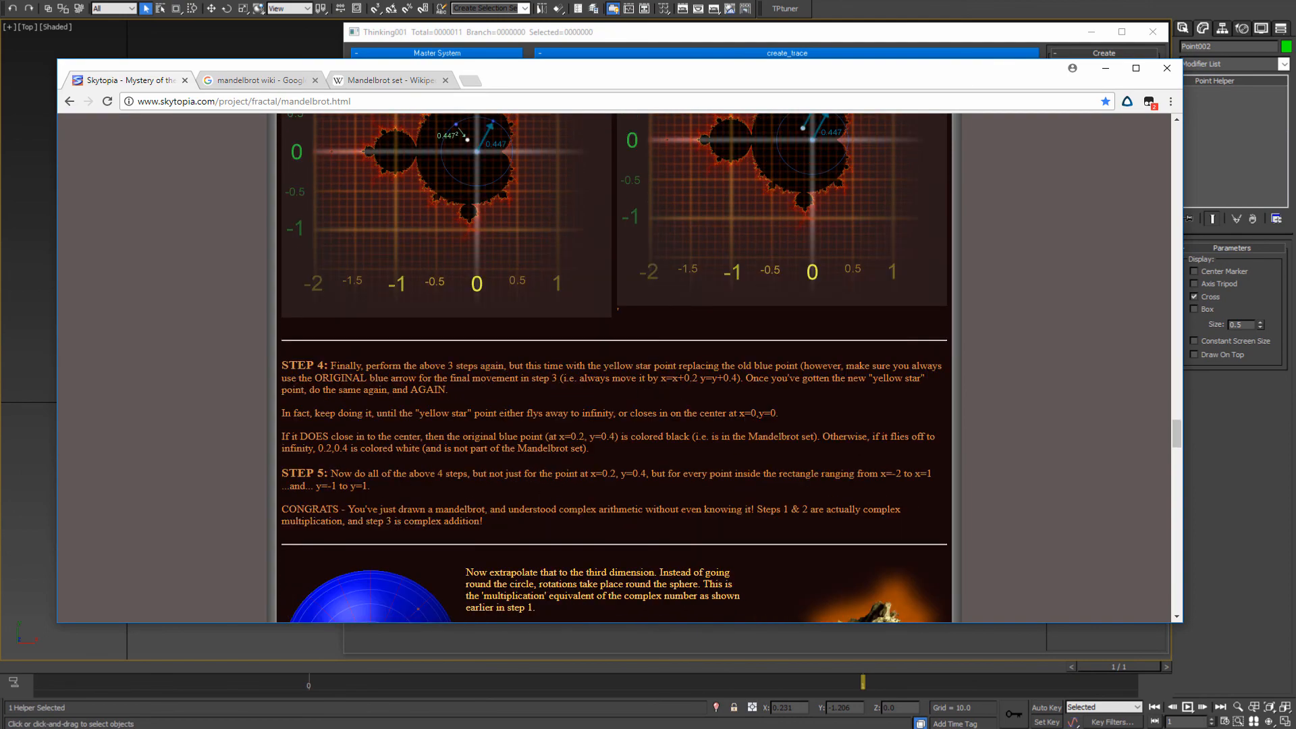
- Switch from the Skytopia page to 3ds Max and move the box point helper to about X 0.309, Y 0.244 in the Top view
{"action": "scroll", "coordinate": [447, 476], "scroll_direction": "up", "scroll_amount": 3}
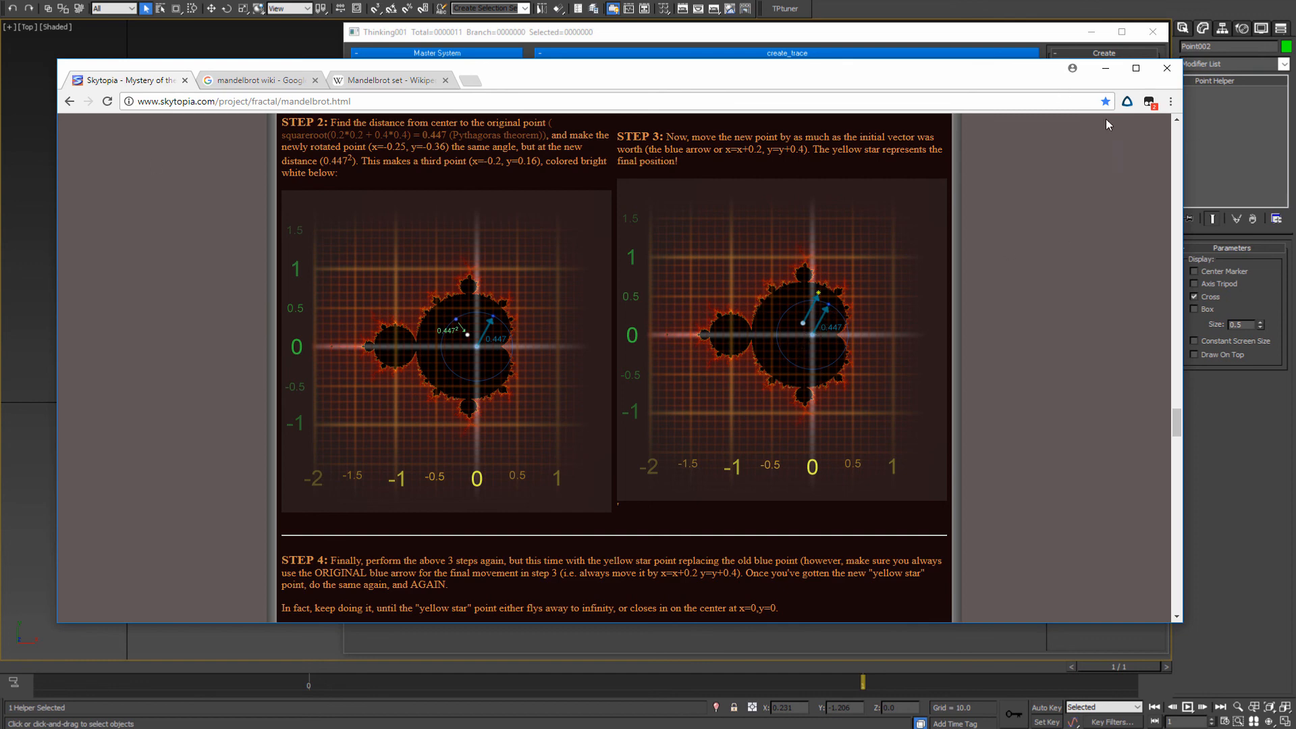
{"action": "left_click", "coordinate": [1106, 68]}
{"action": "middle_click_drag", "start_coordinate": [213, 441], "coordinate": [193, 400]}
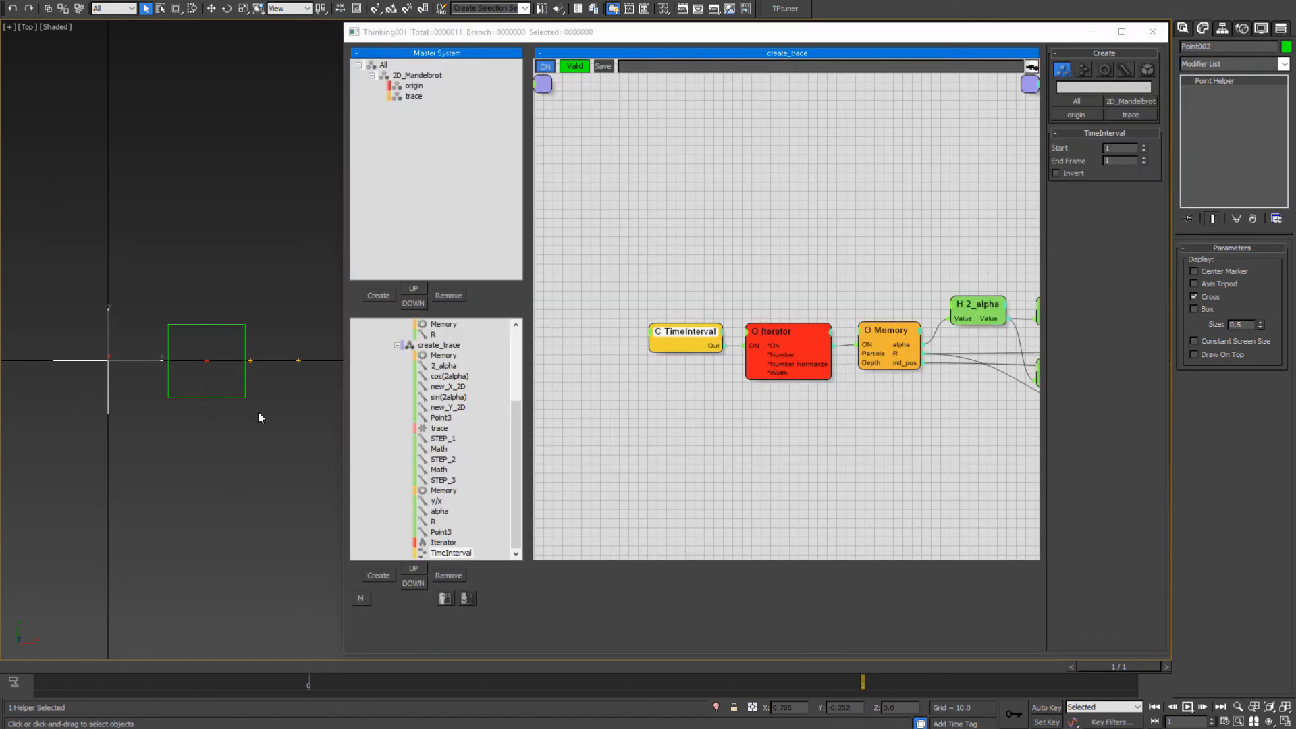
{"action": "left_click", "coordinate": [258, 412]}
{"action": "left_click_drag", "start_coordinate": [206, 422], "coordinate": [260, 385]}
{"action": "middle_click_drag", "start_coordinate": [254, 383], "coordinate": [271, 434]}
{"action": "scroll", "coordinate": [265, 384], "scroll_direction": "down", "scroll_amount": 1}
{"action": "key", "text": "w"}
{"action": "mouse_move", "coordinate": [260, 363]}
{"action": "left_mouse_down"}
{"action": "mouse_move", "coordinate": [233, 343]}
{"action": "mouse_move", "coordinate": [239, 326]}
{"action": "left_mouse_up"}
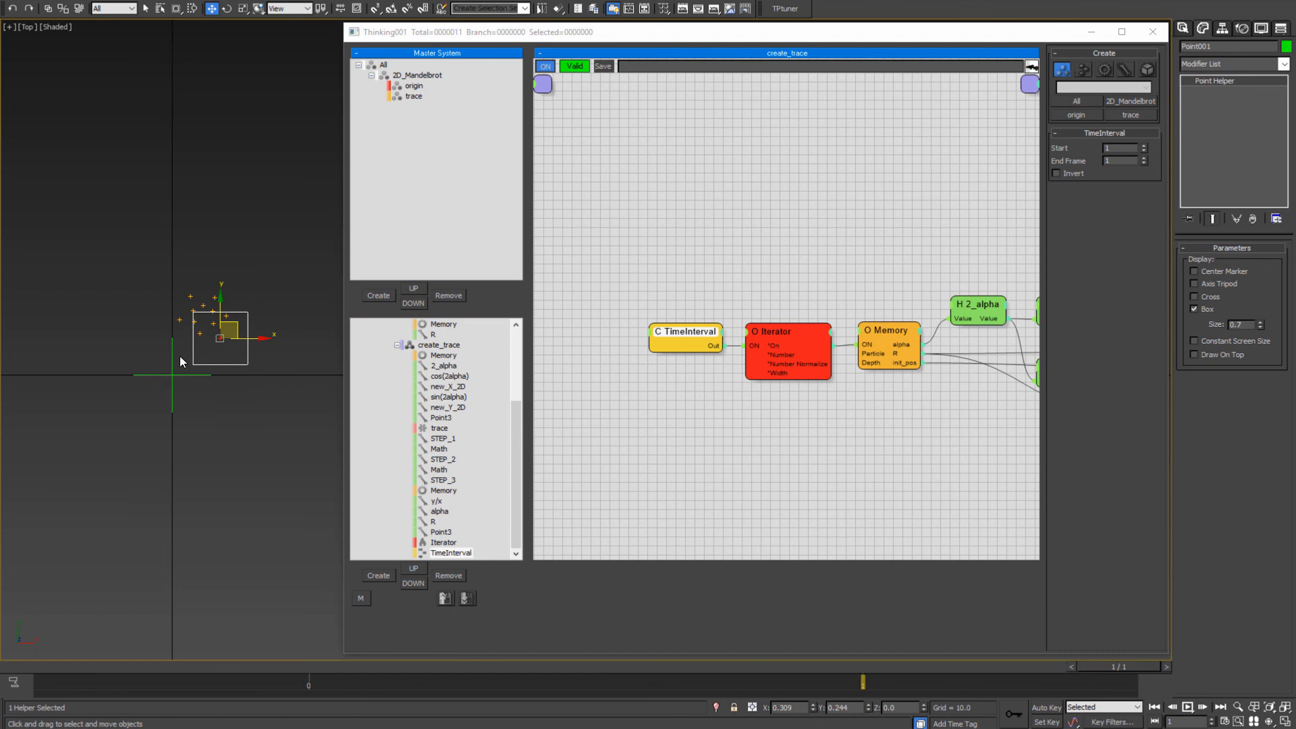
- Try the box point helper at about X 0.241, Y 0.266 and at about X 0.434, Y 0.466 in the Top view
{"action": "scroll", "coordinate": [135, 456], "scroll_direction": "up", "scroll_amount": 2}
{"action": "scroll", "coordinate": [206, 479], "scroll_direction": "down", "scroll_amount": 2}
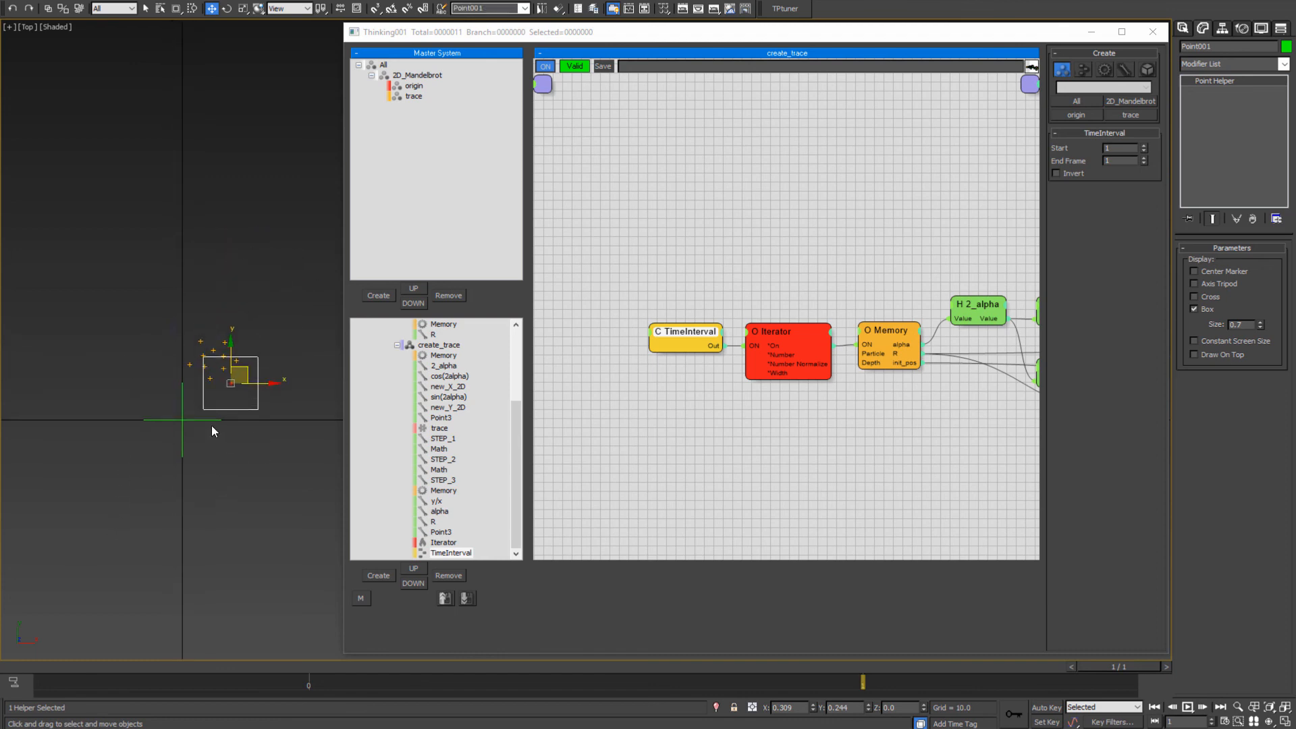
{"action": "left_click_drag", "start_coordinate": [247, 372], "coordinate": [221, 379]}
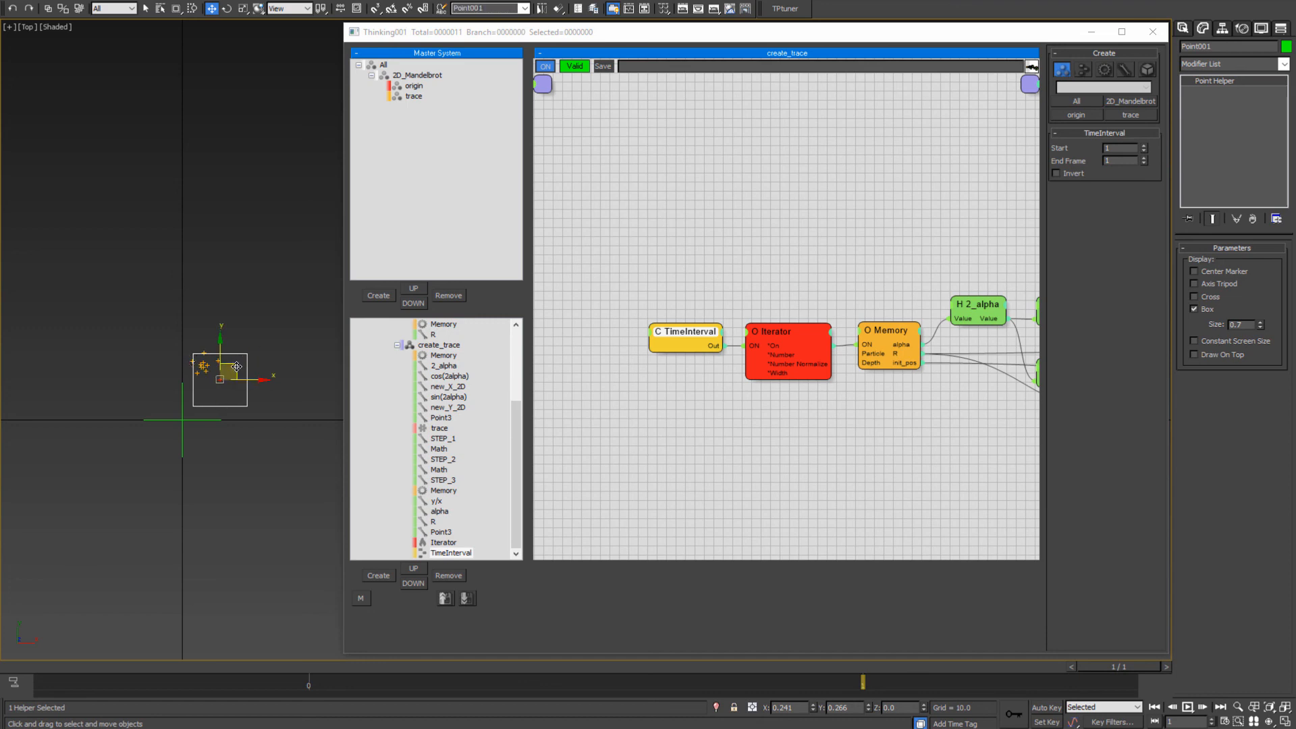
{"action": "left_click_drag", "start_coordinate": [239, 364], "coordinate": [266, 336]}
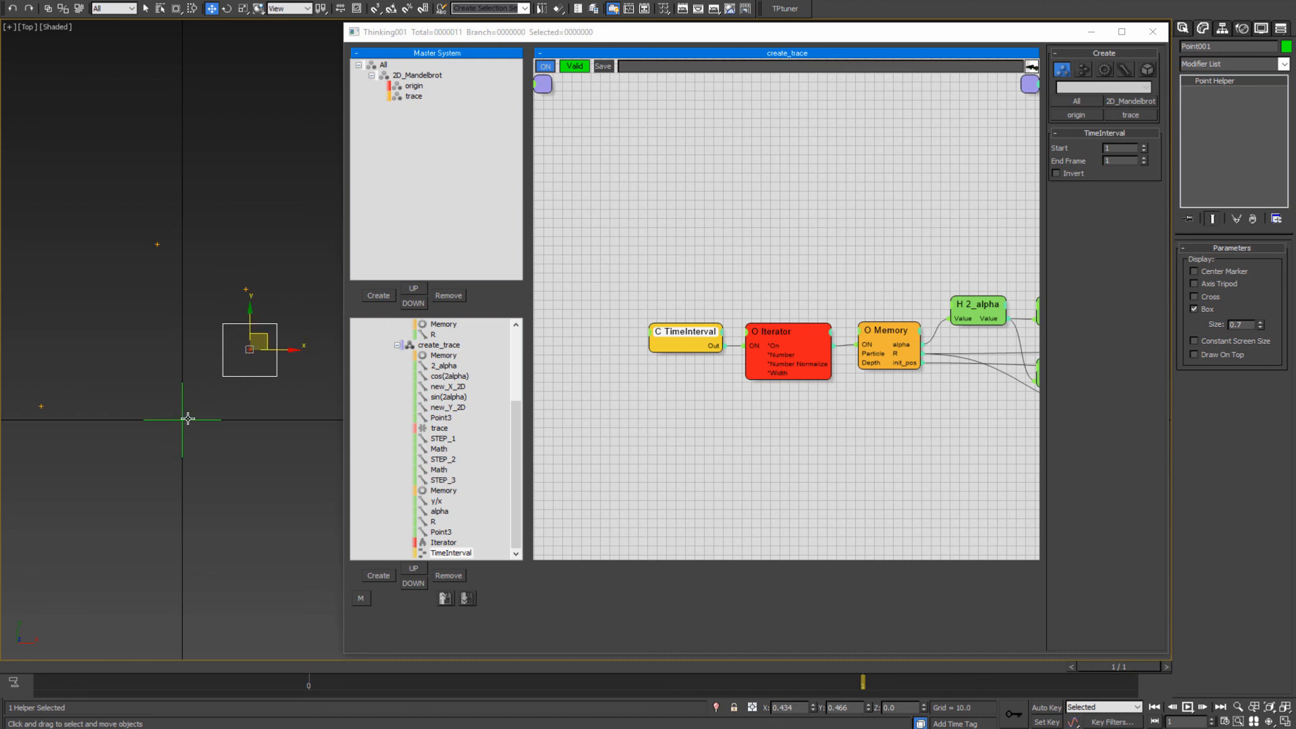
{"action": "mouse_move", "coordinate": [265, 337]}
{"action": "left_mouse_down"}
{"action": "mouse_move", "coordinate": [259, 352]}
{"action": "mouse_move", "coordinate": [268, 338]}
{"action": "left_mouse_up"}
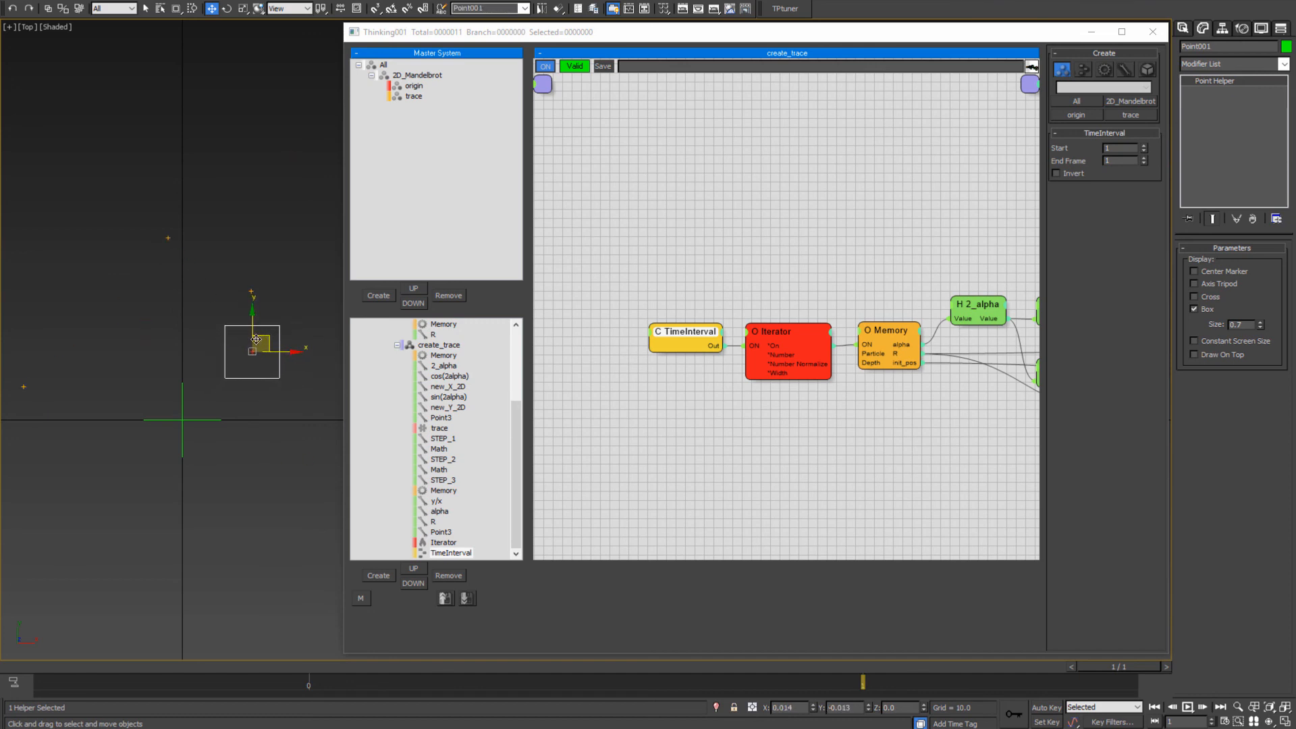
- Move the box point helper farther from the origin, to about X 0.823, Y 0.324
{"action": "scroll", "coordinate": [251, 417], "scroll_direction": "down", "scroll_amount": 8}
{"action": "middle_click_drag", "start_coordinate": [255, 442], "coordinate": [184, 423]}
{"action": "scroll", "coordinate": [275, 403], "scroll_direction": "up", "scroll_amount": 4}
{"action": "scroll", "coordinate": [208, 415], "scroll_direction": "down", "scroll_amount": 7}
{"action": "mouse_move", "coordinate": [183, 395]}
{"action": "left_mouse_down"}
{"action": "mouse_move", "coordinate": [194, 380]}
{"action": "mouse_move", "coordinate": [187, 397]}
{"action": "left_mouse_up"}
- Set the Iterator's Count to 100 in the create_trace network
{"action": "left_click", "coordinate": [797, 358]}
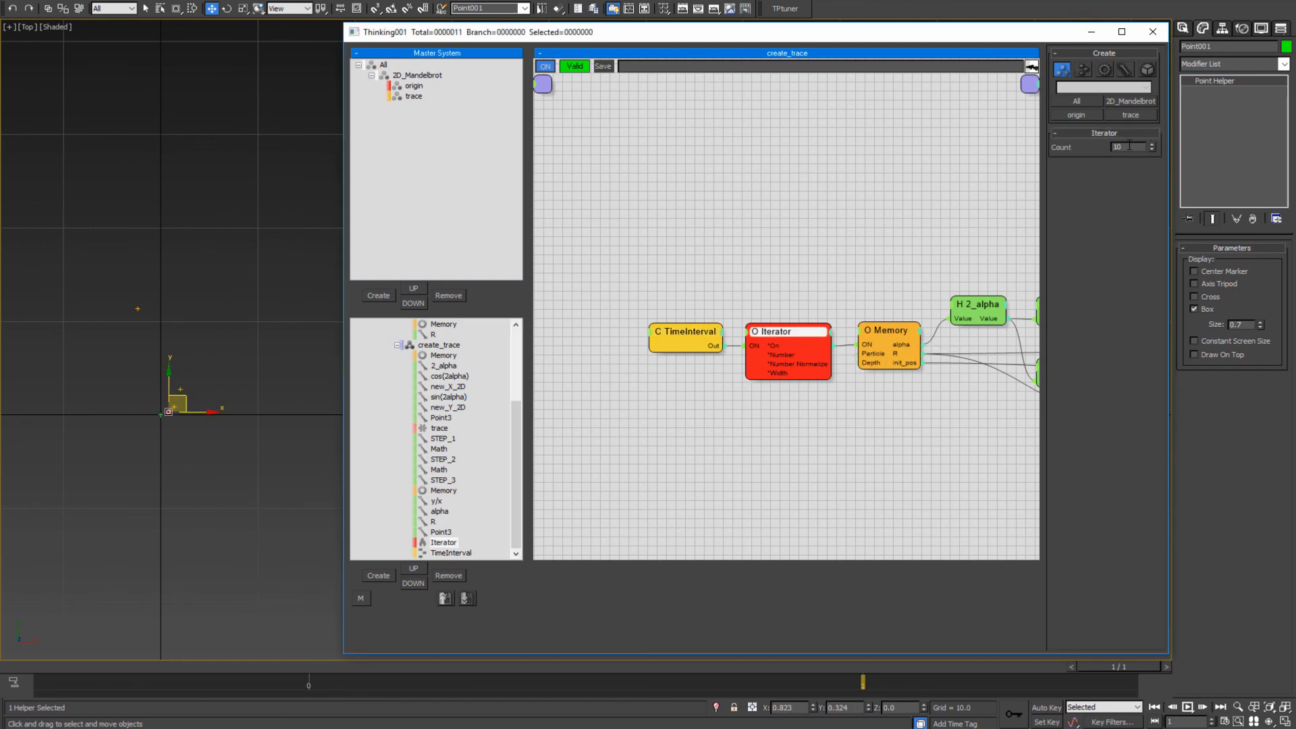
{"action": "key", "text": "Return"}
{"action": "scroll", "coordinate": [212, 440], "scroll_direction": "up", "scroll_amount": 4}
{"action": "middle_click_drag", "start_coordinate": [212, 440], "coordinate": [326, 455]}
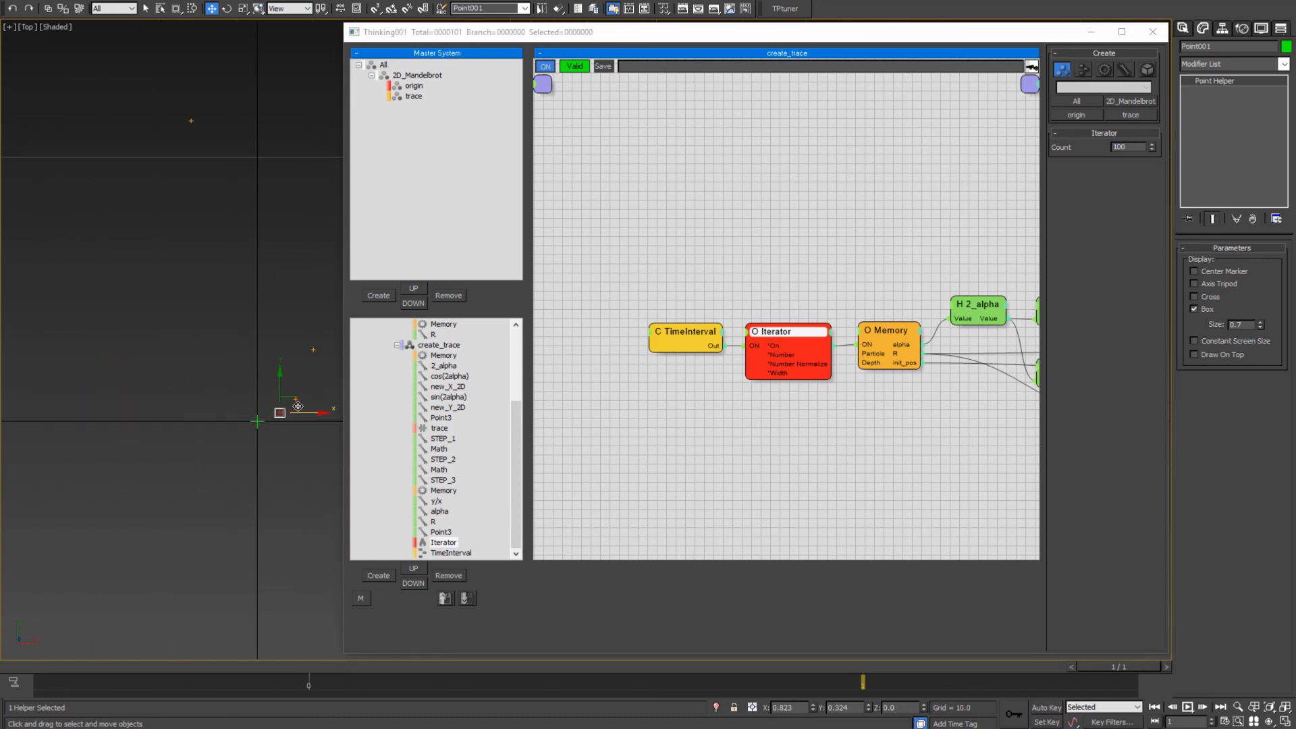
- Move the box point helper to about X 0.461, Y 0.18 and examine how far the traced particles spread in the Top view
{"action": "left_click_drag", "start_coordinate": [290, 401], "coordinate": [280, 405]}
{"action": "scroll", "coordinate": [263, 450], "scroll_direction": "down", "scroll_amount": 4}
{"action": "scroll", "coordinate": [273, 465], "scroll_direction": "down", "scroll_amount": 14}
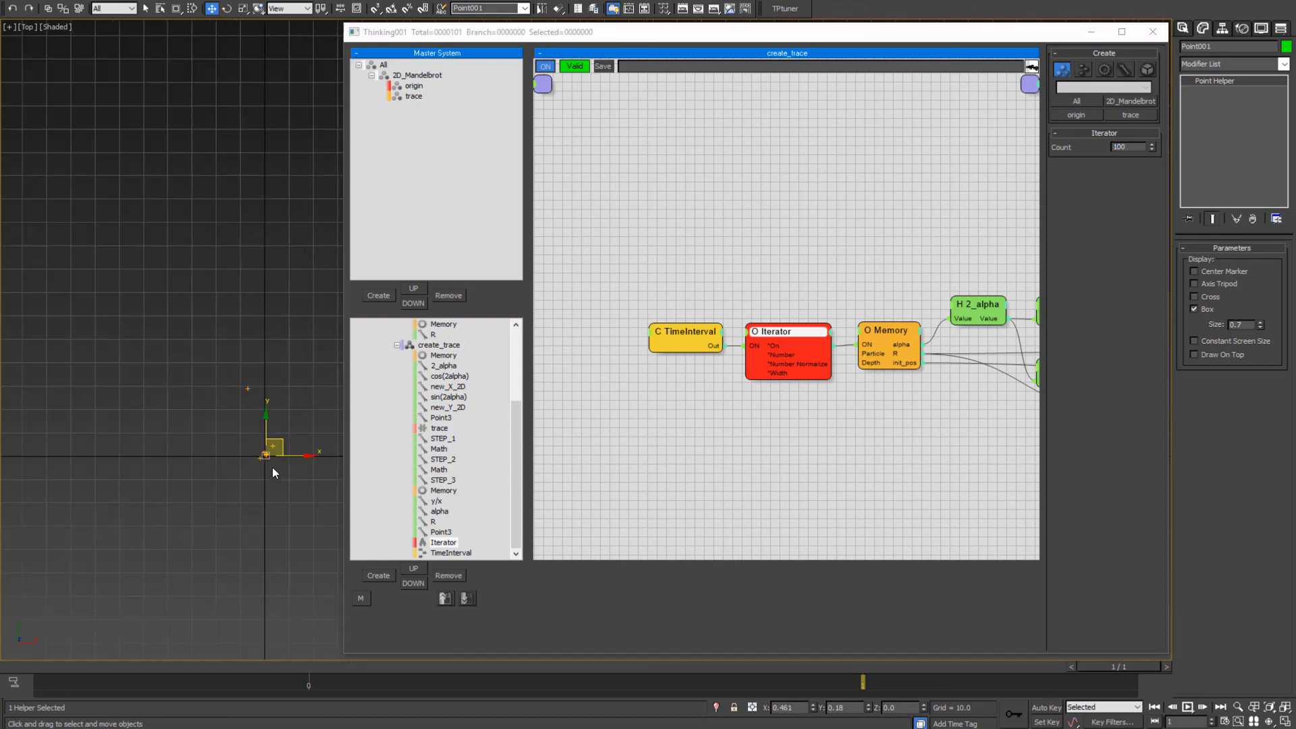
{"action": "middle_click_drag", "start_coordinate": [317, 530], "coordinate": [196, 403]}
{"action": "scroll", "coordinate": [233, 472], "scroll_direction": "down", "scroll_amount": 15}
{"action": "scroll", "coordinate": [273, 486], "scroll_direction": "up", "scroll_amount": 5}
{"action": "scroll", "coordinate": [115, 433], "scroll_direction": "up", "scroll_amount": 7}
{"action": "scroll", "coordinate": [164, 434], "scroll_direction": "up", "scroll_amount": 3}
{"action": "scroll", "coordinate": [258, 445], "scroll_direction": "up", "scroll_amount": 2}
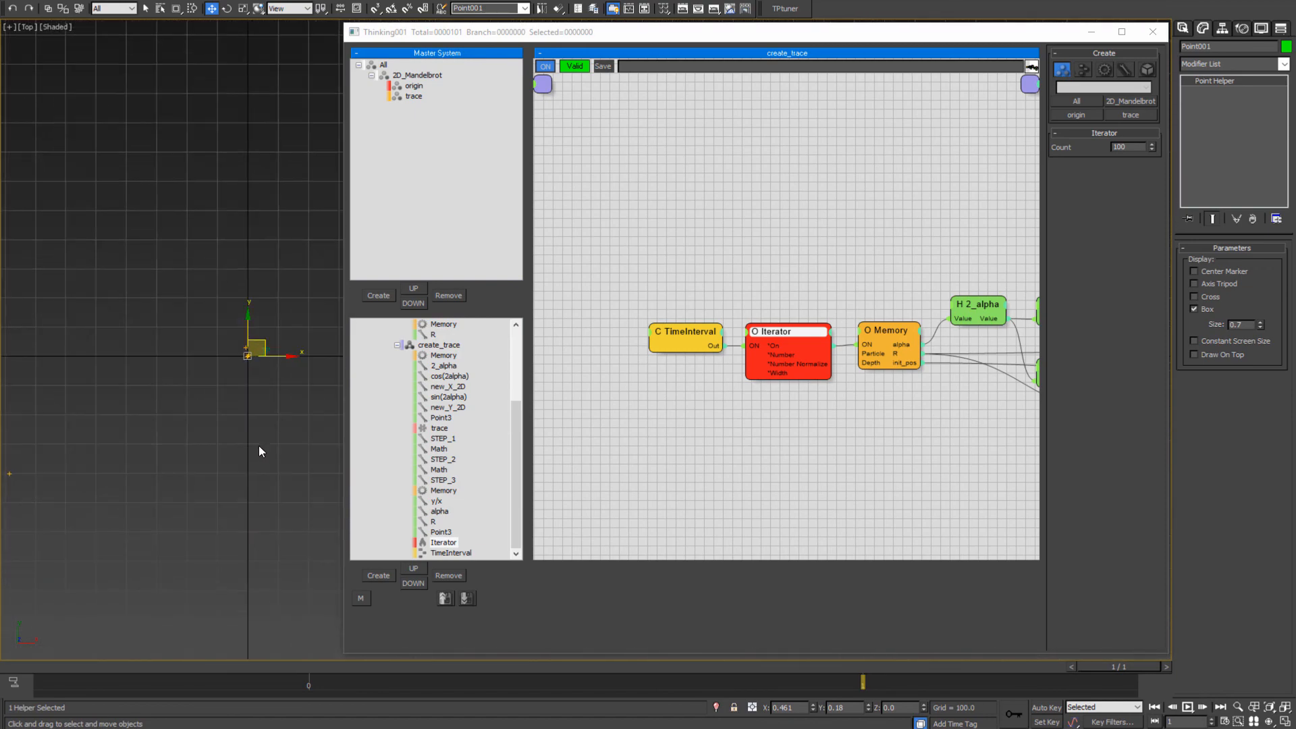
{"action": "middle_click_drag", "start_coordinate": [258, 446], "coordinate": [181, 478]}
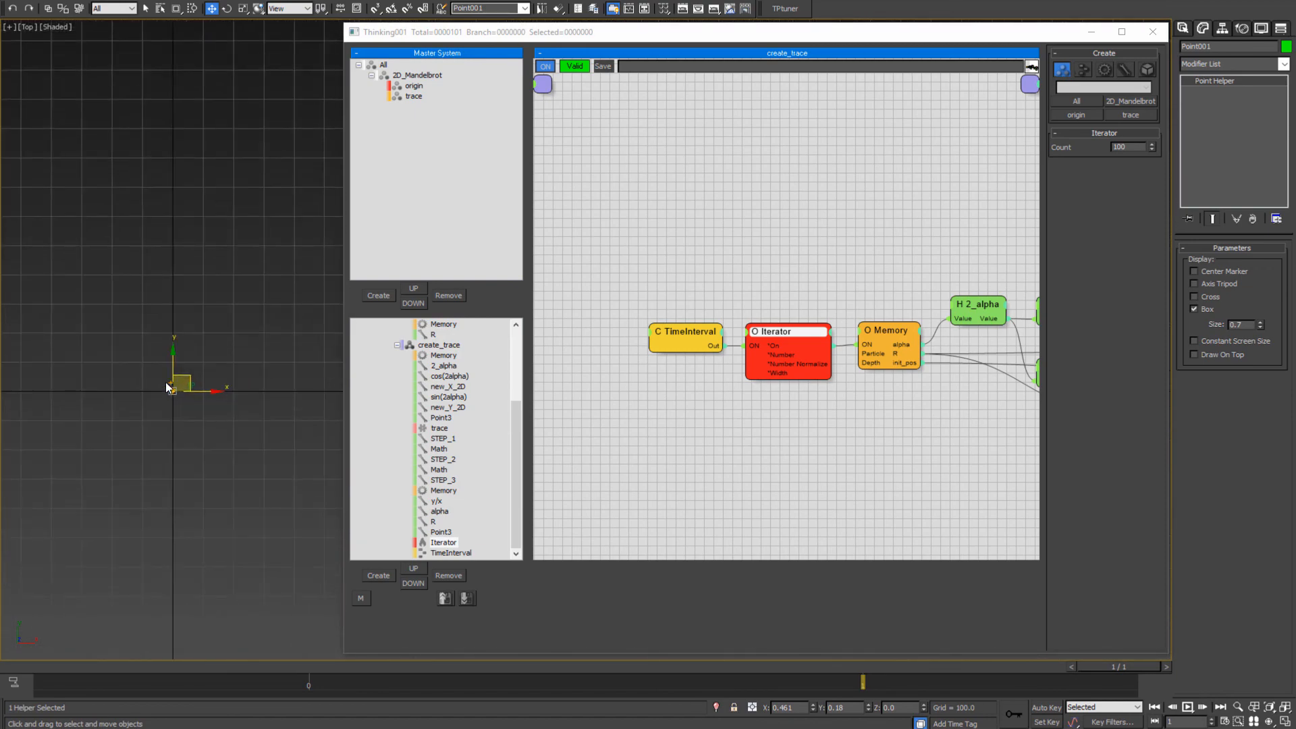
- Set the Iterator's Count back to 10 and view the traced particles around the origin
{"action": "double_click", "coordinate": [1136, 146]}
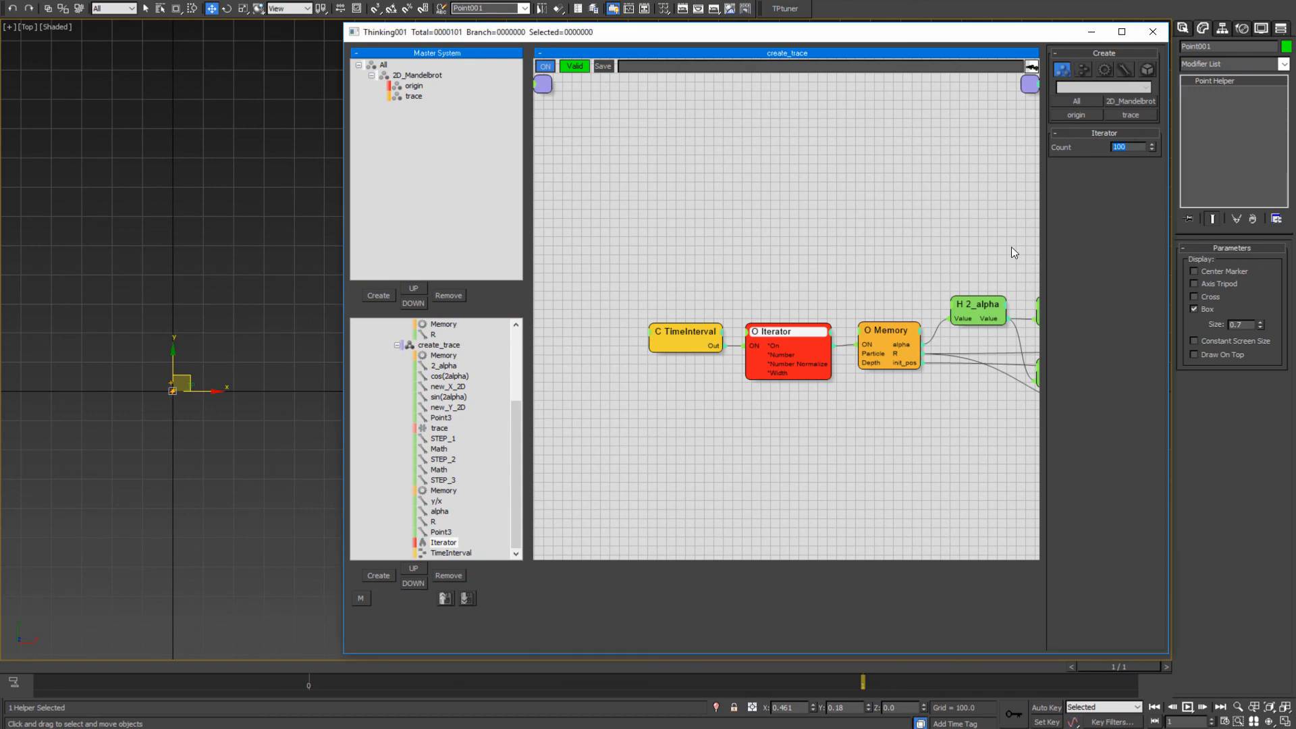
{"action": "type", "text": "10"}
{"action": "scroll", "coordinate": [189, 368], "scroll_direction": "up", "scroll_amount": 9}
{"action": "mouse_move", "coordinate": [180, 399]}
{"action": "middle_mouse_down"}
{"action": "mouse_move", "coordinate": [189, 366]}
{"action": "mouse_move", "coordinate": [174, 389]}
{"action": "middle_mouse_up"}
{"action": "scroll", "coordinate": [128, 295], "scroll_direction": "up", "scroll_amount": 4}
{"action": "scroll", "coordinate": [160, 372], "scroll_direction": "up", "scroll_amount": 2}
- Collapse the create_origin and create_trace branches and examine the create_trace network from the Iterator to the STEP_2 nodes
{"action": "left_click", "coordinate": [744, 528]}
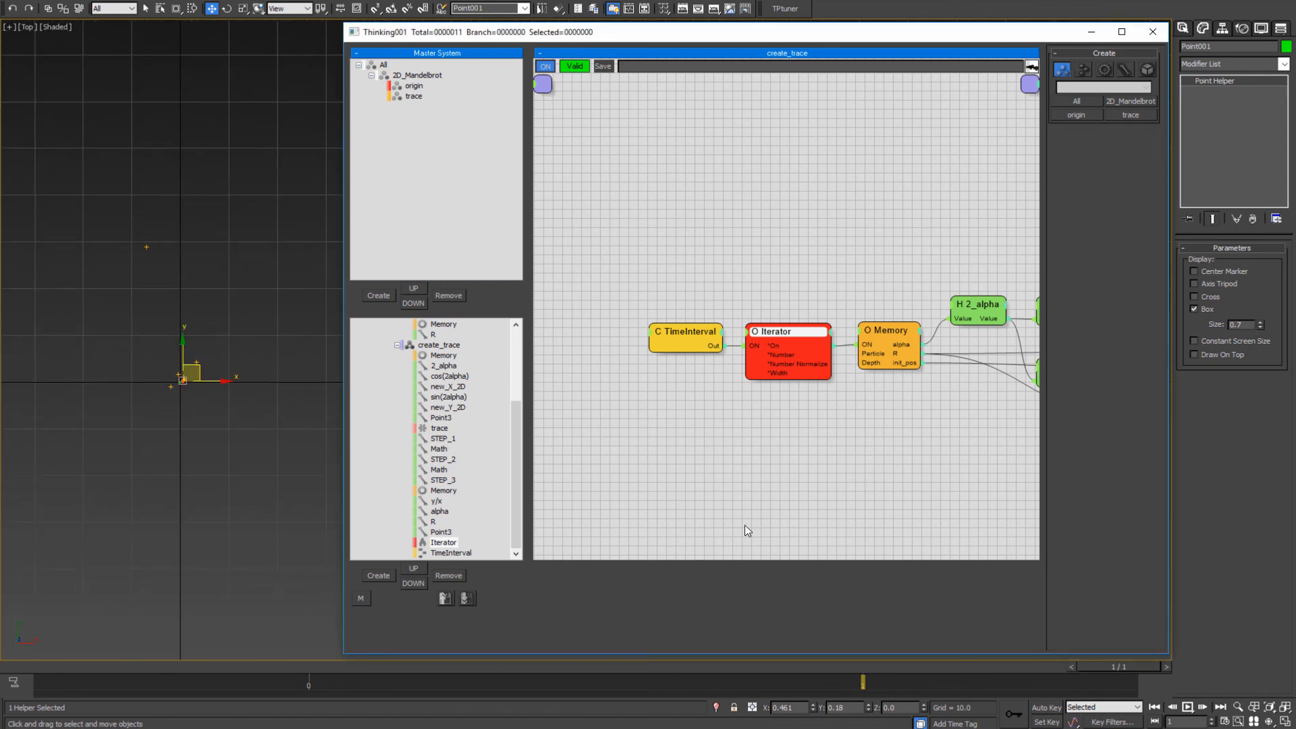
{"action": "left_click", "coordinate": [397, 345]}
{"action": "left_click", "coordinate": [397, 365]}
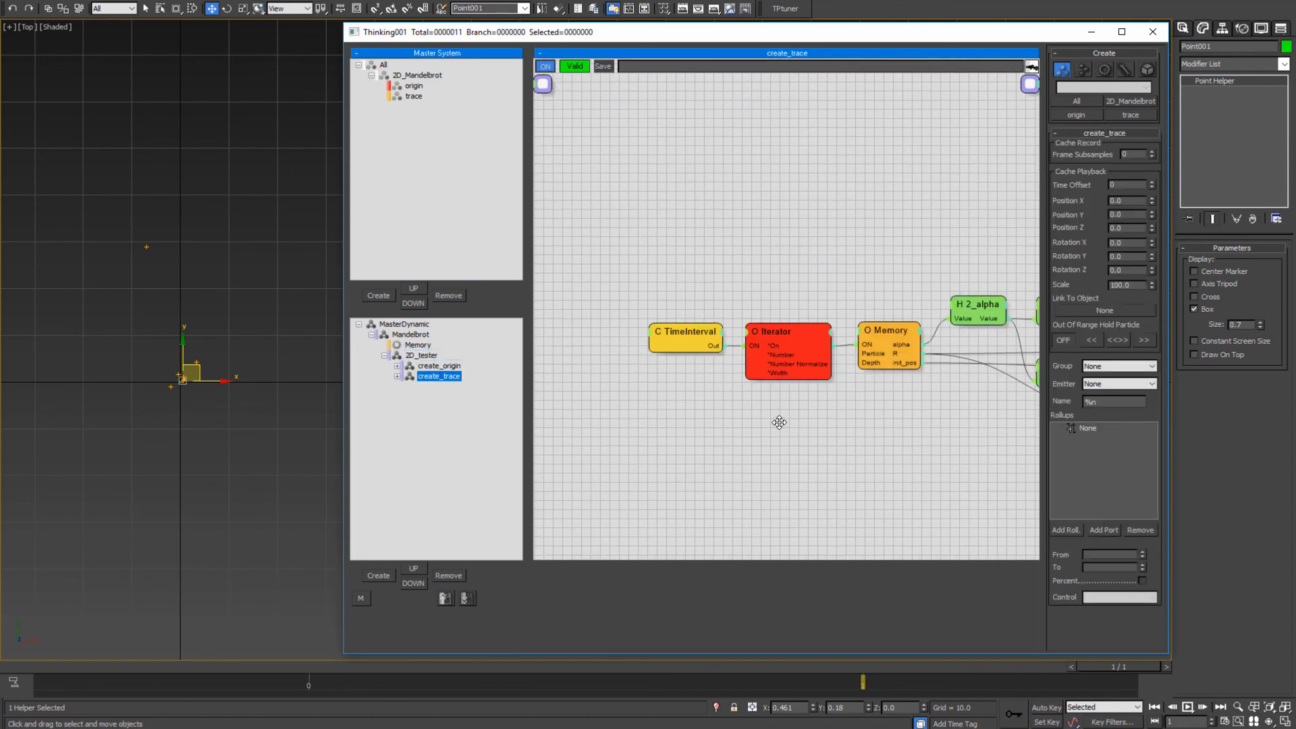
{"action": "middle_click_drag", "start_coordinate": [779, 422], "coordinate": [672, 389]}
{"action": "left_click", "coordinate": [450, 366]}
{"action": "left_click", "coordinate": [434, 377]}
{"action": "left_click", "coordinate": [433, 377]}
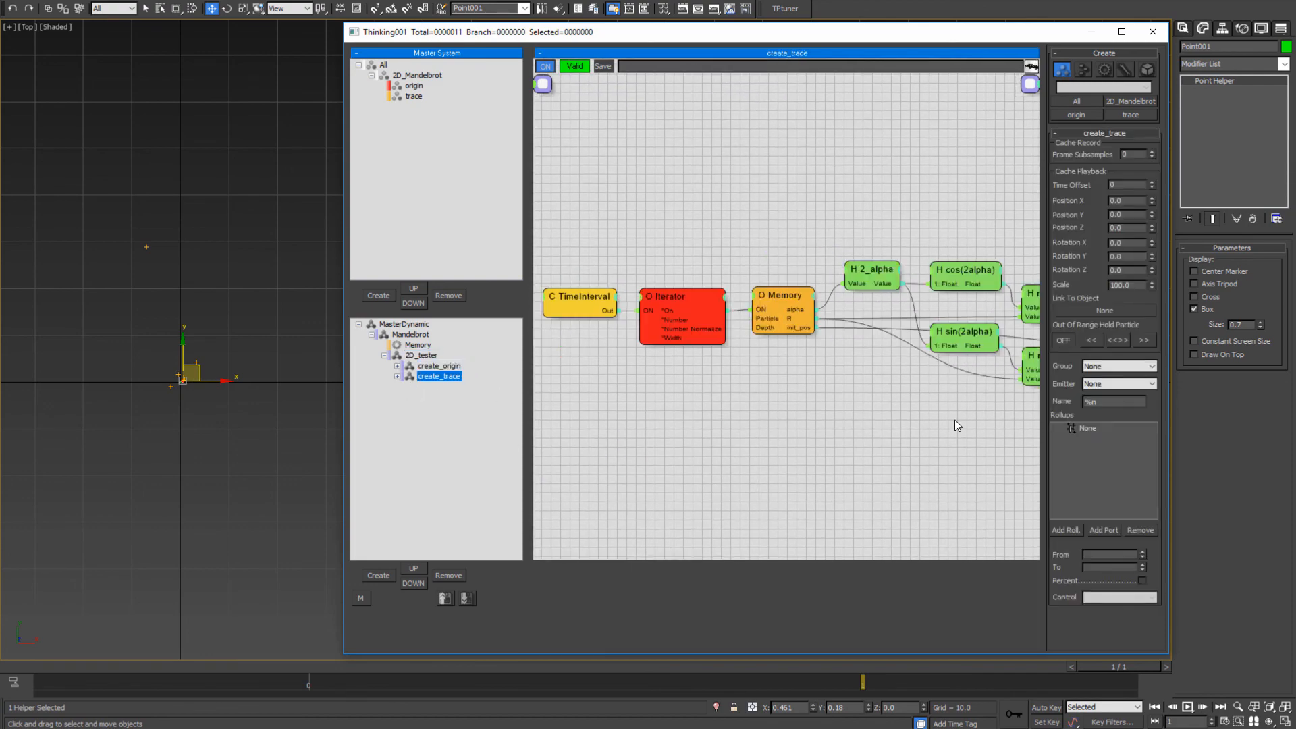
{"action": "middle_click_drag", "start_coordinate": [955, 425], "coordinate": [660, 318]}
{"action": "middle_click_drag", "start_coordinate": [601, 443], "coordinate": [765, 469]}
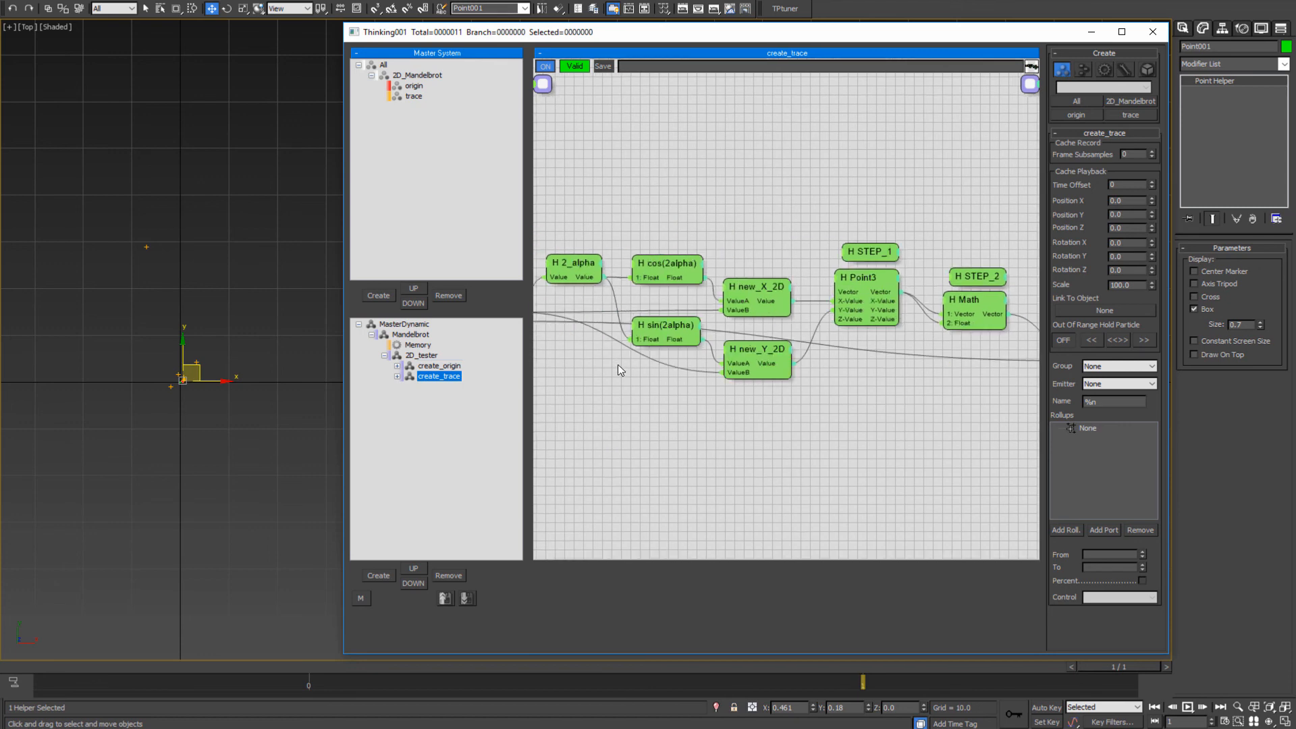
- Move the box point helper to about X 0.416, Y 0.366 in the Top view to trace its iterations
{"action": "middle_click_drag", "start_coordinate": [247, 409], "coordinate": [218, 377]}
{"action": "key", "text": "q"}
{"action": "scroll", "coordinate": [167, 368], "scroll_direction": "up", "scroll_amount": 4}
{"action": "key", "text": "w"}
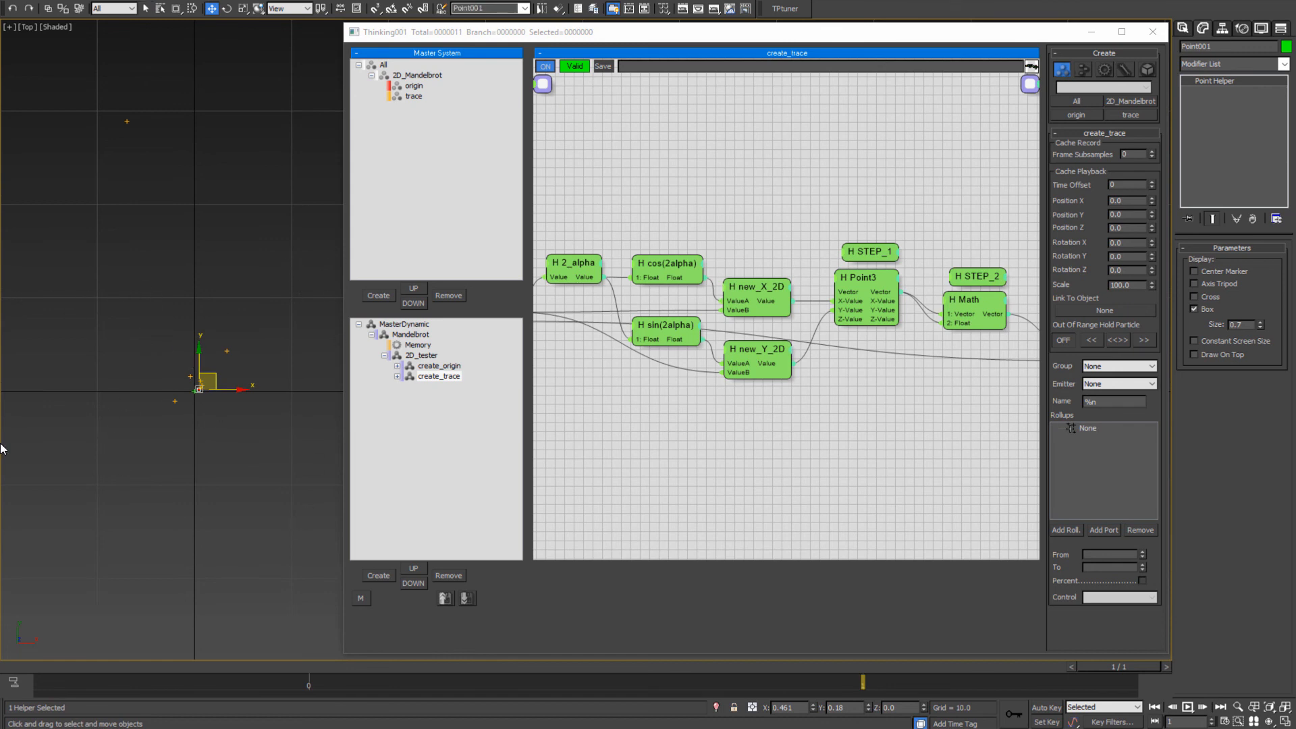
{"action": "scroll", "coordinate": [200, 383], "scroll_direction": "up", "scroll_amount": 8}
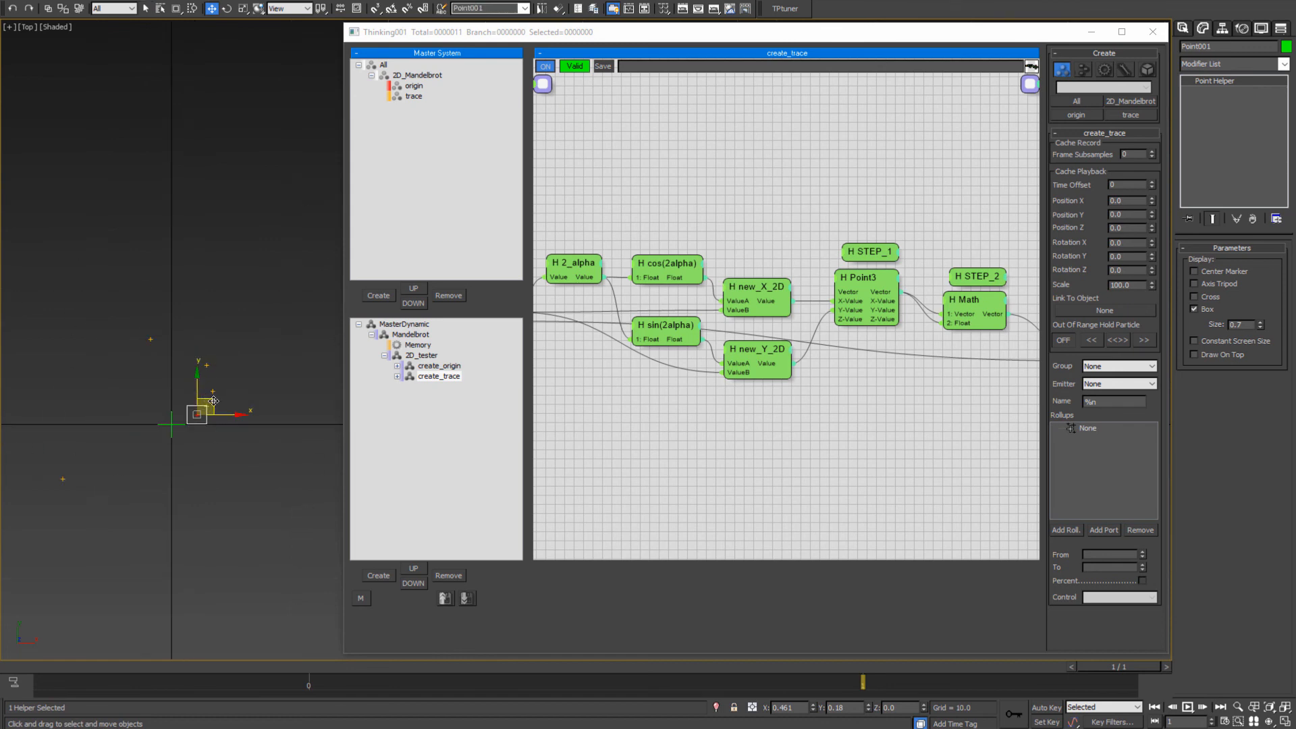
{"action": "left_click_drag", "start_coordinate": [213, 401], "coordinate": [212, 391]}
{"action": "scroll", "coordinate": [95, 508], "scroll_direction": "up", "scroll_amount": 2}
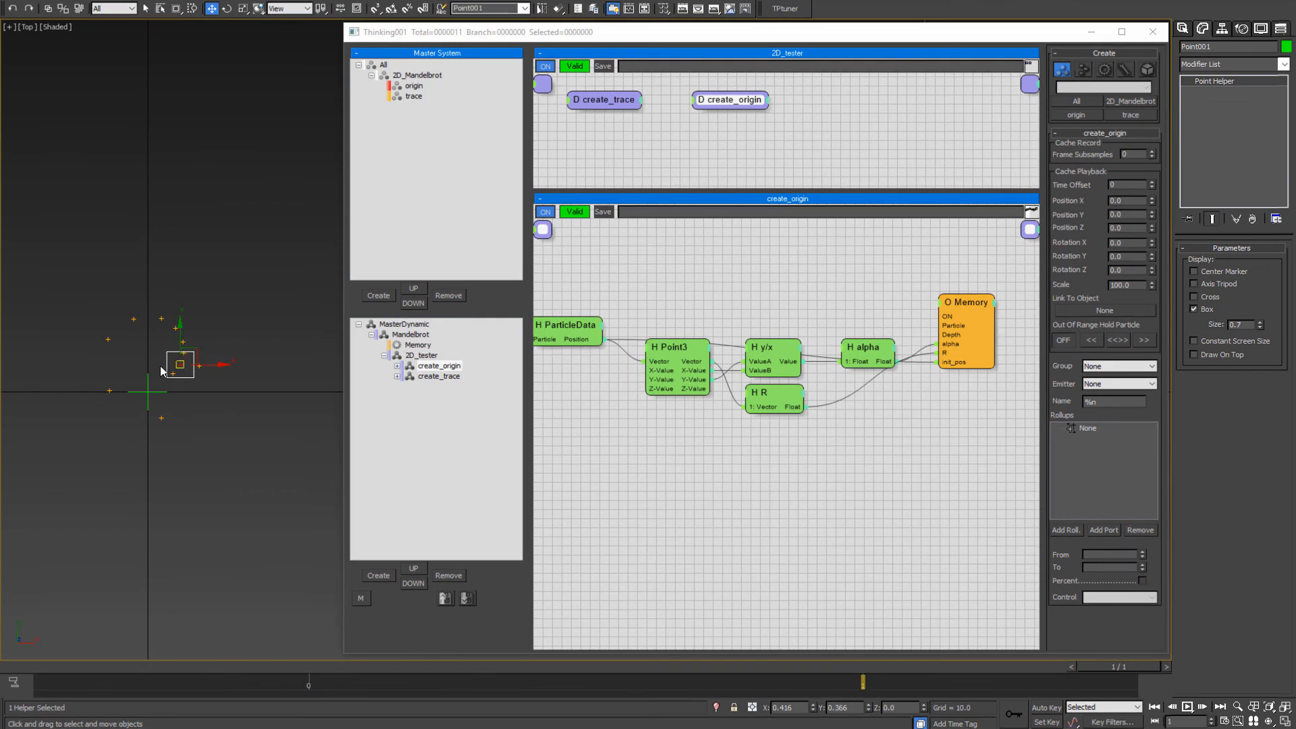
{"action": "scroll", "coordinate": [154, 370], "scroll_direction": "up", "scroll_amount": 3}
{"action": "middle_click_drag", "start_coordinate": [149, 375], "coordinate": [144, 419]}
{"action": "scroll", "coordinate": [179, 409], "scroll_direction": "down", "scroll_amount": 2}
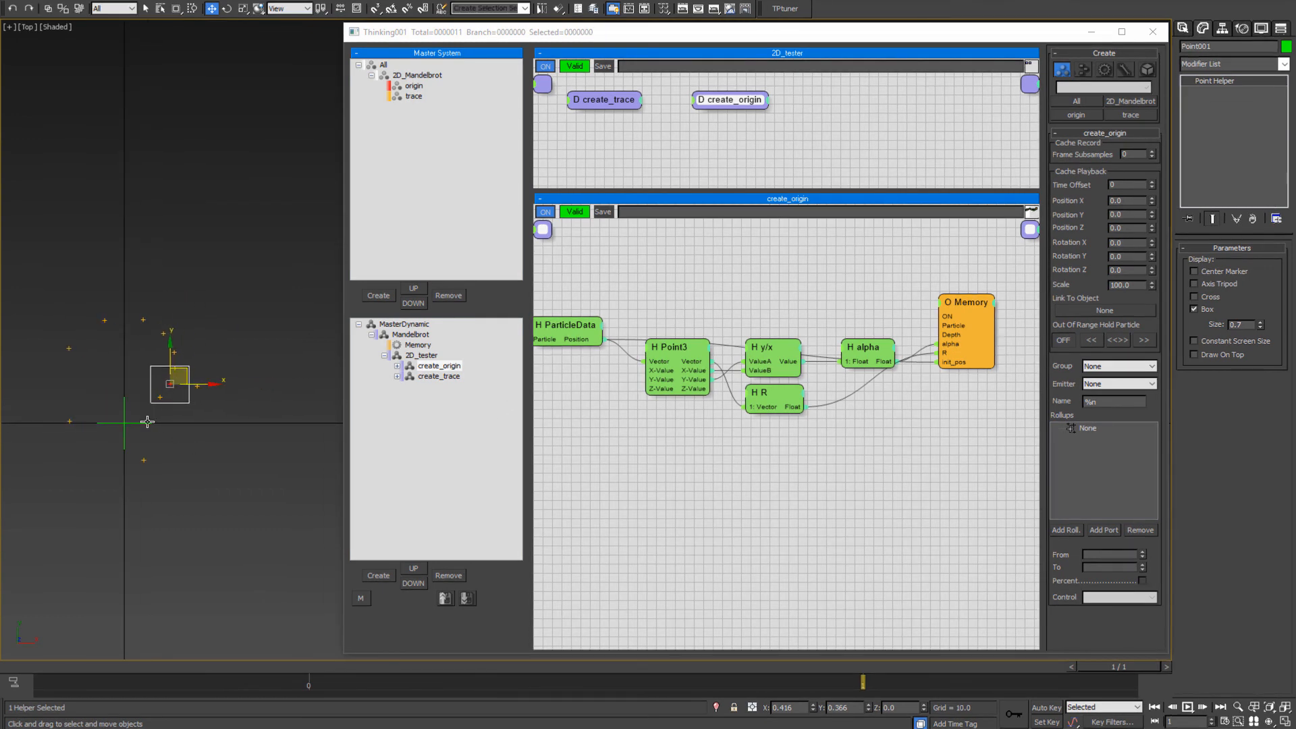
- Try other positions of the box point helper above the origin, cancelling each move
{"action": "left_click_drag", "start_coordinate": [182, 372], "coordinate": [136, 340]}
{"action": "right_click", "coordinate": [135, 340]}
{"action": "middle_click_drag", "start_coordinate": [182, 369], "coordinate": [300, 353]}
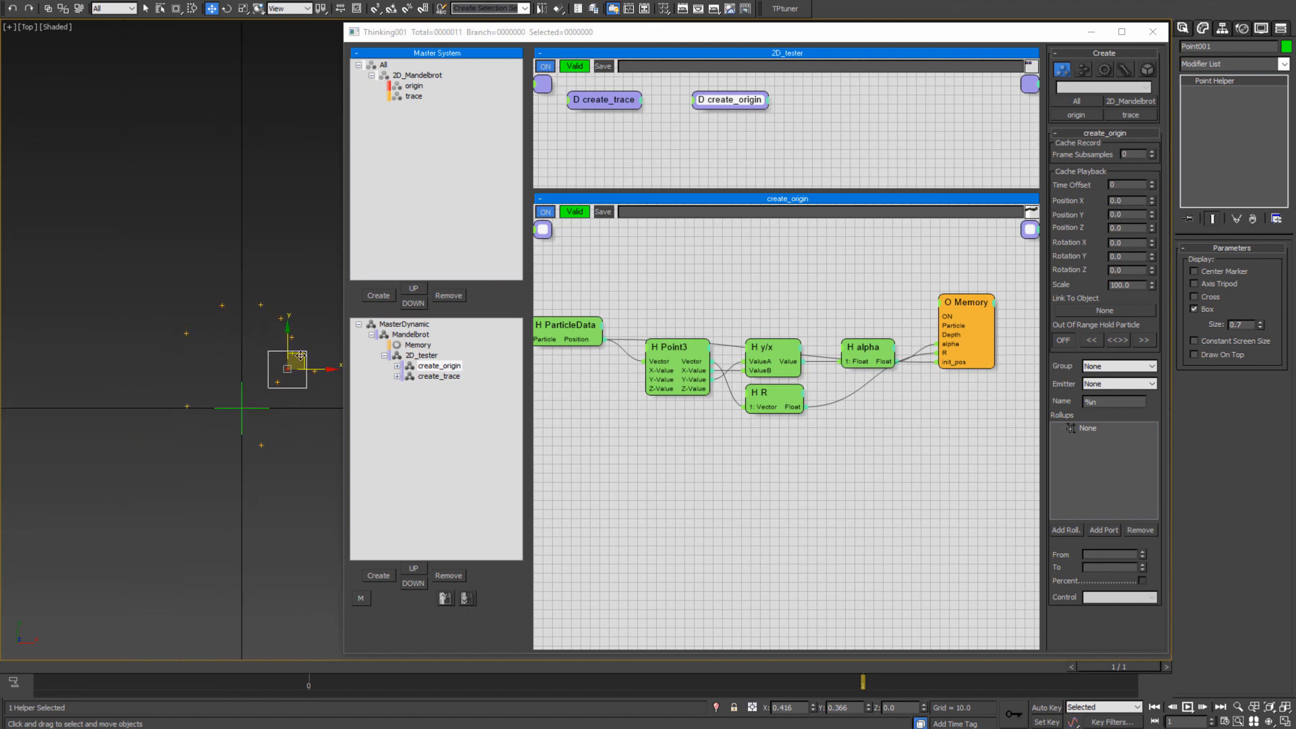
{"action": "left_click_drag", "start_coordinate": [300, 354], "coordinate": [276, 339]}
{"action": "middle_click_drag", "start_coordinate": [282, 431], "coordinate": [255, 432]}
{"action": "middle_click_drag", "start_coordinate": [273, 508], "coordinate": [229, 508]}
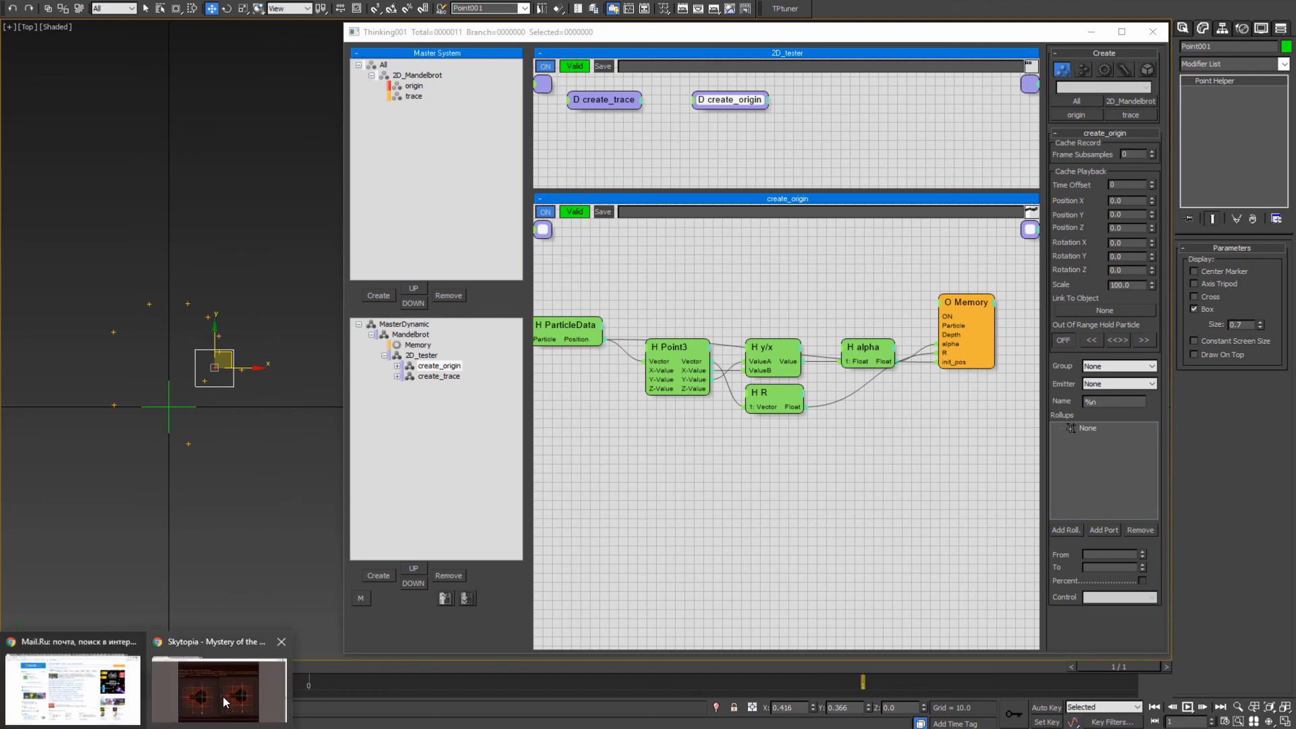
- Switch to the Skytopia page and read STEP 2 to STEP 5 on iterating points and coloring those in the Mandelbrot set
{"action": "left_click", "coordinate": [223, 695]}
{"action": "scroll", "coordinate": [536, 355], "scroll_direction": "down", "scroll_amount": 1}
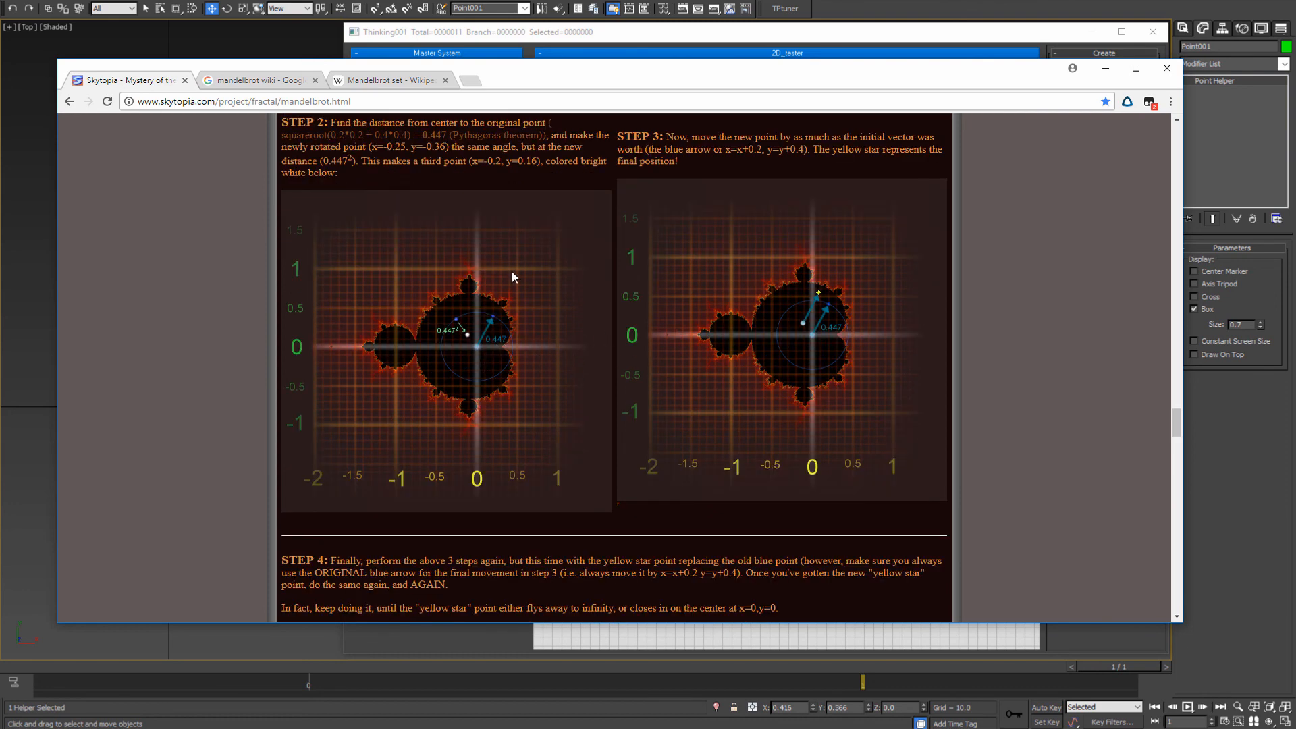
{"action": "scroll", "coordinate": [773, 253], "scroll_direction": "up", "scroll_amount": 2}
{"action": "scroll", "coordinate": [499, 316], "scroll_direction": "down", "scroll_amount": 4}
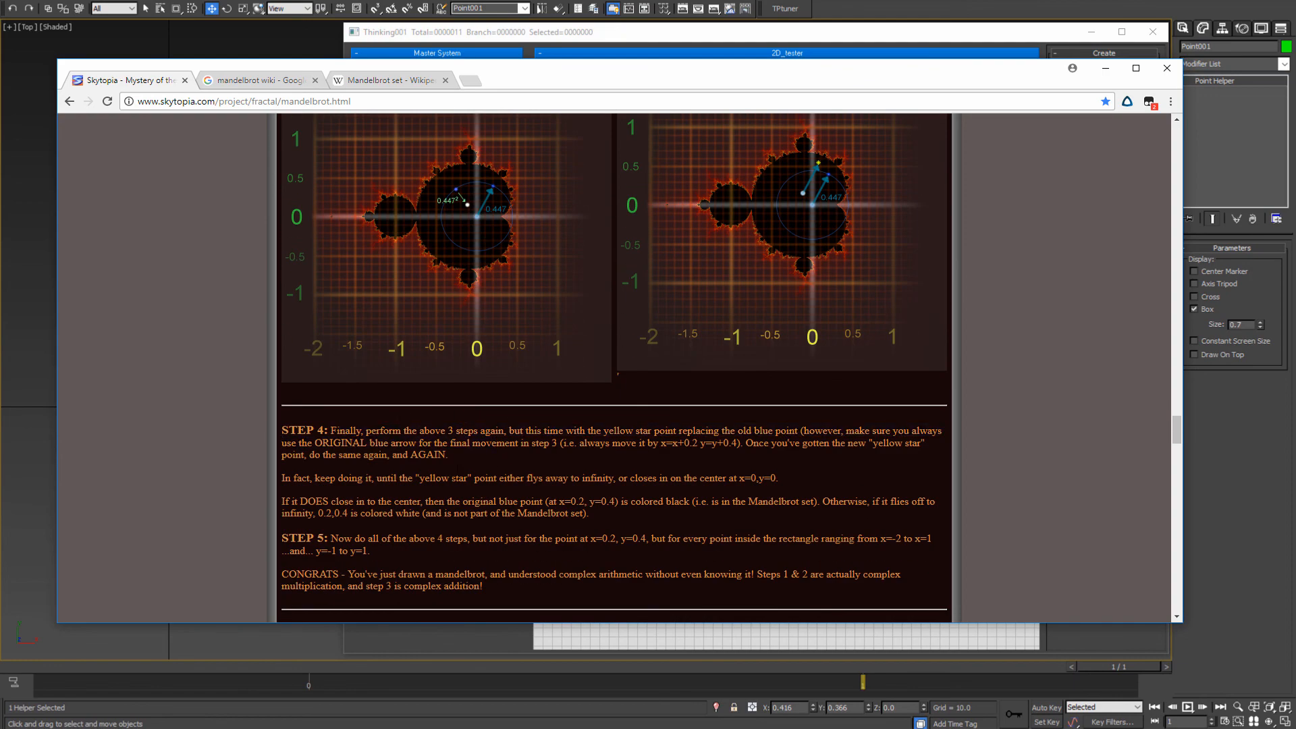
{"action": "scroll", "coordinate": [549, 490], "scroll_direction": "up", "scroll_amount": 2}
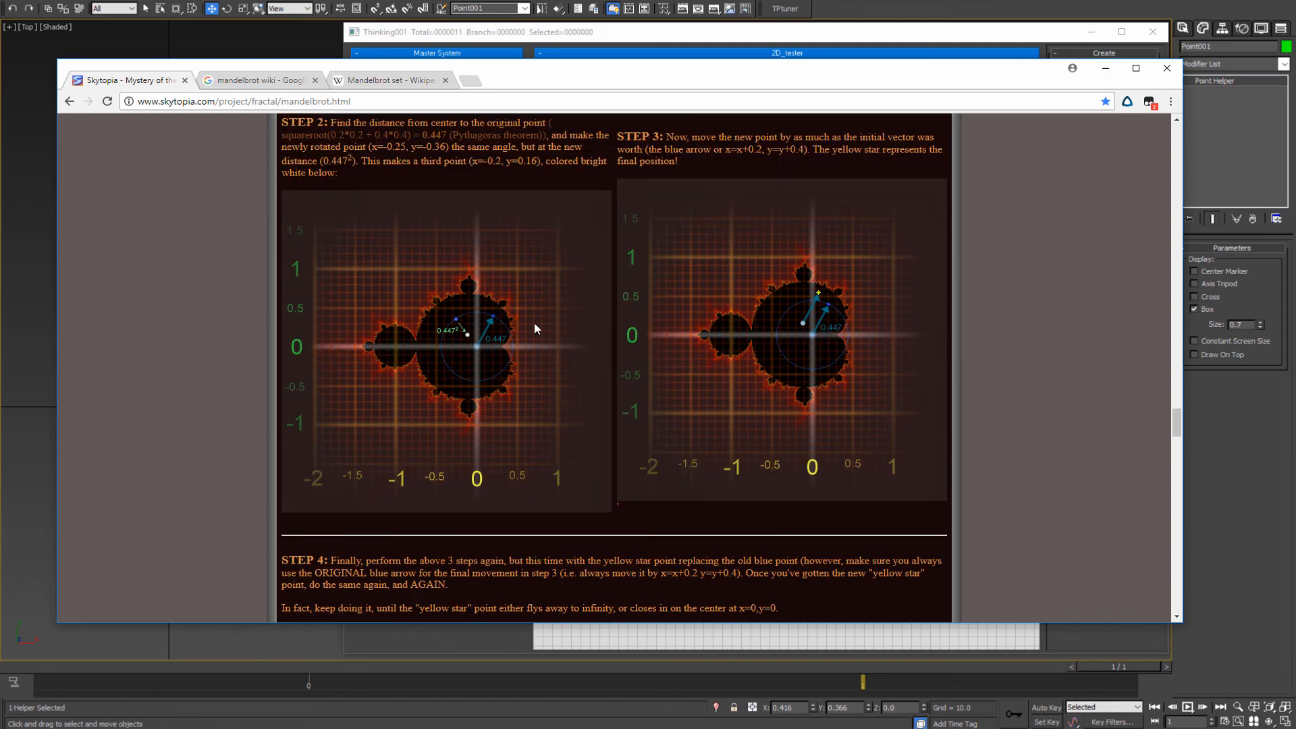
{"action": "scroll", "coordinate": [605, 422], "scroll_direction": "up", "scroll_amount": 1}
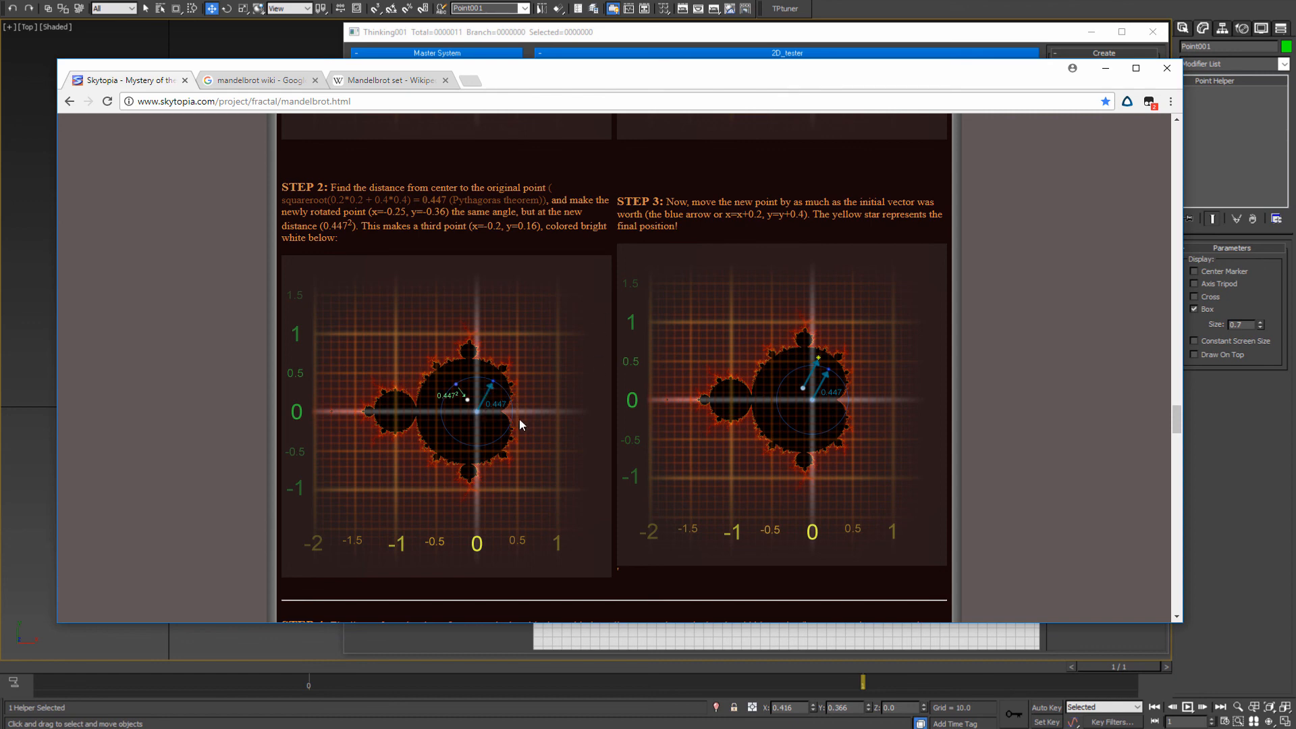
{"action": "scroll", "coordinate": [586, 379], "scroll_direction": "down", "scroll_amount": 5}
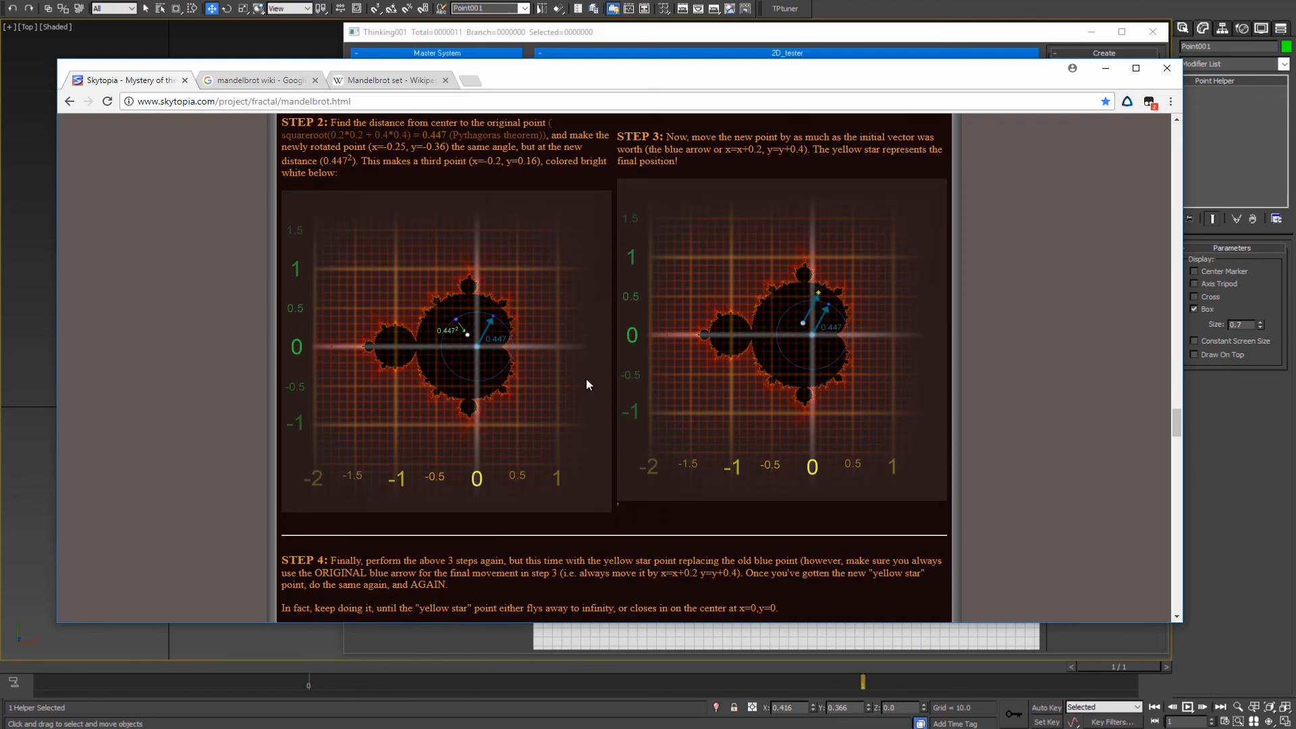
{"action": "left_click_drag", "start_coordinate": [409, 372], "coordinate": [593, 384]}
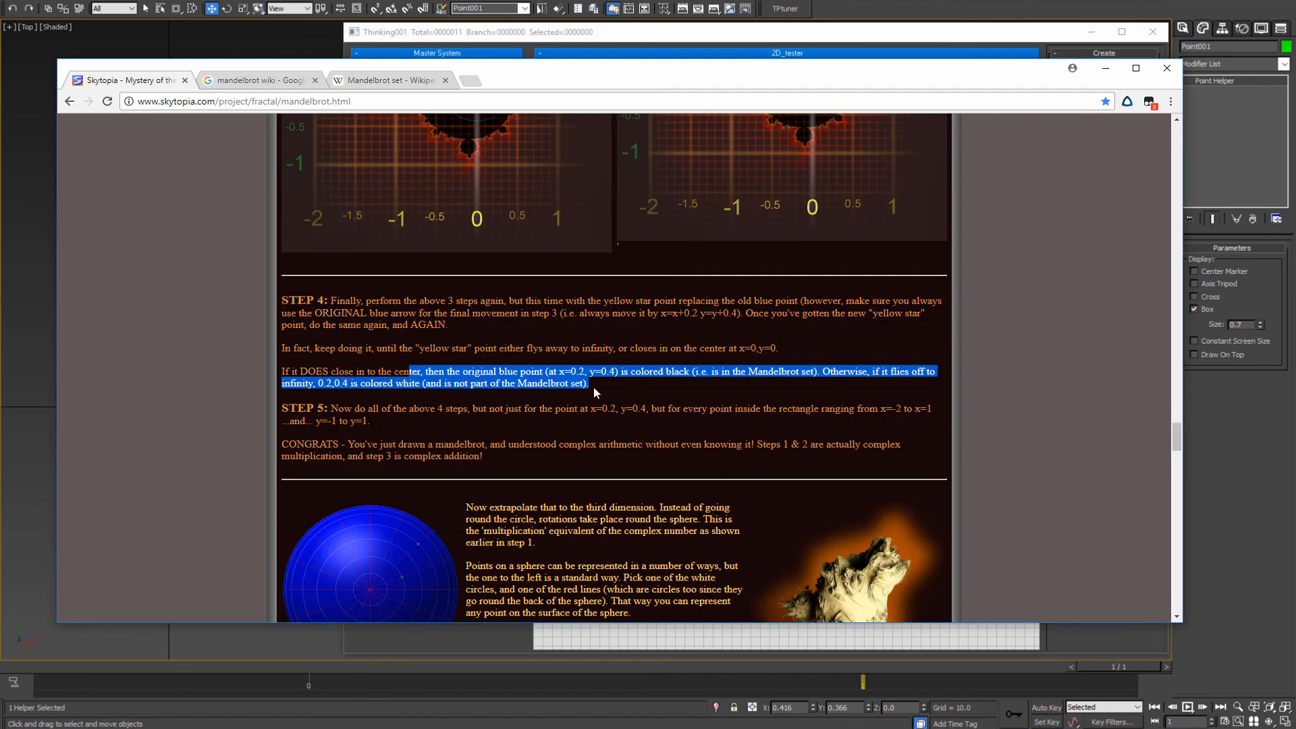
{"action": "left_click", "coordinate": [594, 386]}
{"action": "scroll", "coordinate": [503, 449], "scroll_direction": "up", "scroll_amount": 5}
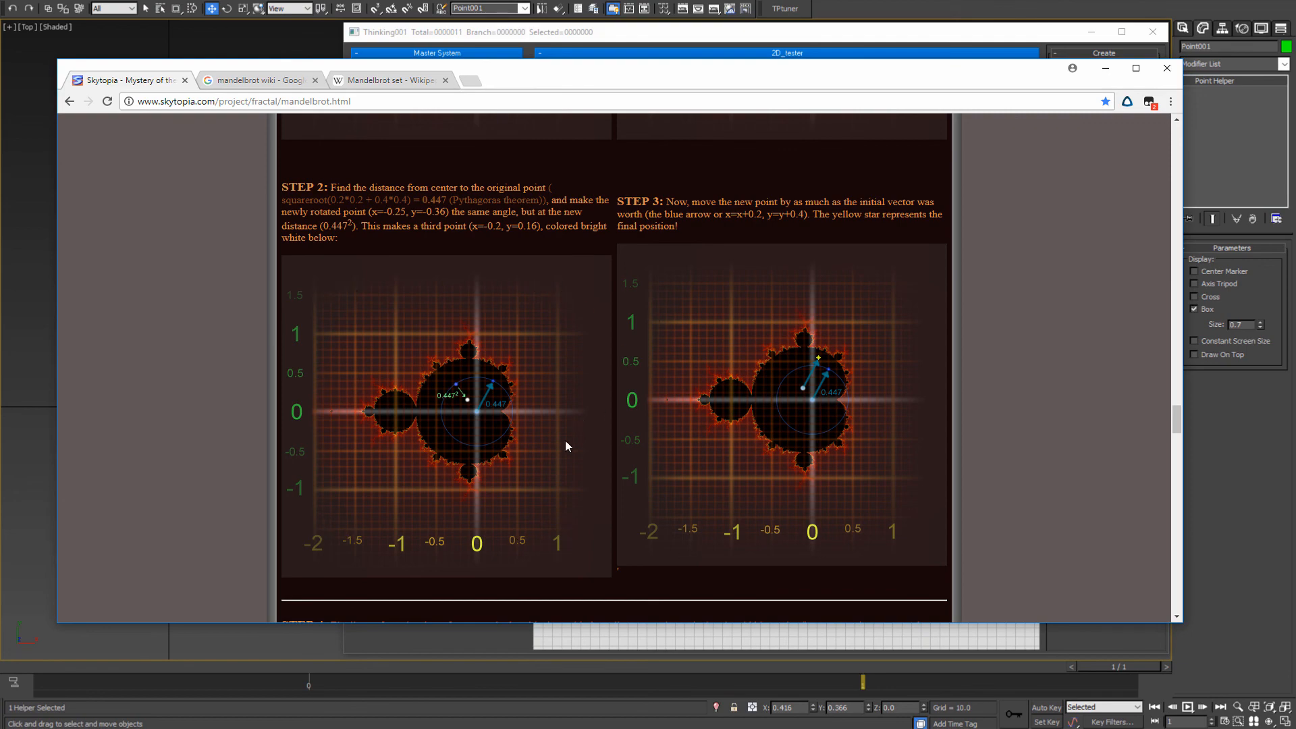
{"action": "scroll", "coordinate": [449, 471], "scroll_direction": "down", "scroll_amount": 2}
{"action": "scroll", "coordinate": [447, 398], "scroll_direction": "up", "scroll_amount": 2}
- Back in thinkingParticles, create a dynamic set named 2D_mandelbrot under Mandelbrot and enlarge its network area
{"action": "left_click", "coordinate": [1105, 68]}
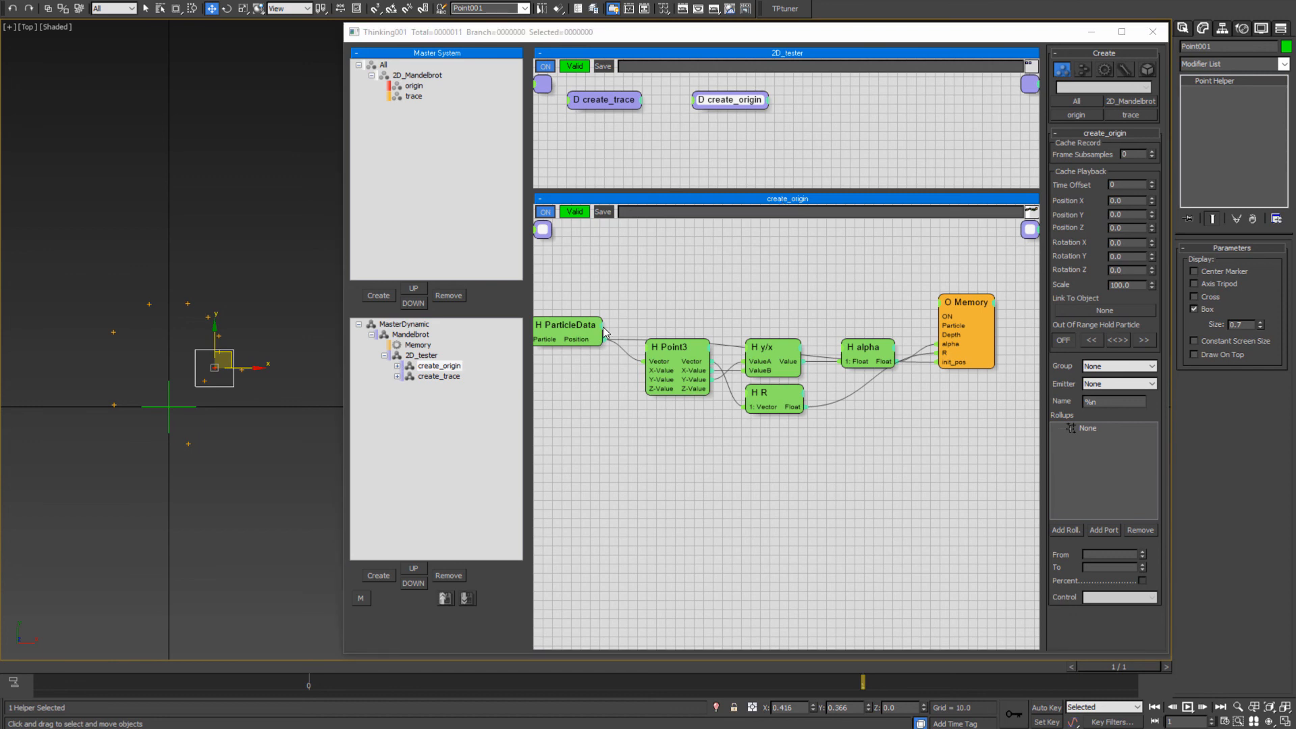
{"action": "left_click", "coordinate": [384, 355]}
{"action": "left_click", "coordinate": [411, 334]}
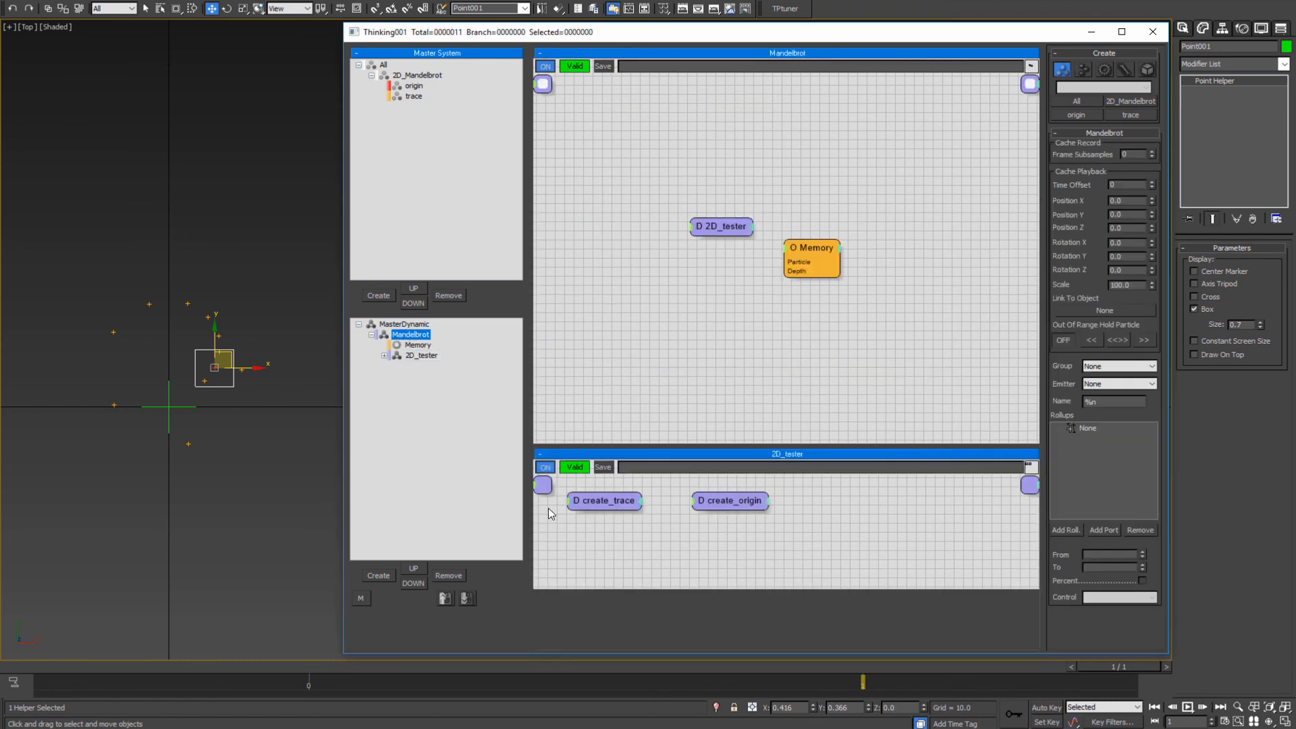
{"action": "left_click", "coordinate": [380, 576]}
{"action": "left_click", "coordinate": [421, 366]}
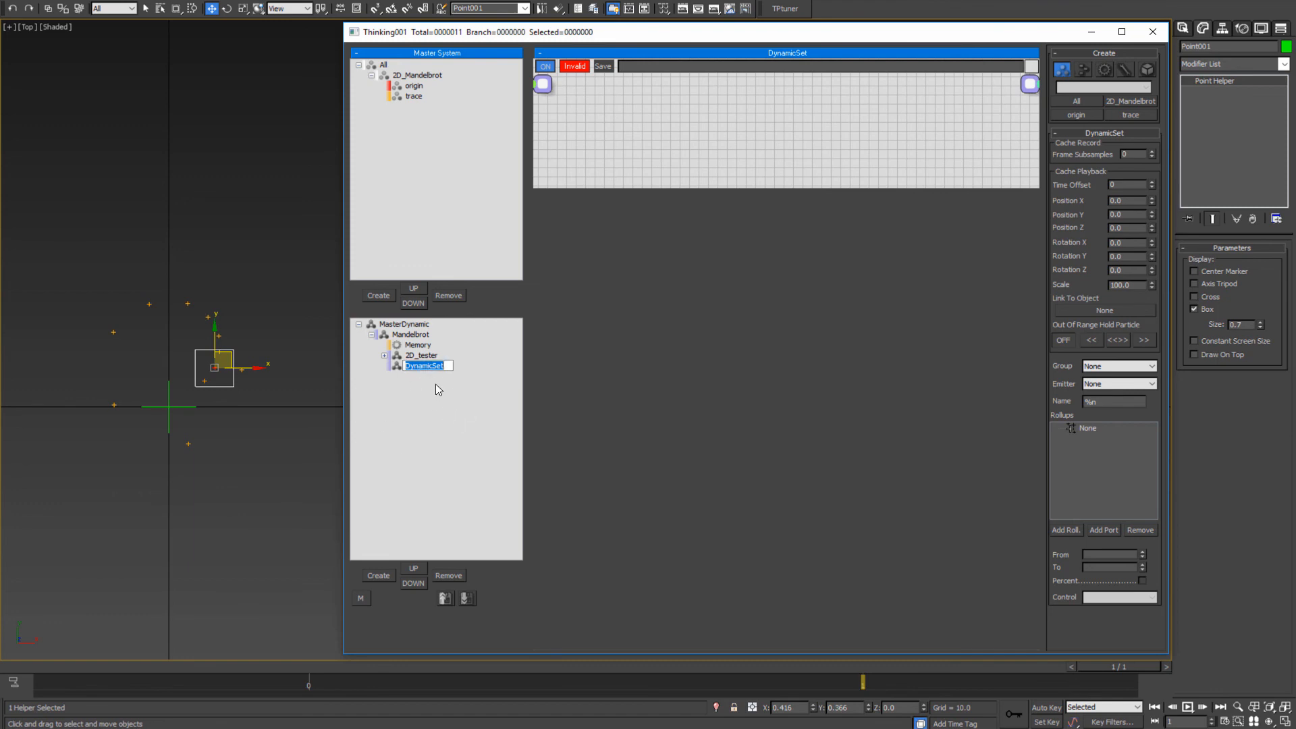
{"action": "type", "text": "2D_mandelbrot"}
{"action": "key", "text": "Return"}
{"action": "left_click_drag", "start_coordinate": [675, 187], "coordinate": [699, 562]}
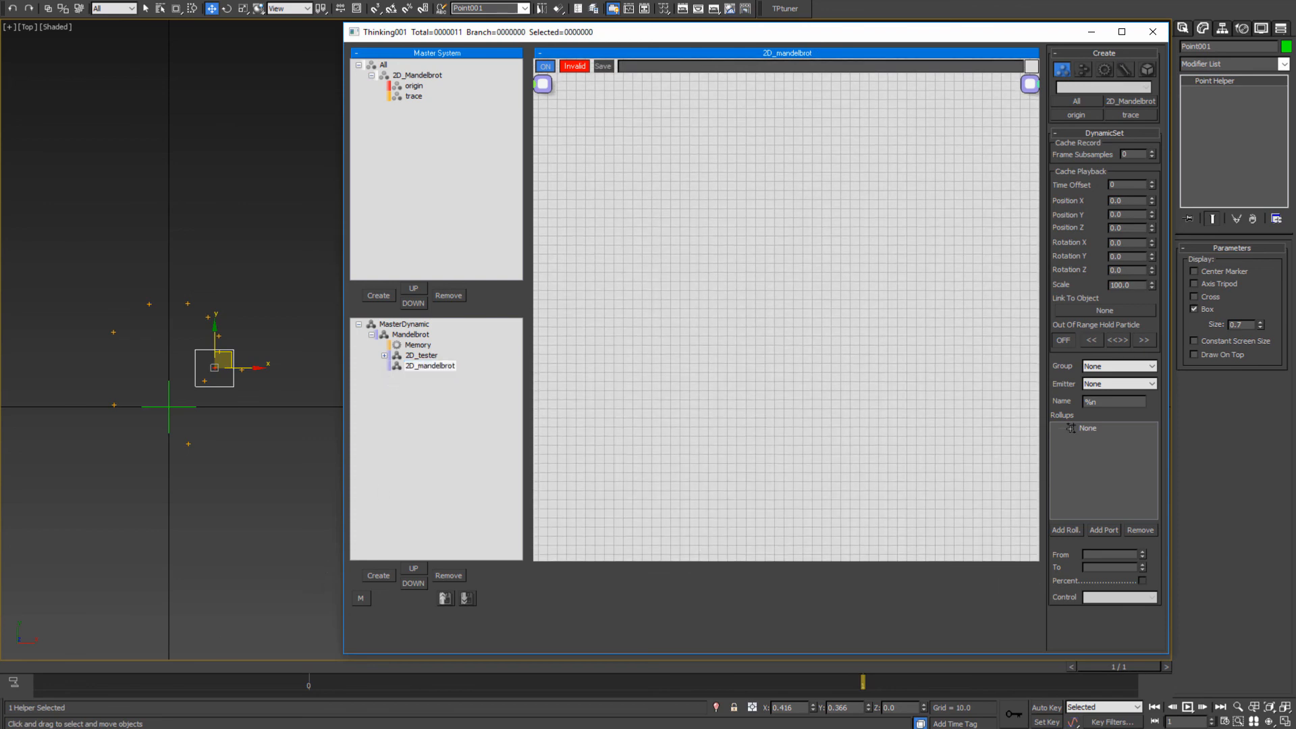
- Check the axis ranges of the Mandelbrot plots on the Skytopia page, then return to thinkingParticles
{"action": "left_click", "coordinate": [215, 683]}
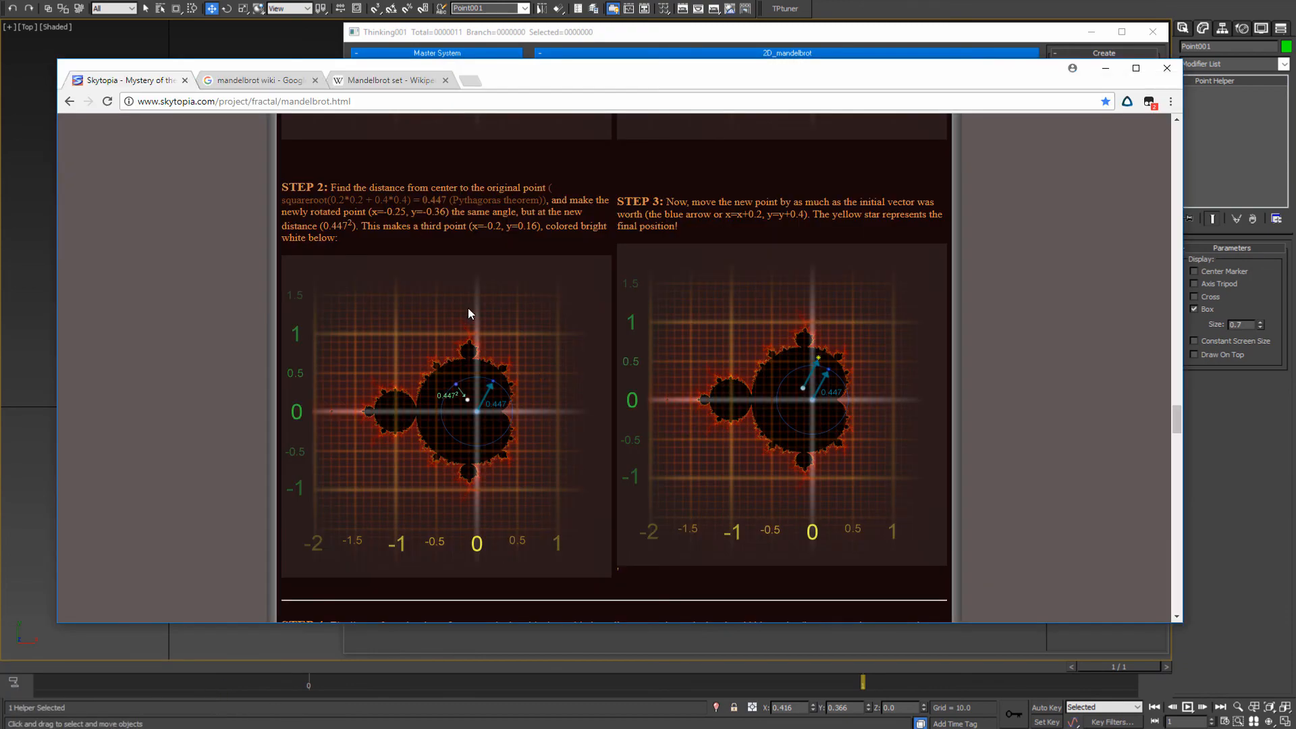
{"action": "scroll", "coordinate": [405, 304], "scroll_direction": "down", "scroll_amount": 1}
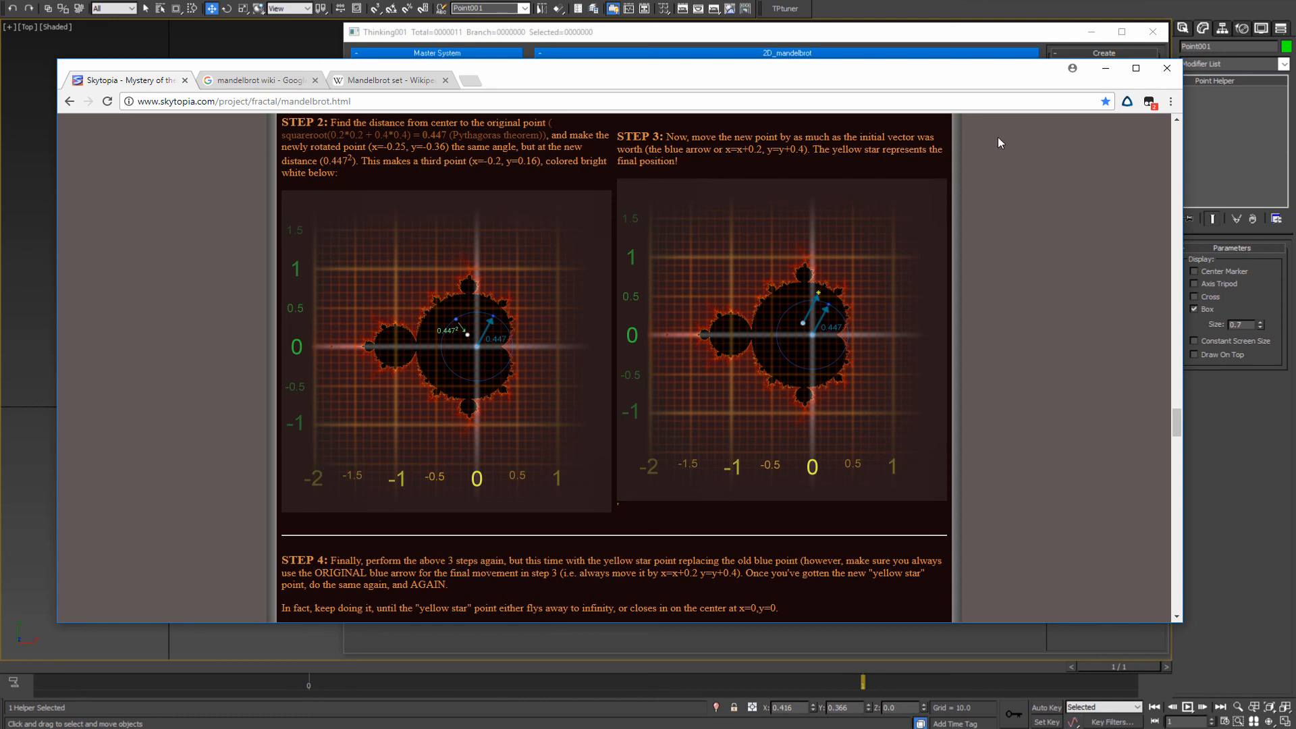
{"action": "left_click", "coordinate": [1105, 68]}
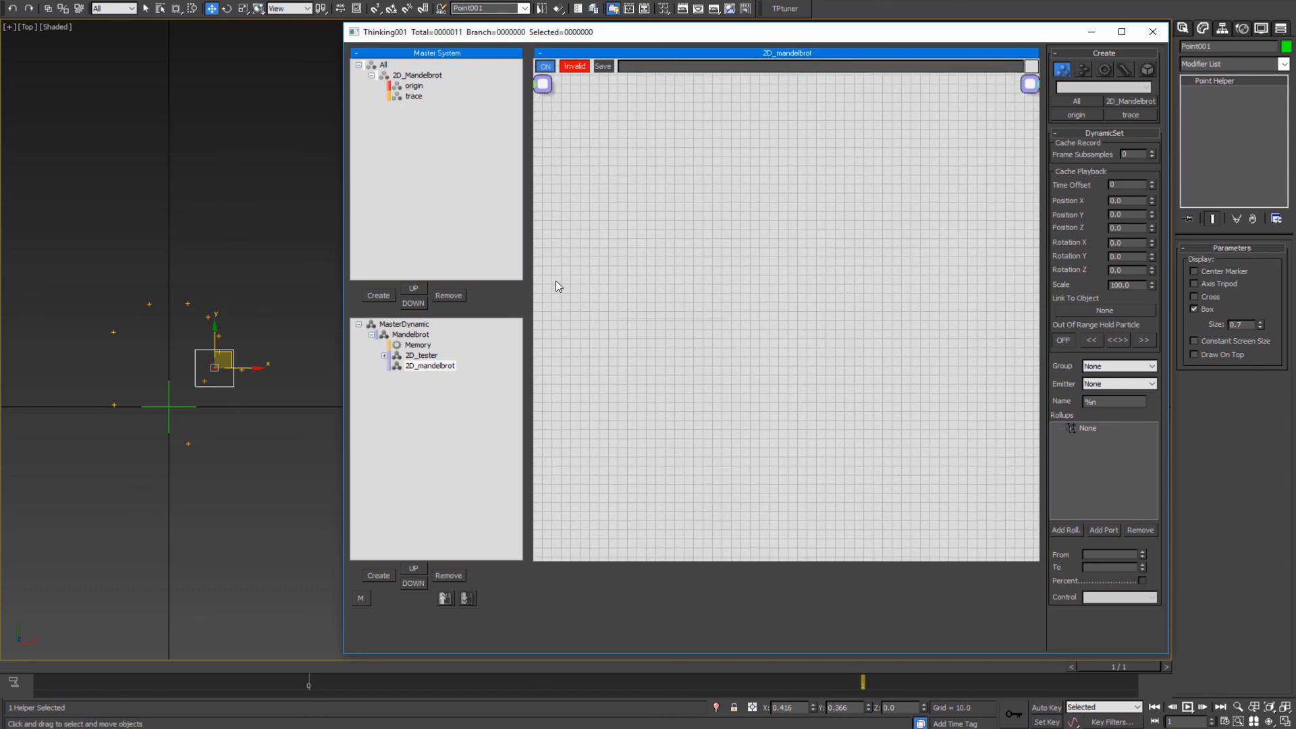
- Add a Float helper to the 2D_mandelbrot network and rename it X1
{"action": "right_click", "coordinate": [596, 250]}
{"action": "mouse_move", "coordinate": [582, 303]}
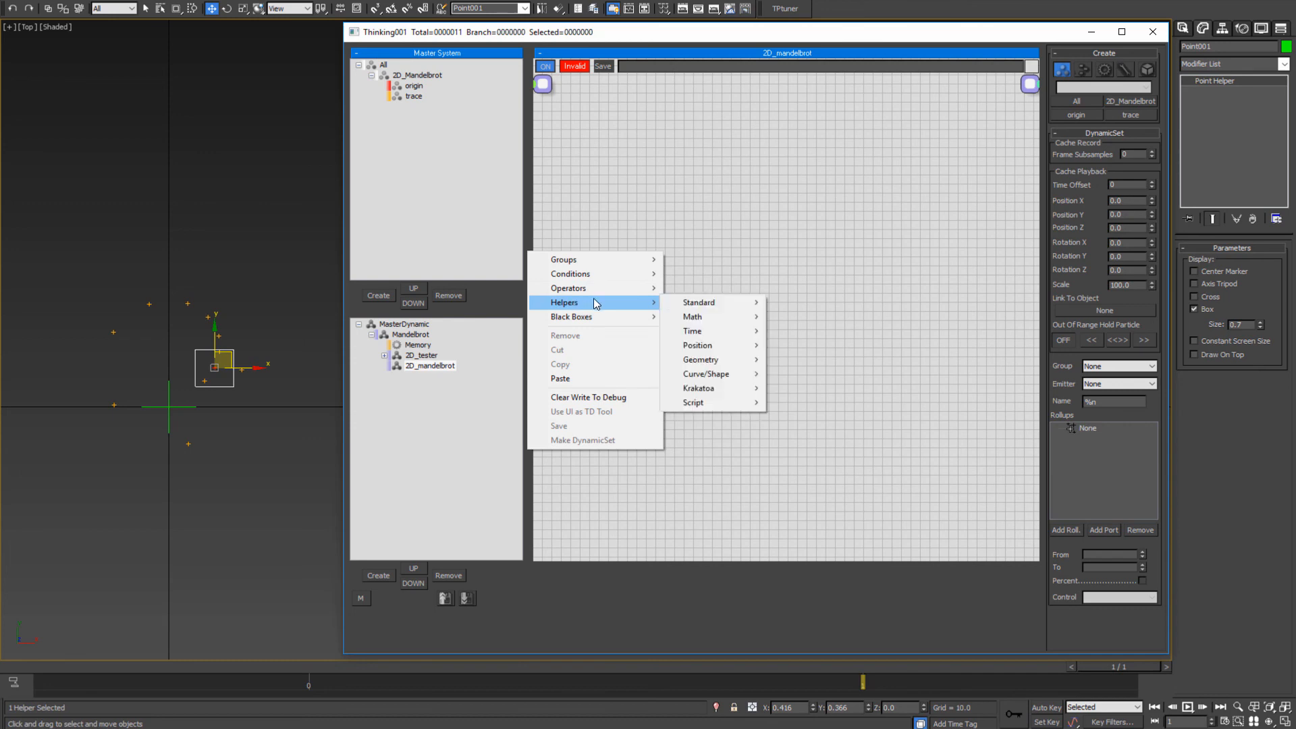
{"action": "mouse_move", "coordinate": [717, 318]}
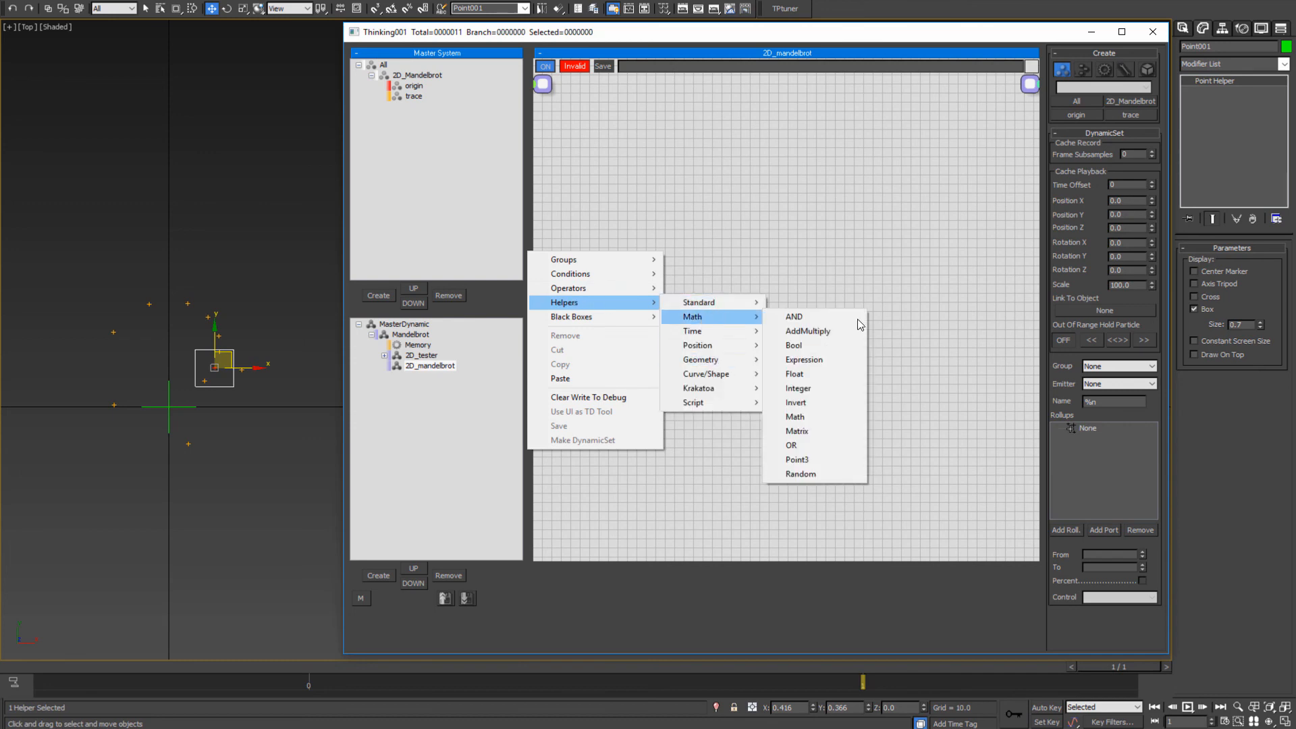
{"action": "left_click", "coordinate": [810, 380]}
{"action": "mouse_move", "coordinate": [610, 255]}
{"action": "left_mouse_down"}
{"action": "mouse_move", "coordinate": [622, 264]}
{"action": "mouse_move", "coordinate": [618, 254]}
{"action": "left_mouse_up"}
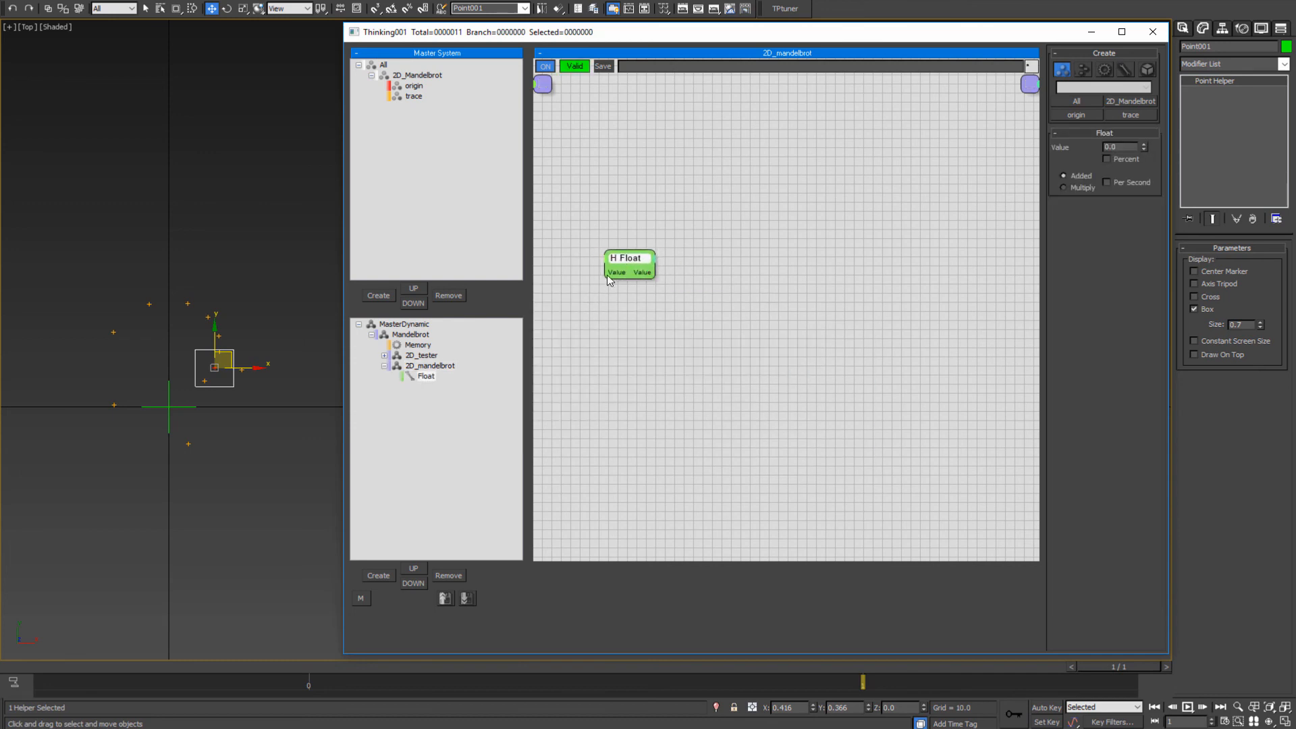
{"action": "right_click", "coordinate": [629, 264]}
{"action": "left_click", "coordinate": [594, 282]}
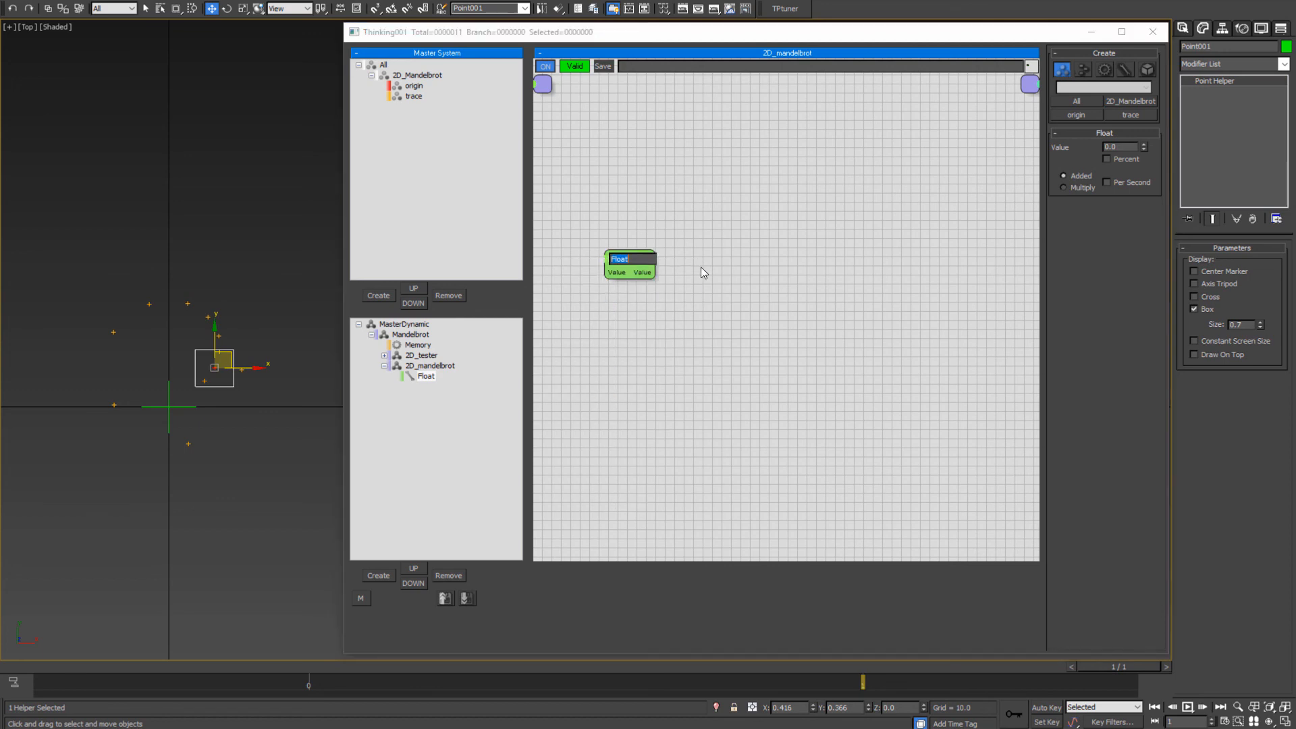
{"action": "type", "text": "x"}
{"action": "key", "text": "Return"}
- Duplicate the X1 node directly below itself and rename the copy Y1
{"action": "left_click_drag", "start_coordinate": [628, 258], "coordinate": [627, 291], "text": "shift"}
{"action": "right_click", "coordinate": [627, 291]}
{"action": "left_click", "coordinate": [627, 314]}
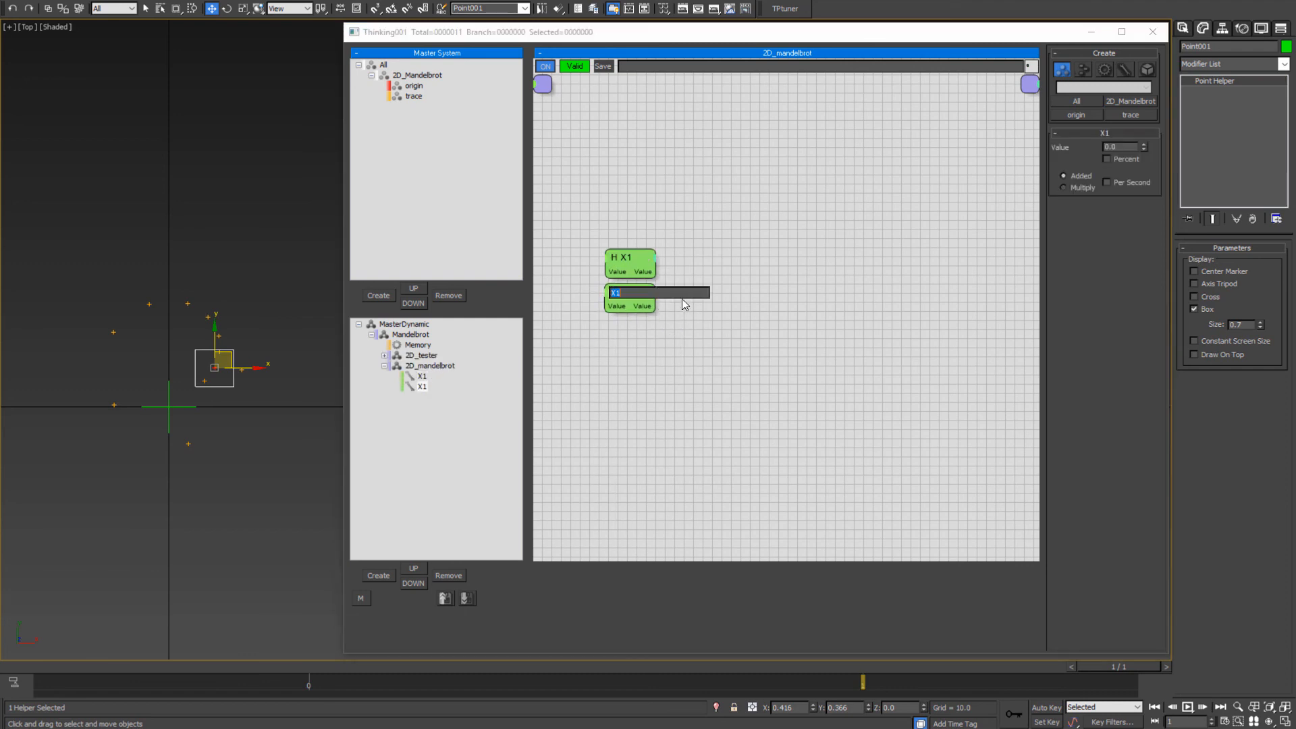
{"action": "type", "text": "Y1"}
{"action": "key", "text": "Return"}
{"action": "left_click_drag", "start_coordinate": [626, 294], "coordinate": [627, 294]}
{"action": "middle_click_drag", "start_coordinate": [747, 328], "coordinate": [689, 359]}
{"action": "left_click", "coordinate": [680, 389]}
{"action": "middle_click_drag", "start_coordinate": [621, 298], "coordinate": [641, 311]}
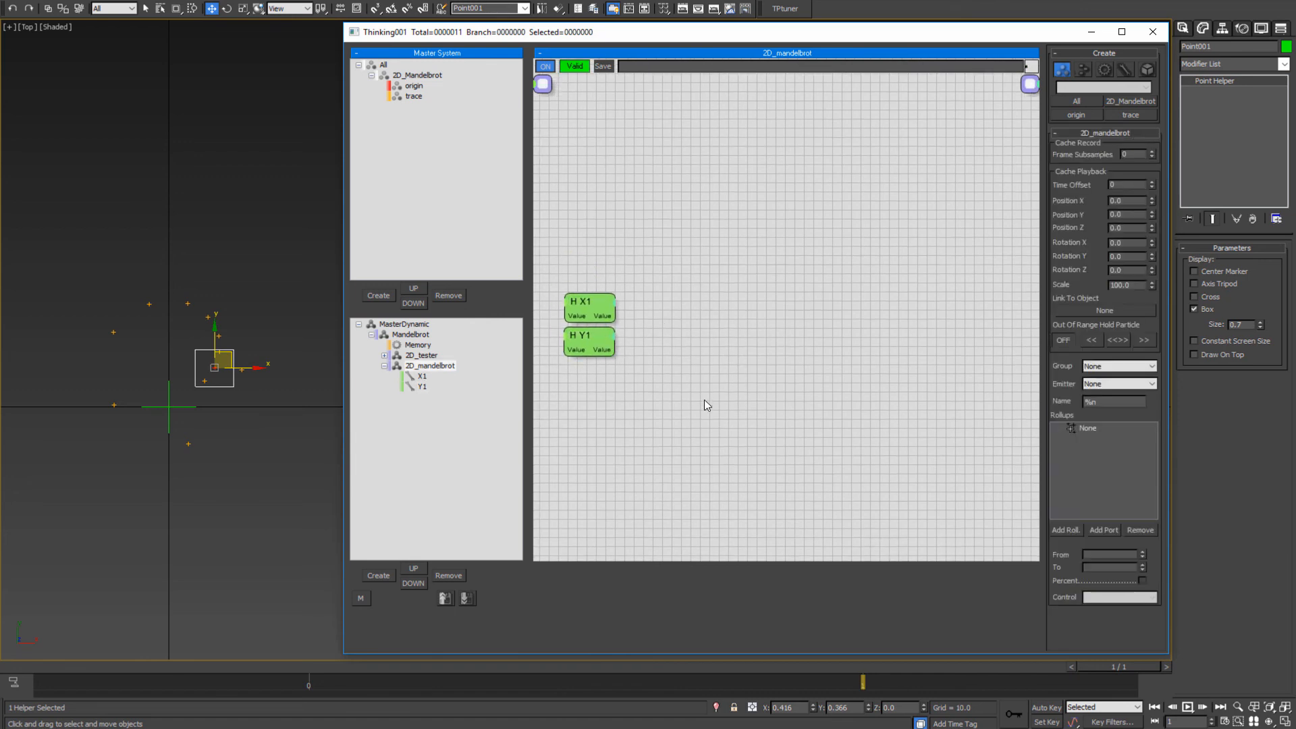
- Add a Point3 helper beside the floats and wire X1 to its X-Value and Y1 to its Y-Value
{"action": "left_click", "coordinate": [699, 293]}
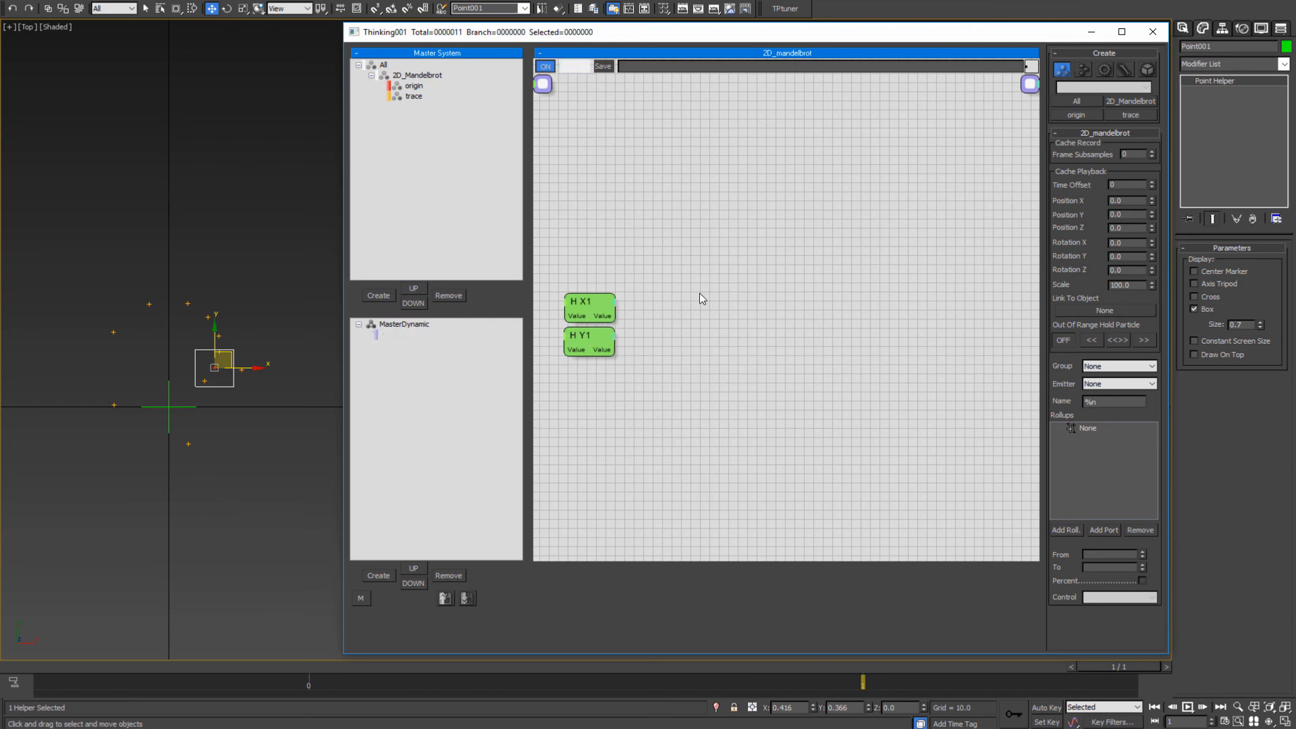
{"action": "right_click", "coordinate": [633, 295]}
{"action": "mouse_move", "coordinate": [725, 345]}
{"action": "mouse_move", "coordinate": [873, 362]}
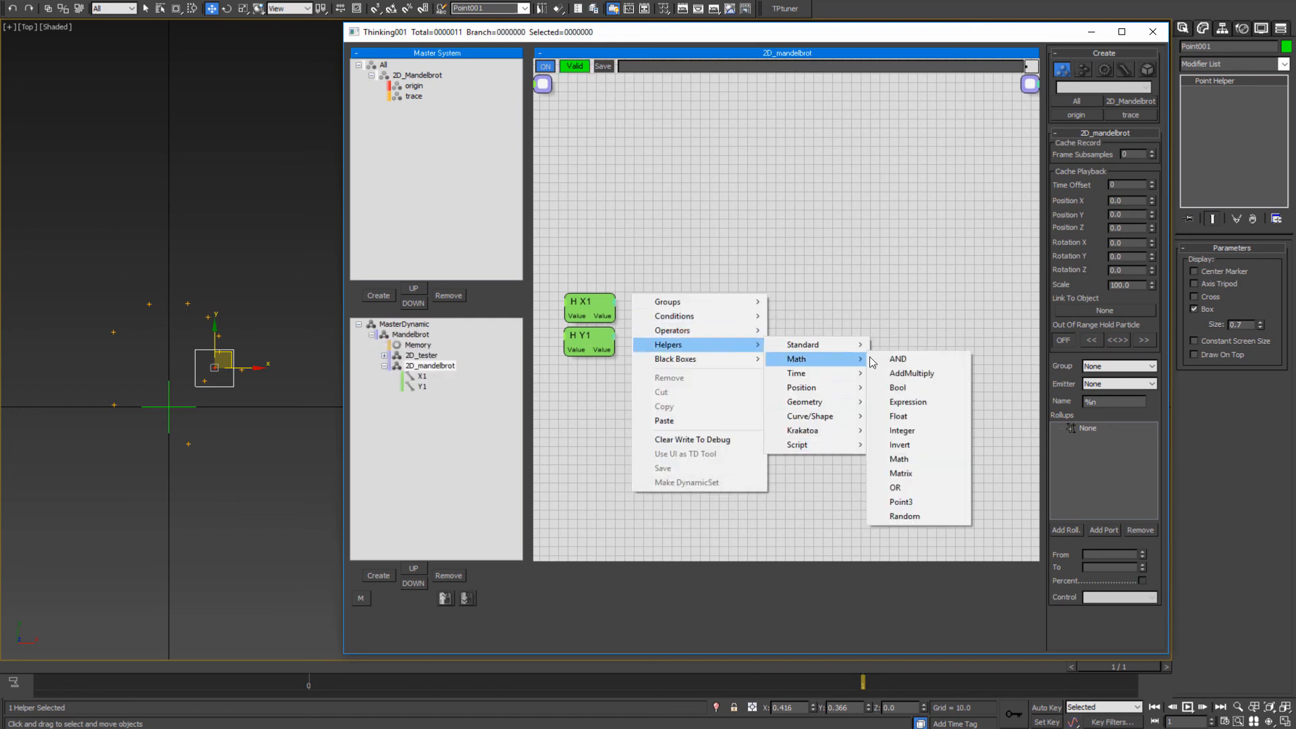
{"action": "left_click", "coordinate": [900, 502]}
{"action": "left_click_drag", "start_coordinate": [723, 302], "coordinate": [685, 293]}
{"action": "left_click_drag", "start_coordinate": [602, 314], "coordinate": [616, 349]}
{"action": "double_click", "coordinate": [693, 295]}
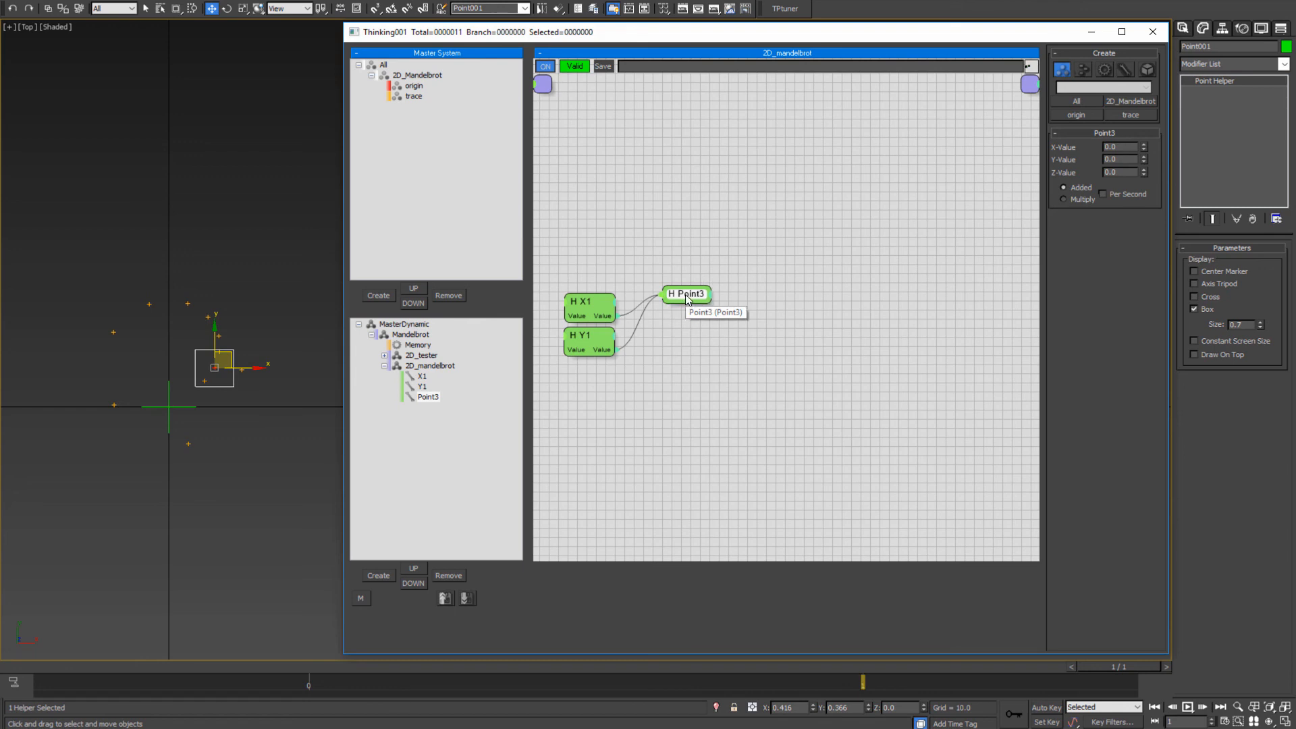
{"action": "double_click", "coordinate": [686, 295]}
{"action": "left_click_drag", "start_coordinate": [683, 292], "coordinate": [675, 301]}
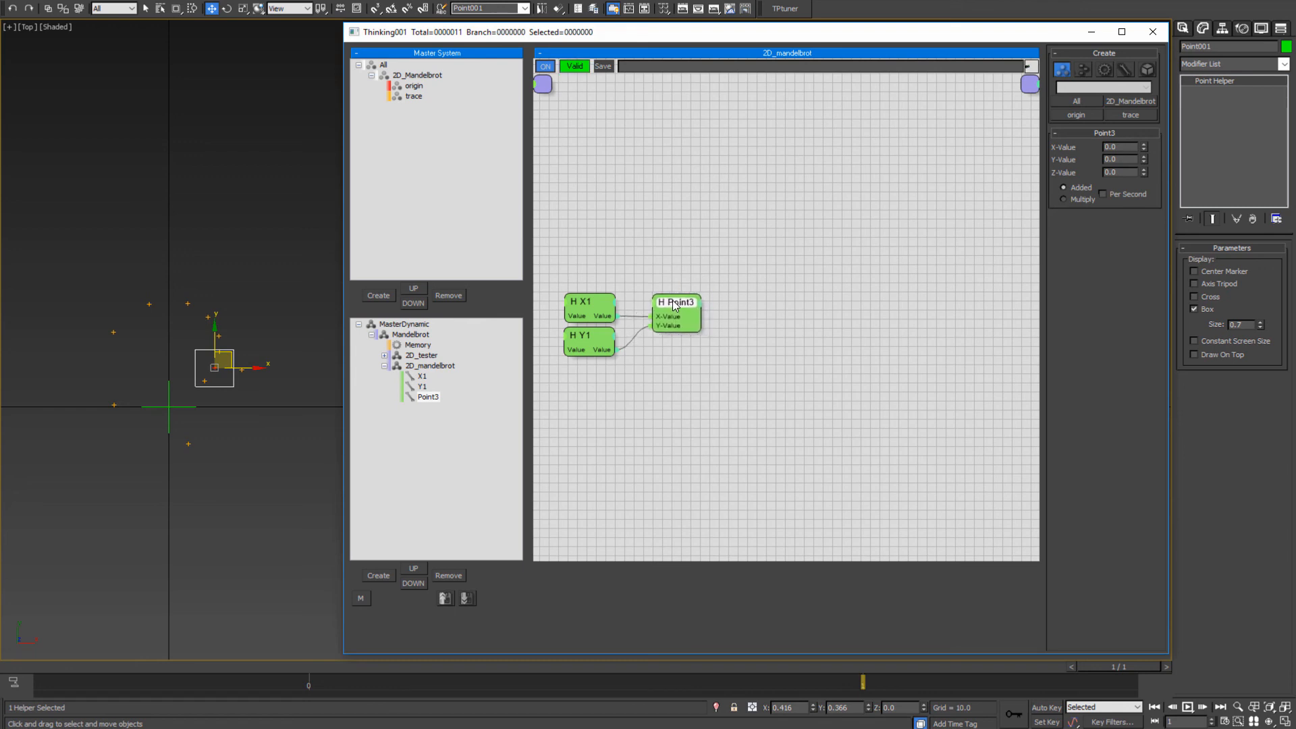
- Rename the Point3 node V1
{"action": "right_click", "coordinate": [673, 300]}
{"action": "left_click", "coordinate": [687, 320]}
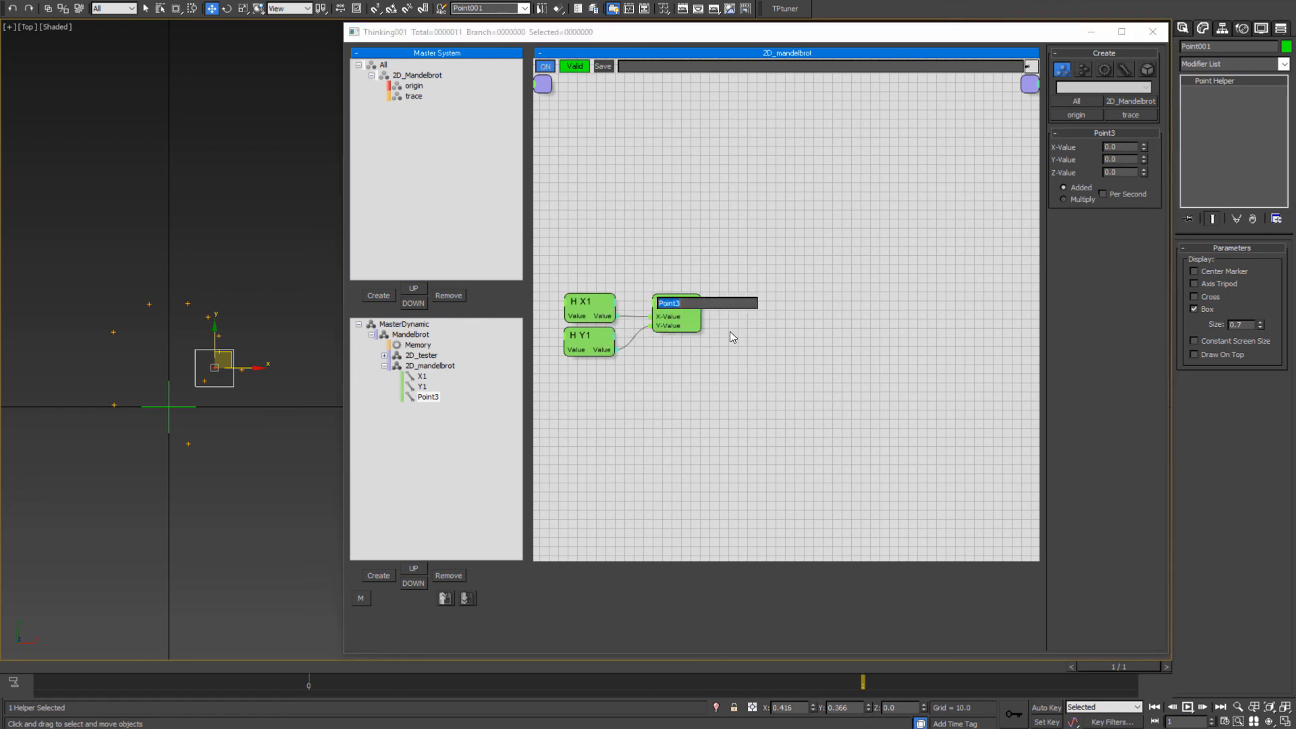
{"action": "type", "text": "V1"}
{"action": "key", "text": "Return"}
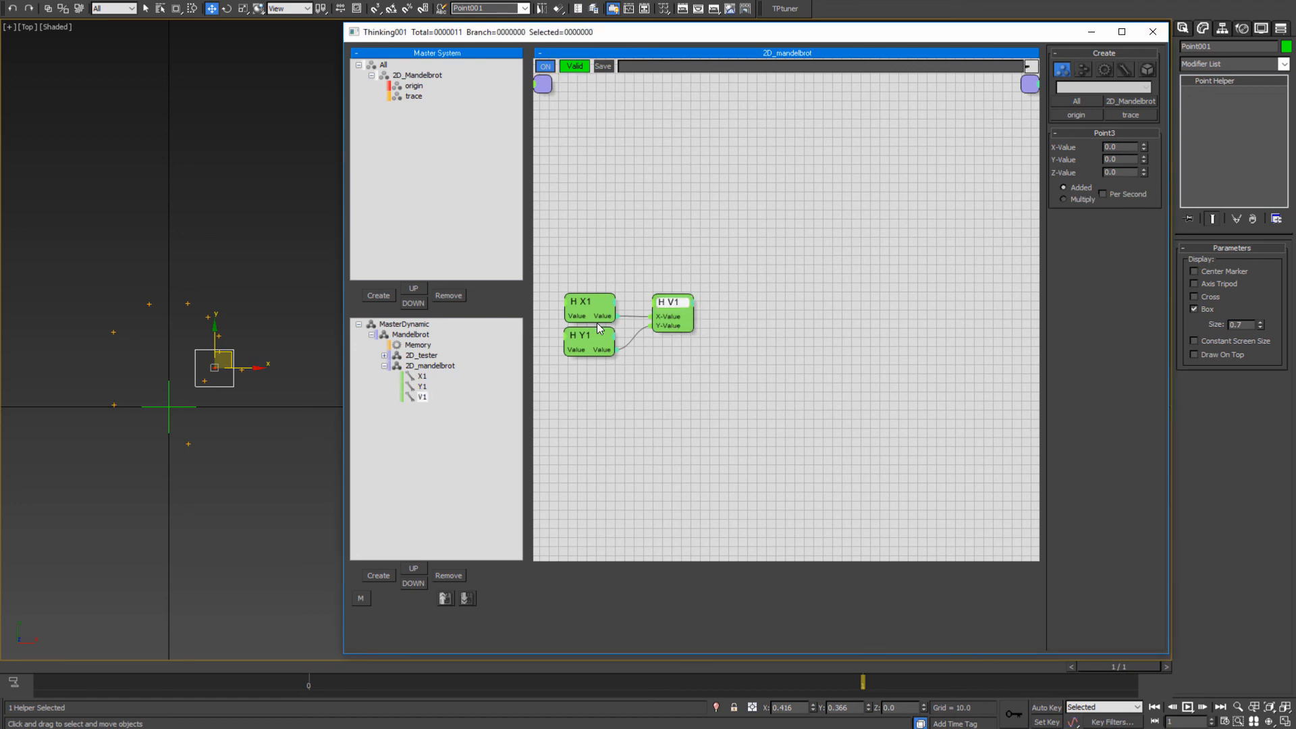
{"action": "middle_click_drag", "start_coordinate": [645, 391], "coordinate": [696, 400]}
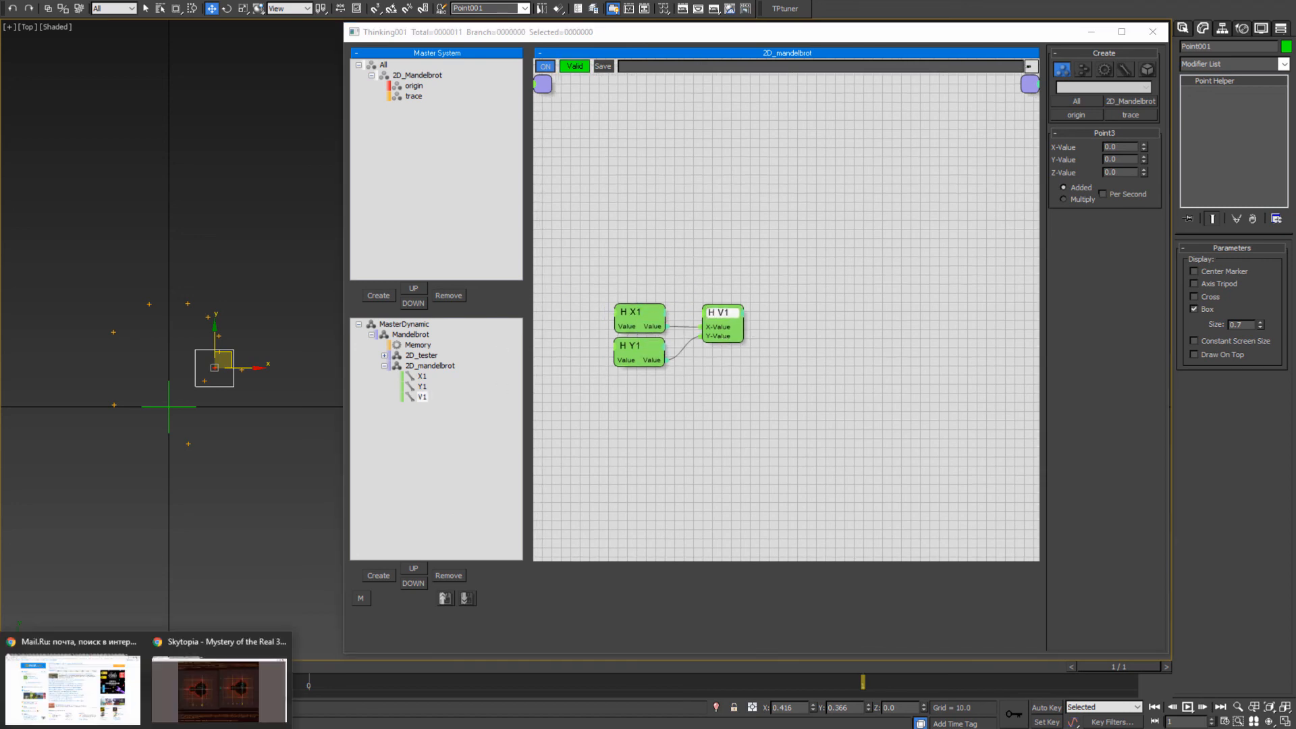
- Switch to the Skytopia page to read the upper X and Y limits of the Mandelbrot plot, then return to thinkingParticles
{"action": "left_click", "coordinate": [215, 714]}
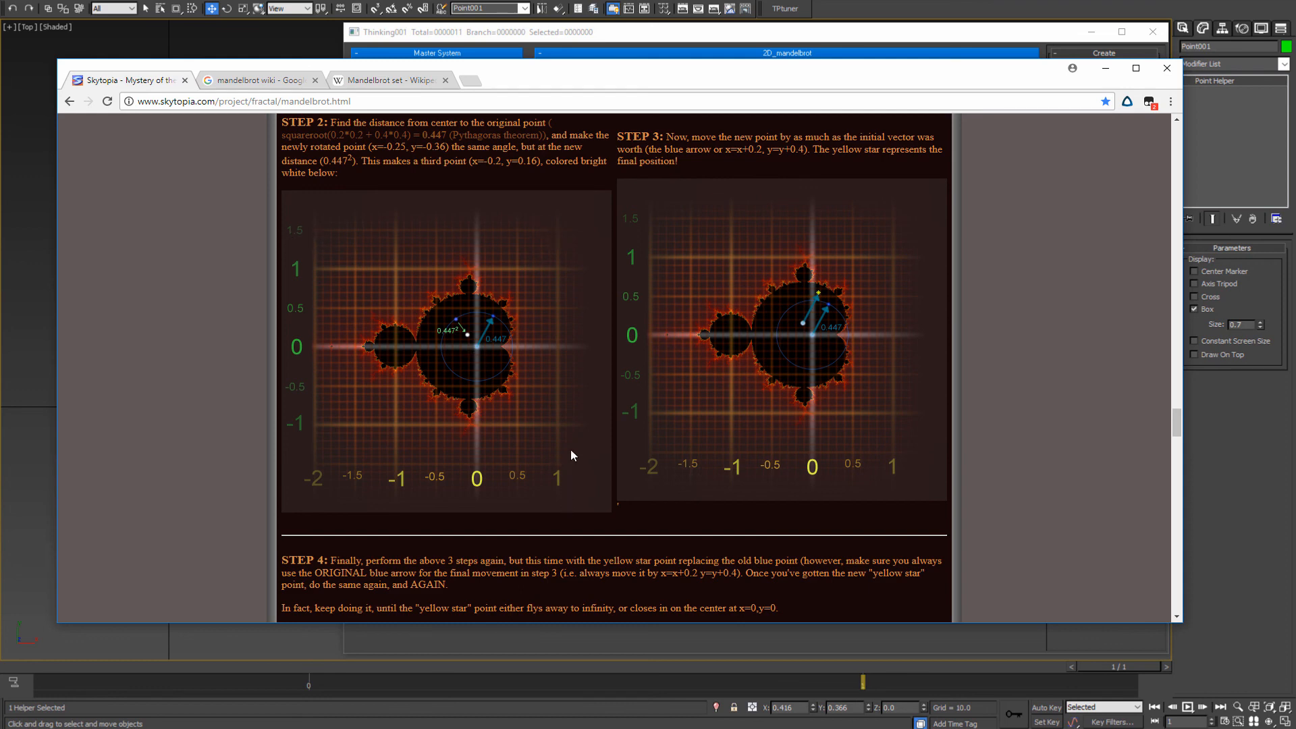
{"action": "left_click", "coordinate": [1105, 68]}
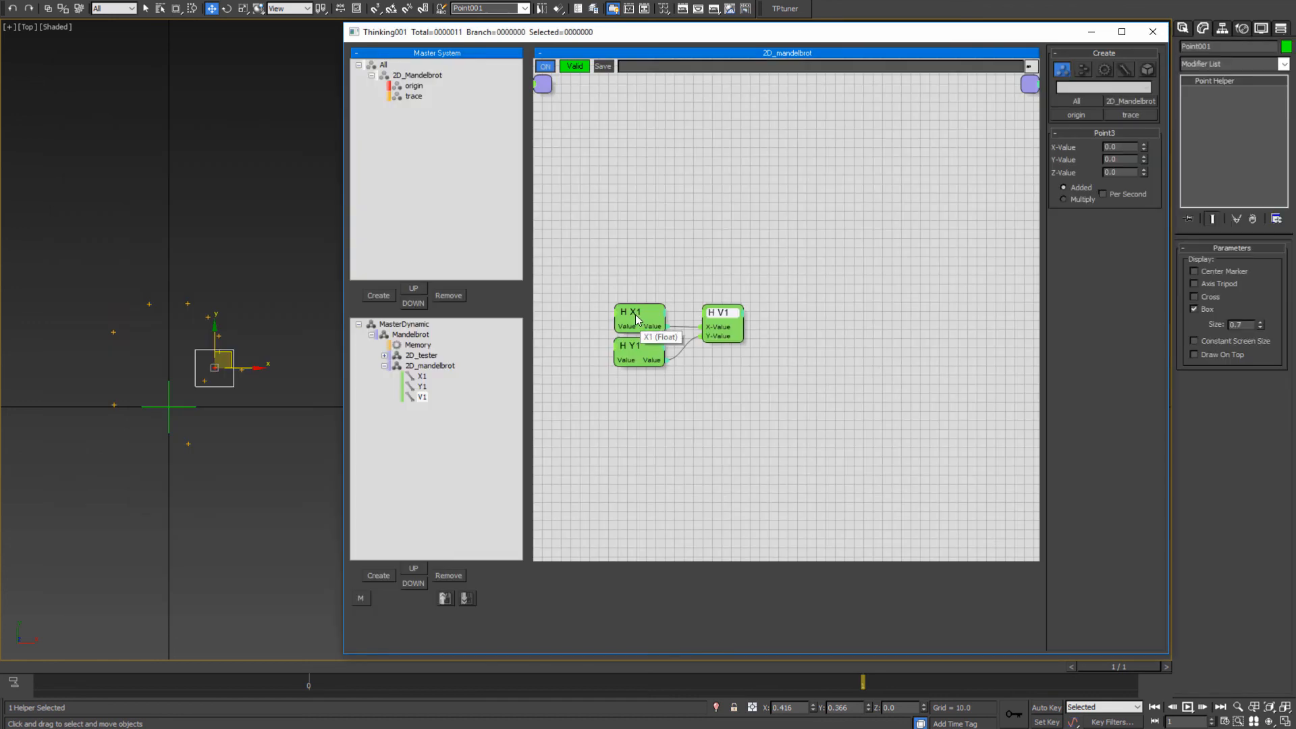
{"action": "left_click", "coordinate": [184, 715]}
{"action": "left_click", "coordinate": [211, 692]}
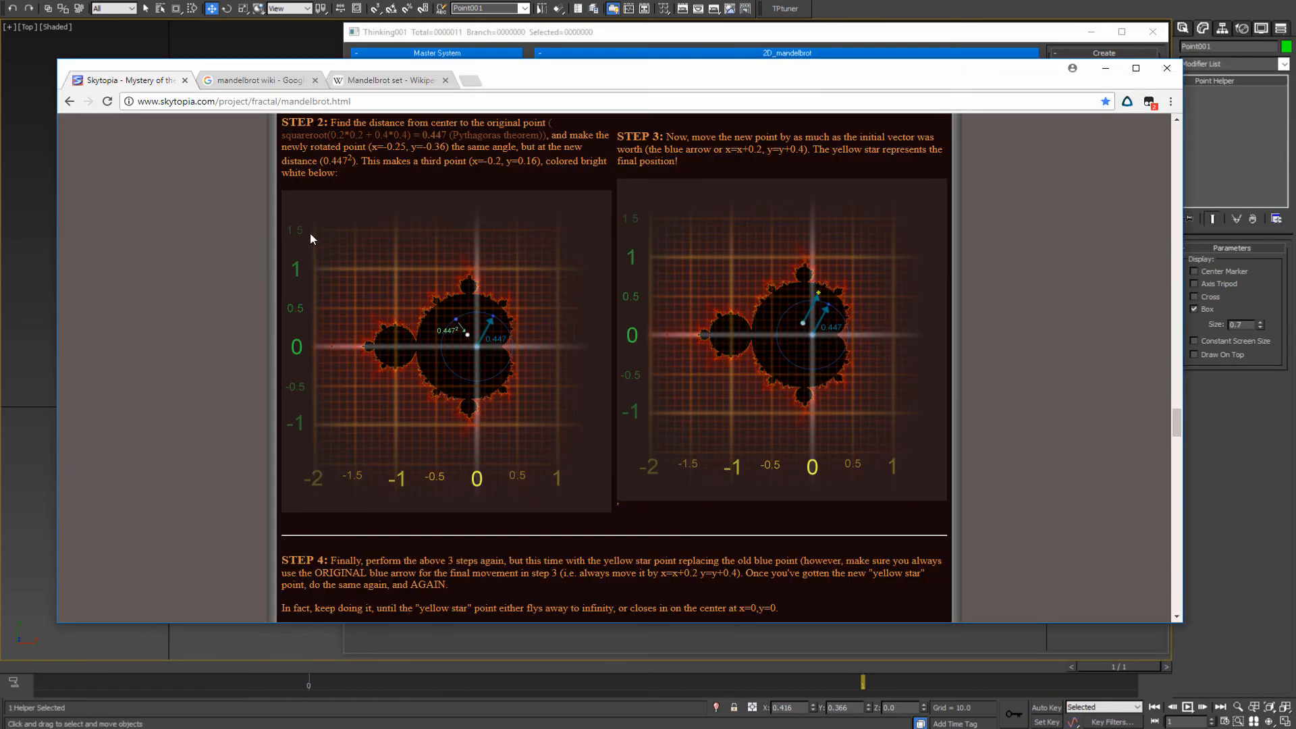
{"action": "left_click", "coordinate": [1105, 68]}
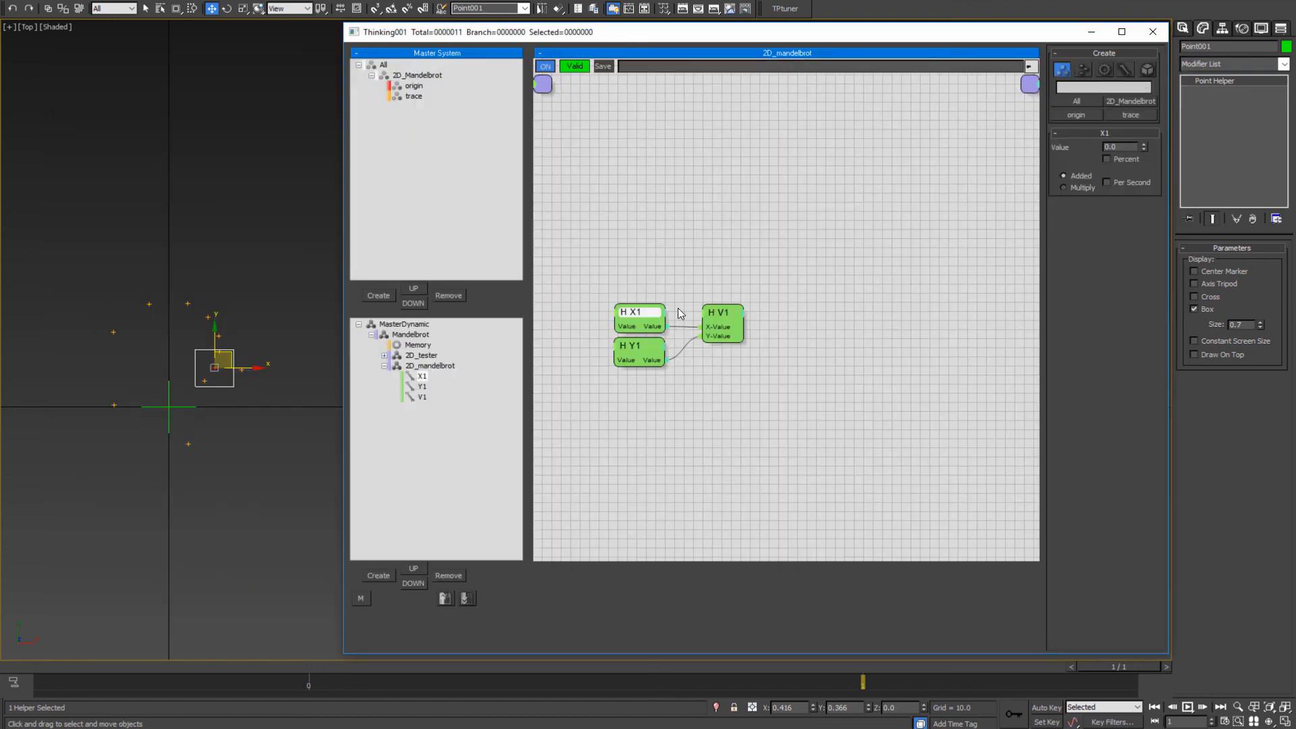
- Set the X1 float value to 1 and the Y1 float value to 1.5
{"action": "left_click_drag", "start_coordinate": [1129, 148], "coordinate": [1036, 143]}
{"action": "type", "text": "1"}
{"action": "key", "text": "Return"}
{"action": "left_click", "coordinate": [637, 347]}
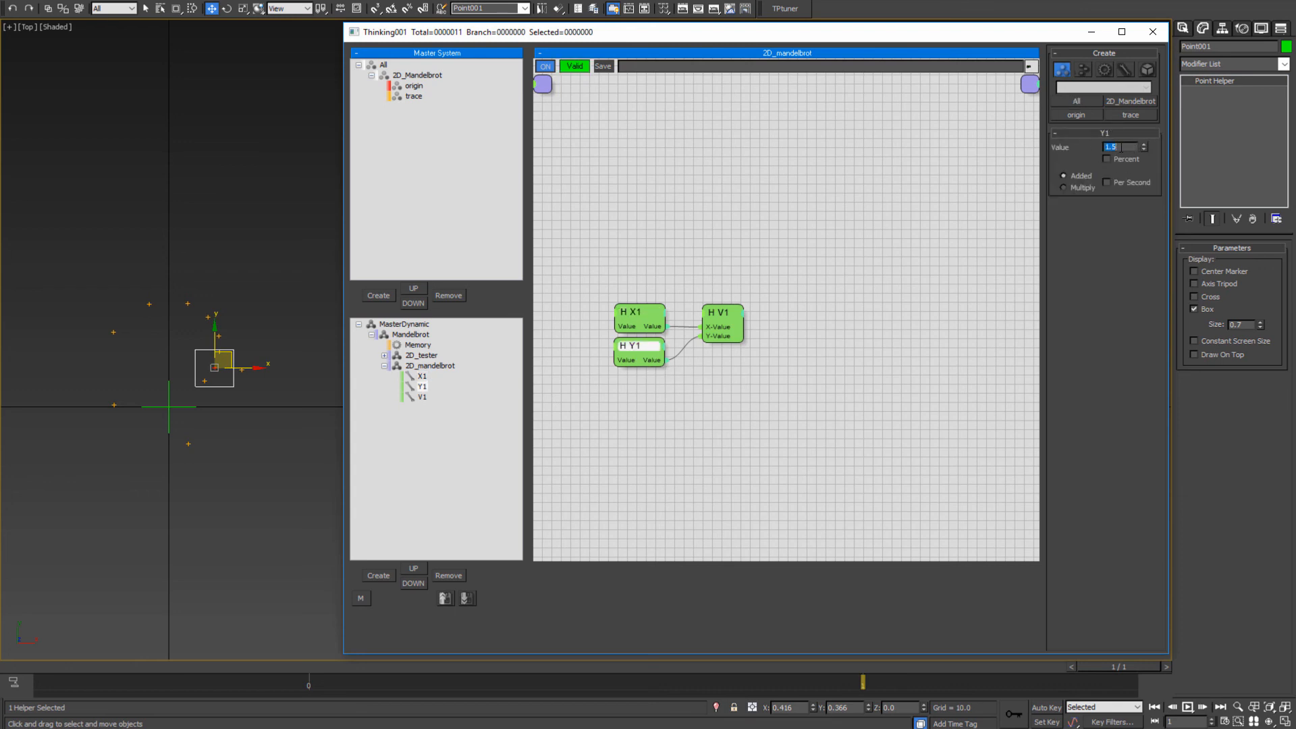
{"action": "left_click", "coordinate": [860, 385]}
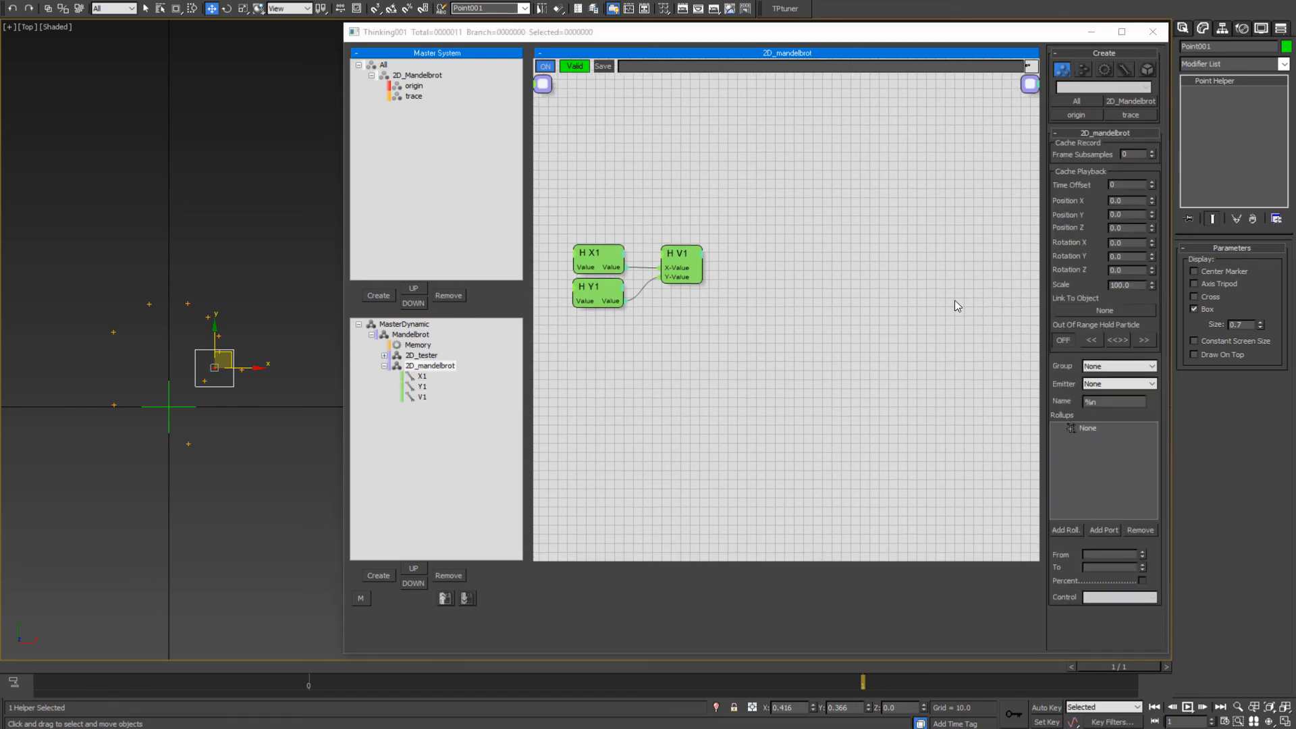
- Review the V1 node and compare it with the corners of the Mandelbrot plot on the Skytopia page
{"action": "left_click", "coordinate": [676, 254]}
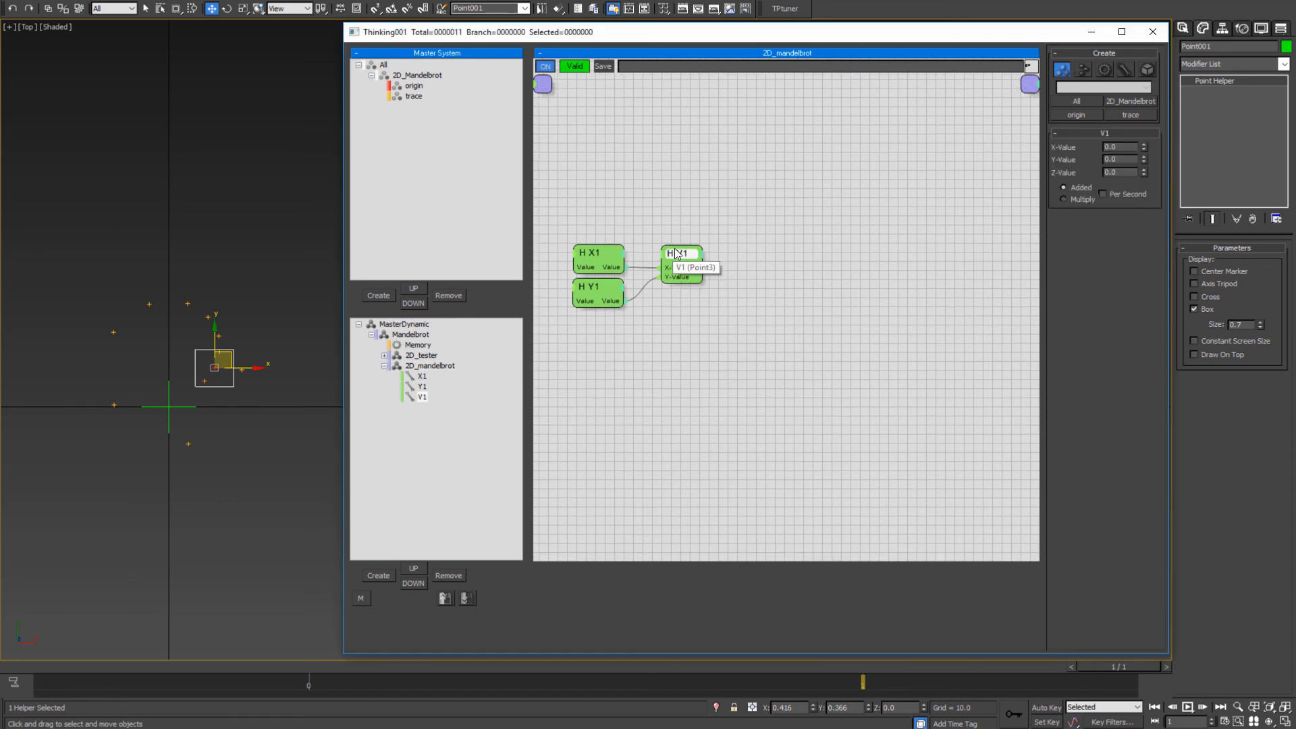
{"action": "left_click", "coordinate": [239, 685]}
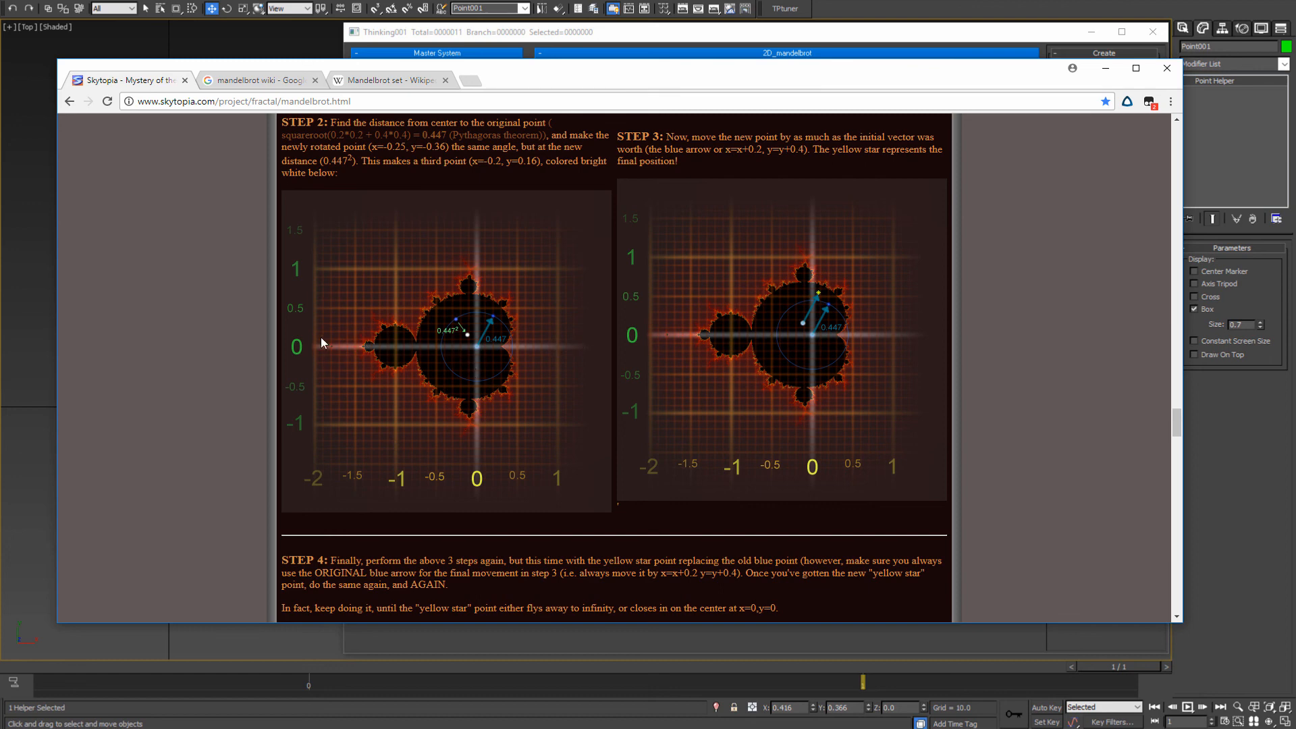
{"action": "left_click", "coordinate": [1106, 69]}
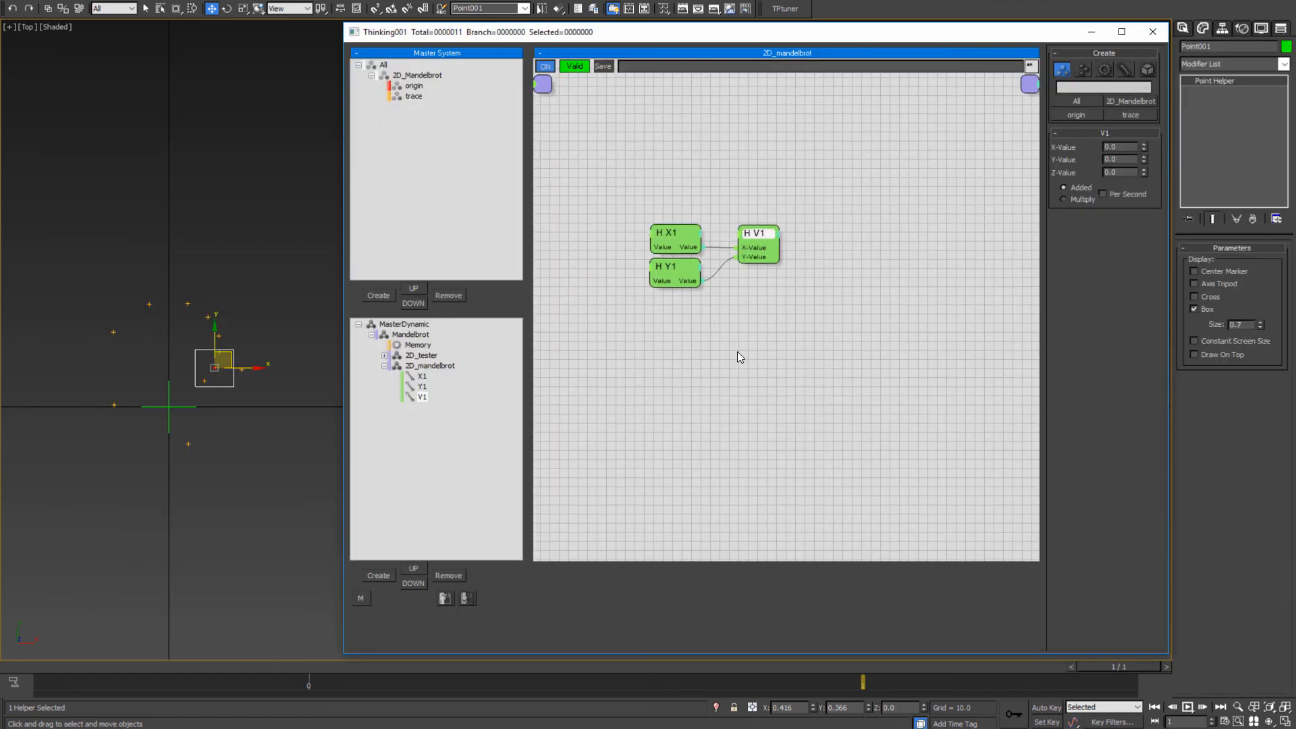
- Duplicate the X1, Y1 and V1 nodes below the originals and rename the copied Point3 node V2
{"action": "left_click_drag", "start_coordinate": [880, 155], "coordinate": [609, 321]}
{"action": "left_click_drag", "start_coordinate": [761, 251], "coordinate": [763, 332], "text": "shift"}
{"action": "left_click", "coordinate": [878, 328]}
{"action": "right_click", "coordinate": [761, 318]}
{"action": "left_click", "coordinate": [784, 339]}
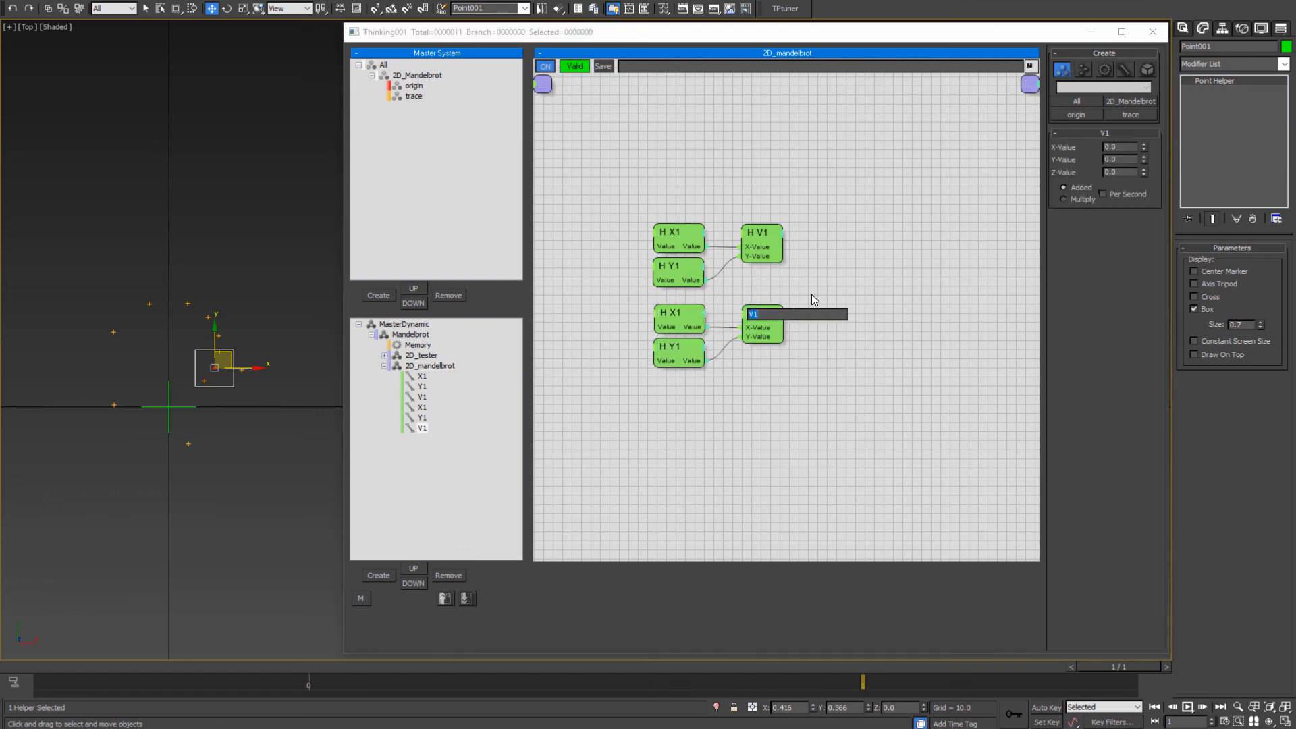
{"action": "type", "text": "V2"}
{"action": "key", "text": "Return"}
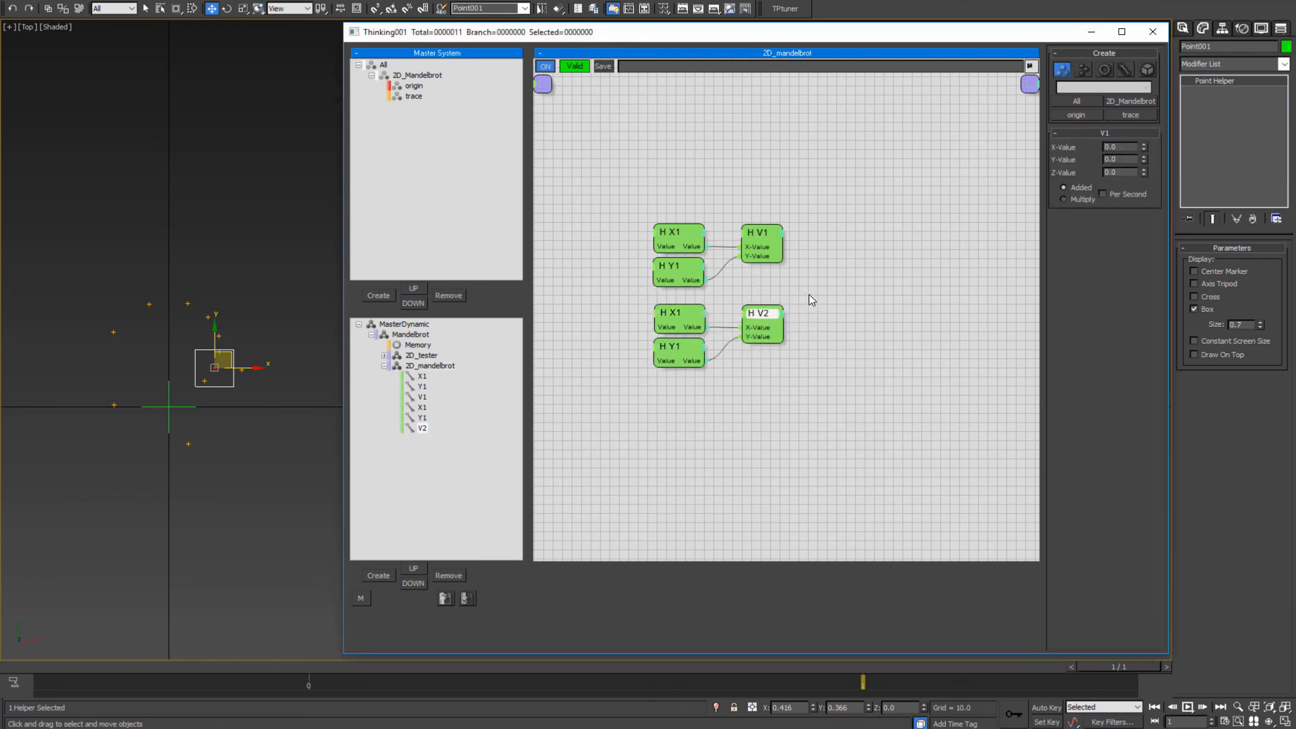
- Rename the two copied float nodes X2 and Y2
{"action": "left_click", "coordinate": [667, 330]}
{"action": "right_click", "coordinate": [682, 316]}
{"action": "left_click", "coordinate": [702, 342]}
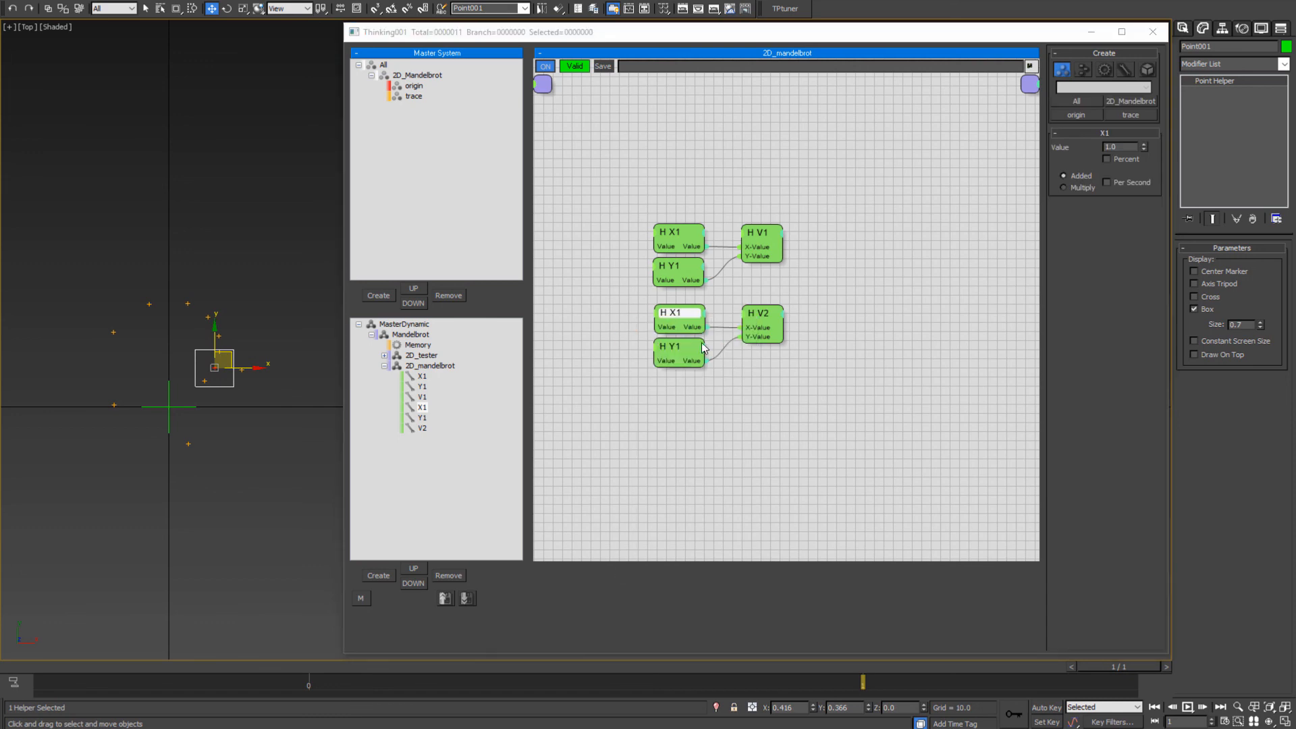
{"action": "left_click", "coordinate": [689, 313]}
{"action": "type", "text": "2"}
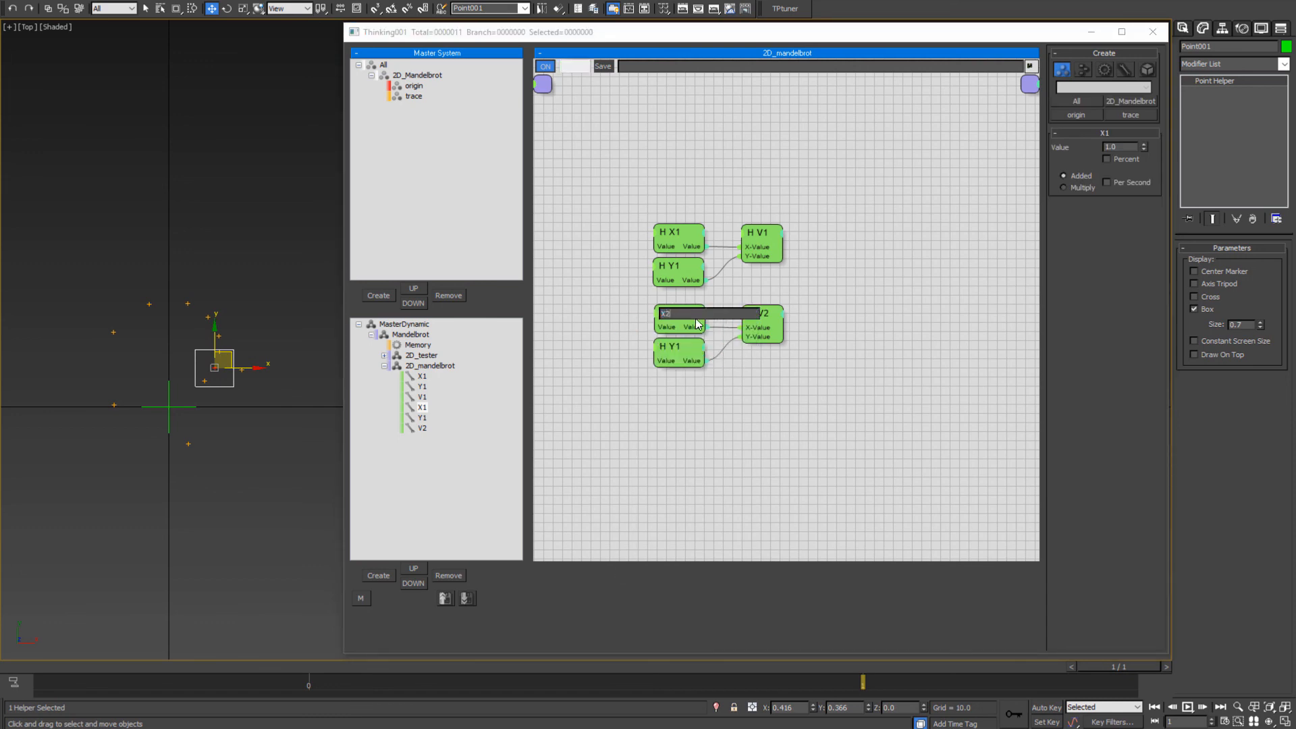
{"action": "key", "text": "Return"}
{"action": "right_click", "coordinate": [682, 344]}
{"action": "left_click", "coordinate": [688, 373]}
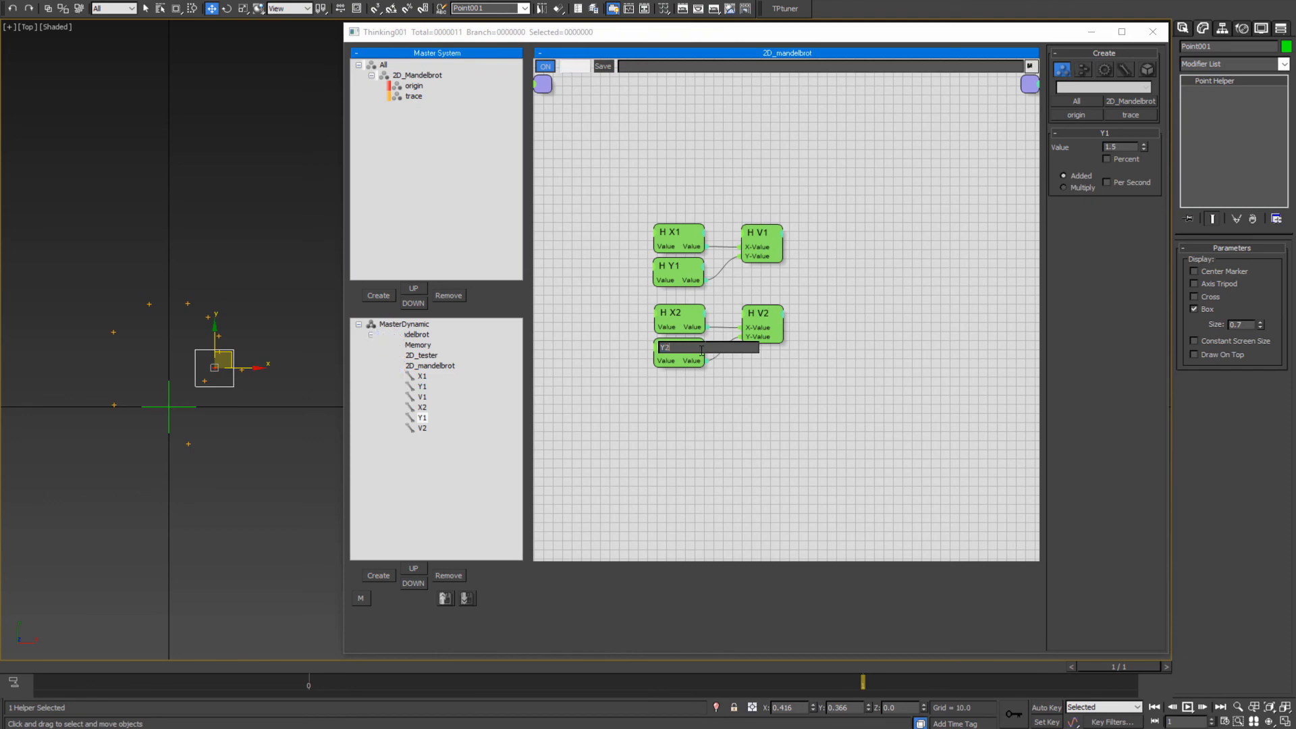
{"action": "type", "text": "2"}
{"action": "key", "text": "Return"}
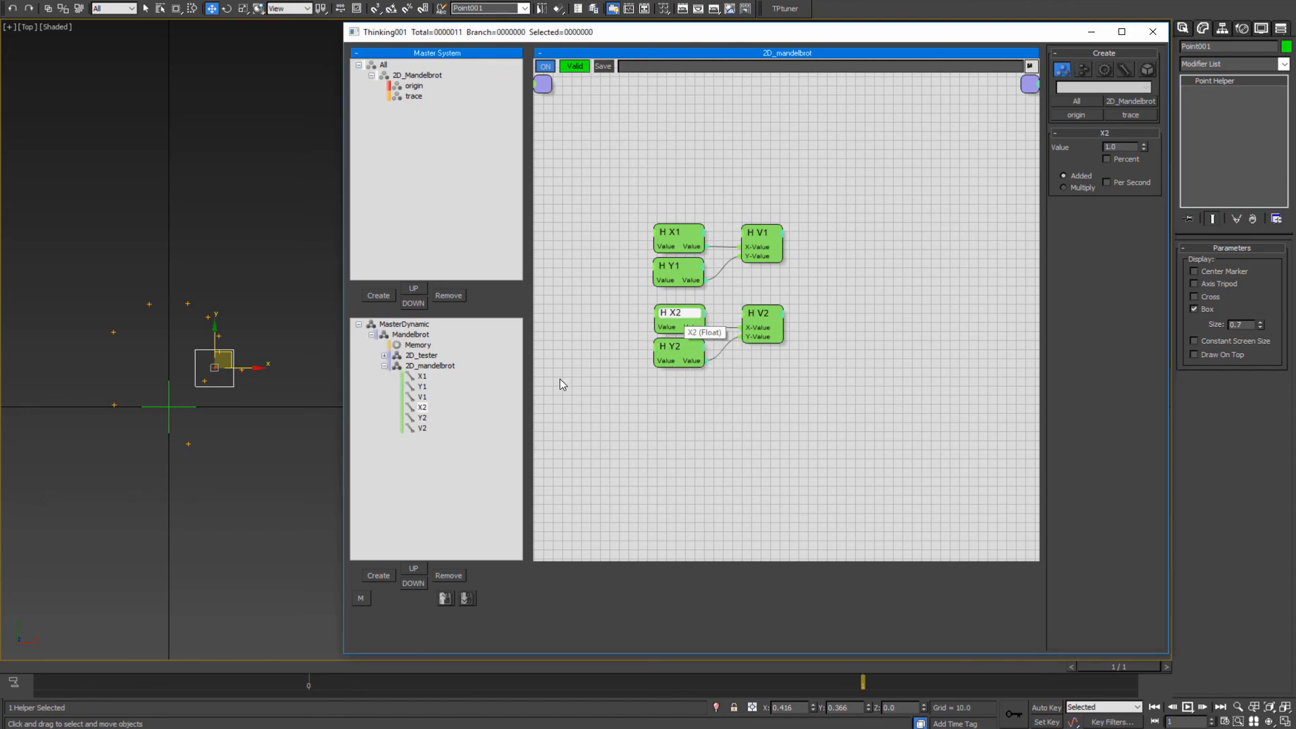
- Check the plot's lower limits on the Skytopia page, then set X2 to -2 and Y2 to -1.5 in thinkingParticles
{"action": "left_click", "coordinate": [220, 702]}
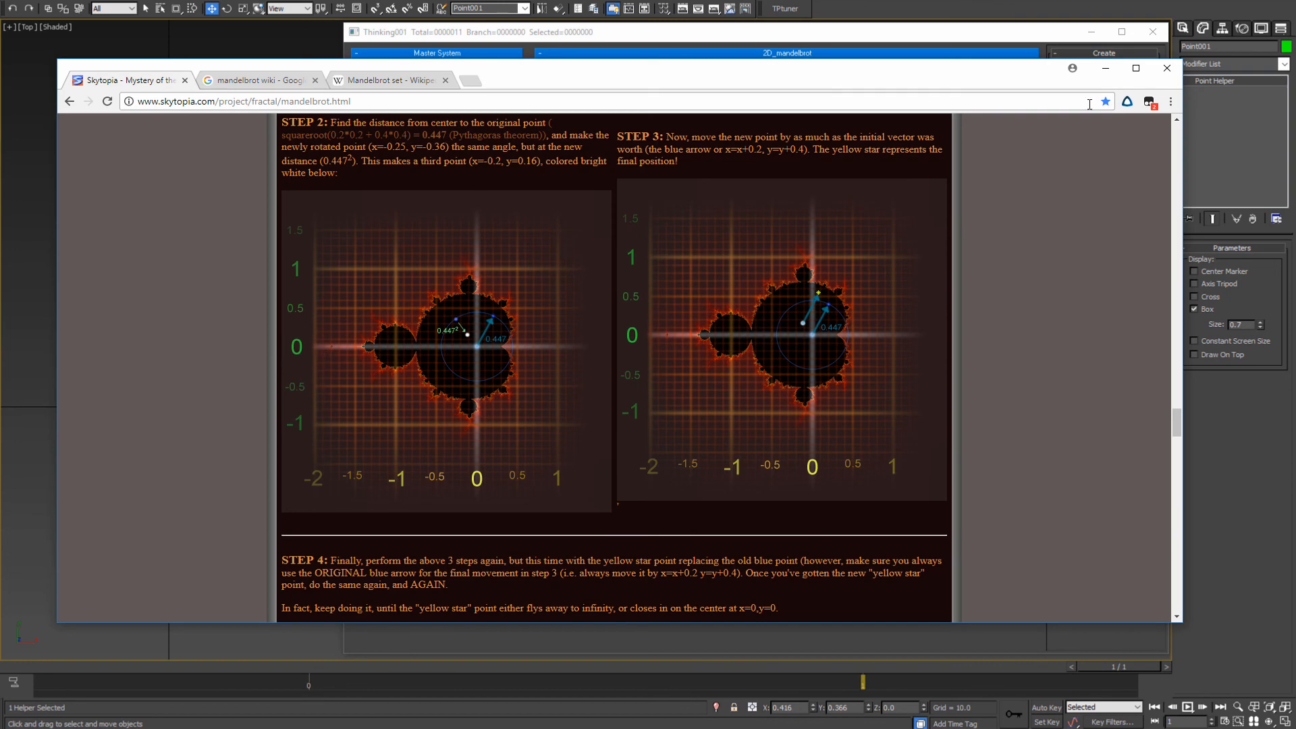
{"action": "left_click", "coordinate": [1106, 68]}
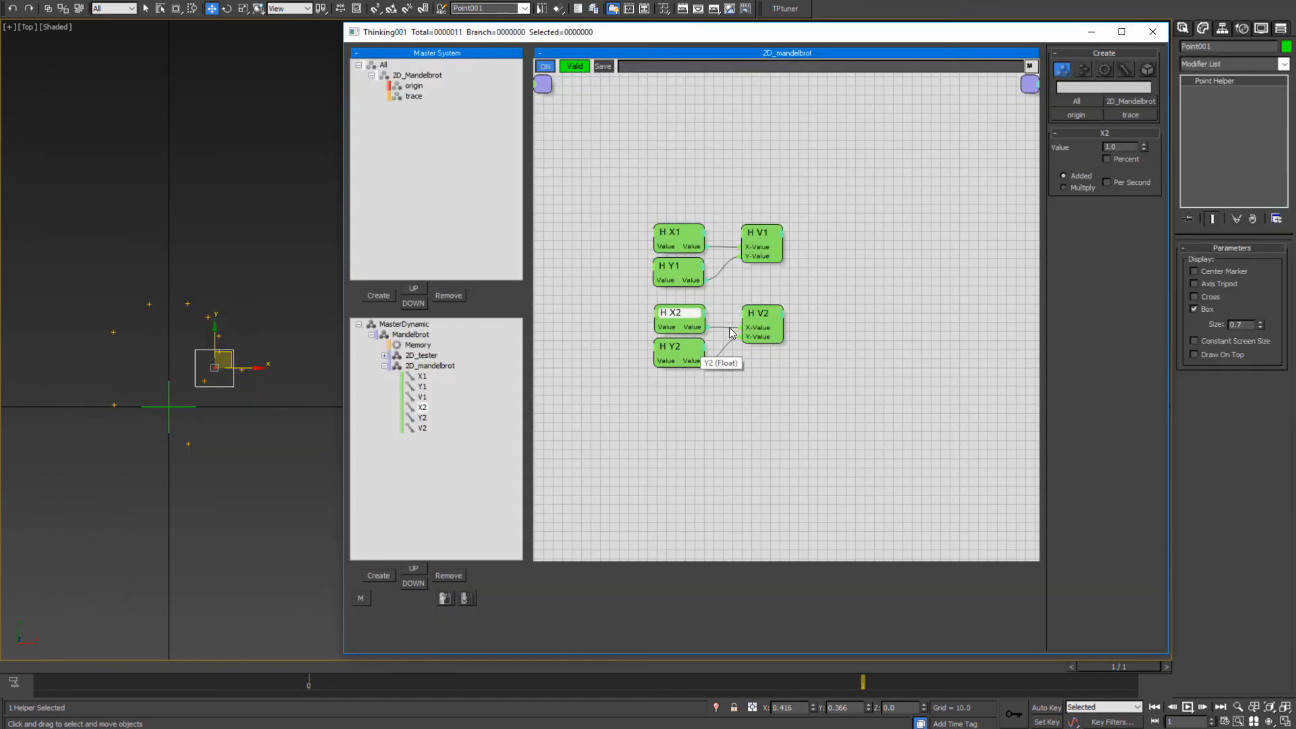
{"action": "double_click", "coordinate": [1129, 147]}
{"action": "type", "text": "-2"}
{"action": "left_click", "coordinate": [673, 346]}
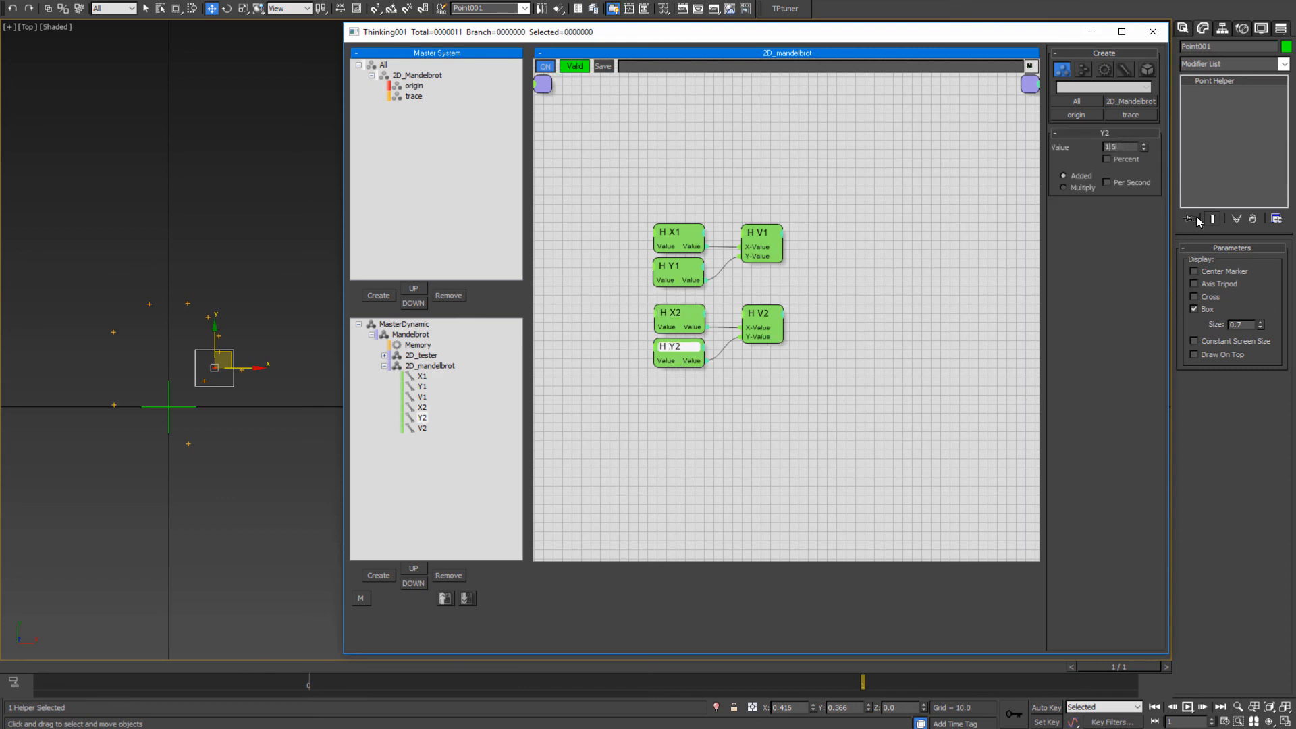
{"action": "type", "text": "-"}
{"action": "key", "text": "Return"}
{"action": "middle_click", "coordinate": [167, 377]}
{"action": "left_click", "coordinate": [807, 390]}
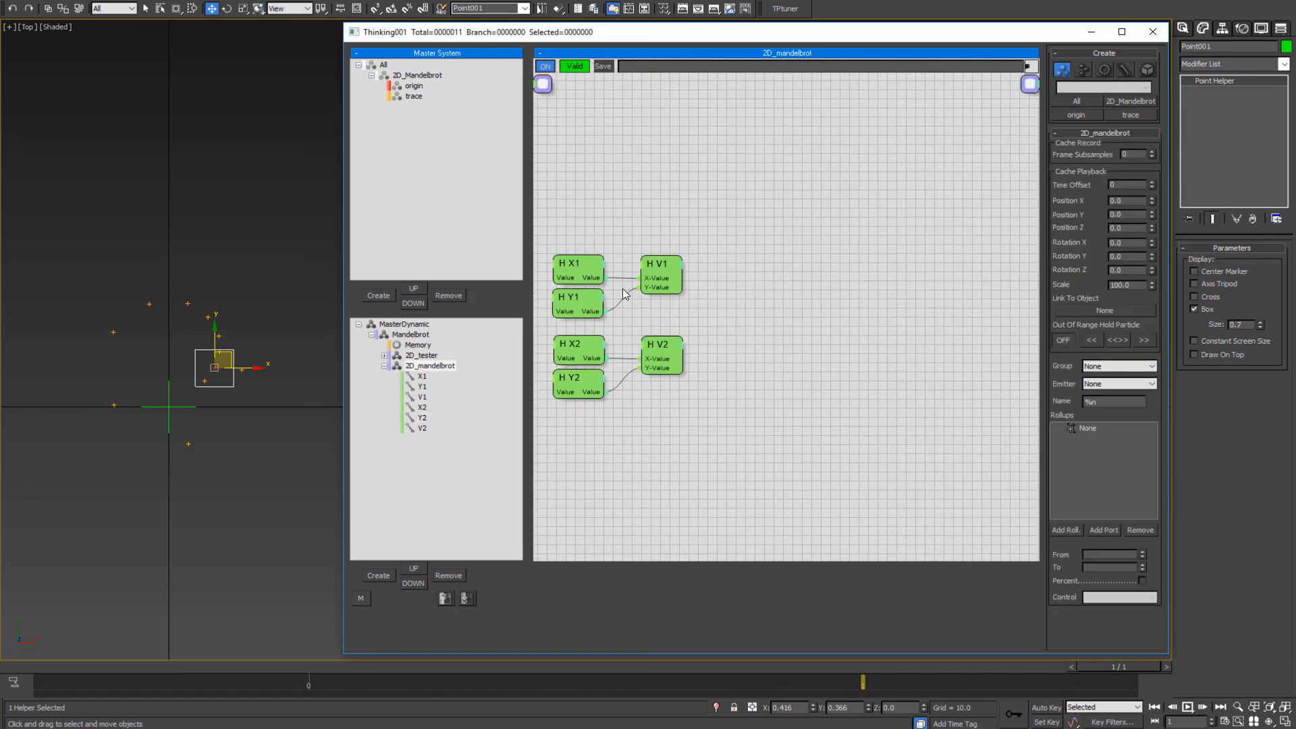
- Review the X1, X2 and Y1 values and compare them with the Mandelbrot plot's limits on the Skytopia page
{"action": "left_click", "coordinate": [584, 266]}
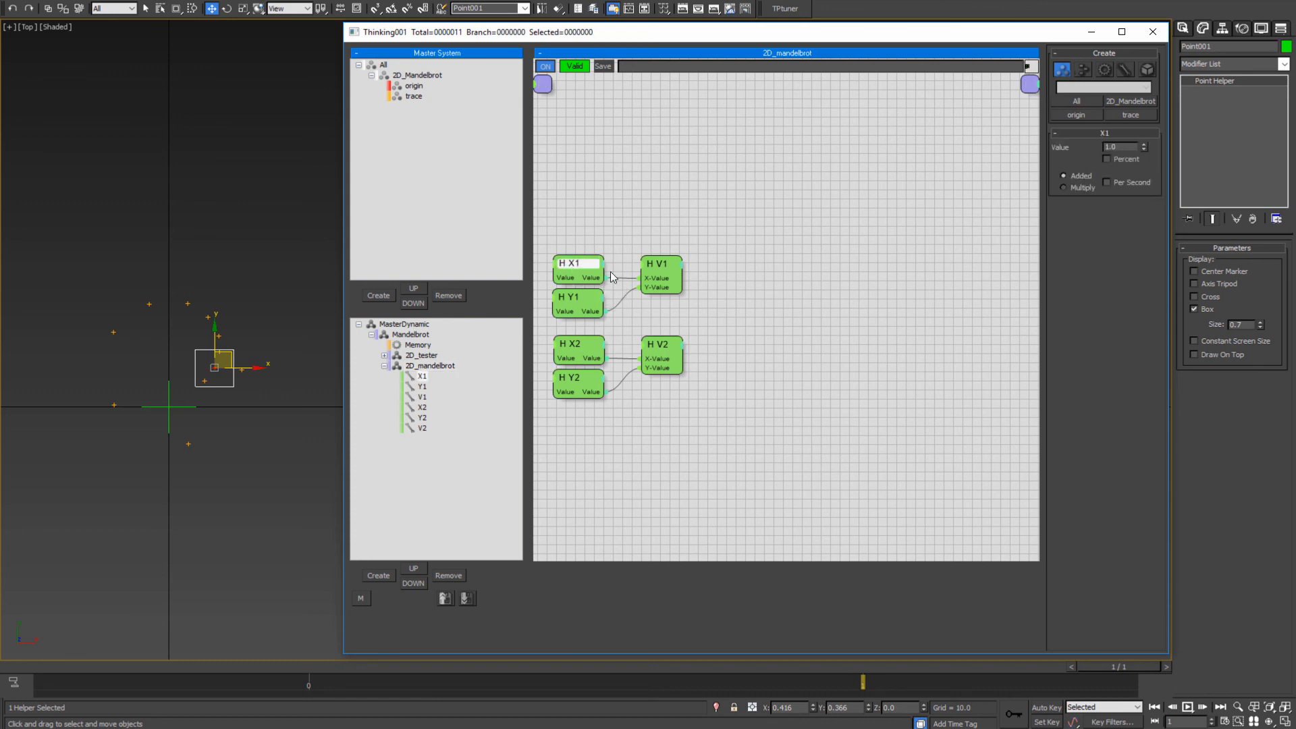
{"action": "left_click", "coordinate": [575, 345]}
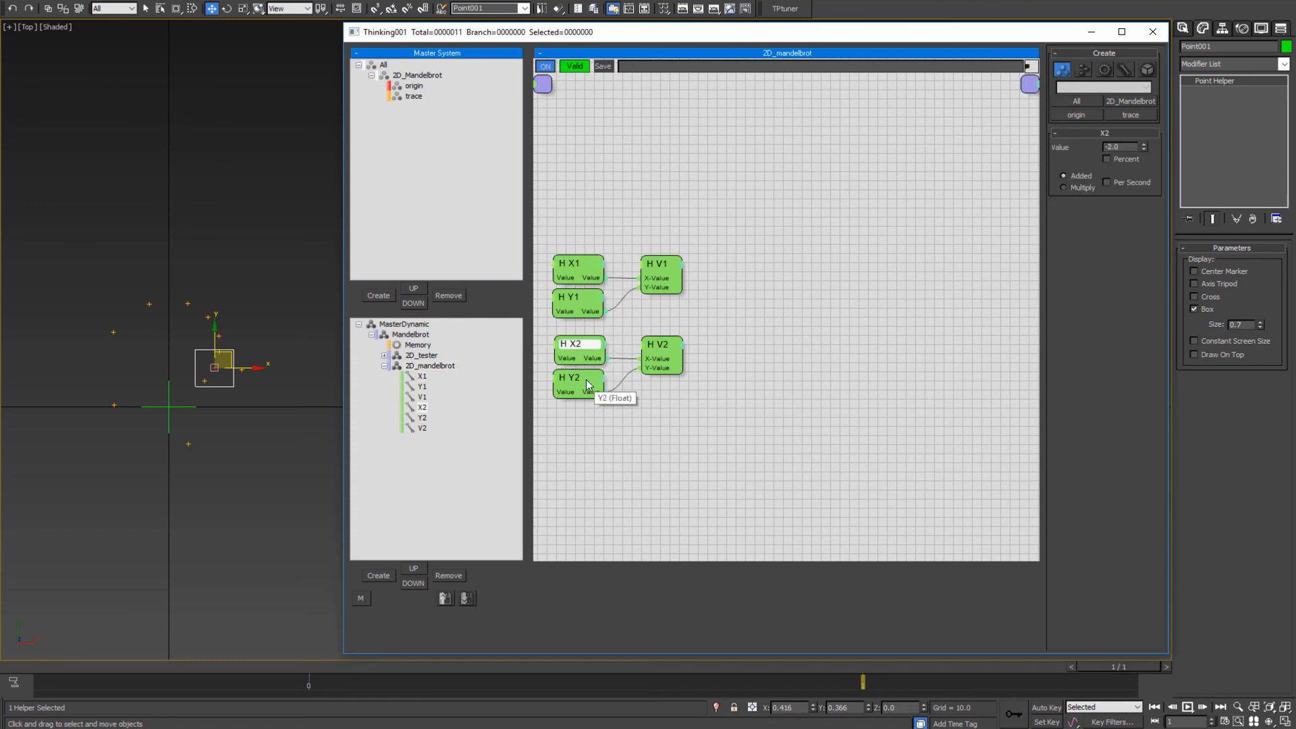
{"action": "left_click", "coordinate": [593, 303]}
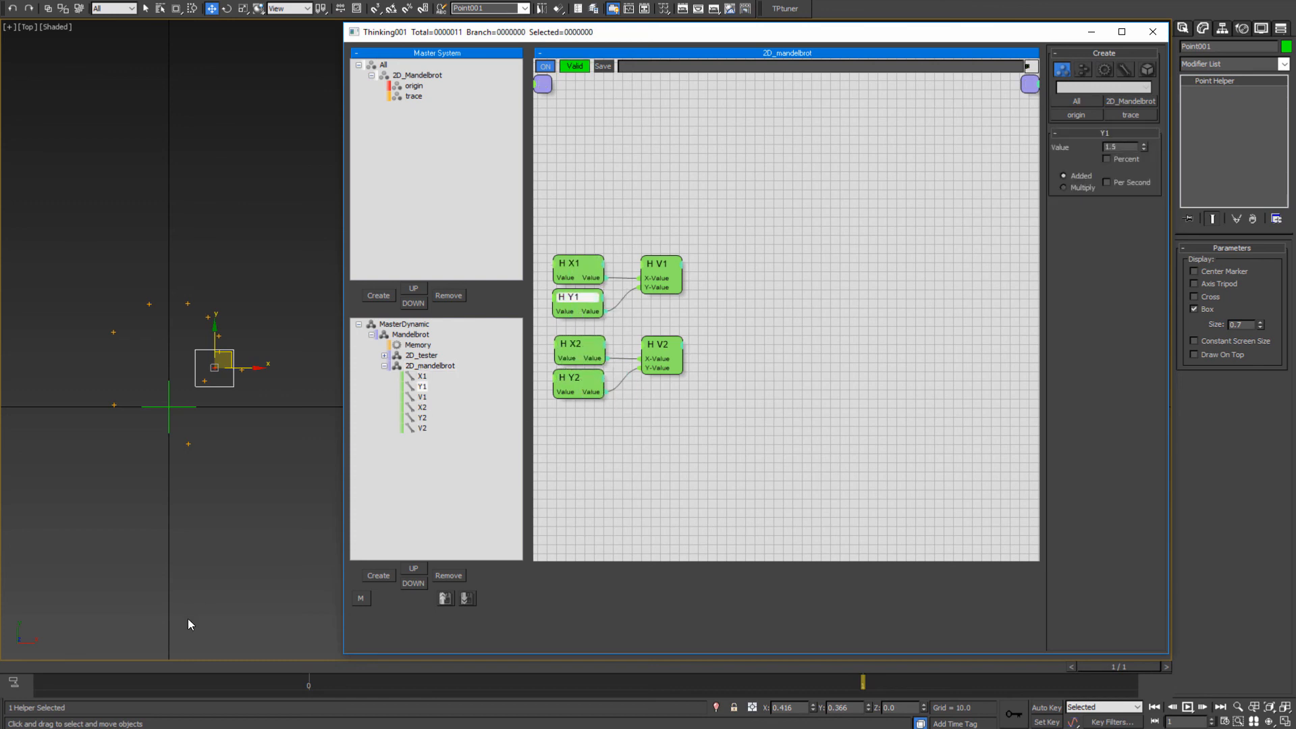
{"action": "left_click", "coordinate": [149, 727]}
{"action": "left_click", "coordinate": [233, 688]}
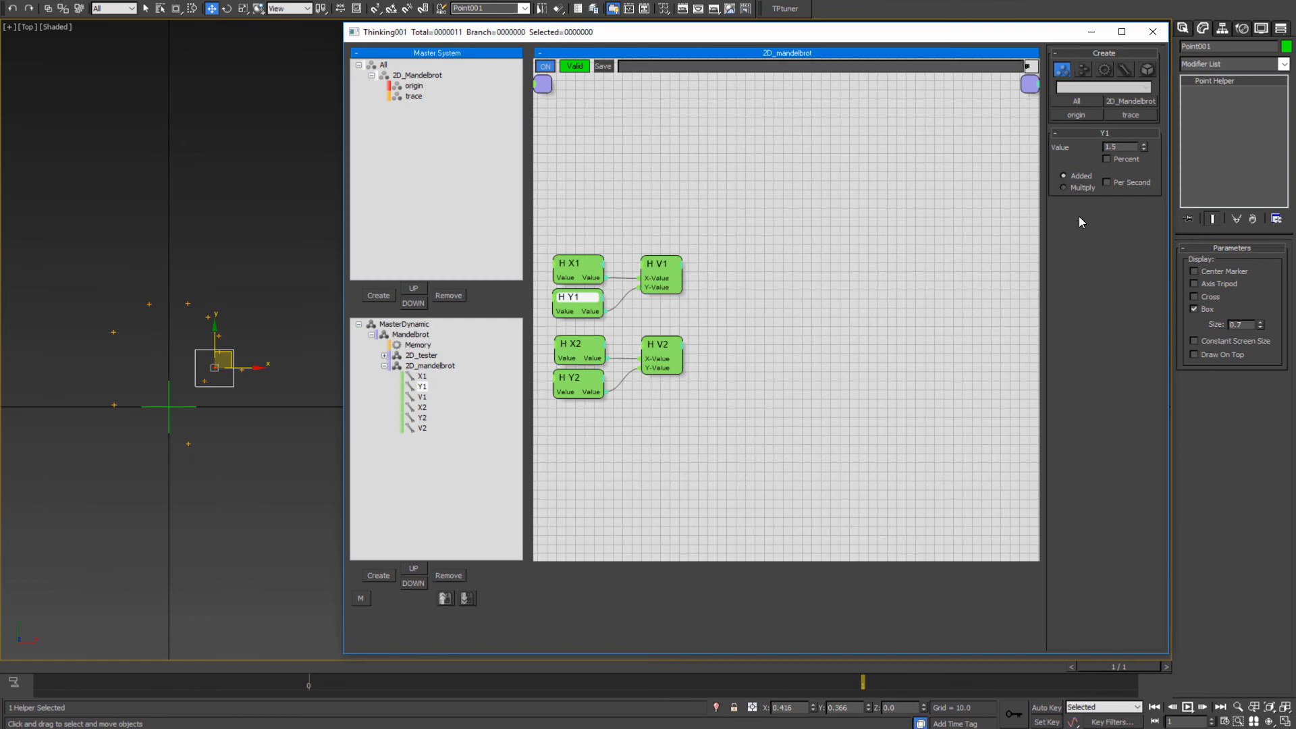
{"action": "left_click", "coordinate": [1105, 68]}
- Add an AddMultiply math helper beside V1 in thinkingParticles and rename it delta_X
{"action": "middle_click_drag", "start_coordinate": [800, 288], "coordinate": [739, 376]}
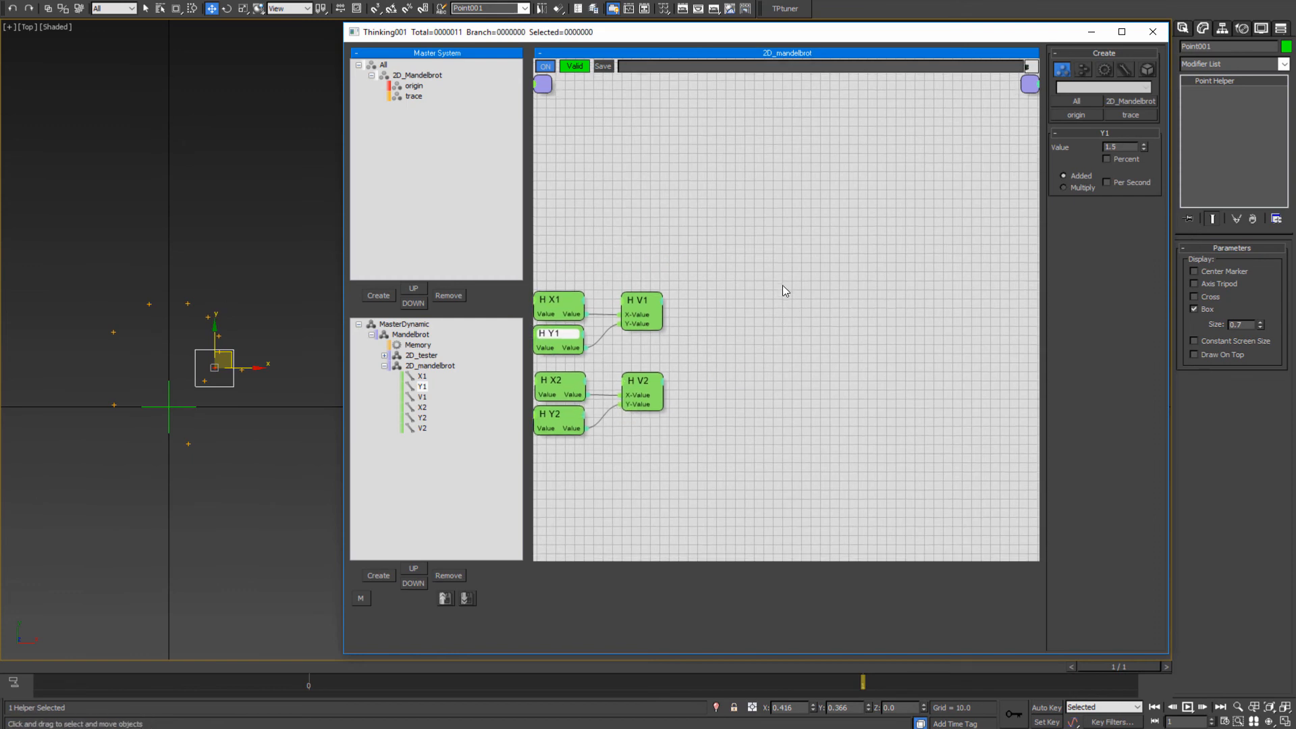
{"action": "left_click", "coordinate": [783, 285]}
{"action": "right_click", "coordinate": [732, 245]}
{"action": "mouse_move", "coordinate": [709, 297]}
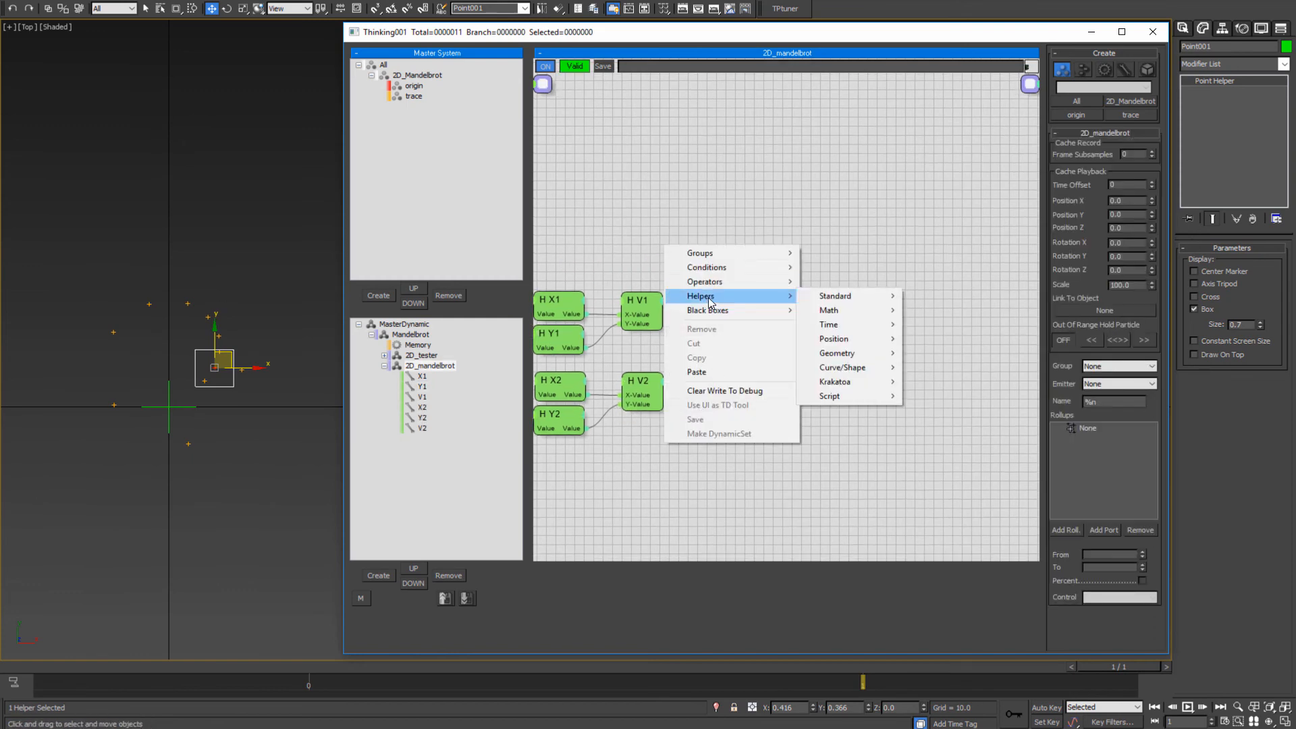
{"action": "mouse_move", "coordinate": [836, 312]}
{"action": "left_click", "coordinate": [943, 324]}
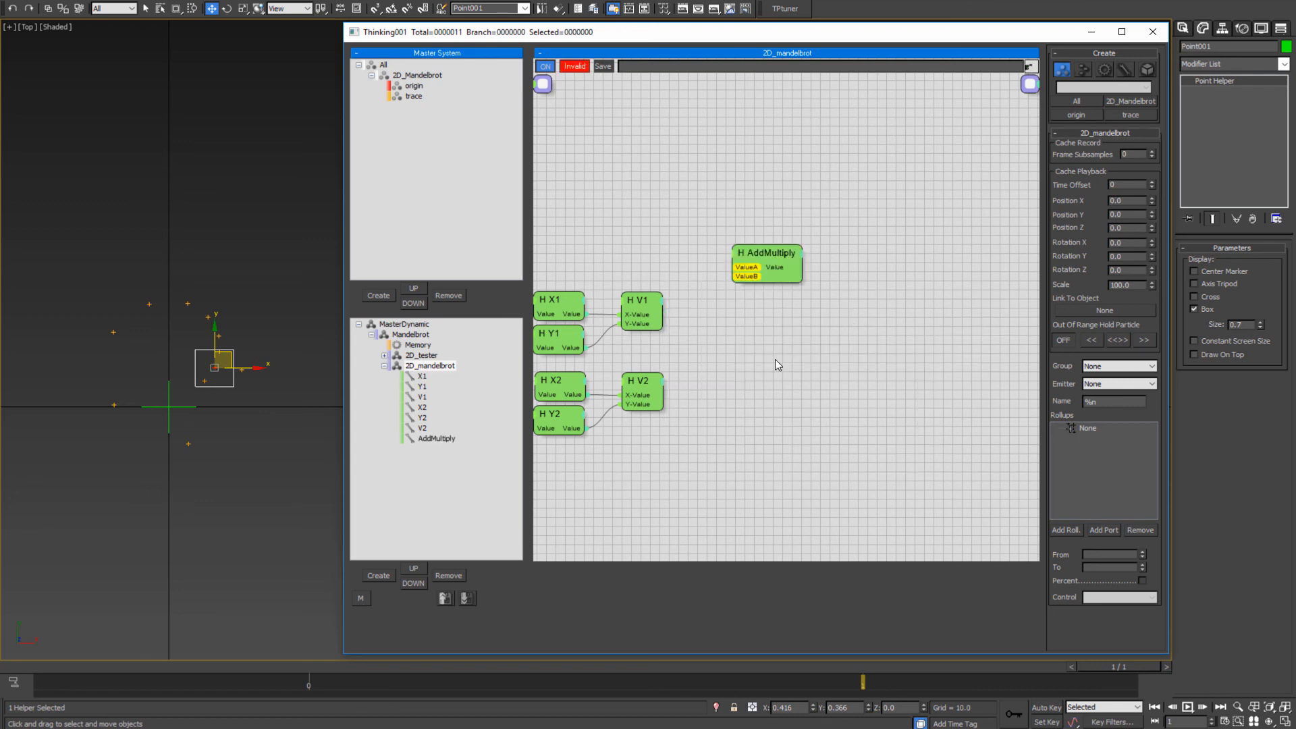
{"action": "left_click_drag", "start_coordinate": [770, 252], "coordinate": [729, 302]}
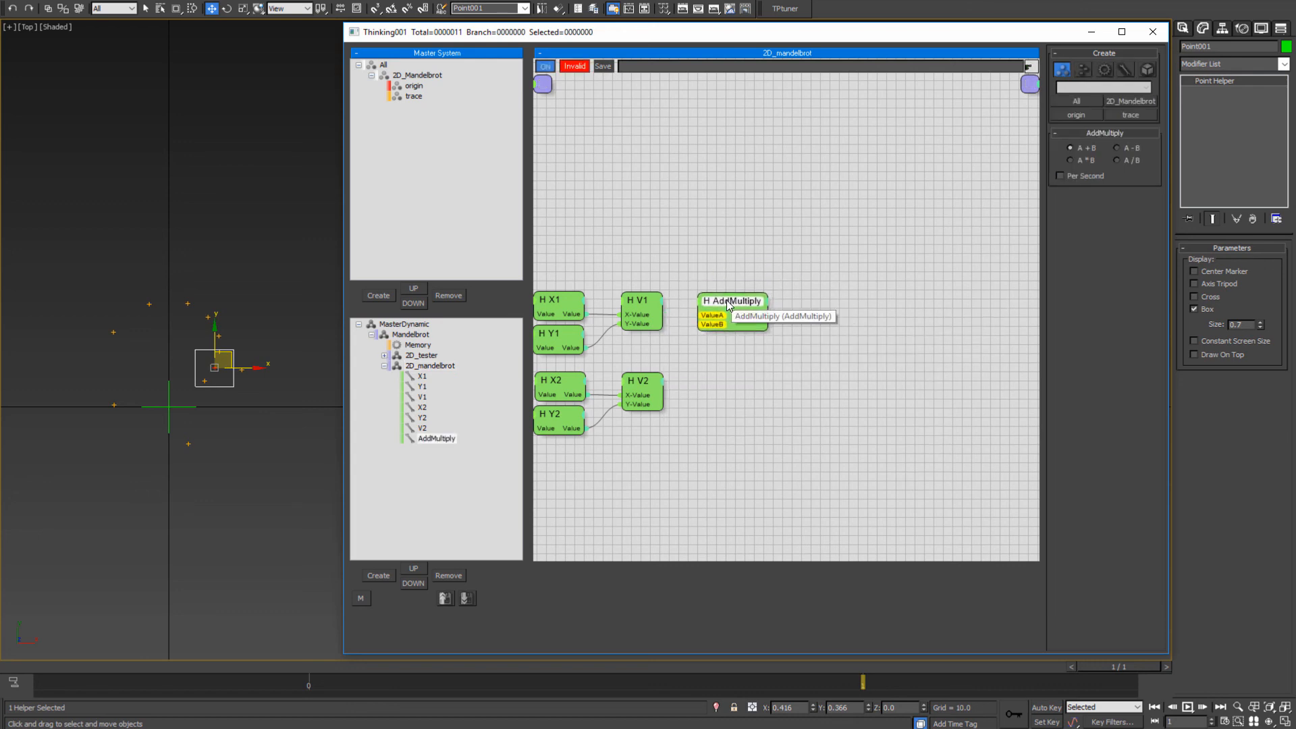
{"action": "right_click", "coordinate": [729, 302]}
{"action": "left_click", "coordinate": [735, 323]}
{"action": "type", "text": "delta_X"}
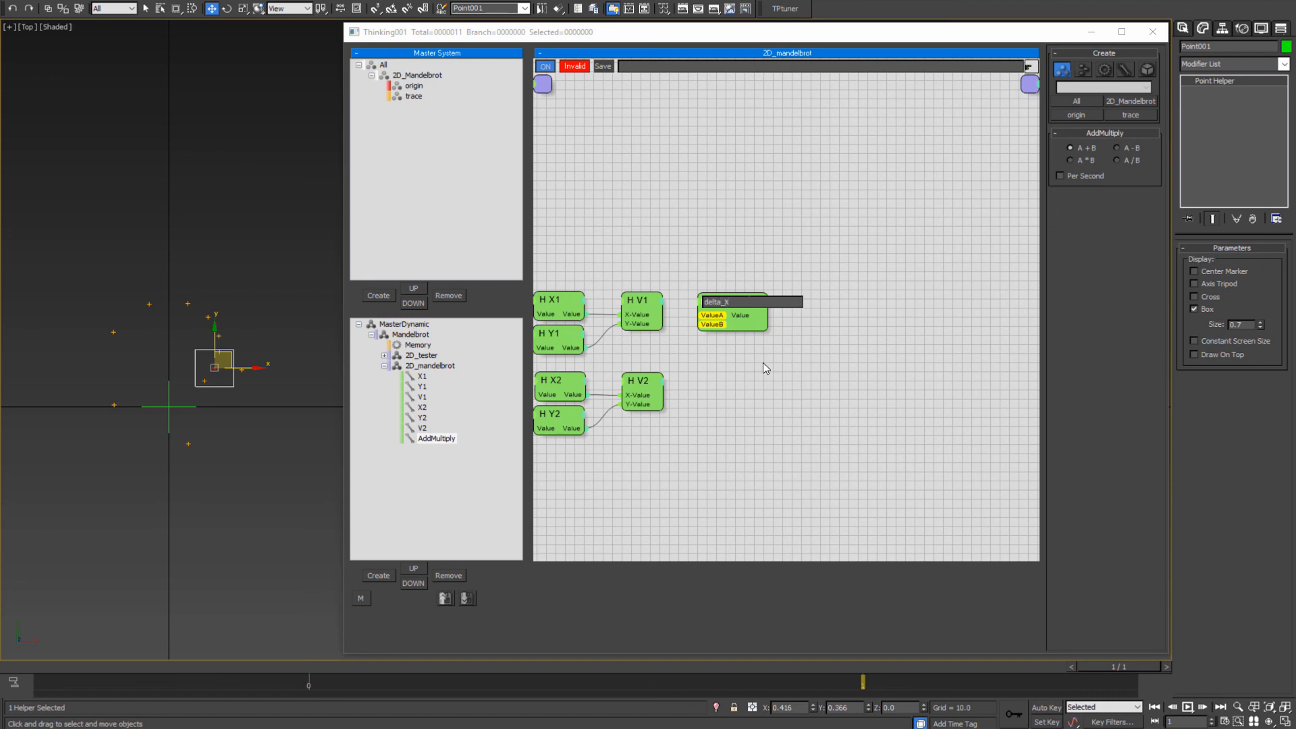
{"action": "key", "text": "Return"}
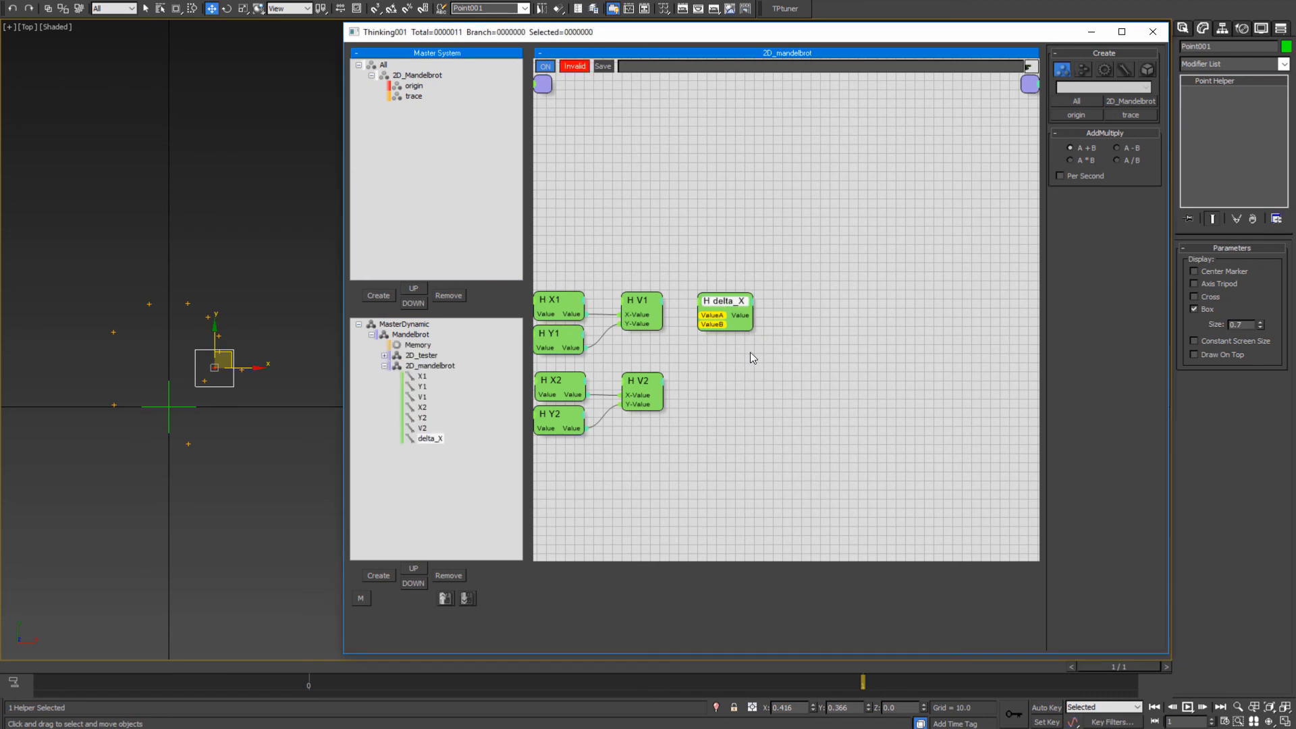
- Duplicate the delta_X node beside V2, rename the copy delta_Y and place it beneath delta_X
{"action": "left_click_drag", "start_coordinate": [727, 301], "coordinate": [723, 380], "text": "shift"}
{"action": "right_click", "coordinate": [723, 380]}
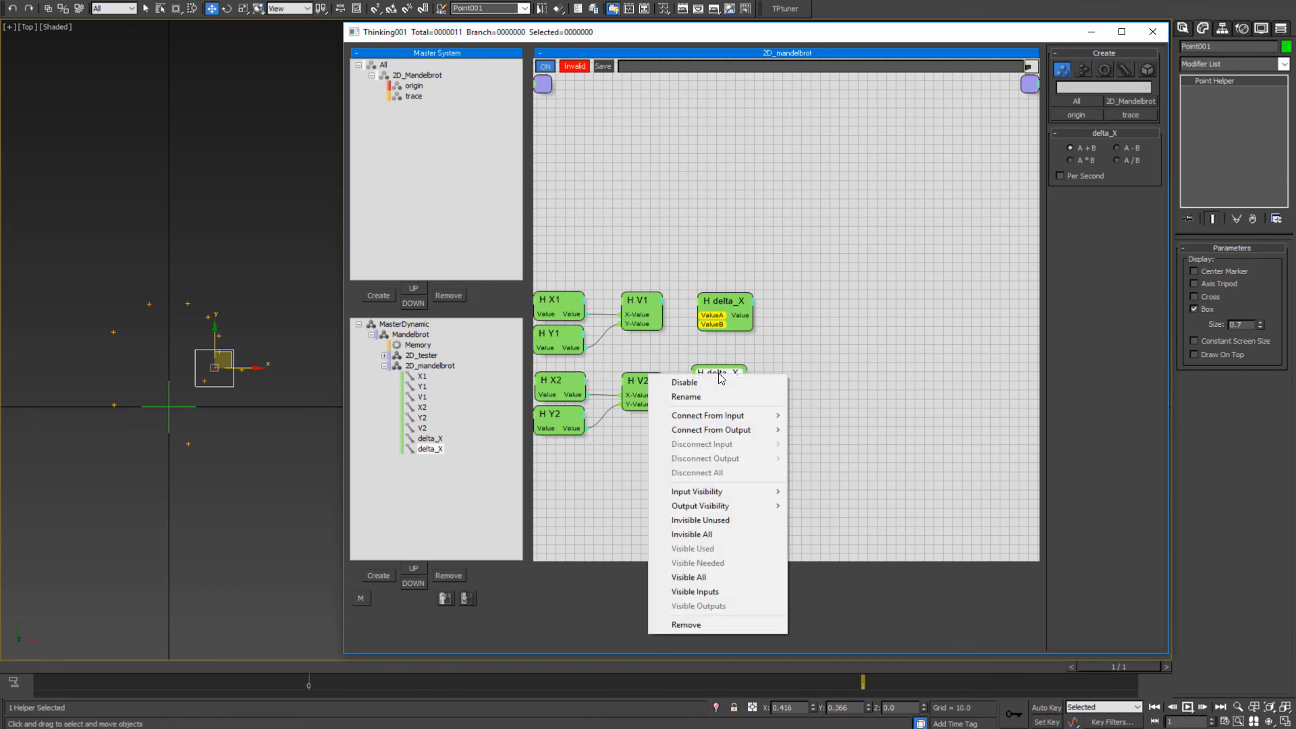
{"action": "left_click", "coordinate": [715, 395]}
{"action": "key", "text": "BackSpace"}
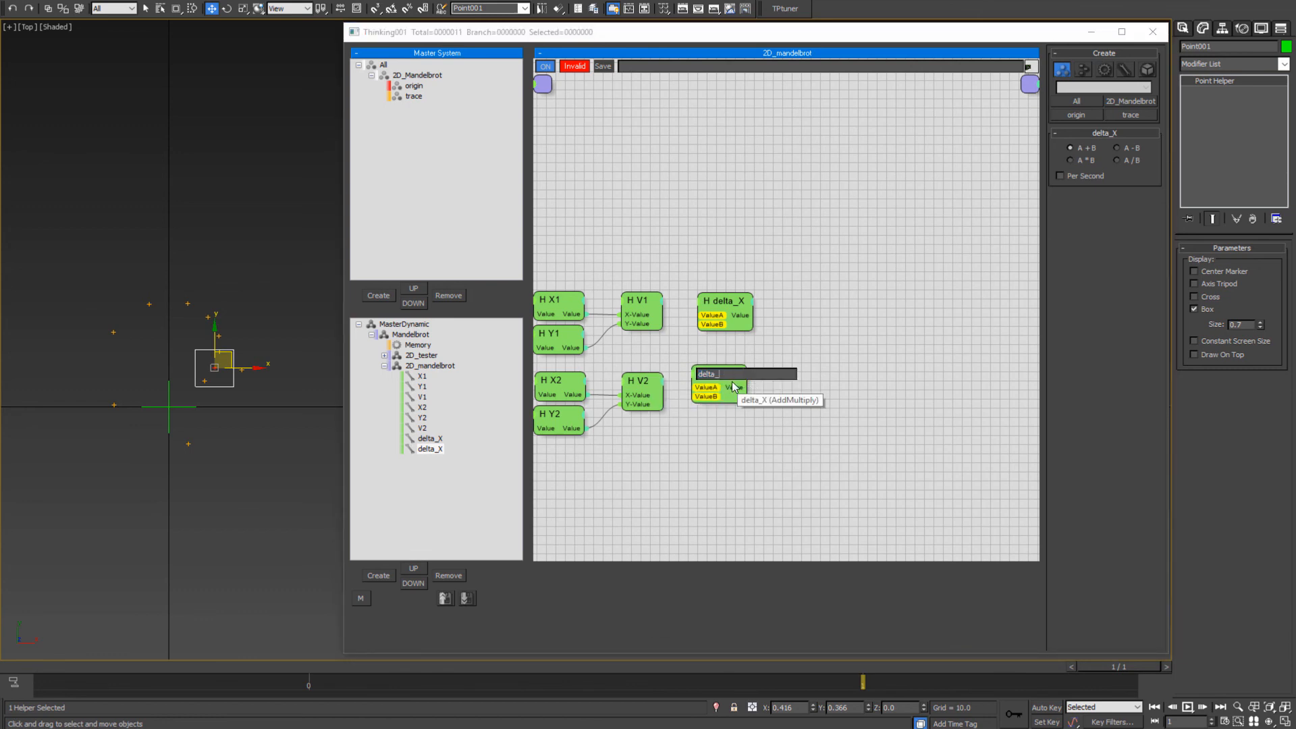
{"action": "type", "text": "Y"}
{"action": "key", "text": "Return"}
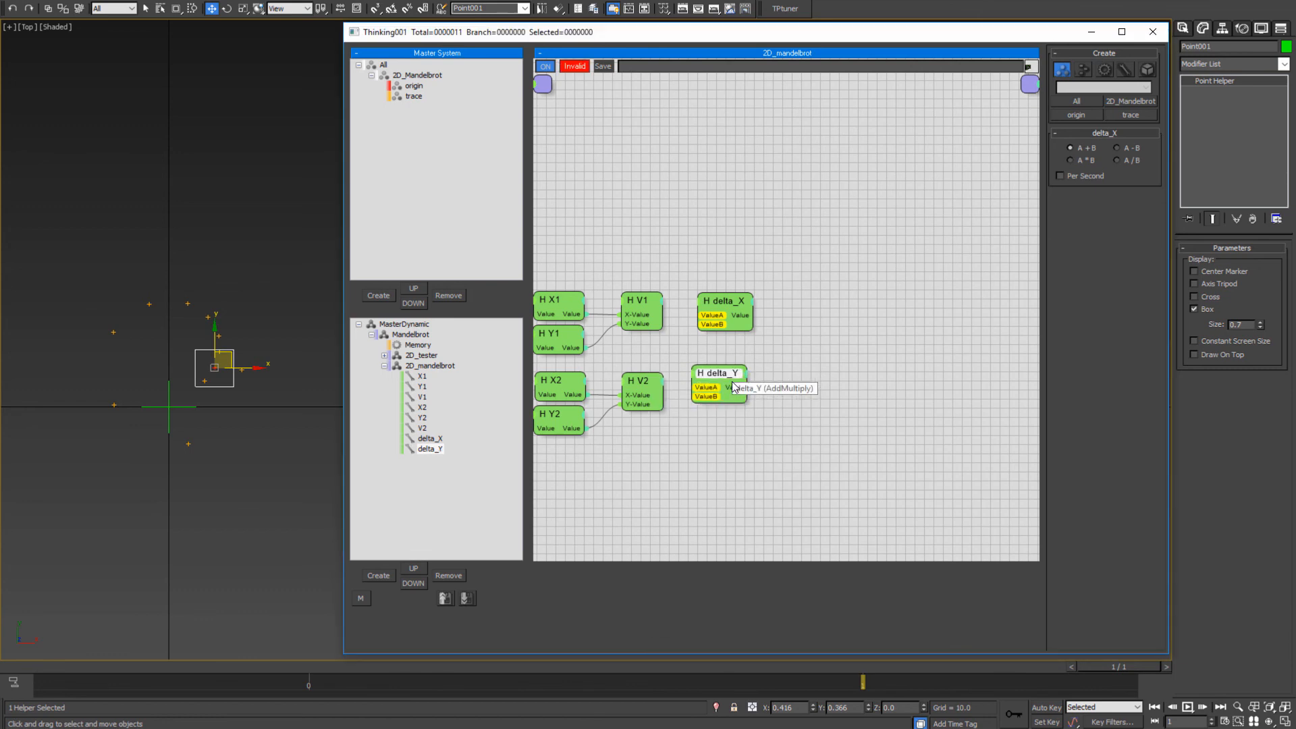
{"action": "left_click_drag", "start_coordinate": [724, 378], "coordinate": [733, 379]}
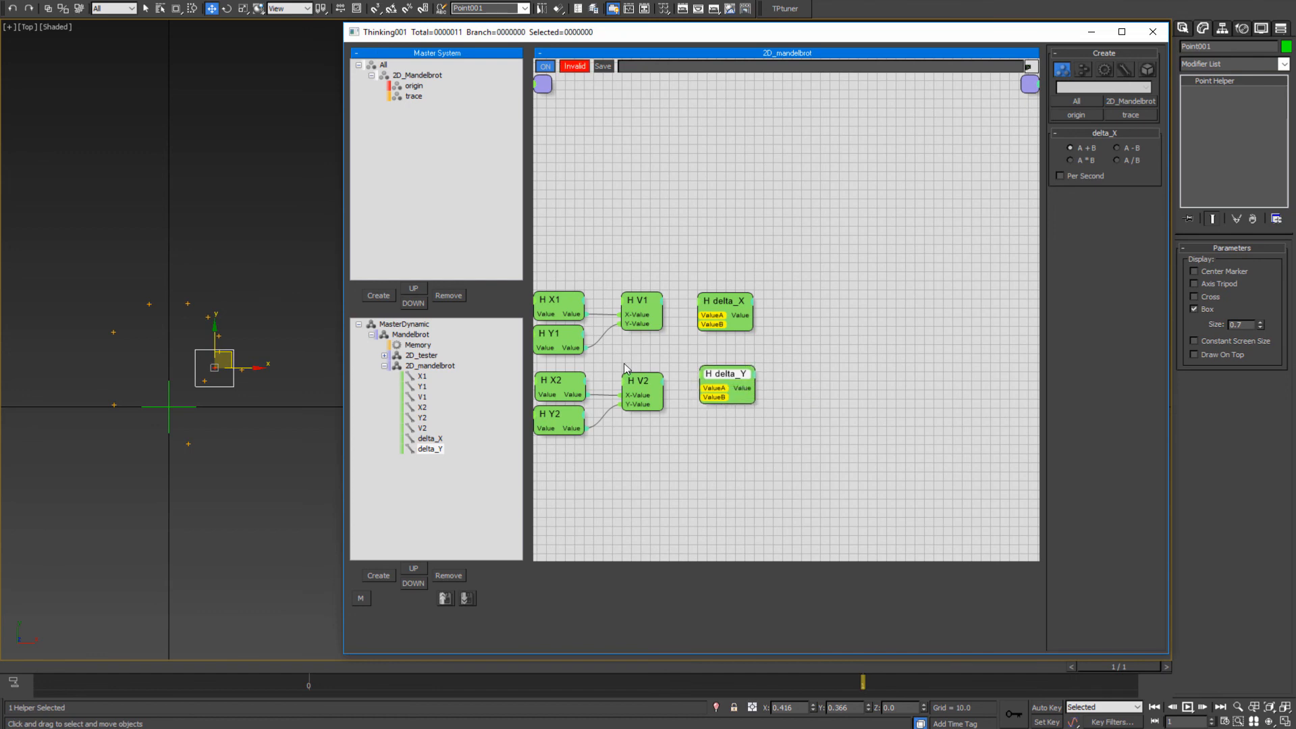
- Expose the X-Value and Y-Value outputs on V1 and shift delta_X away to leave room for them
{"action": "left_click", "coordinate": [662, 301]}
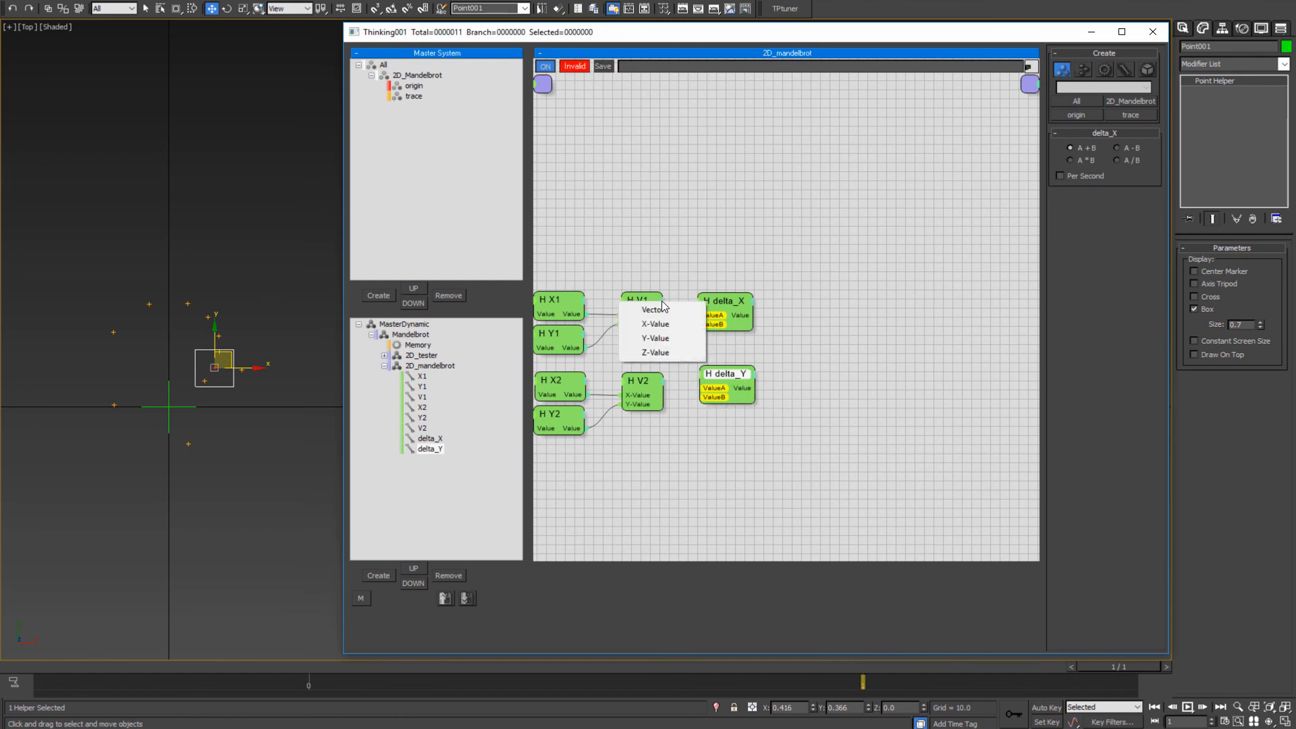
{"action": "left_click", "coordinate": [656, 338]}
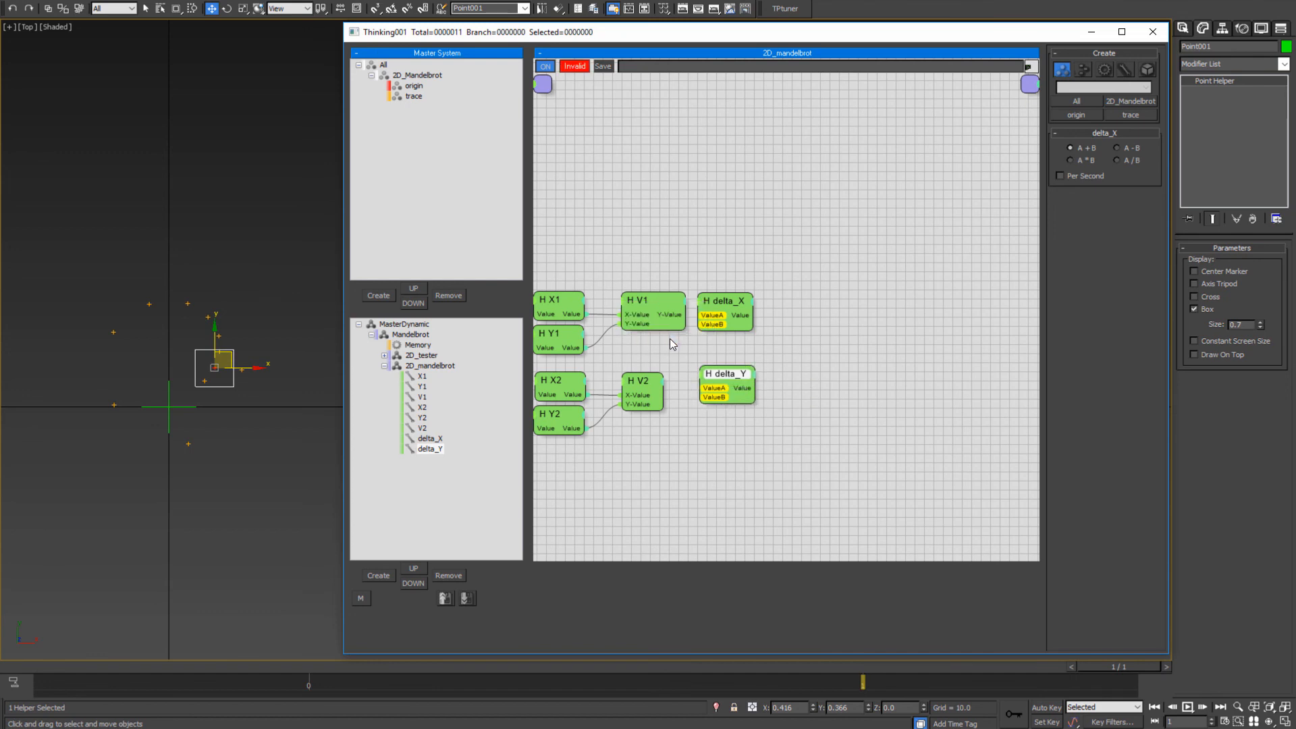
{"action": "left_click_drag", "start_coordinate": [733, 302], "coordinate": [760, 302]}
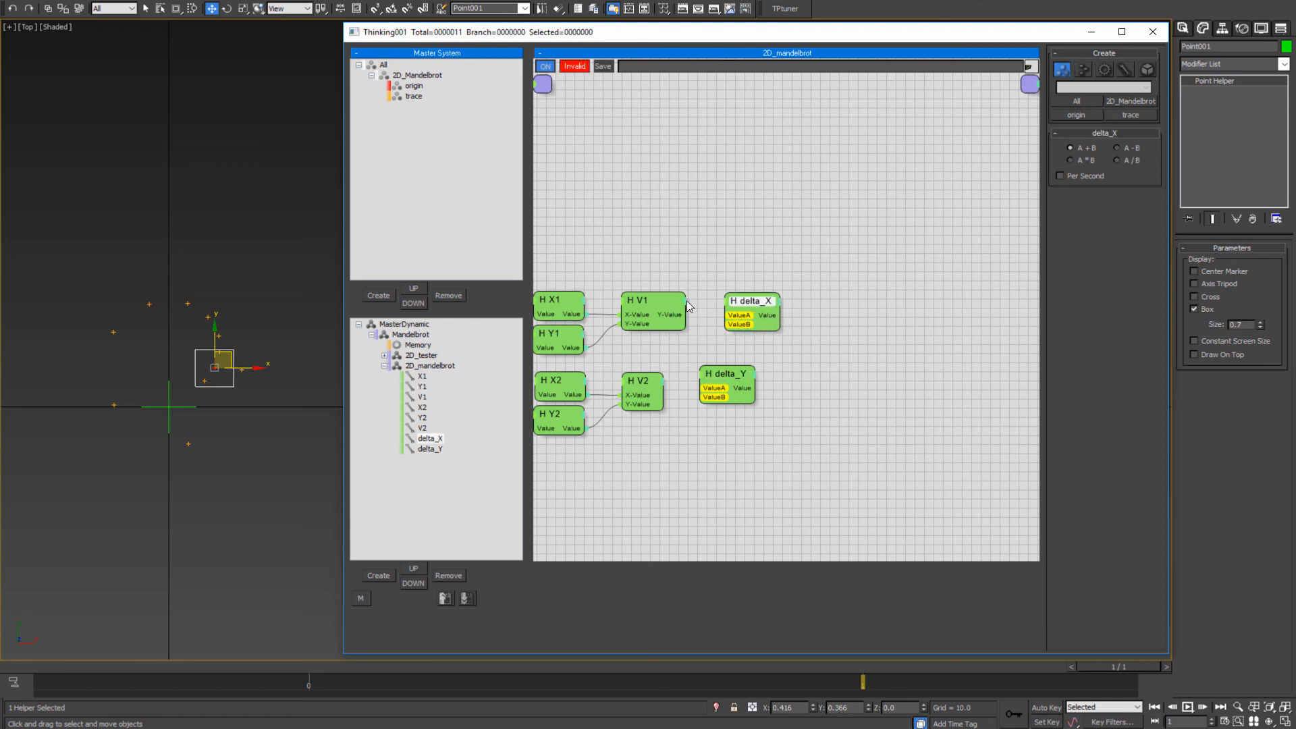
{"action": "left_click", "coordinate": [685, 301]}
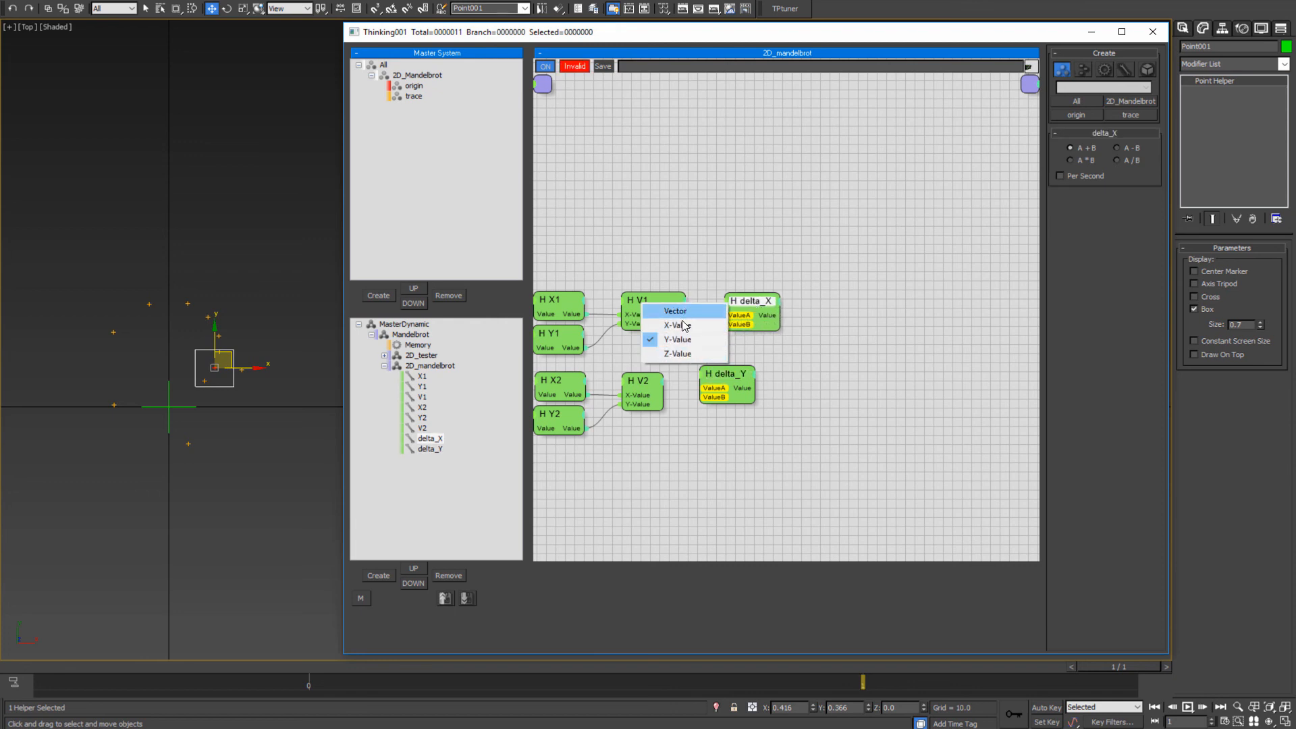
{"action": "left_click", "coordinate": [685, 326]}
- Expose the X-Value and Y-Value outputs on V2 and align delta_Y under delta_X
{"action": "left_click_drag", "start_coordinate": [735, 373], "coordinate": [781, 377]}
{"action": "left_click", "coordinate": [658, 383]}
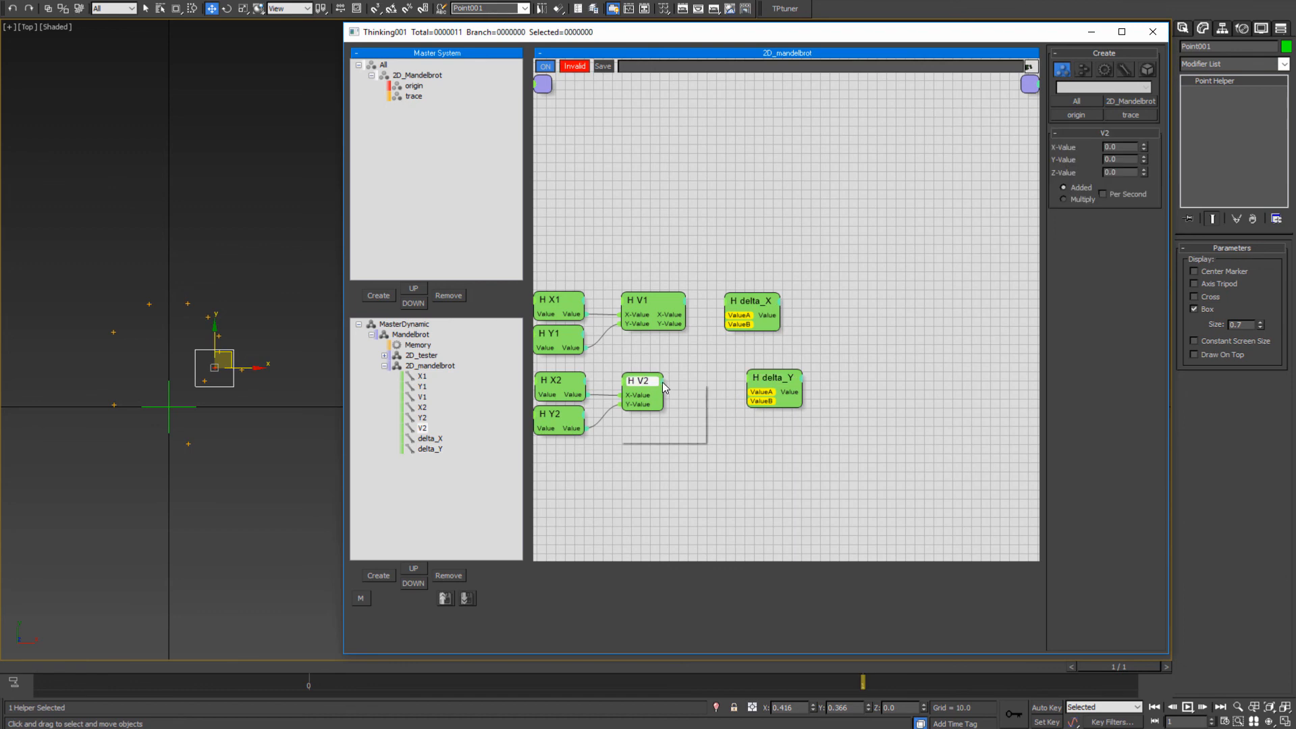
{"action": "left_click", "coordinate": [663, 382]}
{"action": "left_click", "coordinate": [662, 406]}
{"action": "left_click", "coordinate": [688, 387]}
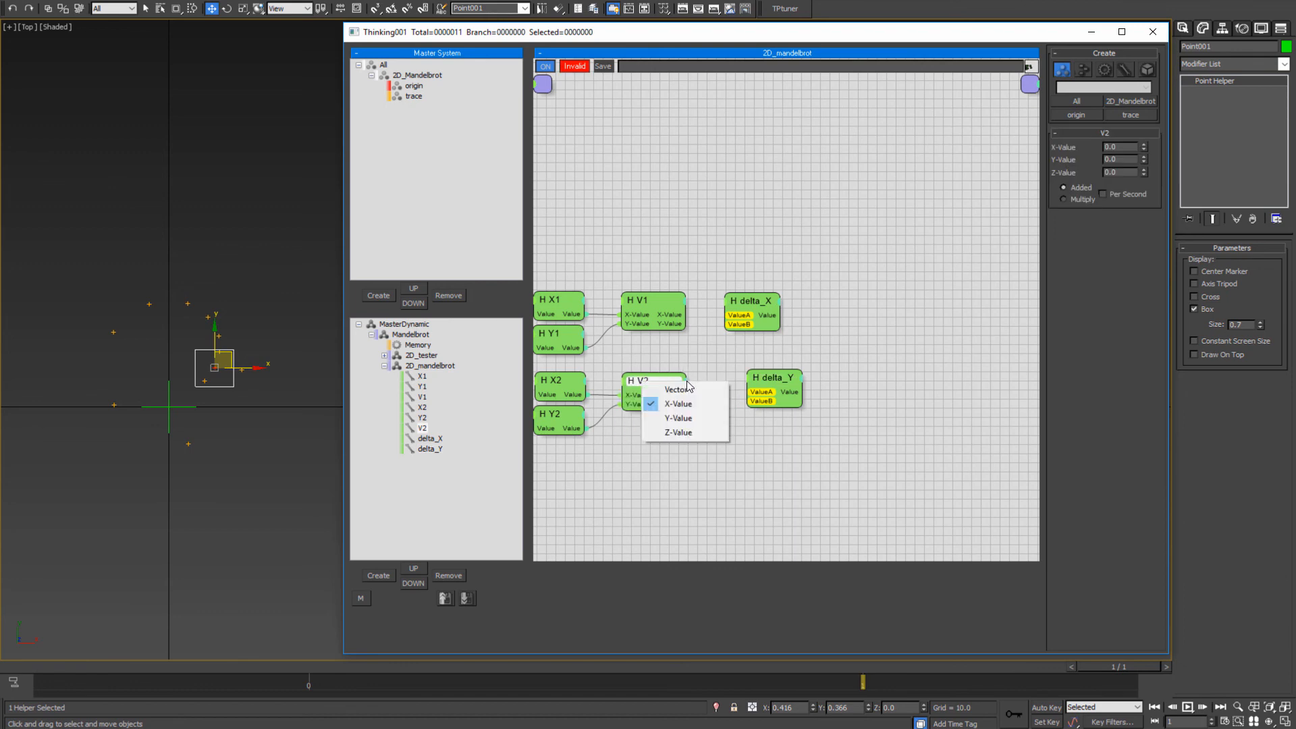
{"action": "left_click", "coordinate": [679, 418]}
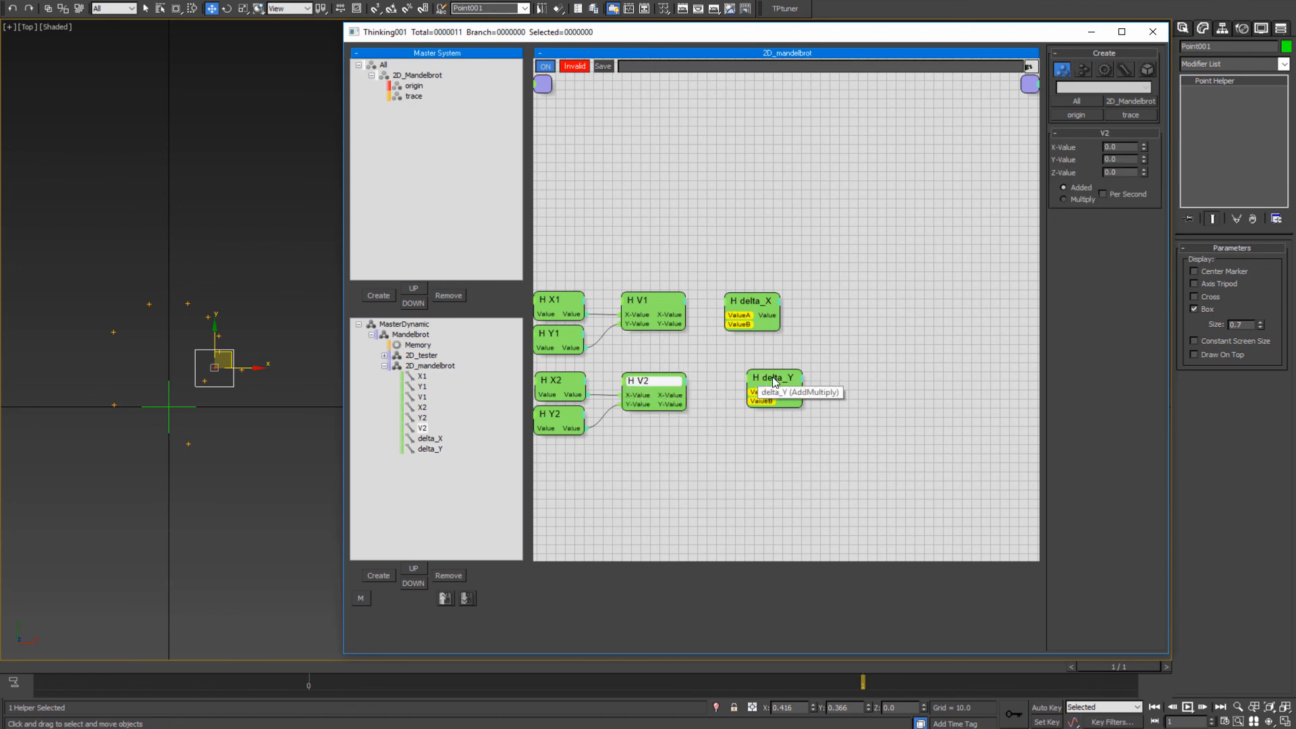
{"action": "left_click_drag", "start_coordinate": [775, 382], "coordinate": [750, 383]}
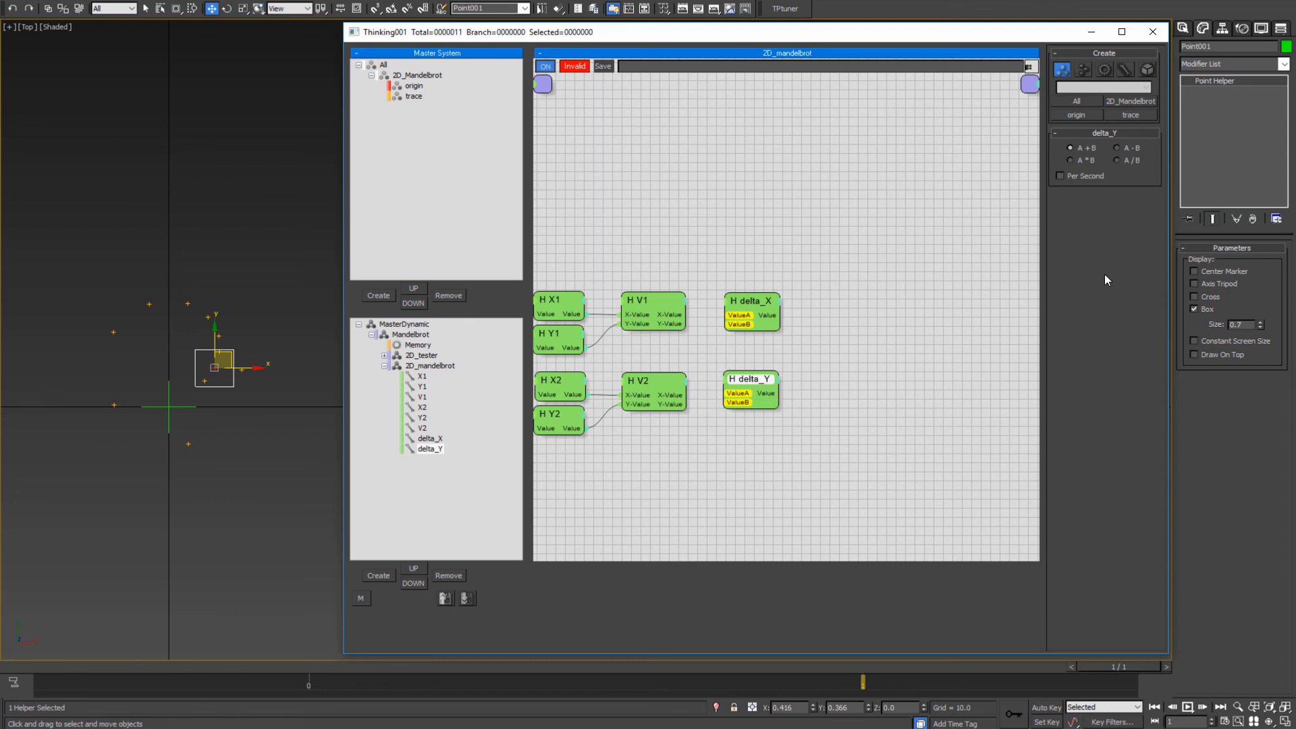
- Set the operation of both delta_X and delta_Y to A - B
{"action": "left_click", "coordinate": [782, 234]}
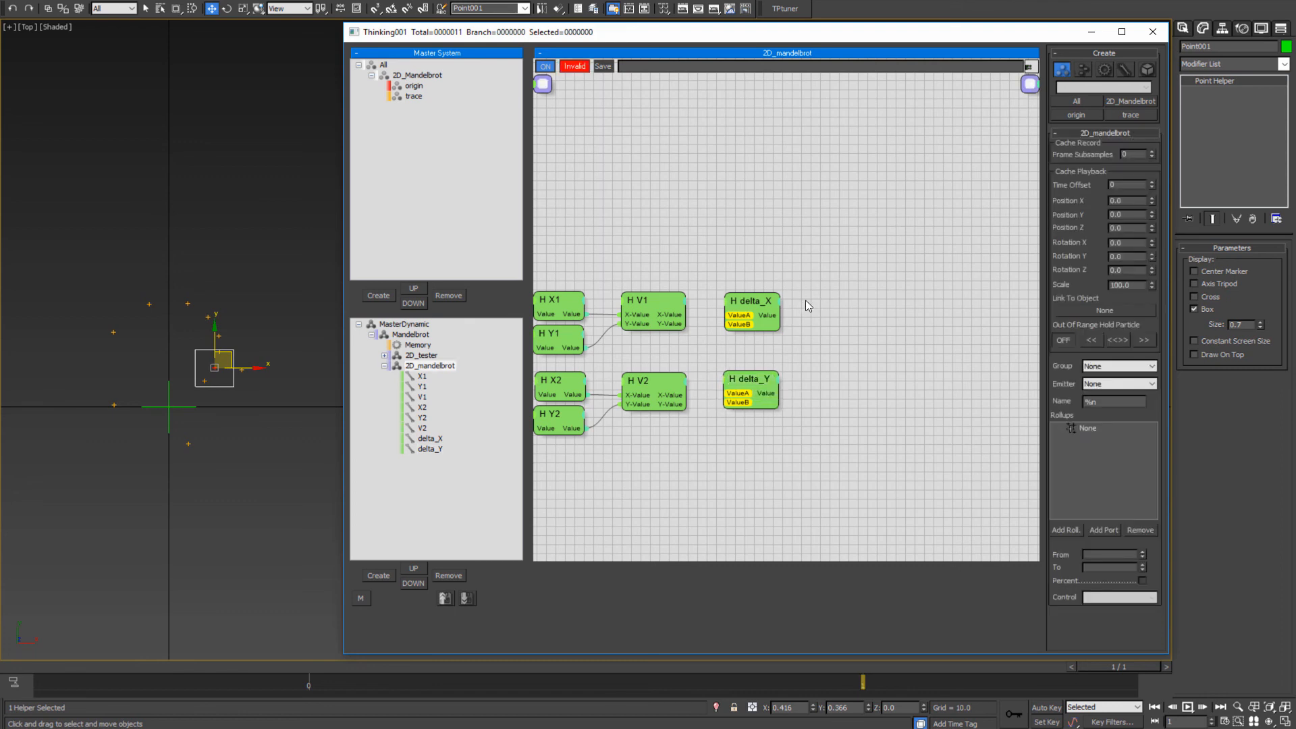
{"action": "left_click", "coordinate": [748, 301]}
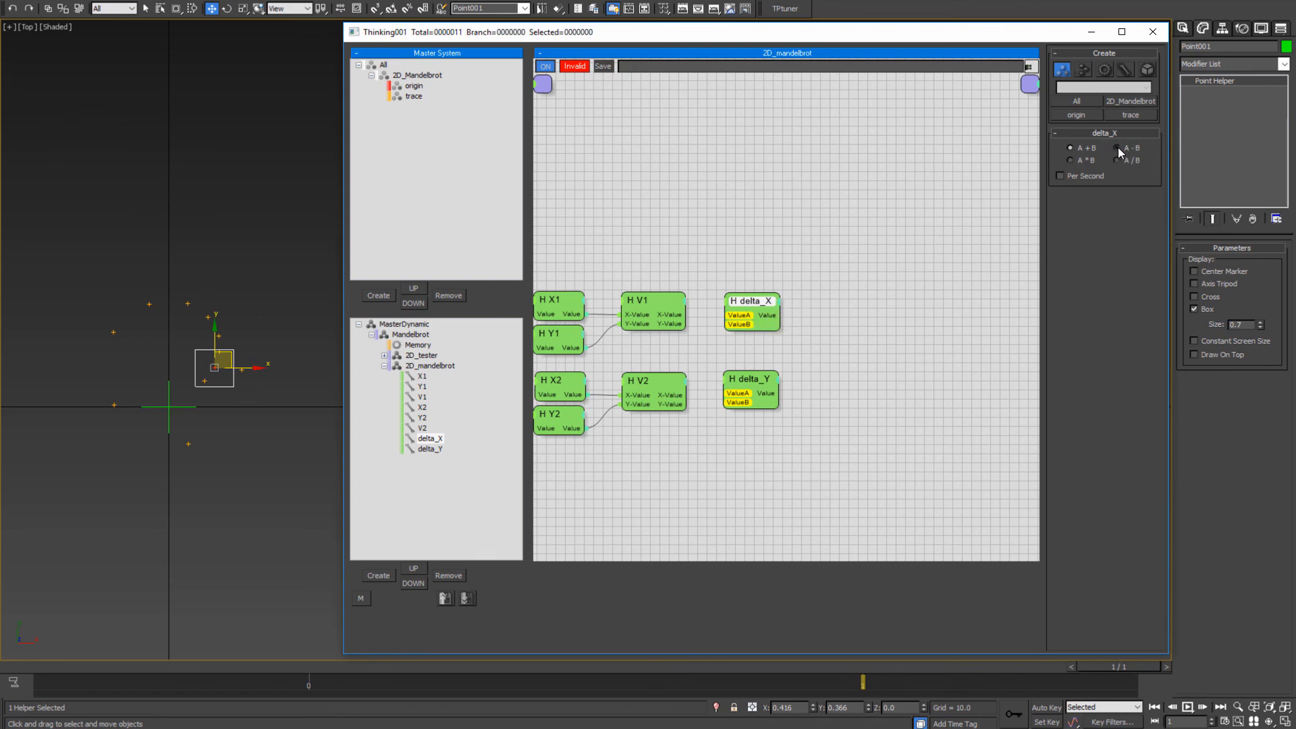
{"action": "left_click", "coordinate": [752, 383]}
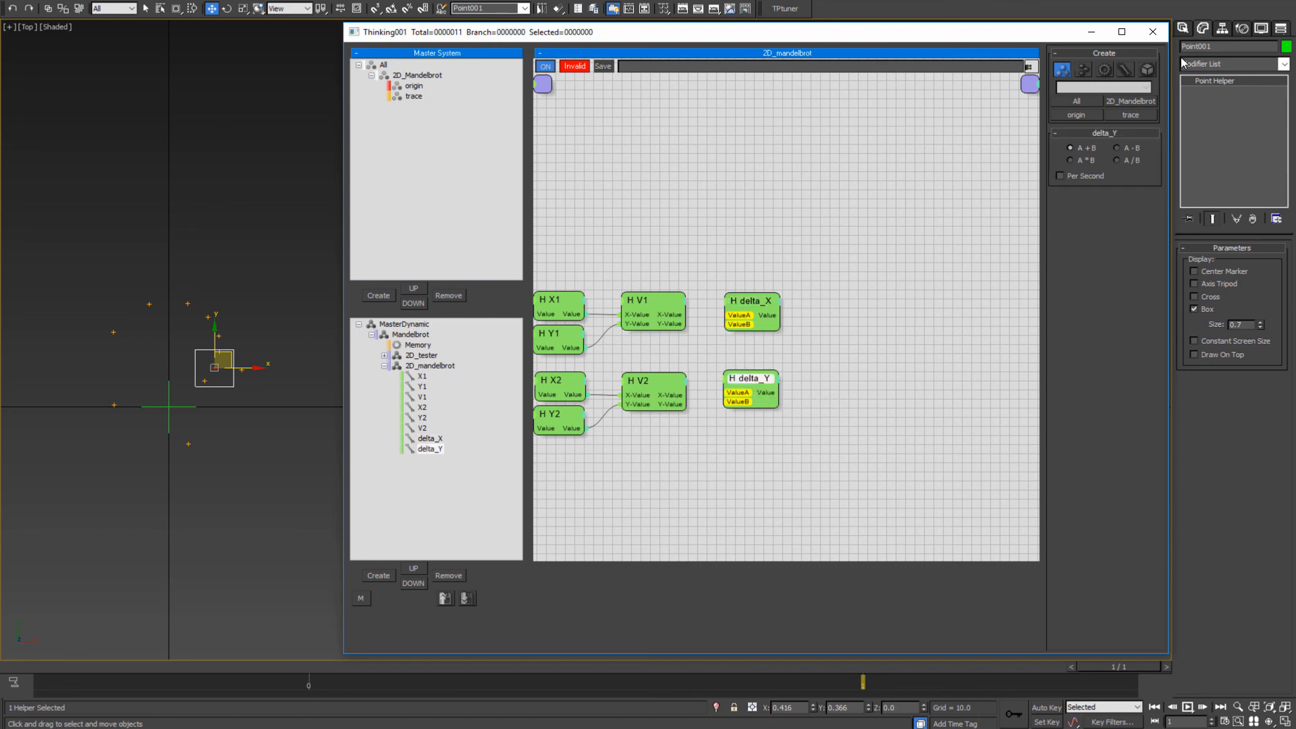
{"action": "middle_click_drag", "start_coordinate": [873, 352], "coordinate": [903, 343]}
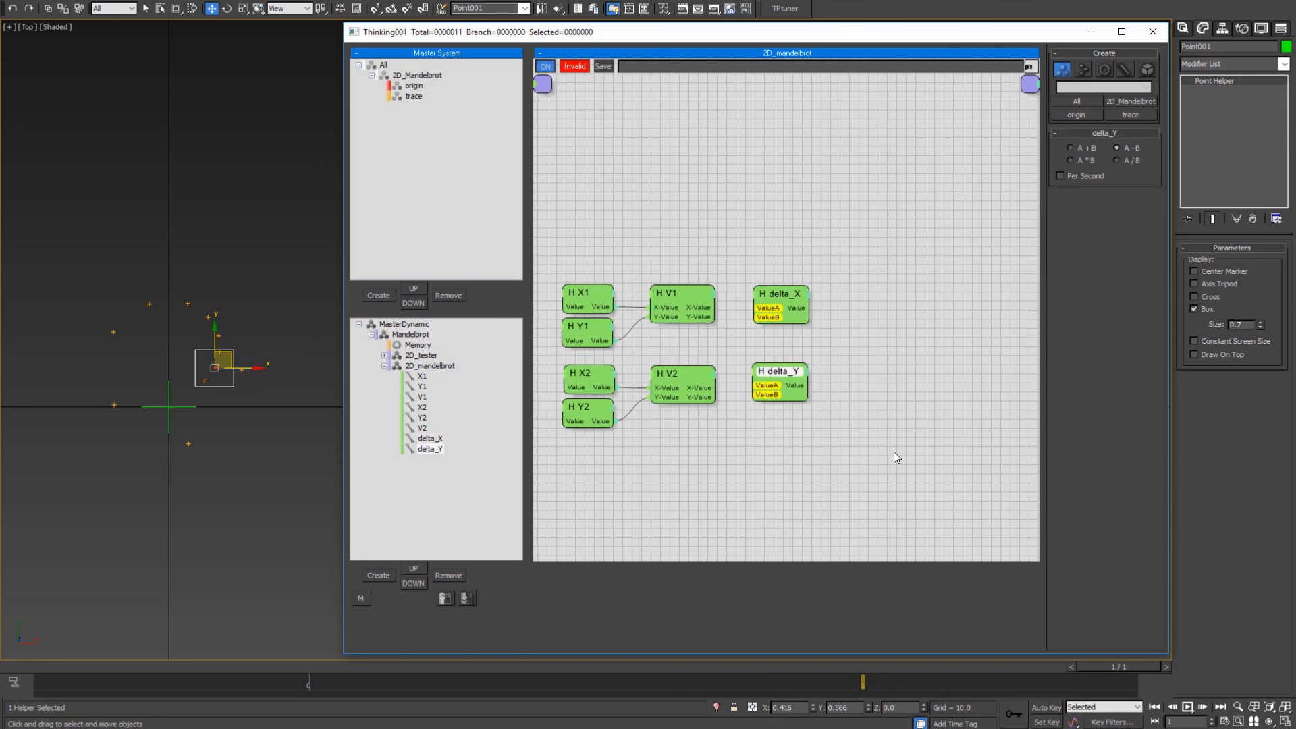
- Wire the V1 and V2 X-Values into delta_X and their Y-Values into delta_Y, then move delta_Y directly below delta_X
{"action": "middle_click_drag", "start_coordinate": [759, 338], "coordinate": [773, 344]}
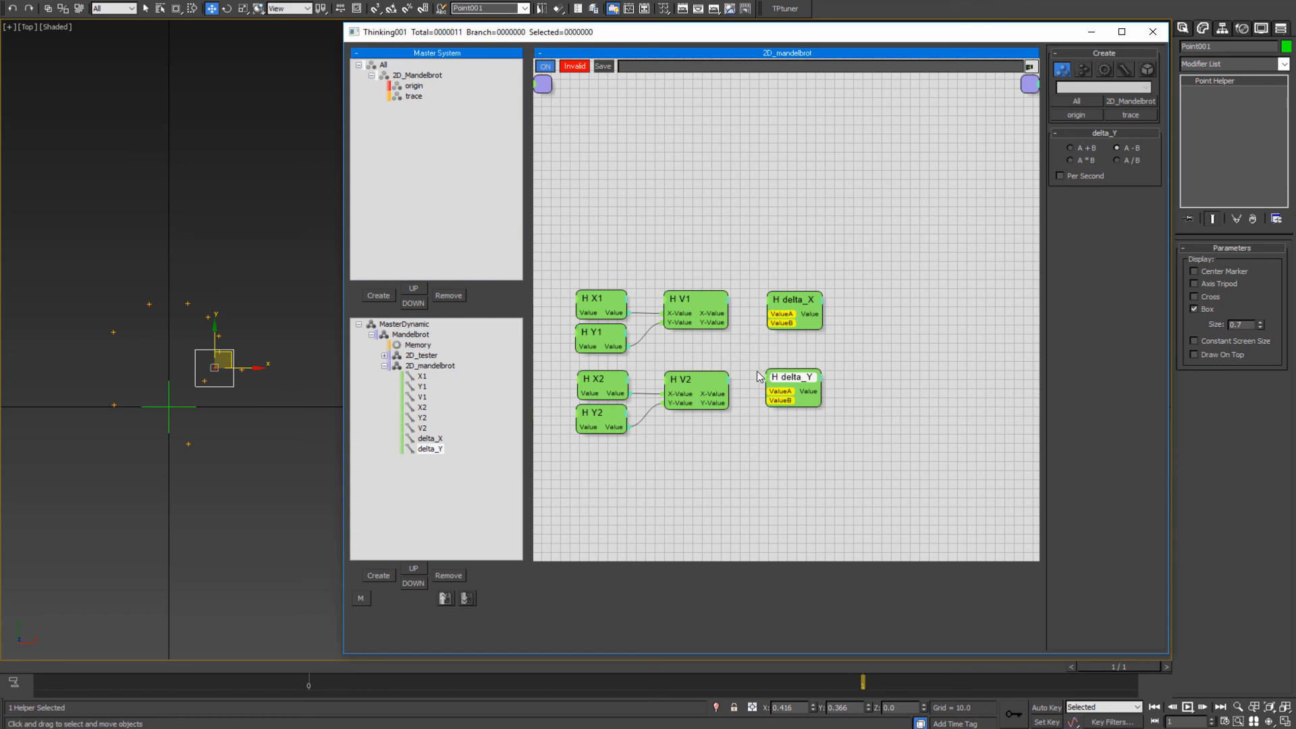
{"action": "left_click_drag", "start_coordinate": [781, 315], "coordinate": [721, 396]}
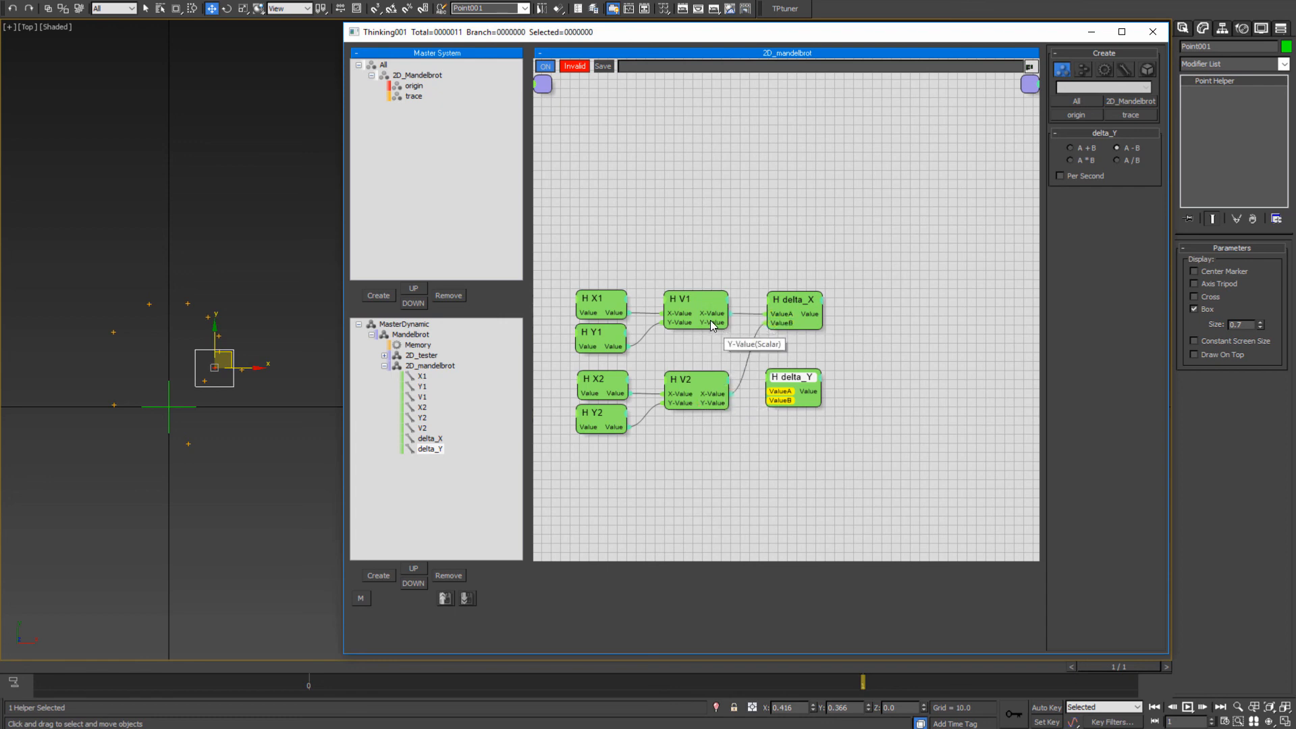
{"action": "left_click_drag", "start_coordinate": [709, 322], "coordinate": [711, 402]}
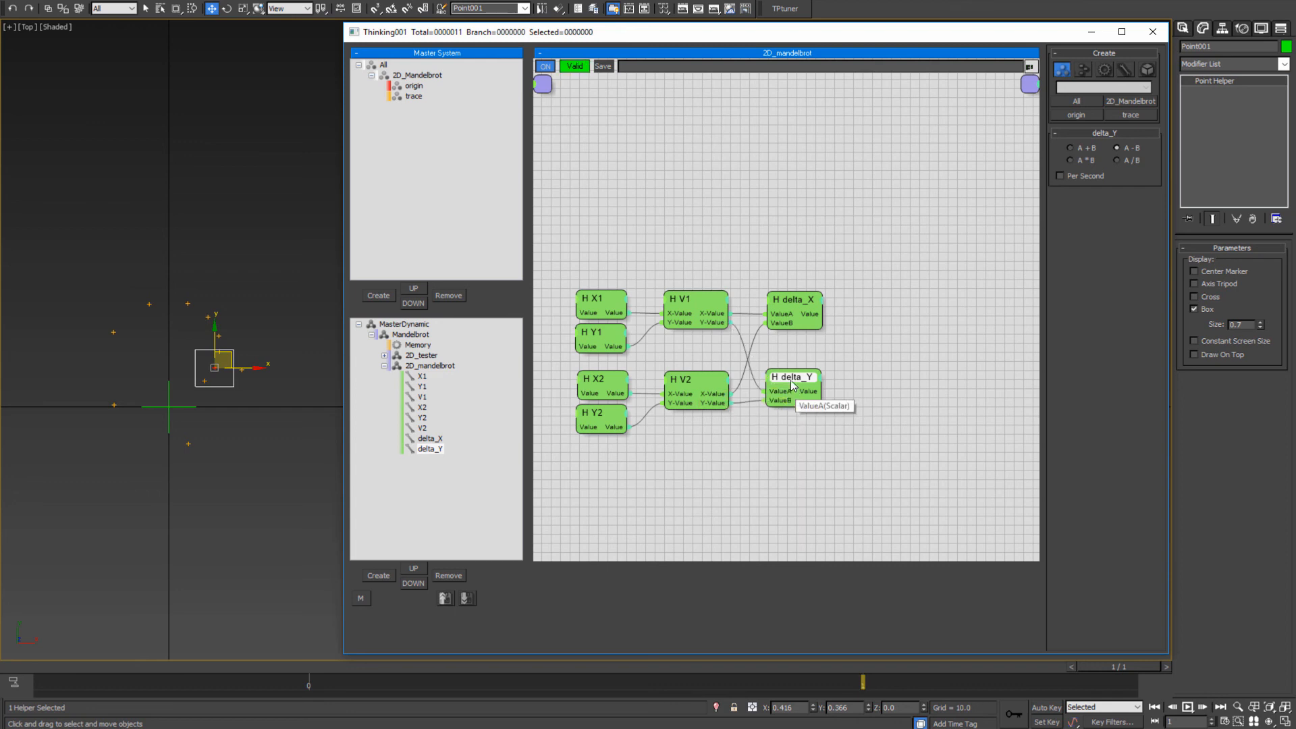
{"action": "left_click_drag", "start_coordinate": [791, 379], "coordinate": [790, 345]}
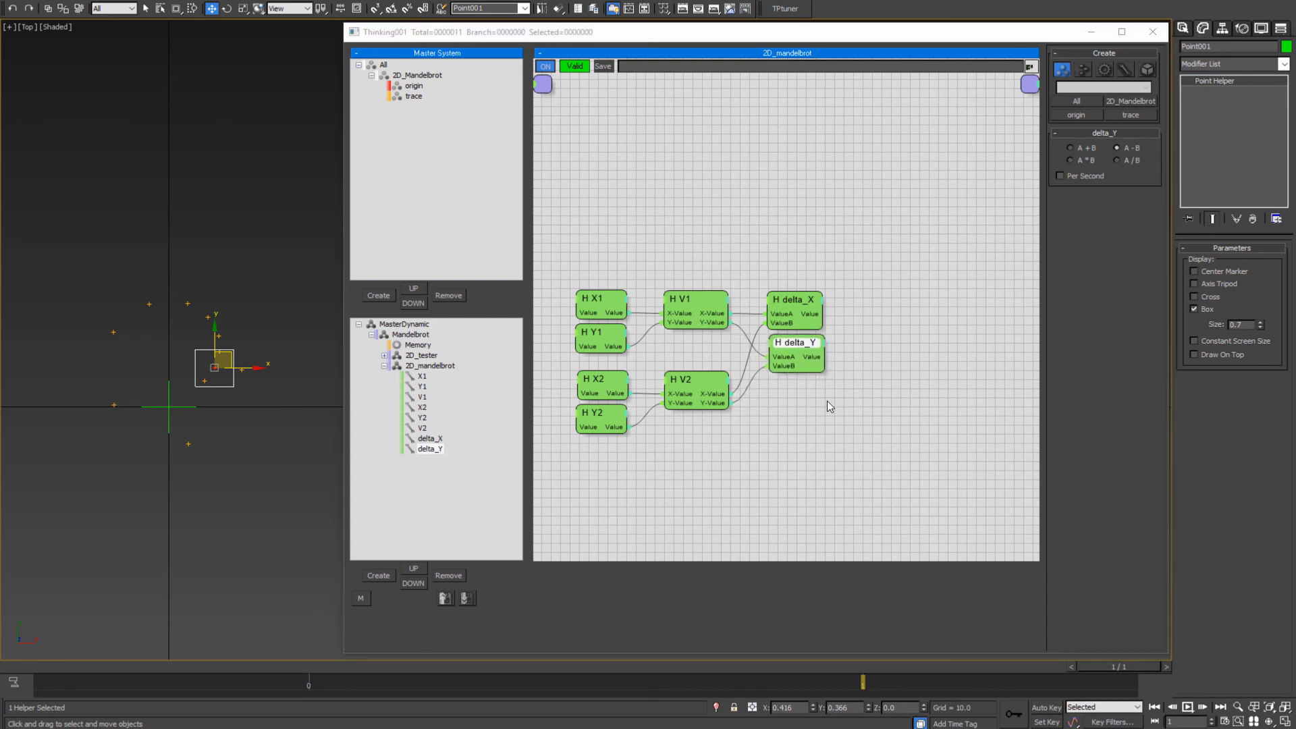
{"action": "left_click", "coordinate": [796, 428]}
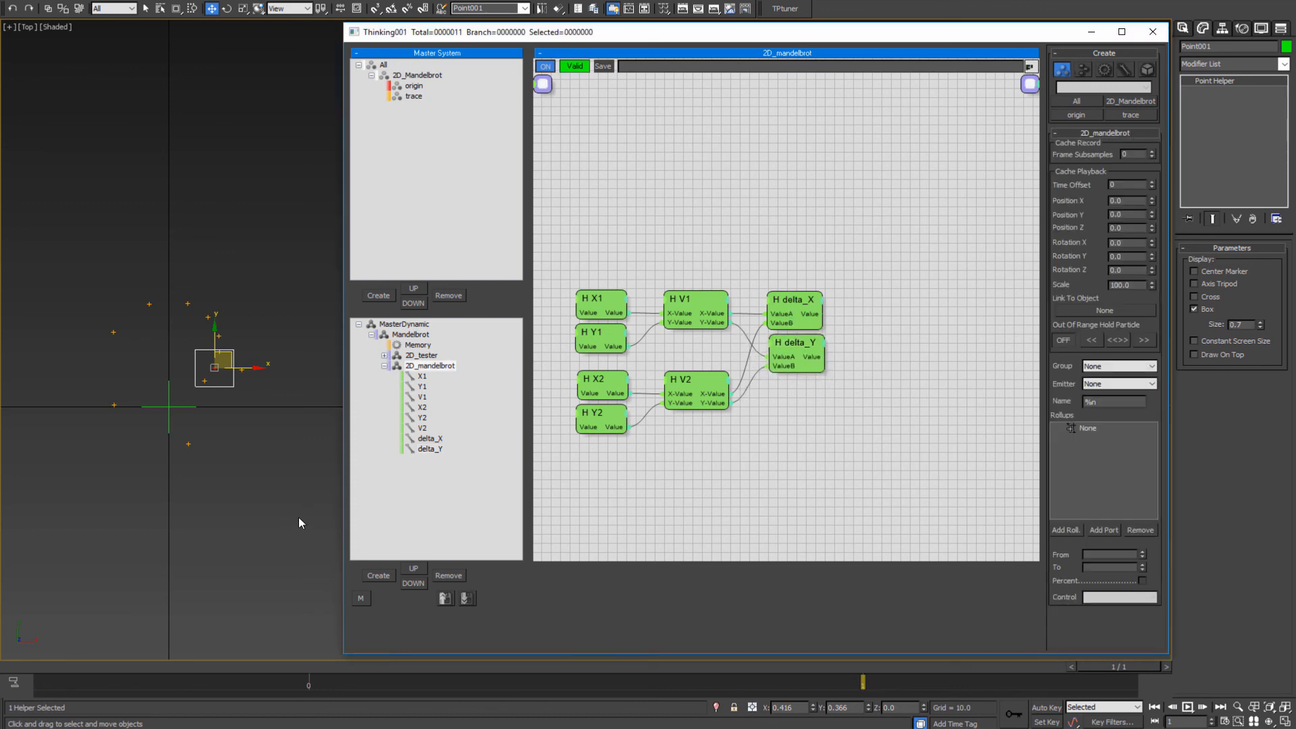
- Check the Mandelbrot explanation page in the browser, then return and add a Float helper named raster to the 2D_mandelbrot set
{"action": "left_click", "coordinate": [224, 701]}
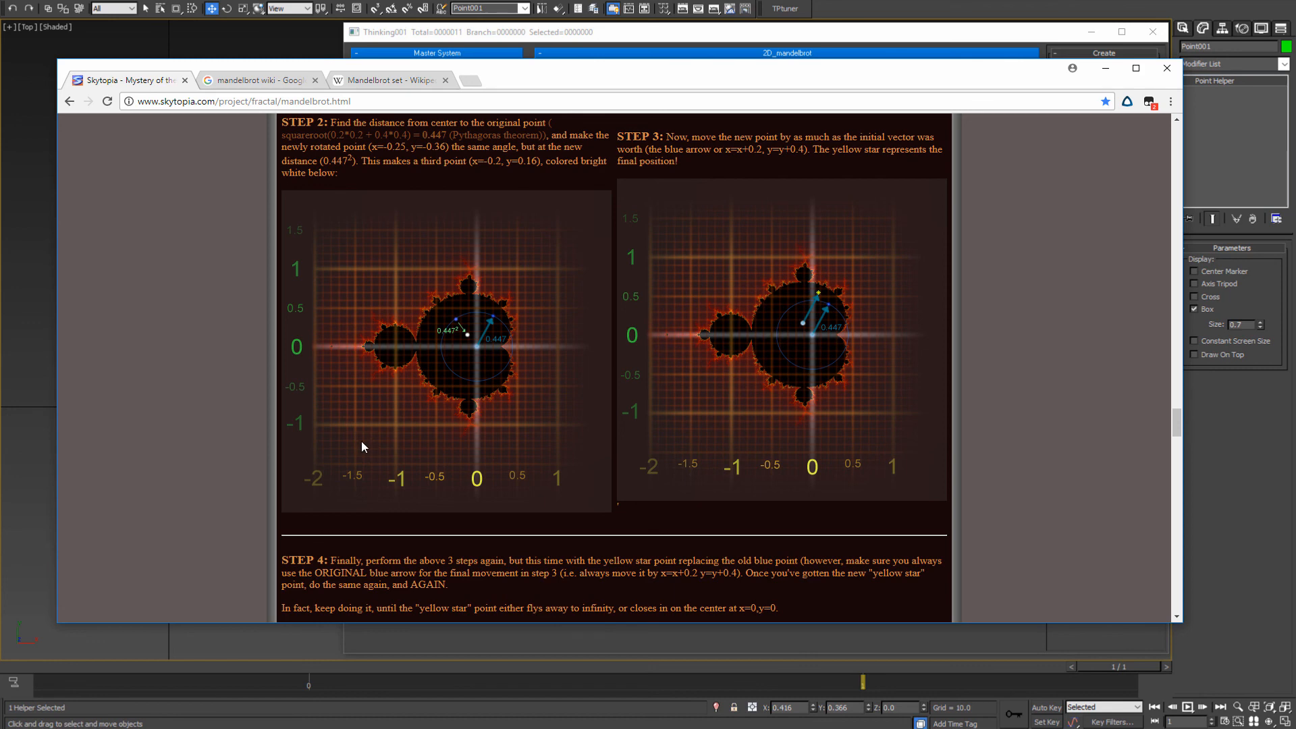
{"action": "left_click", "coordinate": [1109, 72]}
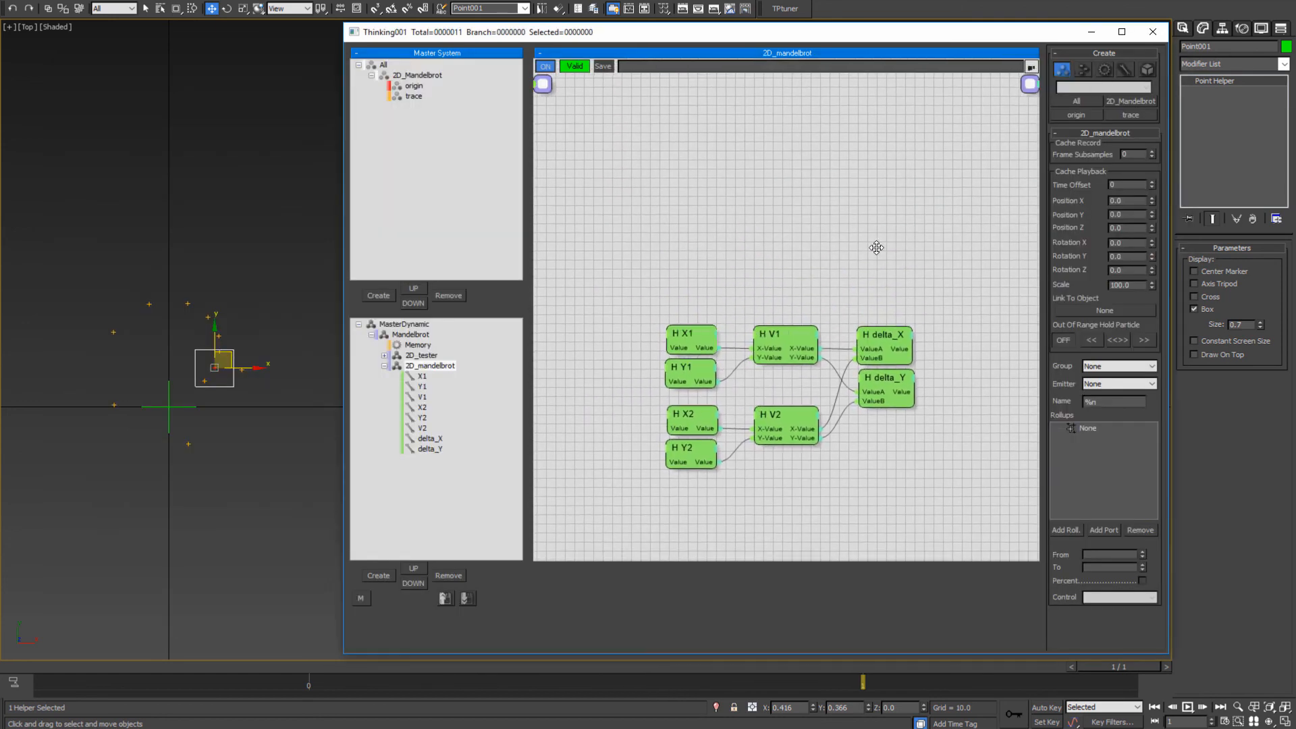
{"action": "right_click", "coordinate": [687, 212]}
{"action": "mouse_move", "coordinate": [779, 260]}
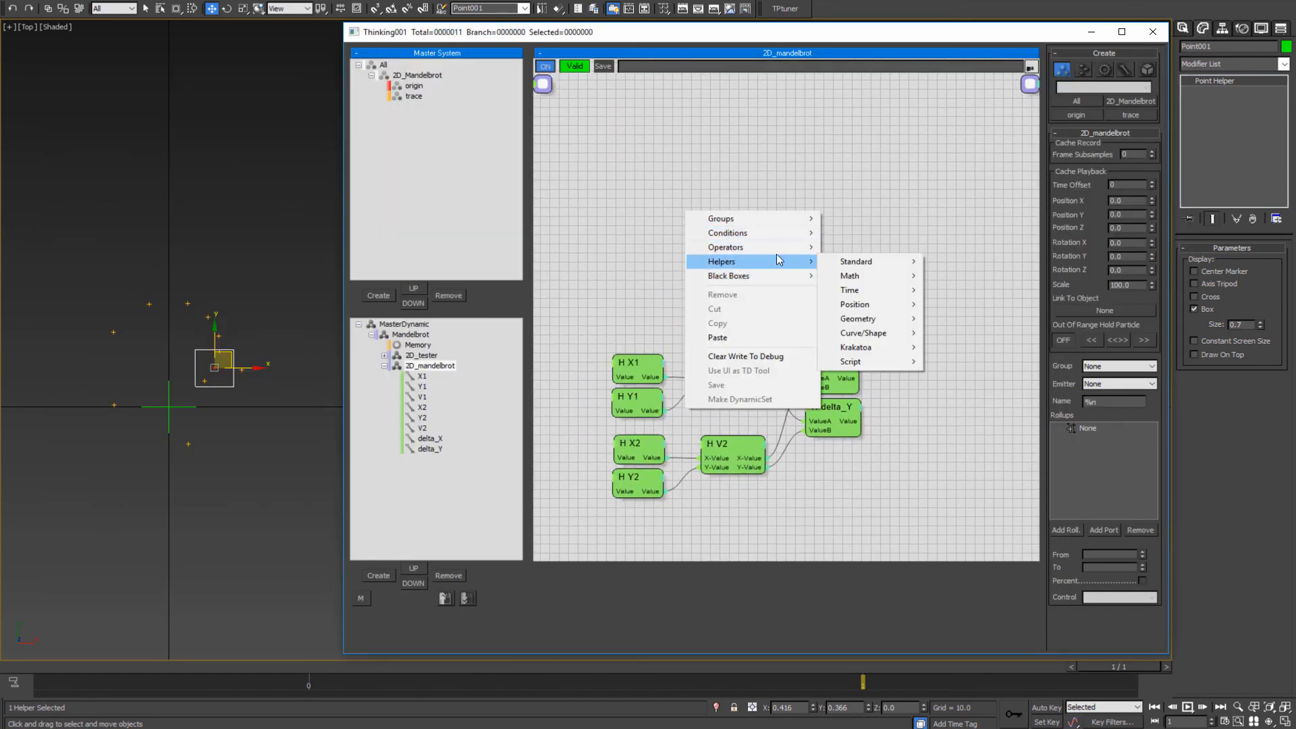
{"action": "mouse_move", "coordinate": [851, 275]}
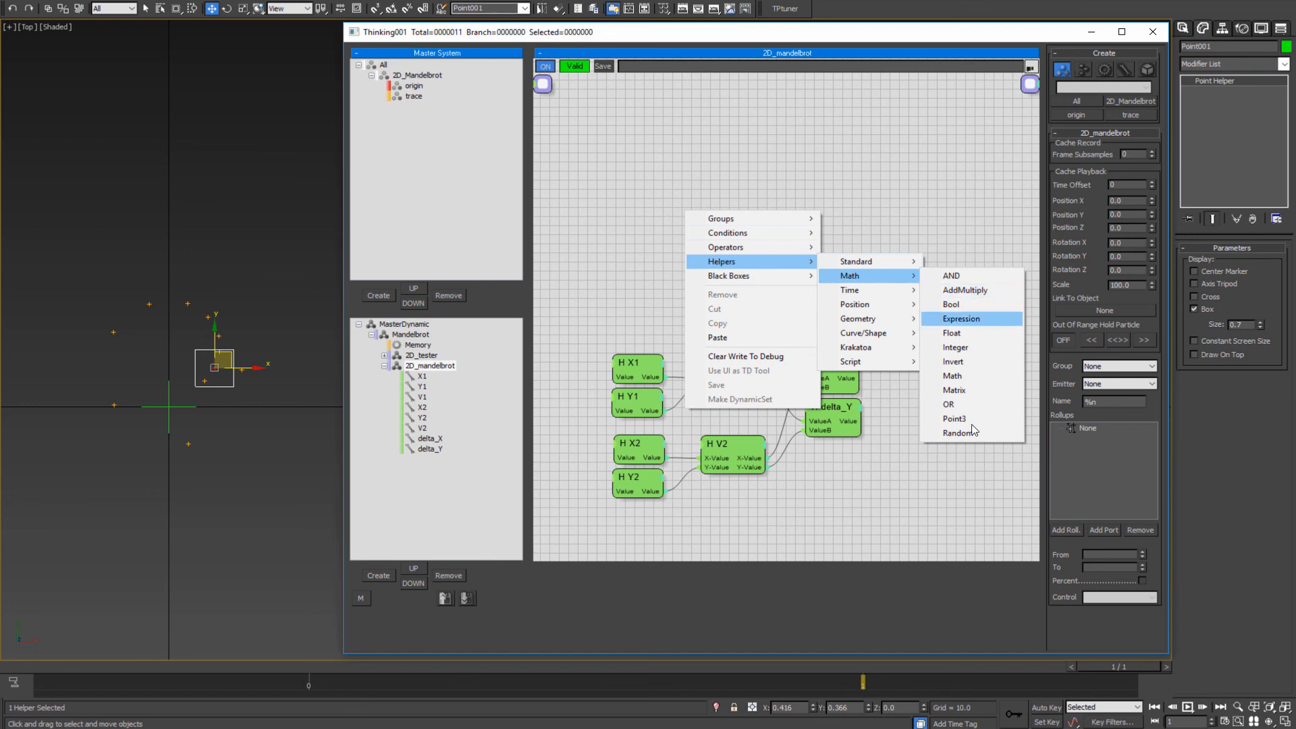
{"action": "left_click", "coordinate": [952, 333]}
{"action": "right_click", "coordinate": [743, 234]}
{"action": "left_click", "coordinate": [750, 252]}
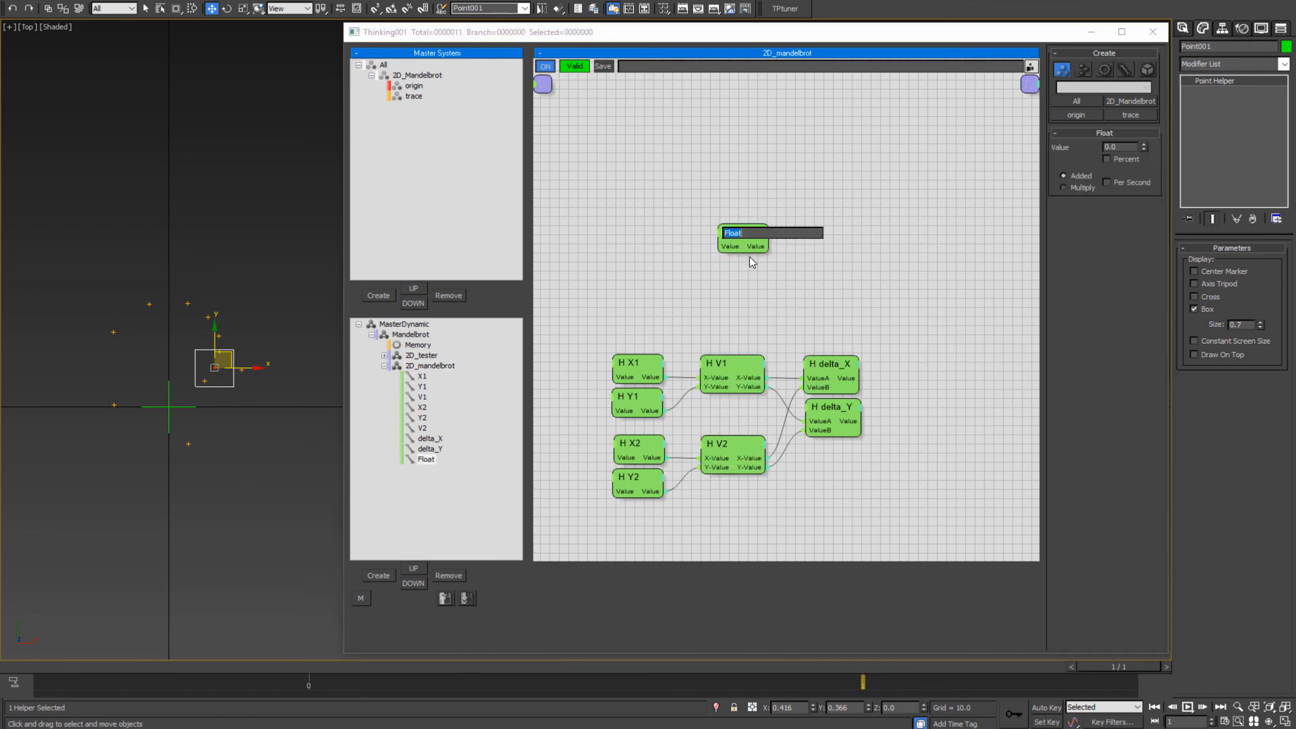
{"action": "type", "text": "raster"}
{"action": "key", "text": "Return"}
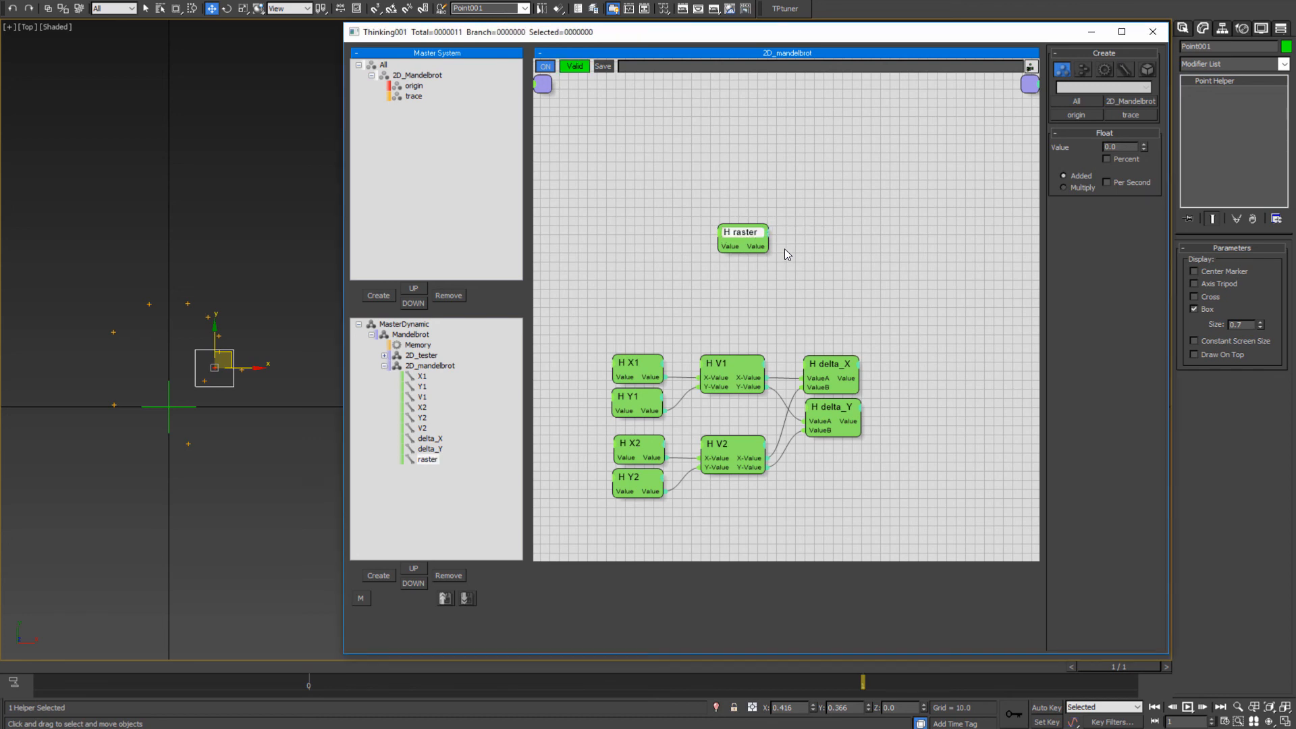
- Duplicate the raster helper, place the copy directly below it, and rename the copy float
{"action": "left_click_drag", "start_coordinate": [751, 231], "coordinate": [749, 264]}
{"action": "left_click", "coordinate": [711, 286]}
{"action": "right_click", "coordinate": [667, 246]}
{"action": "left_click", "coordinate": [884, 224]}
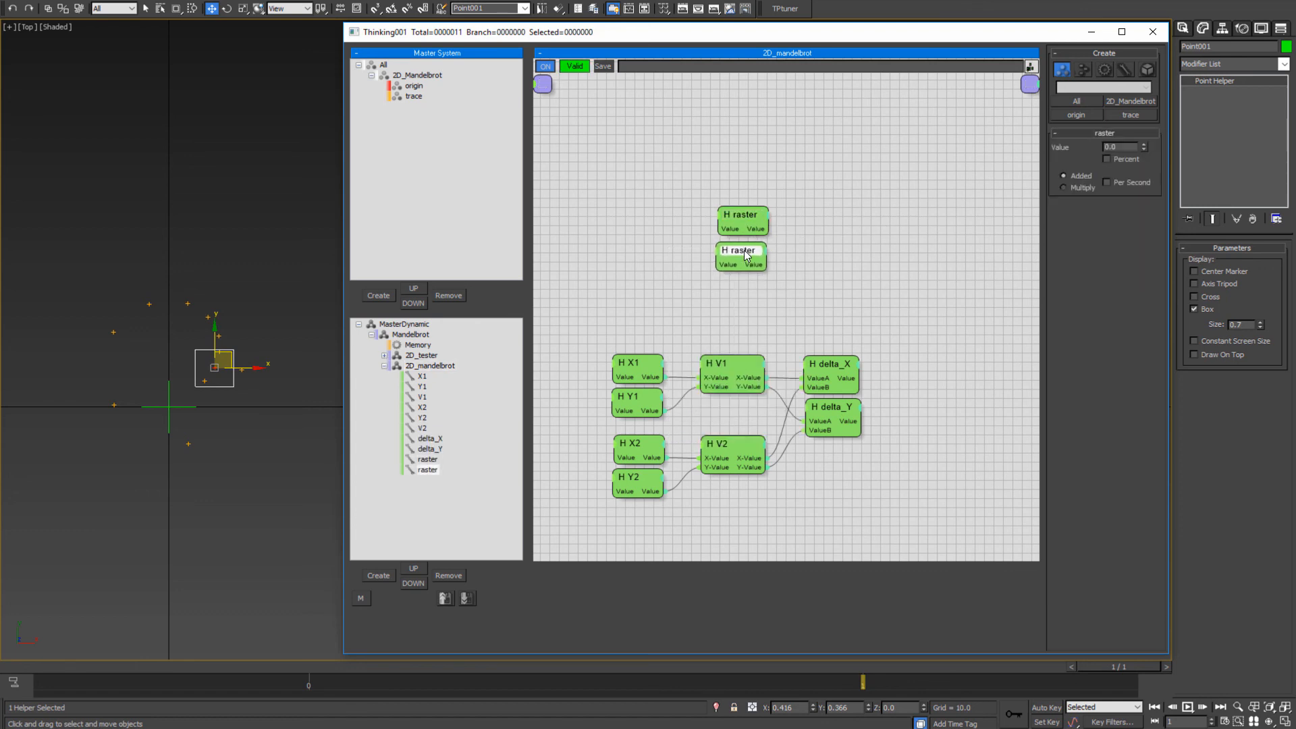
{"action": "right_click", "coordinate": [744, 250]}
{"action": "left_click", "coordinate": [725, 275]}
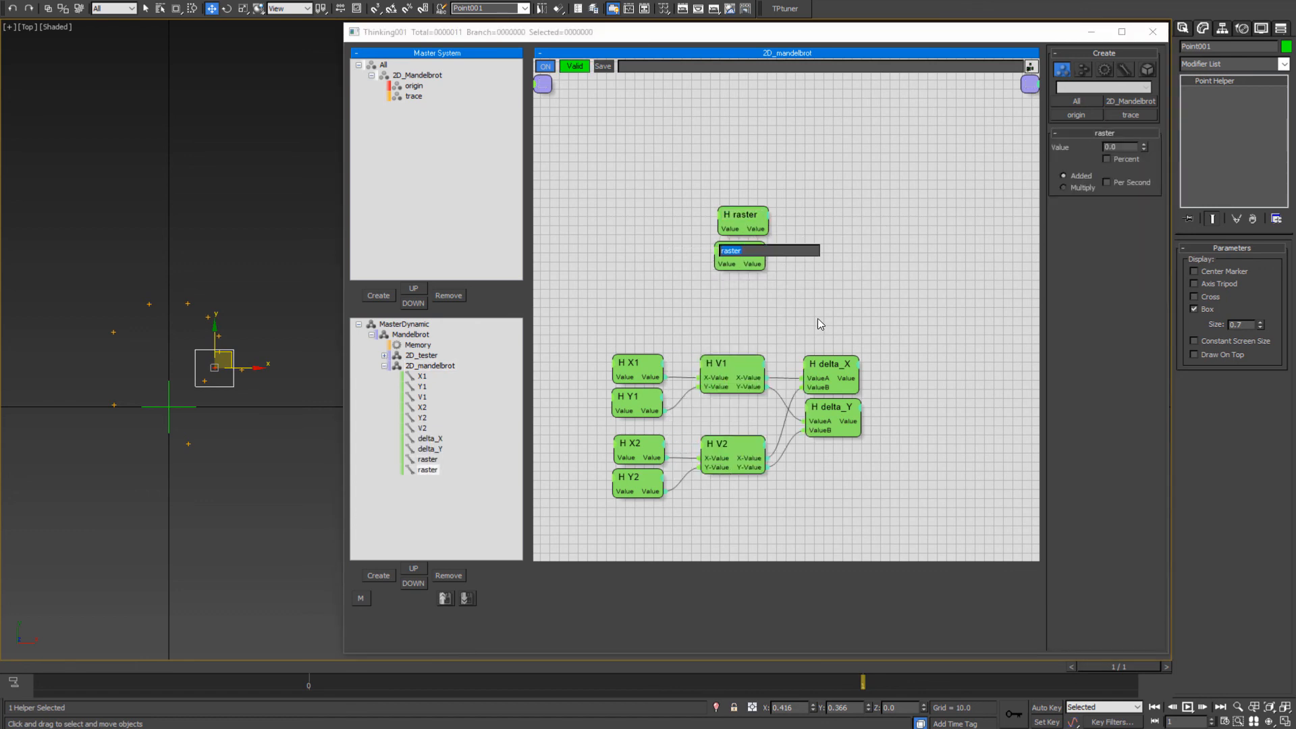
{"action": "type", "text": "float"}
{"action": "key", "text": "Return"}
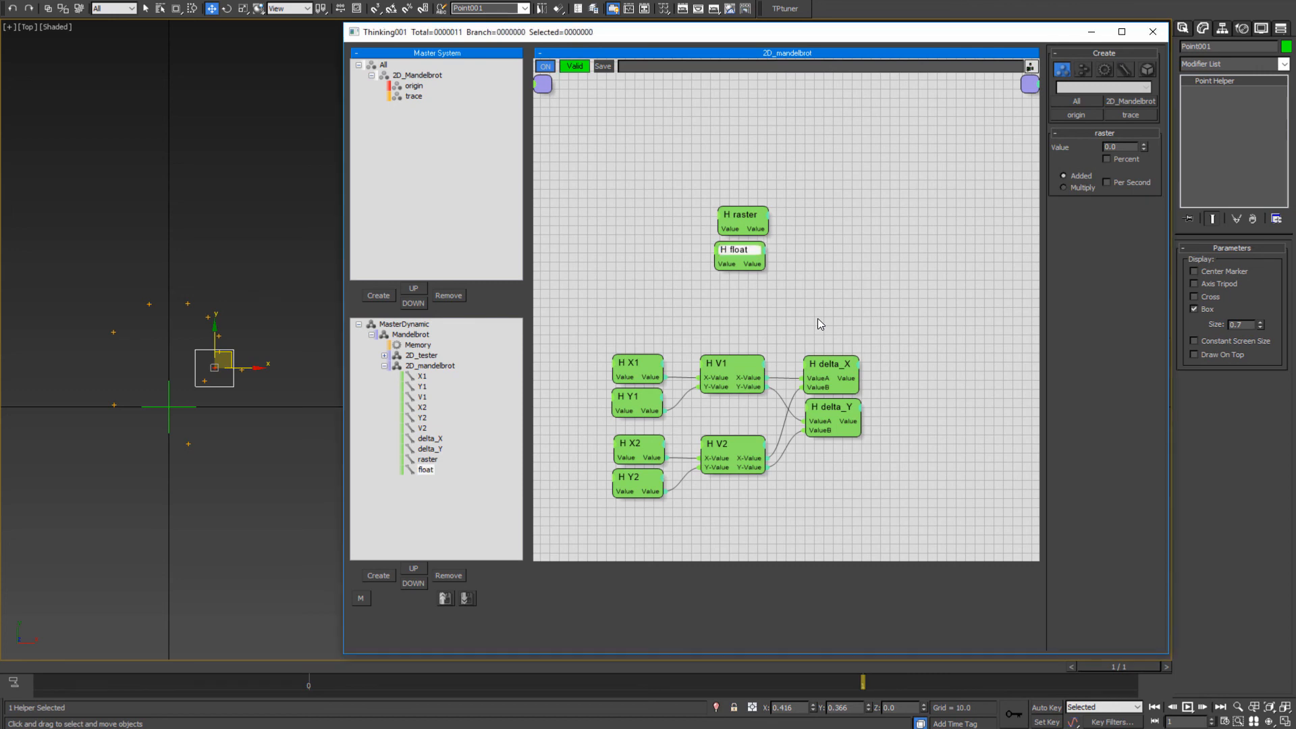
- Set the float helper's value to 1 and raster's to 10, and position both above delta_X
{"action": "left_click", "coordinate": [744, 251]}
{"action": "left_click_drag", "start_coordinate": [1136, 147], "coordinate": [1010, 144]}
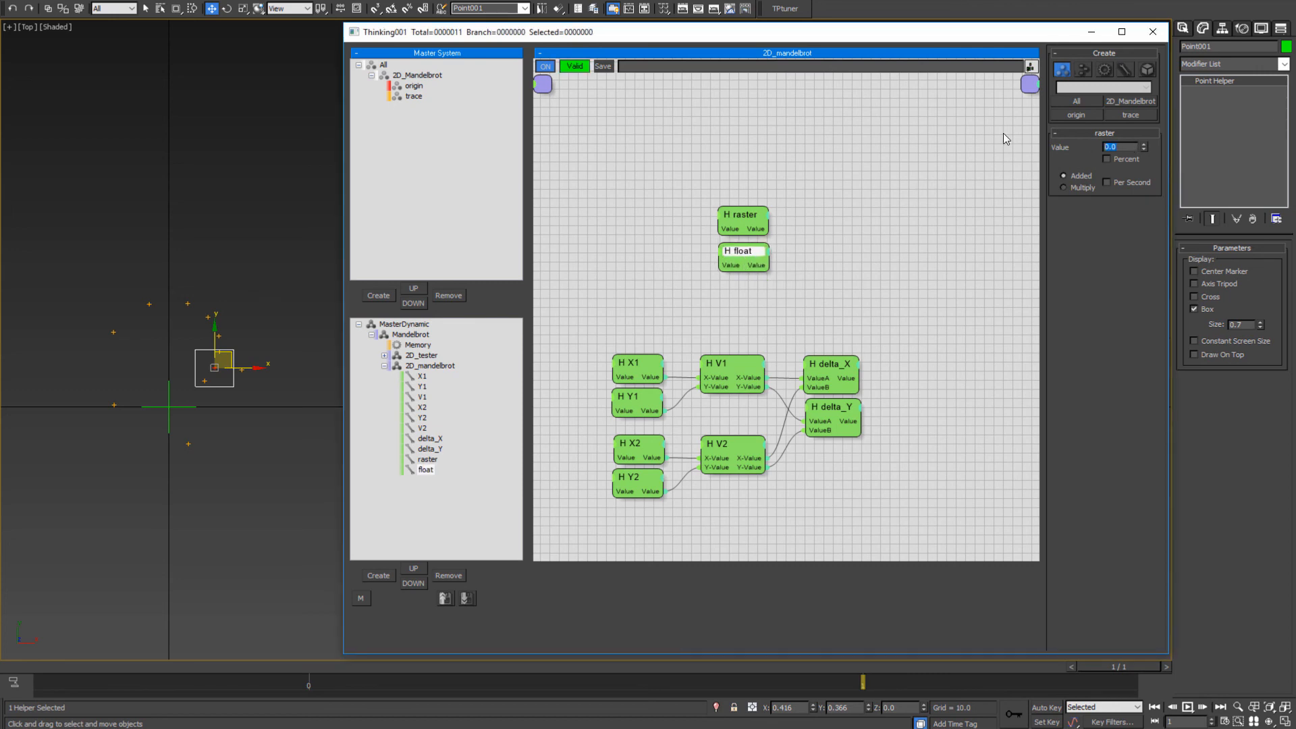
{"action": "type", "text": "1"}
{"action": "key", "text": "Return"}
{"action": "left_click", "coordinate": [747, 211]}
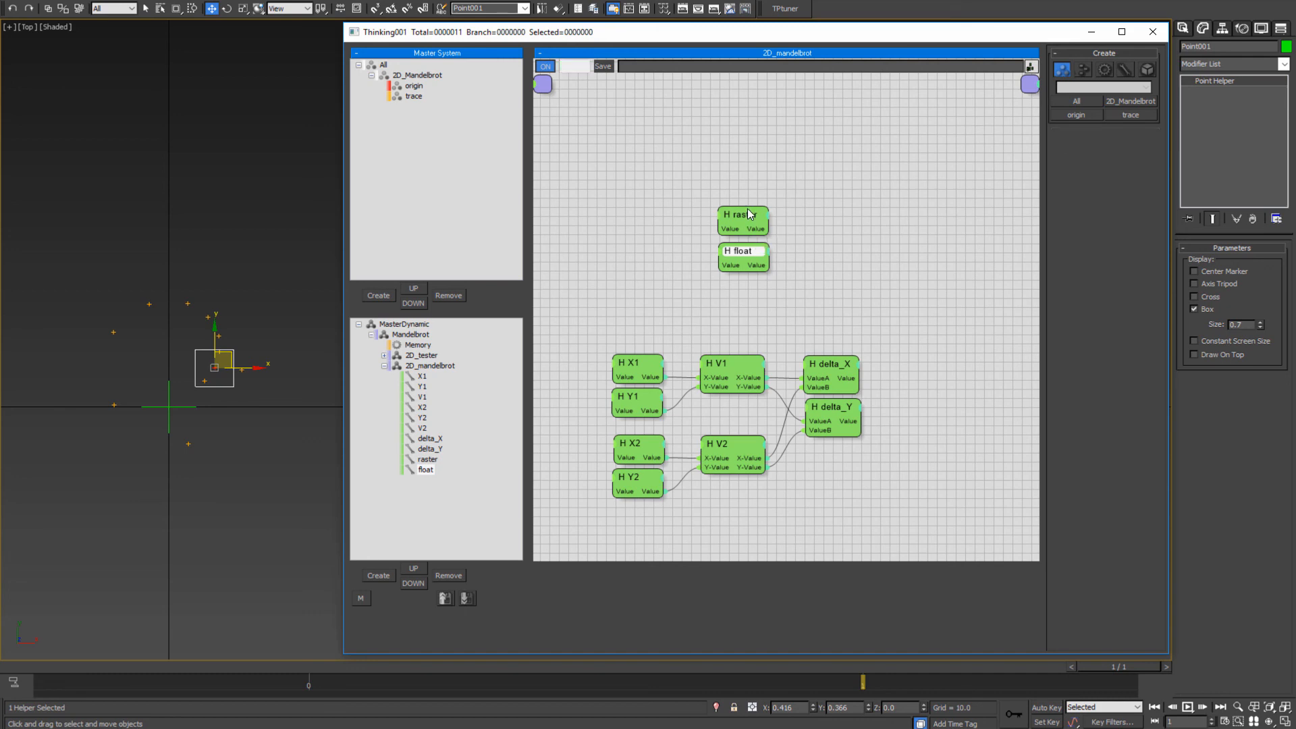
{"action": "left_click_drag", "start_coordinate": [1135, 146], "coordinate": [1049, 163]}
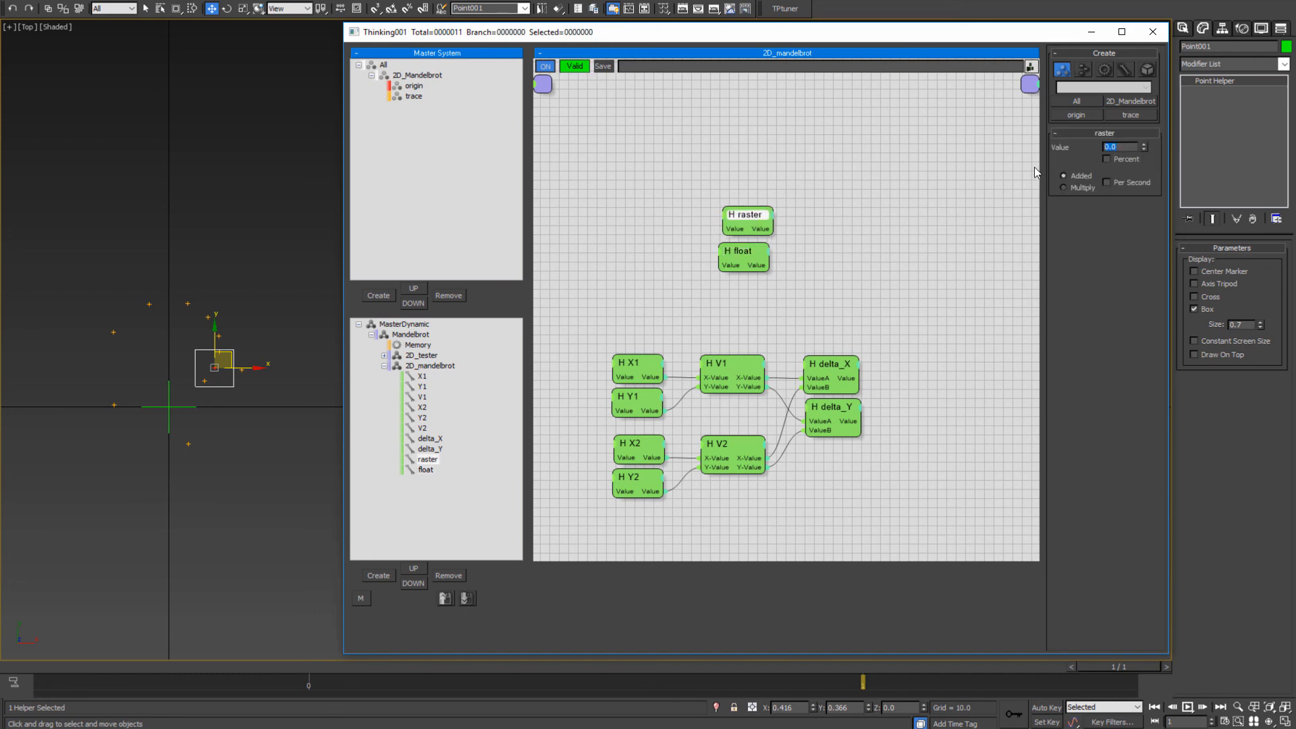
{"action": "type", "text": "10"}
{"action": "key", "text": "Return"}
{"action": "left_click_drag", "start_coordinate": [763, 266], "coordinate": [840, 312]}
{"action": "left_click_drag", "start_coordinate": [748, 221], "coordinate": [819, 264]}
- Add an AddMultiply helper beside raster and float, wiring float into ValueA and raster into ValueB
{"action": "middle_click_drag", "start_coordinate": [905, 340], "coordinate": [677, 279]}
{"action": "right_click", "coordinate": [751, 216]}
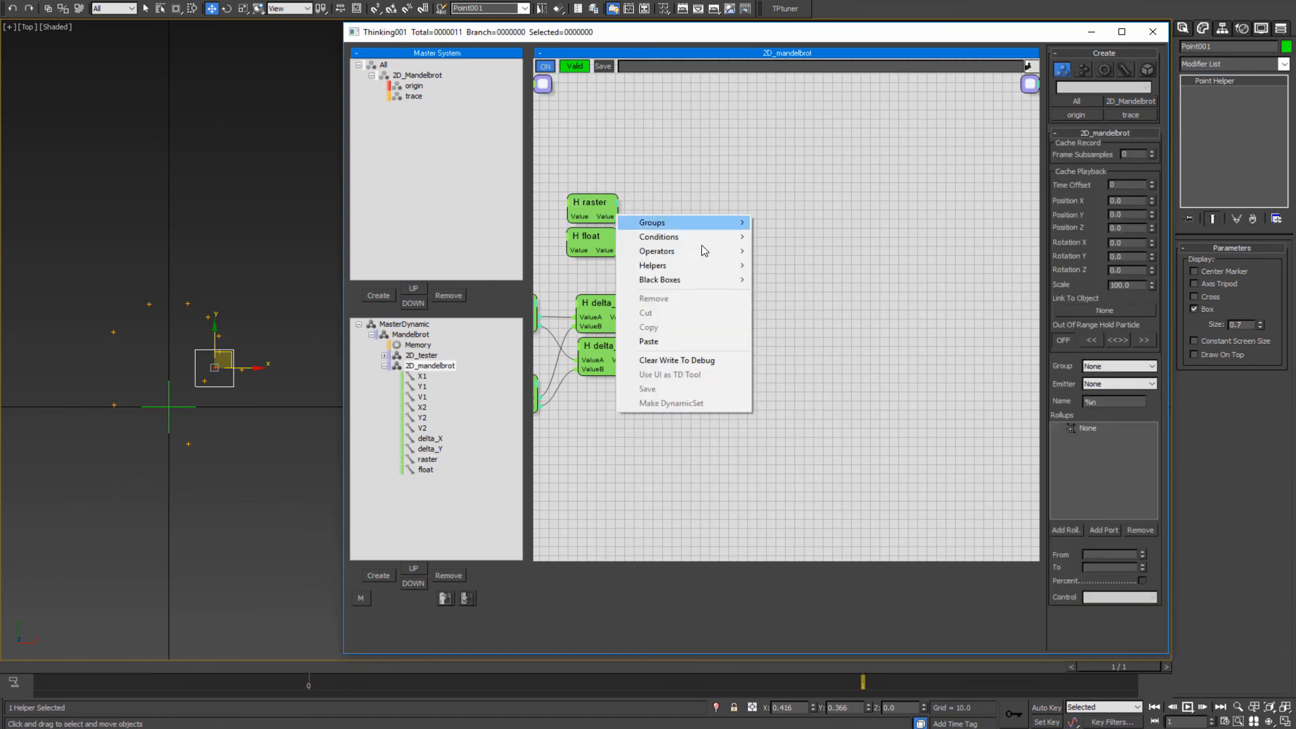
{"action": "mouse_move", "coordinate": [667, 266]}
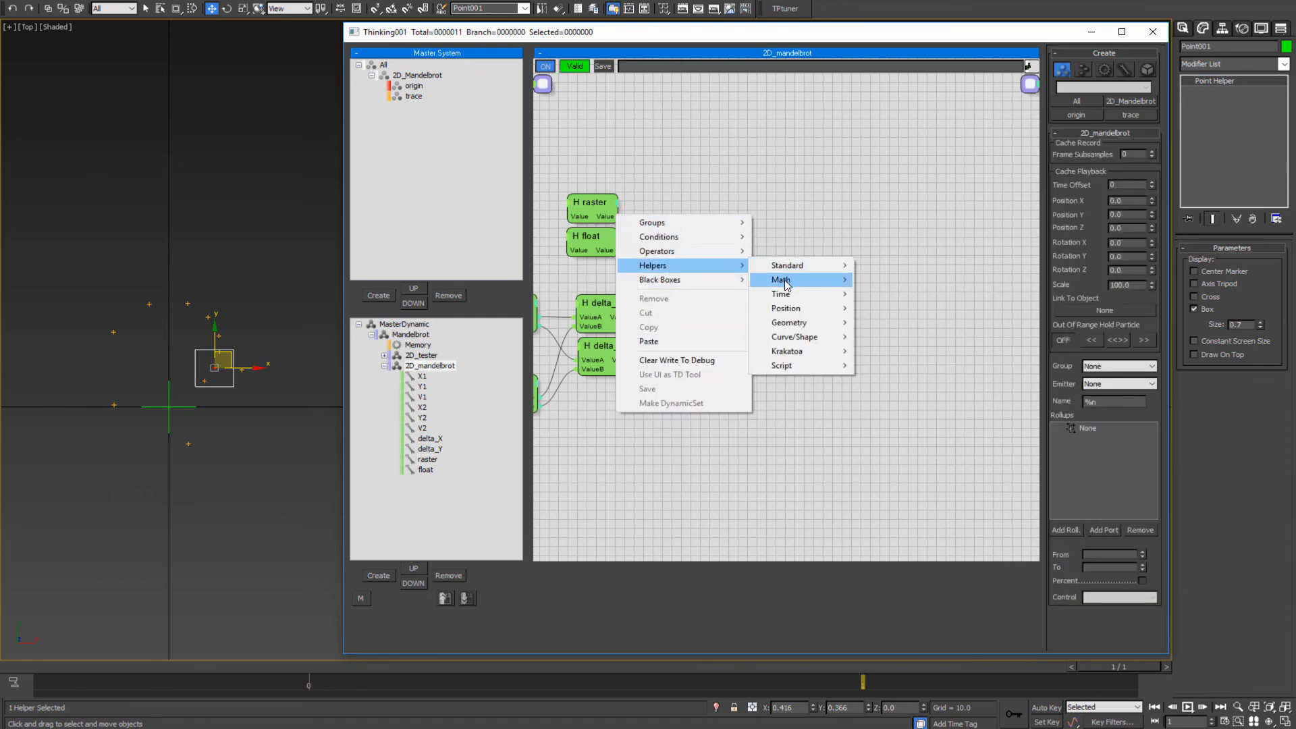
{"action": "mouse_move", "coordinate": [786, 284]}
{"action": "left_click", "coordinate": [906, 297]}
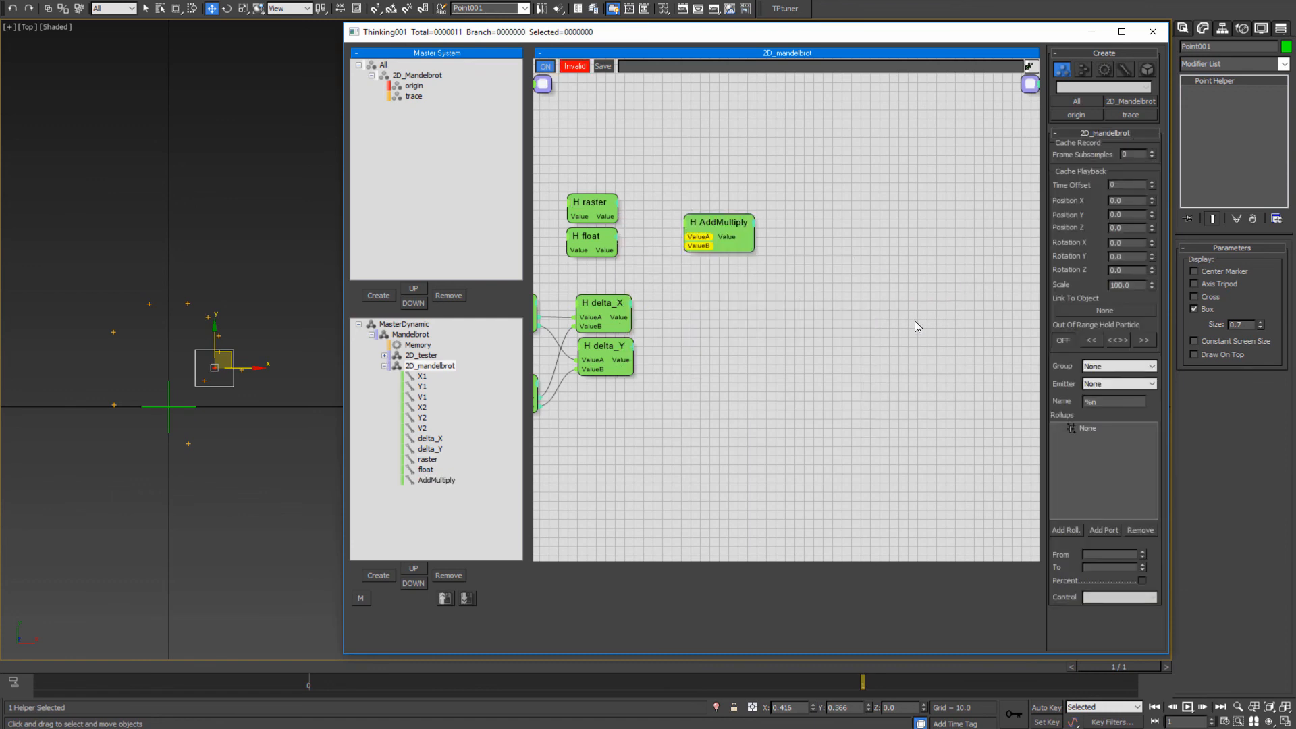
{"action": "left_click_drag", "start_coordinate": [727, 227], "coordinate": [690, 230]}
{"action": "middle_click_drag", "start_coordinate": [746, 305], "coordinate": [818, 308]}
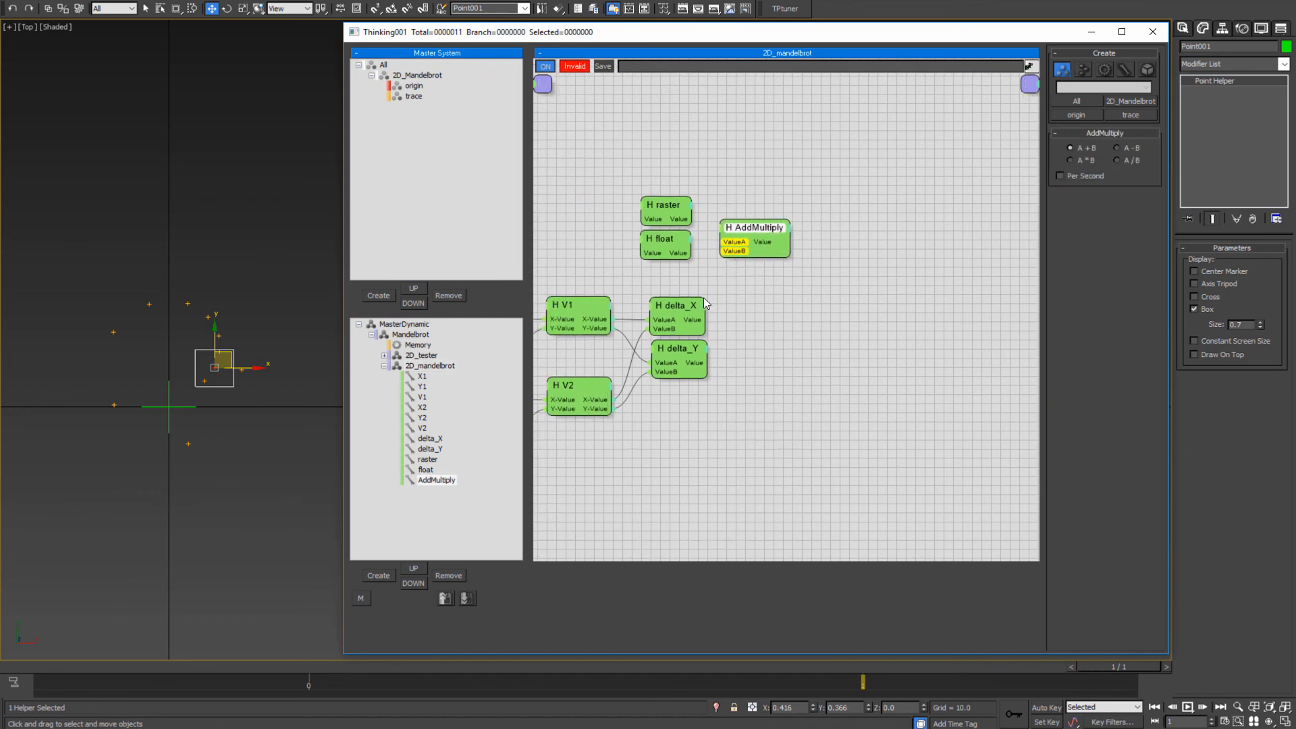
{"action": "left_click_drag", "start_coordinate": [678, 219], "coordinate": [747, 243]}
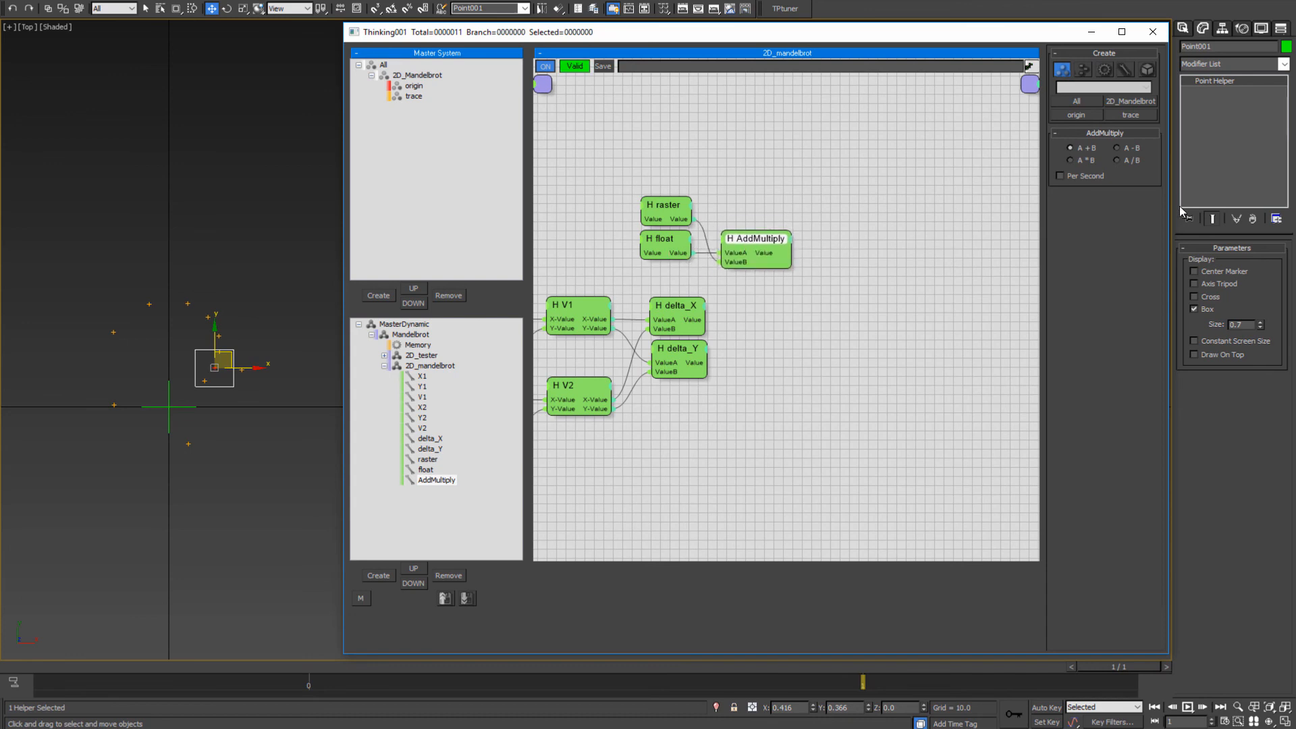
- Set the AddMultiply operation to A / B and align it, together with raster and float, above the V1 and delta_X helpers
{"action": "left_click", "coordinate": [665, 240]}
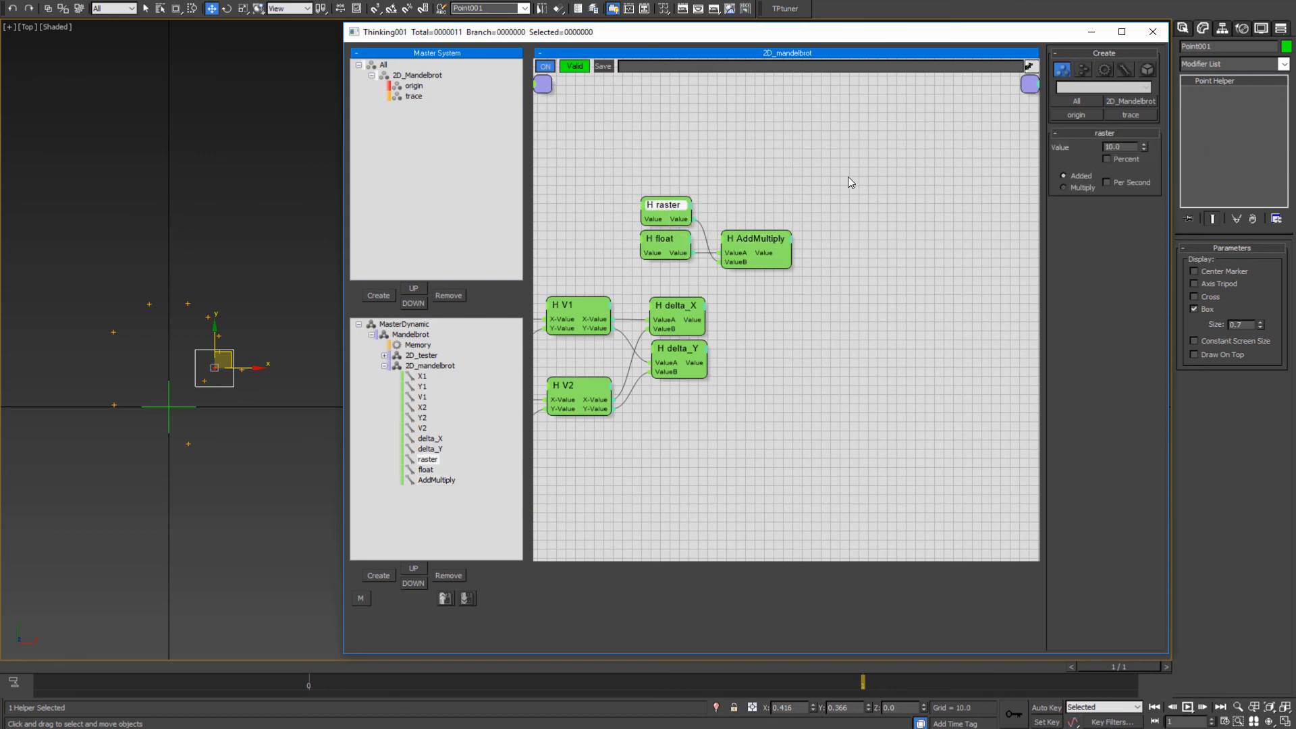
{"action": "left_click", "coordinate": [605, 162]}
{"action": "left_click_drag", "start_coordinate": [604, 162], "coordinate": [836, 273]}
{"action": "left_click_drag", "start_coordinate": [772, 245], "coordinate": [686, 238]}
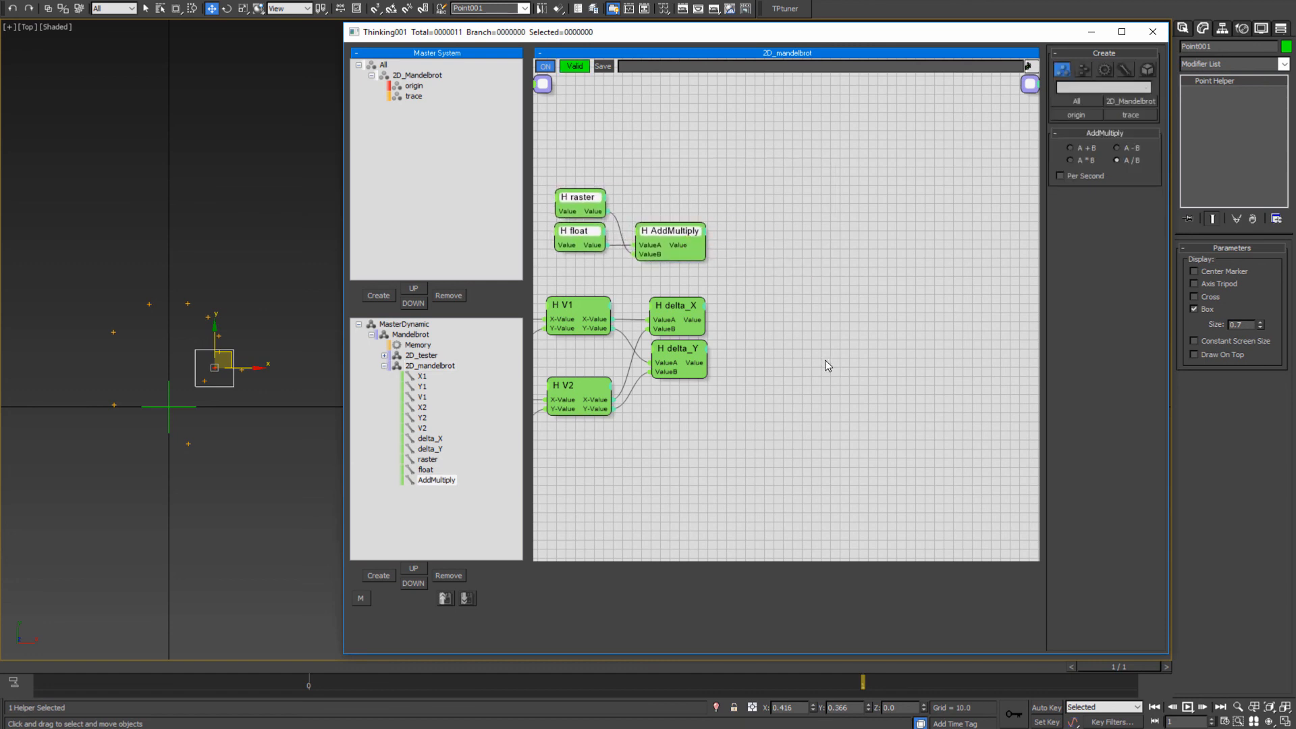
{"action": "left_click", "coordinate": [762, 291]}
{"action": "middle_click_drag", "start_coordinate": [762, 291], "coordinate": [850, 289]}
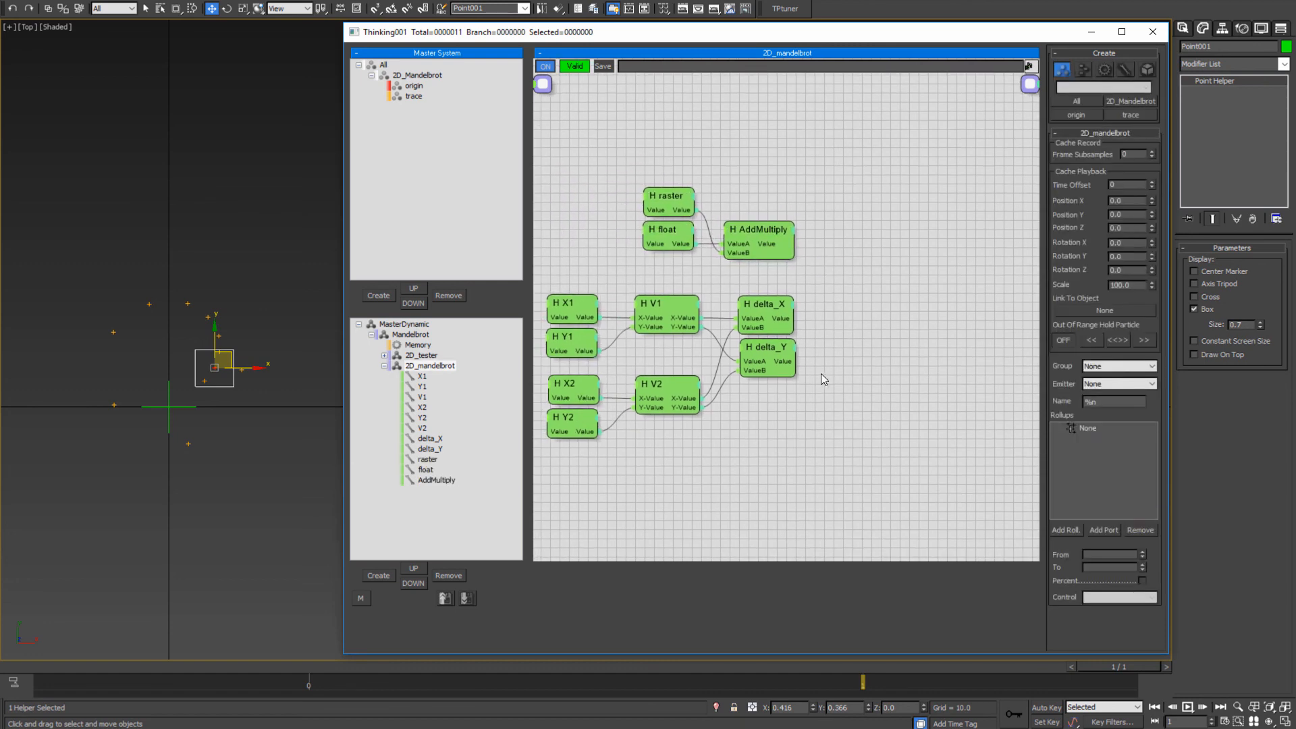
- Recheck the Mandelbrot steps in the browser, then return and add two Iterator operators beyond the AddMultiply helper
{"action": "middle_click_drag", "start_coordinate": [855, 382], "coordinate": [663, 427]}
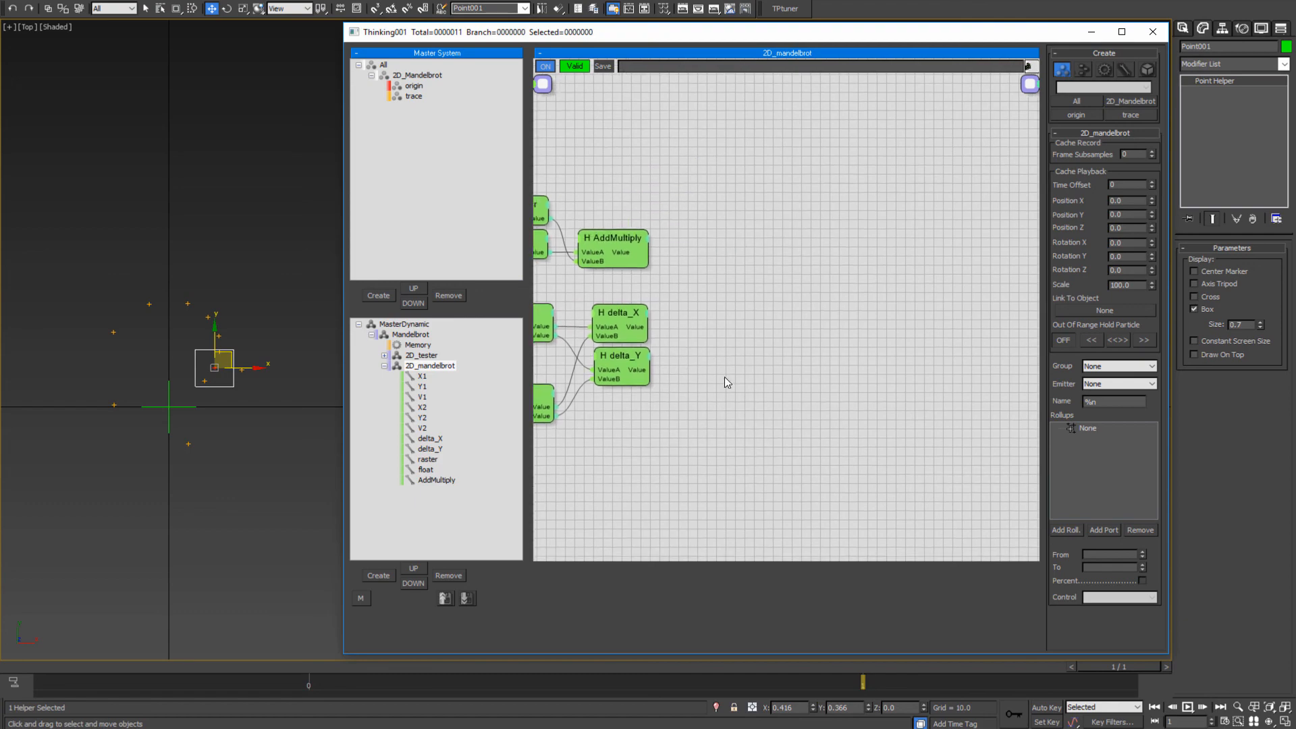
{"action": "left_click", "coordinate": [128, 717]}
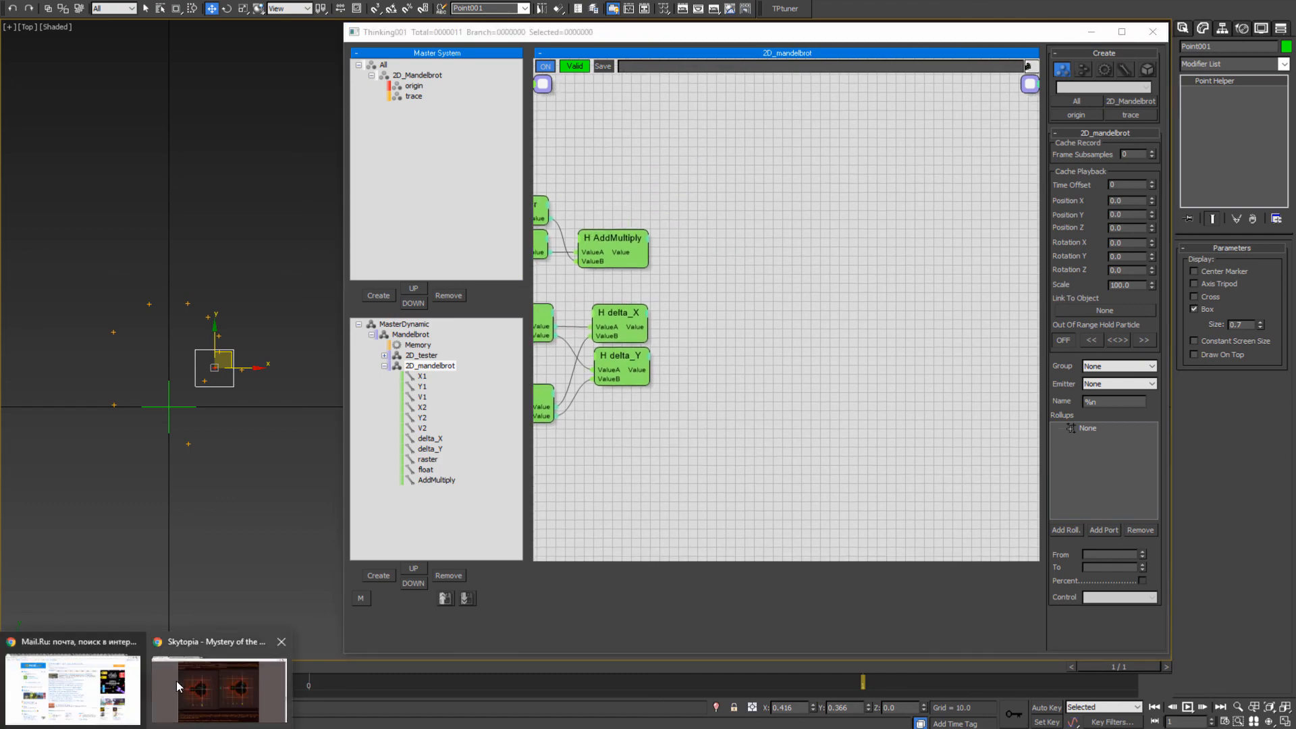
{"action": "left_click", "coordinate": [225, 698]}
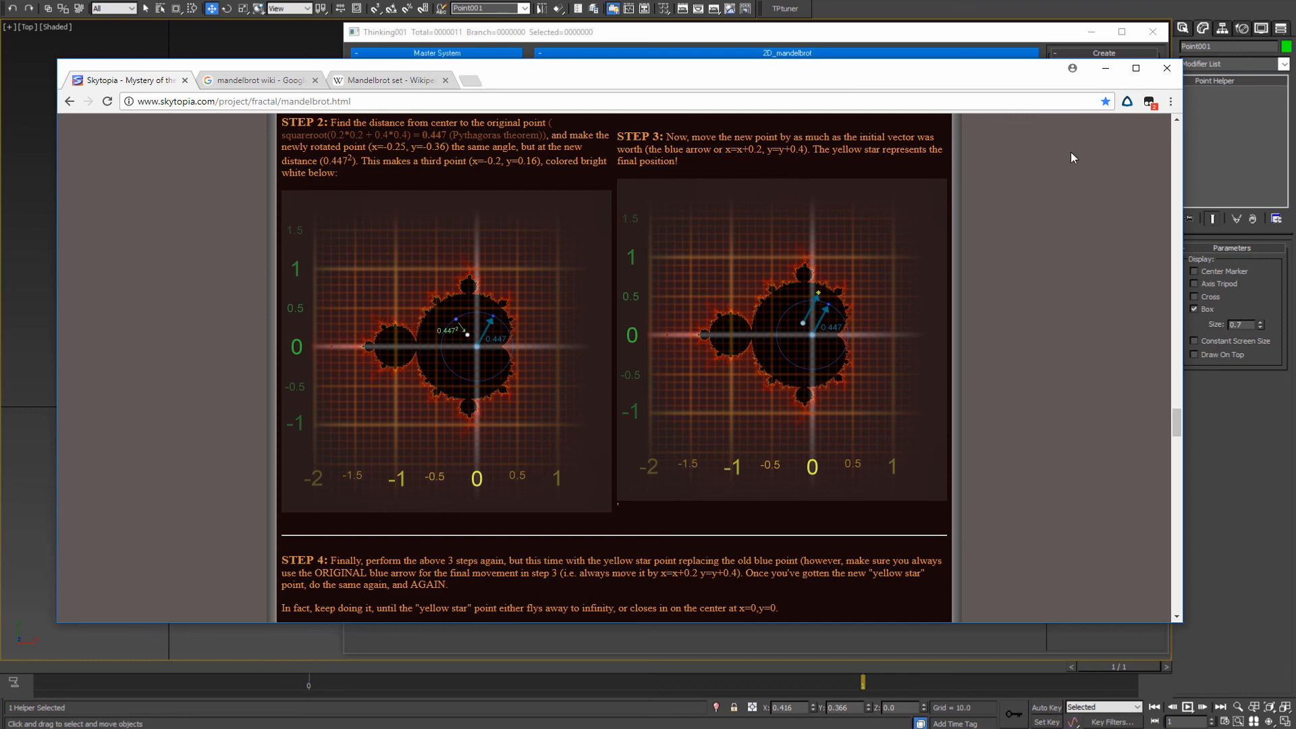
{"action": "left_click", "coordinate": [1109, 72]}
{"action": "right_click", "coordinate": [675, 209]}
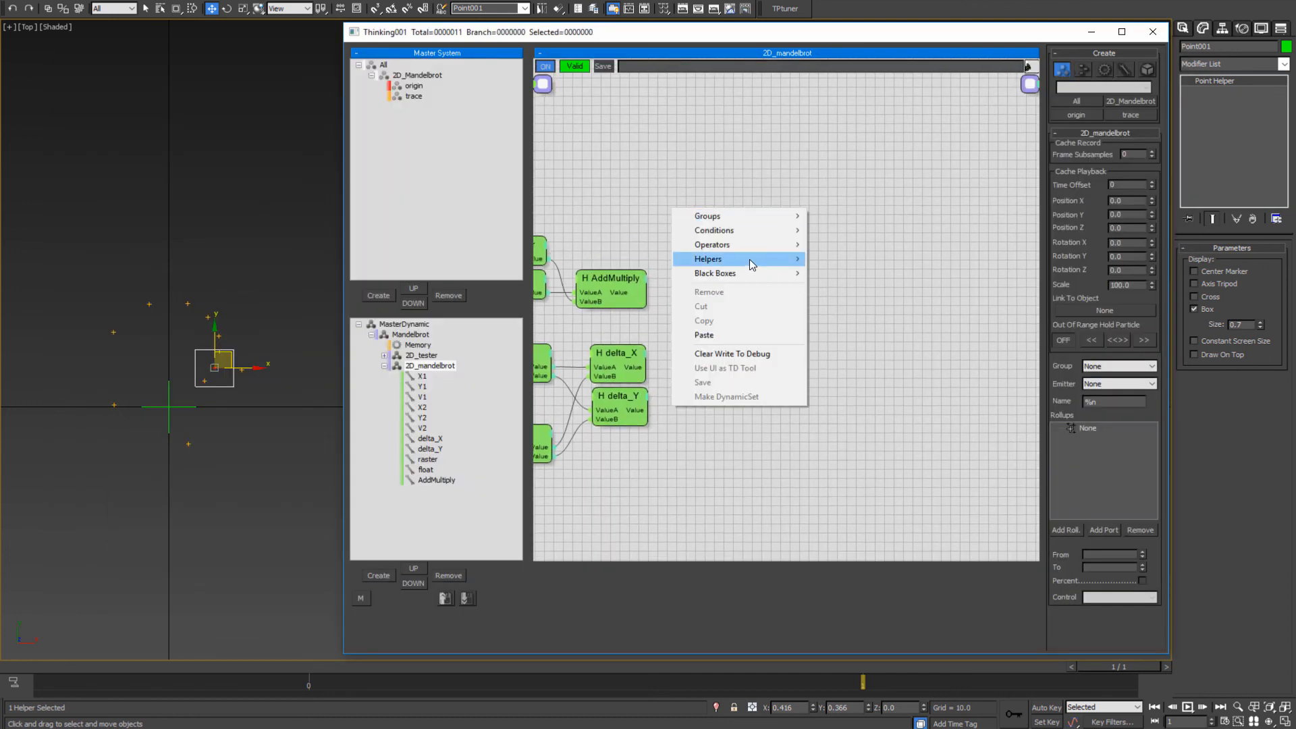
{"action": "mouse_move", "coordinate": [741, 248]}
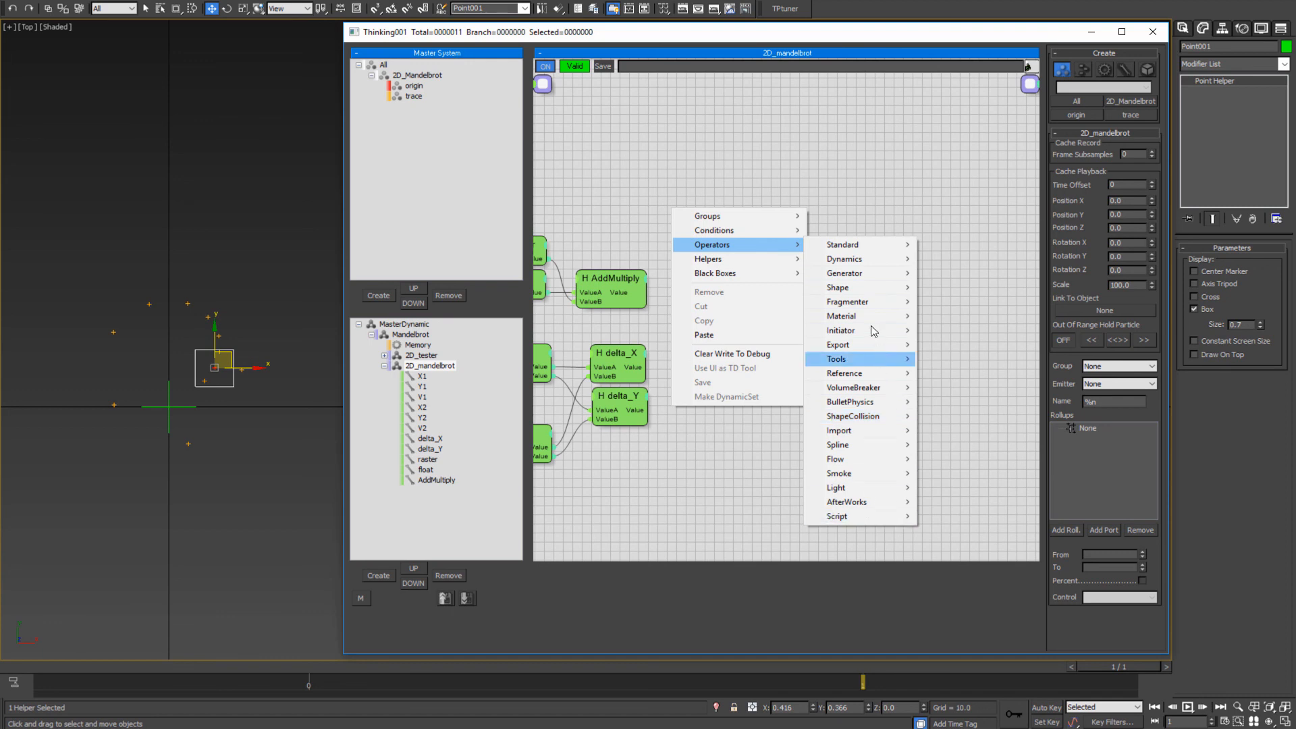
{"action": "mouse_move", "coordinate": [871, 330]}
{"action": "left_click", "coordinate": [950, 330]}
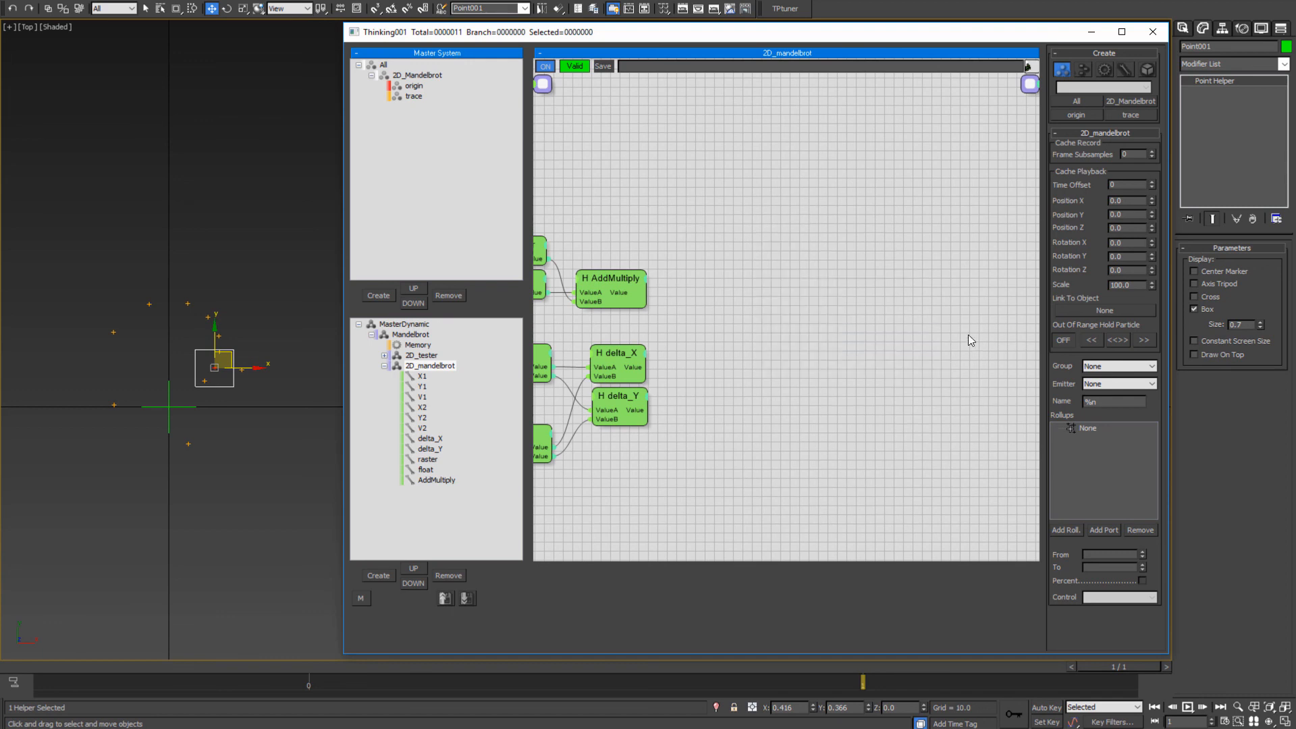
{"action": "left_click_drag", "start_coordinate": [764, 215], "coordinate": [844, 291]}
- Rename the two Iterator operators X_iter and Y_iter
{"action": "left_click", "coordinate": [723, 216]}
{"action": "right_click", "coordinate": [729, 214]}
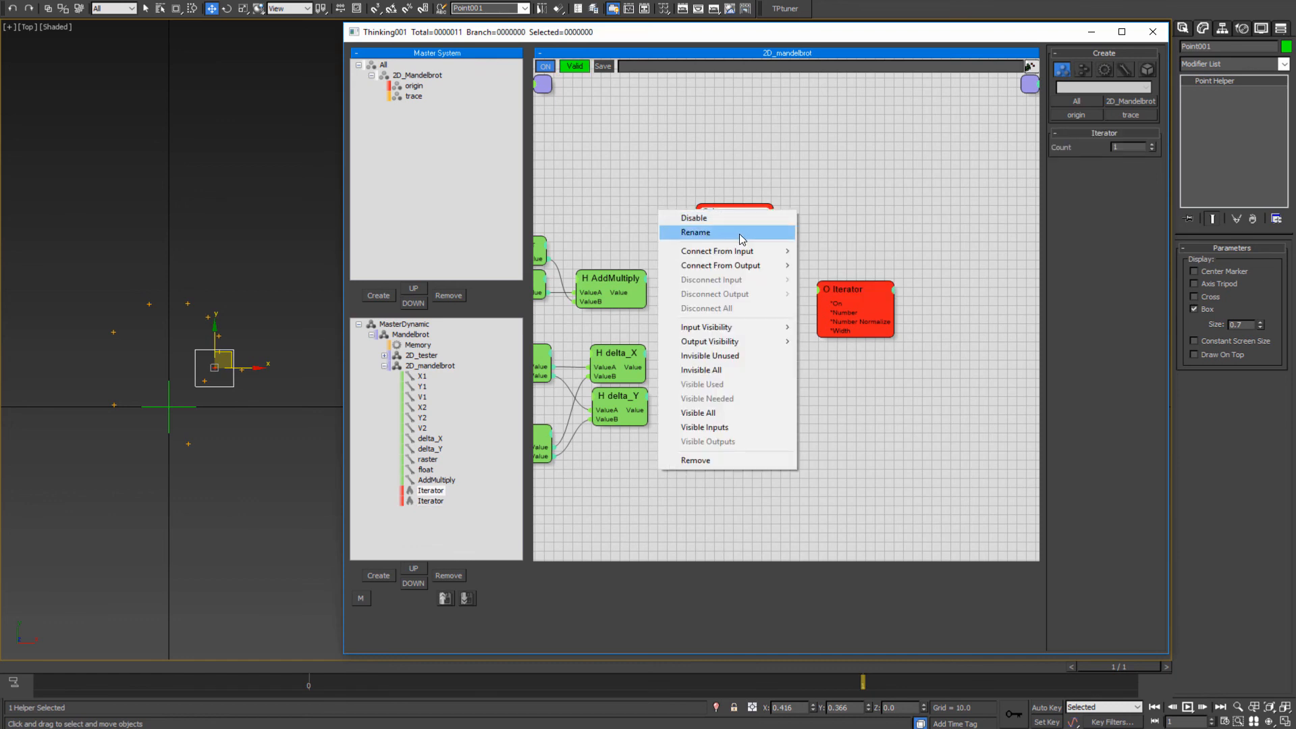
{"action": "left_click", "coordinate": [740, 234]}
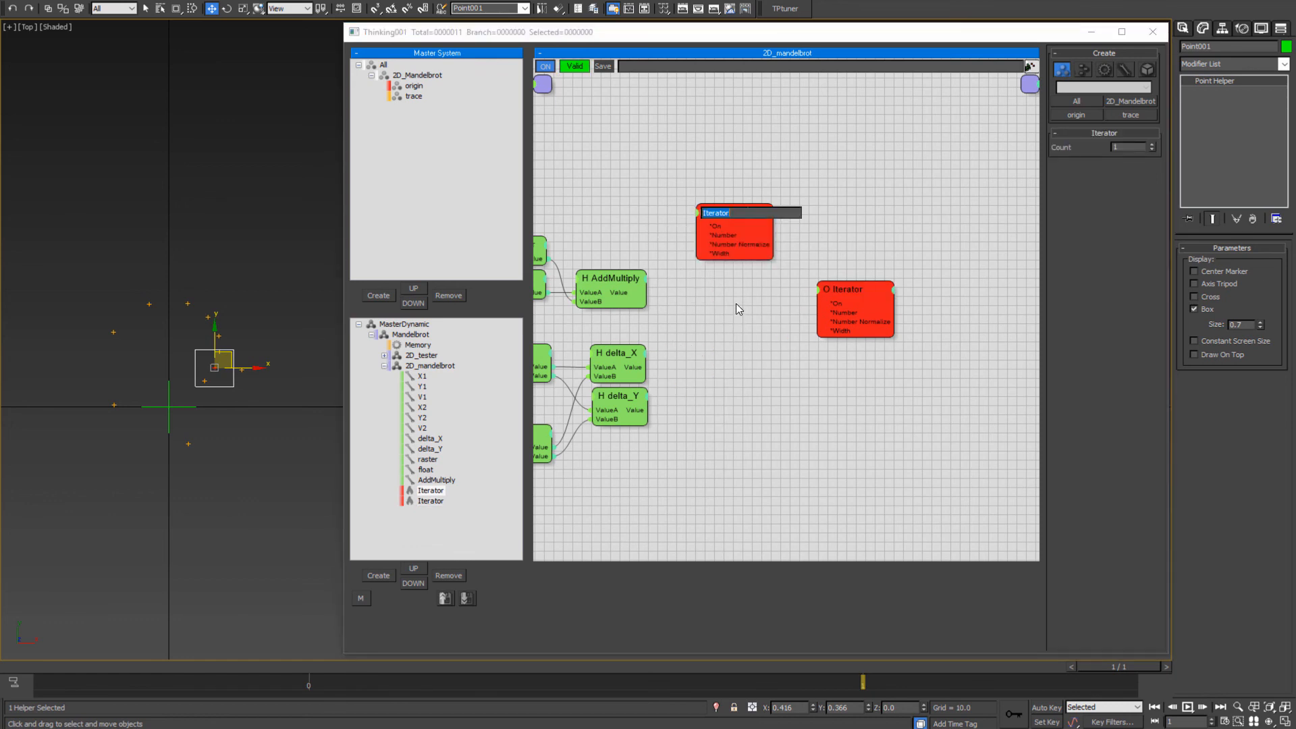
{"action": "type", "text": "x_iter"}
{"action": "key", "text": "Return"}
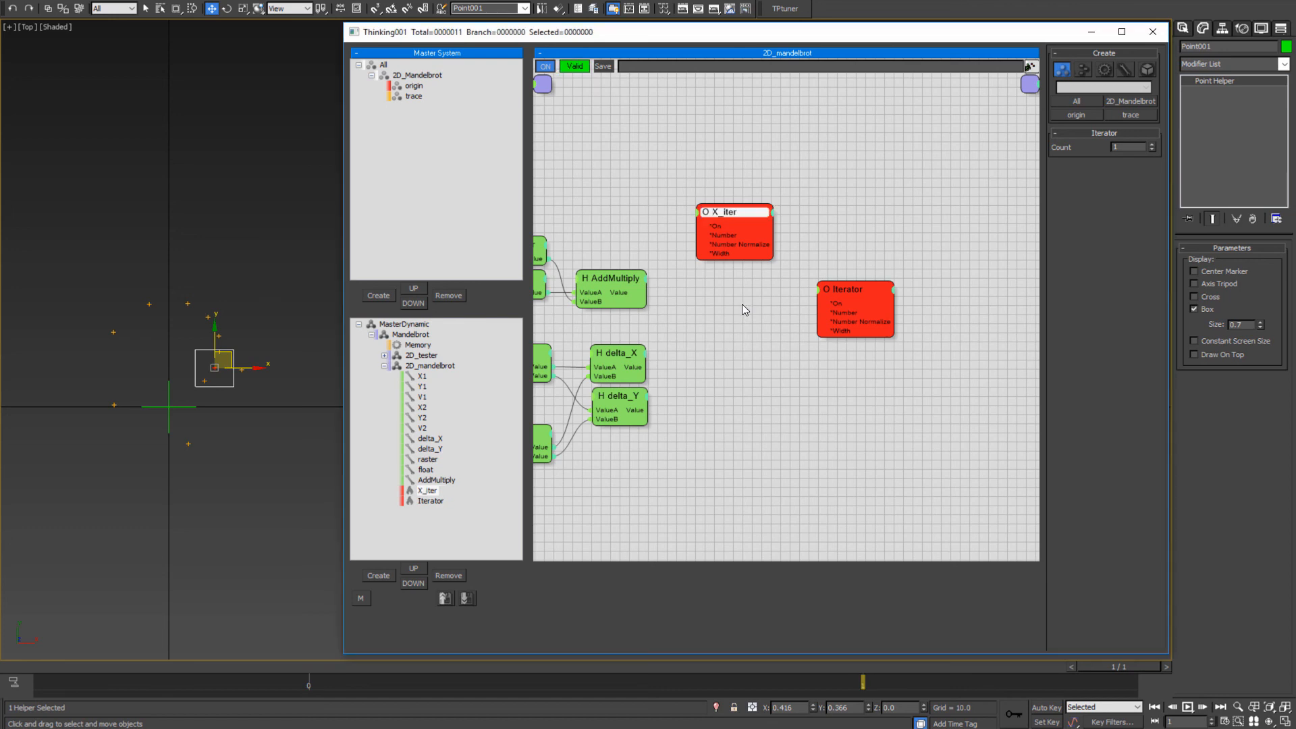
{"action": "right_click", "coordinate": [889, 312]}
{"action": "left_click", "coordinate": [841, 312]}
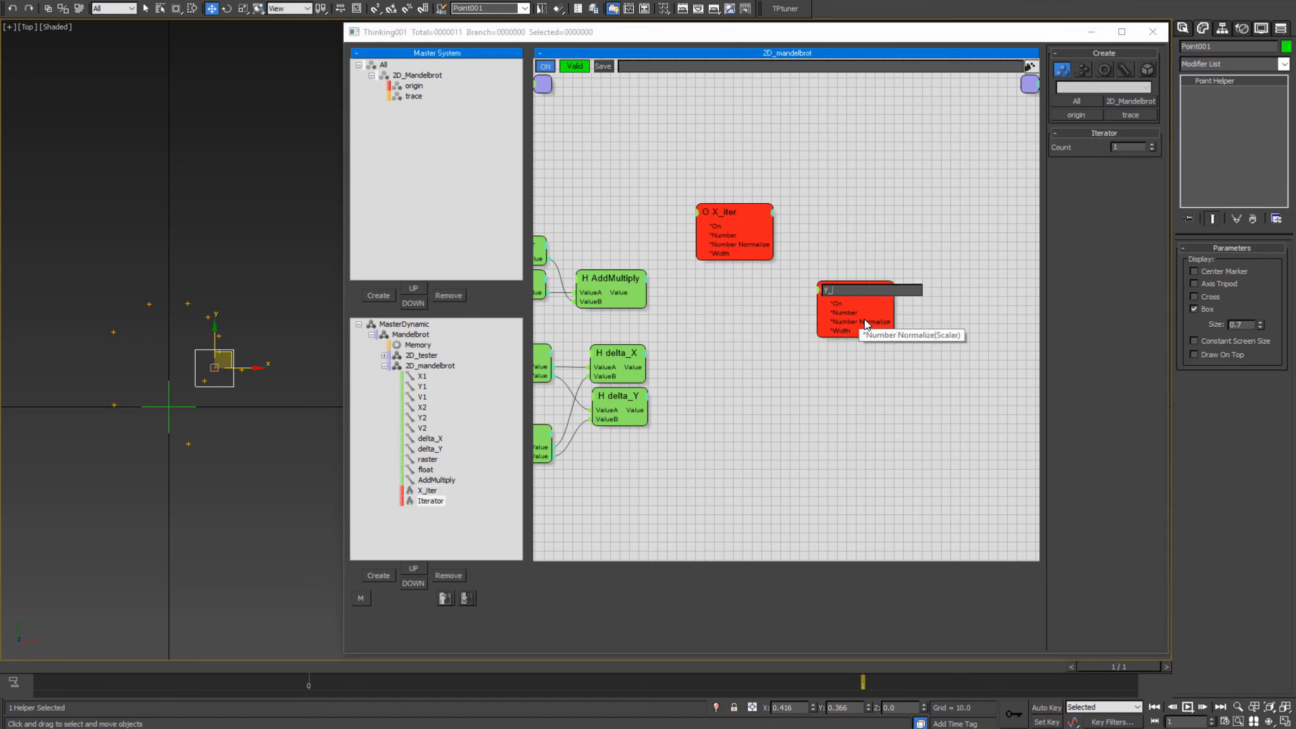
{"action": "key", "text": "Return"}
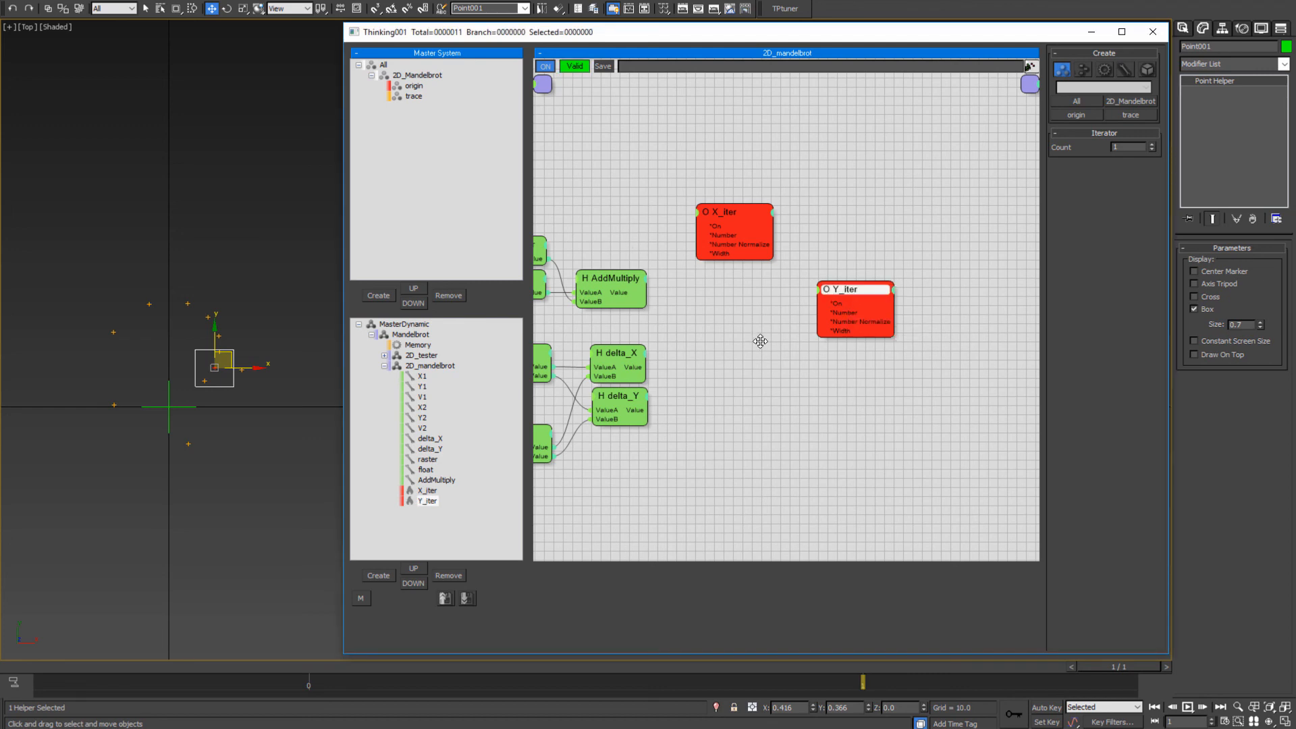
- Move Y_iter and X_iter farther from the delta helpers, with X_iter above Y_iter, to leave room between them
{"action": "middle_click_drag", "start_coordinate": [760, 341], "coordinate": [775, 359]}
{"action": "middle_click_drag", "start_coordinate": [717, 397], "coordinate": [746, 359]}
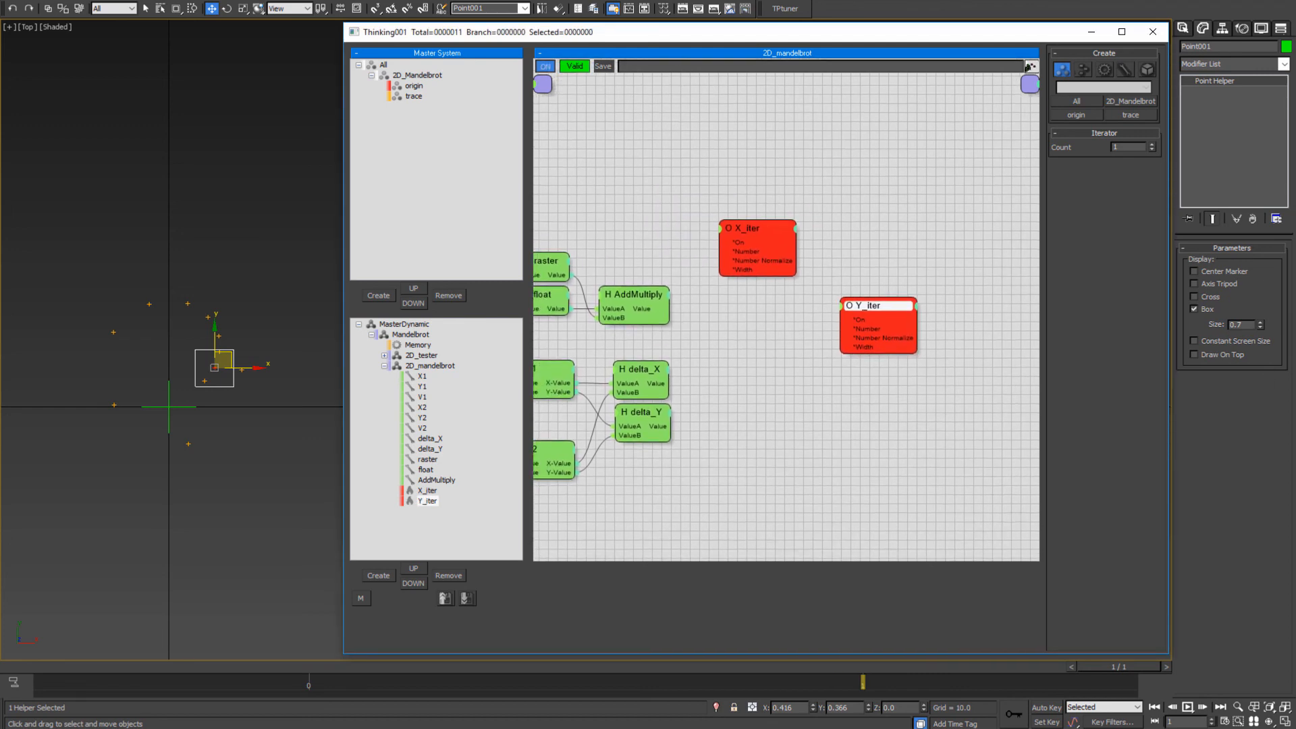
{"action": "middle_click_drag", "start_coordinate": [897, 396], "coordinate": [793, 376]}
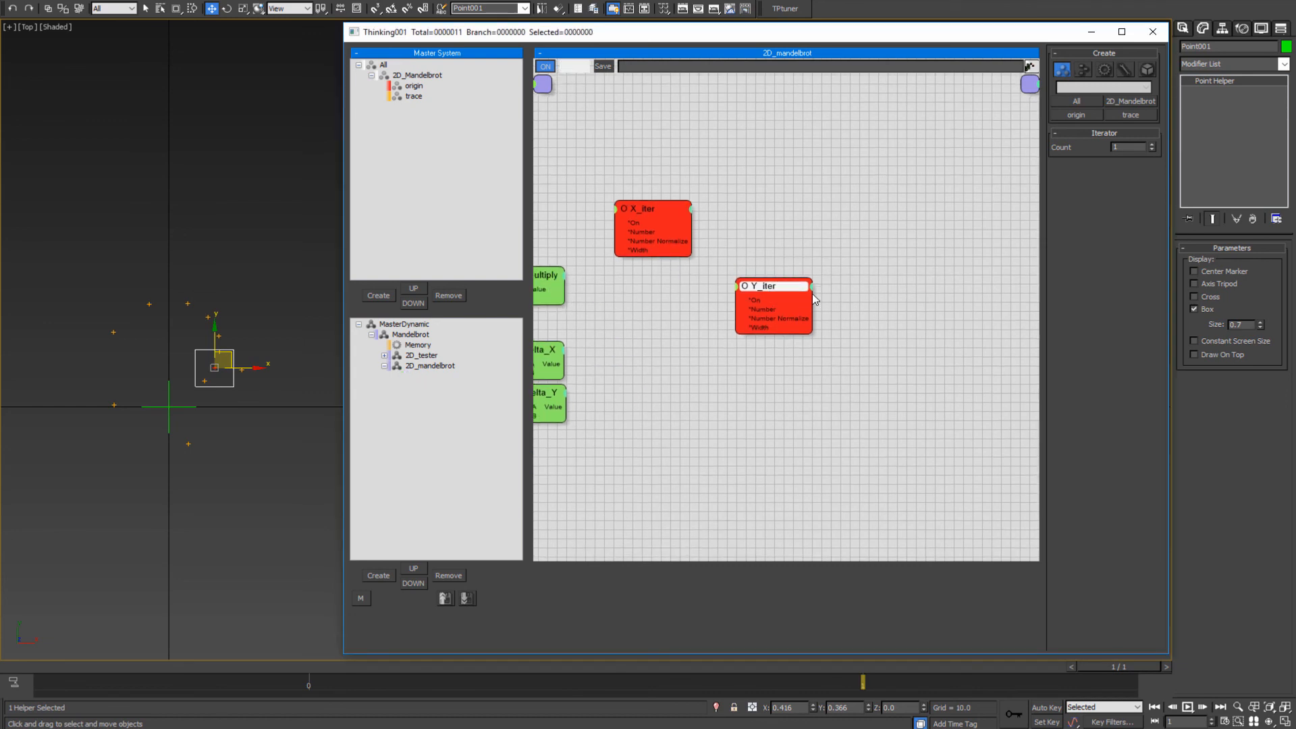
{"action": "left_click_drag", "start_coordinate": [809, 293], "coordinate": [866, 306]}
{"action": "left_click_drag", "start_coordinate": [639, 209], "coordinate": [782, 226]}
{"action": "middle_click_drag", "start_coordinate": [634, 324], "coordinate": [743, 390]}
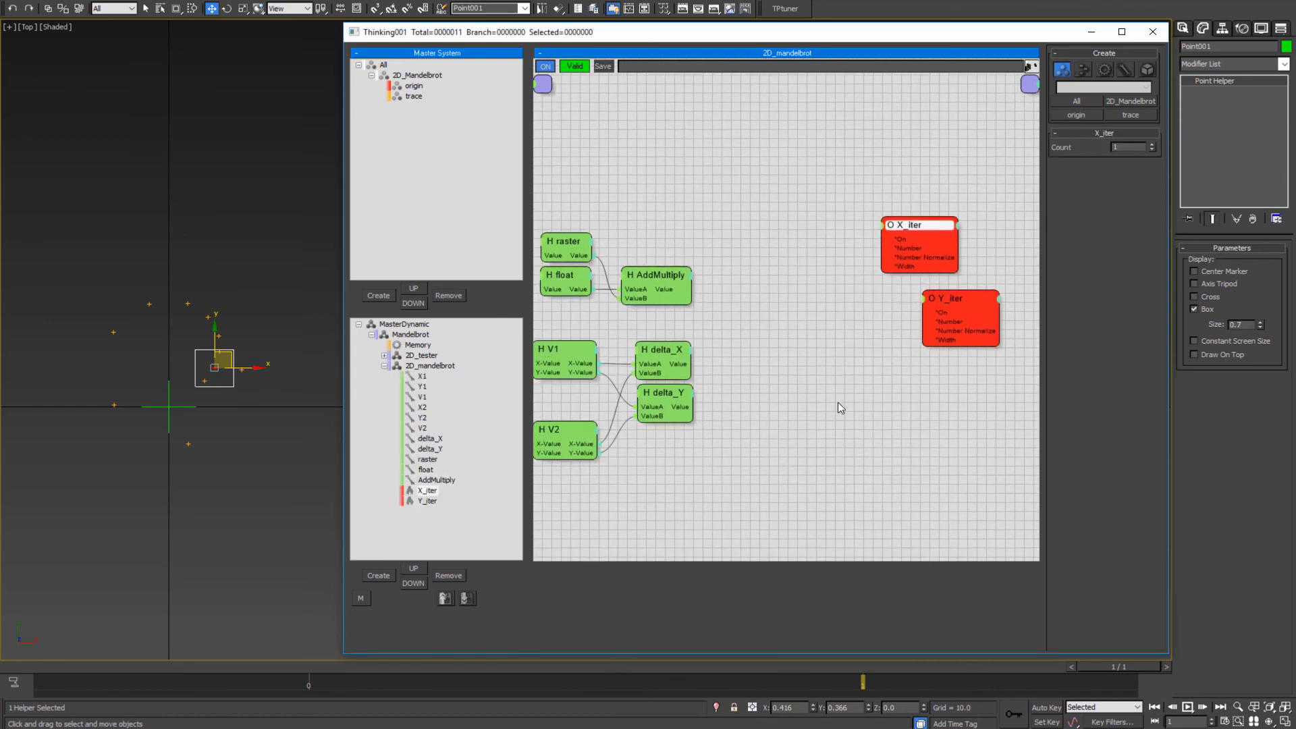
- Add a second AddMultiply helper set to A / B, with delta_X feeding ValueA and the raster AddMultiply feeding ValueB
{"action": "left_click", "coordinate": [838, 403]}
{"action": "mouse_move", "coordinate": [654, 277]}
{"action": "left_mouse_down"}
{"action": "mouse_move", "coordinate": [769, 310]}
{"action": "mouse_move", "coordinate": [658, 277]}
{"action": "left_mouse_up"}
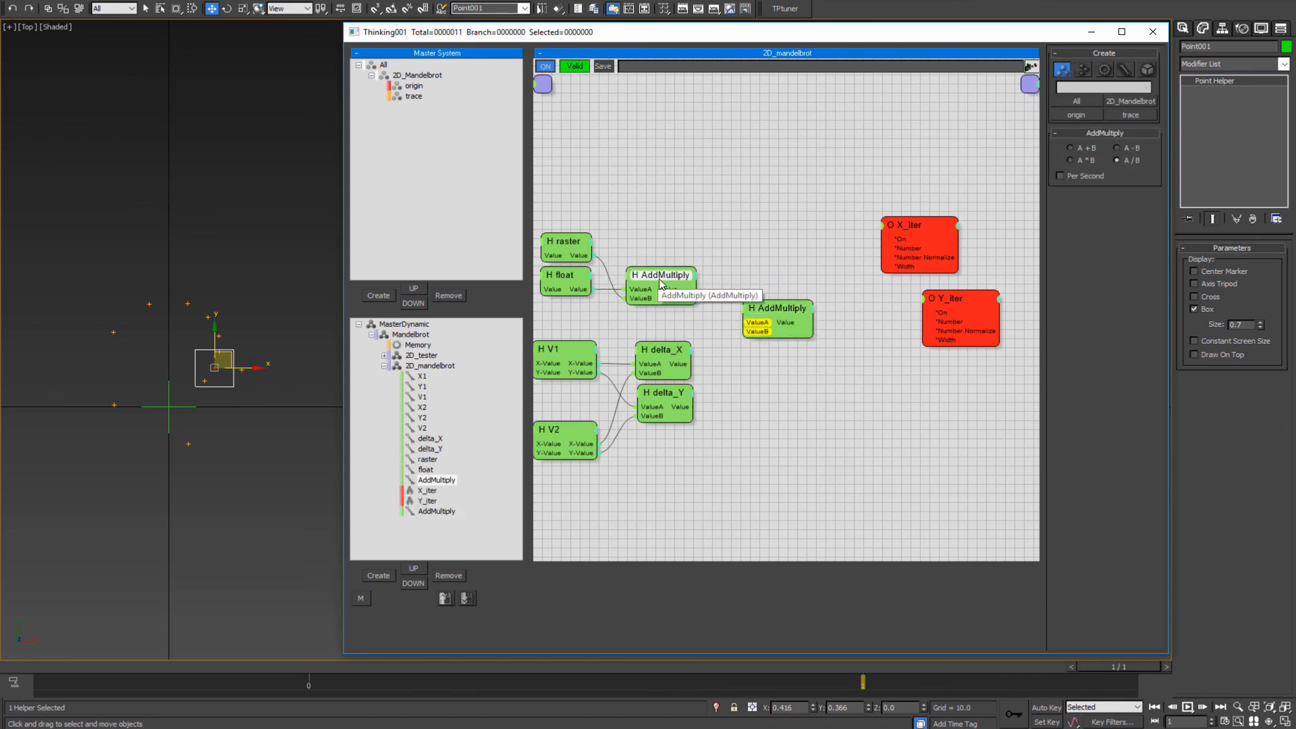
{"action": "left_click", "coordinate": [757, 307]}
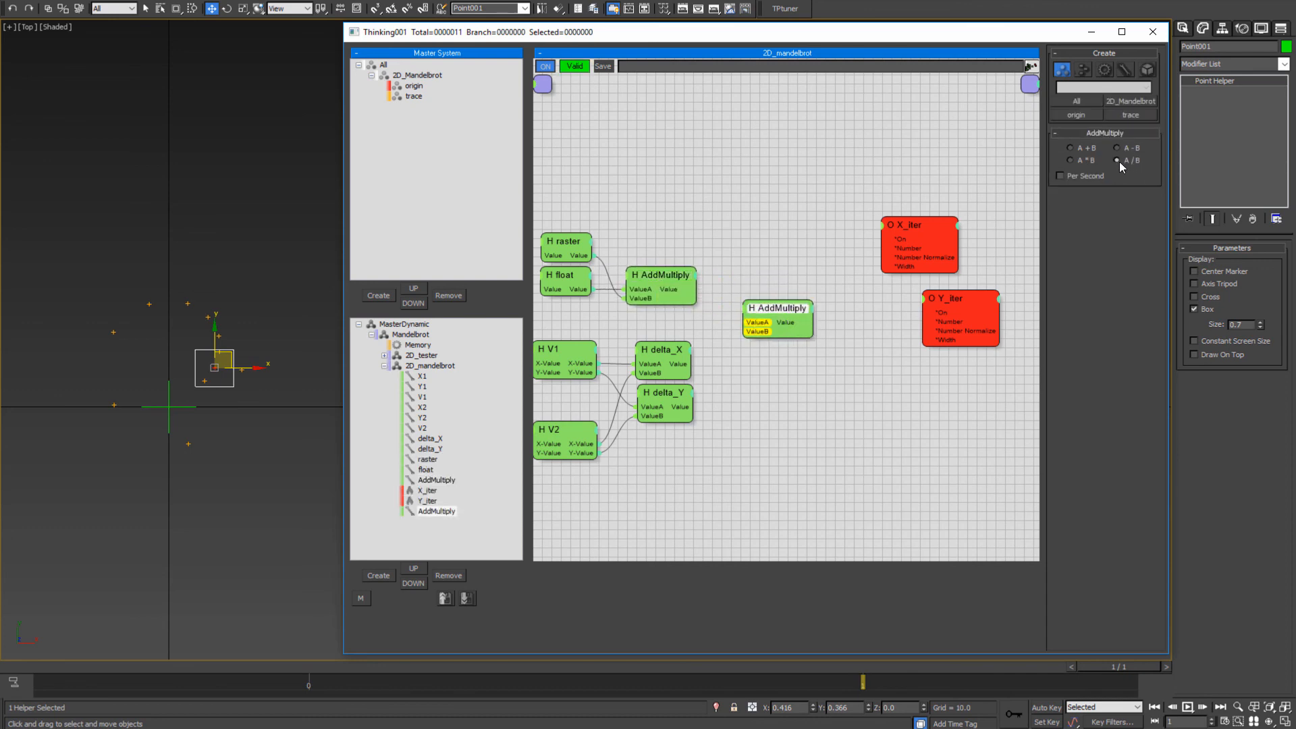
{"action": "middle_click_drag", "start_coordinate": [750, 367], "coordinate": [829, 355]}
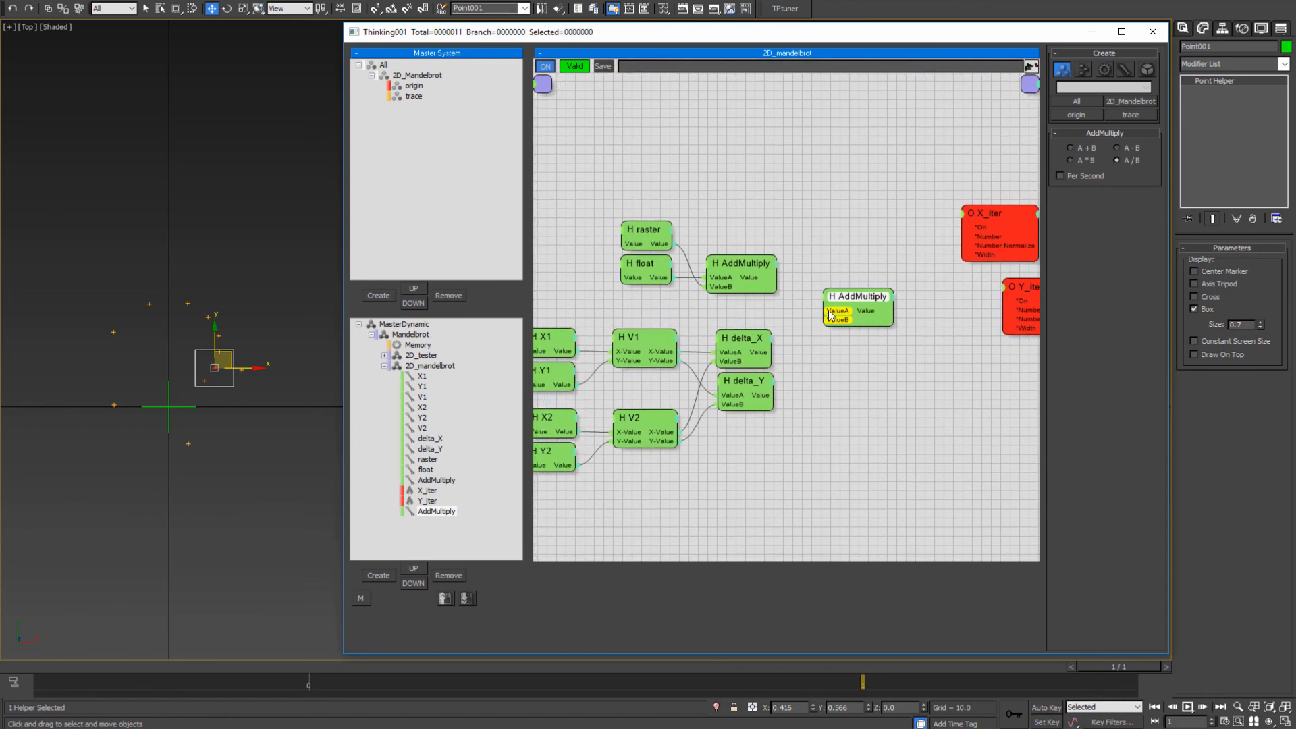
{"action": "left_click_drag", "start_coordinate": [837, 319], "coordinate": [775, 352]}
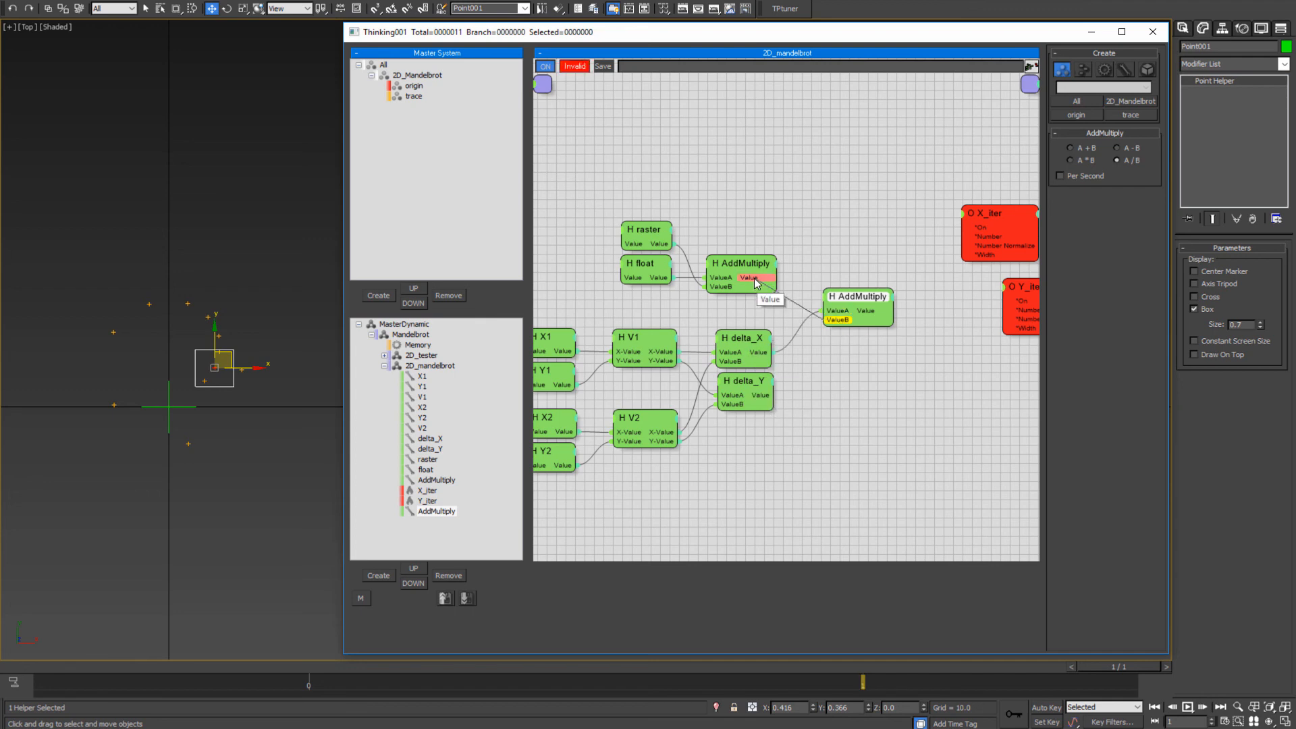
{"action": "left_click_drag", "start_coordinate": [756, 281], "coordinate": [756, 281]}
{"action": "left_click_drag", "start_coordinate": [605, 192], "coordinate": [781, 296]}
{"action": "key", "text": "ctrl+c"}
{"action": "key", "text": "ctrl+v"}
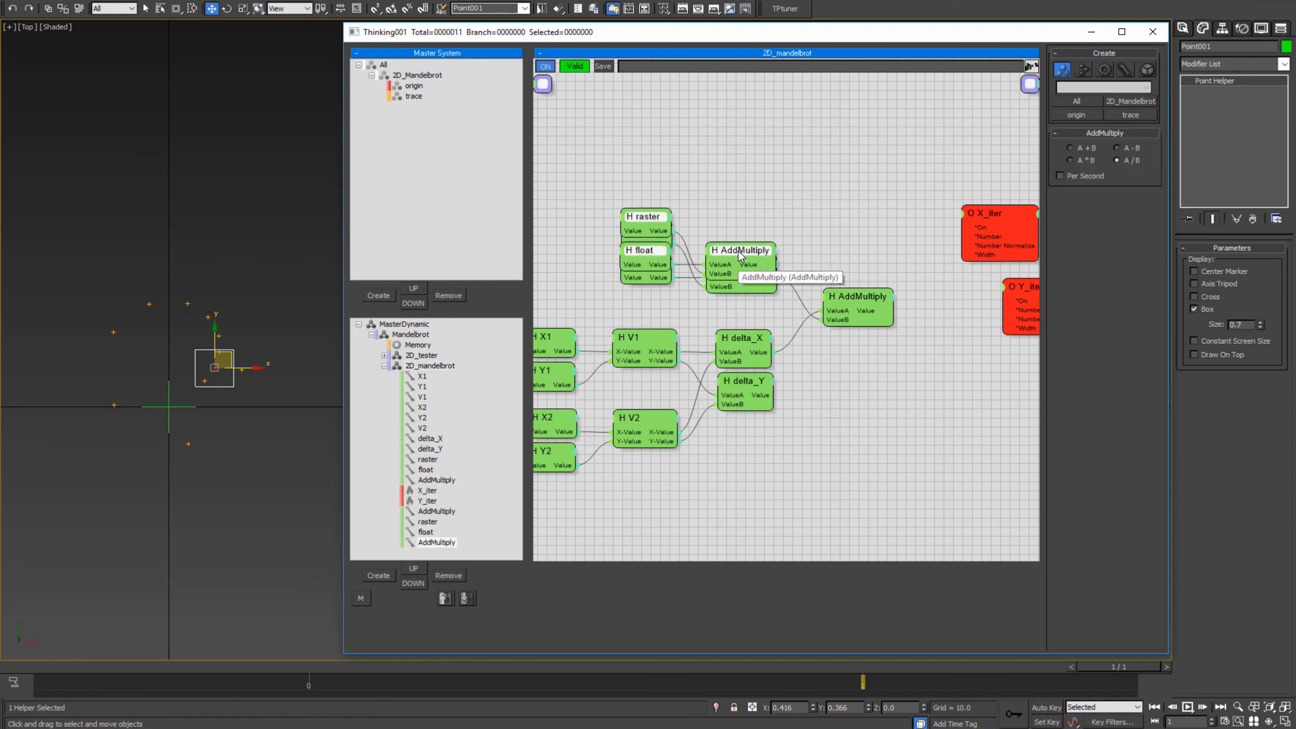
{"action": "left_click_drag", "start_coordinate": [739, 250], "coordinate": [738, 181]}
{"action": "key", "text": "Delete"}
{"action": "key", "text": "Delete"}
{"action": "key", "text": "Delete"}
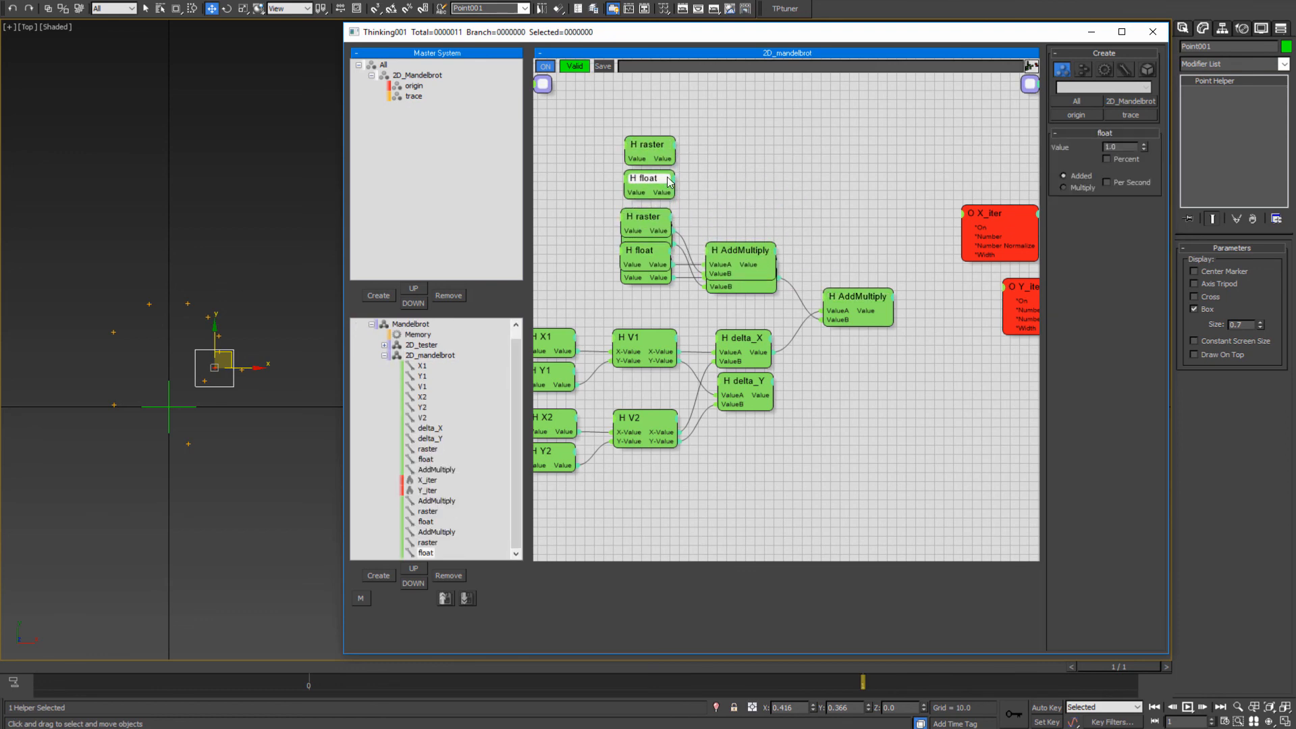
{"action": "left_click_drag", "start_coordinate": [645, 216], "coordinate": [657, 147]}
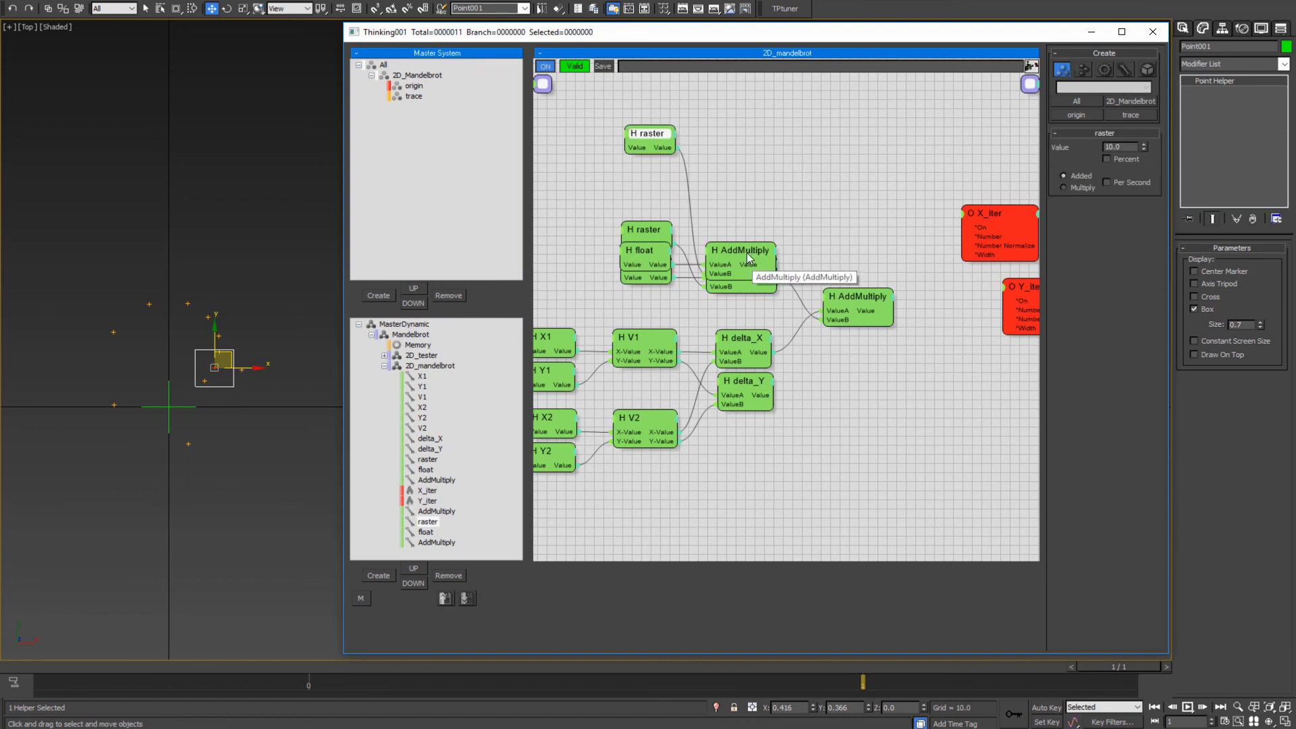
{"action": "left_click_drag", "start_coordinate": [746, 253], "coordinate": [757, 159]}
{"action": "left_click_drag", "start_coordinate": [646, 257], "coordinate": [646, 183]}
{"action": "key", "text": "Delete"}
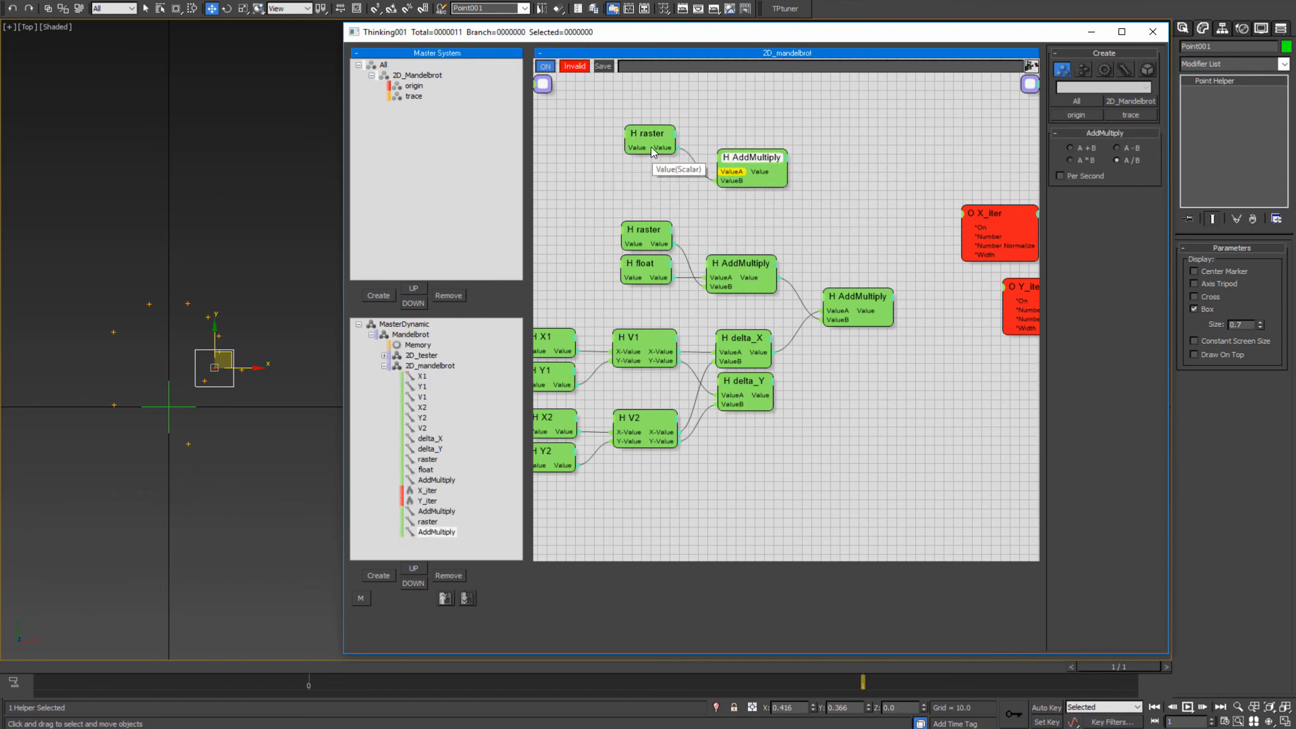
{"action": "left_click", "coordinate": [650, 134]}
{"action": "key", "text": "Delete"}
{"action": "left_click", "coordinate": [748, 161]}
{"action": "key", "text": "Delete"}
- Duplicate the AddMultiply that divides delta_X and place the copy directly below it
{"action": "middle_click_drag", "start_coordinate": [905, 407], "coordinate": [816, 335]}
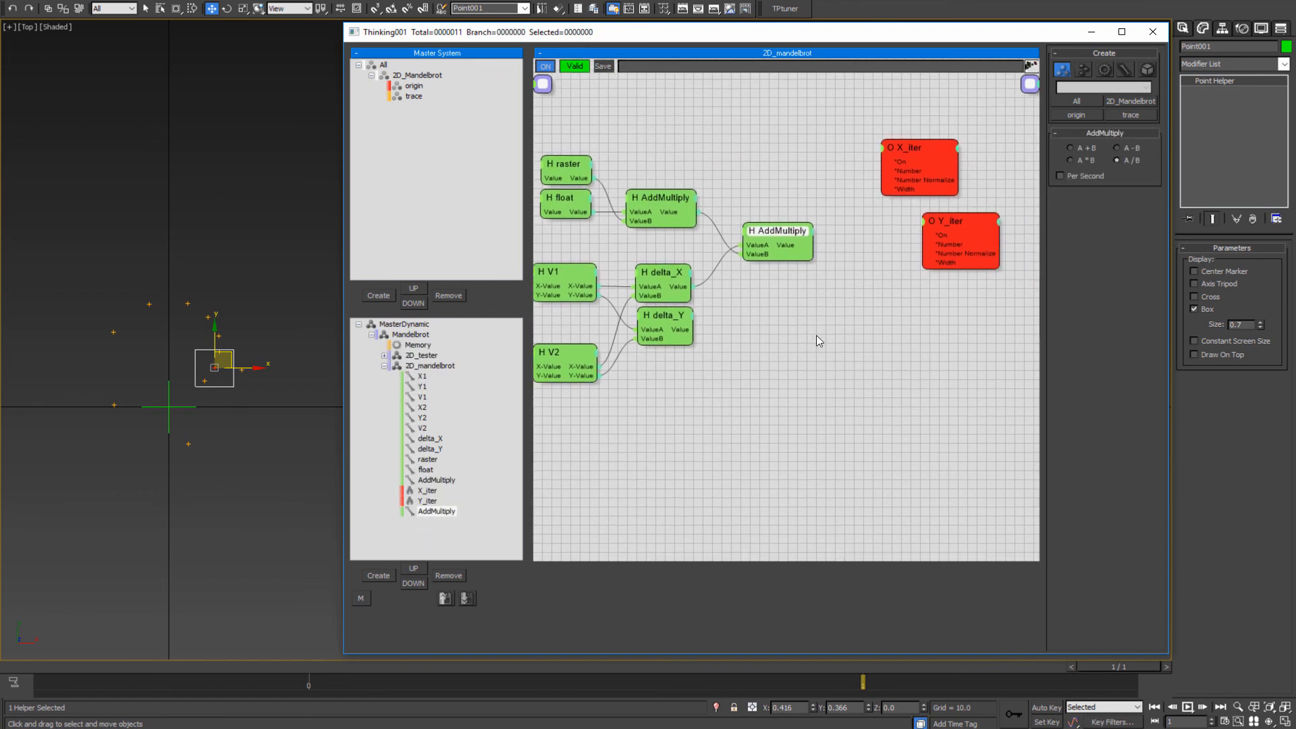
{"action": "key", "text": "ctrl+v"}
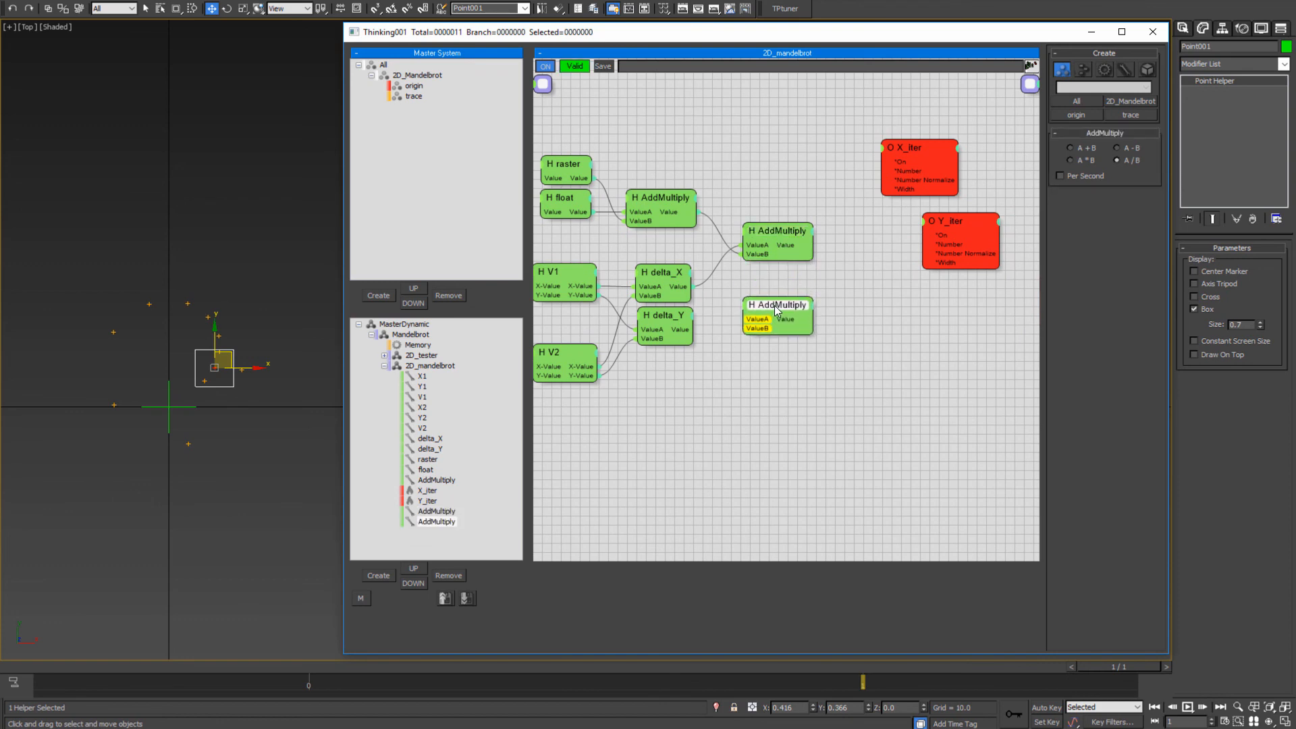
{"action": "left_click_drag", "start_coordinate": [777, 270], "coordinate": [776, 314]}
{"action": "left_click", "coordinate": [740, 379]}
- Connect delta_Y to the copied AddMultiply's ValueA and the raster AddMultiply's output to its ValueB
{"action": "middle_click_drag", "start_coordinate": [669, 392], "coordinate": [702, 399]}
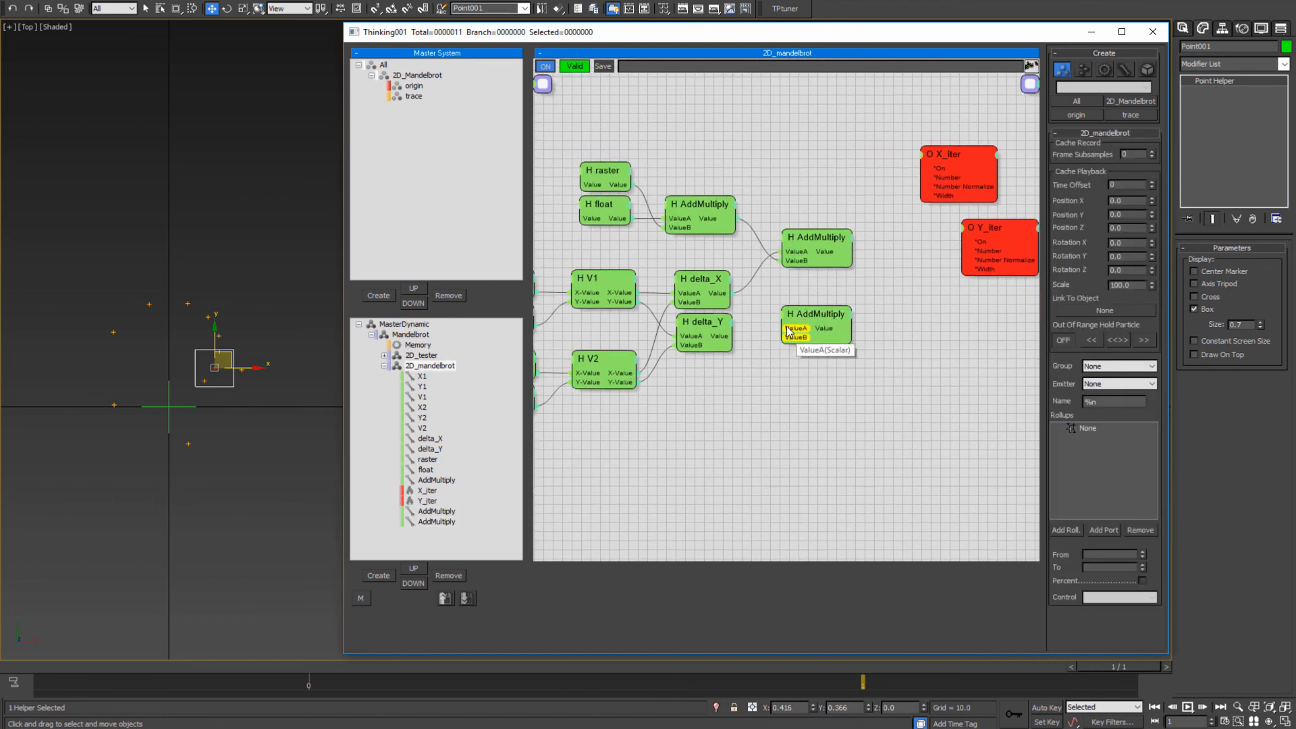
{"action": "left_click_drag", "start_coordinate": [798, 334], "coordinate": [721, 340]}
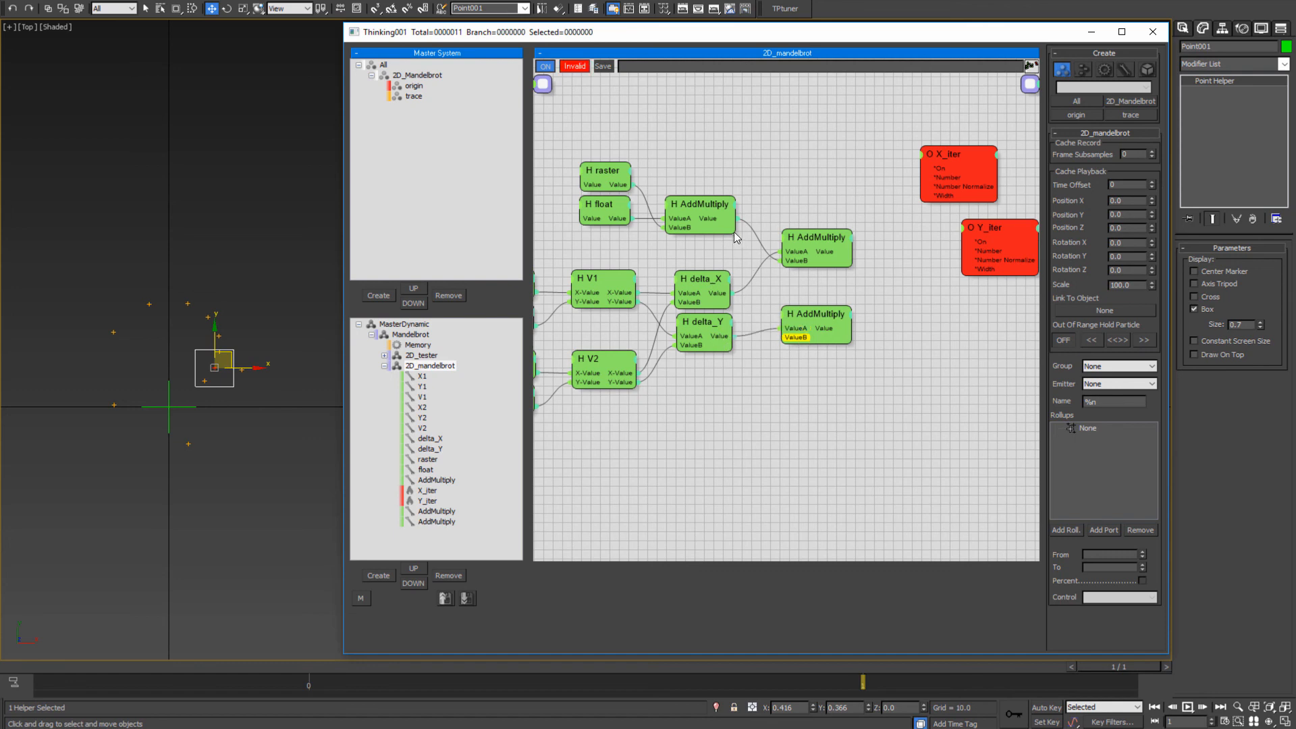
{"action": "left_click_drag", "start_coordinate": [735, 220], "coordinate": [783, 337]}
{"action": "middle_click_drag", "start_coordinate": [833, 379], "coordinate": [760, 380]}
{"action": "left_click_drag", "start_coordinate": [698, 378], "coordinate": [812, 221]}
{"action": "left_click", "coordinate": [826, 338]}
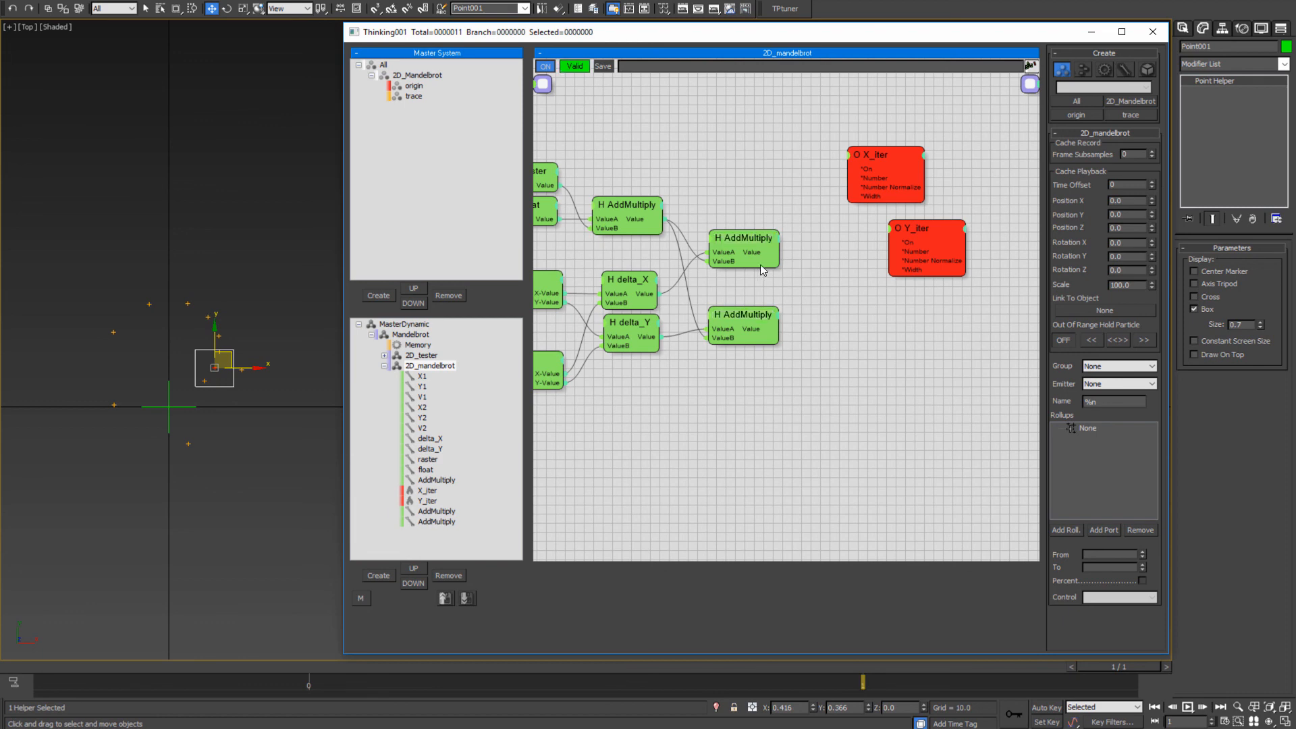
- Rename the AddMultiply fed by delta_X to X_divide and the one fed by delta_Y to Y_divide
{"action": "double_click", "coordinate": [757, 259]}
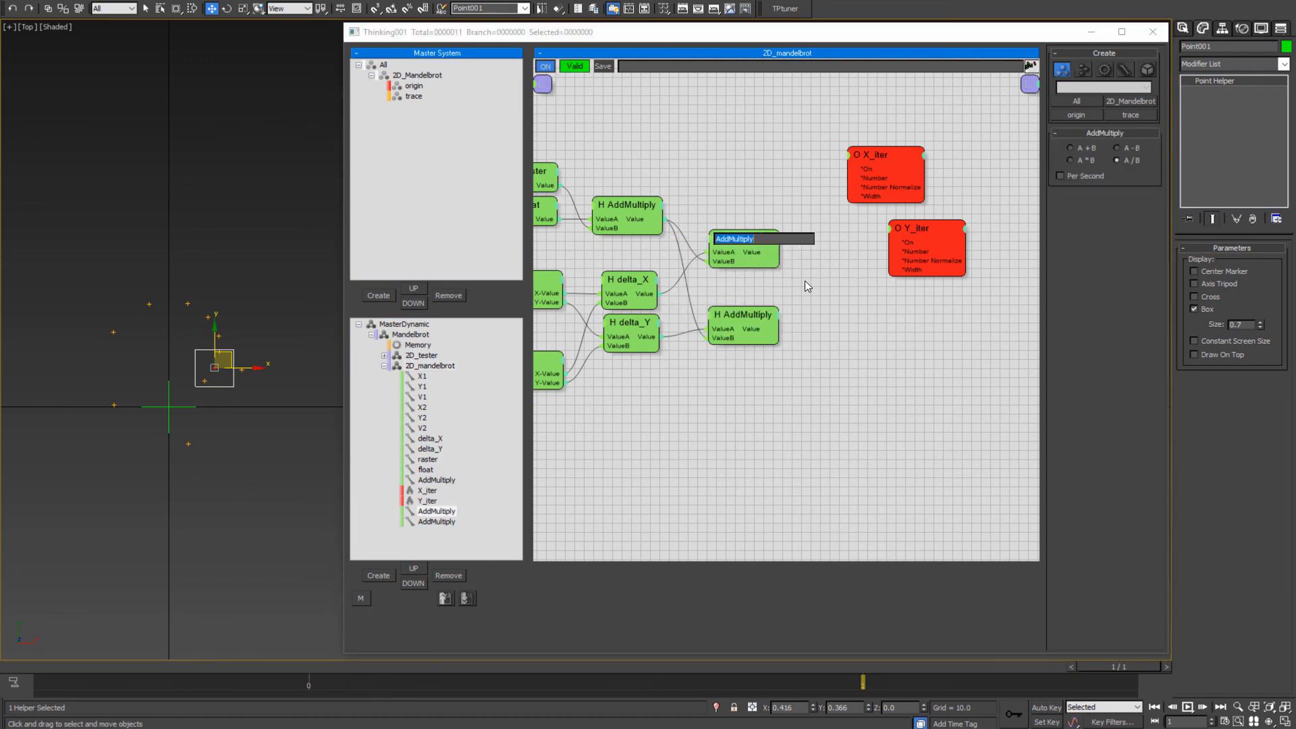
{"action": "type", "text": "X_divide"}
{"action": "key", "text": "Return"}
{"action": "right_click", "coordinate": [731, 312]}
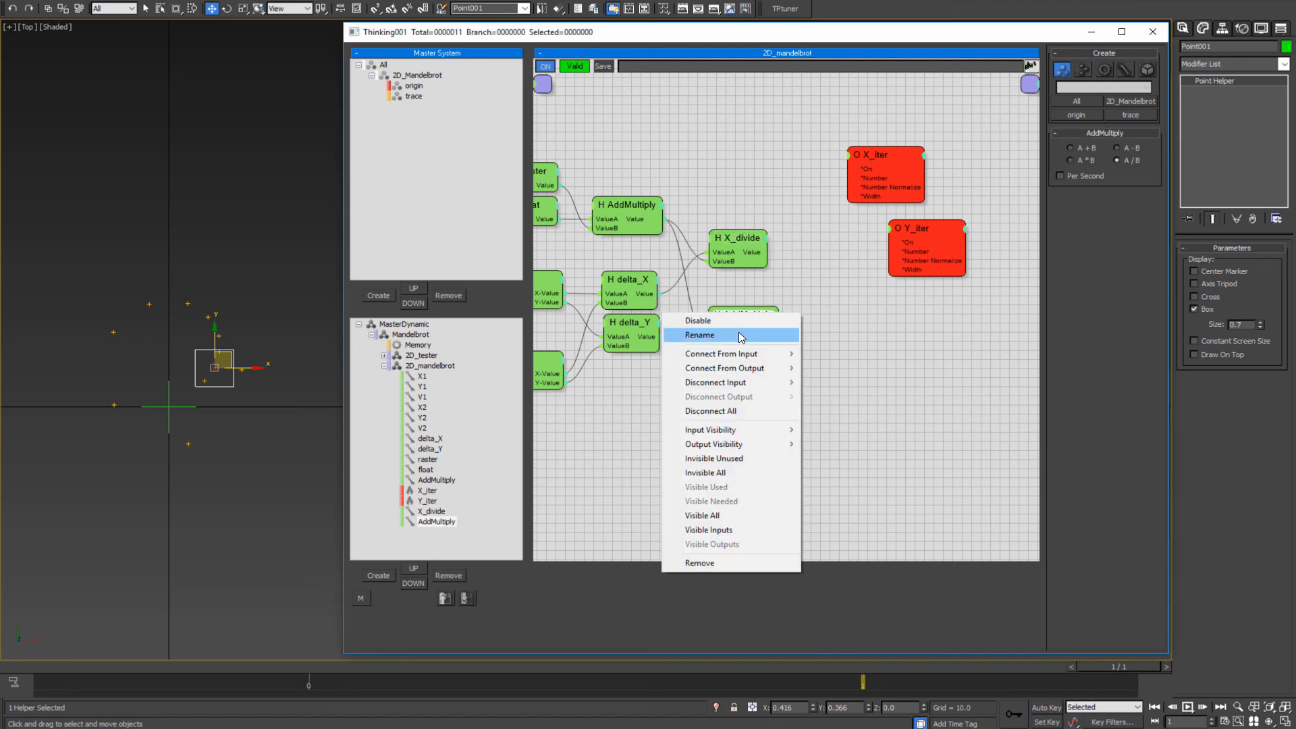
{"action": "left_click", "coordinate": [741, 334]}
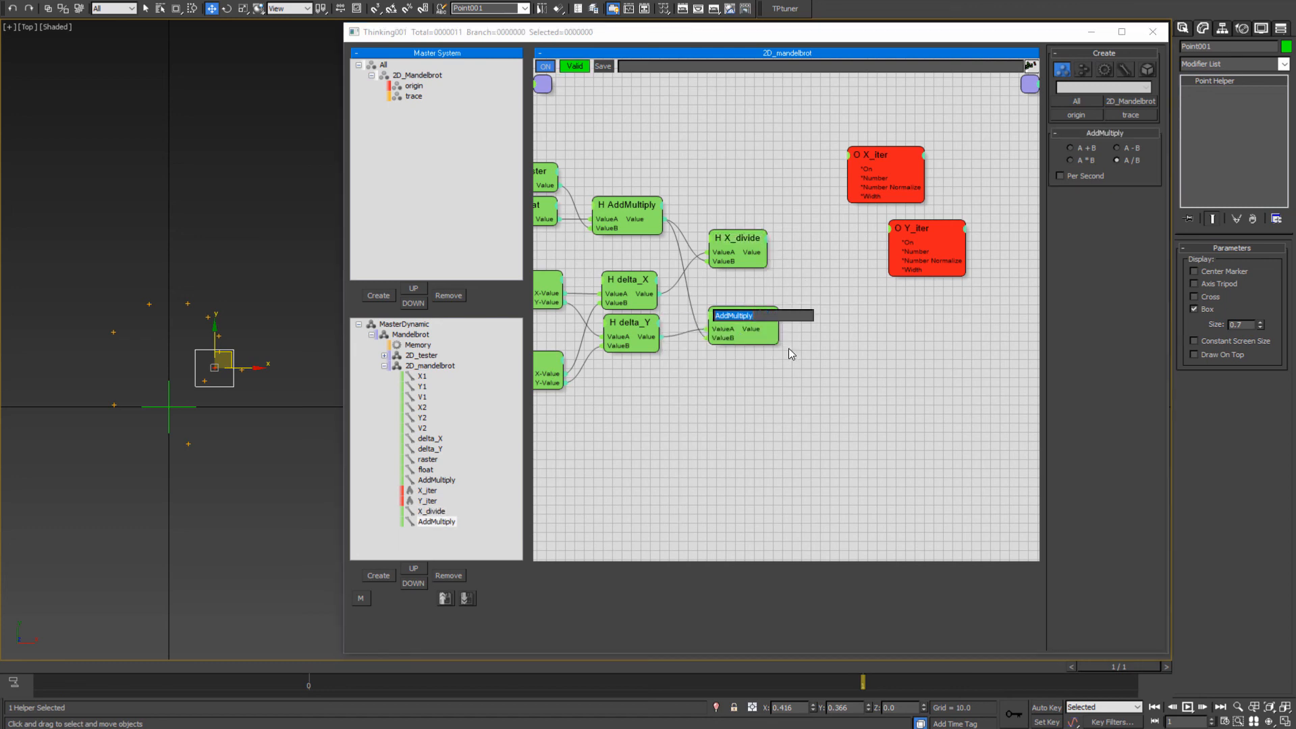
{"action": "type", "text": "Y_divide"}
{"action": "key", "text": "Return"}
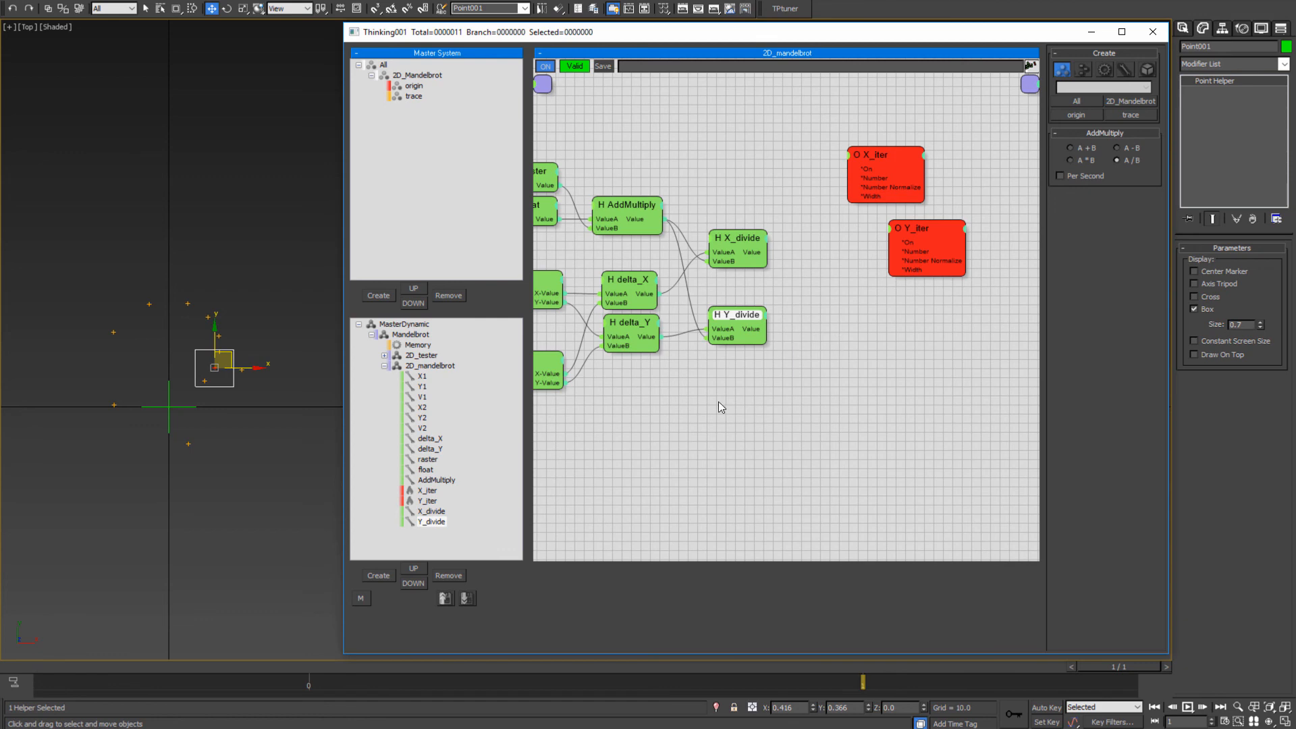
- Align X_divide and Y_divide in the same rows as delta_X and delta_Y
{"action": "middle_click_drag", "start_coordinate": [648, 401], "coordinate": [779, 393]}
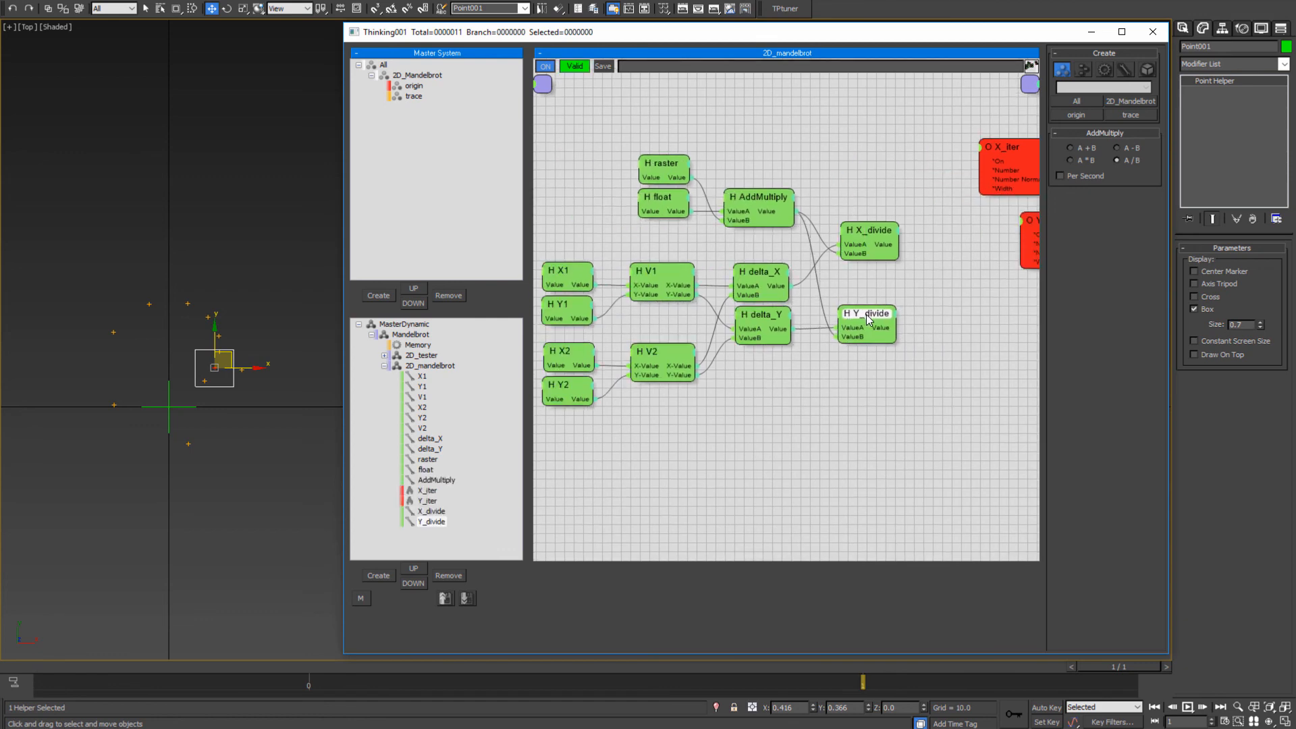
{"action": "left_click_drag", "start_coordinate": [865, 314], "coordinate": [862, 322]}
{"action": "left_click_drag", "start_coordinate": [865, 231], "coordinate": [858, 273]}
{"action": "middle_click_drag", "start_coordinate": [940, 329], "coordinate": [761, 324]}
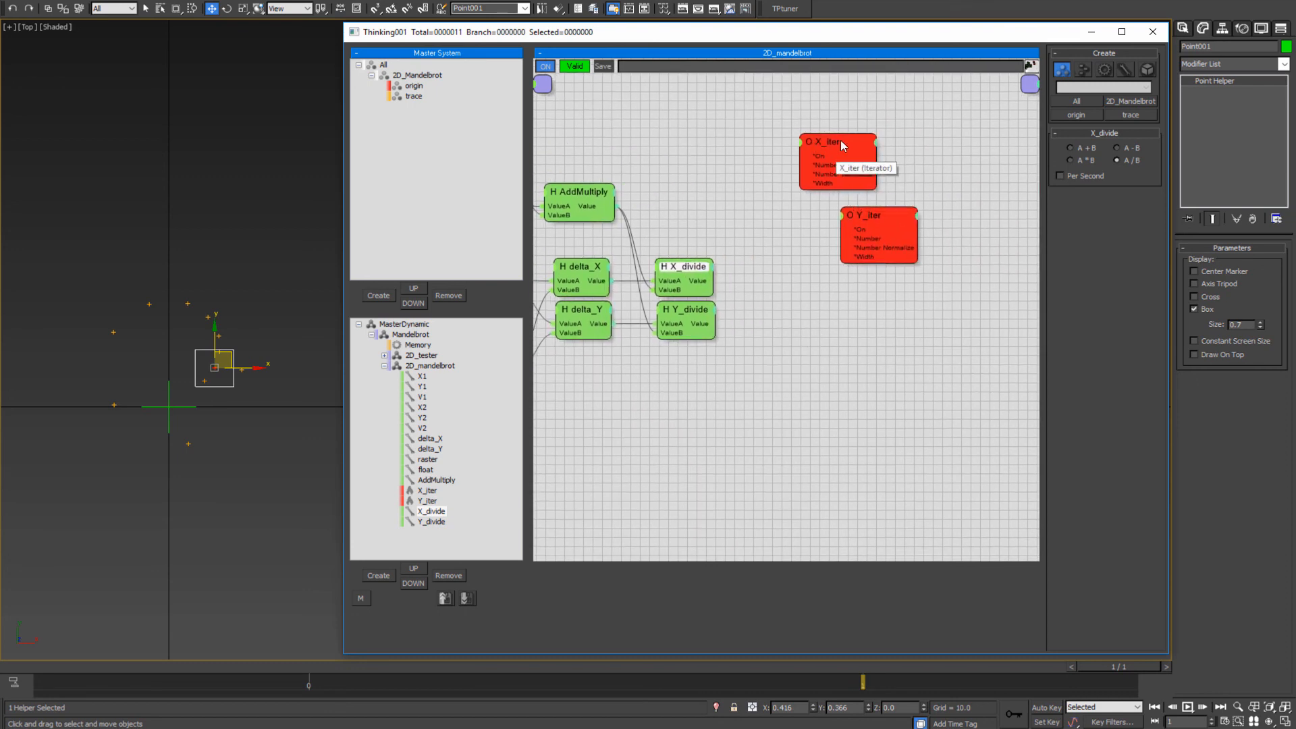
- Reposition the X_iter and Y_iter operators above the divide helpers, leaving a wide horizontal gap between them
{"action": "left_click_drag", "start_coordinate": [843, 144], "coordinate": [764, 164]}
{"action": "left_click_drag", "start_coordinate": [872, 216], "coordinate": [942, 217]}
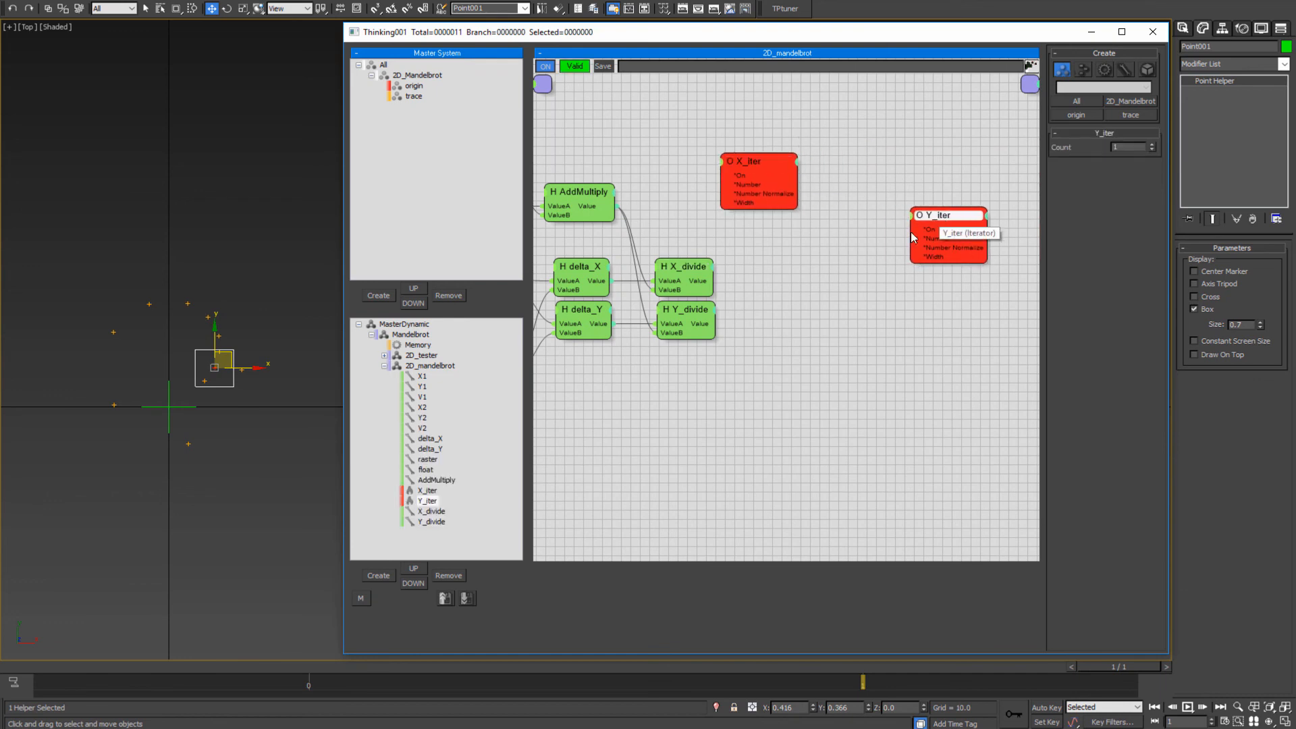
{"action": "middle_click_drag", "start_coordinate": [834, 172], "coordinate": [911, 179]}
{"action": "left_click_drag", "start_coordinate": [853, 171], "coordinate": [909, 179]}
{"action": "middle_click_drag", "start_coordinate": [777, 224], "coordinate": [793, 249]}
- Add a TimeInterval condition and place it above the AddMultiply helper, before X_iter
{"action": "right_click", "coordinate": [699, 145]}
{"action": "mouse_move", "coordinate": [803, 167]}
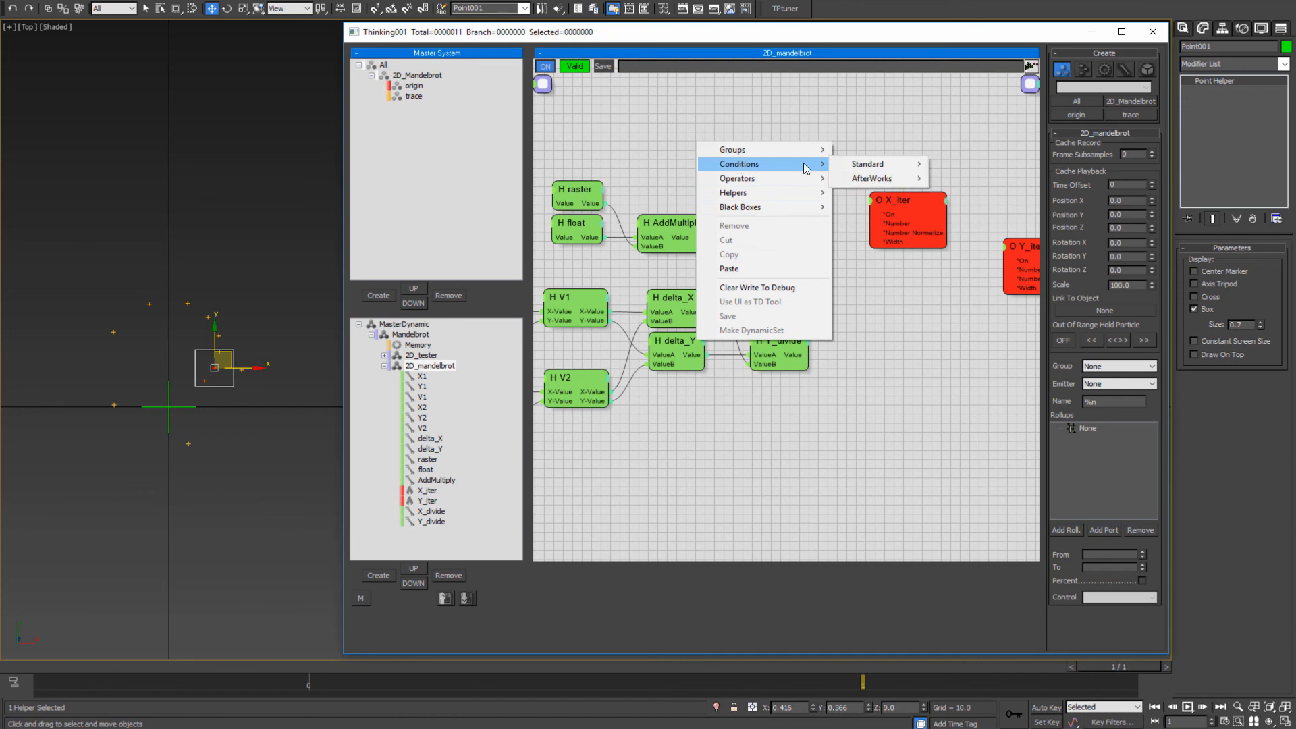
{"action": "mouse_move", "coordinate": [871, 169]}
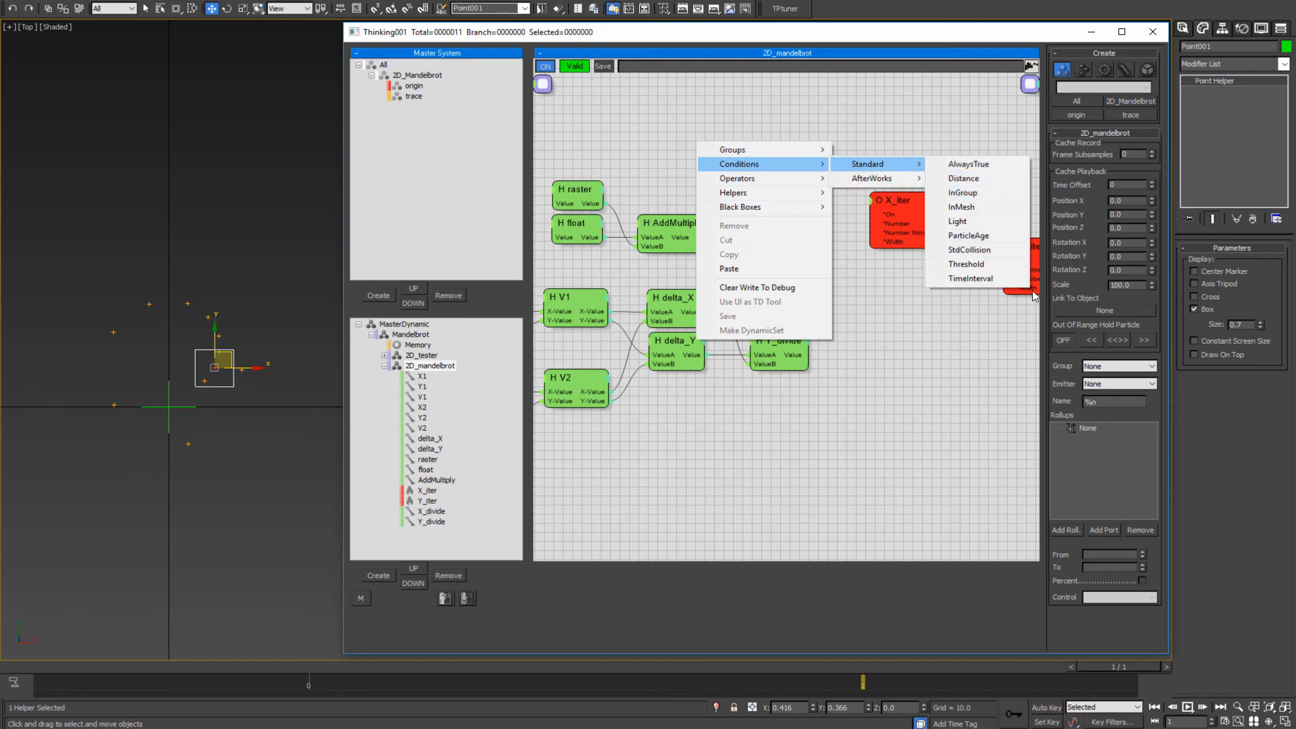
{"action": "left_click", "coordinate": [966, 279]}
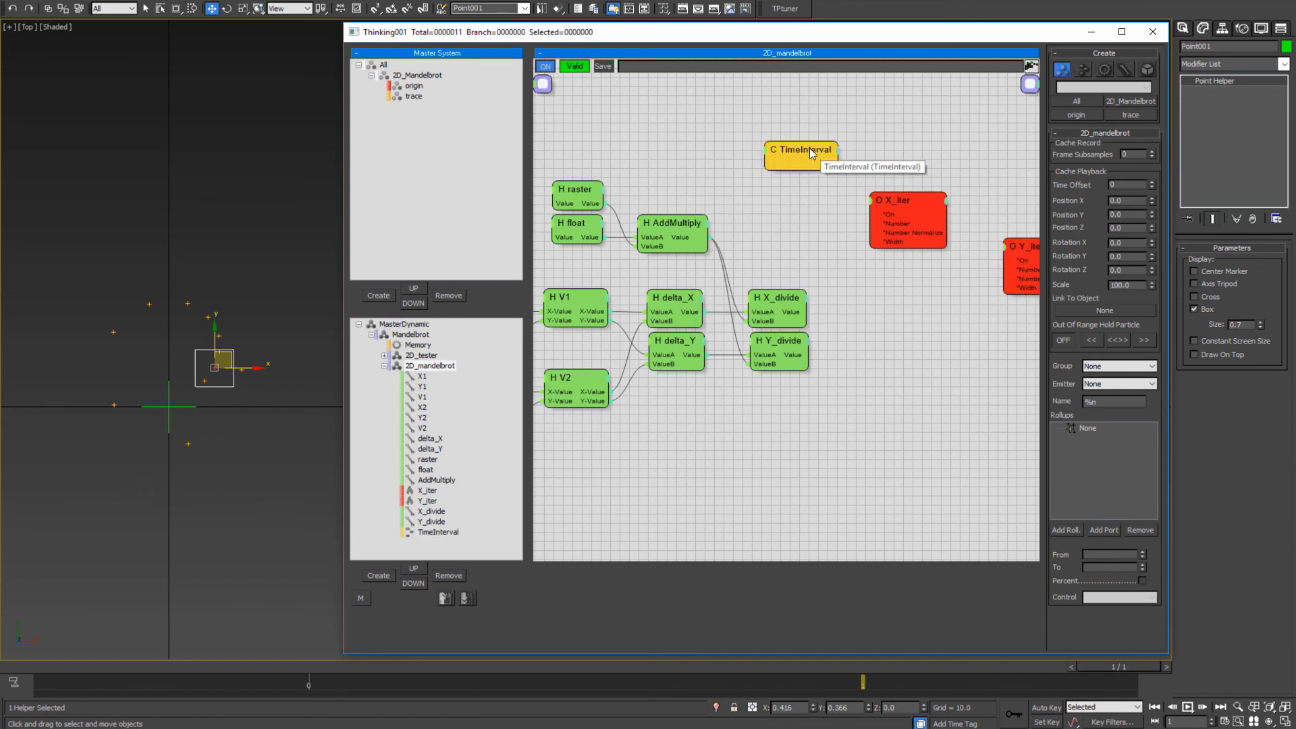
{"action": "left_click_drag", "start_coordinate": [809, 148], "coordinate": [767, 165]}
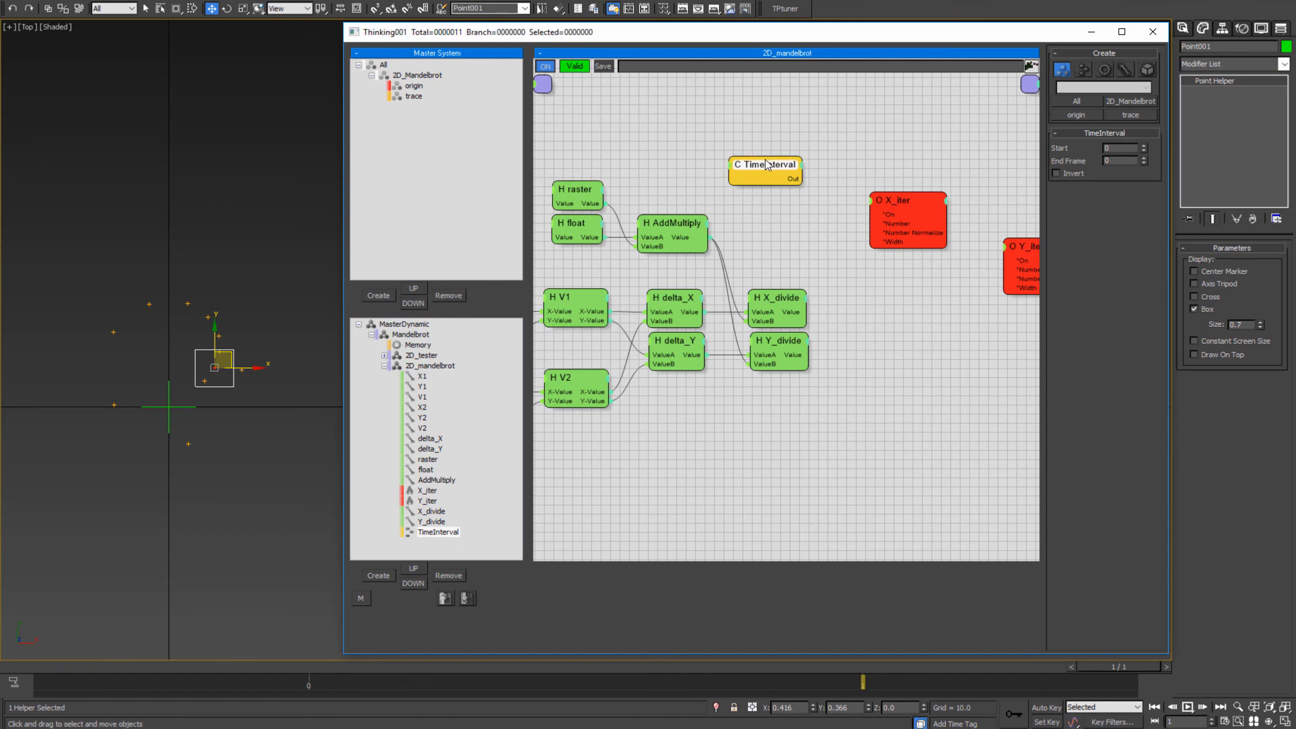
- Set the TimeInterval's Start and End Frame to 1 and connect its Out to X_iter's exposed ON input
{"action": "right_click", "coordinate": [869, 200]}
{"action": "left_click", "coordinate": [871, 208]}
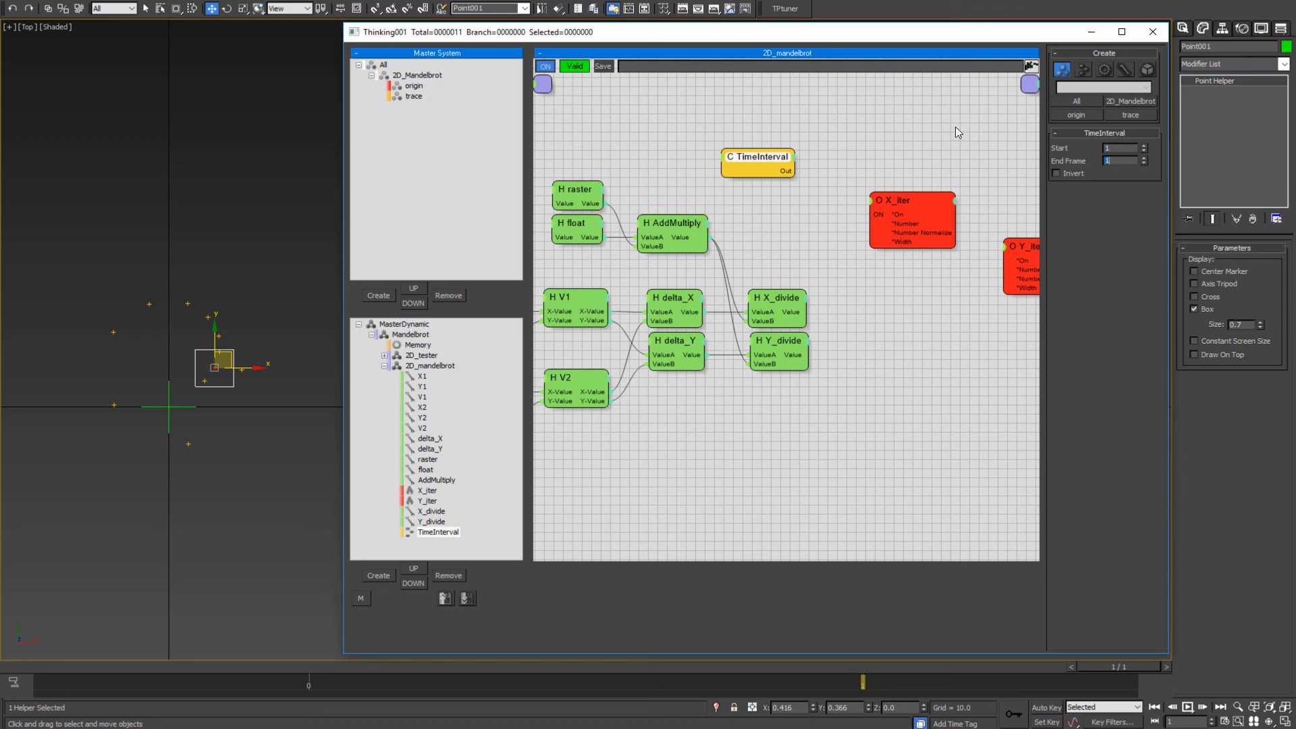
{"action": "left_click", "coordinate": [847, 253]}
{"action": "left_click_drag", "start_coordinate": [871, 214], "coordinate": [795, 171]}
{"action": "middle_click_drag", "start_coordinate": [825, 269], "coordinate": [712, 254]}
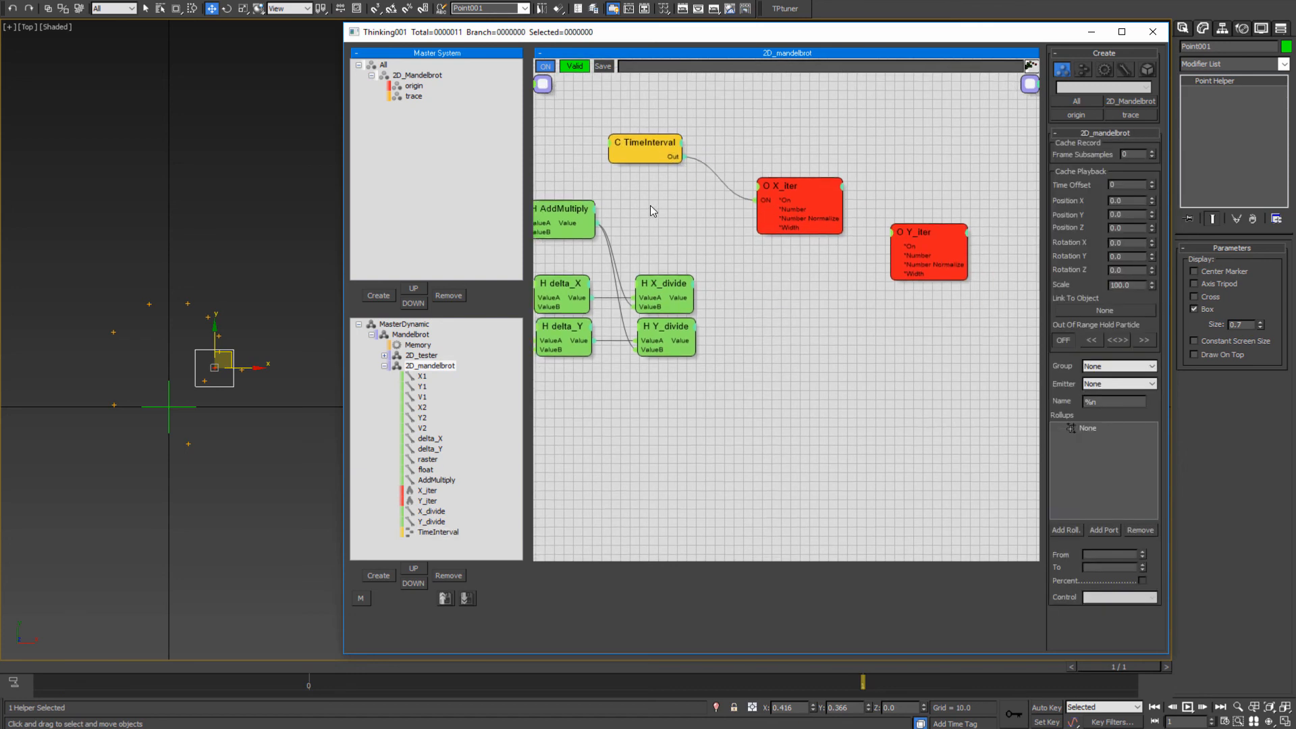
- Expose the Count input on both the X_iter and Y_iter operators
{"action": "left_click", "coordinate": [757, 186]}
{"action": "left_click", "coordinate": [759, 225]}
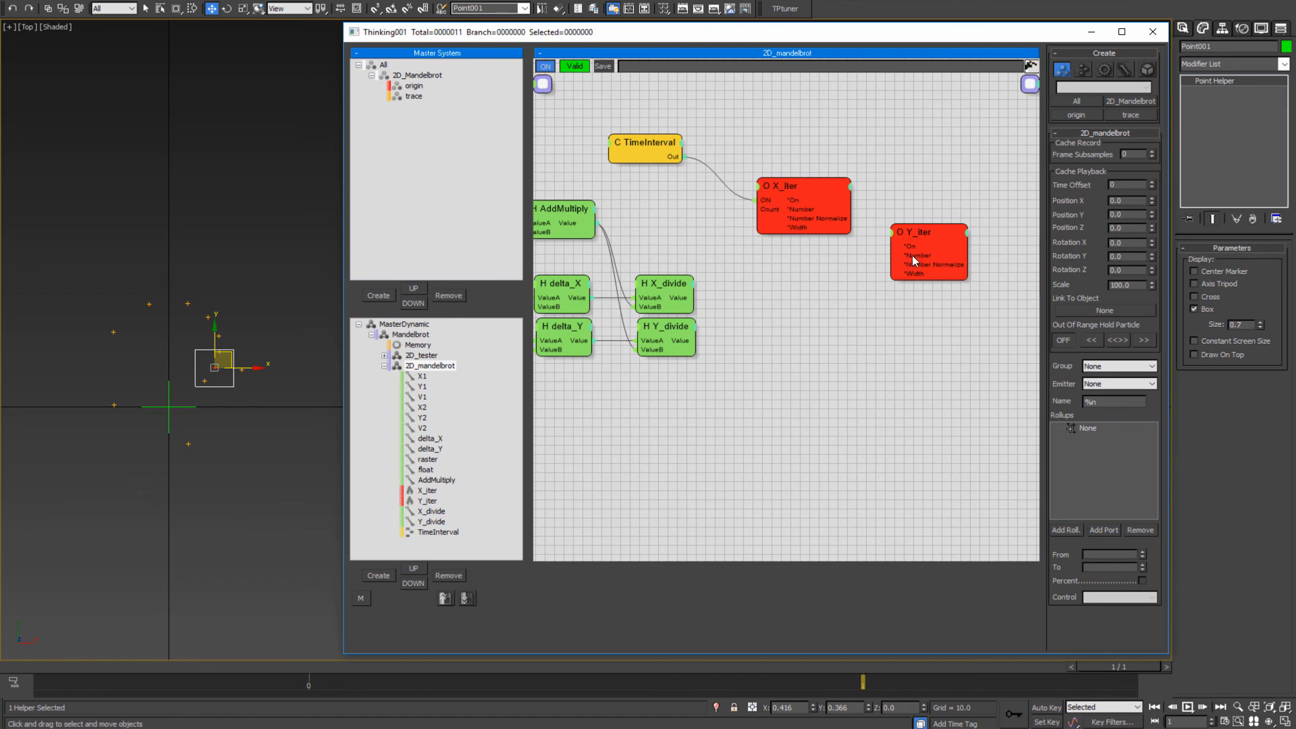
{"action": "left_click", "coordinate": [905, 270]}
{"action": "left_click", "coordinate": [894, 233]}
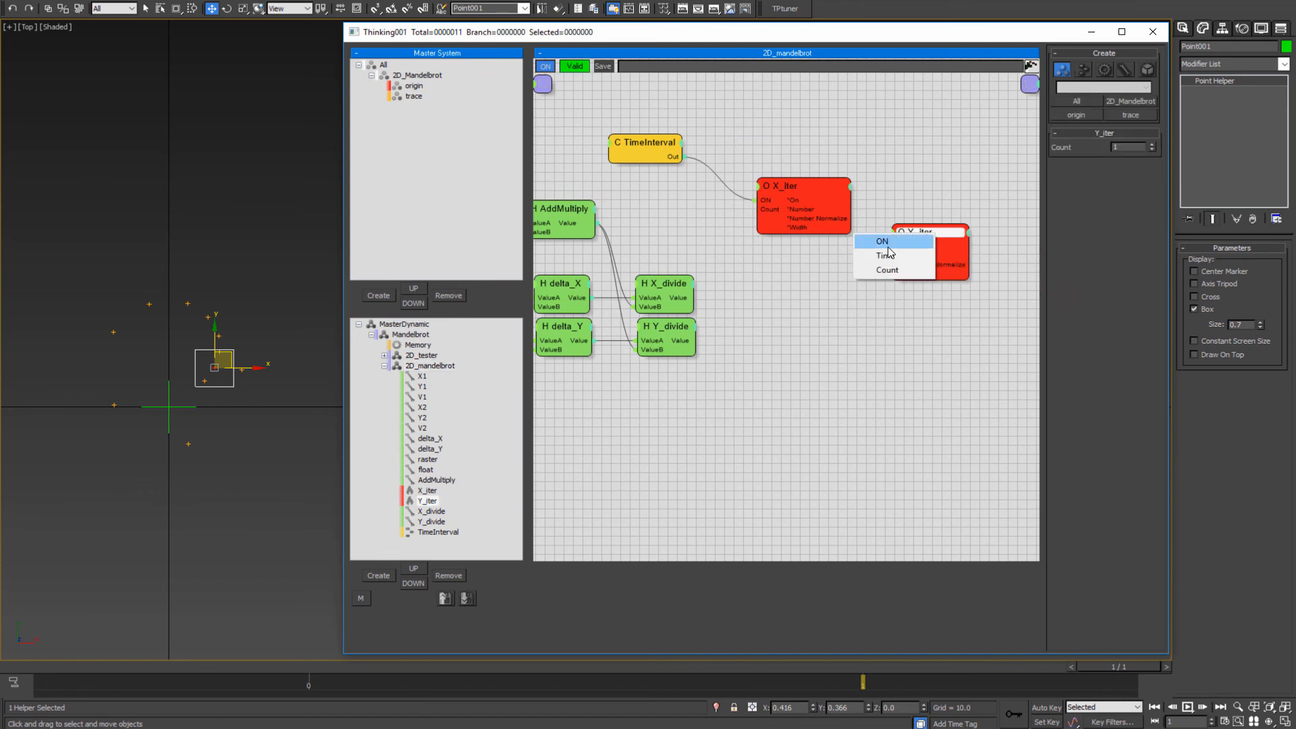
{"action": "left_click", "coordinate": [890, 270]}
{"action": "mouse_move", "coordinate": [927, 235]}
{"action": "left_mouse_down"}
{"action": "mouse_move", "coordinate": [930, 258]}
{"action": "mouse_move", "coordinate": [929, 245]}
{"action": "left_mouse_up"}
- Connect X_divide's Value to X_iter's Count and Y_divide's Value to Y_iter's Count
{"action": "middle_click_drag", "start_coordinate": [788, 277], "coordinate": [884, 270]}
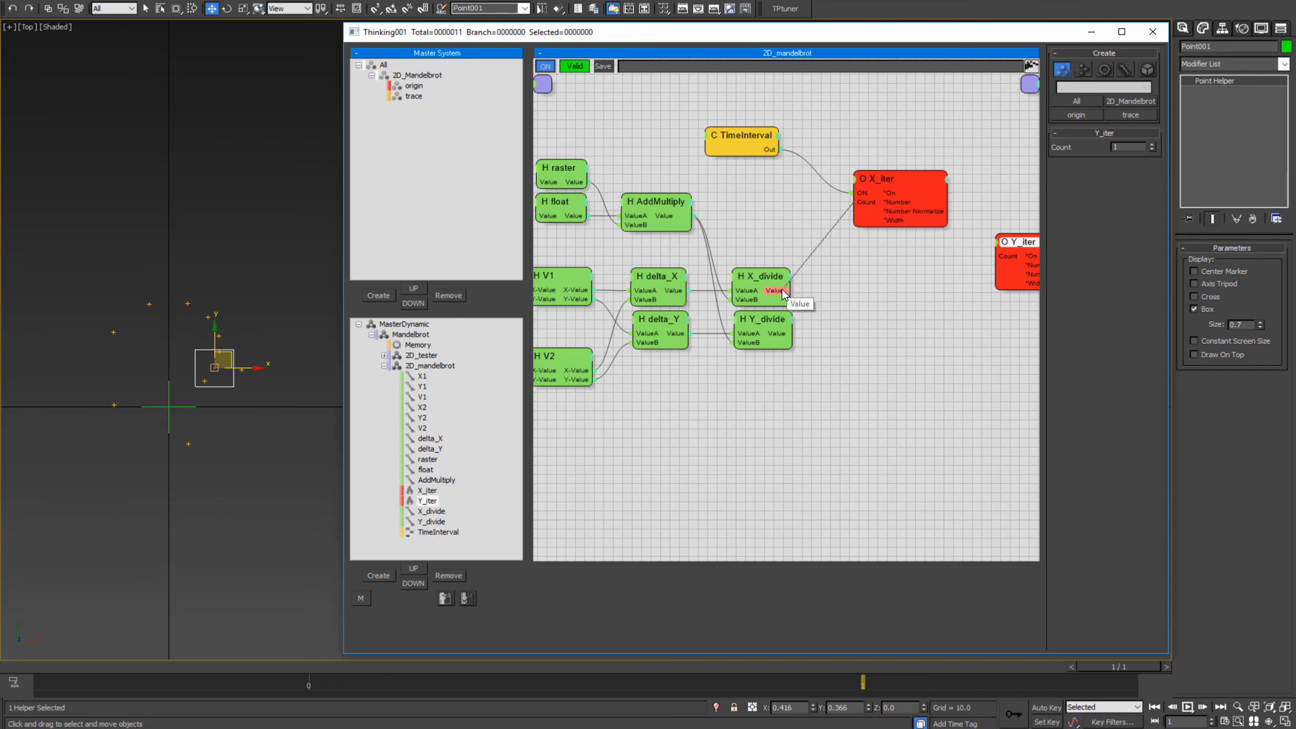
{"action": "left_click_drag", "start_coordinate": [782, 289], "coordinate": [775, 294]}
{"action": "middle_click_drag", "start_coordinate": [964, 310], "coordinate": [798, 291]}
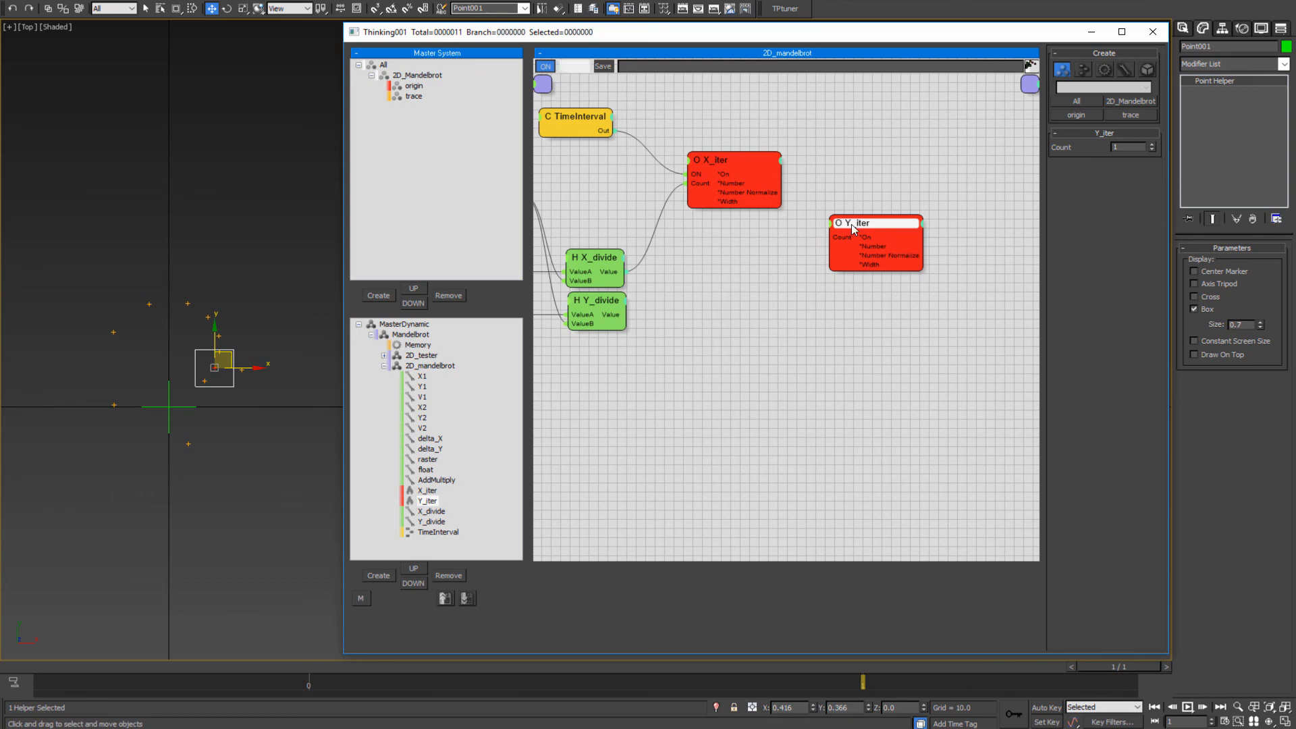
{"action": "left_click_drag", "start_coordinate": [852, 225], "coordinate": [867, 224]}
{"action": "middle_click_drag", "start_coordinate": [790, 297], "coordinate": [842, 289]}
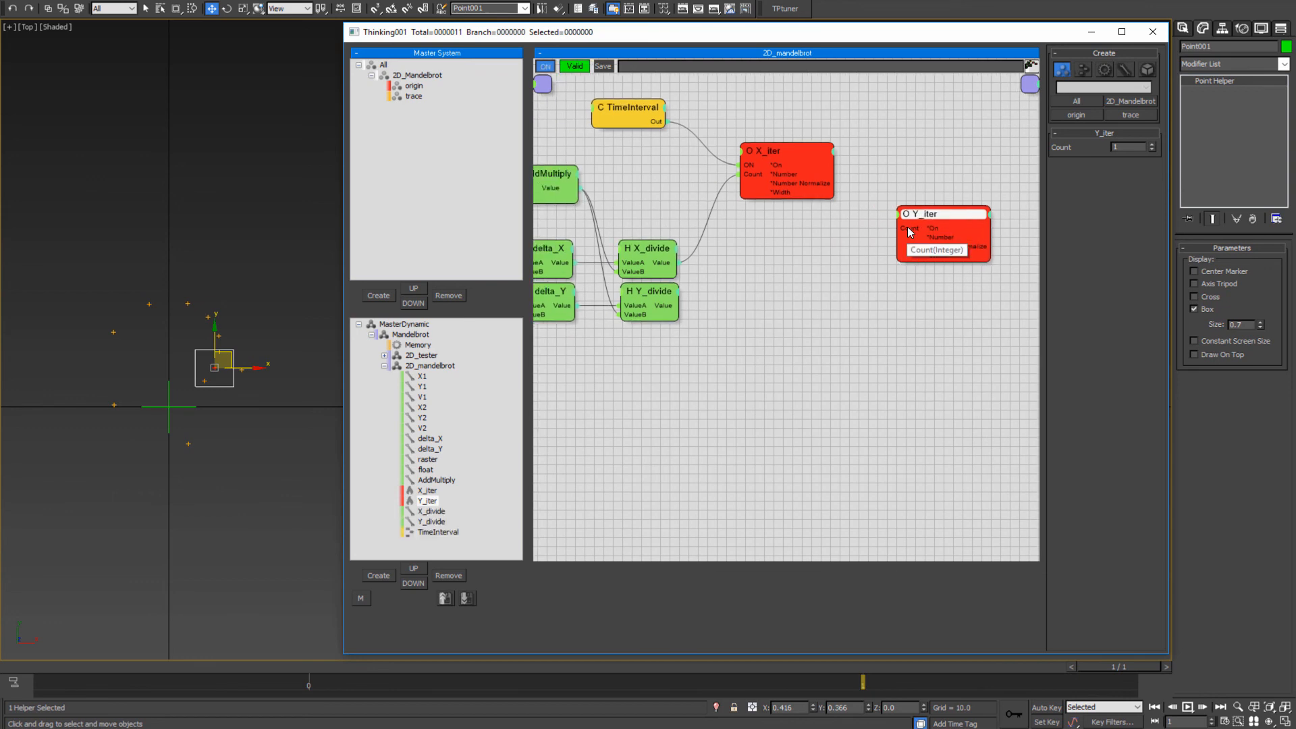
{"action": "left_click_drag", "start_coordinate": [912, 233], "coordinate": [681, 308]}
{"action": "middle_click_drag", "start_coordinate": [900, 312], "coordinate": [845, 333]}
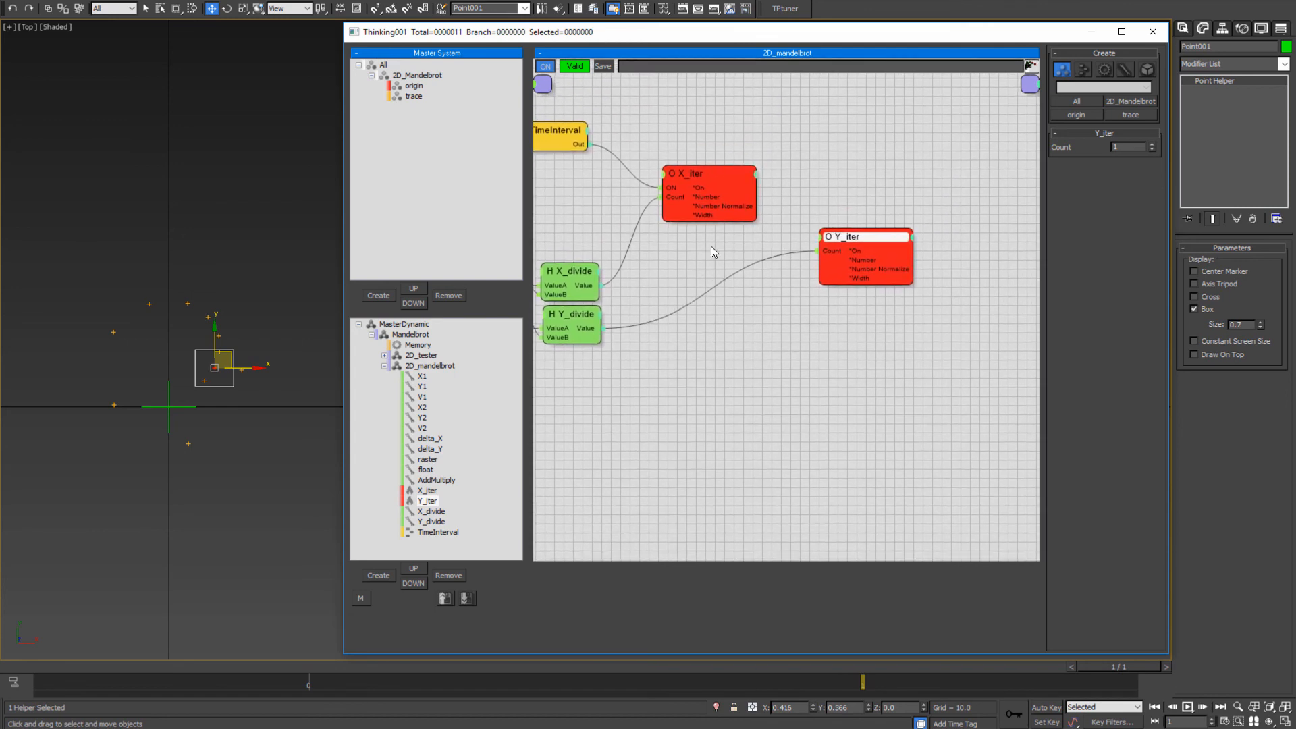
- Expose the ON input on Y_iter and shift the operator slightly to make room for its wiring
{"action": "left_click", "coordinate": [822, 243]}
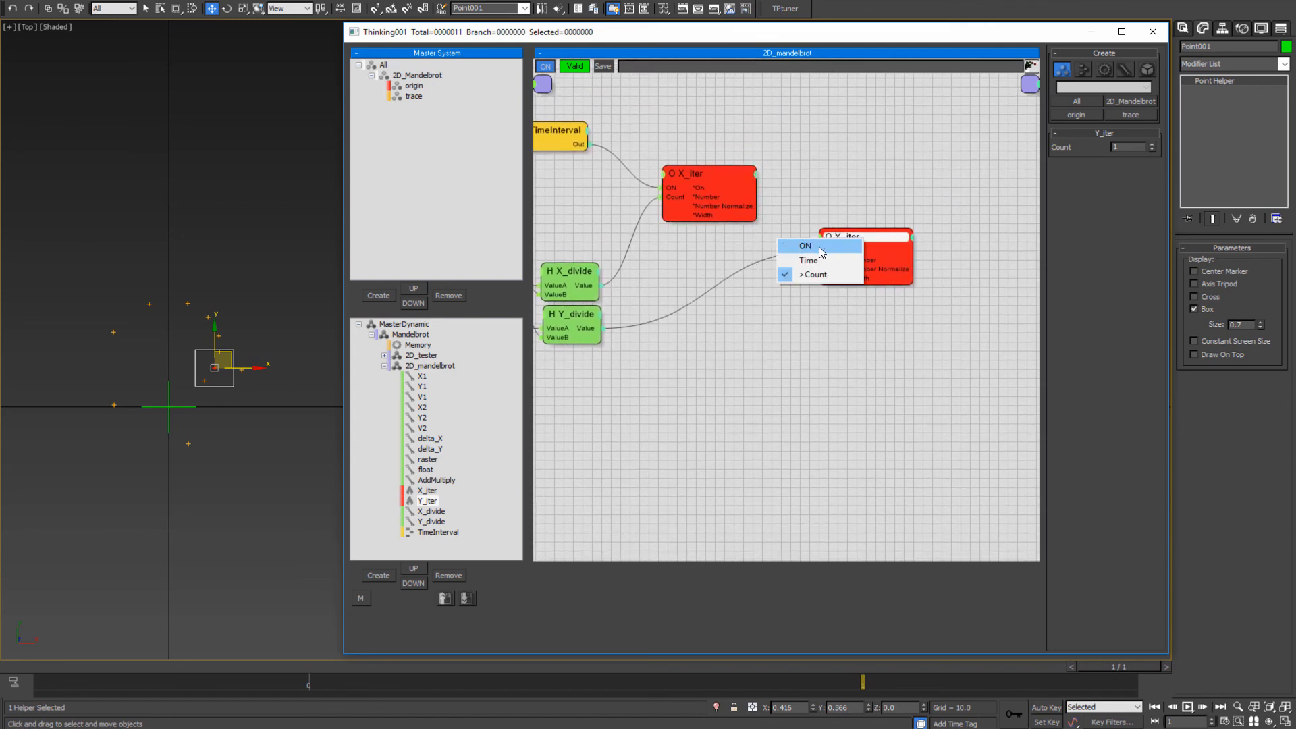
{"action": "left_click", "coordinate": [818, 248]}
{"action": "middle_click_drag", "start_coordinate": [833, 349], "coordinate": [806, 377]}
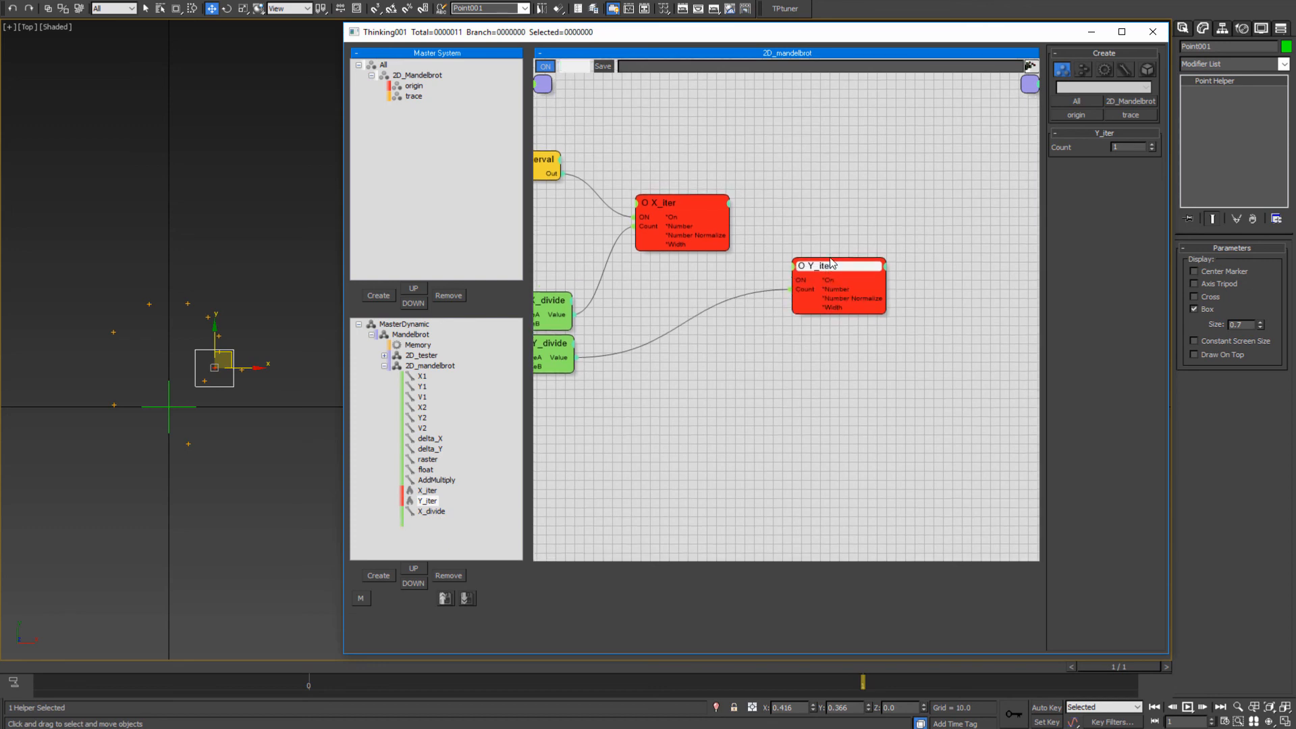
{"action": "left_click_drag", "start_coordinate": [845, 271], "coordinate": [851, 266]}
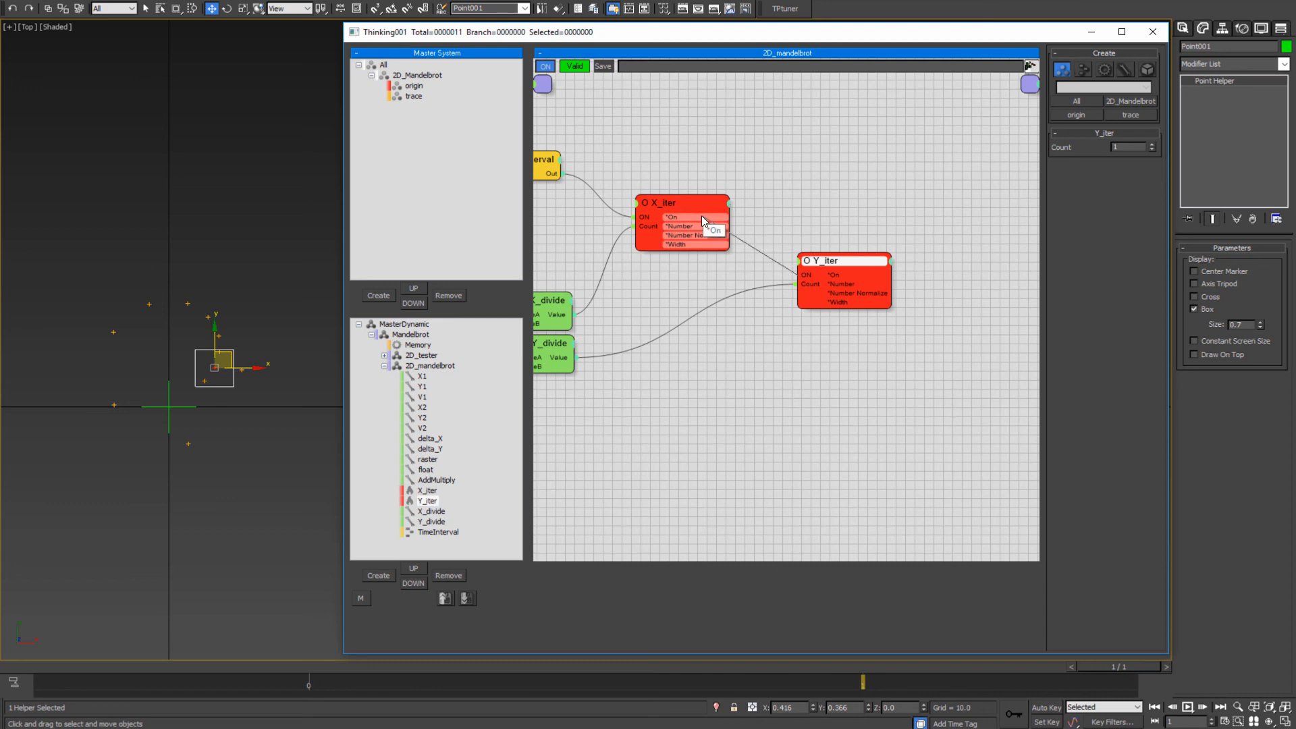
- Connect X_iter's On output to the ON input of Y_iter
{"action": "left_click_drag", "start_coordinate": [703, 216], "coordinate": [703, 216]}
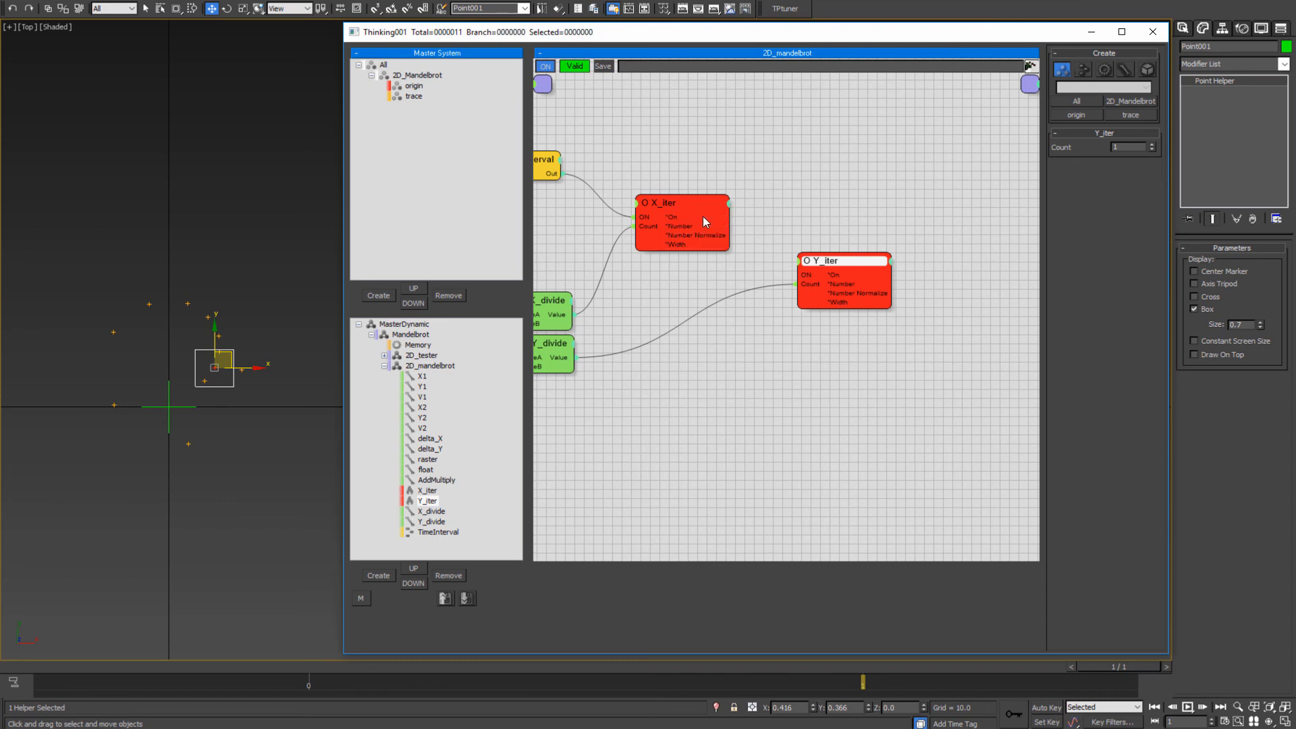
{"action": "middle_click_drag", "start_coordinate": [757, 337], "coordinate": [750, 374]}
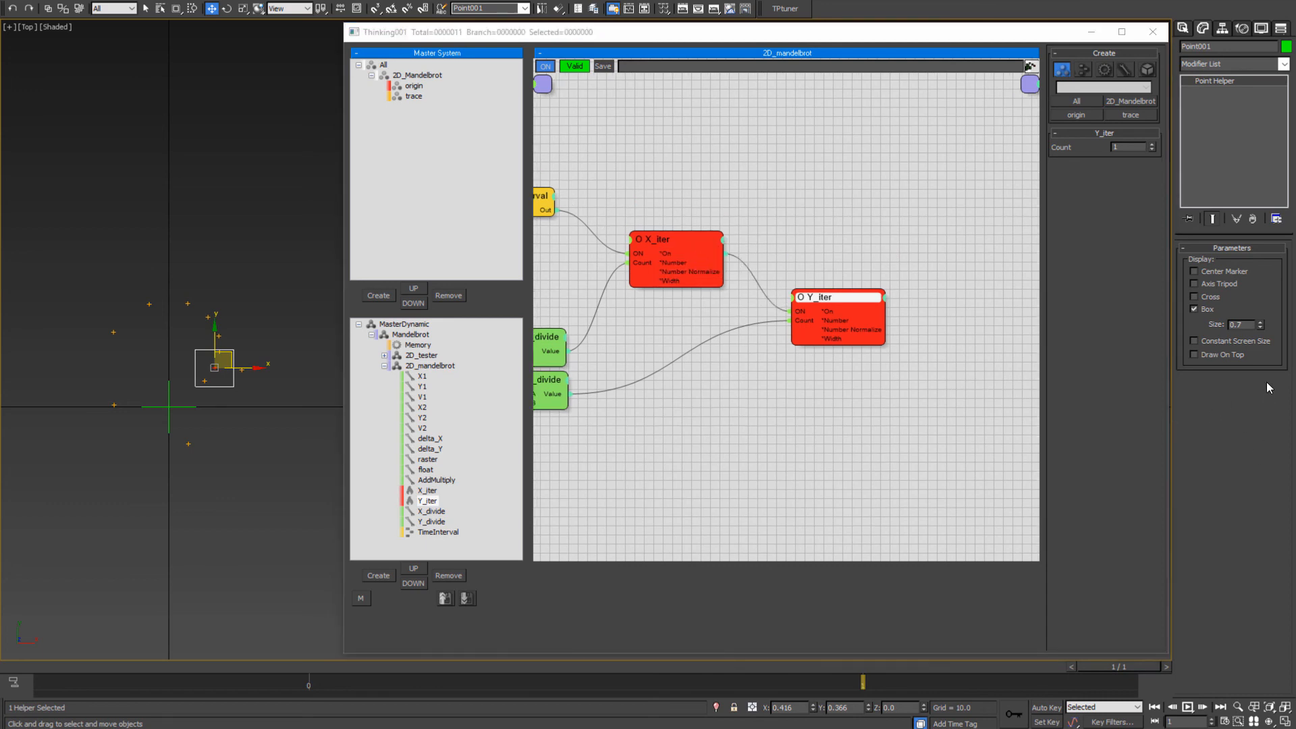
{"action": "middle_click_drag", "start_coordinate": [682, 446], "coordinate": [758, 439]}
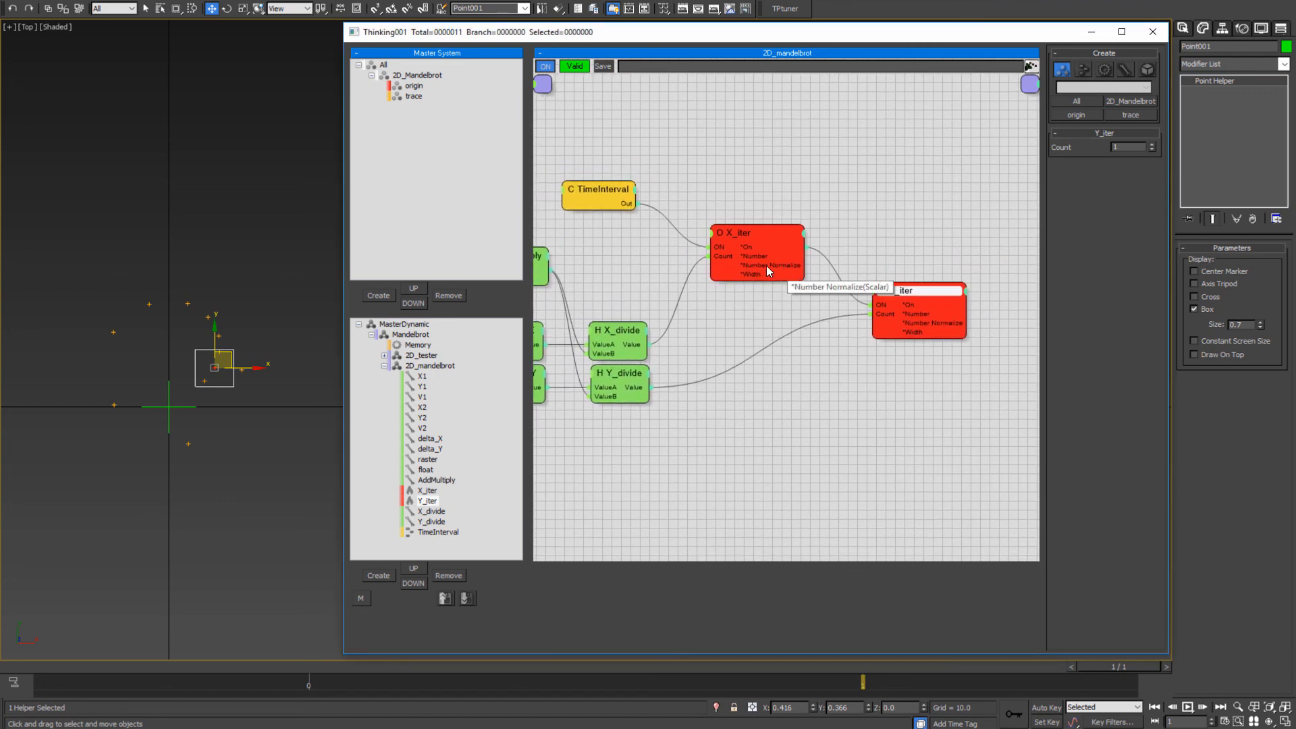
{"action": "middle_click_drag", "start_coordinate": [853, 399], "coordinate": [779, 394]}
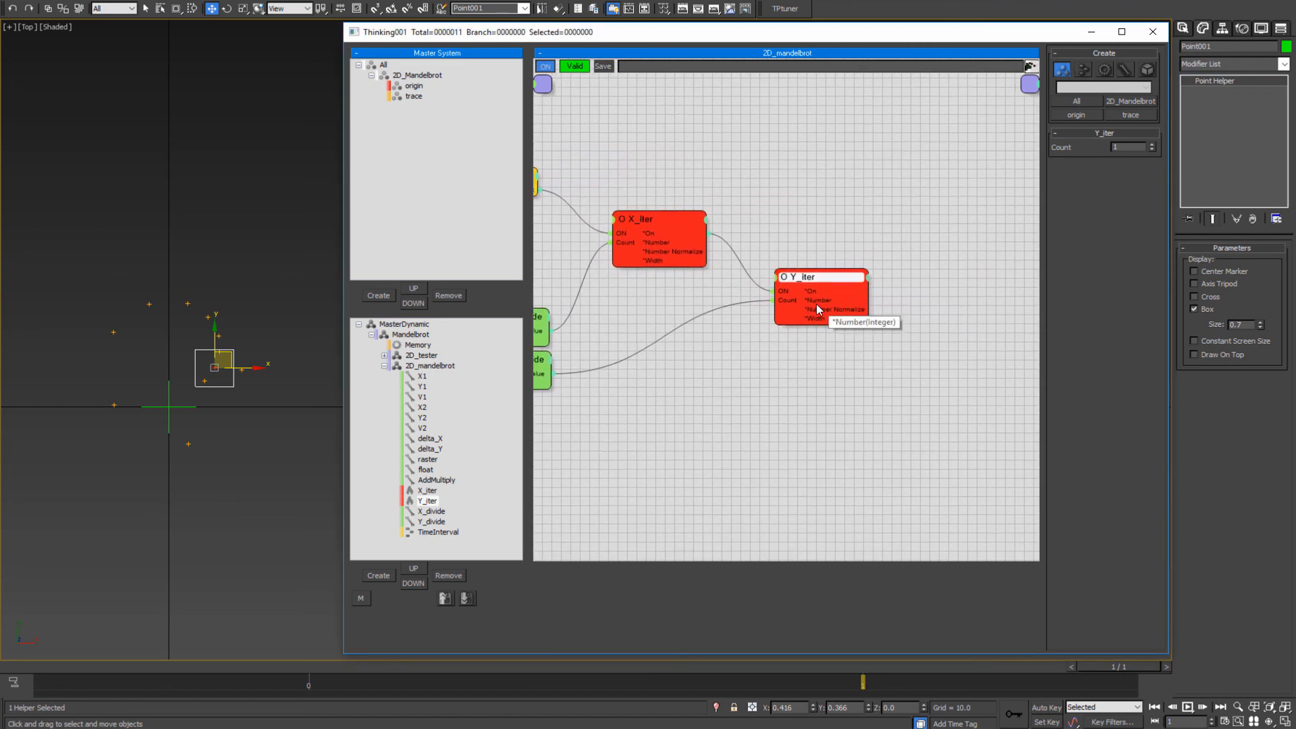
{"action": "middle_click_drag", "start_coordinate": [876, 419], "coordinate": [859, 418]}
{"action": "middle_click_drag", "start_coordinate": [686, 371], "coordinate": [822, 413]}
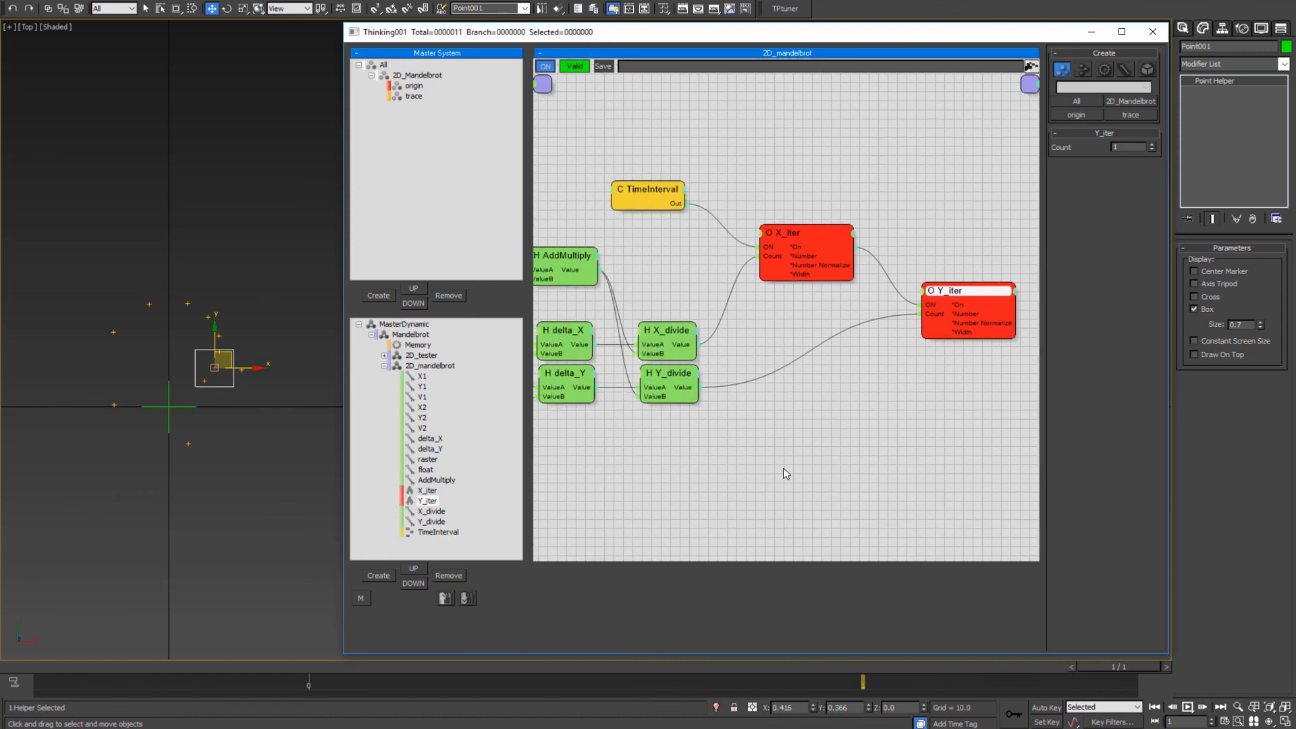
{"action": "middle_click_drag", "start_coordinate": [897, 437], "coordinate": [855, 389]}
- Move X_iter and Y_iter closer to the TimeInterval and divide nodes to tighten the layout
{"action": "left_click", "coordinate": [795, 352]}
{"action": "left_click_drag", "start_coordinate": [868, 277], "coordinate": [825, 279]}
{"action": "left_click_drag", "start_coordinate": [694, 217], "coordinate": [645, 219]}
{"action": "left_click_drag", "start_coordinate": [834, 278], "coordinate": [795, 278]}
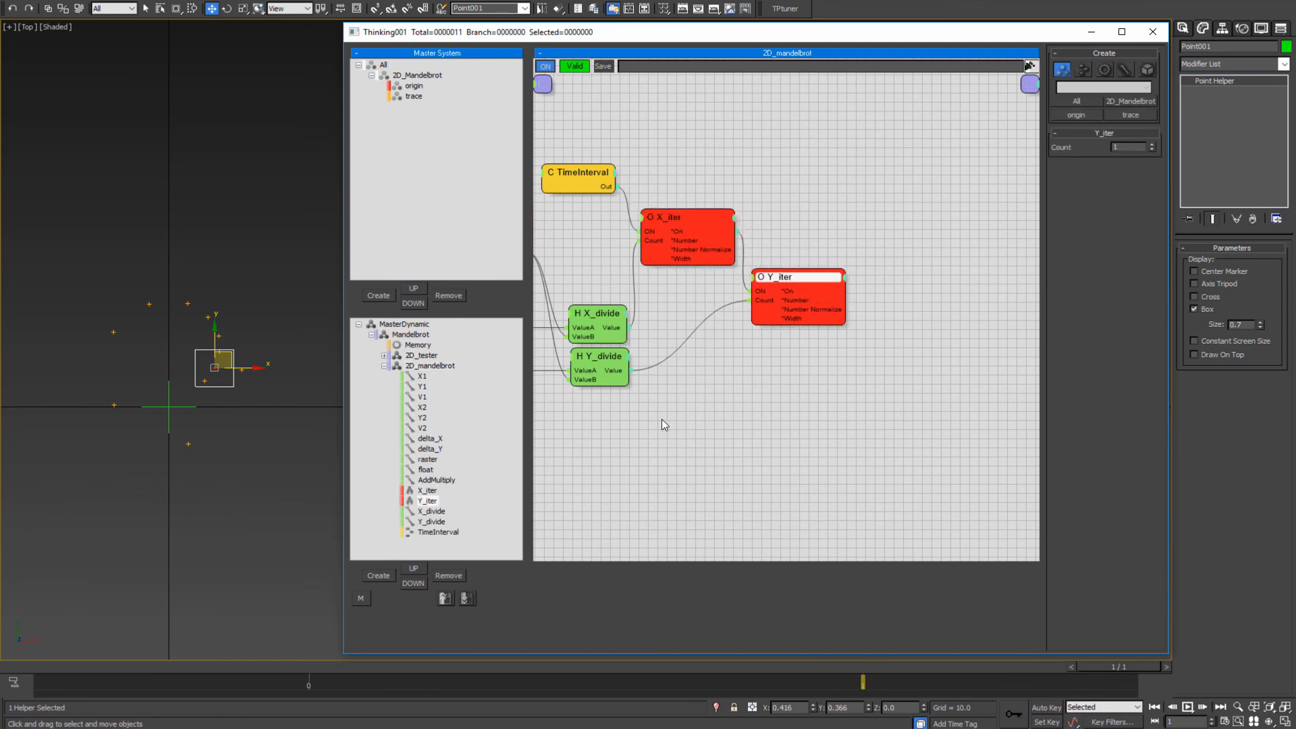
- Add a Math AddMultiply helper just beyond and below Y_iter, shifting Y_iter slightly away from X_iter
{"action": "middle_click_drag", "start_coordinate": [666, 418], "coordinate": [626, 415]}
{"action": "left_click", "coordinate": [625, 415]}
{"action": "right_click", "coordinate": [853, 287]}
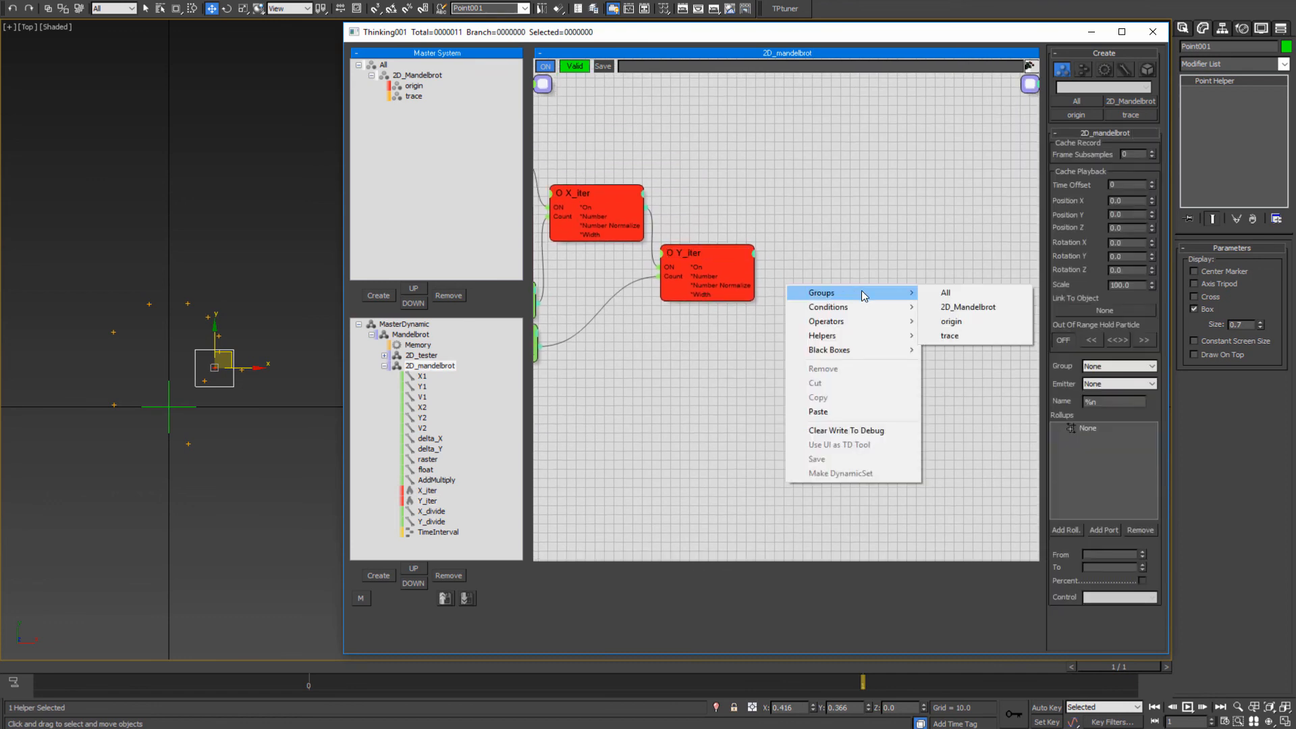
{"action": "mouse_move", "coordinate": [868, 337]}
{"action": "mouse_move", "coordinate": [972, 354]}
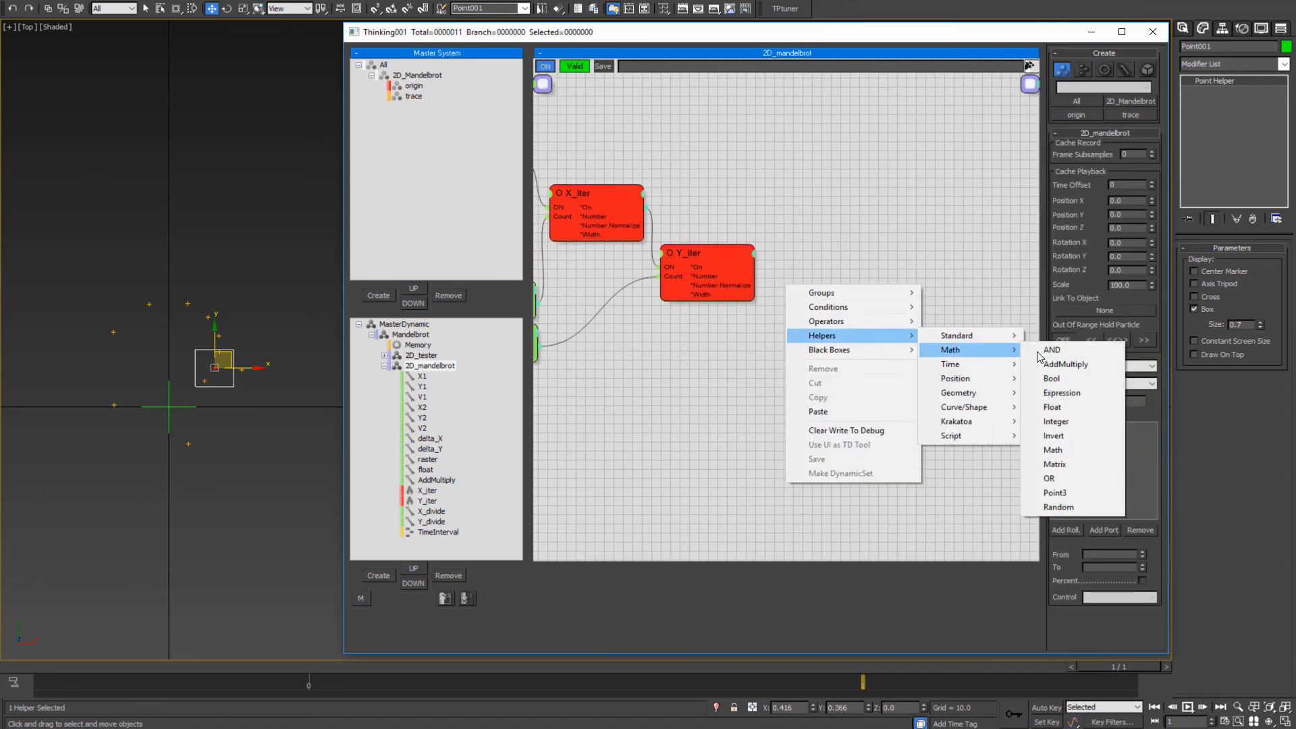
{"action": "left_click", "coordinate": [1065, 365]}
{"action": "left_click_drag", "start_coordinate": [885, 286], "coordinate": [813, 327]}
{"action": "middle_click_drag", "start_coordinate": [641, 356], "coordinate": [811, 363]}
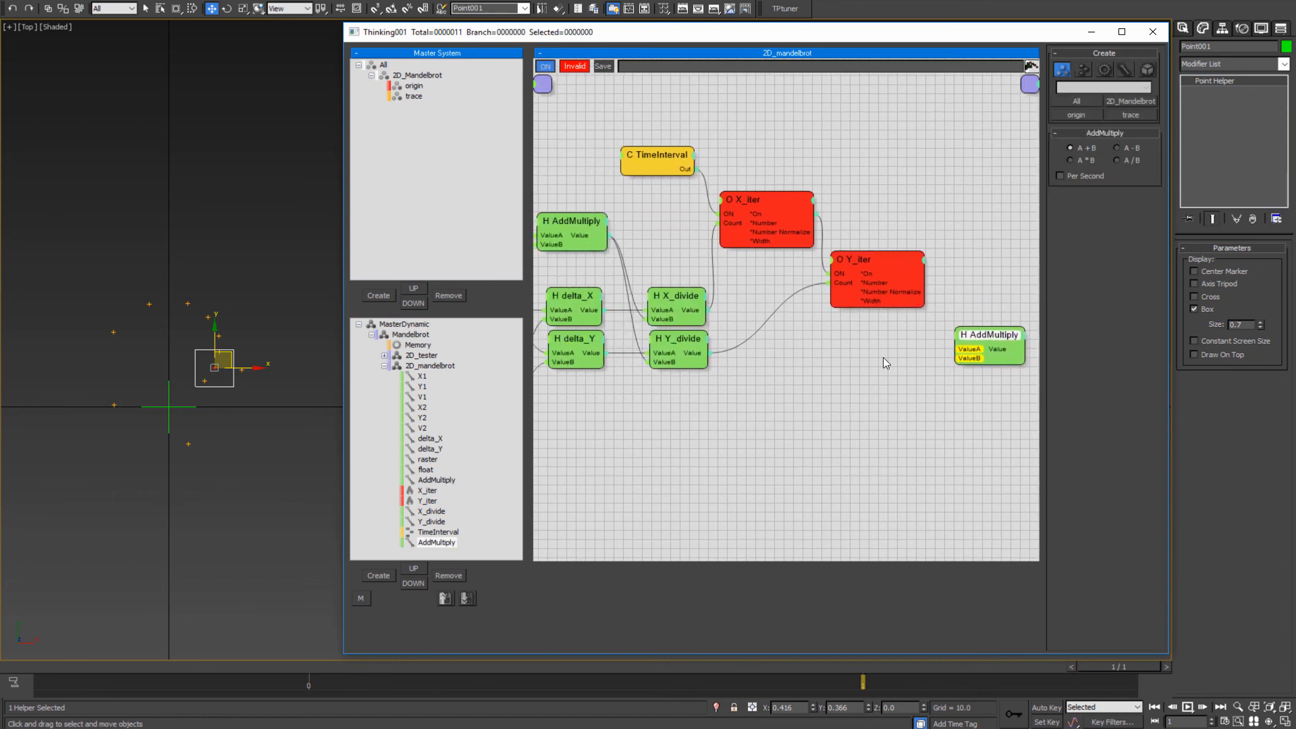
{"action": "left_click_drag", "start_coordinate": [860, 265], "coordinate": [883, 267]}
{"action": "left_click_drag", "start_coordinate": [982, 334], "coordinate": [995, 334]}
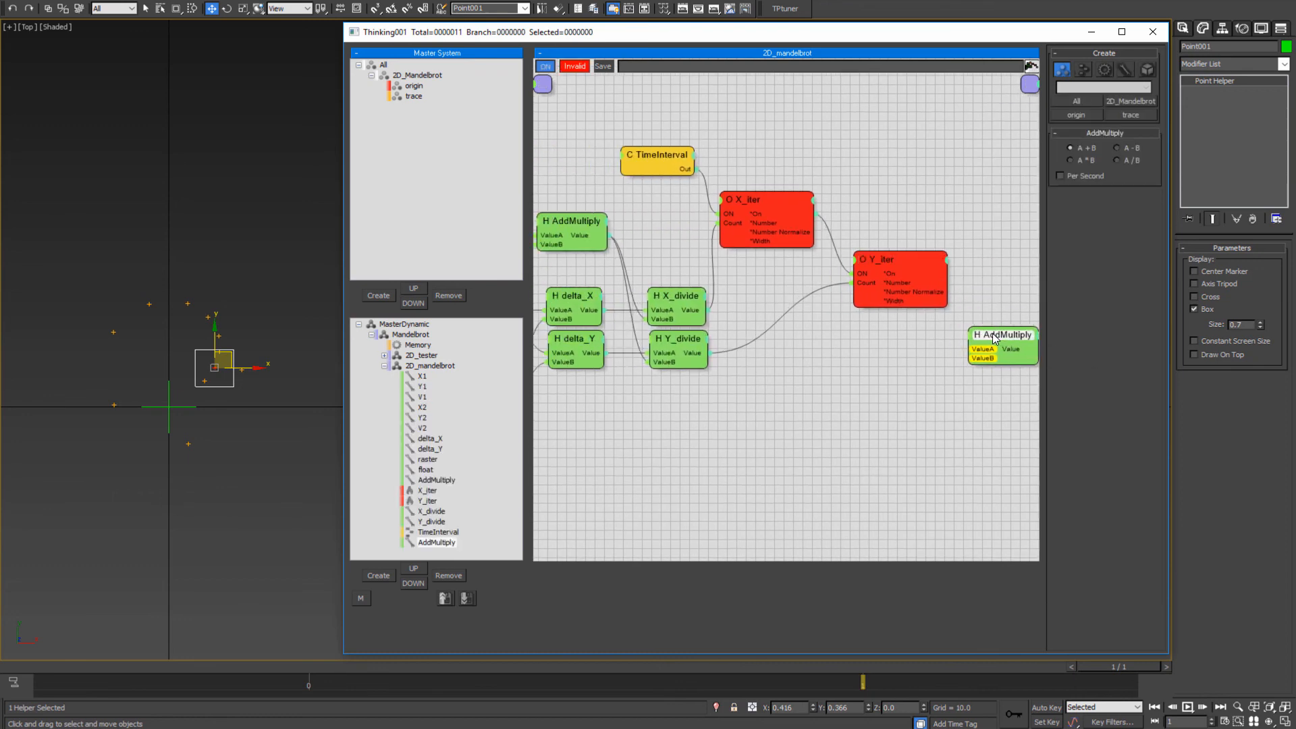
- Connect X_iter's Number Normalize to the new AddMultiply's ValueB and delta_X's Value to its ValueA, moving X_divide and Y_divide up clear of the wires
{"action": "middle_click_drag", "start_coordinate": [893, 432], "coordinate": [849, 433]}
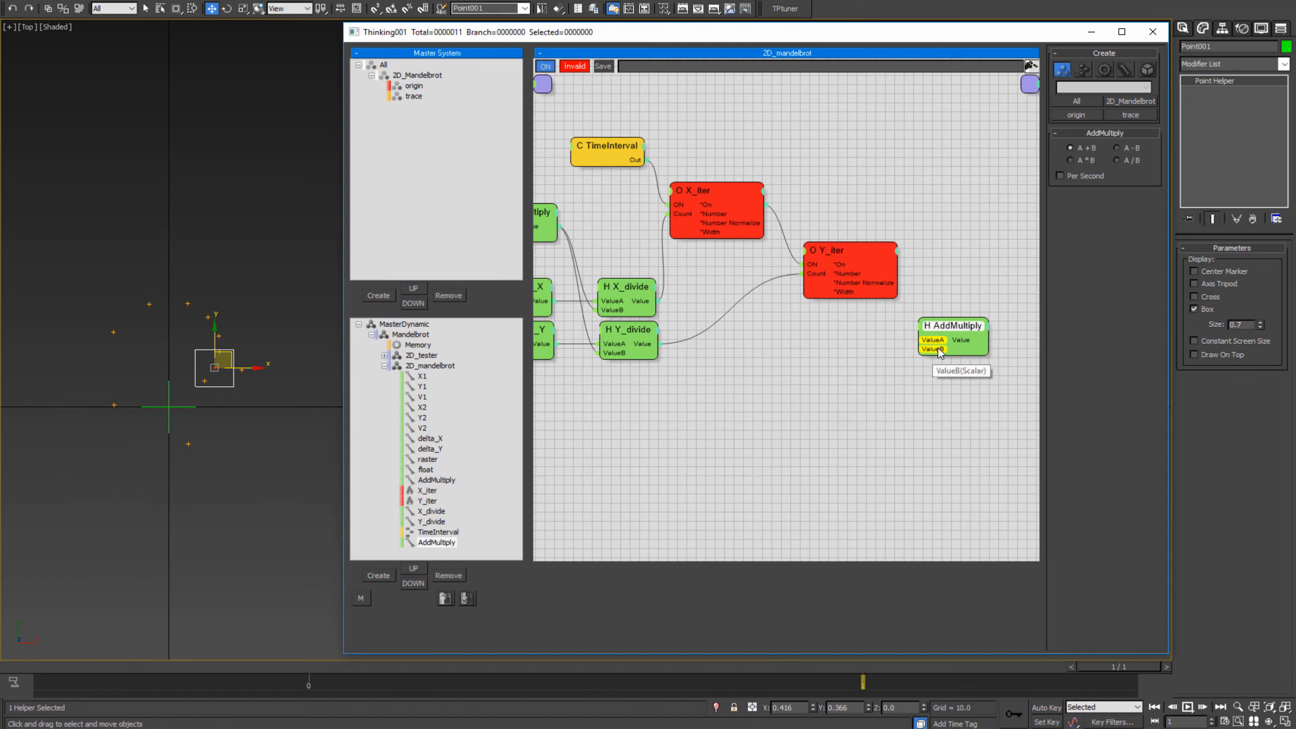
{"action": "left_click_drag", "start_coordinate": [747, 226], "coordinate": [748, 337]}
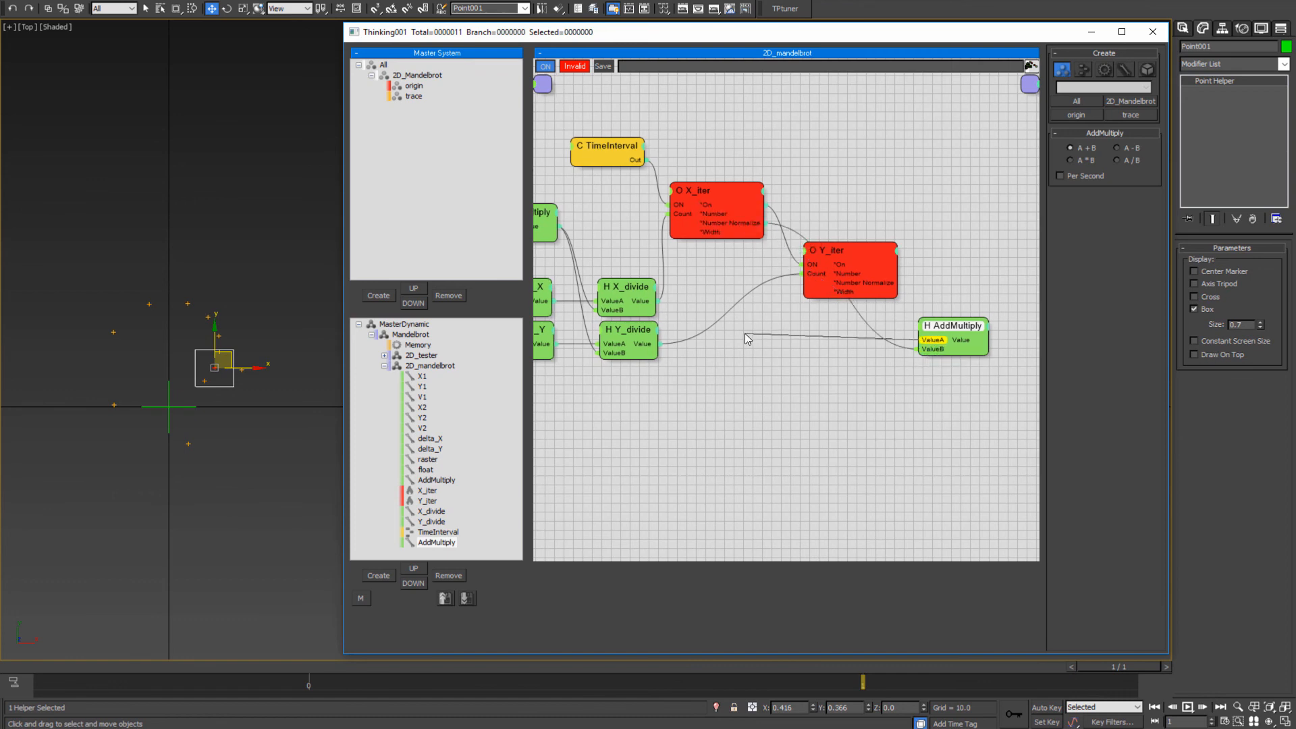
{"action": "left_click_drag", "start_coordinate": [748, 338], "coordinate": [627, 253]}
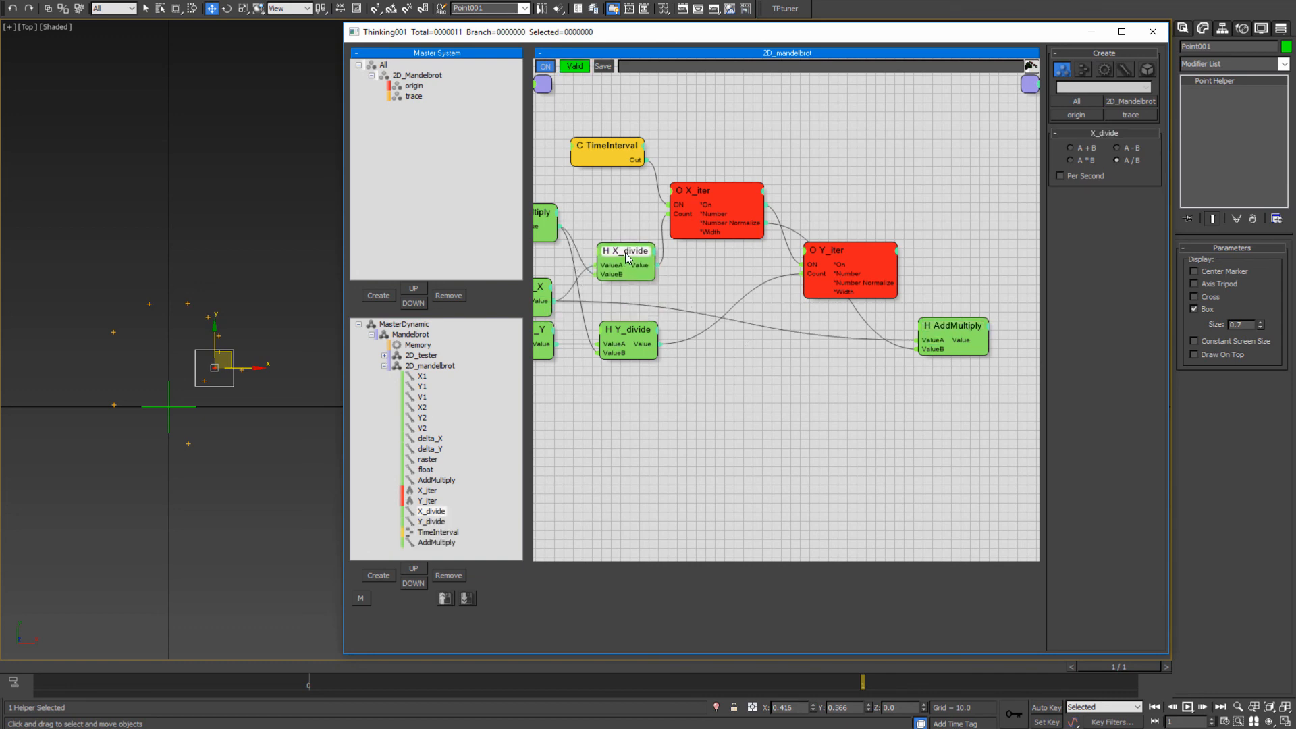
{"action": "left_click_drag", "start_coordinate": [646, 329], "coordinate": [642, 281]}
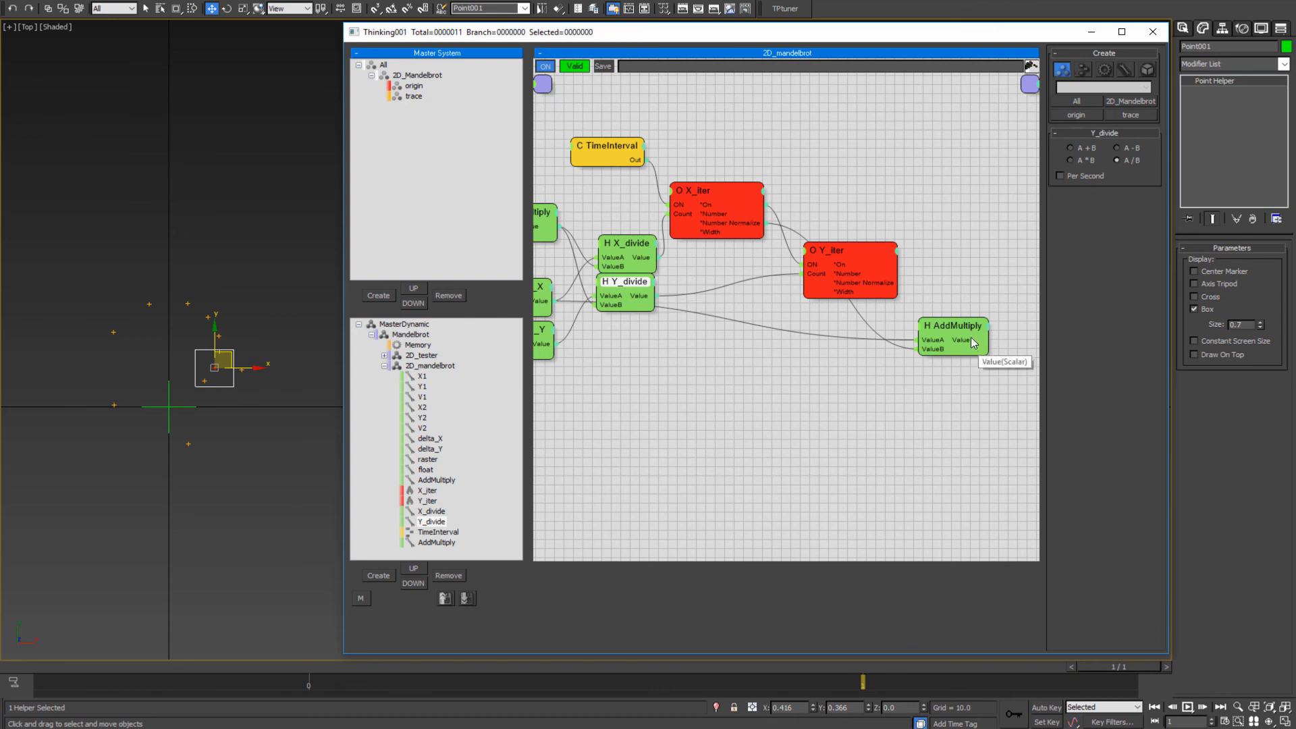
- Duplicate the new AddMultiply below itself and connect delta_Y's Value to its ValueA and Y_iter's Number Normalize to its ValueB
{"action": "left_click_drag", "start_coordinate": [956, 331], "coordinate": [967, 376]}
{"action": "middle_click_drag", "start_coordinate": [987, 377], "coordinate": [893, 299]}
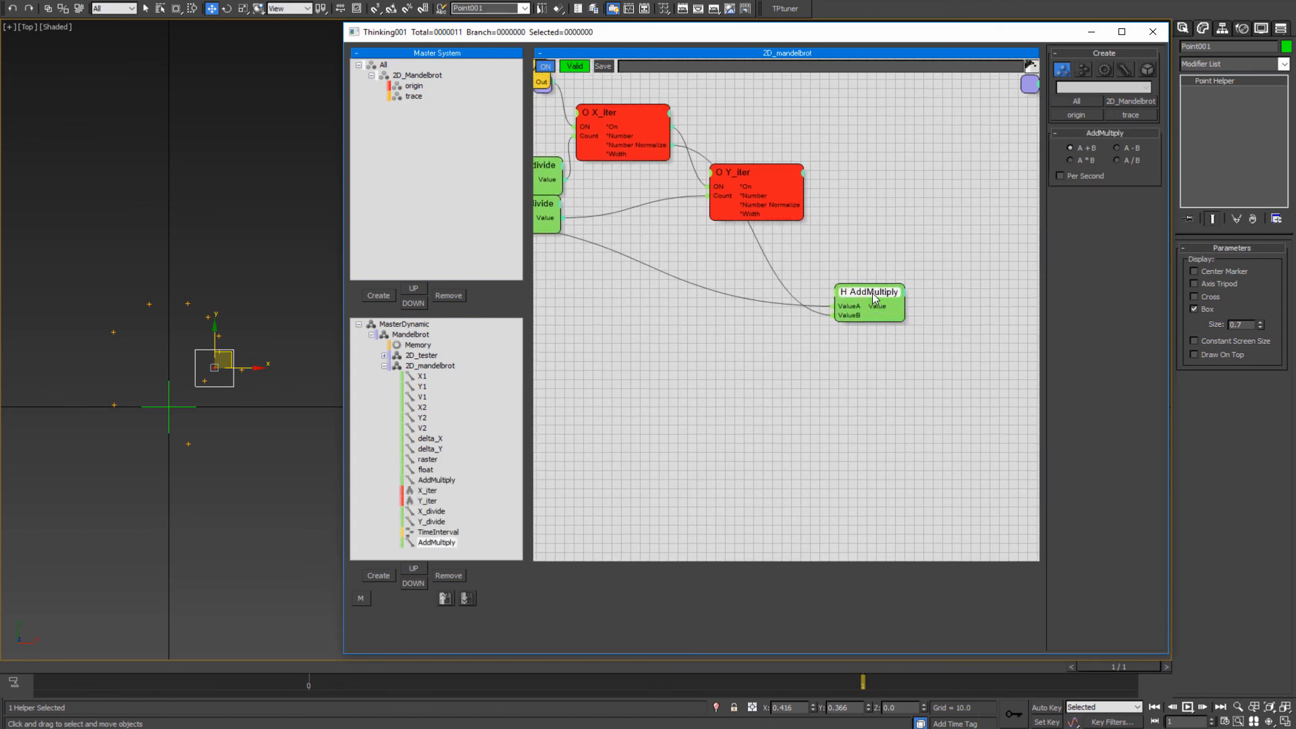
{"action": "left_click_drag", "start_coordinate": [872, 293], "coordinate": [873, 336], "text": "shift"}
{"action": "middle_click_drag", "start_coordinate": [746, 408], "coordinate": [870, 462]}
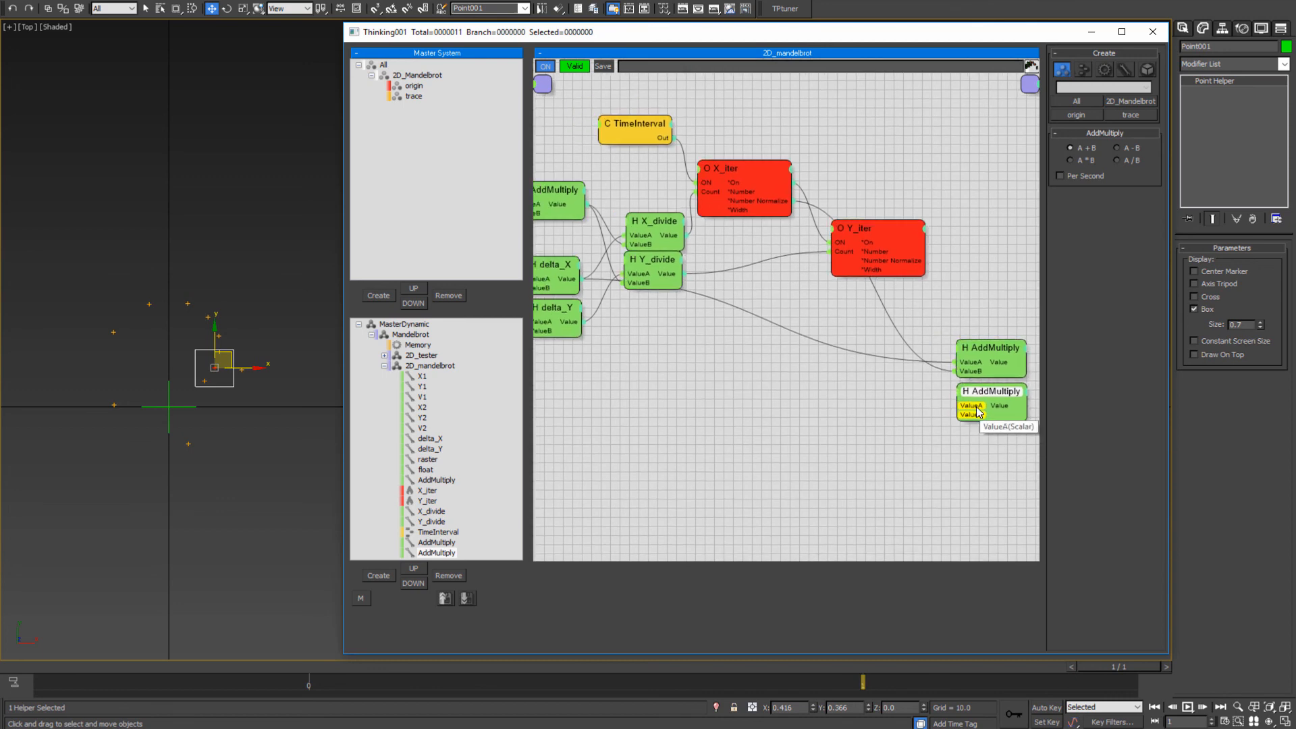
{"action": "left_click_drag", "start_coordinate": [977, 412], "coordinate": [582, 323]}
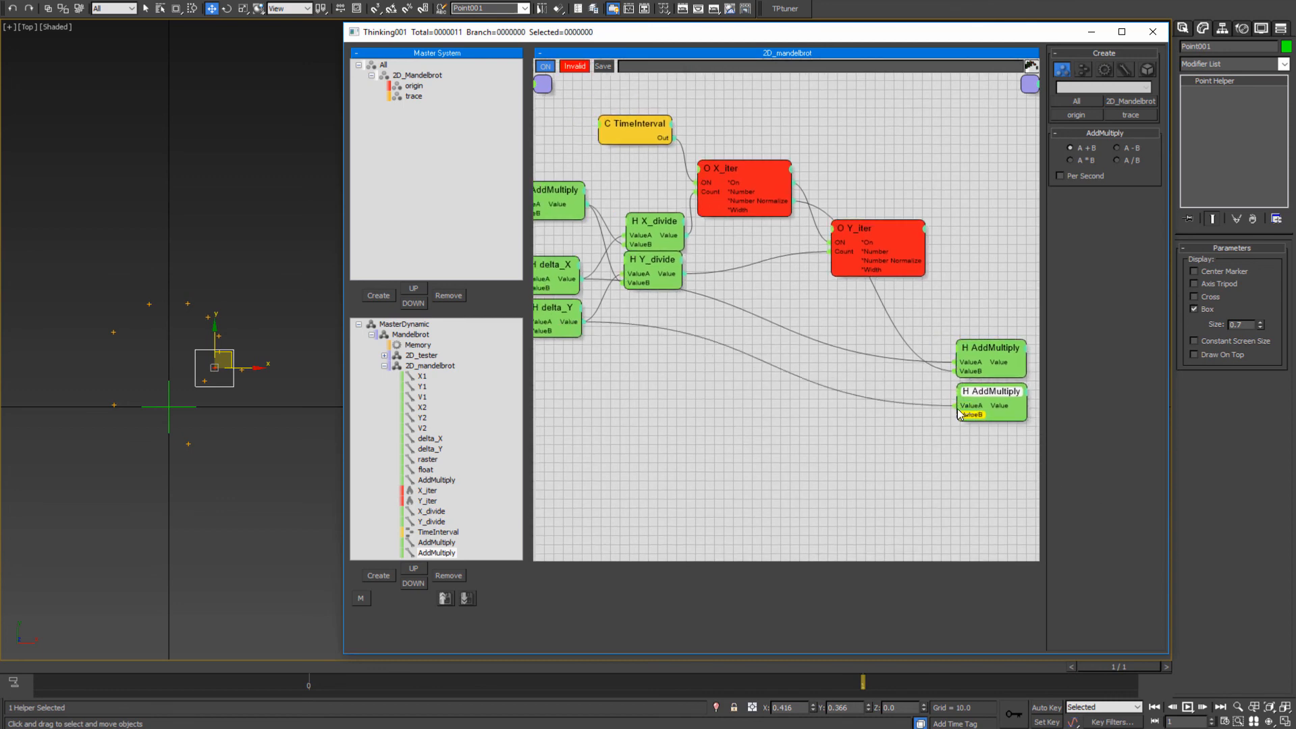
{"action": "left_click", "coordinate": [910, 260]}
- Set both new AddMultiply helpers to A * B and move the pair slightly up together
{"action": "middle_click_drag", "start_coordinate": [910, 322], "coordinate": [726, 334]}
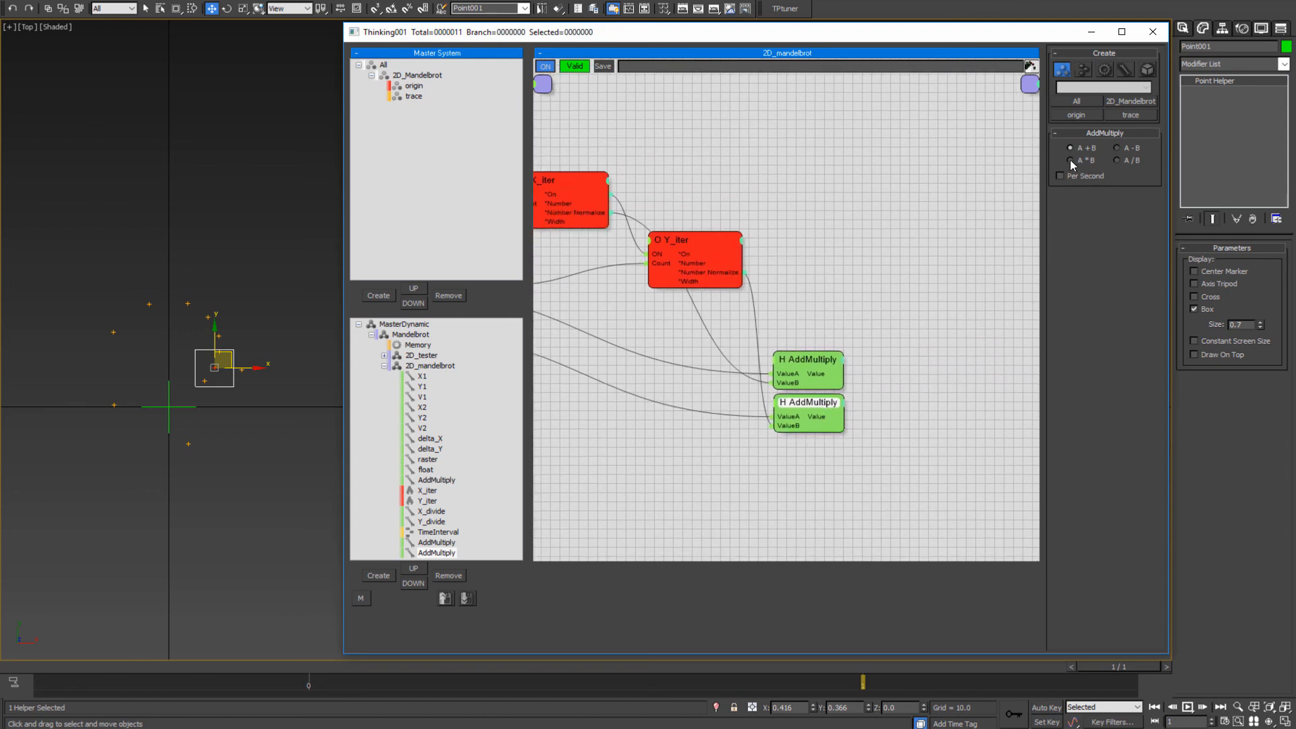
{"action": "left_click", "coordinate": [813, 360]}
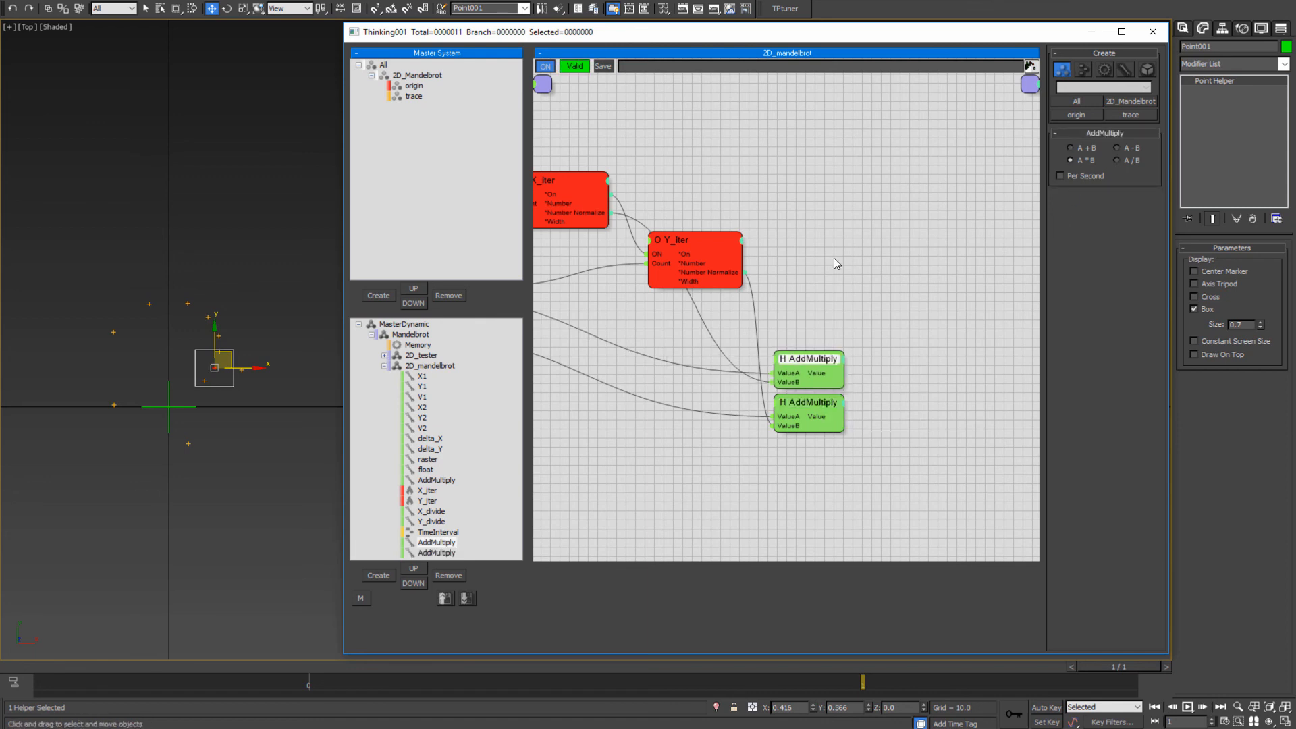
{"action": "middle_click_drag", "start_coordinate": [923, 347], "coordinate": [827, 296]}
{"action": "left_click_drag", "start_coordinate": [656, 429], "coordinate": [843, 264]}
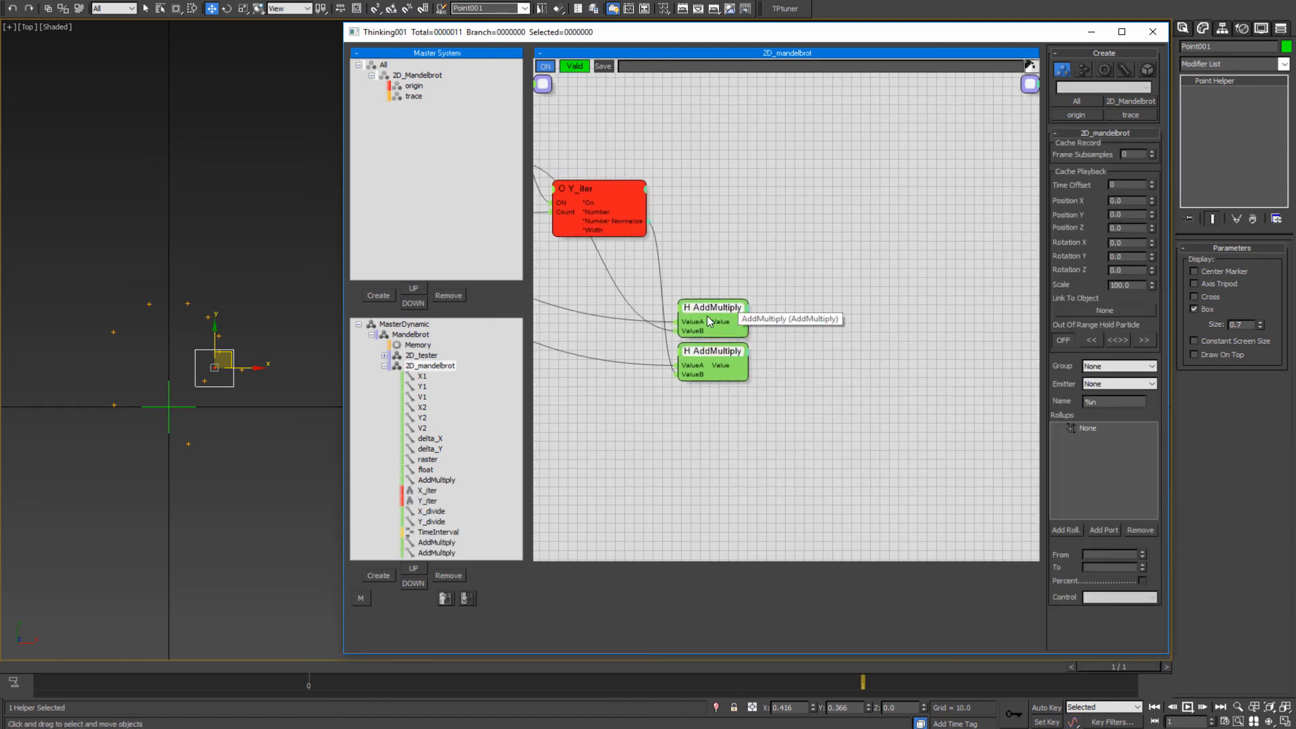
{"action": "left_click", "coordinate": [723, 303]}
{"action": "left_click_drag", "start_coordinate": [726, 306], "coordinate": [732, 269]}
{"action": "middle_click_drag", "start_coordinate": [903, 344], "coordinate": [754, 387]}
{"action": "left_click", "coordinate": [775, 336]}
- Add a Math Point3 helper beside the two new AddMultiply helpers
{"action": "right_click", "coordinate": [632, 296]}
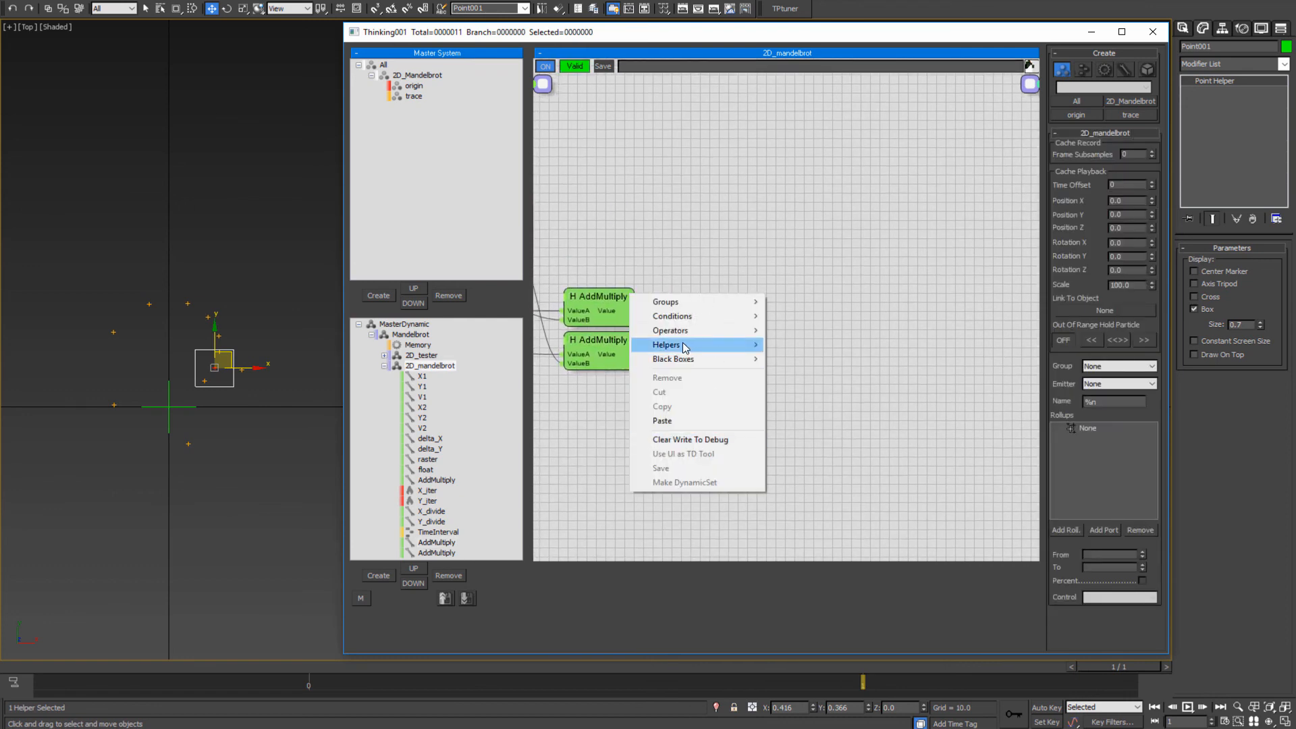
{"action": "mouse_move", "coordinate": [683, 344]}
{"action": "mouse_move", "coordinate": [814, 361]}
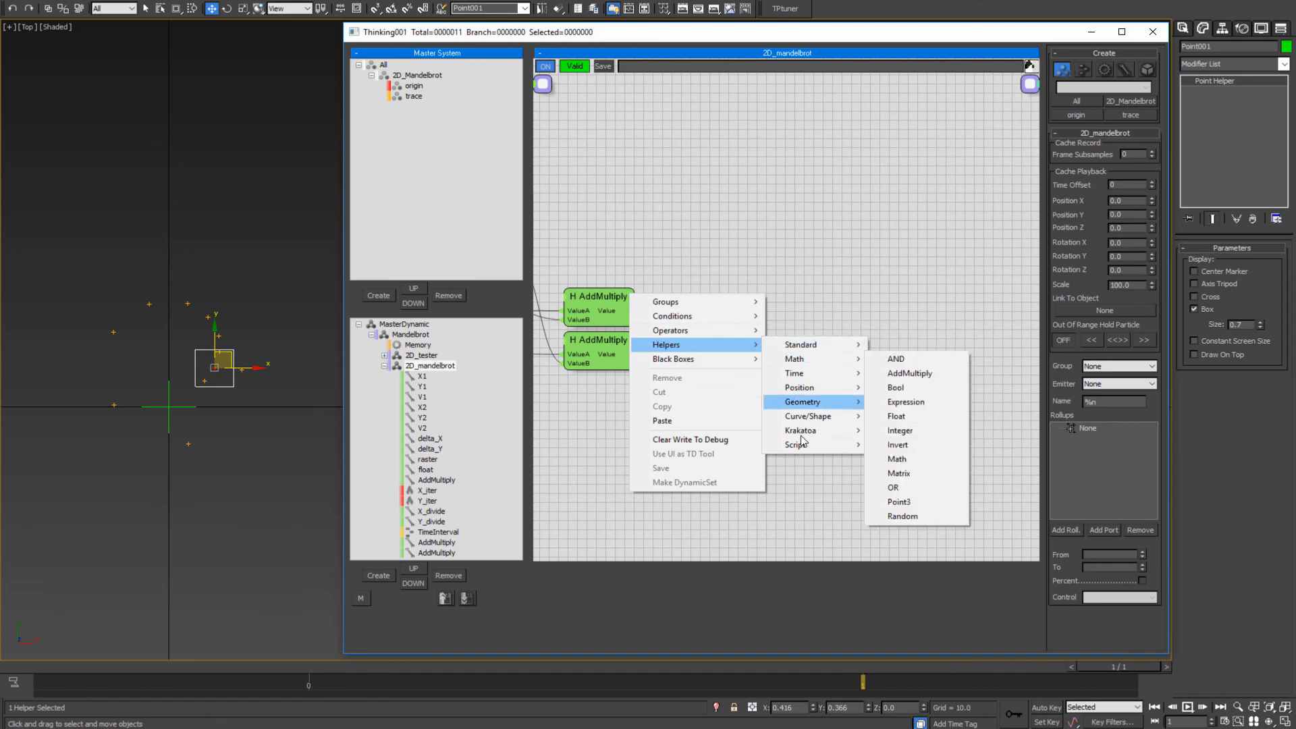
{"action": "left_click", "coordinate": [901, 502]}
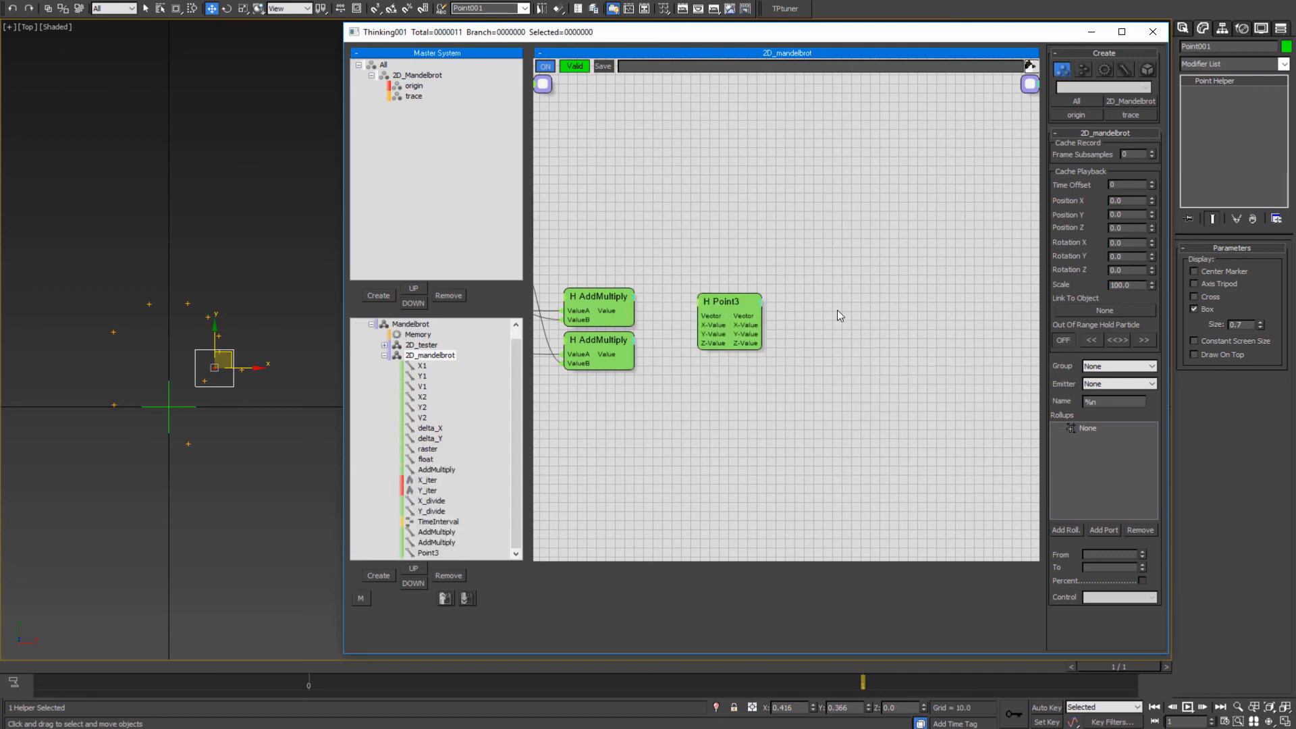
{"action": "left_click_drag", "start_coordinate": [722, 301], "coordinate": [745, 301]}
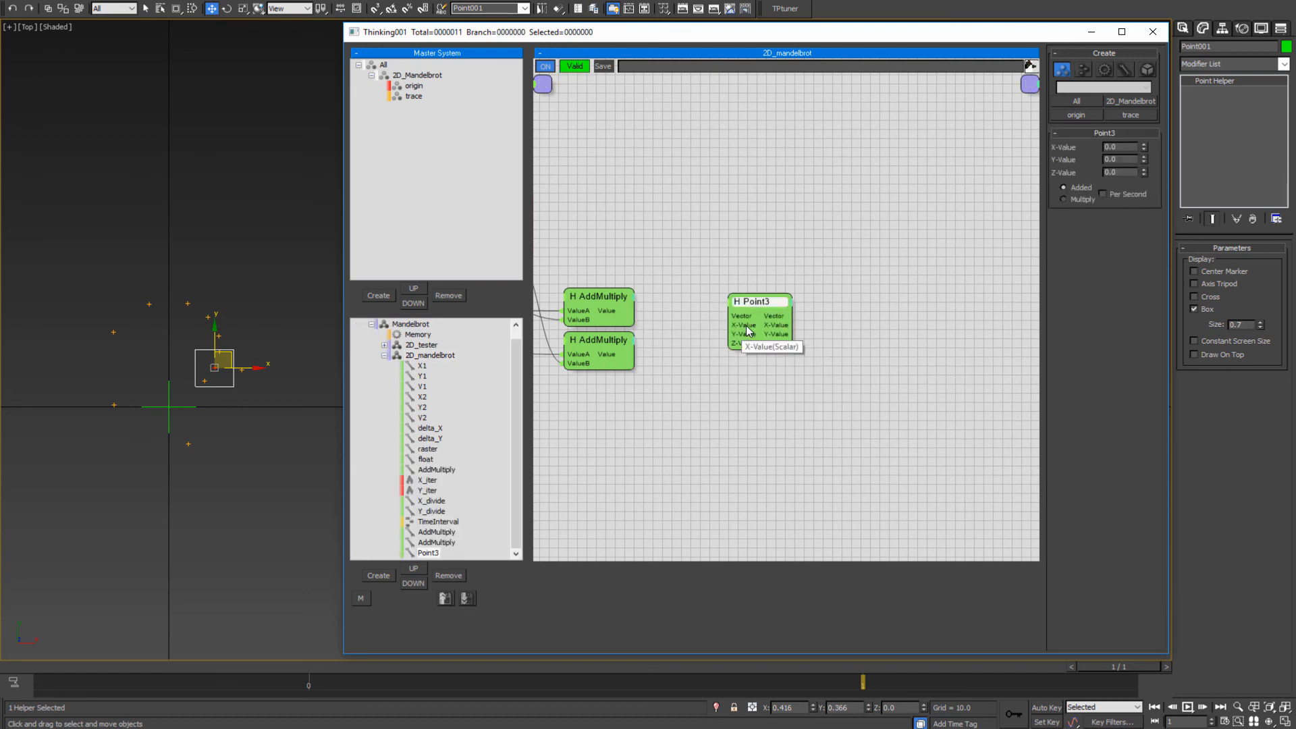
- Connect the upper AddMultiply's Value to Point3's X-Value and the lower one's Value to its Y-Value, then place Point3 closer to them
{"action": "left_click_drag", "start_coordinate": [609, 315], "coordinate": [610, 315]}
{"action": "left_click_drag", "start_coordinate": [729, 334], "coordinate": [629, 351]}
{"action": "left_click_drag", "start_coordinate": [760, 302], "coordinate": [717, 289]}
{"action": "middle_click_drag", "start_coordinate": [835, 374], "coordinate": [800, 364]}
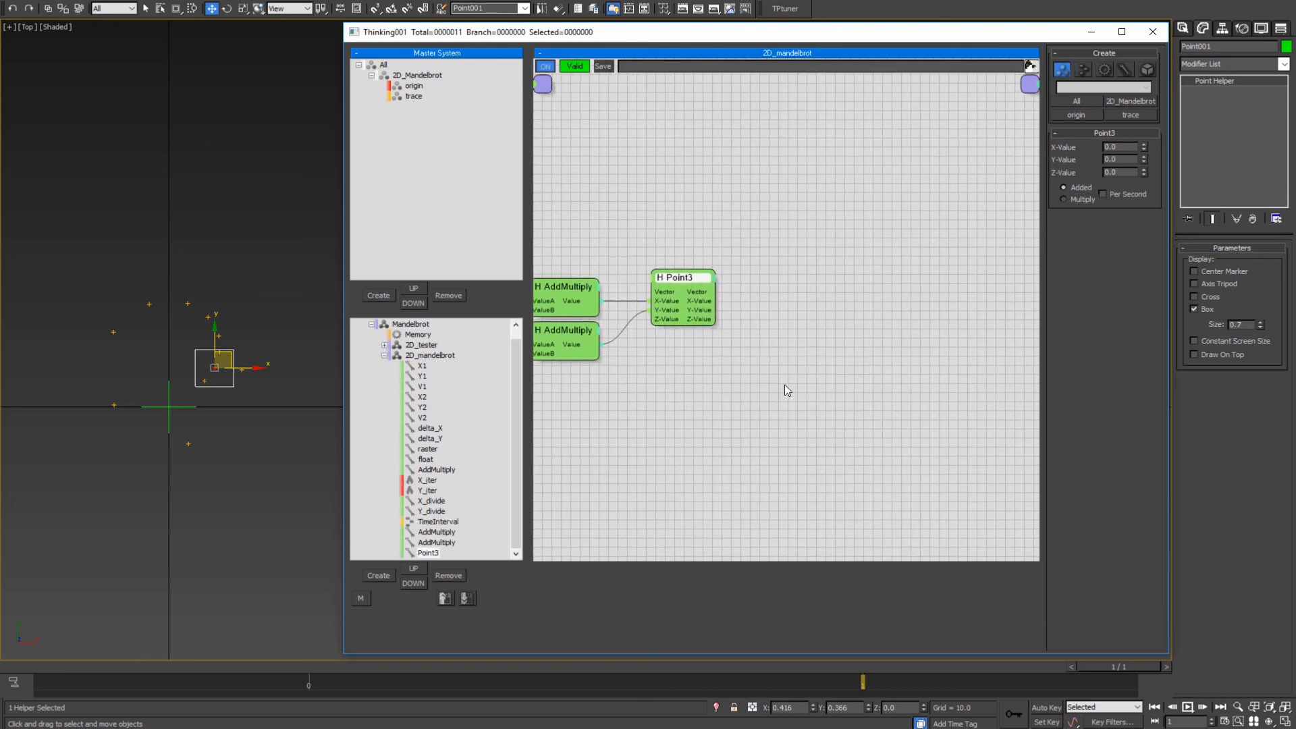
- Shift Y_divide slightly down to separate it from X_divide
{"action": "middle_click_drag", "start_coordinate": [728, 388], "coordinate": [933, 354]}
{"action": "left_click", "coordinate": [802, 388]}
{"action": "middle_click_drag", "start_coordinate": [669, 393], "coordinate": [1034, 441]}
{"action": "mouse_move", "coordinate": [836, 412]}
{"action": "middle_mouse_down"}
{"action": "mouse_move", "coordinate": [925, 412]}
{"action": "mouse_move", "coordinate": [855, 416]}
{"action": "middle_mouse_up"}
{"action": "left_click", "coordinate": [777, 276]}
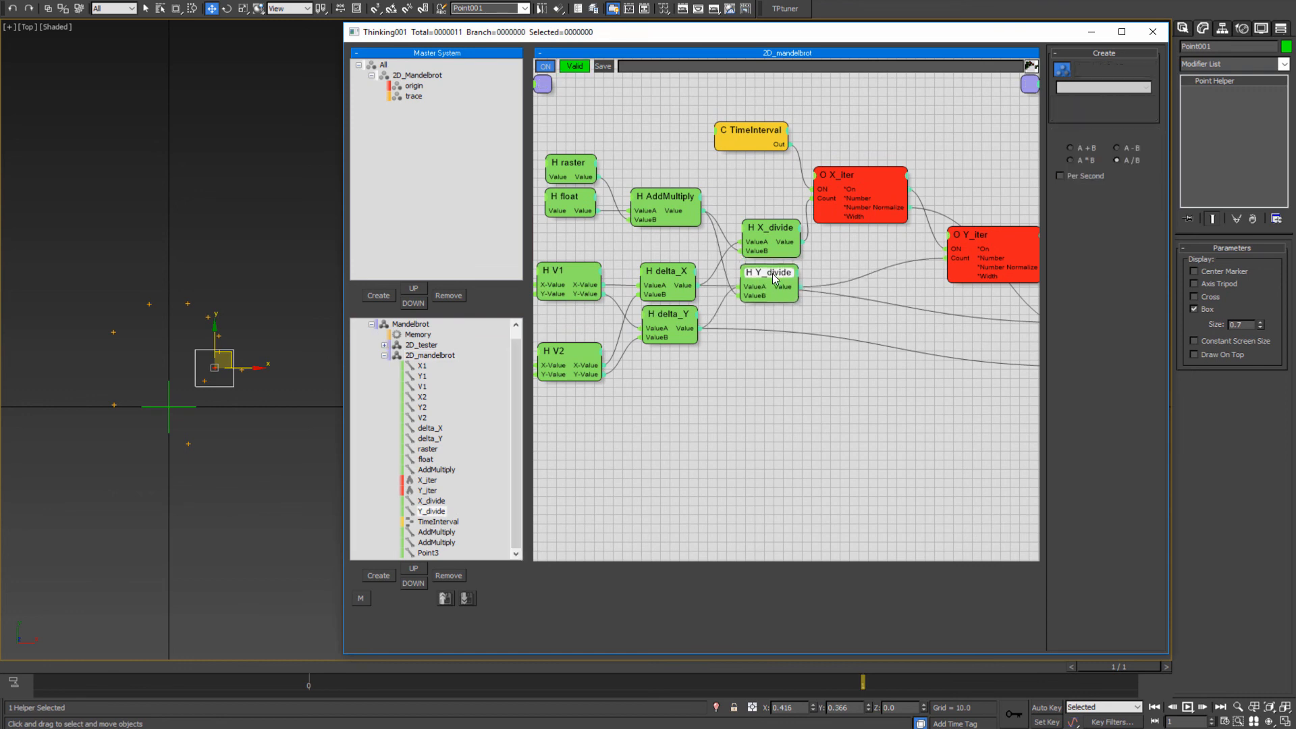
- Create a new particle group under All and name it TESTER
{"action": "left_click", "coordinate": [383, 66]}
{"action": "left_click", "coordinate": [379, 295]}
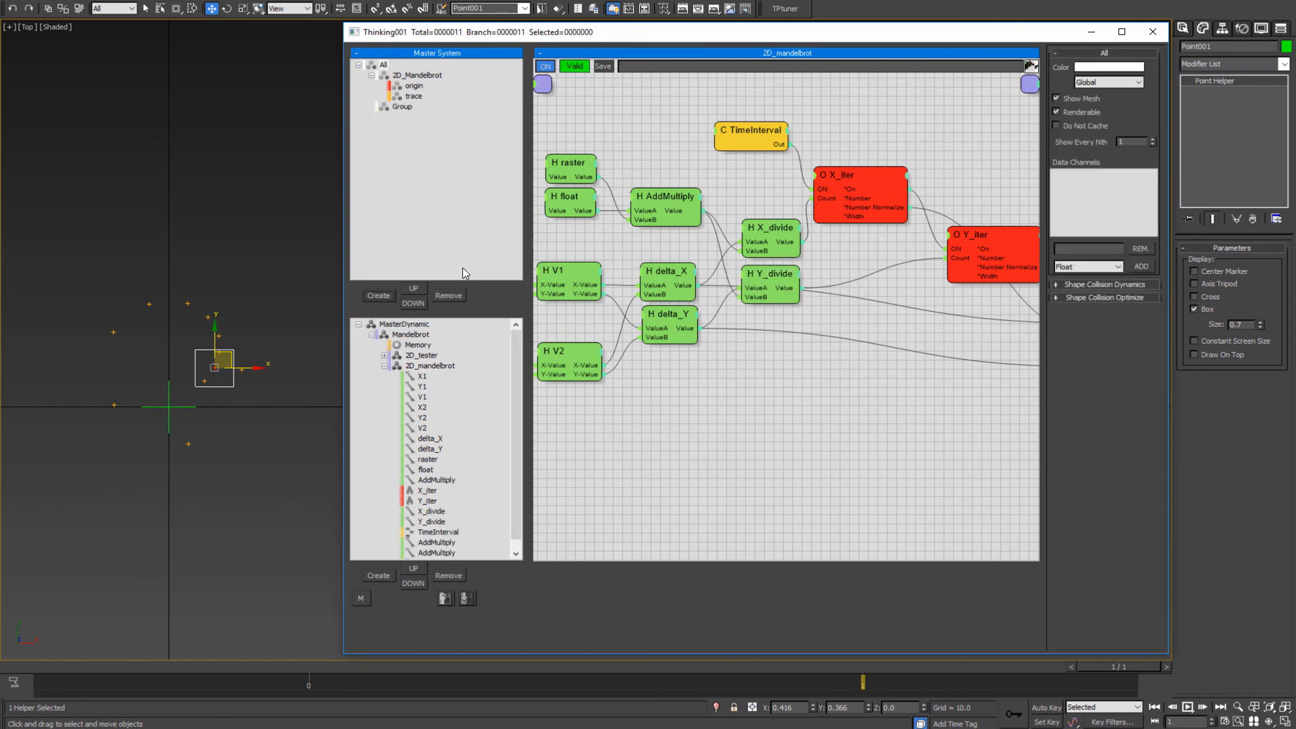
{"action": "left_click", "coordinate": [401, 107]}
{"action": "left_click", "coordinate": [403, 107]}
{"action": "type", "text": "TESTER"}
{"action": "key", "text": "Return"}
- Set the TESTER group's colour to red and replace its Global viewport display with a display type of its own
{"action": "left_click", "coordinate": [1108, 67]}
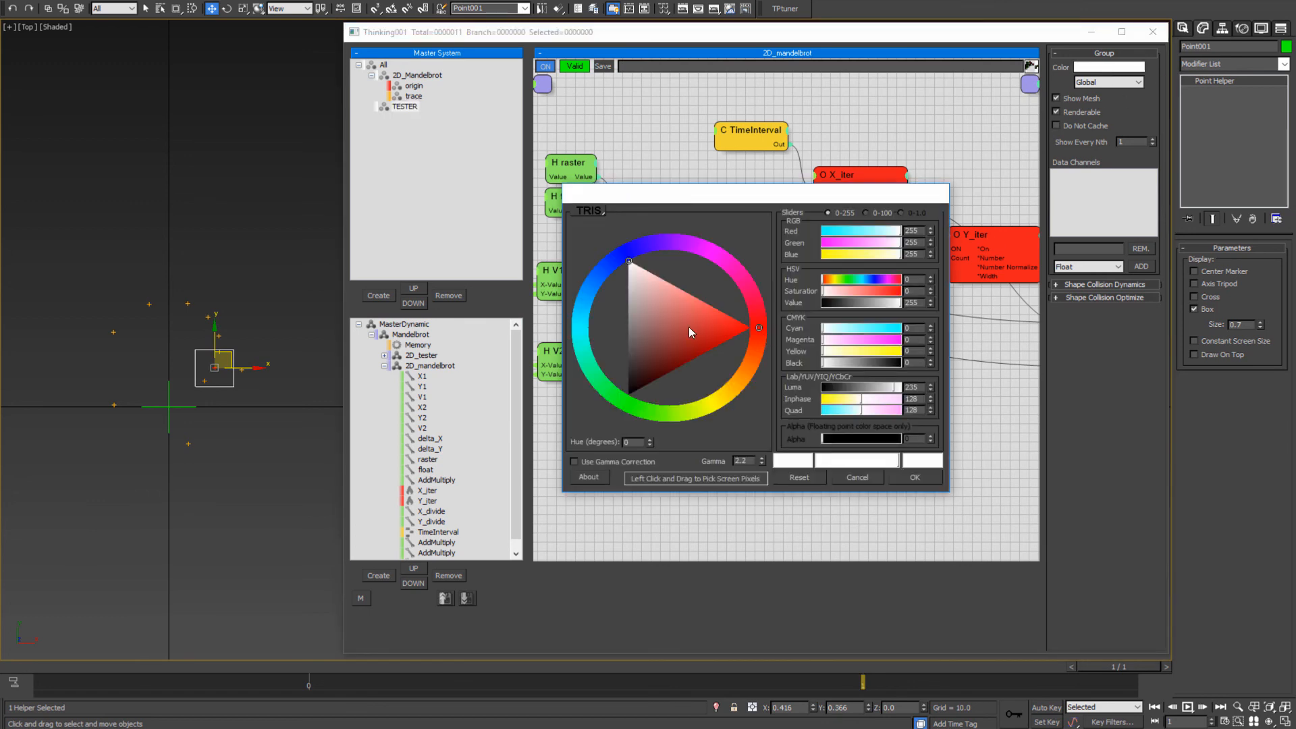
{"action": "left_click_drag", "start_coordinate": [689, 326], "coordinate": [800, 380]}
{"action": "left_click", "coordinate": [923, 474]}
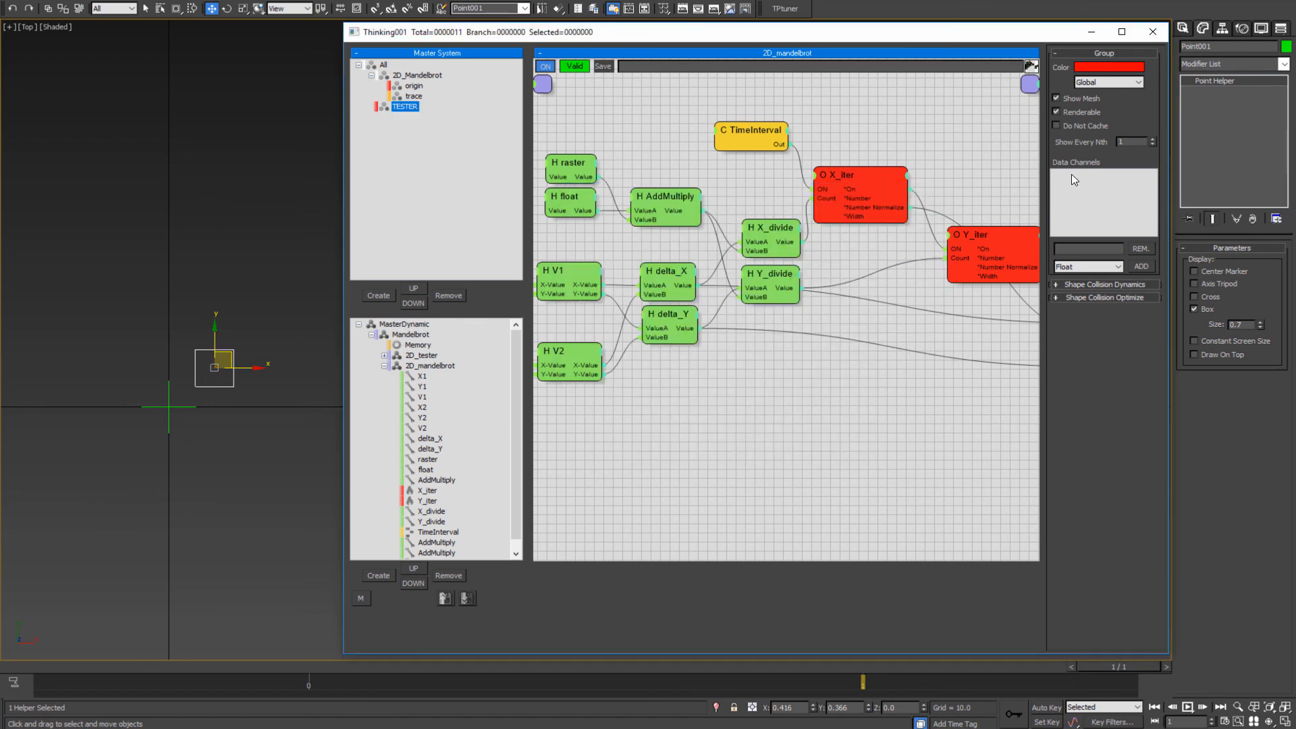
{"action": "left_click", "coordinate": [1104, 81]}
{"action": "left_click", "coordinate": [1090, 112]}
- Turn off the 2D_tester dynamic set and reopen 2D_mandelbrot with its node list expanded
{"action": "left_click", "coordinate": [384, 365]}
{"action": "right_click", "coordinate": [420, 356]}
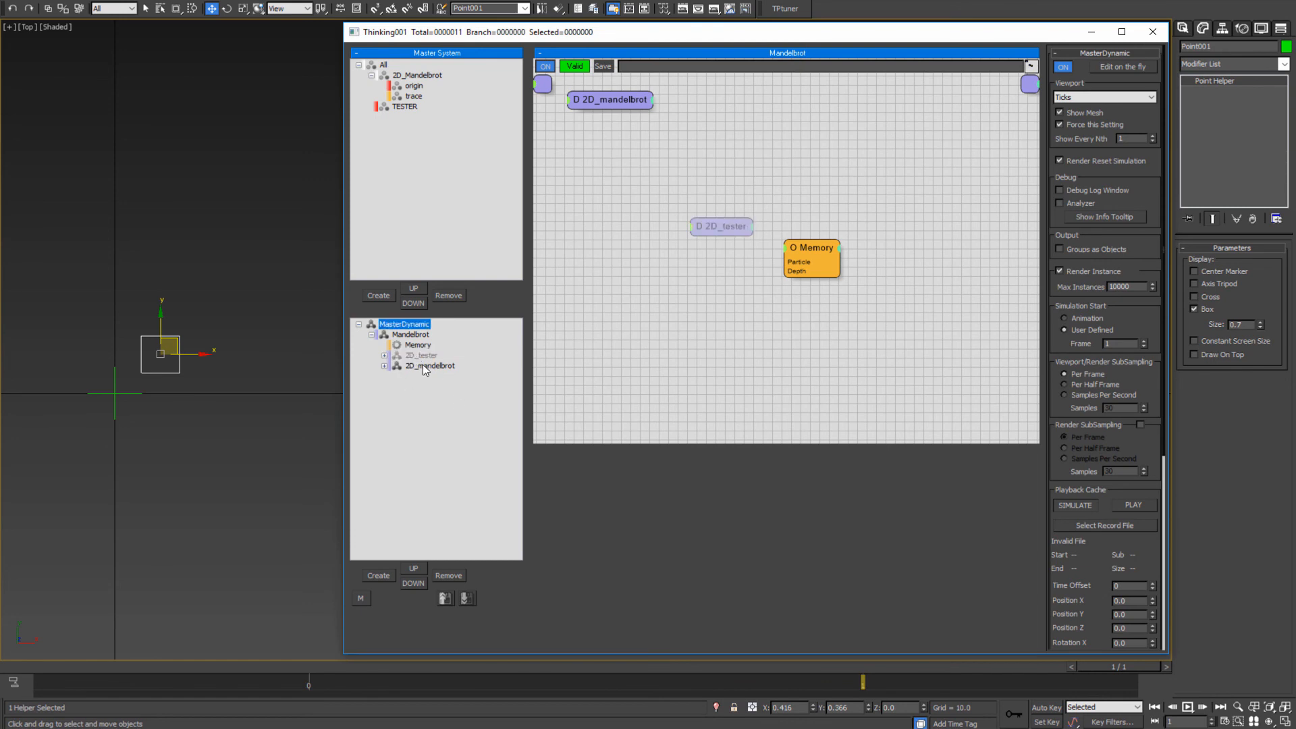
{"action": "left_click", "coordinate": [431, 366]}
{"action": "left_click", "coordinate": [384, 366]}
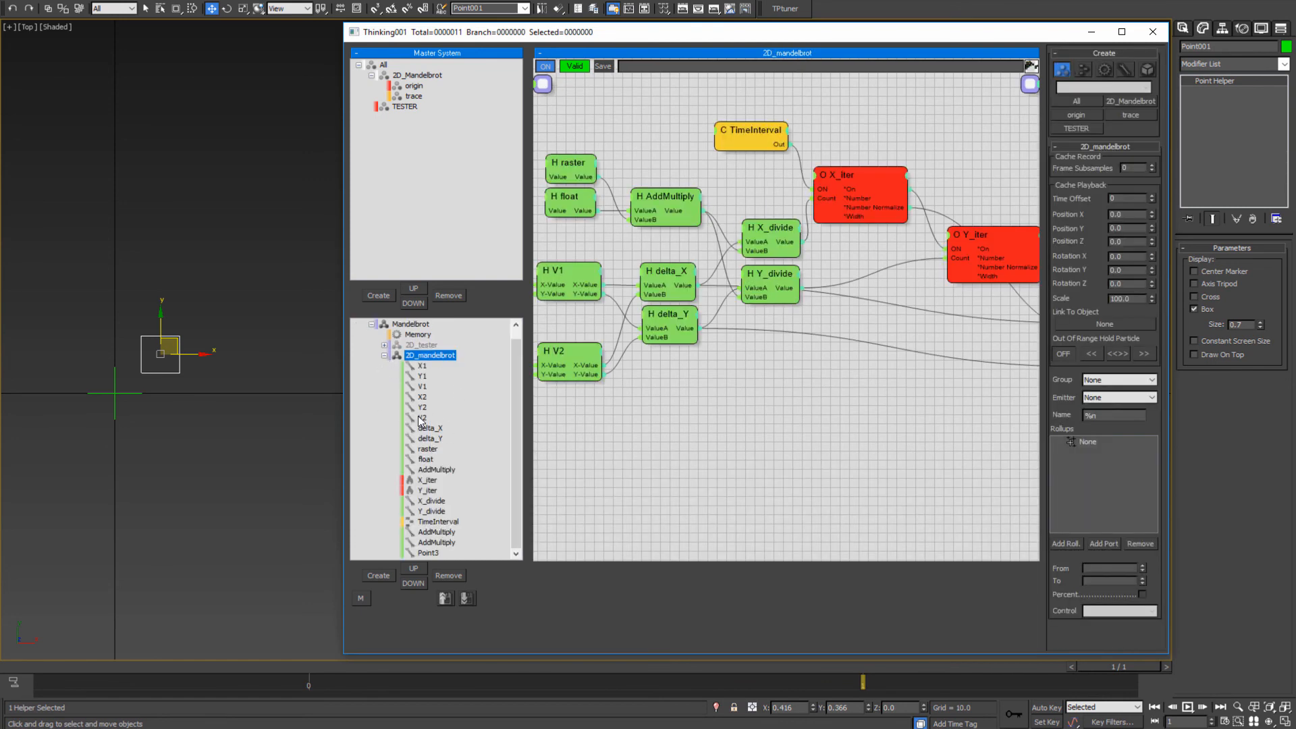
- Add a PositionBorn generator operator to the 2D_mandelbrot network and place it beyond the Point3 node
{"action": "mouse_move", "coordinate": [723, 409]}
{"action": "middle_mouse_down"}
{"action": "mouse_move", "coordinate": [932, 428]}
{"action": "mouse_move", "coordinate": [622, 434]}
{"action": "middle_mouse_up"}
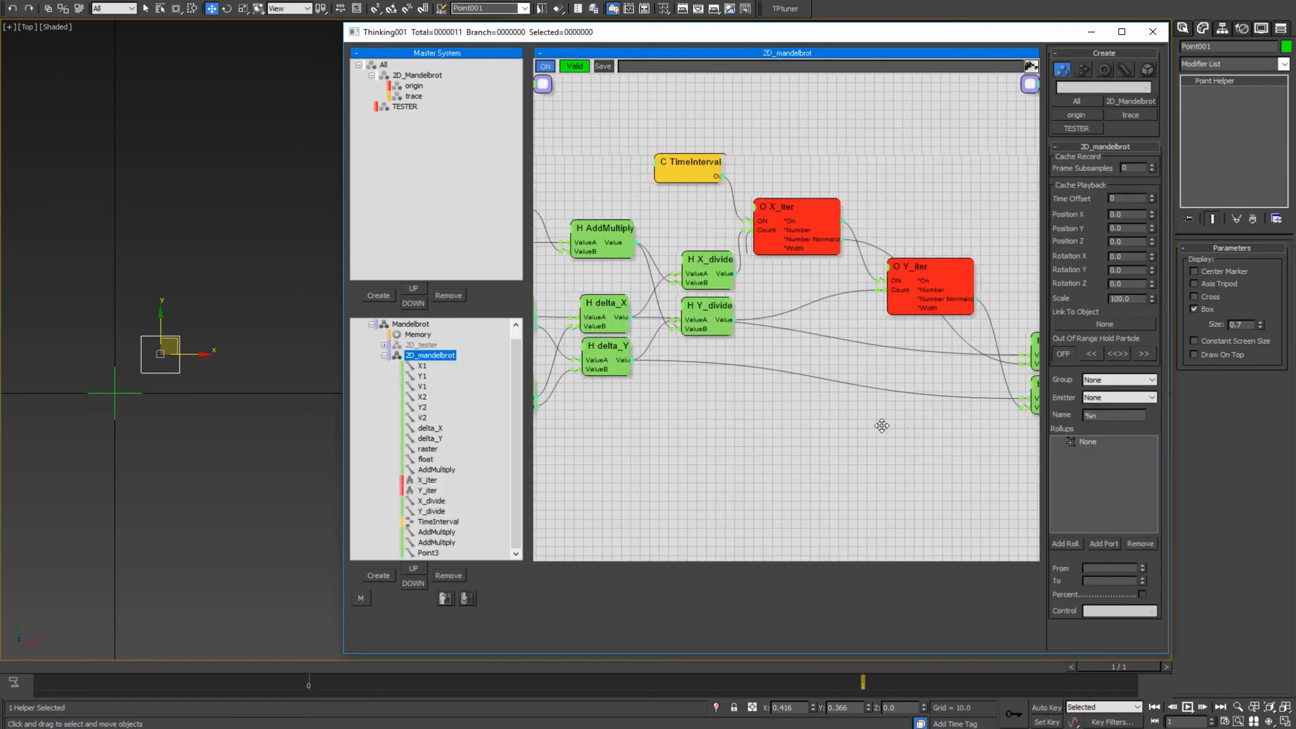
{"action": "middle_click_drag", "start_coordinate": [882, 425], "coordinate": [577, 402]}
{"action": "middle_click_drag", "start_coordinate": [831, 398], "coordinate": [622, 425]}
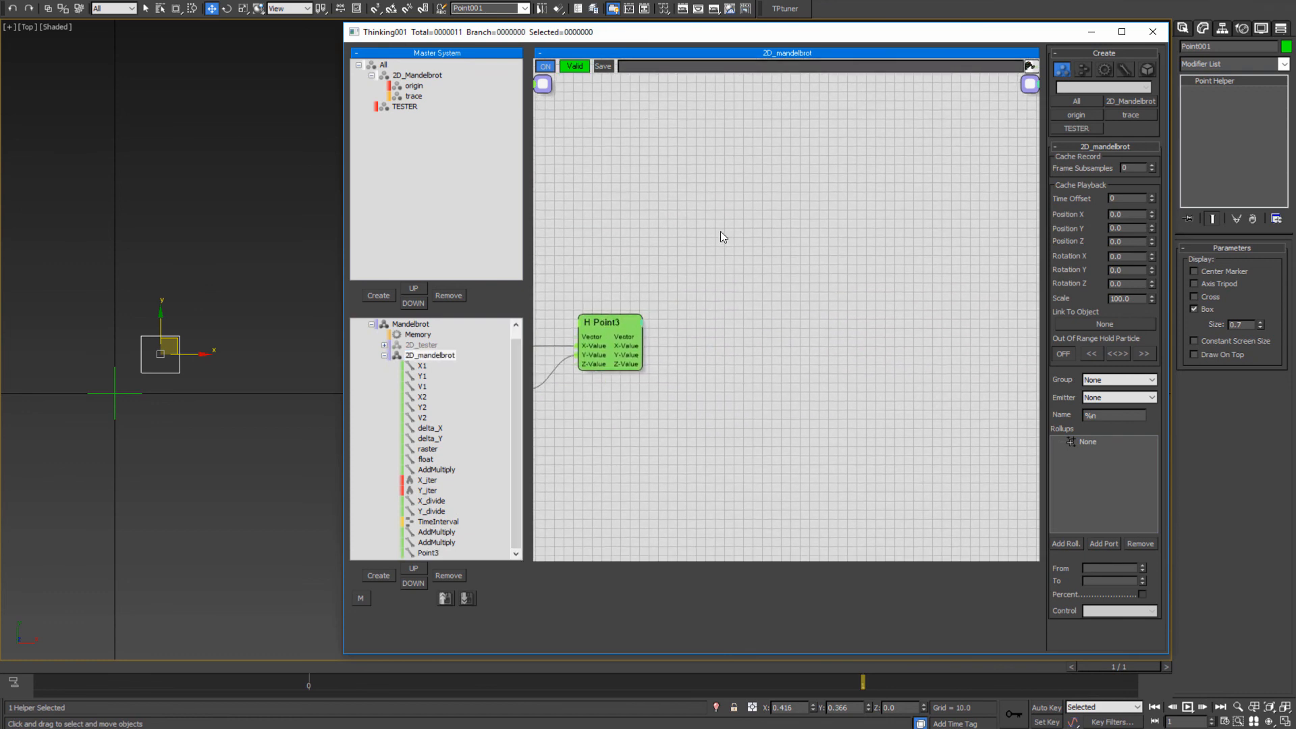
{"action": "right_click", "coordinate": [653, 233]}
{"action": "mouse_move", "coordinate": [700, 270]}
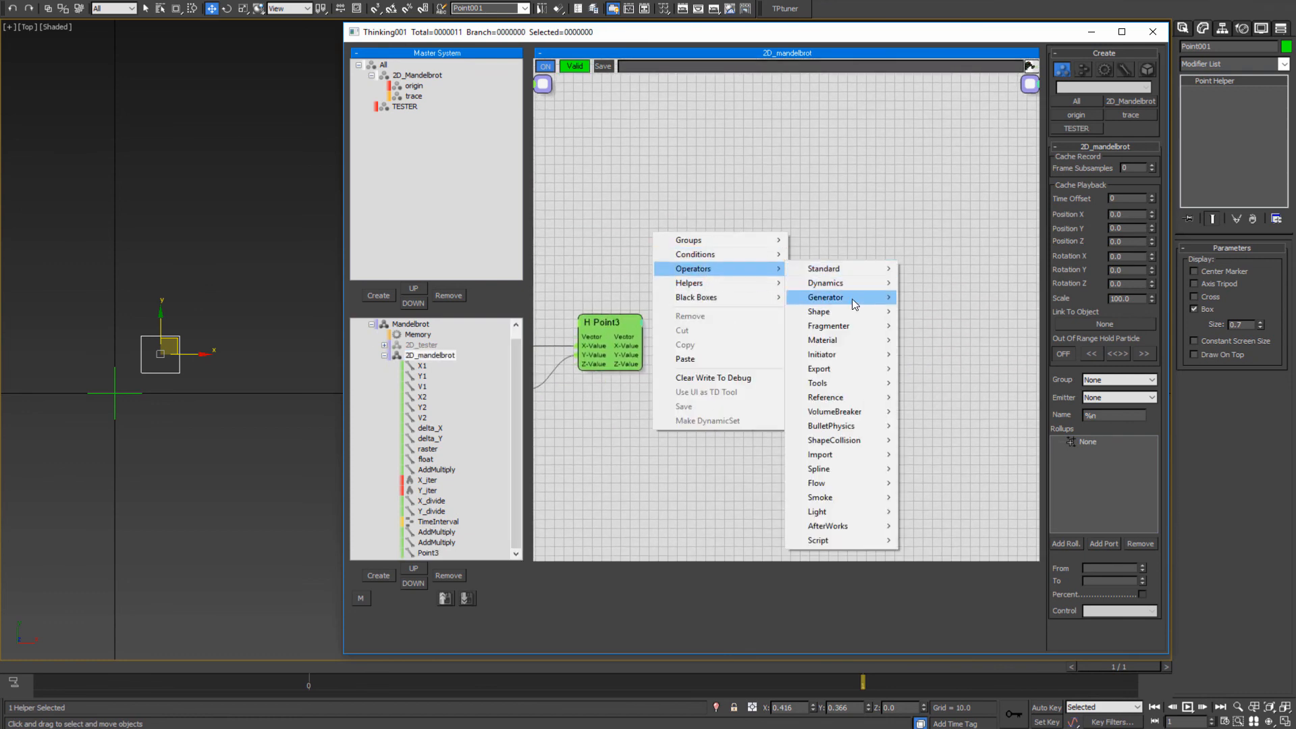
{"action": "mouse_move", "coordinate": [847, 303]}
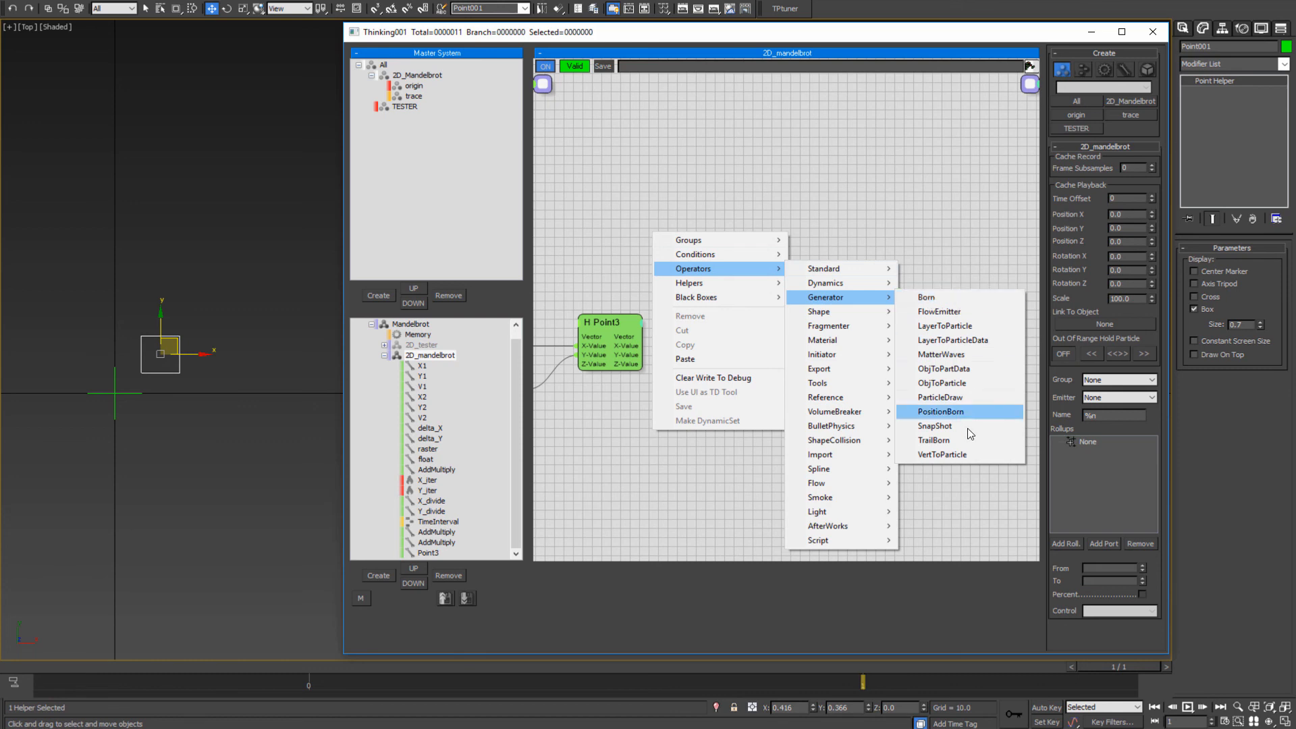
{"action": "left_click", "coordinate": [959, 412]}
{"action": "middle_click_drag", "start_coordinate": [777, 313], "coordinate": [877, 324]}
{"action": "left_click_drag", "start_coordinate": [866, 247], "coordinate": [865, 282]}
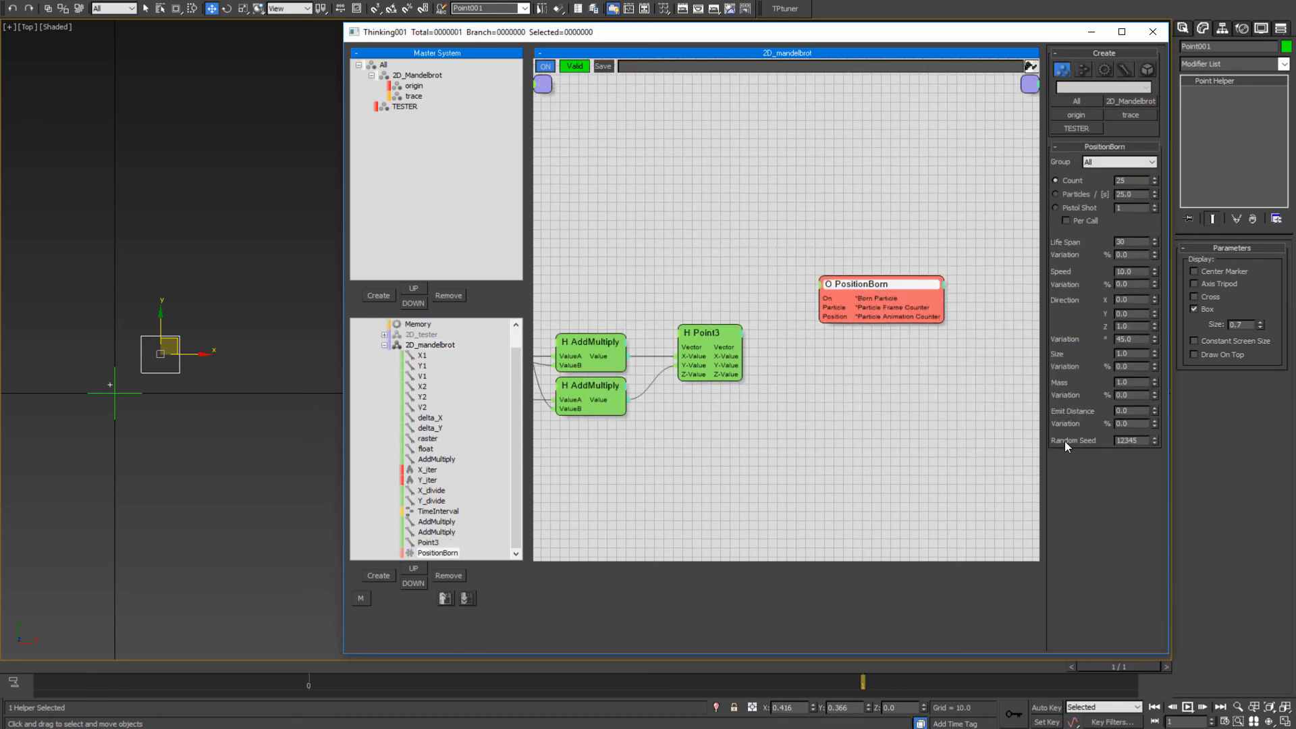
- Set PositionBorn to Pistol Shot with Per Call enabled, feed Point3's Vector output into its Position input, and align it with Point3
{"action": "left_click", "coordinate": [1066, 220]}
{"action": "middle_click_drag", "start_coordinate": [808, 364], "coordinate": [855, 339]}
{"action": "left_click_drag", "start_coordinate": [797, 315], "coordinate": [776, 321]}
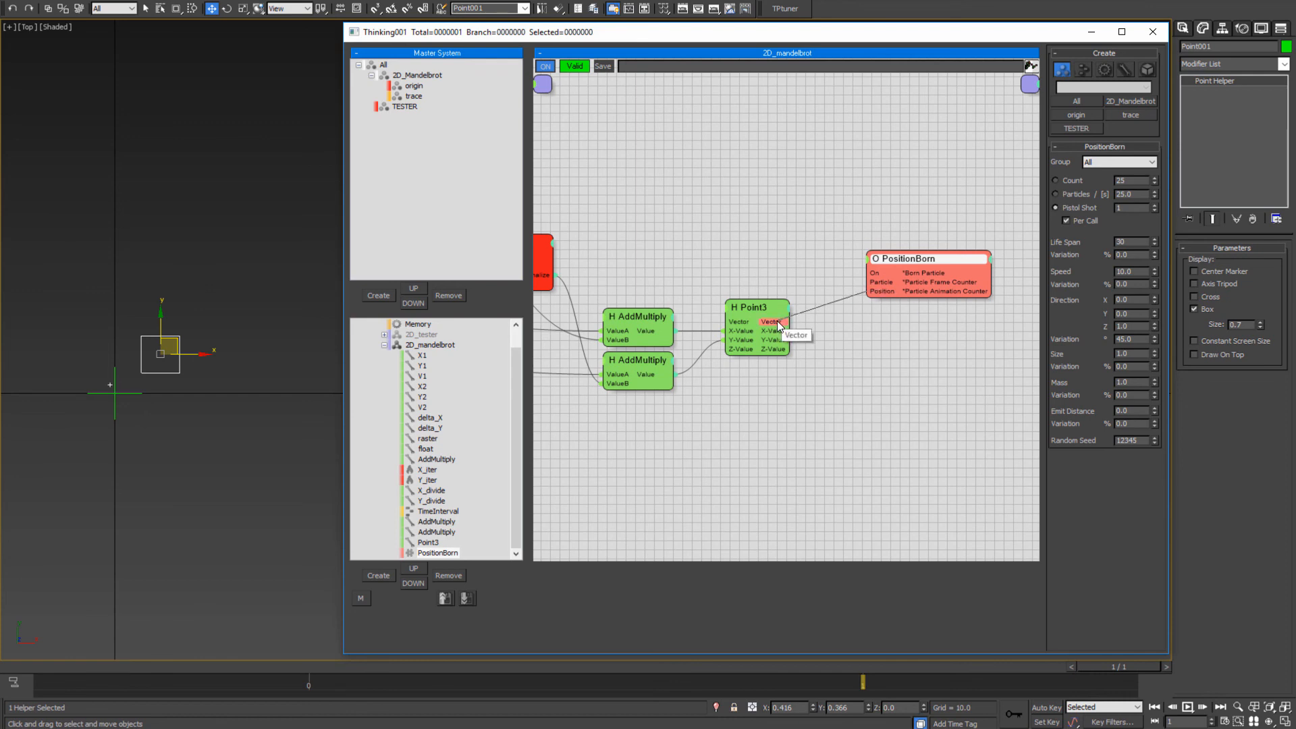
{"action": "left_click_drag", "start_coordinate": [913, 261], "coordinate": [896, 292]}
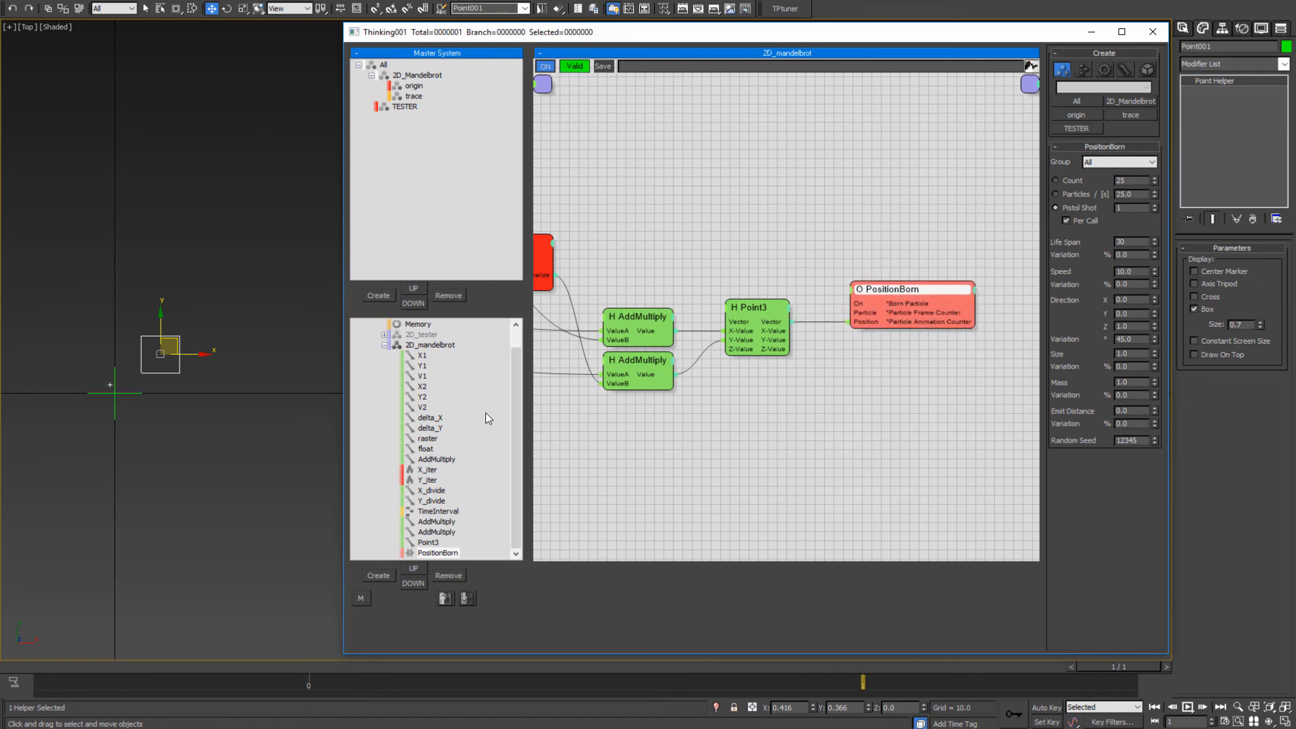
- Re-run the simulation from frame 0 to frame 1 and inspect the born particles in the Top viewport
{"action": "middle_click_drag", "start_coordinate": [169, 419], "coordinate": [233, 437]}
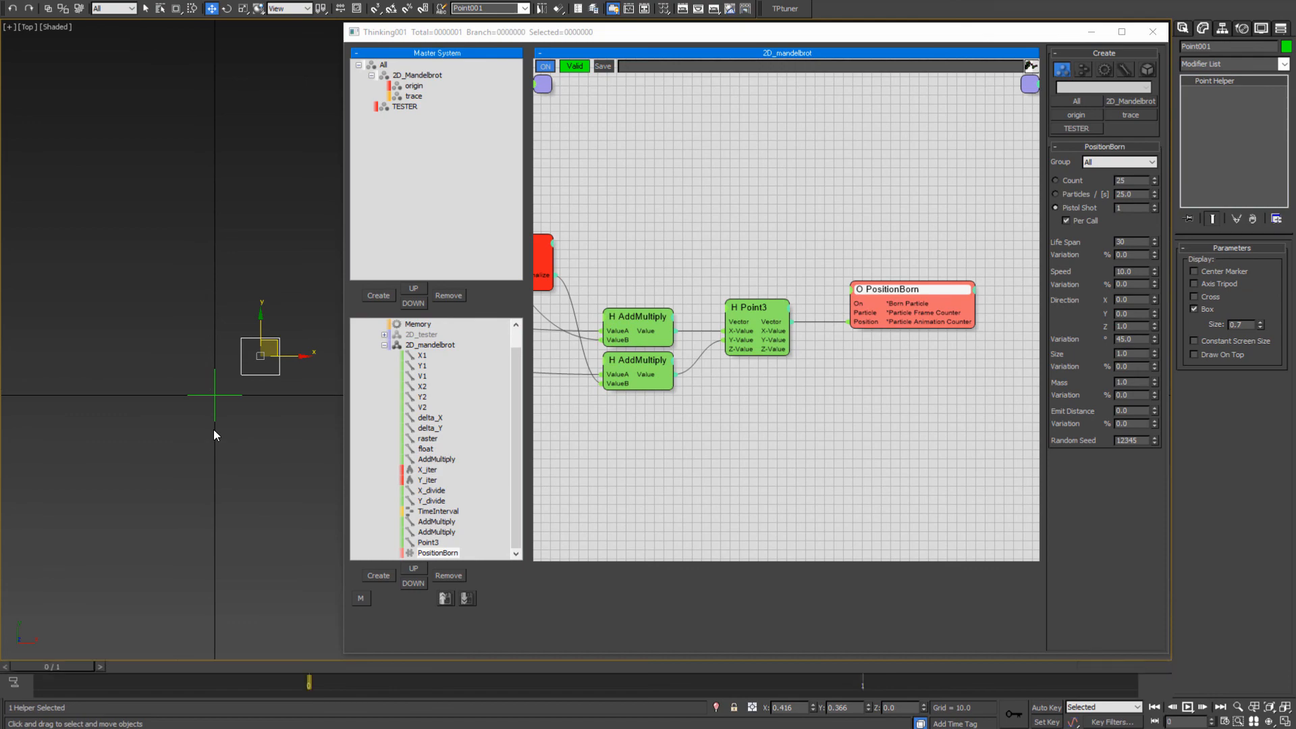
{"action": "middle_click_drag", "start_coordinate": [242, 386], "coordinate": [54, 483]}
{"action": "middle_click_drag", "start_coordinate": [210, 403], "coordinate": [161, 406]}
{"action": "scroll", "coordinate": [162, 407], "scroll_direction": "down", "scroll_amount": 2}
{"action": "key", "text": "q"}
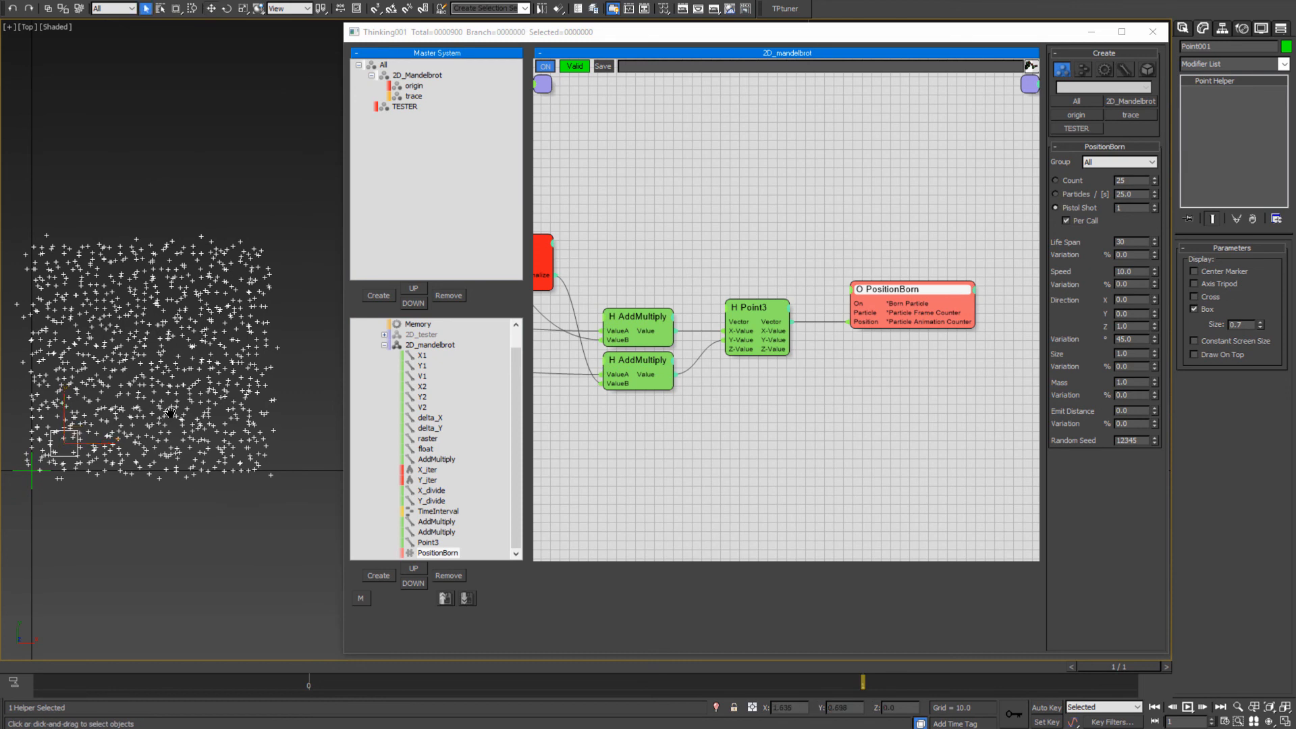
{"action": "scroll", "coordinate": [161, 407], "scroll_direction": "up", "scroll_amount": 2}
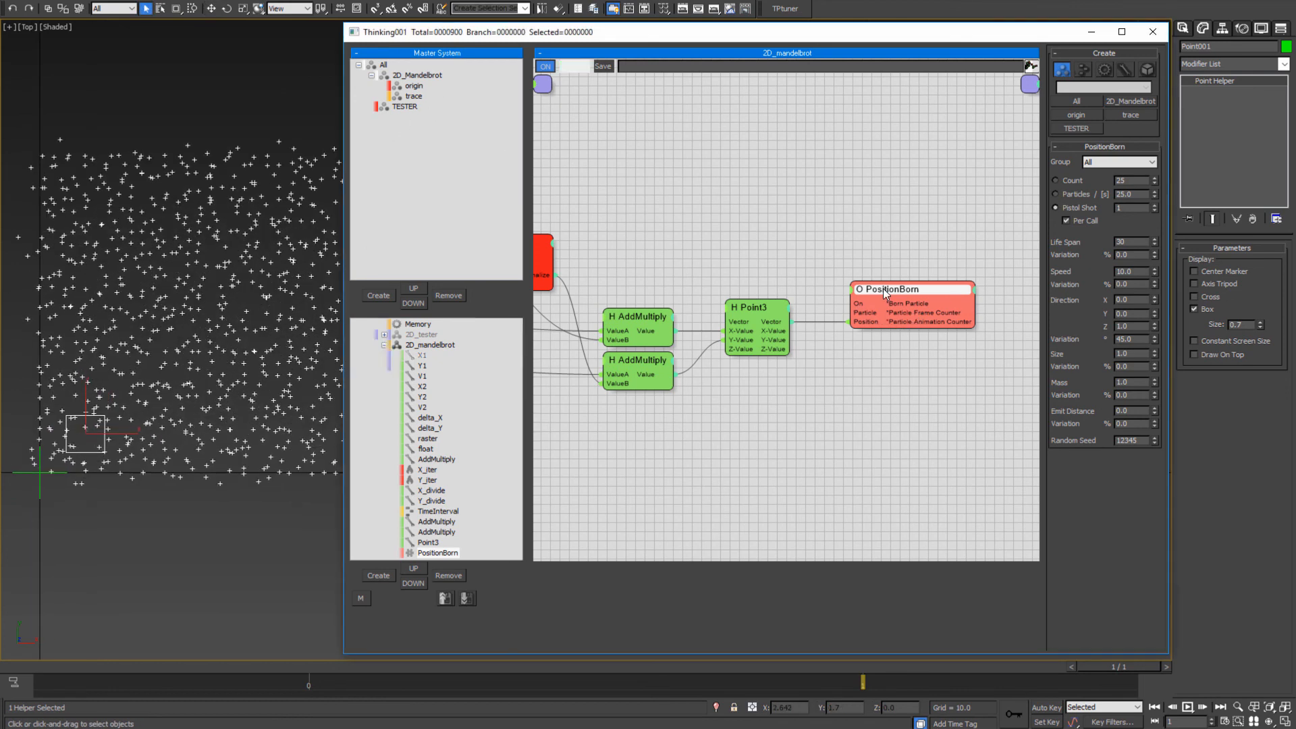
- Assign the PositionBorn particles to the TESTER group and re-run the simulation to frame 1
{"action": "left_click", "coordinate": [1119, 163]}
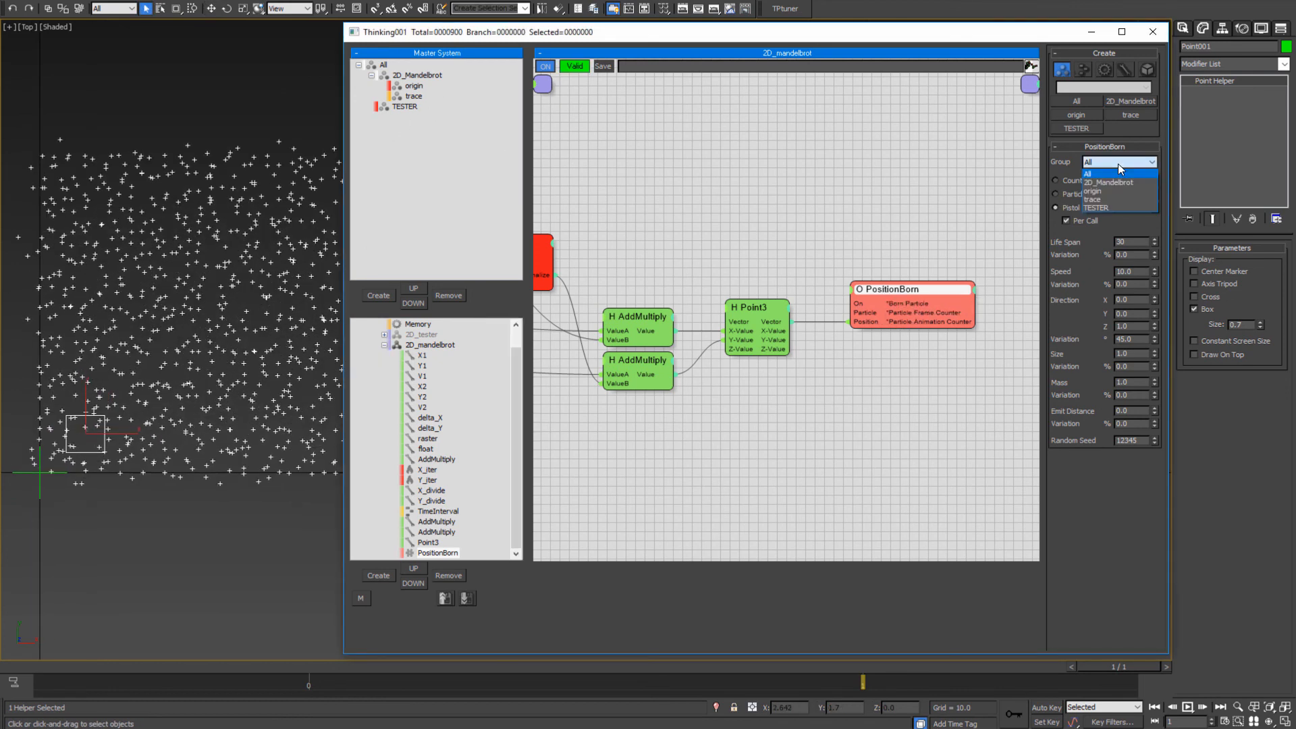
{"action": "left_click", "coordinate": [1095, 208]}
{"action": "middle_click_drag", "start_coordinate": [69, 395], "coordinate": [83, 380]}
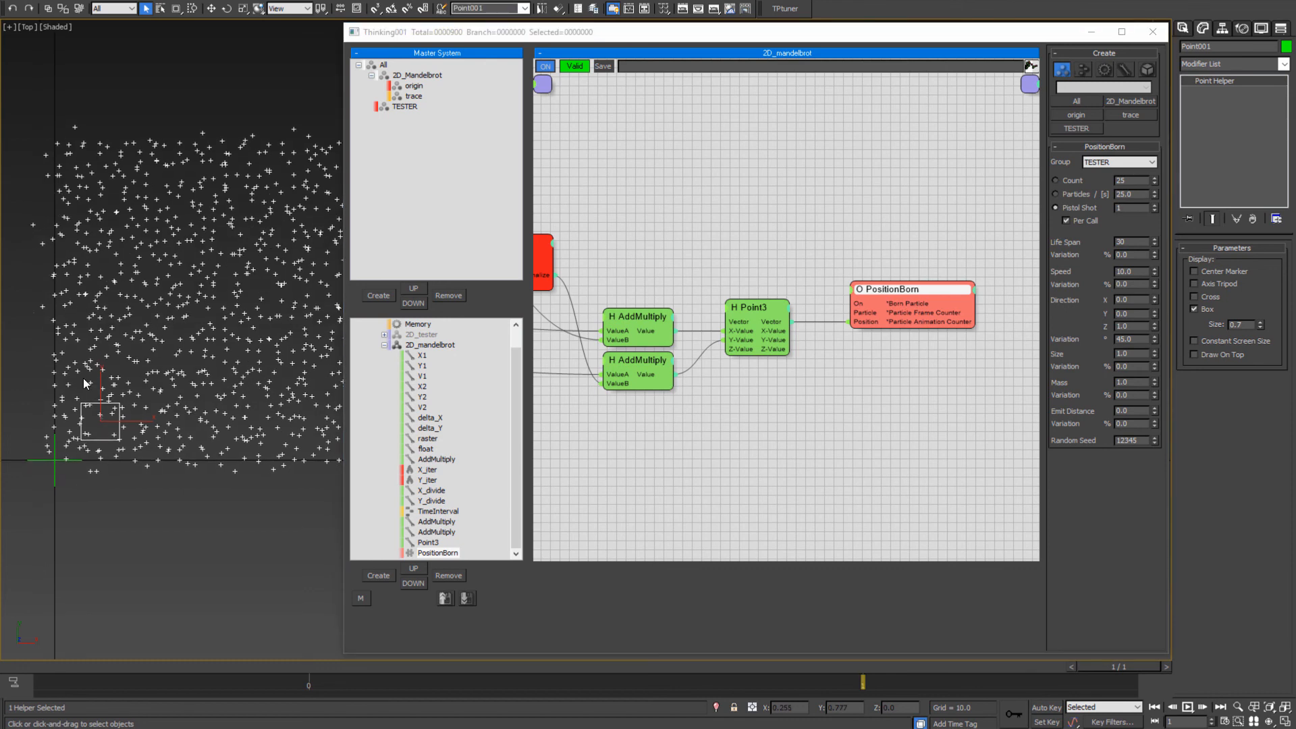
{"action": "key", "text": "comma"}
{"action": "key", "text": "period"}
{"action": "middle_click_drag", "start_coordinate": [267, 440], "coordinate": [201, 420]}
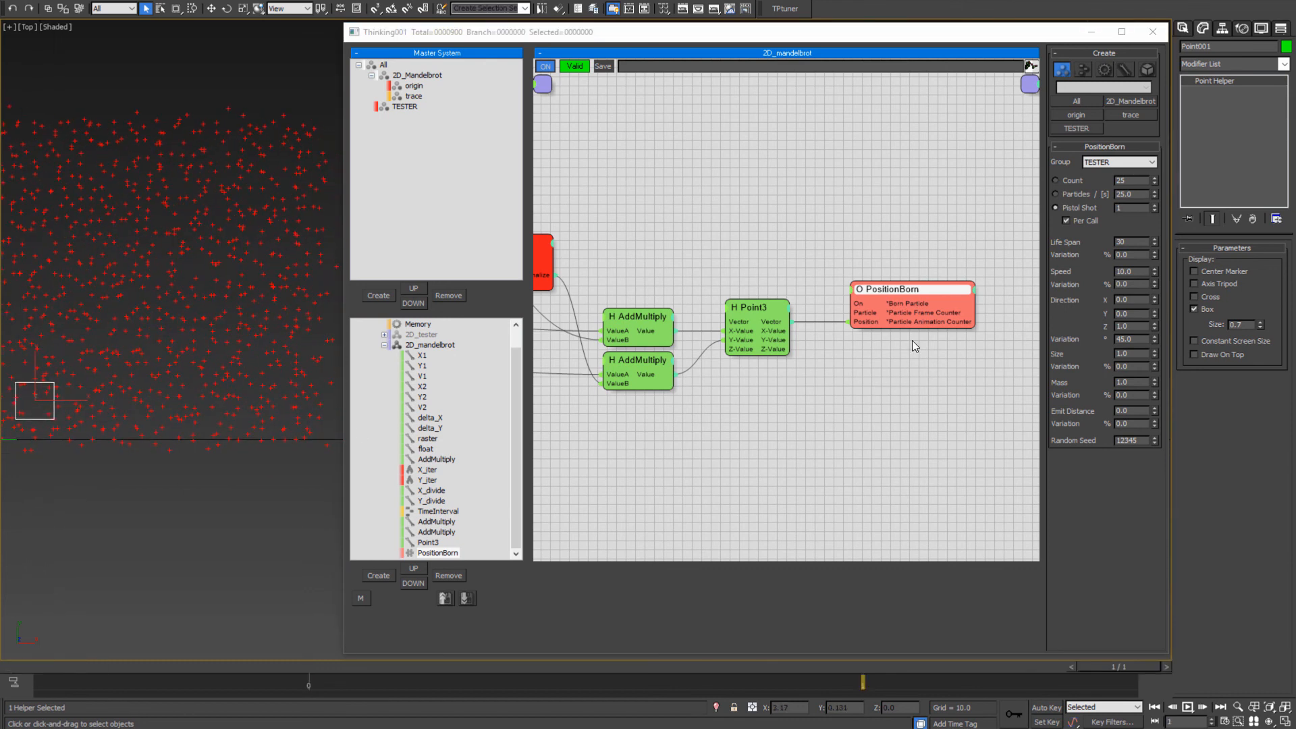
{"action": "left_click_drag", "start_coordinate": [897, 286], "coordinate": [884, 288]}
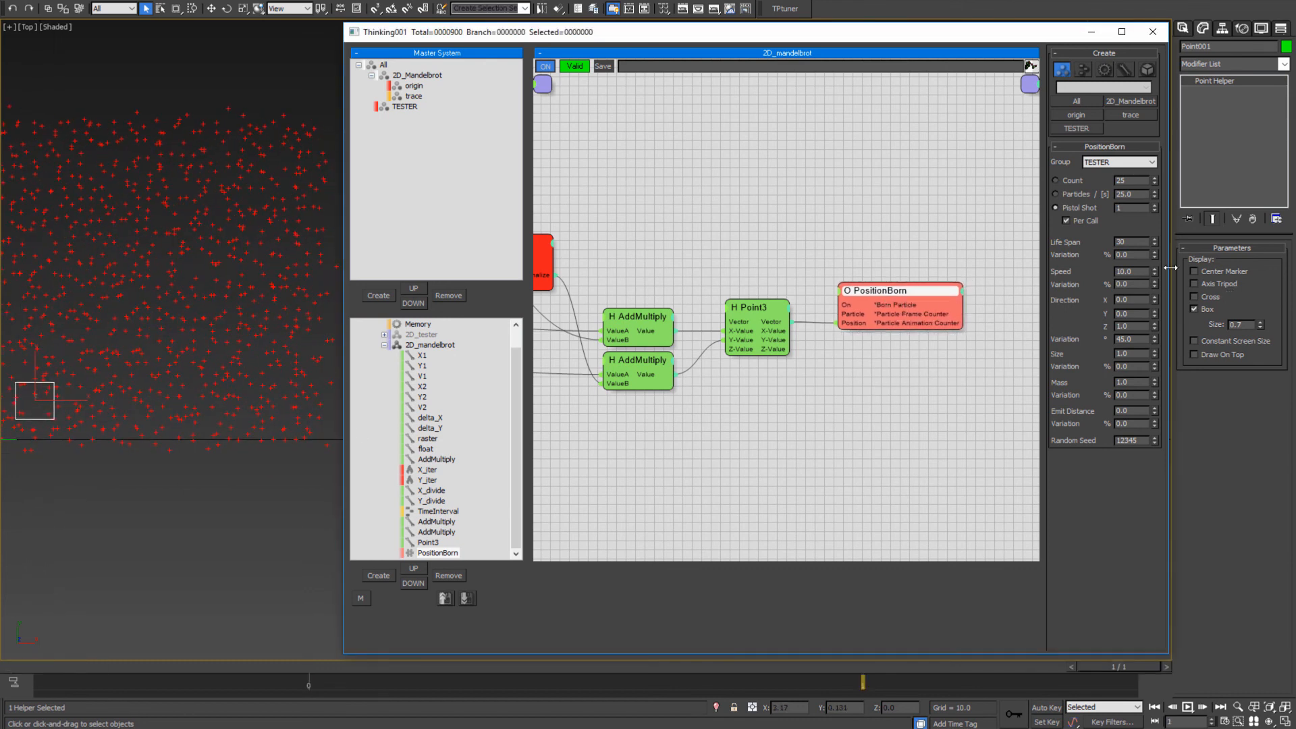
- Set PositionBorn's Speed to 0 and Life Span to 9999
{"action": "middle_click_drag", "start_coordinate": [174, 243], "coordinate": [171, 327]}
{"action": "double_click", "coordinate": [1133, 241]}
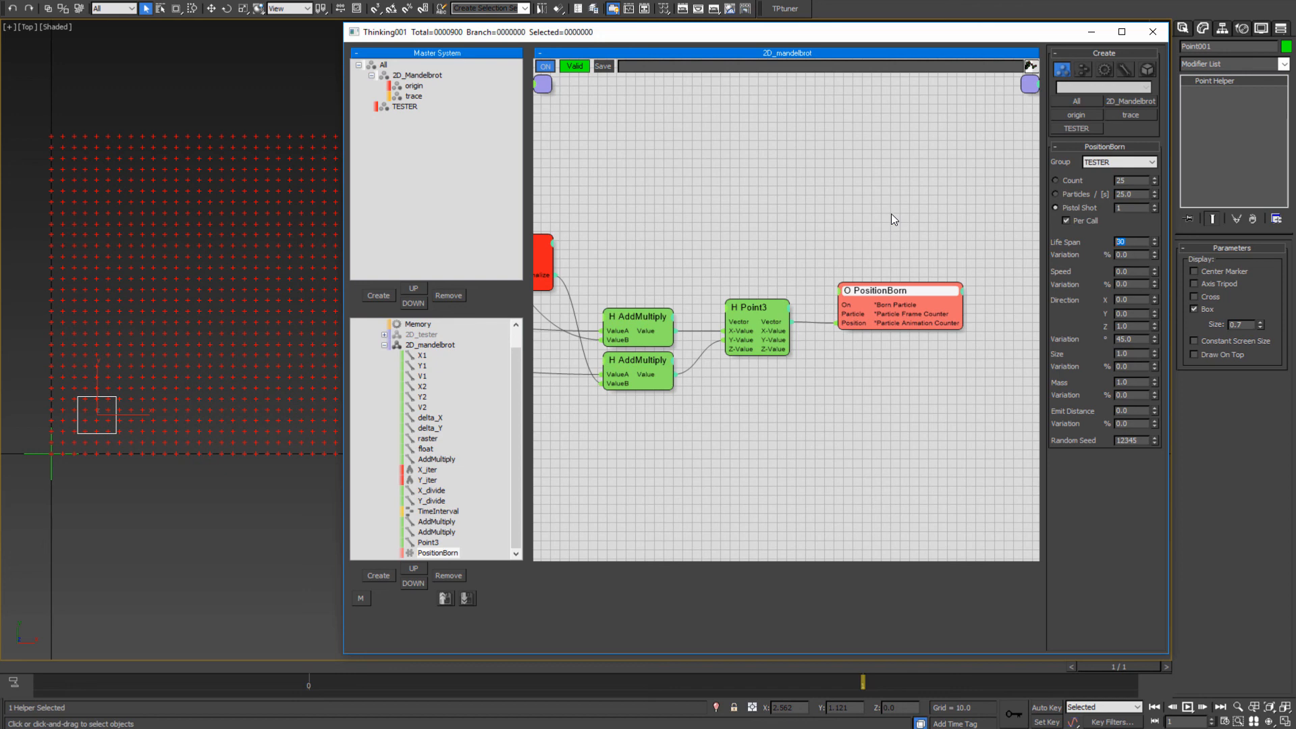
{"action": "key", "text": "Return"}
- Narrow the thinkingParticles window so the whole particle grid fits in the exposed Top viewport
{"action": "middle_click_drag", "start_coordinate": [150, 358], "coordinate": [122, 372]}
{"action": "scroll", "coordinate": [177, 336], "scroll_direction": "down", "scroll_amount": 2}
{"action": "mouse_move", "coordinate": [186, 338]}
{"action": "middle_mouse_down"}
{"action": "mouse_move", "coordinate": [148, 345]}
{"action": "mouse_move", "coordinate": [173, 341]}
{"action": "middle_mouse_up"}
{"action": "left_click_drag", "start_coordinate": [342, 404], "coordinate": [481, 403]}
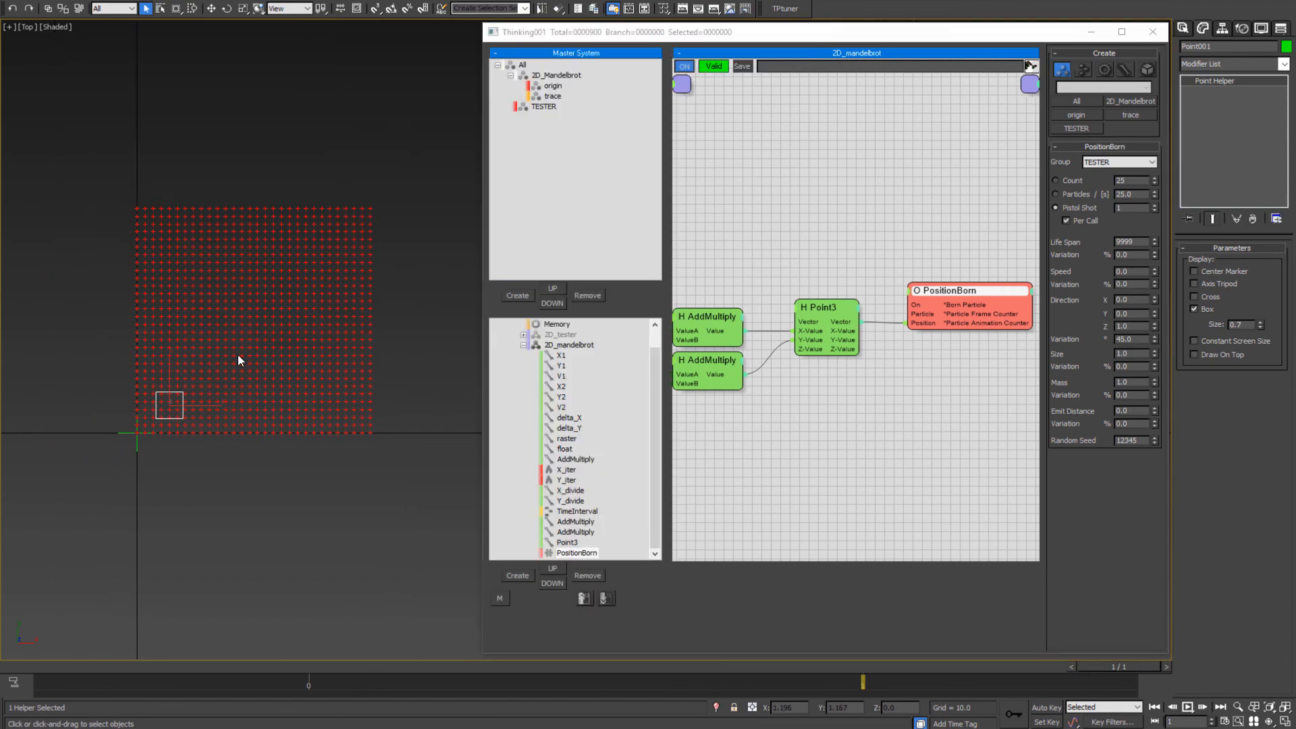
{"action": "scroll", "coordinate": [230, 371], "scroll_direction": "up", "scroll_amount": 2}
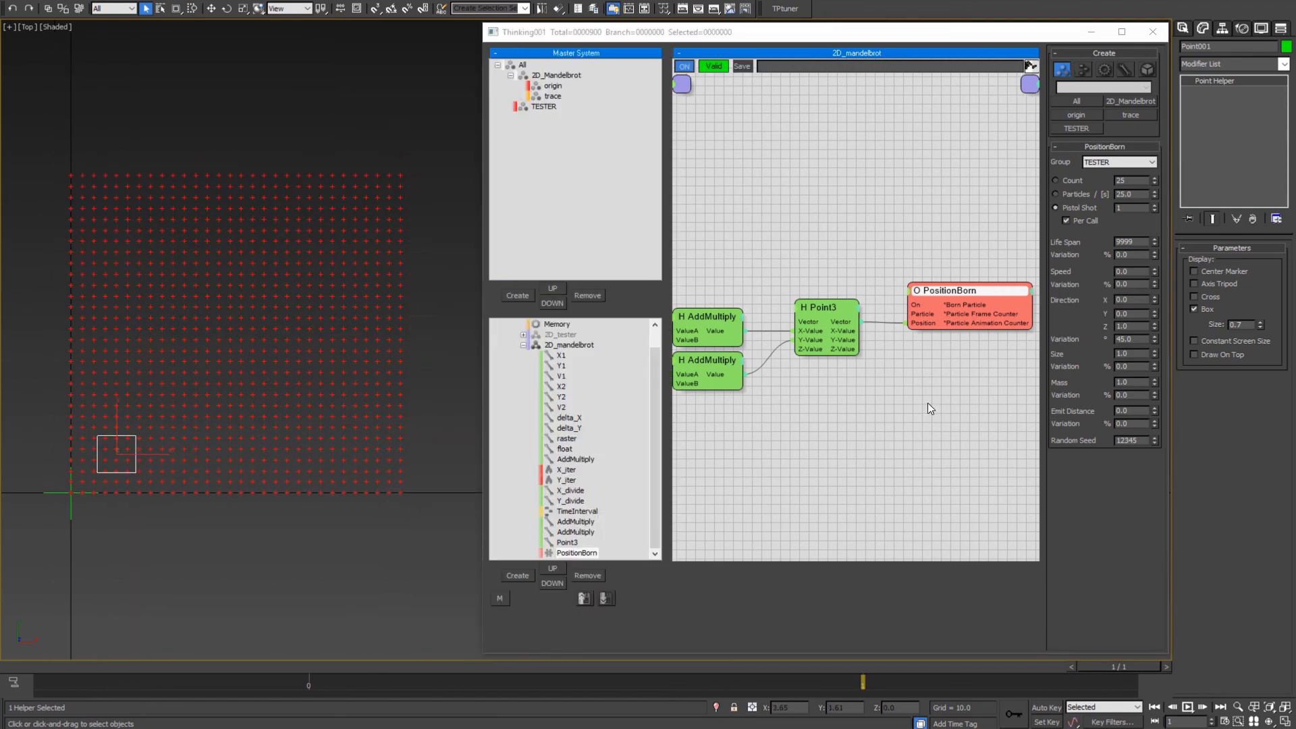
- Move the PositionBorn node slightly closer to Point3
{"action": "mouse_move", "coordinate": [928, 403]}
{"action": "middle_mouse_down"}
{"action": "mouse_move", "coordinate": [899, 410]}
{"action": "mouse_move", "coordinate": [948, 407]}
{"action": "middle_mouse_up"}
{"action": "left_click", "coordinate": [943, 370]}
{"action": "left_click_drag", "start_coordinate": [889, 281], "coordinate": [875, 280]}
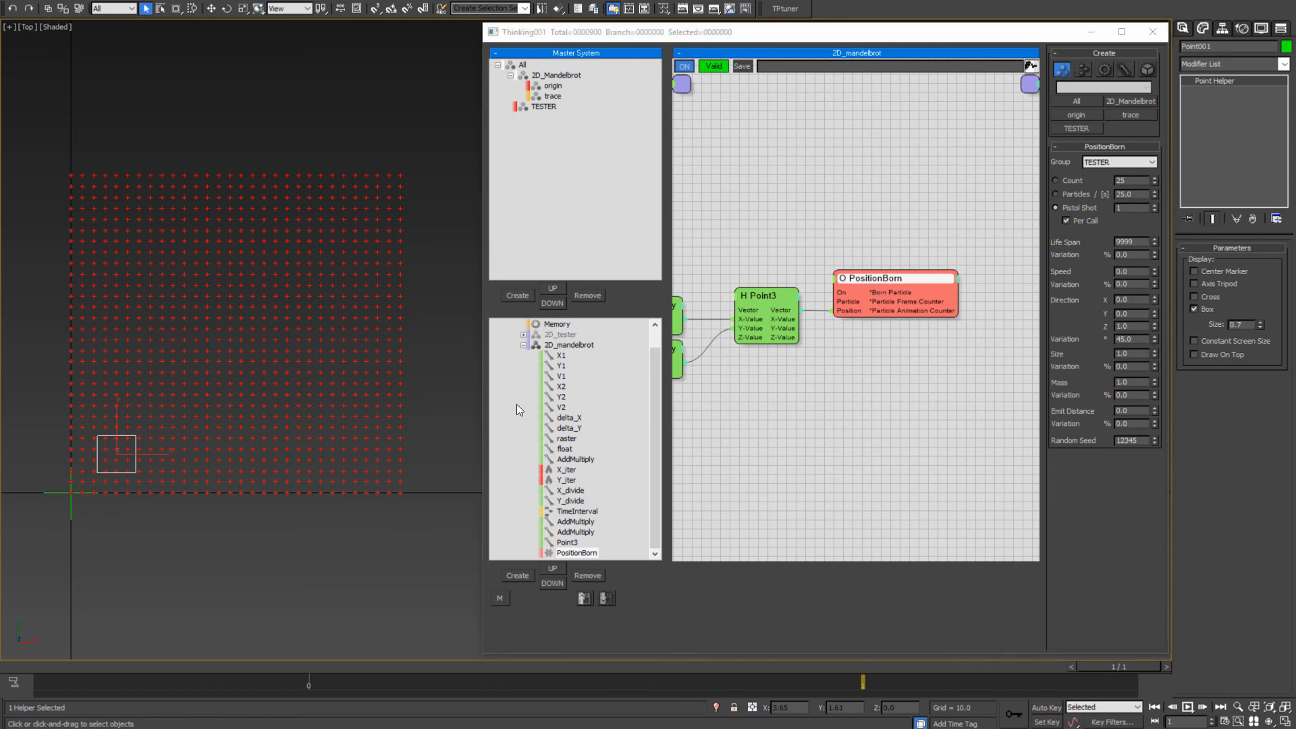
- Review the network from PositionBorn back to the raster and X1/Y1 inputs, comparing it with the particle grid
{"action": "middle_click_drag", "start_coordinate": [757, 447], "coordinate": [831, 419]}
{"action": "middle_click_drag", "start_coordinate": [228, 492], "coordinate": [107, 481]}
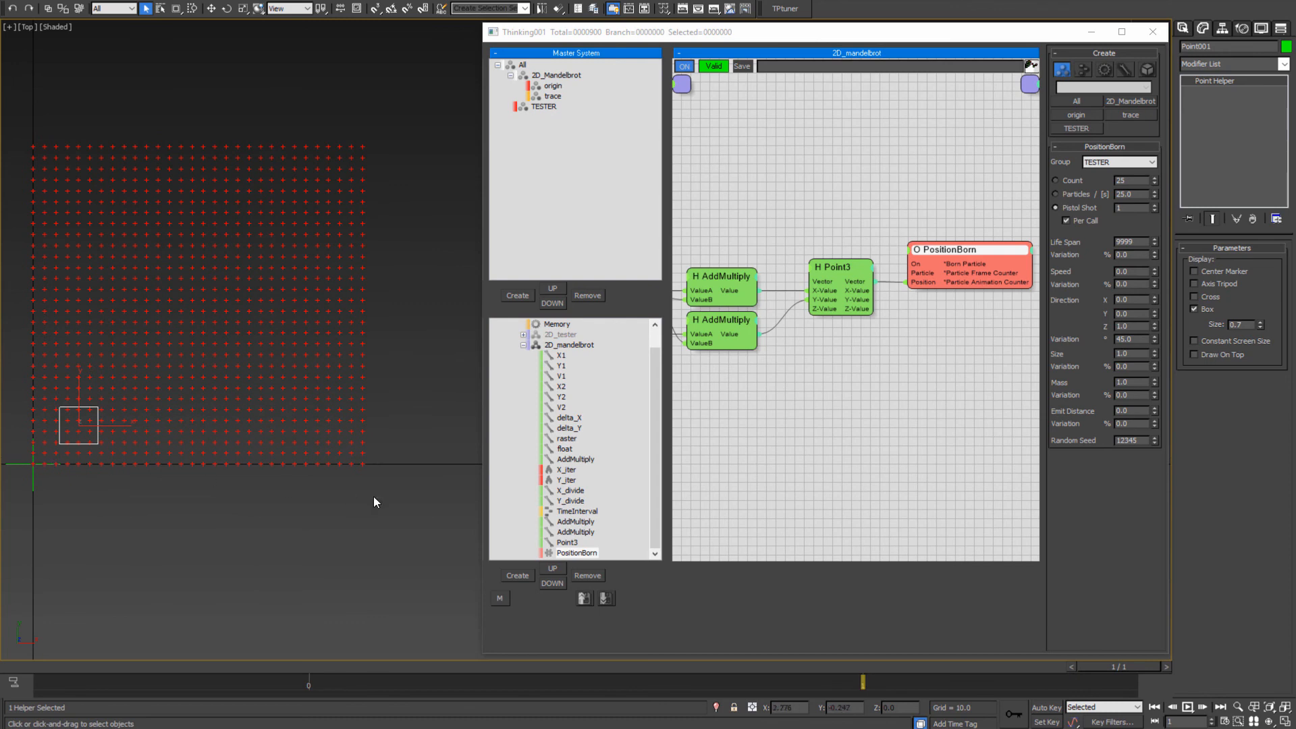
{"action": "middle_click_drag", "start_coordinate": [237, 464], "coordinate": [255, 509]}
{"action": "middle_click_drag", "start_coordinate": [229, 384], "coordinate": [273, 406]}
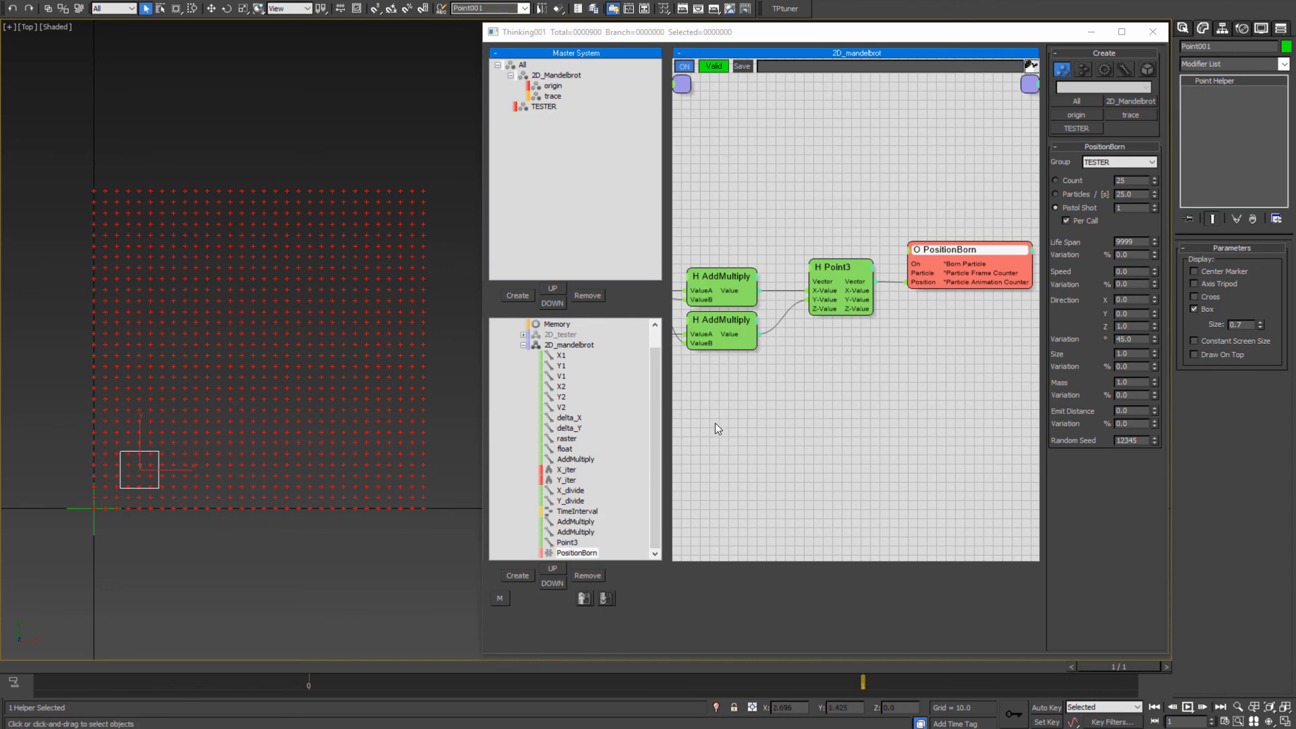
{"action": "middle_click_drag", "start_coordinate": [715, 424], "coordinate": [870, 450]}
{"action": "middle_click_drag", "start_coordinate": [691, 402], "coordinate": [956, 475]}
{"action": "middle_click_drag", "start_coordinate": [804, 342], "coordinate": [888, 382]}
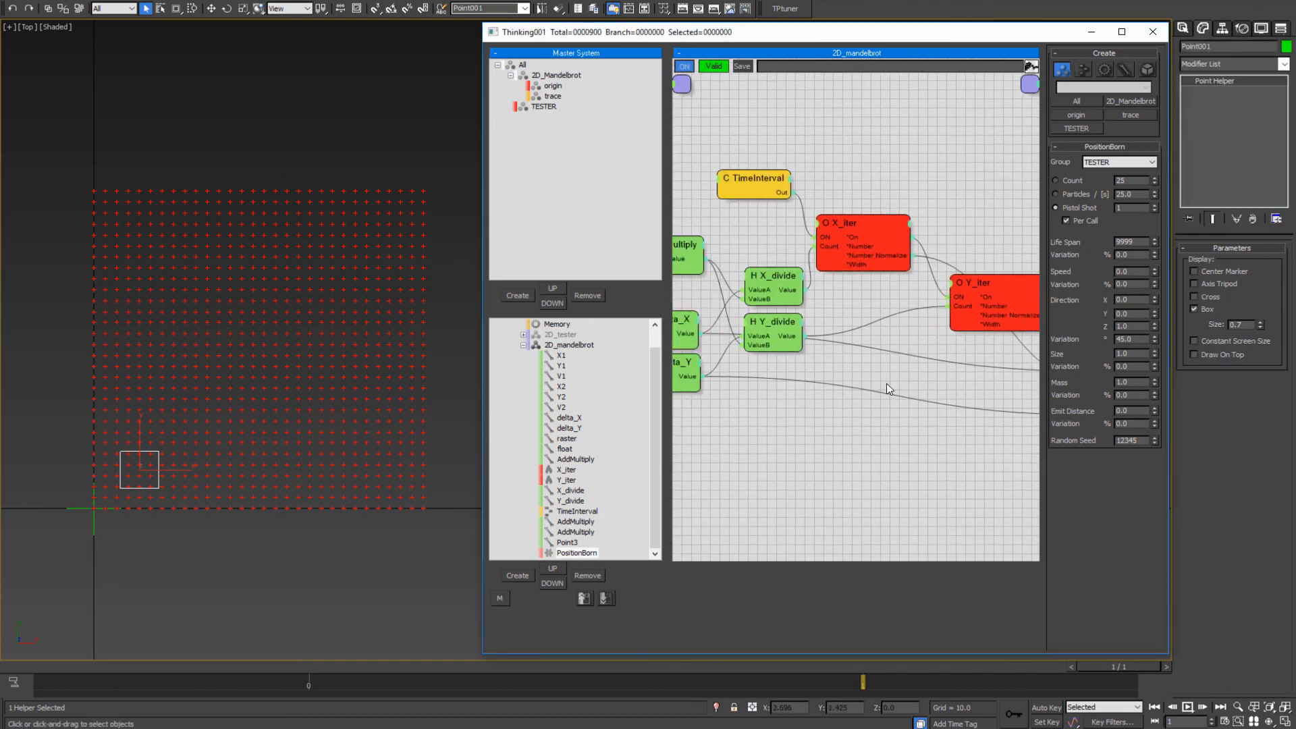
{"action": "middle_click_drag", "start_coordinate": [771, 276], "coordinate": [872, 273]}
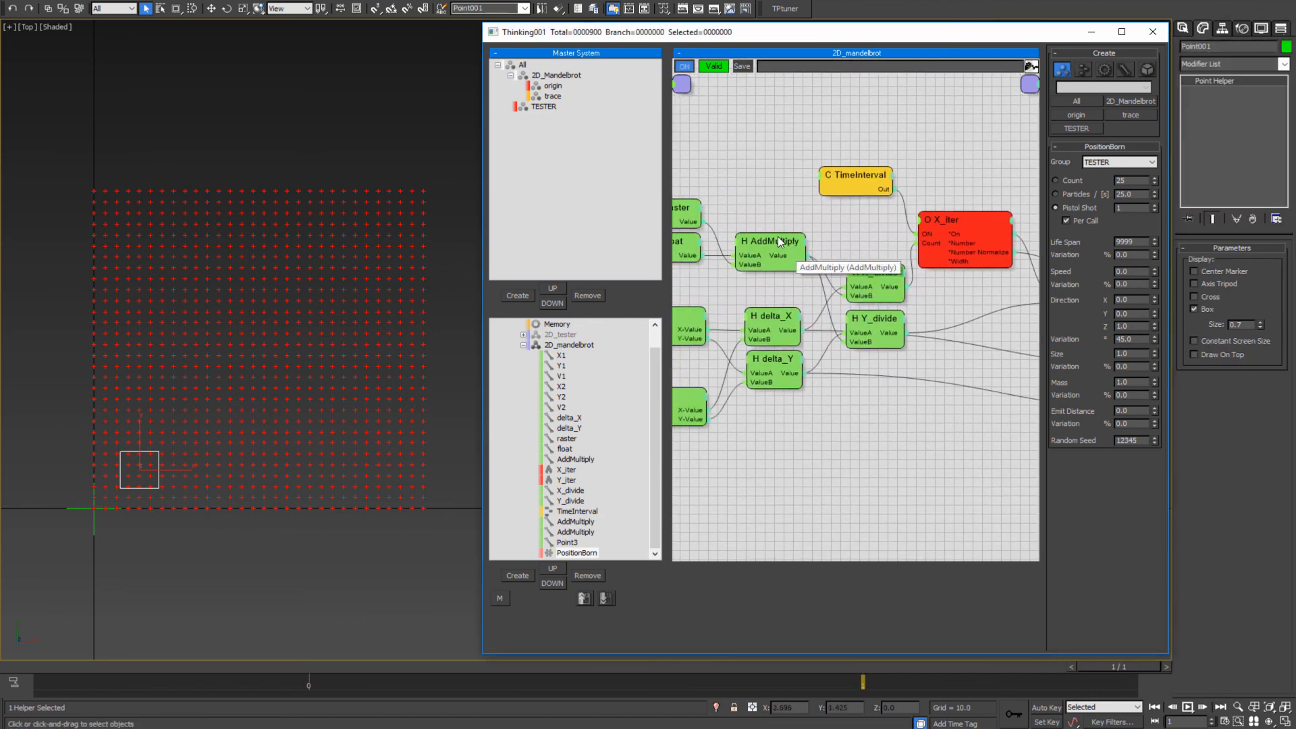
{"action": "middle_click_drag", "start_coordinate": [675, 266], "coordinate": [775, 264]}
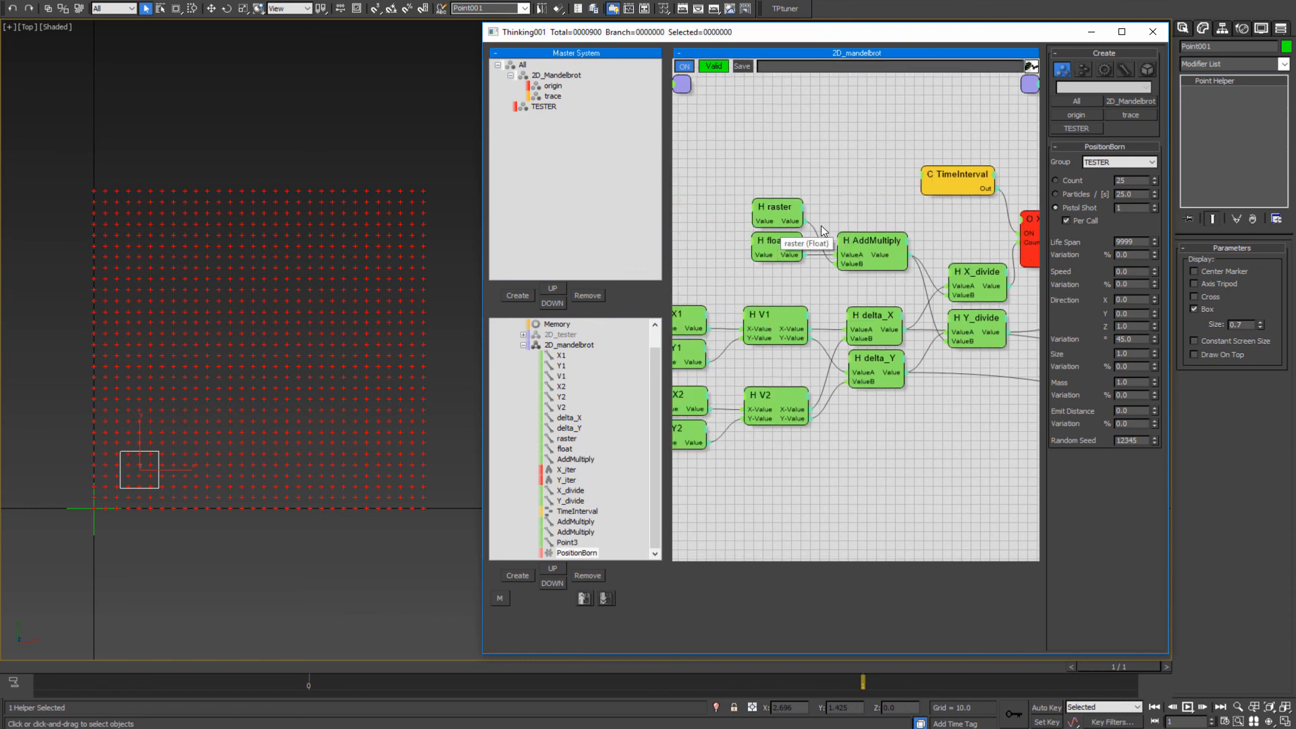
{"action": "scroll", "coordinate": [348, 338], "scroll_direction": "up", "scroll_amount": 3}
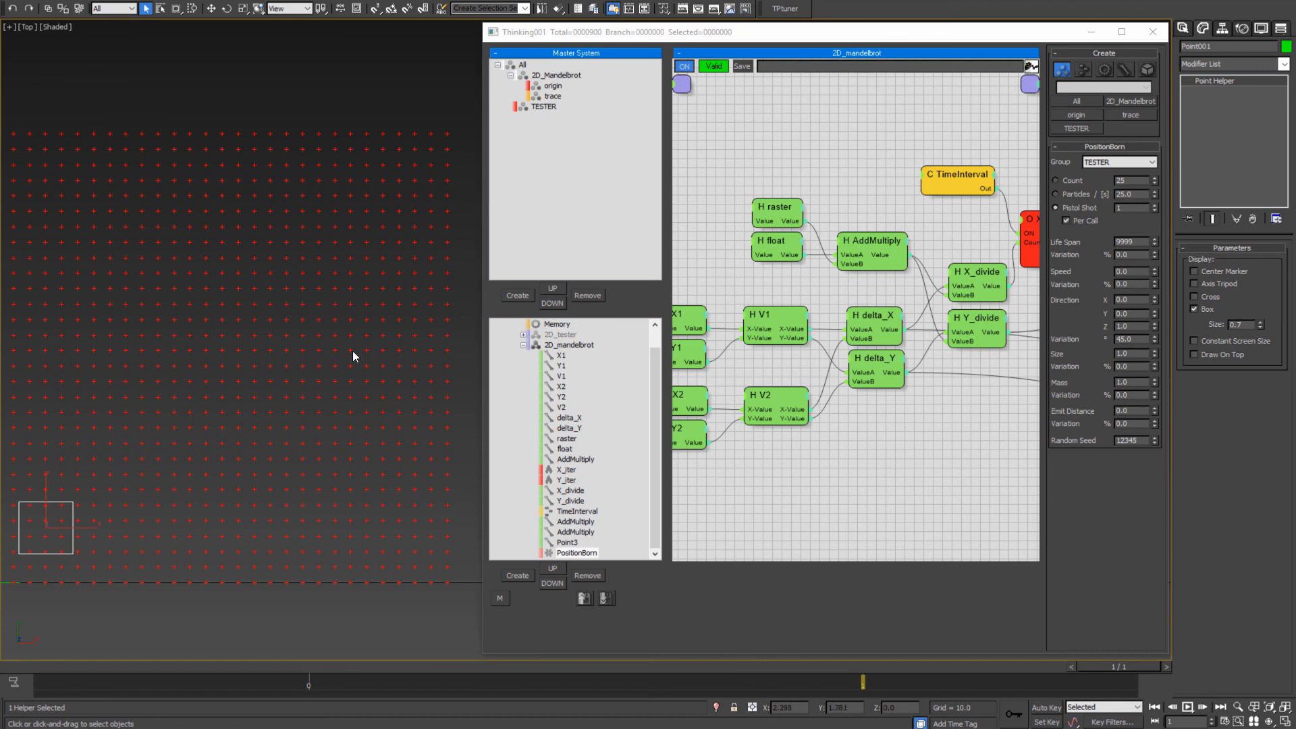
{"action": "scroll", "coordinate": [337, 368], "scroll_direction": "down", "scroll_amount": 3}
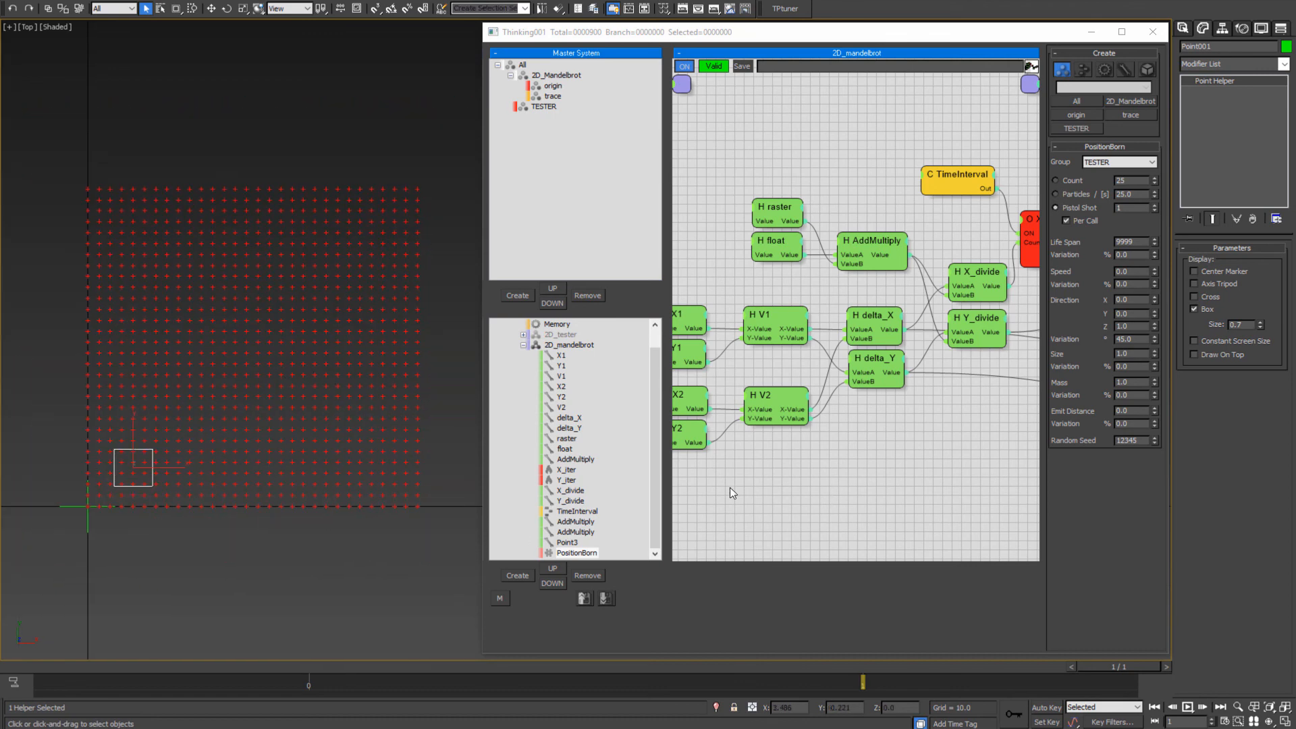
{"action": "middle_click_drag", "start_coordinate": [710, 496], "coordinate": [744, 445]}
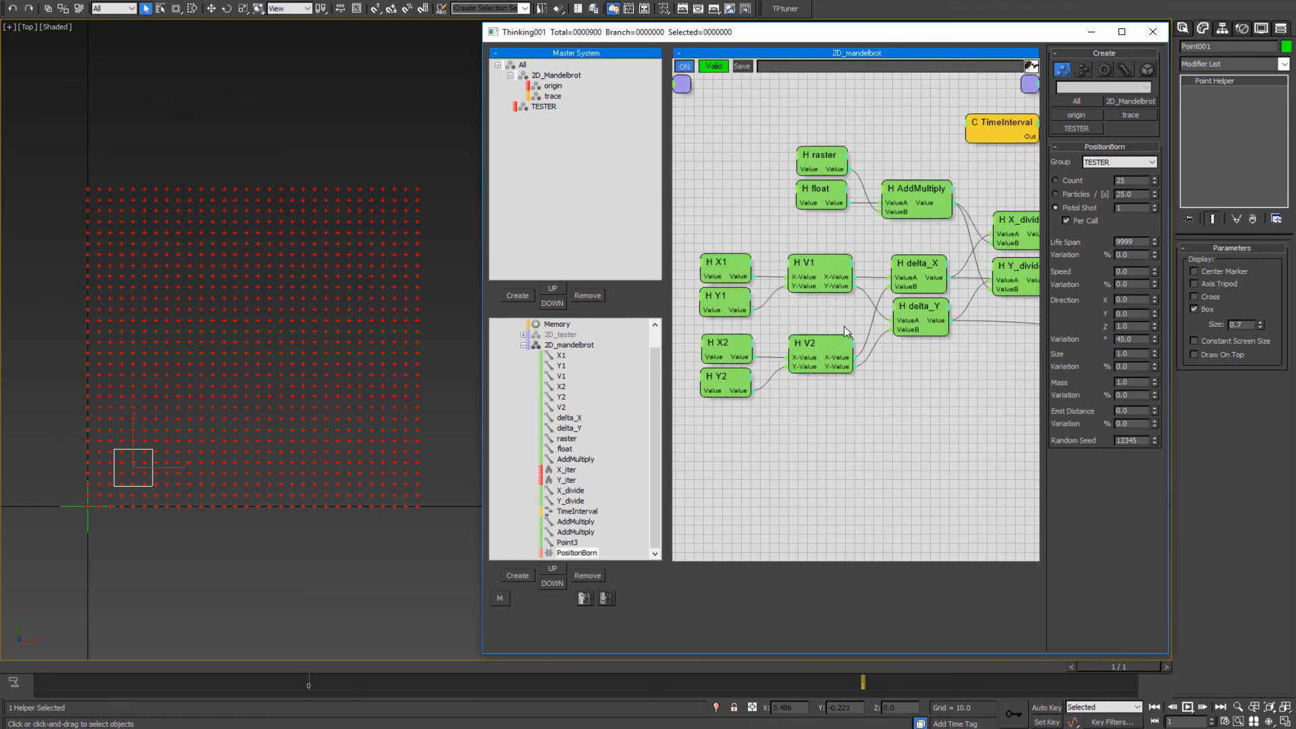
- Try a smaller X1 value of about 0.5 to test the raster's extent, and set X1 back to 1
{"action": "left_click", "coordinate": [719, 261]}
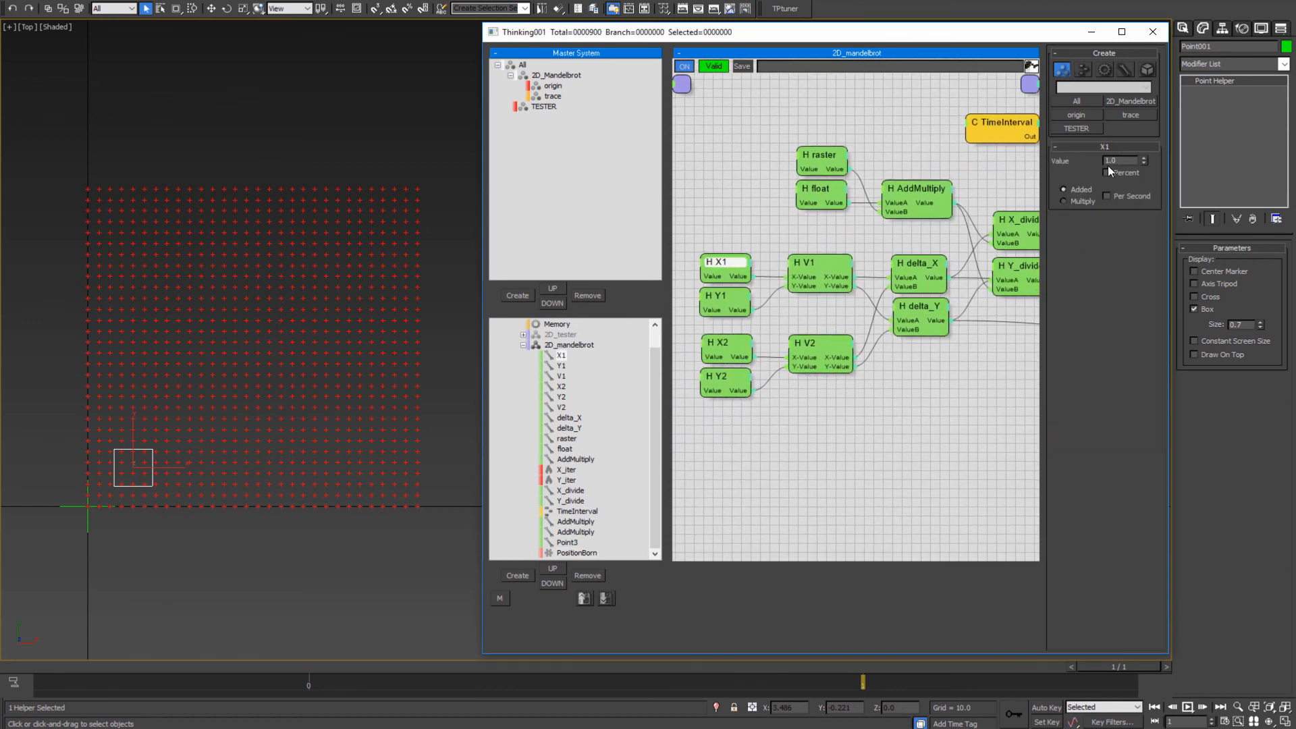
{"action": "left_click", "coordinate": [721, 296]}
{"action": "left_click", "coordinate": [720, 262]}
{"action": "type", "text": "0.5"}
{"action": "key", "text": "Return"}
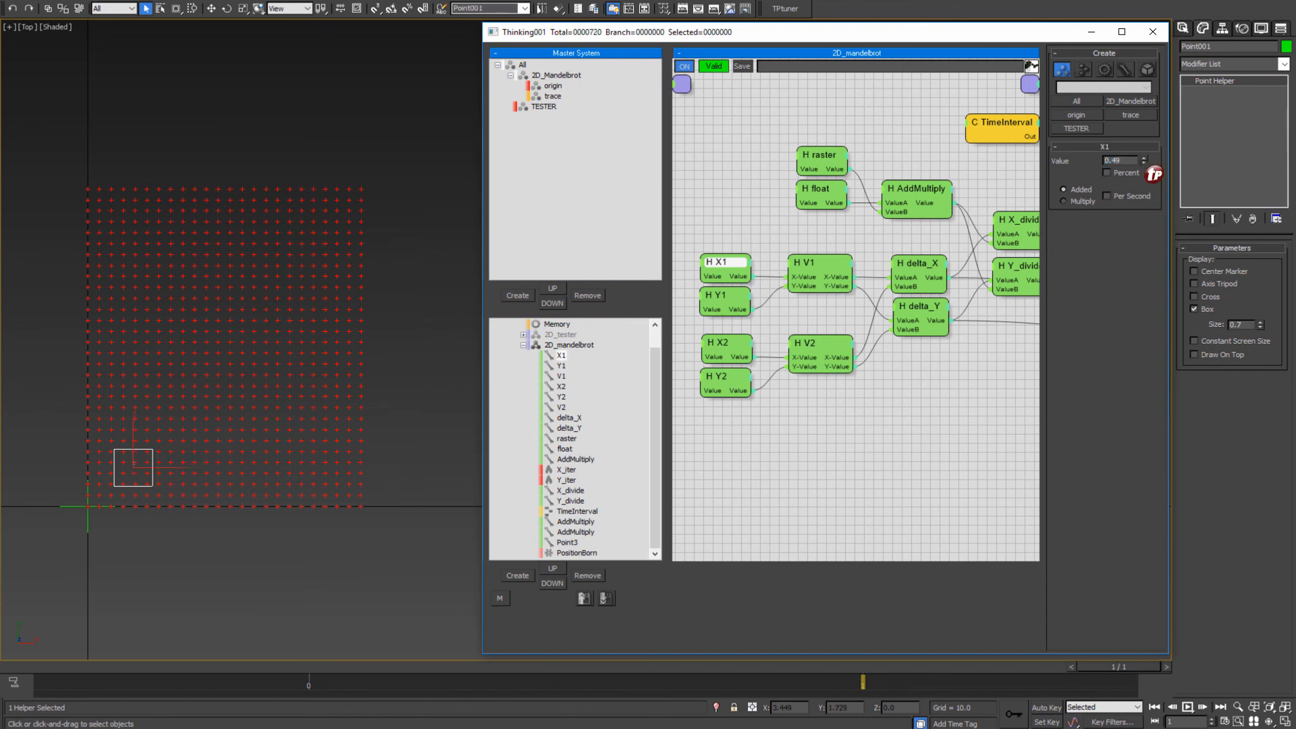
{"action": "left_click_drag", "start_coordinate": [1143, 162], "coordinate": [1130, 207]}
{"action": "right_click", "coordinate": [1139, 216]}
{"action": "type", "text": "1"}
{"action": "key", "text": "Return"}
- Examine the V1, V2, delta_X and delta_Y nodes against the raster's origin and extent in the viewport
{"action": "middle_click_drag", "start_coordinate": [314, 496], "coordinate": [272, 432]}
{"action": "left_click", "coordinate": [848, 475]}
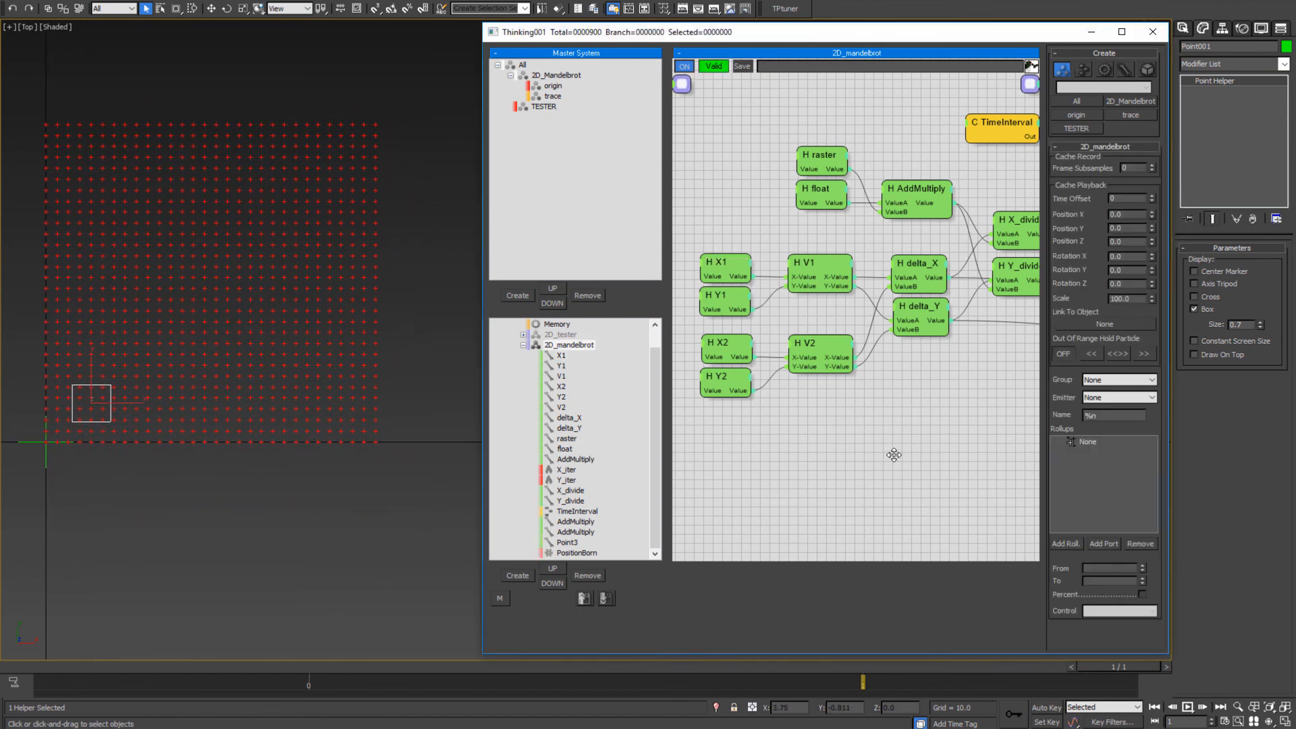
{"action": "middle_click_drag", "start_coordinate": [913, 442], "coordinate": [891, 492]}
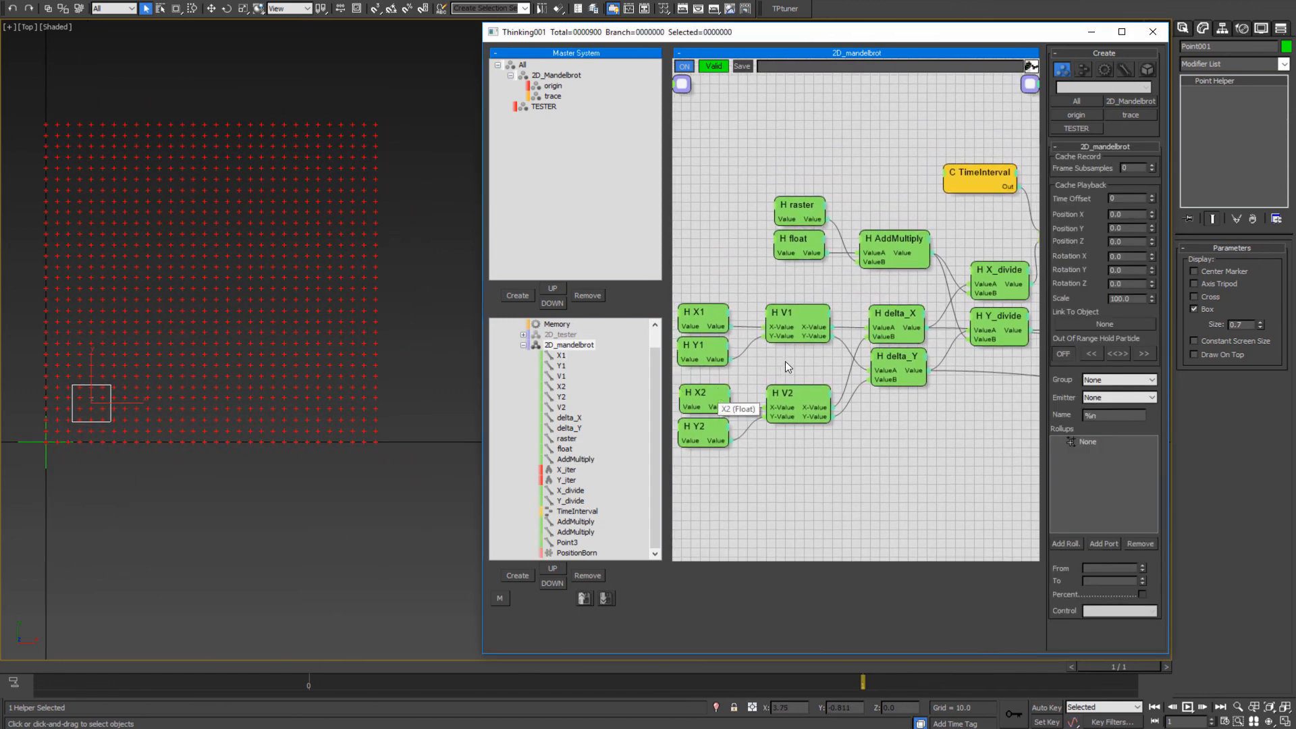
{"action": "mouse_move", "coordinate": [815, 349]}
{"action": "middle_mouse_down"}
{"action": "mouse_move", "coordinate": [779, 353]}
{"action": "mouse_move", "coordinate": [814, 338]}
{"action": "middle_mouse_up"}
{"action": "left_click", "coordinate": [822, 358]}
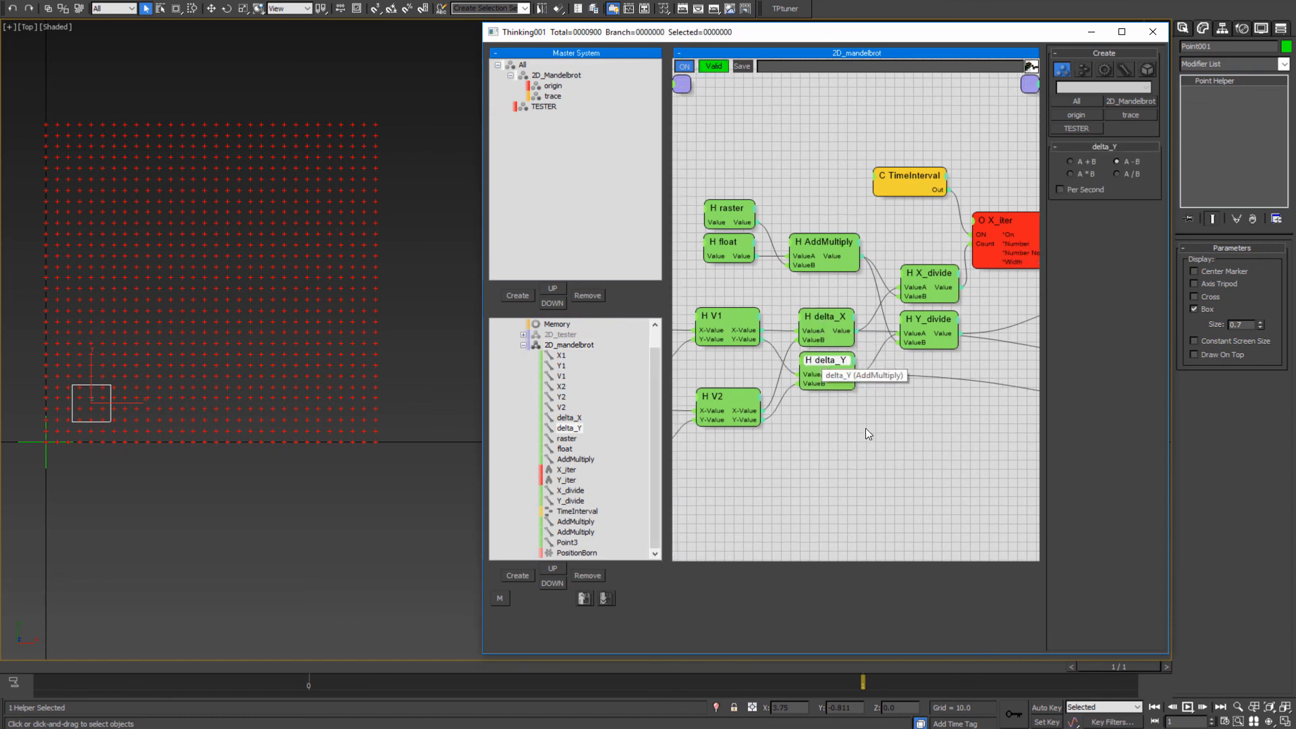
{"action": "middle_click_drag", "start_coordinate": [859, 498], "coordinate": [848, 498]}
{"action": "middle_click_drag", "start_coordinate": [103, 484], "coordinate": [108, 508]}
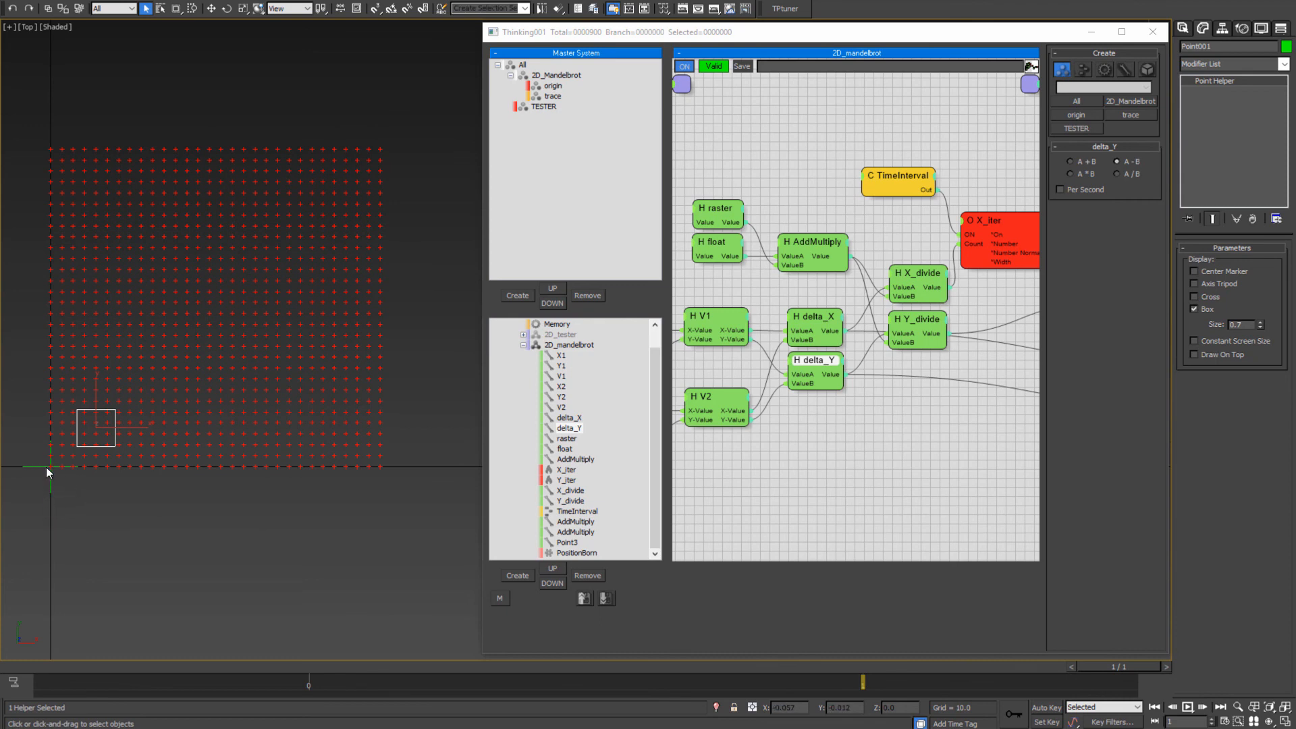
{"action": "middle_click_drag", "start_coordinate": [240, 531], "coordinate": [264, 544]}
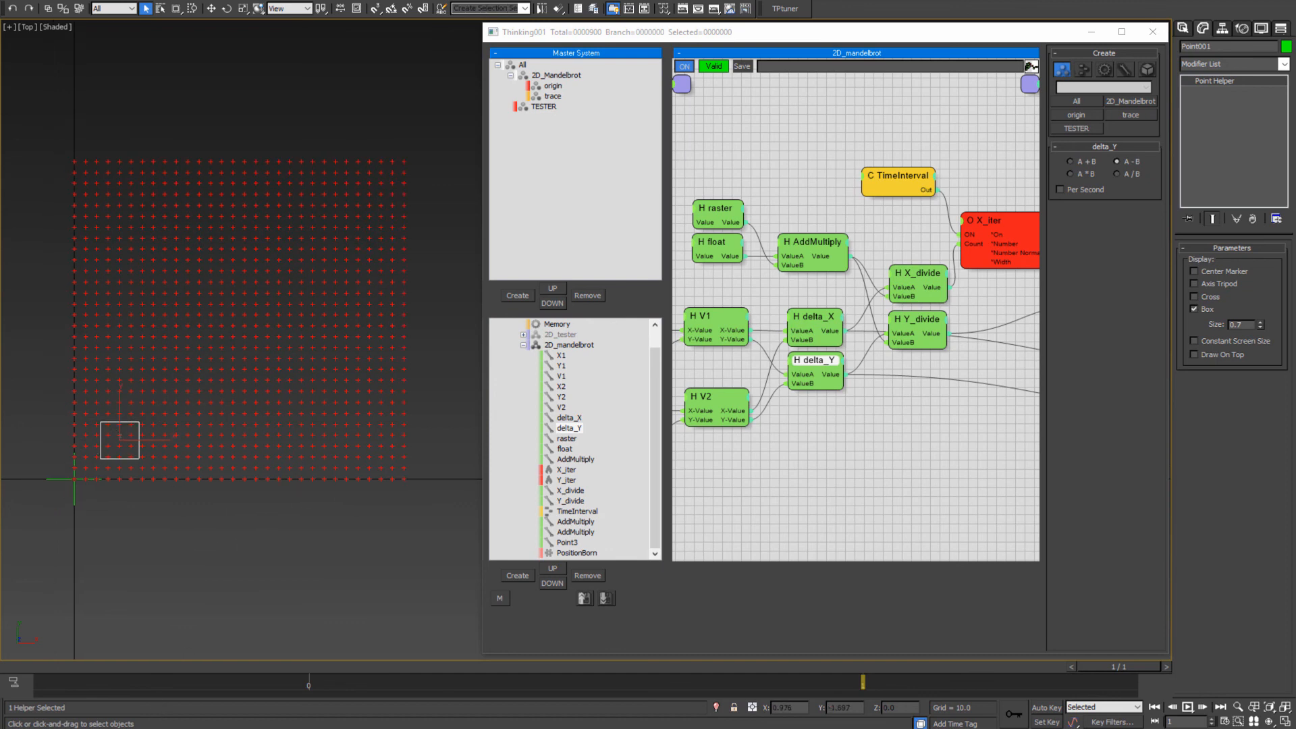
{"action": "left_click", "coordinate": [230, 703]}
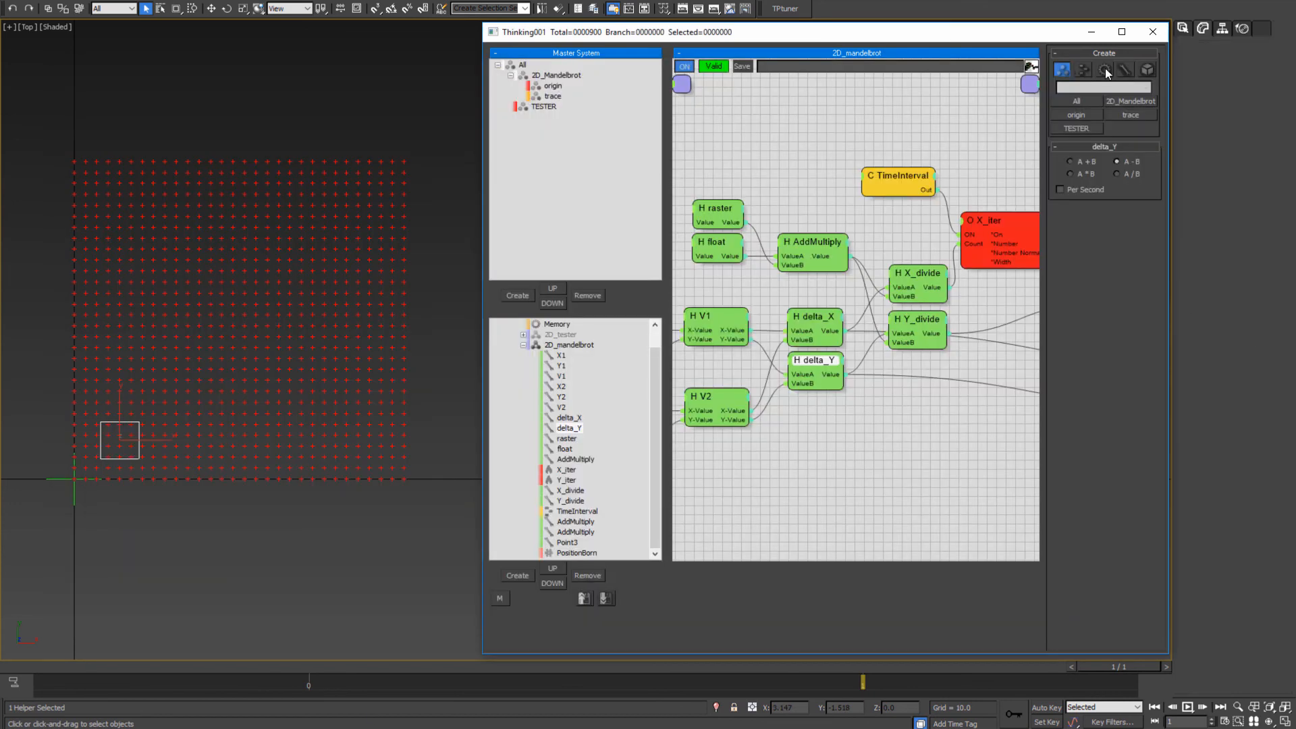
{"action": "left_click", "coordinate": [1106, 68]}
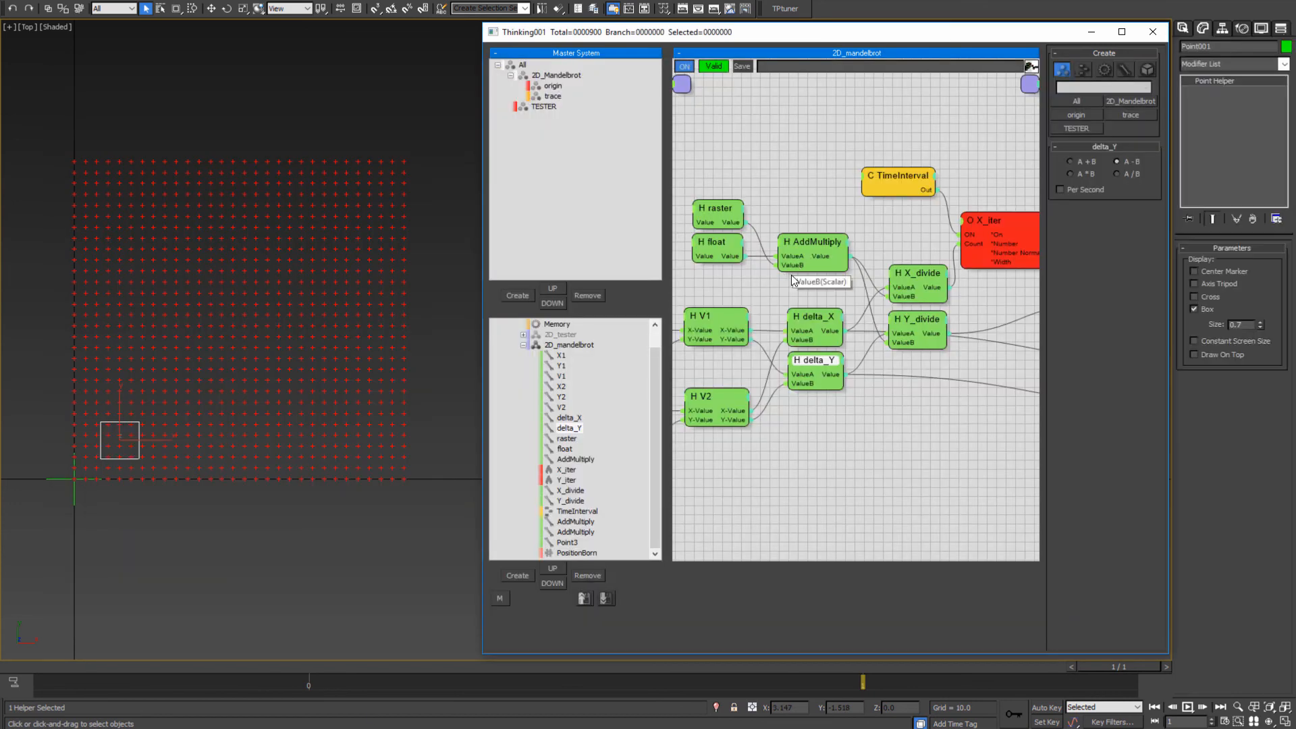
- Disconnect PositionBorn from Point3 and move it up and away from Point3 to make room in the network
{"action": "middle_click_drag", "start_coordinate": [946, 428], "coordinate": [653, 428]}
{"action": "middle_click_drag", "start_coordinate": [876, 456], "coordinate": [563, 417]}
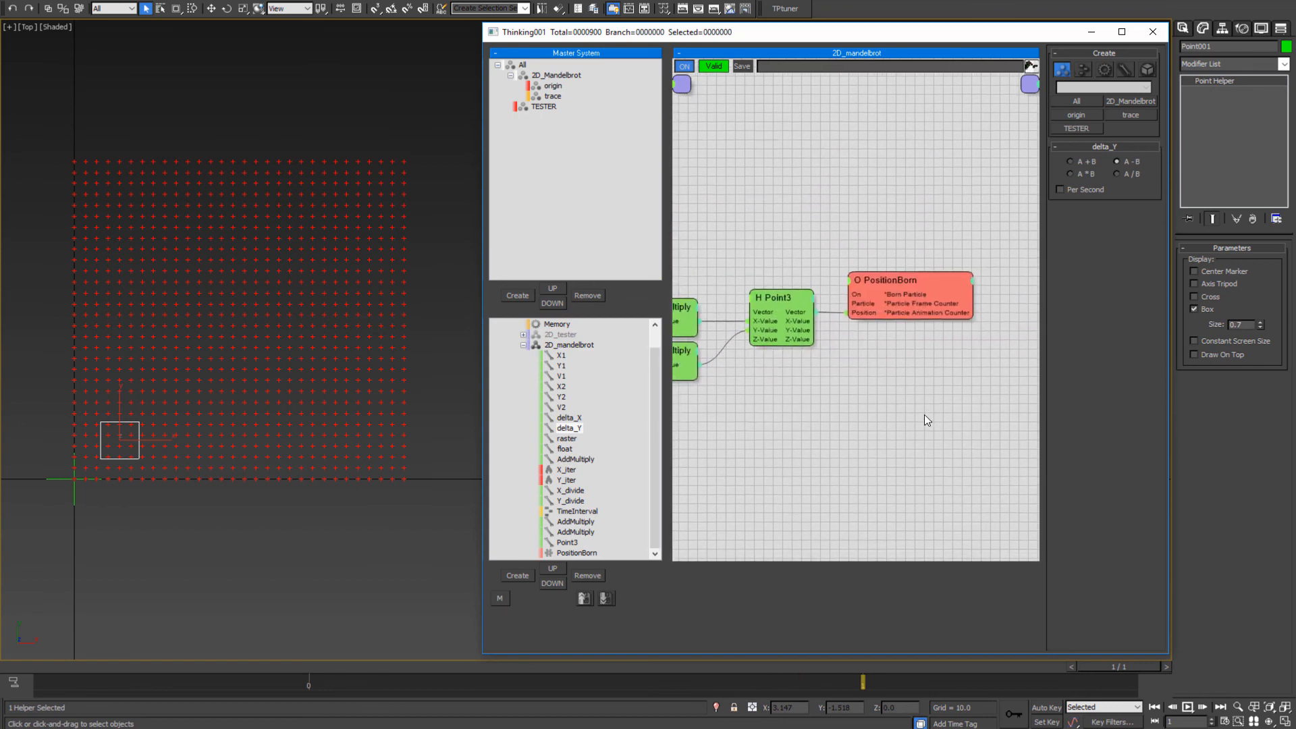
{"action": "left_click", "coordinate": [925, 415]}
{"action": "middle_click_drag", "start_coordinate": [896, 377], "coordinate": [857, 371]}
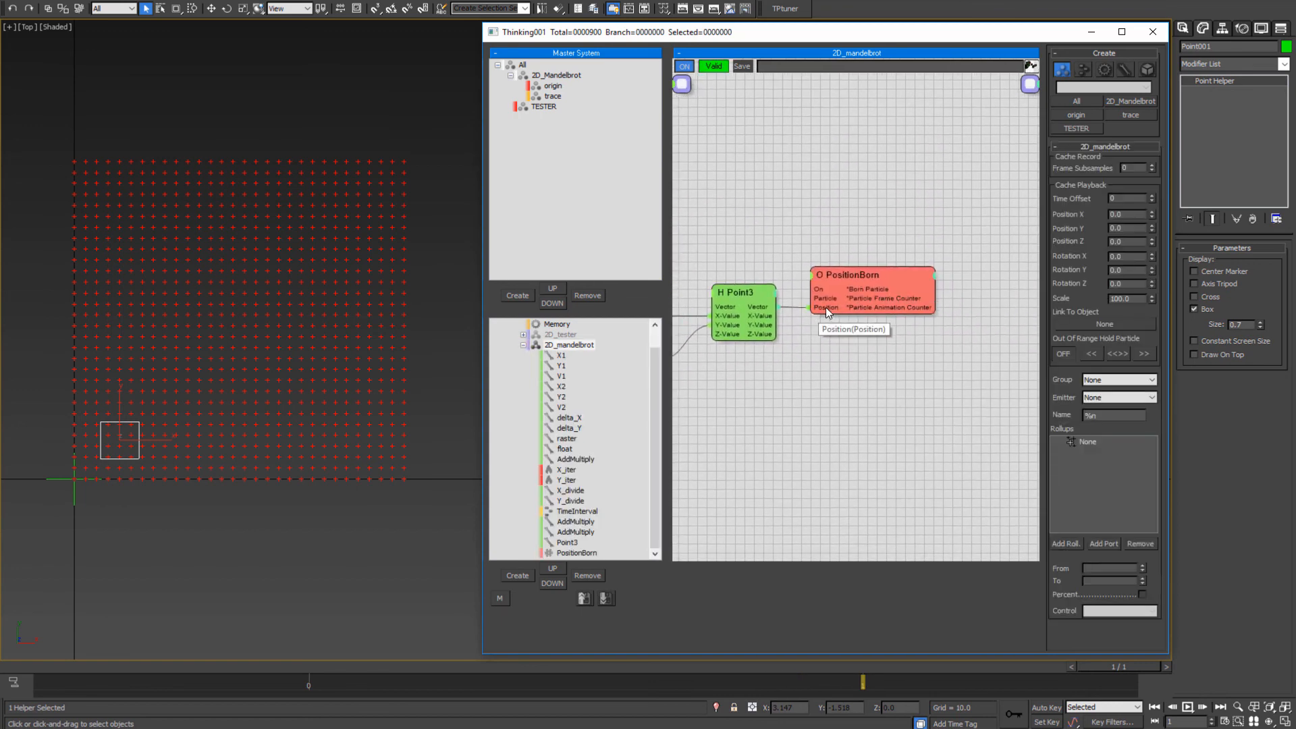
{"action": "left_click_drag", "start_coordinate": [847, 277], "coordinate": [894, 209]}
- Save the scene as a new incremented version in the from_scratch folder
{"action": "middle_click_drag", "start_coordinate": [245, 453], "coordinate": [239, 435]}
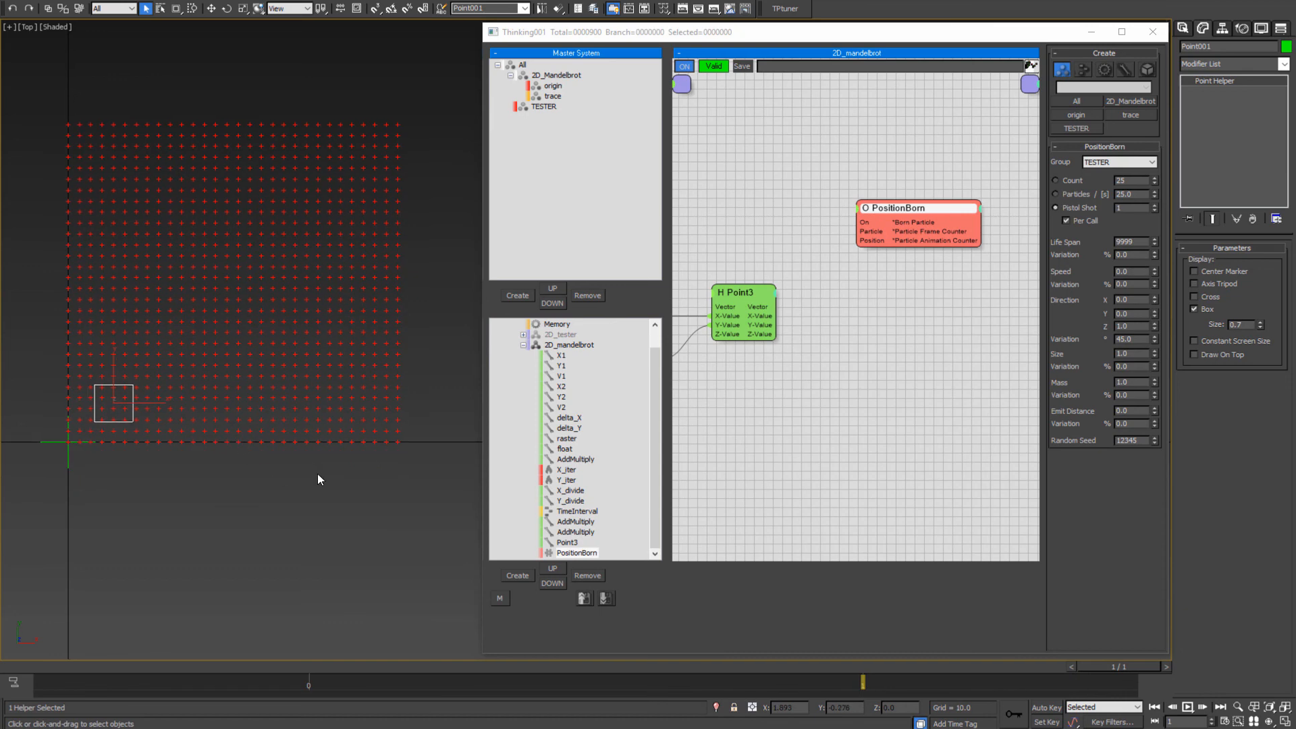
{"action": "middle_click_drag", "start_coordinate": [326, 466], "coordinate": [316, 500]}
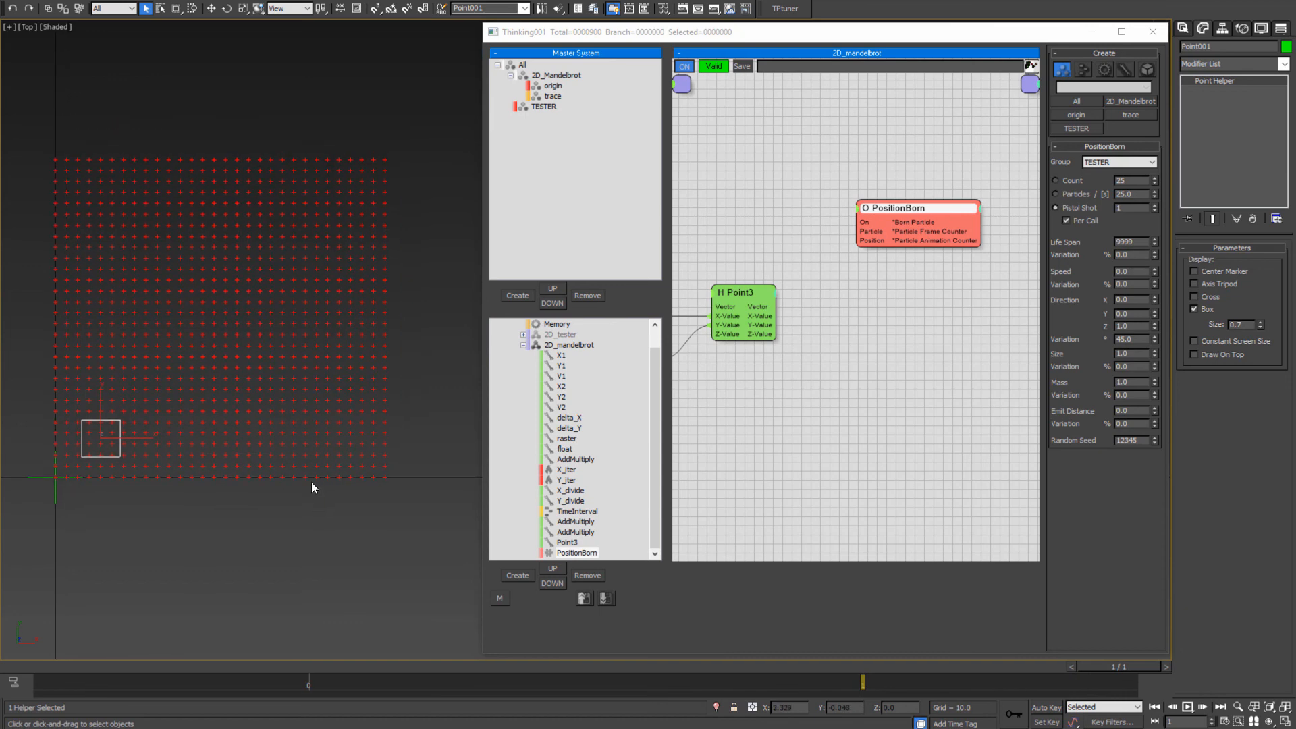
{"action": "key", "text": "ctrl+shift+s"}
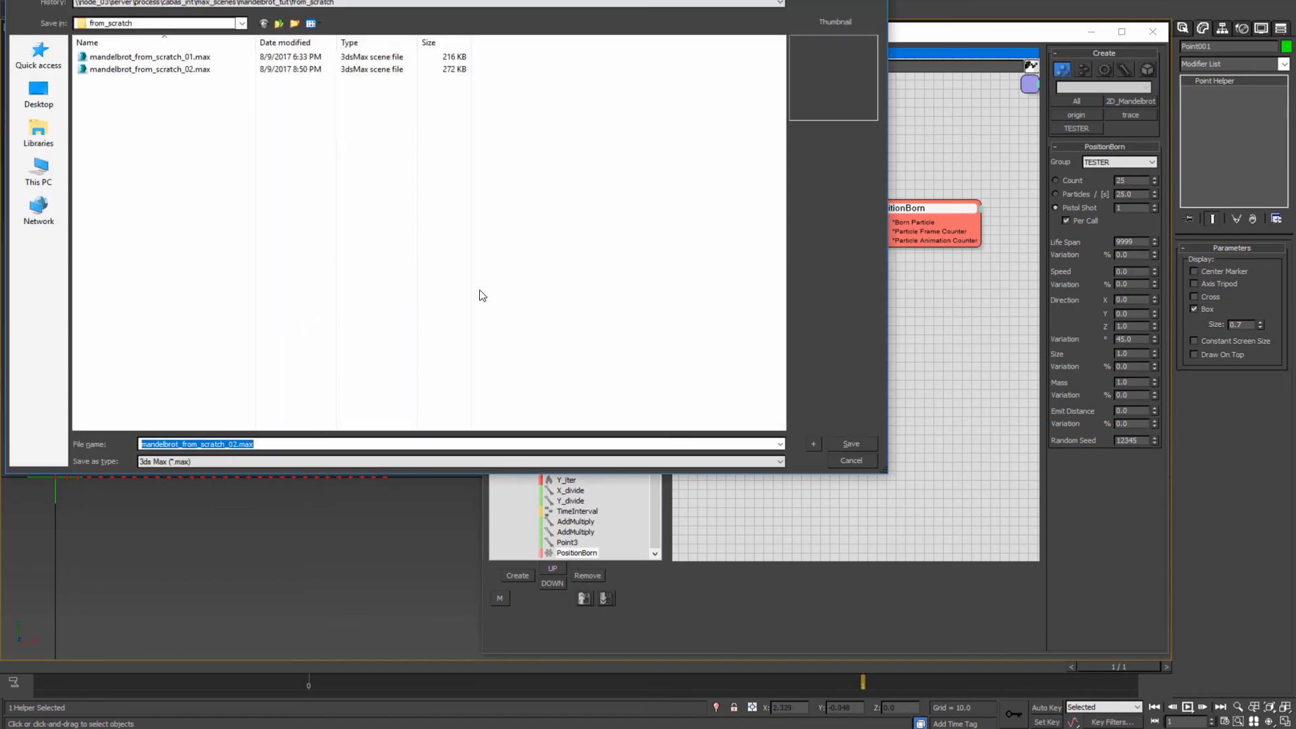
{"action": "left_click", "coordinate": [815, 445]}
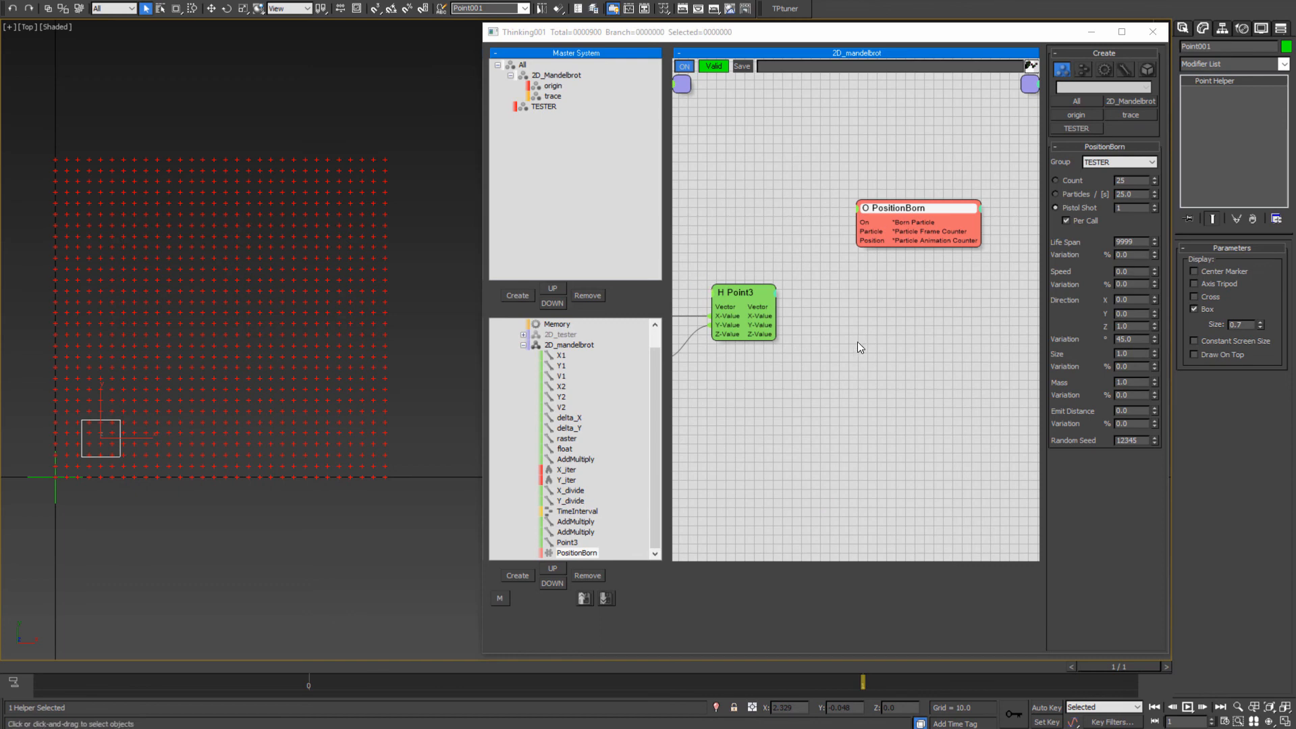
- Add a Math helper to the 2D_mandelbrot network and place it below PositionBorn
{"action": "left_click_drag", "start_coordinate": [973, 394], "coordinate": [895, 408]}
{"action": "right_click", "coordinate": [885, 335]}
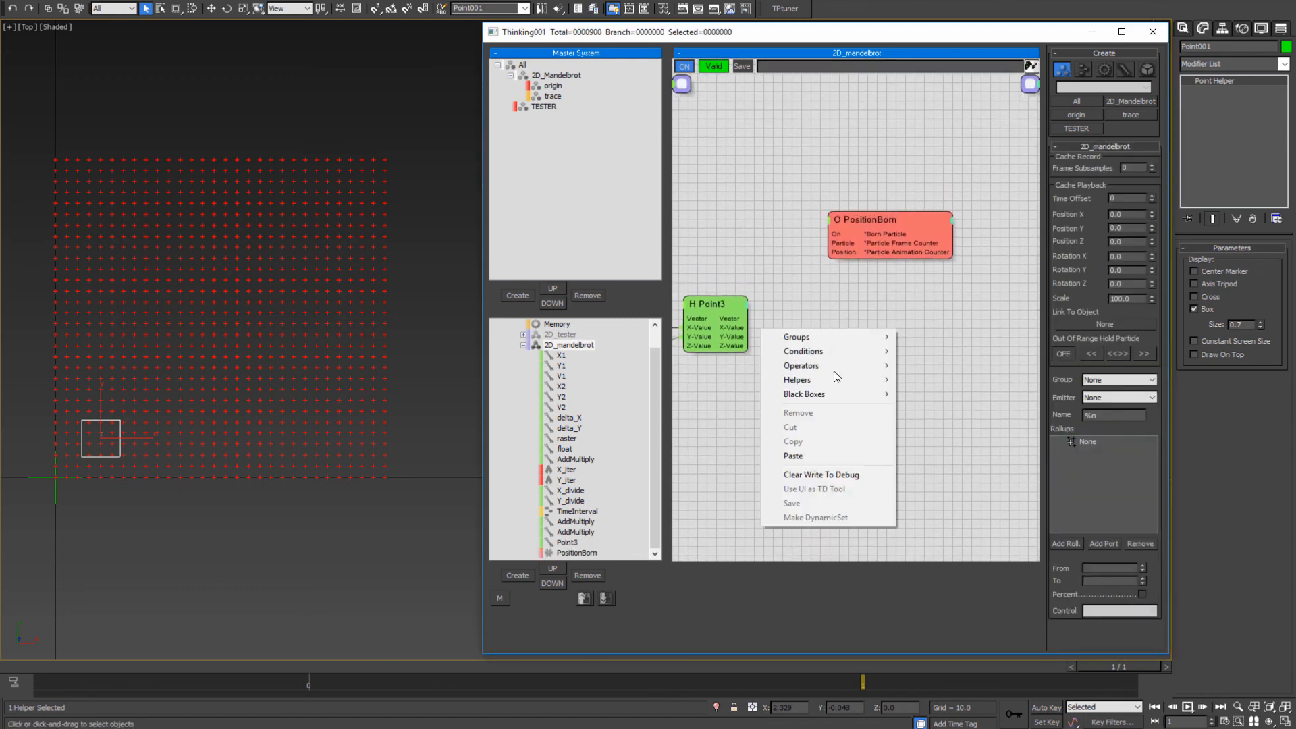
{"action": "mouse_move", "coordinate": [821, 383]}
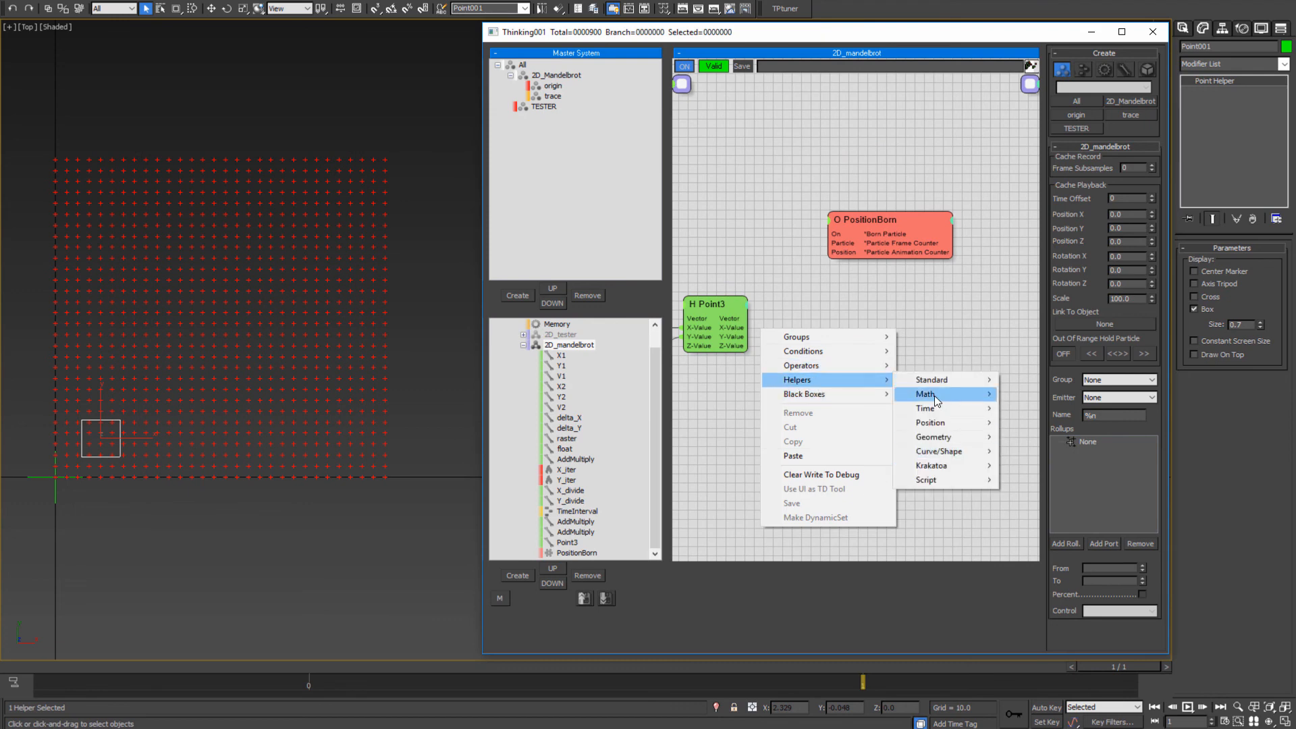
{"action": "mouse_move", "coordinate": [934, 395]}
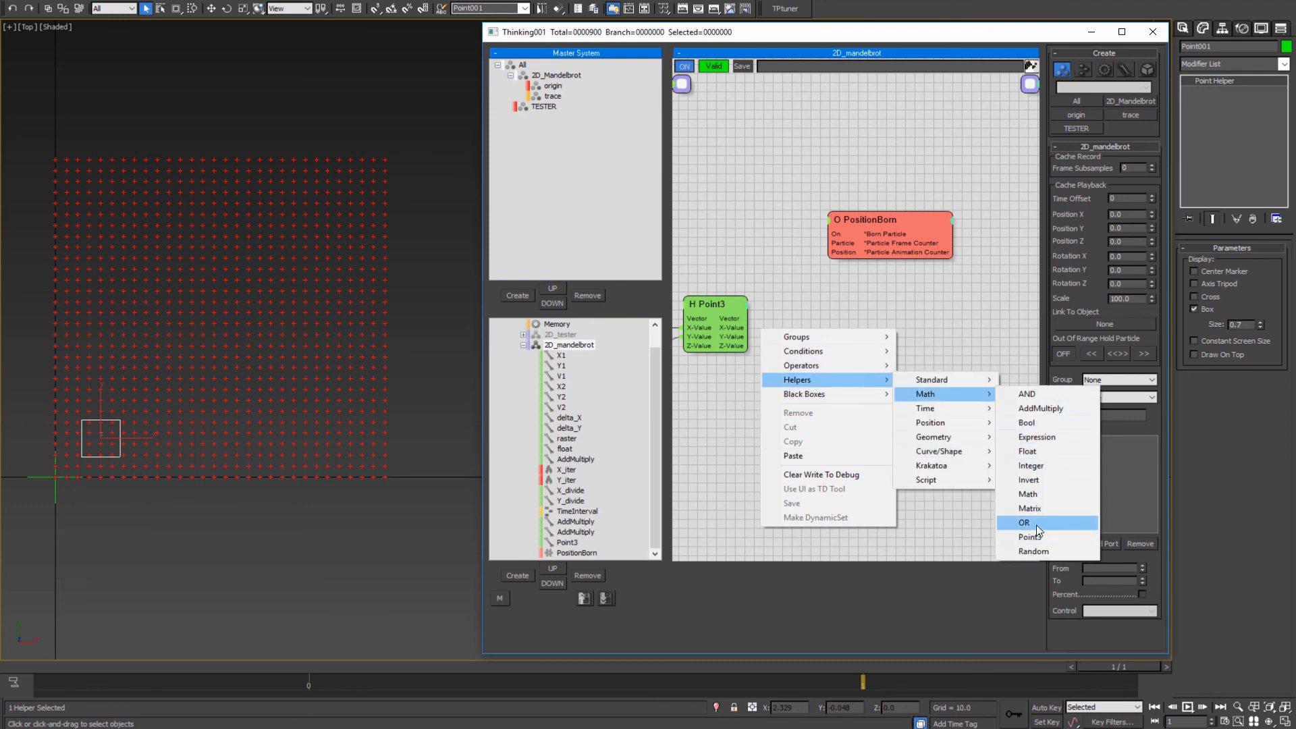
{"action": "left_click", "coordinate": [1039, 496]}
{"action": "middle_click_drag", "start_coordinate": [831, 395], "coordinate": [858, 425]}
{"action": "mouse_move", "coordinate": [880, 363]}
{"action": "left_mouse_down"}
{"action": "mouse_move", "coordinate": [879, 396]}
{"action": "mouse_move", "coordinate": [879, 384]}
{"action": "left_mouse_up"}
{"action": "middle_click_drag", "start_coordinate": [868, 414], "coordinate": [782, 426]}
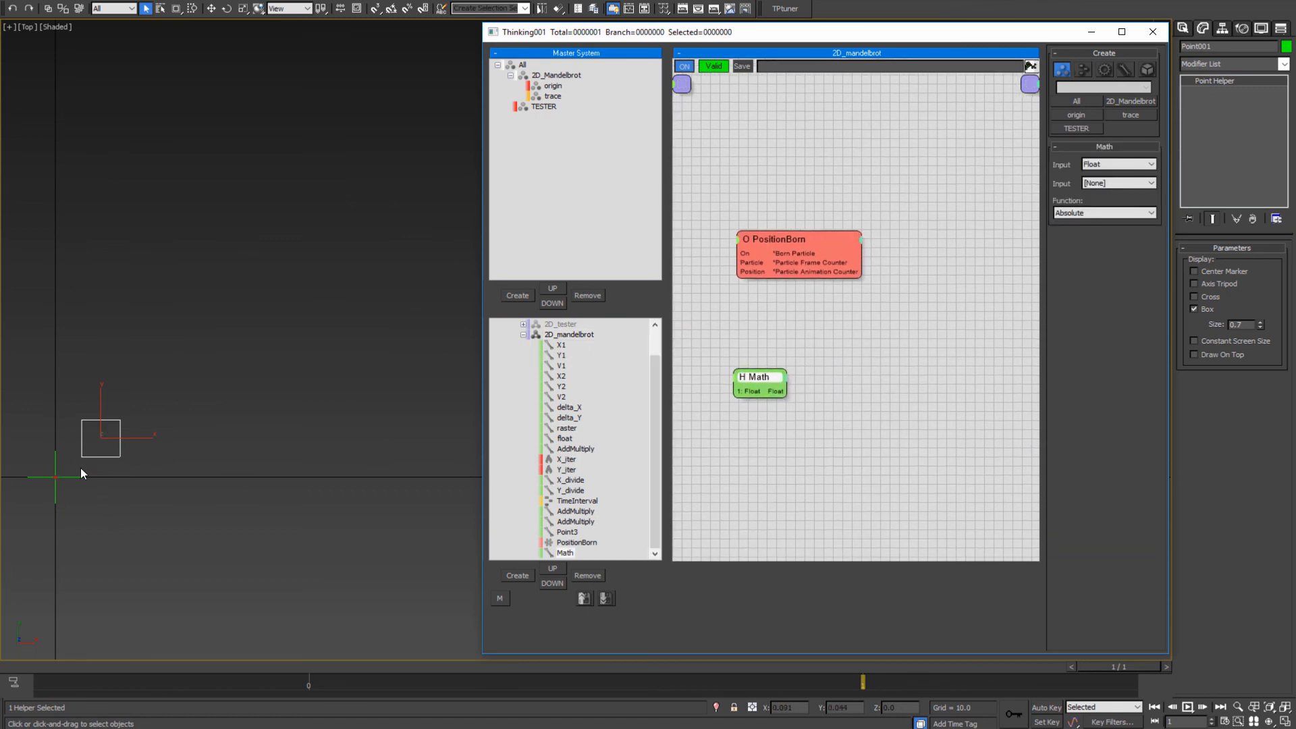
- Set both inputs of the Math helper to Vector so that it performs an Addition
{"action": "middle_click_drag", "start_coordinate": [106, 488], "coordinate": [216, 462]}
{"action": "left_click", "coordinate": [1101, 164]}
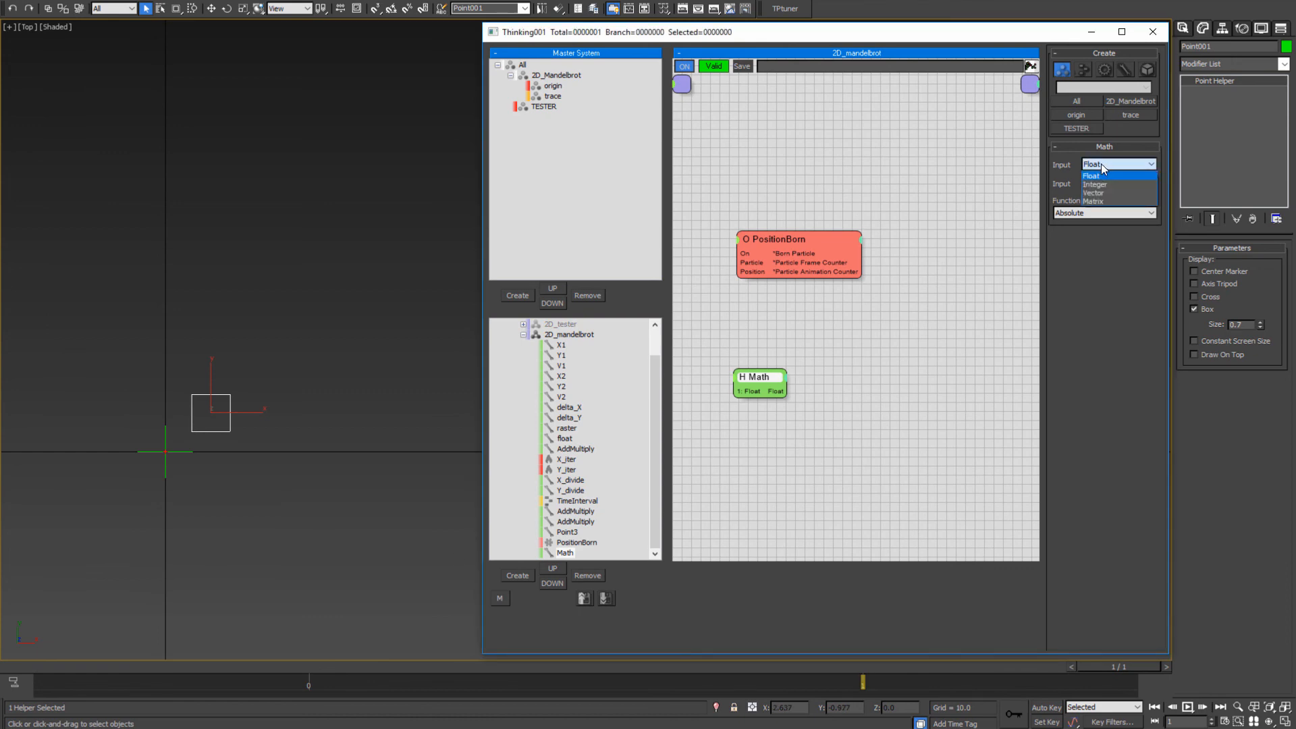
{"action": "left_click", "coordinate": [1113, 192]}
{"action": "left_click", "coordinate": [1114, 183]}
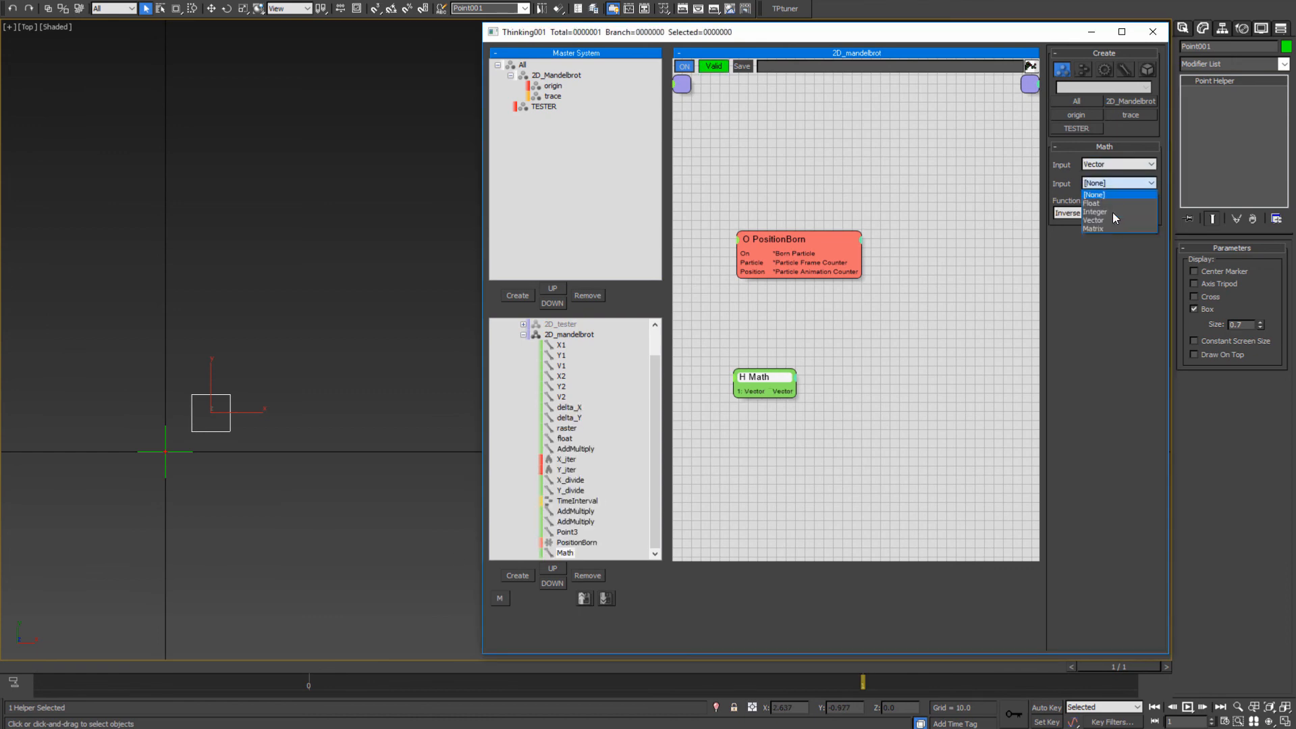
{"action": "left_click", "coordinate": [1107, 219]}
- Connect Point3's Vector output to the Math helper's first Vector input and place Math level with Point3
{"action": "middle_click_drag", "start_coordinate": [814, 413], "coordinate": [964, 375]}
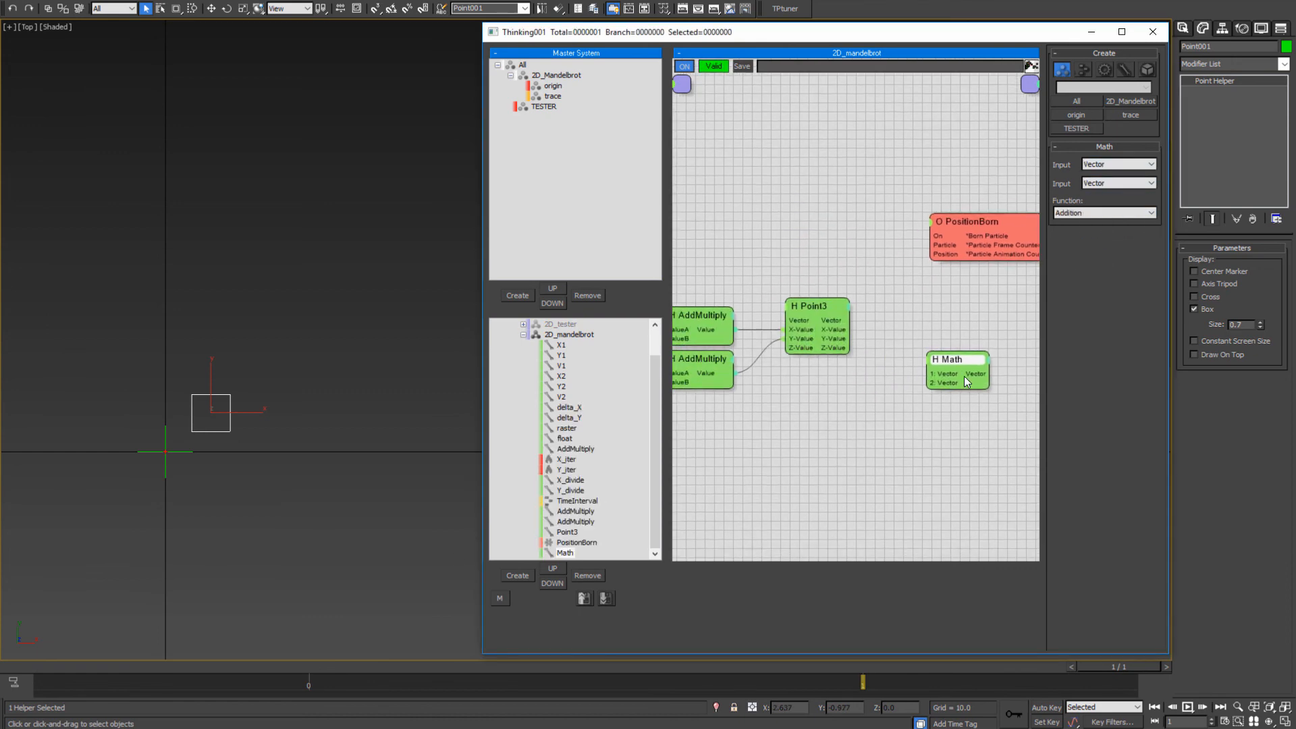
{"action": "left_click_drag", "start_coordinate": [943, 367], "coordinate": [833, 323]}
{"action": "middle_click_drag", "start_coordinate": [848, 403], "coordinate": [873, 392]}
{"action": "left_click_drag", "start_coordinate": [976, 309], "coordinate": [978, 300]}
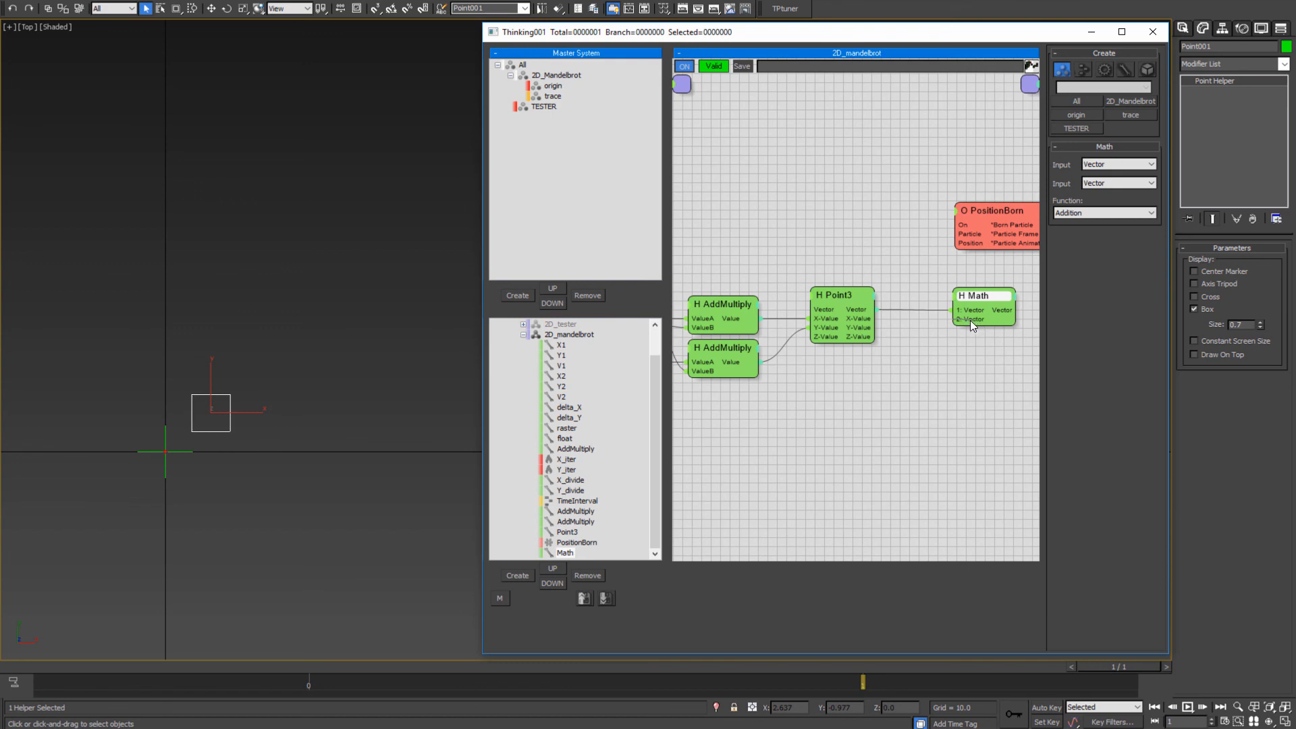
- Add a Vector output to the V2 node and connect it to the Math helper's second Vector input
{"action": "left_click_drag", "start_coordinate": [721, 368], "coordinate": [672, 392]}
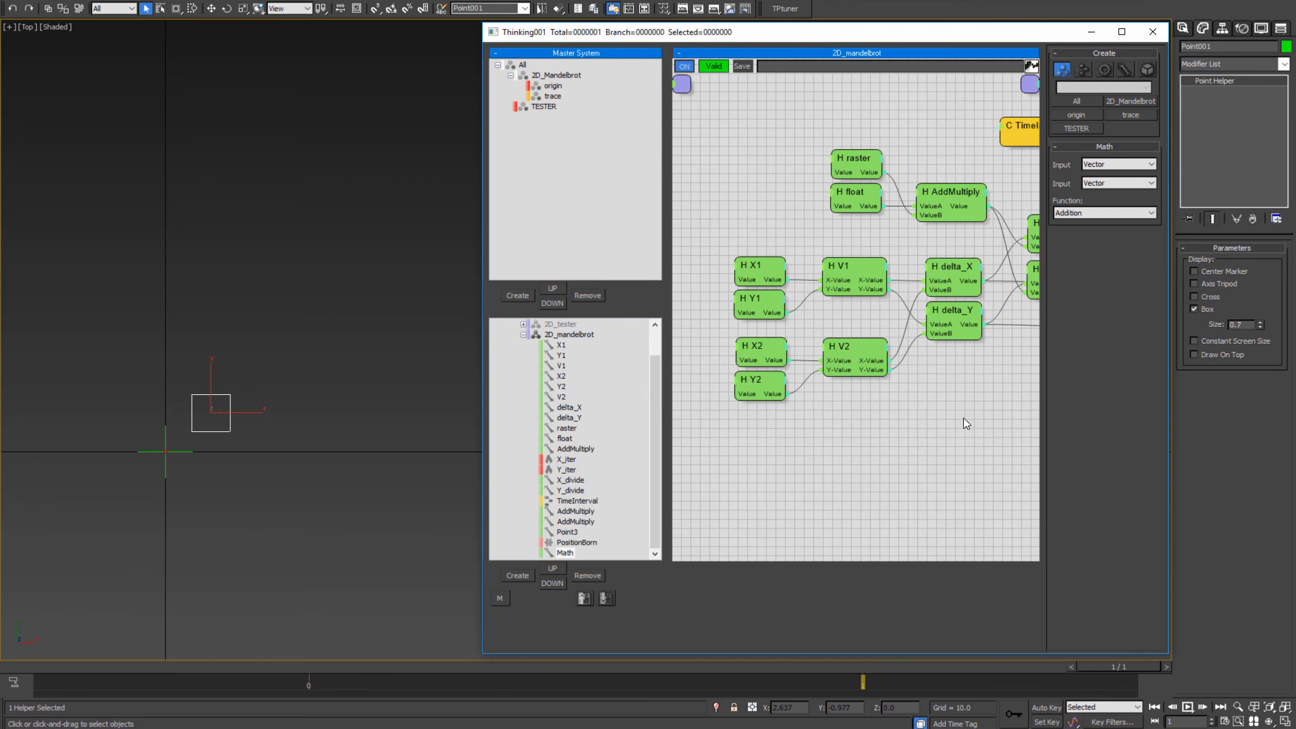
{"action": "left_click", "coordinate": [884, 347]}
{"action": "right_click", "coordinate": [888, 352]}
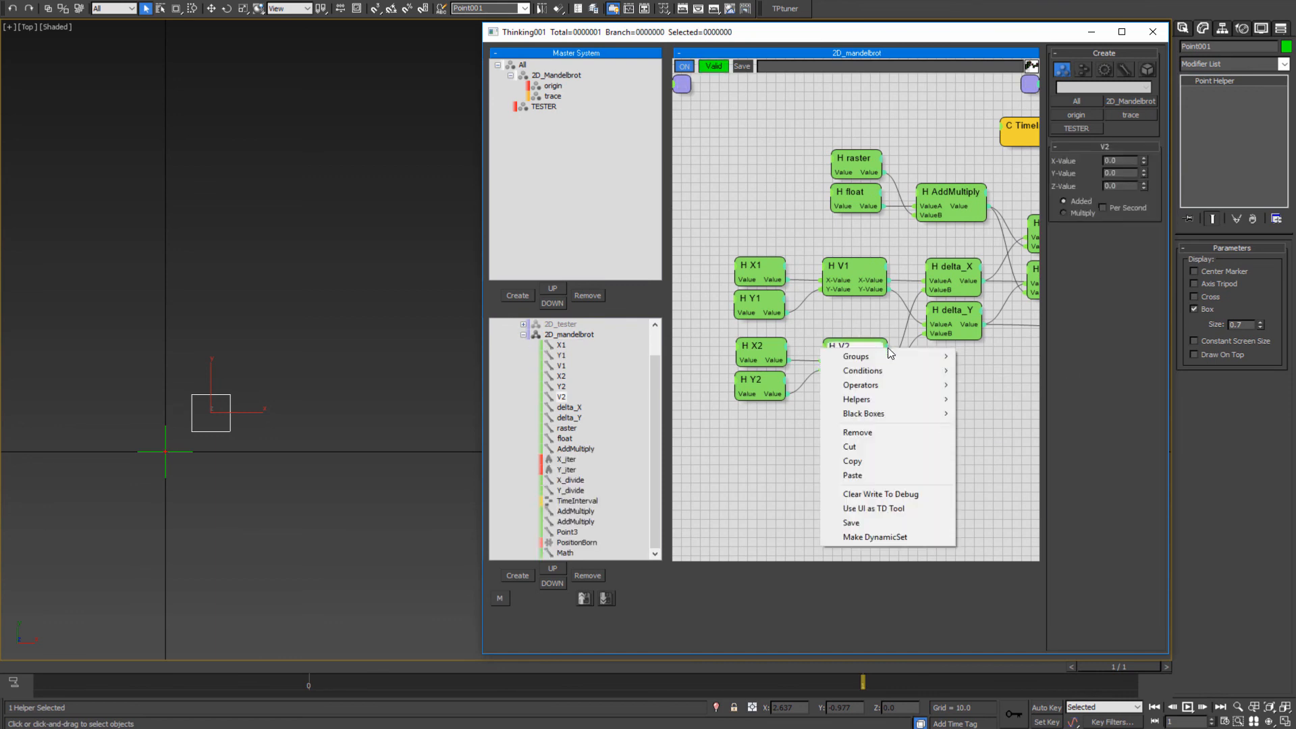
{"action": "left_click", "coordinate": [962, 370]}
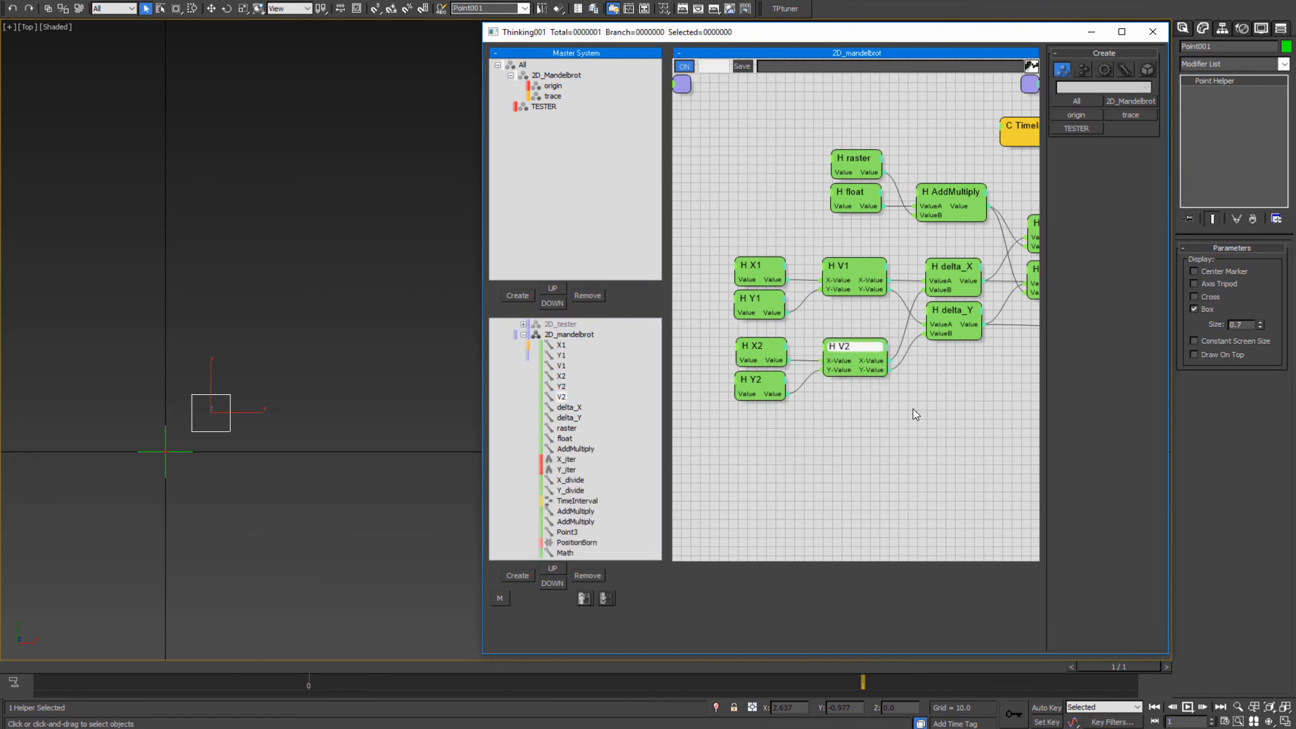
{"action": "left_click", "coordinate": [885, 347]}
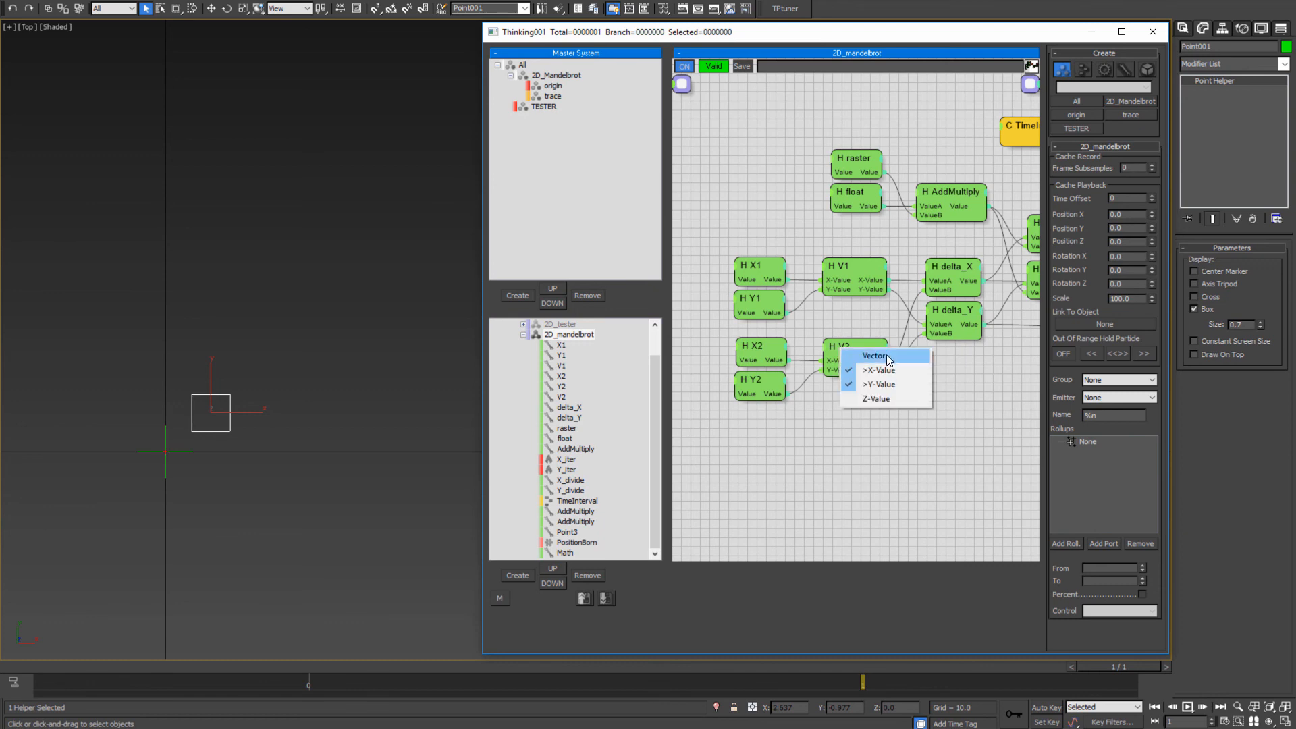
{"action": "left_click", "coordinate": [886, 354]}
{"action": "middle_click_drag", "start_coordinate": [886, 355], "coordinate": [724, 362]}
{"action": "left_click_drag", "start_coordinate": [727, 362], "coordinate": [914, 319]}
- Move PositionBorn near the Math helper and connect Math's Vector output to PositionBorn's Position input
{"action": "middle_click_drag", "start_coordinate": [996, 328], "coordinate": [727, 314]}
{"action": "left_click_drag", "start_coordinate": [701, 201], "coordinate": [828, 223]}
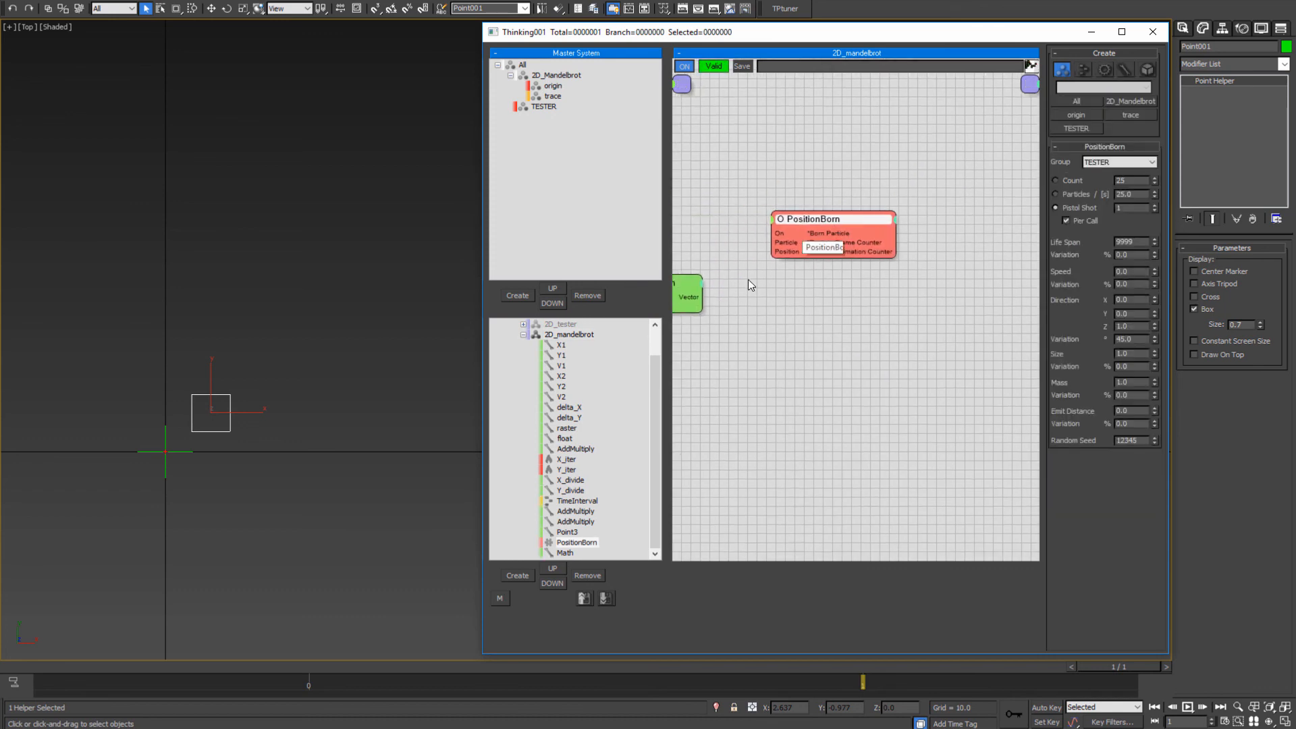
{"action": "middle_click_drag", "start_coordinate": [769, 251], "coordinate": [960, 259]}
{"action": "left_click_drag", "start_coordinate": [981, 261], "coordinate": [878, 306]}
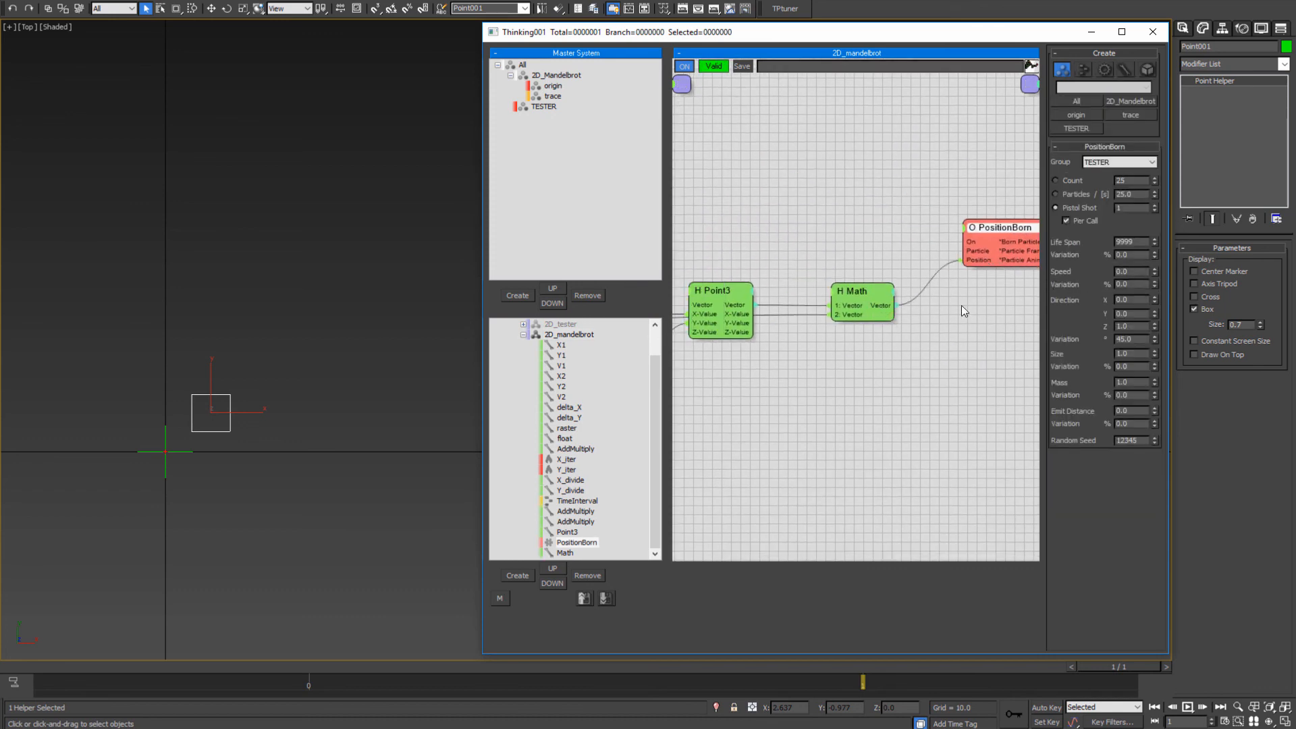
{"action": "middle_click_drag", "start_coordinate": [961, 305], "coordinate": [851, 313]}
- Examine the particle grid's placement relative to the world origin in the Top viewport
{"action": "middle_click_drag", "start_coordinate": [330, 432], "coordinate": [352, 415]}
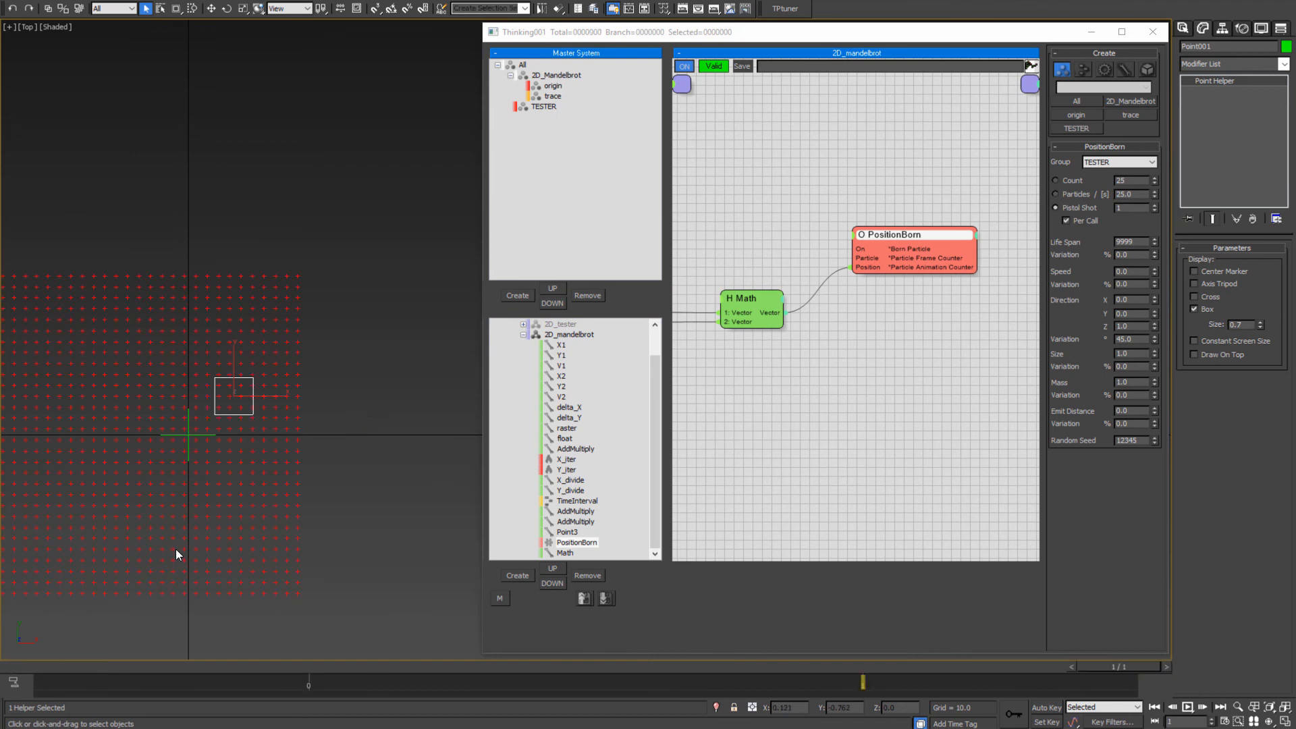
{"action": "middle_click_drag", "start_coordinate": [175, 549], "coordinate": [301, 478]}
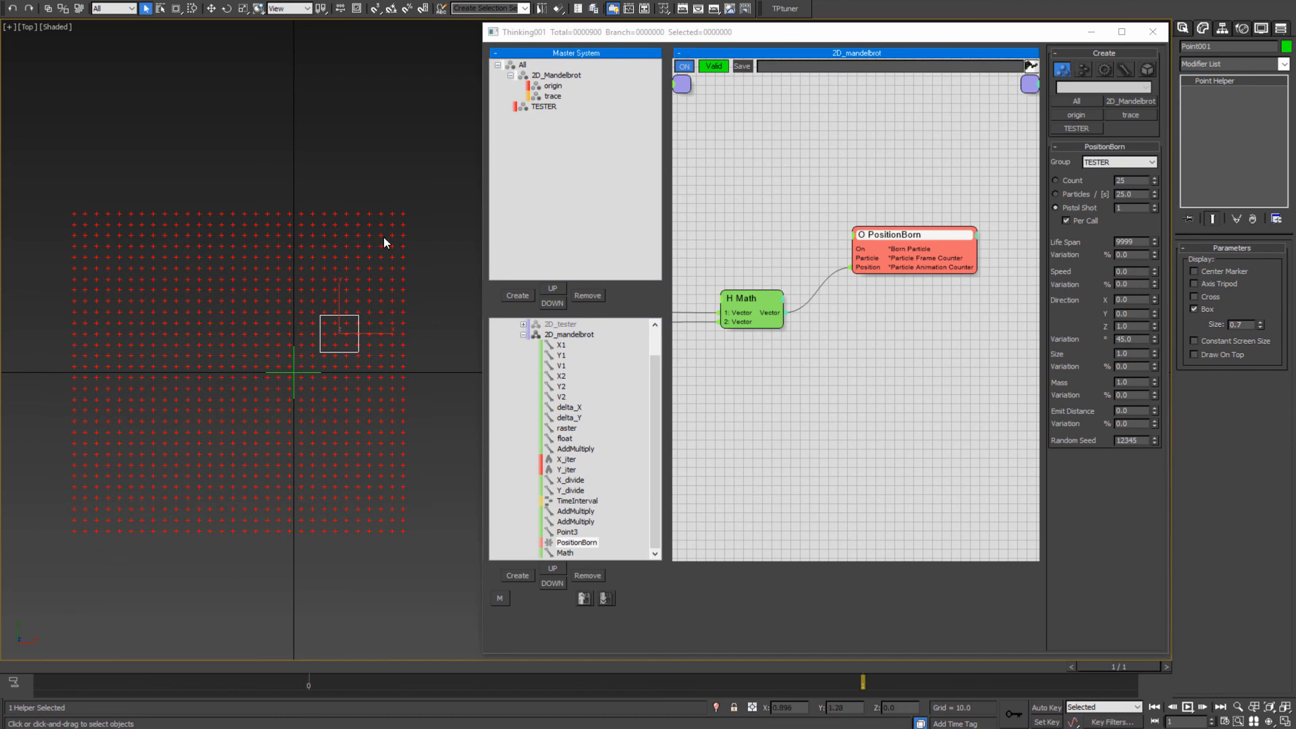
{"action": "middle_click_drag", "start_coordinate": [381, 362], "coordinate": [303, 383]}
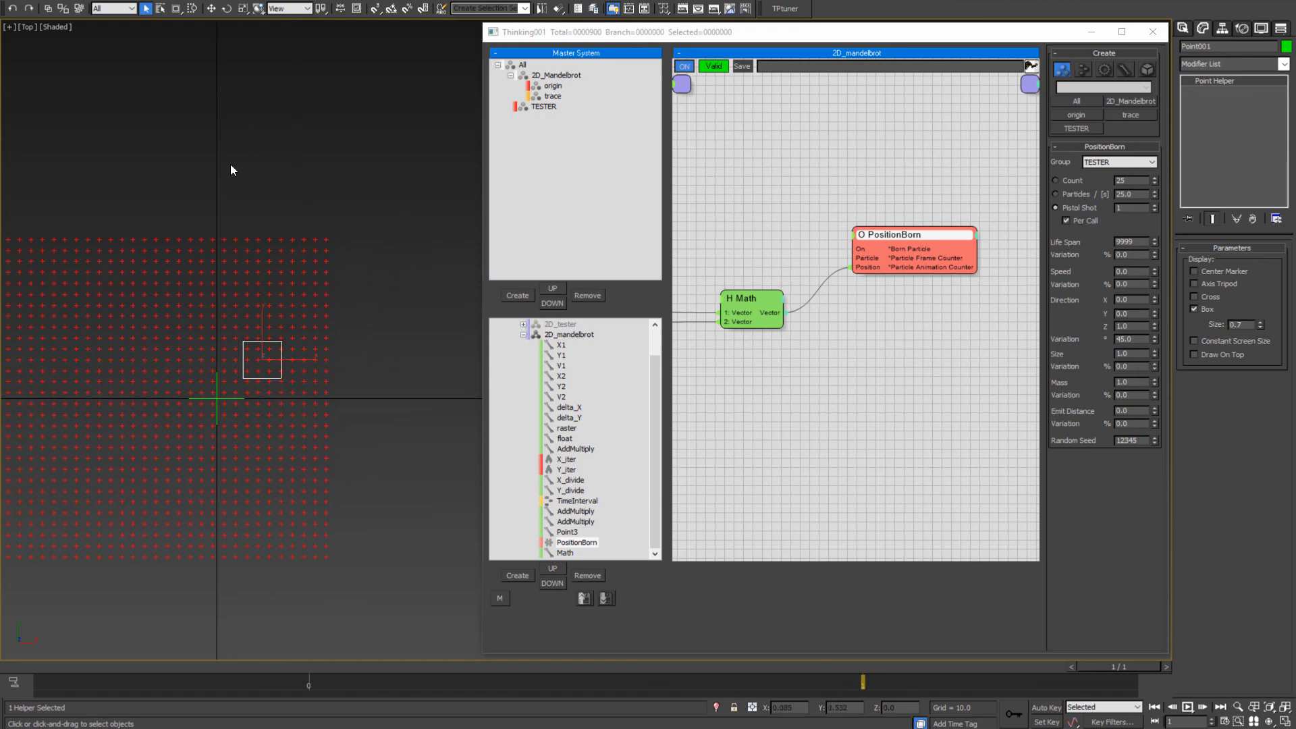
{"action": "middle_click_drag", "start_coordinate": [208, 389], "coordinate": [197, 371]}
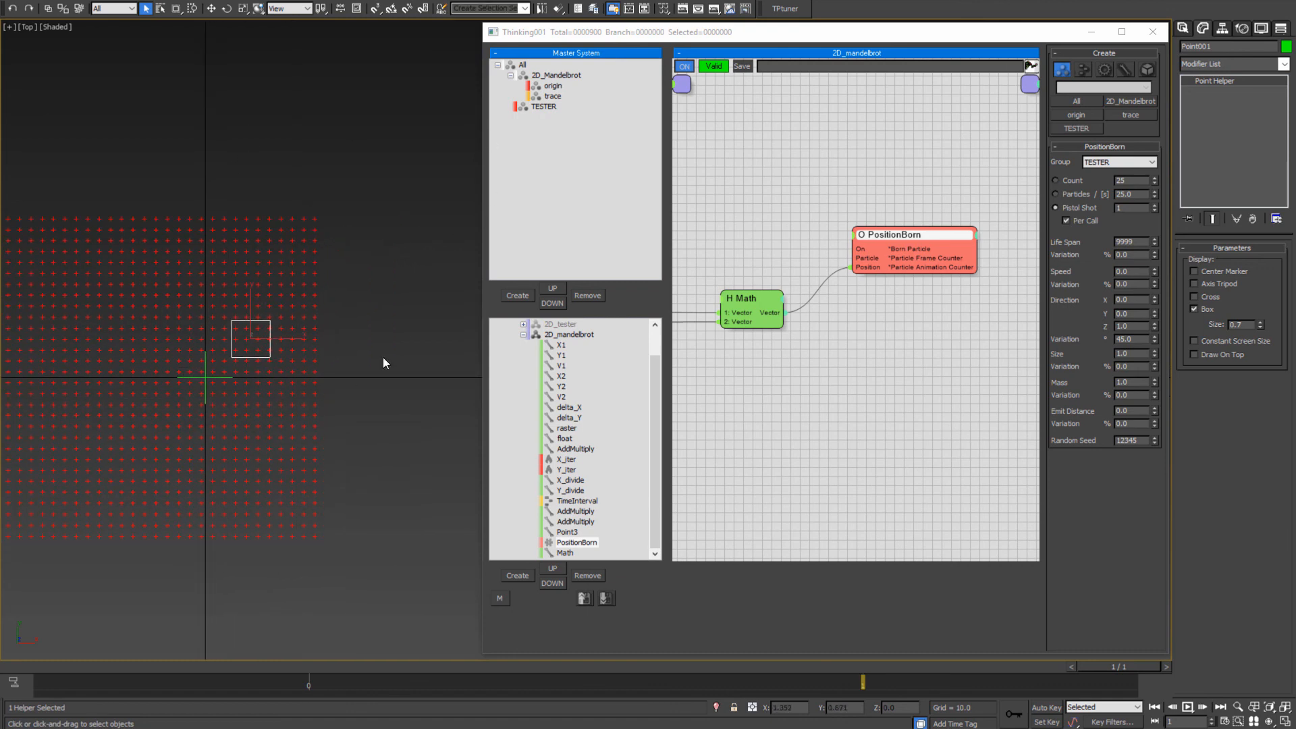
{"action": "middle_click_drag", "start_coordinate": [197, 430], "coordinate": [291, 403]}
- Set the raster node's value to 20
{"action": "left_click", "coordinate": [772, 512]}
{"action": "middle_click_drag", "start_coordinate": [772, 486], "coordinate": [884, 496]}
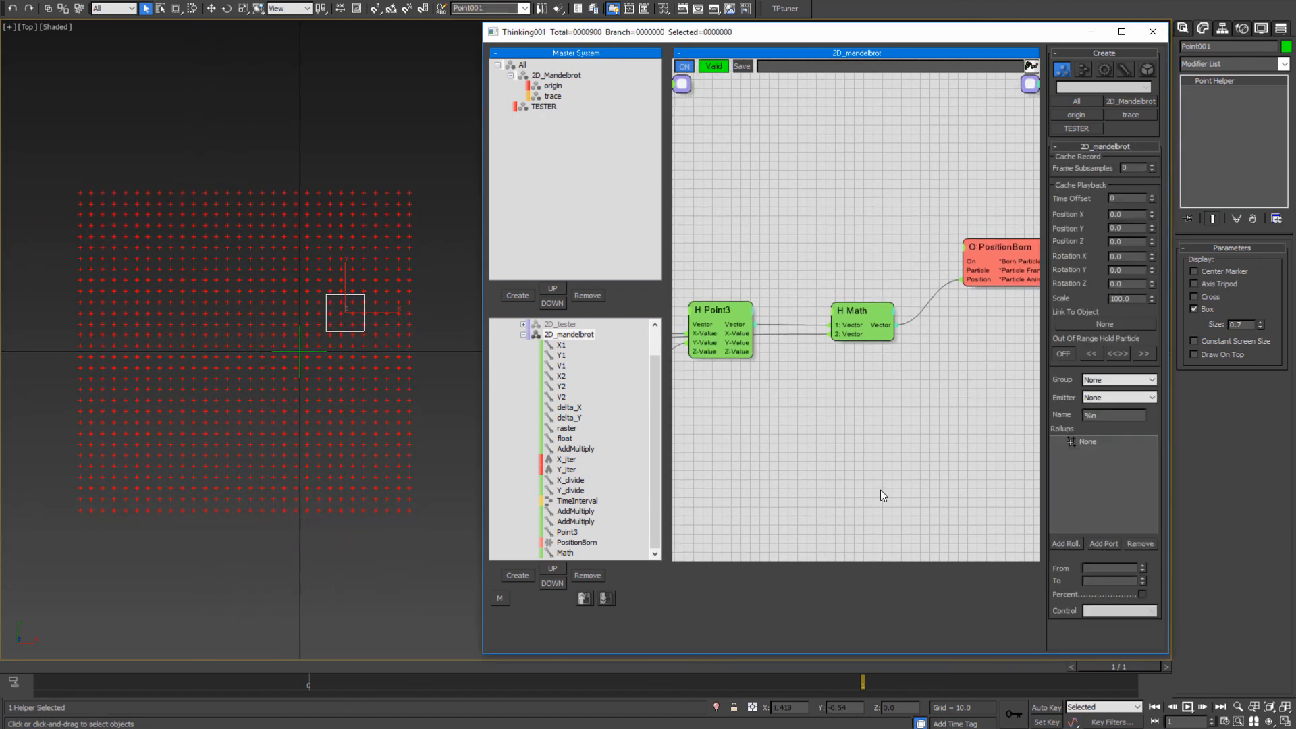
{"action": "middle_click_drag", "start_coordinate": [789, 420], "coordinate": [878, 418]}
{"action": "middle_click_drag", "start_coordinate": [830, 438], "coordinate": [999, 442]}
{"action": "middle_click_drag", "start_coordinate": [783, 390], "coordinate": [999, 393]}
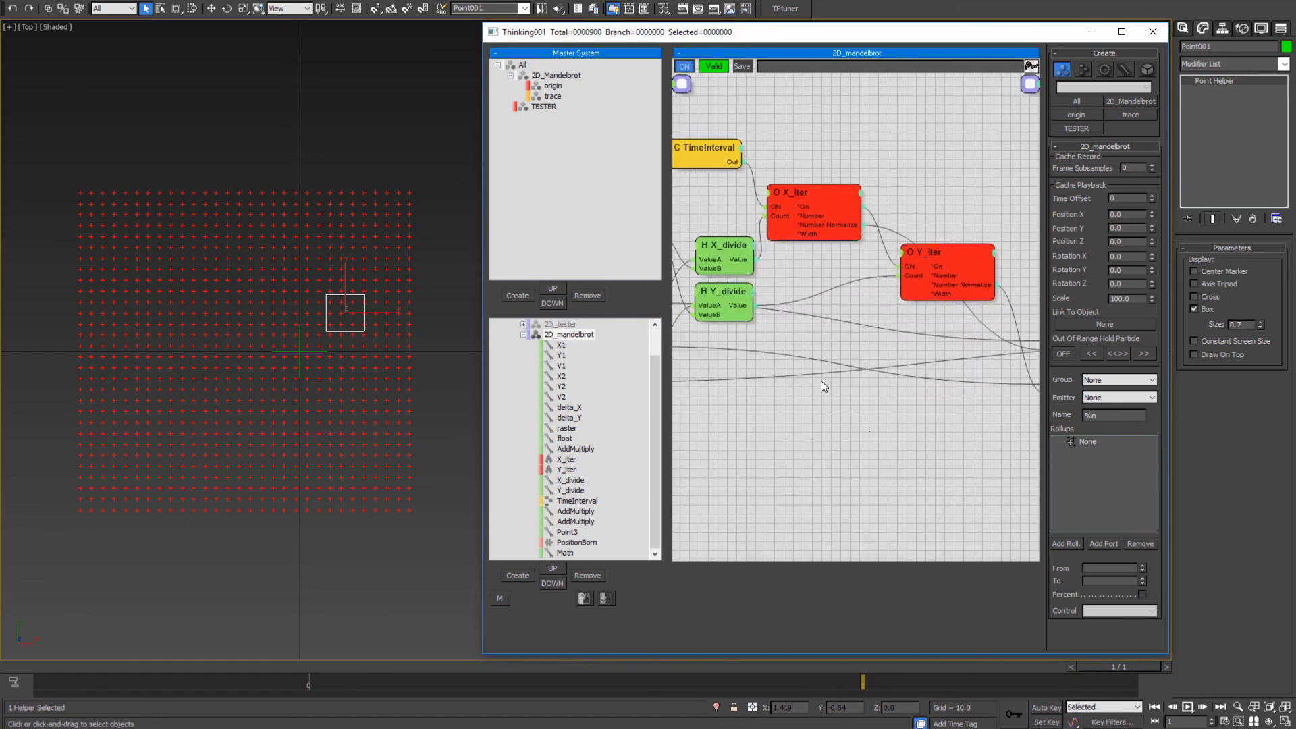
{"action": "middle_click_drag", "start_coordinate": [825, 383], "coordinate": [905, 403]}
{"action": "middle_click_drag", "start_coordinate": [796, 248], "coordinate": [961, 275]}
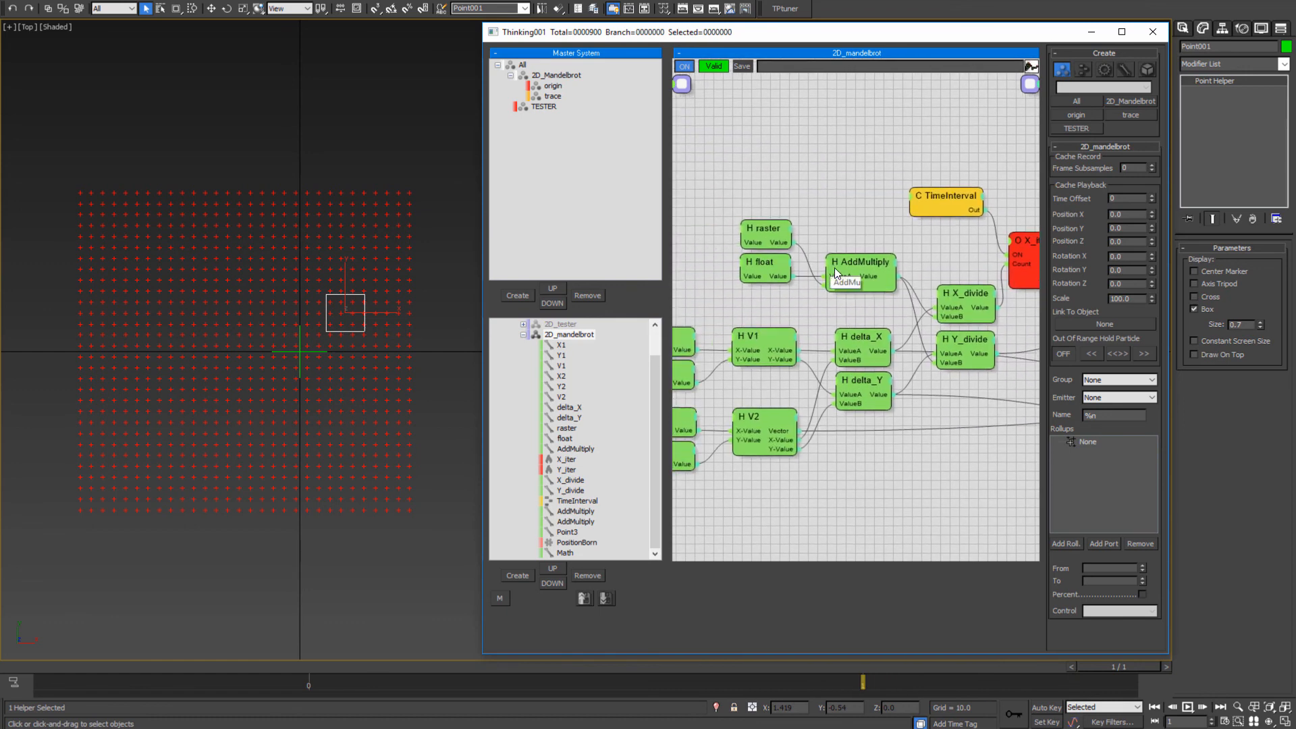
{"action": "mouse_move", "coordinate": [854, 196]}
{"action": "middle_mouse_down"}
{"action": "mouse_move", "coordinate": [887, 174]}
{"action": "mouse_move", "coordinate": [888, 231]}
{"action": "mouse_move", "coordinate": [853, 189]}
{"action": "middle_mouse_up"}
{"action": "left_click", "coordinate": [776, 230]}
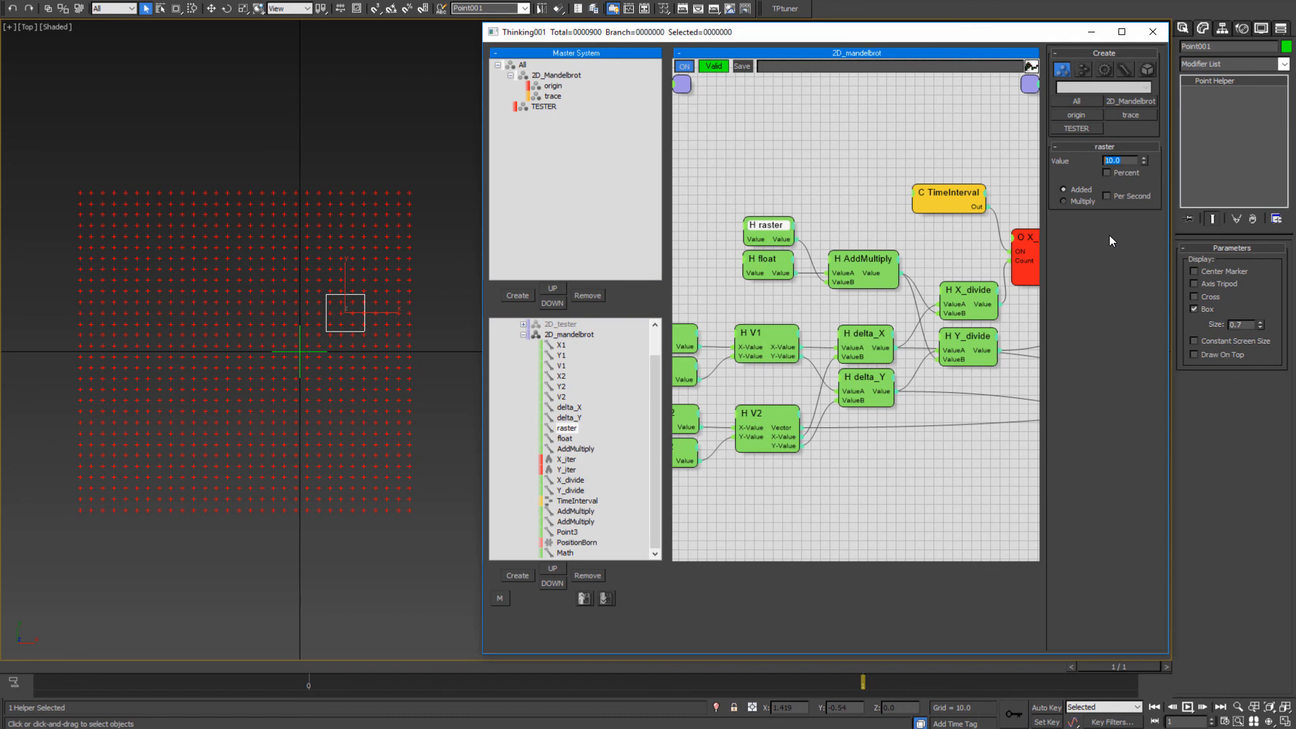
{"action": "type", "text": "20"}
{"action": "key", "text": "Return"}
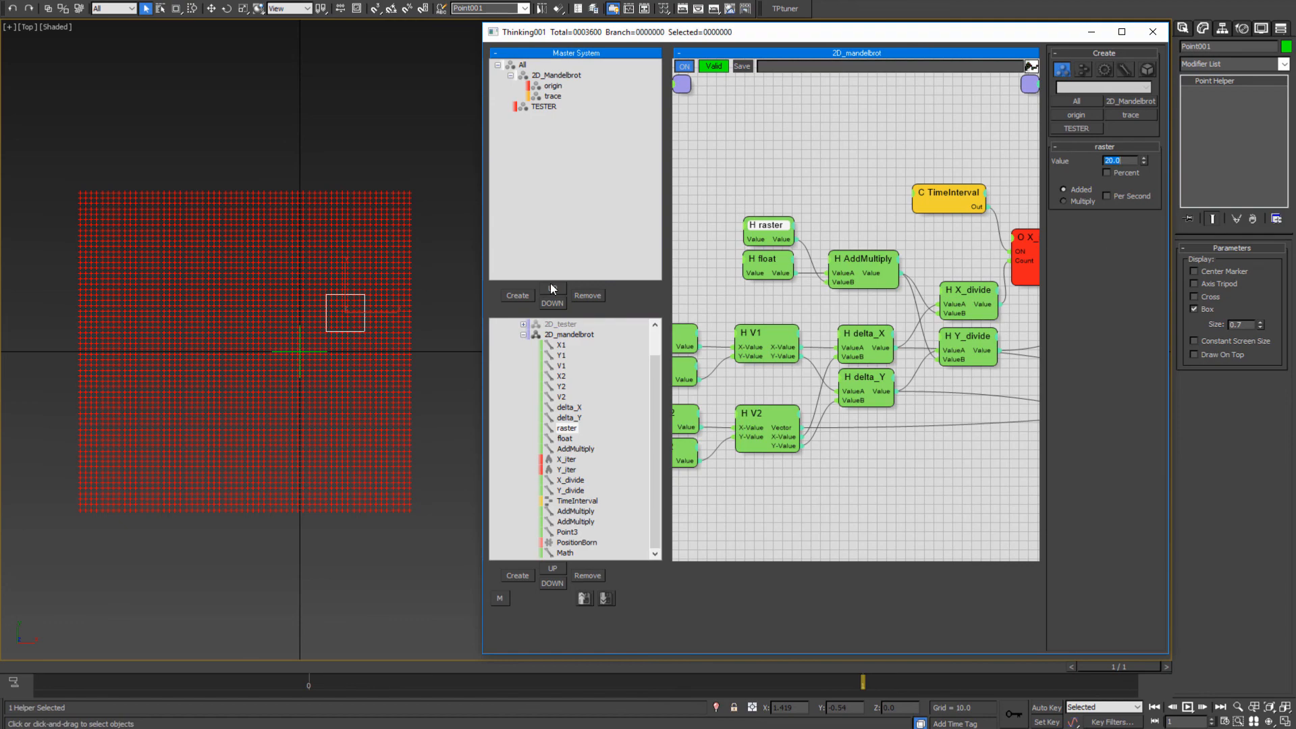
- Examine the TESTER group's display settings, the denser particle grid and the group assigned in PositionBorn
{"action": "scroll", "coordinate": [351, 328], "scroll_direction": "up", "scroll_amount": 2}
{"action": "left_click", "coordinate": [542, 107]}
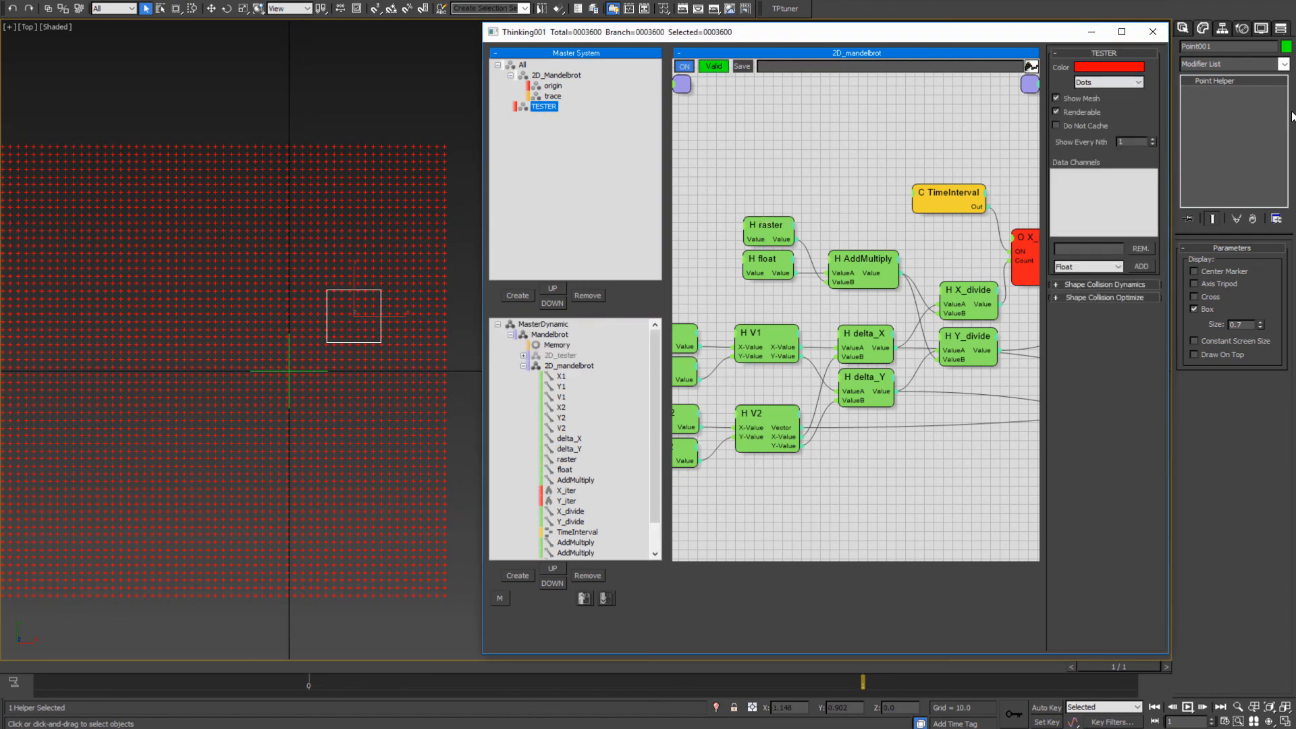
{"action": "middle_click_drag", "start_coordinate": [363, 235], "coordinate": [378, 220]}
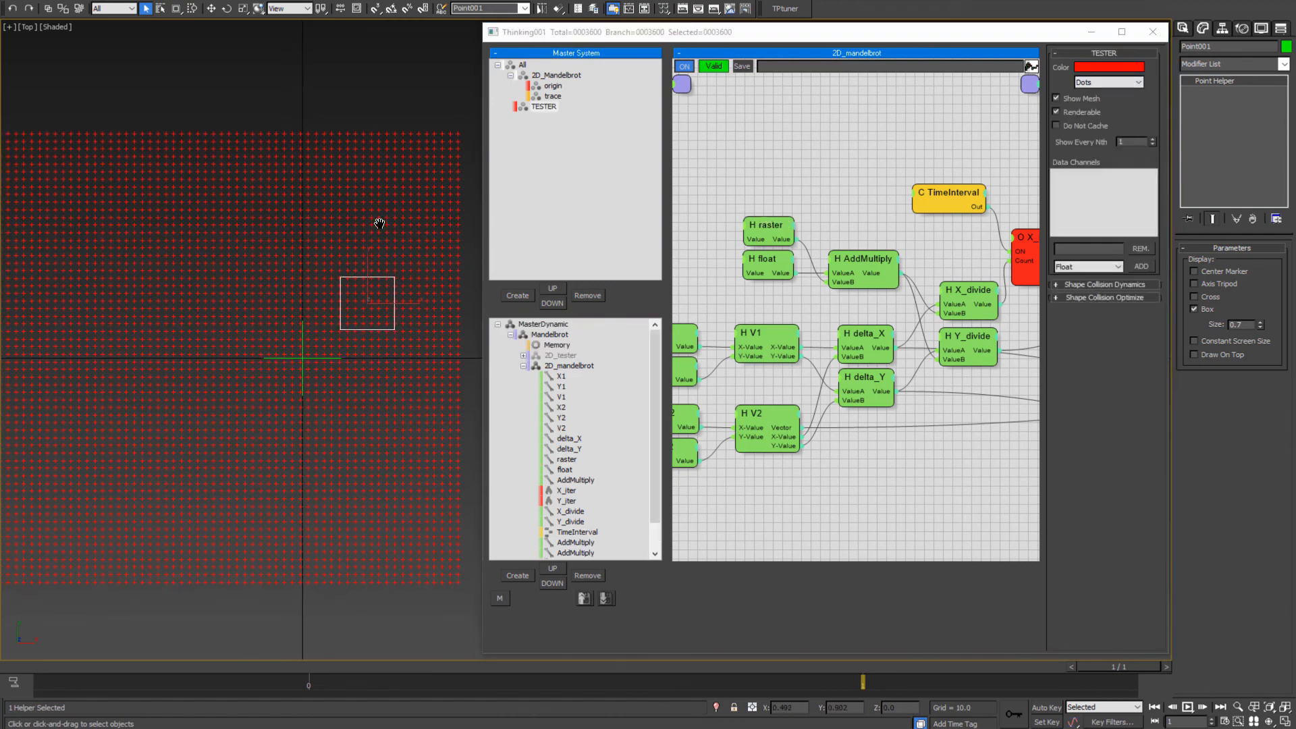
{"action": "left_click", "coordinate": [550, 107]}
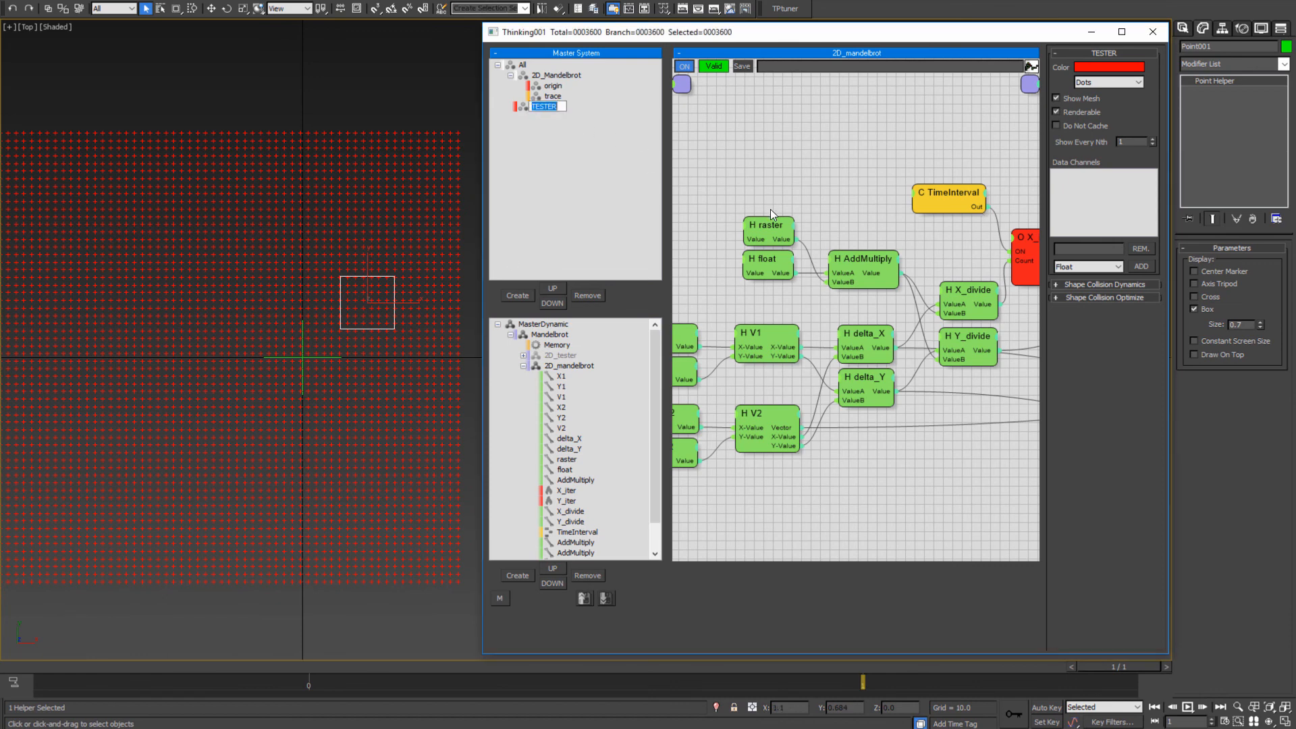
{"action": "middle_click_drag", "start_coordinate": [945, 262], "coordinate": [607, 252]}
{"action": "middle_click_drag", "start_coordinate": [992, 249], "coordinate": [662, 187]}
{"action": "middle_click_drag", "start_coordinate": [909, 216], "coordinate": [717, 235]}
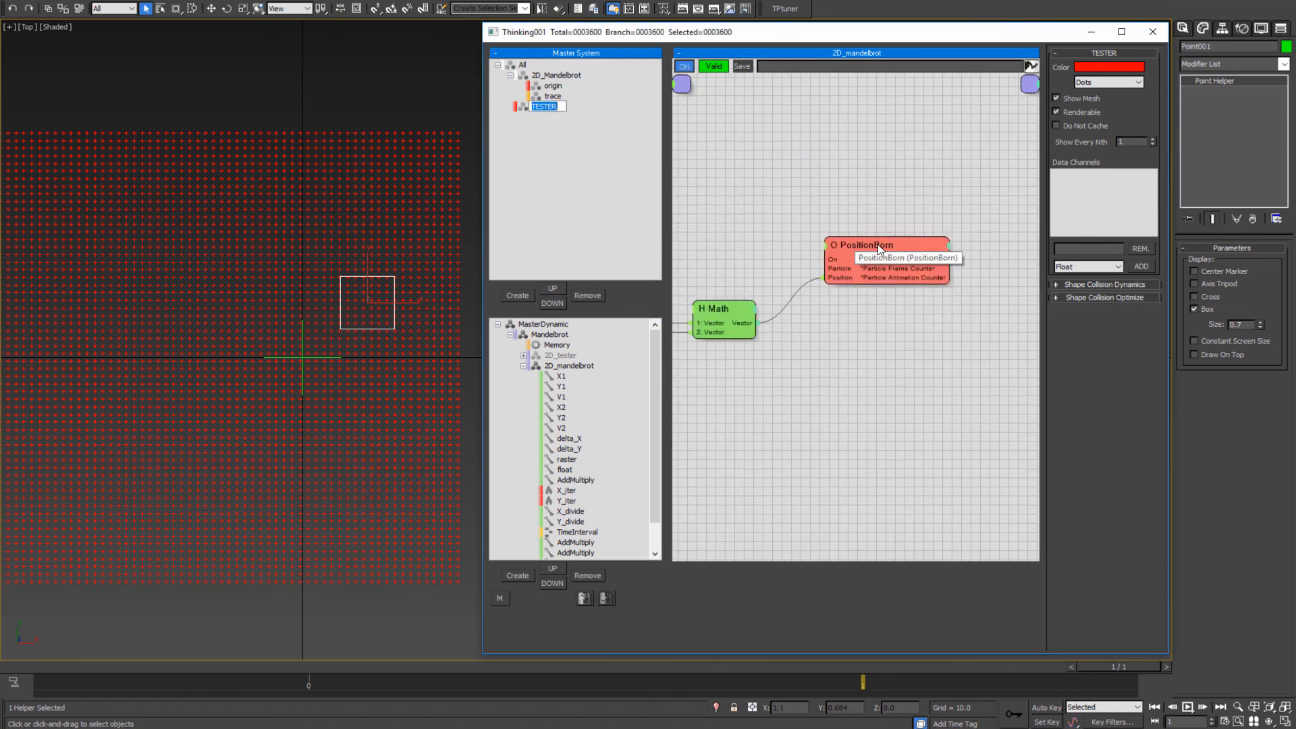
{"action": "left_click", "coordinate": [876, 247]}
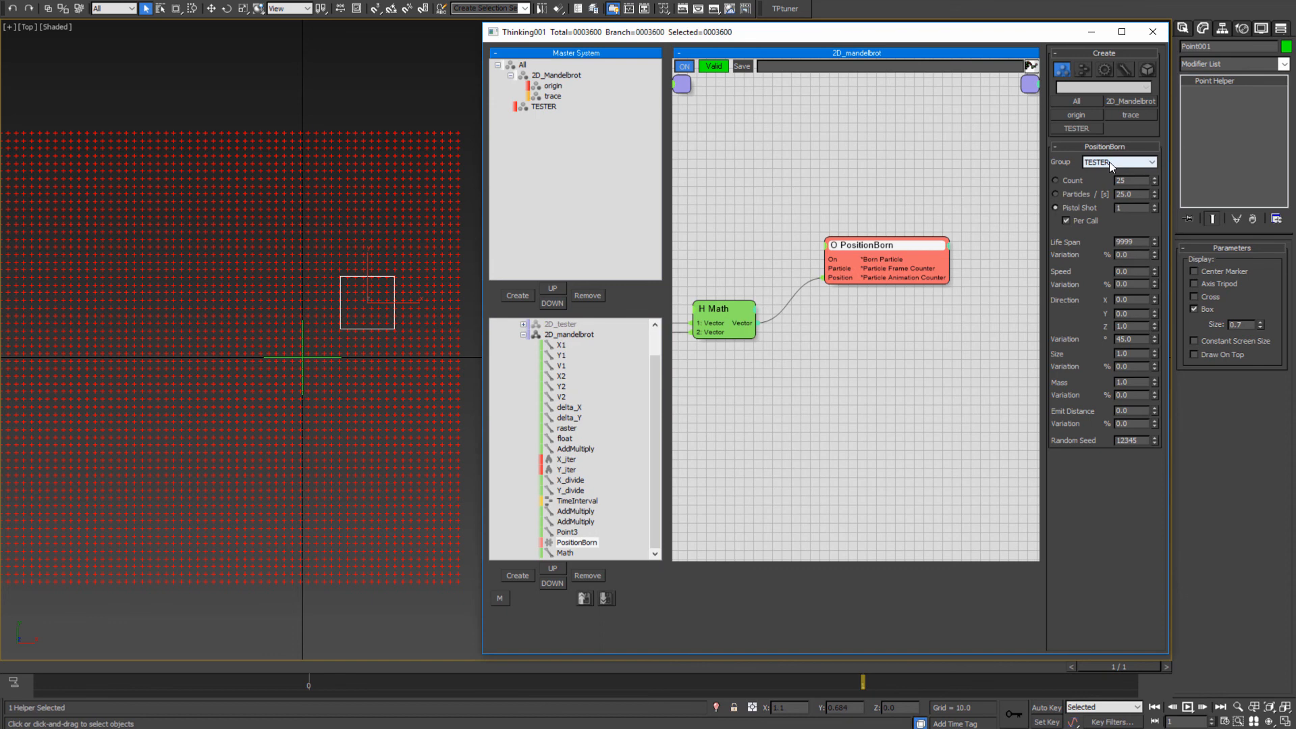
{"action": "left_click", "coordinate": [544, 107]}
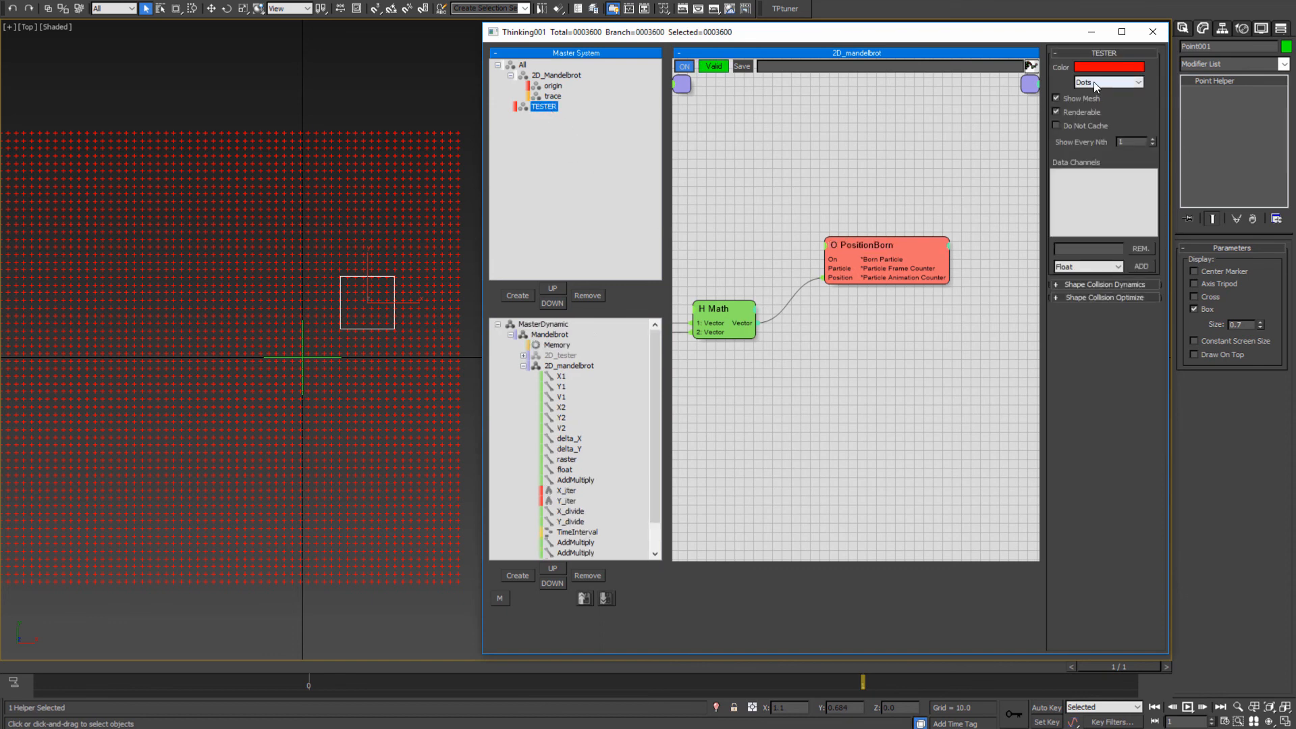
- Turn off Force this Setting in the MasterDynamic viewport options and inspect the particle grid in the Top viewport
{"action": "left_click", "coordinate": [551, 325]}
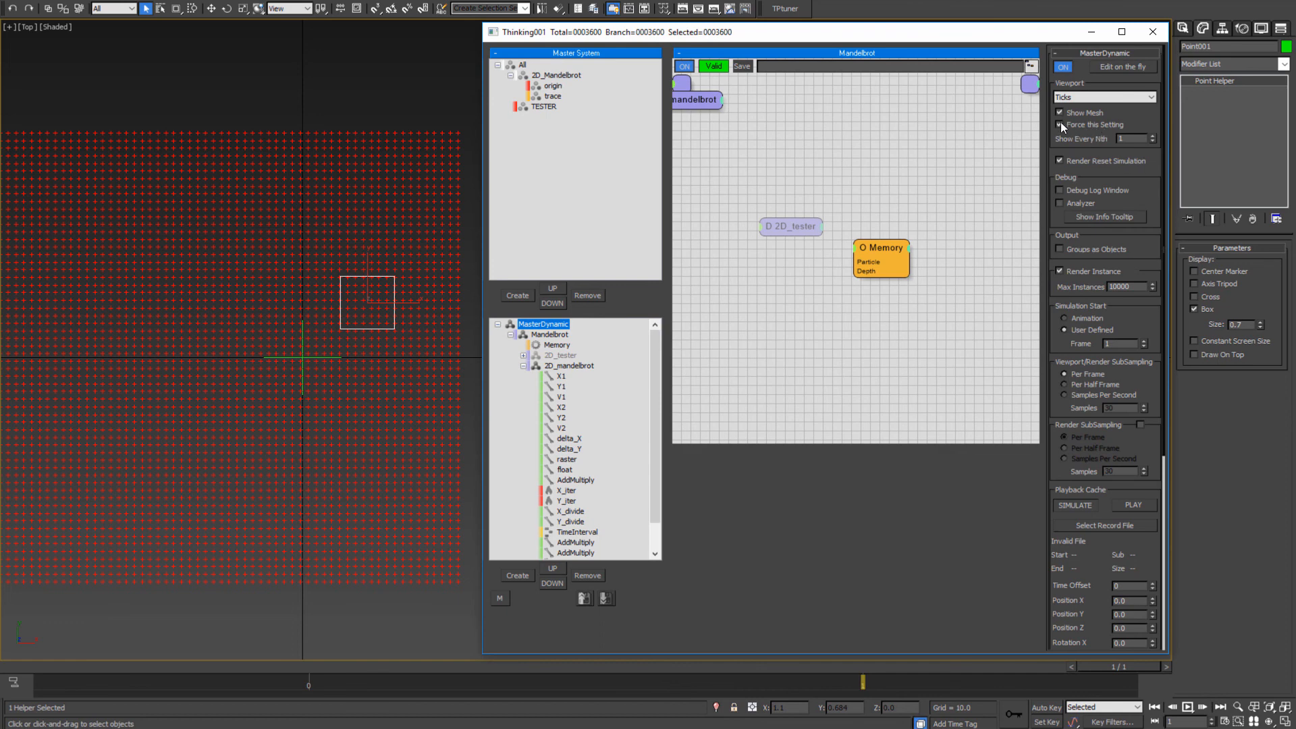
{"action": "left_click", "coordinate": [1060, 123]}
{"action": "middle_click_drag", "start_coordinate": [226, 409], "coordinate": [289, 359]}
{"action": "scroll", "coordinate": [316, 350], "scroll_direction": "down", "scroll_amount": 4}
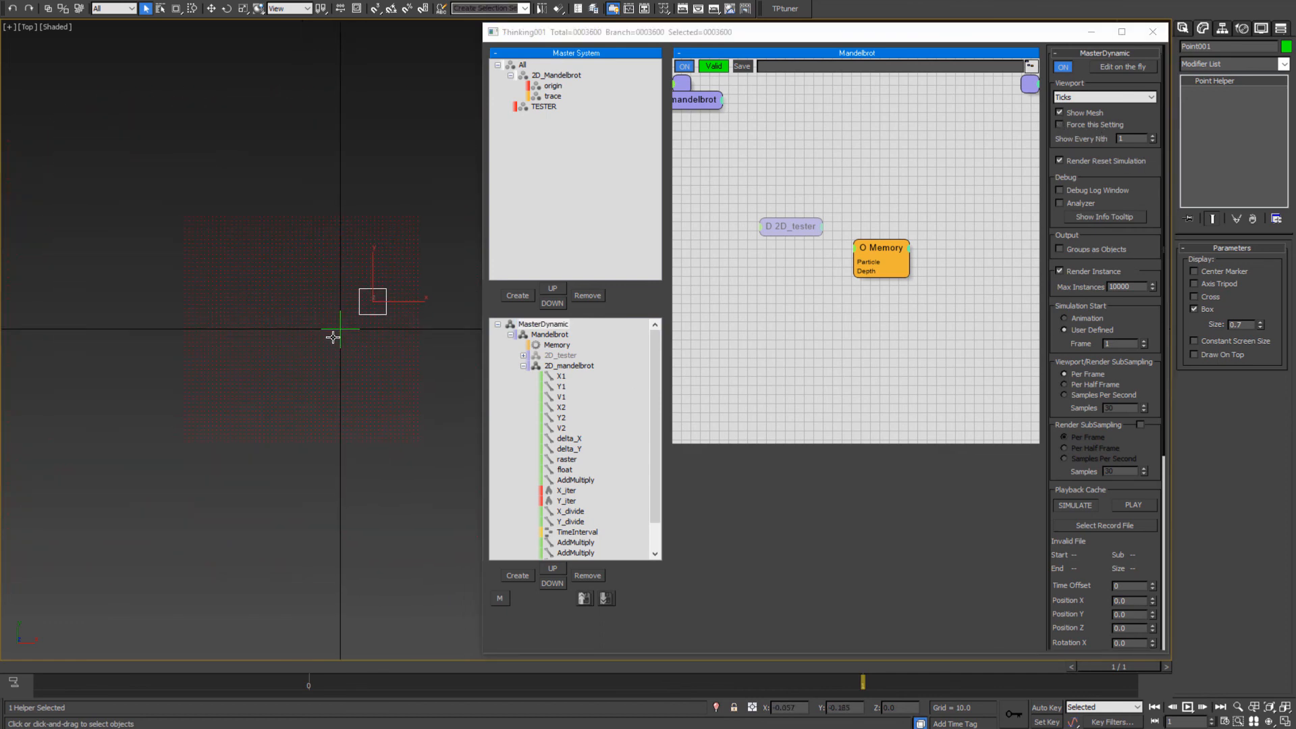
{"action": "scroll", "coordinate": [351, 331], "scroll_direction": "up", "scroll_amount": 4}
{"action": "scroll", "coordinate": [386, 355], "scroll_direction": "down", "scroll_amount": 1}
{"action": "scroll", "coordinate": [336, 344], "scroll_direction": "up", "scroll_amount": 1}
{"action": "scroll", "coordinate": [331, 343], "scroll_direction": "down", "scroll_amount": 2}
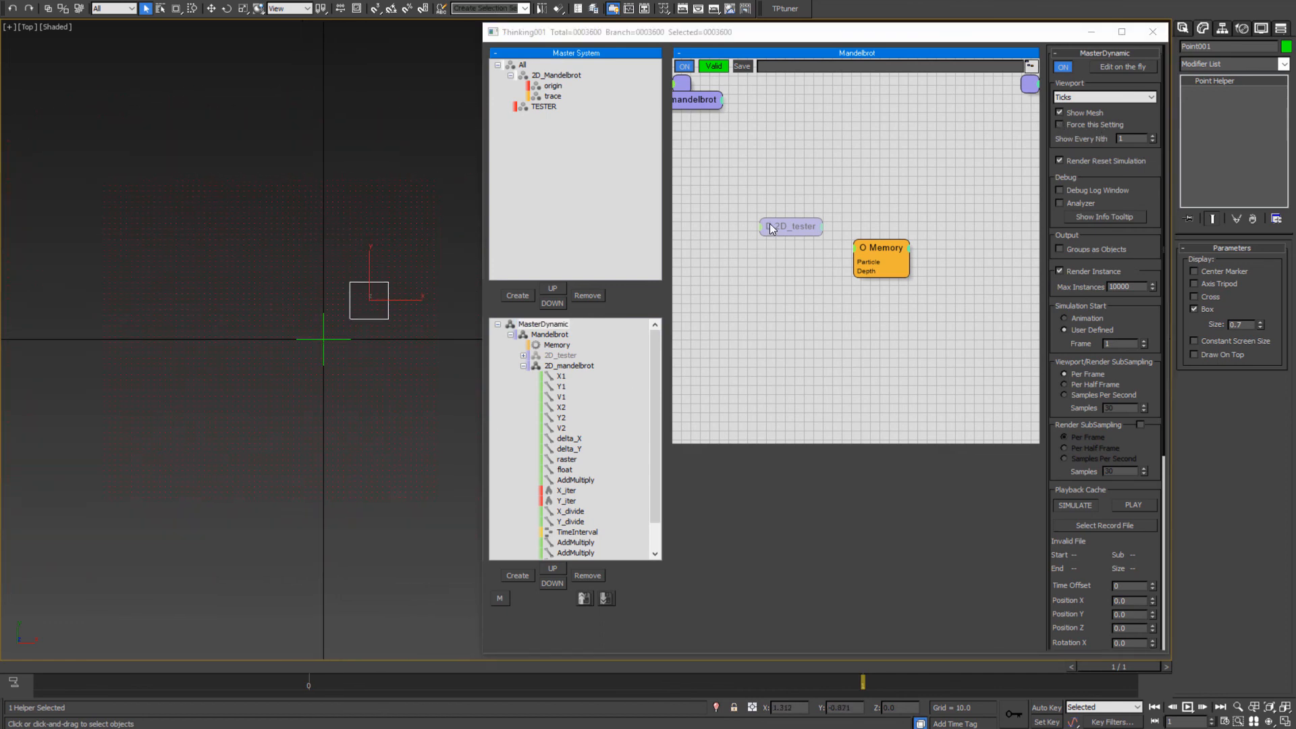
- Set the raster node's value in the 2D_mandelbrot set to 50 and inspect the particle grid
{"action": "left_click", "coordinate": [570, 366]}
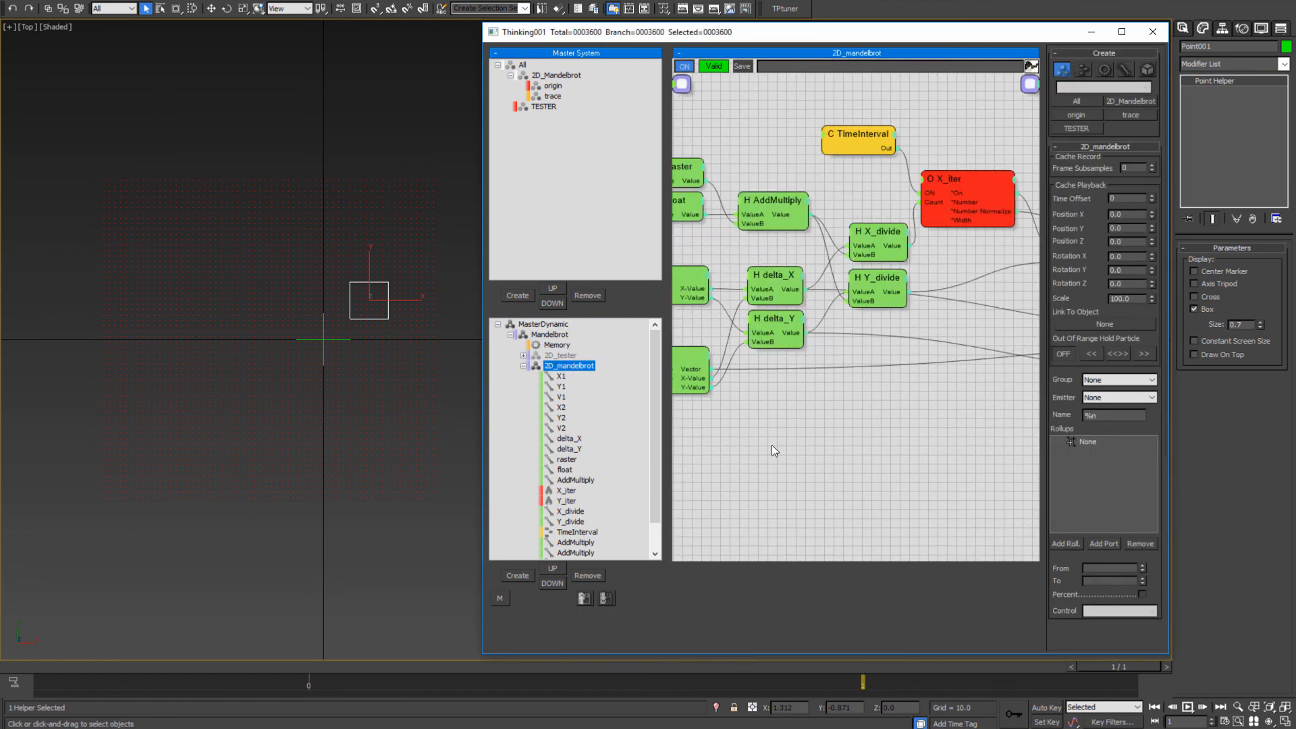
{"action": "middle_click_drag", "start_coordinate": [772, 444], "coordinate": [975, 505]}
{"action": "left_click_drag", "start_coordinate": [880, 229], "coordinate": [856, 237]}
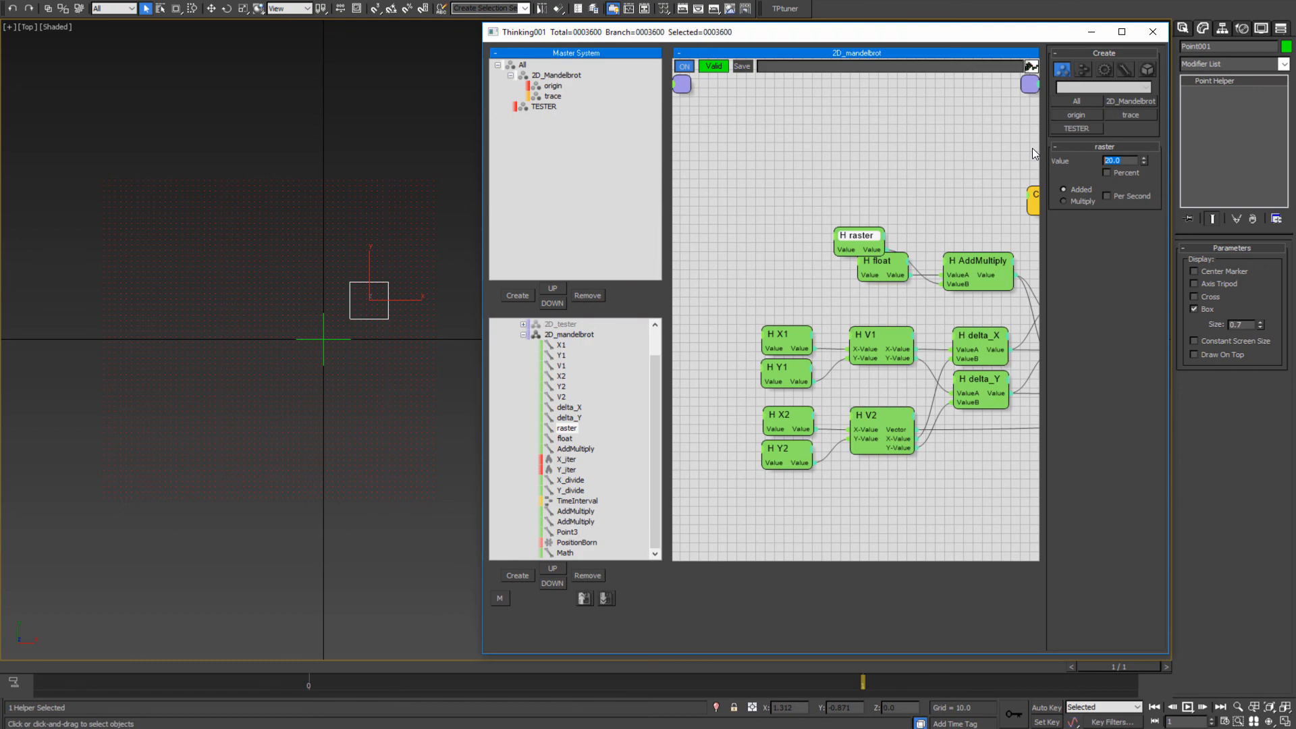
{"action": "type", "text": "50"}
{"action": "key", "text": "Return"}
{"action": "scroll", "coordinate": [411, 361], "scroll_direction": "down", "scroll_amount": 2}
{"action": "scroll", "coordinate": [300, 351], "scroll_direction": "up", "scroll_amount": 4}
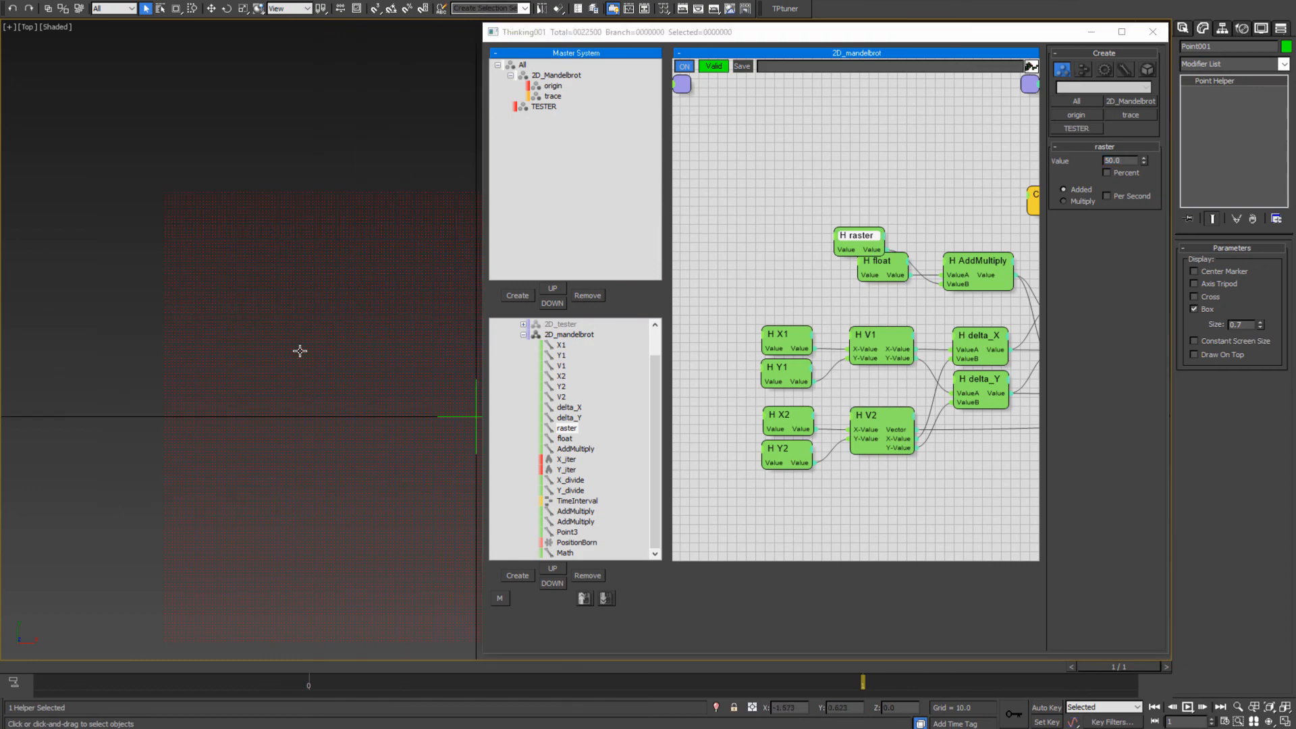
{"action": "scroll", "coordinate": [317, 354], "scroll_direction": "up", "scroll_amount": 4}
{"action": "scroll", "coordinate": [340, 371], "scroll_direction": "down", "scroll_amount": 4}
{"action": "middle_click_drag", "start_coordinate": [420, 407], "coordinate": [292, 332]}
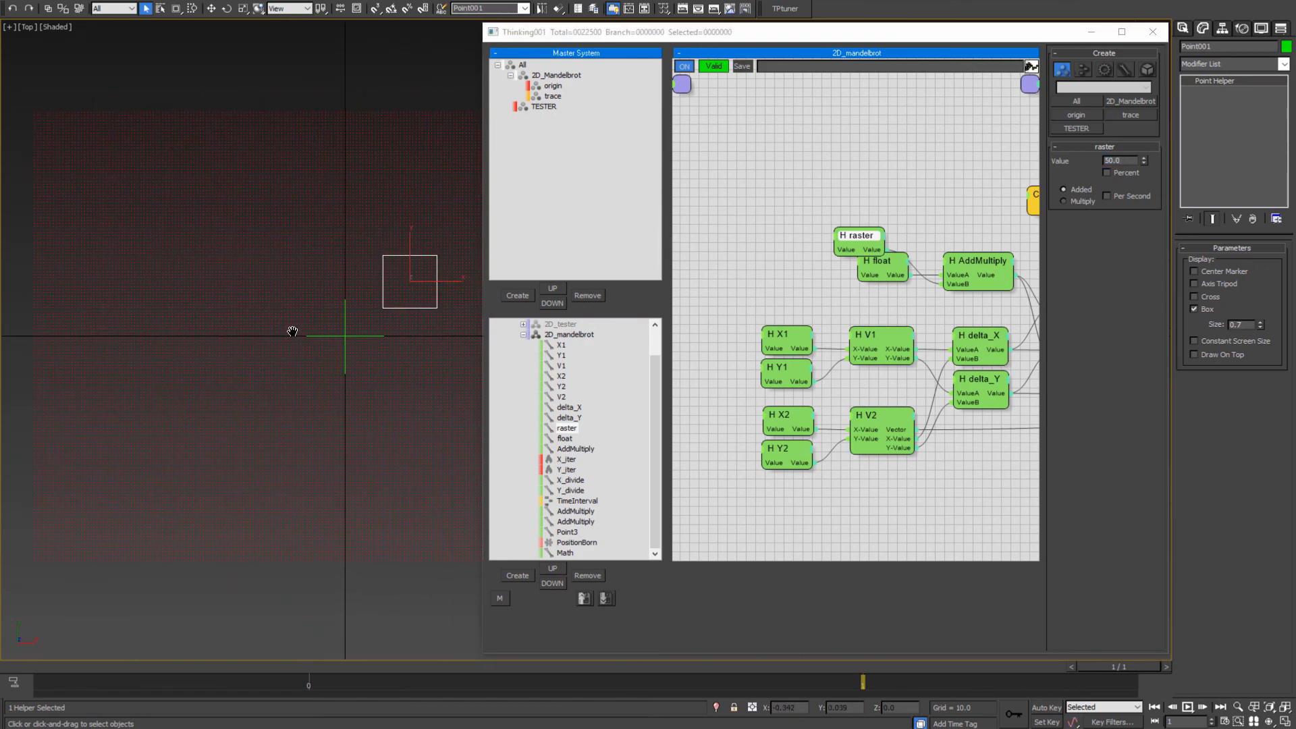
{"action": "scroll", "coordinate": [352, 351], "scroll_direction": "down", "scroll_amount": 3}
{"action": "scroll", "coordinate": [287, 399], "scroll_direction": "up", "scroll_amount": 3}
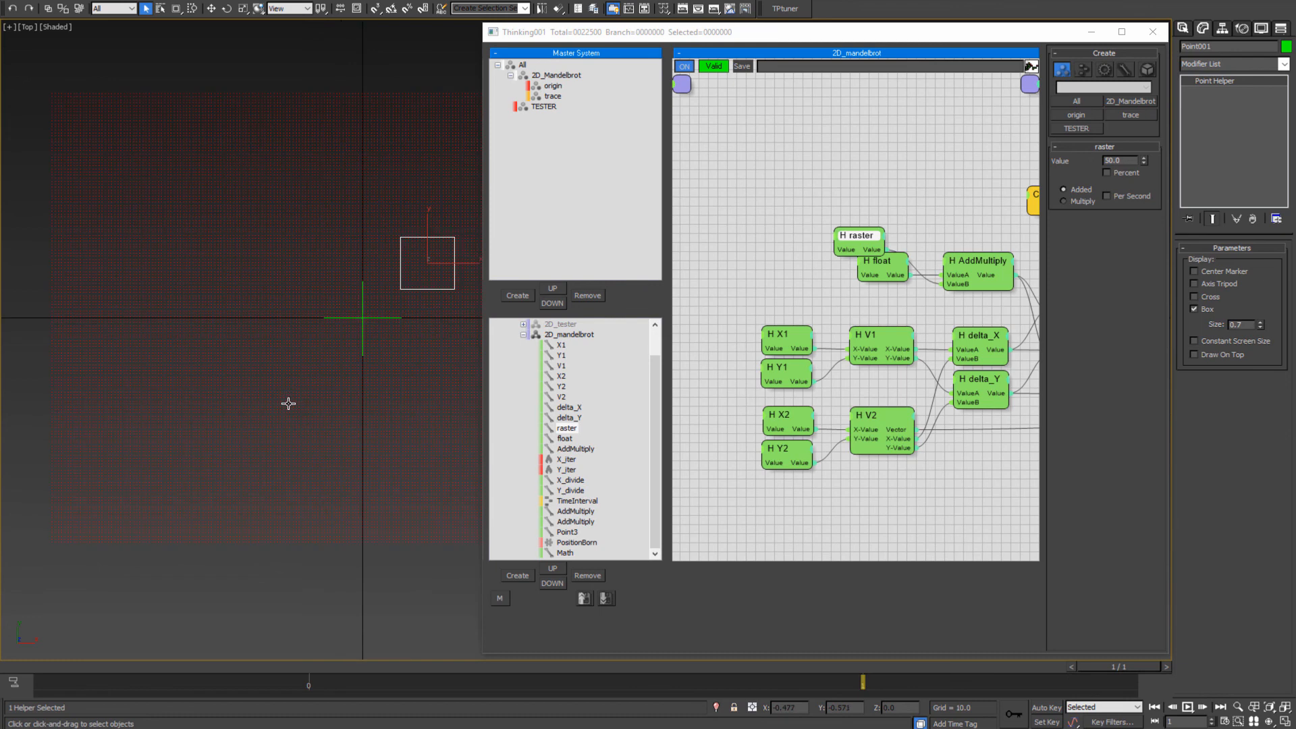
- Try a Y1 value of 3.0 to test the grid's extent and restore it to 1.5
{"action": "left_click", "coordinate": [786, 368]}
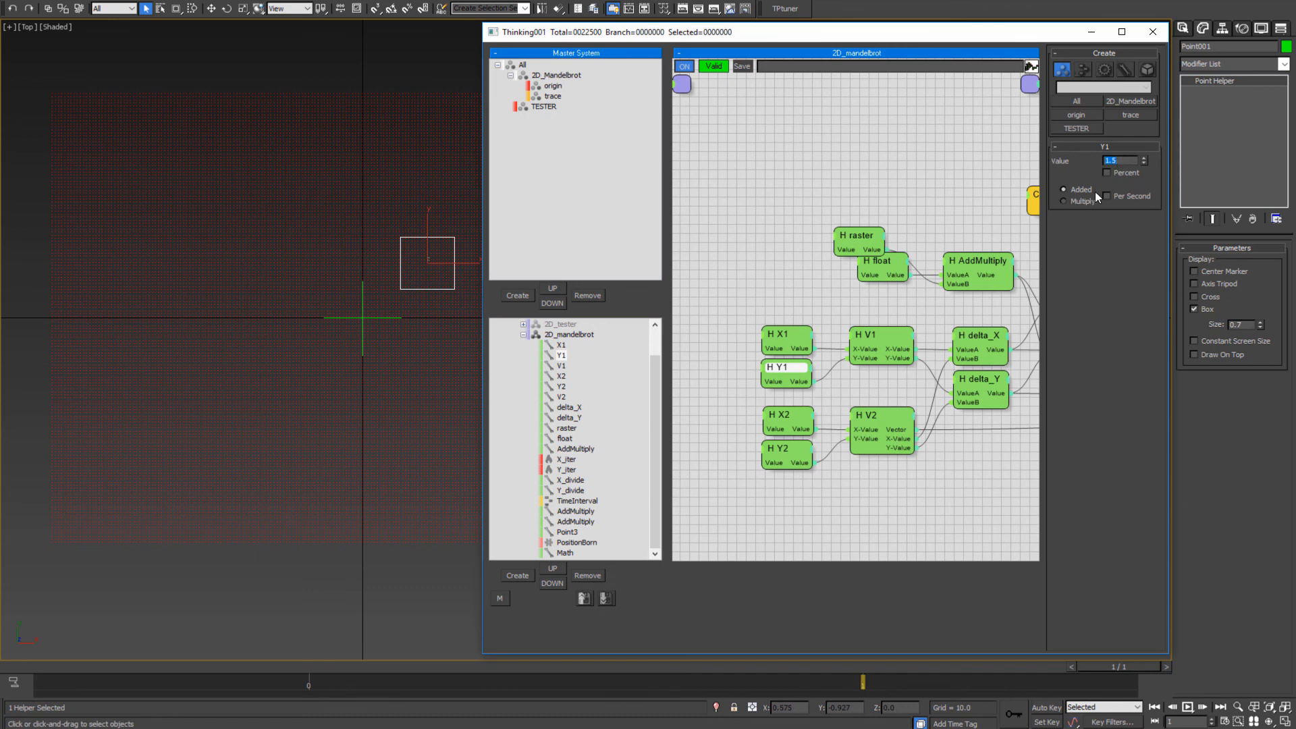
{"action": "middle_click_drag", "start_coordinate": [289, 185], "coordinate": [342, 346]}
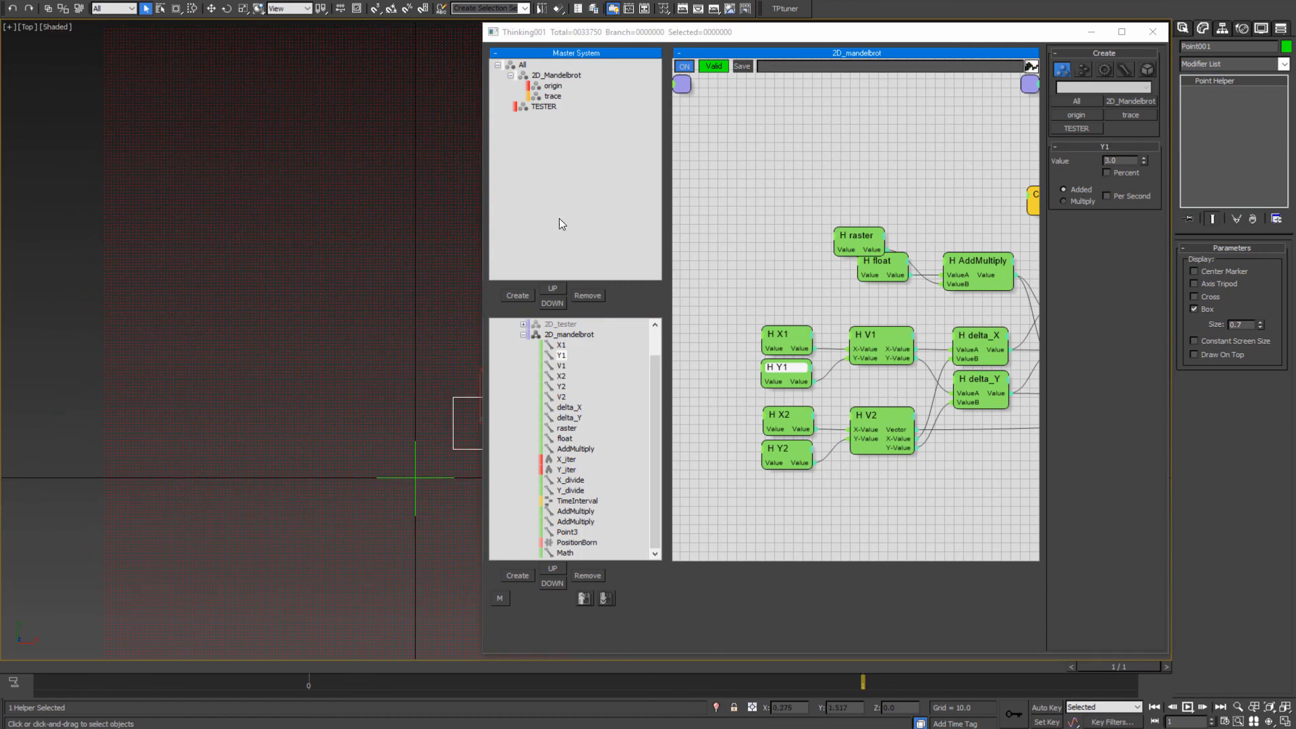
{"action": "left_click", "coordinate": [1122, 129]}
{"action": "type", "text": "1.5"}
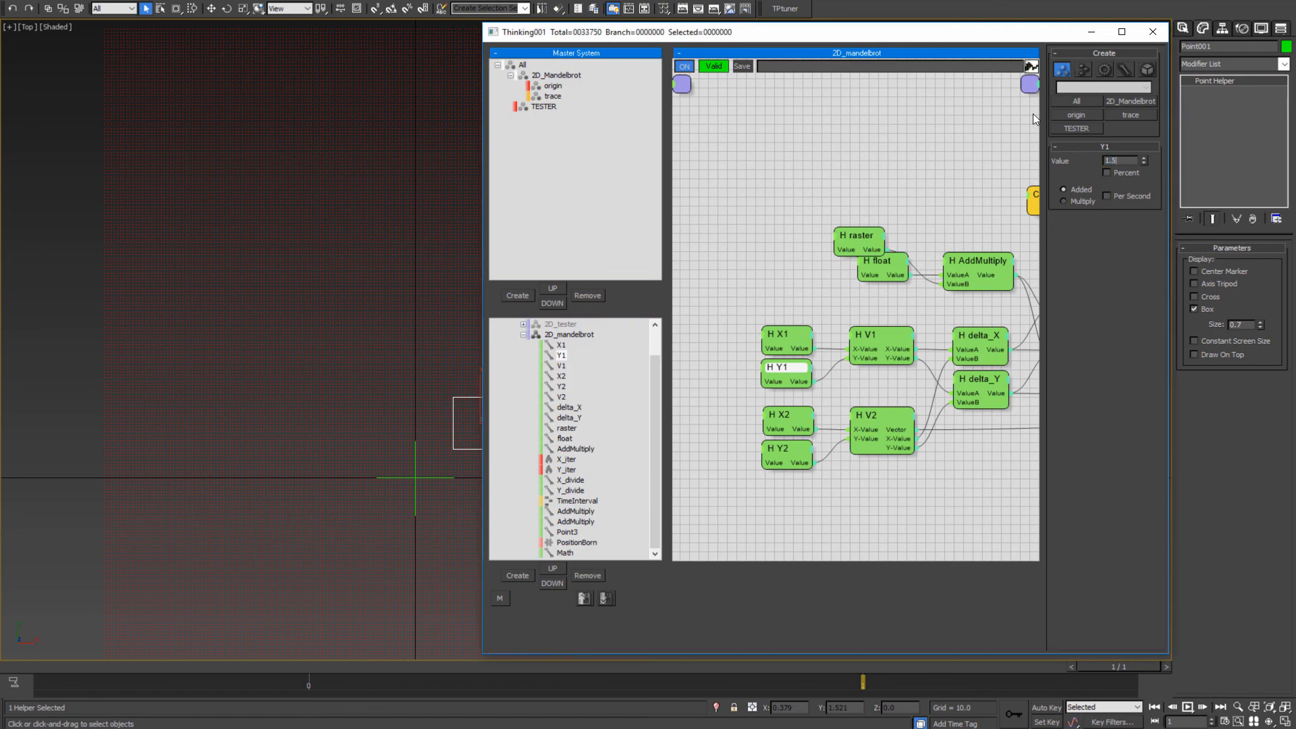
{"action": "key", "text": "Return"}
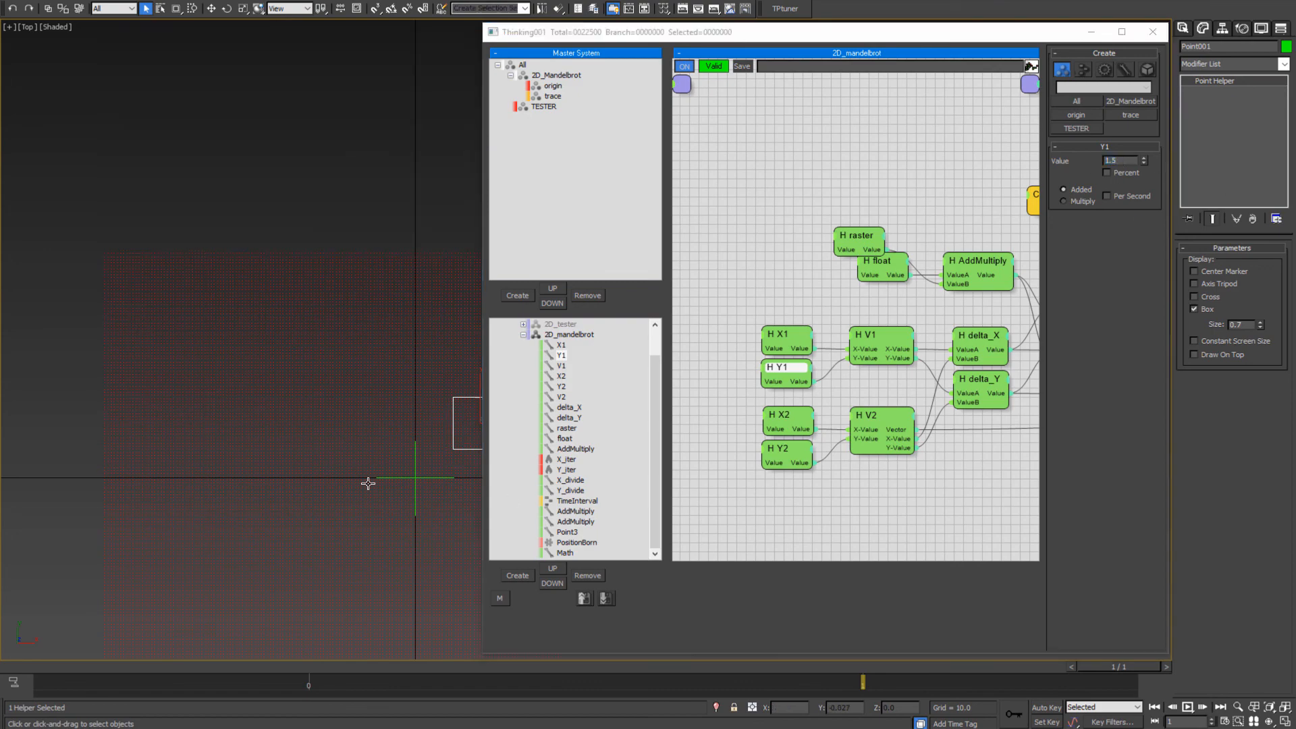
{"action": "middle_click_drag", "start_coordinate": [367, 484], "coordinate": [301, 372]}
{"action": "scroll", "coordinate": [256, 356], "scroll_direction": "down", "scroll_amount": 2}
{"action": "scroll", "coordinate": [256, 356], "scroll_direction": "up", "scroll_amount": 2}
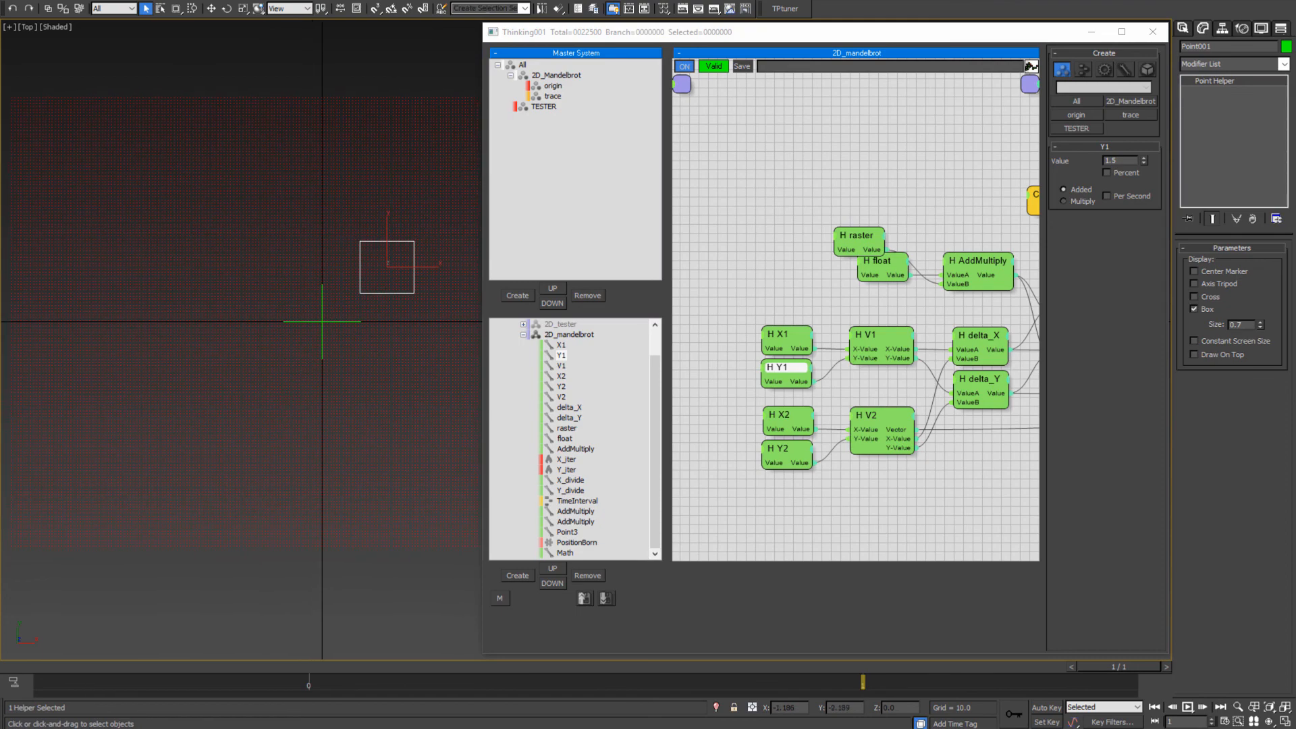
- Switch to the browser and reread steps 1 to 4 of the Mandelbrot point-iteration explanation on the Skytopia page
{"action": "left_click", "coordinate": [218, 703]}
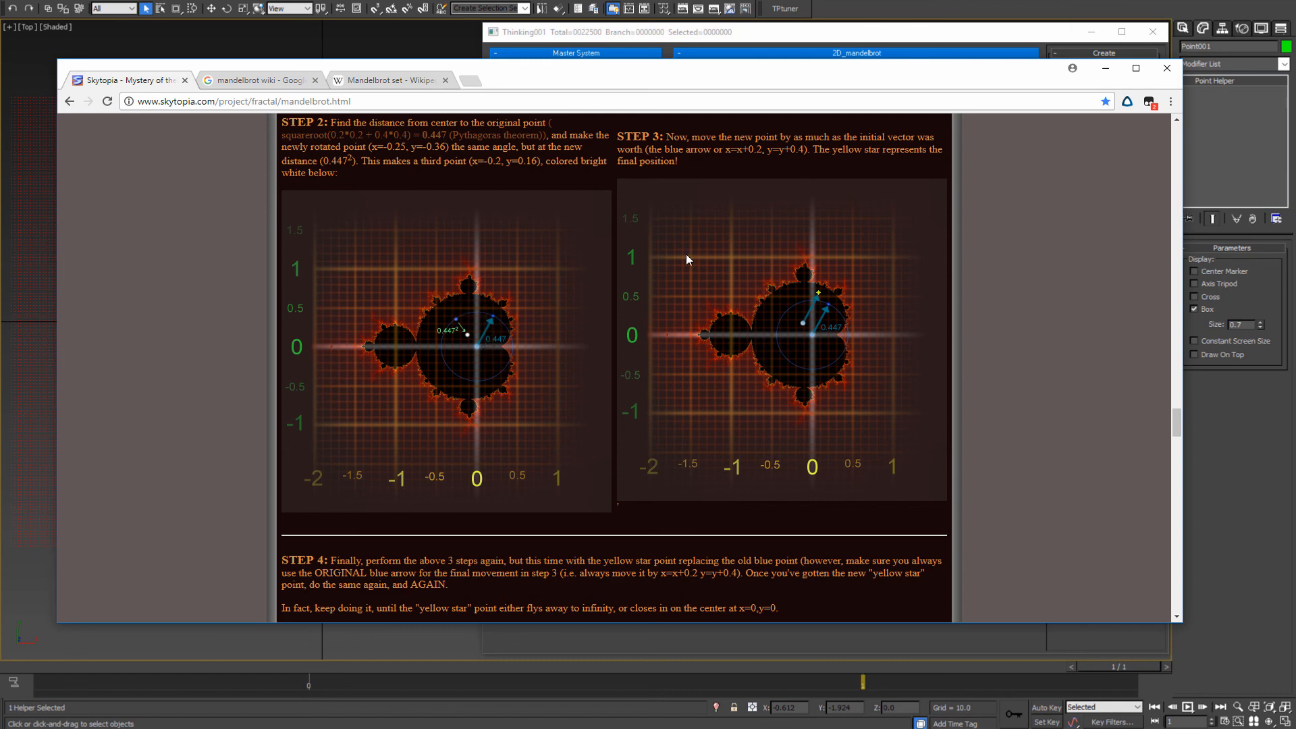
{"action": "left_click_drag", "start_coordinate": [619, 137], "coordinate": [733, 138]}
{"action": "left_click", "coordinate": [769, 159]}
{"action": "scroll", "coordinate": [606, 338], "scroll_direction": "down", "scroll_amount": 8}
{"action": "scroll", "coordinate": [553, 306], "scroll_direction": "up", "scroll_amount": 12}
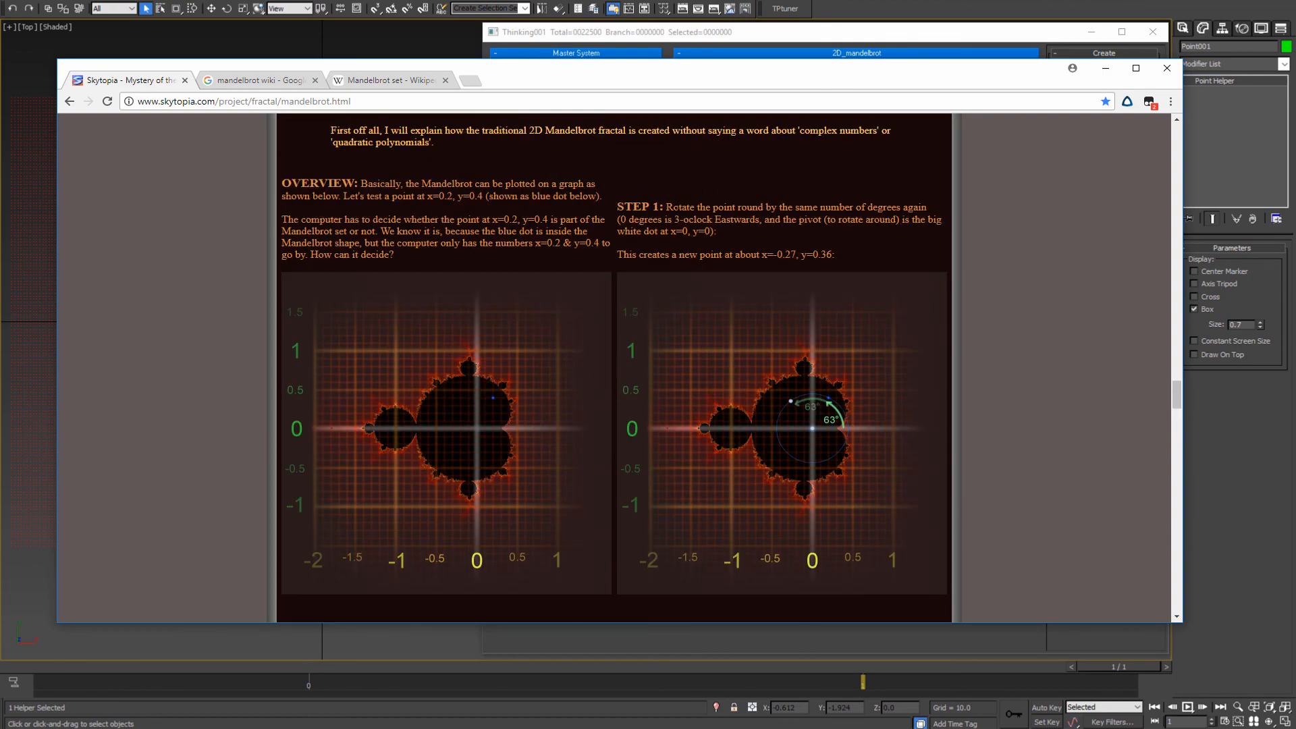
{"action": "left_click_drag", "start_coordinate": [666, 207], "coordinate": [816, 207]}
{"action": "scroll", "coordinate": [580, 364], "scroll_direction": "down", "scroll_amount": 5}
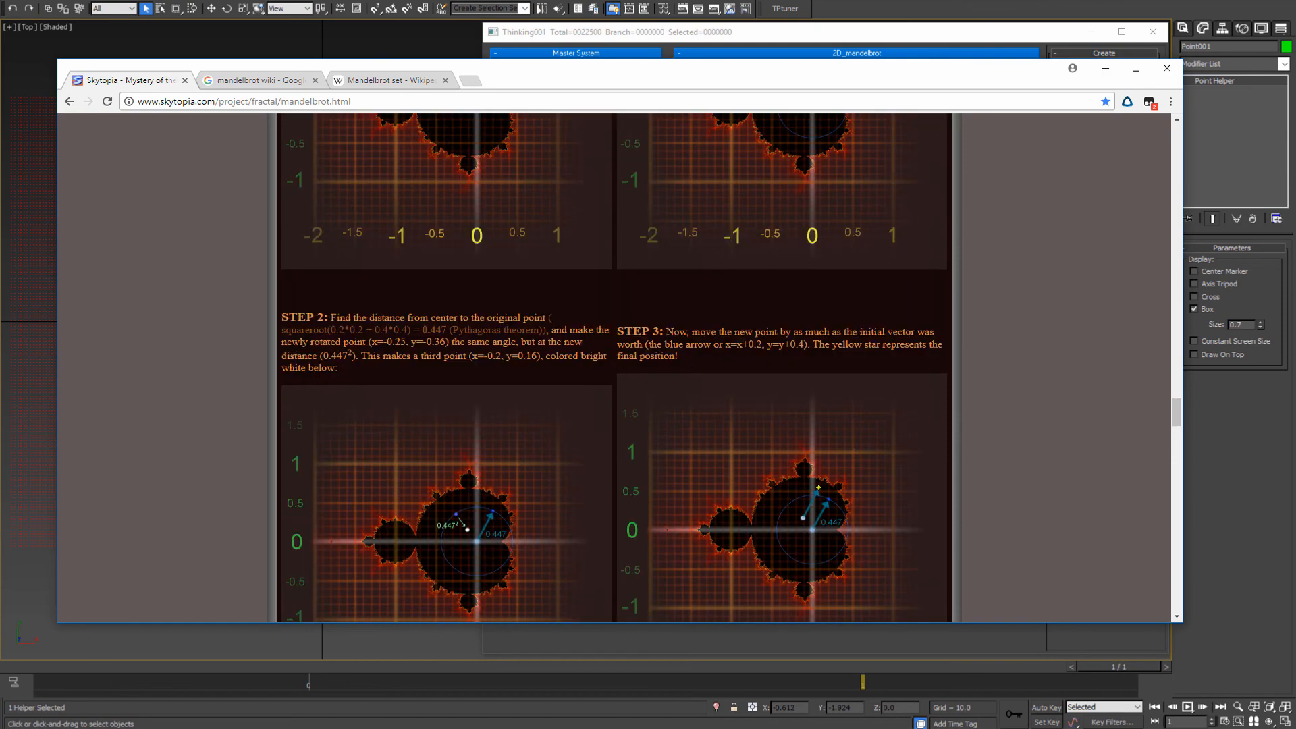
{"action": "left_click_drag", "start_coordinate": [818, 332], "coordinate": [658, 345]}
{"action": "scroll", "coordinate": [650, 315], "scroll_direction": "up", "scroll_amount": 5}
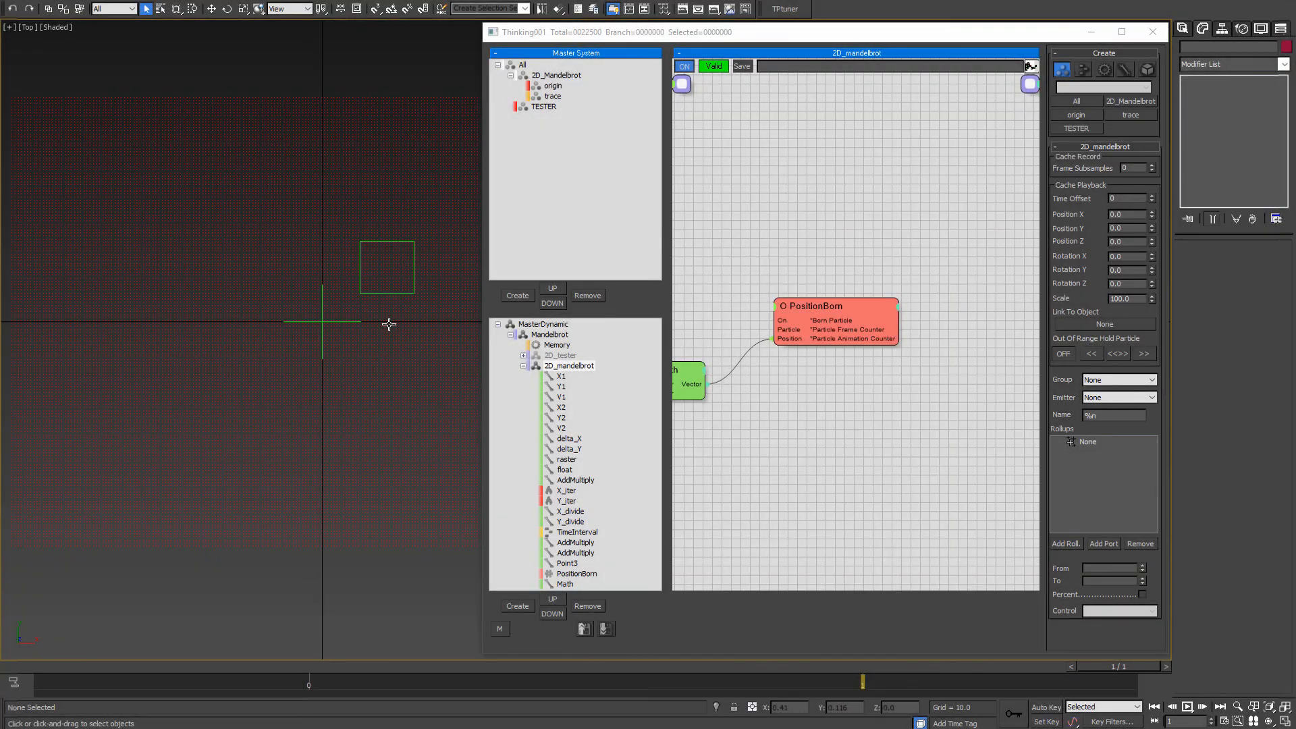
- Examine the square and cross helpers in the Top viewport, and compare the 2D_mandelbrot and 2D_tester node graphs
{"action": "left_click", "coordinate": [713, 455]}
{"action": "middle_click_drag", "start_coordinate": [713, 456], "coordinate": [848, 451]}
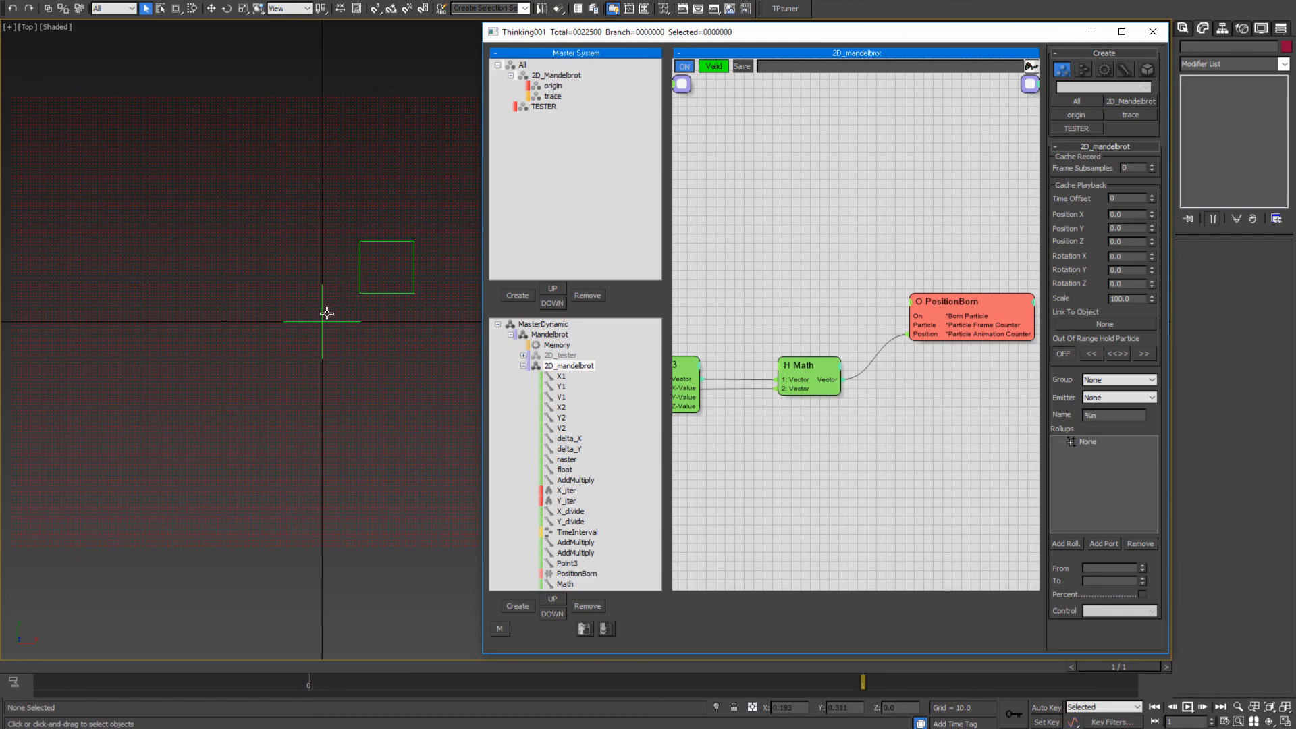
{"action": "scroll", "coordinate": [322, 291], "scroll_direction": "up", "scroll_amount": 4}
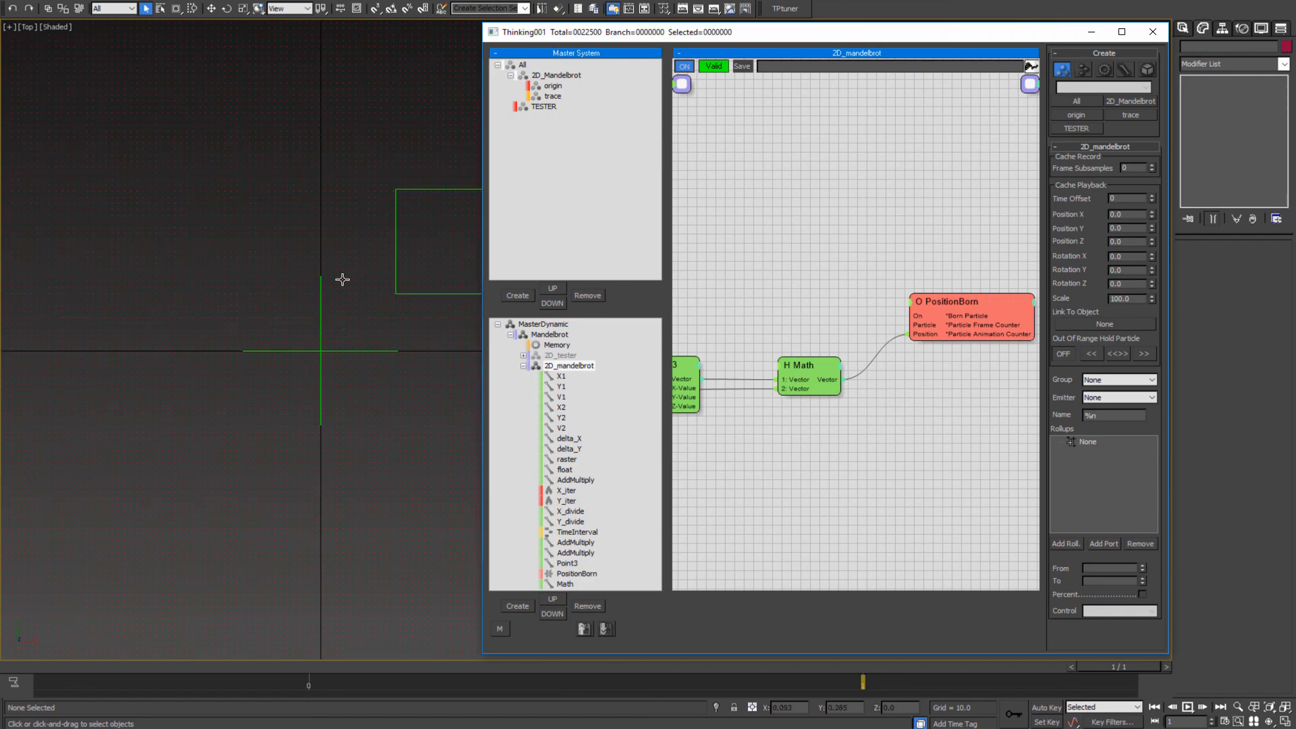
{"action": "middle_click_drag", "start_coordinate": [335, 347], "coordinate": [243, 348]}
{"action": "scroll", "coordinate": [282, 345], "scroll_direction": "up", "scroll_amount": 2}
{"action": "middle_click_drag", "start_coordinate": [305, 316], "coordinate": [309, 352]}
{"action": "scroll", "coordinate": [266, 348], "scroll_direction": "down", "scroll_amount": 2}
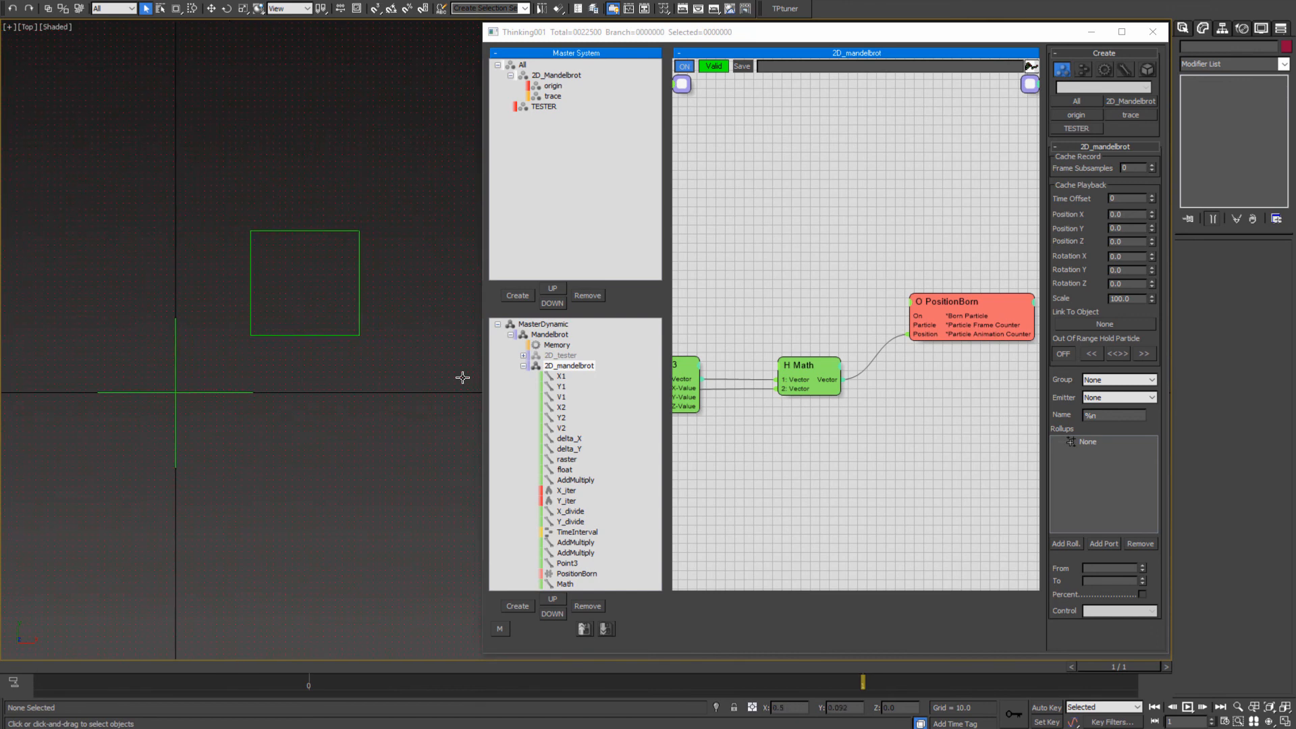
{"action": "left_click", "coordinate": [561, 355]}
{"action": "middle_click_drag", "start_coordinate": [931, 448], "coordinate": [763, 483]}
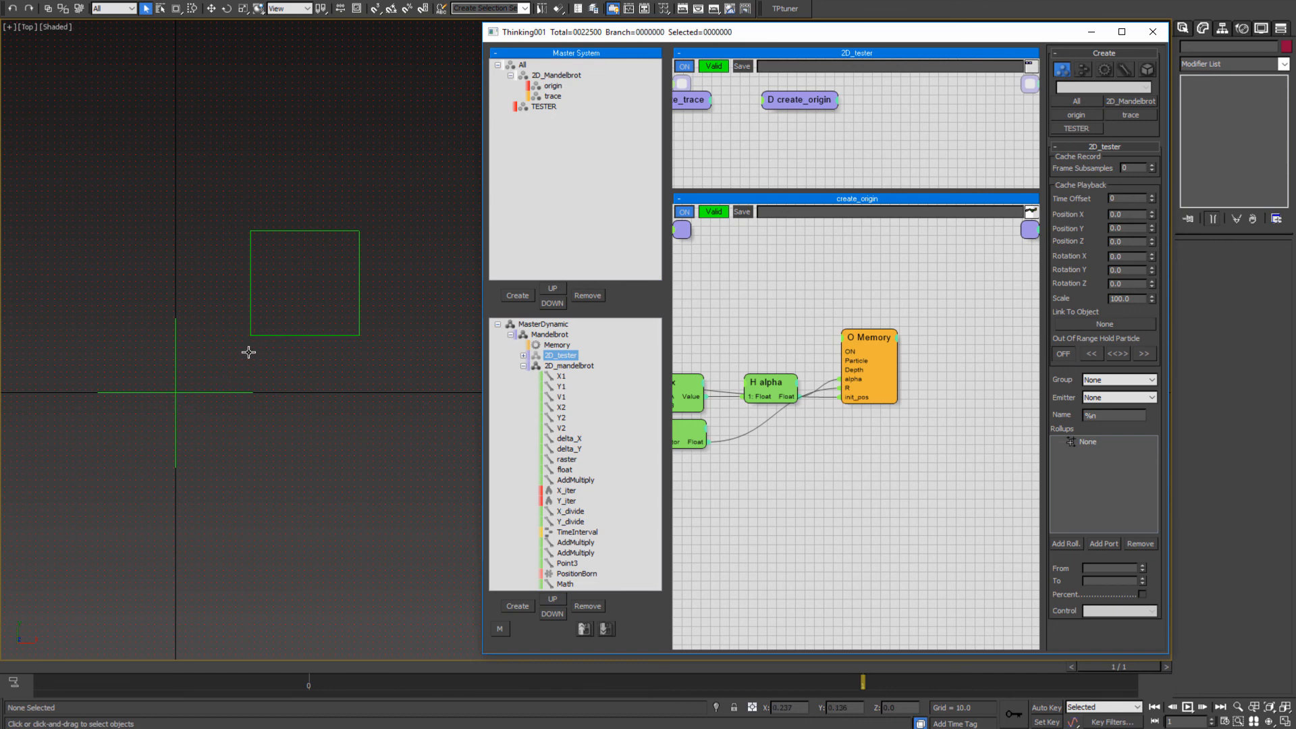
{"action": "left_click", "coordinate": [570, 365]}
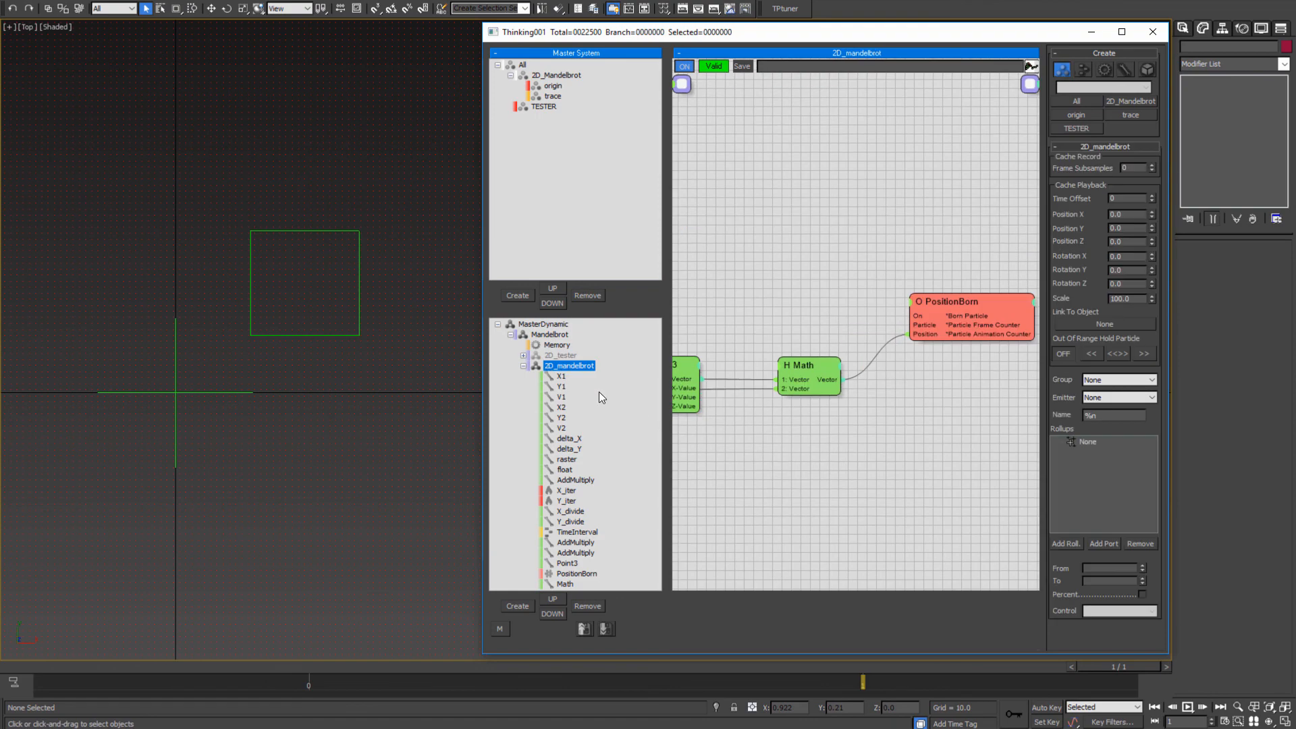
- Collapse 2D_mandelbrot in the dynamics tree, open 2D_tester, and group the y/x, R and alpha nodes of create_origin clear of Memory
{"action": "left_click", "coordinate": [525, 366]}
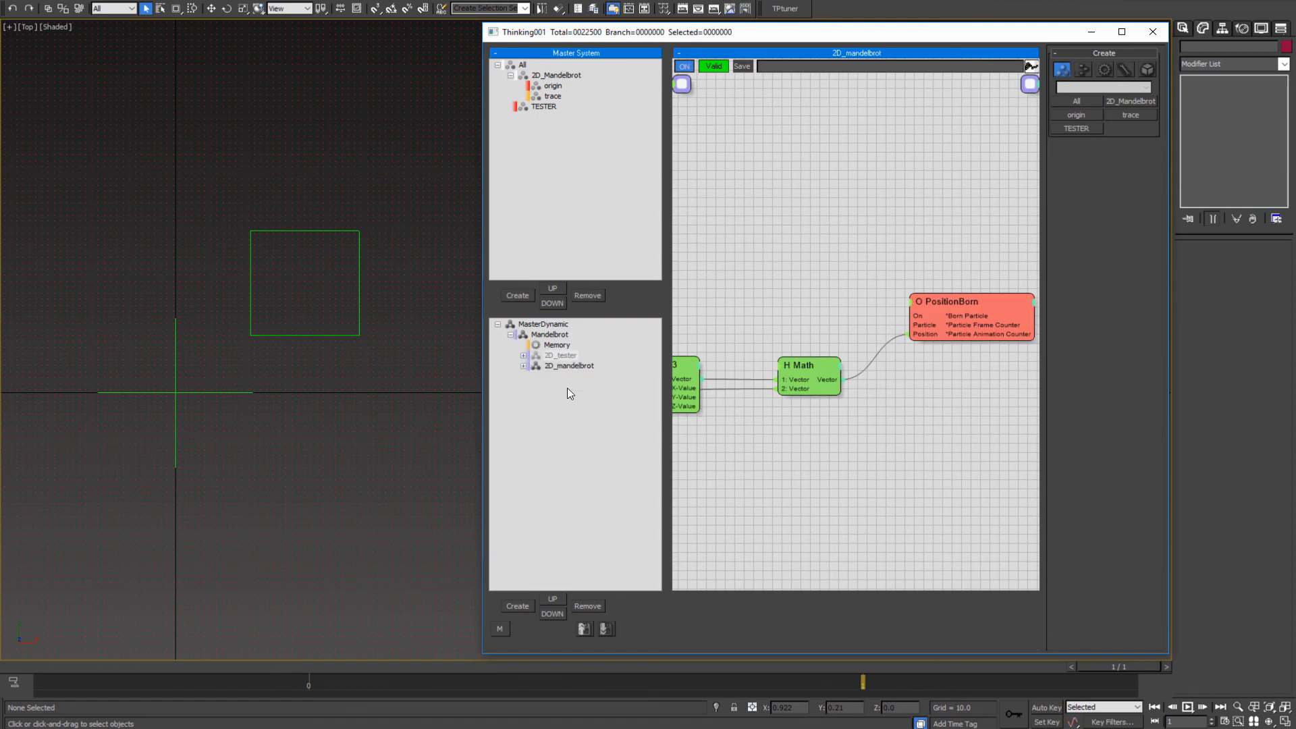
{"action": "left_click", "coordinate": [561, 355]}
{"action": "middle_click_drag", "start_coordinate": [763, 464], "coordinate": [862, 452]}
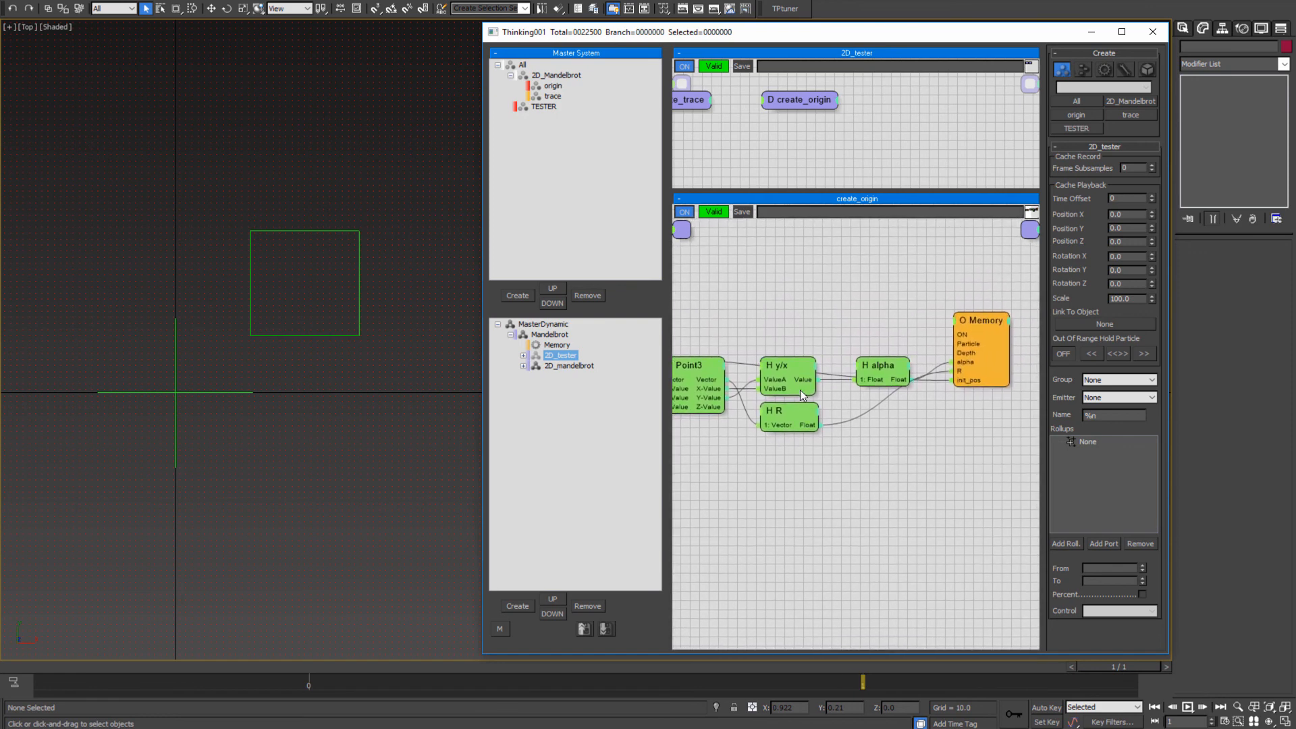
{"action": "left_click_drag", "start_coordinate": [784, 407], "coordinate": [784, 440]}
{"action": "left_click_drag", "start_coordinate": [782, 373], "coordinate": [783, 404]}
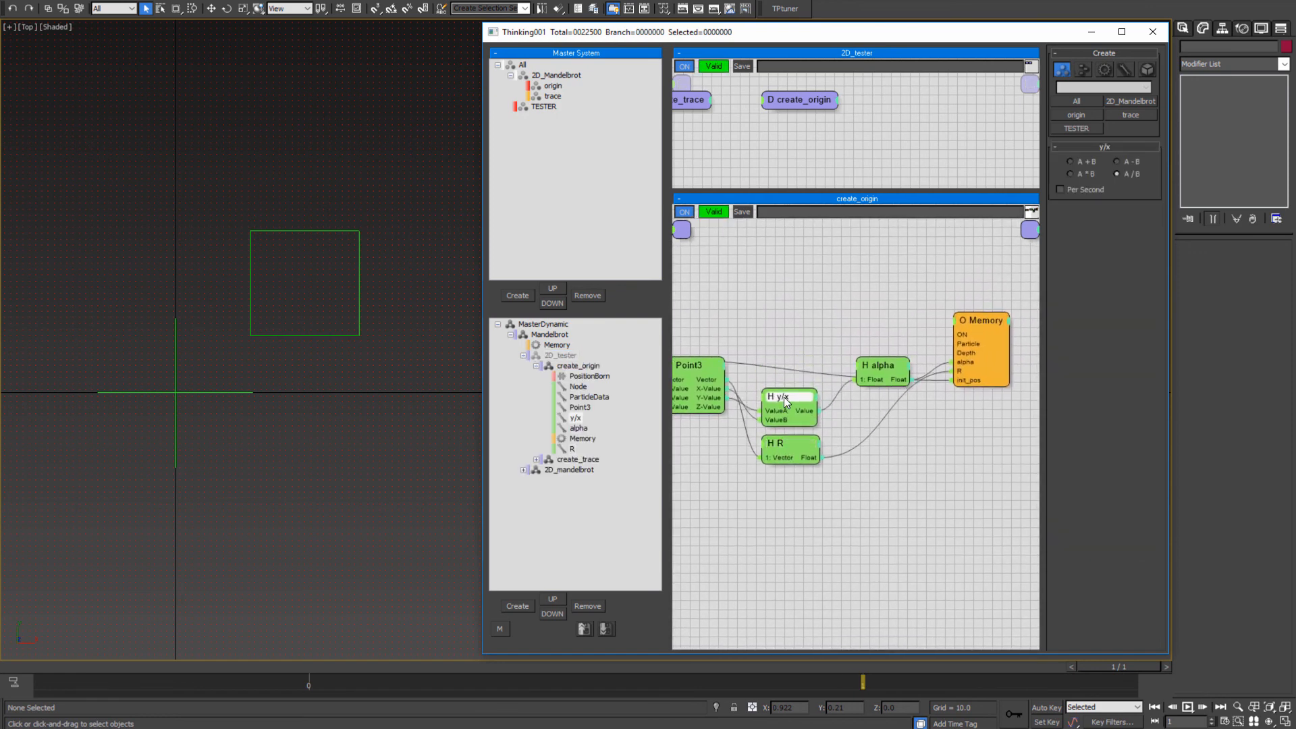
{"action": "left_click_drag", "start_coordinate": [878, 372], "coordinate": [876, 402]}
- Copy the y/x, alpha and R nodes from create_origin and paste them into the 2D_mandelbrot dynamic set
{"action": "left_click_drag", "start_coordinate": [752, 499], "coordinate": [835, 337]}
{"action": "right_click", "coordinate": [835, 337]}
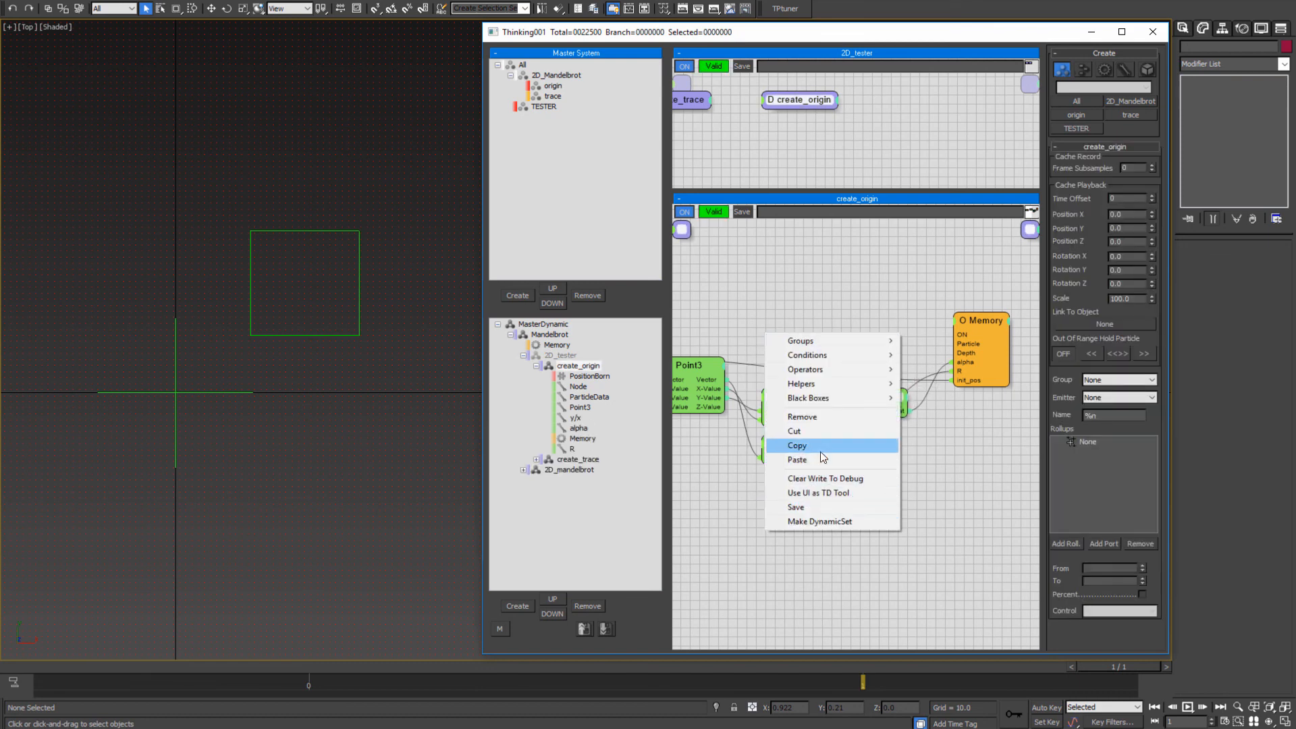
{"action": "left_click", "coordinate": [805, 445]}
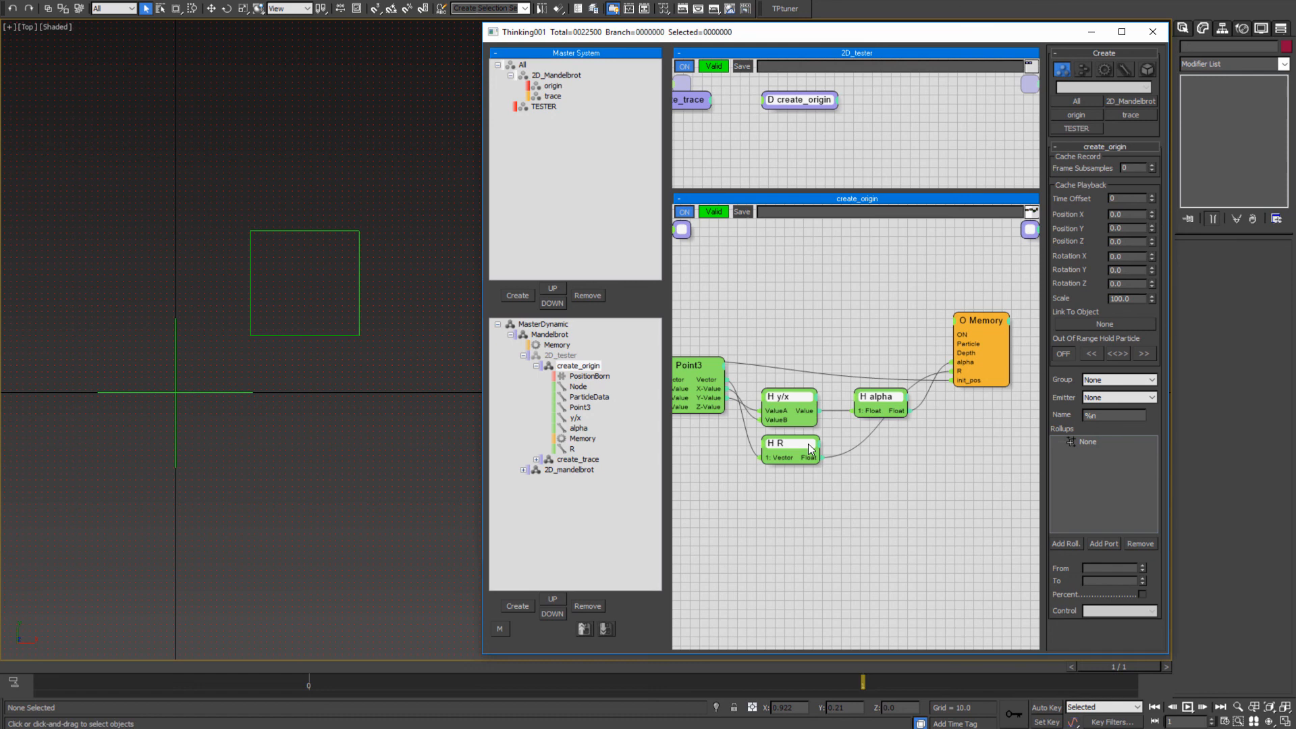
{"action": "left_click", "coordinate": [536, 366]}
{"action": "left_click", "coordinate": [568, 387]}
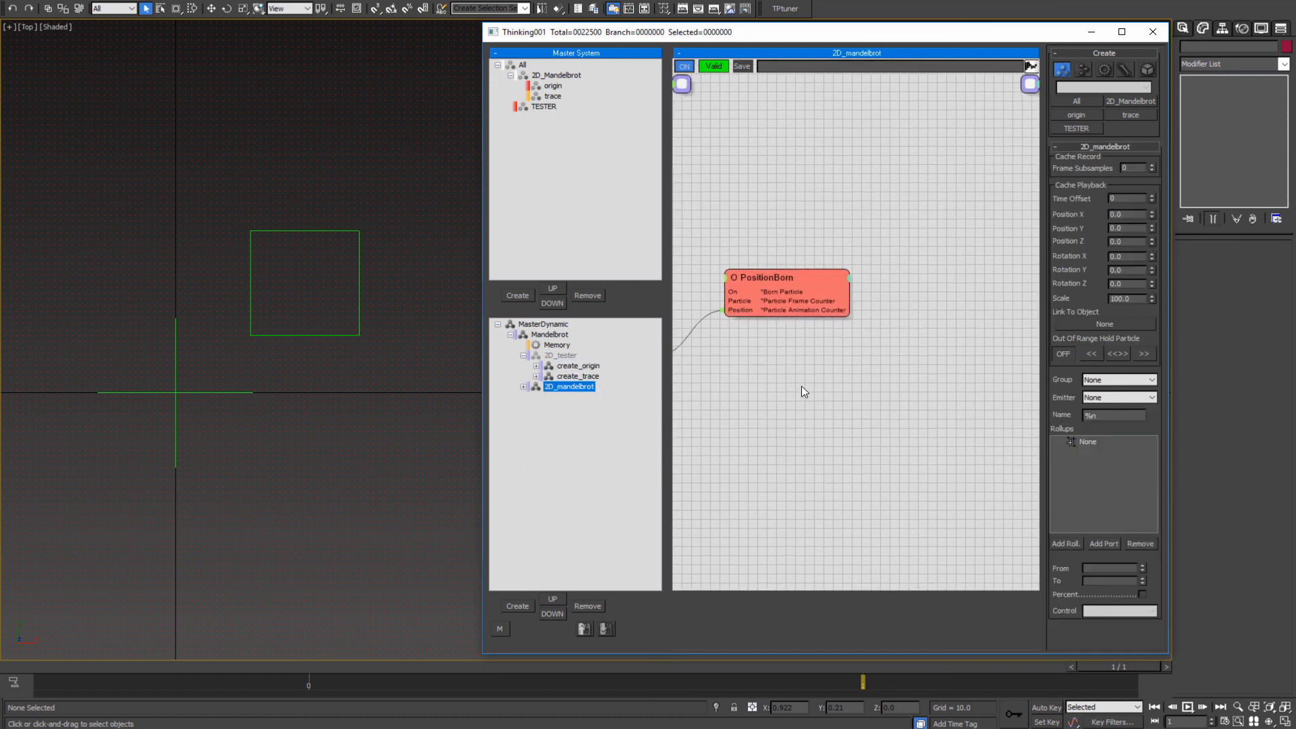
{"action": "right_click", "coordinate": [815, 361]}
{"action": "left_click", "coordinate": [800, 486]}
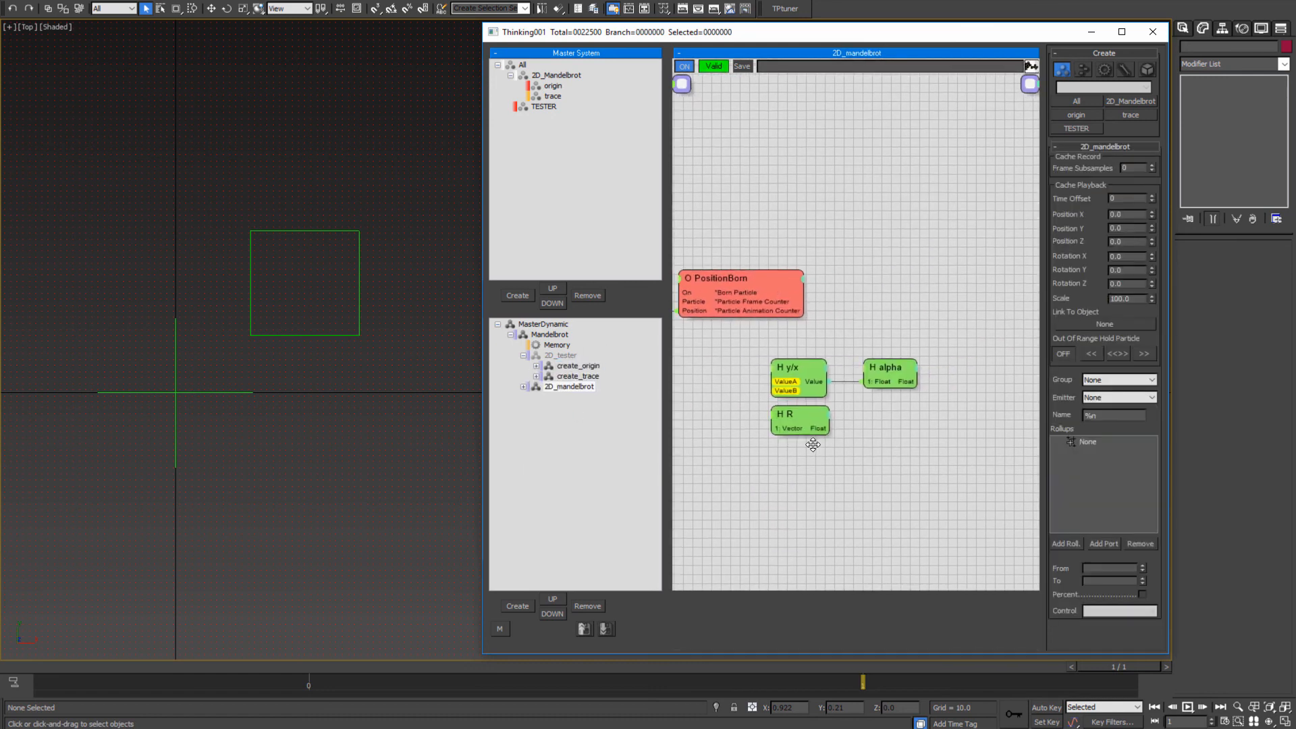
- Move PositionBorn up and arrange the pasted y/x, alpha and R nodes beyond Math, leaving a gap for another node
{"action": "left_click_drag", "start_coordinate": [800, 277], "coordinate": [799, 186]}
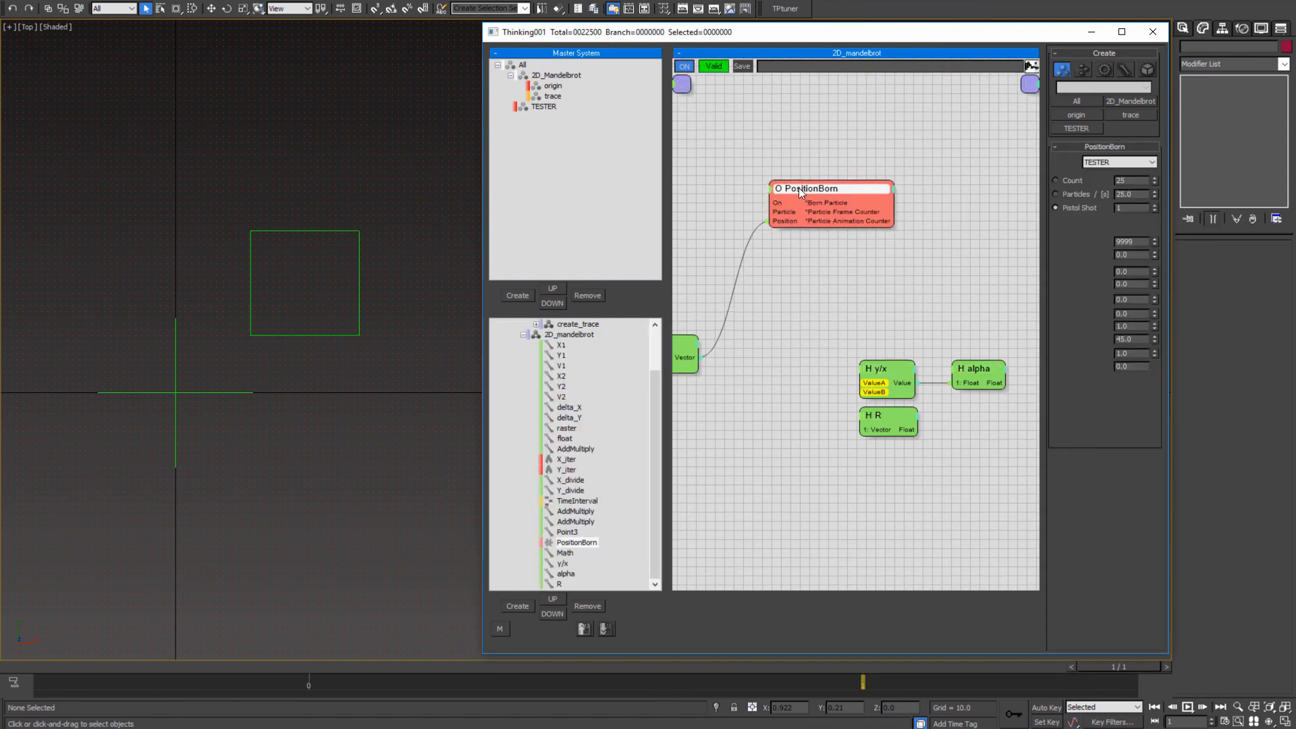
{"action": "left_click_drag", "start_coordinate": [816, 492], "coordinate": [885, 348]}
{"action": "middle_click_drag", "start_coordinate": [715, 467], "coordinate": [888, 472]}
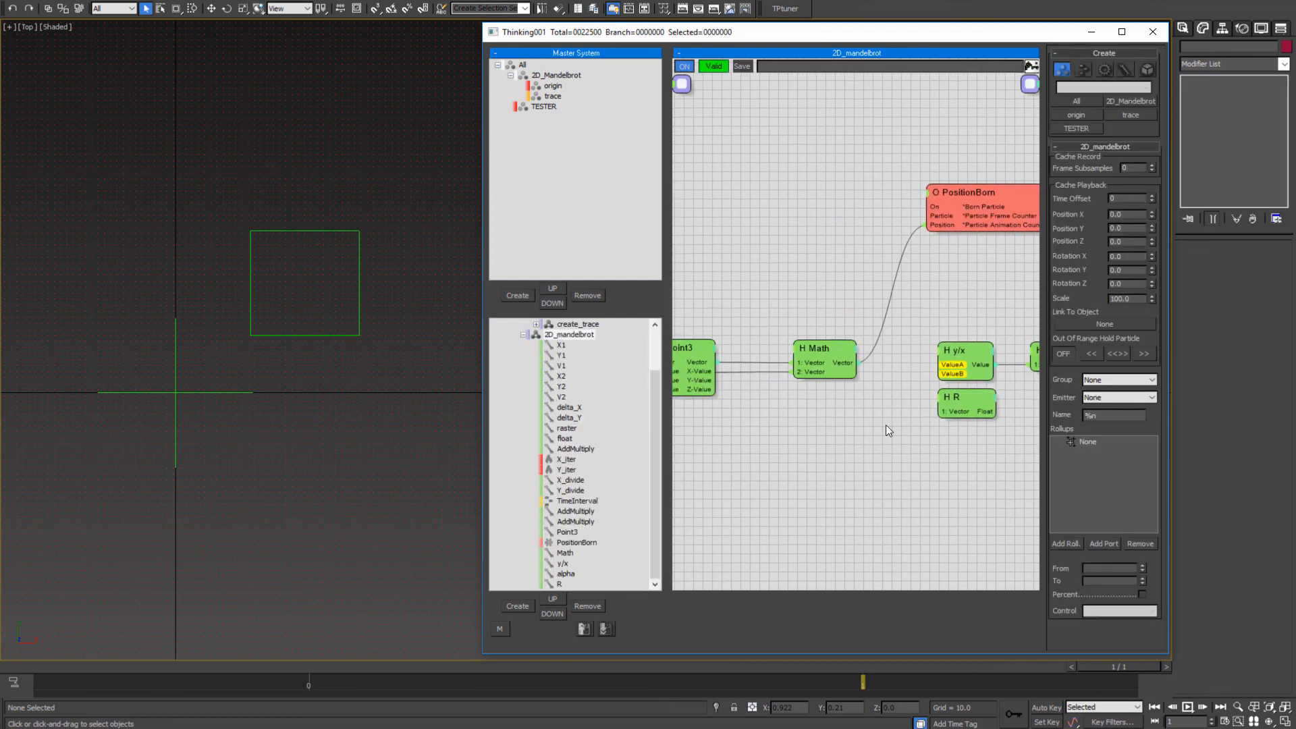
{"action": "left_click", "coordinate": [813, 346]}
{"action": "middle_click_drag", "start_coordinate": [952, 433], "coordinate": [813, 414]}
{"action": "left_click_drag", "start_coordinate": [771, 433], "coordinate": [984, 330]}
{"action": "left_click", "coordinate": [984, 331]}
{"action": "left_click", "coordinate": [735, 358]}
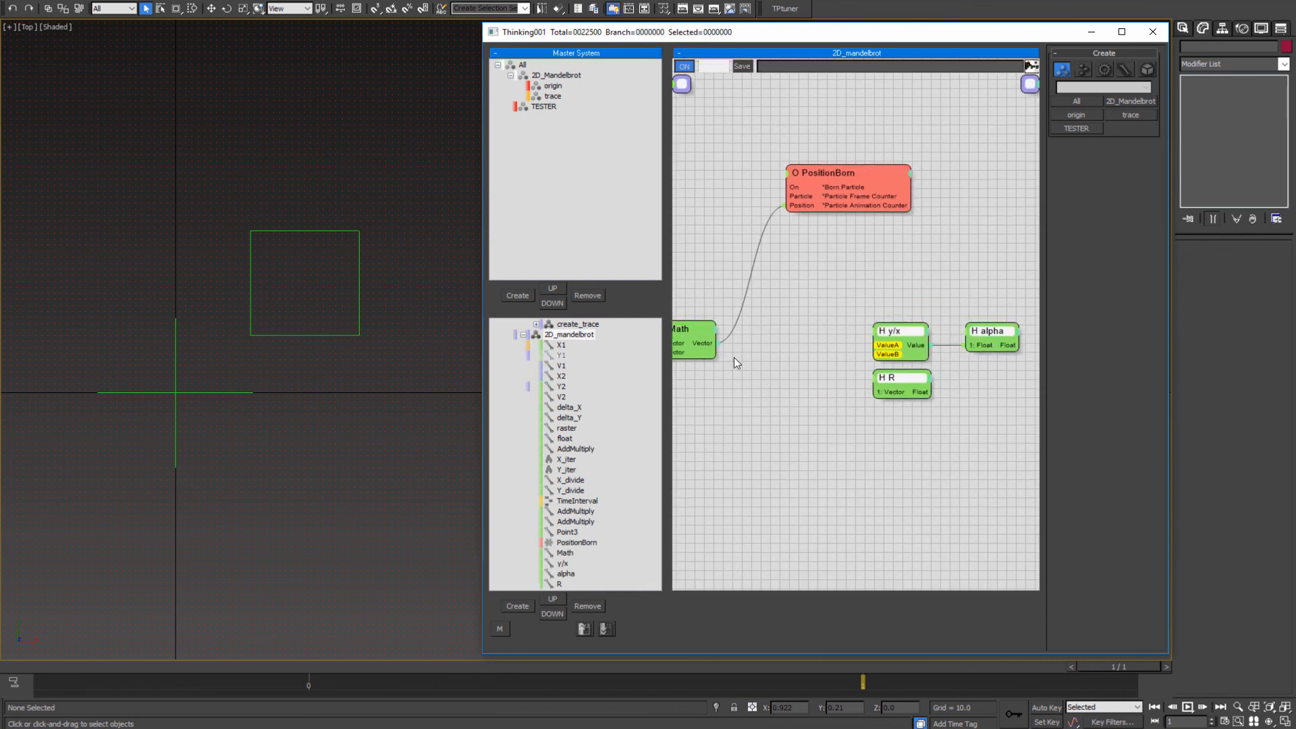
{"action": "middle_click_drag", "start_coordinate": [684, 336], "coordinate": [800, 334]}
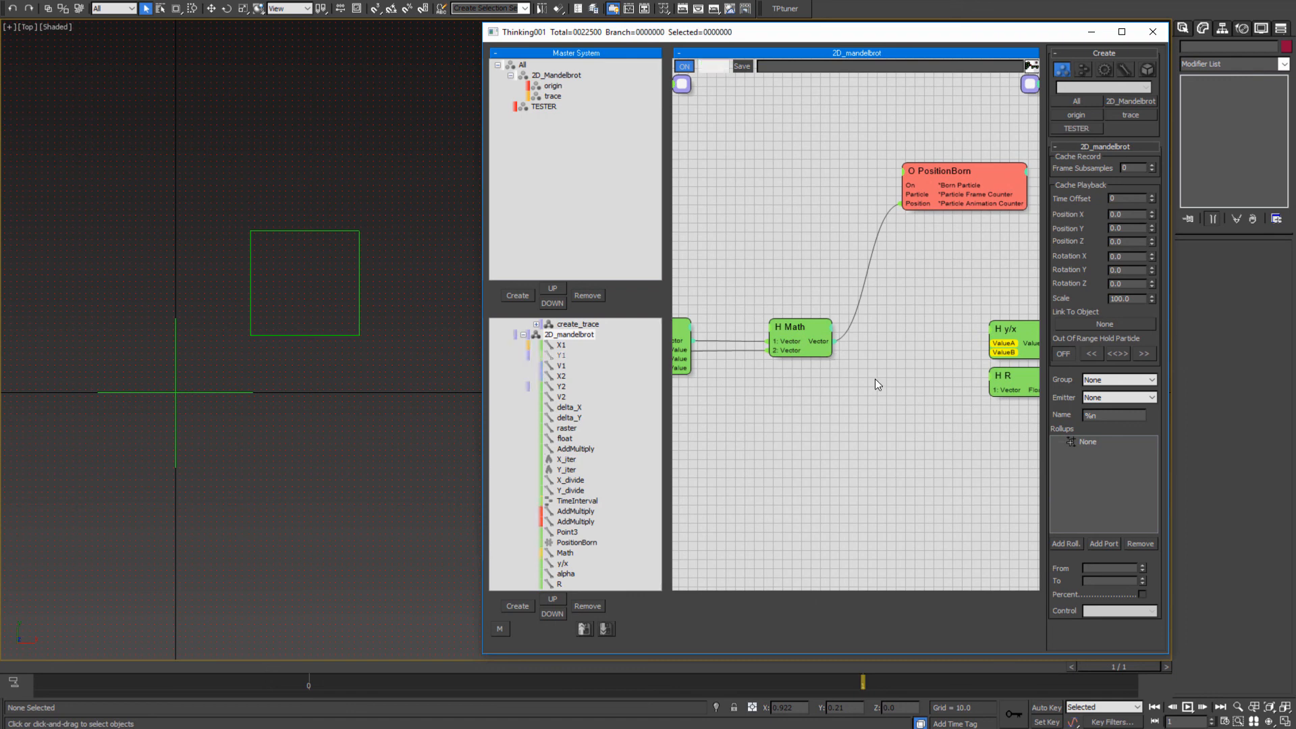
- Add a Point3 math helper between Math and y/x, and feed Math's Vector output into its Vector input
{"action": "right_click", "coordinate": [840, 357]}
{"action": "mouse_move", "coordinate": [900, 410]}
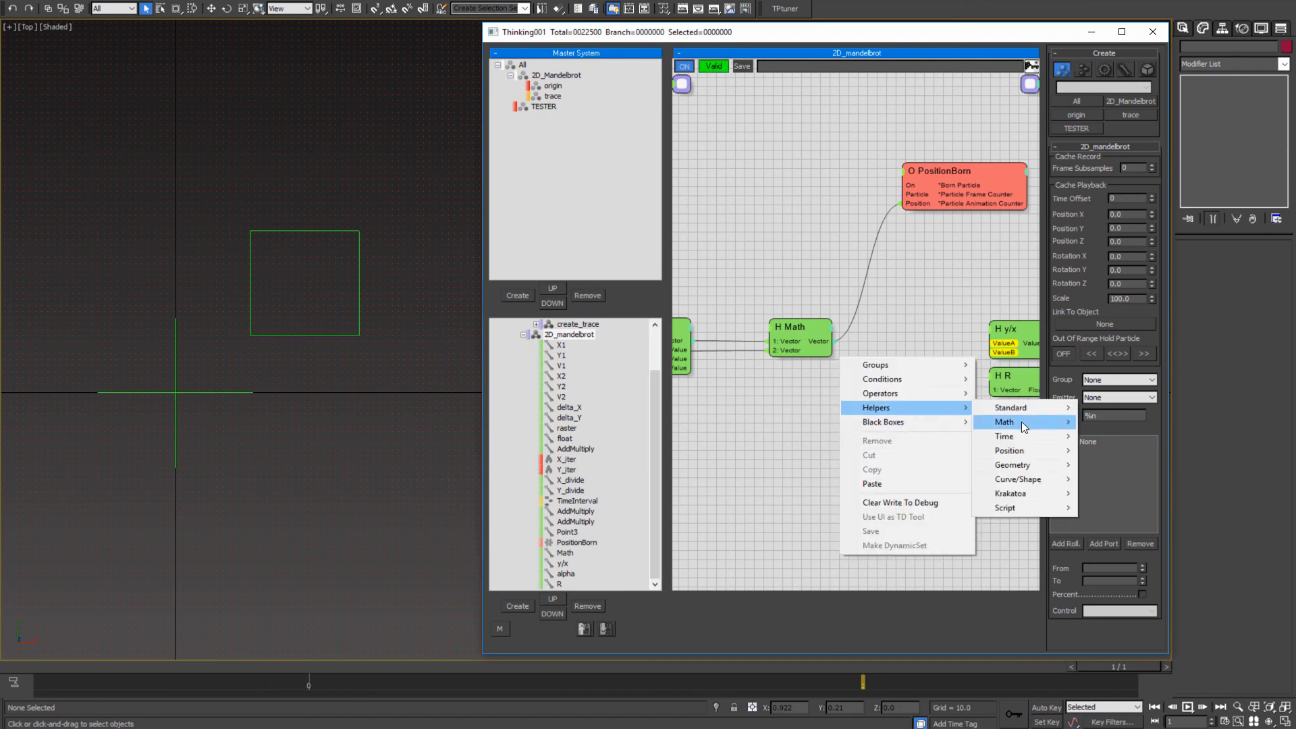
{"action": "mouse_move", "coordinate": [1026, 422]}
{"action": "left_click", "coordinate": [1108, 565]}
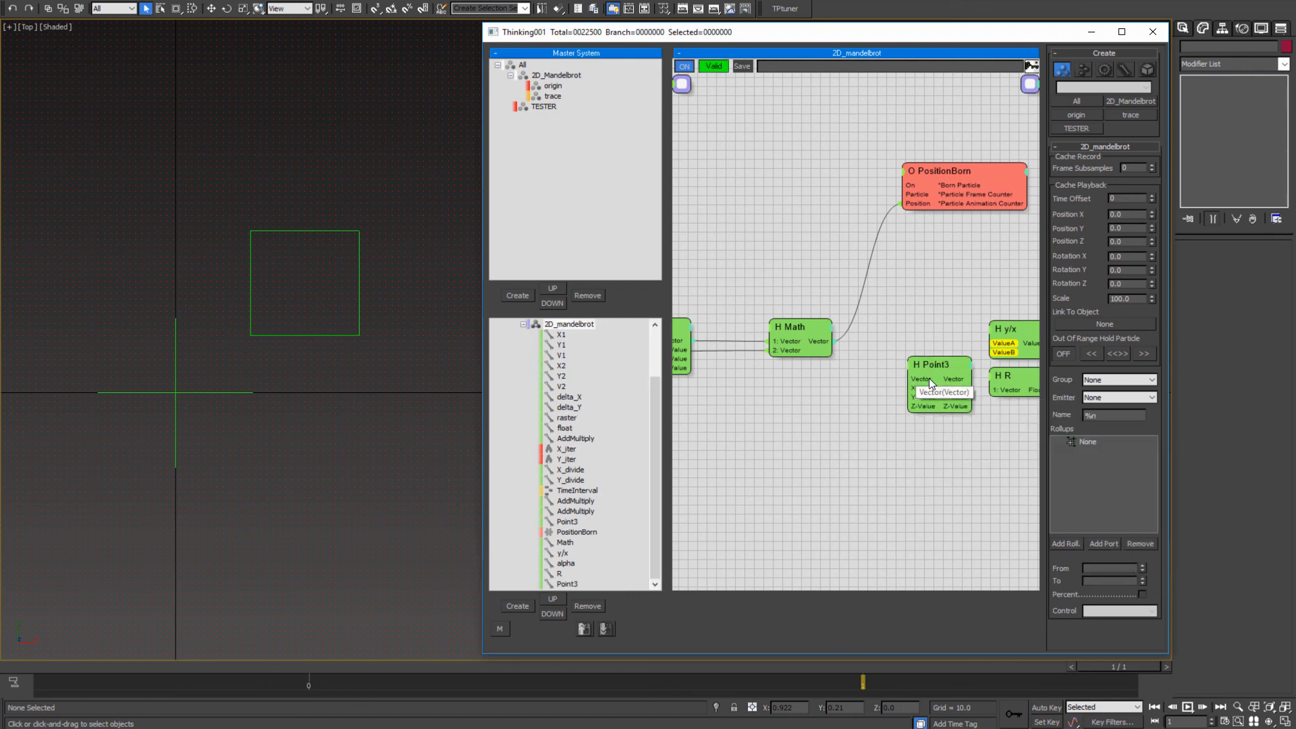
{"action": "left_click_drag", "start_coordinate": [929, 378], "coordinate": [898, 318]}
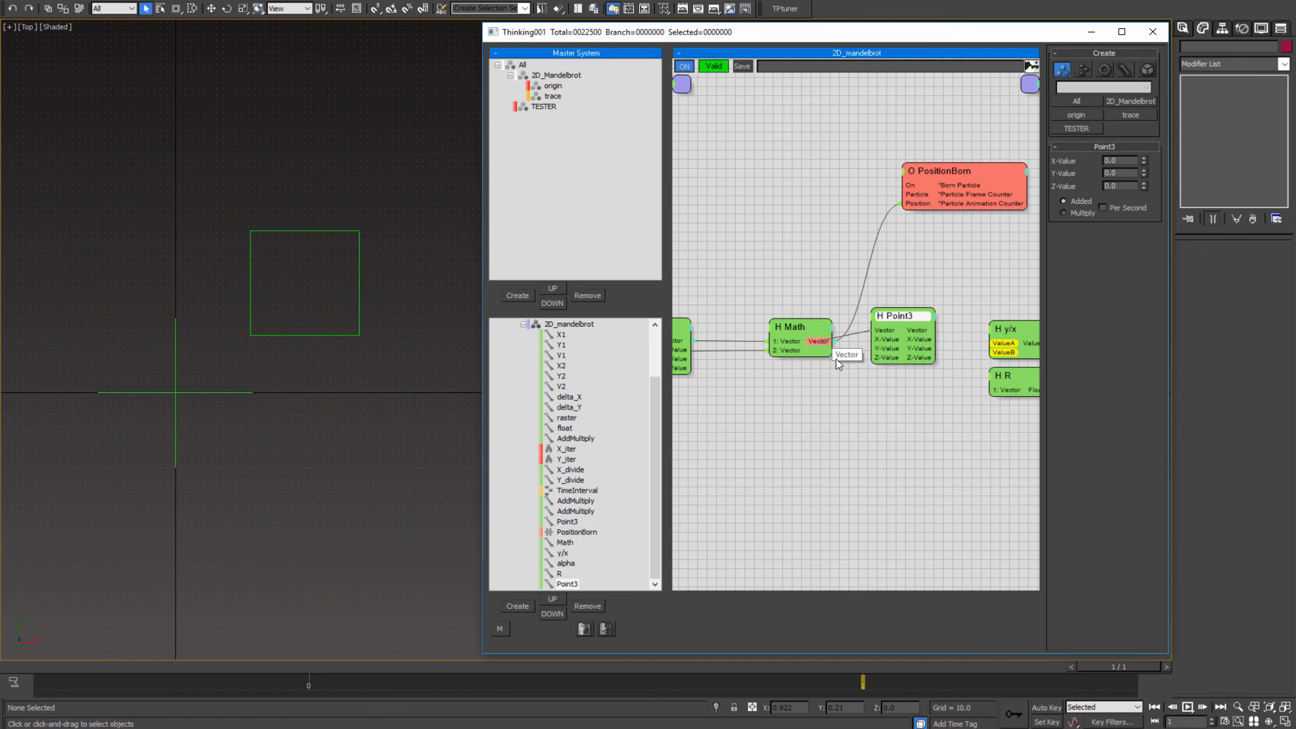
{"action": "middle_click_drag", "start_coordinate": [947, 351], "coordinate": [837, 348]}
{"action": "left_click_drag", "start_coordinate": [802, 314], "coordinate": [809, 323]}
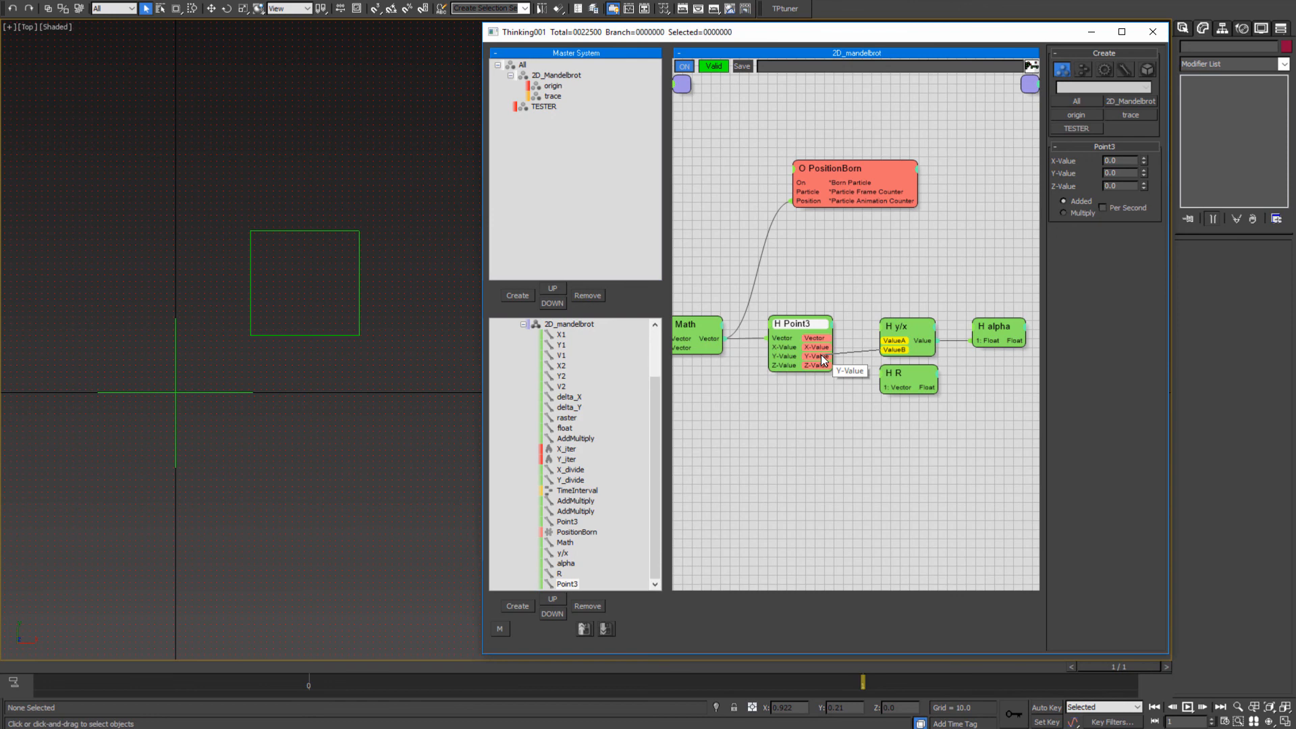
- Wire the new Point3's Y-Value to ValueA and its X-Value to ValueB of the y/x node
{"action": "mouse_move", "coordinate": [821, 355]}
{"action": "left_mouse_down"}
{"action": "mouse_move", "coordinate": [836, 347]}
{"action": "mouse_move", "coordinate": [821, 356]}
{"action": "left_mouse_up"}
{"action": "left_click", "coordinate": [895, 351]}
{"action": "left_click", "coordinate": [899, 327]}
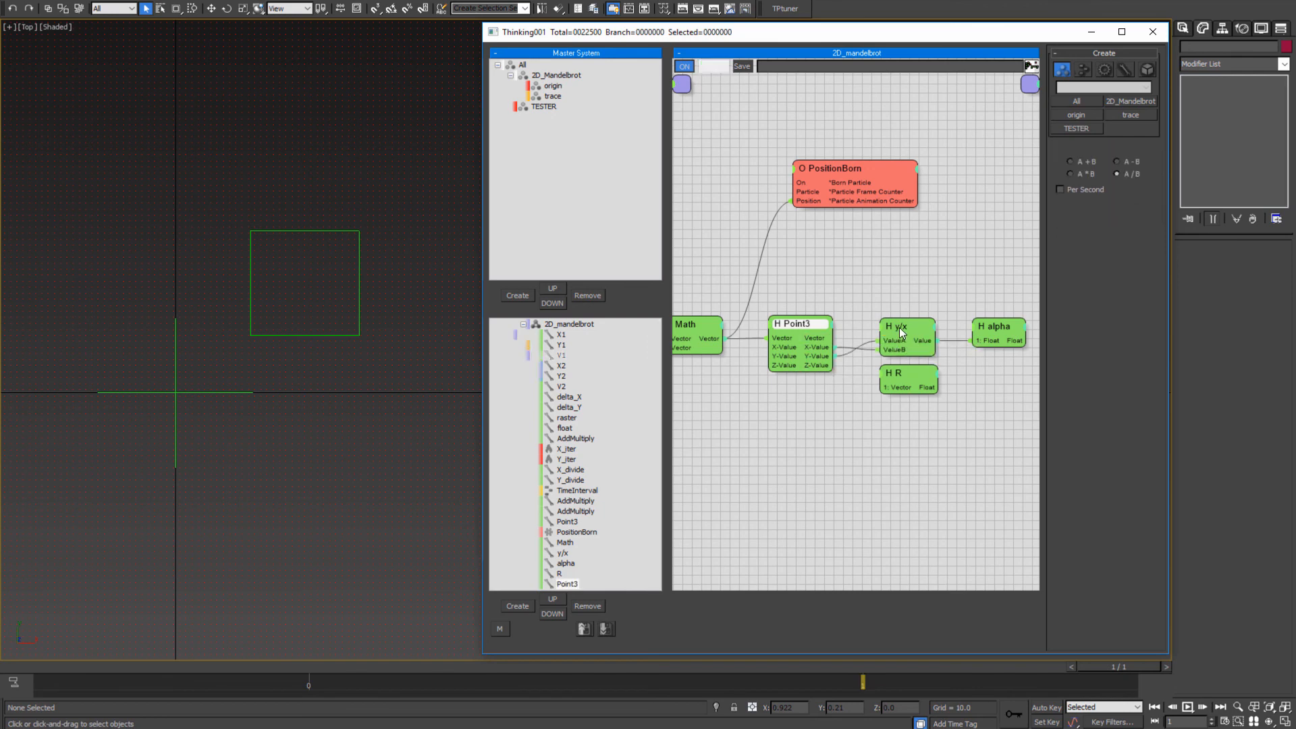
- Connect Point3's Vector output to the R node's Vector input and align R directly below y/x
{"action": "middle_click_drag", "start_coordinate": [893, 509], "coordinate": [848, 453]}
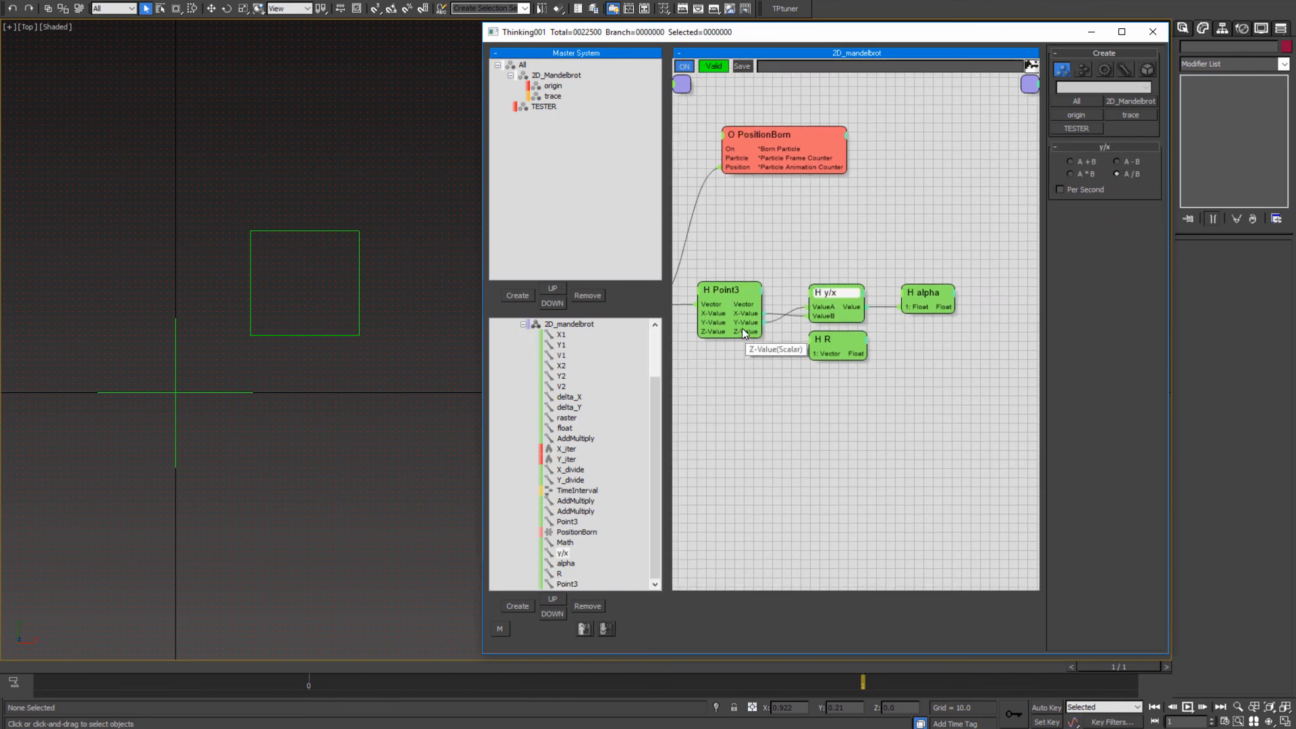
{"action": "left_click_drag", "start_coordinate": [805, 347], "coordinate": [762, 304]}
{"action": "left_click", "coordinate": [832, 339]}
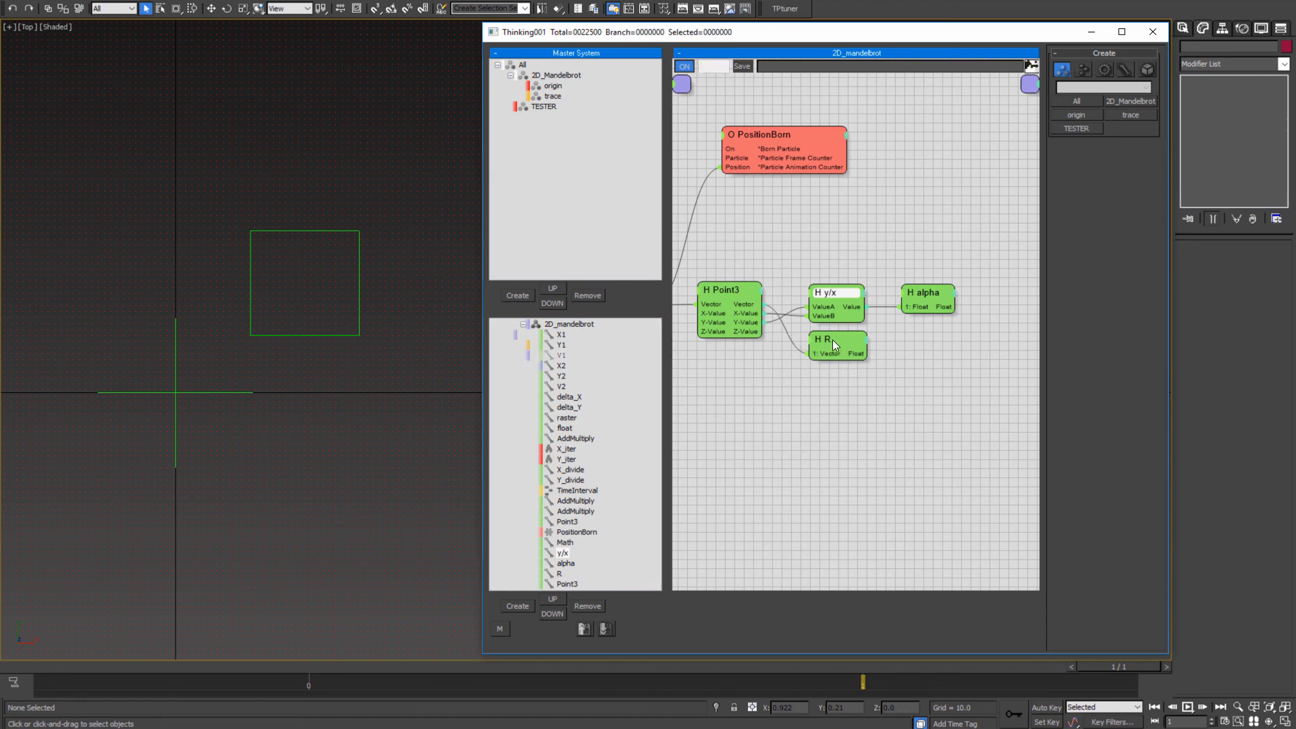
{"action": "middle_click_drag", "start_coordinate": [876, 392], "coordinate": [830, 297]}
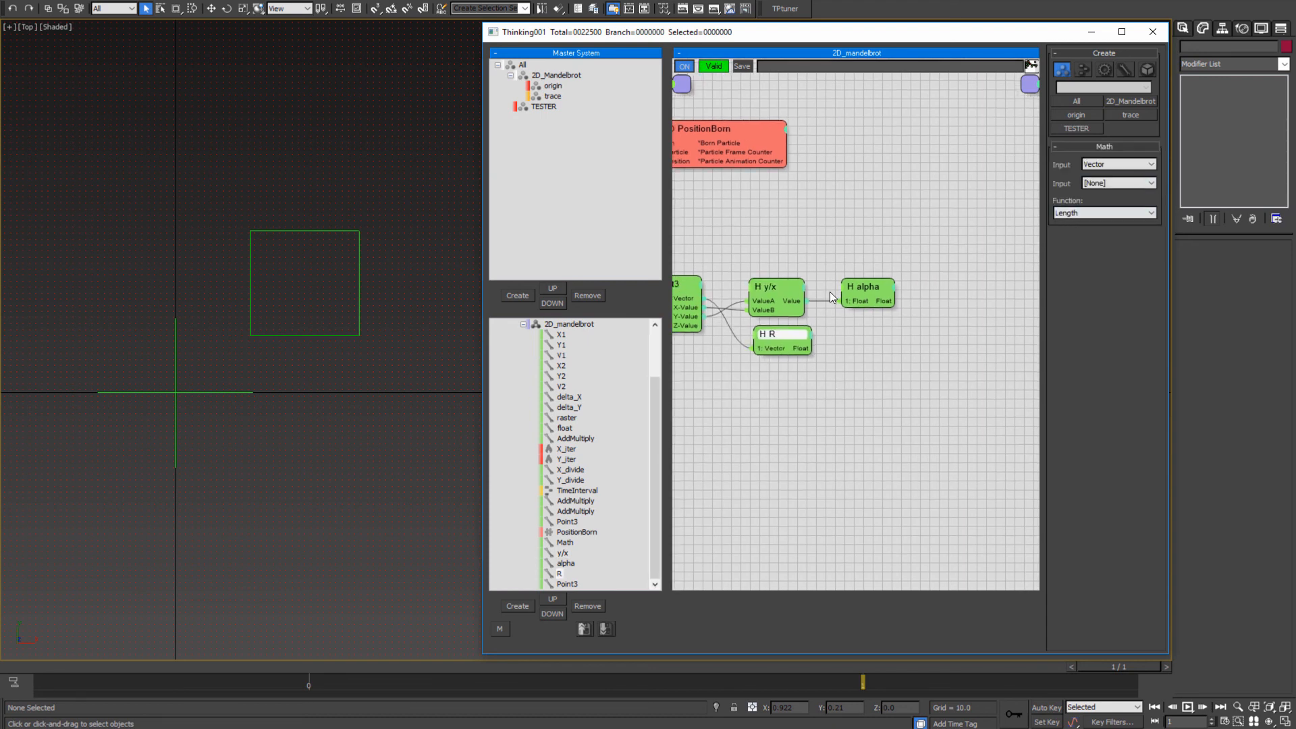
{"action": "left_click_drag", "start_coordinate": [787, 339], "coordinate": [781, 336]}
- Check the math functions assigned to the alpha and R nodes in 2D_mandelbrot
{"action": "left_click", "coordinate": [864, 290]}
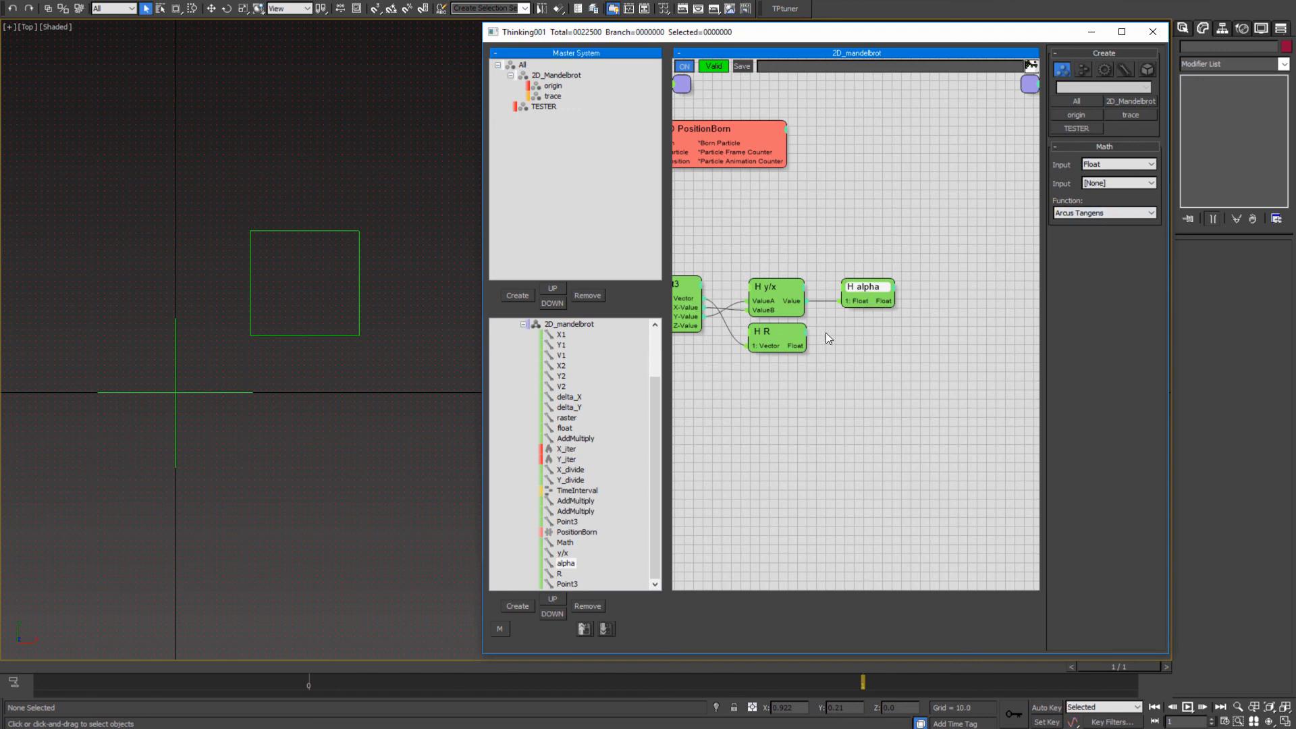
{"action": "middle_click_drag", "start_coordinate": [897, 338], "coordinate": [868, 345]}
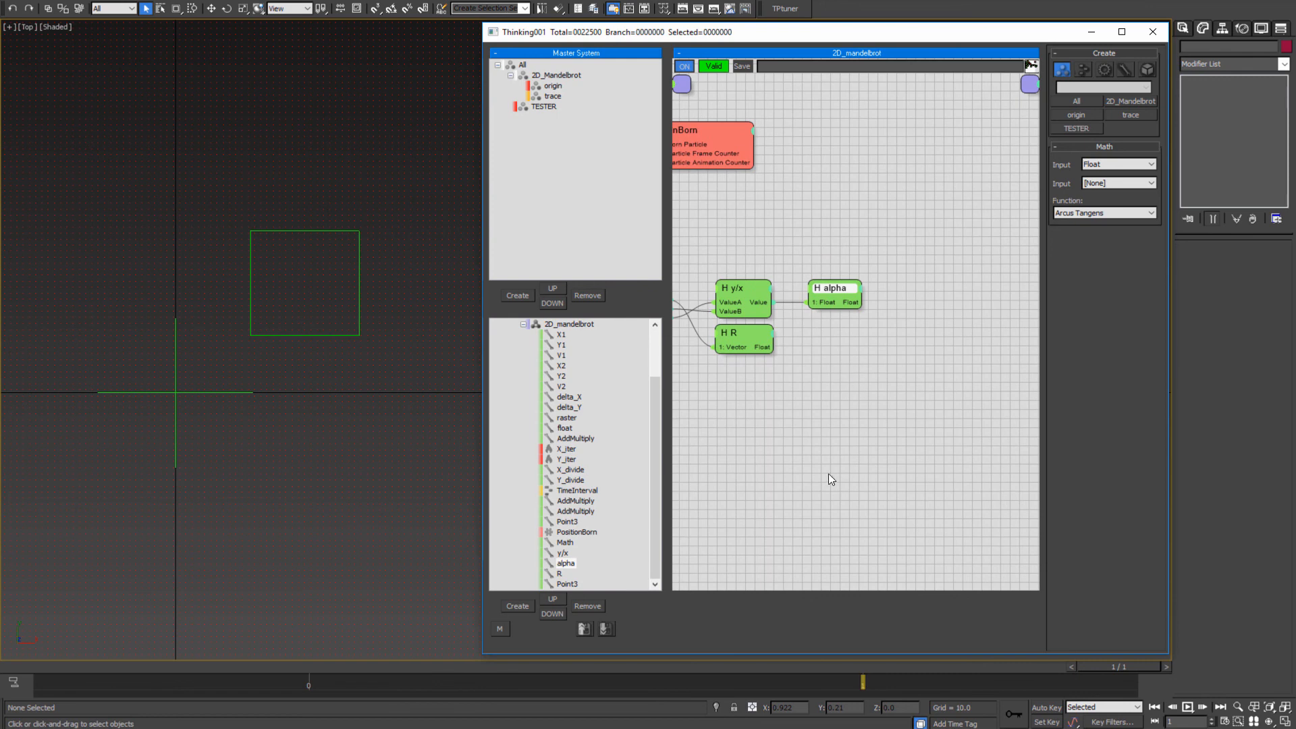
{"action": "middle_click_drag", "start_coordinate": [848, 445], "coordinate": [840, 449]}
{"action": "left_click", "coordinate": [736, 330]}
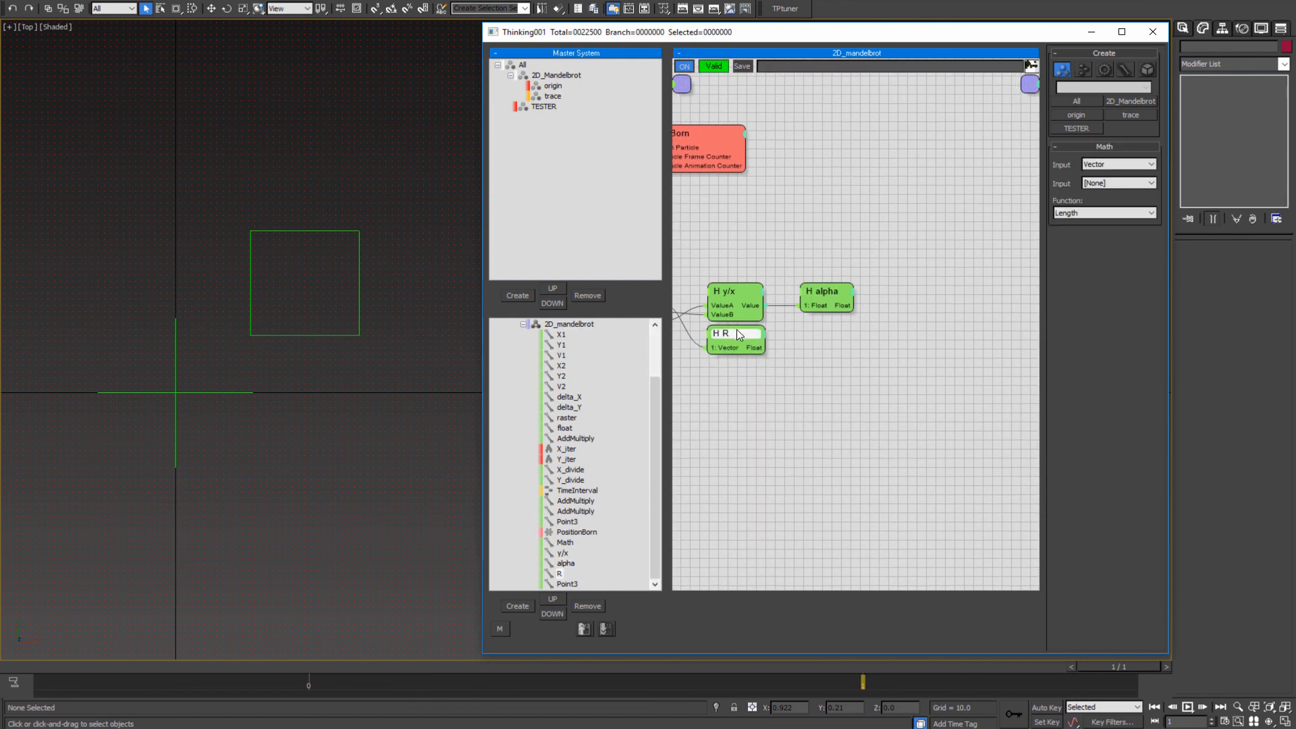
- Review the create_trace and create_origin graphs, examining how create_origin's Memory node receives alpha, R and init_pos
{"action": "scroll", "coordinate": [560, 405], "scroll_direction": "up", "scroll_amount": 2}
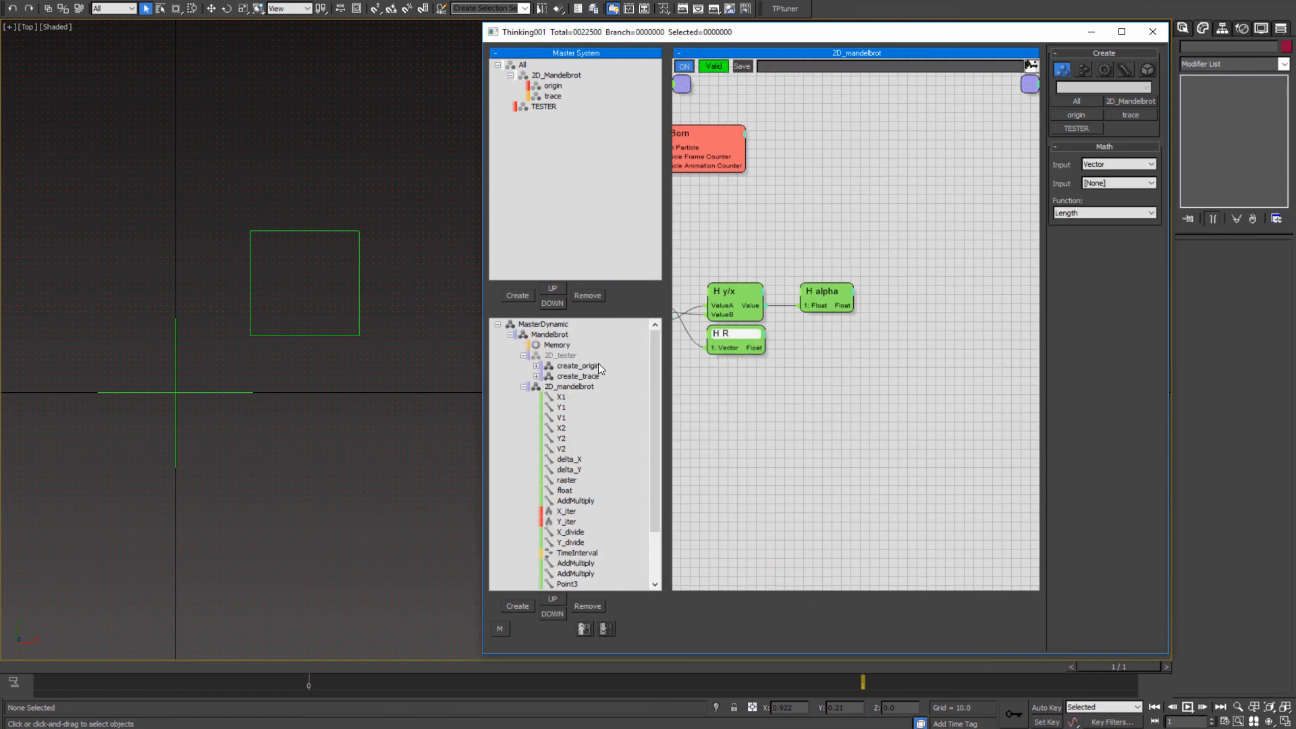
{"action": "left_click", "coordinate": [585, 376]}
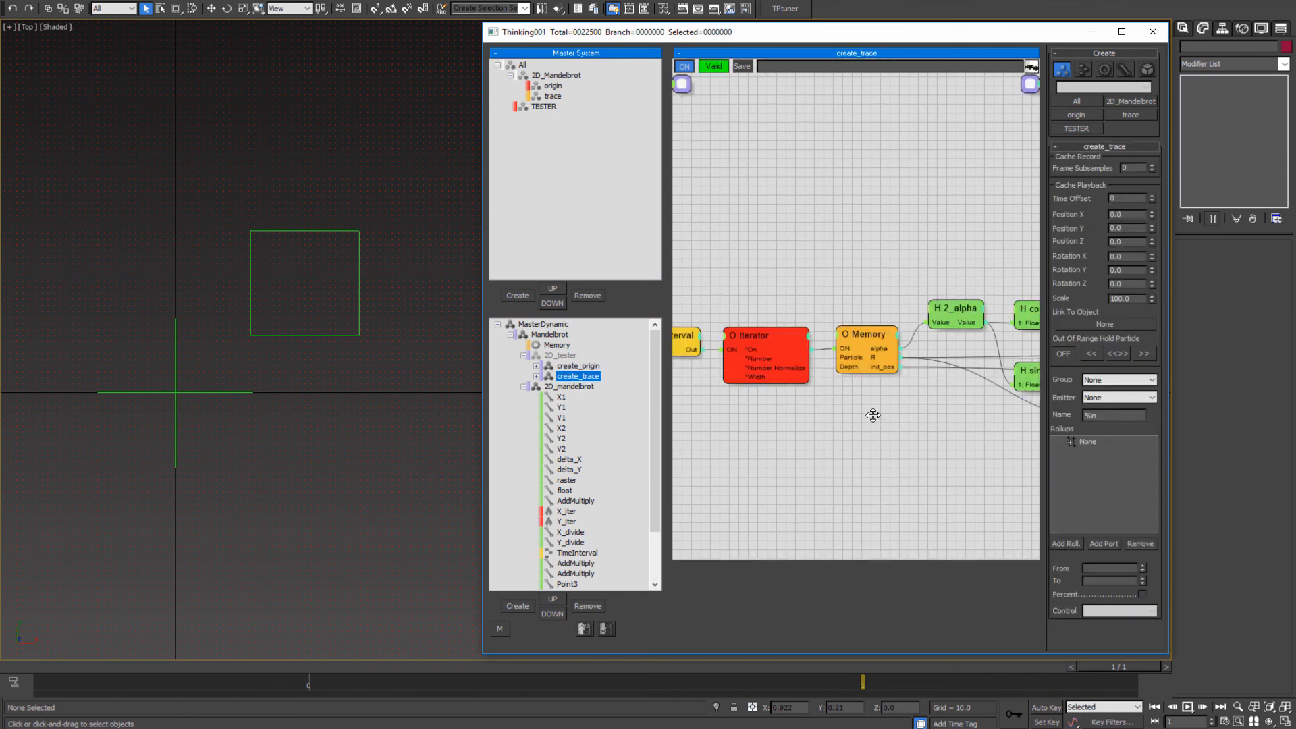
{"action": "middle_click_drag", "start_coordinate": [873, 415], "coordinate": [698, 399]}
{"action": "left_click", "coordinate": [586, 366]}
{"action": "middle_click_drag", "start_coordinate": [856, 392], "coordinate": [704, 443]}
{"action": "left_click", "coordinate": [831, 257]}
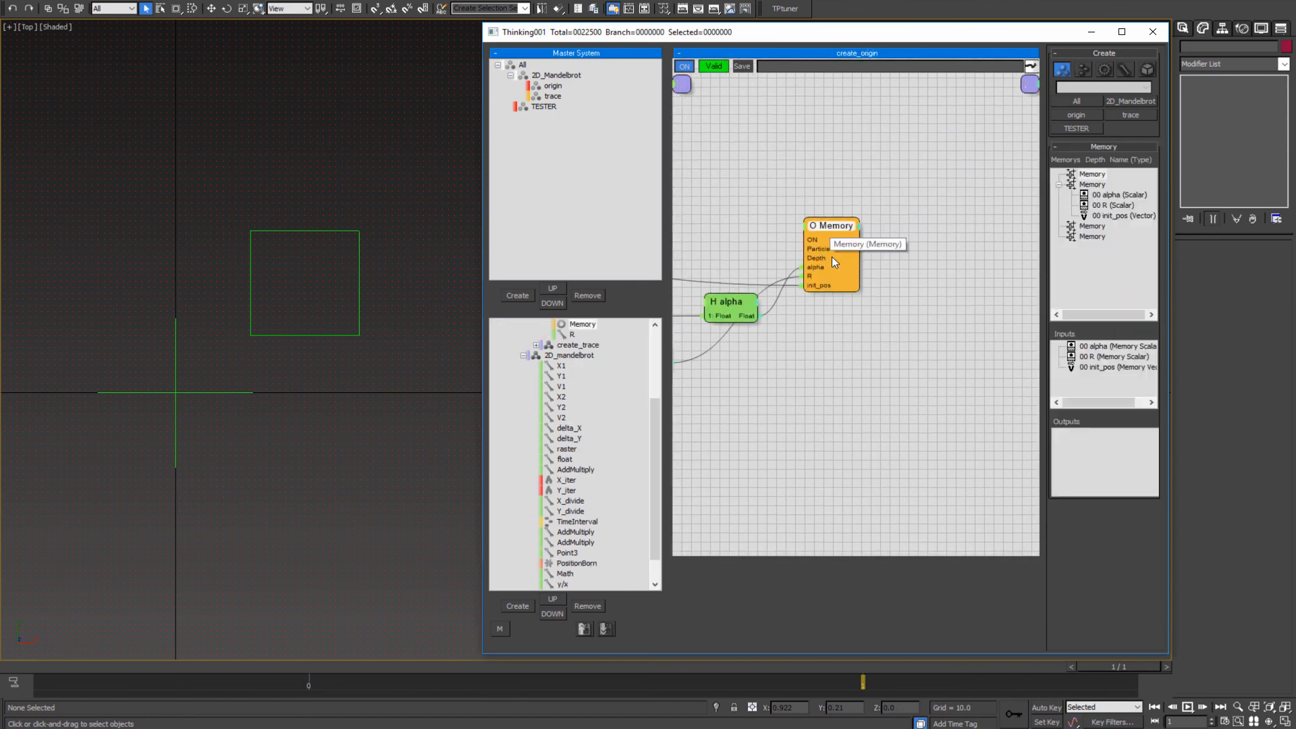
{"action": "left_click_drag", "start_coordinate": [830, 228], "coordinate": [825, 201]}
{"action": "scroll", "coordinate": [561, 445], "scroll_direction": "up", "scroll_amount": 4}
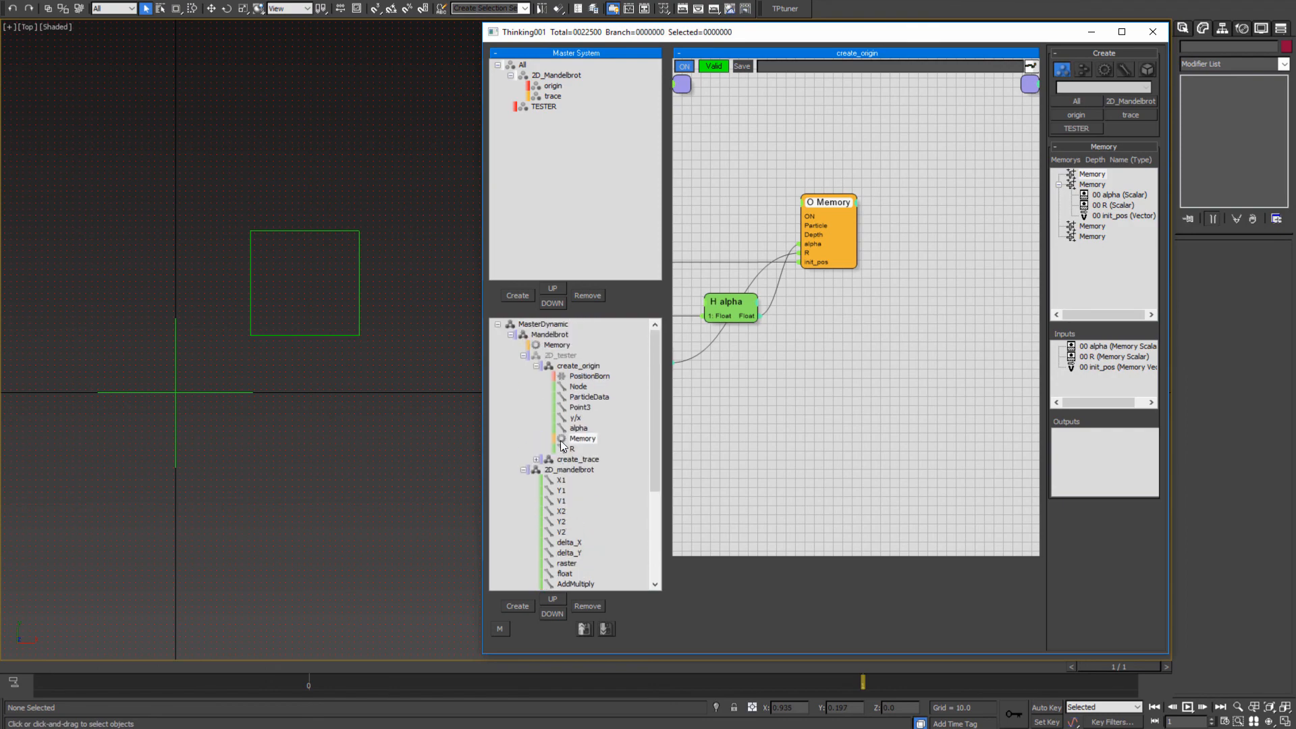
{"action": "scroll", "coordinate": [560, 444], "scroll_direction": "down", "scroll_amount": 5}
{"action": "scroll", "coordinate": [571, 427], "scroll_direction": "up", "scroll_amount": 3}
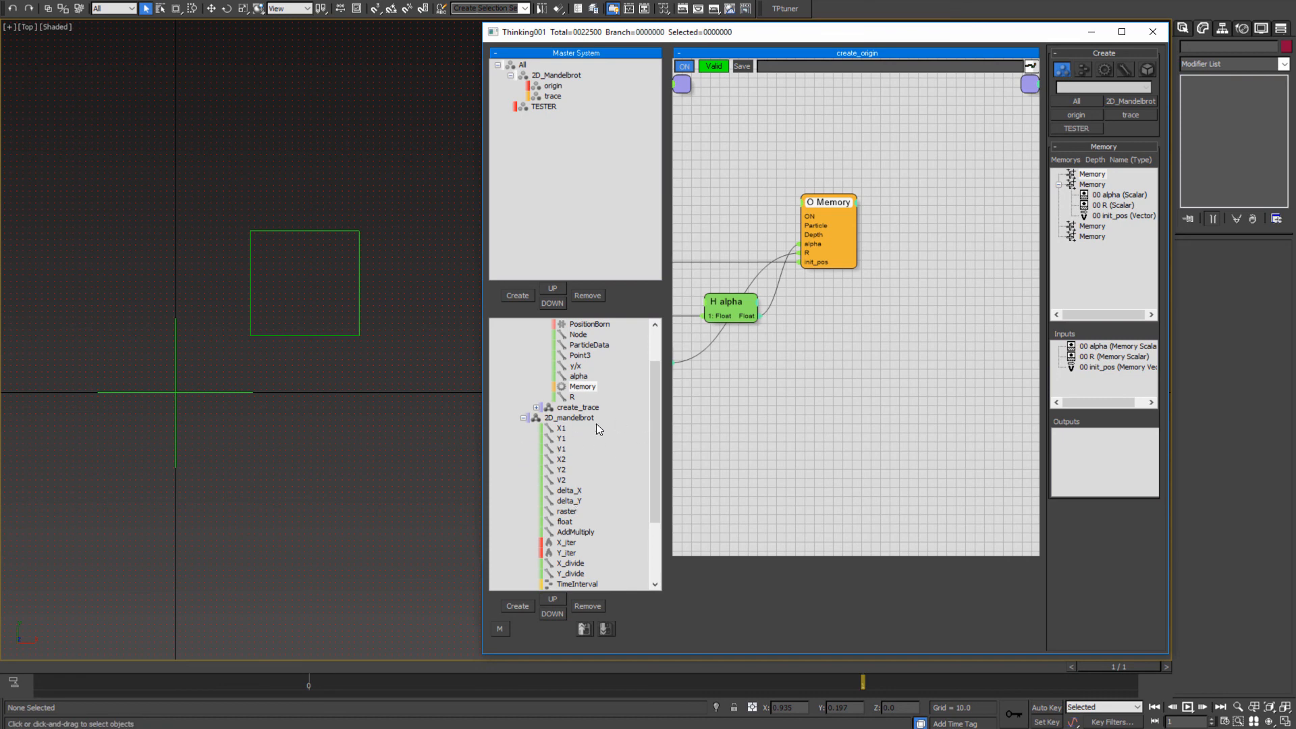
{"action": "left_click", "coordinate": [567, 418]}
{"action": "scroll", "coordinate": [578, 451], "scroll_direction": "down", "scroll_amount": 3}
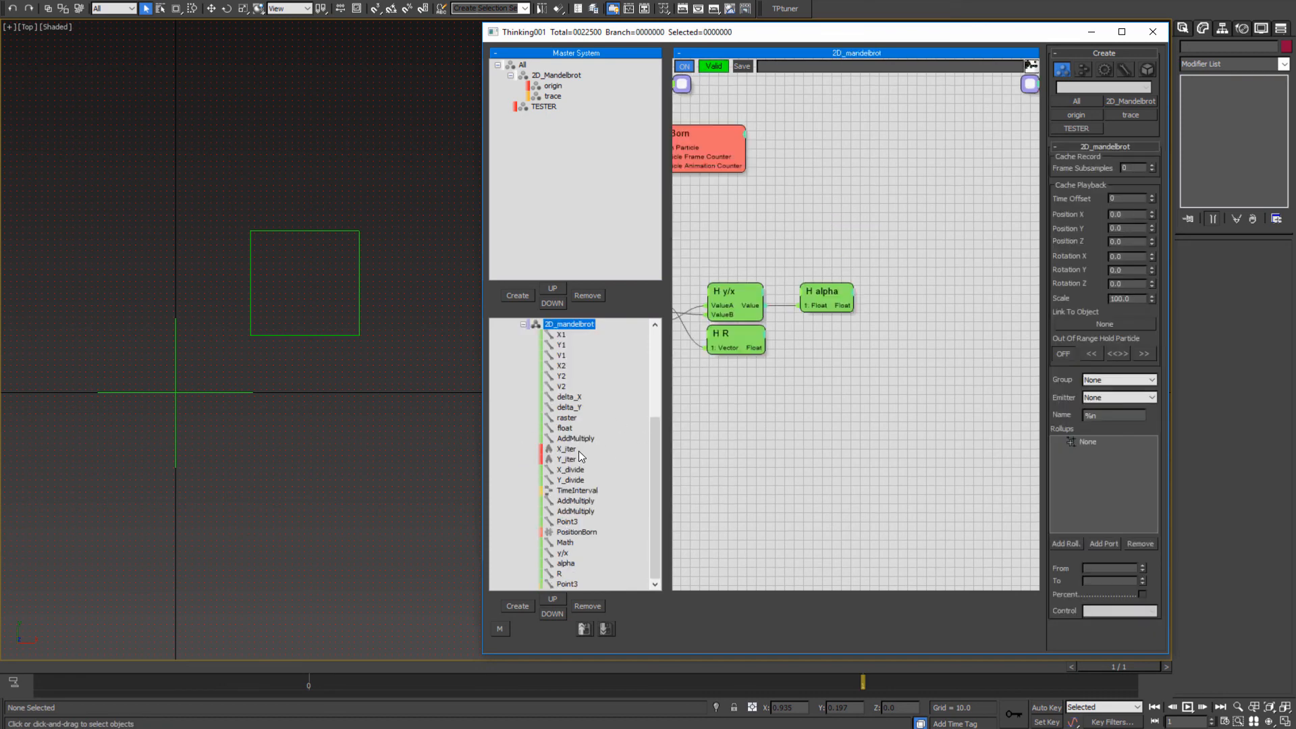
{"action": "left_click", "coordinate": [519, 606]}
{"action": "scroll", "coordinate": [615, 466], "scroll_direction": "down", "scroll_amount": 1}
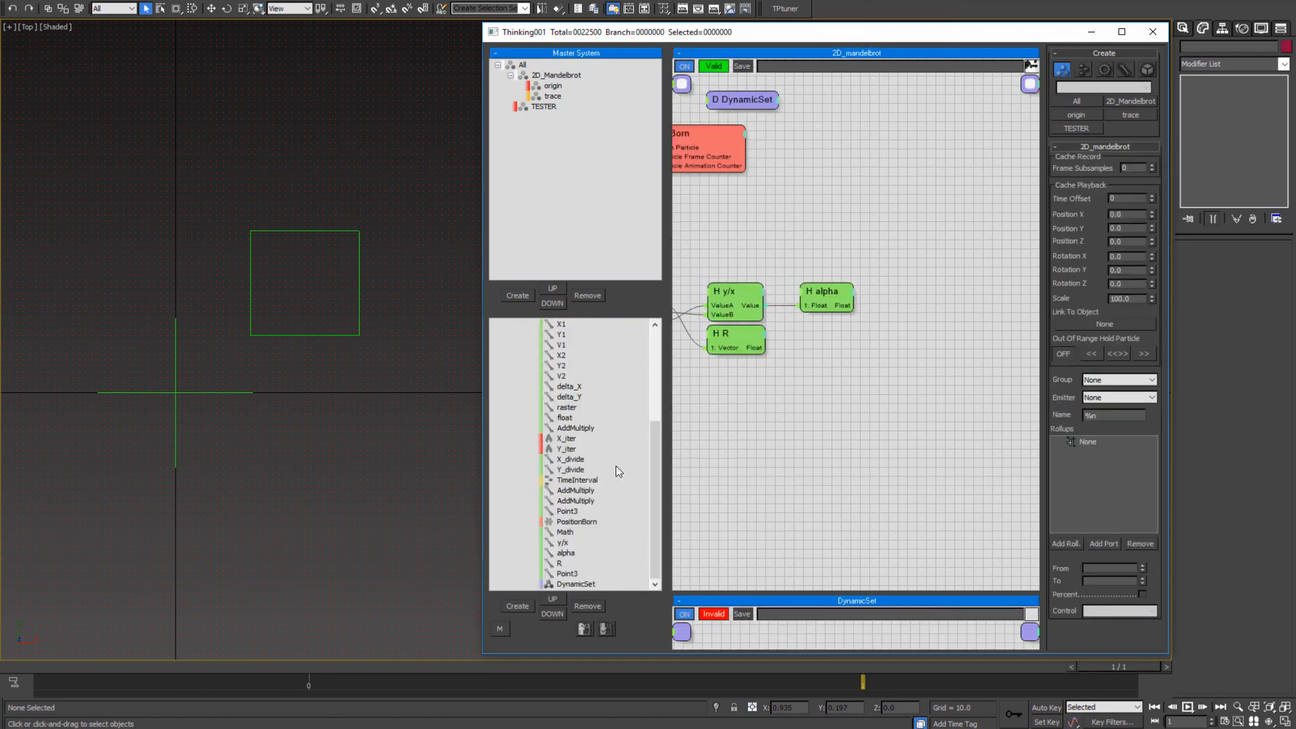
{"action": "left_click", "coordinate": [581, 584]}
{"action": "left_click", "coordinate": [587, 607]}
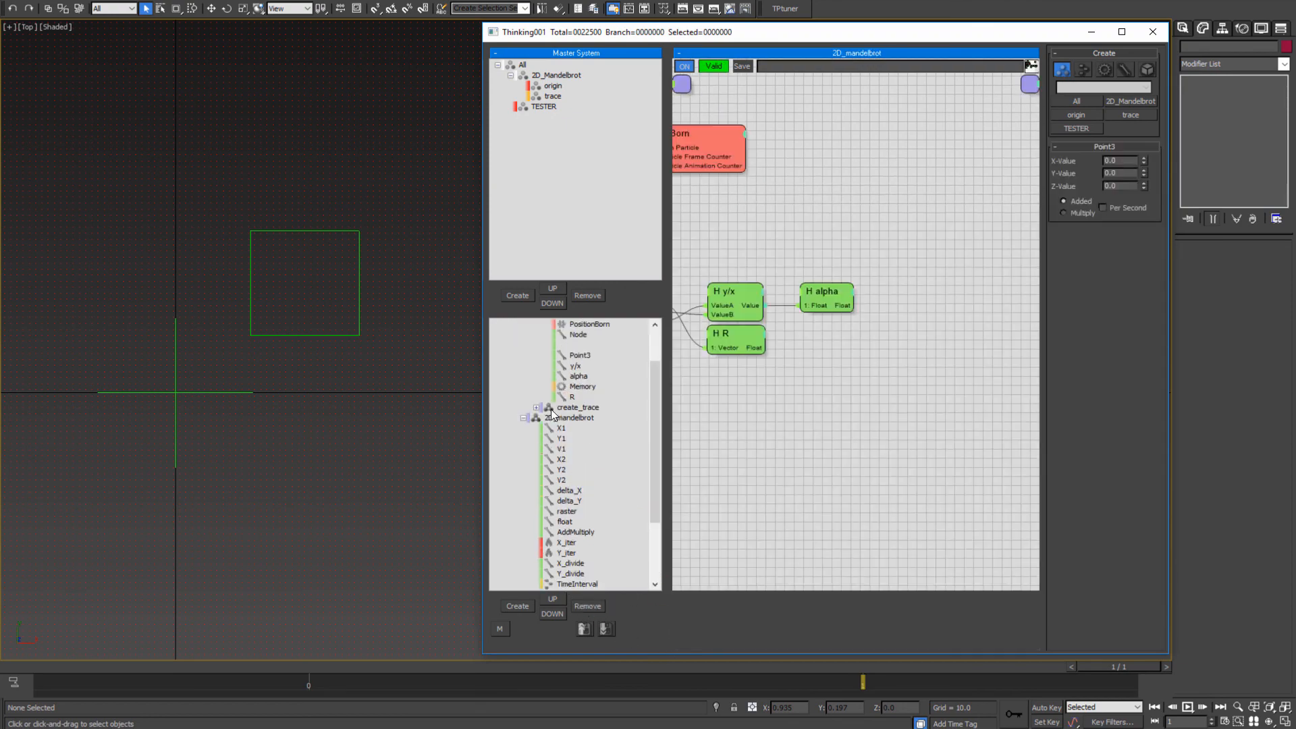
- Add a Memory operator beside alpha in 2D_mandelbrot and give it init_pos, R and alpha as inputs
{"action": "scroll", "coordinate": [551, 409], "scroll_direction": "up", "scroll_amount": 2}
{"action": "left_click", "coordinate": [574, 470]}
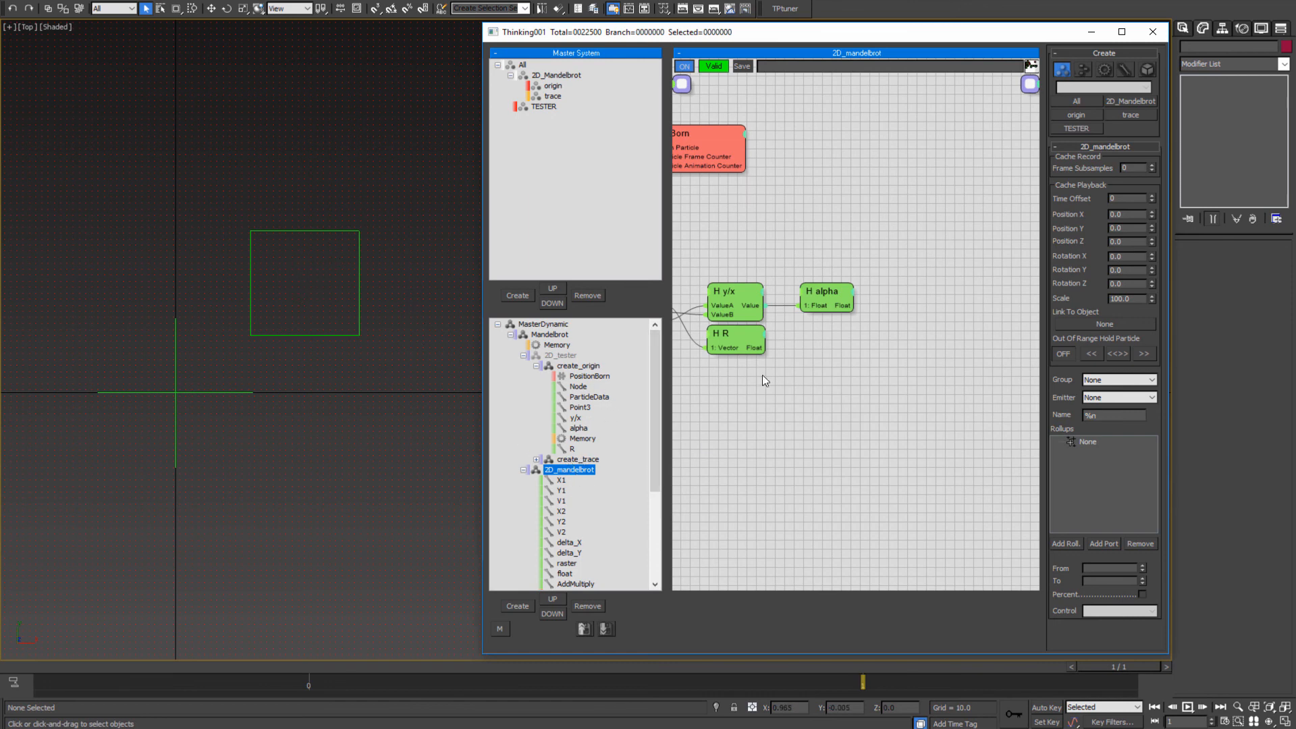
{"action": "right_click", "coordinate": [790, 273]}
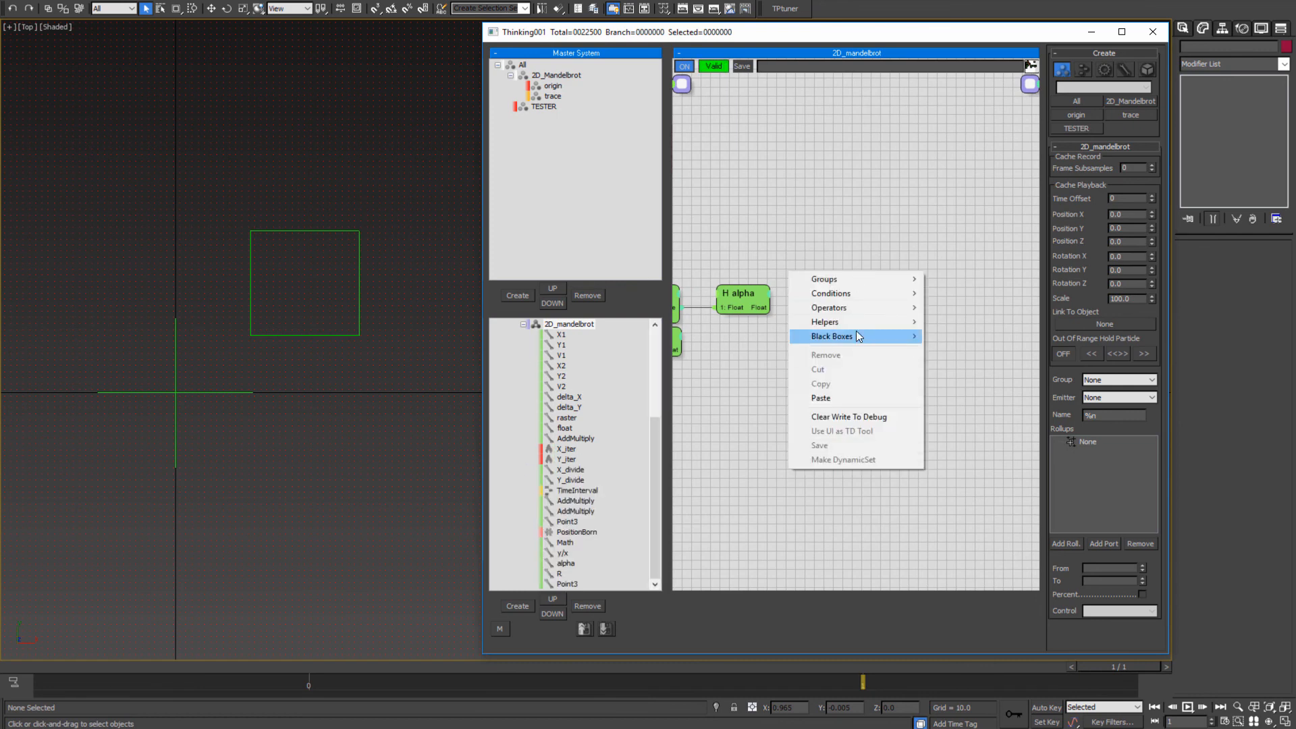
{"action": "mouse_move", "coordinate": [857, 307]}
{"action": "mouse_move", "coordinate": [975, 307]}
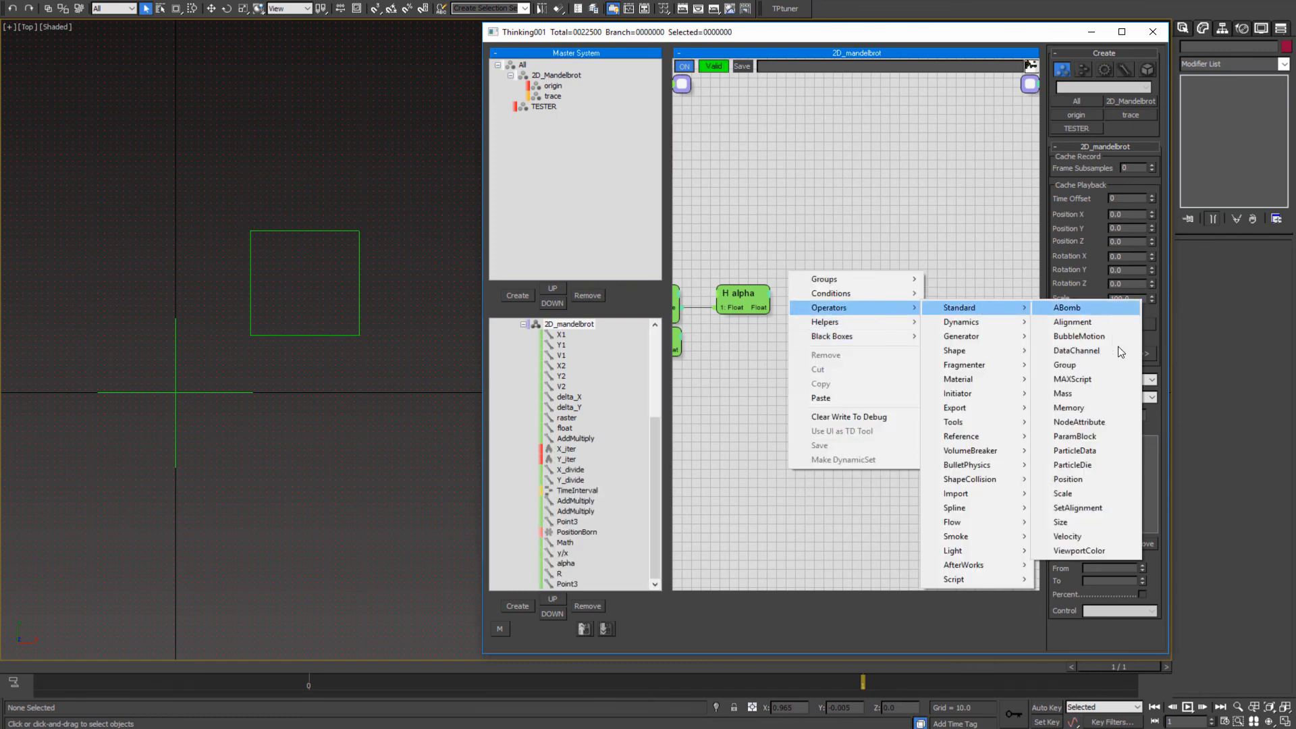
{"action": "left_click", "coordinate": [1095, 409]}
{"action": "mouse_move", "coordinate": [881, 279]}
{"action": "left_mouse_down"}
{"action": "mouse_move", "coordinate": [851, 283]}
{"action": "mouse_move", "coordinate": [866, 292]}
{"action": "left_mouse_up"}
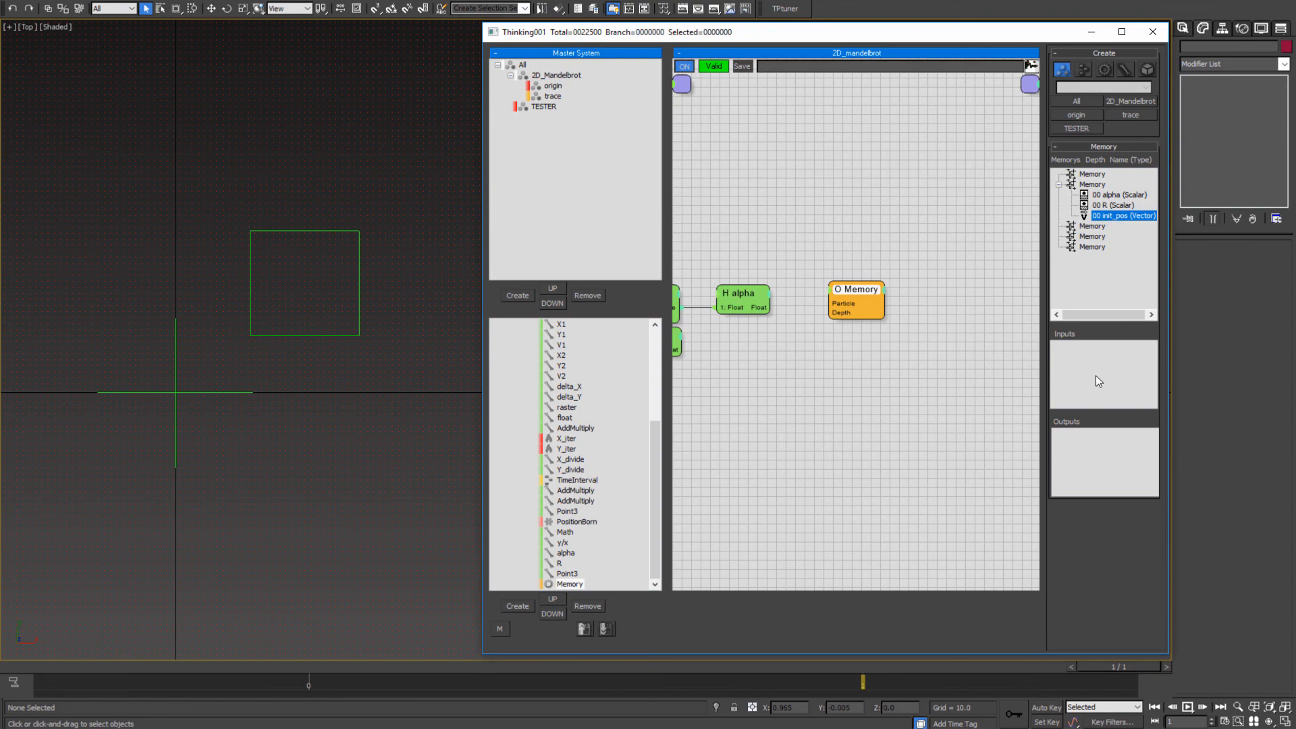
{"action": "left_click_drag", "start_coordinate": [1096, 376], "coordinate": [1102, 344]}
{"action": "left_click_drag", "start_coordinate": [1115, 195], "coordinate": [1104, 386]}
- Wire alpha and R to the matching Memory inputs and Point3's Vector output to Memory's init_pos
{"action": "middle_click_drag", "start_coordinate": [764, 403], "coordinate": [897, 396]}
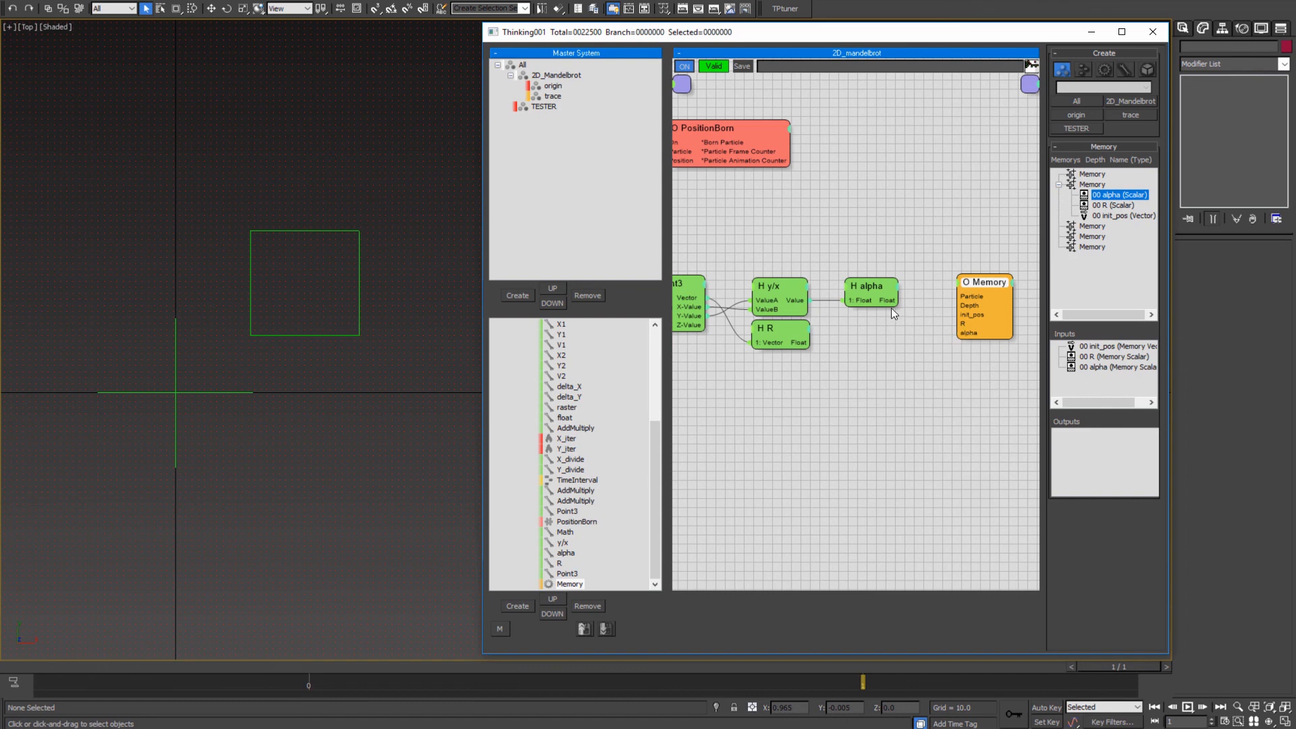
{"action": "left_click_drag", "start_coordinate": [886, 301], "coordinate": [885, 301]}
{"action": "middle_click_drag", "start_coordinate": [795, 368], "coordinate": [799, 369]}
{"action": "left_click_drag", "start_coordinate": [970, 323], "coordinate": [804, 343]}
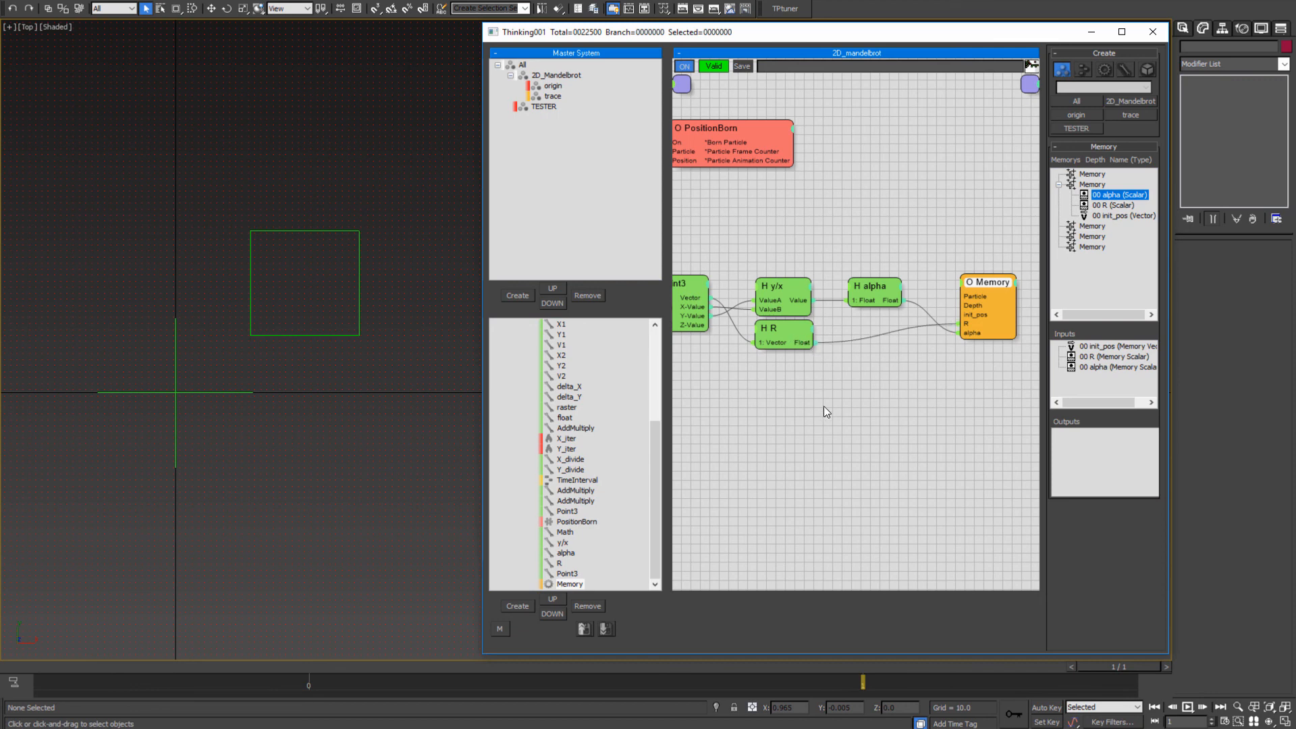
{"action": "middle_click_drag", "start_coordinate": [810, 420], "coordinate": [845, 444]}
{"action": "middle_click_drag", "start_coordinate": [797, 405], "coordinate": [726, 362]}
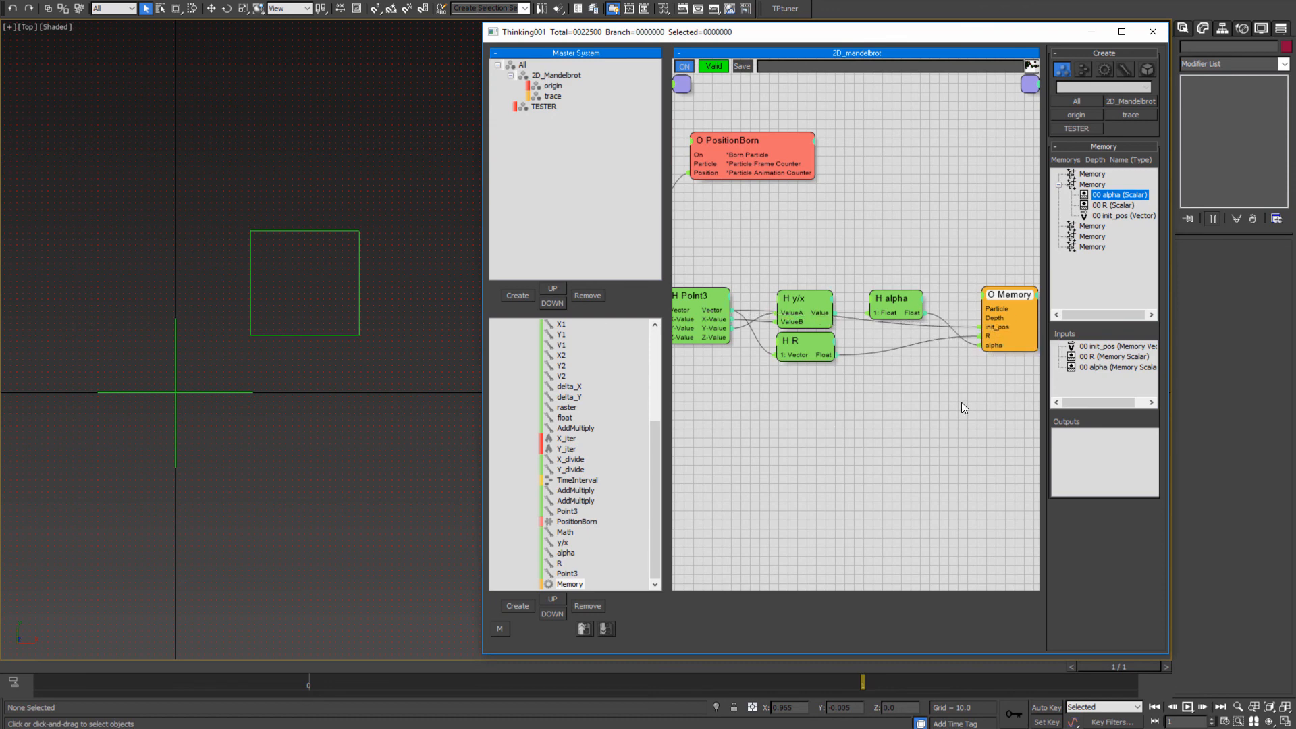
{"action": "middle_click_drag", "start_coordinate": [943, 404], "coordinate": [845, 376]}
{"action": "middle_click_drag", "start_coordinate": [916, 397], "coordinate": [920, 379]}
{"action": "left_click", "coordinate": [729, 399]}
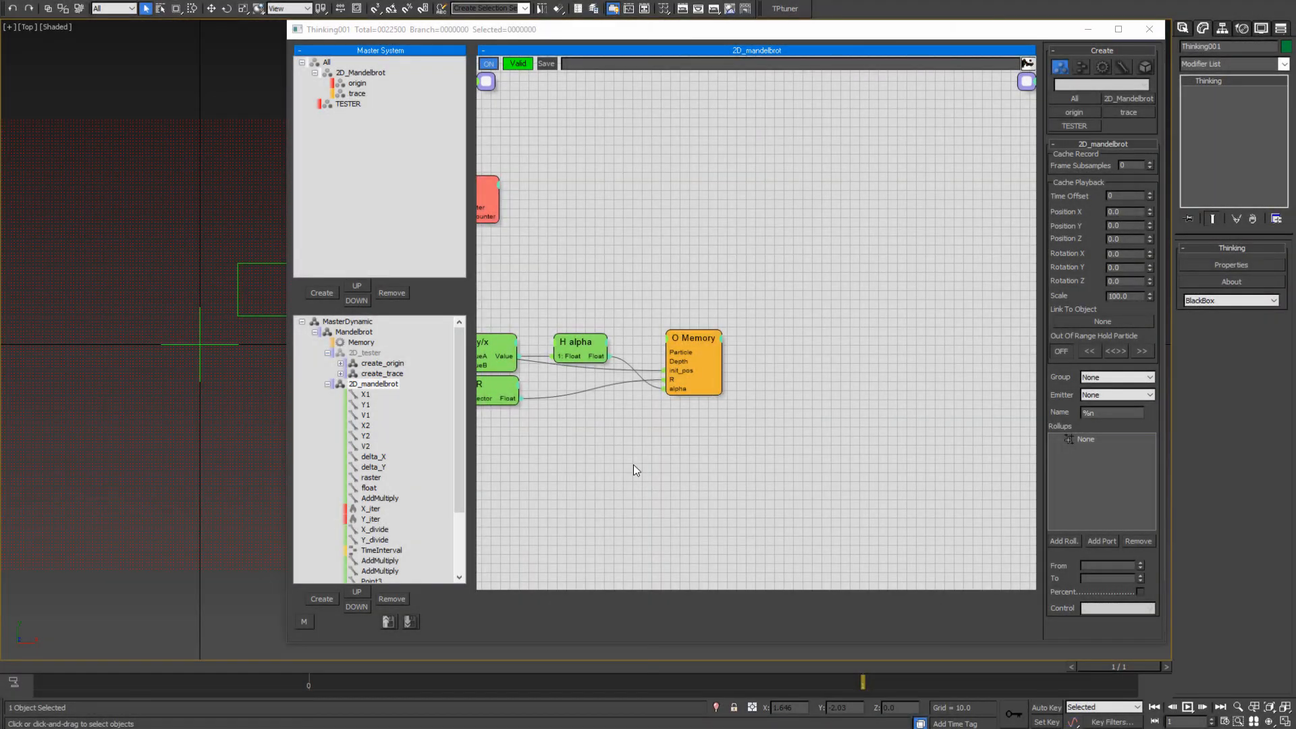
{"action": "middle_click_drag", "start_coordinate": [641, 462], "coordinate": [728, 470]}
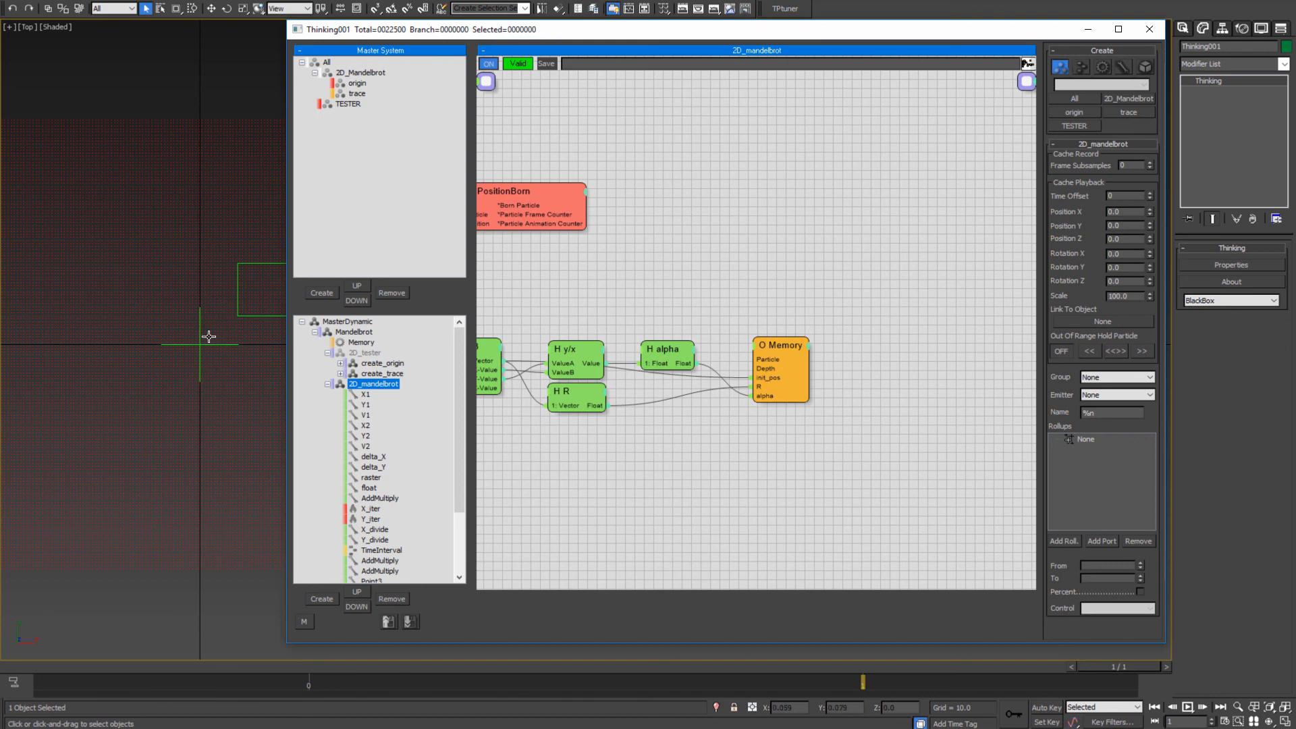
{"action": "middle_click_drag", "start_coordinate": [224, 324], "coordinate": [158, 313]}
{"action": "scroll", "coordinate": [161, 301], "scroll_direction": "up", "scroll_amount": 2}
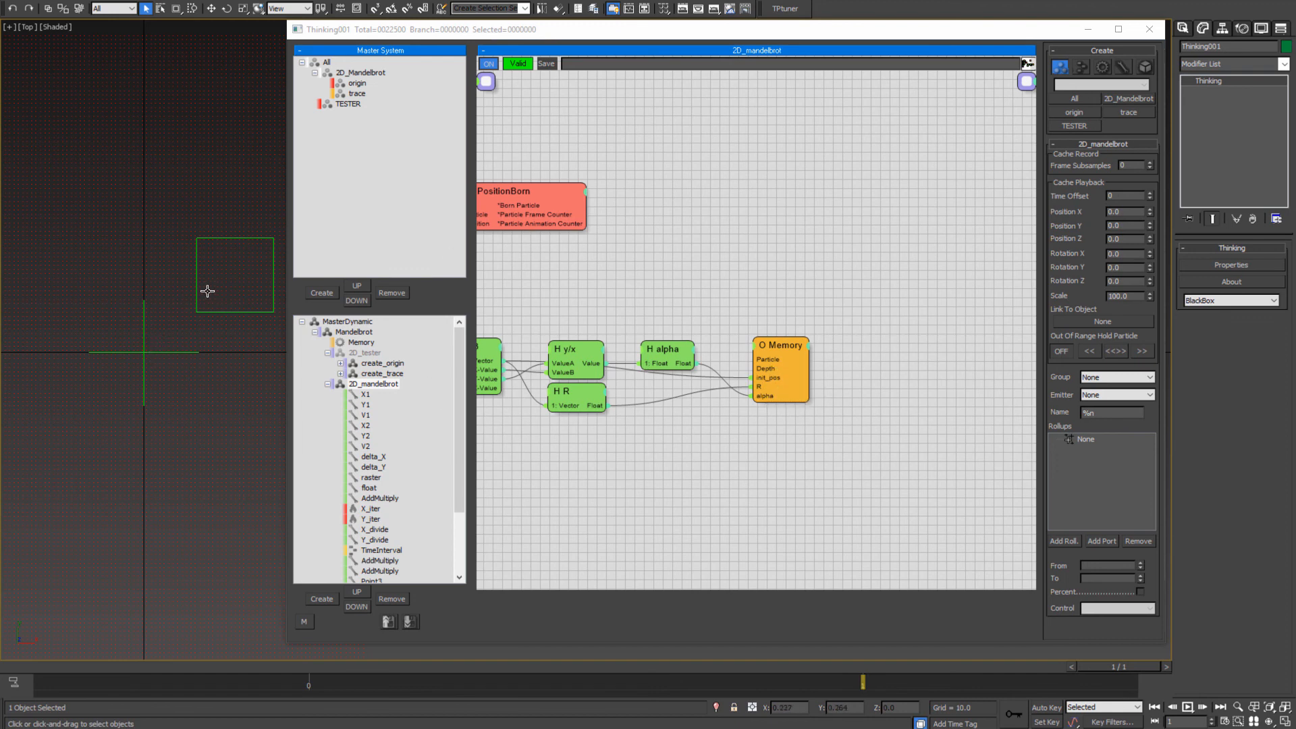
{"action": "middle_click_drag", "start_coordinate": [660, 449], "coordinate": [578, 492]}
- Copy the calculation nodes of create_trace, from 2_alpha through the STEP nodes to trace, y/x, alpha and R, without the Memory operators
{"action": "left_click", "coordinate": [327, 384]}
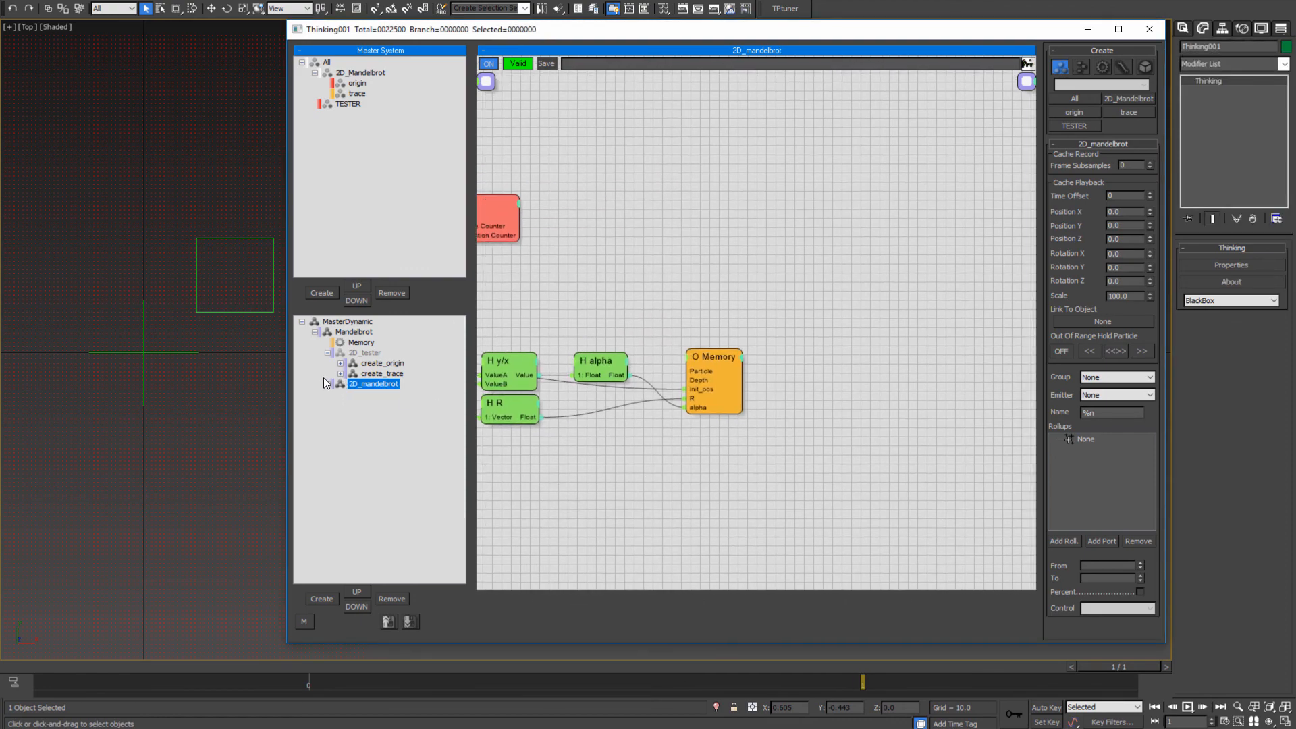
{"action": "left_click", "coordinate": [380, 374]}
{"action": "middle_click_drag", "start_coordinate": [611, 446], "coordinate": [958, 462]}
{"action": "middle_click_drag", "start_coordinate": [682, 463], "coordinate": [911, 459]}
{"action": "mouse_move", "coordinate": [663, 451]}
{"action": "middle_mouse_down"}
{"action": "mouse_move", "coordinate": [789, 457]}
{"action": "mouse_move", "coordinate": [448, 455]}
{"action": "middle_mouse_up"}
{"action": "middle_click_drag", "start_coordinate": [878, 446], "coordinate": [511, 436]}
{"action": "middle_click_drag", "start_coordinate": [905, 414], "coordinate": [844, 397]}
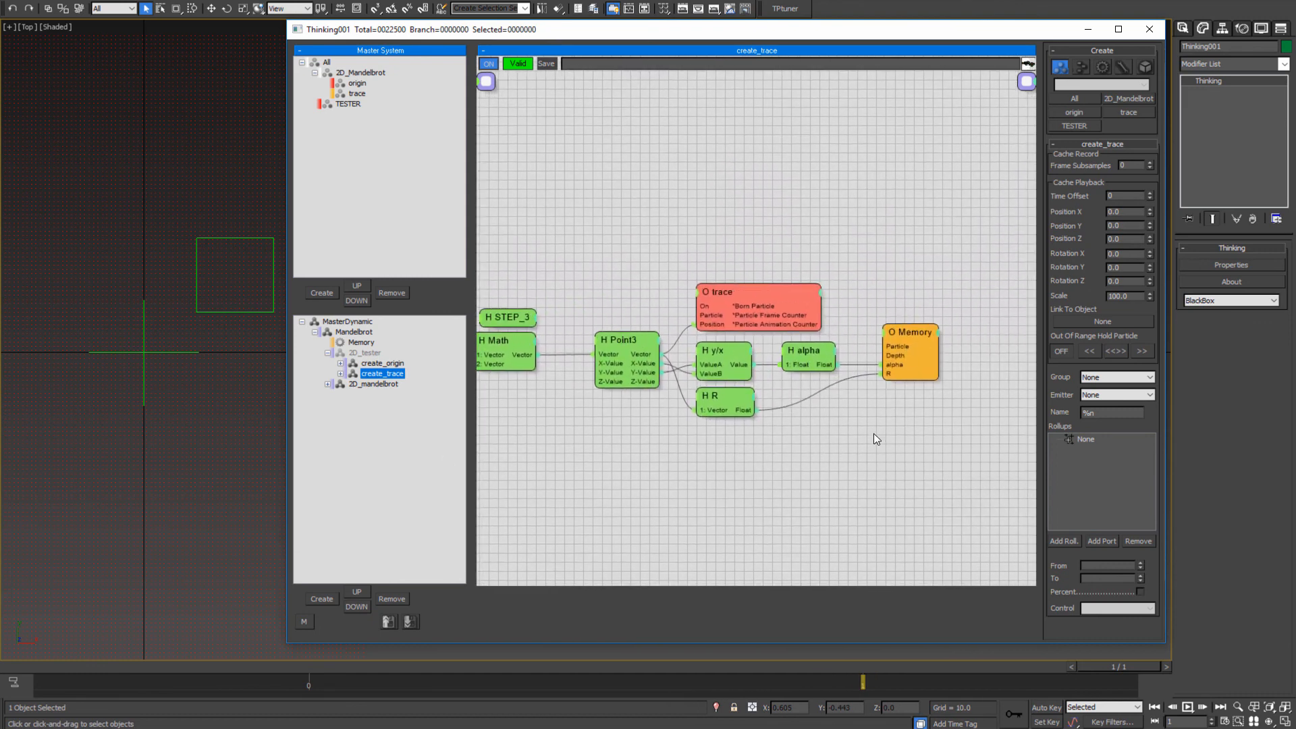
{"action": "left_click_drag", "start_coordinate": [873, 438], "coordinate": [744, 185]}
{"action": "middle_click_drag", "start_coordinate": [897, 204], "coordinate": [741, 212]}
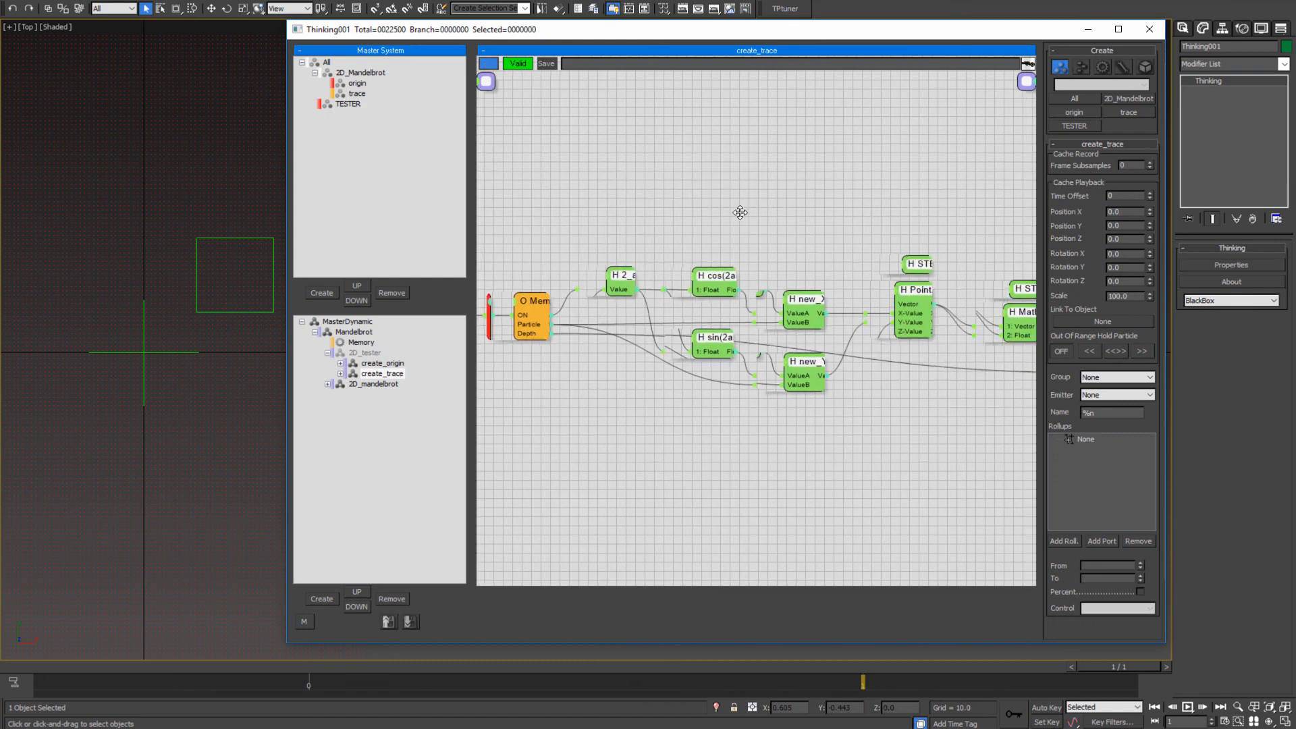
{"action": "right_click", "coordinate": [739, 201]}
{"action": "left_click", "coordinate": [782, 310]}
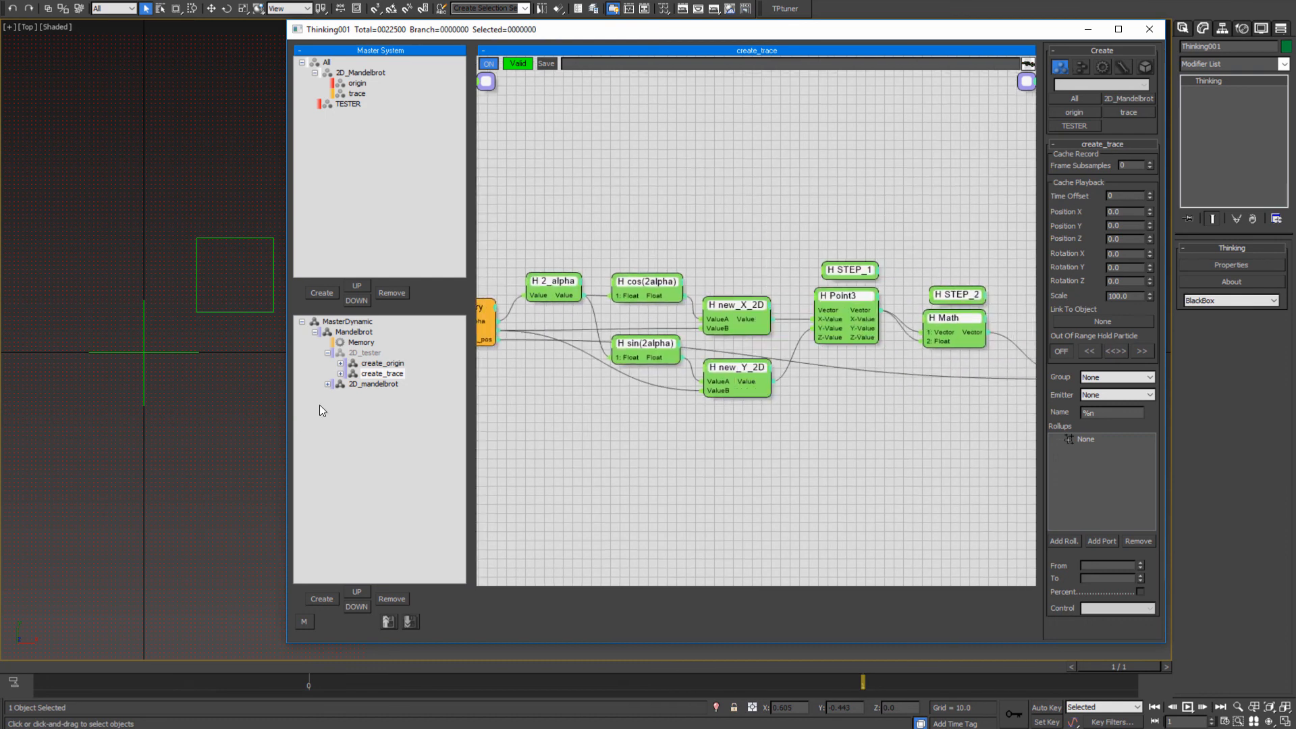
- Paste the copied trace calculation nodes into 2D_mandelbrot, in the empty area beyond its Memory operator
{"action": "left_click", "coordinate": [374, 383]}
{"action": "middle_click_drag", "start_coordinate": [833, 399], "coordinate": [660, 433]}
{"action": "right_click", "coordinate": [682, 270]}
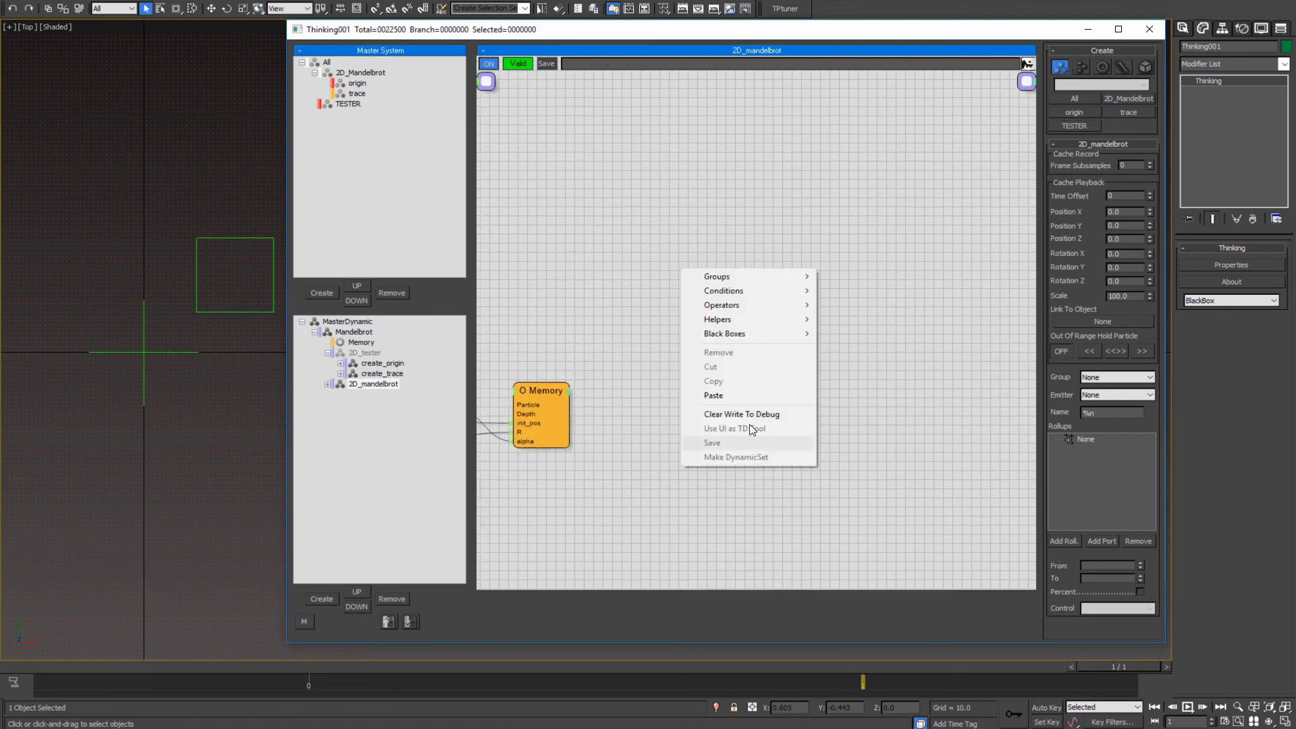
{"action": "left_click", "coordinate": [713, 395]}
{"action": "middle_click_drag", "start_coordinate": [781, 405], "coordinate": [868, 383]}
- Add a second Memory operator in front of 2_alpha in 2D_mandelbrot and give it init_pos, R and alpha as outputs
{"action": "right_click", "coordinate": [533, 271]}
{"action": "mouse_move", "coordinate": [579, 323]}
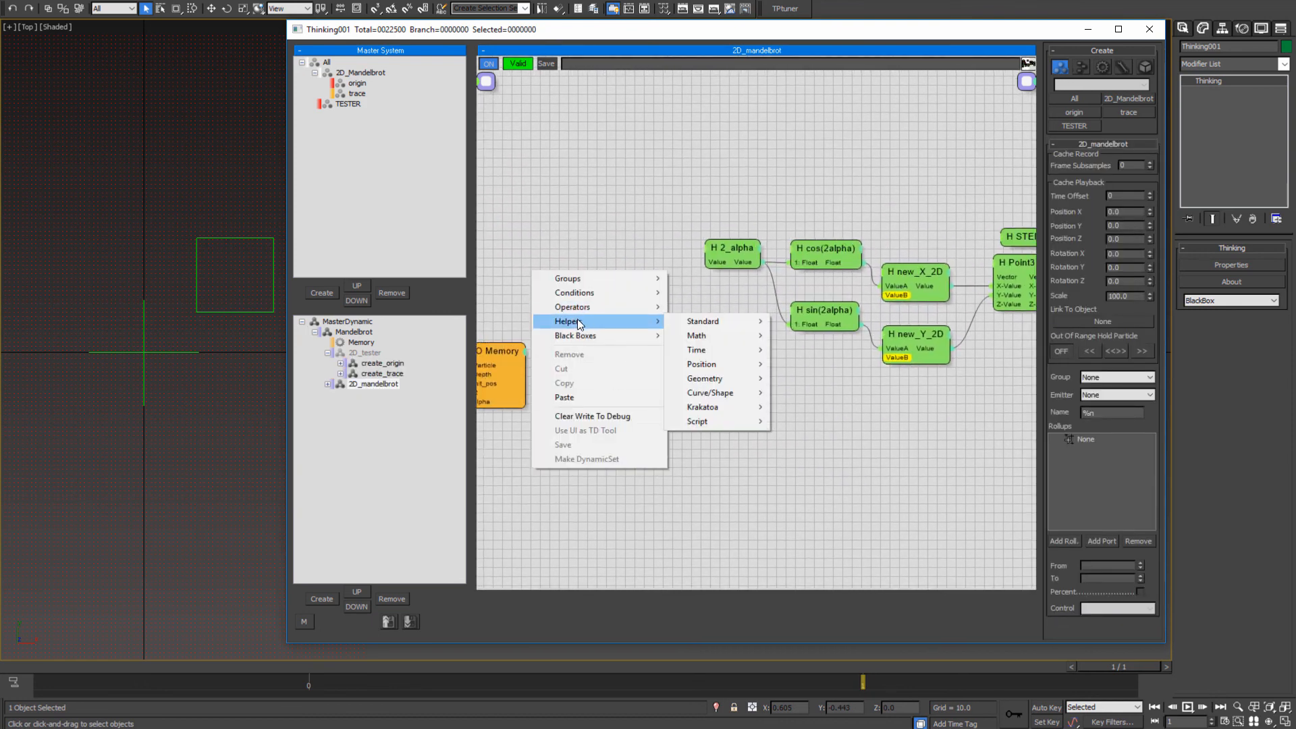
{"action": "mouse_move", "coordinate": [713, 304]}
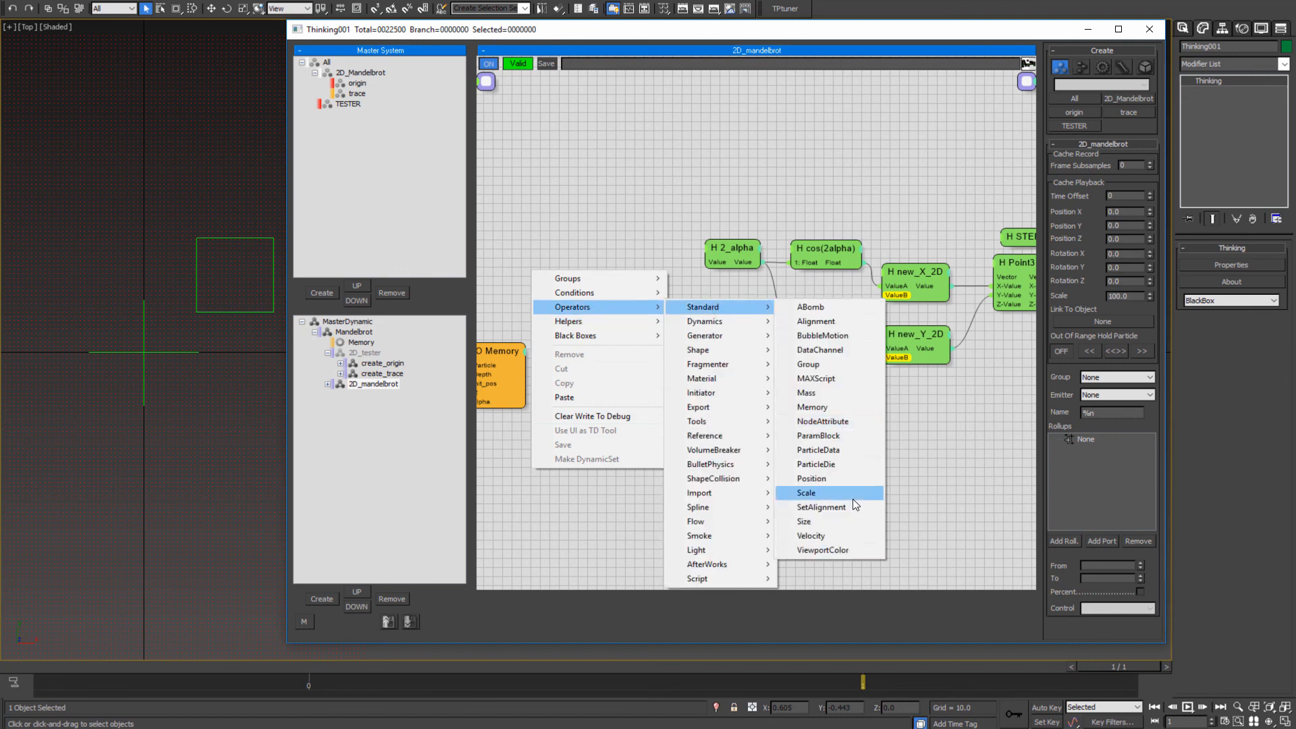
{"action": "left_click", "coordinate": [817, 407]}
{"action": "left_click_drag", "start_coordinate": [627, 278], "coordinate": [620, 246]}
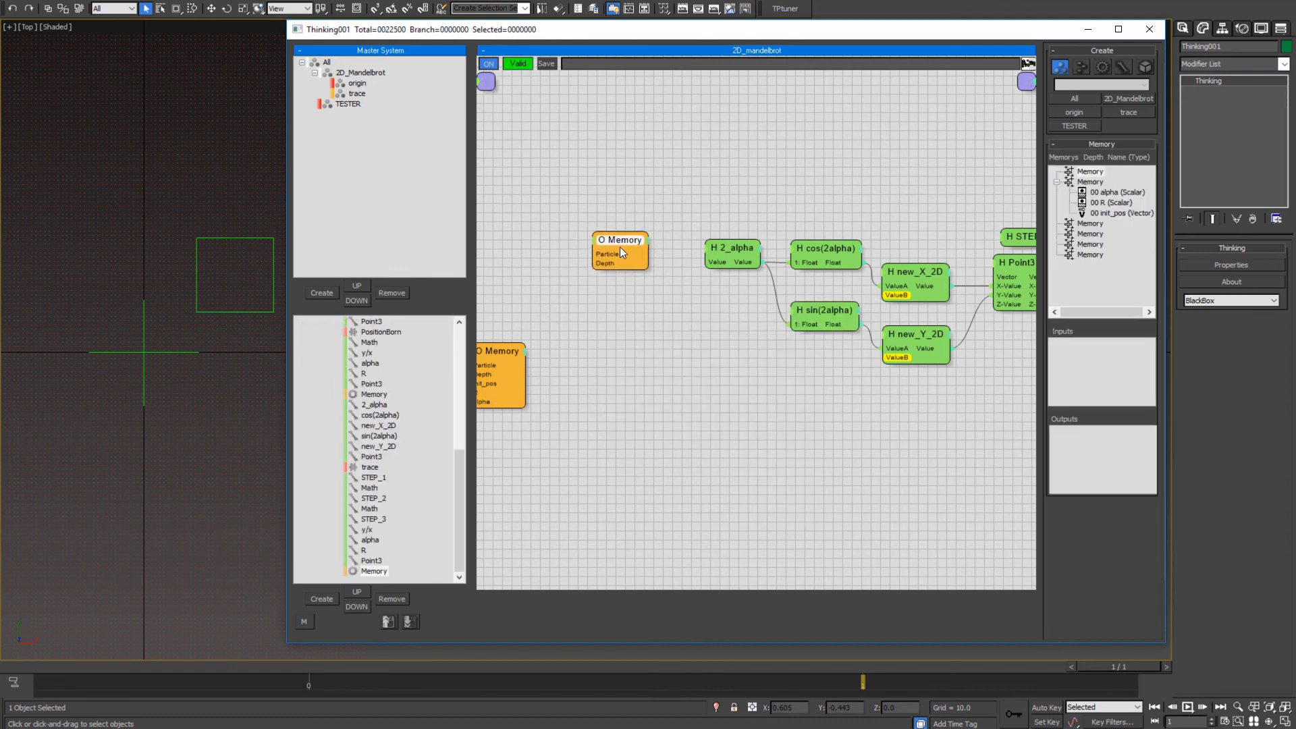
{"action": "middle_click_drag", "start_coordinate": [579, 386], "coordinate": [750, 408]}
{"action": "left_click_drag", "start_coordinate": [783, 266], "coordinate": [756, 266]}
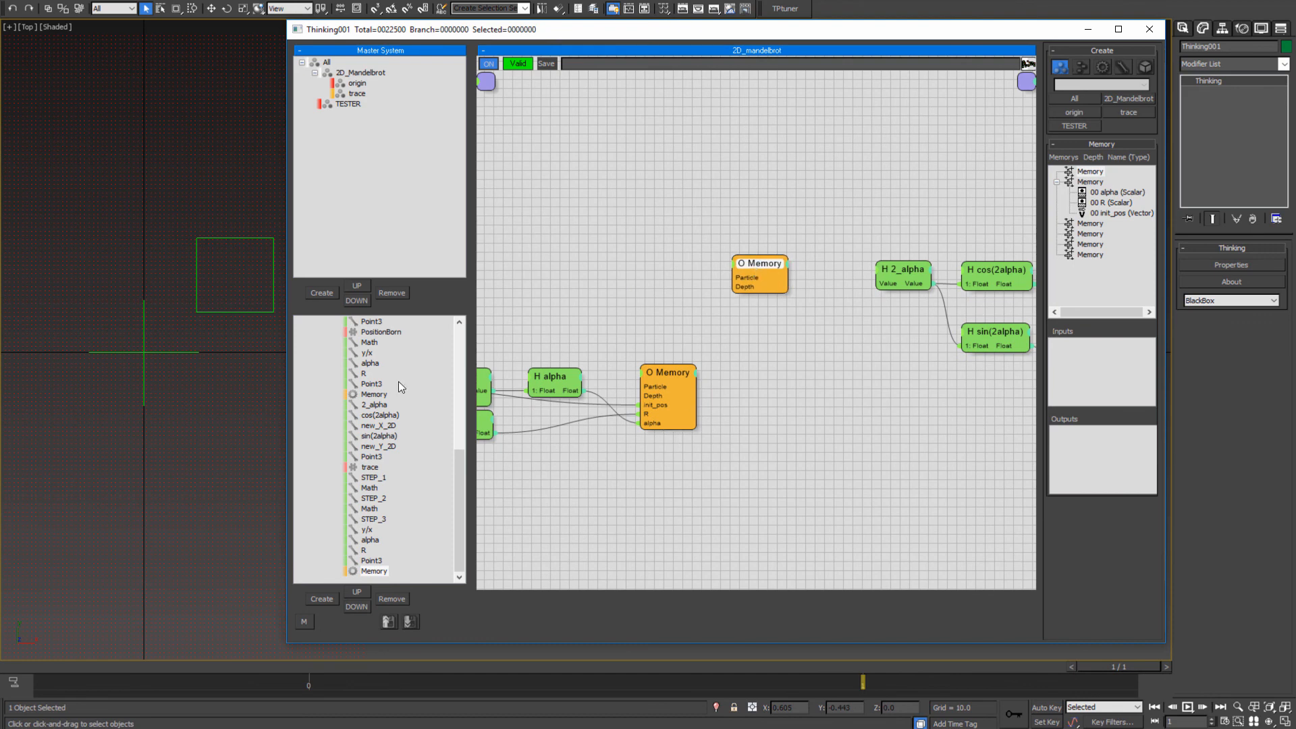
{"action": "scroll", "coordinate": [342, 403], "scroll_direction": "up", "scroll_amount": 2}
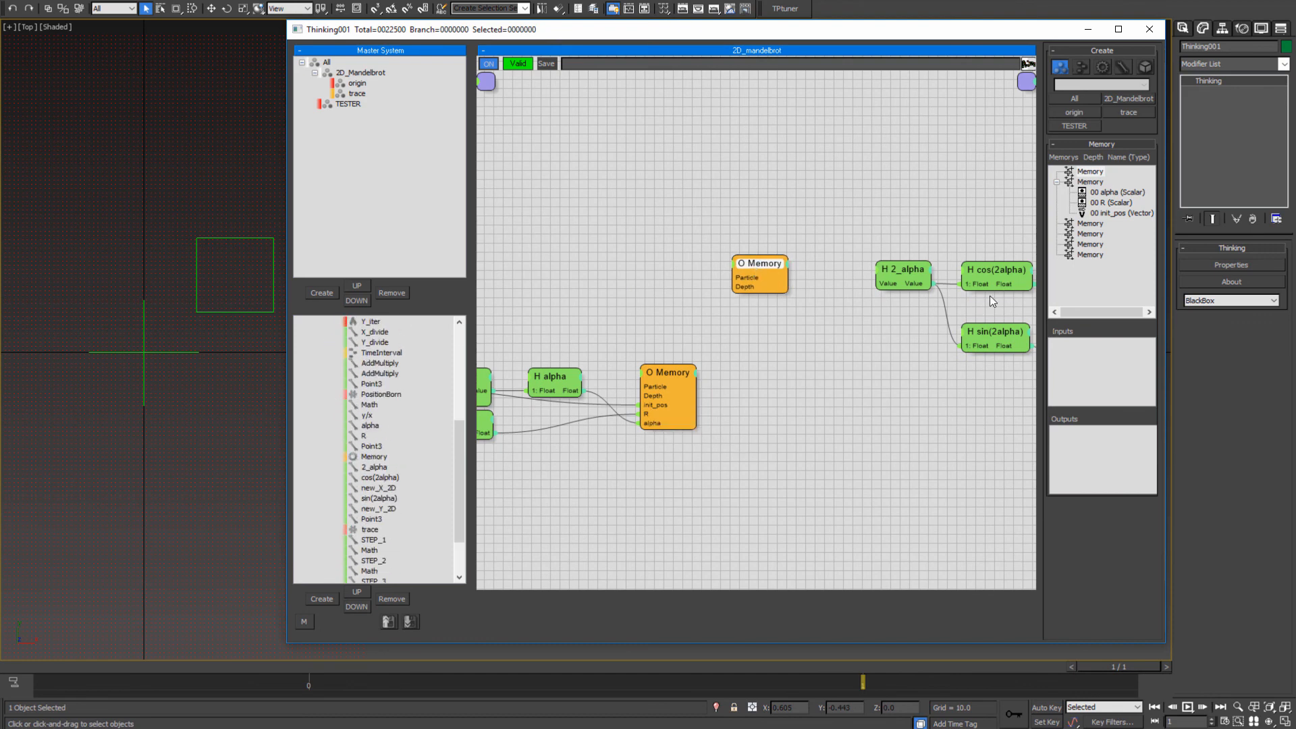
{"action": "left_click_drag", "start_coordinate": [1114, 217], "coordinate": [1088, 451]}
{"action": "left_click_drag", "start_coordinate": [1105, 213], "coordinate": [1094, 452]}
{"action": "left_click_drag", "start_coordinate": [1112, 193], "coordinate": [1105, 453]}
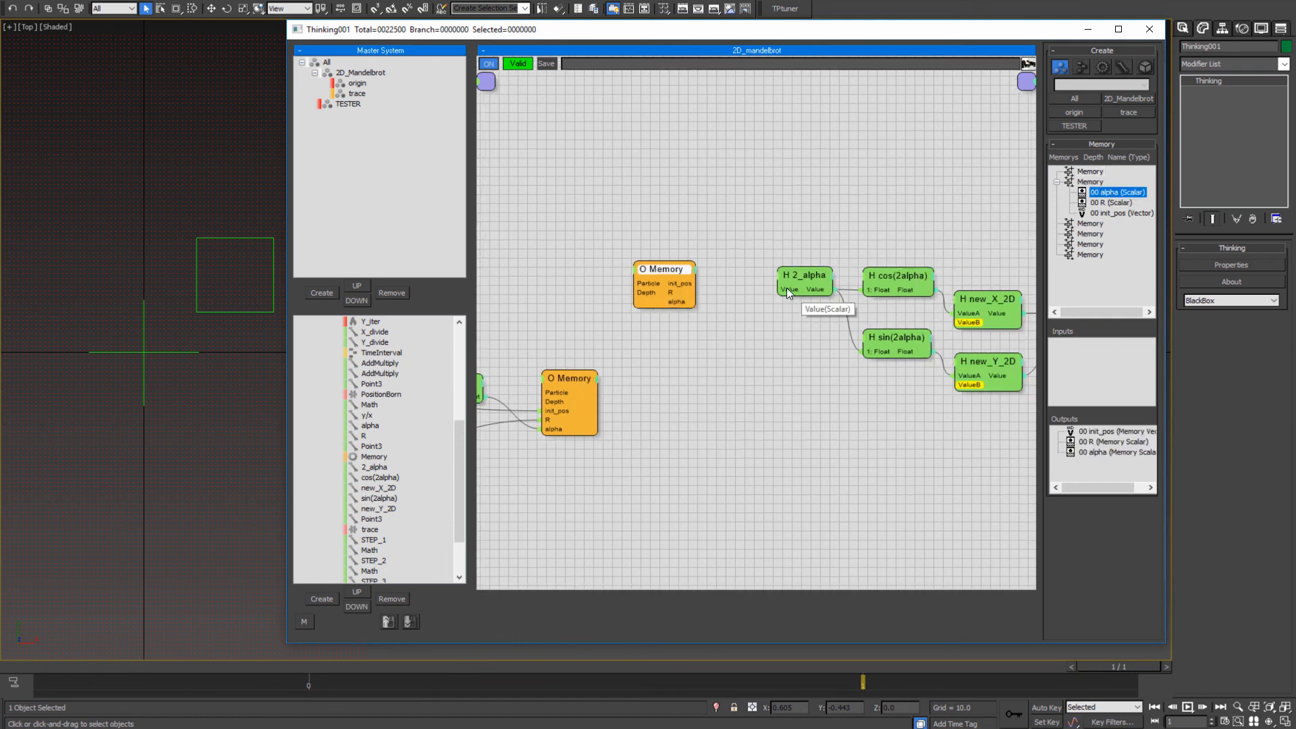
- Connect the second Memory's alpha to 2_alpha's Value and its R to ValueB of both new_X_2D and new_Y_2D
{"action": "left_click_drag", "start_coordinate": [779, 290], "coordinate": [675, 302]}
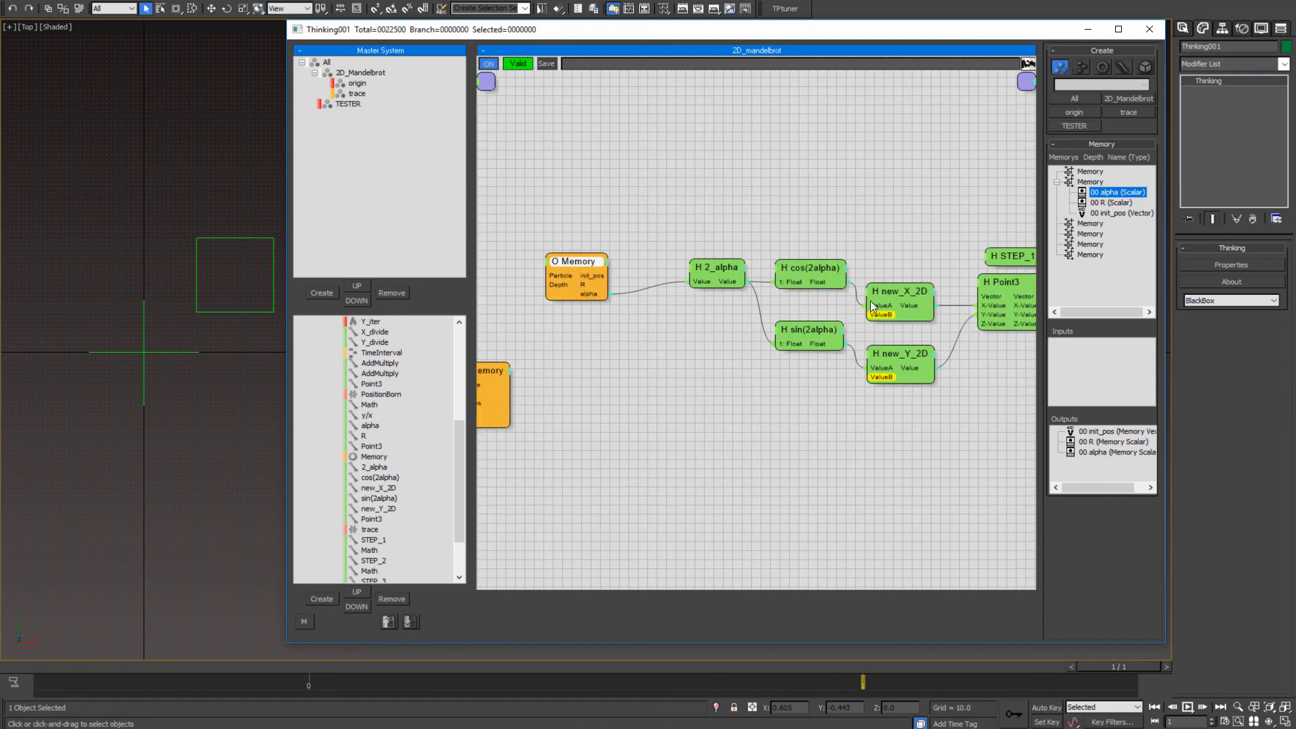
{"action": "left_click_drag", "start_coordinate": [870, 315], "coordinate": [606, 284]}
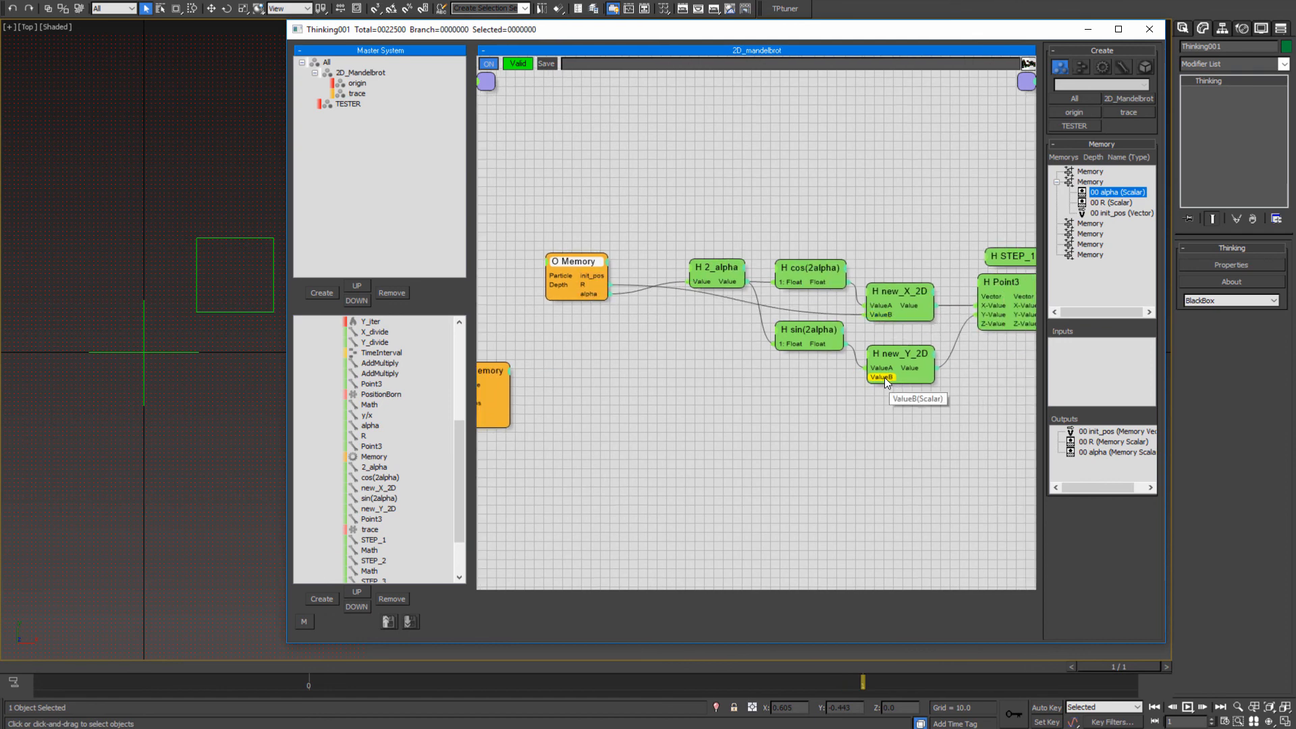
{"action": "left_click_drag", "start_coordinate": [590, 286], "coordinate": [591, 287]}
- Connect the second Memory's init_pos output to the second Vector input of the Math node under STEP_3
{"action": "middle_click_drag", "start_coordinate": [819, 417], "coordinate": [639, 377]}
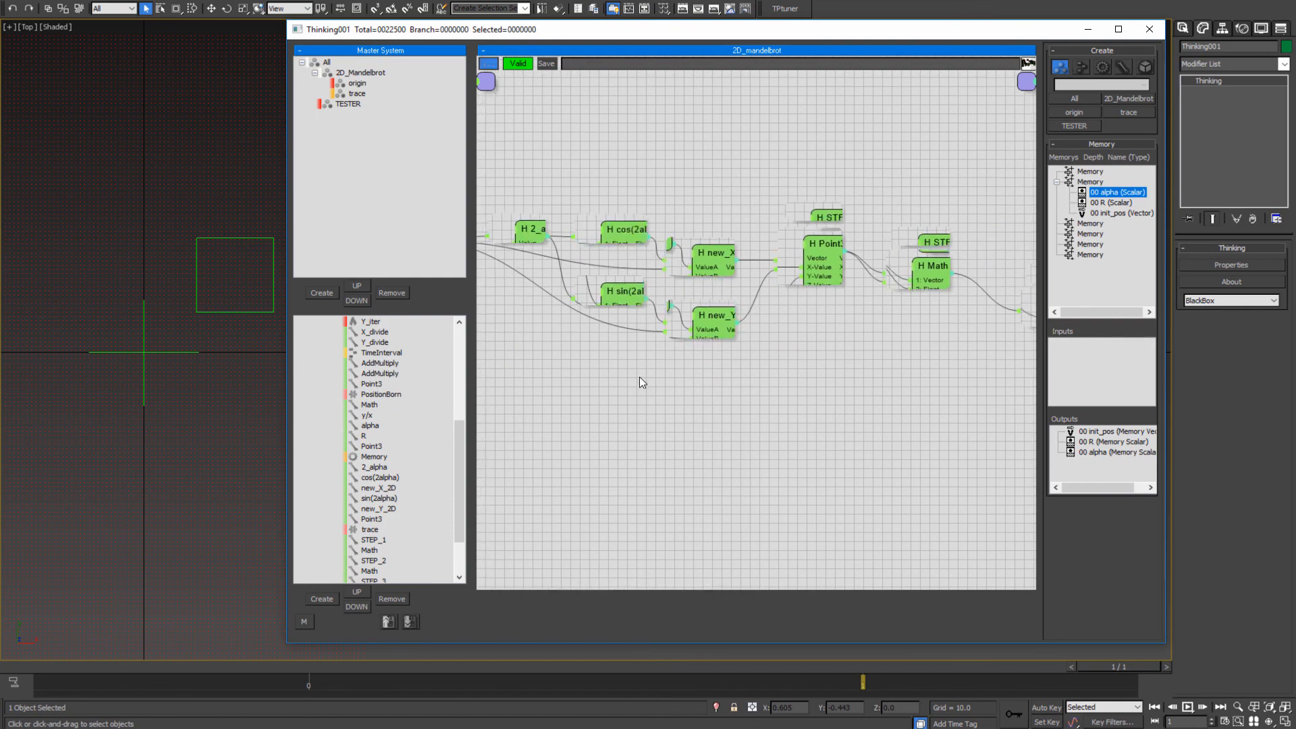
{"action": "middle_click_drag", "start_coordinate": [700, 409], "coordinate": [677, 402]}
{"action": "middle_click_drag", "start_coordinate": [972, 425], "coordinate": [666, 416]}
{"action": "middle_click_drag", "start_coordinate": [902, 402], "coordinate": [861, 400]}
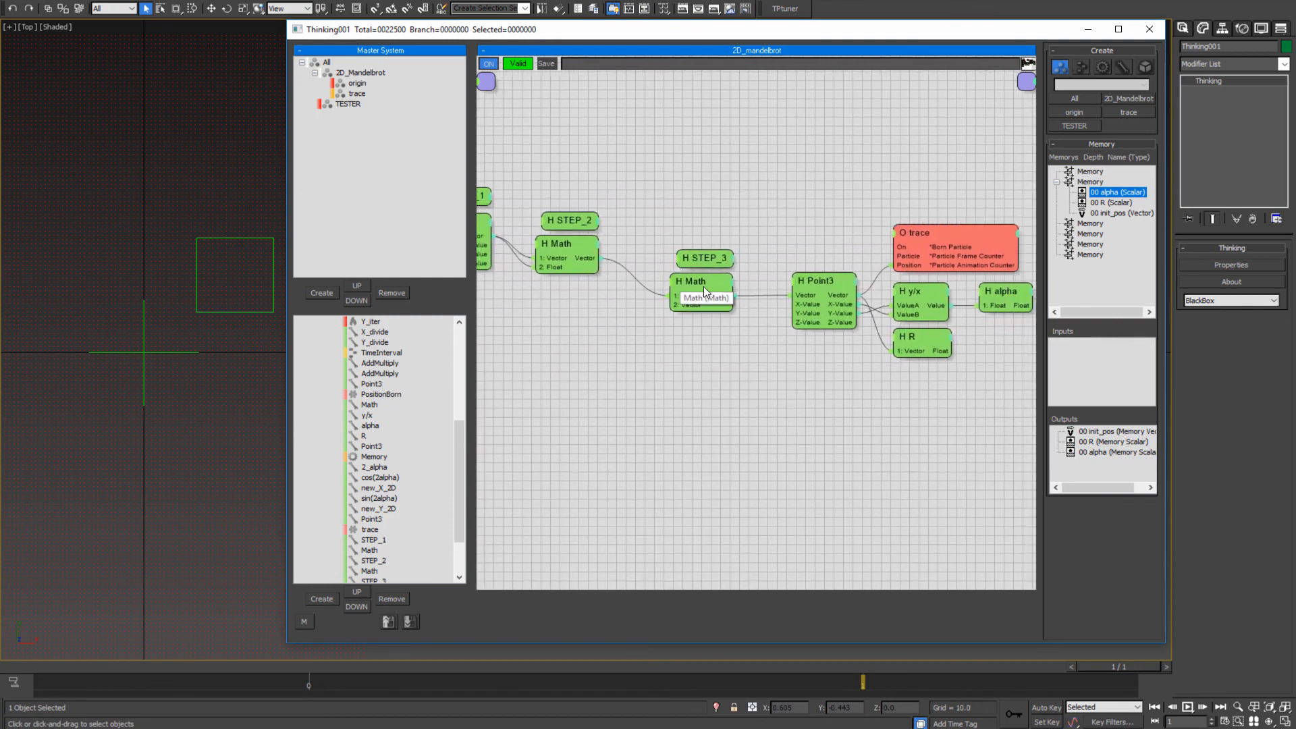
{"action": "left_click_drag", "start_coordinate": [703, 286], "coordinate": [702, 282]}
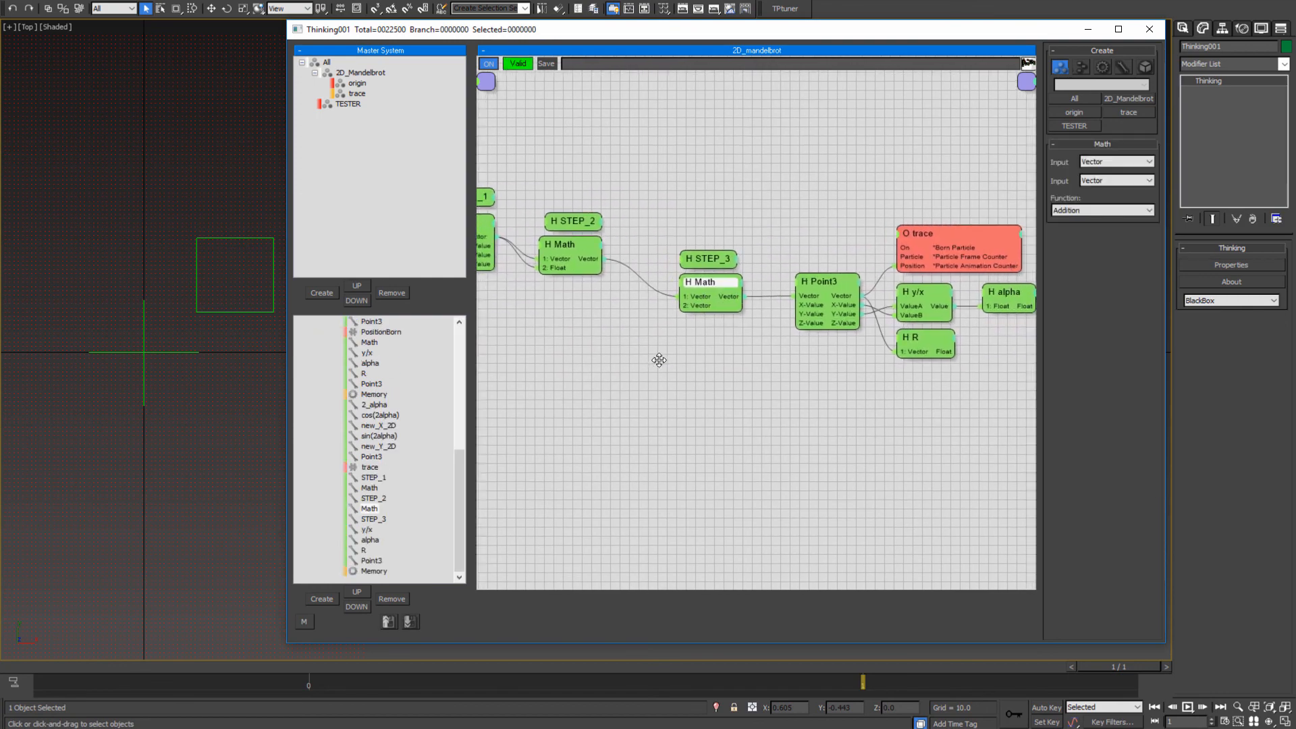
{"action": "middle_click_drag", "start_coordinate": [682, 319], "coordinate": [720, 321]}
{"action": "mouse_move", "coordinate": [451, 277]}
{"action": "left_mouse_down"}
{"action": "mouse_move", "coordinate": [374, 260]}
{"action": "mouse_move", "coordinate": [576, 220]}
{"action": "mouse_move", "coordinate": [548, 217]}
{"action": "left_mouse_up"}
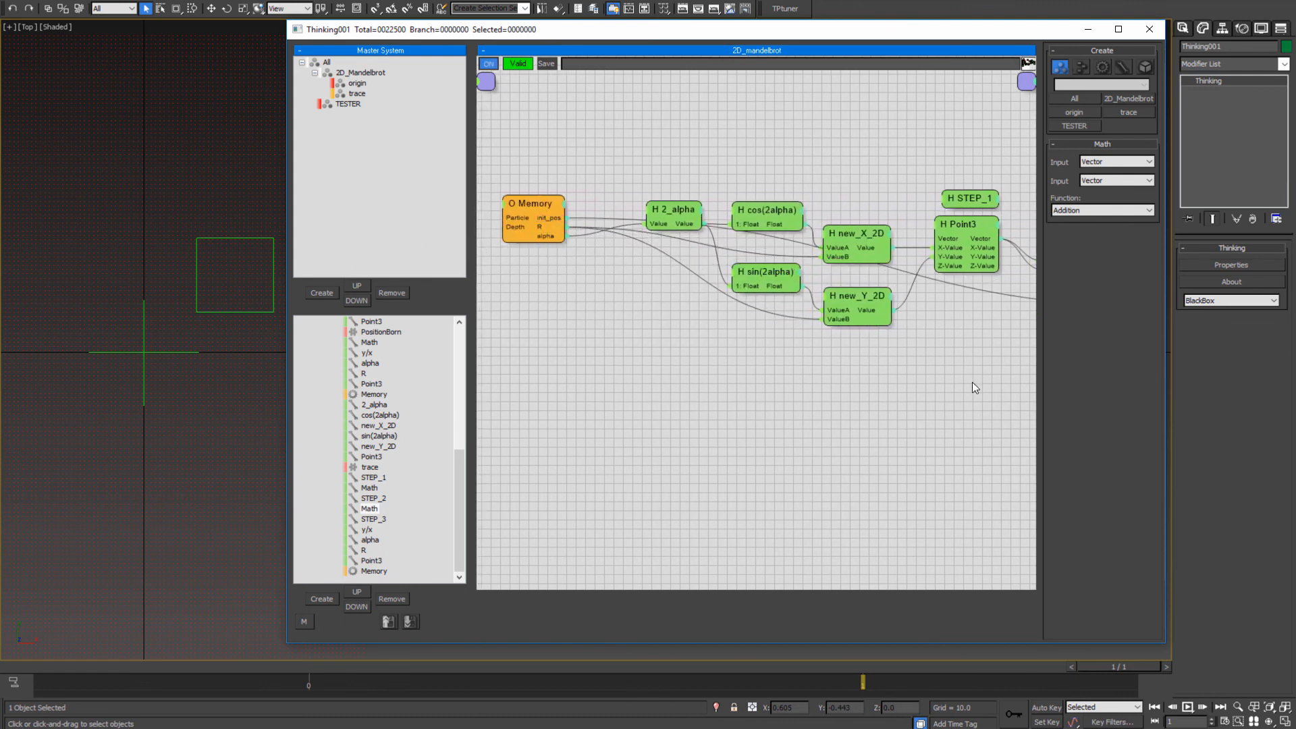
- Move the pasted trace operator higher to leave more space above the y/x and alpha nodes
{"action": "middle_click_drag", "start_coordinate": [972, 382], "coordinate": [468, 320]}
{"action": "middle_click_drag", "start_coordinate": [968, 393], "coordinate": [711, 387]}
{"action": "left_click", "coordinate": [784, 236]}
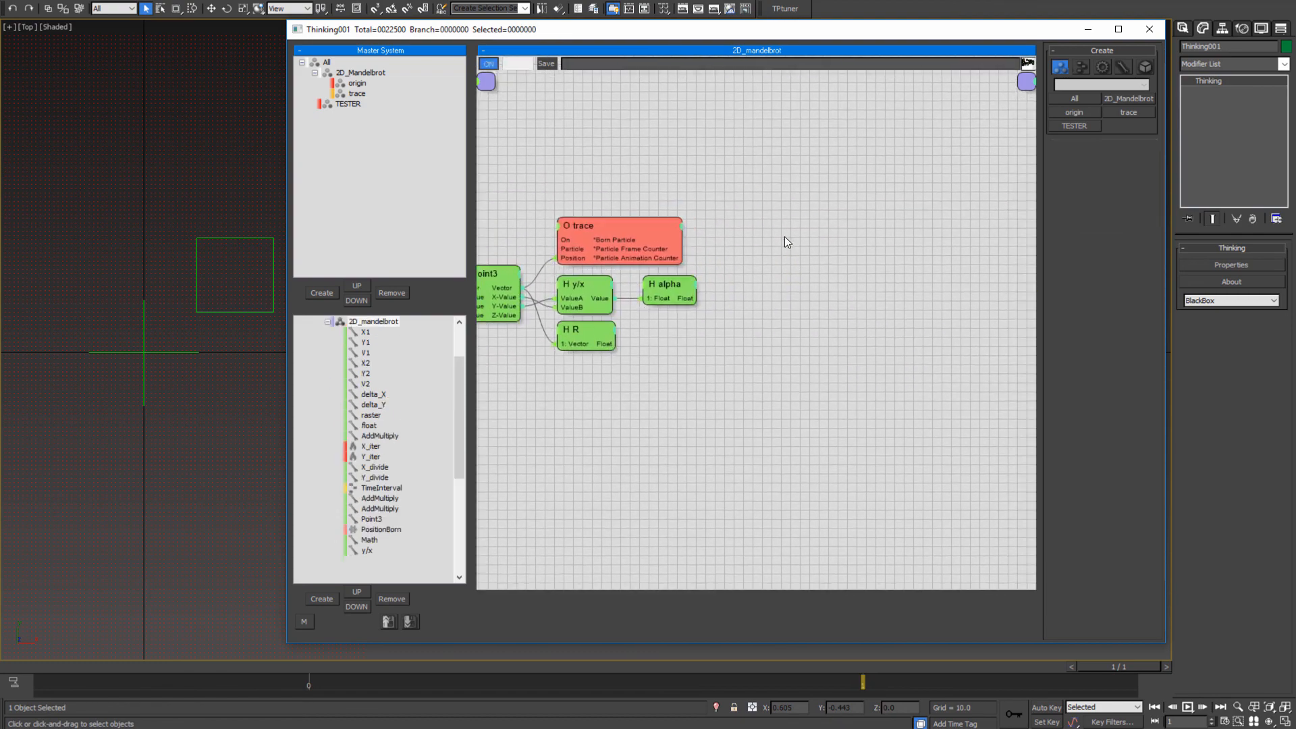
{"action": "middle_click_drag", "start_coordinate": [770, 428], "coordinate": [1017, 441]}
{"action": "mouse_move", "coordinate": [833, 235]}
{"action": "left_mouse_down"}
{"action": "mouse_move", "coordinate": [824, 188]}
{"action": "mouse_move", "coordinate": [836, 180]}
{"action": "left_mouse_up"}
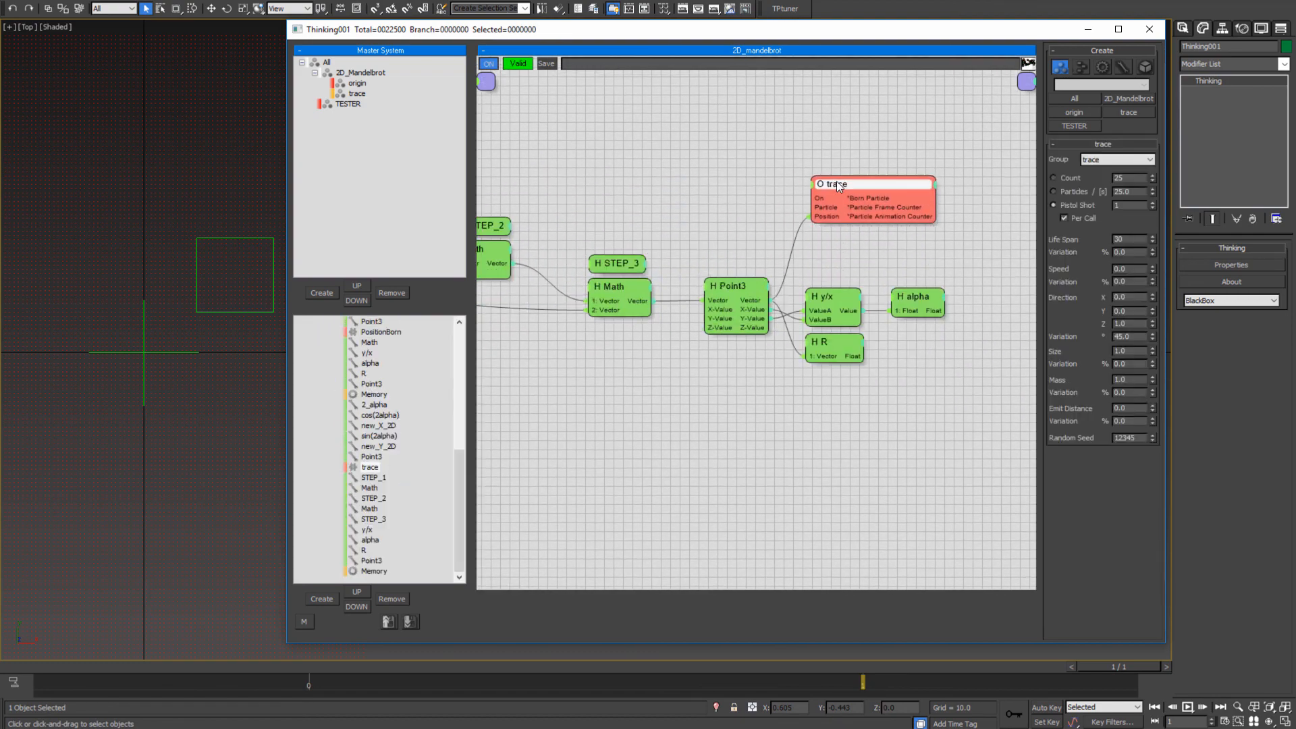
{"action": "middle_click_drag", "start_coordinate": [1033, 202], "coordinate": [798, 200]}
{"action": "right_click", "coordinate": [798, 195]}
{"action": "left_click", "coordinate": [652, 483]}
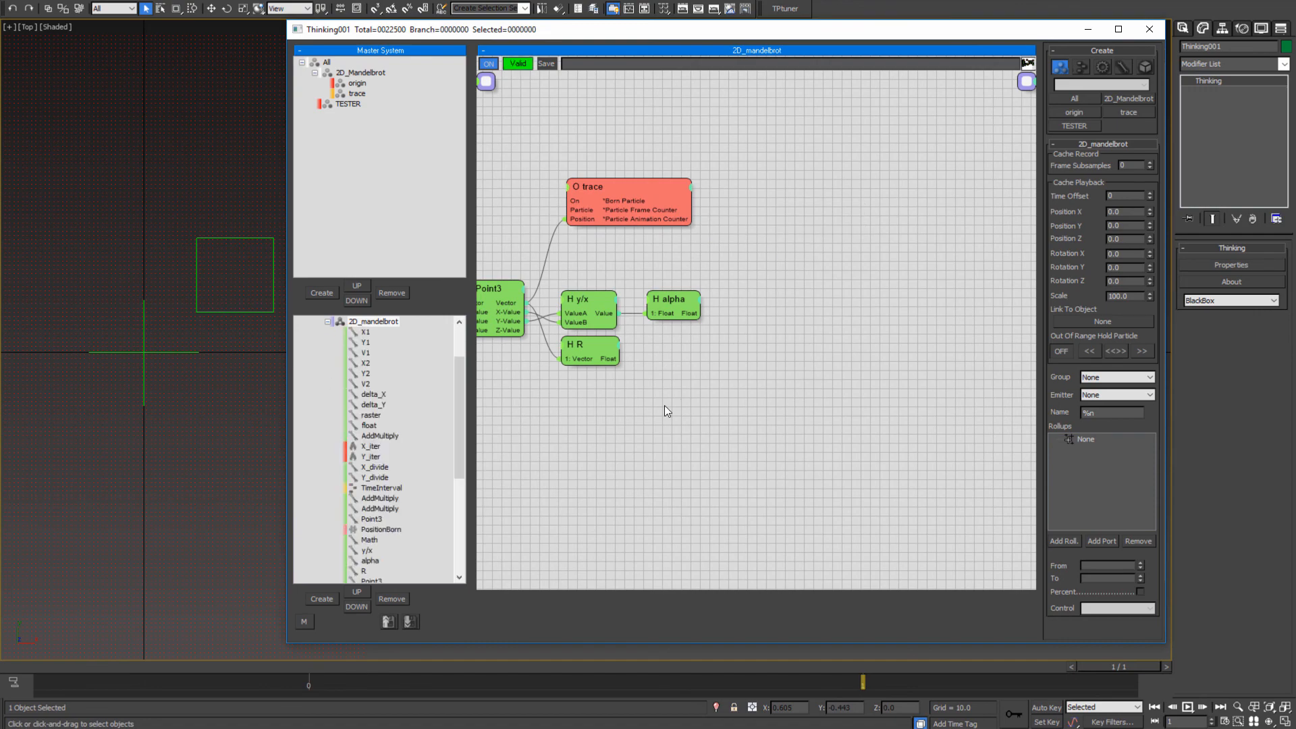
{"action": "middle_click_drag", "start_coordinate": [664, 406], "coordinate": [878, 425]}
{"action": "middle_click_drag", "start_coordinate": [544, 419], "coordinate": [810, 432]}
{"action": "middle_click_drag", "start_coordinate": [580, 436], "coordinate": [1033, 464]}
{"action": "middle_click_drag", "start_coordinate": [783, 402], "coordinate": [443, 411]}
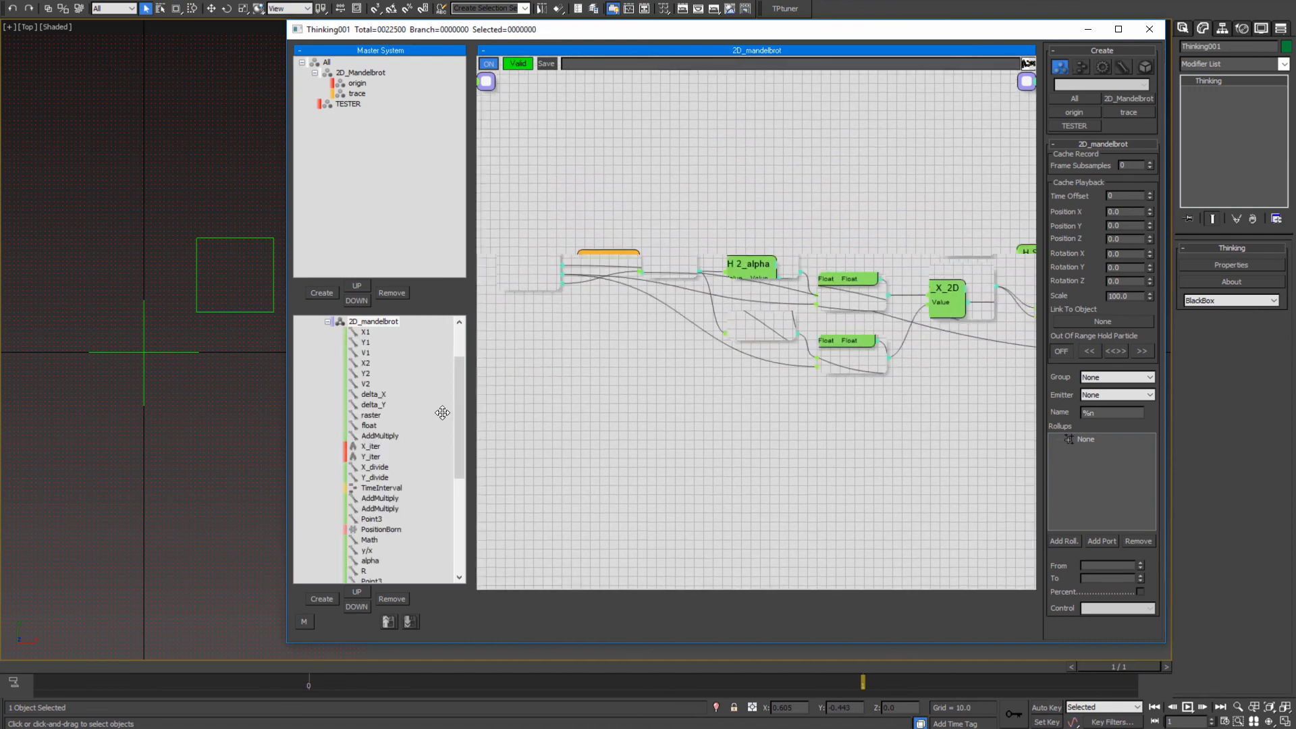
- Add a third Memory operator after the final alpha node in 2D_mandelbrot and give it init_pos, R and alpha as inputs
{"action": "middle_click_drag", "start_coordinate": [996, 405], "coordinate": [590, 419]}
{"action": "middle_click_drag", "start_coordinate": [814, 265], "coordinate": [715, 282]}
{"action": "right_click", "coordinate": [649, 283]}
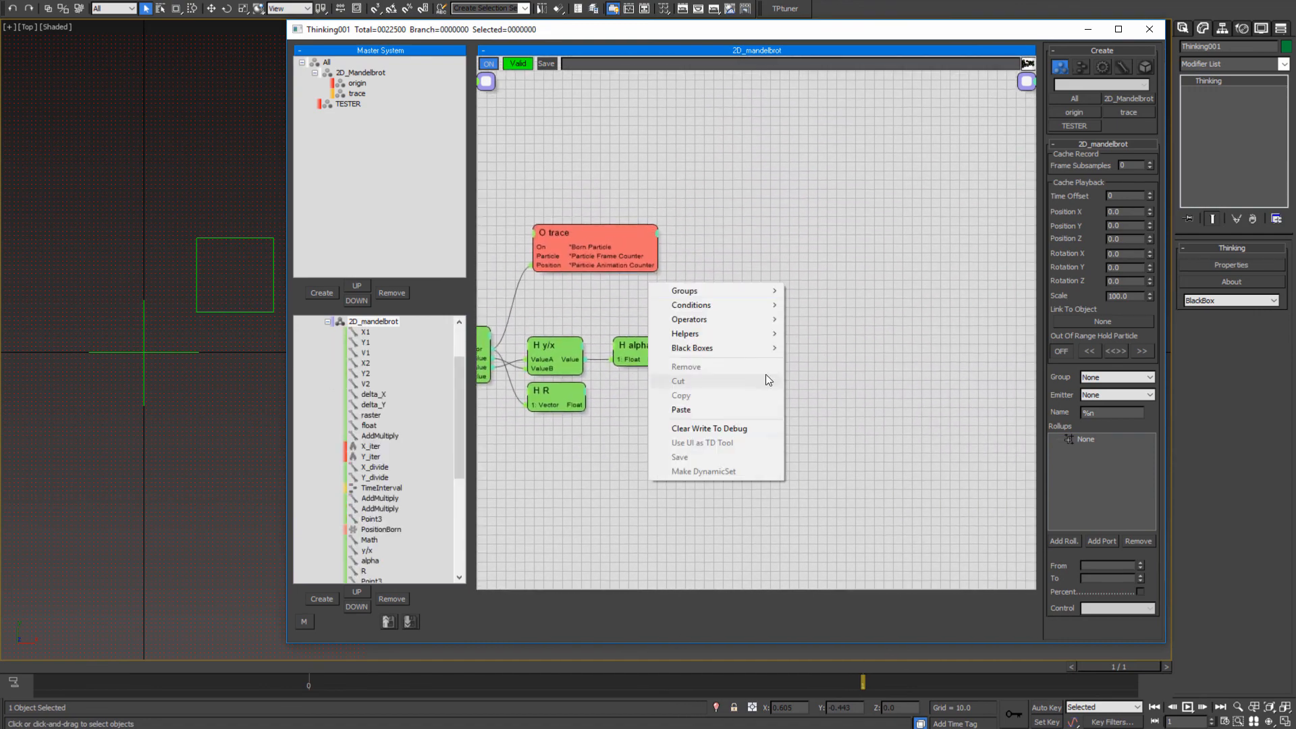
{"action": "mouse_move", "coordinate": [716, 319]}
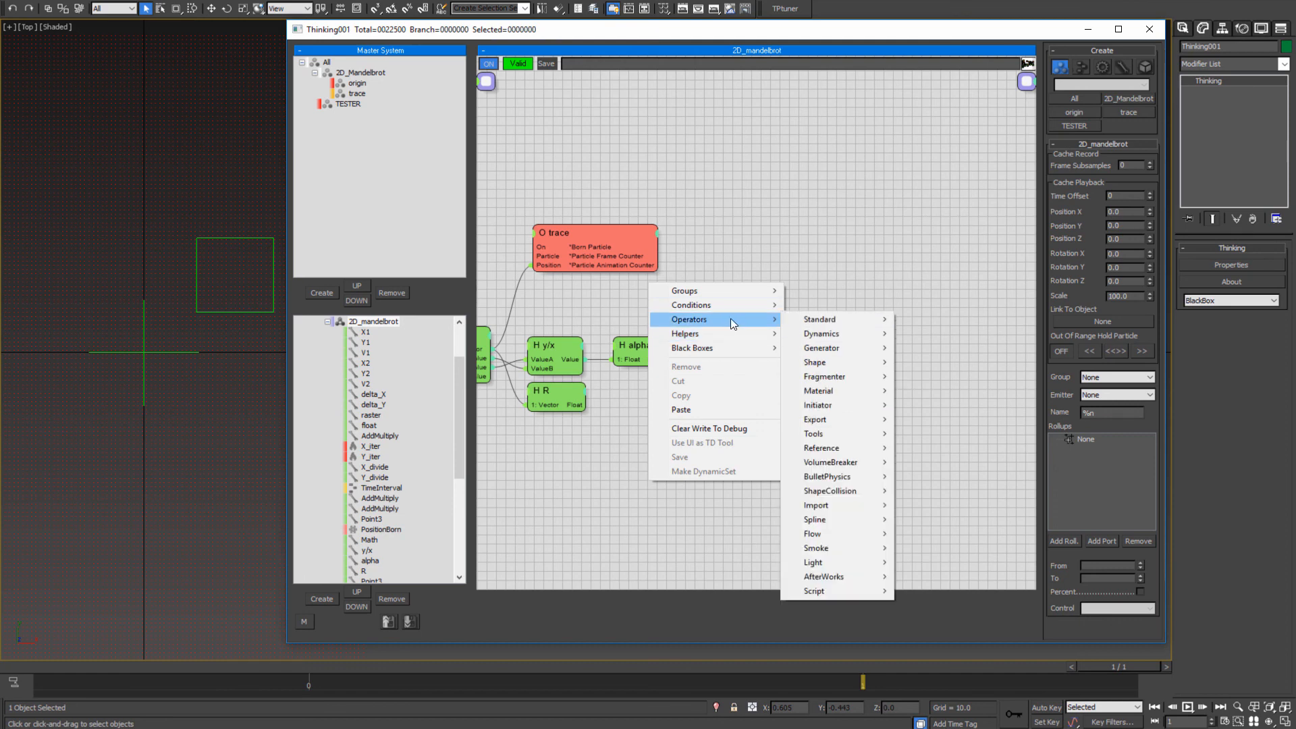
{"action": "mouse_move", "coordinate": [844, 323]}
{"action": "left_click", "coordinate": [929, 419]}
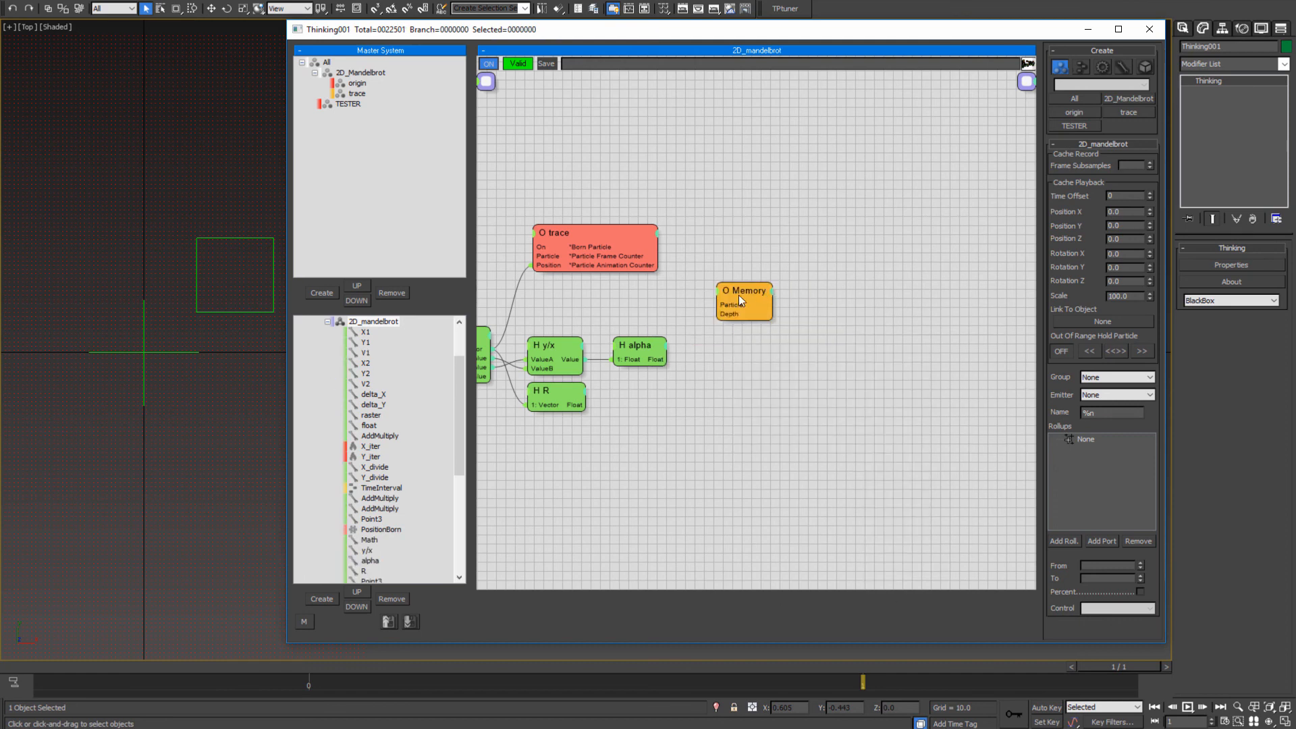
{"action": "left_click", "coordinate": [759, 312]}
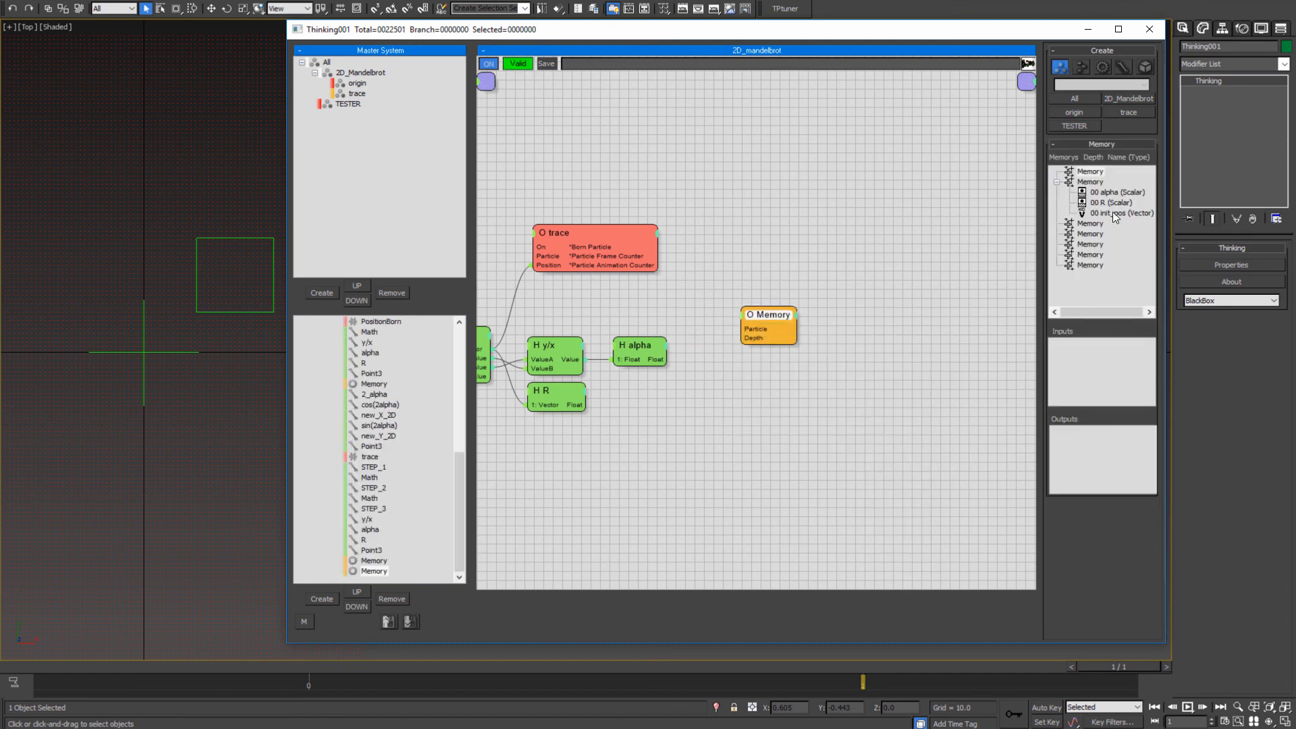
{"action": "left_click_drag", "start_coordinate": [1115, 216], "coordinate": [1091, 372]}
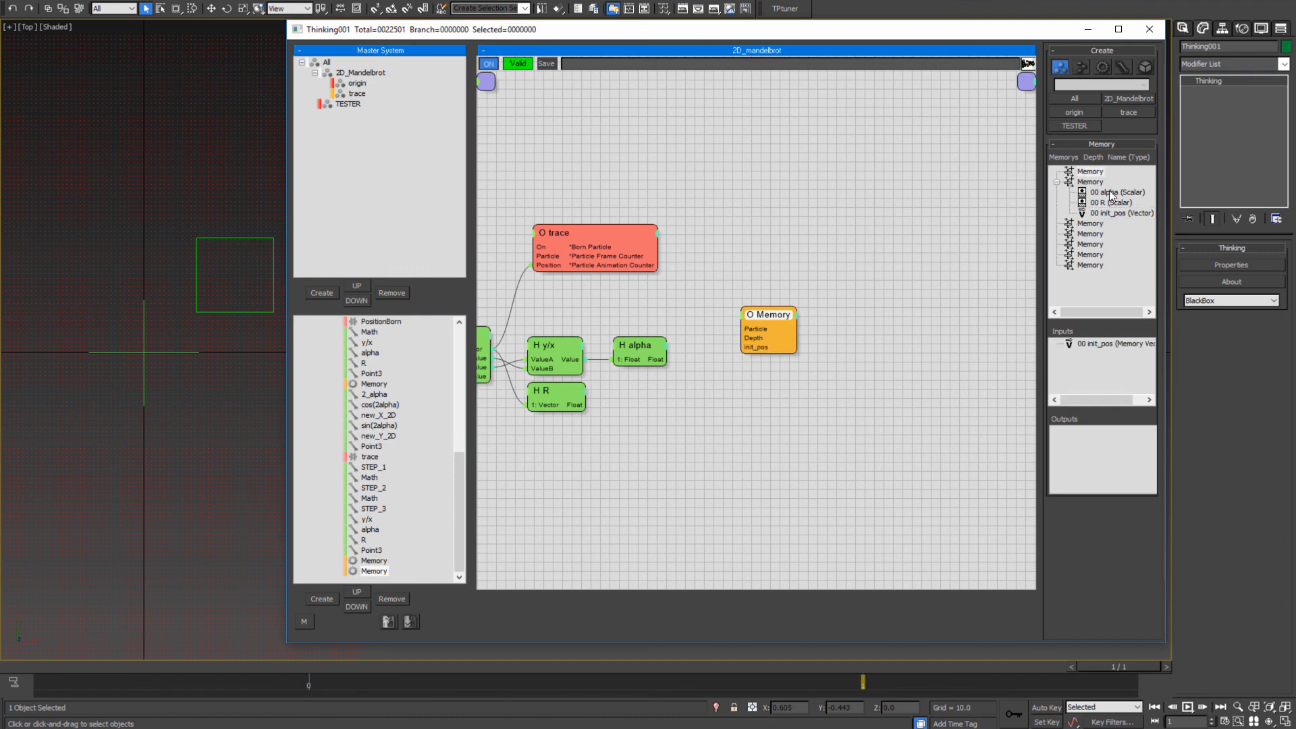
{"action": "left_click_drag", "start_coordinate": [1114, 202], "coordinate": [1106, 371]}
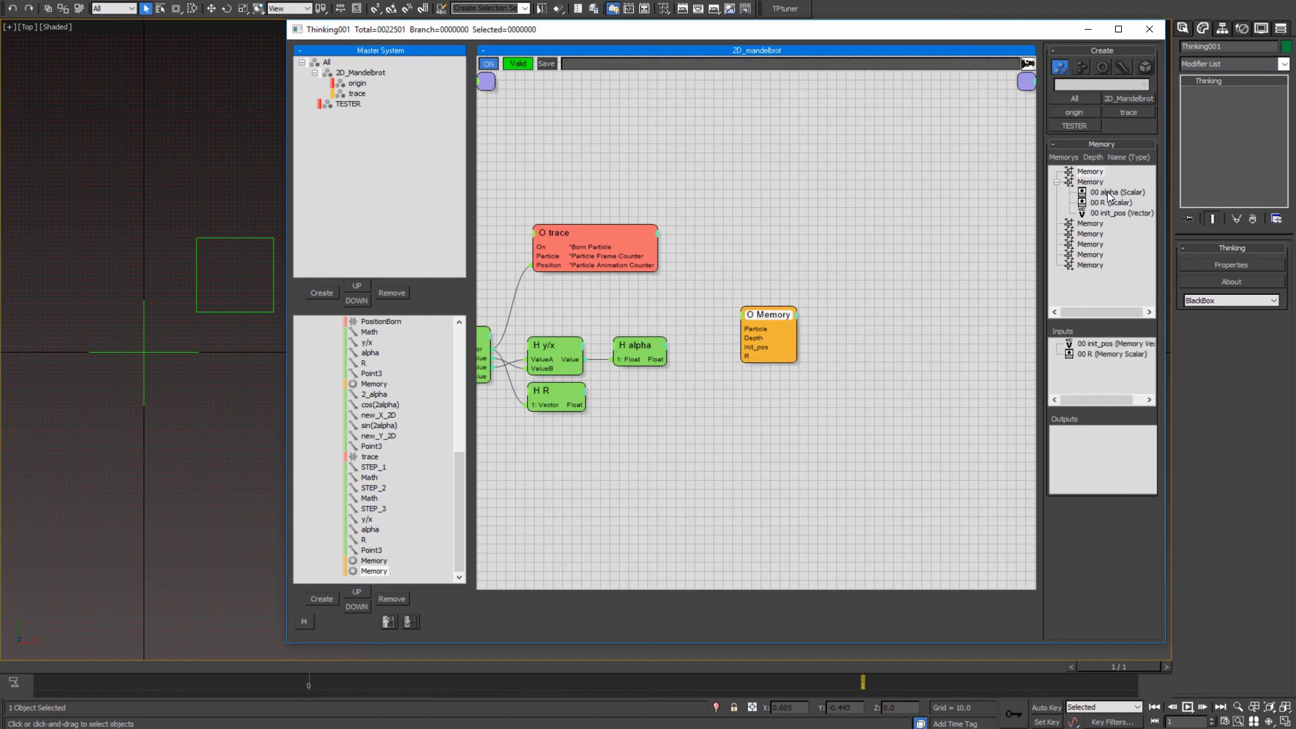
{"action": "left_click_drag", "start_coordinate": [1108, 197], "coordinate": [1103, 392]}
- Connect the final alpha node's Float to the third Memory's alpha and the final R node's Float to its R
{"action": "middle_click_drag", "start_coordinate": [726, 410], "coordinate": [858, 417]}
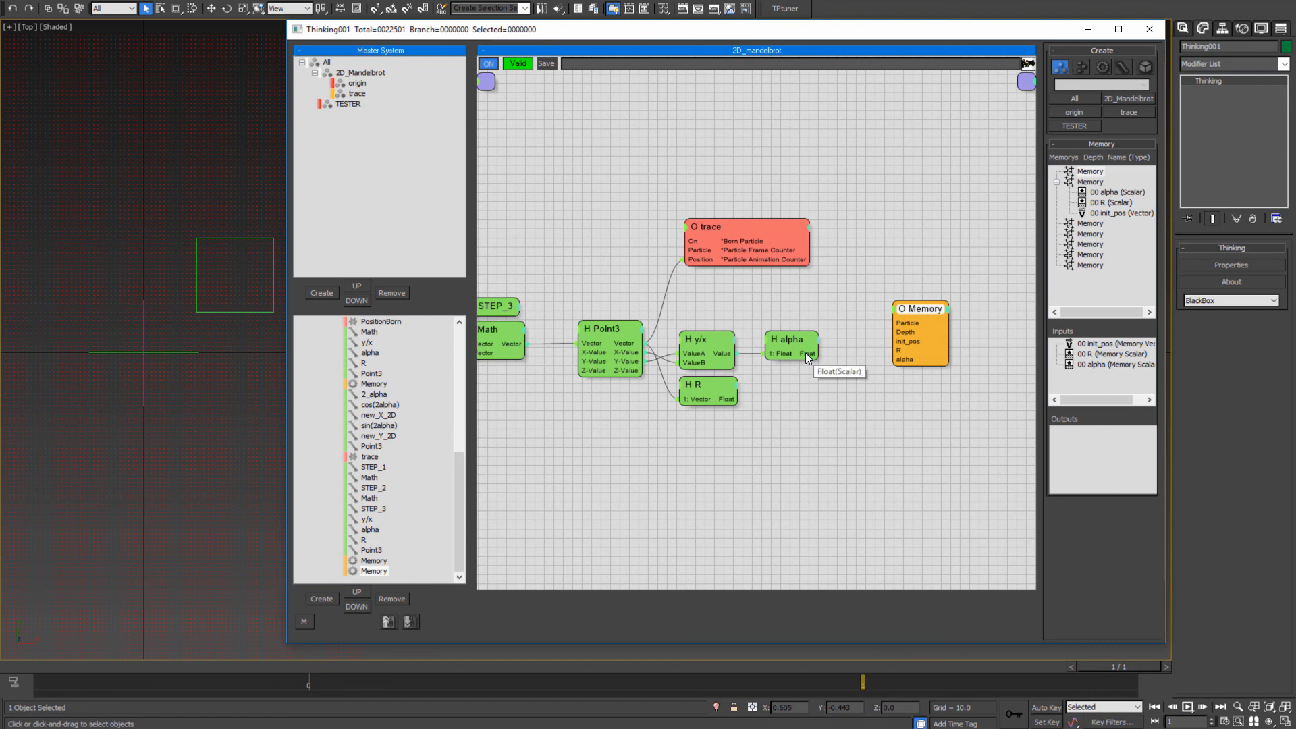
{"action": "left_click_drag", "start_coordinate": [806, 353], "coordinate": [903, 361]}
{"action": "left_click_drag", "start_coordinate": [736, 399], "coordinate": [895, 350]}
{"action": "middle_click_drag", "start_coordinate": [973, 358], "coordinate": [1002, 355]}
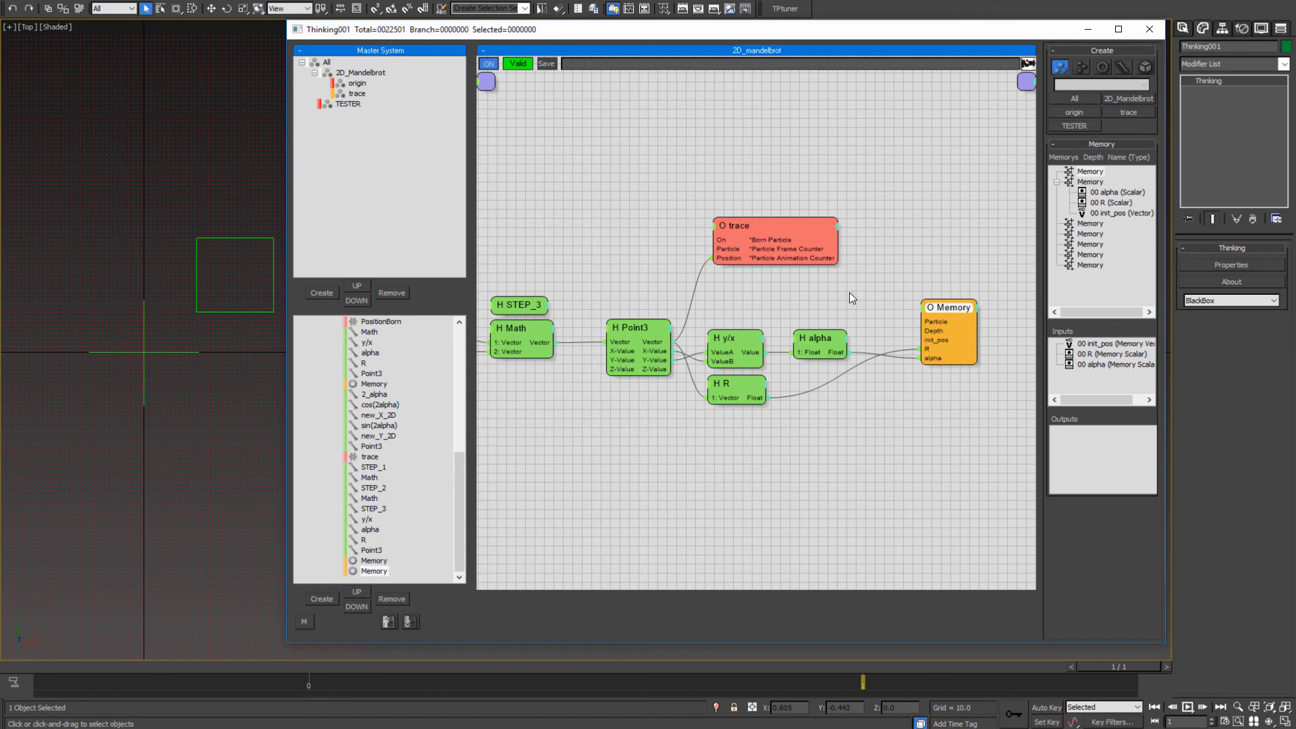
- Try to connect the third Memory's init_pos input to the Vector output of the Point3 after STEP_3
{"action": "left_click_drag", "start_coordinate": [849, 293], "coordinate": [655, 343]}
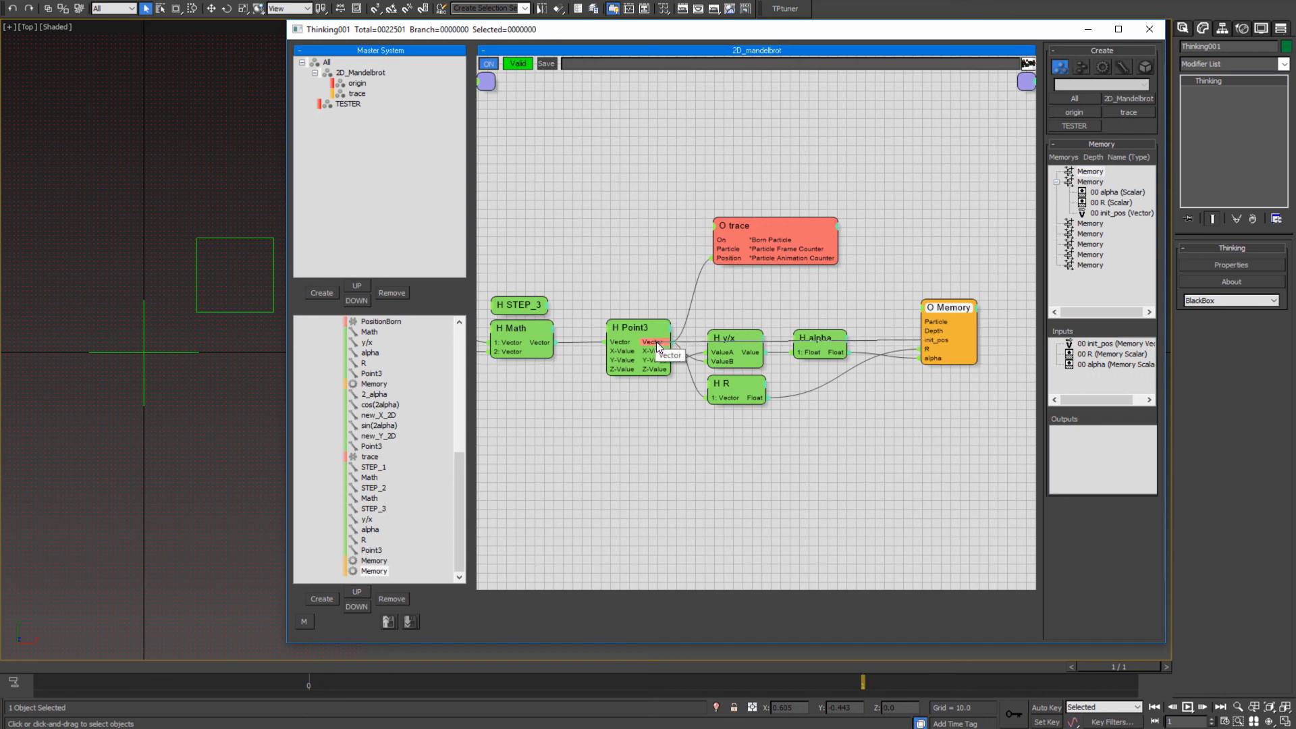
{"action": "left_click_drag", "start_coordinate": [656, 341], "coordinate": [820, 310]}
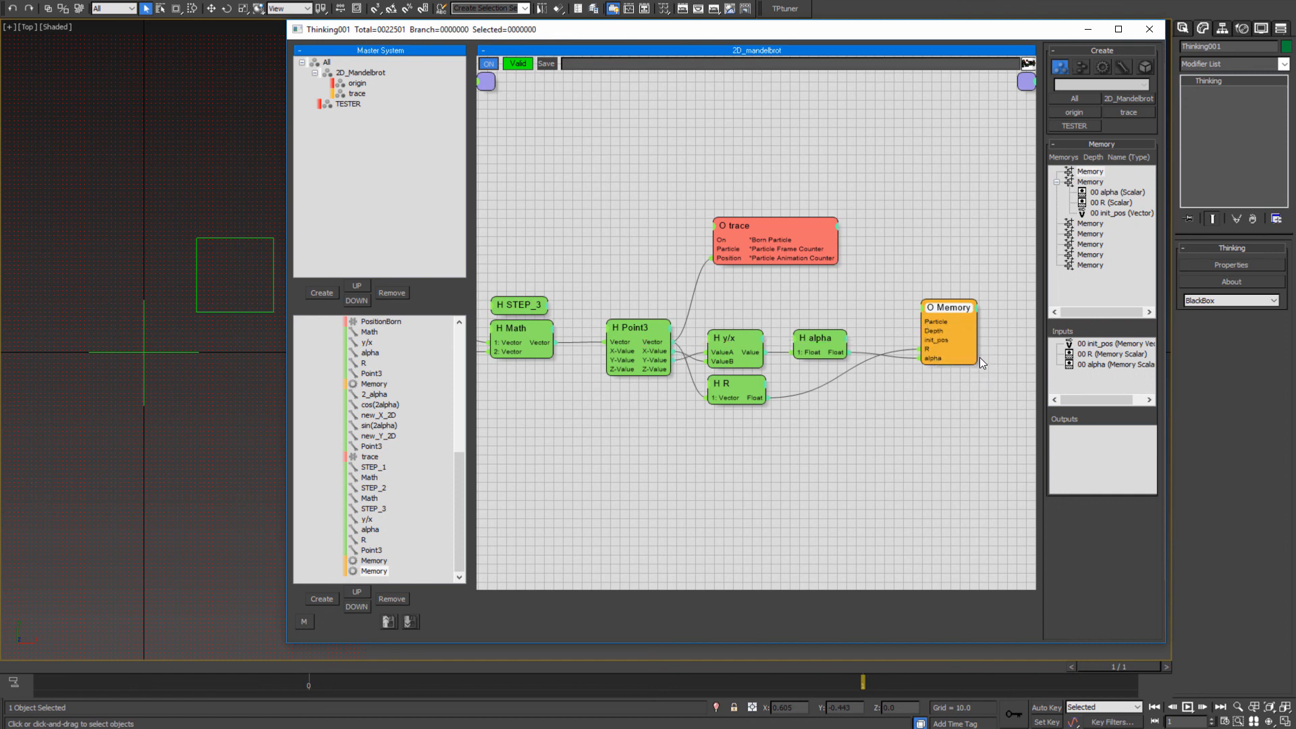
- Switch to the Skytopia Mandelbrot page in Chrome and check the instructions in STEP 3 and STEP 4
{"action": "middle_click_drag", "start_coordinate": [597, 456], "coordinate": [954, 455]}
{"action": "middle_click_drag", "start_coordinate": [755, 408], "coordinate": [675, 394]}
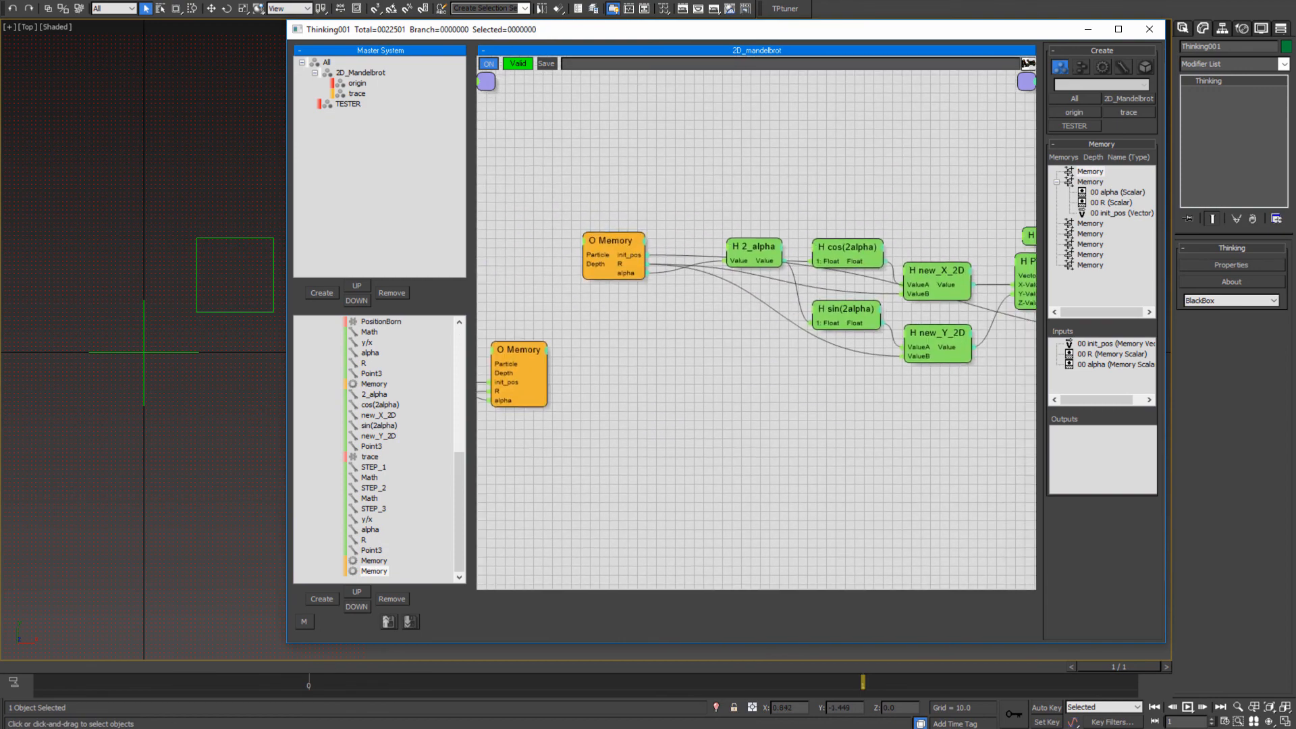
{"action": "mouse_move", "coordinate": [128, 728]}
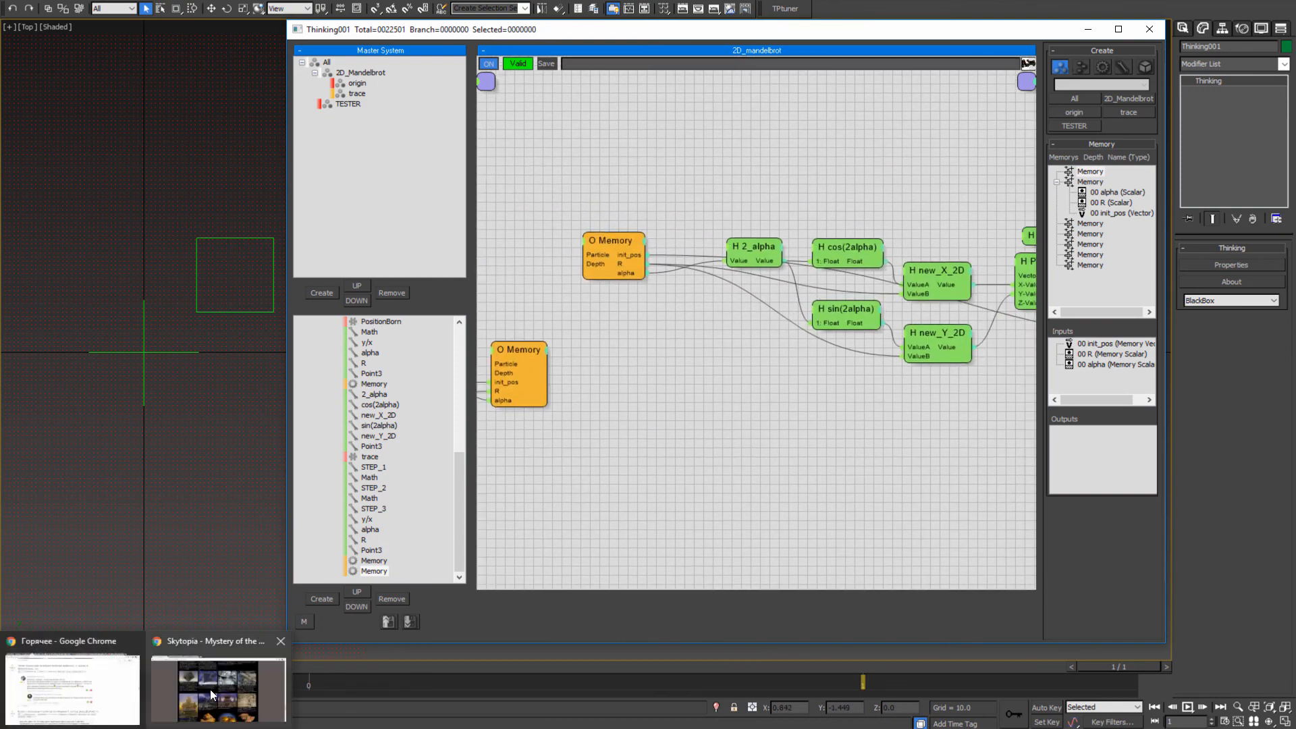
{"action": "left_click", "coordinate": [236, 693]}
{"action": "scroll", "coordinate": [704, 478], "scroll_direction": "down", "scroll_amount": 10}
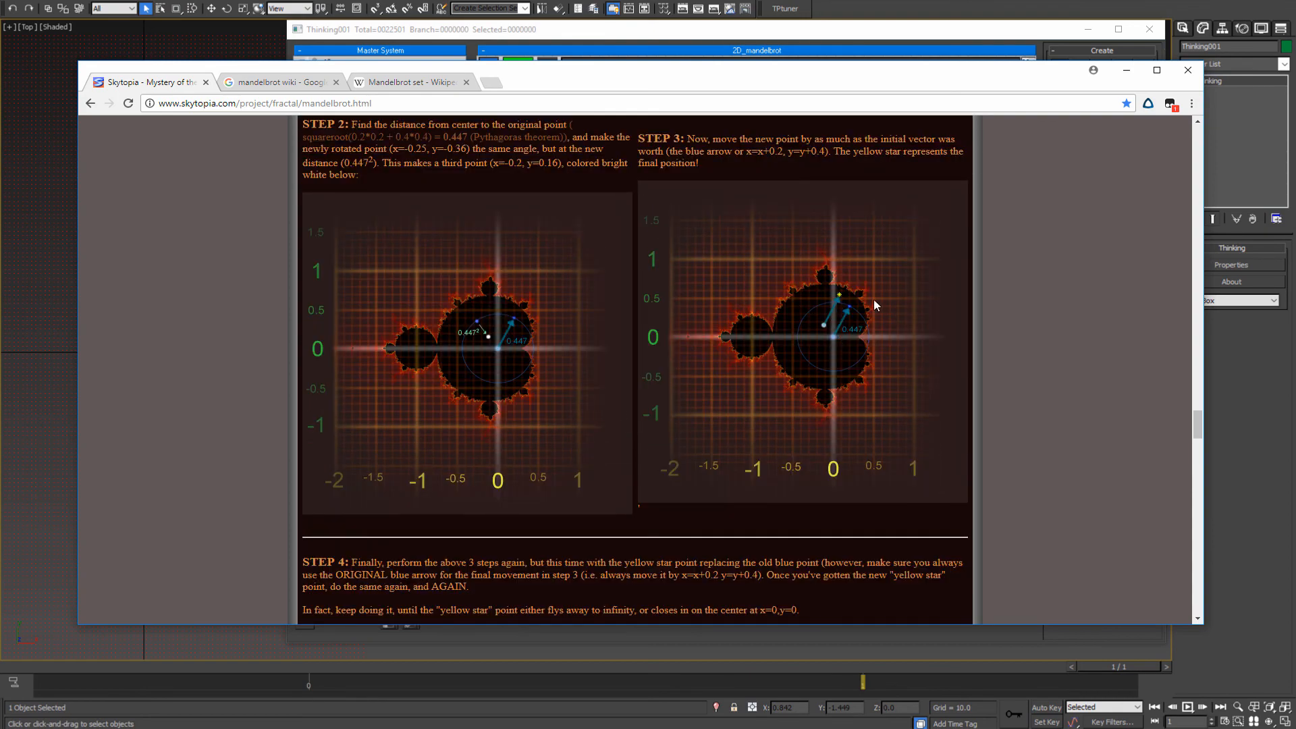
{"action": "left_click", "coordinate": [1126, 72]}
- Remove init_pos from the inputs of the third Memory operator in 2D_mandelbrot
{"action": "middle_click_drag", "start_coordinate": [869, 478], "coordinate": [628, 466]}
{"action": "mouse_move", "coordinate": [938, 388]}
{"action": "middle_mouse_down"}
{"action": "mouse_move", "coordinate": [729, 379]}
{"action": "mouse_move", "coordinate": [507, 391]}
{"action": "middle_mouse_up"}
{"action": "middle_click_drag", "start_coordinate": [1013, 358], "coordinate": [723, 371]}
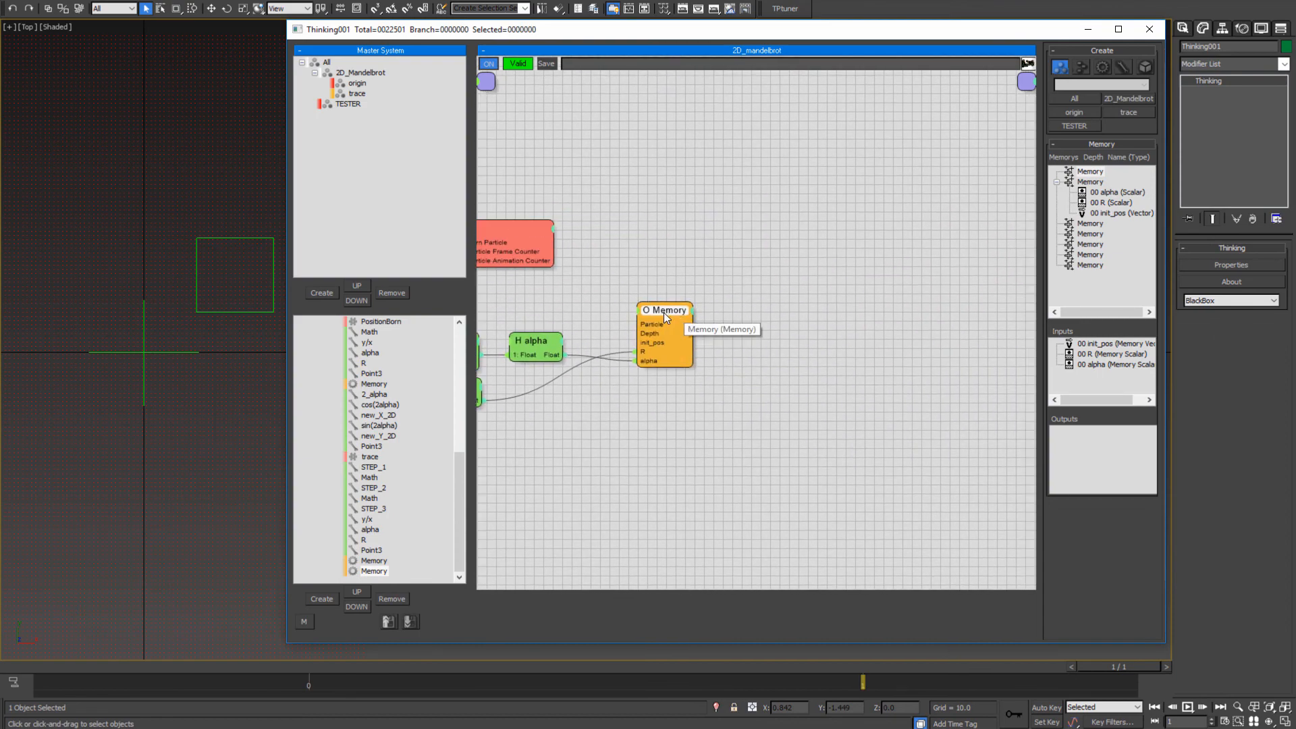
{"action": "left_click", "coordinate": [1105, 346]}
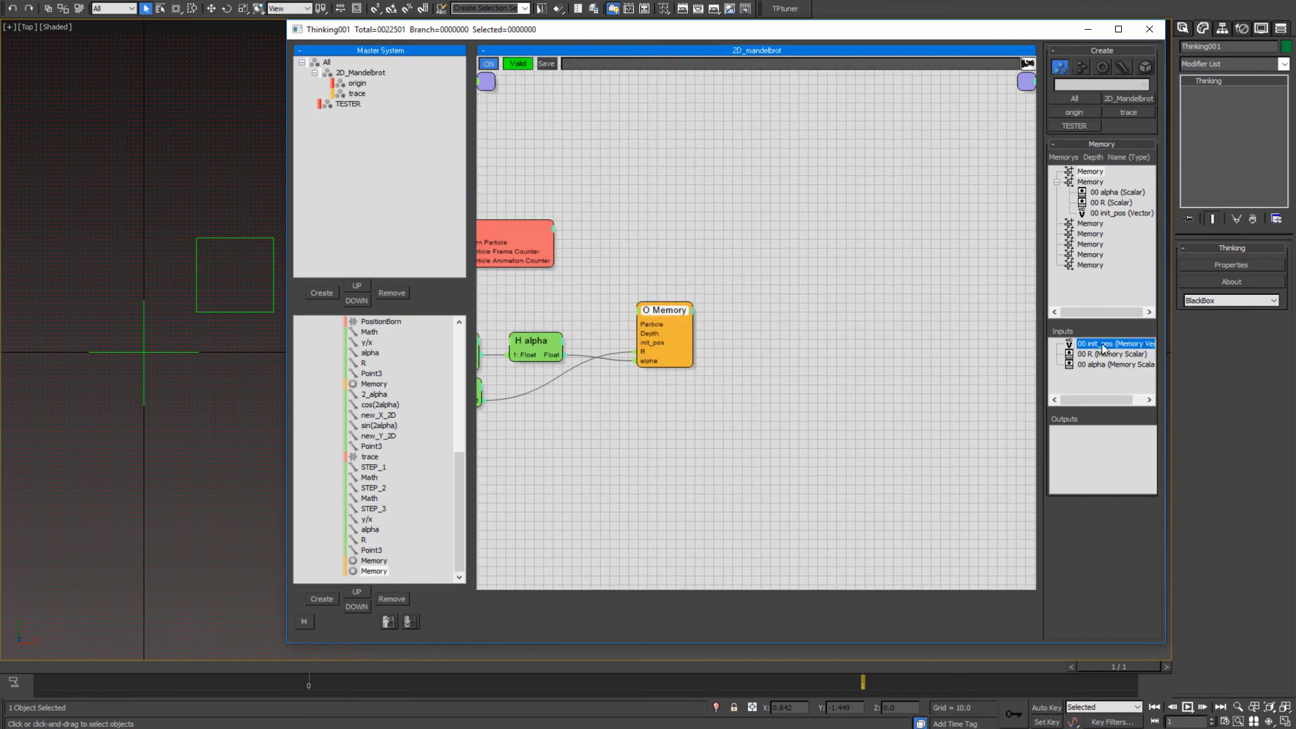
{"action": "key", "text": "Delete"}
{"action": "middle_click_drag", "start_coordinate": [714, 408], "coordinate": [802, 414]}
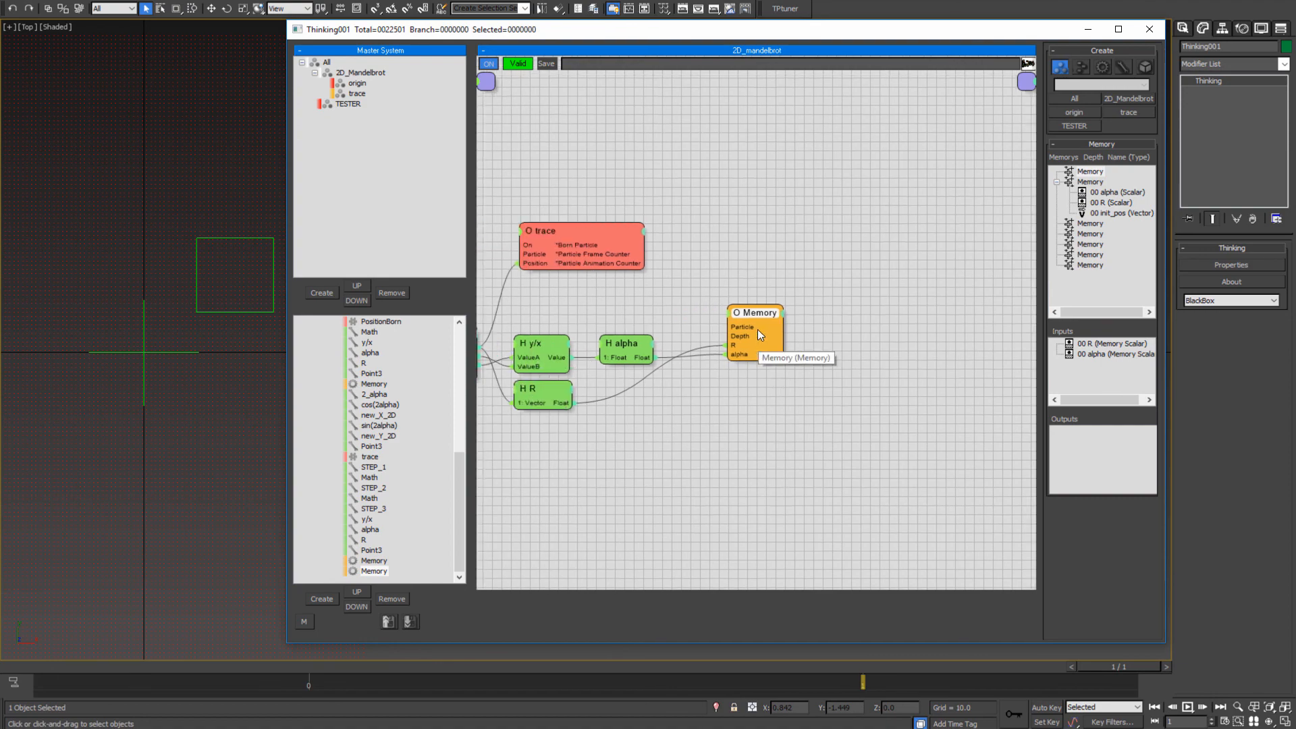
- Move the second Memory operator closer to the 2_alpha node
{"action": "middle_click_drag", "start_coordinate": [595, 439], "coordinate": [825, 440]}
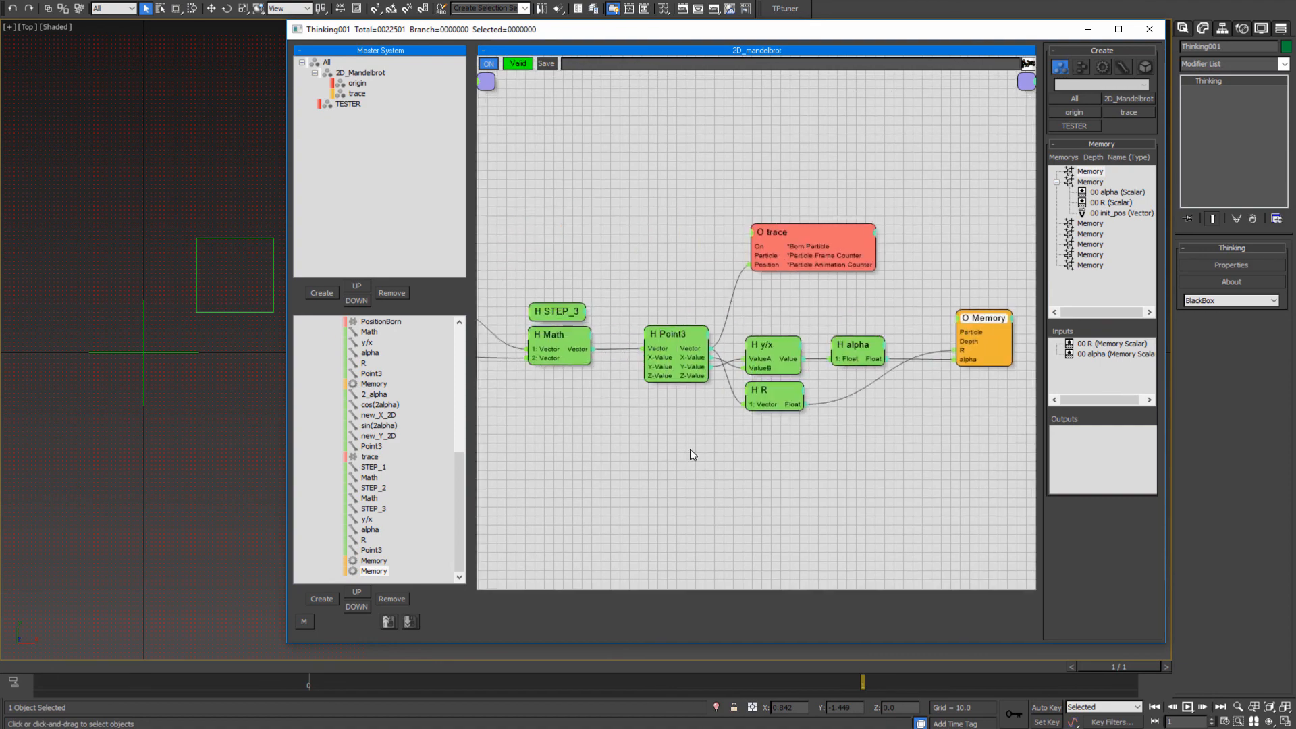
{"action": "middle_click_drag", "start_coordinate": [540, 435], "coordinate": [985, 422]}
{"action": "middle_click_drag", "start_coordinate": [543, 413], "coordinate": [846, 433]}
{"action": "middle_click_drag", "start_coordinate": [644, 412], "coordinate": [816, 420]}
{"action": "left_click_drag", "start_coordinate": [788, 264], "coordinate": [821, 266]}
{"action": "middle_click_drag", "start_coordinate": [679, 310], "coordinate": [735, 313]}
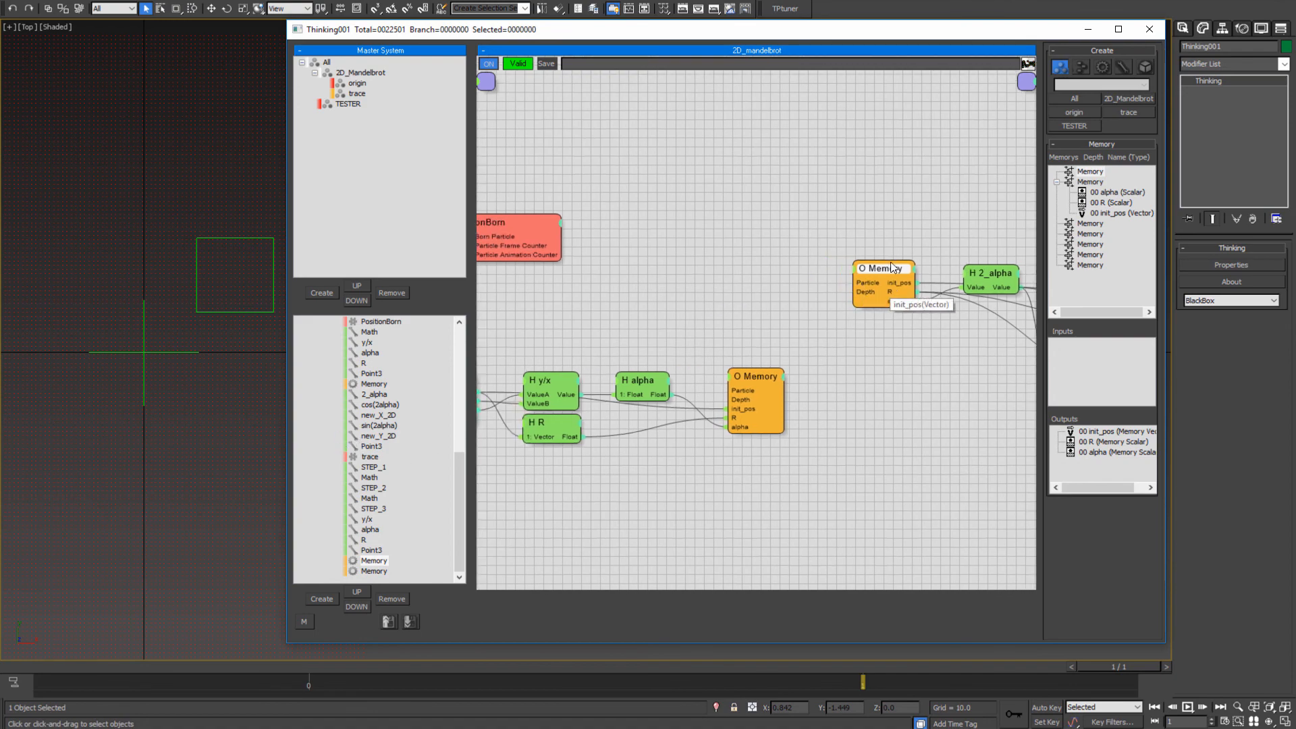
- Open the create_trace dynamic set and copy its Iterator operator
{"action": "scroll", "coordinate": [365, 405], "scroll_direction": "up", "scroll_amount": 10}
{"action": "left_click", "coordinate": [378, 374]}
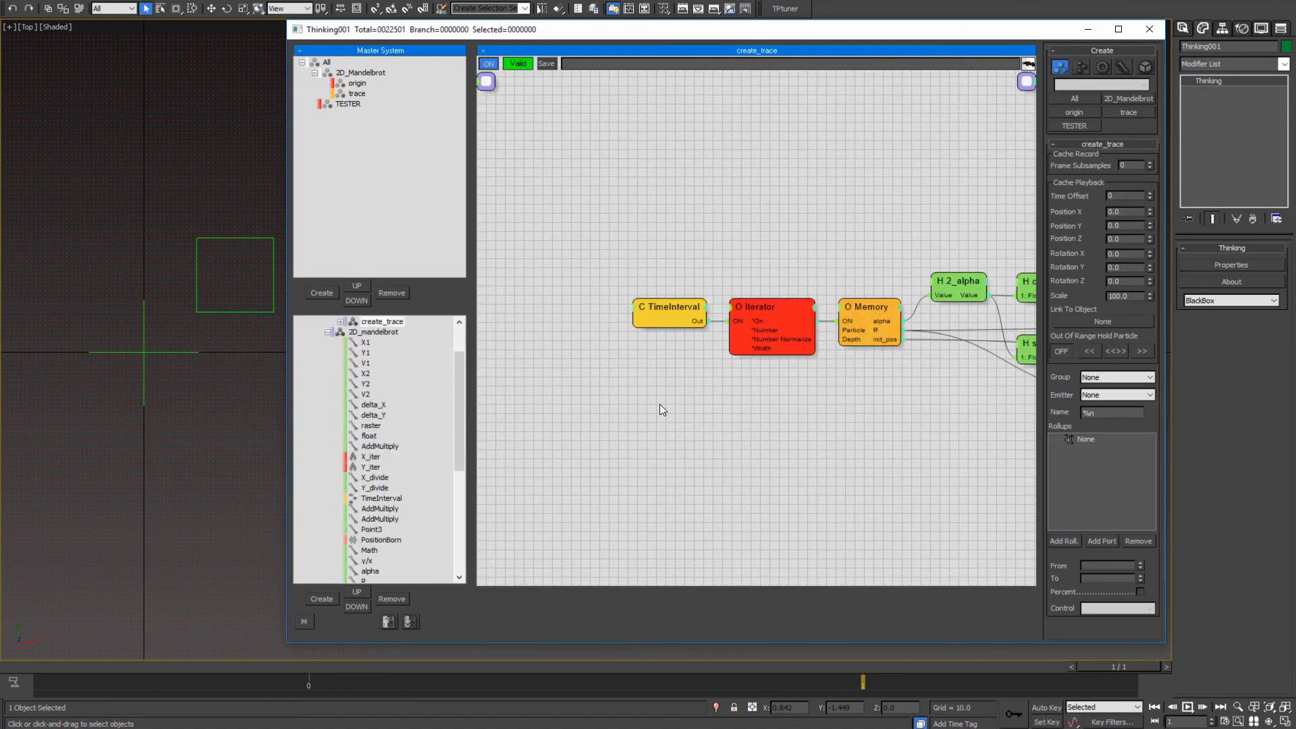
{"action": "left_click_drag", "start_coordinate": [556, 425], "coordinate": [827, 243]}
{"action": "left_click", "coordinate": [763, 309]}
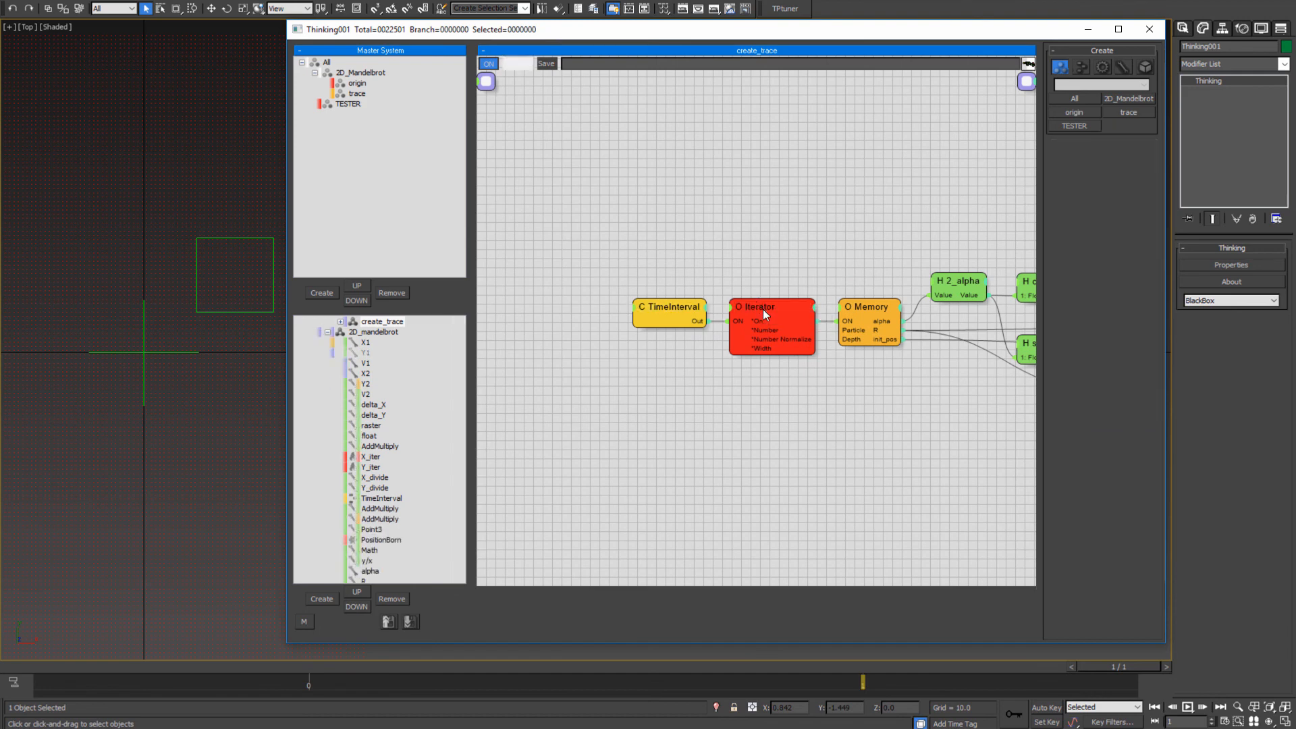
{"action": "right_click", "coordinate": [763, 309]}
{"action": "left_click", "coordinate": [795, 314]}
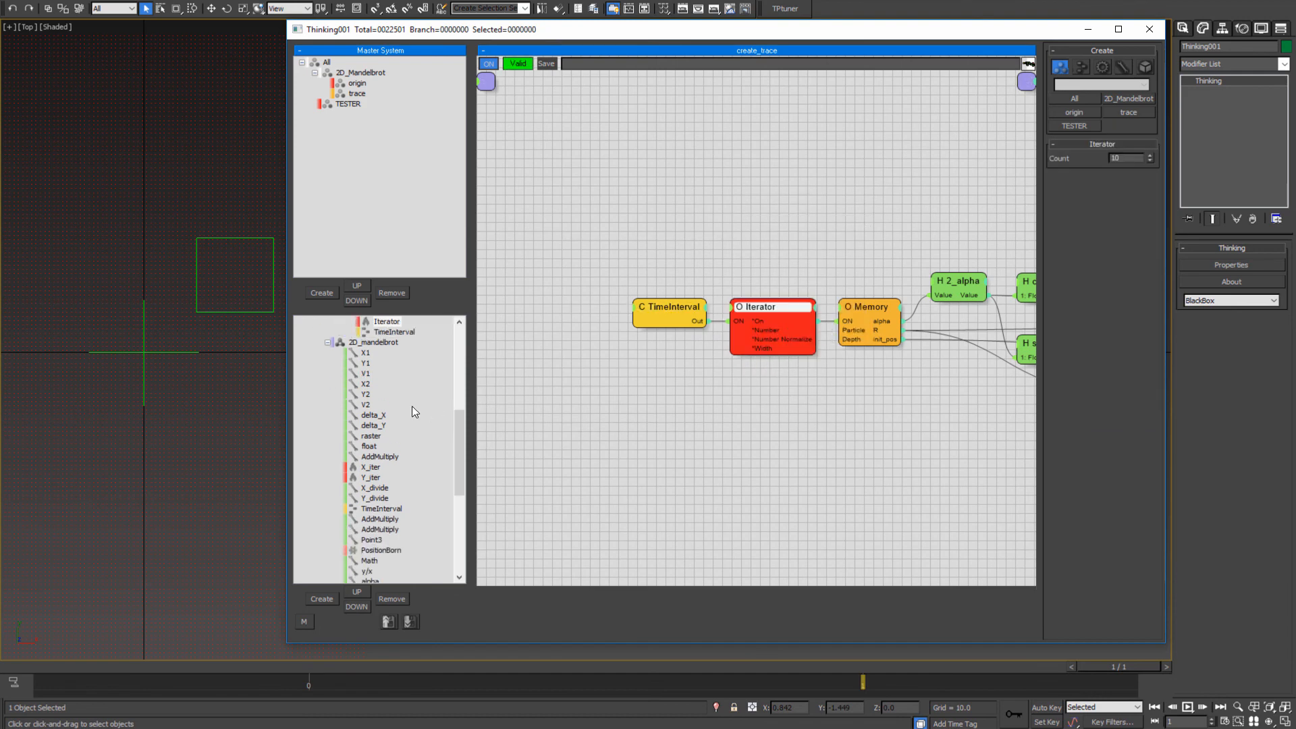
- Paste the Iterator operator into 2D_mandelbrot and place it directly in front of the second Memory
{"action": "left_click", "coordinate": [379, 343]}
{"action": "middle_click_drag", "start_coordinate": [609, 277], "coordinate": [551, 289]}
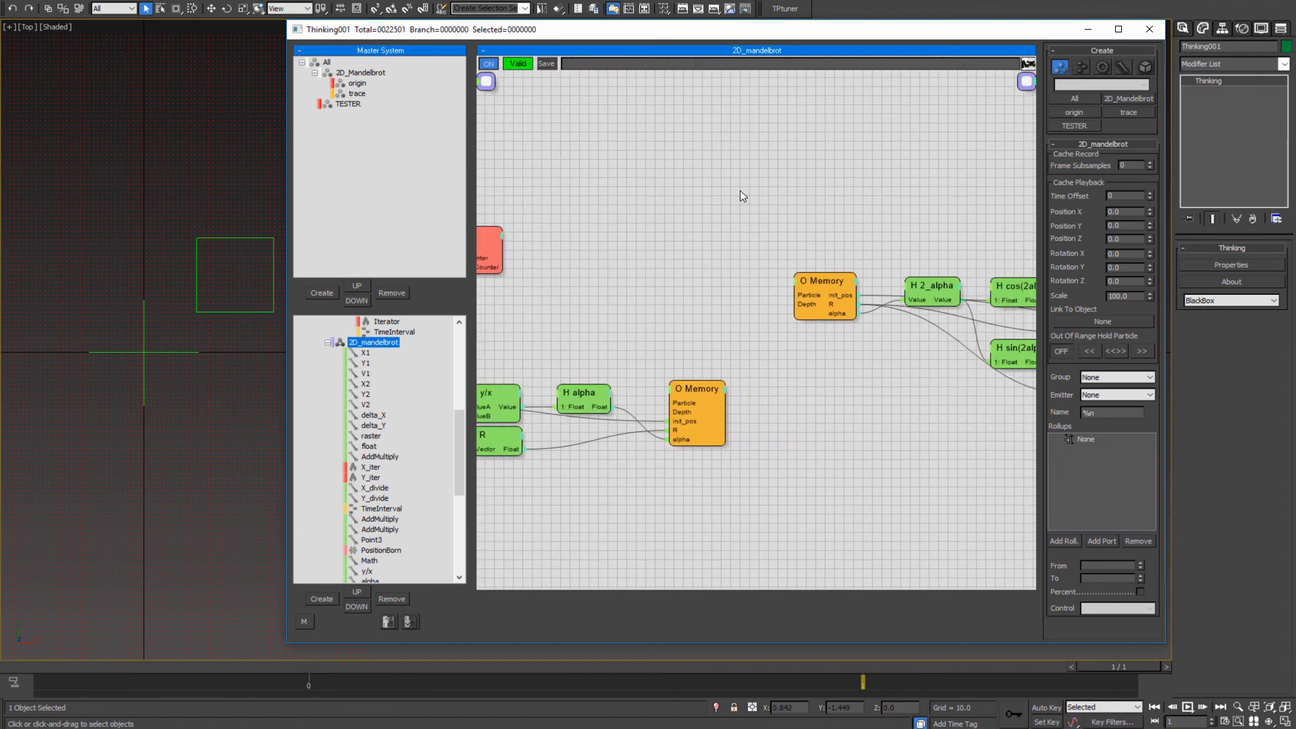
{"action": "right_click", "coordinate": [739, 191]}
{"action": "left_click", "coordinate": [726, 319]}
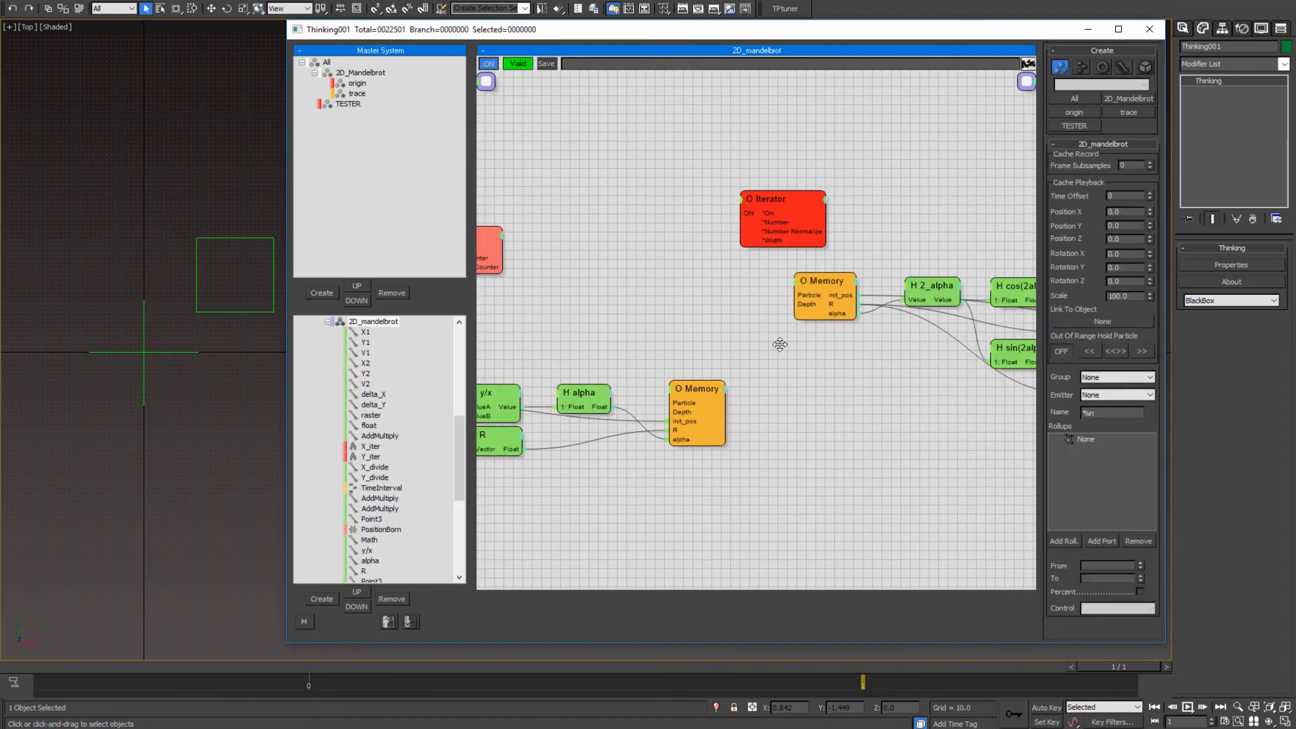
{"action": "middle_click_drag", "start_coordinate": [763, 201], "coordinate": [670, 184]}
{"action": "left_click_drag", "start_coordinate": [670, 184], "coordinate": [633, 264]}
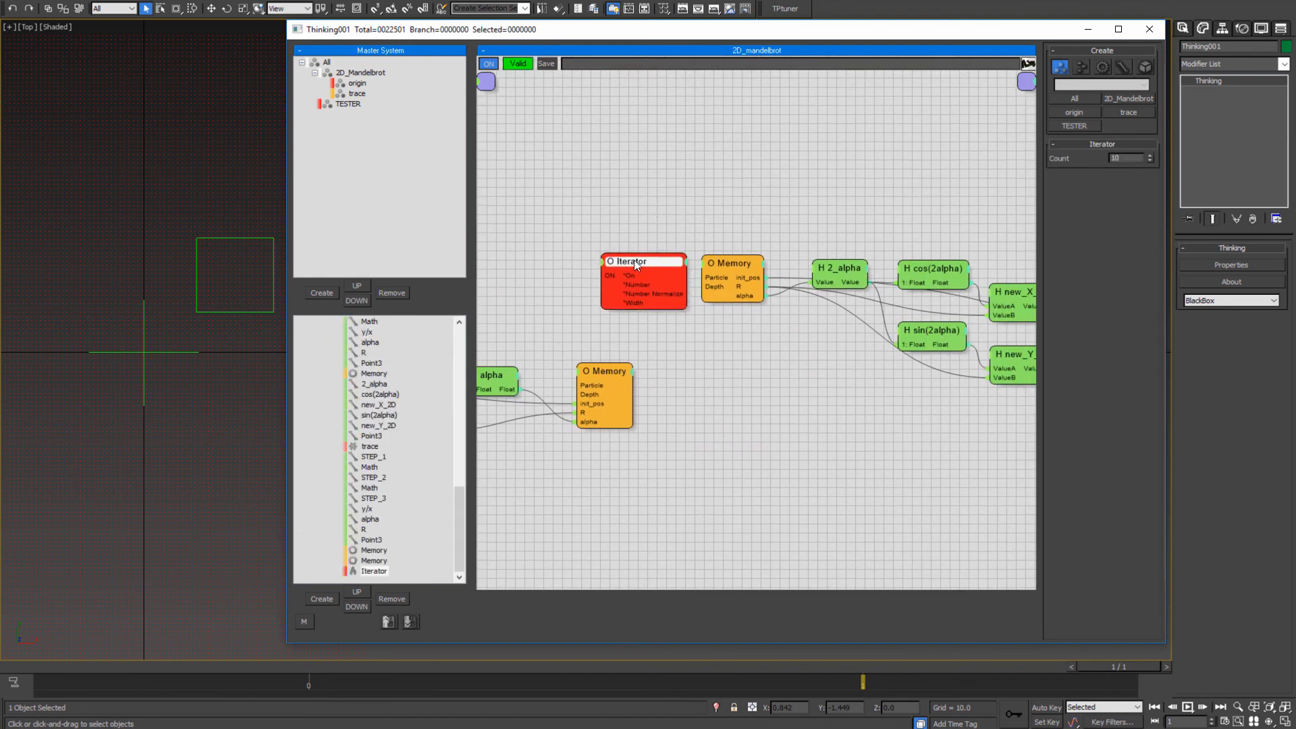
- Enable the ON input on the second Memory and connect it to the Iterator's On output
{"action": "right_click", "coordinate": [715, 278]}
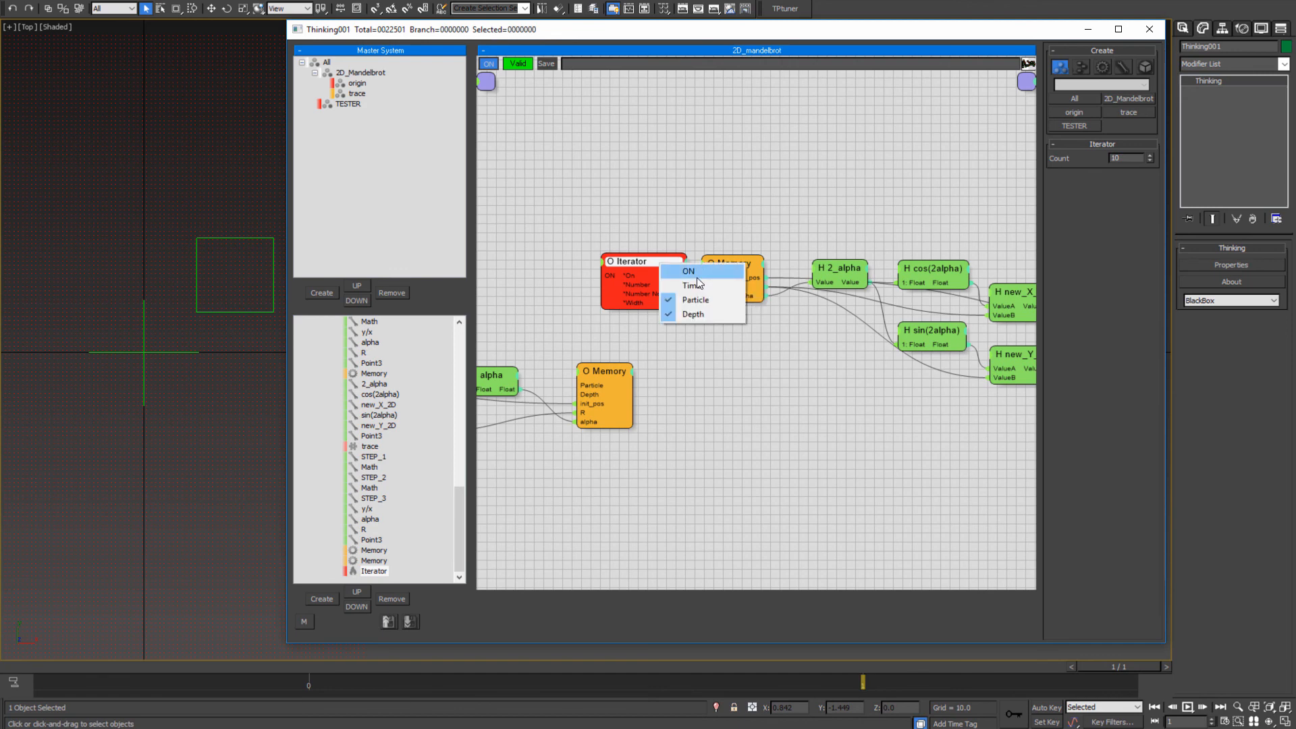
{"action": "left_click", "coordinate": [711, 279]}
{"action": "left_click_drag", "start_coordinate": [652, 275], "coordinate": [631, 263]}
- Shift the node chain that starts at the Iterator further right, keeping the first Memory close to its alpha node
{"action": "middle_click_drag", "start_coordinate": [815, 379], "coordinate": [829, 311]}
{"action": "middle_click_drag", "start_coordinate": [725, 354], "coordinate": [676, 397]}
{"action": "scroll", "coordinate": [676, 397], "scroll_direction": "down", "scroll_amount": 6}
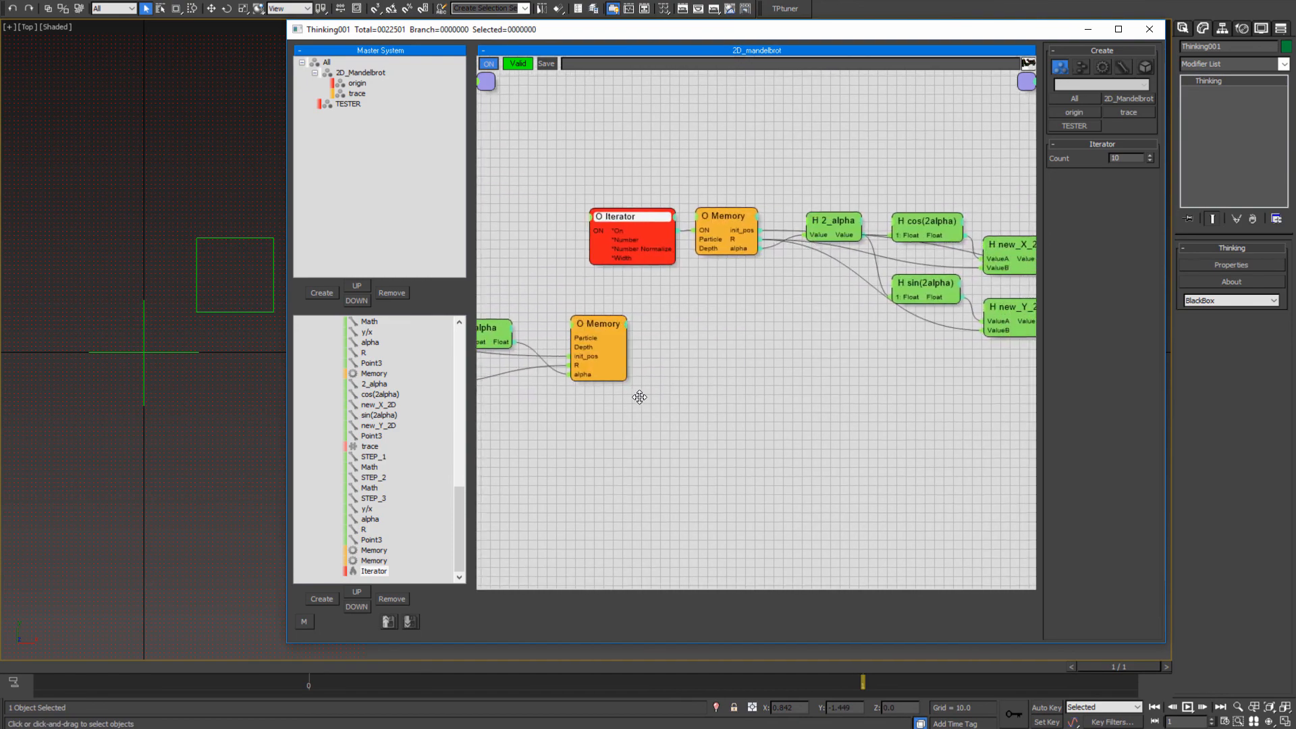
{"action": "scroll", "coordinate": [806, 378], "scroll_direction": "down", "scroll_amount": 1}
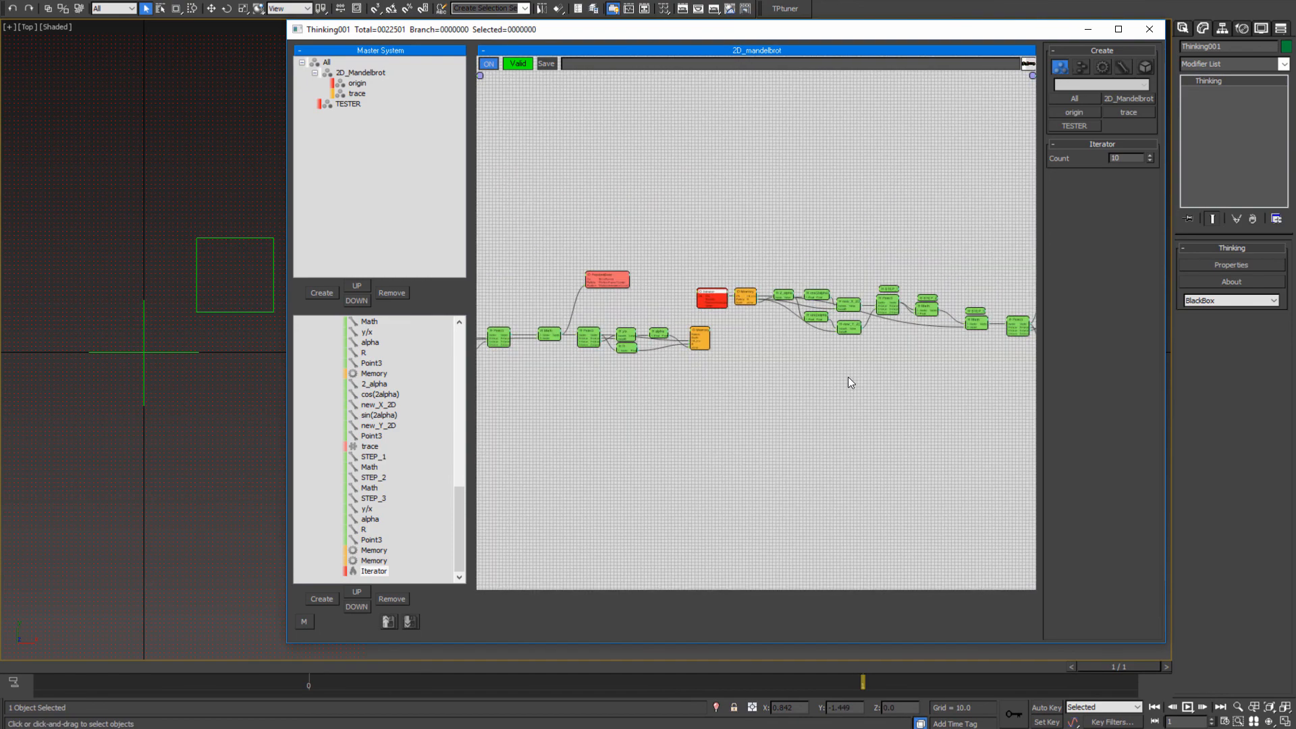
{"action": "middle_click_drag", "start_coordinate": [926, 375], "coordinate": [751, 363]}
{"action": "left_click_drag", "start_coordinate": [521, 221], "coordinate": [1023, 322]}
{"action": "left_click_drag", "start_coordinate": [540, 282], "coordinate": [572, 282]}
{"action": "left_click", "coordinate": [746, 395]}
{"action": "middle_click_drag", "start_coordinate": [570, 382], "coordinate": [840, 371]}
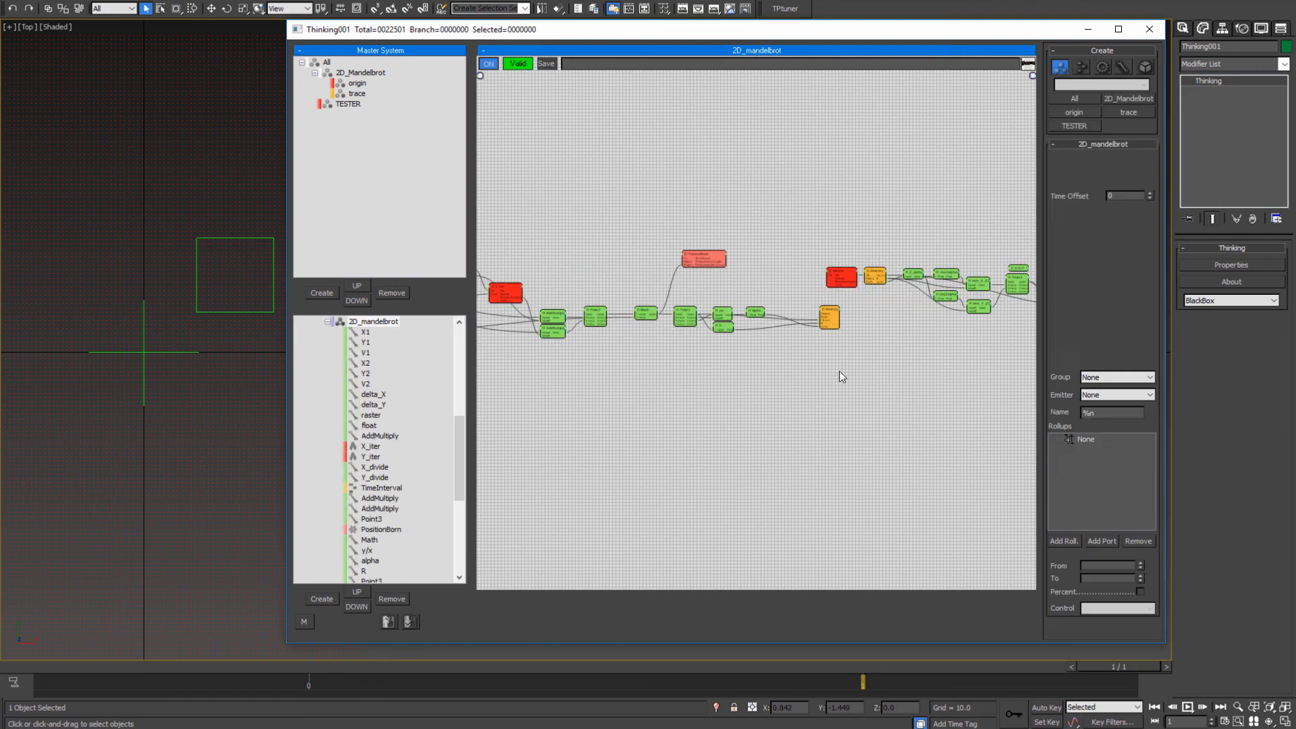
{"action": "left_click_drag", "start_coordinate": [827, 310], "coordinate": [790, 312]}
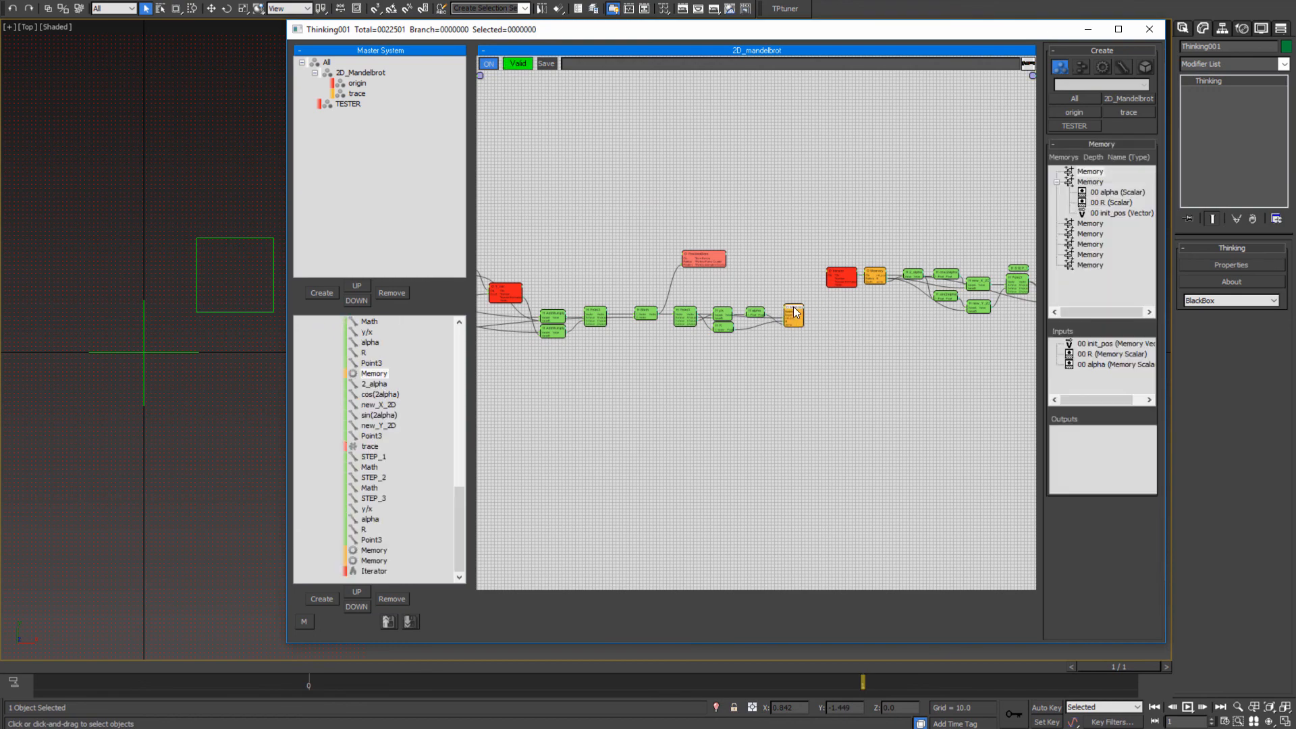
- Review the 2D_mandelbrot graph from Y_iter and the AddMultiply nodes through Point3, Math and PositionBorn to the first Memory
{"action": "scroll", "coordinate": [848, 351], "scroll_direction": "up", "scroll_amount": 5}
{"action": "middle_click_drag", "start_coordinate": [776, 327], "coordinate": [703, 371]}
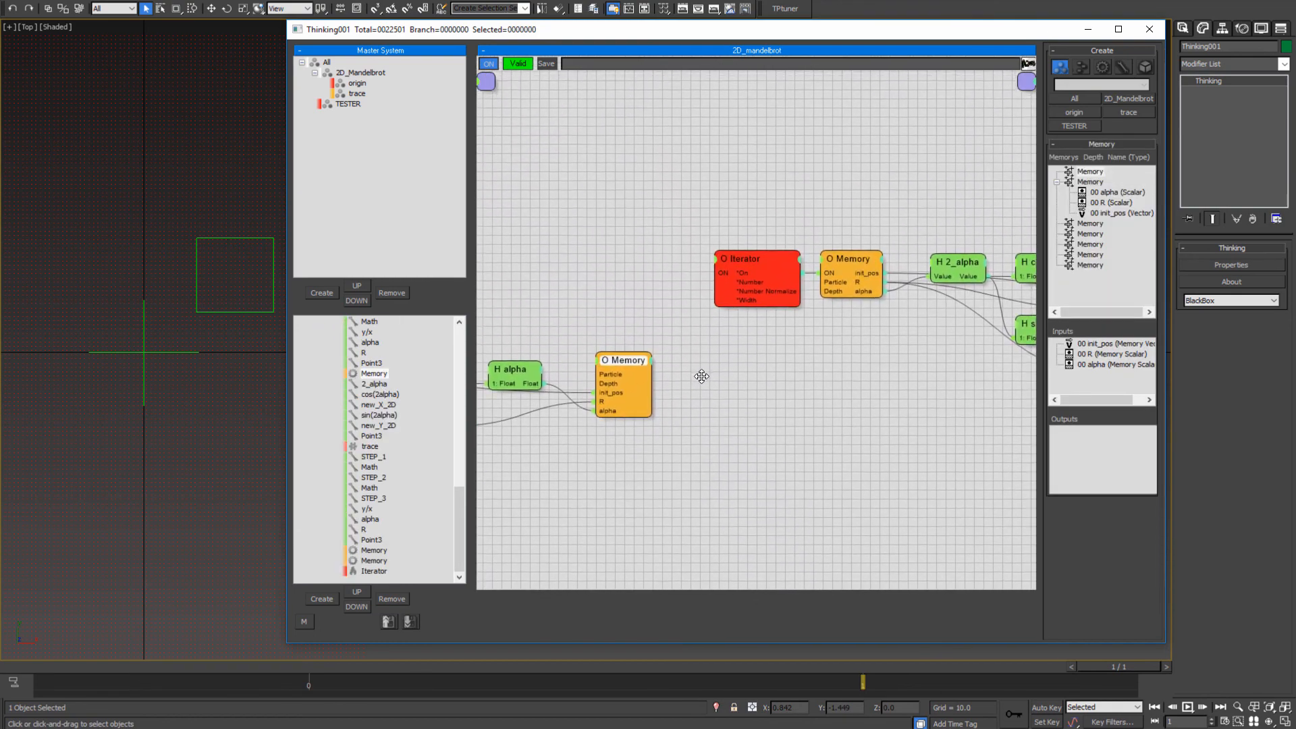
{"action": "middle_click_drag", "start_coordinate": [712, 420], "coordinate": [798, 422]}
{"action": "middle_click_drag", "start_coordinate": [936, 410], "coordinate": [953, 407]}
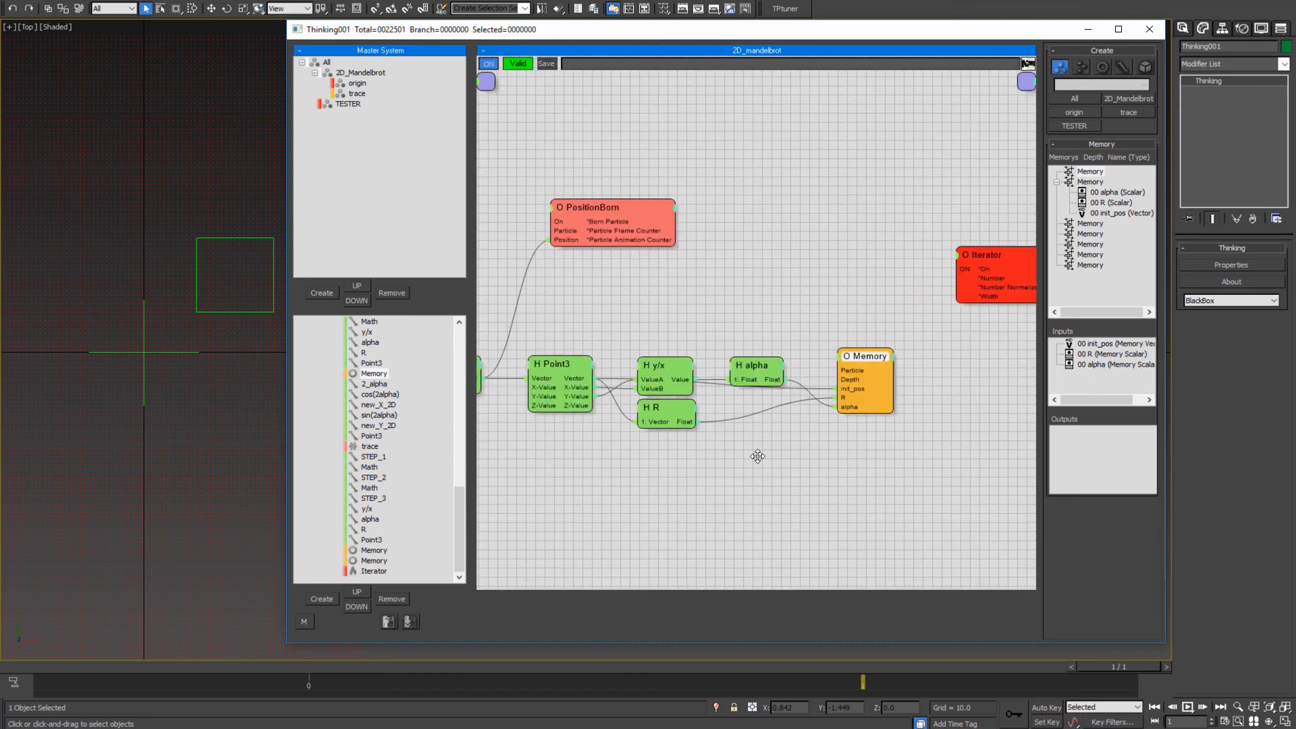
{"action": "middle_click_drag", "start_coordinate": [758, 454], "coordinate": [1006, 423]}
{"action": "middle_click_drag", "start_coordinate": [726, 508], "coordinate": [850, 516]}
{"action": "middle_click_drag", "start_coordinate": [932, 440], "coordinate": [771, 436]}
{"action": "middle_click_drag", "start_coordinate": [547, 428], "coordinate": [794, 417]}
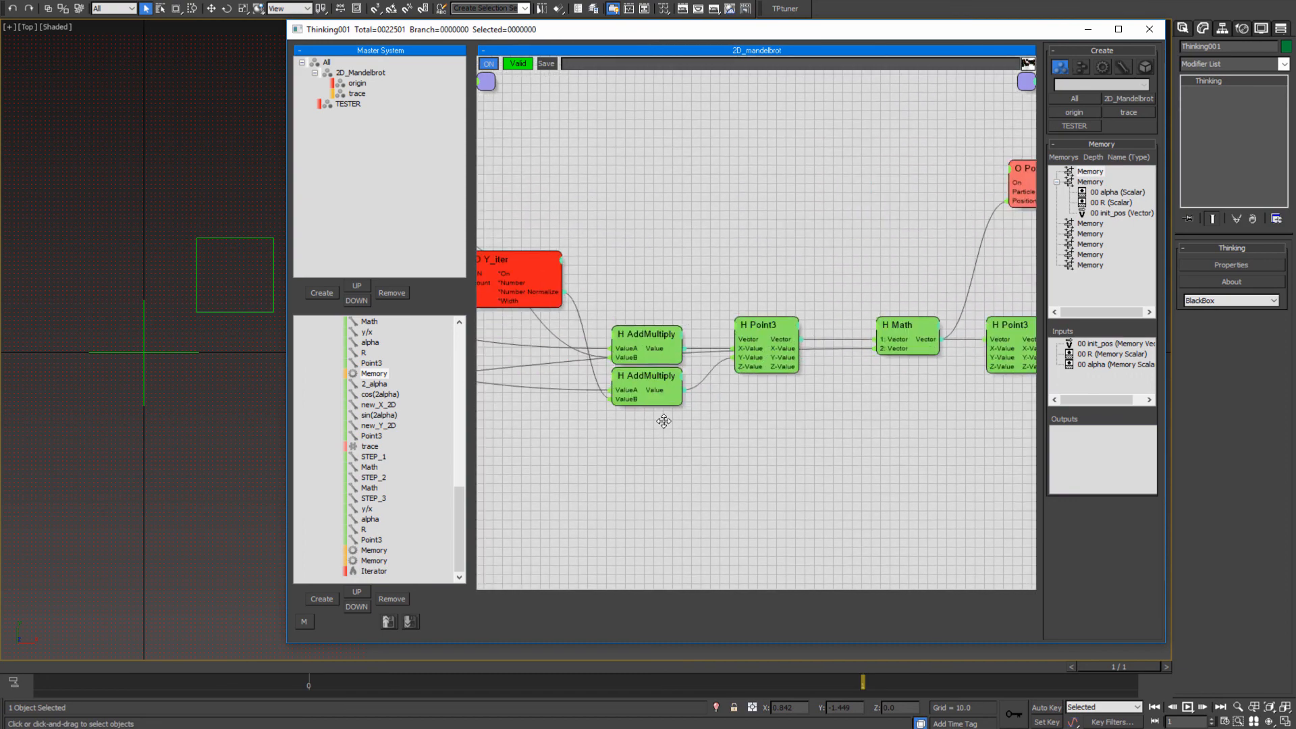
{"action": "middle_click_drag", "start_coordinate": [662, 419], "coordinate": [919, 417]}
{"action": "middle_click_drag", "start_coordinate": [619, 423], "coordinate": [1003, 435]}
{"action": "middle_click_drag", "start_coordinate": [848, 423], "coordinate": [757, 438]}
{"action": "mouse_move", "coordinate": [979, 432]}
{"action": "middle_mouse_down"}
{"action": "mouse_move", "coordinate": [509, 428]}
{"action": "mouse_move", "coordinate": [561, 442]}
{"action": "middle_mouse_up"}
{"action": "mouse_move", "coordinate": [731, 444]}
{"action": "middle_mouse_down"}
{"action": "mouse_move", "coordinate": [632, 439]}
{"action": "mouse_move", "coordinate": [713, 425]}
{"action": "middle_mouse_up"}
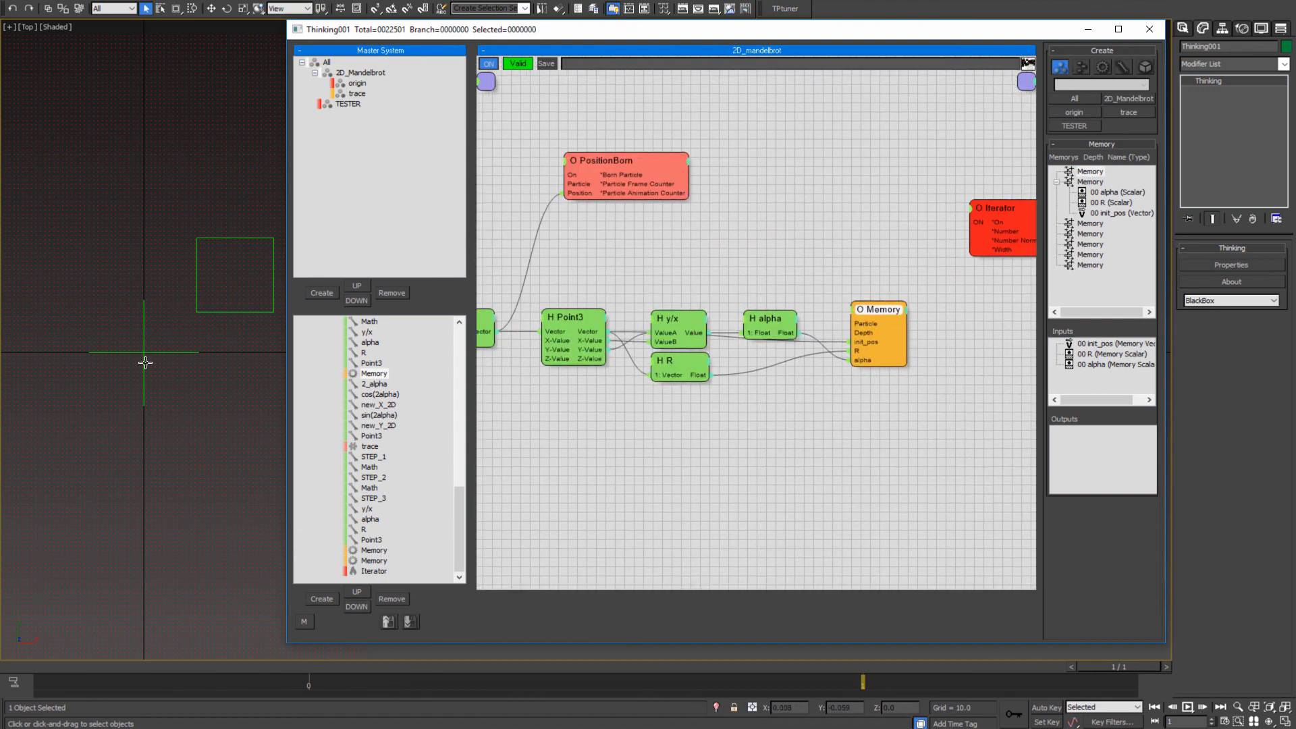
{"action": "middle_click_drag", "start_coordinate": [651, 477], "coordinate": [783, 435]}
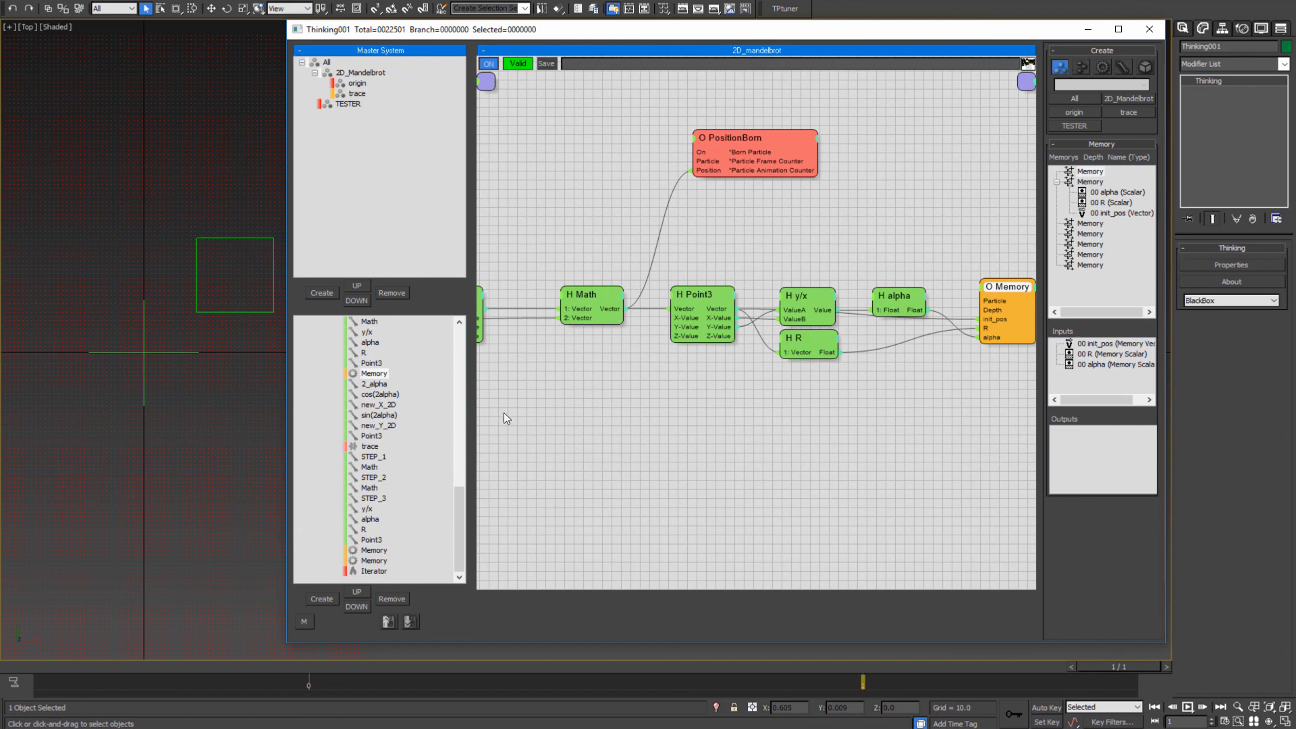
{"action": "middle_click_drag", "start_coordinate": [662, 390], "coordinate": [497, 385]}
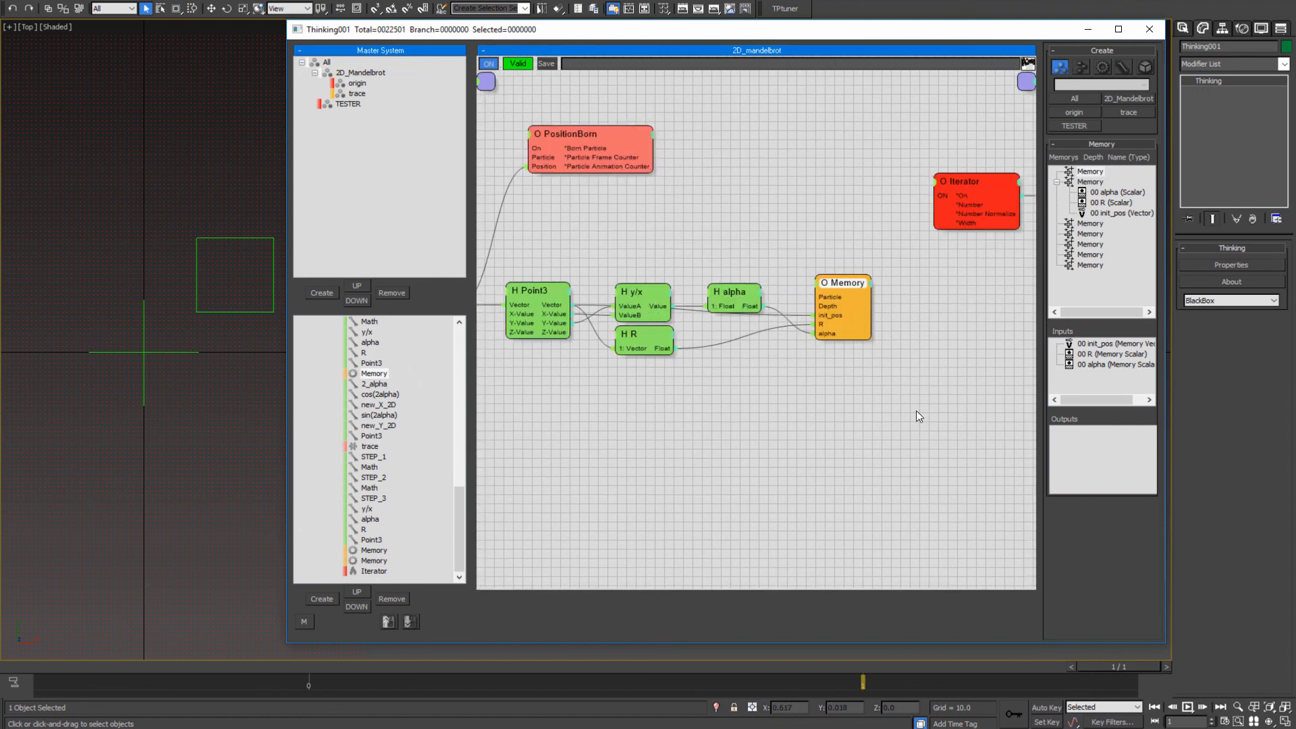
- Examine the Iterator's count setting and how the first Memory's node chain relates to the separate Iterator chain
{"action": "middle_click_drag", "start_coordinate": [759, 417], "coordinate": [1053, 422]}
{"action": "mouse_move", "coordinate": [529, 442]}
{"action": "middle_mouse_down"}
{"action": "mouse_move", "coordinate": [928, 439]}
{"action": "mouse_move", "coordinate": [451, 413]}
{"action": "middle_mouse_up"}
{"action": "middle_click_drag", "start_coordinate": [837, 376], "coordinate": [513, 387]}
{"action": "middle_click_drag", "start_coordinate": [798, 387], "coordinate": [570, 388]}
{"action": "middle_click_drag", "start_coordinate": [795, 277], "coordinate": [654, 332]}
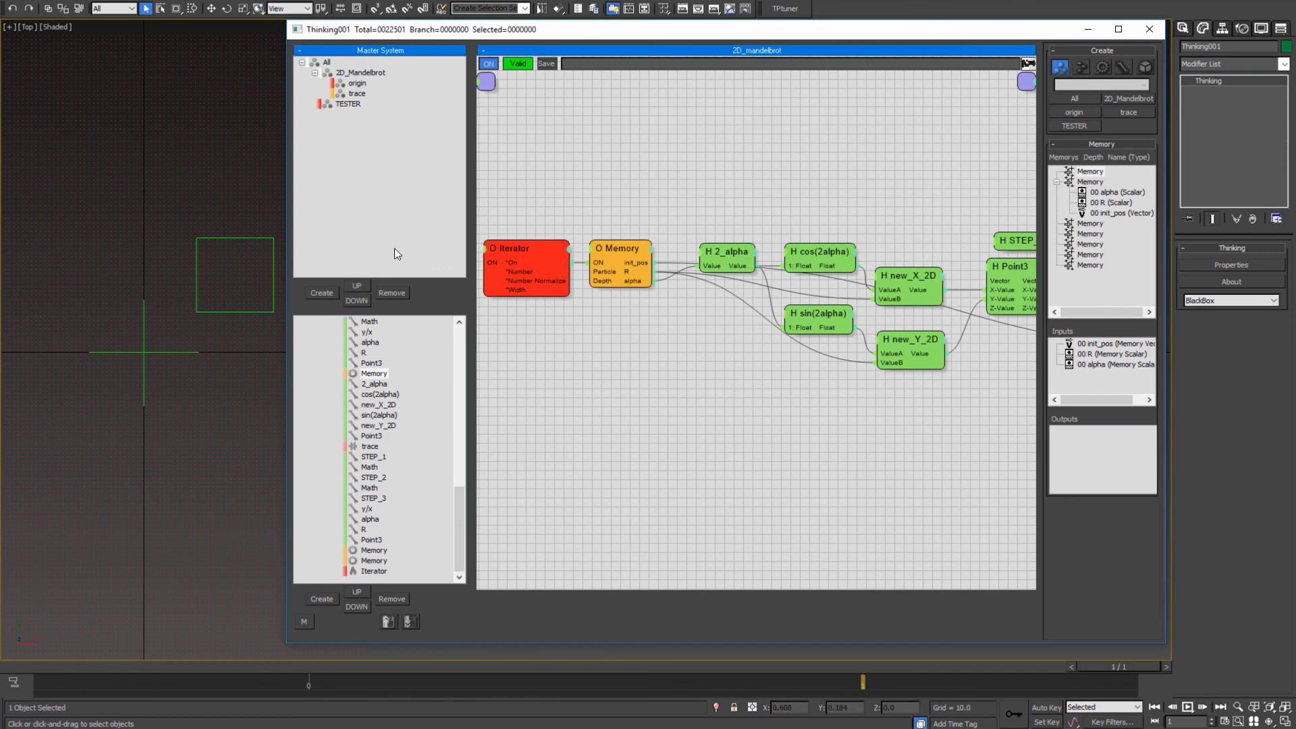
{"action": "left_click", "coordinate": [521, 249]}
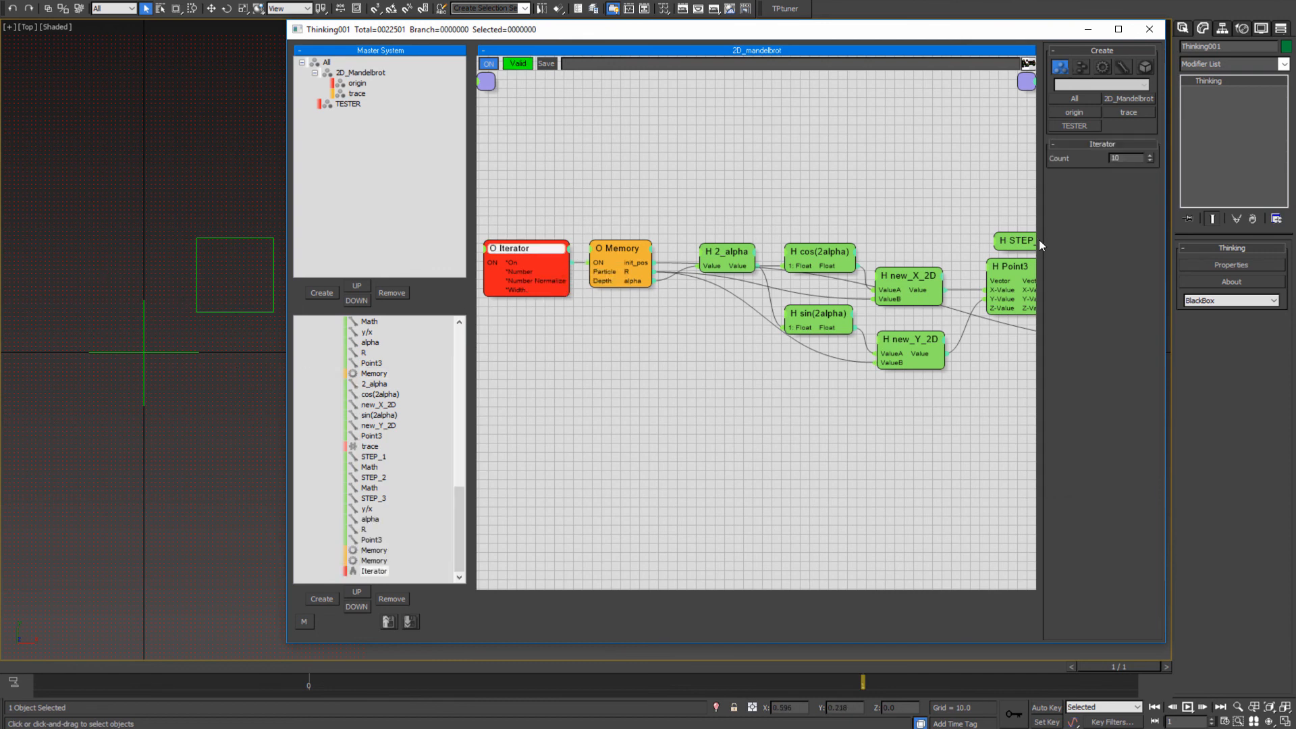
{"action": "middle_click_drag", "start_coordinate": [518, 419], "coordinate": [882, 417]}
{"action": "middle_click_drag", "start_coordinate": [640, 459], "coordinate": [683, 459]}
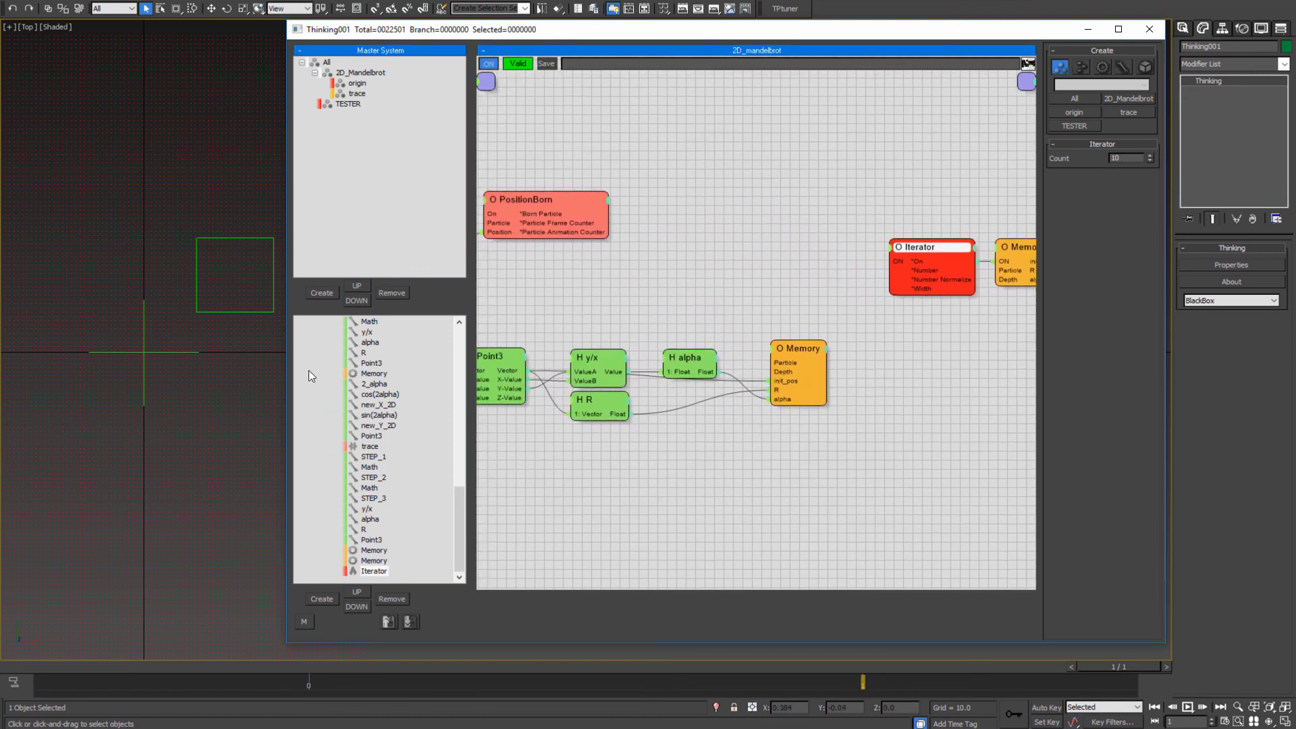
{"action": "middle_click_drag", "start_coordinate": [885, 258], "coordinate": [484, 181]}
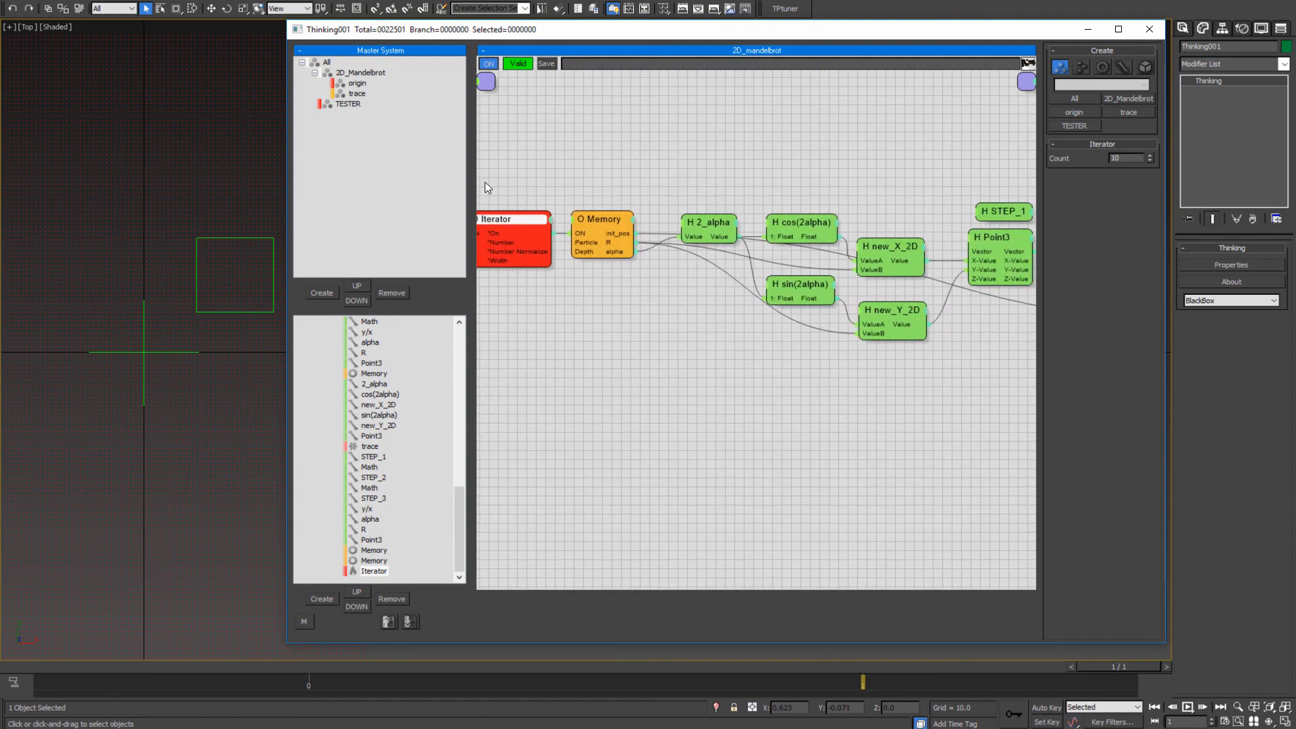
{"action": "middle_click_drag", "start_coordinate": [614, 359], "coordinate": [756, 370]}
{"action": "middle_click_drag", "start_coordinate": [609, 338], "coordinate": [891, 362]}
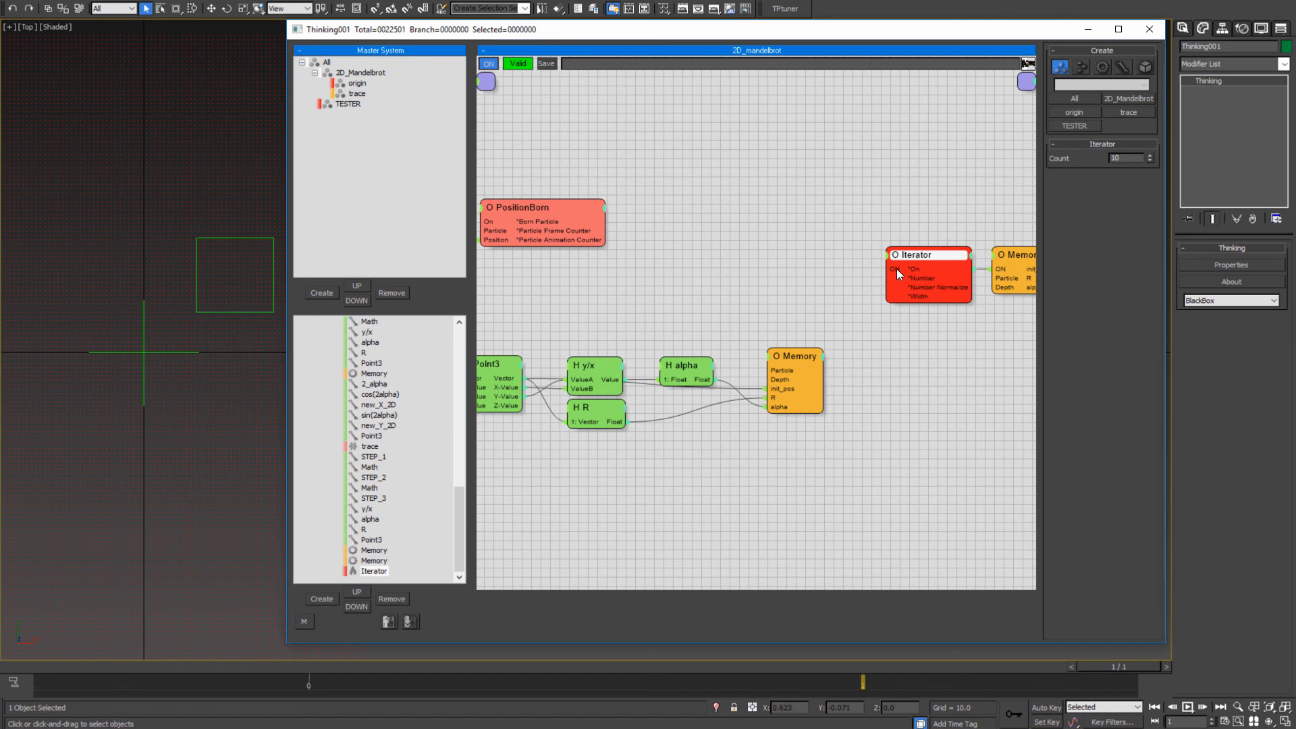
- Connect the Iterator's ON input to the On output of Y_iter
{"action": "left_click_drag", "start_coordinate": [896, 268], "coordinate": [687, 310]}
{"action": "left_click_drag", "start_coordinate": [889, 233], "coordinate": [823, 224]}
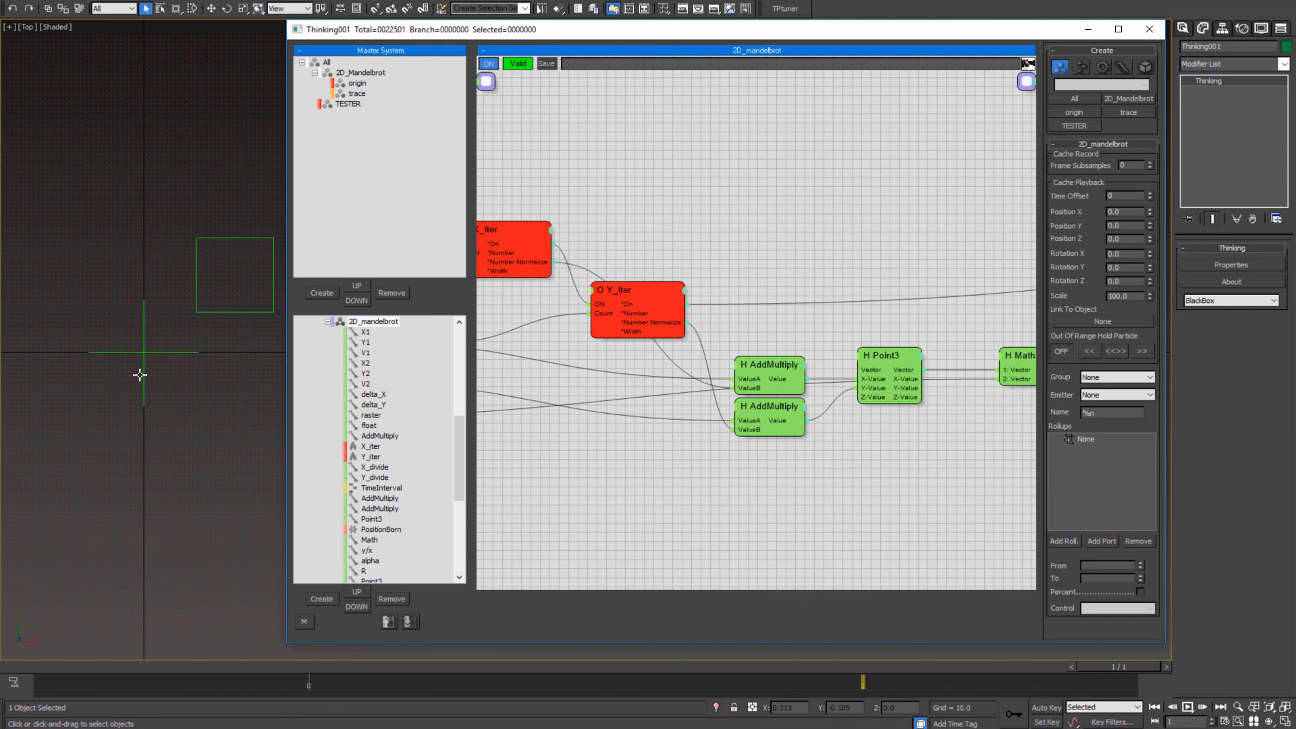
{"action": "left_click_drag", "start_coordinate": [976, 470], "coordinate": [388, 408]}
{"action": "mouse_move", "coordinate": [682, 399]}
{"action": "left_mouse_down"}
{"action": "mouse_move", "coordinate": [366, 406]}
{"action": "mouse_move", "coordinate": [448, 395]}
{"action": "left_mouse_up"}
{"action": "left_click_drag", "start_coordinate": [493, 264], "coordinate": [778, 314]}
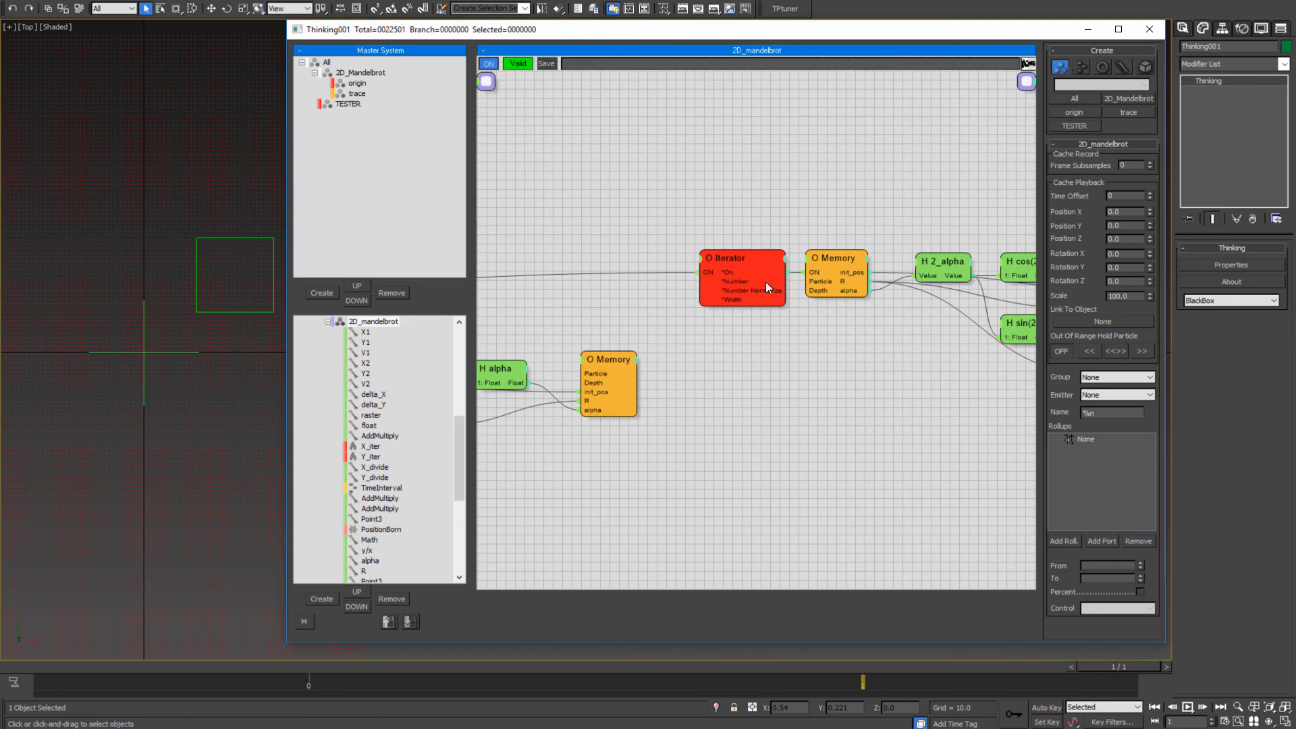
- Review the iterated chain from the second Memory through STEP_1, STEP_2 and STEP_3 to the trace operator and the last Memory
{"action": "left_click_drag", "start_coordinate": [949, 426], "coordinate": [749, 406]}
{"action": "left_click_drag", "start_coordinate": [667, 424], "coordinate": [603, 427]}
{"action": "left_click_drag", "start_coordinate": [716, 422], "coordinate": [465, 457]}
{"action": "left_click_drag", "start_coordinate": [816, 440], "coordinate": [697, 447]}
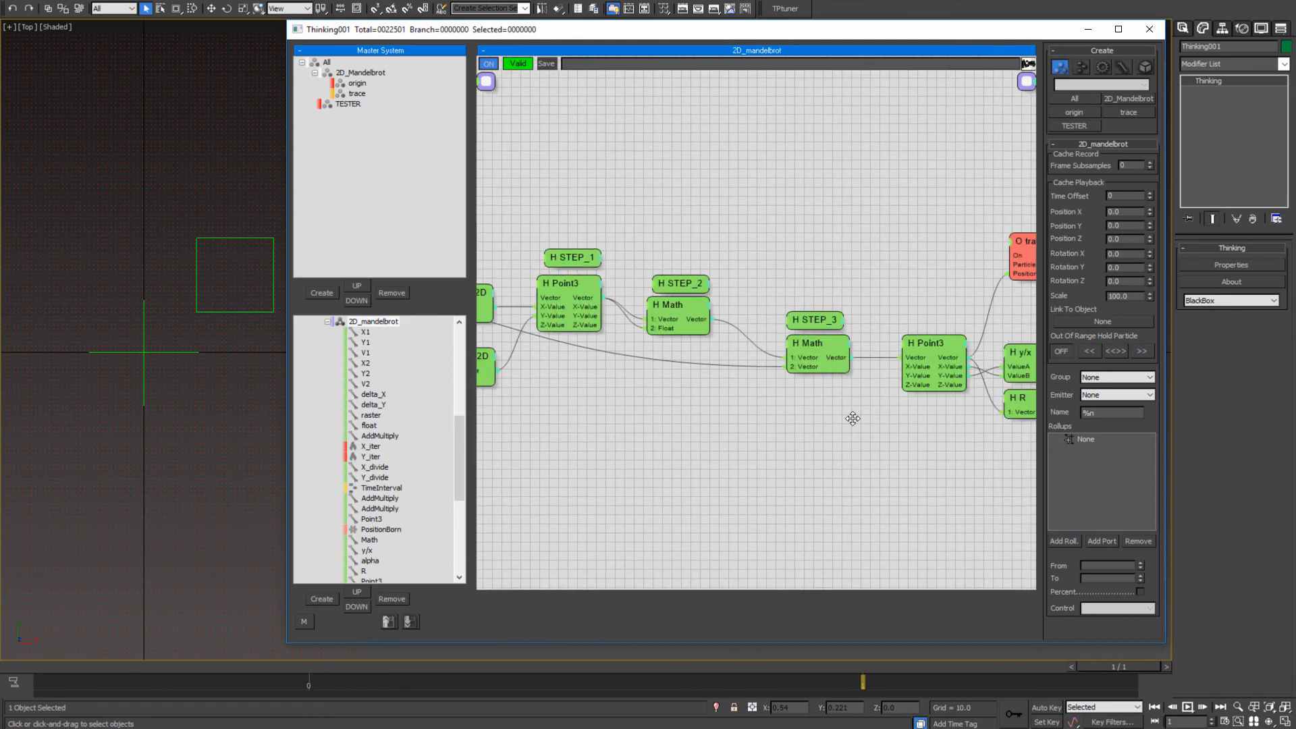
{"action": "left_click_drag", "start_coordinate": [852, 418], "coordinate": [669, 417]}
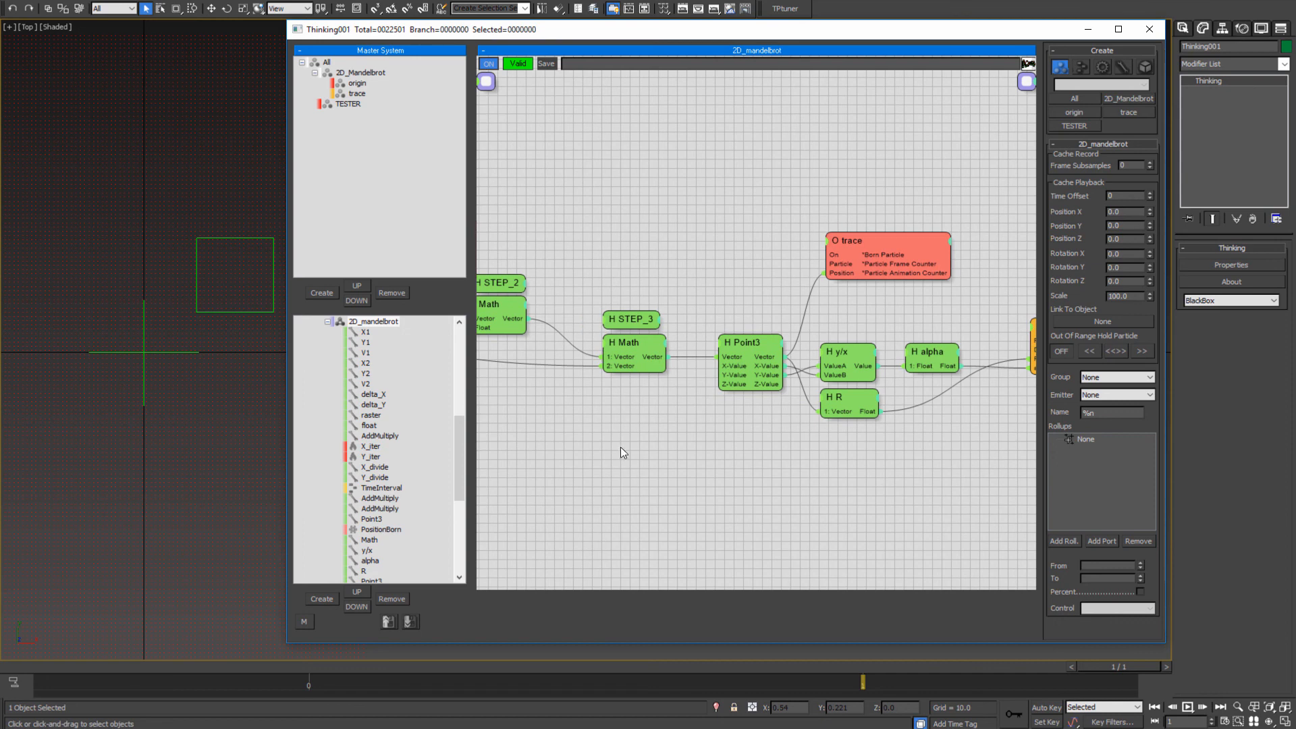
{"action": "middle_click_drag", "start_coordinate": [830, 457], "coordinate": [736, 468]}
{"action": "left_click_drag", "start_coordinate": [510, 471], "coordinate": [998, 158]}
{"action": "middle_click_drag", "start_coordinate": [679, 521], "coordinate": [851, 508]}
{"action": "left_click_drag", "start_coordinate": [714, 343], "coordinate": [671, 342]}
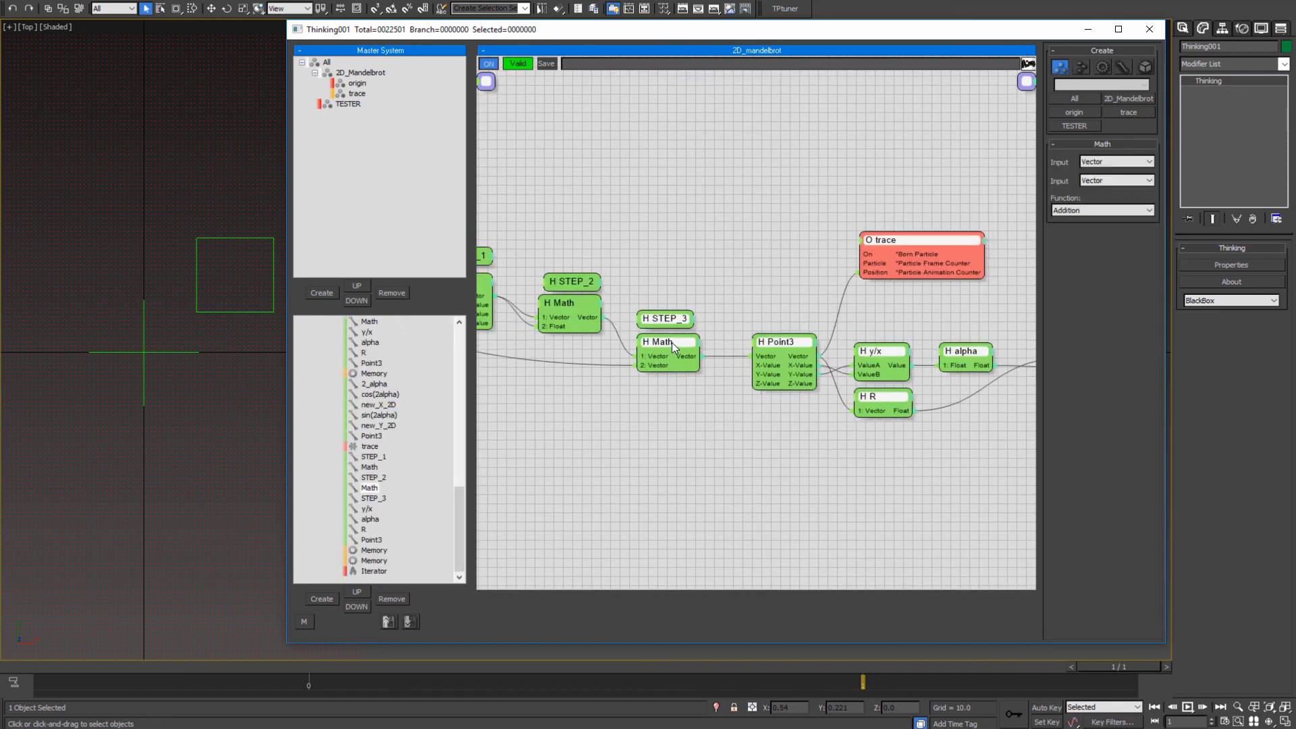
{"action": "left_click", "coordinate": [799, 294]}
{"action": "middle_click_drag", "start_coordinate": [839, 472], "coordinate": [741, 455]}
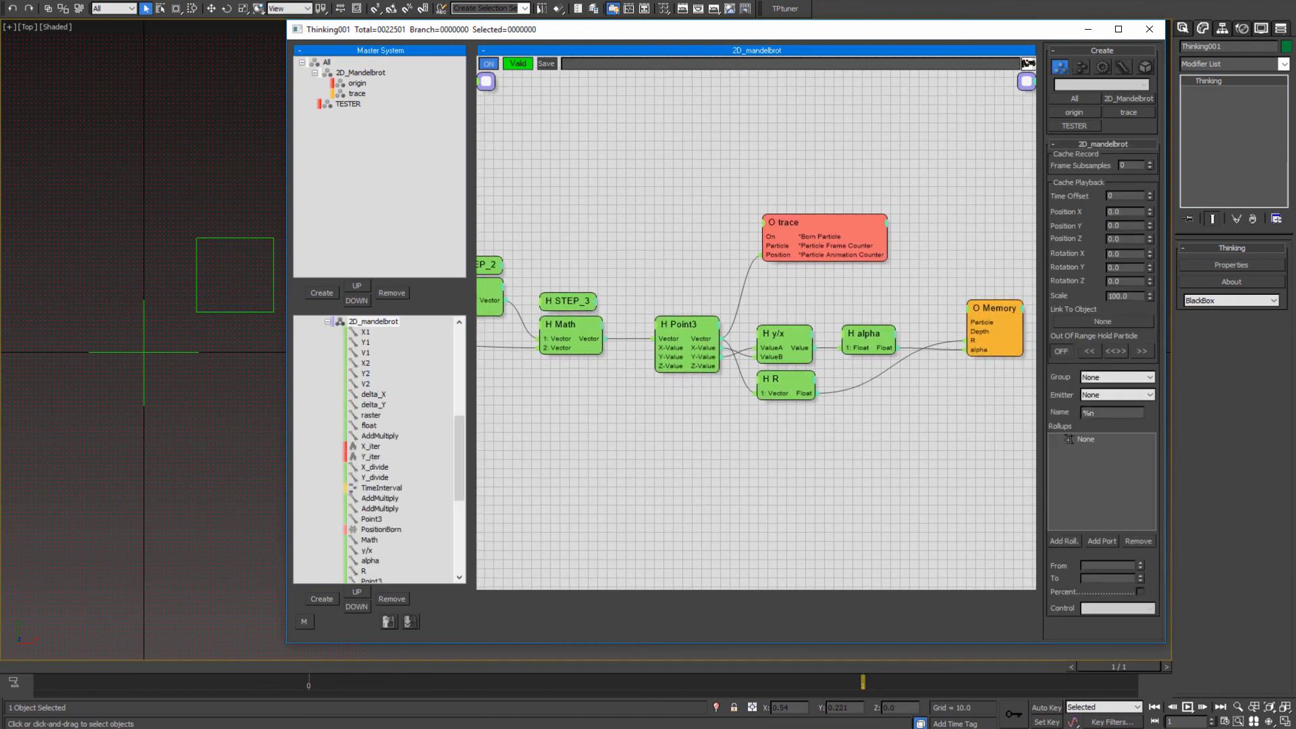
{"action": "mouse_move", "coordinate": [835, 431]}
{"action": "middle_mouse_down"}
{"action": "mouse_move", "coordinate": [714, 486]}
{"action": "mouse_move", "coordinate": [972, 483]}
{"action": "middle_mouse_up"}
{"action": "mouse_move", "coordinate": [638, 494]}
{"action": "middle_mouse_down"}
{"action": "mouse_move", "coordinate": [887, 473]}
{"action": "mouse_move", "coordinate": [700, 476]}
{"action": "middle_mouse_up"}
{"action": "middle_click_drag", "start_coordinate": [493, 473], "coordinate": [938, 481]}
{"action": "middle_click_drag", "start_coordinate": [508, 494], "coordinate": [731, 498]}
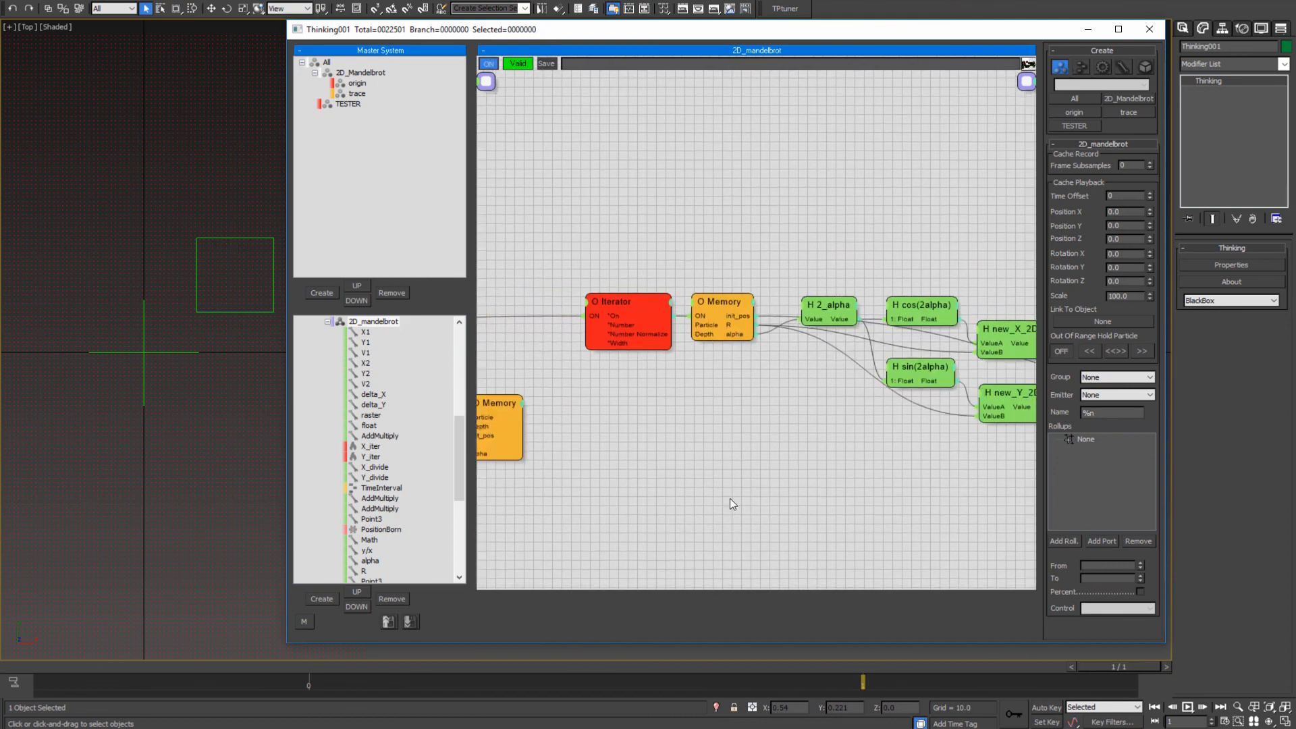
- Create a new particle group under 2D_Mandelbrot and name it 2D_fractal
{"action": "left_click", "coordinate": [362, 74]}
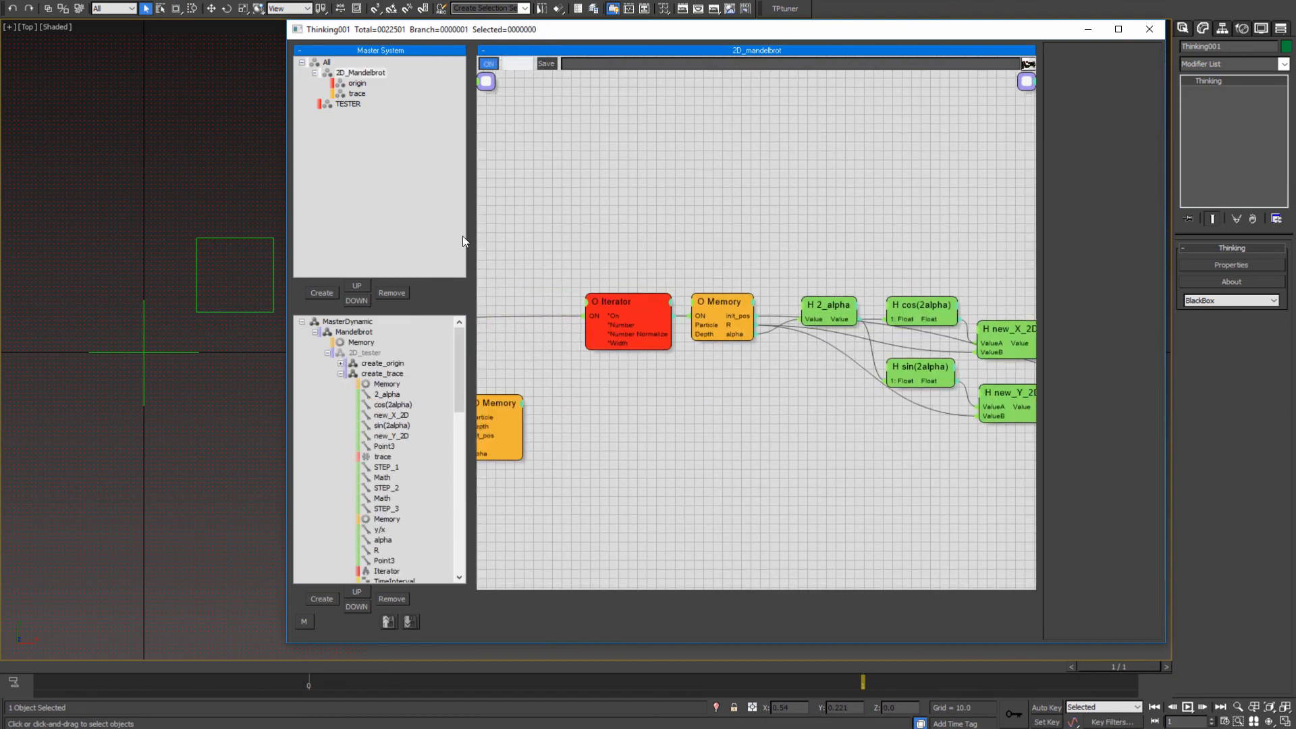
{"action": "left_click", "coordinate": [326, 293]}
{"action": "left_click", "coordinate": [361, 104]}
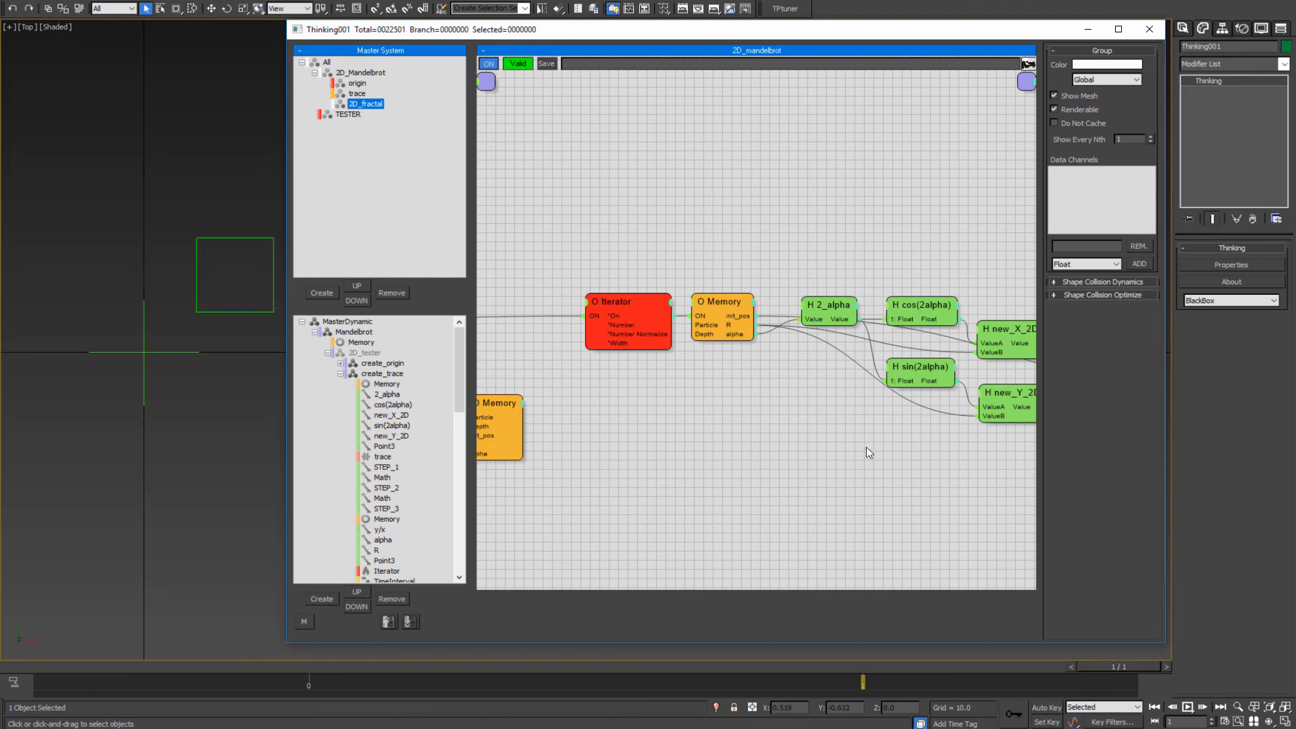
- Set the 2D_fractal group's particle display to Ticks and its color to bright green
{"action": "left_click", "coordinate": [1107, 80]}
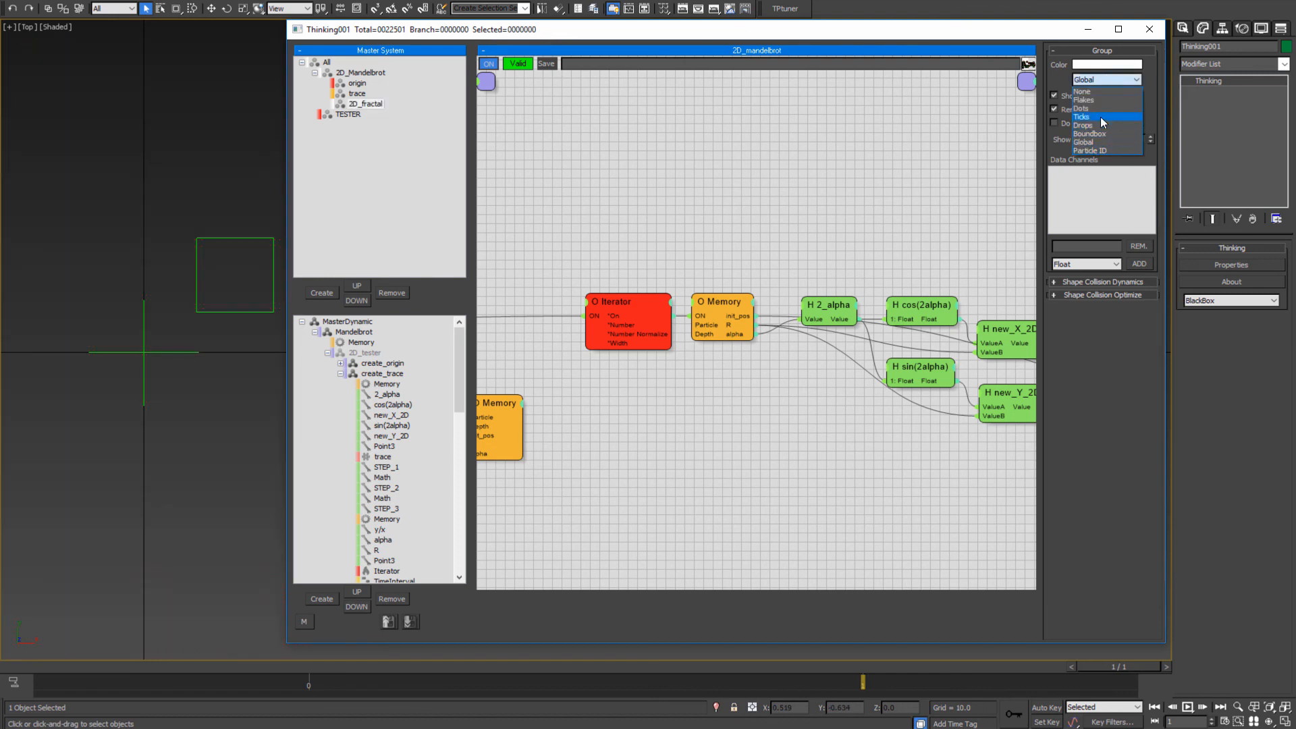
{"action": "left_click", "coordinate": [1101, 116]}
{"action": "left_click", "coordinate": [1108, 66]}
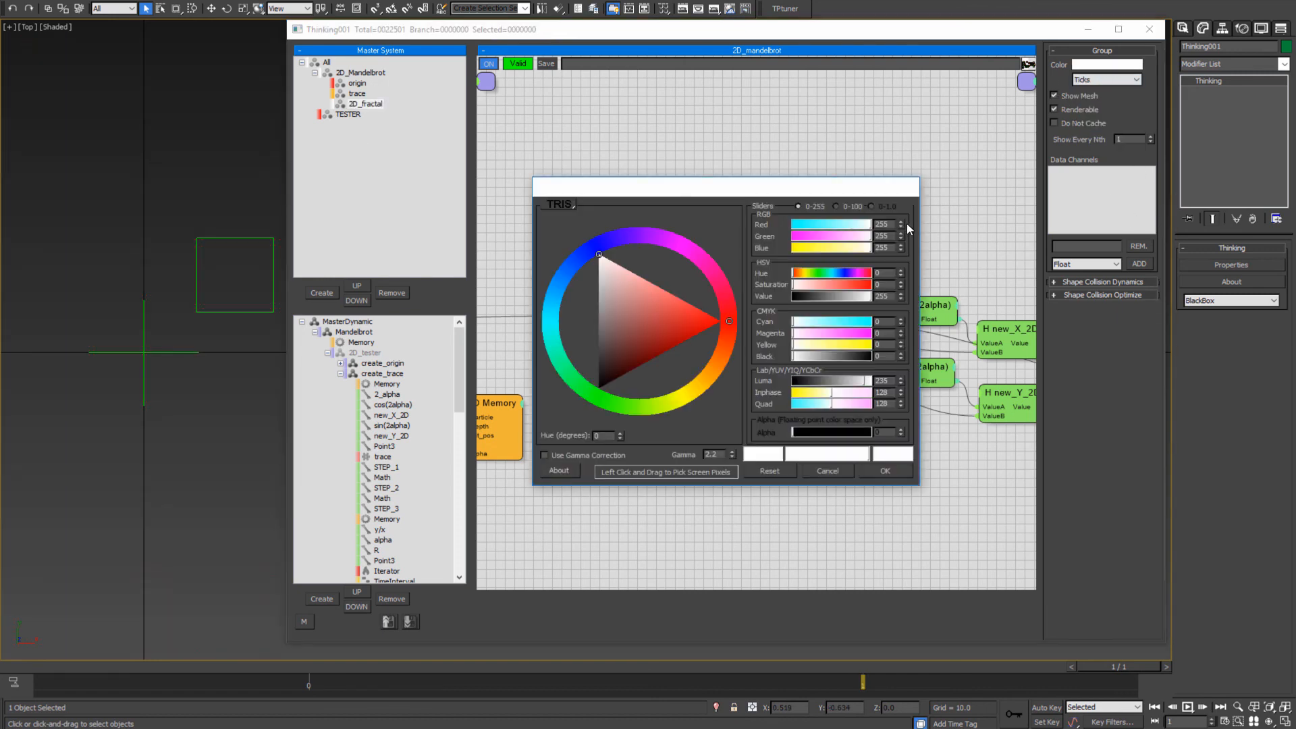
{"action": "mouse_move", "coordinate": [643, 295]}
{"action": "left_mouse_down"}
{"action": "mouse_move", "coordinate": [645, 278]}
{"action": "mouse_move", "coordinate": [663, 302]}
{"action": "mouse_move", "coordinate": [635, 307]}
{"action": "mouse_move", "coordinate": [689, 312]}
{"action": "left_mouse_up"}
{"action": "left_click", "coordinate": [658, 237]}
{"action": "left_click", "coordinate": [614, 407]}
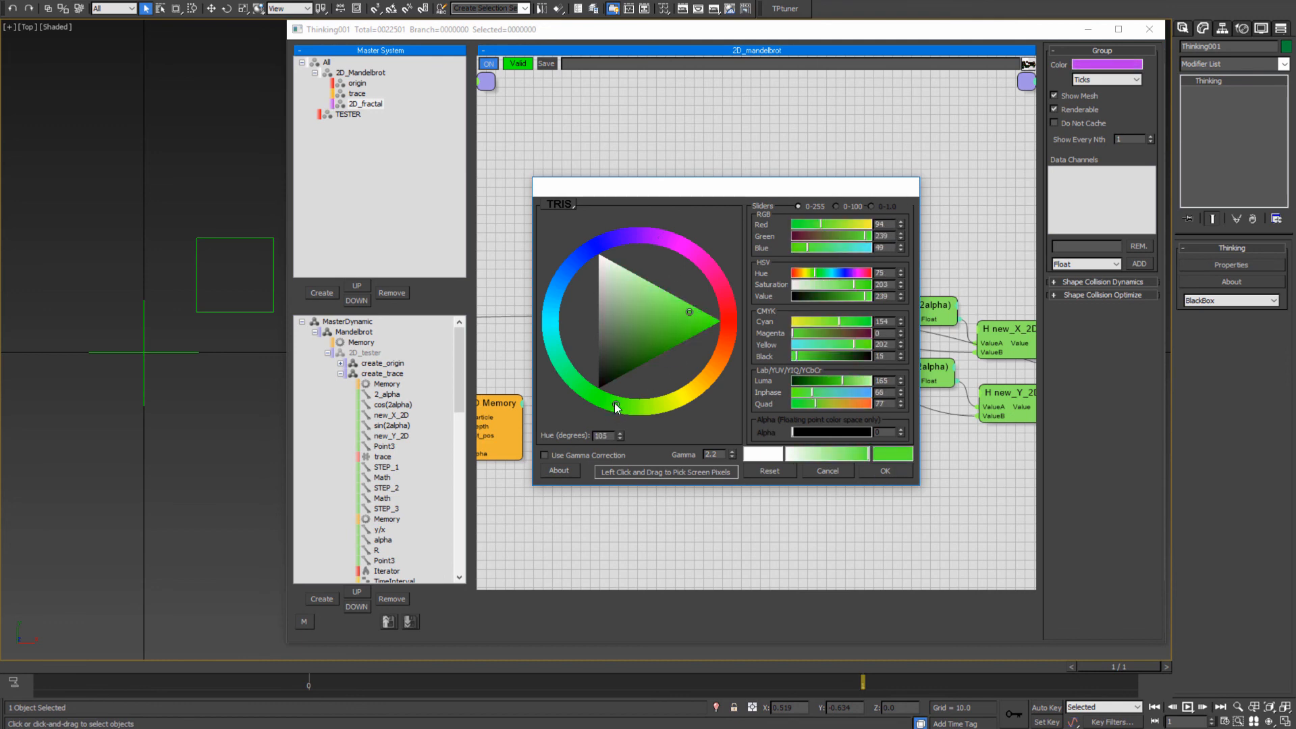
{"action": "left_click", "coordinate": [885, 471]}
- Disable the PositionBorn operator that feeds the TESTER group and return the timeline to frame 0
{"action": "left_click_drag", "start_coordinate": [772, 461], "coordinate": [1012, 432]}
{"action": "left_click_drag", "start_coordinate": [686, 217], "coordinate": [889, 238]}
{"action": "left_click", "coordinate": [690, 243]}
{"action": "right_click", "coordinate": [690, 241]}
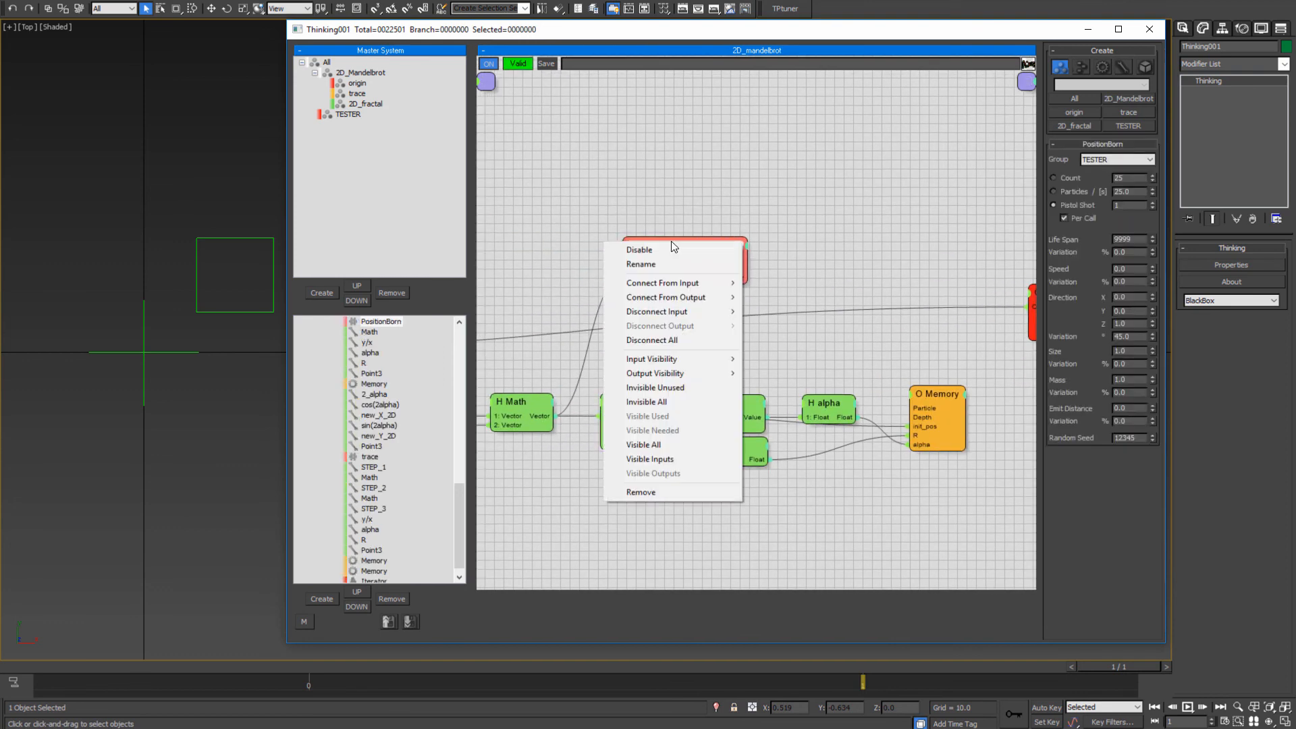
{"action": "left_click", "coordinate": [663, 251]}
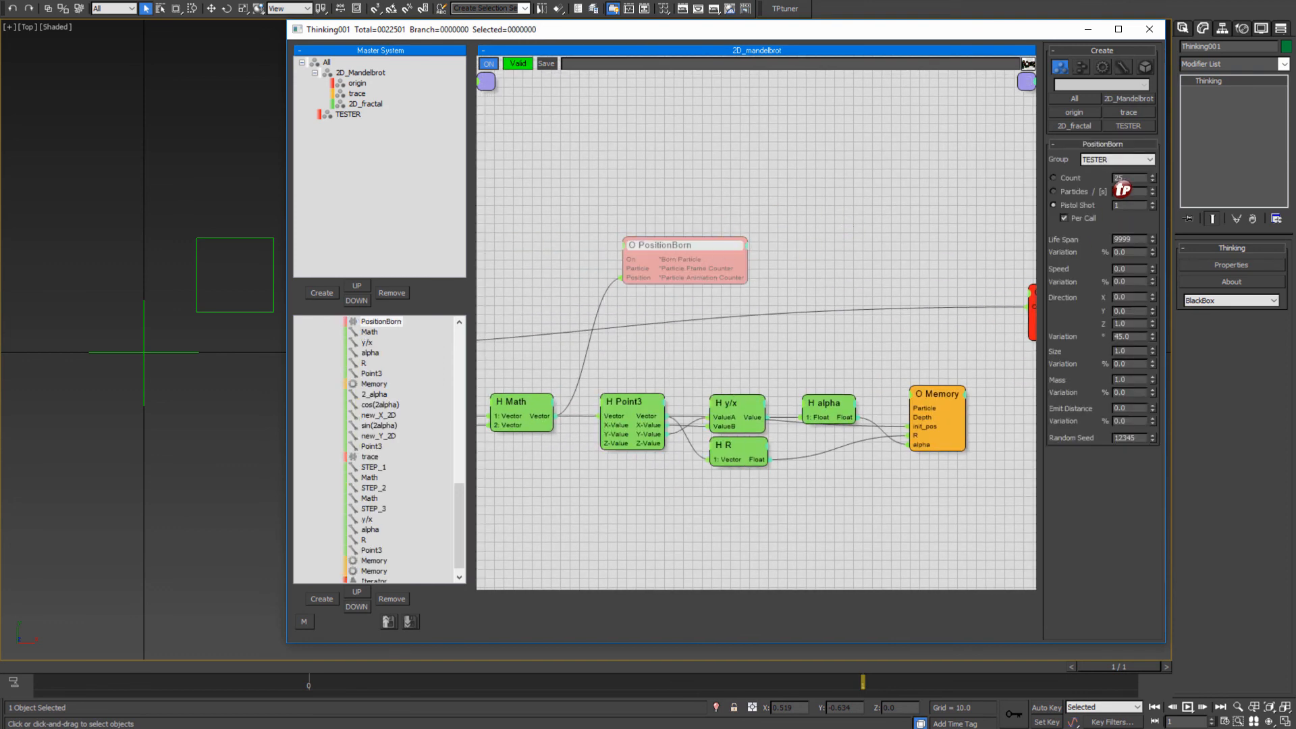
{"action": "middle_click_drag", "start_coordinate": [500, 344], "coordinate": [492, 344]}
{"action": "middle_click_drag", "start_coordinate": [130, 457], "coordinate": [112, 474]}
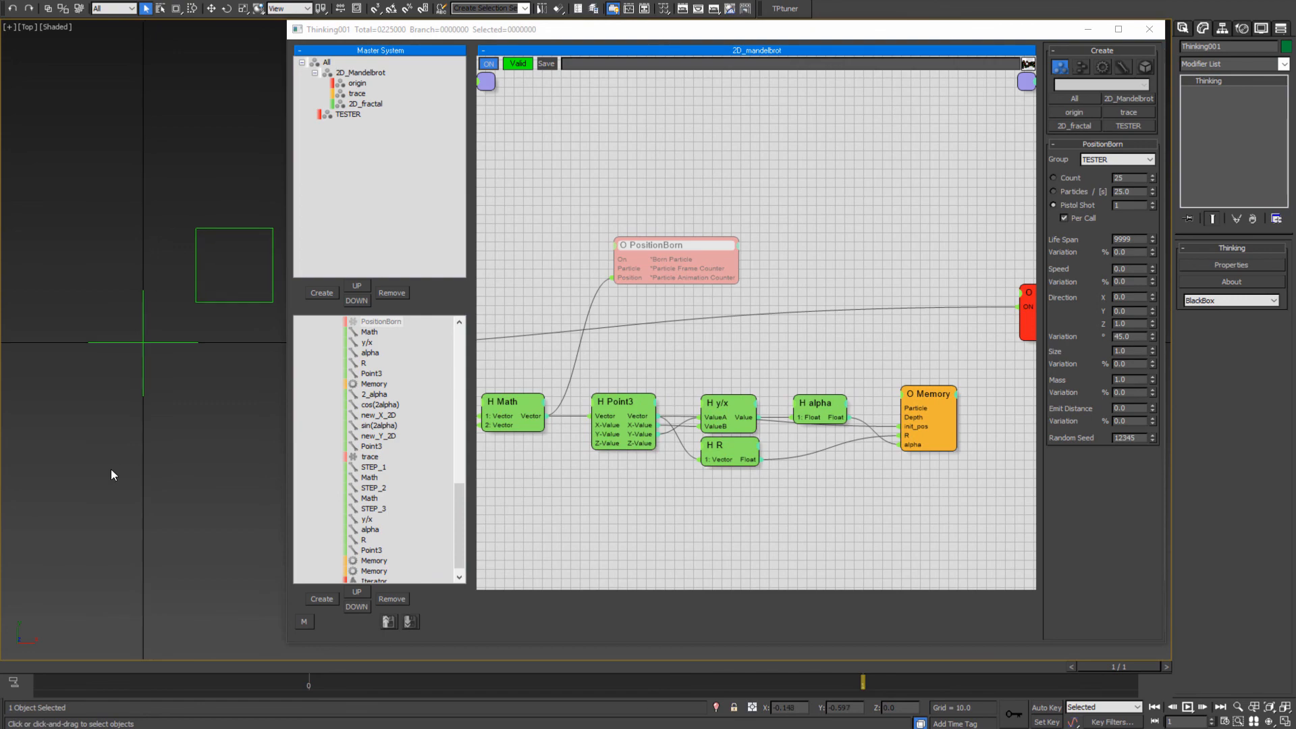
{"action": "key", "text": "Home"}
{"action": "left_click", "coordinate": [938, 179]}
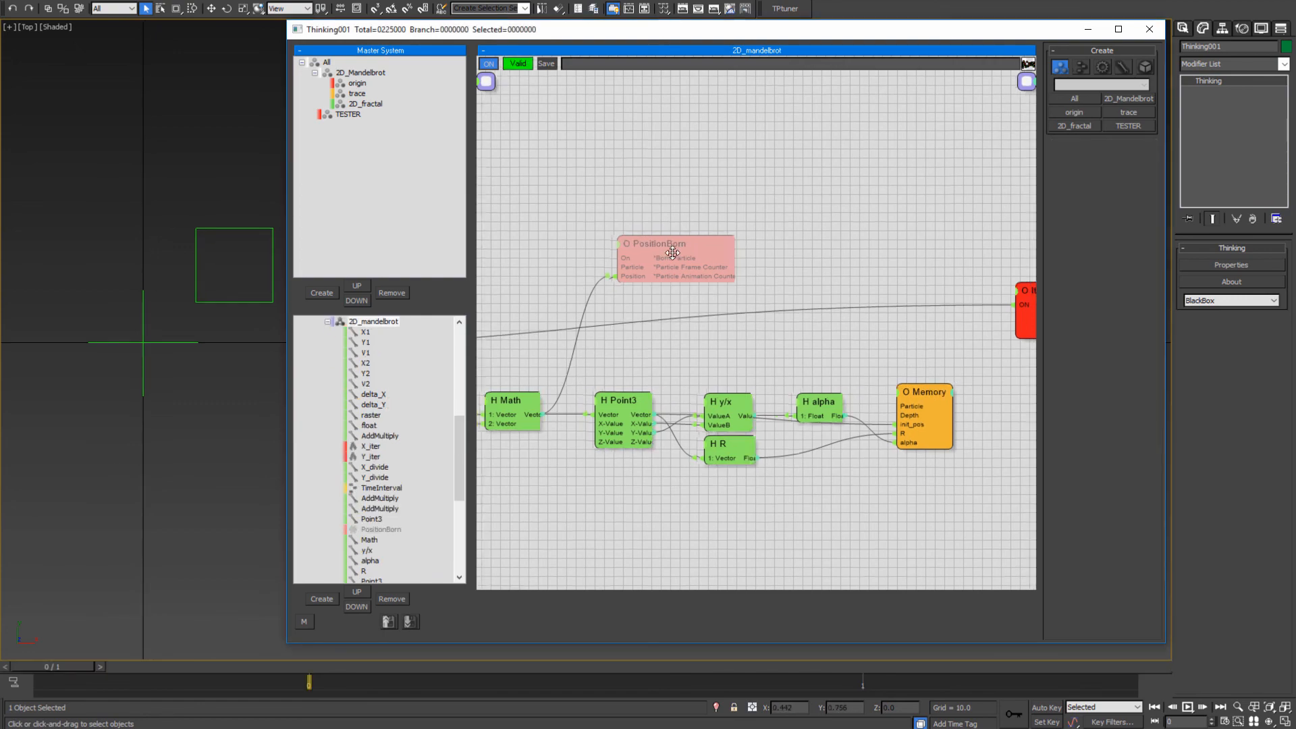
- Detach the trace operator from Point3, placing it above the last Memory, and set its particle group to 2D_fractal
{"action": "middle_click_drag", "start_coordinate": [999, 418], "coordinate": [677, 384]}
{"action": "middle_click_drag", "start_coordinate": [999, 388], "coordinate": [535, 425]}
{"action": "middle_click_drag", "start_coordinate": [938, 432], "coordinate": [674, 454]}
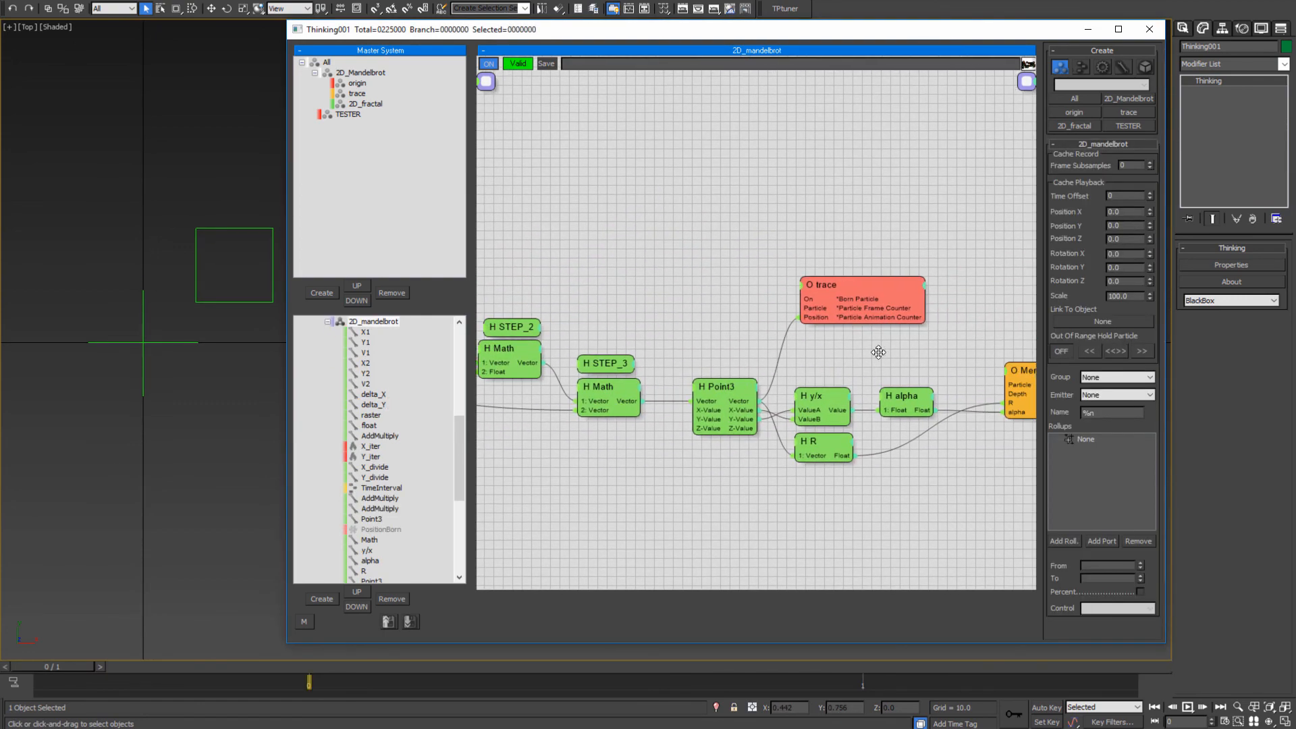
{"action": "mouse_move", "coordinate": [939, 355]}
{"action": "middle_mouse_down"}
{"action": "mouse_move", "coordinate": [743, 326]}
{"action": "mouse_move", "coordinate": [769, 327]}
{"action": "middle_mouse_up"}
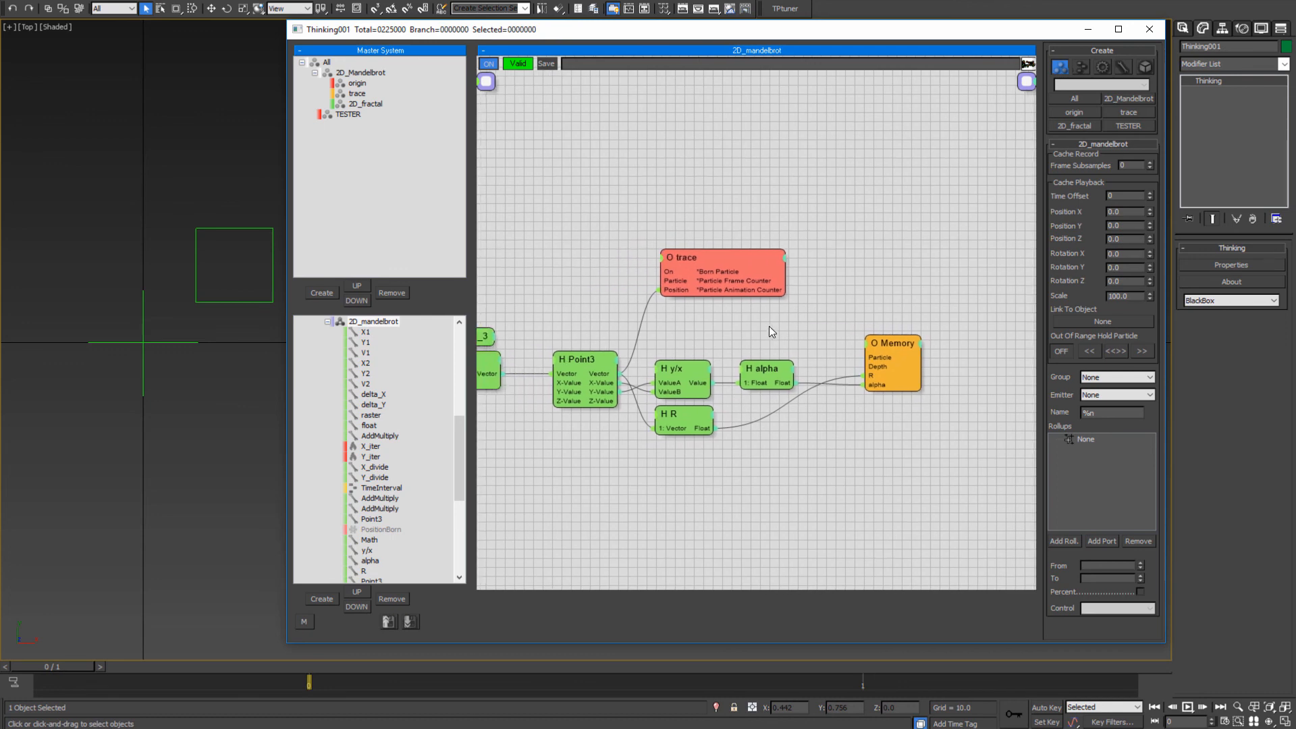
{"action": "left_click", "coordinate": [699, 259]}
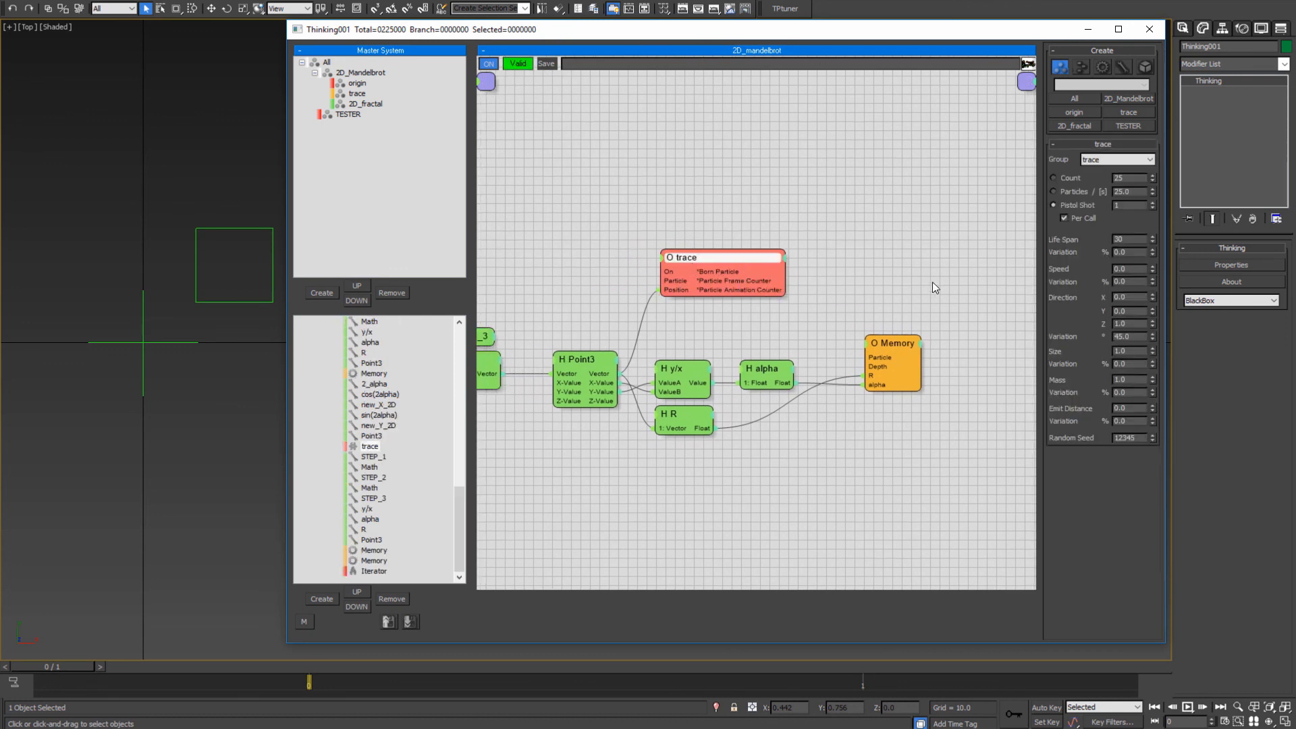
{"action": "left_click_drag", "start_coordinate": [699, 265], "coordinate": [916, 285]}
{"action": "left_click", "coordinate": [1112, 161]}
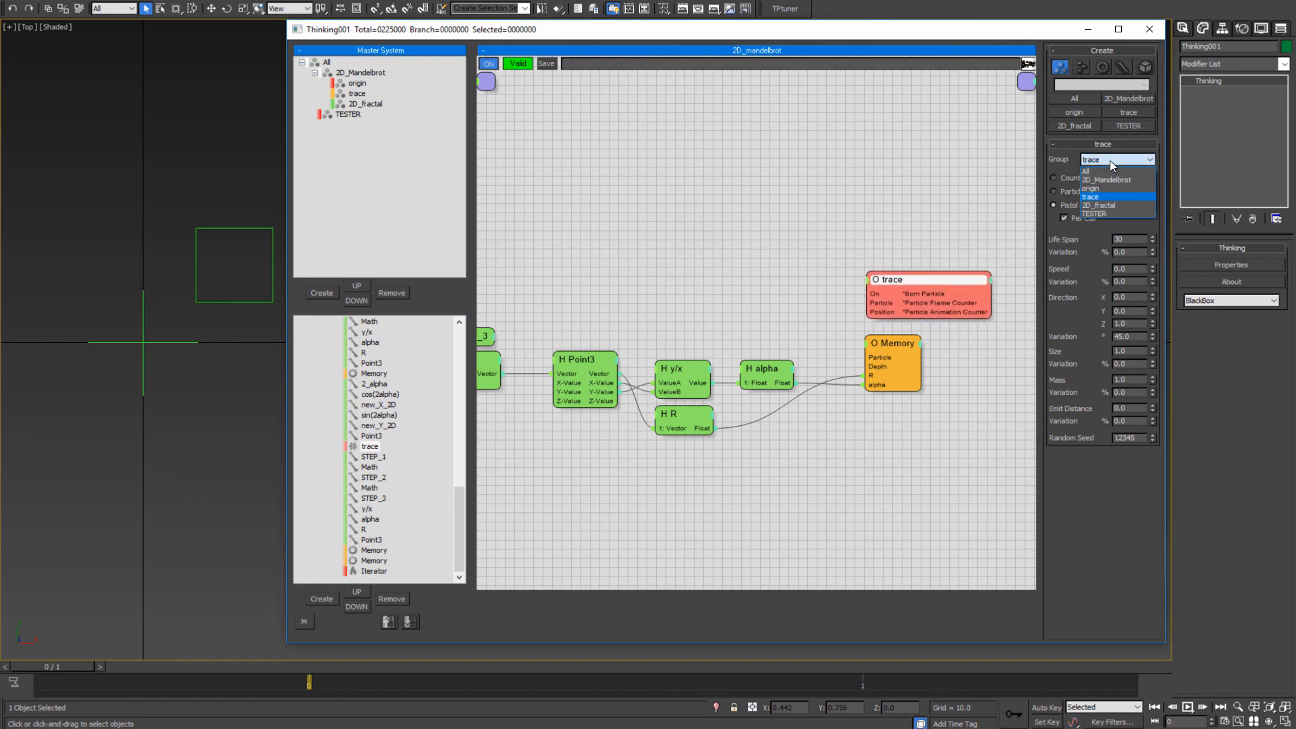
{"action": "left_click", "coordinate": [1110, 205]}
- Trace the node chain from the detached trace operator and last Memory back to the Iterator and inspect the Iterator's count
{"action": "middle_click_drag", "start_coordinate": [791, 243], "coordinate": [973, 303]}
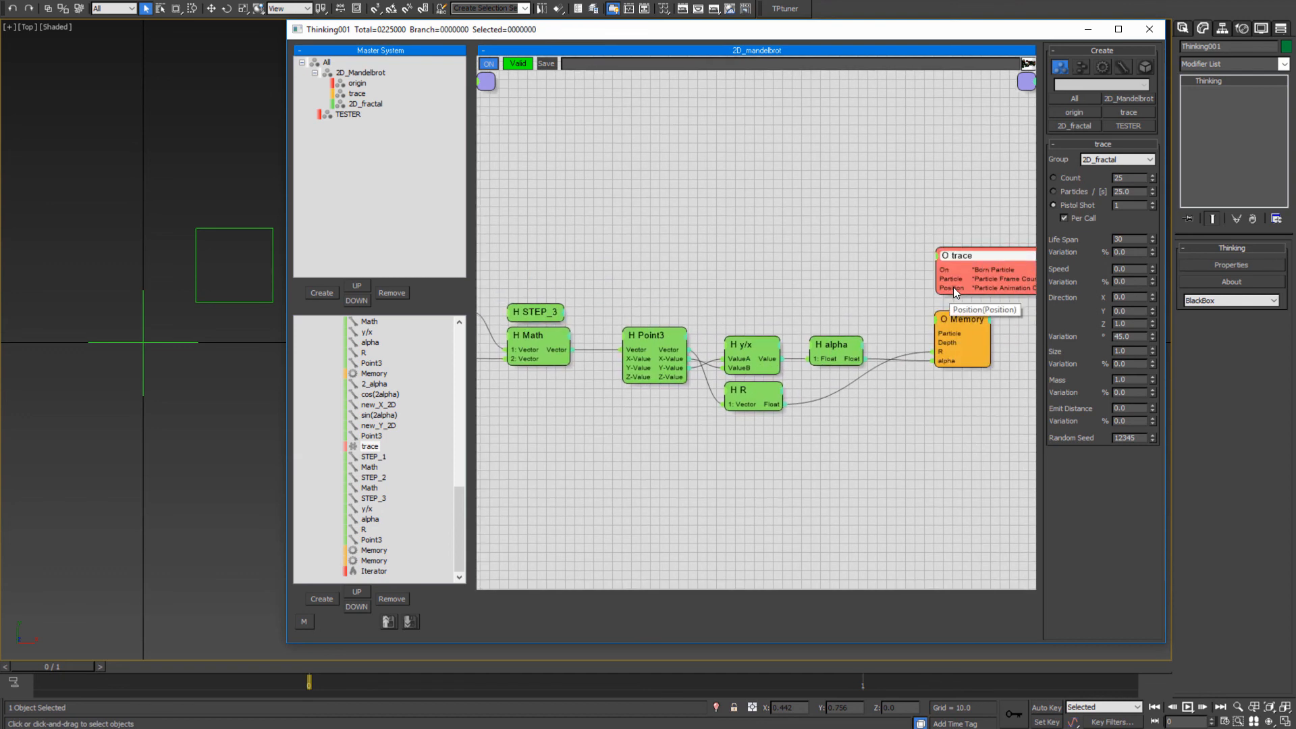
{"action": "middle_click_drag", "start_coordinate": [712, 266], "coordinate": [758, 261]}
{"action": "middle_click_drag", "start_coordinate": [102, 371], "coordinate": [93, 410]}
{"action": "scroll", "coordinate": [188, 397], "scroll_direction": "down", "scroll_amount": 2}
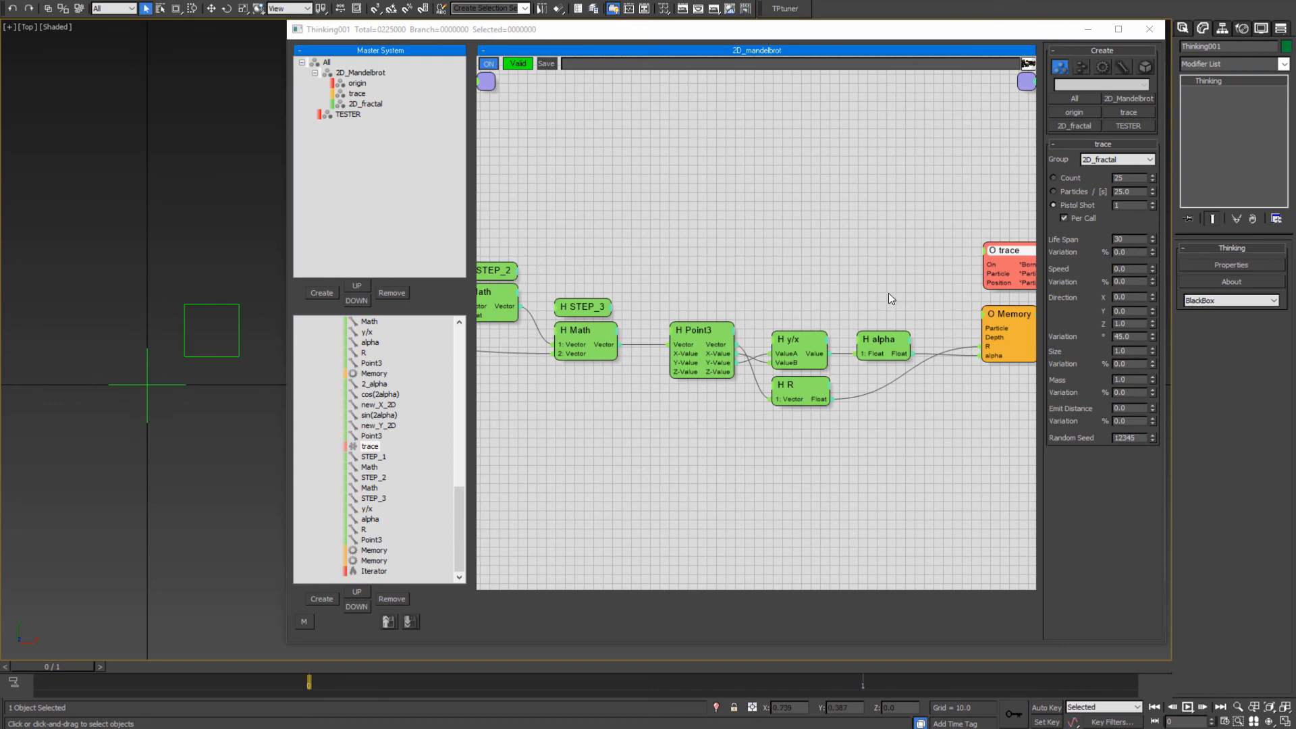
{"action": "middle_click_drag", "start_coordinate": [787, 315], "coordinate": [612, 284]}
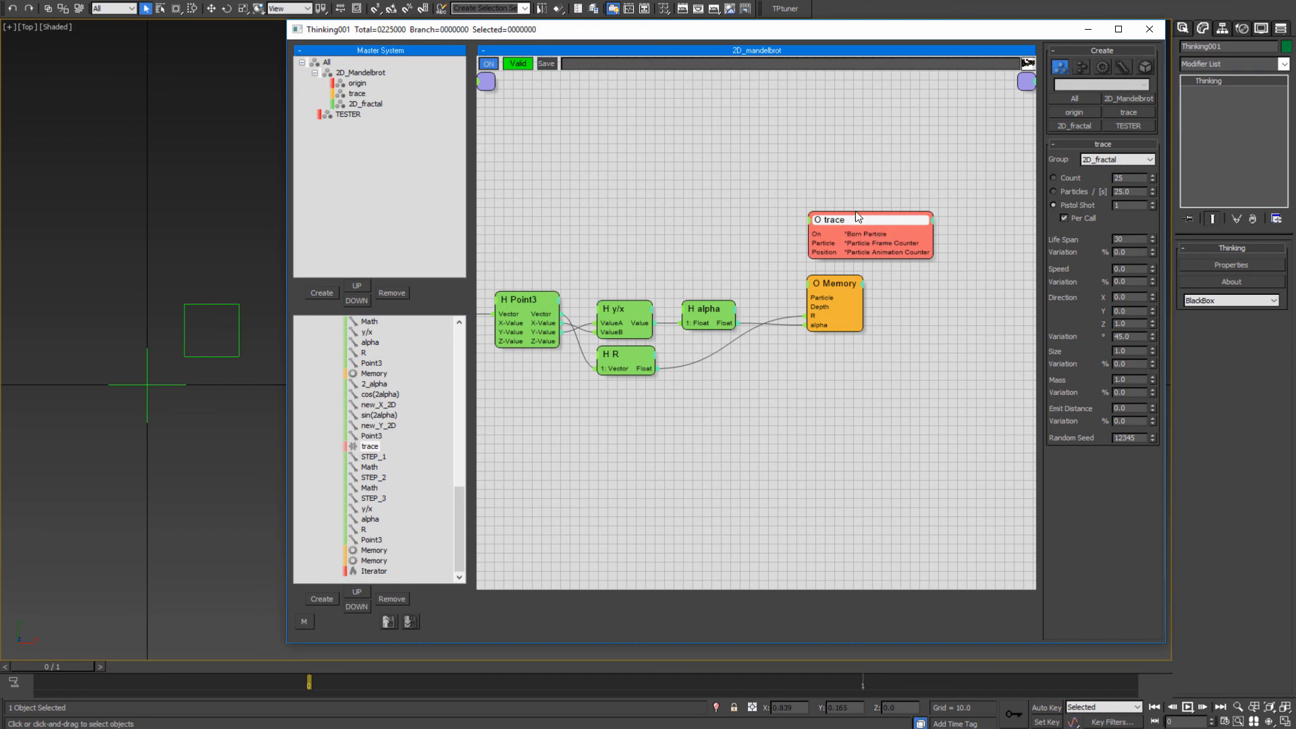
{"action": "middle_click_drag", "start_coordinate": [480, 245], "coordinate": [594, 208]}
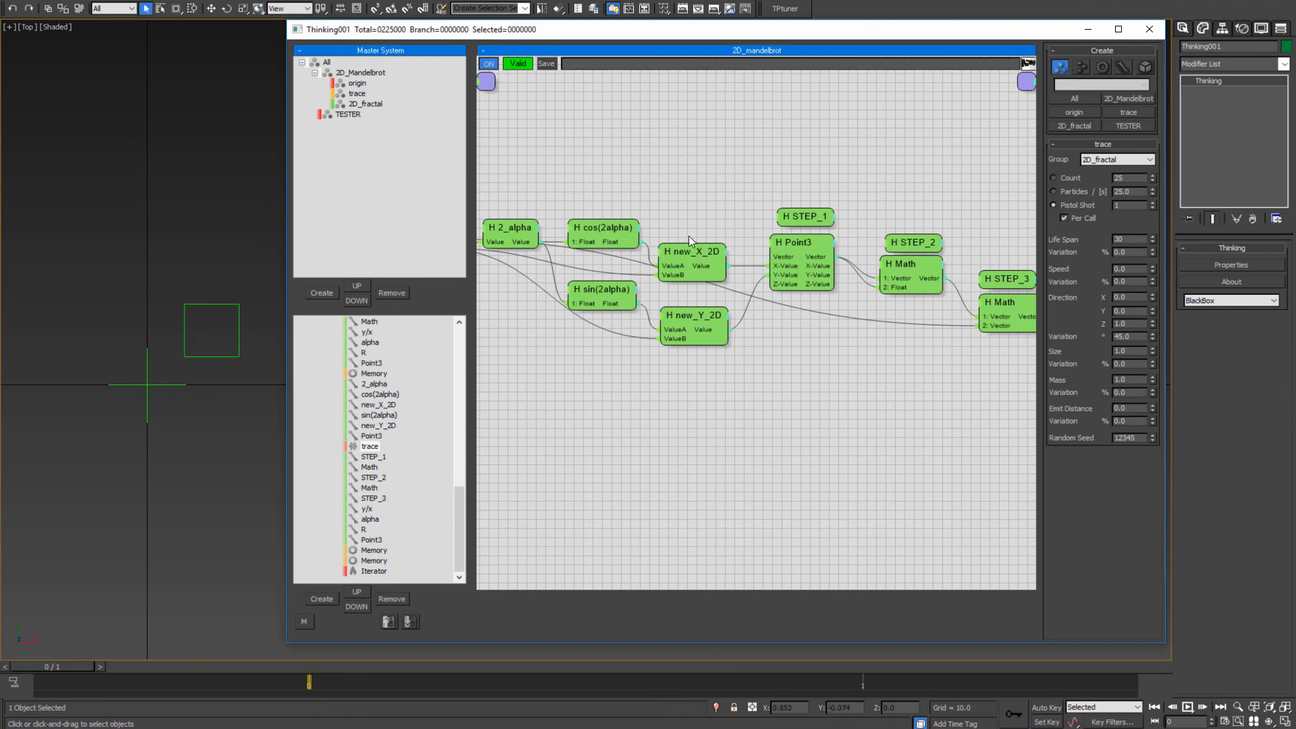
{"action": "middle_click_drag", "start_coordinate": [635, 320], "coordinate": [862, 359]}
{"action": "middle_click_drag", "start_coordinate": [517, 334], "coordinate": [638, 348]}
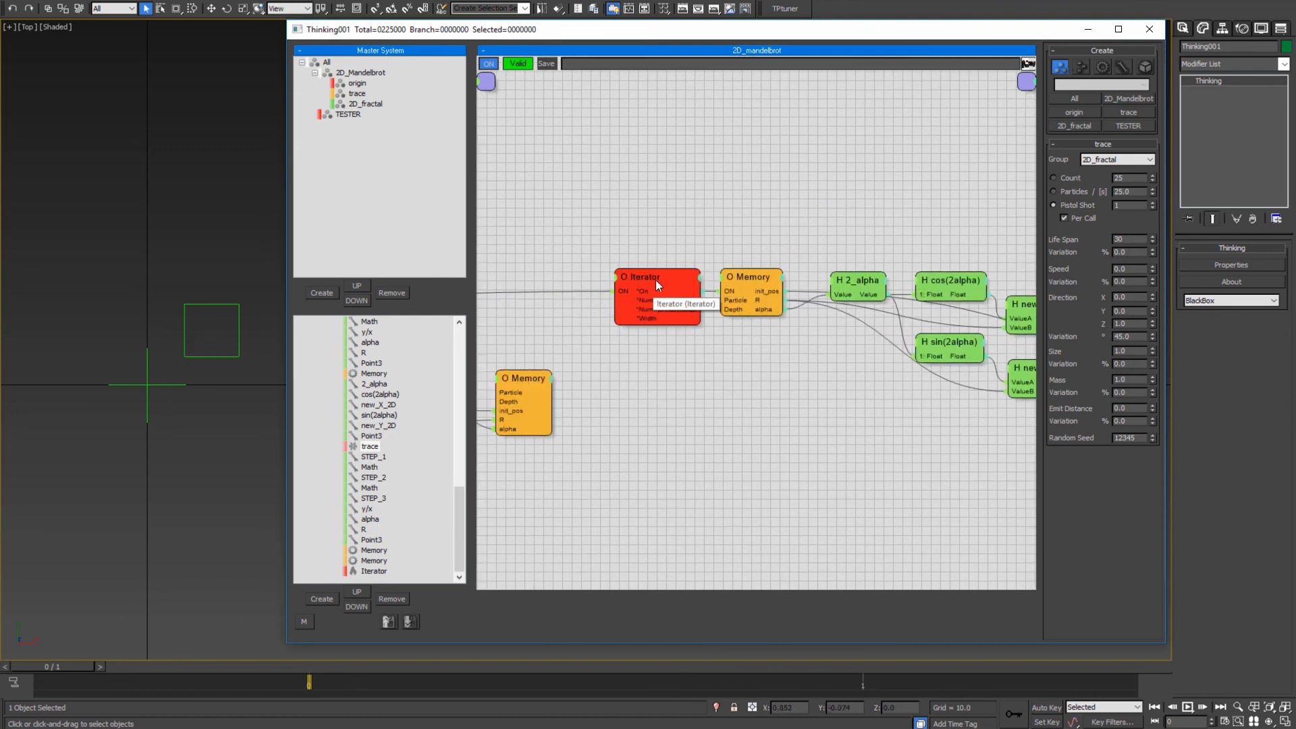
{"action": "left_click", "coordinate": [655, 280]}
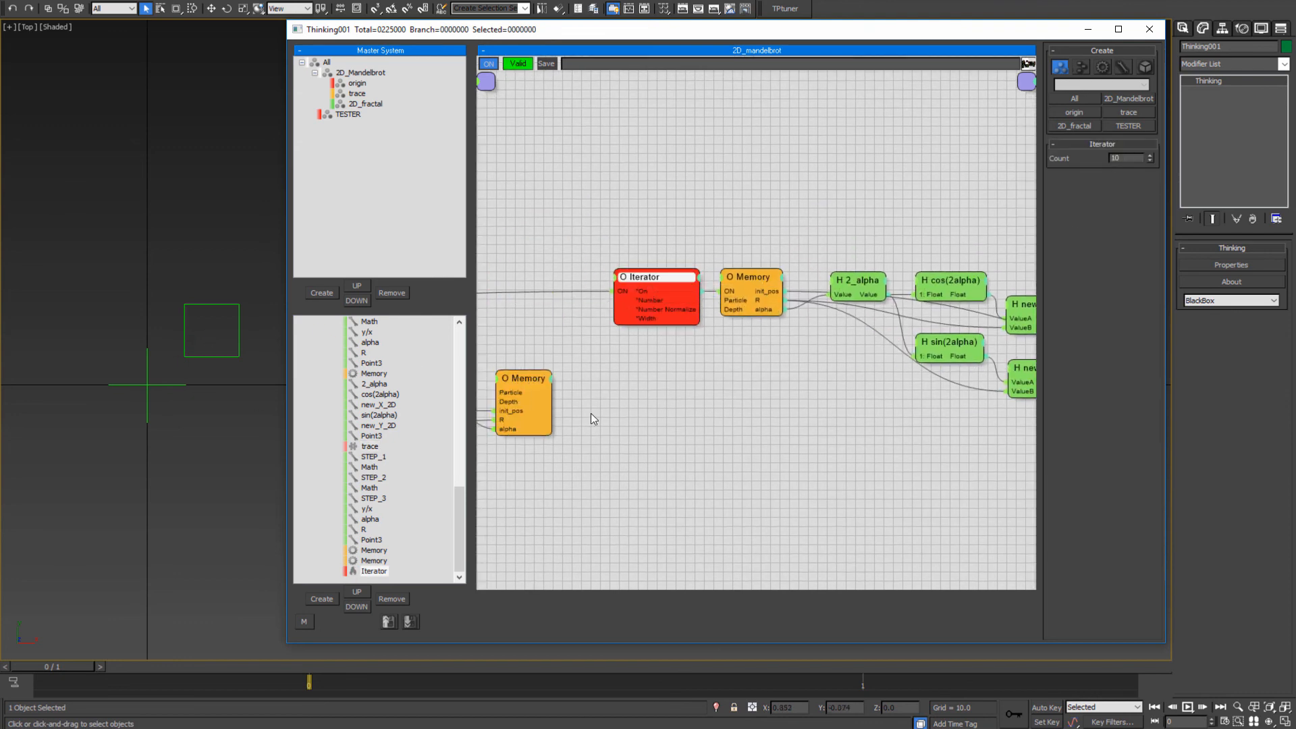
{"action": "middle_click_drag", "start_coordinate": [591, 418], "coordinate": [530, 421]}
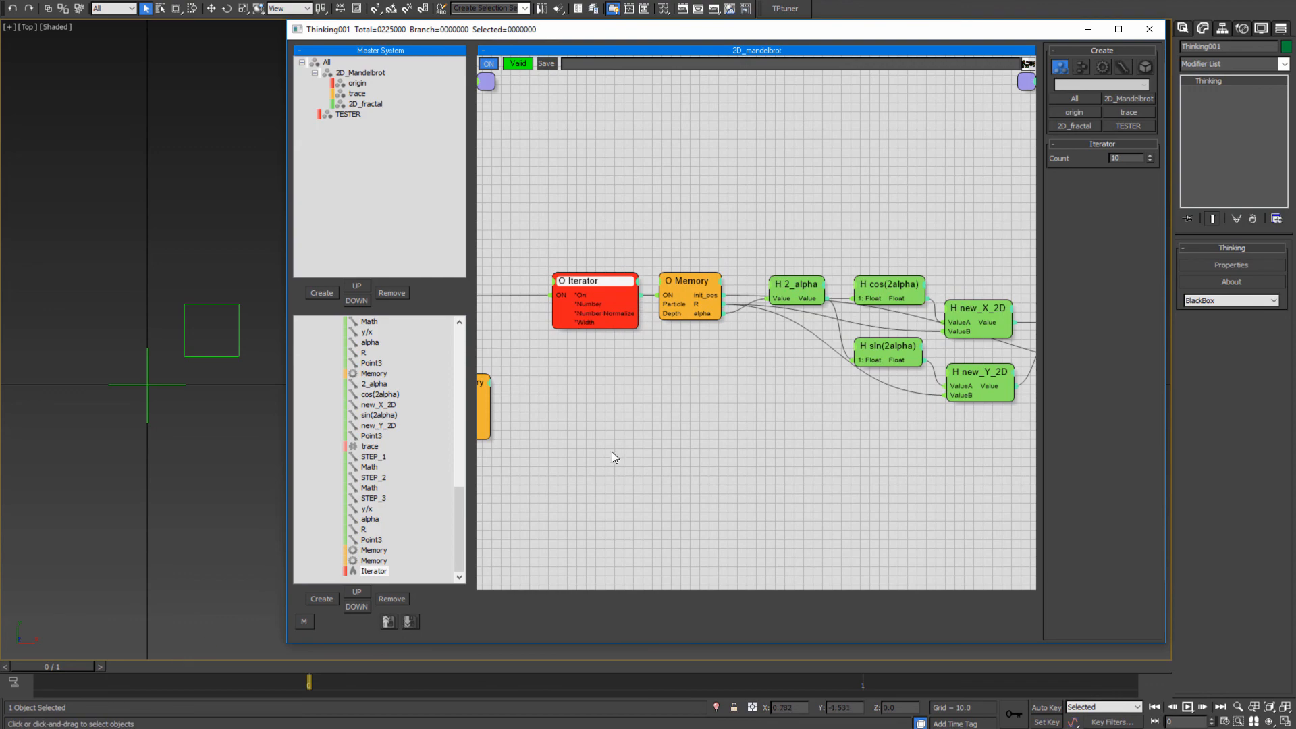
- Switch to the Skytopia Mandelbrot page in the browser and reread the calculation steps, including STEP 2 and STEP 3
{"action": "mouse_move", "coordinate": [144, 717]}
{"action": "left_click", "coordinate": [230, 690]}
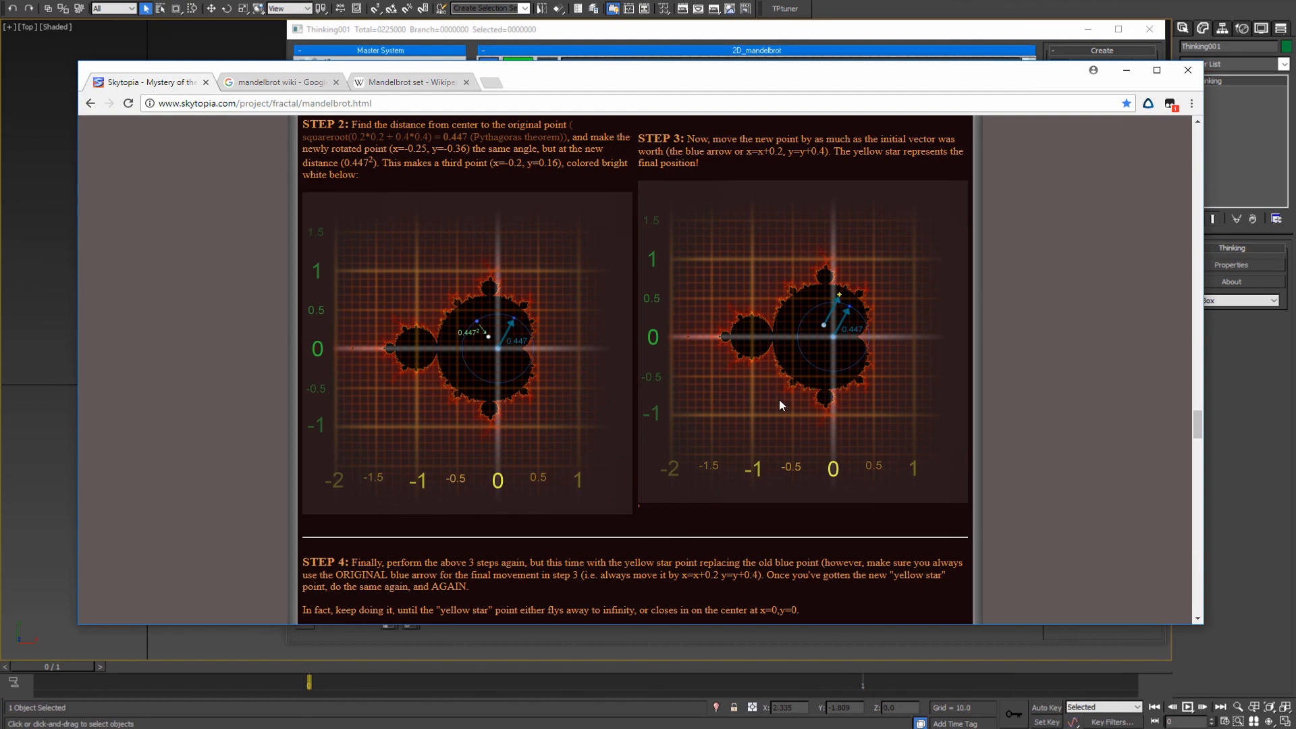
{"action": "scroll", "coordinate": [618, 239], "scroll_direction": "down", "scroll_amount": 5}
{"action": "scroll", "coordinate": [396, 338], "scroll_direction": "up", "scroll_amount": 9}
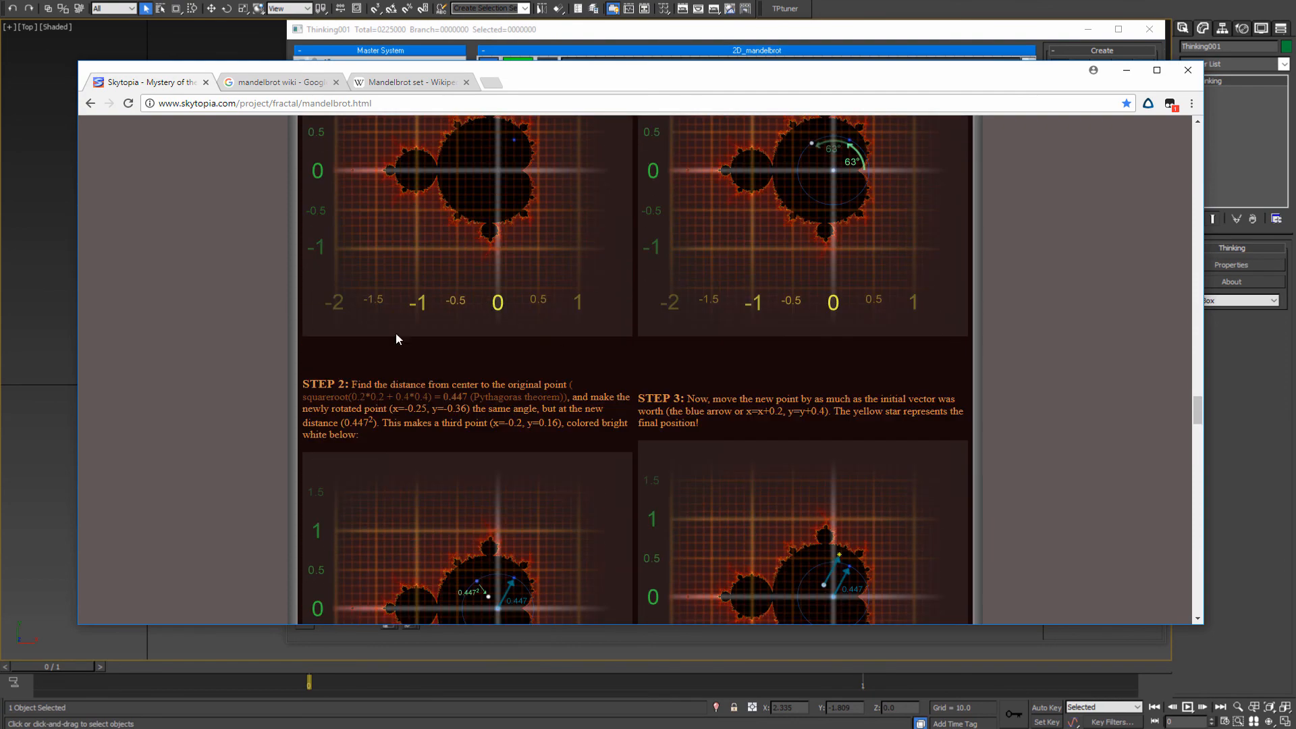
{"action": "scroll", "coordinate": [797, 335], "scroll_direction": "down", "scroll_amount": 2}
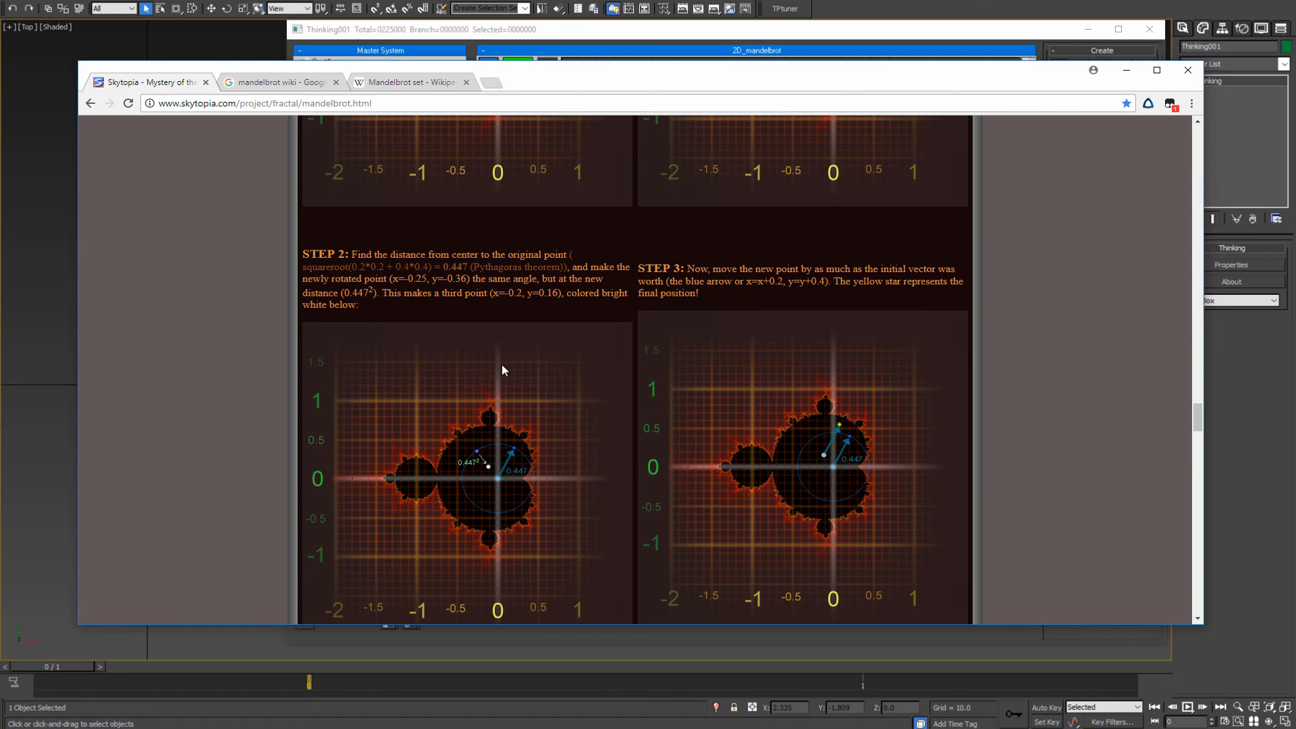
- Switch back to the Thinking Particles window and expose the Count input on the Iterator node
{"action": "left_click", "coordinate": [1126, 69]}
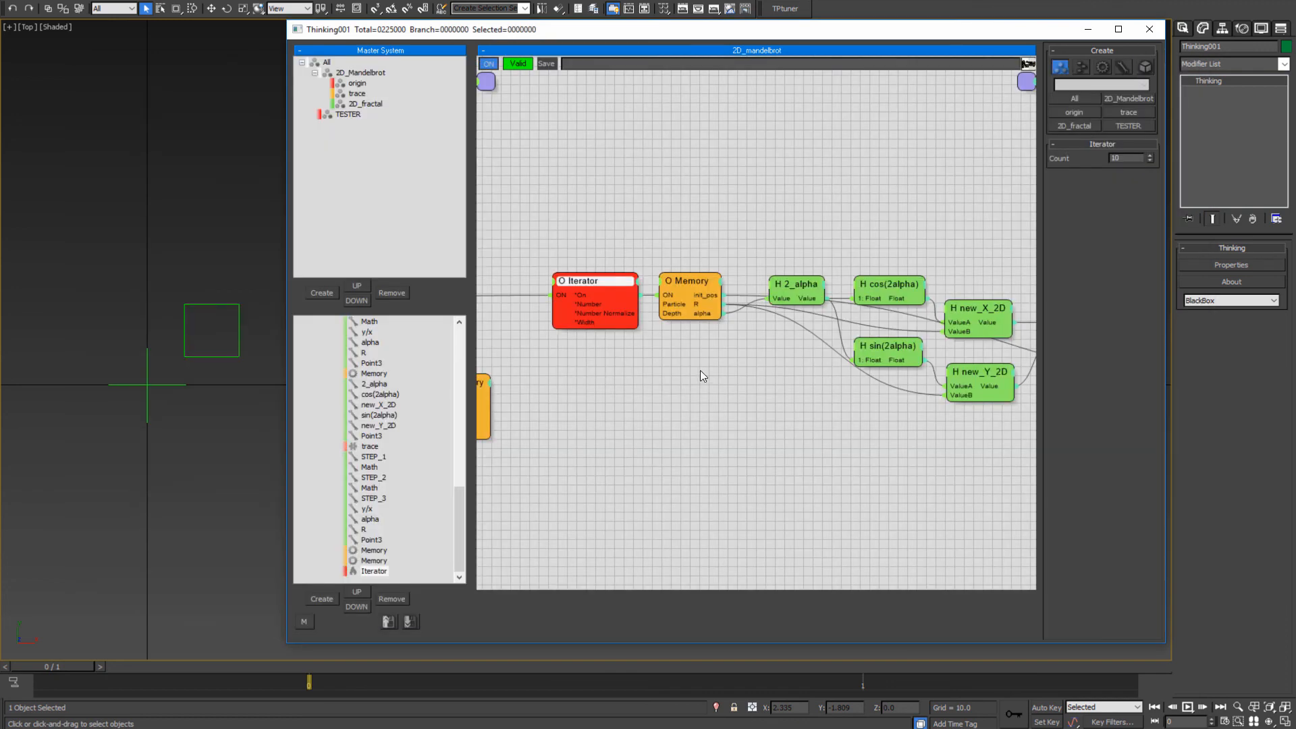
{"action": "left_click", "coordinate": [654, 468]}
{"action": "middle_click_drag", "start_coordinate": [908, 450], "coordinate": [826, 467]}
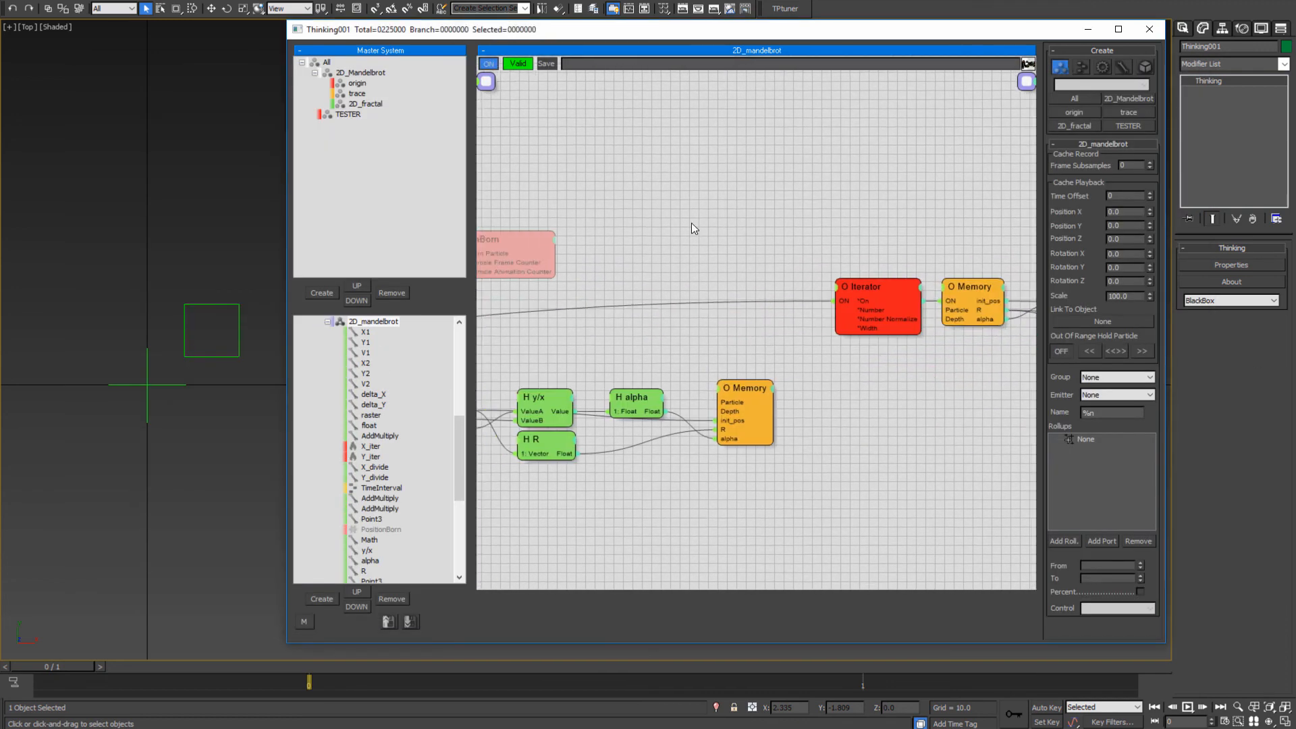
{"action": "mouse_move", "coordinate": [886, 191]}
{"action": "middle_mouse_down"}
{"action": "mouse_move", "coordinate": [920, 194]}
{"action": "mouse_move", "coordinate": [881, 188]}
{"action": "middle_mouse_up"}
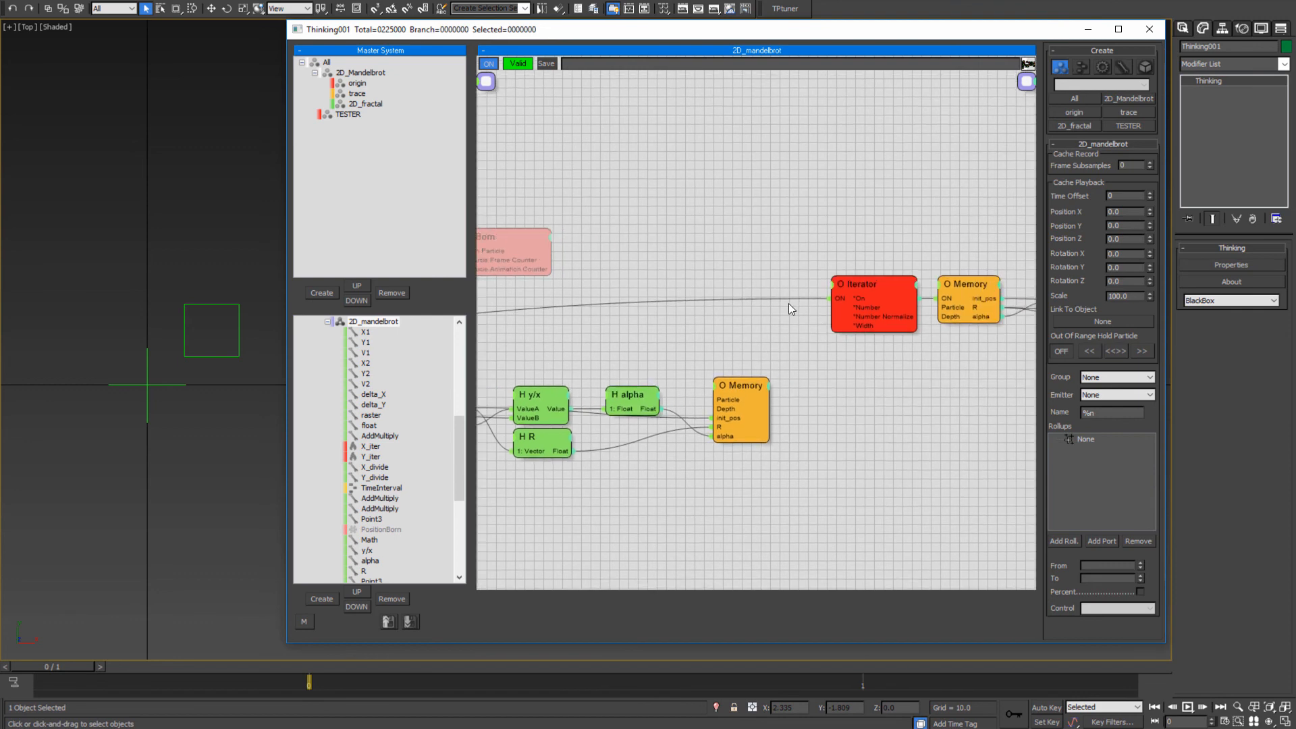
{"action": "left_click", "coordinate": [832, 298]}
{"action": "left_click", "coordinate": [847, 321]}
- Add an Integer helper above the Iterator and rename it iterations
{"action": "right_click", "coordinate": [712, 146]}
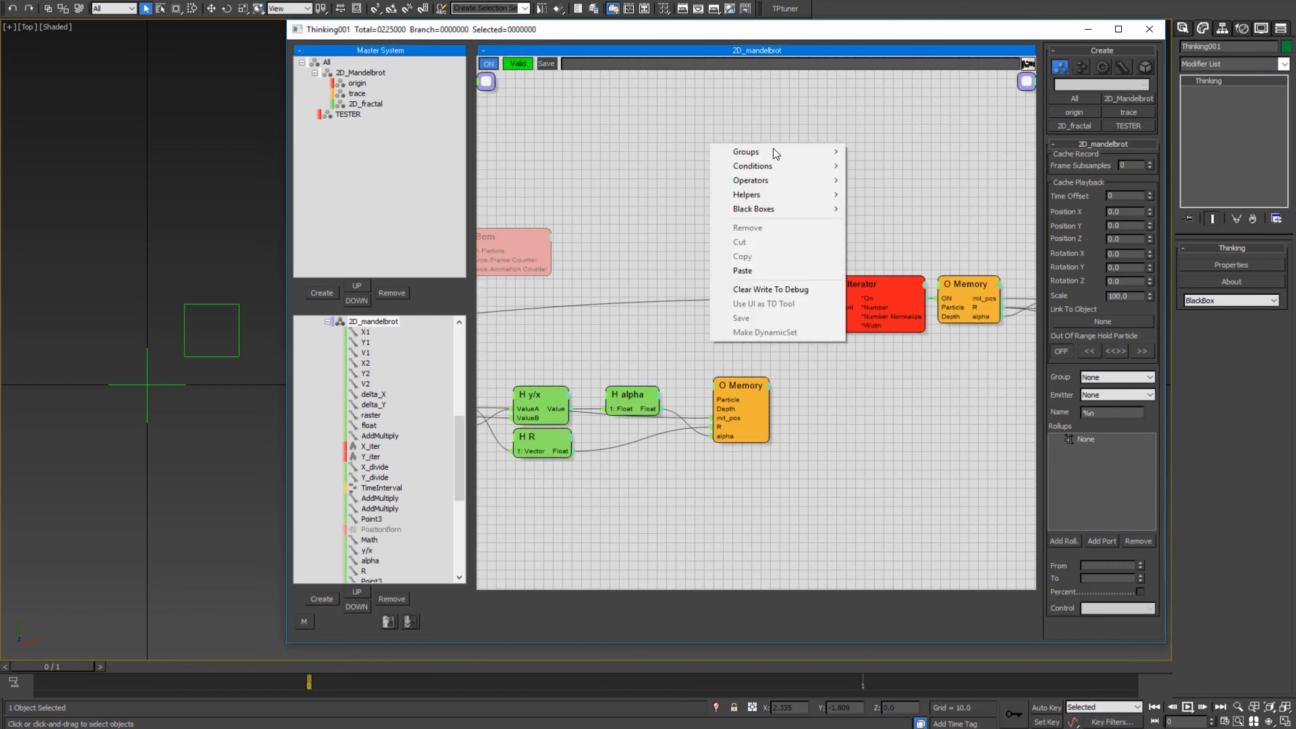
{"action": "mouse_move", "coordinate": [751, 201]}
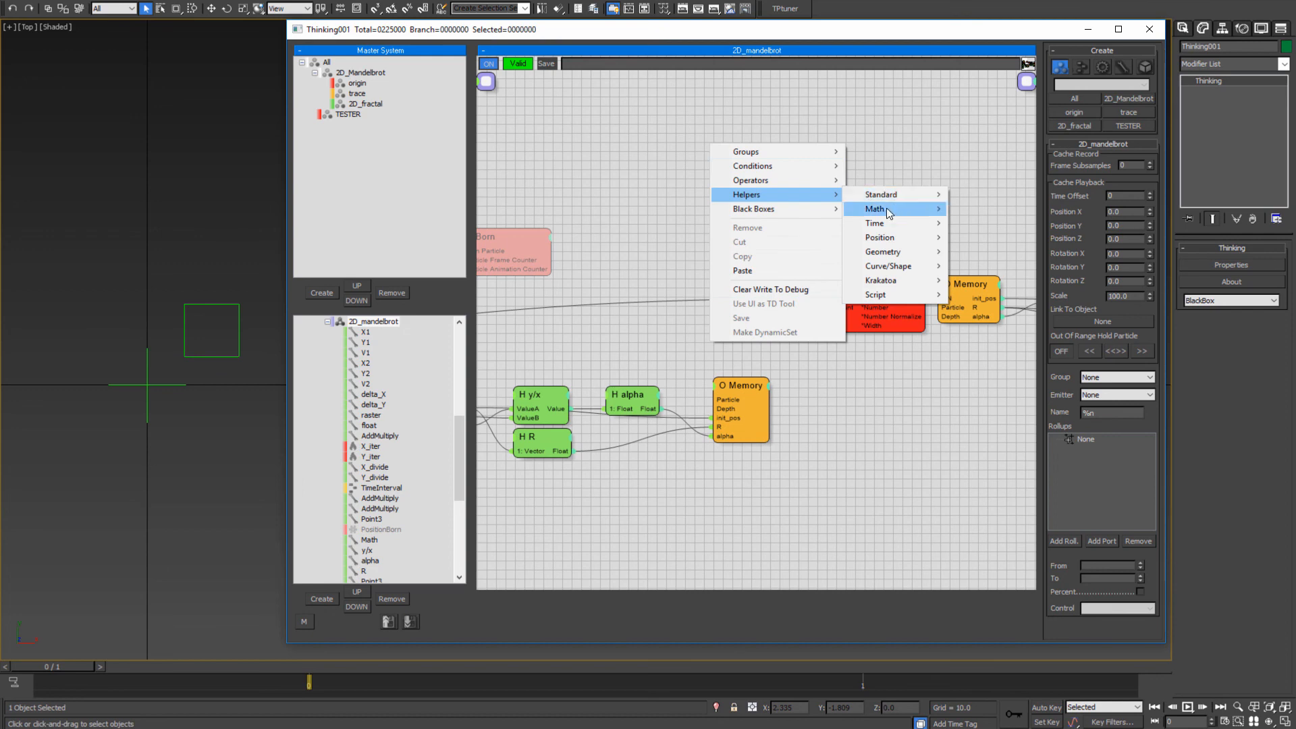
{"action": "mouse_move", "coordinate": [888, 213]}
{"action": "left_click", "coordinate": [980, 280]}
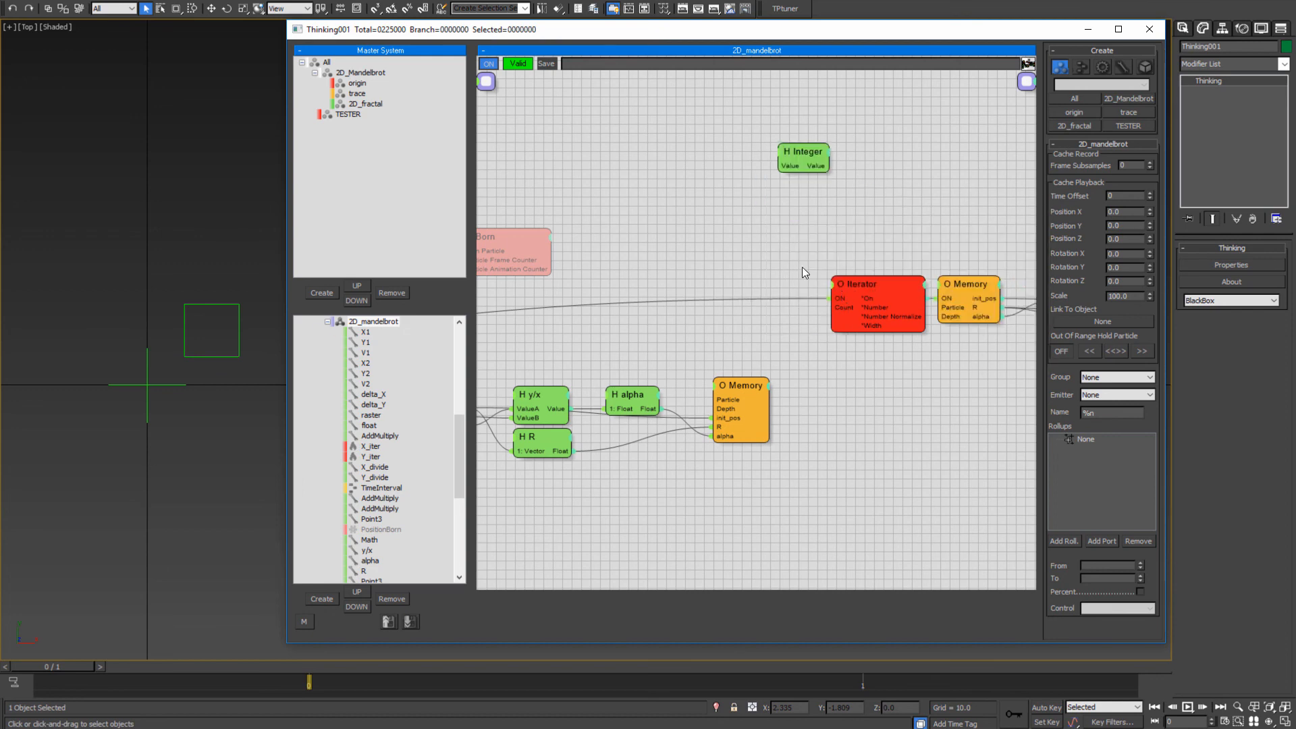
{"action": "left_click_drag", "start_coordinate": [809, 151], "coordinate": [758, 191]}
{"action": "right_click", "coordinate": [756, 188]}
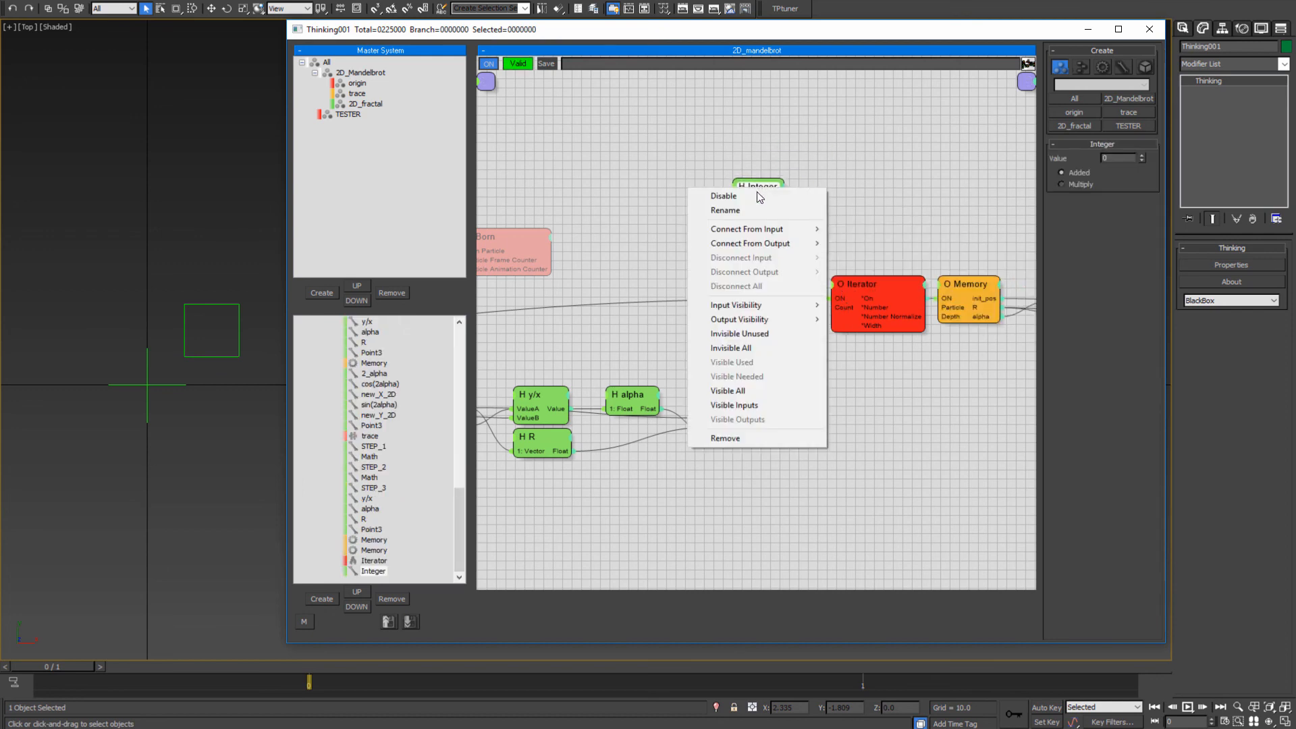
{"action": "left_click", "coordinate": [760, 210]}
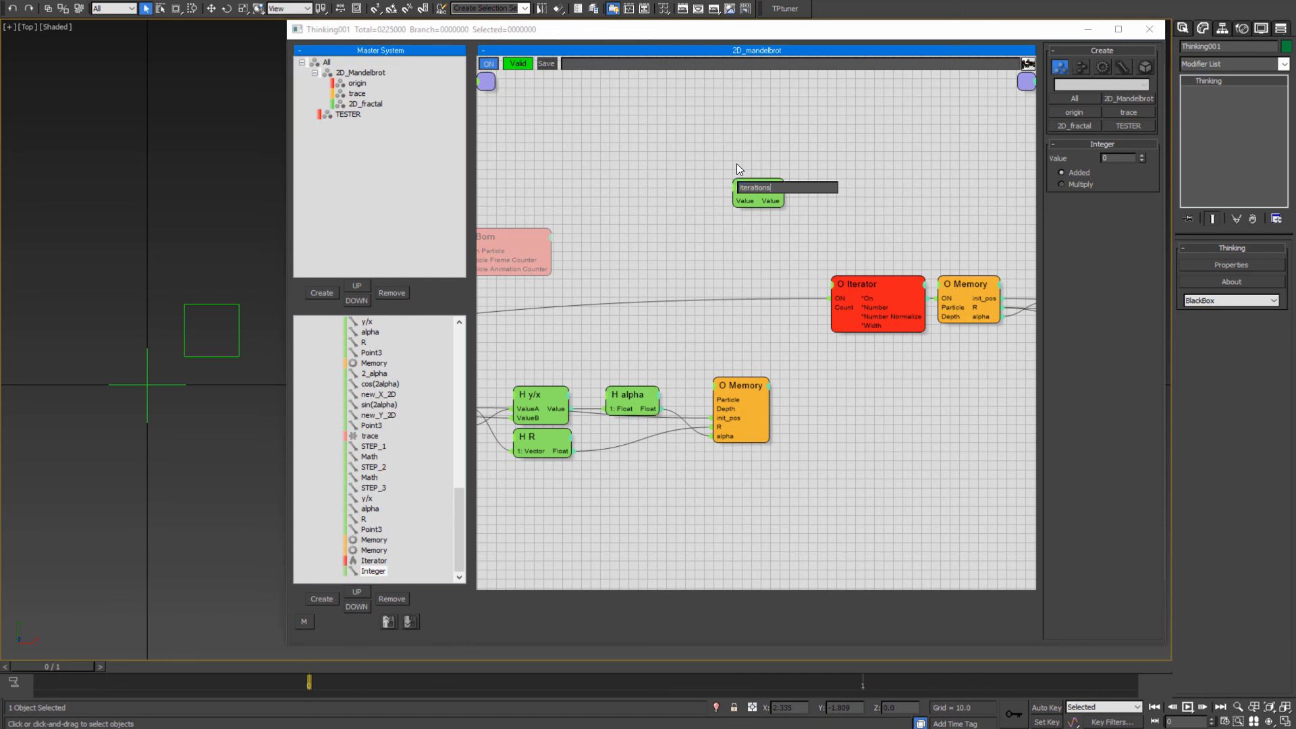
{"action": "key", "text": "Return"}
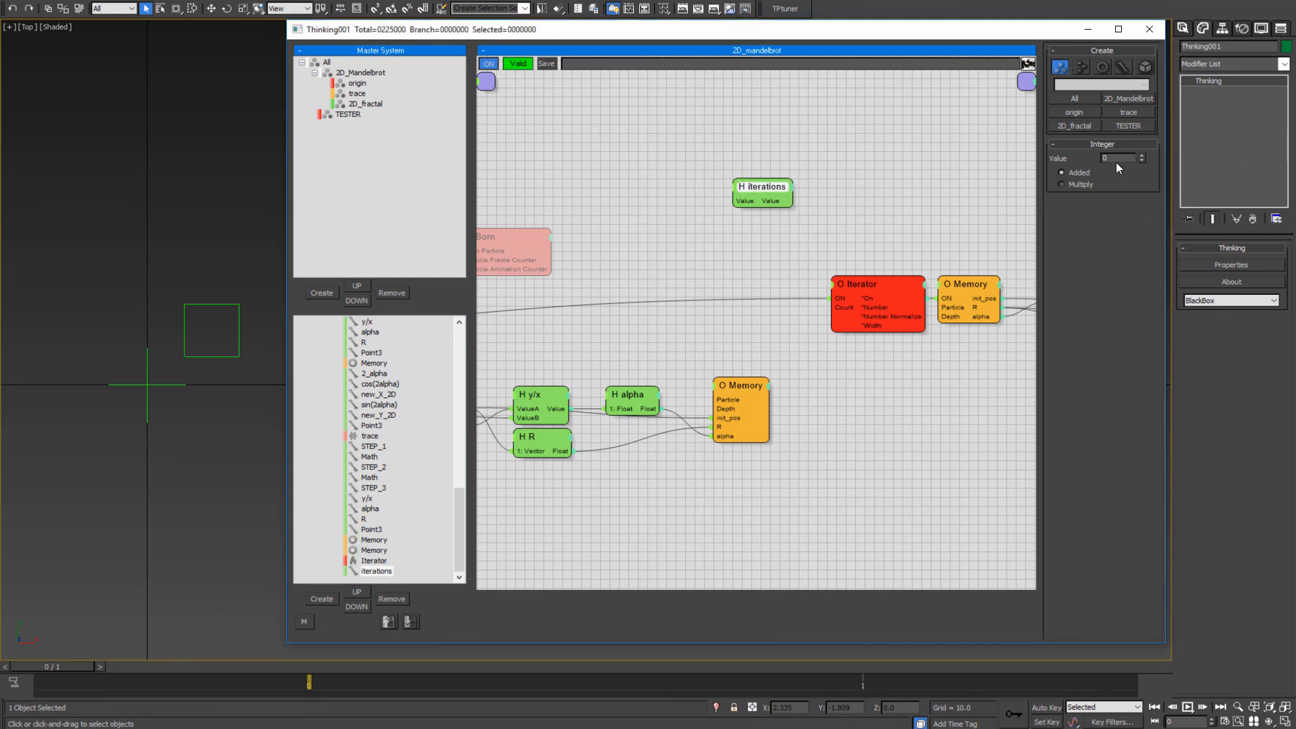
- Set the iterations helper's value to 10 and connect its output to the Iterator's Count input
{"action": "type", "text": "10"}
{"action": "key", "text": "Return"}
{"action": "left_click_drag", "start_coordinate": [838, 306], "coordinate": [766, 200]}
- Examine the node chain from the Iterator through STEP_3 to the trace operator and back
{"action": "middle_click_drag", "start_coordinate": [1002, 265], "coordinate": [741, 271]}
{"action": "middle_click_drag", "start_coordinate": [926, 239], "coordinate": [454, 264]}
{"action": "middle_click_drag", "start_coordinate": [739, 268], "coordinate": [442, 250]}
{"action": "middle_click_drag", "start_coordinate": [864, 268], "coordinate": [619, 241]}
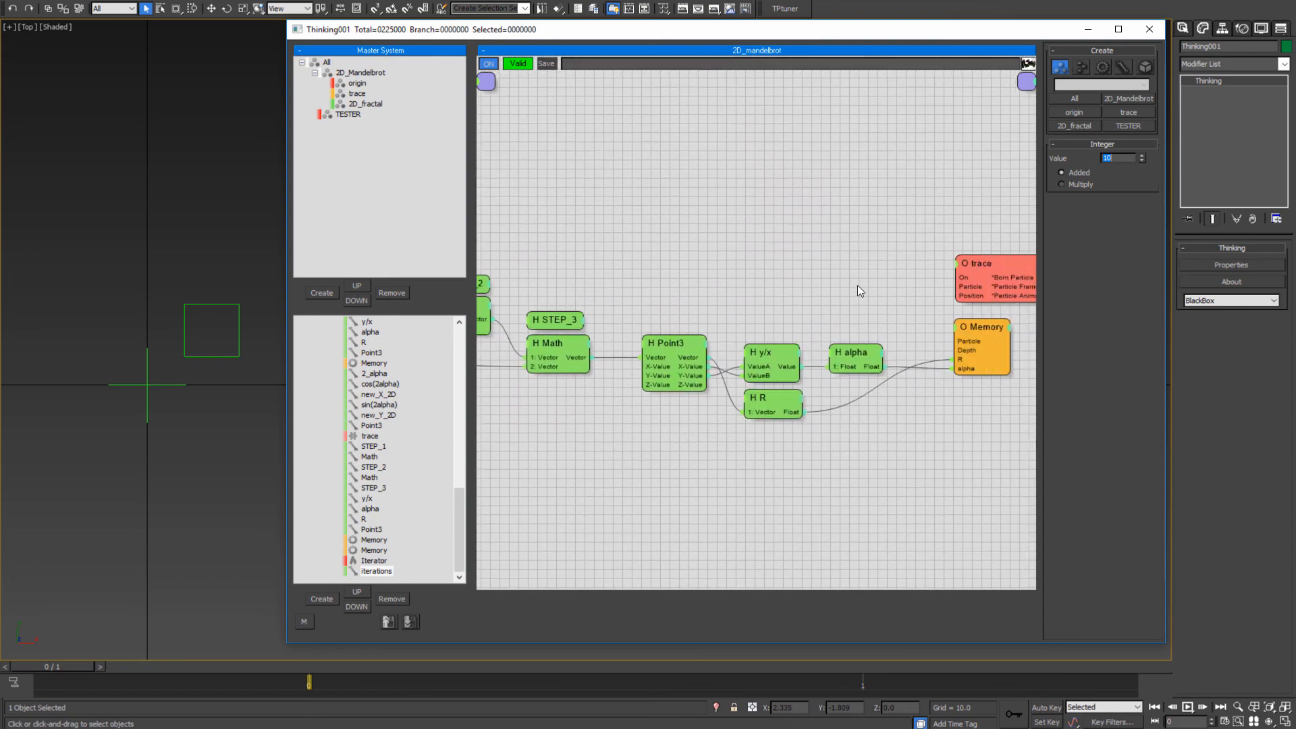
{"action": "middle_click_drag", "start_coordinate": [690, 270], "coordinate": [941, 262]}
{"action": "middle_click_drag", "start_coordinate": [601, 208], "coordinate": [889, 210]}
{"action": "middle_click_drag", "start_coordinate": [729, 264], "coordinate": [897, 269]}
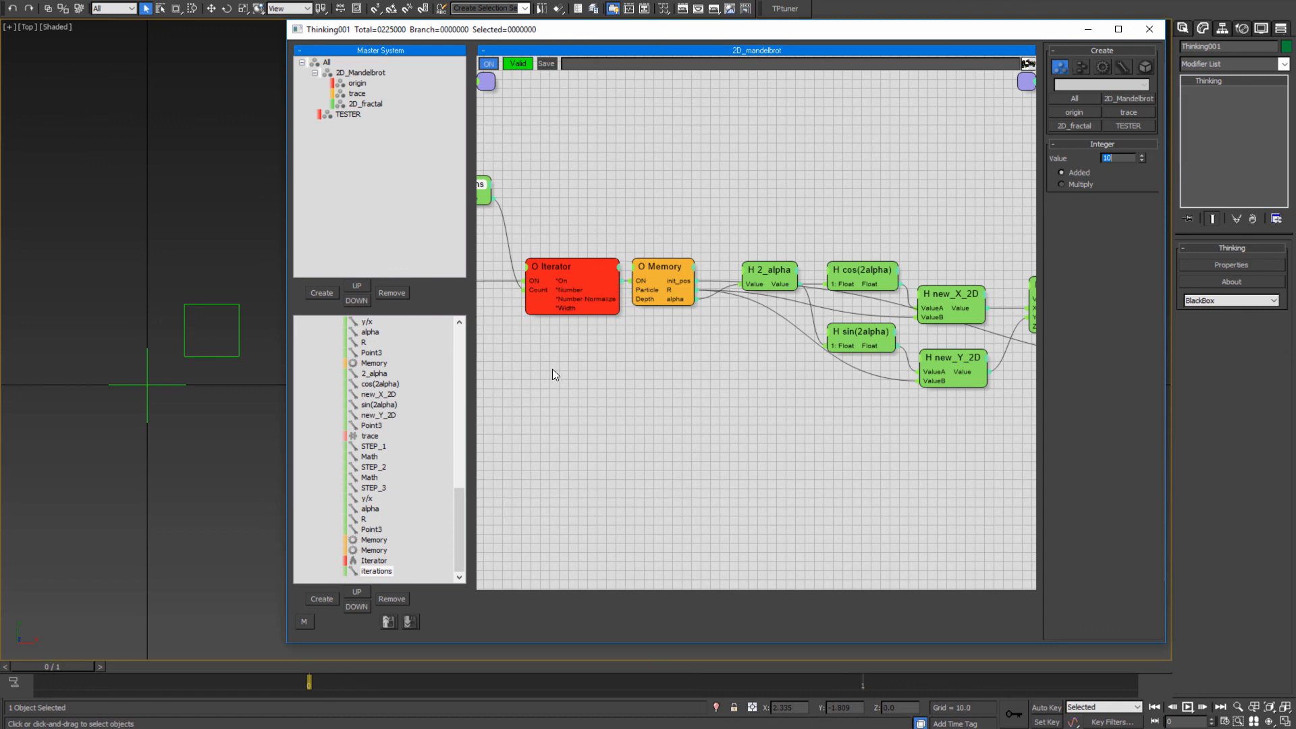
{"action": "middle_click_drag", "start_coordinate": [551, 248], "coordinate": [641, 265]}
- Move the iterations helper slightly closer to the Iterator and add an Expression helper above the STEP_1 and STEP_2 nodes
{"action": "left_click_drag", "start_coordinate": [552, 206], "coordinate": [560, 229]}
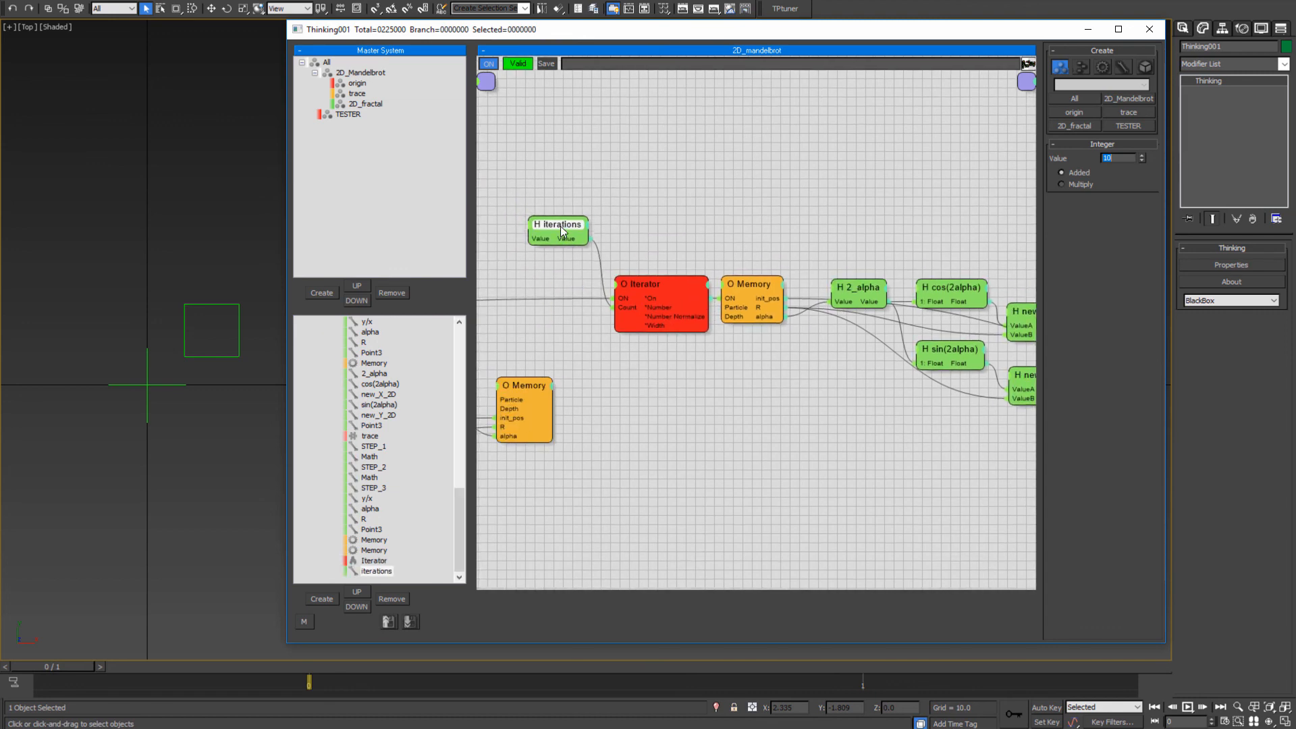
{"action": "left_click", "coordinate": [690, 217]}
{"action": "middle_click_drag", "start_coordinate": [808, 293], "coordinate": [707, 287]}
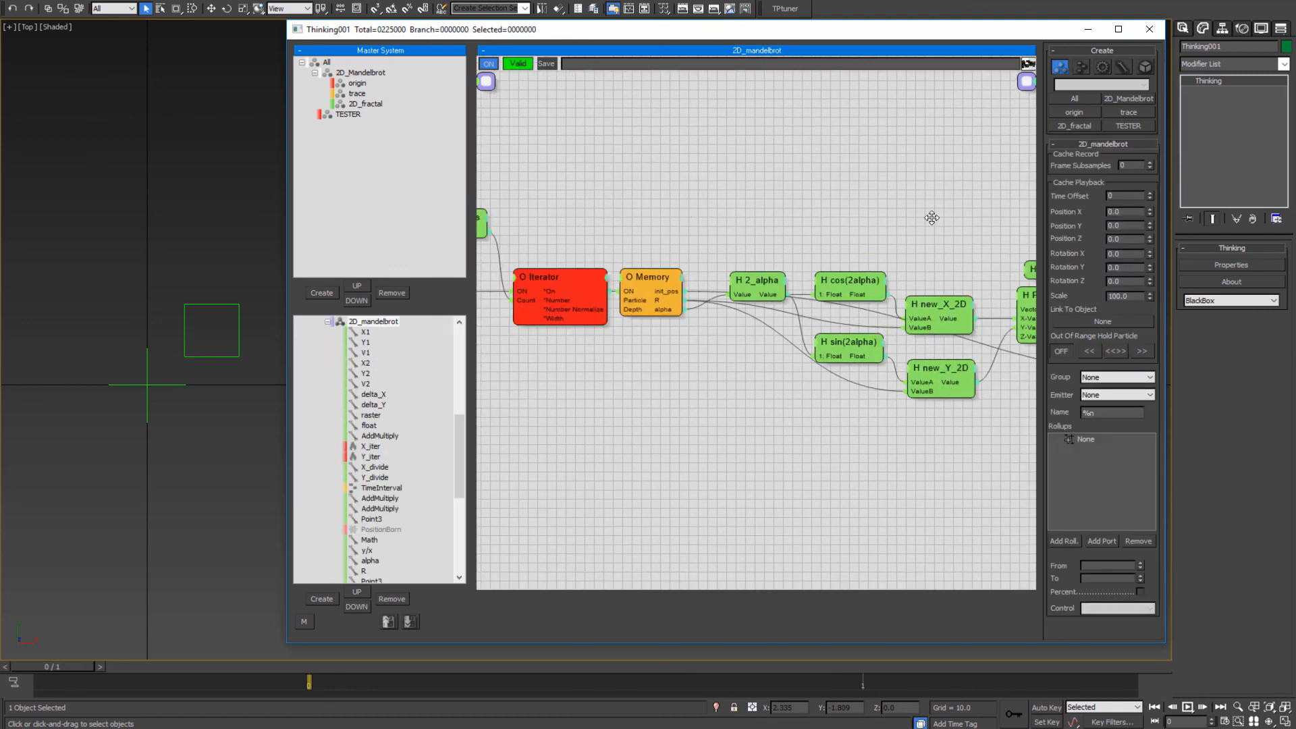
{"action": "middle_click_drag", "start_coordinate": [931, 219], "coordinate": [723, 205]}
{"action": "middle_click_drag", "start_coordinate": [841, 224], "coordinate": [825, 283]}
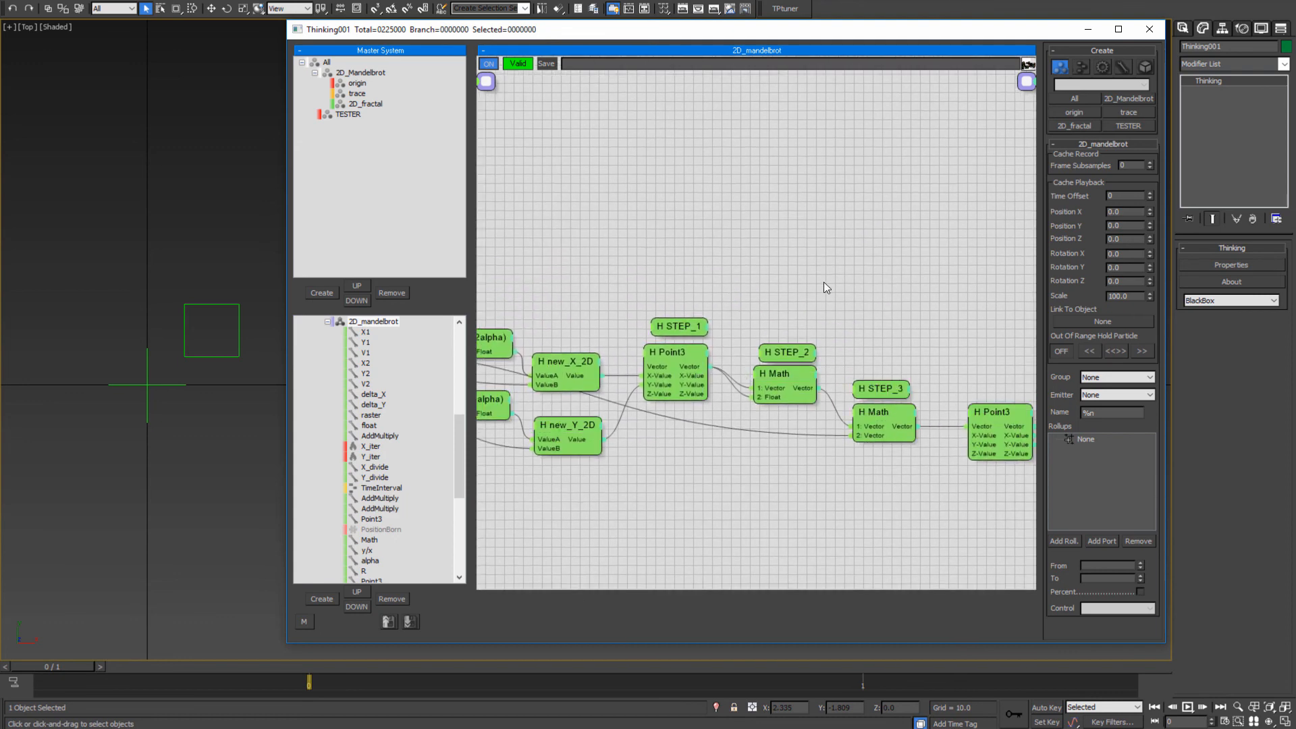
{"action": "middle_click_drag", "start_coordinate": [759, 259], "coordinate": [775, 249]}
{"action": "right_click", "coordinate": [770, 203]}
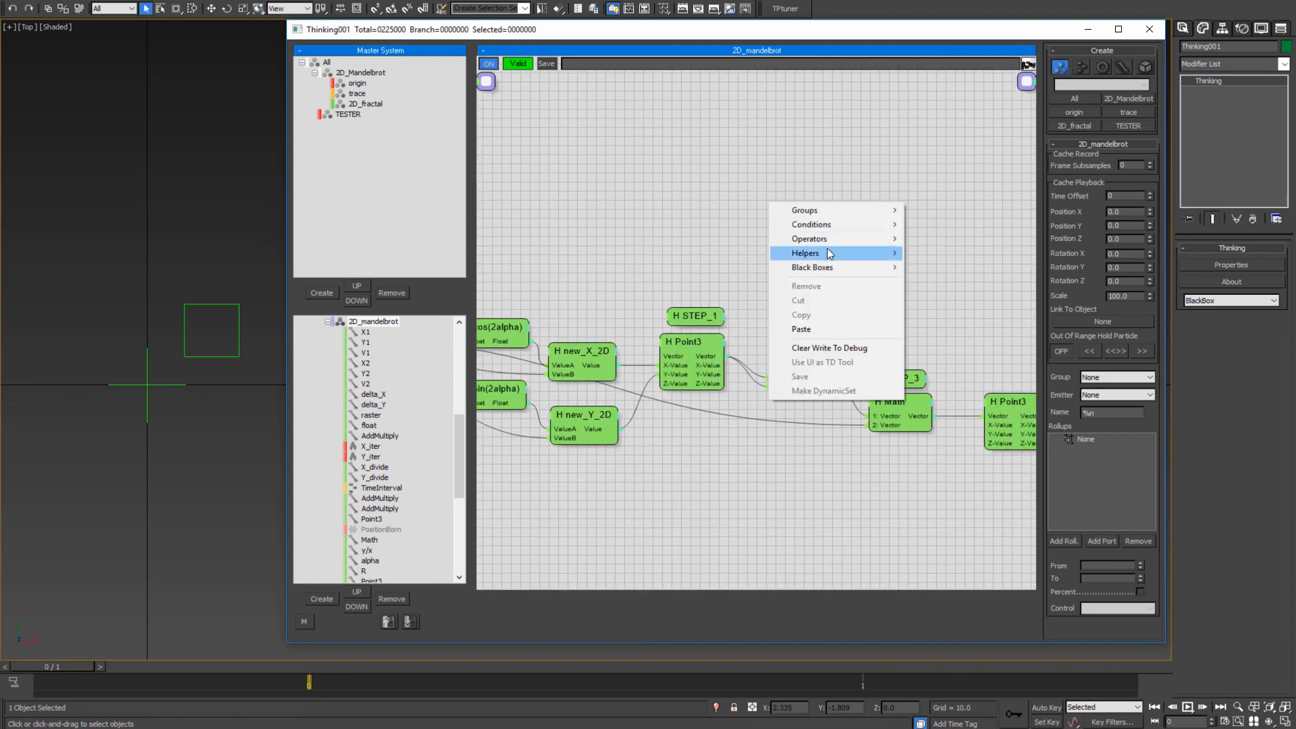
{"action": "mouse_move", "coordinate": [829, 253]}
{"action": "mouse_move", "coordinate": [951, 268]}
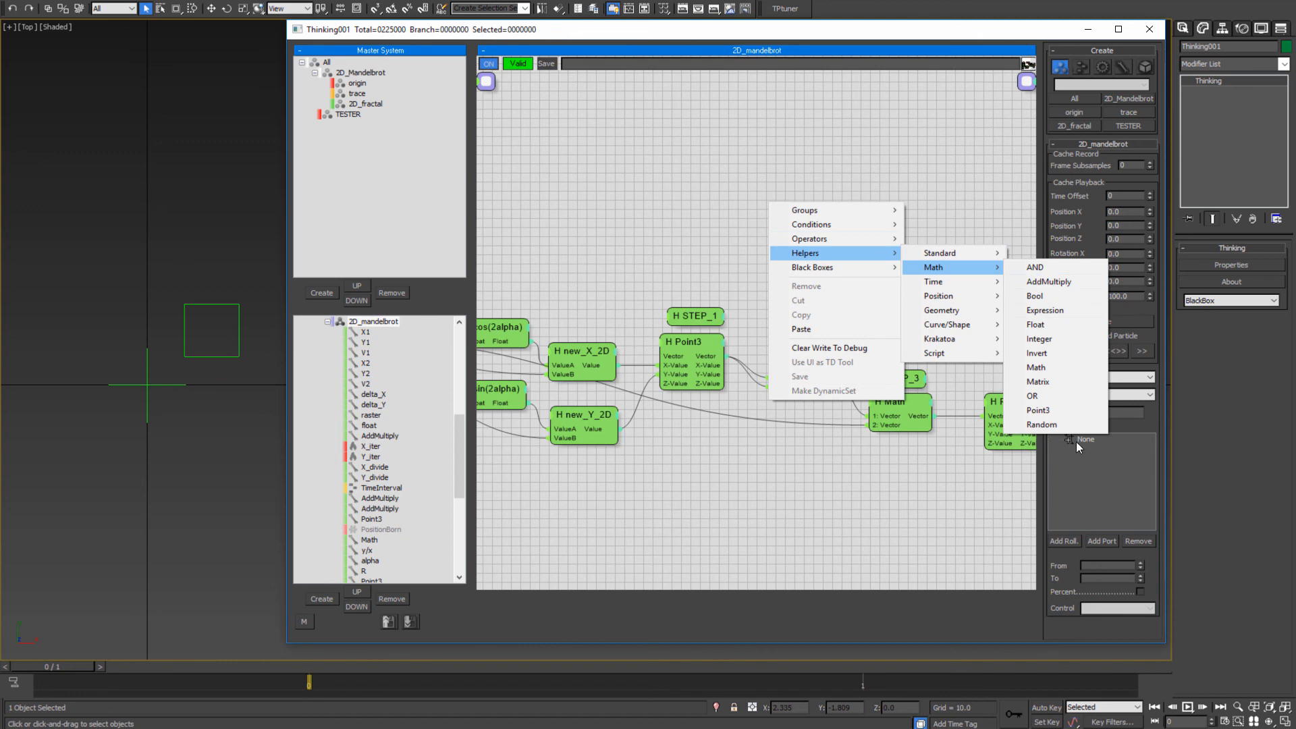
{"action": "left_click", "coordinate": [1045, 310]}
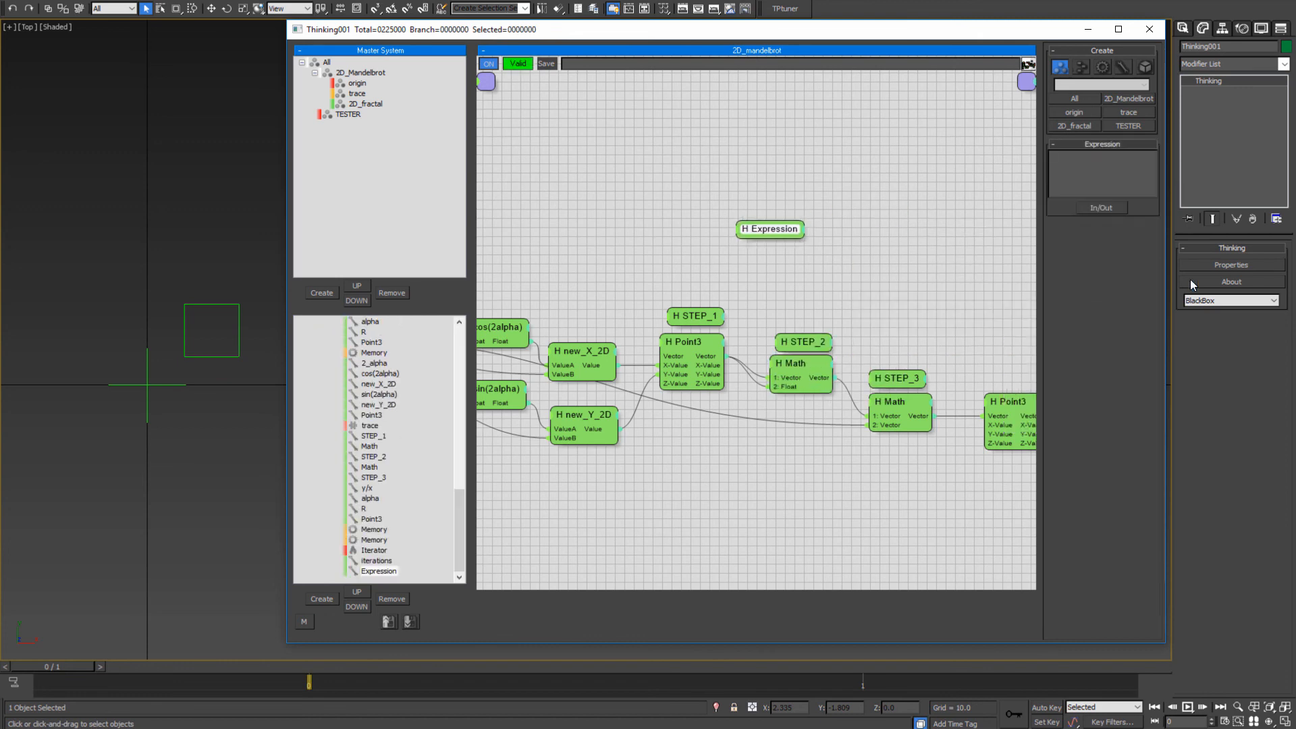
- Add two scalar inputs named a and b to the Expression helper
{"action": "left_click", "coordinate": [1109, 212]}
{"action": "mouse_move", "coordinate": [1101, 223]}
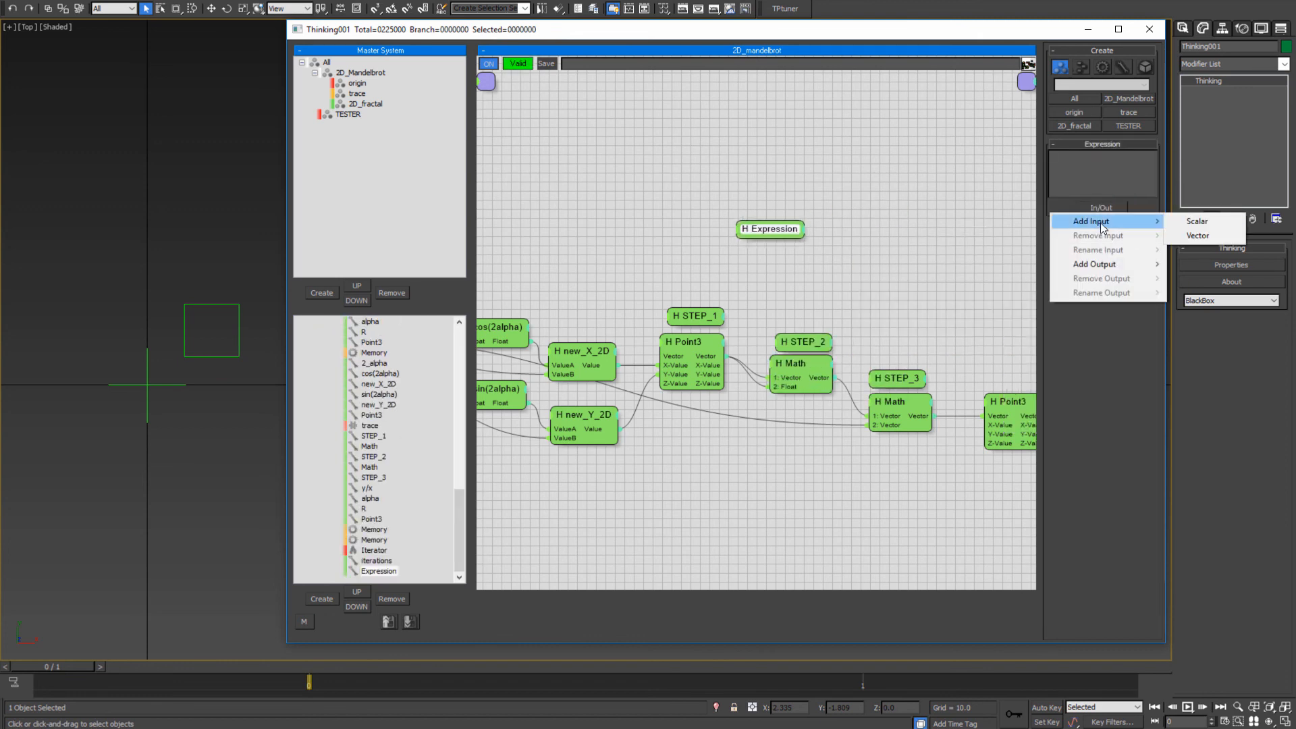
{"action": "left_click", "coordinate": [1209, 221]}
{"action": "type", "text": "a"}
{"action": "key", "text": "Return"}
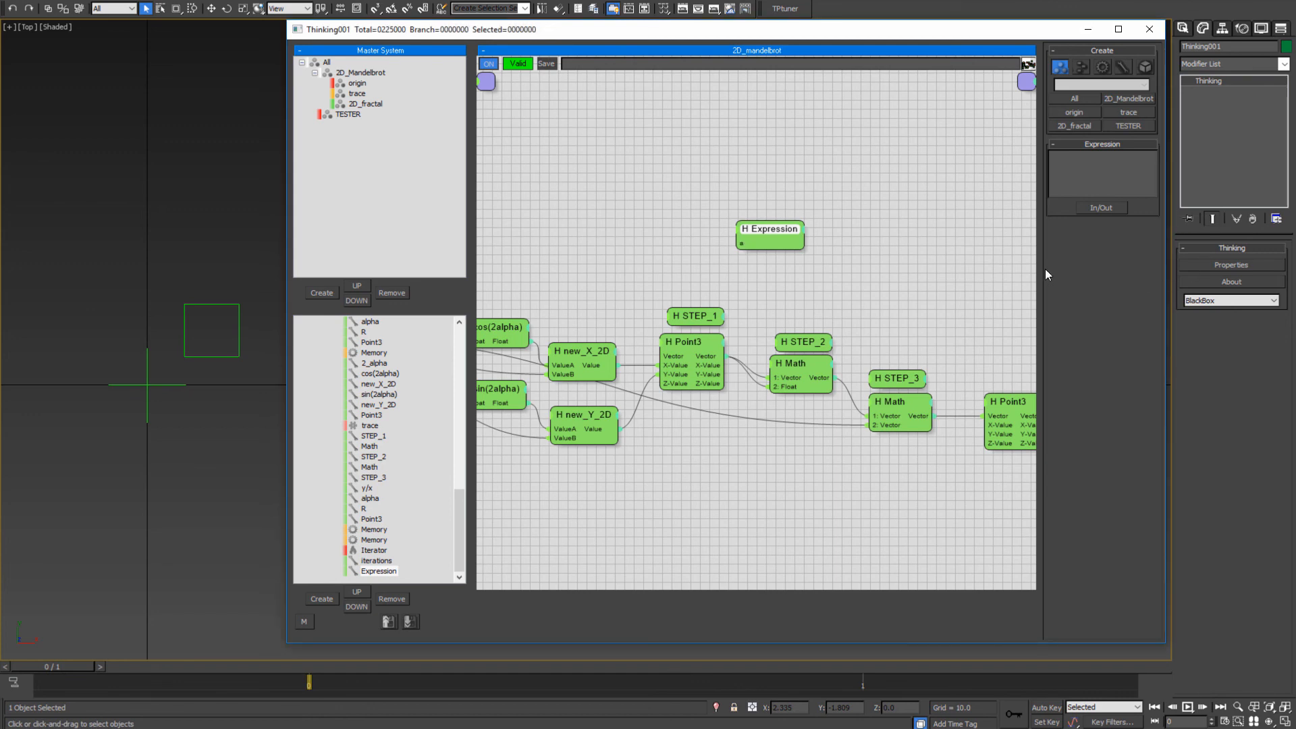
{"action": "left_click", "coordinate": [1095, 208]}
{"action": "mouse_move", "coordinate": [1103, 220]}
{"action": "left_click", "coordinate": [1178, 217]}
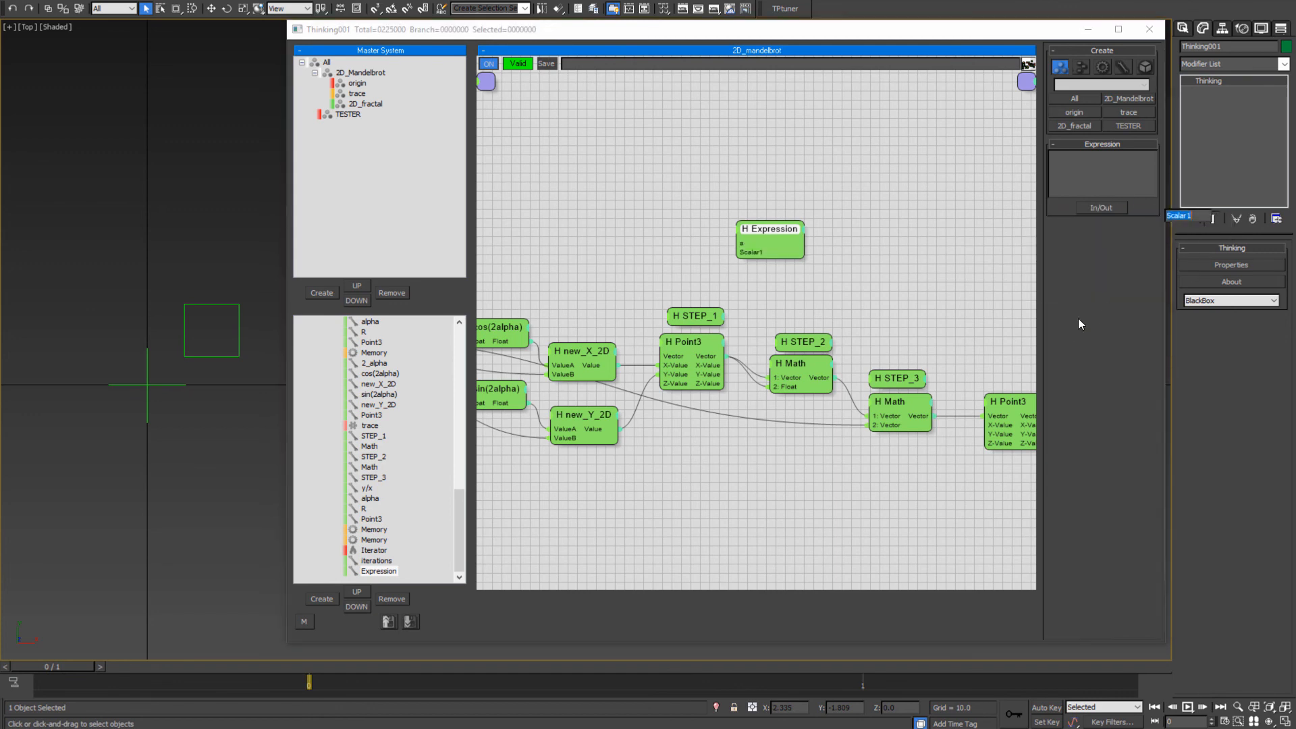
{"action": "type", "text": "b"}
{"action": "key", "text": "Return"}
- Add a scalar output named res to the Expression helper
{"action": "left_click", "coordinate": [1090, 208]}
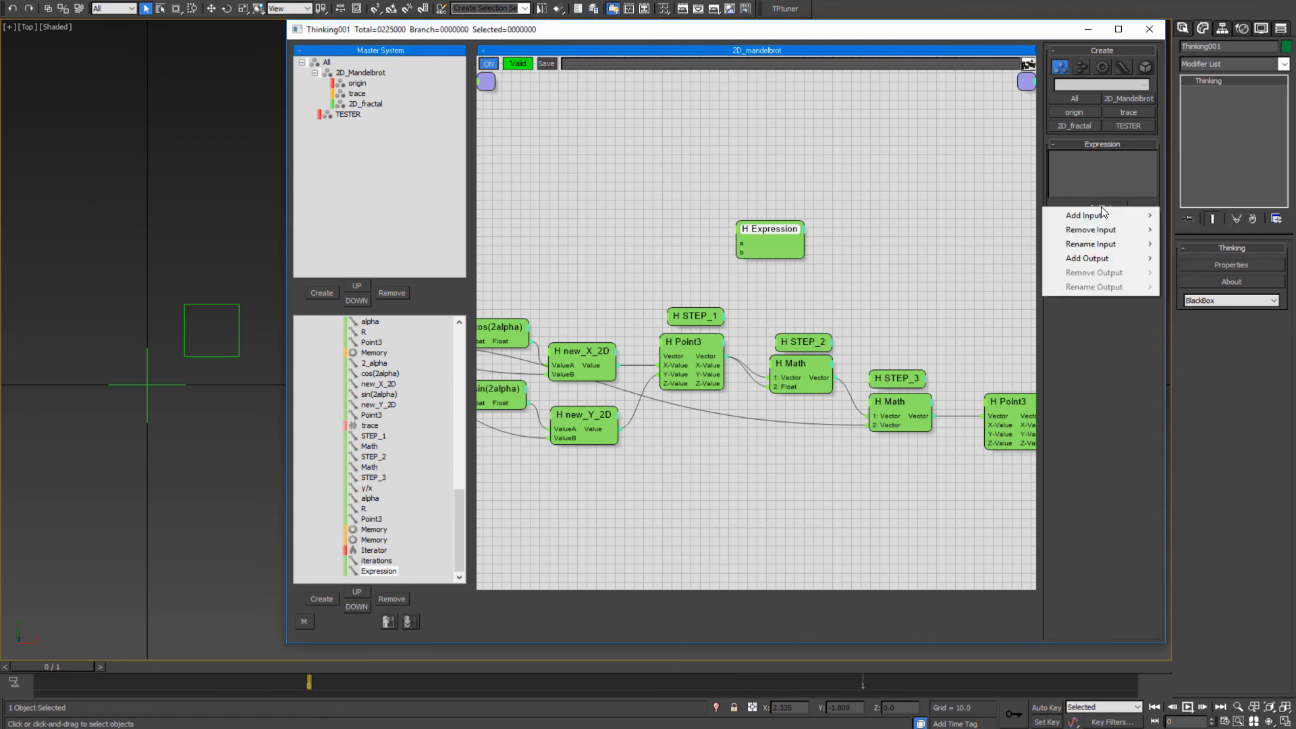
{"action": "mouse_move", "coordinate": [1120, 256]}
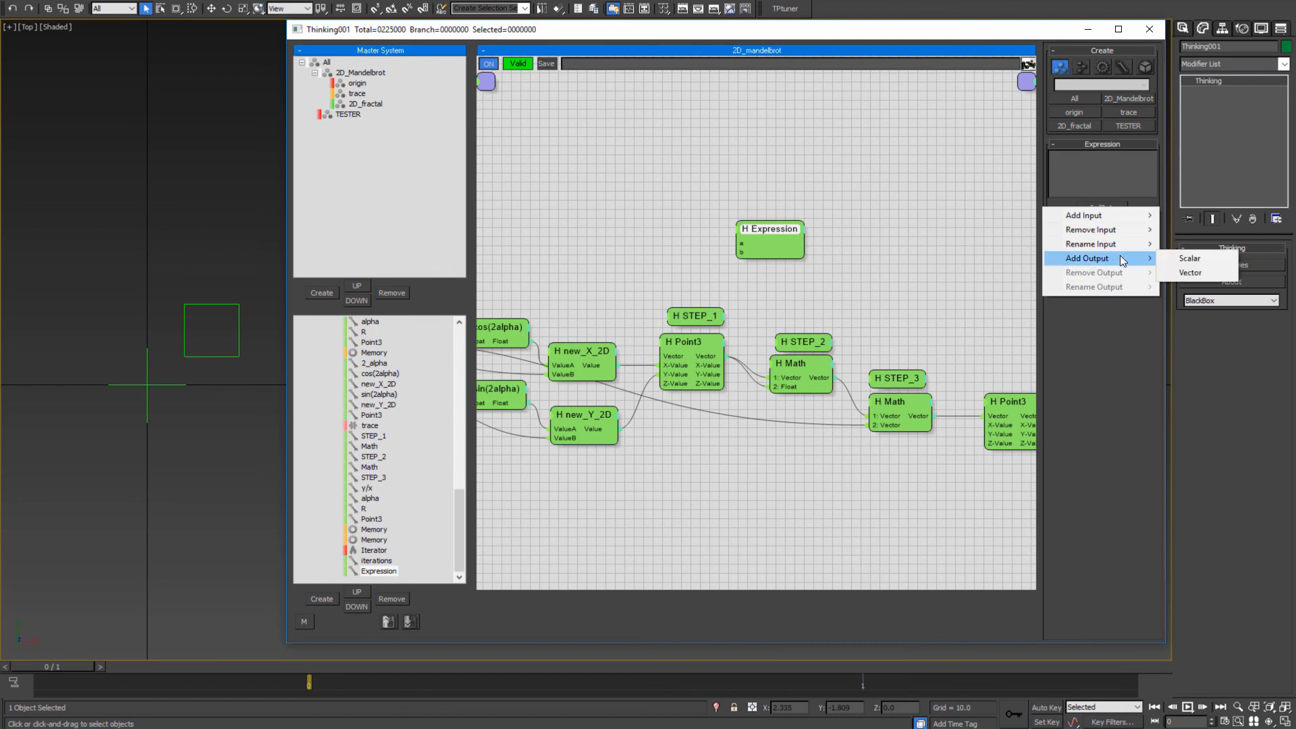
{"action": "left_click", "coordinate": [1189, 260]}
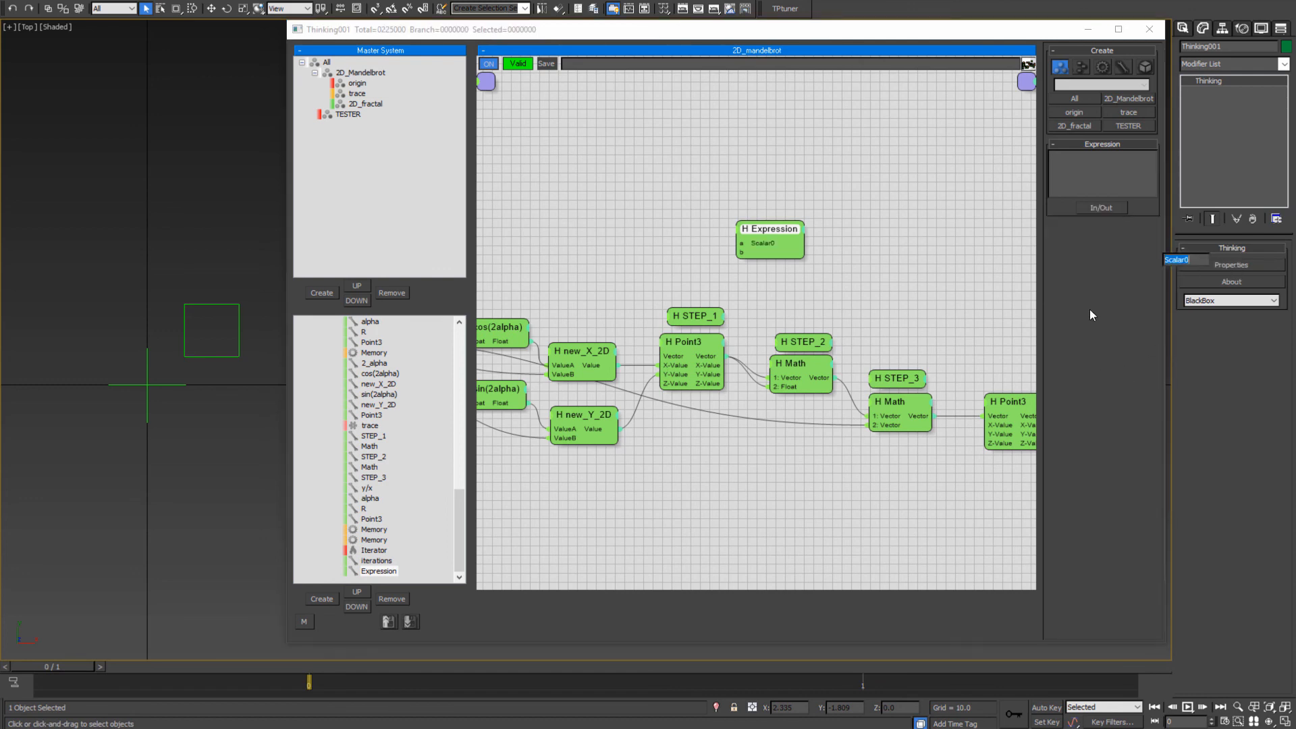
{"action": "type", "text": "res"}
{"action": "key", "text": "Return"}
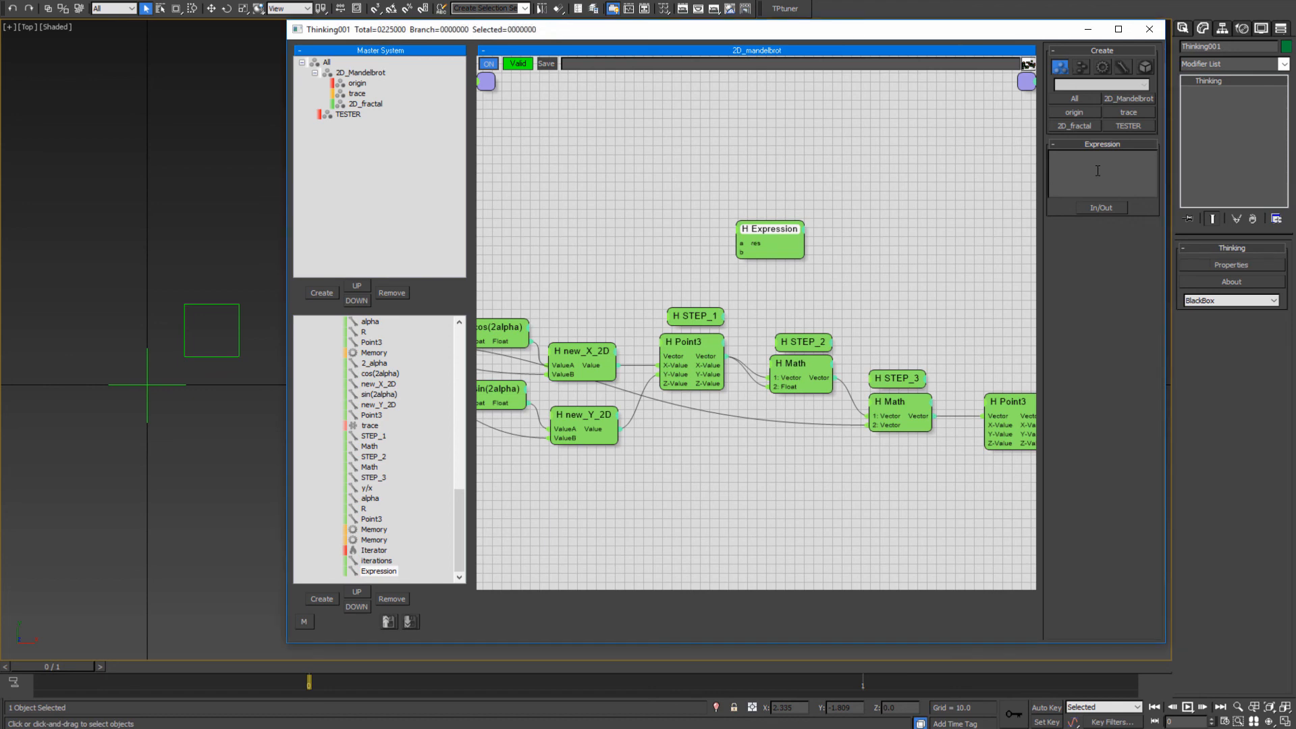
- Move the Expression helper back along the chain to sit above the 2_alpha node near the Iterator
{"action": "middle_click_drag", "start_coordinate": [641, 251], "coordinate": [769, 260]}
{"action": "left_click_drag", "start_coordinate": [880, 235], "coordinate": [555, 244]}
{"action": "middle_click_drag", "start_coordinate": [584, 249], "coordinate": [965, 221]}
{"action": "left_click_drag", "start_coordinate": [965, 220], "coordinate": [895, 234]}
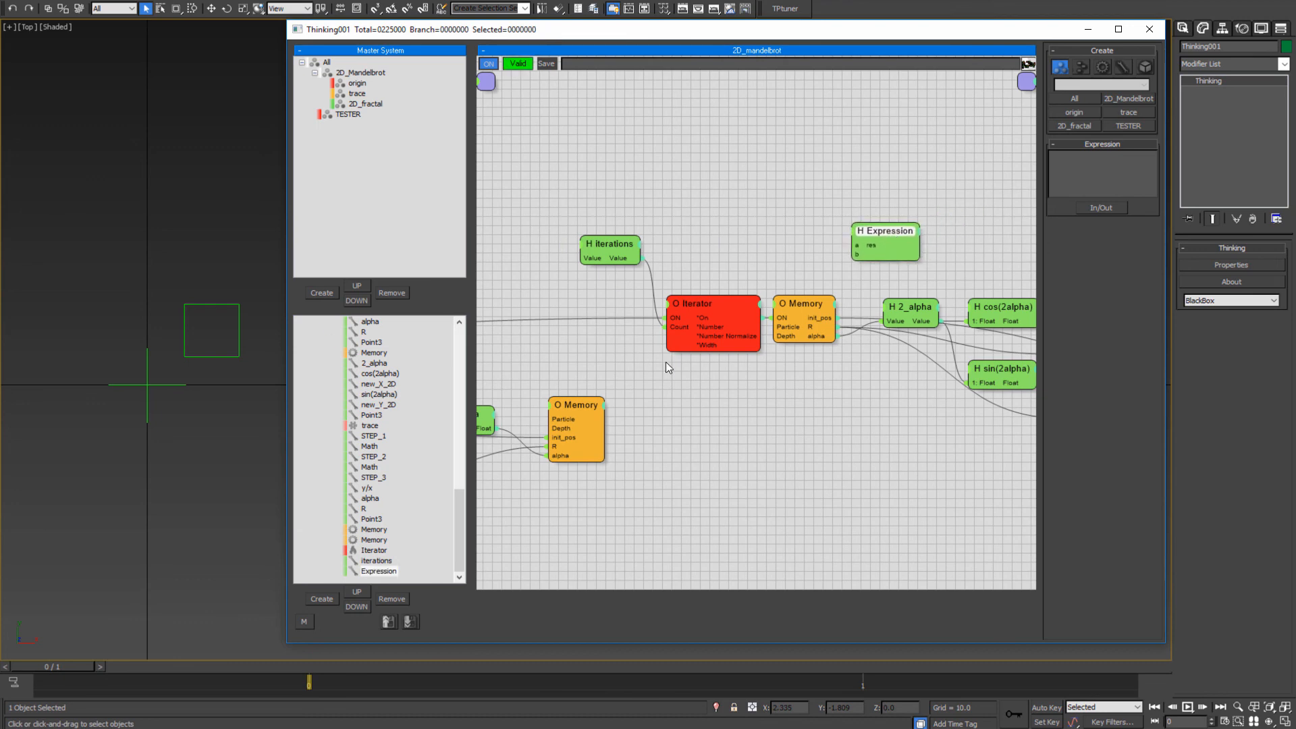
- Connect the Iterator's Number output to the Expression's input a and the iterations value to input b
{"action": "mouse_move", "coordinate": [714, 304]}
{"action": "left_mouse_down"}
{"action": "mouse_move", "coordinate": [677, 303]}
{"action": "mouse_move", "coordinate": [692, 306]}
{"action": "left_mouse_up"}
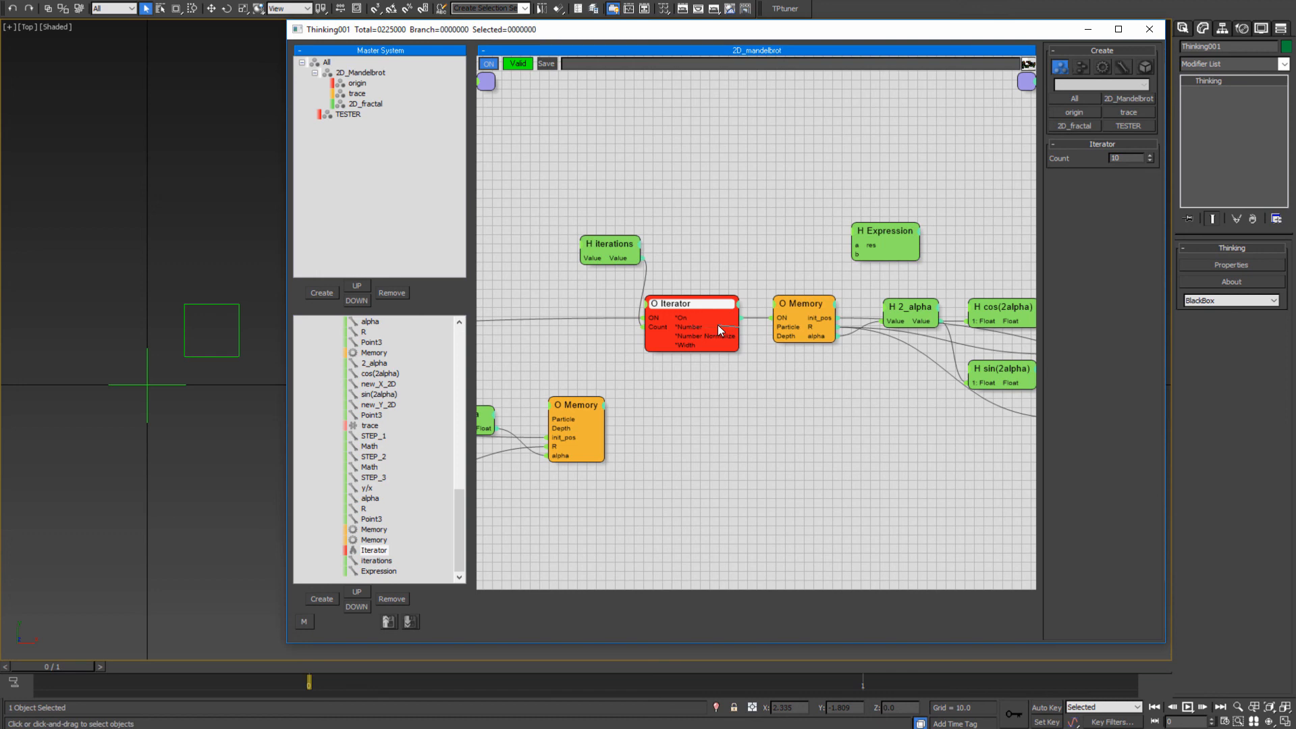
{"action": "left_click_drag", "start_coordinate": [719, 327], "coordinate": [856, 255]}
{"action": "left_click_drag", "start_coordinate": [622, 249], "coordinate": [588, 242]}
{"action": "middle_click_drag", "start_coordinate": [837, 372], "coordinate": [766, 379]}
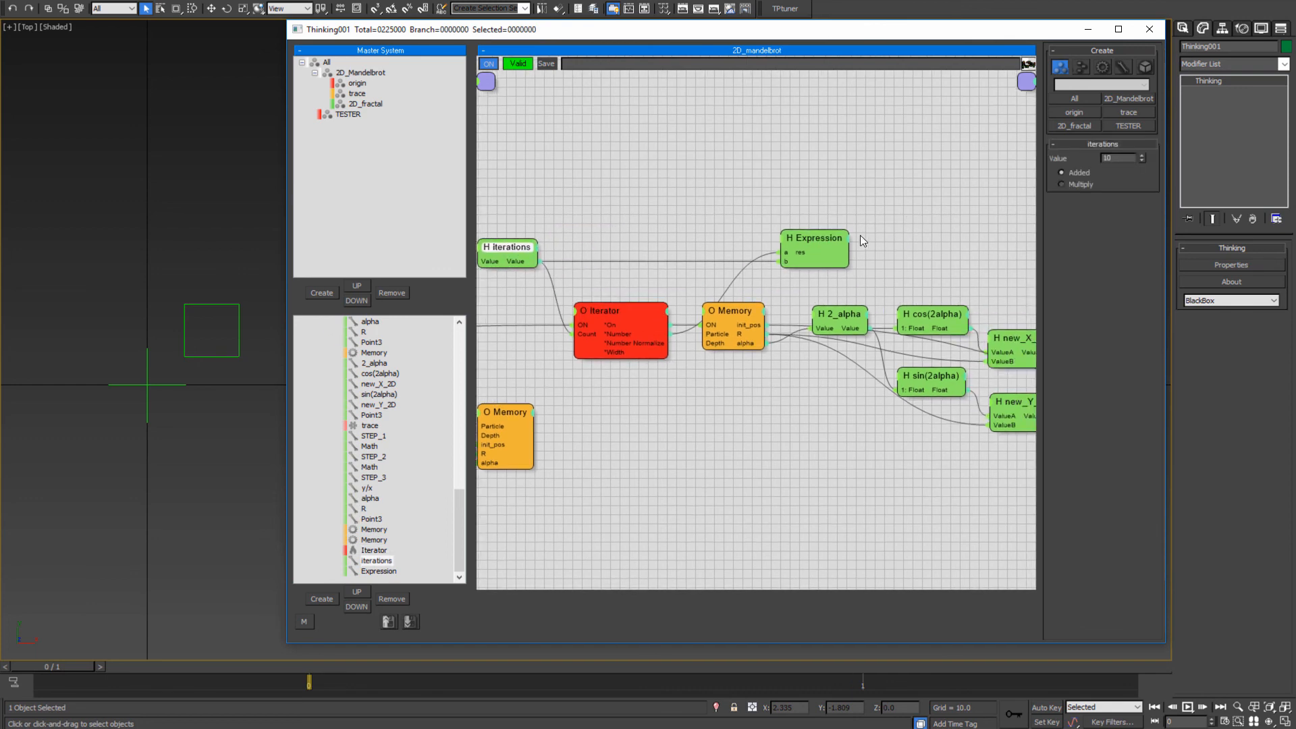
- Enter the formula if((a+1)=b,1,0) in the Expression helper and check it against the iterations and Iterator nodes
{"action": "left_click", "coordinate": [791, 236]}
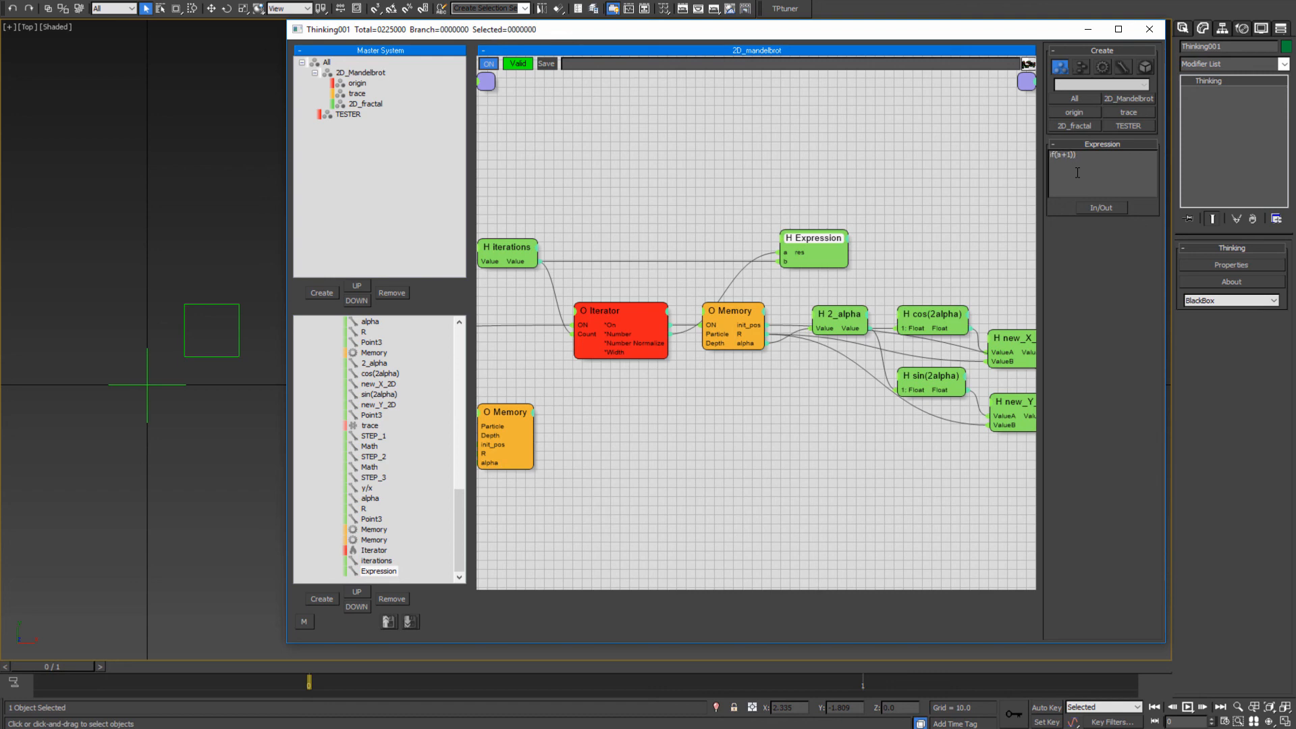
{"action": "type", "text": "("}
{"action": "mouse_move", "coordinate": [1078, 173]}
{"action": "left_mouse_down"}
{"action": "mouse_move", "coordinate": [1085, 142]}
{"action": "mouse_move", "coordinate": [1073, 157]}
{"action": "left_mouse_up"}
{"action": "middle_click_drag", "start_coordinate": [590, 223], "coordinate": [715, 217]}
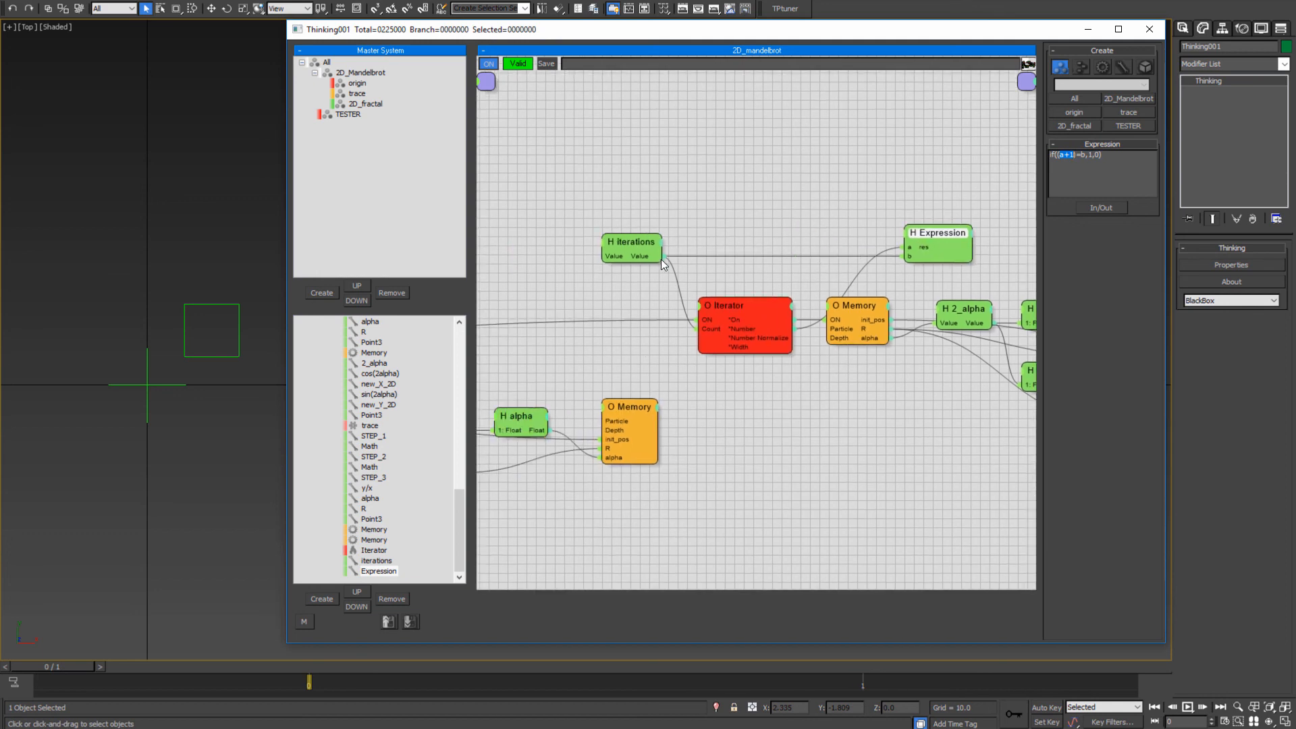
{"action": "left_click", "coordinate": [630, 244]}
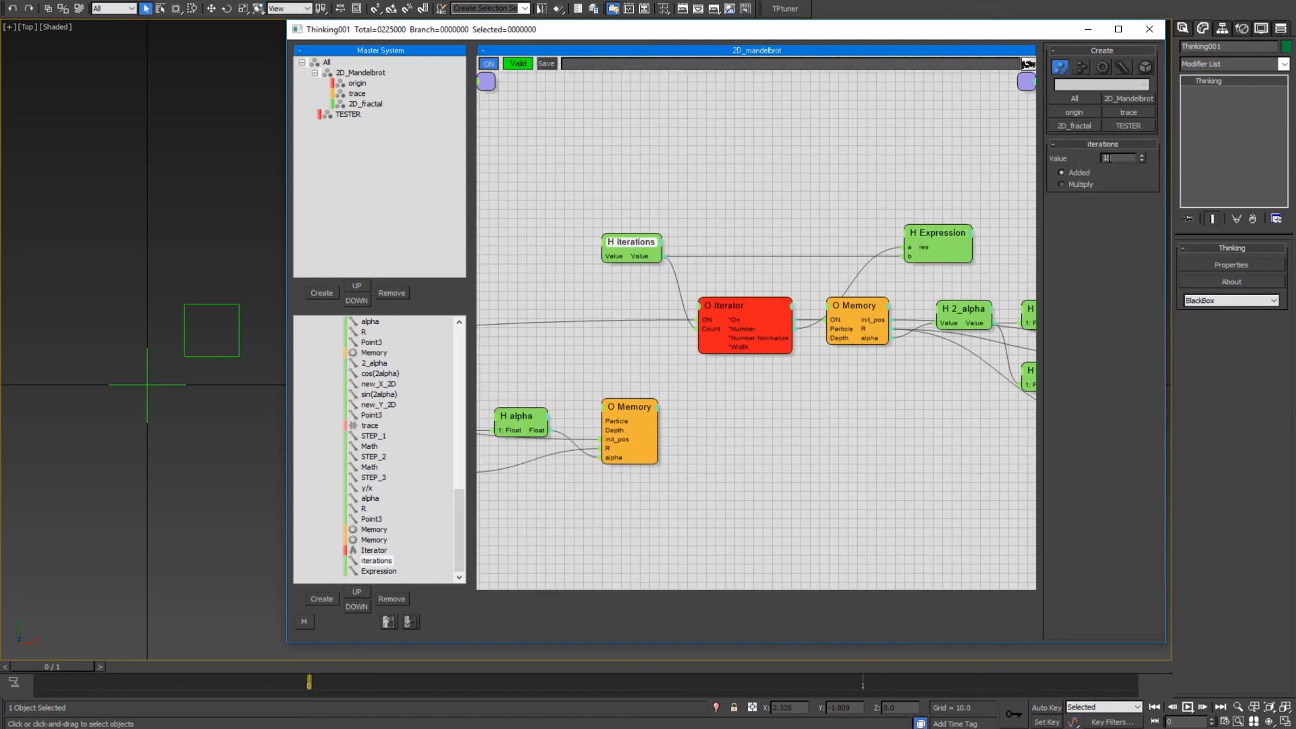
{"action": "left_click", "coordinate": [739, 317]}
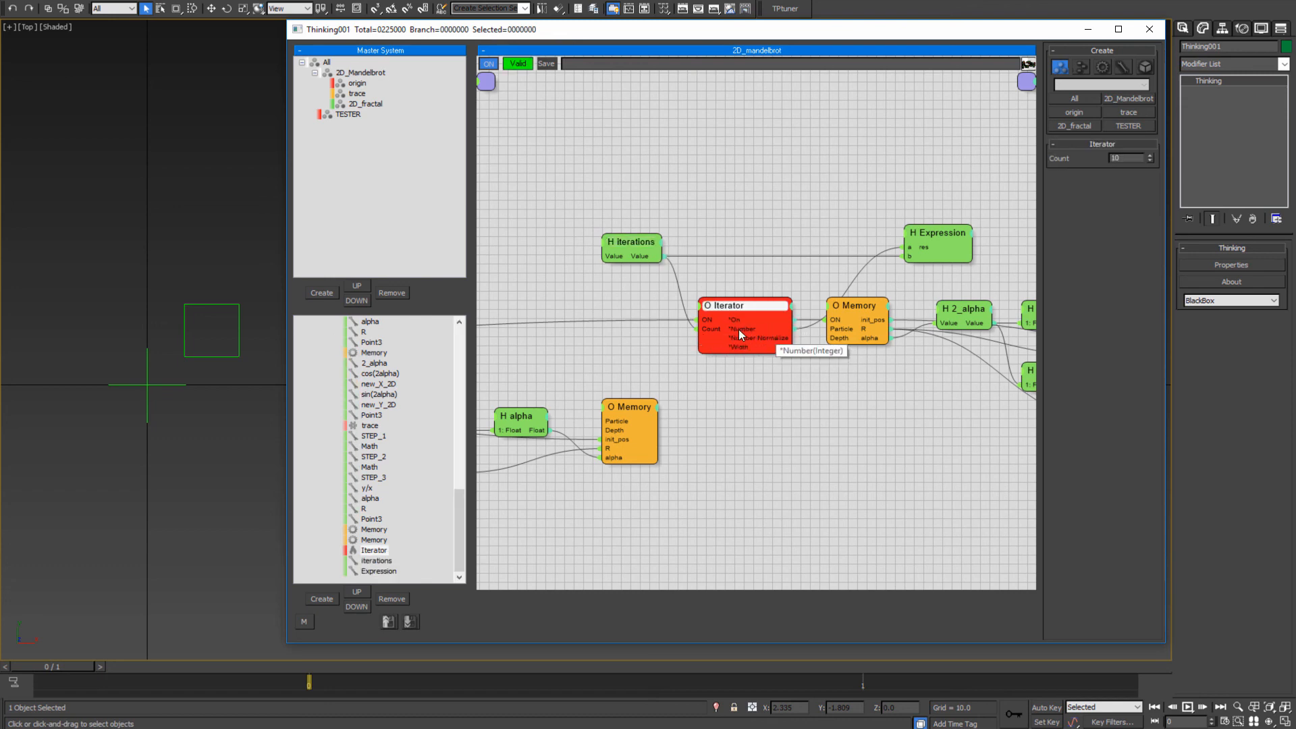
{"action": "left_click", "coordinate": [950, 241]}
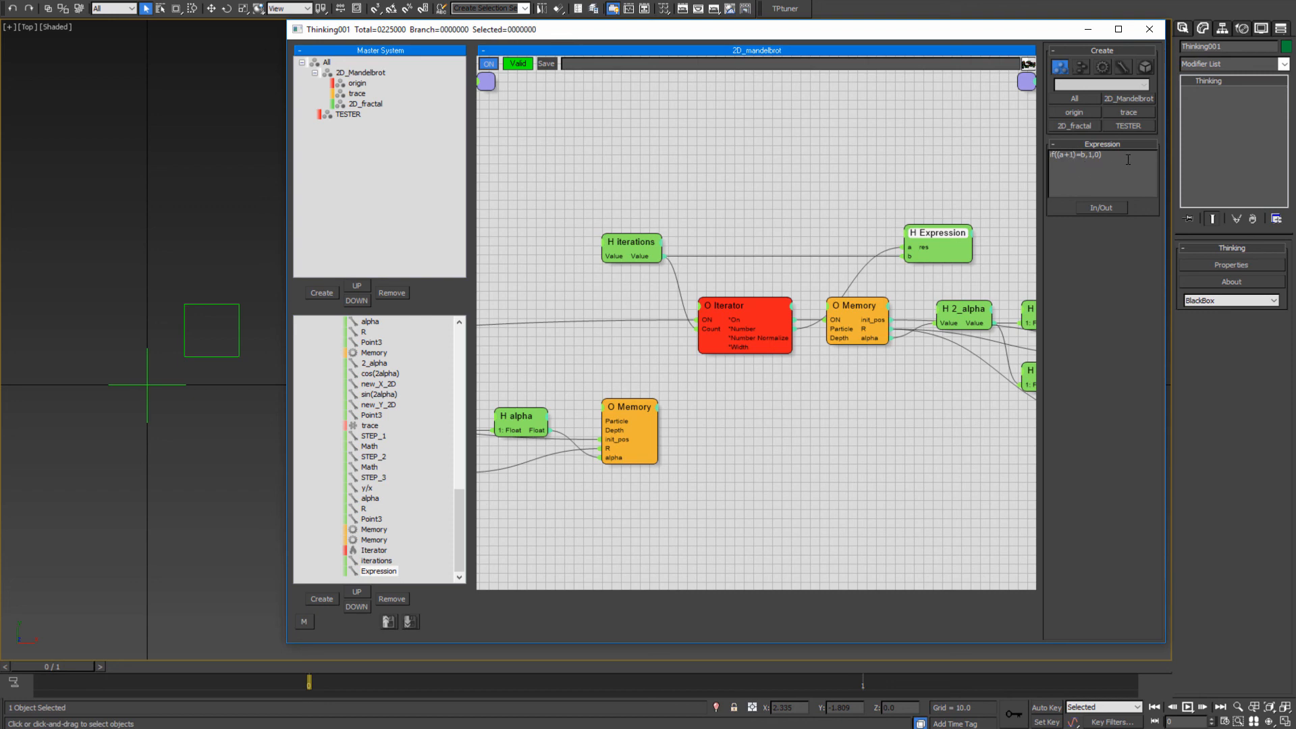
{"action": "left_click", "coordinate": [1104, 163]}
- Move the Expression helper above STEP_1 and connect its res output to the trace operator's On input
{"action": "middle_click_drag", "start_coordinate": [884, 428], "coordinate": [535, 431]}
{"action": "left_click_drag", "start_coordinate": [574, 236], "coordinate": [888, 234]}
{"action": "middle_click_drag", "start_coordinate": [942, 269], "coordinate": [681, 268]}
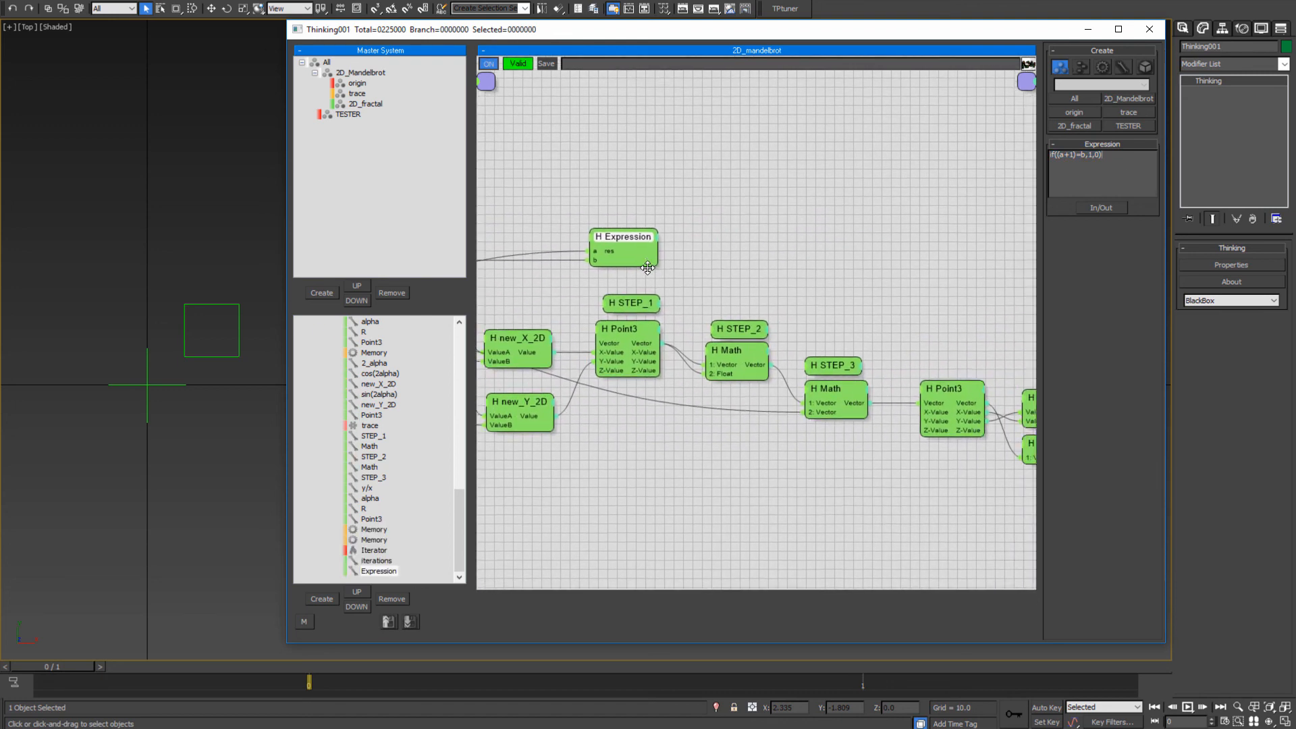
{"action": "middle_click_drag", "start_coordinate": [910, 304], "coordinate": [587, 252]}
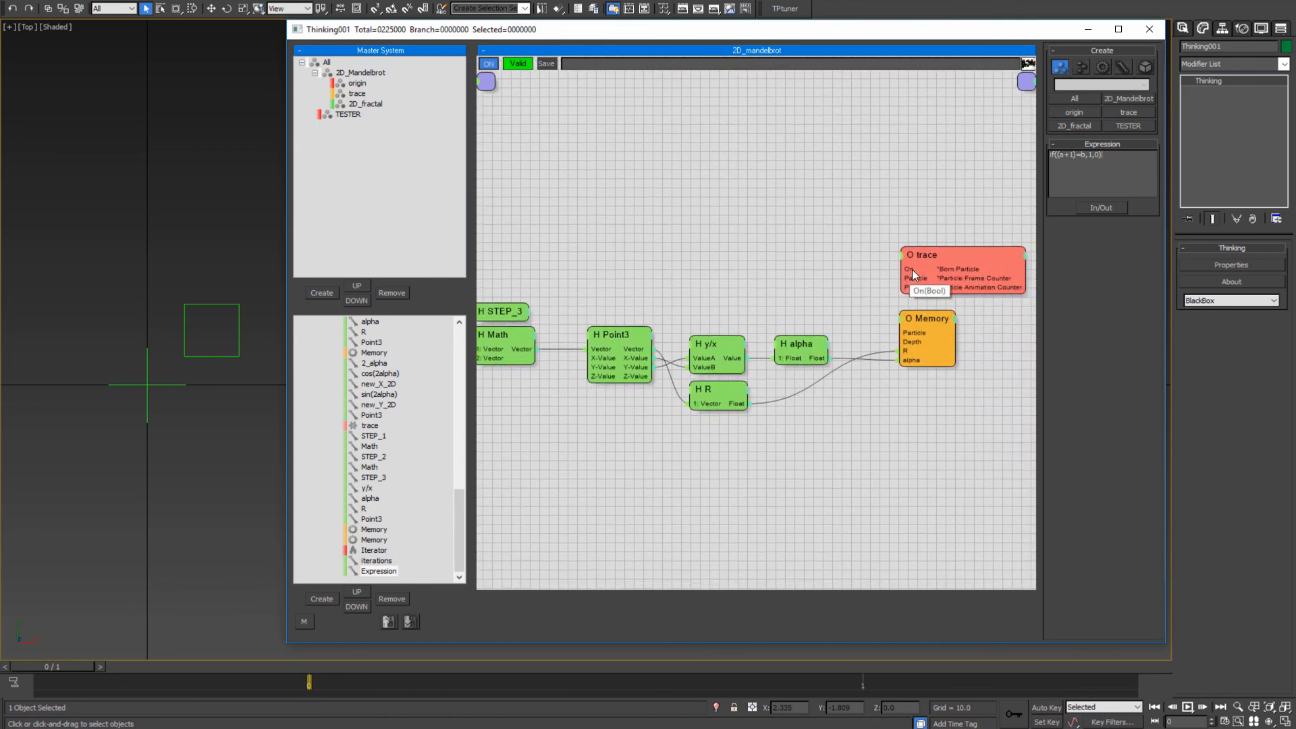
{"action": "mouse_move", "coordinate": [911, 270]}
{"action": "left_mouse_down"}
{"action": "mouse_move", "coordinate": [451, 185]}
{"action": "mouse_move", "coordinate": [482, 191]}
{"action": "mouse_move", "coordinate": [475, 170]}
{"action": "mouse_move", "coordinate": [543, 197]}
{"action": "mouse_move", "coordinate": [549, 184]}
{"action": "left_mouse_up"}
{"action": "middle_click_drag", "start_coordinate": [950, 297], "coordinate": [581, 245]}
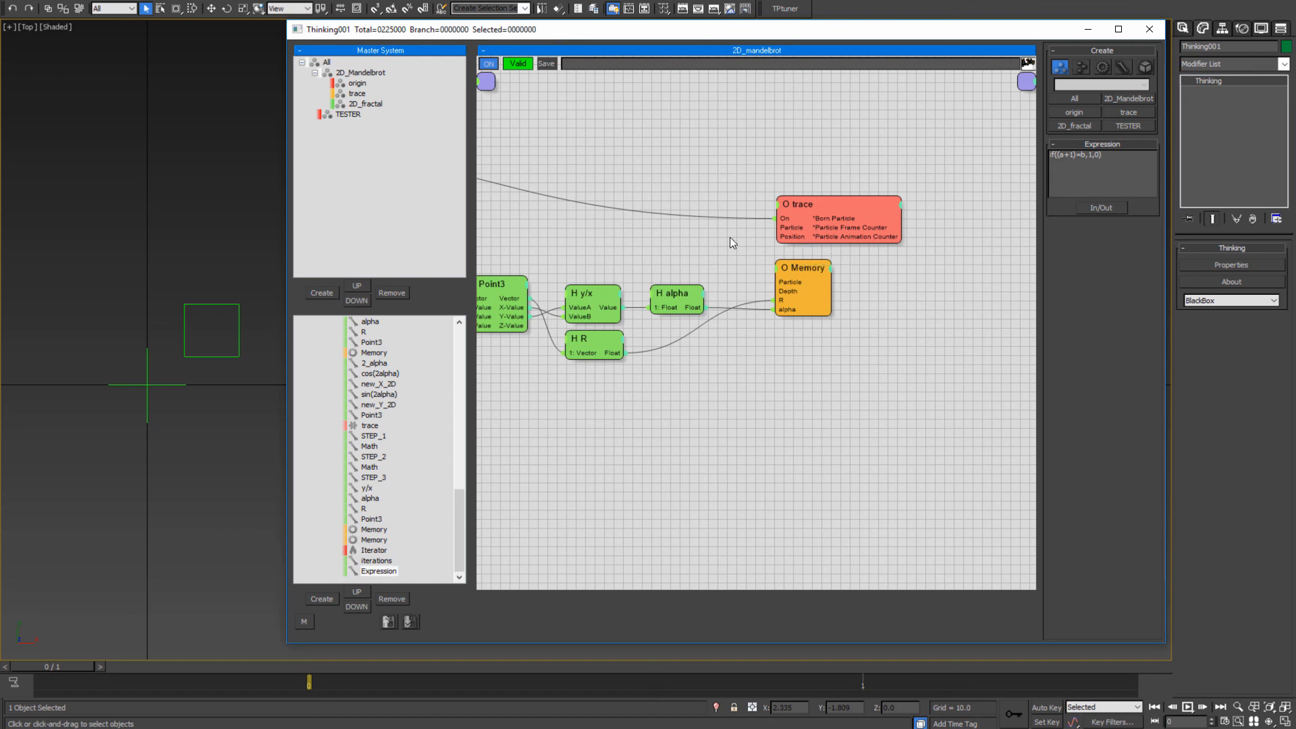
- Reposition the Memory node that outputs init_pos, R and alpha between the Iterator and 2_alpha nodes, slightly below their row
{"action": "mouse_move", "coordinate": [730, 237]}
{"action": "left_mouse_down"}
{"action": "mouse_move", "coordinate": [479, 242]}
{"action": "mouse_move", "coordinate": [395, 224]}
{"action": "mouse_move", "coordinate": [476, 224]}
{"action": "mouse_move", "coordinate": [447, 202]}
{"action": "mouse_move", "coordinate": [475, 224]}
{"action": "mouse_move", "coordinate": [610, 225]}
{"action": "left_mouse_up"}
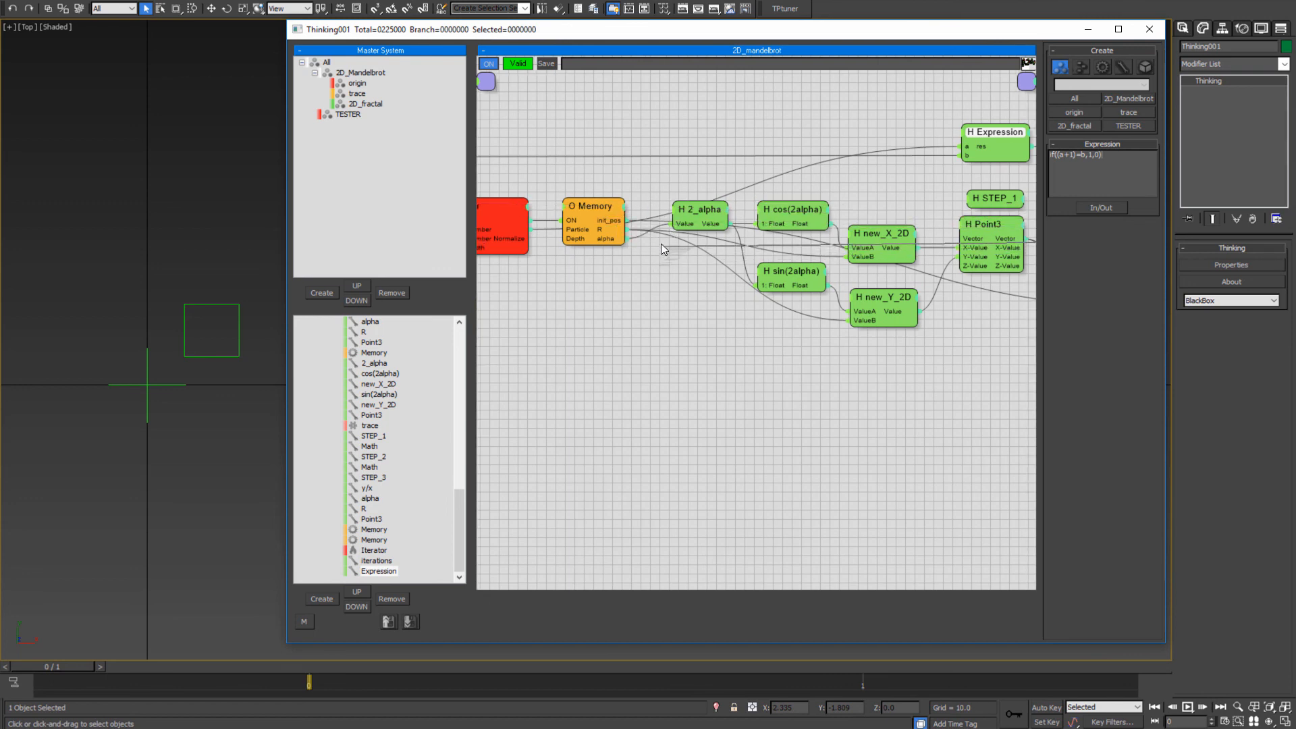
{"action": "left_click_drag", "start_coordinate": [592, 208], "coordinate": [584, 373]}
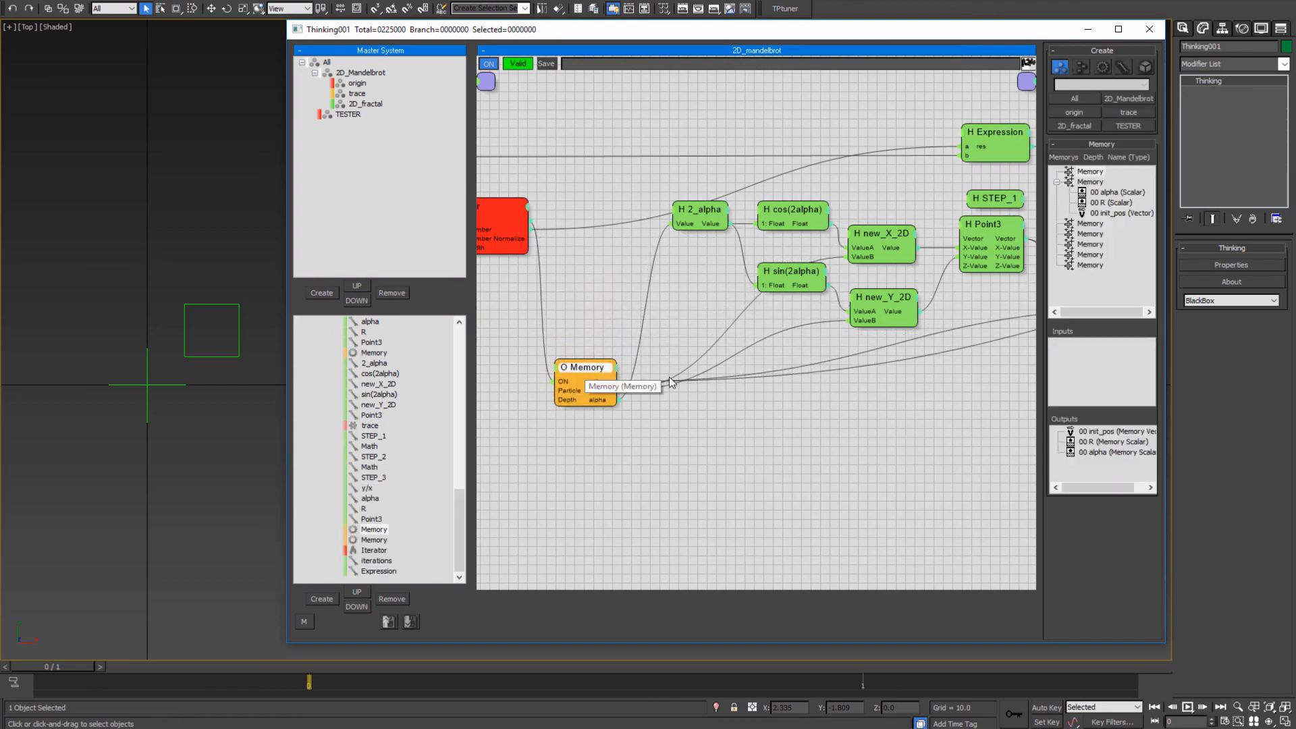
{"action": "middle_click_drag", "start_coordinate": [788, 370], "coordinate": [886, 285]}
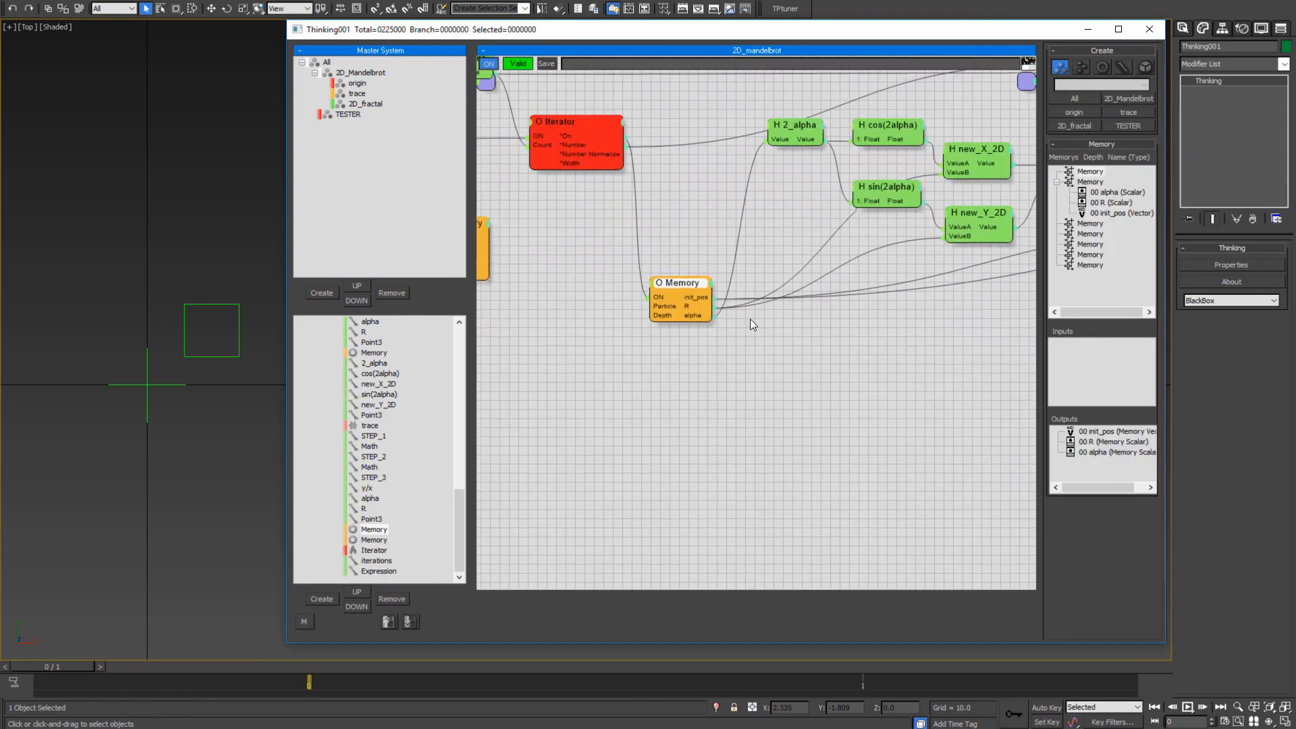
{"action": "left_click_drag", "start_coordinate": [675, 285], "coordinate": [677, 167]}
{"action": "middle_click_drag", "start_coordinate": [682, 271], "coordinate": [614, 323]}
{"action": "left_click", "coordinate": [626, 331]}
{"action": "middle_click_drag", "start_coordinate": [696, 316], "coordinate": [671, 321]}
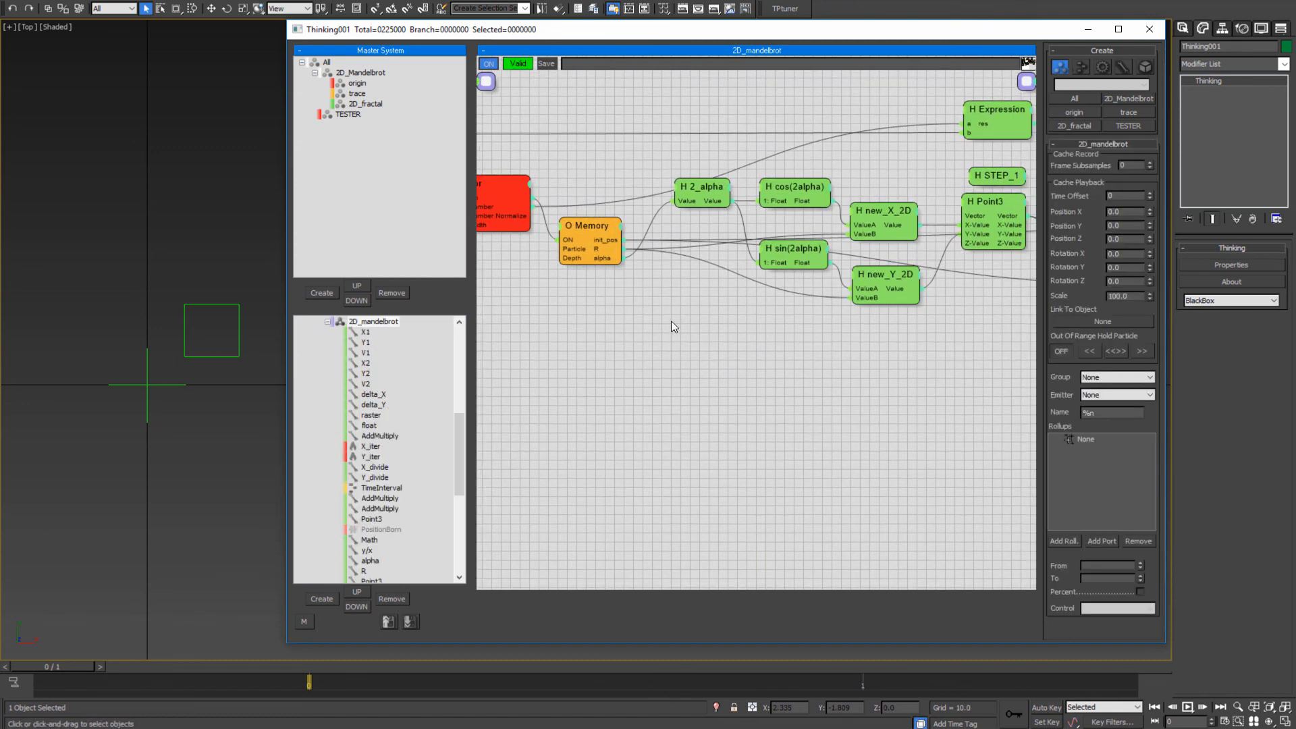
- Save the scene as the next incremental version of mandelbrot_from_scratch_03.max
{"action": "key", "text": "ctrl+shift+s"}
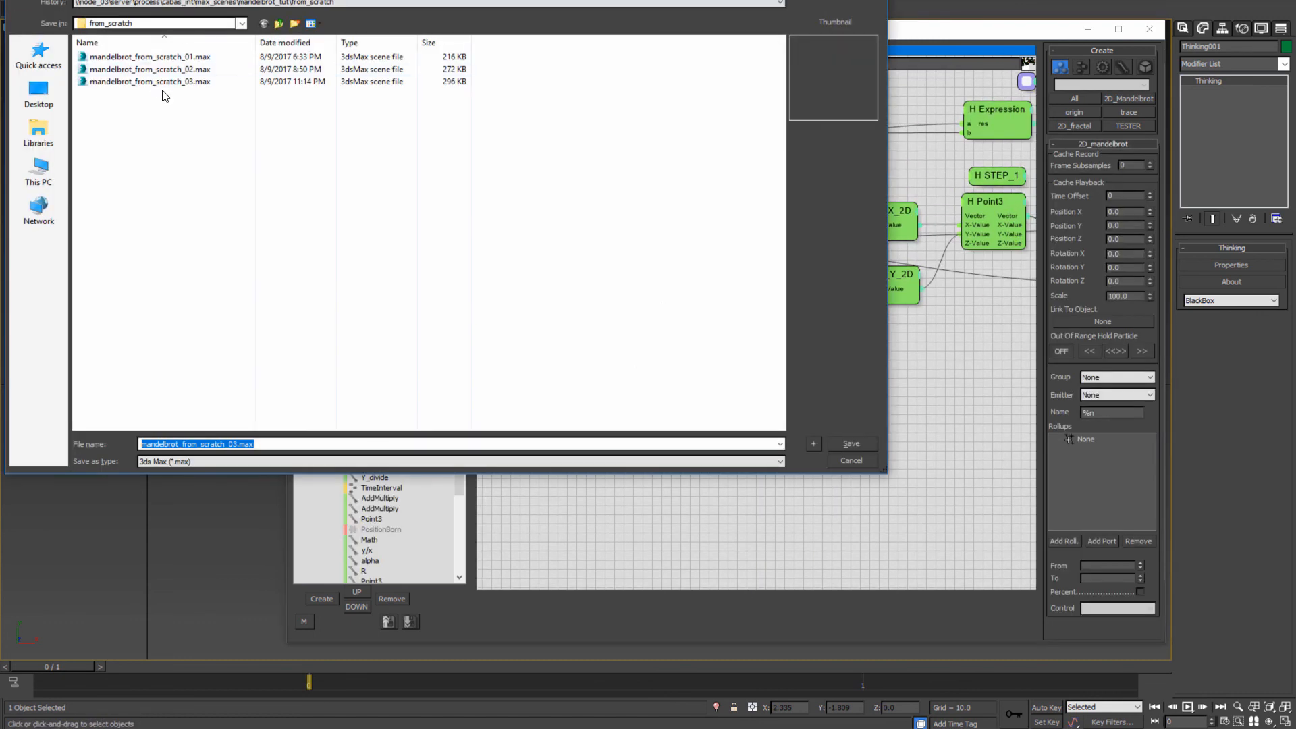
{"action": "left_click", "coordinate": [814, 443]}
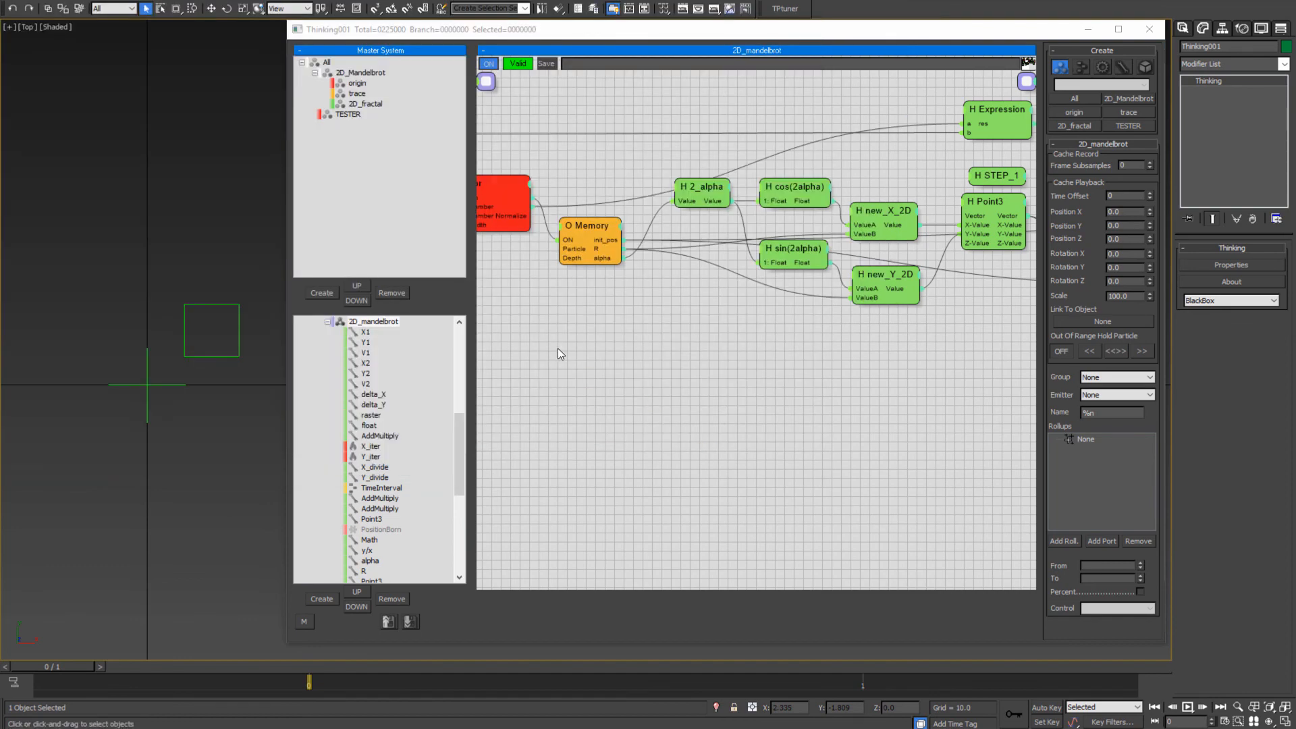
- Rename the trace operator that generates the 2D_fractal particles as 2D_mandelbrot
{"action": "mouse_move", "coordinate": [929, 391]}
{"action": "middle_mouse_down"}
{"action": "mouse_move", "coordinate": [675, 466]}
{"action": "mouse_move", "coordinate": [595, 466]}
{"action": "middle_mouse_up"}
{"action": "middle_click_drag", "start_coordinate": [942, 456], "coordinate": [682, 446]}
{"action": "mouse_move", "coordinate": [925, 443]}
{"action": "middle_mouse_down"}
{"action": "mouse_move", "coordinate": [700, 446]}
{"action": "mouse_move", "coordinate": [721, 446]}
{"action": "middle_mouse_up"}
{"action": "left_click", "coordinate": [854, 246]}
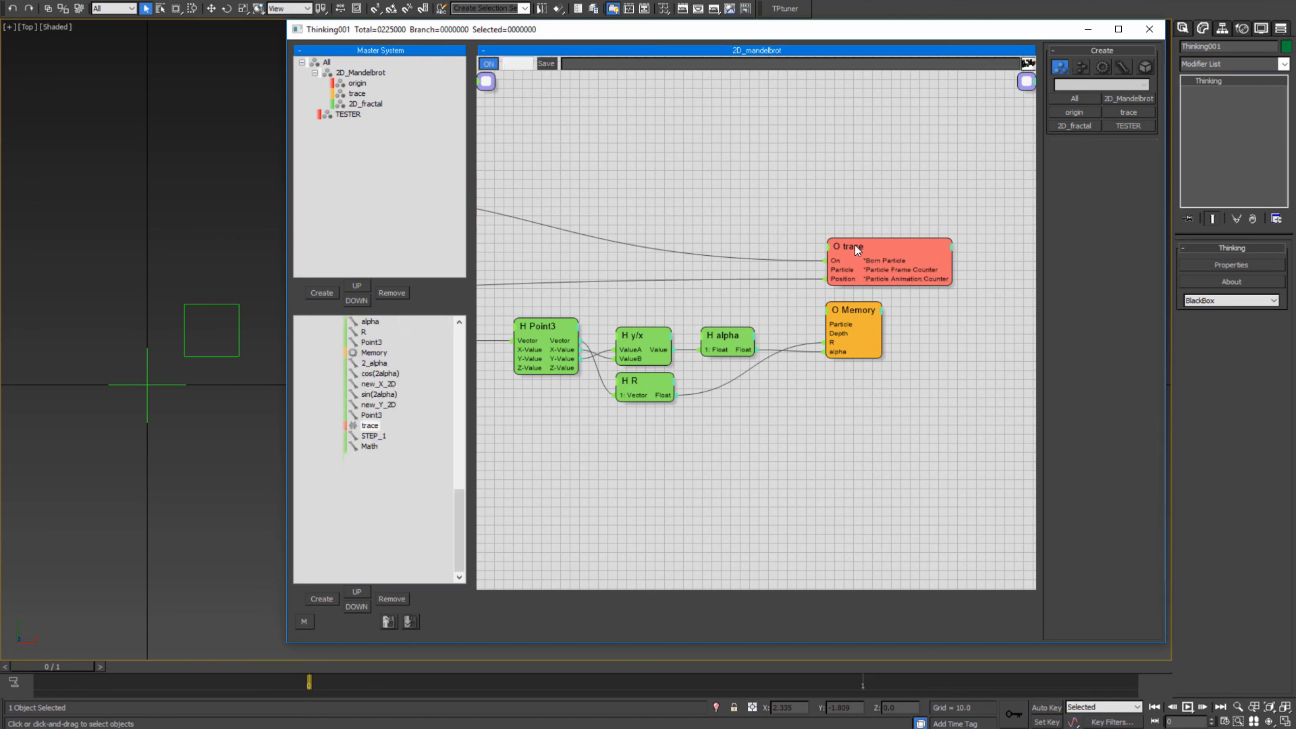
{"action": "left_click_drag", "start_coordinate": [856, 247], "coordinate": [854, 245]}
{"action": "left_click_drag", "start_coordinate": [781, 457], "coordinate": [1001, 445]}
{"action": "mouse_move", "coordinate": [601, 427]}
{"action": "left_mouse_down"}
{"action": "mouse_move", "coordinate": [871, 424]}
{"action": "mouse_move", "coordinate": [304, 425]}
{"action": "left_mouse_up"}
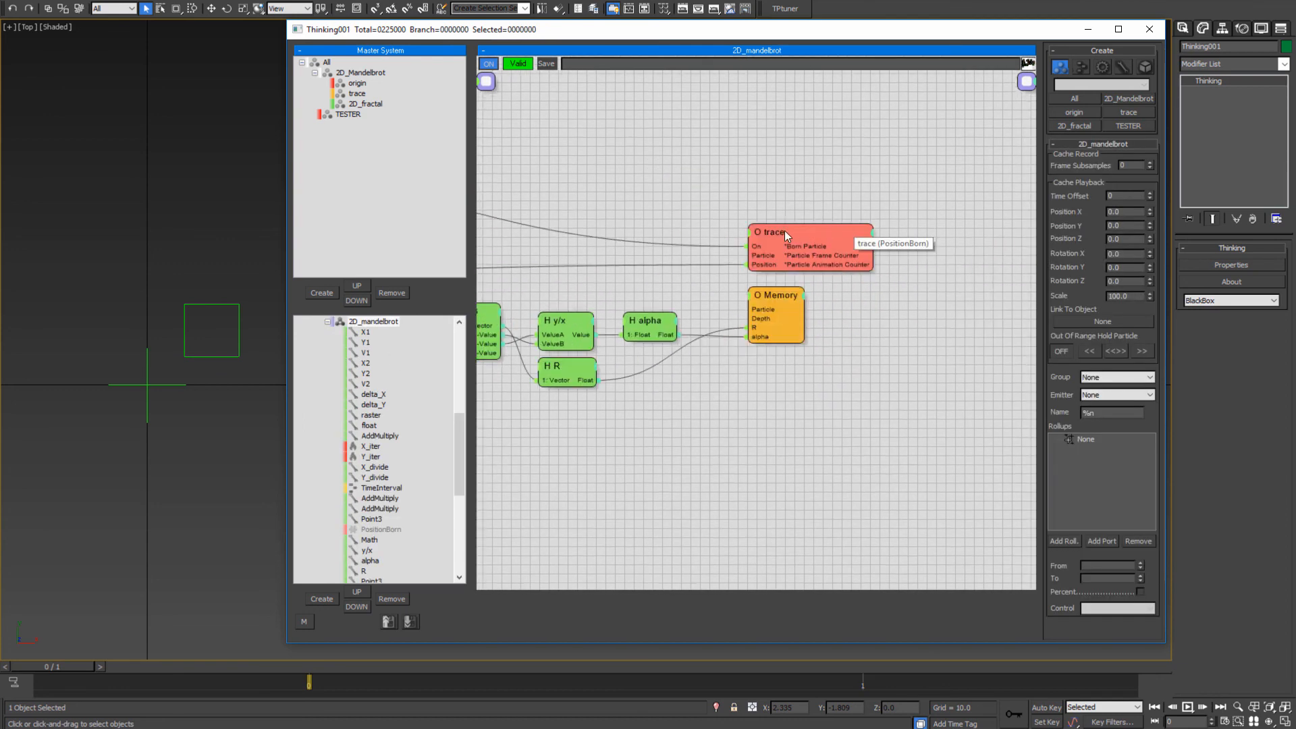
{"action": "left_click", "coordinate": [804, 233]}
{"action": "right_click", "coordinate": [803, 234]}
{"action": "left_click", "coordinate": [793, 254]}
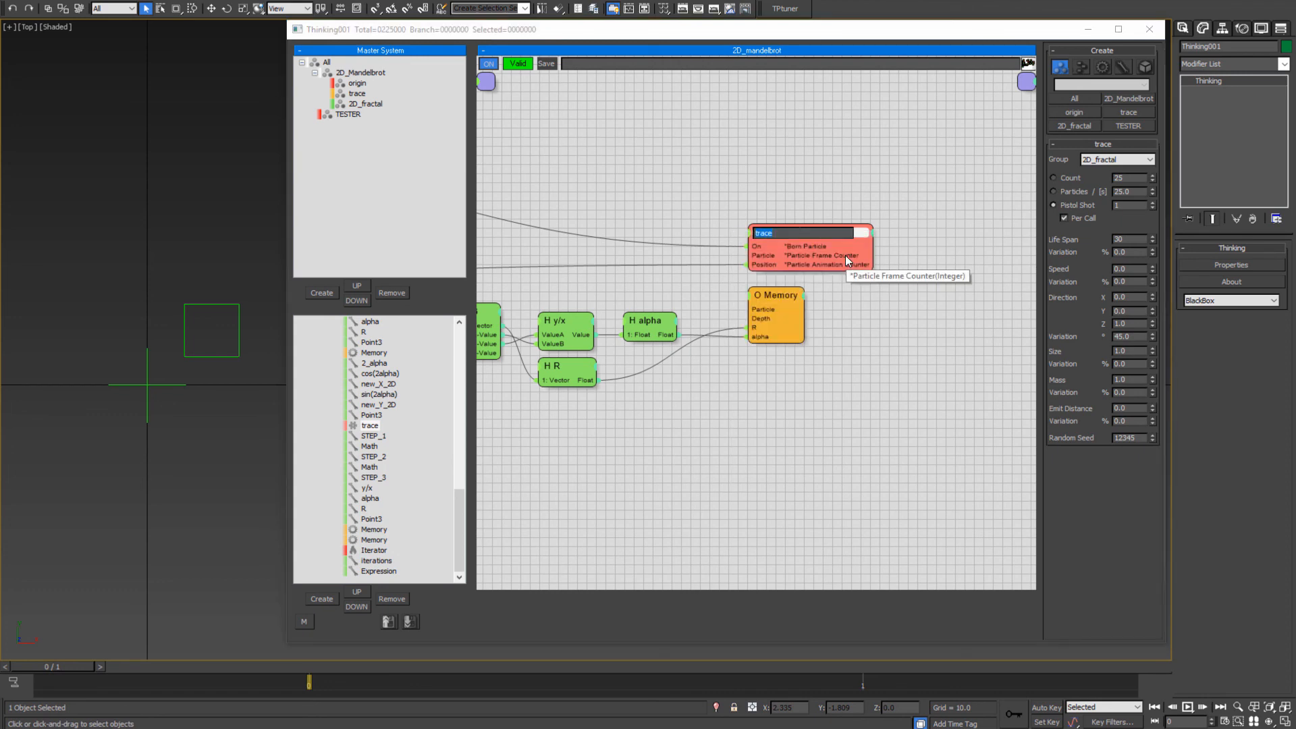
{"action": "type", "text": "2D_mandelbrot"}
{"action": "key", "text": "Return"}
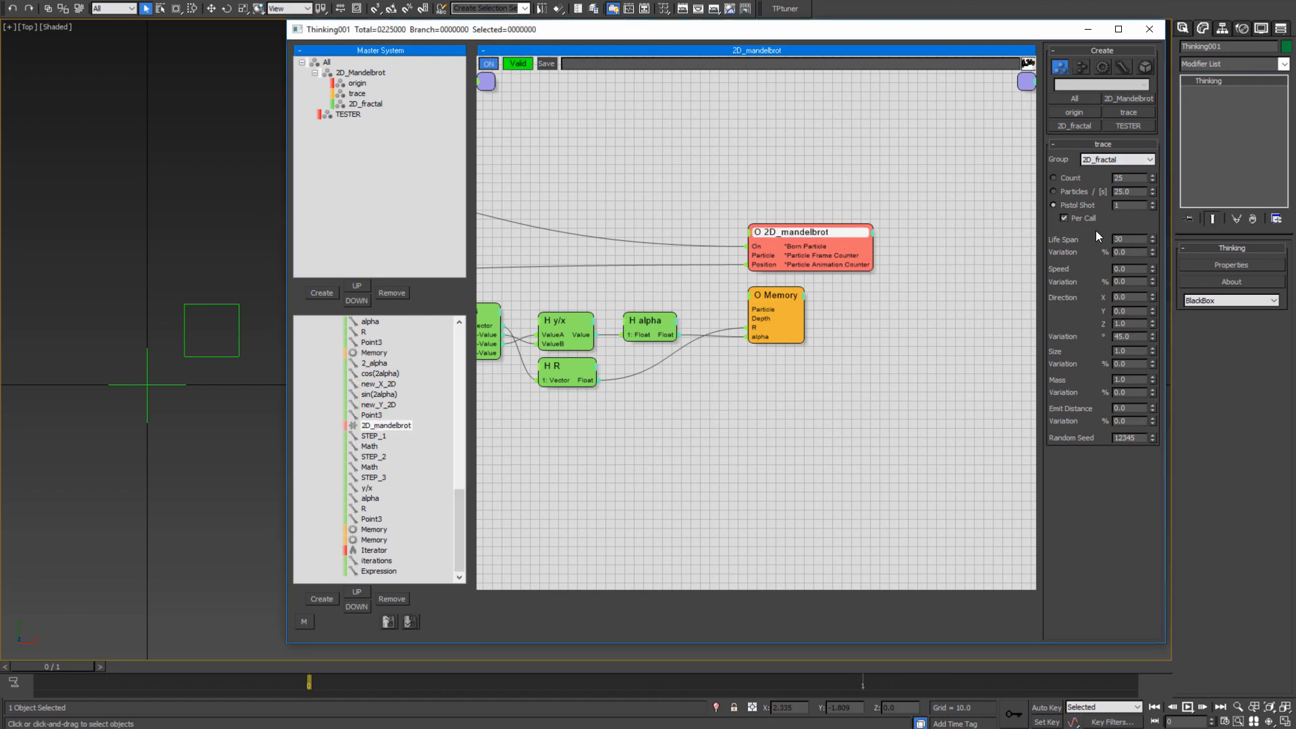
- Review the 2D_mandelbrot network from the raster nodes through the Iterator to the final particle generation operator
{"action": "middle_click_drag", "start_coordinate": [162, 503], "coordinate": [106, 440]}
{"action": "scroll", "coordinate": [106, 440], "scroll_direction": "down", "scroll_amount": 4}
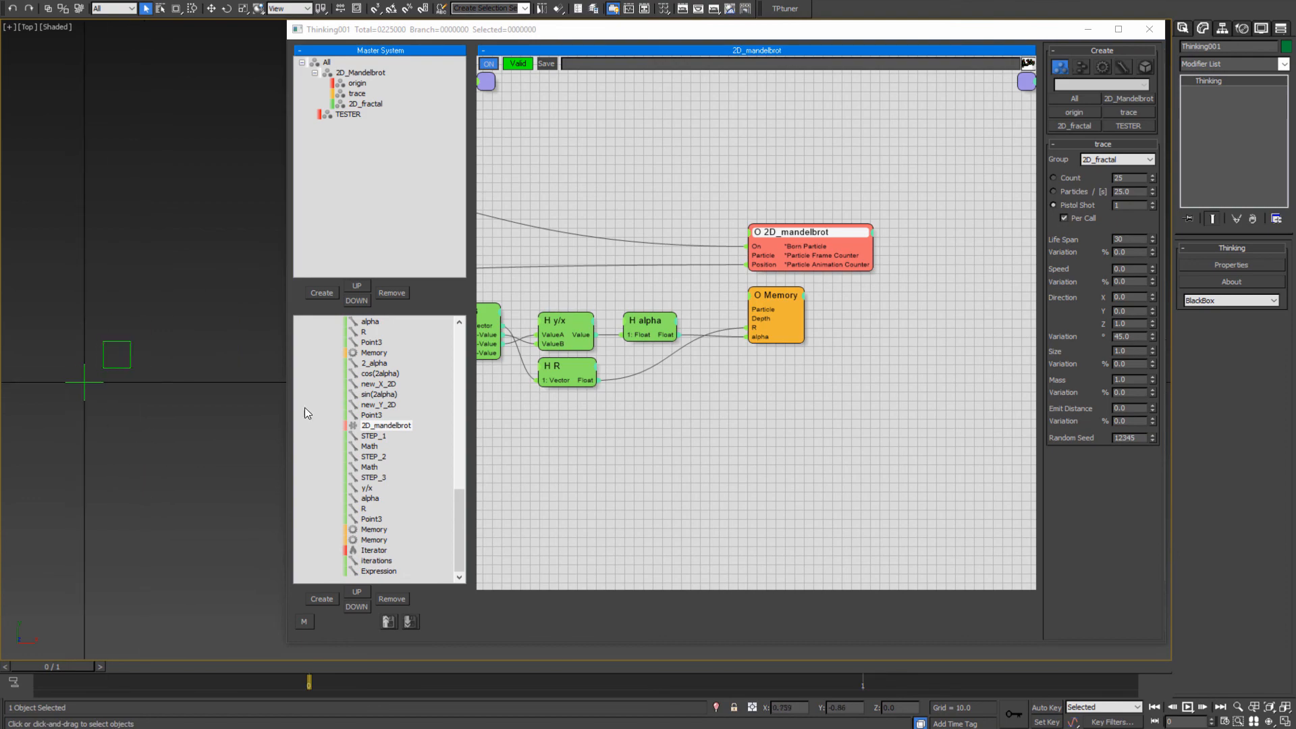
{"action": "middle_click_drag", "start_coordinate": [485, 437], "coordinate": [883, 449]}
{"action": "scroll", "coordinate": [883, 449], "scroll_direction": "down", "scroll_amount": 8}
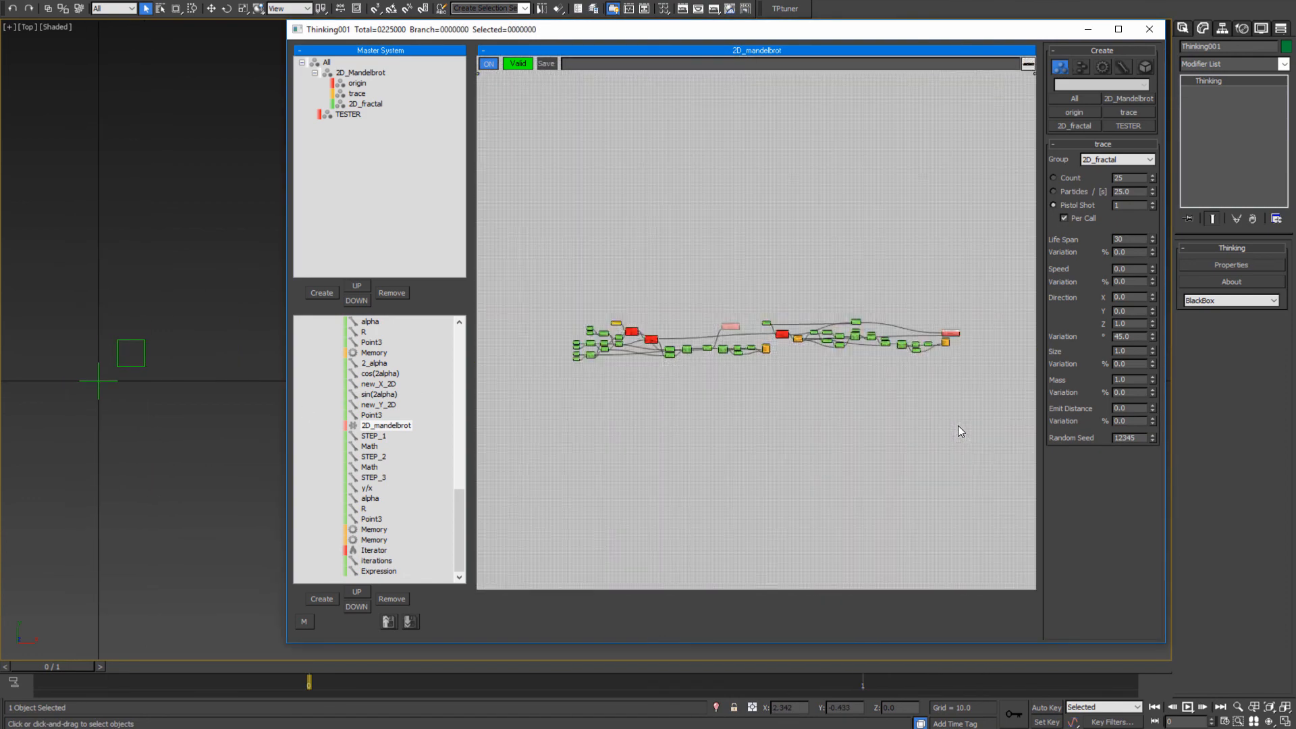
{"action": "scroll", "coordinate": [964, 424], "scroll_direction": "up", "scroll_amount": 8}
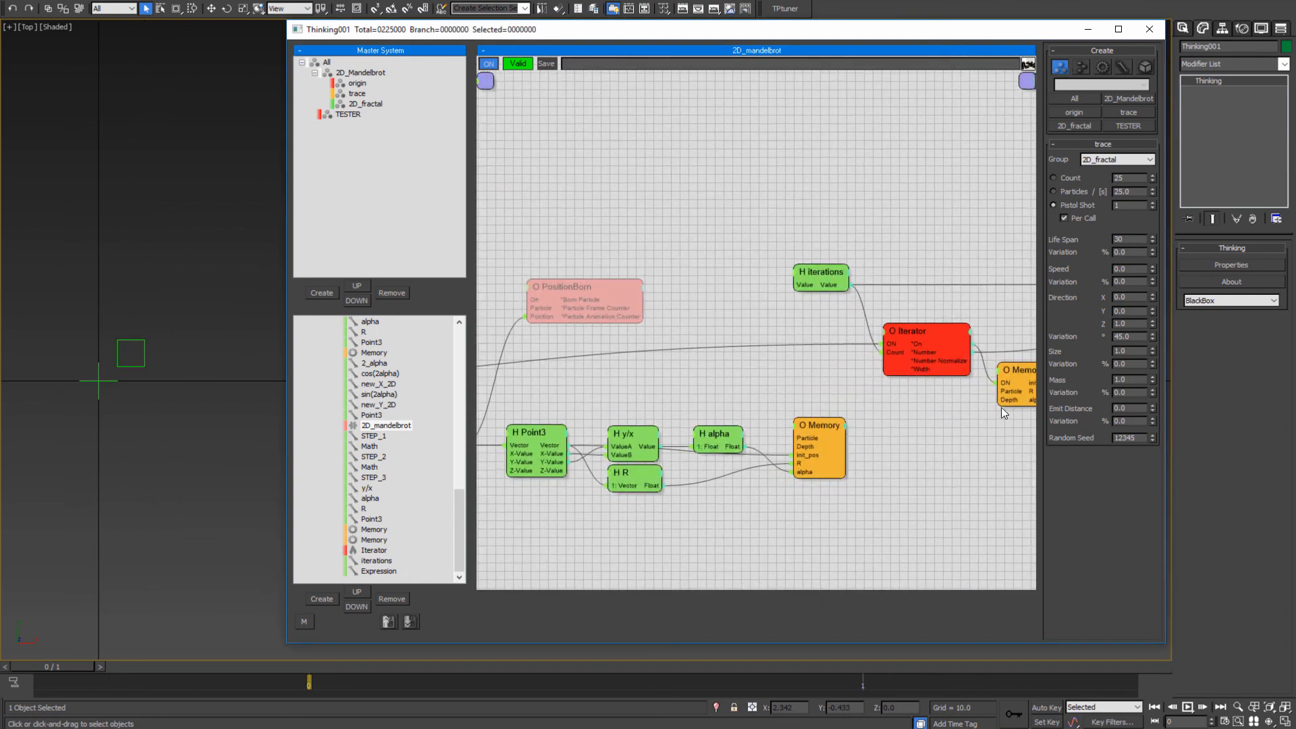
{"action": "middle_click_drag", "start_coordinate": [982, 468], "coordinate": [553, 454]}
{"action": "middle_click_drag", "start_coordinate": [1013, 472], "coordinate": [594, 452]}
{"action": "middle_click_drag", "start_coordinate": [999, 465], "coordinate": [662, 462]}
{"action": "middle_click_drag", "start_coordinate": [905, 470], "coordinate": [772, 473]}
{"action": "scroll", "coordinate": [180, 430], "scroll_direction": "down", "scroll_amount": 3}
{"action": "middle_click_drag", "start_coordinate": [205, 466], "coordinate": [143, 437]}
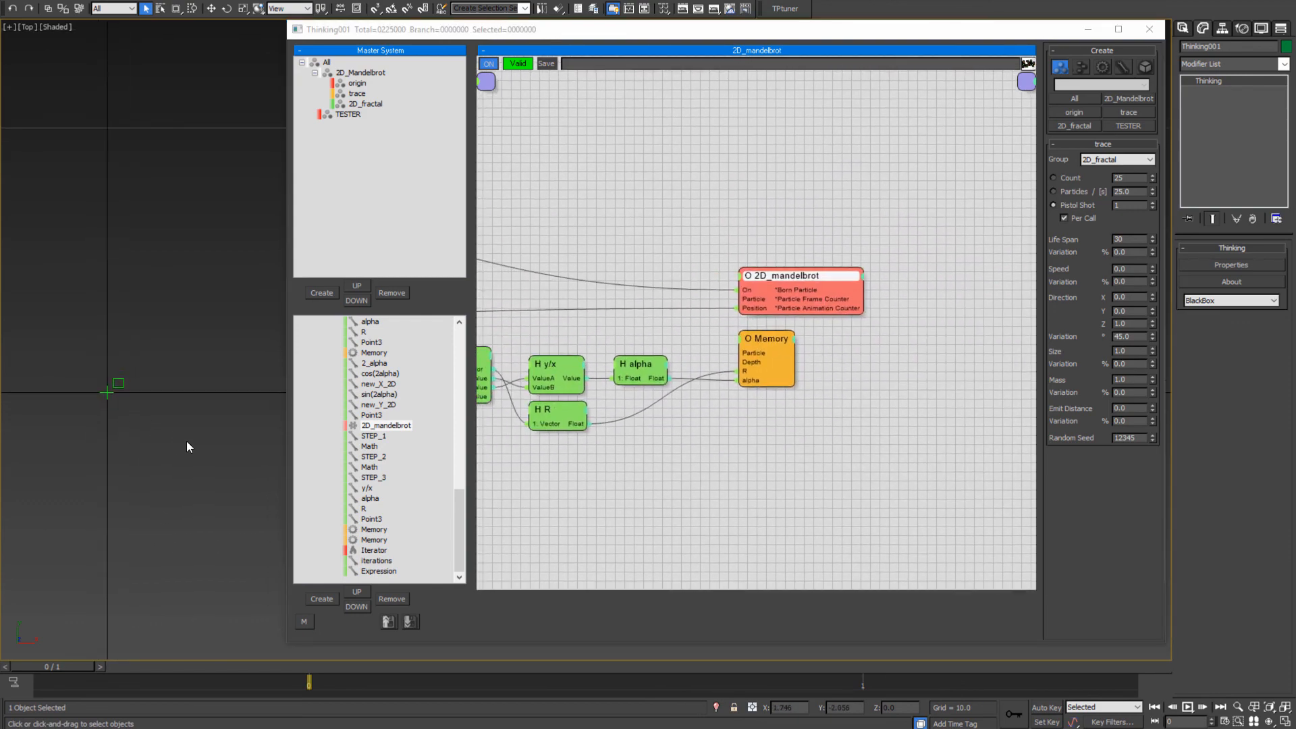
- Advance to frame 1 and examine the generated particle grid closely in the top viewport
{"action": "key", "text": "."}
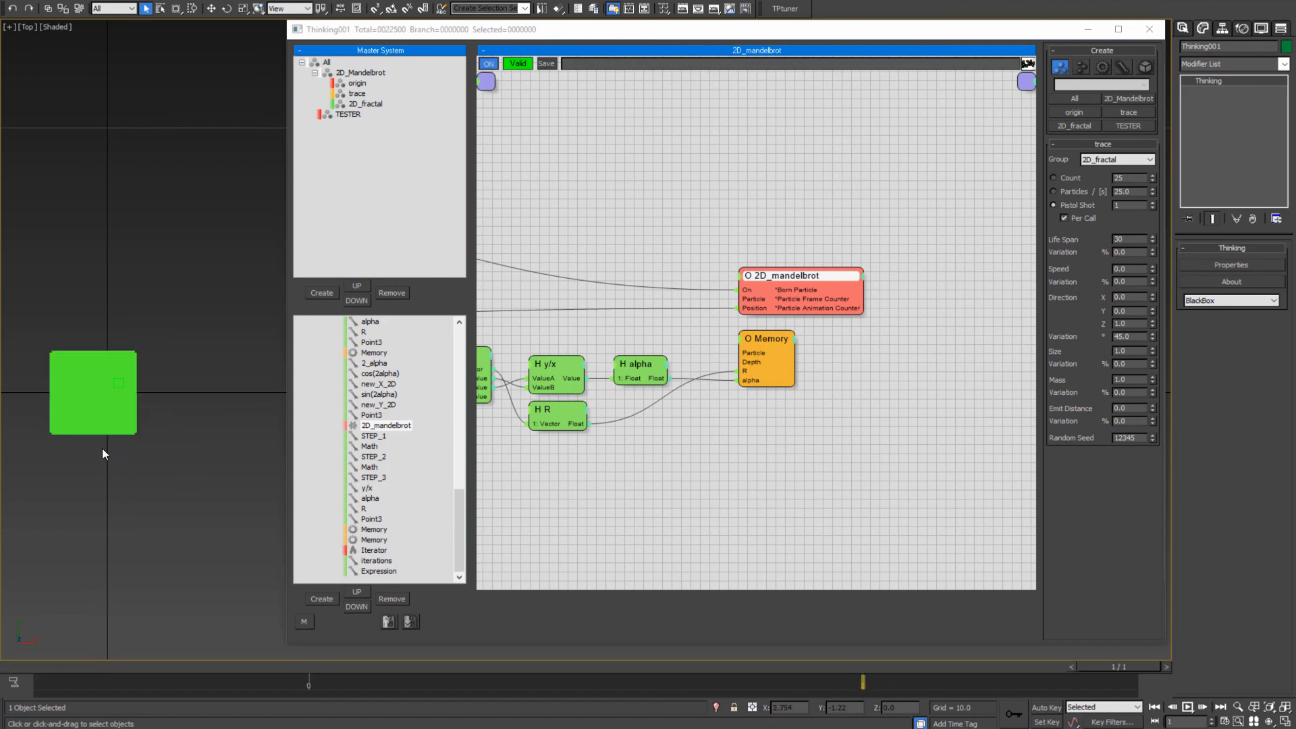
{"action": "scroll", "coordinate": [88, 403], "scroll_direction": "up", "scroll_amount": 8}
{"action": "scroll", "coordinate": [203, 385], "scroll_direction": "down", "scroll_amount": 5}
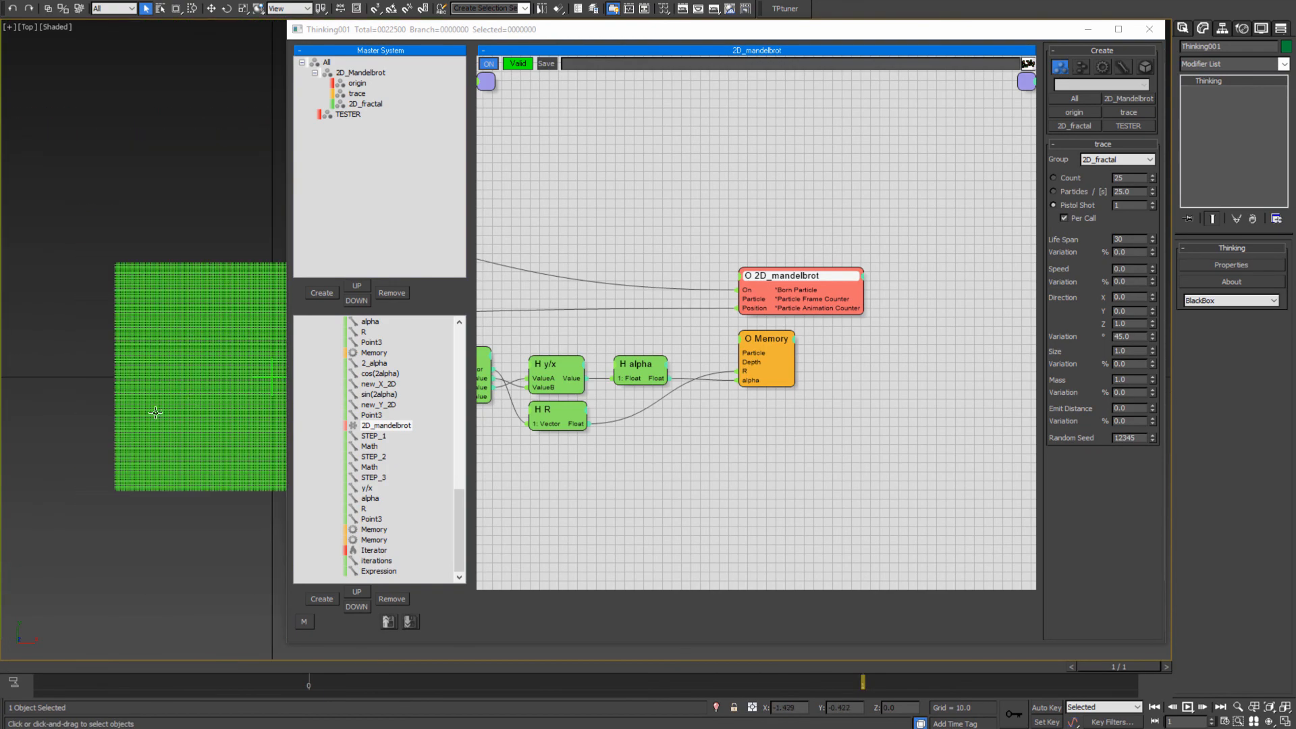
{"action": "scroll", "coordinate": [128, 420], "scroll_direction": "up", "scroll_amount": 6}
{"action": "scroll", "coordinate": [216, 223], "scroll_direction": "down", "scroll_amount": 4}
{"action": "scroll", "coordinate": [155, 452], "scroll_direction": "up", "scroll_amount": 6}
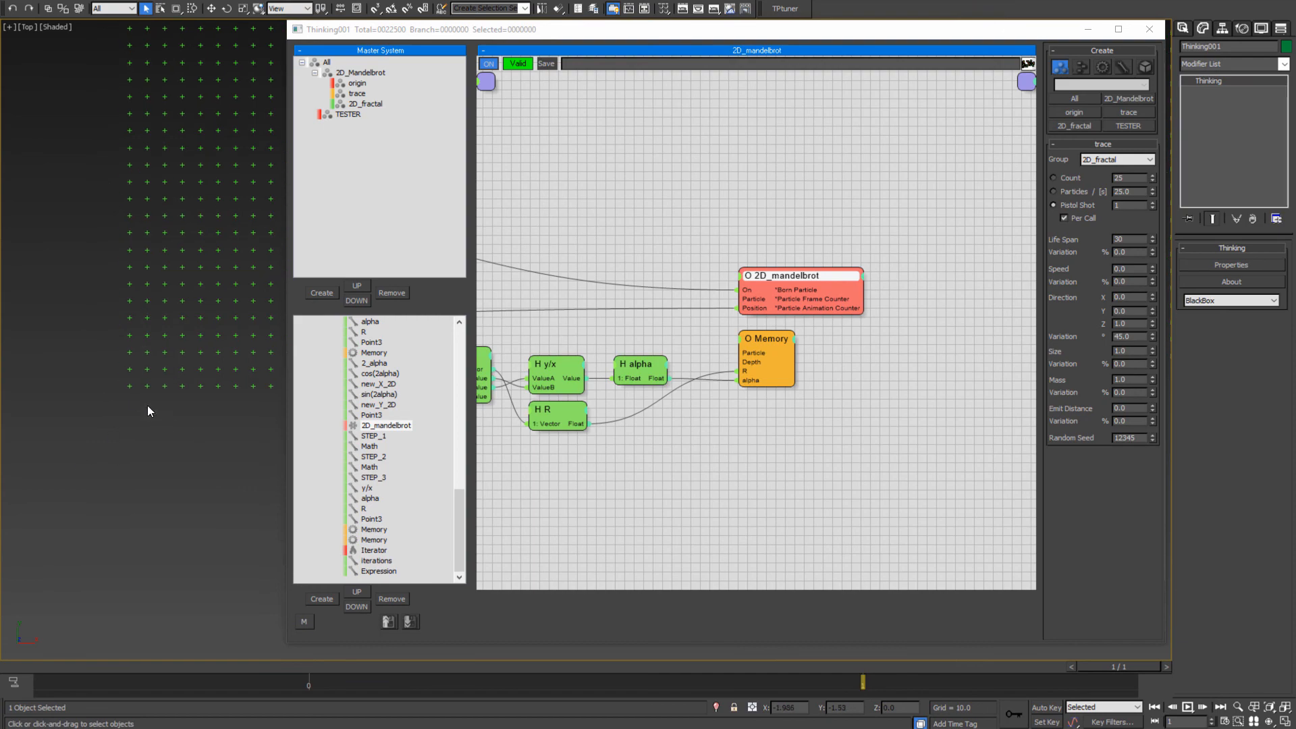
{"action": "scroll", "coordinate": [203, 317], "scroll_direction": "down", "scroll_amount": 4}
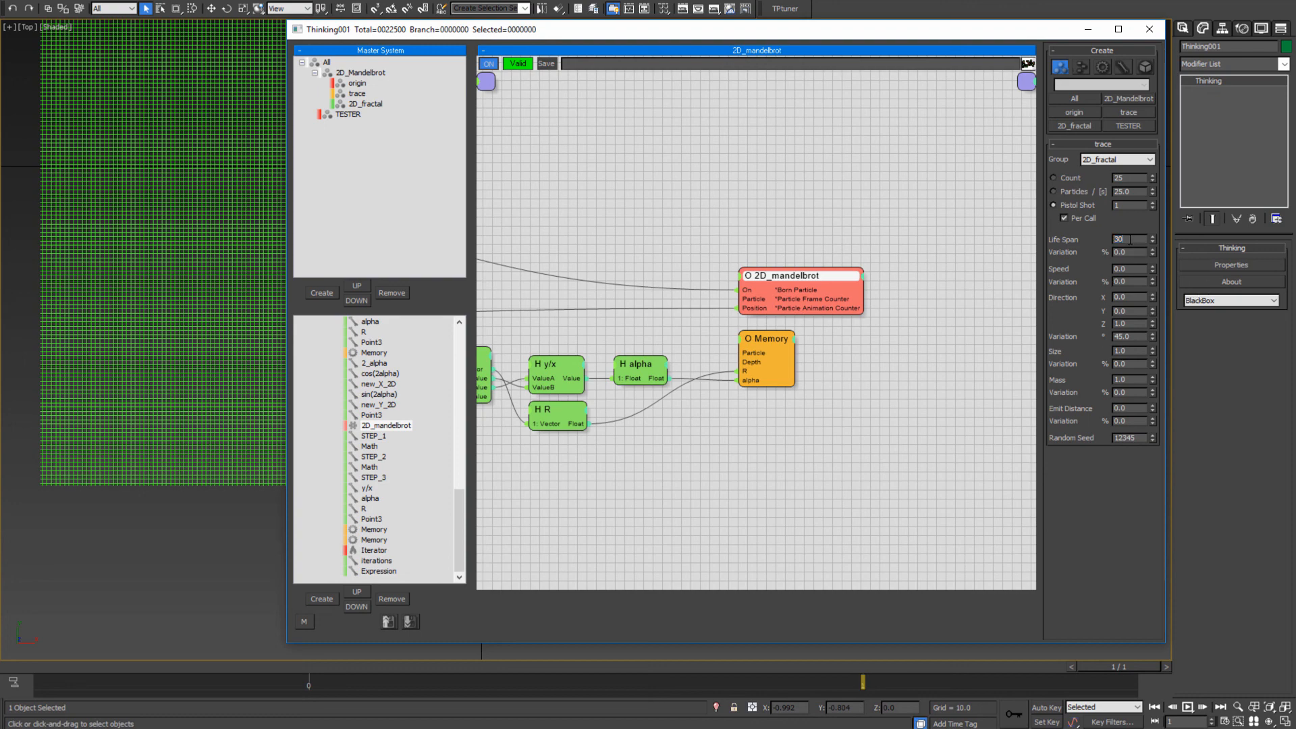
{"action": "left_click", "coordinate": [921, 240]}
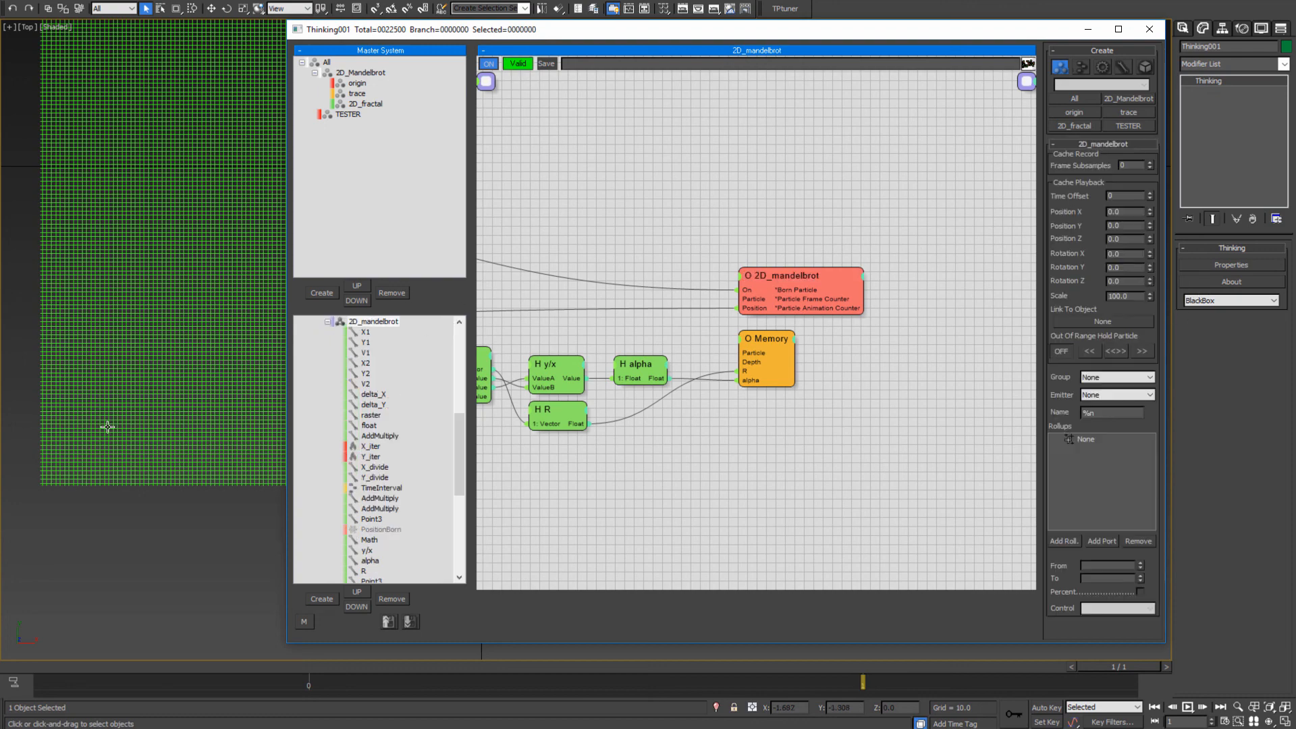
{"action": "scroll", "coordinate": [202, 333], "scroll_direction": "down", "scroll_amount": 3}
{"action": "scroll", "coordinate": [168, 371], "scroll_direction": "up", "scroll_amount": 5}
{"action": "scroll", "coordinate": [195, 363], "scroll_direction": "down", "scroll_amount": 4}
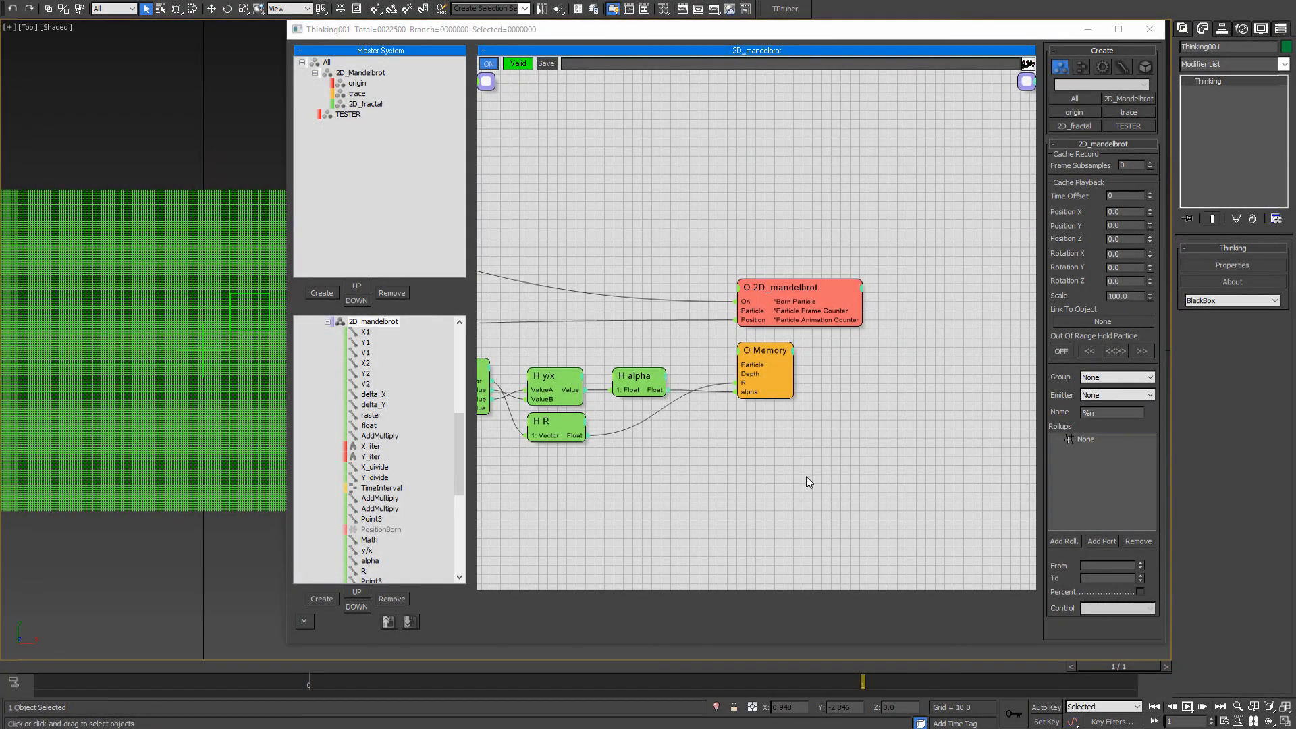
{"action": "middle_click_drag", "start_coordinate": [806, 476], "coordinate": [798, 438]}
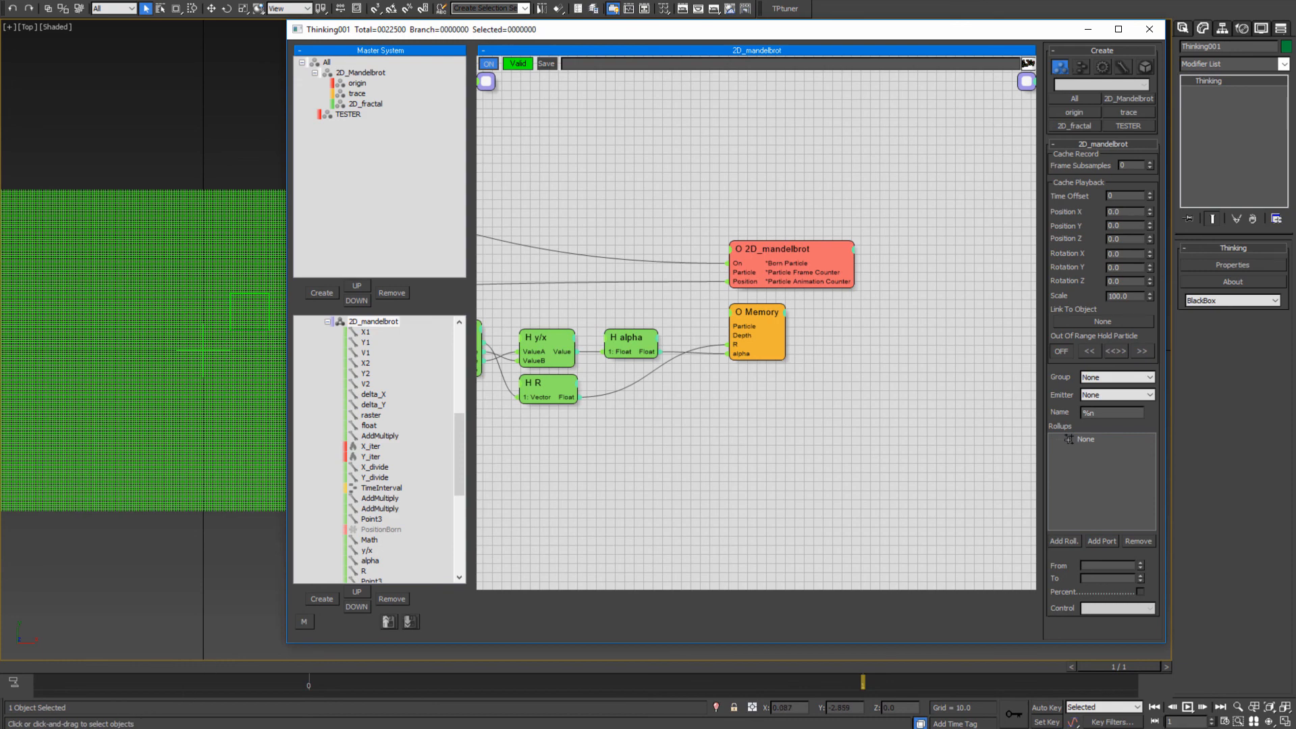
- Switch to the browser and consult steps 2 and 3 on the Skytopia Mandelbrot page, then return to 3ds Max
{"action": "left_click", "coordinate": [181, 692]}
{"action": "scroll", "coordinate": [346, 461], "scroll_direction": "down", "scroll_amount": 1}
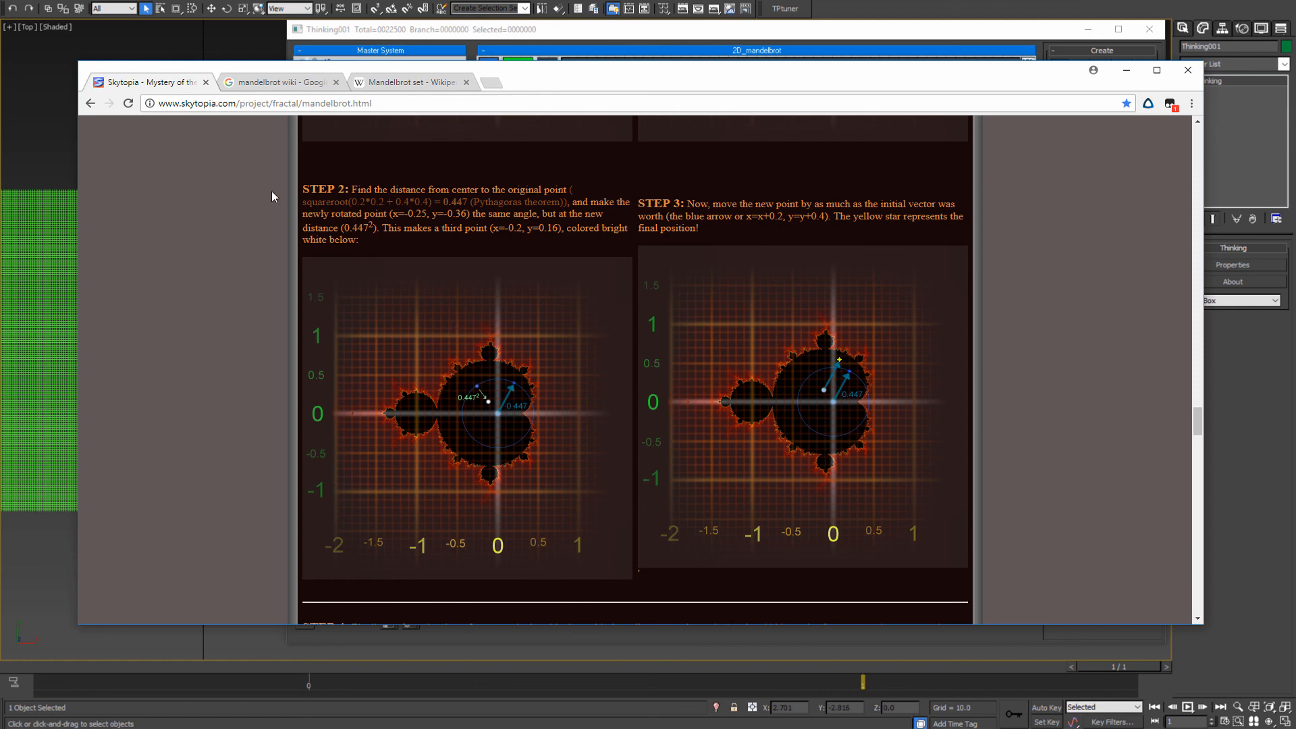
{"action": "left_click", "coordinate": [1126, 69]}
- Add a ViewportColor operator beyond the 2D_mandelbrot operator and return the timeline to frame 0
{"action": "middle_click_drag", "start_coordinate": [779, 346], "coordinate": [723, 416]}
{"action": "middle_click_drag", "start_coordinate": [617, 304], "coordinate": [582, 272]}
{"action": "right_click", "coordinate": [772, 269]}
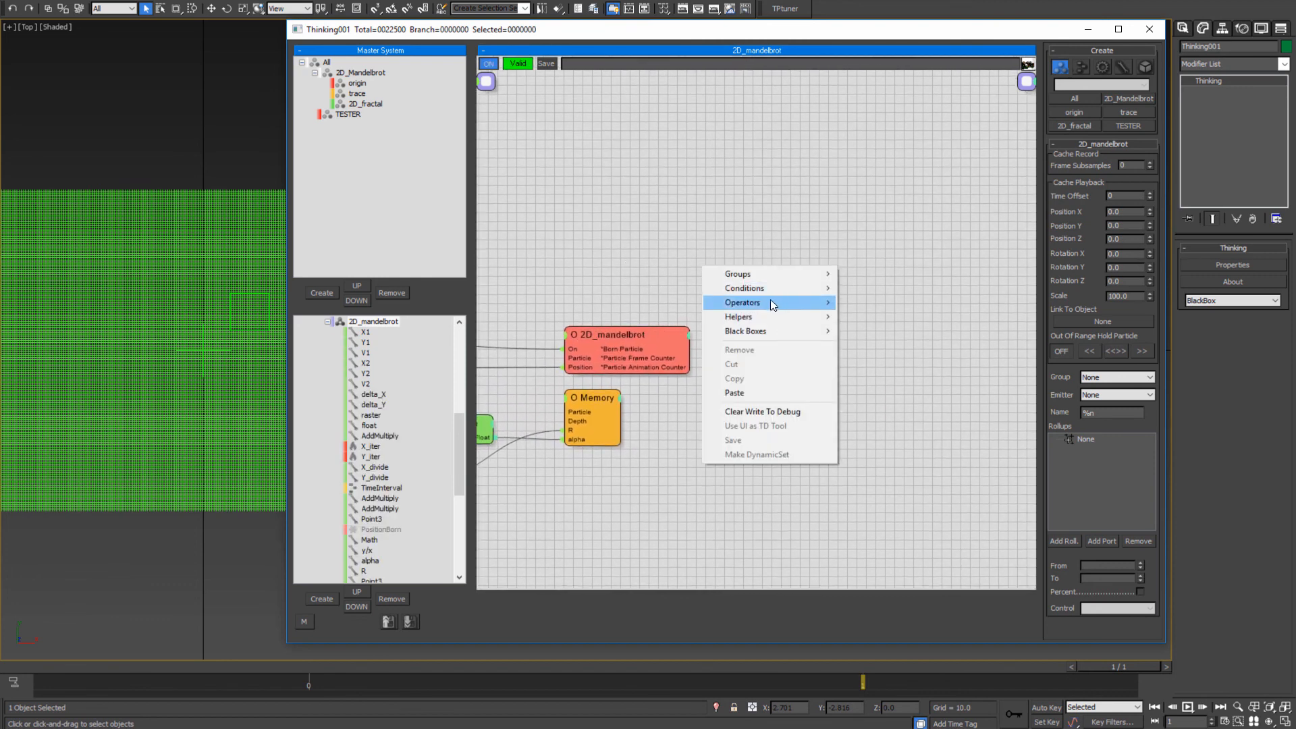
{"action": "mouse_move", "coordinate": [771, 301]}
{"action": "mouse_move", "coordinate": [898, 304]}
{"action": "left_click", "coordinate": [991, 546]}
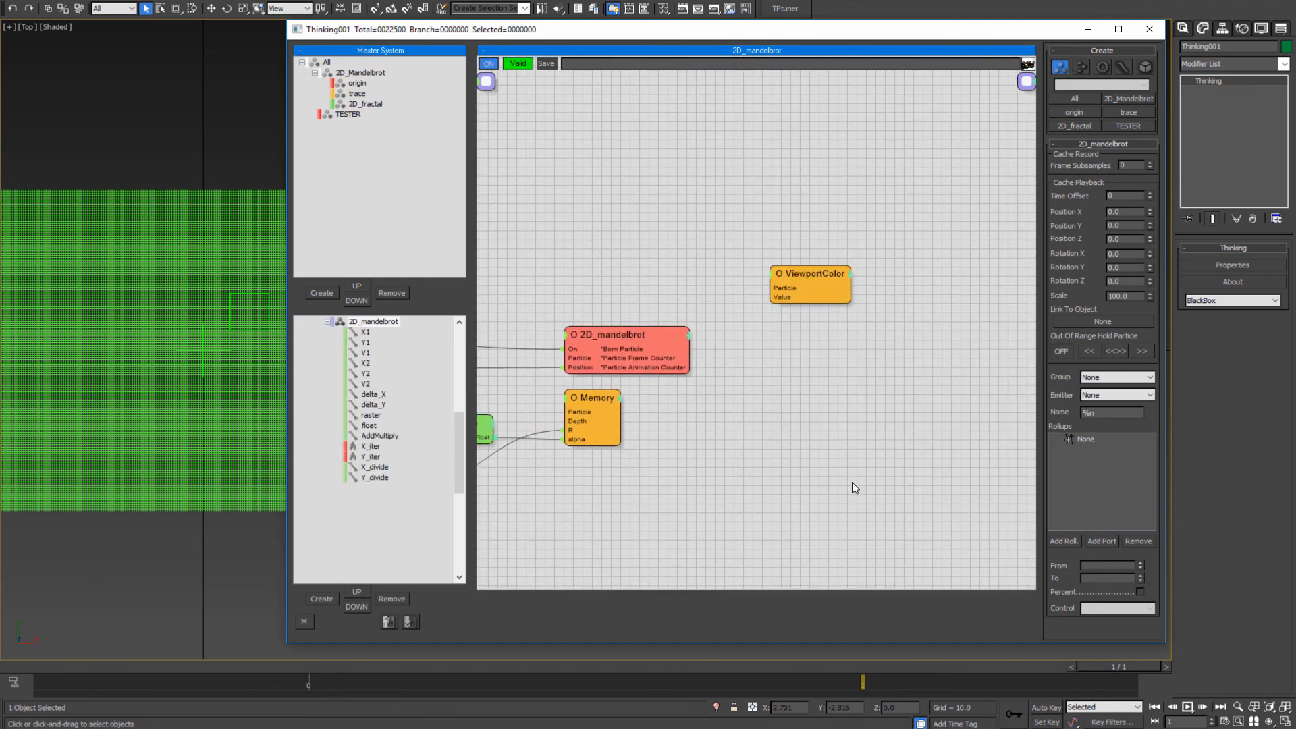
{"action": "left_click", "coordinate": [179, 348]}
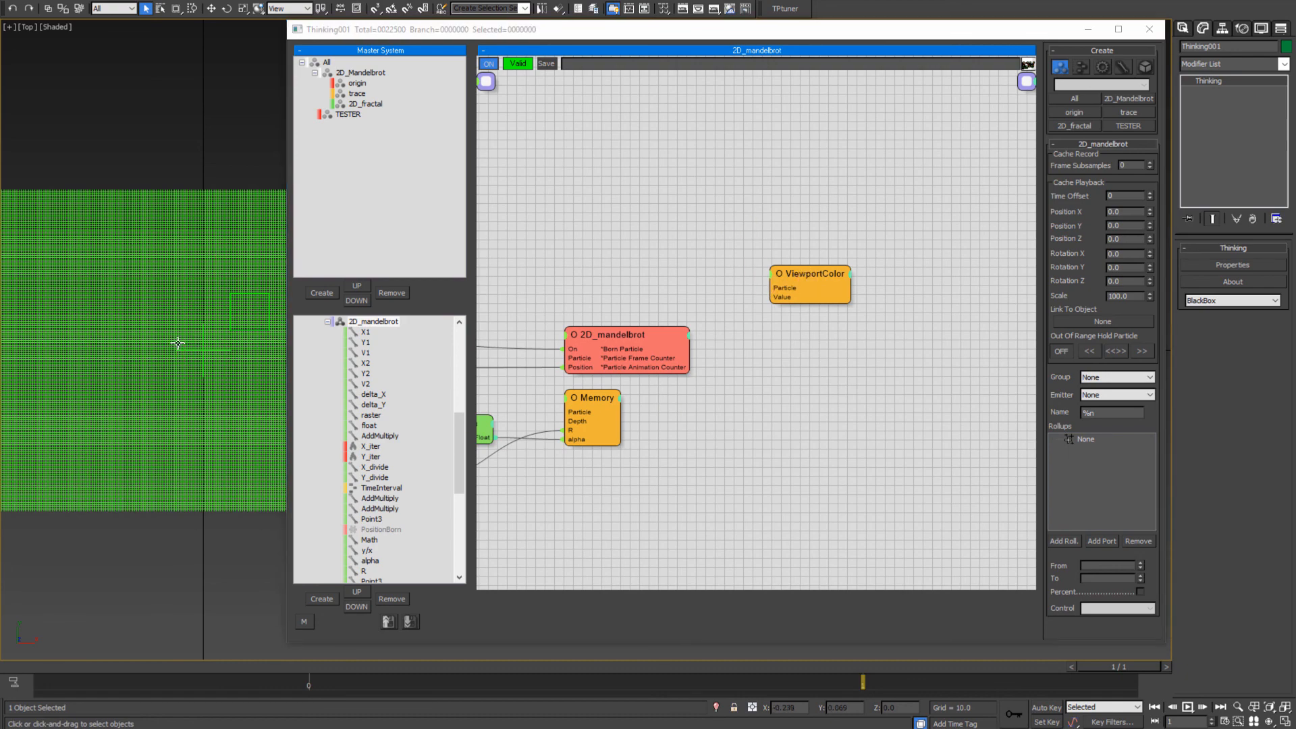
{"action": "middle_click_drag", "start_coordinate": [178, 343], "coordinate": [185, 337]}
{"action": "key", "text": "comma"}
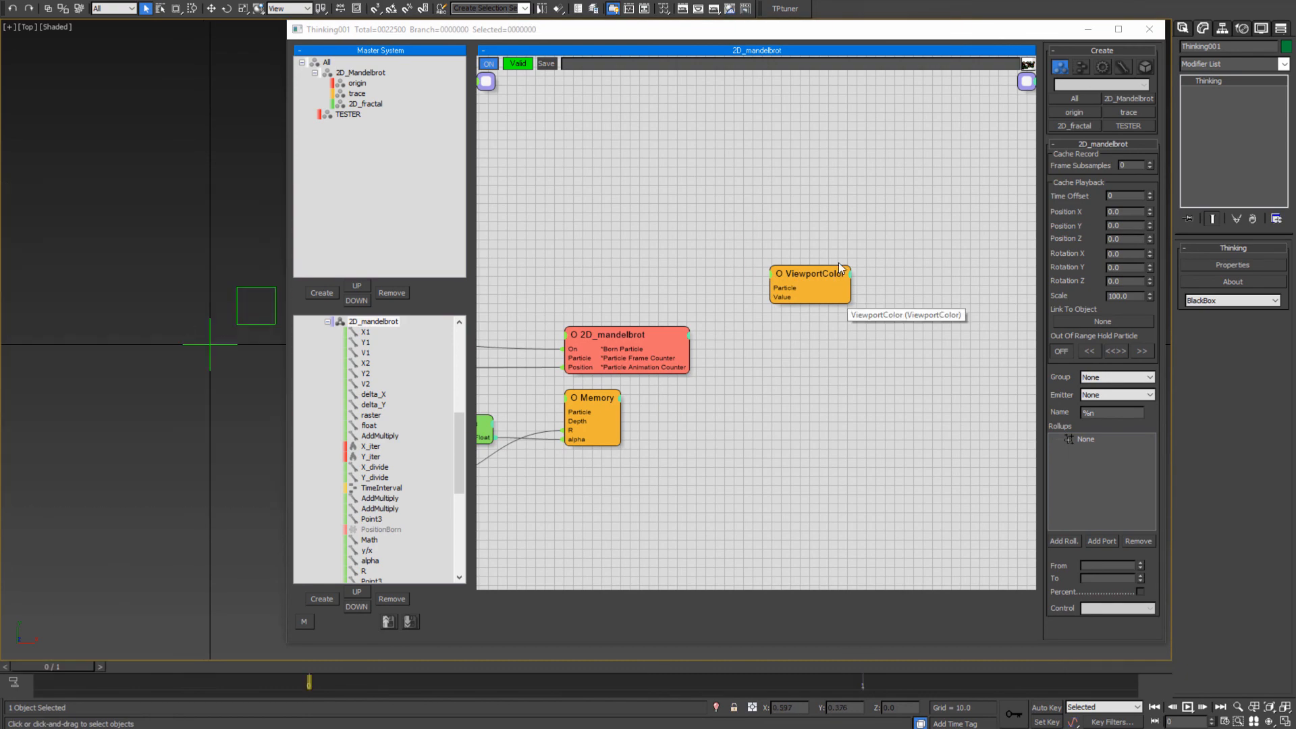
- Change the end key of the ViewportColor gradient from white to black
{"action": "left_click_drag", "start_coordinate": [803, 273], "coordinate": [769, 279]}
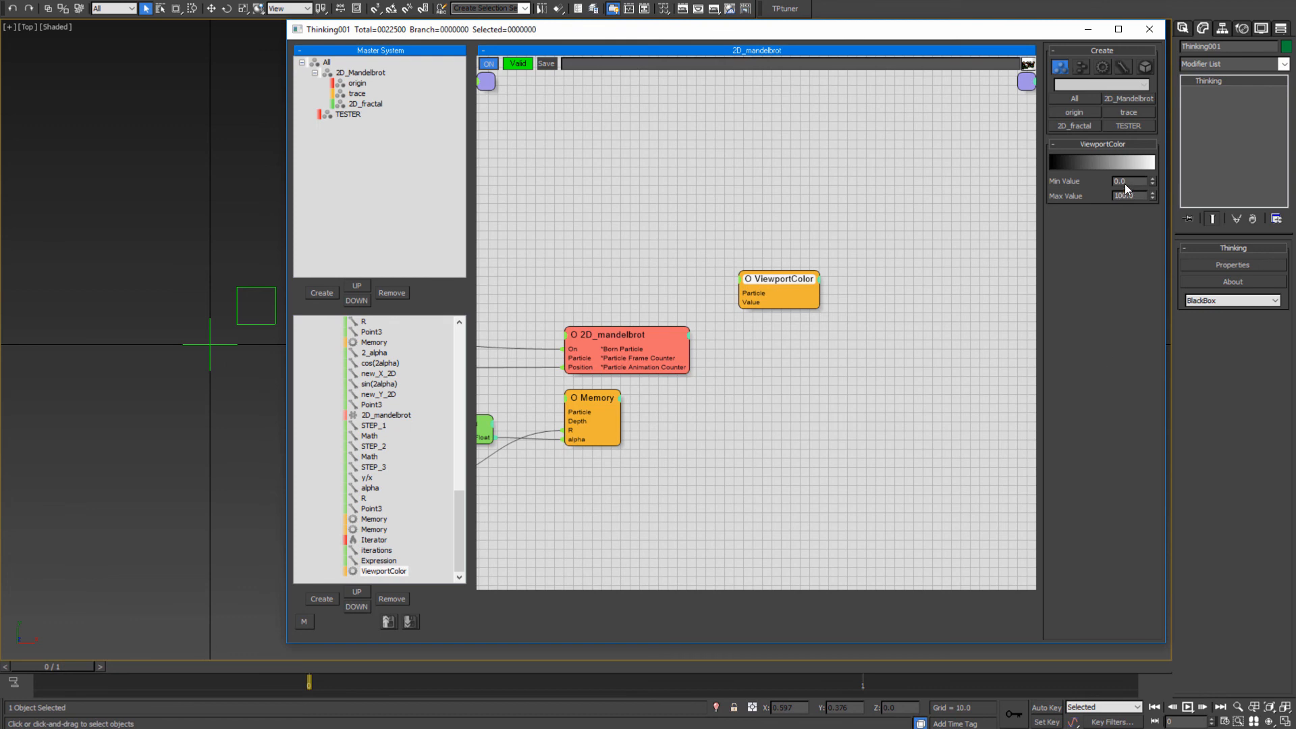
{"action": "left_click", "coordinate": [1126, 166]}
{"action": "left_click_drag", "start_coordinate": [1136, 169], "coordinate": [814, 167]}
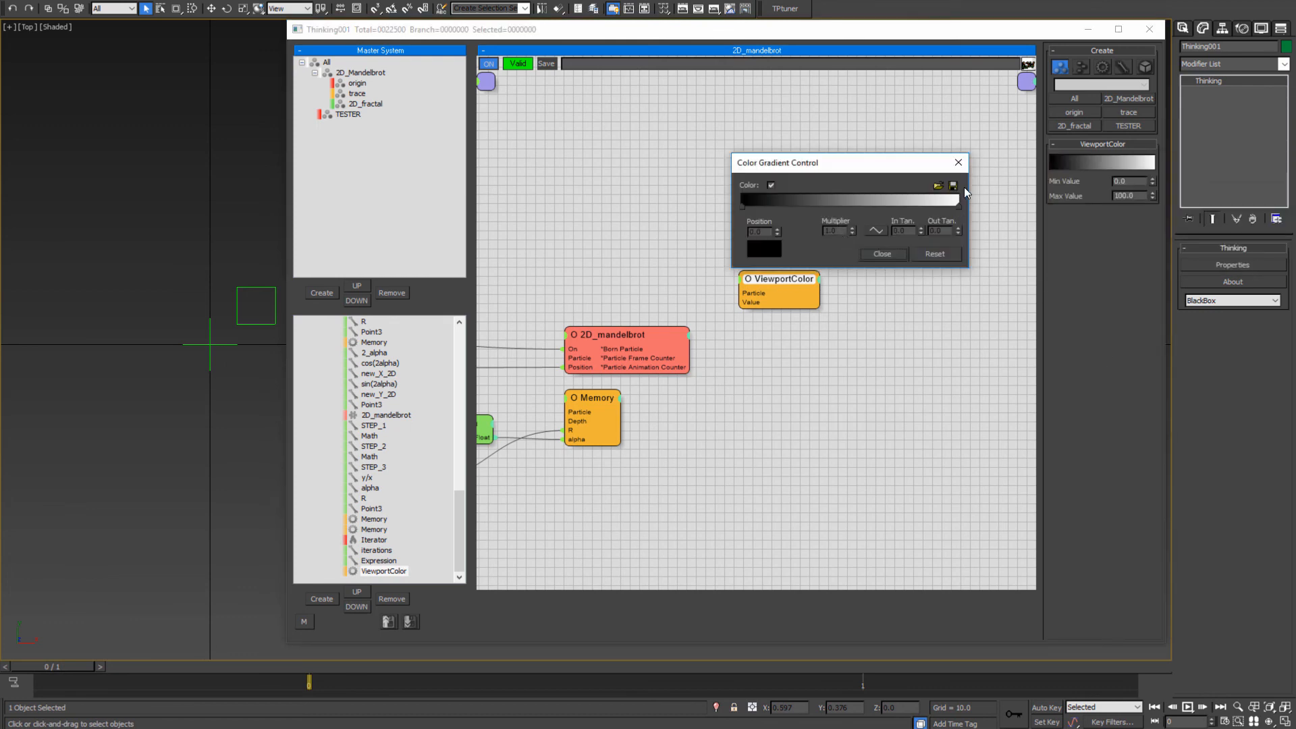
{"action": "left_click", "coordinate": [958, 205]}
{"action": "double_click", "coordinate": [958, 206]}
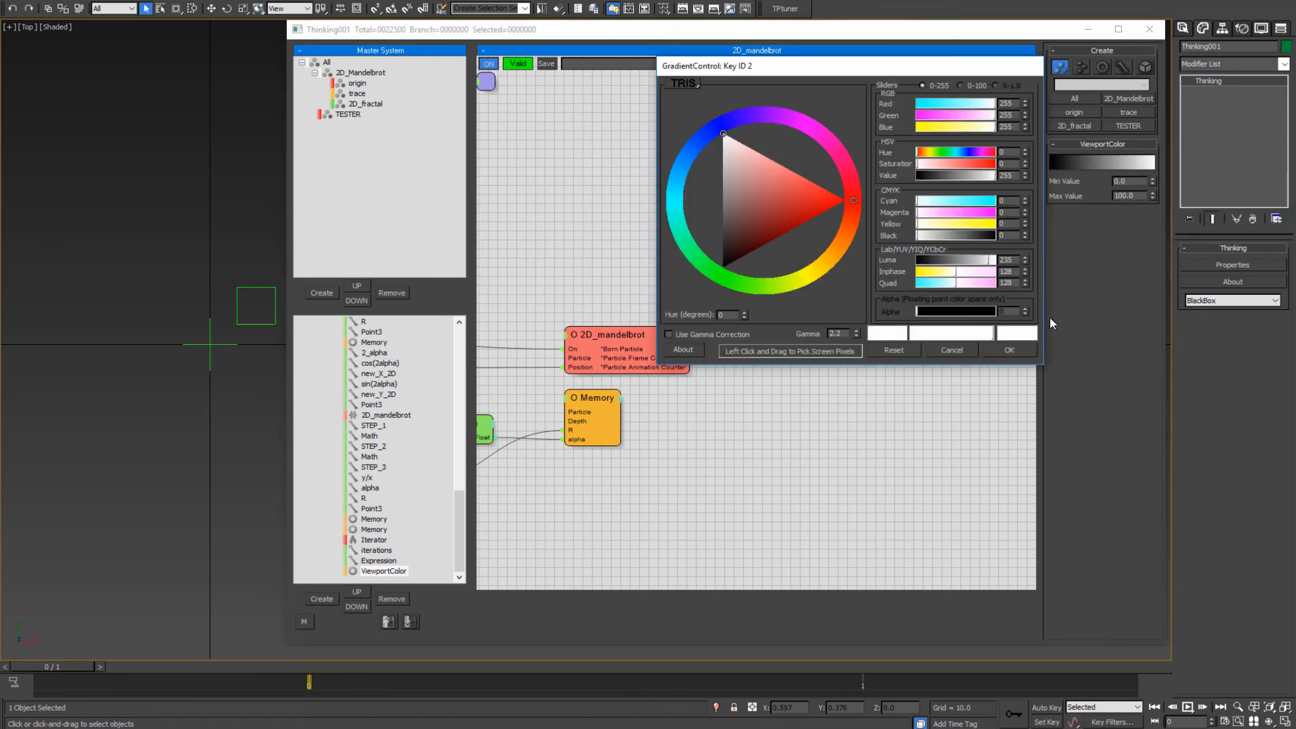
{"action": "left_click_drag", "start_coordinate": [773, 211], "coordinate": [723, 267]}
{"action": "left_click", "coordinate": [1008, 353]}
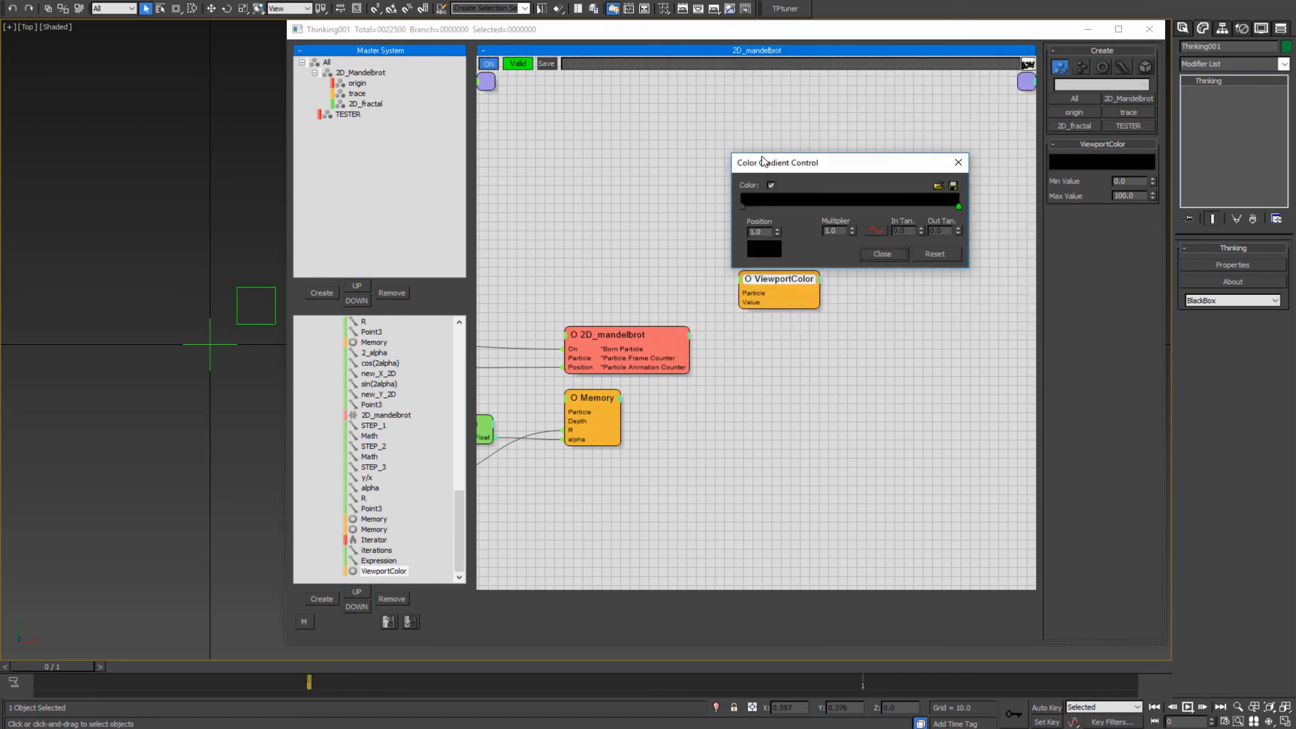
{"action": "left_click", "coordinate": [882, 254]}
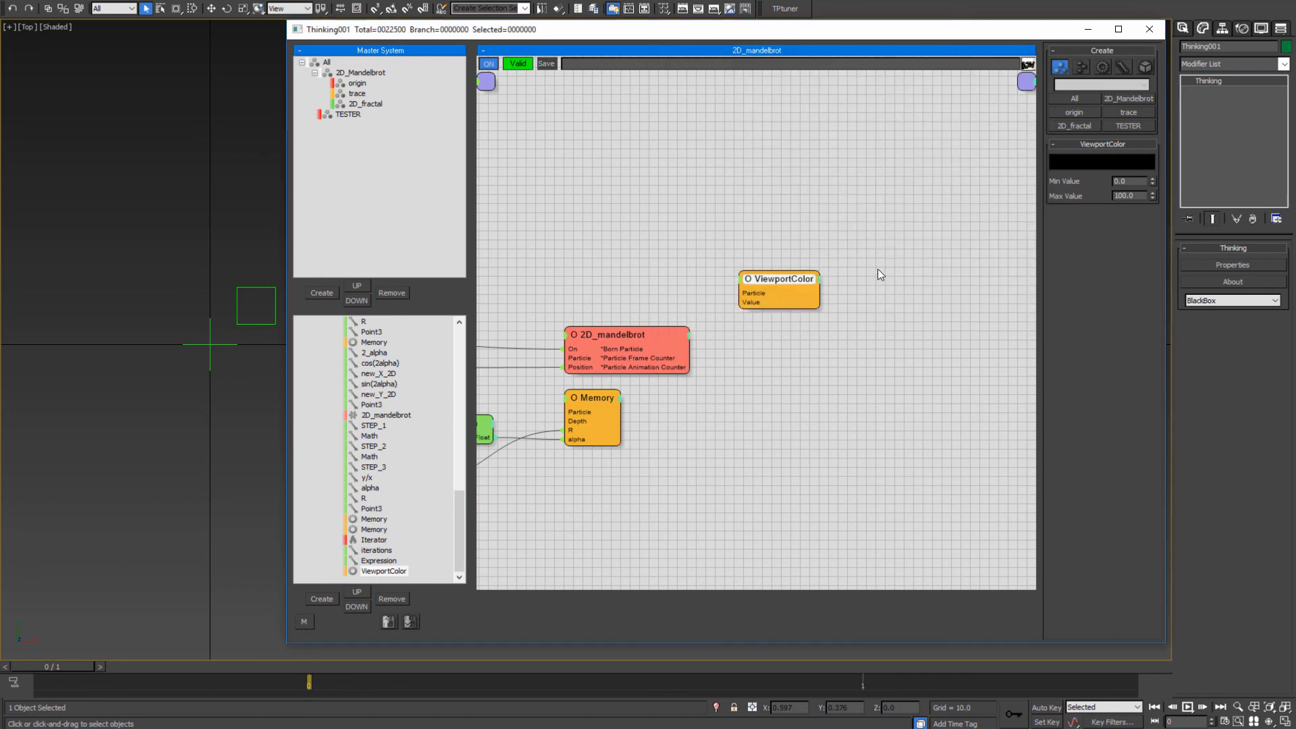
- Connect the 2D_mandelbrot operator's Born Particle output to the ViewportColor's Particle input and place the node beside it
{"action": "mouse_move", "coordinate": [771, 278]}
{"action": "left_mouse_down"}
{"action": "mouse_move", "coordinate": [788, 289]}
{"action": "mouse_move", "coordinate": [791, 277]}
{"action": "left_mouse_up"}
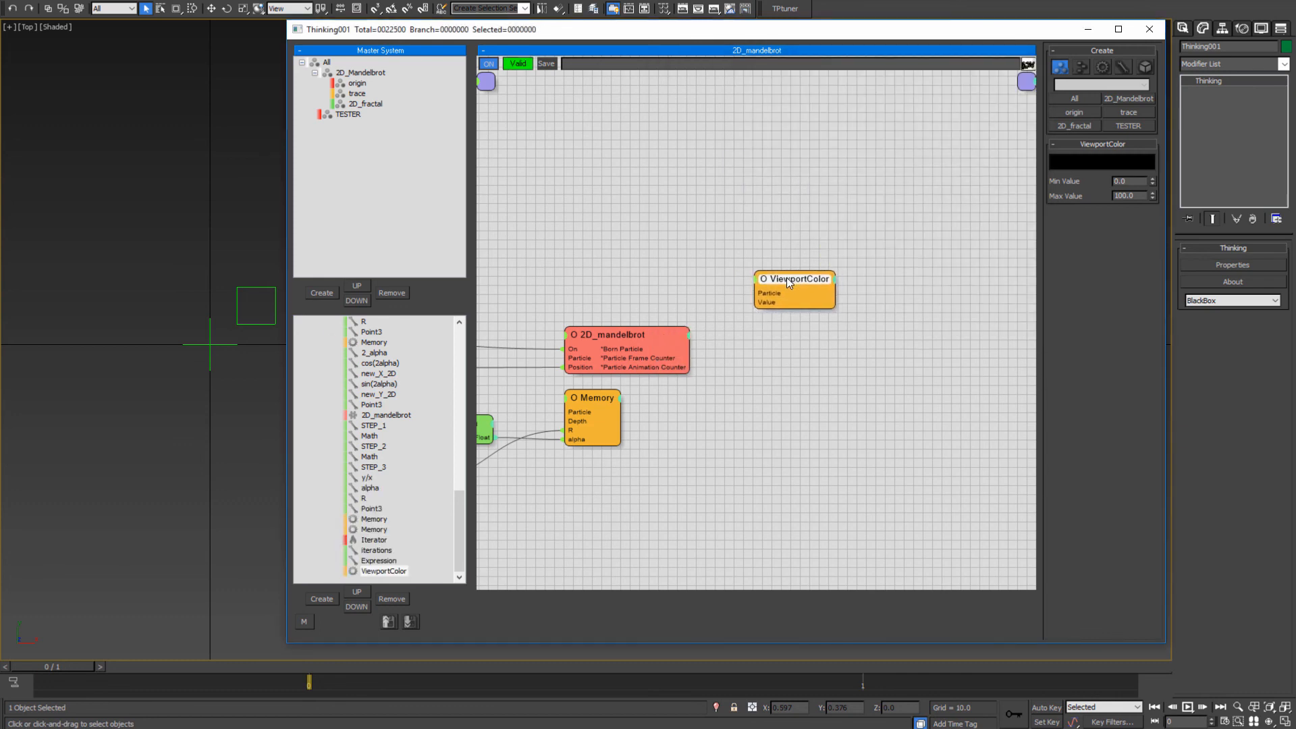
{"action": "middle_click_drag", "start_coordinate": [735, 368], "coordinate": [853, 362]}
{"action": "left_click_drag", "start_coordinate": [887, 284], "coordinate": [764, 342]}
{"action": "mouse_move", "coordinate": [902, 271]}
{"action": "left_mouse_down"}
{"action": "mouse_move", "coordinate": [897, 328]}
{"action": "mouse_move", "coordinate": [899, 294]}
{"action": "left_mouse_up"}
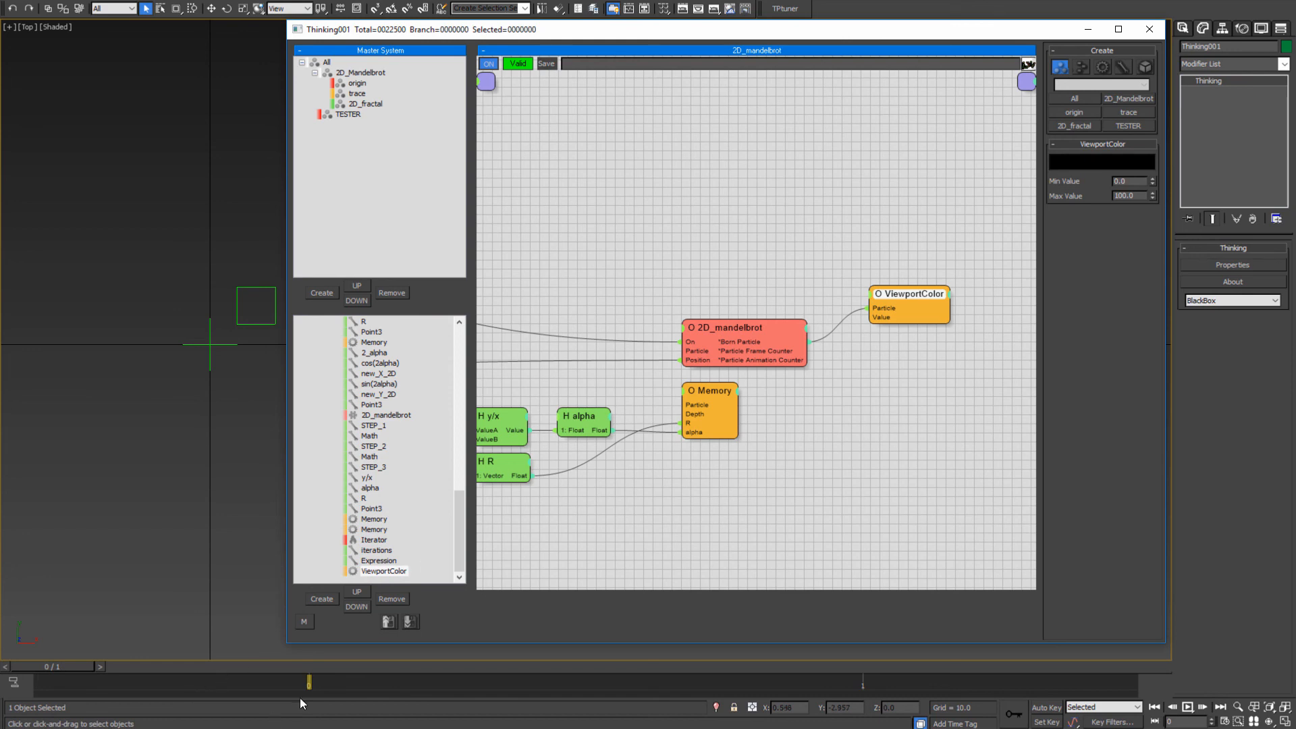
- Check the Mandelbrot diagrams on the Skytopia page again and return to the STEP_3 and Point3 part of the network
{"action": "left_click", "coordinate": [220, 676]}
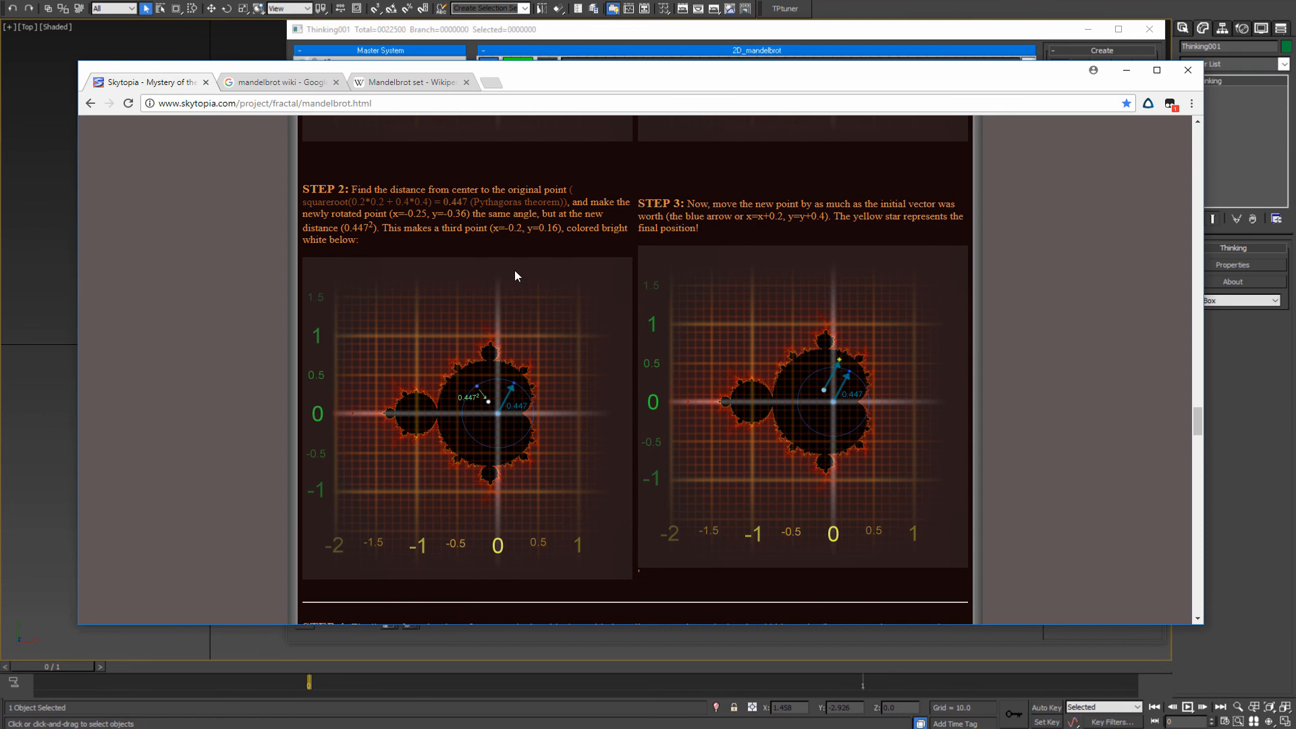
{"action": "left_click", "coordinate": [1127, 70]}
{"action": "middle_click_drag", "start_coordinate": [617, 279], "coordinate": [676, 273]}
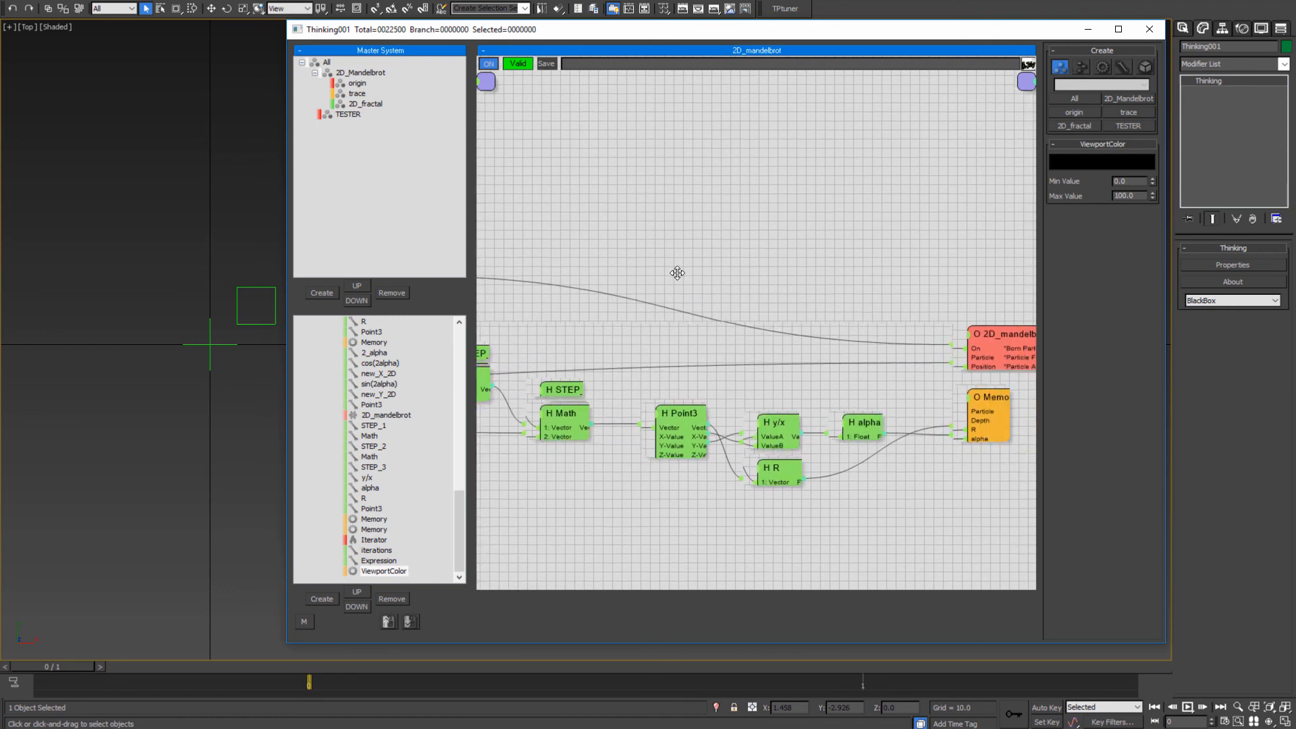
- Add a standard Threshold condition in the empty area above the y/x and alpha helpers
{"action": "left_click", "coordinate": [745, 257]}
{"action": "right_click", "coordinate": [745, 257]}
{"action": "mouse_move", "coordinate": [741, 280]}
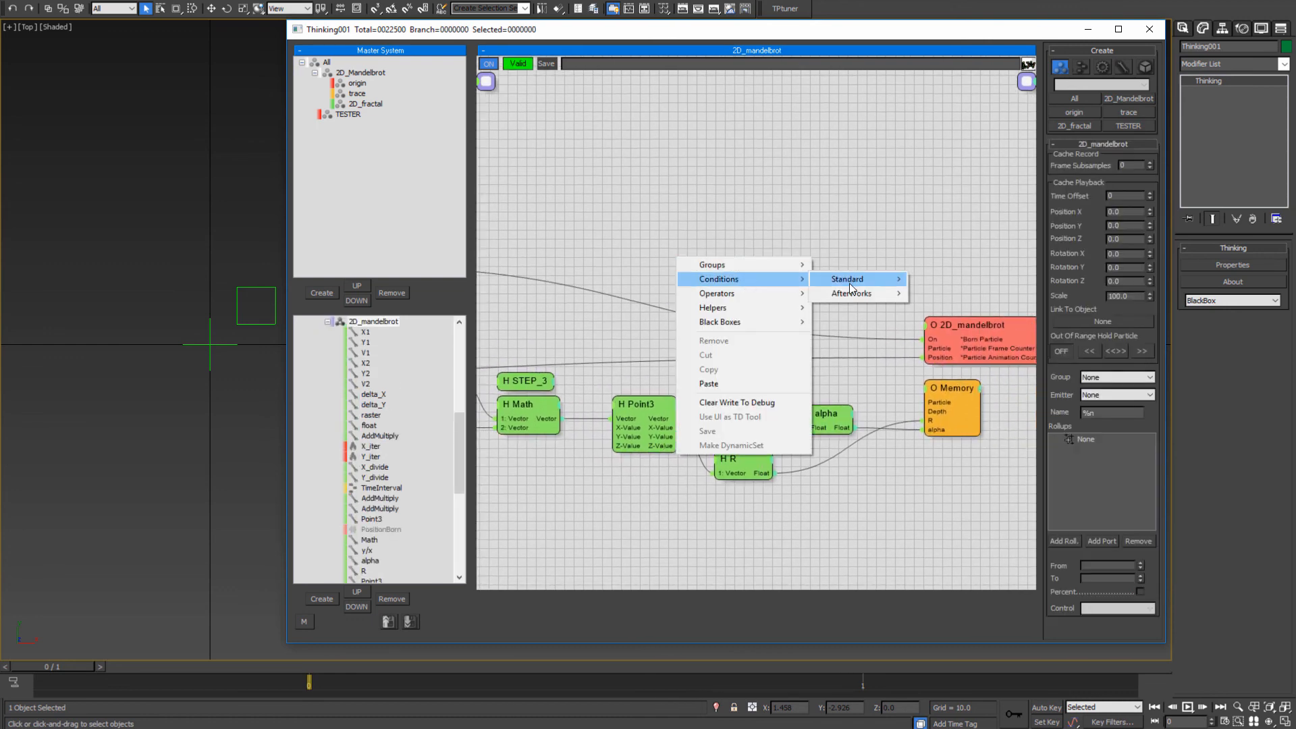
{"action": "mouse_move", "coordinate": [852, 283]}
{"action": "left_click", "coordinate": [948, 379]}
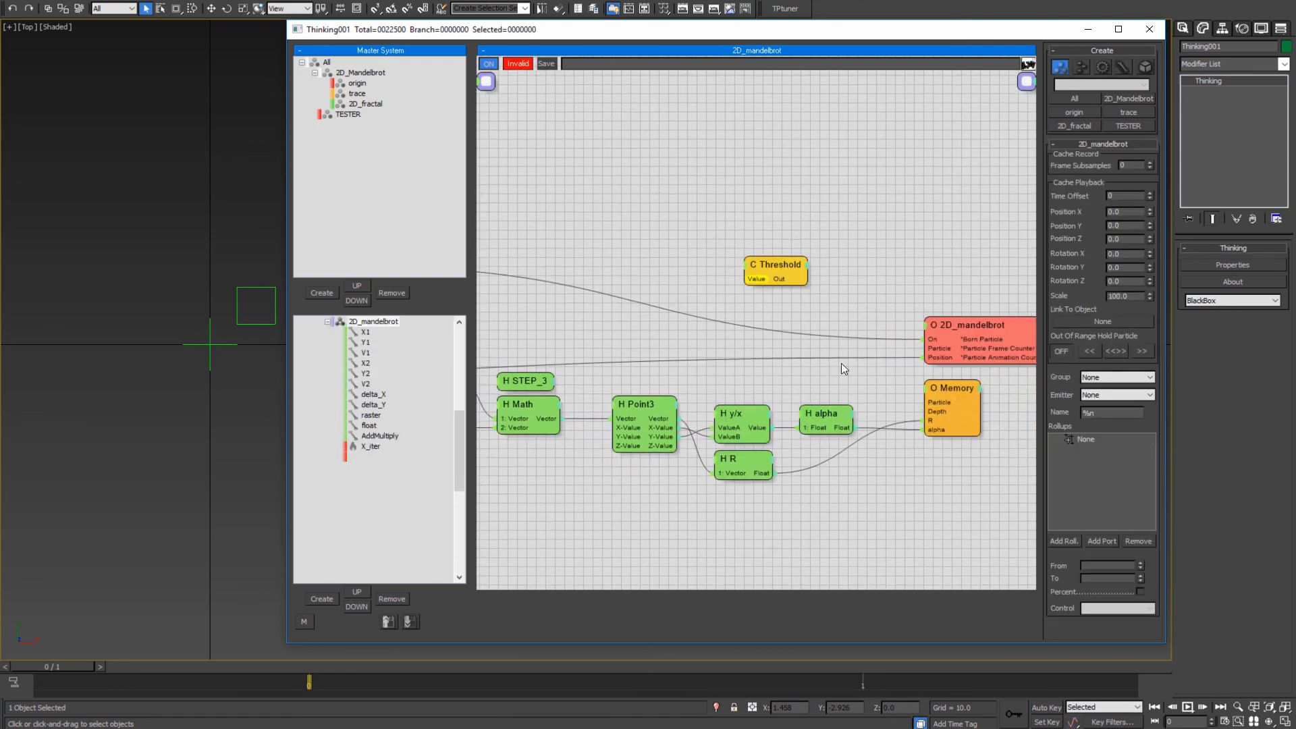
{"action": "left_click_drag", "start_coordinate": [783, 266], "coordinate": [767, 278]}
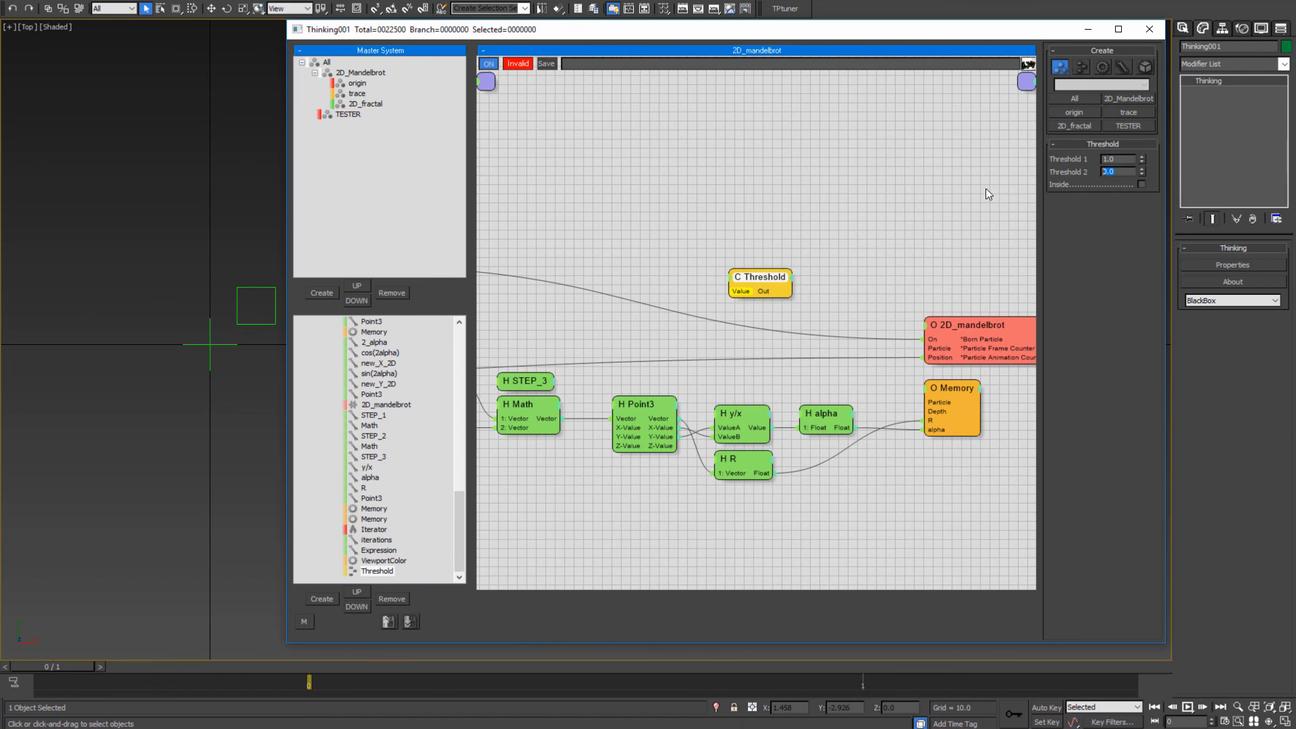
- Set the Threshold condition's Threshold 2 to 2.0 and Threshold 1 to 999999
{"action": "type", "text": "2.0"}
{"action": "left_click", "coordinate": [1108, 161]}
{"action": "type", "text": "999999"}
{"action": "key", "text": "Return"}
- Connect the Vector output of the STEP_3 Math helper to the Threshold condition's Value input
{"action": "middle_click_drag", "start_coordinate": [605, 360], "coordinate": [770, 314]}
{"action": "left_click_drag", "start_coordinate": [918, 226], "coordinate": [919, 241]}
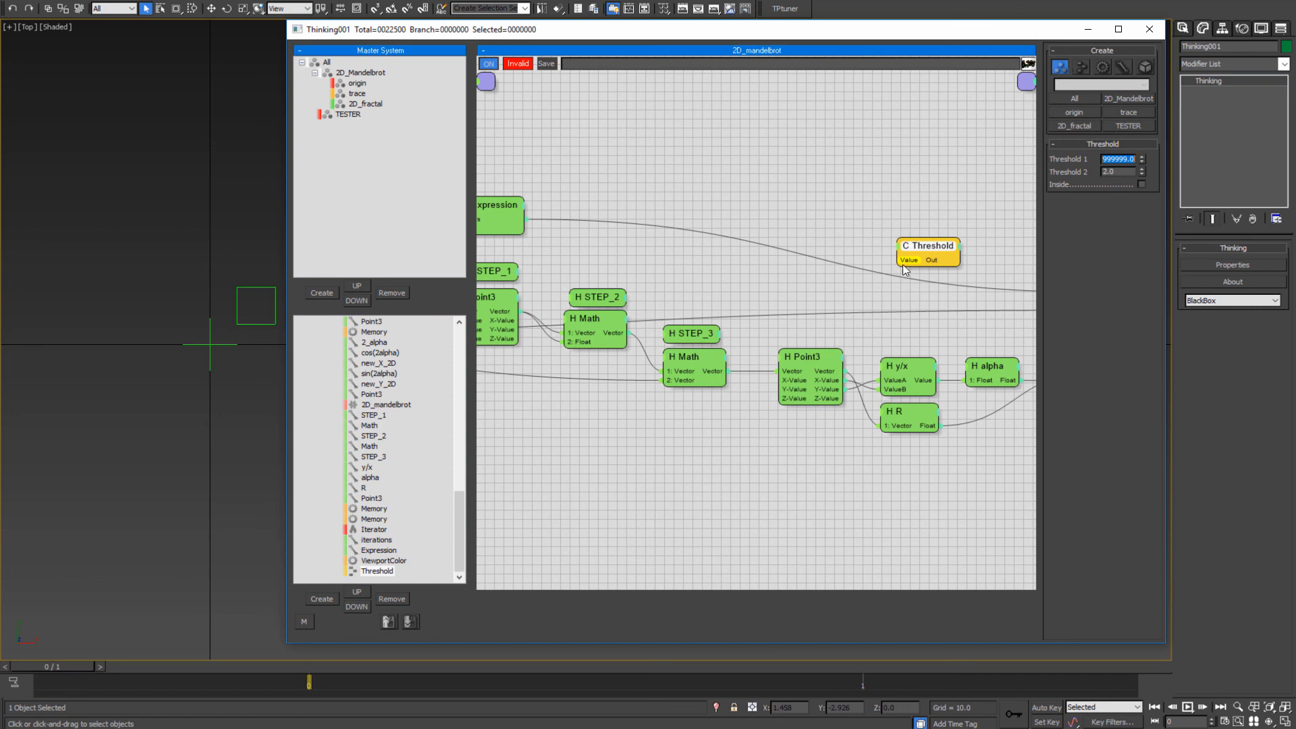
{"action": "left_click_drag", "start_coordinate": [722, 365], "coordinate": [714, 372]}
{"action": "left_click_drag", "start_coordinate": [712, 371], "coordinate": [713, 371]}
{"action": "middle_click_drag", "start_coordinate": [749, 408], "coordinate": [590, 423]}
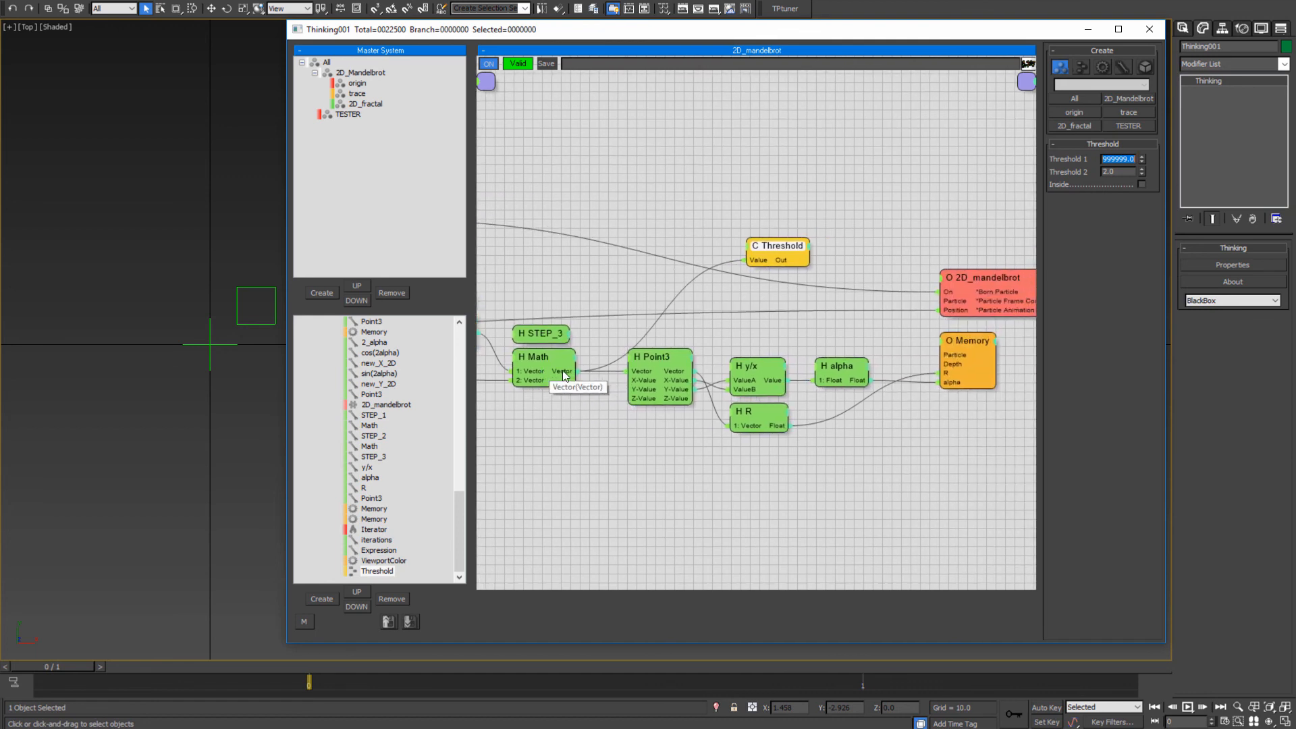
- Rename the Threshold condition as R<2 and place it above the 2D_mandelbrot operator
{"action": "right_click", "coordinate": [767, 237]}
{"action": "left_click", "coordinate": [756, 257]}
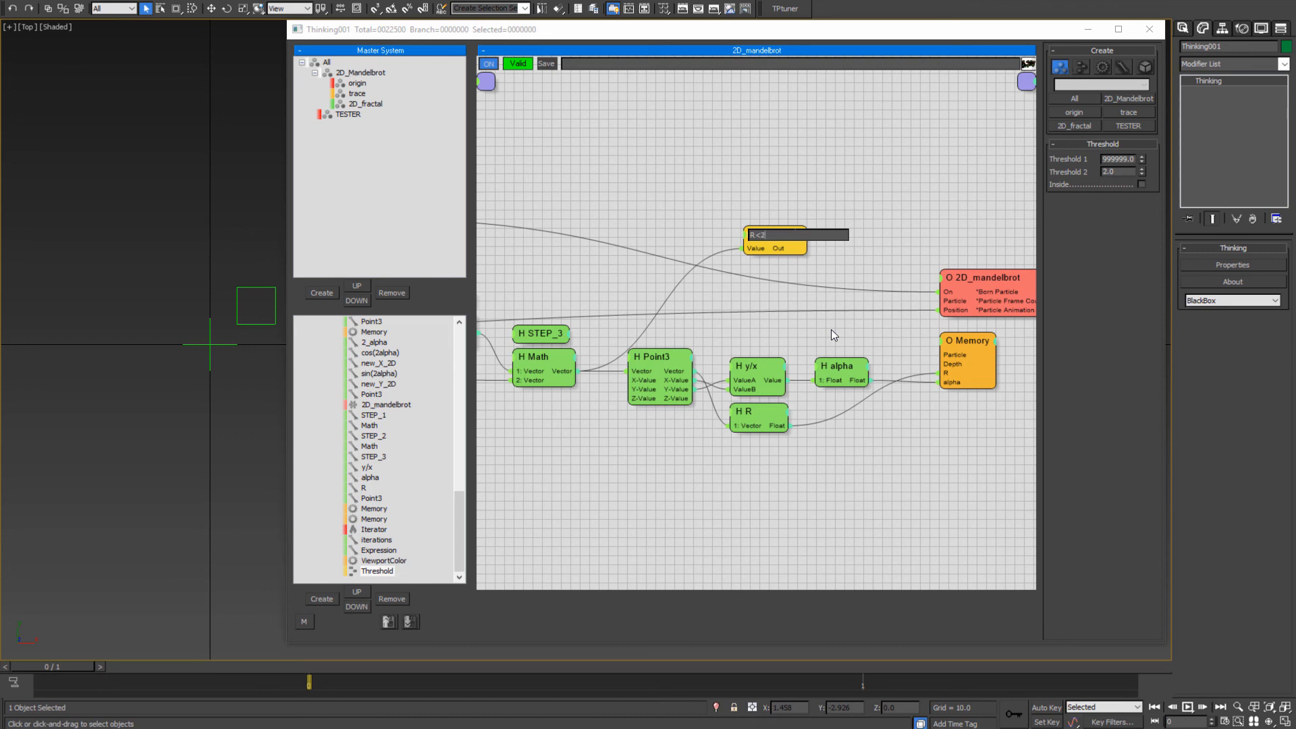
{"action": "type", "text": "R<2"}
{"action": "key", "text": "Return"}
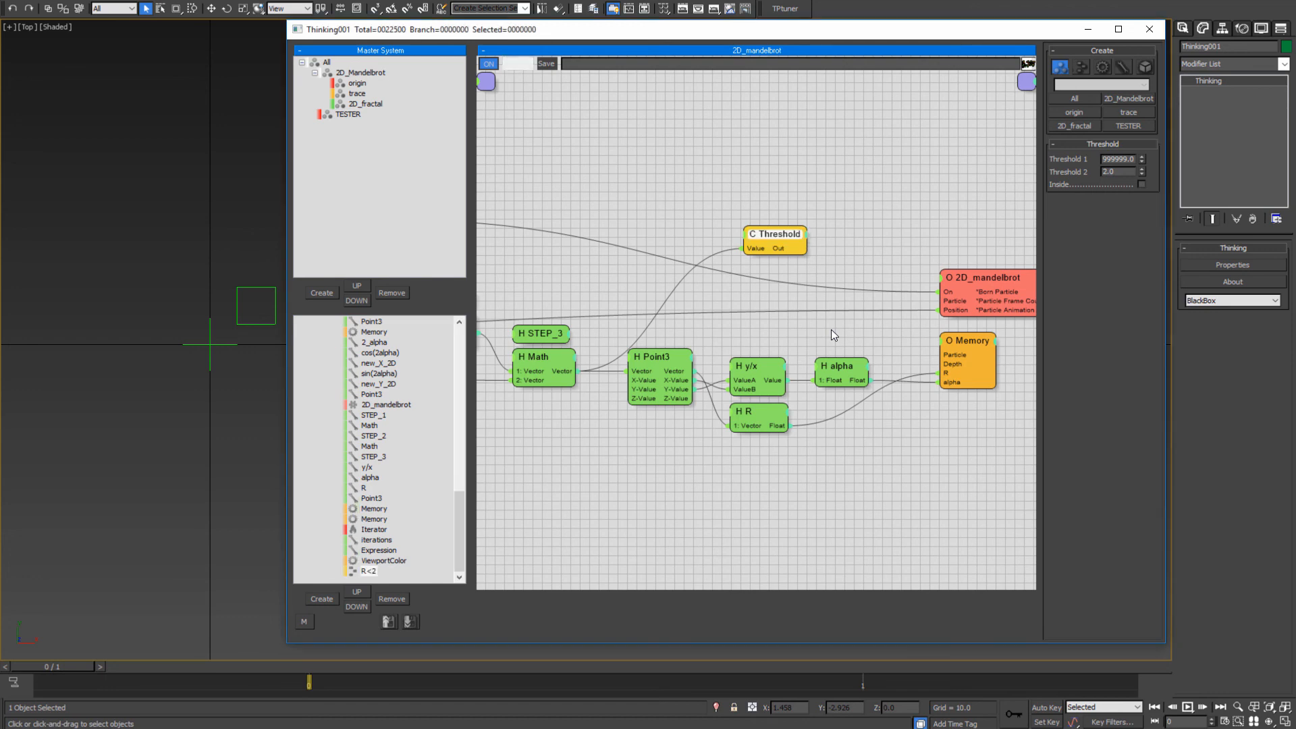
{"action": "middle_click_drag", "start_coordinate": [910, 251], "coordinate": [748, 265]}
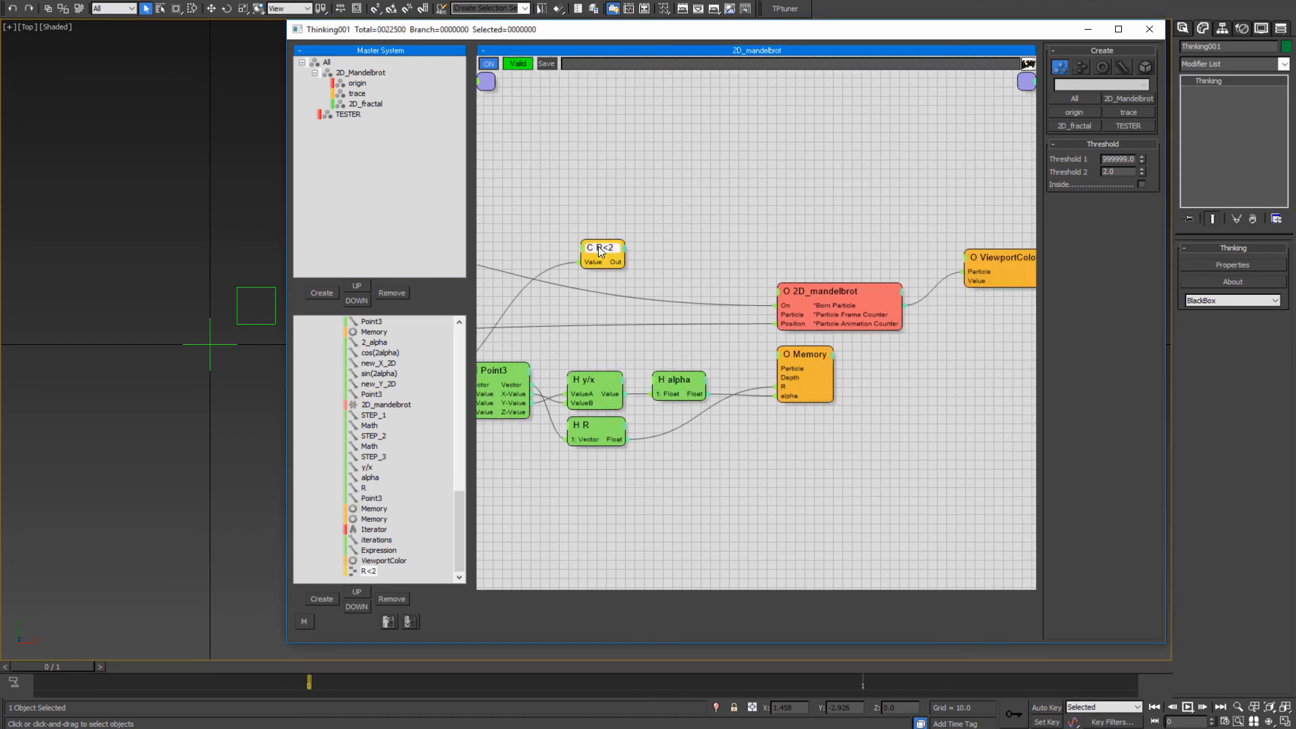
{"action": "left_click_drag", "start_coordinate": [600, 251], "coordinate": [879, 232]}
- Switch to the browser to check the STEP 2 and STEP 3 diagrams on the Skytopia page, and return to the network
{"action": "left_click", "coordinate": [137, 728]}
{"action": "left_click", "coordinate": [219, 685]}
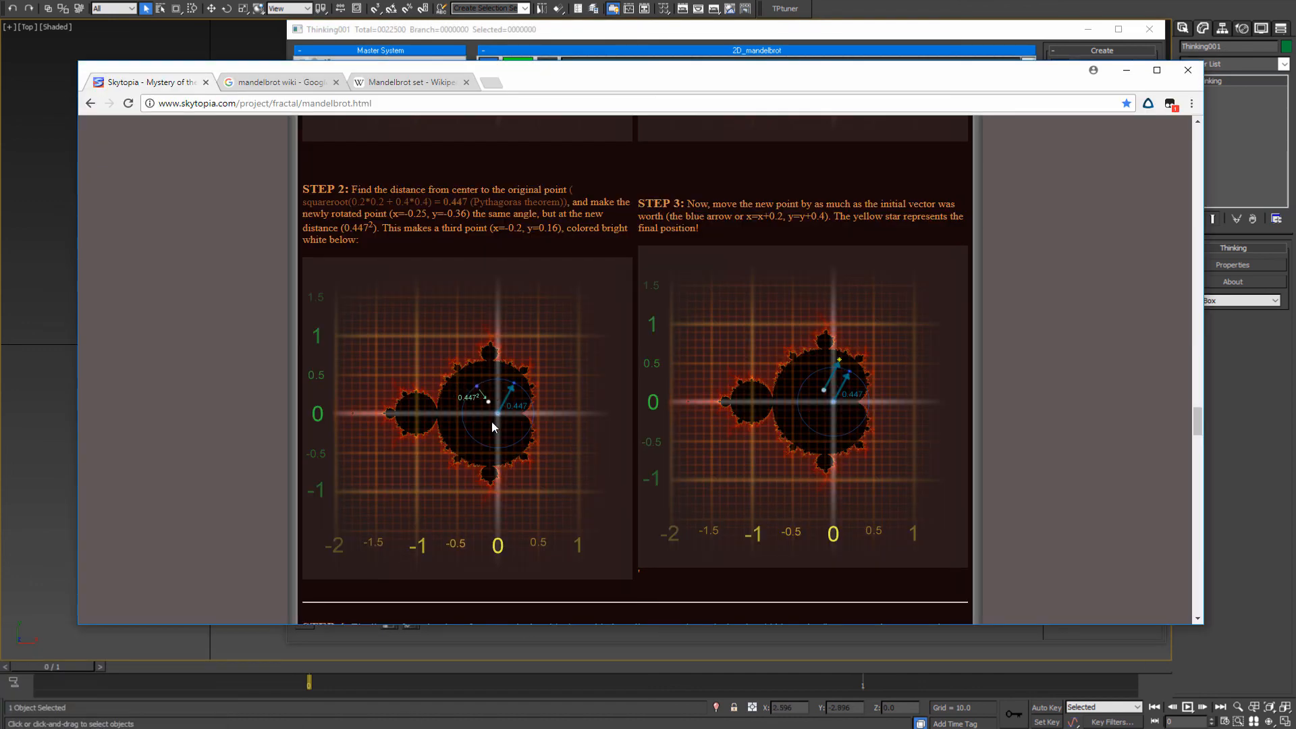
{"action": "left_click", "coordinate": [1126, 69]}
- Add an ON input to the ViewportColor operator and connect the R<2 condition's Out output to it
{"action": "middle_click_drag", "start_coordinate": [881, 385], "coordinate": [757, 381]}
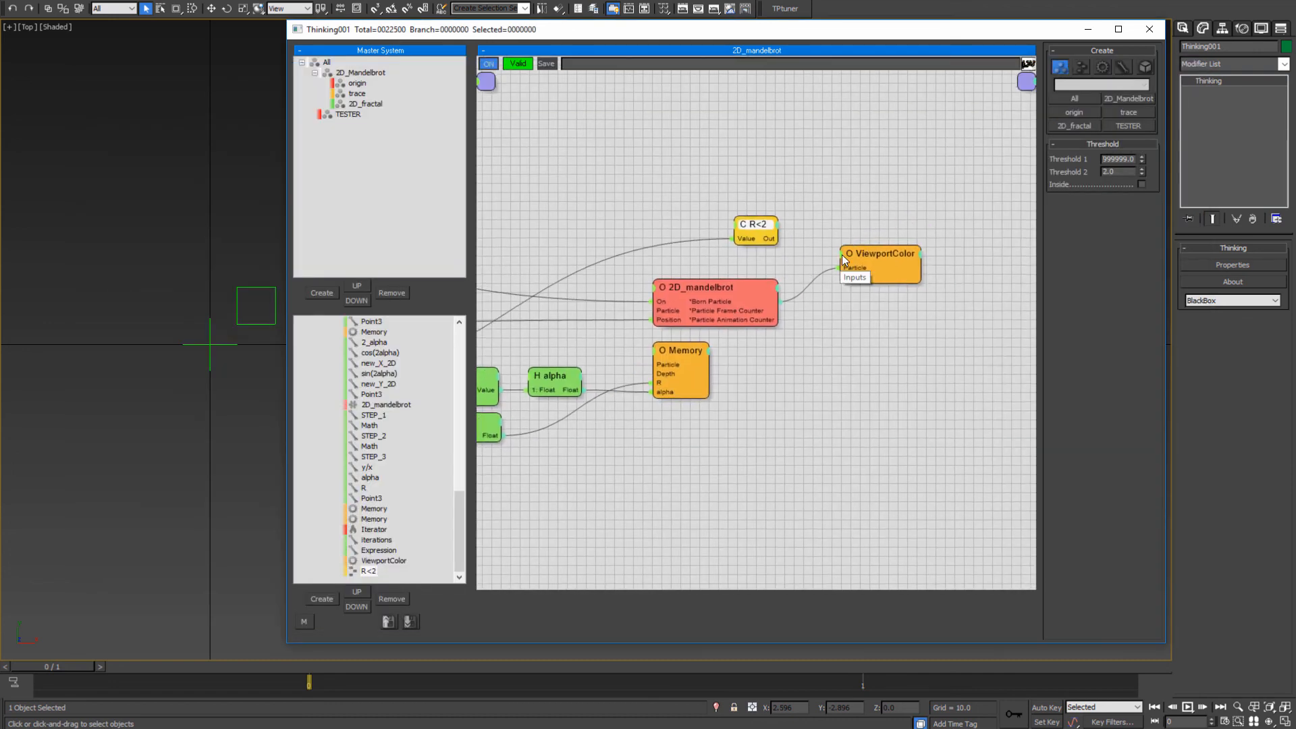
{"action": "right_click", "coordinate": [841, 254]}
{"action": "left_click", "coordinate": [873, 258]}
{"action": "left_click_drag", "start_coordinate": [872, 257], "coordinate": [893, 247]}
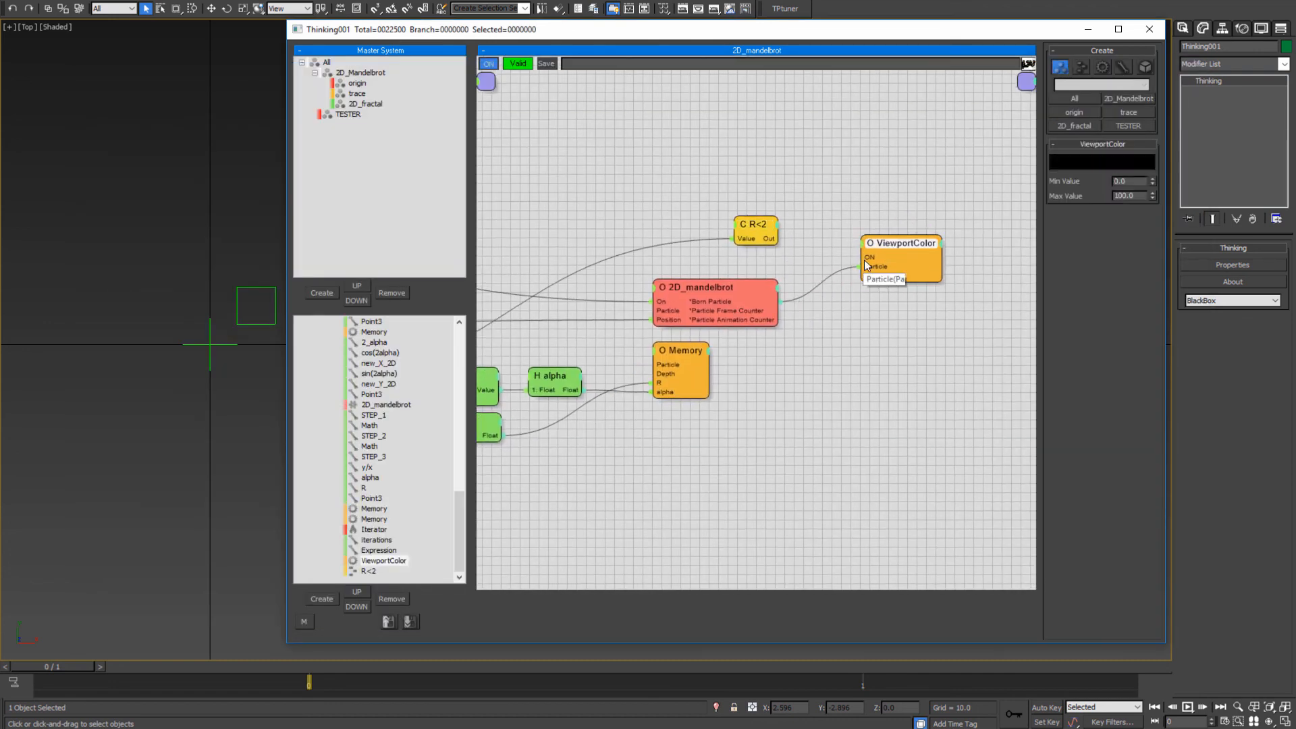
{"action": "left_click_drag", "start_coordinate": [759, 226], "coordinate": [757, 243]}
- Advance the timeline to frame 1 and examine the shape and colouring of the Mandelbrot particles in the viewport
{"action": "mouse_move", "coordinate": [184, 415]}
{"action": "middle_mouse_down"}
{"action": "mouse_move", "coordinate": [162, 411]}
{"action": "mouse_move", "coordinate": [189, 404]}
{"action": "middle_mouse_up"}
{"action": "scroll", "coordinate": [189, 405], "scroll_direction": "down", "scroll_amount": 2}
{"action": "key", "text": "period"}
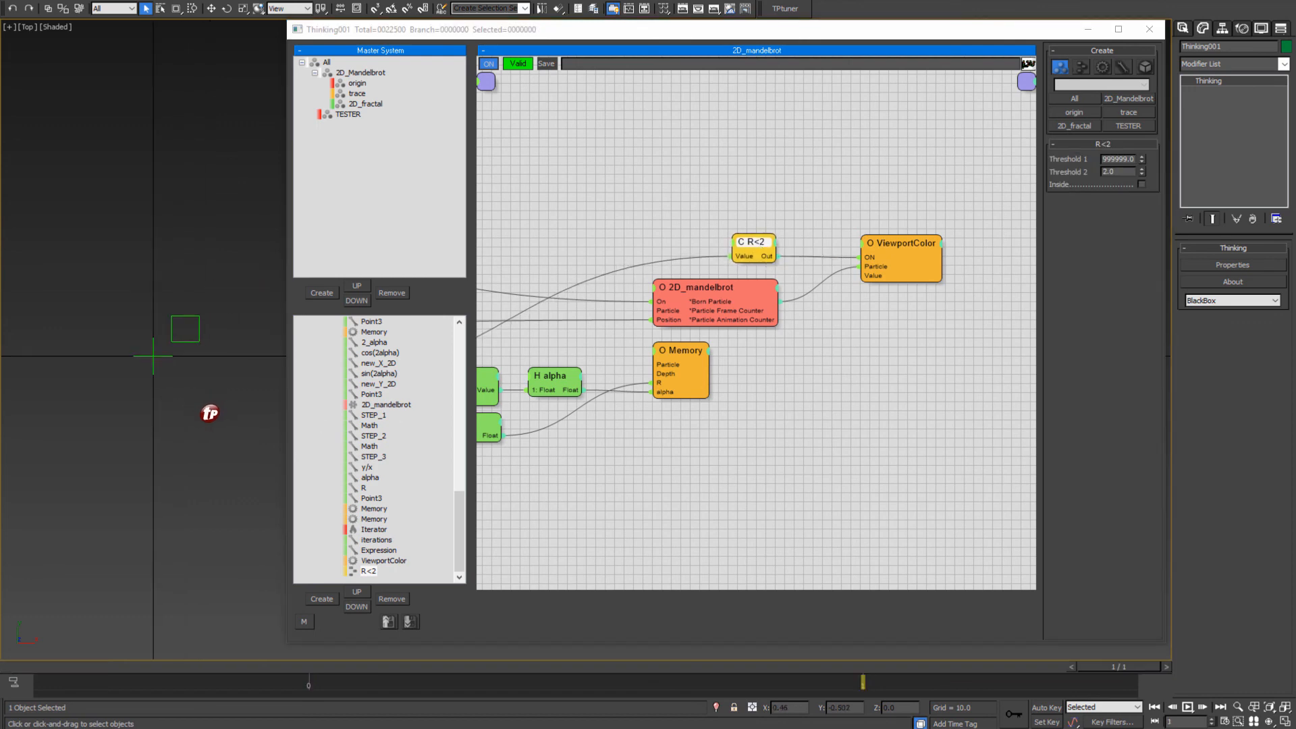
{"action": "middle_click_drag", "start_coordinate": [47, 405], "coordinate": [85, 407]}
{"action": "scroll", "coordinate": [166, 398], "scroll_direction": "up", "scroll_amount": 2}
{"action": "middle_click_drag", "start_coordinate": [56, 305], "coordinate": [68, 318]}
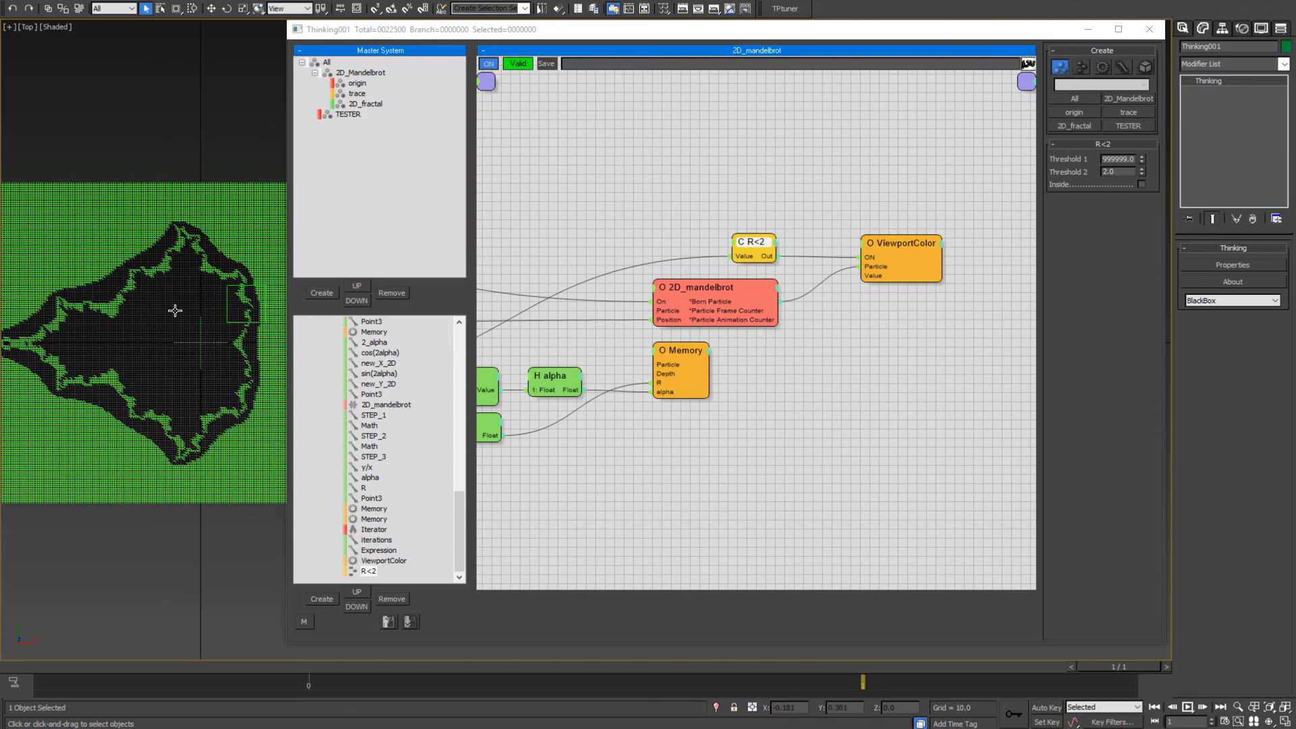
{"action": "scroll", "coordinate": [174, 315], "scroll_direction": "up", "scroll_amount": 3}
{"action": "scroll", "coordinate": [143, 368], "scroll_direction": "down", "scroll_amount": 5}
{"action": "middle_click_drag", "start_coordinate": [143, 371], "coordinate": [210, 358]}
{"action": "scroll", "coordinate": [164, 357], "scroll_direction": "up", "scroll_amount": 2}
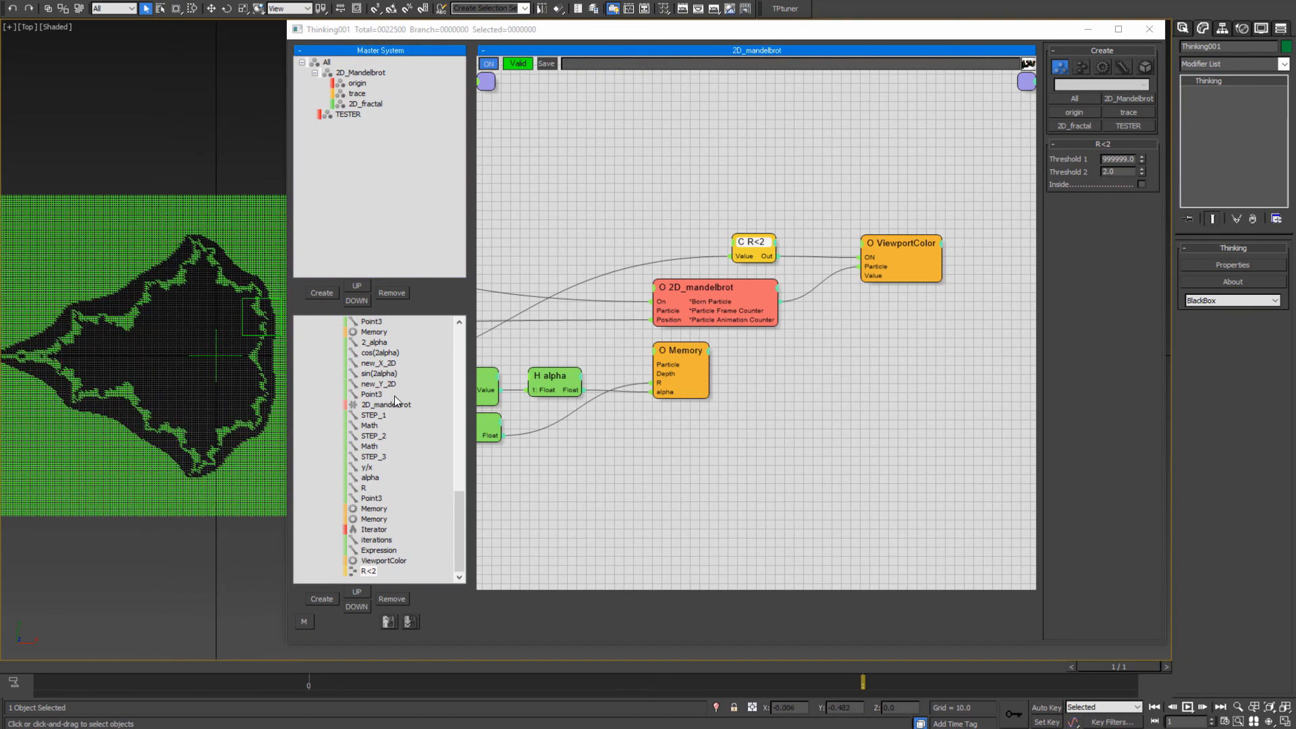
- Set the iterations helper's value to 30 and inspect the resulting fractal in the viewport
{"action": "middle_click_drag", "start_coordinate": [639, 182], "coordinate": [870, 241]}
{"action": "middle_click_drag", "start_coordinate": [586, 286], "coordinate": [928, 312]}
{"action": "middle_click_drag", "start_coordinate": [518, 315], "coordinate": [986, 277]}
{"action": "middle_click_drag", "start_coordinate": [581, 265], "coordinate": [730, 263]}
{"action": "middle_click_drag", "start_coordinate": [620, 263], "coordinate": [678, 260]}
{"action": "left_click", "coordinate": [678, 262]}
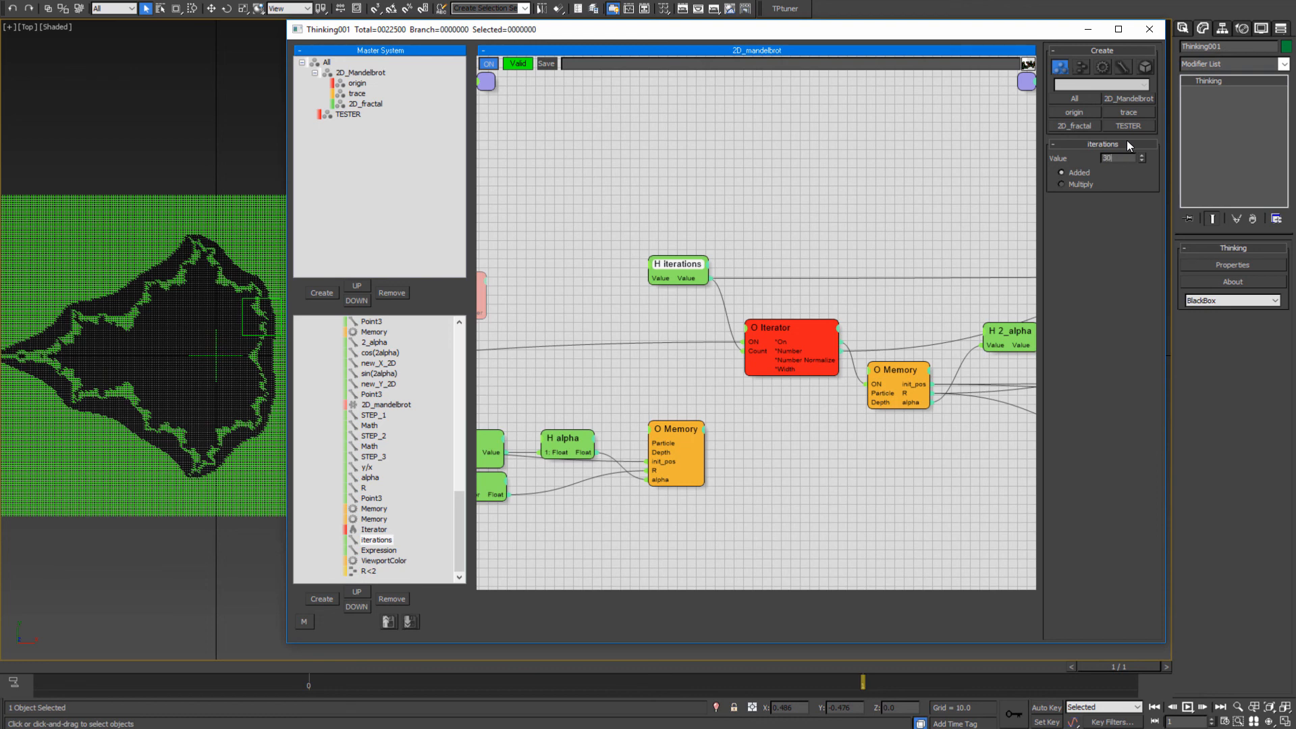
{"action": "key", "text": "Return"}
{"action": "scroll", "coordinate": [149, 338], "scroll_direction": "up", "scroll_amount": 4}
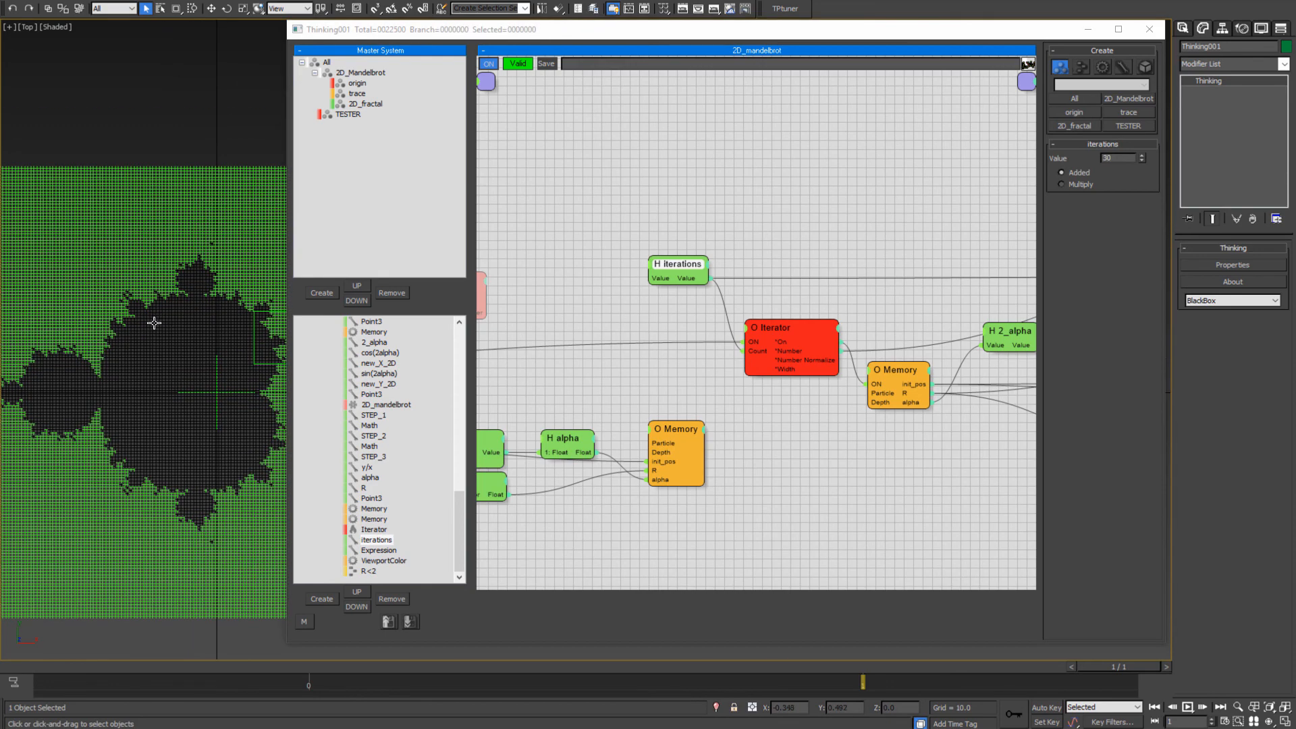
{"action": "scroll", "coordinate": [180, 396], "scroll_direction": "down", "scroll_amount": 5}
- Set the iterations helper's value to 20 and narrow the Thinking Particles window to uncover more of the viewport
{"action": "left_click", "coordinate": [1069, 156]}
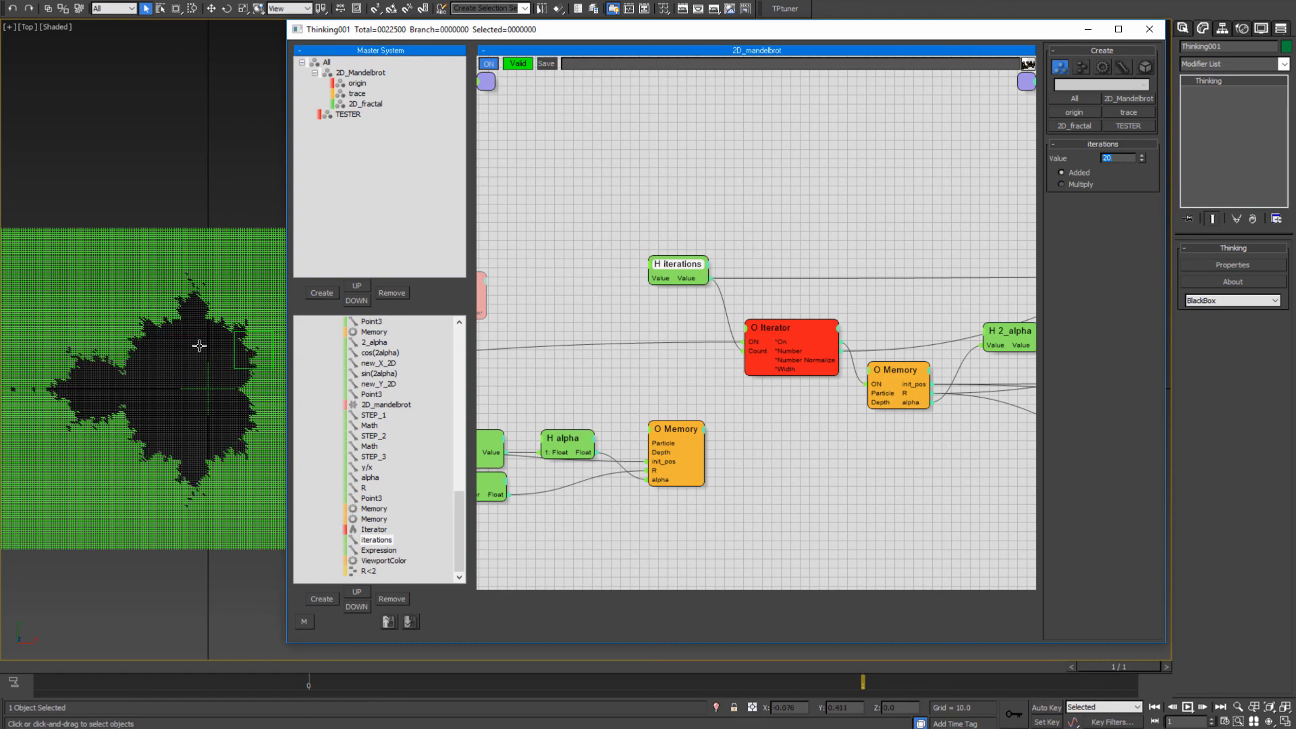
{"action": "middle_click_drag", "start_coordinate": [174, 376], "coordinate": [180, 335]}
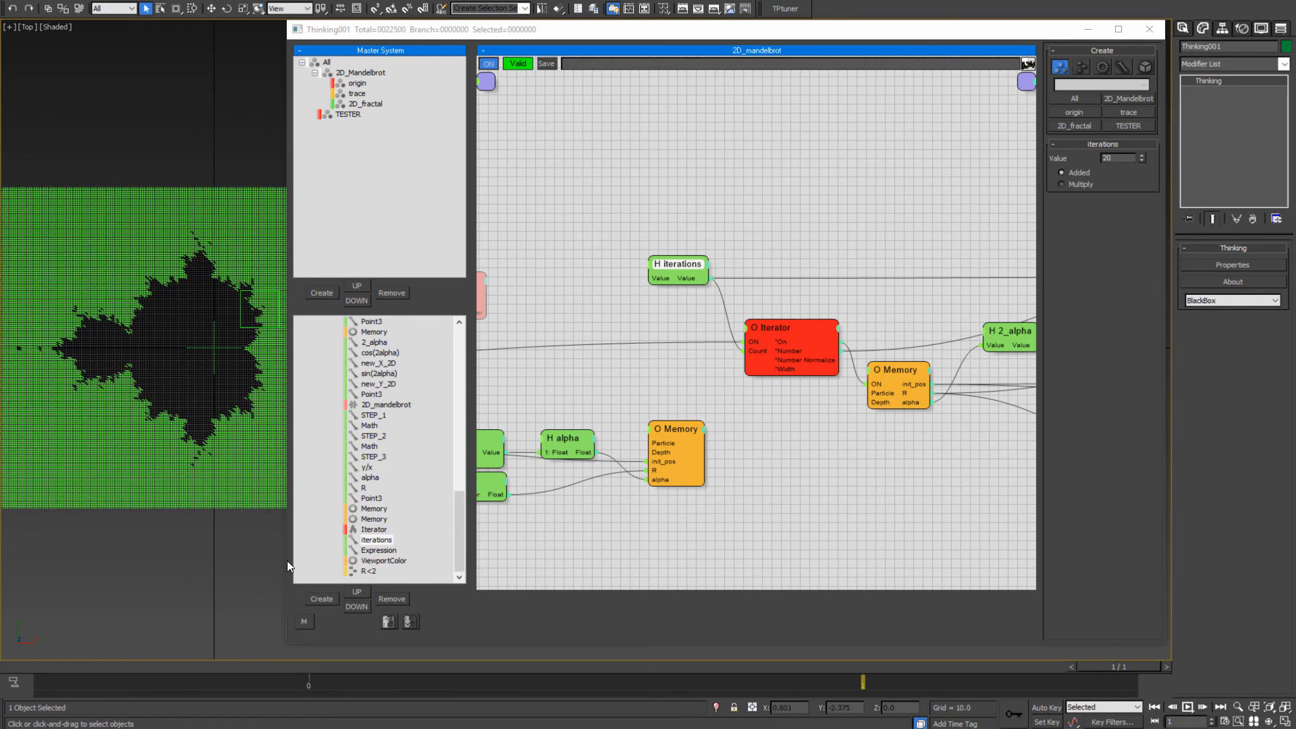
{"action": "left_click_drag", "start_coordinate": [287, 566], "coordinate": [345, 566]}
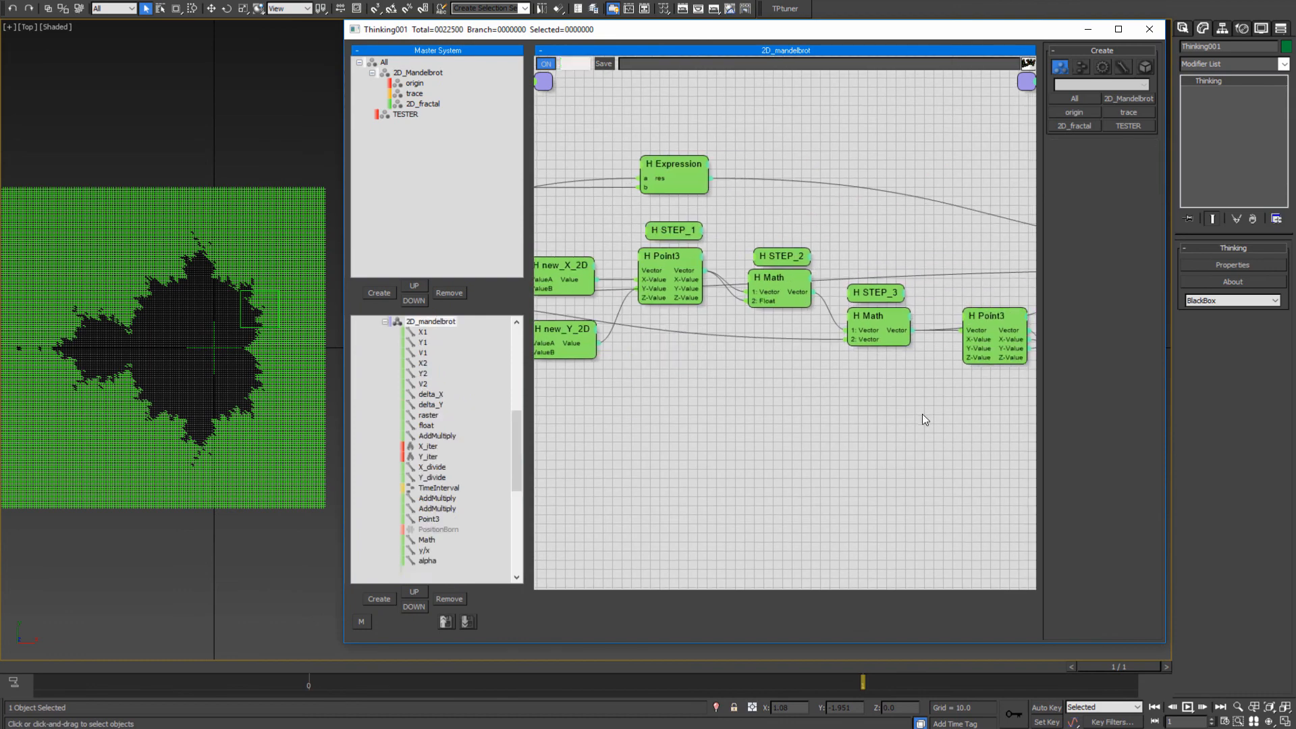
- Duplicate the ViewportColor operator, return the timeline to frame 0 and place the copy directly below the original
{"action": "middle_click_drag", "start_coordinate": [999, 422], "coordinate": [721, 402]}
{"action": "middle_click_drag", "start_coordinate": [1006, 348], "coordinate": [752, 361]}
{"action": "left_click", "coordinate": [783, 190]}
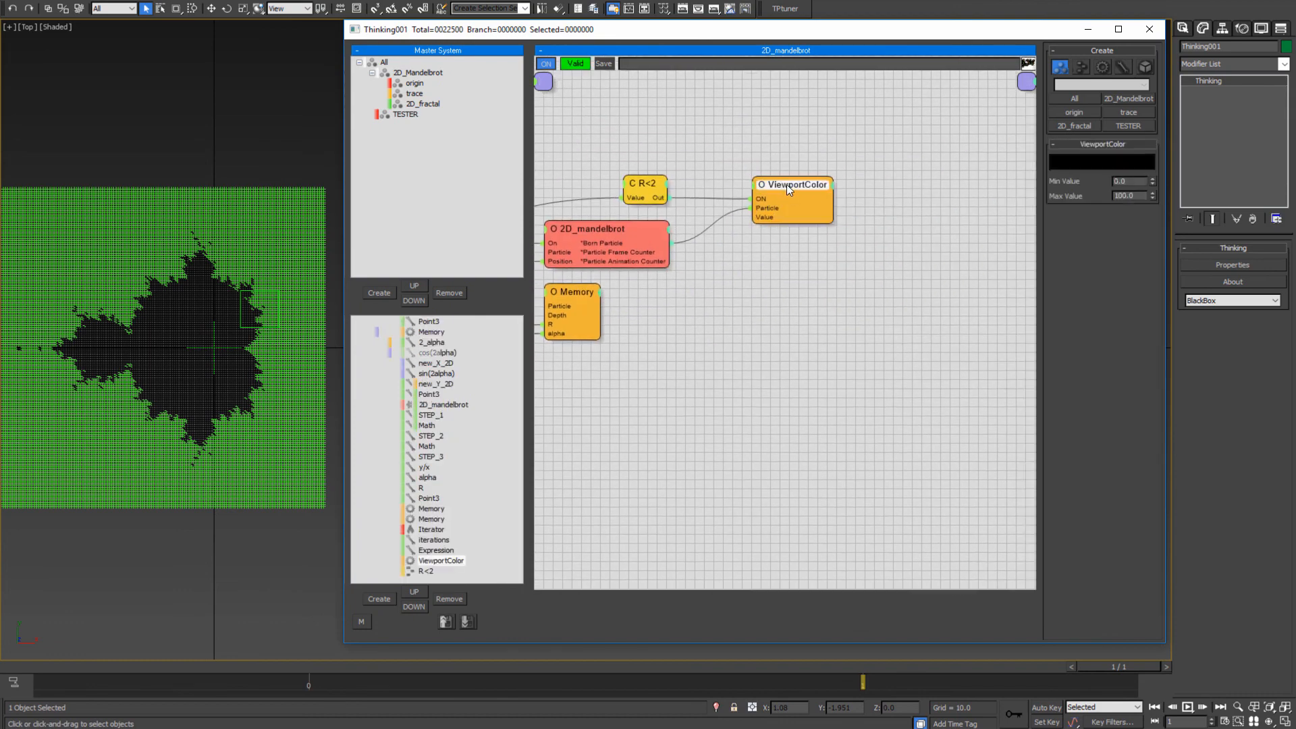
{"action": "left_click_drag", "start_coordinate": [787, 184], "coordinate": [729, 297], "text": "shift"}
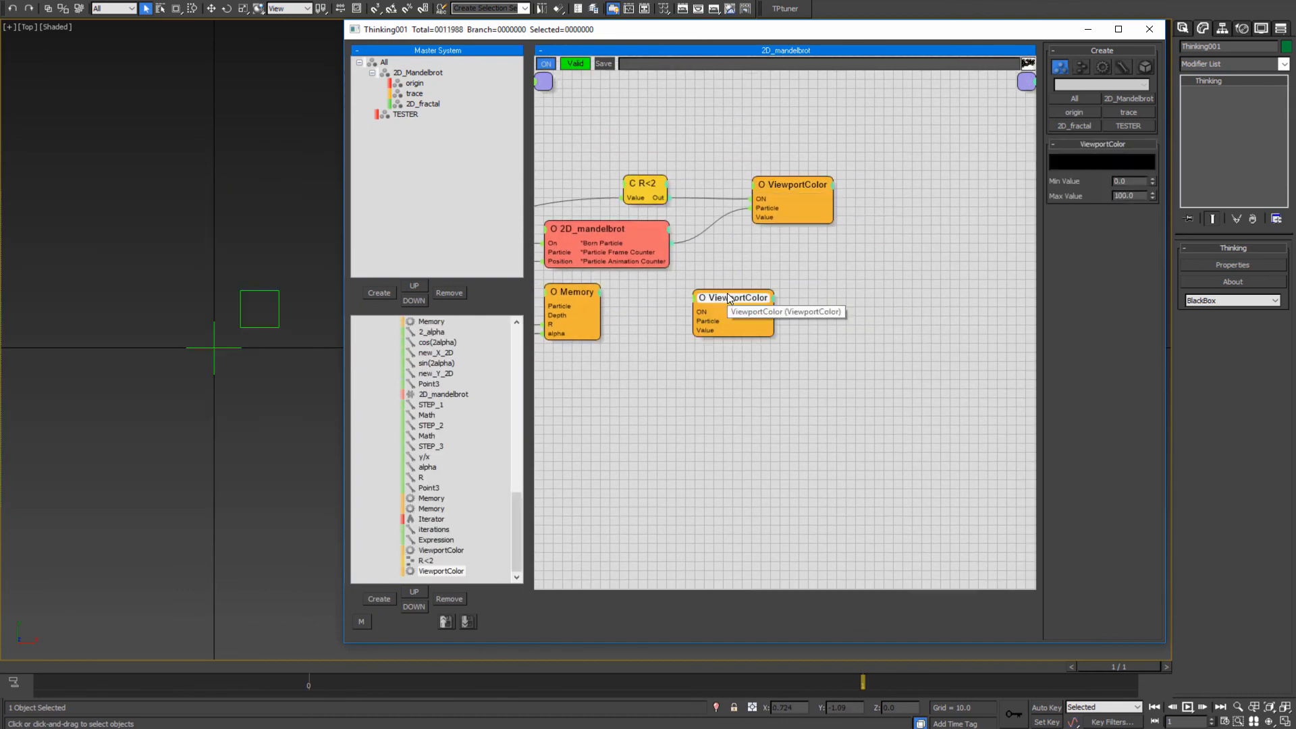
{"action": "middle_click_drag", "start_coordinate": [178, 416], "coordinate": [188, 398]}
{"action": "key", "text": "comma"}
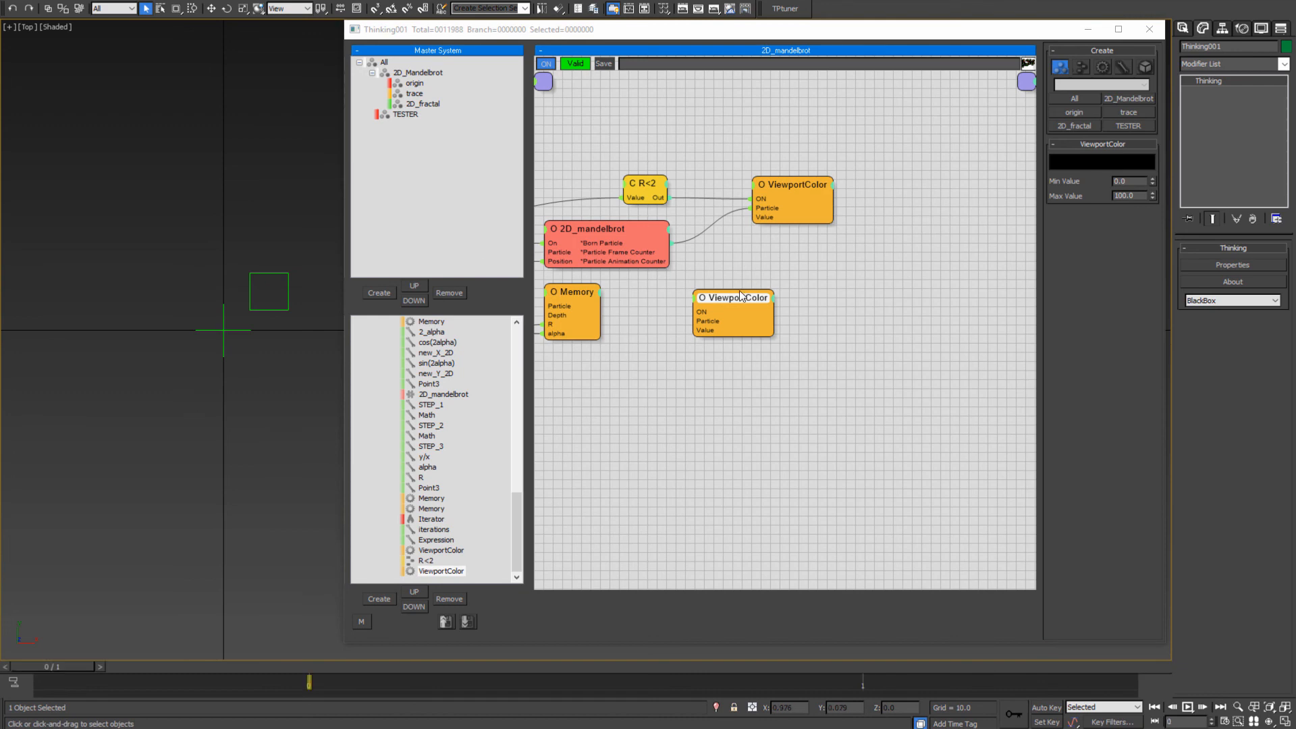
{"action": "left_click_drag", "start_coordinate": [741, 295], "coordinate": [792, 237]}
- Add an Invert math helper below the ViewportColor operators and shift both operators away from the R<2 condition to make room
{"action": "right_click", "coordinate": [642, 284]}
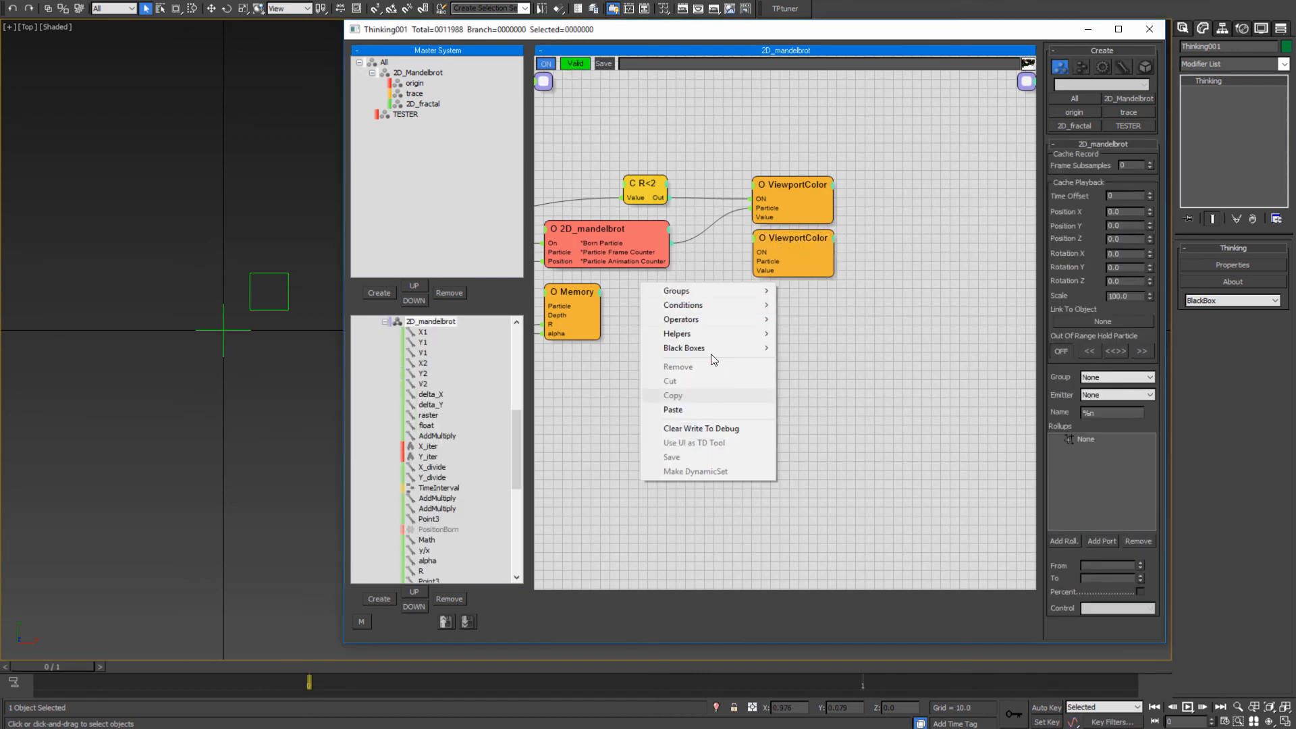
{"action": "mouse_move", "coordinate": [709, 337]}
{"action": "mouse_move", "coordinate": [807, 347]}
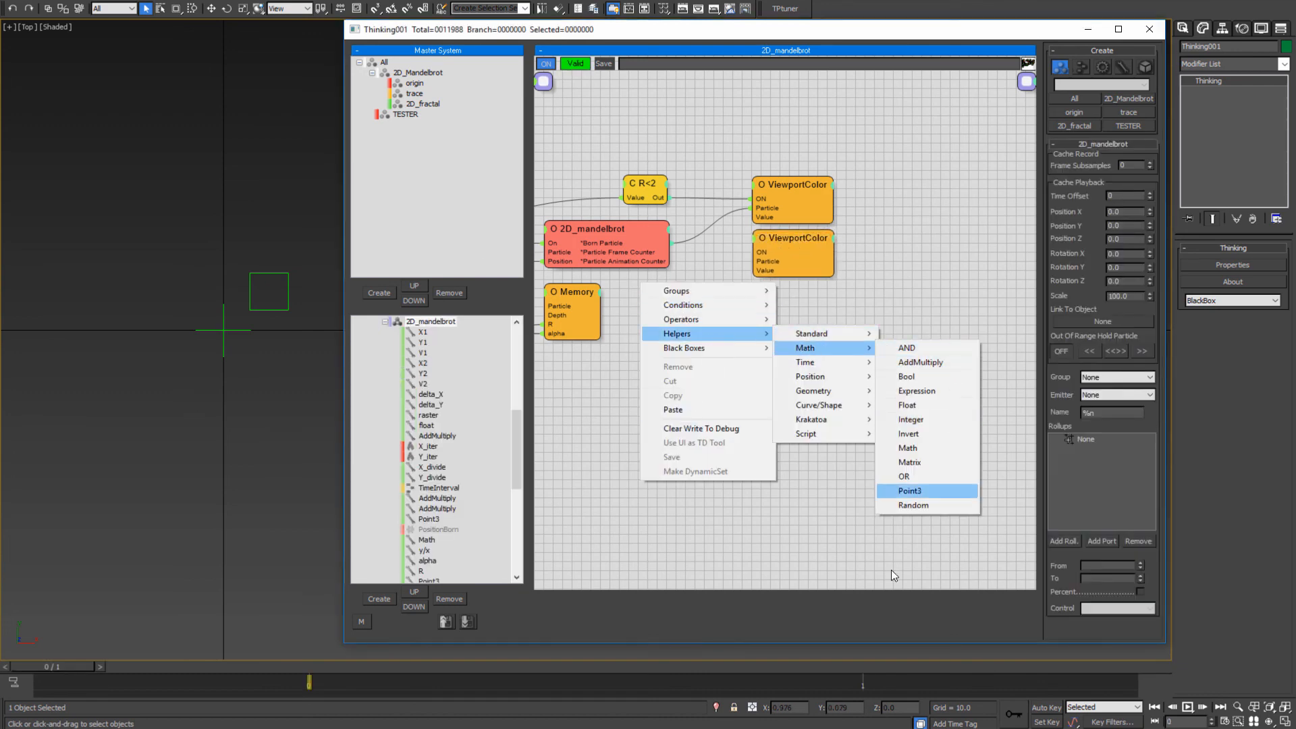
{"action": "left_click", "coordinate": [932, 448]}
{"action": "left_click_drag", "start_coordinate": [777, 254], "coordinate": [828, 241]}
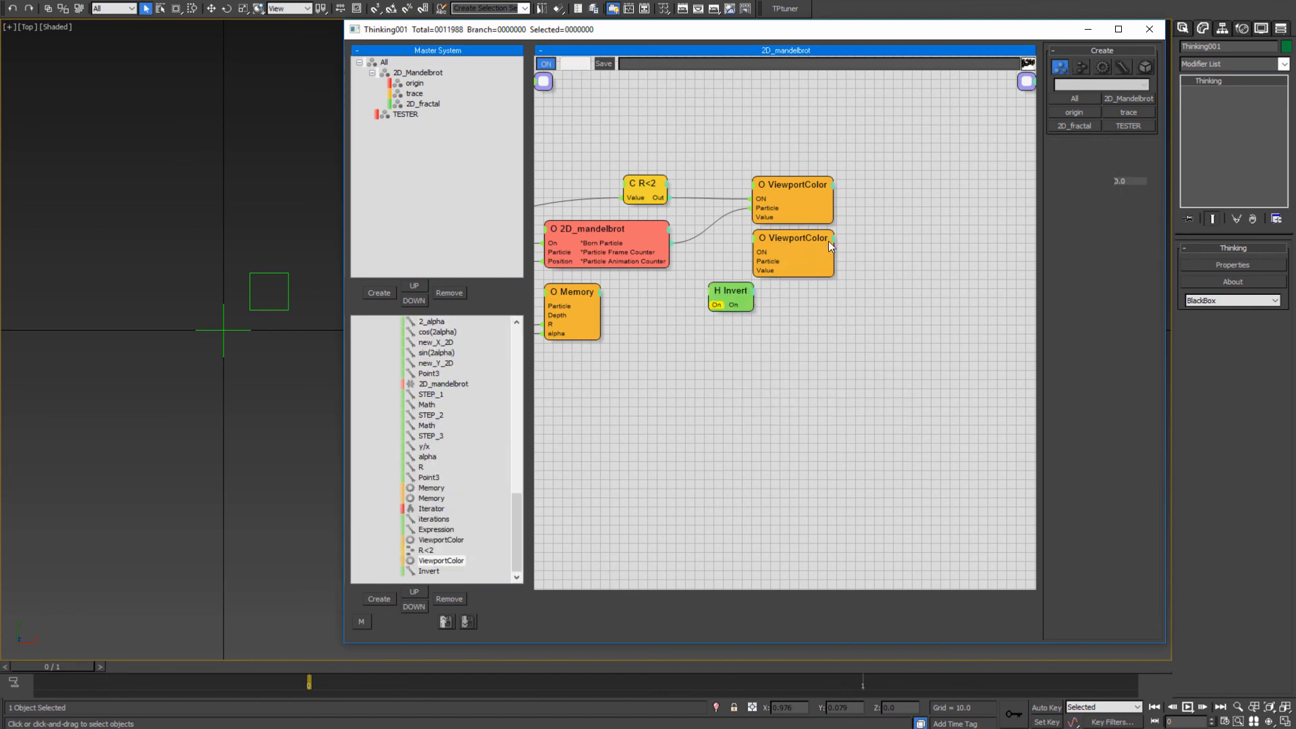
{"action": "left_click_drag", "start_coordinate": [778, 181], "coordinate": [821, 184]}
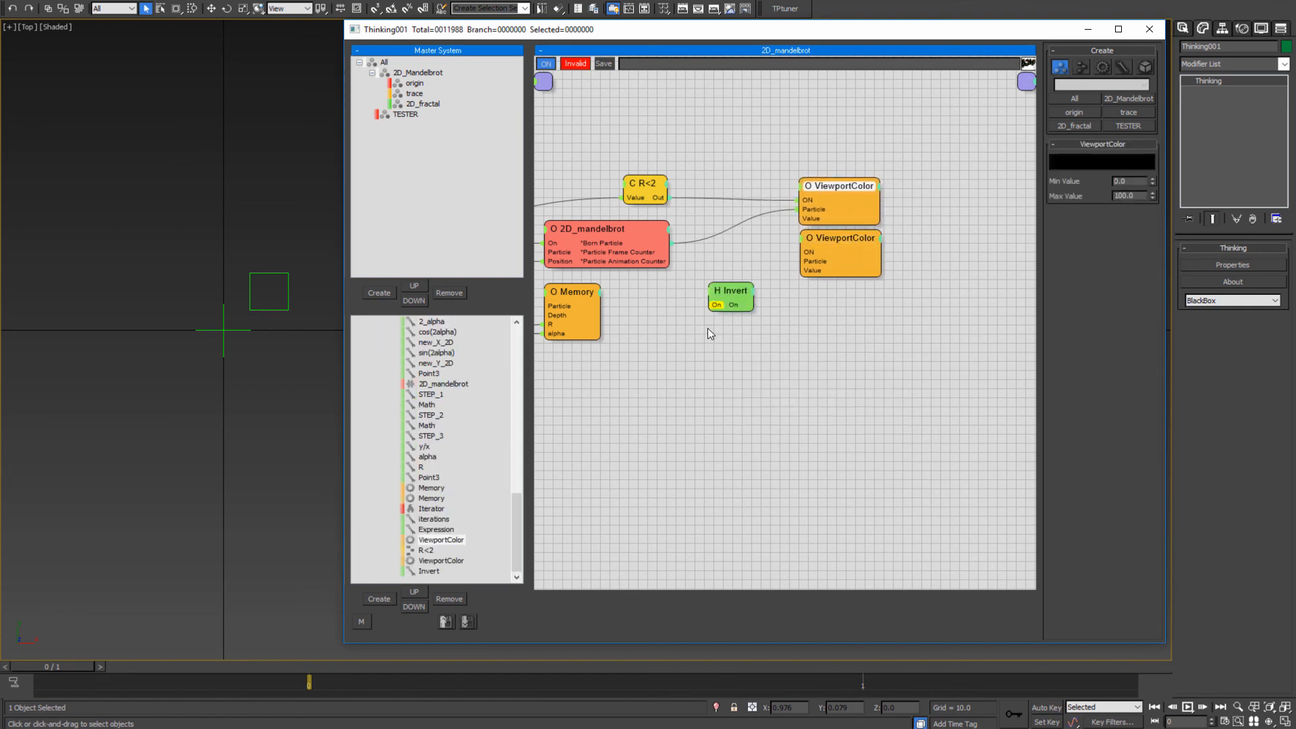
- Connect R<2 through the Invert helper to the second ViewportColor's ON input, and 2D_mandelbrot's Born Particle output to its Particle input
{"action": "left_click_drag", "start_coordinate": [730, 290], "coordinate": [666, 198]}
{"action": "left_click", "coordinate": [840, 237]}
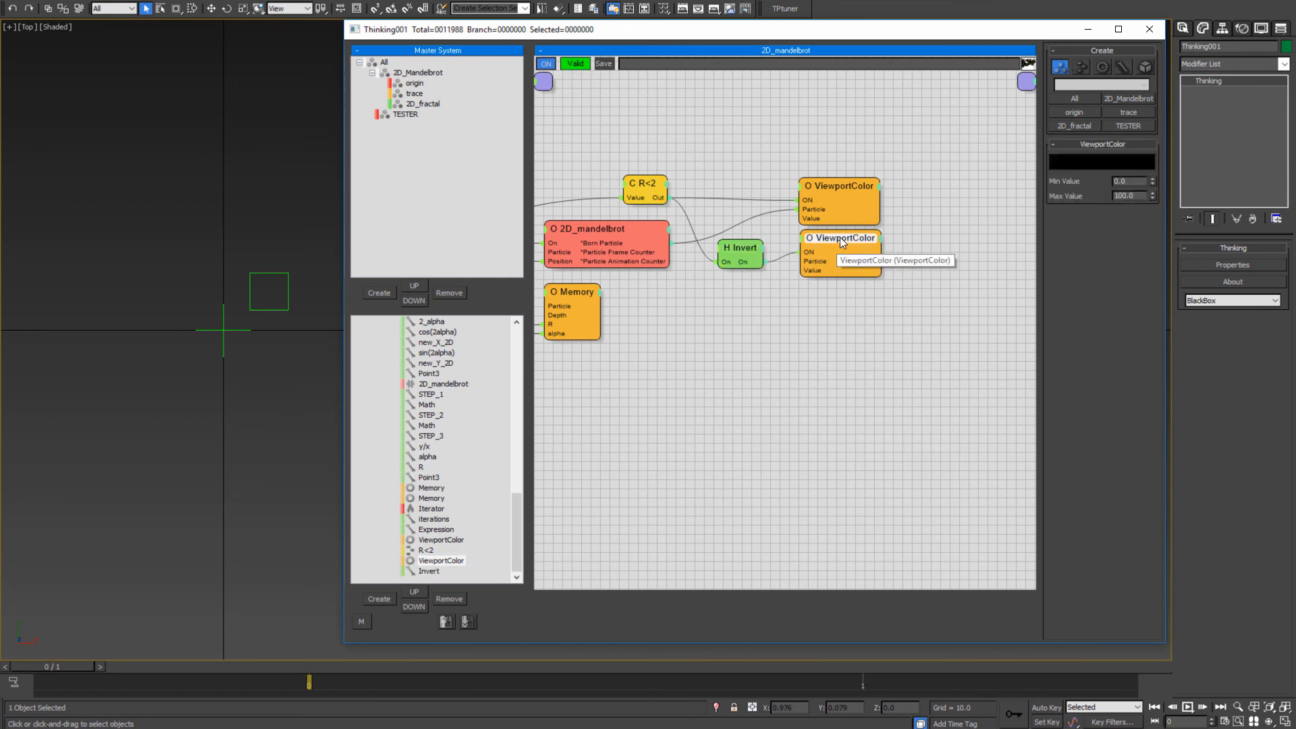
{"action": "left_click_drag", "start_coordinate": [840, 235], "coordinate": [637, 243]}
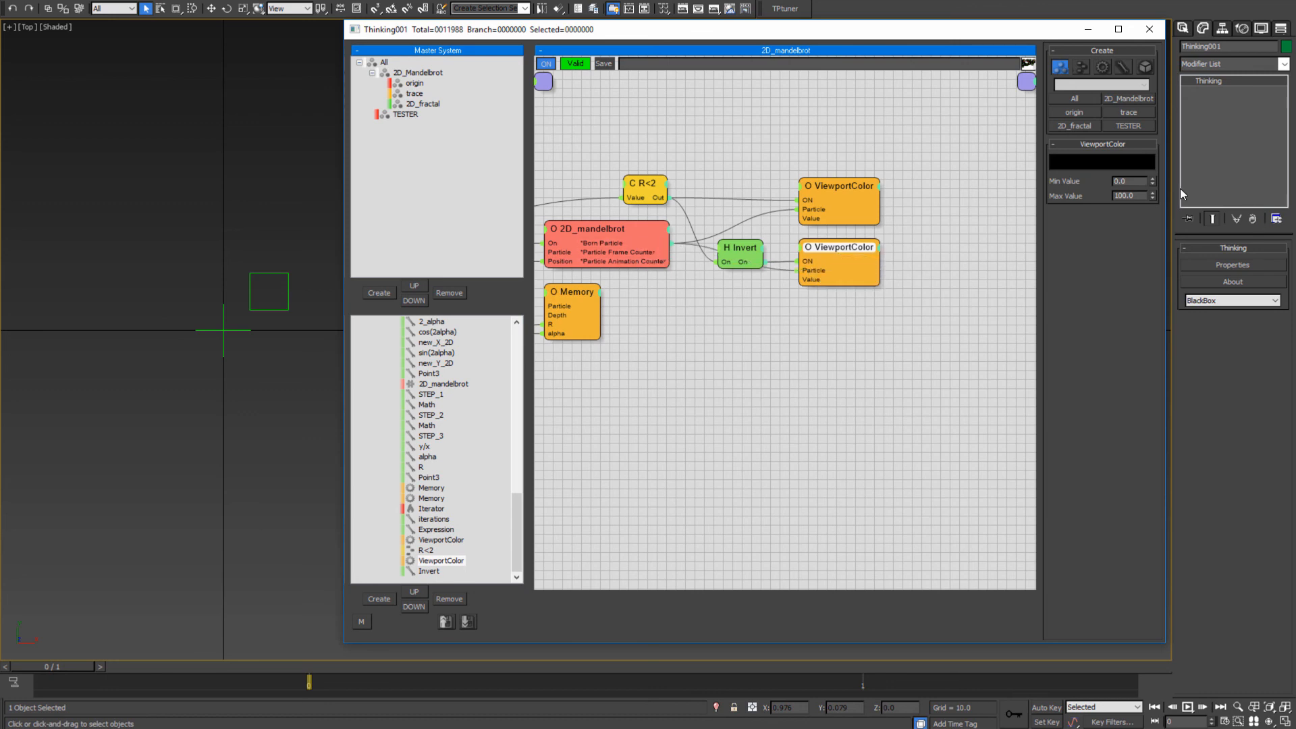
- Change both the start and end keys of the second ViewportColor's gradient to pure red
{"action": "left_click", "coordinate": [1050, 167]}
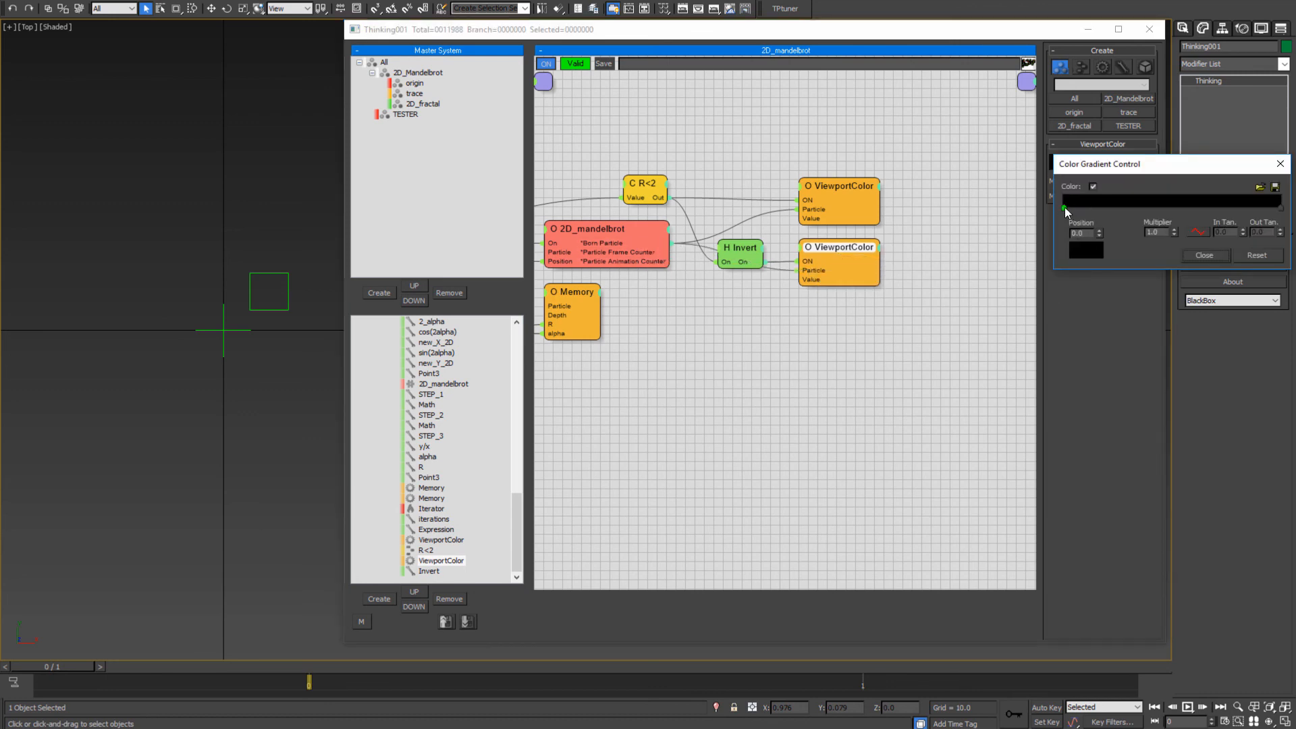
{"action": "double_click", "coordinate": [1064, 208]}
{"action": "left_click_drag", "start_coordinate": [1006, 220], "coordinate": [1172, 210]}
{"action": "left_click", "coordinate": [1256, 352]}
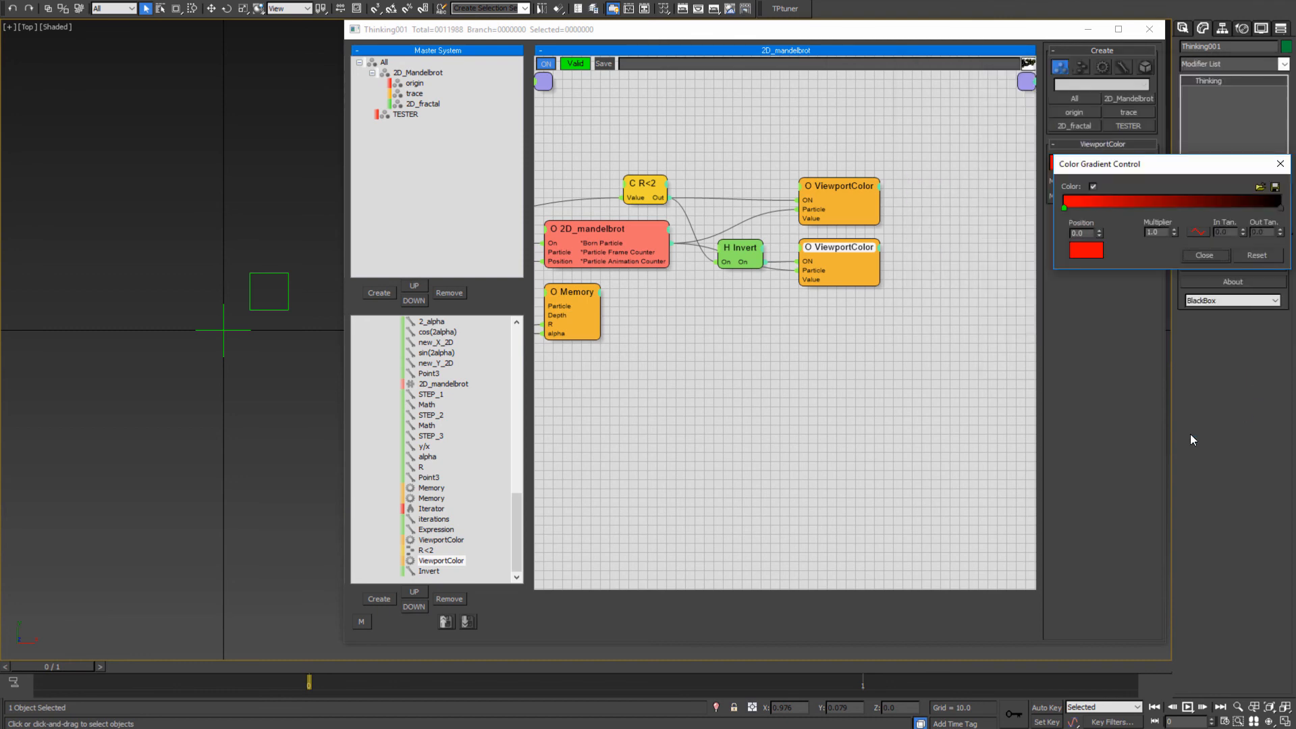
{"action": "double_click", "coordinate": [1281, 208]}
{"action": "left_click_drag", "start_coordinate": [1043, 219], "coordinate": [1143, 234]}
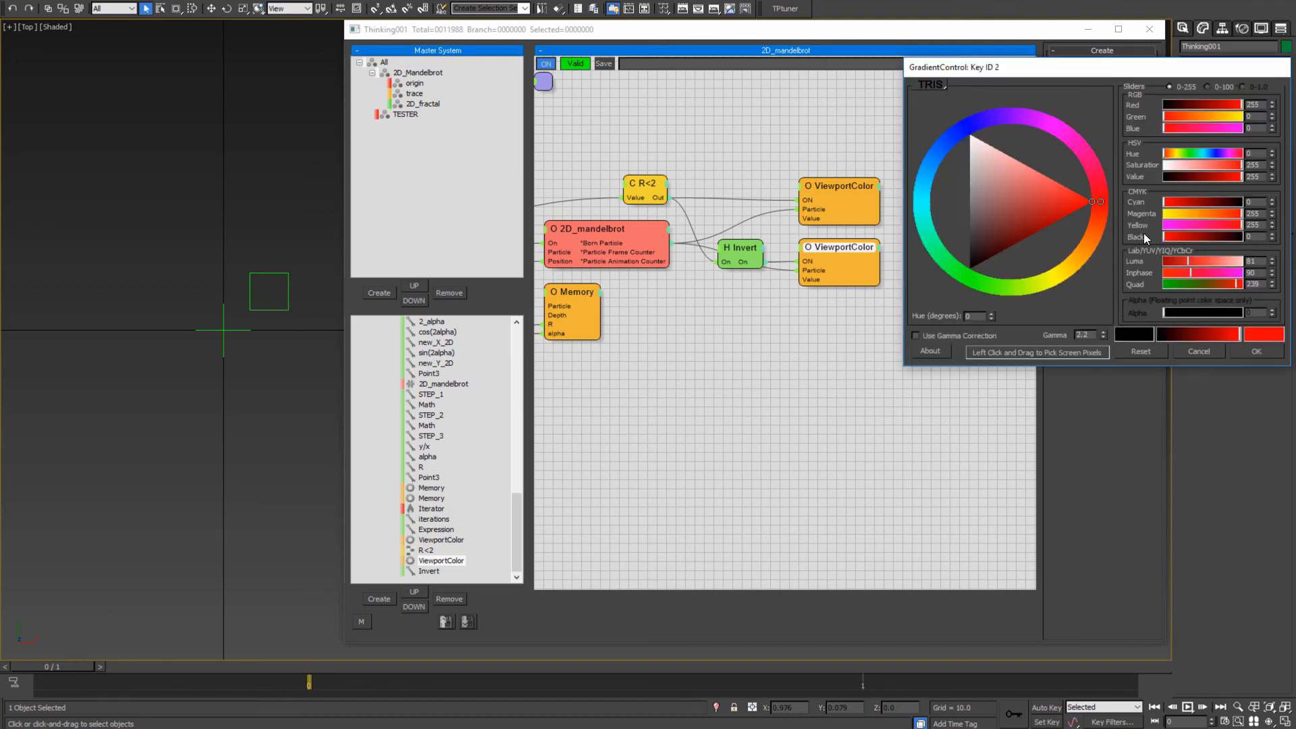
{"action": "left_click", "coordinate": [1257, 352]}
{"action": "left_click", "coordinate": [1204, 254]}
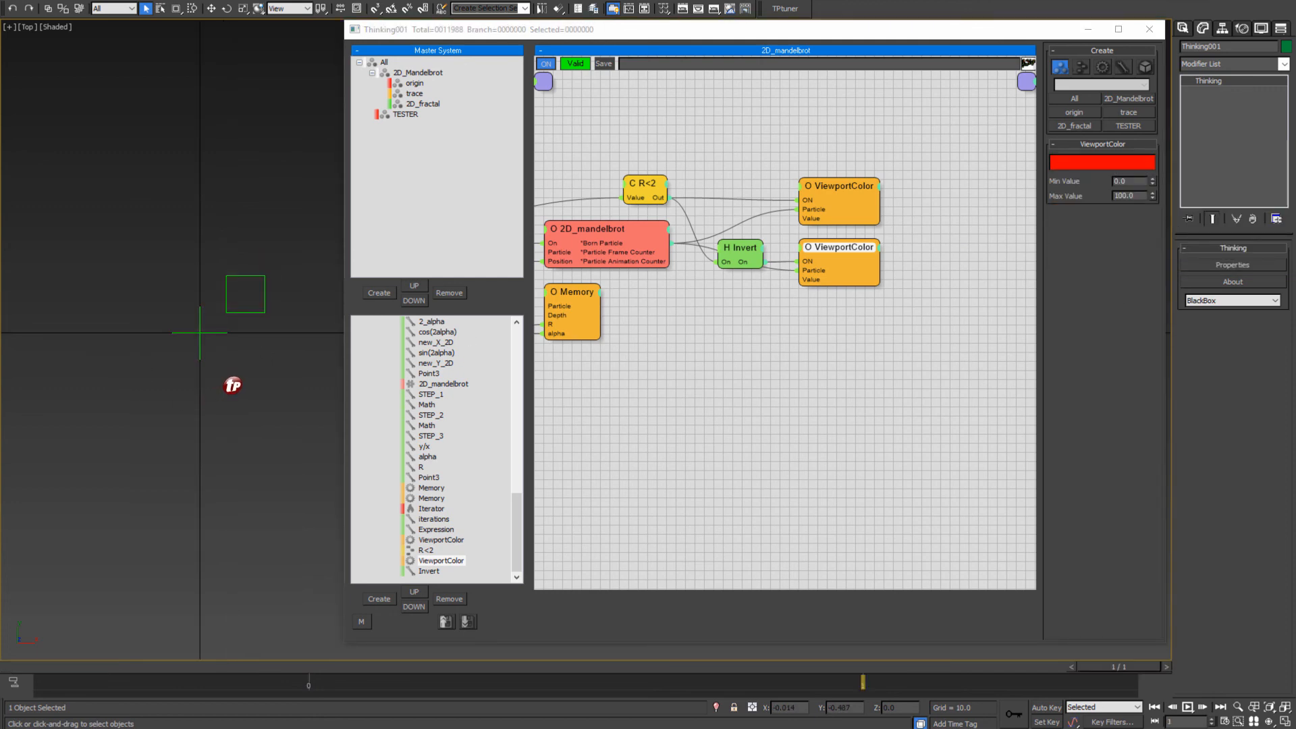
- Narrow the Thinking Particles window further and examine the coloured Mandelbrot particles at frame 1 in the viewport
{"action": "scroll", "coordinate": [236, 370], "scroll_direction": "down", "scroll_amount": 2}
{"action": "scroll", "coordinate": [187, 369], "scroll_direction": "up", "scroll_amount": 2}
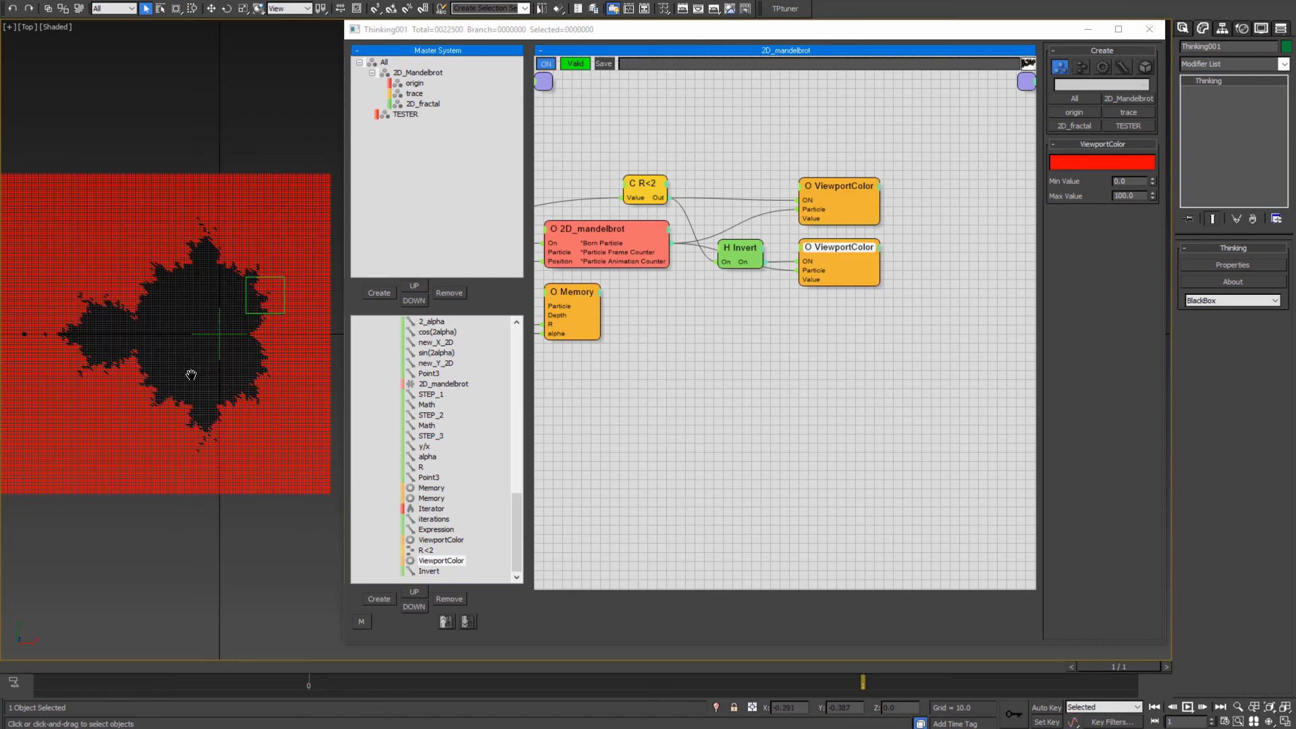
{"action": "left_click_drag", "start_coordinate": [341, 512], "coordinate": [383, 512]}
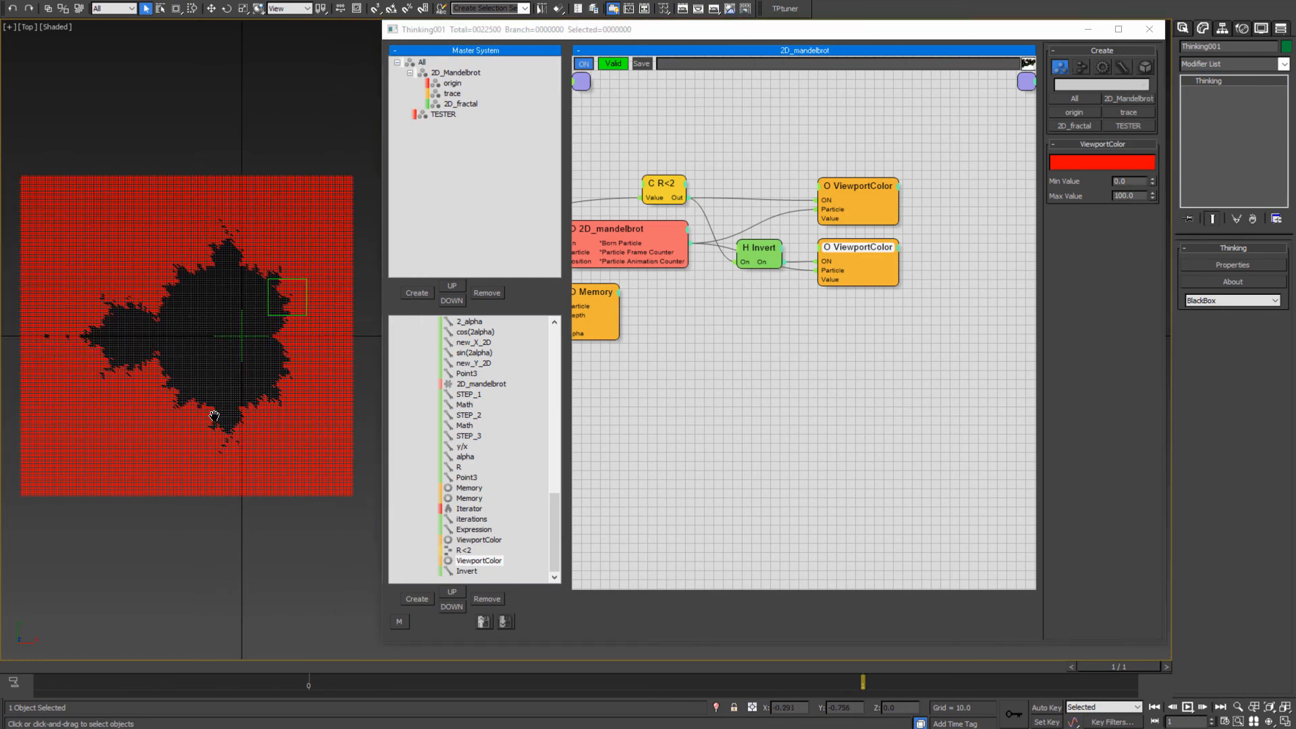
{"action": "scroll", "coordinate": [227, 383], "scroll_direction": "up", "scroll_amount": 2}
{"action": "middle_click_drag", "start_coordinate": [227, 383], "coordinate": [235, 406]}
{"action": "mouse_move", "coordinate": [235, 405]}
{"action": "middle_mouse_down", "text": "alt"}
{"action": "mouse_move", "coordinate": [260, 437]}
{"action": "mouse_move", "coordinate": [272, 411]}
{"action": "mouse_move", "coordinate": [249, 391]}
{"action": "middle_mouse_up", "text": "alt"}
{"action": "key", "text": "t"}
{"action": "scroll", "coordinate": [249, 392], "scroll_direction": "down", "scroll_amount": 3}
{"action": "scroll", "coordinate": [254, 409], "scroll_direction": "up", "scroll_amount": 5}
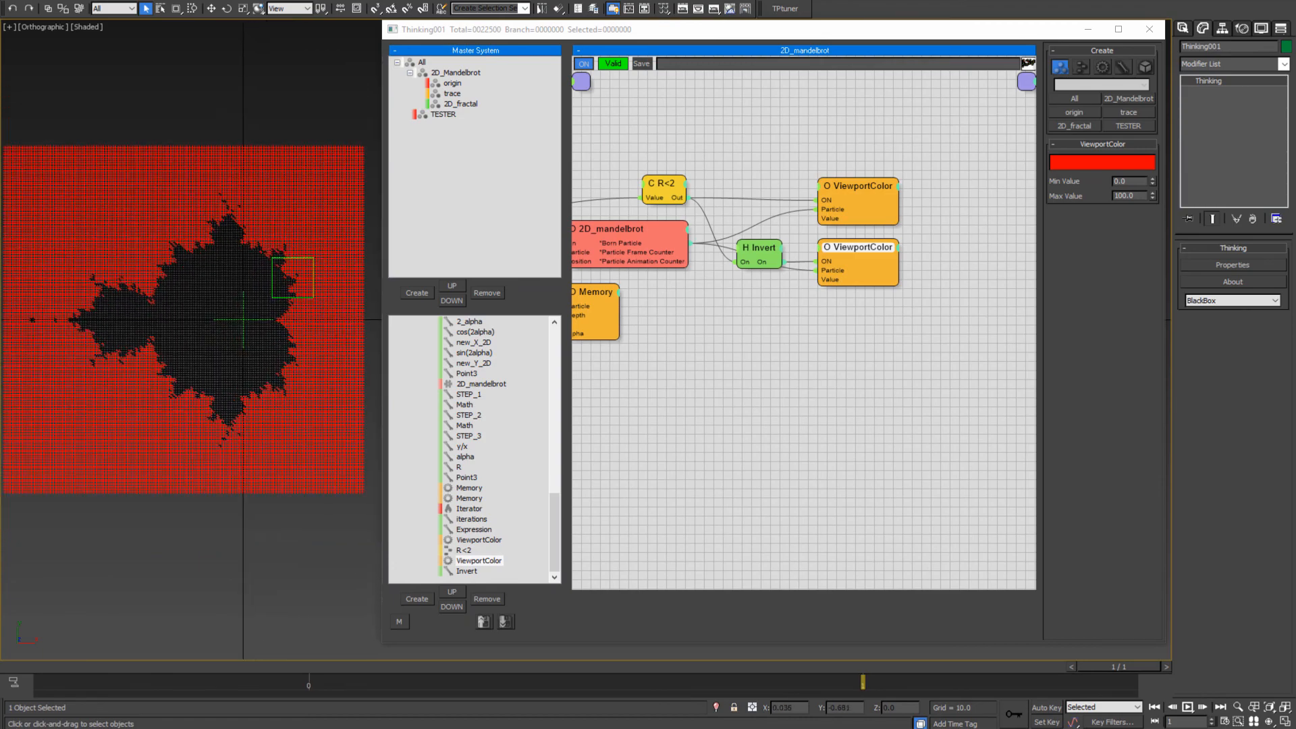
- Enable the 2D_tester dynamic set again to show its particles over the Mandelbrot grid
{"action": "scroll", "coordinate": [263, 371], "scroll_direction": "down", "scroll_amount": 3}
{"action": "scroll", "coordinate": [260, 376], "scroll_direction": "up", "scroll_amount": 1}
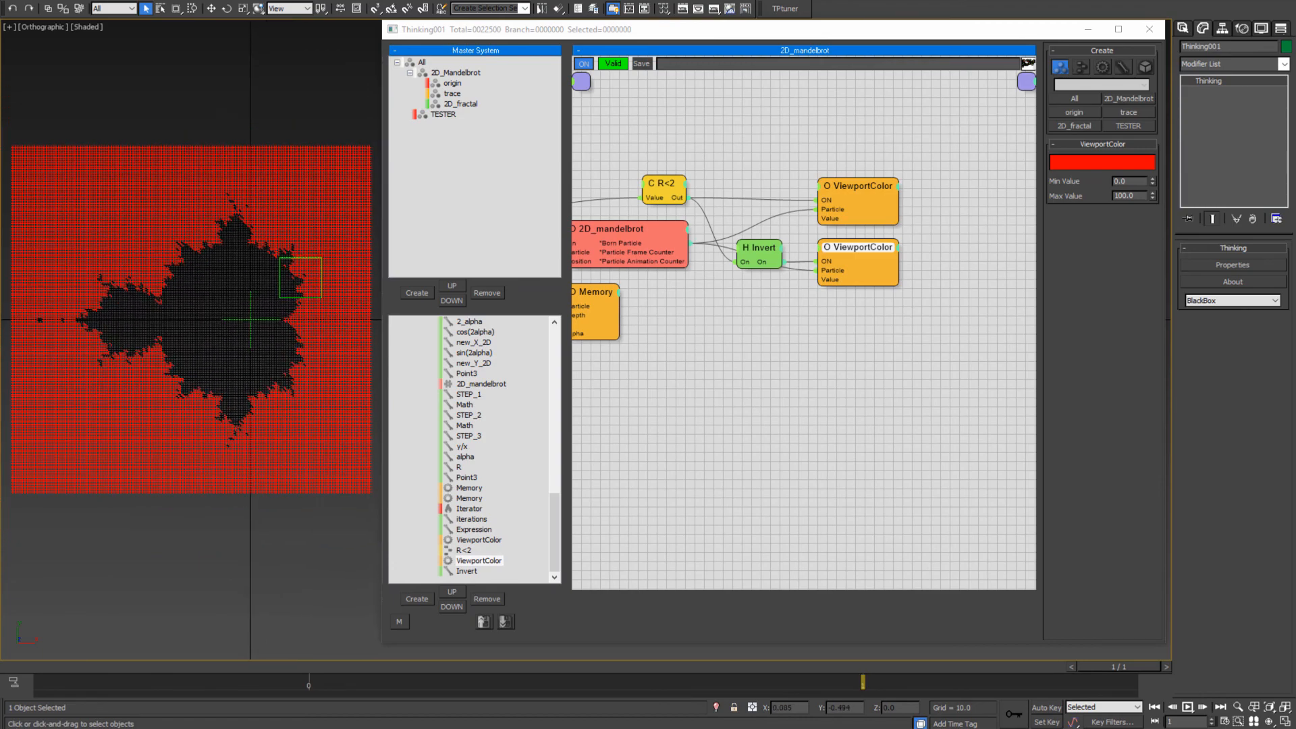
{"action": "middle_click_drag", "start_coordinate": [260, 378], "coordinate": [264, 379]}
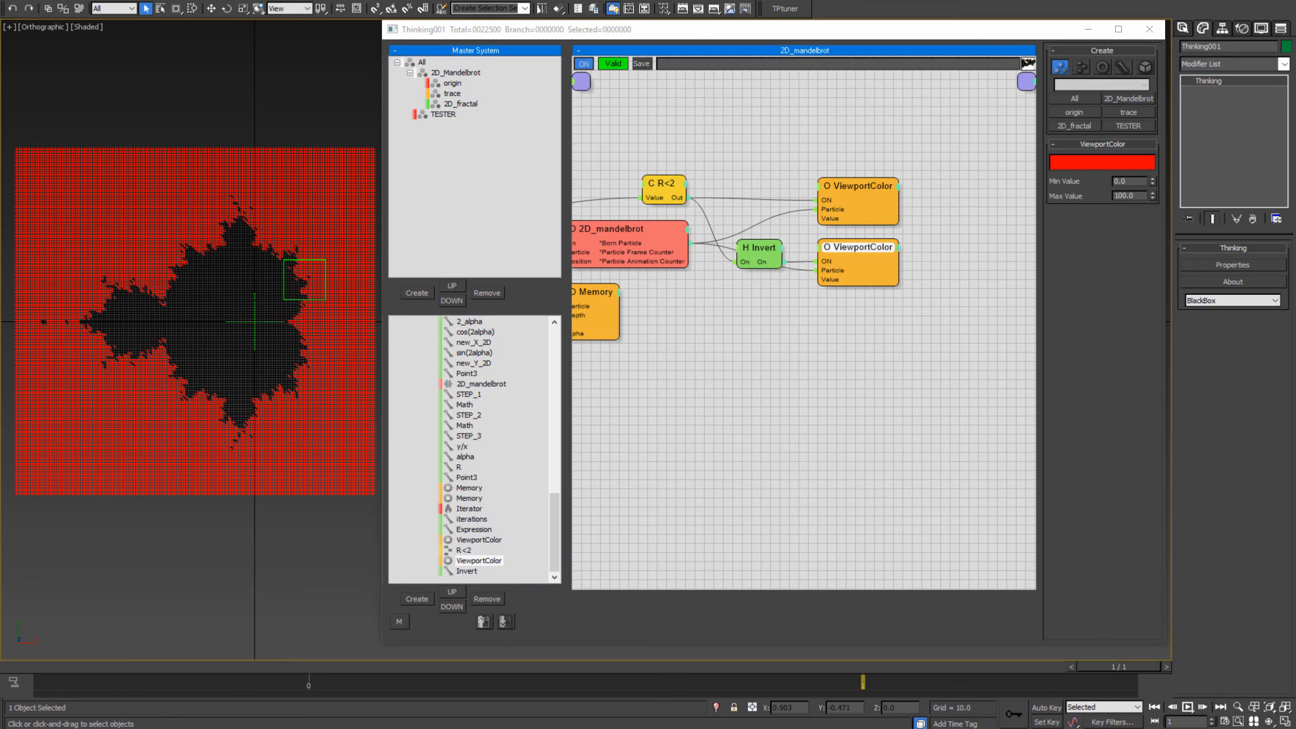
{"action": "left_click", "coordinate": [887, 403]}
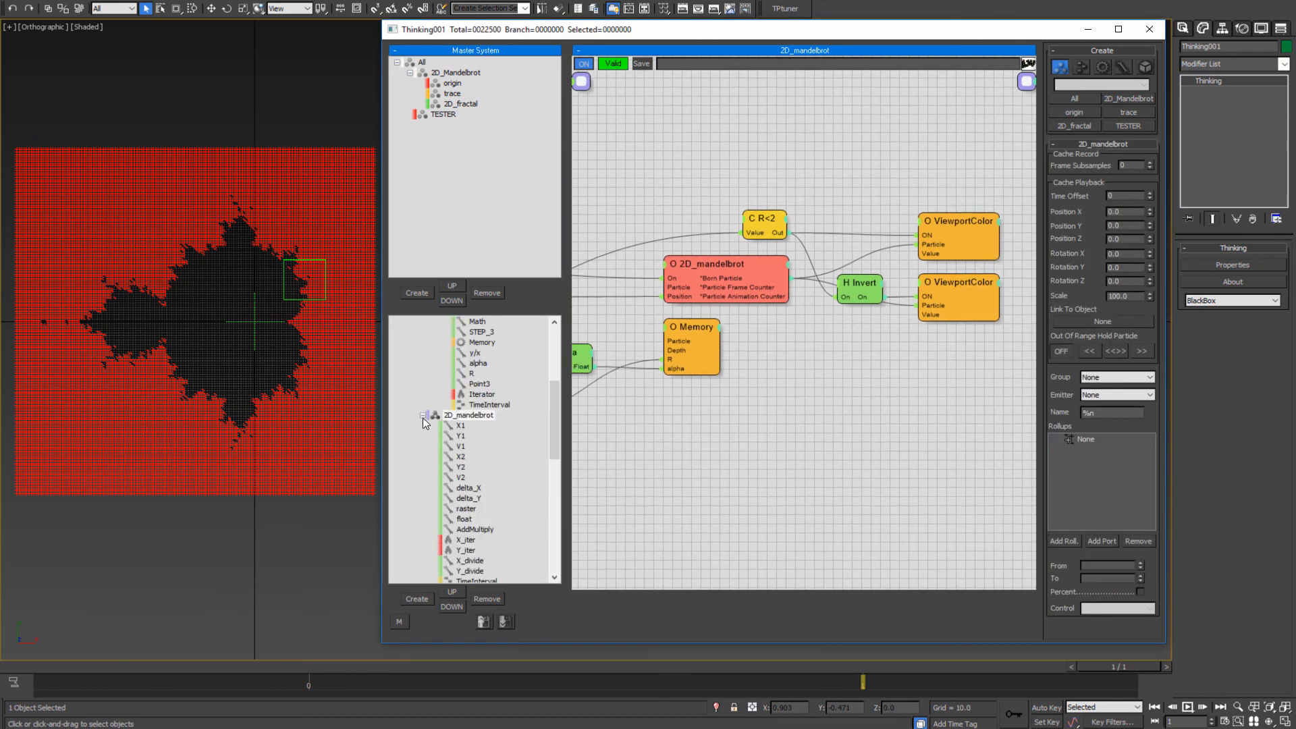
{"action": "scroll", "coordinate": [453, 425], "scroll_direction": "up", "scroll_amount": 6}
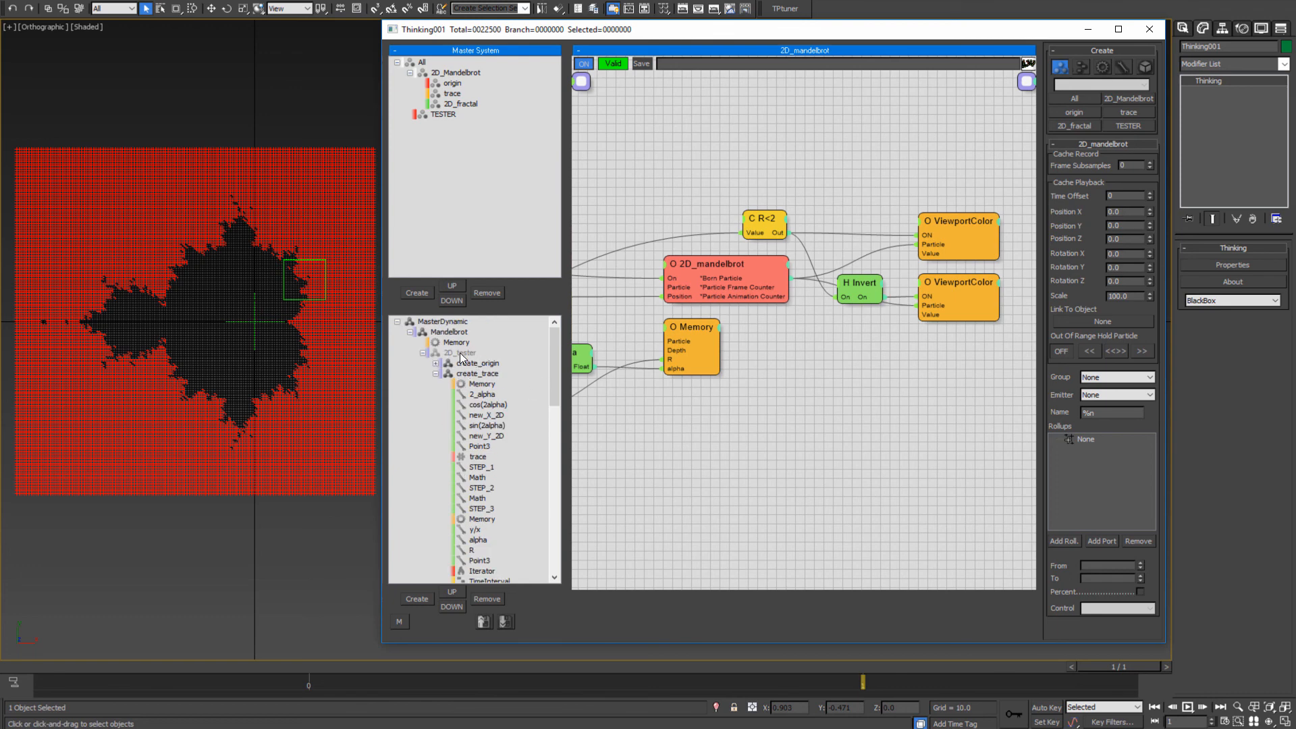
{"action": "left_click_drag", "start_coordinate": [463, 355], "coordinate": [284, 307]}
{"action": "scroll", "coordinate": [283, 306], "scroll_direction": "up", "scroll_amount": 3}
{"action": "scroll", "coordinate": [290, 308], "scroll_direction": "down", "scroll_amount": 3}
{"action": "scroll", "coordinate": [302, 316], "scroll_direction": "up", "scroll_amount": 2}
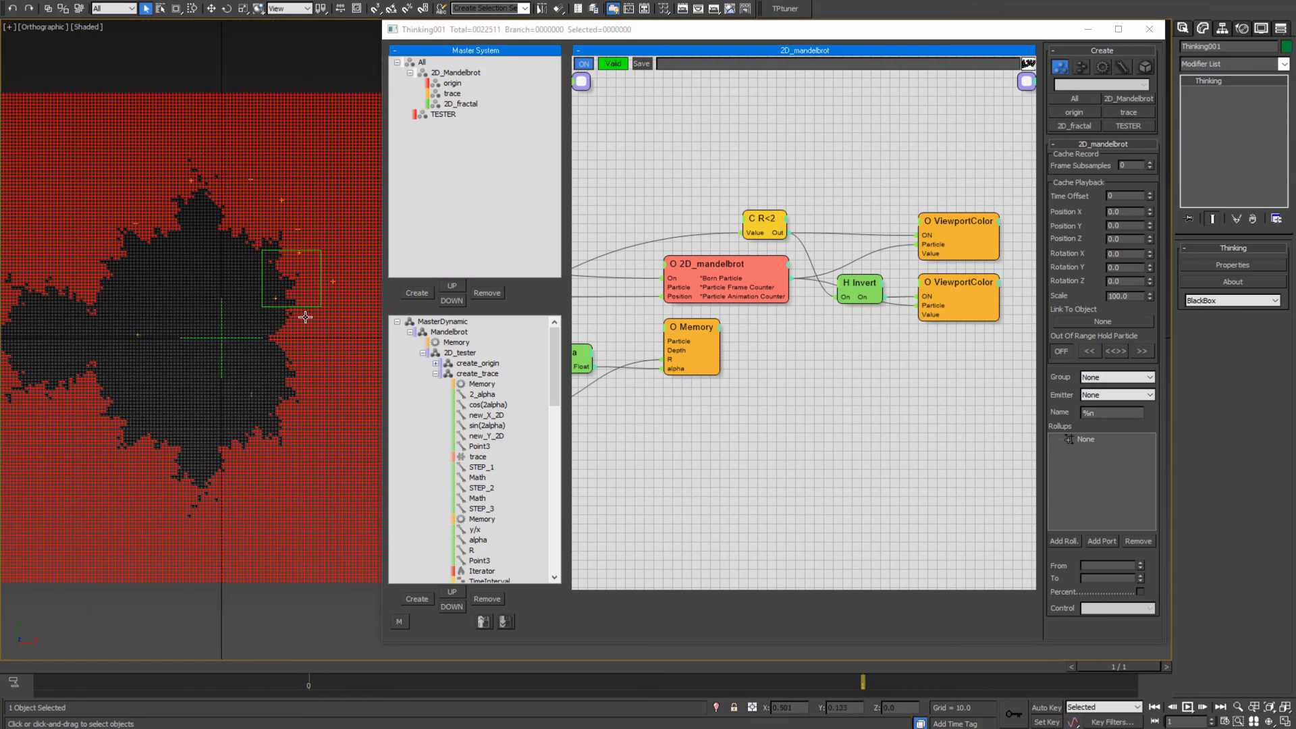
- Set the viewport display of the 2D_fractal particle group to Dots
{"action": "left_click", "coordinate": [462, 103]}
{"action": "left_click", "coordinate": [1111, 79]}
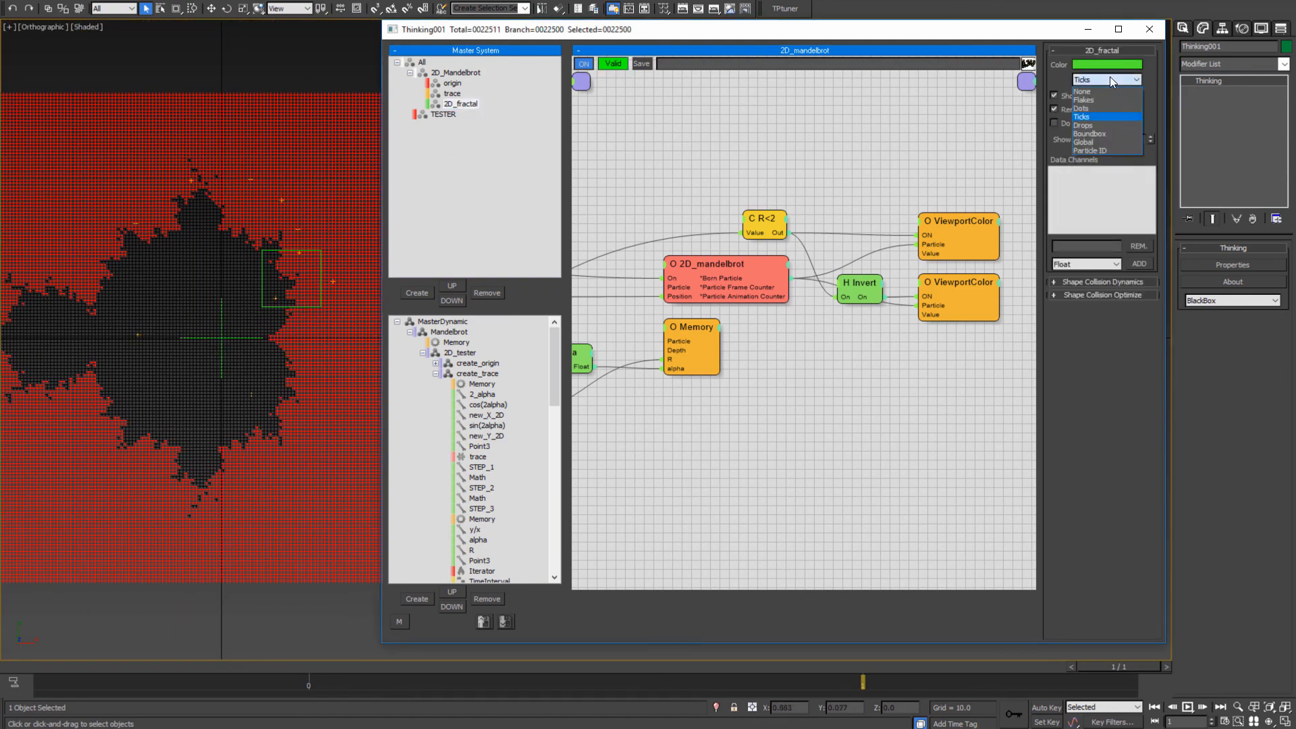
{"action": "left_click", "coordinate": [1096, 108]}
{"action": "middle_click_drag", "start_coordinate": [271, 349], "coordinate": [287, 341]}
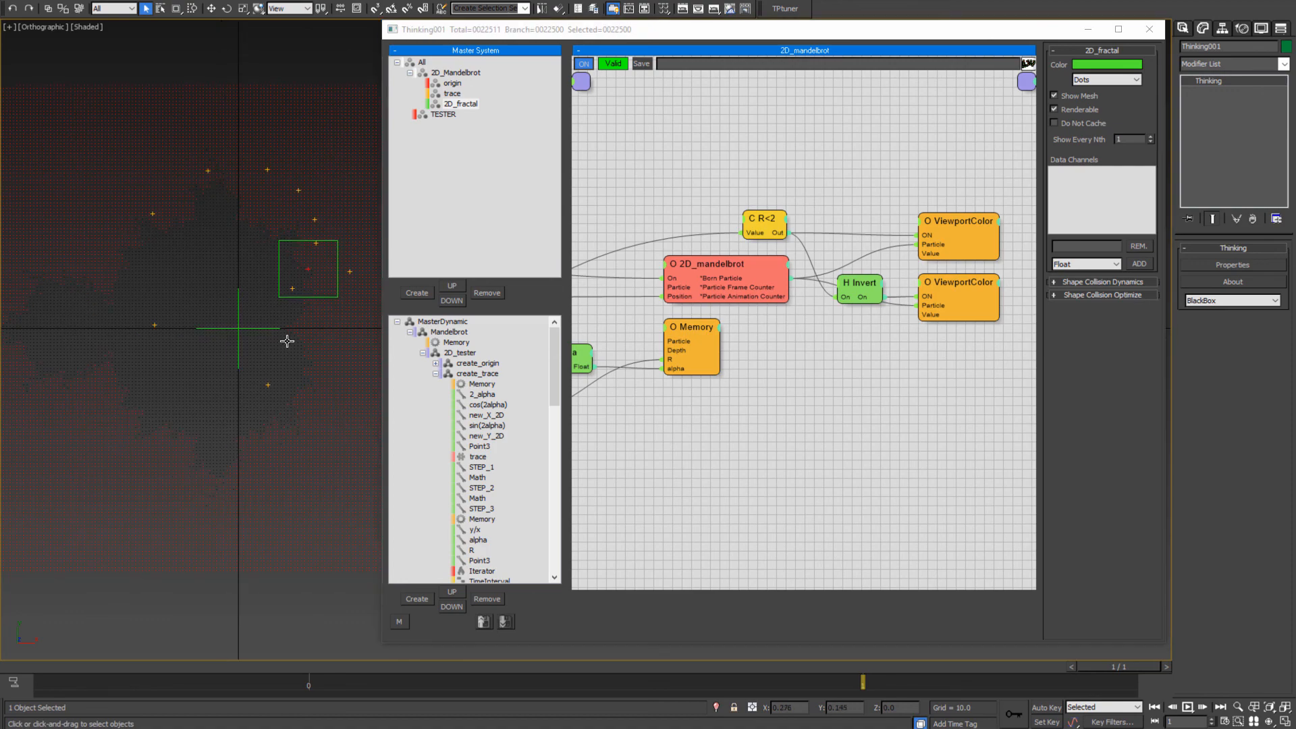
- Select the Point001 helper and move it near the Mandelbrot boundary, to about X 0.461, Y 0.382, to test the trace particles
{"action": "left_click", "coordinate": [300, 297]}
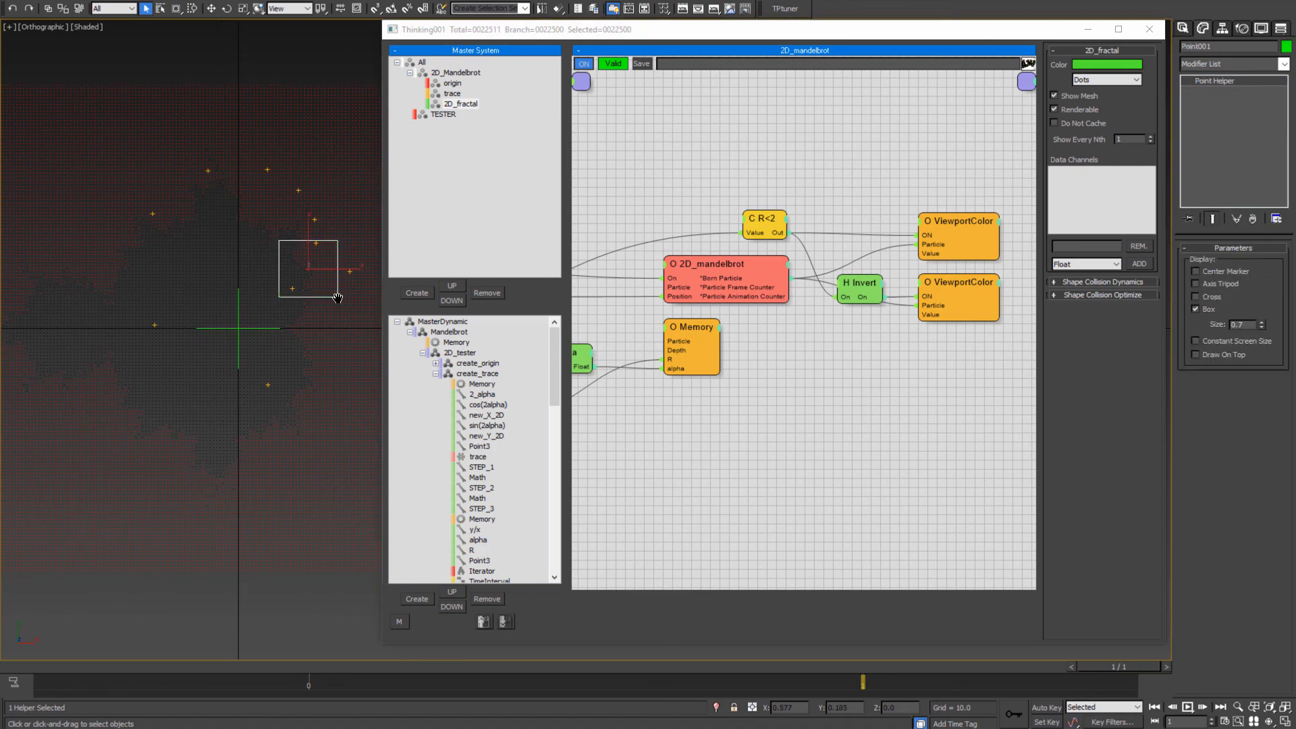
{"action": "key", "text": "w"}
{"action": "scroll", "coordinate": [321, 325], "scroll_direction": "down", "scroll_amount": 3}
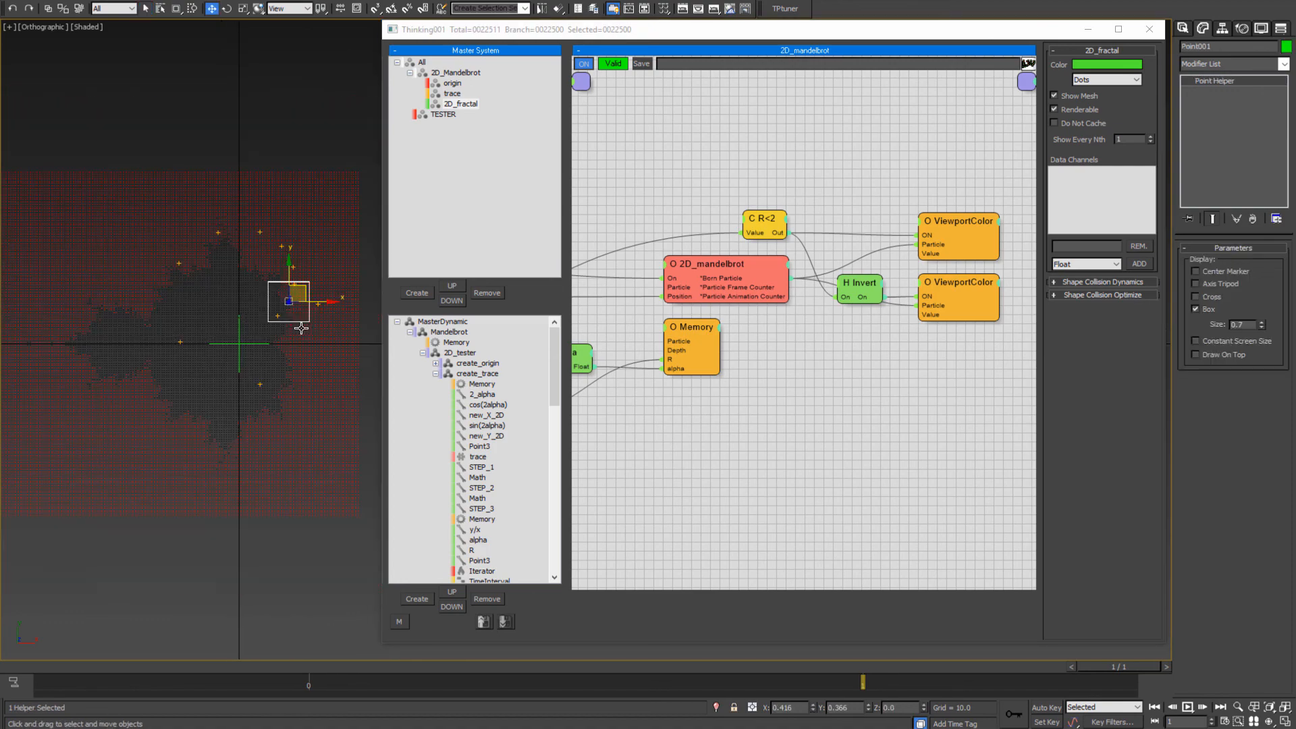
{"action": "scroll", "coordinate": [289, 328], "scroll_direction": "up", "scroll_amount": 3}
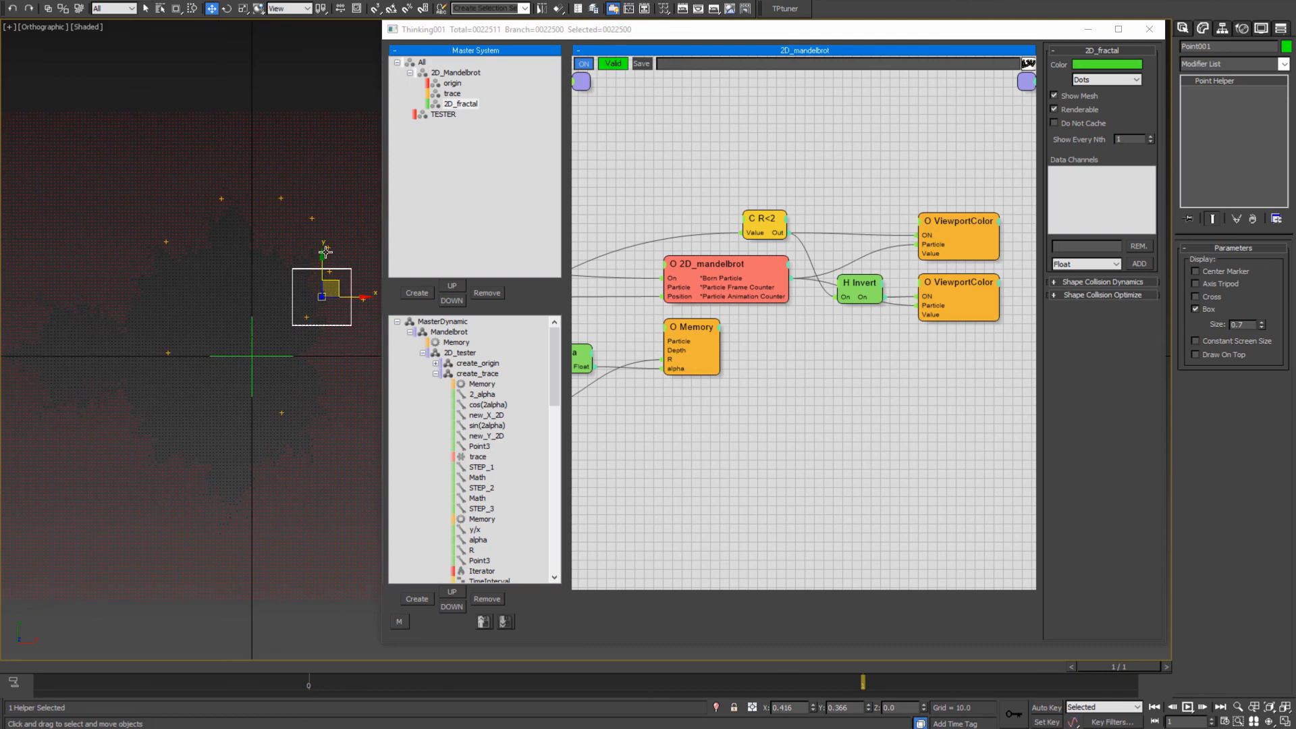
{"action": "left_click", "coordinate": [340, 285]}
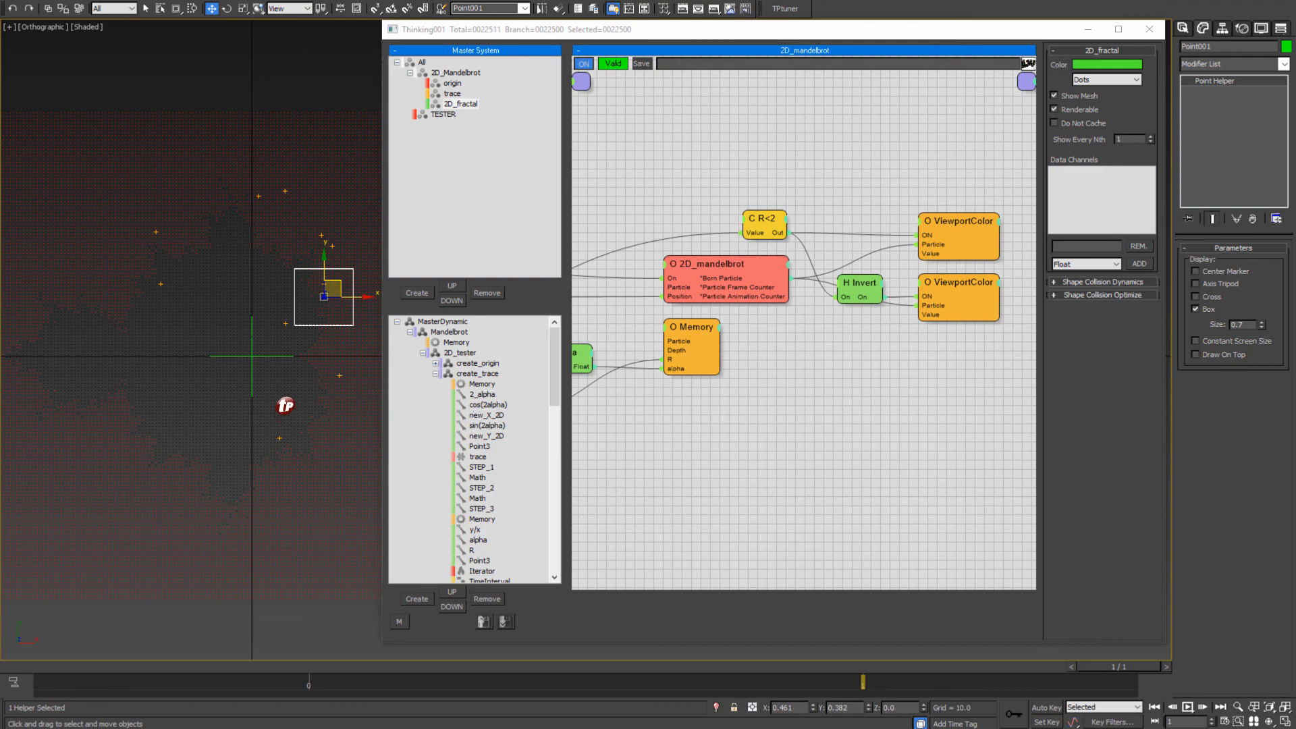
{"action": "middle_click_drag", "start_coordinate": [278, 403], "coordinate": [277, 393]}
- Return to frame 0 and set the raster helper's value to 25 in the 2D_mandelbrot dynamic set
{"action": "key", "text": "comma"}
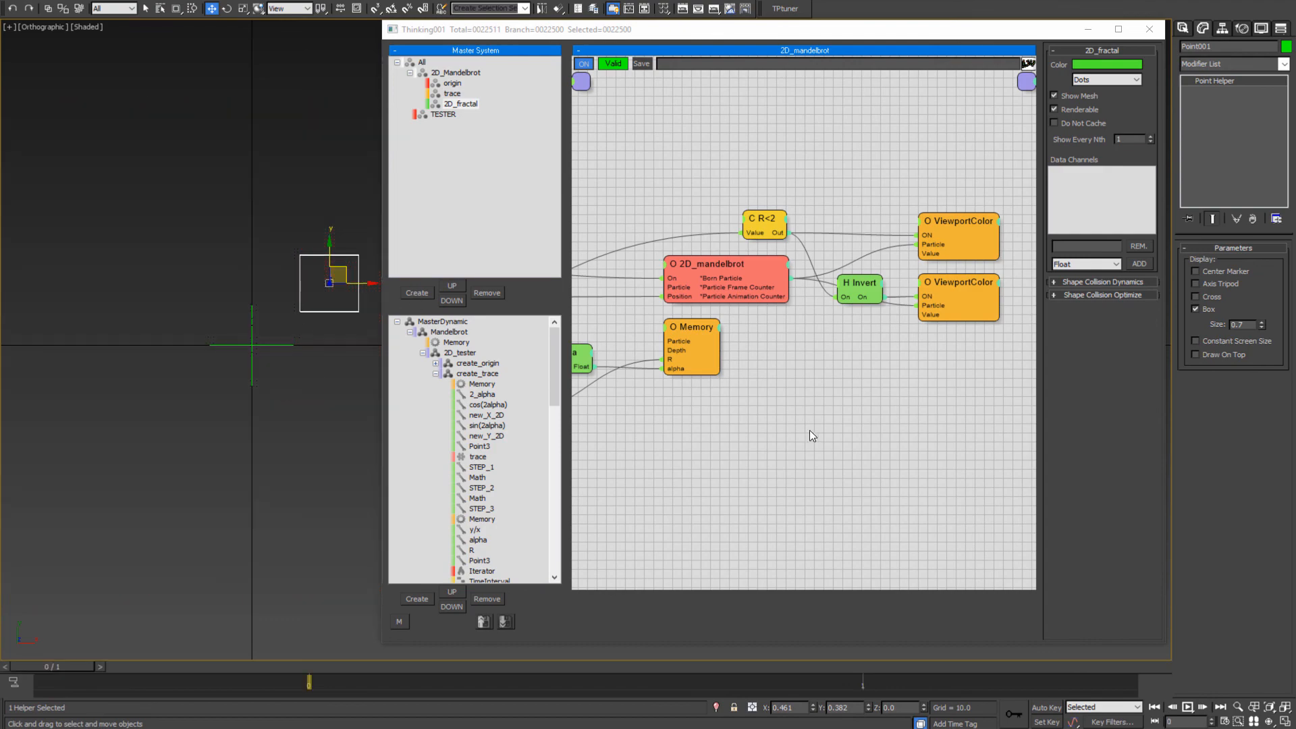
{"action": "middle_click_drag", "start_coordinate": [809, 431], "coordinate": [1026, 439]}
{"action": "middle_click_drag", "start_coordinate": [698, 443], "coordinate": [915, 455]}
{"action": "middle_click_drag", "start_coordinate": [758, 207], "coordinate": [1020, 210]}
{"action": "middle_click_drag", "start_coordinate": [608, 193], "coordinate": [919, 192]}
{"action": "left_click", "coordinate": [778, 189]}
{"action": "middle_click_drag", "start_coordinate": [941, 277], "coordinate": [1148, 270]}
{"action": "middle_click_drag", "start_coordinate": [777, 258], "coordinate": [1169, 238]}
{"action": "middle_click_drag", "start_coordinate": [719, 242], "coordinate": [913, 256]}
{"action": "left_click_drag", "start_coordinate": [773, 206], "coordinate": [759, 112]}
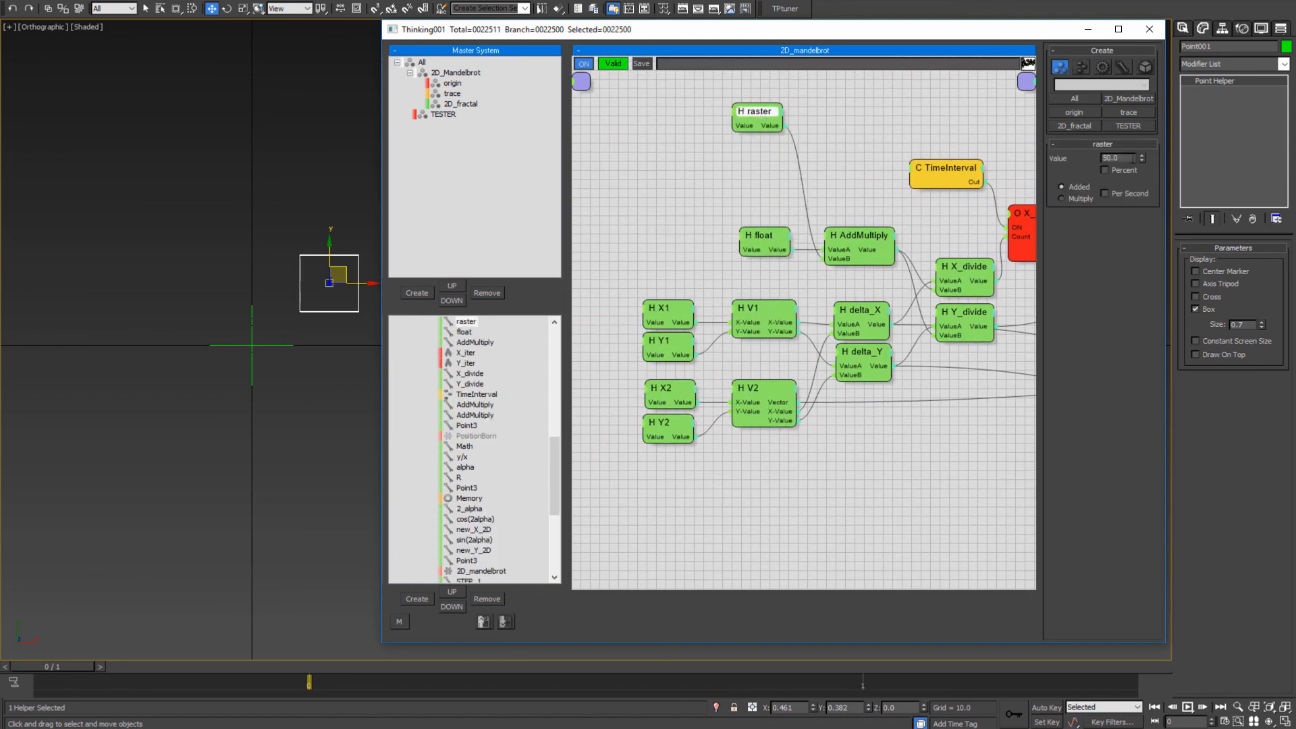
{"action": "type", "text": "25"}
{"action": "key", "text": "Return"}
- Advance to frame 1 to regenerate the Mandelbrot particles with the new raster value
{"action": "middle_click_drag", "start_coordinate": [1006, 412], "coordinate": [573, 432]}
{"action": "middle_click_drag", "start_coordinate": [1035, 434], "coordinate": [843, 420]}
{"action": "middle_click_drag", "start_coordinate": [264, 467], "coordinate": [261, 463]}
{"action": "key", "text": "period"}
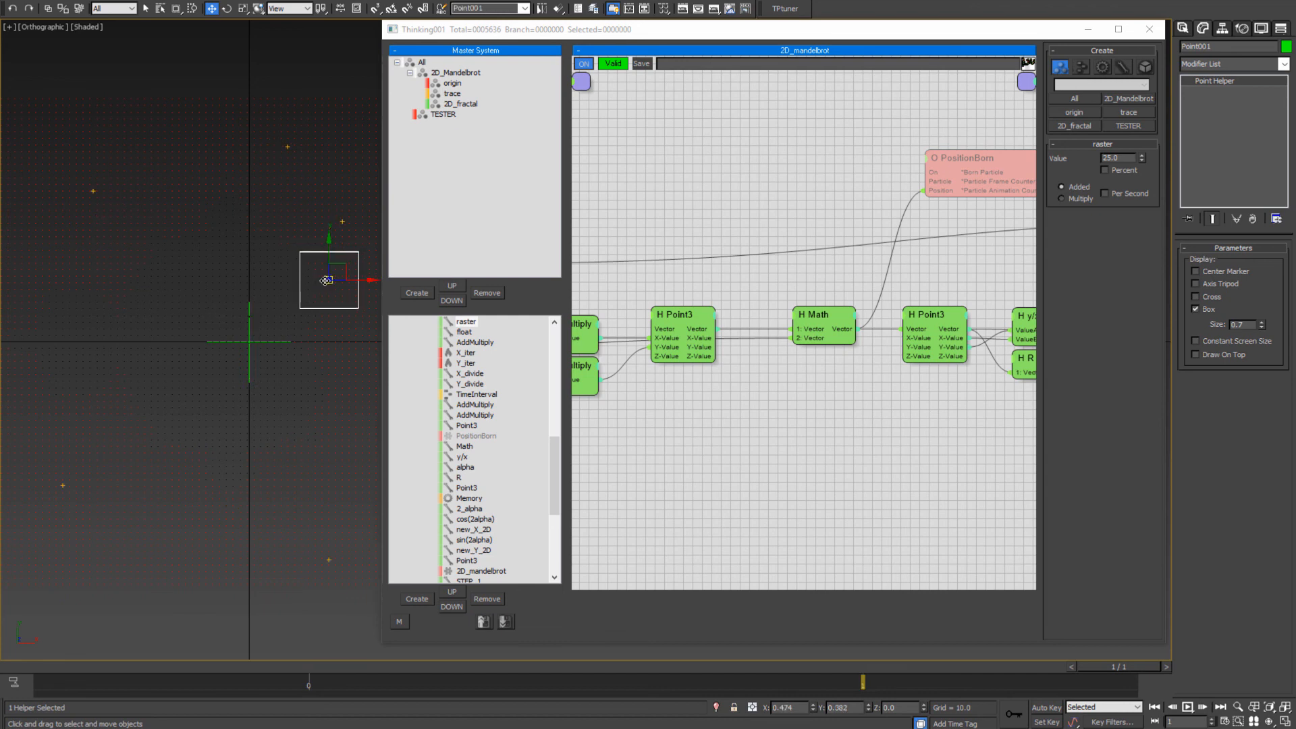
- Move the Point001 helper down close to the horizontal axis, to about X 0.391, Y 0.025, to test the trace
{"action": "scroll", "coordinate": [170, 379], "scroll_direction": "down", "scroll_amount": 4}
{"action": "middle_click_drag", "start_coordinate": [174, 402], "coordinate": [234, 457]}
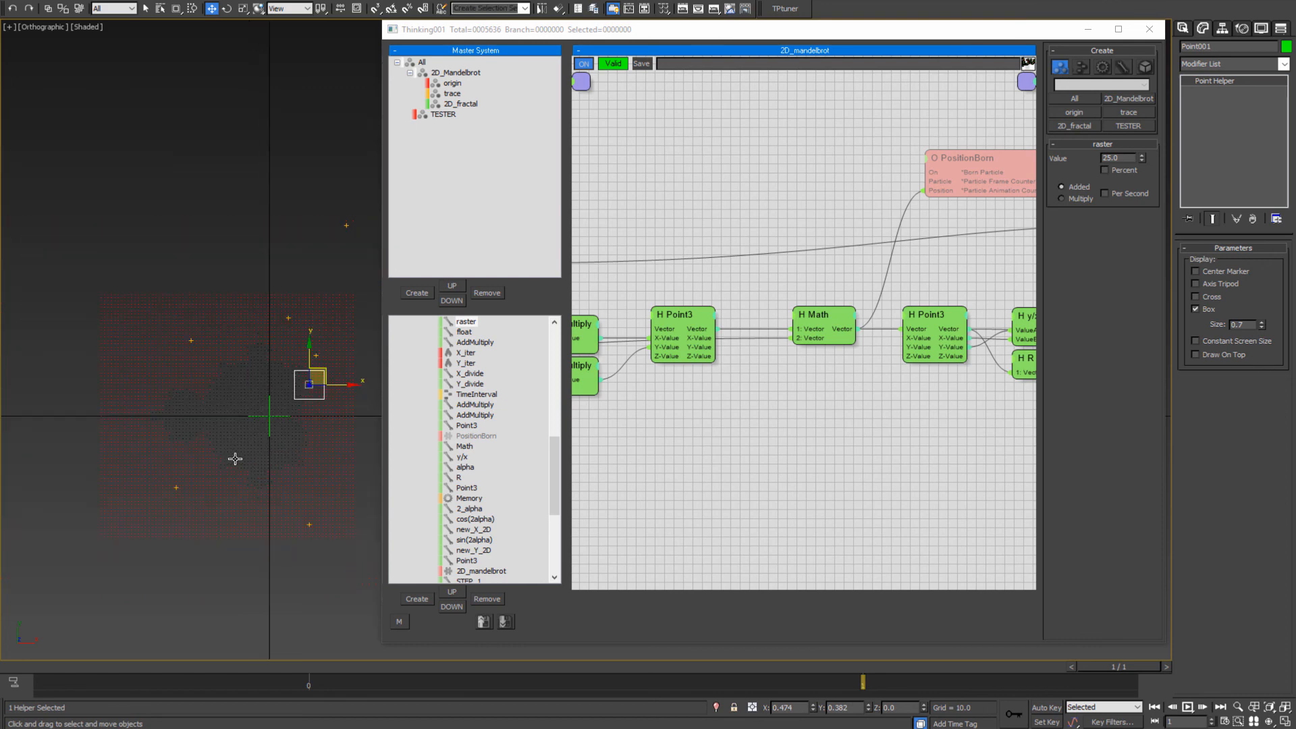
{"action": "scroll", "coordinate": [239, 458], "scroll_direction": "down", "scroll_amount": 2}
{"action": "middle_click_drag", "start_coordinate": [322, 463], "coordinate": [283, 450]}
{"action": "scroll", "coordinate": [270, 445], "scroll_direction": "down", "scroll_amount": 1}
{"action": "scroll", "coordinate": [240, 428], "scroll_direction": "up", "scroll_amount": 3}
{"action": "scroll", "coordinate": [240, 428], "scroll_direction": "up", "scroll_amount": 2}
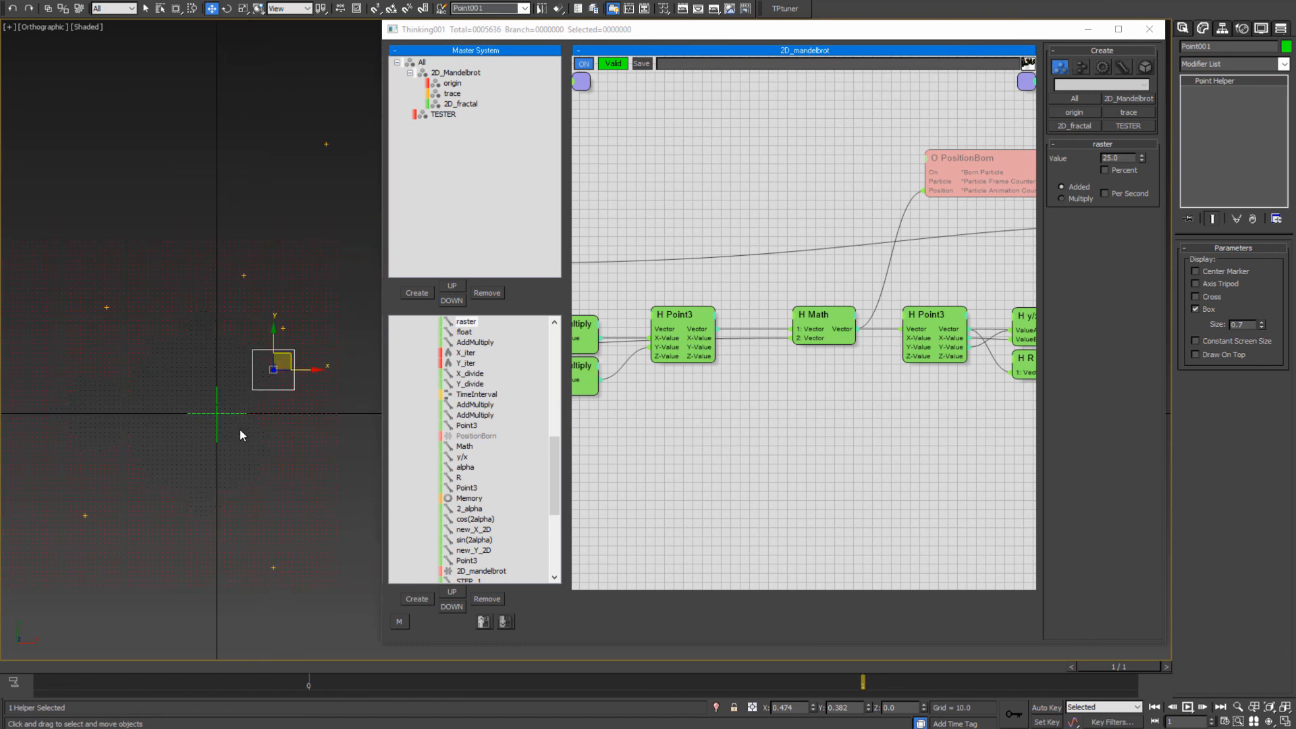
{"action": "middle_click_drag", "start_coordinate": [190, 409], "coordinate": [266, 414]}
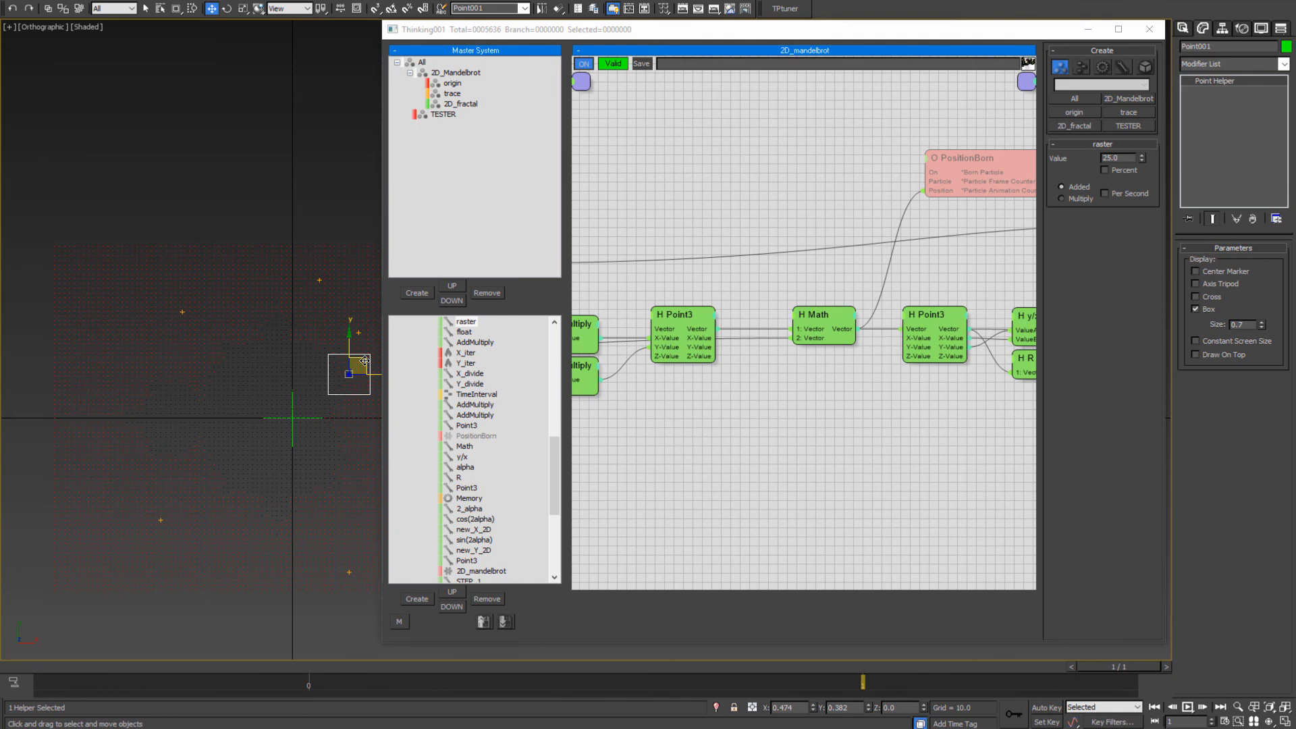
{"action": "left_click_drag", "start_coordinate": [365, 362], "coordinate": [373, 420]}
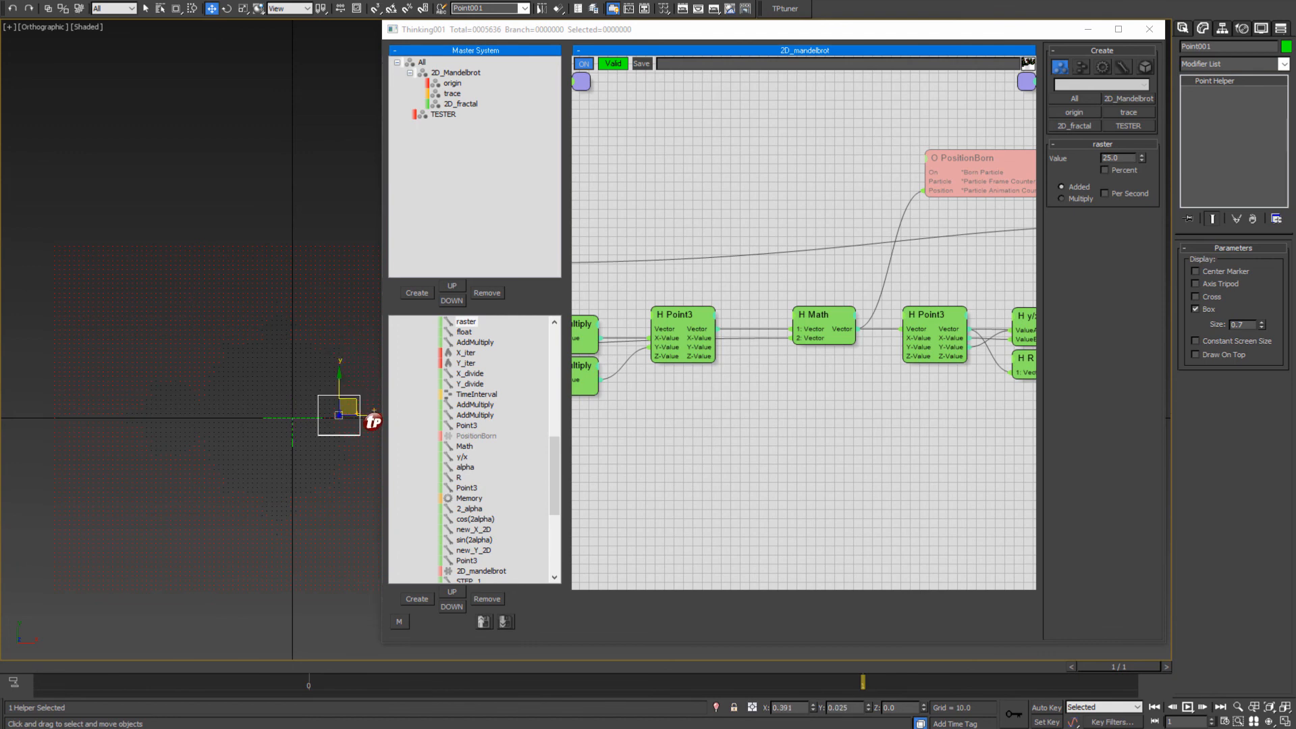
- Move Point001 through the inside of the set and out to about X 0.457, Y 0.407 to compare the trace particles
{"action": "scroll", "coordinate": [328, 476], "scroll_direction": "up", "scroll_amount": 2}
{"action": "middle_click_drag", "start_coordinate": [332, 475], "coordinate": [84, 495]}
{"action": "scroll", "coordinate": [233, 422], "scroll_direction": "down", "scroll_amount": 3}
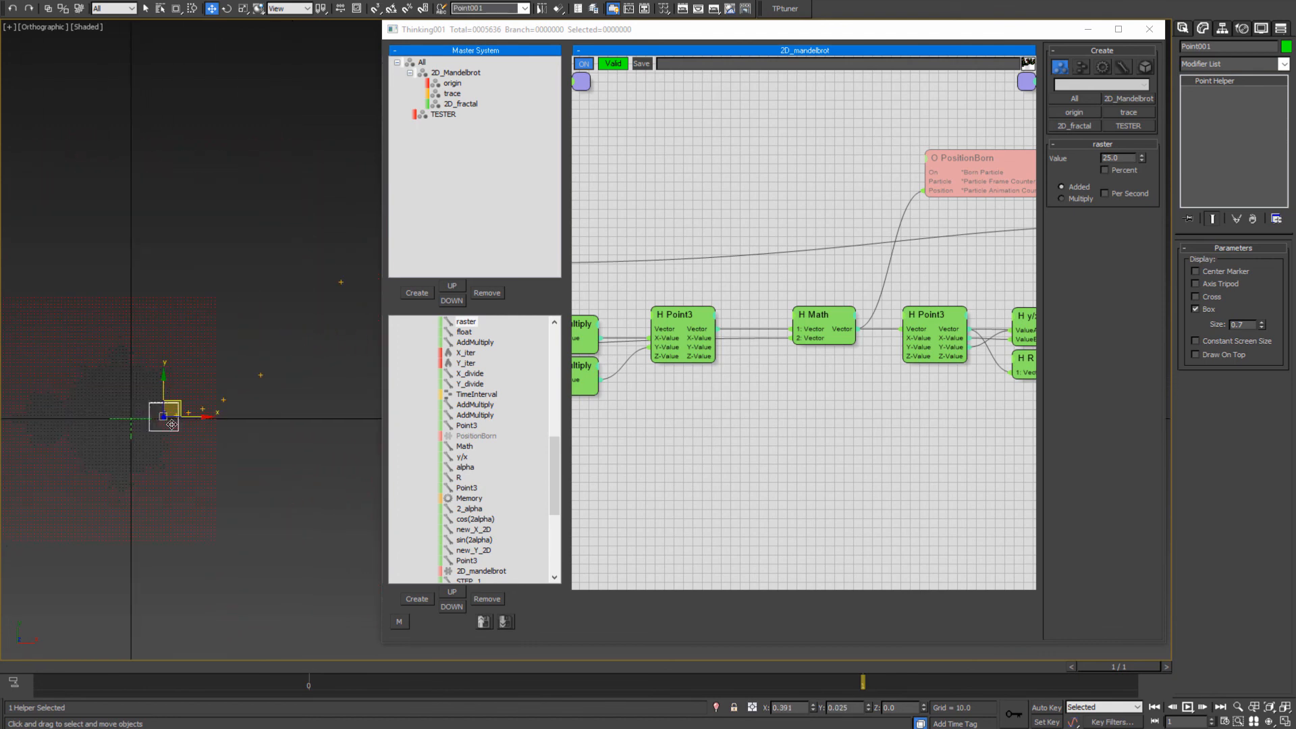
{"action": "scroll", "coordinate": [135, 430], "scroll_direction": "up", "scroll_amount": 3}
{"action": "middle_click_drag", "start_coordinate": [124, 437], "coordinate": [285, 400]}
{"action": "scroll", "coordinate": [271, 400], "scroll_direction": "down", "scroll_amount": 2}
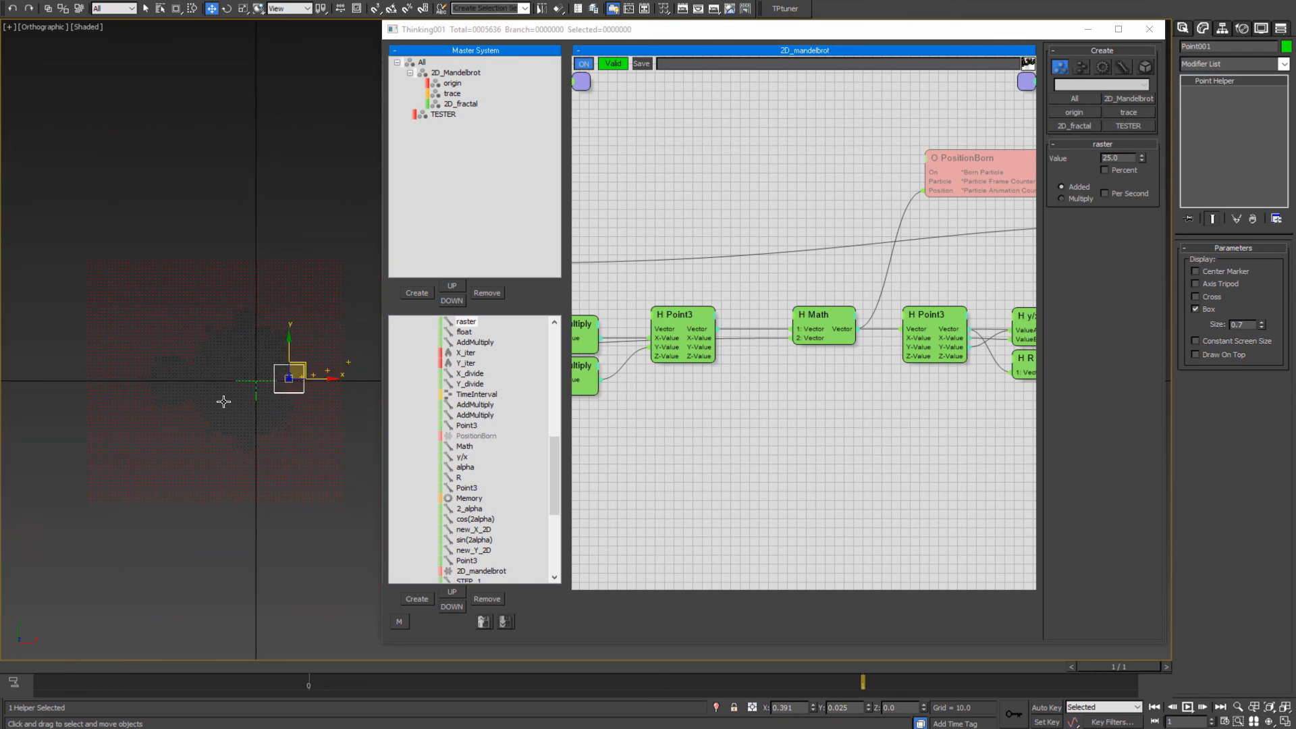
{"action": "left_click_drag", "start_coordinate": [315, 370], "coordinate": [306, 372]}
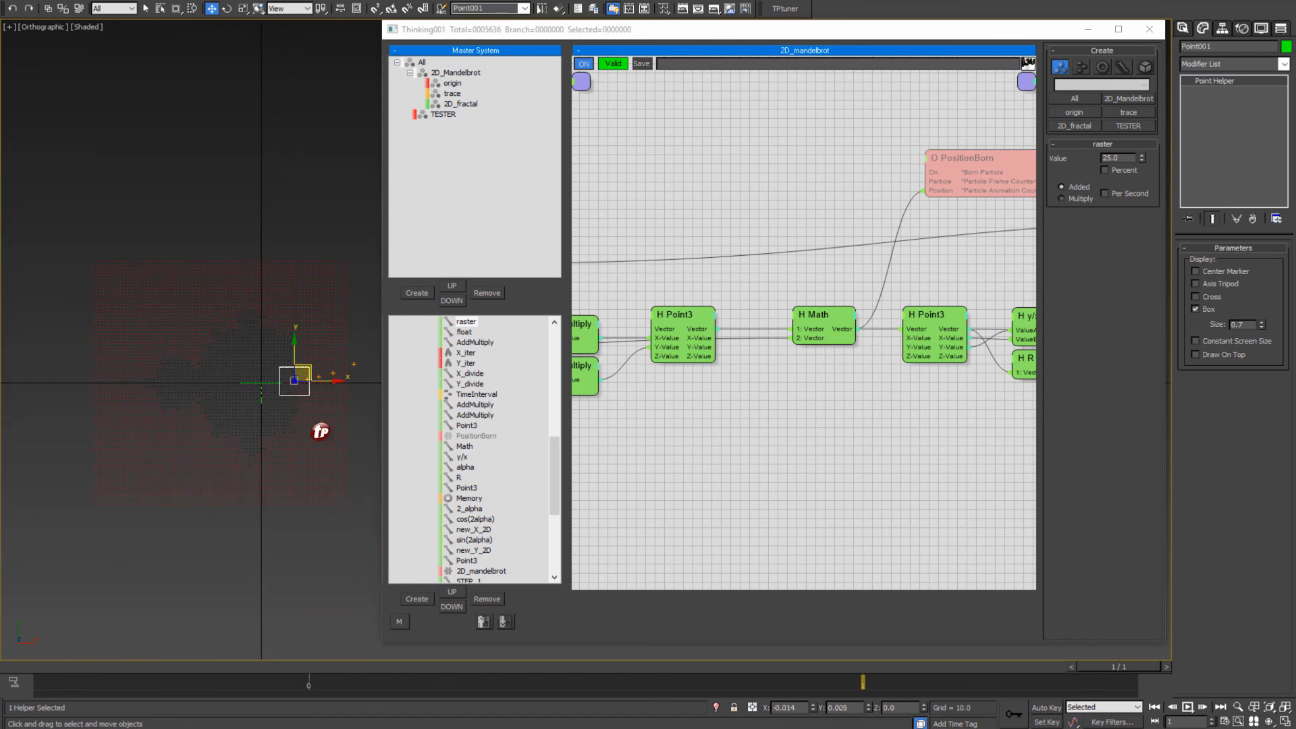
{"action": "scroll", "coordinate": [308, 375], "scroll_direction": "up", "scroll_amount": 3}
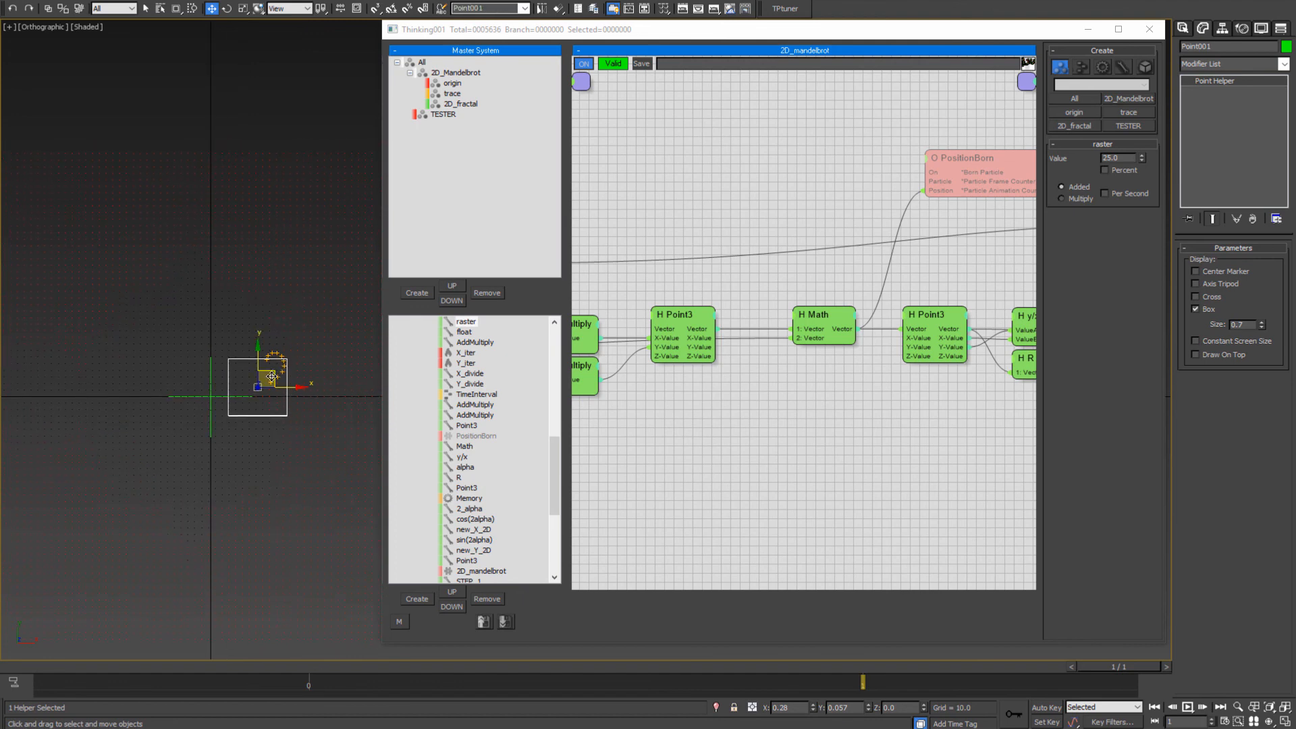
{"action": "mouse_move", "coordinate": [289, 329]}
{"action": "left_mouse_down"}
{"action": "mouse_move", "coordinate": [297, 351]}
{"action": "mouse_move", "coordinate": [301, 332]}
{"action": "mouse_move", "coordinate": [335, 436]}
{"action": "left_mouse_up"}
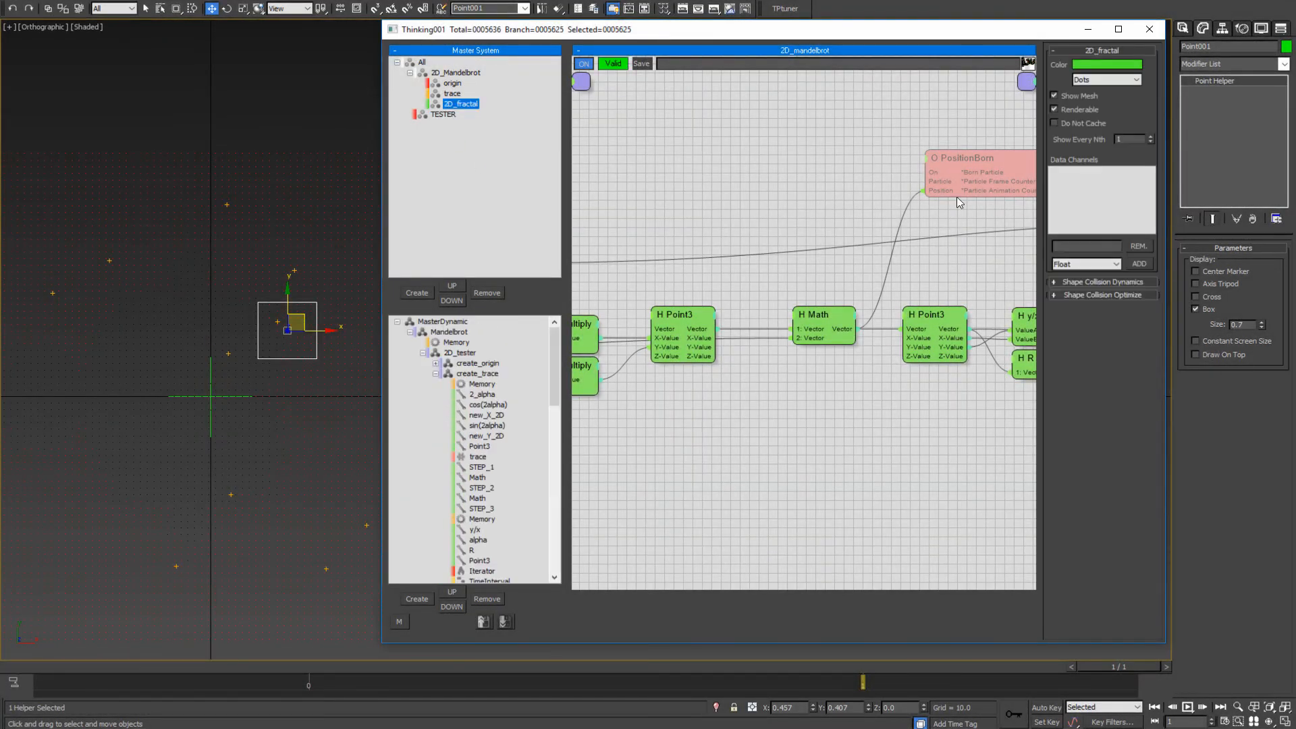
- Set the viewport display of the 2D_fractal particle group to Ticks
{"action": "left_click", "coordinate": [1102, 79]}
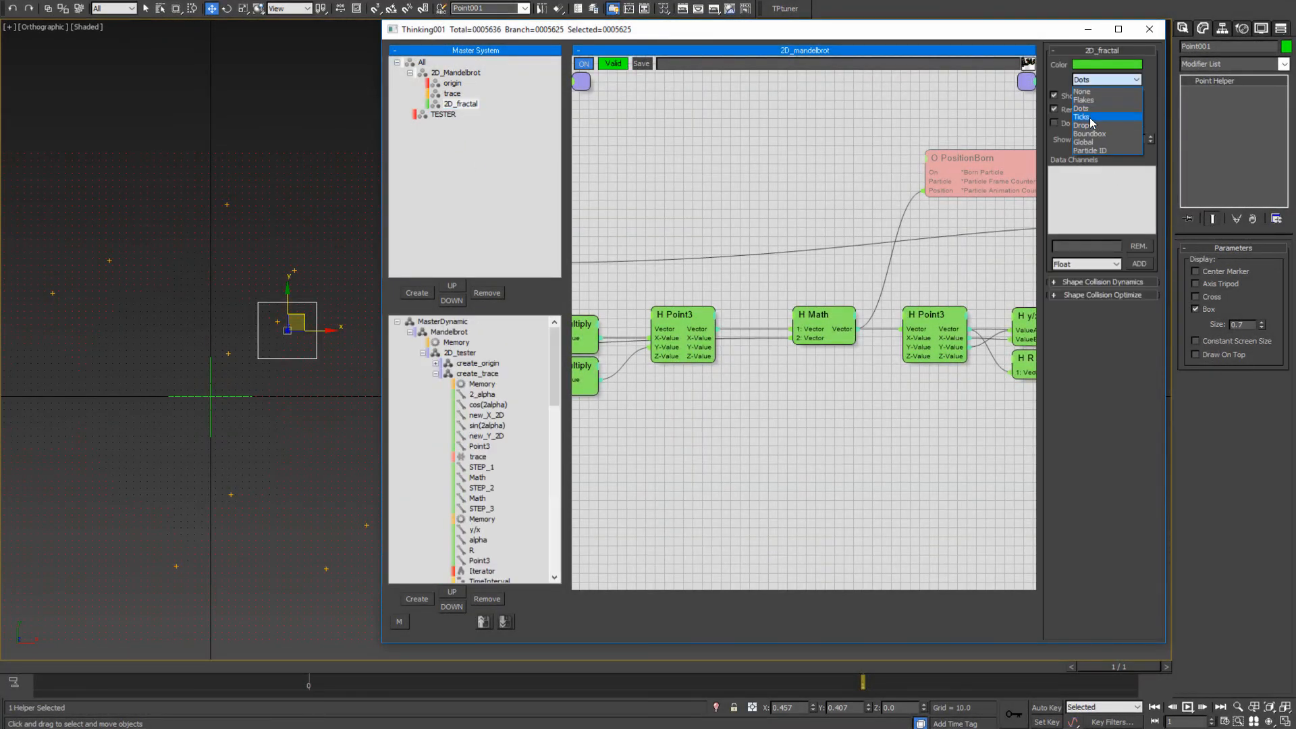
{"action": "left_click", "coordinate": [1097, 98]}
{"action": "scroll", "coordinate": [217, 455], "scroll_direction": "down", "scroll_amount": 6}
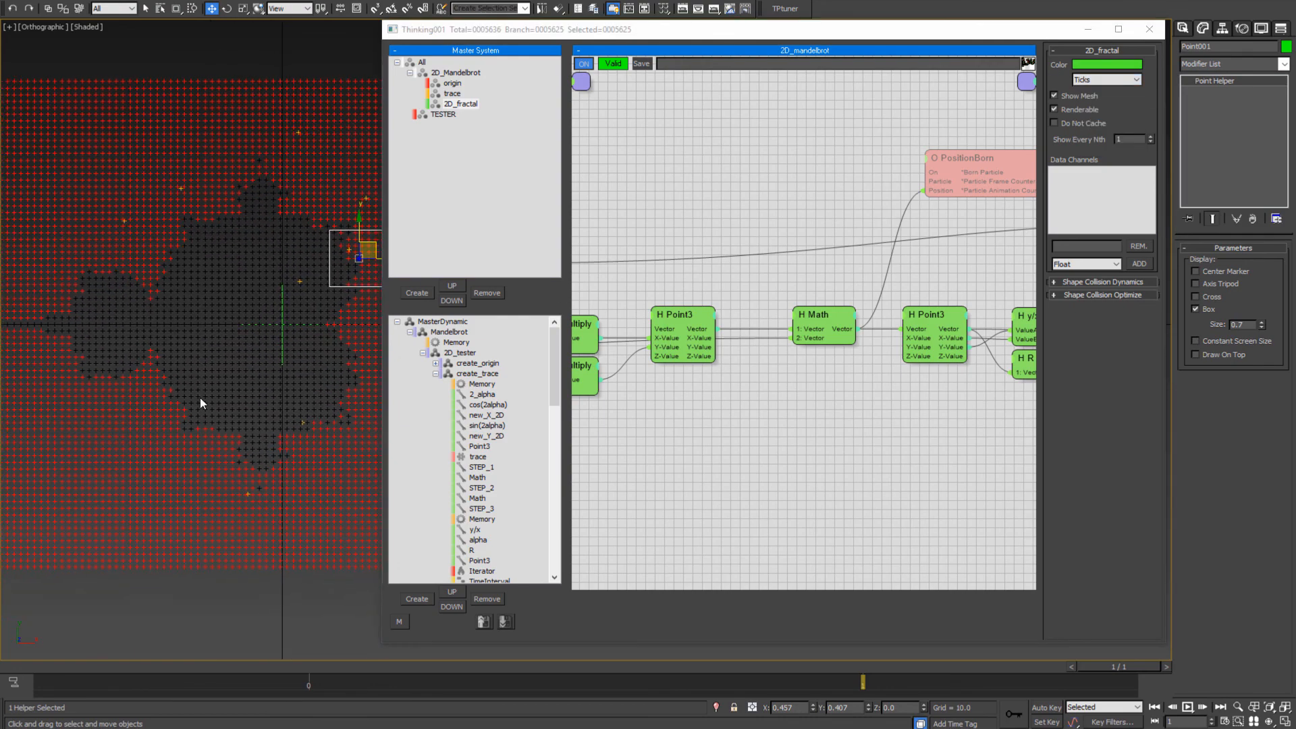
{"action": "scroll", "coordinate": [268, 389], "scroll_direction": "up", "scroll_amount": 5}
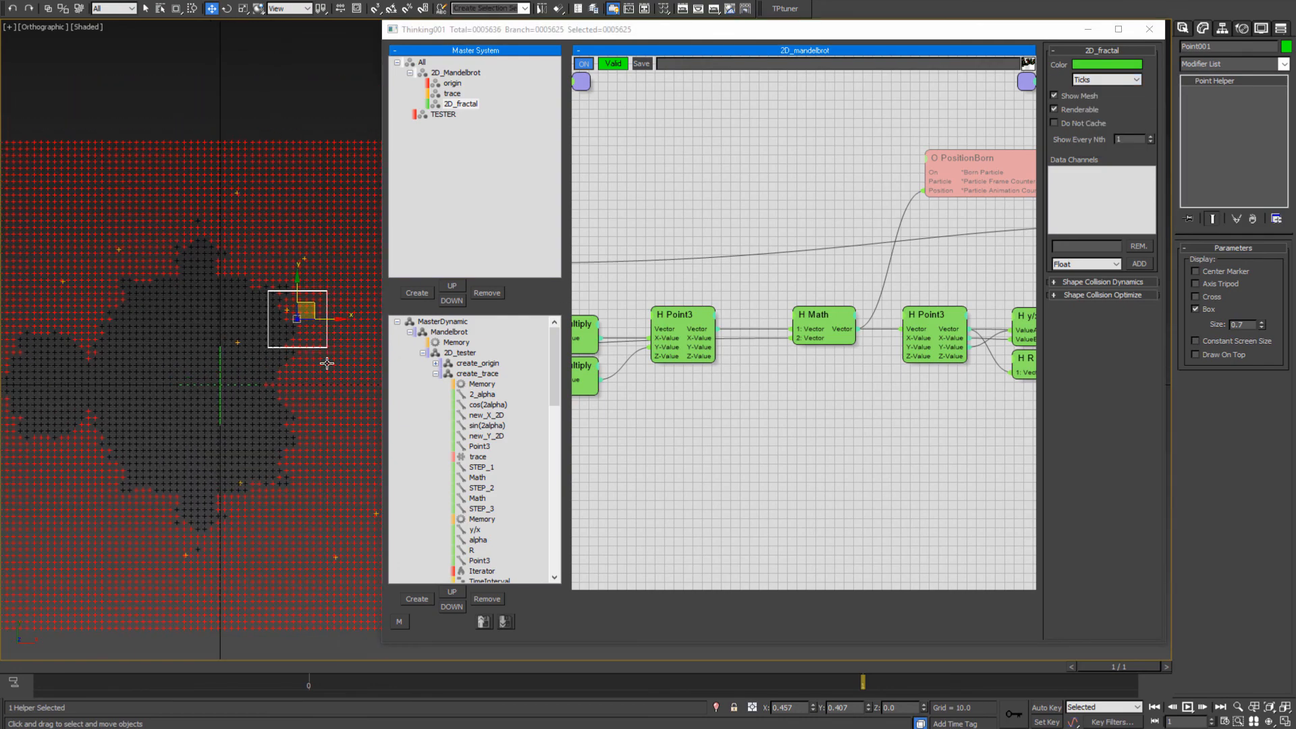
{"action": "middle_click_drag", "start_coordinate": [319, 386], "coordinate": [317, 380]}
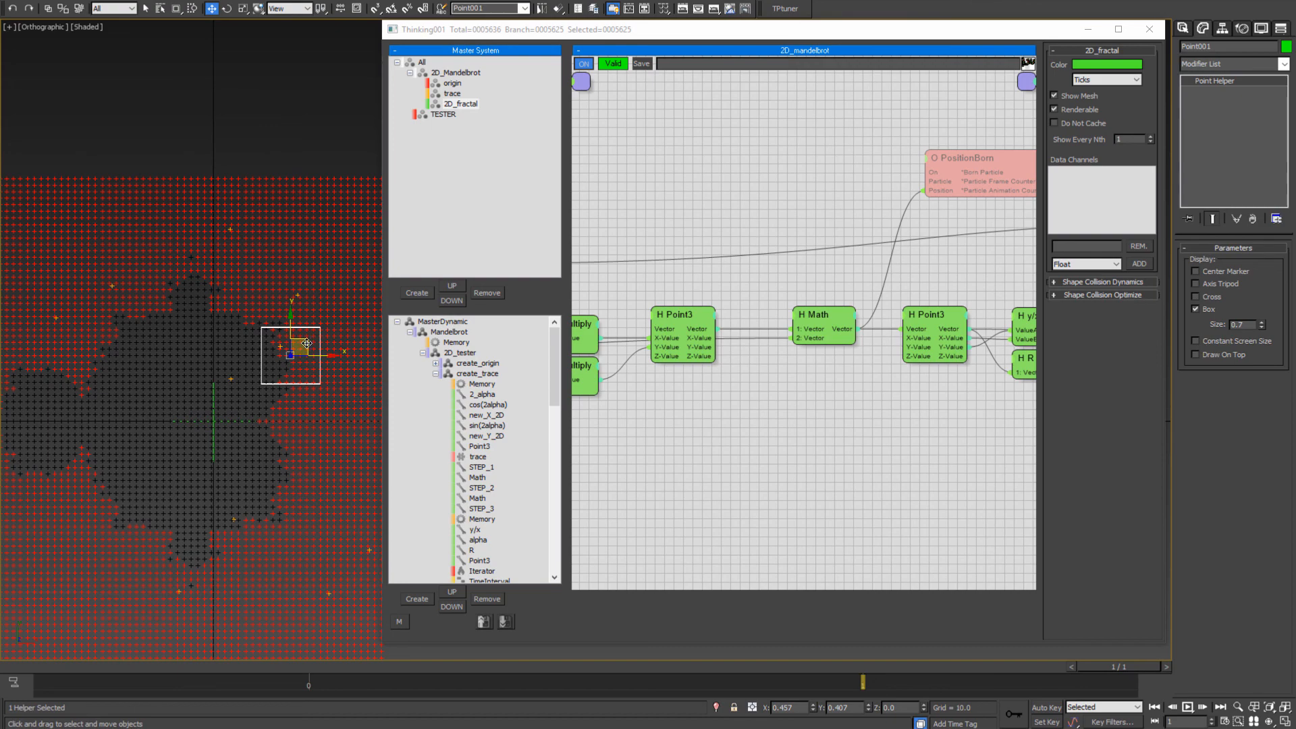
{"action": "middle_click_drag", "start_coordinate": [260, 471], "coordinate": [262, 463]}
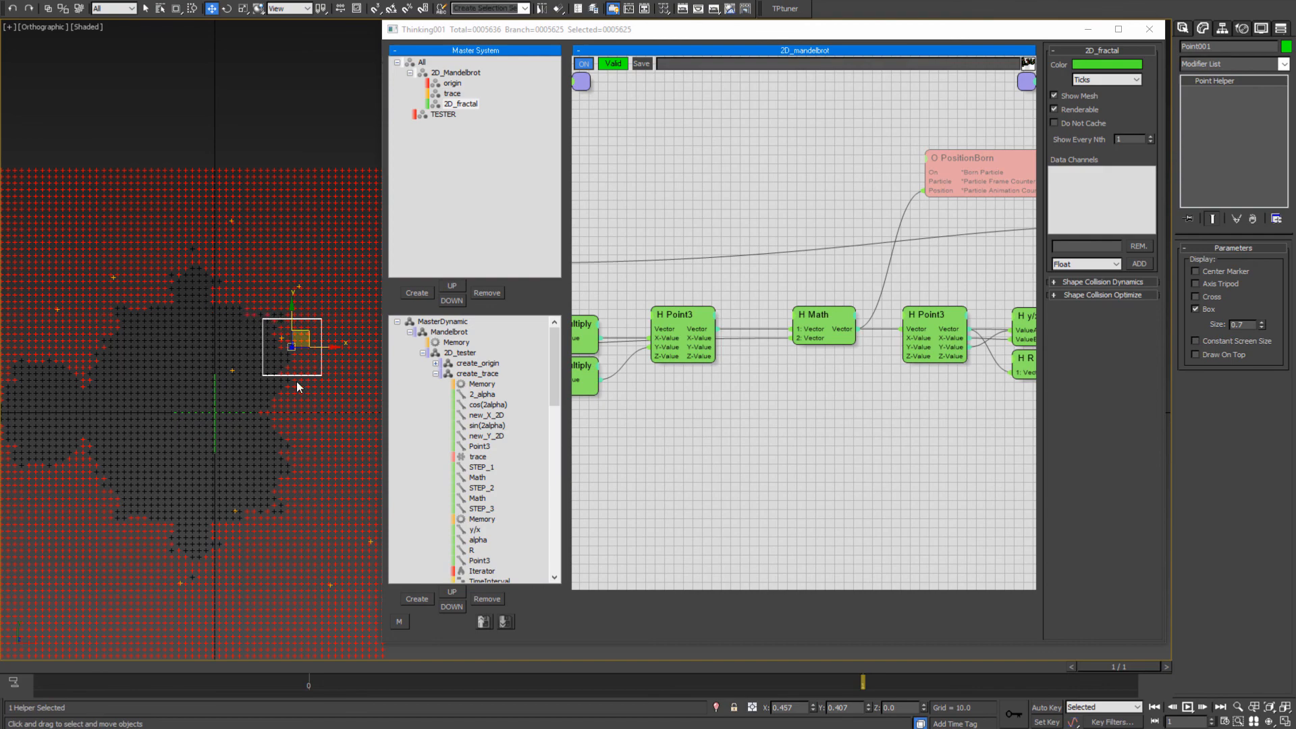
- Move the Point001 helper outside the Mandelbrot boundary, to about X 0.64, Y 0.47, to test the trace there
{"action": "left_click", "coordinate": [310, 334]}
{"action": "scroll", "coordinate": [310, 334], "scroll_direction": "down", "scroll_amount": 8}
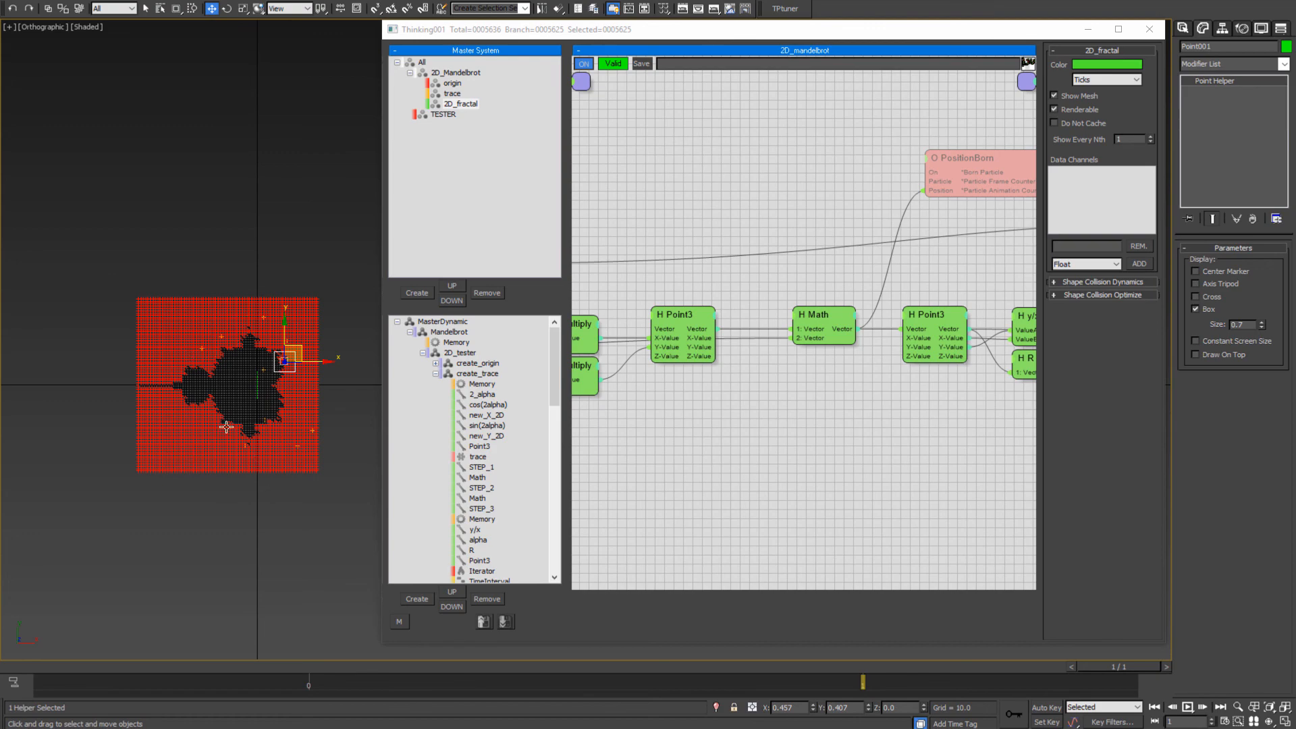
{"action": "scroll", "coordinate": [284, 358], "scroll_direction": "up", "scroll_amount": 5}
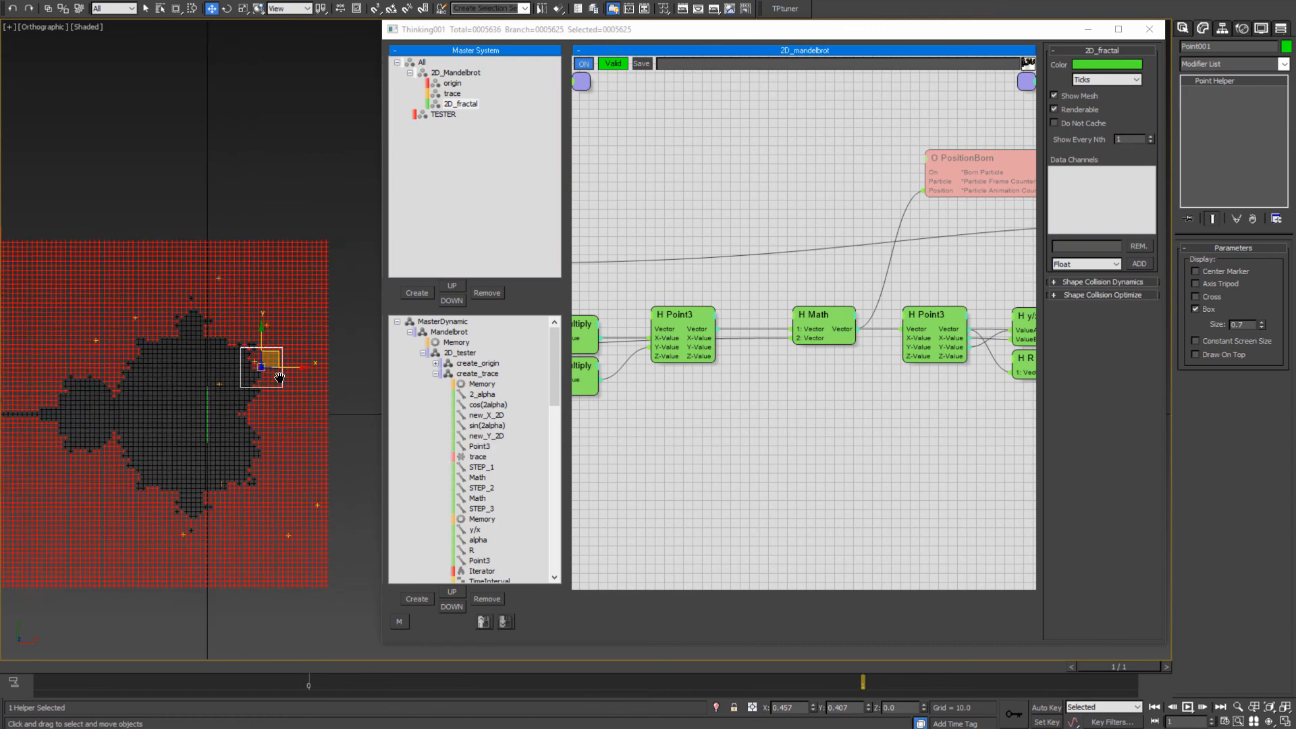
{"action": "left_click_drag", "start_coordinate": [272, 362], "coordinate": [315, 351]}
{"action": "scroll", "coordinate": [315, 392], "scroll_direction": "down", "scroll_amount": 6}
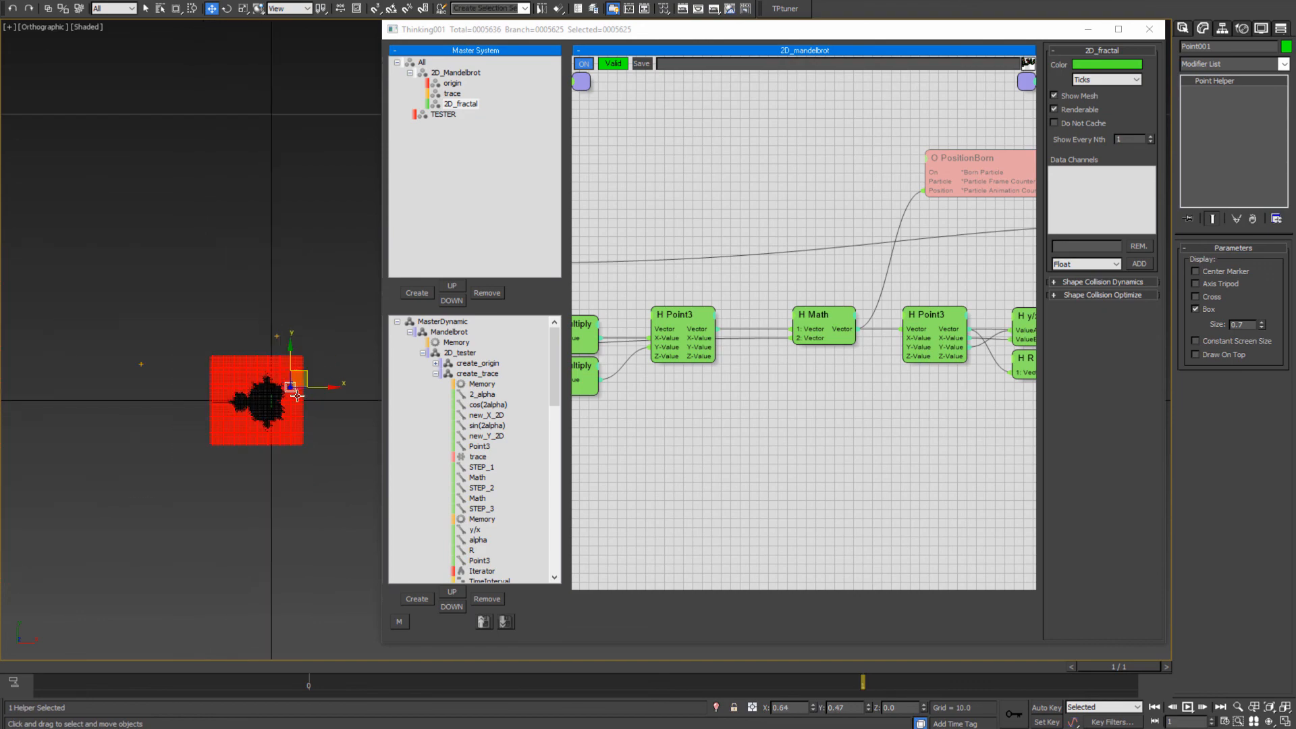
- Examine the black and red Mandelbrot particles and the trace points around Point001 in the viewport
{"action": "scroll", "coordinate": [315, 392], "scroll_direction": "down", "scroll_amount": 1}
{"action": "scroll", "coordinate": [310, 393], "scroll_direction": "up", "scroll_amount": 10}
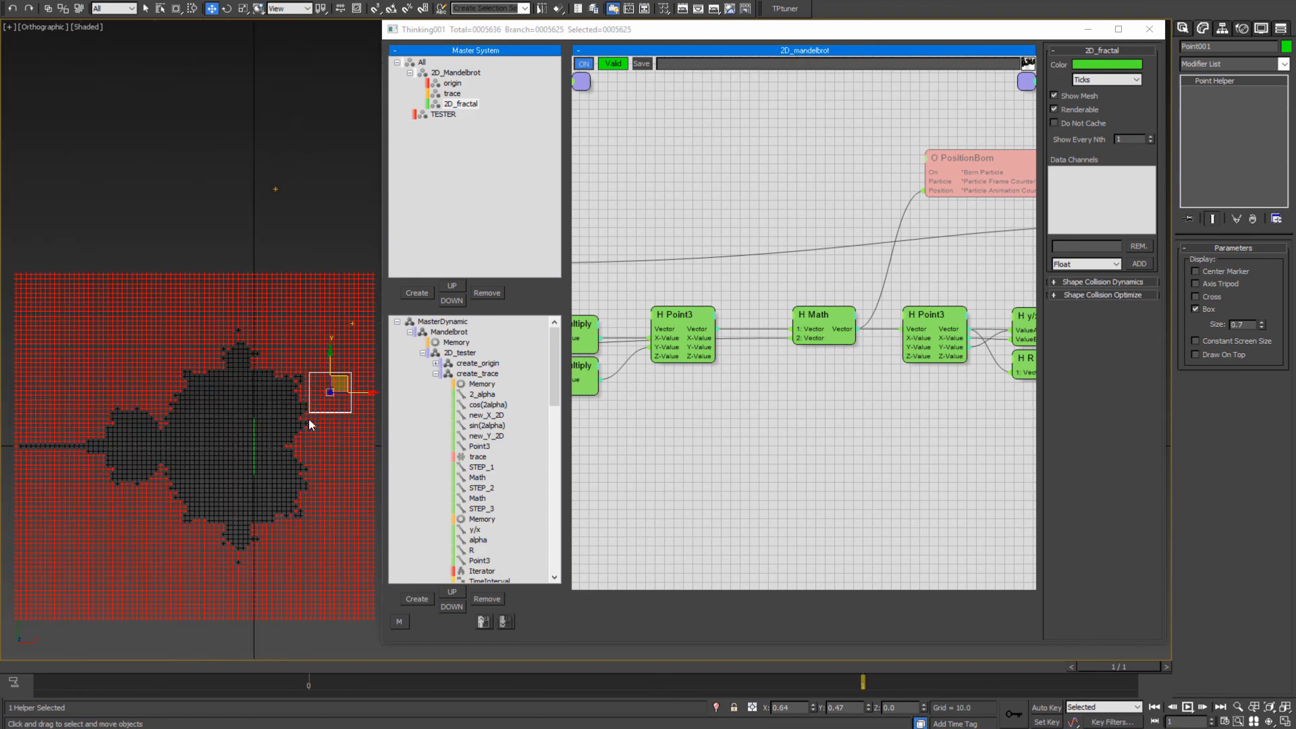
{"action": "middle_click_drag", "start_coordinate": [308, 436], "coordinate": [314, 398]}
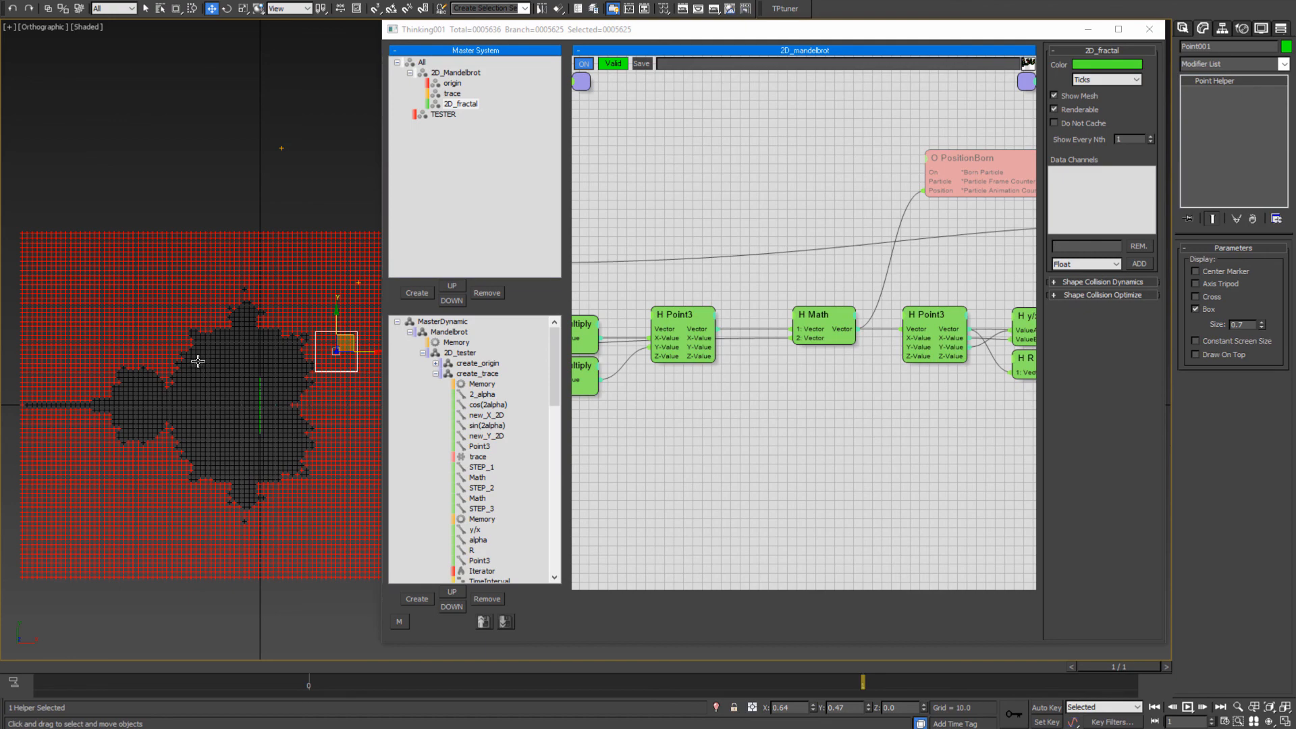
{"action": "scroll", "coordinate": [222, 374], "scroll_direction": "down", "scroll_amount": 2}
{"action": "scroll", "coordinate": [263, 405], "scroll_direction": "up", "scroll_amount": 2}
{"action": "scroll", "coordinate": [202, 426], "scroll_direction": "down", "scroll_amount": 2}
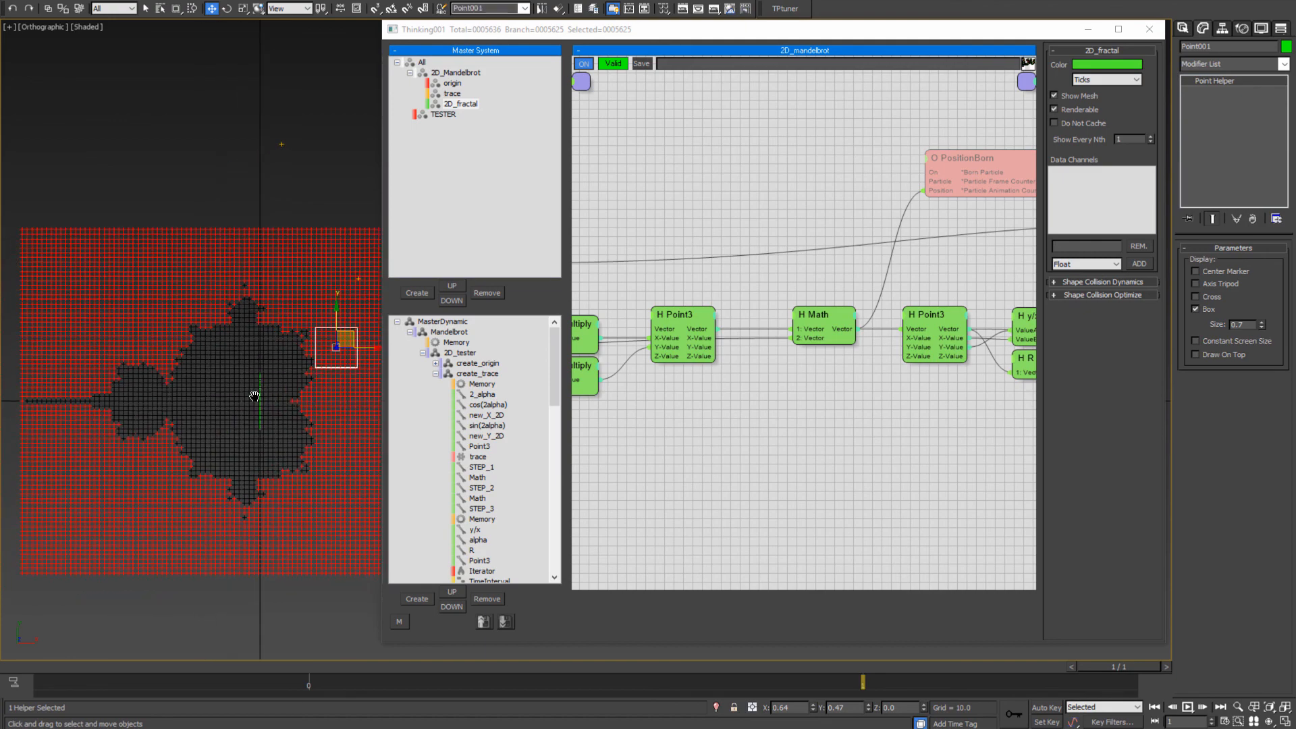
{"action": "scroll", "coordinate": [229, 448], "scroll_direction": "up", "scroll_amount": 2}
{"action": "middle_click_drag", "start_coordinate": [219, 397], "coordinate": [271, 412]}
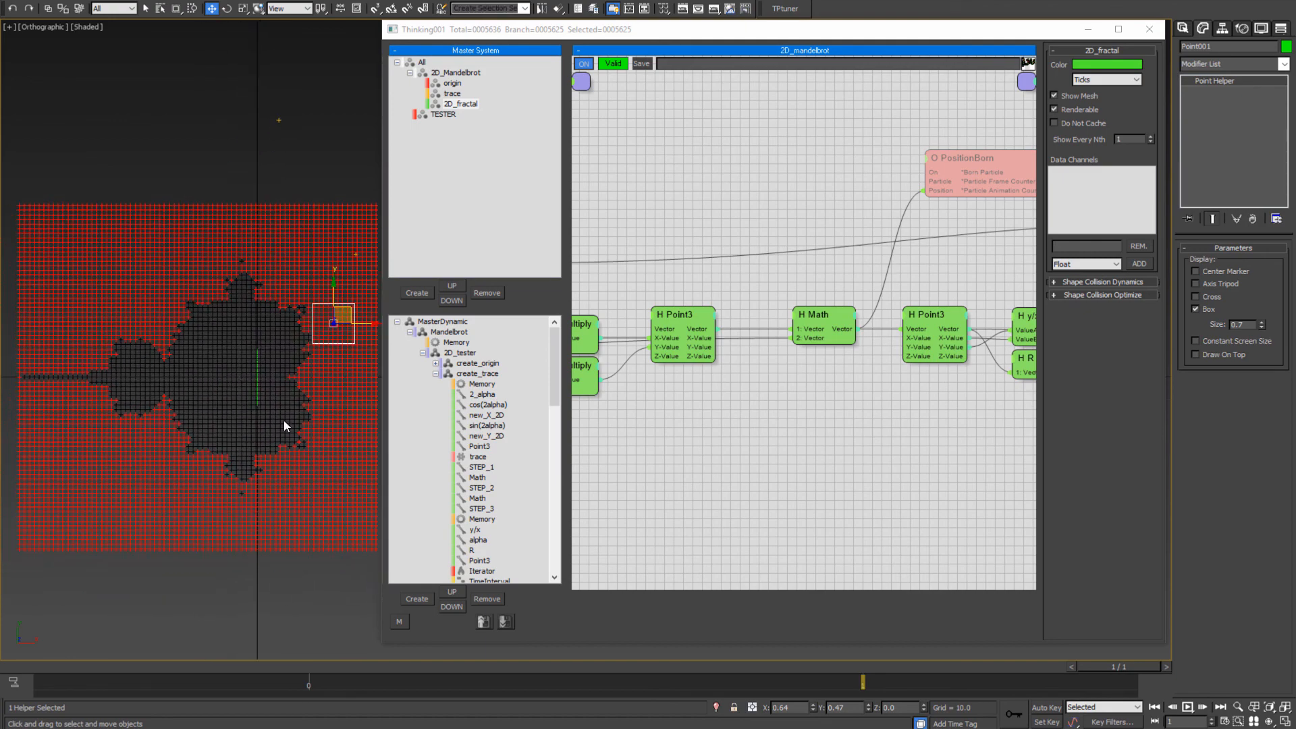
- Disable the 2D_tester dynamic set, collapse the create_trace and 2D_mandelbrot branches, and go back to frame 0
{"action": "left_click", "coordinate": [435, 373]}
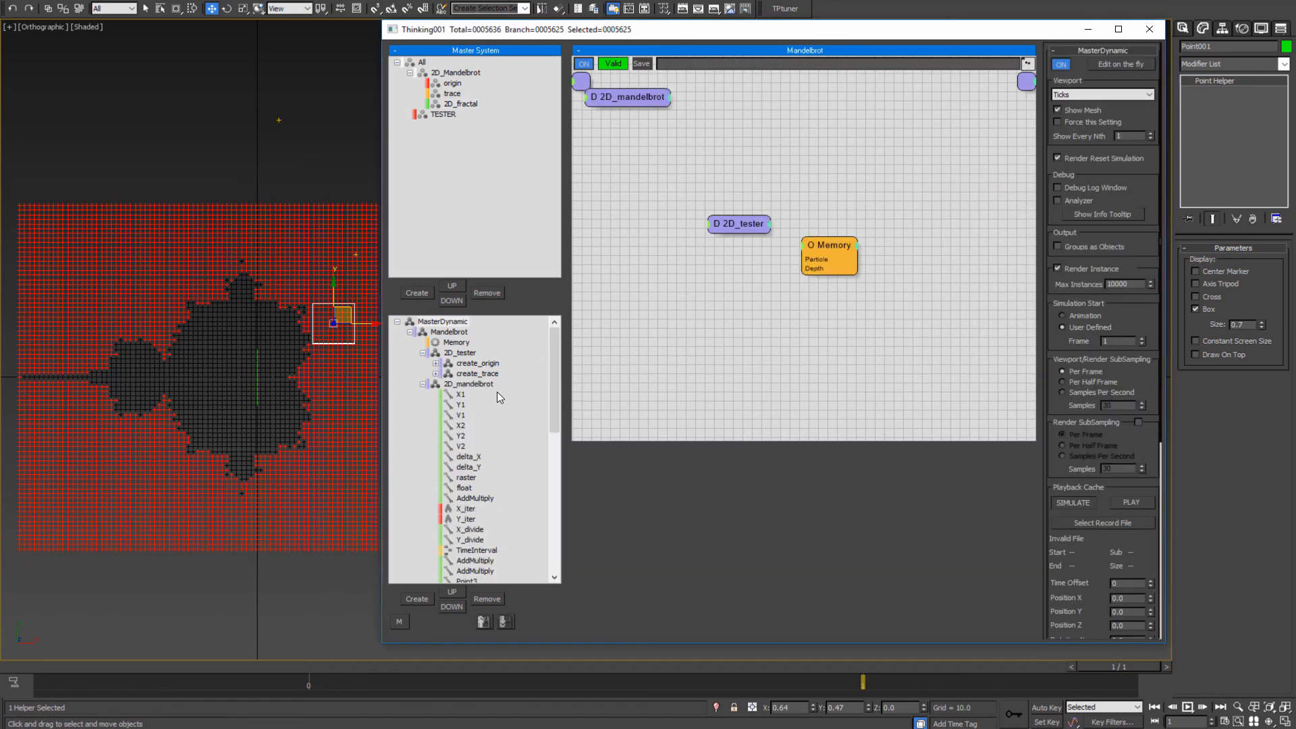
{"action": "right_click", "coordinate": [460, 354]}
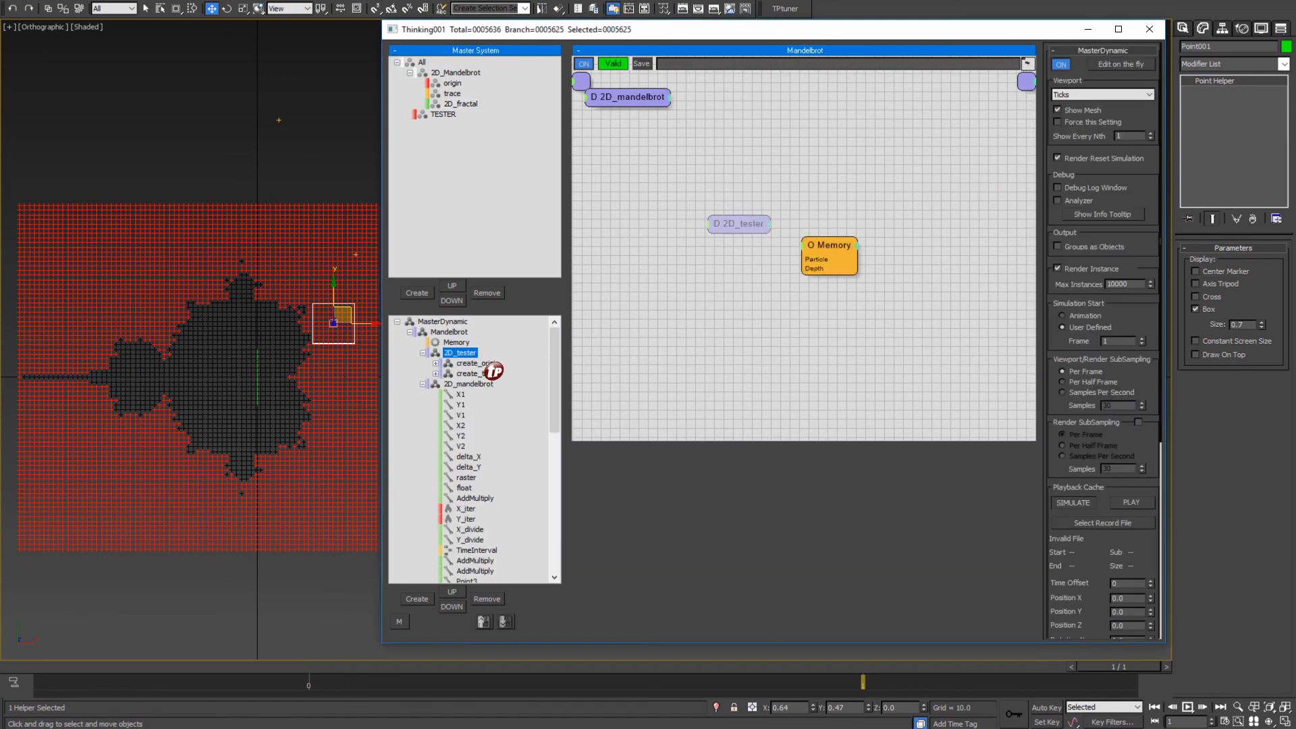
{"action": "left_click", "coordinate": [423, 384]}
{"action": "middle_click_drag", "start_coordinate": [259, 423], "coordinate": [254, 410]}
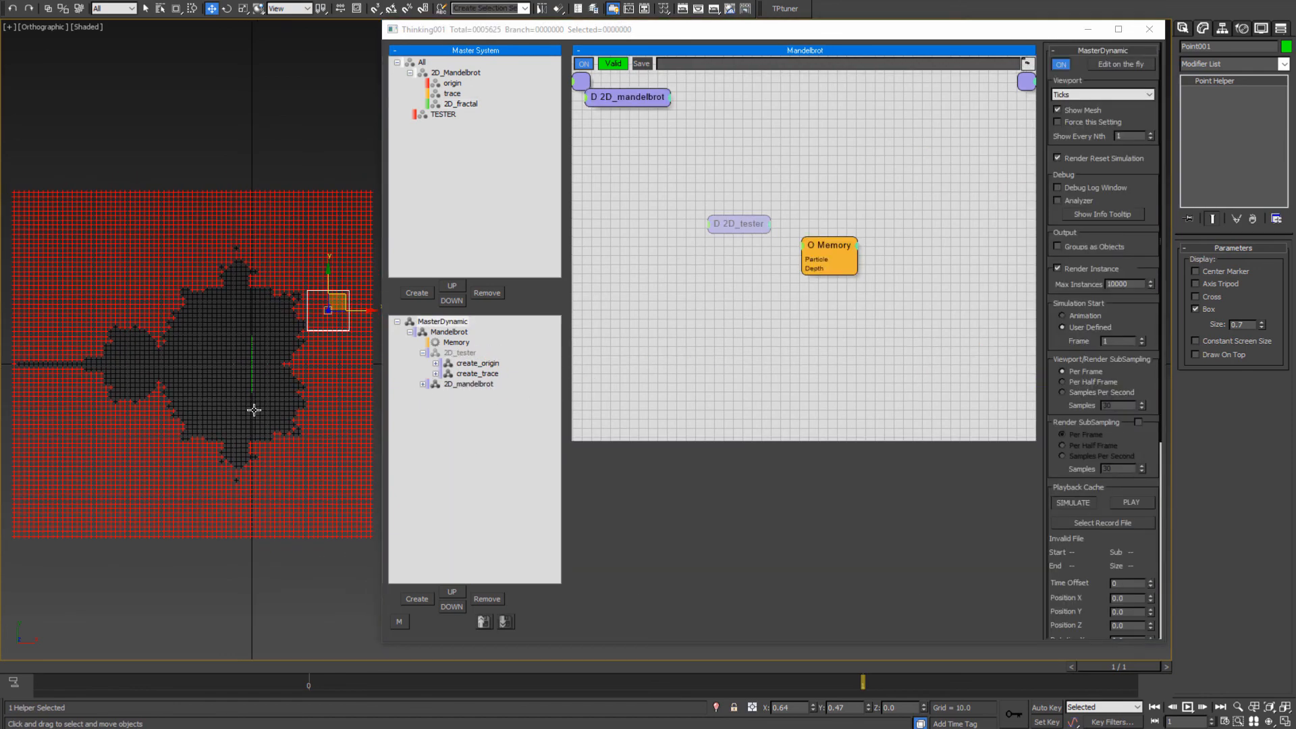
{"action": "key", "text": "comma"}
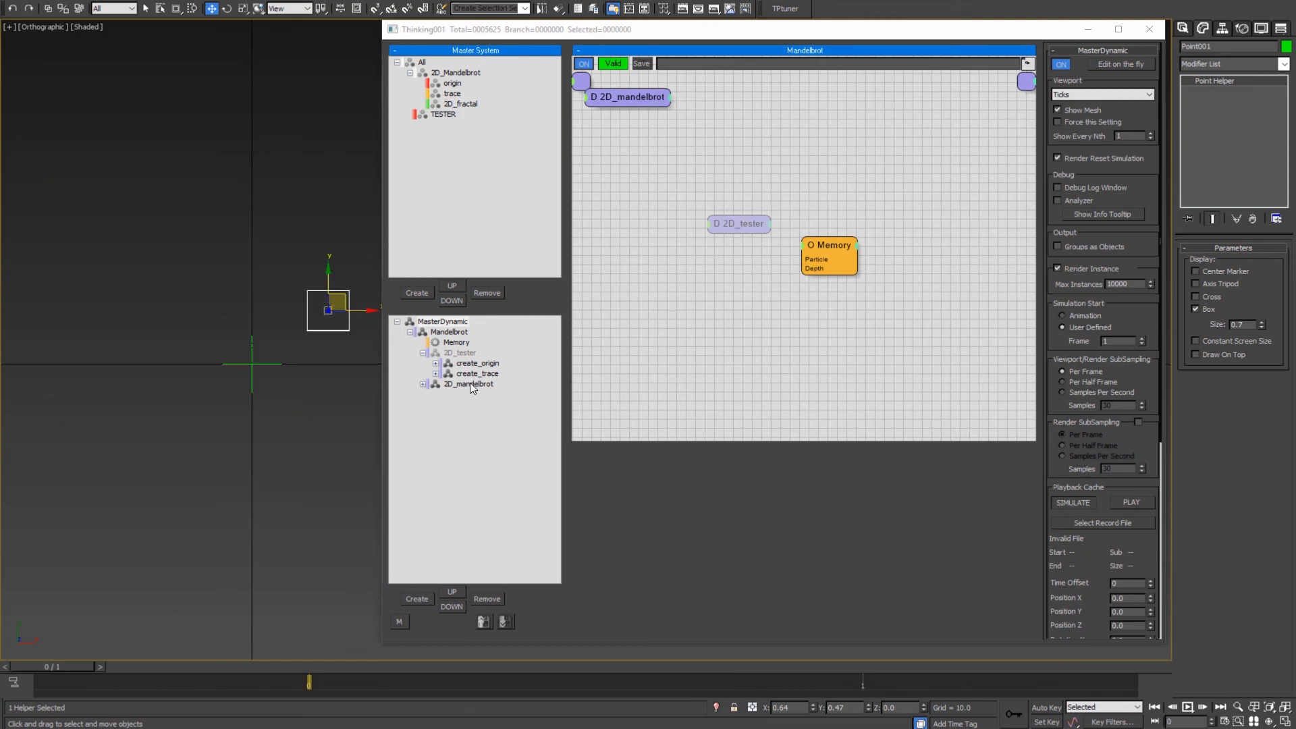
- Add a Counter helper above the R<2 condition in the 2D_mandelbrot dynamic set
{"action": "left_click", "coordinate": [471, 384]}
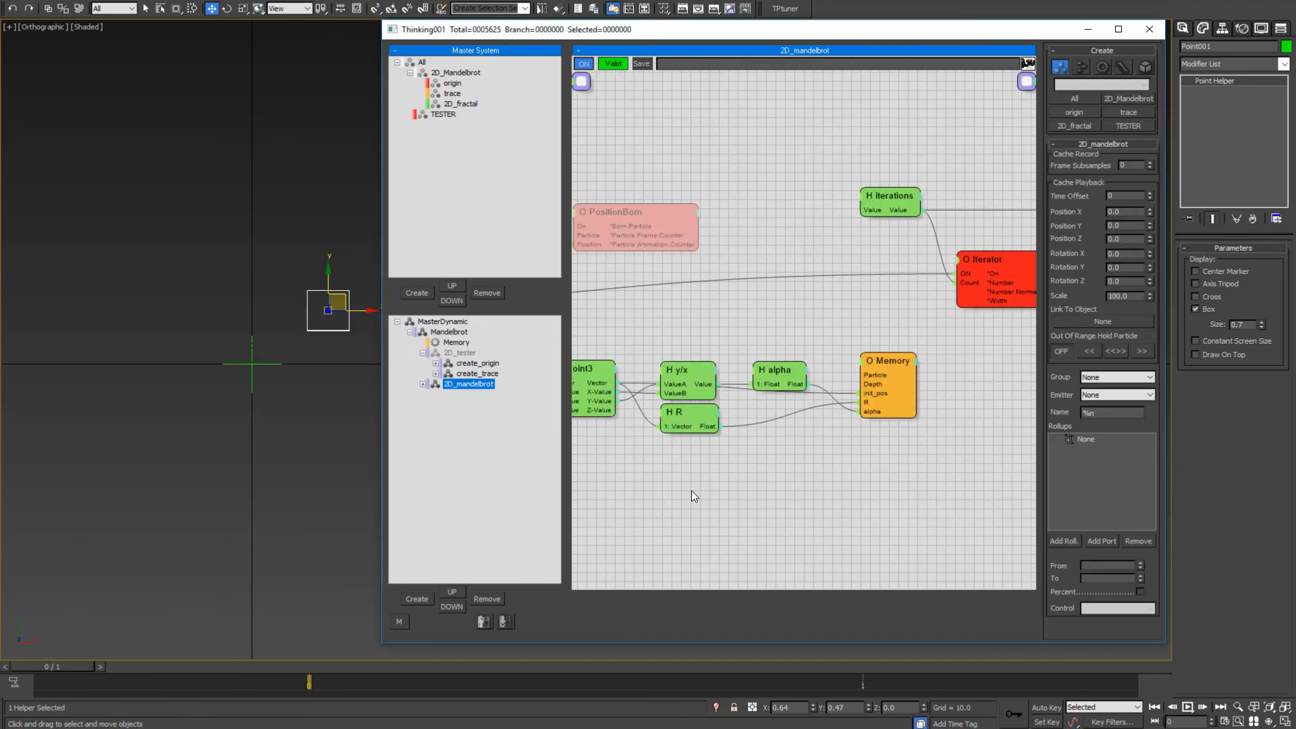
{"action": "middle_click_drag", "start_coordinate": [925, 475], "coordinate": [708, 500]}
{"action": "middle_click_drag", "start_coordinate": [869, 456], "coordinate": [587, 519]}
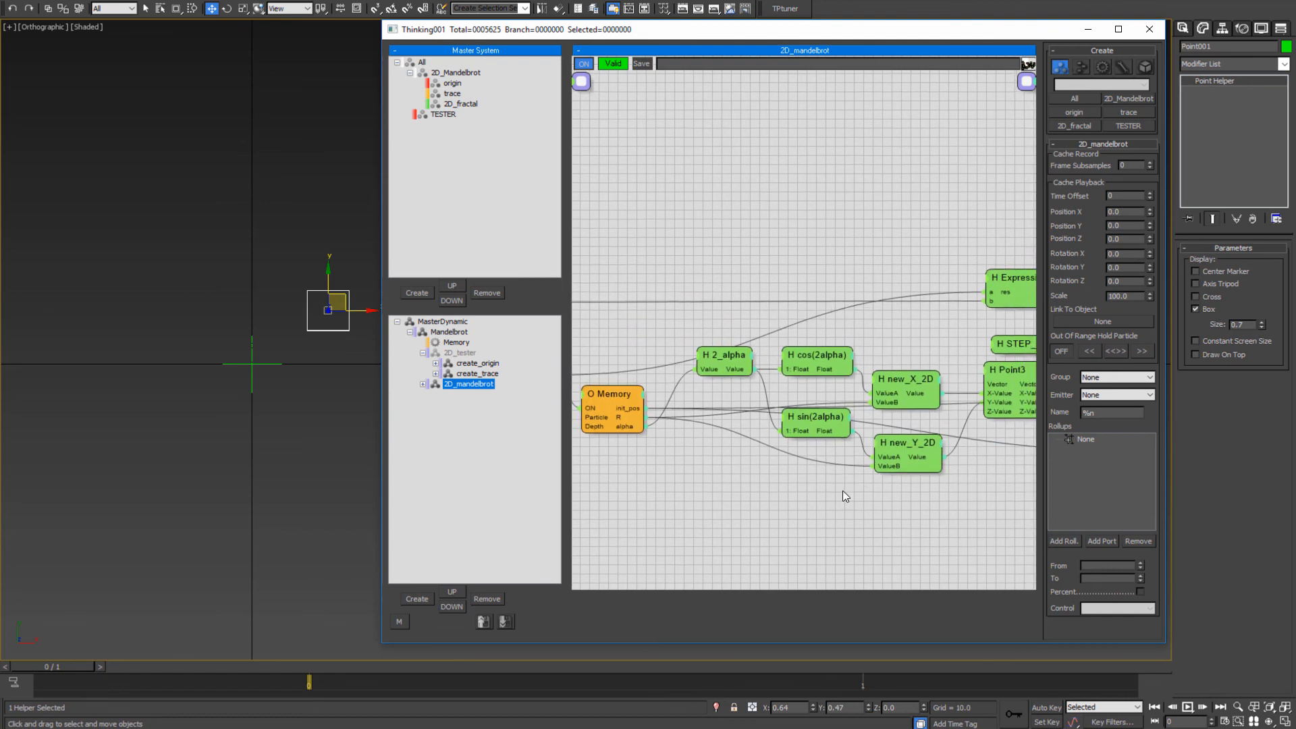
{"action": "middle_click_drag", "start_coordinate": [915, 530], "coordinate": [679, 531]}
{"action": "middle_click_drag", "start_coordinate": [939, 528], "coordinate": [644, 519]}
{"action": "middle_click_drag", "start_coordinate": [966, 495], "coordinate": [636, 517]}
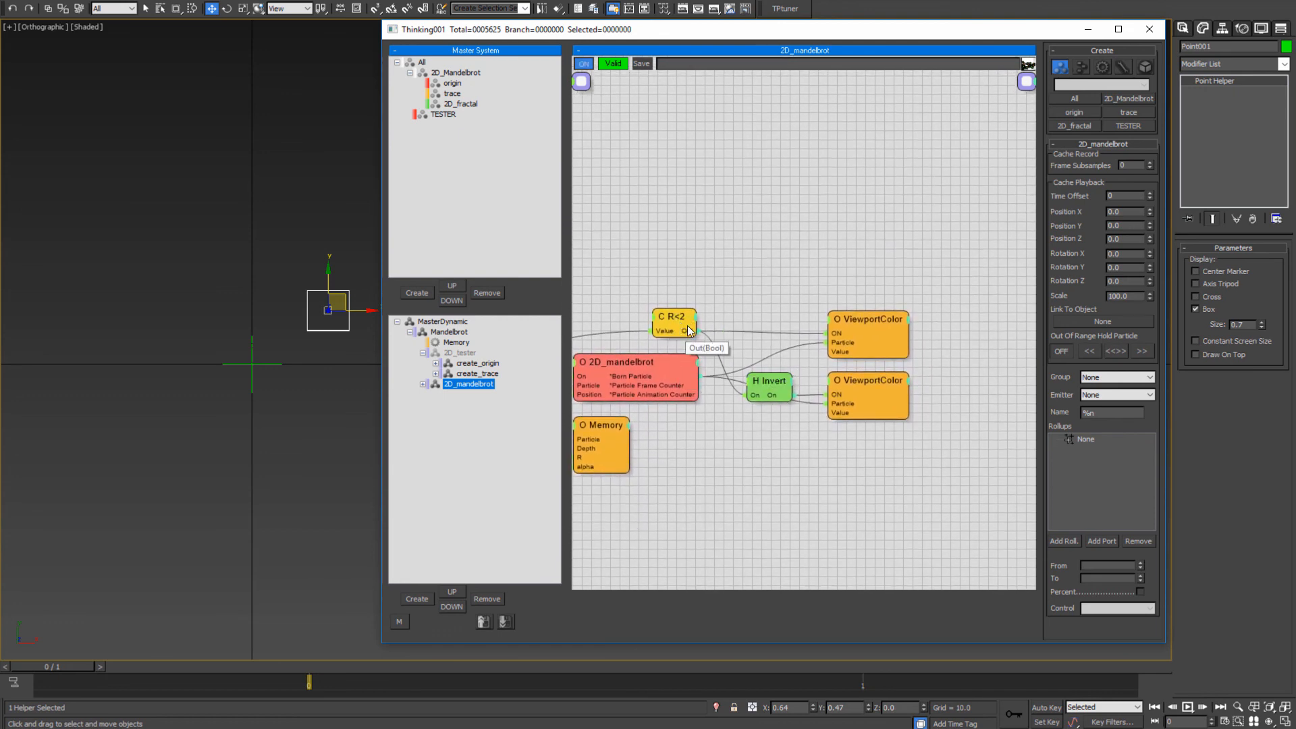
{"action": "right_click", "coordinate": [669, 180]}
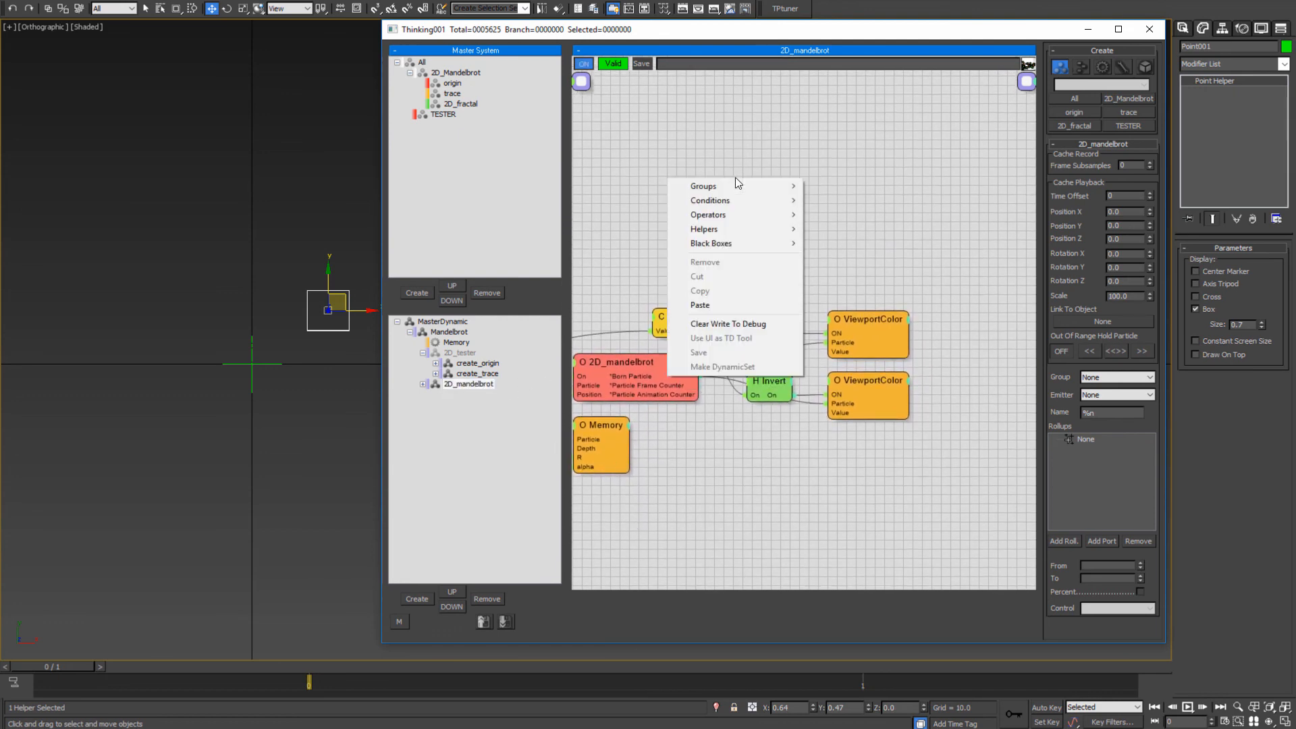
{"action": "mouse_move", "coordinate": [726, 238]}
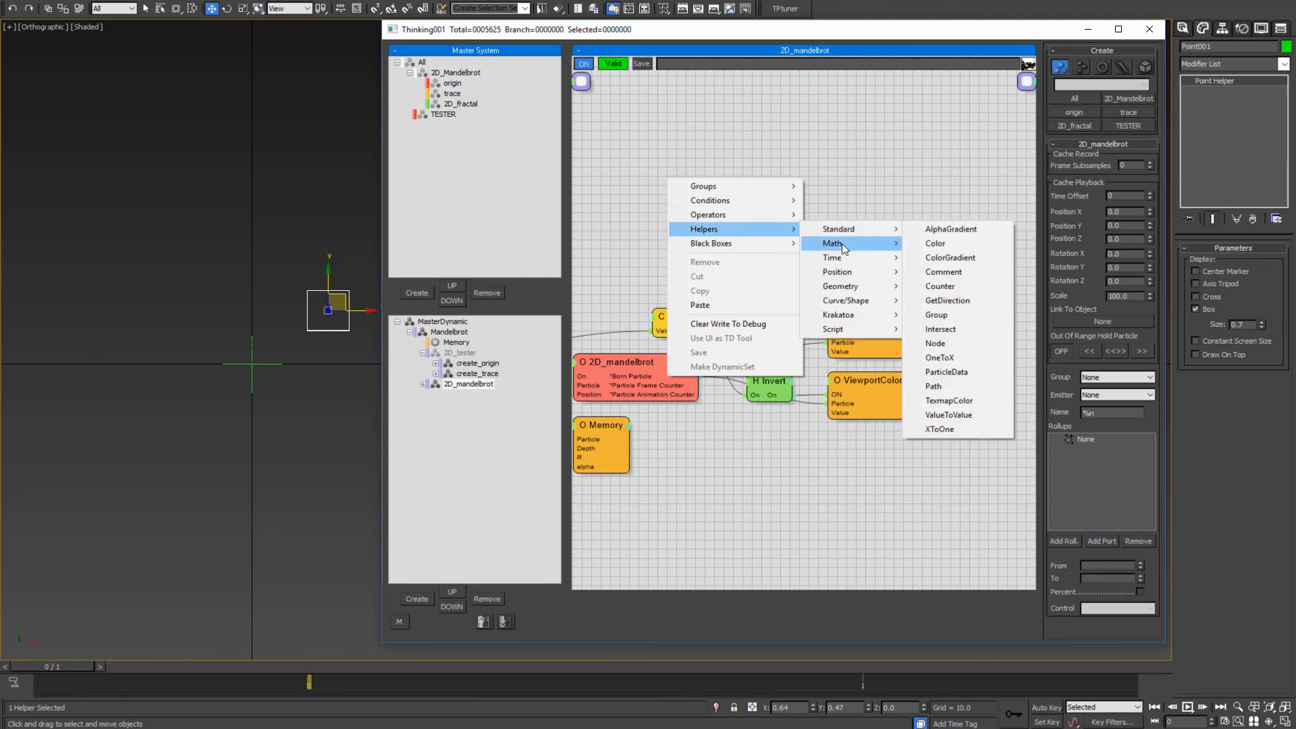
{"action": "mouse_move", "coordinate": [844, 249]}
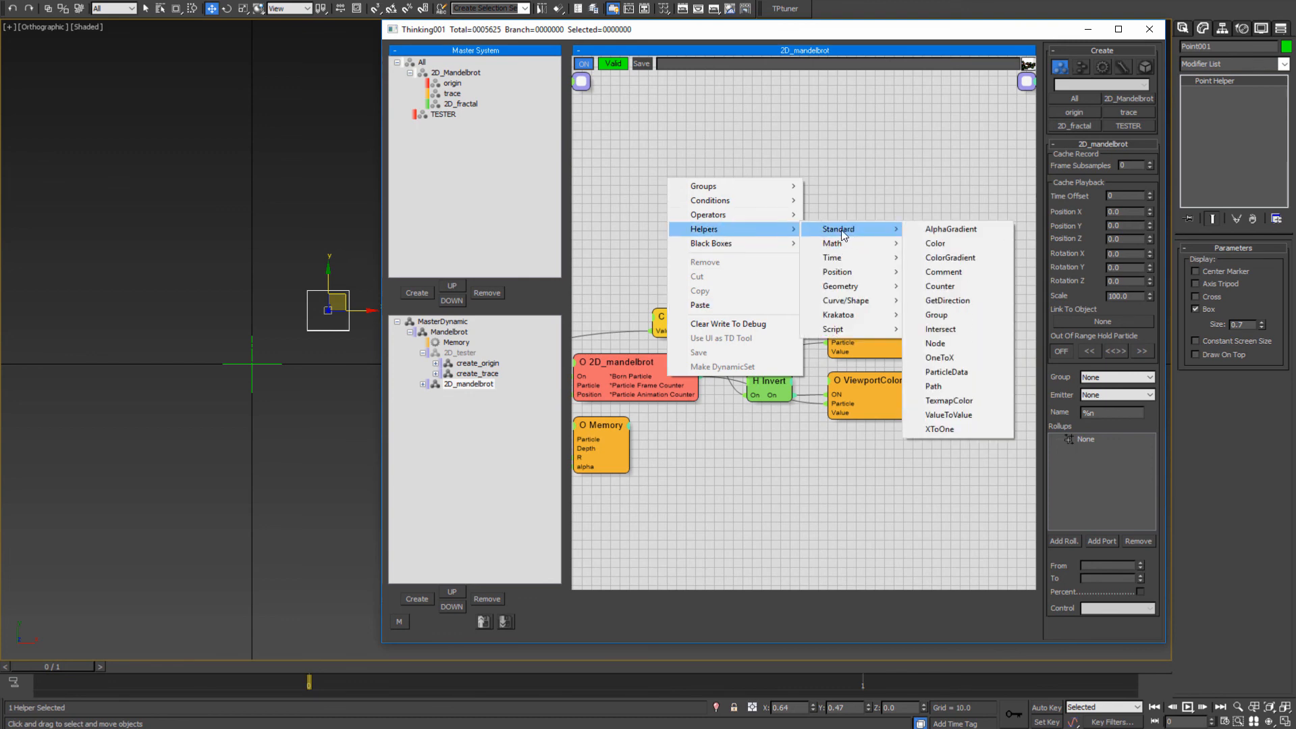
{"action": "left_click", "coordinate": [940, 286]}
{"action": "left_click_drag", "start_coordinate": [778, 193], "coordinate": [790, 184]}
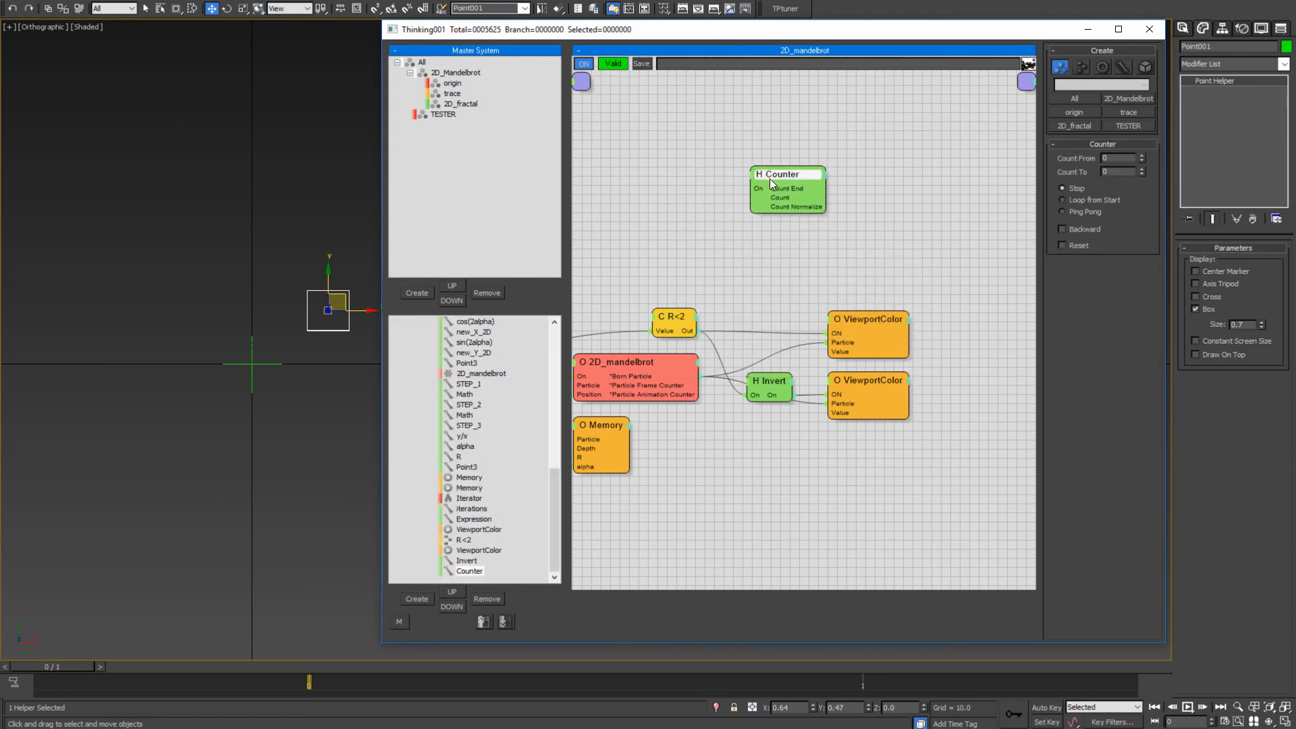
- Expose the Count To input on the Counter helper and place the node above the ViewportColor operators
{"action": "right_click", "coordinate": [747, 177]}
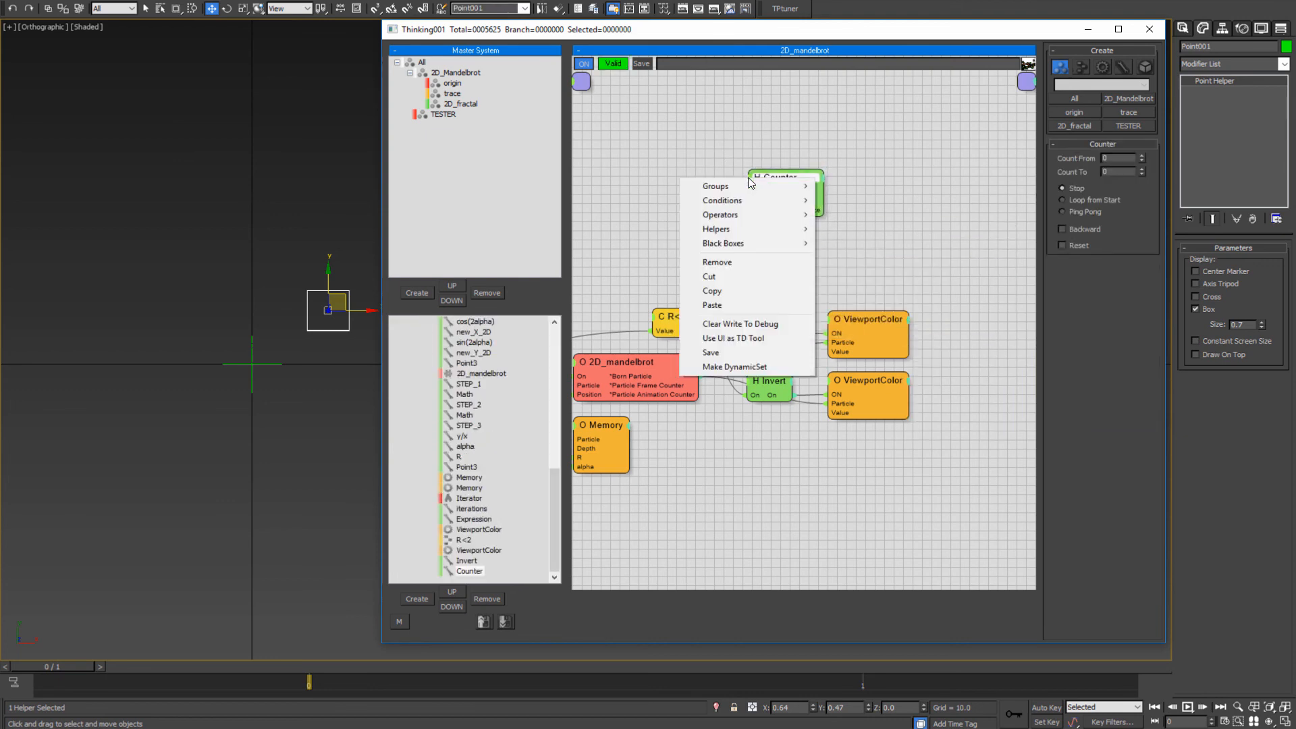
{"action": "key", "text": "Escape"}
{"action": "right_click", "coordinate": [751, 179]}
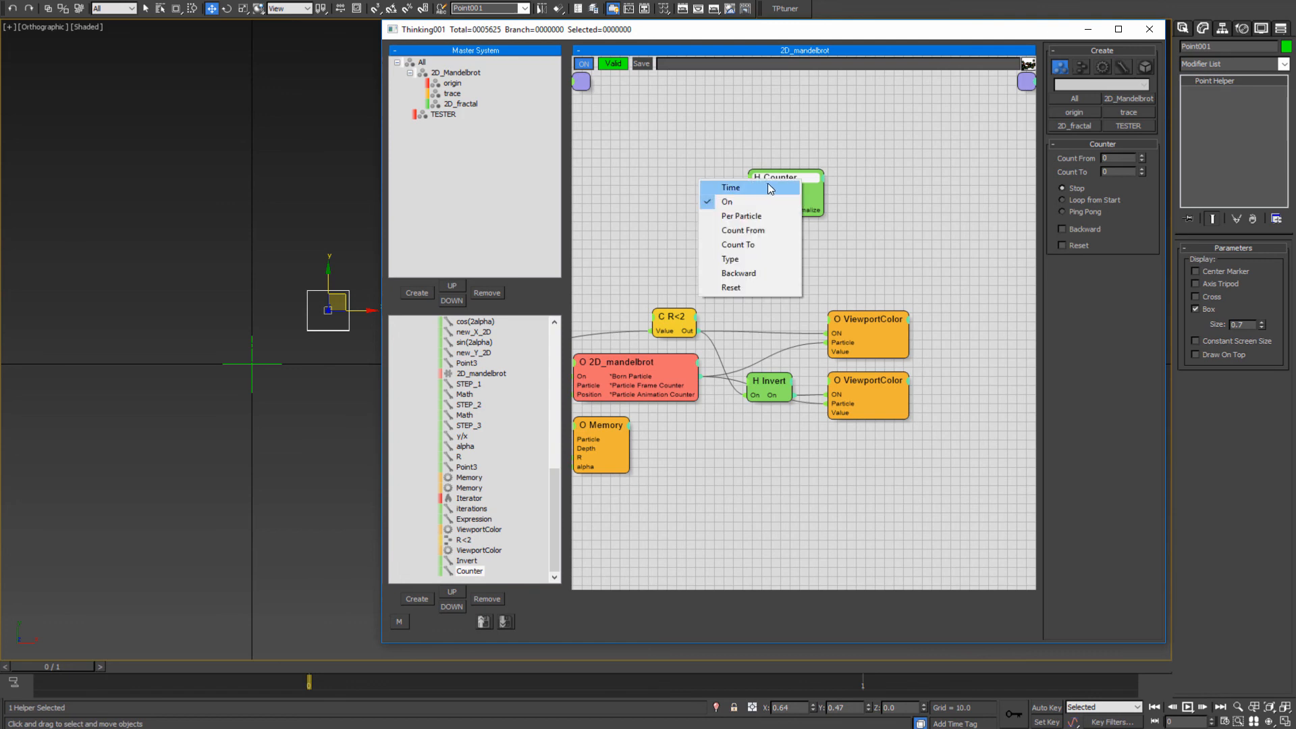
{"action": "left_click", "coordinate": [723, 244]}
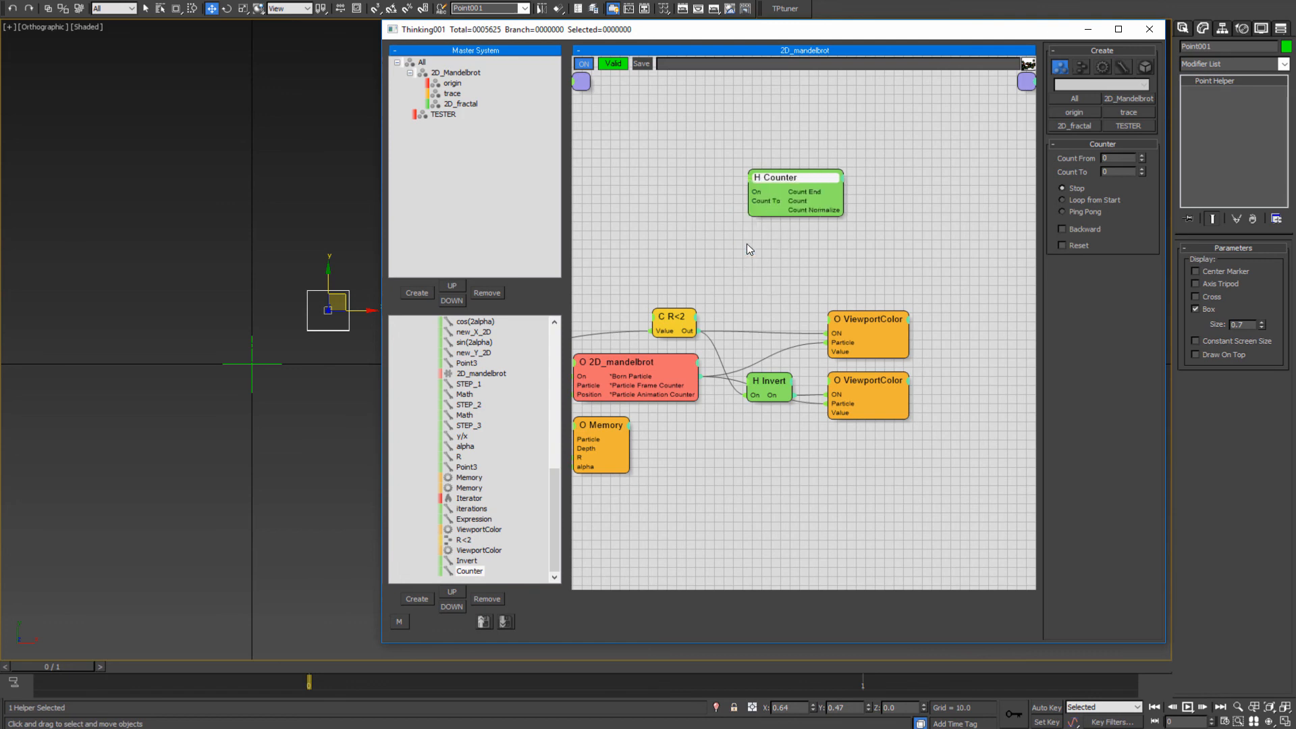
{"action": "middle_click_drag", "start_coordinate": [710, 246], "coordinate": [815, 251]}
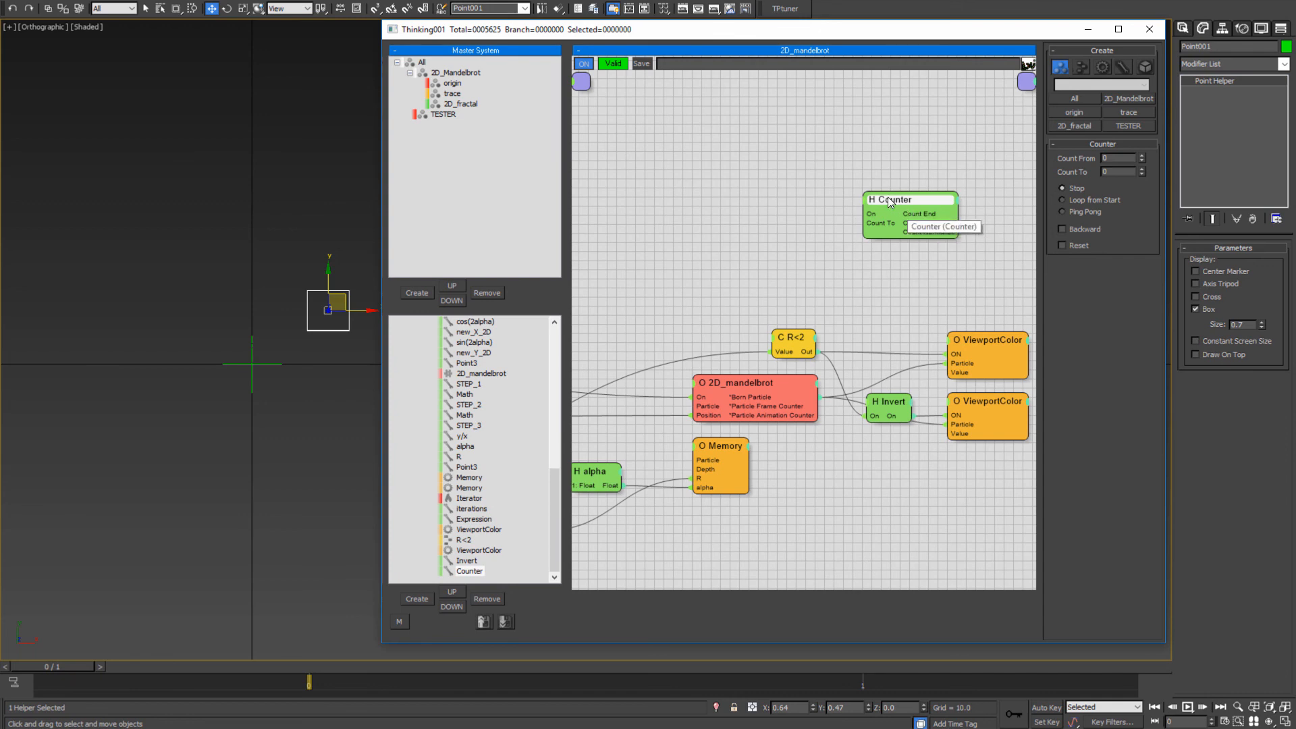
{"action": "left_click_drag", "start_coordinate": [887, 203], "coordinate": [895, 218]}
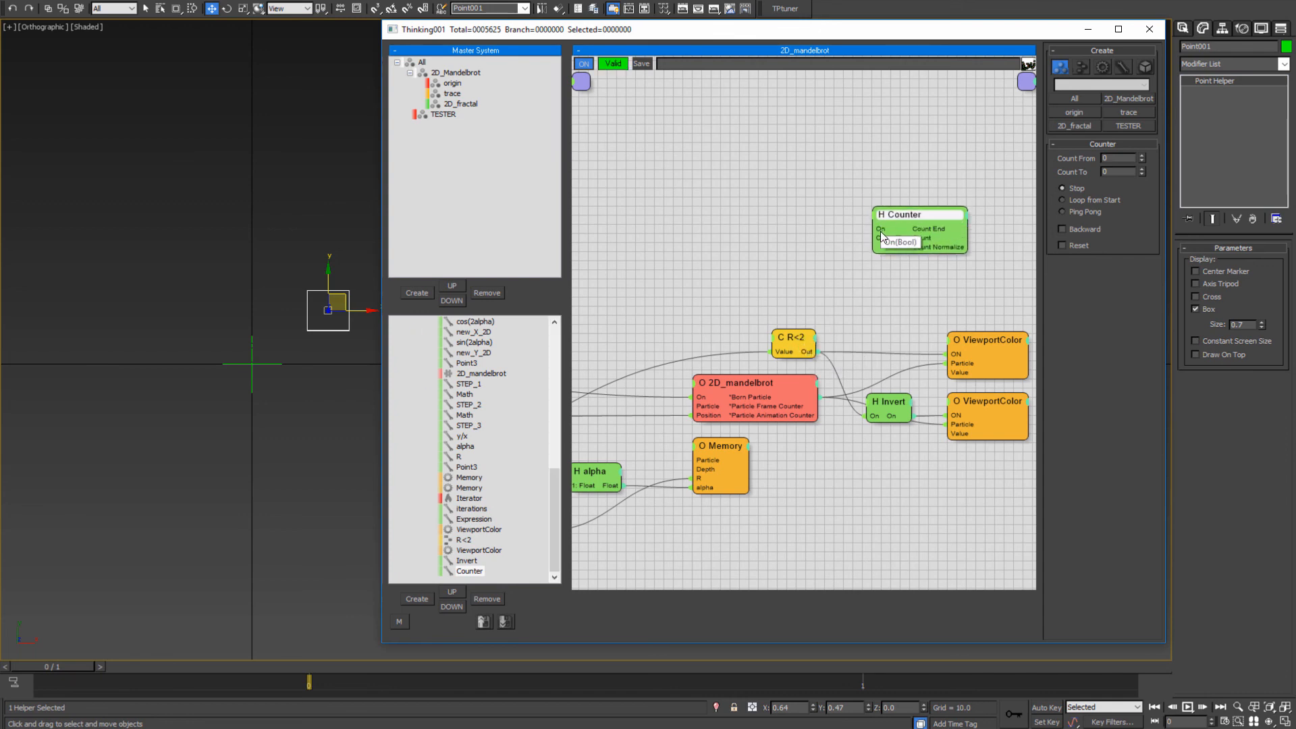
- Connect the R<2 output to the Counter's On and the iterations value to Count To, and expose the Counter's Reset input
{"action": "left_click_drag", "start_coordinate": [881, 231], "coordinate": [814, 351]}
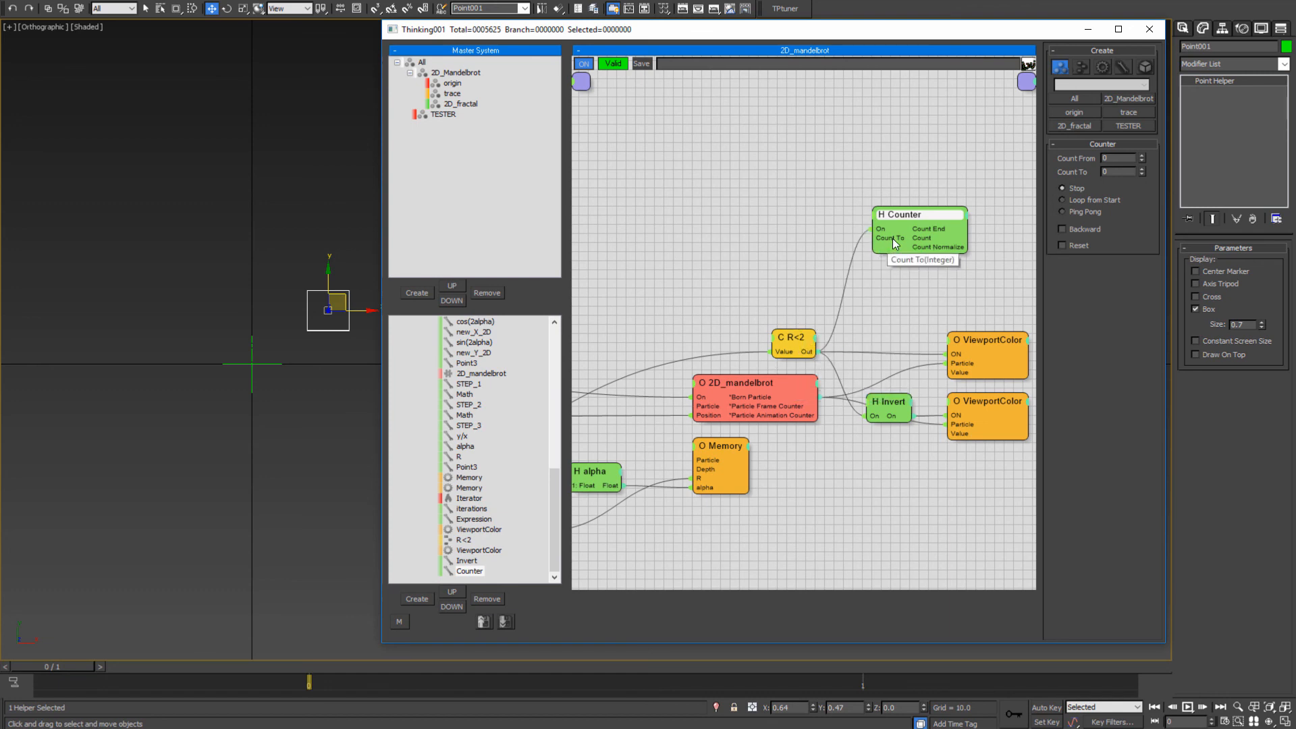
{"action": "left_click_drag", "start_coordinate": [892, 237], "coordinate": [672, 337]}
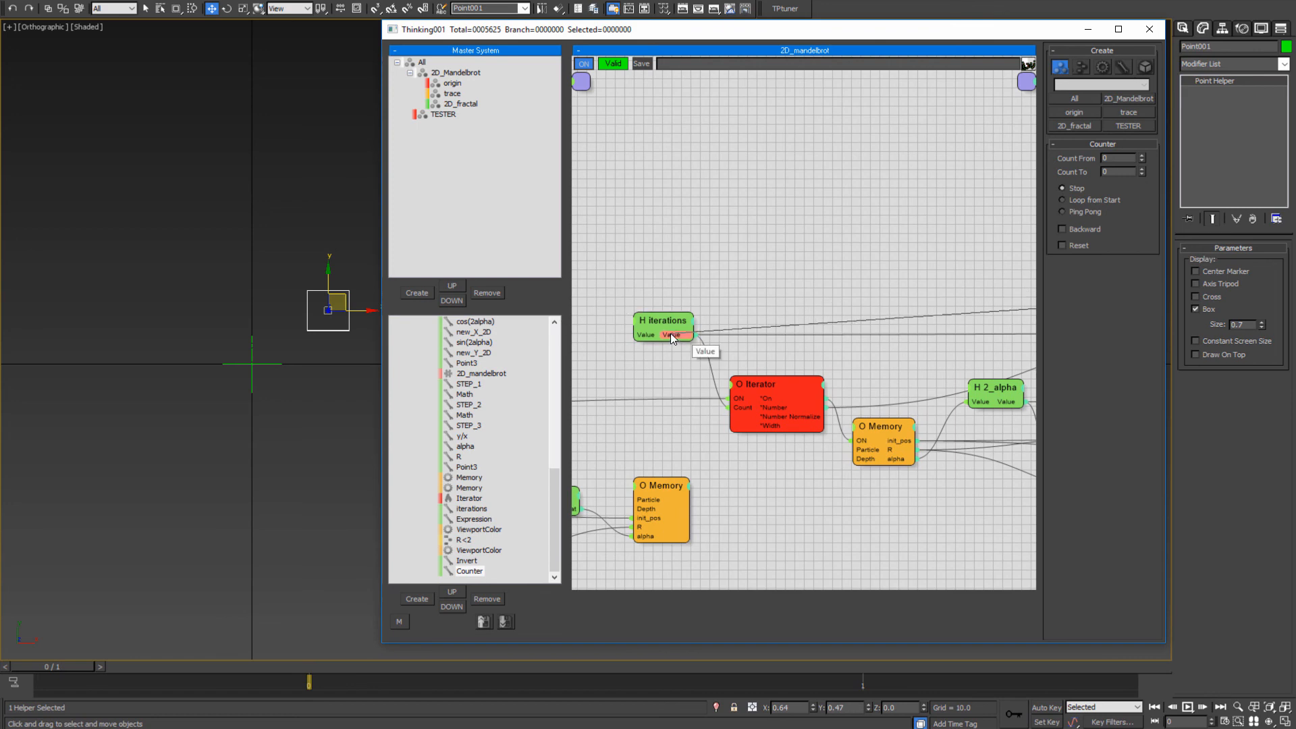
{"action": "left_click_drag", "start_coordinate": [671, 334], "coordinate": [670, 334]}
{"action": "mouse_move", "coordinate": [935, 314]}
{"action": "middle_mouse_down"}
{"action": "mouse_move", "coordinate": [767, 274]}
{"action": "mouse_move", "coordinate": [637, 288]}
{"action": "middle_mouse_up"}
{"action": "mouse_move", "coordinate": [908, 277]}
{"action": "middle_mouse_down"}
{"action": "mouse_move", "coordinate": [830, 302]}
{"action": "mouse_move", "coordinate": [675, 311]}
{"action": "middle_mouse_up"}
{"action": "mouse_move", "coordinate": [972, 301]}
{"action": "middle_mouse_down"}
{"action": "mouse_move", "coordinate": [815, 311]}
{"action": "mouse_move", "coordinate": [653, 349]}
{"action": "middle_mouse_up"}
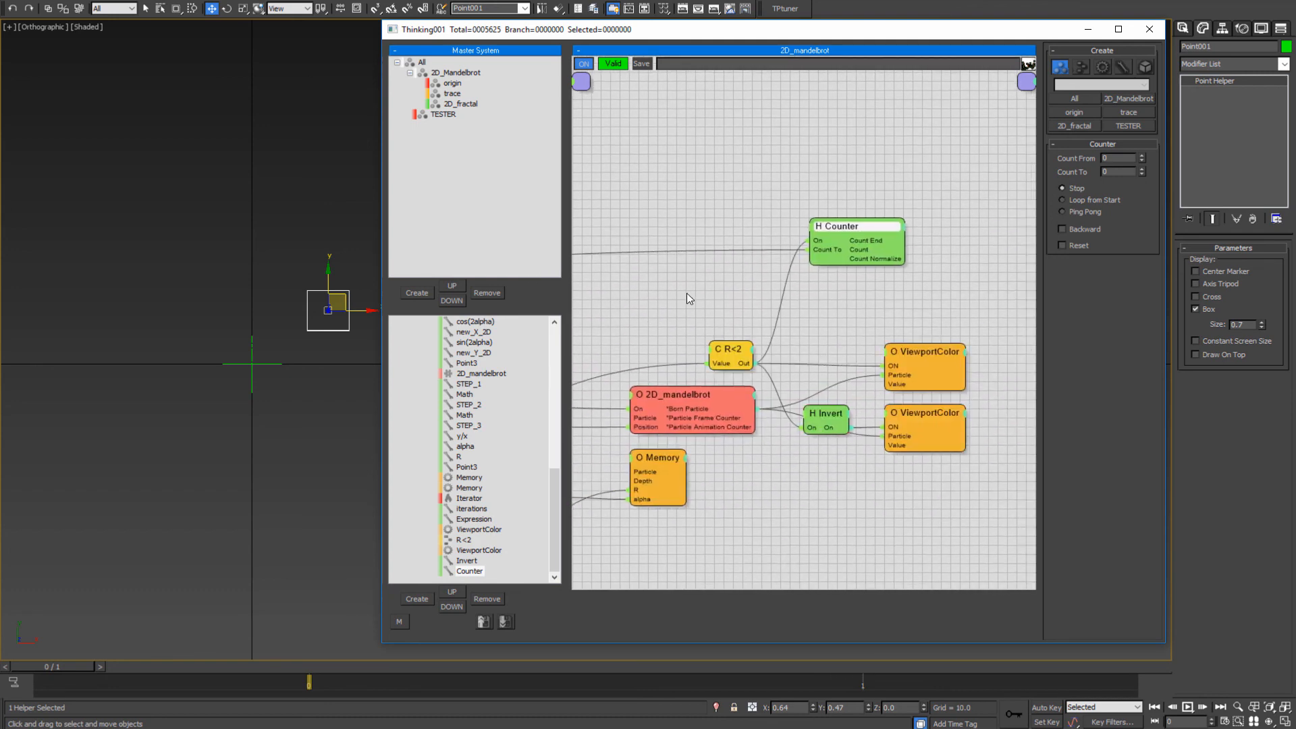
{"action": "left_click", "coordinate": [809, 229]}
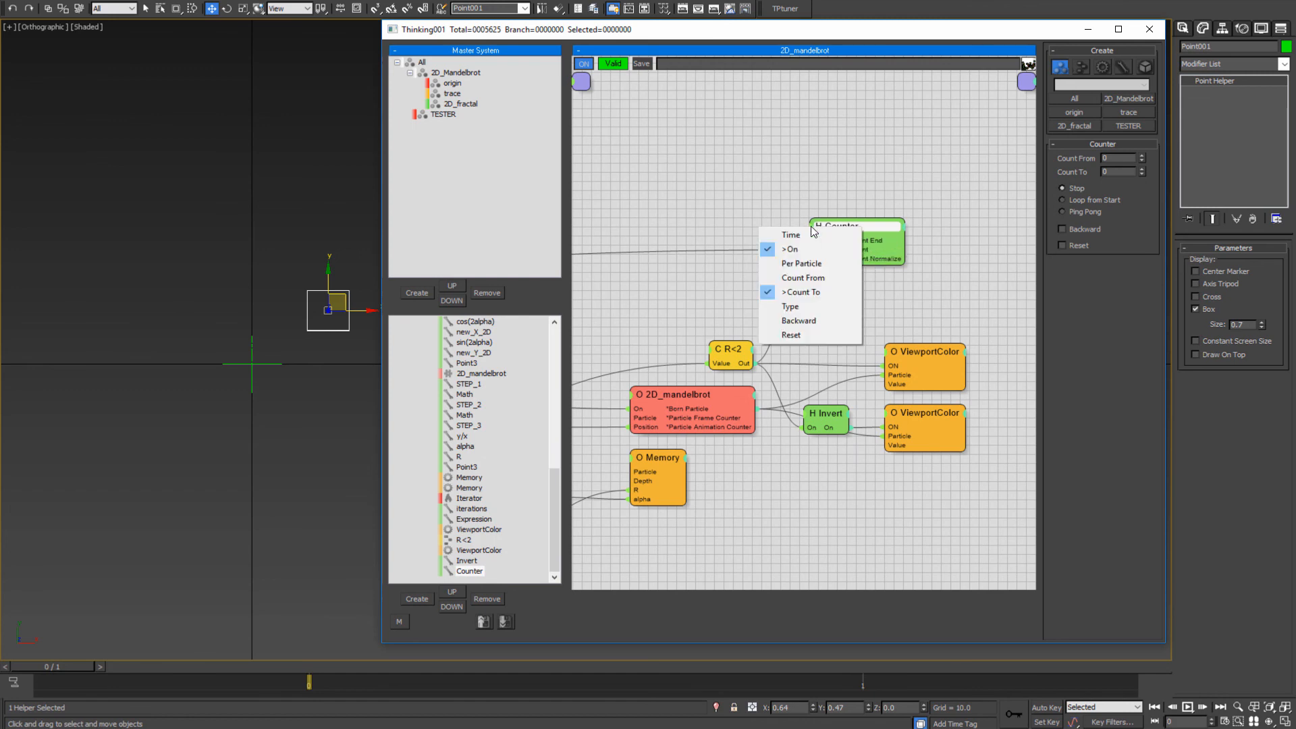
{"action": "left_click", "coordinate": [799, 334]}
- Add an Invert helper beside the Iterator and feed it from the Iterator's Number output
{"action": "middle_click_drag", "start_coordinate": [641, 324], "coordinate": [897, 307]}
{"action": "middle_click_drag", "start_coordinate": [635, 312], "coordinate": [792, 297]}
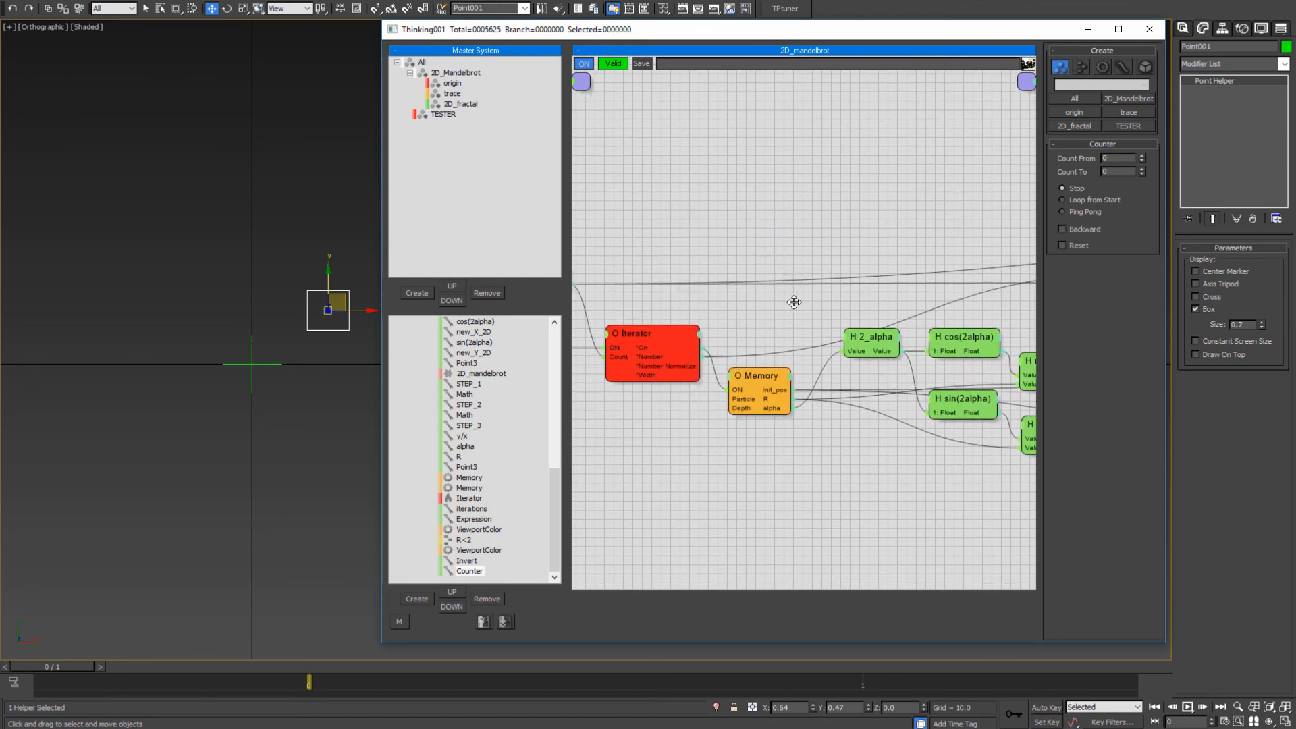
{"action": "middle_click_drag", "start_coordinate": [669, 297], "coordinate": [618, 206]}
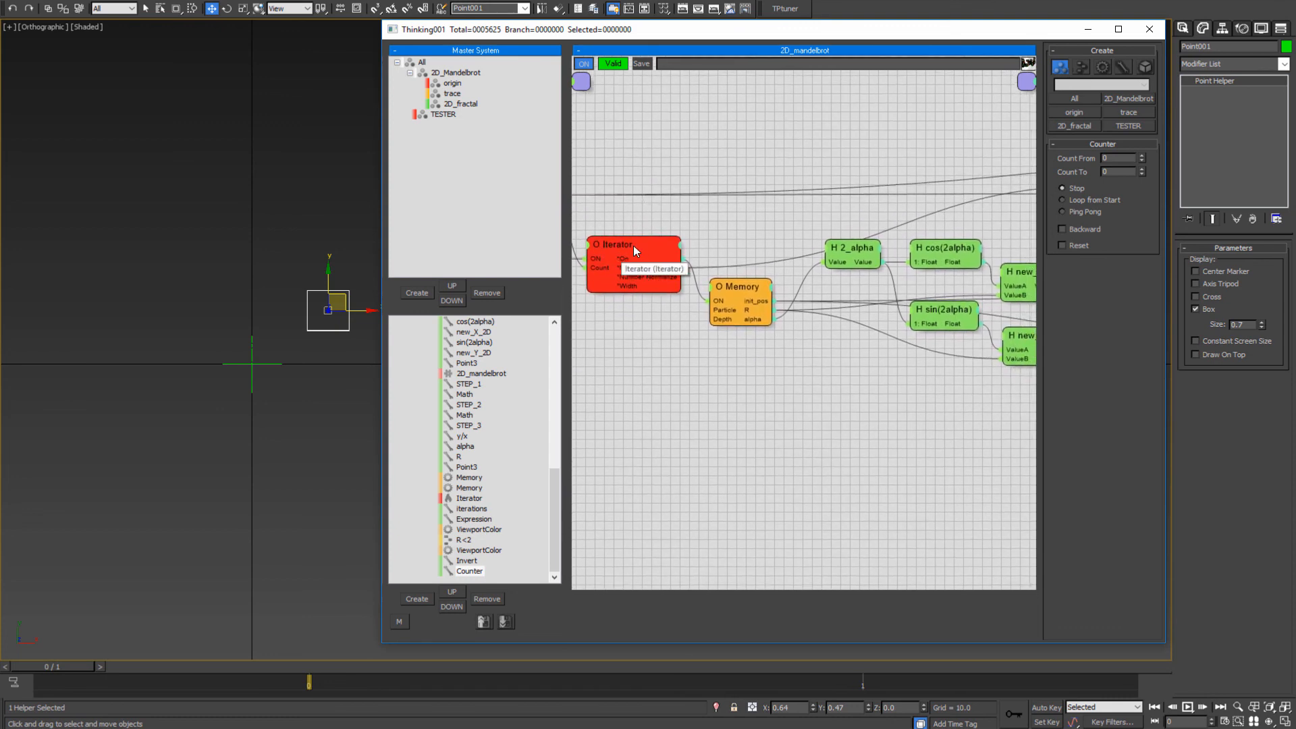
{"action": "left_click", "coordinate": [634, 245]}
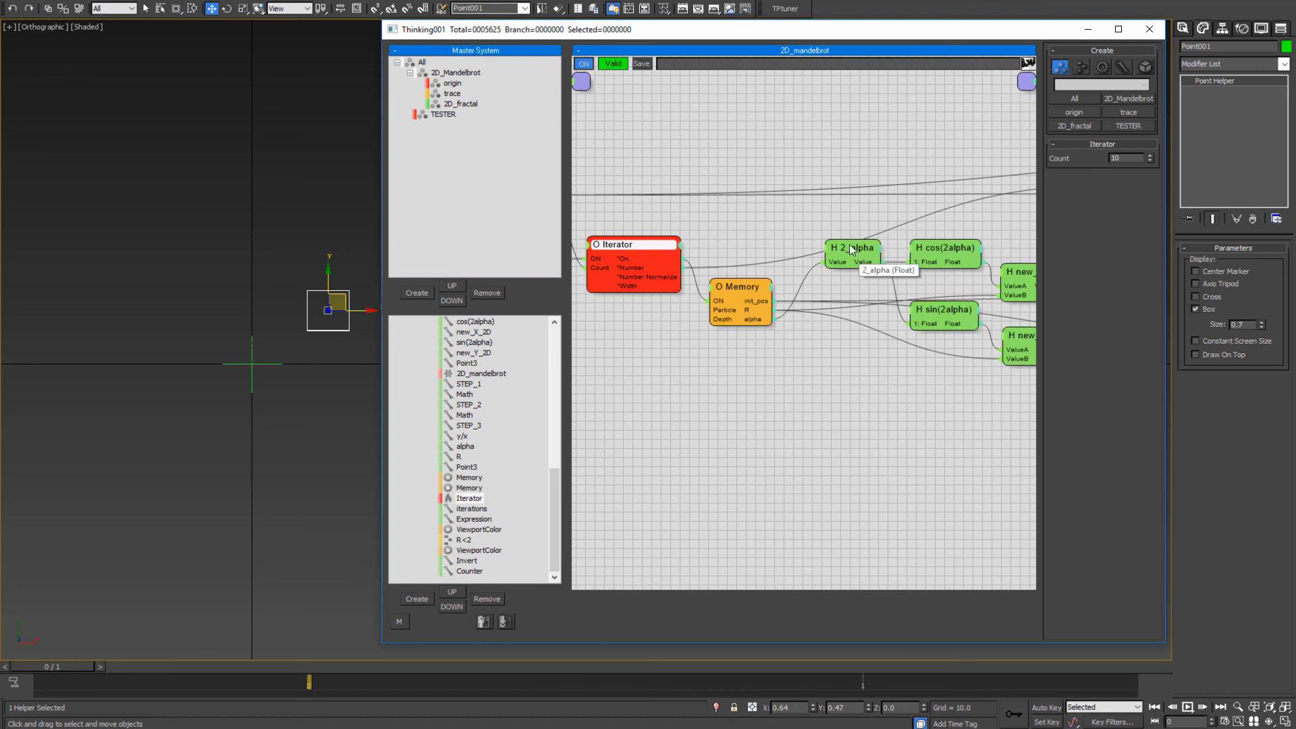
{"action": "left_click", "coordinate": [727, 225]}
{"action": "right_click", "coordinate": [732, 205]}
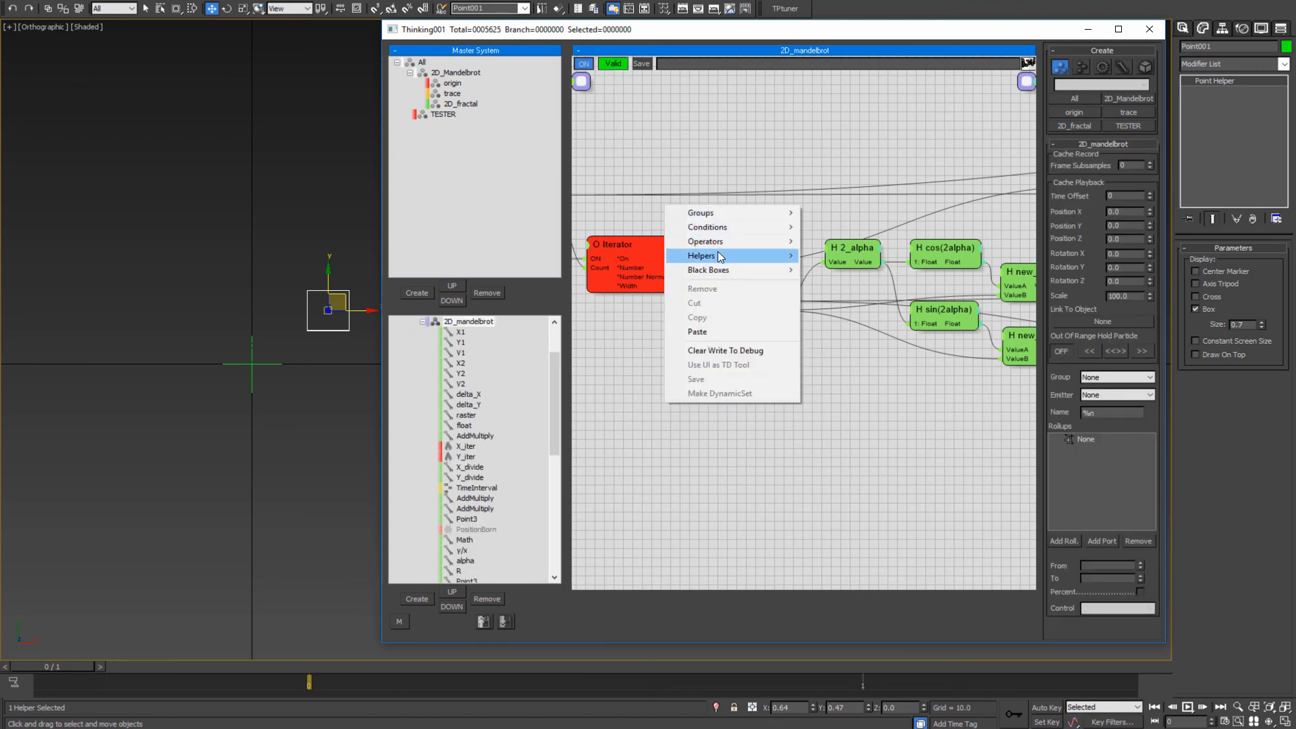
{"action": "mouse_move", "coordinate": [716, 256]}
{"action": "mouse_move", "coordinate": [856, 270]}
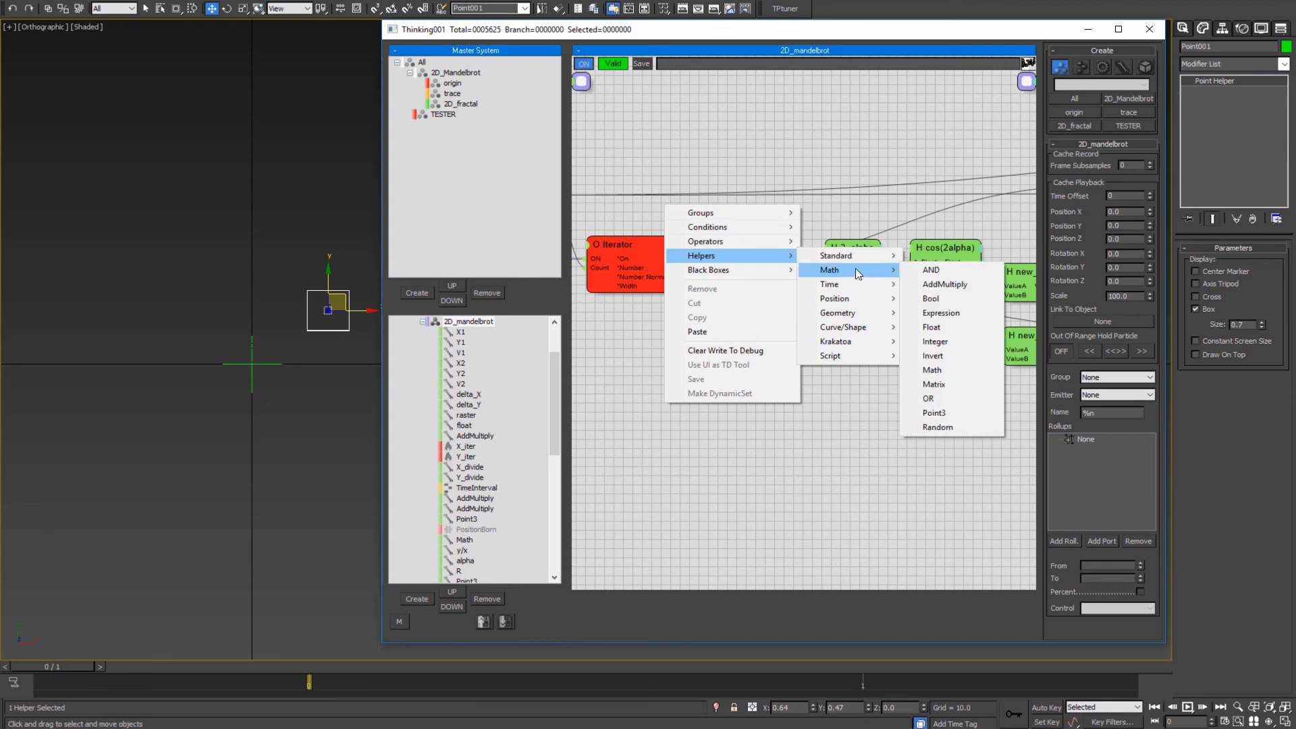
{"action": "left_click", "coordinate": [942, 356]}
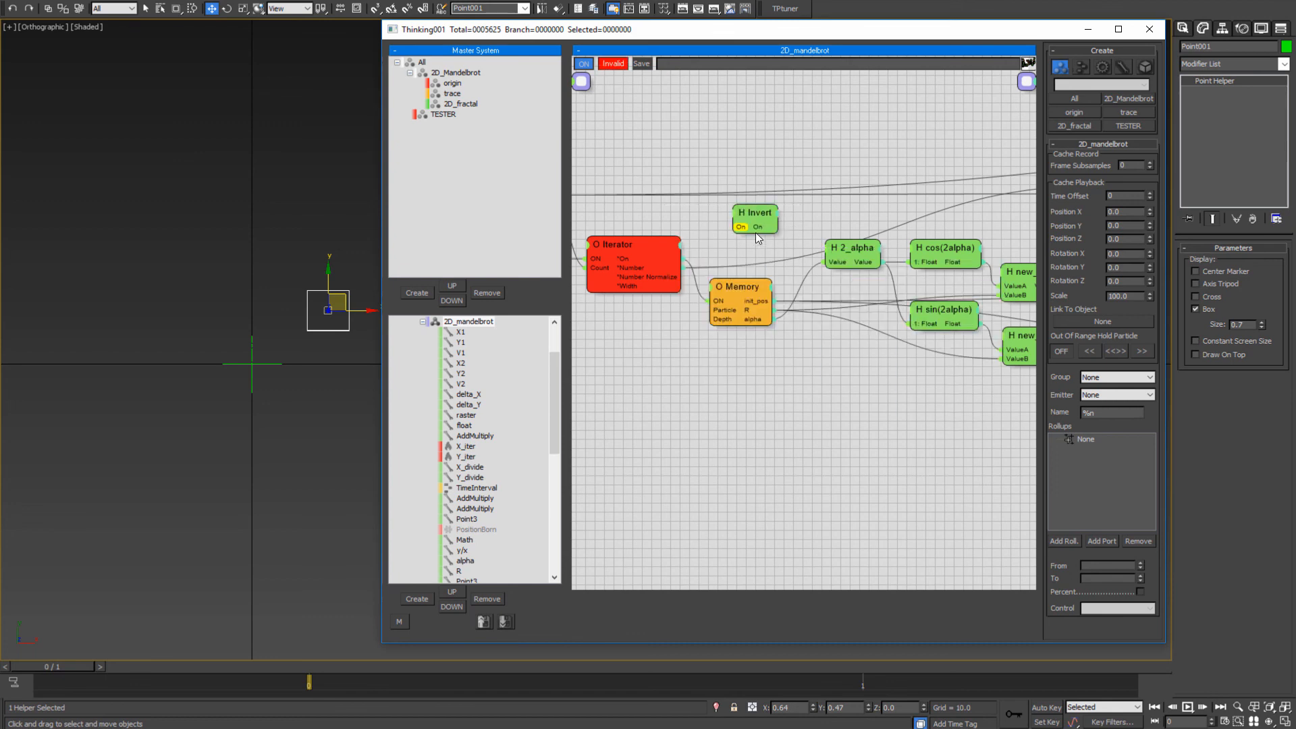
{"action": "left_click", "coordinate": [644, 266]}
- Move the new Invert helper next to the Counter and connect its output to the Counter's Reset input
{"action": "middle_click_drag", "start_coordinate": [786, 216], "coordinate": [672, 253]}
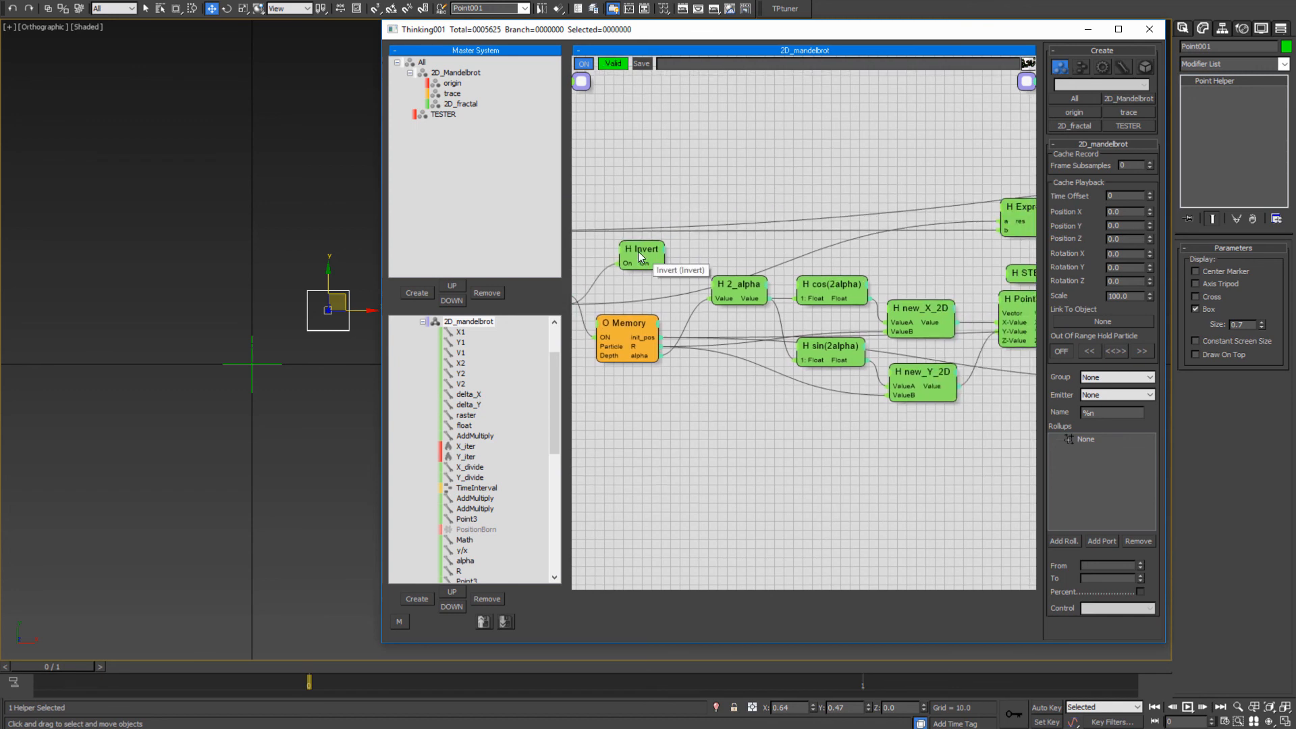
{"action": "left_click_drag", "start_coordinate": [640, 255], "coordinate": [916, 140]}
{"action": "middle_click_drag", "start_coordinate": [917, 140], "coordinate": [660, 203]}
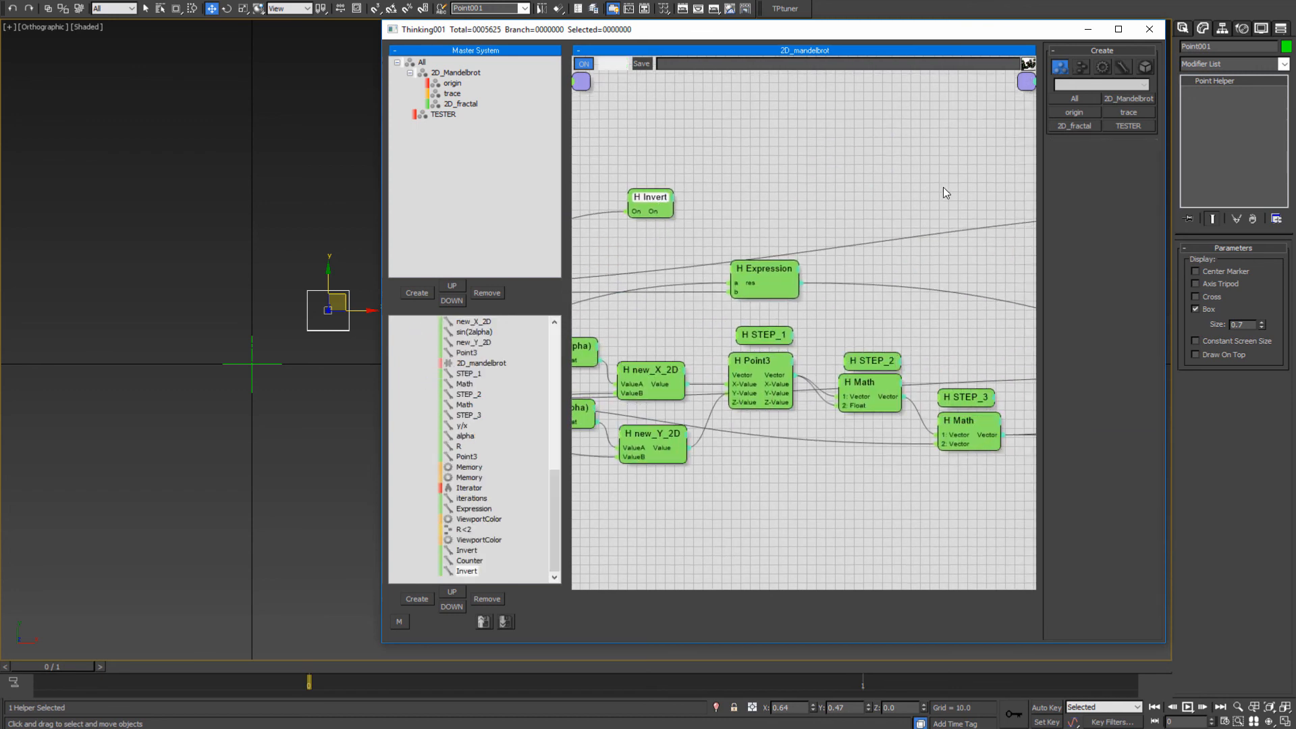
{"action": "left_click_drag", "start_coordinate": [651, 198], "coordinate": [944, 189]}
{"action": "middle_click_drag", "start_coordinate": [938, 290], "coordinate": [640, 317]}
{"action": "left_click_drag", "start_coordinate": [644, 218], "coordinate": [943, 215]}
{"action": "middle_click_drag", "start_coordinate": [953, 347], "coordinate": [596, 327]}
{"action": "left_click_drag", "start_coordinate": [610, 200], "coordinate": [835, 231]}
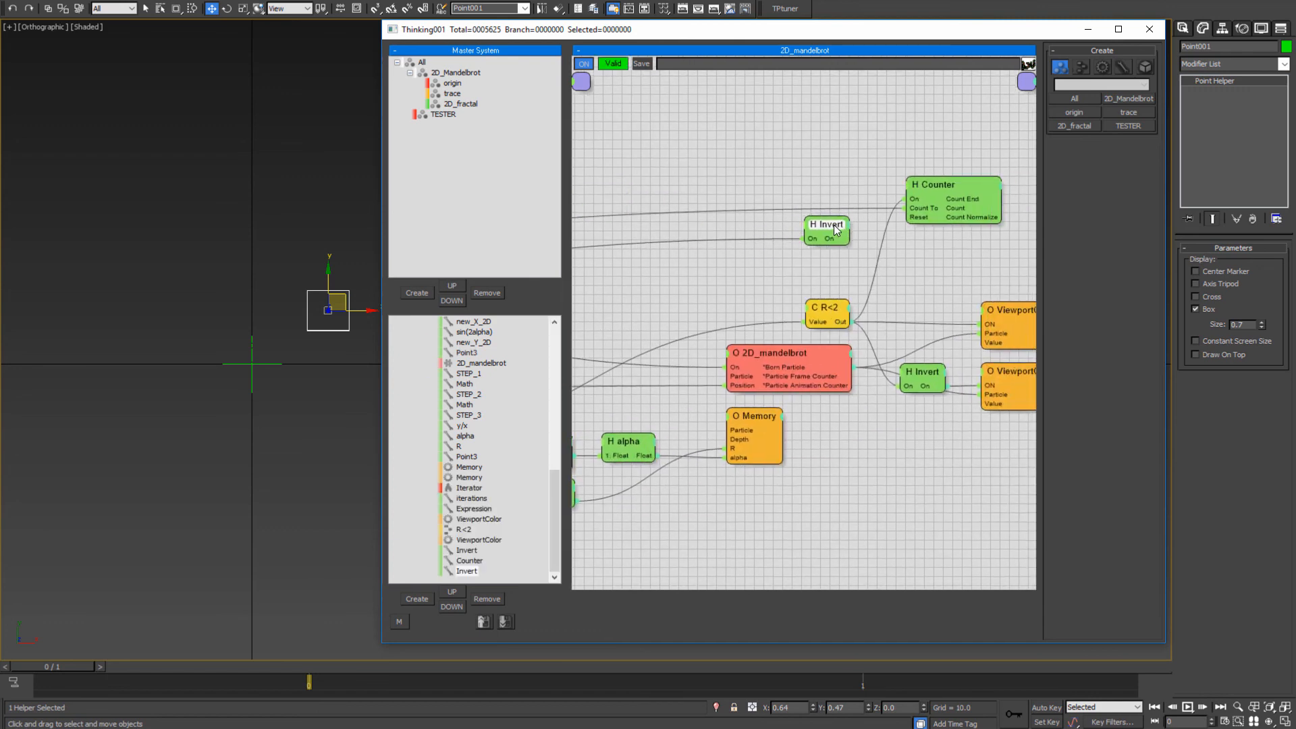
{"action": "left_click_drag", "start_coordinate": [918, 217], "coordinate": [831, 182]}
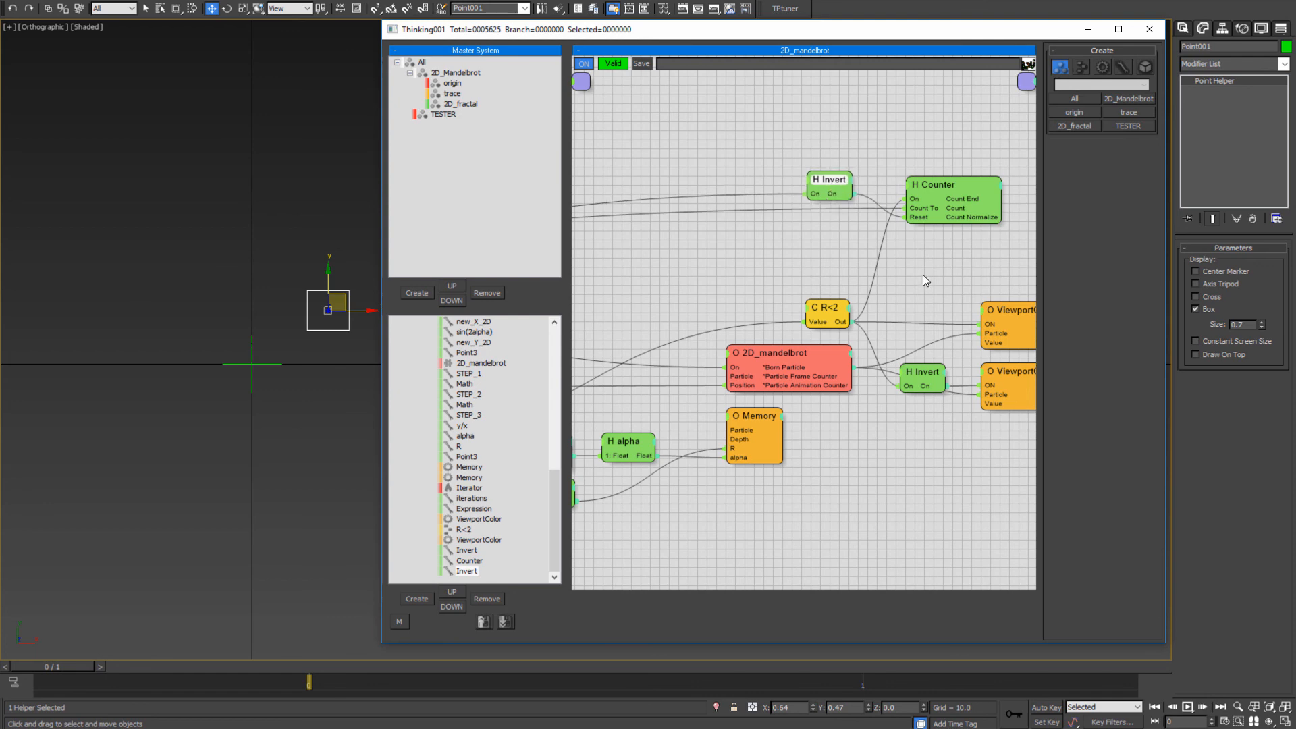
- Disable both ViewportColor operators in the 2D_mandelbrot dynamic set
{"action": "middle_click_drag", "start_coordinate": [923, 274], "coordinate": [688, 298]}
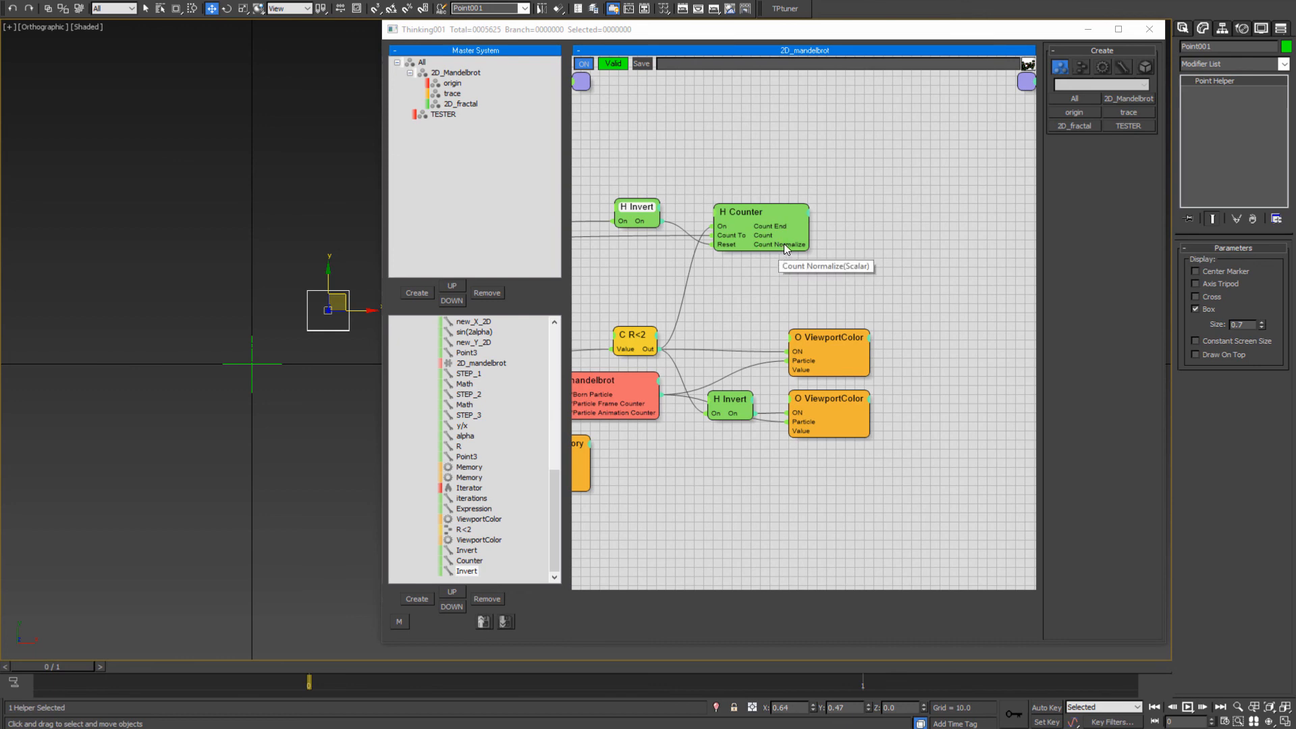
{"action": "middle_click_drag", "start_coordinate": [851, 298], "coordinate": [798, 270]}
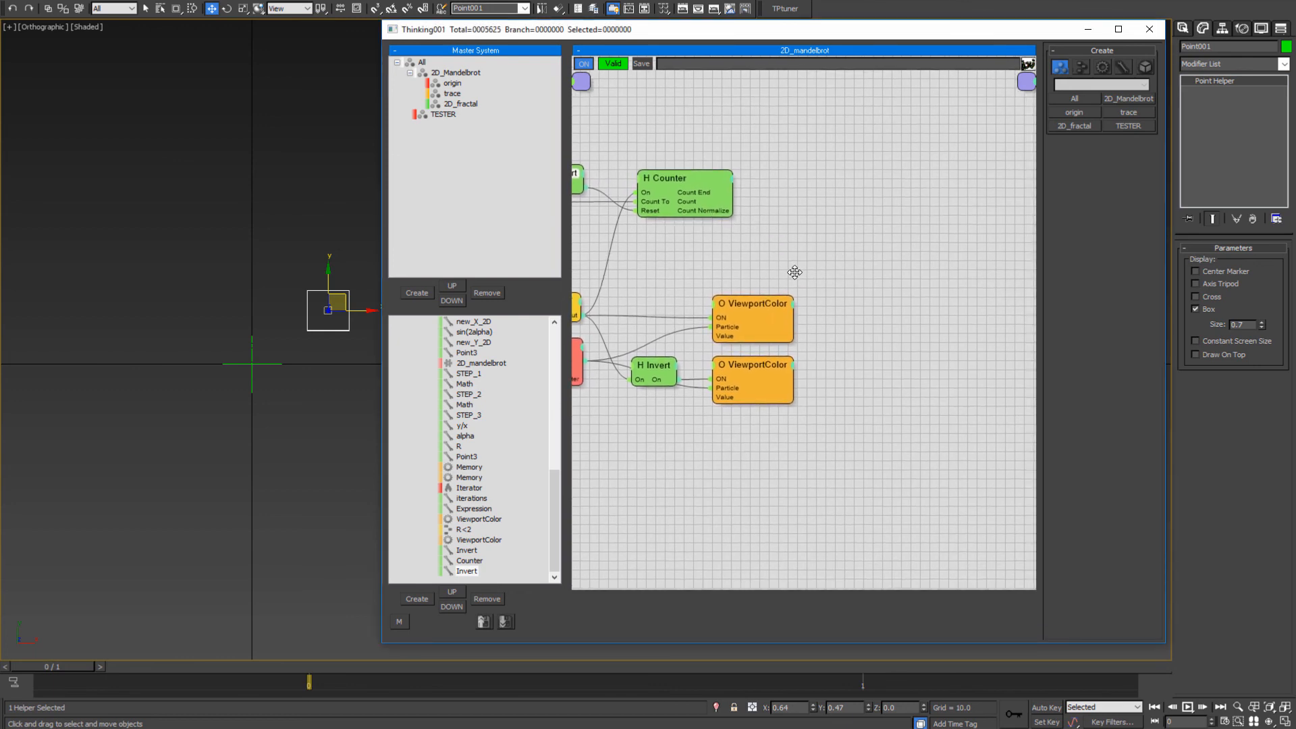
{"action": "right_click", "coordinate": [741, 310]}
{"action": "left_click", "coordinate": [743, 316]}
{"action": "right_click", "coordinate": [747, 364]}
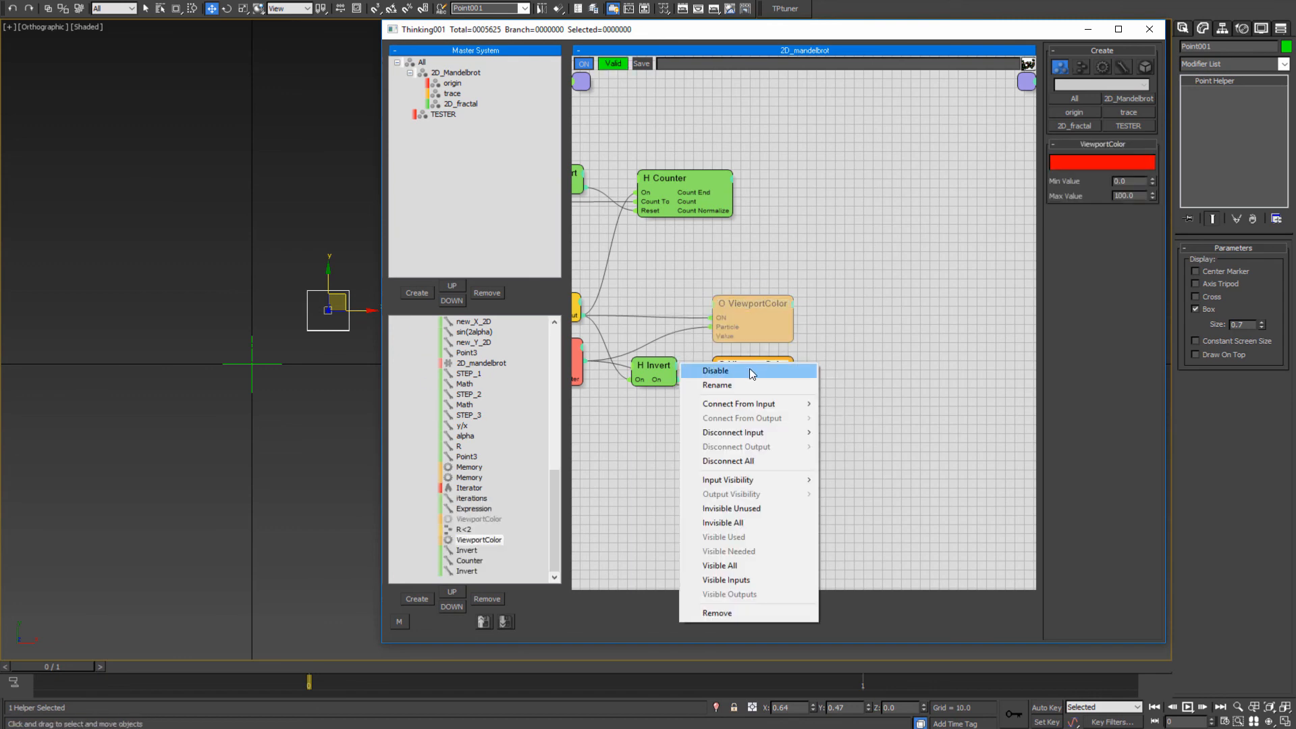
{"action": "left_click", "coordinate": [749, 371]}
{"action": "left_click", "coordinate": [907, 336]}
{"action": "middle_click_drag", "start_coordinate": [727, 435], "coordinate": [758, 454]}
{"action": "left_click", "coordinate": [911, 326]}
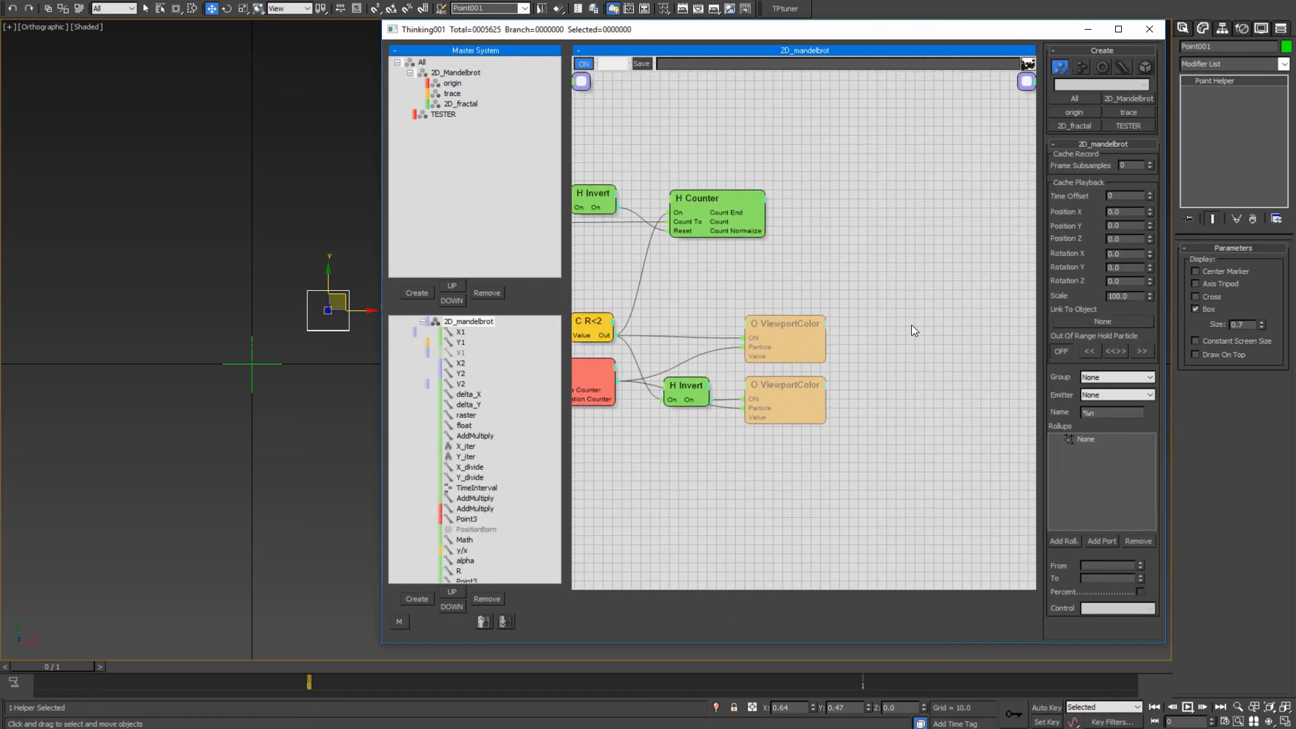
{"action": "middle_click_drag", "start_coordinate": [869, 255], "coordinate": [839, 275]}
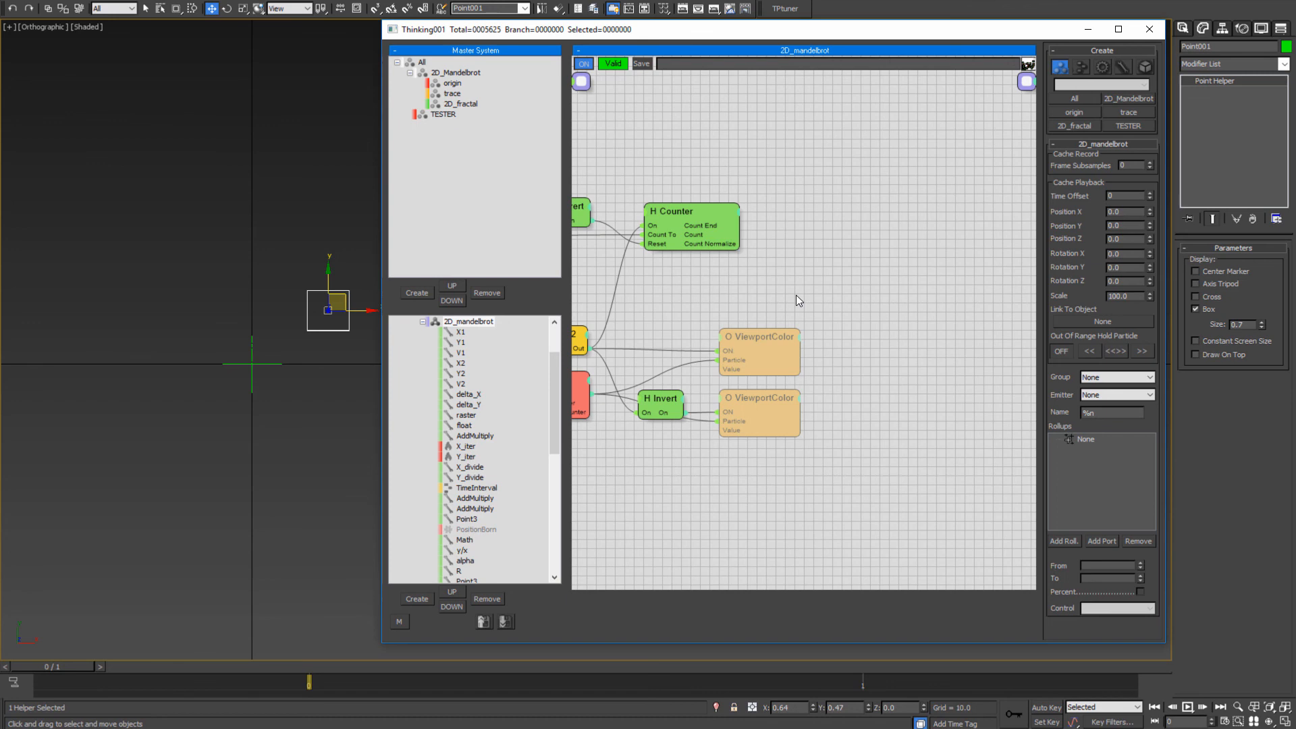
- Load the ViewportColor.thi nodes from the Desktop, place the operator beyond the Counter, and connect the born particle output to its Particle input
{"action": "left_click", "coordinate": [482, 621]}
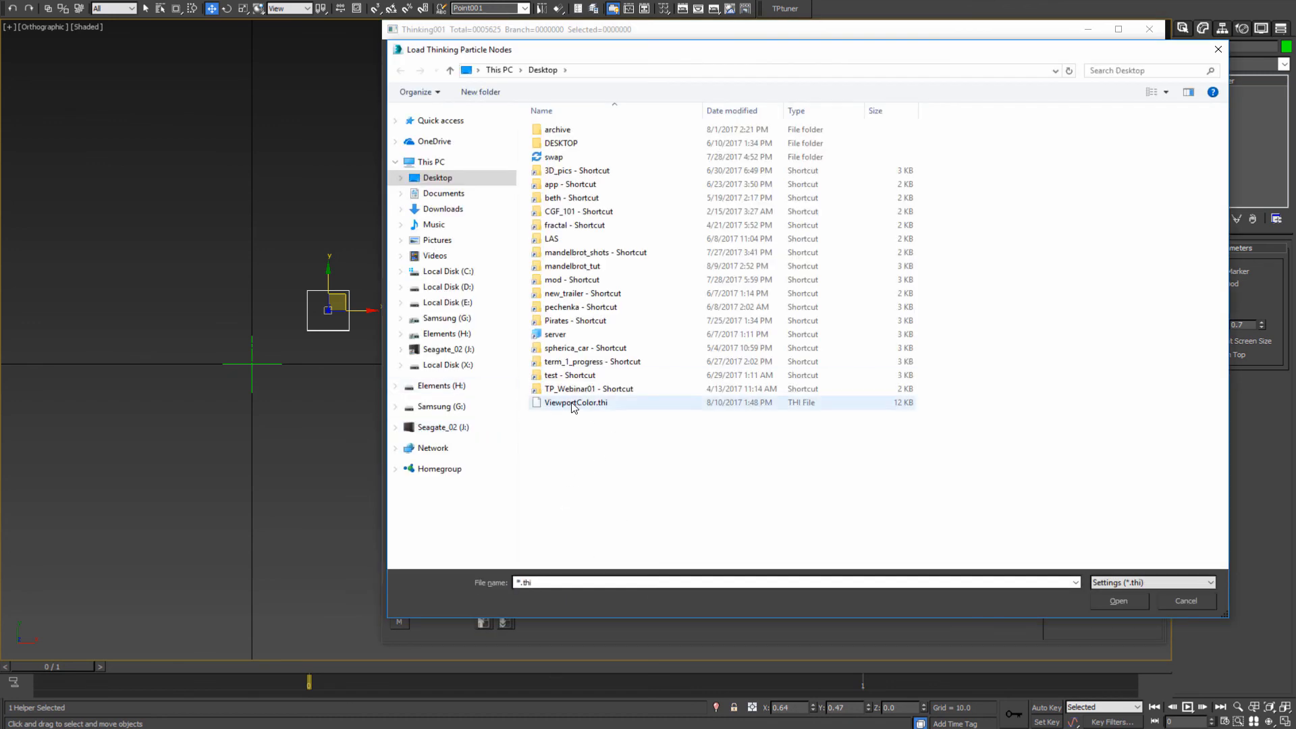
{"action": "left_click", "coordinate": [572, 403]}
{"action": "left_click", "coordinate": [1120, 601]}
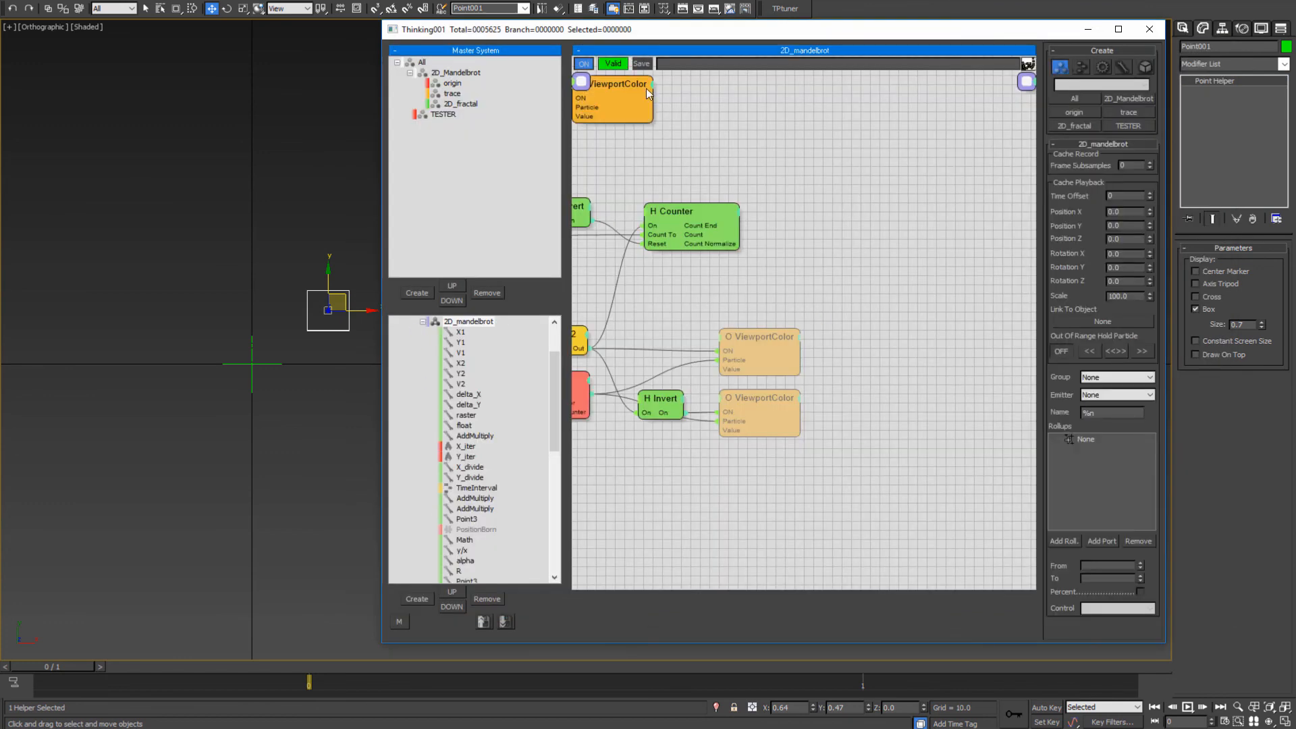
{"action": "left_click_drag", "start_coordinate": [646, 88], "coordinate": [676, 383]}
{"action": "left_click_drag", "start_coordinate": [958, 221], "coordinate": [954, 209]}
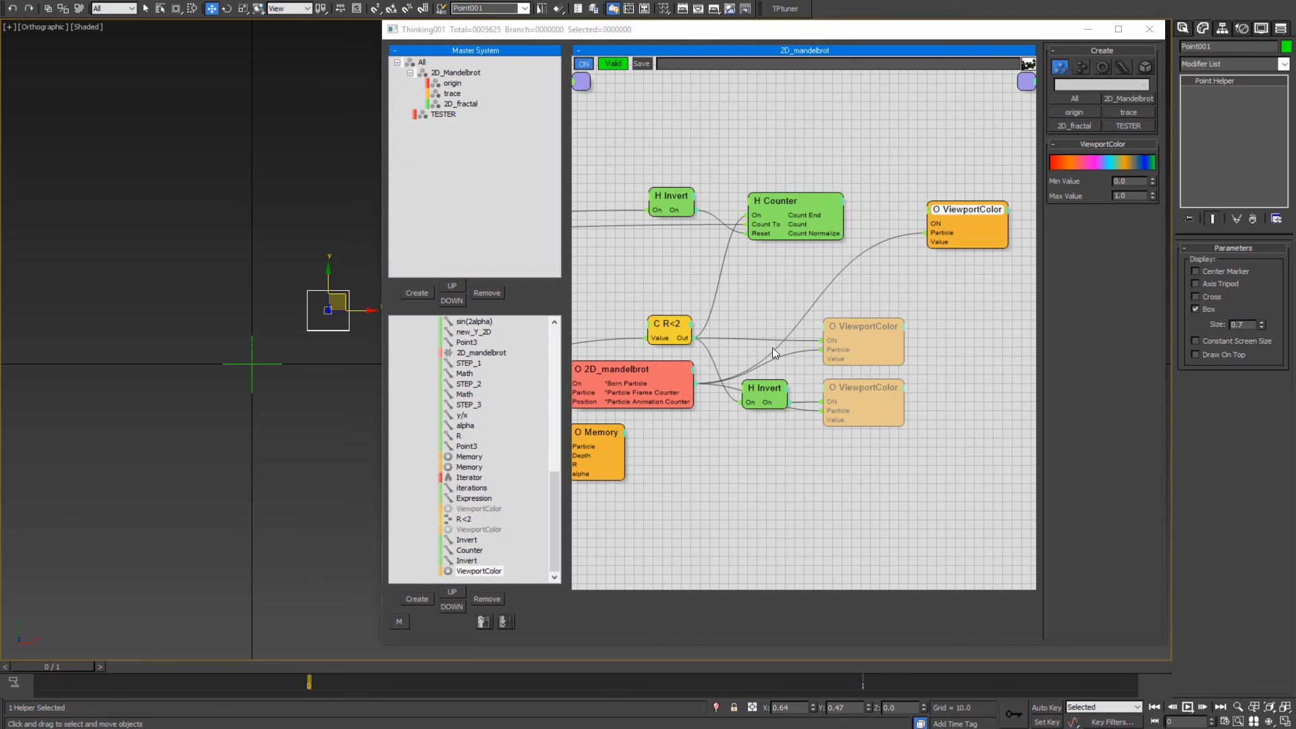
- Connect the Counter's Count Normalize output to the new ViewportColor's Value input and align the operator beside the Counter
{"action": "middle_click_drag", "start_coordinate": [897, 288], "coordinate": [830, 332]}
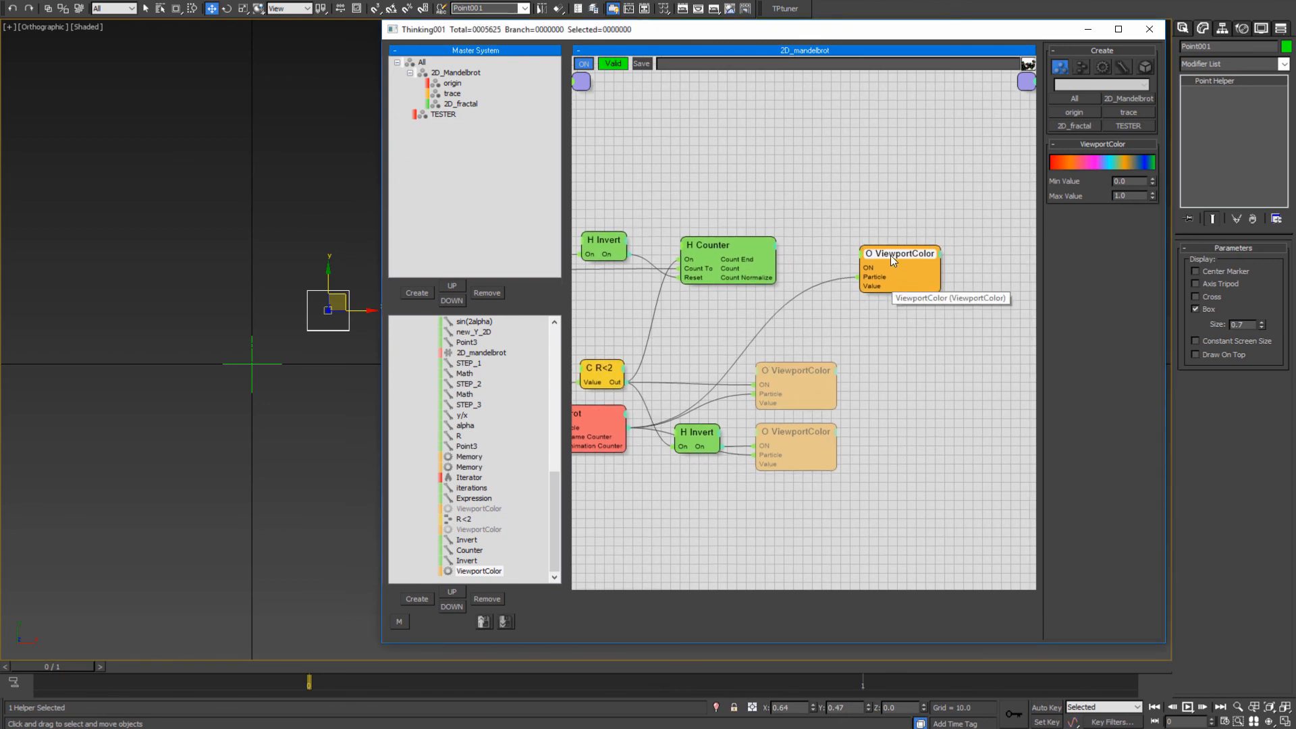
{"action": "left_click_drag", "start_coordinate": [890, 255], "coordinate": [759, 277]}
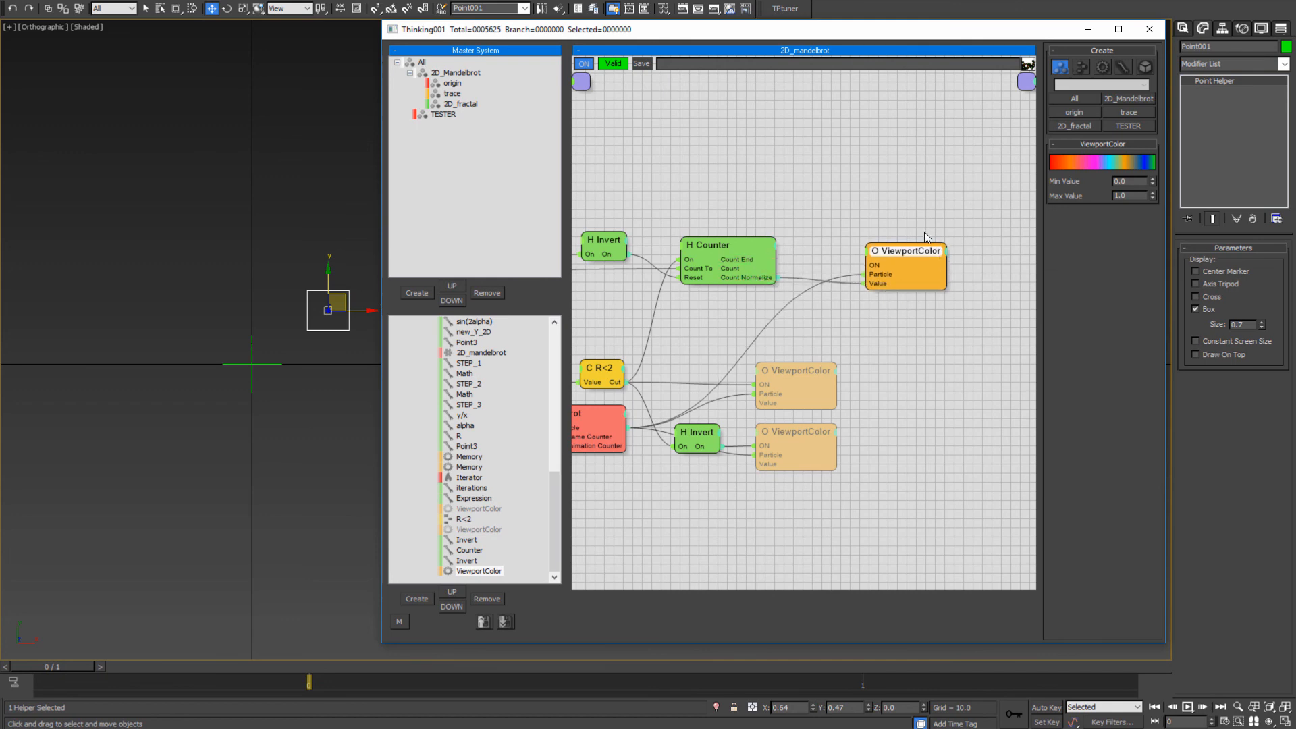
{"action": "left_click_drag", "start_coordinate": [895, 253], "coordinate": [900, 247]}
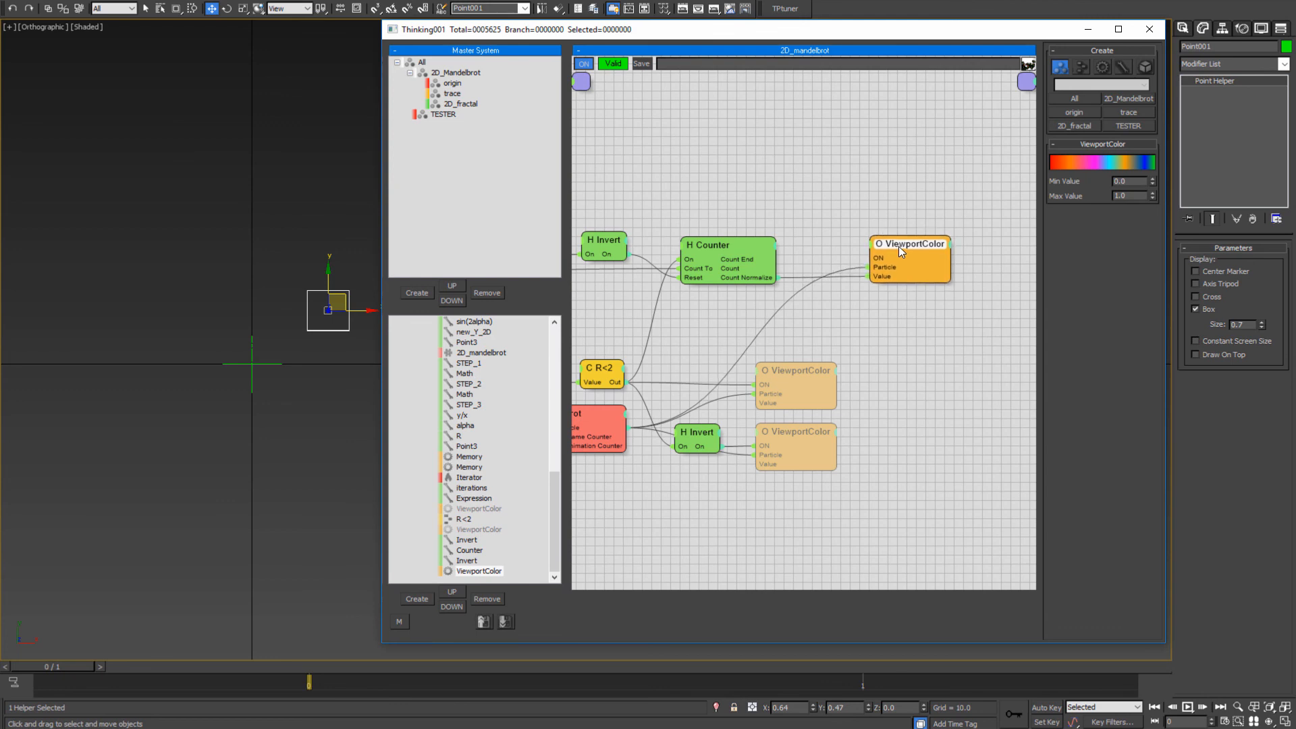
{"action": "middle_click_drag", "start_coordinate": [762, 312], "coordinate": [787, 292]}
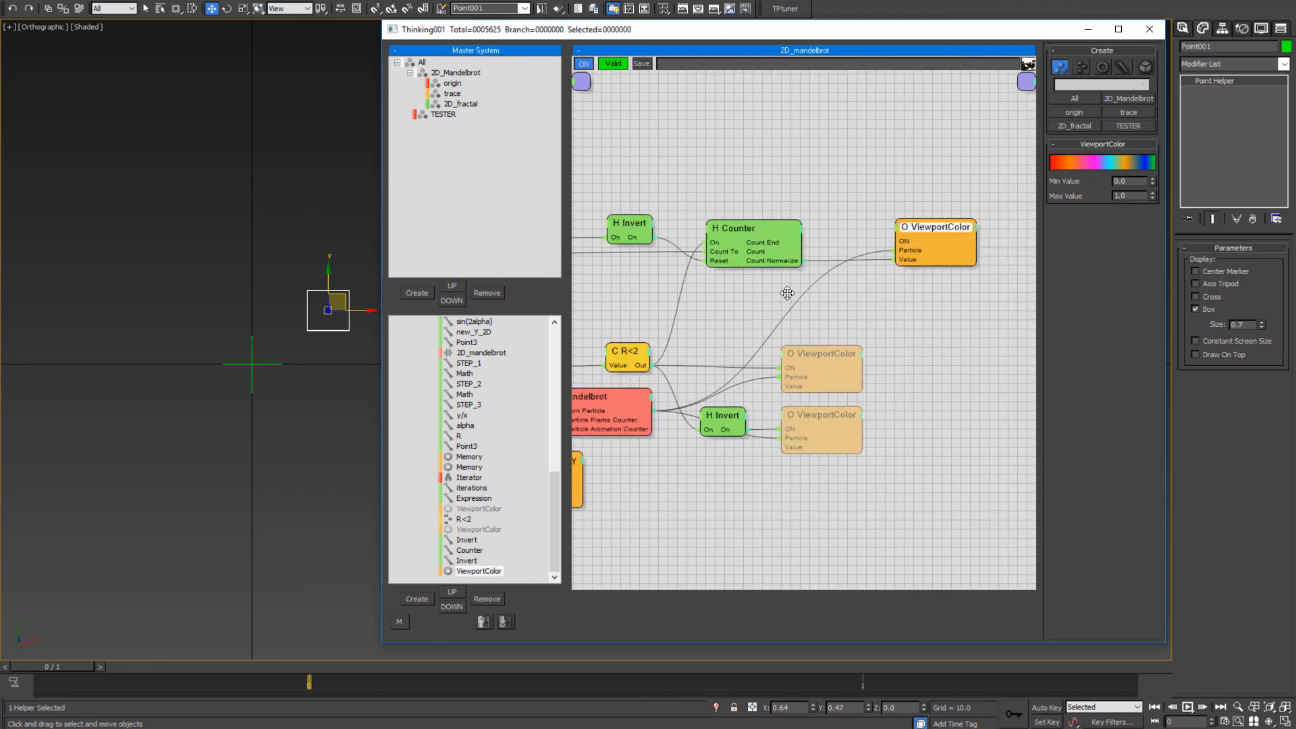
- Advance to frame 1 to examine the particle colouring in the viewport, and return to frame 0
{"action": "middle_click_drag", "start_coordinate": [220, 490], "coordinate": [204, 486]}
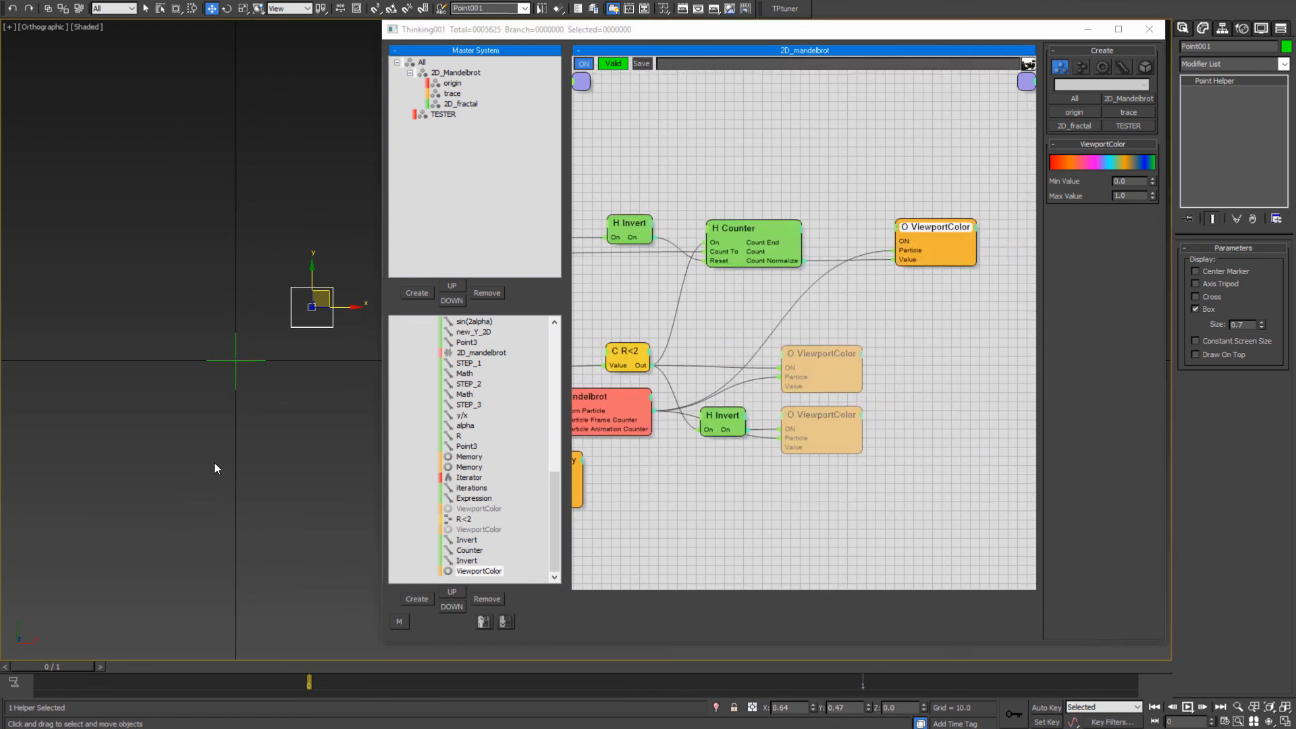
{"action": "key", "text": "period"}
{"action": "middle_click_drag", "start_coordinate": [247, 435], "coordinate": [100, 467]}
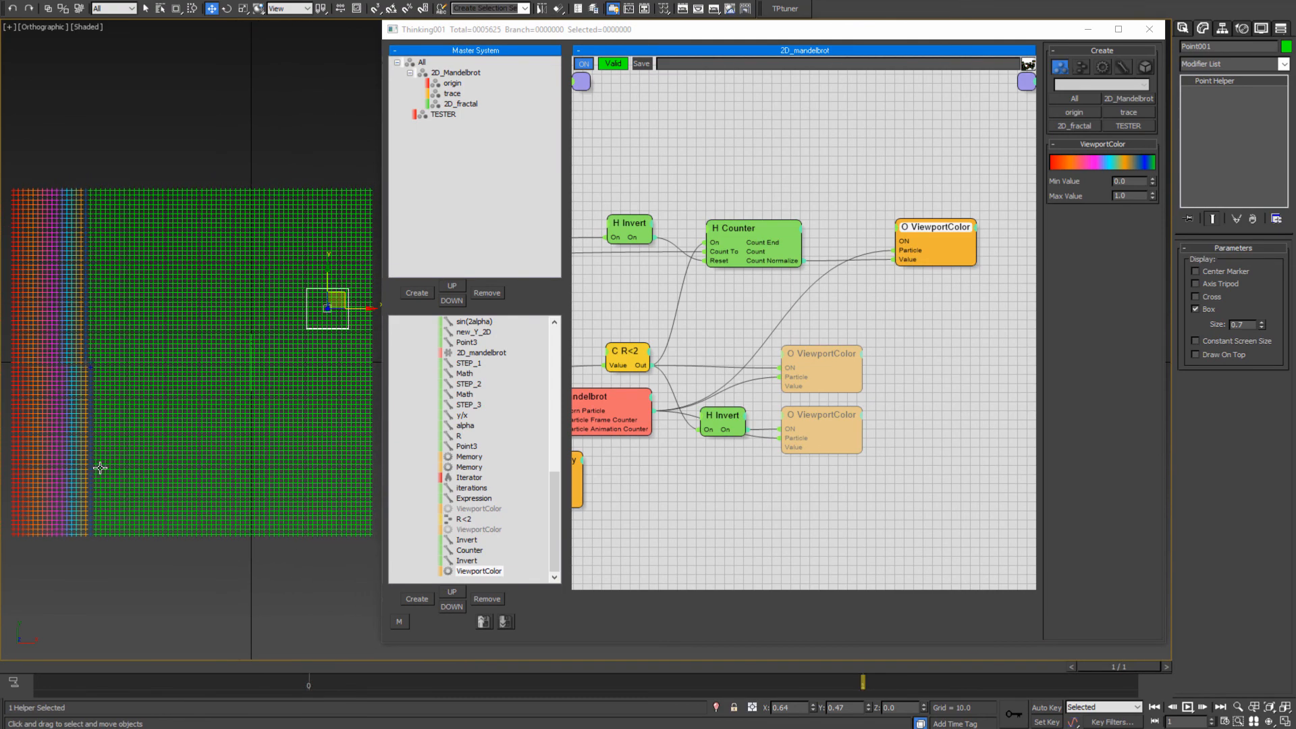
{"action": "middle_click_drag", "start_coordinate": [295, 491], "coordinate": [292, 488]}
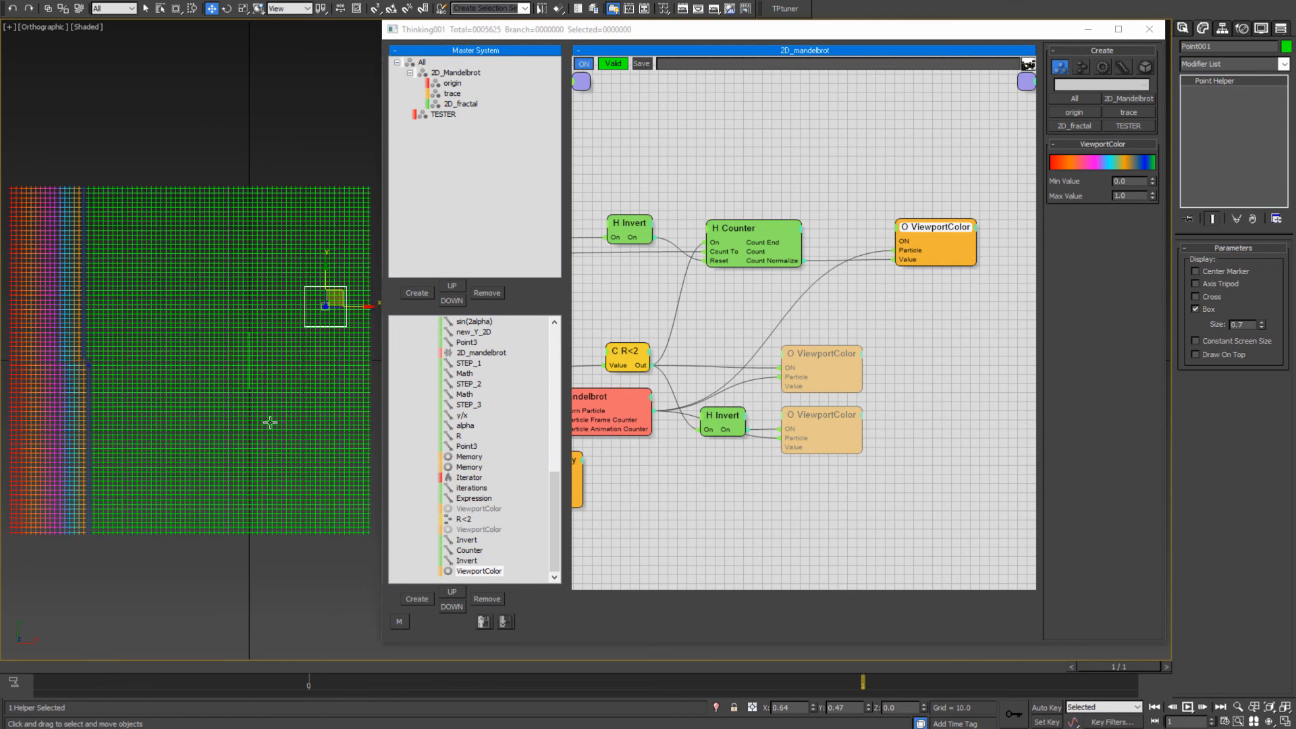
{"action": "key", "text": "Home"}
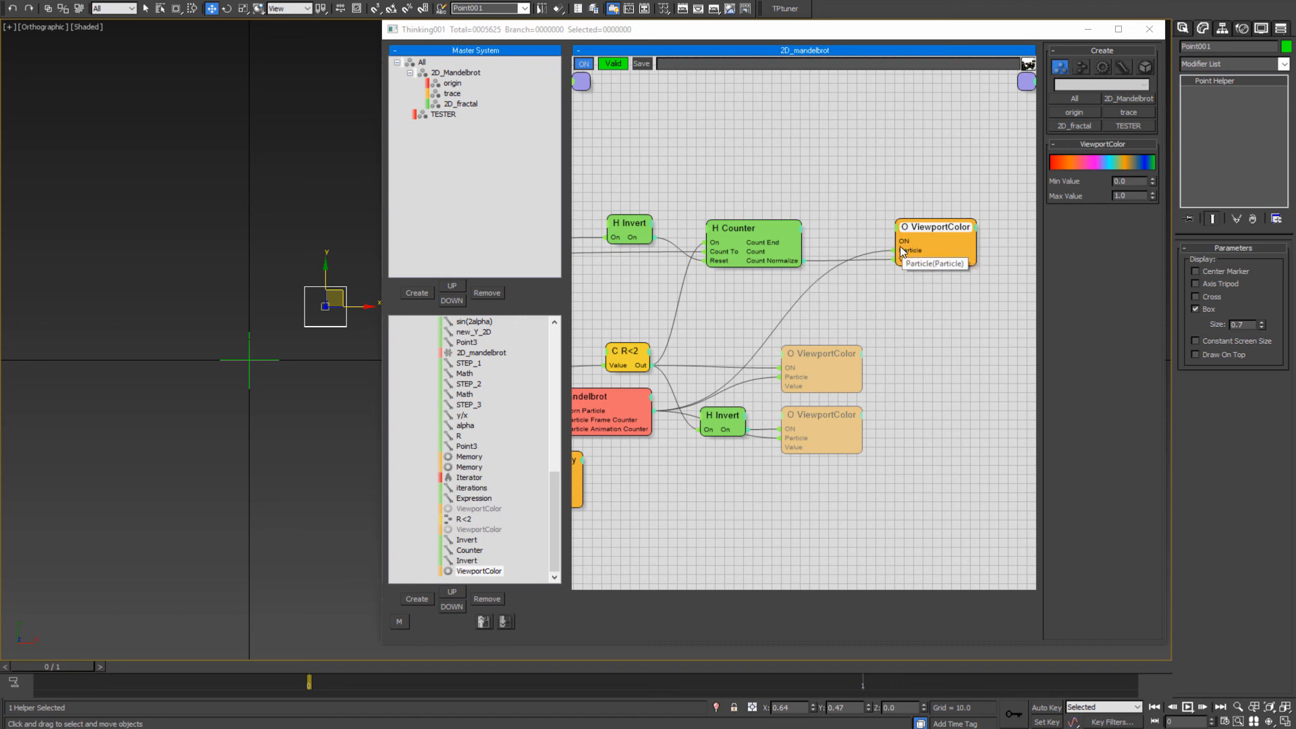
- Connect the Counter's Count output to the ViewportColor's ON input and evaluate the colouring at frame 1
{"action": "left_click_drag", "start_coordinate": [906, 237], "coordinate": [769, 253]}
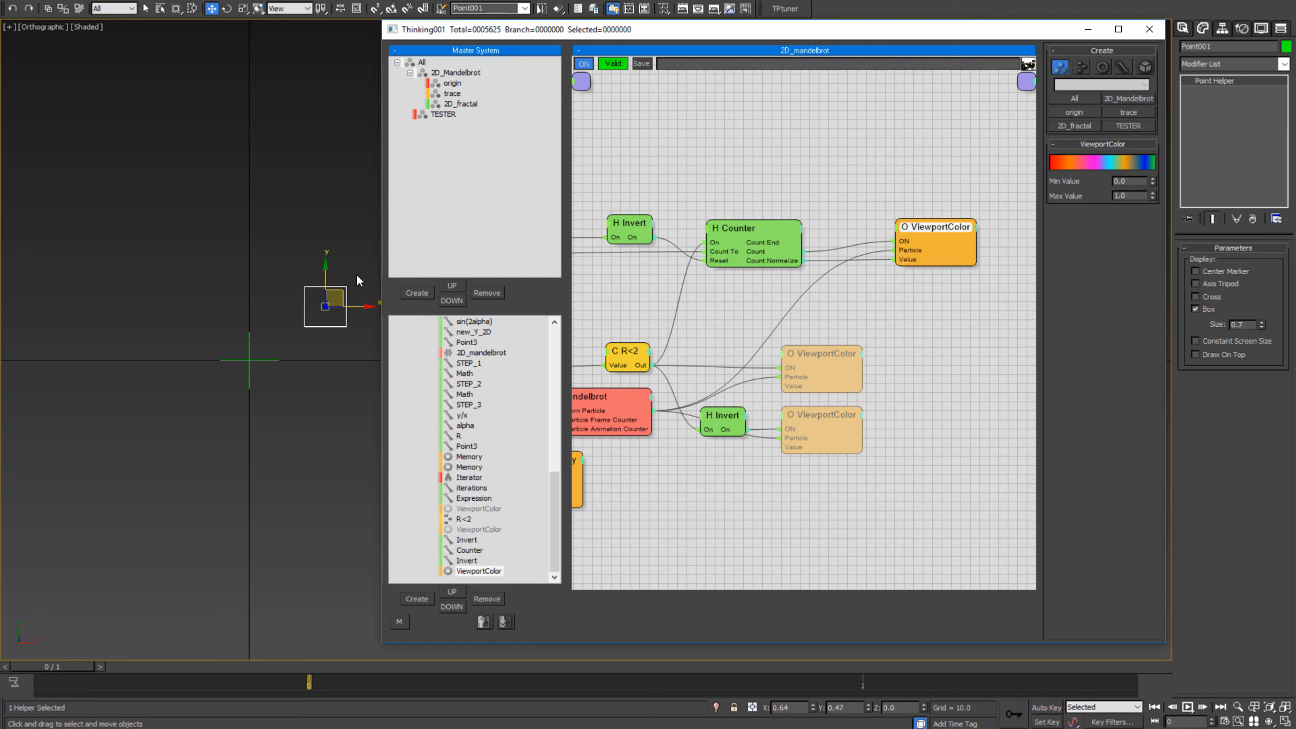
{"action": "middle_click", "coordinate": [290, 412]}
{"action": "key", "text": "period"}
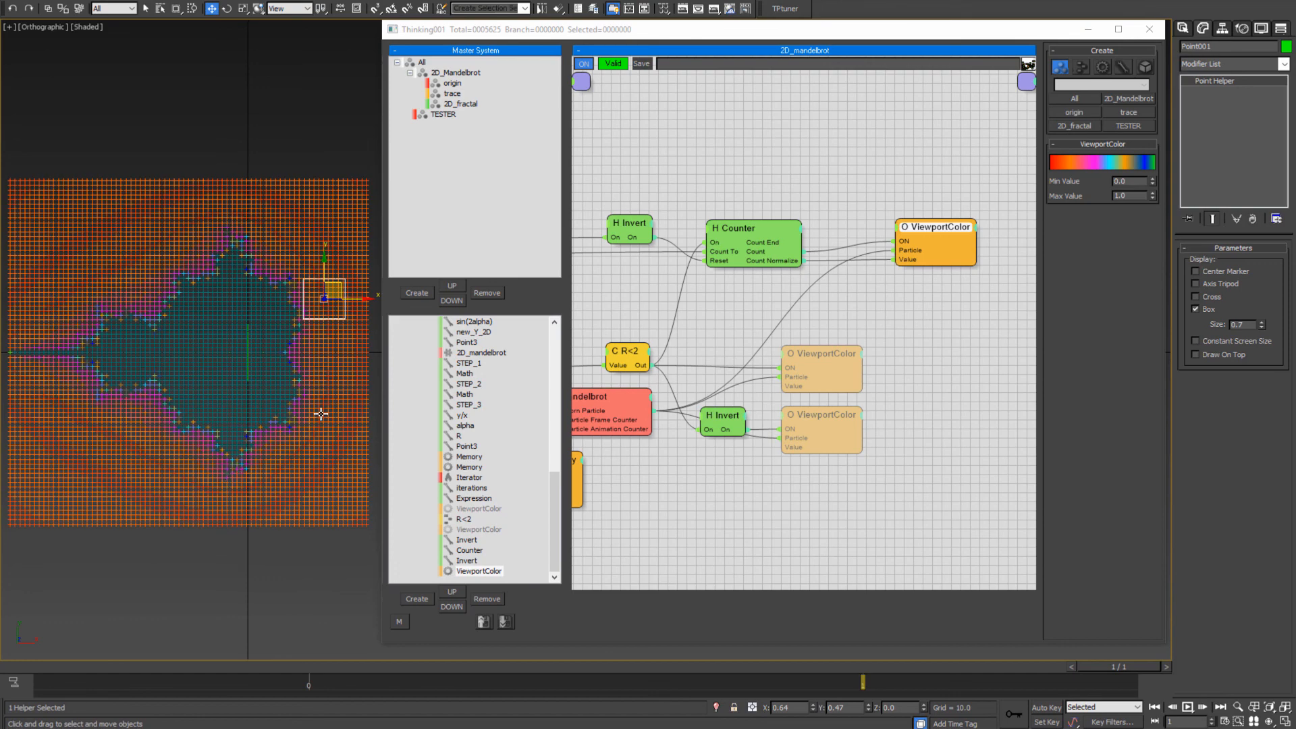
- Hide both point helpers in the viewport so only the coloured particles are displayed
{"action": "scroll", "coordinate": [304, 378], "scroll_direction": "up", "scroll_amount": 5}
{"action": "right_click", "coordinate": [302, 363]}
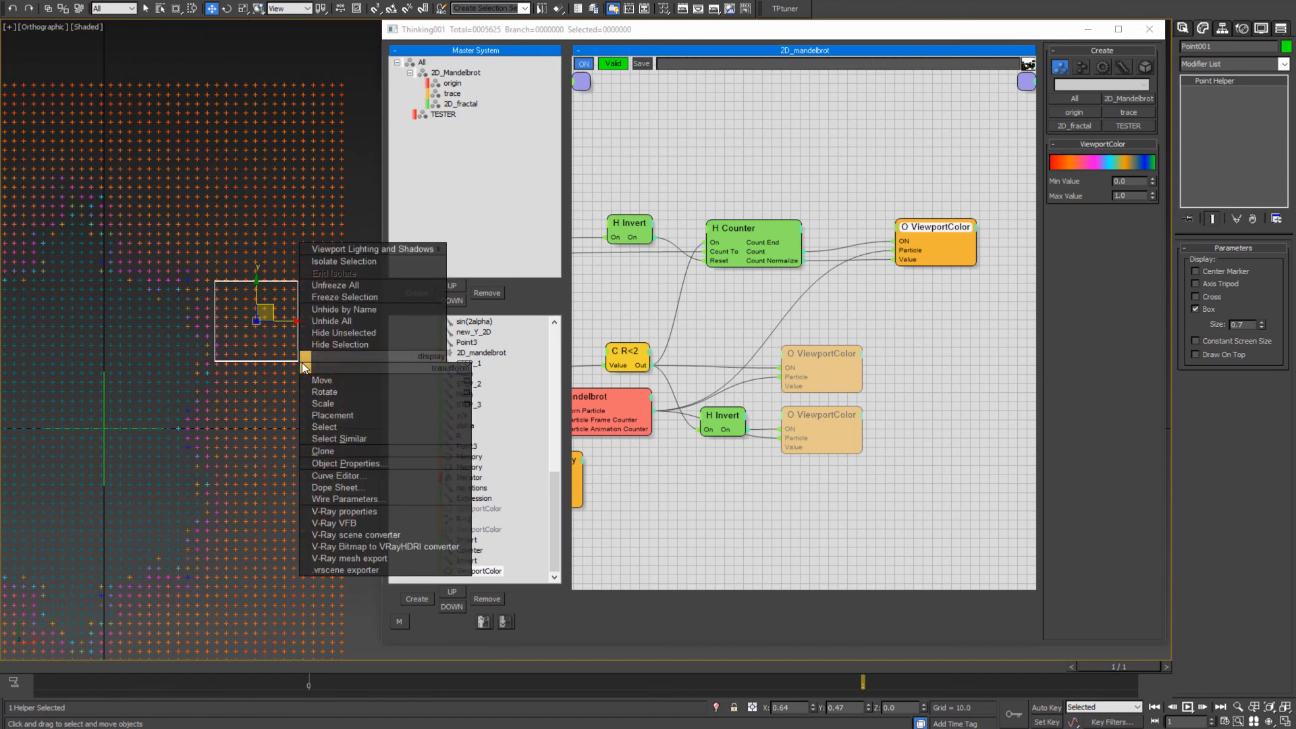
{"action": "left_click", "coordinate": [330, 343]}
{"action": "scroll", "coordinate": [188, 396], "scroll_direction": "down", "scroll_amount": 6}
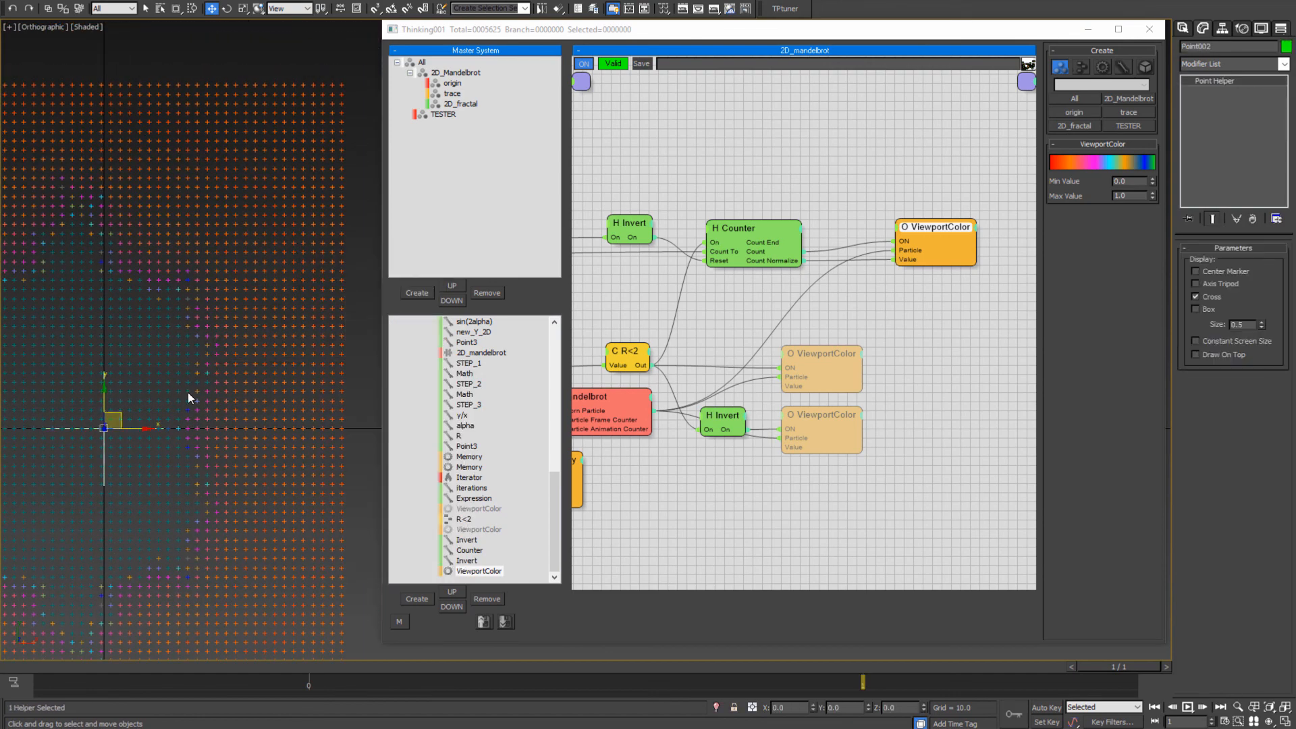
{"action": "scroll", "coordinate": [206, 395], "scroll_direction": "up", "scroll_amount": 3}
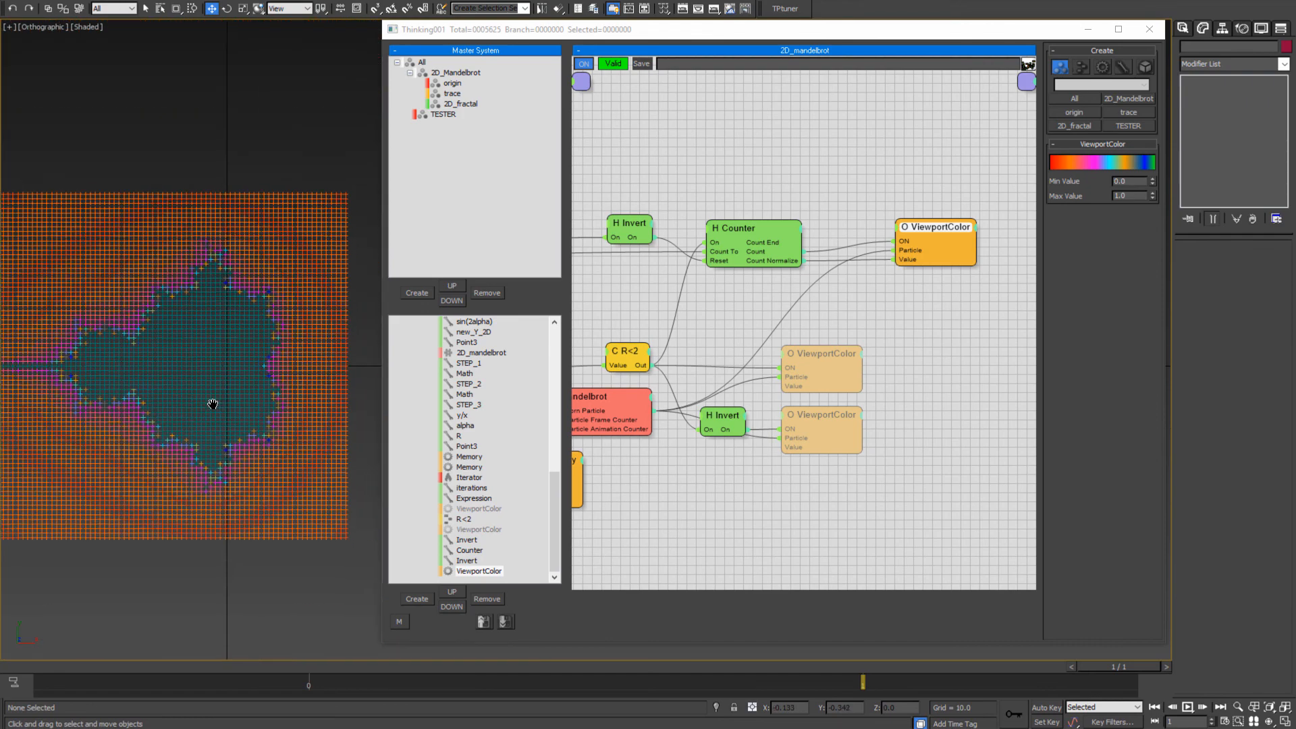
- Narrow the Thinking Particles window to uncover more of the viewport and examine the iteration colouring around the Mandelbrot shape
{"action": "left_click_drag", "start_coordinate": [380, 572], "coordinate": [442, 573]}
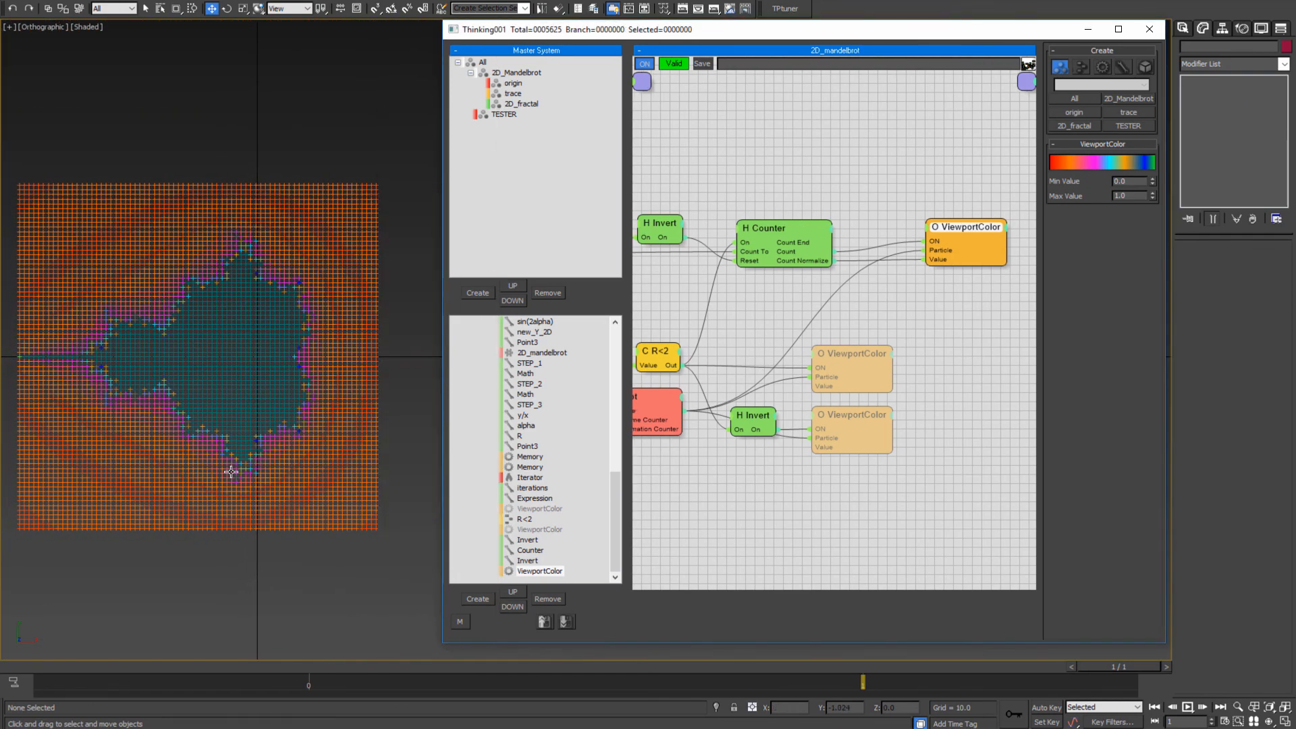
{"action": "scroll", "coordinate": [232, 464], "scroll_direction": "up", "scroll_amount": 2}
{"action": "scroll", "coordinate": [245, 497], "scroll_direction": "down", "scroll_amount": 2}
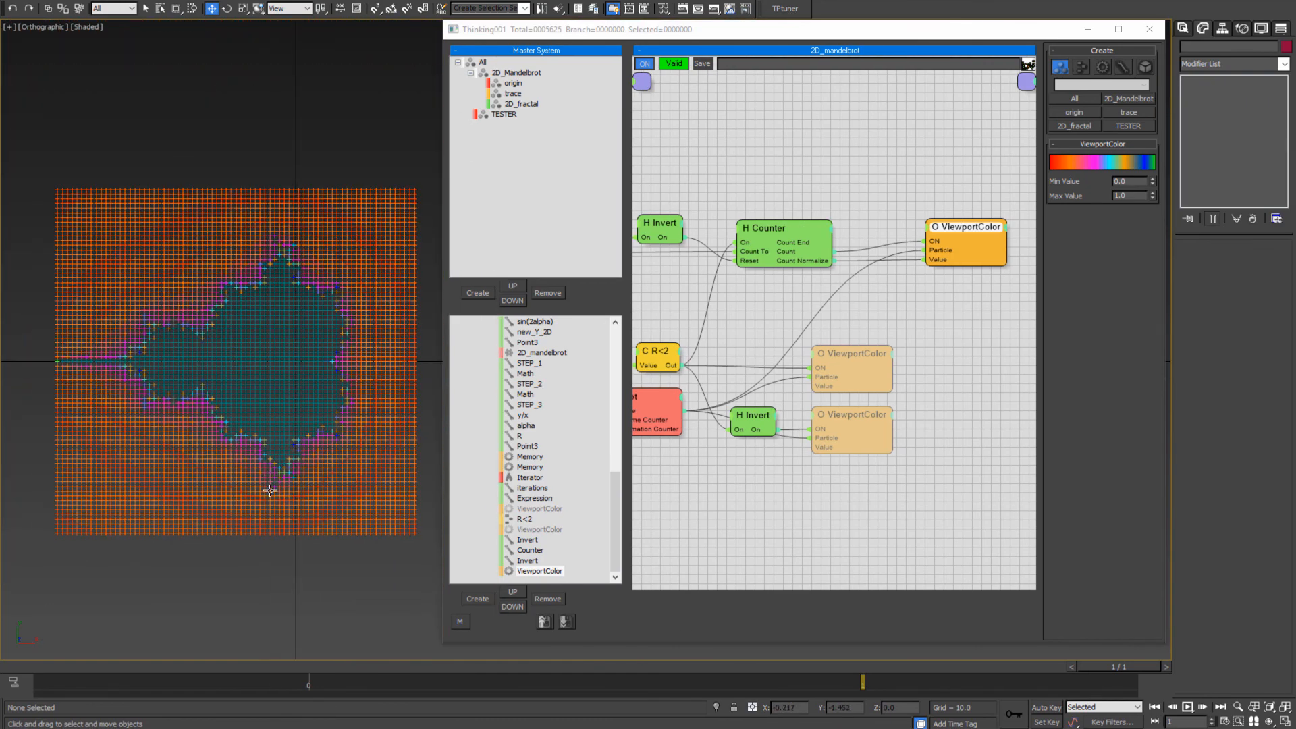
{"action": "scroll", "coordinate": [289, 416], "scroll_direction": "up", "scroll_amount": 2}
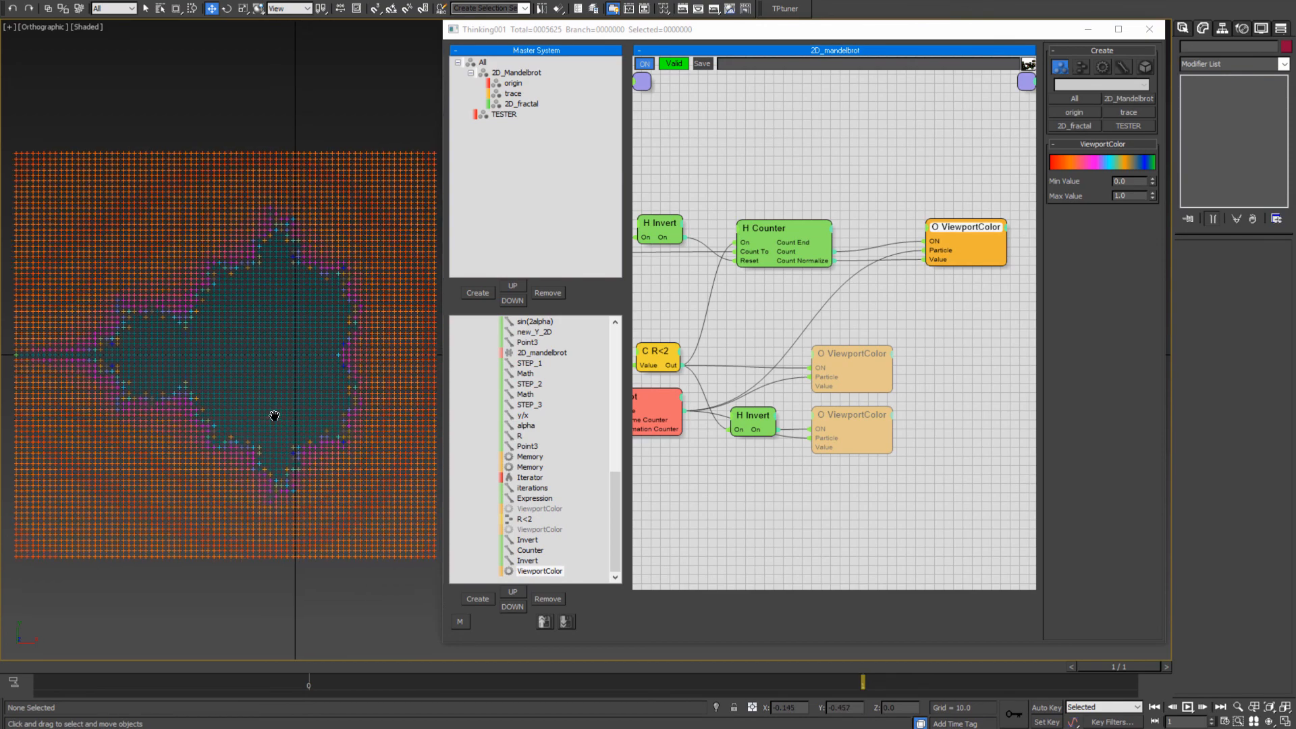
{"action": "scroll", "coordinate": [273, 406], "scroll_direction": "down", "scroll_amount": 2}
{"action": "scroll", "coordinate": [271, 392], "scroll_direction": "down", "scroll_amount": 2}
{"action": "scroll", "coordinate": [262, 400], "scroll_direction": "up", "scroll_amount": 2}
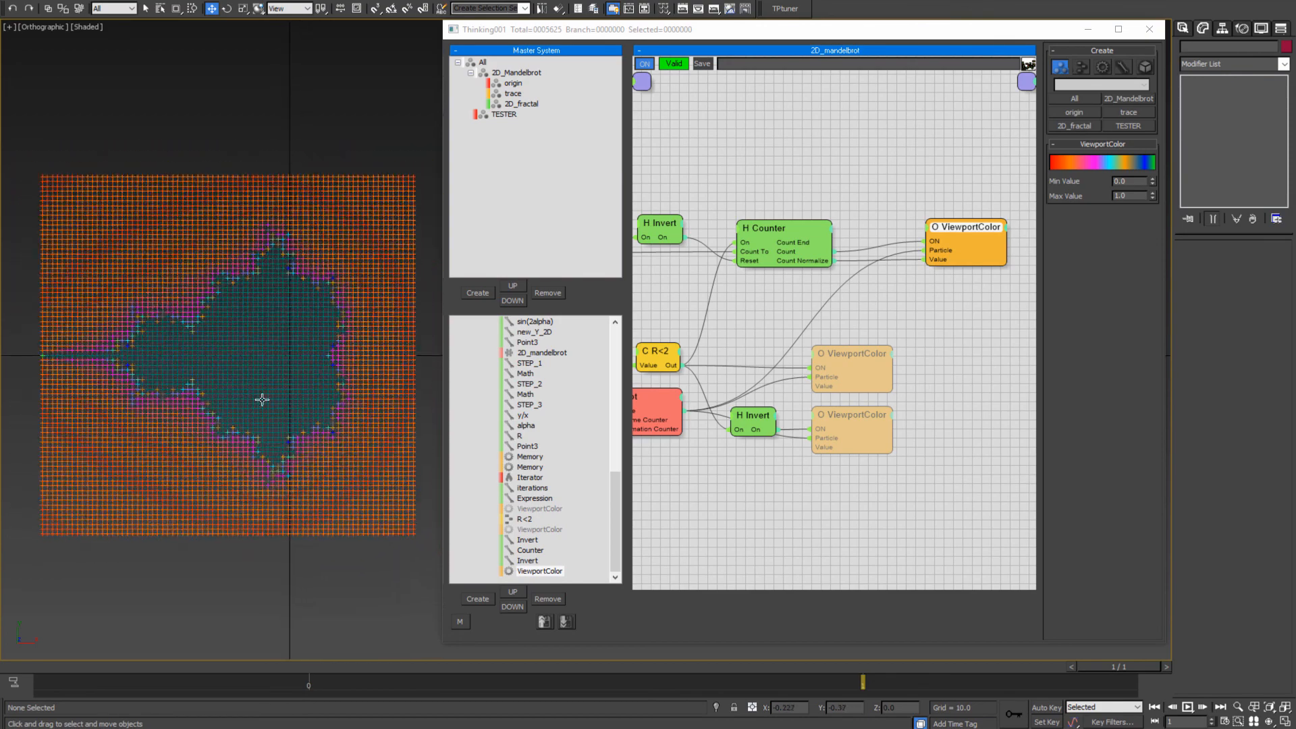
- Delete both disabled ViewportColor operators and the Invert helper fed by R<2, going back to frame 0
{"action": "left_click", "coordinate": [852, 355]}
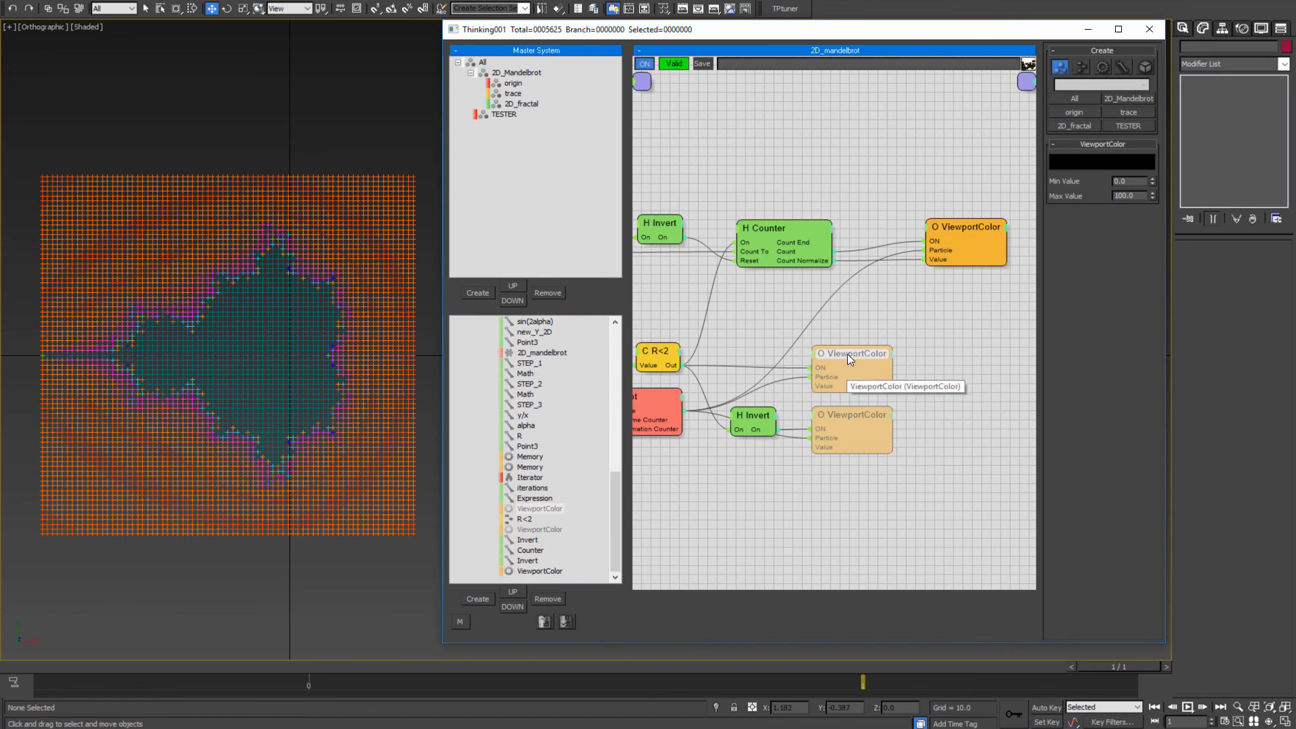
{"action": "key", "text": "Delete"}
{"action": "middle_click_drag", "start_coordinate": [274, 423], "coordinate": [279, 414]}
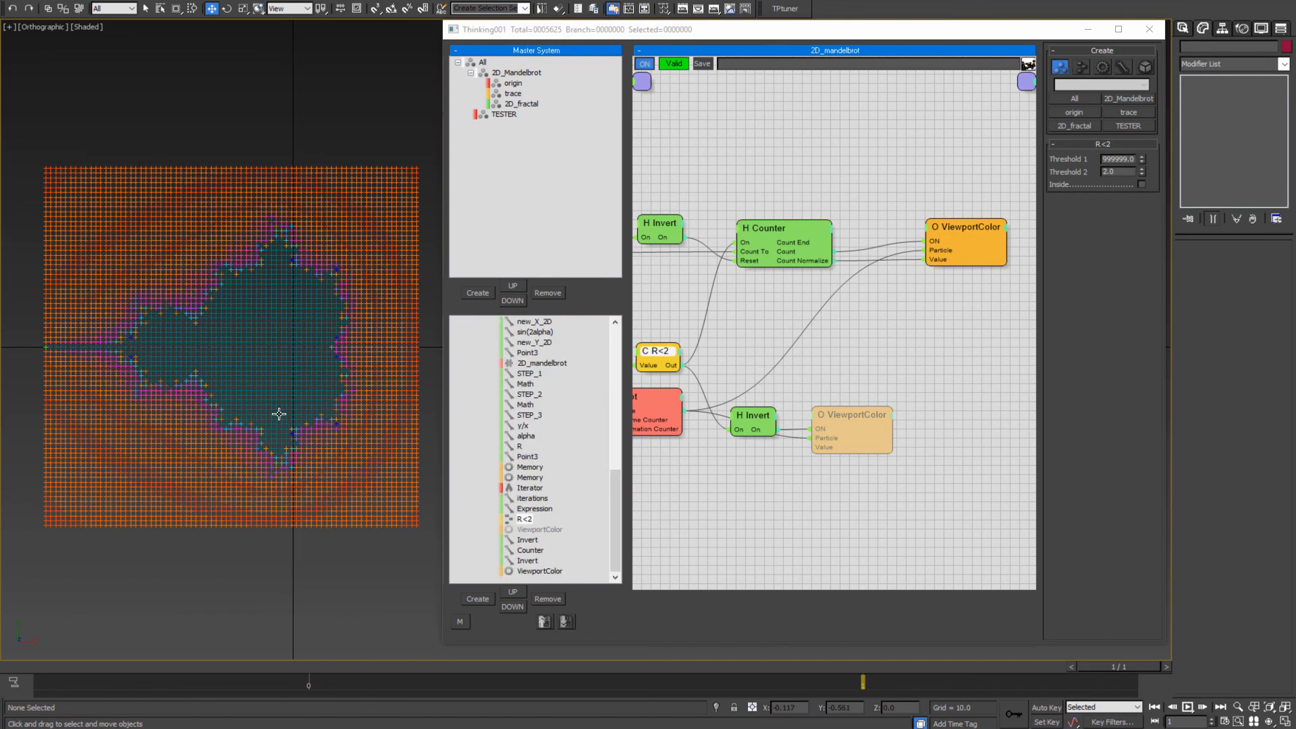
{"action": "key", "text": "comma"}
{"action": "left_click", "coordinate": [829, 409]}
{"action": "key", "text": "Delete"}
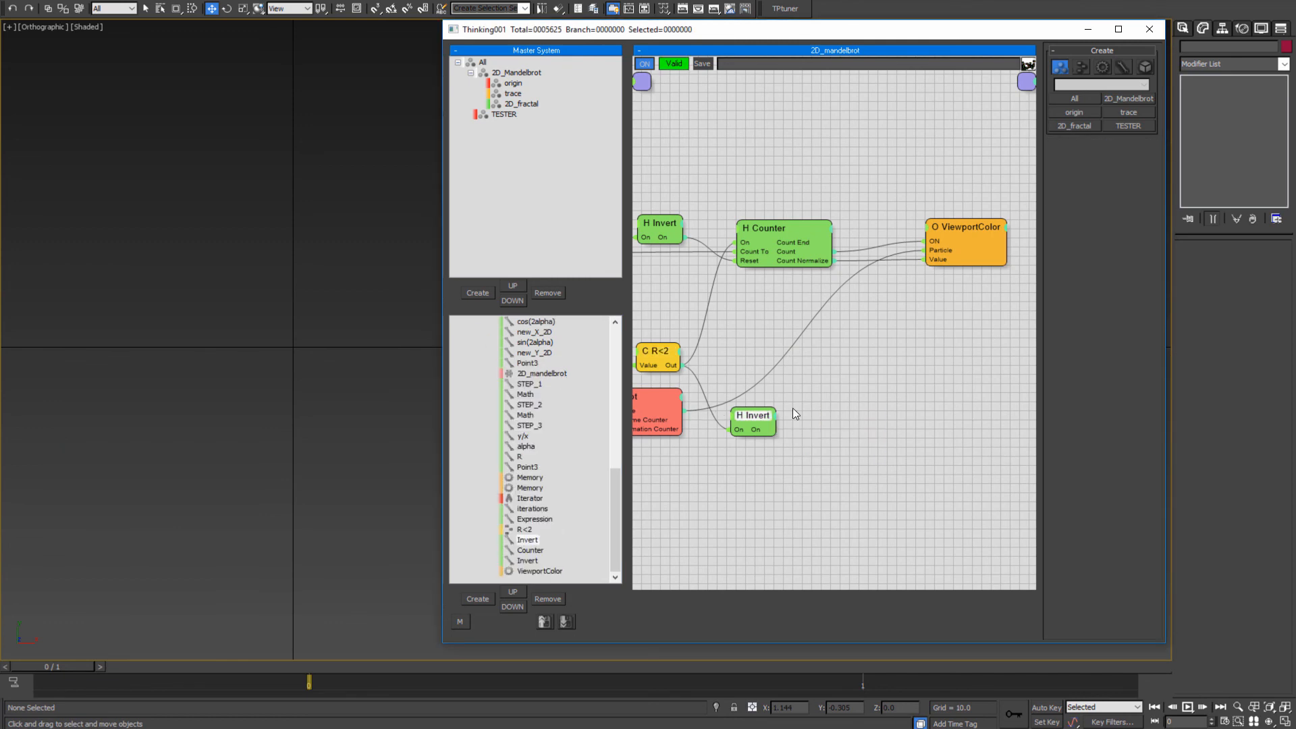
{"action": "left_click_drag", "start_coordinate": [757, 425], "coordinate": [784, 402]}
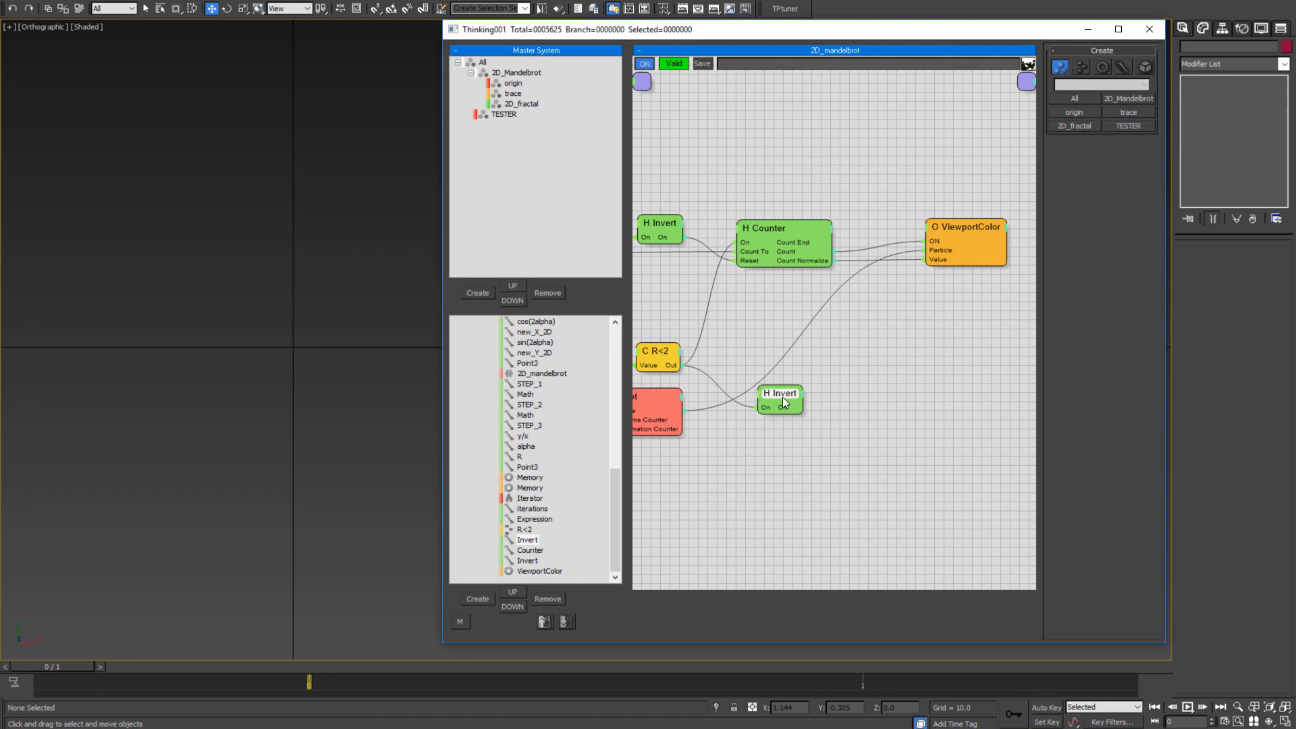
{"action": "key", "text": "Delete"}
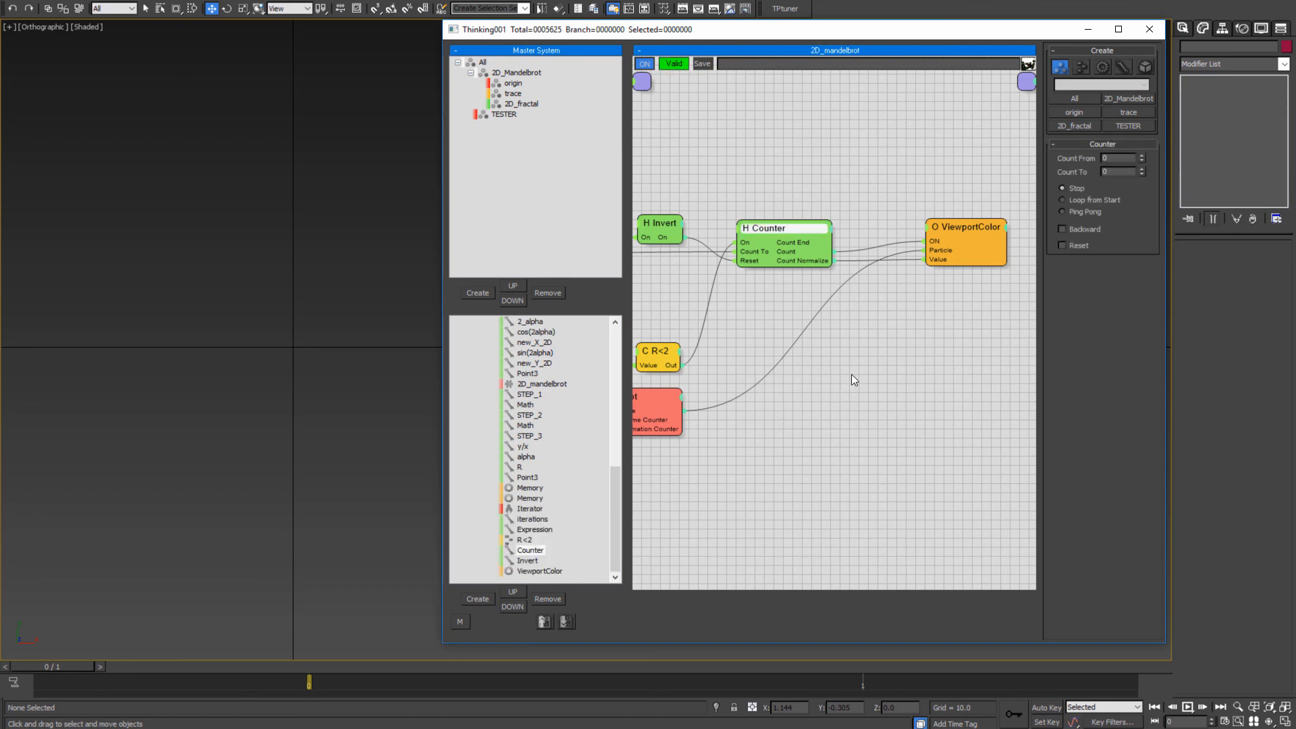
- Add a standard ParticleDie operator to the 2D_mandelbrot set and place it below the ViewportColor operator
{"action": "middle_click_drag", "start_coordinate": [745, 453], "coordinate": [772, 477]}
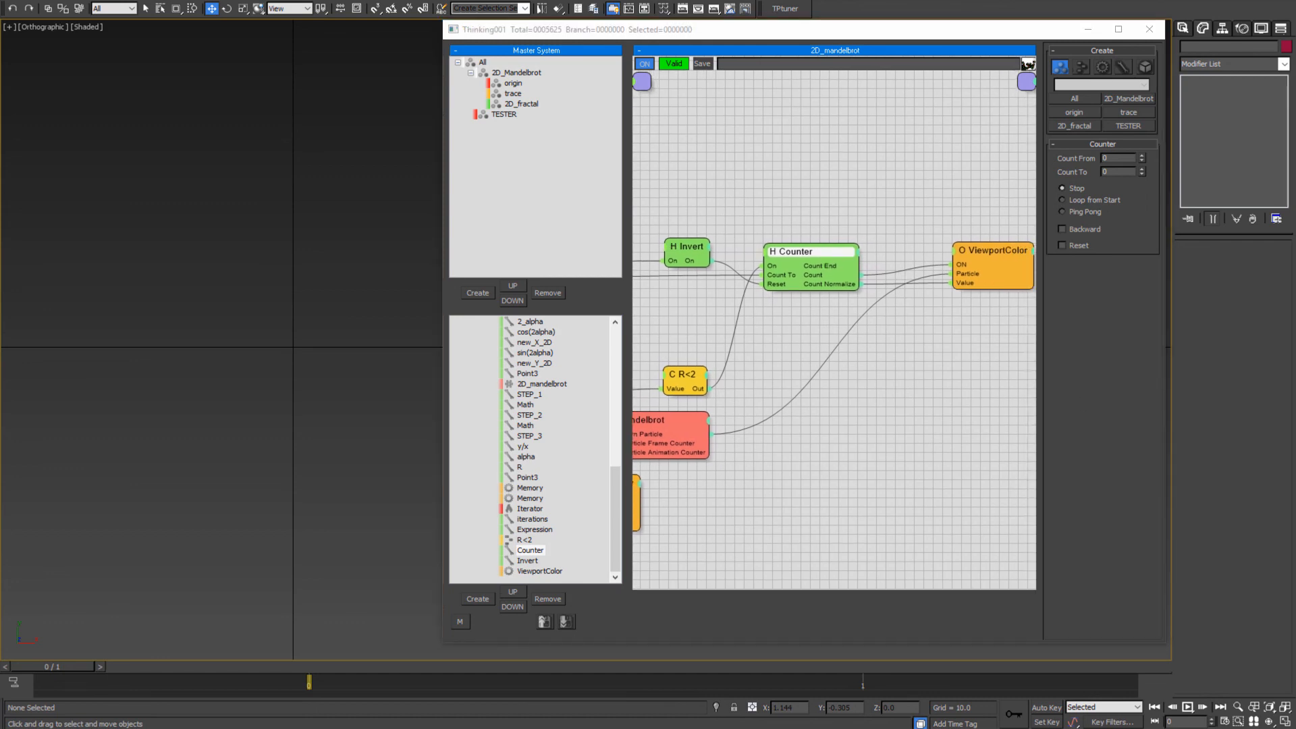
{"action": "middle_click_drag", "start_coordinate": [823, 486], "coordinate": [871, 466]}
{"action": "left_click", "coordinate": [827, 269]}
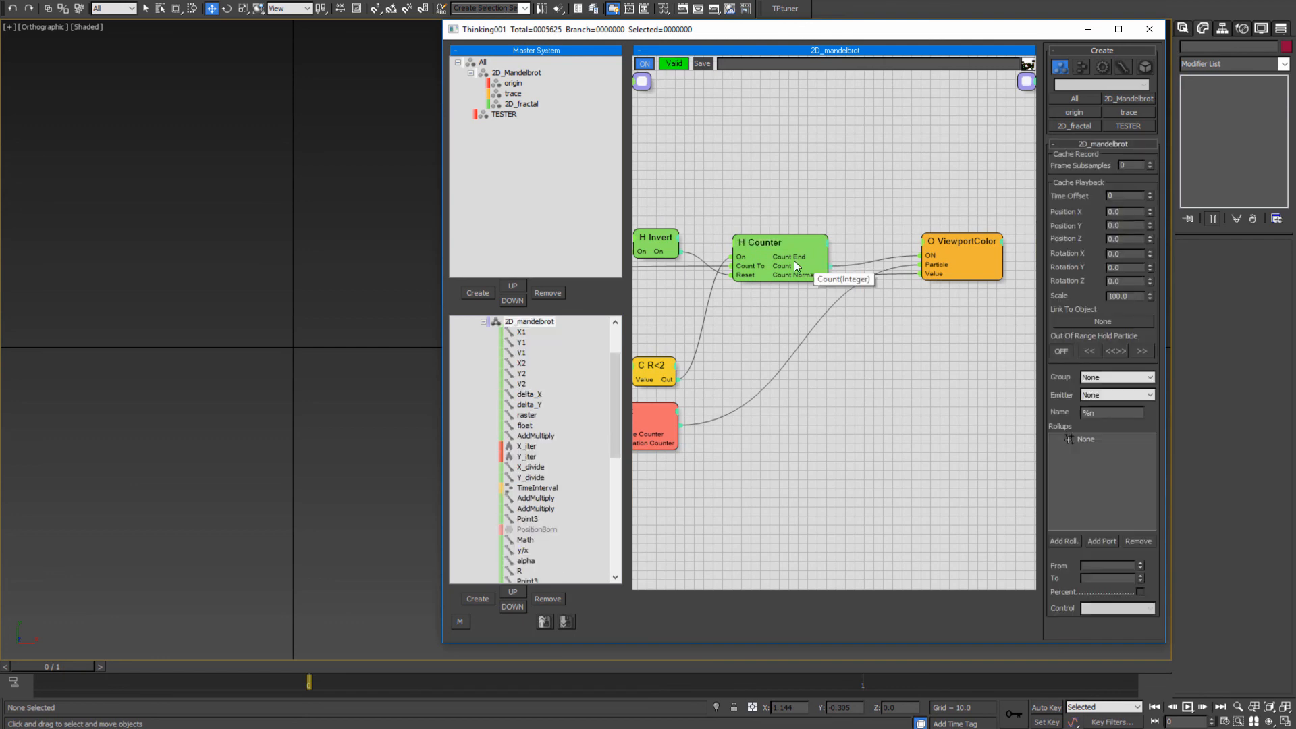
{"action": "right_click", "coordinate": [861, 478]}
{"action": "mouse_move", "coordinate": [862, 408]}
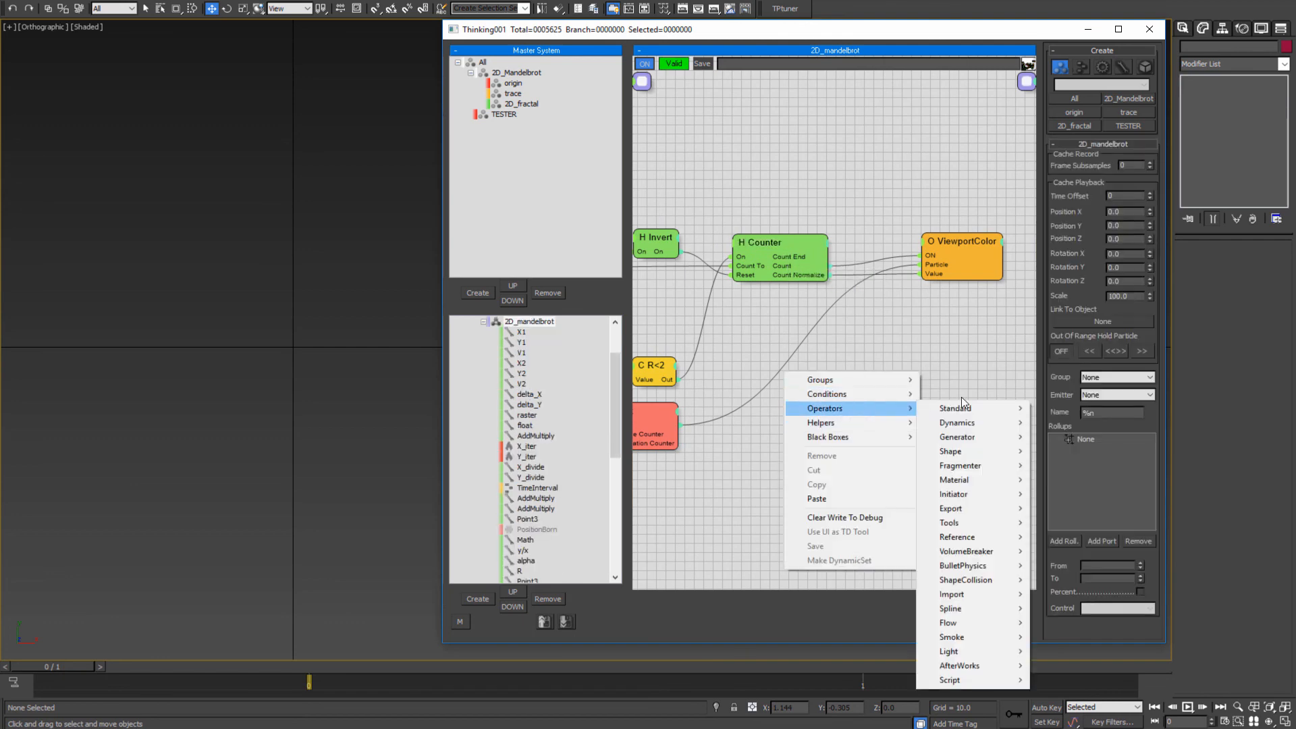
{"action": "mouse_move", "coordinate": [953, 408]}
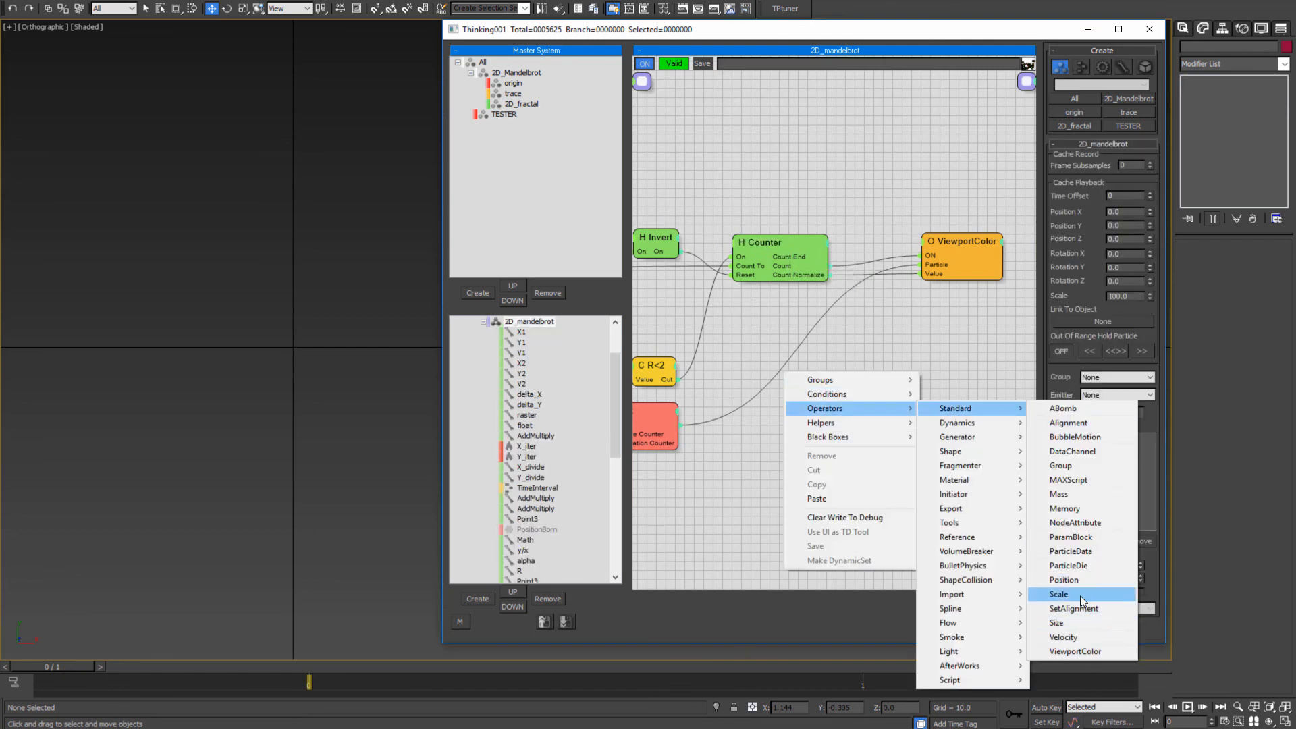
{"action": "left_click", "coordinate": [1087, 566]}
{"action": "left_click_drag", "start_coordinate": [887, 377], "coordinate": [908, 356]}
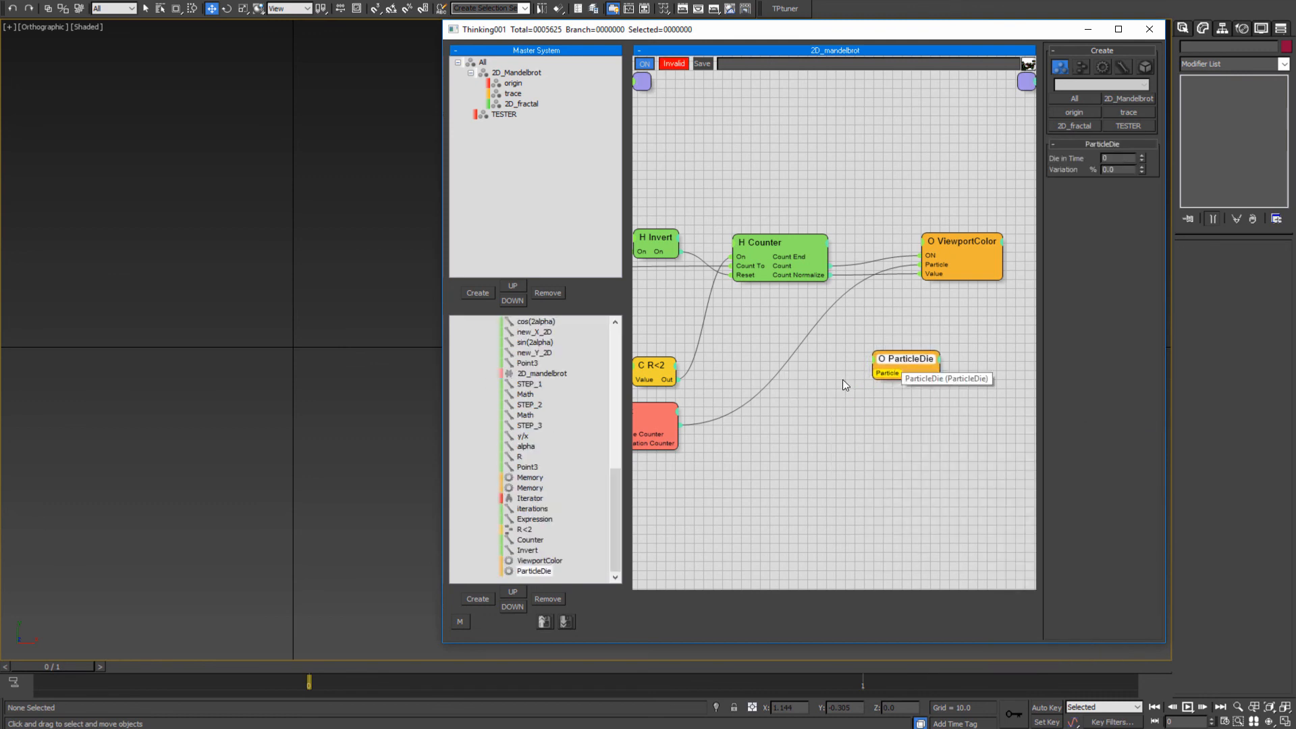
- Expose ParticleDie's ON input, connect R<2's output to it, and connect the born particle output to its Particle input
{"action": "left_click", "coordinate": [875, 359]}
{"action": "left_click", "coordinate": [867, 368]}
{"action": "middle_click_drag", "start_coordinate": [876, 357], "coordinate": [973, 366]}
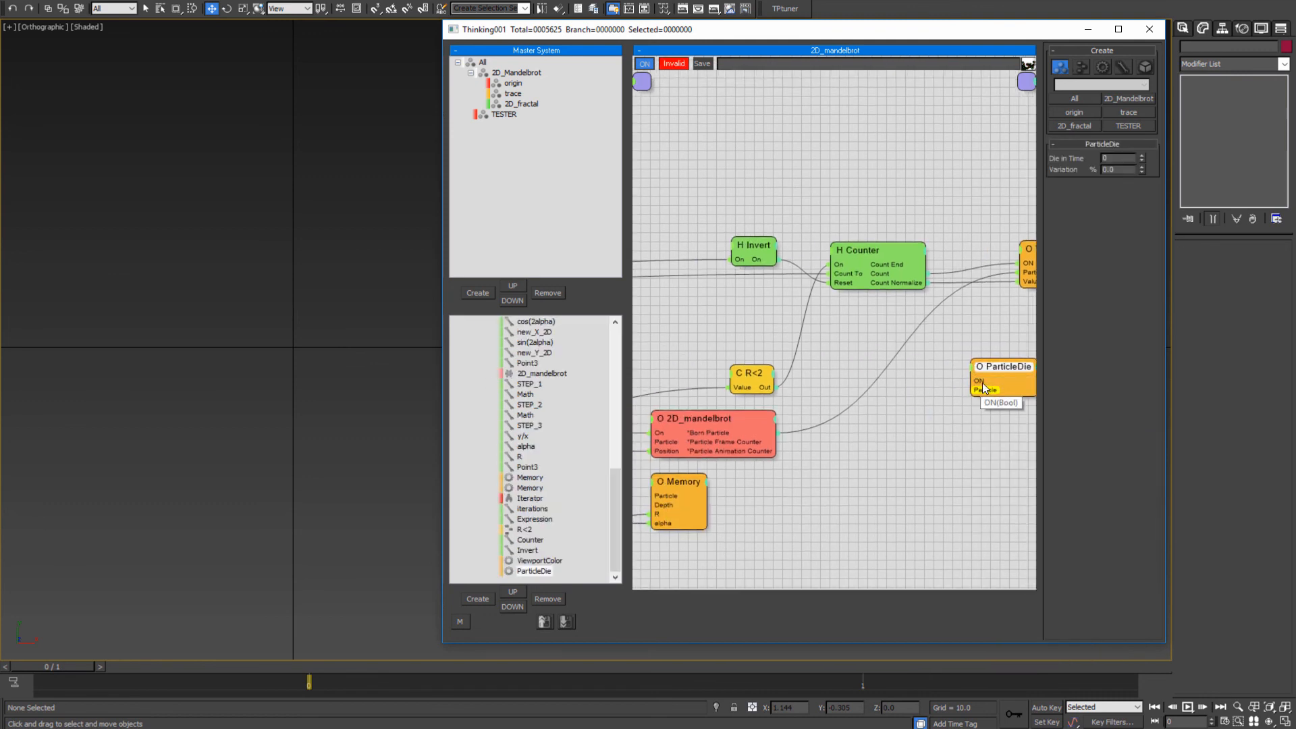
{"action": "left_click_drag", "start_coordinate": [777, 387], "coordinate": [972, 381]}
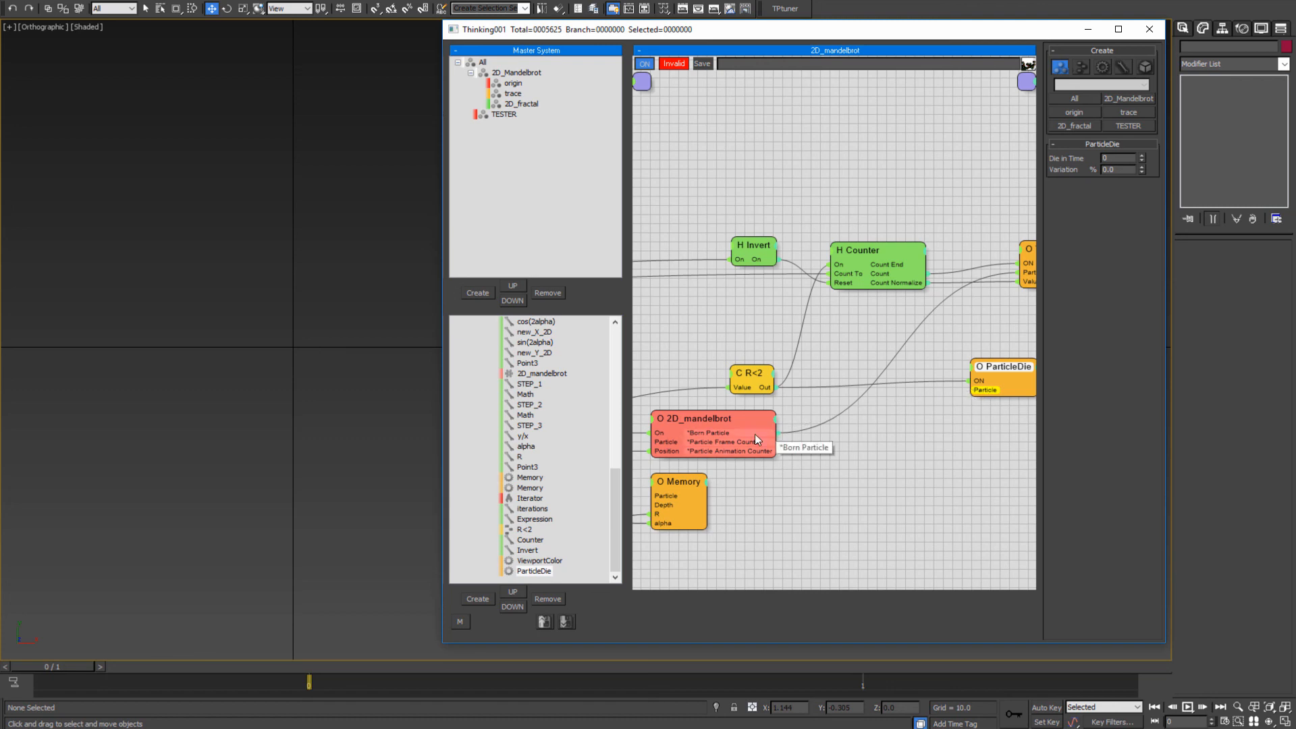
{"action": "left_click_drag", "start_coordinate": [777, 432], "coordinate": [972, 390]}
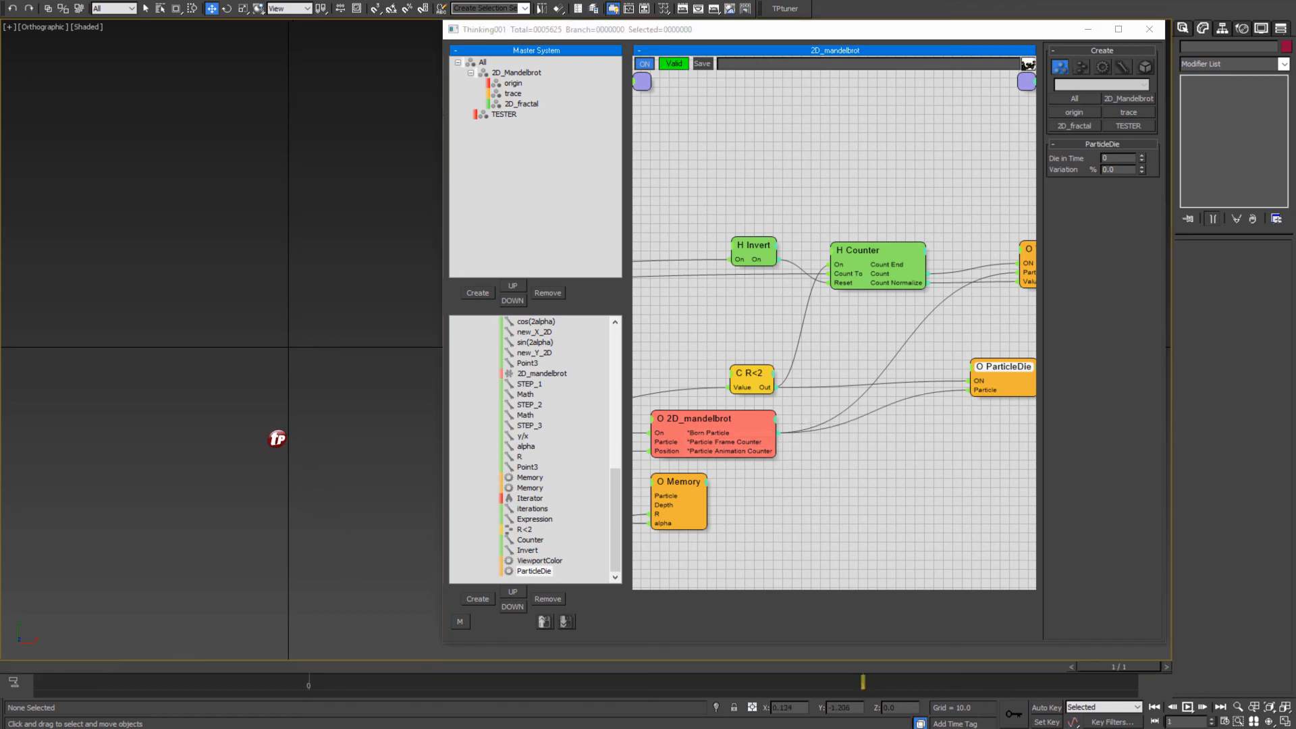
- Examine the particle fractal at frame 1 with the ParticleDie operator active
{"action": "scroll", "coordinate": [267, 397], "scroll_direction": "down", "scroll_amount": 3}
{"action": "scroll", "coordinate": [268, 392], "scroll_direction": "up", "scroll_amount": 3}
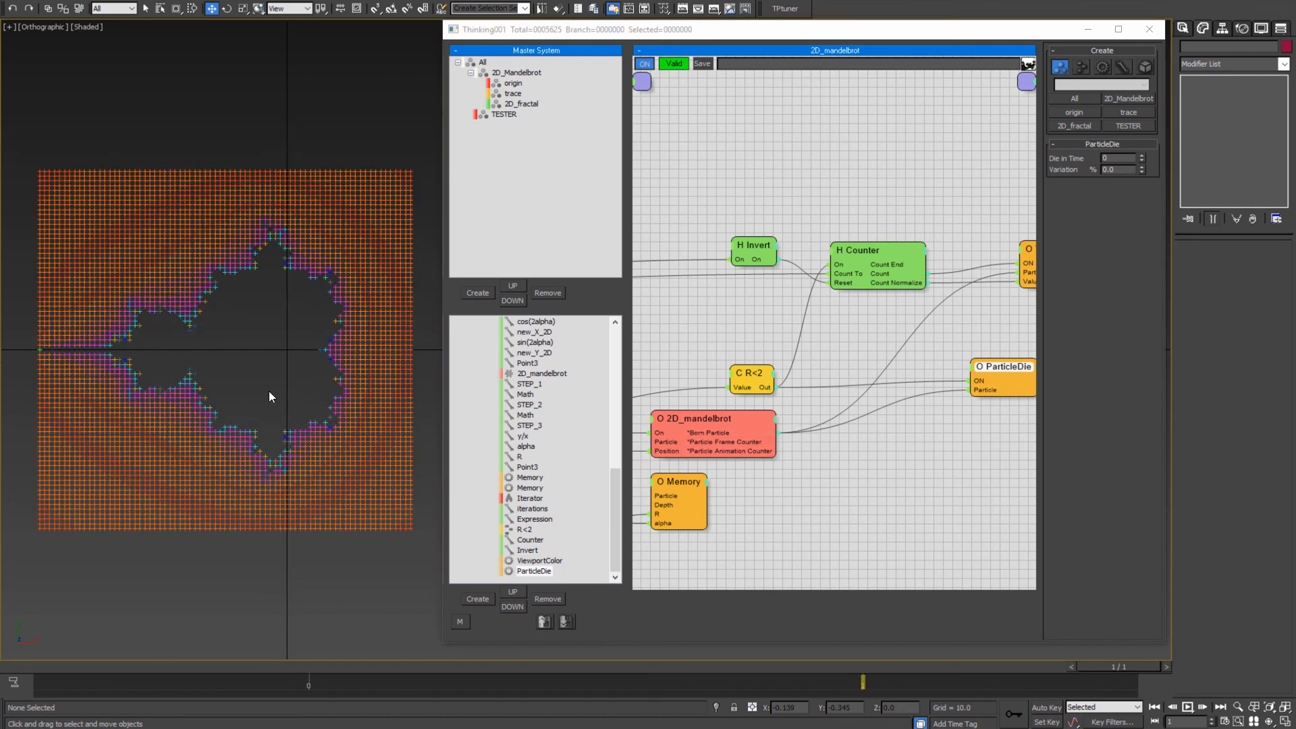
{"action": "mouse_move", "coordinate": [243, 393]}
{"action": "middle_mouse_down"}
{"action": "mouse_move", "coordinate": [234, 403]}
{"action": "mouse_move", "coordinate": [241, 392]}
{"action": "middle_mouse_up"}
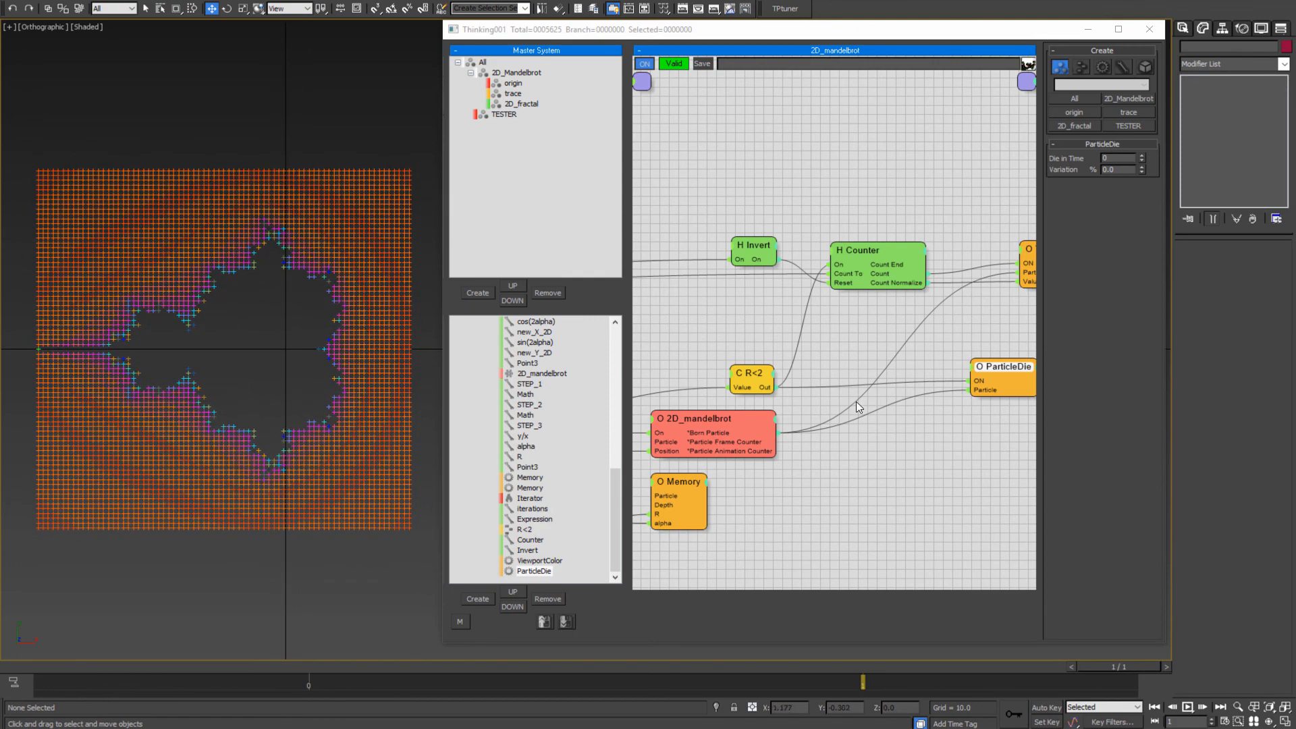
- Move the R<2 condition node slightly upward in the 2D_mandelbrot network
{"action": "left_click", "coordinate": [771, 374]}
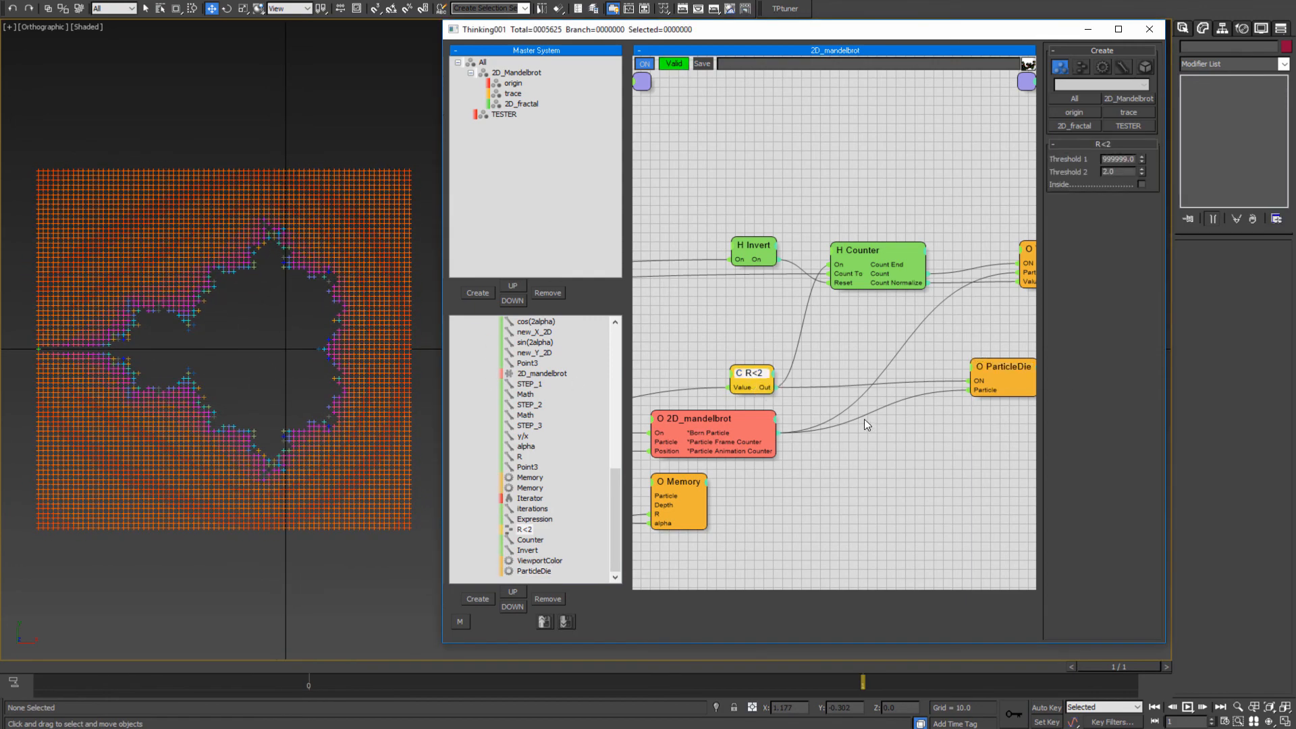
{"action": "left_click_drag", "start_coordinate": [755, 390], "coordinate": [761, 373]}
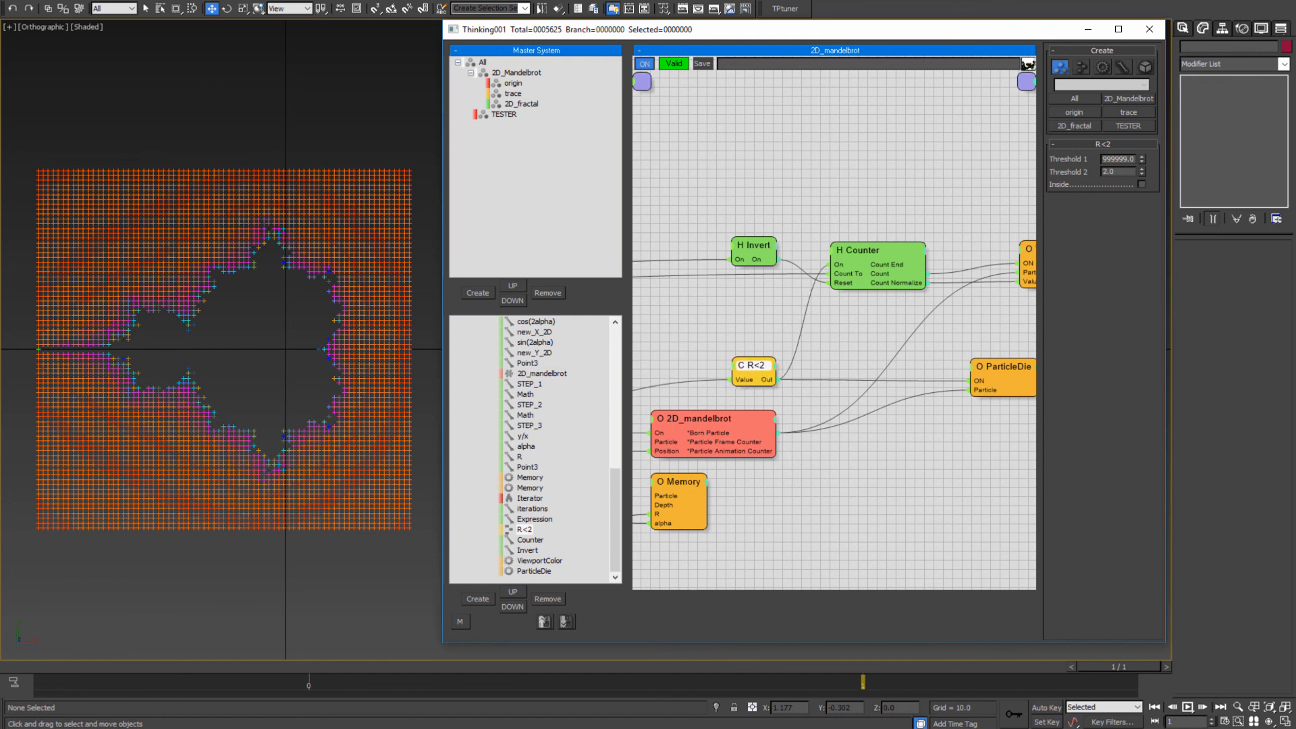
{"action": "left_click", "coordinate": [898, 453]}
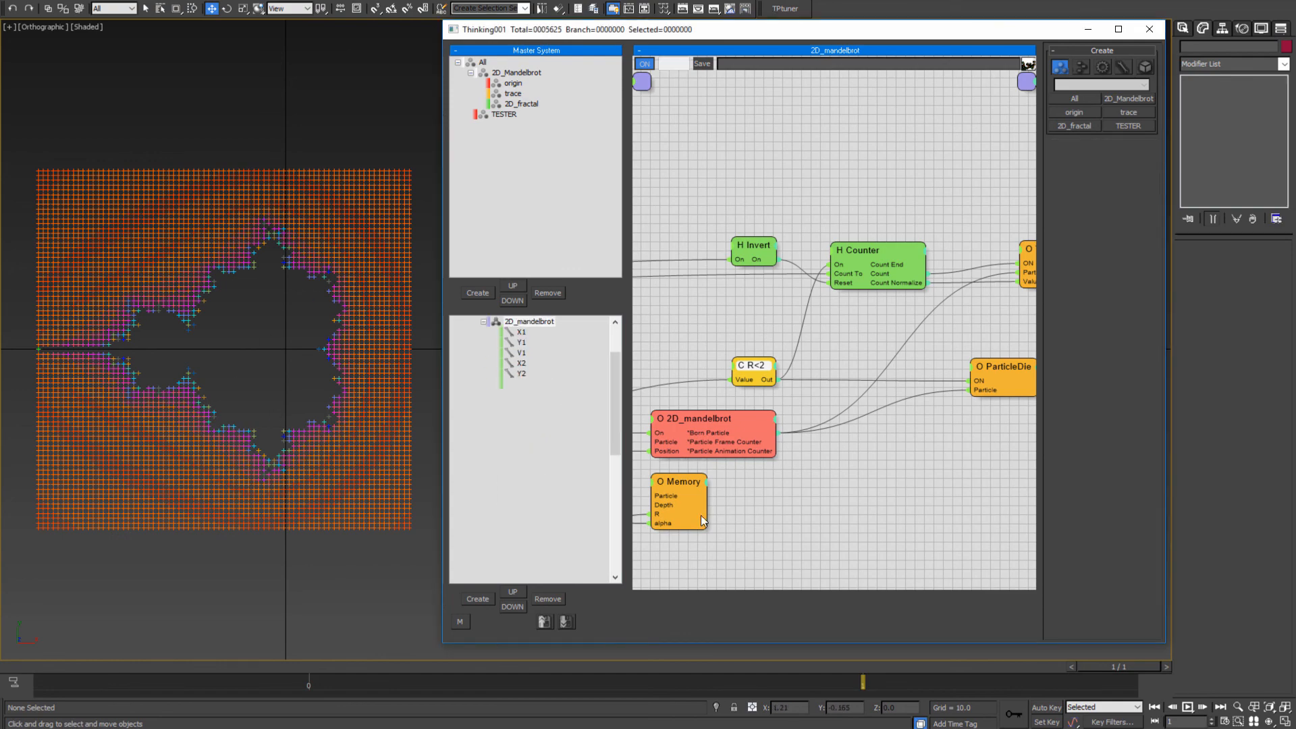
- Set the X1 node's value to 0.8 to shorten the particle grid on its positive X side
{"action": "middle_click_drag", "start_coordinate": [259, 404], "coordinate": [320, 398]}
{"action": "scroll", "coordinate": [313, 396], "scroll_direction": "down", "scroll_amount": 5}
{"action": "scroll", "coordinate": [312, 396], "scroll_direction": "up", "scroll_amount": 5}
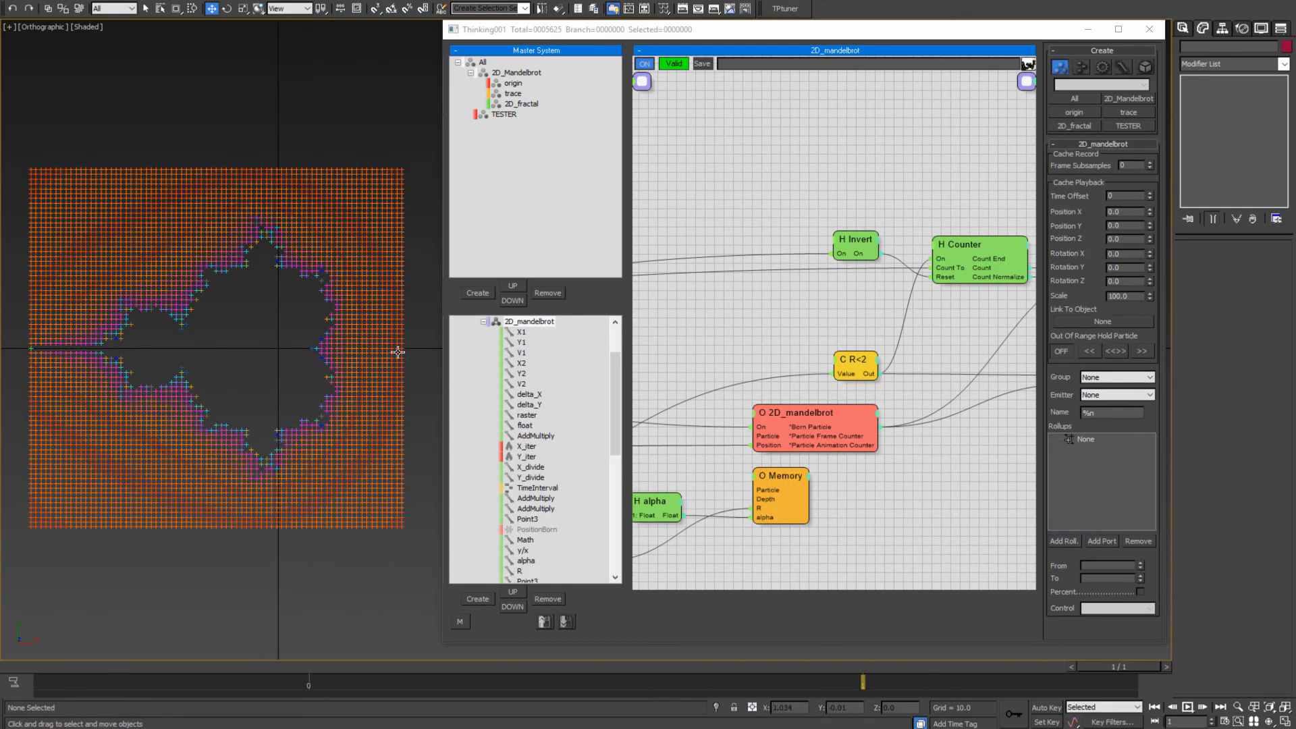
{"action": "middle_click_drag", "start_coordinate": [242, 398], "coordinate": [266, 391]}
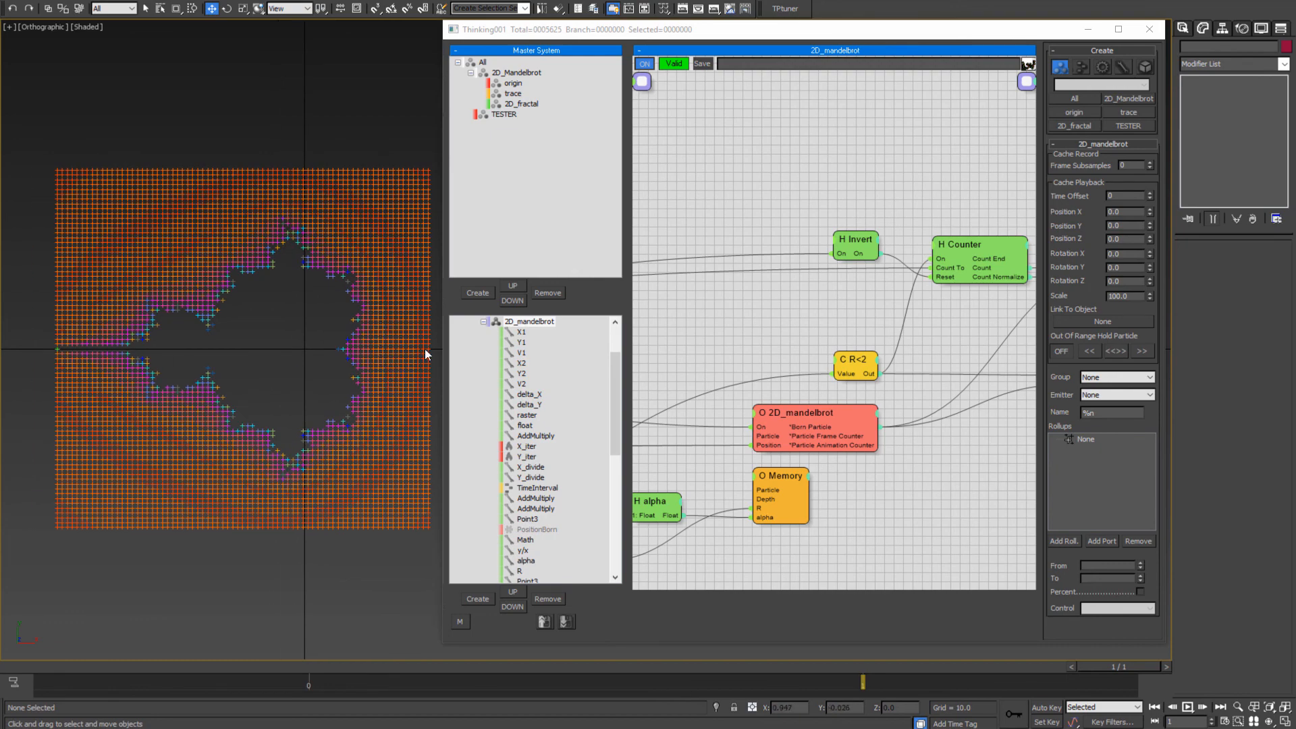
{"action": "middle_click_drag", "start_coordinate": [397, 378], "coordinate": [341, 363]}
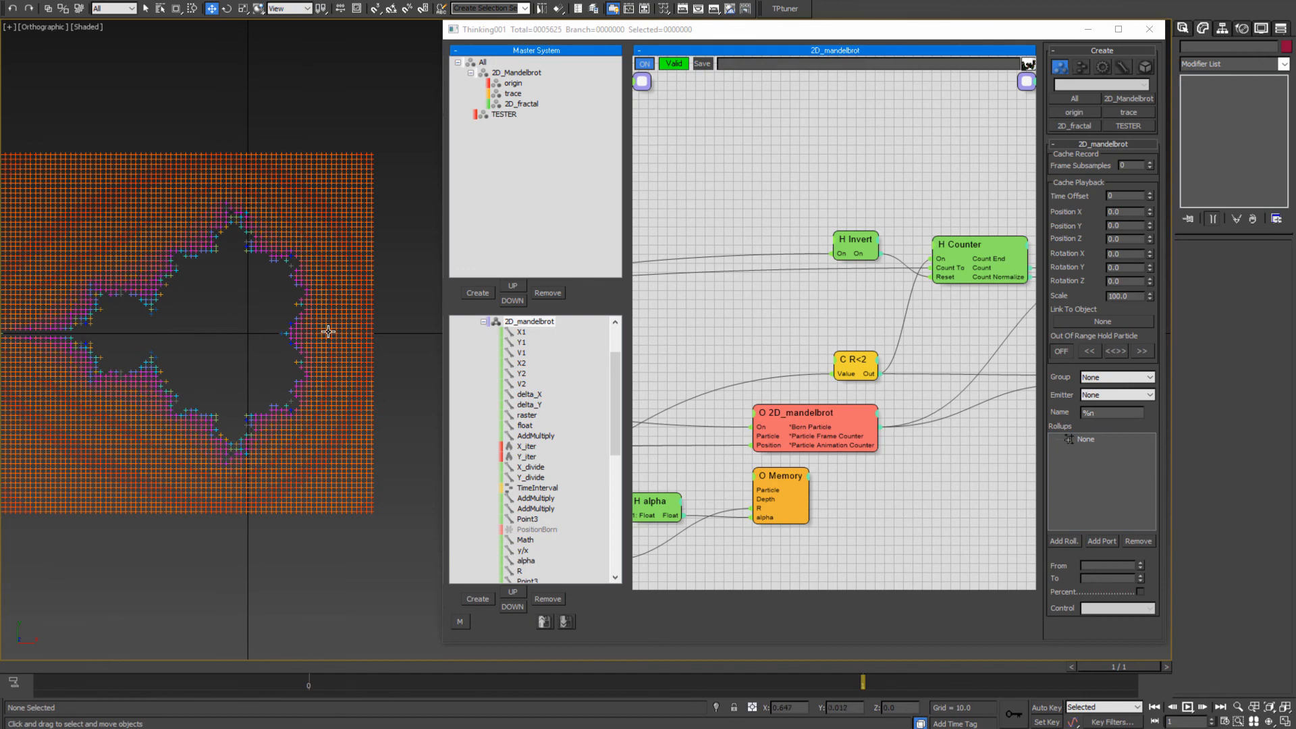
{"action": "middle_click_drag", "start_coordinate": [926, 419], "coordinate": [1054, 406]}
{"action": "middle_click_drag", "start_coordinate": [682, 378], "coordinate": [1086, 365]}
{"action": "middle_click_drag", "start_coordinate": [923, 301], "coordinate": [1026, 297]}
{"action": "middle_click_drag", "start_coordinate": [716, 304], "coordinate": [1026, 289]}
{"action": "middle_click_drag", "start_coordinate": [688, 307], "coordinate": [1013, 297]}
{"action": "middle_click_drag", "start_coordinate": [650, 304], "coordinate": [785, 293]}
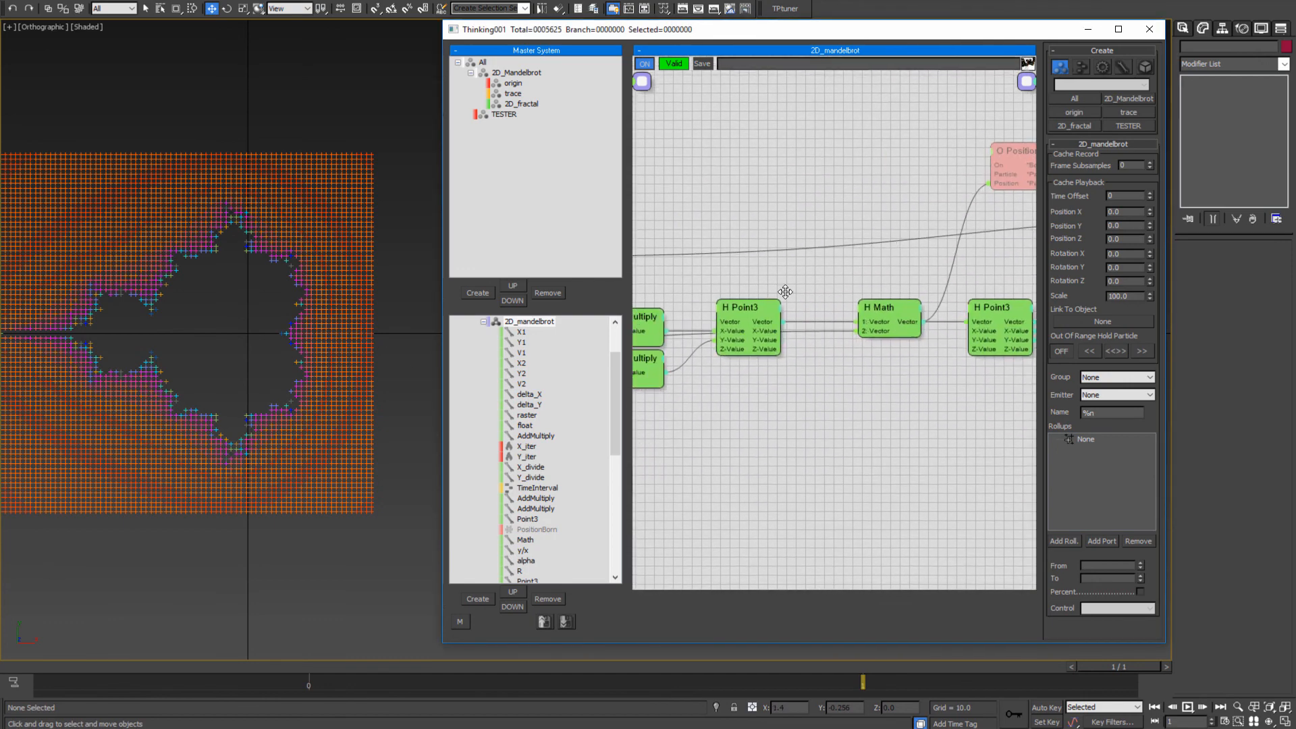
{"action": "middle_click_drag", "start_coordinate": [959, 242], "coordinate": [859, 320]}
{"action": "left_click", "coordinate": [938, 246]}
{"action": "middle_click_drag", "start_coordinate": [803, 355], "coordinate": [1012, 298]}
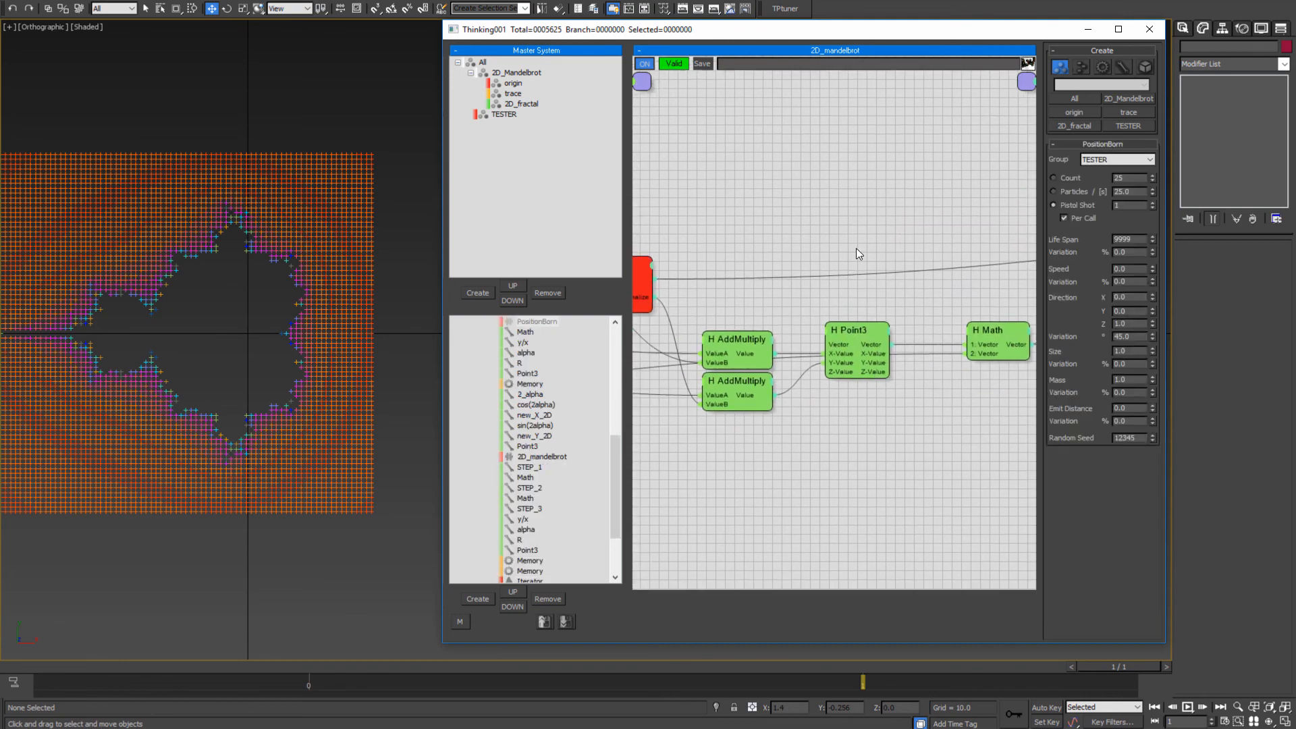
{"action": "left_click", "coordinate": [856, 250]}
{"action": "middle_click_drag", "start_coordinate": [737, 268], "coordinate": [862, 265]}
{"action": "middle_click_drag", "start_coordinate": [669, 385], "coordinate": [852, 376]}
{"action": "middle_click_drag", "start_coordinate": [722, 434], "coordinate": [951, 448]}
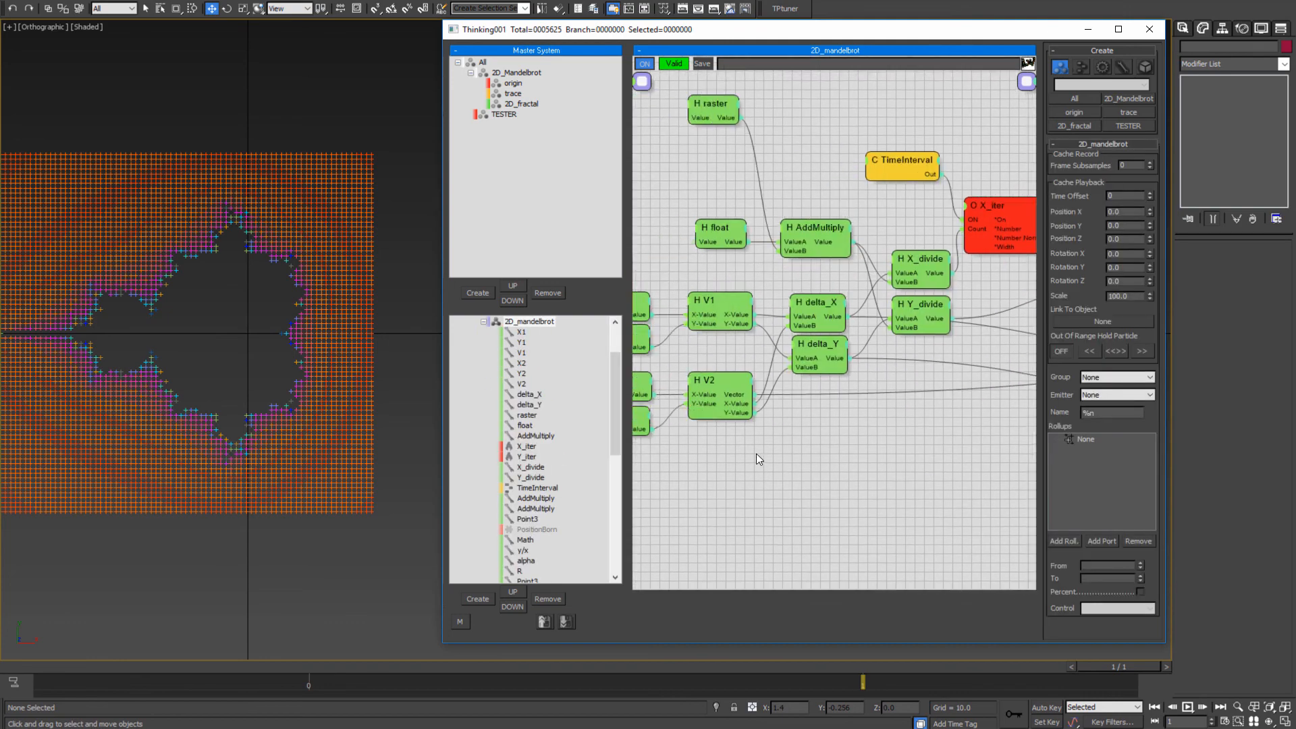
{"action": "middle_click_drag", "start_coordinate": [637, 520], "coordinate": [813, 503]}
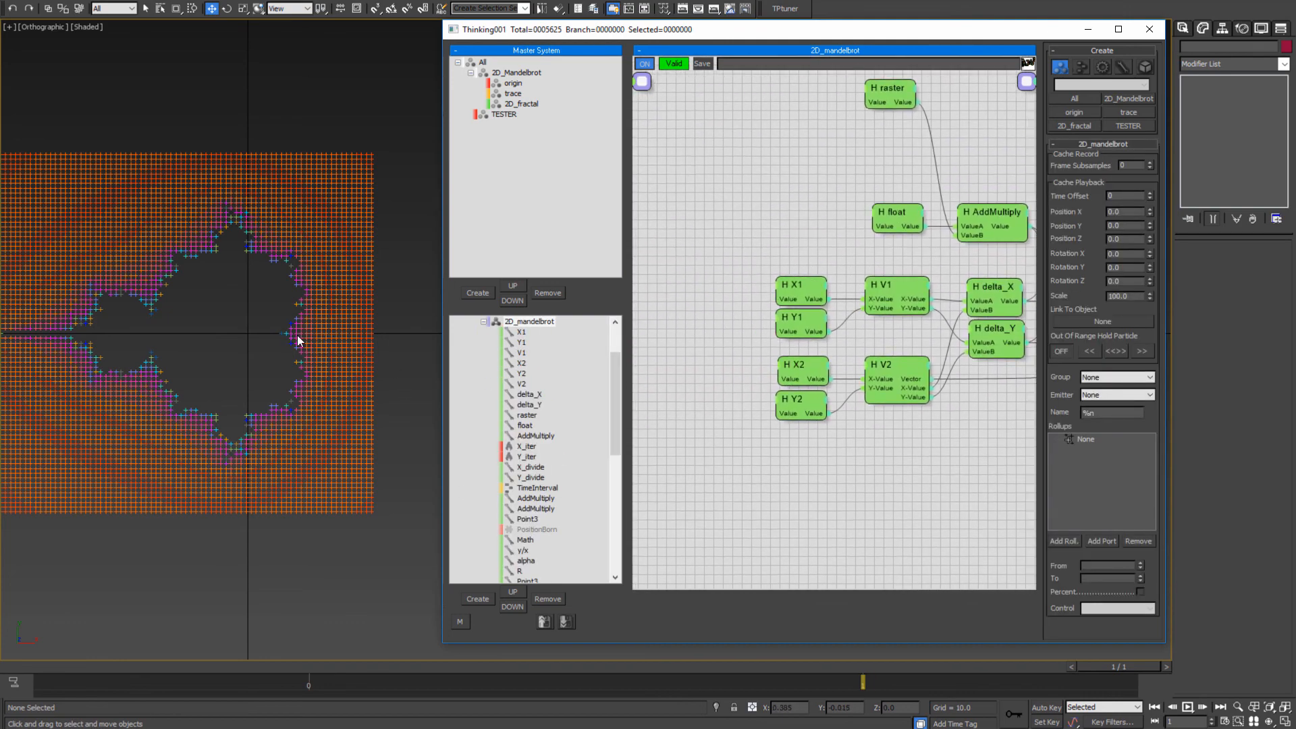
{"action": "left_click", "coordinate": [778, 307]}
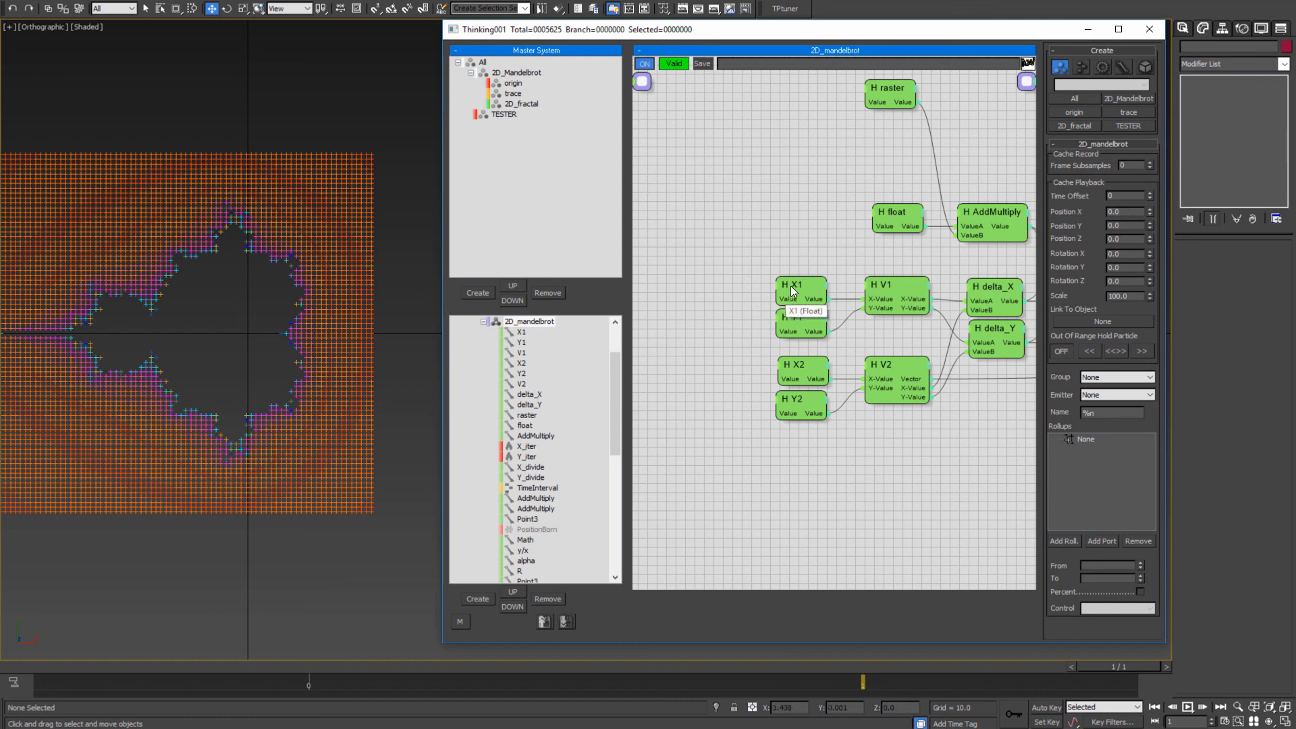
{"action": "middle_click_drag", "start_coordinate": [775, 321], "coordinate": [743, 335]}
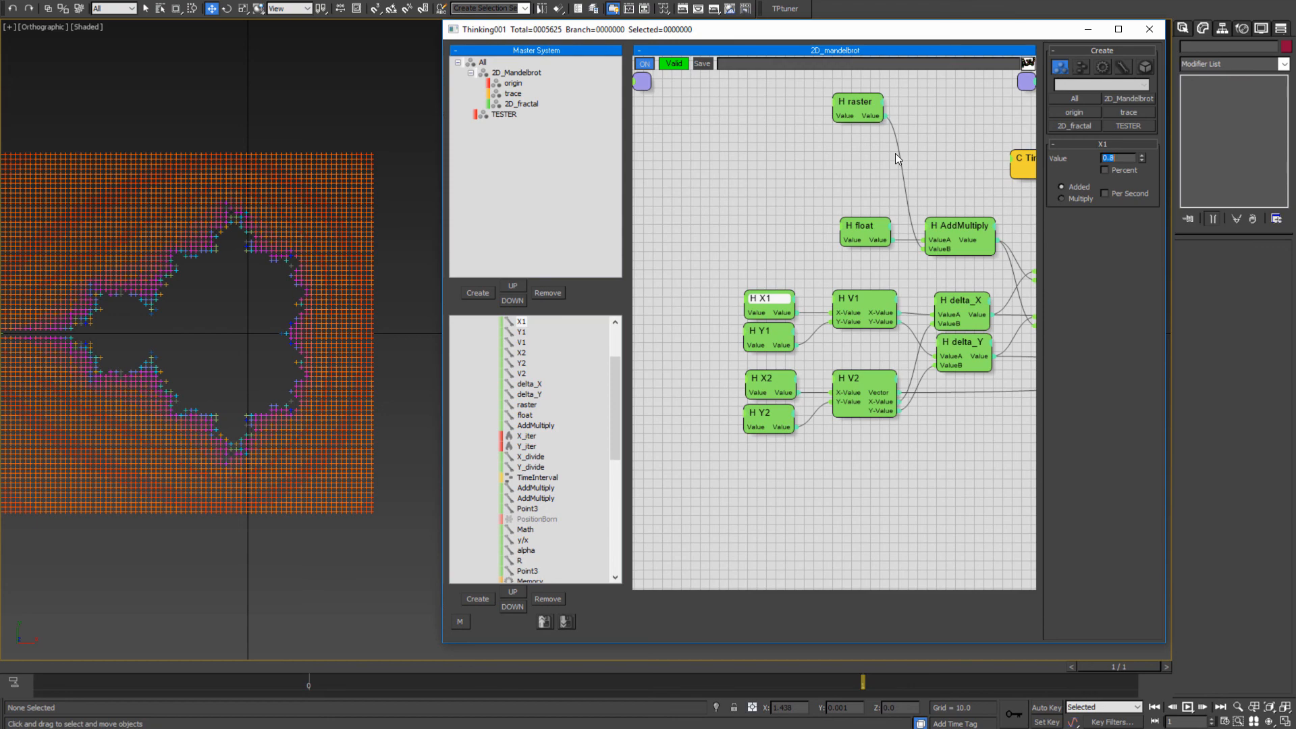
{"action": "middle_click_drag", "start_coordinate": [121, 467], "coordinate": [196, 467]}
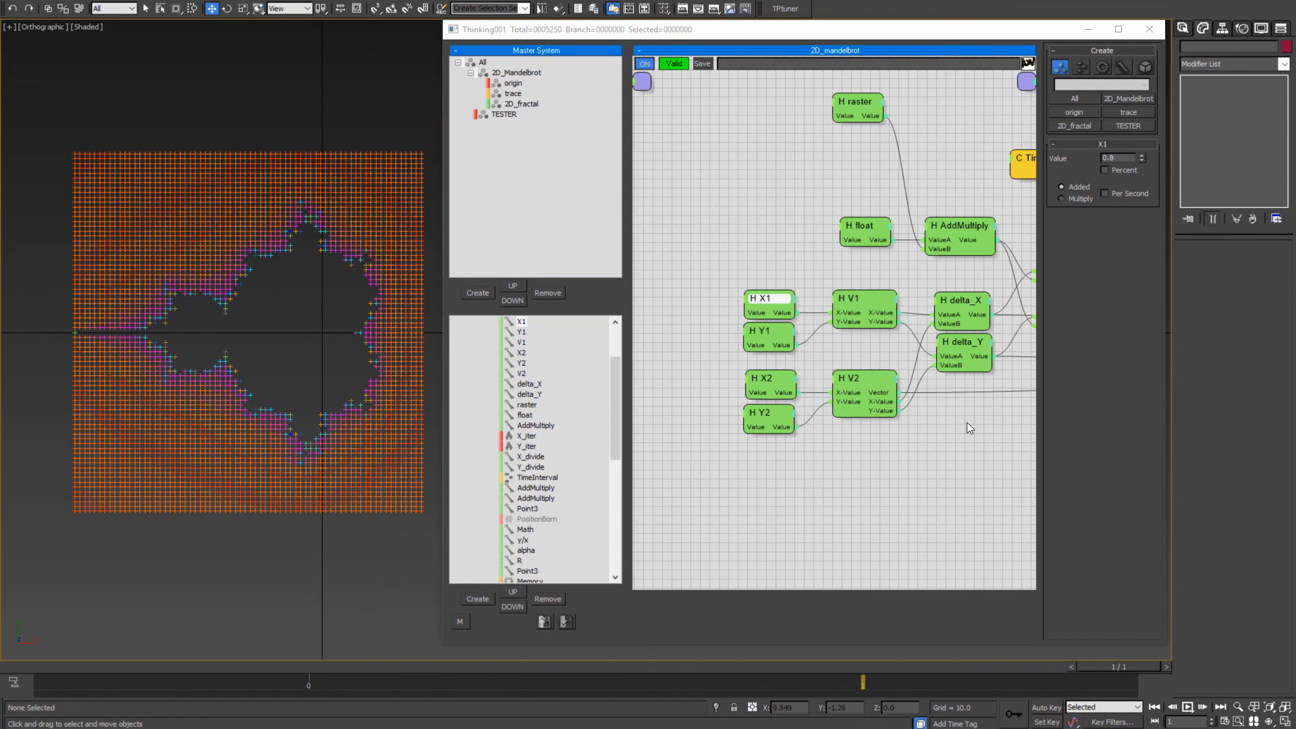
- Set the X2 node's value to -2.2
{"action": "left_click", "coordinate": [769, 379]}
{"action": "double_click", "coordinate": [1125, 158]}
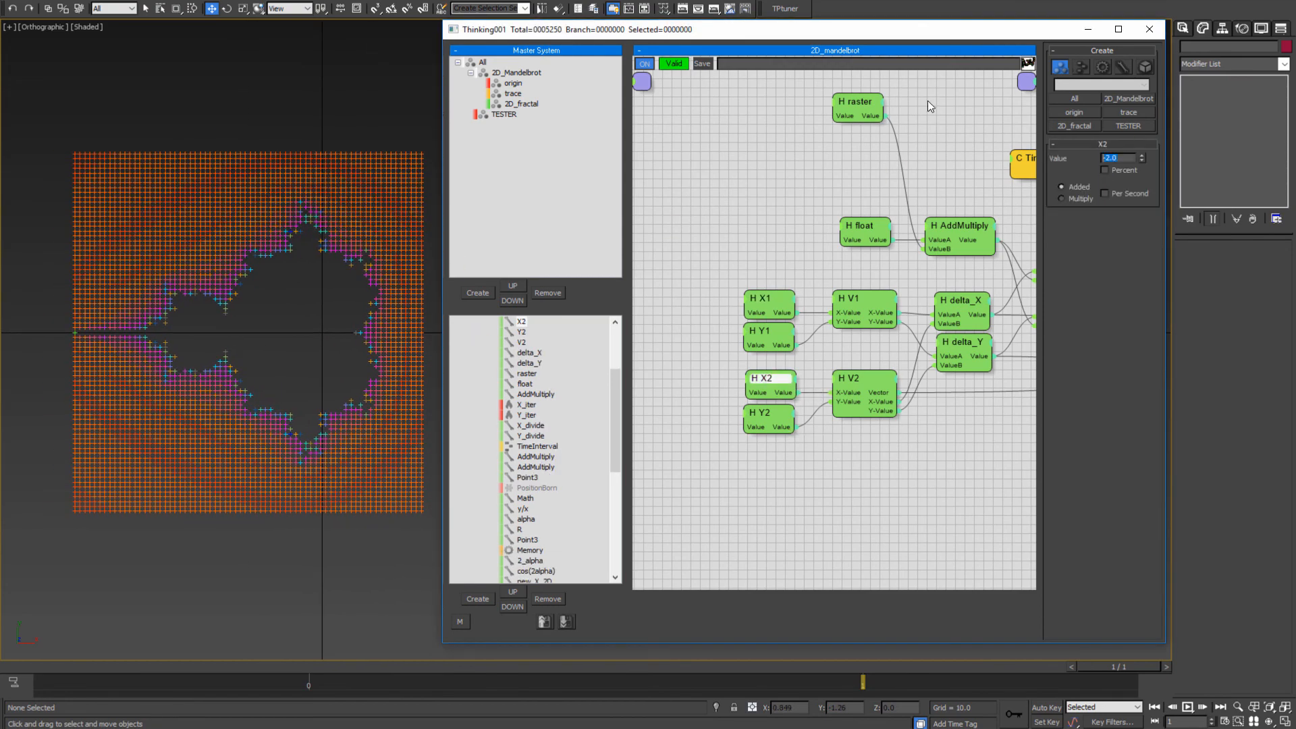
{"action": "type", "text": "-2.2"}
{"action": "key", "text": "Return"}
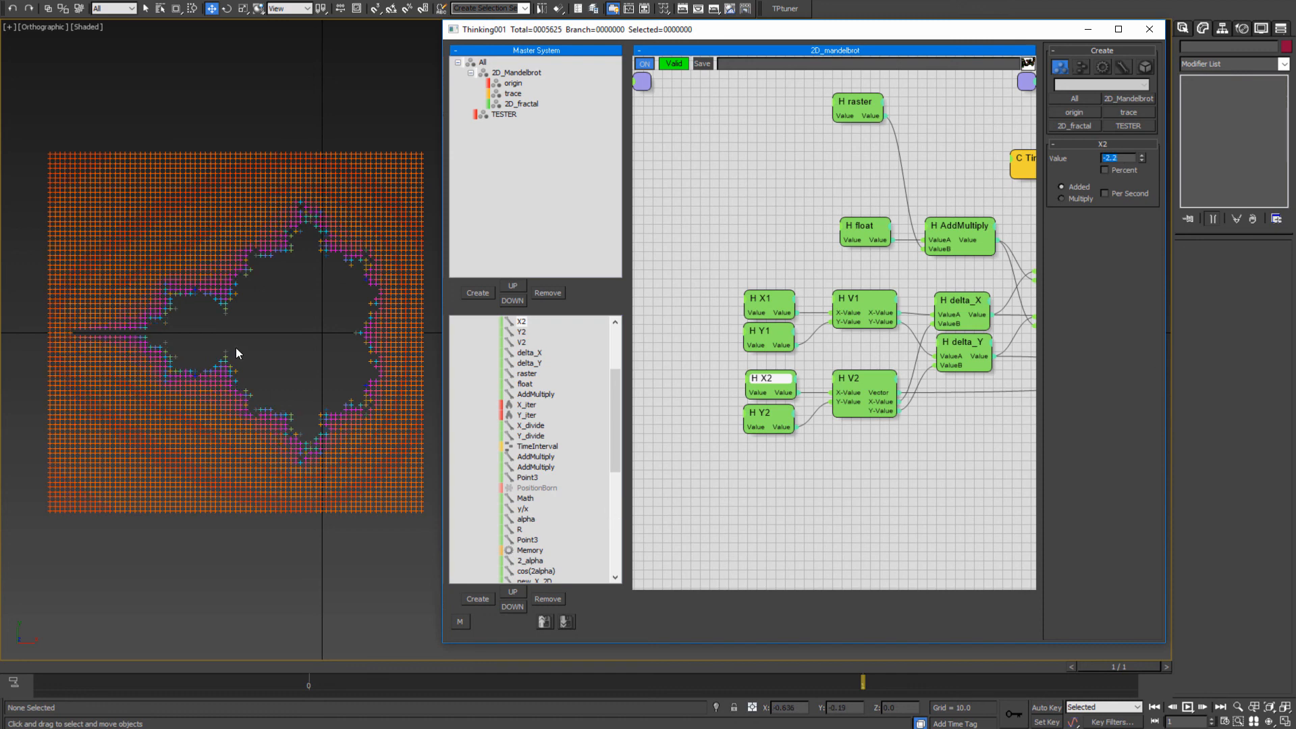
- Set the Y2 node's value to -1.4 and the Y1 node's value to 1.4
{"action": "left_click", "coordinate": [759, 412]}
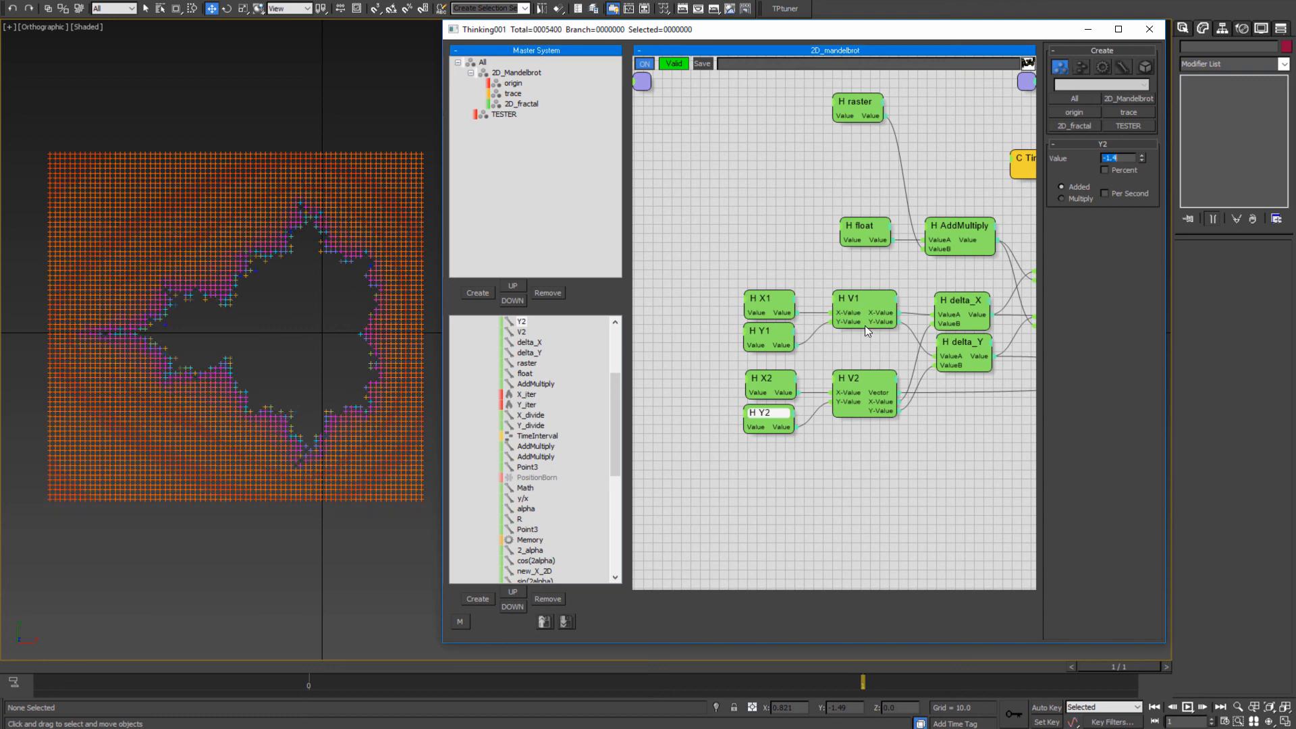
{"action": "left_click", "coordinate": [760, 331]}
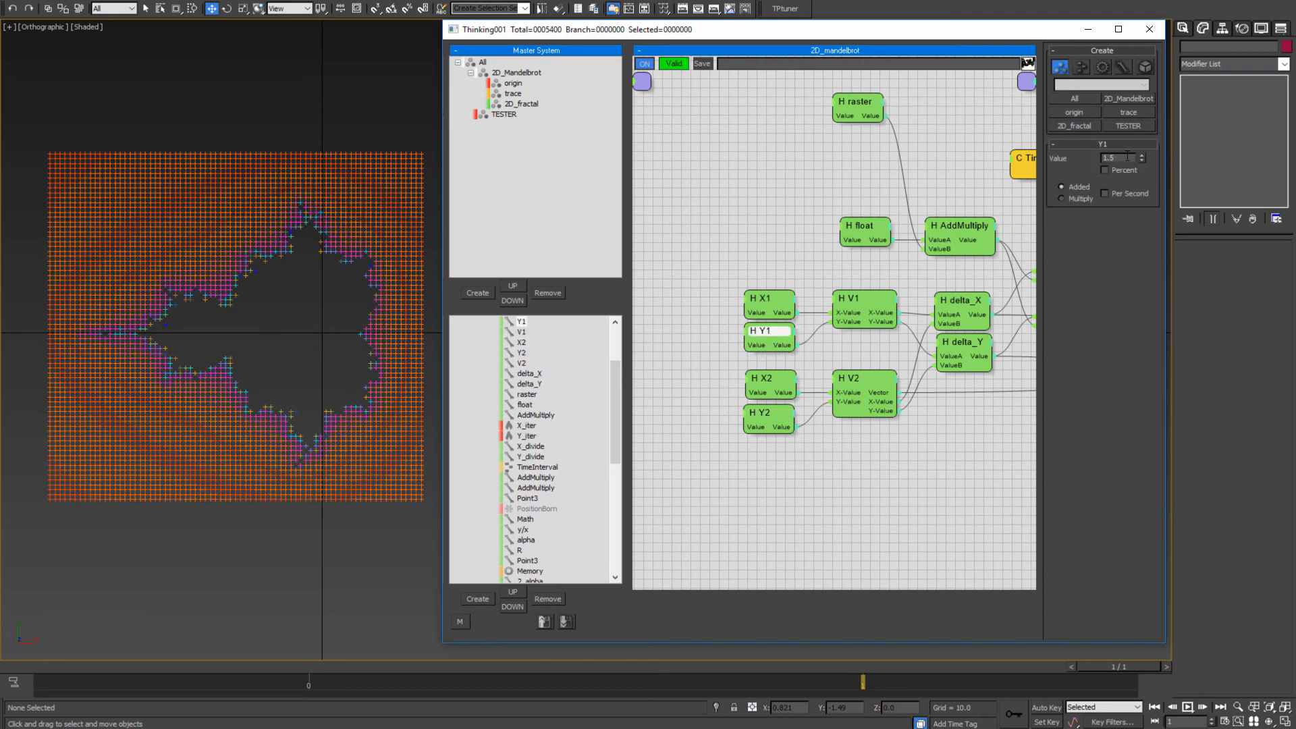
{"action": "type", "text": "4"}
{"action": "key", "text": "Return"}
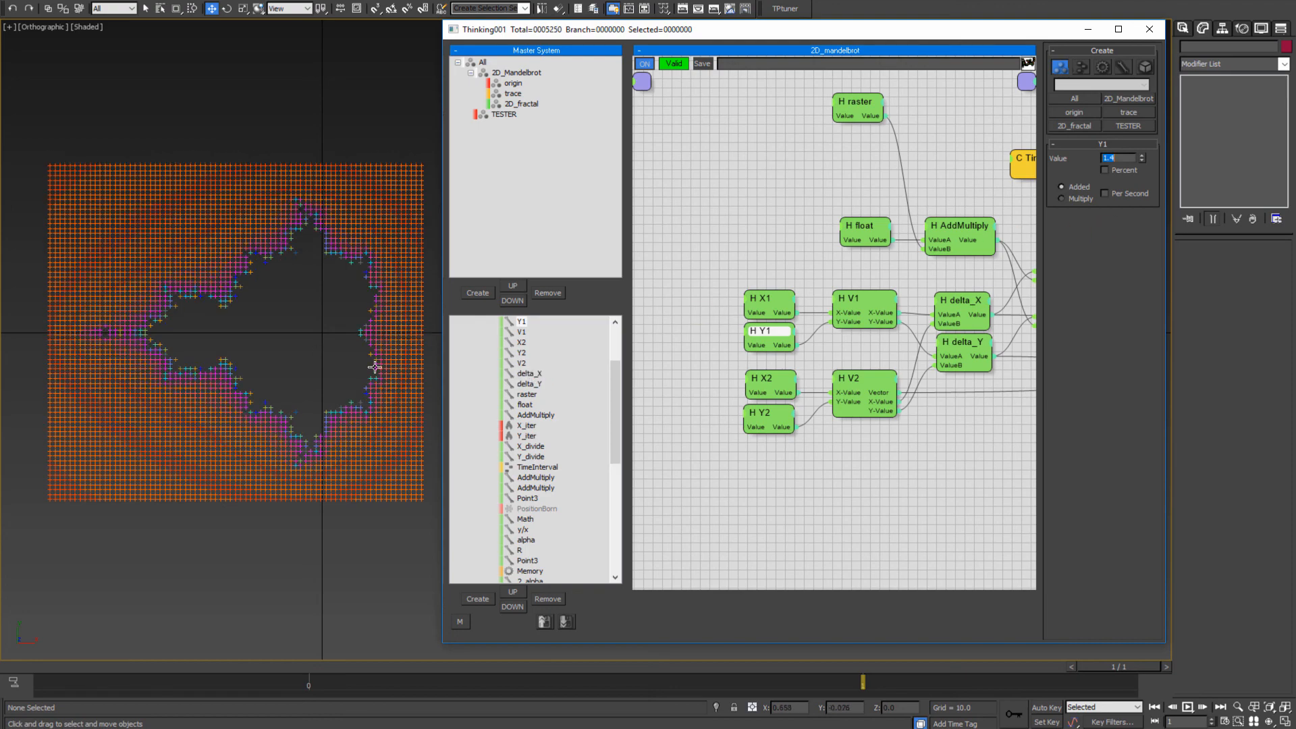
- Move the raster node down closer to the float node and set its value to 50
{"action": "middle_click_drag", "start_coordinate": [355, 379], "coordinate": [336, 375]}
{"action": "left_click", "coordinate": [798, 193]}
{"action": "middle_click_drag", "start_coordinate": [798, 192], "coordinate": [706, 311]}
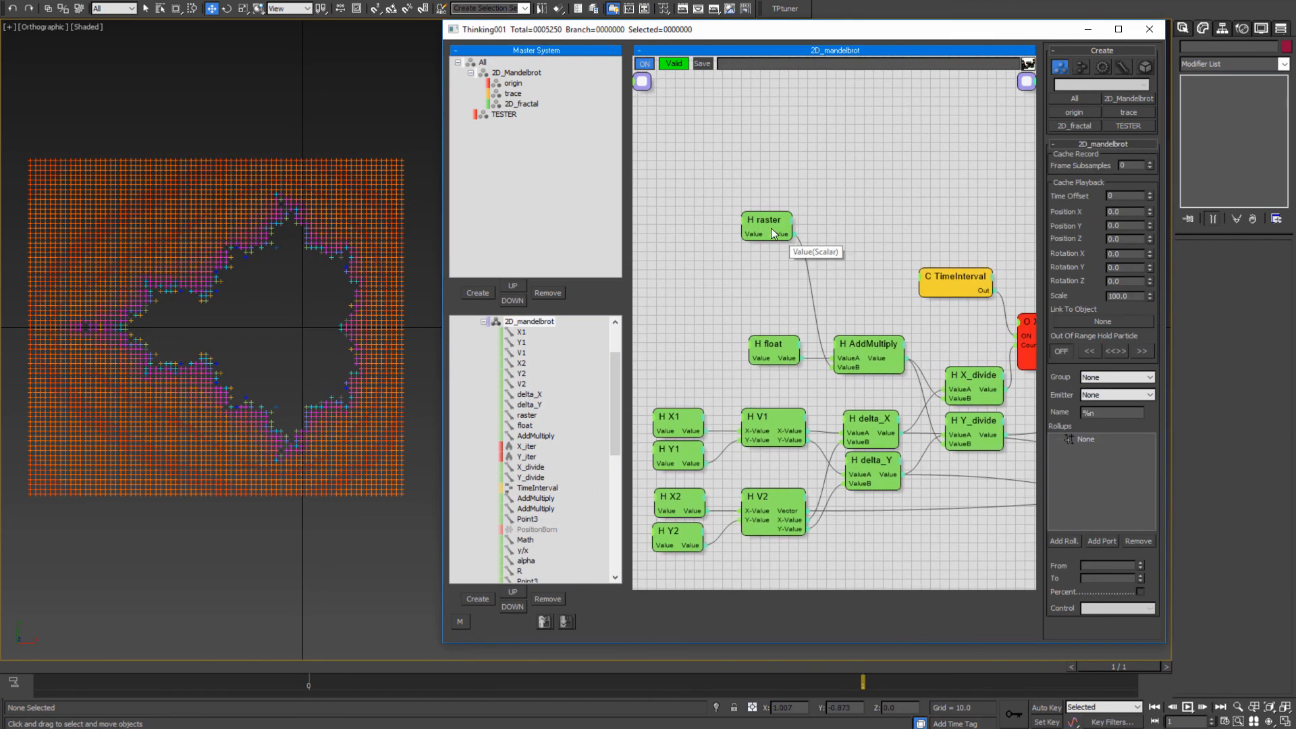
{"action": "left_click", "coordinate": [770, 252]}
{"action": "left_click_drag", "start_coordinate": [774, 322], "coordinate": [769, 259]}
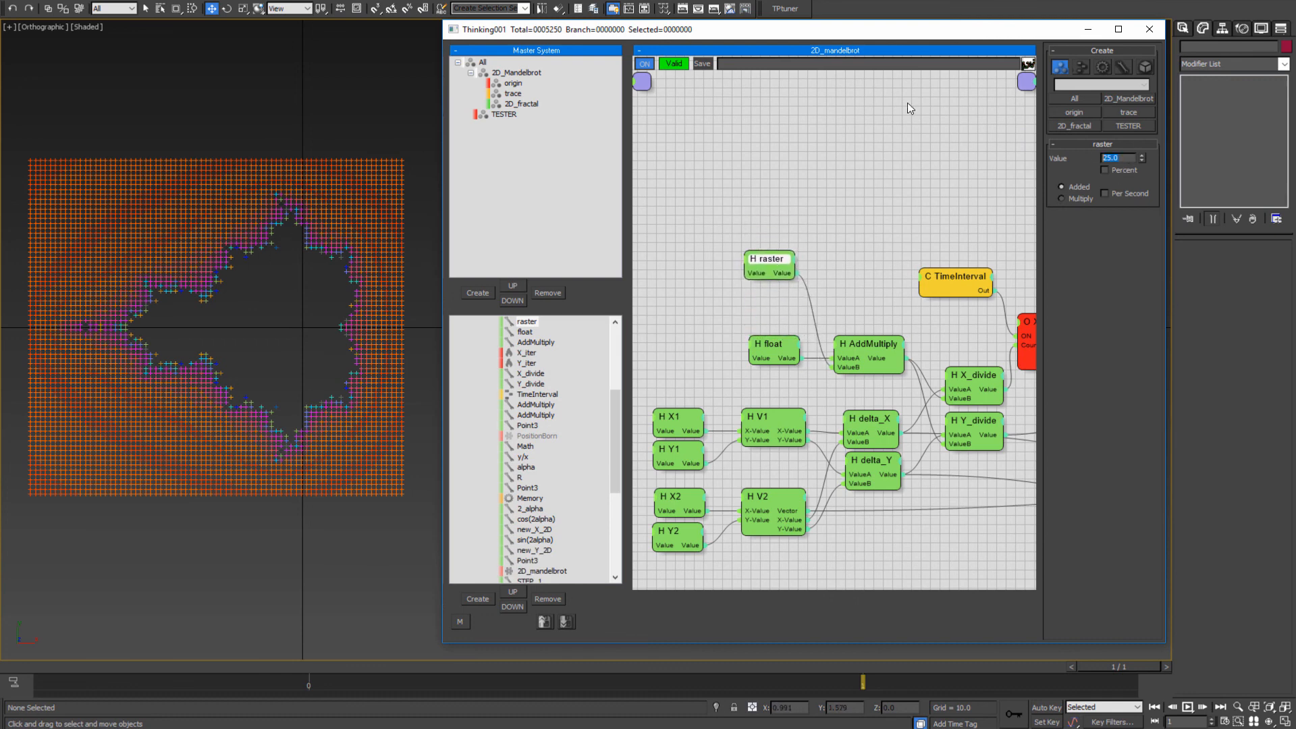
{"action": "key", "text": "Return"}
{"action": "middle_click_drag", "start_coordinate": [287, 318], "coordinate": [289, 312]}
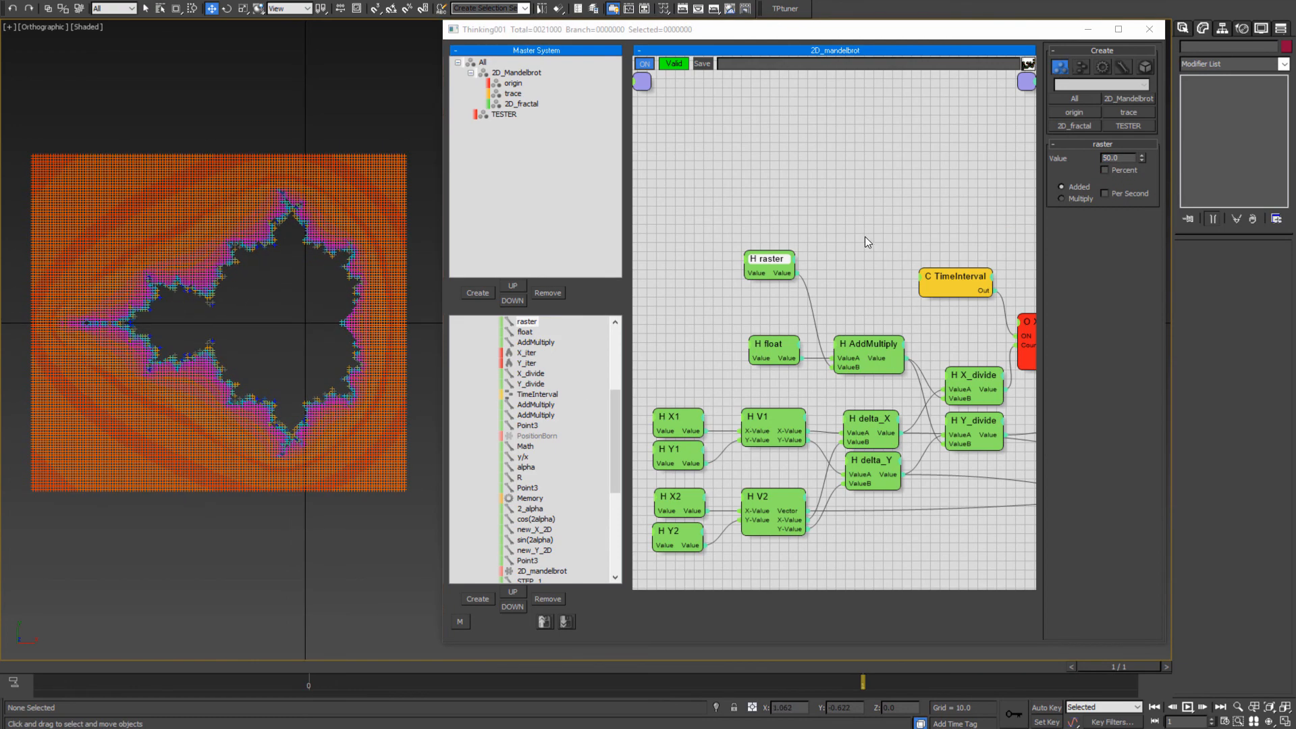
- Move the iterations node slightly down toward the Iterator and set its value to 40
{"action": "left_click_drag", "start_coordinate": [920, 220], "coordinate": [873, 255]}
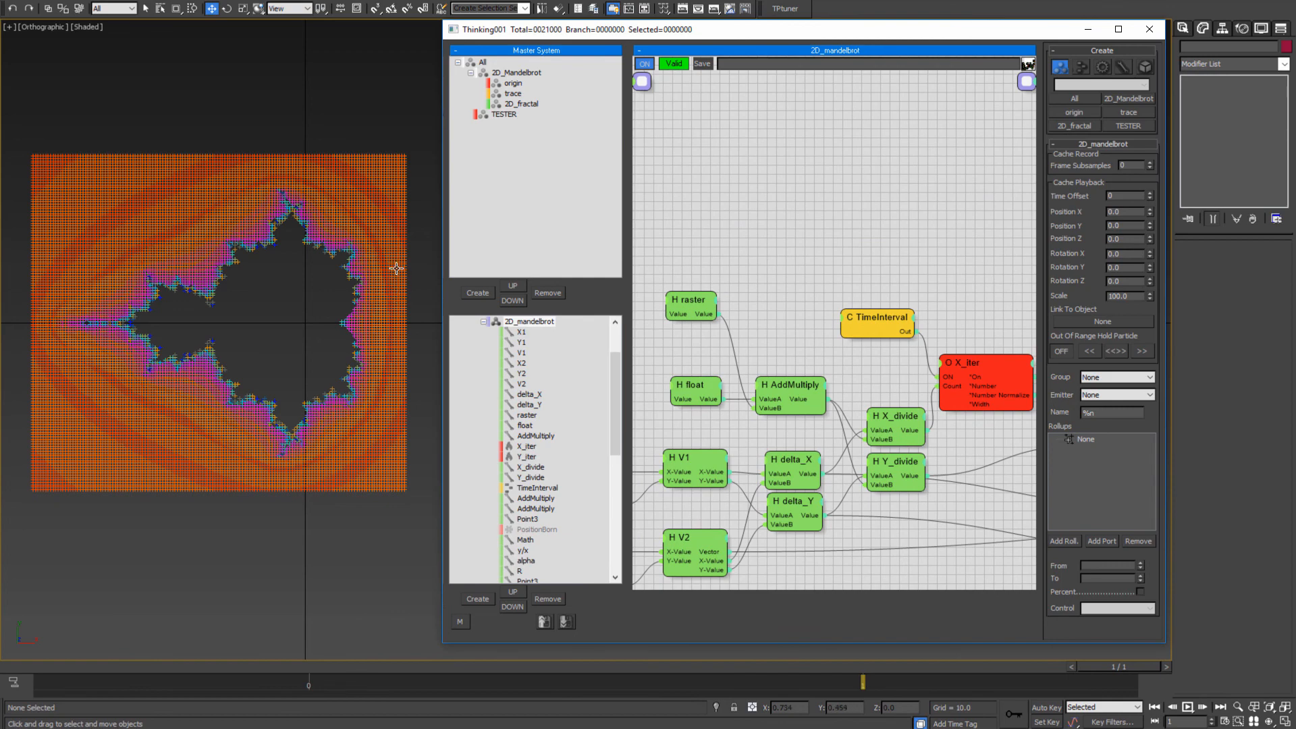
{"action": "left_click_drag", "start_coordinate": [996, 254], "coordinate": [574, 264]}
{"action": "mouse_move", "coordinate": [1026, 378]}
{"action": "left_mouse_down"}
{"action": "mouse_move", "coordinate": [868, 362]}
{"action": "mouse_move", "coordinate": [658, 244]}
{"action": "left_mouse_up"}
{"action": "mouse_move", "coordinate": [921, 283]}
{"action": "left_mouse_down"}
{"action": "mouse_move", "coordinate": [734, 292]}
{"action": "mouse_move", "coordinate": [780, 303]}
{"action": "left_mouse_up"}
{"action": "left_click", "coordinate": [817, 215]}
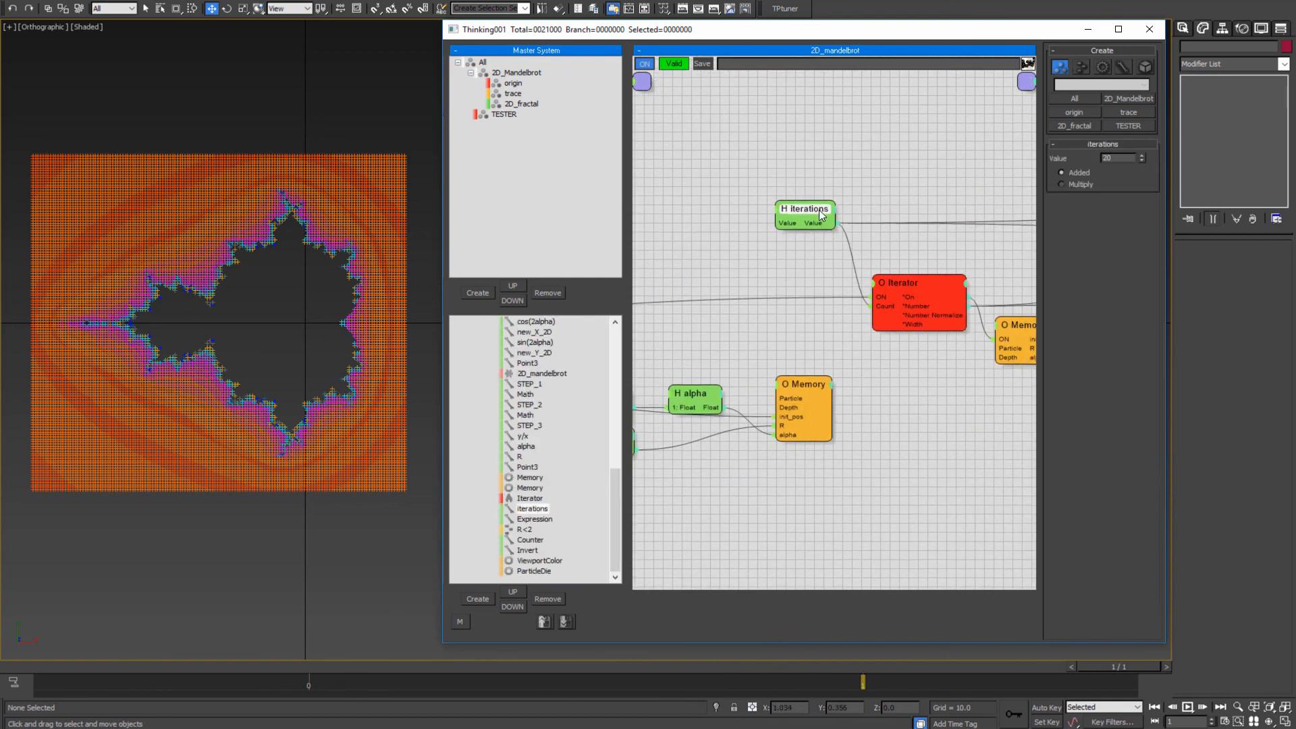
{"action": "mouse_move", "coordinate": [821, 214]}
{"action": "left_mouse_down"}
{"action": "mouse_move", "coordinate": [827, 262]}
{"action": "mouse_move", "coordinate": [821, 230]}
{"action": "left_mouse_up"}
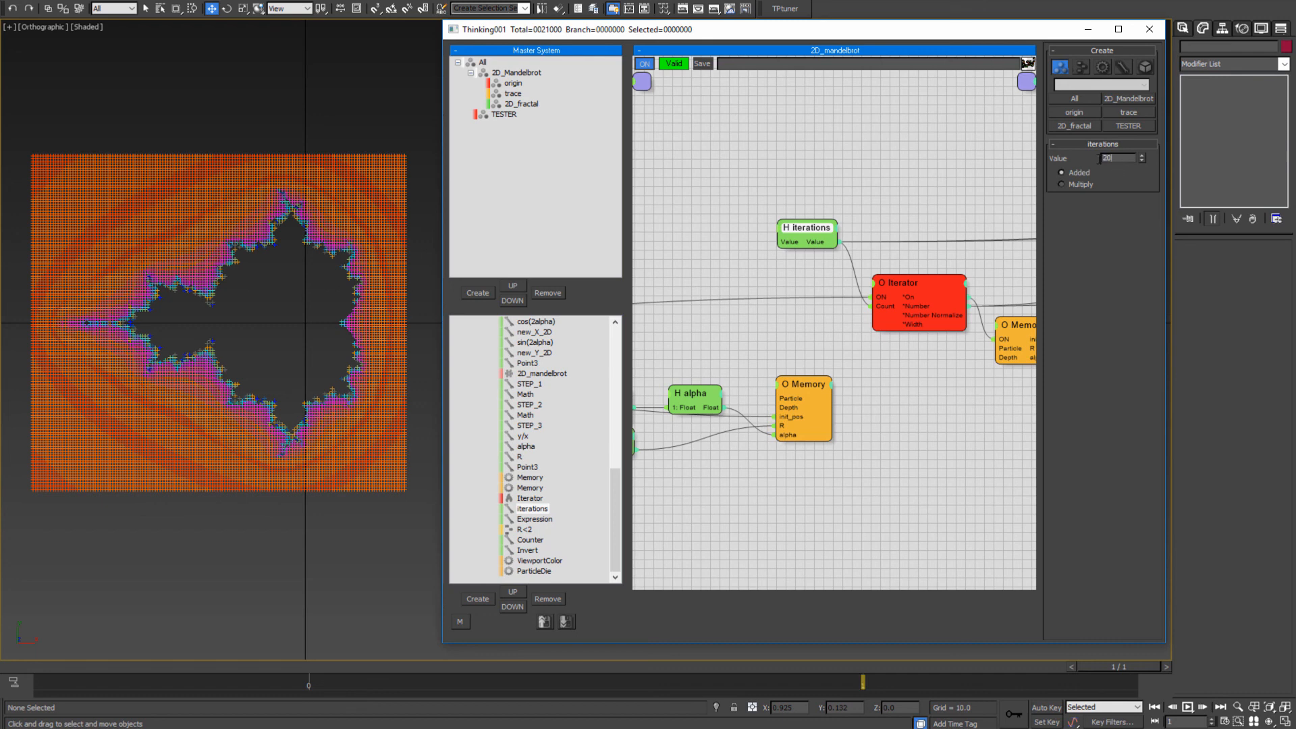
{"action": "key", "text": "BackSpace"}
{"action": "key", "text": "BackSpace"}
{"action": "type", "text": "40"}
{"action": "key", "text": "Return"}
{"action": "middle_click_drag", "start_coordinate": [255, 312], "coordinate": [268, 314]}
{"action": "left_click", "coordinate": [938, 340]}
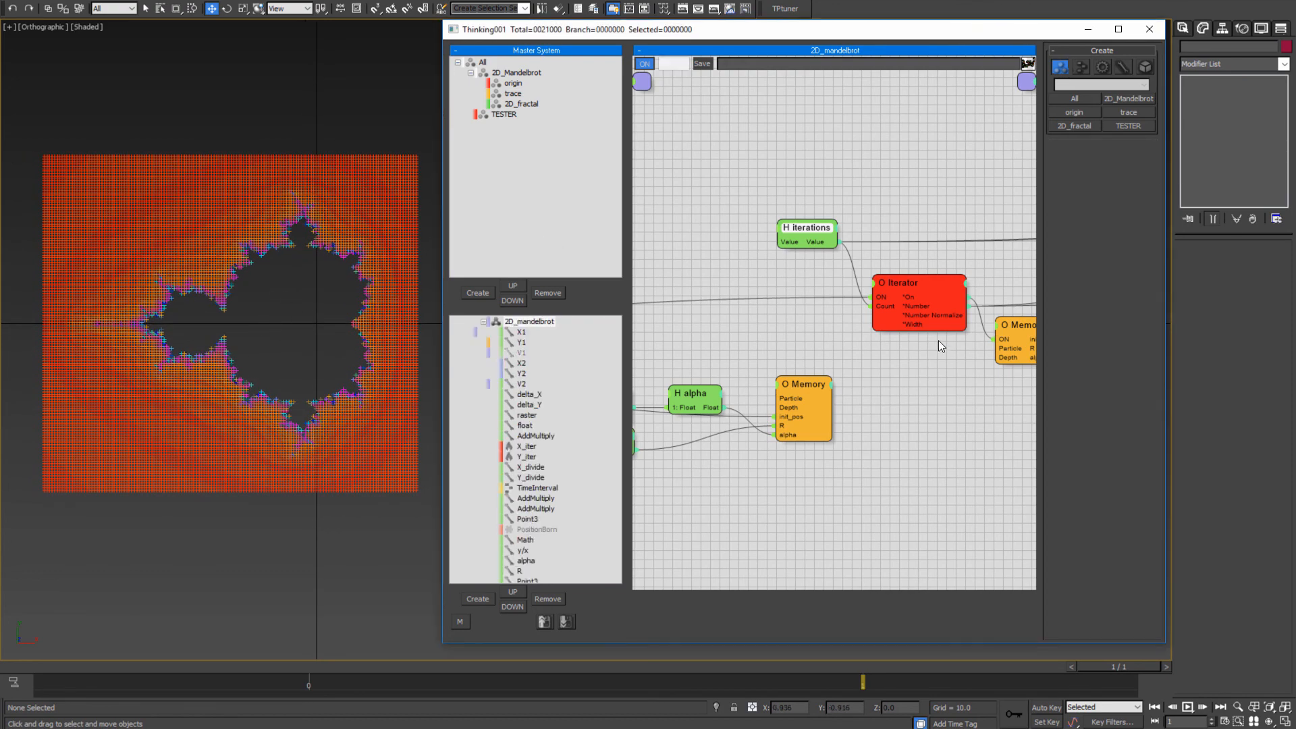
{"action": "middle_click_drag", "start_coordinate": [914, 382], "coordinate": [857, 301]}
{"action": "middle_click_drag", "start_coordinate": [662, 348], "coordinate": [896, 439]}
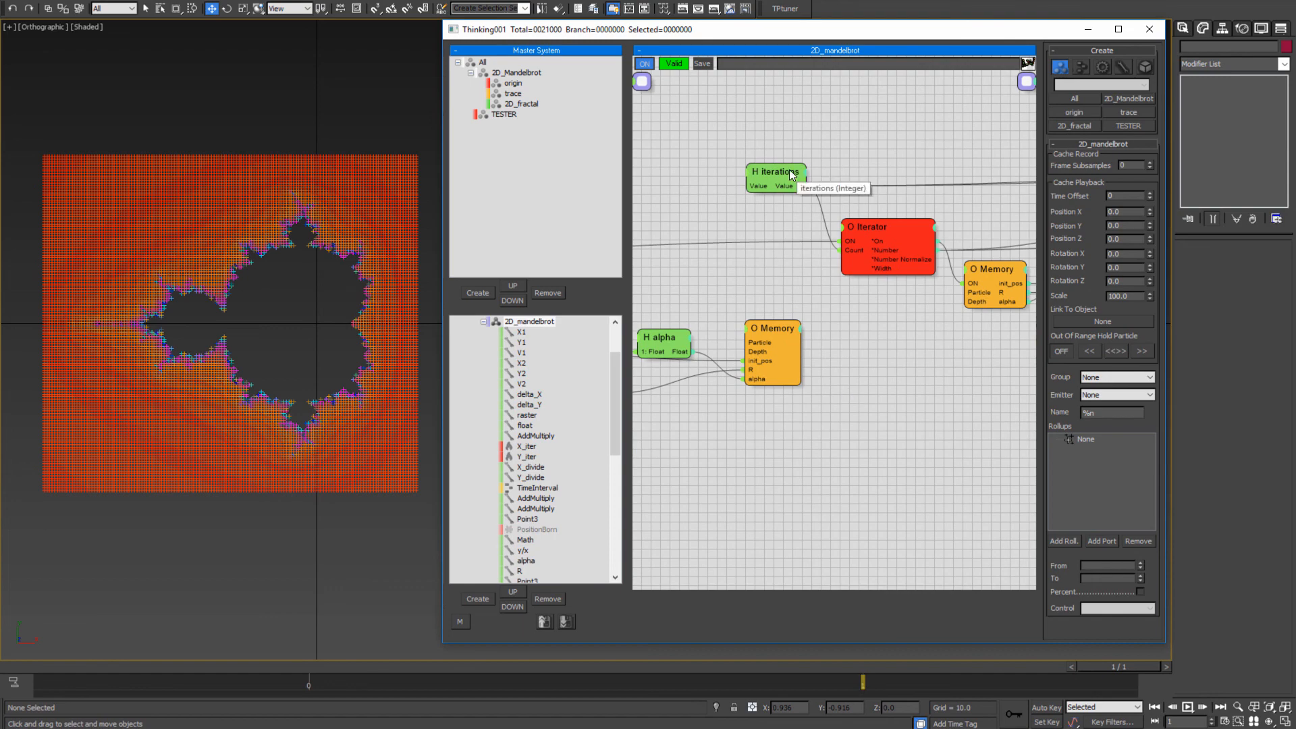
{"action": "left_click", "coordinate": [790, 171]}
{"action": "middle_click_drag", "start_coordinate": [720, 254], "coordinate": [889, 258]}
{"action": "left_click", "coordinate": [686, 209]}
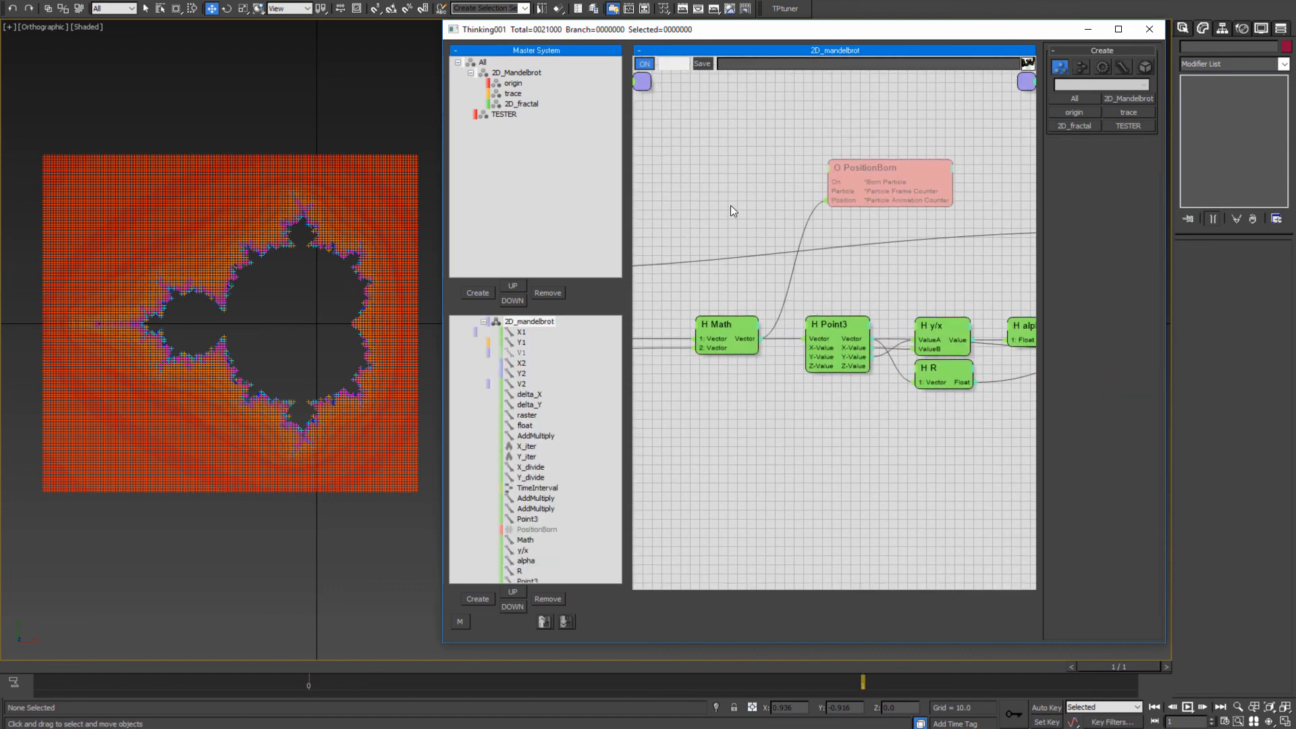
- Close the Thinking Particles window and switch the viewport to perspective, viewing the fractal from an angle
{"action": "left_click", "coordinate": [1150, 29]}
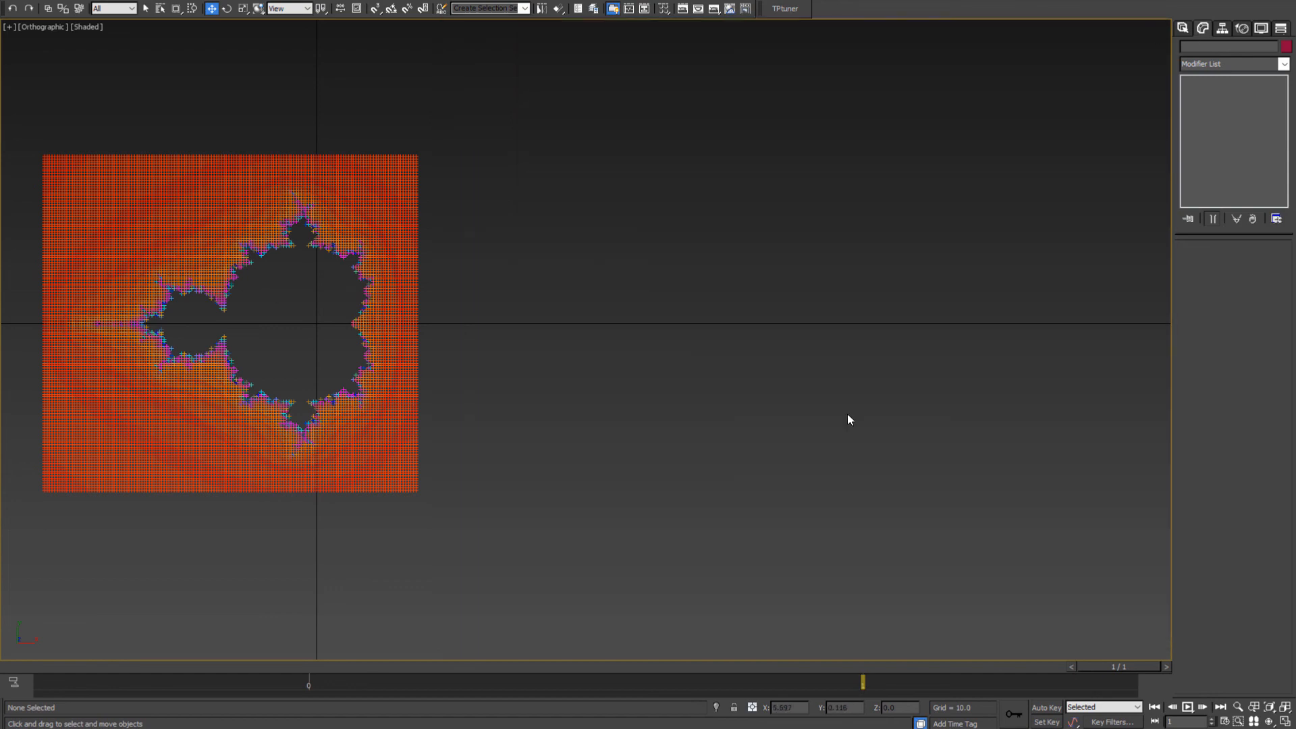
{"action": "middle_click_drag", "start_coordinate": [335, 378], "coordinate": [565, 371]}
{"action": "key", "text": "p"}
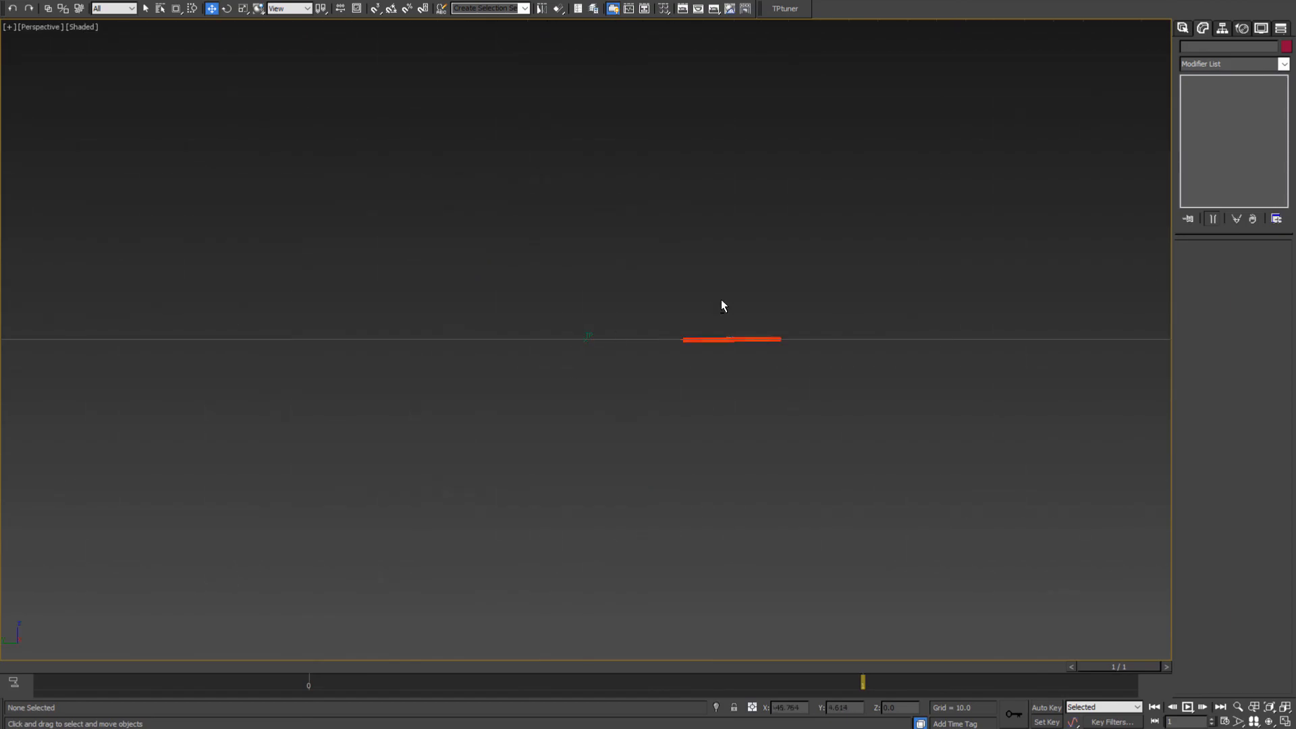
{"action": "middle_click_drag", "start_coordinate": [721, 300], "coordinate": [685, 305], "text": "alt"}
{"action": "scroll", "coordinate": [682, 248], "scroll_direction": "up", "scroll_amount": 10}
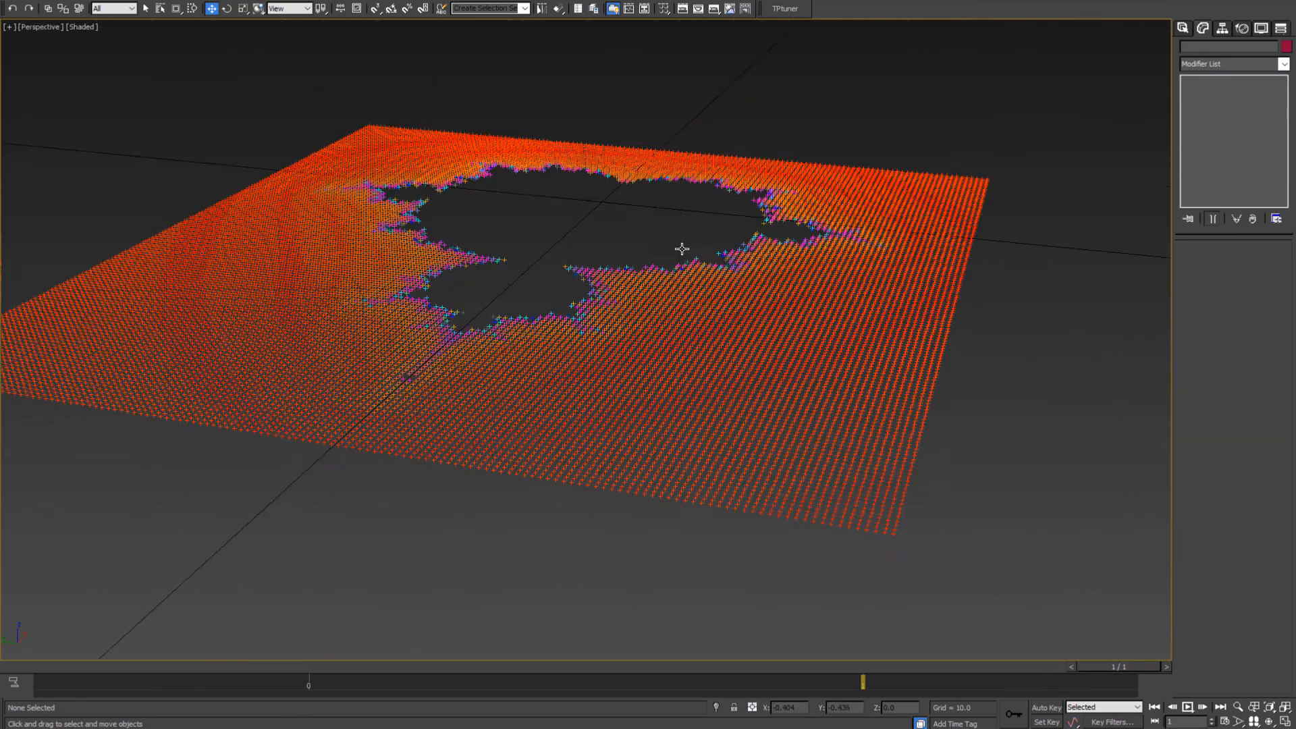
{"action": "middle_click_drag", "start_coordinate": [682, 249], "coordinate": [550, 270], "text": "alt"}
{"action": "scroll", "coordinate": [551, 270], "scroll_direction": "down", "scroll_amount": 5}
{"action": "middle_click_drag", "start_coordinate": [668, 206], "coordinate": [432, 454]}
{"action": "scroll", "coordinate": [639, 424], "scroll_direction": "up", "scroll_amount": 5}
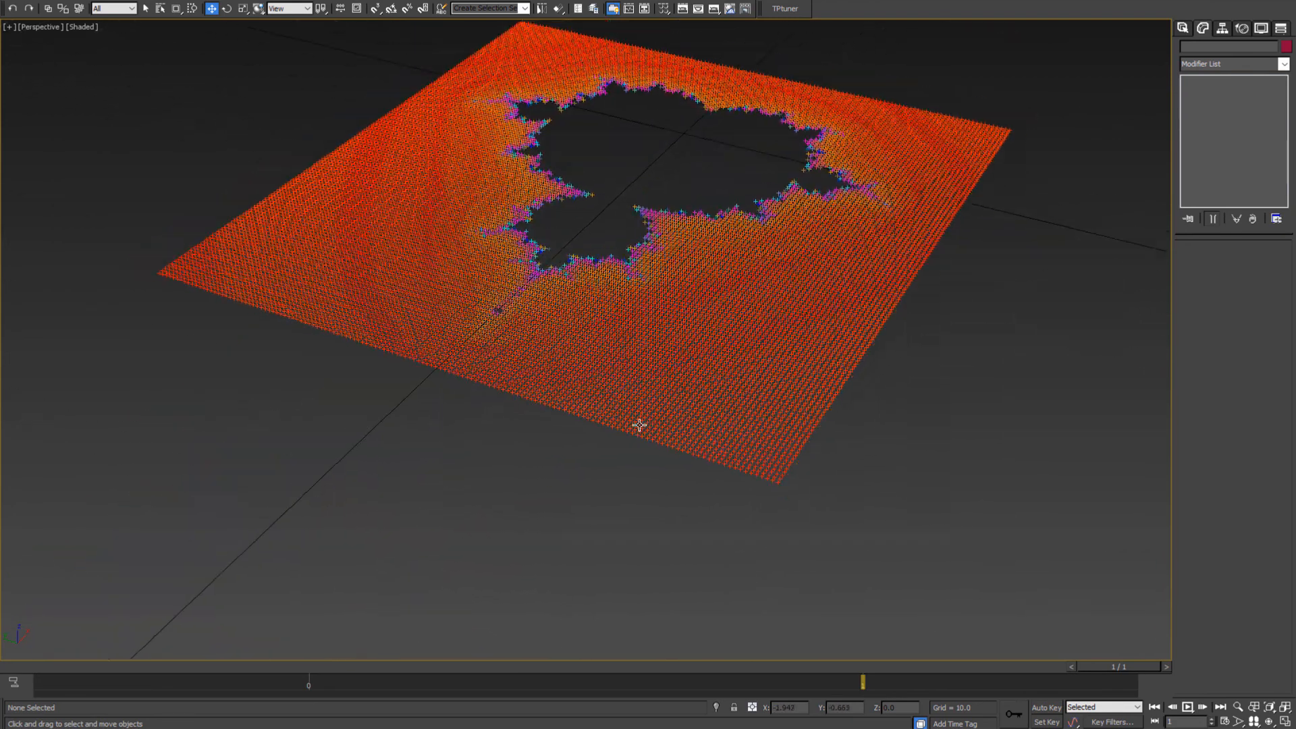
{"action": "middle_click_drag", "start_coordinate": [639, 425], "coordinate": [593, 439], "text": "alt"}
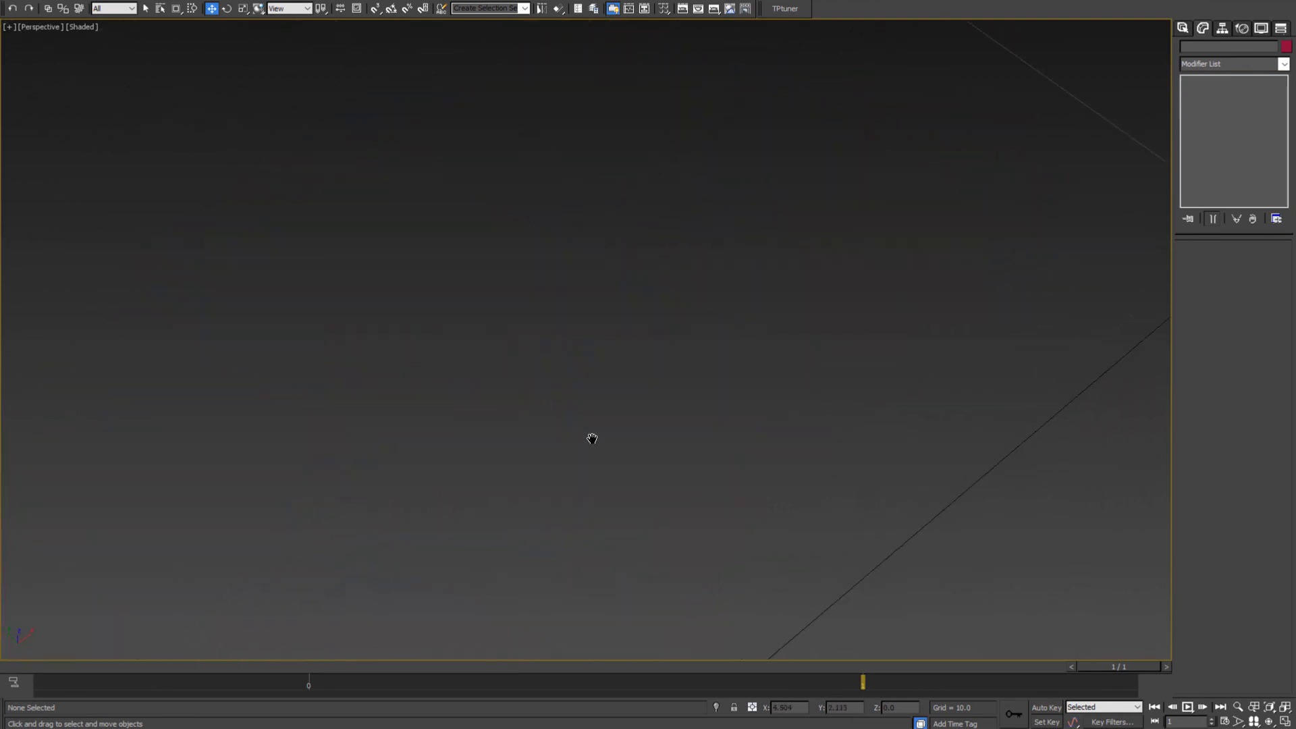
- Set the X position of the Thinking001 object to 0.0 and deselect it, with the fractal framed in the viewport
{"action": "scroll", "coordinate": [743, 359], "scroll_direction": "down", "scroll_amount": 8}
{"action": "left_click", "coordinate": [767, 326]}
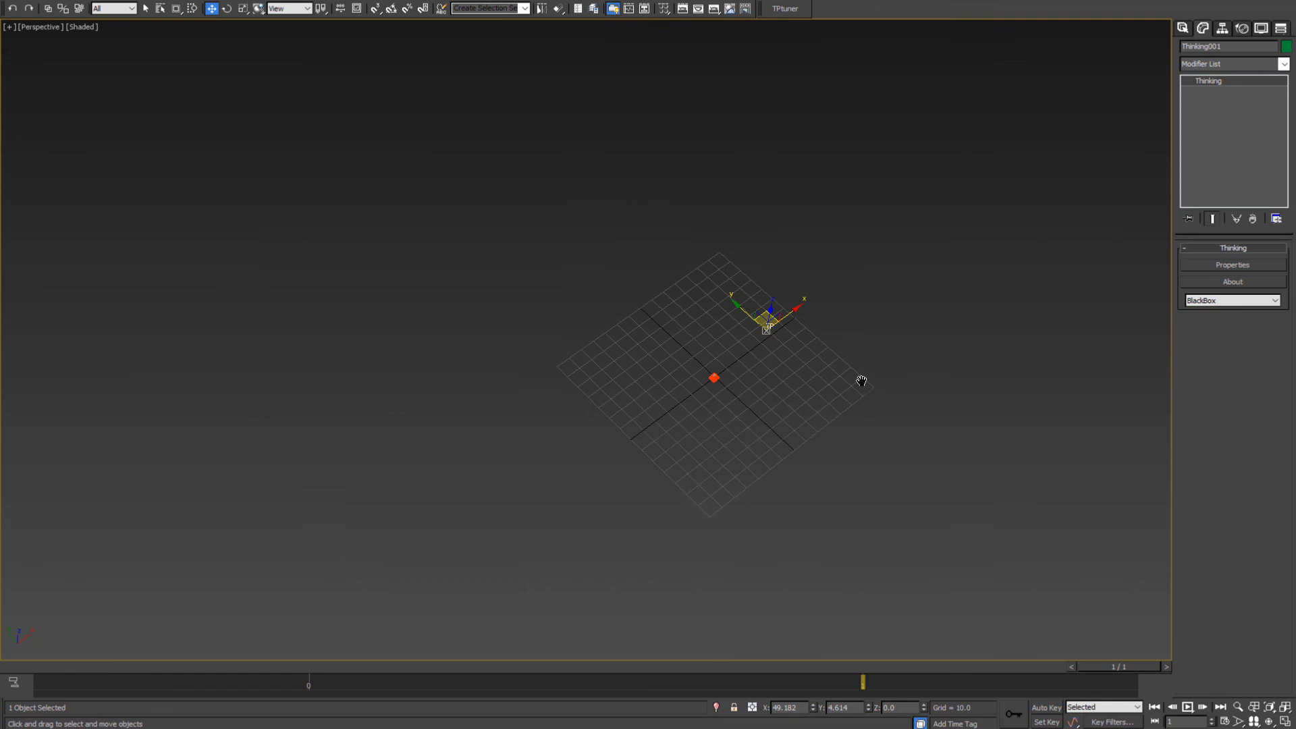
{"action": "middle_click_drag", "start_coordinate": [861, 380], "coordinate": [827, 379]}
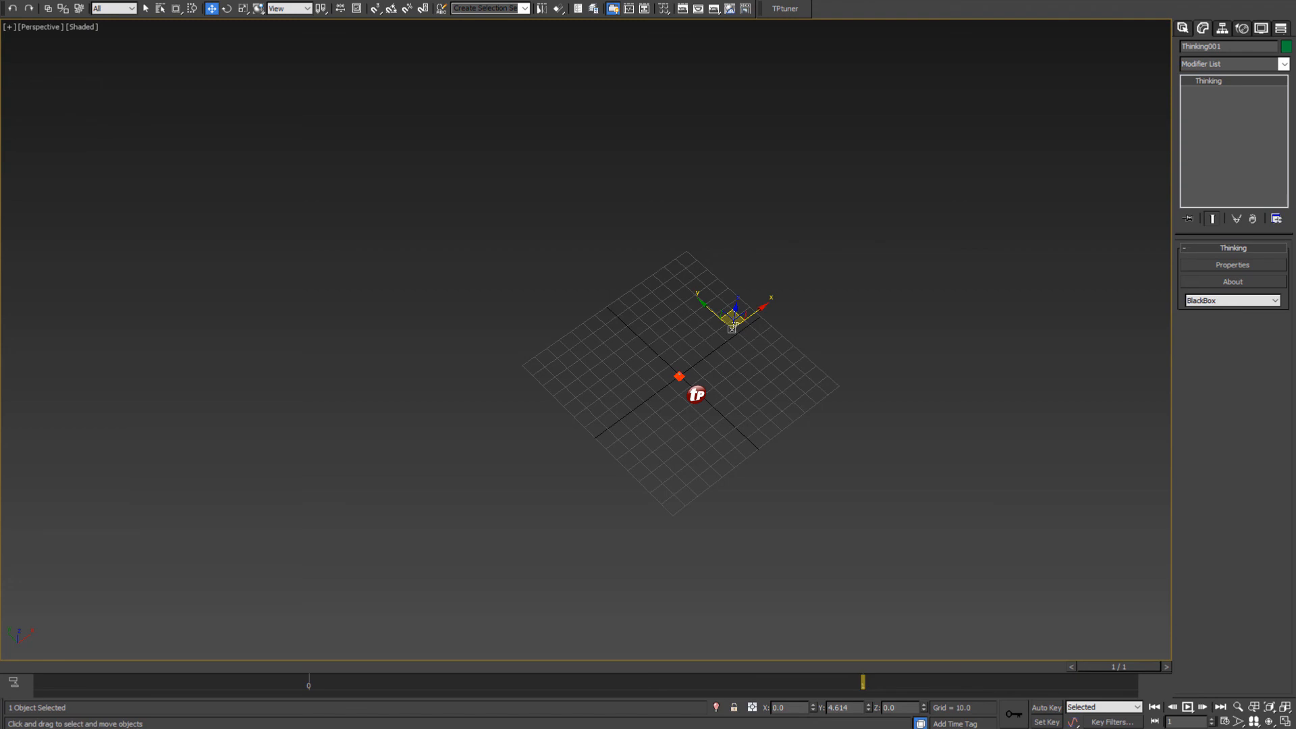
{"action": "scroll", "coordinate": [682, 385], "scroll_direction": "up", "scroll_amount": 8}
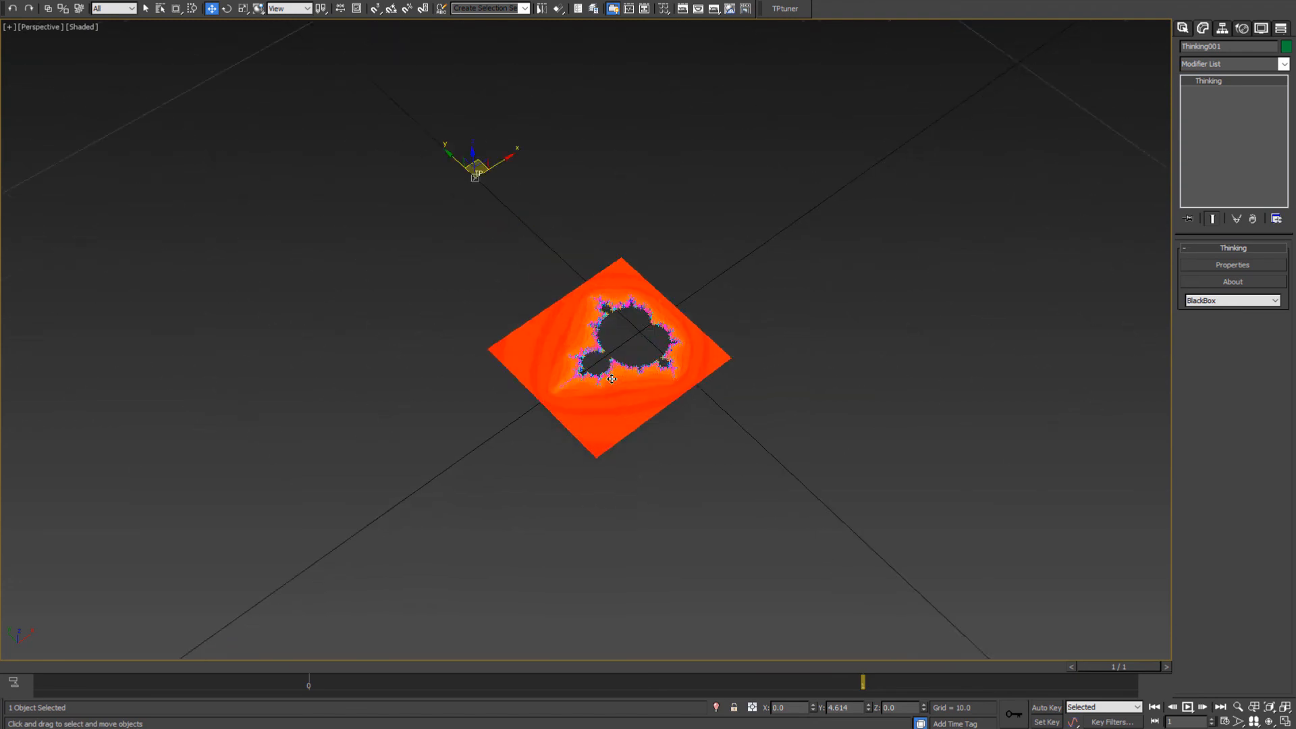
{"action": "scroll", "coordinate": [612, 379], "scroll_direction": "up", "scroll_amount": 4}
{"action": "middle_click_drag", "start_coordinate": [671, 382], "coordinate": [638, 460], "text": "alt"}
{"action": "scroll", "coordinate": [588, 406], "scroll_direction": "up", "scroll_amount": 1}
{"action": "scroll", "coordinate": [617, 432], "scroll_direction": "up", "scroll_amount": 4}
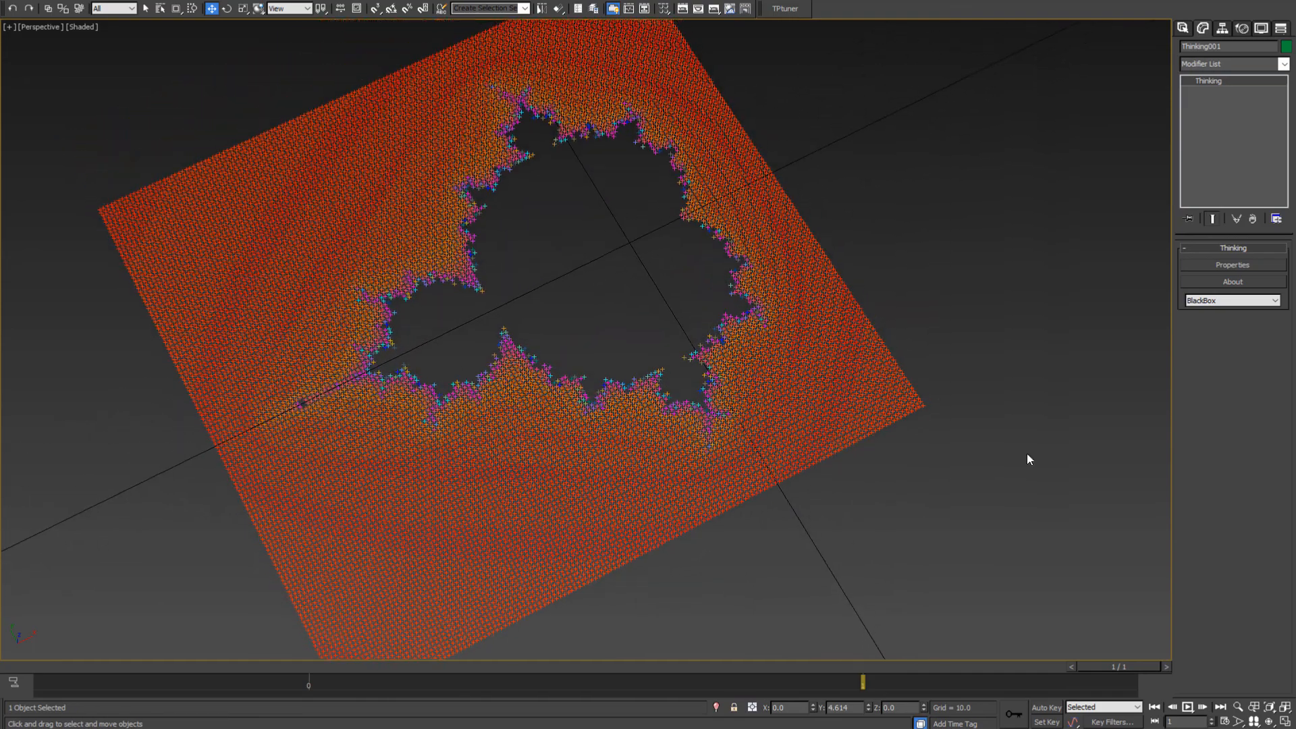
{"action": "left_click", "coordinate": [872, 566]}
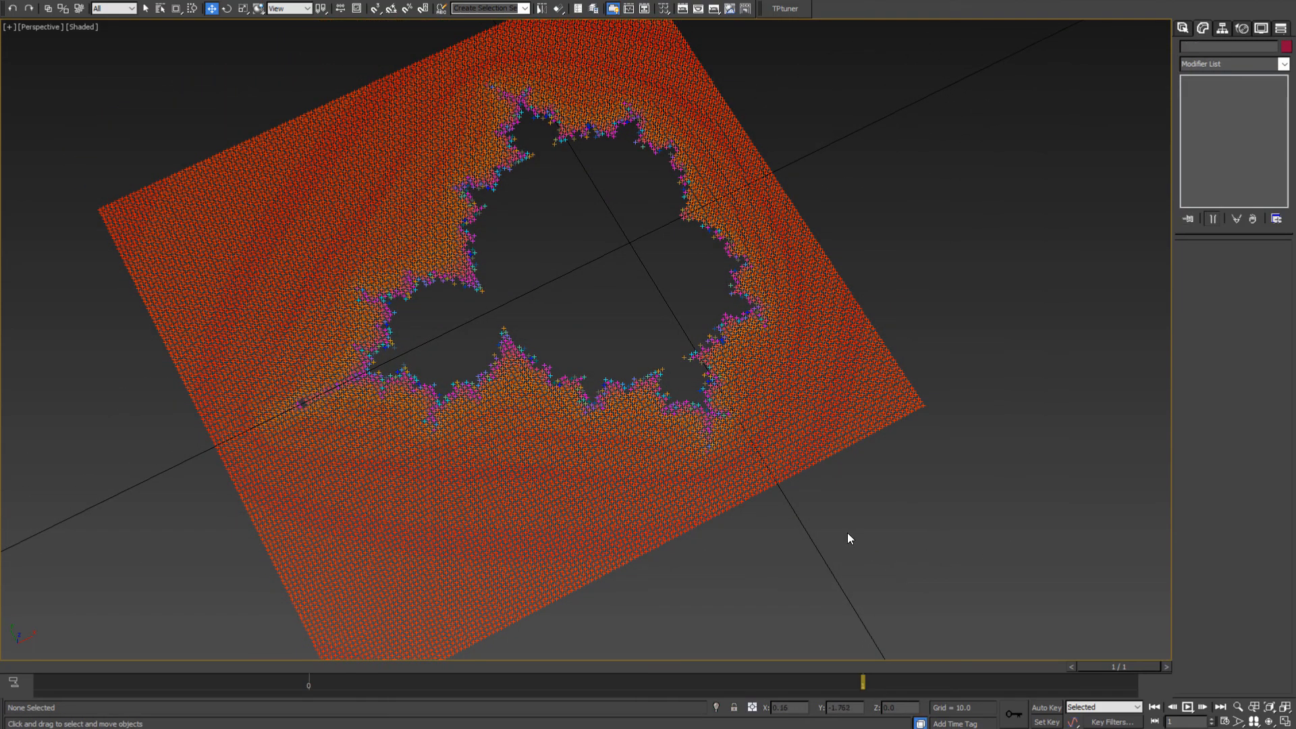